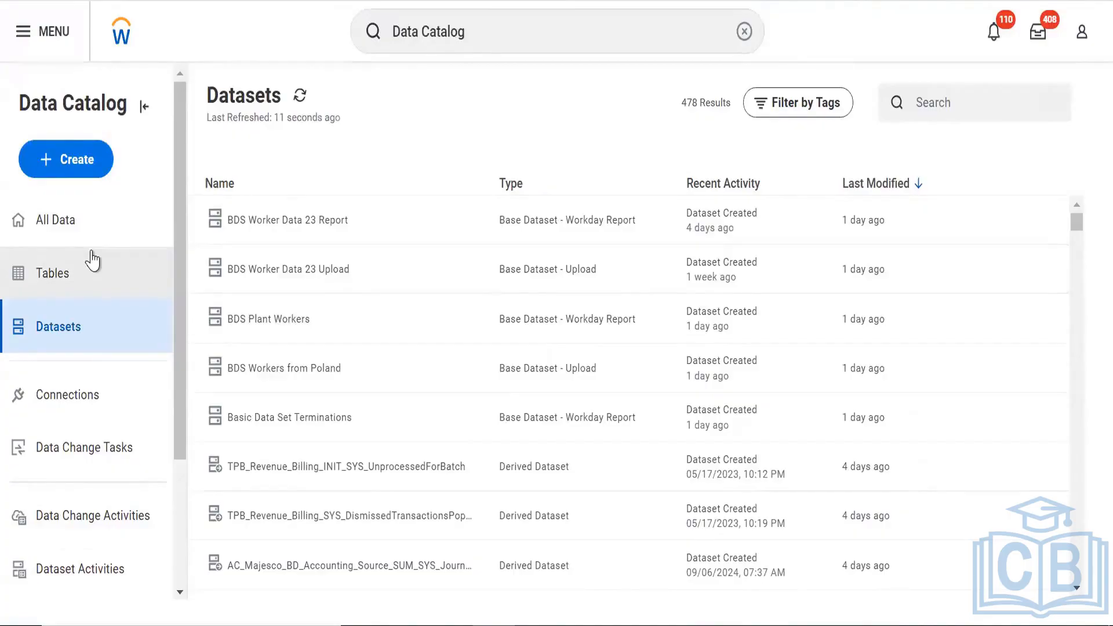
Choose Derived Dataset from the + Create menu to open the source table picker
{"action": "left_click", "coordinate": [86, 163]}
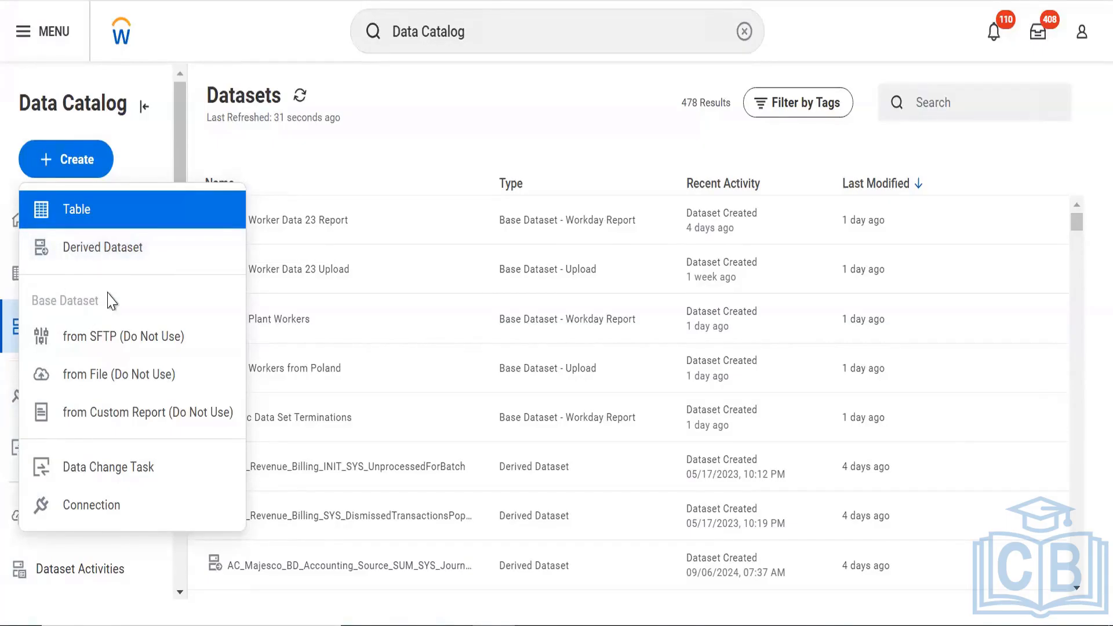
{"action": "left_click", "coordinate": [117, 251]}
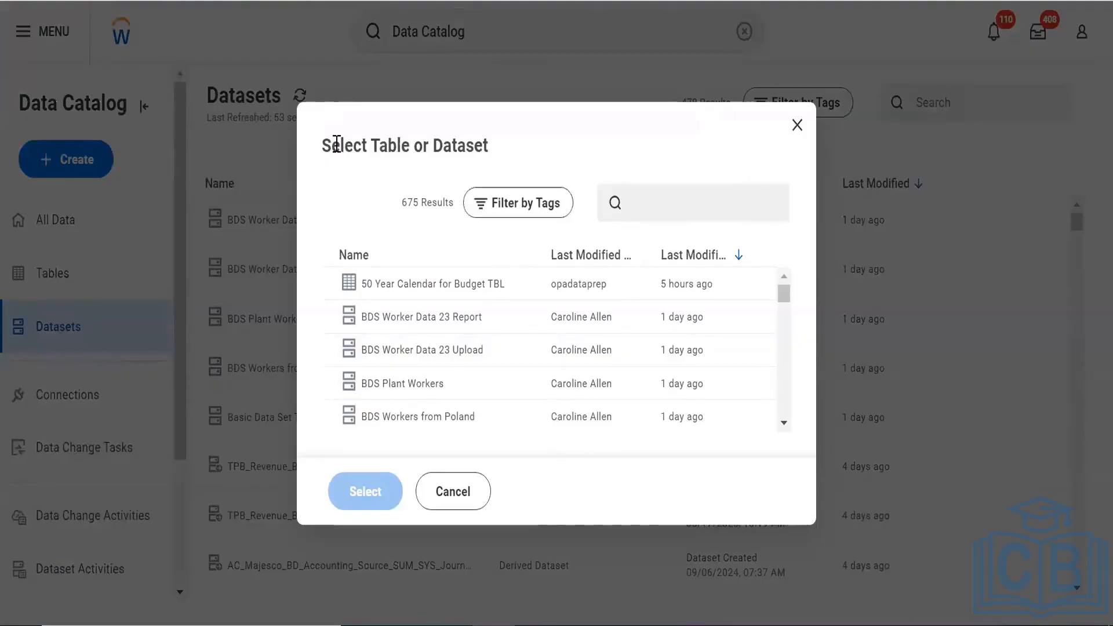
Look over the Select Table or Dataset dialog and its tag filter, without applying a tag
{"action": "left_click_drag", "start_coordinate": [336, 144], "coordinate": [488, 156]}
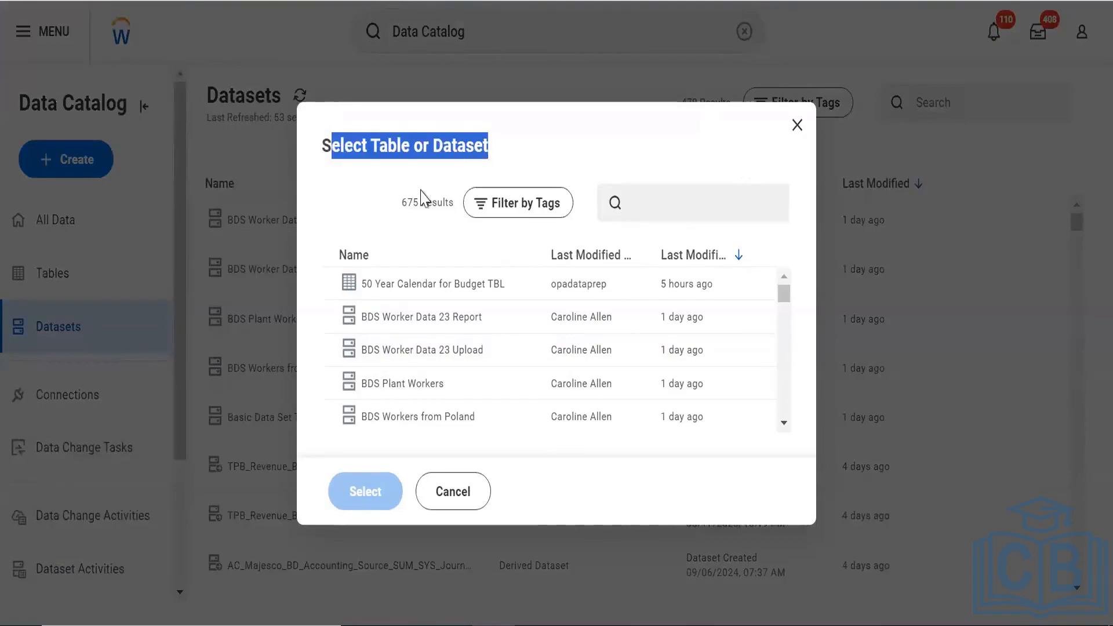
{"action": "left_click", "coordinate": [392, 263]}
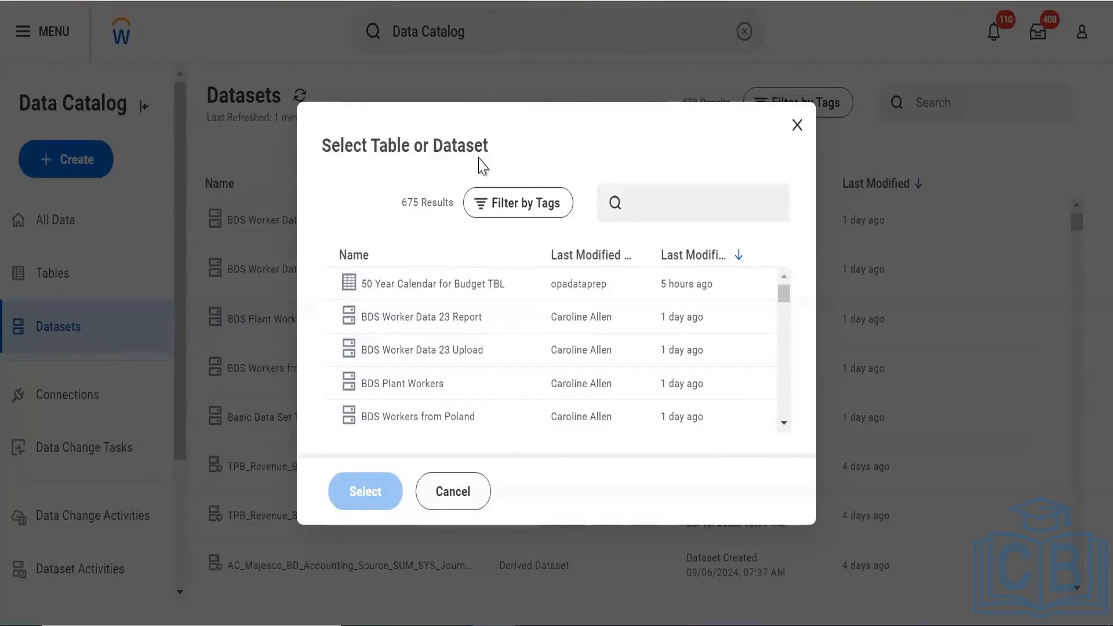
{"action": "left_click_drag", "start_coordinate": [431, 147], "coordinate": [496, 146]}
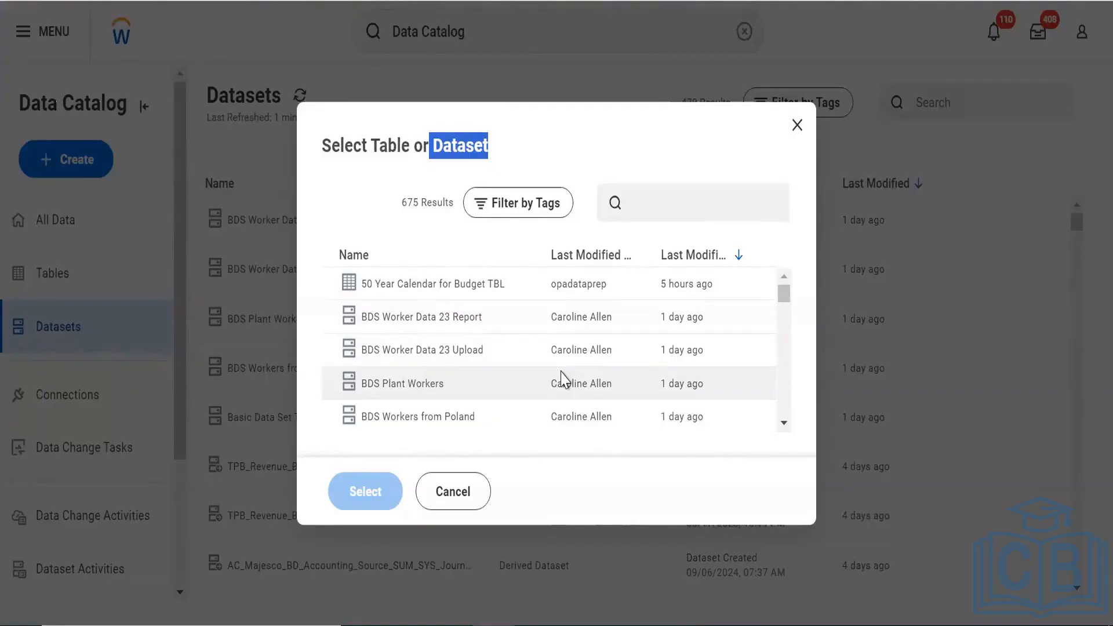
{"action": "left_click", "coordinate": [525, 214]}
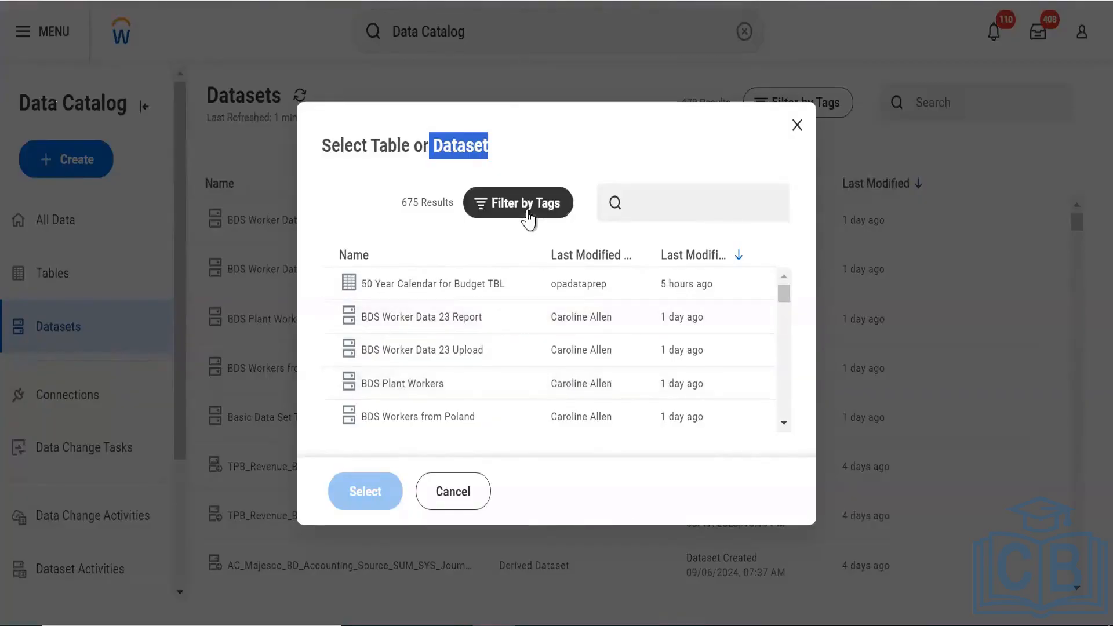
{"action": "left_click", "coordinate": [611, 313]}
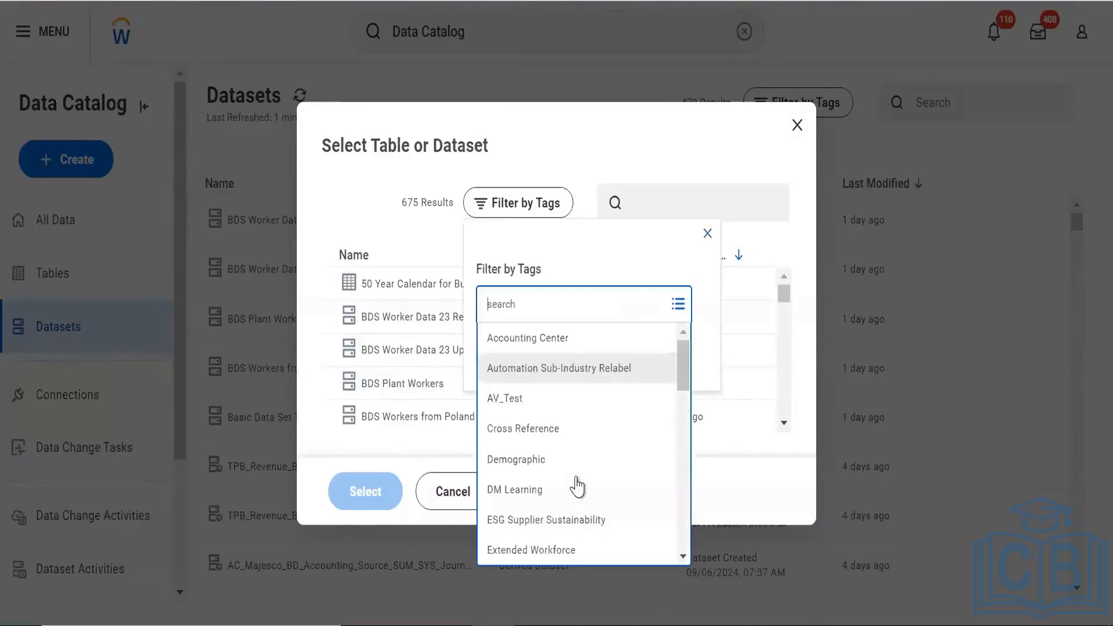
{"action": "left_click", "coordinate": [415, 343]}
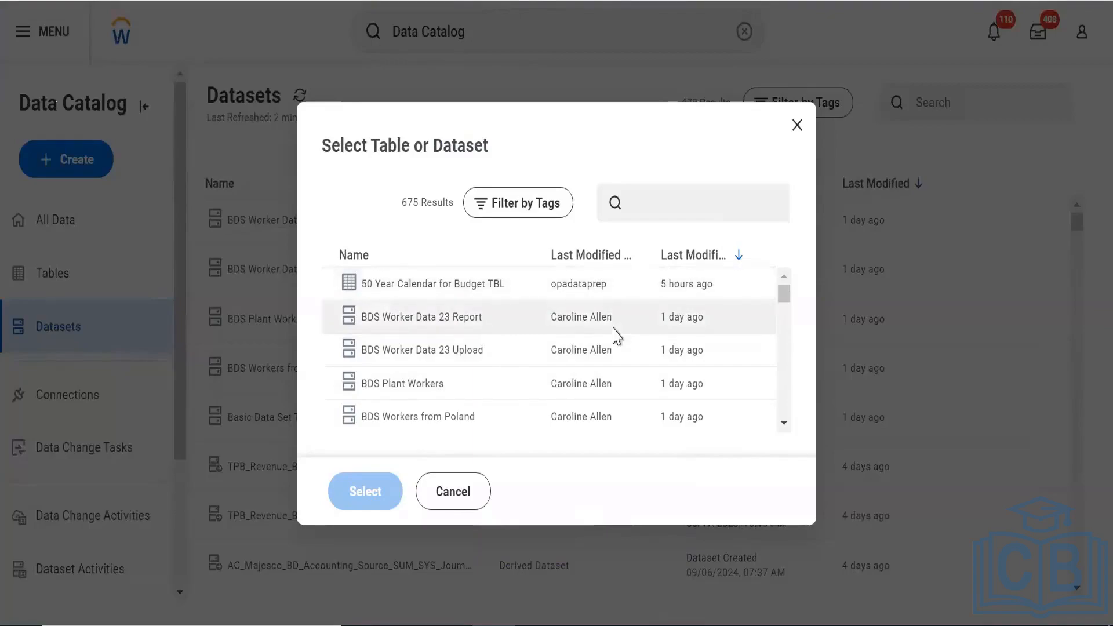
Select BDS Worker Data 23 Report as the source dataset
{"action": "scroll", "coordinate": [529, 301], "scroll_direction": "down", "scroll_amount": 5}
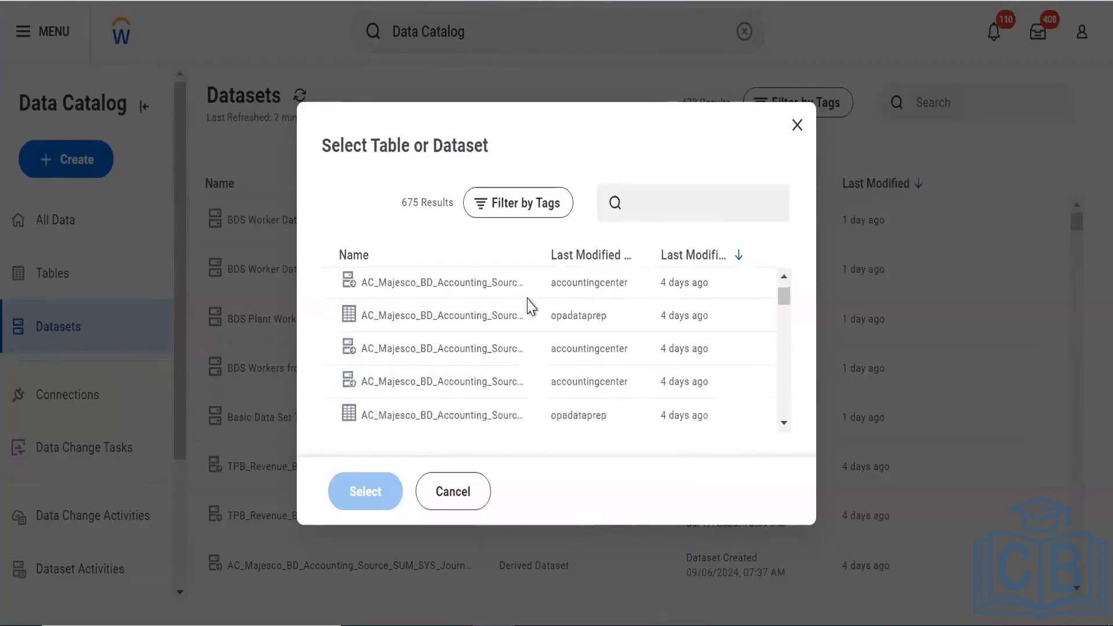
{"action": "left_click", "coordinate": [668, 204]}
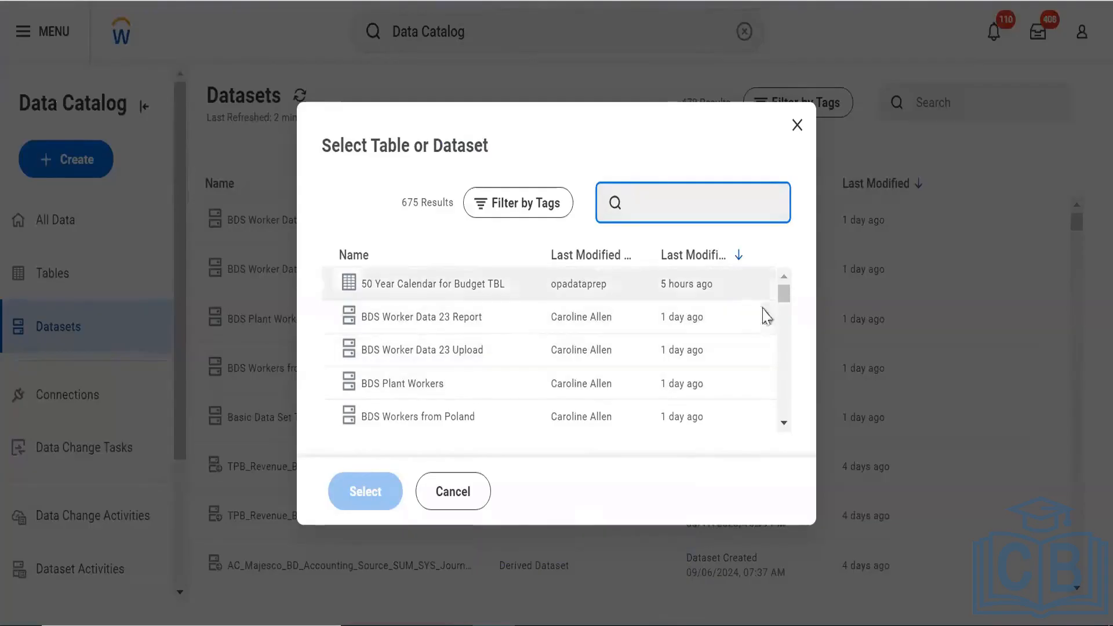
{"action": "left_click", "coordinate": [723, 327]}
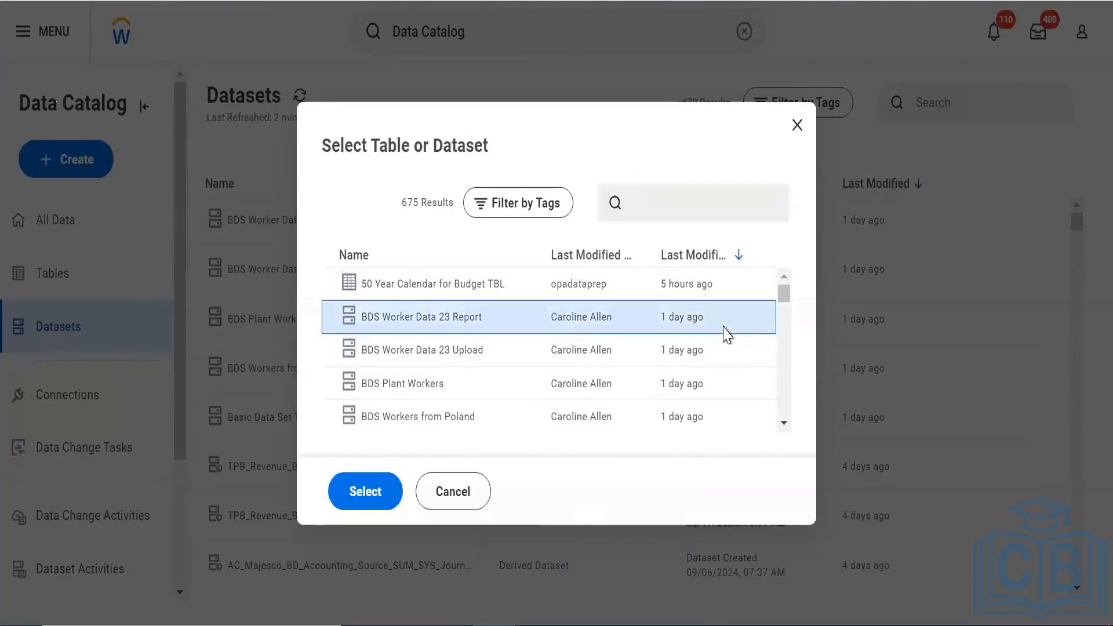
{"action": "left_click", "coordinate": [385, 492]}
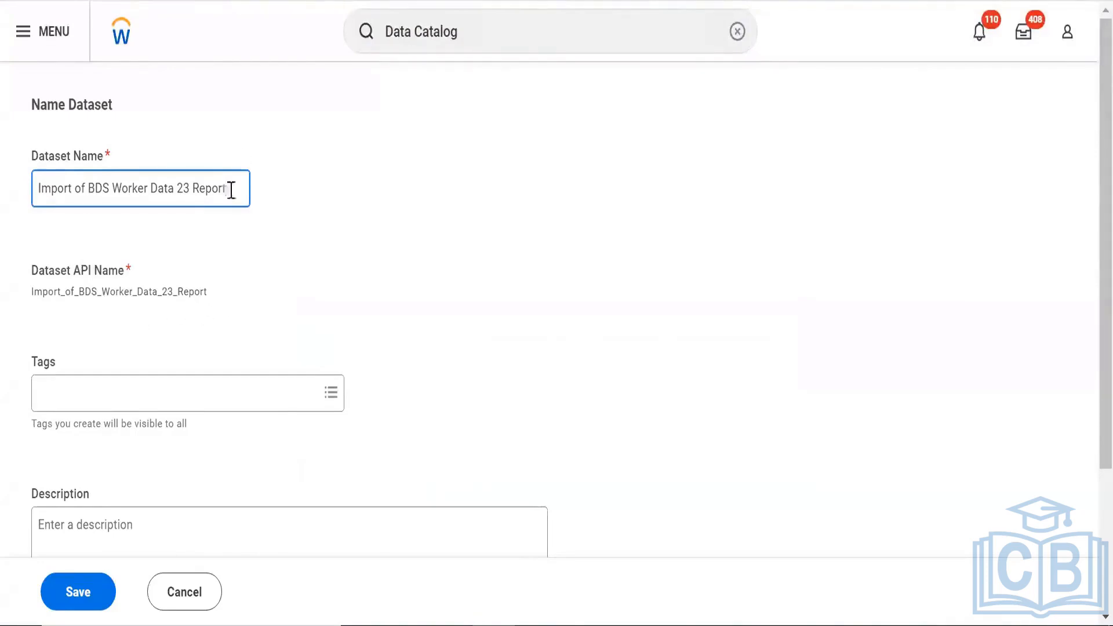
Replace the default name with 'DDS Worker Data 23 Report' so the API name becomes DDS_Worker_Data_23_Report
{"action": "key", "text": "ctrl+a"}
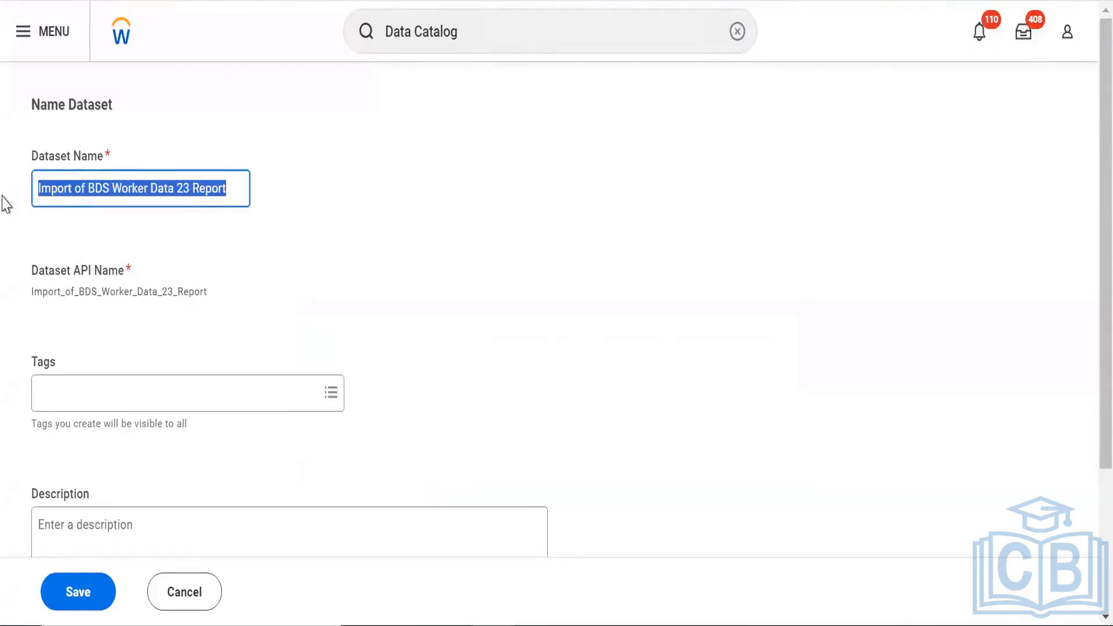
{"action": "type", "text": "DDS"}
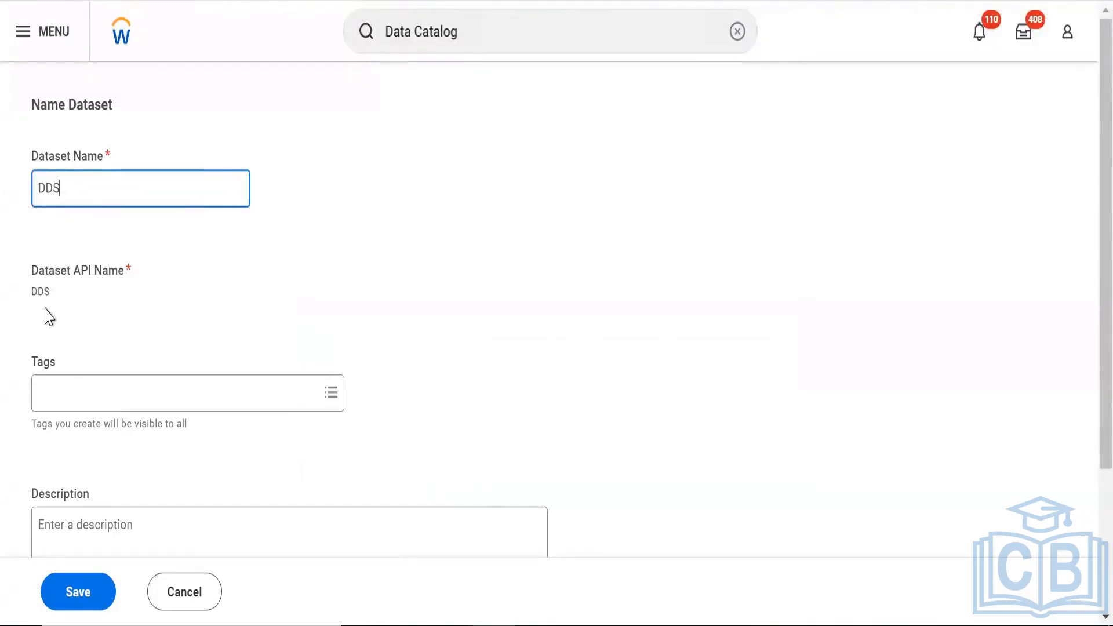
{"action": "key", "text": "ctrl+z"}
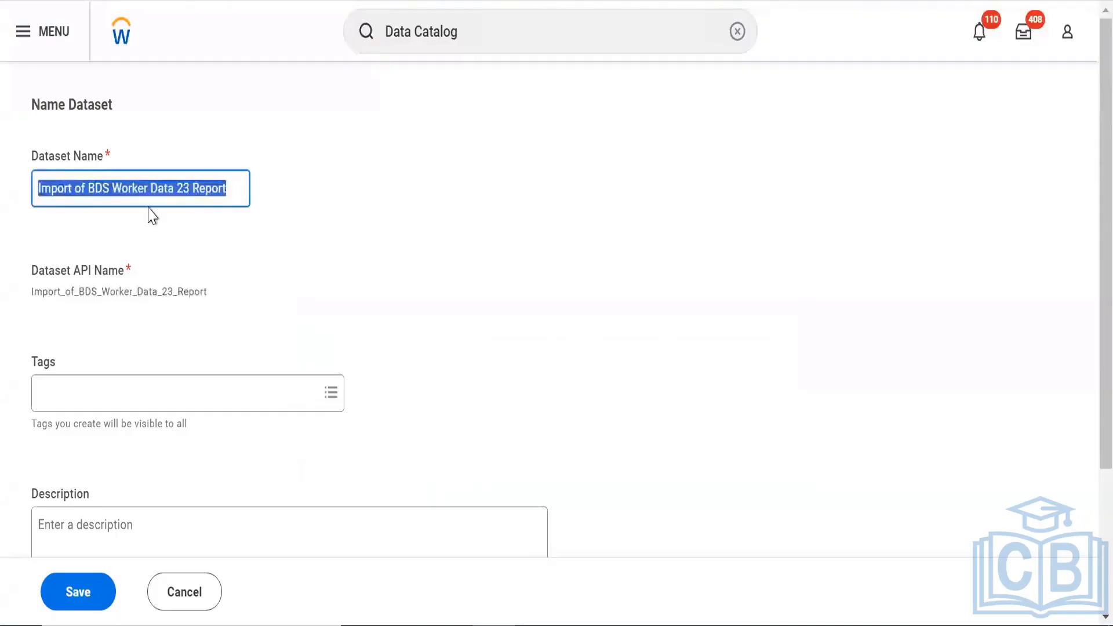
{"action": "left_click", "coordinate": [241, 188]}
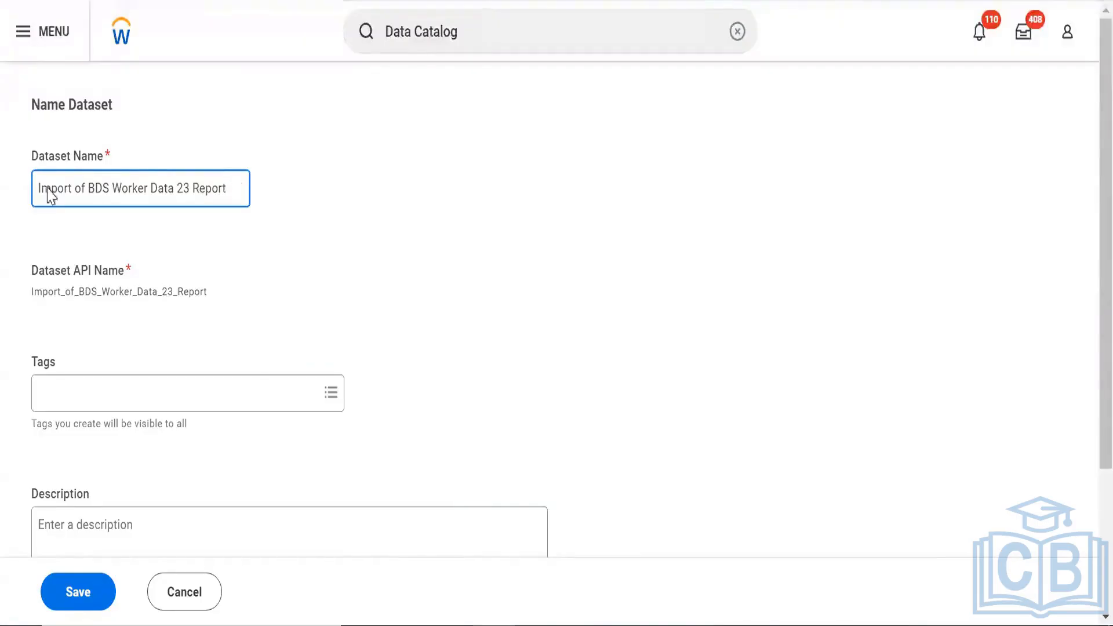
{"action": "key", "text": "ctrl+a"}
{"action": "type", "text": "DDS "}
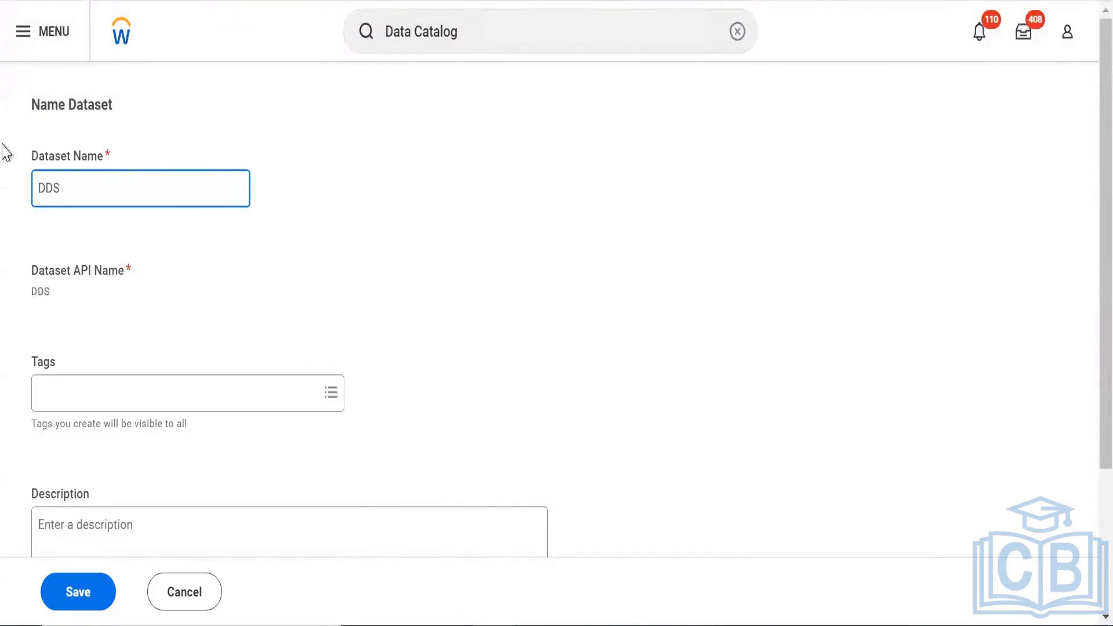
{"action": "type", "text": "Worker Dat"}
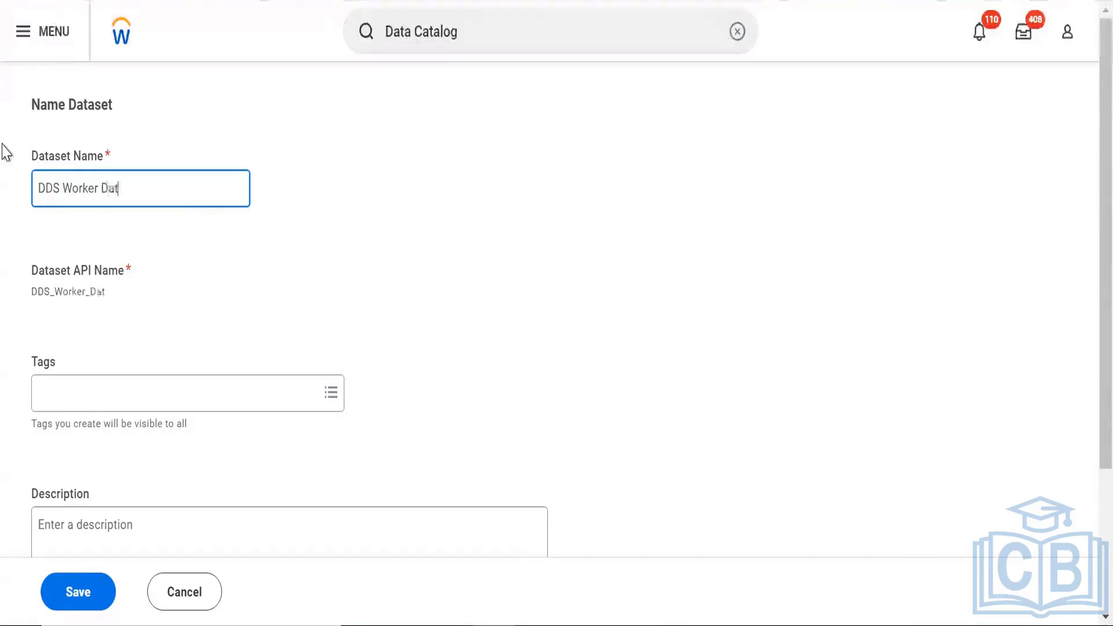
{"action": "type", "text": "a 23"}
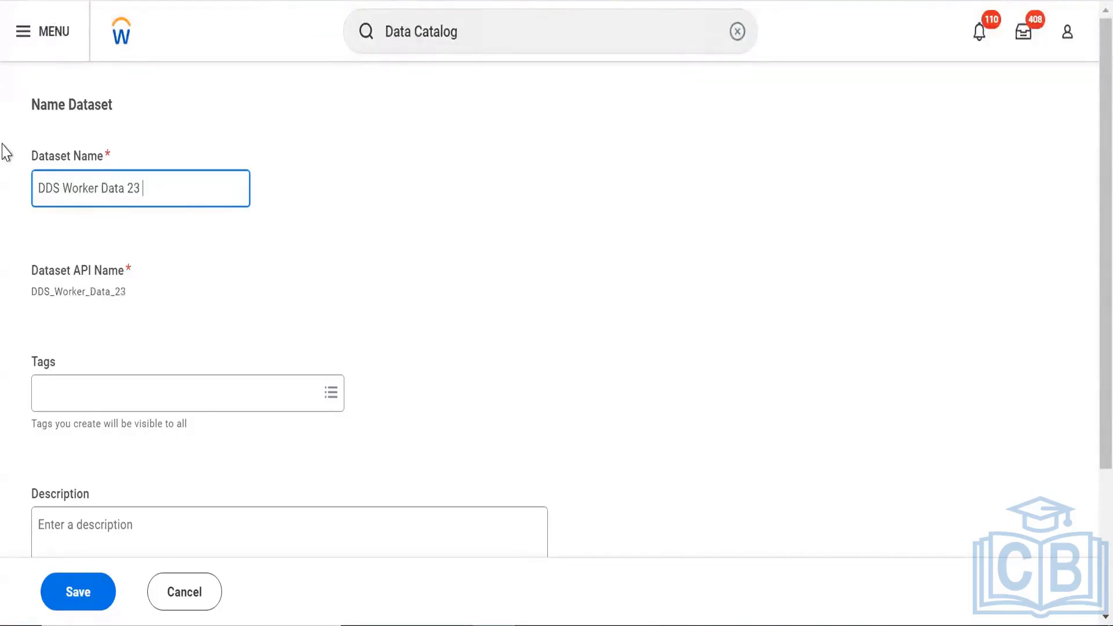
{"action": "type", "text": " Report"}
{"action": "left_click", "coordinate": [128, 393]}
{"action": "scroll", "coordinate": [136, 280], "scroll_direction": "down", "scroll_amount": 5}
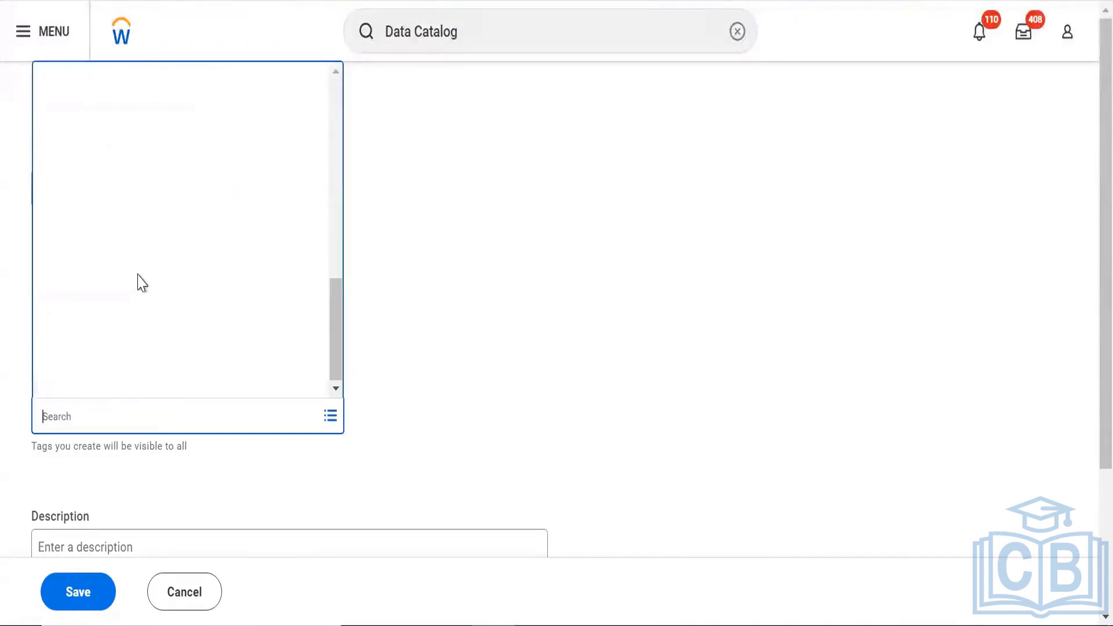
{"action": "scroll", "coordinate": [154, 354], "scroll_direction": "up", "scroll_amount": 5}
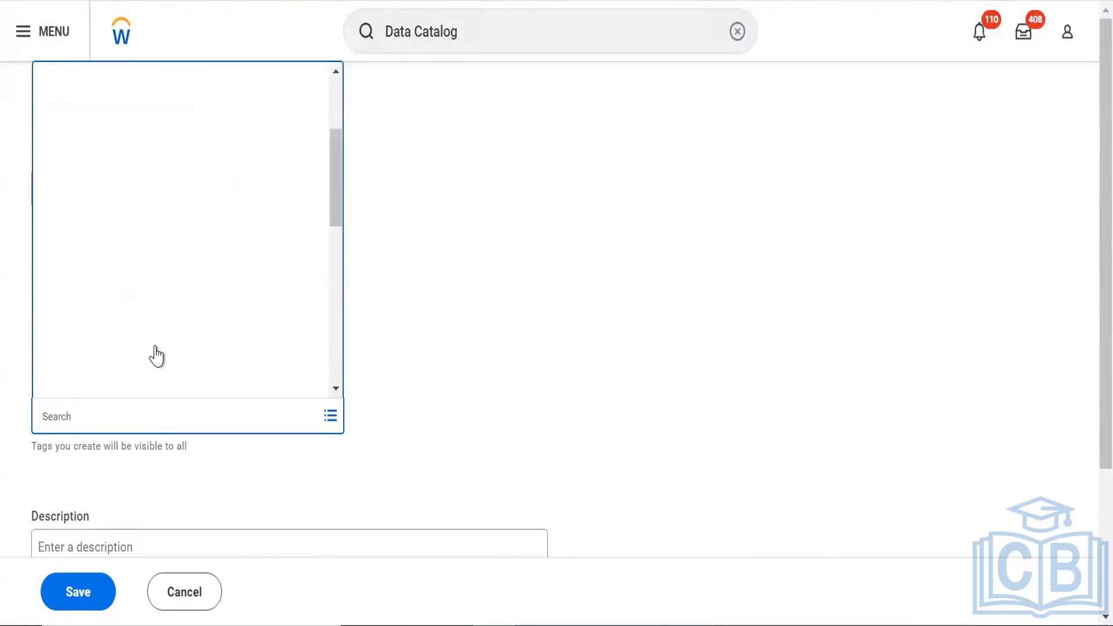
{"action": "scroll", "coordinate": [96, 192], "scroll_direction": "up", "scroll_amount": 3}
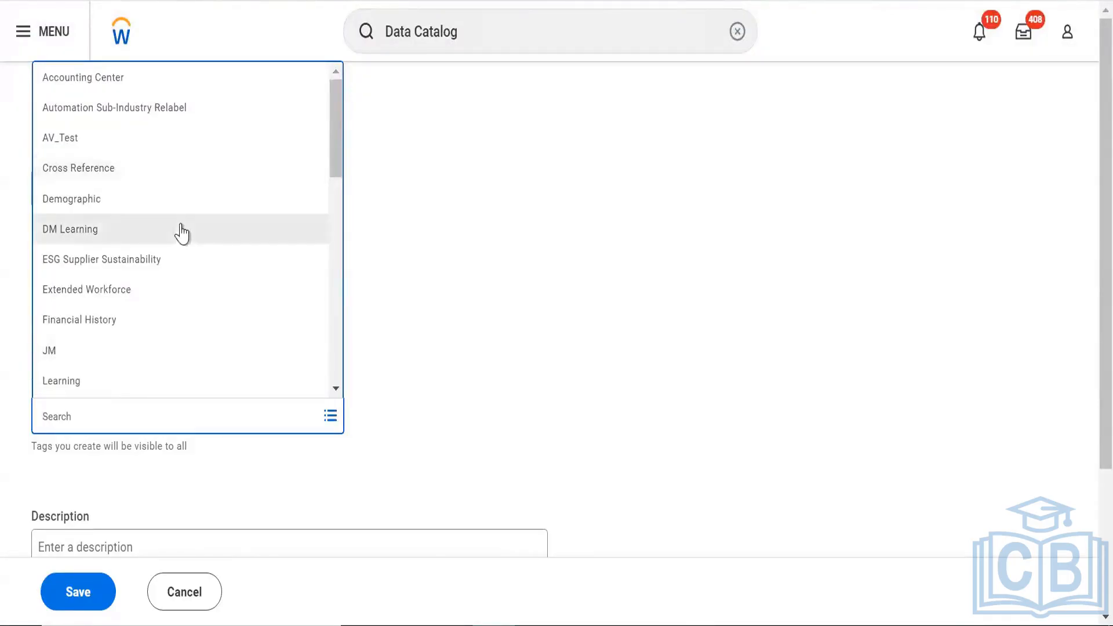
{"action": "scroll", "coordinate": [181, 238], "scroll_direction": "down", "scroll_amount": 5}
{"action": "scroll", "coordinate": [181, 271], "scroll_direction": "down", "scroll_amount": 1}
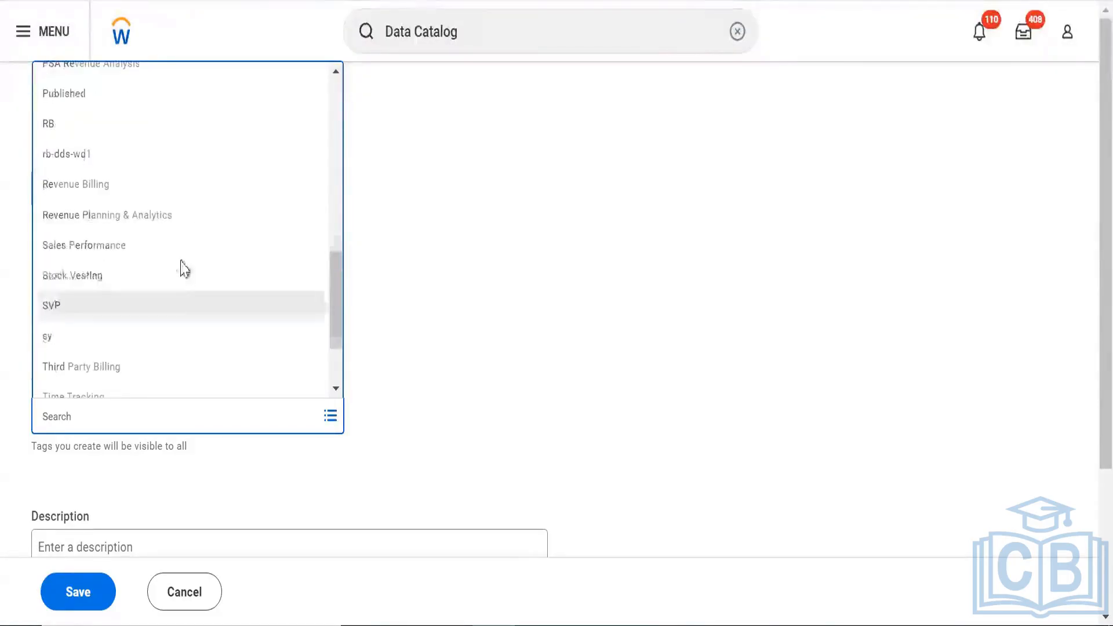
{"action": "scroll", "coordinate": [179, 270], "scroll_direction": "up", "scroll_amount": 4}
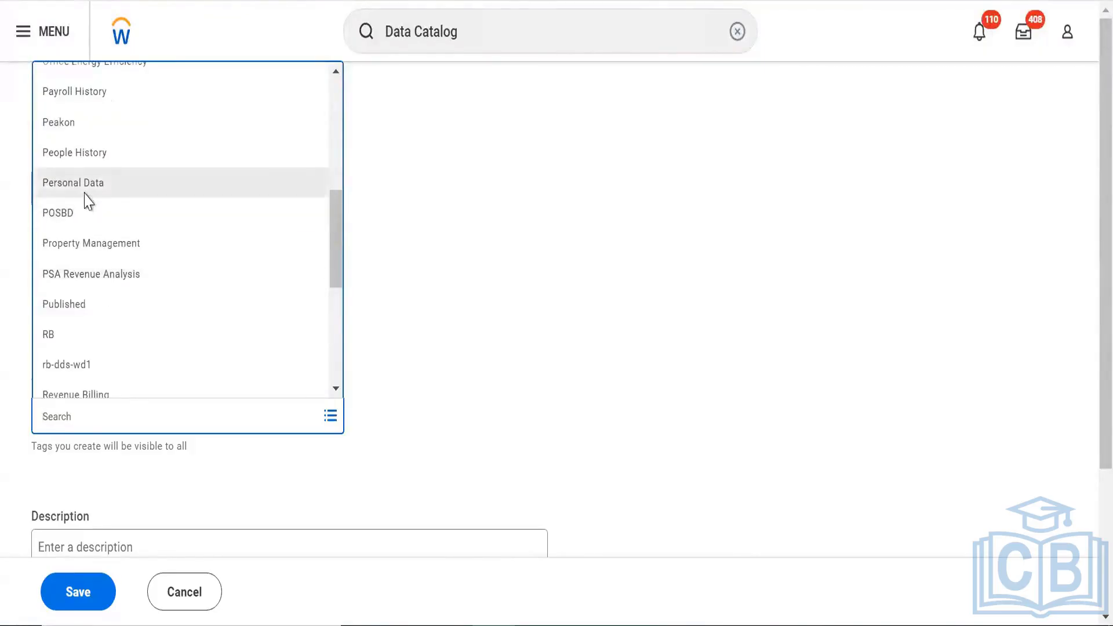
{"action": "scroll", "coordinate": [87, 197], "scroll_direction": "up", "scroll_amount": 4}
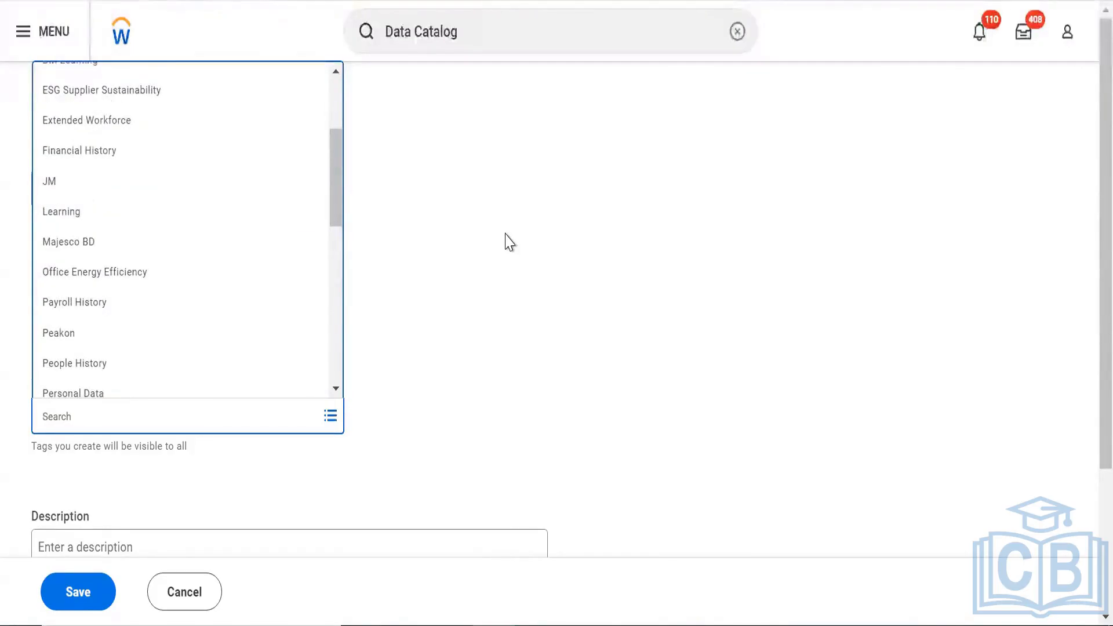
{"action": "left_click", "coordinate": [132, 505]}
{"action": "scroll", "coordinate": [133, 505], "scroll_direction": "down", "scroll_amount": 3}
{"action": "left_click", "coordinate": [64, 357]}
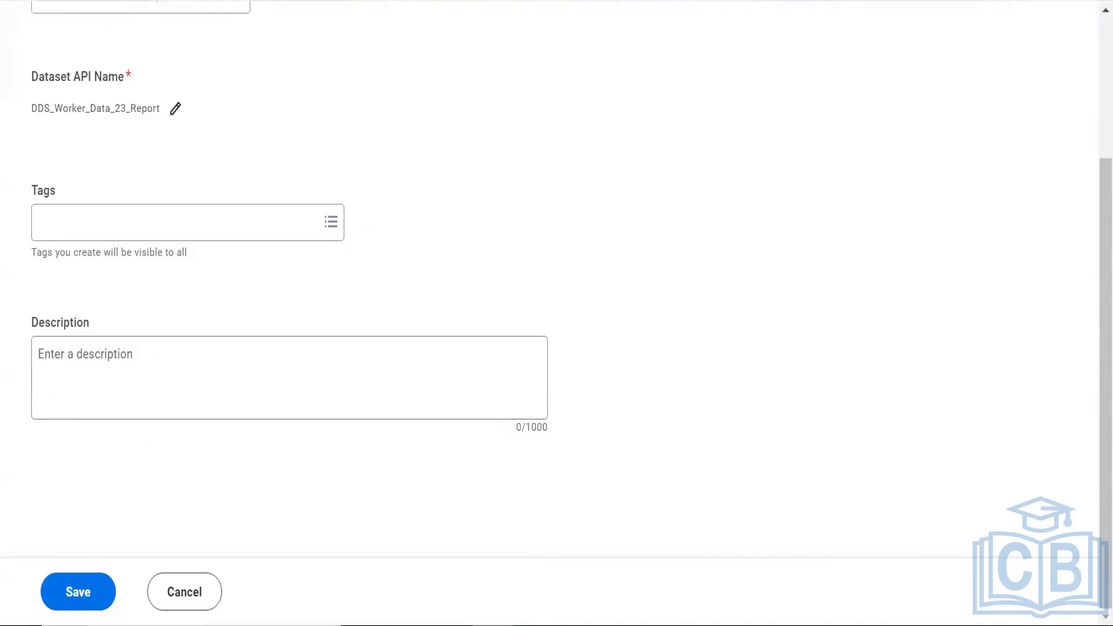
Save DDS Worker Data 23 Report and return to the Data Catalog
{"action": "left_click", "coordinate": [94, 605]}
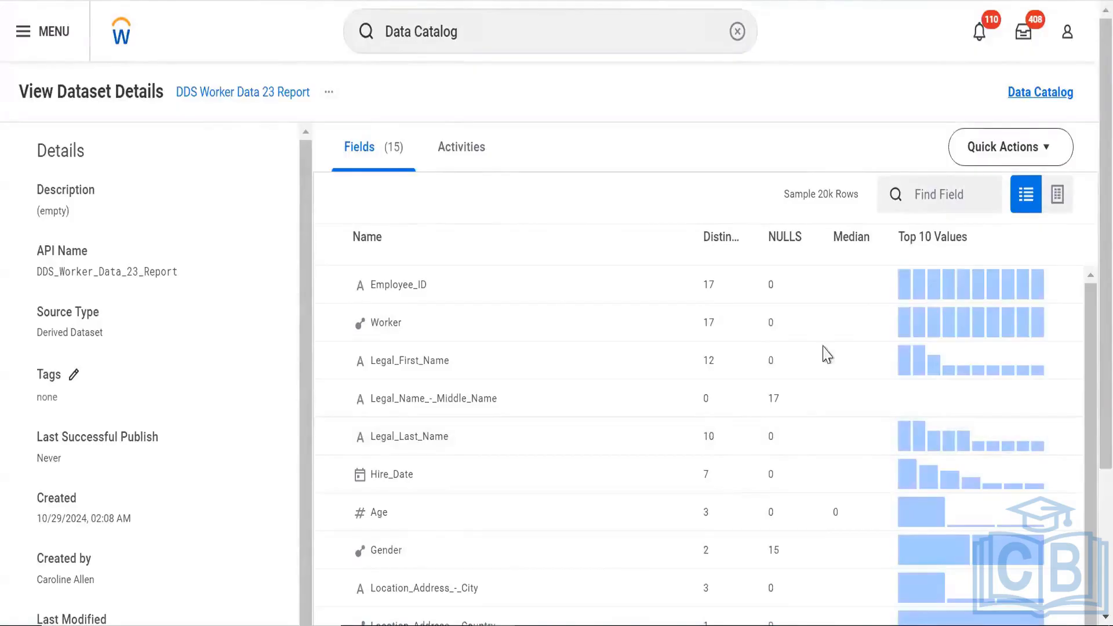
{"action": "left_click", "coordinate": [1041, 93]}
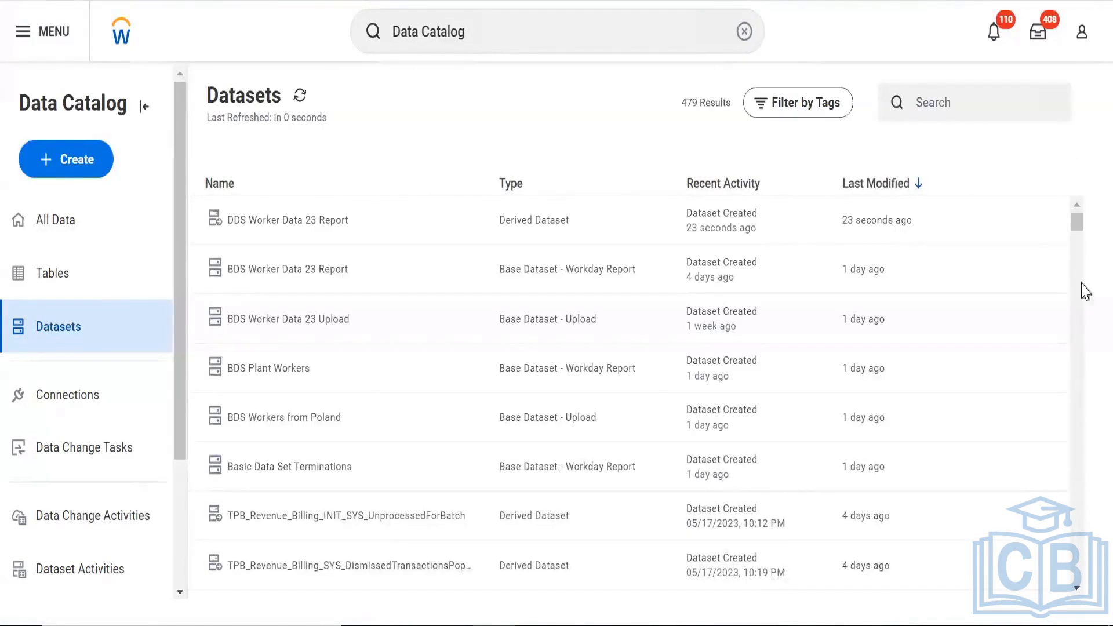
Show DDS Worker Data 23 Report's side-panel details, confirming it imports BDS Worker Data 23 Report
{"action": "left_click", "coordinate": [1022, 216]}
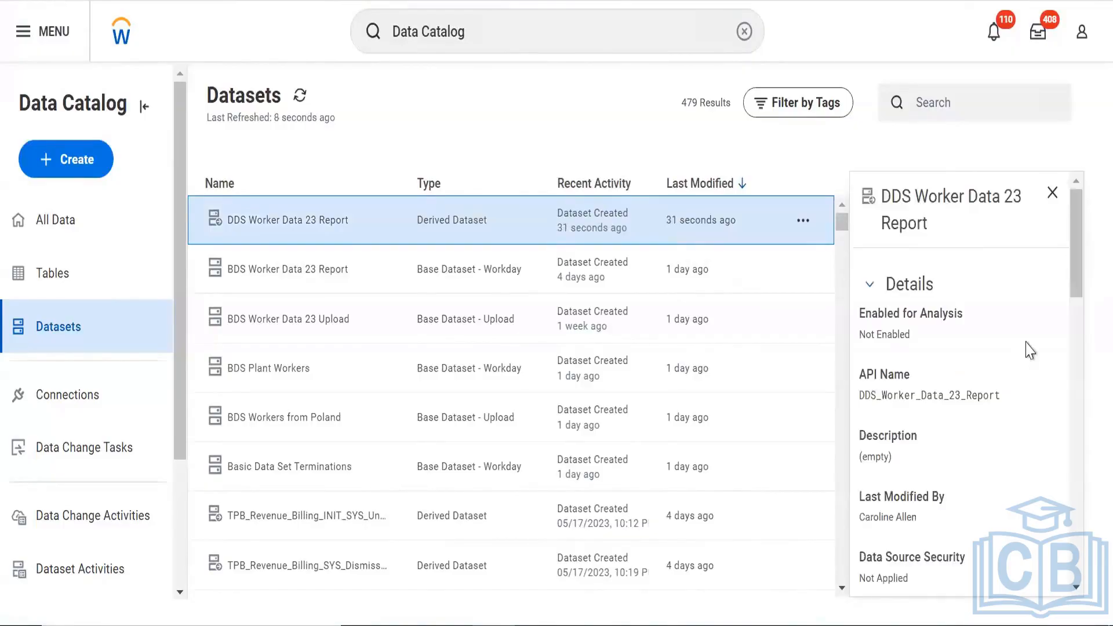
{"action": "scroll", "coordinate": [1024, 354], "scroll_direction": "down", "scroll_amount": 5}
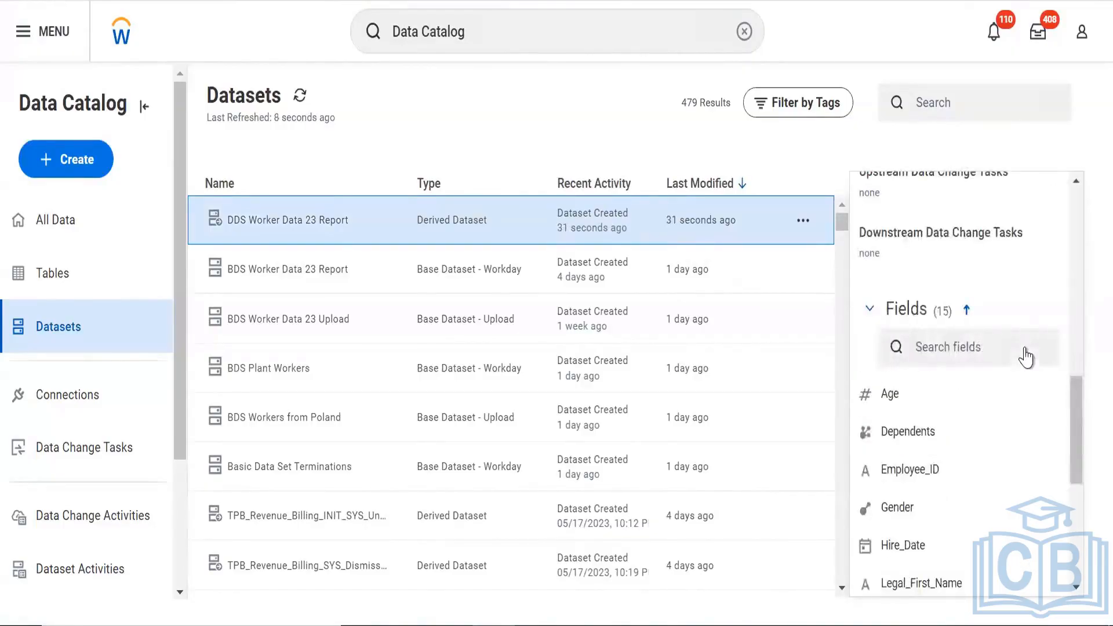
{"action": "scroll", "coordinate": [1019, 261], "scroll_direction": "up", "scroll_amount": 5}
{"action": "scroll", "coordinate": [1018, 261], "scroll_direction": "down", "scroll_amount": 3}
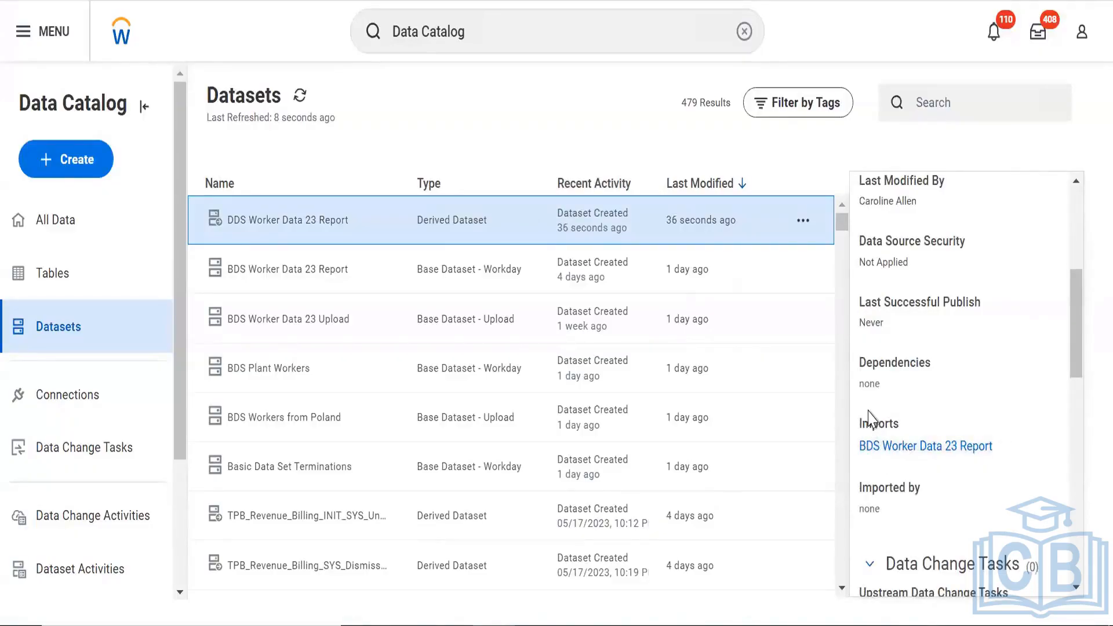
{"action": "mouse_move", "coordinate": [942, 458]}
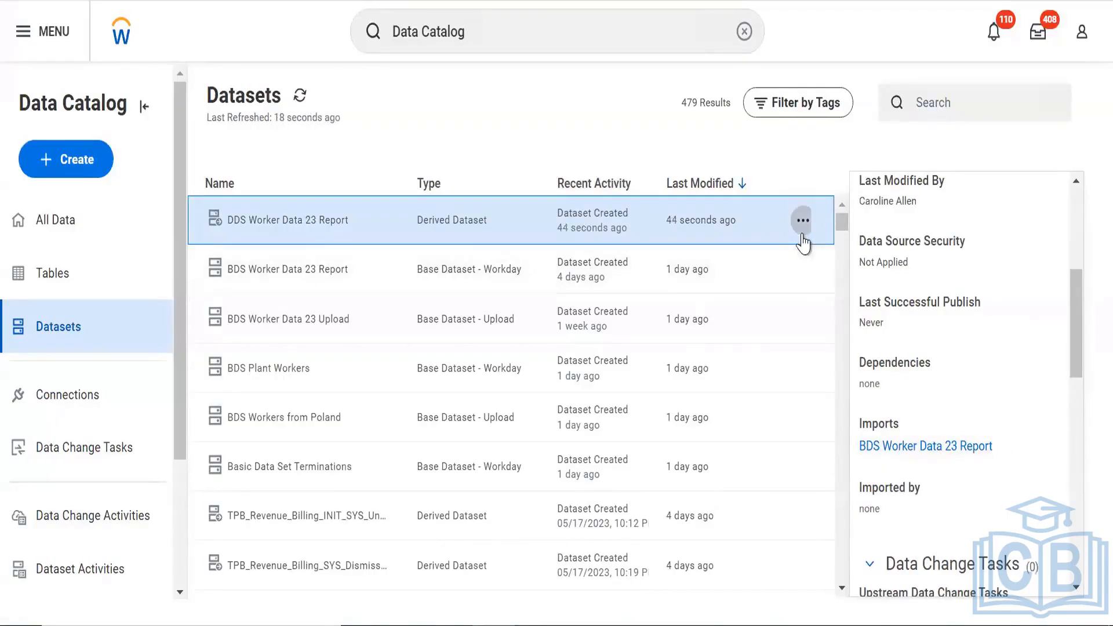
{"action": "left_click", "coordinate": [802, 232]}
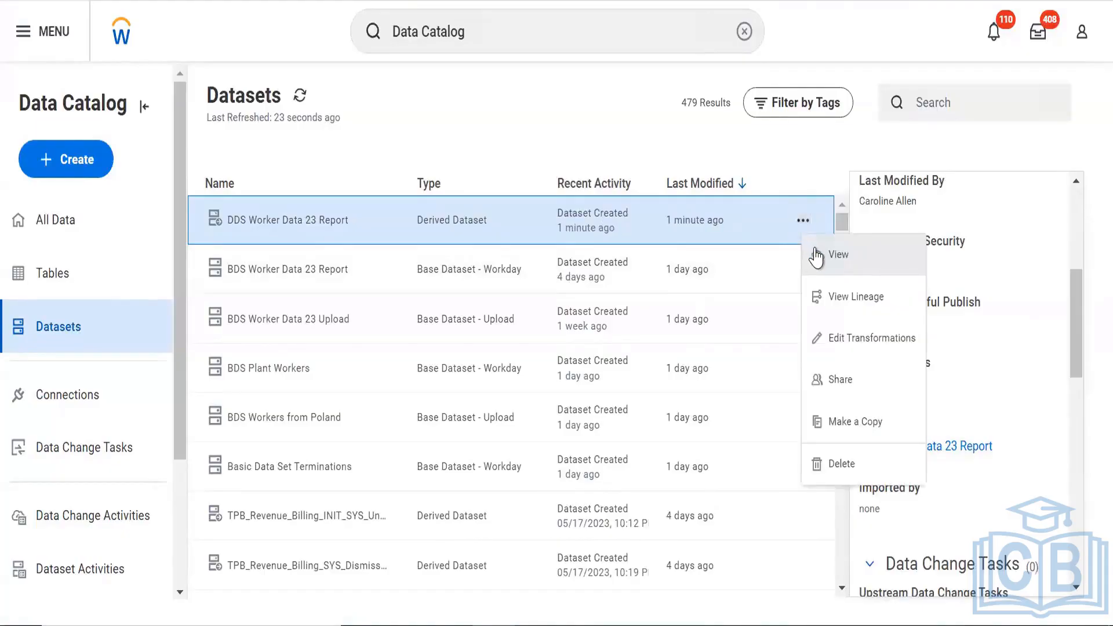
View DDS Worker Data 23 Report's full details page and scroll through its 15 fields
{"action": "left_click", "coordinate": [816, 255]}
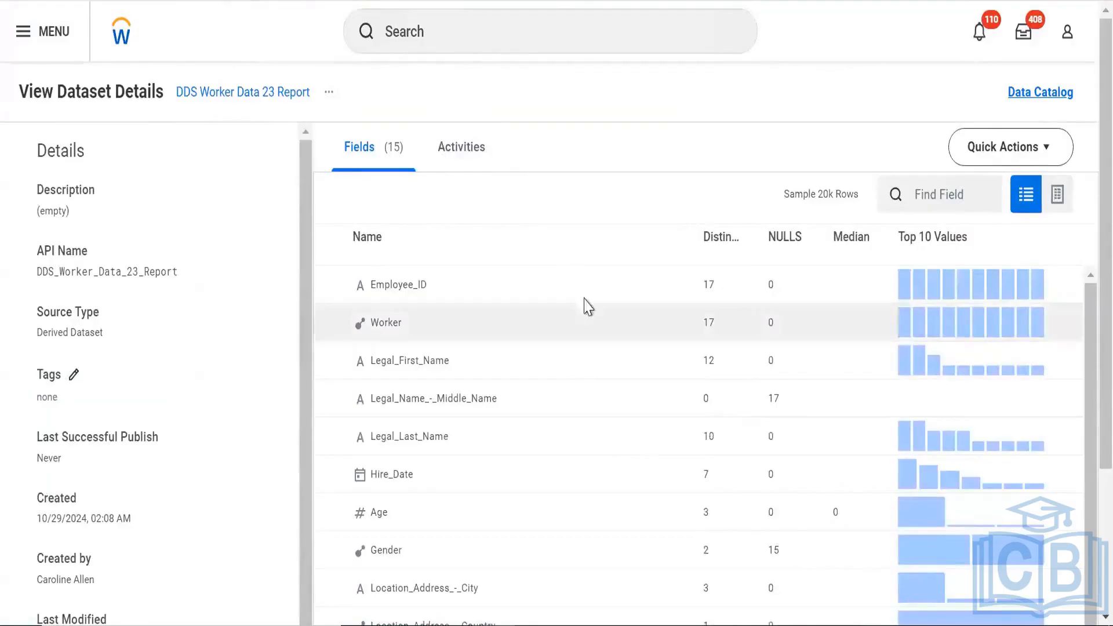
{"action": "scroll", "coordinate": [578, 359], "scroll_direction": "down", "scroll_amount": 3}
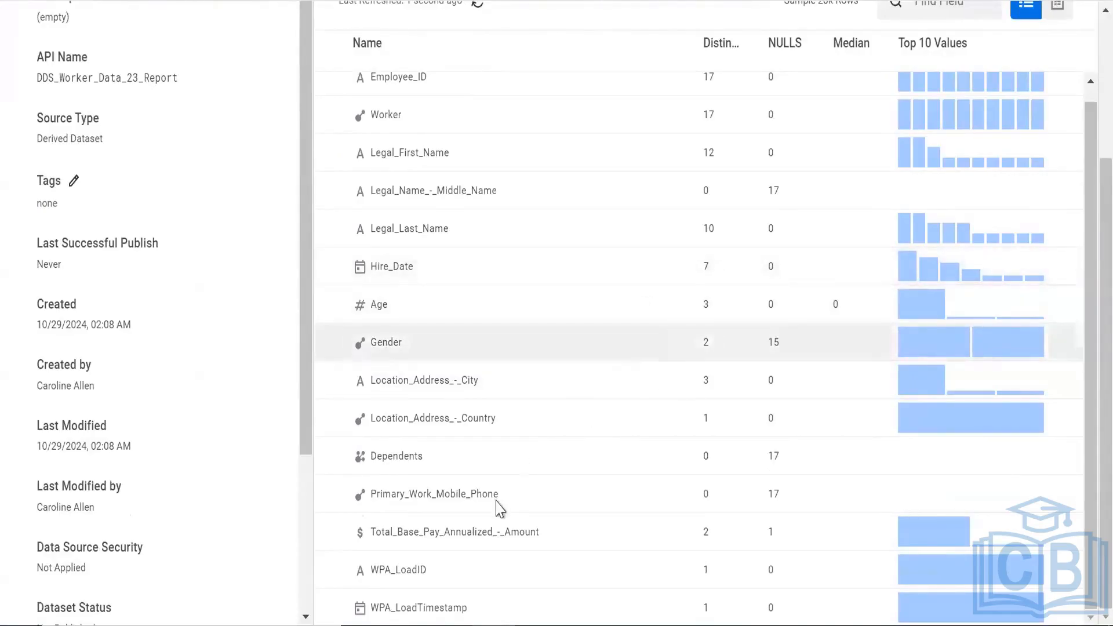
{"action": "scroll", "coordinate": [519, 443], "scroll_direction": "up", "scroll_amount": 1}
{"action": "scroll", "coordinate": [788, 249], "scroll_direction": "up", "scroll_amount": 3}
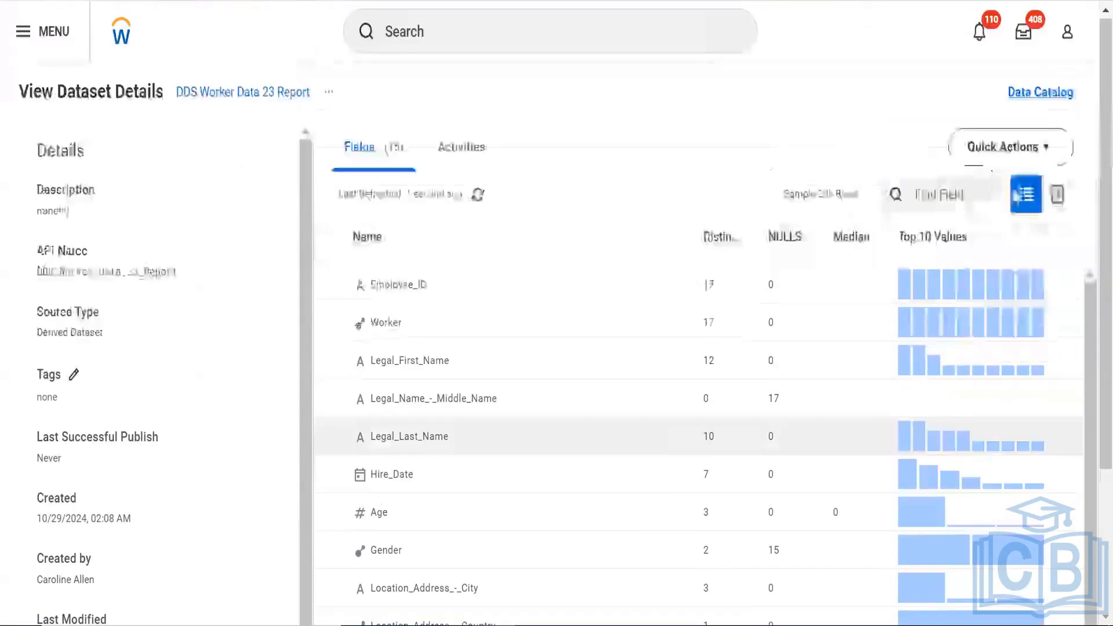
Switch DDS Worker Data 23 Report to grid view and scroll through its sample rows
{"action": "left_click", "coordinate": [1056, 196]}
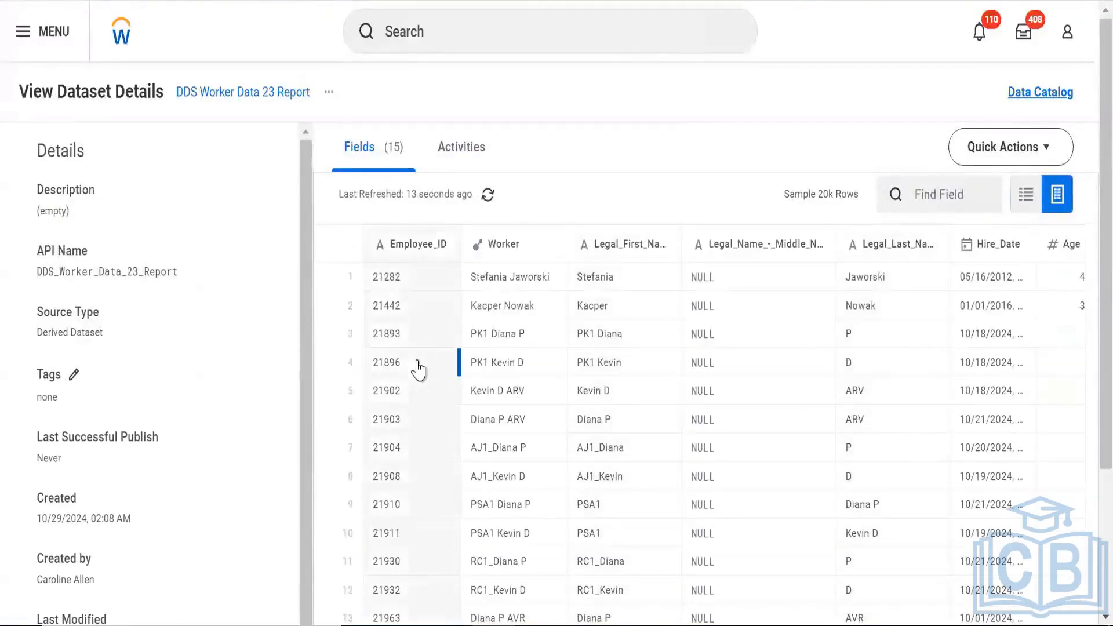
{"action": "scroll", "coordinate": [481, 399], "scroll_direction": "right", "scroll_amount": 10}
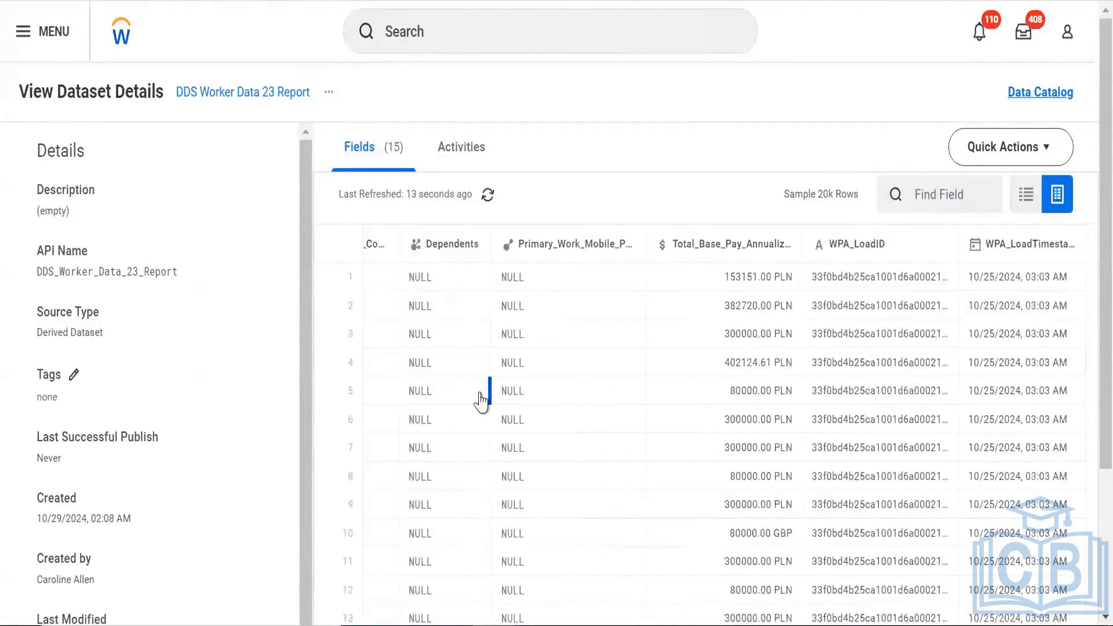
{"action": "scroll", "coordinate": [481, 400], "scroll_direction": "left", "scroll_amount": 5}
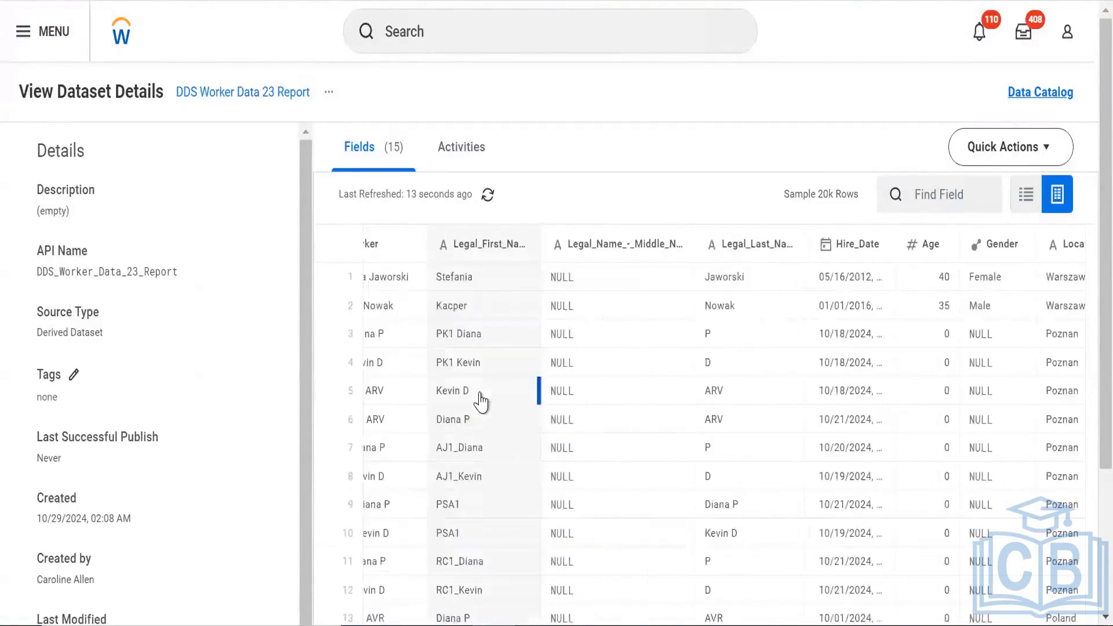
{"action": "scroll", "coordinate": [1006, 410], "scroll_direction": "right", "scroll_amount": 10}
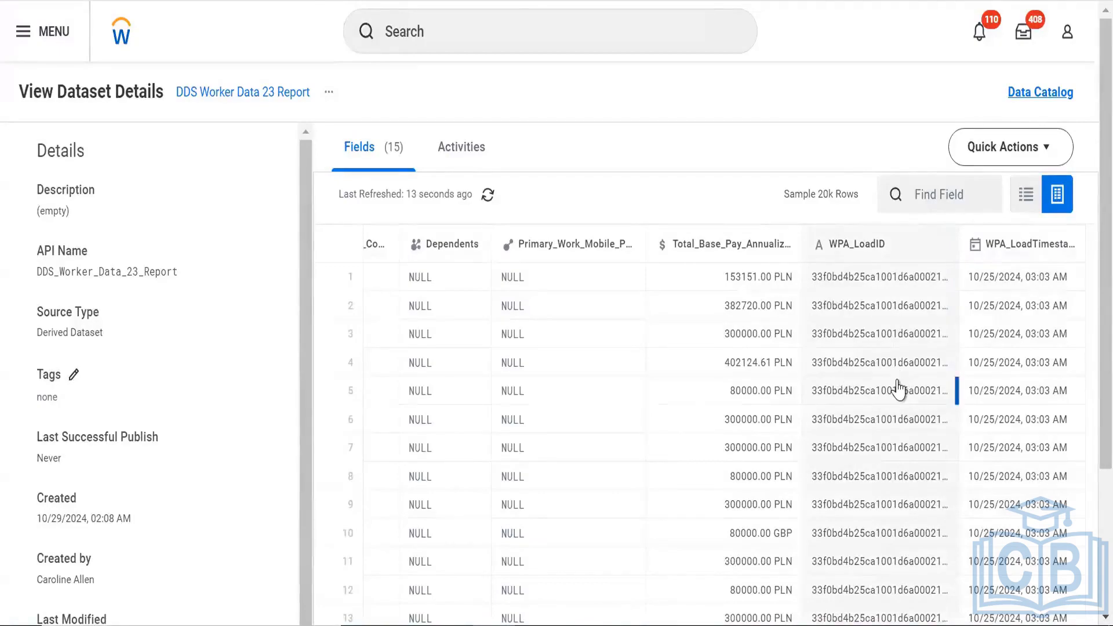
{"action": "scroll", "coordinate": [899, 391], "scroll_direction": "down", "scroll_amount": 3}
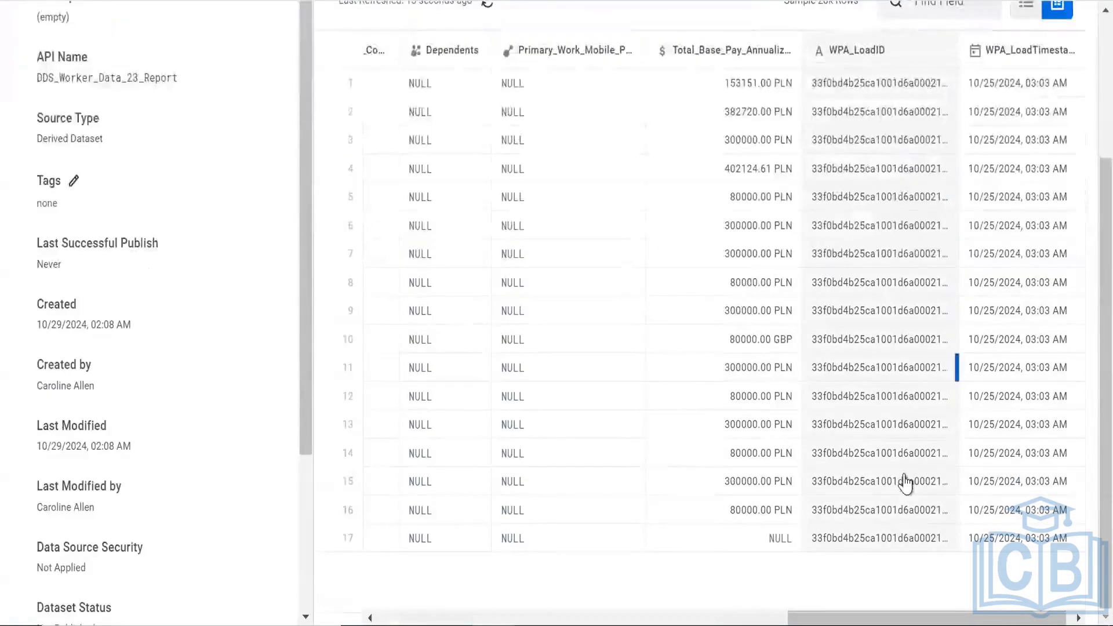
{"action": "scroll", "coordinate": [906, 286], "scroll_direction": "up", "scroll_amount": 2}
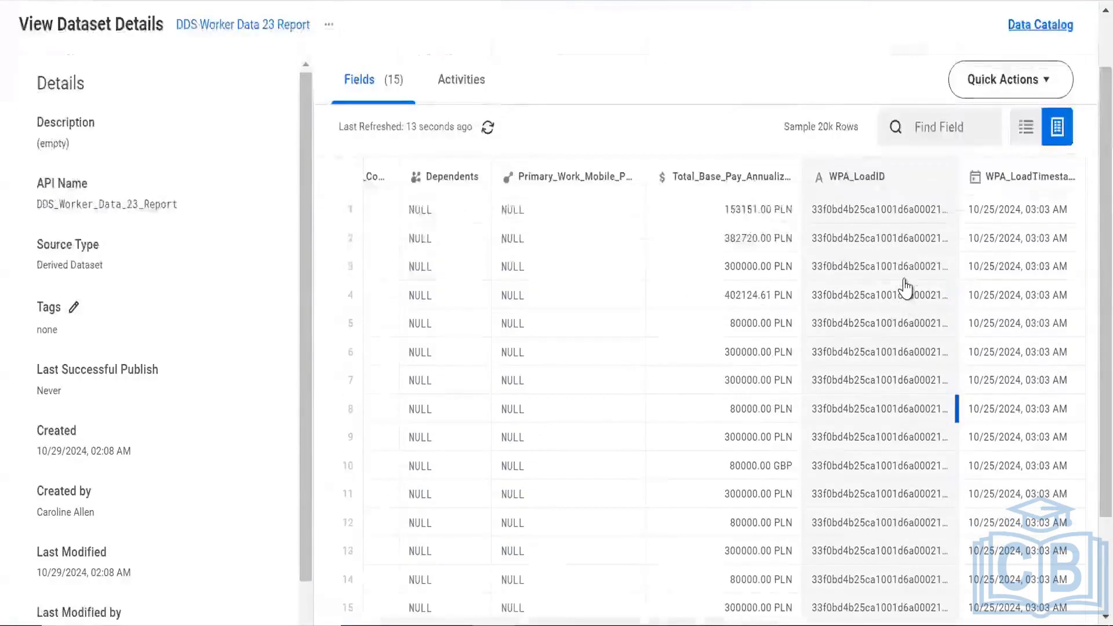
{"action": "scroll", "coordinate": [906, 286], "scroll_direction": "up", "scroll_amount": 1}
Check WPA_LoadID's origin and the empty Activities history, then return to the field summary list
{"action": "left_click", "coordinate": [905, 287]}
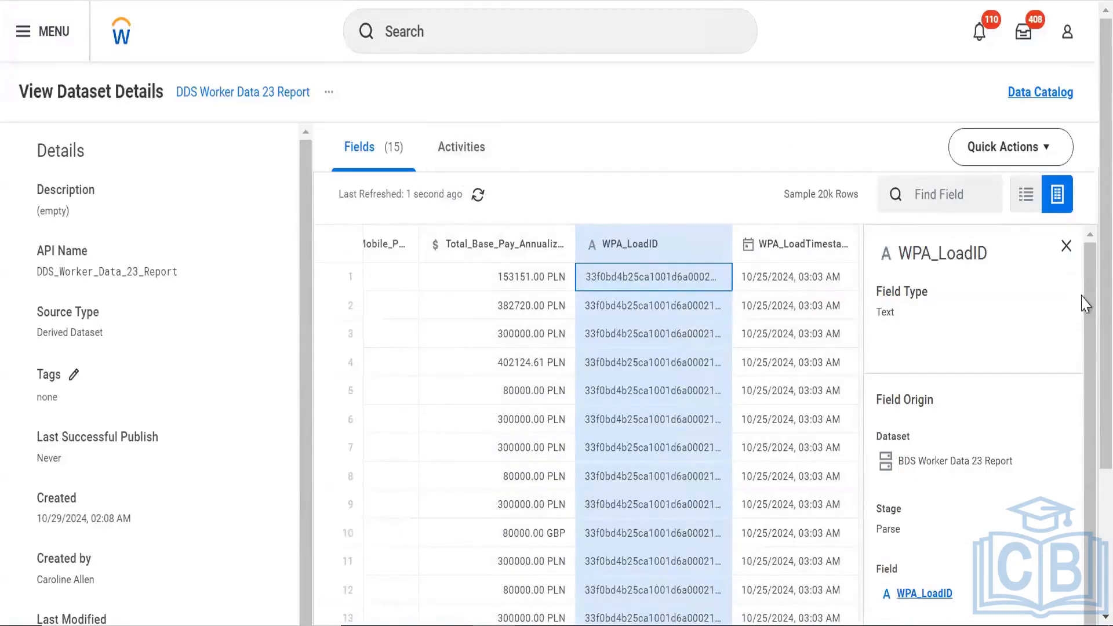
{"action": "left_click", "coordinate": [1067, 246]}
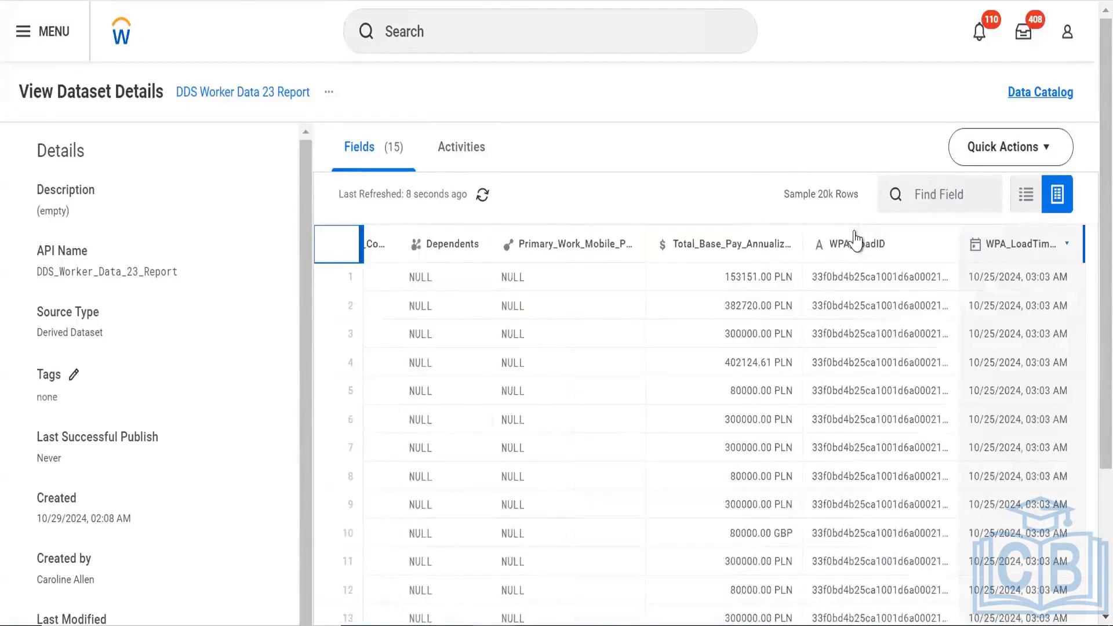
{"action": "left_click", "coordinate": [459, 153]}
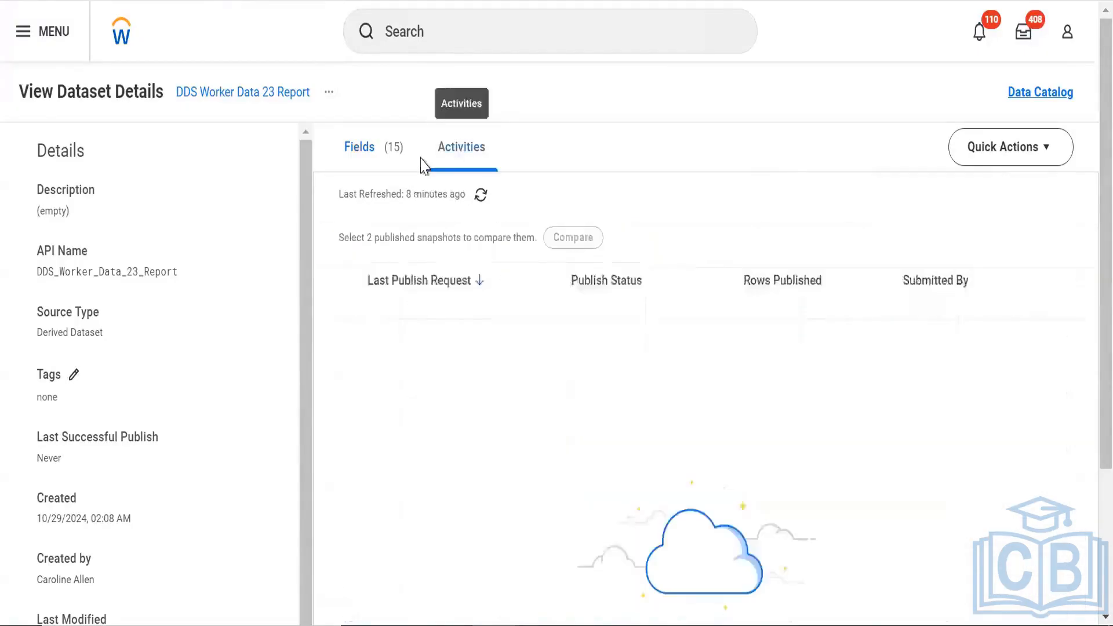
{"action": "left_click", "coordinate": [395, 164]}
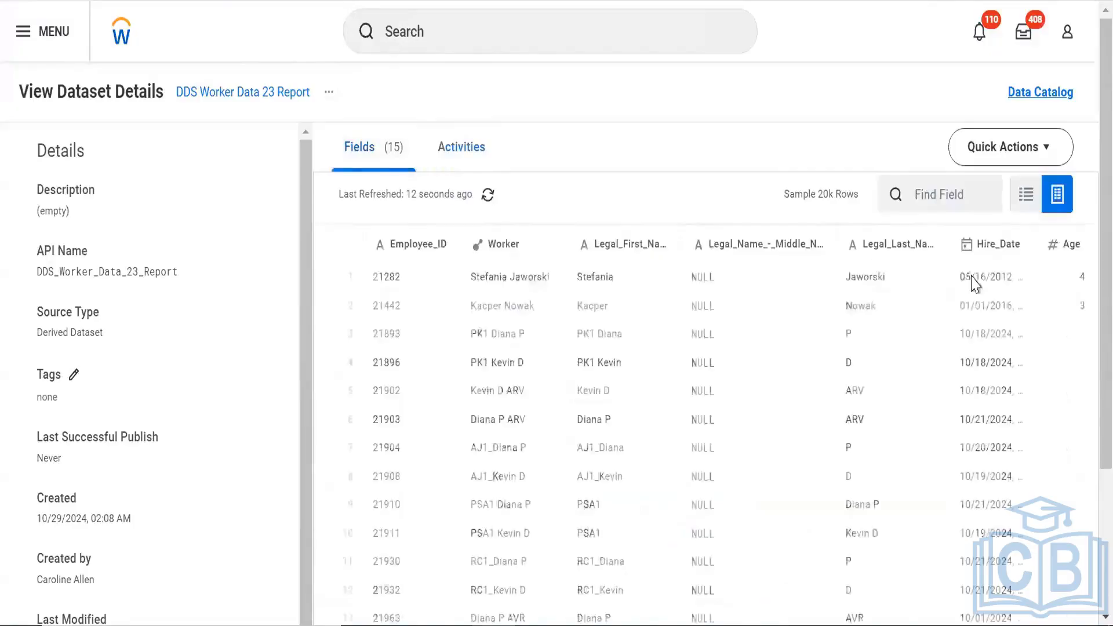
{"action": "left_click", "coordinate": [1026, 194]}
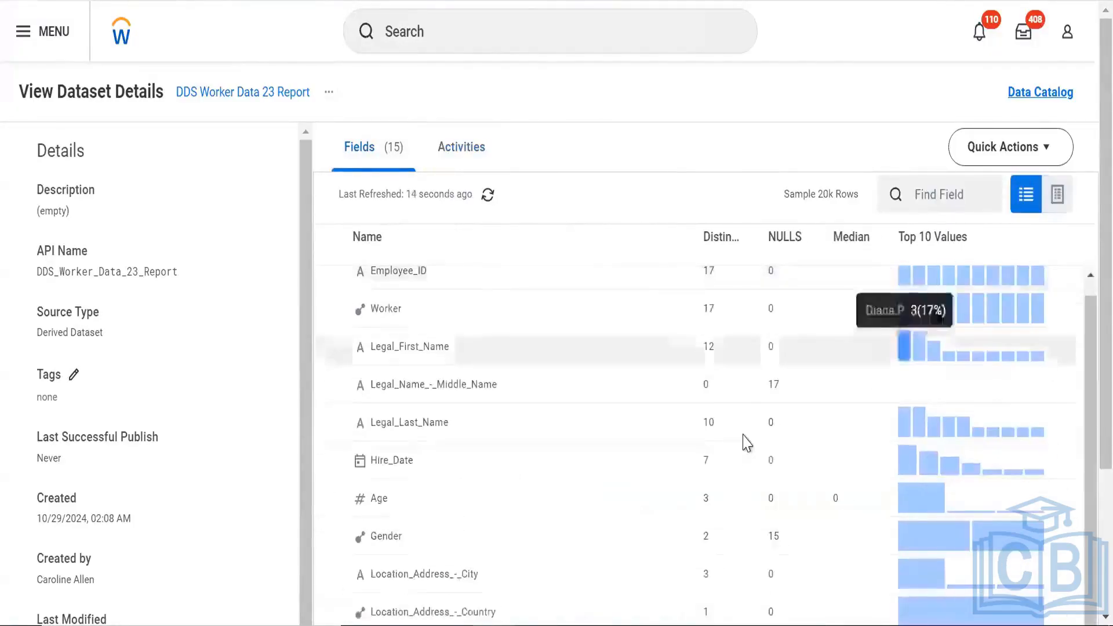
{"action": "scroll", "coordinate": [746, 443], "scroll_direction": "down", "scroll_amount": 3}
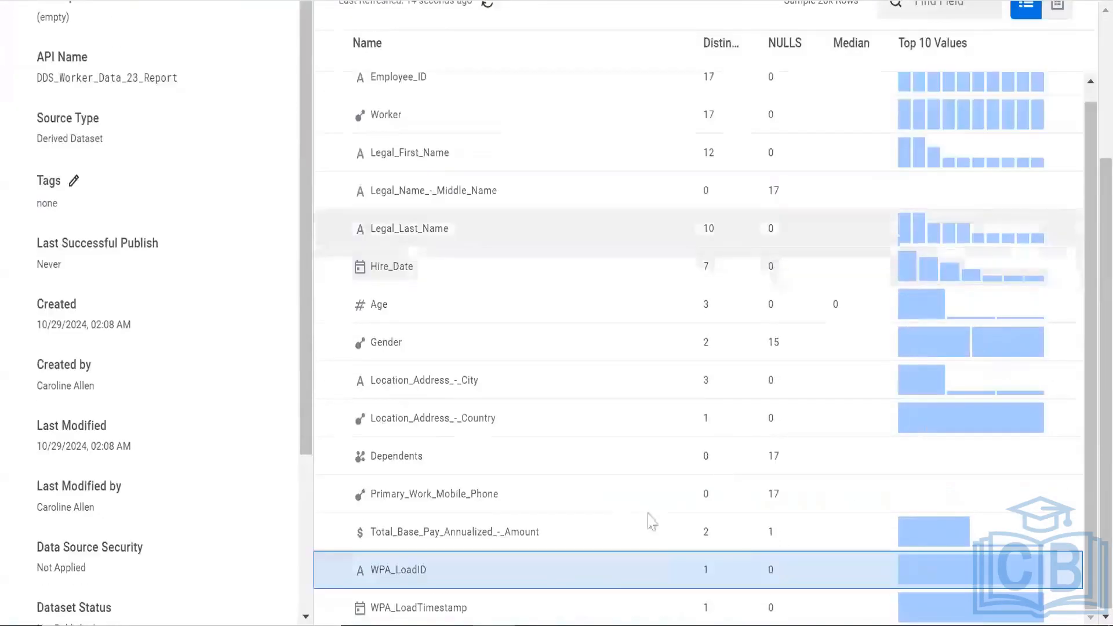
Confirm WPA_LoadID comes from BDS Worker Data 23 Report's Parse stage, then go back to Datasets
{"action": "left_click", "coordinate": [744, 563]}
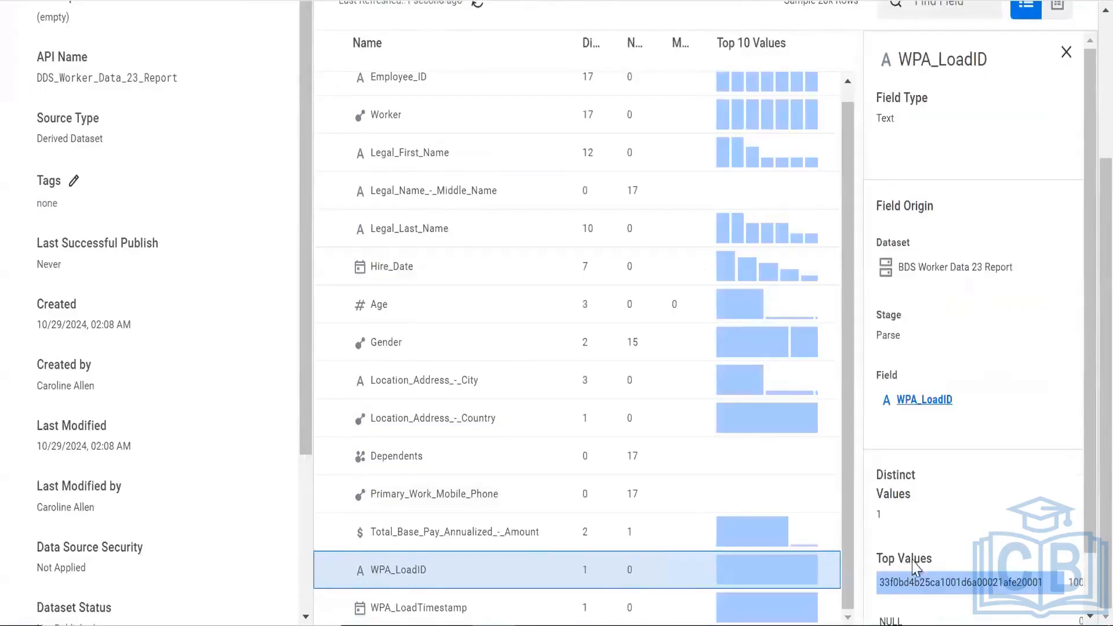
{"action": "scroll", "coordinate": [915, 565], "scroll_direction": "down", "scroll_amount": 1}
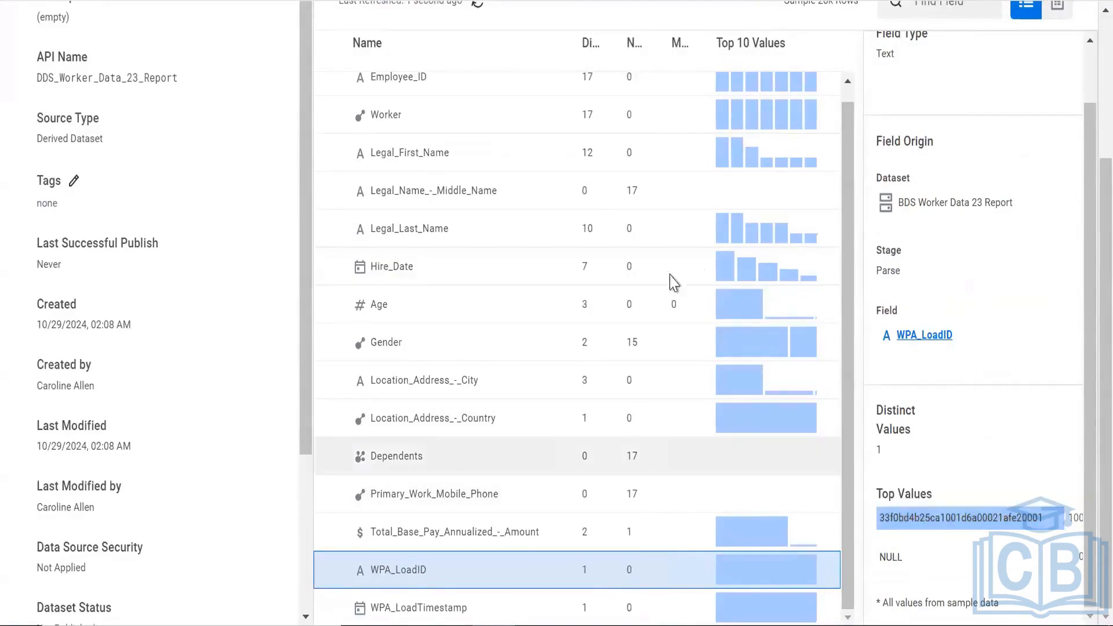
{"action": "scroll", "coordinate": [674, 283], "scroll_direction": "up", "scroll_amount": 3}
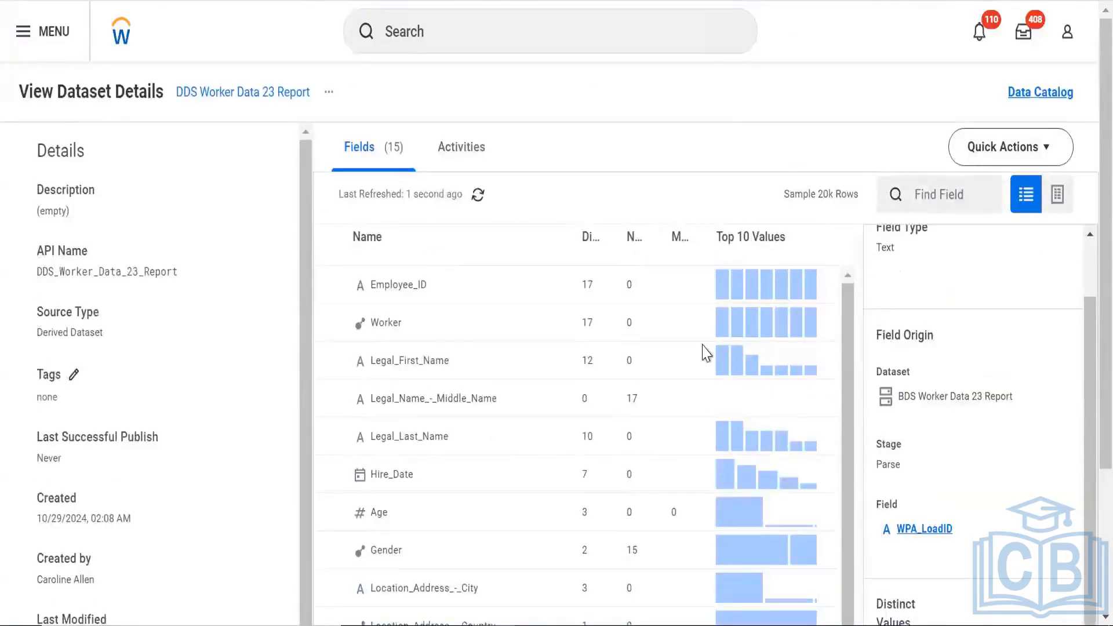
{"action": "left_click", "coordinate": [1057, 200]}
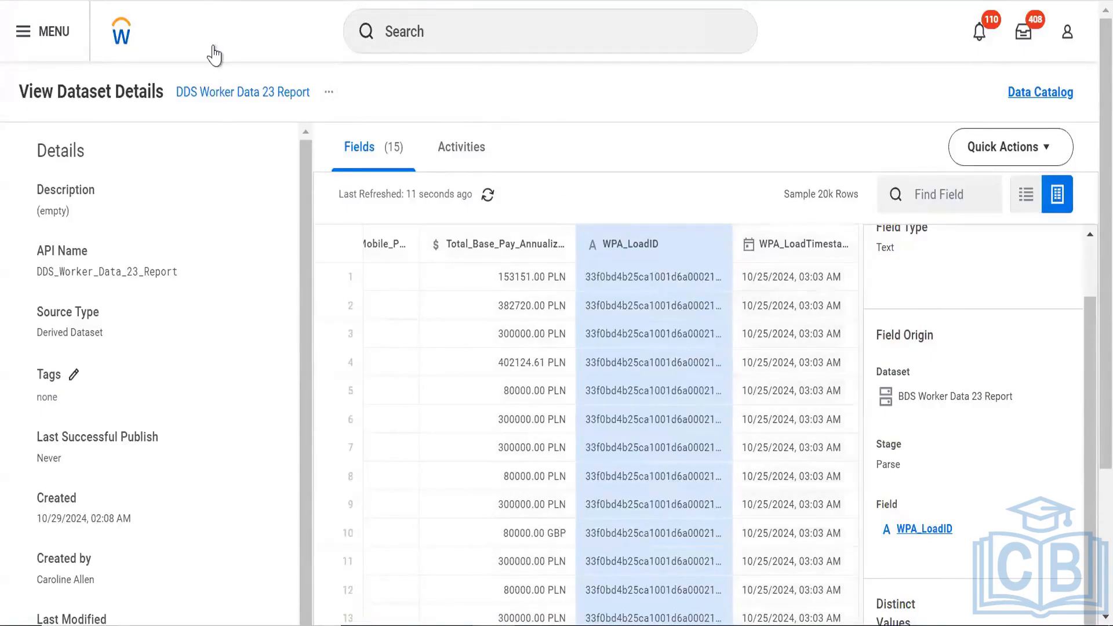
{"action": "left_click", "coordinate": [212, 2]}
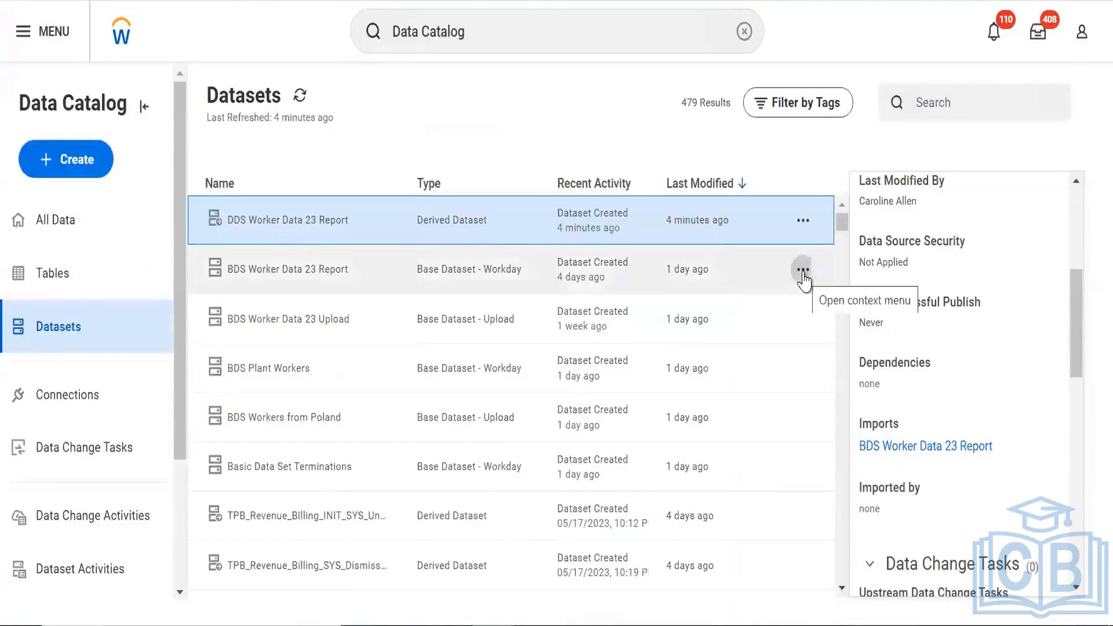
View BDS Worker Data 23 Report's details and display its 17 sample rows as a table
{"action": "left_click", "coordinate": [802, 273]}
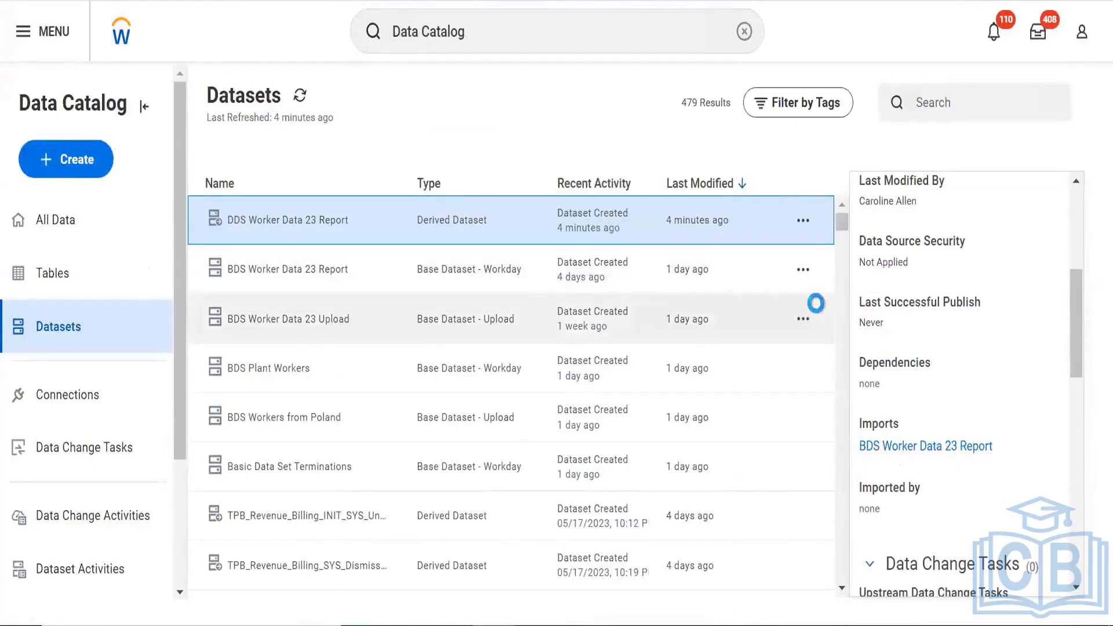
{"action": "left_click", "coordinate": [817, 307]}
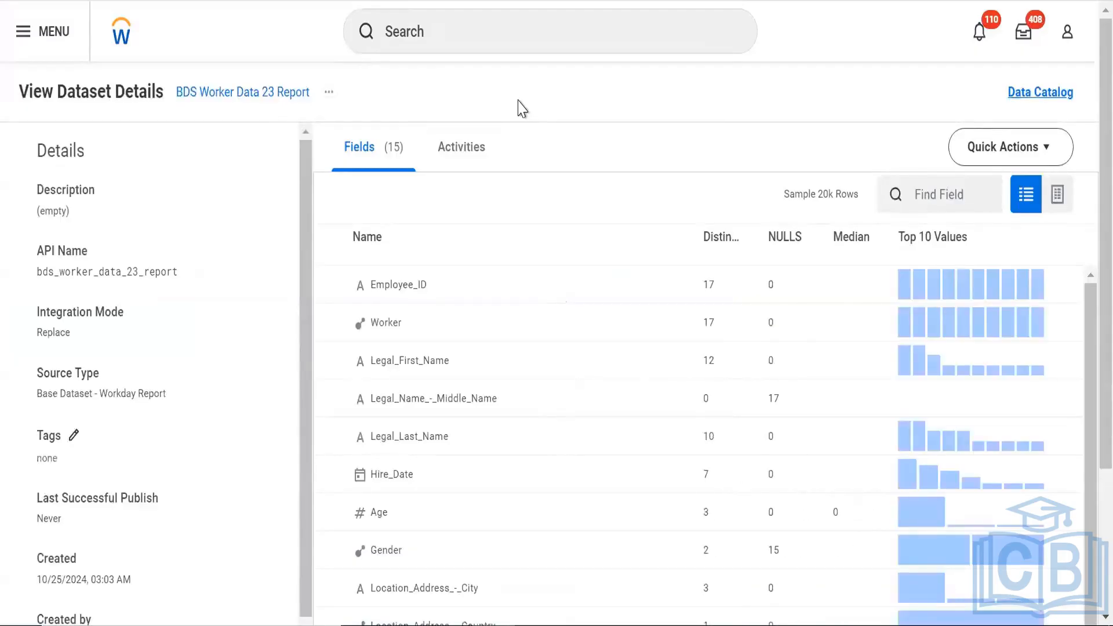
{"action": "scroll", "coordinate": [576, 200], "scroll_direction": "down", "scroll_amount": 3}
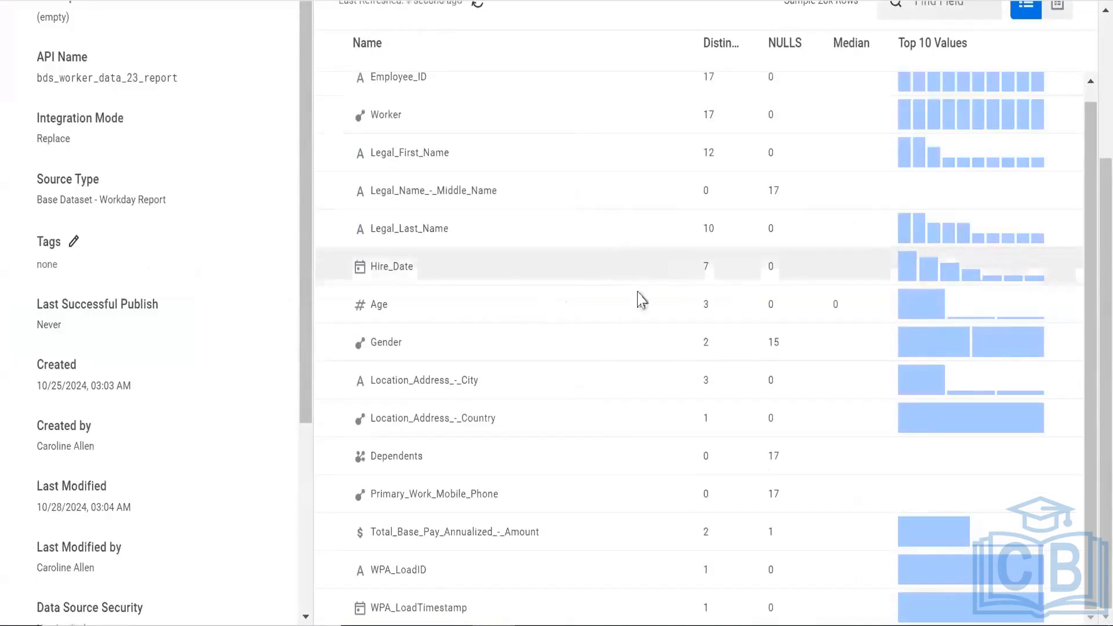
{"action": "scroll", "coordinate": [654, 186], "scroll_direction": "up", "scroll_amount": 1}
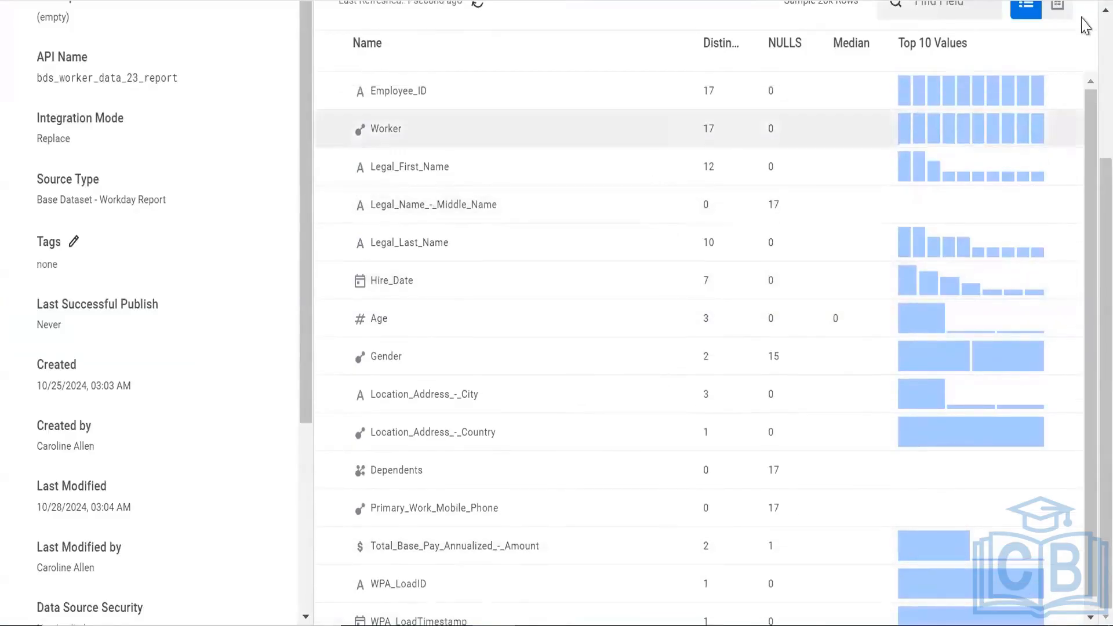
{"action": "left_click", "coordinate": [1057, 11]}
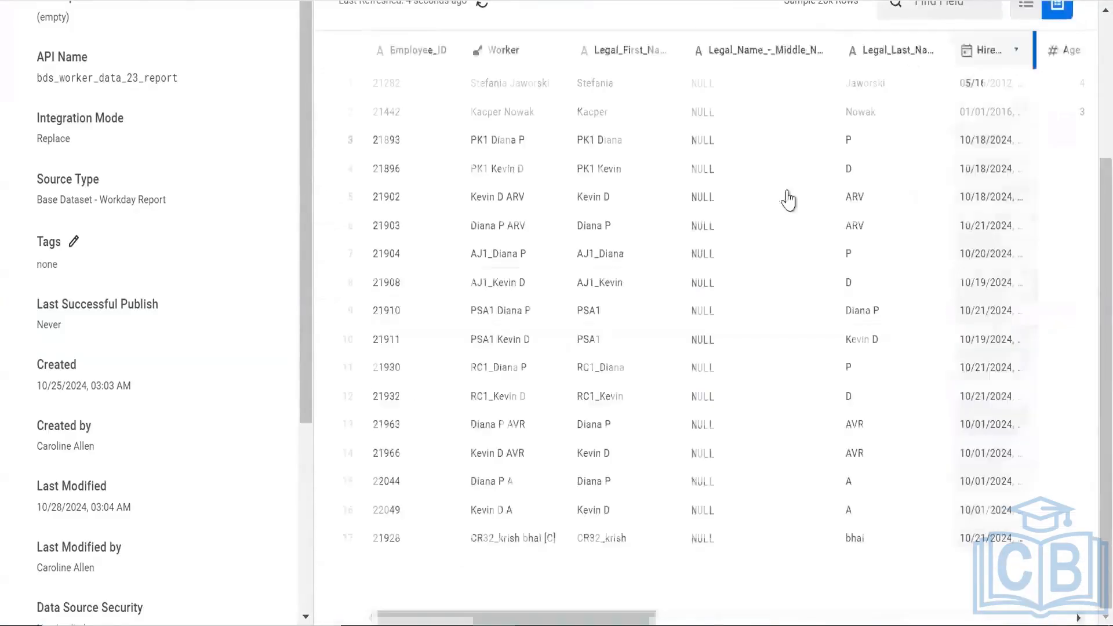
{"action": "scroll", "coordinate": [852, 207], "scroll_direction": "right", "scroll_amount": 5}
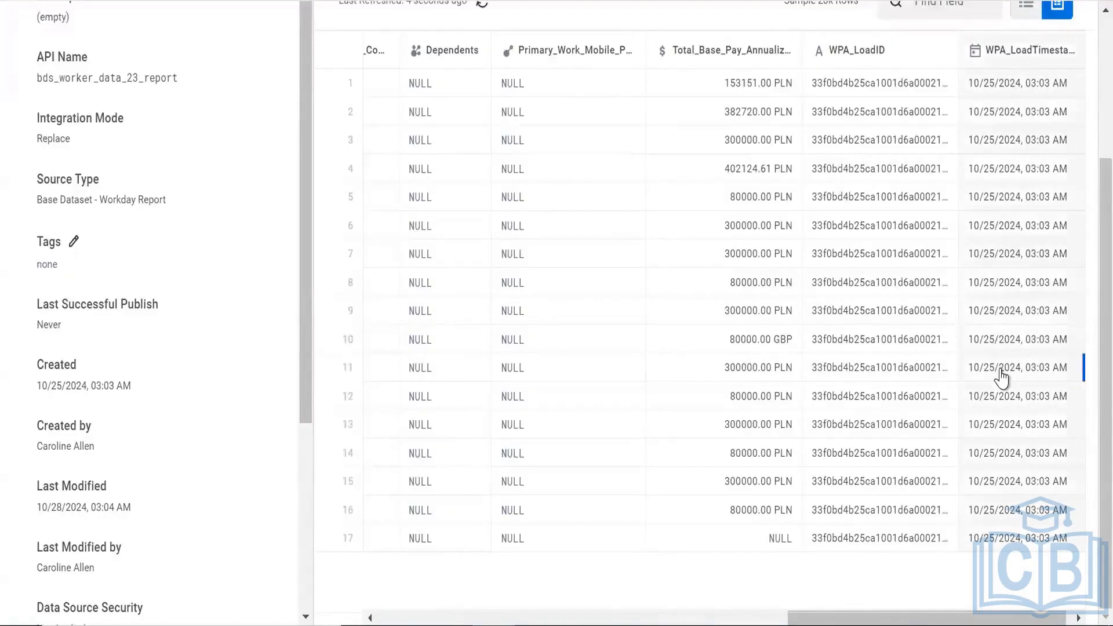
{"action": "scroll", "coordinate": [1001, 377], "scroll_direction": "up", "scroll_amount": 3}
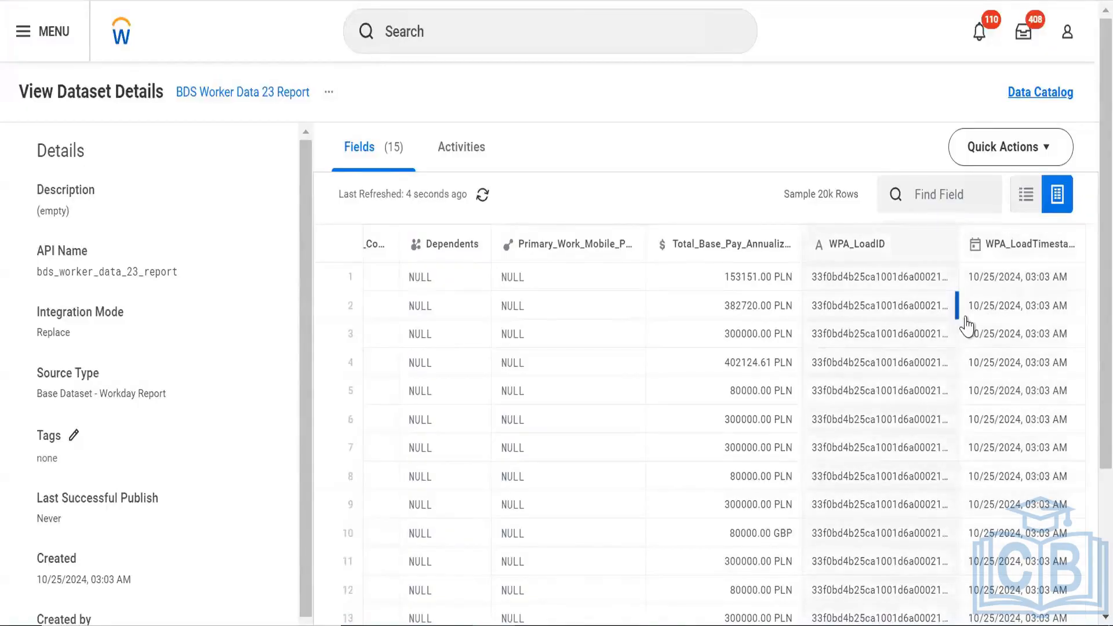
Return to the DDS Worker Data 23 Report details, check the profile menu, and start a global search
{"action": "right_click", "coordinate": [980, 261]}
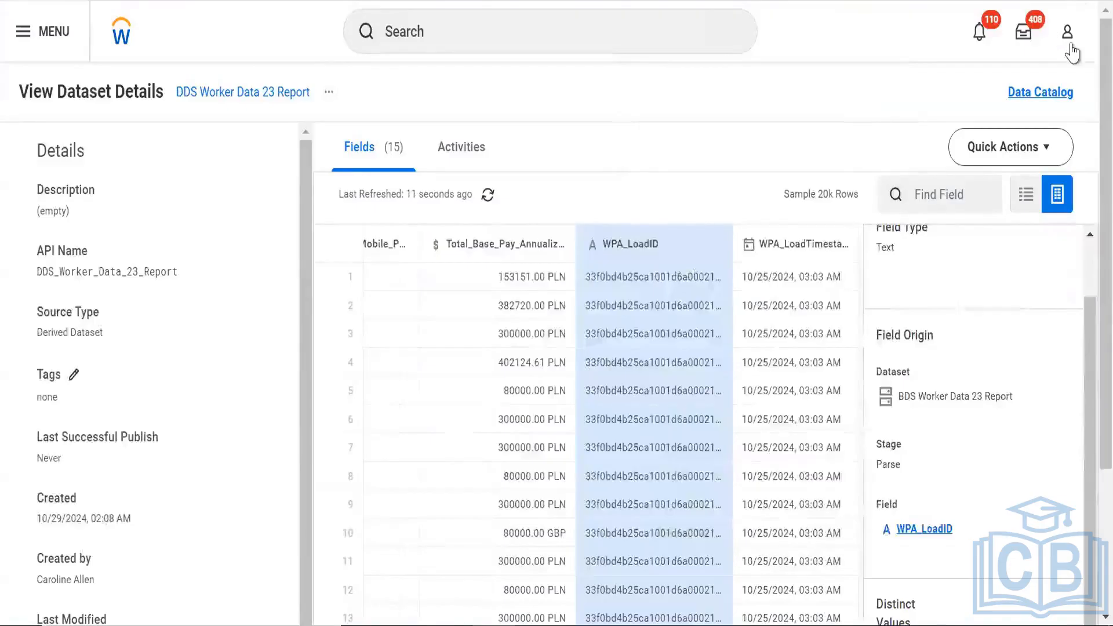
{"action": "left_click", "coordinate": [1068, 35]}
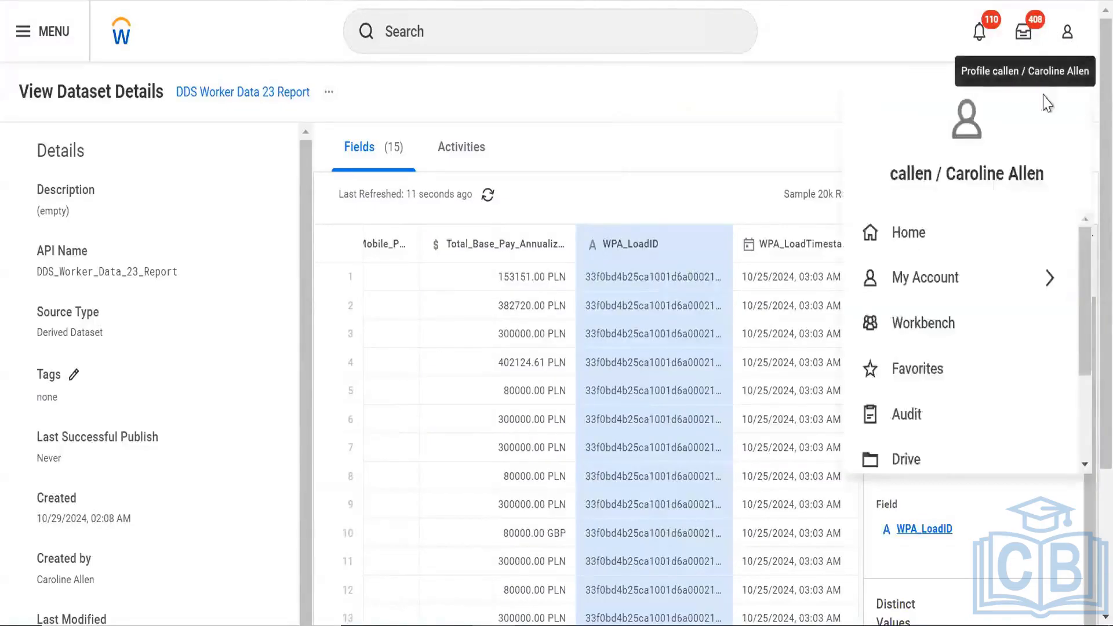
{"action": "left_click", "coordinate": [1068, 35]}
{"action": "left_click", "coordinate": [1068, 35]}
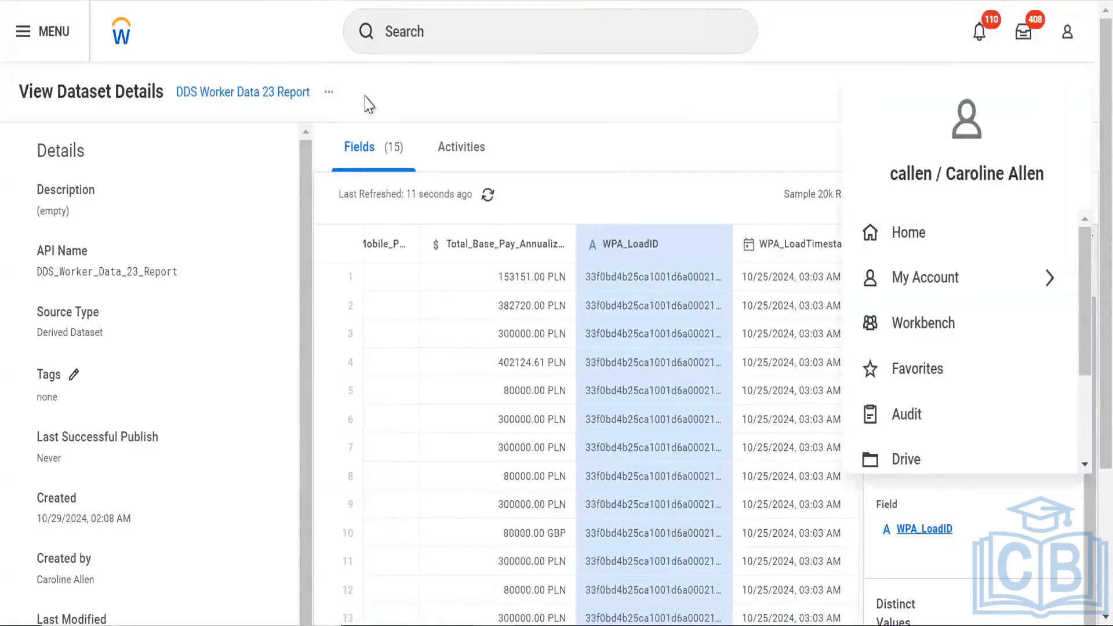
{"action": "left_click", "coordinate": [397, 44]}
Search Workday for 'edit tenant setup' to list the Financials, Help and Journeys tasks
{"action": "type", "text": "edit"}
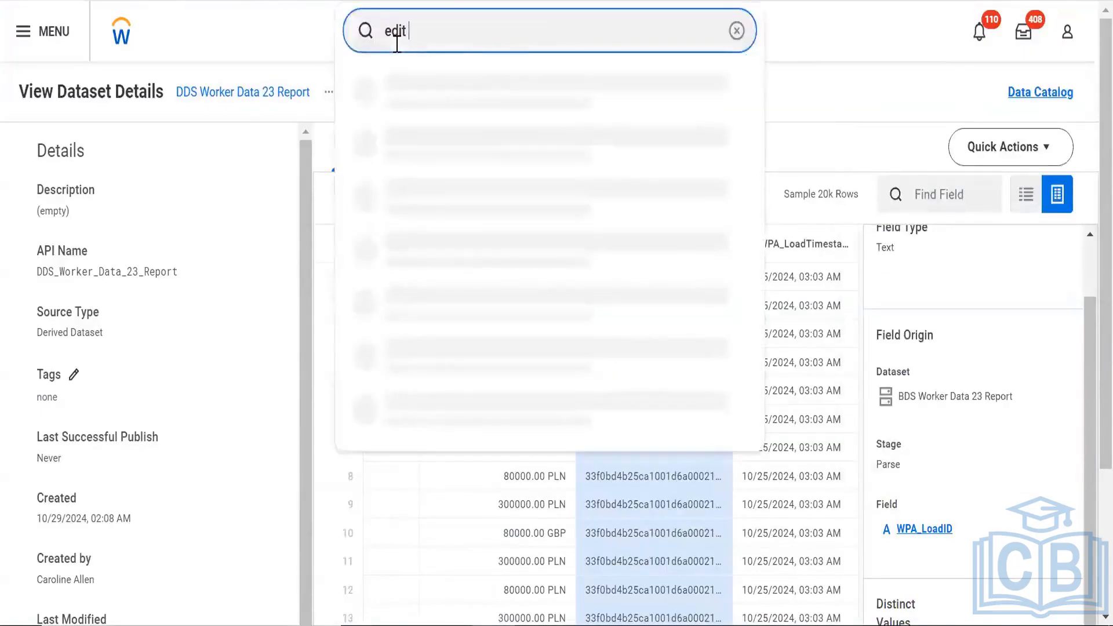
{"action": "type", "text": " tenant set"}
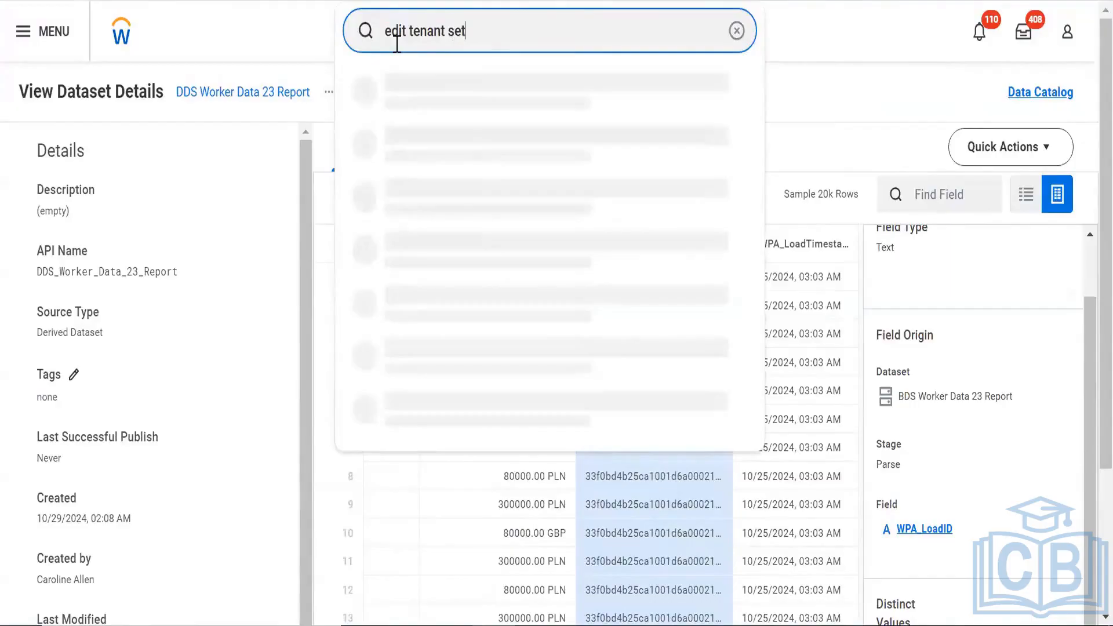
{"action": "type", "text": "up"}
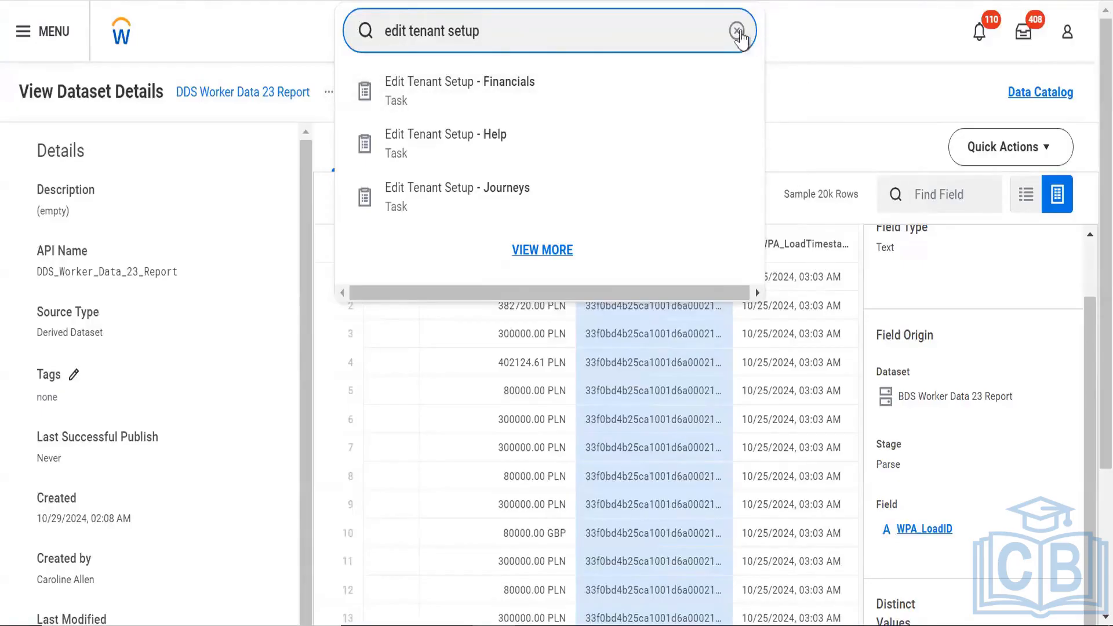
Clear the 'edit tenant setup' search and close the suggestions to get back to the dataset details
{"action": "left_click", "coordinate": [737, 31]}
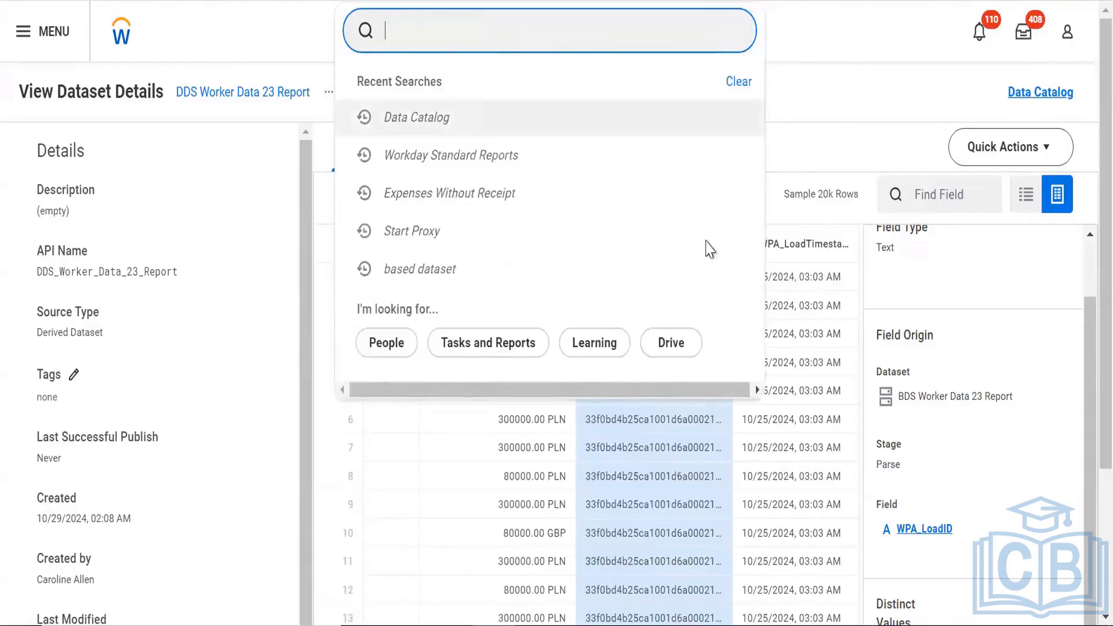
{"action": "left_click", "coordinate": [788, 290]}
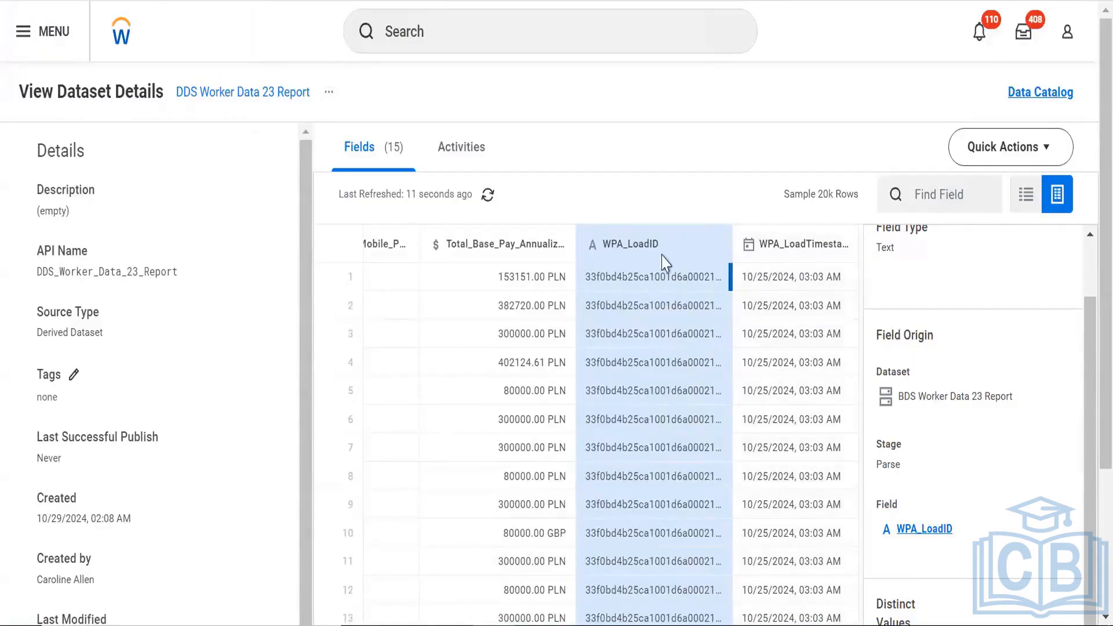
Check the dataset activity, then trace the WPA_LoadID field's origin to the BDS Worker Data 23 Report Parse stage
{"action": "left_click", "coordinate": [481, 150]}
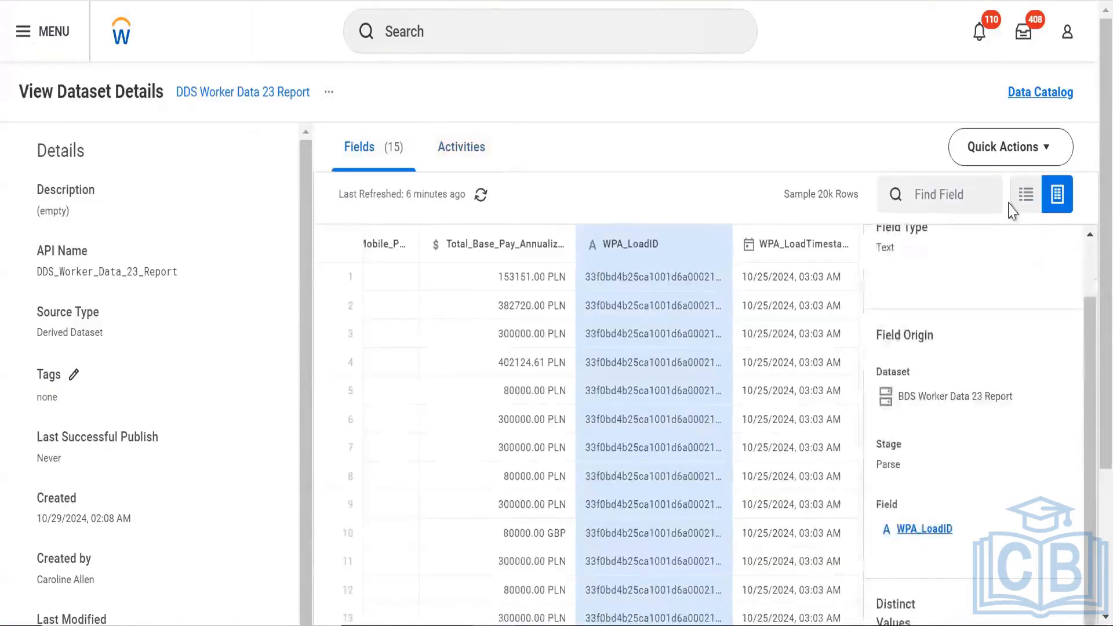
{"action": "left_click", "coordinate": [1024, 198]}
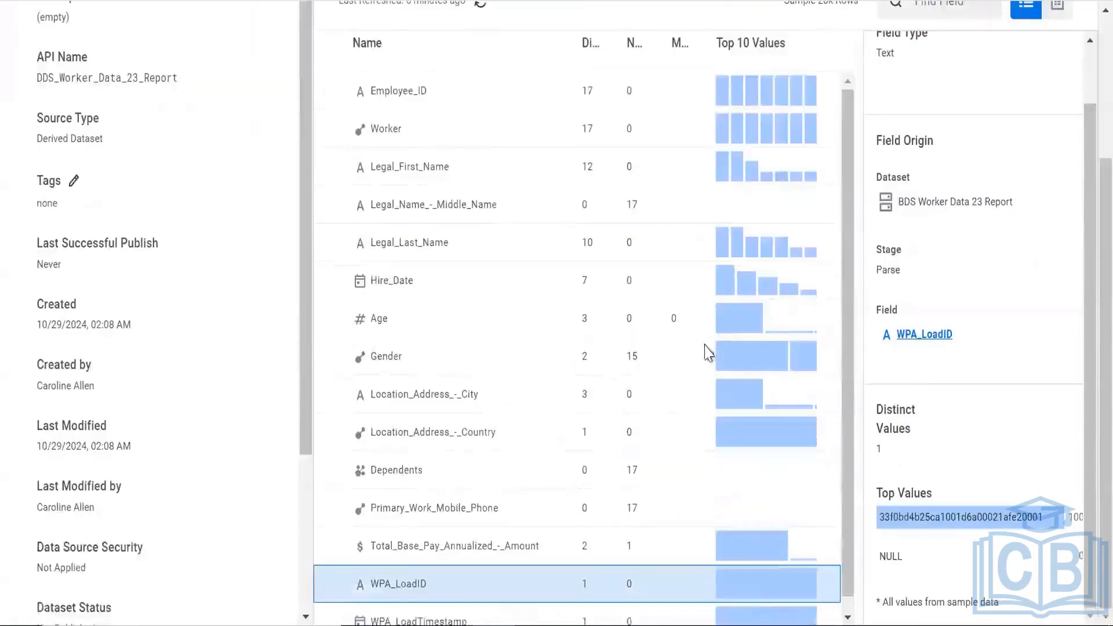
{"action": "scroll", "coordinate": [713, 351], "scroll_direction": "down", "scroll_amount": 1}
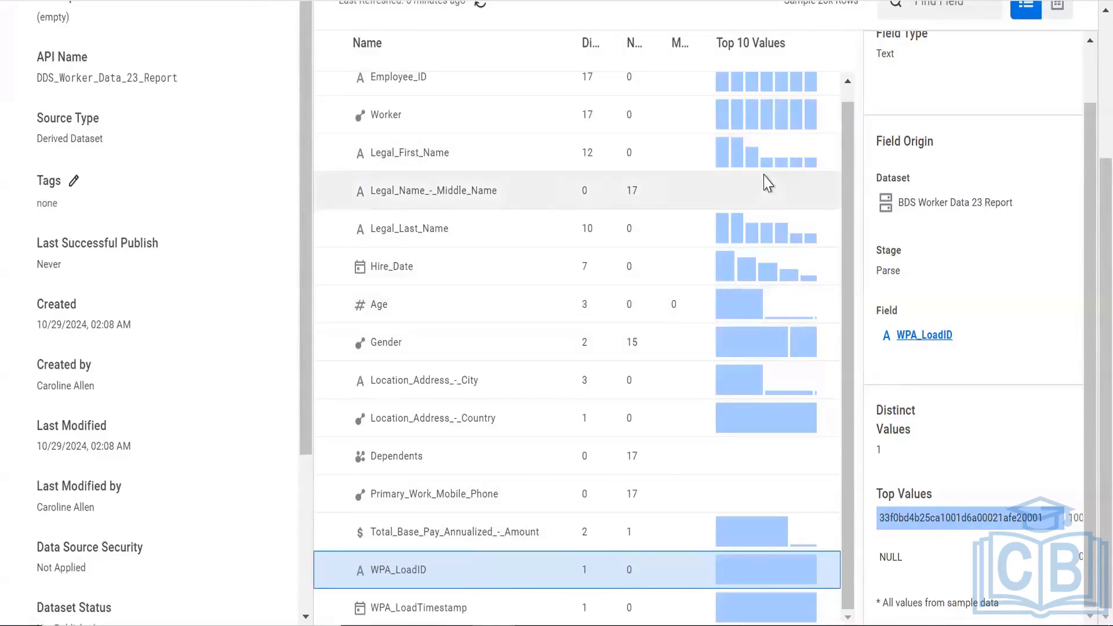
{"action": "scroll", "coordinate": [767, 182], "scroll_direction": "up", "scroll_amount": 1}
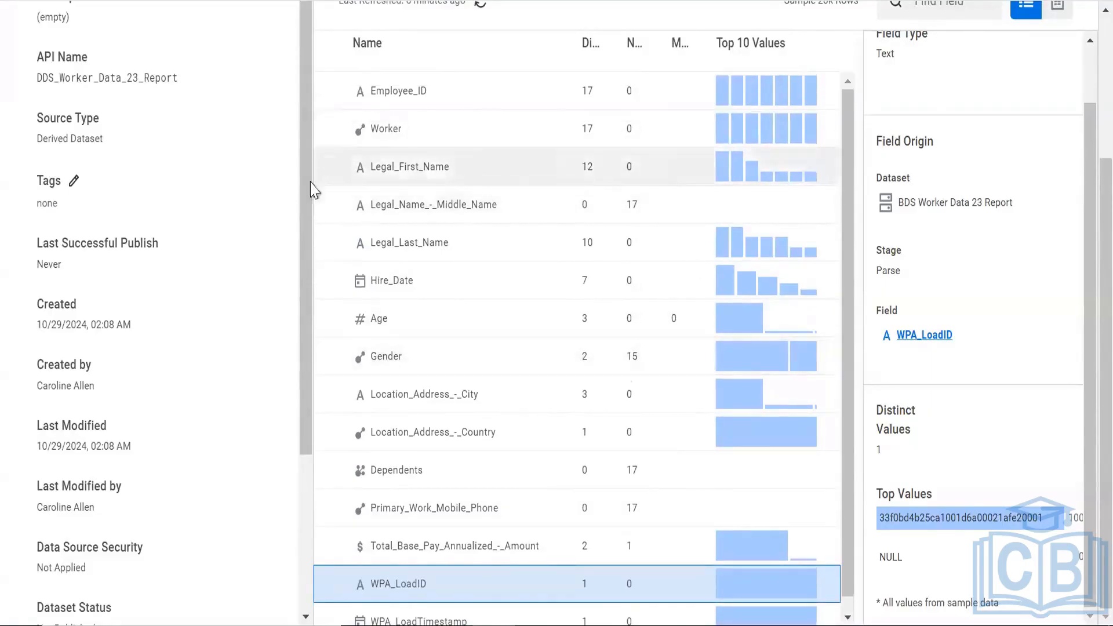
{"action": "scroll", "coordinate": [310, 189], "scroll_direction": "up", "scroll_amount": 3}
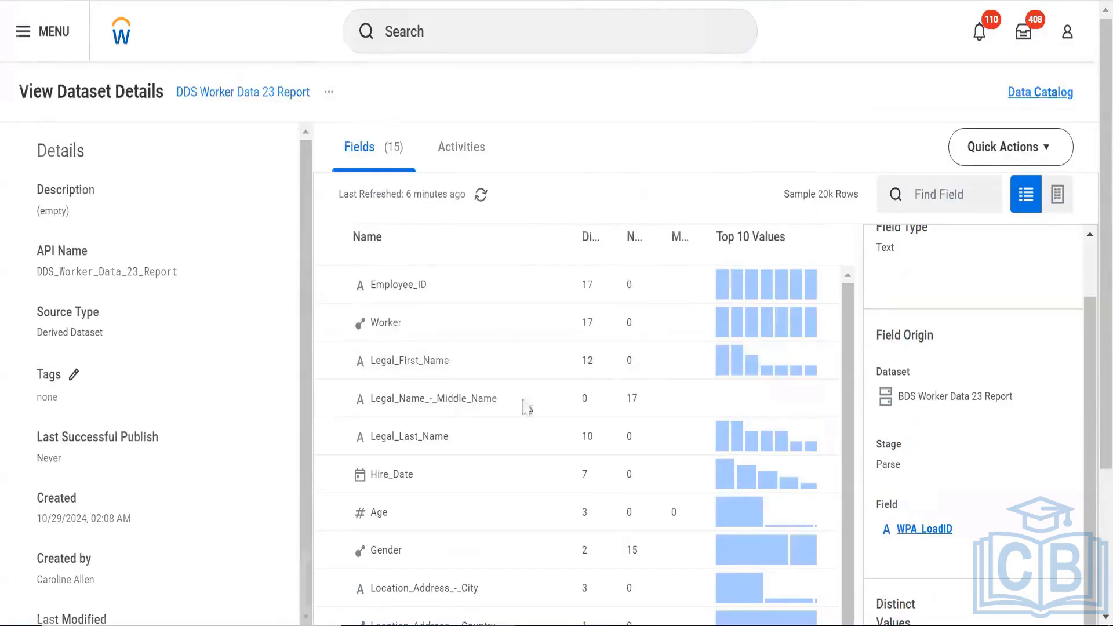
{"action": "scroll", "coordinate": [408, 509], "scroll_direction": "down", "scroll_amount": 3}
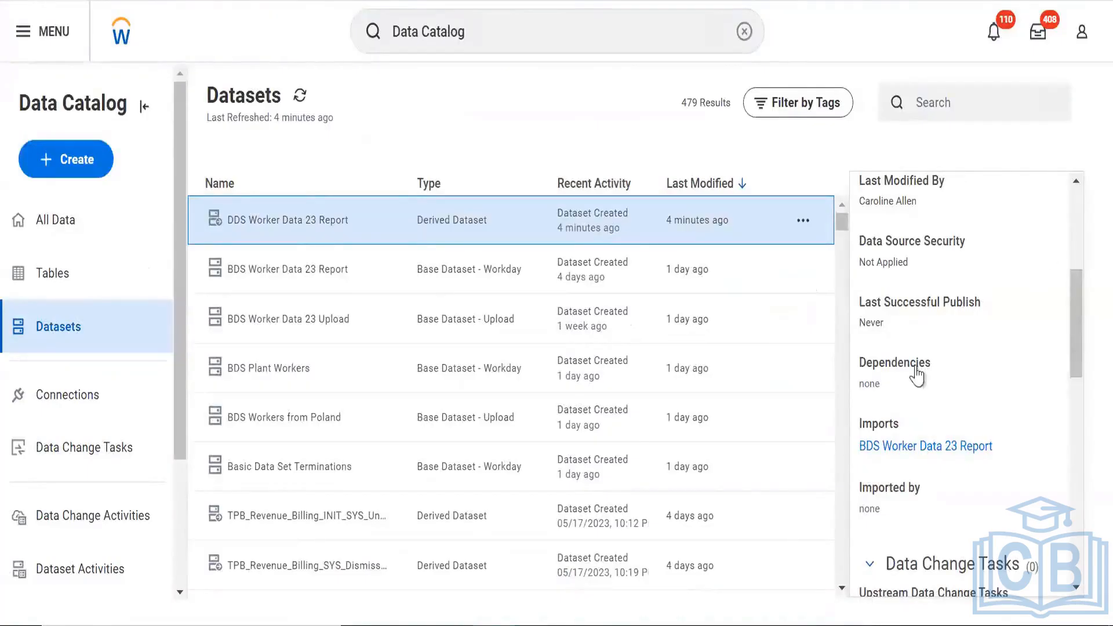
Close the DDS Worker Data 23 Report details panel and bring up that row's actions menu
{"action": "scroll", "coordinate": [957, 325], "scroll_direction": "up", "scroll_amount": 5}
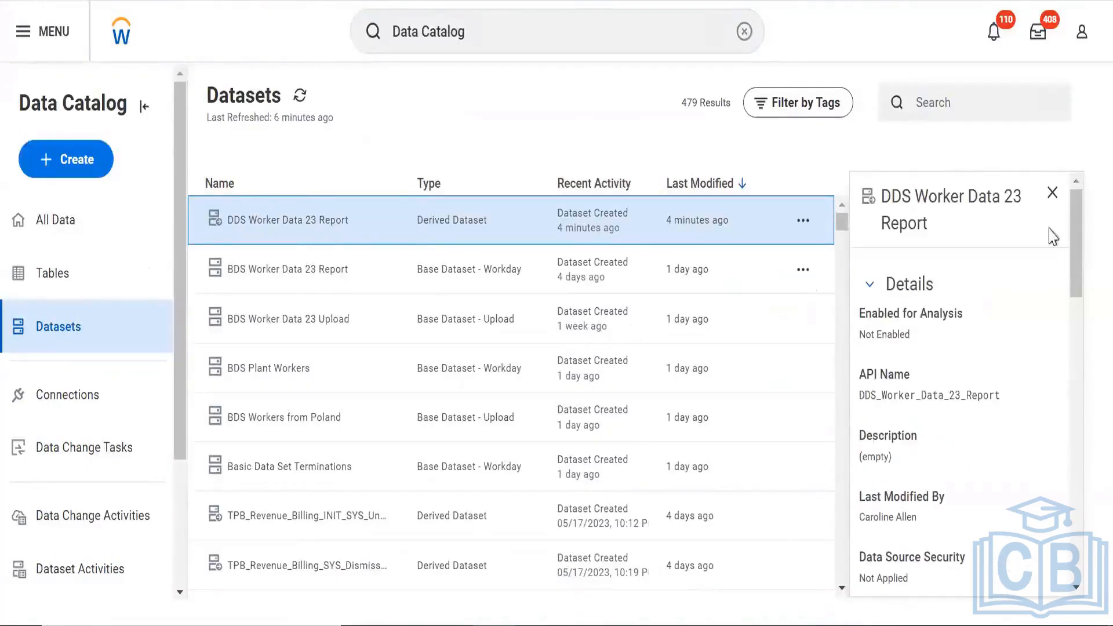
{"action": "left_click", "coordinate": [1052, 192]}
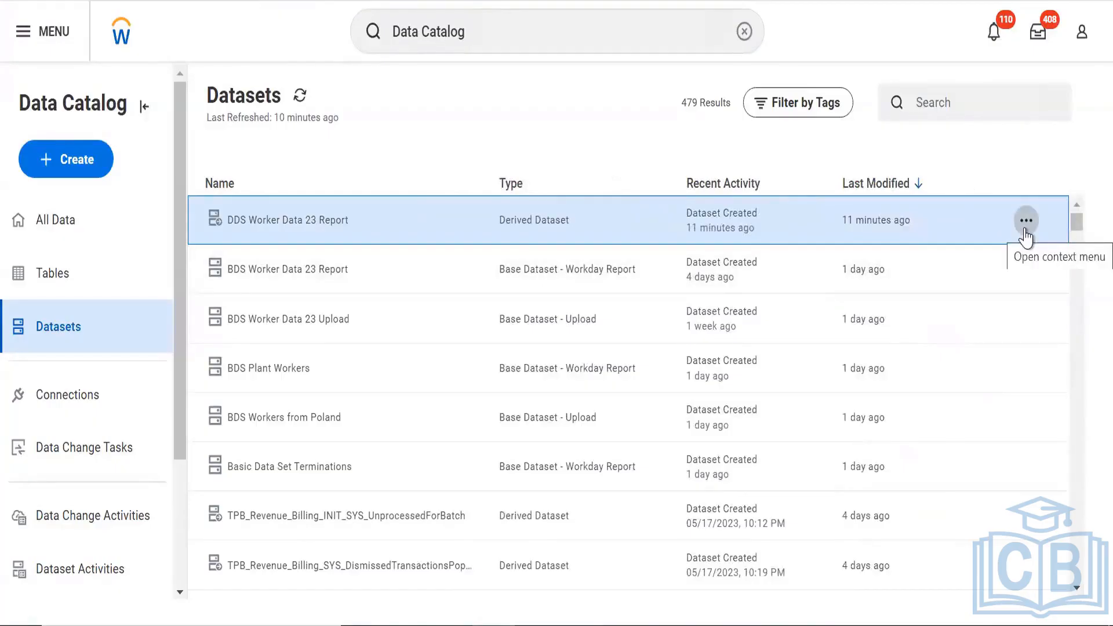
{"action": "left_click", "coordinate": [1025, 235]}
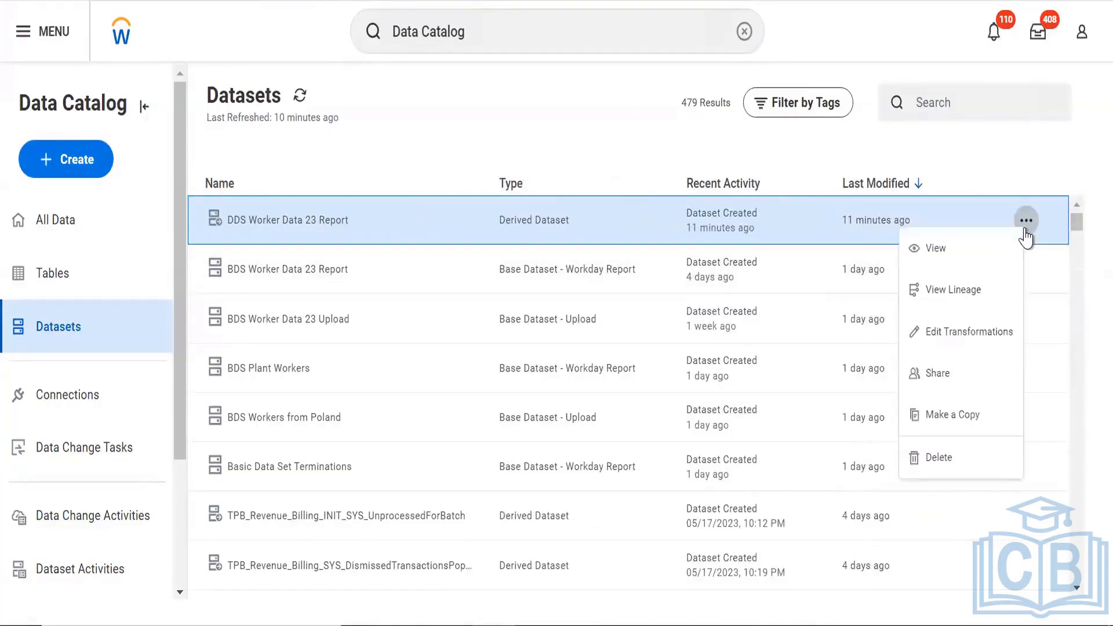
{"action": "left_click", "coordinate": [1001, 245]}
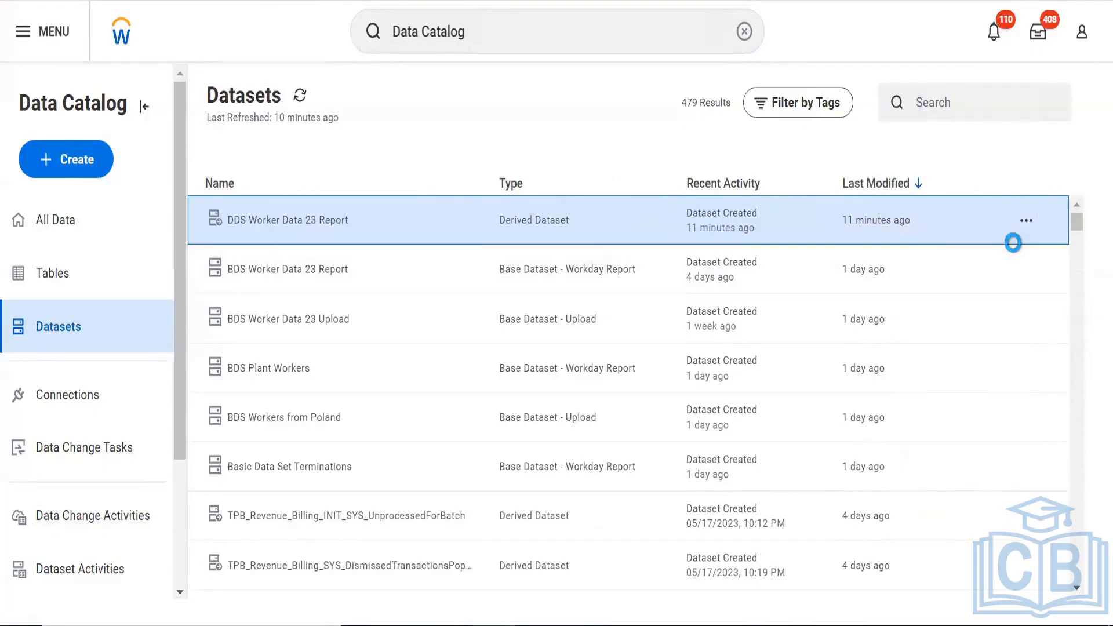
{"action": "left_click", "coordinate": [1025, 222]}
{"action": "left_click", "coordinate": [956, 289]}
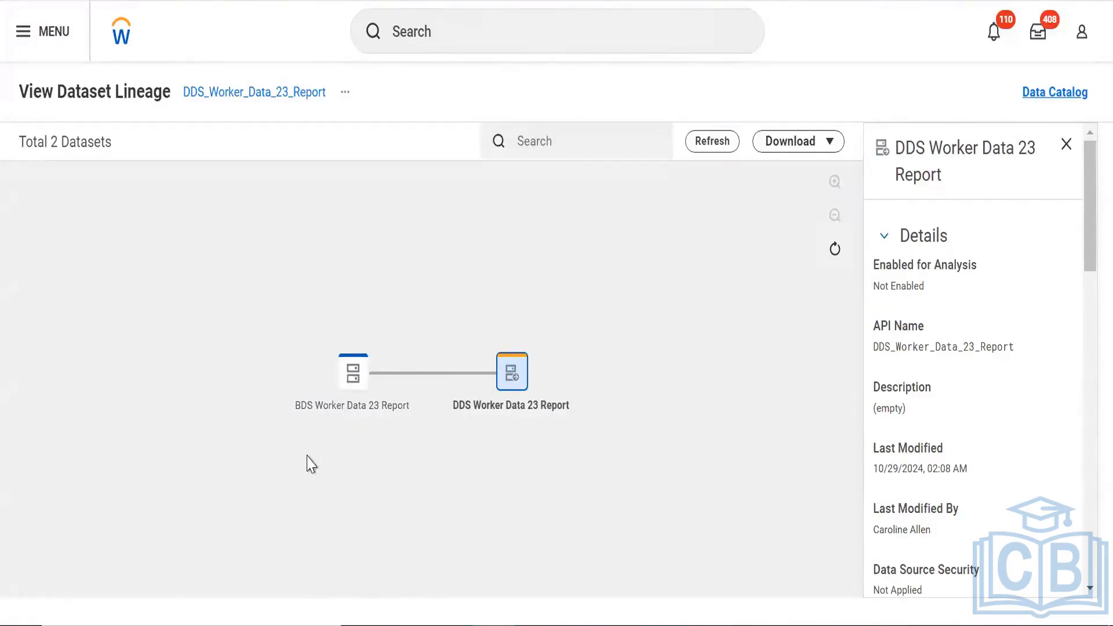
{"action": "mouse_move", "coordinate": [342, 416]}
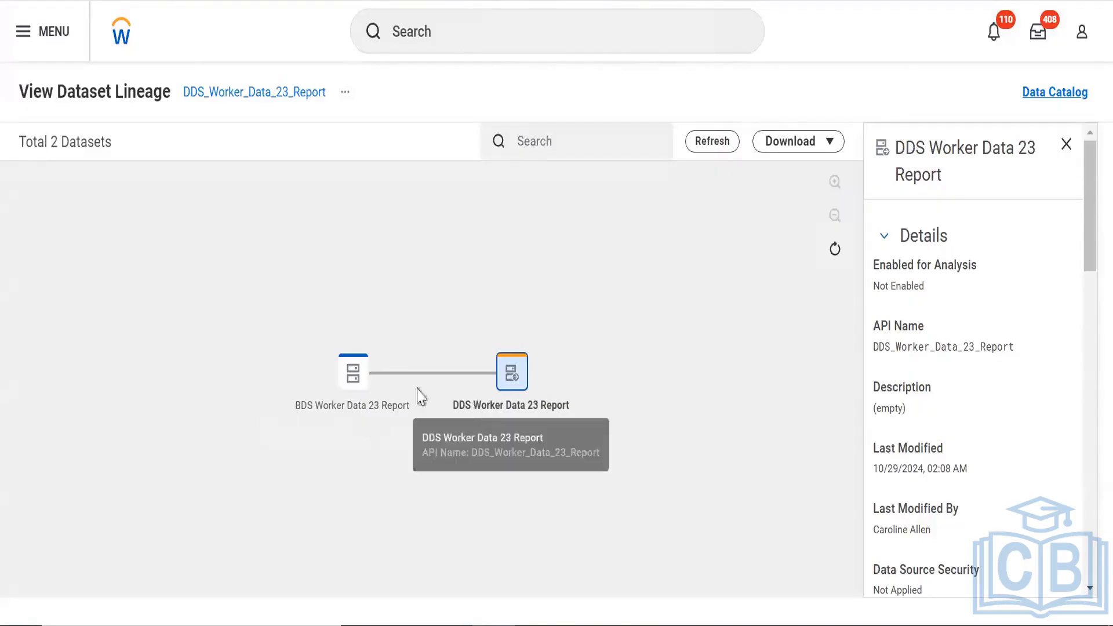
{"action": "left_click", "coordinate": [349, 383]}
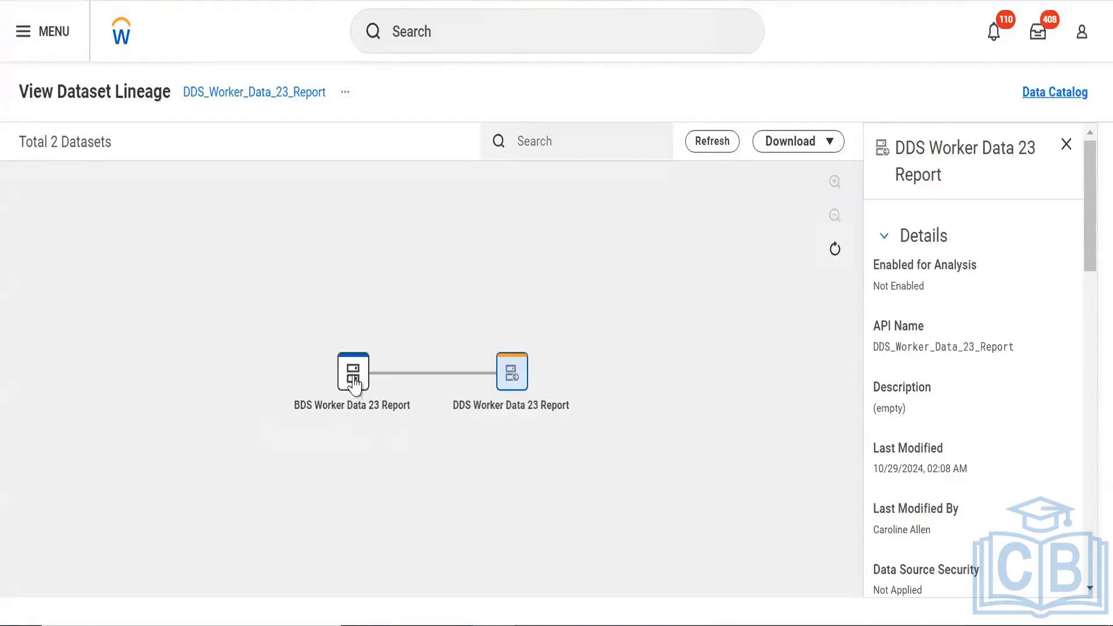
{"action": "left_click", "coordinate": [510, 383]}
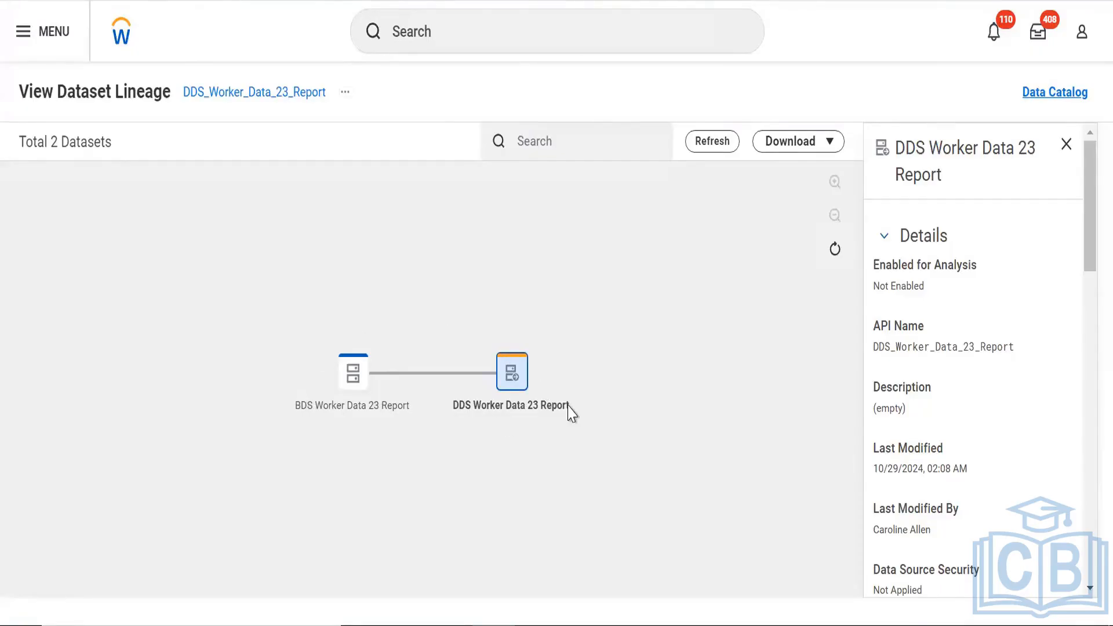
On the DDS dataset's details, choose related actions > Dataset > Edit Transformations
{"action": "mouse_move", "coordinate": [569, 410]}
{"action": "mouse_move", "coordinate": [362, 384]}
{"action": "key", "text": "ctrl+Tab"}
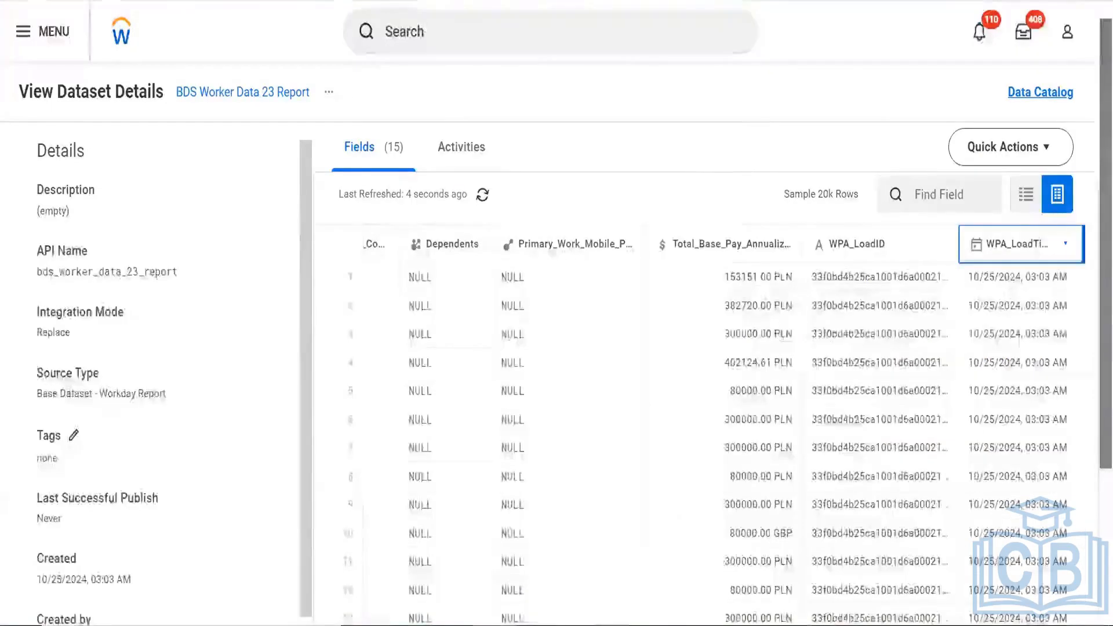
{"action": "key", "text": "ctrl+Tab"}
{"action": "scroll", "coordinate": [447, 260], "scroll_direction": "up", "scroll_amount": 3}
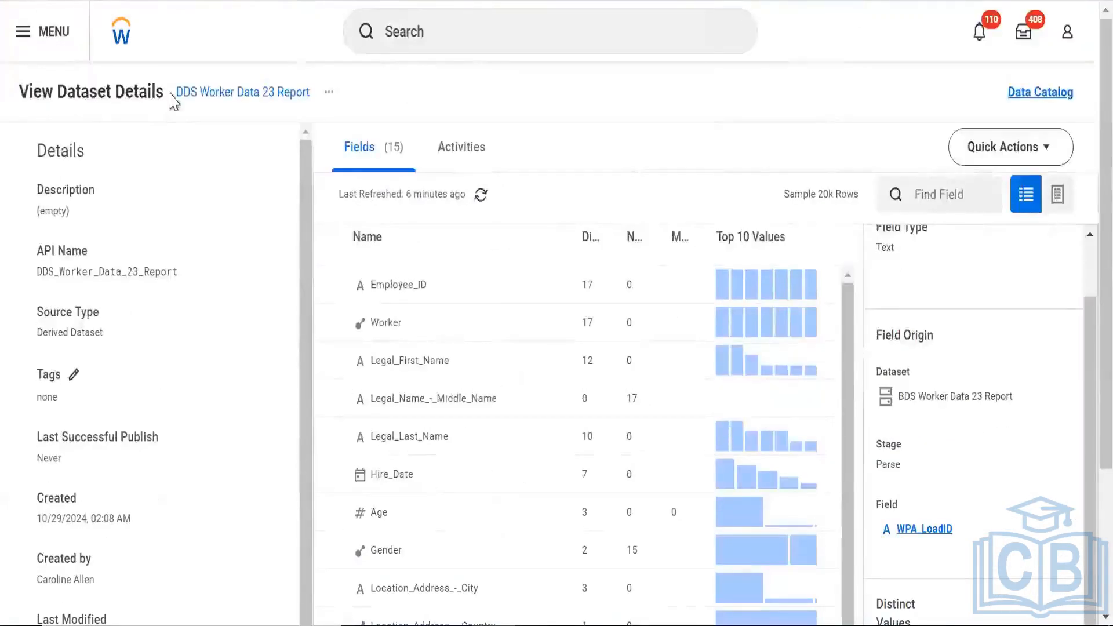
{"action": "left_click", "coordinate": [982, 152]}
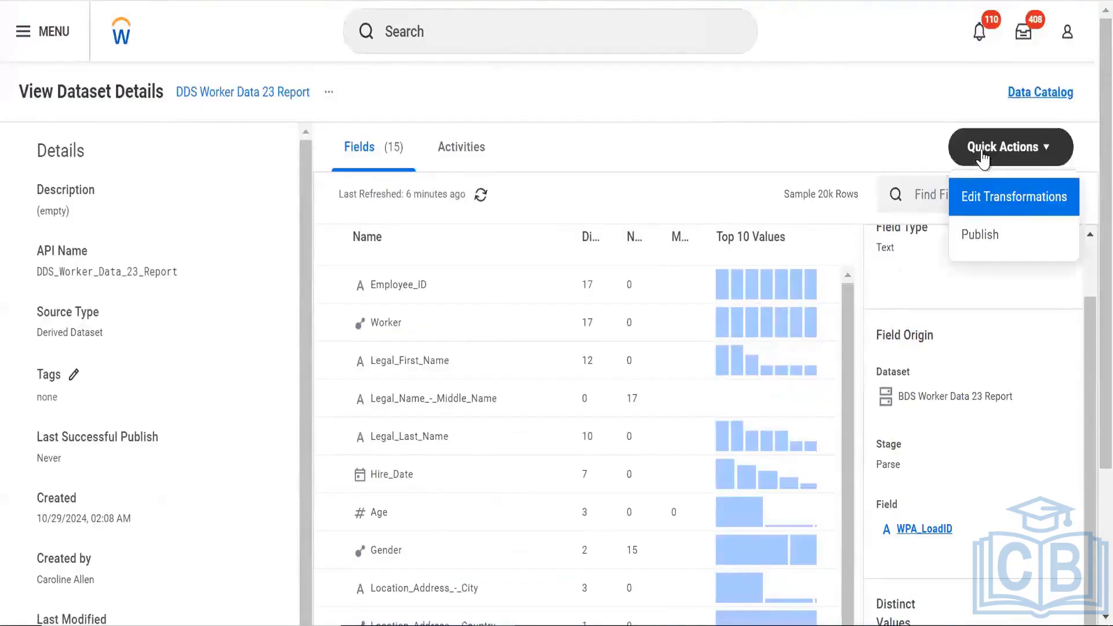
{"action": "left_click", "coordinate": [330, 93]}
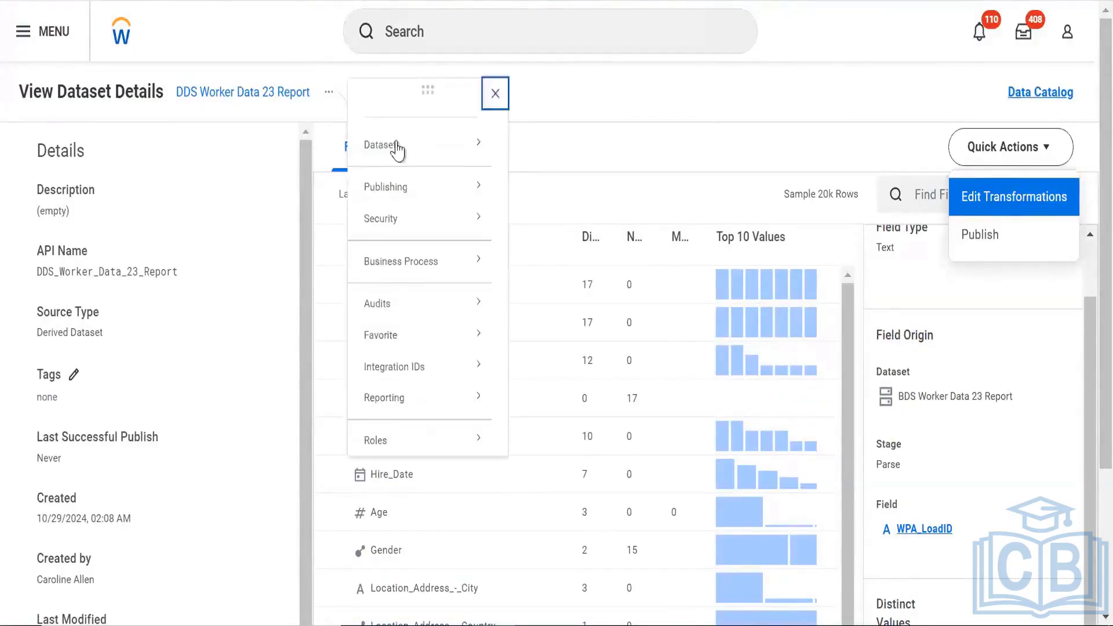
{"action": "mouse_move", "coordinate": [427, 152]}
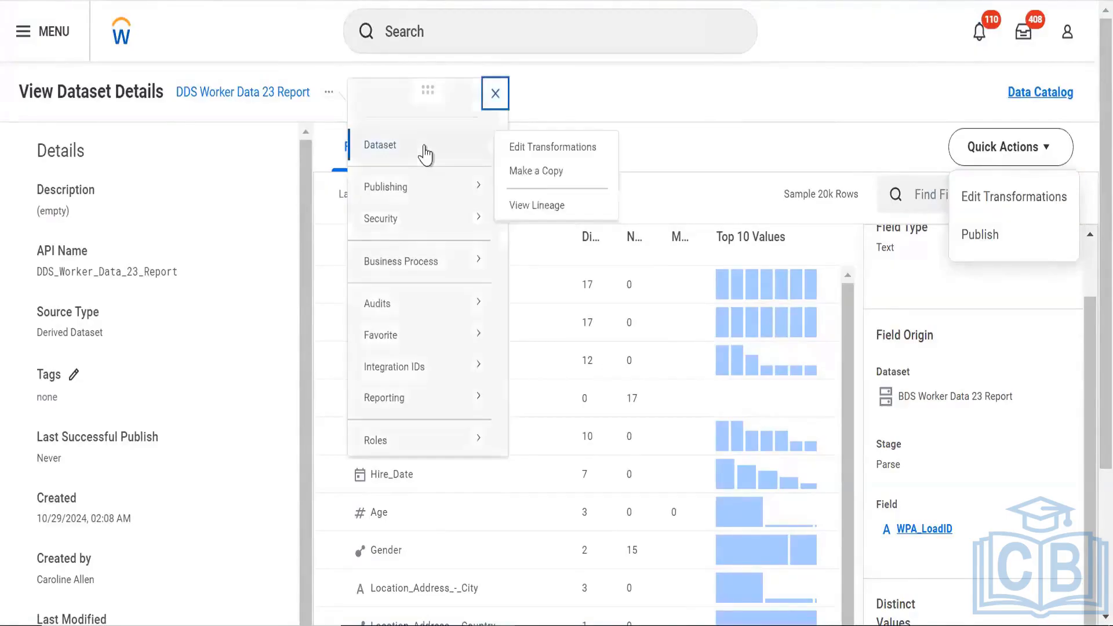
{"action": "left_click", "coordinate": [530, 148]}
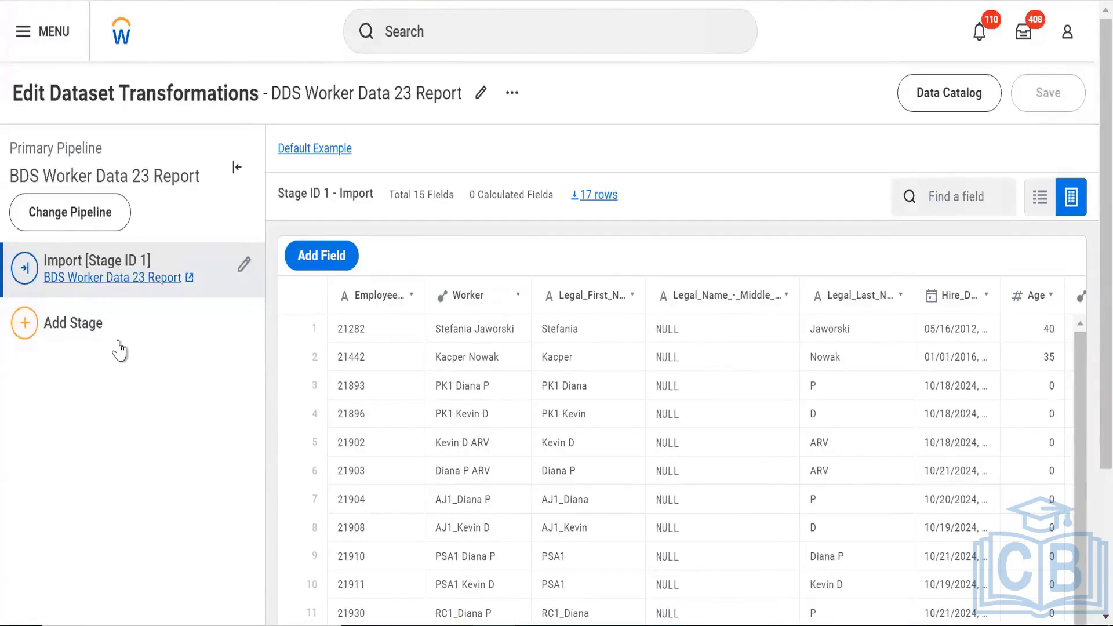
Change the Import stage's source to BDS Worker Data 23 Upload and confirm the selection
{"action": "left_click", "coordinate": [245, 266]}
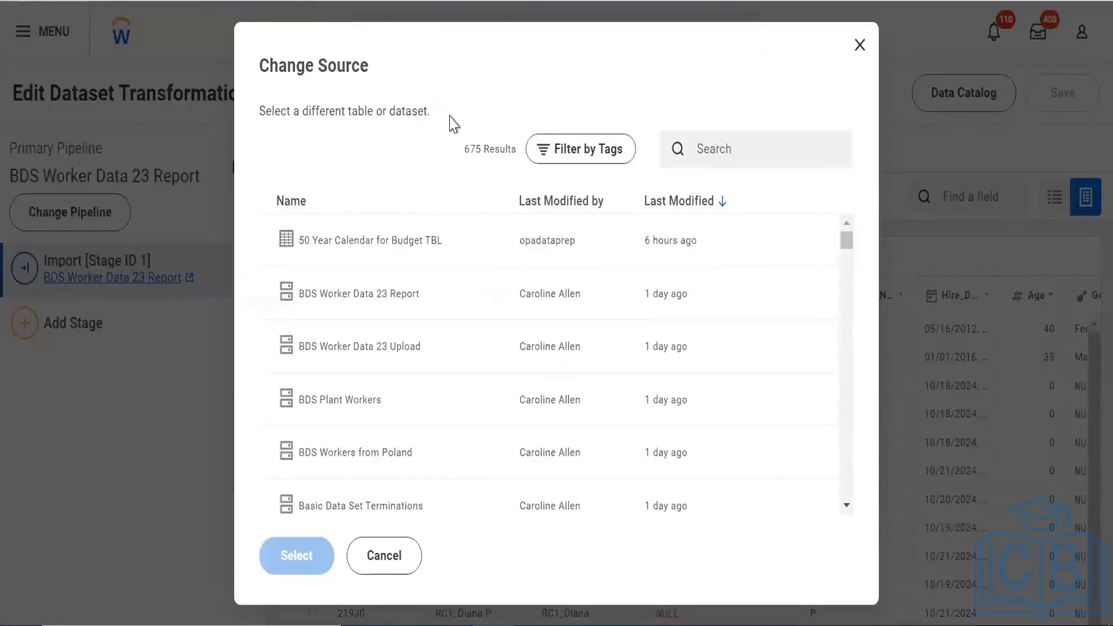
{"action": "left_click", "coordinate": [228, 561]}
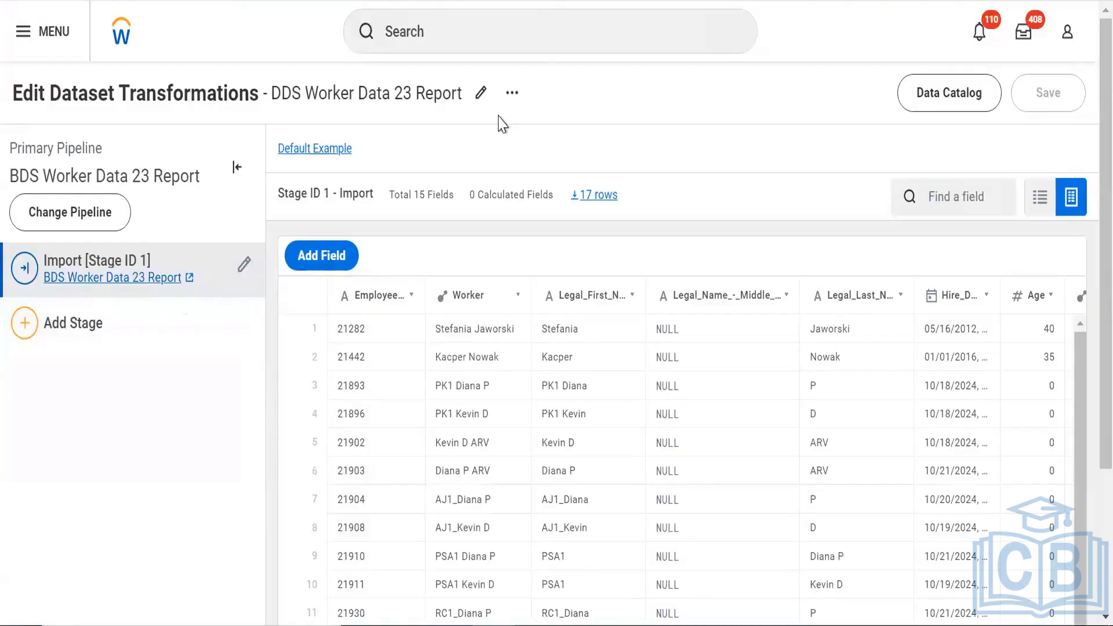
{"action": "left_click", "coordinate": [245, 267]}
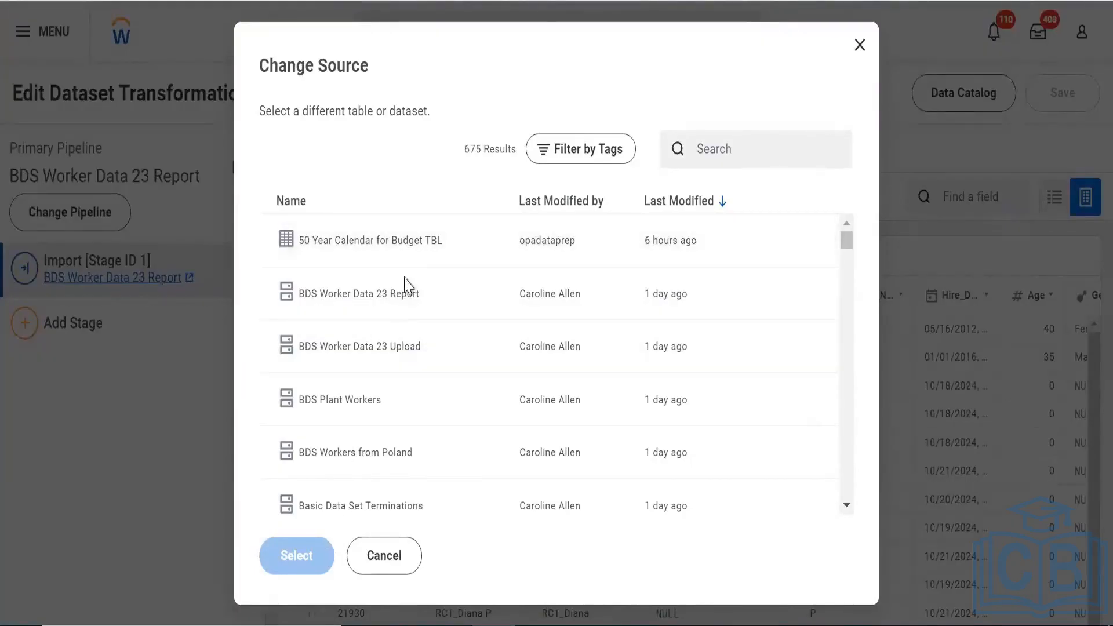
{"action": "left_click", "coordinate": [412, 262]}
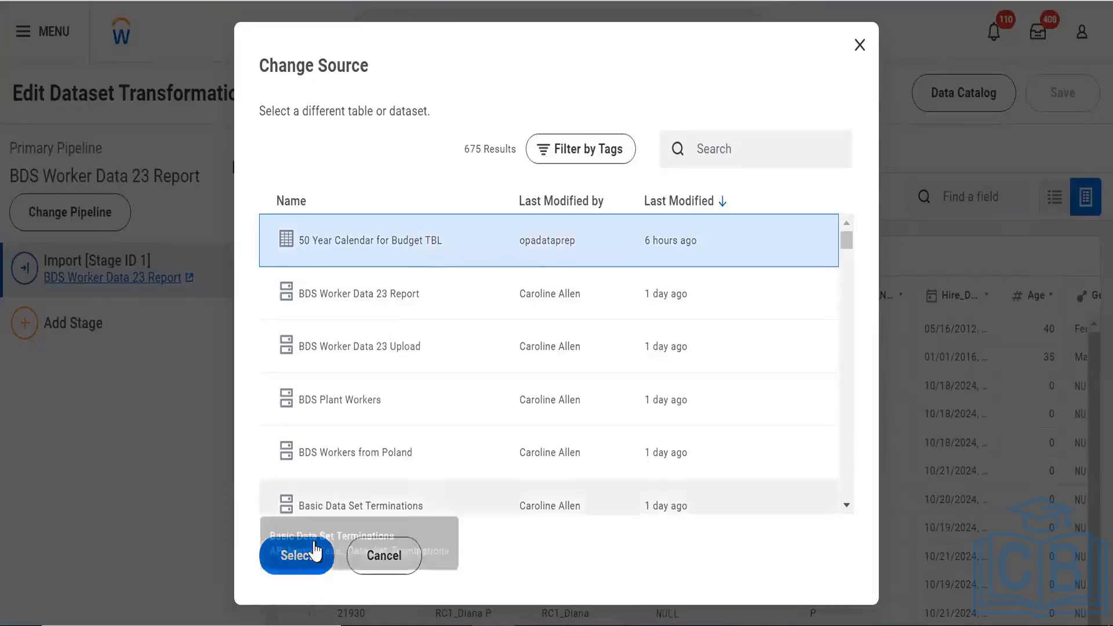
{"action": "left_click", "coordinate": [322, 345]}
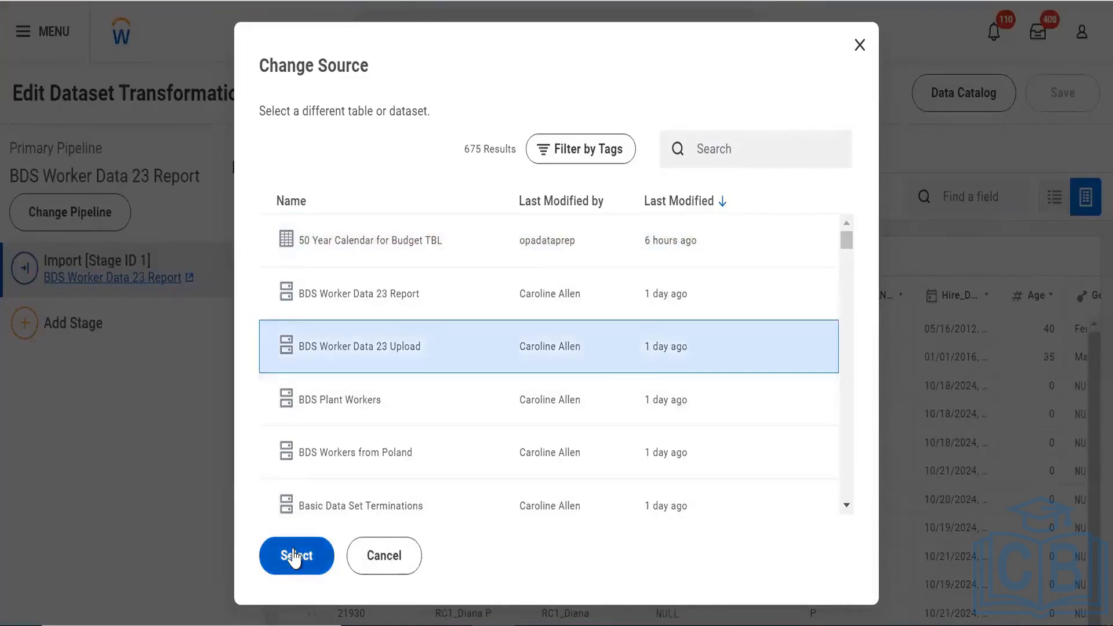
{"action": "left_click", "coordinate": [294, 558]}
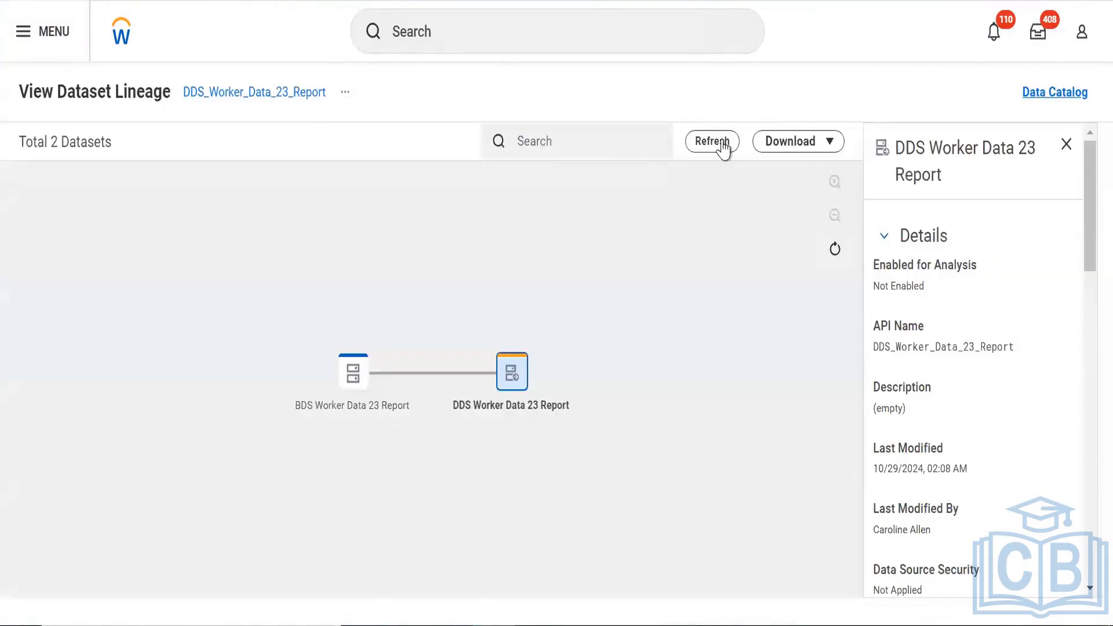
Save the dataset with its BDS Worker Data 23 Upload source and refresh the lineage graph
{"action": "left_click", "coordinate": [723, 145]}
{"action": "left_click", "coordinate": [712, 142]}
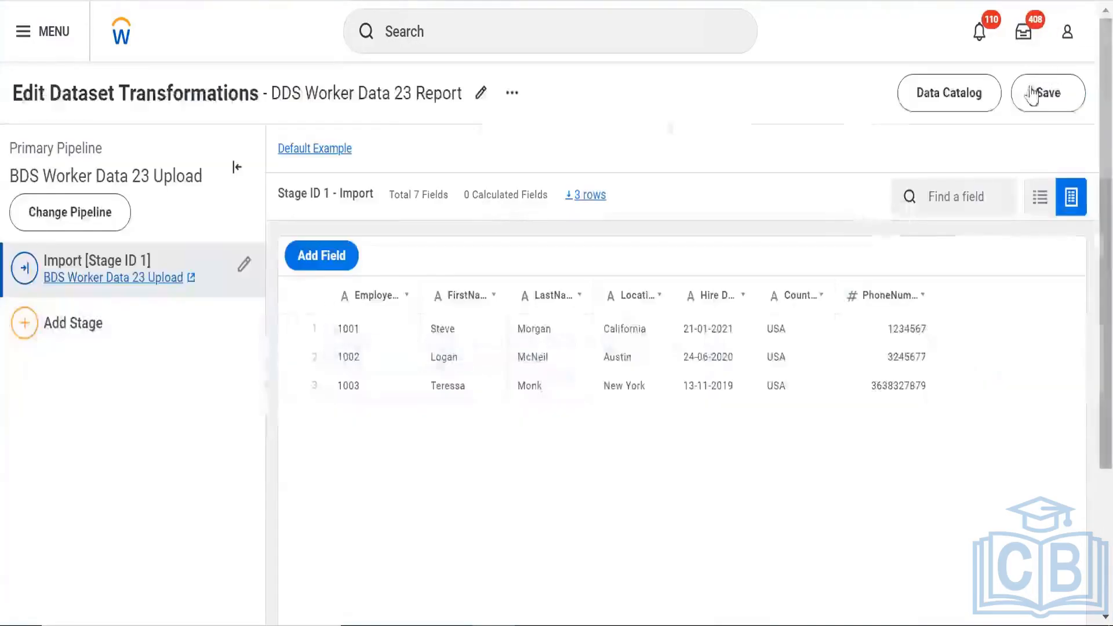
{"action": "left_click", "coordinate": [1033, 94]}
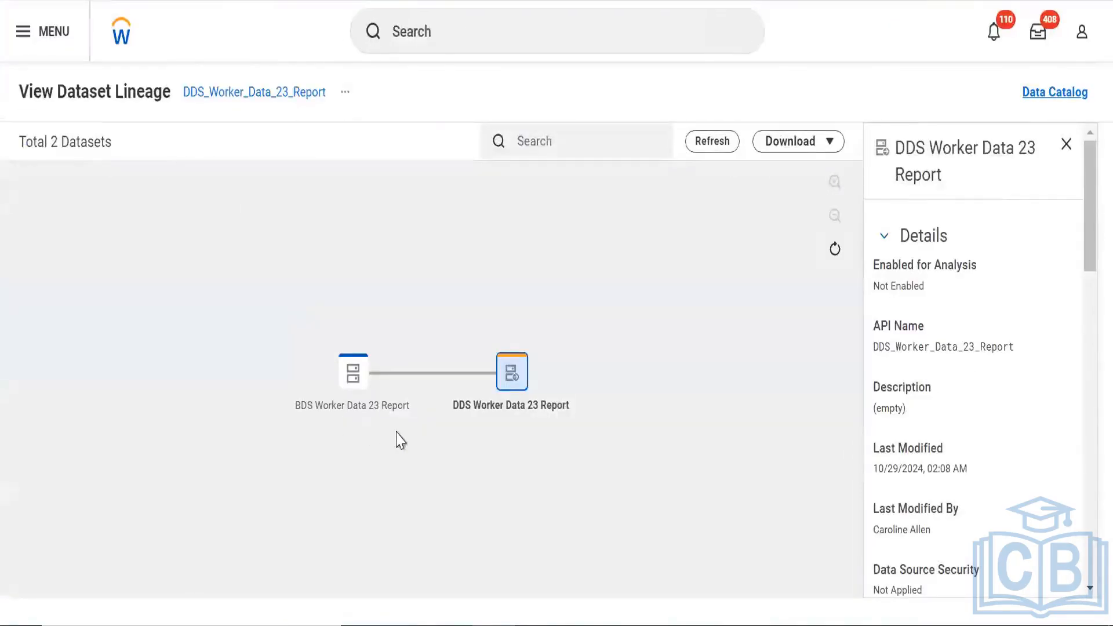
{"action": "left_click", "coordinate": [712, 142]}
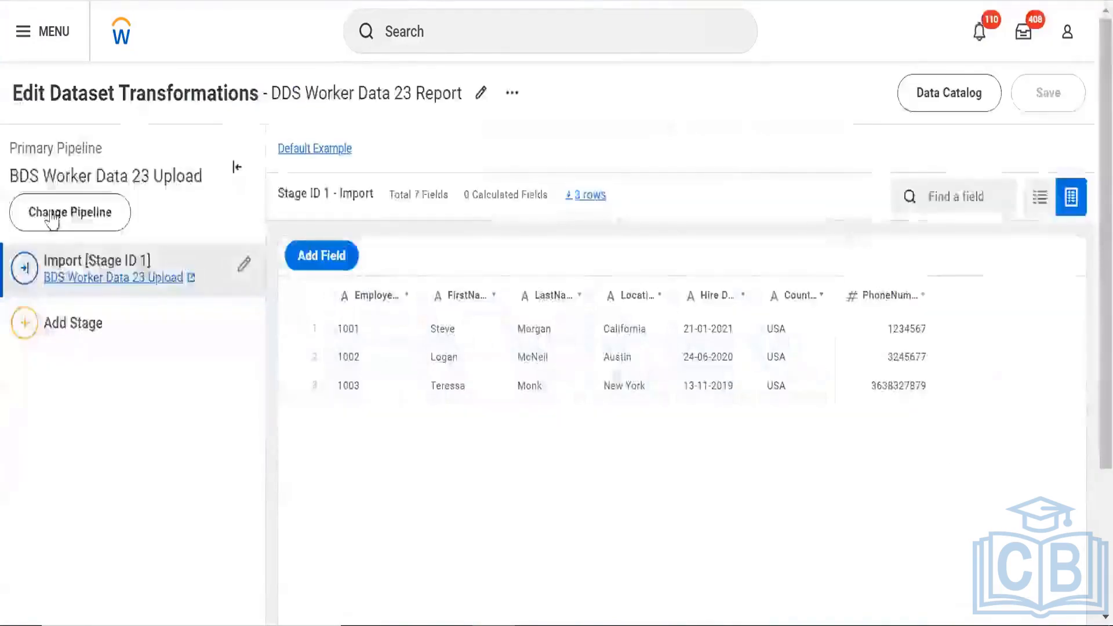
{"action": "left_click", "coordinate": [52, 212]}
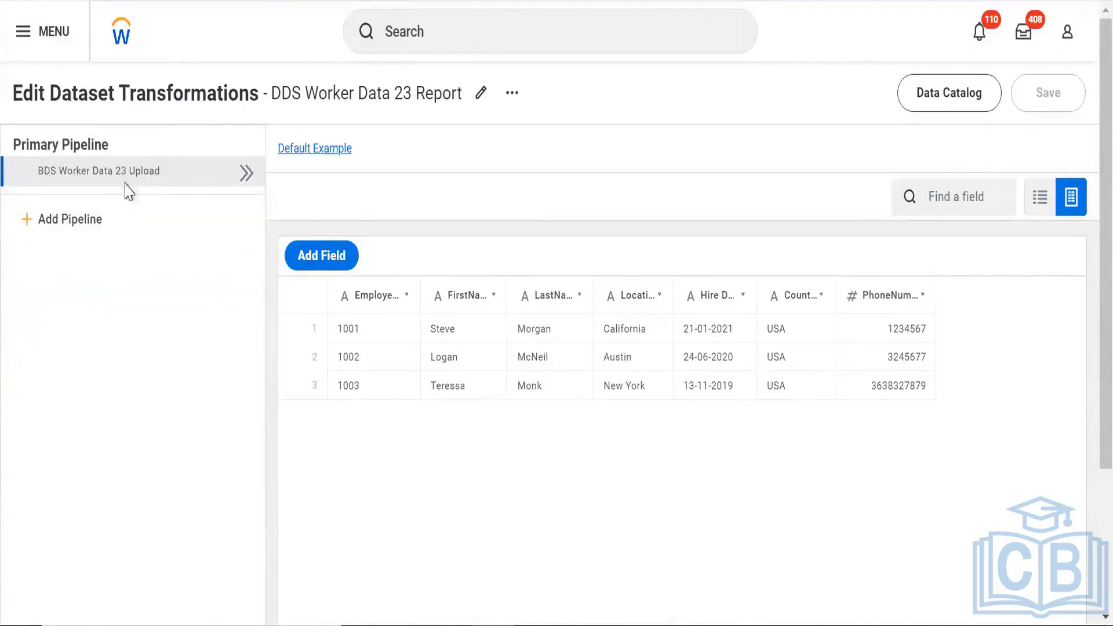
Switch the pipeline's Import source back to BDS Worker Data 23 Report and save the dataset
{"action": "left_click", "coordinate": [244, 174]}
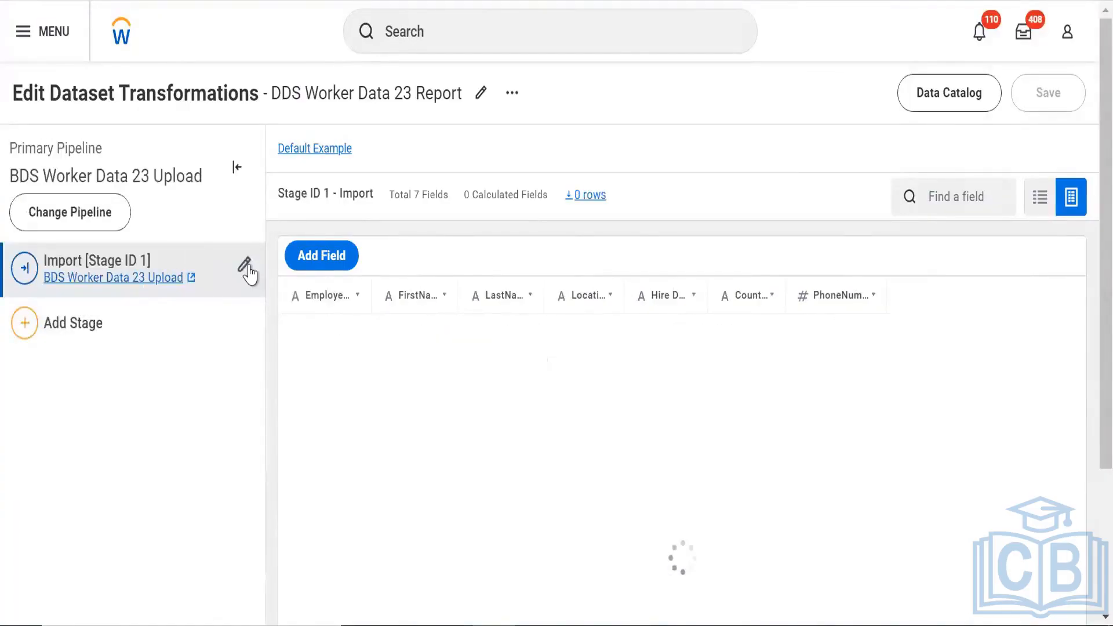
{"action": "left_click", "coordinate": [246, 266]}
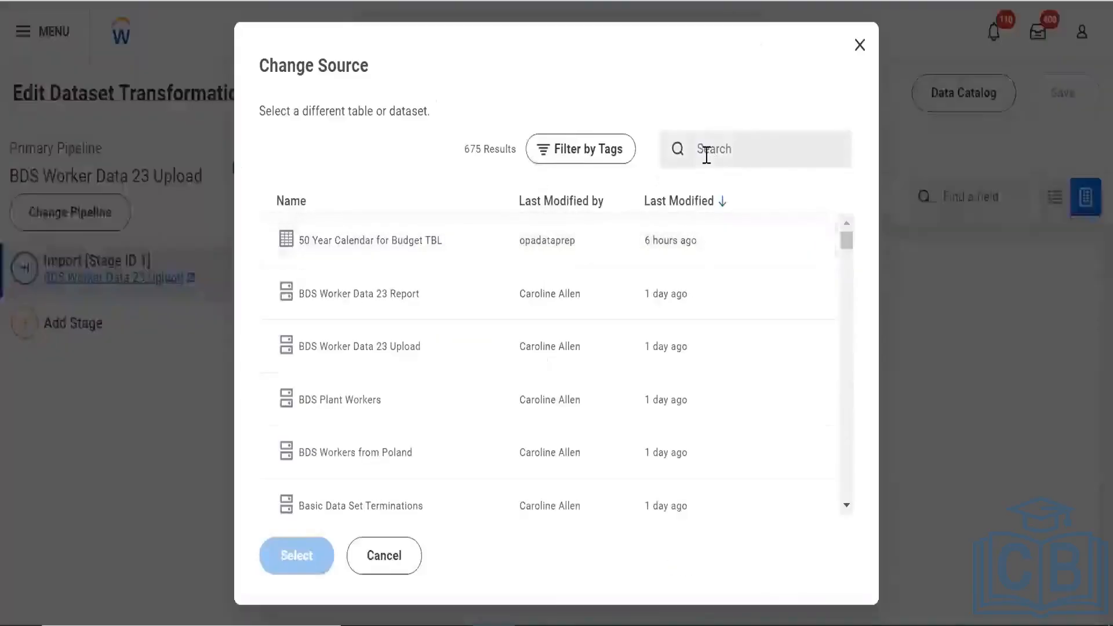
{"action": "left_click", "coordinate": [795, 307]}
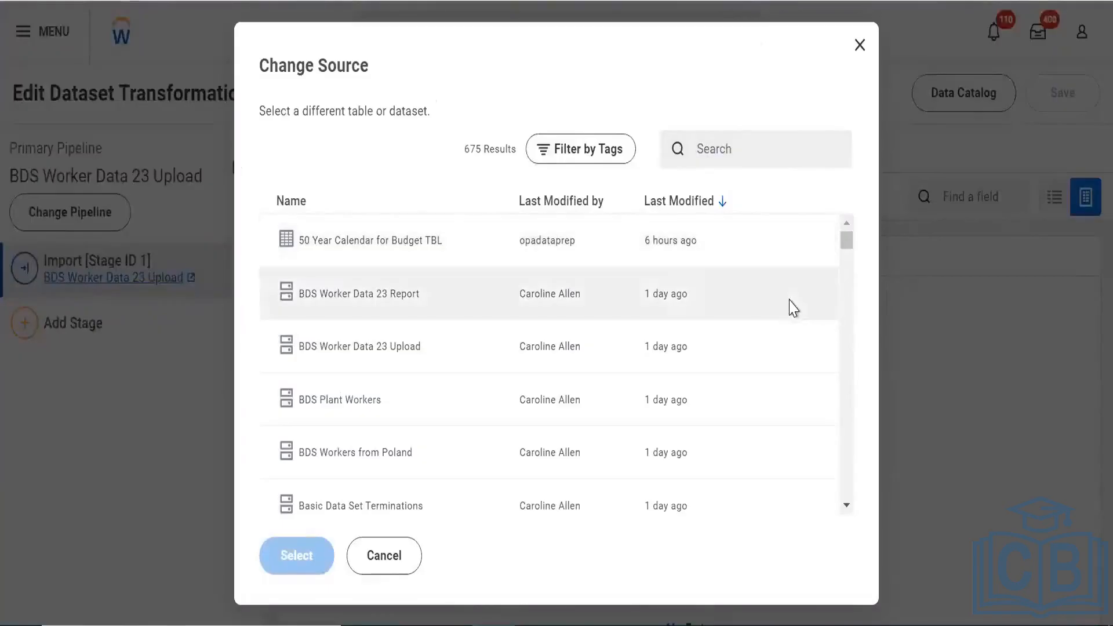
{"action": "left_click", "coordinate": [285, 569]}
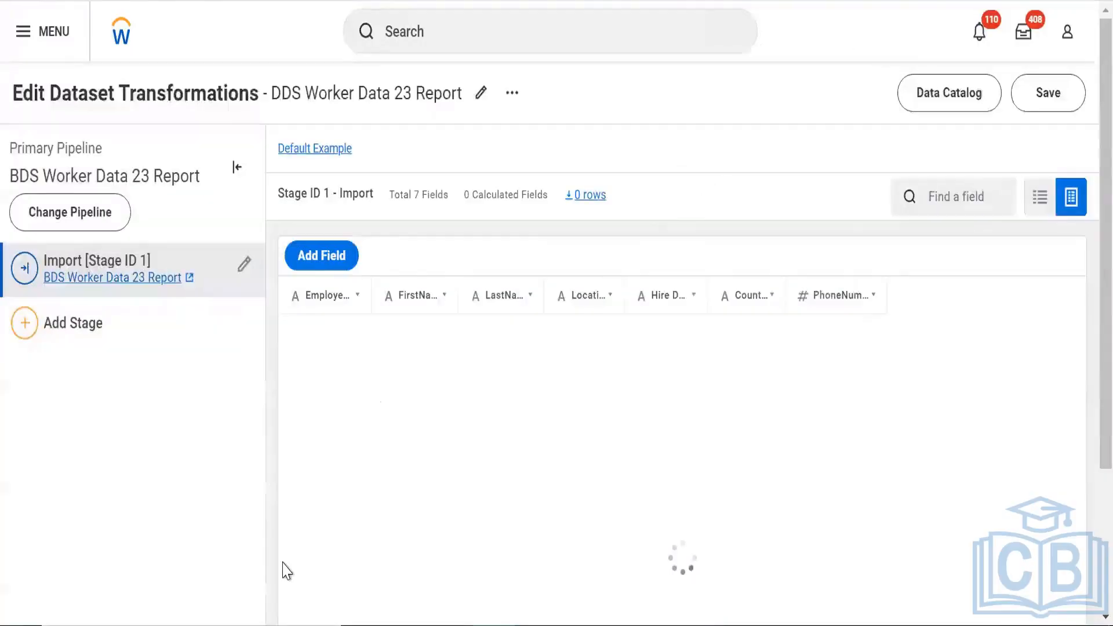
{"action": "left_click", "coordinate": [1041, 90]}
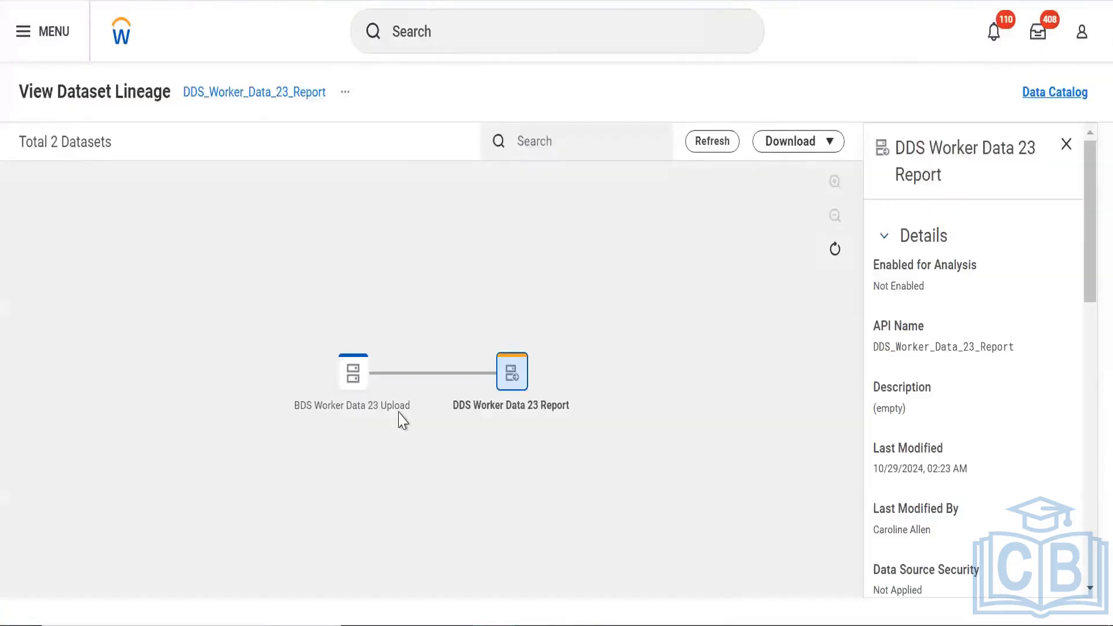
Refresh the lineage, list the addable stage types, and open the BDS dataset's Dataset actions submenu
{"action": "left_click", "coordinate": [704, 148]}
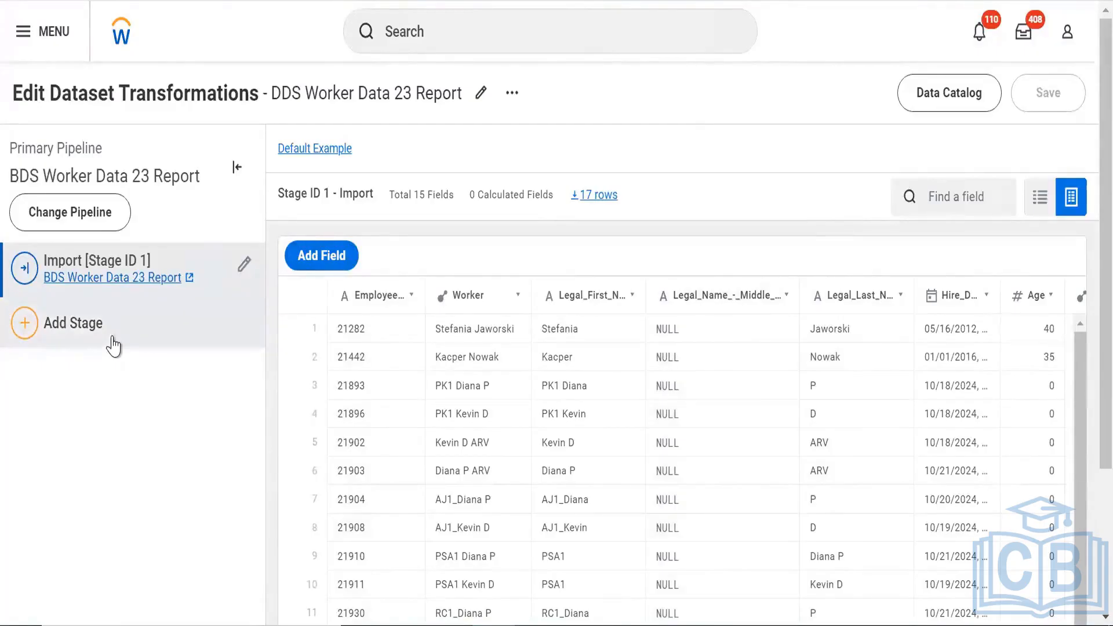
{"action": "left_click", "coordinate": [112, 344]}
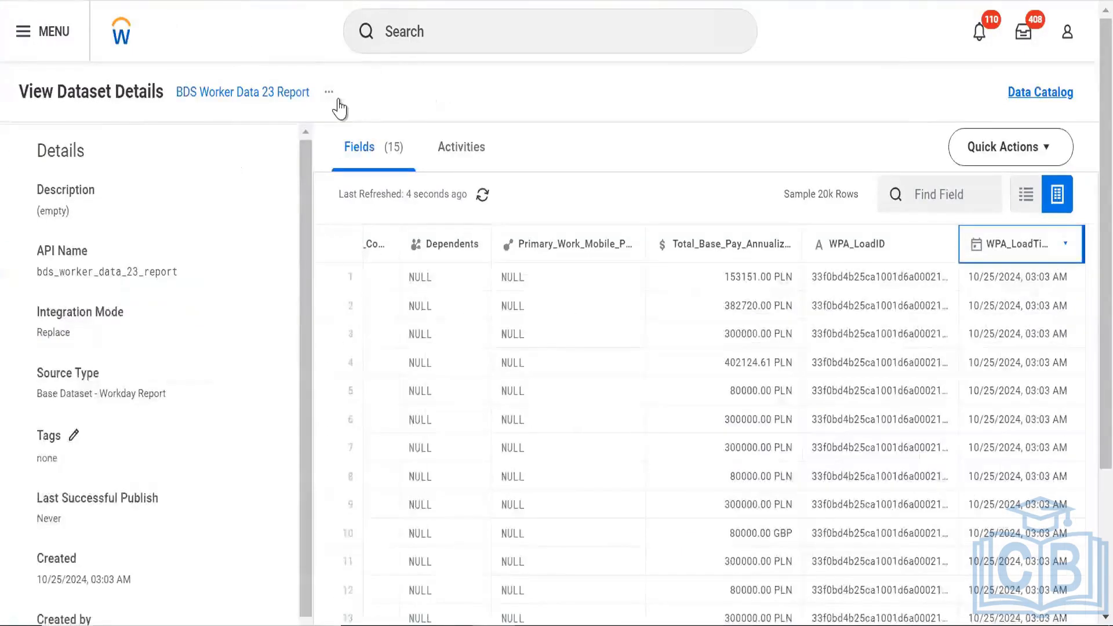
{"action": "mouse_move", "coordinate": [328, 105]}
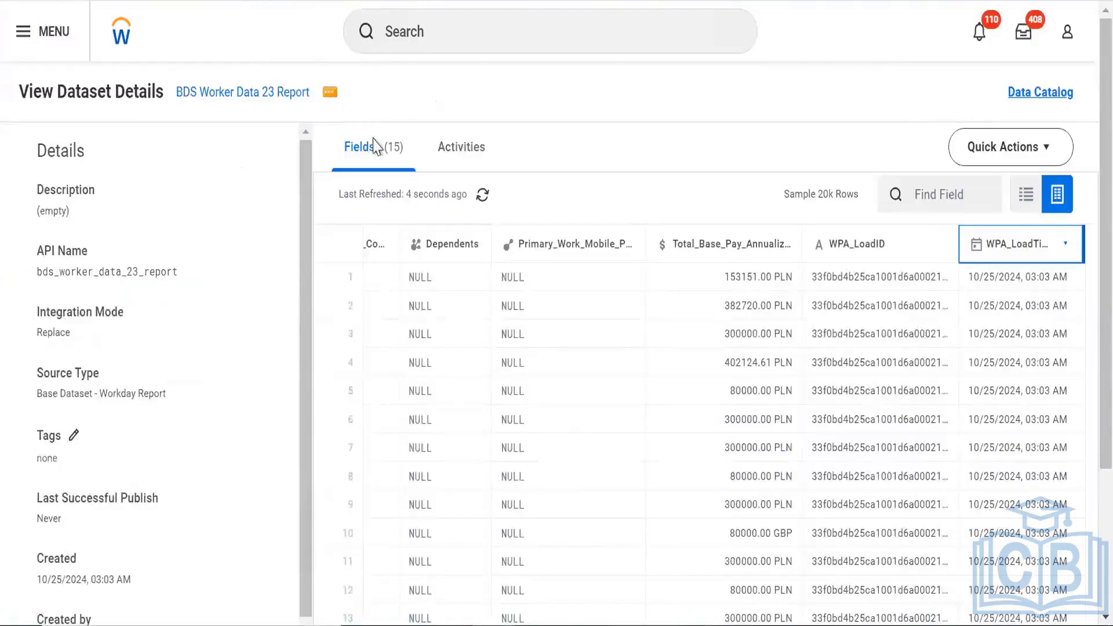
{"action": "mouse_move", "coordinate": [395, 155]}
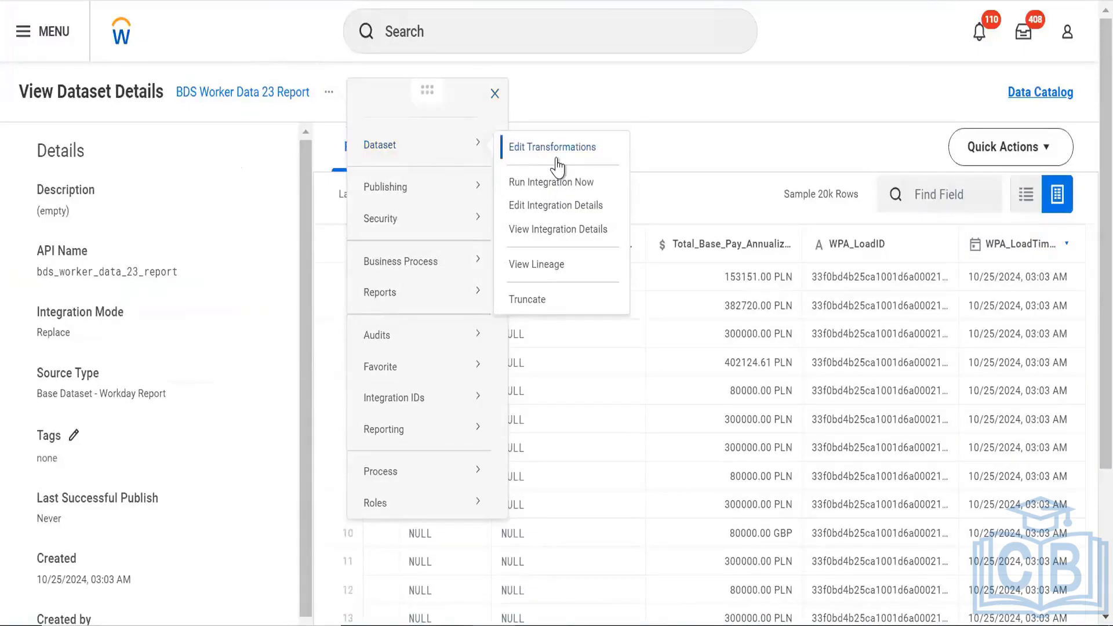
Open Edit Transformations for BDS Worker Data 23 Report and close the stage-type list
{"action": "left_click", "coordinate": [528, 152]}
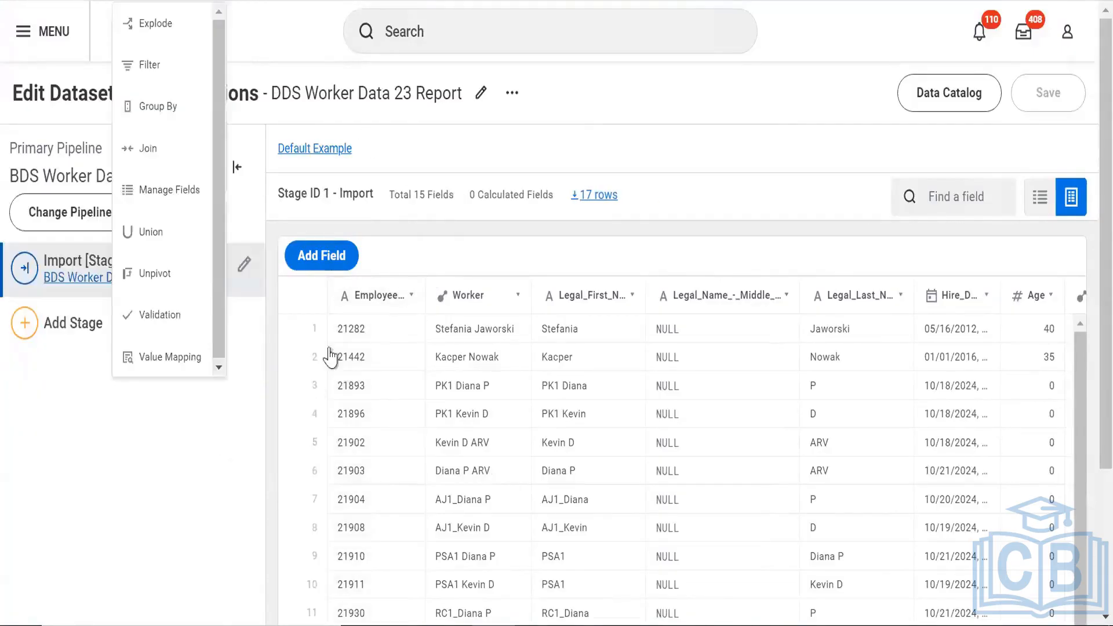
{"action": "left_click", "coordinate": [484, 373]}
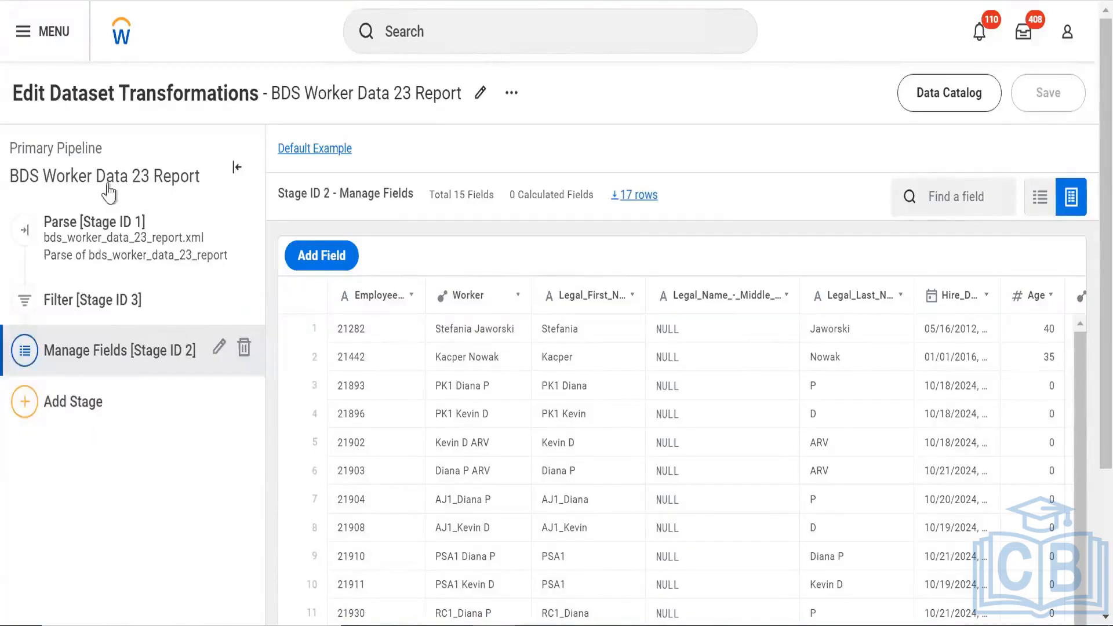
Show the available stage types for the base dataset, then for the DDS Worker Data 23 Report pipeline
{"action": "left_click", "coordinate": [95, 418]}
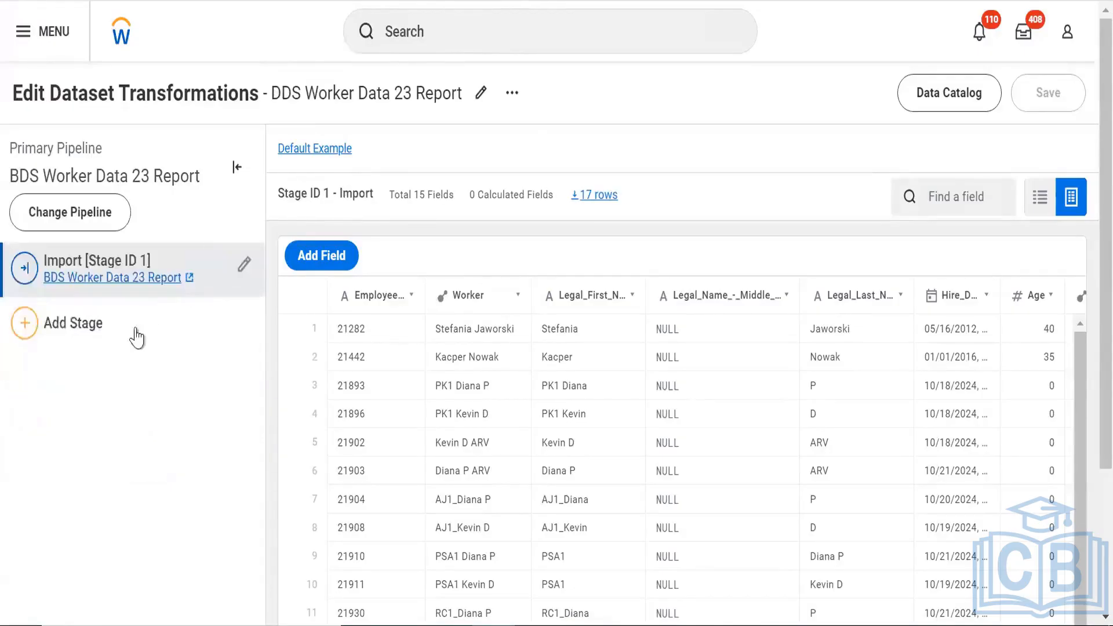
{"action": "left_click", "coordinate": [136, 335]}
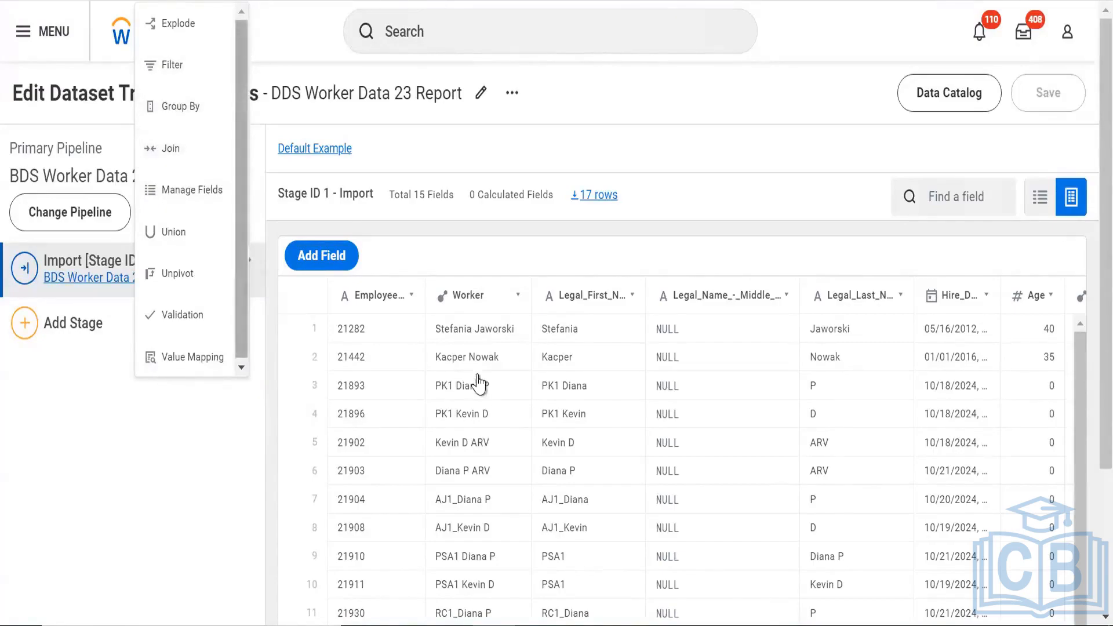
Scroll the Data Catalog datasets list and search it for 'bds'
{"action": "scroll", "coordinate": [481, 381], "scroll_direction": "down", "scroll_amount": 1}
{"action": "scroll", "coordinate": [481, 381], "scroll_direction": "up", "scroll_amount": 1}
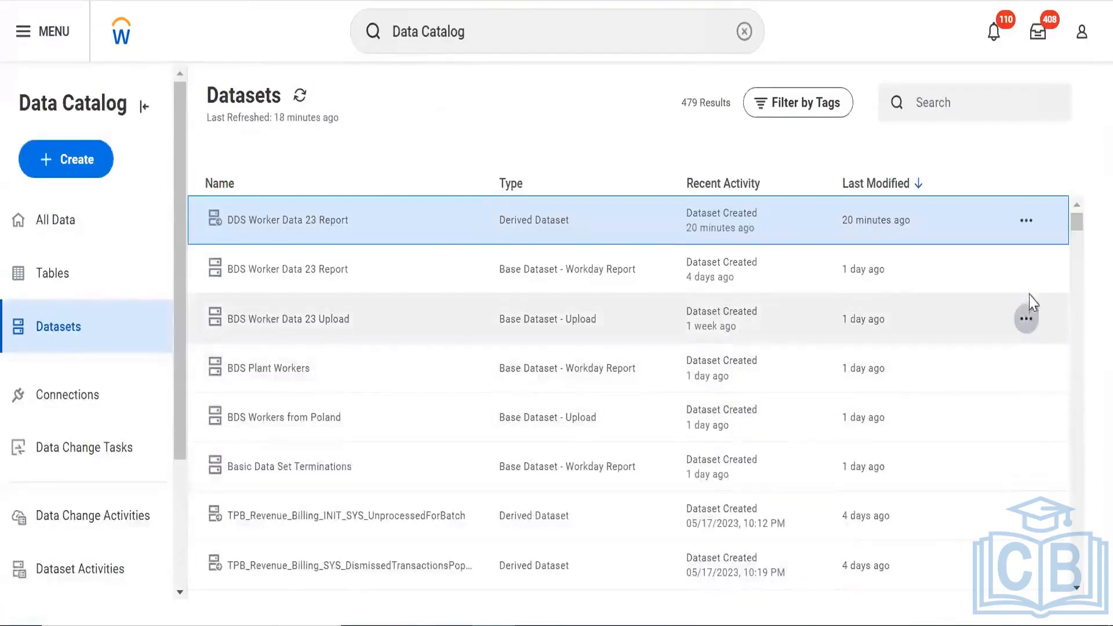
{"action": "left_click", "coordinate": [975, 101]}
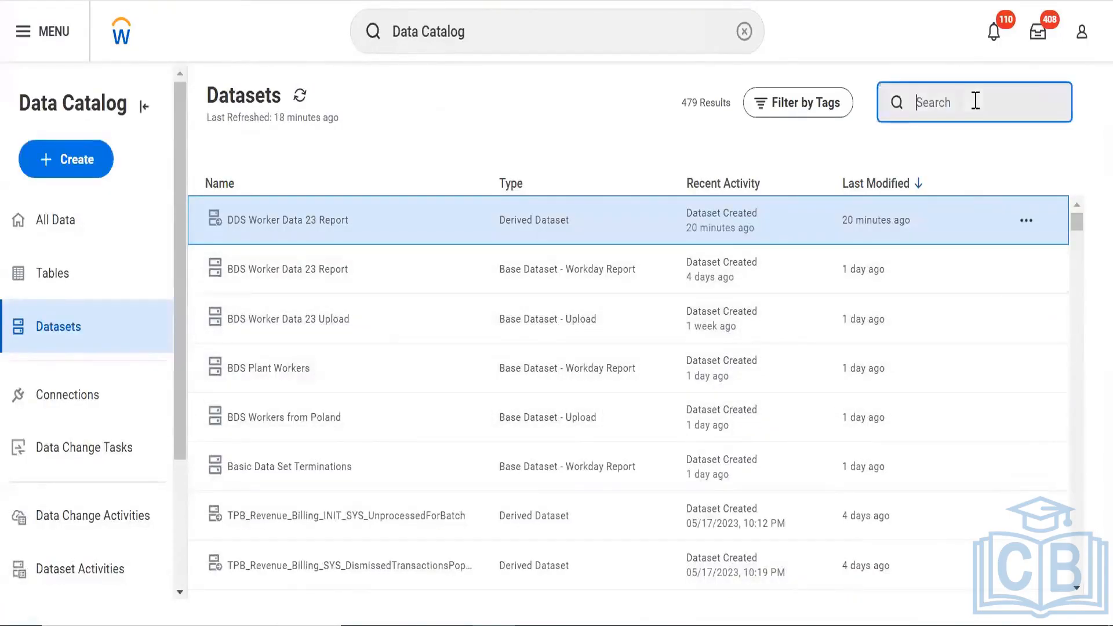
{"action": "type", "text": "b"}
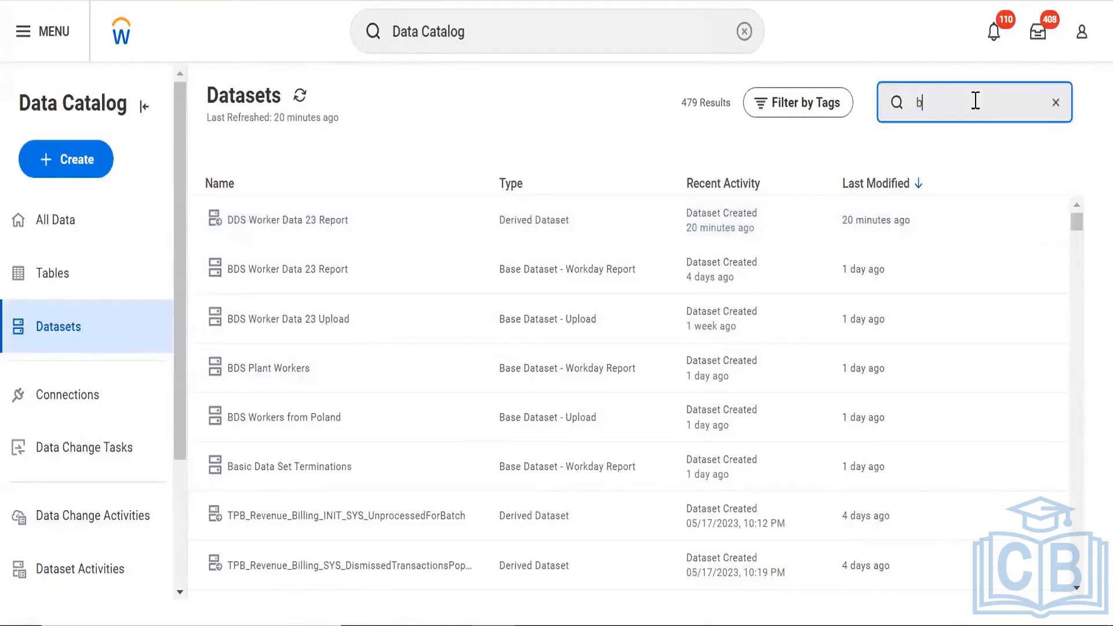
{"action": "type", "text": "ds"}
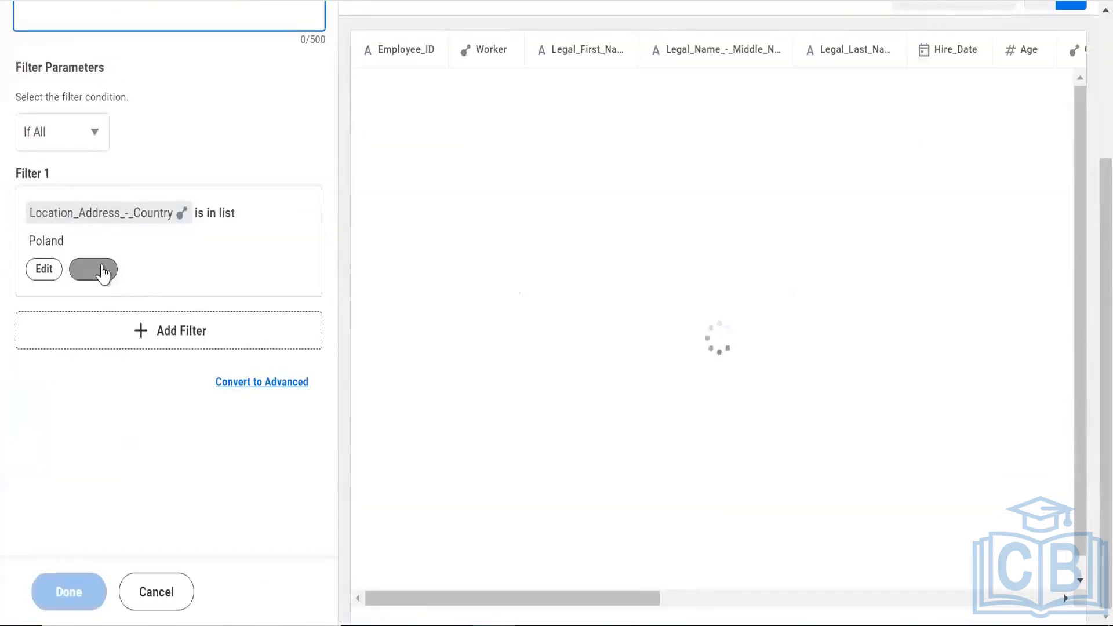
Remove the Poland filter condition, then leave the filter editor without saving
{"action": "left_click", "coordinate": [101, 270]}
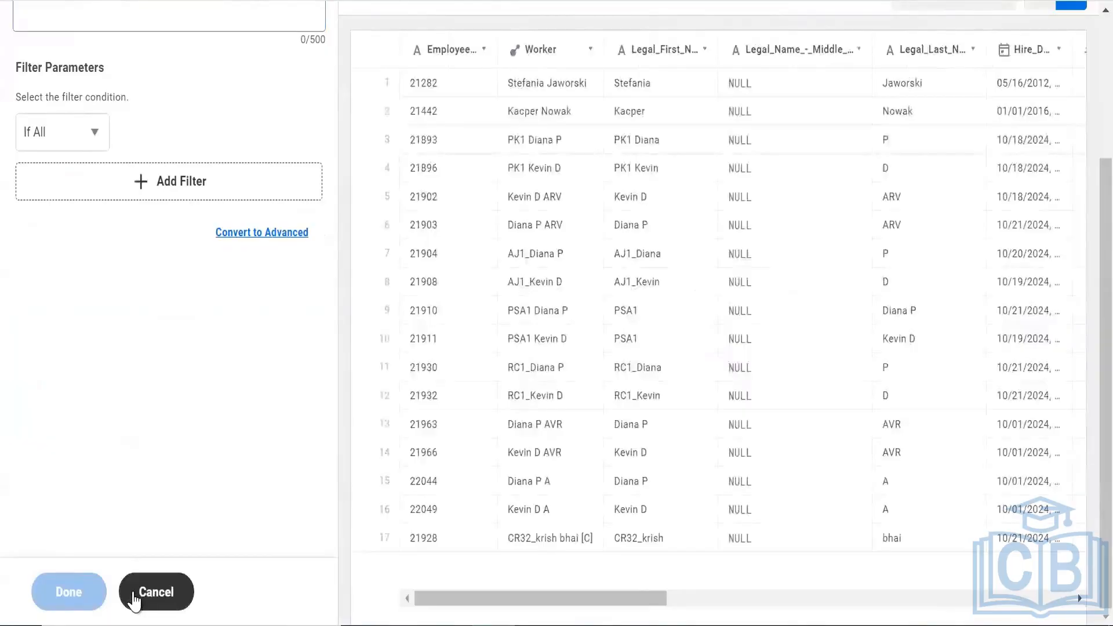
{"action": "left_click", "coordinate": [134, 601]}
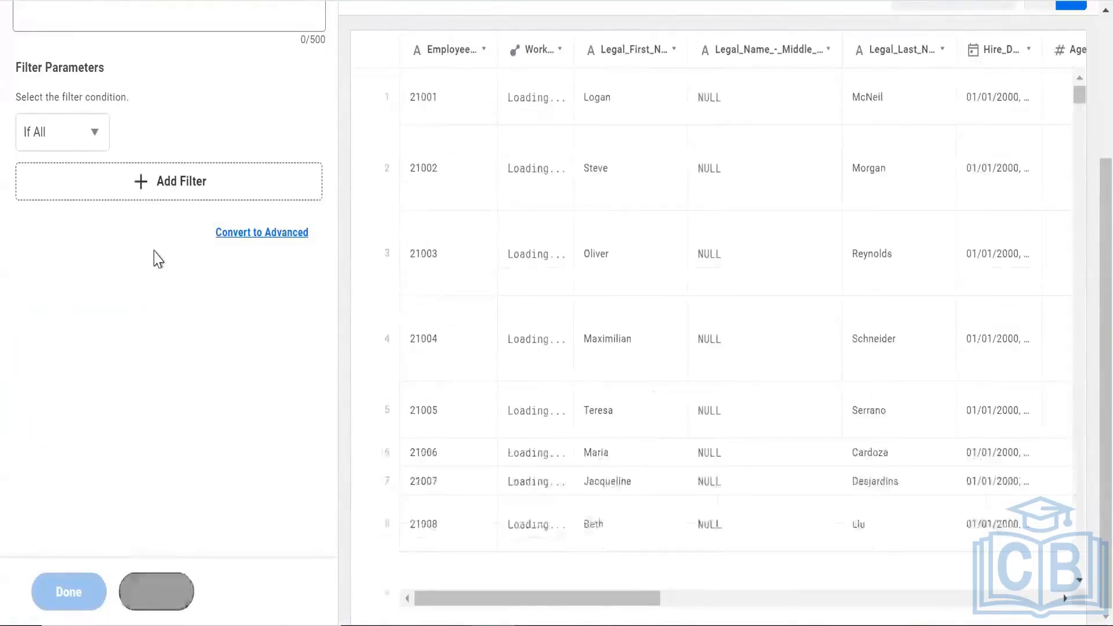
{"action": "scroll", "coordinate": [180, 581], "scroll_direction": "down", "scroll_amount": 4}
{"action": "left_click", "coordinate": [174, 587]}
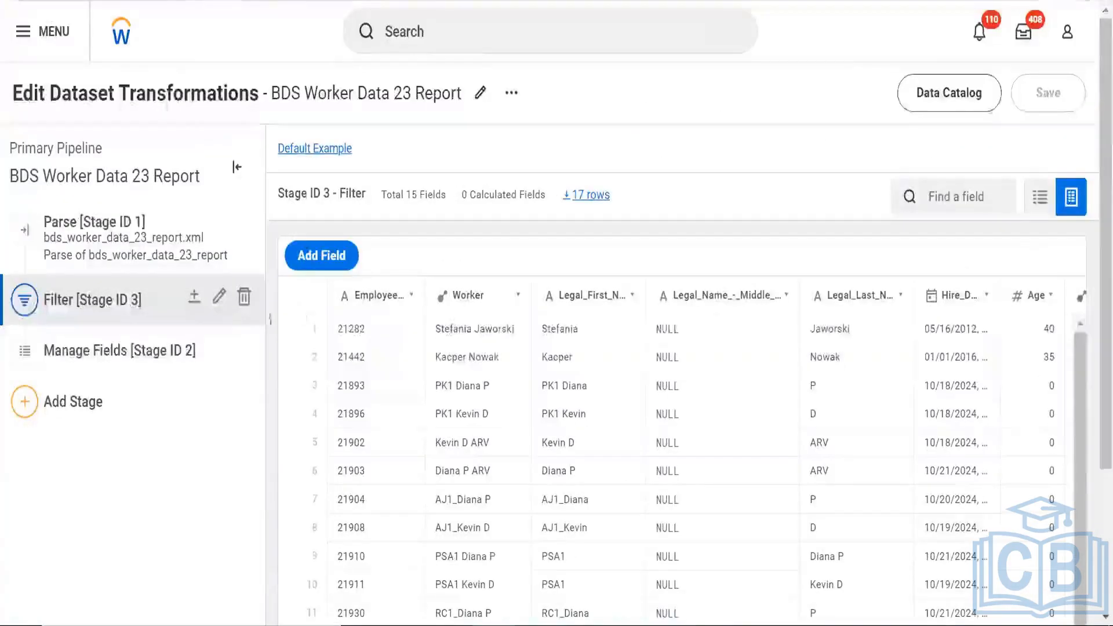
Delete the Filter stage from BDS Worker Data 23 Report, keeping Parse and Manage Fields
{"action": "left_click", "coordinate": [244, 303]}
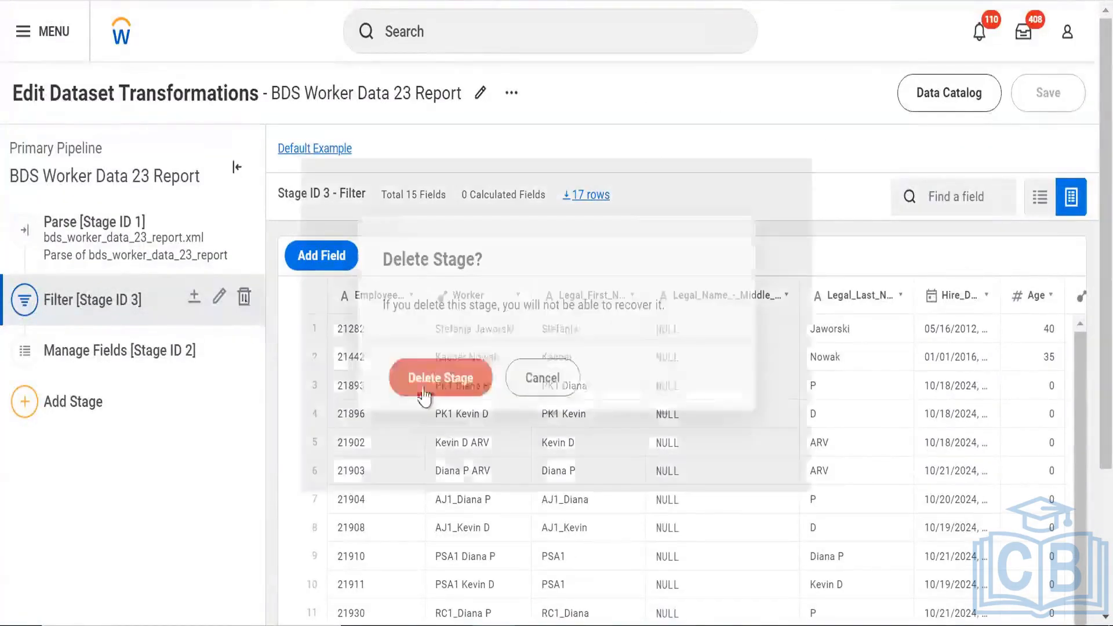
{"action": "left_click", "coordinate": [440, 377]}
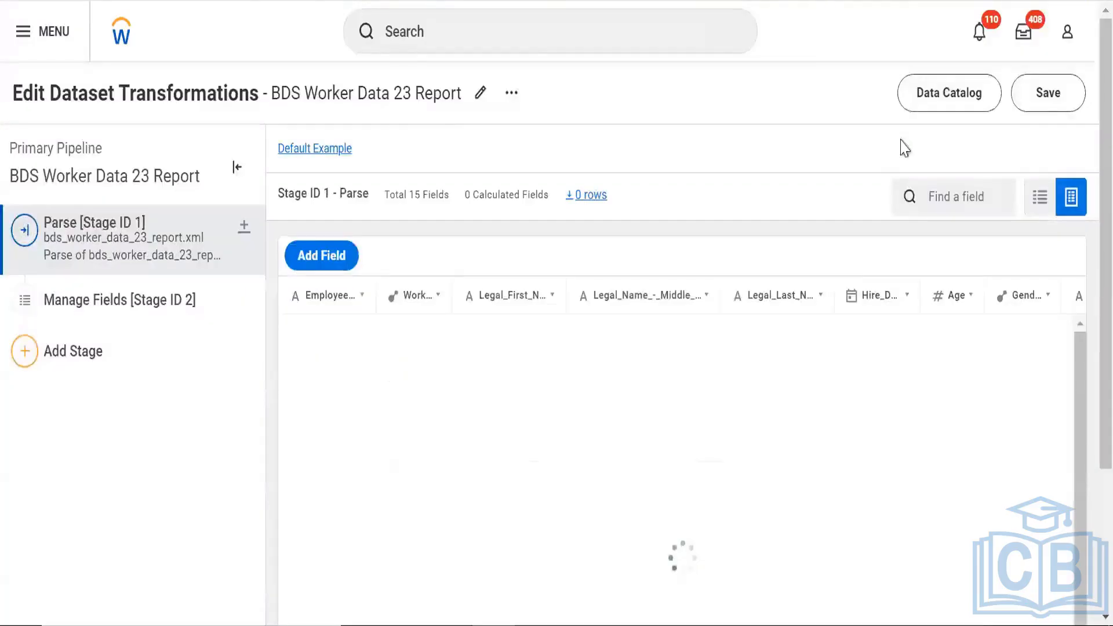
{"action": "left_click", "coordinate": [1048, 93]}
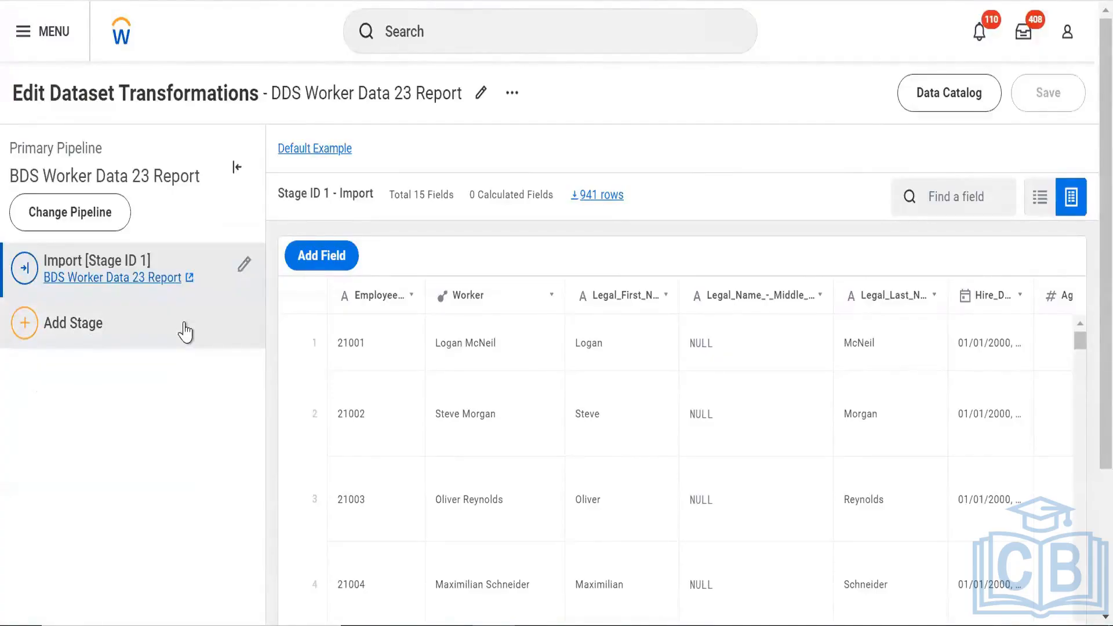
Add a Union stage, searching 'bds 23' to pick BDS Worker Data 23 Upload as the second pipeline
{"action": "left_click", "coordinate": [184, 331]}
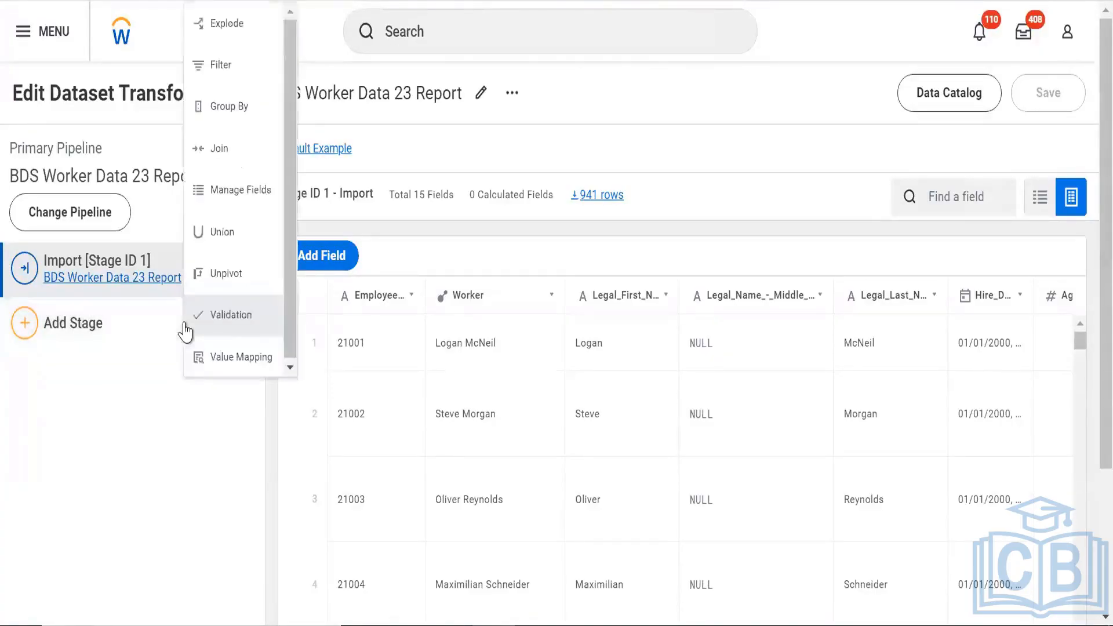
{"action": "left_click", "coordinate": [225, 257]}
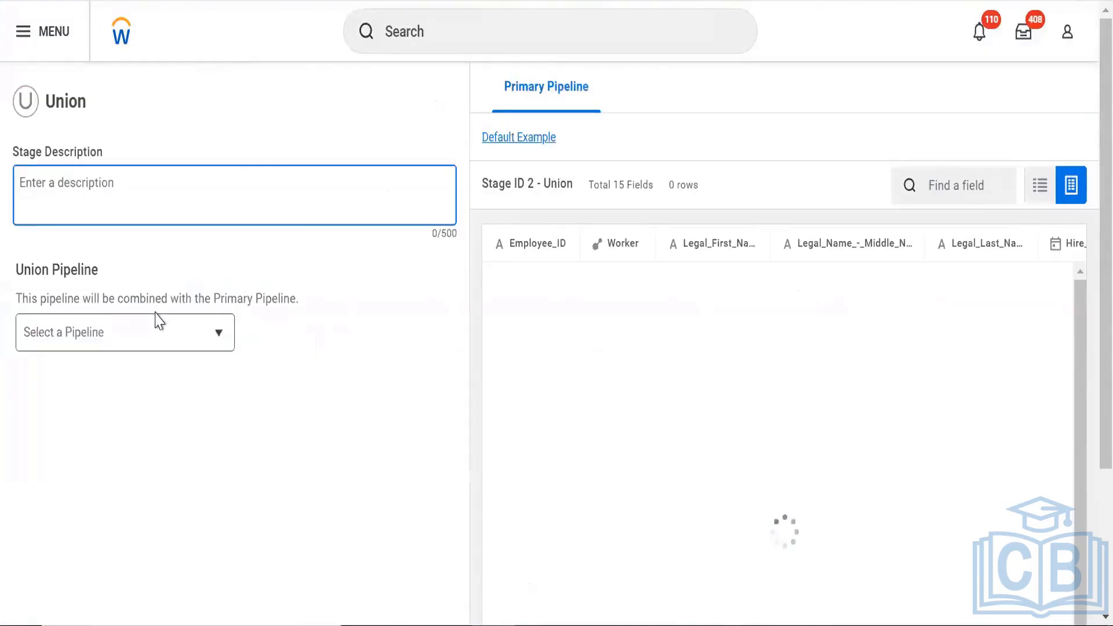
{"action": "left_click", "coordinate": [152, 347]}
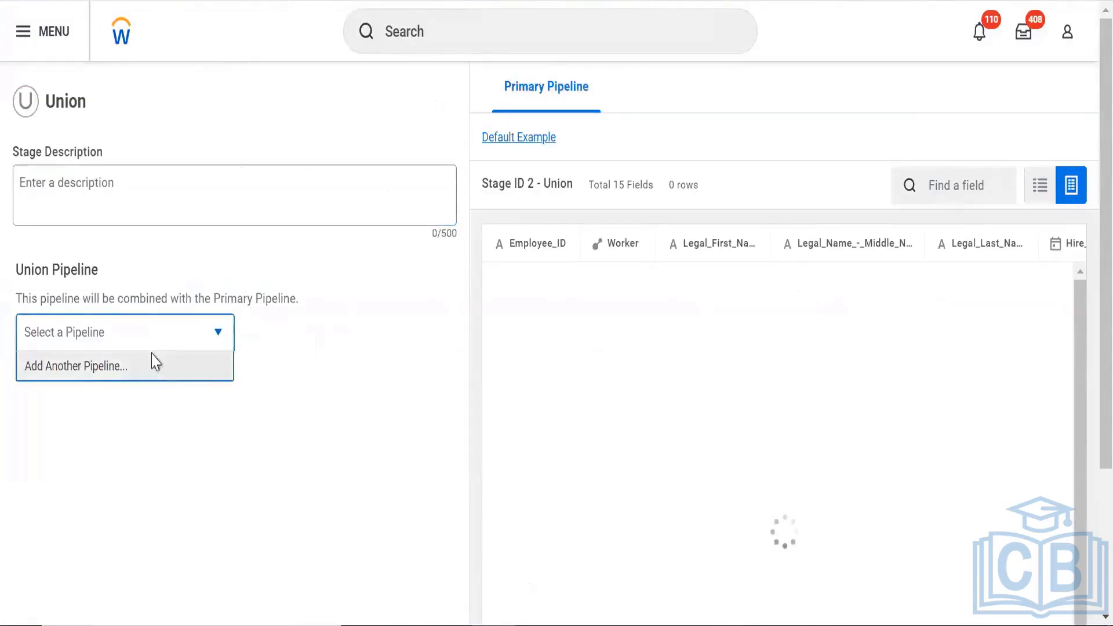
{"action": "left_click", "coordinate": [154, 362]}
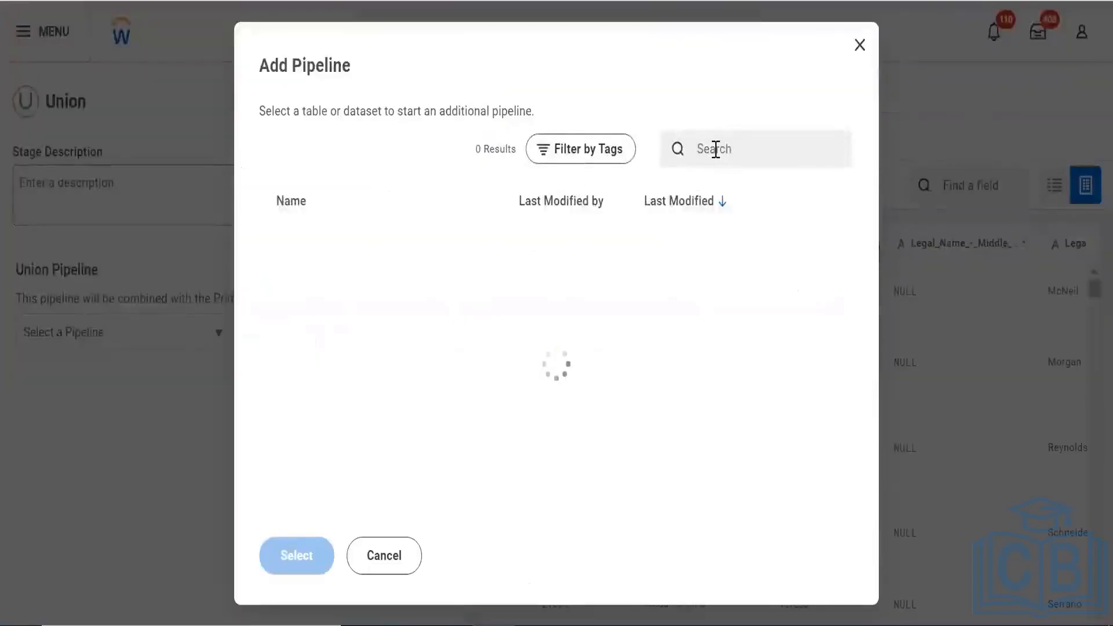
{"action": "left_click", "coordinate": [715, 149]}
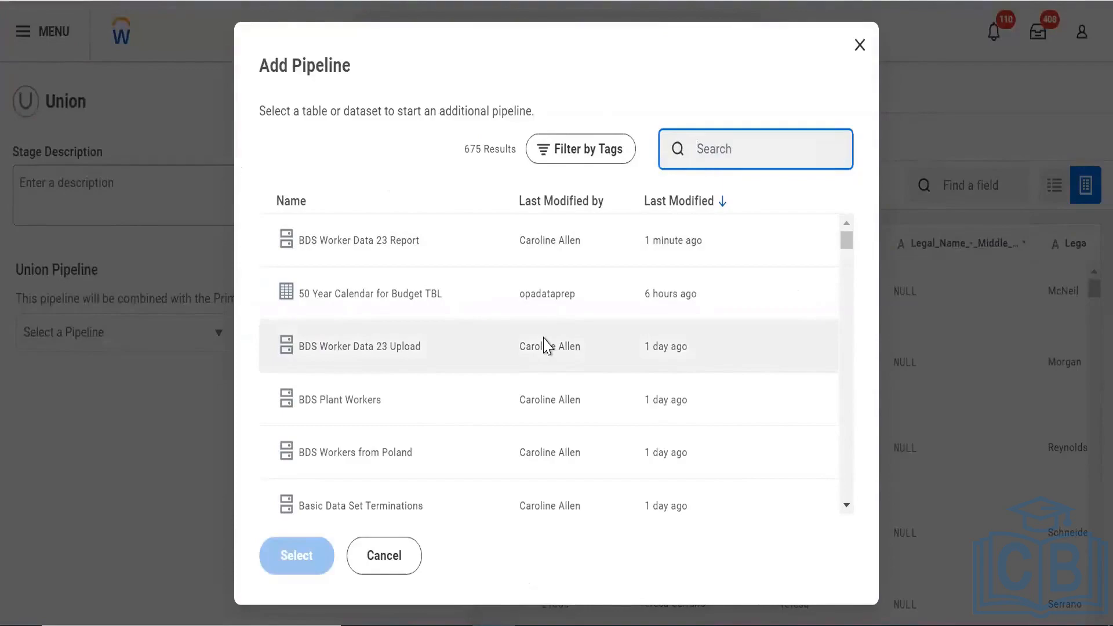
{"action": "type", "text": "bds"}
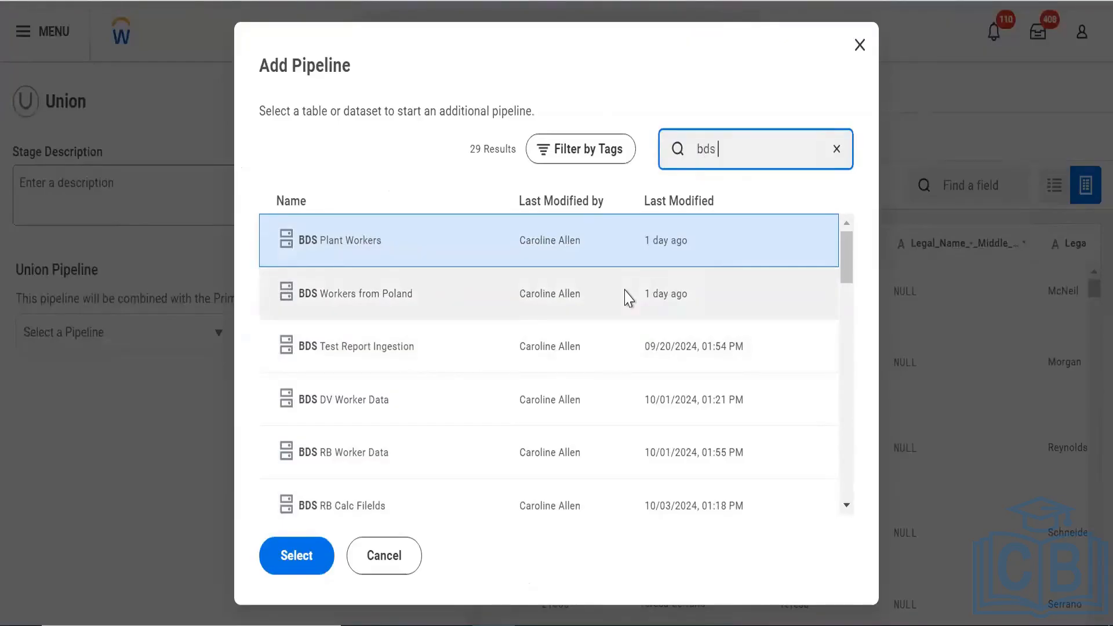
{"action": "type", "text": "23"}
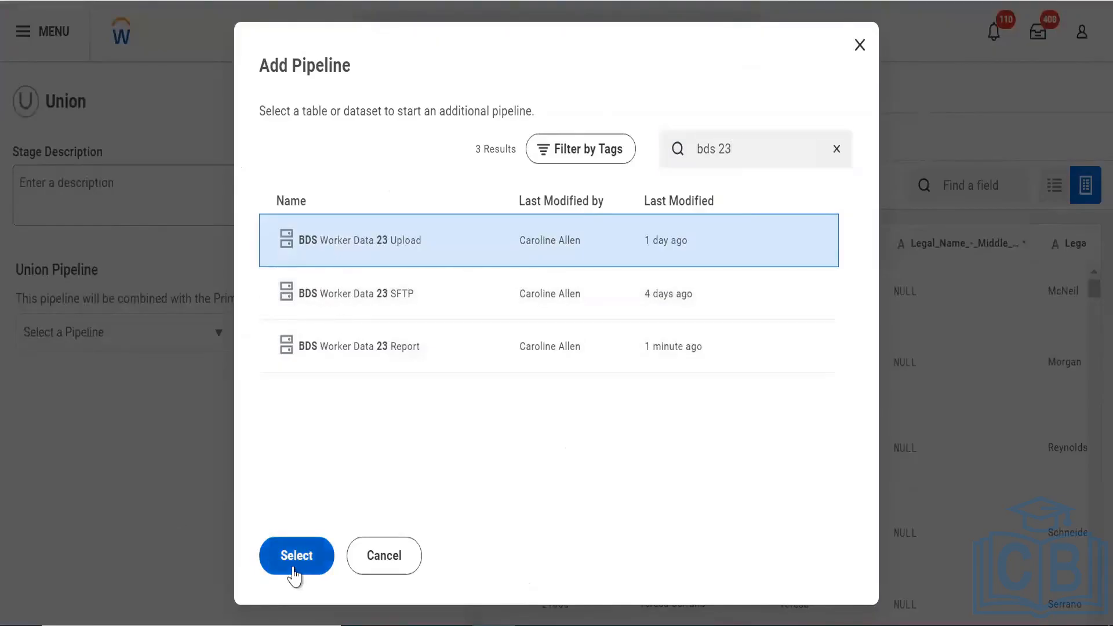
{"action": "left_click", "coordinate": [295, 558]}
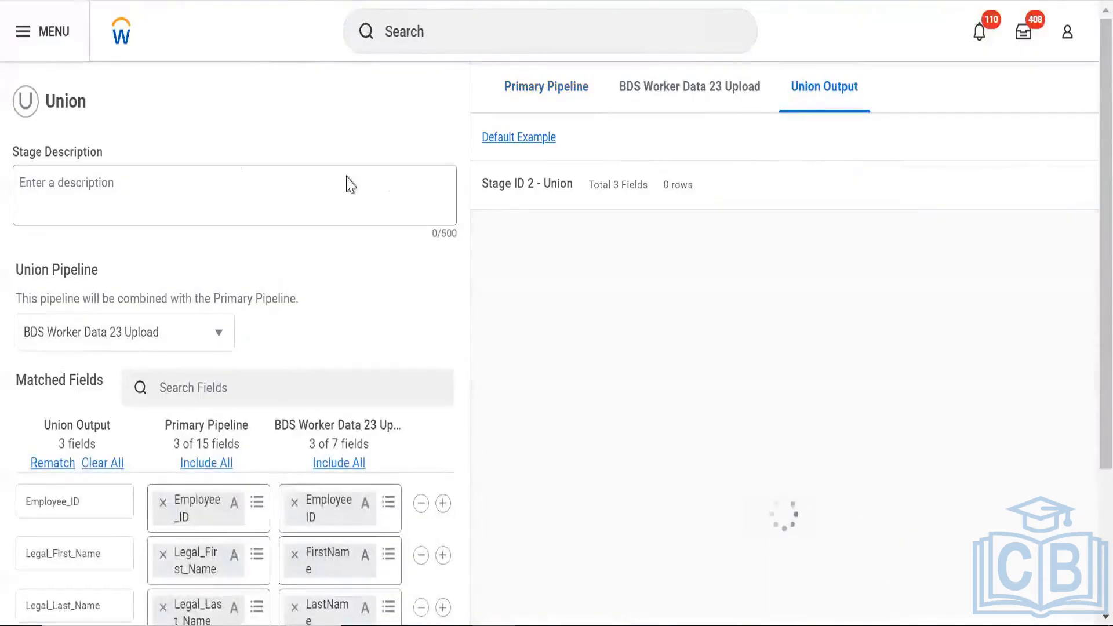
Review the Union field previews, then switch to the PowerPoint slide's A∪B Venn diagram
{"action": "scroll", "coordinate": [242, 280], "scroll_direction": "down", "scroll_amount": 3}
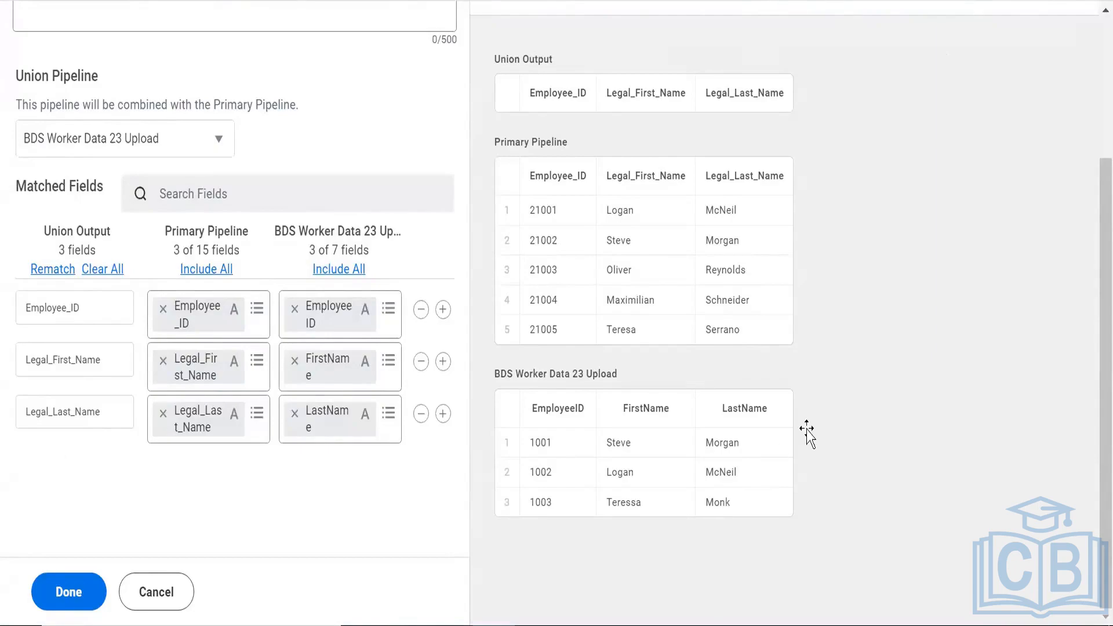
{"action": "key", "text": "alt+Tab"}
{"action": "left_click", "coordinate": [842, 459]}
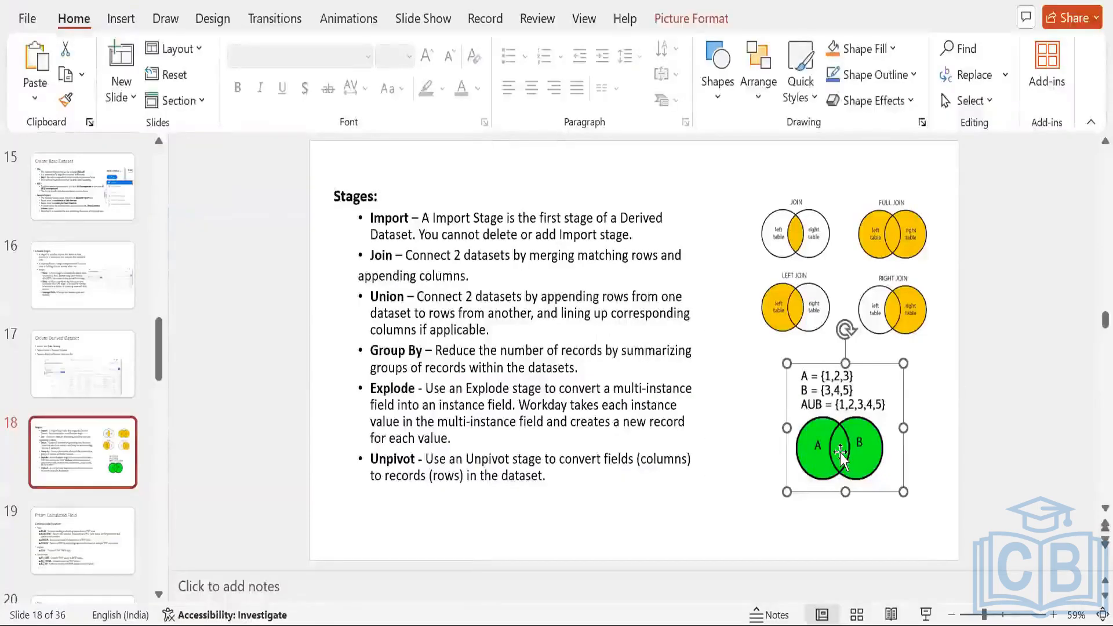
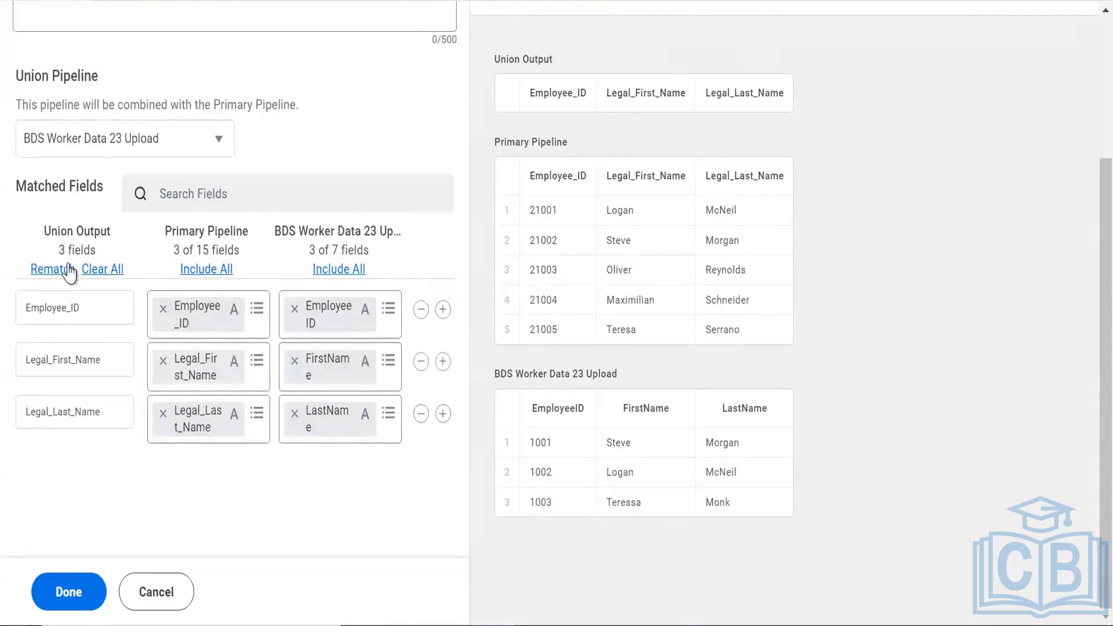
Pick BDS Worker Data 23 Upload as the Union Pipeline and include all 15 primary fields
{"action": "left_click", "coordinate": [201, 270]}
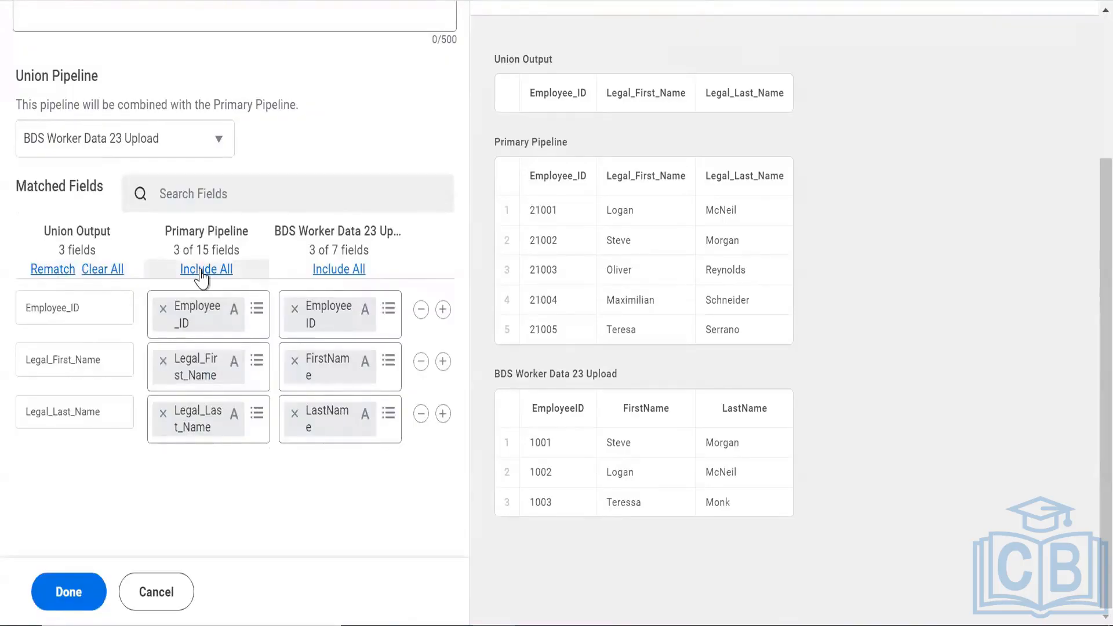
{"action": "left_click", "coordinate": [332, 272]}
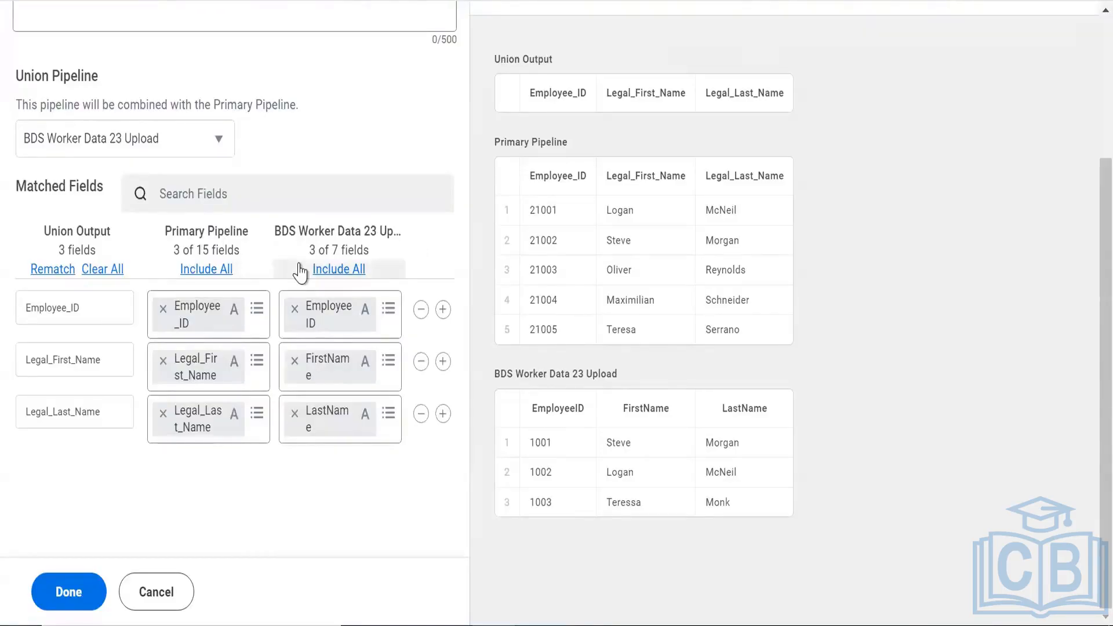
{"action": "left_click", "coordinate": [225, 280]}
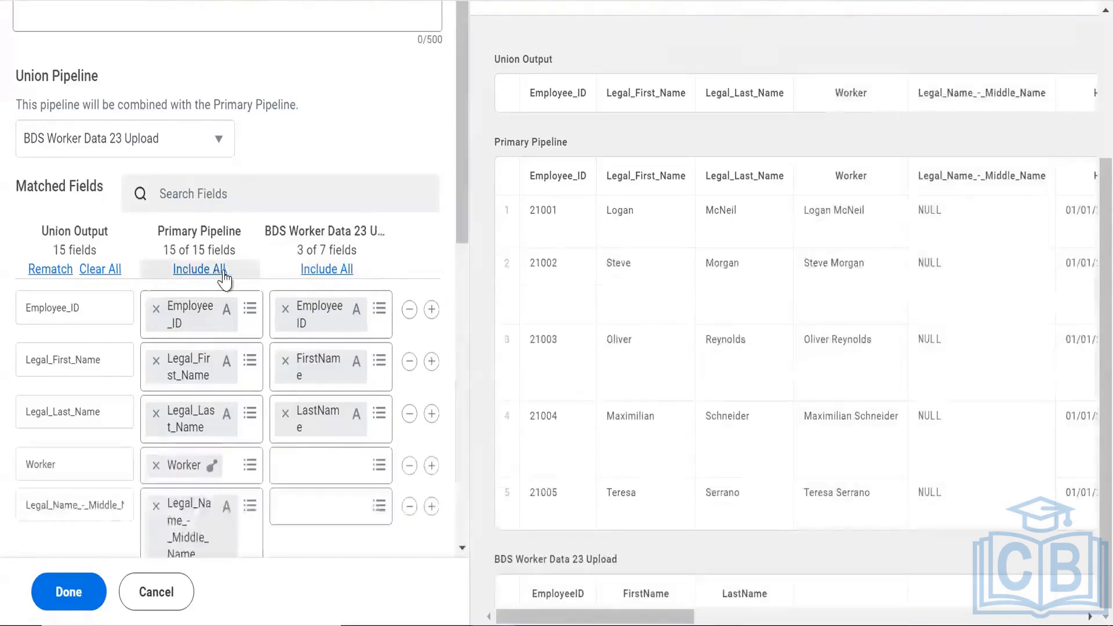
Include all 7 upload fields, then remove WPA_LoadID from the matched fields
{"action": "left_click", "coordinate": [328, 270]}
{"action": "scroll", "coordinate": [327, 273], "scroll_direction": "down", "scroll_amount": 3}
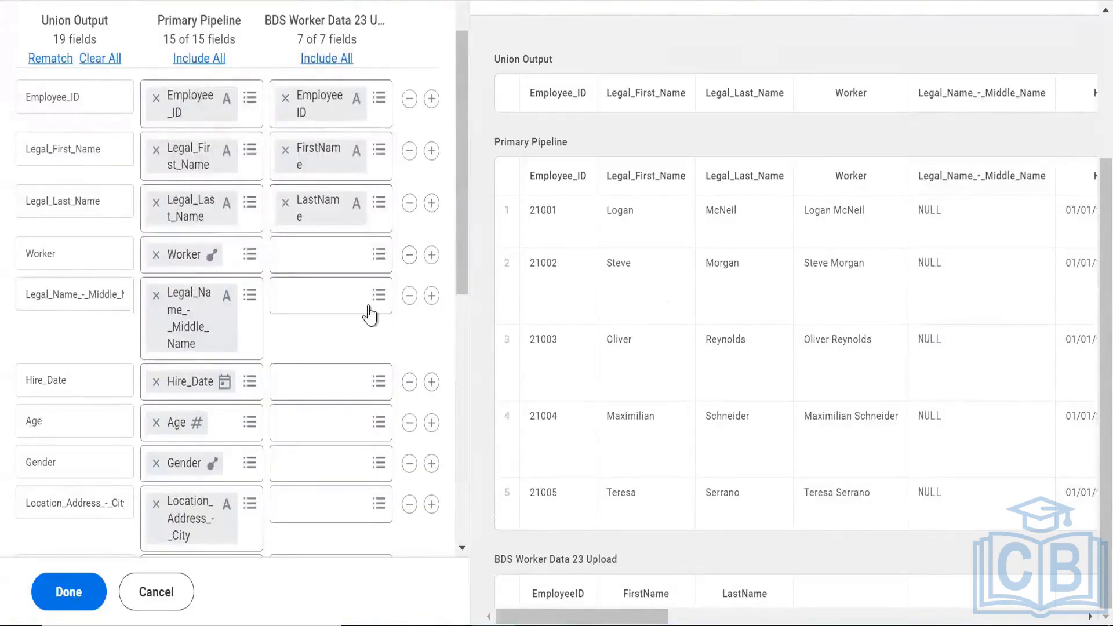
{"action": "scroll", "coordinate": [343, 287], "scroll_direction": "down", "scroll_amount": 8}
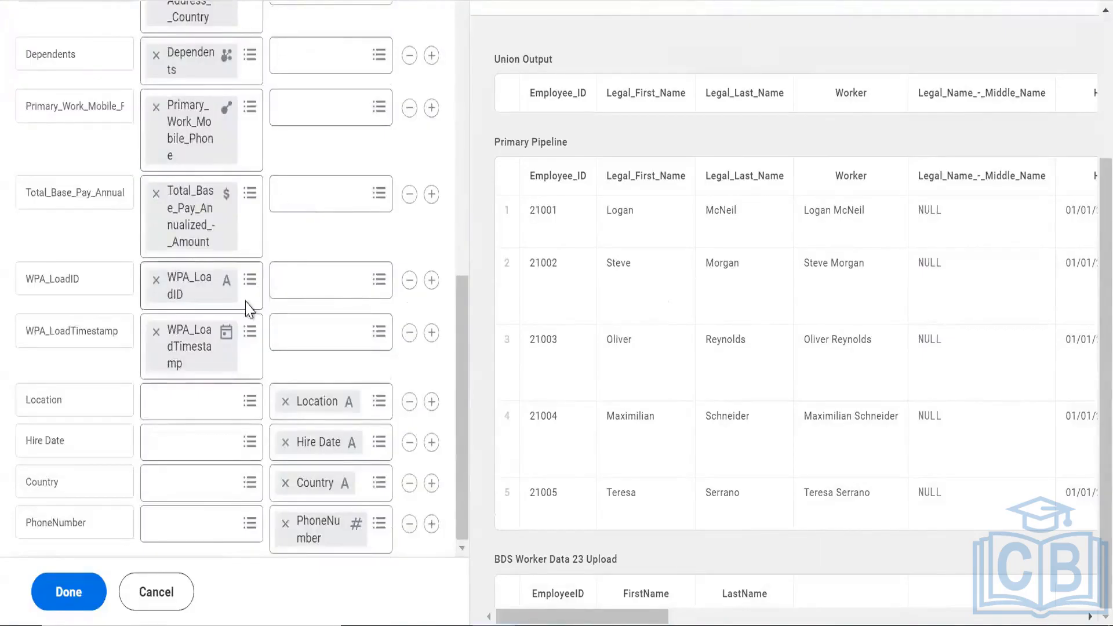
{"action": "scroll", "coordinate": [259, 297], "scroll_direction": "up", "scroll_amount": 10}
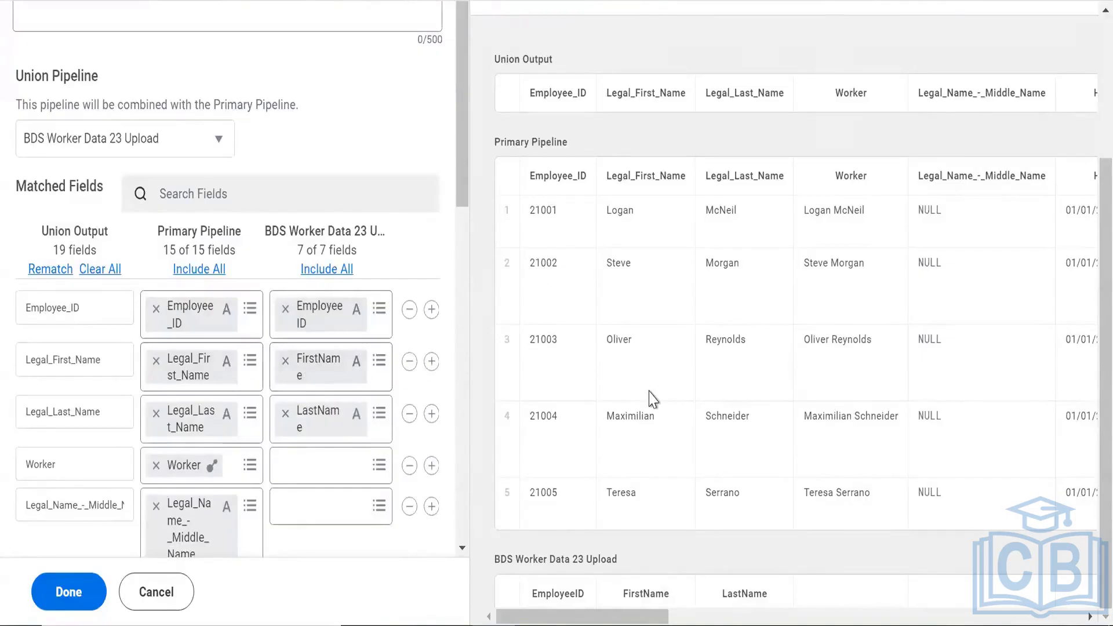
{"action": "scroll", "coordinate": [325, 410], "scroll_direction": "down", "scroll_amount": 5}
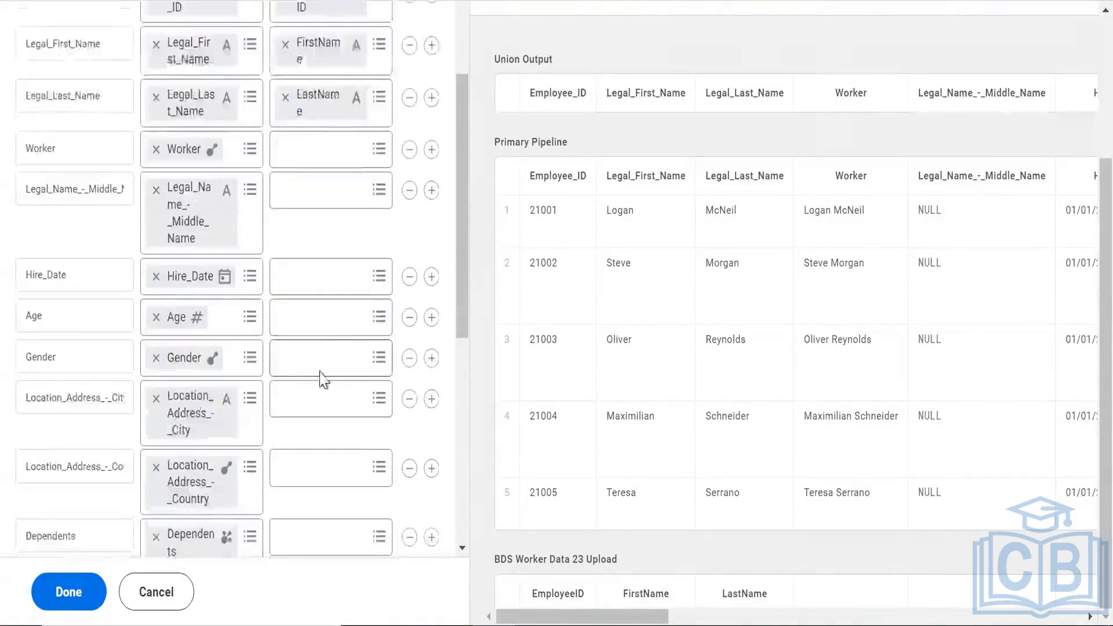
{"action": "scroll", "coordinate": [320, 378], "scroll_direction": "down", "scroll_amount": 7}
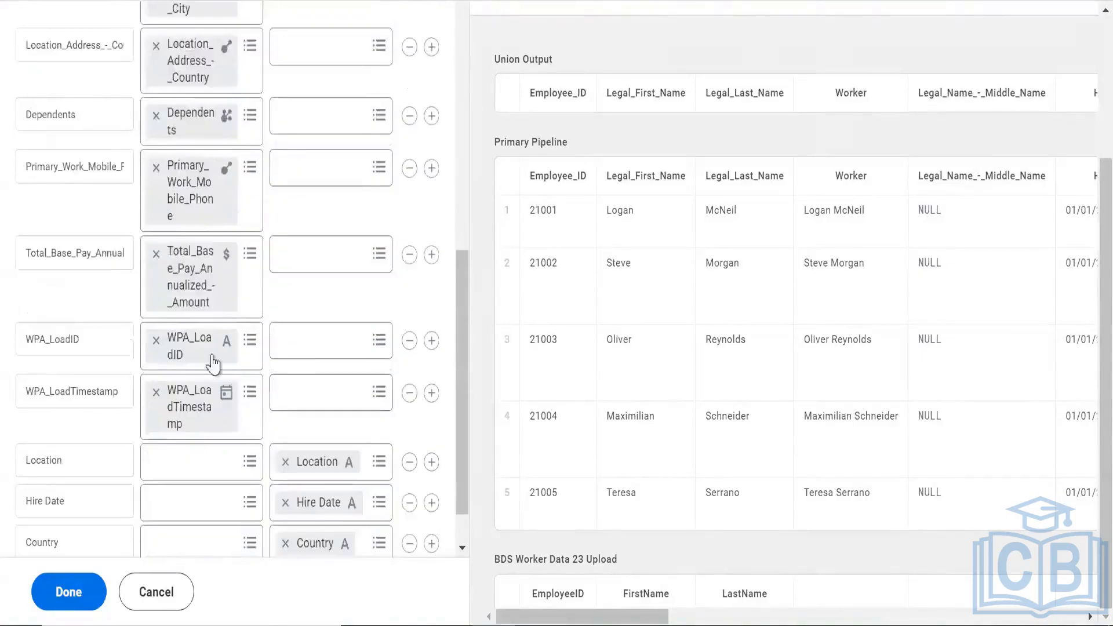
{"action": "left_click", "coordinate": [409, 340]}
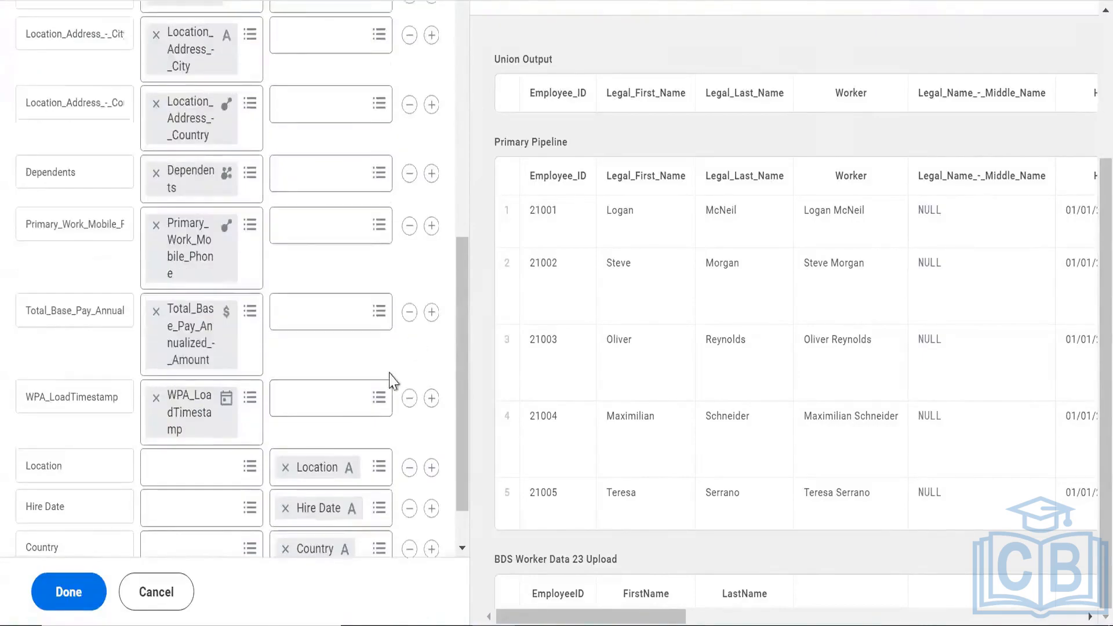
Remove WPA_LoadTimestamp from the matched fields and review the remaining mappings
{"action": "left_click", "coordinate": [410, 399]}
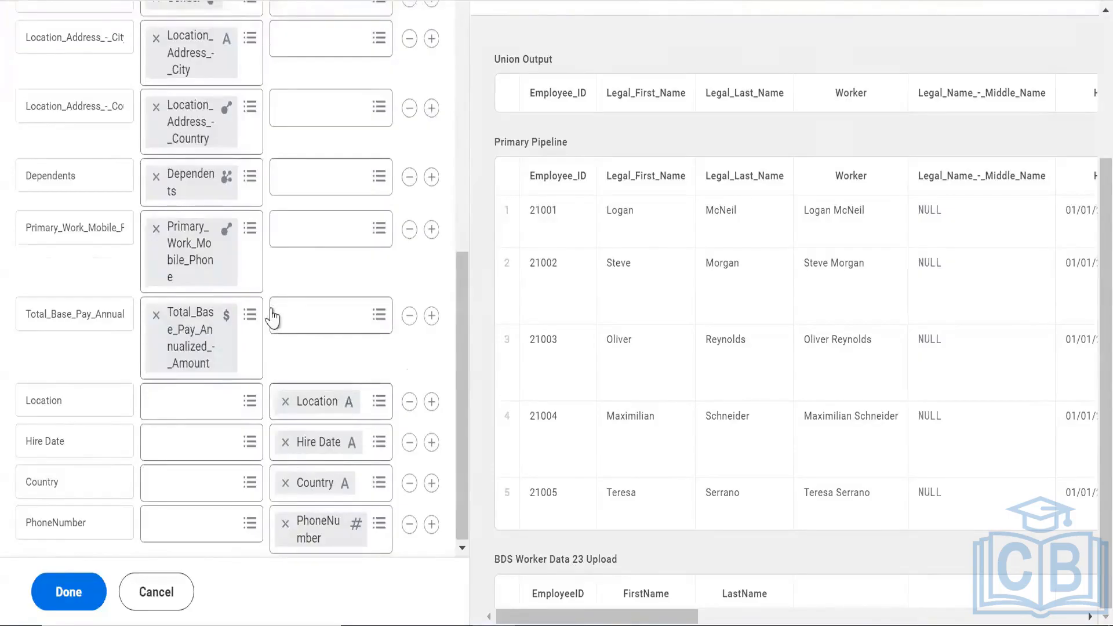
{"action": "scroll", "coordinate": [273, 317], "scroll_direction": "up", "scroll_amount": 2}
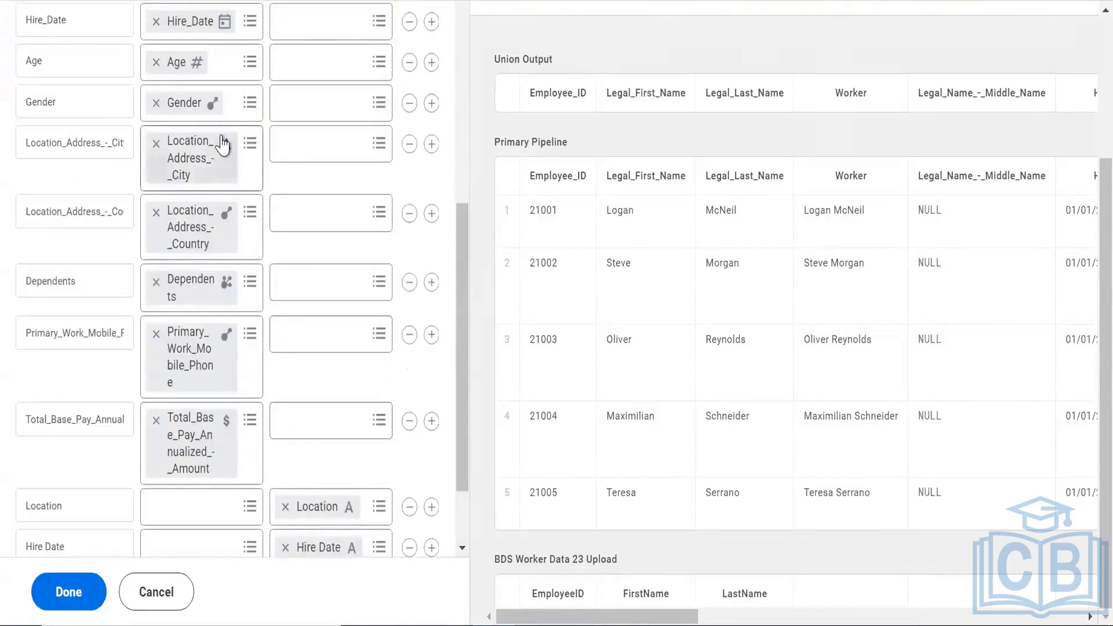
{"action": "scroll", "coordinate": [303, 315], "scroll_direction": "down", "scroll_amount": 2}
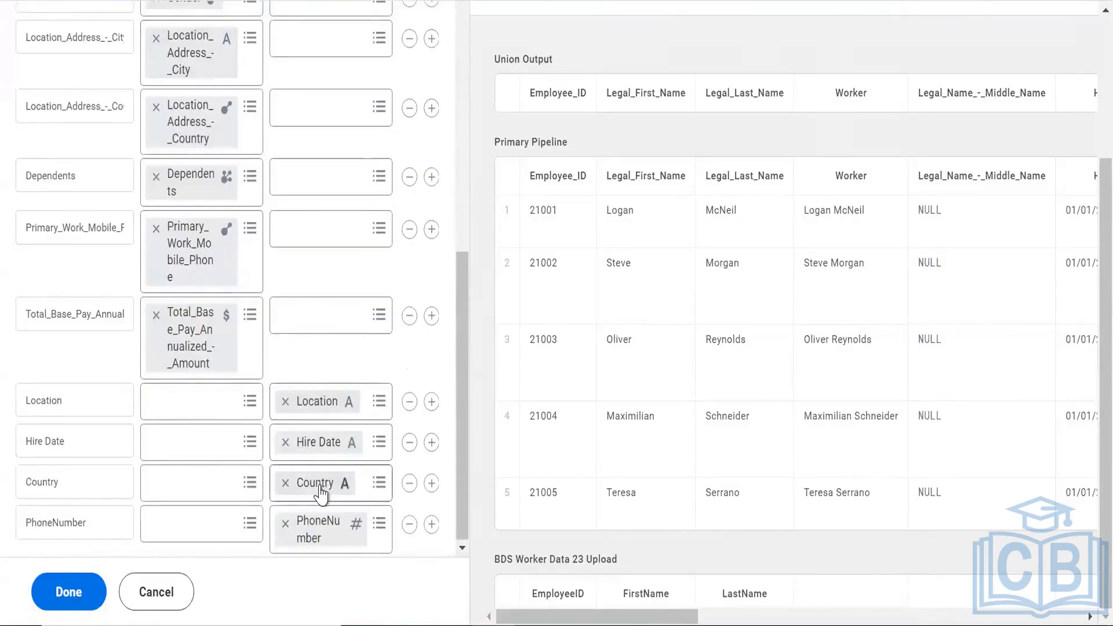
{"action": "scroll", "coordinate": [266, 328], "scroll_direction": "up", "scroll_amount": 2}
{"action": "scroll", "coordinate": [268, 334], "scroll_direction": "down", "scroll_amount": 2}
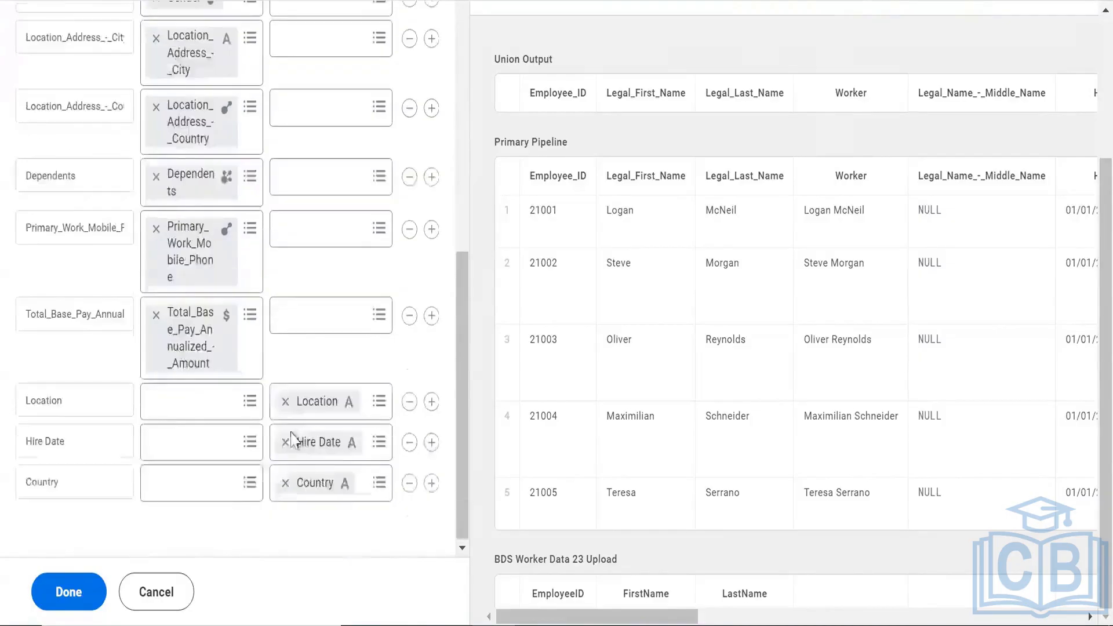
{"action": "scroll", "coordinate": [313, 418], "scroll_direction": "up", "scroll_amount": 2}
{"action": "scroll", "coordinate": [248, 435], "scroll_direction": "down", "scroll_amount": 2}
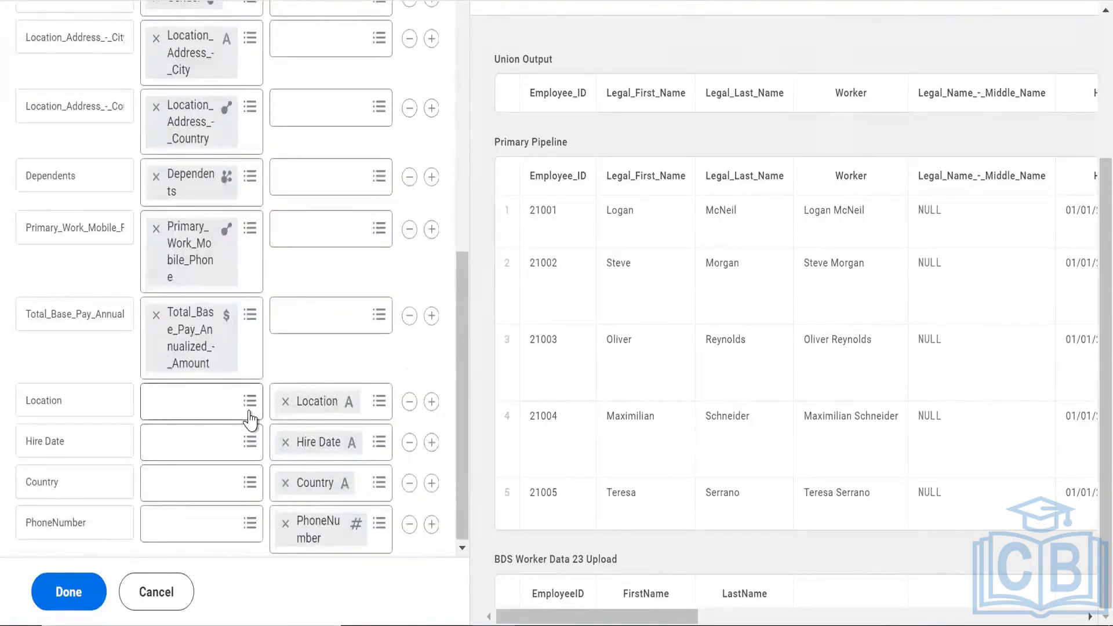
Check the upload field choices for matching the base pay field
{"action": "left_click", "coordinate": [318, 309]}
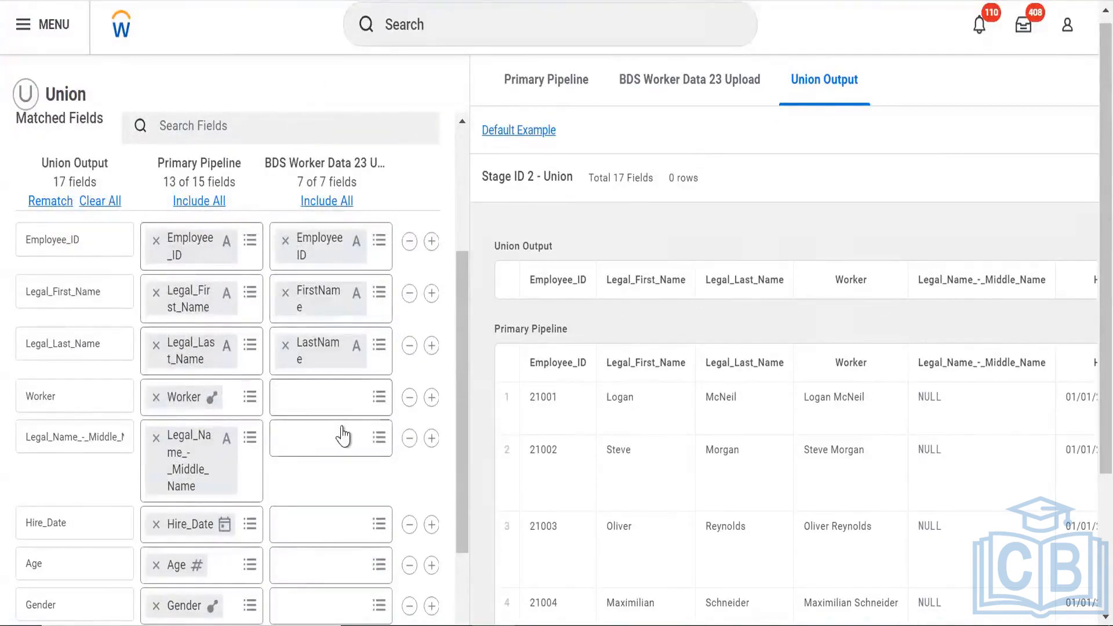
{"action": "scroll", "coordinate": [243, 485], "scroll_direction": "down", "scroll_amount": 6}
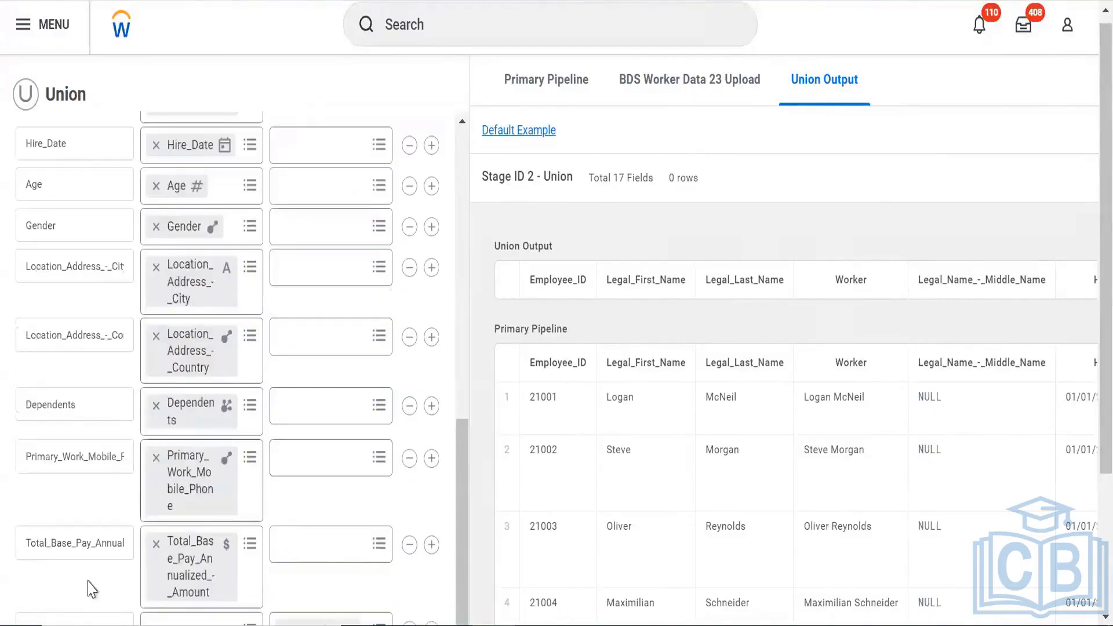
{"action": "scroll", "coordinate": [91, 581], "scroll_direction": "down", "scroll_amount": 4}
Finish the union mapping, then inspect and close the Employee_ID column details
{"action": "left_click", "coordinate": [69, 591]}
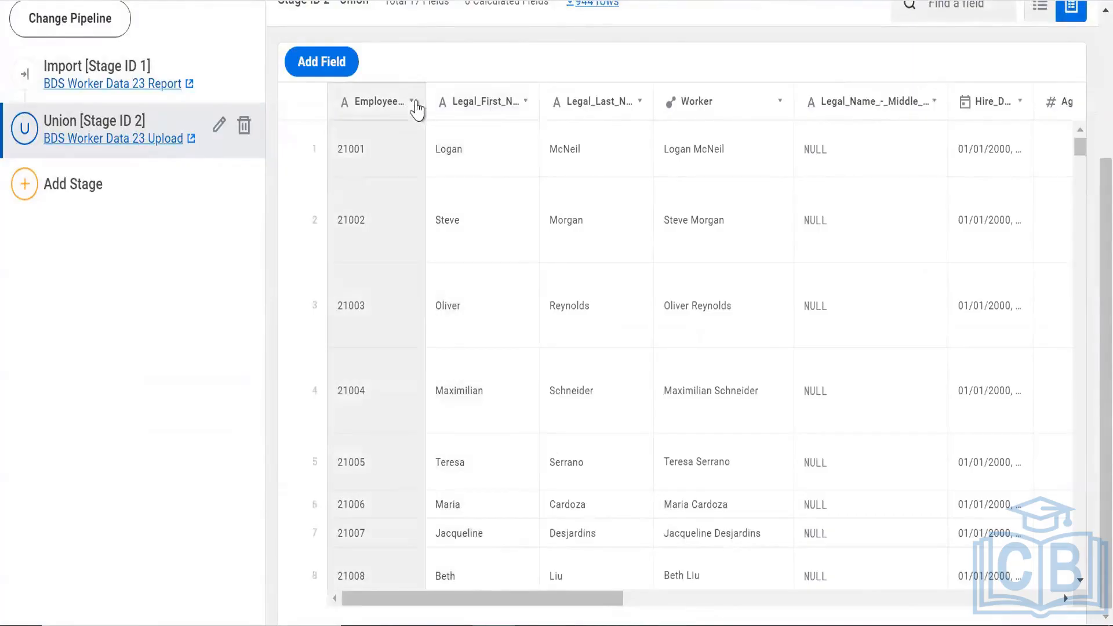
{"action": "left_click", "coordinate": [415, 110]}
{"action": "scroll", "coordinate": [458, 182], "scroll_direction": "down", "scroll_amount": 10}
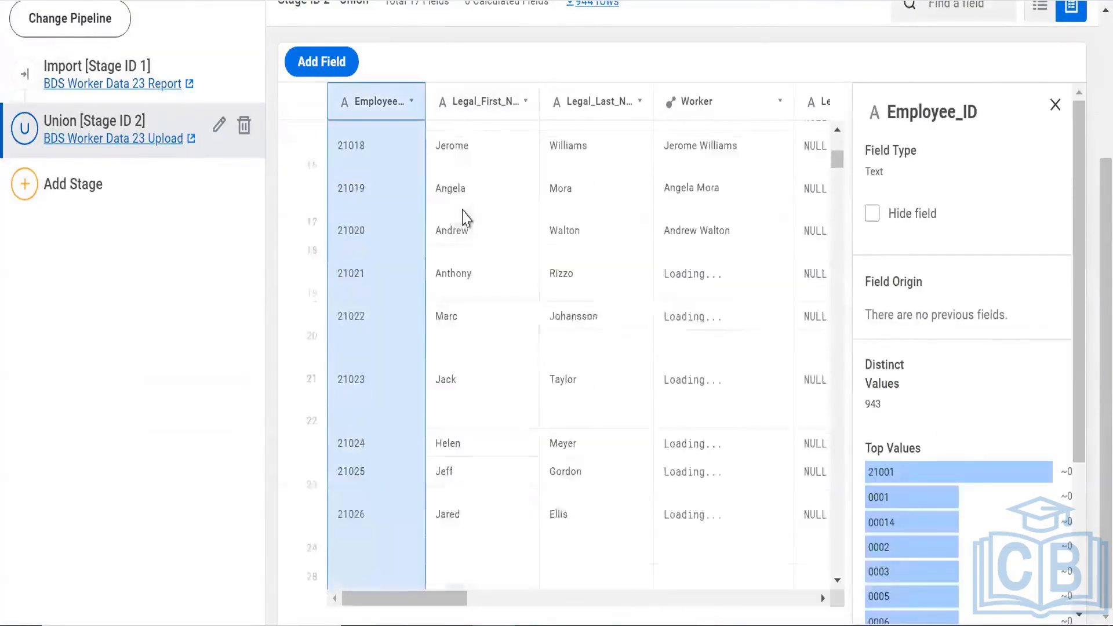
{"action": "scroll", "coordinate": [462, 226], "scroll_direction": "up", "scroll_amount": 10}
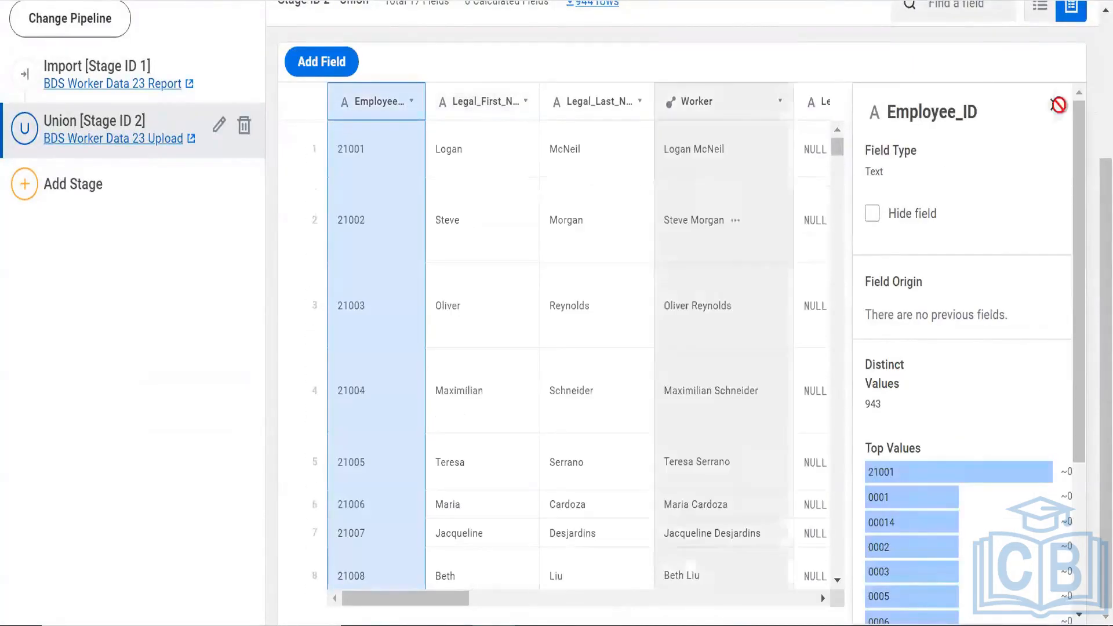
{"action": "left_click", "coordinate": [1055, 104]}
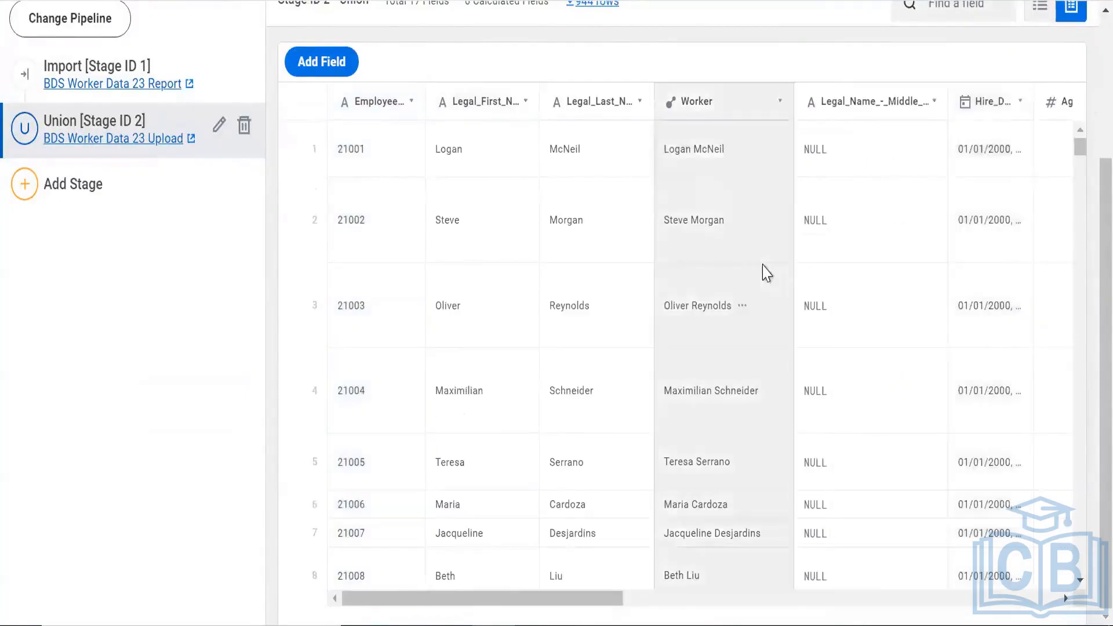
Switch the 944-row Union output to the per-field statistics view
{"action": "scroll", "coordinate": [762, 271], "scroll_direction": "right", "scroll_amount": 10}
{"action": "scroll", "coordinate": [944, 87], "scroll_direction": "up", "scroll_amount": 3}
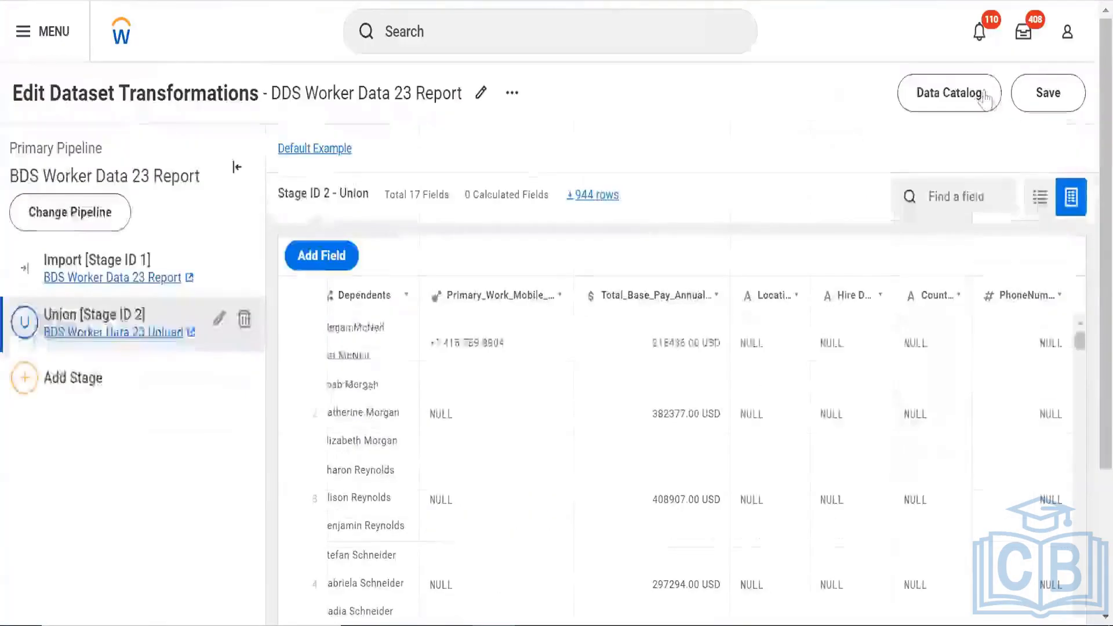
{"action": "left_click", "coordinate": [1039, 199]}
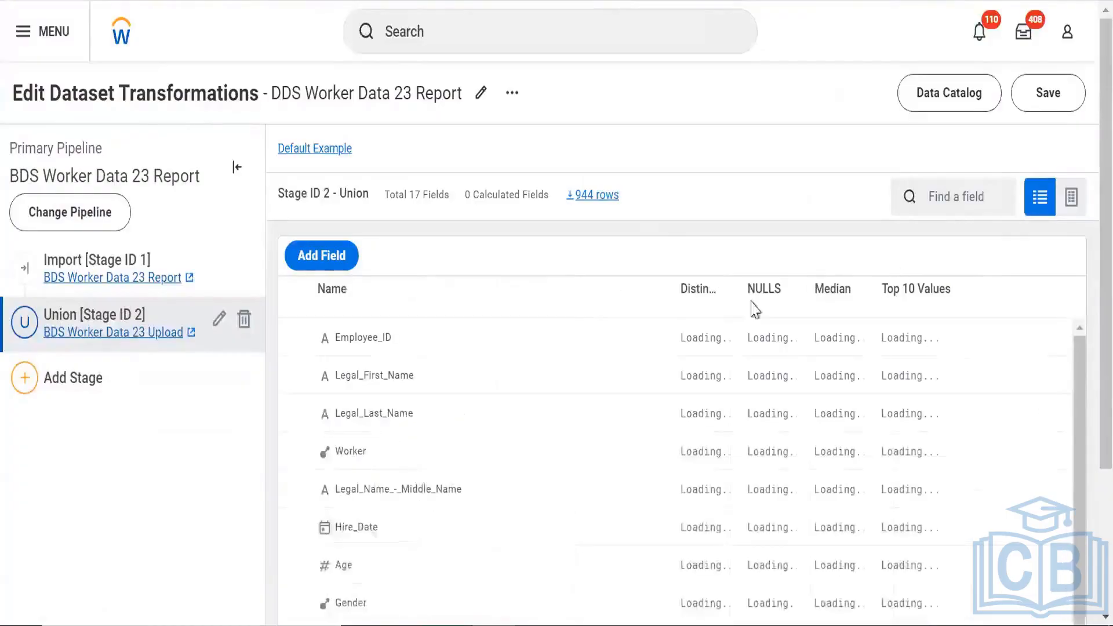
Review the field statistics, then return the Union output to row-by-row view
{"action": "scroll", "coordinate": [748, 309], "scroll_direction": "down", "scroll_amount": 3}
{"action": "scroll", "coordinate": [597, 204], "scroll_direction": "down", "scroll_amount": 3}
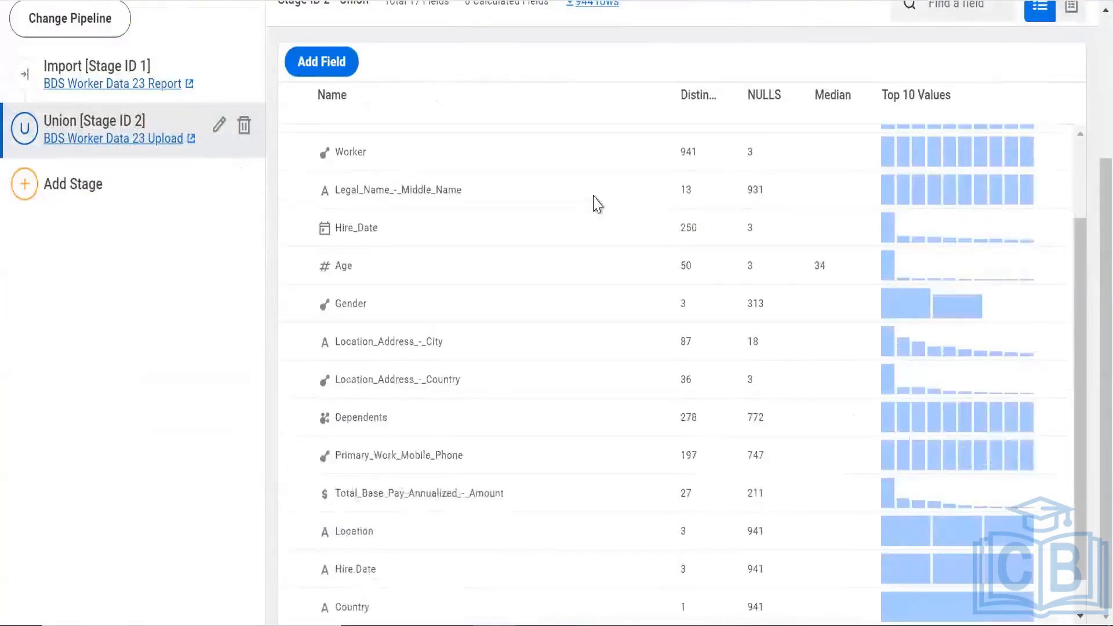
{"action": "scroll", "coordinate": [597, 205], "scroll_direction": "down", "scroll_amount": 1}
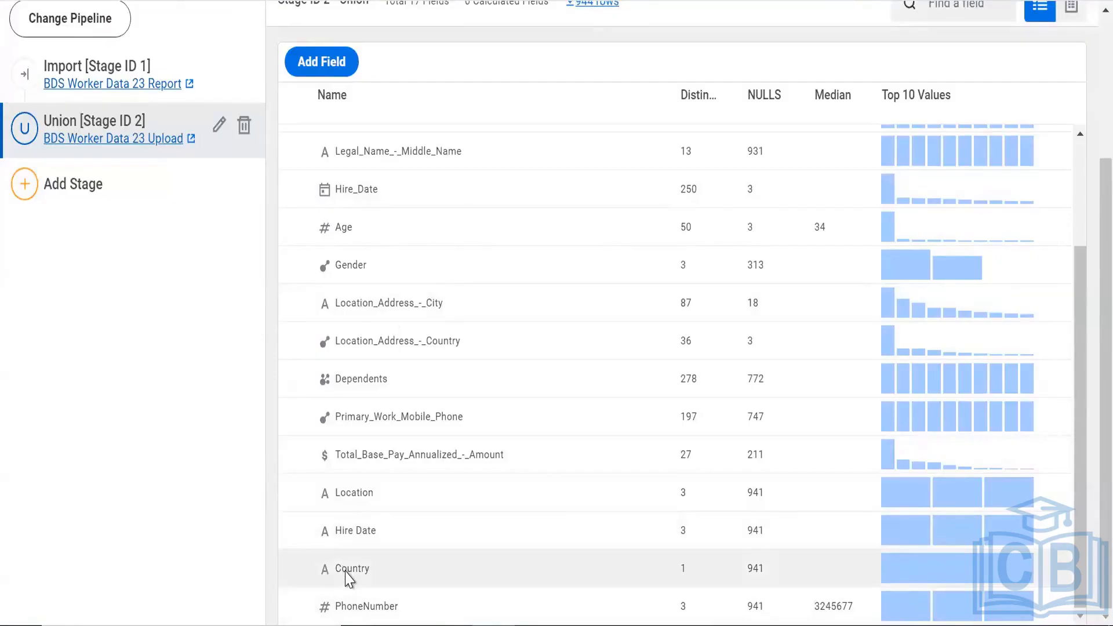
{"action": "scroll", "coordinate": [644, 261], "scroll_direction": "up", "scroll_amount": 3}
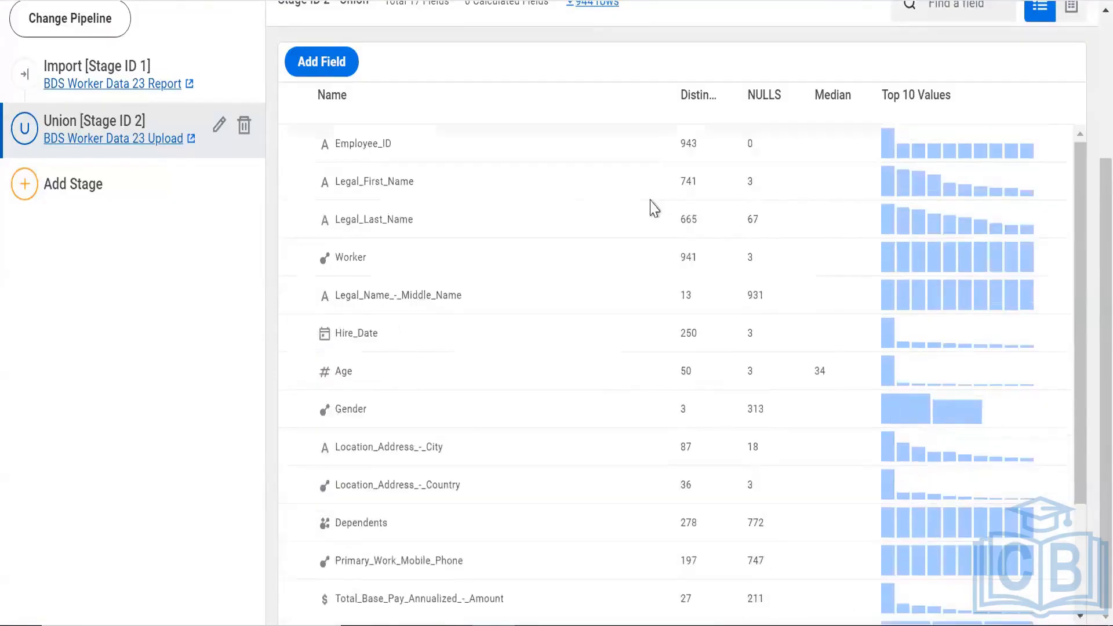
{"action": "scroll", "coordinate": [654, 209], "scroll_direction": "up", "scroll_amount": 3}
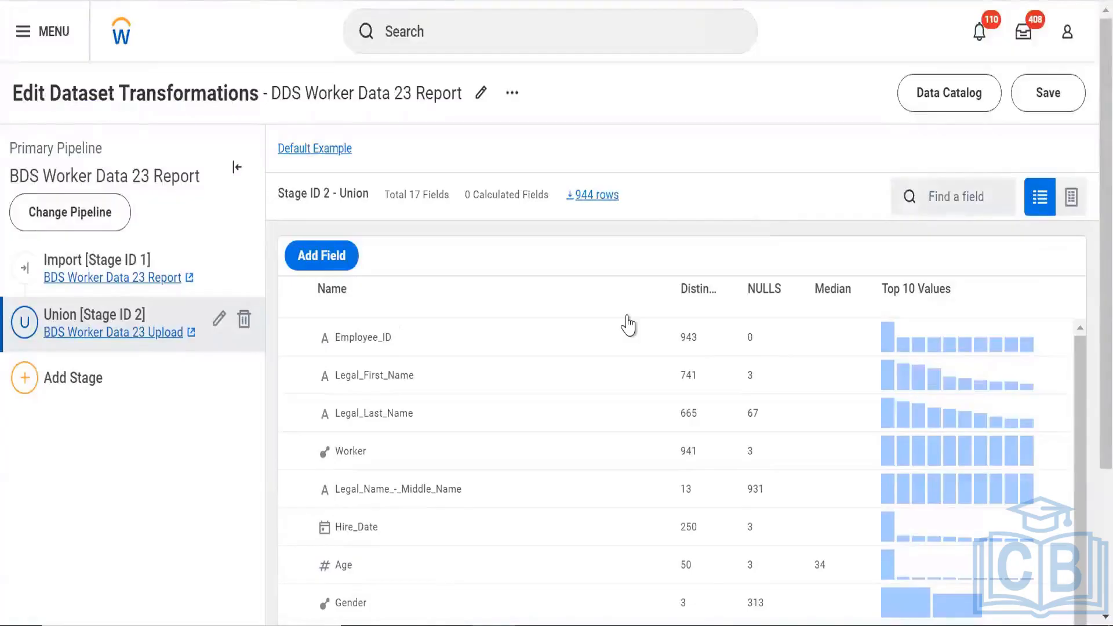
{"action": "left_click", "coordinate": [1077, 216]}
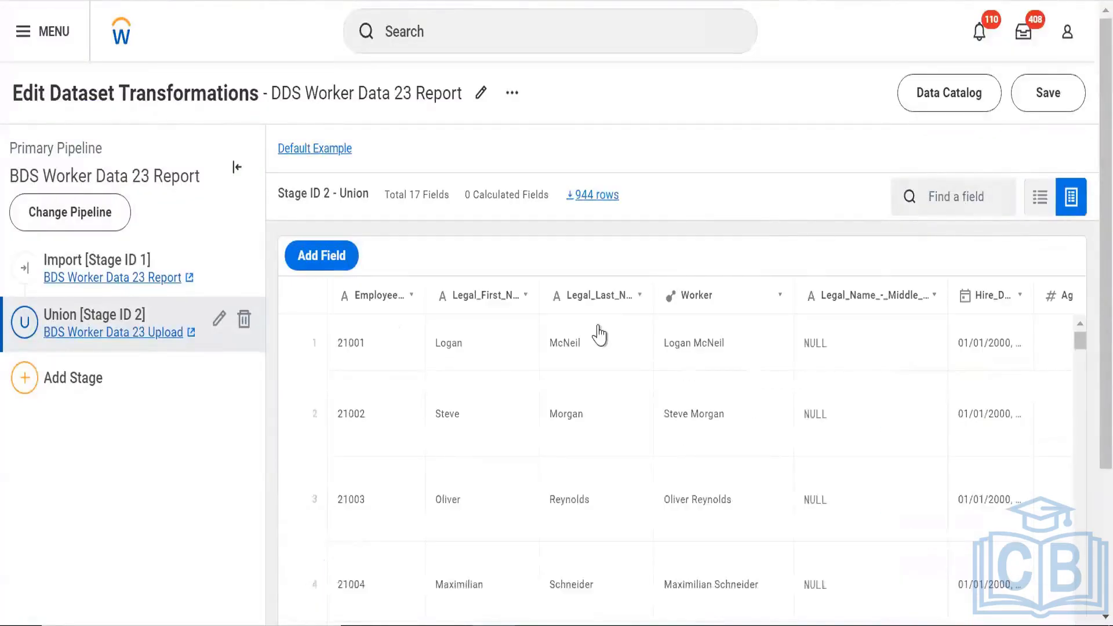
Bring up the stage-type menu listing Filter, Join and Group By
{"action": "scroll", "coordinate": [579, 315], "scroll_direction": "down", "scroll_amount": 3}
{"action": "scroll", "coordinate": [451, 291], "scroll_direction": "up", "scroll_amount": 2}
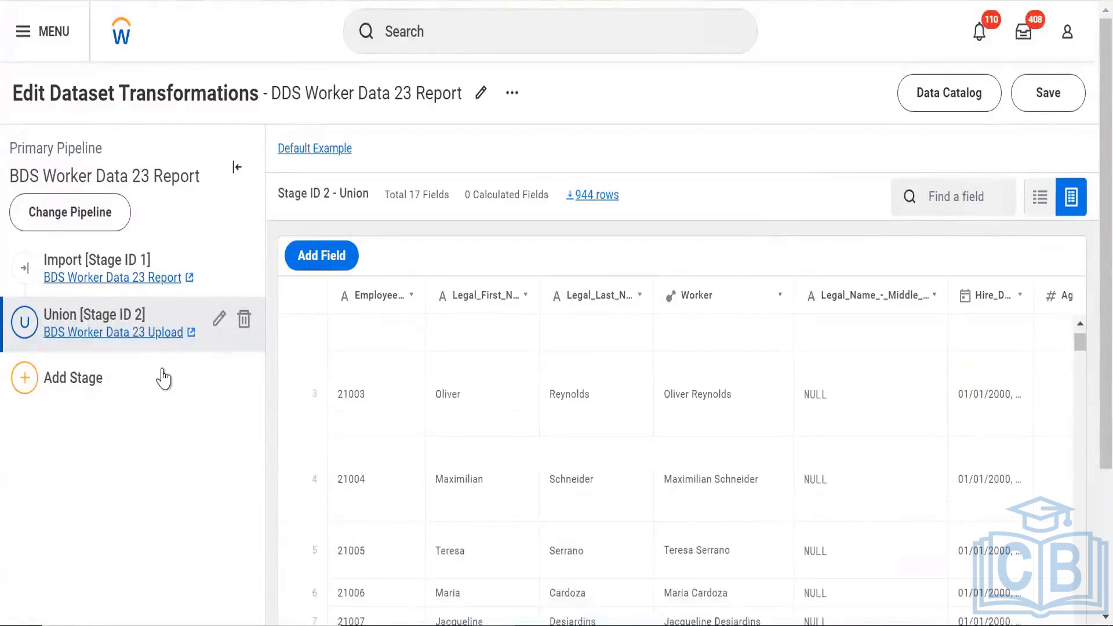
{"action": "left_click", "coordinate": [163, 380]}
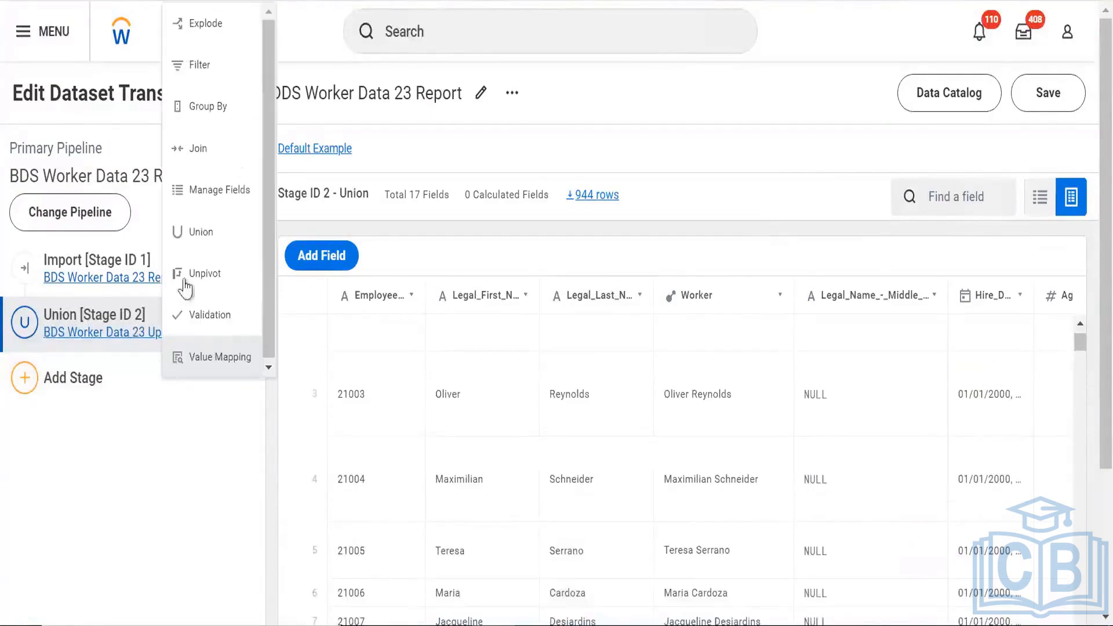
Add a Filter stage where Legal_First_Name is equal to a chosen first name, leaving 2 rows
{"action": "left_click", "coordinate": [194, 65]}
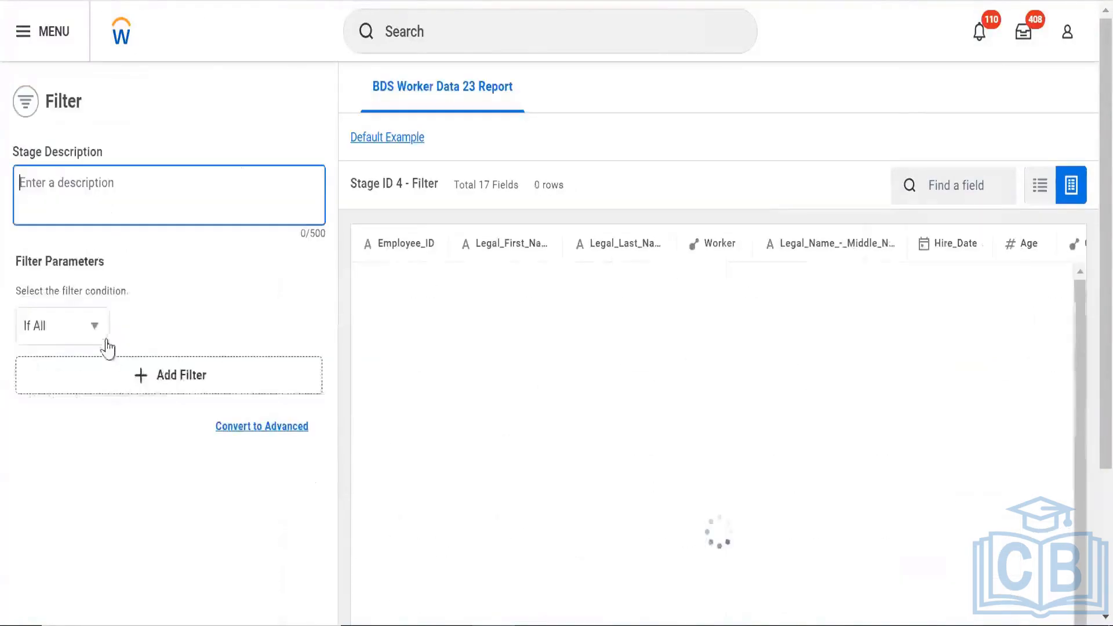
{"action": "left_click", "coordinate": [107, 376]}
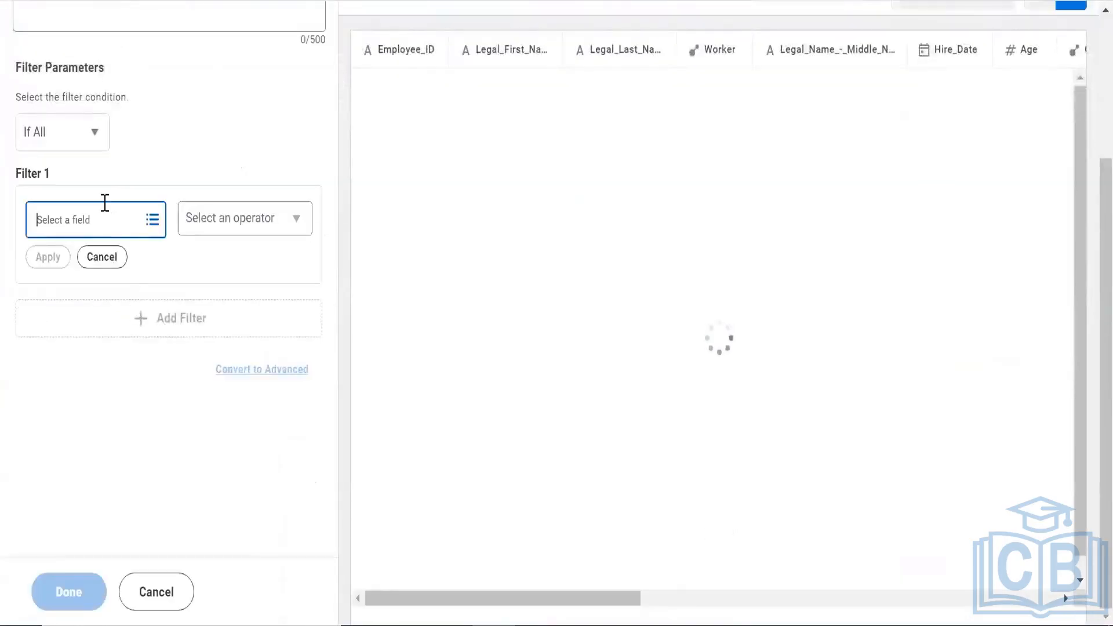
{"action": "left_click", "coordinate": [105, 203]}
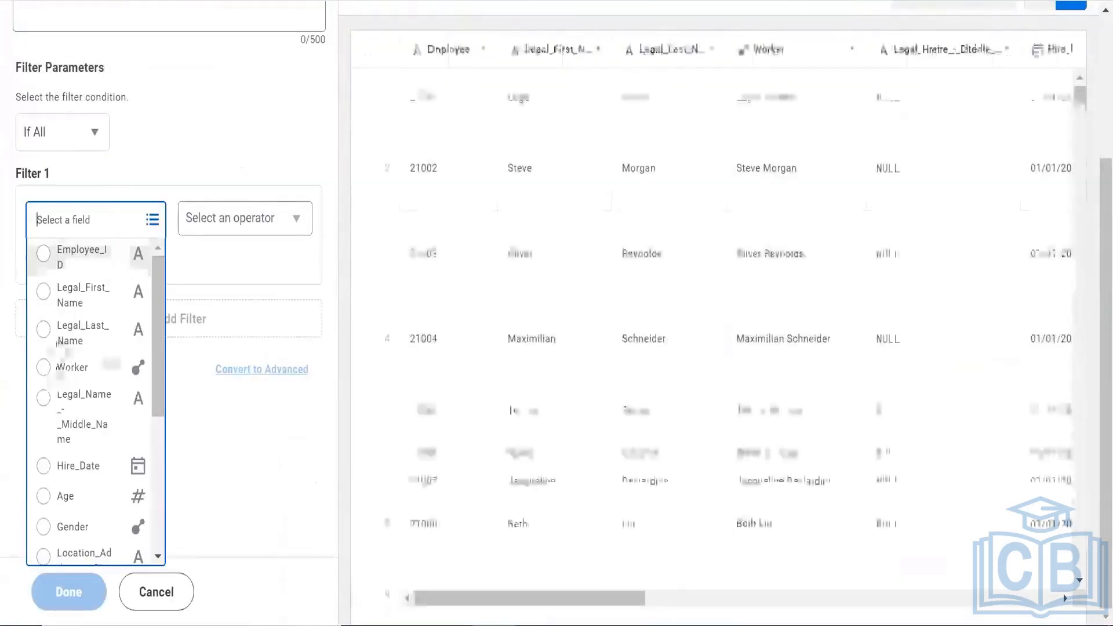
{"action": "left_click", "coordinate": [62, 298]}
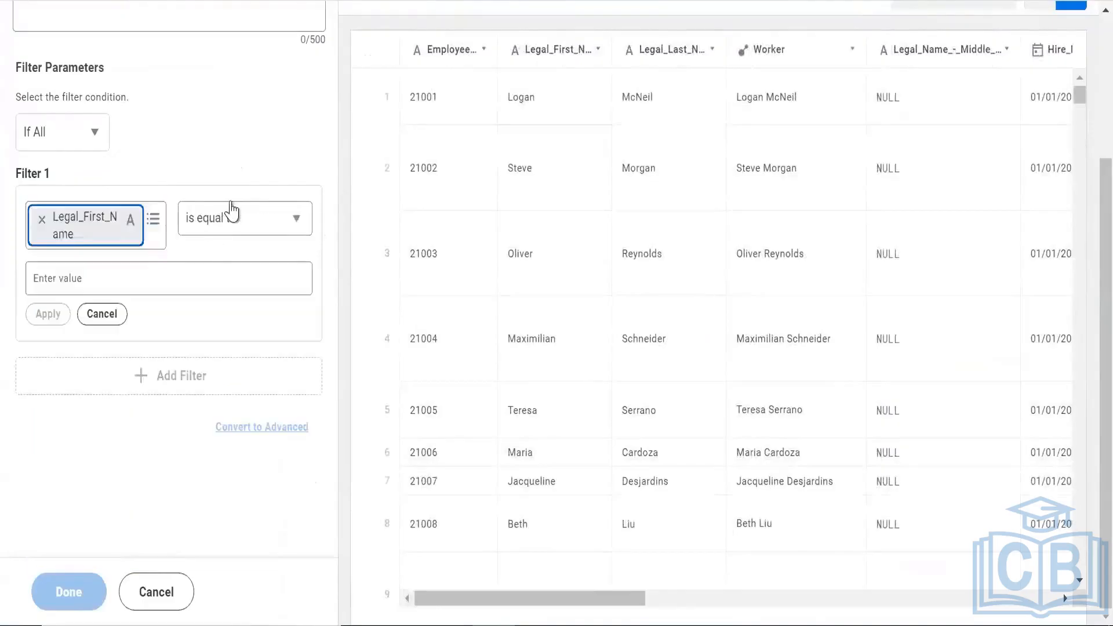
{"action": "left_click", "coordinate": [182, 268]}
{"action": "type", "text": "St"}
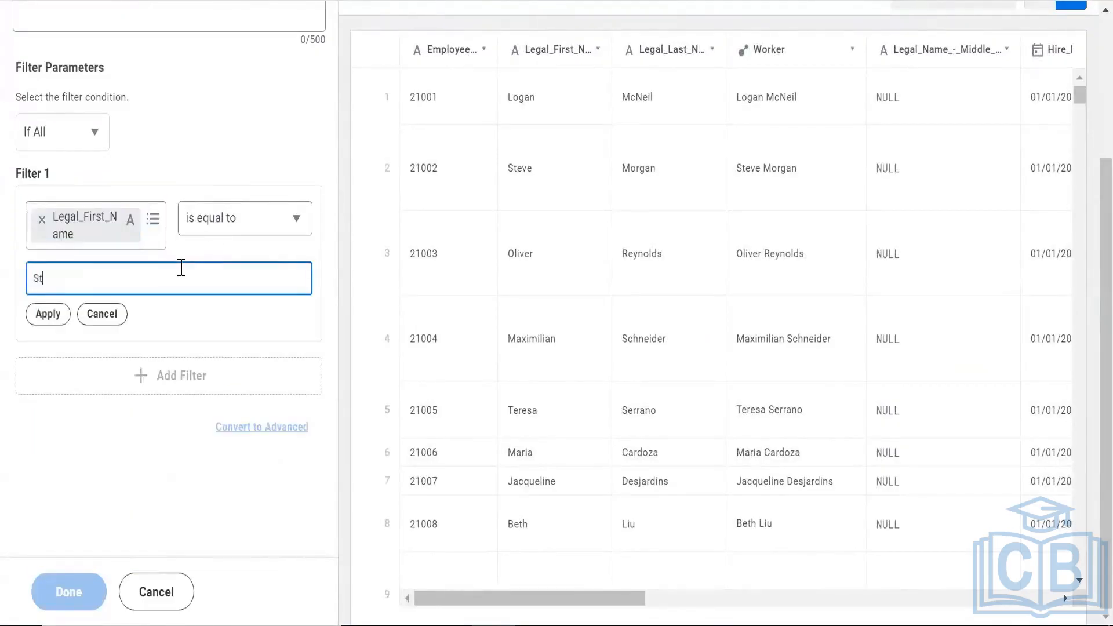
{"action": "type", "text": "eve"}
{"action": "left_click", "coordinate": [37, 314]}
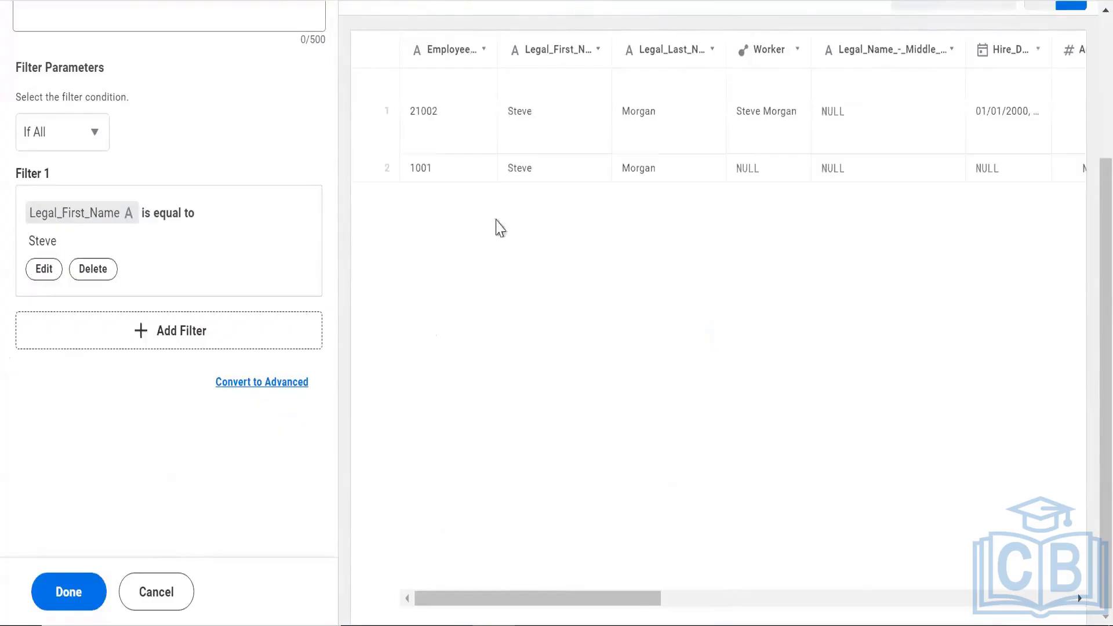
{"action": "left_click", "coordinate": [426, 135]}
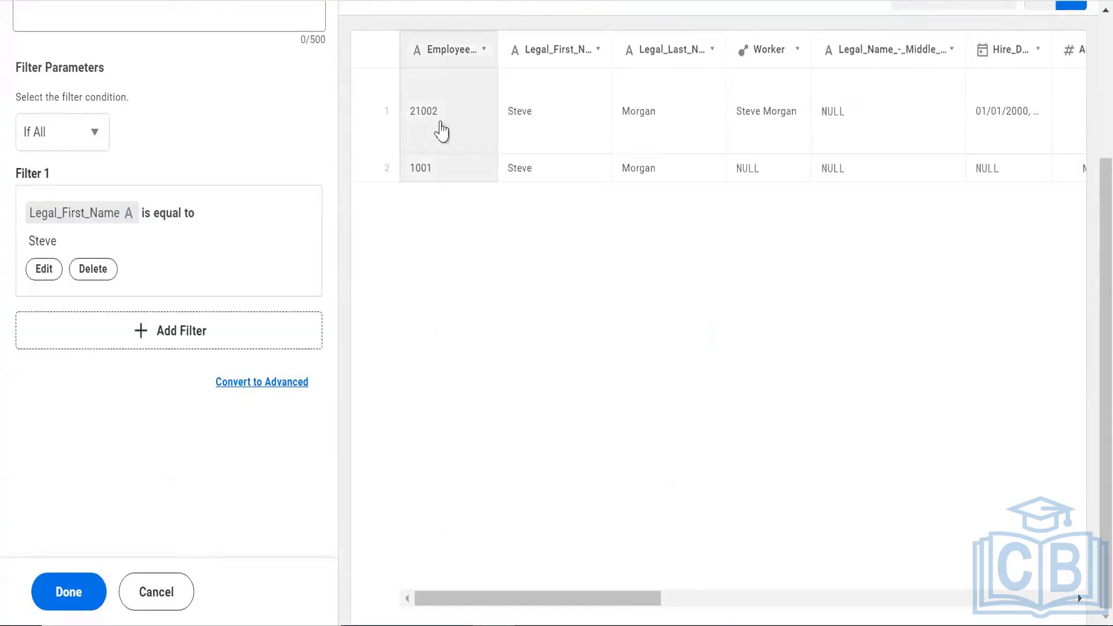
Compare the two filtered rows' Employee_ID and Legal_First_Name values
{"action": "left_click", "coordinate": [525, 120]}
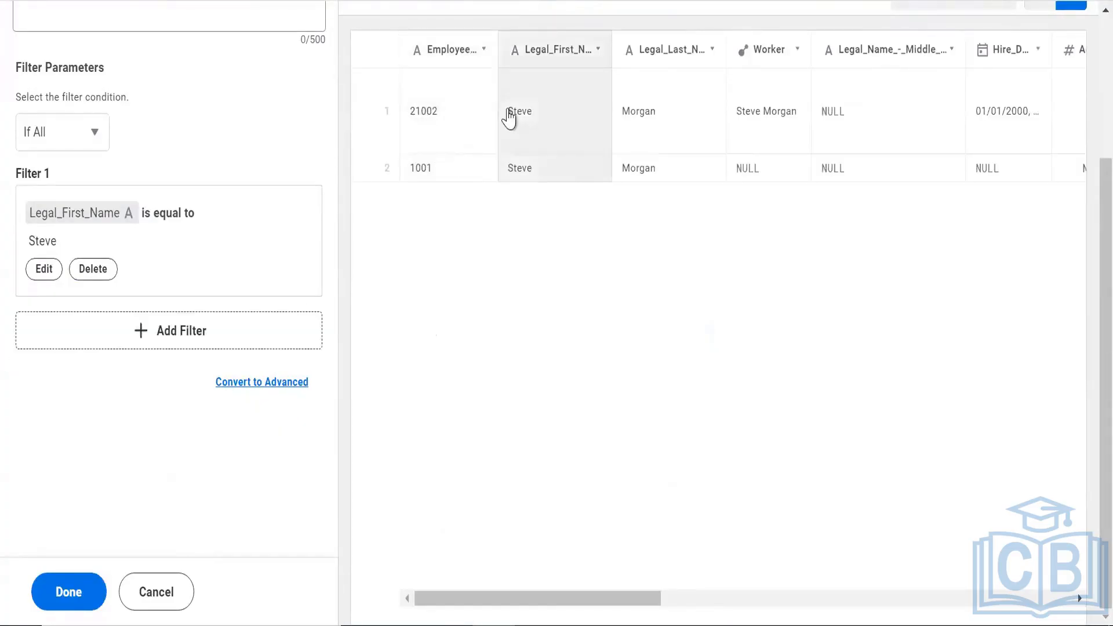
{"action": "left_click", "coordinate": [690, 172]}
{"action": "left_click", "coordinate": [476, 169]}
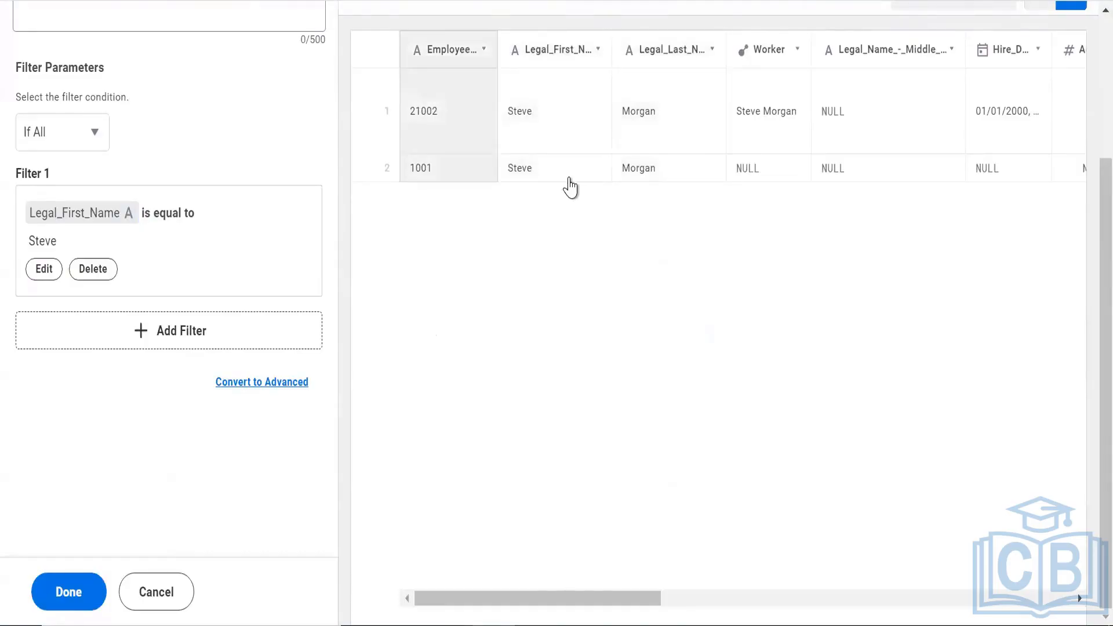
{"action": "left_click", "coordinate": [567, 177]}
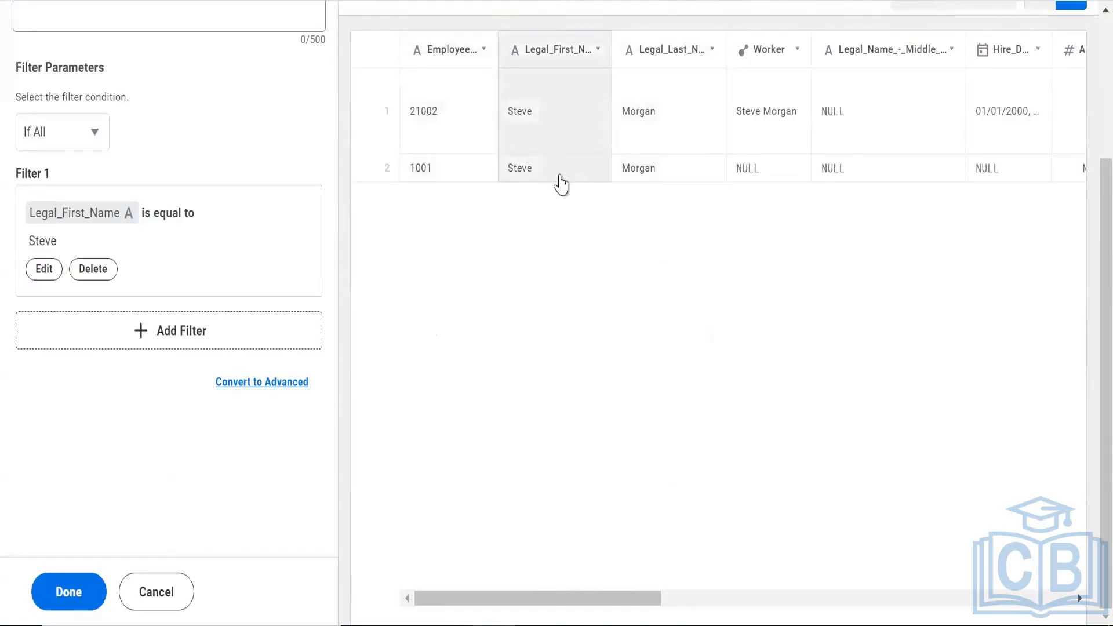
{"action": "left_click", "coordinate": [427, 136]}
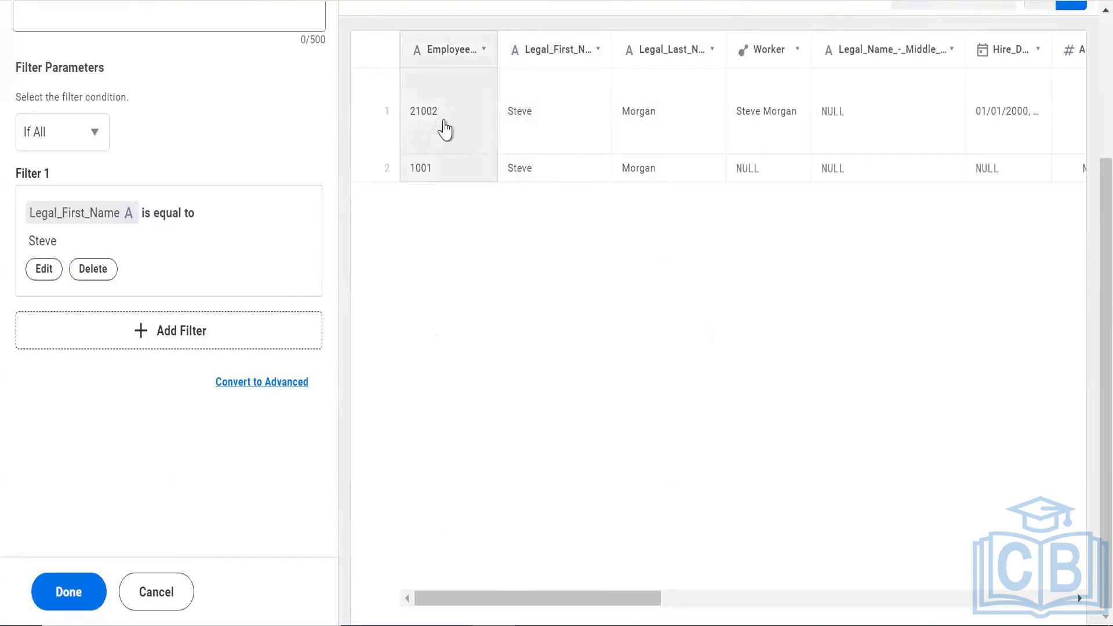
{"action": "left_click", "coordinate": [541, 183]}
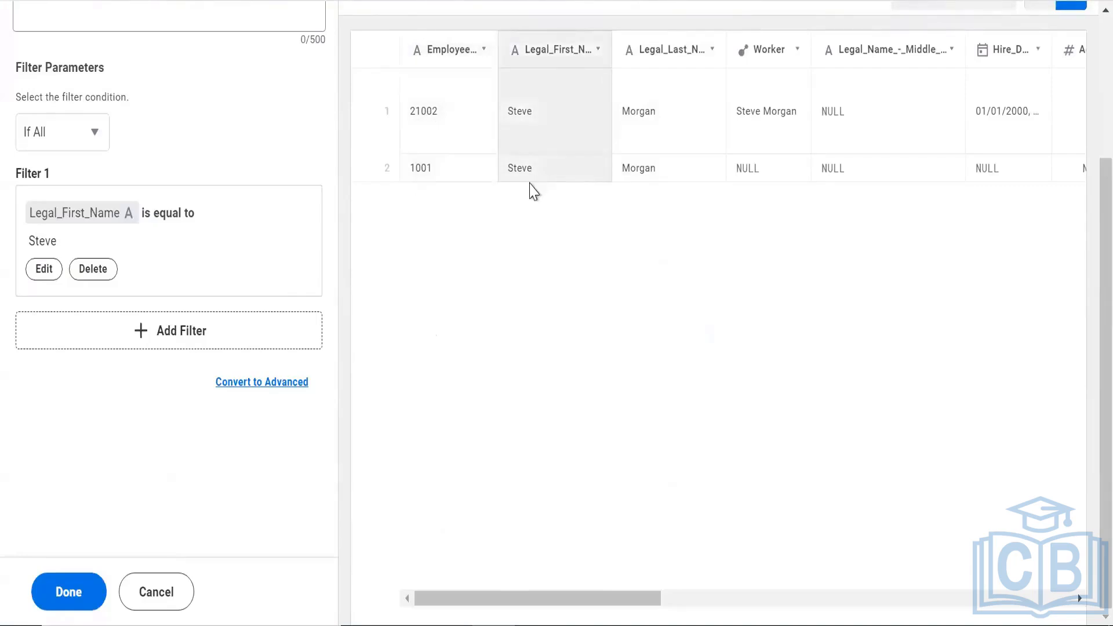
{"action": "left_click", "coordinate": [450, 61]}
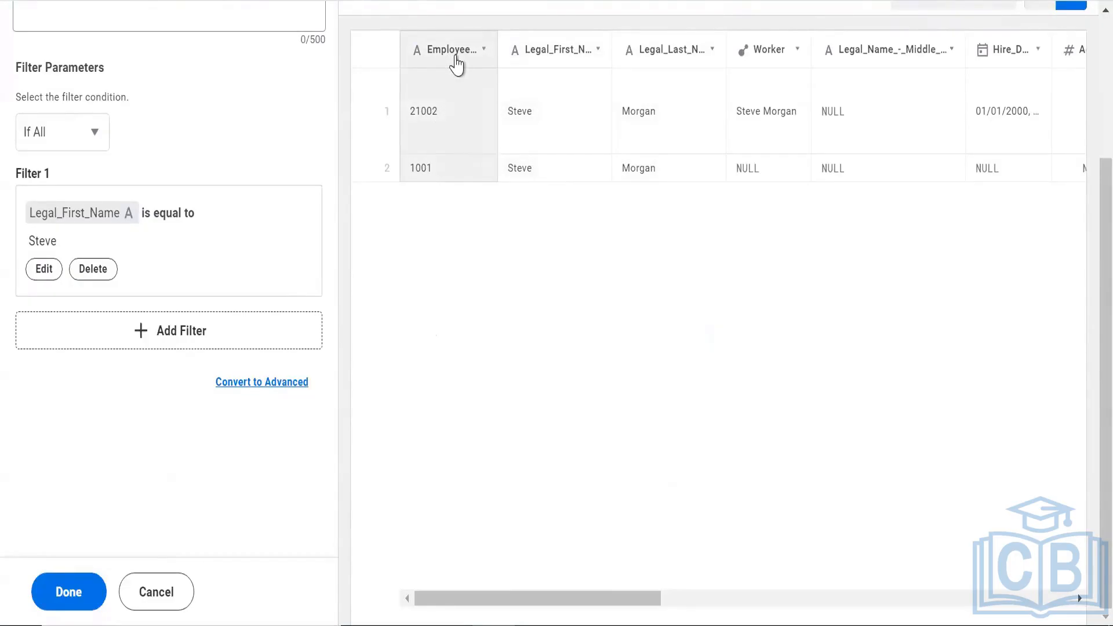
{"action": "left_click", "coordinate": [571, 62]}
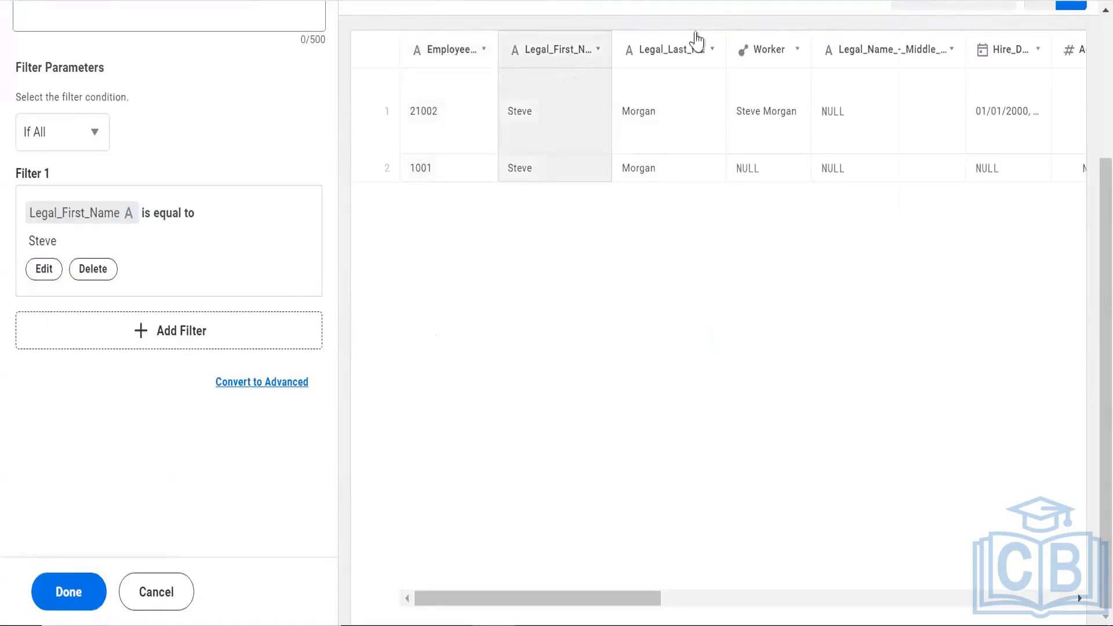
{"action": "left_click", "coordinate": [701, 213]}
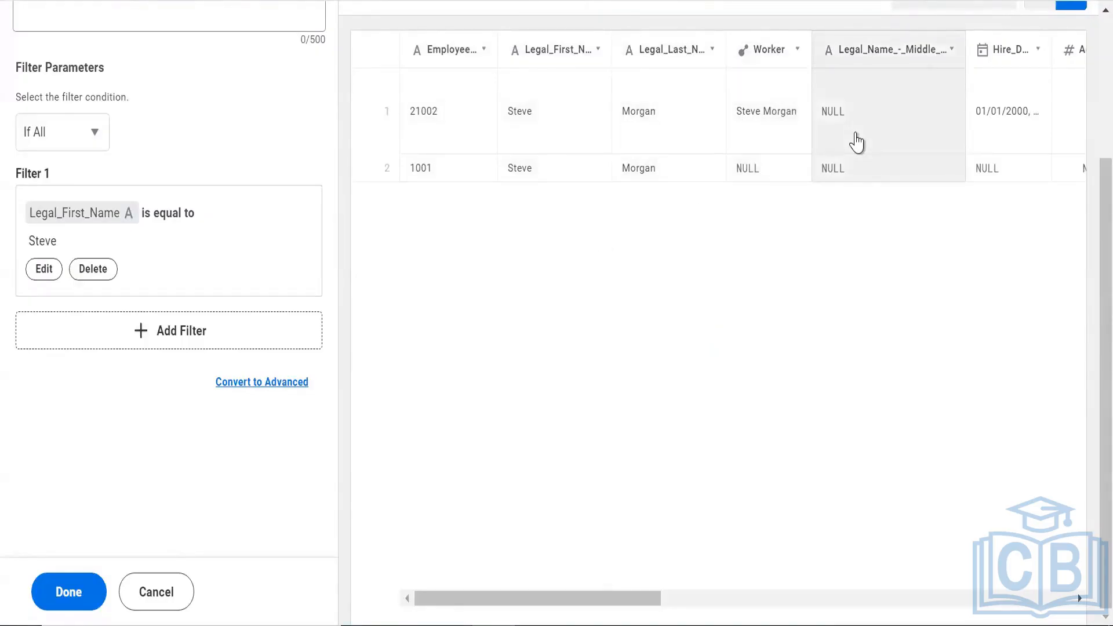
Review the rows' remaining columns, then cancel the trial Filter stage
{"action": "scroll", "coordinate": [862, 196], "scroll_direction": "right", "scroll_amount": 5}
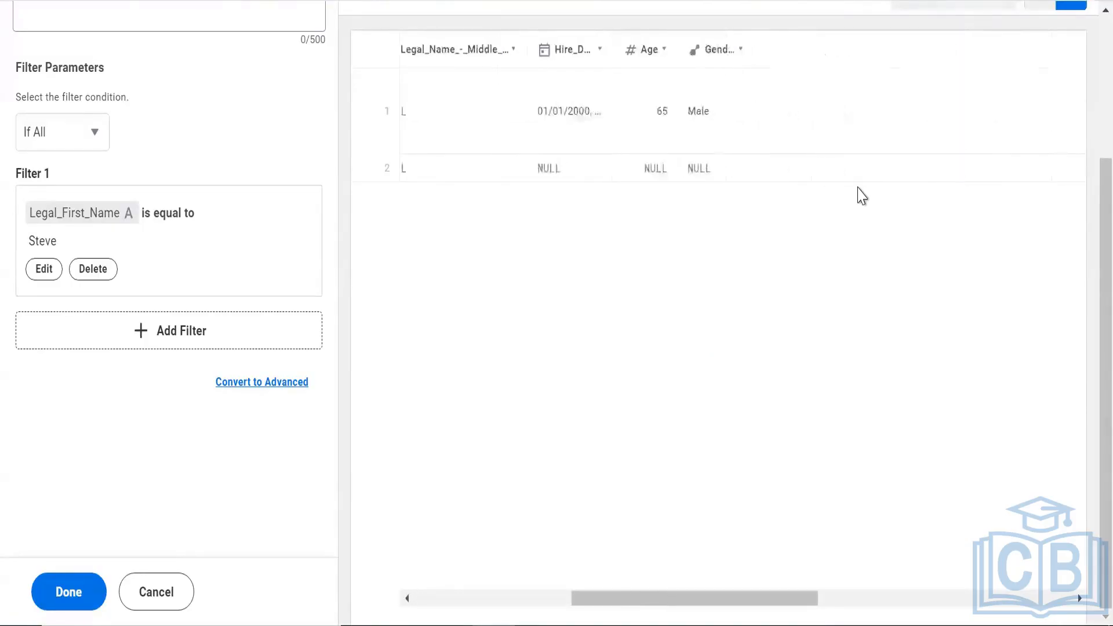
{"action": "scroll", "coordinate": [738, 162], "scroll_direction": "right", "scroll_amount": 3}
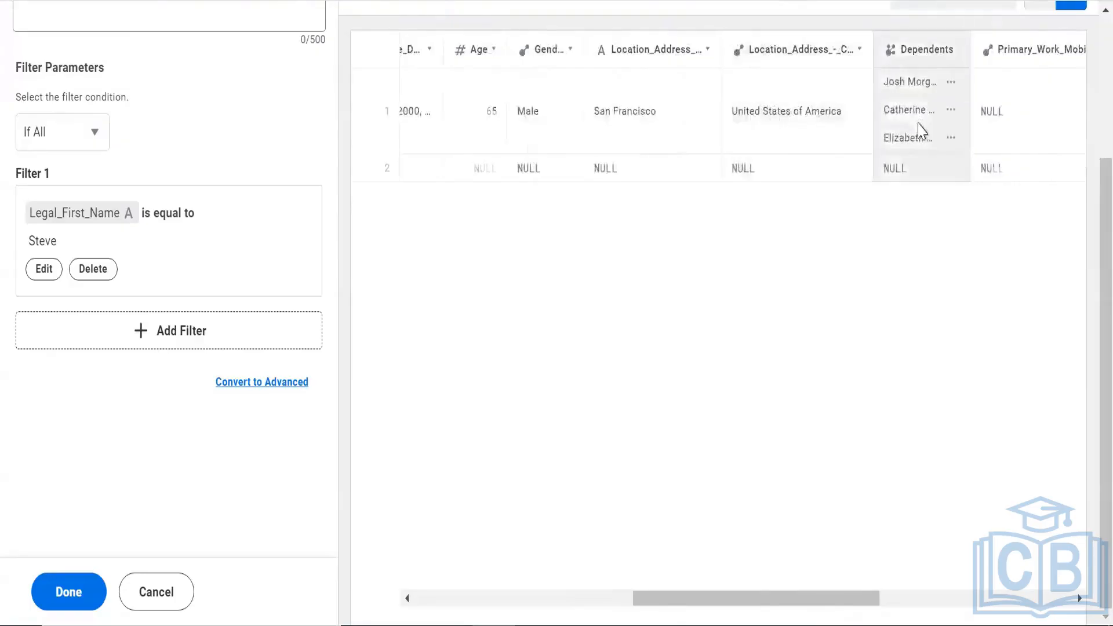
{"action": "scroll", "coordinate": [917, 132], "scroll_direction": "right", "scroll_amount": 3}
{"action": "scroll", "coordinate": [598, 196], "scroll_direction": "right", "scroll_amount": 2}
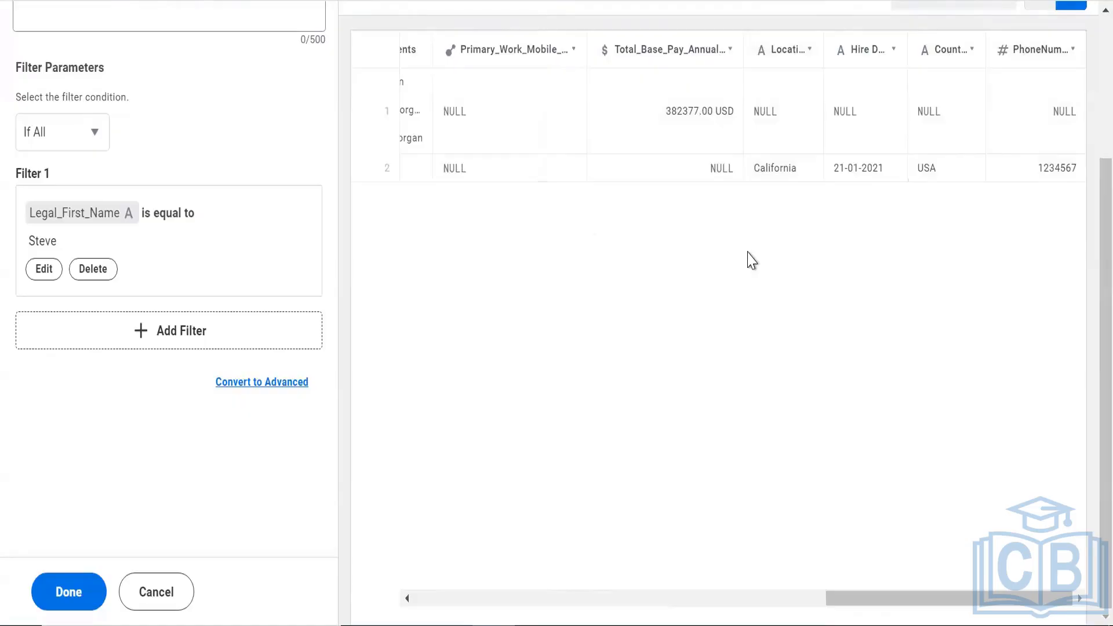
{"action": "scroll", "coordinate": [748, 252], "scroll_direction": "left", "scroll_amount": 16}
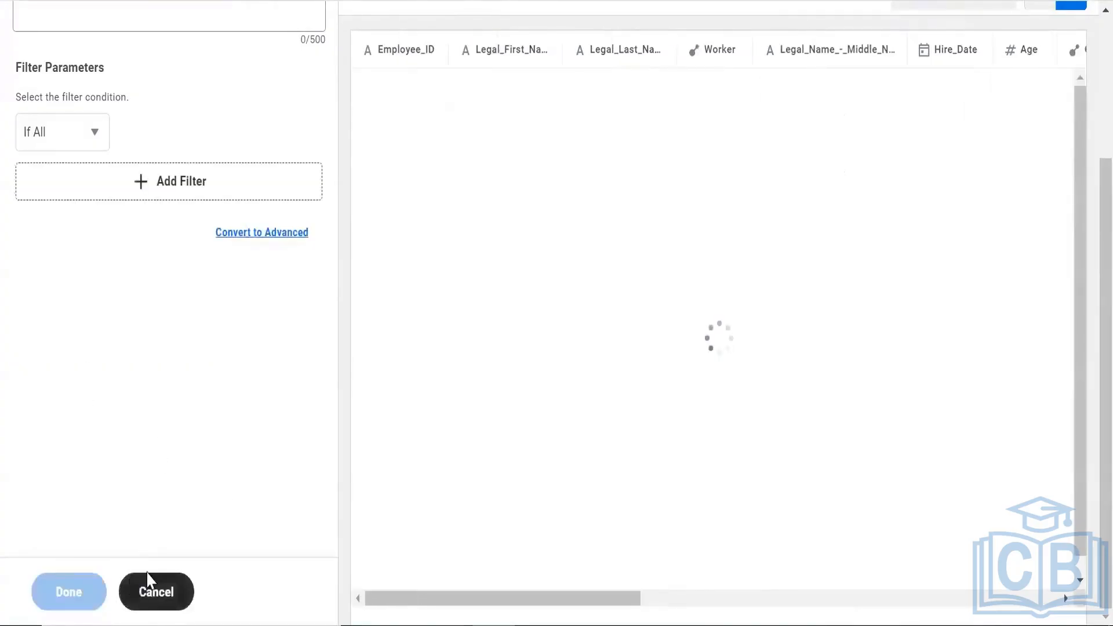
{"action": "left_click", "coordinate": [149, 588]}
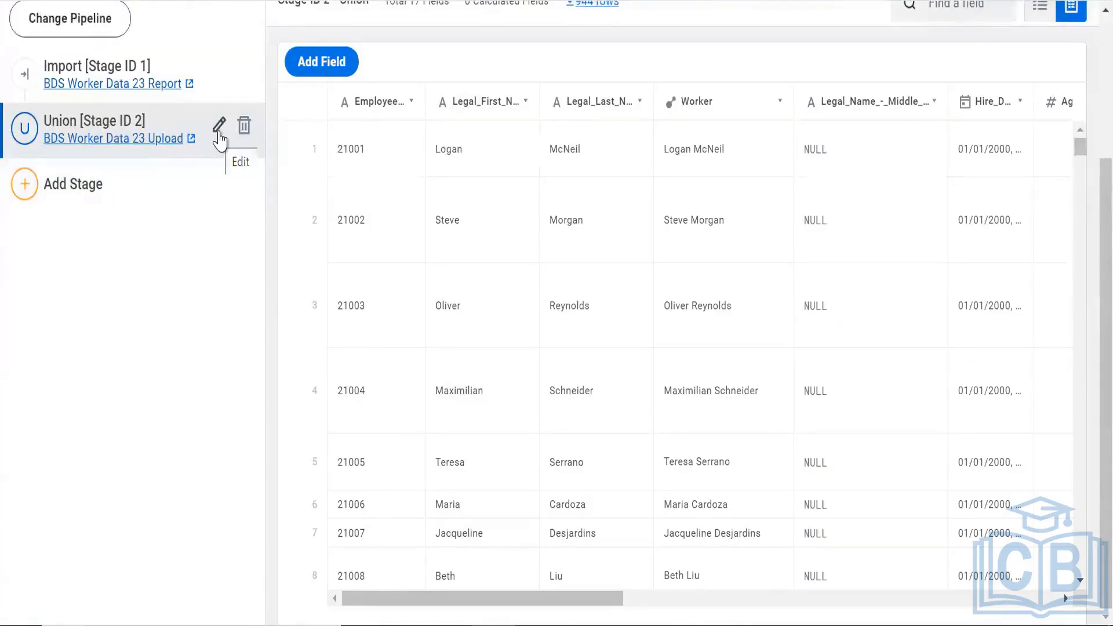
Show the stage-type list, then dismiss it without adding any stage
{"action": "left_click", "coordinate": [209, 179]}
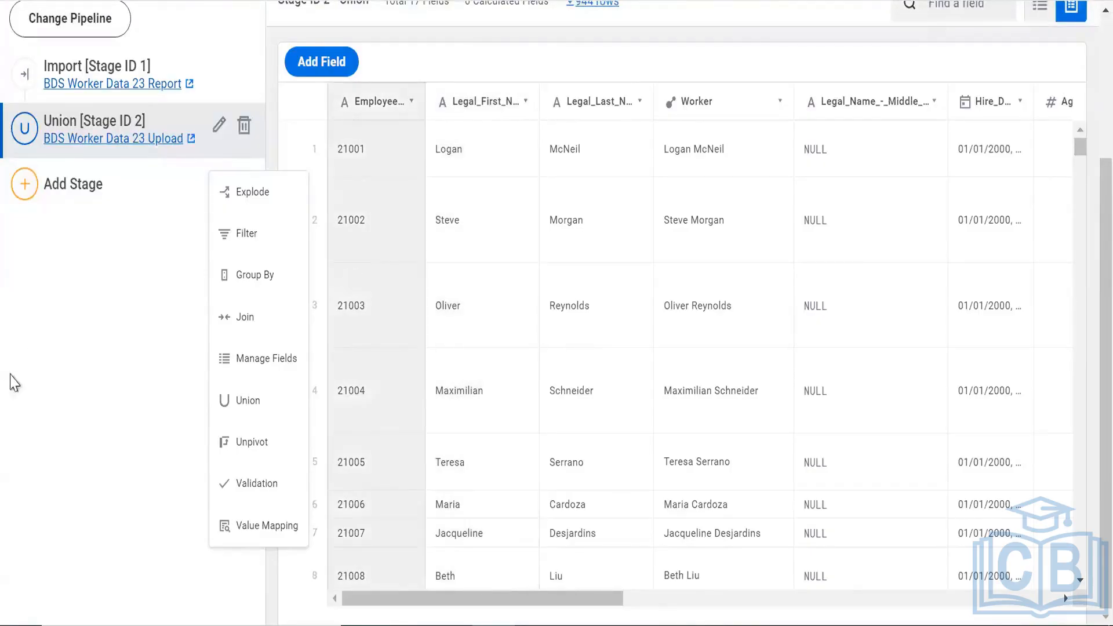
{"action": "left_click", "coordinate": [823, 304]}
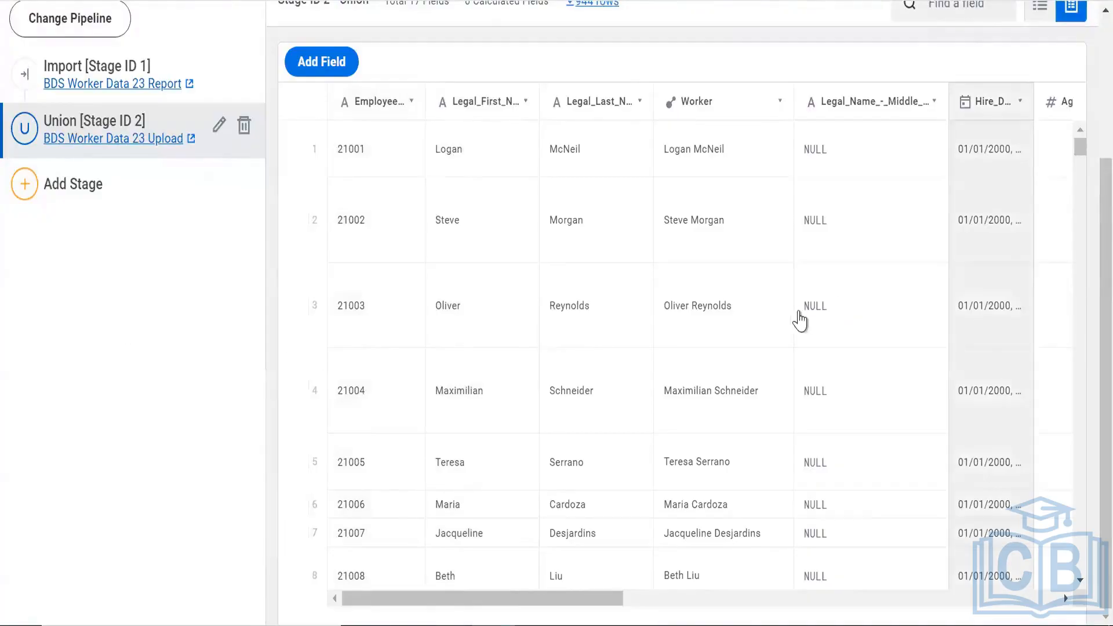
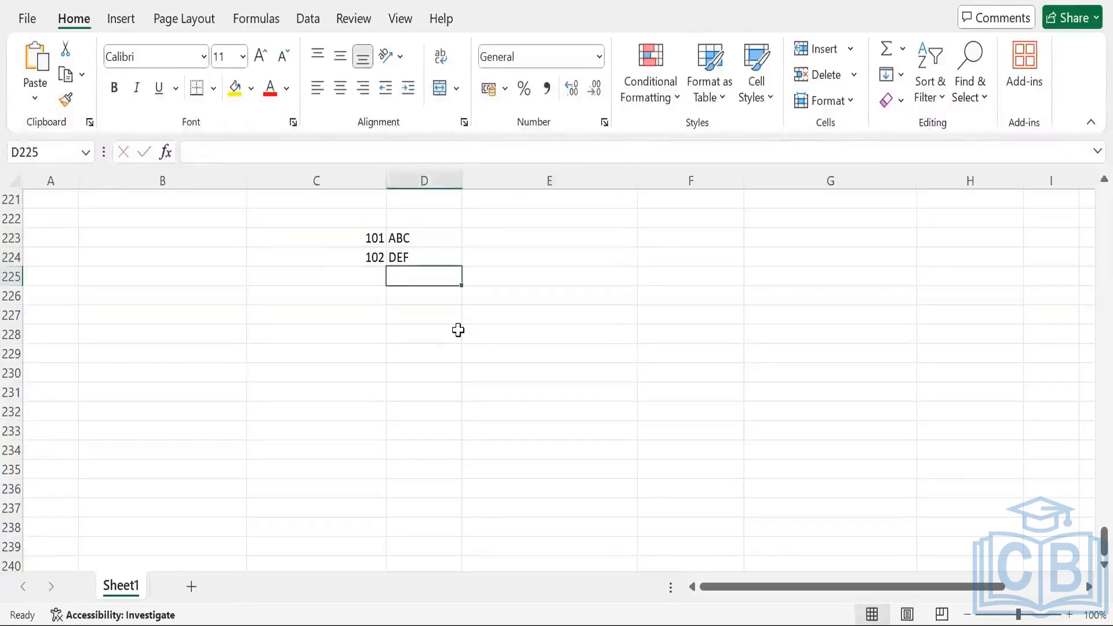
{"action": "key", "text": "Left"}
Add a third row with 103 and GHI in C225:D225
{"action": "type", "text": "103"}
{"action": "key", "text": "Tab"}
{"action": "type", "text": "GHI"}
{"action": "key", "text": "Tab"}
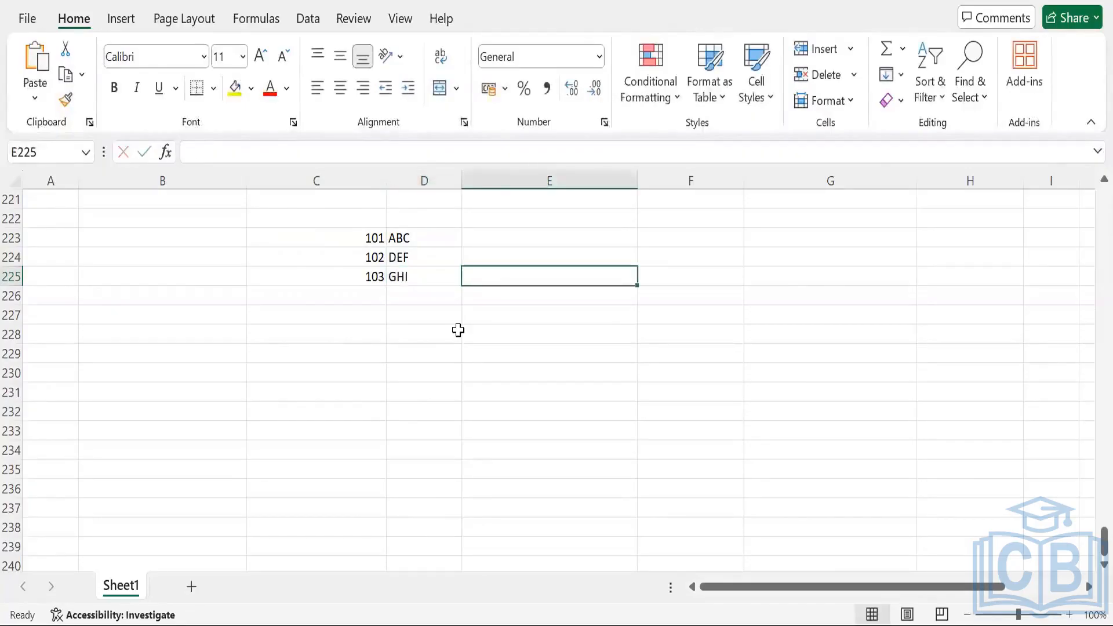
Enter 123 and 456 in E223:E224, then select the block C223:E225
{"action": "left_click", "coordinate": [501, 240]}
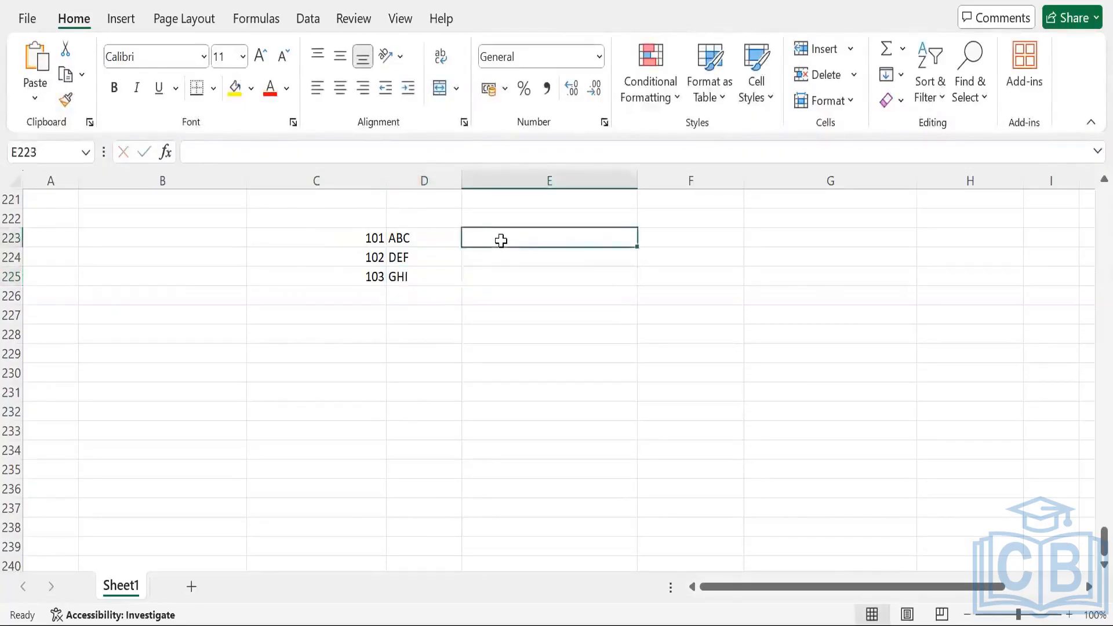
{"action": "type", "text": "123"}
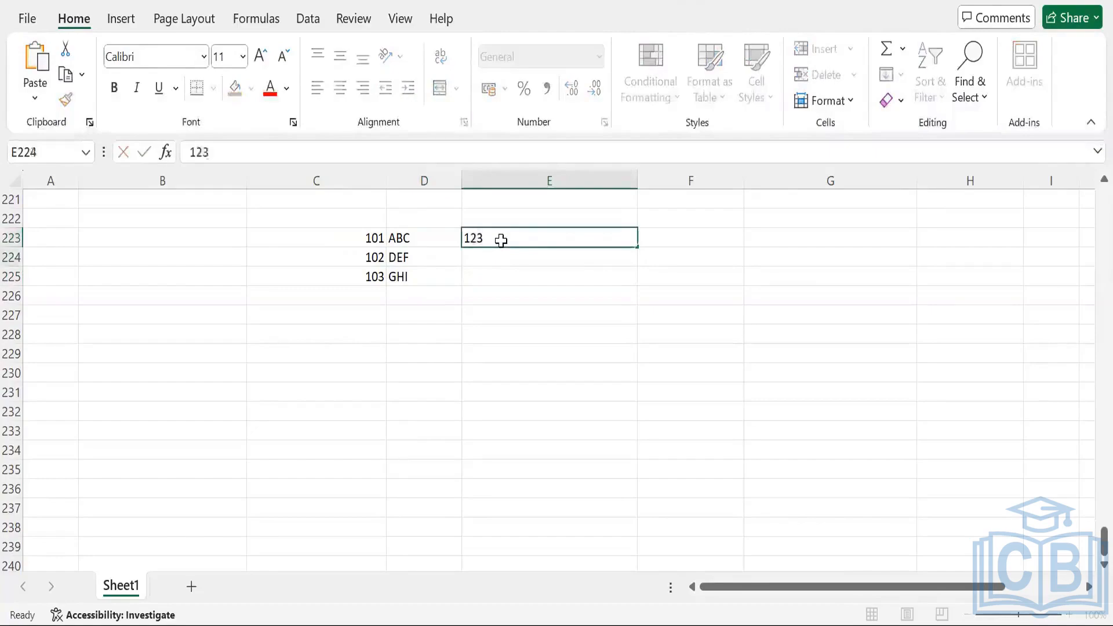
{"action": "key", "text": "Return"}
{"action": "type", "text": "456"}
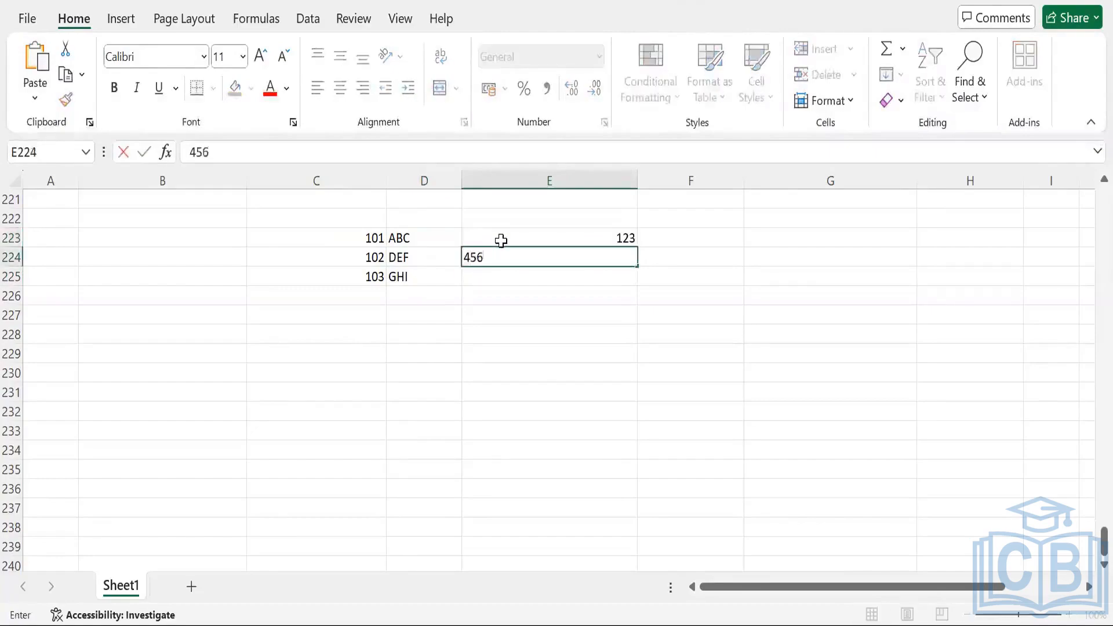
{"action": "key", "text": "Return"}
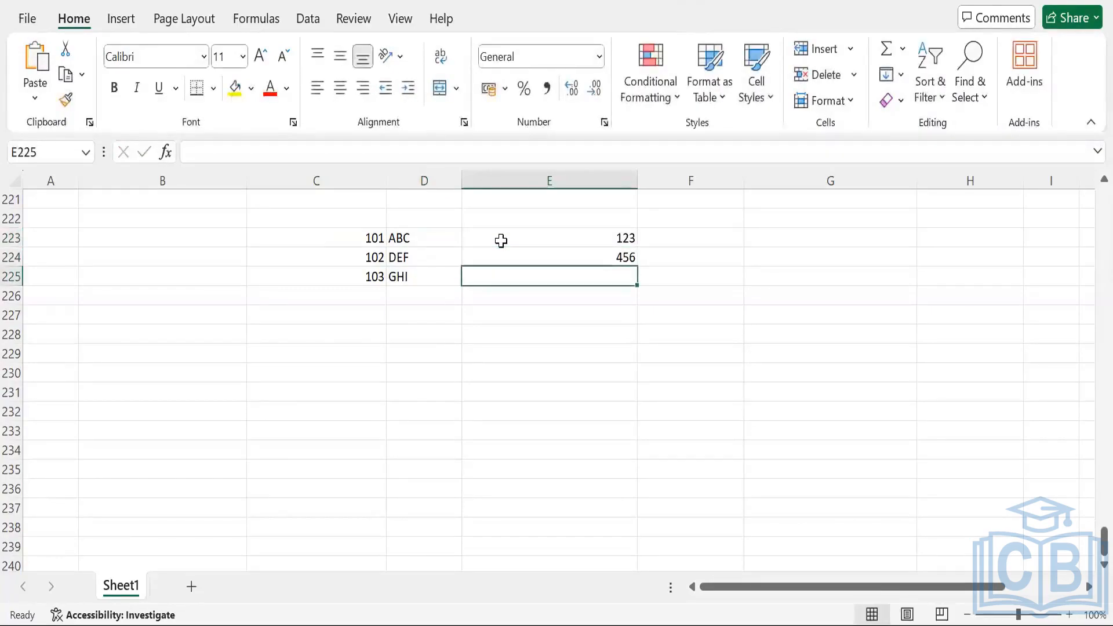
{"action": "left_click_drag", "start_coordinate": [333, 234], "coordinate": [577, 284]}
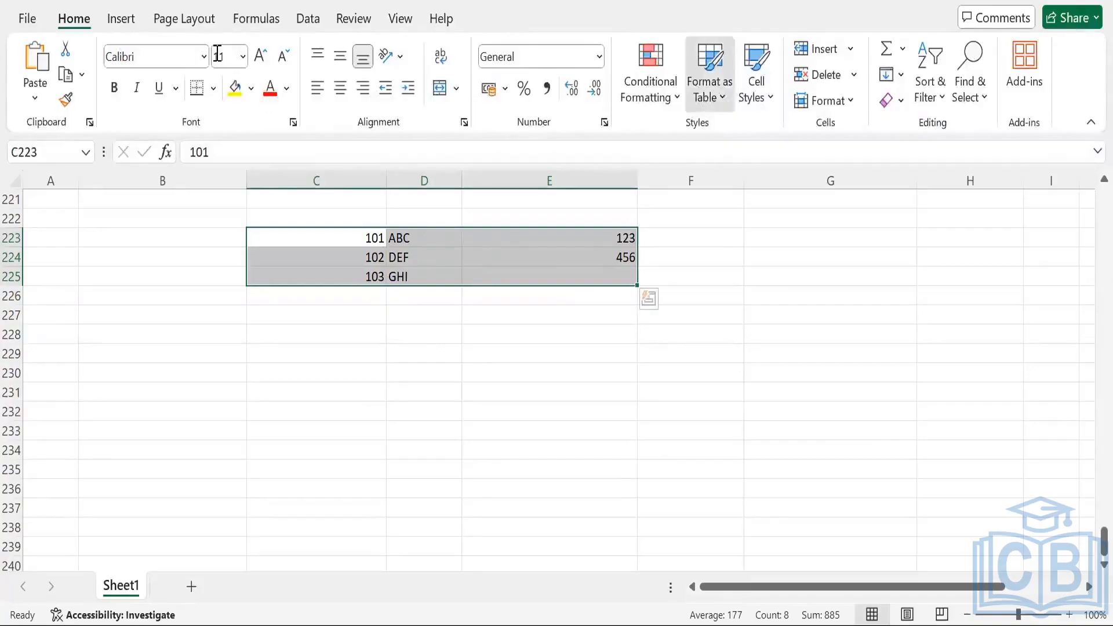
Apply All Borders to the C223:E225 block
{"action": "left_click", "coordinate": [308, 19]}
{"action": "left_click", "coordinate": [83, 27]}
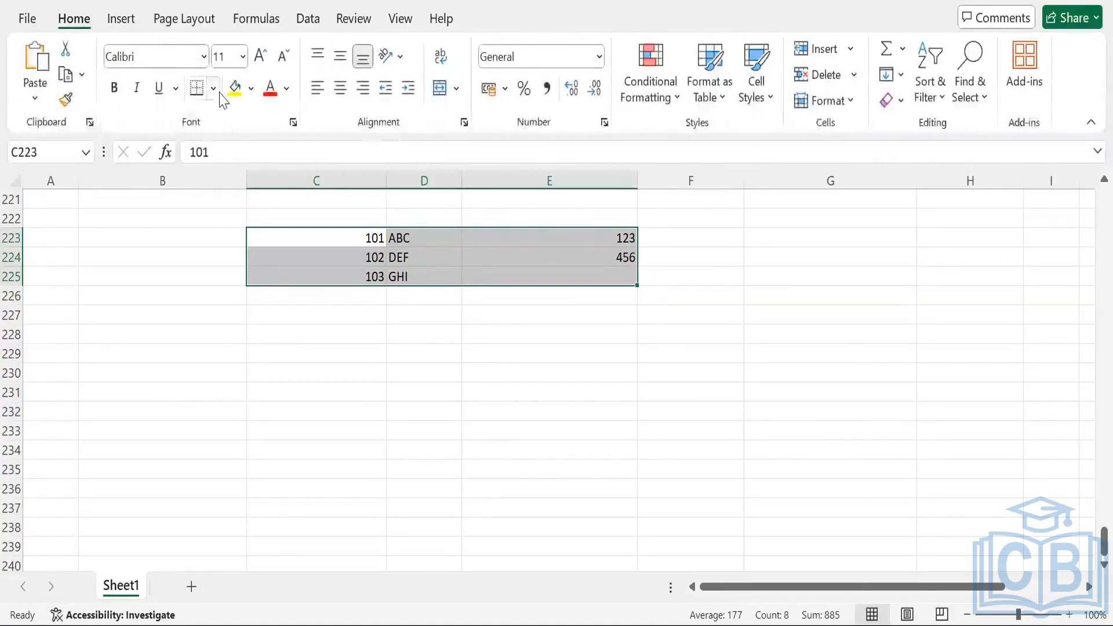
{"action": "left_click", "coordinate": [213, 88]}
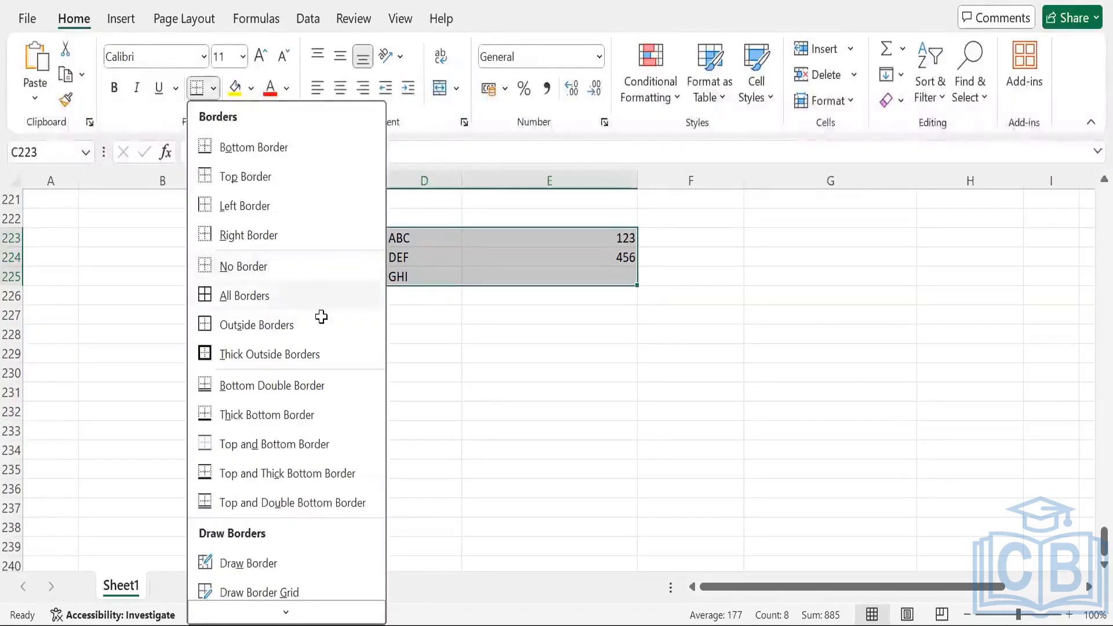
{"action": "left_click", "coordinate": [318, 297]}
{"action": "left_click", "coordinate": [403, 378]}
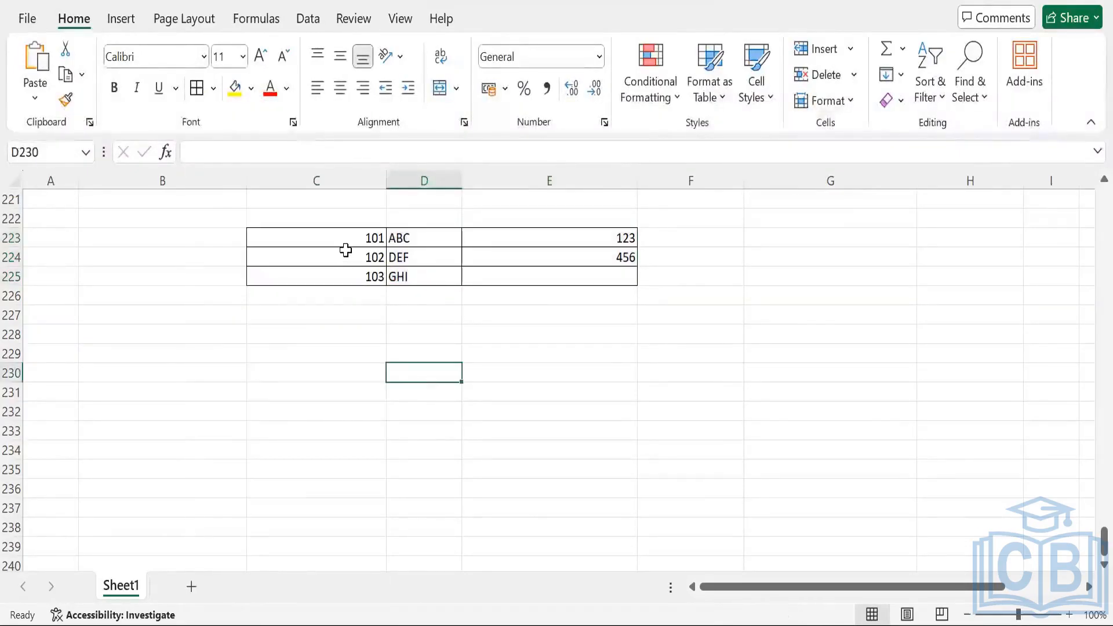
Copy the bordered block and paste it at C228
{"action": "left_click_drag", "start_coordinate": [348, 239], "coordinate": [517, 276]}
{"action": "key", "text": "ctrl+c"}
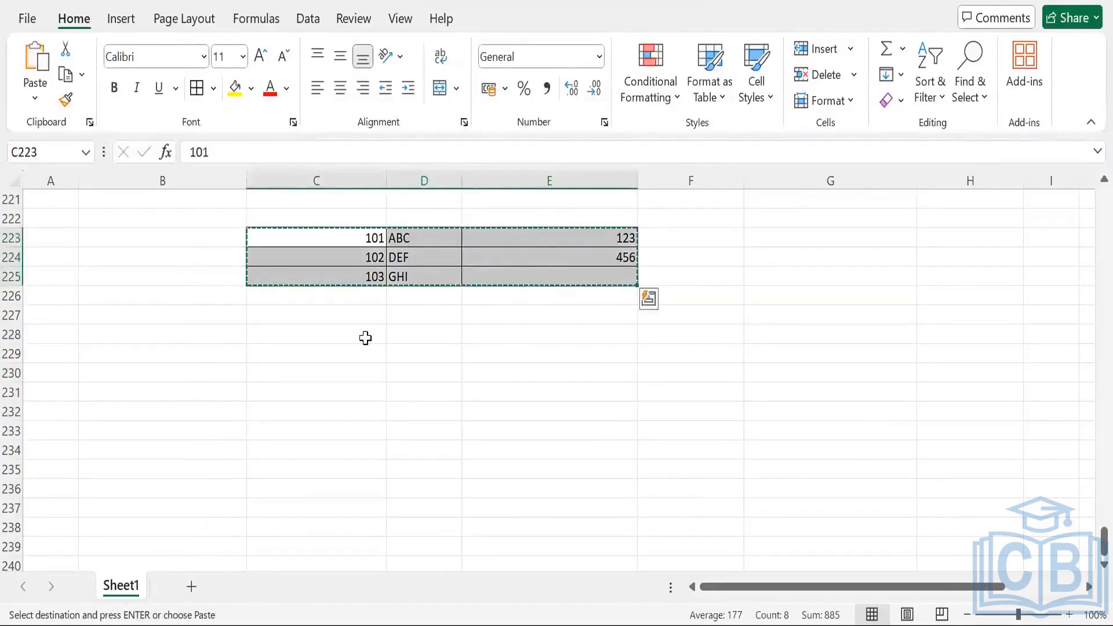
{"action": "left_click", "coordinate": [365, 336]}
{"action": "key", "text": "ctrl+v"}
{"action": "left_click", "coordinate": [365, 335]}
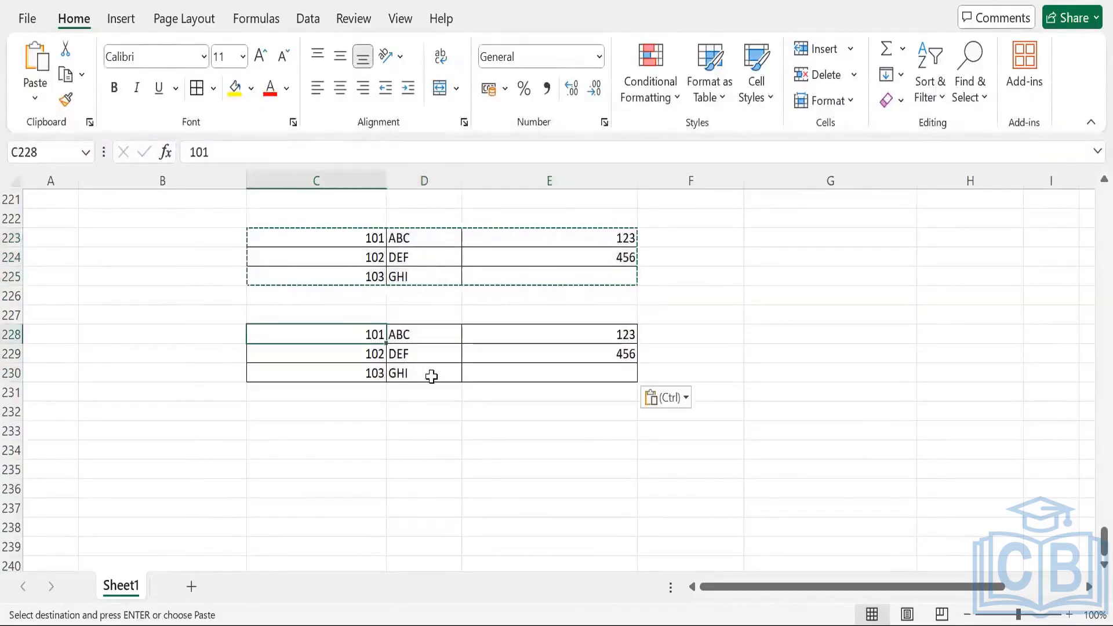
In the copy, change E229 to 789 and E230 to 456
{"action": "left_click", "coordinate": [555, 370]}
{"action": "left_click", "coordinate": [589, 352]}
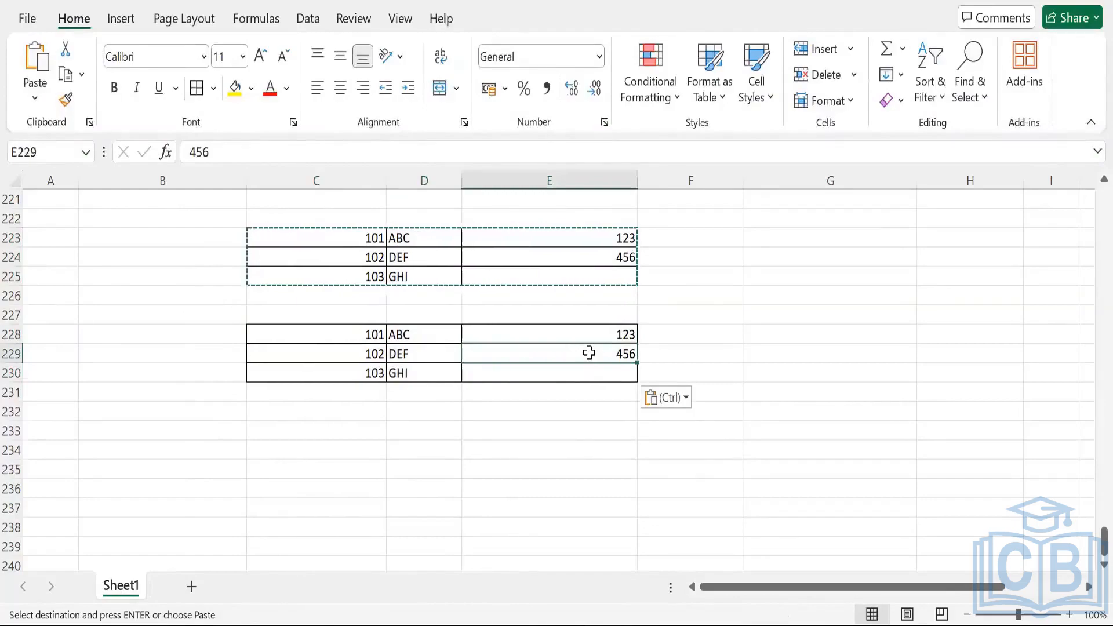
{"action": "type", "text": "789"}
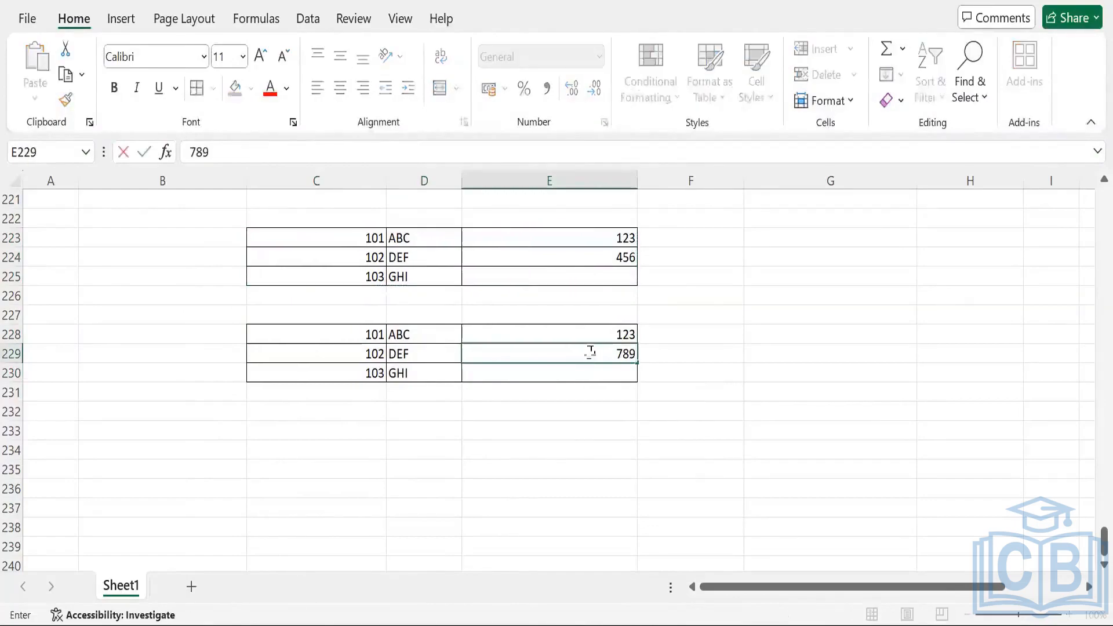
{"action": "left_click", "coordinate": [620, 385]}
{"action": "left_click", "coordinate": [612, 373]}
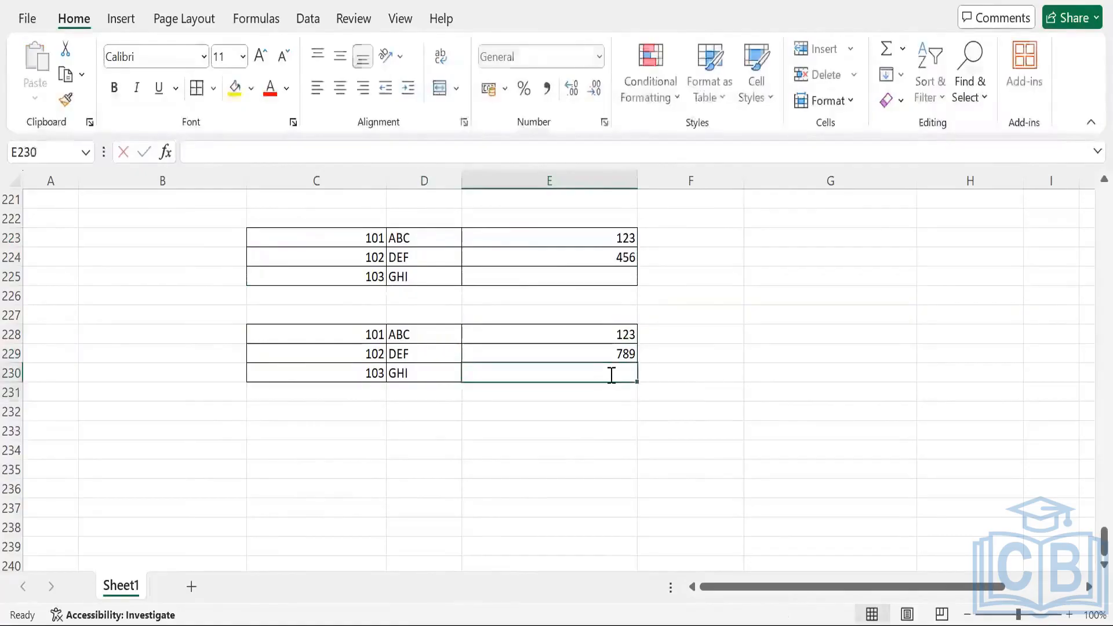
{"action": "type", "text": "567"}
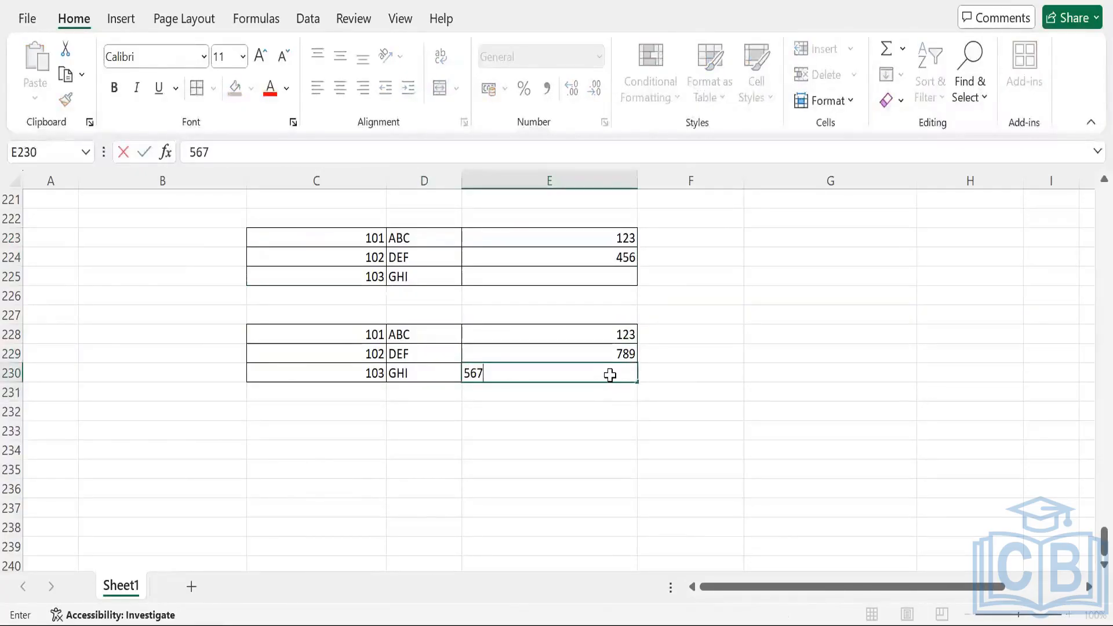
{"action": "key", "text": "BackSpace"}
{"action": "key", "text": "BackSpace"}
{"action": "key", "text": "Escape"}
{"action": "key", "text": "Return"}
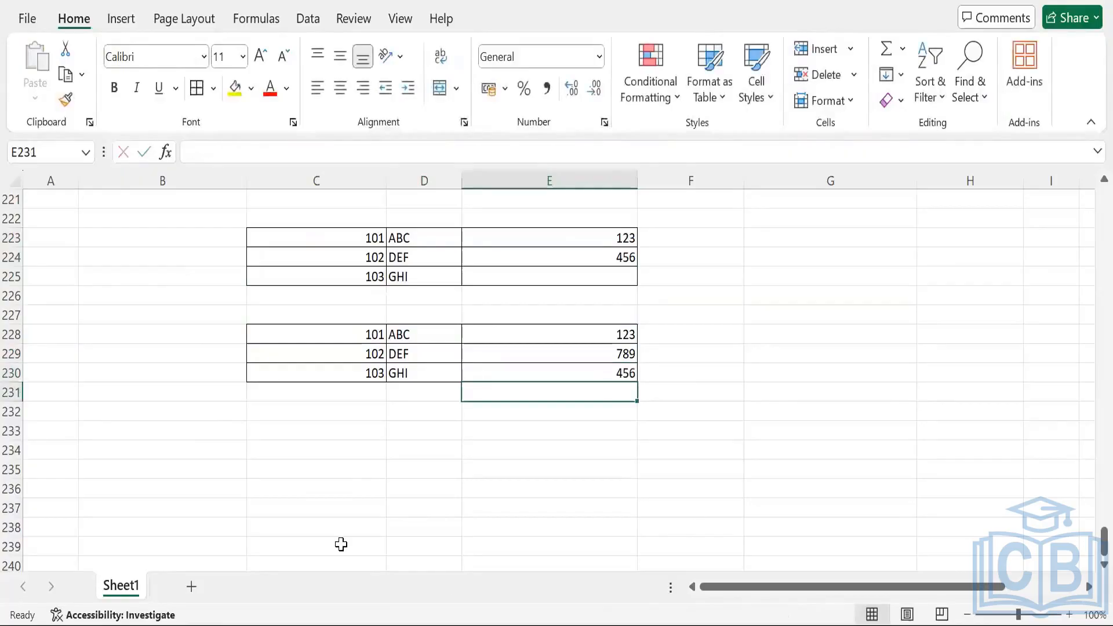
{"action": "left_click", "coordinate": [346, 423]}
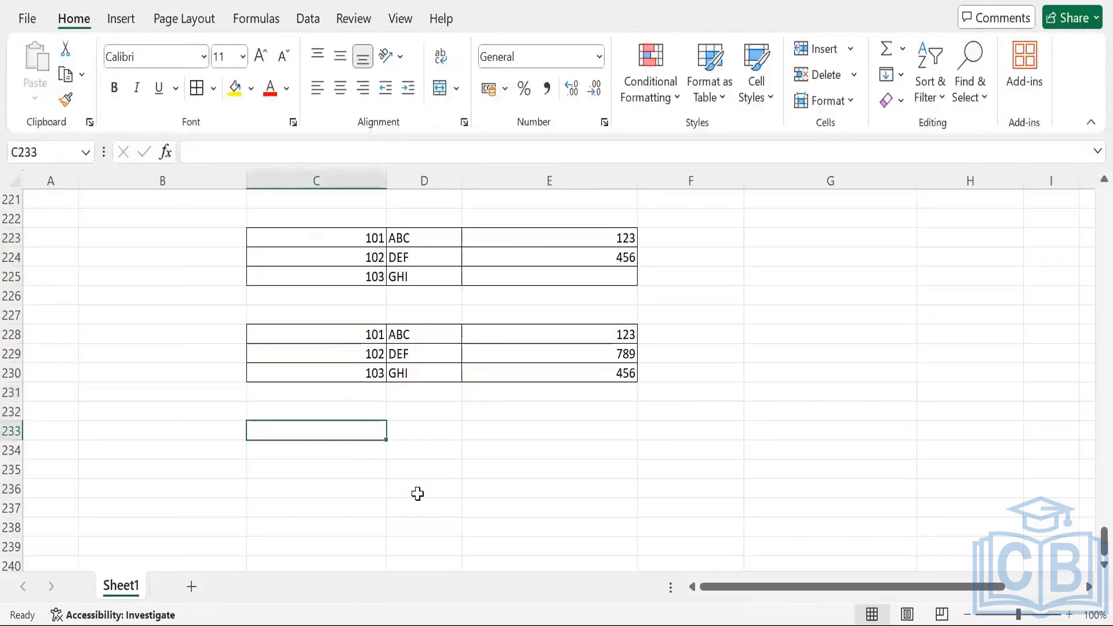
{"action": "left_click_drag", "start_coordinate": [321, 334], "coordinate": [550, 369]}
Copy the second table and paste it at C233
{"action": "key", "text": "ctrl+c"}
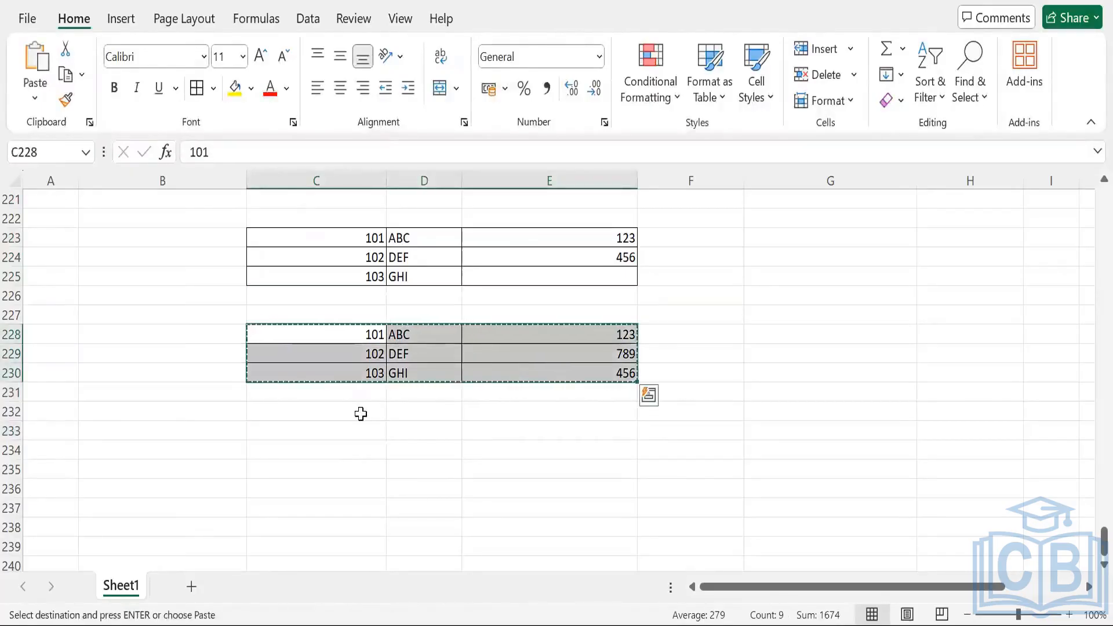
{"action": "left_click", "coordinate": [359, 412]}
{"action": "left_click", "coordinate": [355, 432]}
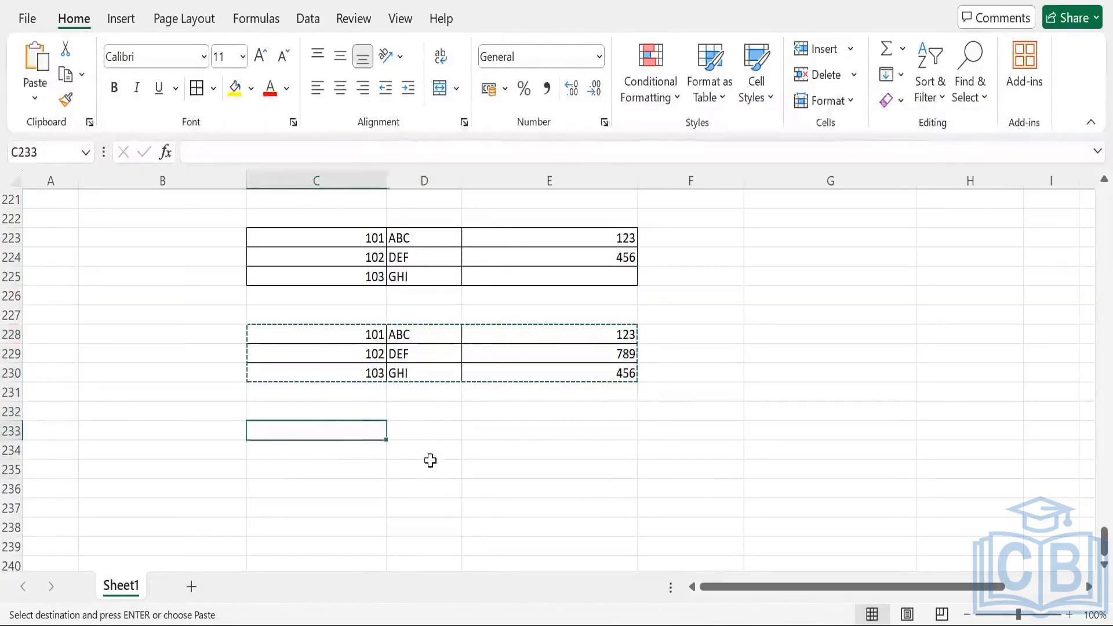
{"action": "key", "text": "ctrl+v"}
Clear E234 and enter 789 in E235 of the third table
{"action": "left_click", "coordinate": [609, 450]}
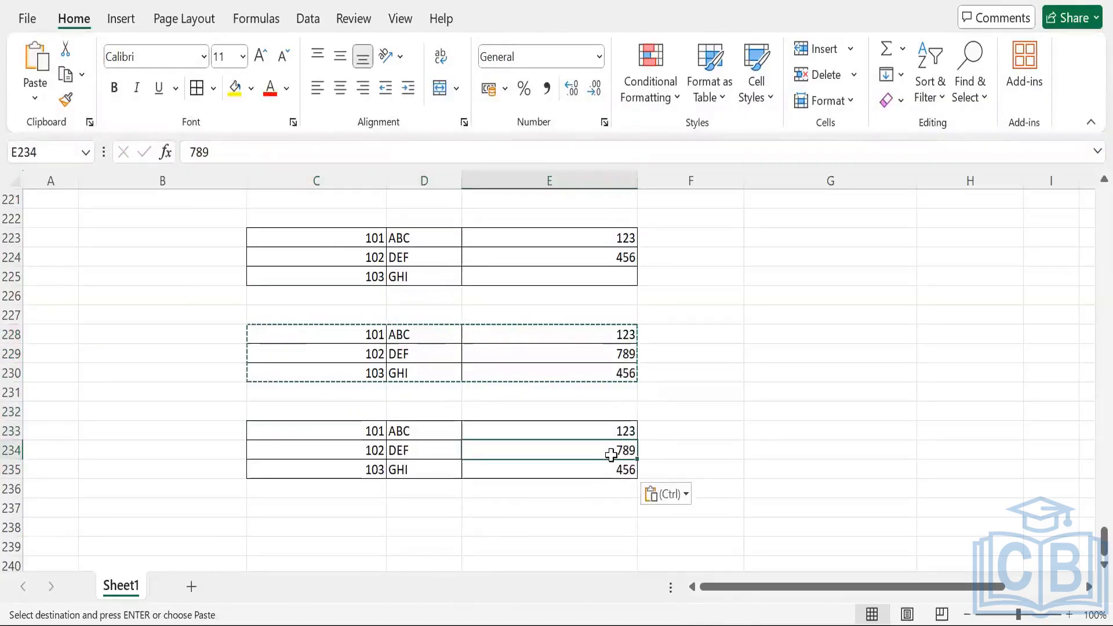
{"action": "key", "text": "Escape"}
{"action": "key", "text": "Delete"}
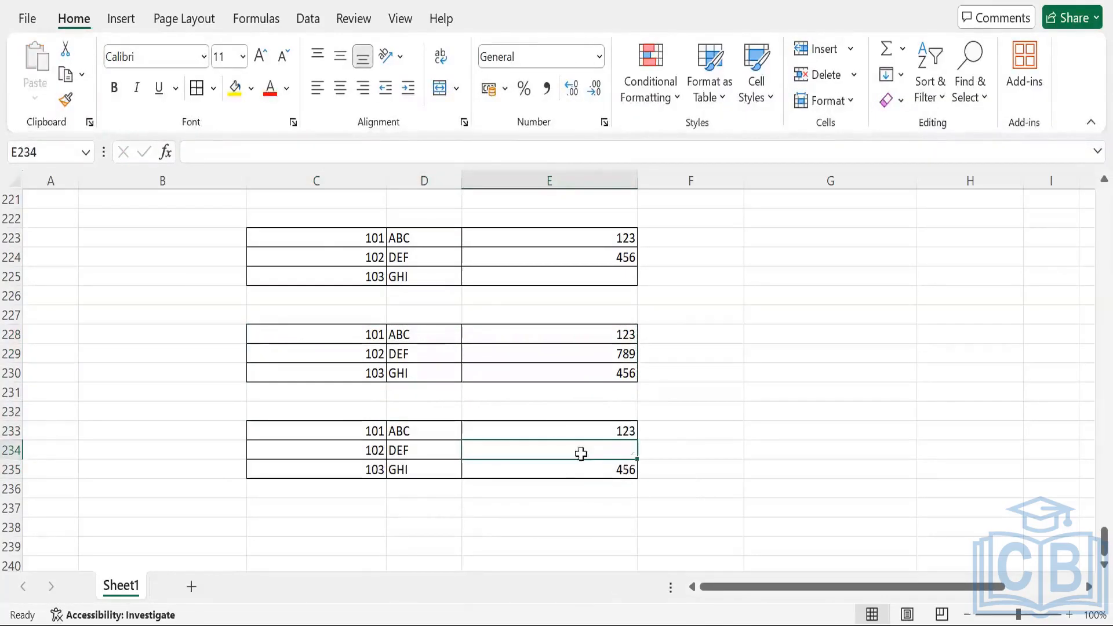
{"action": "left_click", "coordinate": [588, 470]}
{"action": "type", "text": "789"}
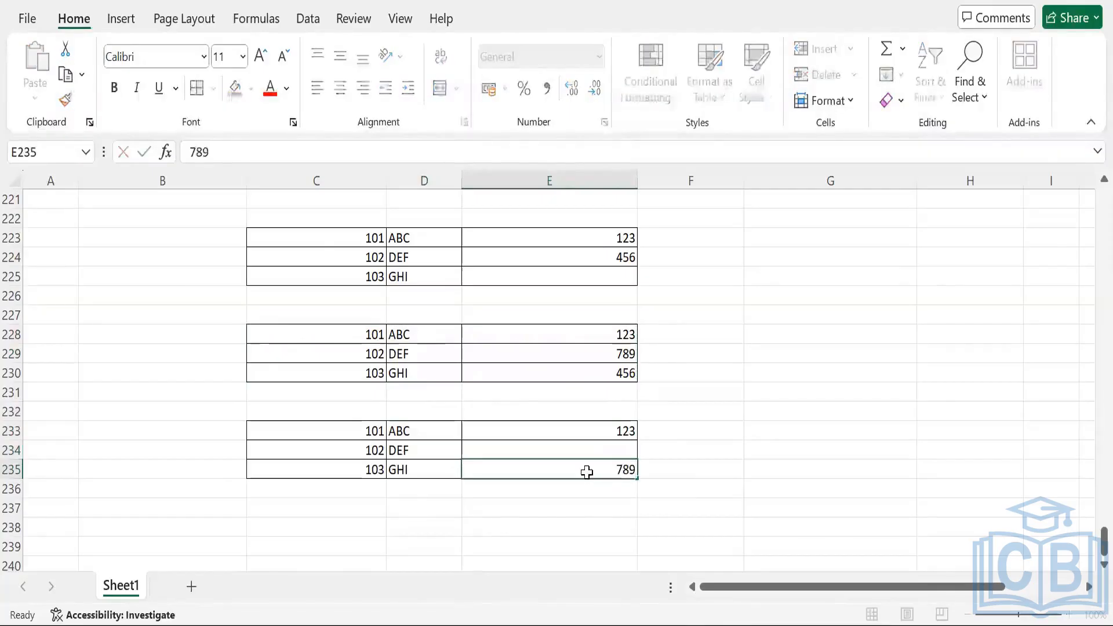
{"action": "key", "text": "Return"}
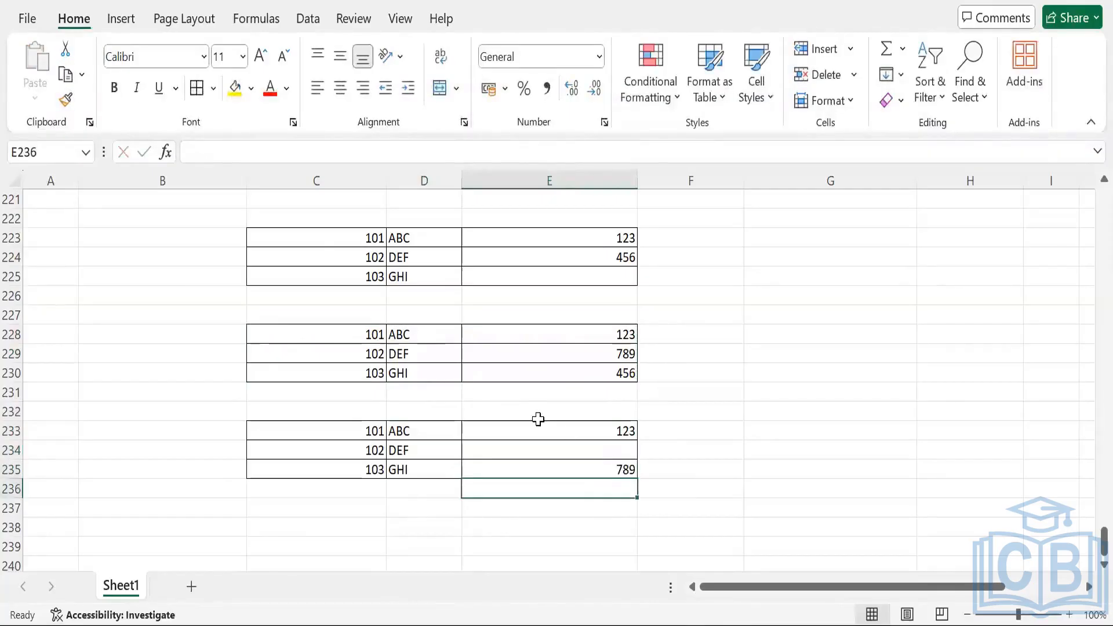
{"action": "left_click", "coordinate": [417, 243]}
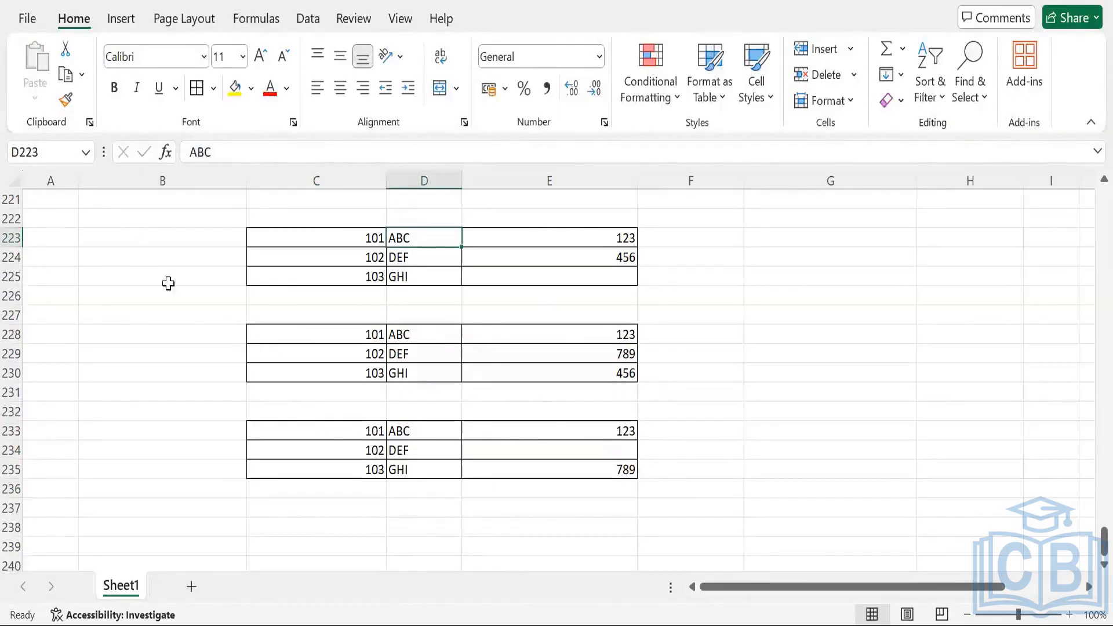
Type a January label into B223 for the first table
{"action": "left_click", "coordinate": [133, 242]}
{"action": "type", "text": "Jna"}
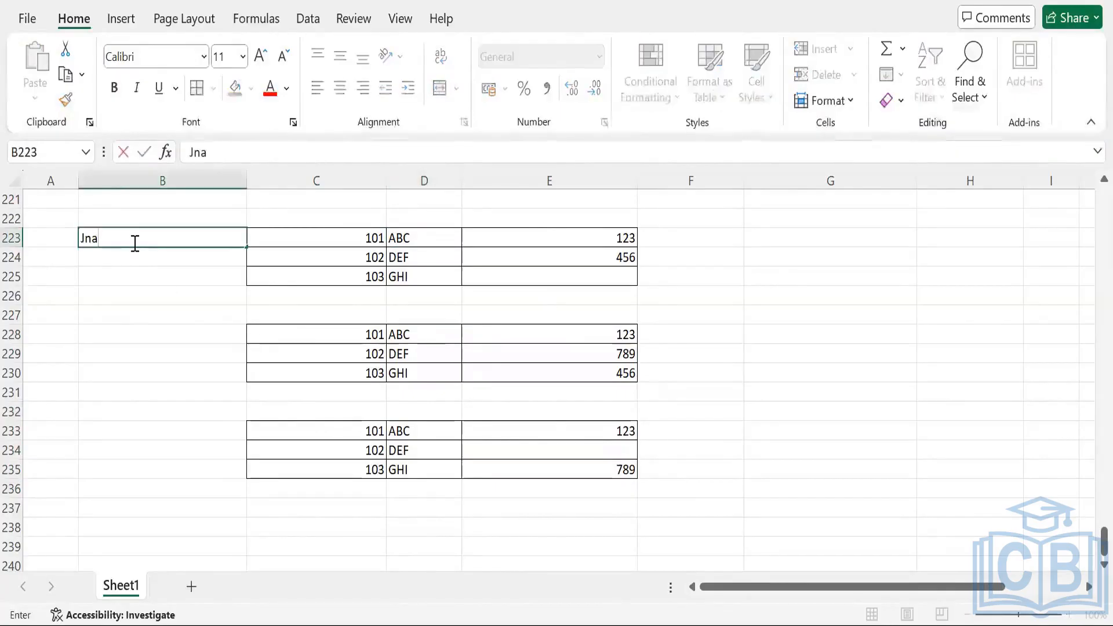
{"action": "key", "text": "BackSpace"}
{"action": "key", "text": "BackSpace"}
{"action": "type", "text": "anuary"}
{"action": "left_click", "coordinate": [162, 326]}
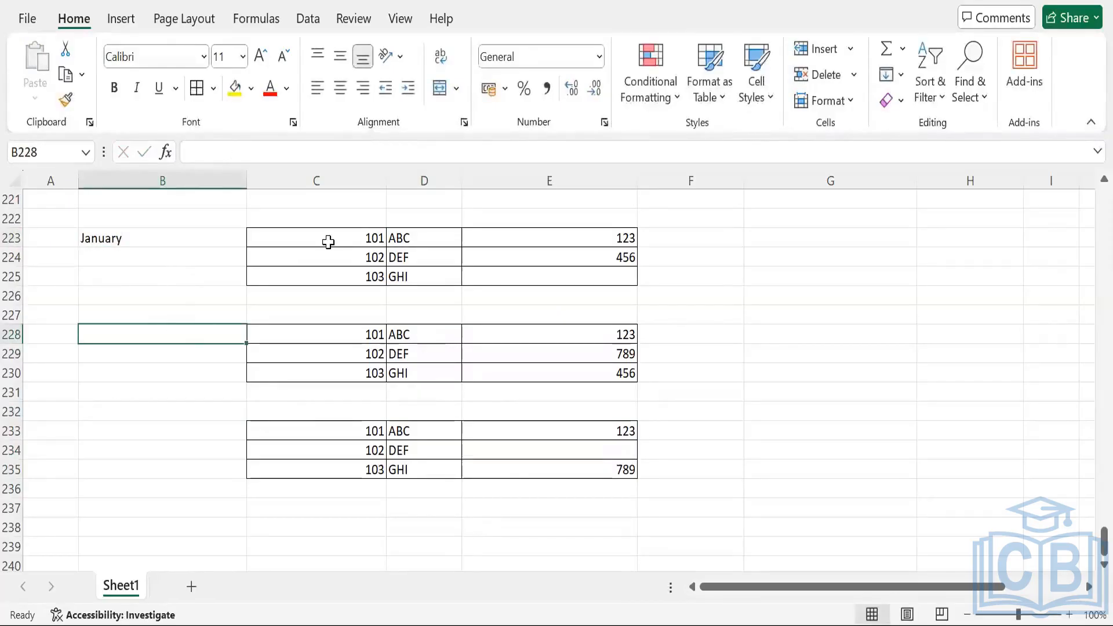
{"action": "left_click_drag", "start_coordinate": [348, 238], "coordinate": [529, 281]}
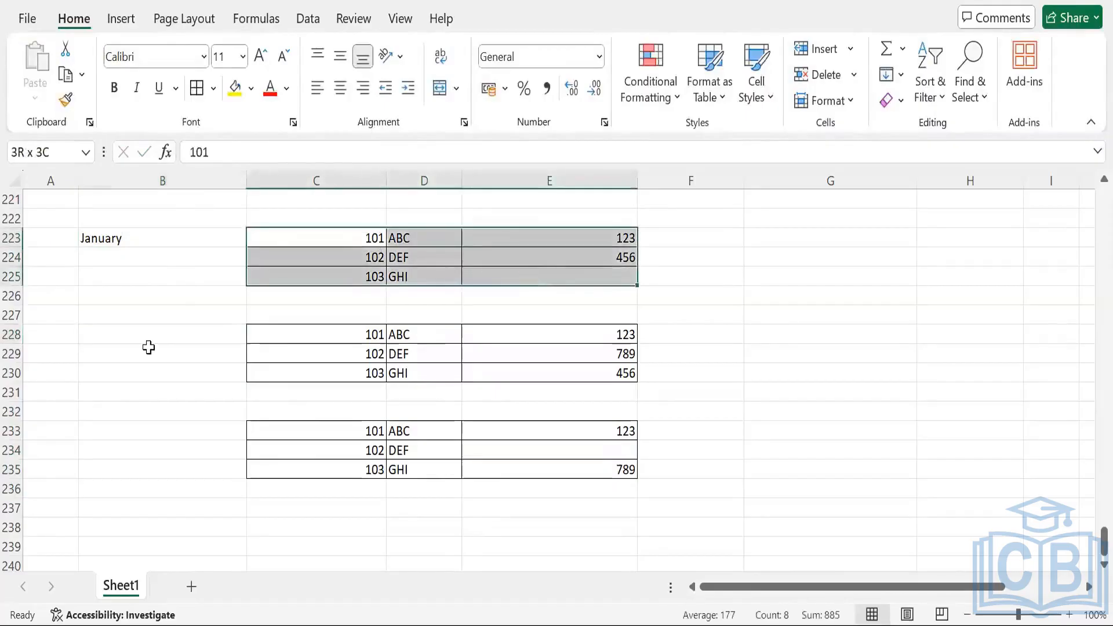
{"action": "left_click", "coordinate": [149, 349]}
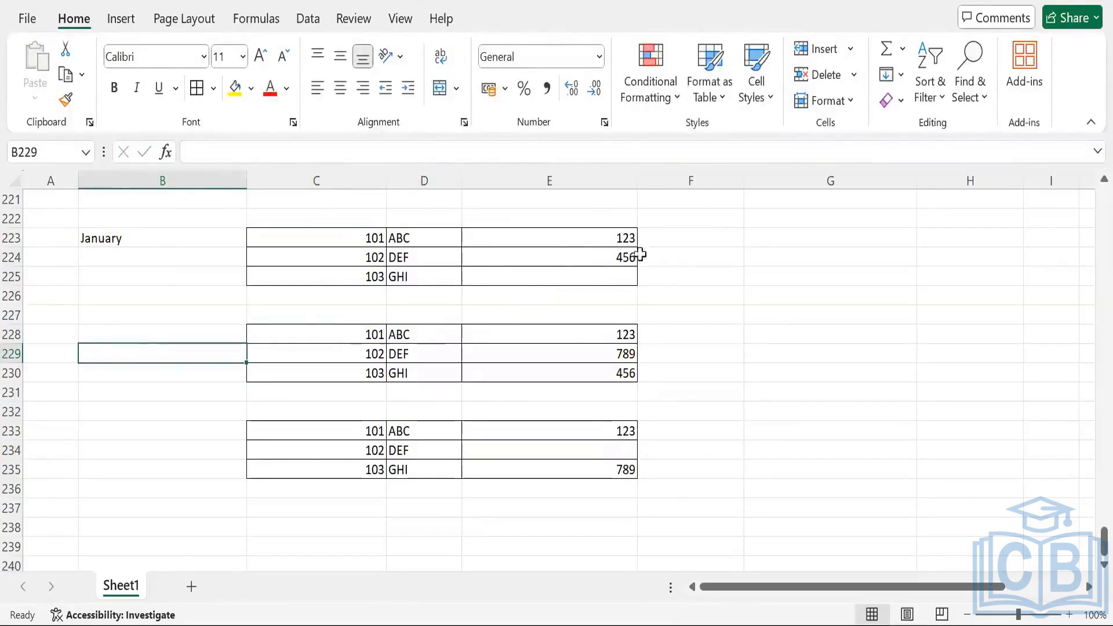
Label the tables Feb, Jan and Mar in B228, B223 and B233
{"action": "left_click", "coordinate": [193, 335]}
{"action": "type", "text": "Feb"}
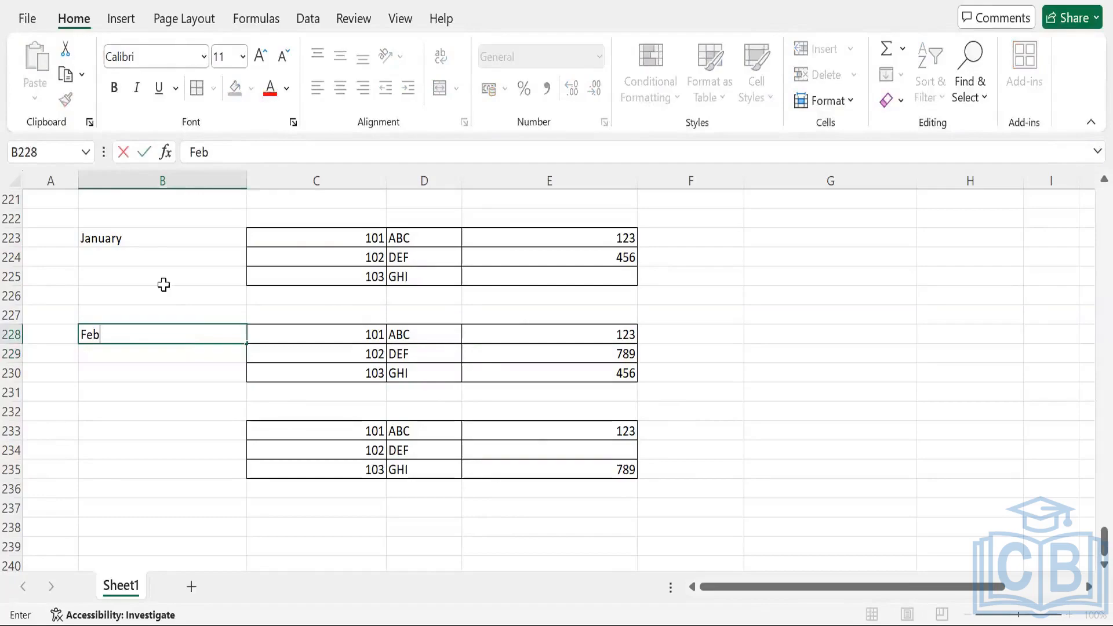
{"action": "left_click", "coordinate": [151, 246]}
{"action": "type", "text": "J"}
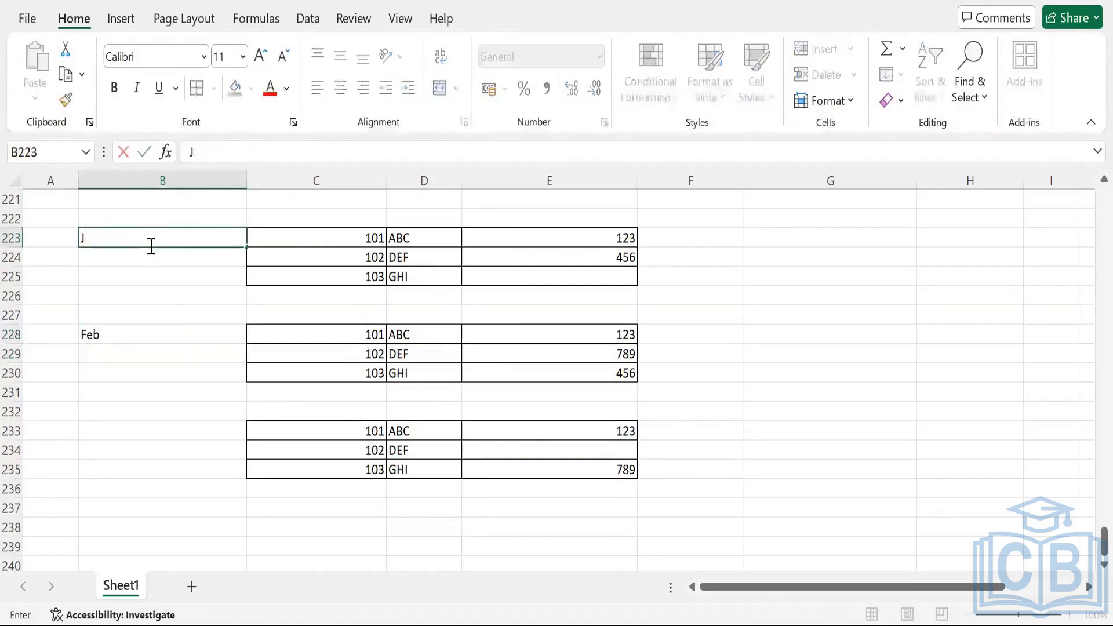
{"action": "type", "text": "an"}
{"action": "key", "text": "Tab"}
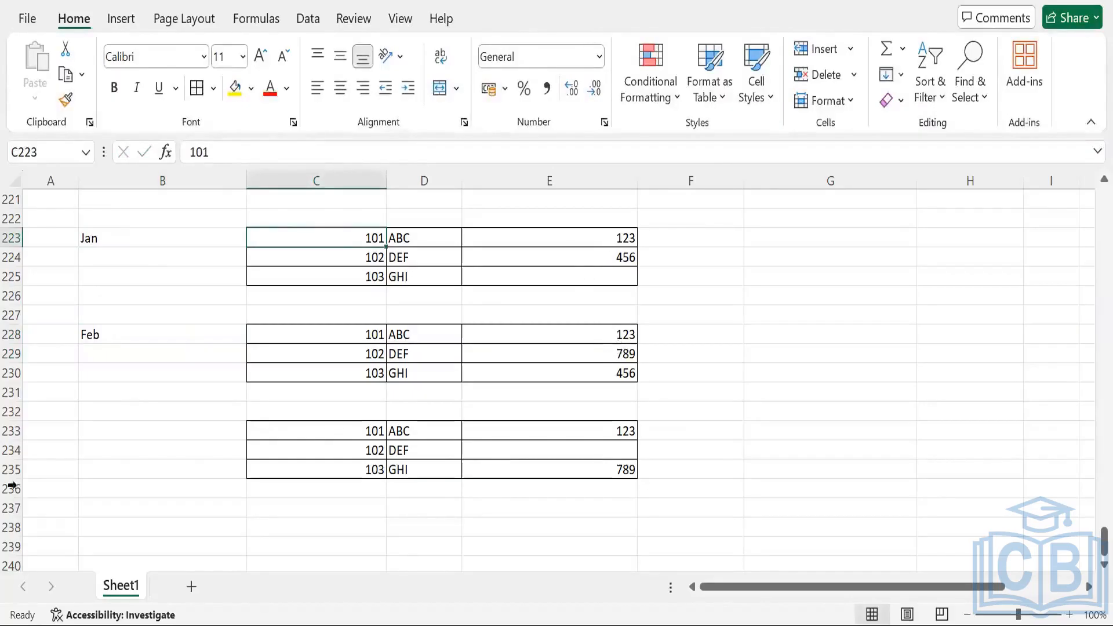
{"action": "left_click", "coordinate": [104, 429]}
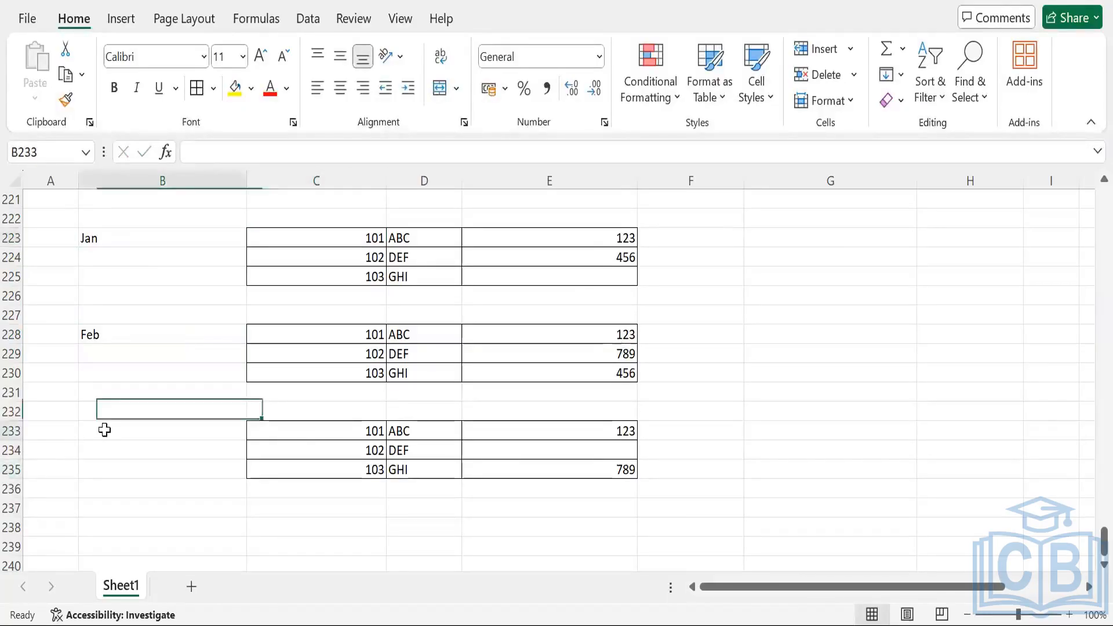
{"action": "type", "text": "Mar"}
{"action": "key", "text": "Tab"}
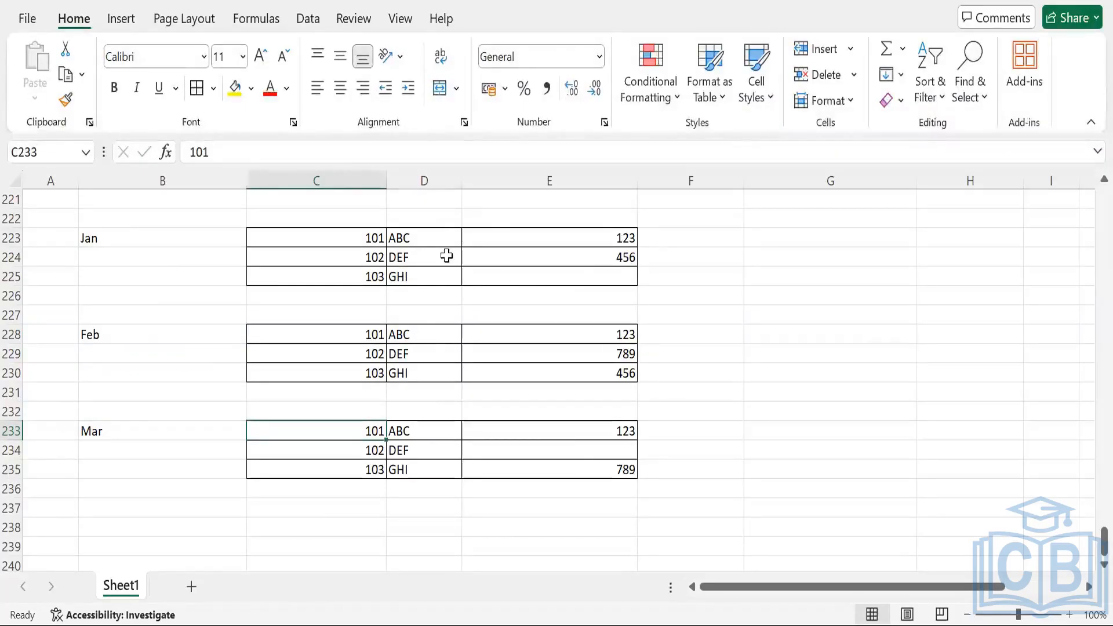
{"action": "left_click_drag", "start_coordinate": [427, 239], "coordinate": [417, 249]}
{"action": "left_click", "coordinate": [364, 233]}
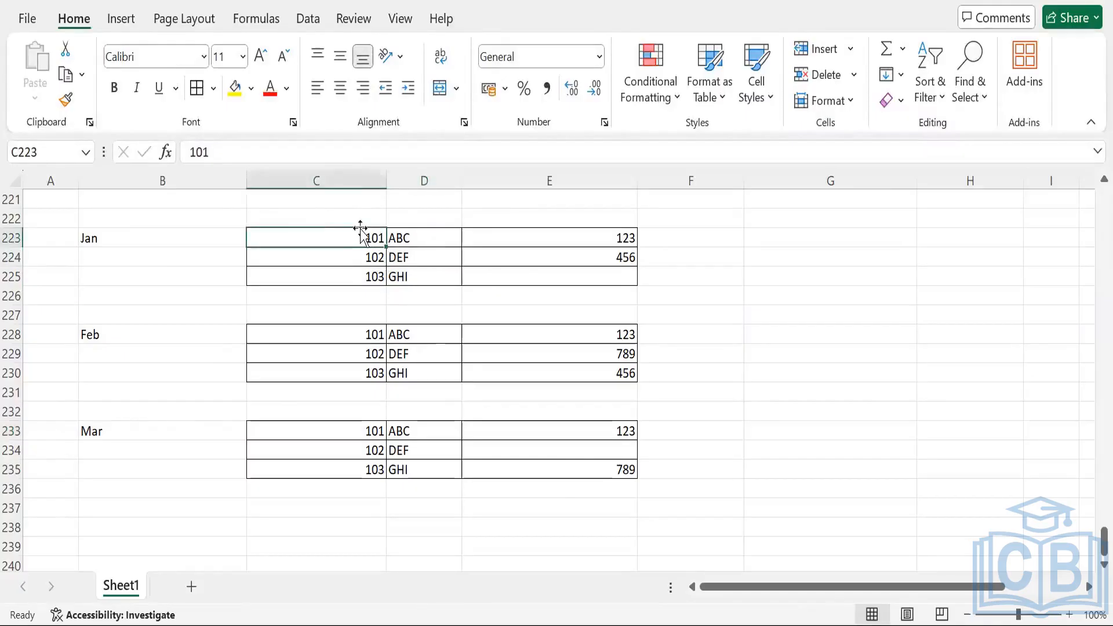
{"action": "key", "text": "ctrl+shift+Right"}
{"action": "key", "text": "ctrl+shift+Down"}
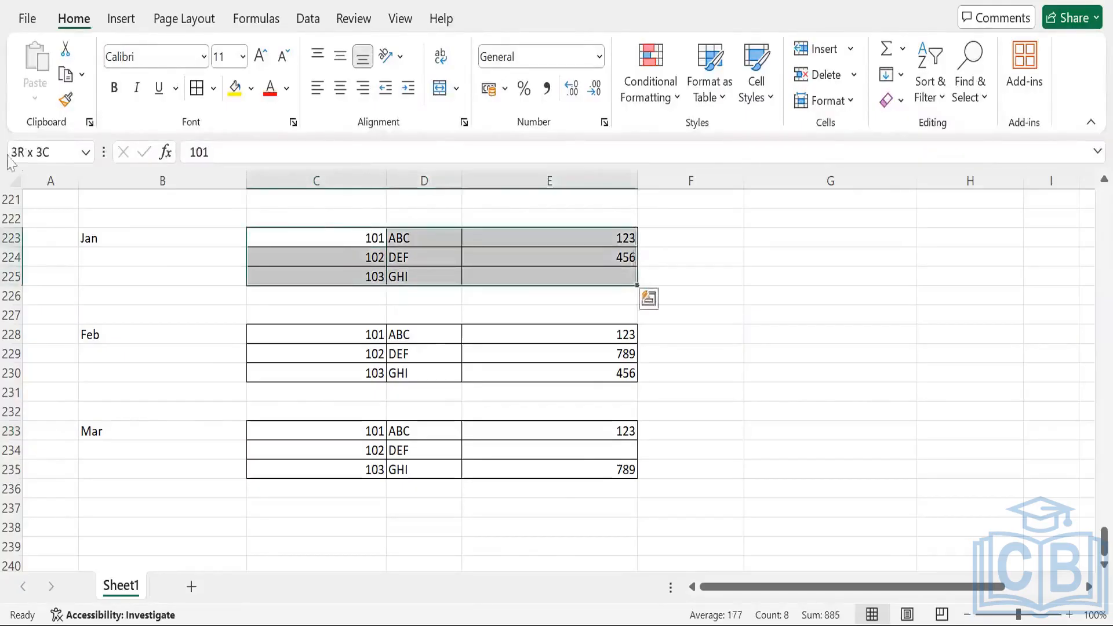
Enter BDS in A223 and paste it into A228 and A233
{"action": "left_click", "coordinate": [50, 234]}
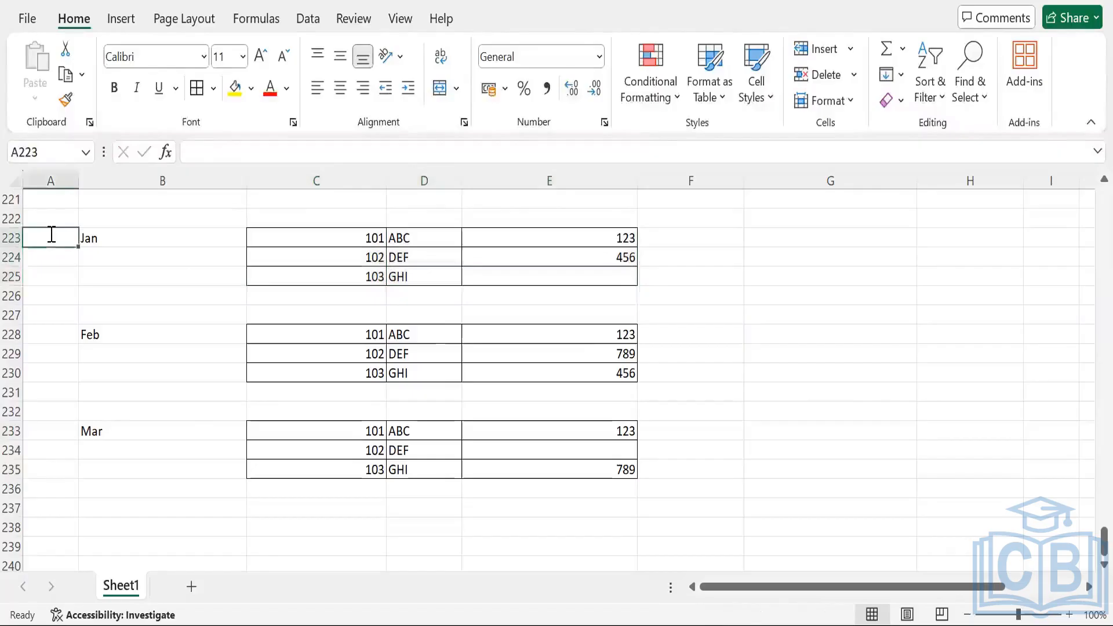
{"action": "type", "text": "BDS"}
{"action": "key", "text": "Return"}
{"action": "left_click", "coordinate": [49, 234]}
{"action": "key", "text": "ctrl+c"}
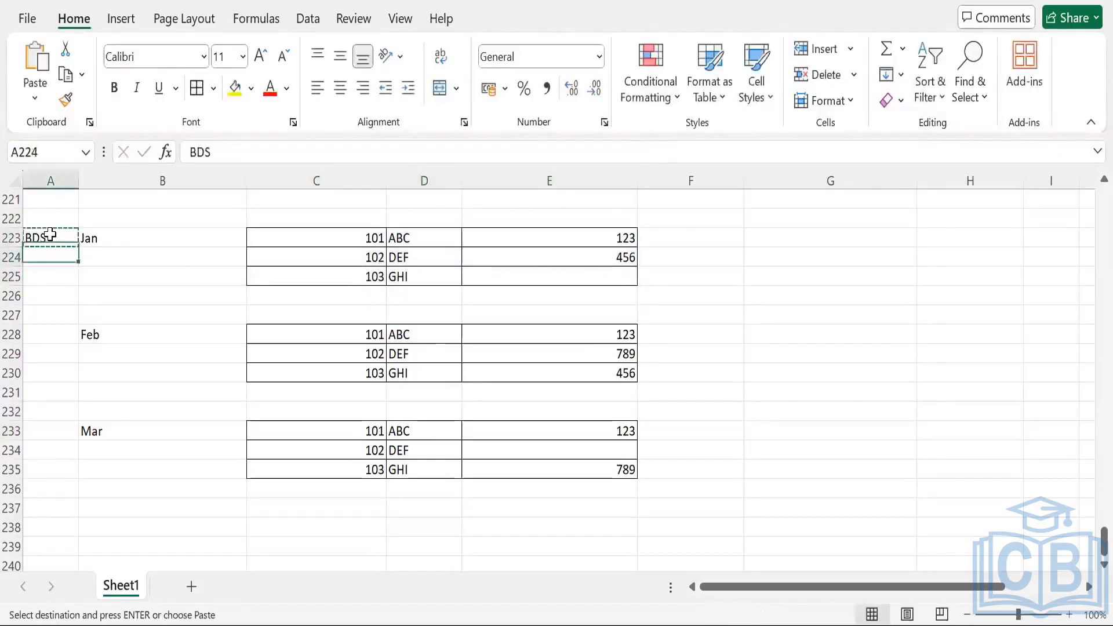
{"action": "key", "text": "Down"}
{"action": "key", "text": "Down"}
{"action": "key", "text": "Down"}
{"action": "key", "text": "Down"}
{"action": "key", "text": "Down"}
{"action": "key", "text": "ctrl+v"}
{"action": "key", "text": "Down"}
{"action": "key", "text": "Down"}
{"action": "key", "text": "Down"}
{"action": "key", "text": "Down"}
{"action": "key", "text": "Down"}
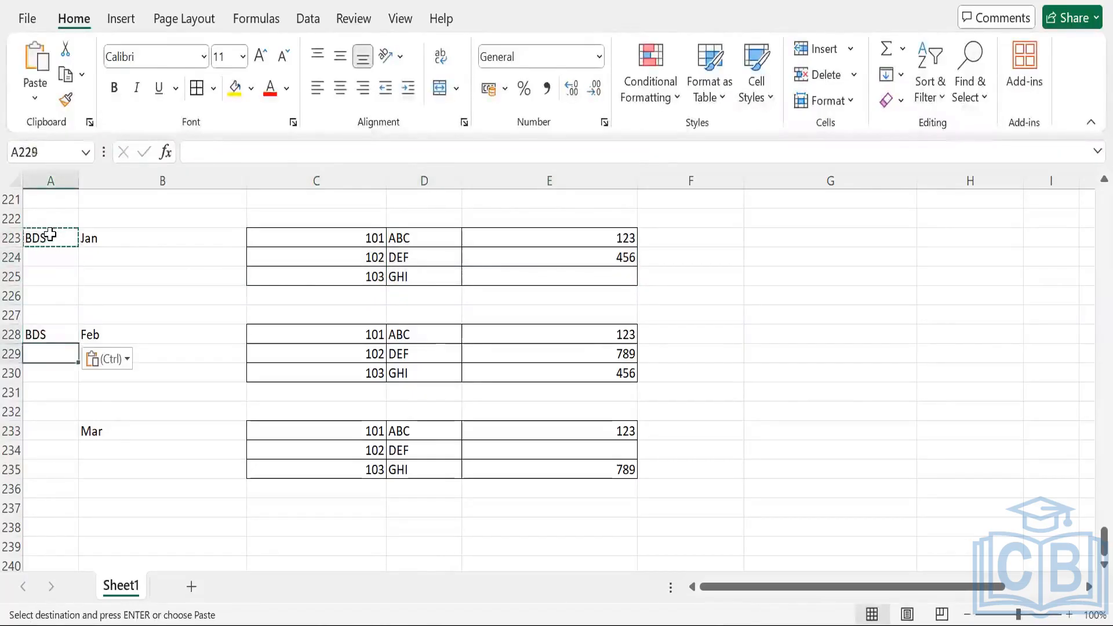
{"action": "key", "text": "ctrl+v"}
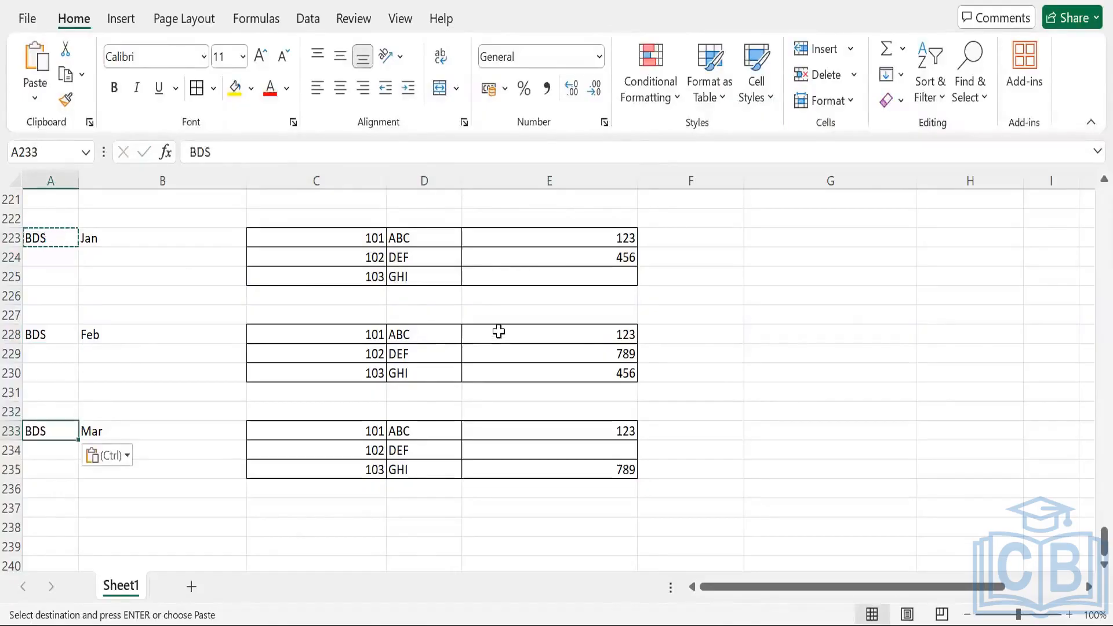
{"action": "left_click", "coordinate": [499, 332]}
{"action": "left_click", "coordinate": [783, 317]}
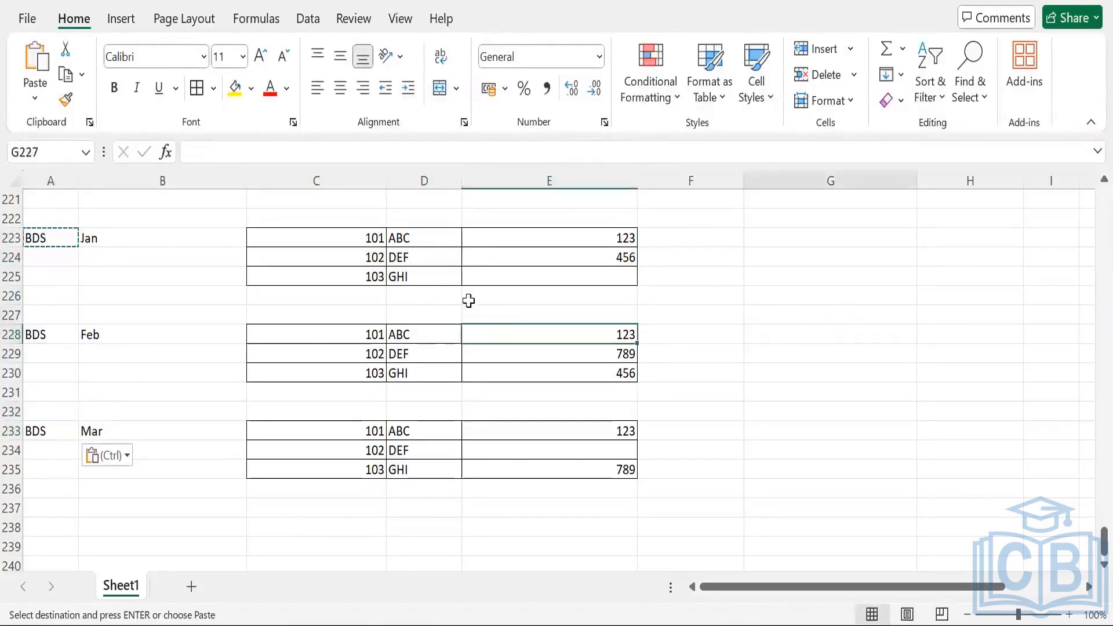
Copy the Jan table C223:E225 and paste it at G227
{"action": "left_click_drag", "start_coordinate": [339, 236], "coordinate": [530, 291]}
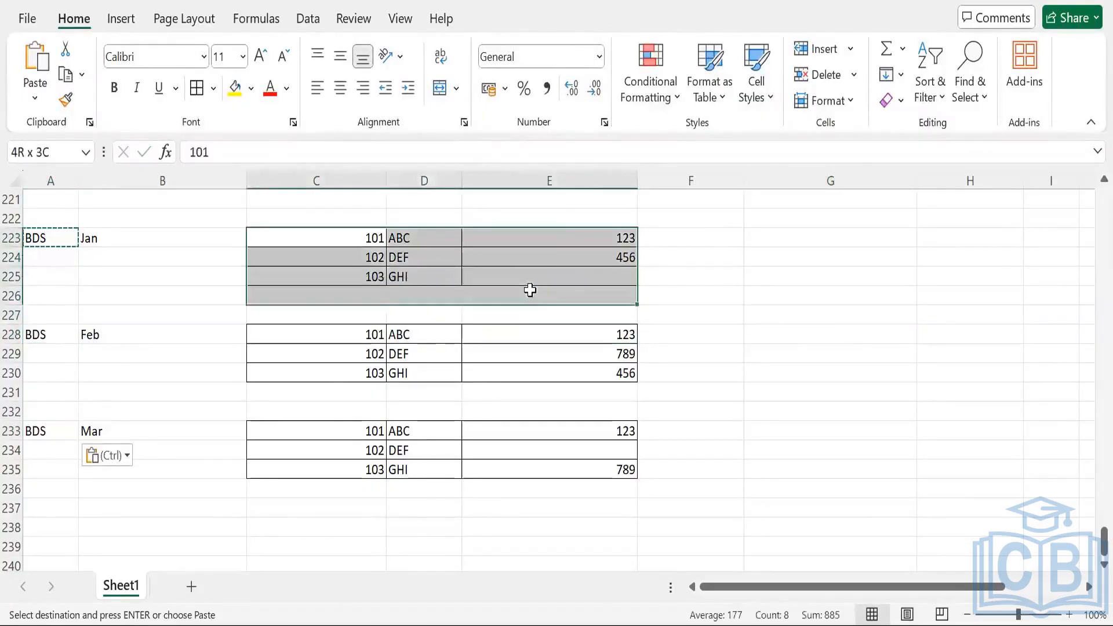
{"action": "left_click", "coordinate": [530, 293]}
{"action": "left_click", "coordinate": [350, 224]}
{"action": "left_click", "coordinate": [349, 233]}
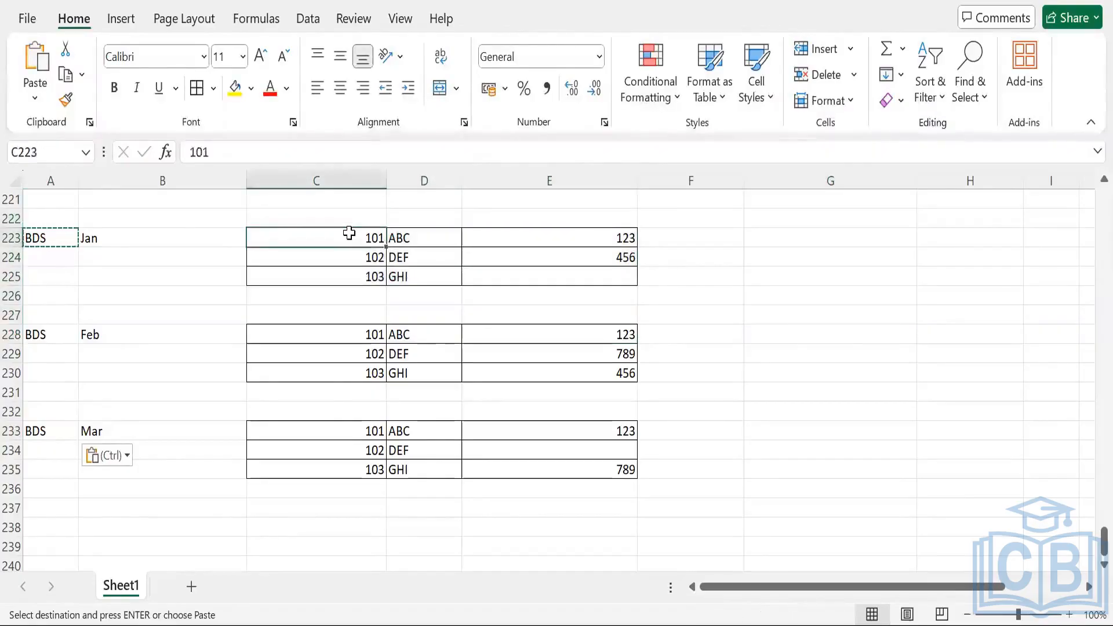
{"action": "key", "text": "shift+Down"}
{"action": "key", "text": "shift+Down"}
{"action": "key", "text": "shift+Right"}
{"action": "key", "text": "shift+Right"}
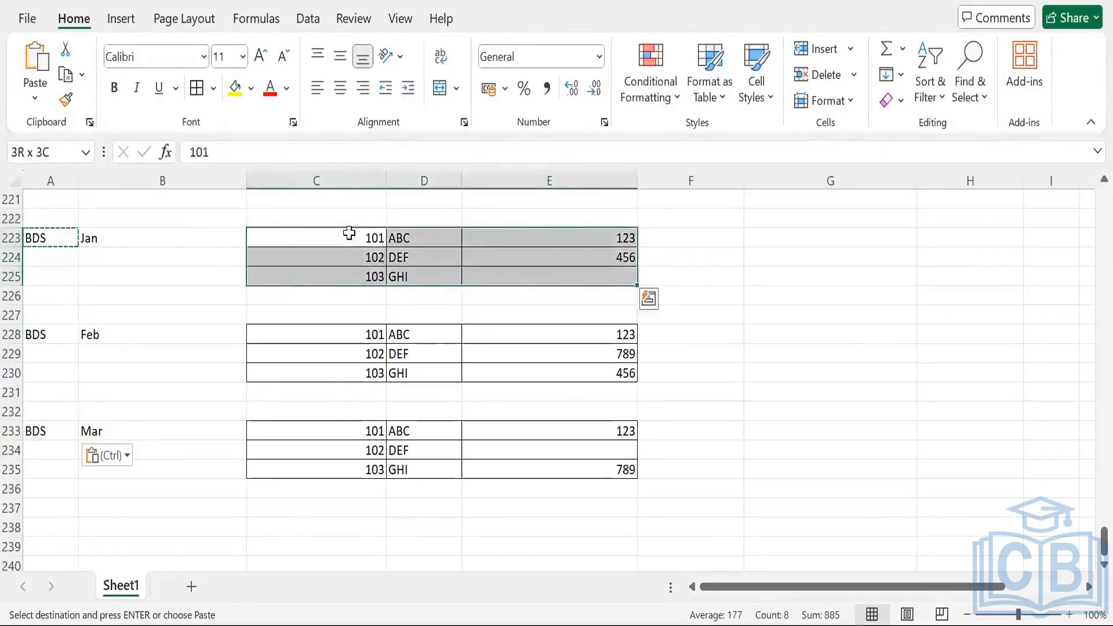
{"action": "key", "text": "ctrl+c"}
{"action": "left_click", "coordinate": [752, 303]}
{"action": "left_click", "coordinate": [763, 318]}
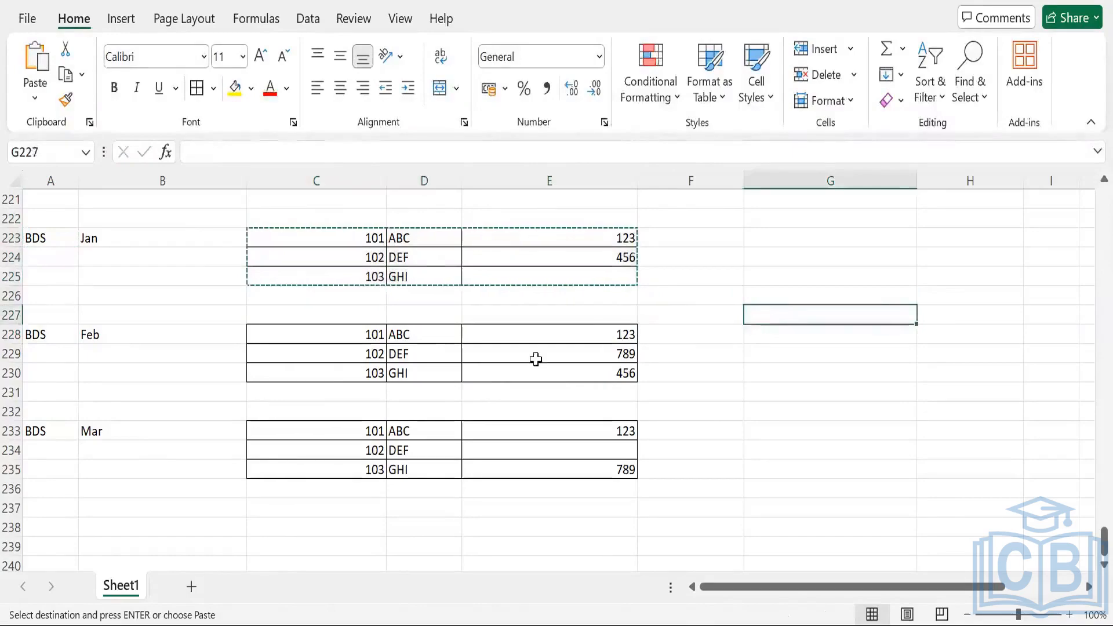
{"action": "key", "text": "ctrl+v"}
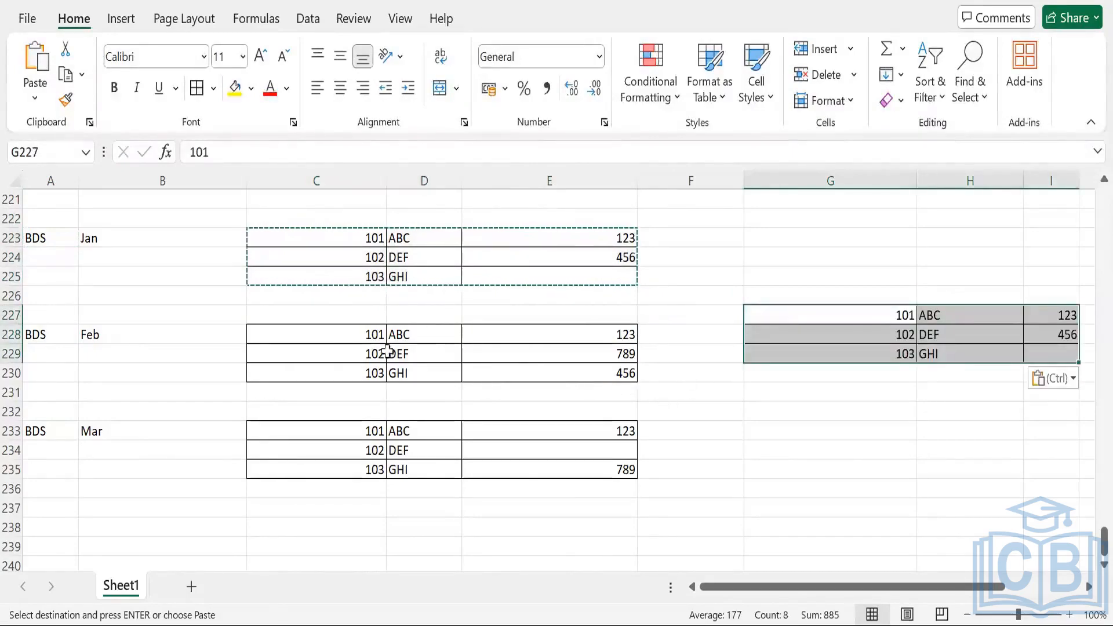
Stack the Feb and Mar tables beneath it at G230 and G233
{"action": "left_click_drag", "start_coordinate": [334, 338], "coordinate": [540, 376]}
{"action": "key", "text": "ctrl+c"}
{"action": "left_click", "coordinate": [780, 384]}
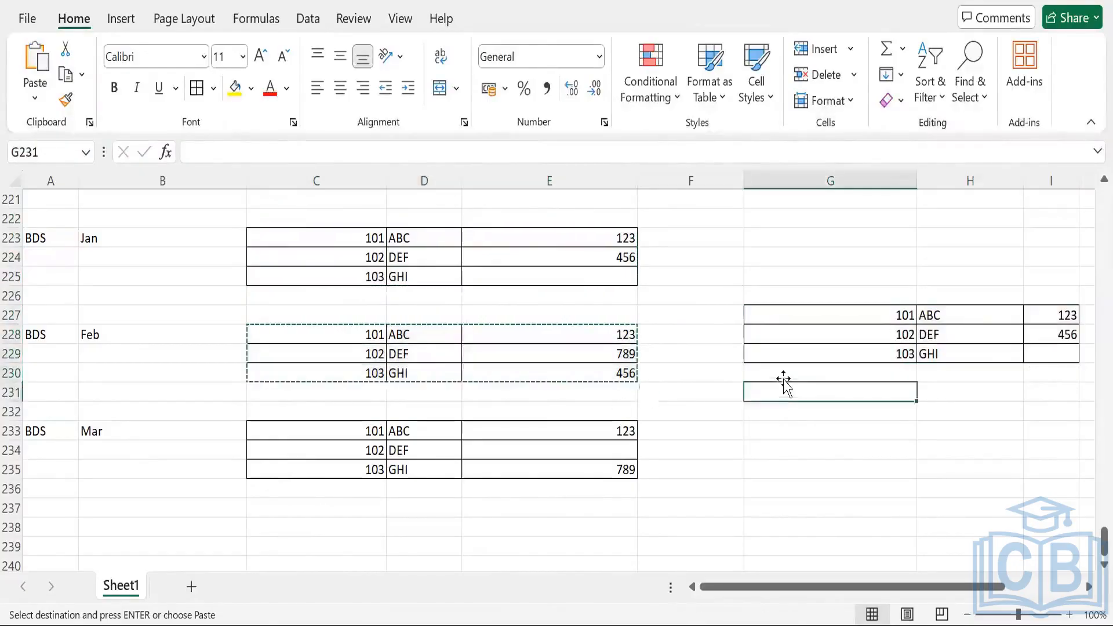
{"action": "left_click", "coordinate": [783, 377]}
{"action": "key", "text": "ctrl+v"}
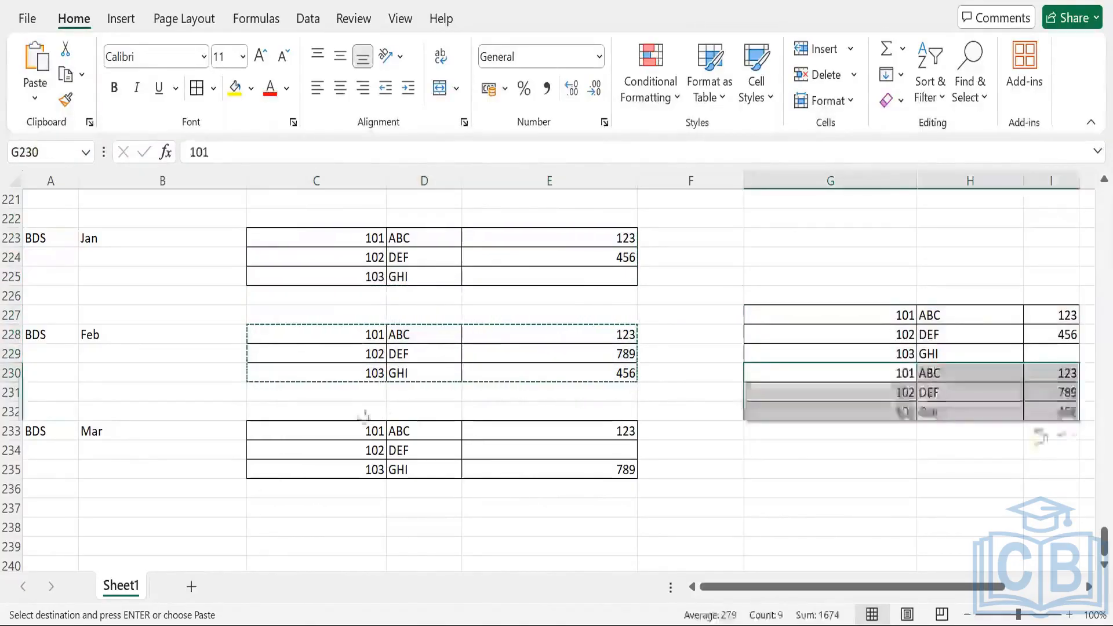
{"action": "left_click_drag", "start_coordinate": [324, 431], "coordinate": [525, 481]}
{"action": "key", "text": "ctrl+c"}
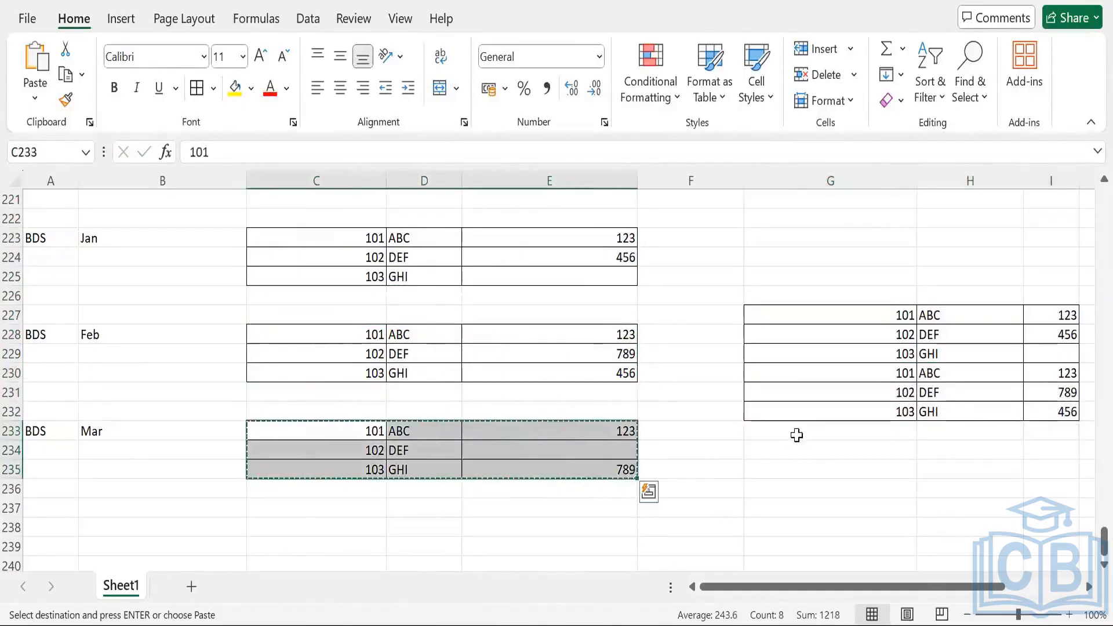
{"action": "left_click", "coordinate": [798, 429]}
{"action": "key", "text": "ctrl+v"}
{"action": "scroll", "coordinate": [837, 437], "scroll_direction": "right", "scroll_amount": 3}
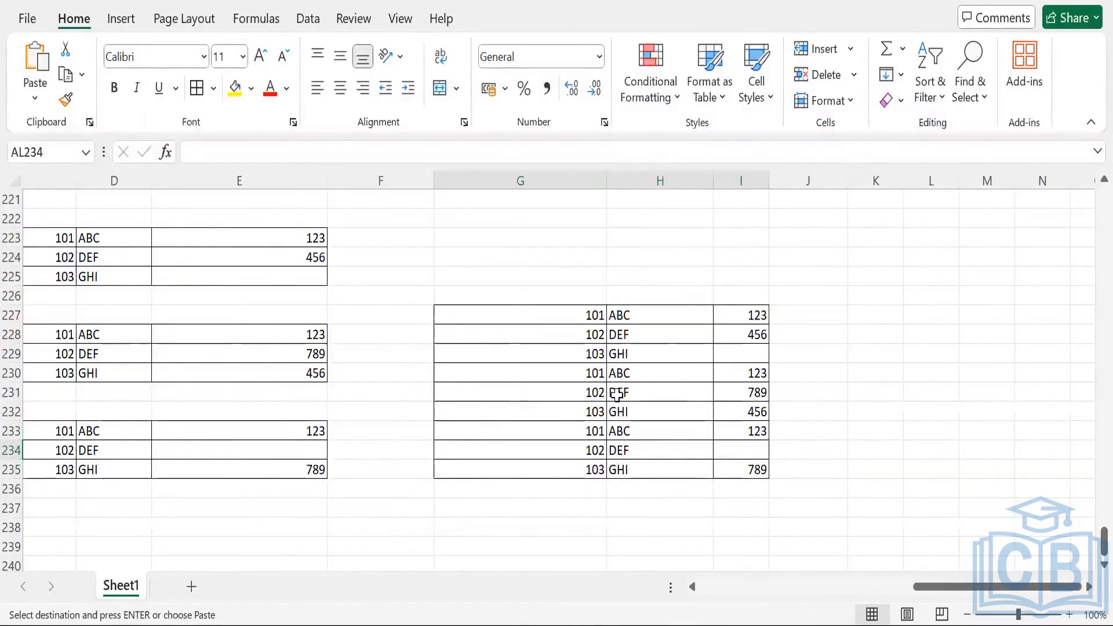
{"action": "left_click", "coordinate": [629, 378]}
{"action": "left_click", "coordinate": [622, 447]}
{"action": "left_click", "coordinate": [736, 316]}
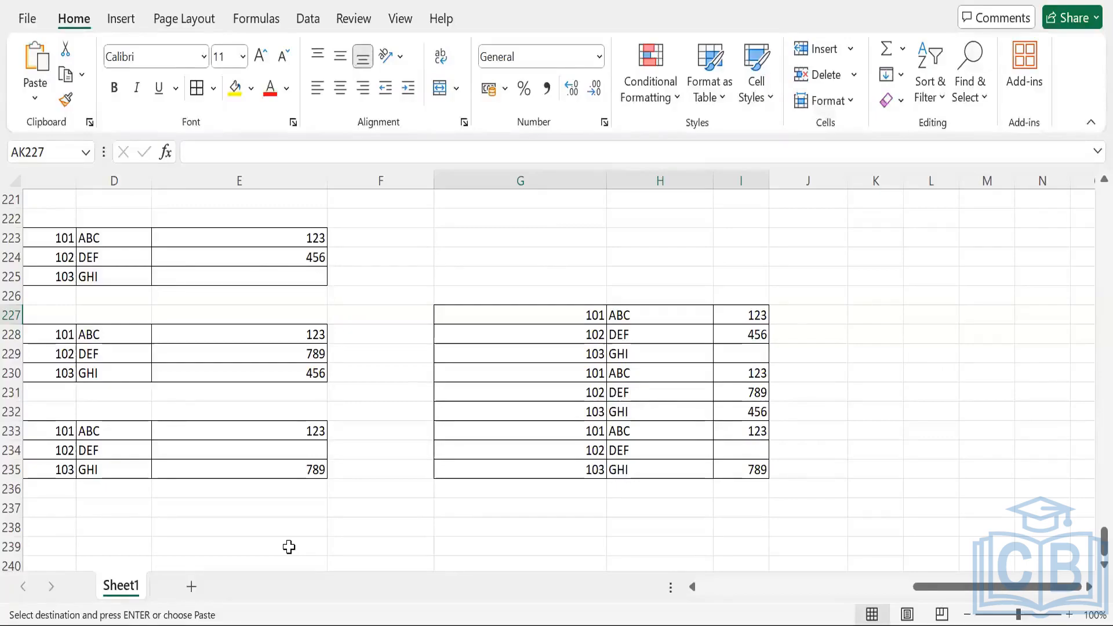
{"action": "scroll", "coordinate": [288, 547], "scroll_direction": "left", "scroll_amount": 3}
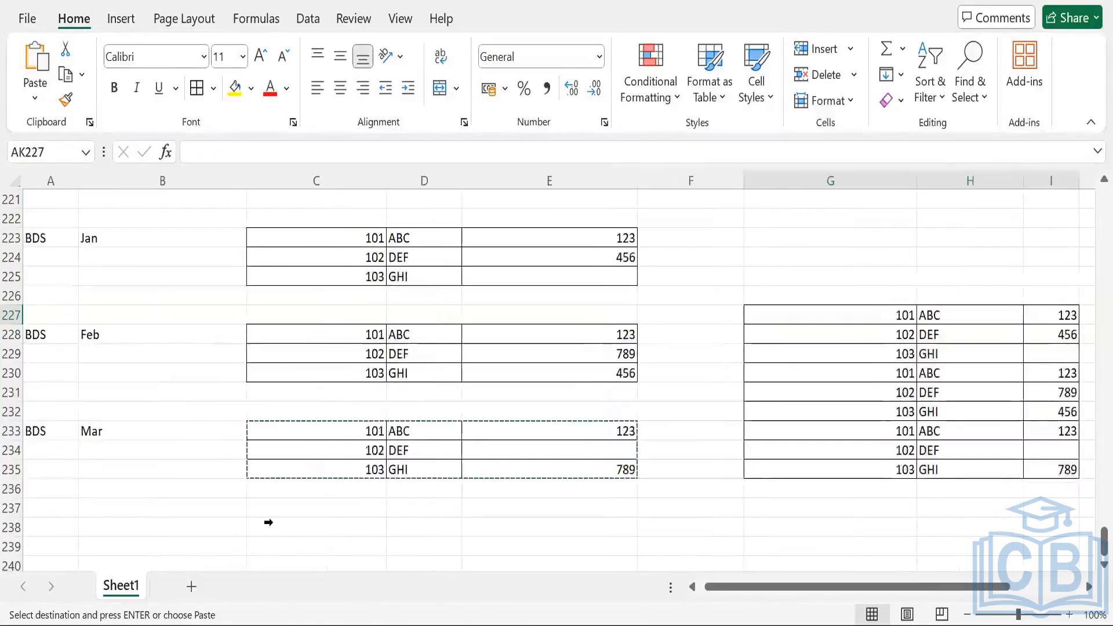
Type 300 mb into B224 under Jan and B229 under Feb
{"action": "left_click", "coordinate": [170, 231]}
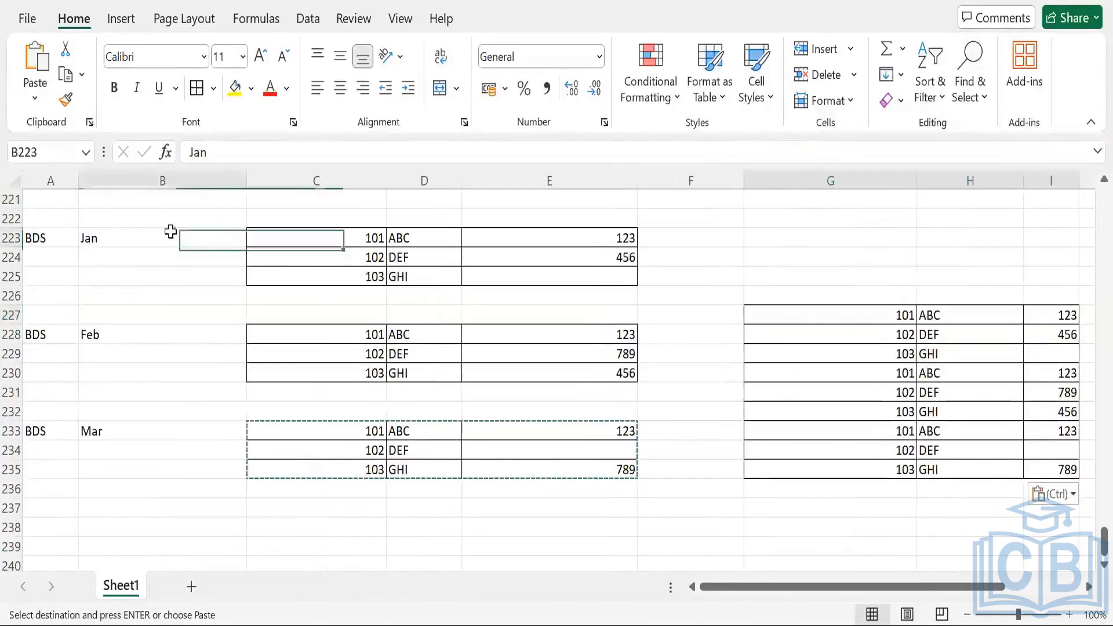
{"action": "left_click", "coordinate": [148, 350]}
{"action": "left_click", "coordinate": [147, 261]}
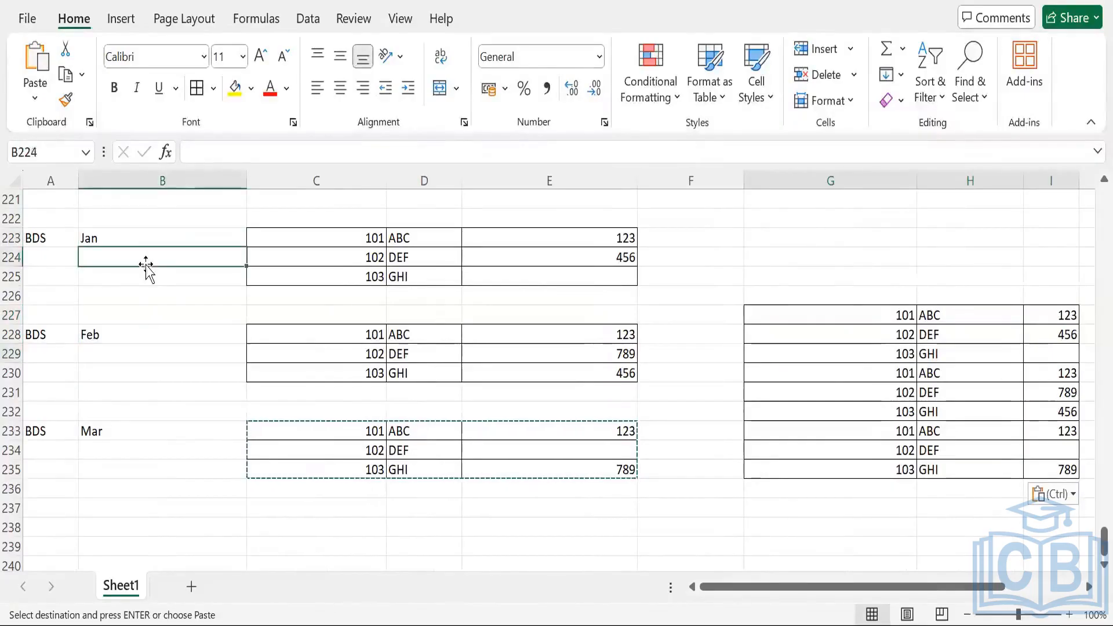
{"action": "type", "text": "300 mb"}
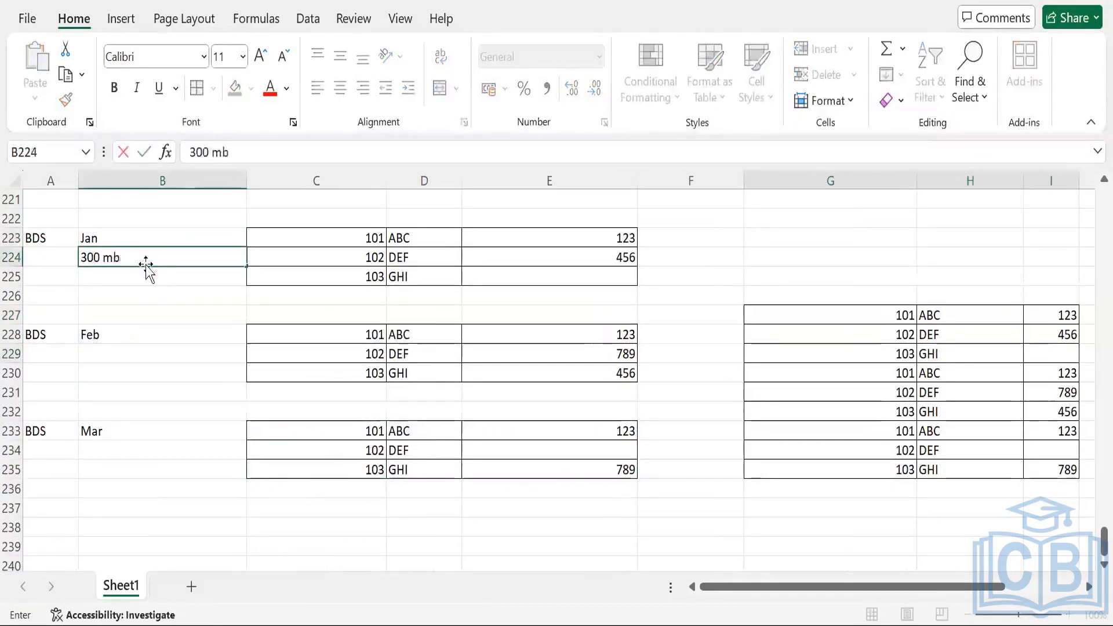
{"action": "left_click", "coordinate": [149, 274]}
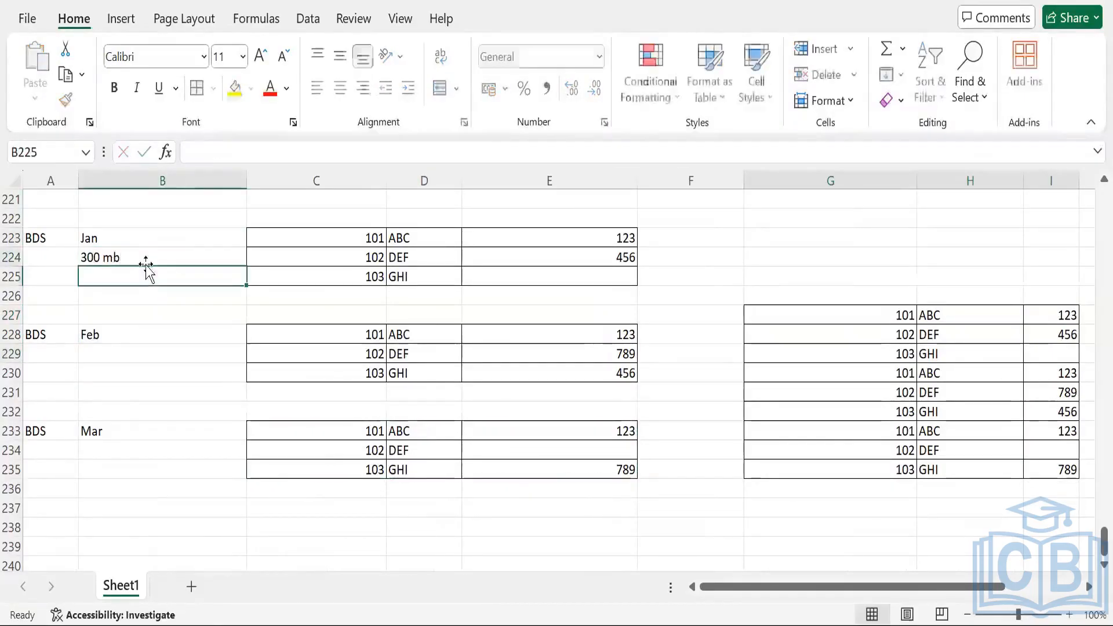
{"action": "left_click", "coordinate": [127, 360]}
{"action": "type", "text": "300 mb"}
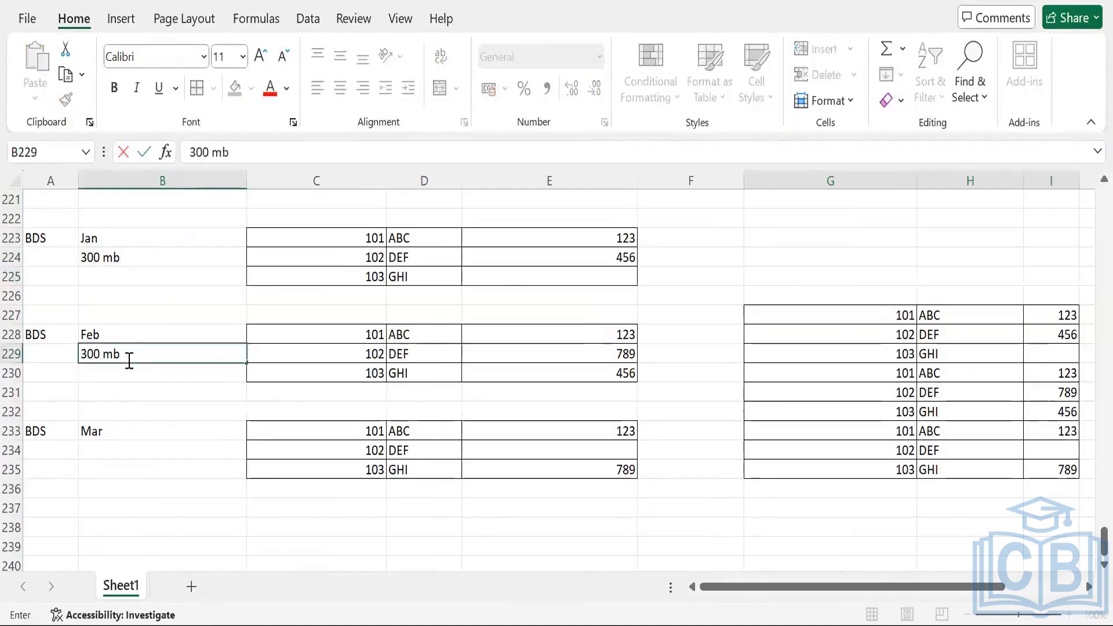
{"action": "key", "text": "Tab"}
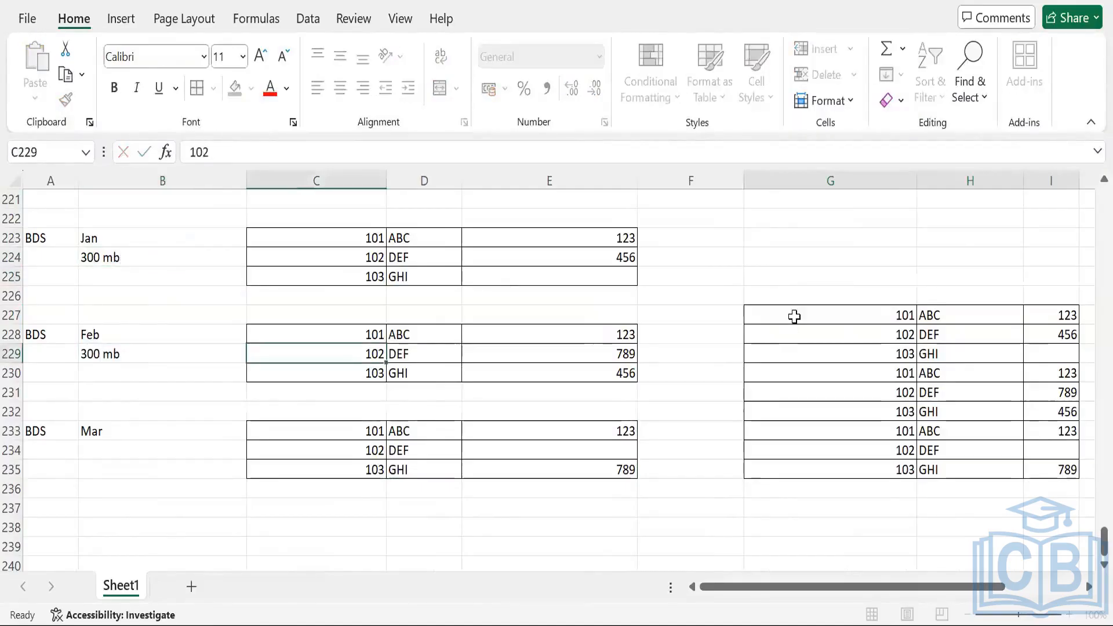
{"action": "left_click_drag", "start_coordinate": [835, 315], "coordinate": [890, 404]}
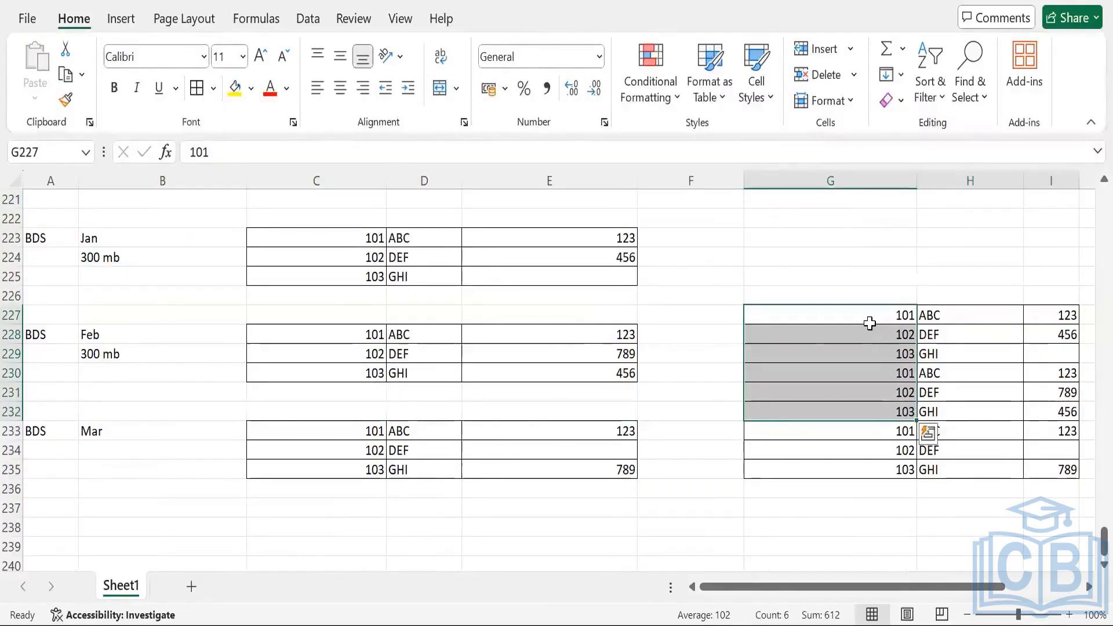
{"action": "left_click", "coordinate": [878, 416]}
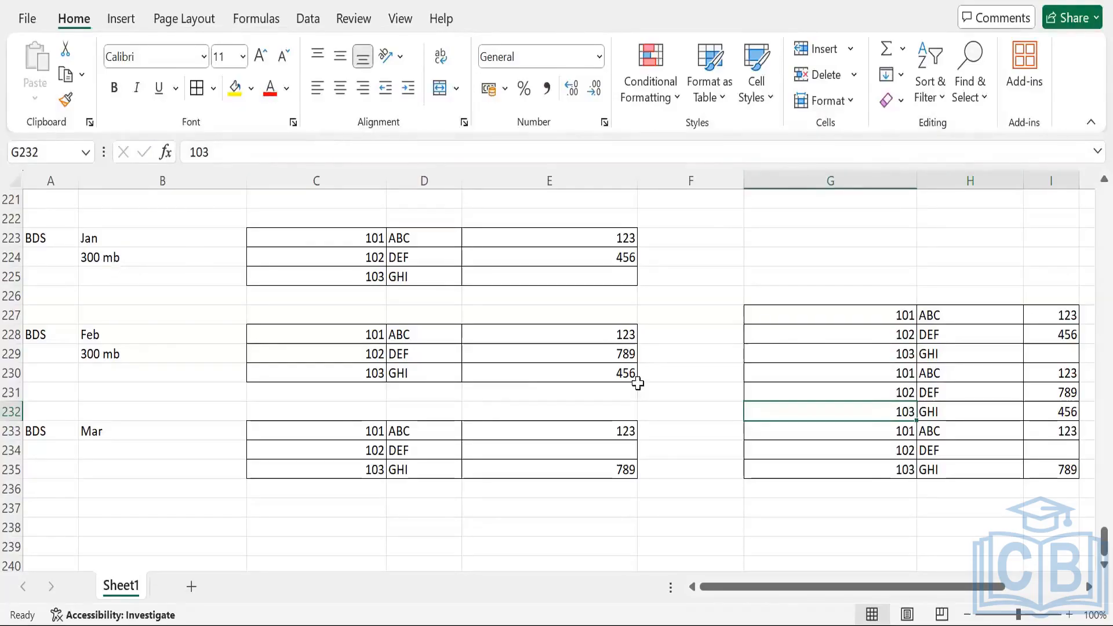
{"action": "left_click", "coordinate": [116, 261]}
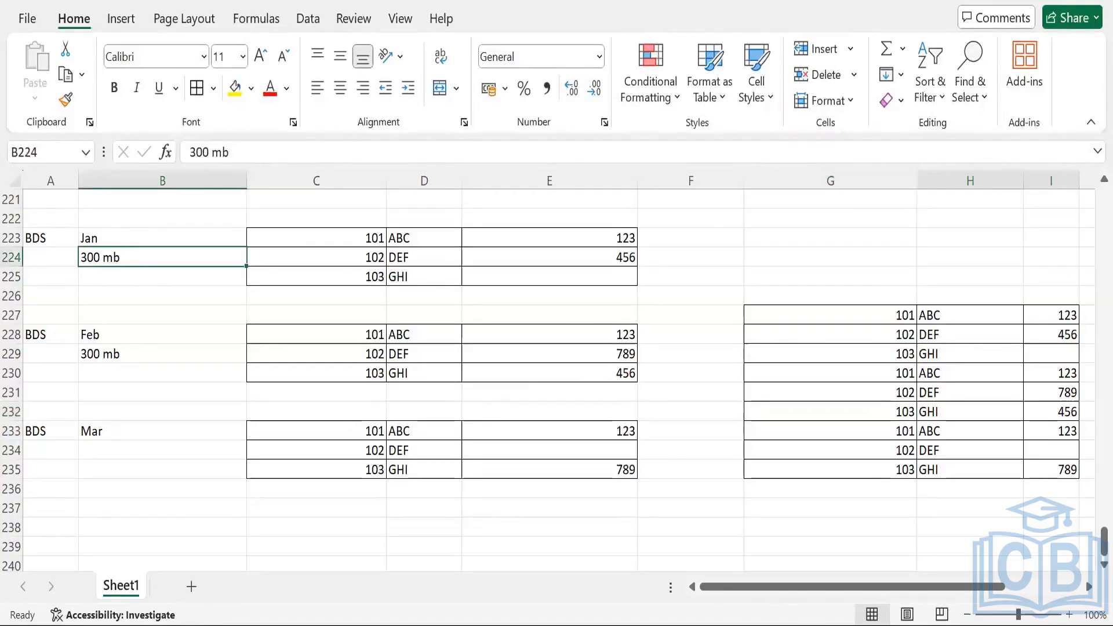
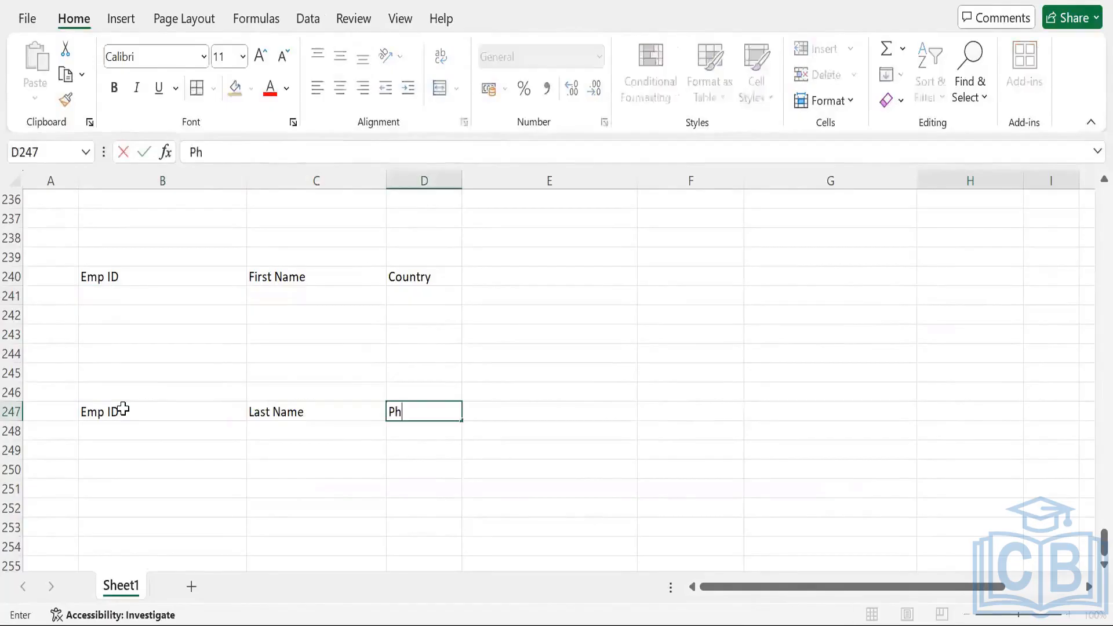
Enter employee 101 with a first name and country Poland in B241:D241
{"action": "key", "text": "Tab"}
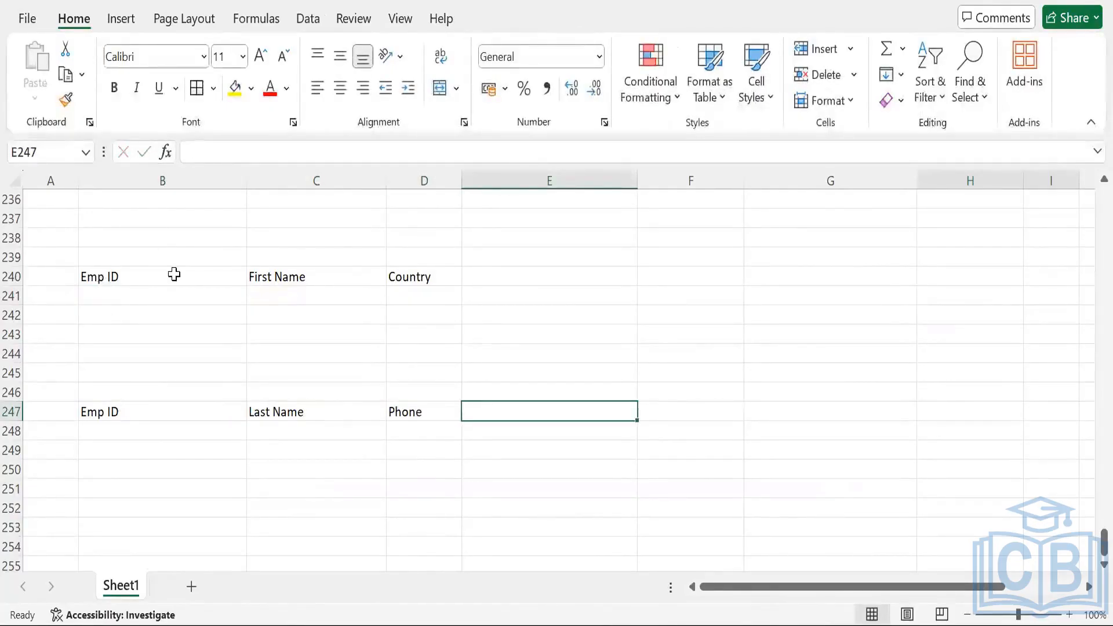
{"action": "left_click", "coordinate": [180, 308]}
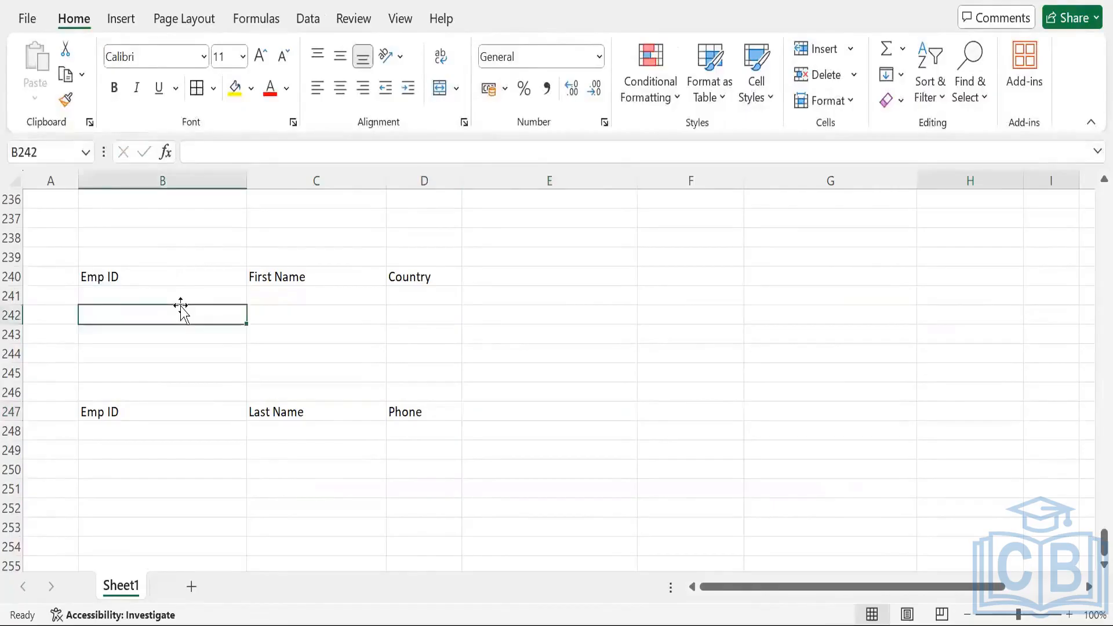
{"action": "left_click", "coordinate": [179, 289]}
{"action": "type", "text": "101"}
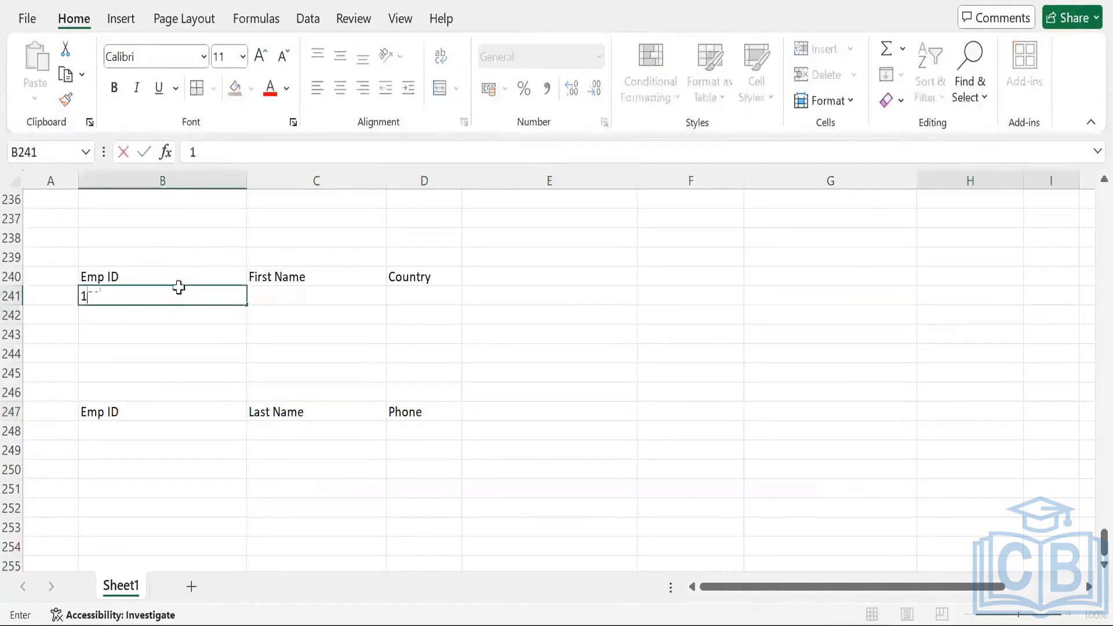
{"action": "key", "text": "Tab"}
{"action": "type", "text": "Steve"}
{"action": "key", "text": "Tab"}
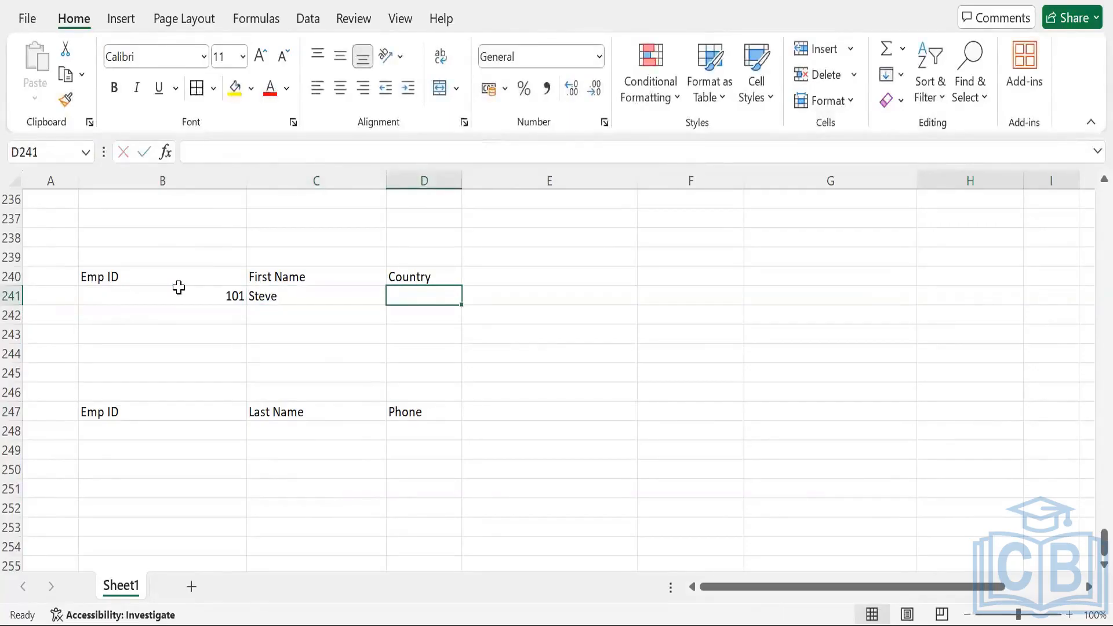
{"action": "type", "text": "Poland"}
{"action": "key", "text": "Return"}
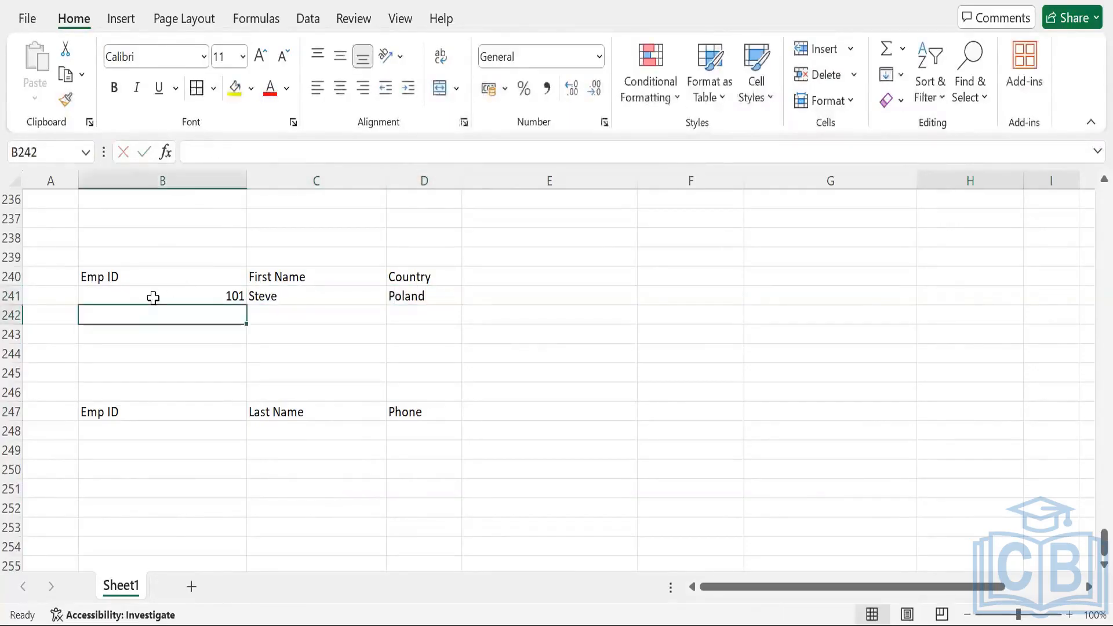
Enter employee 101 with a last name and phone number in B248:D248
{"action": "left_click", "coordinate": [113, 430]}
{"action": "type", "text": "101"}
{"action": "key", "text": "Tab"}
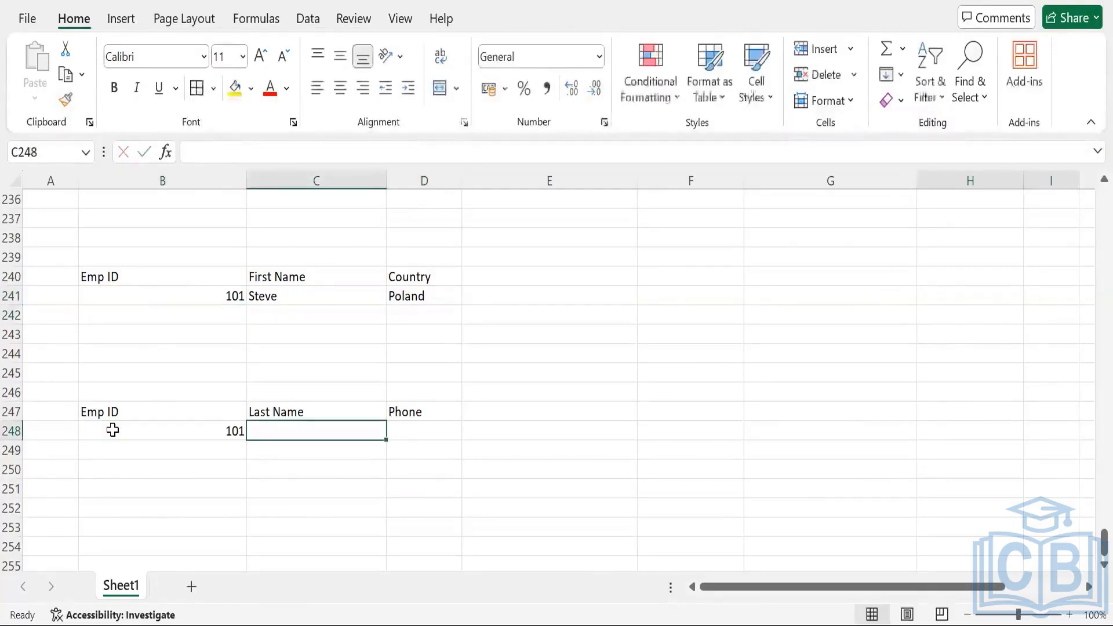
{"action": "type", "text": "S"}
{"action": "key", "text": "BackSpace"}
{"action": "type", "text": "Morgan"}
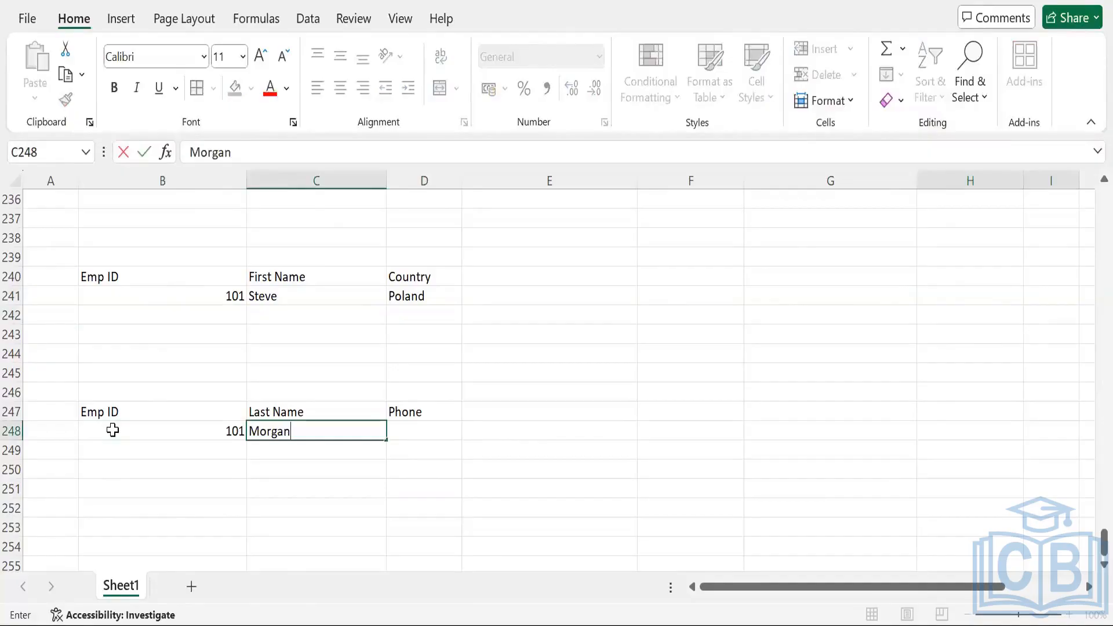
{"action": "key", "text": "Tab"}
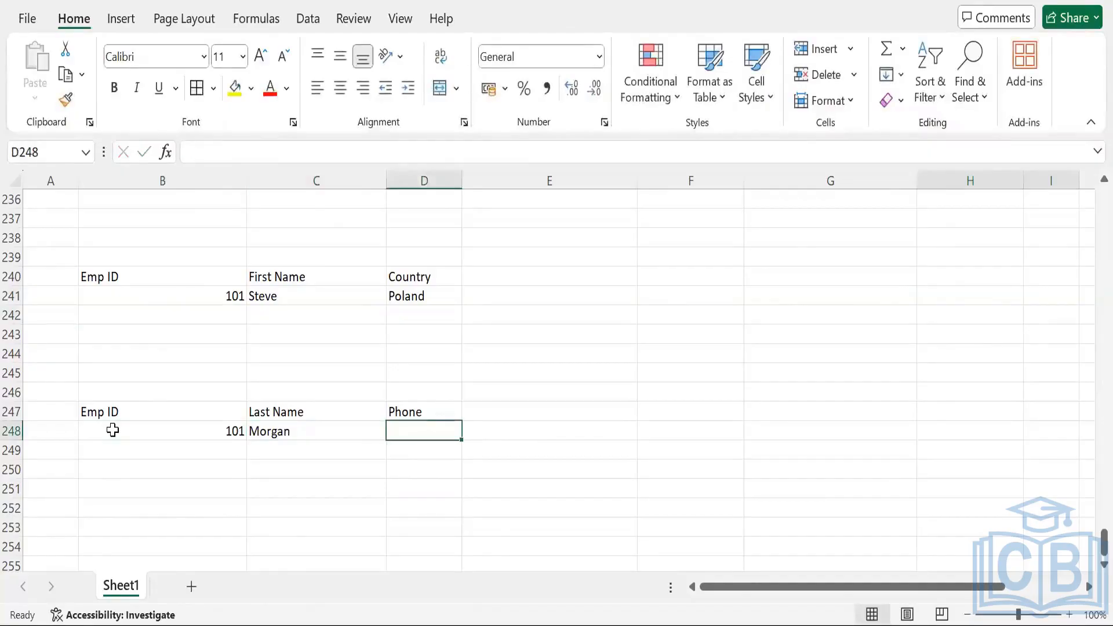
{"action": "type", "text": "98"}
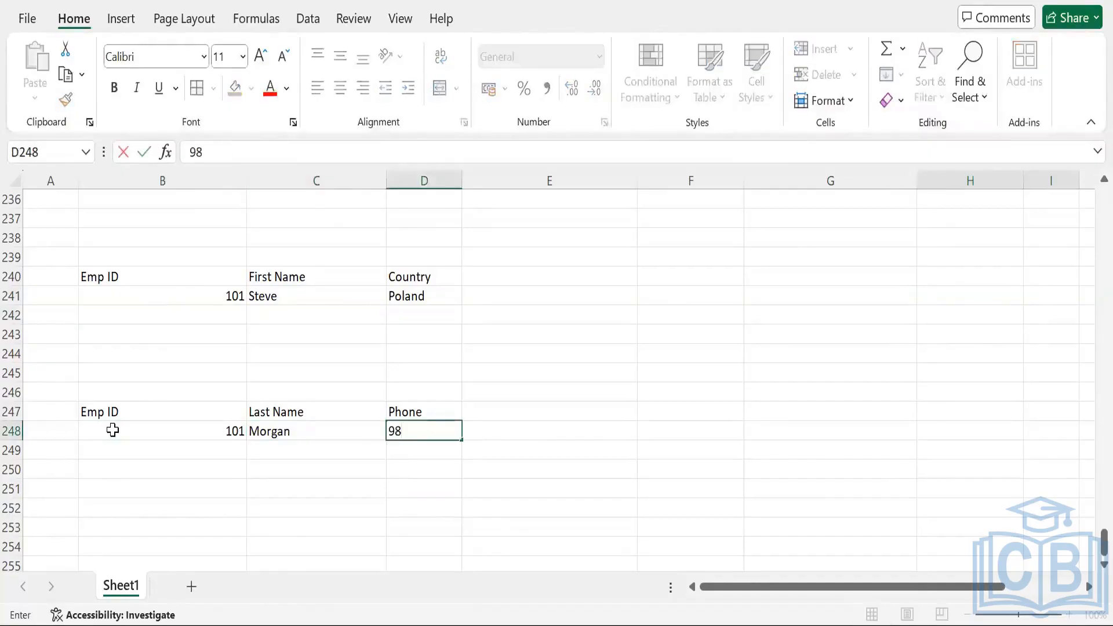
{"action": "type", "text": "7654321"}
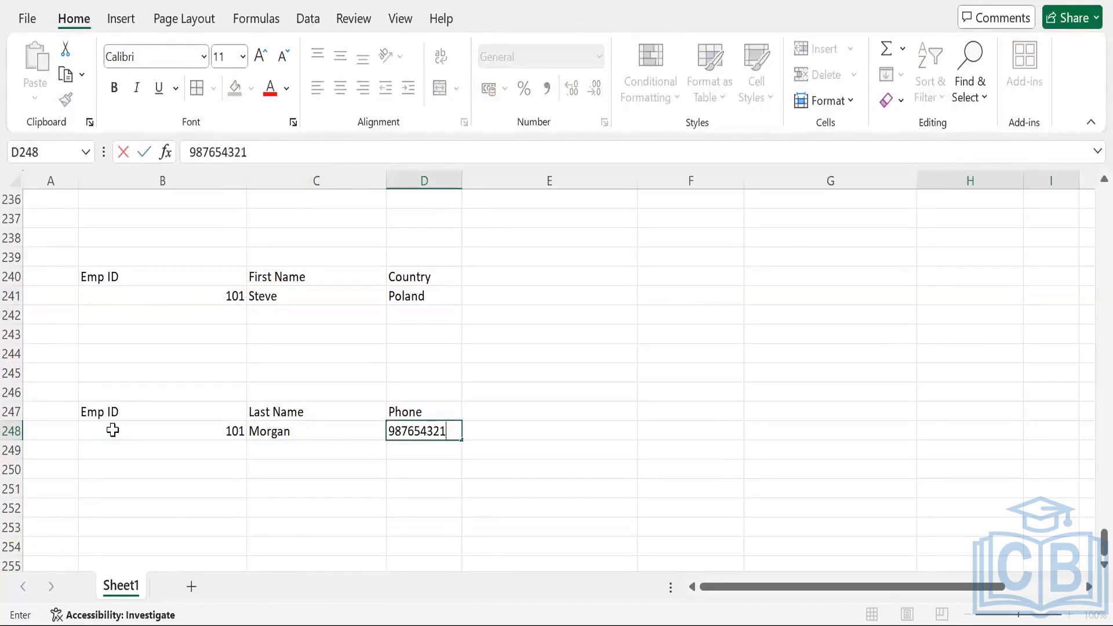
{"action": "key", "text": "Tab"}
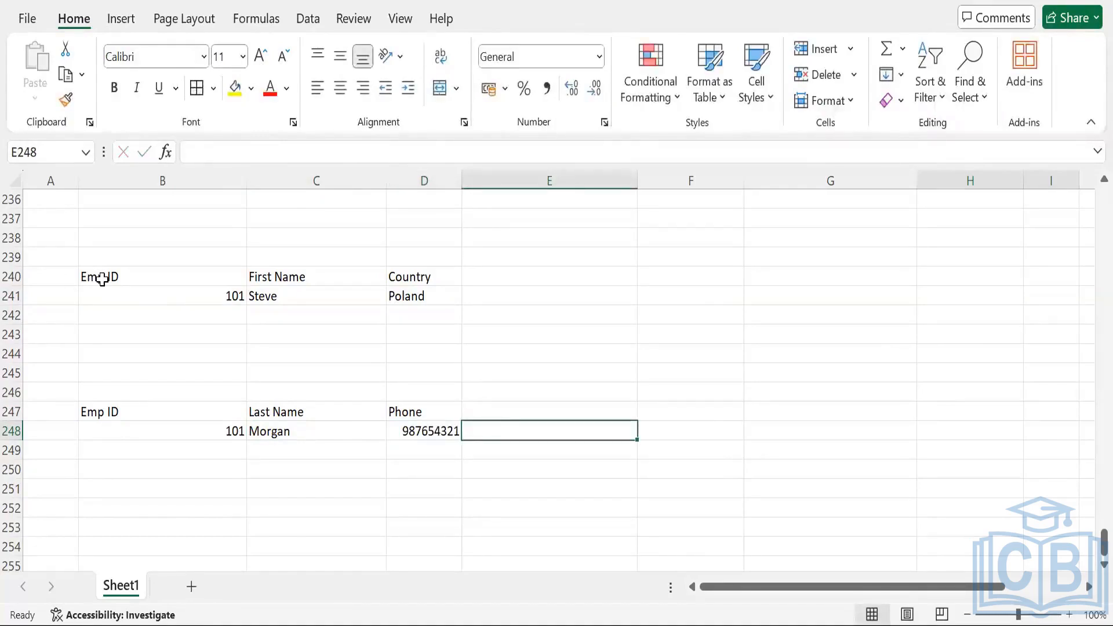
Fill both Emp ID headers, B240 and B247, light green
{"action": "left_click", "coordinate": [60, 271]}
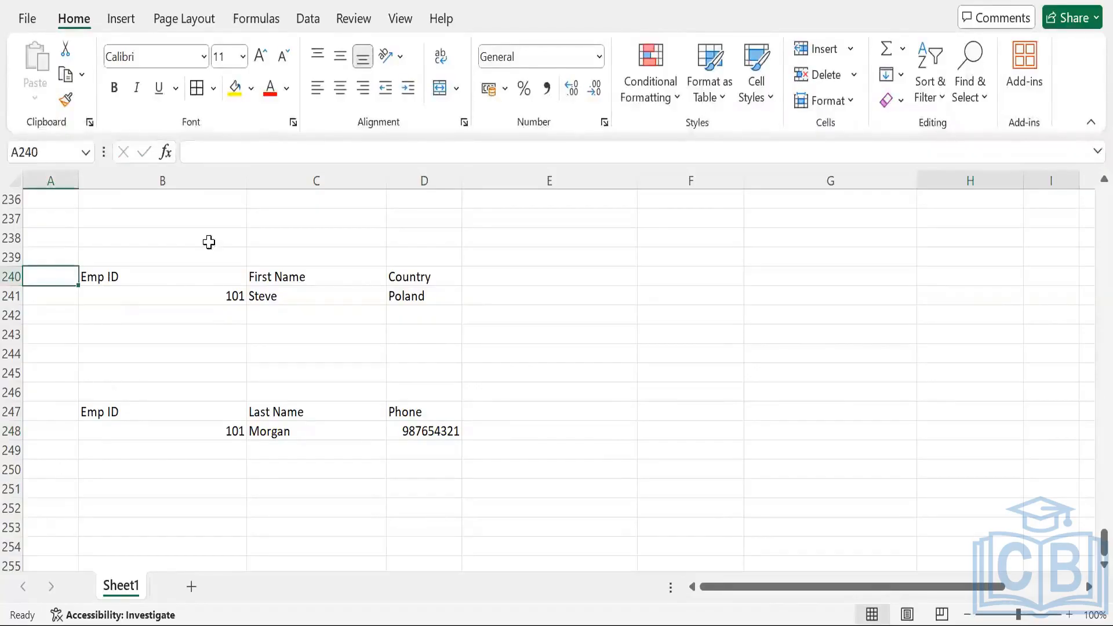
{"action": "left_click", "coordinate": [186, 276]}
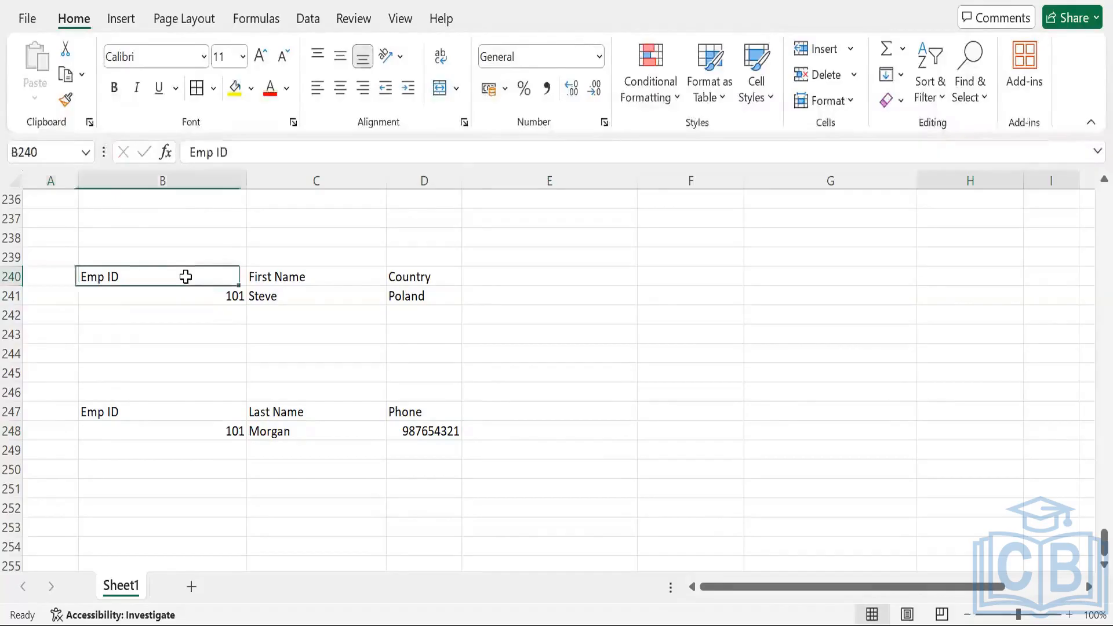
{"action": "left_click", "coordinate": [198, 410], "text": "ctrl"}
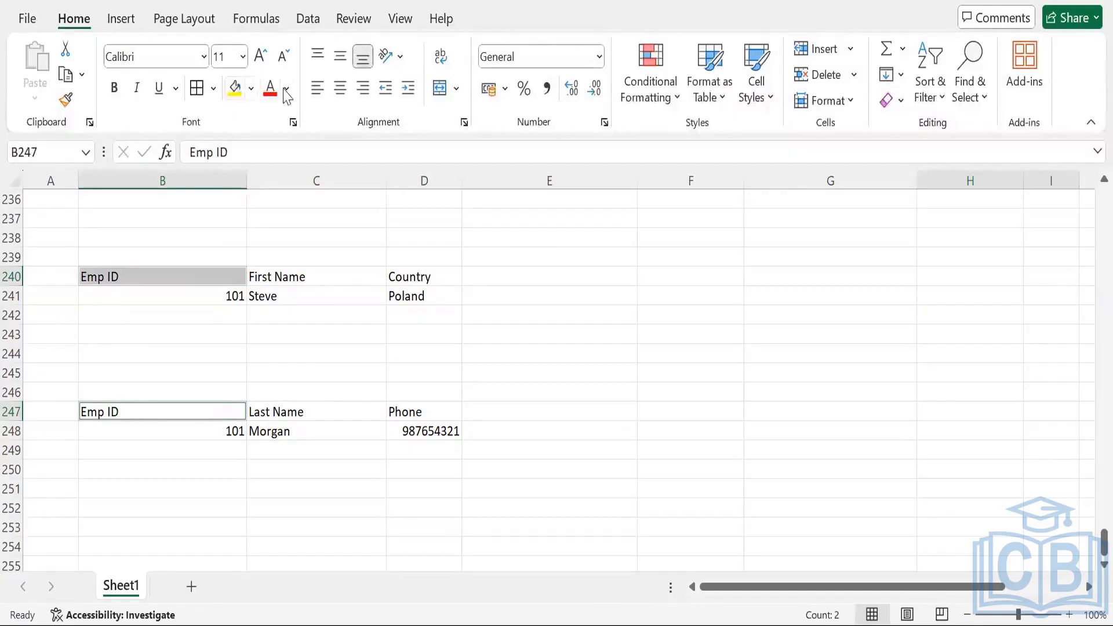
{"action": "left_click", "coordinate": [250, 88]}
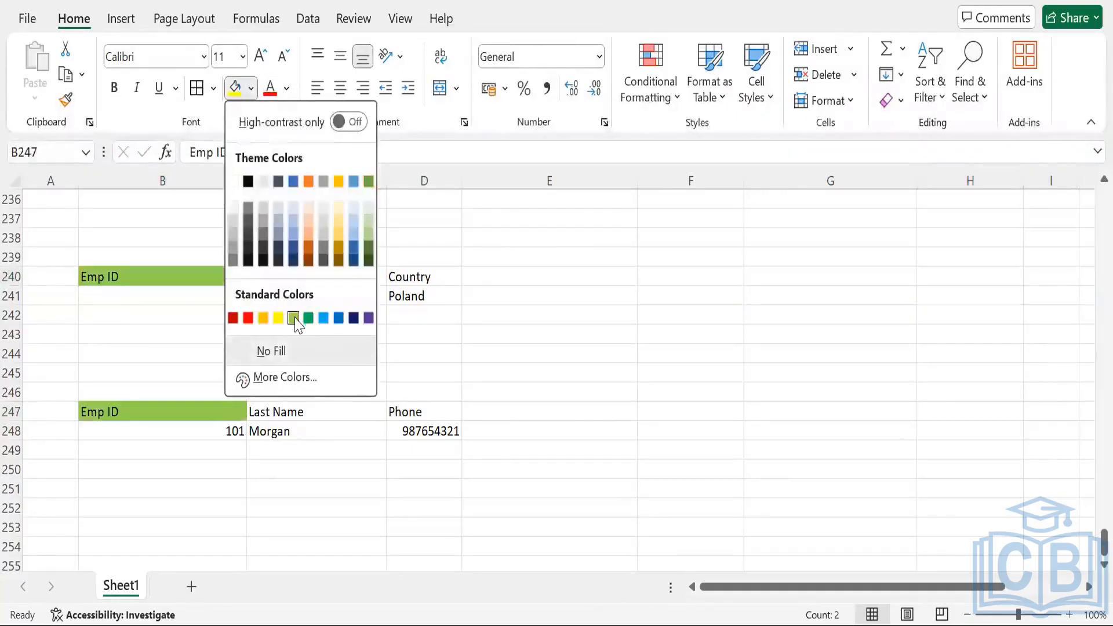
{"action": "left_click", "coordinate": [293, 317]}
Fill the First Name/Country and Last Name/Phone headers yellow
{"action": "left_click", "coordinate": [284, 283]}
{"action": "key", "text": "shift+Right"}
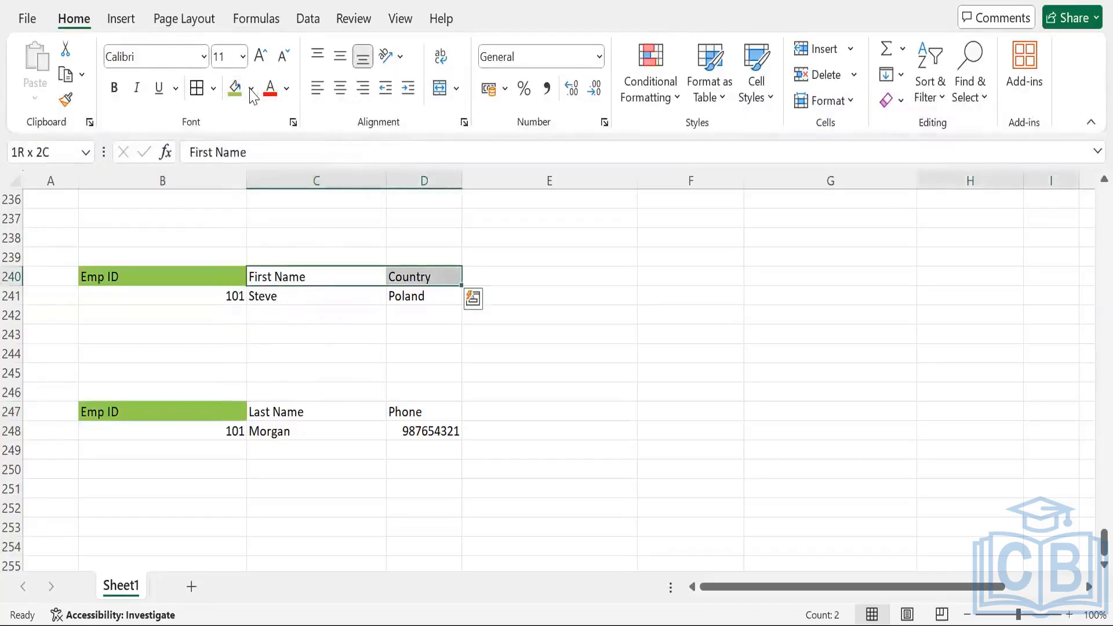
{"action": "key", "text": "alt+h"}
{"action": "key", "text": "h"}
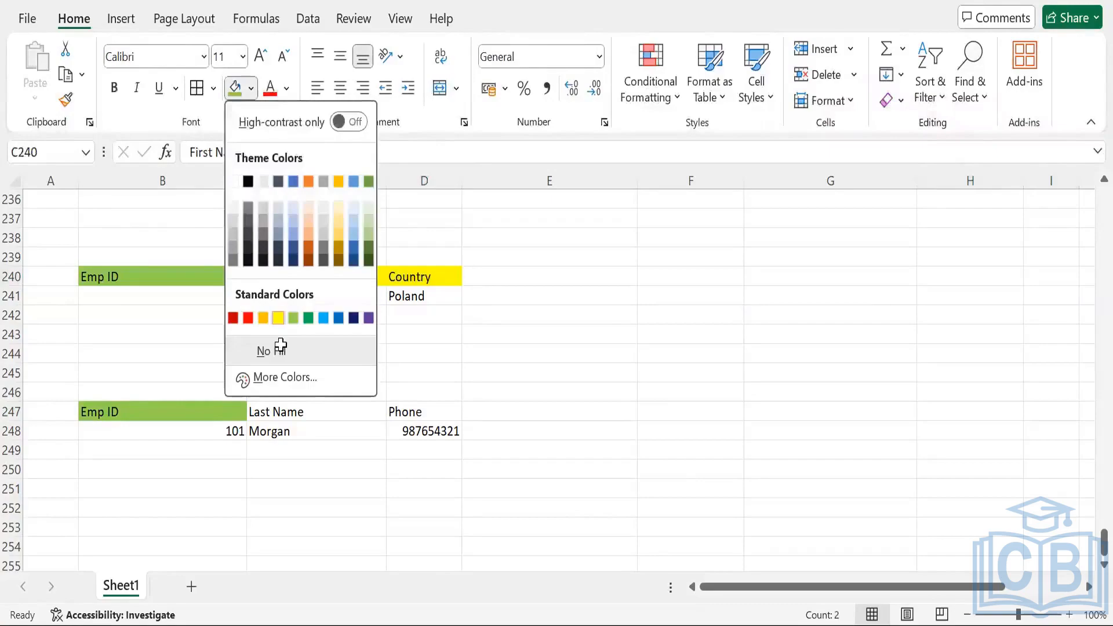
{"action": "left_click", "coordinate": [279, 317]}
{"action": "left_click_drag", "start_coordinate": [329, 415], "coordinate": [429, 407]}
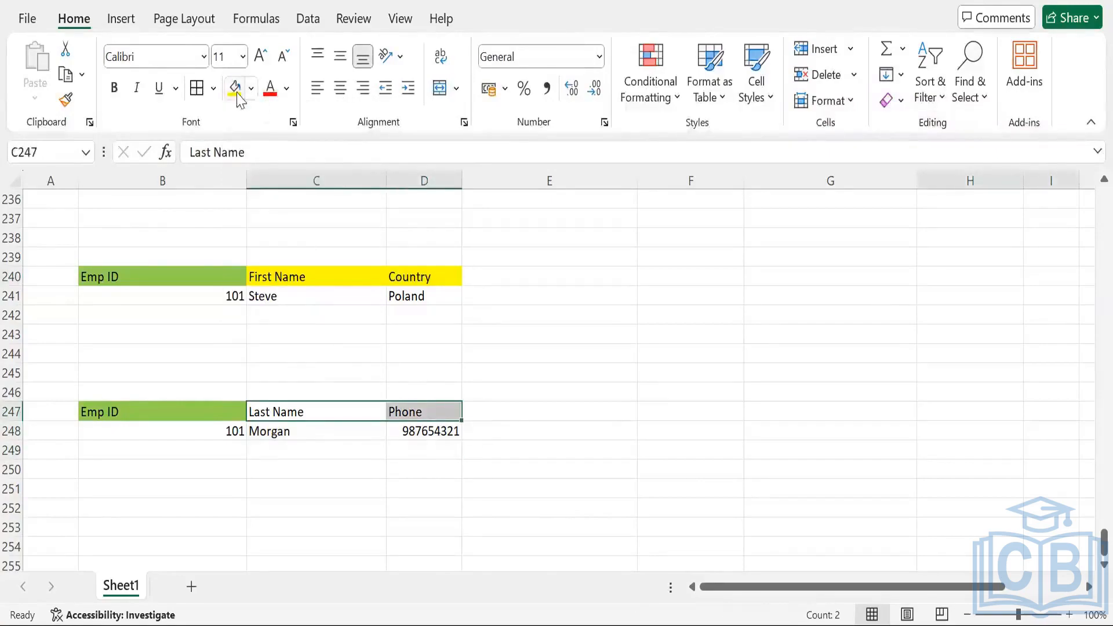
{"action": "left_click", "coordinate": [238, 98]}
{"action": "left_click", "coordinate": [310, 373]}
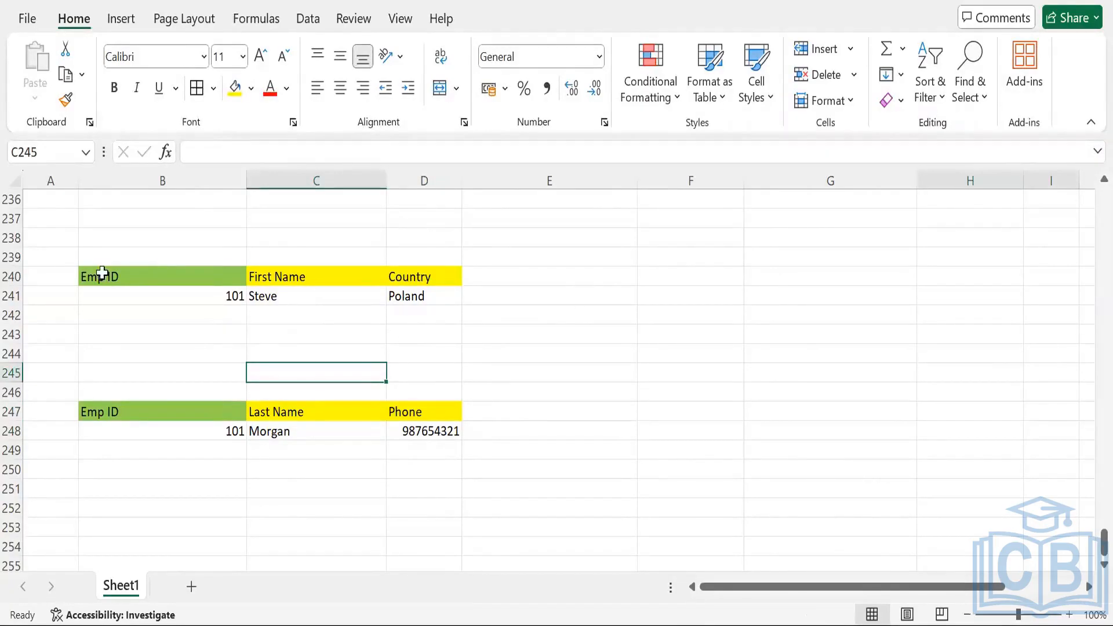
Type File1 in A240 and File2 in A247 to label the two tables
{"action": "left_click", "coordinate": [60, 271]}
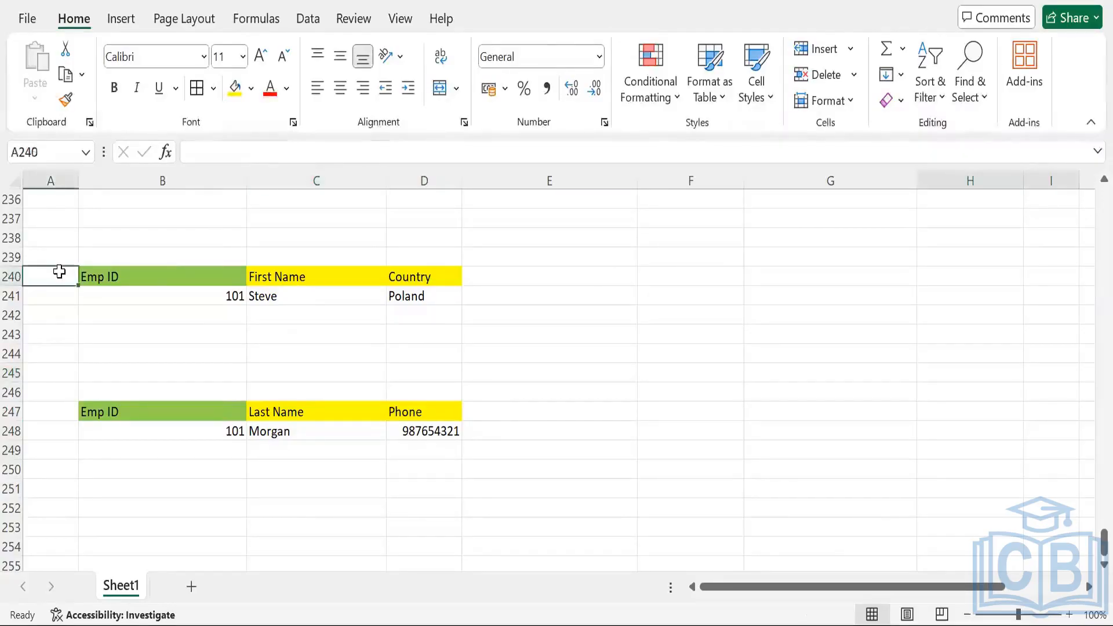
{"action": "type", "text": "File1"}
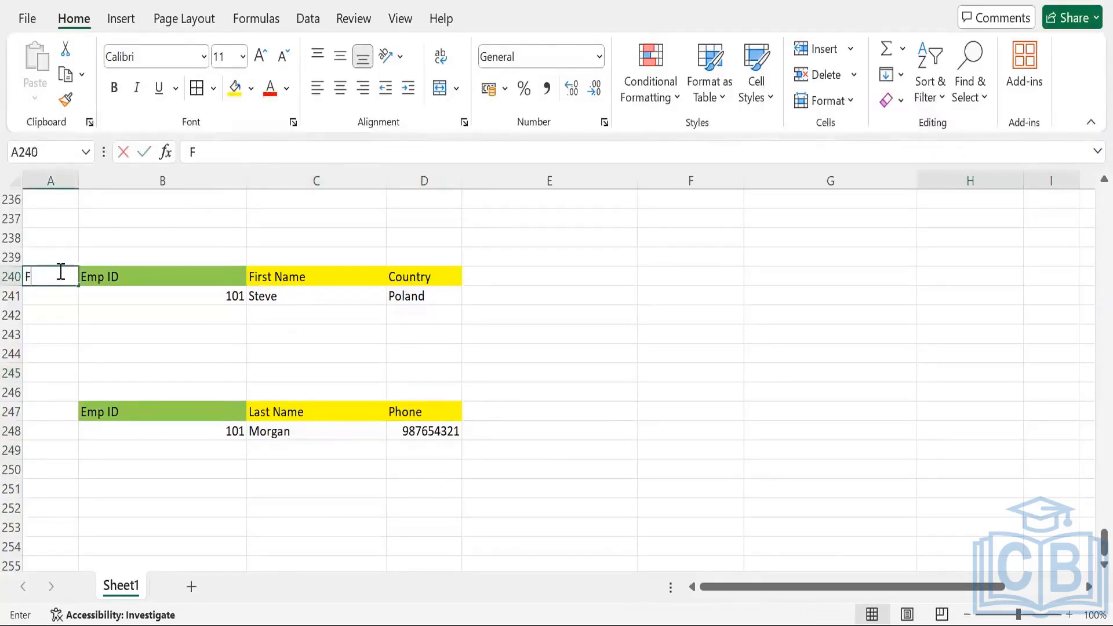
{"action": "key", "text": "Return"}
{"action": "key", "text": "Down"}
{"action": "key", "text": "Down"}
{"action": "key", "text": "Down"}
{"action": "key", "text": "Down"}
{"action": "key", "text": "Down"}
{"action": "key", "text": "Down"}
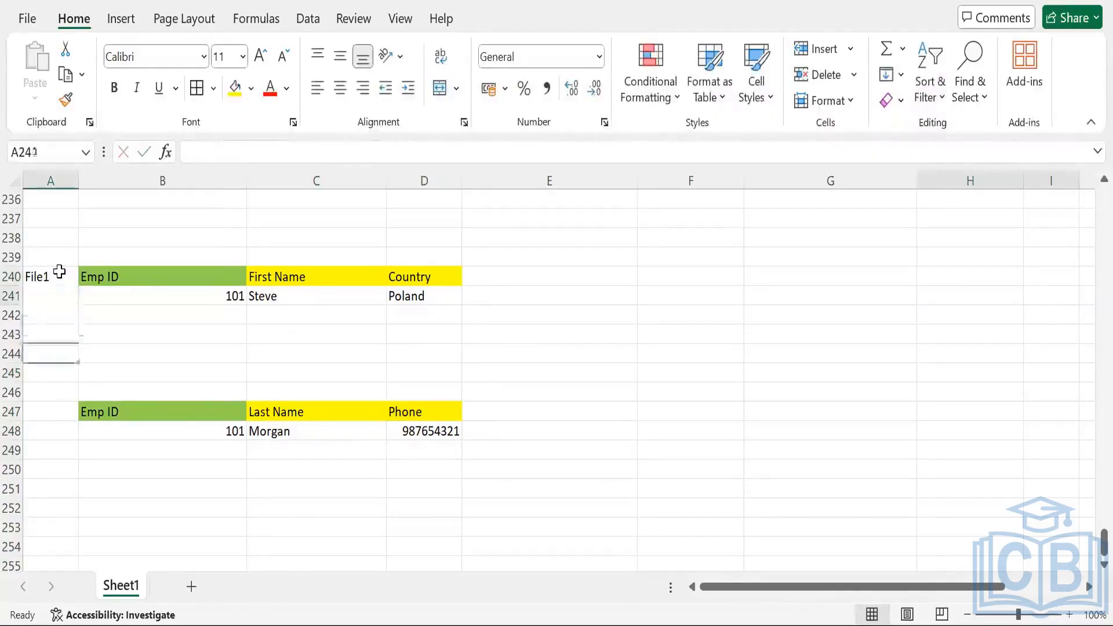
{"action": "type", "text": "File"}
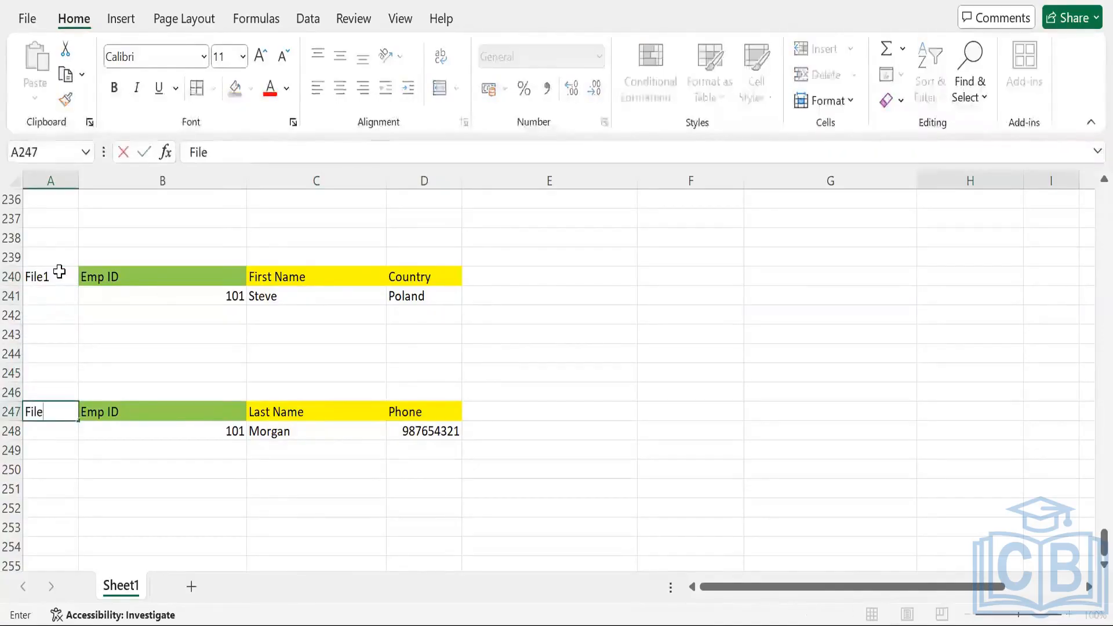
{"action": "type", "text": "2"}
{"action": "key", "text": "Tab"}
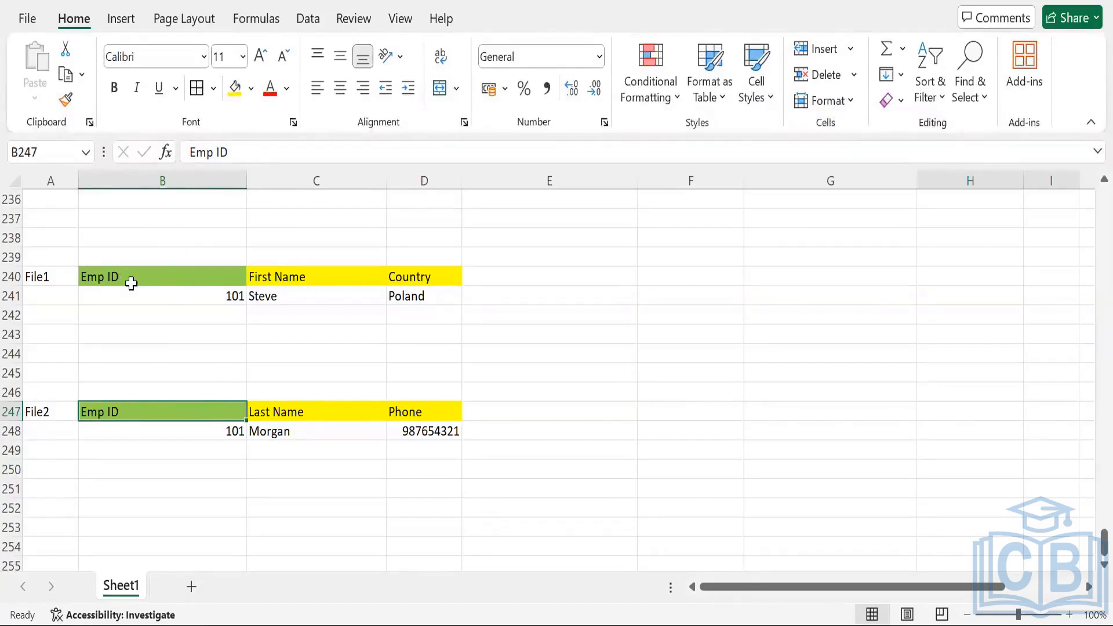
Undo the stray 102 entered in B249 of the File2 table
{"action": "left_click", "coordinate": [197, 450]}
{"action": "type", "text": "1"}
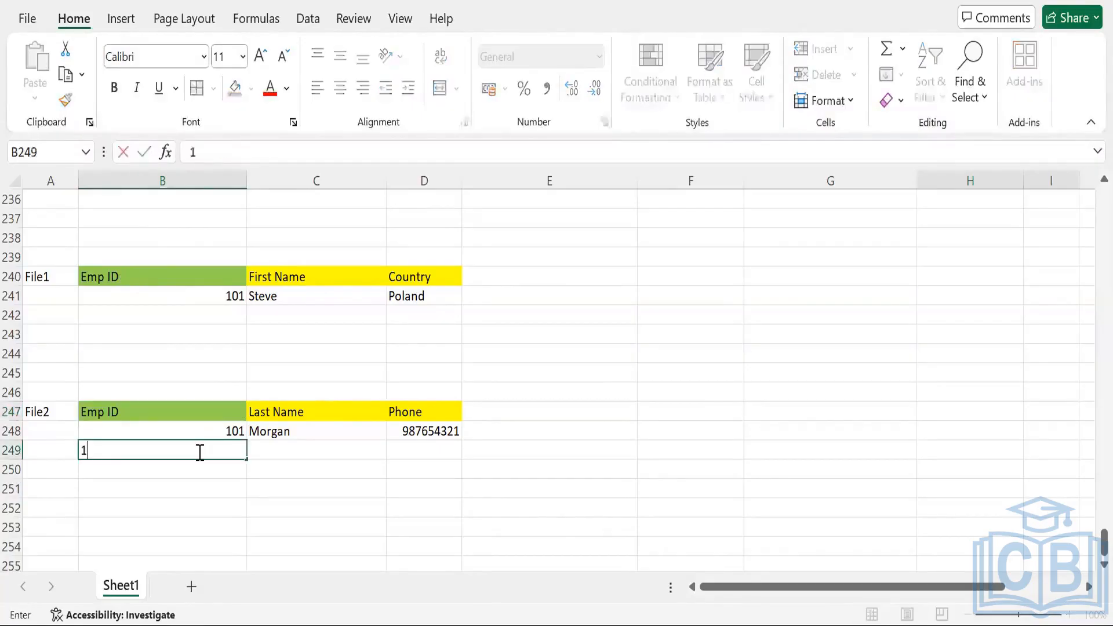
{"action": "type", "text": "02"}
{"action": "key", "text": "Tab"}
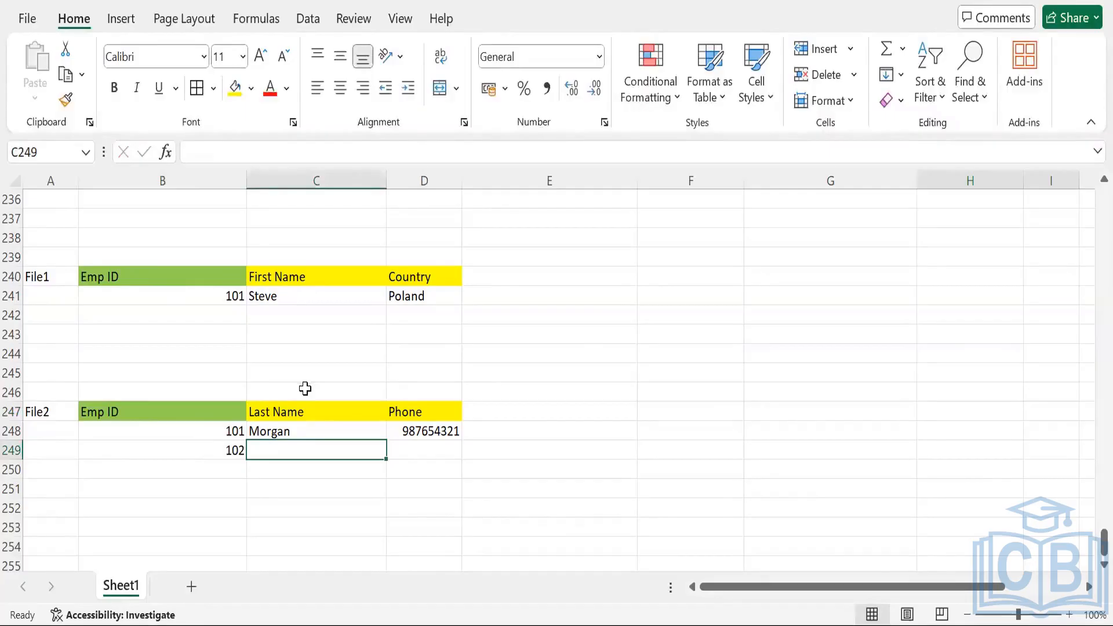
{"action": "key", "text": "ctrl+z"}
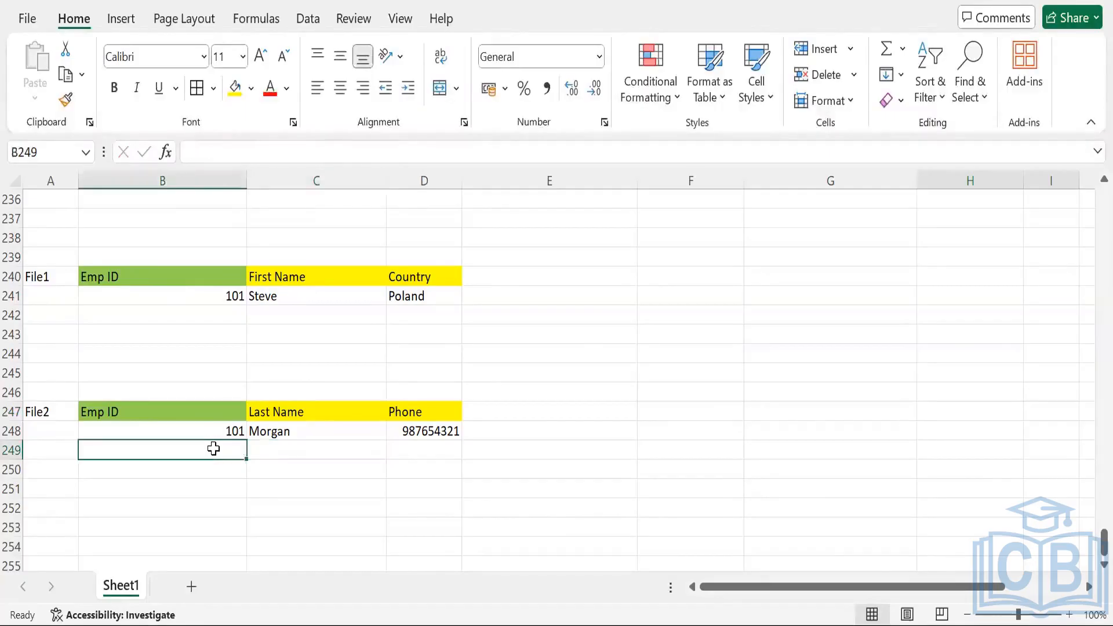
Enter employee 102 with a first name and country USA in B242:D242
{"action": "left_click", "coordinate": [165, 325]}
{"action": "type", "text": "102"}
{"action": "key", "text": "Tab"}
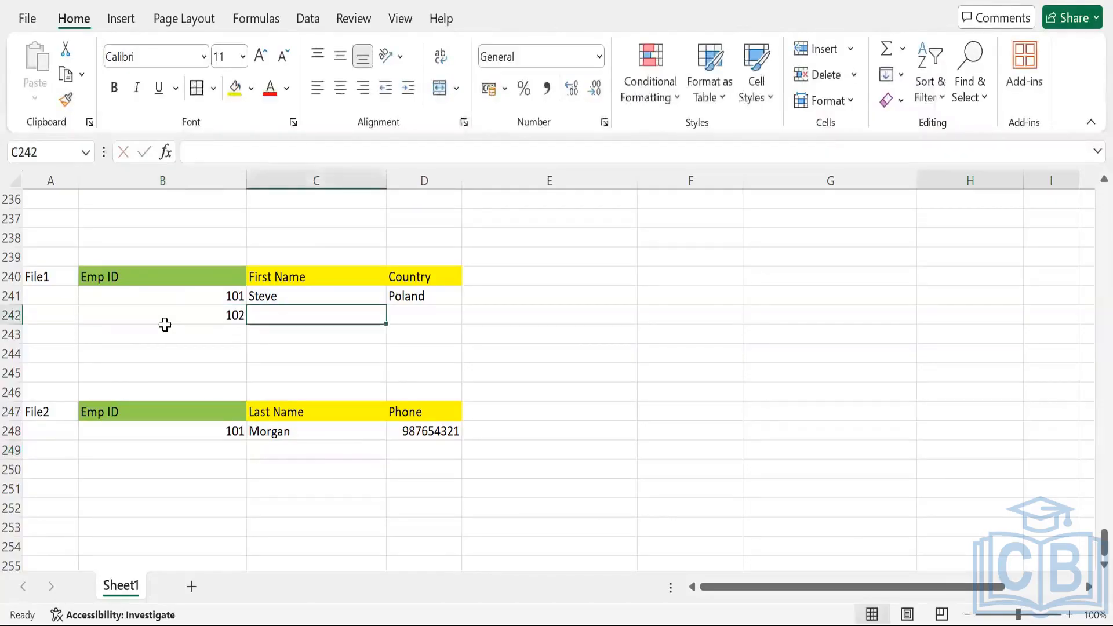
{"action": "type", "text": "Logan"}
{"action": "key", "text": "Tab"}
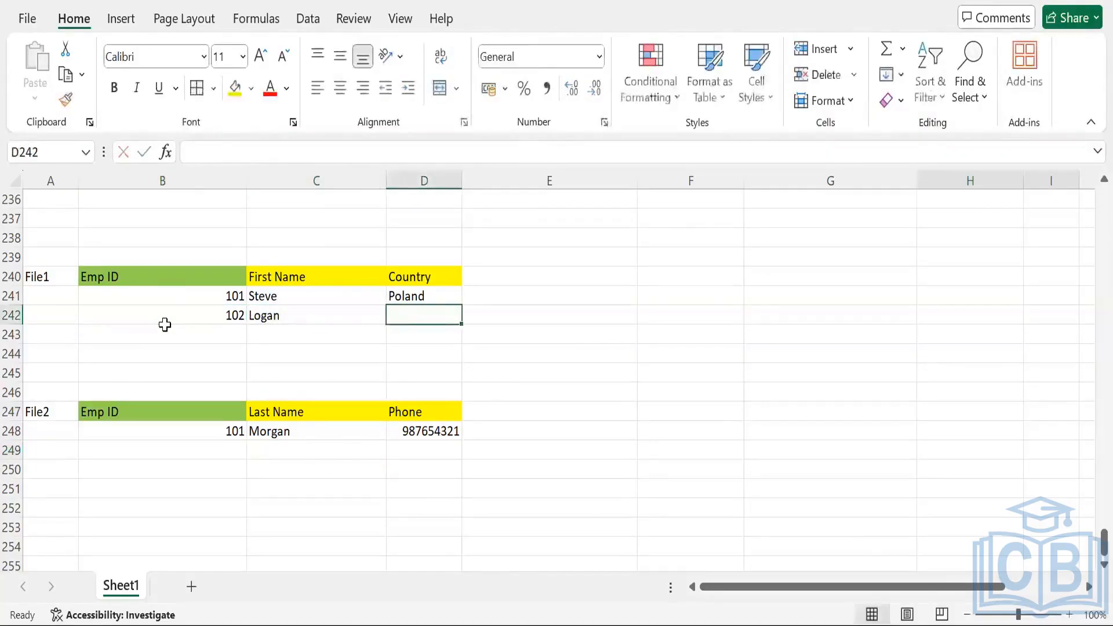
{"action": "type", "text": "usa"}
{"action": "key", "text": "BackSpace"}
{"action": "key", "text": "BackSpace"}
{"action": "key", "text": "BackSpace"}
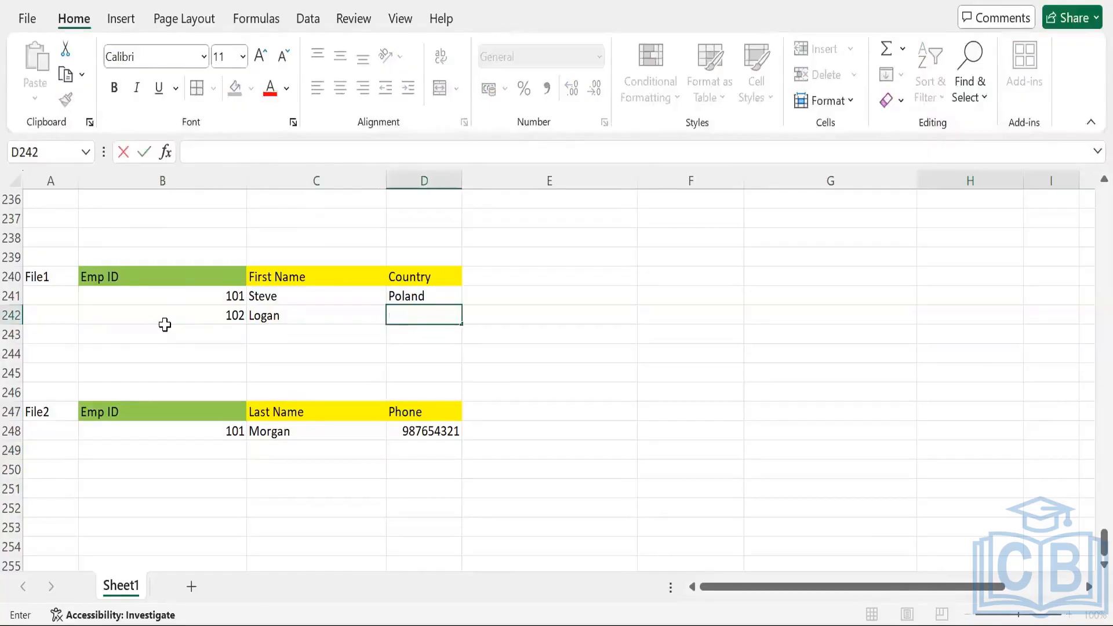
{"action": "type", "text": "USA"}
{"action": "key", "text": "Tab"}
Point out the Emp ID values in File1 and File2, showing only 101 is shared
{"action": "left_click_drag", "start_coordinate": [169, 335], "coordinate": [226, 311]}
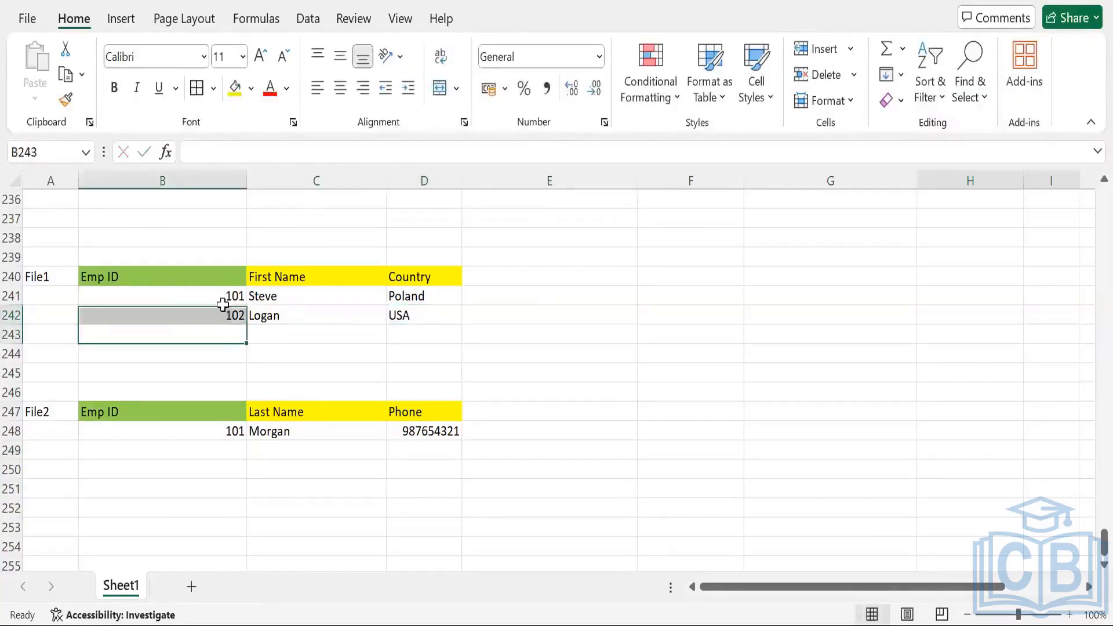
{"action": "left_click", "coordinate": [209, 290]}
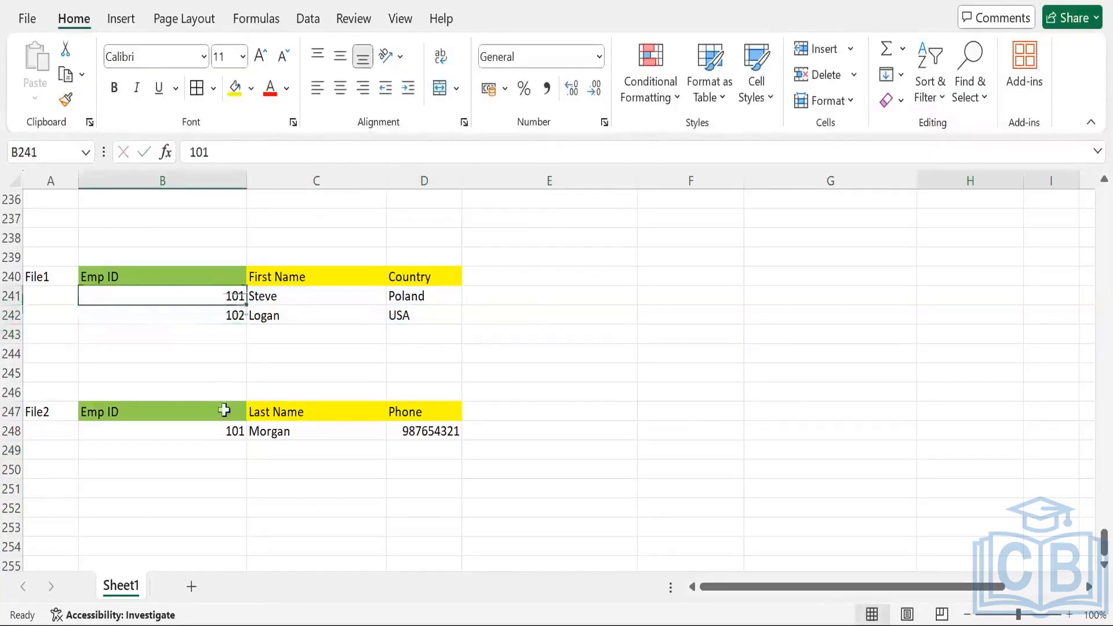
{"action": "left_click", "coordinate": [223, 413]}
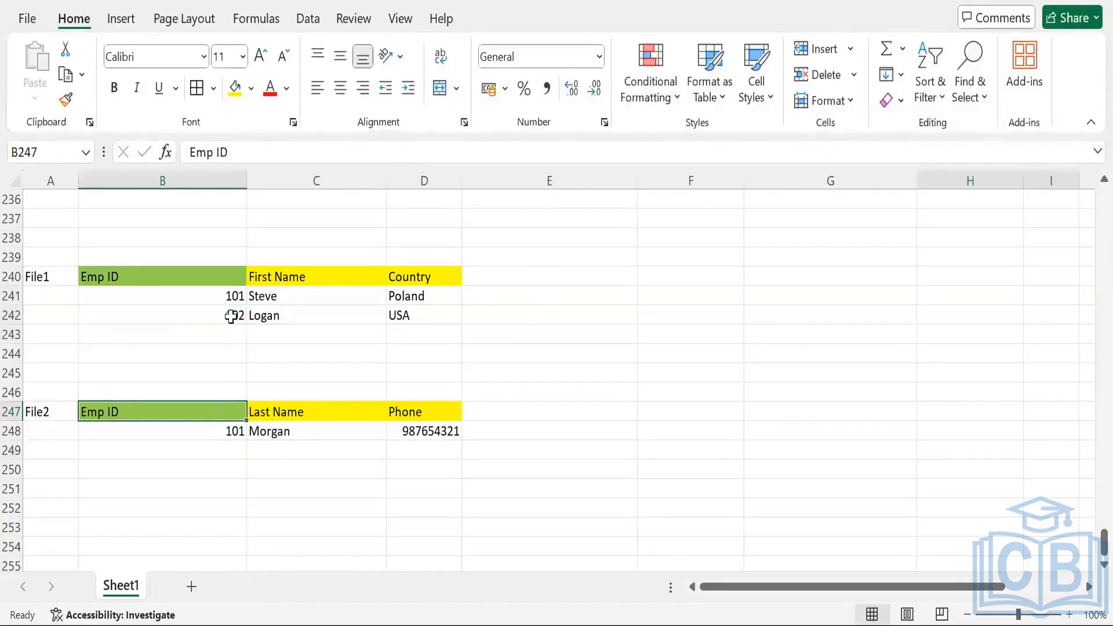
{"action": "left_click", "coordinate": [197, 270]}
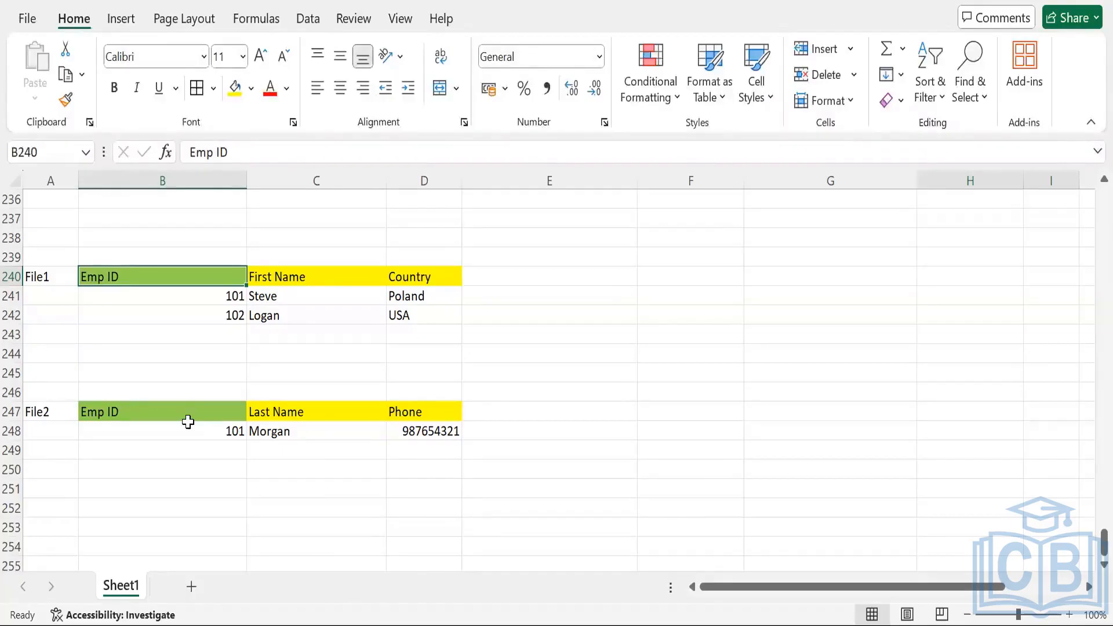
Enter the note 'Join Key = Emp ID' in E243
{"action": "left_click", "coordinate": [588, 338]}
{"action": "type", "text": "oin"}
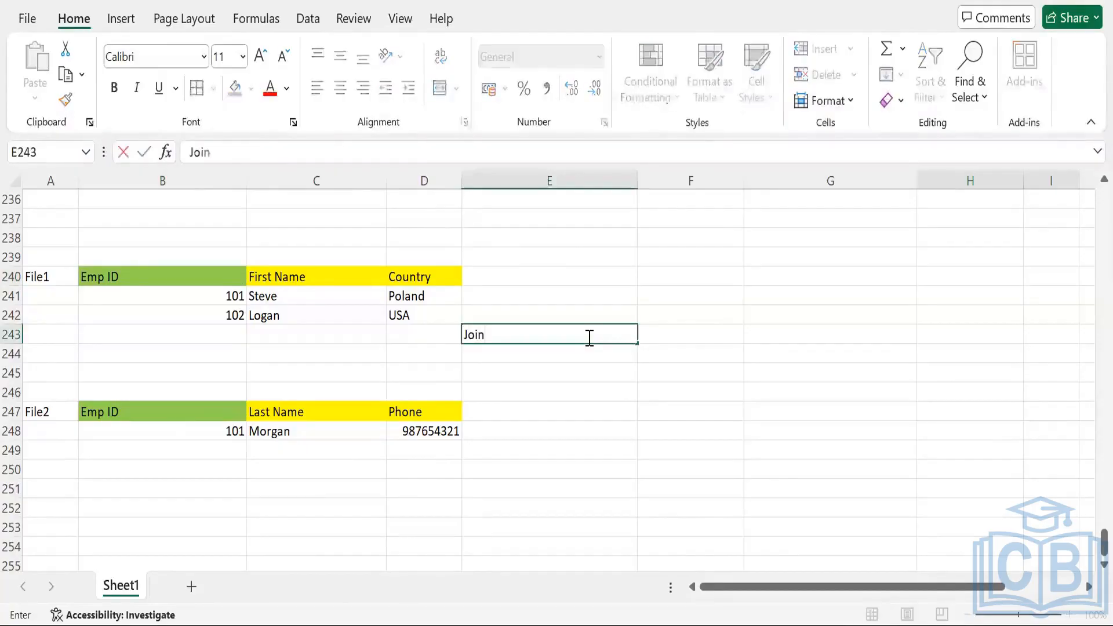
{"action": "type", "text": " Key"}
{"action": "type", "text": "= Emp ID"}
{"action": "key", "text": "Tab"}
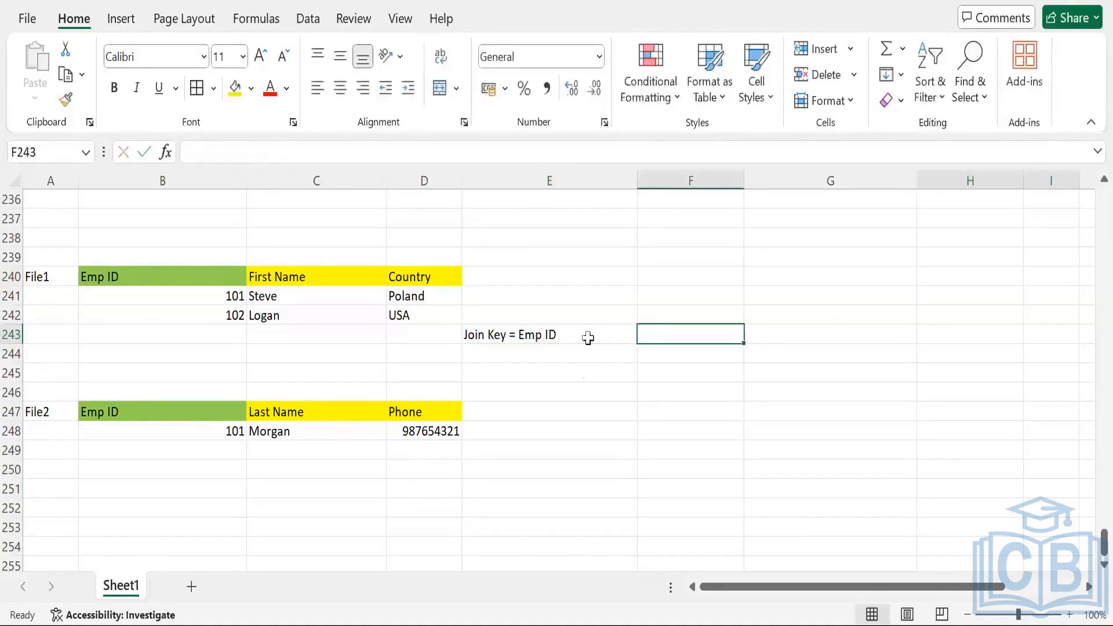
{"action": "left_click", "coordinate": [678, 313]}
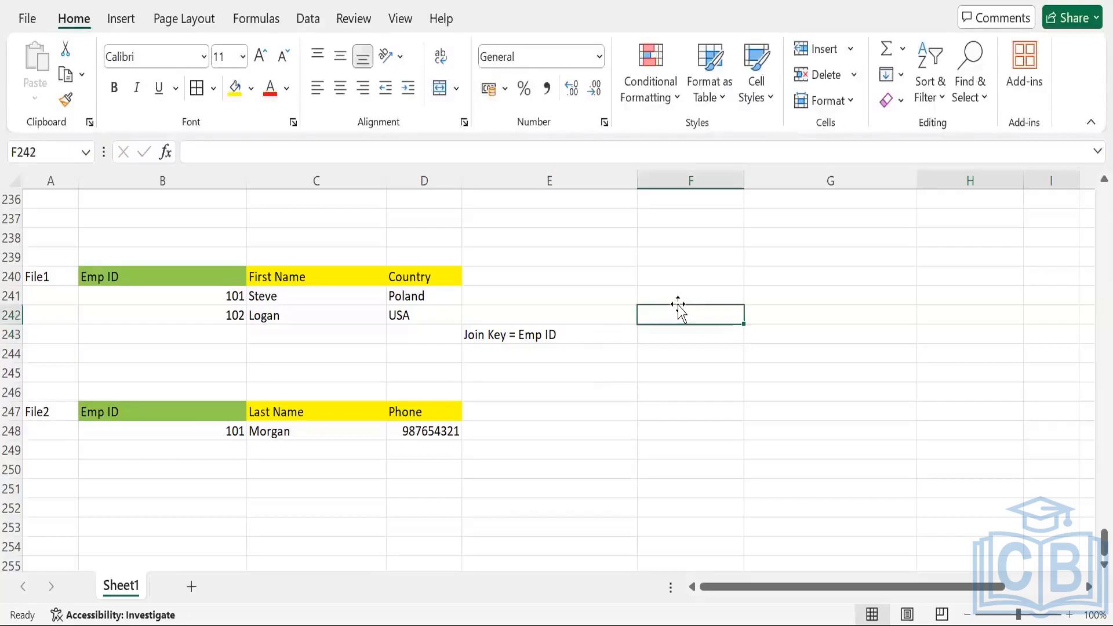
Copy the File1 headers Emp ID, First Name, Country into F243
{"action": "left_click_drag", "start_coordinate": [151, 272], "coordinate": [430, 275]}
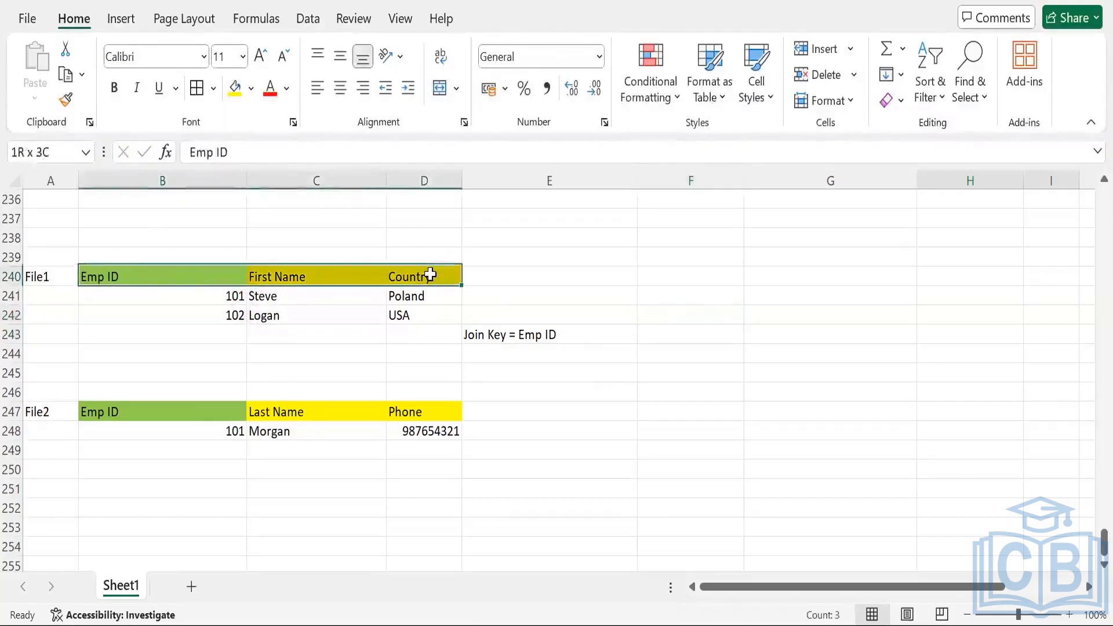
{"action": "key", "text": "ctrl+c"}
{"action": "left_click", "coordinate": [687, 347]}
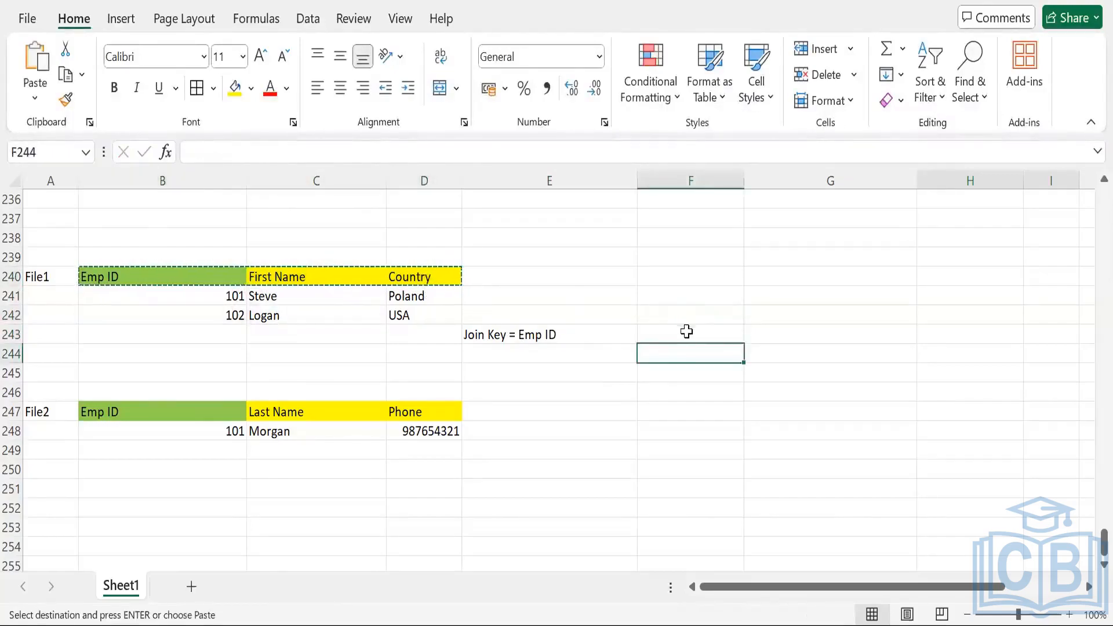
{"action": "left_click", "coordinate": [687, 331]}
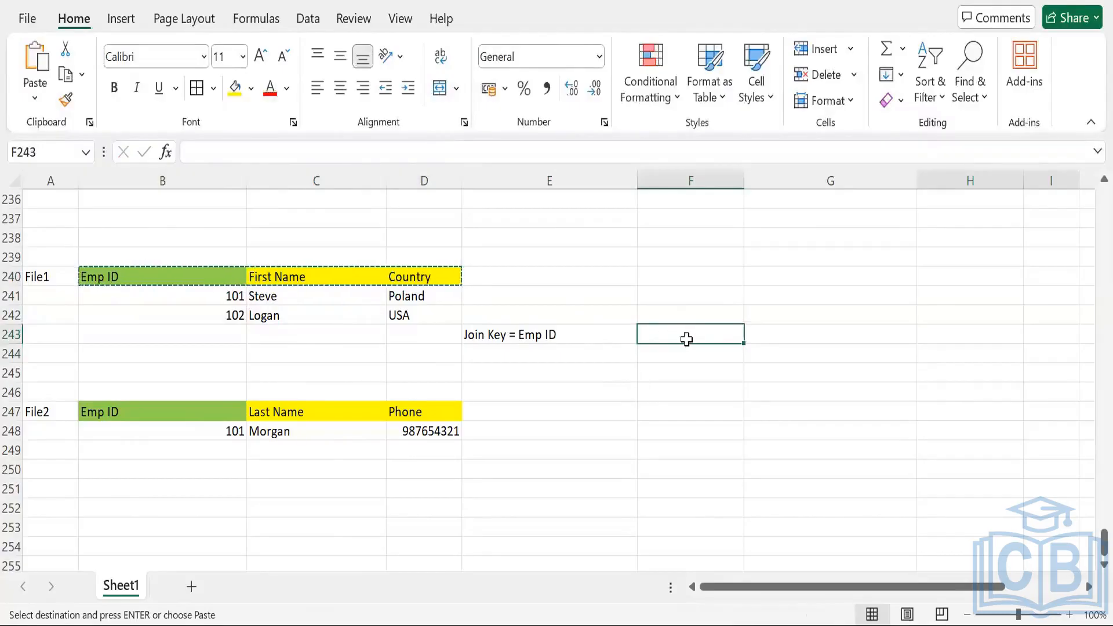
{"action": "key", "text": "ctrl+v"}
{"action": "left_click", "coordinate": [1058, 374]}
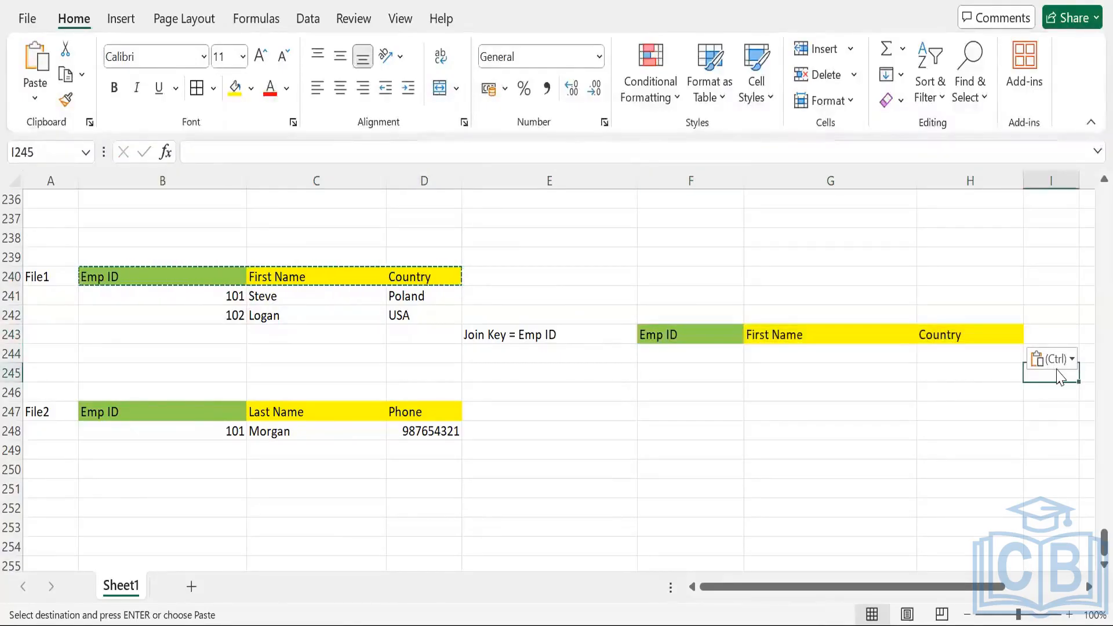
{"action": "key", "text": "ctrl"}
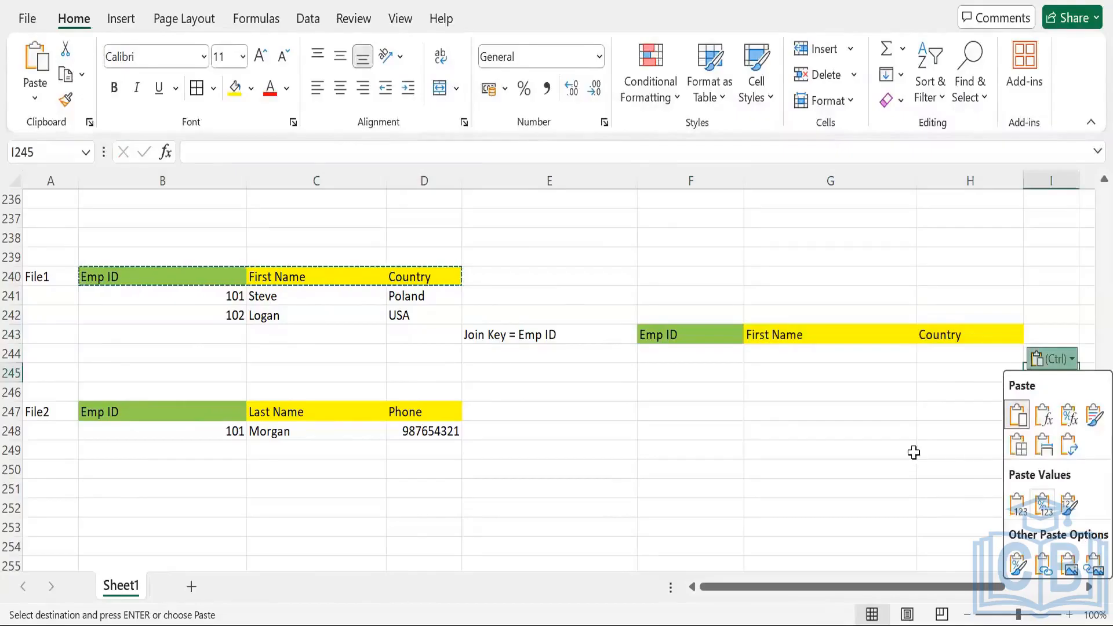
Copy File2's Last Name and Phone headers into I243 and autofit column I
{"action": "scroll", "coordinate": [261, 415], "scroll_direction": "right", "scroll_amount": 1}
{"action": "left_click", "coordinate": [261, 415]}
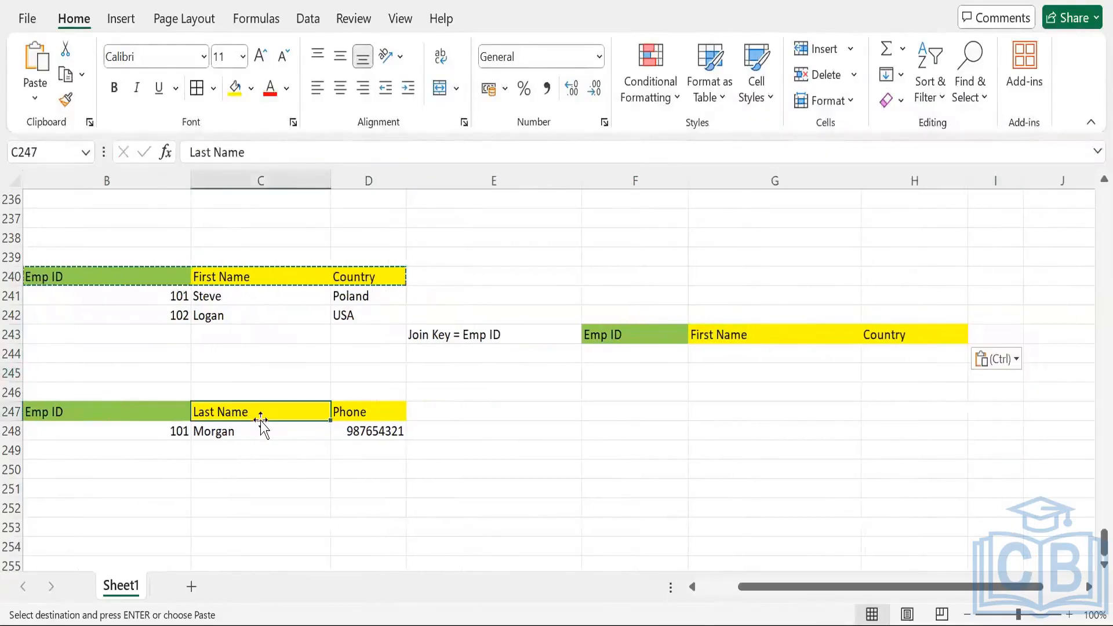
{"action": "key", "text": "shift+Right"}
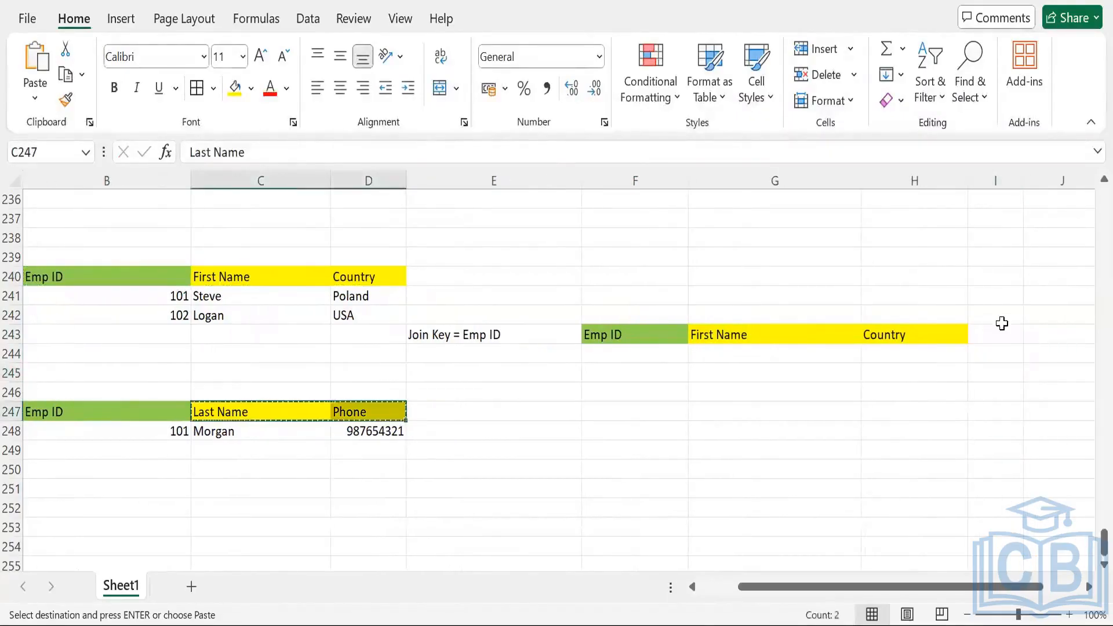
{"action": "key", "text": "ctrl+c"}
{"action": "left_click", "coordinate": [999, 318]}
{"action": "left_click", "coordinate": [984, 341]}
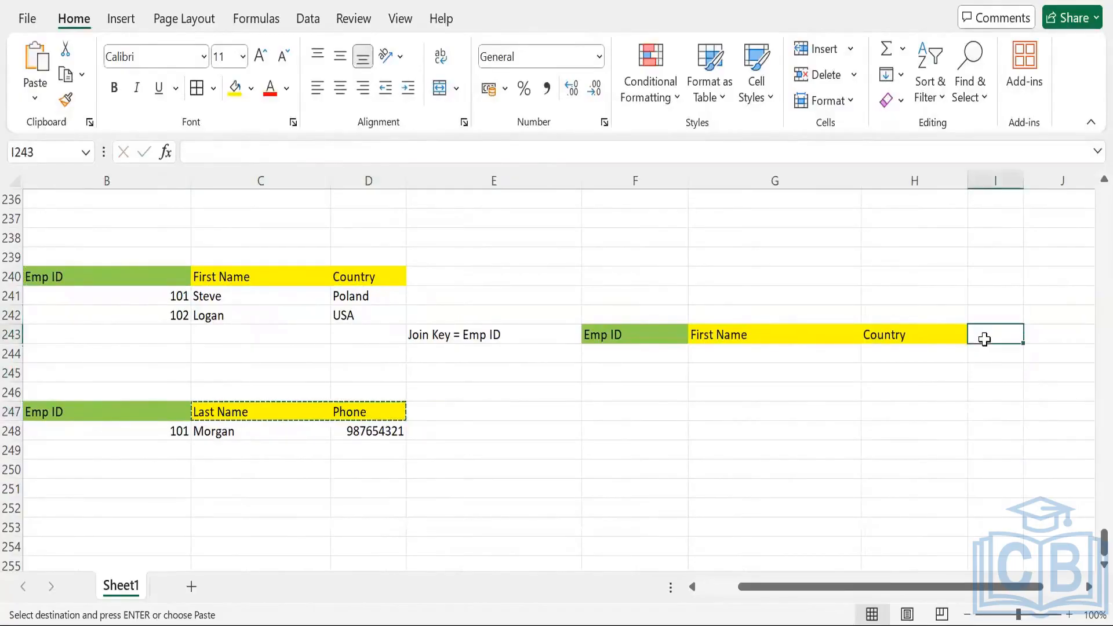
{"action": "key", "text": "ctrl+v"}
{"action": "left_click", "coordinate": [922, 408]}
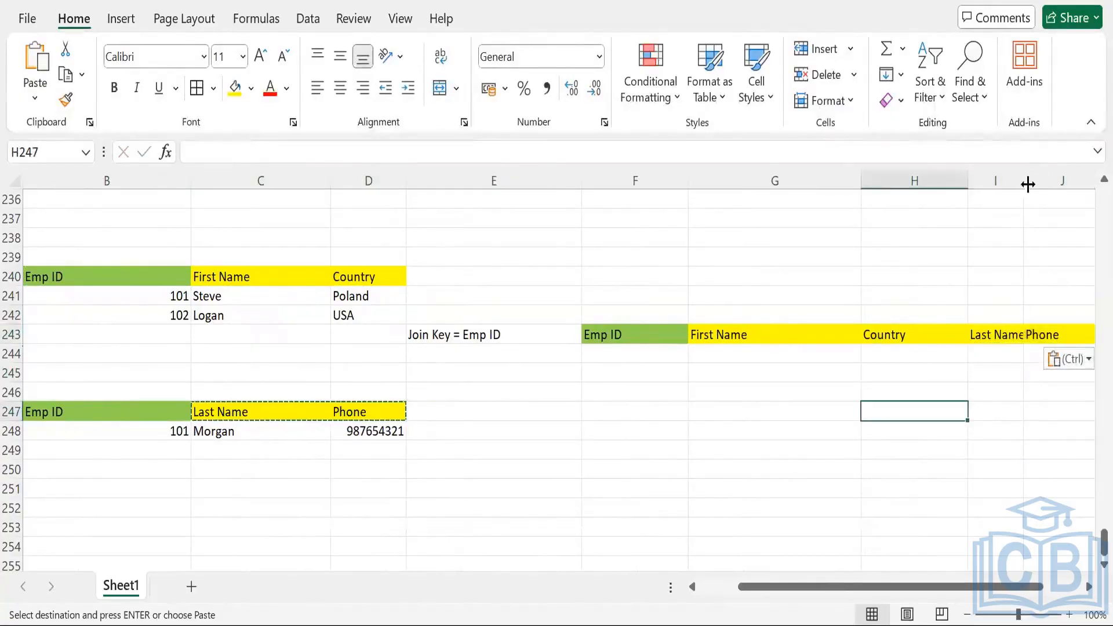
{"action": "double_click", "coordinate": [1025, 181]}
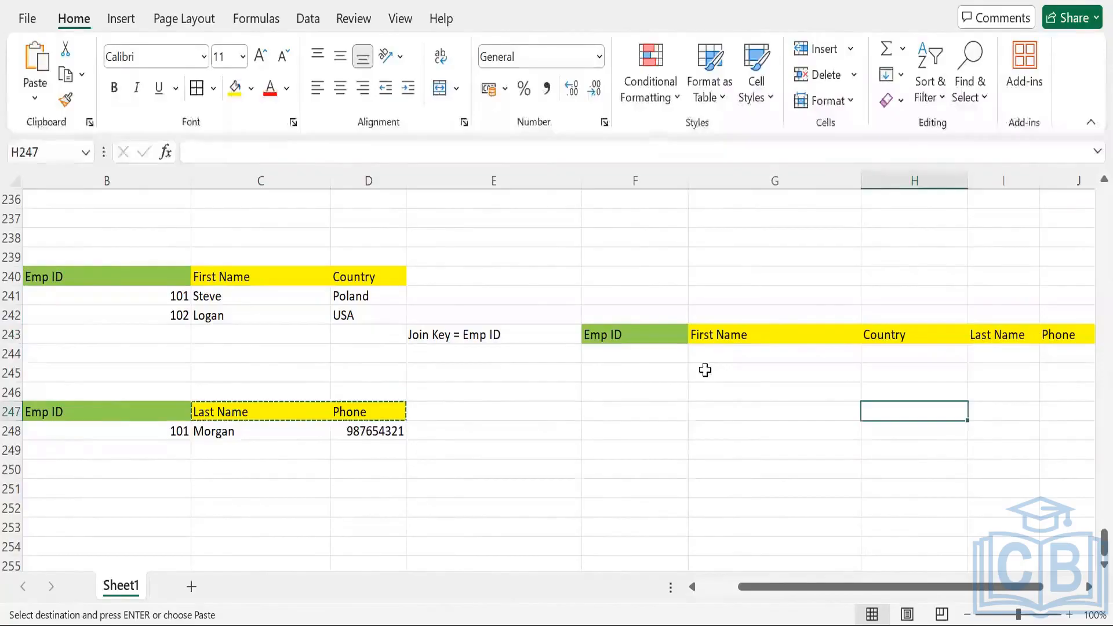
{"action": "scroll", "coordinate": [706, 368], "scroll_direction": "down", "scroll_amount": 1}
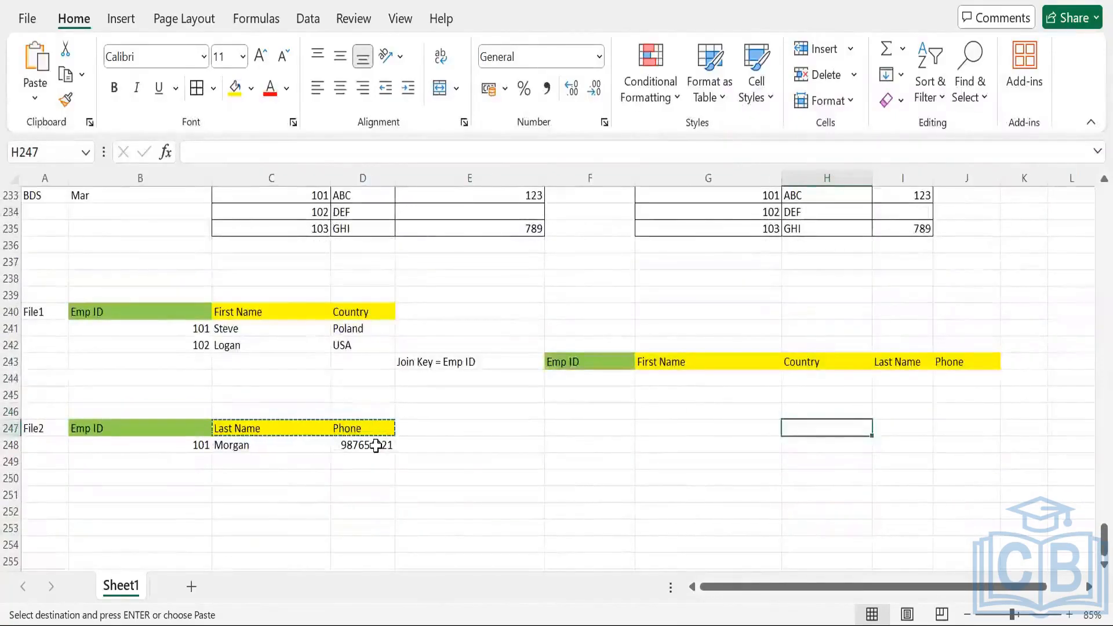
Copy File1's rows for employees 101 and 102 under the combined headers
{"action": "left_click_drag", "start_coordinate": [186, 325], "coordinate": [343, 348]}
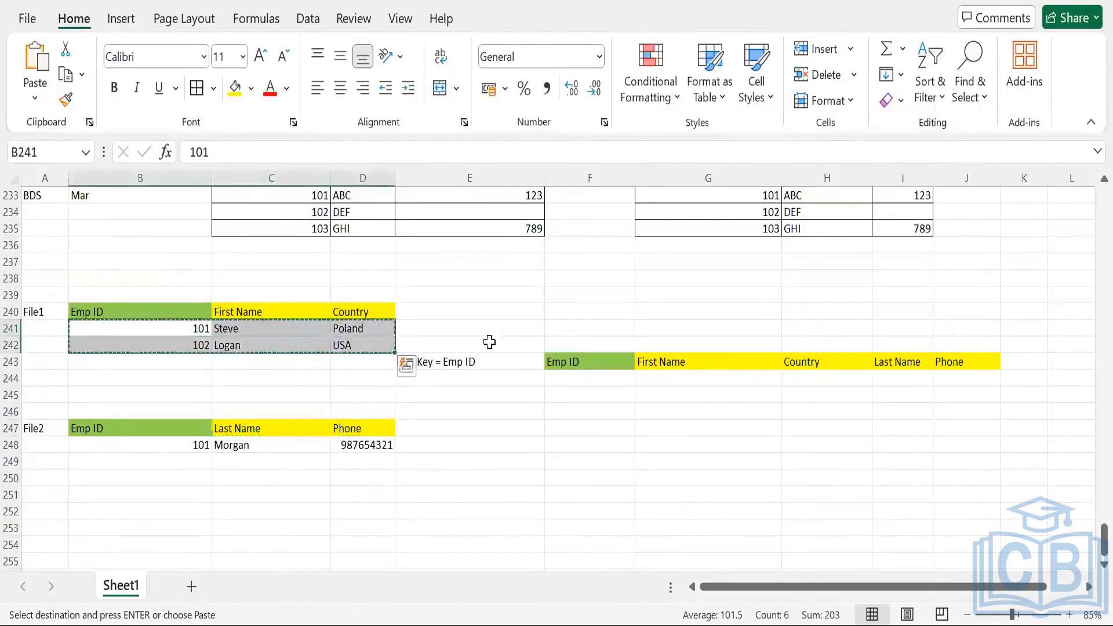
{"action": "key", "text": "ctrl+c"}
{"action": "left_click", "coordinate": [595, 376]}
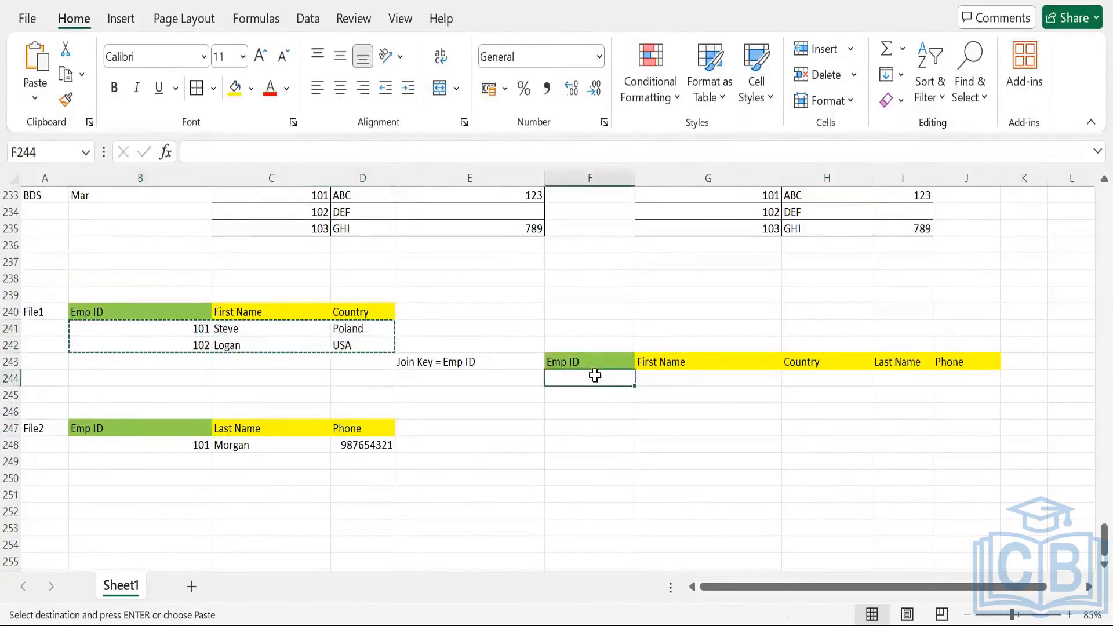
{"action": "key", "text": "ctrl+v"}
{"action": "left_click", "coordinate": [589, 428]}
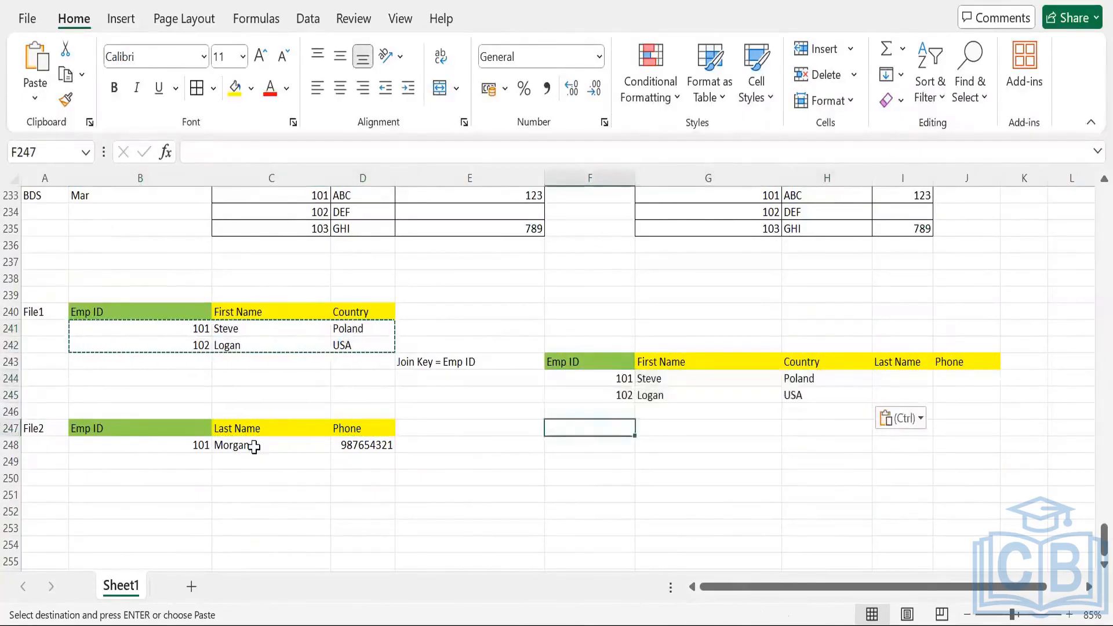
Paste File2's last name and phone for employee 101 into I244:J244
{"action": "left_click_drag", "start_coordinate": [254, 447], "coordinate": [365, 444]}
{"action": "key", "text": "ctrl+c"}
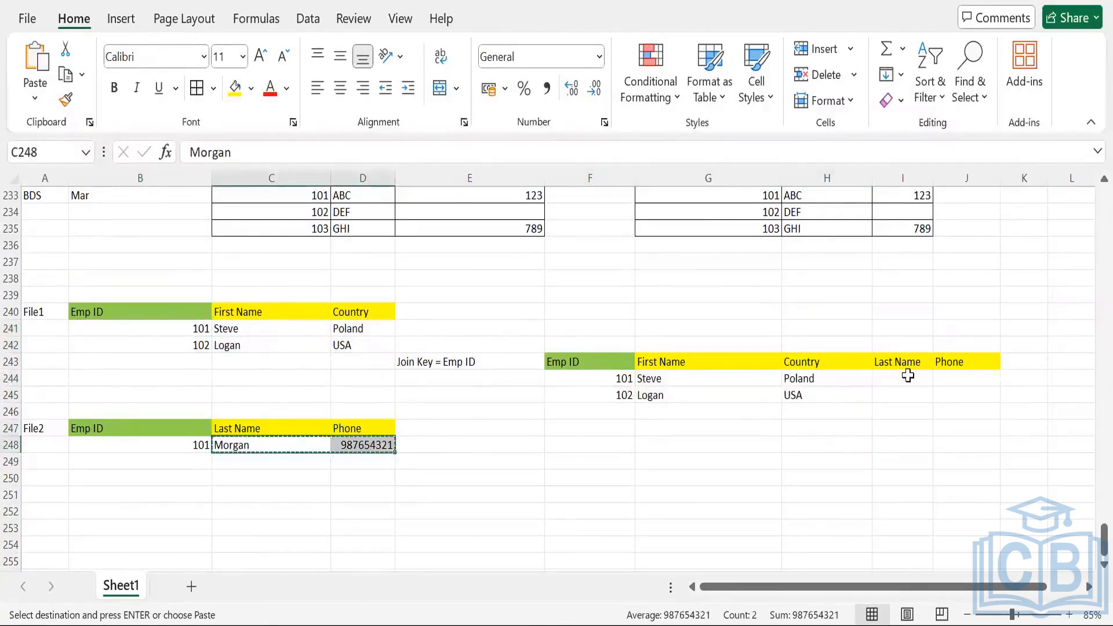
{"action": "left_click", "coordinate": [908, 376]}
{"action": "key", "text": "ctrl+v"}
{"action": "left_click", "coordinate": [866, 450]}
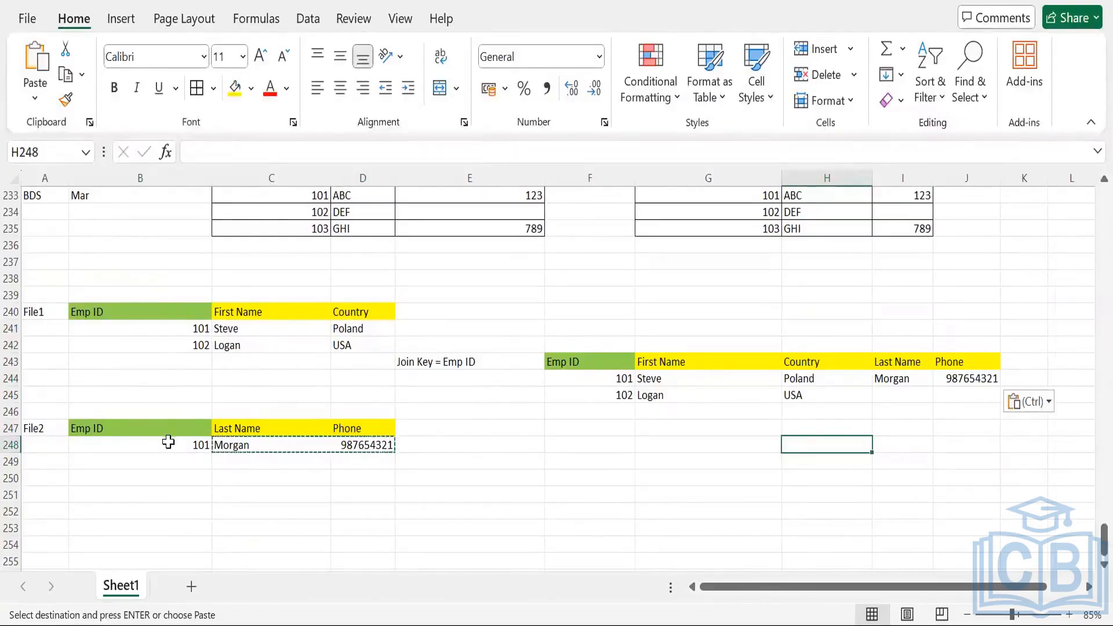
{"action": "left_click", "coordinate": [196, 330]}
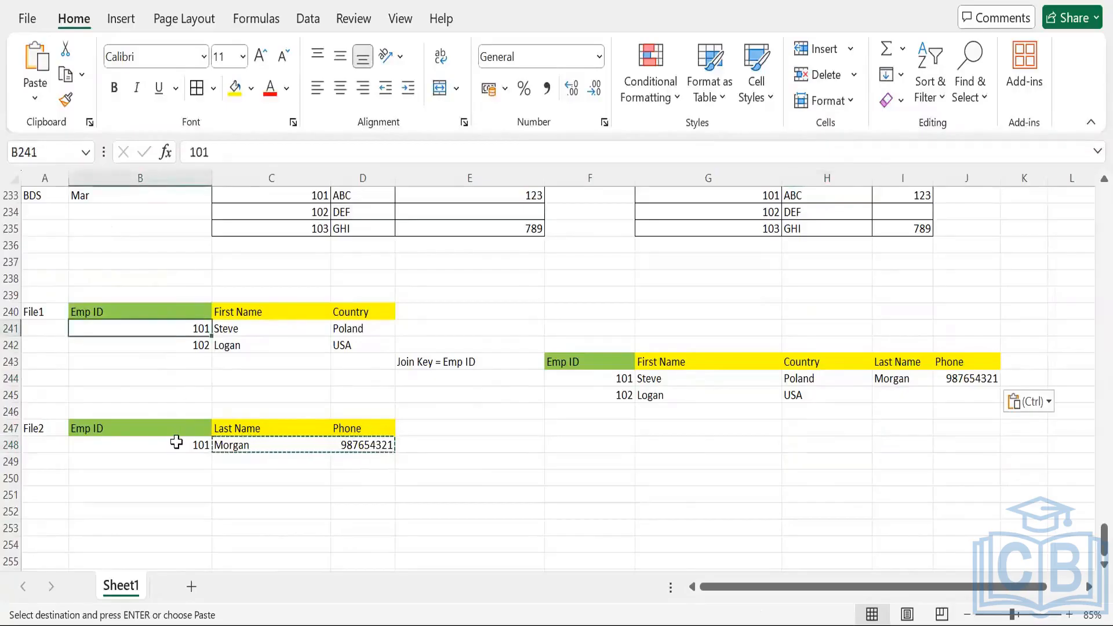
{"action": "left_click", "coordinate": [177, 442]}
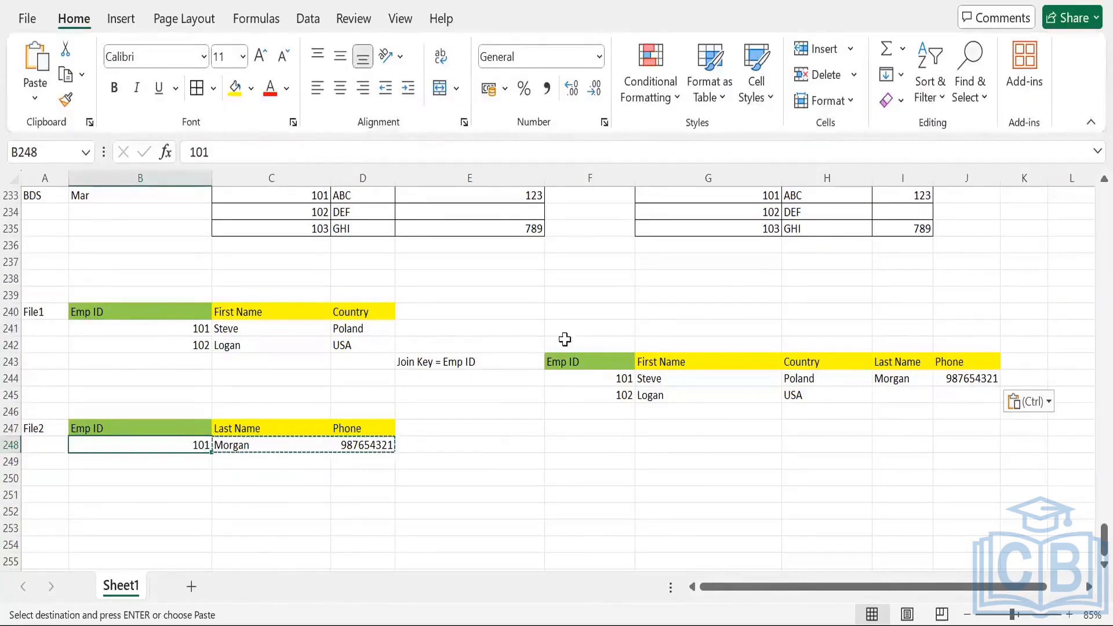
{"action": "left_click", "coordinate": [600, 377]}
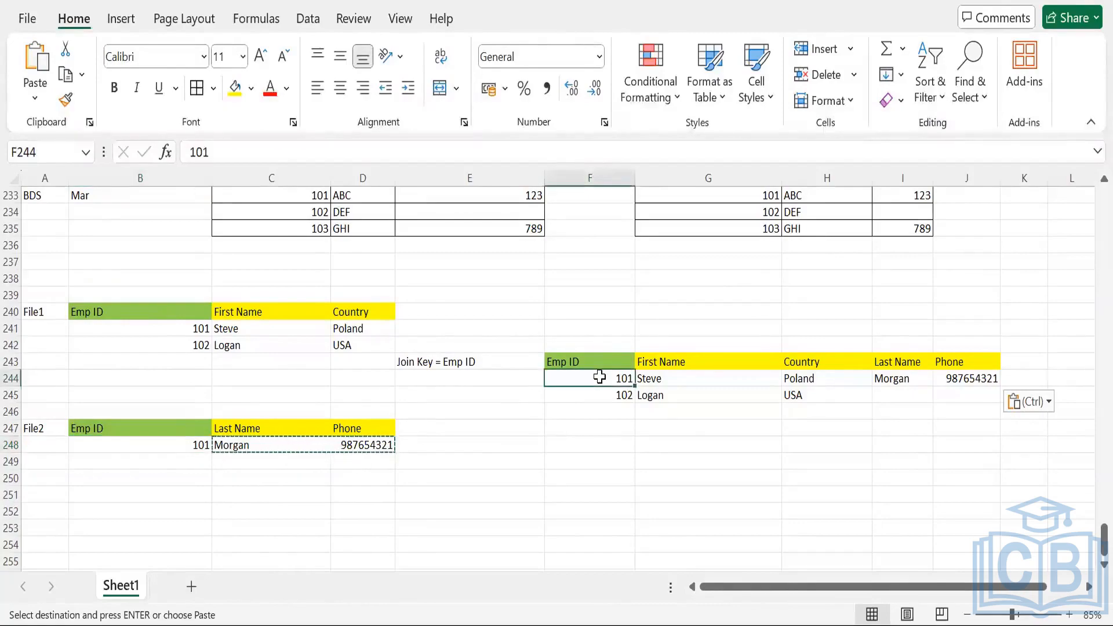
{"action": "left_click", "coordinate": [275, 329]}
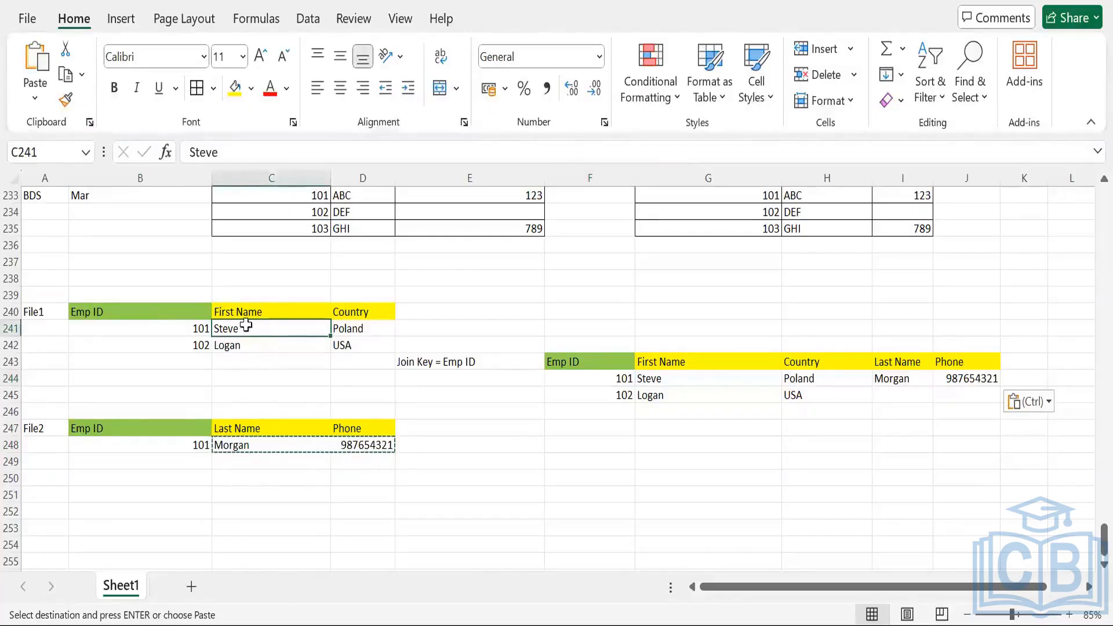
{"action": "left_click", "coordinate": [661, 379]}
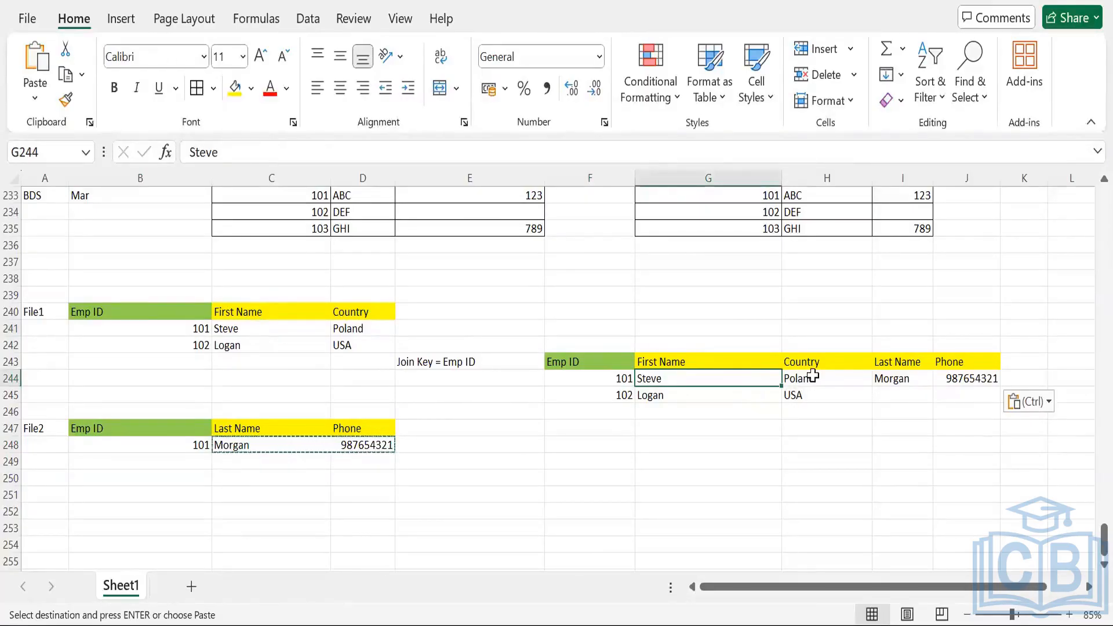
{"action": "left_click", "coordinate": [891, 378]}
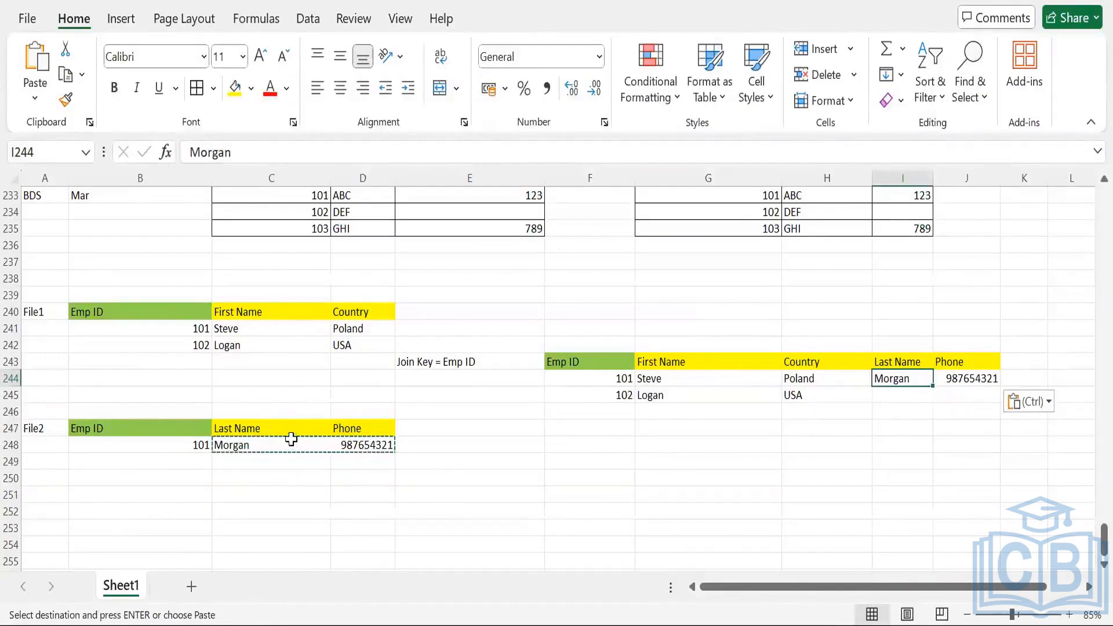
{"action": "left_click", "coordinate": [267, 329]}
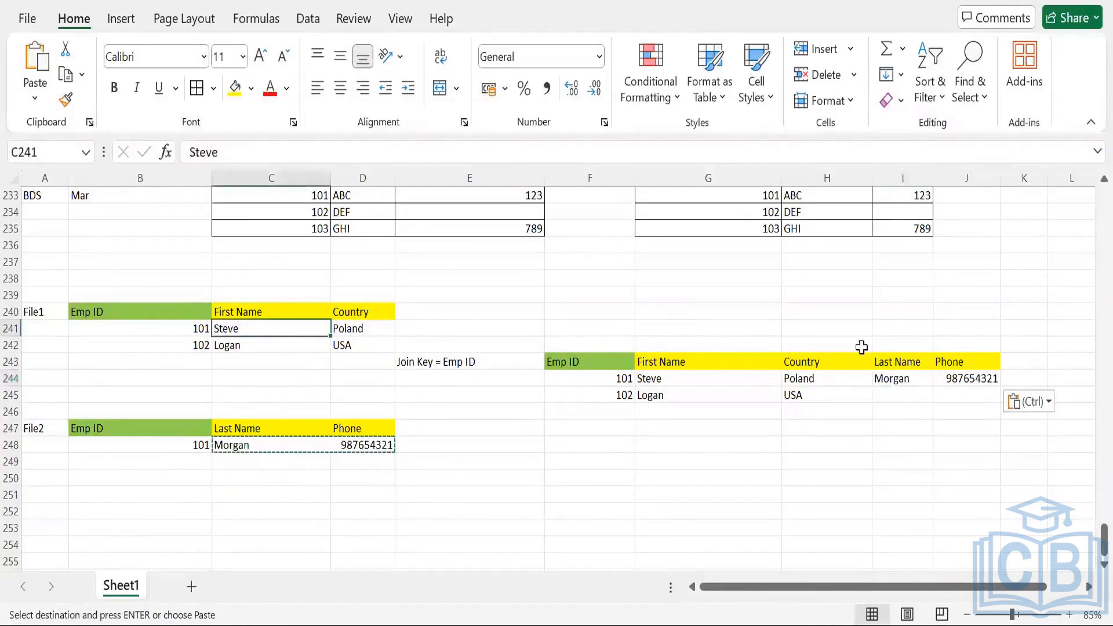
{"action": "left_click", "coordinate": [896, 376]}
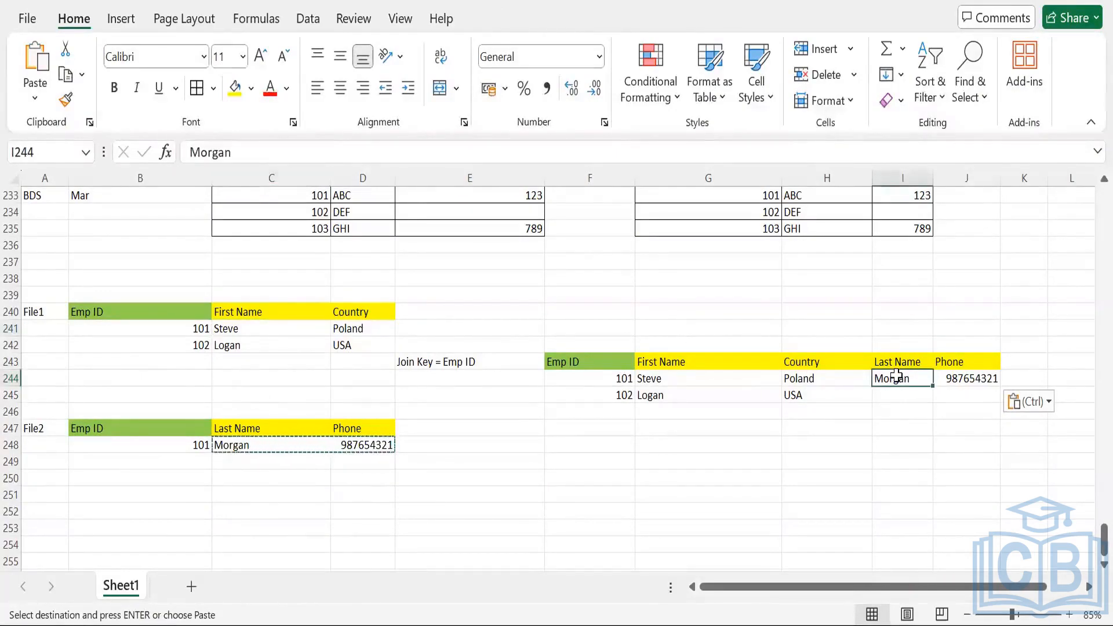
{"action": "left_click", "coordinate": [947, 364]}
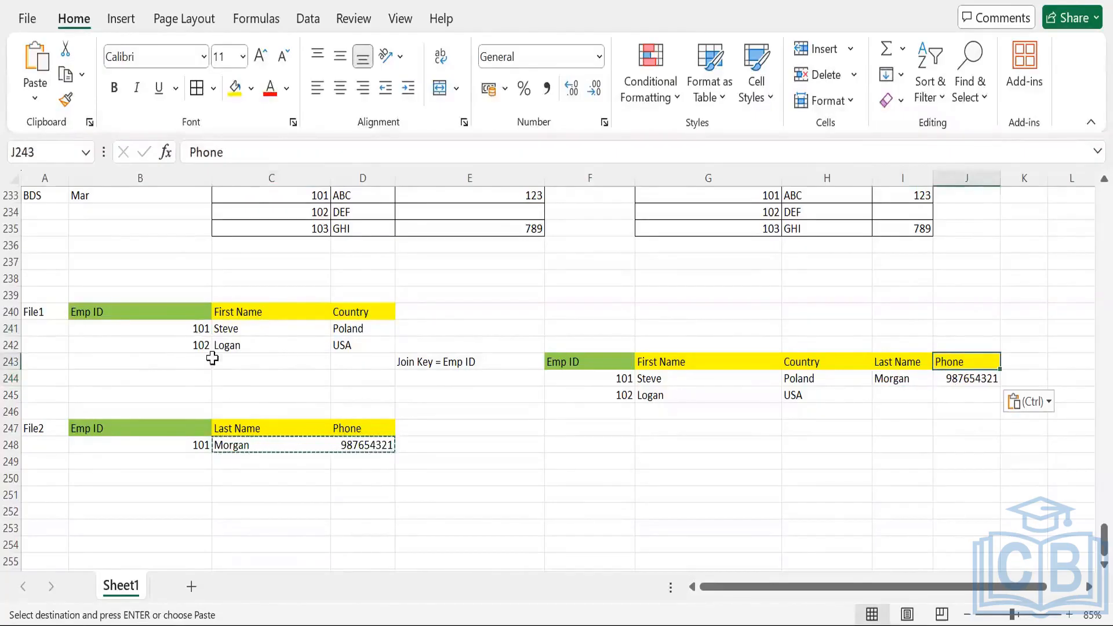
{"action": "left_click_drag", "start_coordinate": [204, 345], "coordinate": [359, 346]}
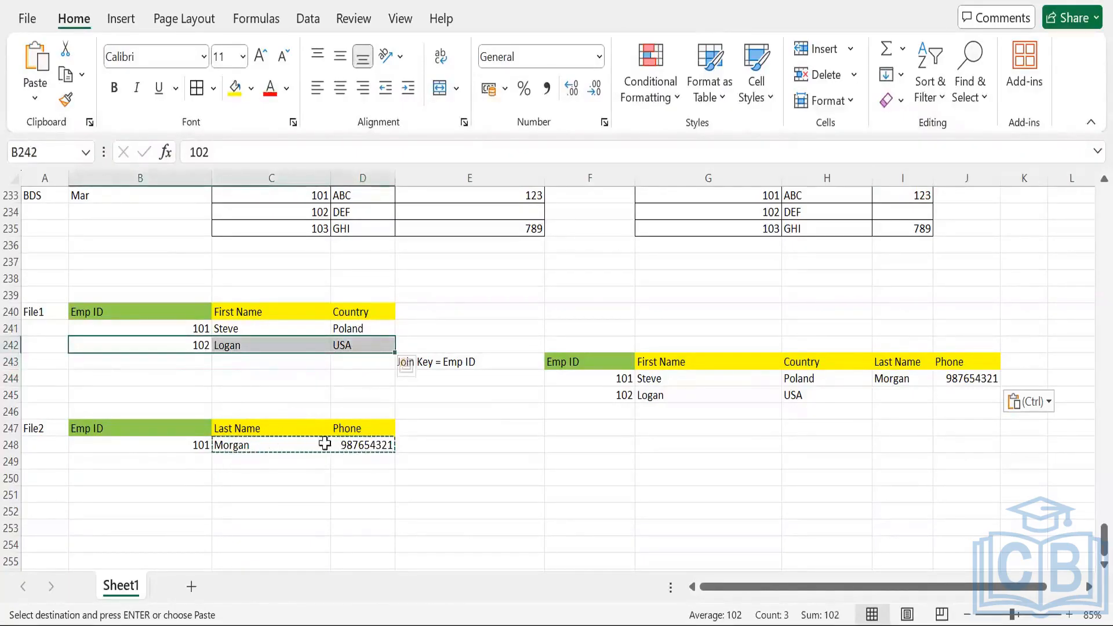
{"action": "left_click_drag", "start_coordinate": [205, 467], "coordinate": [380, 480]}
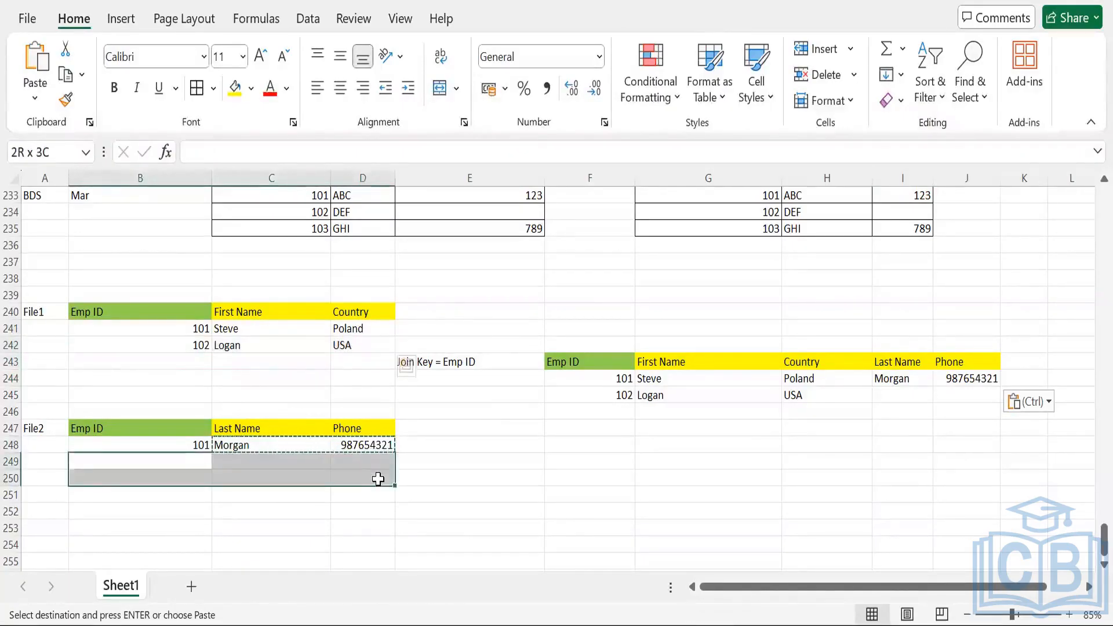
Enter NULL in Last Name and Phone (I245:J245) for Emp ID 102
{"action": "left_click", "coordinate": [599, 396]}
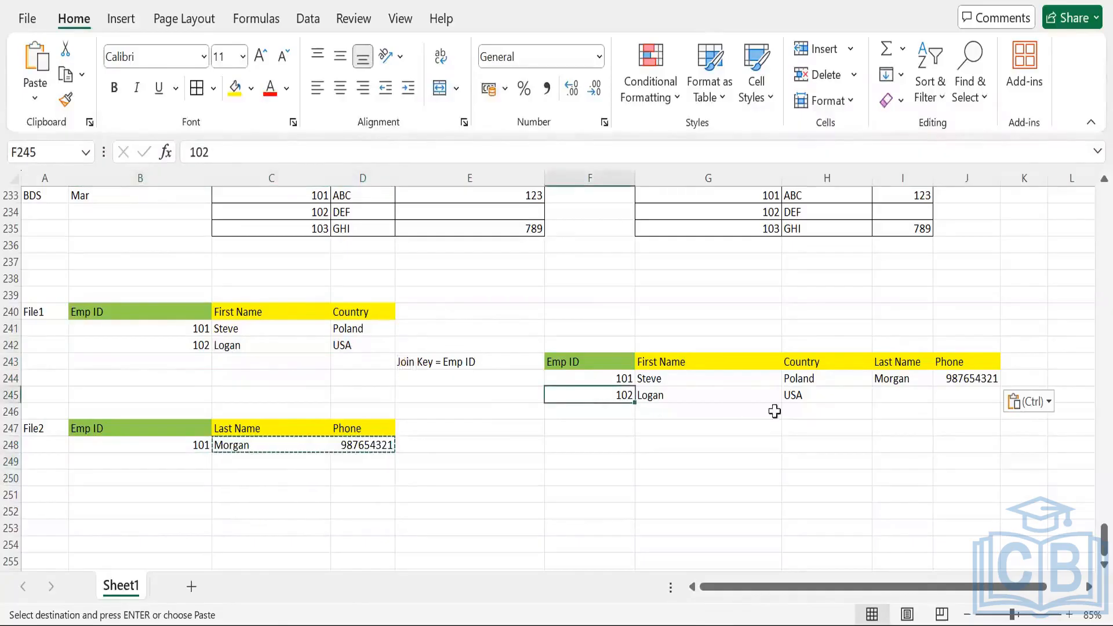
{"action": "left_click", "coordinate": [887, 399]}
{"action": "key", "text": "Escape"}
{"action": "type", "text": "NULL"}
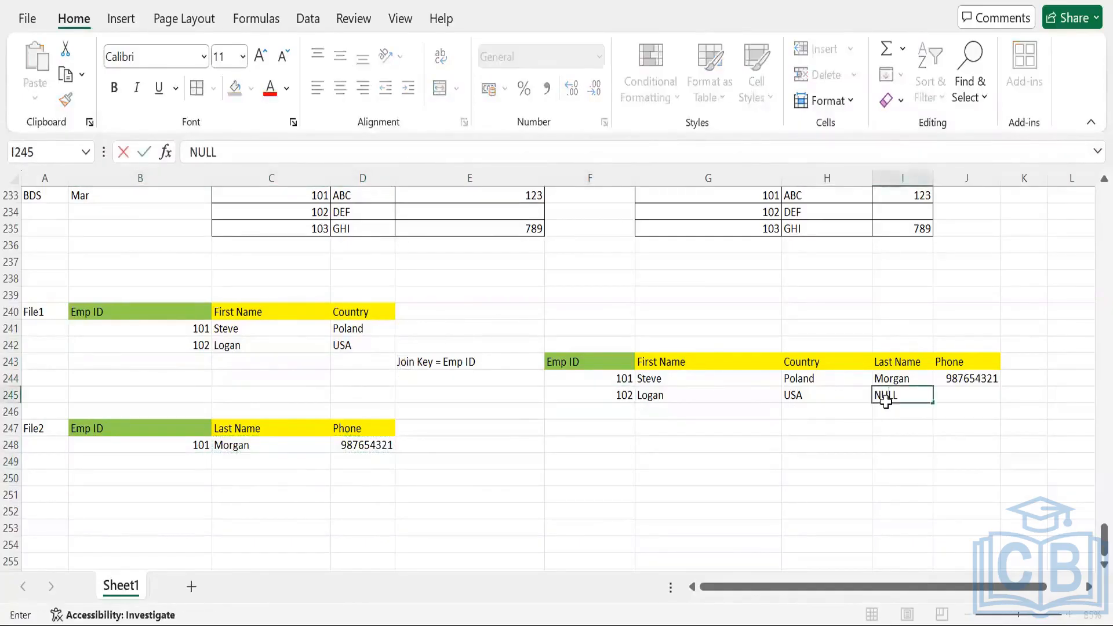
{"action": "key", "text": "Tab"}
{"action": "type", "text": "NU"}
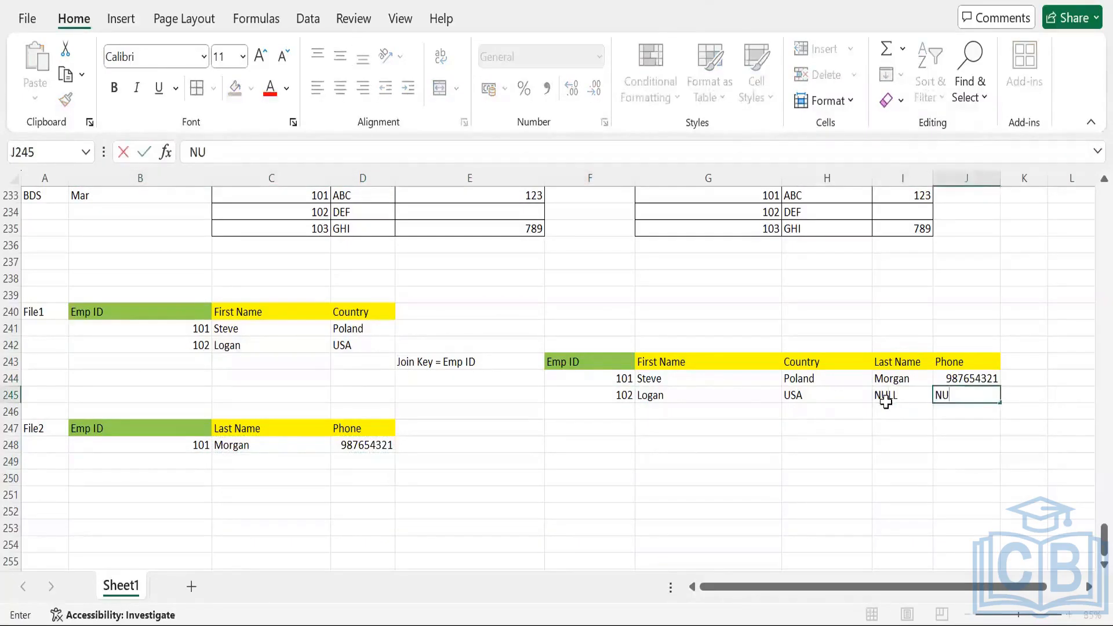
{"action": "type", "text": "LL"}
{"action": "key", "text": "Tab"}
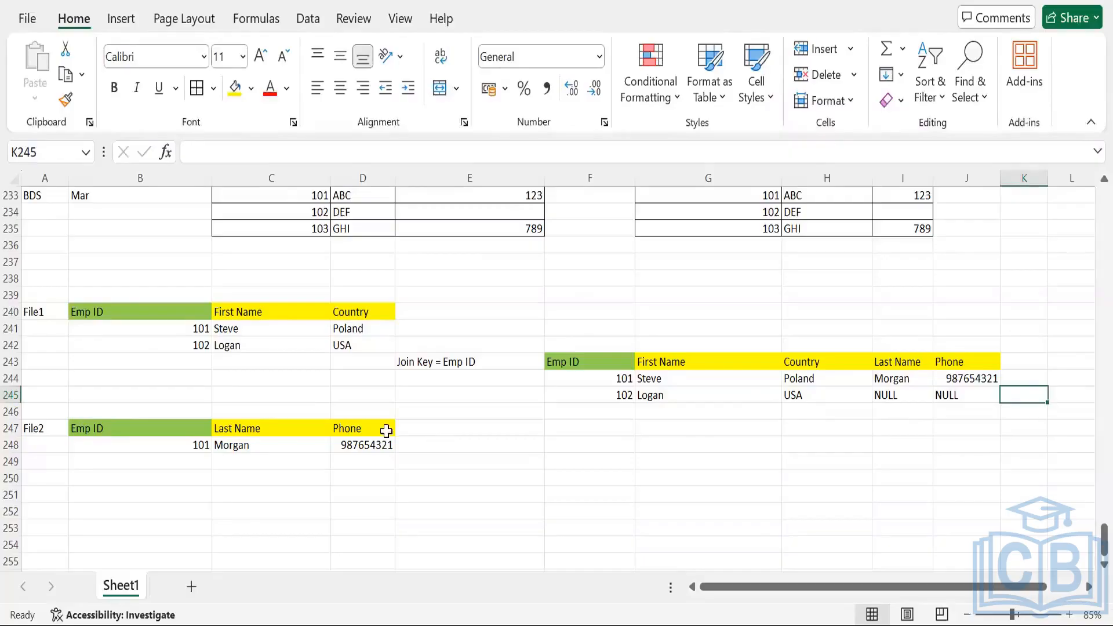
{"action": "left_click", "coordinate": [425, 421]}
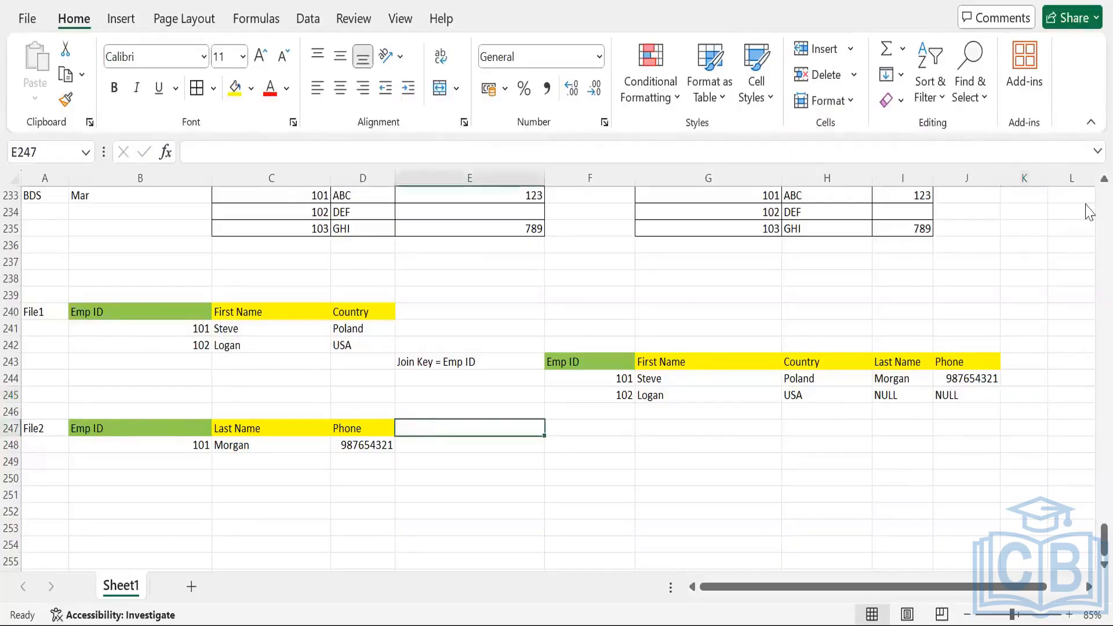
Copy File1's Country column beside File2's Phone at E247 and clear its USA value
{"action": "left_click", "coordinate": [359, 315]}
{"action": "left_click_drag", "start_coordinate": [358, 340], "coordinate": [358, 343]}
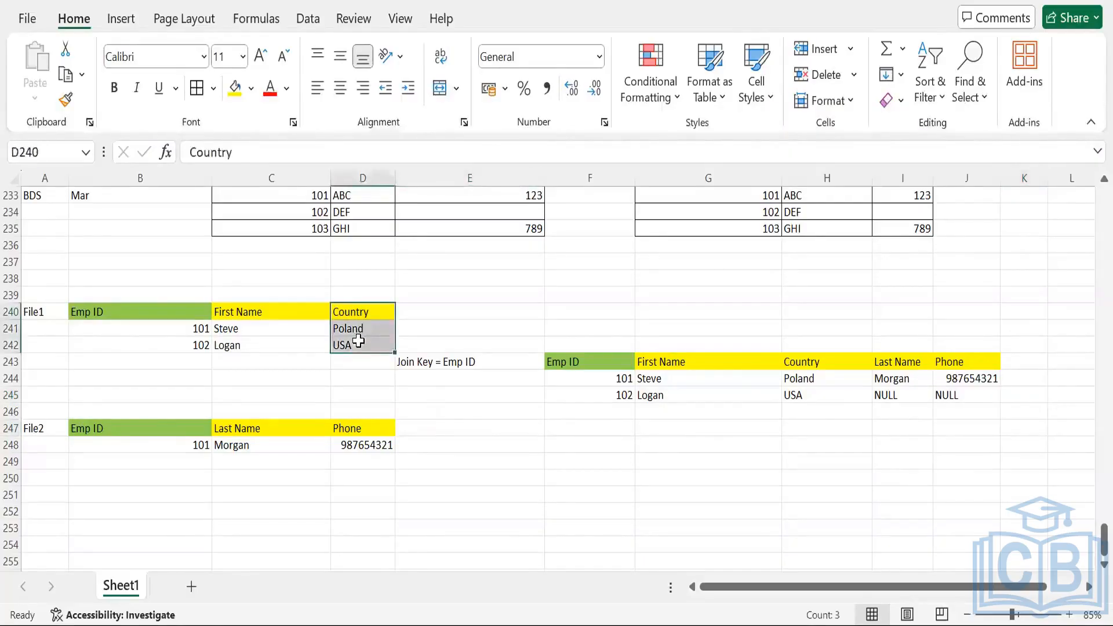
{"action": "key", "text": "ctrl+c"}
{"action": "left_click", "coordinate": [429, 426]}
{"action": "key", "text": "ctrl+v"}
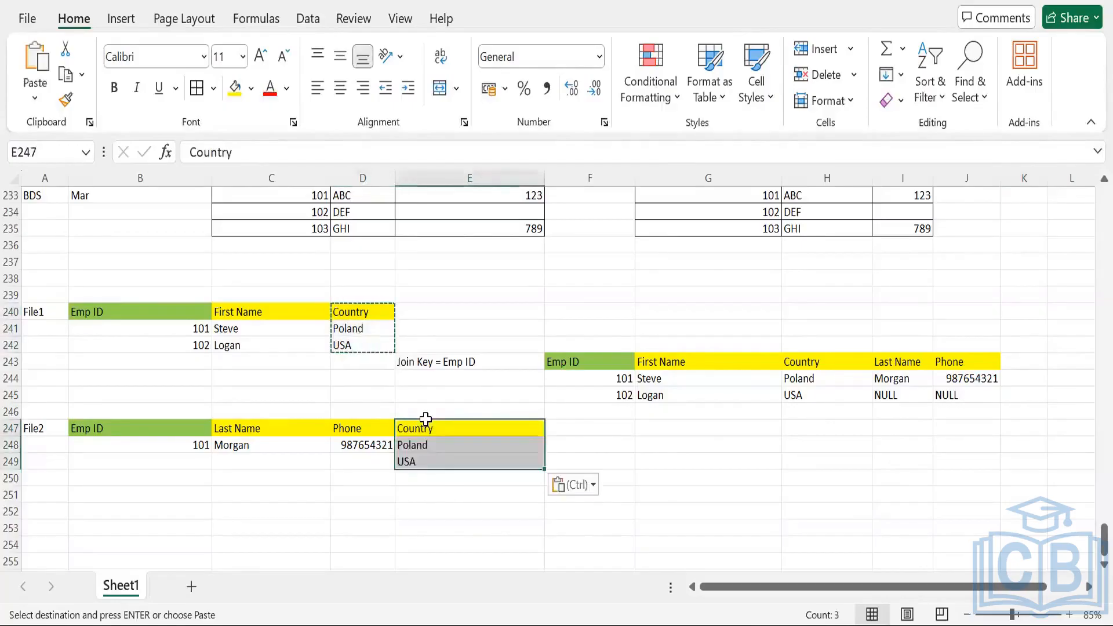
{"action": "left_click", "coordinate": [435, 494]}
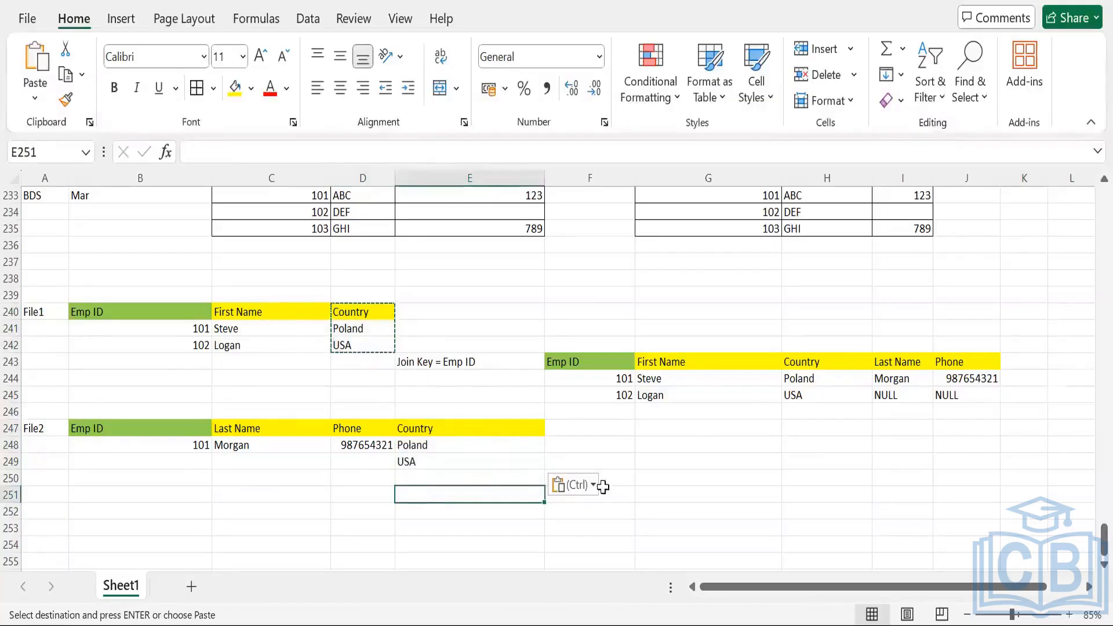
{"action": "left_click", "coordinate": [1025, 364]}
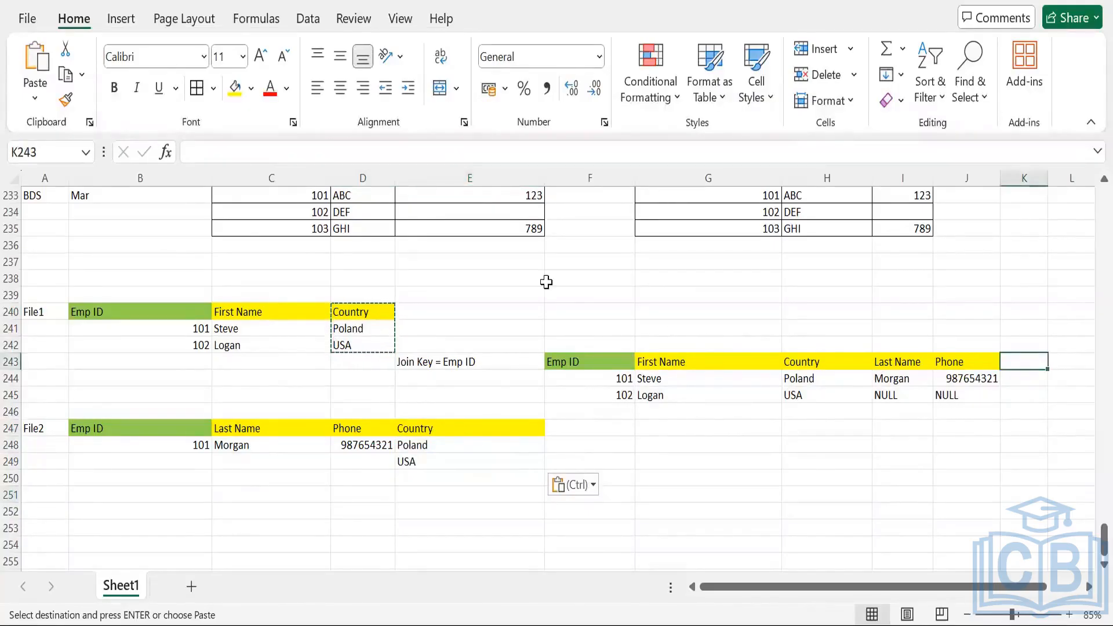
{"action": "left_click_drag", "start_coordinate": [464, 432], "coordinate": [464, 463]}
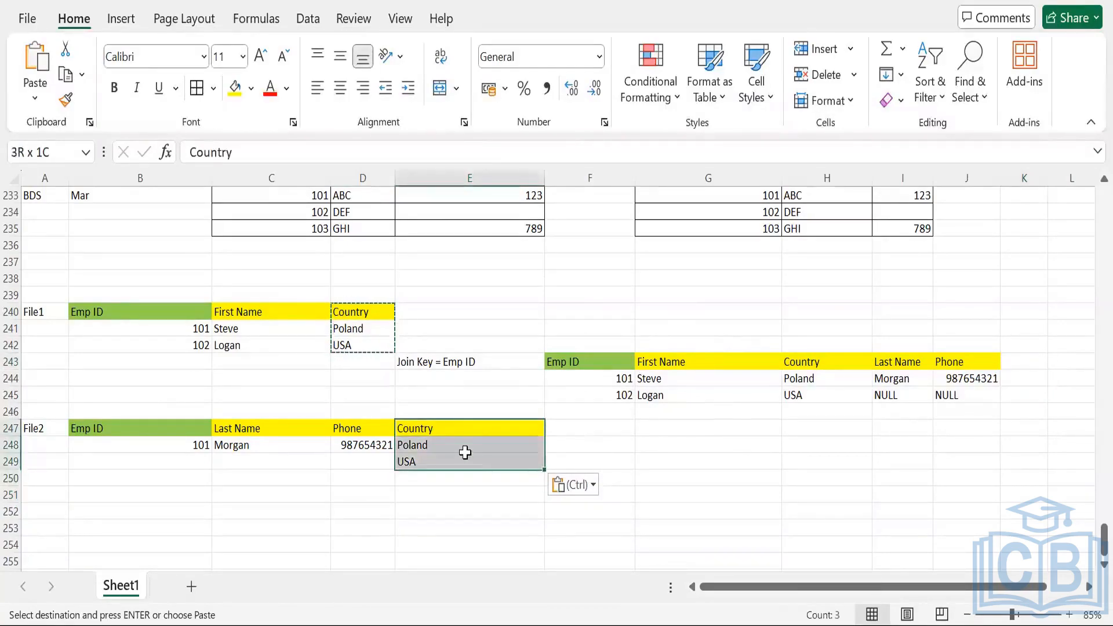
{"action": "key", "text": "ctrl+c"}
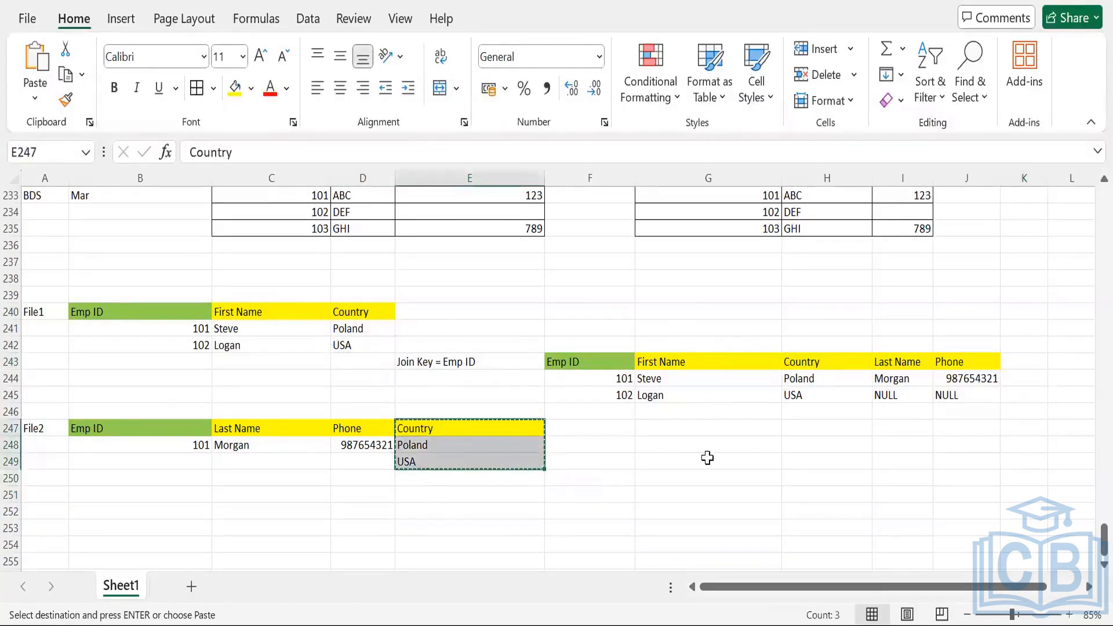
{"action": "left_click", "coordinate": [507, 458]}
{"action": "key", "text": "Delete"}
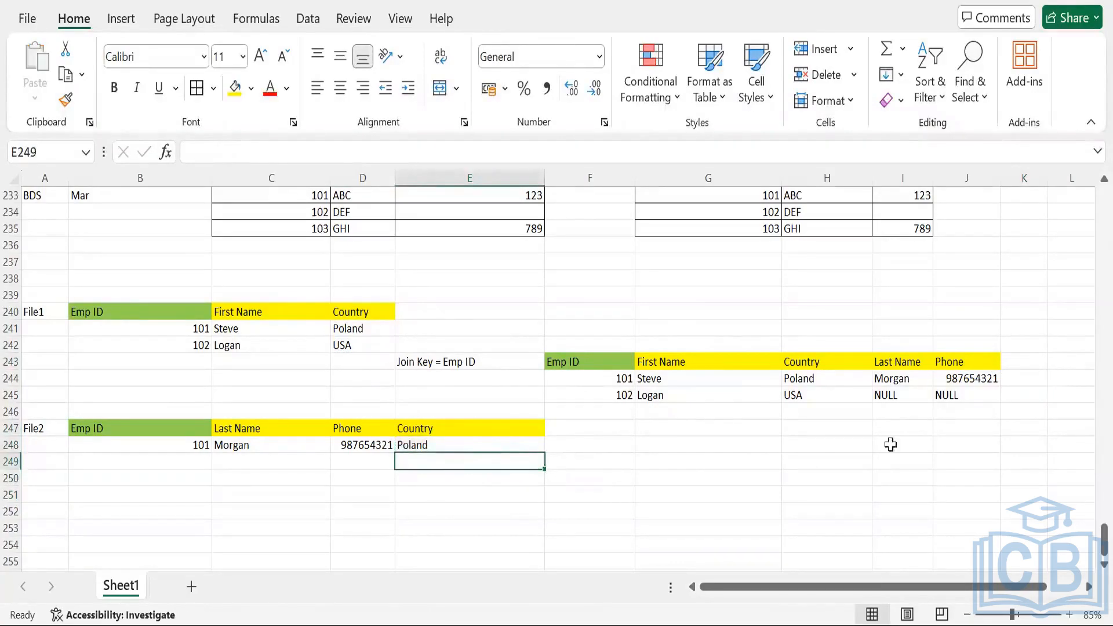
Paste File2's Country header and Poland into K243, renaming the header Country2
{"action": "left_click", "coordinate": [433, 444]}
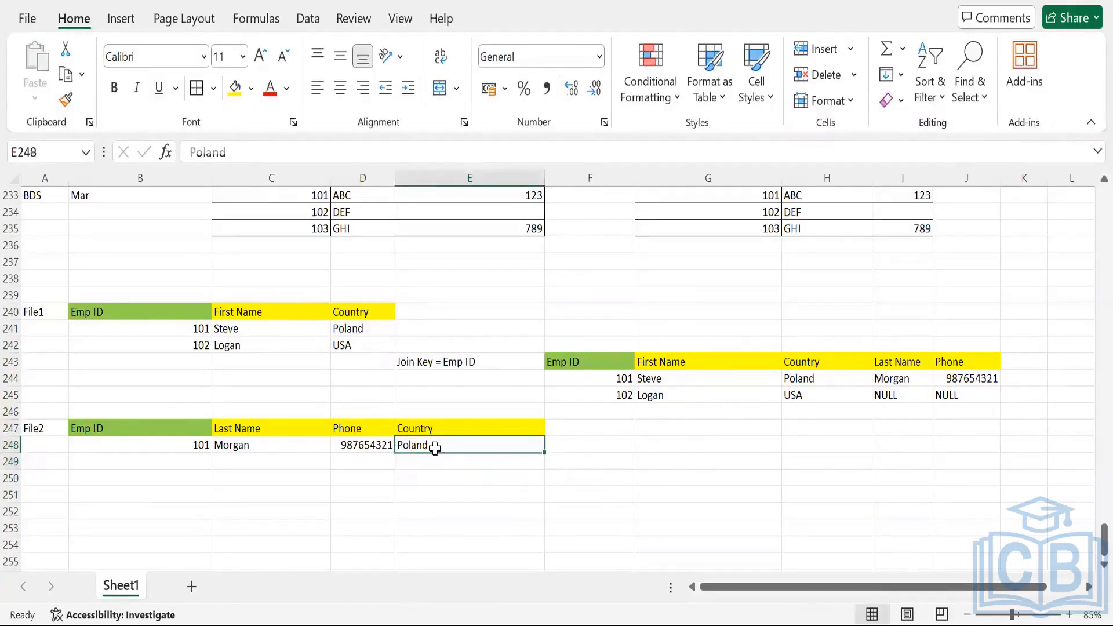
{"action": "left_click_drag", "start_coordinate": [433, 429], "coordinate": [435, 442]}
{"action": "key", "text": "ctrl+c"}
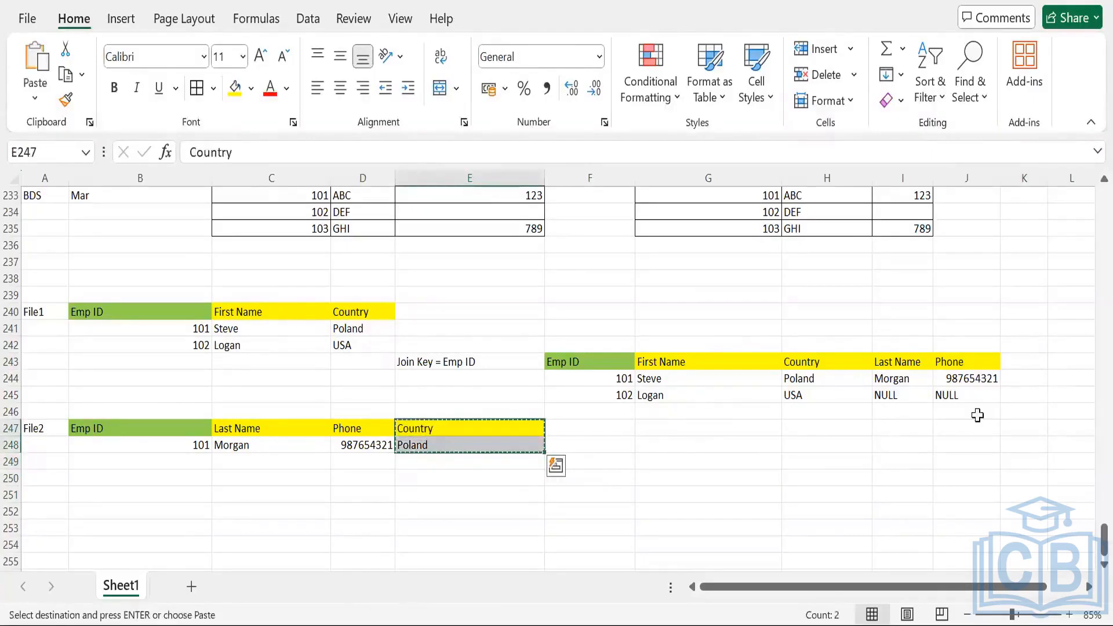
{"action": "left_click", "coordinate": [1023, 364]}
{"action": "key", "text": "ctrl+v"}
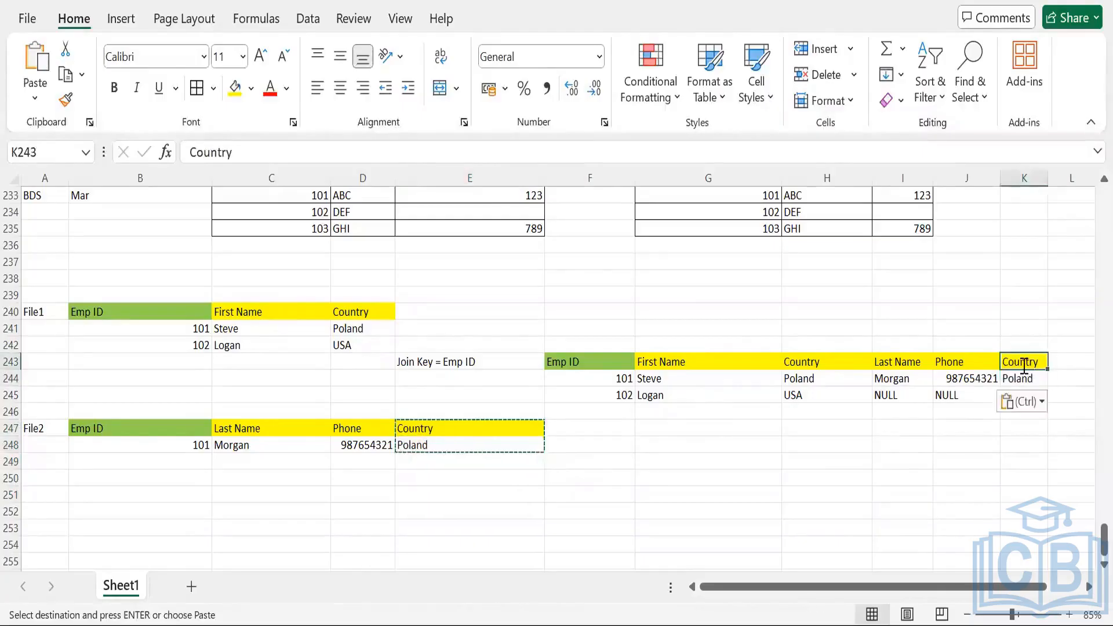
{"action": "double_click", "coordinate": [1041, 364]}
{"action": "type", "text": "2"}
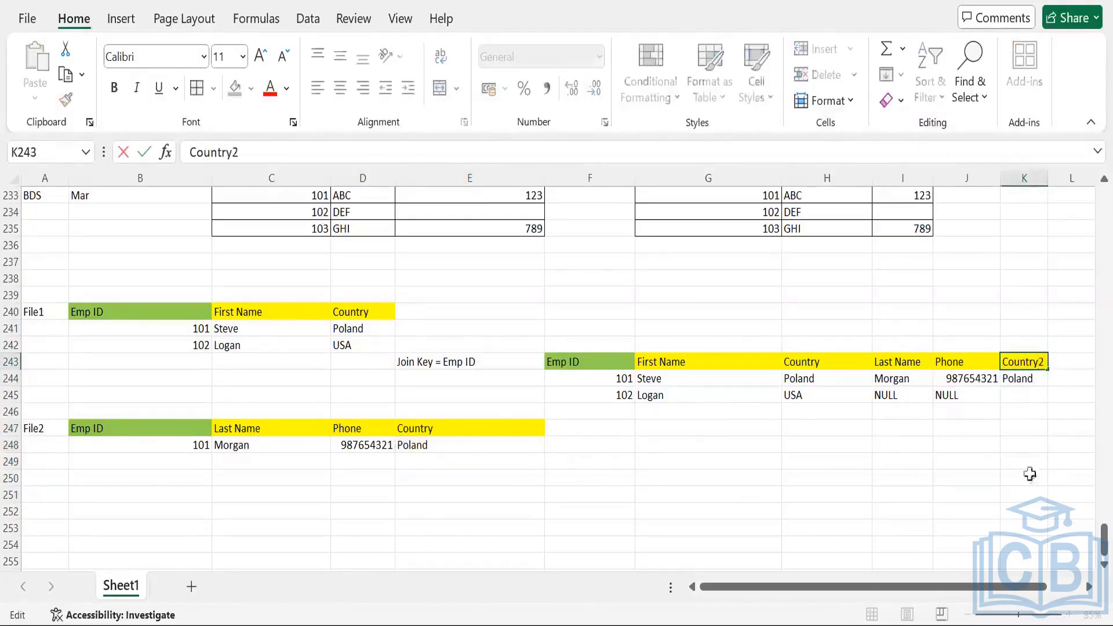
{"action": "key", "text": "Tab"}
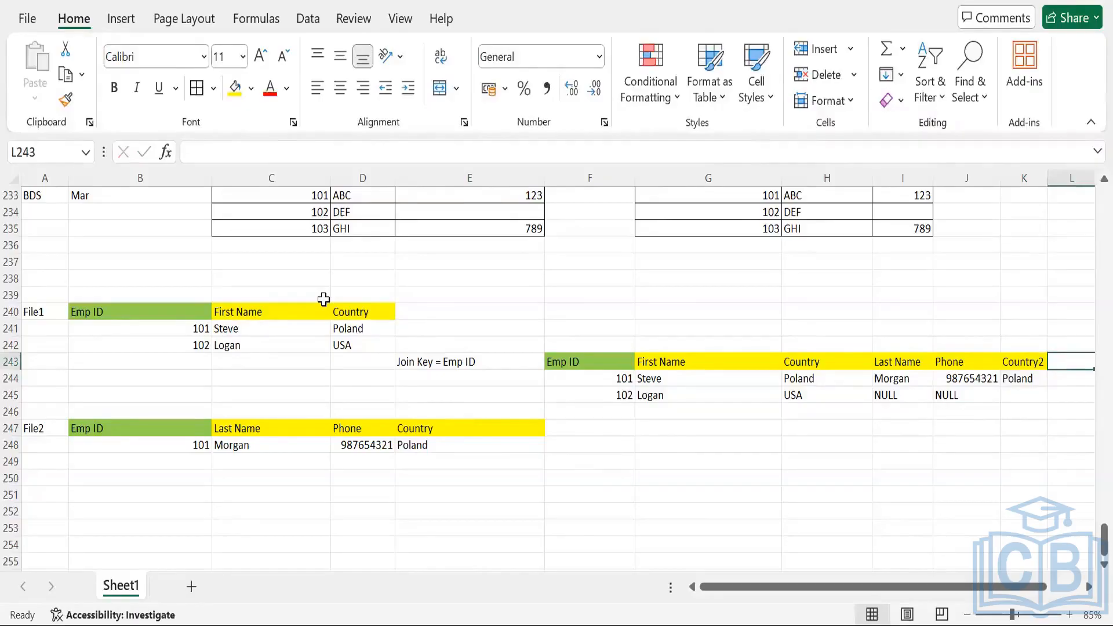
Compare the File1, File2 and Country2 country cells, then list Workday's stage types
{"action": "left_click", "coordinate": [342, 312]}
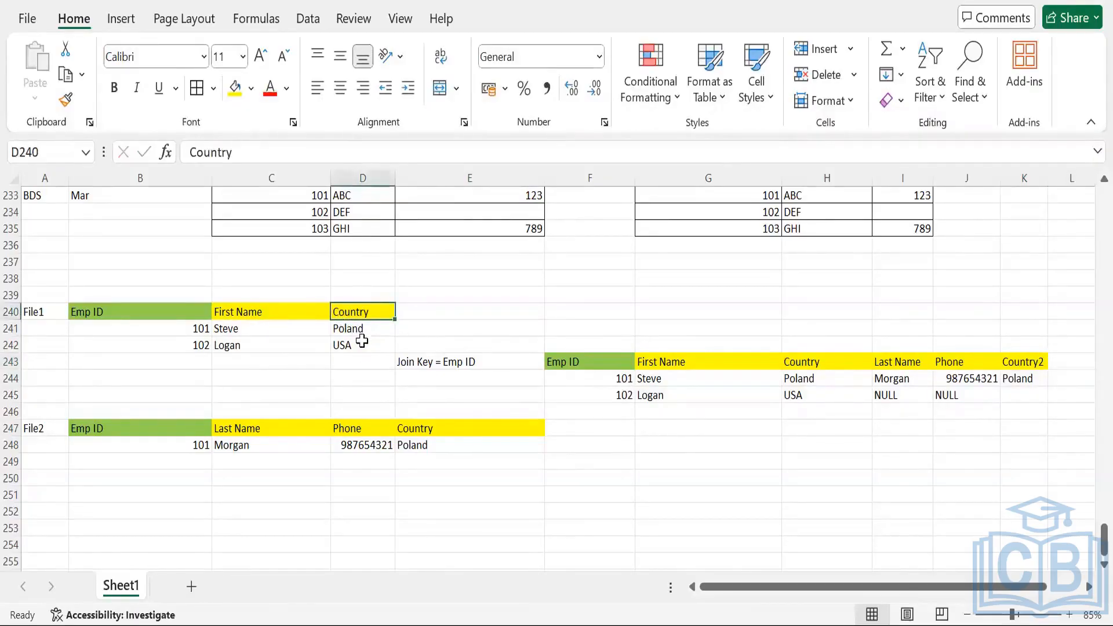
{"action": "left_click", "coordinate": [379, 347]}
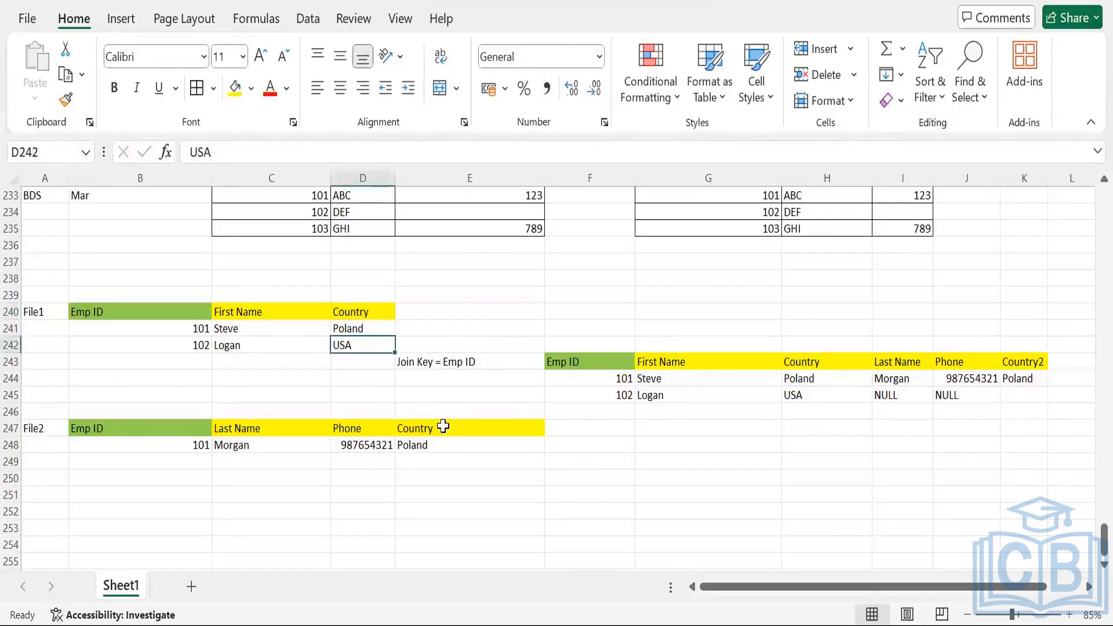
{"action": "left_click", "coordinate": [444, 427]}
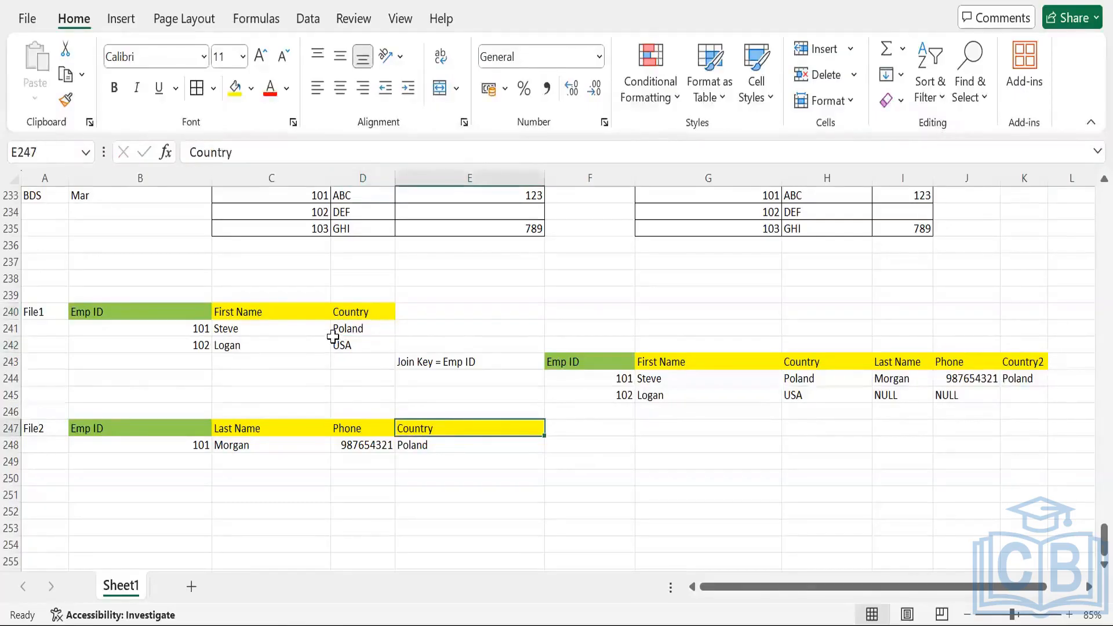
{"action": "left_click", "coordinate": [354, 311]}
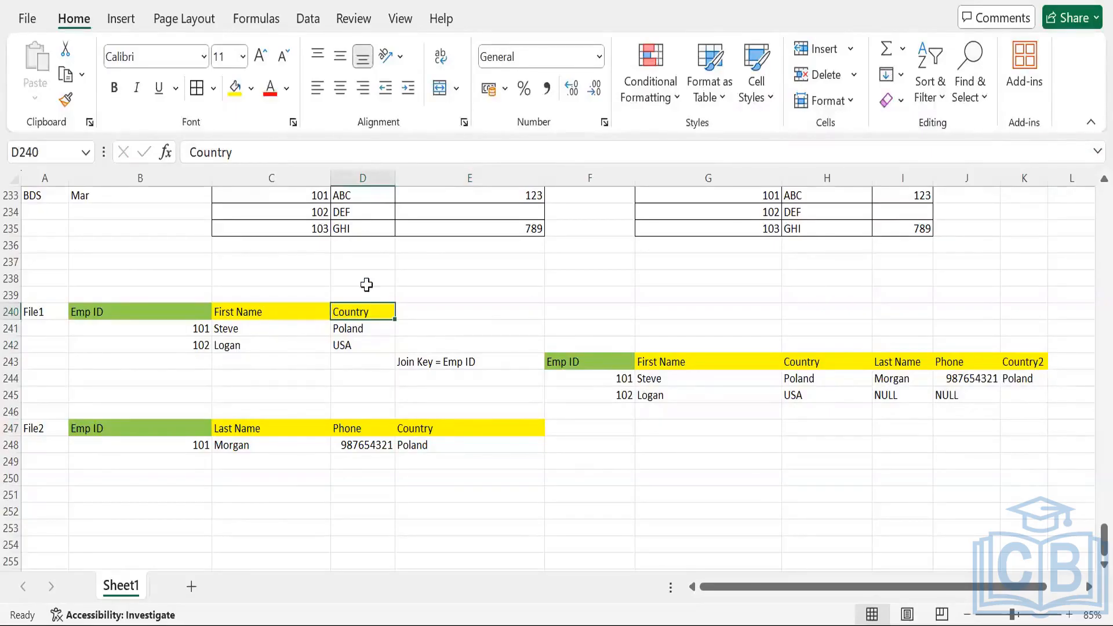
{"action": "left_click", "coordinate": [1036, 369]}
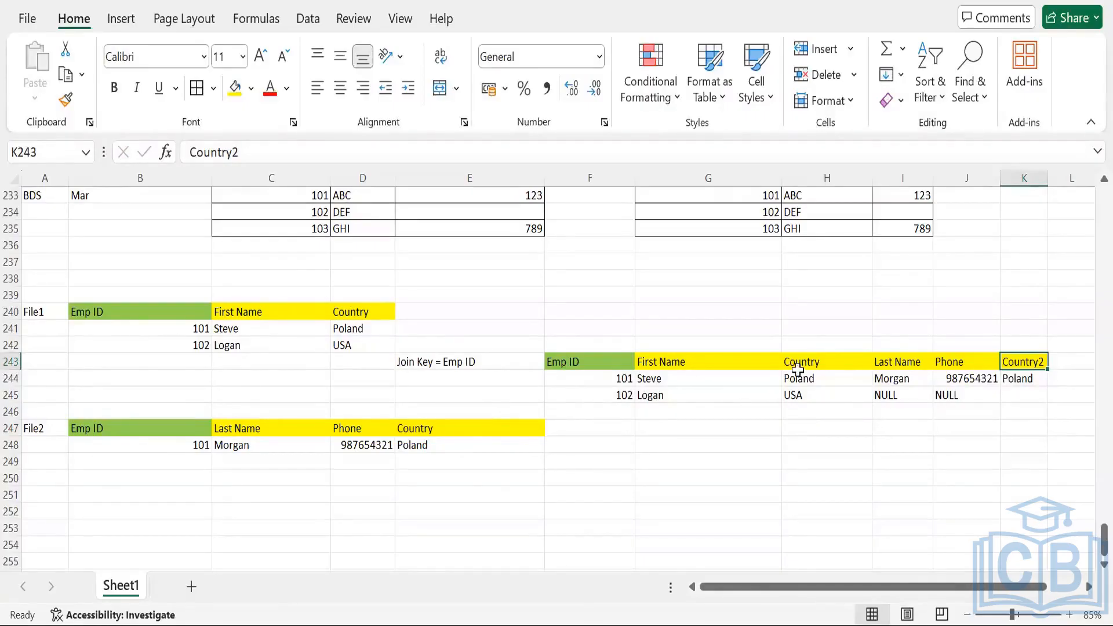
{"action": "left_click_drag", "start_coordinate": [493, 426], "coordinate": [495, 444]}
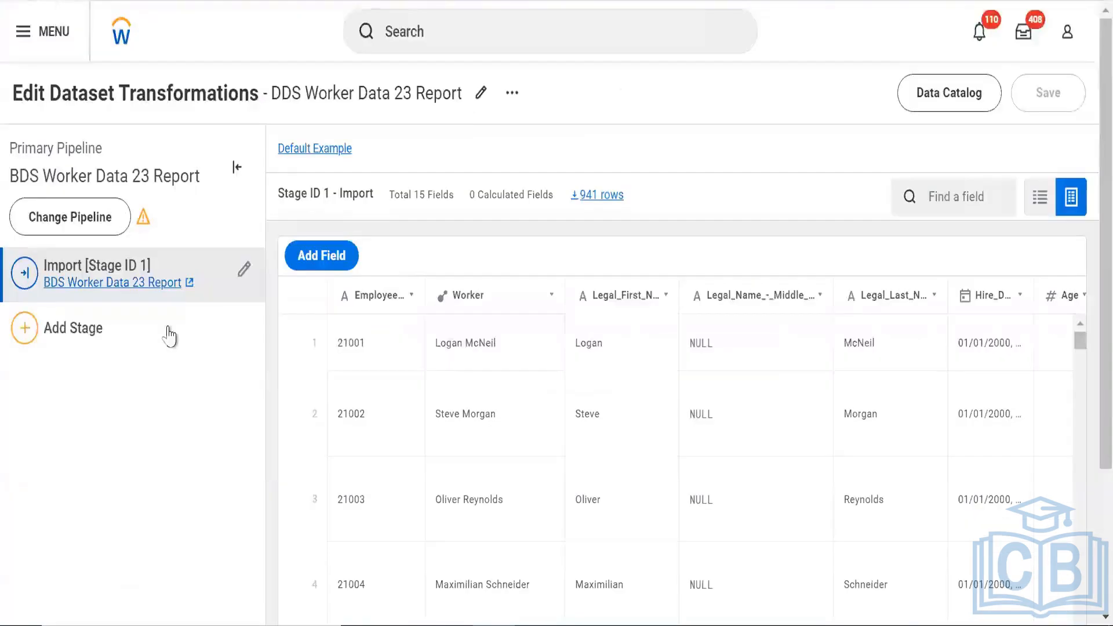
{"action": "left_click", "coordinate": [168, 336]}
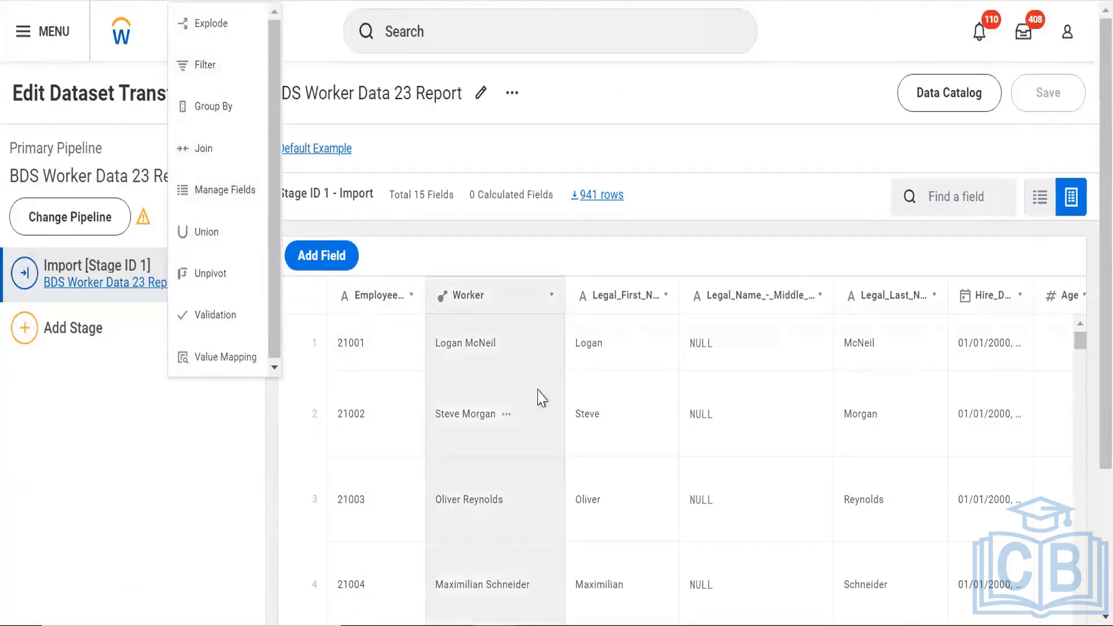
Review the Import stage columns, then show the DDS Worker Data 23 Report's dataset lineage
{"action": "scroll", "coordinate": [533, 406], "scroll_direction": "right", "scroll_amount": 10}
{"action": "scroll", "coordinate": [531, 402], "scroll_direction": "left", "scroll_amount": 8}
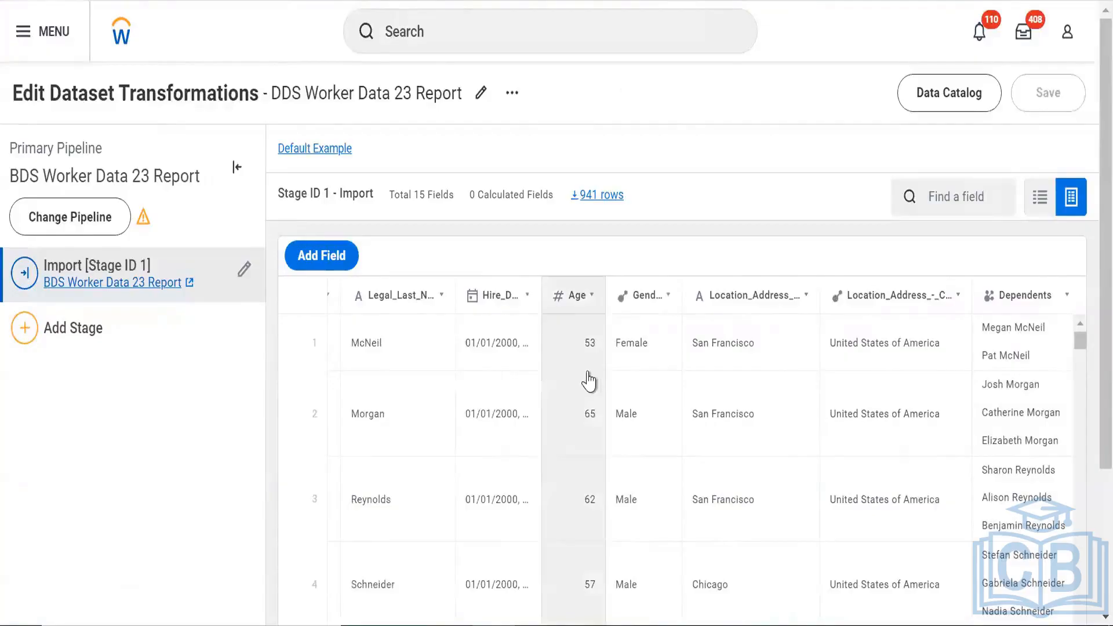
{"action": "scroll", "coordinate": [585, 378], "scroll_direction": "left", "scroll_amount": 5}
{"action": "scroll", "coordinate": [583, 380], "scroll_direction": "left", "scroll_amount": 3}
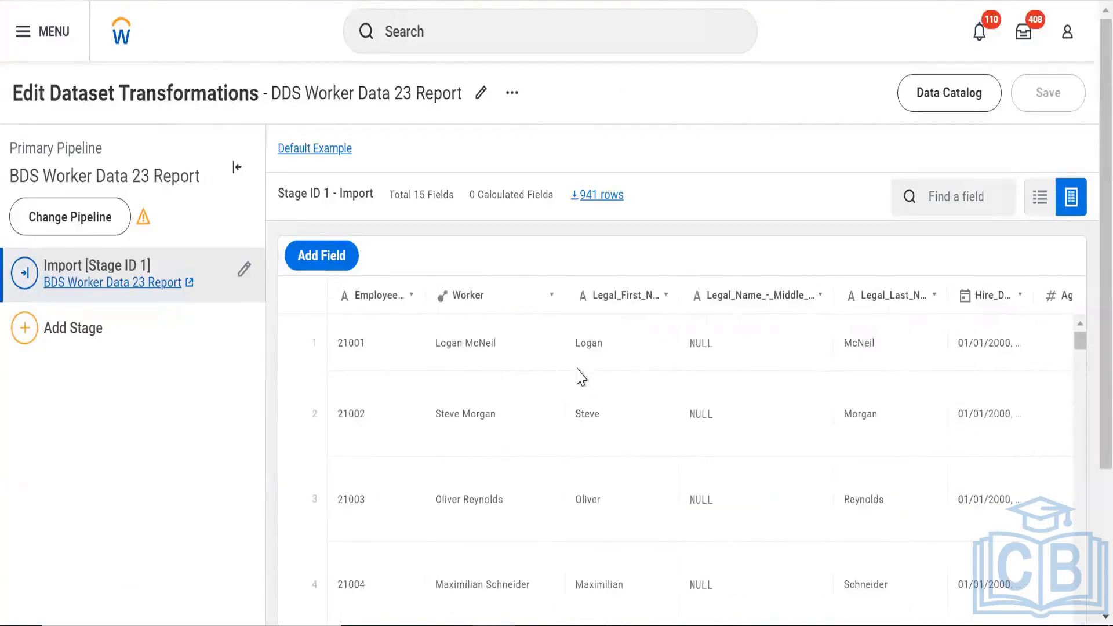
{"action": "scroll", "coordinate": [578, 377], "scroll_direction": "right", "scroll_amount": 6}
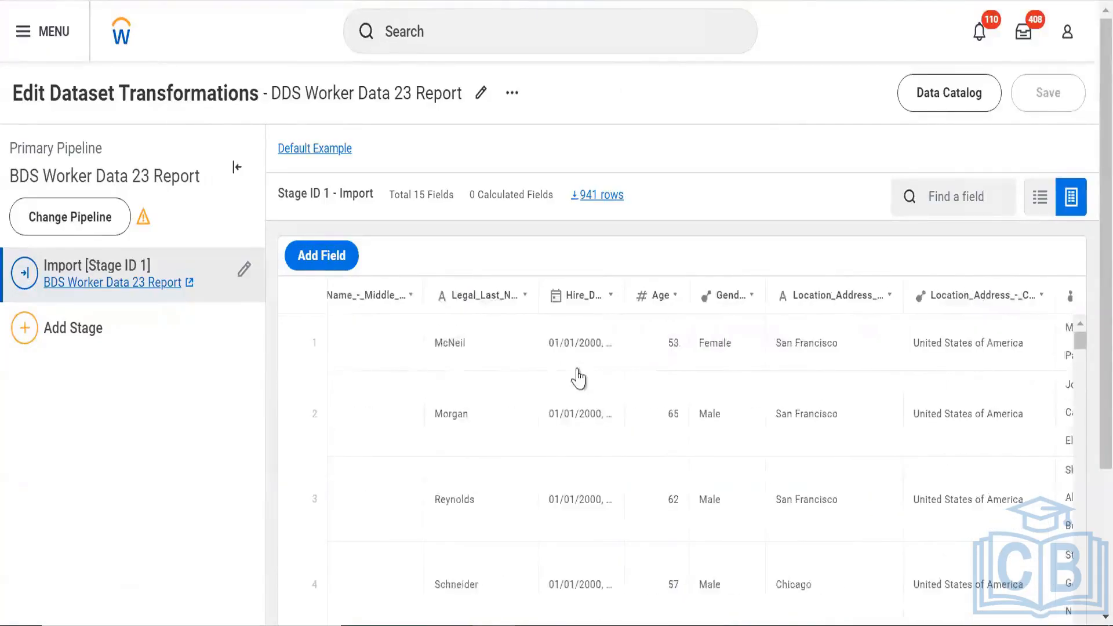
{"action": "scroll", "coordinate": [580, 377], "scroll_direction": "right", "scroll_amount": 4}
{"action": "scroll", "coordinate": [581, 377], "scroll_direction": "right", "scroll_amount": 3}
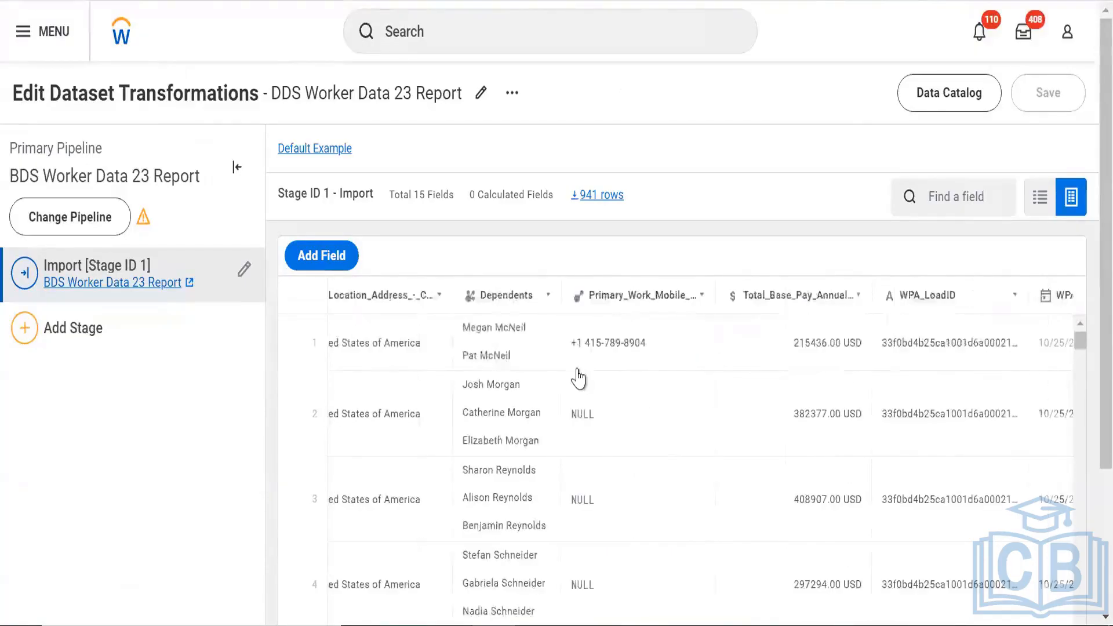
{"action": "scroll", "coordinate": [578, 378], "scroll_direction": "left", "scroll_amount": 10}
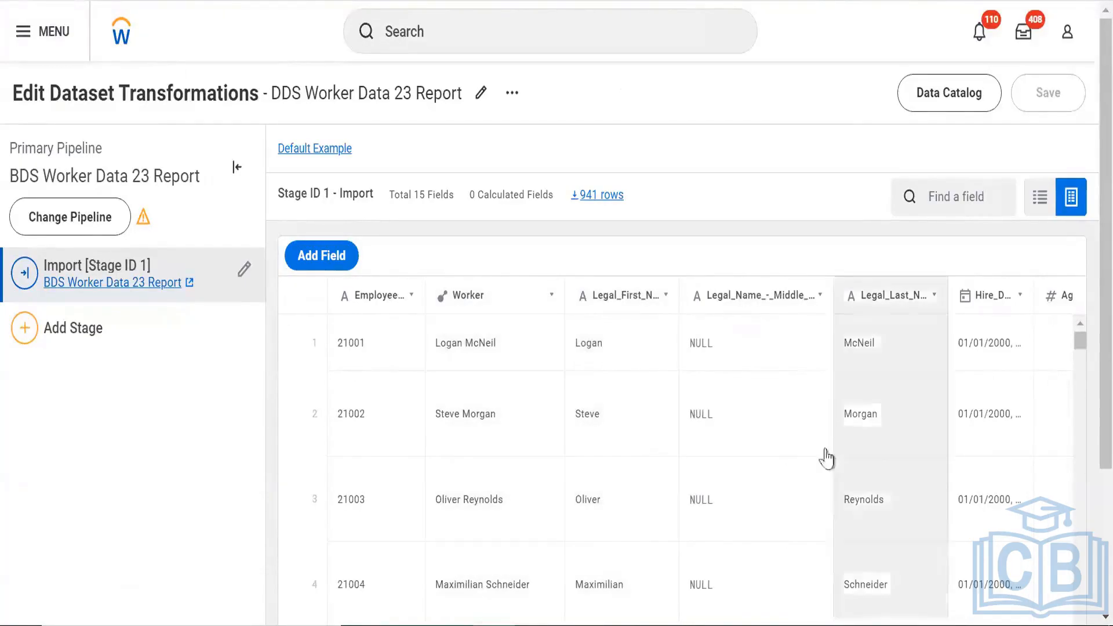
{"action": "scroll", "coordinate": [818, 445], "scroll_direction": "right", "scroll_amount": 5}
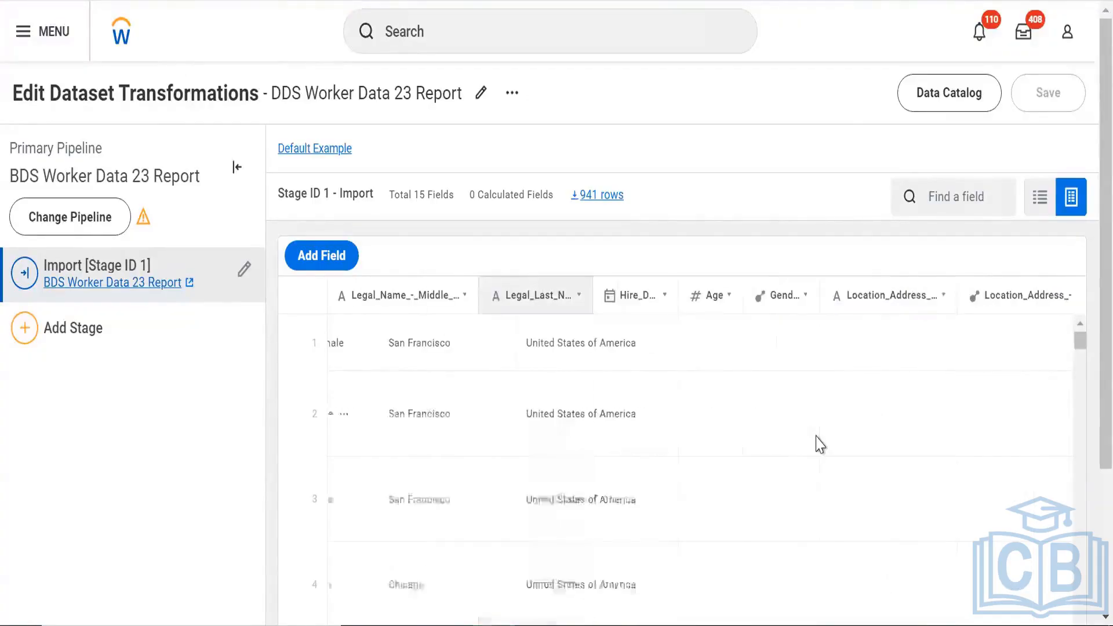
{"action": "scroll", "coordinate": [809, 442], "scroll_direction": "left", "scroll_amount": 6}
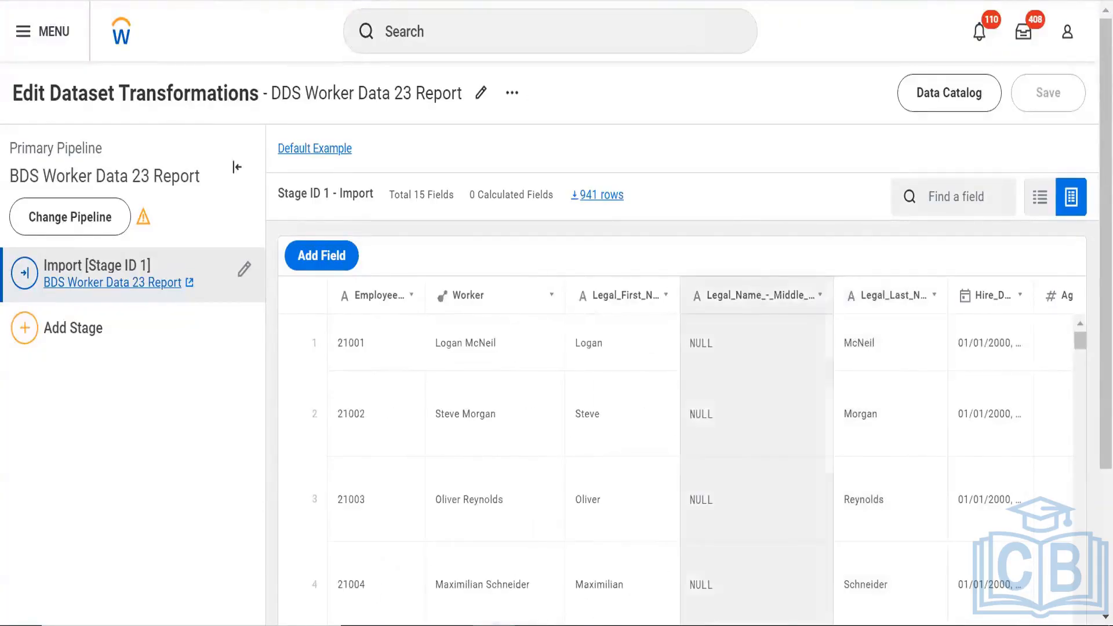
{"action": "left_click", "coordinate": [325, 2]}
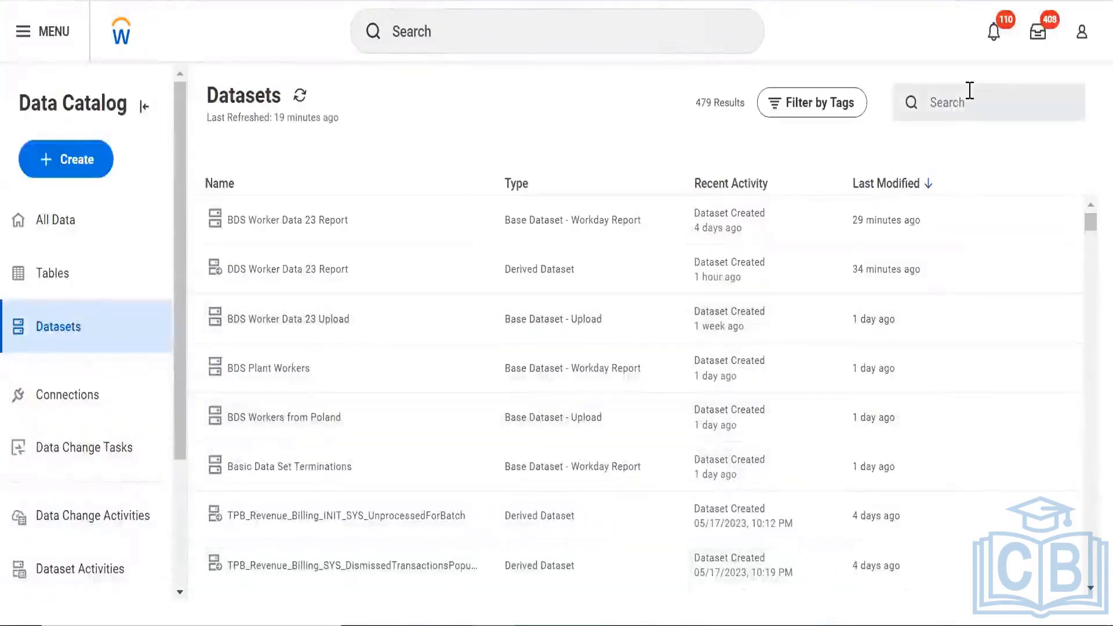
Filter the datasets by 'rb' and choose Edit Transformations for DDS RB Worker Data Enriched
{"action": "left_click", "coordinate": [966, 93]}
{"action": "type", "text": "rb"}
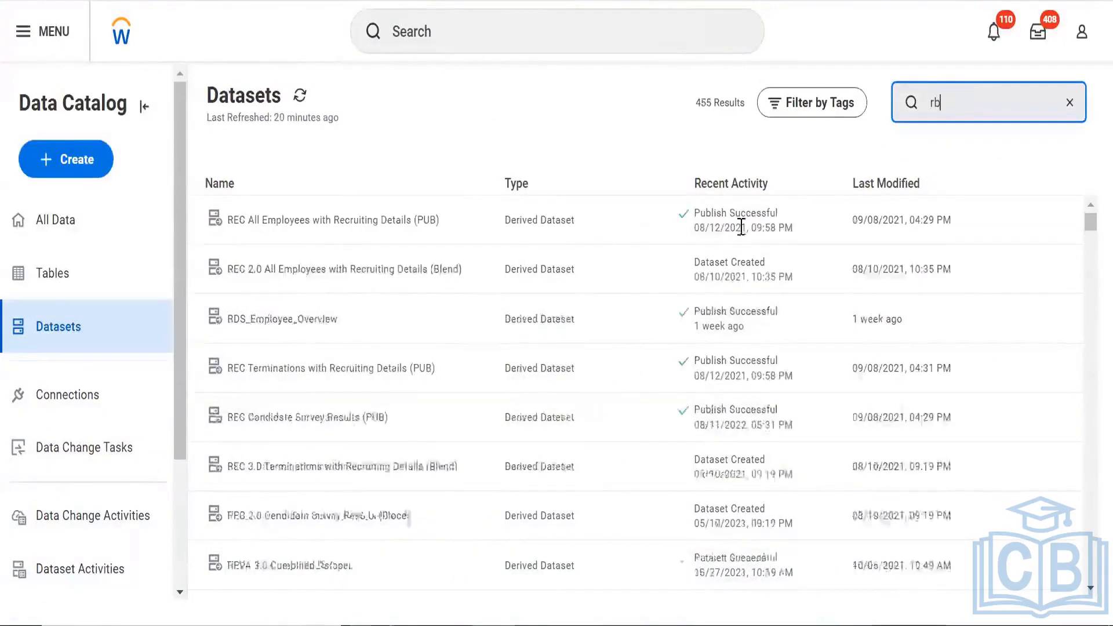
{"action": "left_click", "coordinate": [1029, 270]}
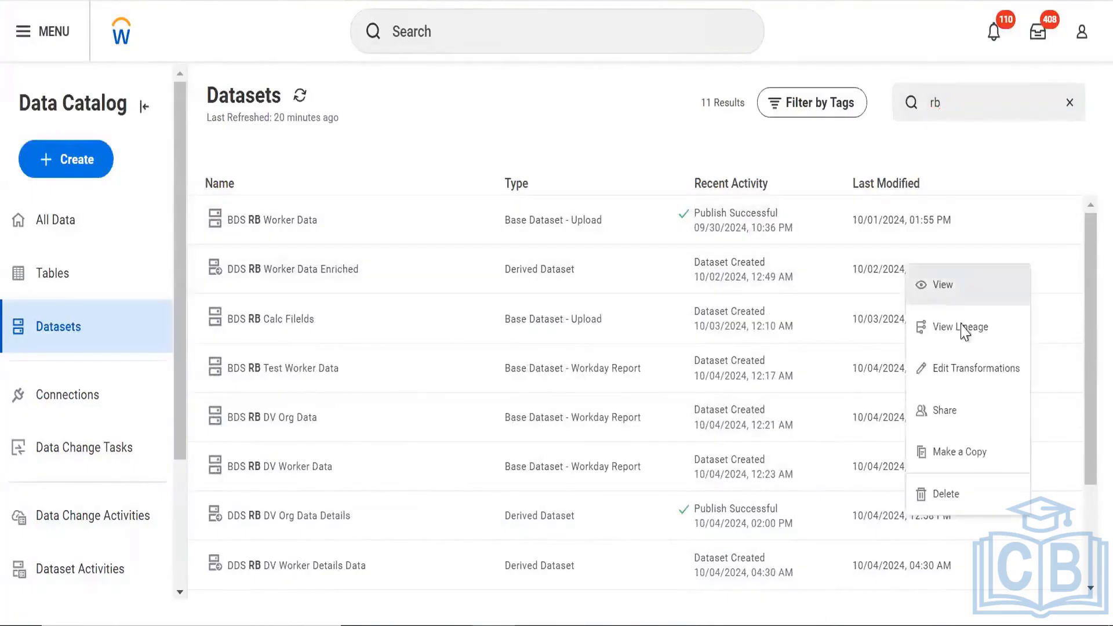
{"action": "left_click", "coordinate": [944, 290]}
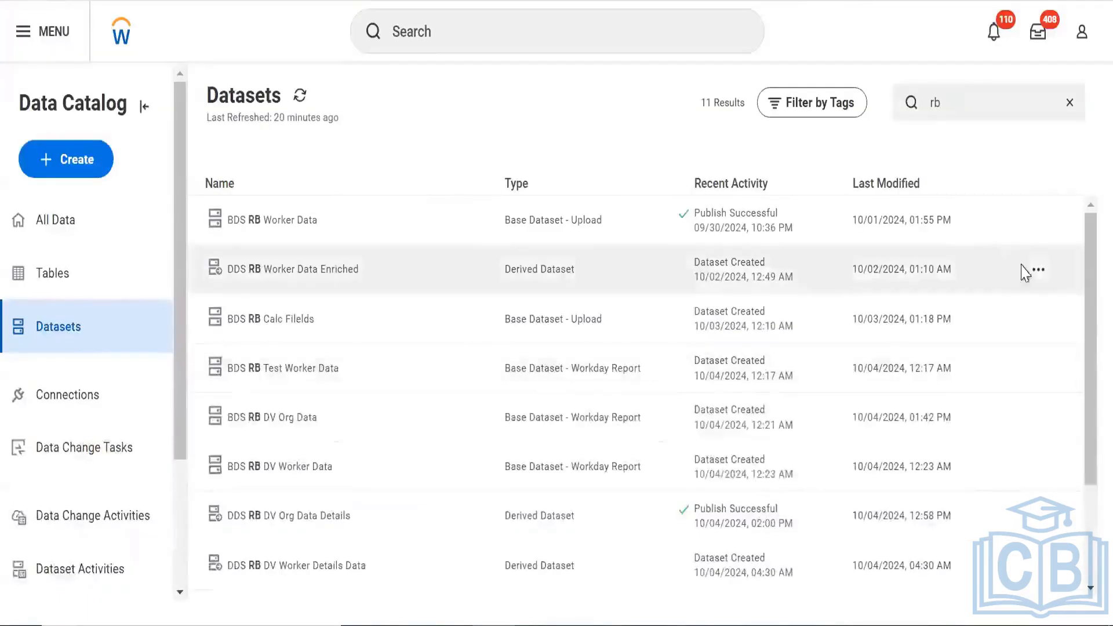
{"action": "left_click", "coordinate": [1039, 271]}
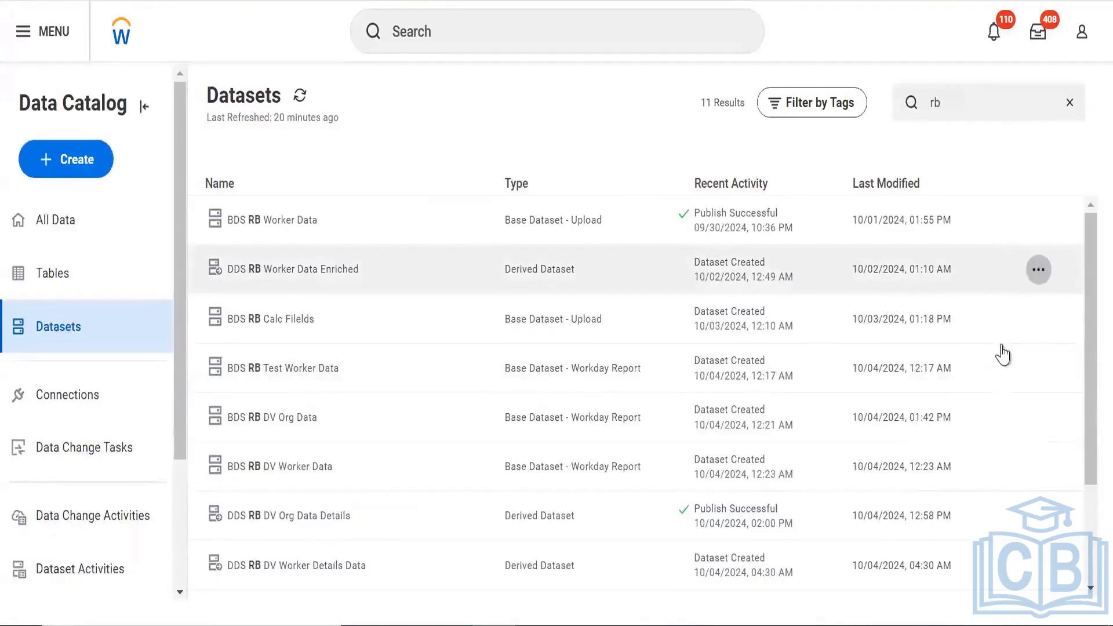
{"action": "left_click", "coordinate": [957, 376]}
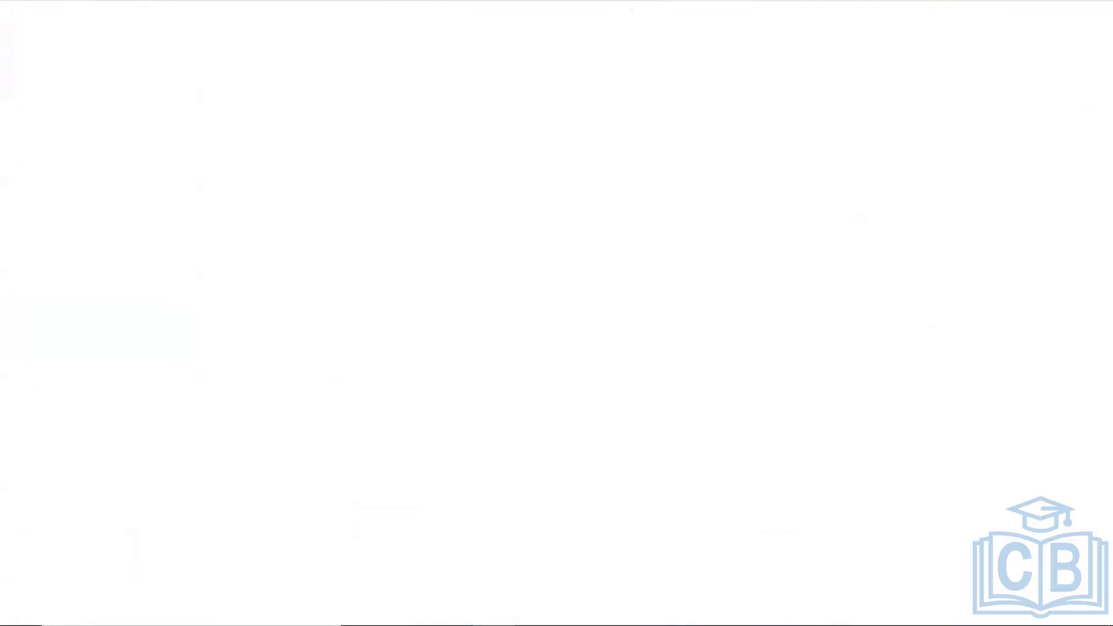
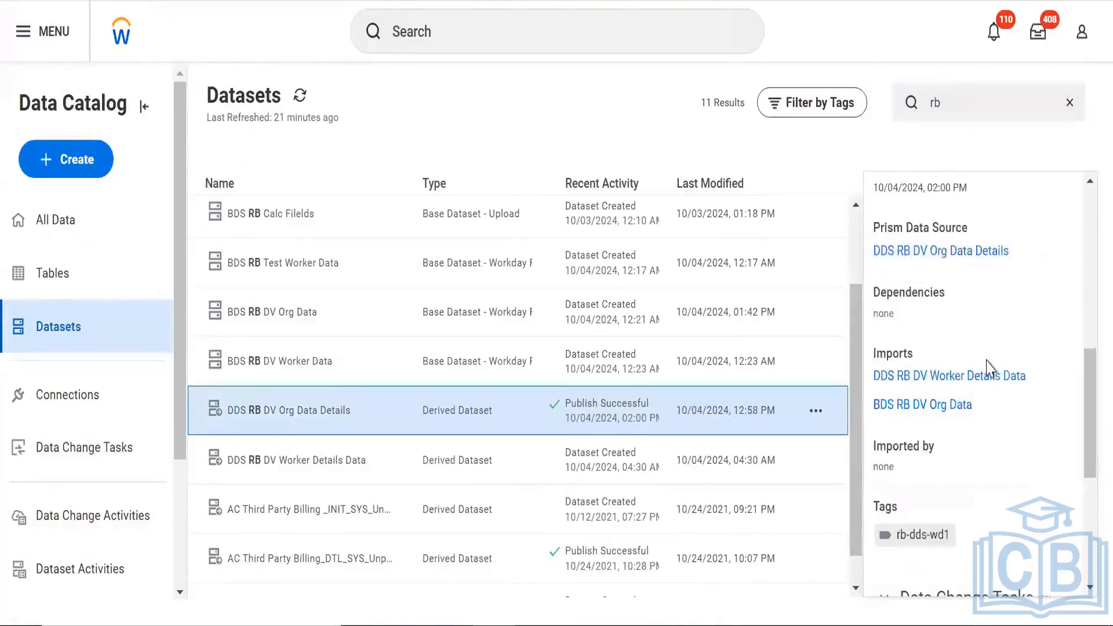
Select the 'rb' filter text in the Datasets search box
{"action": "scroll", "coordinate": [987, 369], "scroll_direction": "up", "scroll_amount": 10}
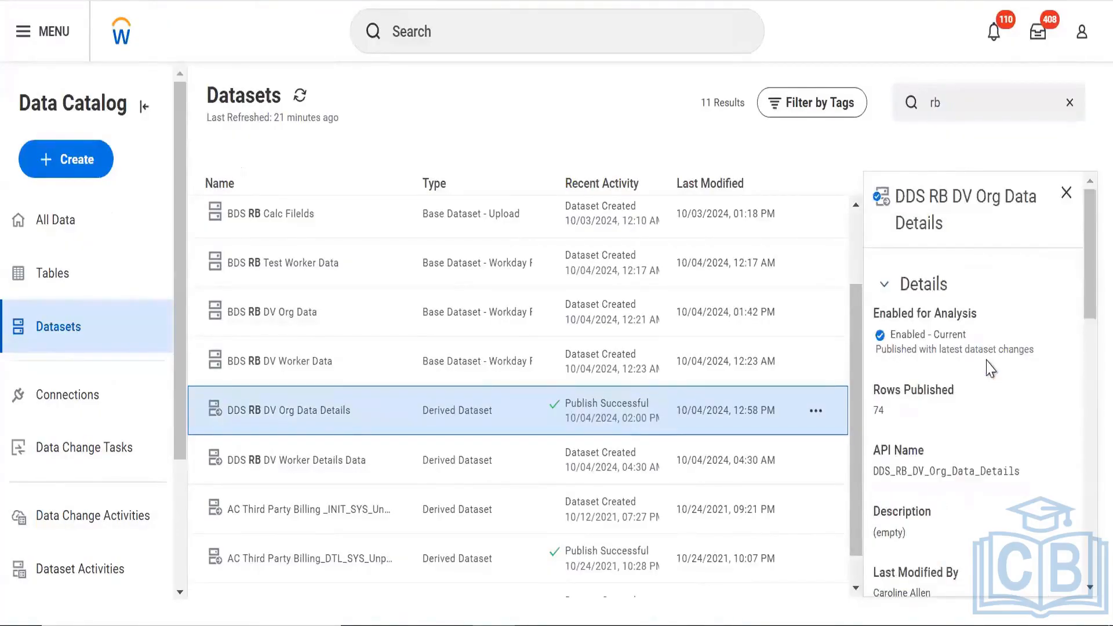
{"action": "scroll", "coordinate": [989, 374], "scroll_direction": "down", "scroll_amount": 10}
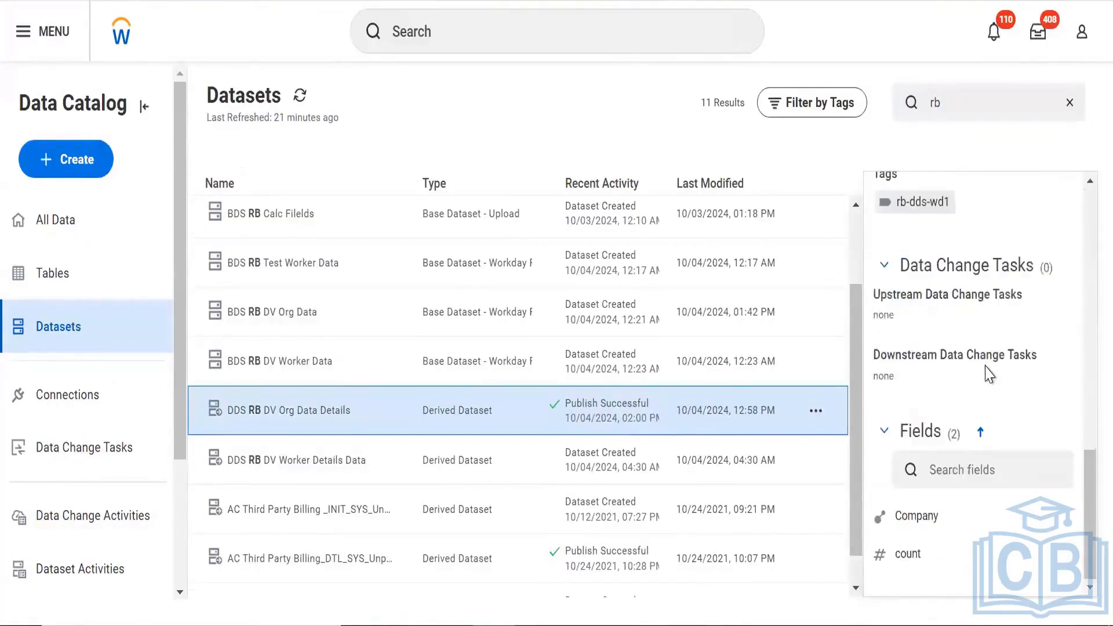
{"action": "scroll", "coordinate": [989, 374], "scroll_direction": "up", "scroll_amount": 10}
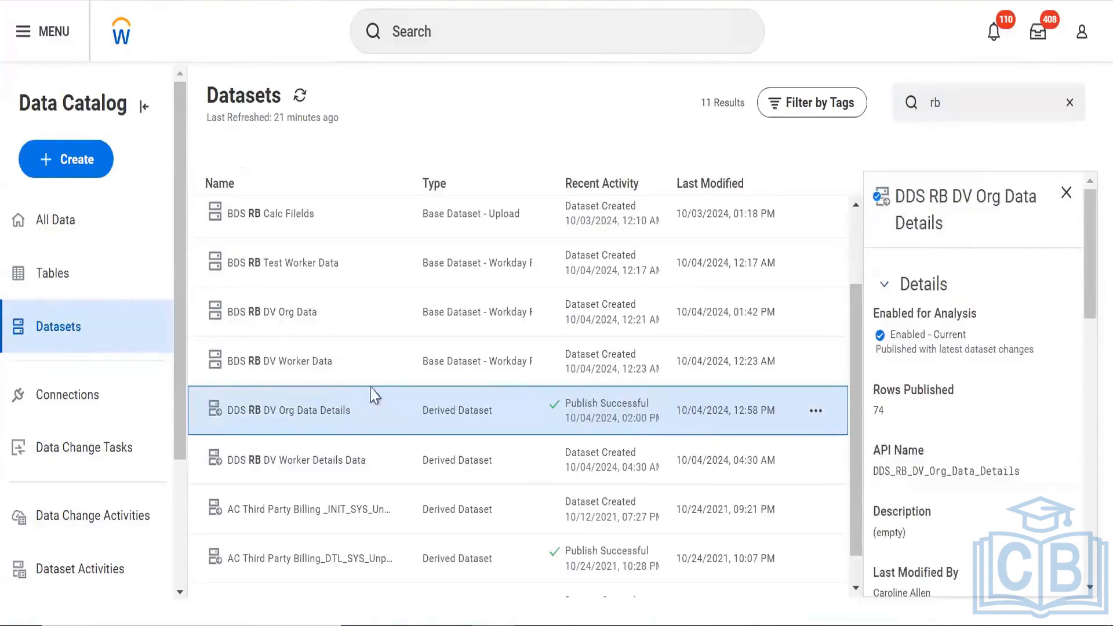
{"action": "scroll", "coordinate": [422, 327], "scroll_direction": "up", "scroll_amount": 2}
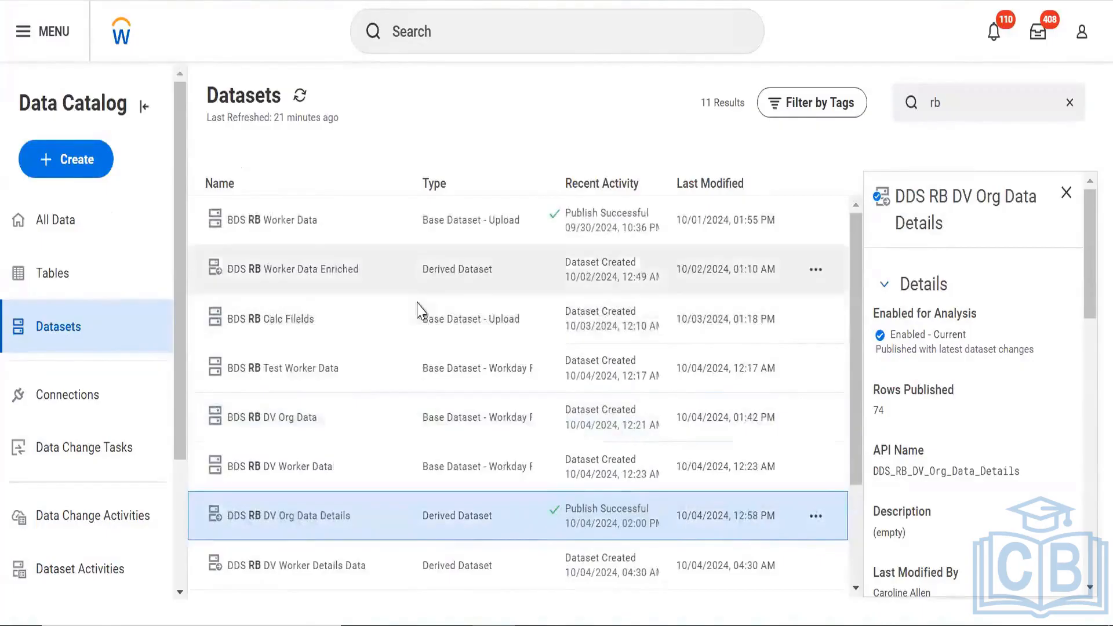
{"action": "scroll", "coordinate": [419, 311], "scroll_direction": "down", "scroll_amount": 3}
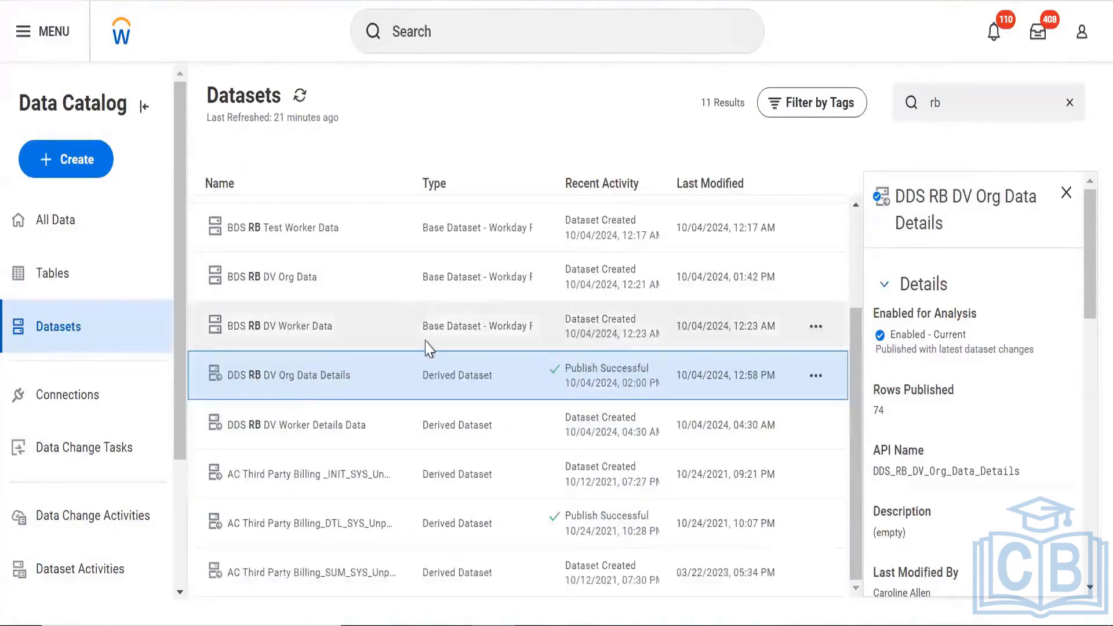
{"action": "scroll", "coordinate": [427, 348], "scroll_direction": "up", "scroll_amount": 3}
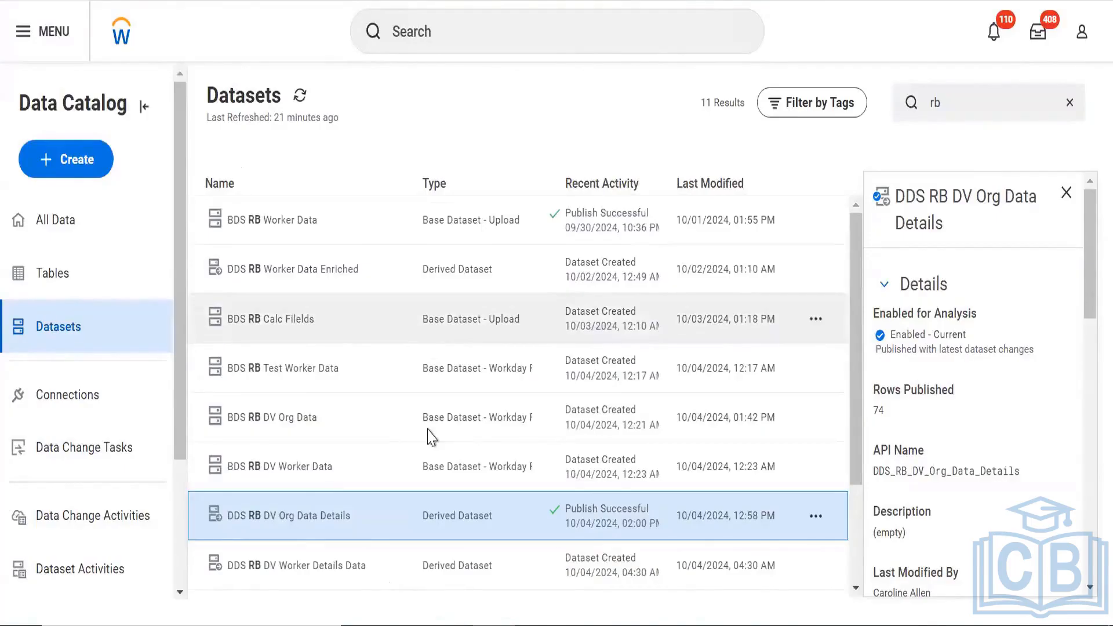
{"action": "scroll", "coordinate": [397, 355], "scroll_direction": "down", "scroll_amount": 3}
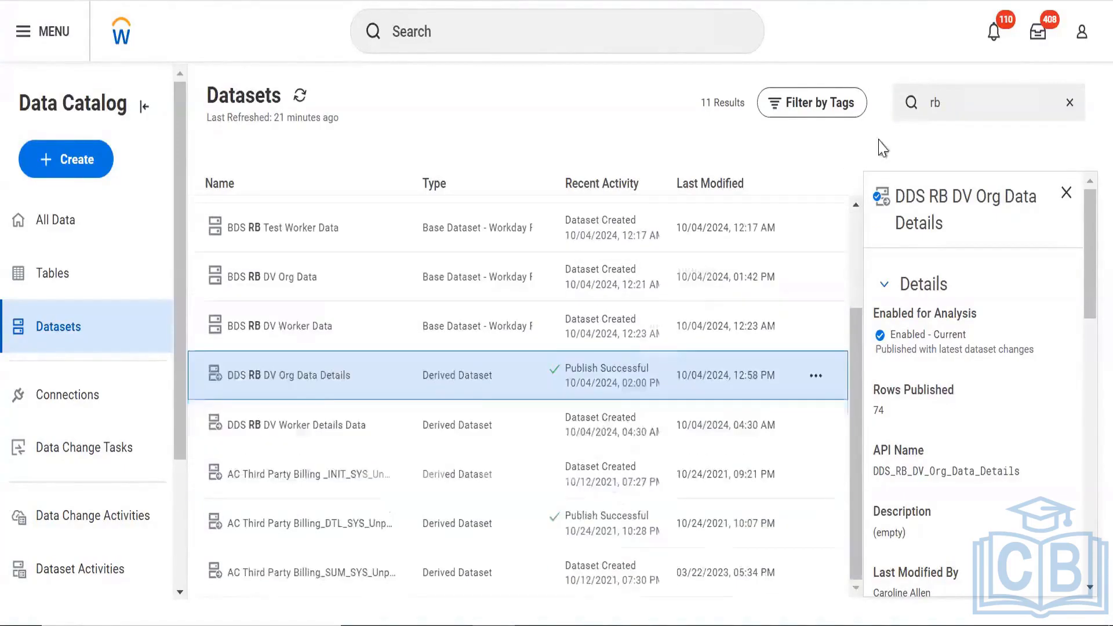
{"action": "double_click", "coordinate": [934, 102]}
Delete the 'rb' filter, then open the actions menu for DDS Worker Data Enriched
{"action": "key", "text": "BackSpace"}
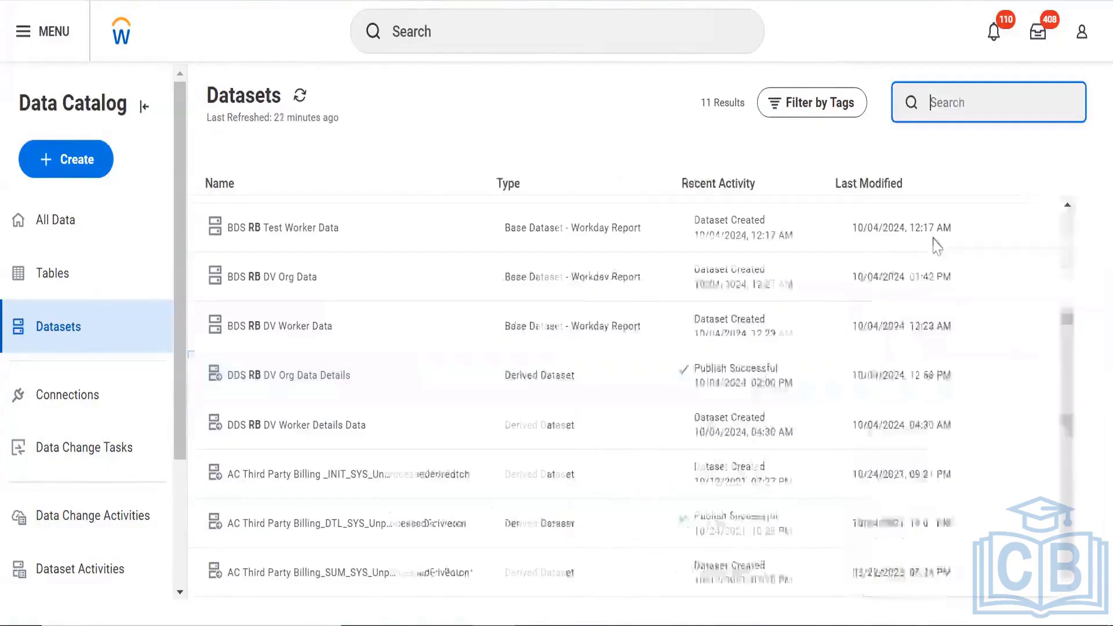
{"action": "scroll", "coordinate": [835, 287], "scroll_direction": "down", "scroll_amount": 5}
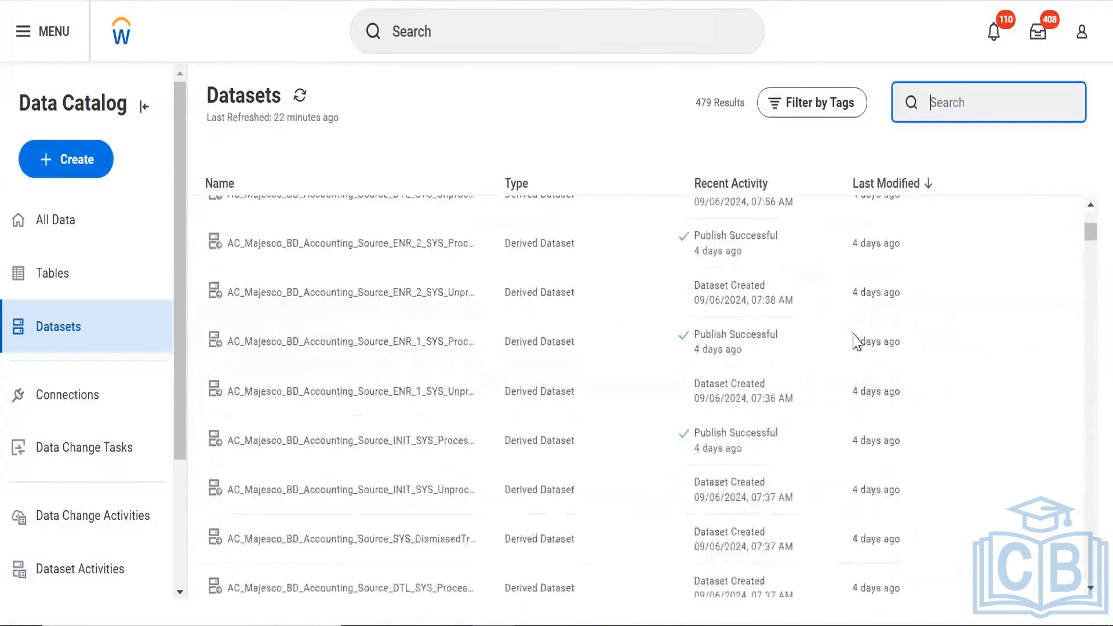
{"action": "scroll", "coordinate": [858, 342], "scroll_direction": "down", "scroll_amount": 10}
{"action": "scroll", "coordinate": [862, 309], "scroll_direction": "down", "scroll_amount": 5}
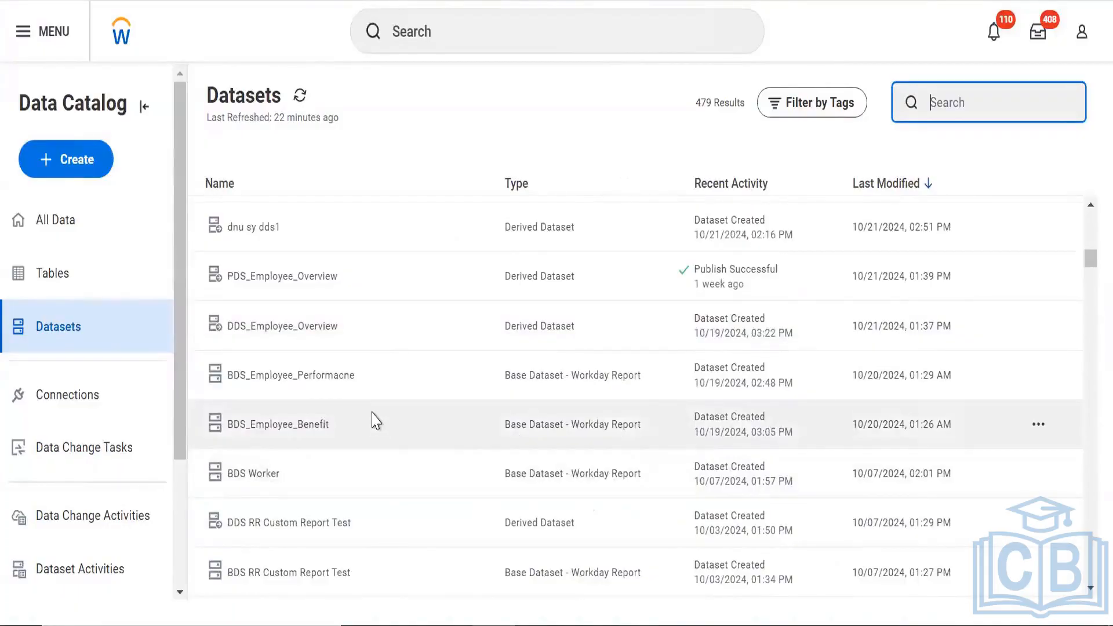
{"action": "scroll", "coordinate": [375, 421], "scroll_direction": "down", "scroll_amount": 4}
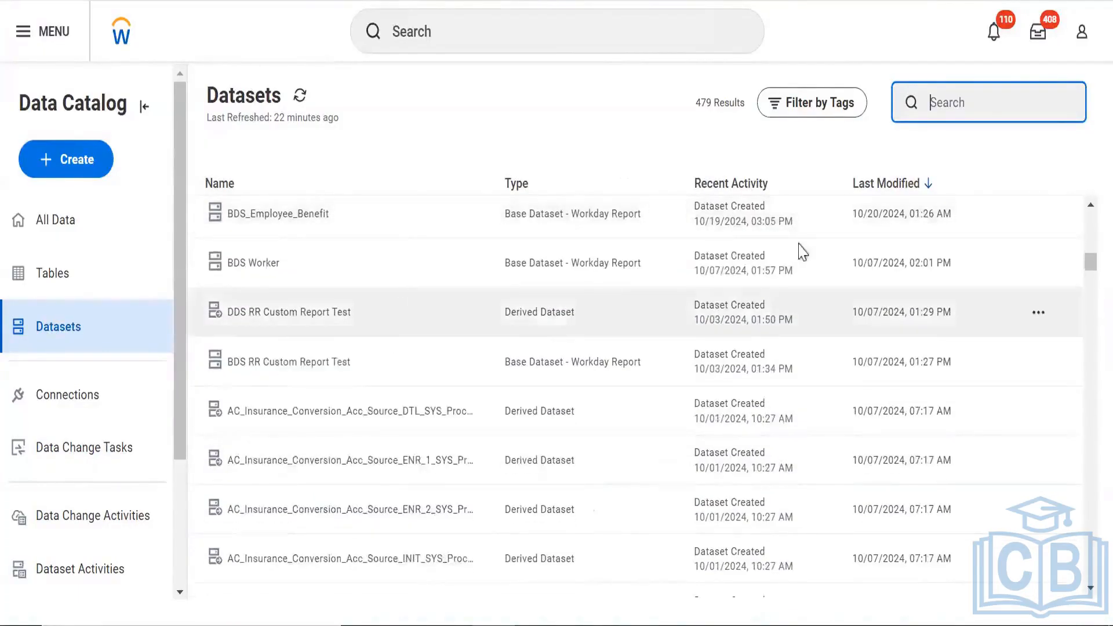
{"action": "scroll", "coordinate": [675, 286], "scroll_direction": "down", "scroll_amount": 5}
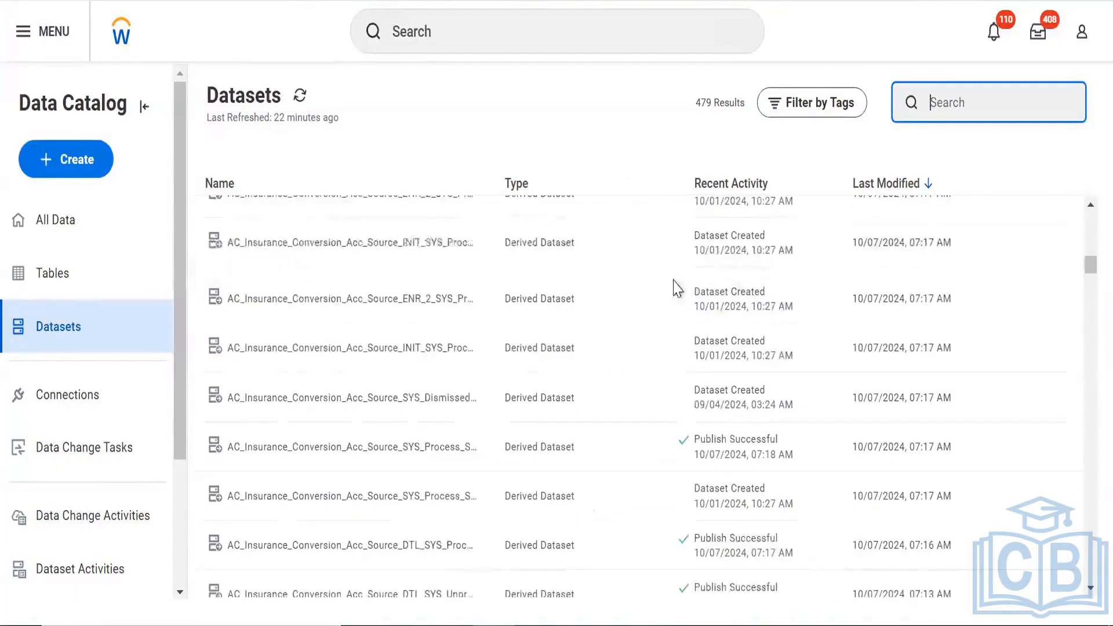
{"action": "scroll", "coordinate": [676, 286], "scroll_direction": "down", "scroll_amount": 5}
{"action": "scroll", "coordinate": [539, 300], "scroll_direction": "down", "scroll_amount": 2}
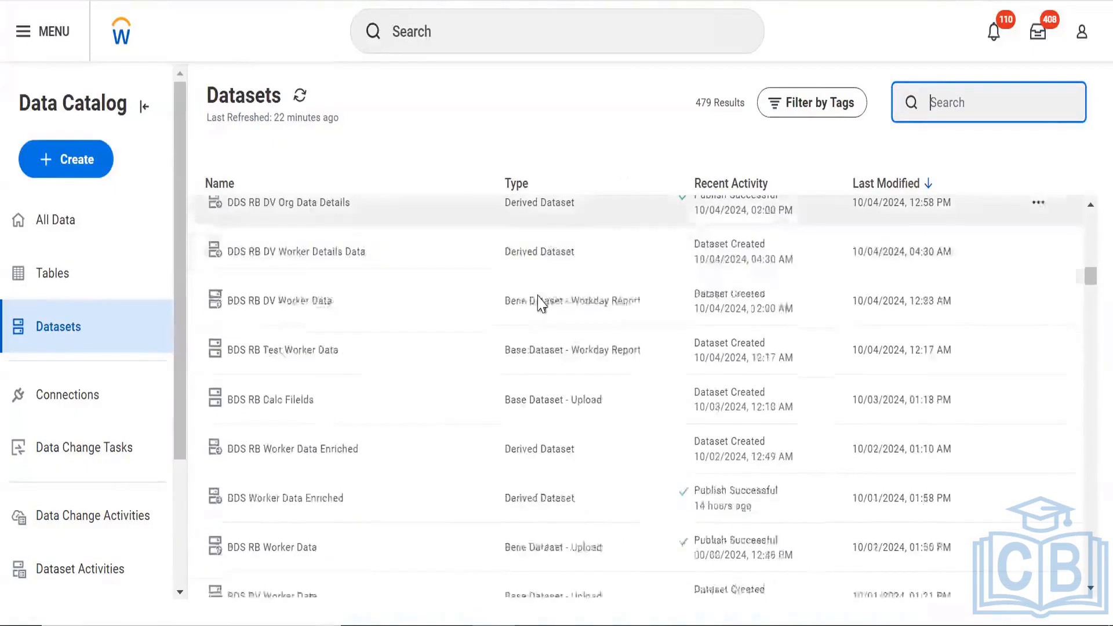
{"action": "scroll", "coordinate": [540, 302], "scroll_direction": "down", "scroll_amount": 4}
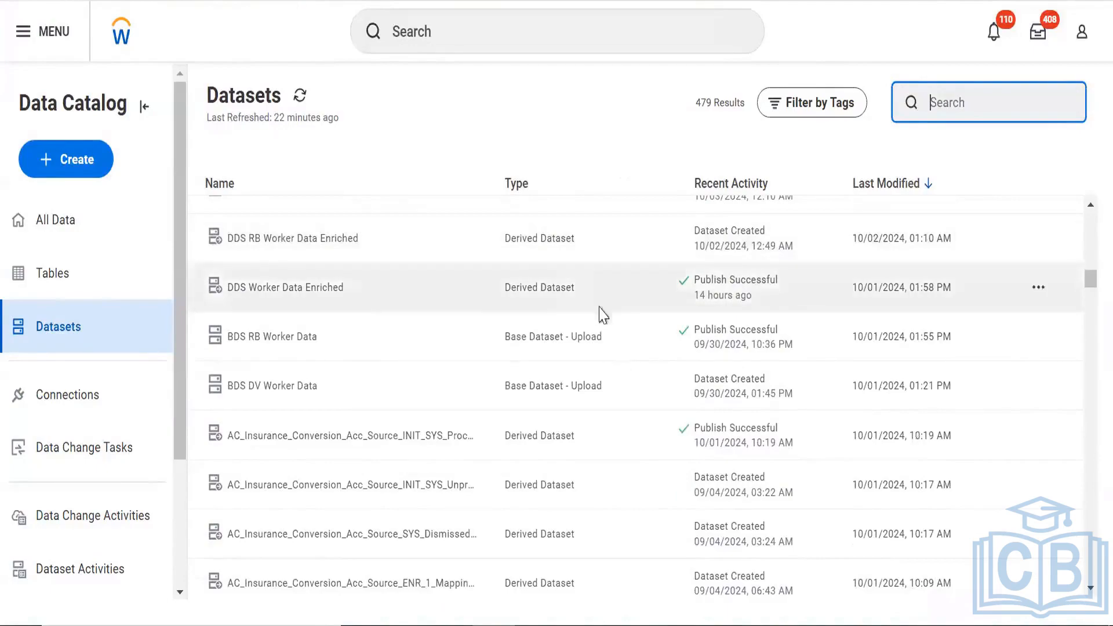
{"action": "left_click", "coordinate": [1037, 288]}
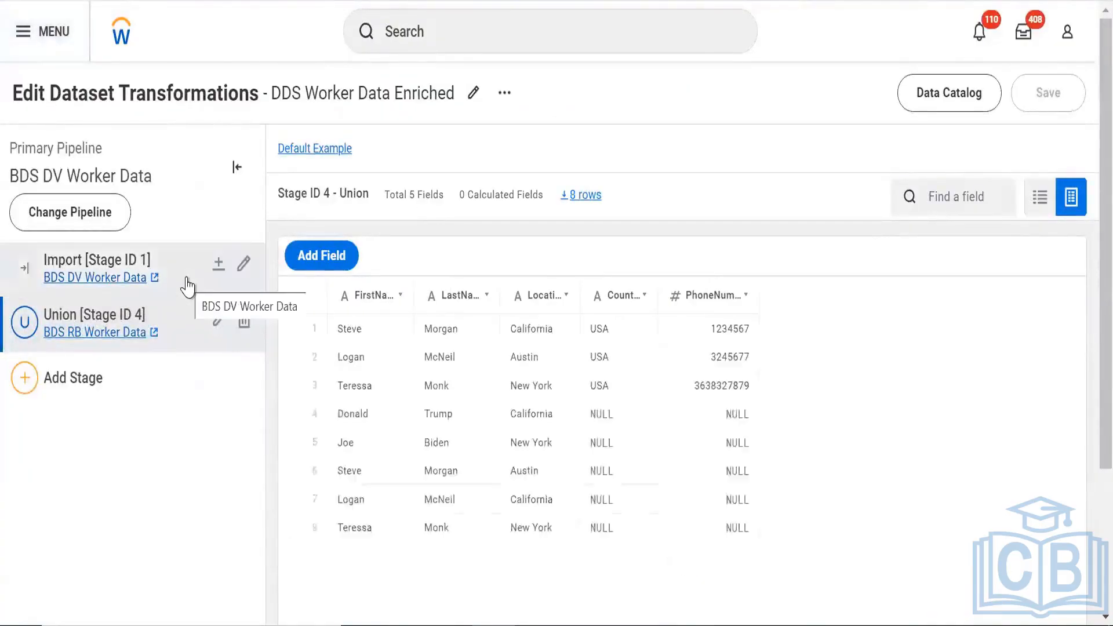
Add a Join stage and begin adding another pipeline to join with
{"action": "left_click", "coordinate": [149, 384]}
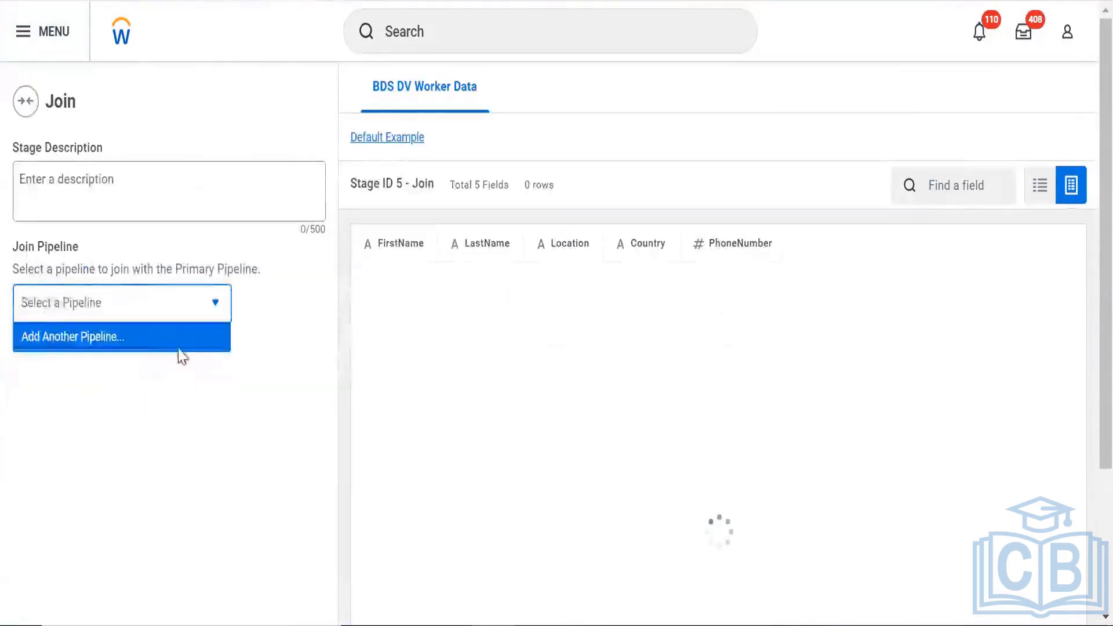
{"action": "left_click", "coordinate": [174, 342]}
Search 'bds org', pick BDS RB DV Org Data as the join pipeline, and preview Worker Data
{"action": "left_click", "coordinate": [713, 149]}
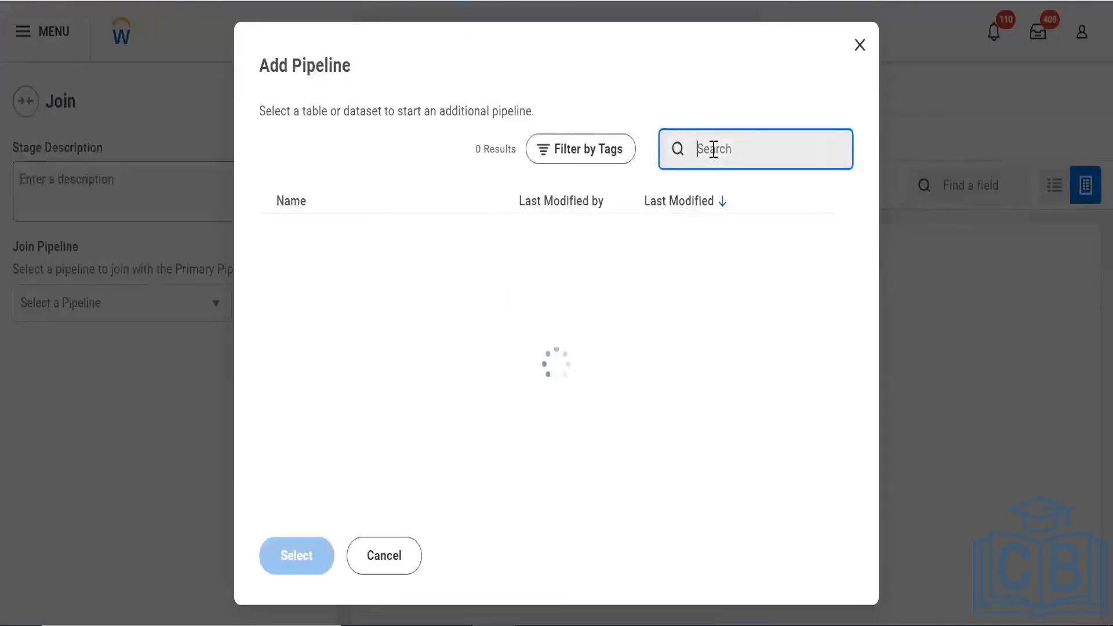
{"action": "type", "text": "join"}
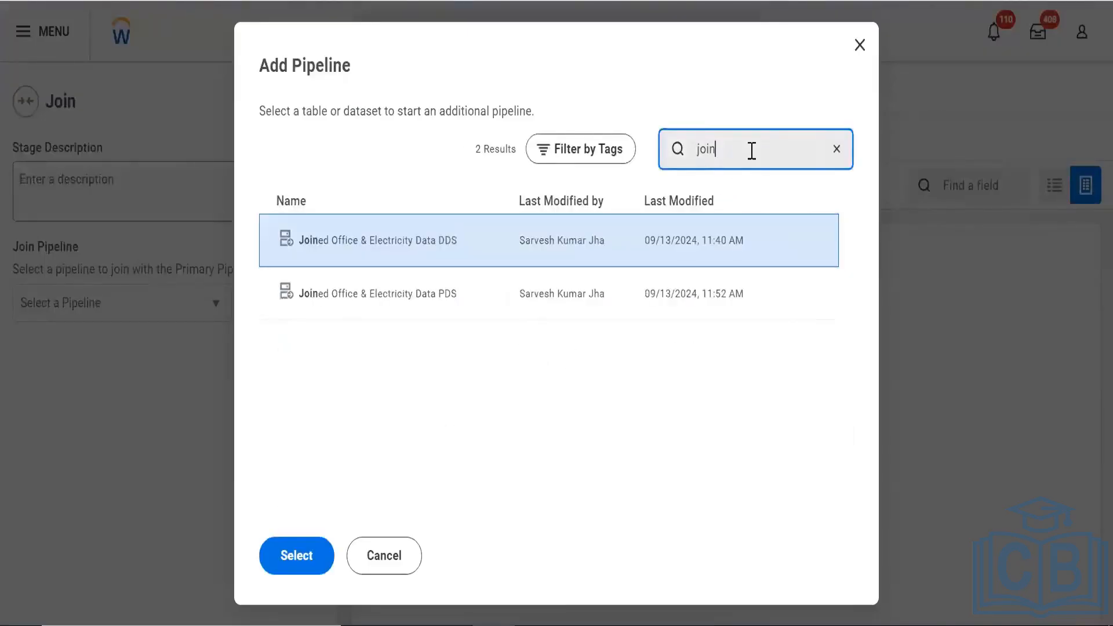
{"action": "key", "text": "ctrl+a"}
{"action": "key", "text": "BackSpace"}
{"action": "type", "text": "bds"}
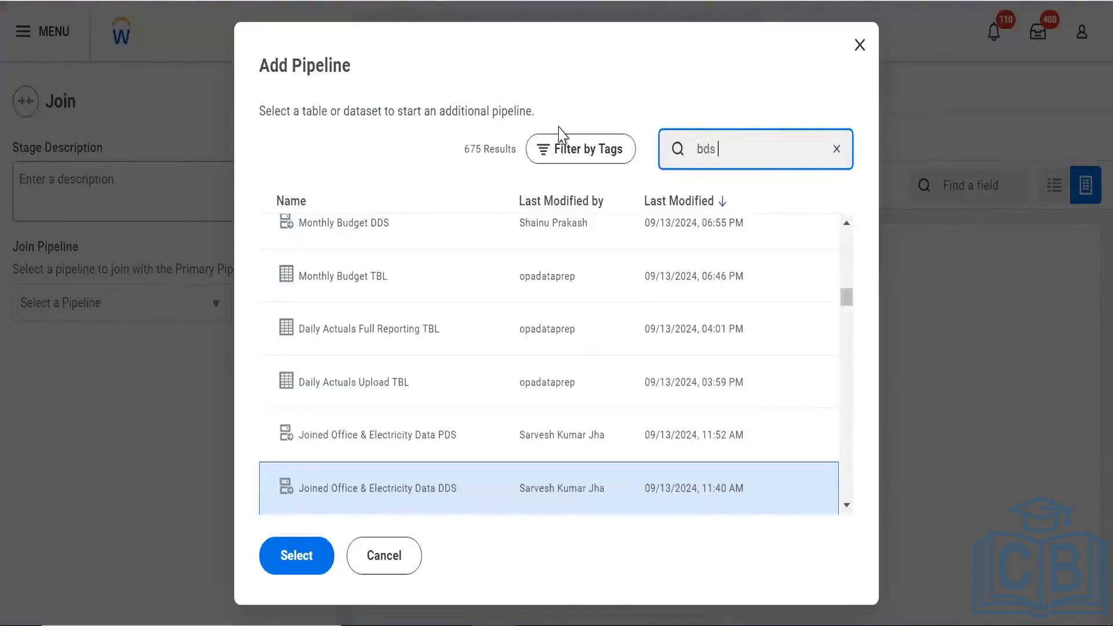
{"action": "type", "text": " org"}
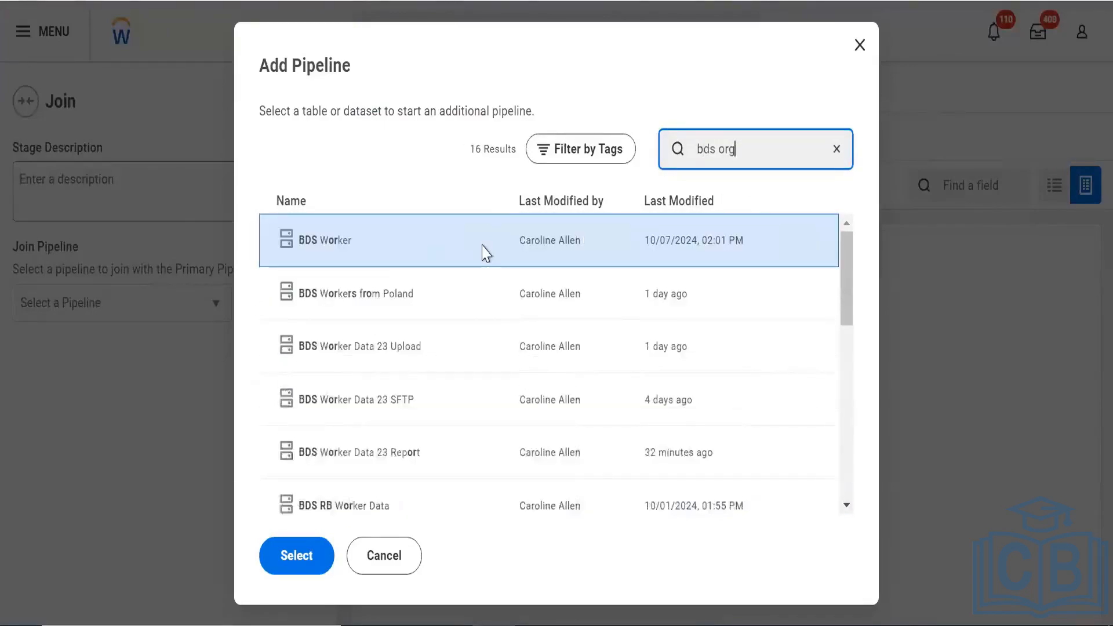
{"action": "left_click", "coordinate": [286, 565]}
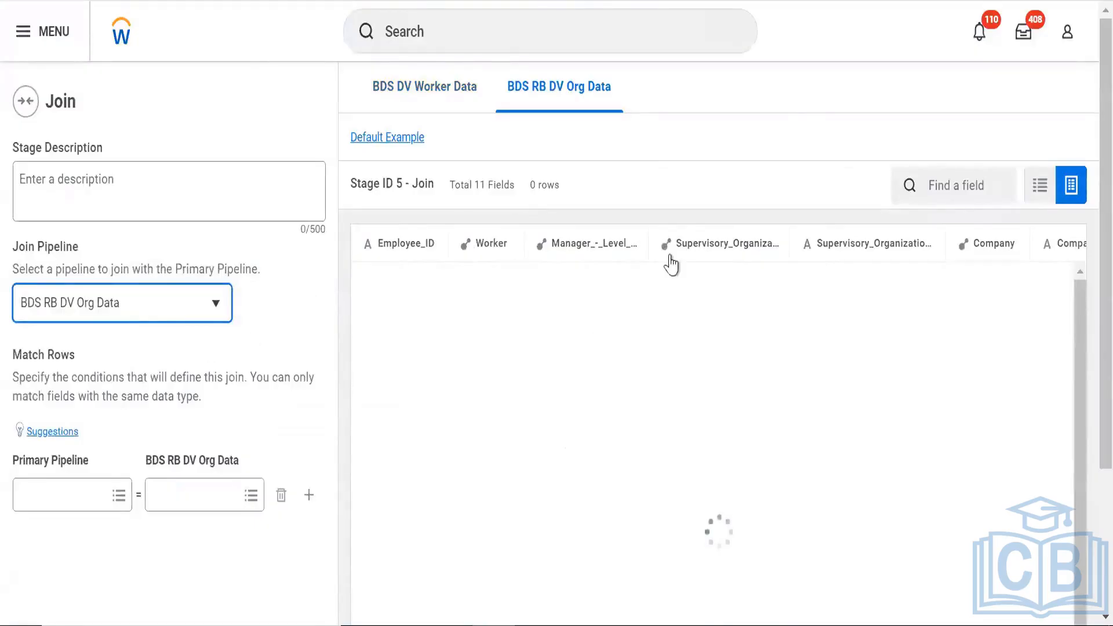
{"action": "left_click", "coordinate": [400, 100]}
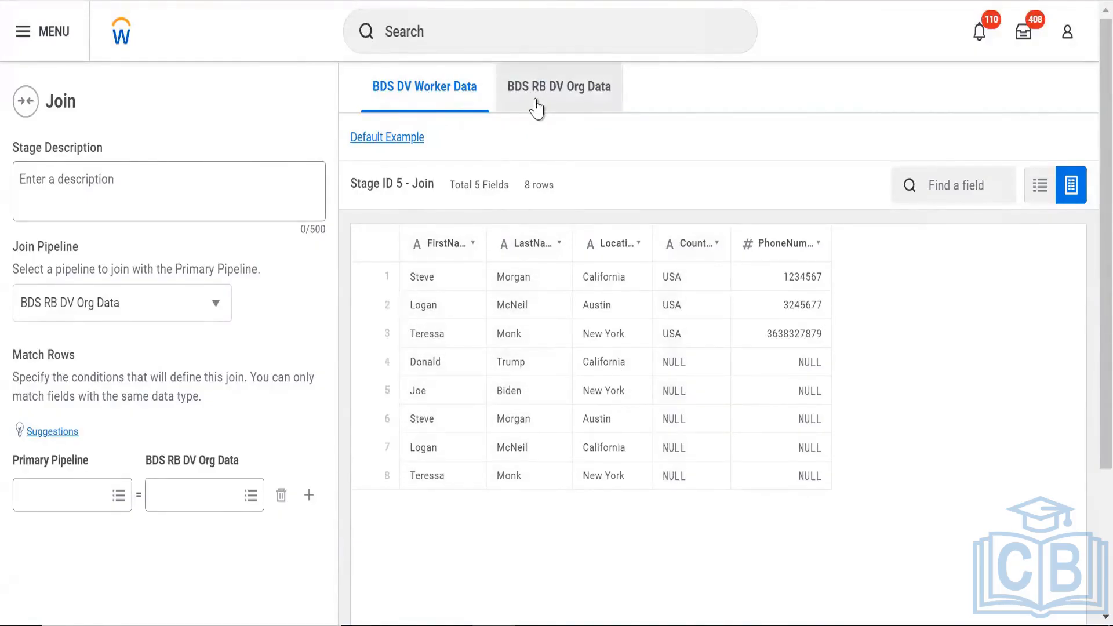
{"action": "left_click", "coordinate": [583, 95]}
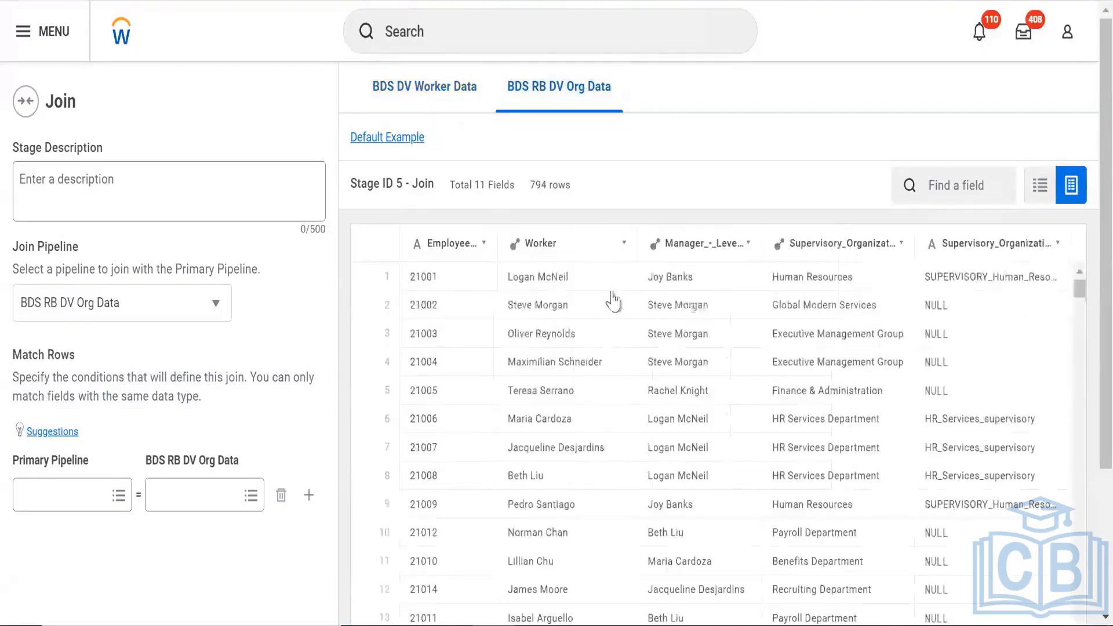
{"action": "scroll", "coordinate": [739, 362], "scroll_direction": "right", "scroll_amount": 10}
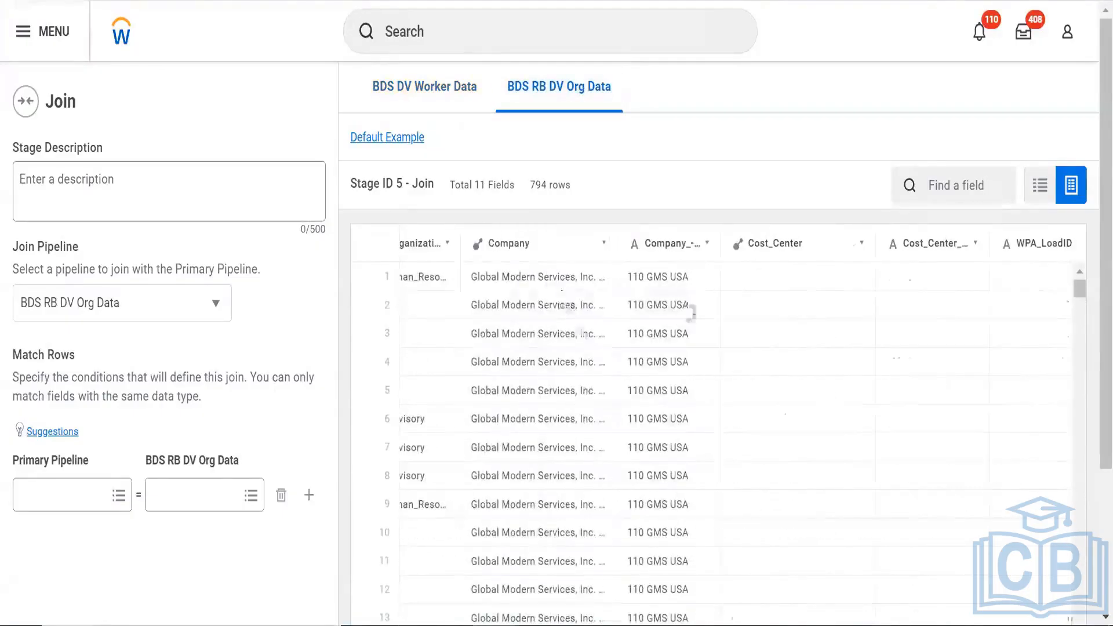
{"action": "scroll", "coordinate": [698, 360], "scroll_direction": "left", "scroll_amount": 10}
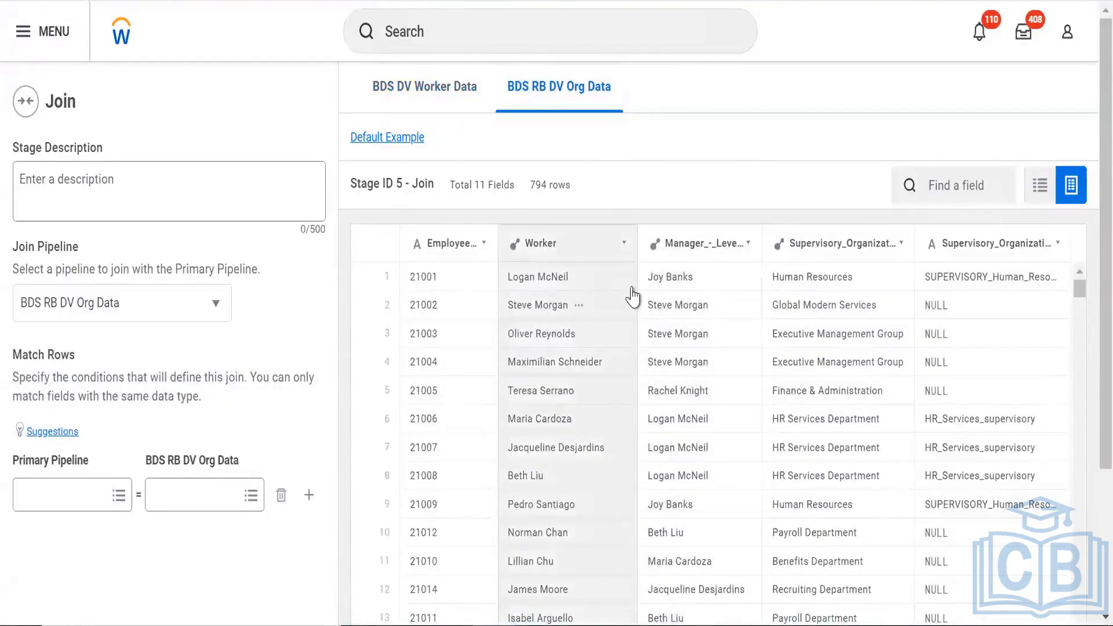
{"action": "scroll", "coordinate": [701, 307], "scroll_direction": "right", "scroll_amount": 10}
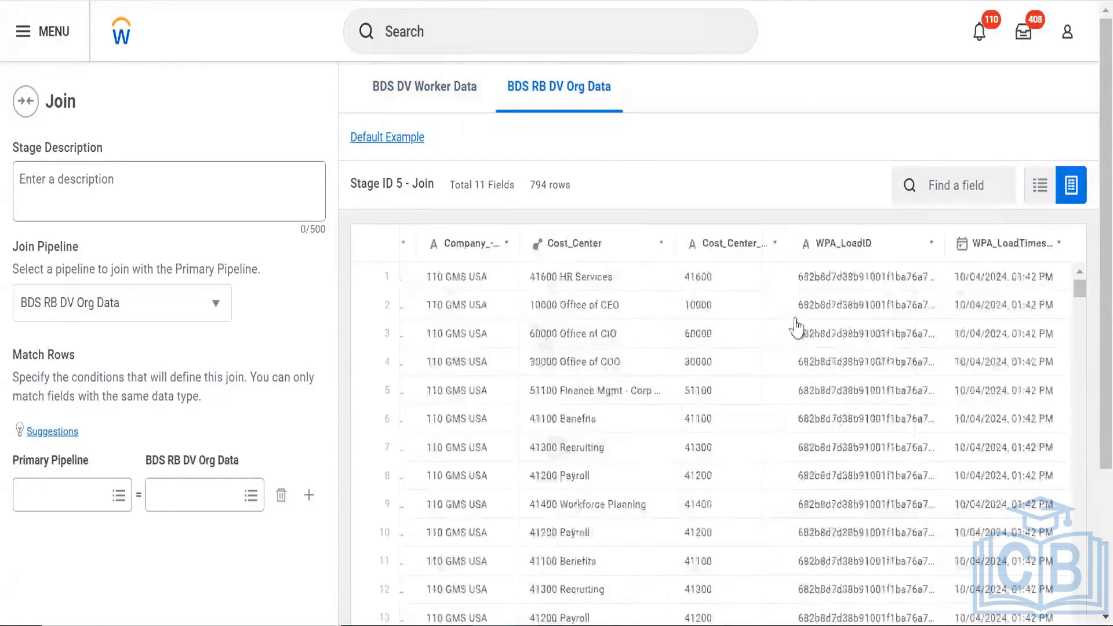
{"action": "scroll", "coordinate": [754, 299], "scroll_direction": "left", "scroll_amount": 10}
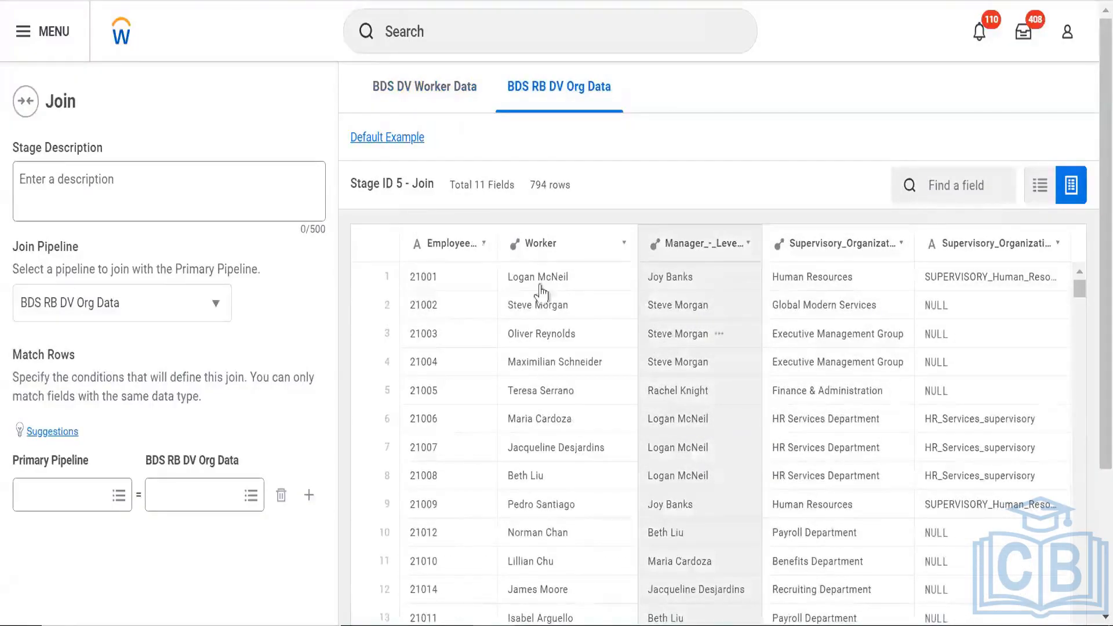
{"action": "left_click", "coordinate": [411, 106]}
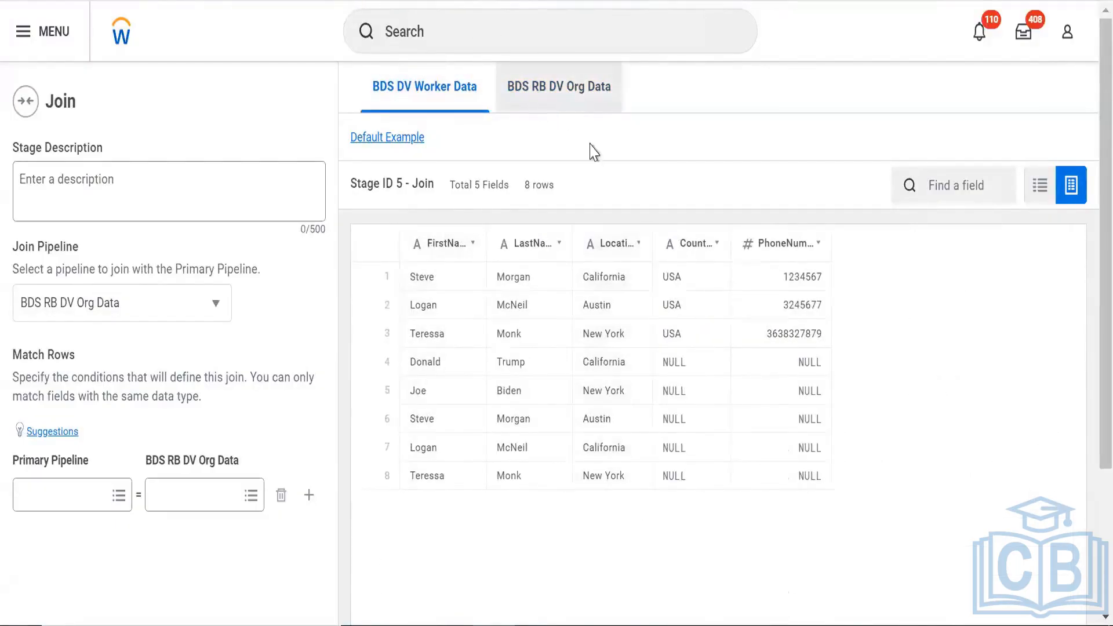
{"action": "scroll", "coordinate": [719, 322], "scroll_direction": "right", "scroll_amount": 5}
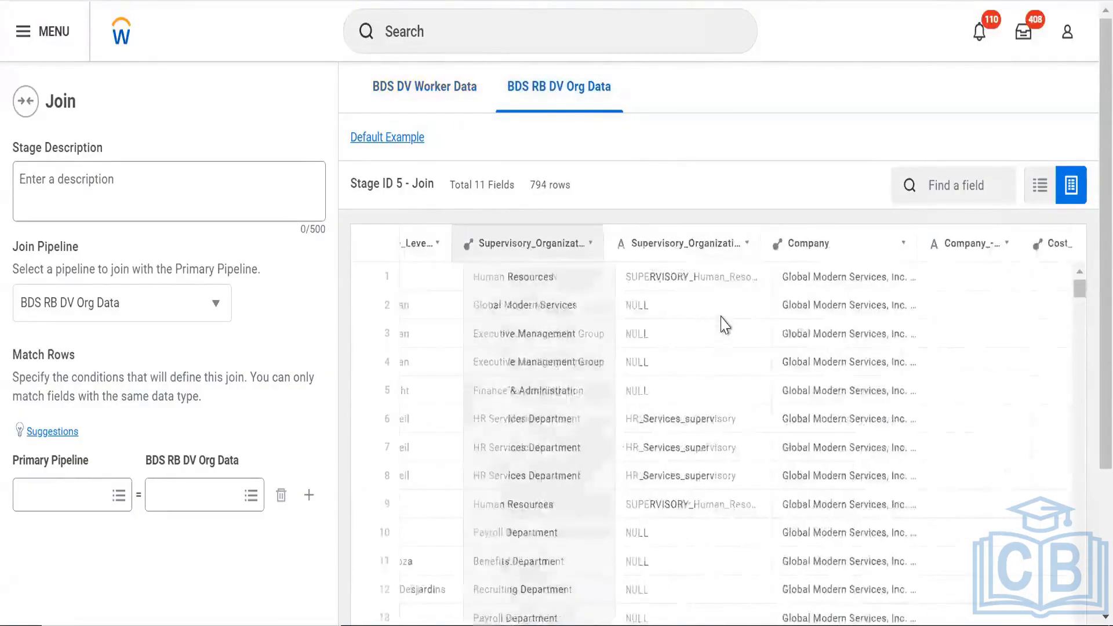
{"action": "scroll", "coordinate": [722, 325], "scroll_direction": "left", "scroll_amount": 5}
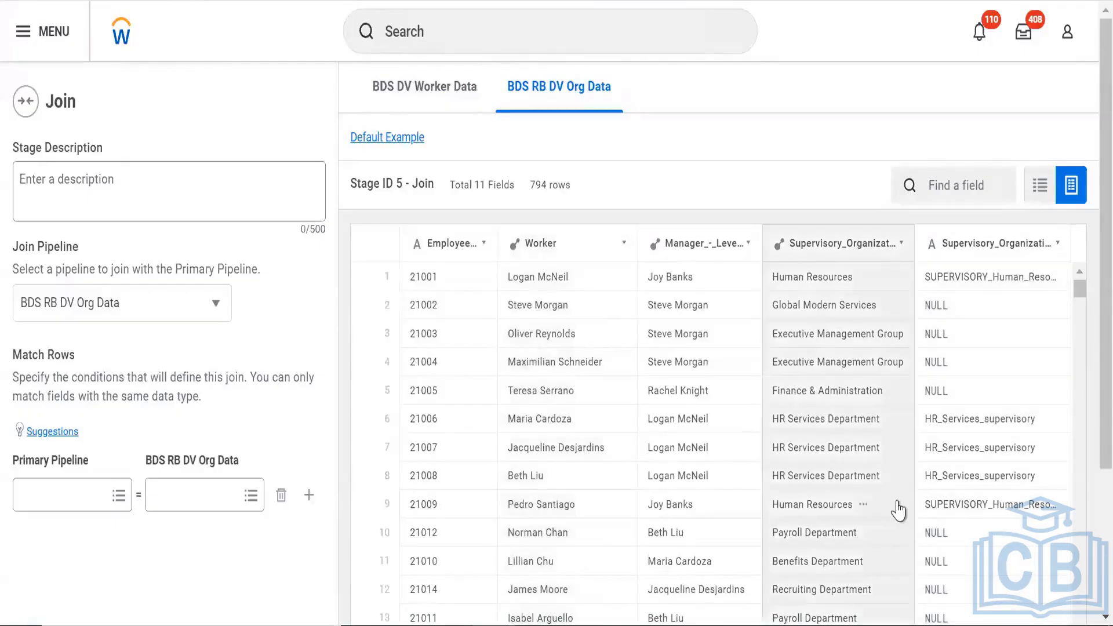
{"action": "mouse_move", "coordinate": [898, 510]}
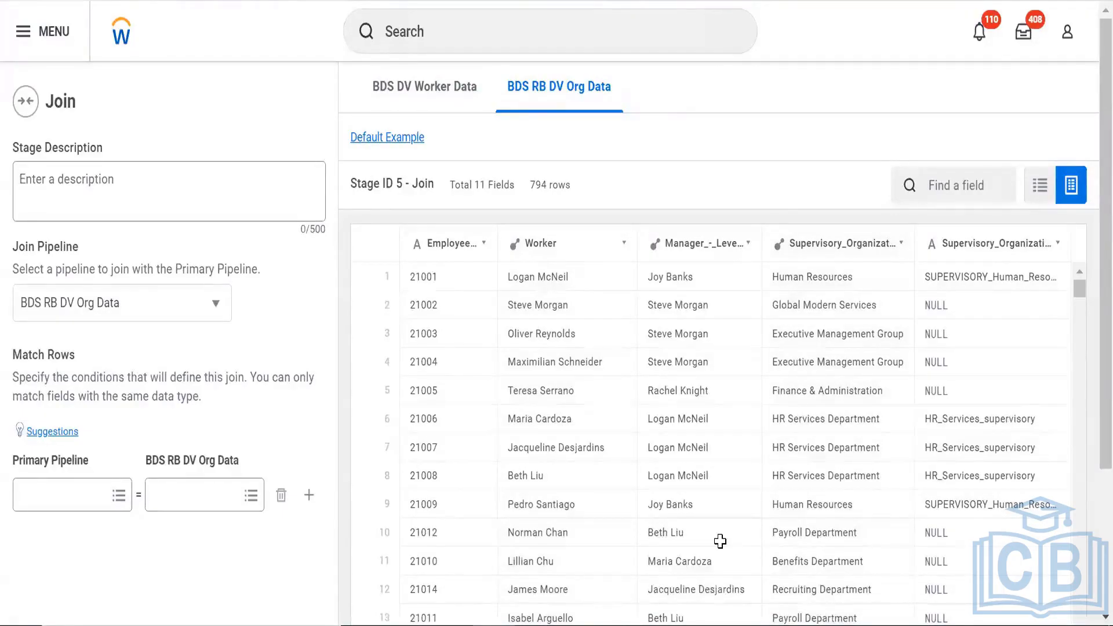
{"action": "key", "text": "alt+Tab"}
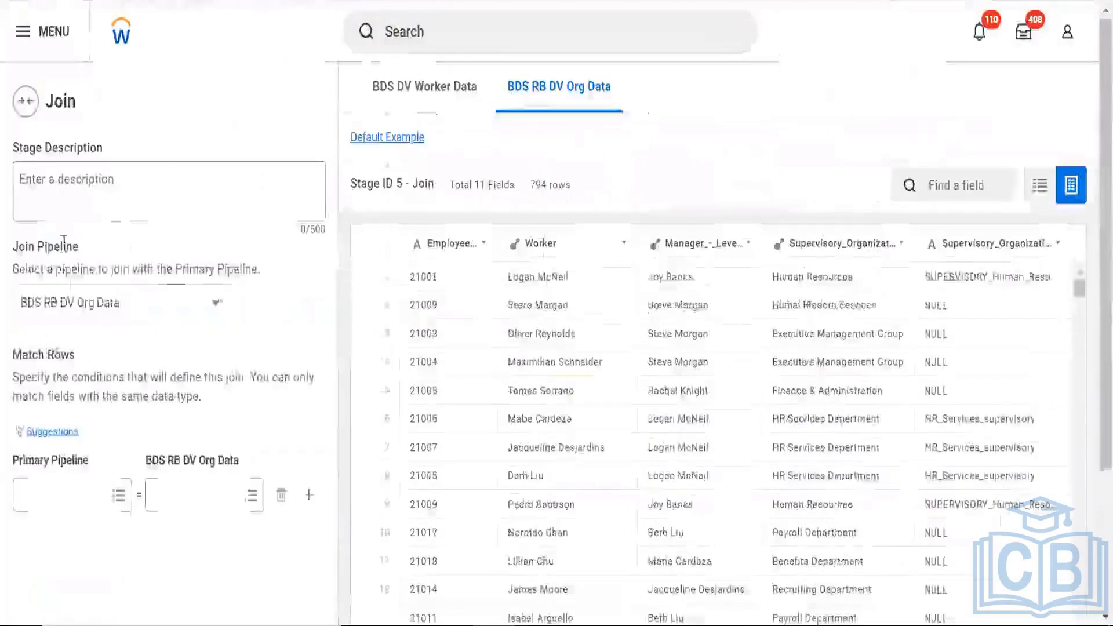
Try a FirstName = Employee_ID match row, clear it, and request join key suggestions
{"action": "scroll", "coordinate": [58, 307], "scroll_direction": "down", "scroll_amount": 3}
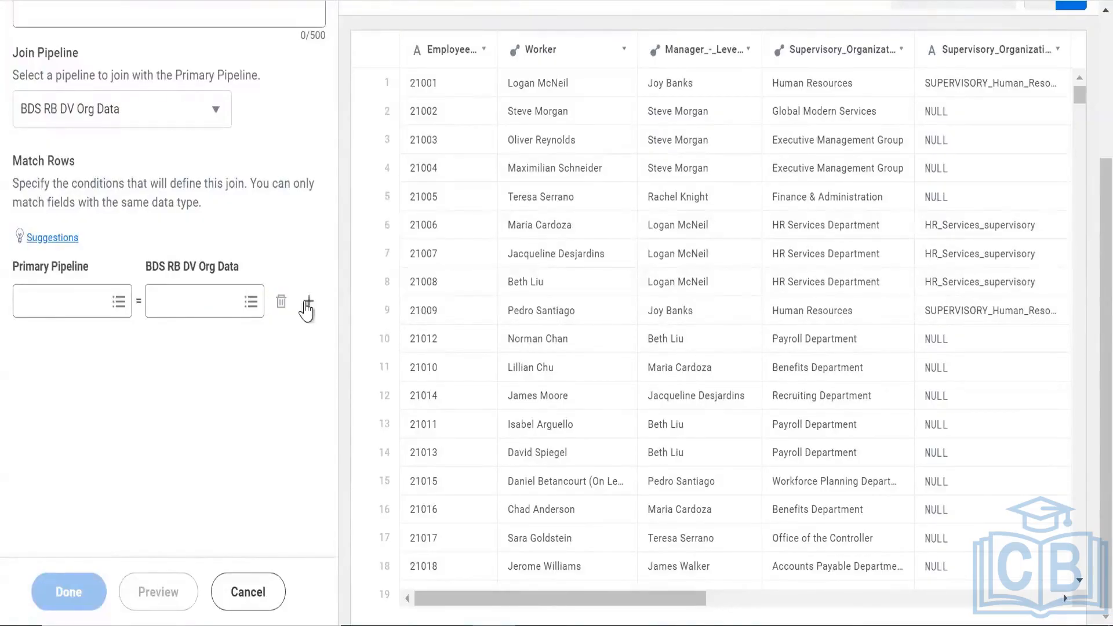
{"action": "left_click", "coordinate": [306, 300]}
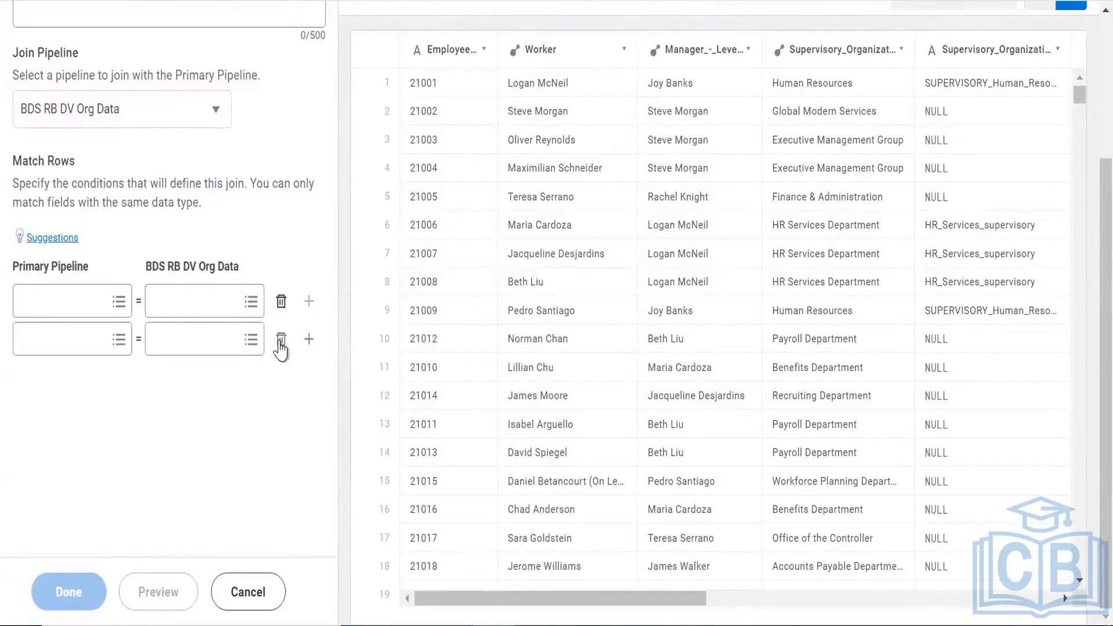
{"action": "left_click", "coordinate": [281, 341]}
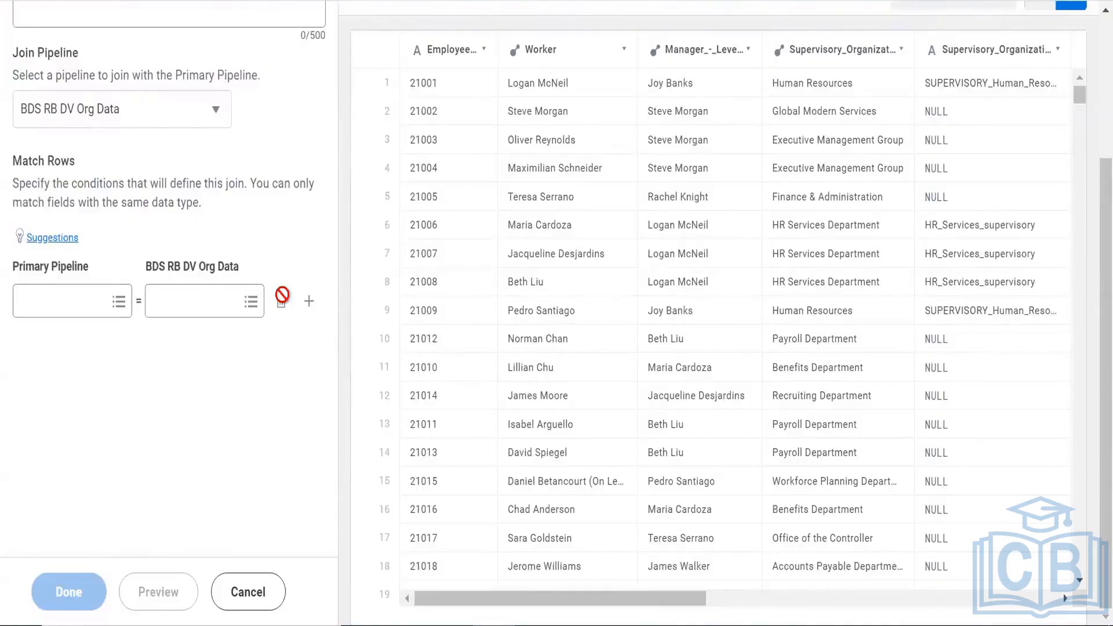
{"action": "left_click", "coordinate": [87, 298]}
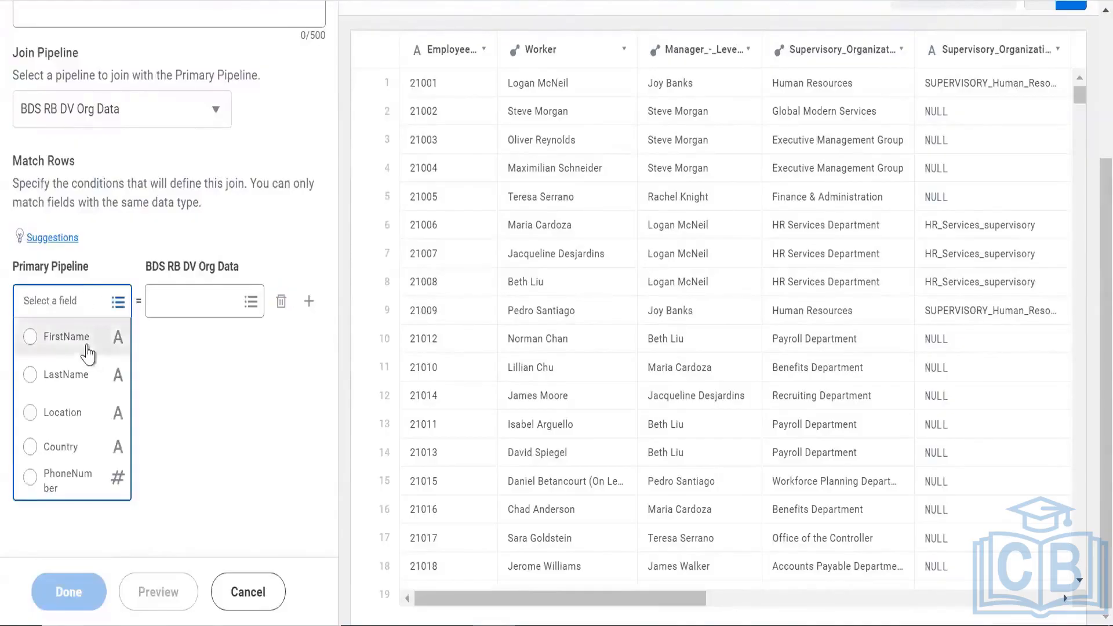
{"action": "left_click", "coordinate": [87, 348]}
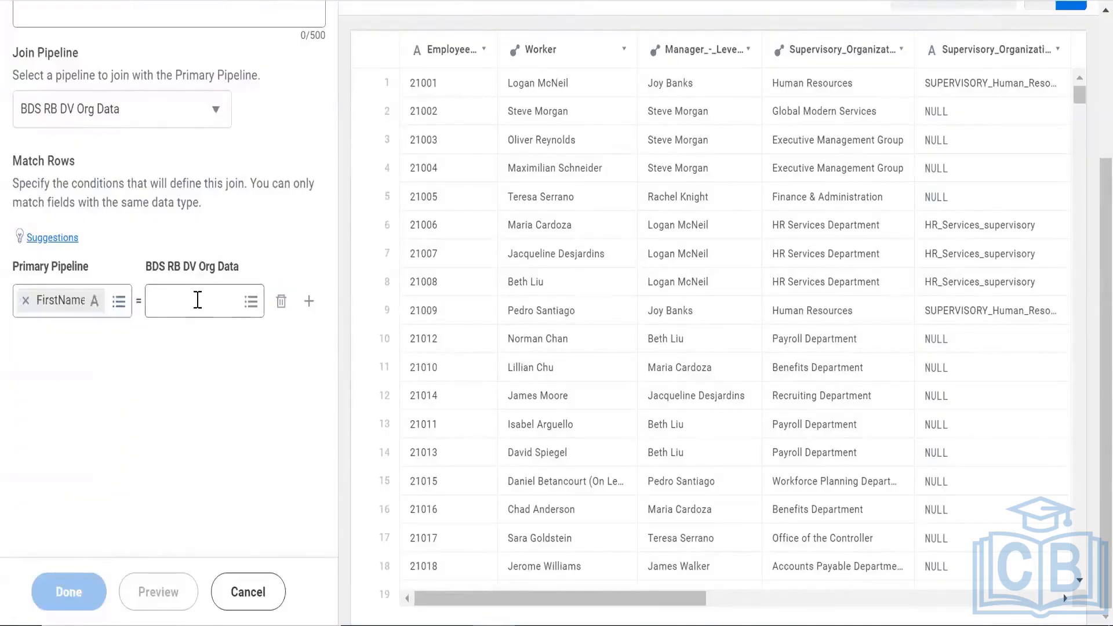
{"action": "left_click", "coordinate": [198, 299]}
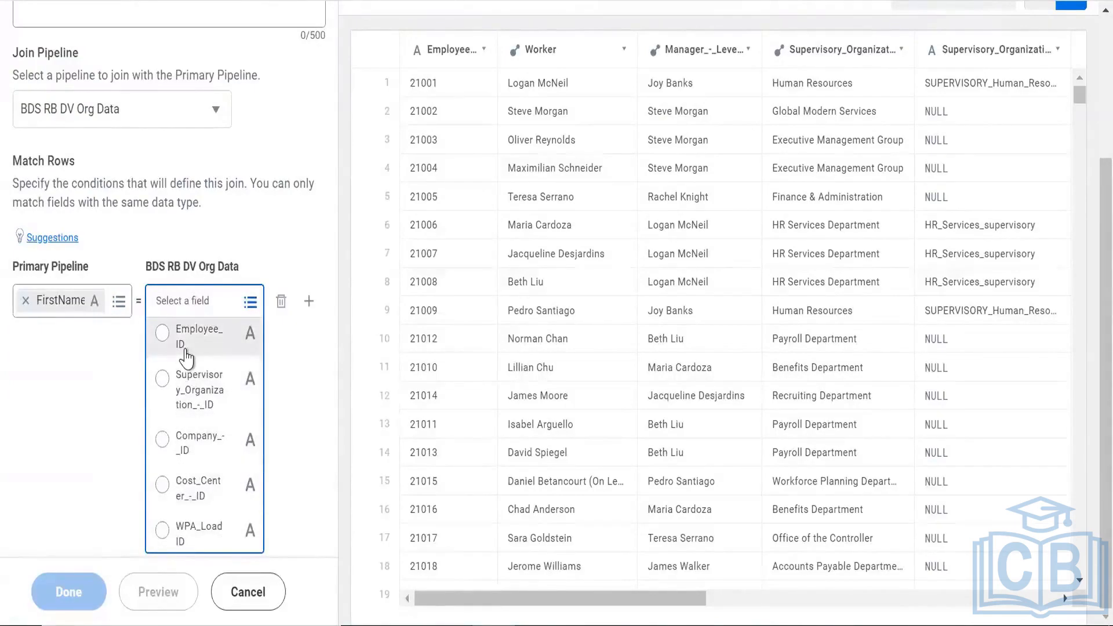
{"action": "left_click", "coordinate": [187, 342]}
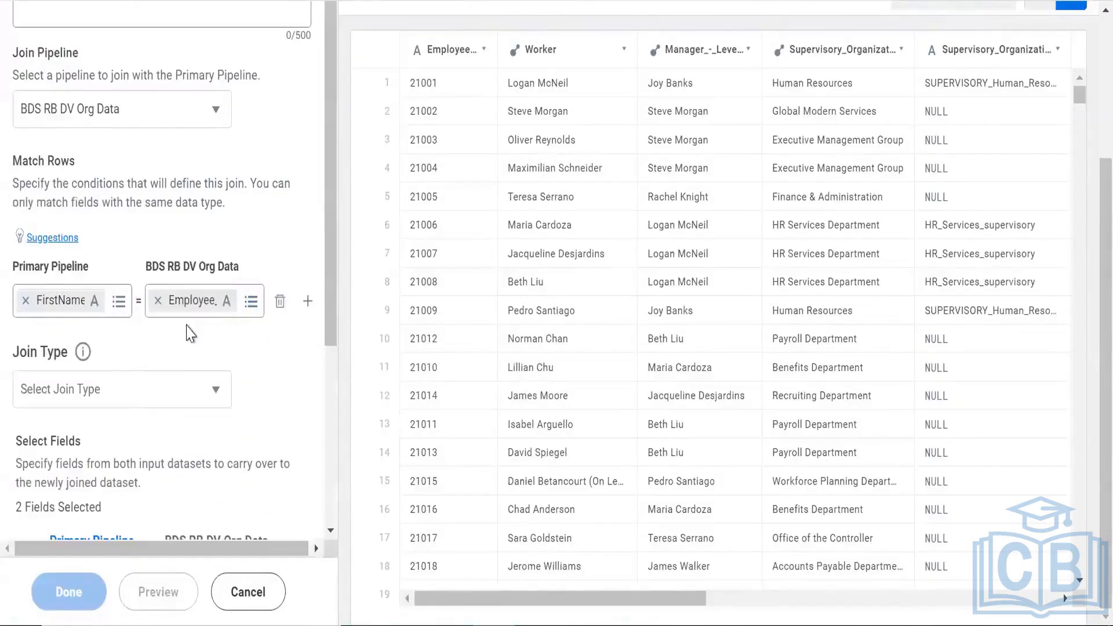
{"action": "left_click", "coordinate": [157, 300]}
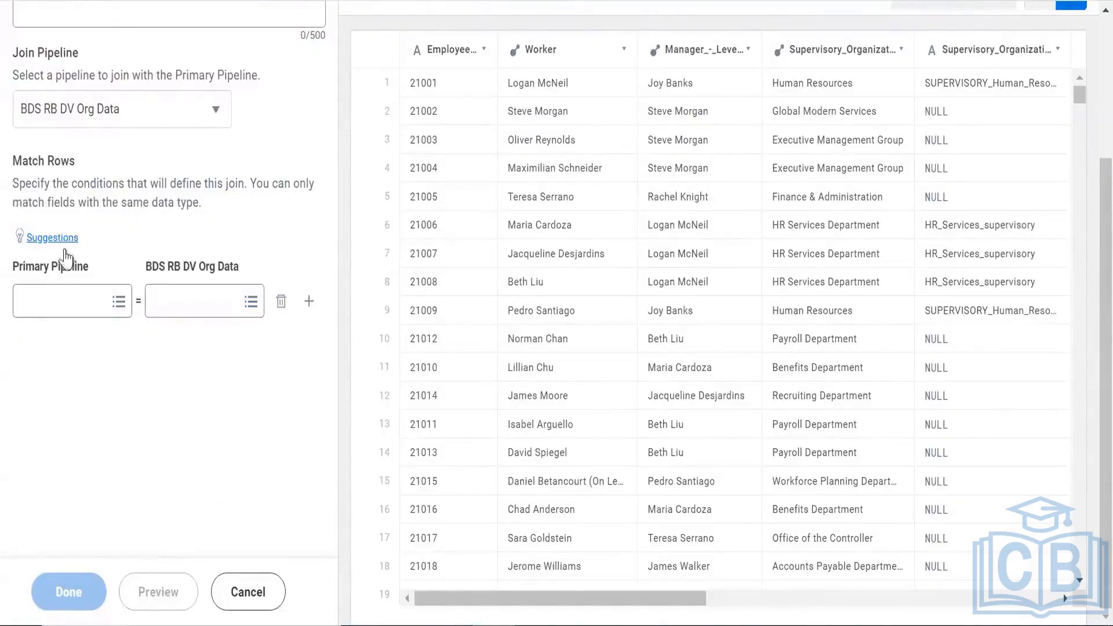
{"action": "left_click", "coordinate": [69, 238]}
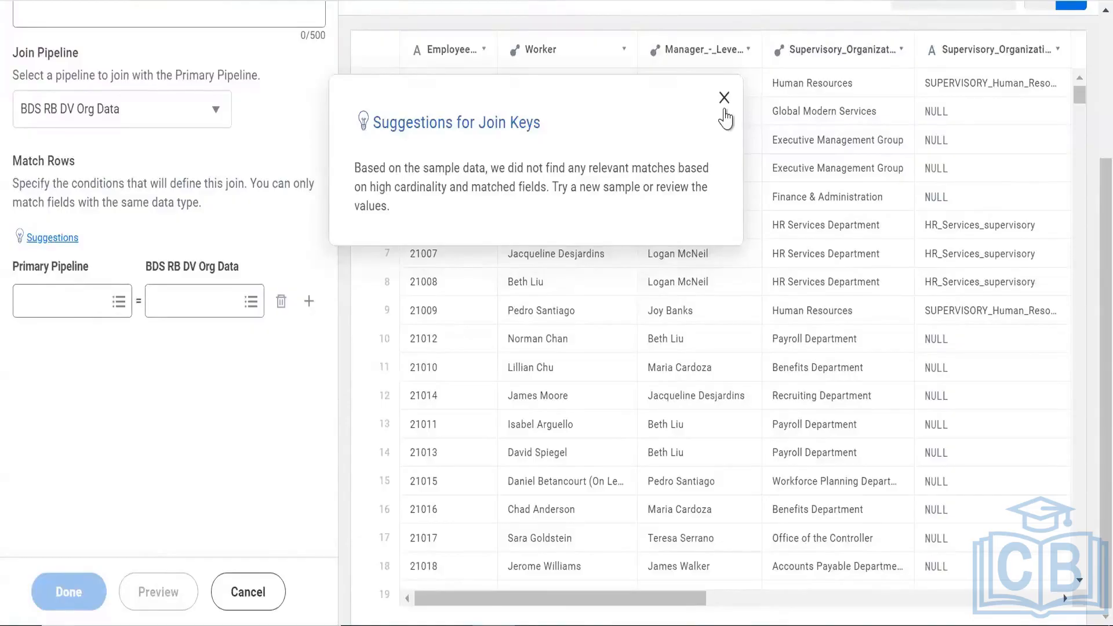
Close the suggestions and preview BDS DV Worker Data's 5 fields and 8 rows
{"action": "left_click", "coordinate": [724, 110]}
{"action": "scroll", "coordinate": [111, 520], "scroll_direction": "up", "scroll_amount": 3}
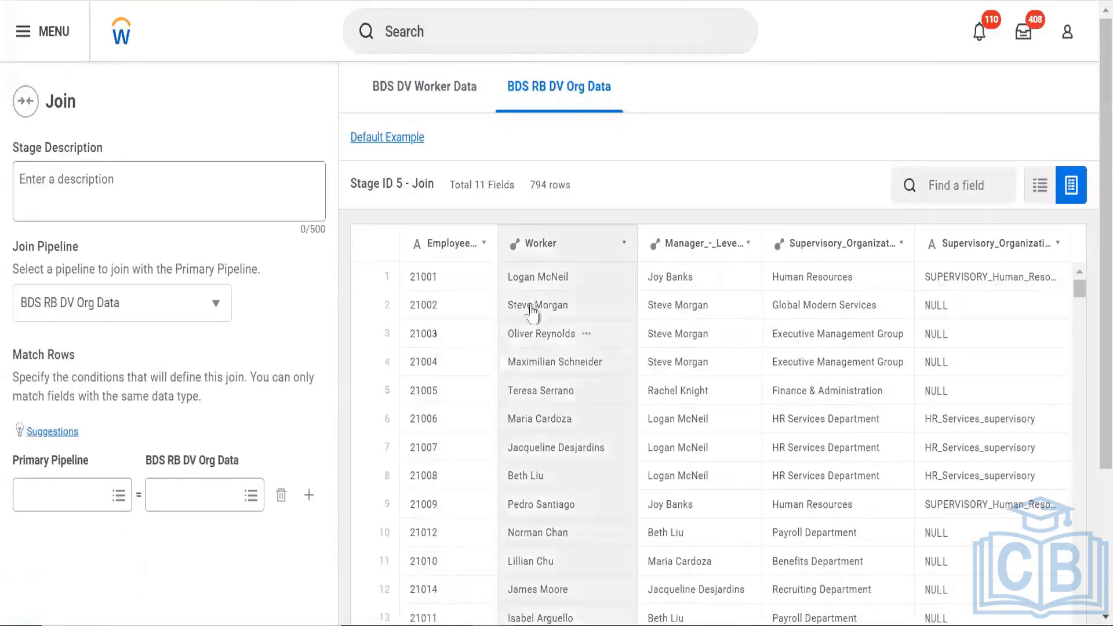
{"action": "left_click", "coordinate": [386, 84]}
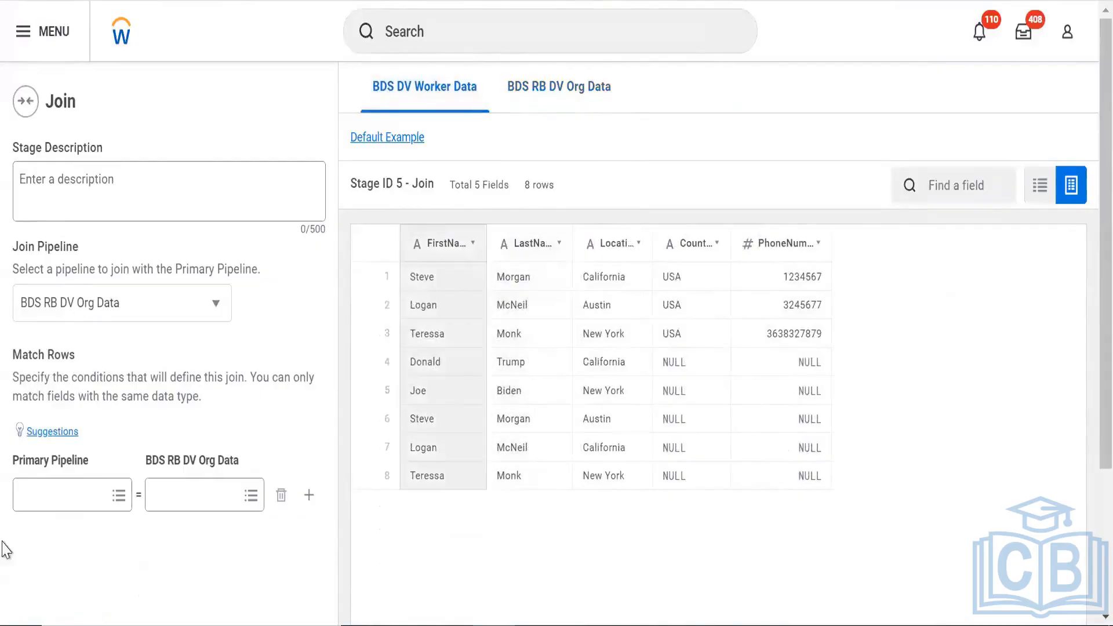
{"action": "left_click", "coordinate": [60, 487]}
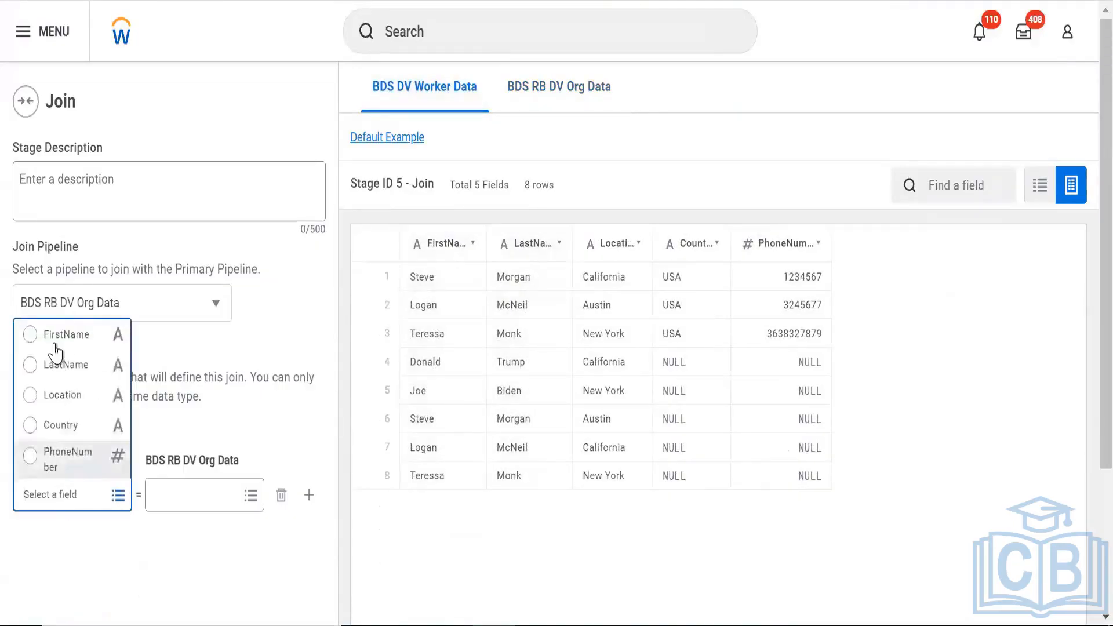
Set FirstName as the primary match field and inspect the BDS RB DV Org Data columns
{"action": "left_click", "coordinate": [179, 487]}
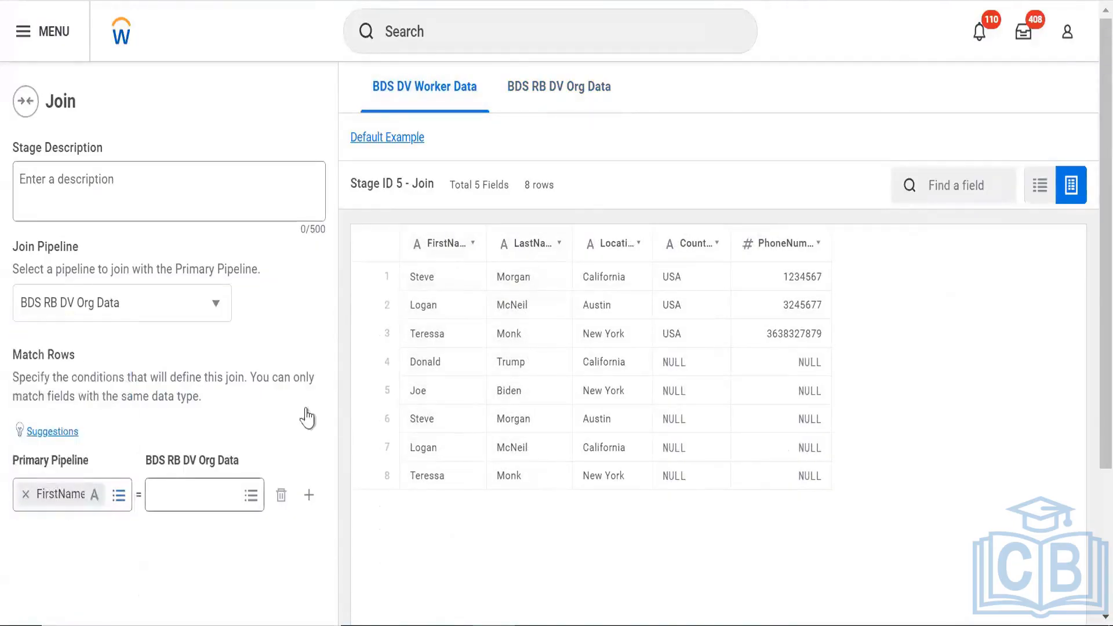
{"action": "left_click", "coordinate": [536, 92]}
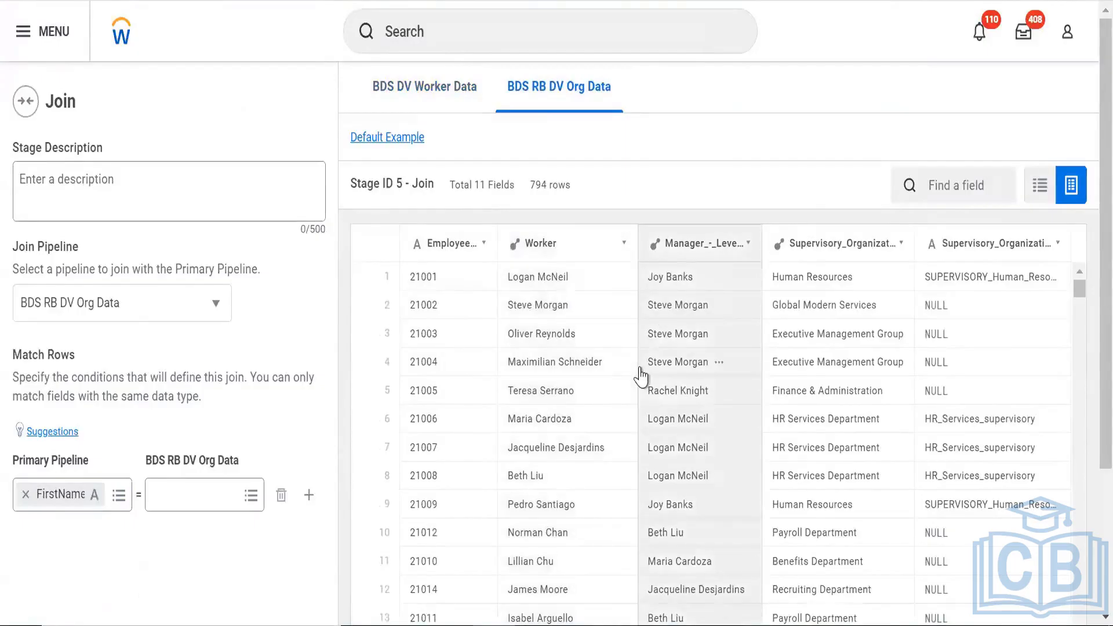
{"action": "scroll", "coordinate": [642, 375], "scroll_direction": "right", "scroll_amount": 10}
{"action": "scroll", "coordinate": [497, 309], "scroll_direction": "left", "scroll_amount": 10}
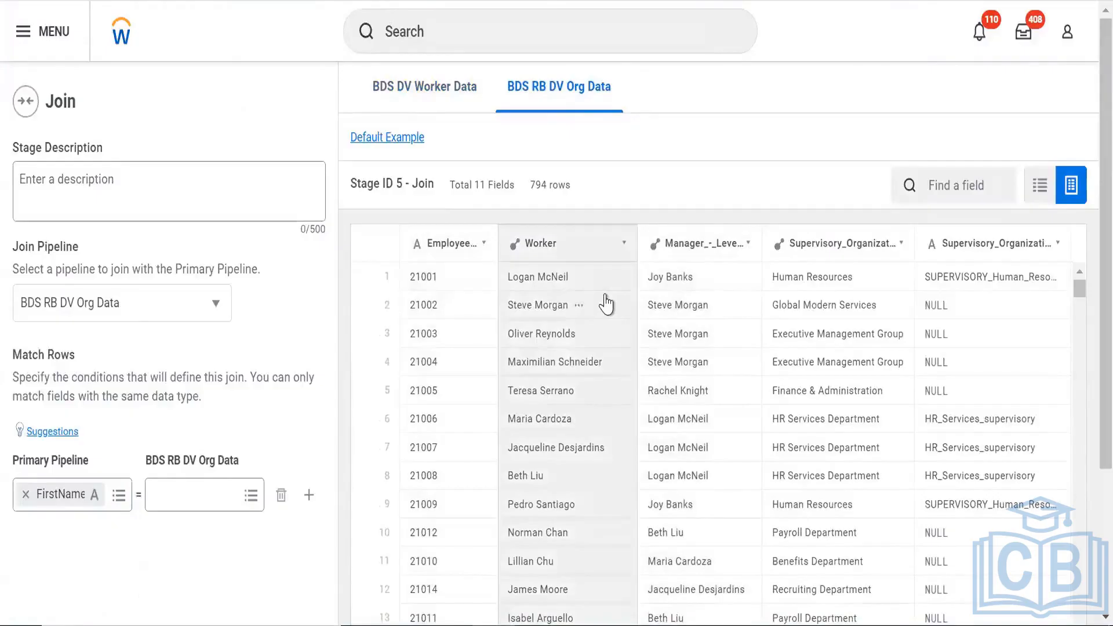
{"action": "mouse_move", "coordinate": [606, 303]}
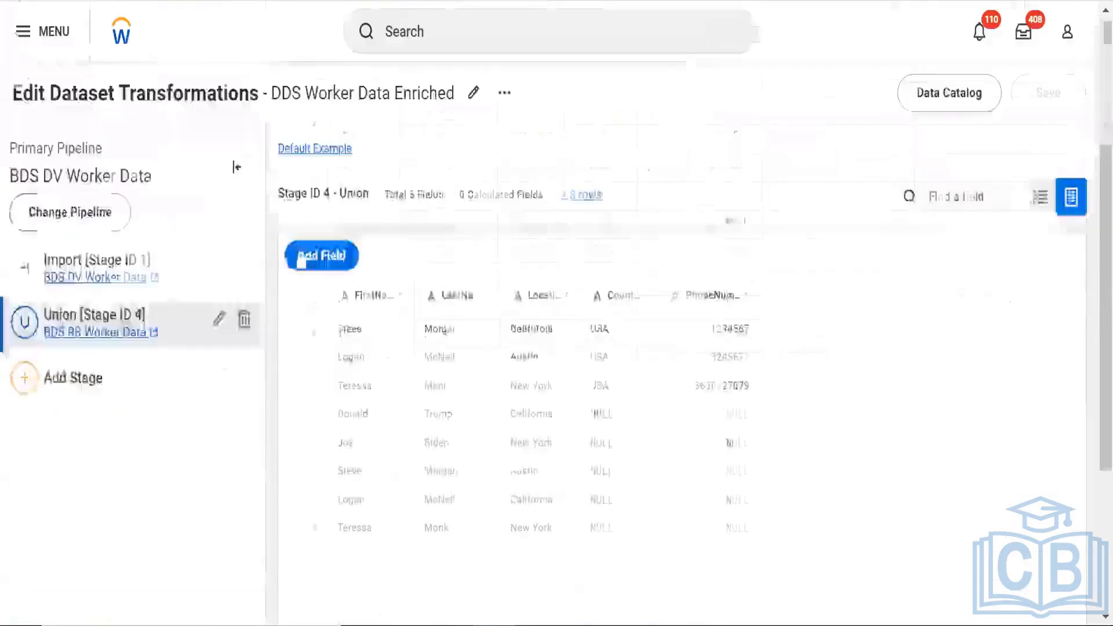
Add a calculated New_Field to the Union stage and open its expression editor
{"action": "scroll", "coordinate": [243, 310], "scroll_direction": "down", "scroll_amount": 3}
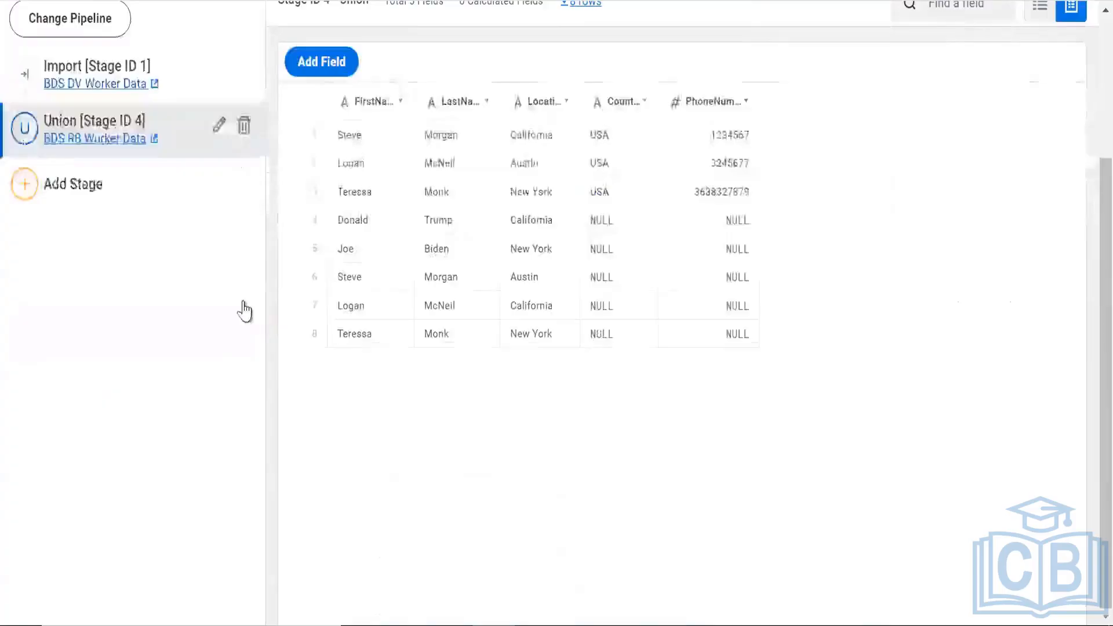
{"action": "scroll", "coordinate": [237, 308], "scroll_direction": "up", "scroll_amount": 3}
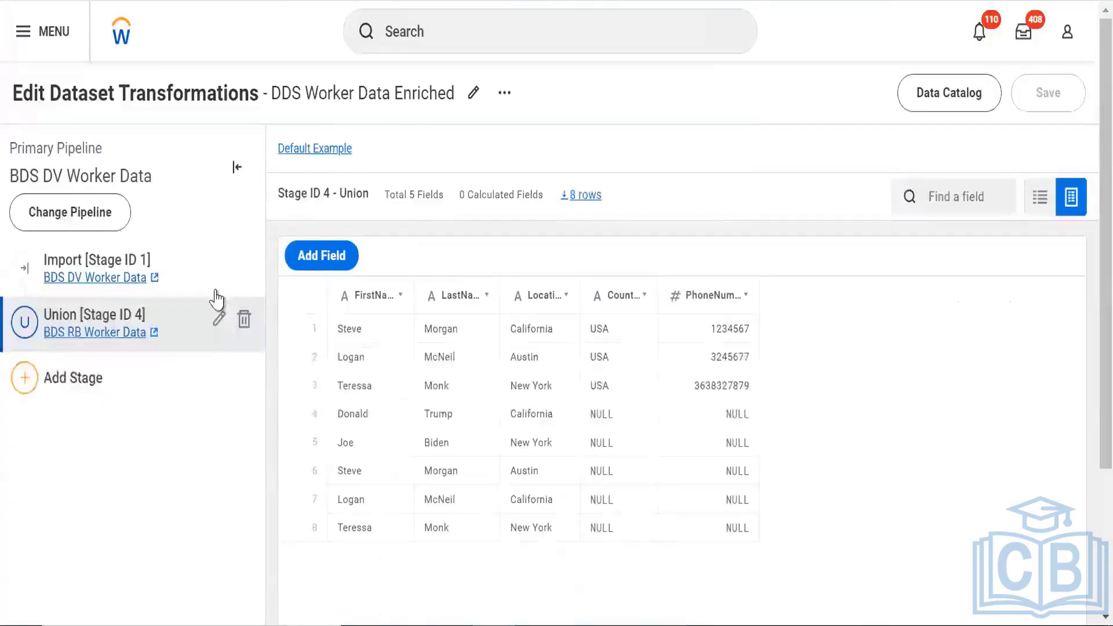
{"action": "left_click", "coordinate": [344, 253]}
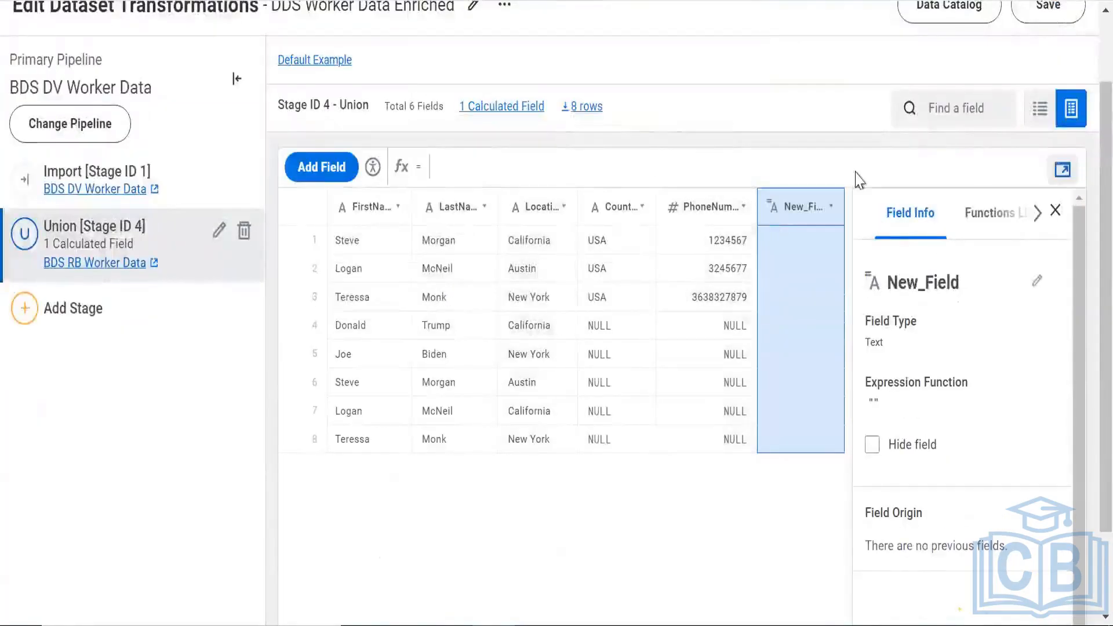
{"action": "left_click", "coordinate": [810, 165]}
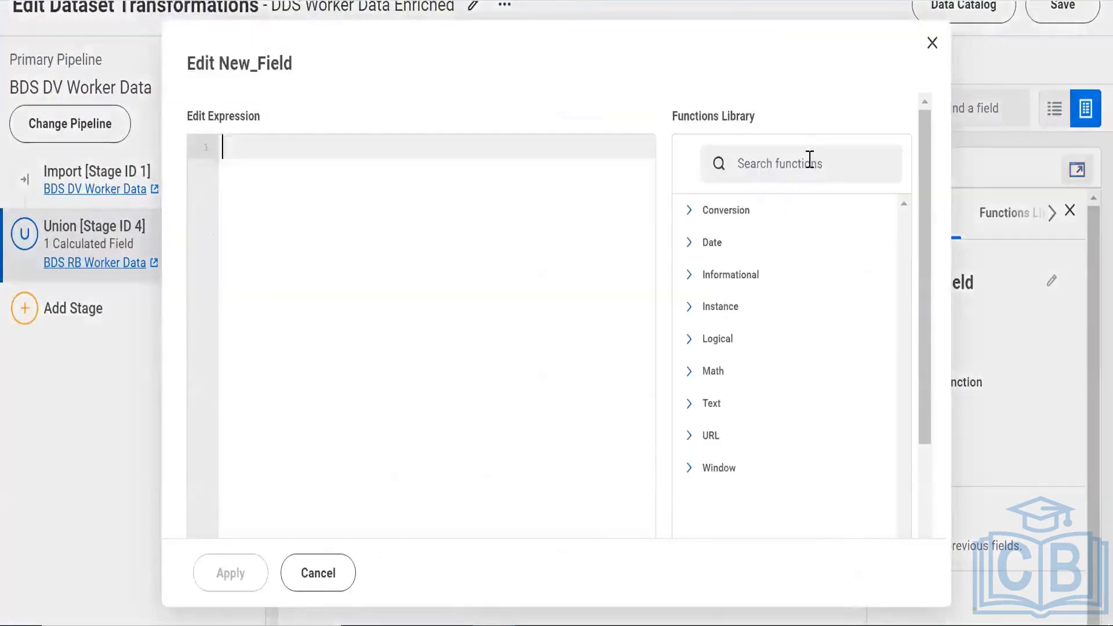
Look up SUBSTRING in the function library and study its syntax and example
{"action": "left_click", "coordinate": [810, 163]}
{"action": "type", "text": "su"}
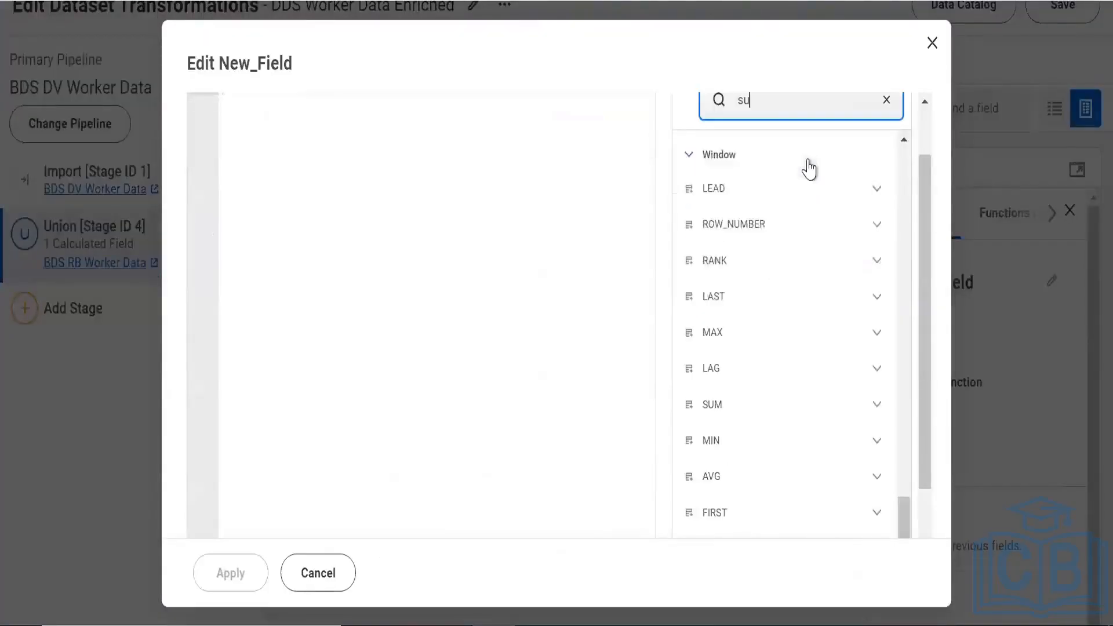
{"action": "type", "text": "b"}
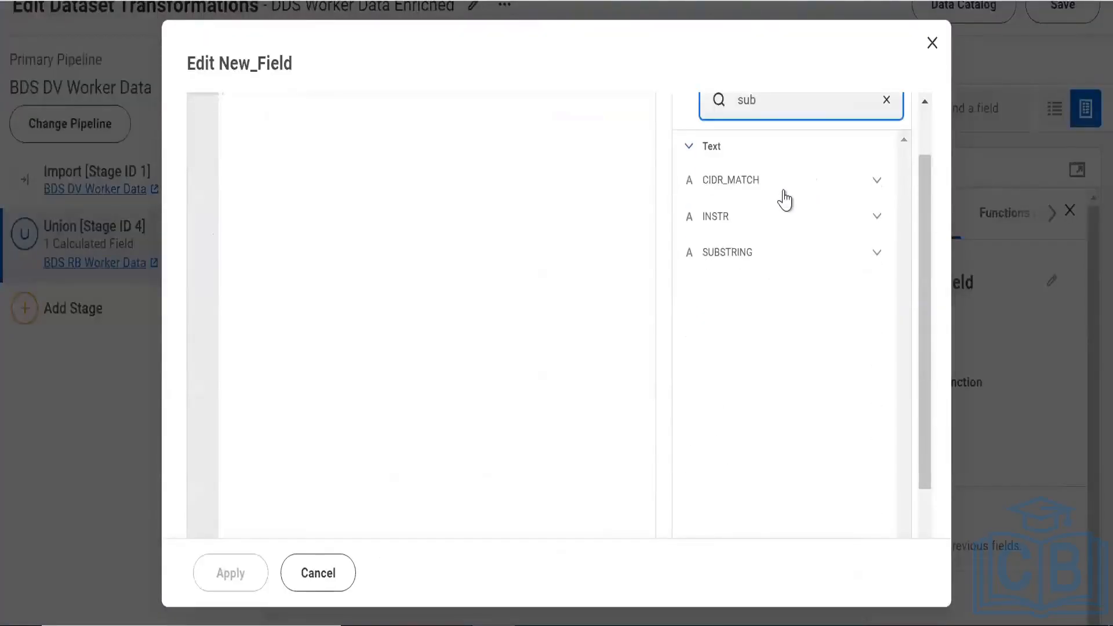
{"action": "left_click", "coordinate": [835, 253]}
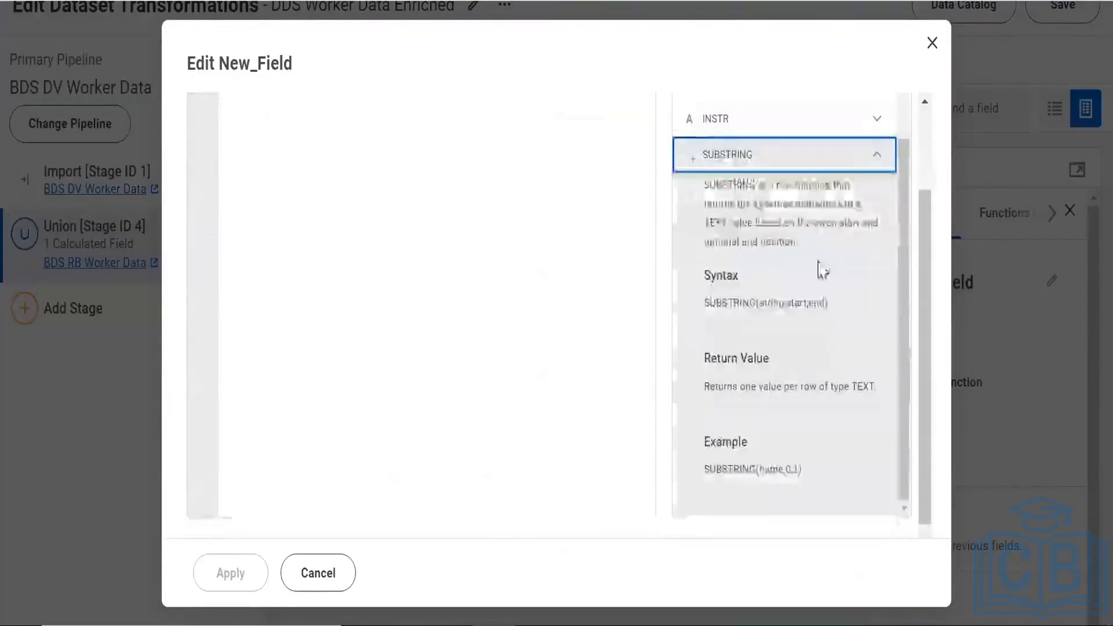
{"action": "left_click_drag", "start_coordinate": [756, 303], "coordinate": [778, 299]}
{"action": "left_click", "coordinate": [776, 298]}
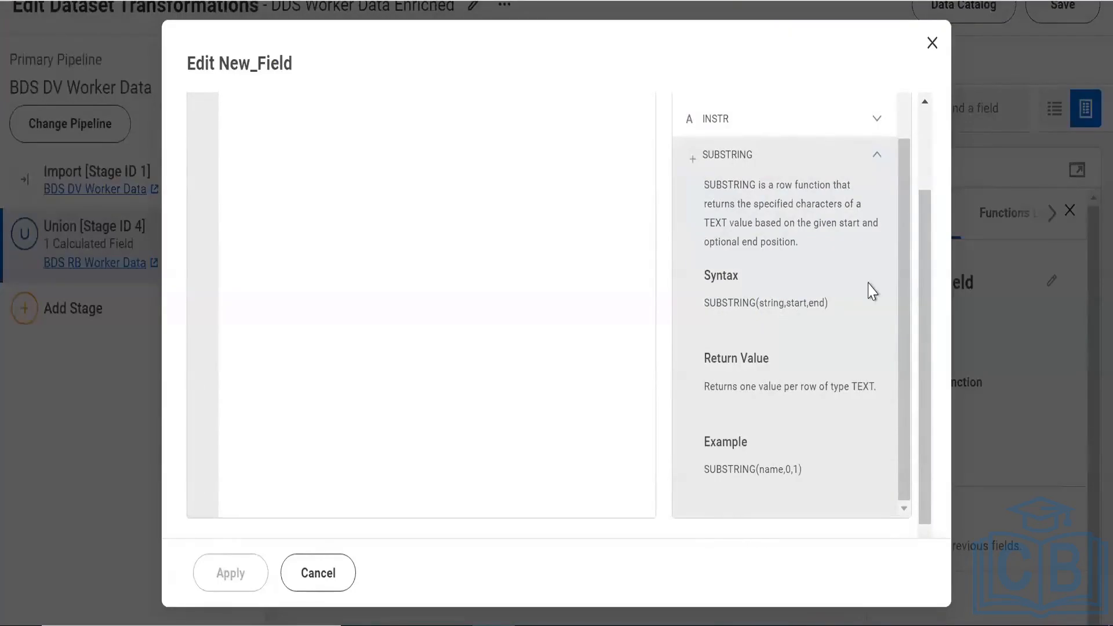
{"action": "left_click_drag", "start_coordinate": [785, 469], "coordinate": [799, 467]}
{"action": "left_click", "coordinate": [798, 468]}
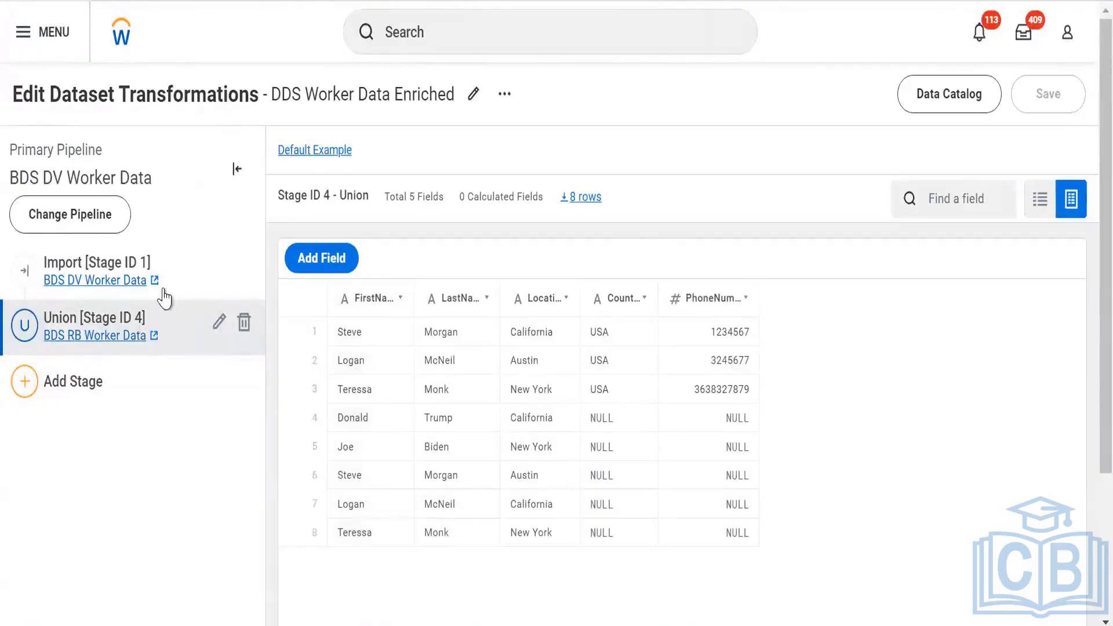
Compare Import stage (3 rows) and Union stage (8 rows) data, then focus lineage on BDS DV Worker Data
{"action": "left_click", "coordinate": [197, 295]}
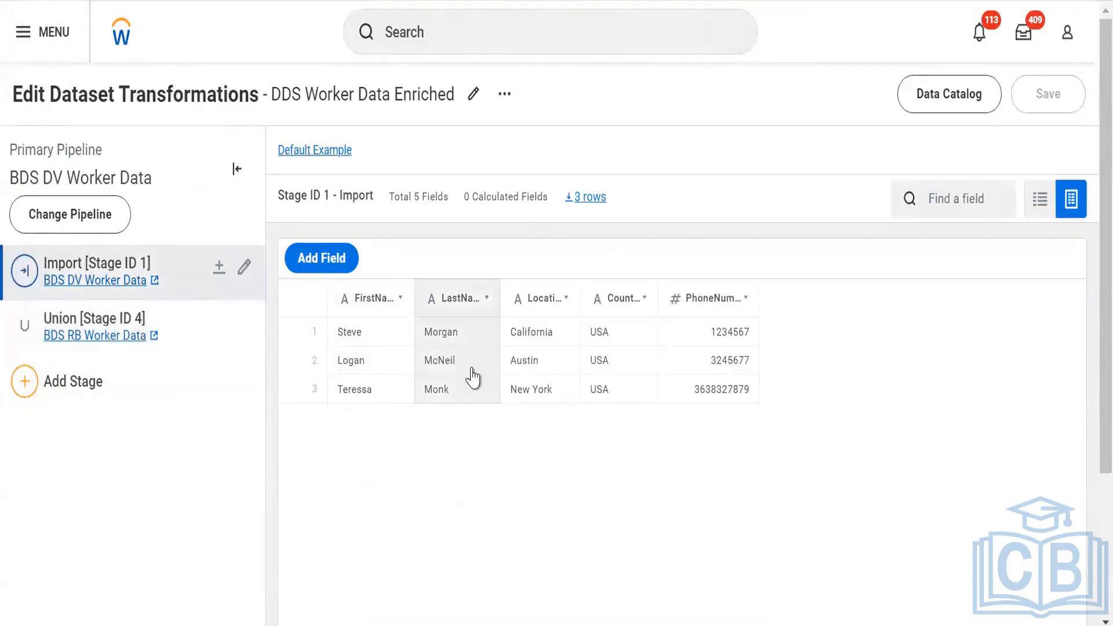
{"action": "left_click", "coordinate": [195, 341]}
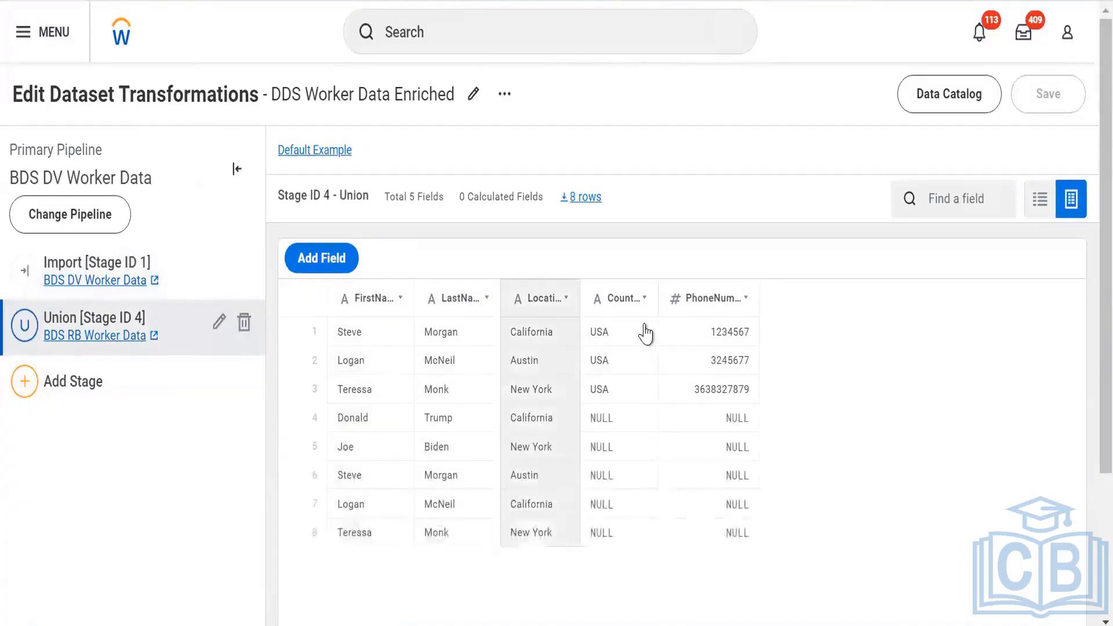
{"action": "left_click", "coordinate": [164, 289]}
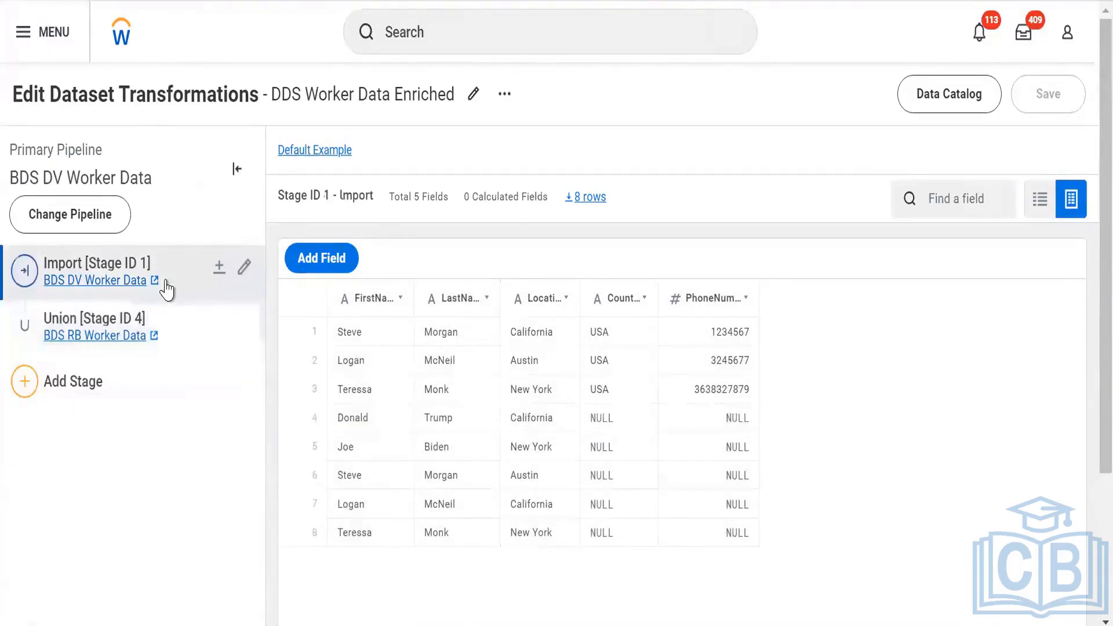
{"action": "left_click", "coordinate": [174, 341]}
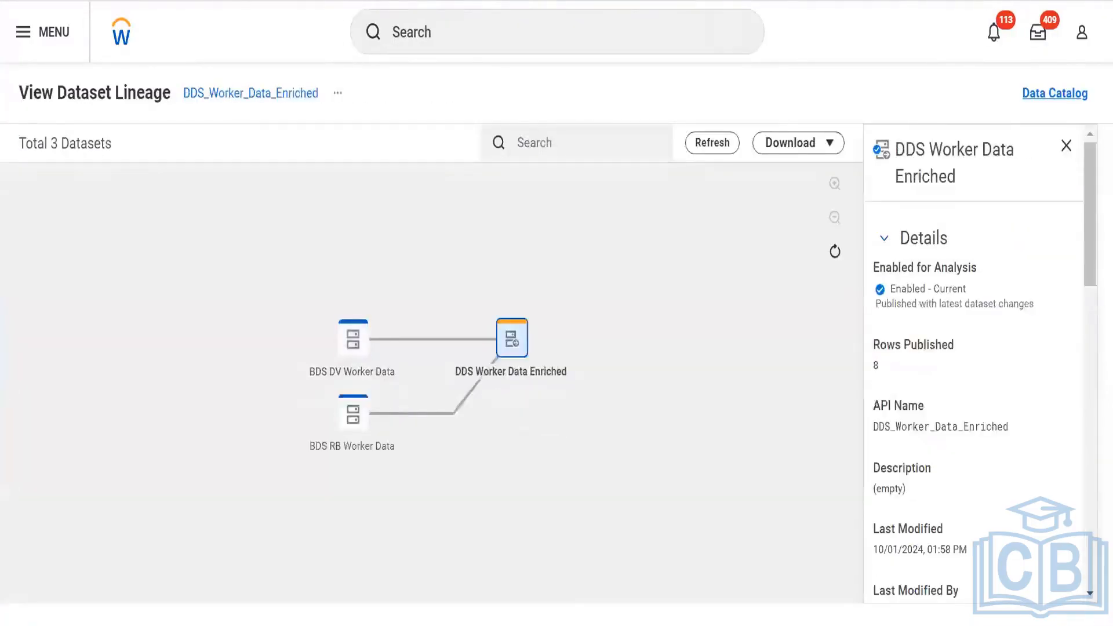
{"action": "left_click", "coordinate": [353, 339]}
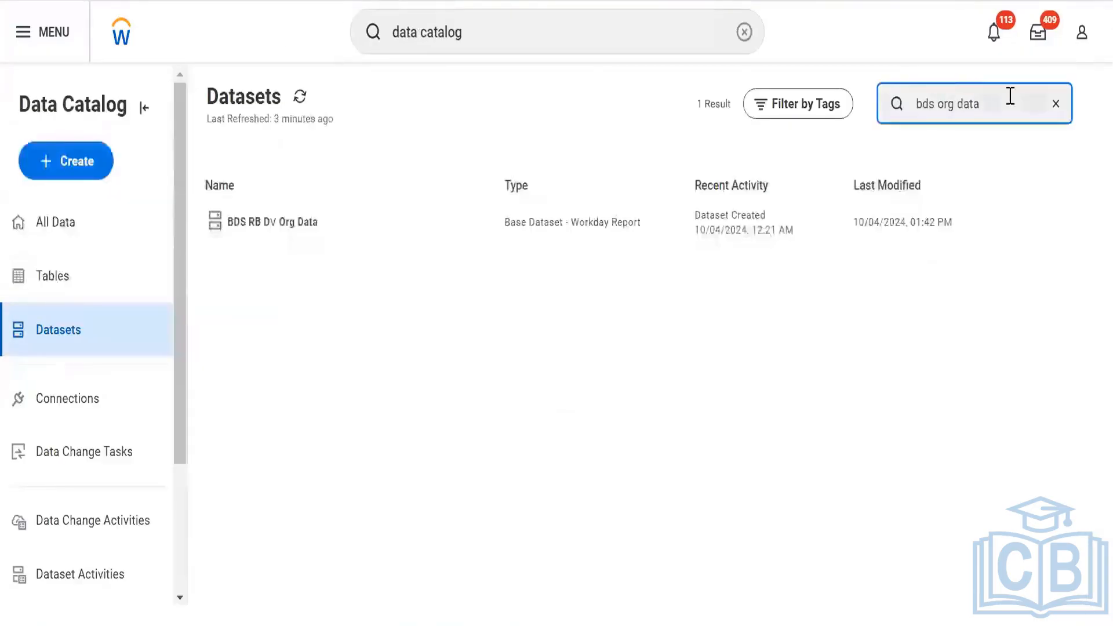
Refine the Datasets search toward 'bds dv org' and open BDS RB DV Org Data's actions menu
{"action": "left_click", "coordinate": [1008, 97]}
{"action": "key", "text": "ctrl+shift+Left"}
{"action": "key", "text": "ctrl+shift+Left"}
{"action": "key", "text": "ctrl+shift+Left"}
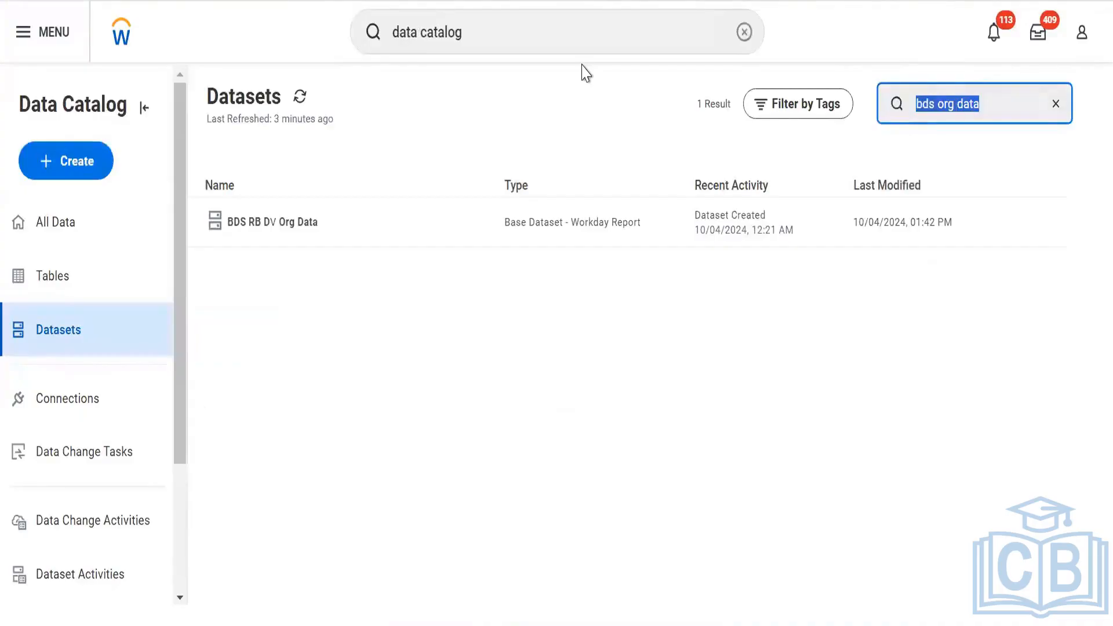
{"action": "type", "text": "bds"}
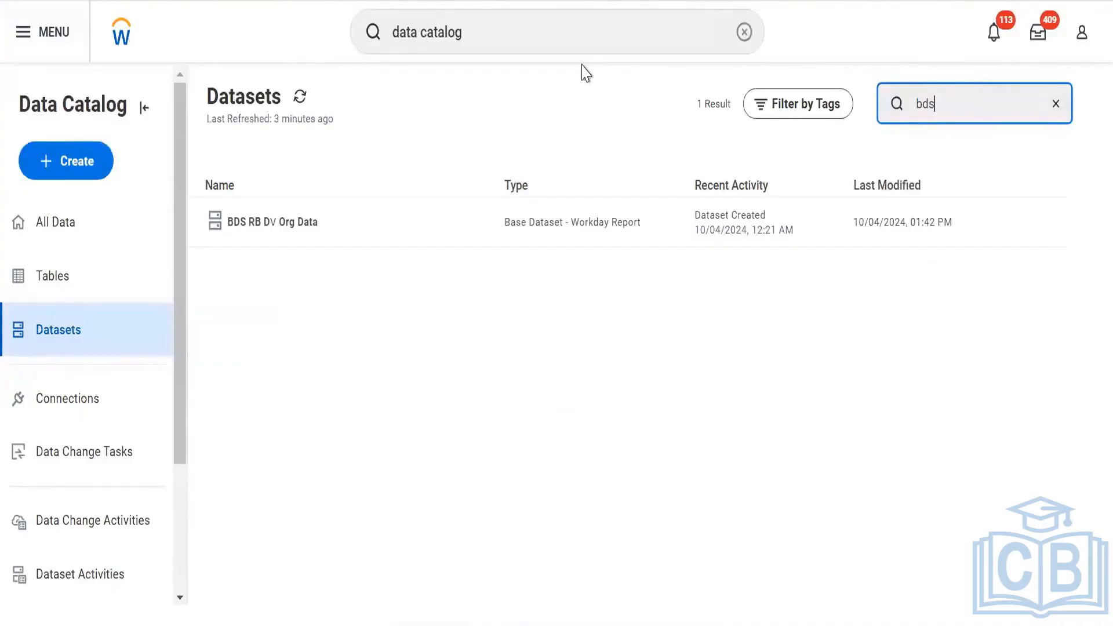
{"action": "type", "text": " org"}
{"action": "key", "text": "BackSpace"}
{"action": "key", "text": "BackSpace"}
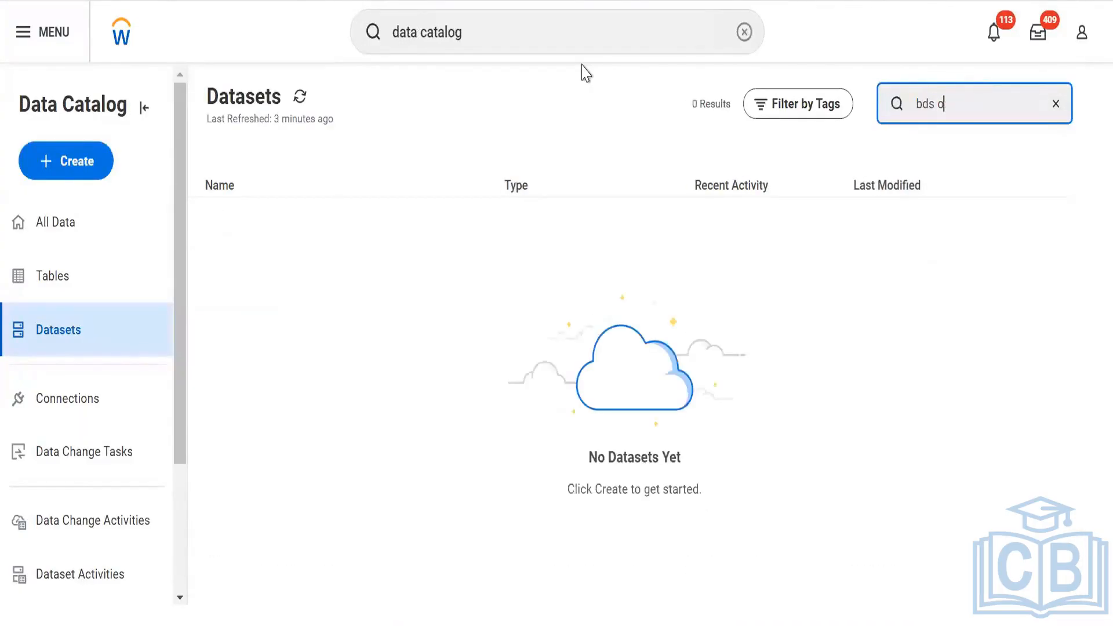
{"action": "key", "text": "BackSpace"}
{"action": "type", "text": "dv org data"}
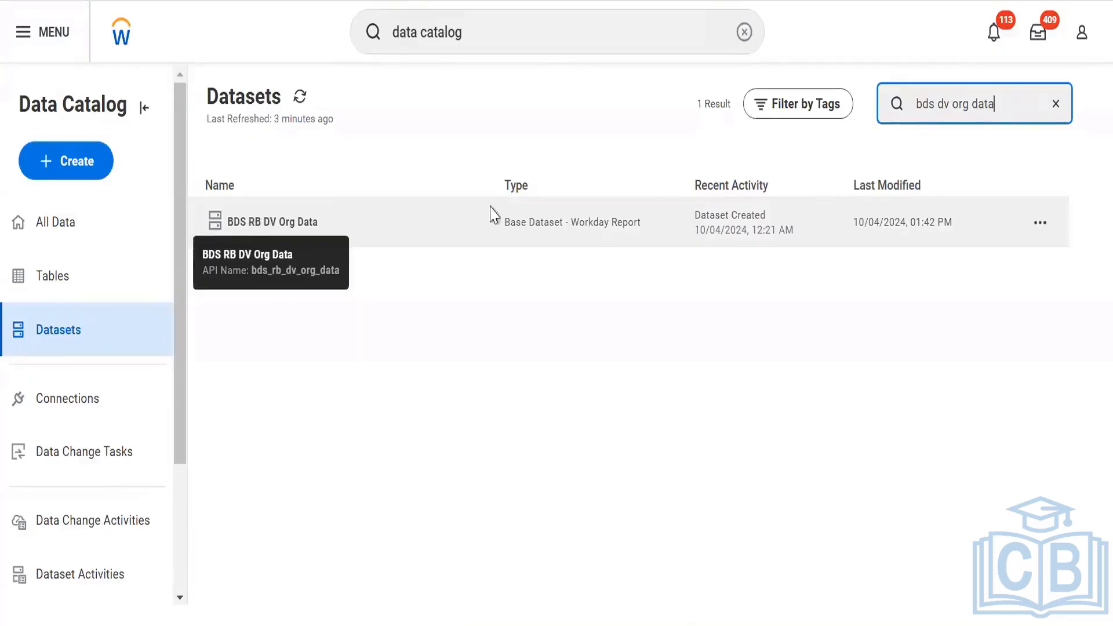
{"action": "left_click", "coordinate": [1050, 230]}
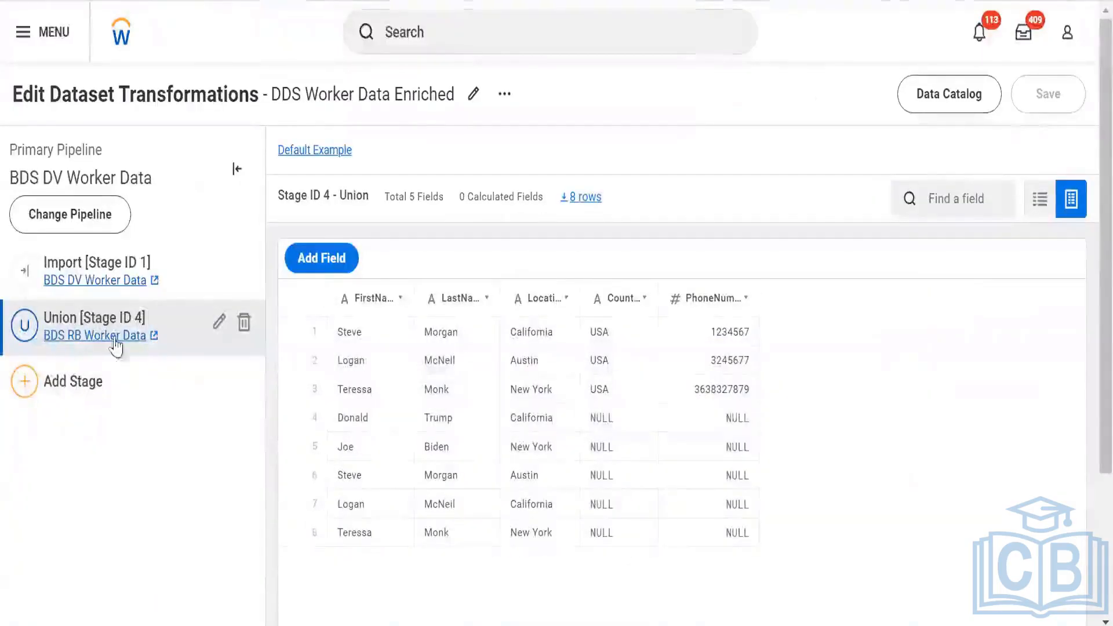
Add a Join stage and choose to join with another pipeline
{"action": "left_click", "coordinate": [114, 384]}
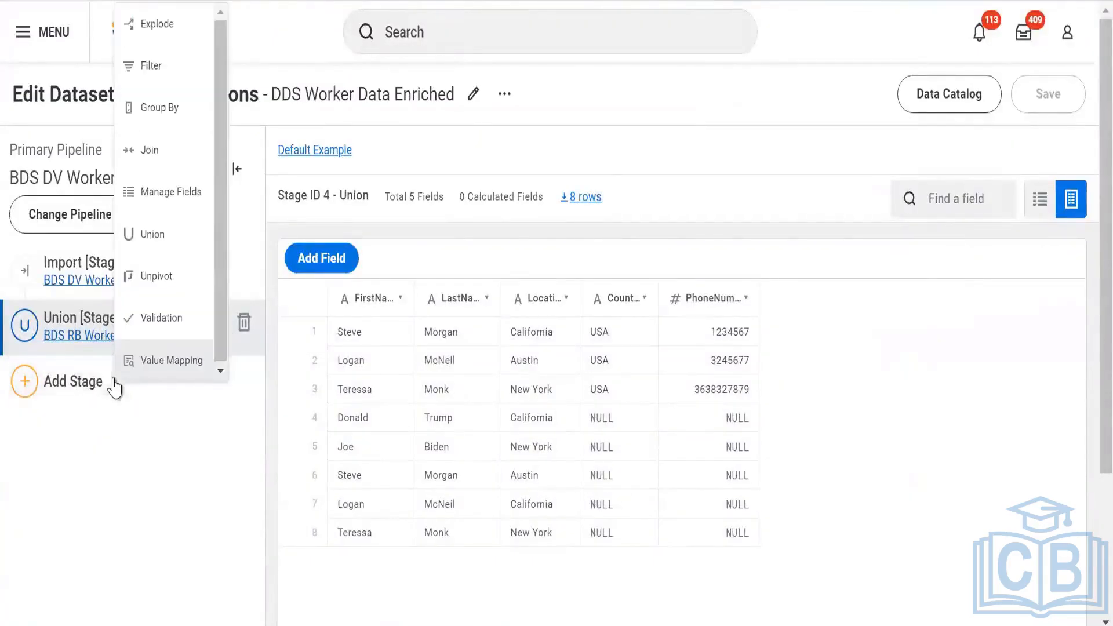
{"action": "left_click", "coordinate": [152, 163]}
{"action": "left_click", "coordinate": [129, 301]}
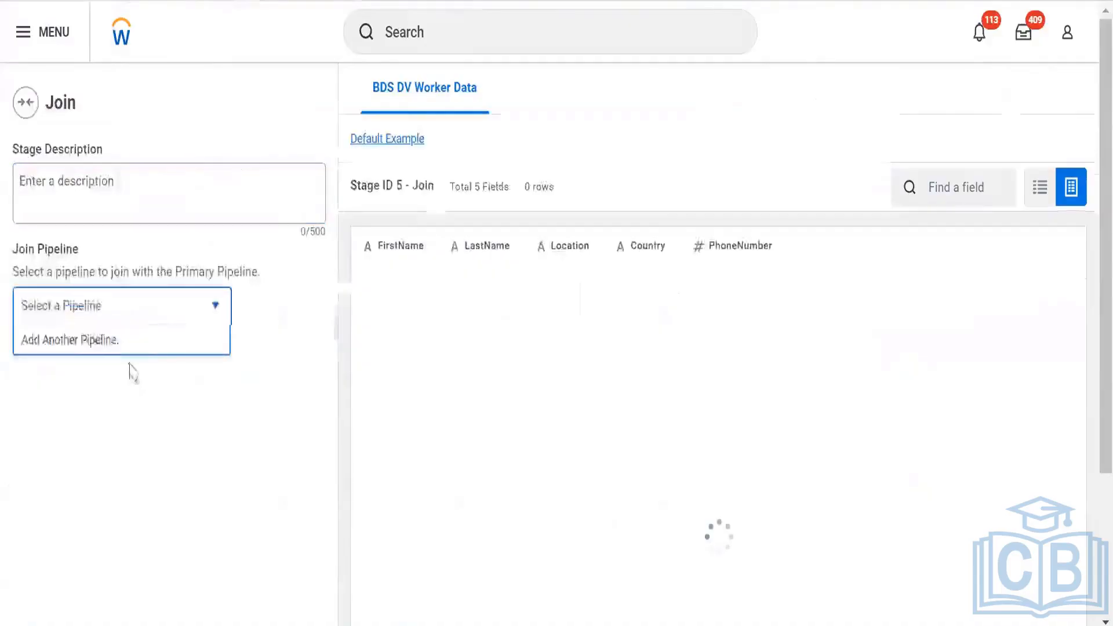
{"action": "left_click", "coordinate": [142, 339]}
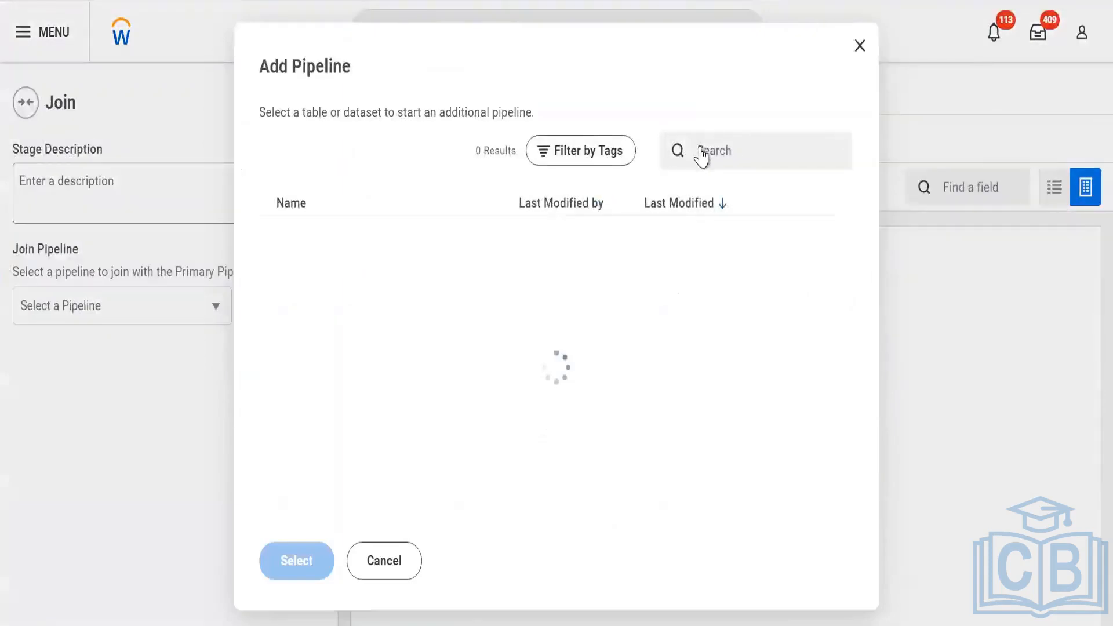
Search 'bds dv org', select BDS RB DV Org Data as the join pipeline, and scroll its preview
{"action": "left_click", "coordinate": [704, 150]}
{"action": "type", "text": "bds dv"}
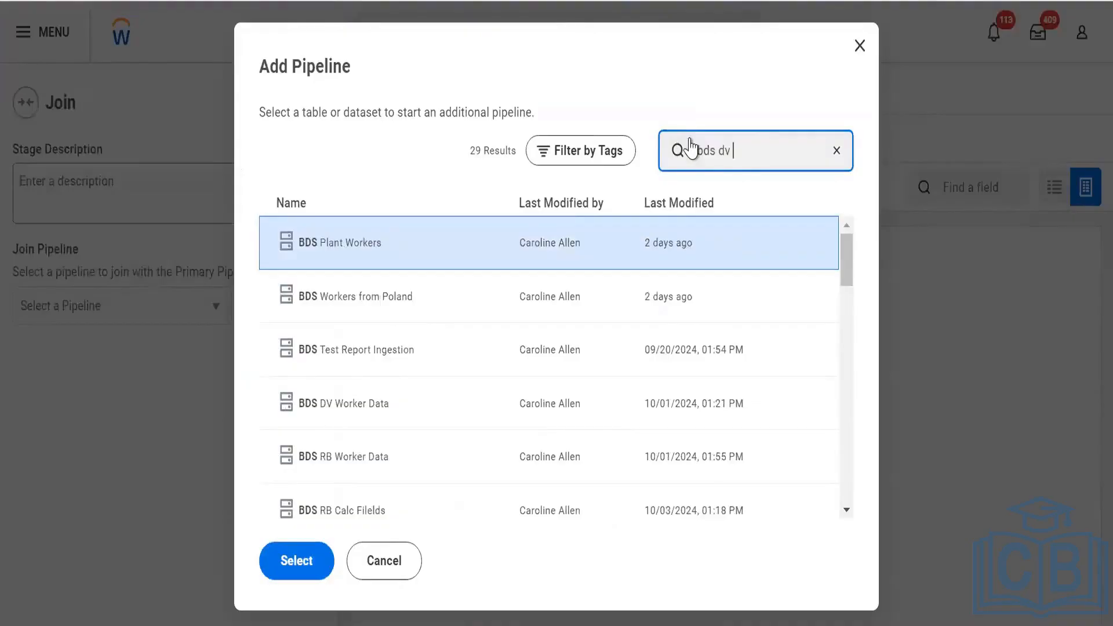
{"action": "type", "text": " org"}
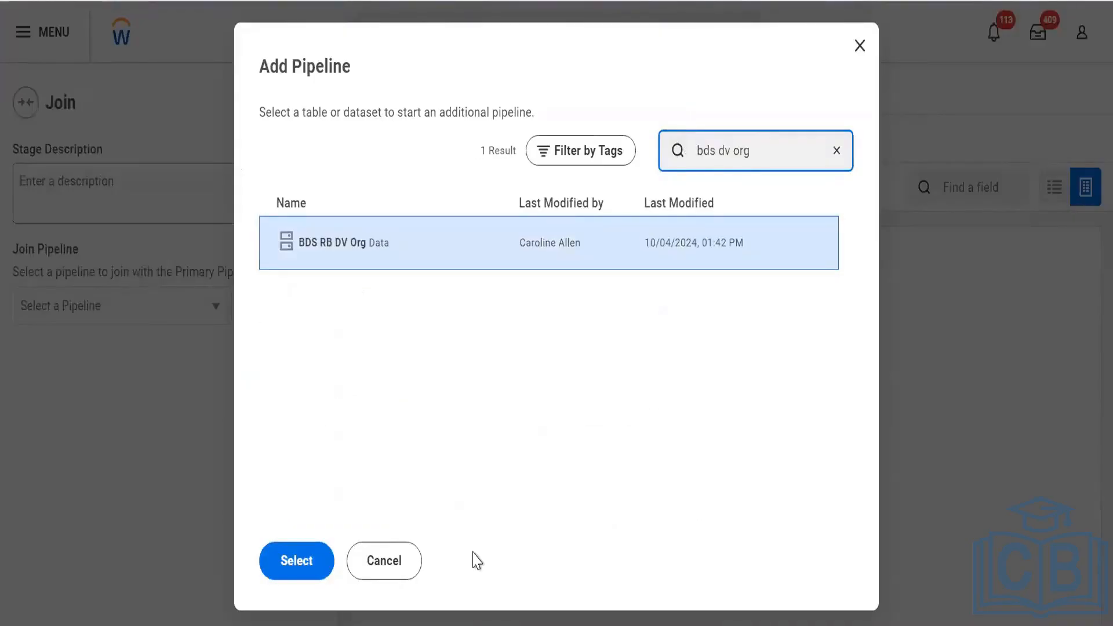
{"action": "left_click", "coordinate": [350, 255]}
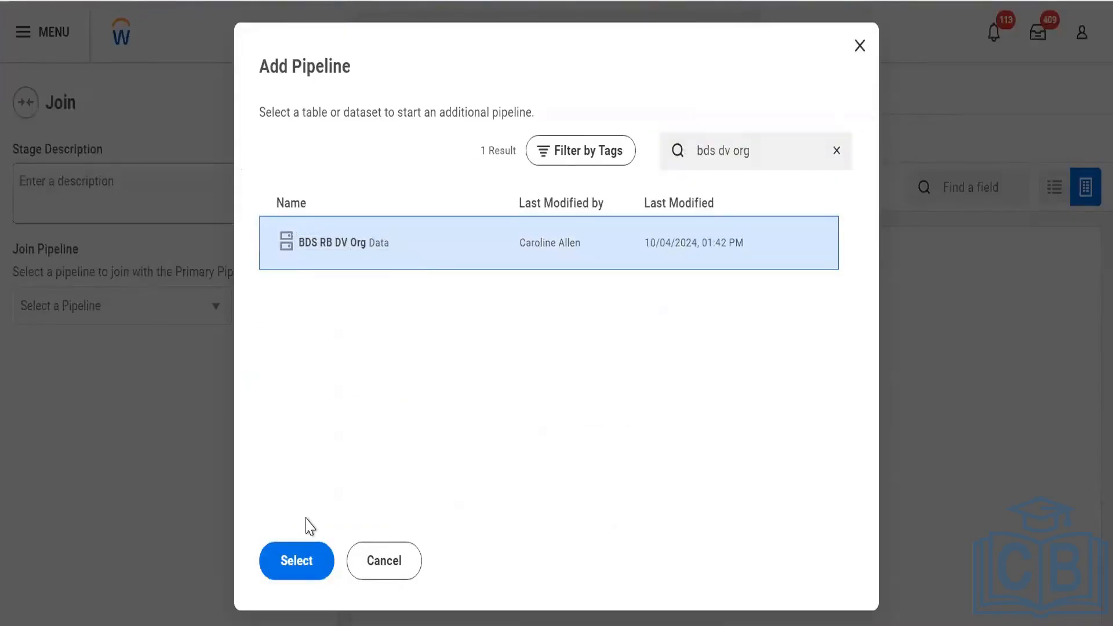
{"action": "left_click", "coordinate": [299, 557]}
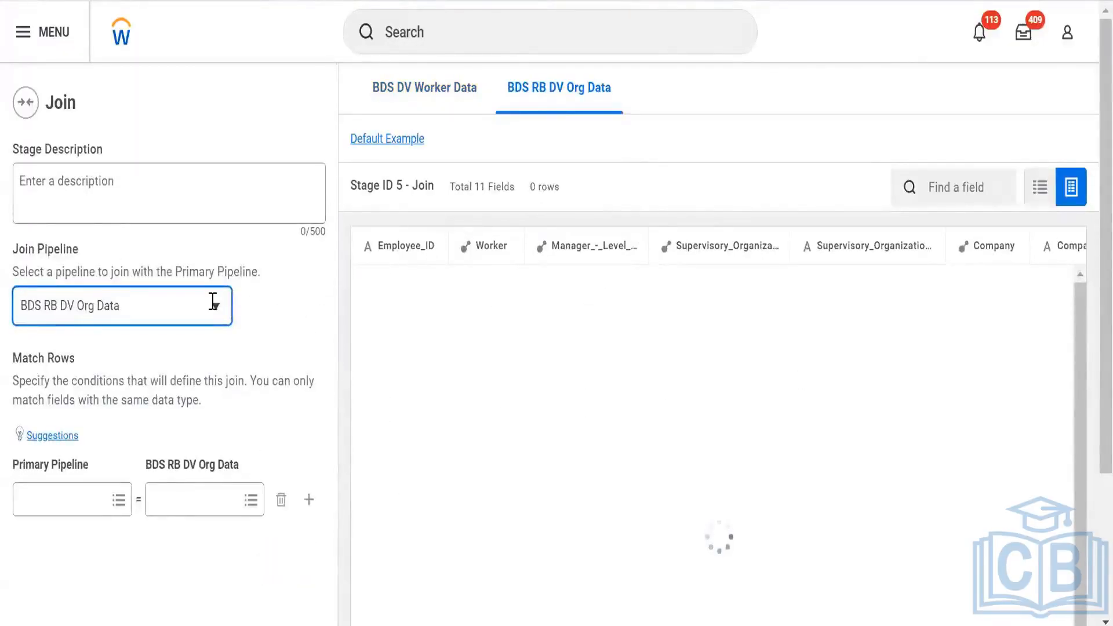
{"action": "scroll", "coordinate": [147, 462], "scroll_direction": "down", "scroll_amount": 3}
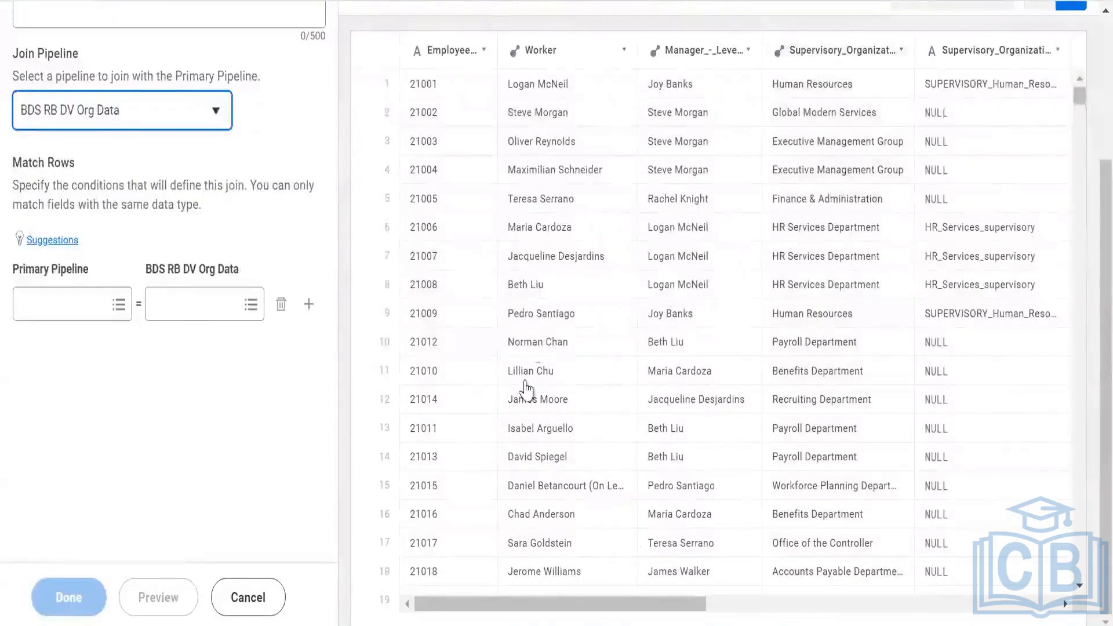
{"action": "scroll", "coordinate": [544, 279], "scroll_direction": "right", "scroll_amount": 10}
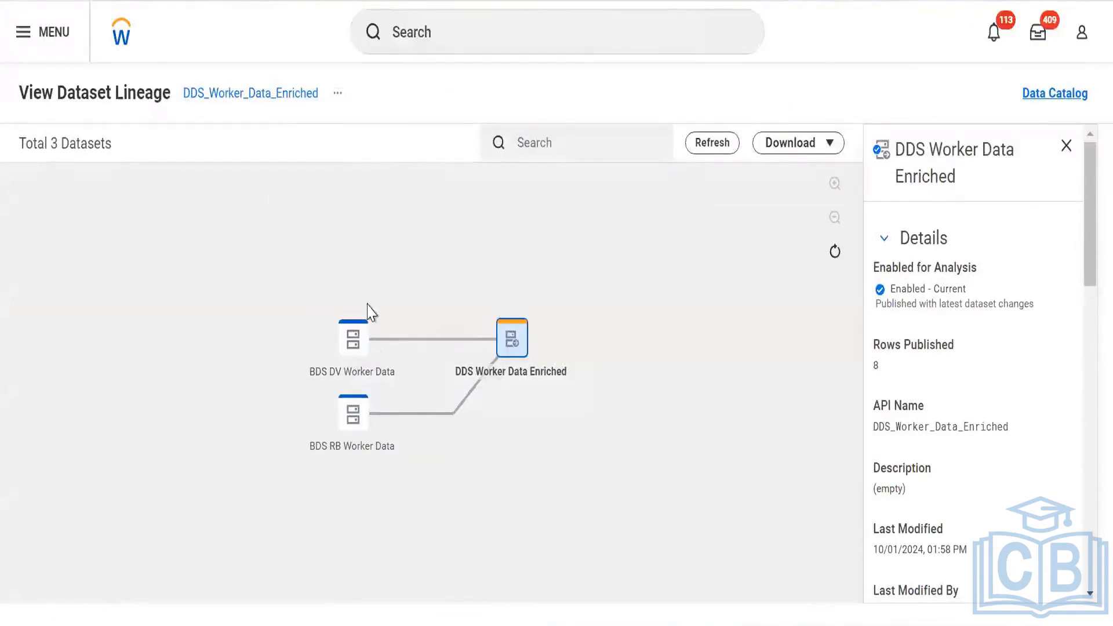
From the lineage view's dataset node actions menu, open BDS RB DV Org Data's transformations
{"action": "right_click", "coordinate": [348, 356]}
{"action": "left_click", "coordinate": [299, 375]}
{"action": "left_click", "coordinate": [368, 359]}
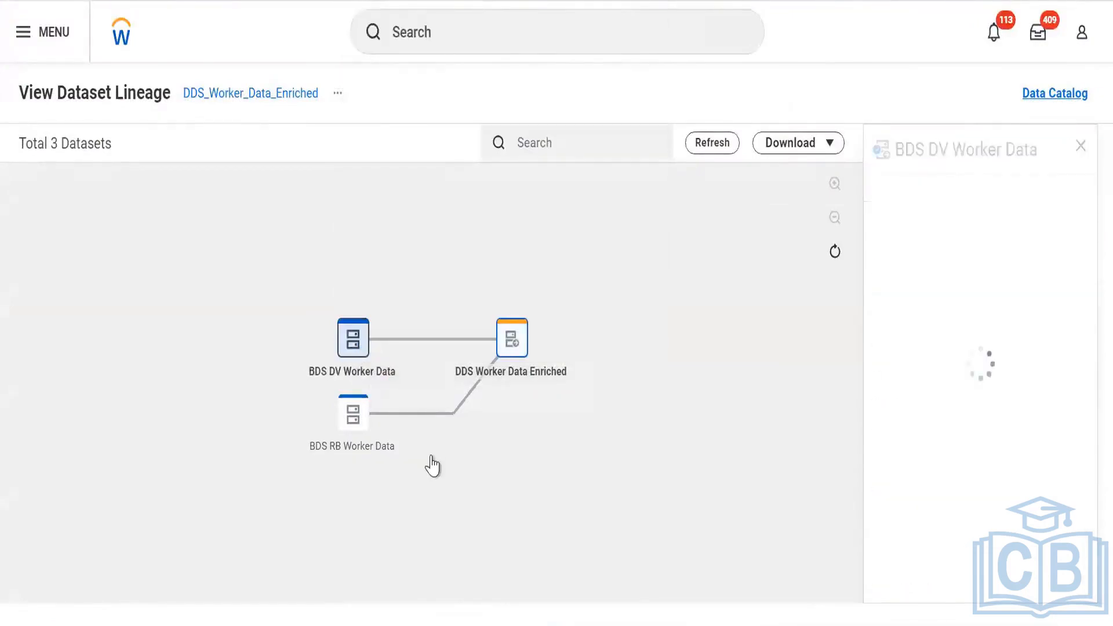
{"action": "left_click", "coordinate": [435, 378]}
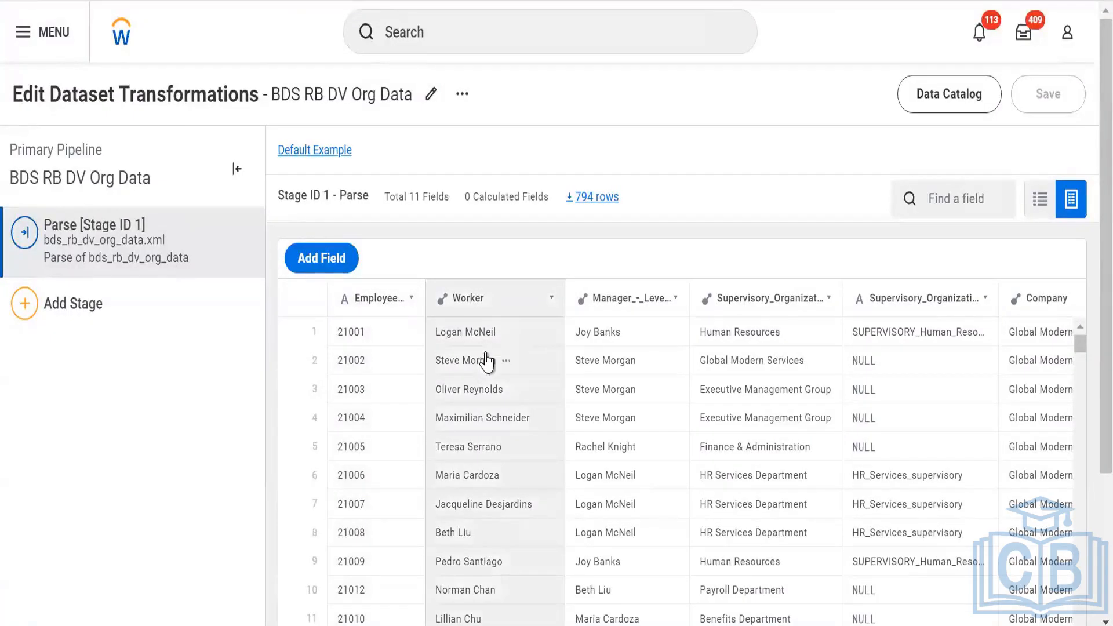
Scroll the Org Data columns, widen Company_-_ID, then switch to BDS DV Worker Data's details
{"action": "scroll", "coordinate": [551, 418], "scroll_direction": "right", "scroll_amount": 3}
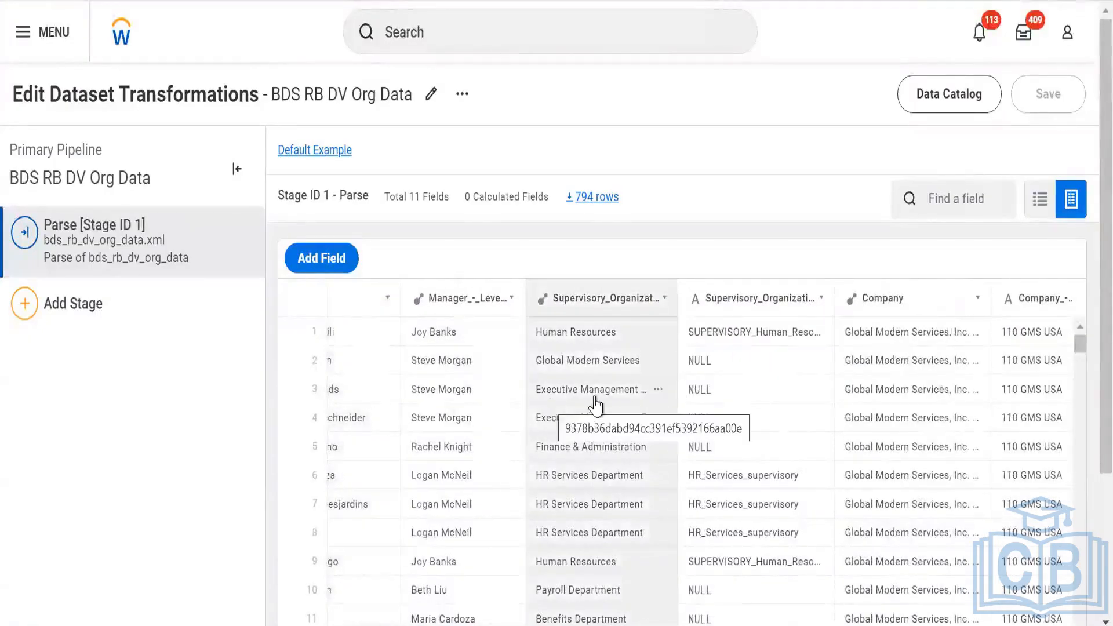
{"action": "scroll", "coordinate": [551, 406], "scroll_direction": "right", "scroll_amount": 2}
{"action": "scroll", "coordinate": [745, 348], "scroll_direction": "right", "scroll_amount": 3}
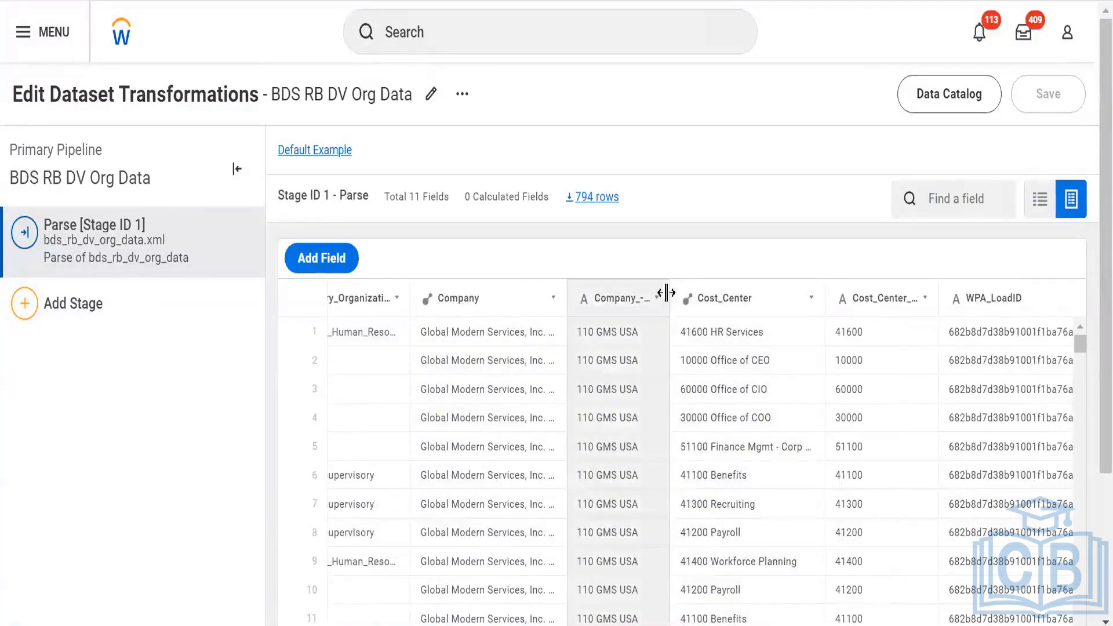
{"action": "left_click_drag", "start_coordinate": [667, 292], "coordinate": [732, 295]}
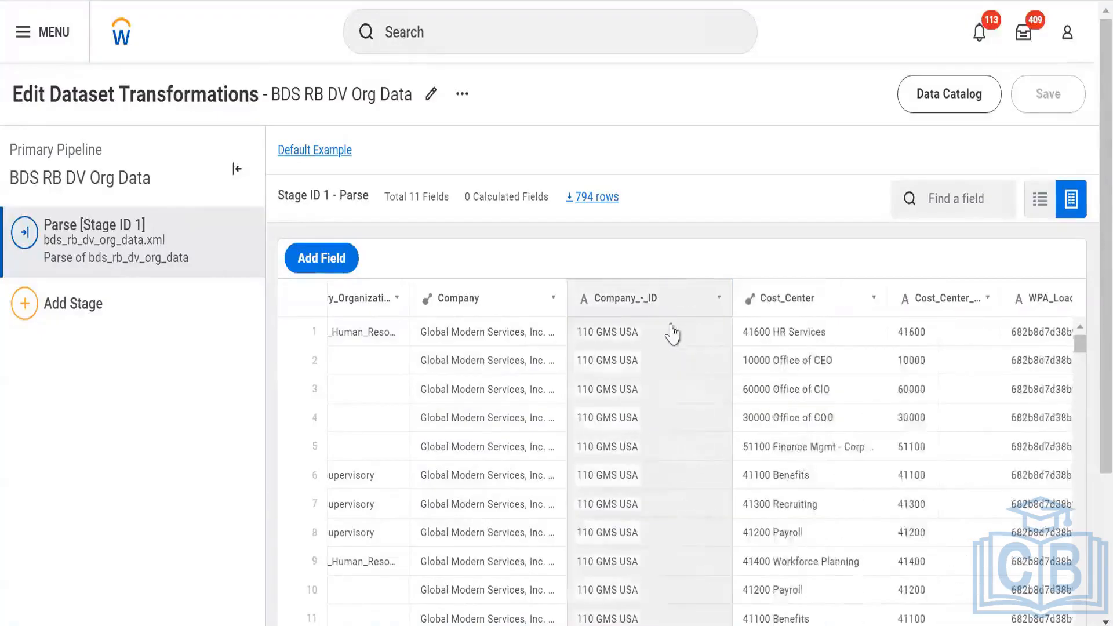
{"action": "scroll", "coordinate": [687, 371], "scroll_direction": "right", "scroll_amount": 3}
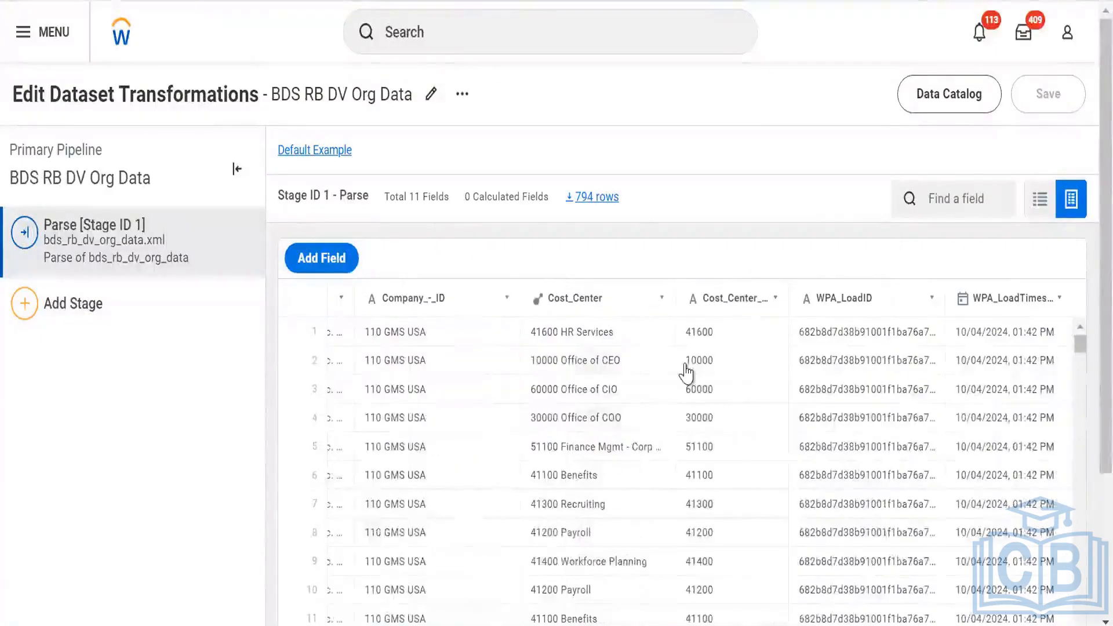
{"action": "scroll", "coordinate": [667, 371], "scroll_direction": "left", "scroll_amount": 8}
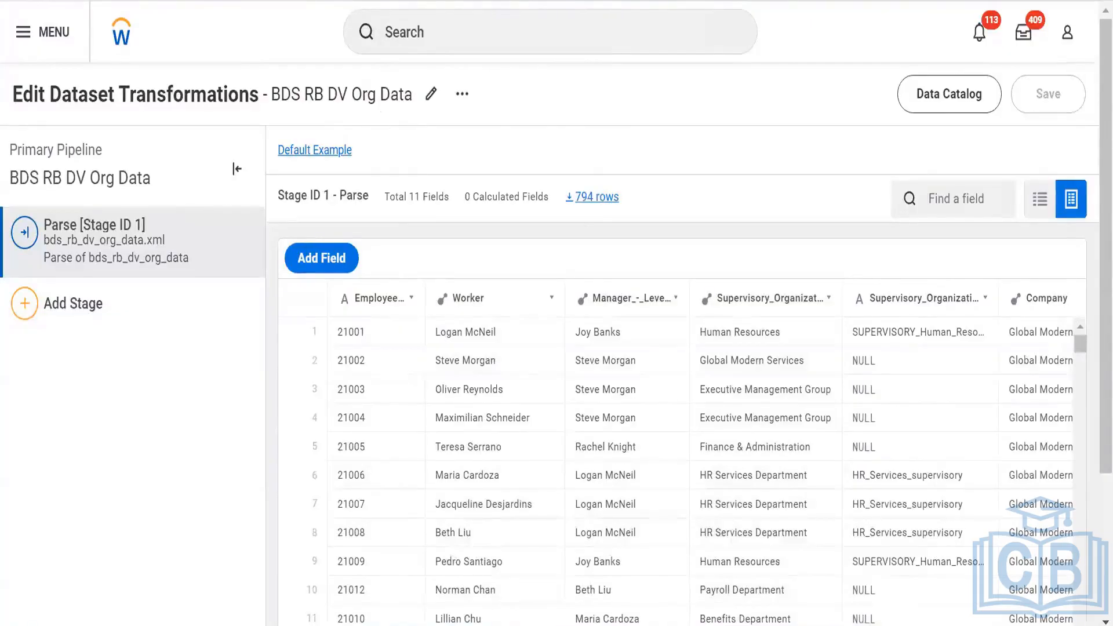
{"action": "left_click", "coordinate": [406, 1]}
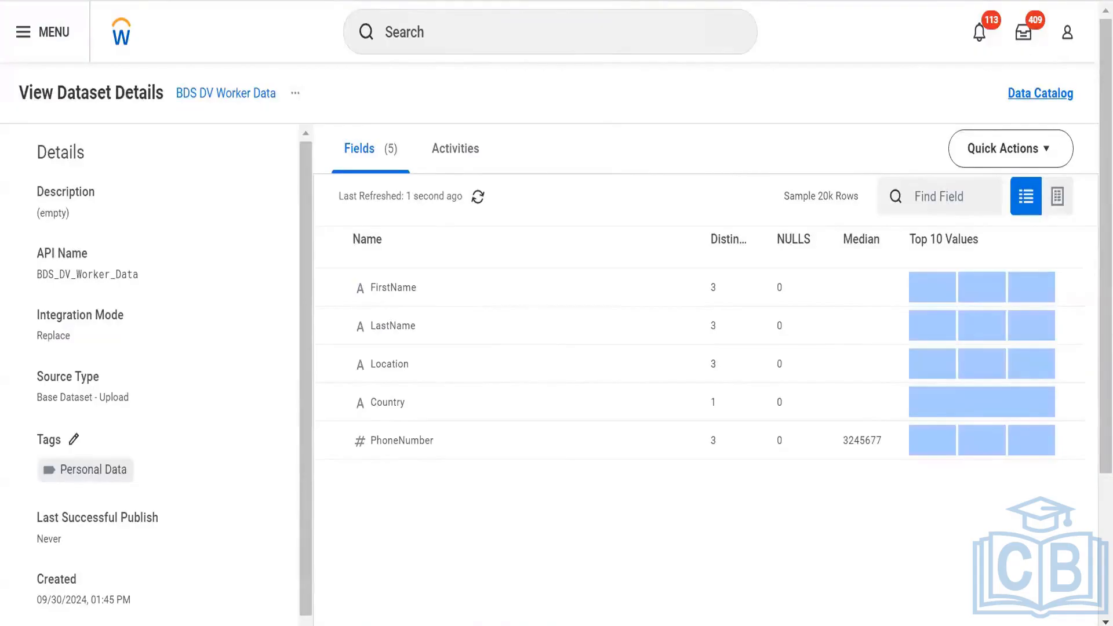
Glance at the DDS_Worker_Data_Enriched lineage, then preview BDS DV Worker Data's data rows
{"action": "left_click", "coordinate": [511, 0]}
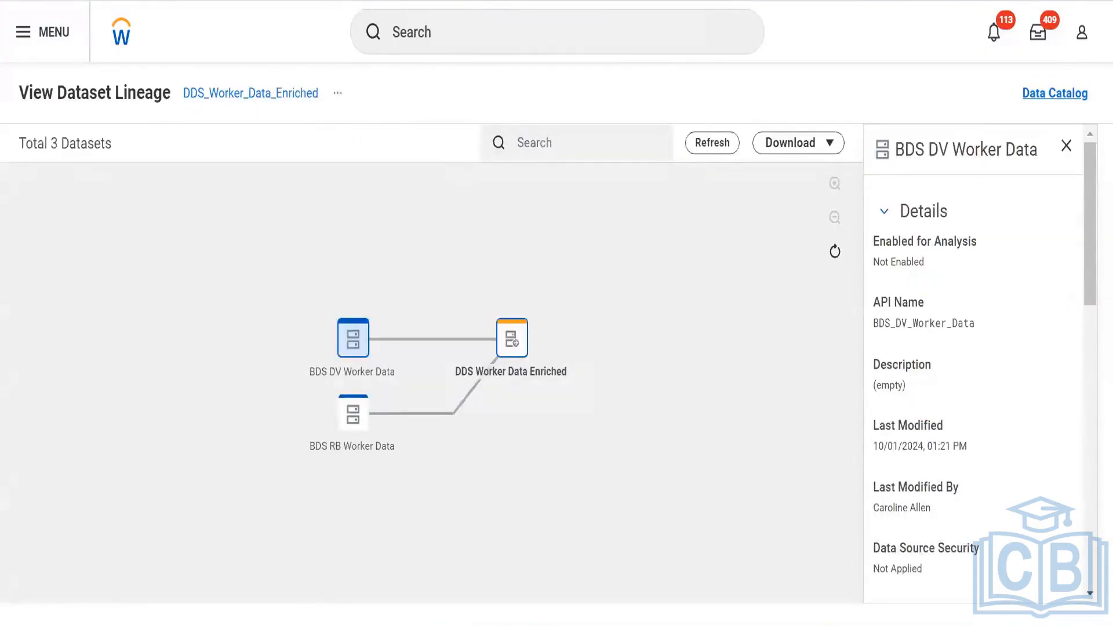
{"action": "left_click", "coordinate": [488, 1]}
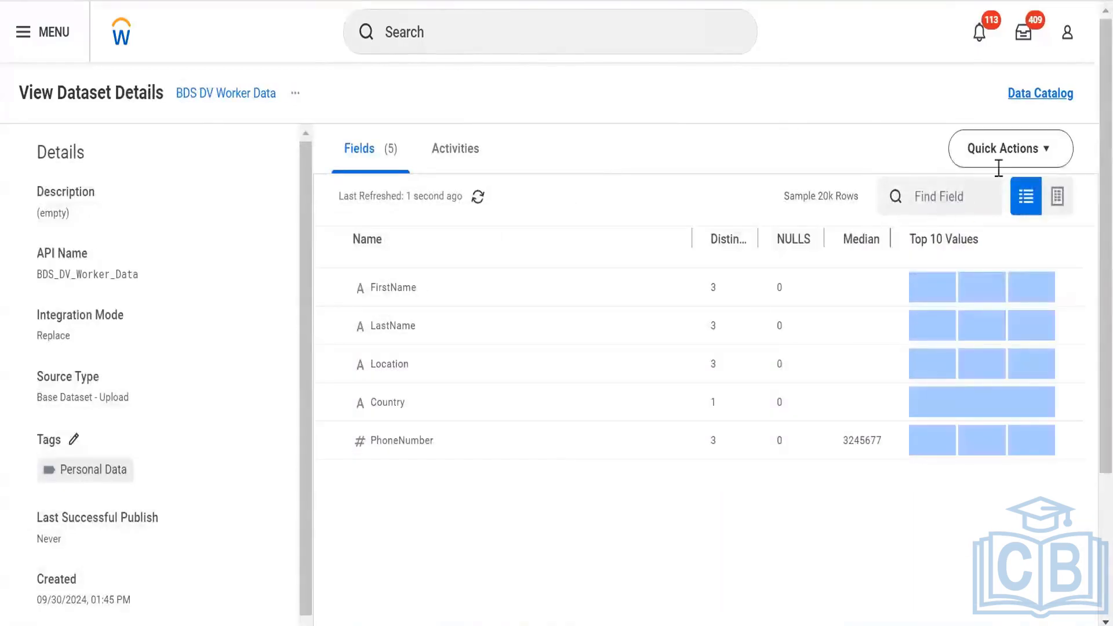
{"action": "left_click", "coordinate": [1058, 196]}
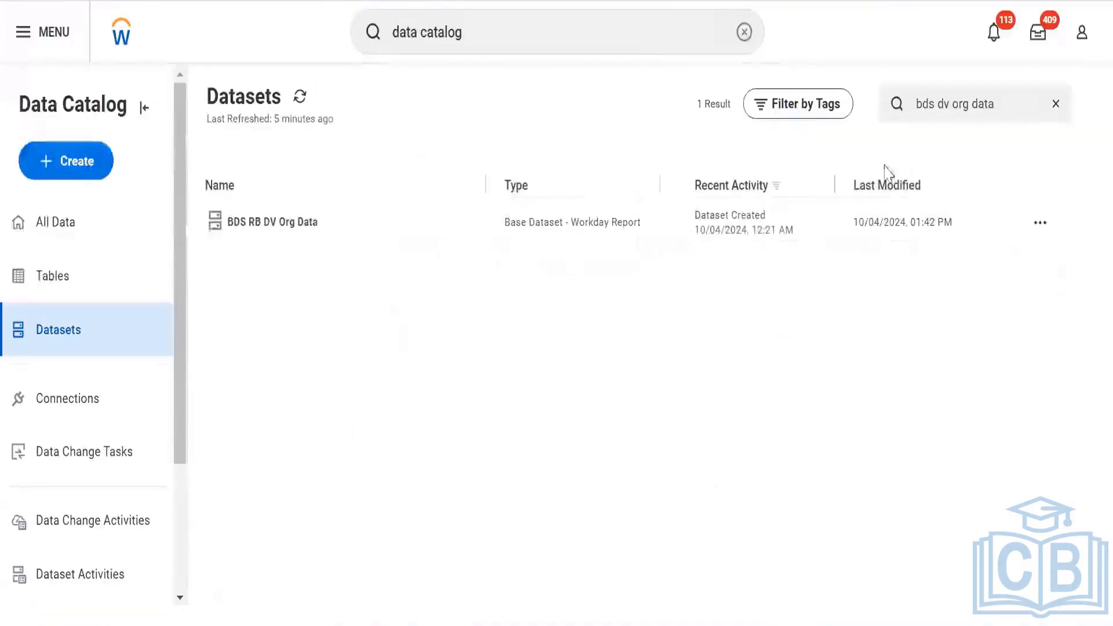
Search the catalog for 'bds dv worker' and open BDS RB DV Worker Data's actions menu
{"action": "left_click", "coordinate": [1020, 88]}
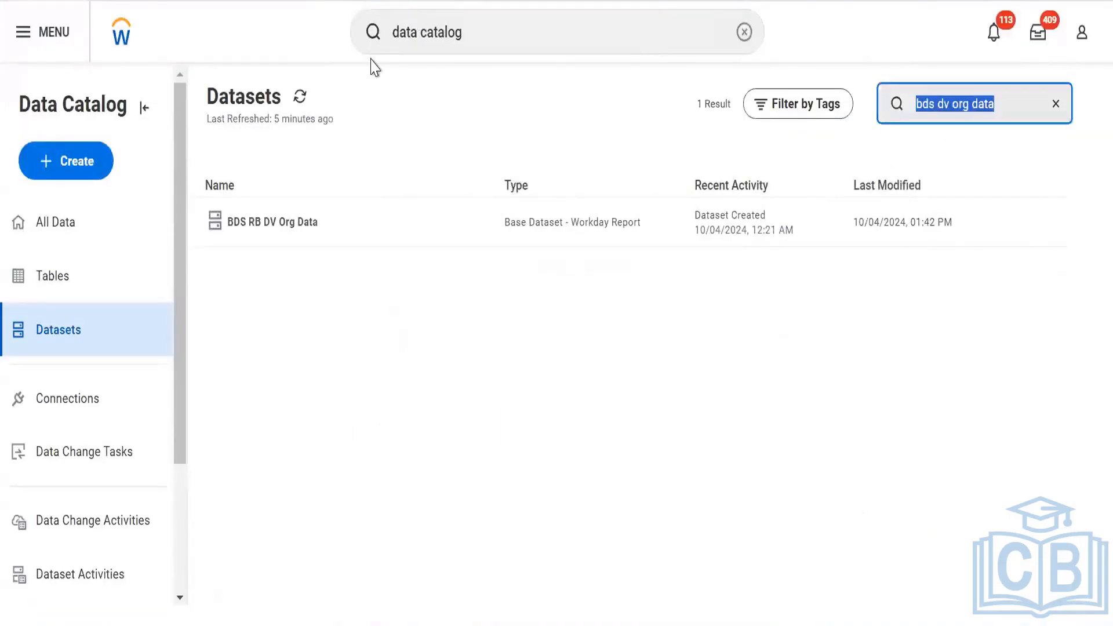
{"action": "type", "text": "bds dv "}
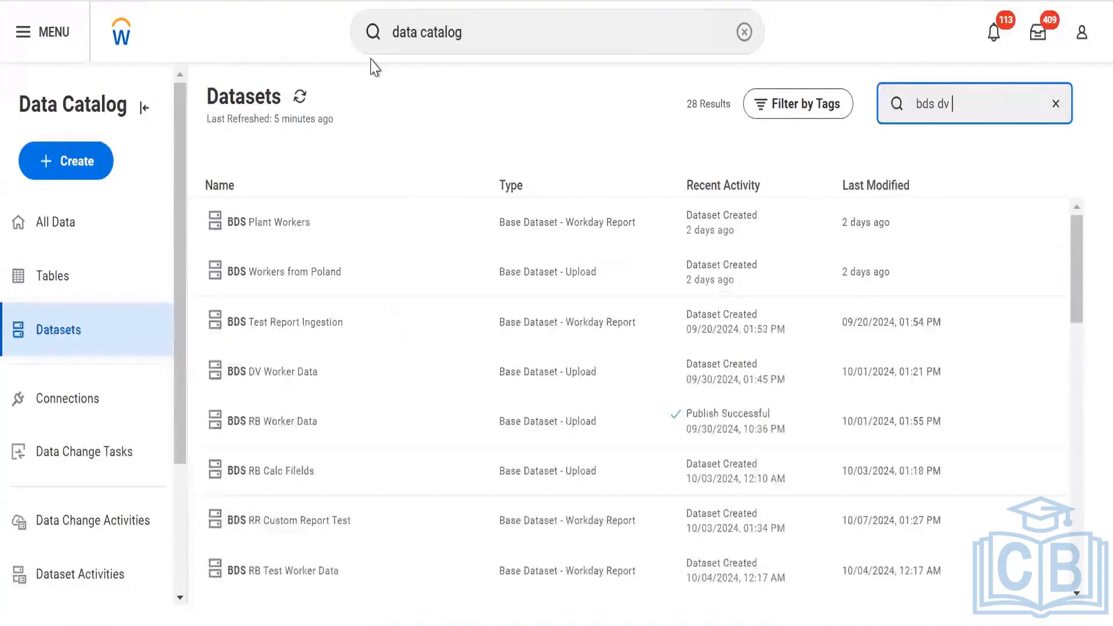
{"action": "type", "text": "worker"}
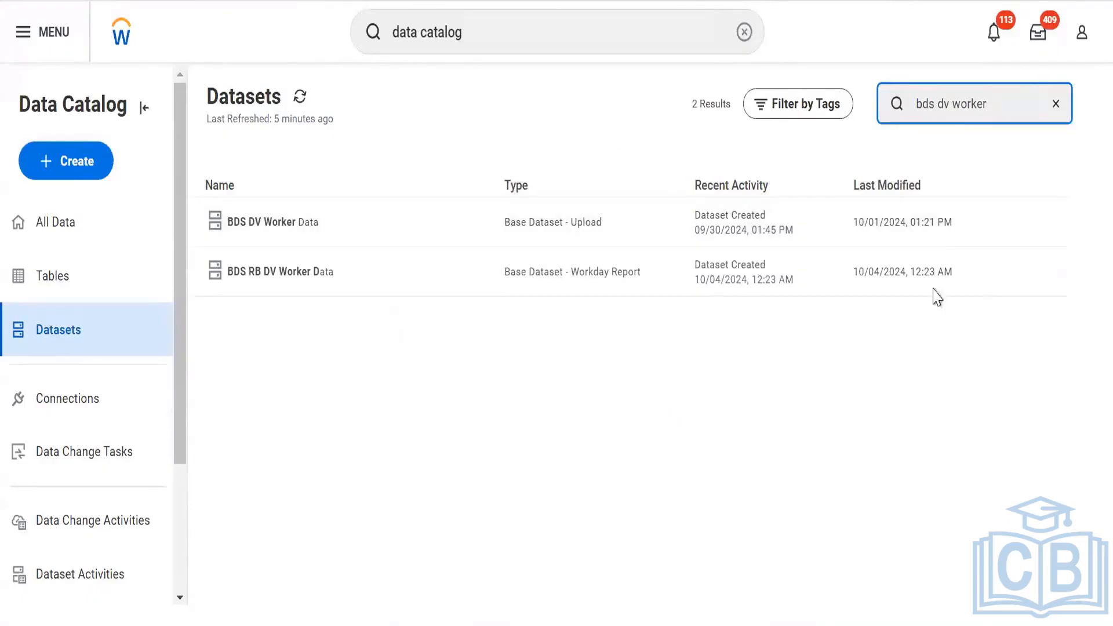
{"action": "left_click", "coordinate": [1035, 280]}
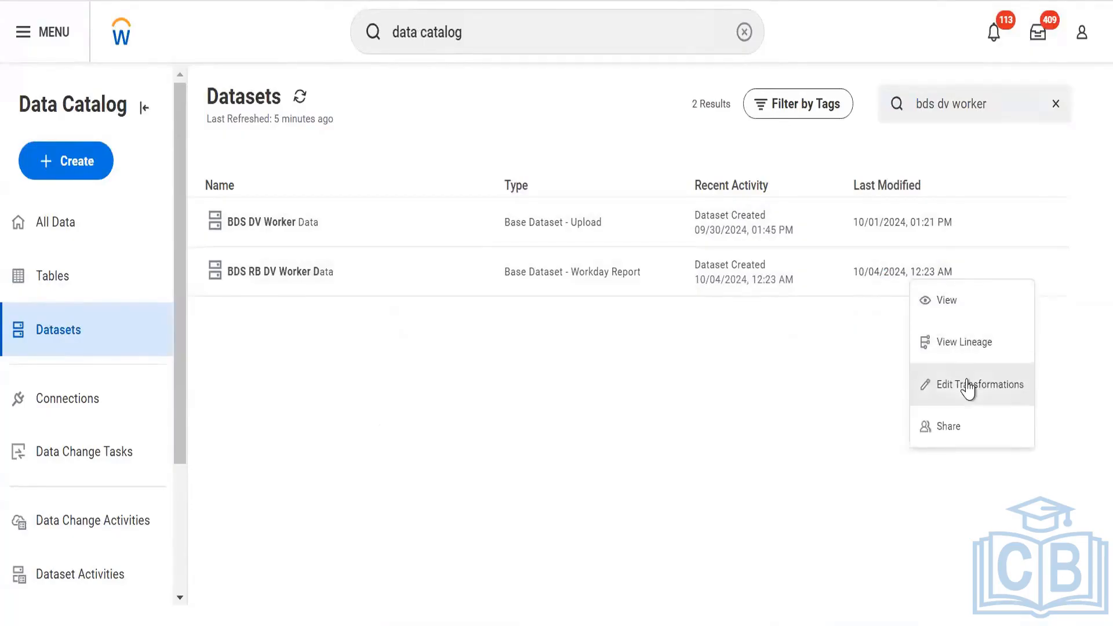
Open BDS RB DV Worker Data in Edit Transformations and scroll across its fields
{"action": "left_click", "coordinate": [969, 385]}
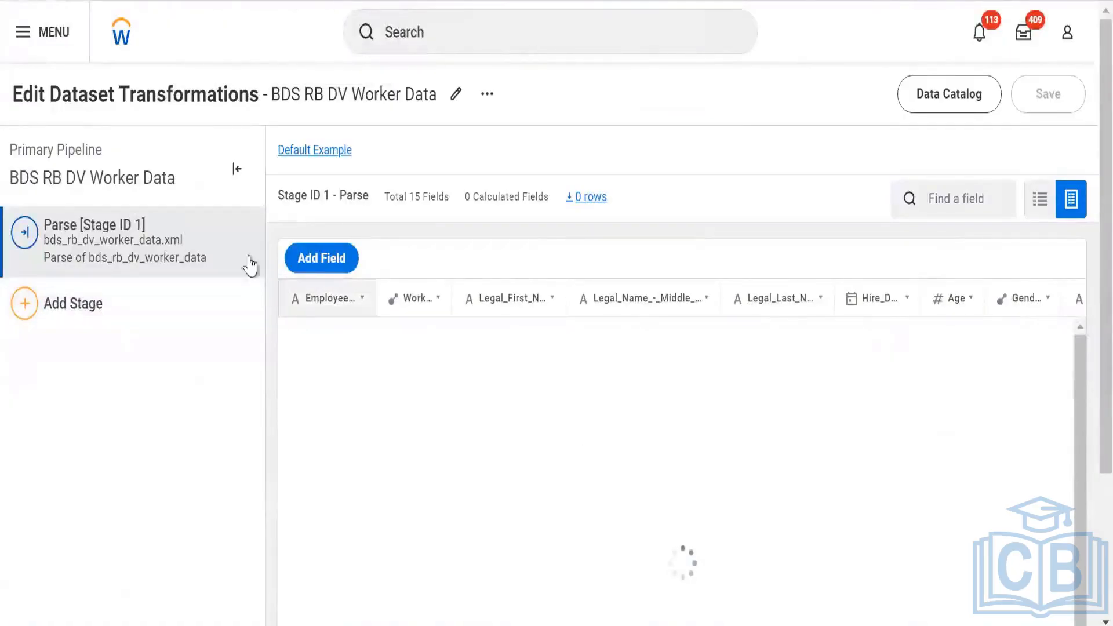
{"action": "scroll", "coordinate": [444, 354], "scroll_direction": "right", "scroll_amount": 10}
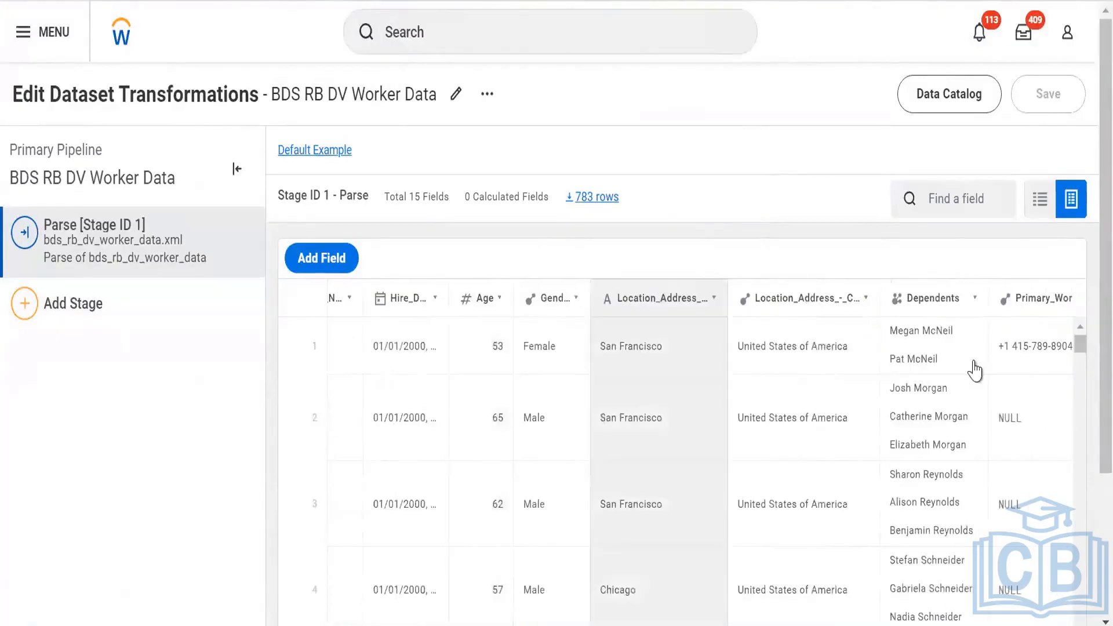
{"action": "scroll", "coordinate": [736, 298], "scroll_direction": "right", "scroll_amount": 8}
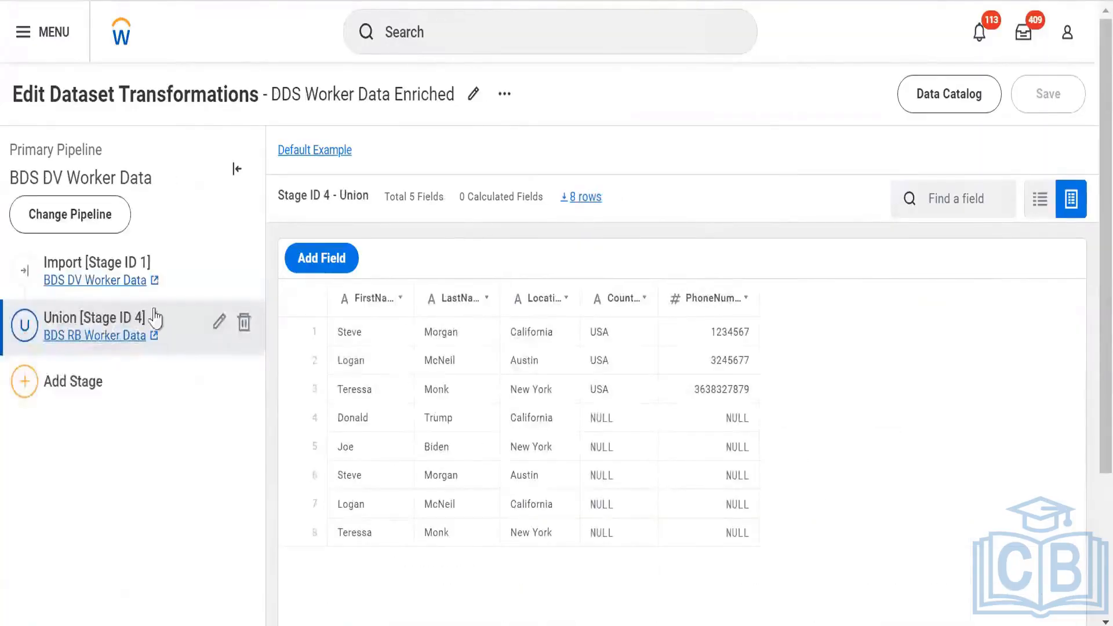
Change the Import stage's source to BDS RB DV Worker Data through the Change Source search
{"action": "mouse_move", "coordinate": [233, 252]}
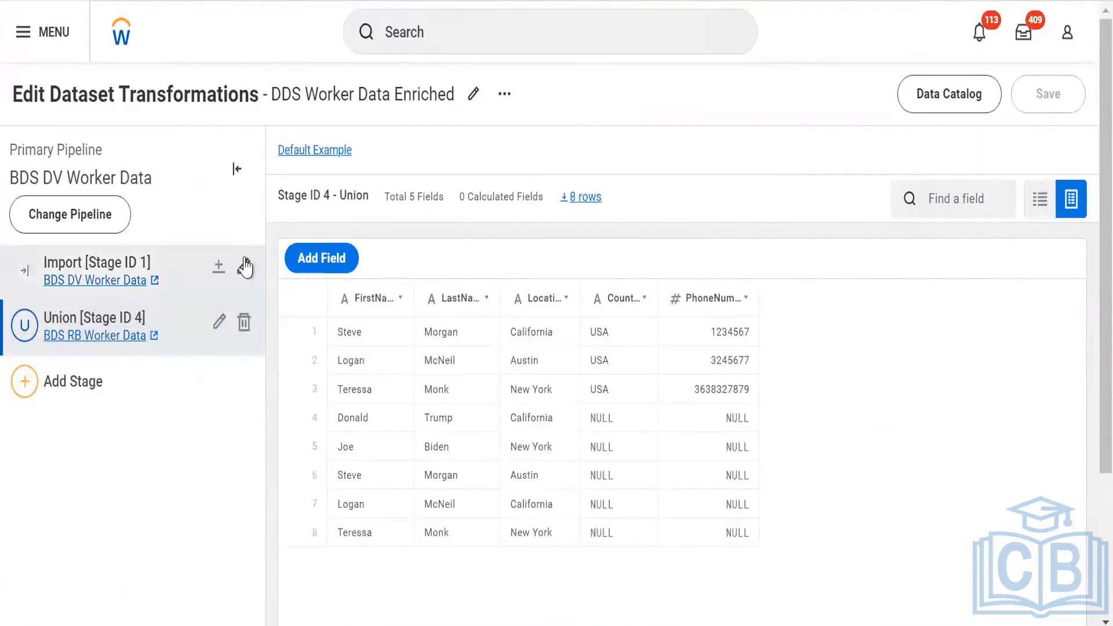
{"action": "left_click", "coordinate": [247, 265]}
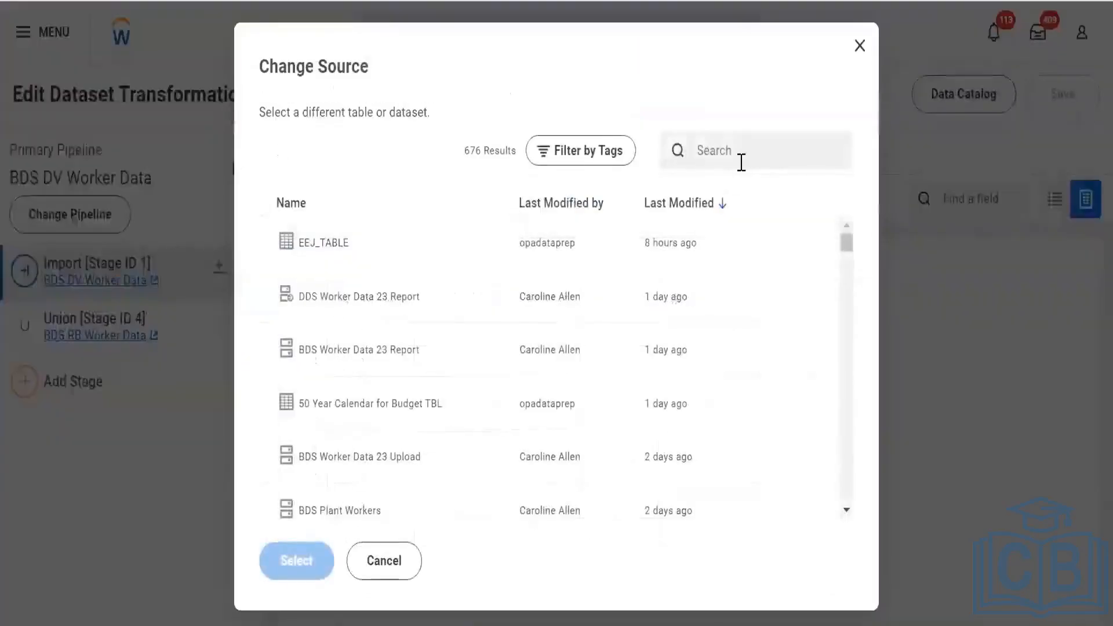
{"action": "left_click", "coordinate": [741, 162]}
{"action": "type", "text": "dds"}
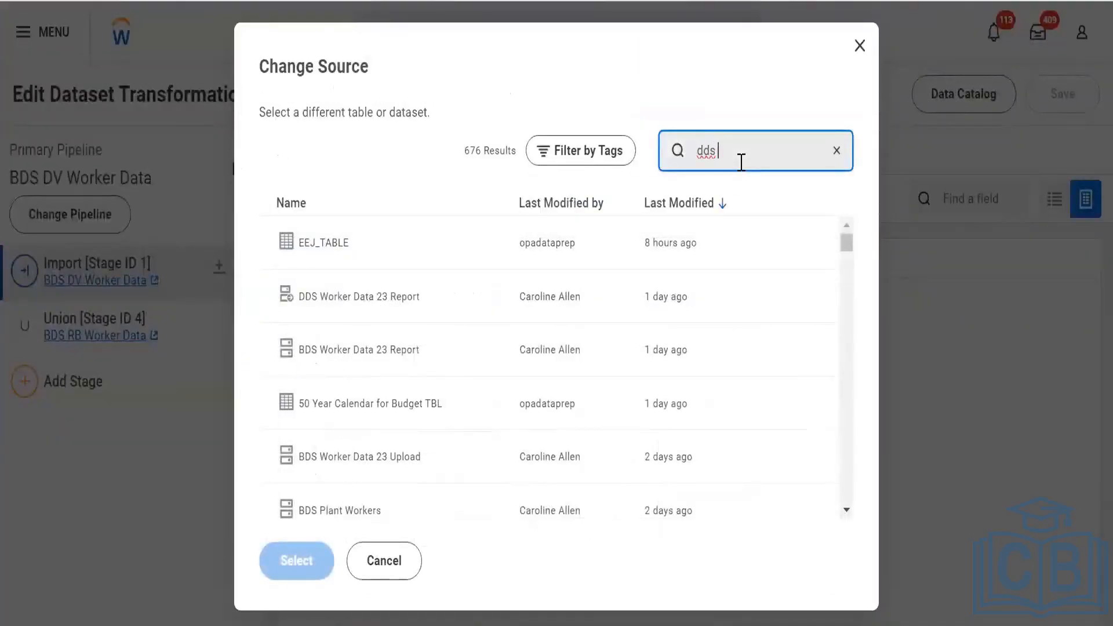
{"action": "key", "text": "Return"}
{"action": "type", "text": "bds rb or"}
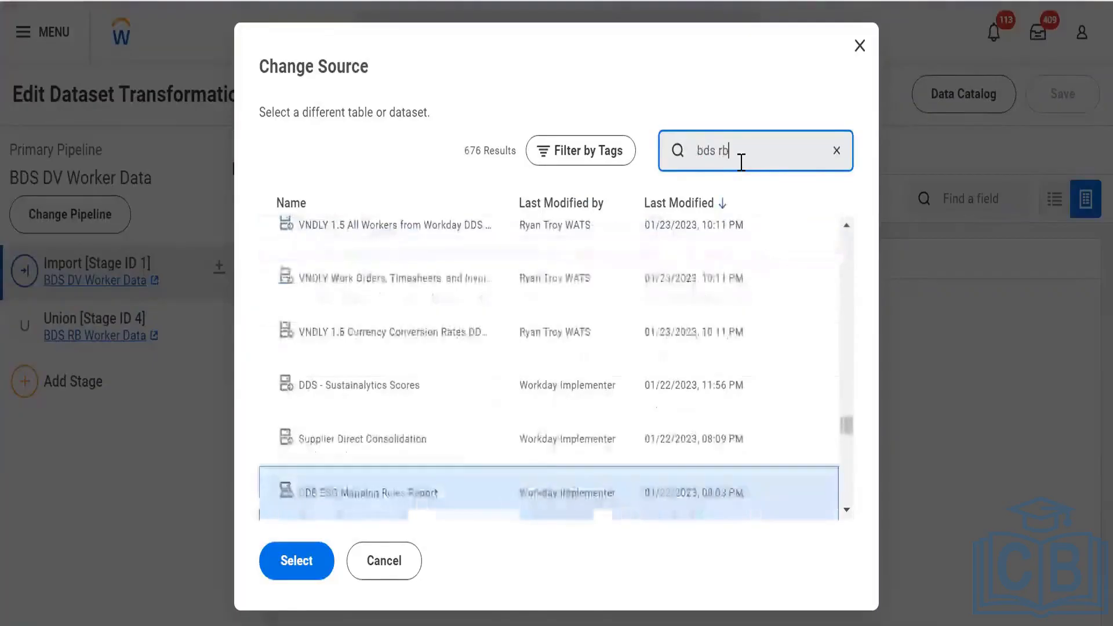
{"action": "key", "text": "BackSpace"}
{"action": "key", "text": "BackSpace"}
{"action": "key", "text": "BackSpace"}
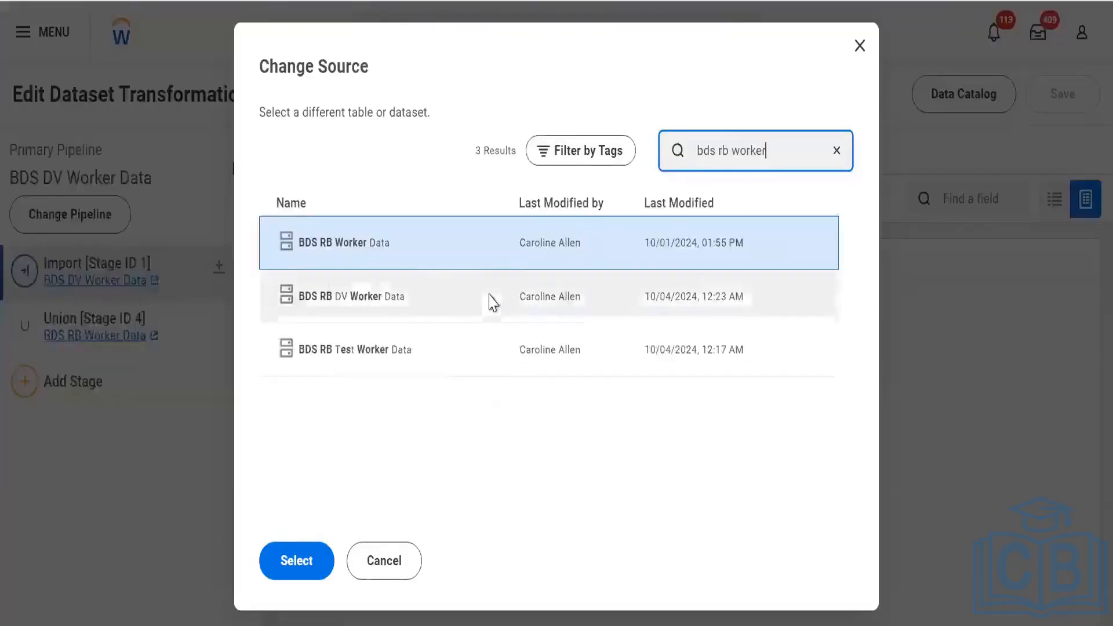
{"action": "left_click", "coordinate": [489, 303]}
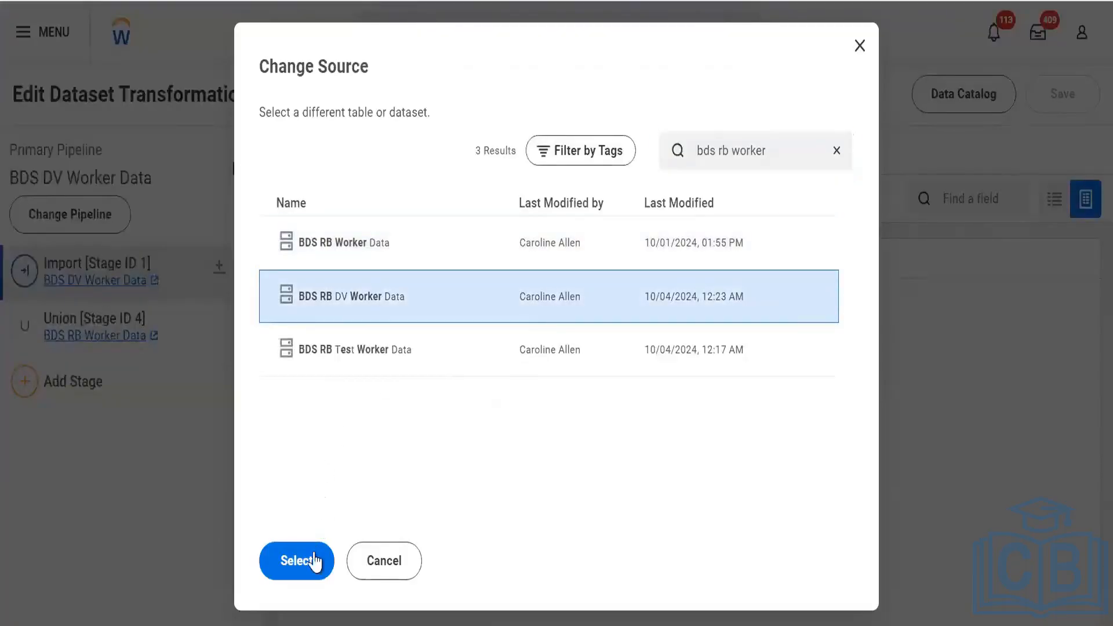
{"action": "left_click", "coordinate": [315, 561]}
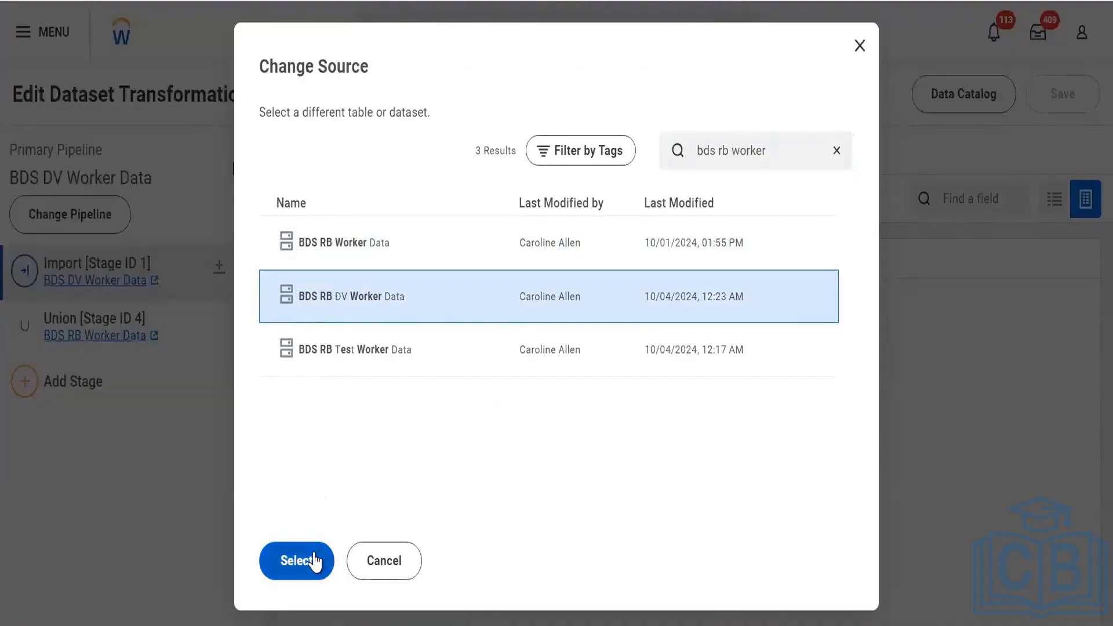
{"action": "left_click", "coordinate": [314, 560]}
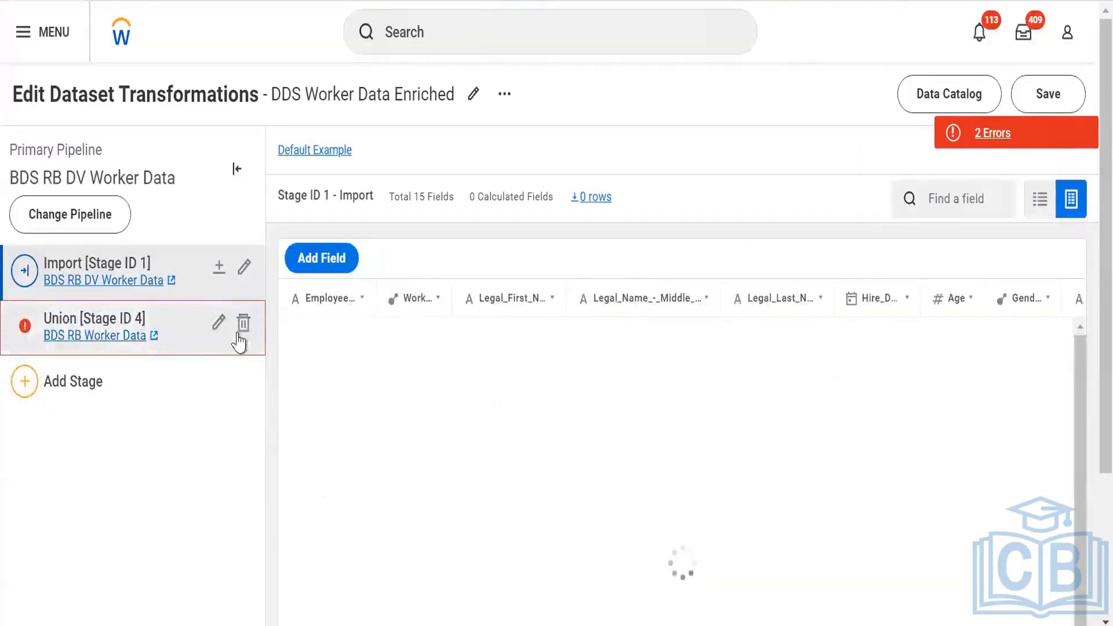
Delete the broken Union stage and add a Join stage in its place
{"action": "left_click", "coordinate": [243, 326]}
{"action": "left_click", "coordinate": [323, 399]}
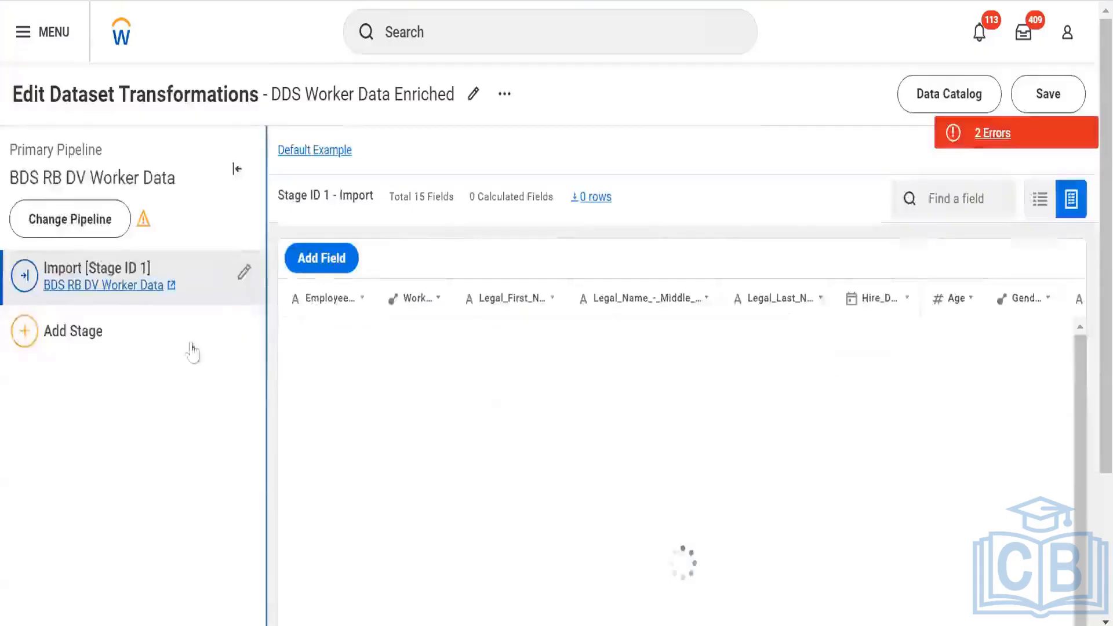
{"action": "left_click", "coordinate": [168, 330]}
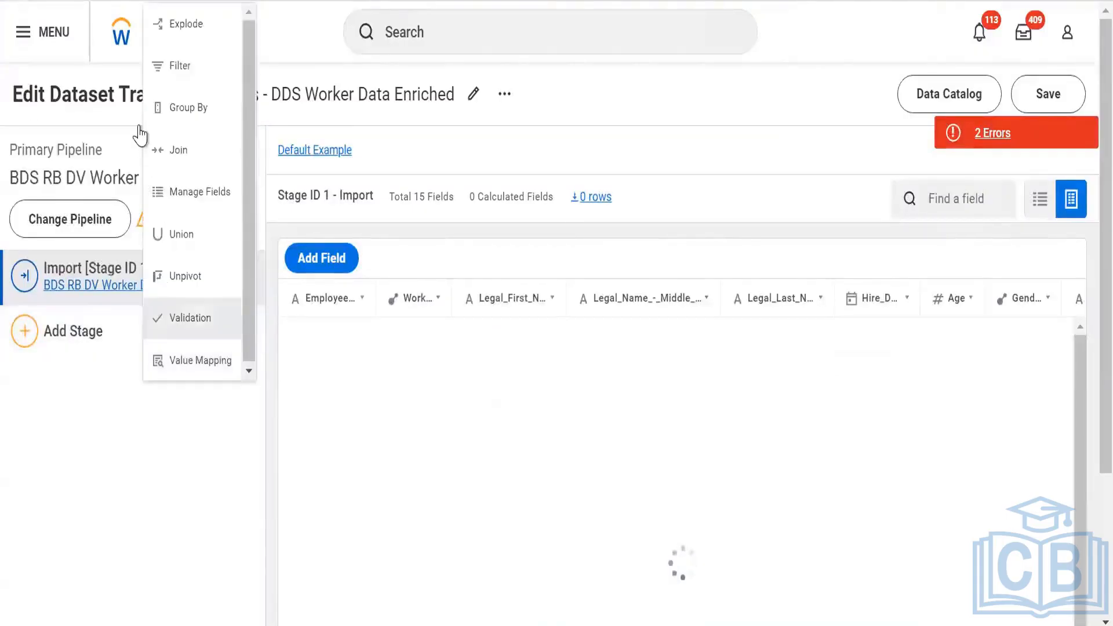
{"action": "left_click", "coordinate": [165, 149]}
Add another pipeline to the join, searching 'rb dv org da' to select BDS RB DV Org Data
{"action": "left_click", "coordinate": [166, 319]}
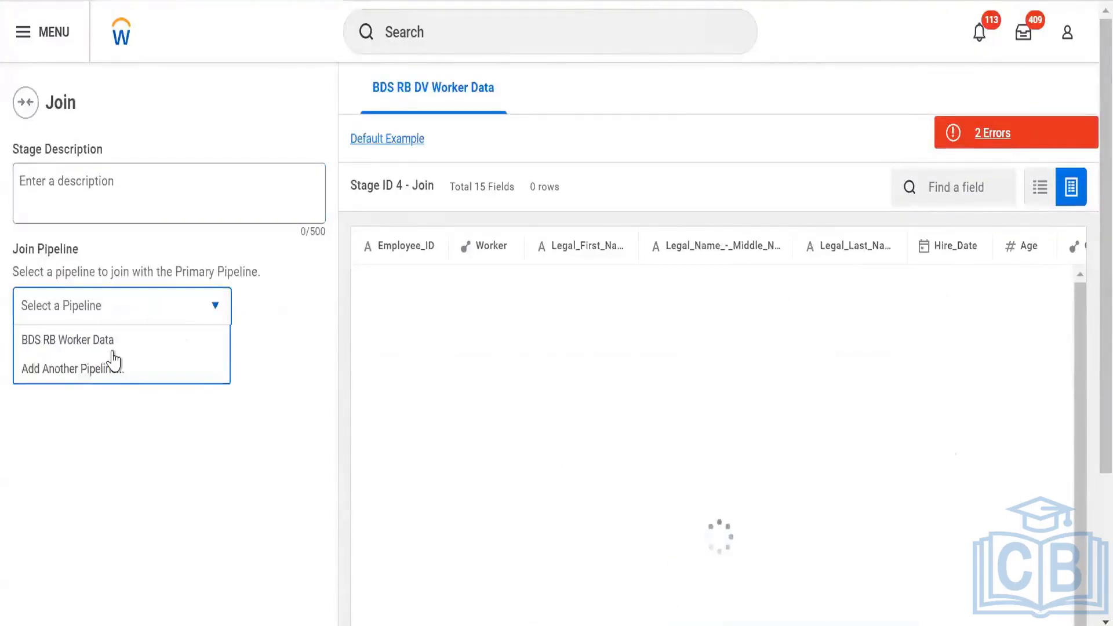
{"action": "left_click", "coordinate": [116, 369]}
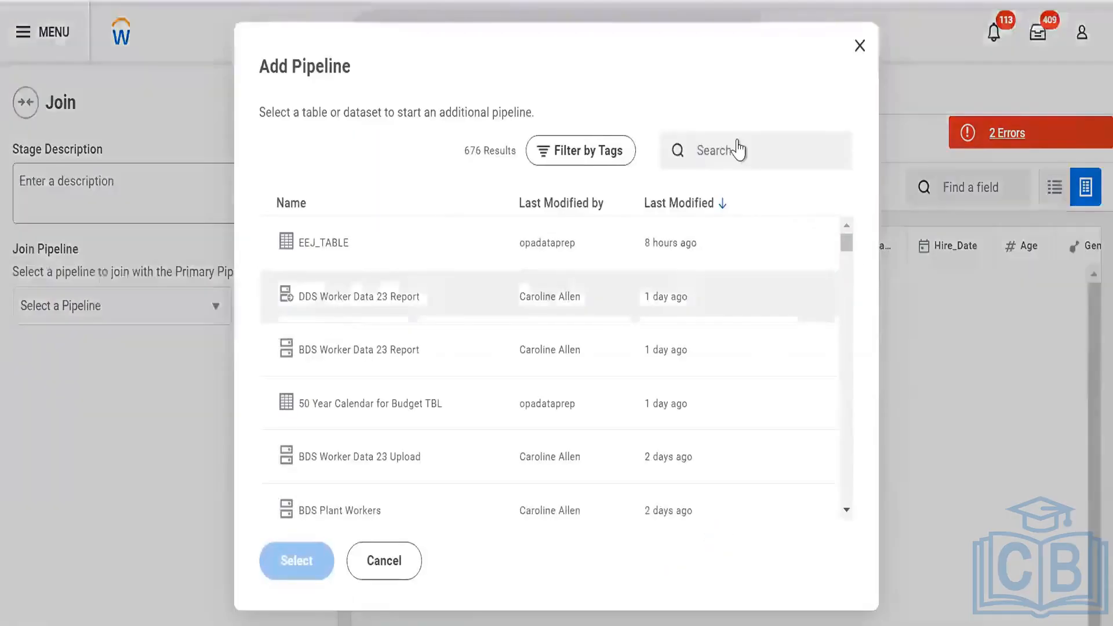
{"action": "left_click", "coordinate": [734, 152]}
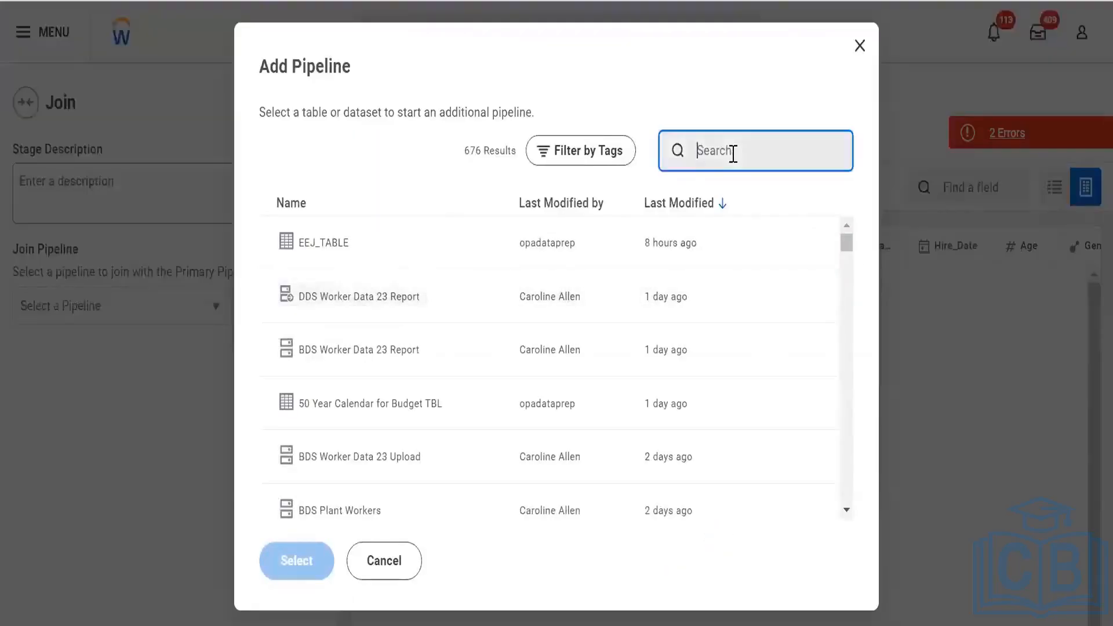
{"action": "type", "text": "bds"}
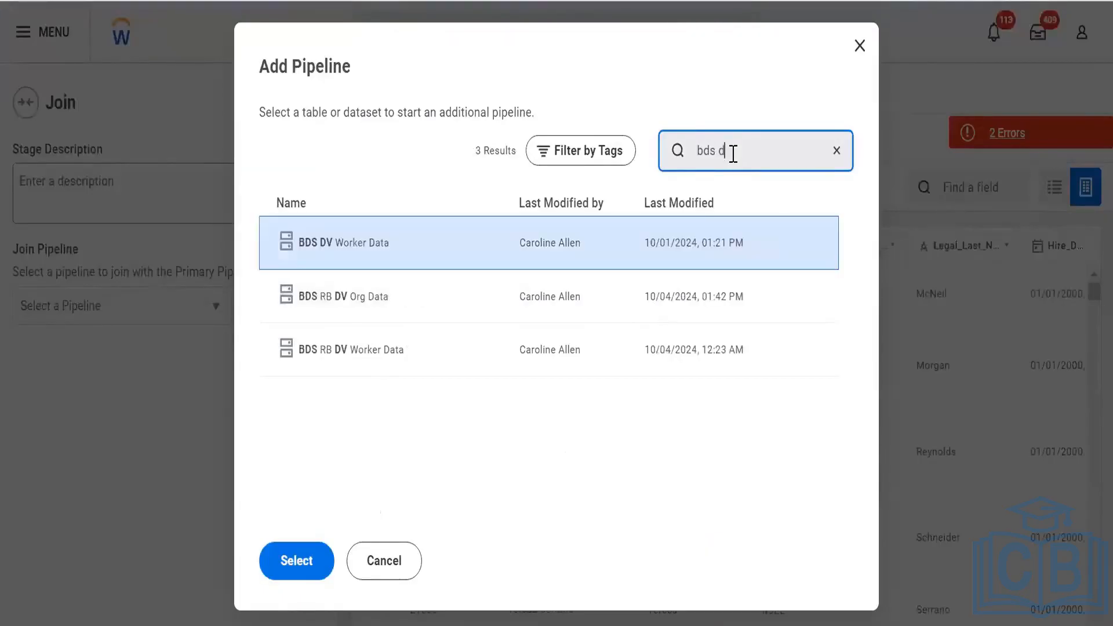
{"action": "key", "text": "BackSpace"}
{"action": "key", "text": "BackSpace"}
{"action": "type", "text": "rb dv org da"}
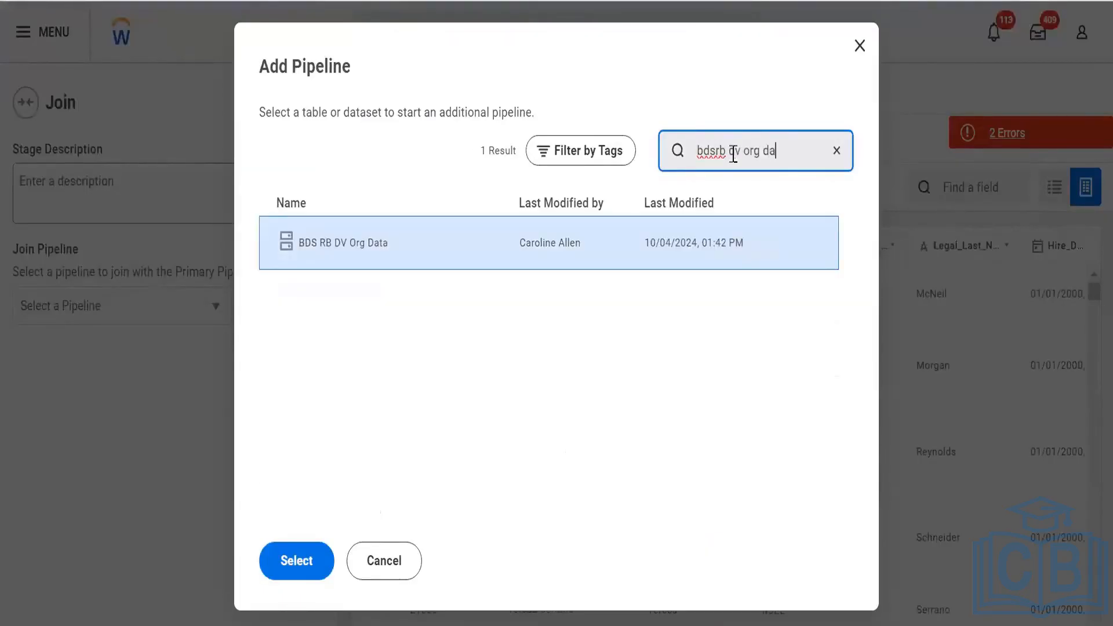
{"action": "left_click", "coordinate": [306, 559]}
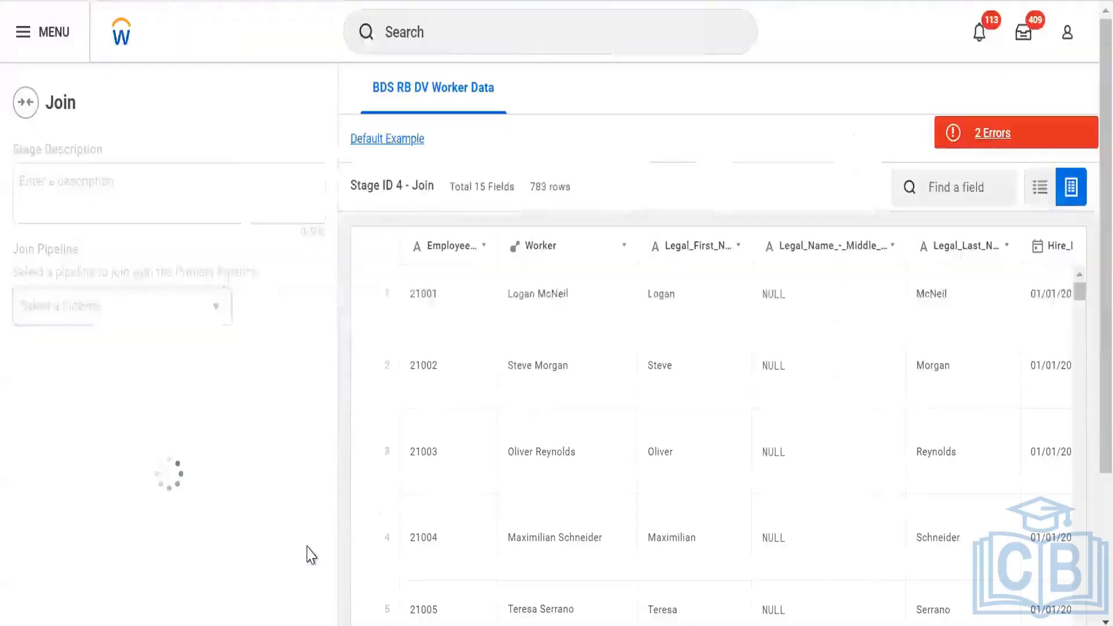
{"action": "left_click", "coordinate": [430, 110]}
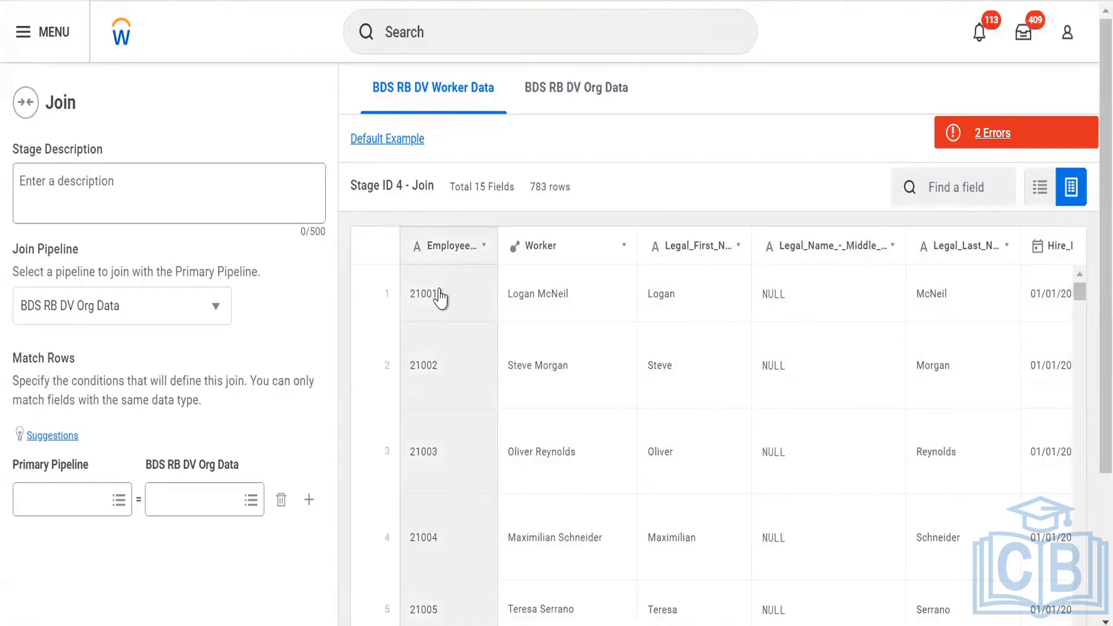
{"action": "left_click", "coordinate": [567, 89]}
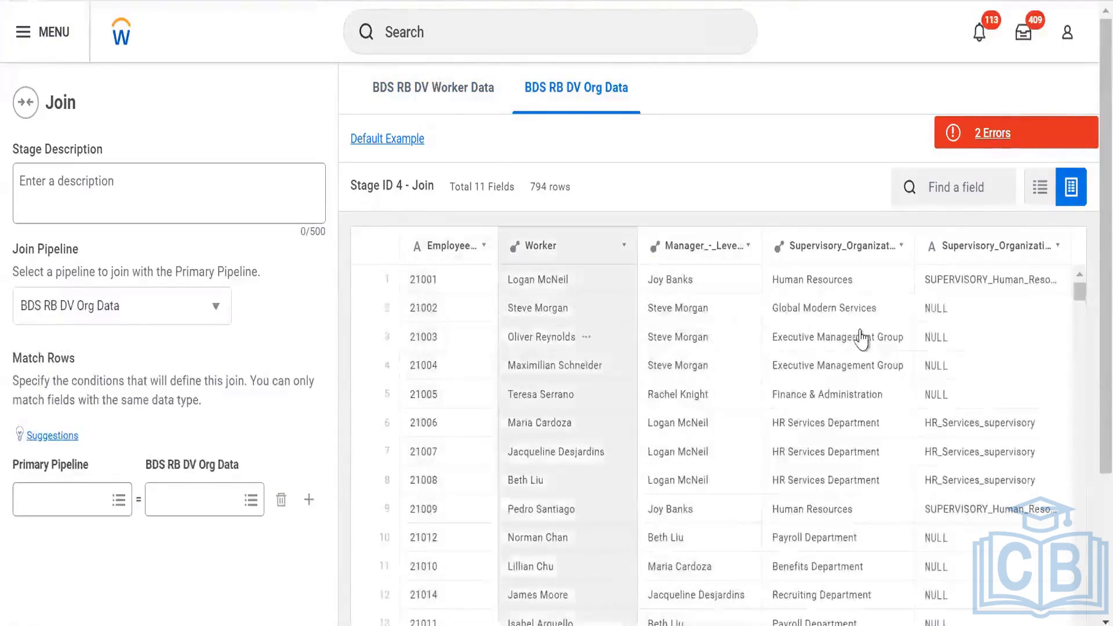
{"action": "scroll", "coordinate": [893, 356], "scroll_direction": "right", "scroll_amount": 5}
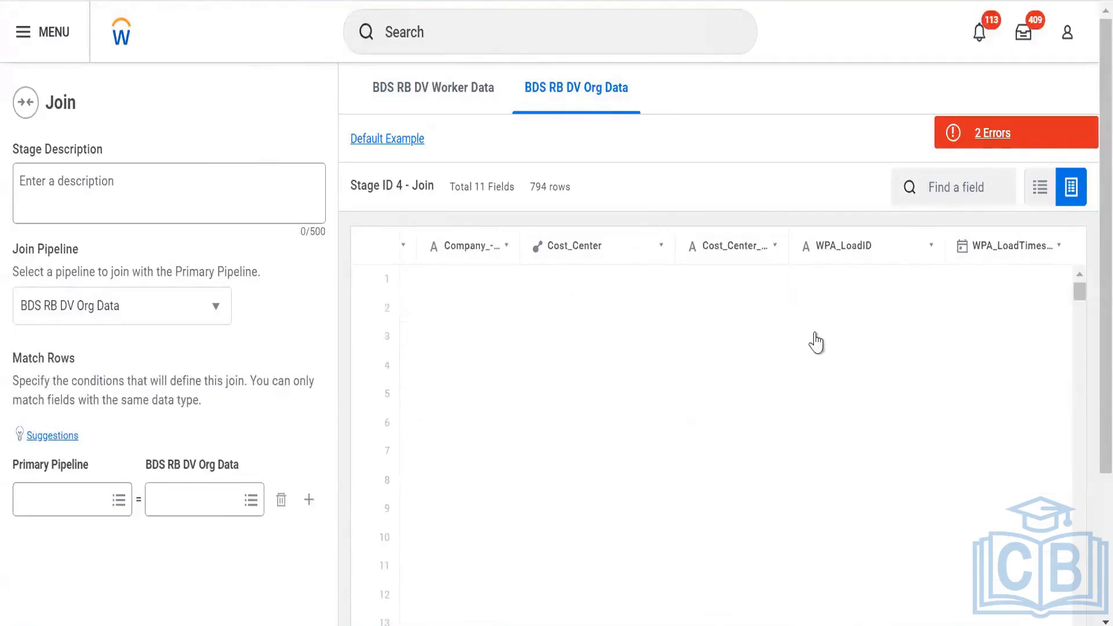
{"action": "scroll", "coordinate": [846, 316], "scroll_direction": "left", "scroll_amount": 5}
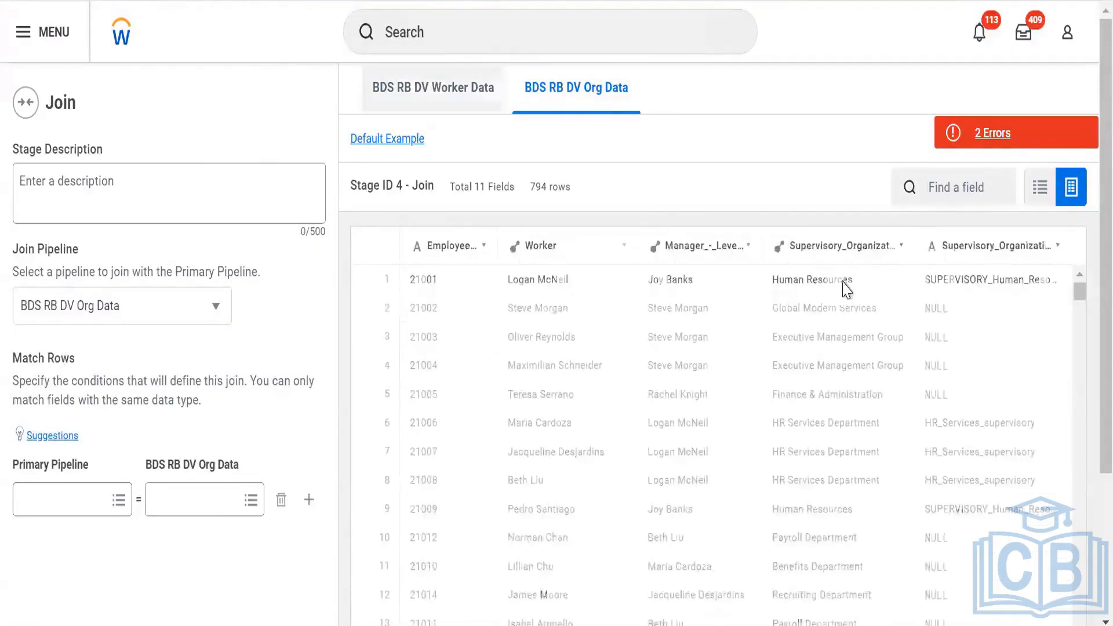
{"action": "left_click", "coordinate": [418, 81]}
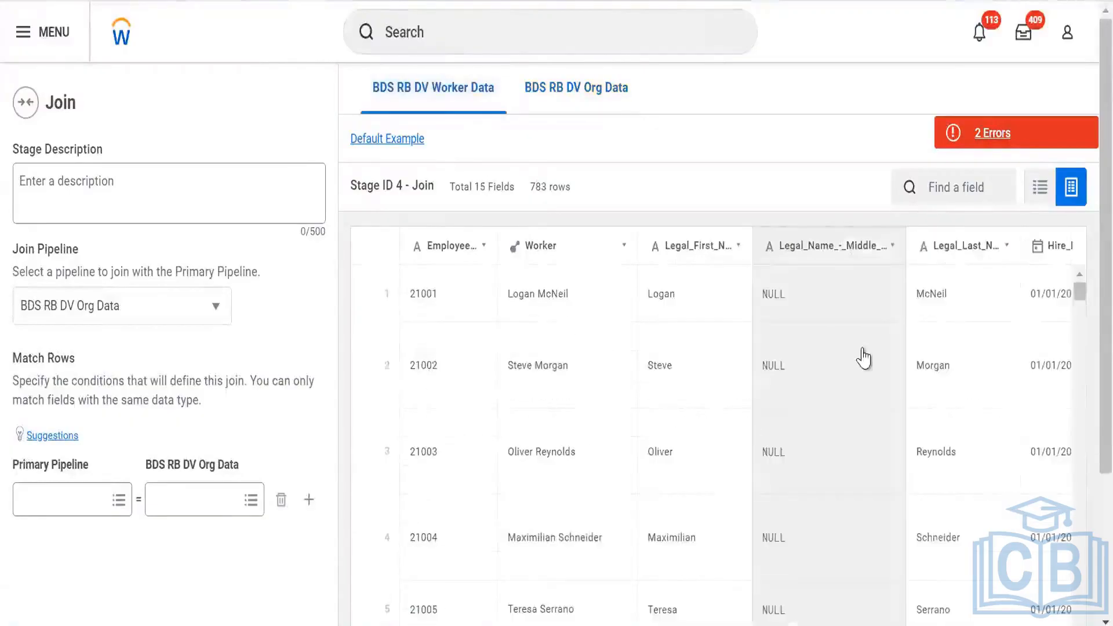
{"action": "scroll", "coordinate": [864, 359], "scroll_direction": "right", "scroll_amount": 5}
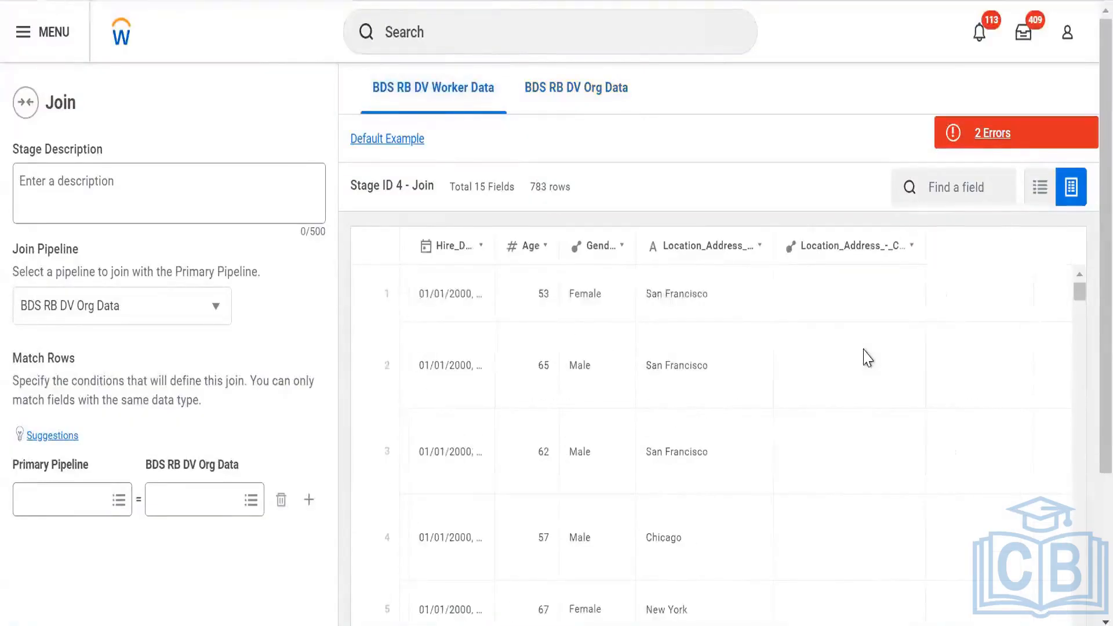
{"action": "left_click", "coordinate": [979, 197]}
{"action": "type", "text": "super"}
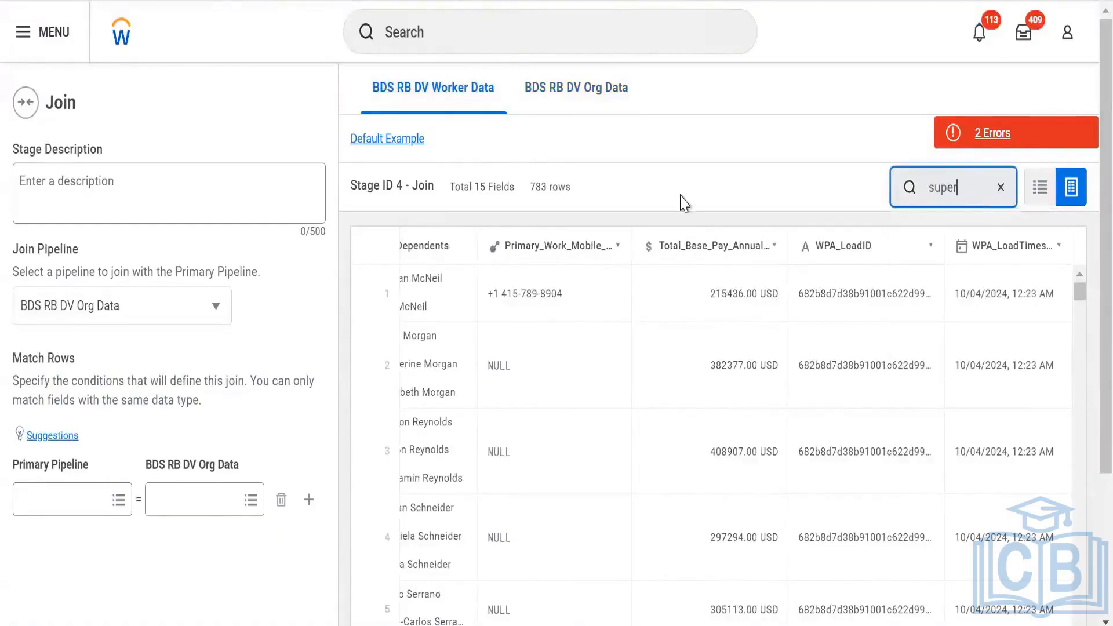
{"action": "key", "text": "BackSpace"}
{"action": "key", "text": "BackSpace"}
{"action": "key", "text": "BackSpace"}
{"action": "key", "text": "BackSpace"}
{"action": "key", "text": "BackSpace"}
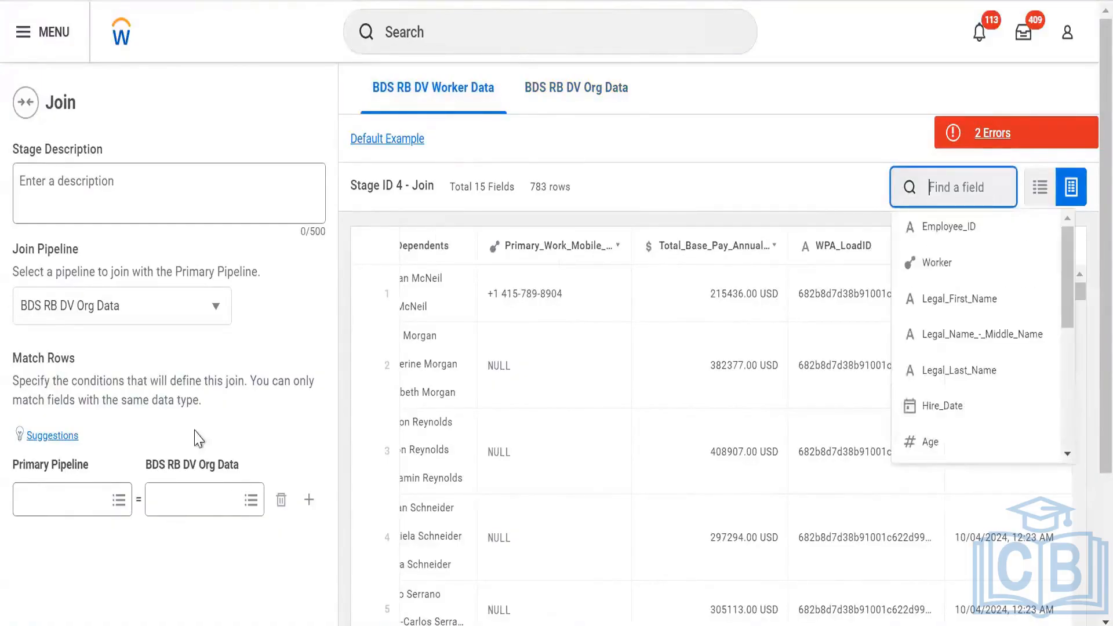
Match rows on Employee_ID from the primary pipeline and Employee_ID from BDS RB DV Org Data
{"action": "left_click", "coordinate": [64, 500]}
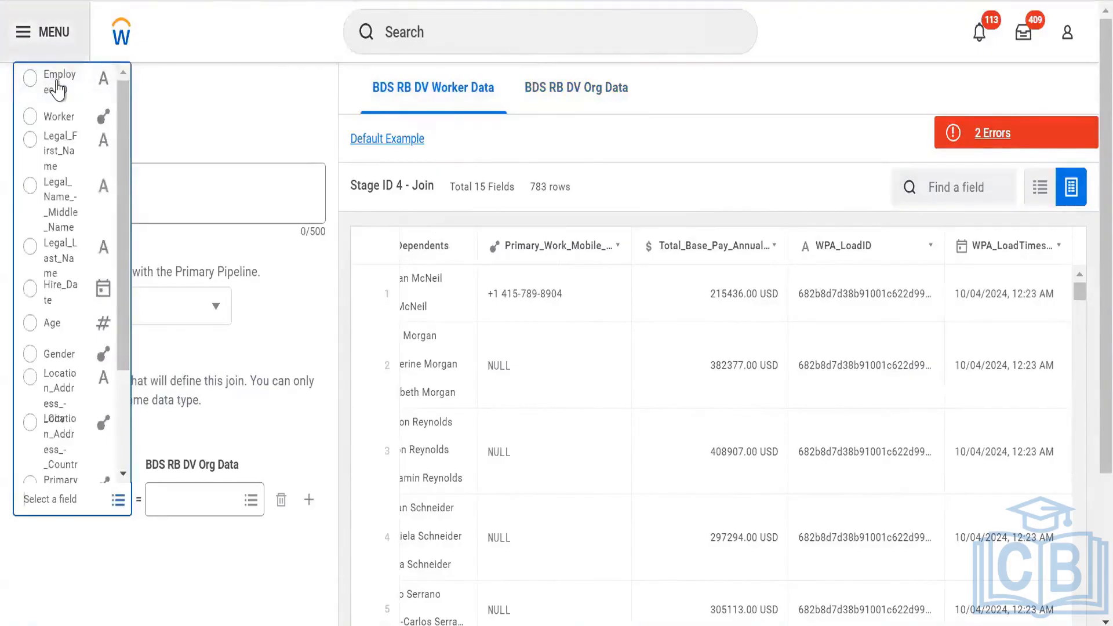
{"action": "left_click", "coordinate": [61, 80]}
{"action": "left_click", "coordinate": [213, 503]}
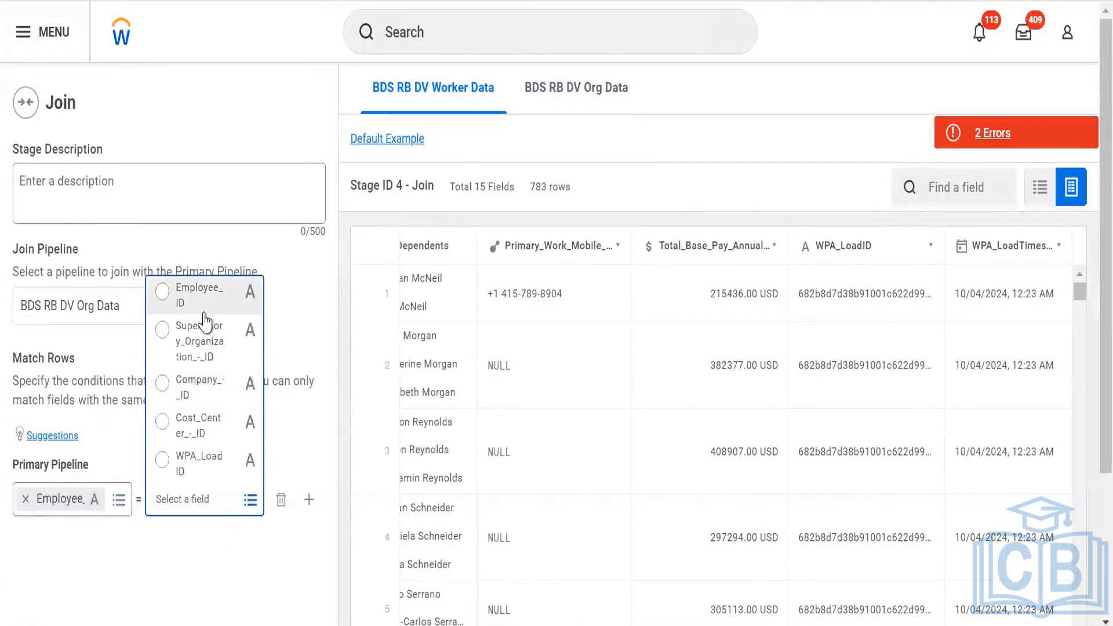
{"action": "left_click", "coordinate": [197, 302]}
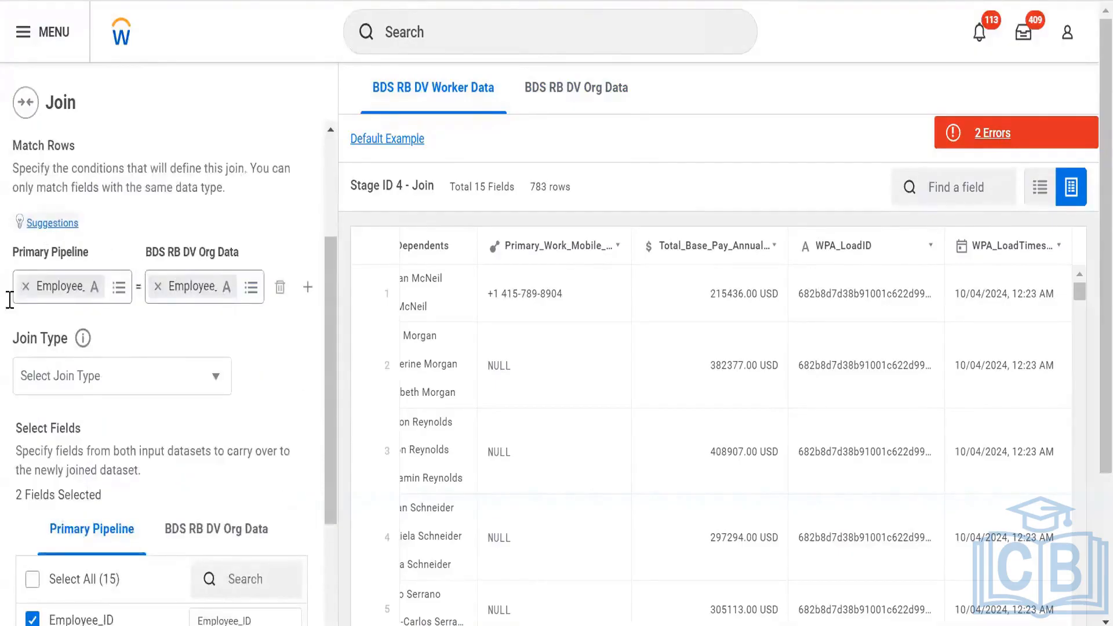
Review the suggested join keys for the two datasets, then close the suggestions
{"action": "left_click", "coordinate": [42, 223]}
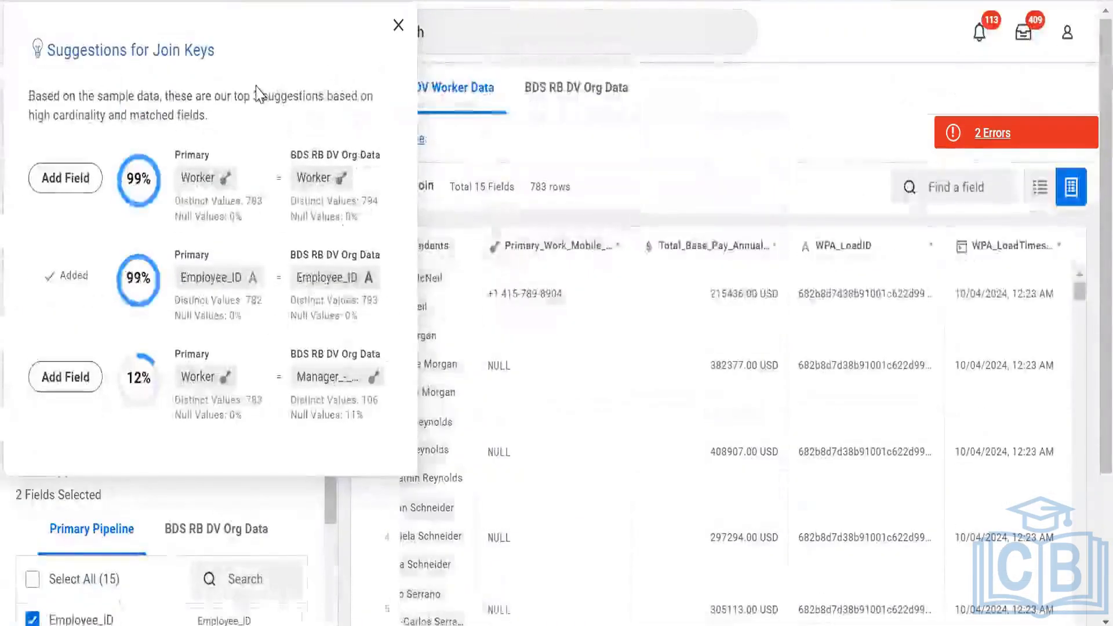
{"action": "left_click_drag", "start_coordinate": [347, 95], "coordinate": [313, 81]}
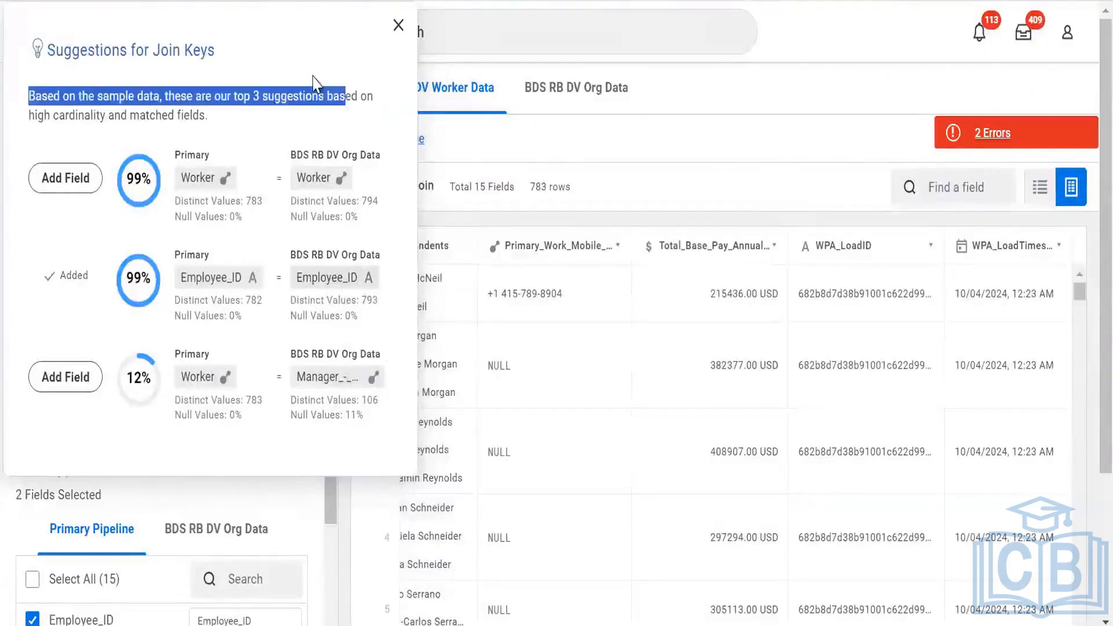
{"action": "left_click", "coordinate": [313, 77]}
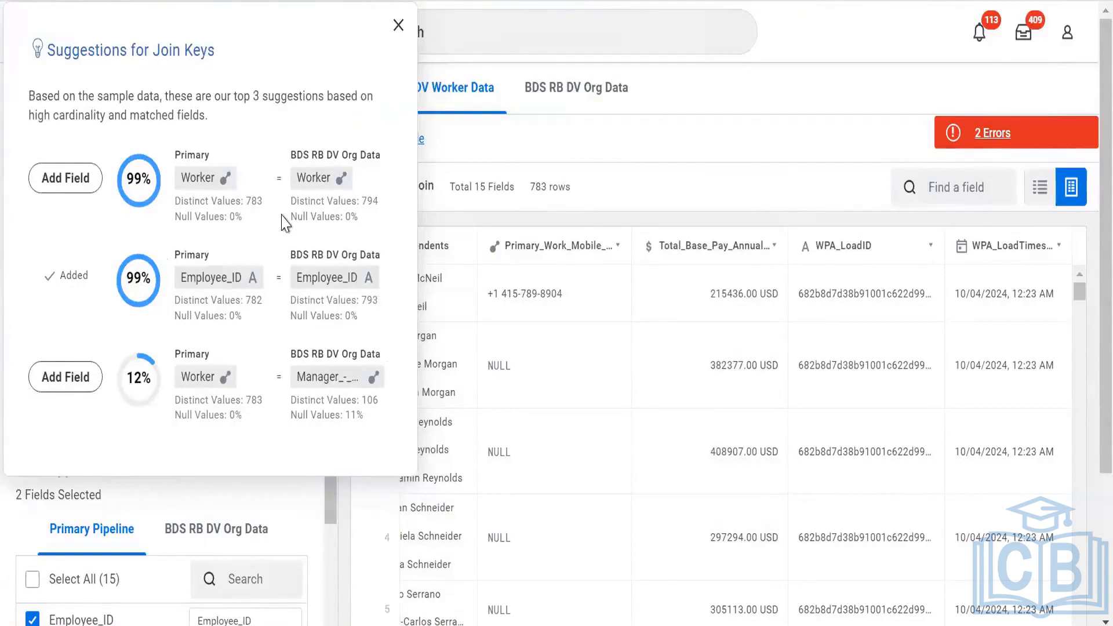
{"action": "left_click", "coordinate": [398, 24]}
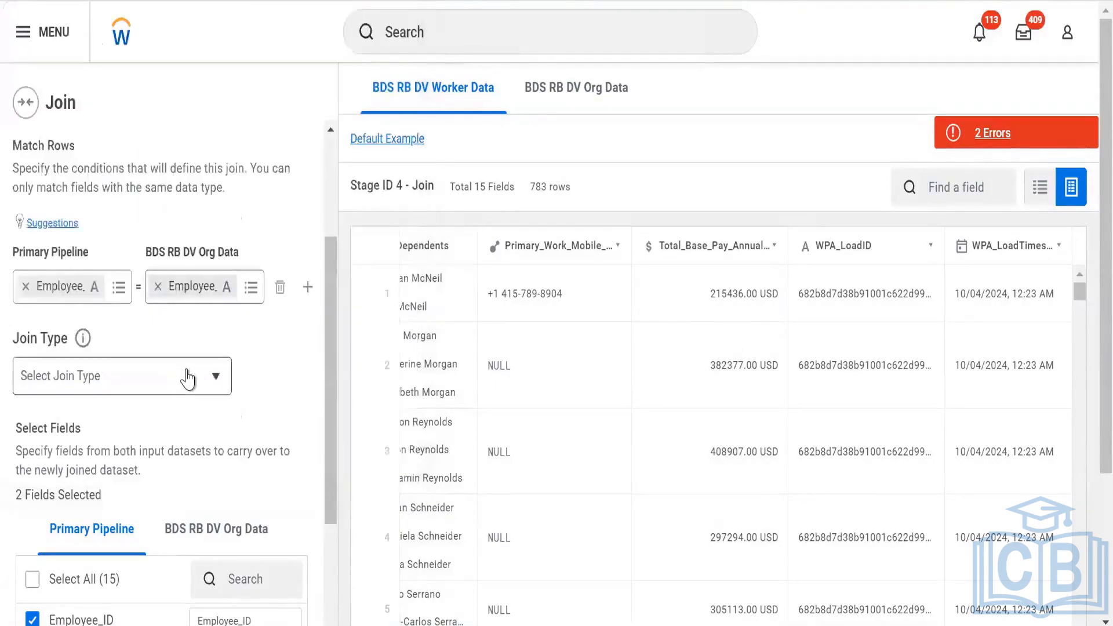
Read the Join Type help, then switch over to the PowerPoint presentation
{"action": "mouse_move", "coordinate": [83, 341]}
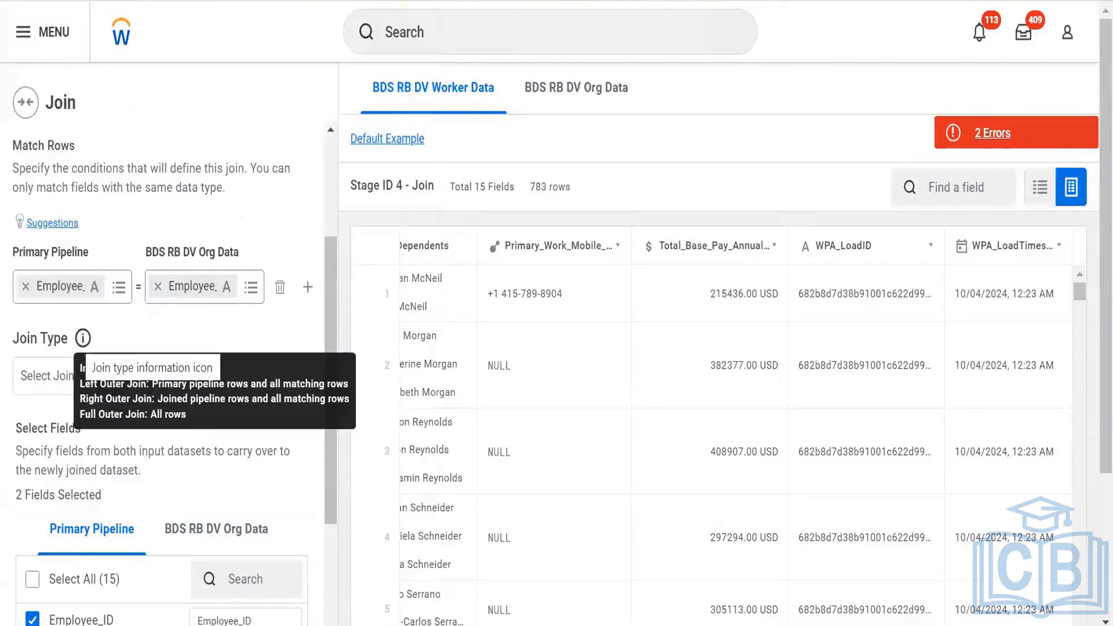
{"action": "key", "text": "alt+Tab"}
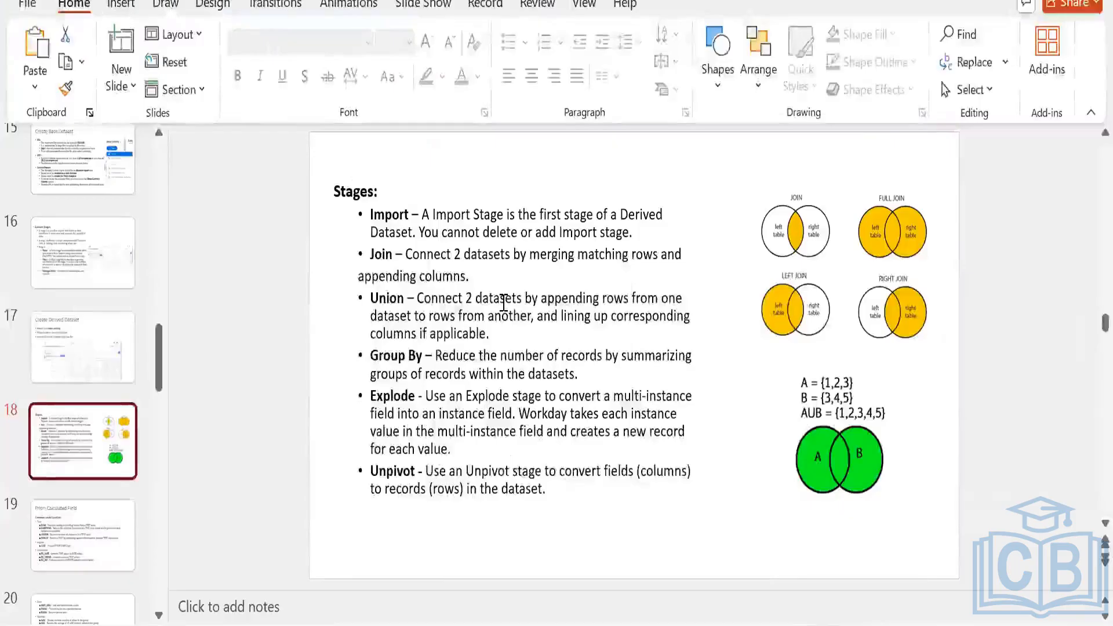
Select the join Venn diagram picture on slide 18 and start the slide show from it
{"action": "left_click", "coordinate": [807, 225]}
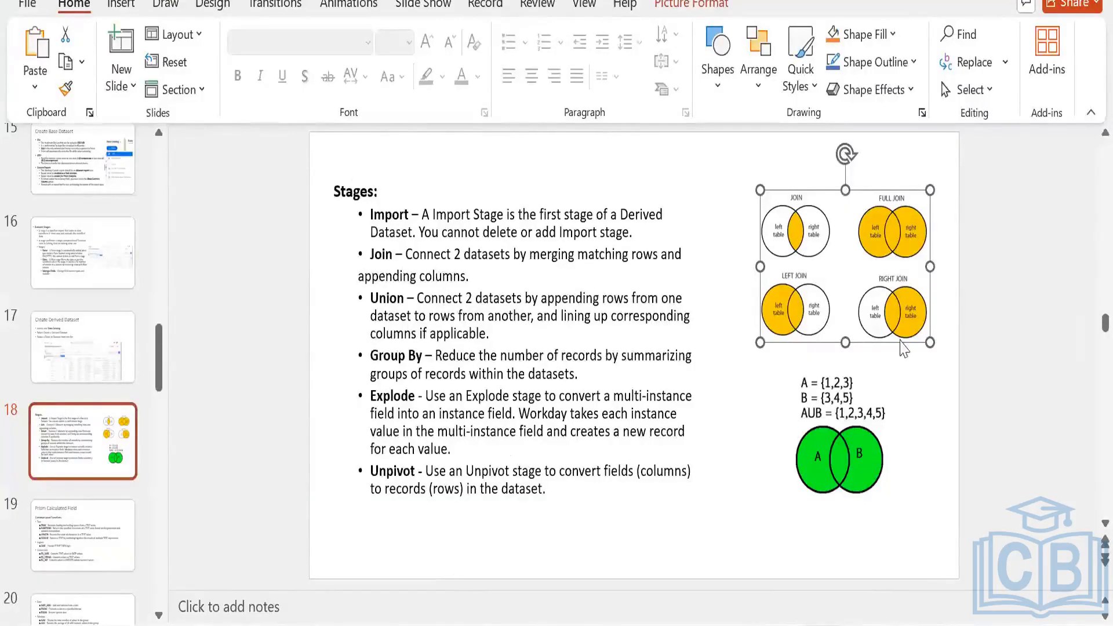
{"action": "key", "text": "shift+F5"}
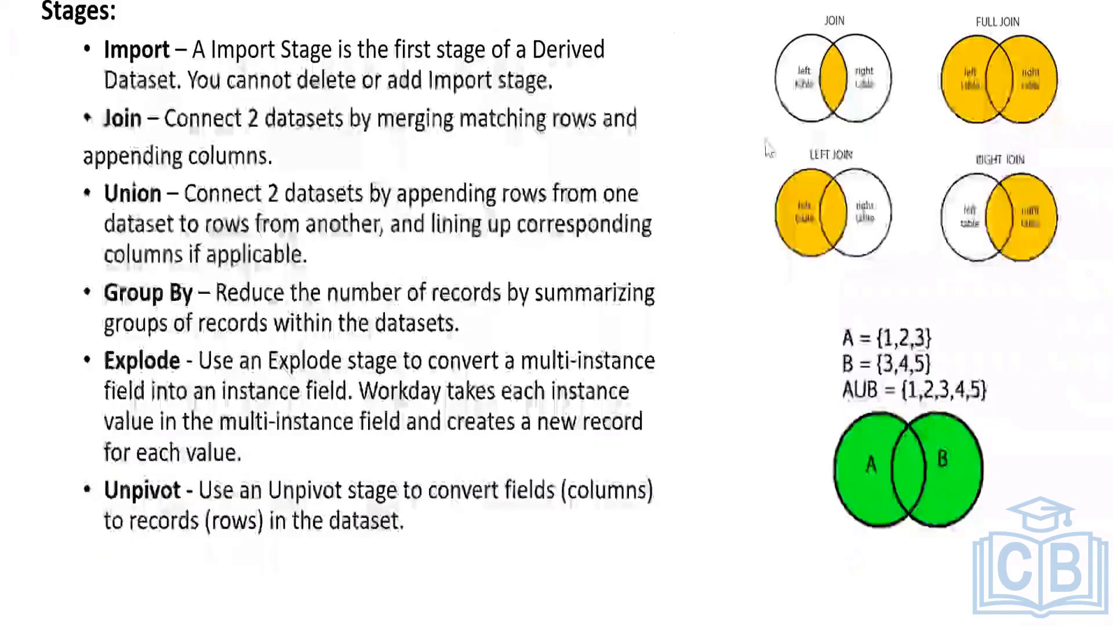
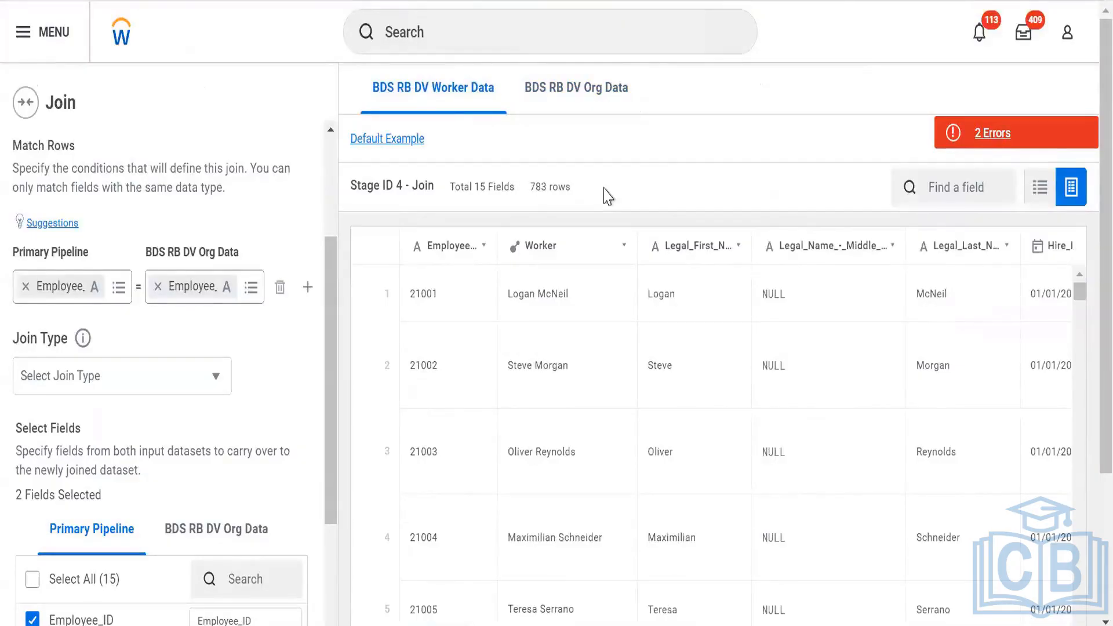
After viewing the Org Data and Worker Data rows, set the join type to Left Outer Join
{"action": "left_click", "coordinate": [588, 92]}
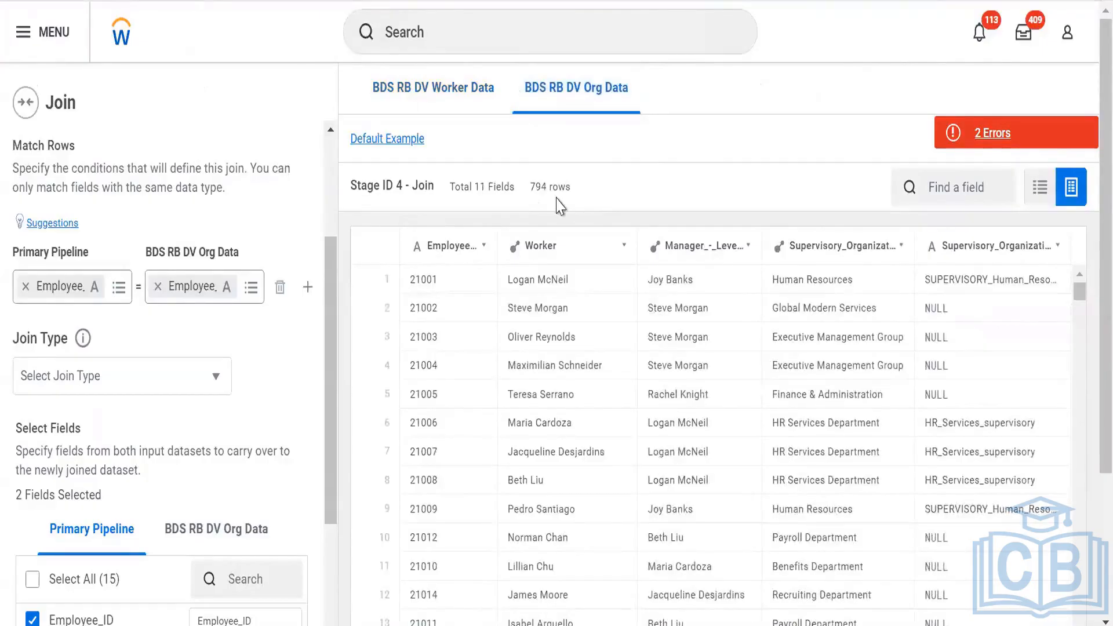
{"action": "left_click", "coordinate": [425, 102]}
{"action": "scroll", "coordinate": [118, 356], "scroll_direction": "down", "scroll_amount": 3}
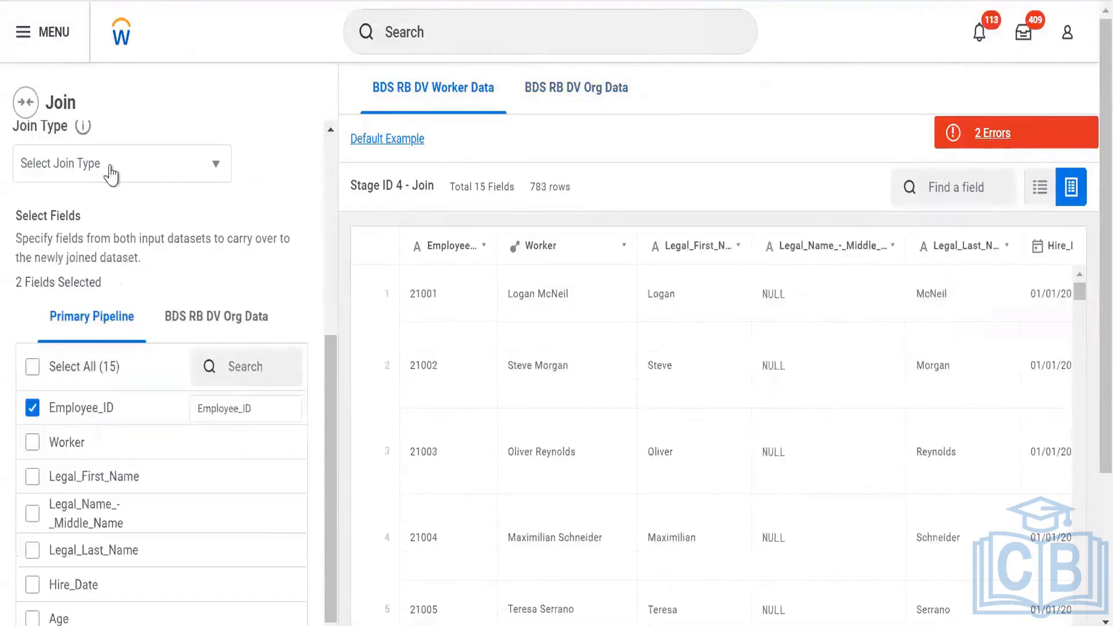
{"action": "left_click", "coordinate": [111, 175]}
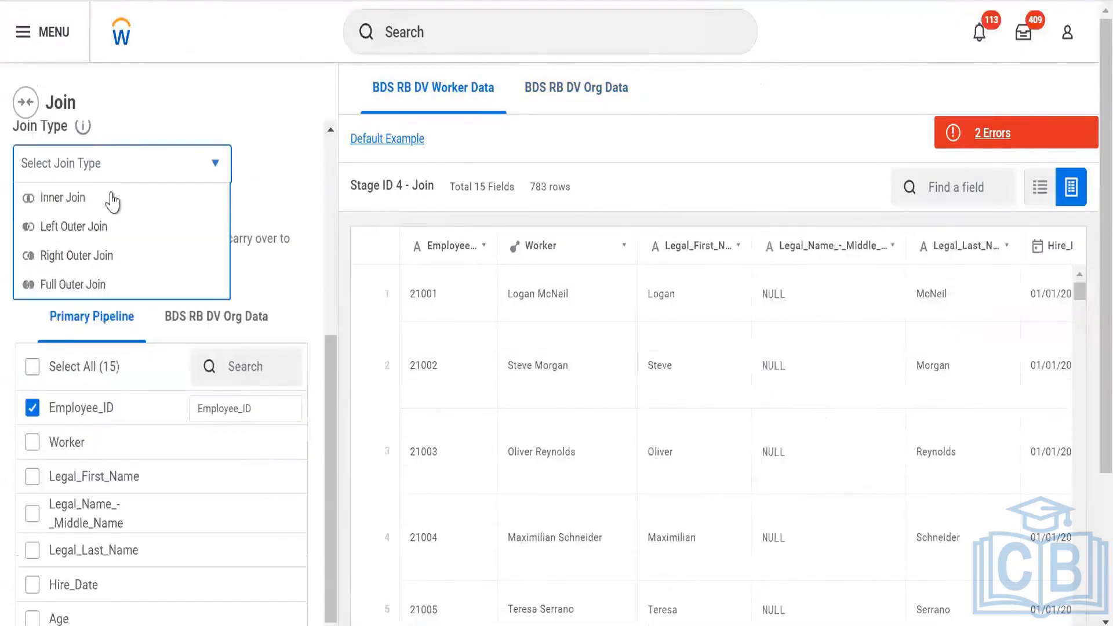
{"action": "left_click", "coordinate": [94, 232]}
Carry over all Worker Data fields, then show Country2 = Poland in the Excel example
{"action": "scroll", "coordinate": [90, 197], "scroll_direction": "down", "scroll_amount": 4}
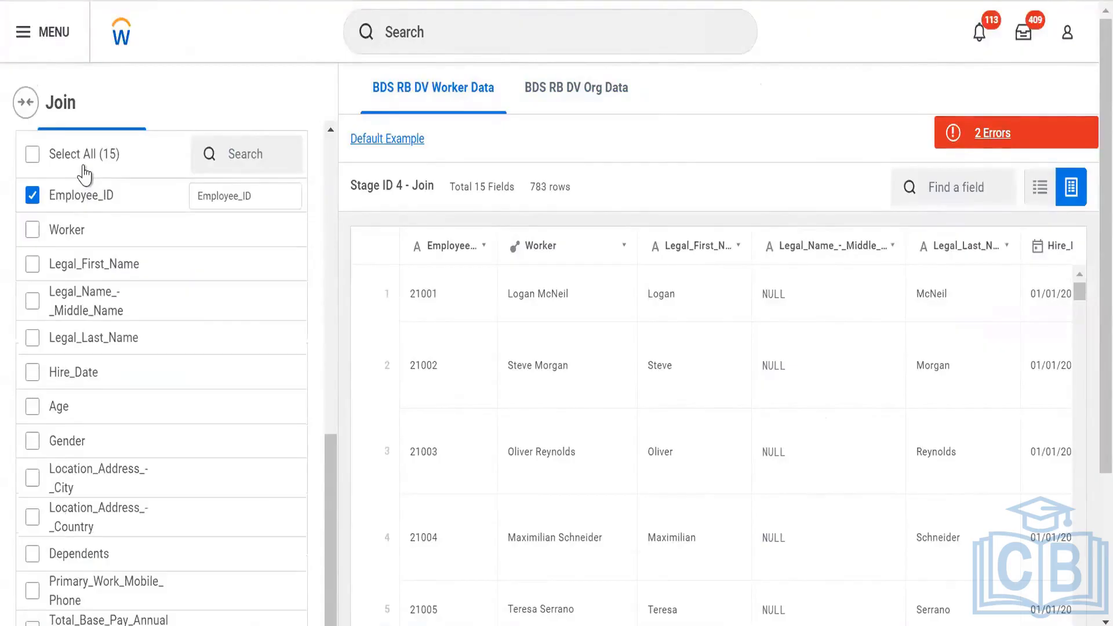
{"action": "left_click", "coordinate": [32, 154]}
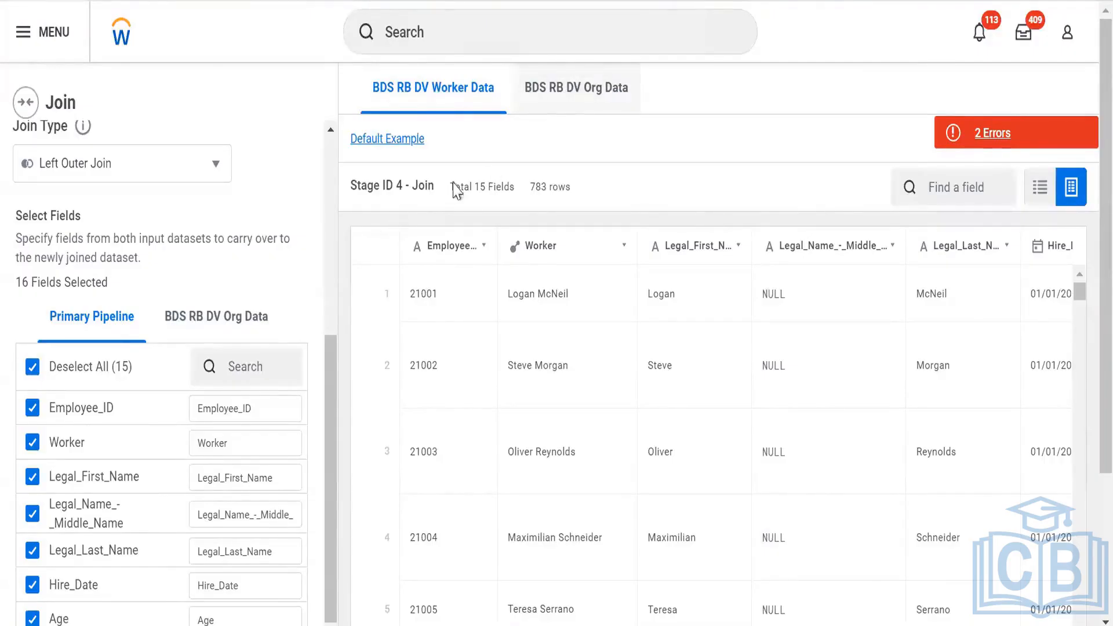
{"action": "left_click", "coordinate": [201, 329]}
{"action": "scroll", "coordinate": [204, 329], "scroll_direction": "down", "scroll_amount": 3}
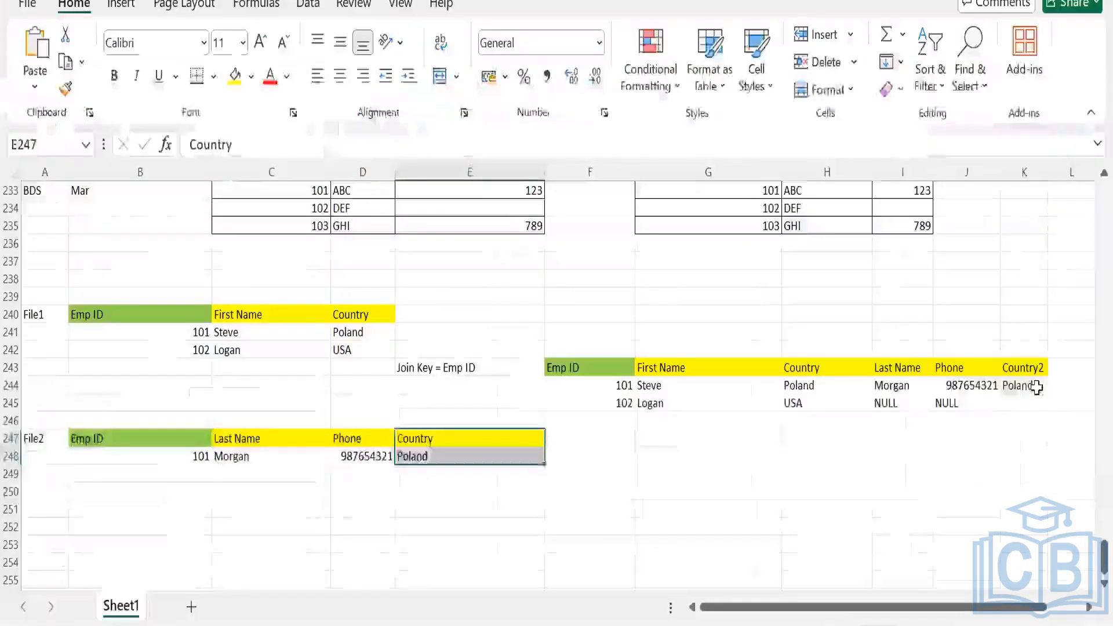
{"action": "left_click", "coordinate": [1037, 383]}
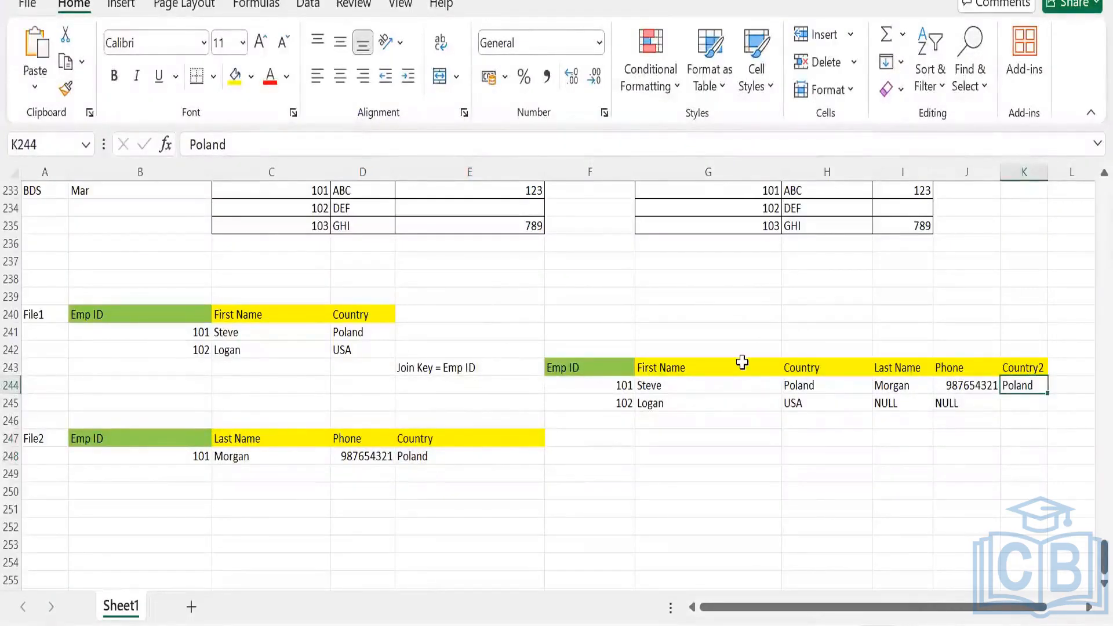
Point out Poland in File1's Country column and the joined table's Country2 column
{"action": "left_click", "coordinate": [348, 331]}
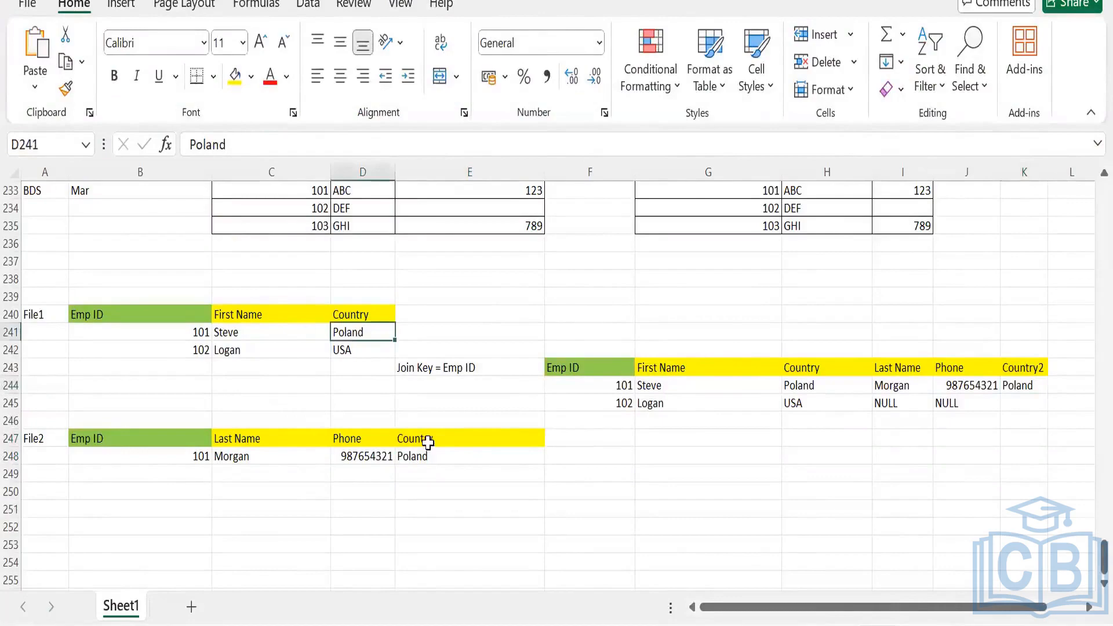
{"action": "left_click", "coordinate": [434, 473]}
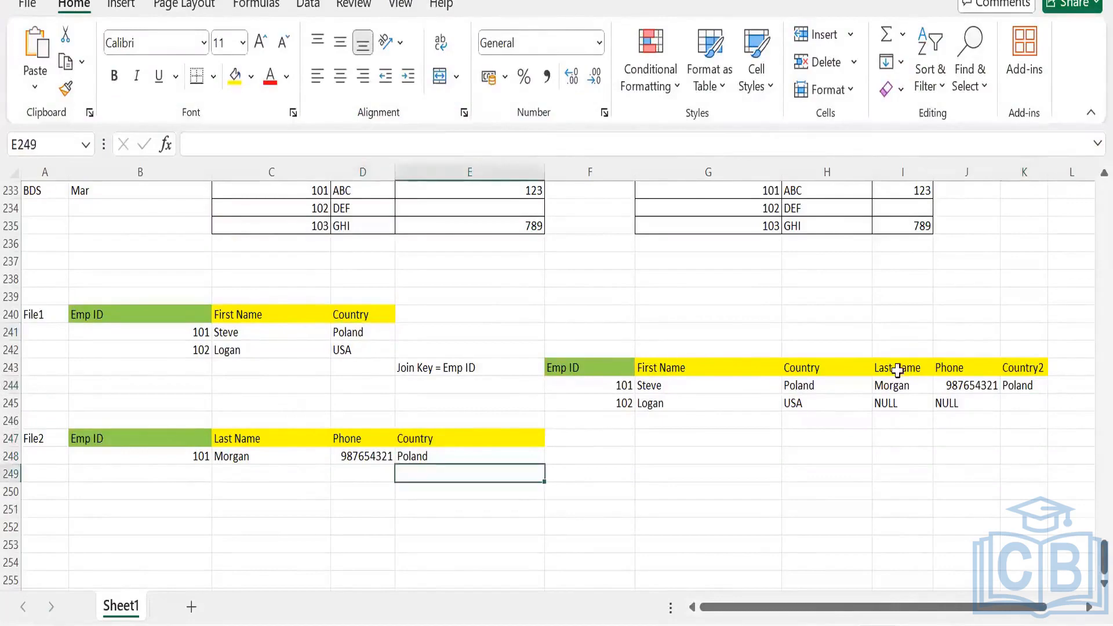
{"action": "left_click", "coordinate": [1018, 366]}
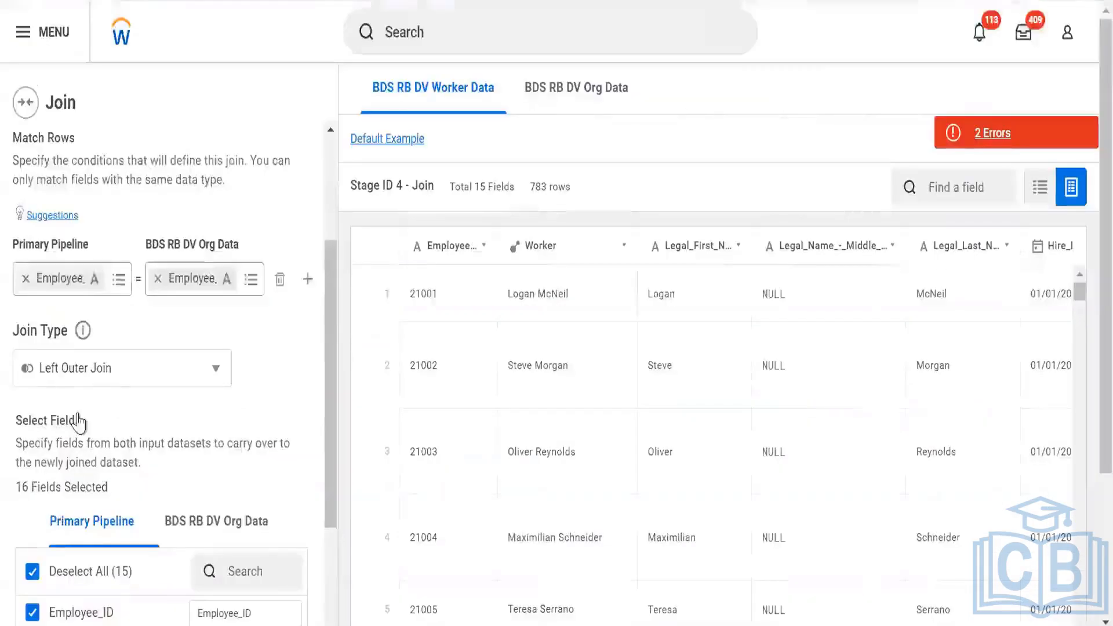
{"action": "scroll", "coordinate": [224, 423], "scroll_direction": "down", "scroll_amount": 3}
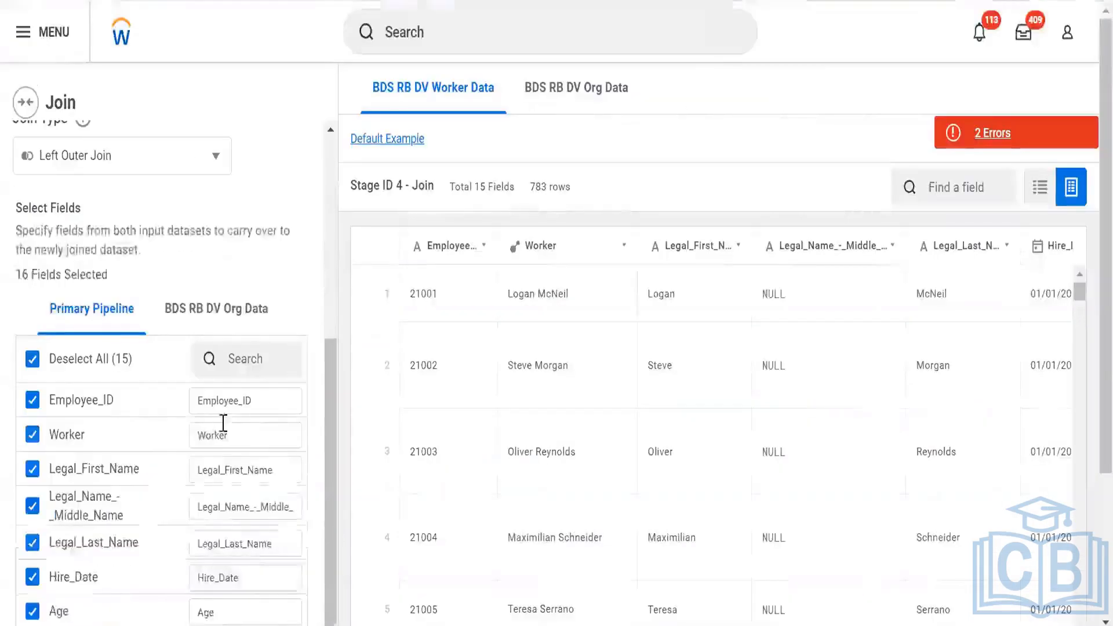
Keep all Org Data fields except Employee_ID, Worker, WPA_LoadID and WPA_LoadTimestamp
{"action": "left_click", "coordinate": [212, 316]}
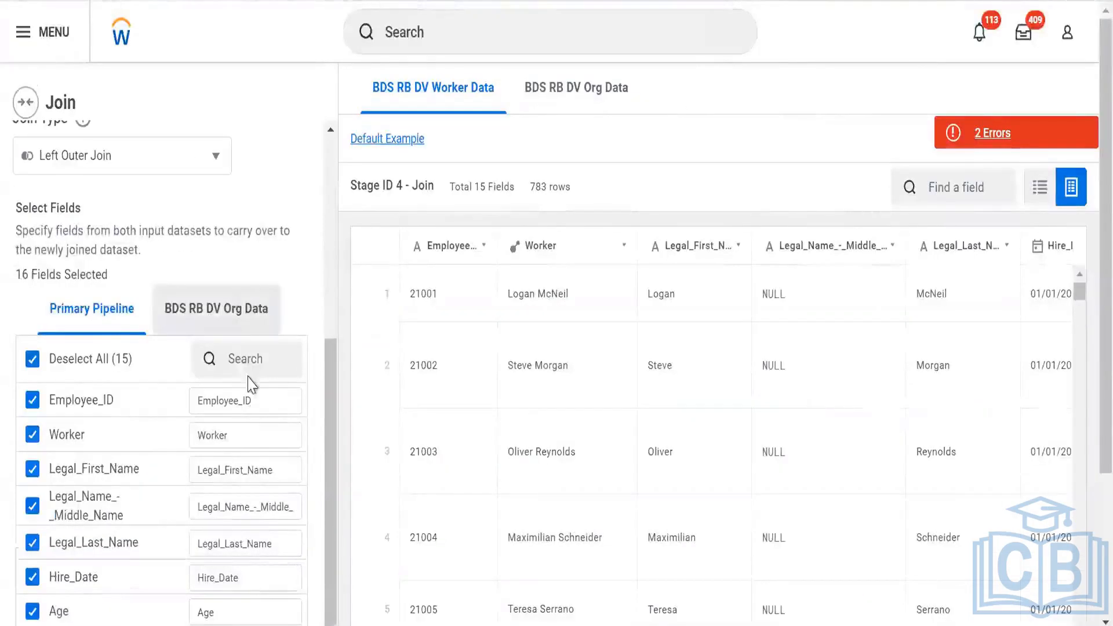
{"action": "scroll", "coordinate": [177, 449], "scroll_direction": "down", "scroll_amount": 4}
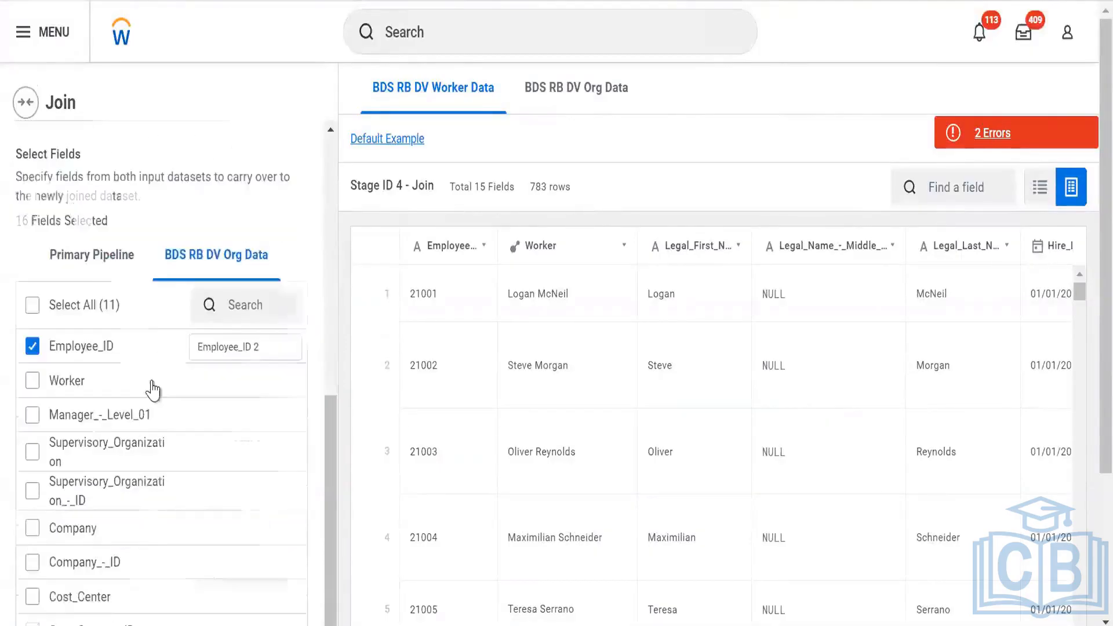
{"action": "left_click", "coordinate": [33, 347]}
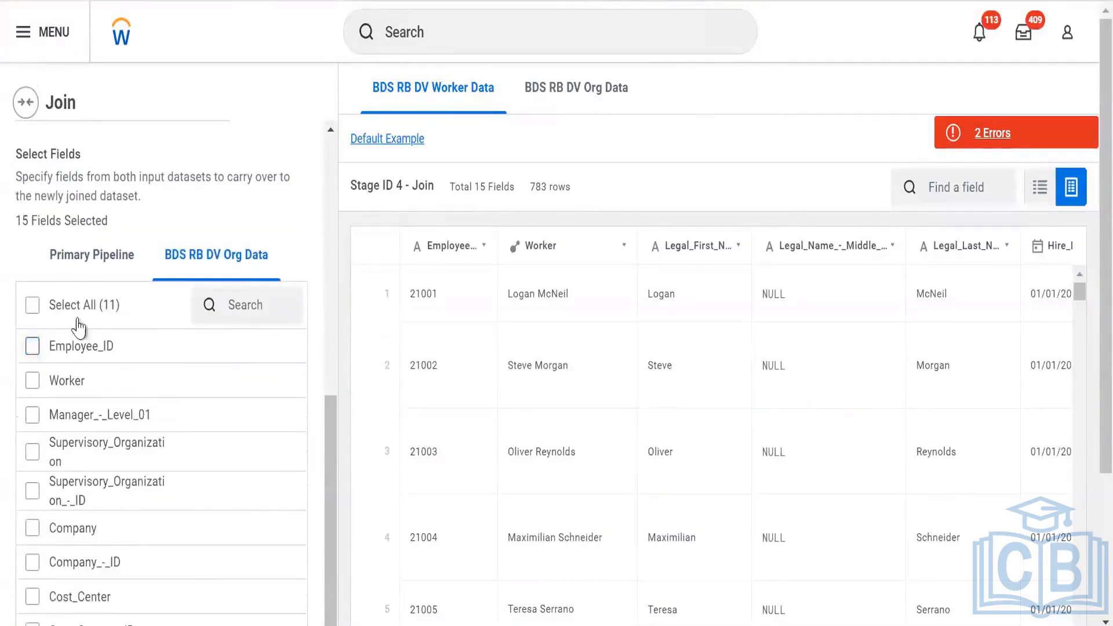
{"action": "scroll", "coordinate": [133, 255], "scroll_direction": "up", "scroll_amount": 4}
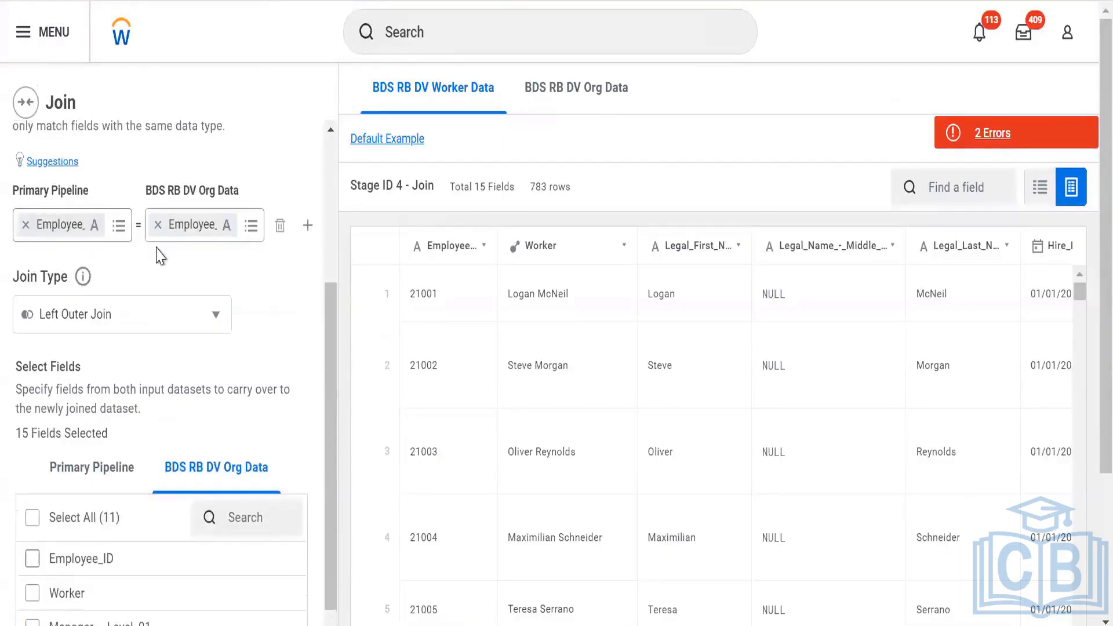
{"action": "scroll", "coordinate": [159, 263], "scroll_direction": "down", "scroll_amount": 2}
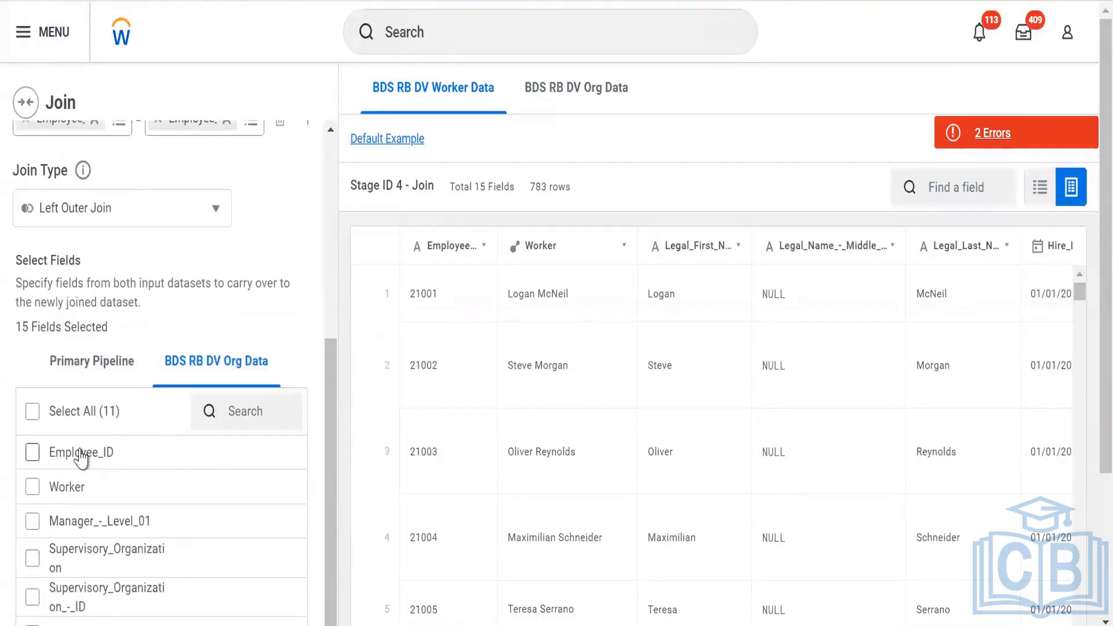
{"action": "left_click", "coordinate": [31, 415]}
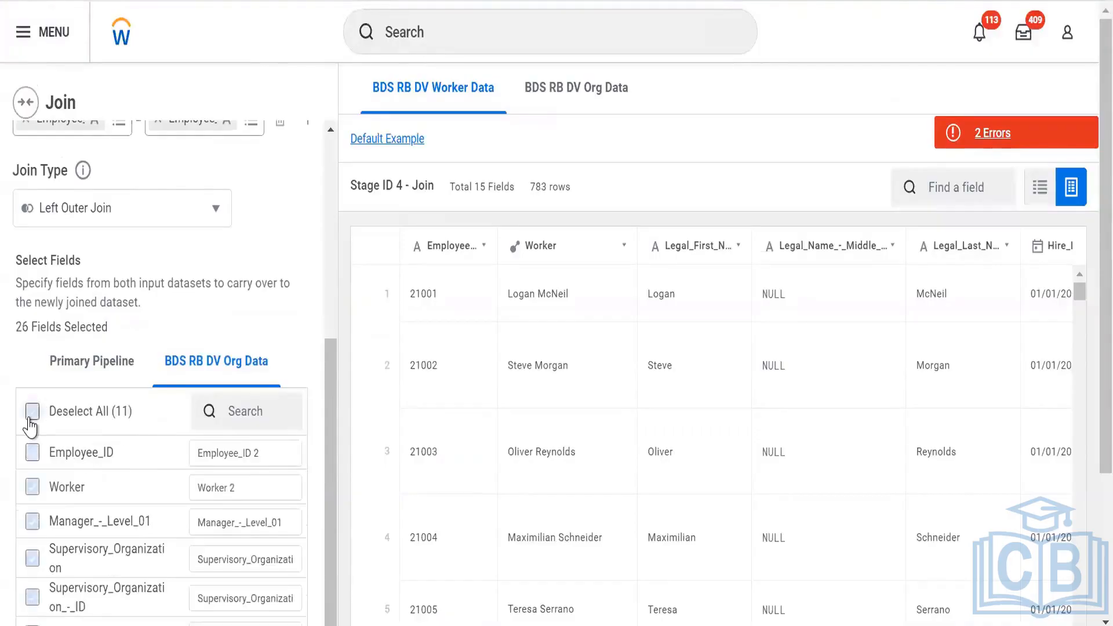
{"action": "left_click", "coordinate": [32, 454]}
{"action": "scroll", "coordinate": [33, 380], "scroll_direction": "down", "scroll_amount": 2}
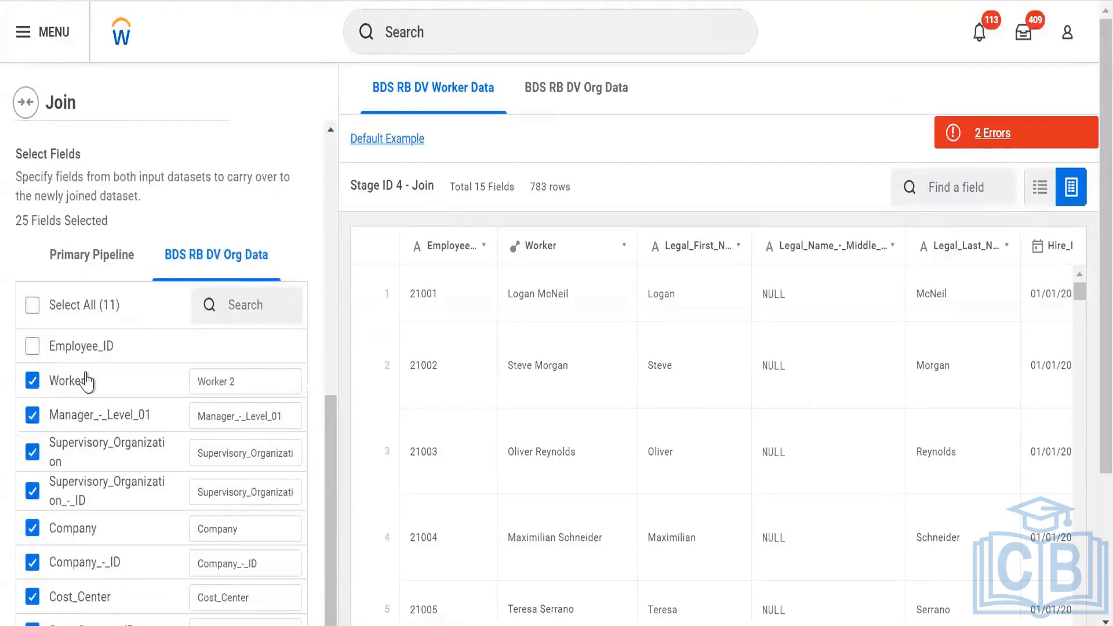
{"action": "left_click", "coordinate": [33, 381]}
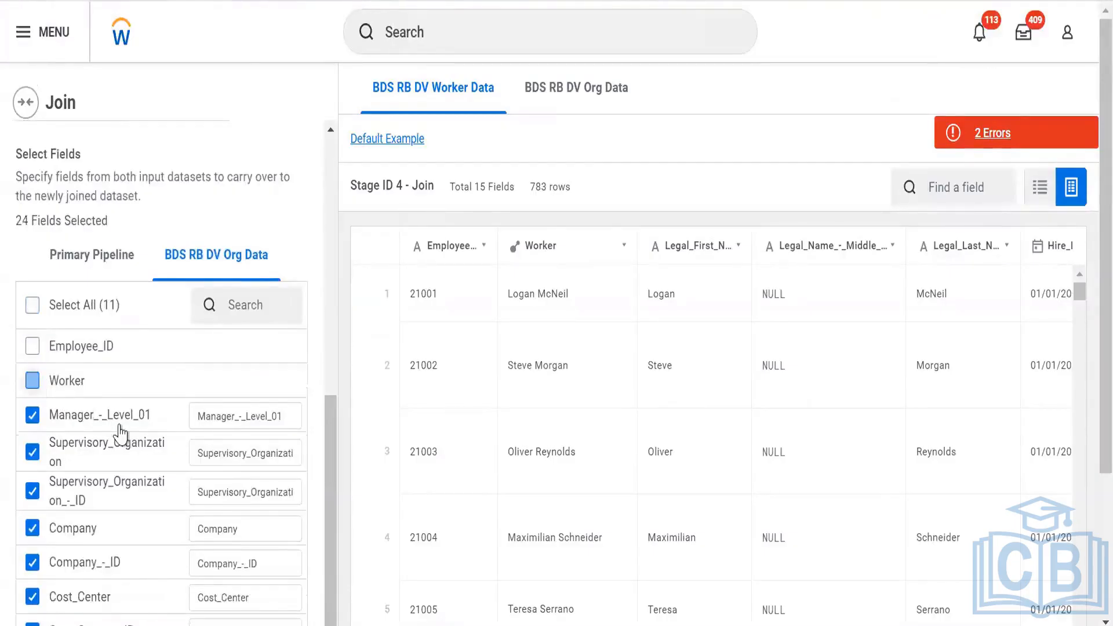
{"action": "scroll", "coordinate": [116, 428], "scroll_direction": "down", "scroll_amount": 3}
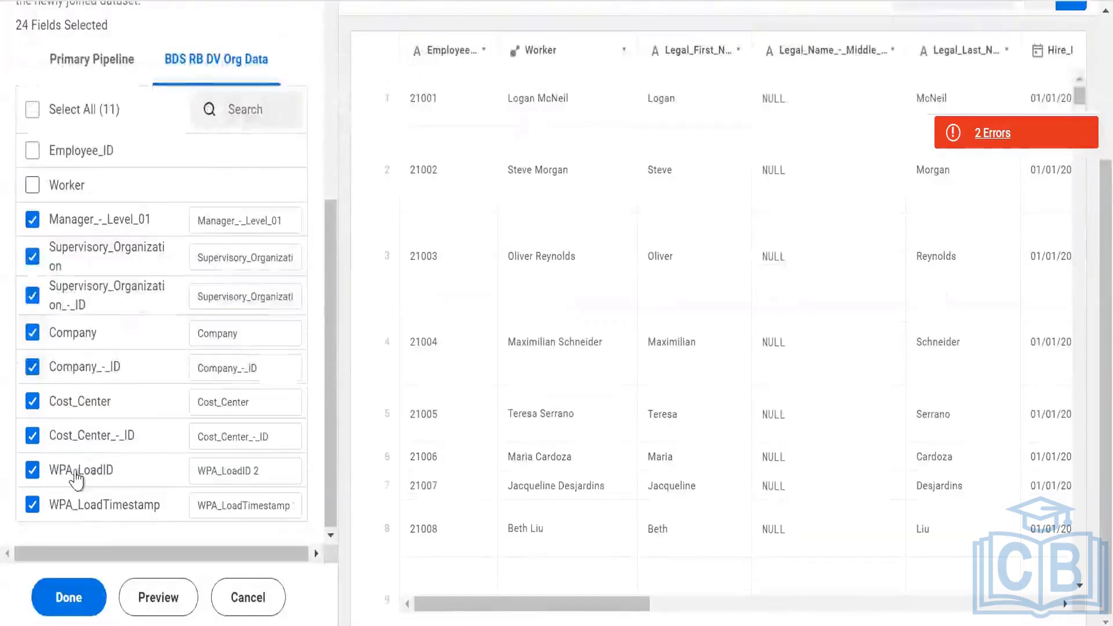
{"action": "left_click", "coordinate": [75, 470]}
{"action": "left_click", "coordinate": [65, 513]}
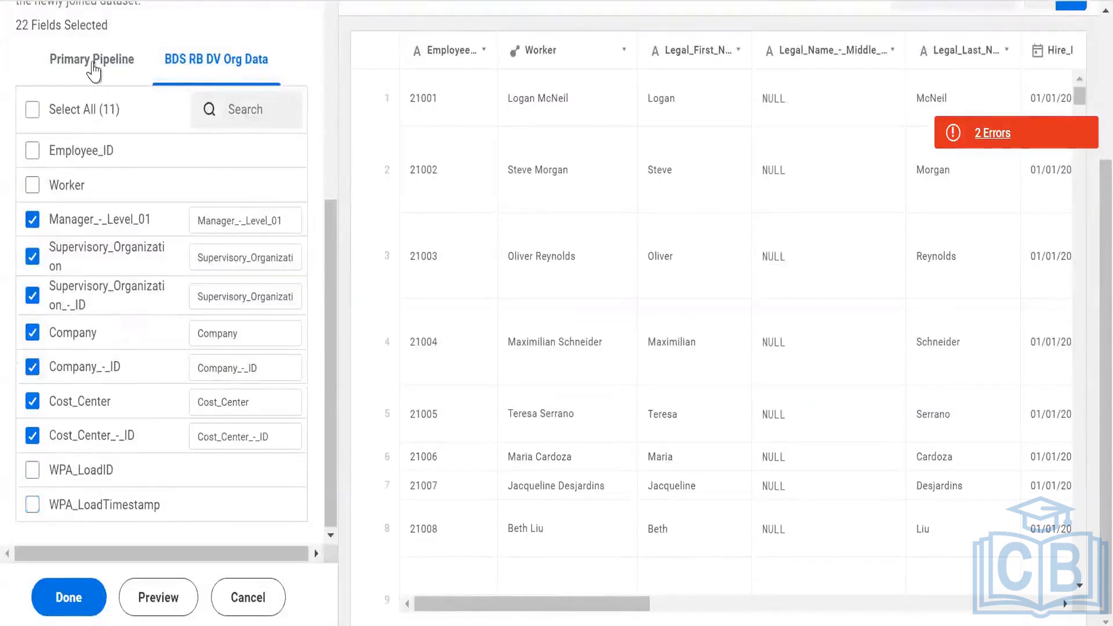
Exclude Worker Data's WPA_LoadID and WPA_LoadTimestamp fields and preview the join result
{"action": "left_click", "coordinate": [93, 61]}
{"action": "scroll", "coordinate": [186, 408], "scroll_direction": "down", "scroll_amount": 7}
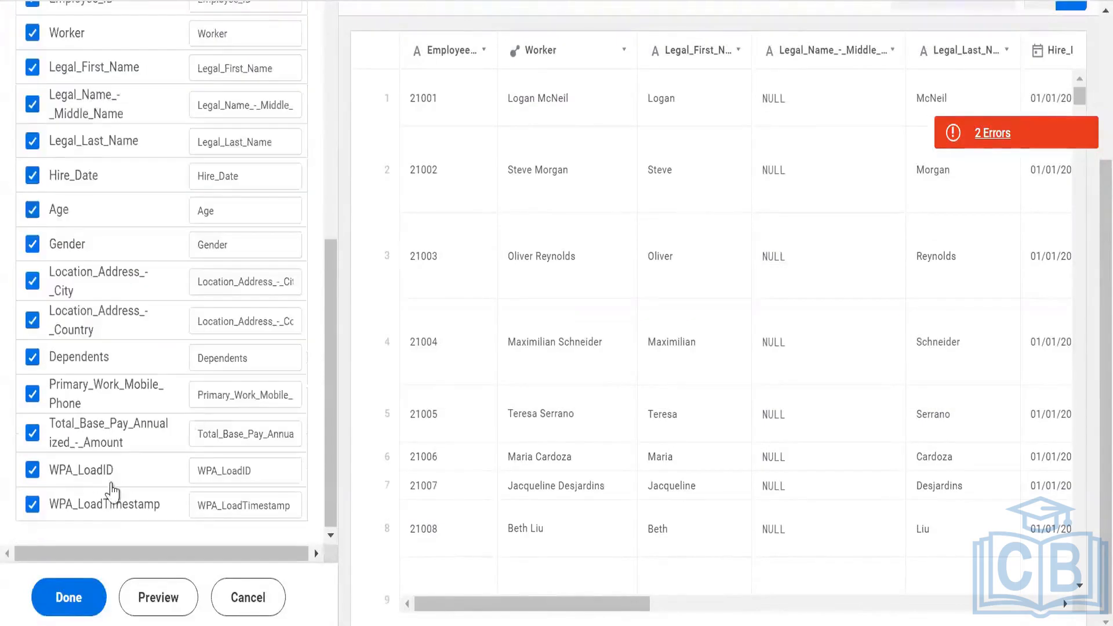
{"action": "left_click", "coordinate": [97, 474]}
{"action": "left_click", "coordinate": [106, 513]}
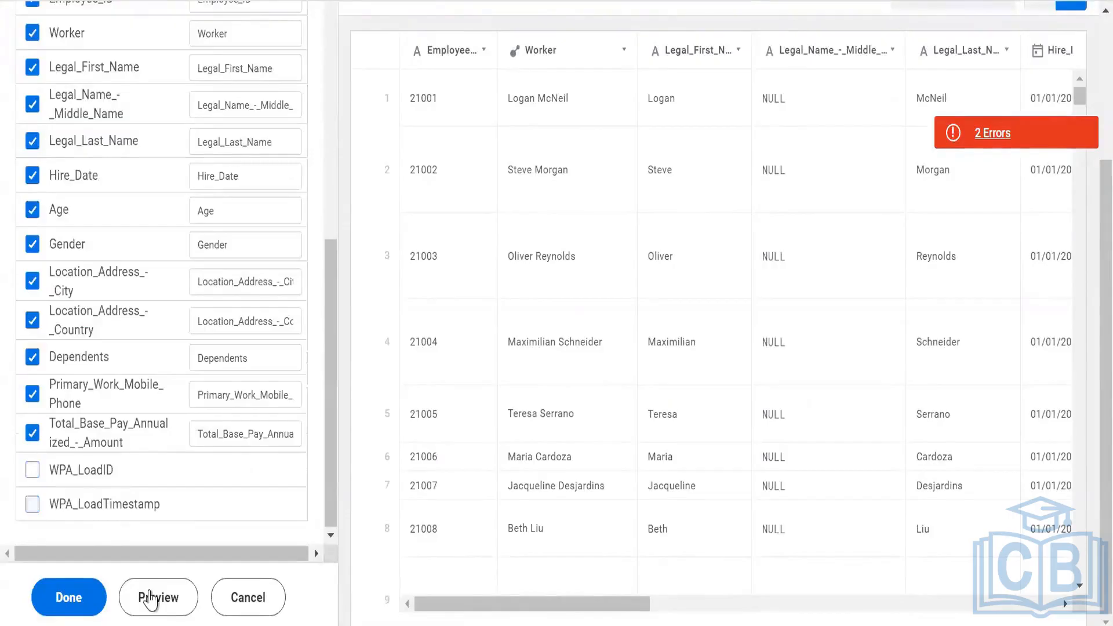
{"action": "left_click", "coordinate": [155, 597]}
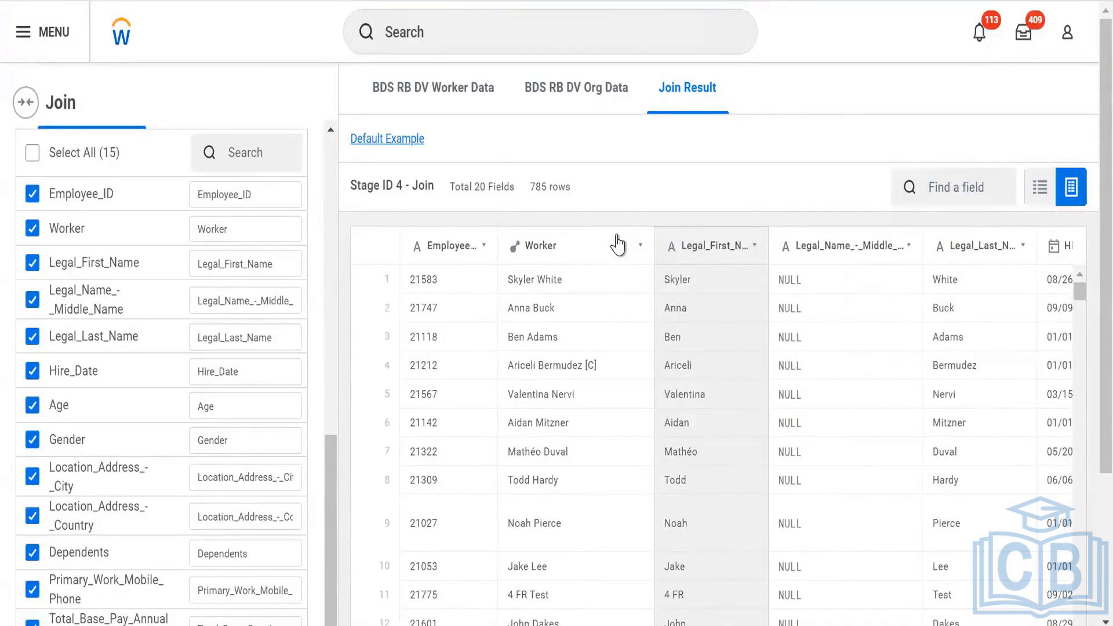
Check the 20-field, 785-row join result against the Worker Data rows, then apply the join
{"action": "left_click", "coordinate": [618, 244]}
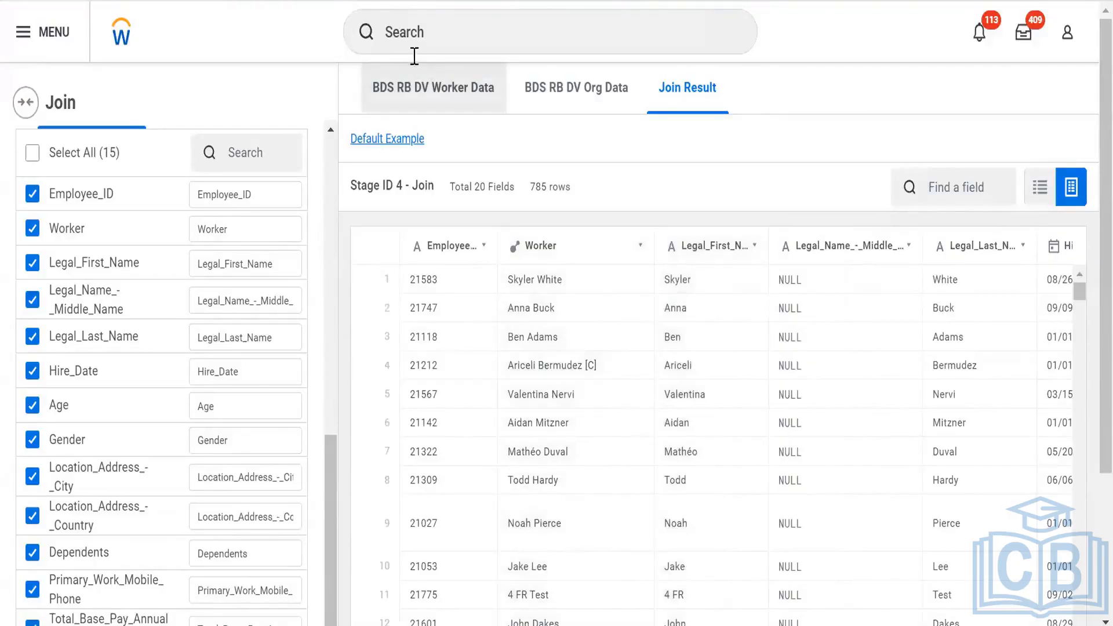
{"action": "left_click", "coordinate": [432, 96]}
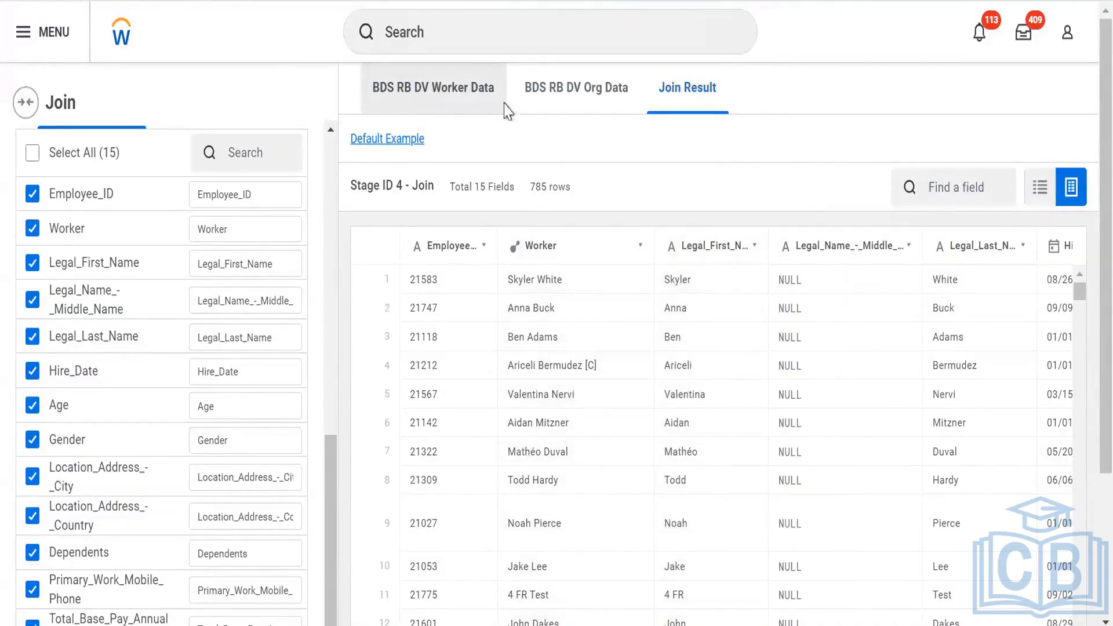
{"action": "left_click", "coordinate": [673, 95]}
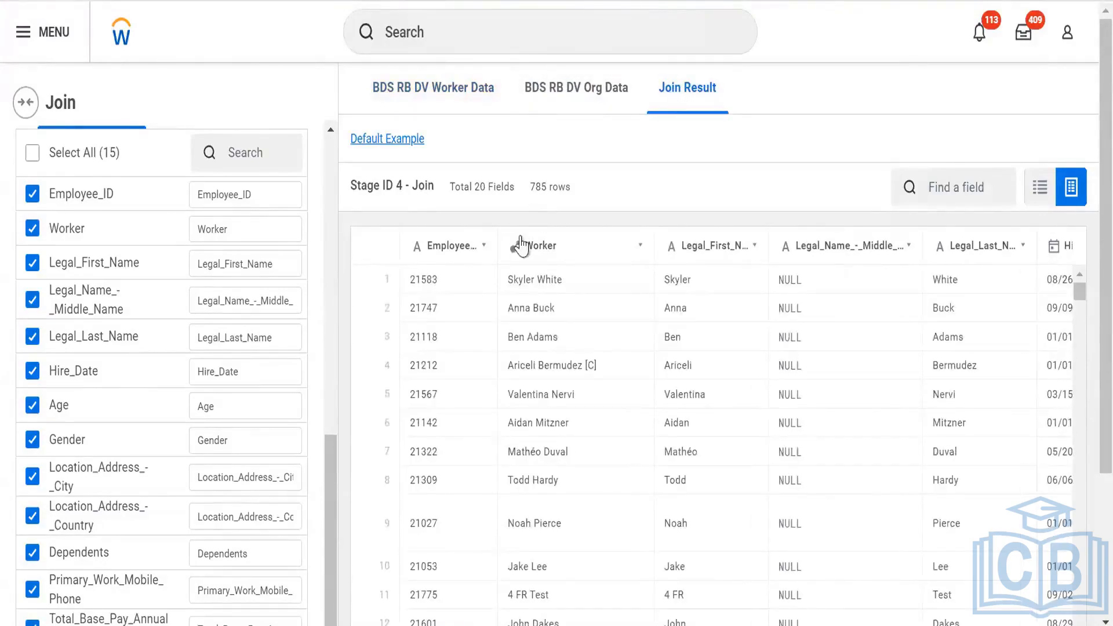
{"action": "scroll", "coordinate": [520, 244], "scroll_direction": "down", "scroll_amount": 8}
{"action": "scroll", "coordinate": [220, 337], "scroll_direction": "down", "scroll_amount": 2}
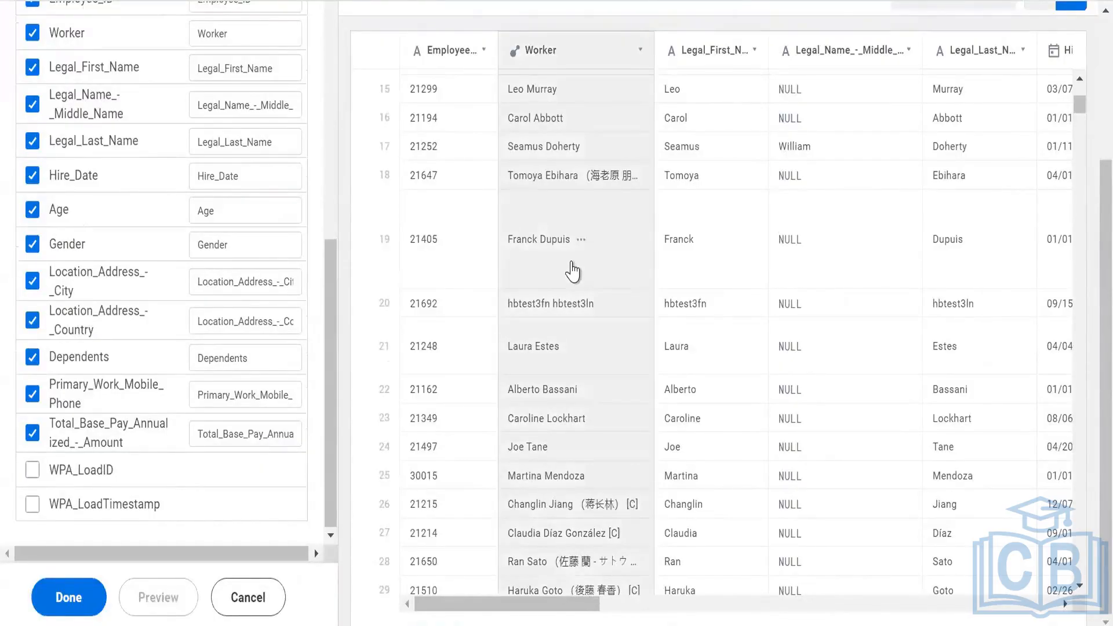
{"action": "scroll", "coordinate": [567, 248], "scroll_direction": "up", "scroll_amount": 2}
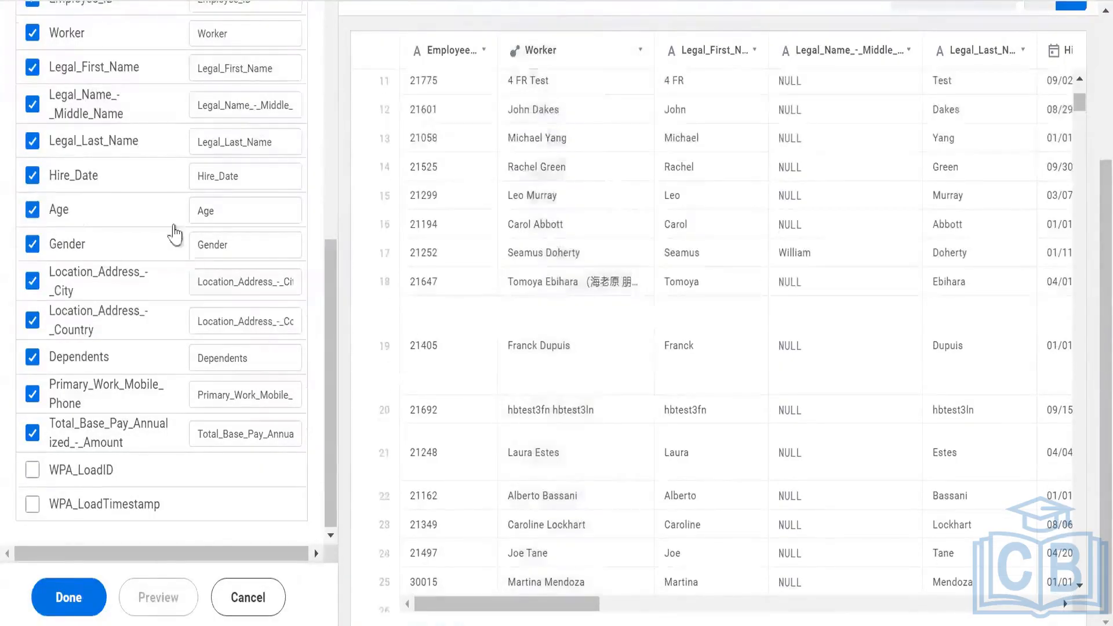
{"action": "scroll", "coordinate": [211, 236], "scroll_direction": "up", "scroll_amount": 5}
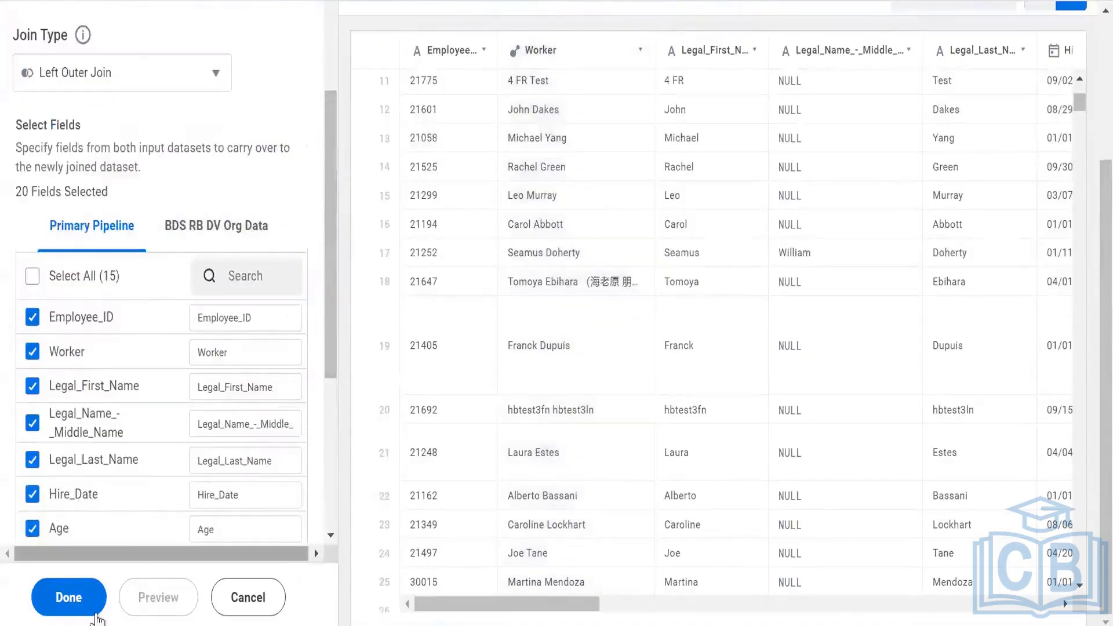
{"action": "left_click", "coordinate": [74, 600]}
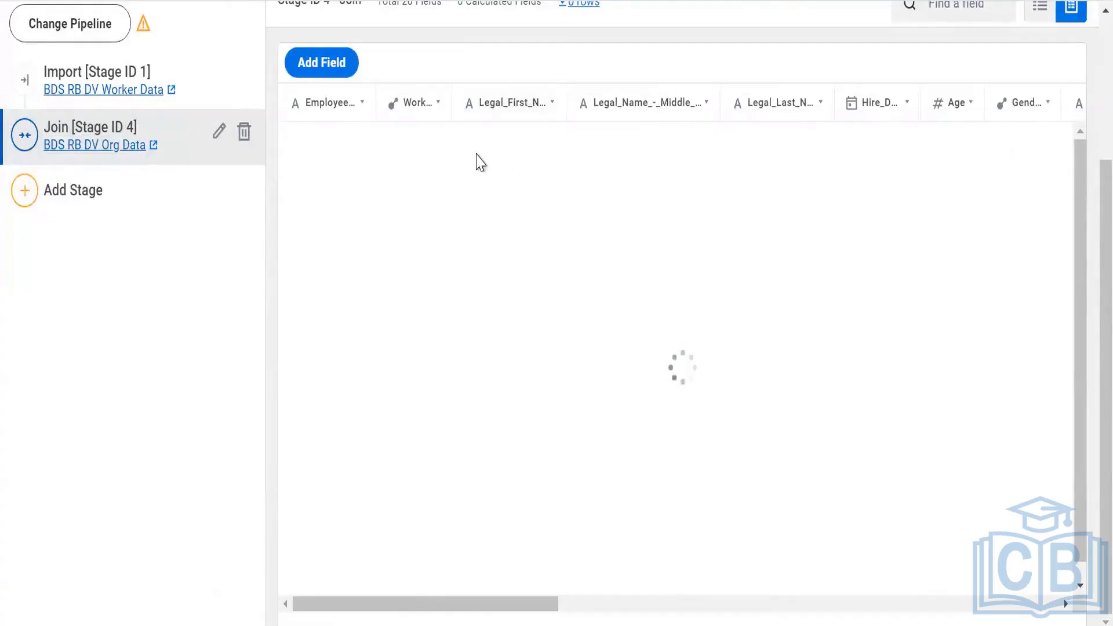
Sort the Join stage preview ascending by the Employee column
{"action": "scroll", "coordinate": [475, 159], "scroll_direction": "up", "scroll_amount": 2}
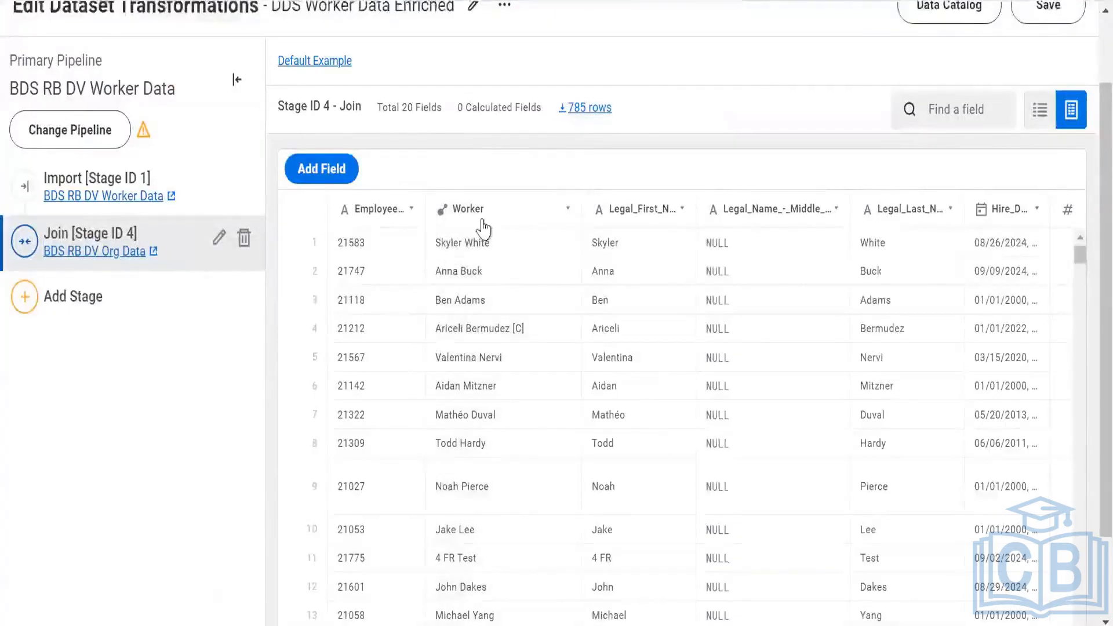
{"action": "scroll", "coordinate": [441, 273], "scroll_direction": "up", "scroll_amount": 2}
{"action": "scroll", "coordinate": [546, 291], "scroll_direction": "down", "scroll_amount": 2}
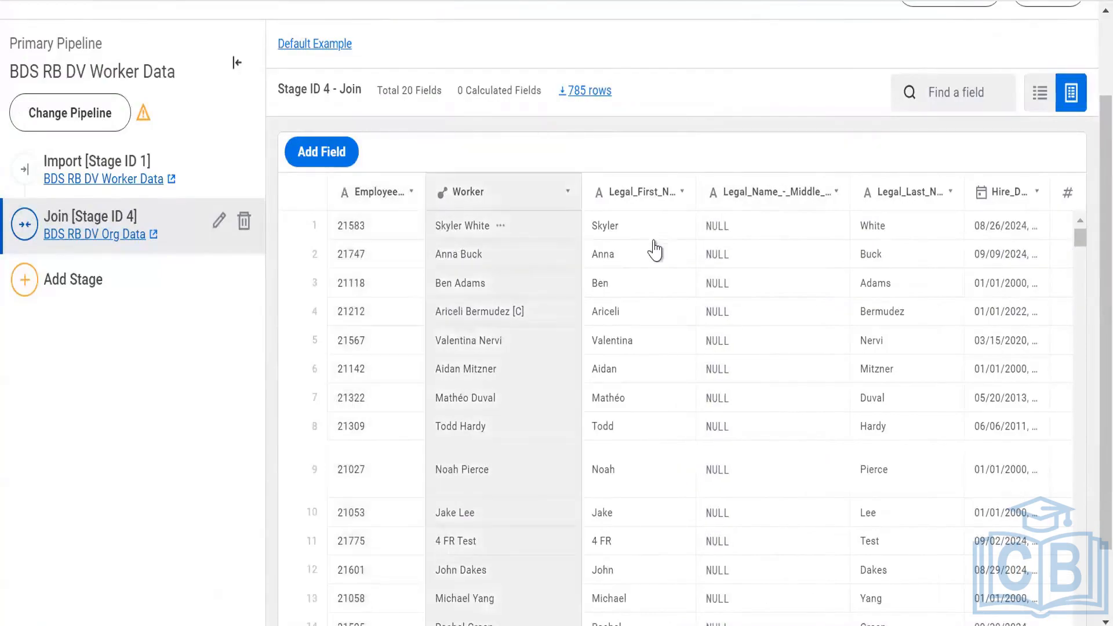
{"action": "scroll", "coordinate": [673, 254], "scroll_direction": "right", "scroll_amount": 2}
{"action": "scroll", "coordinate": [696, 261], "scroll_direction": "right", "scroll_amount": 5}
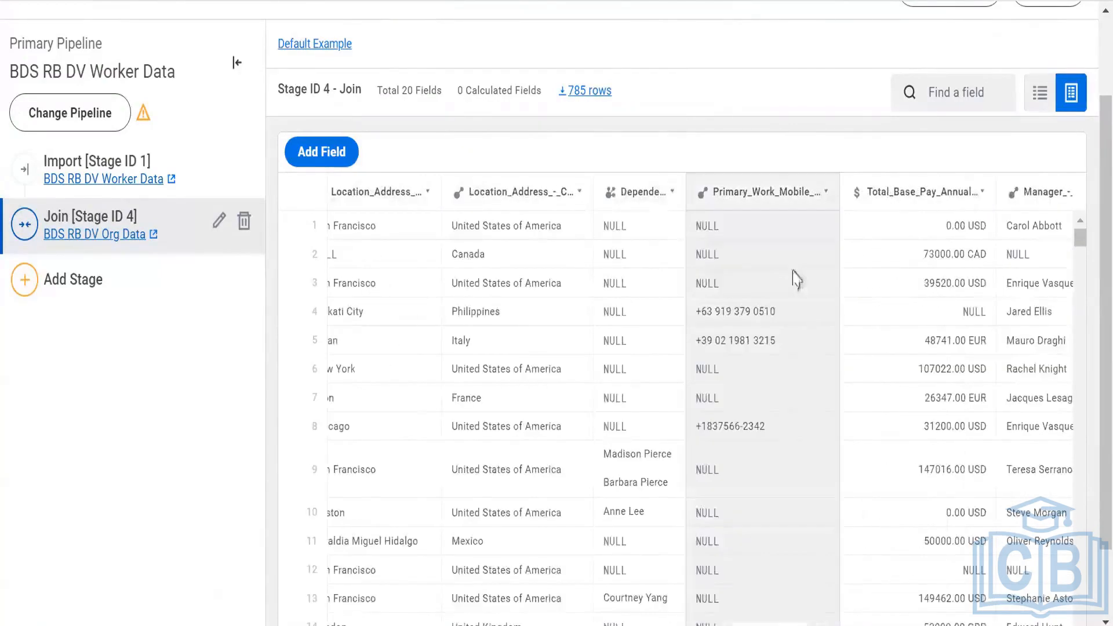
{"action": "scroll", "coordinate": [796, 279], "scroll_direction": "right", "scroll_amount": 5}
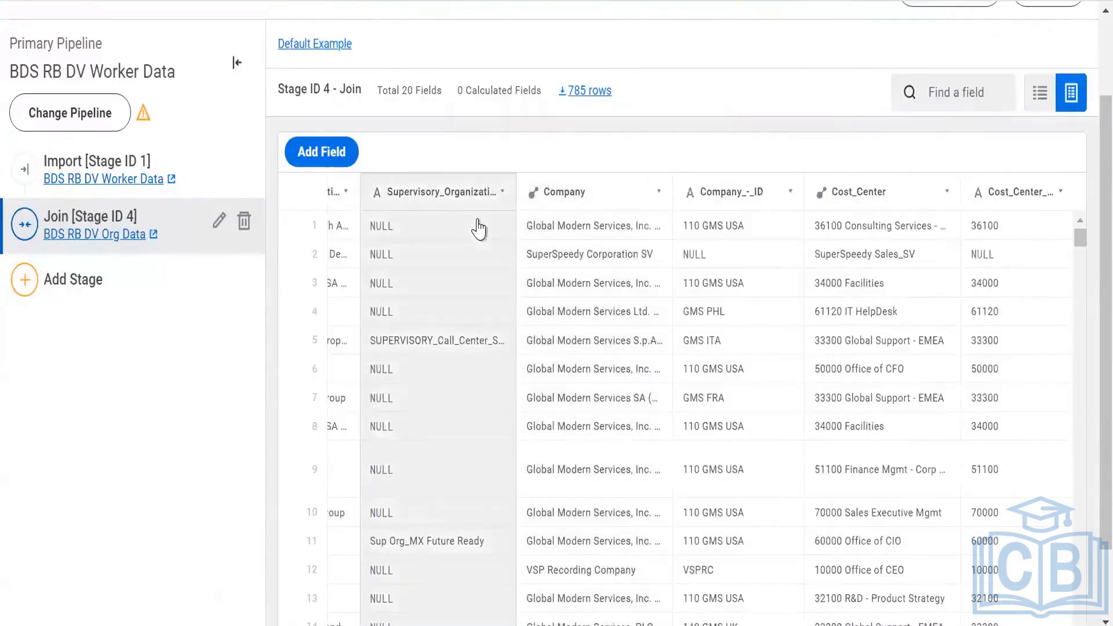
{"action": "scroll", "coordinate": [542, 249], "scroll_direction": "left", "scroll_amount": 3}
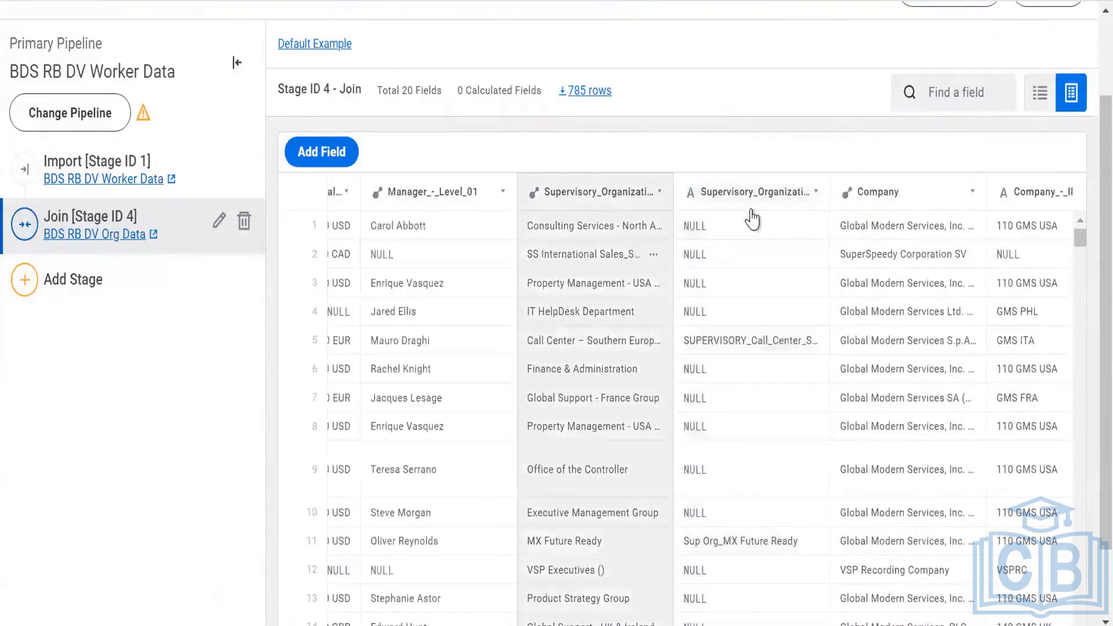
{"action": "scroll", "coordinate": [527, 286], "scroll_direction": "left", "scroll_amount": 10}
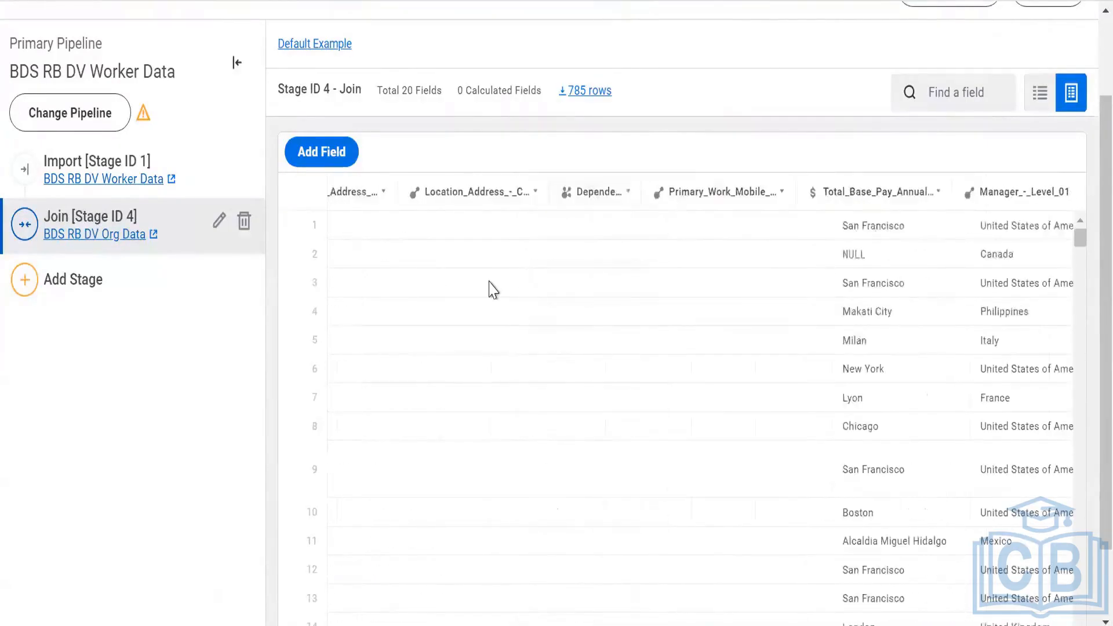
{"action": "scroll", "coordinate": [490, 291], "scroll_direction": "left", "scroll_amount": 3}
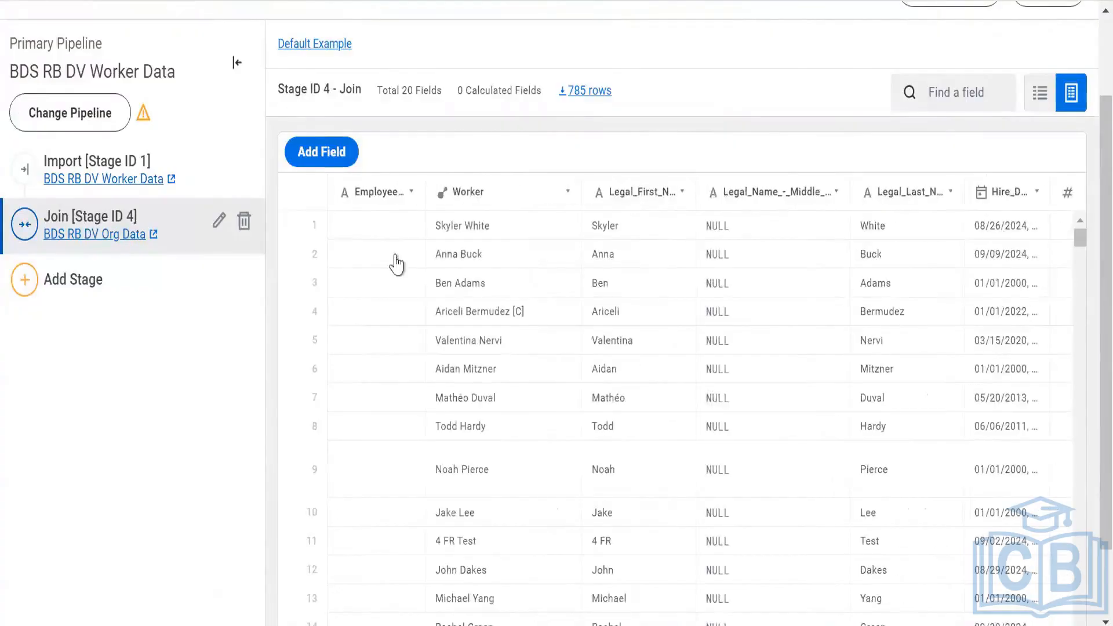
{"action": "left_click", "coordinate": [410, 193]}
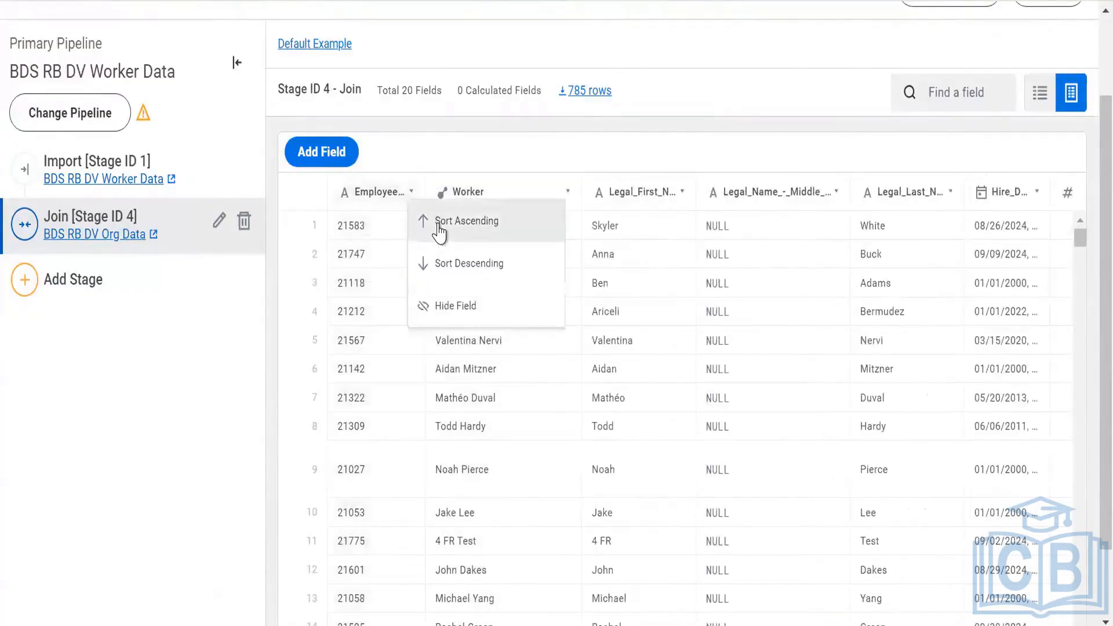
{"action": "left_click", "coordinate": [438, 226]}
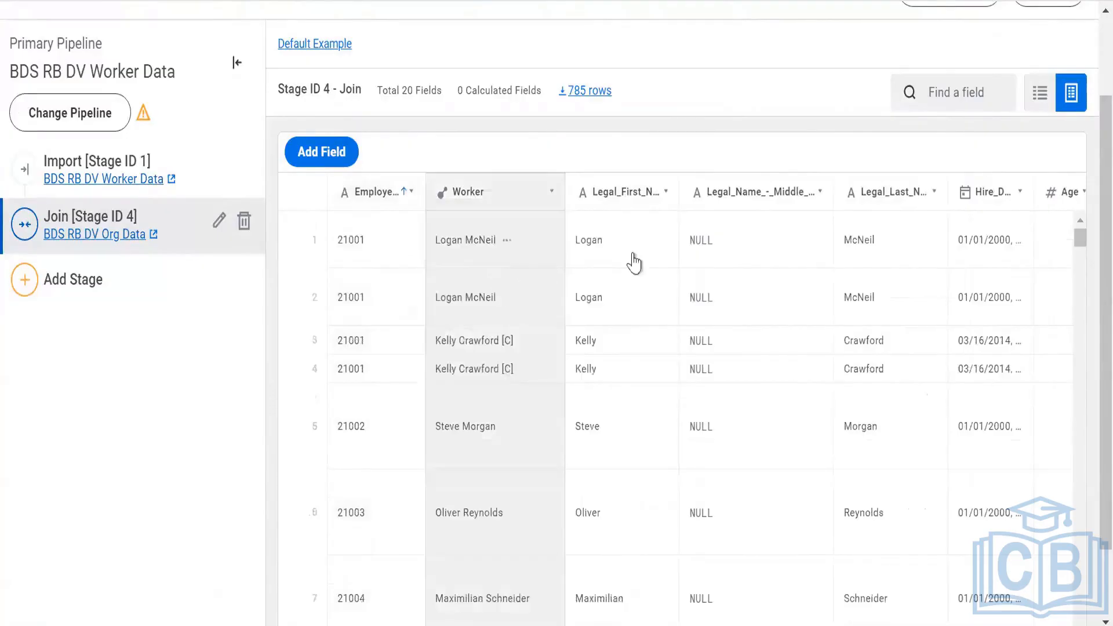
Compare with the 783-row Import stage preview, then return to Join stage 4
{"action": "scroll", "coordinate": [738, 241], "scroll_direction": "right", "scroll_amount": 5}
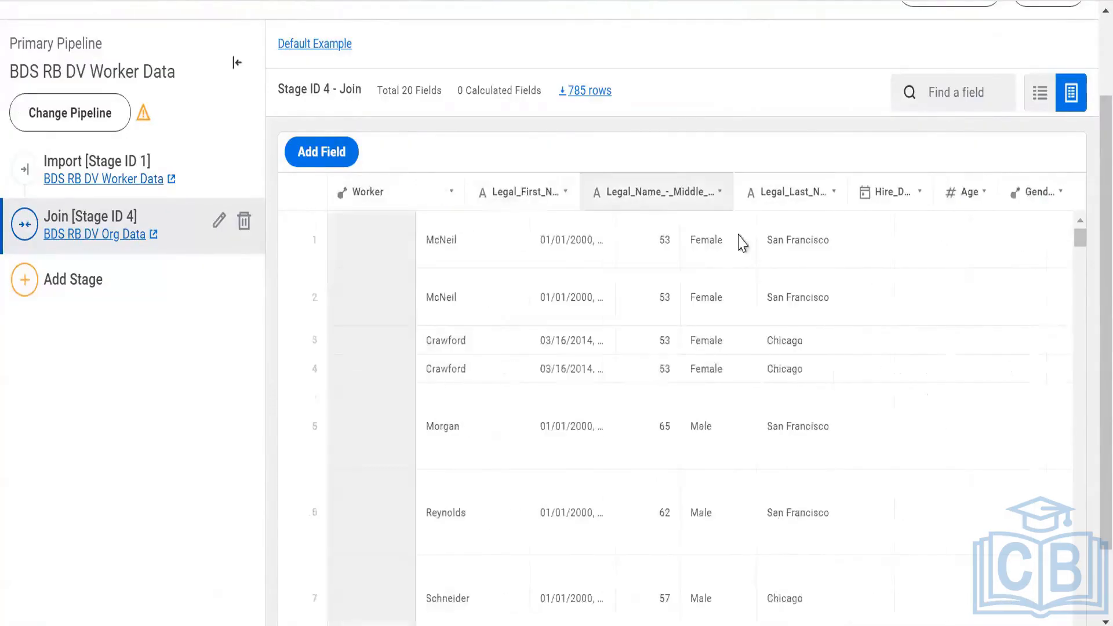
{"action": "scroll", "coordinate": [921, 248], "scroll_direction": "right", "scroll_amount": 10}
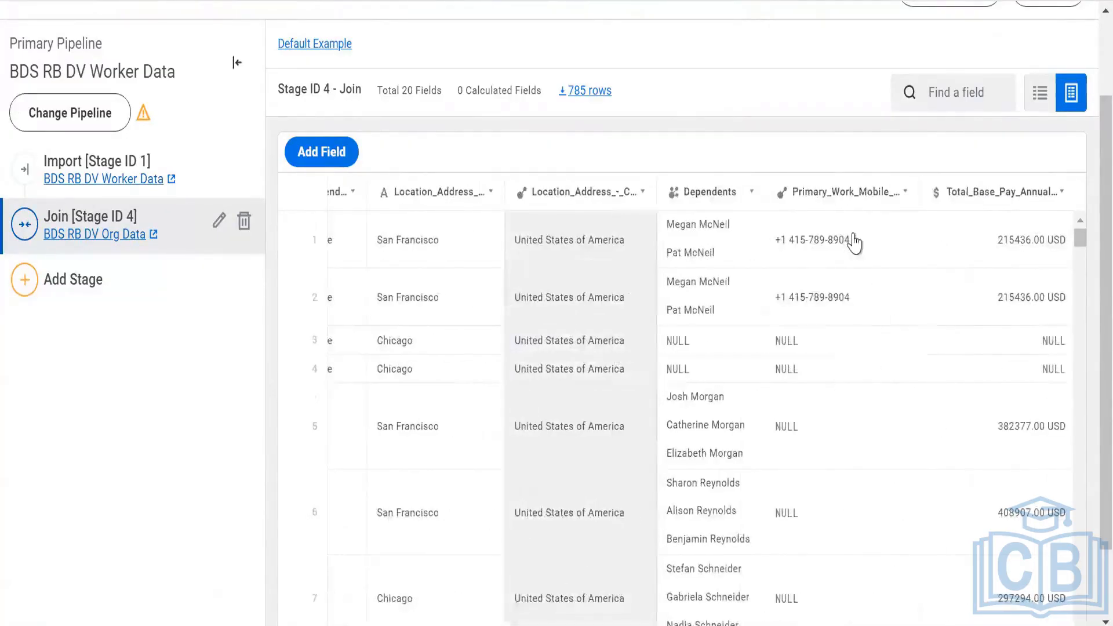
{"action": "scroll", "coordinate": [855, 242], "scroll_direction": "right", "scroll_amount": 5}
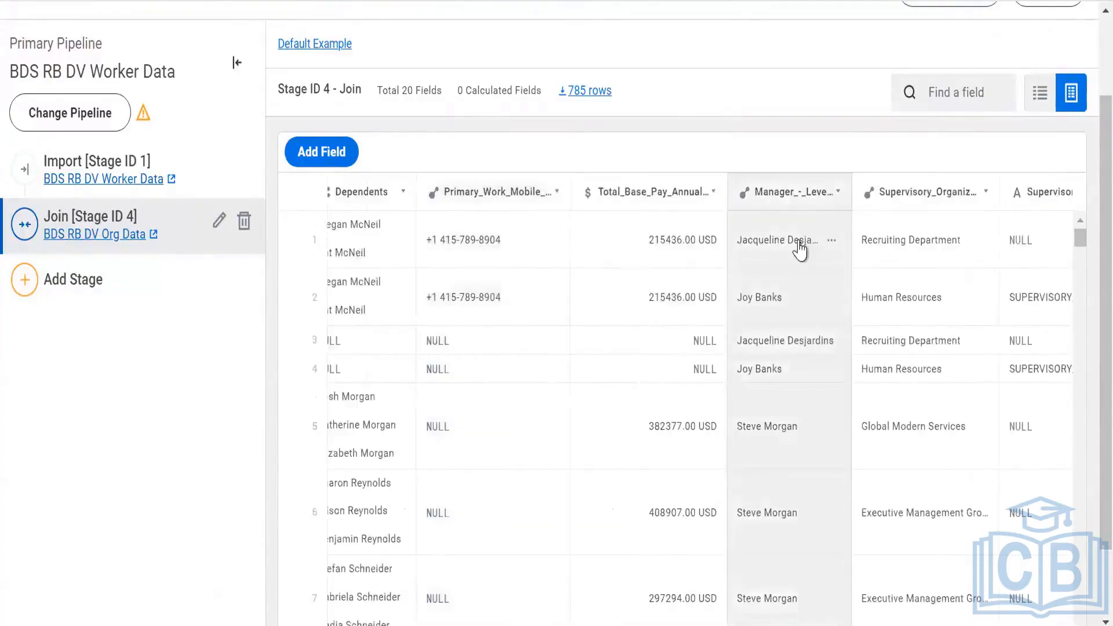
{"action": "scroll", "coordinate": [232, 183], "scroll_direction": "up", "scroll_amount": 2}
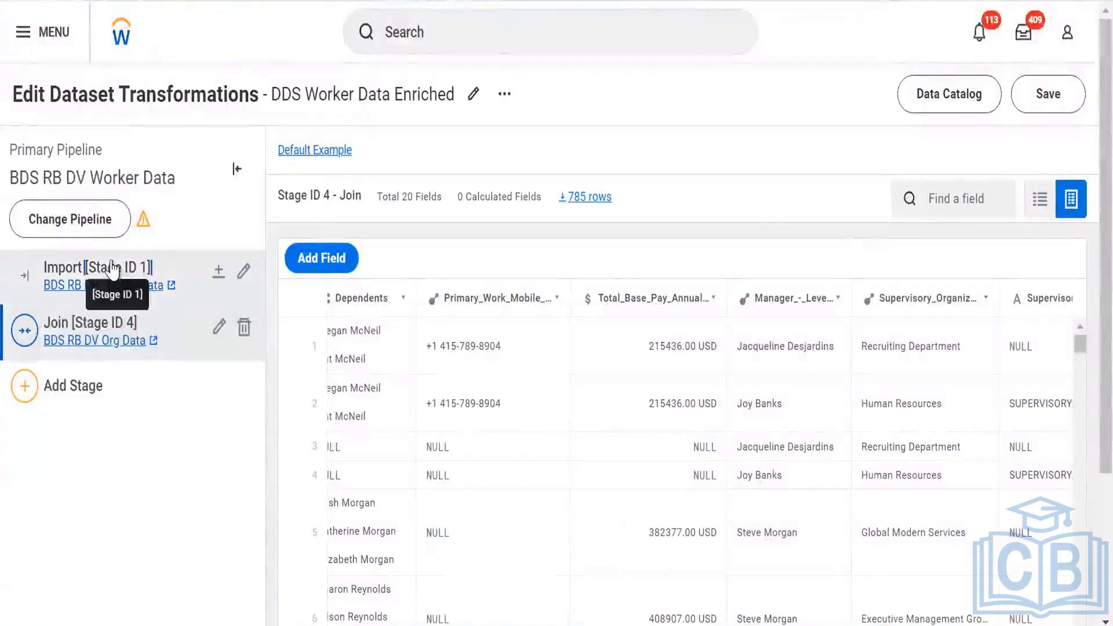
{"action": "left_click", "coordinate": [135, 273]}
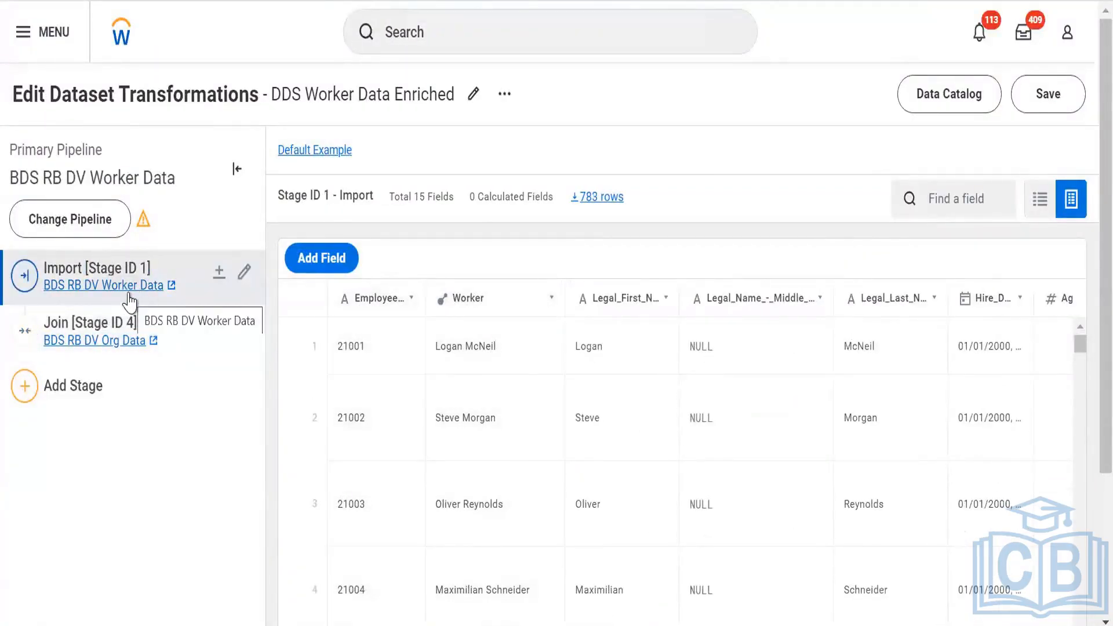
{"action": "scroll", "coordinate": [601, 366], "scroll_direction": "right", "scroll_amount": 5}
{"action": "scroll", "coordinate": [762, 336], "scroll_direction": "right", "scroll_amount": 10}
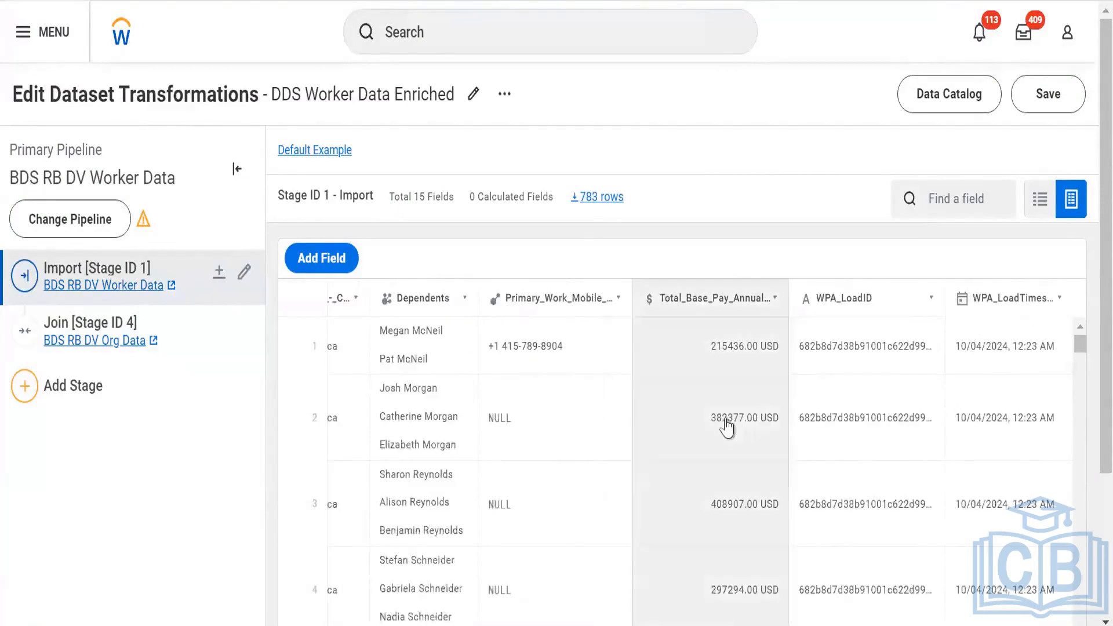
{"action": "scroll", "coordinate": [695, 400], "scroll_direction": "left", "scroll_amount": 1}
{"action": "scroll", "coordinate": [695, 400], "scroll_direction": "left", "scroll_amount": 4}
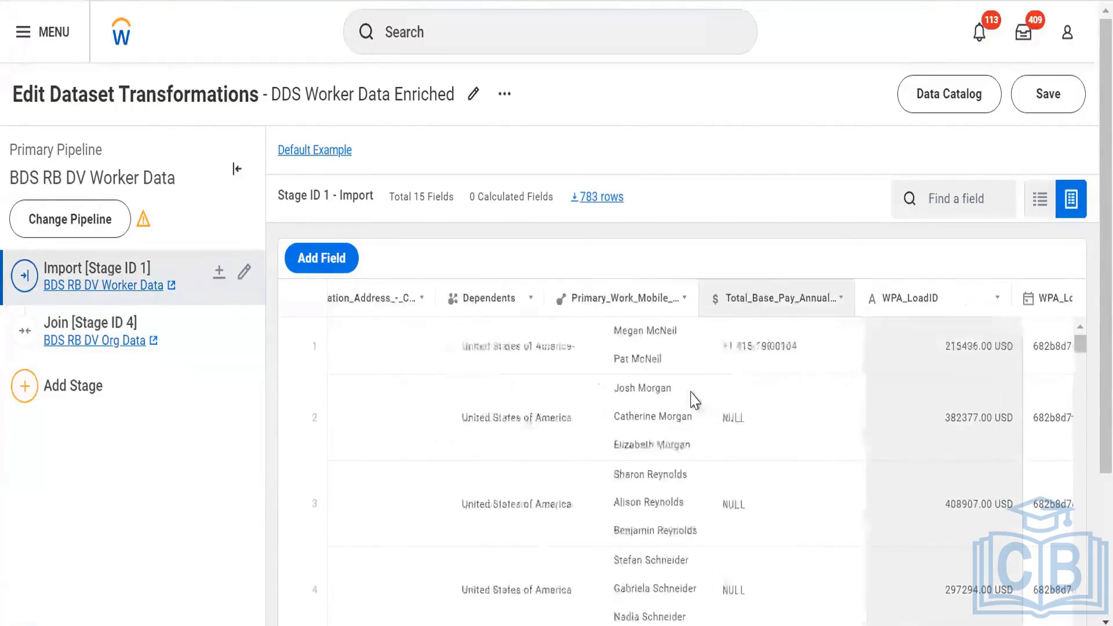
{"action": "scroll", "coordinate": [691, 400], "scroll_direction": "left", "scroll_amount": 5}
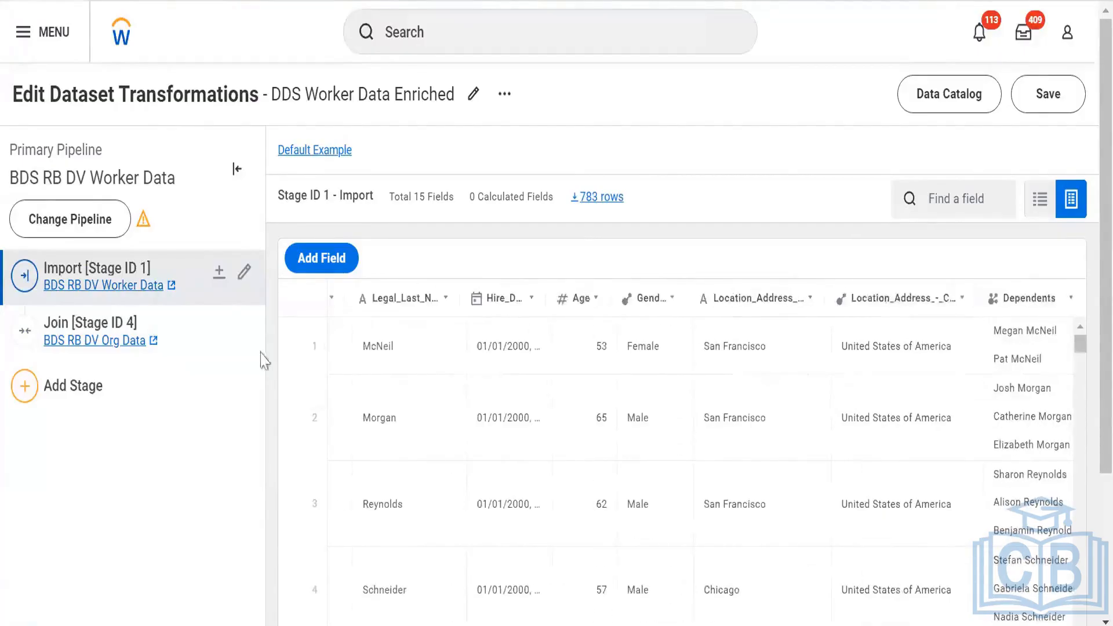
{"action": "left_click", "coordinate": [191, 330]}
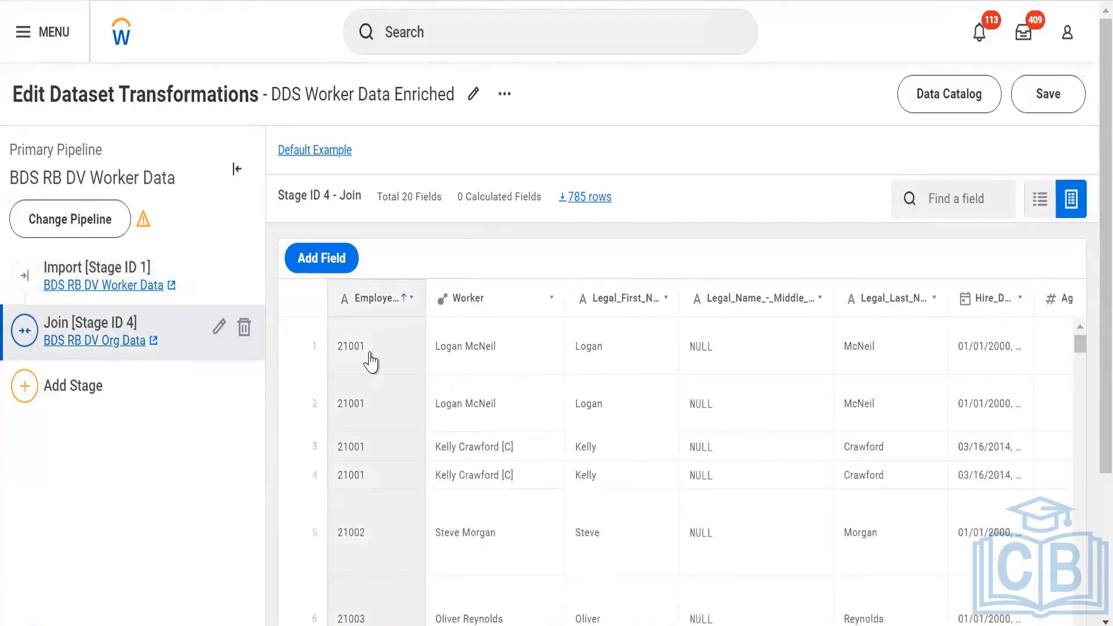
Review the Join stage's 20 columns across the table
{"action": "left_click", "coordinate": [458, 351]}
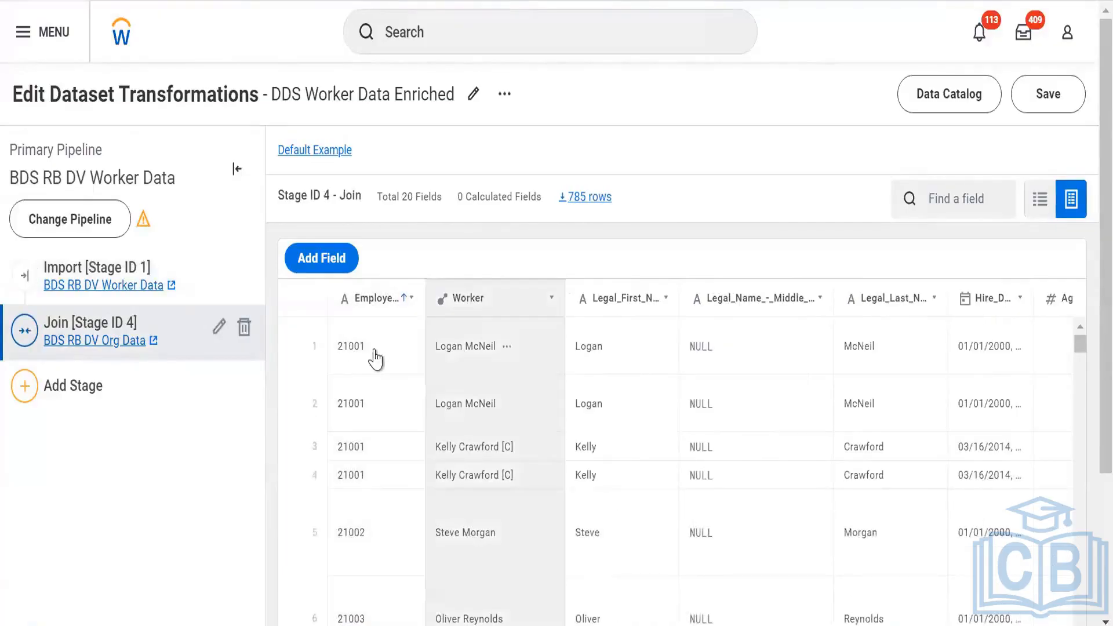
{"action": "scroll", "coordinate": [492, 345], "scroll_direction": "right", "scroll_amount": 10}
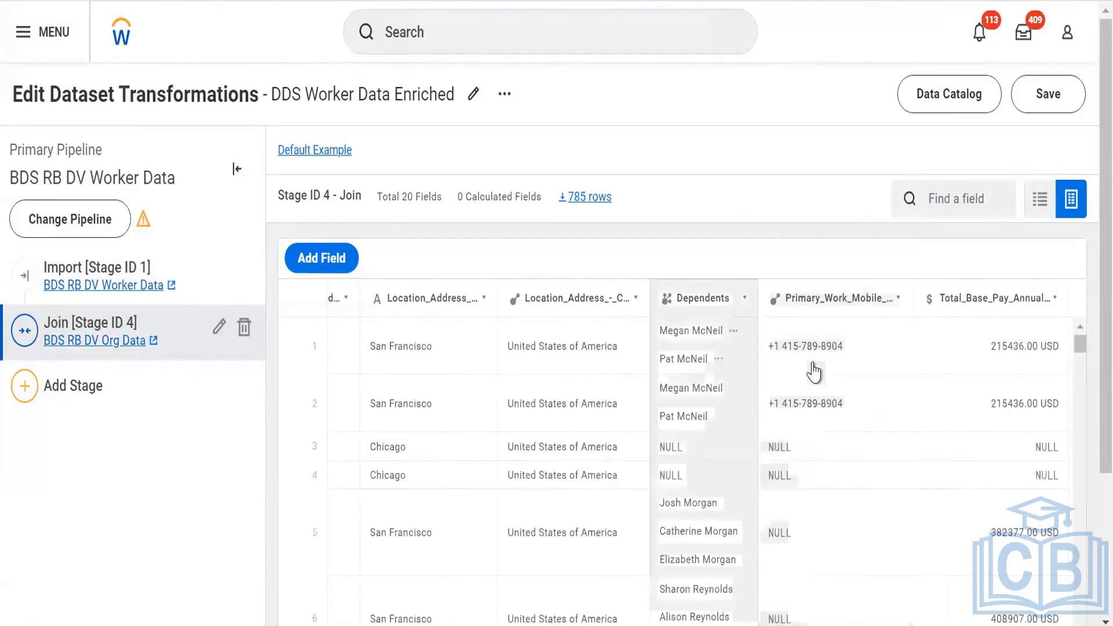
{"action": "scroll", "coordinate": [686, 369], "scroll_direction": "right", "scroll_amount": 5}
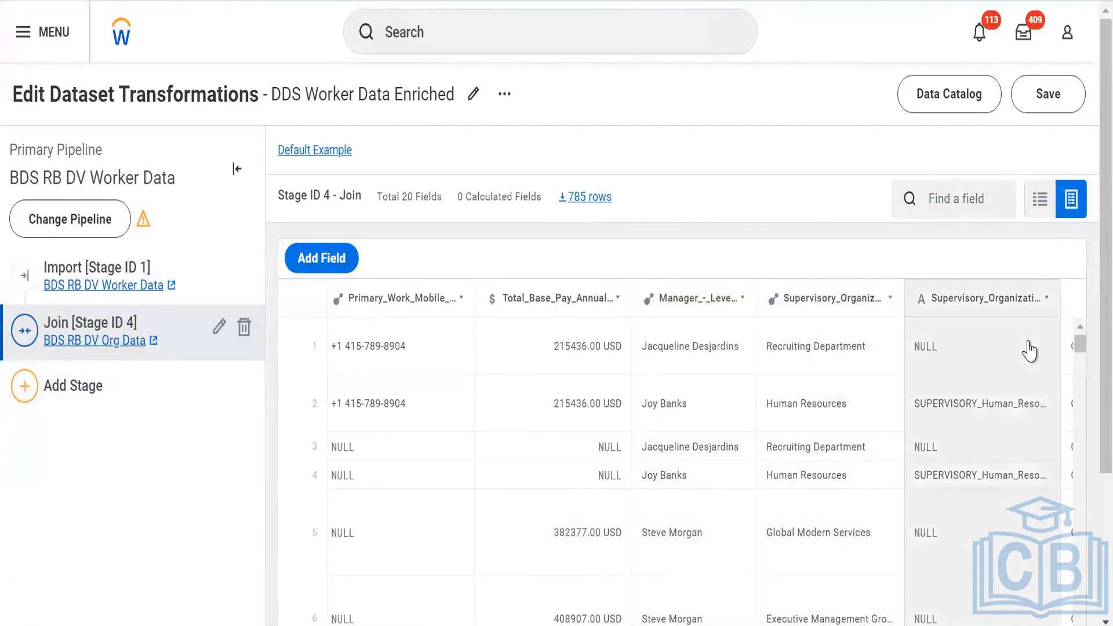
{"action": "scroll", "coordinate": [1029, 351], "scroll_direction": "right", "scroll_amount": 5}
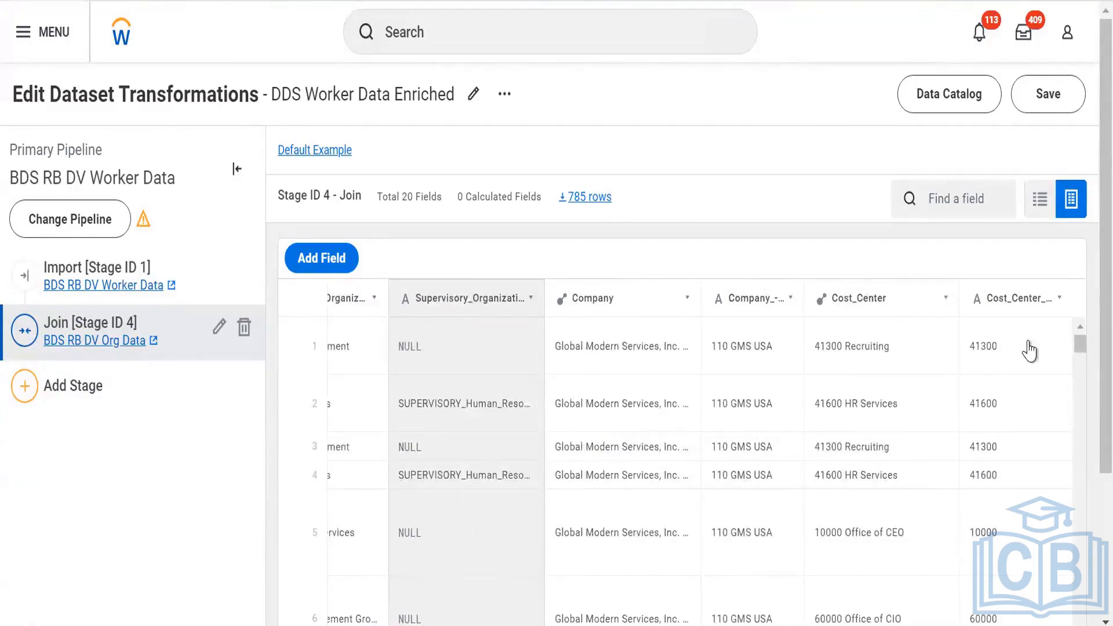
{"action": "scroll", "coordinate": [1029, 351], "scroll_direction": "left", "scroll_amount": 10}
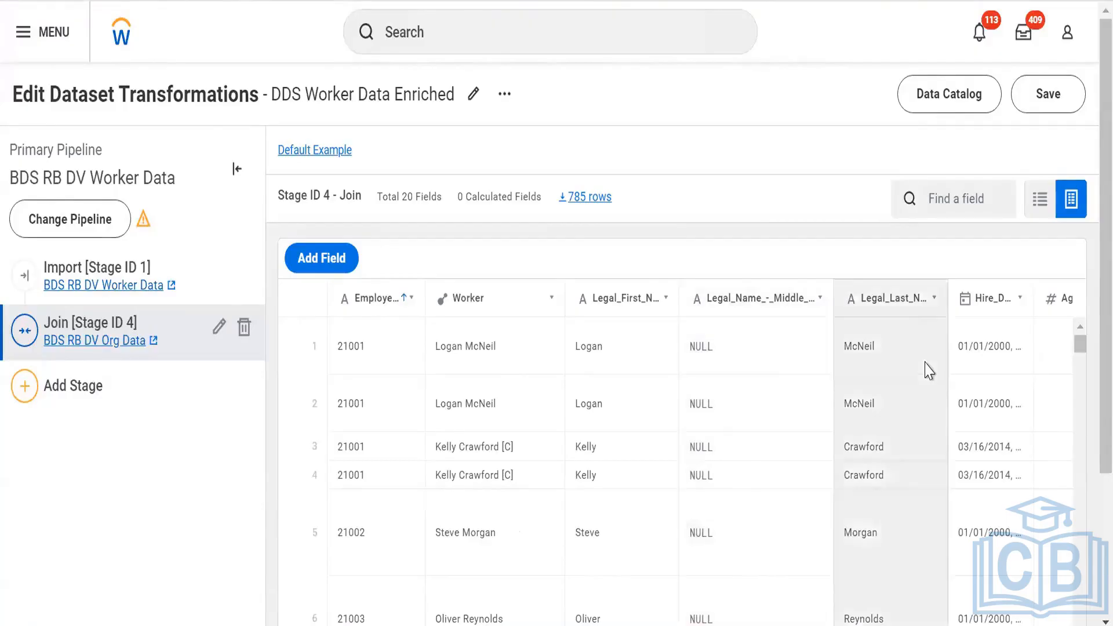
{"action": "scroll", "coordinate": [924, 373], "scroll_direction": "right", "scroll_amount": 10}
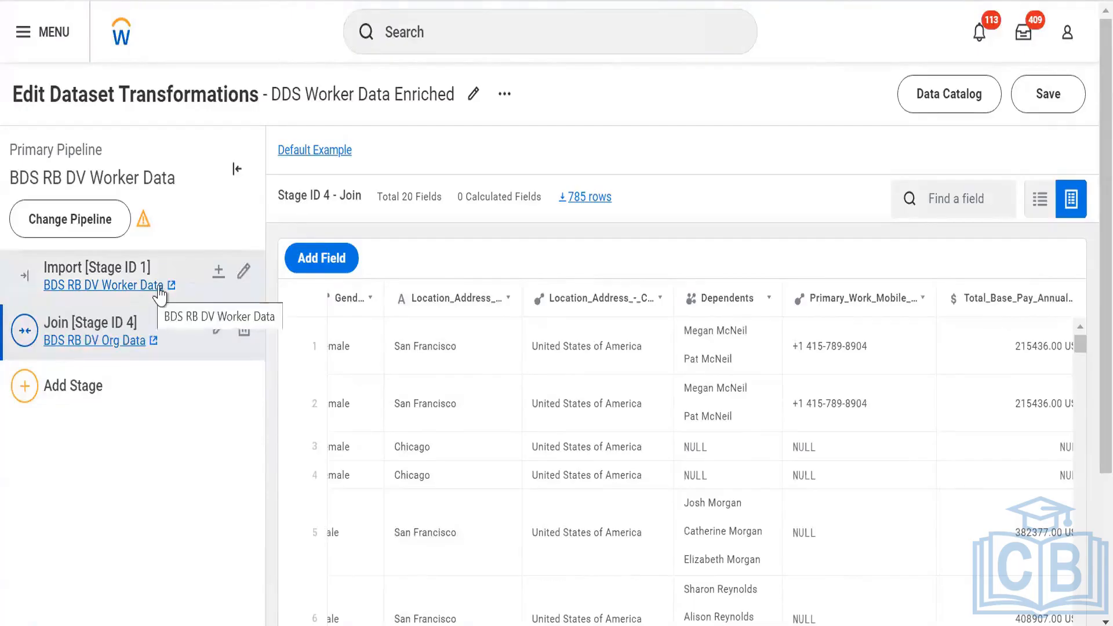
Preview the Import stage's 15 fields and 783 rows as a statistics list
{"action": "left_click", "coordinate": [200, 284]}
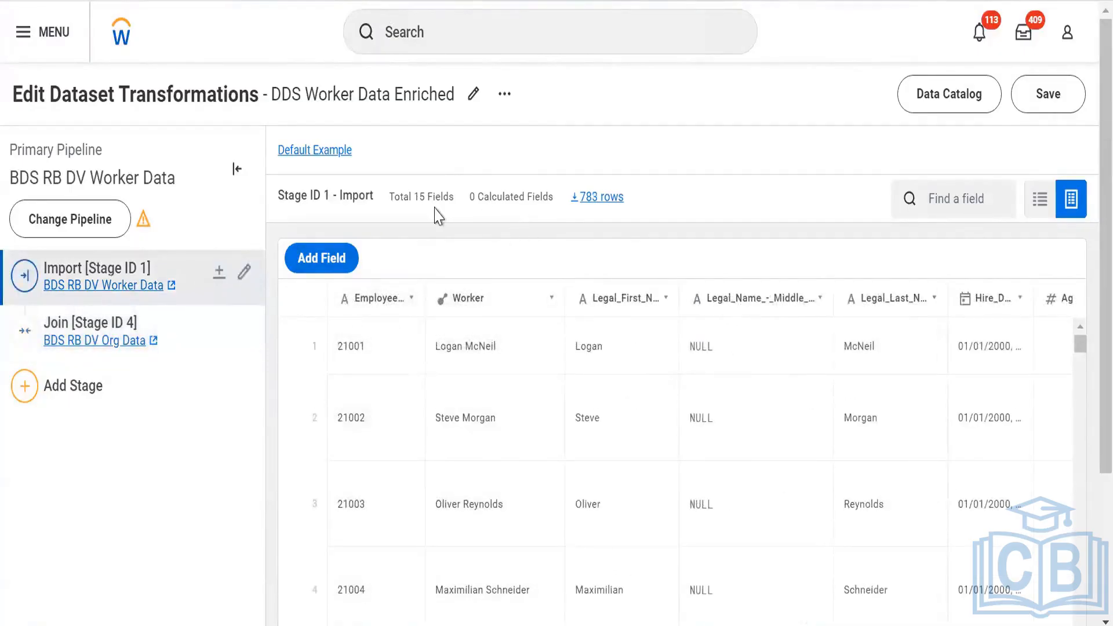
{"action": "scroll", "coordinate": [922, 374], "scroll_direction": "right", "scroll_amount": 10}
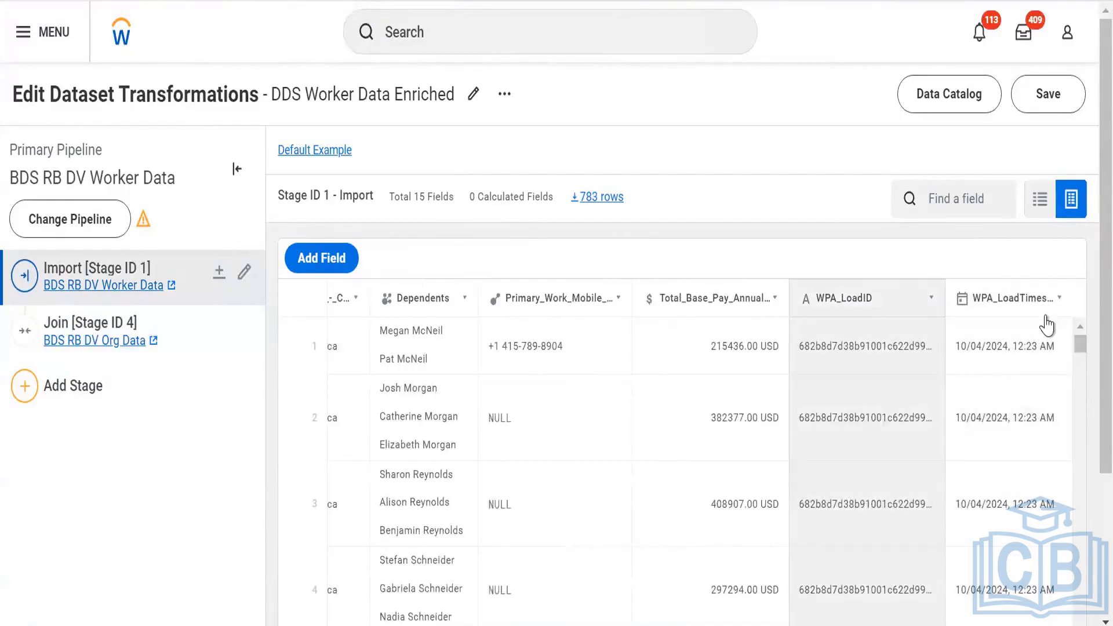
{"action": "scroll", "coordinate": [1047, 326], "scroll_direction": "left", "scroll_amount": 3}
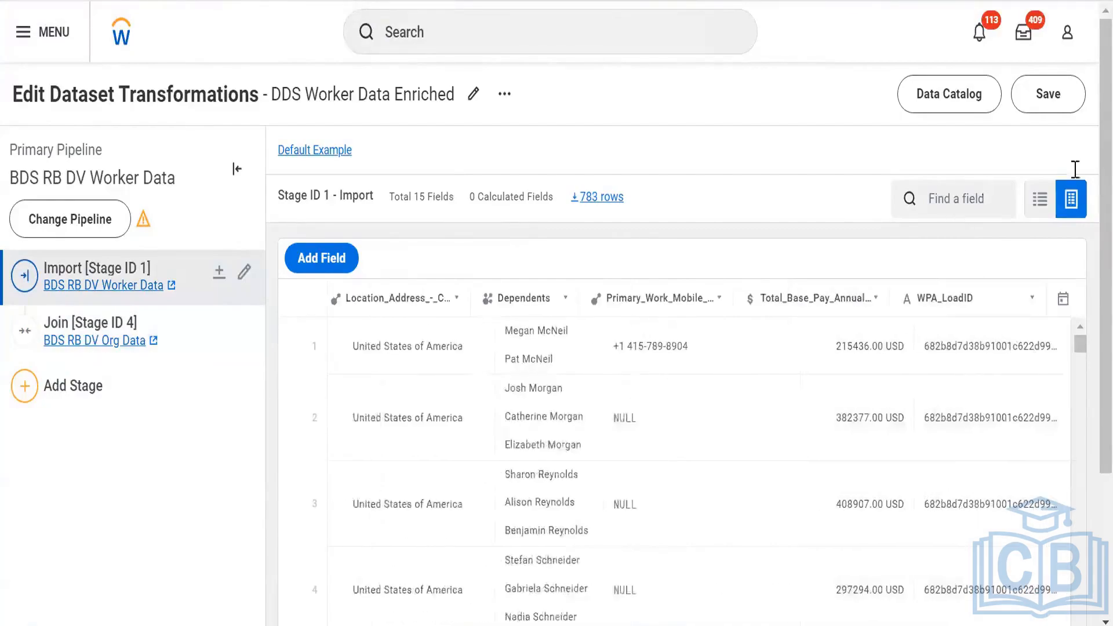
{"action": "left_click", "coordinate": [1039, 199]}
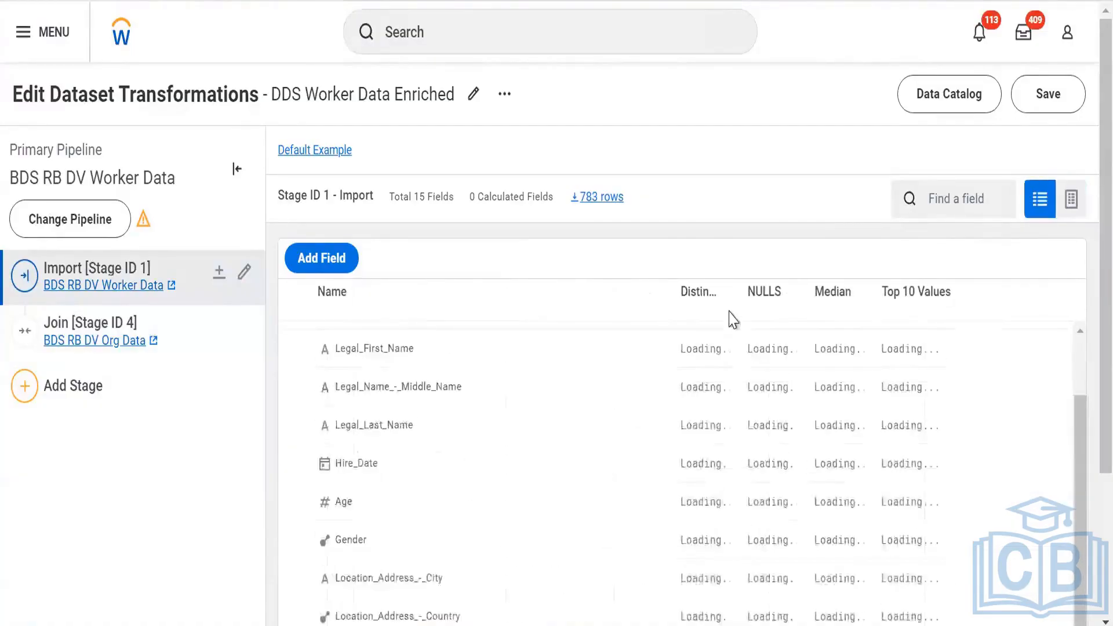
Open the BDS RB DV Org Data dataset and review its 11 field profiles in list view
{"action": "scroll", "coordinate": [1001, 113], "scroll_direction": "down", "scroll_amount": 4}
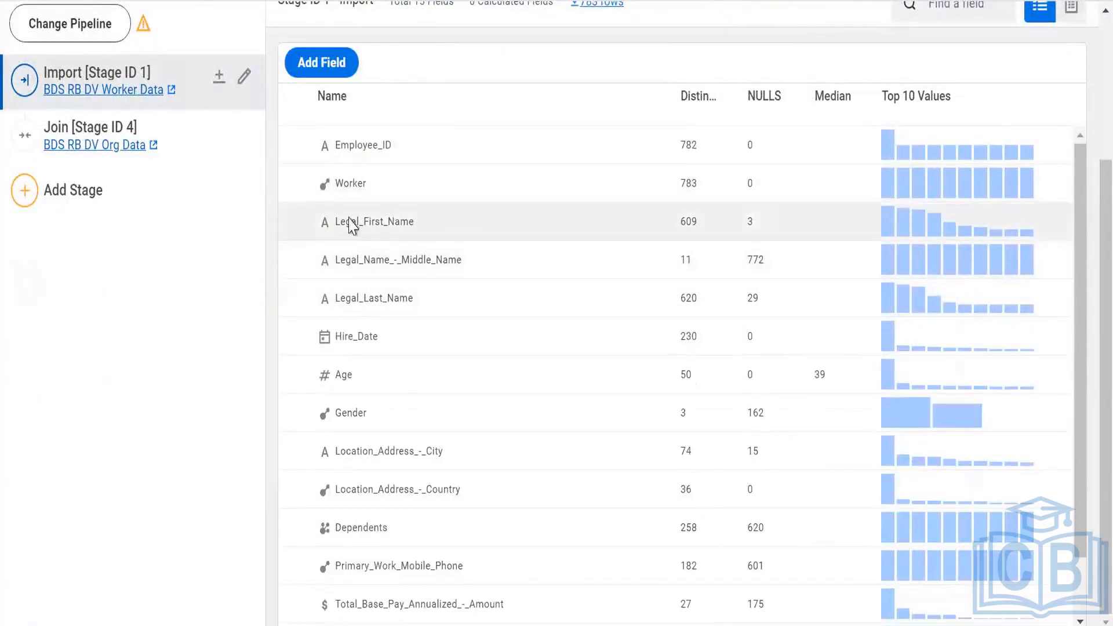
{"action": "scroll", "coordinate": [373, 348], "scroll_direction": "down", "scroll_amount": 1}
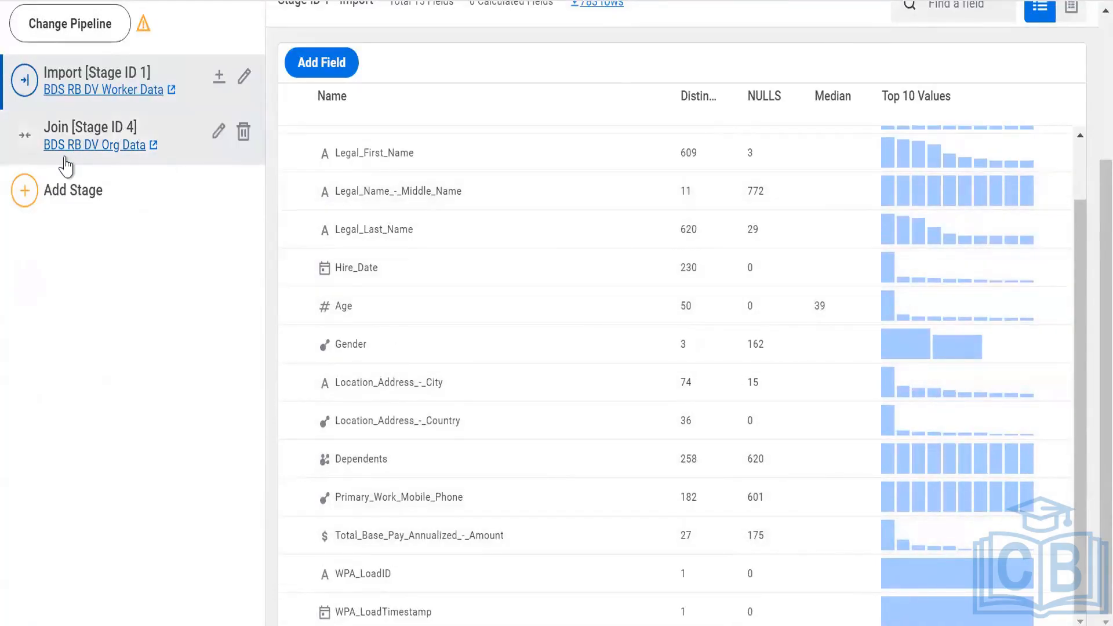
{"action": "left_click", "coordinate": [186, 138]}
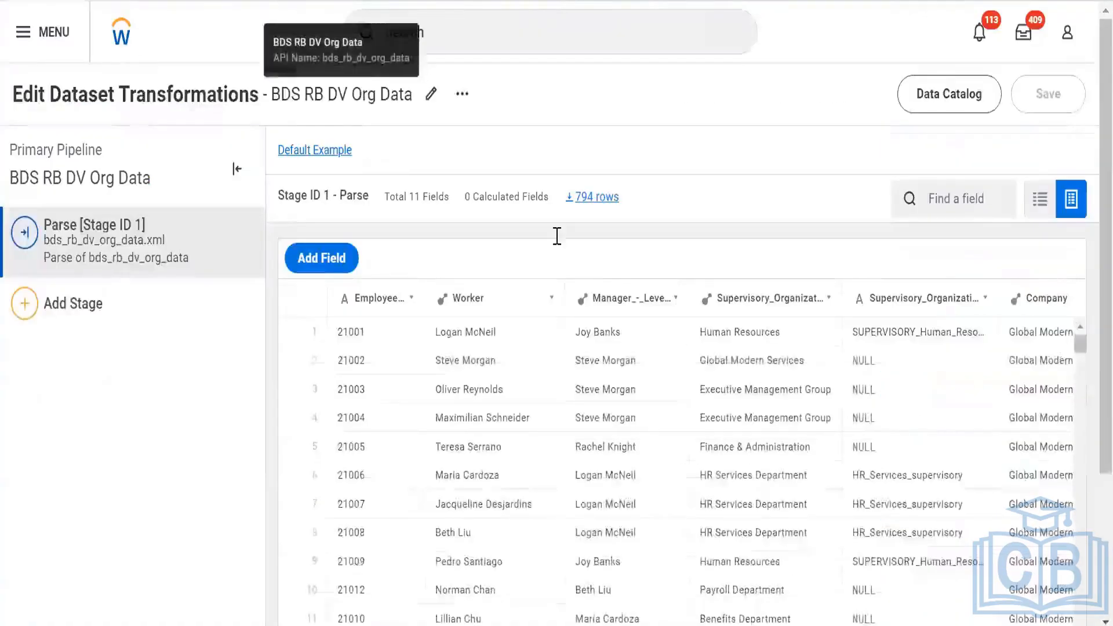
{"action": "left_click", "coordinate": [1033, 203]}
{"action": "scroll", "coordinate": [348, 174], "scroll_direction": "down", "scroll_amount": 3}
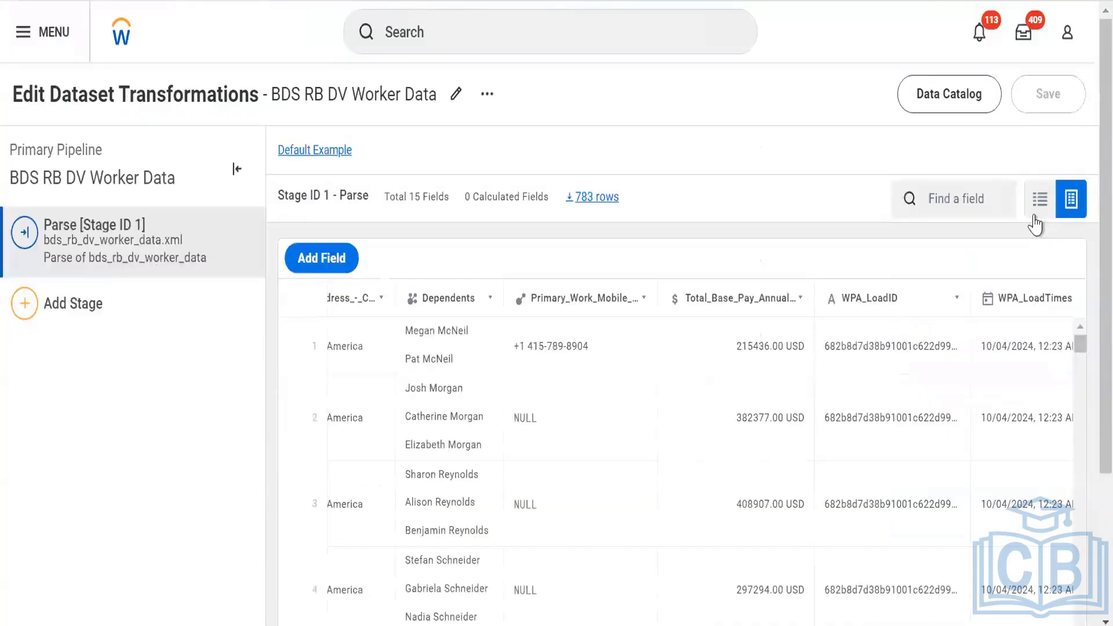
{"action": "left_click", "coordinate": [1039, 199]}
Compare the Worker Data and Org Data field profiles, then save the DDS Worker Data Enriched transformations
{"action": "scroll", "coordinate": [467, 311], "scroll_direction": "down", "scroll_amount": 3}
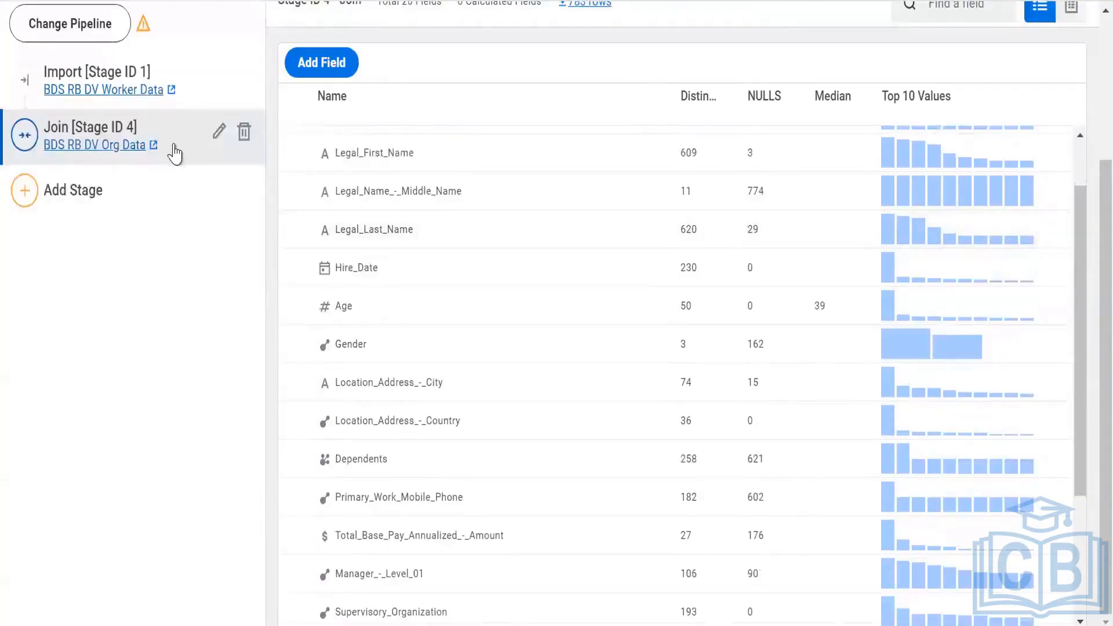
{"action": "scroll", "coordinate": [458, 276], "scroll_direction": "up", "scroll_amount": 2}
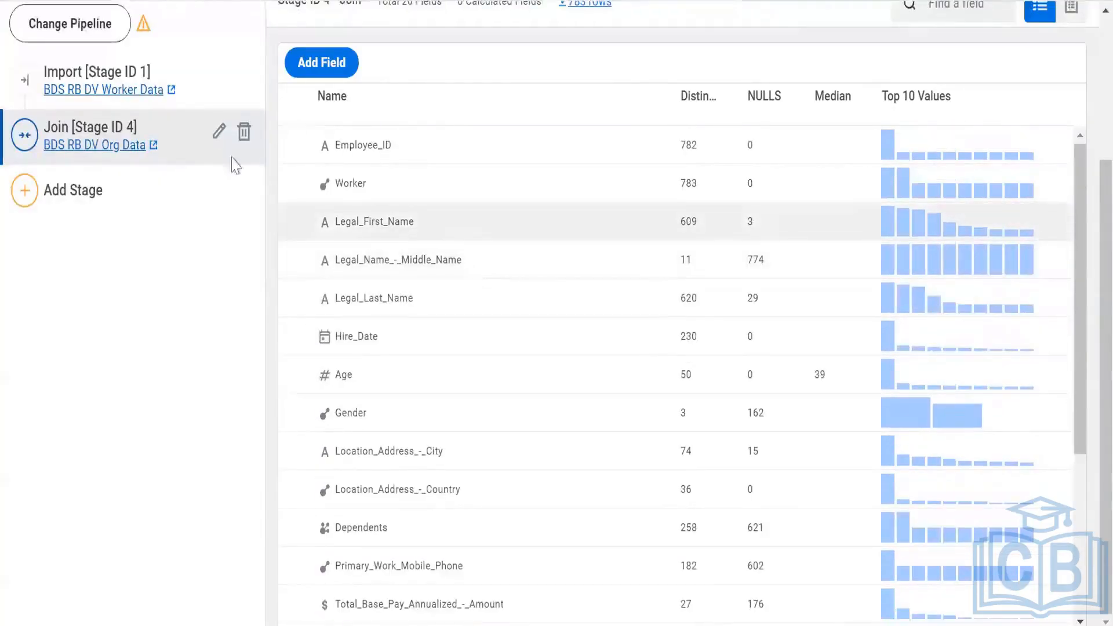
{"action": "scroll", "coordinate": [233, 164], "scroll_direction": "up", "scroll_amount": 3}
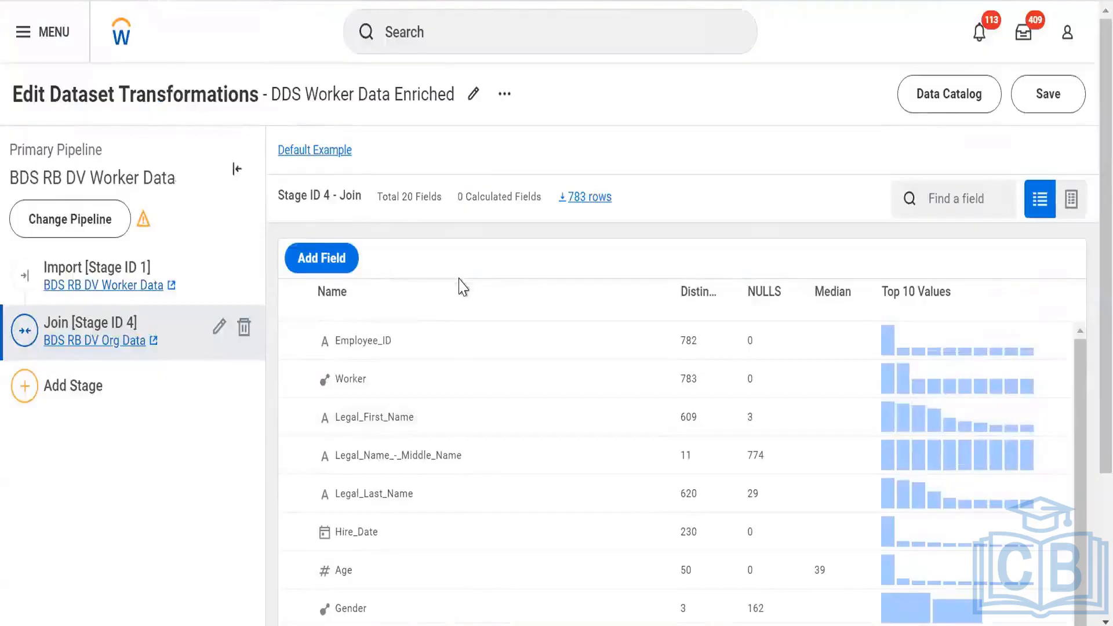
{"action": "scroll", "coordinate": [432, 316], "scroll_direction": "down", "scroll_amount": 3}
{"action": "scroll", "coordinate": [430, 313], "scroll_direction": "down", "scroll_amount": 3}
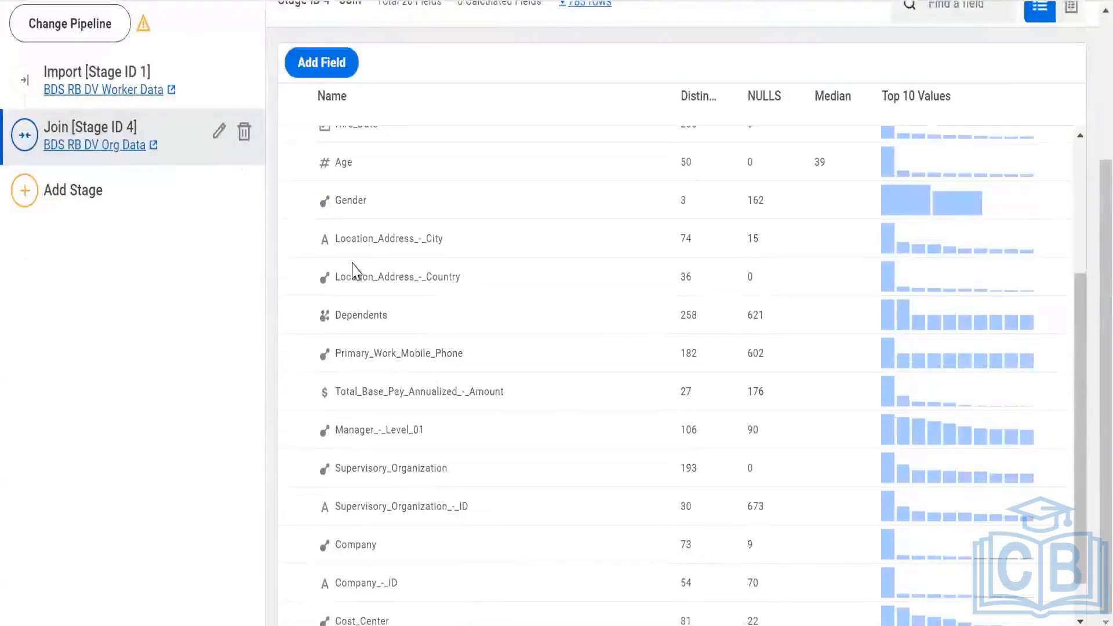
{"action": "scroll", "coordinate": [354, 258], "scroll_direction": "up", "scroll_amount": 3}
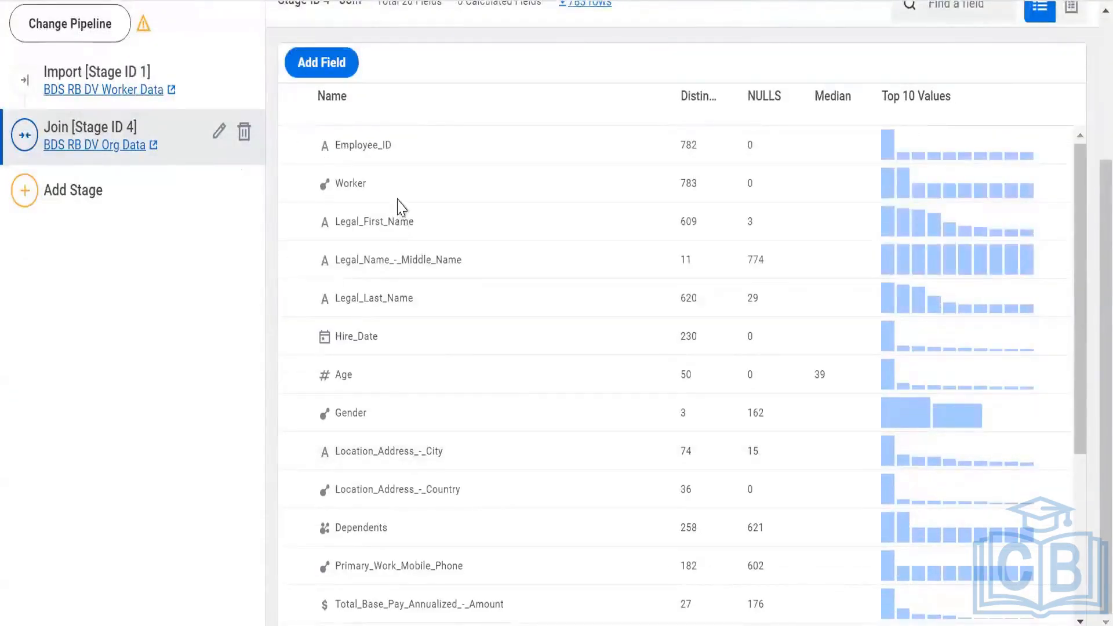
{"action": "scroll", "coordinate": [406, 211], "scroll_direction": "up", "scroll_amount": 3}
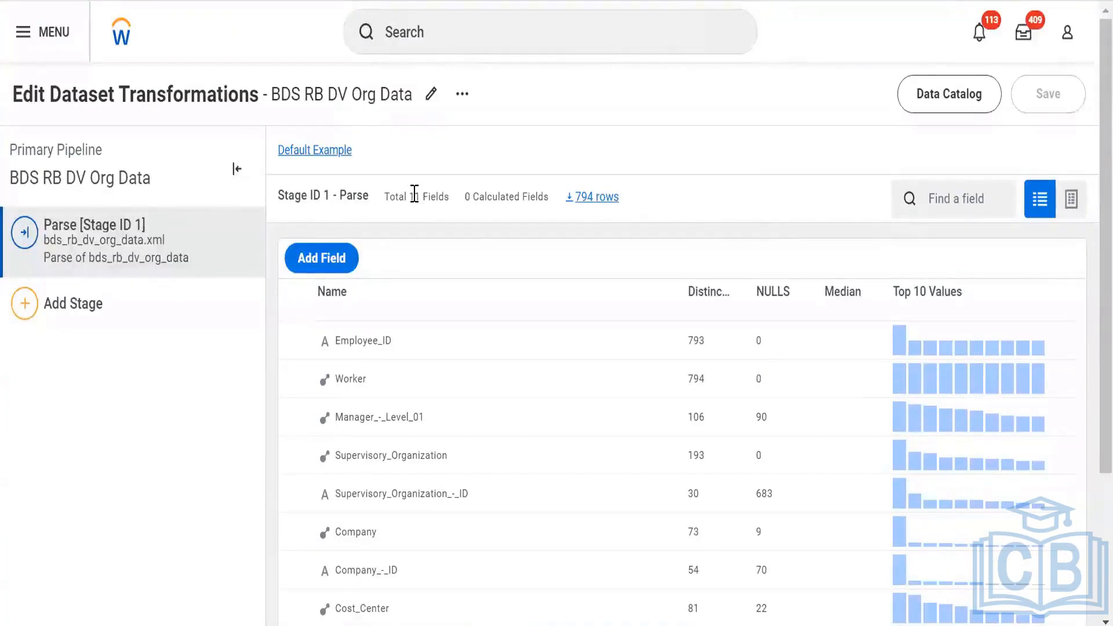
{"action": "scroll", "coordinate": [410, 428], "scroll_direction": "down", "scroll_amount": 3}
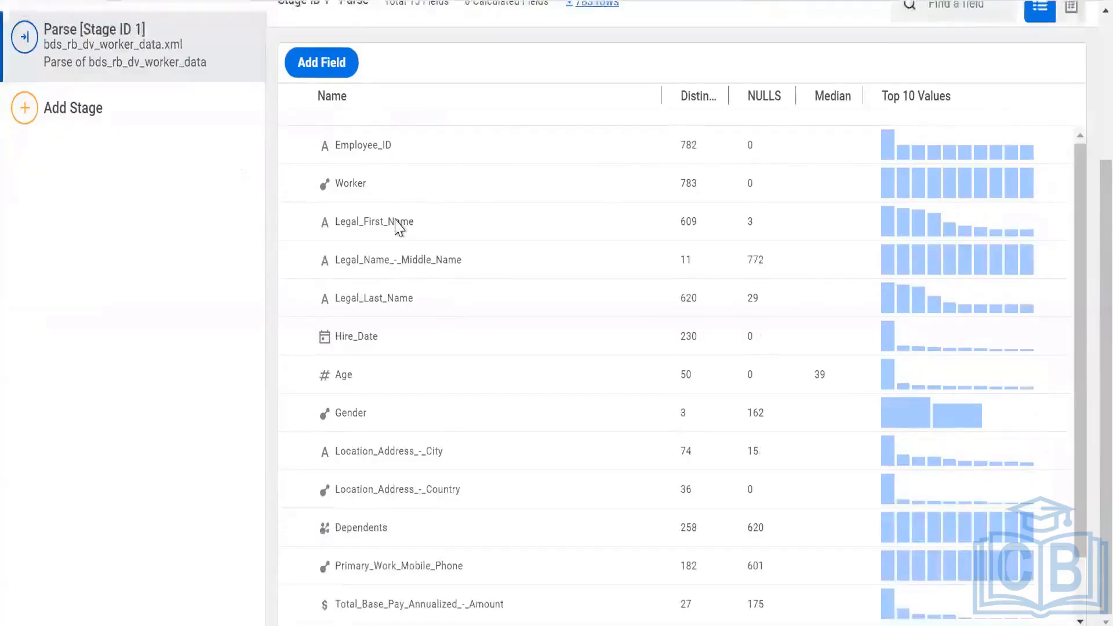
{"action": "scroll", "coordinate": [442, 232], "scroll_direction": "up", "scroll_amount": 3}
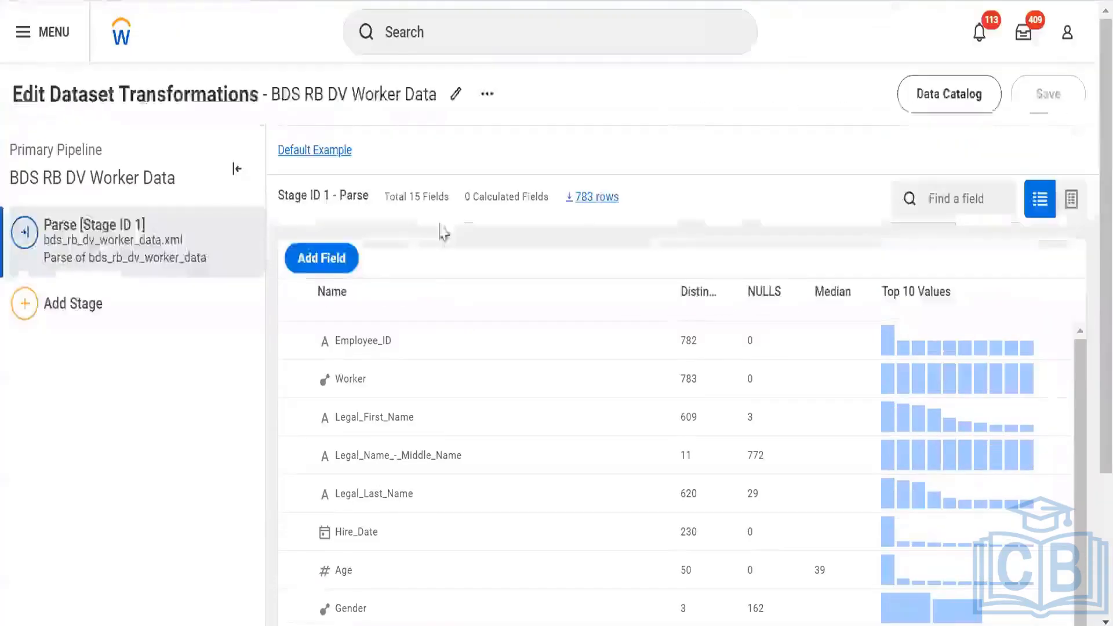
{"action": "scroll", "coordinate": [440, 298], "scroll_direction": "down", "scroll_amount": 3}
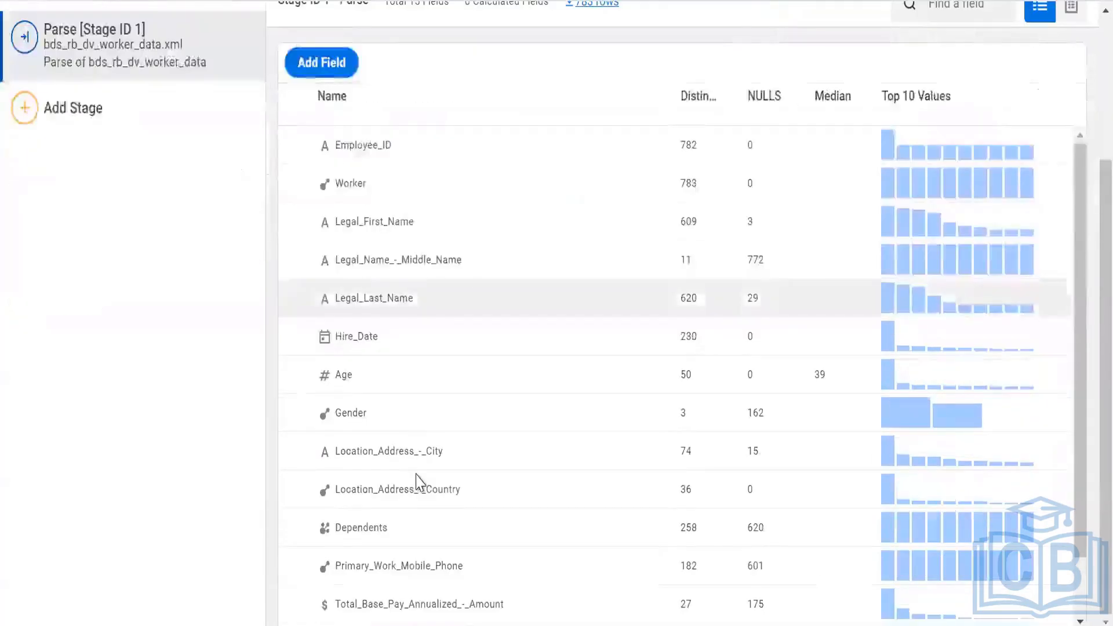
{"action": "scroll", "coordinate": [418, 481], "scroll_direction": "down", "scroll_amount": 1}
{"action": "scroll", "coordinate": [417, 209], "scroll_direction": "up", "scroll_amount": 1}
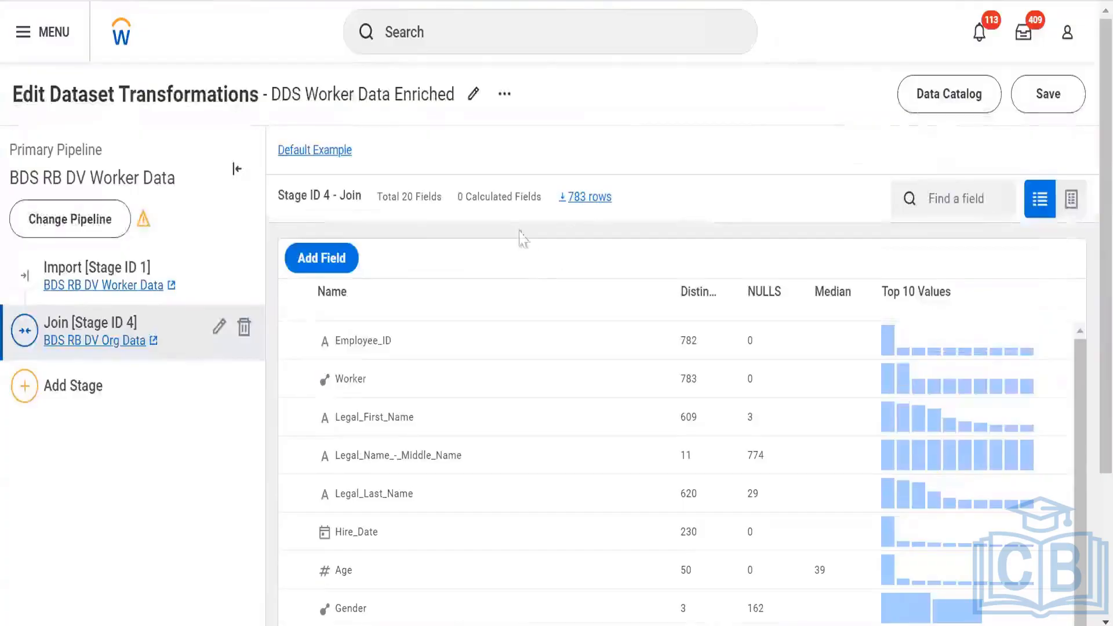
{"action": "scroll", "coordinate": [537, 231], "scroll_direction": "down", "scroll_amount": 3}
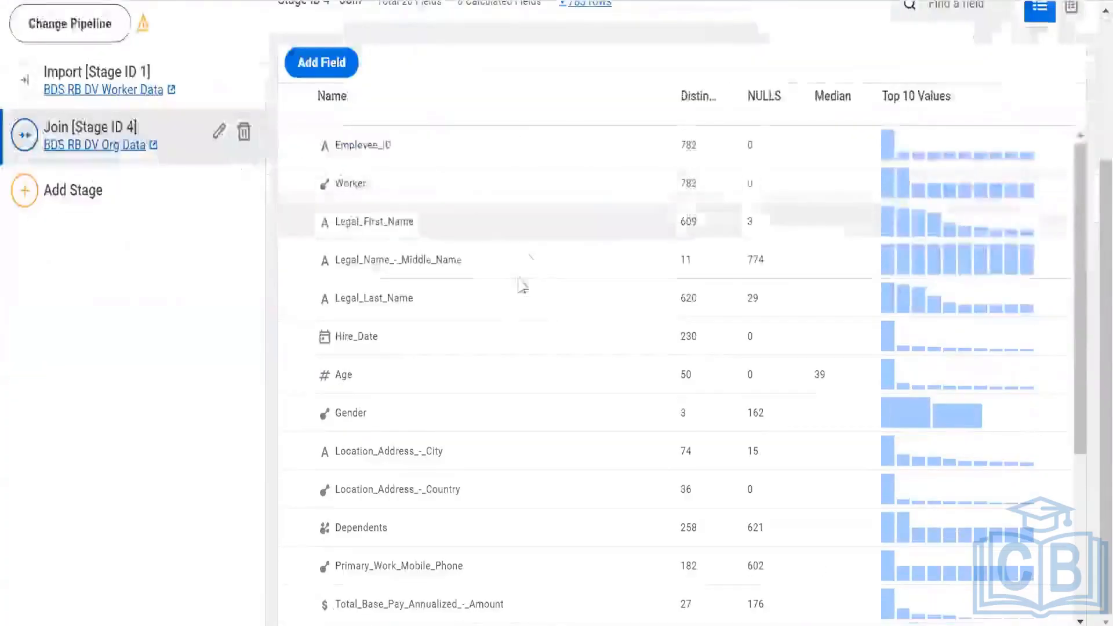
{"action": "scroll", "coordinate": [499, 249], "scroll_direction": "down", "scroll_amount": 6}
{"action": "scroll", "coordinate": [473, 348], "scroll_direction": "down", "scroll_amount": 1}
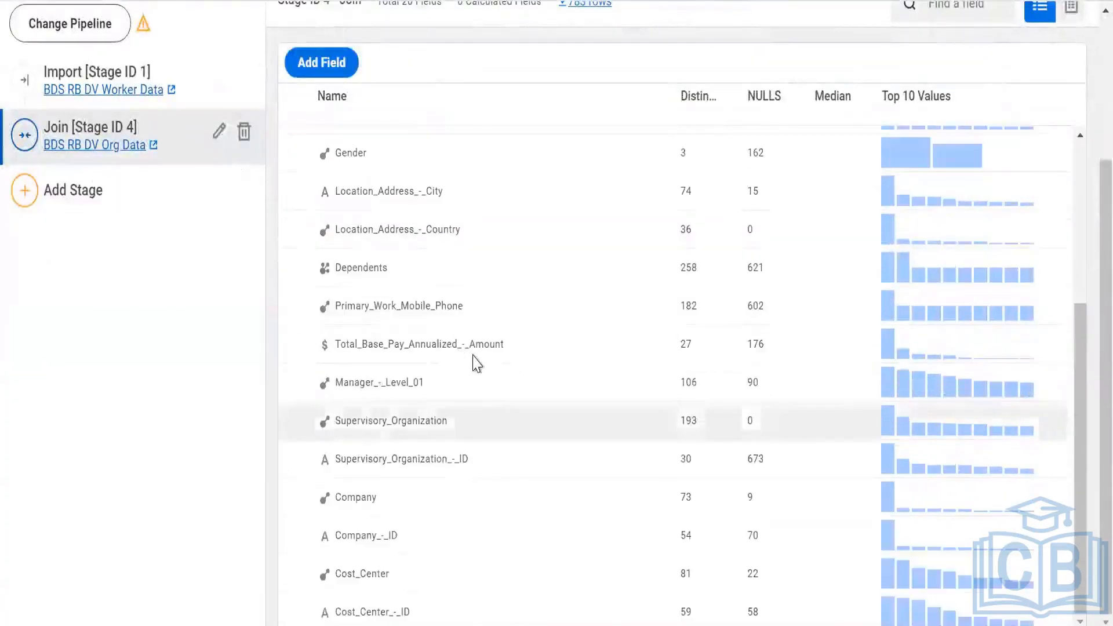
{"action": "scroll", "coordinate": [475, 360], "scroll_direction": "up", "scroll_amount": 5}
{"action": "scroll", "coordinate": [490, 60], "scroll_direction": "up", "scroll_amount": 2}
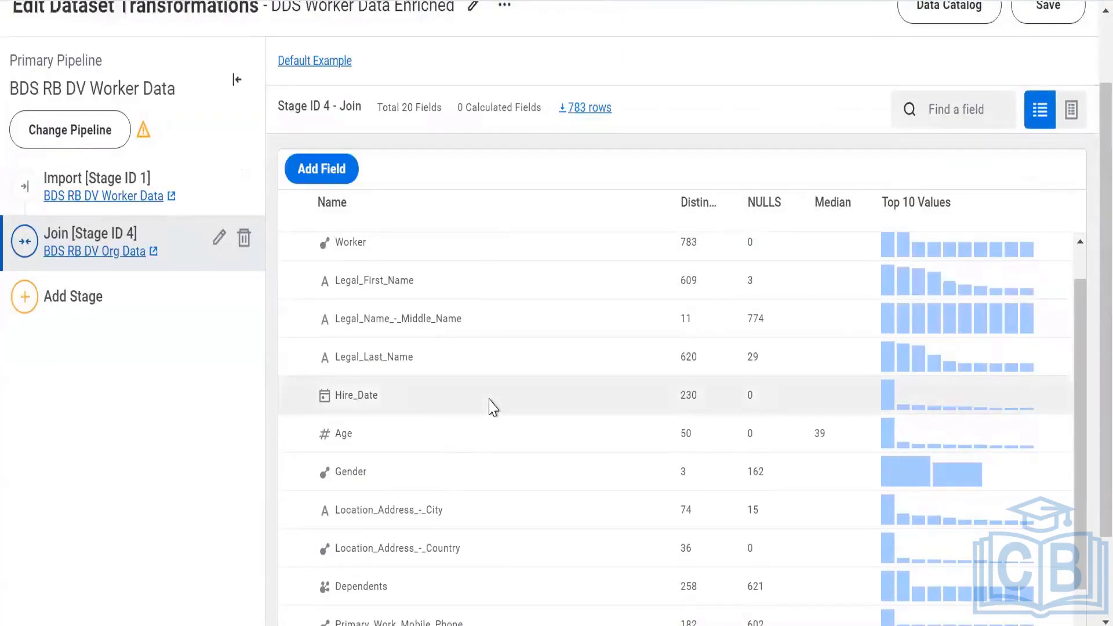
{"action": "left_click", "coordinate": [1049, 17]}
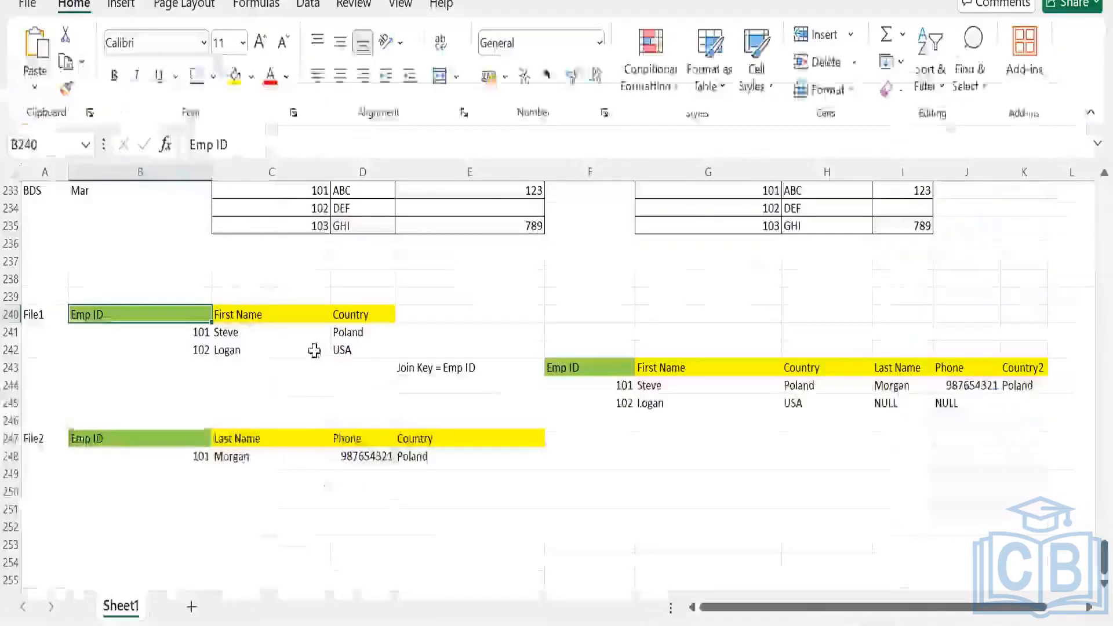
Select the File1 table in the Excel join example as the left input
{"action": "left_click_drag", "start_coordinate": [87, 314], "coordinate": [348, 350]}
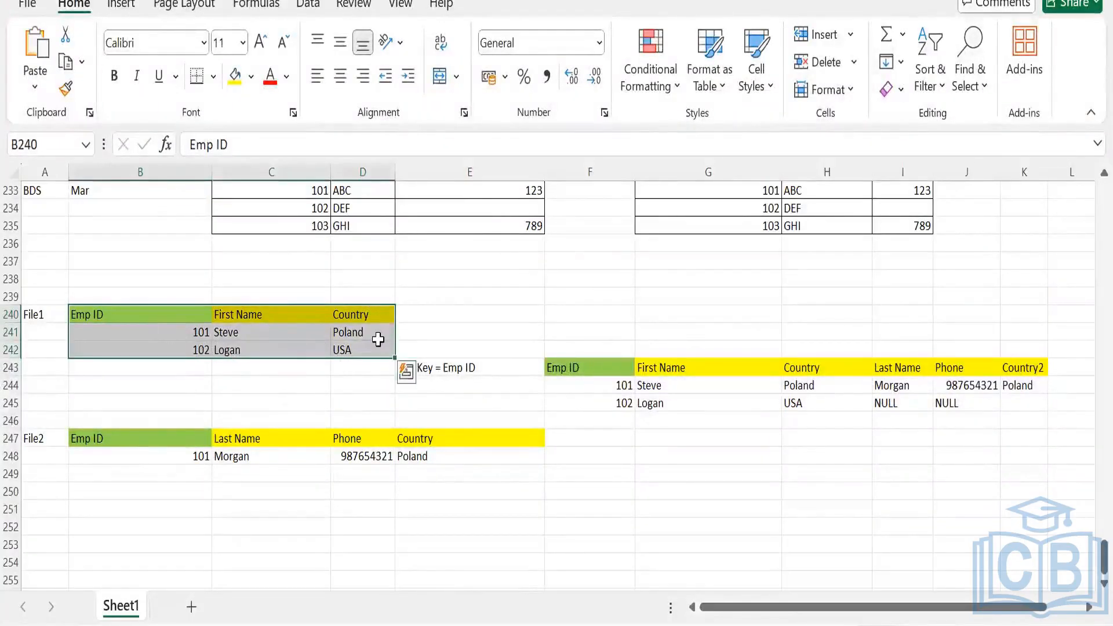
Mark File2 as the right input on Emp ID and trace Emp ID 101's joined row
{"action": "left_click", "coordinate": [157, 439]}
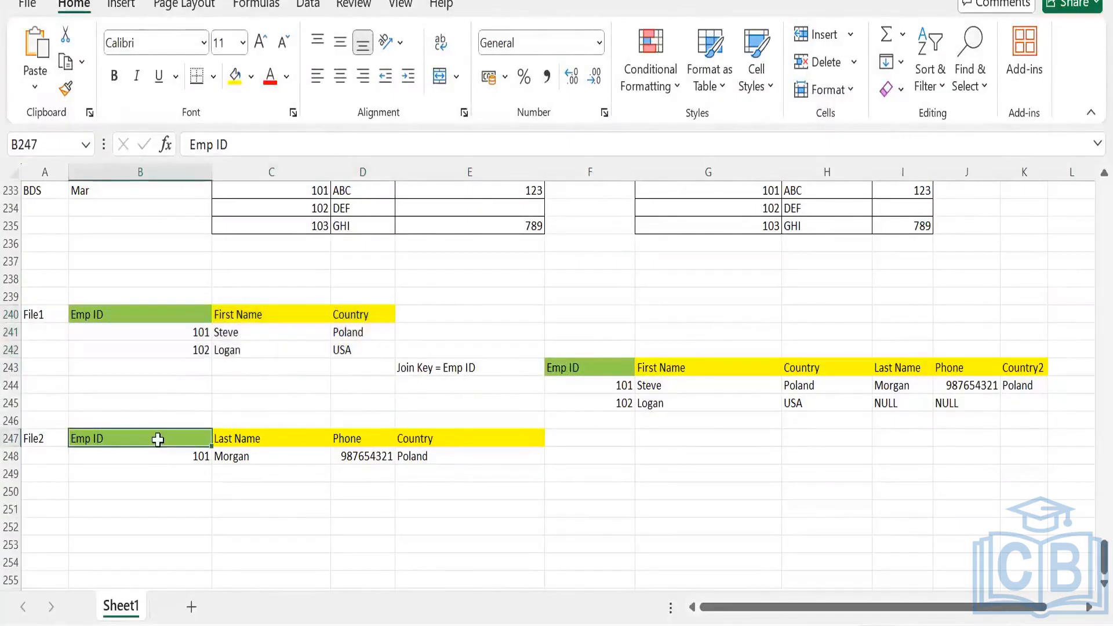
{"action": "left_click_drag", "start_coordinate": [157, 439], "coordinate": [428, 464]}
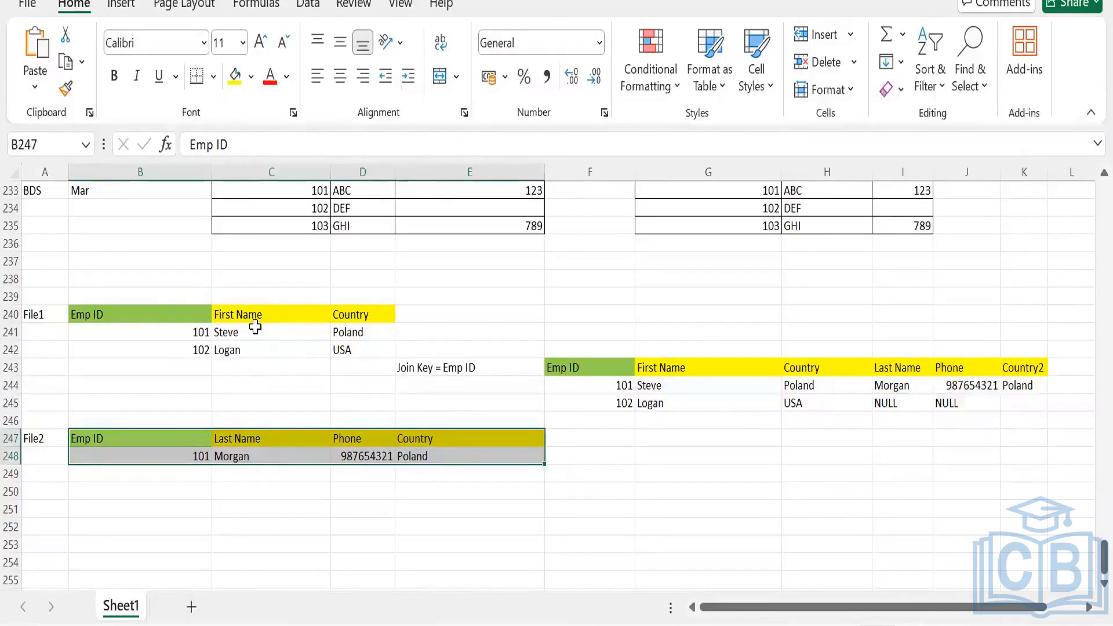
{"action": "left_click", "coordinate": [255, 327]}
{"action": "left_click", "coordinate": [271, 443]}
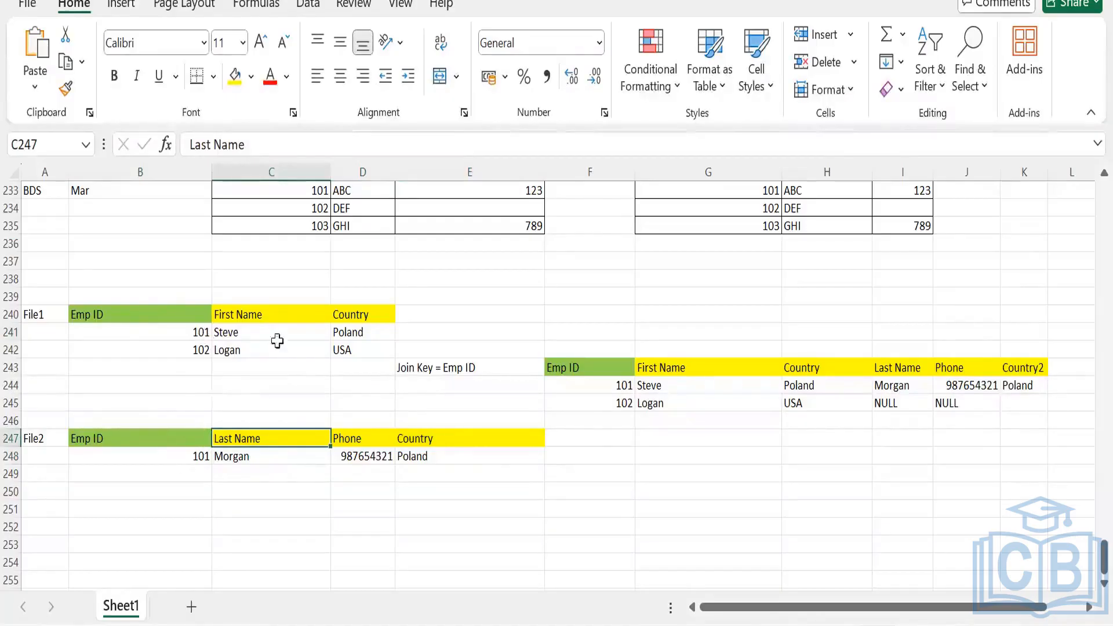
{"action": "left_click", "coordinate": [592, 383]}
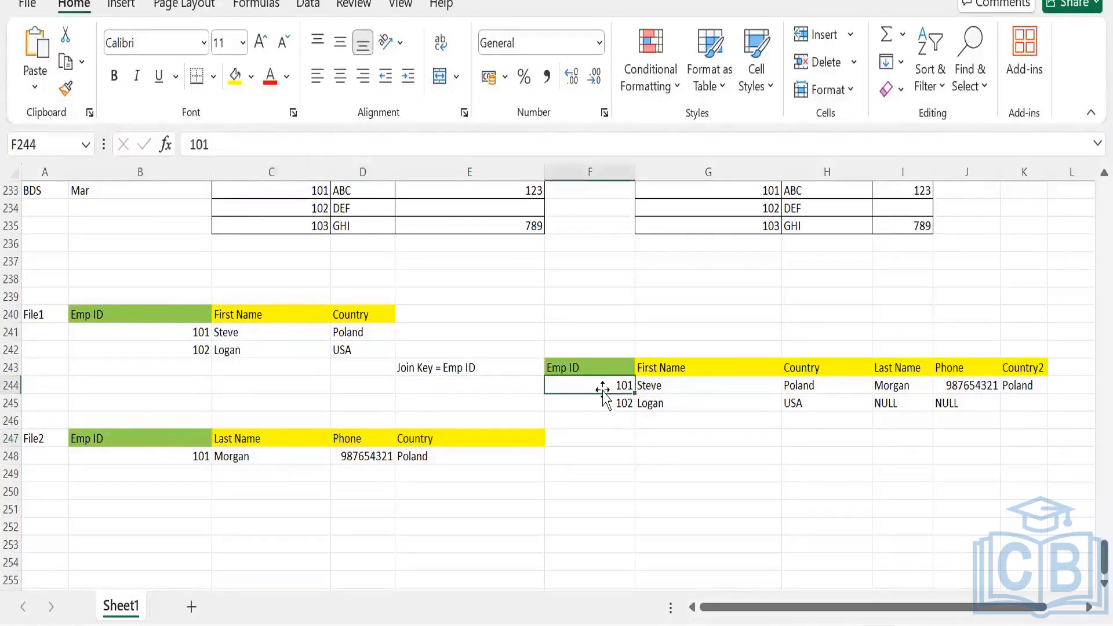
{"action": "key", "text": "ctrl+shift+Right"}
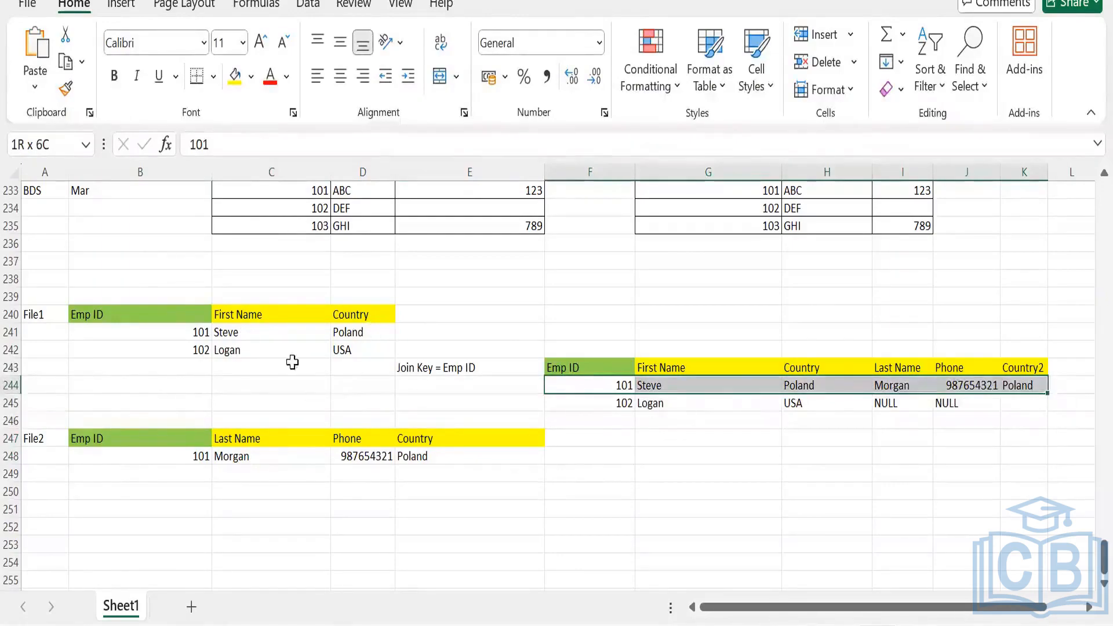
Show Morgan's Last Name in the joined result and Emp ID 102, then return to Workday
{"action": "left_click", "coordinate": [280, 456]}
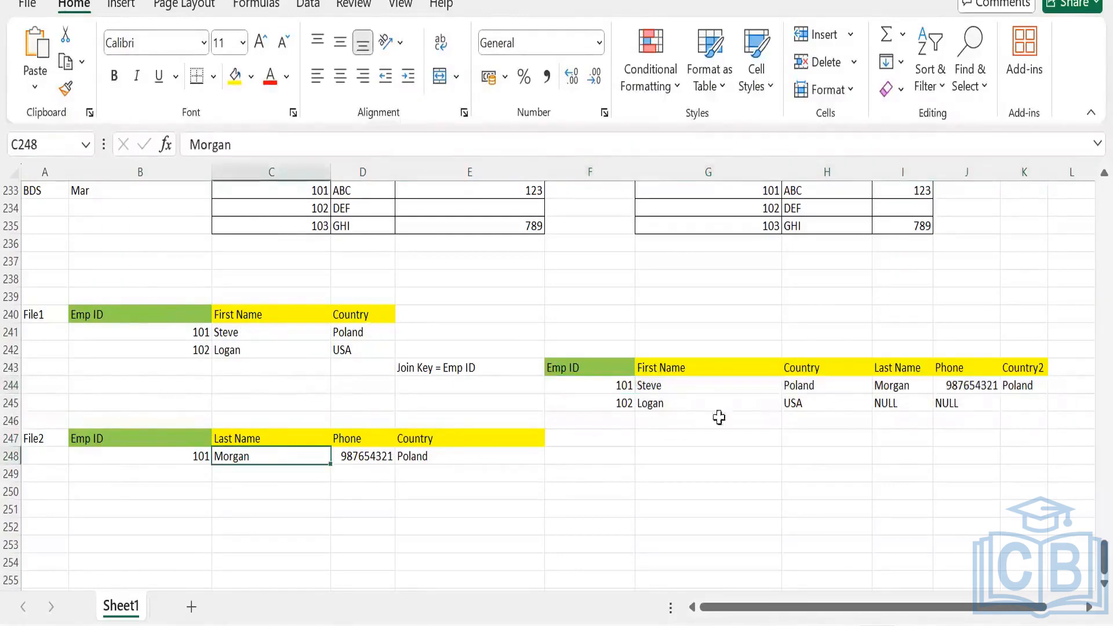
{"action": "left_click", "coordinate": [912, 374]}
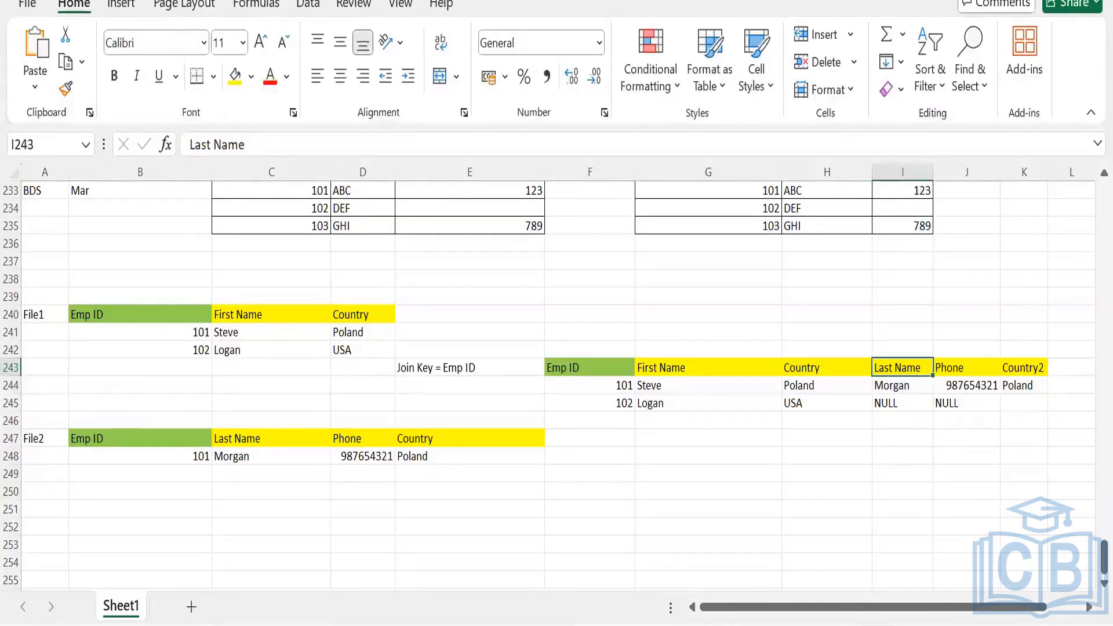
{"action": "left_click", "coordinate": [151, 356]}
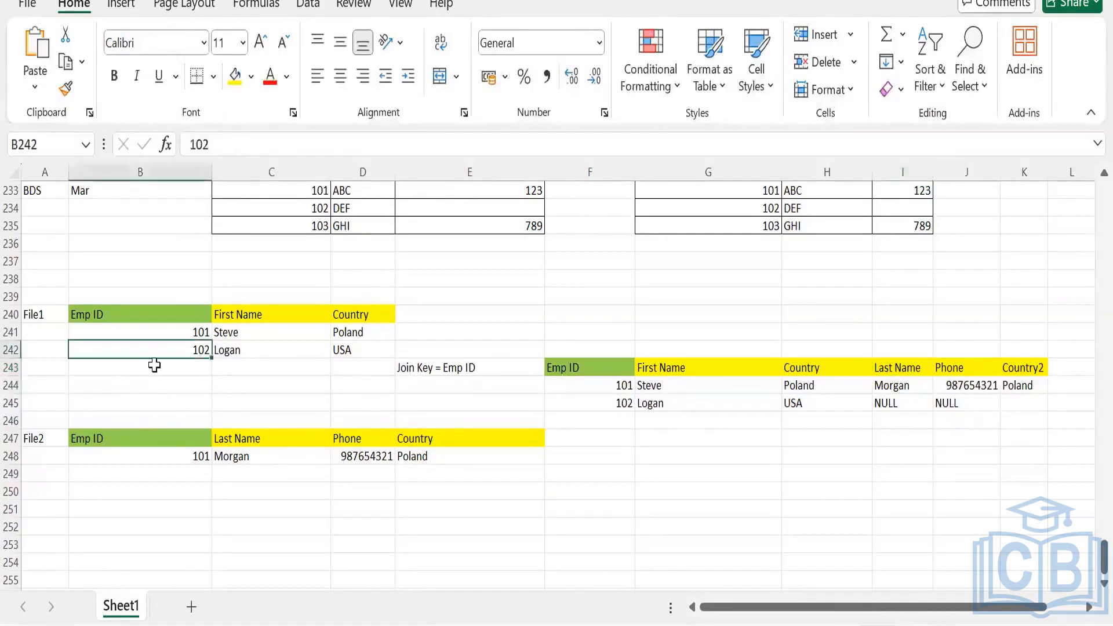
{"action": "left_click", "coordinate": [153, 364]}
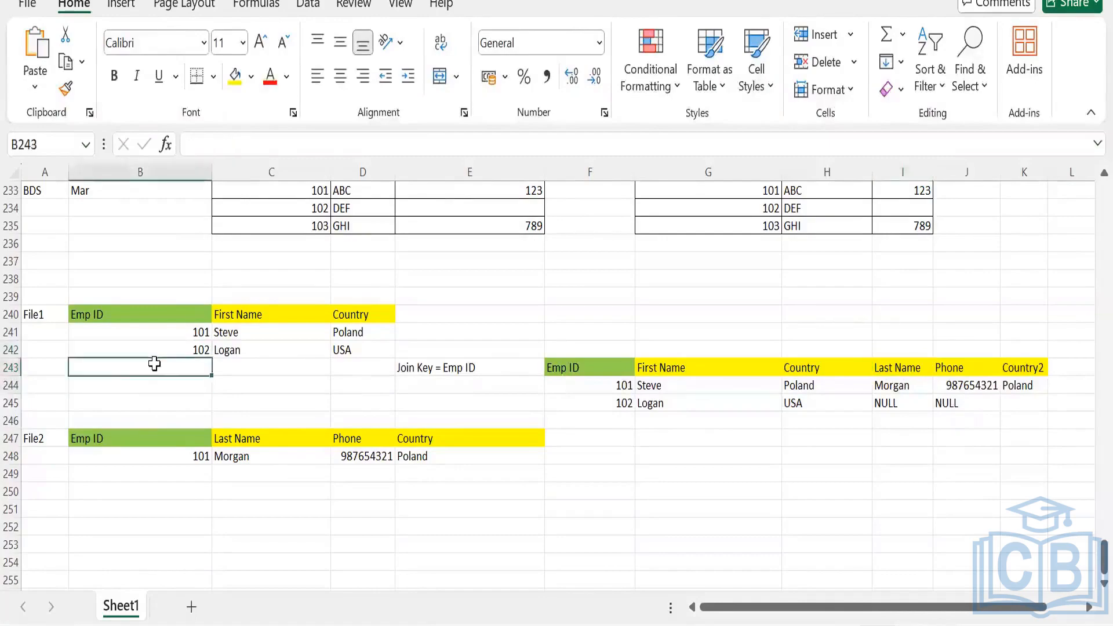
{"action": "left_click", "coordinate": [149, 489]}
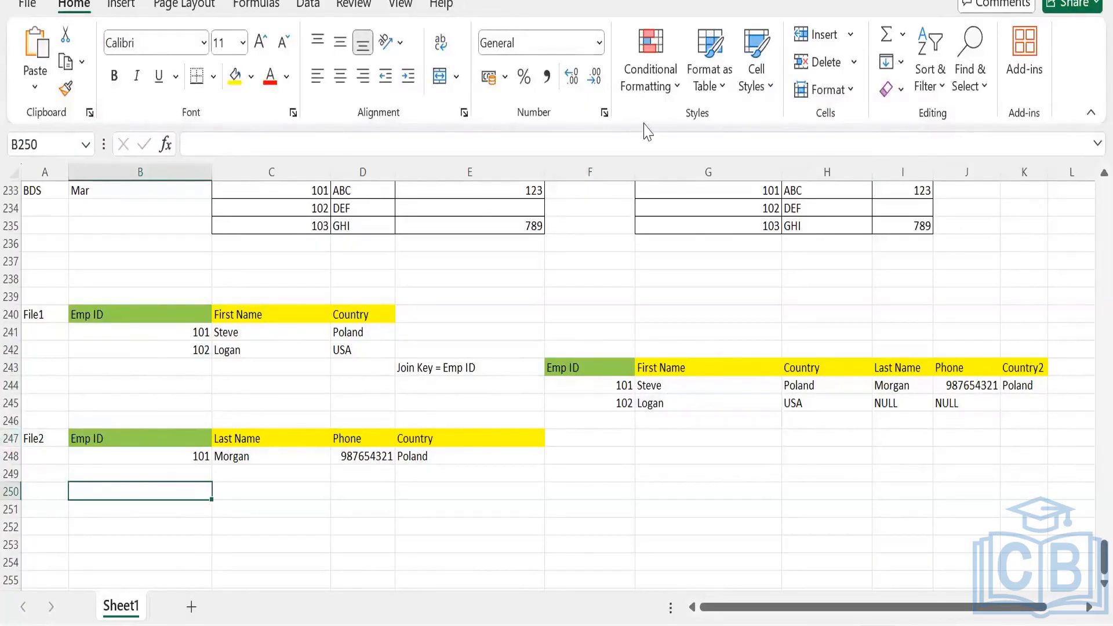
{"action": "key", "text": "alt+Tab"}
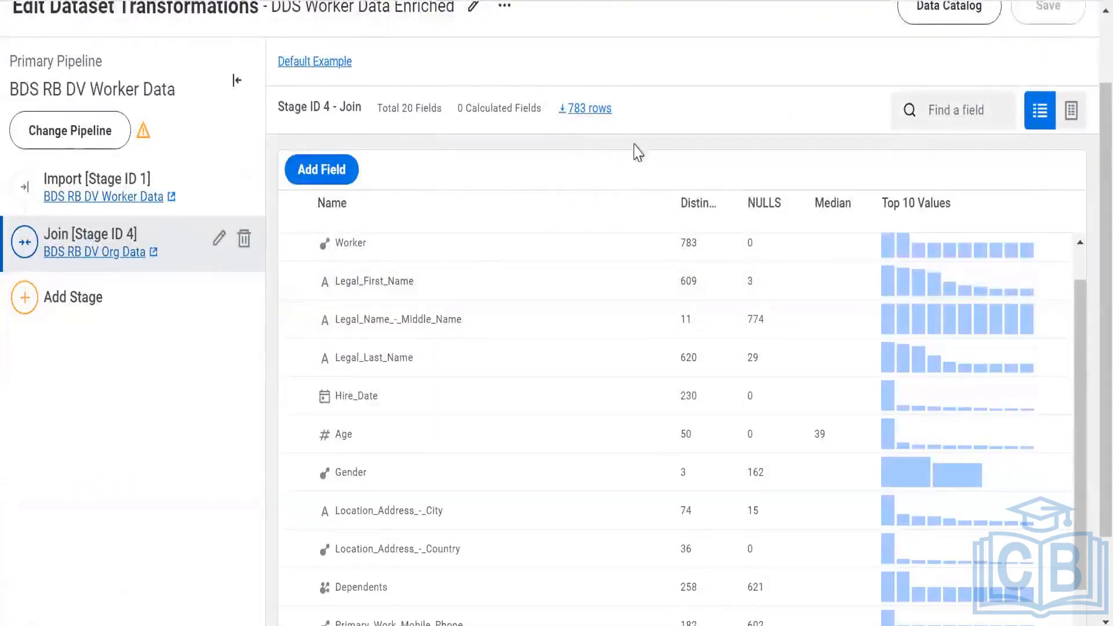
Return to the DDS Worker Data Enriched editor and scroll the Join stage fields to the top
{"action": "scroll", "coordinate": [545, 215], "scroll_direction": "up", "scroll_amount": 2}
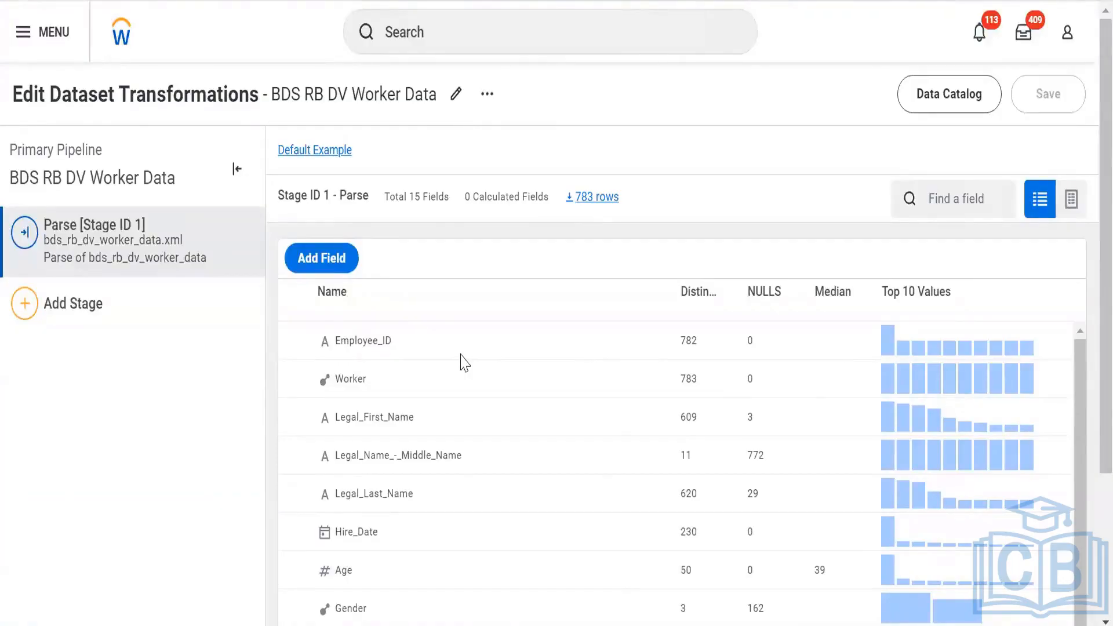
{"action": "key", "text": "alt+Tab"}
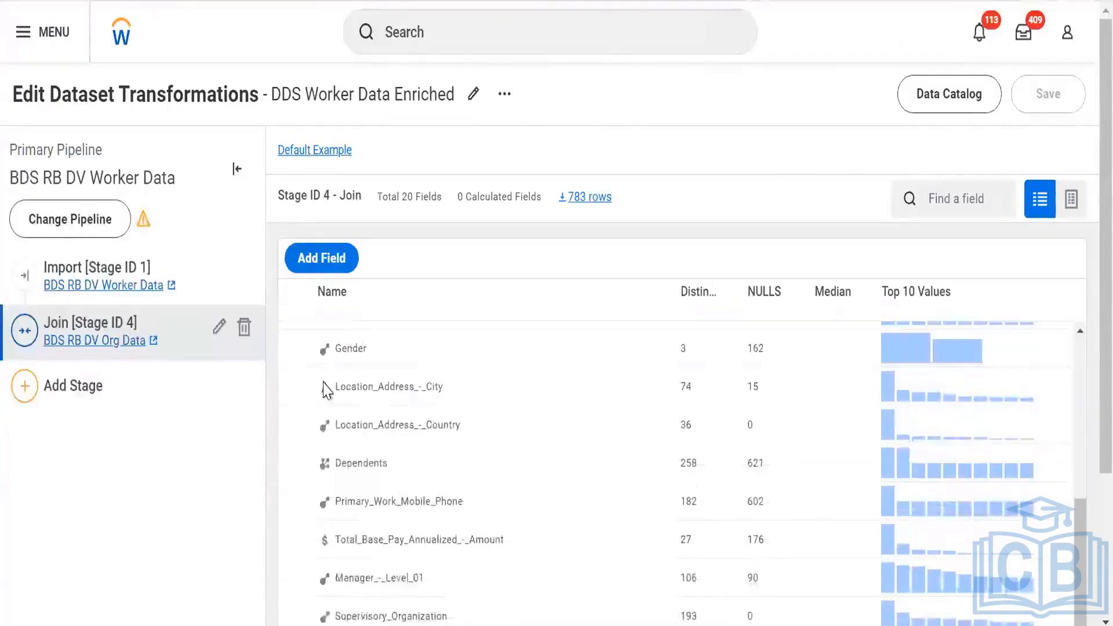
{"action": "scroll", "coordinate": [324, 382], "scroll_direction": "up", "scroll_amount": 5}
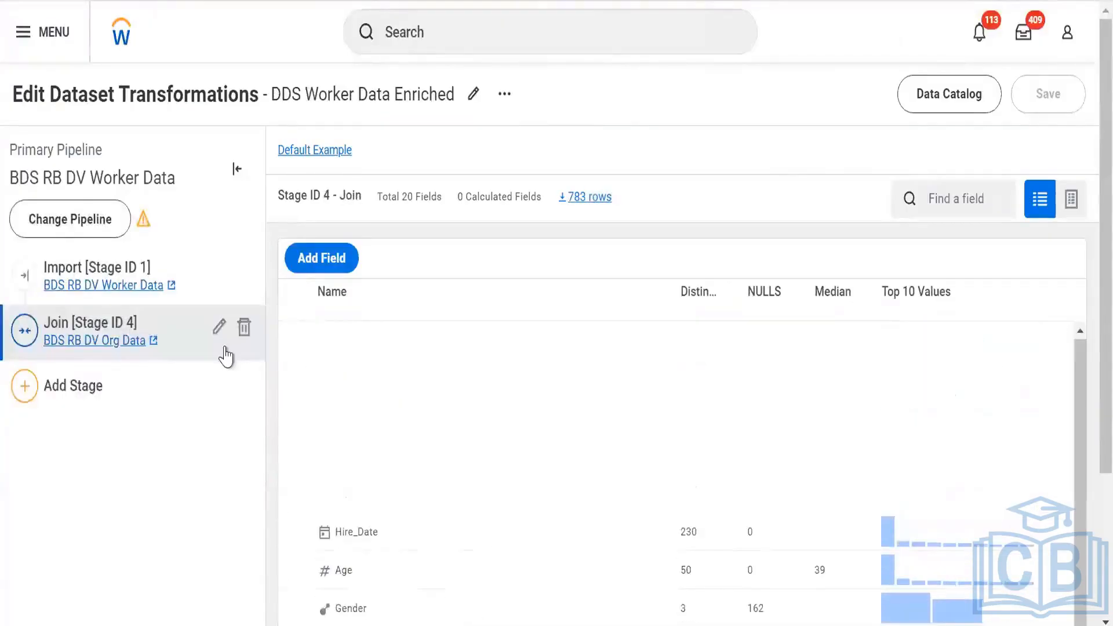
Delete the BDS RB Worker Data pipeline from the dataset
{"action": "left_click", "coordinate": [65, 219]}
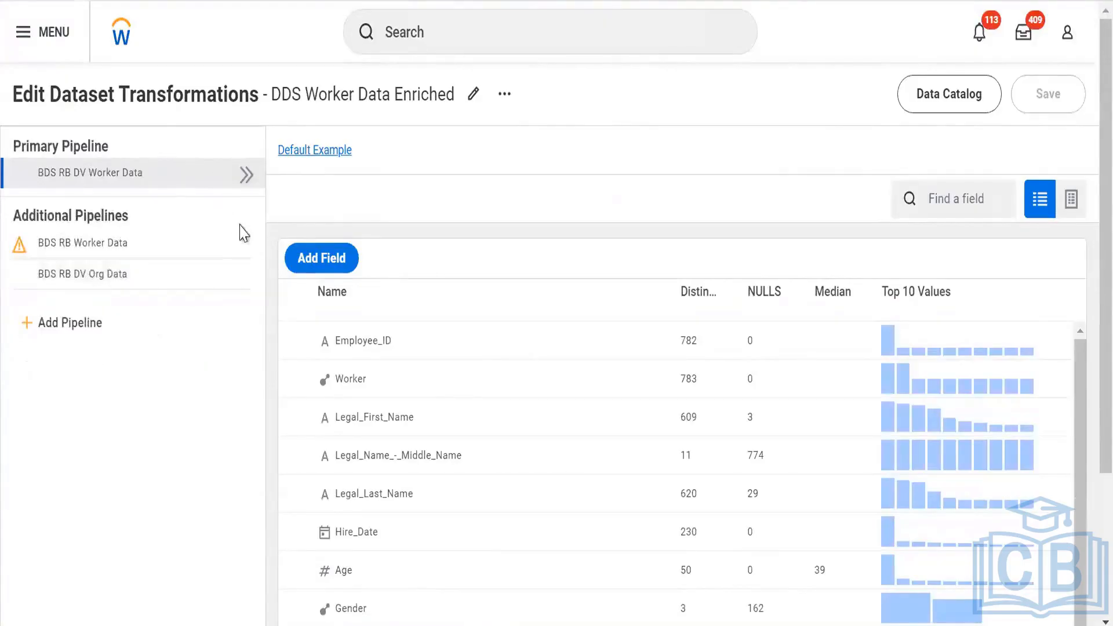
{"action": "left_click", "coordinate": [243, 243]}
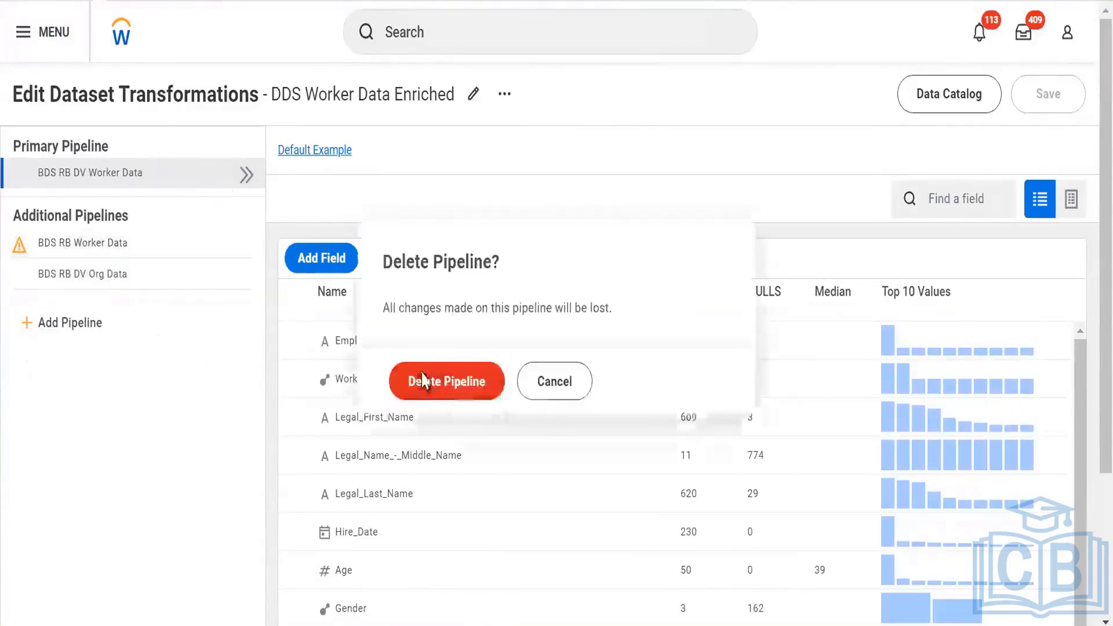
{"action": "left_click", "coordinate": [422, 381]}
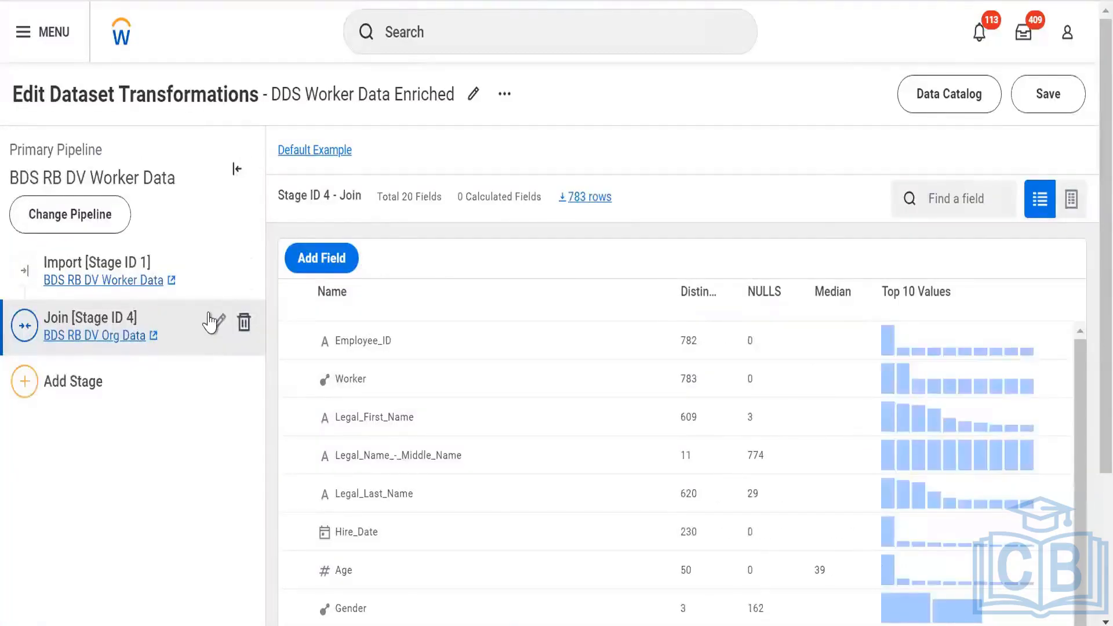
Change the Join stage's join type to Right Outer Join and apply it
{"action": "left_click", "coordinate": [219, 323]}
{"action": "scroll", "coordinate": [79, 294], "scroll_direction": "down", "scroll_amount": 5}
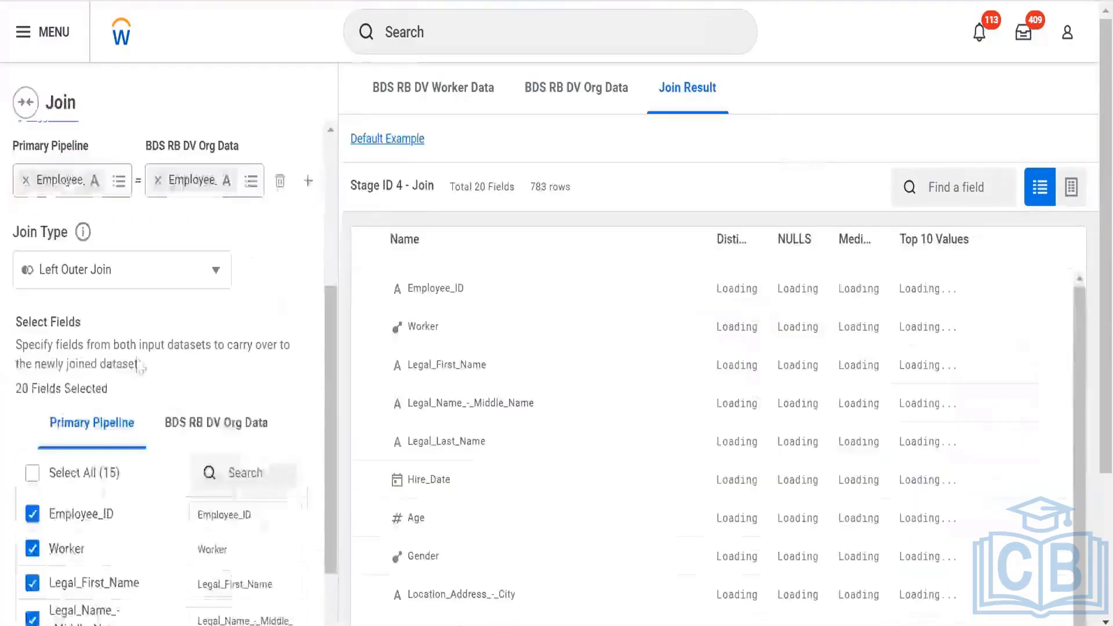
{"action": "left_click", "coordinate": [76, 279]}
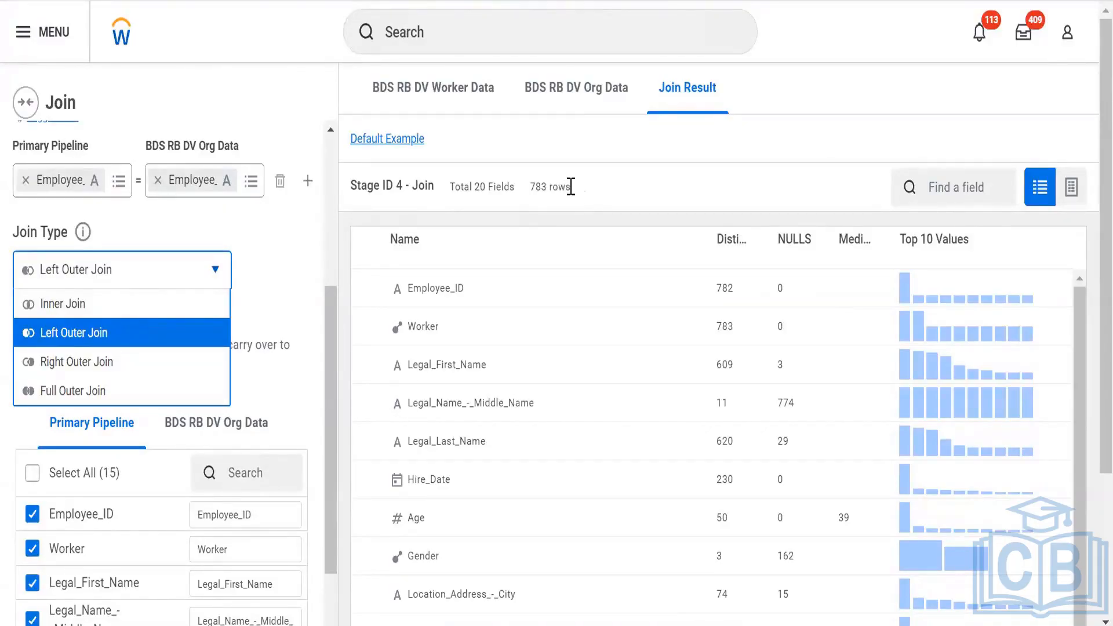
{"action": "left_click", "coordinate": [92, 361]}
{"action": "scroll", "coordinate": [162, 348], "scroll_direction": "down", "scroll_amount": 5}
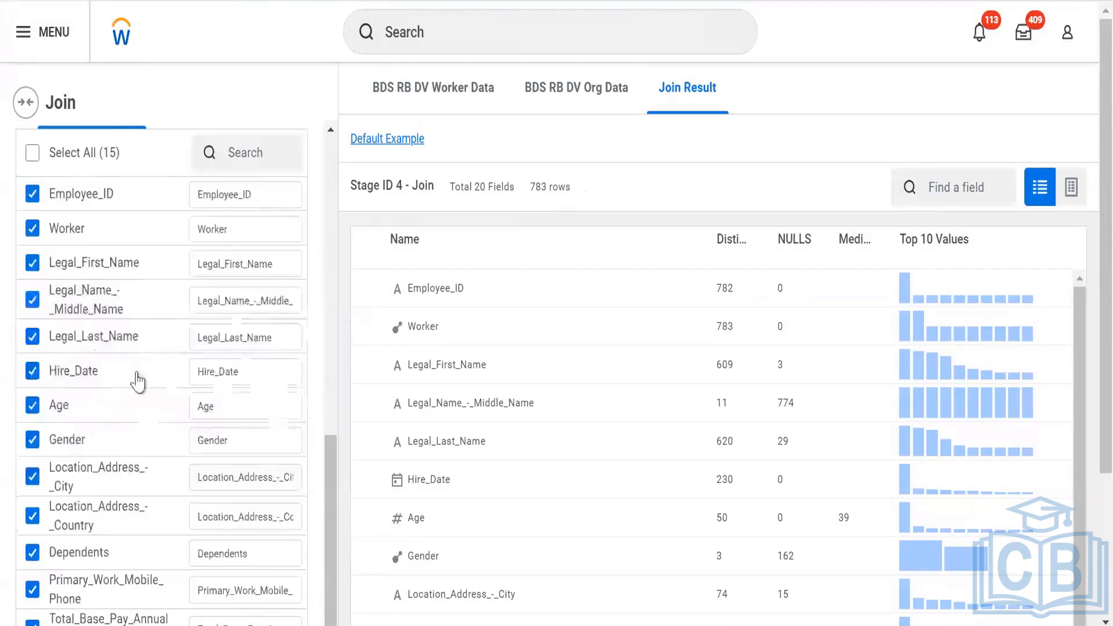
{"action": "scroll", "coordinate": [138, 406], "scroll_direction": "down", "scroll_amount": 3}
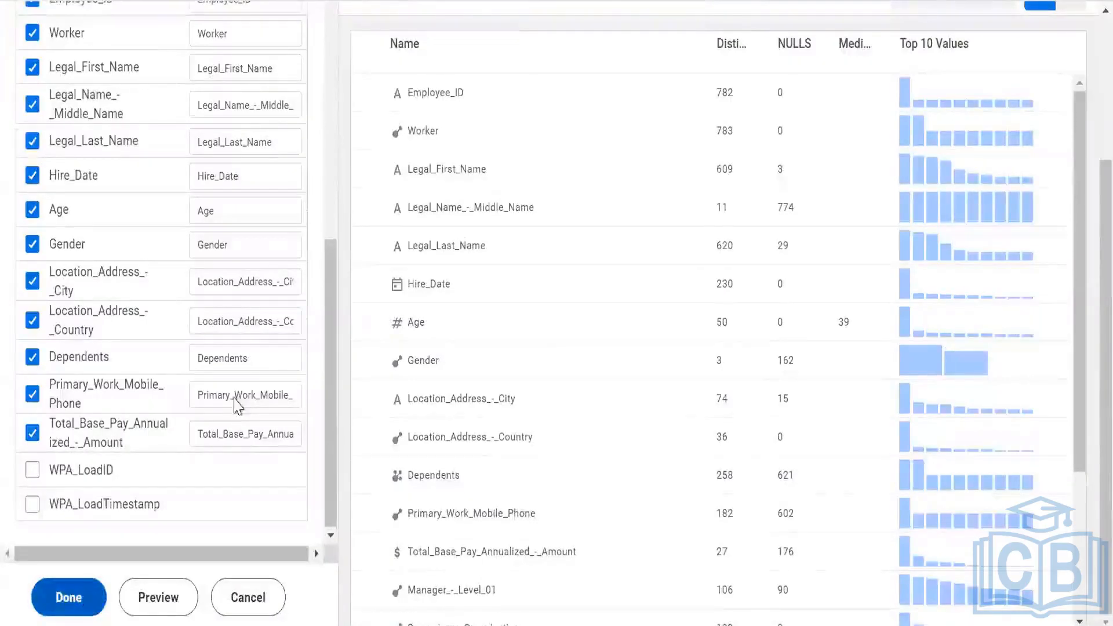
{"action": "left_click", "coordinate": [68, 597]}
{"action": "scroll", "coordinate": [598, 208], "scroll_direction": "up", "scroll_amount": 3}
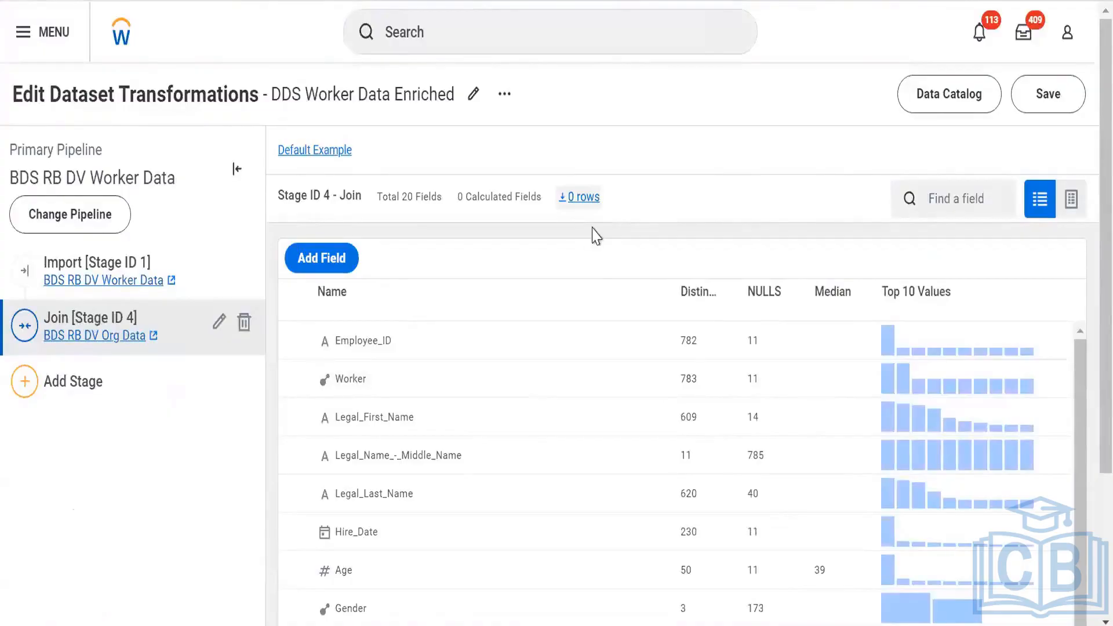
Review the 796 joined rows in grid view, then save the dataset transformations
{"action": "left_click", "coordinate": [1069, 200]}
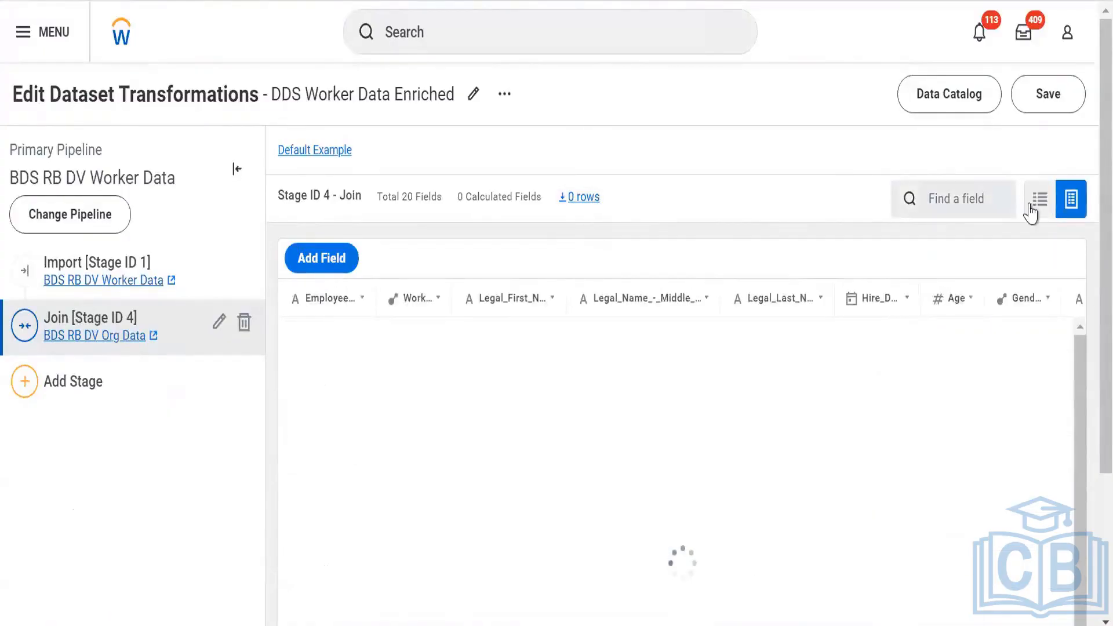
{"action": "left_click", "coordinate": [1030, 212]}
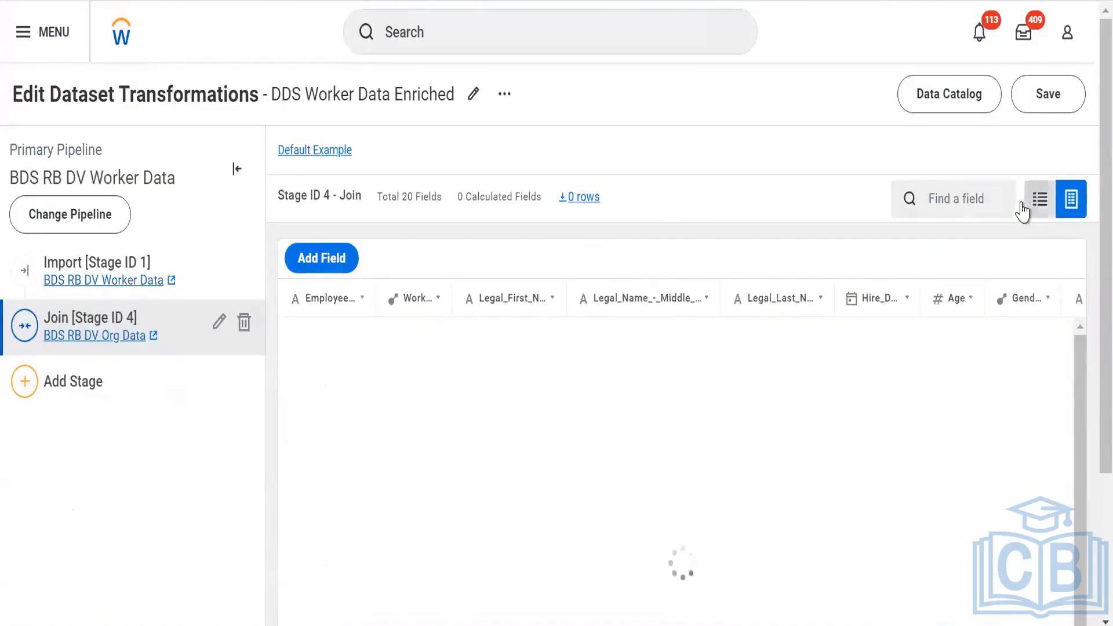
{"action": "left_click", "coordinate": [1071, 199]}
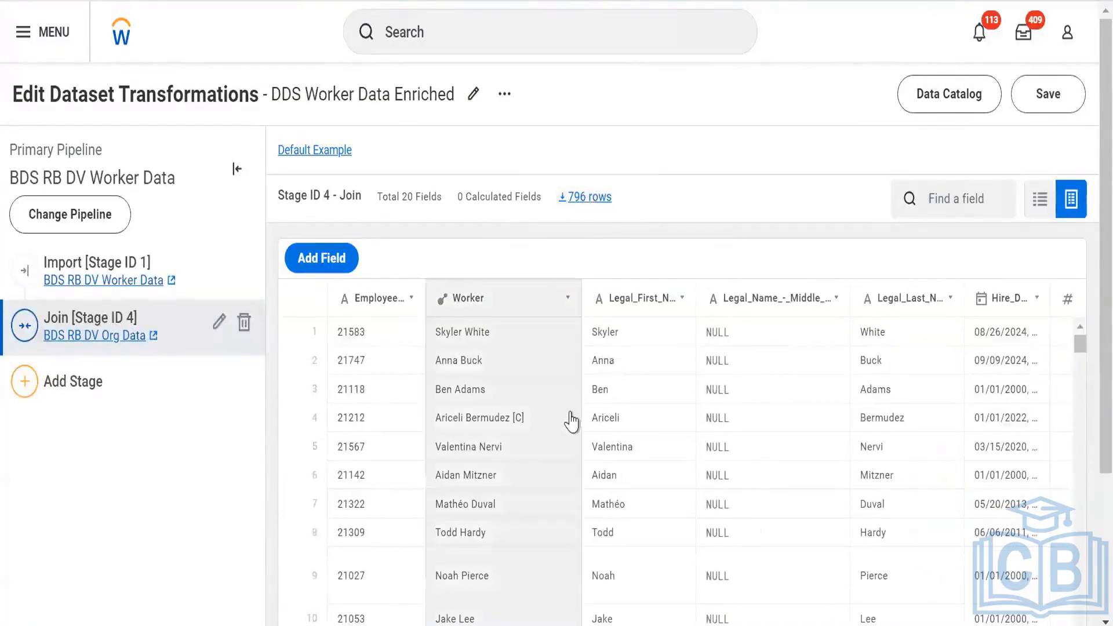
{"action": "scroll", "coordinate": [570, 413], "scroll_direction": "down", "scroll_amount": 10}
{"action": "scroll", "coordinate": [563, 405], "scroll_direction": "up", "scroll_amount": 10}
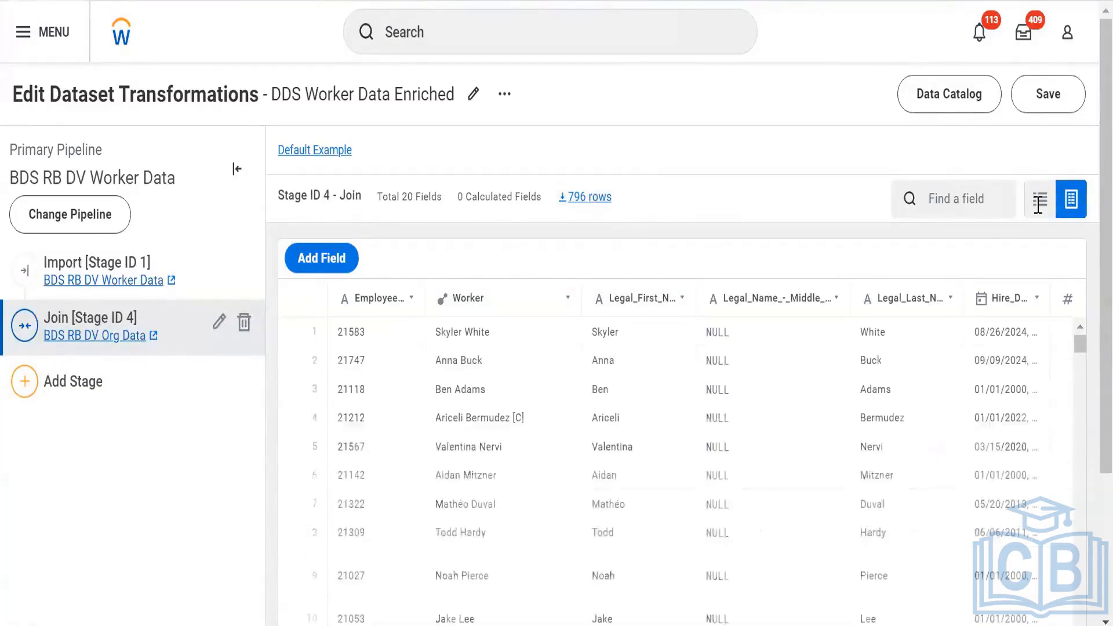
{"action": "left_click", "coordinate": [1077, 98]}
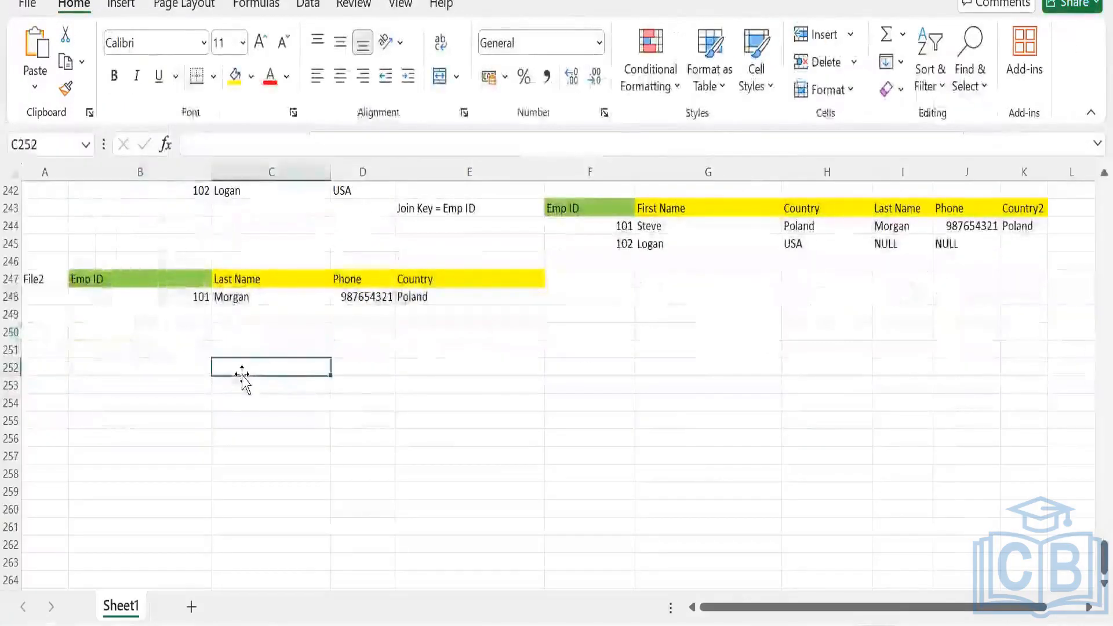
Enter the Worker Data label with a row count of 783
{"action": "type", "text": "W"}
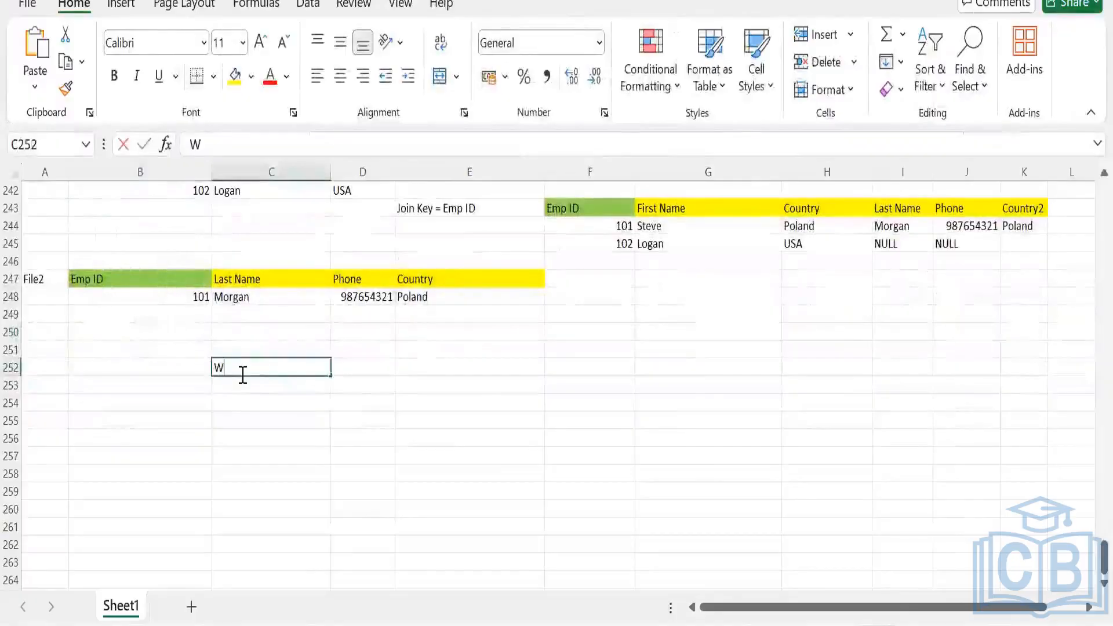
{"action": "type", "text": "orker Dat"}
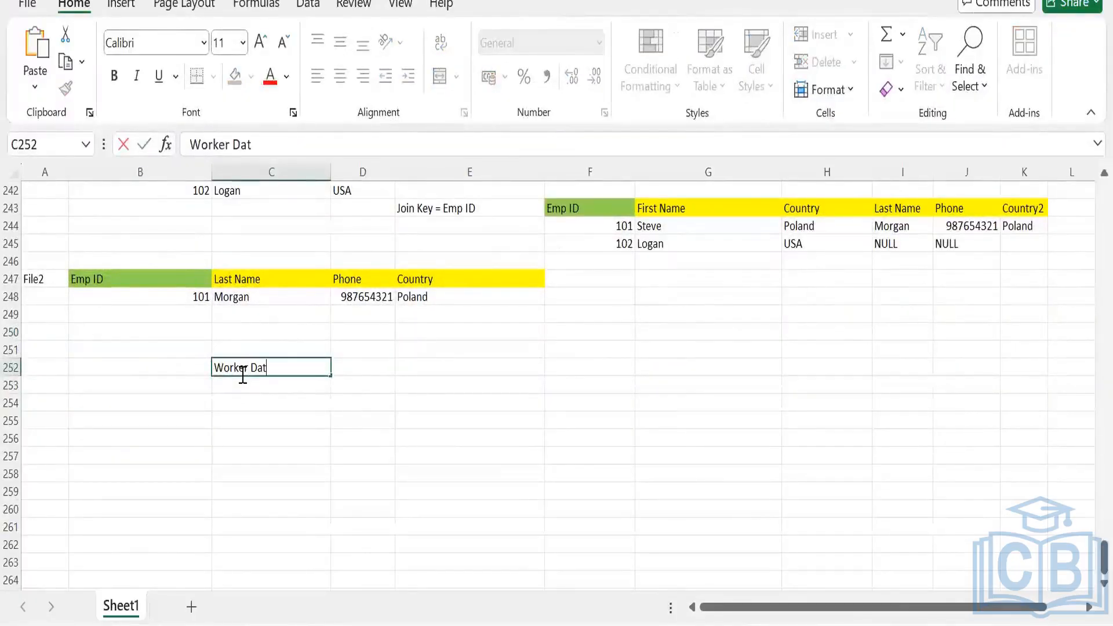
{"action": "type", "text": "a"}
{"action": "key", "text": "Return"}
{"action": "type", "text": "8"}
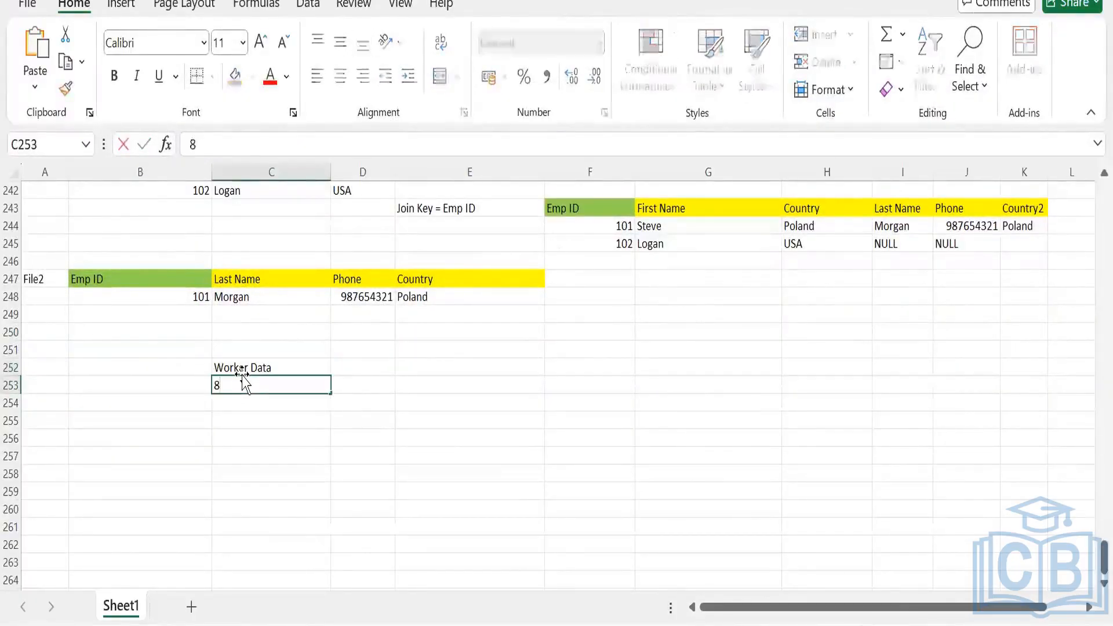
{"action": "key", "text": "BackSpace"}
{"action": "type", "text": "7"}
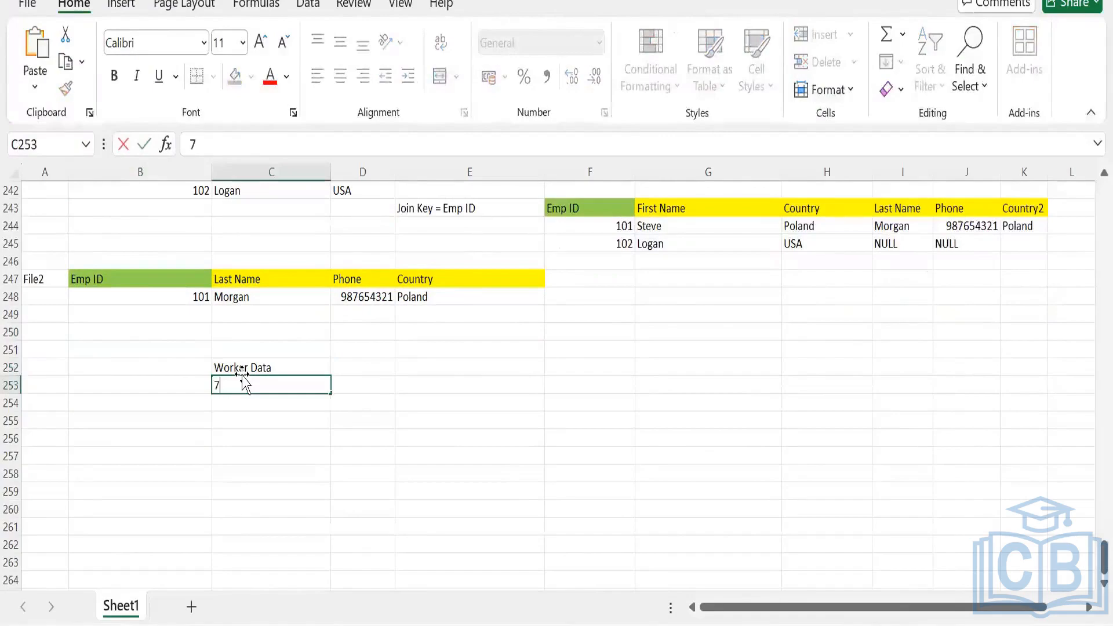
{"action": "type", "text": "83 row"}
{"action": "key", "text": "Tab"}
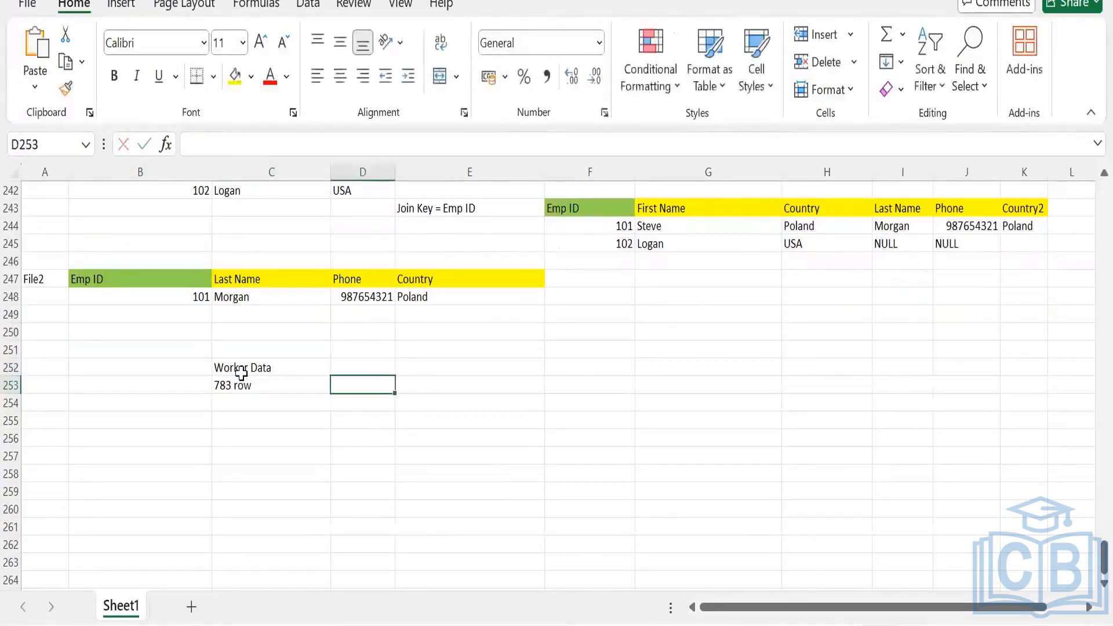
{"action": "key", "text": "Up"}
Add an Org Data label beside it with a row count of 794
{"action": "type", "text": "Work"}
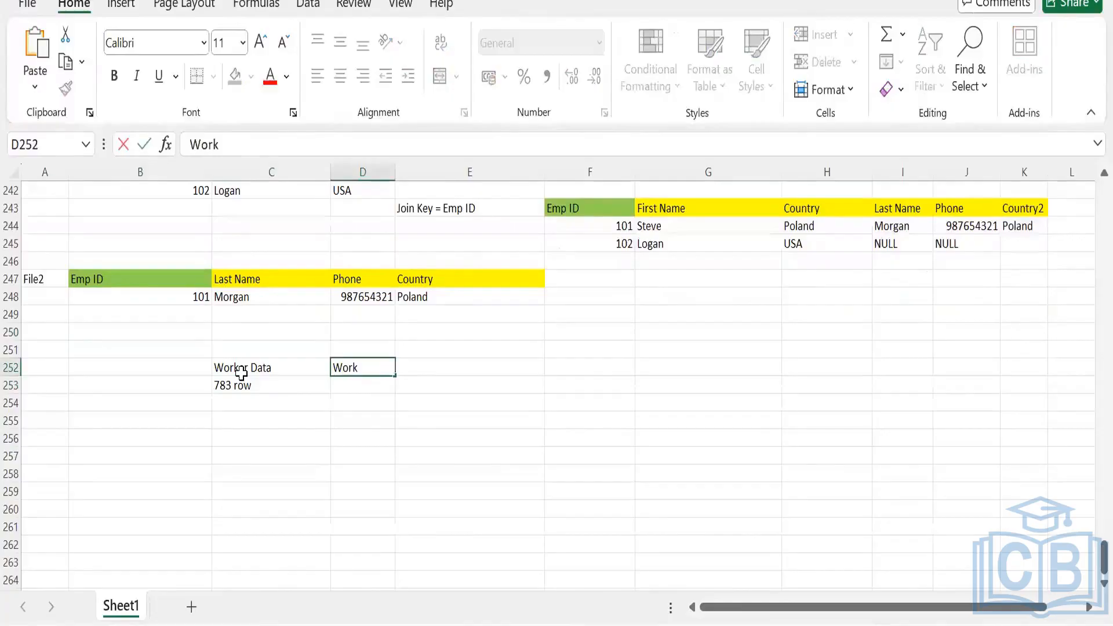
{"action": "key", "text": "BackSpace"}
{"action": "key", "text": "BackSpace"}
{"action": "key", "text": "BackSpace"}
{"action": "key", "text": "BackSpace"}
{"action": "type", "text": "Org"}
{"action": "key", "text": "BackSpace"}
{"action": "type", "text": "g Dats"}
{"action": "key", "text": "Return"}
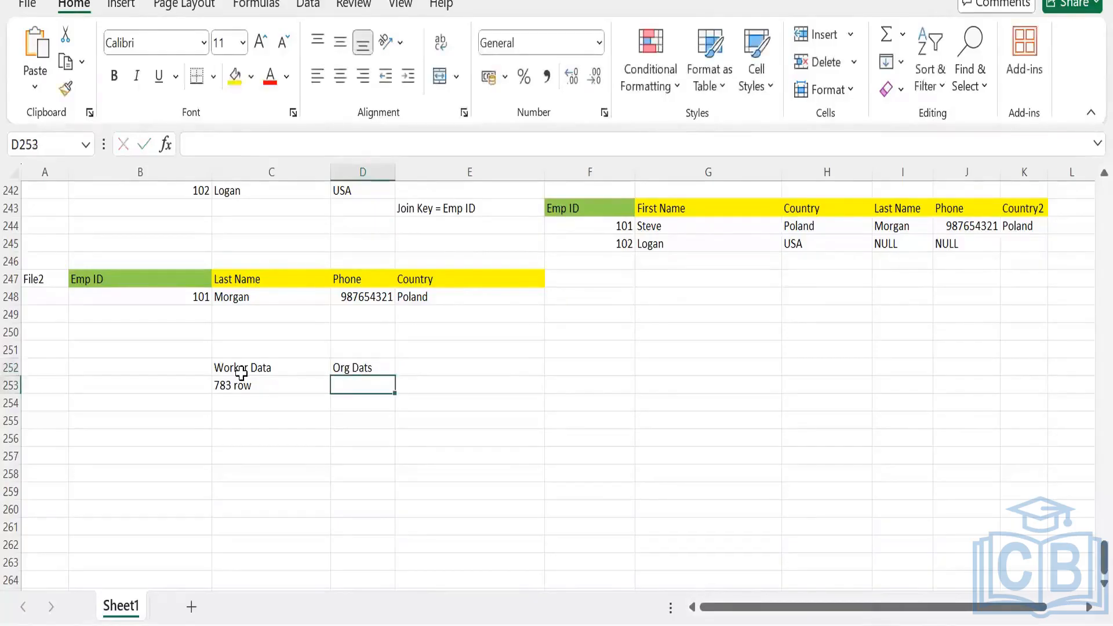
{"action": "double_click", "coordinate": [383, 366]}
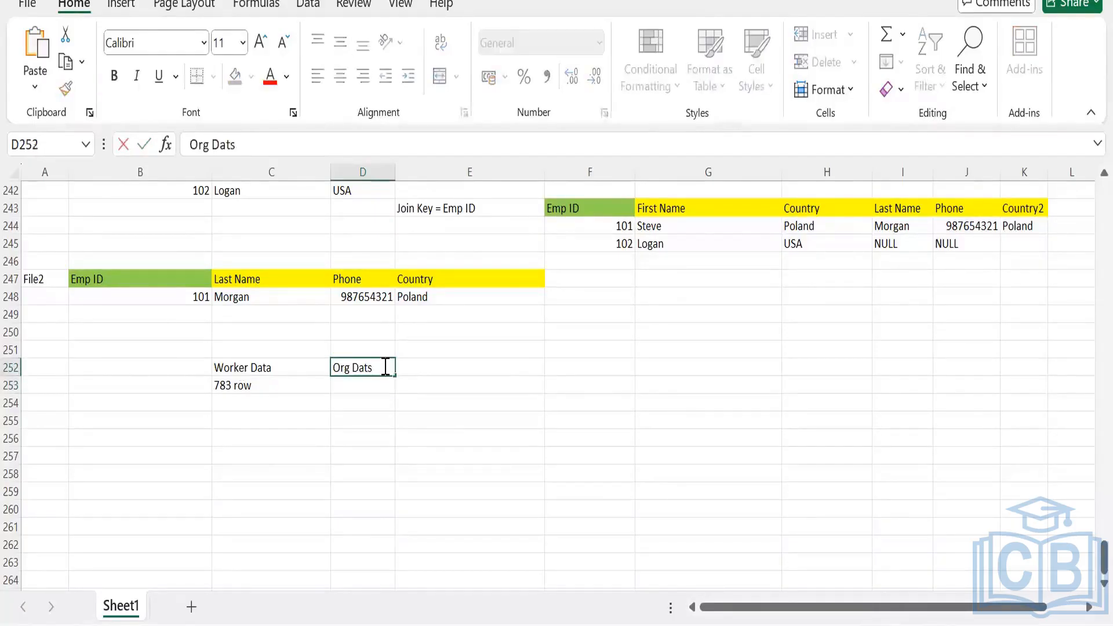
{"action": "key", "text": "BackSpace"}
{"action": "type", "text": "a"}
{"action": "key", "text": "Return"}
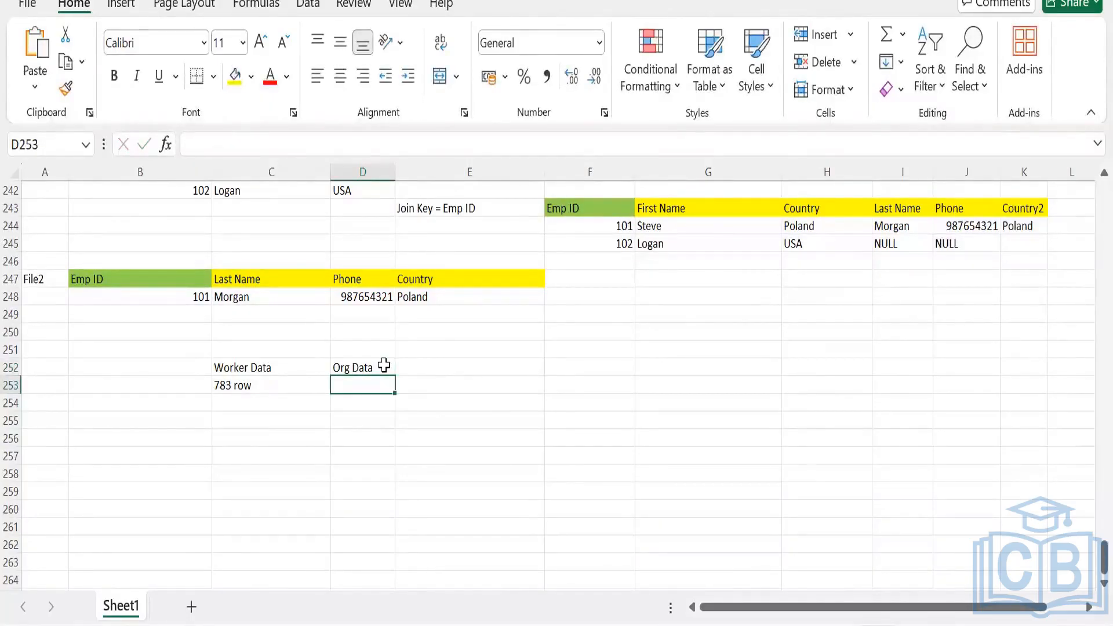
{"action": "type", "text": "794 row"}
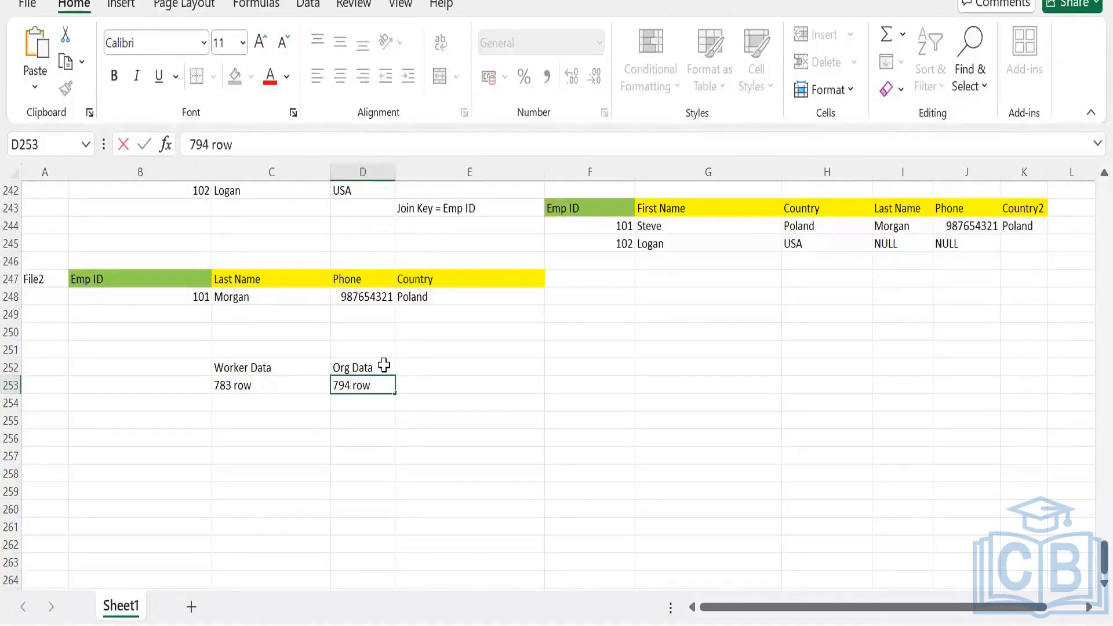
{"action": "key", "text": "Tab"}
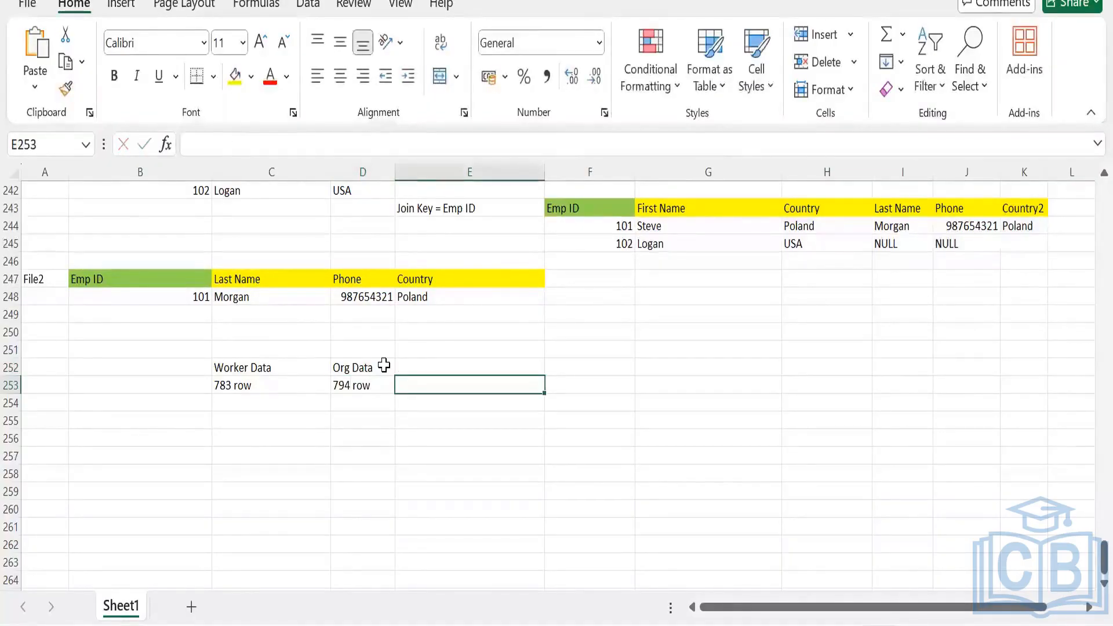
Change the counts to '783 rows' and '794 rows' and enter Left in F252
{"action": "left_click", "coordinate": [278, 385]}
{"action": "key", "text": "F2"}
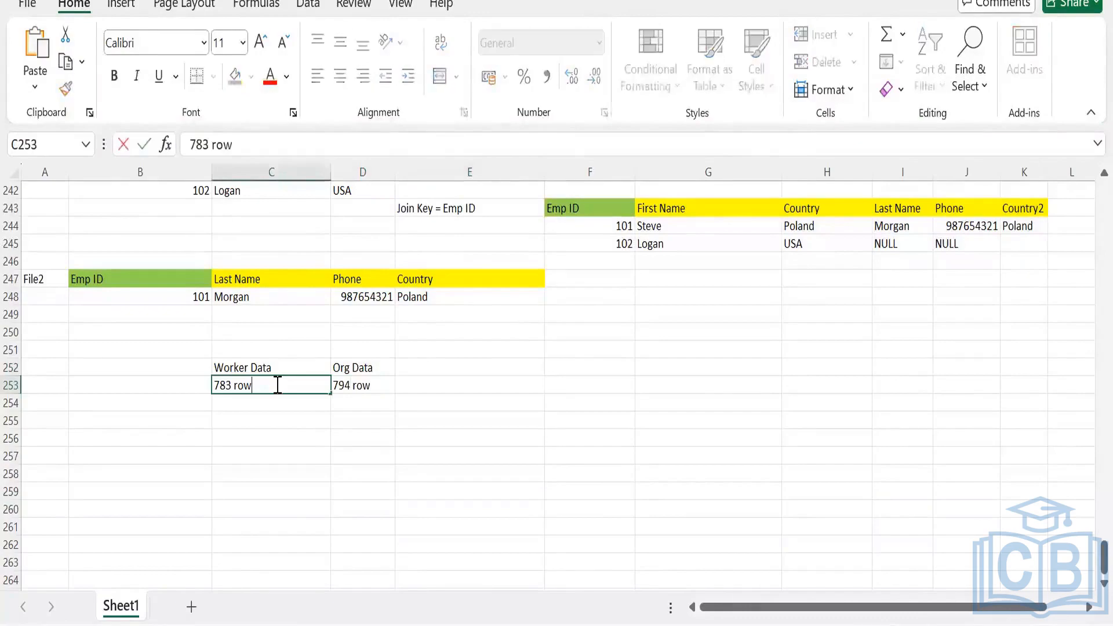
{"action": "type", "text": "s"}
{"action": "left_click", "coordinate": [344, 385]}
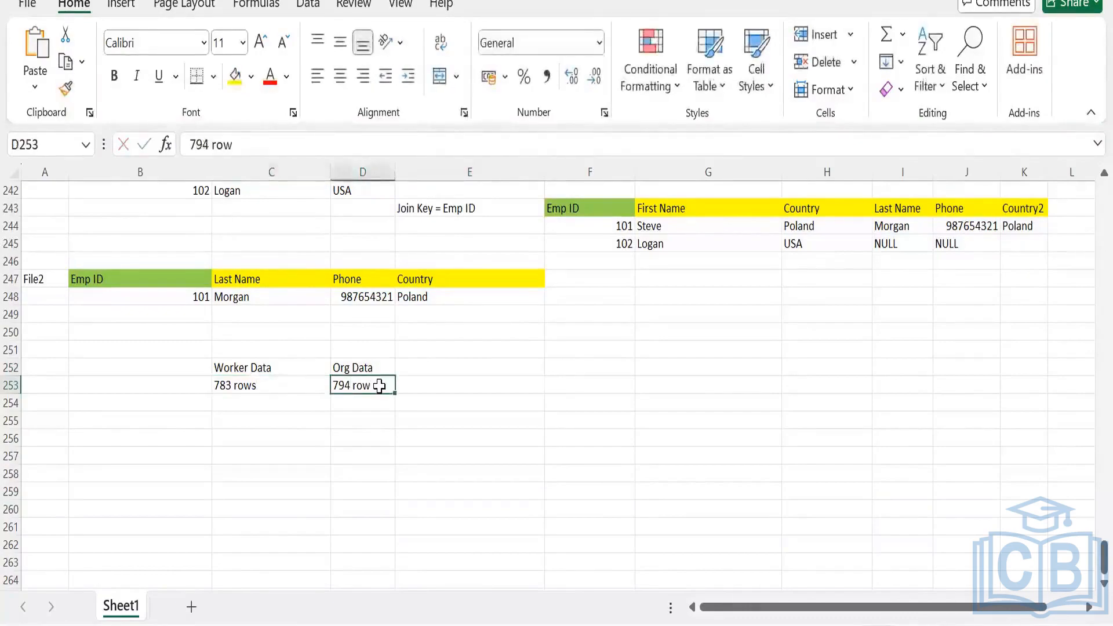
{"action": "key", "text": "F2"}
{"action": "type", "text": "s"}
{"action": "key", "text": "Tab"}
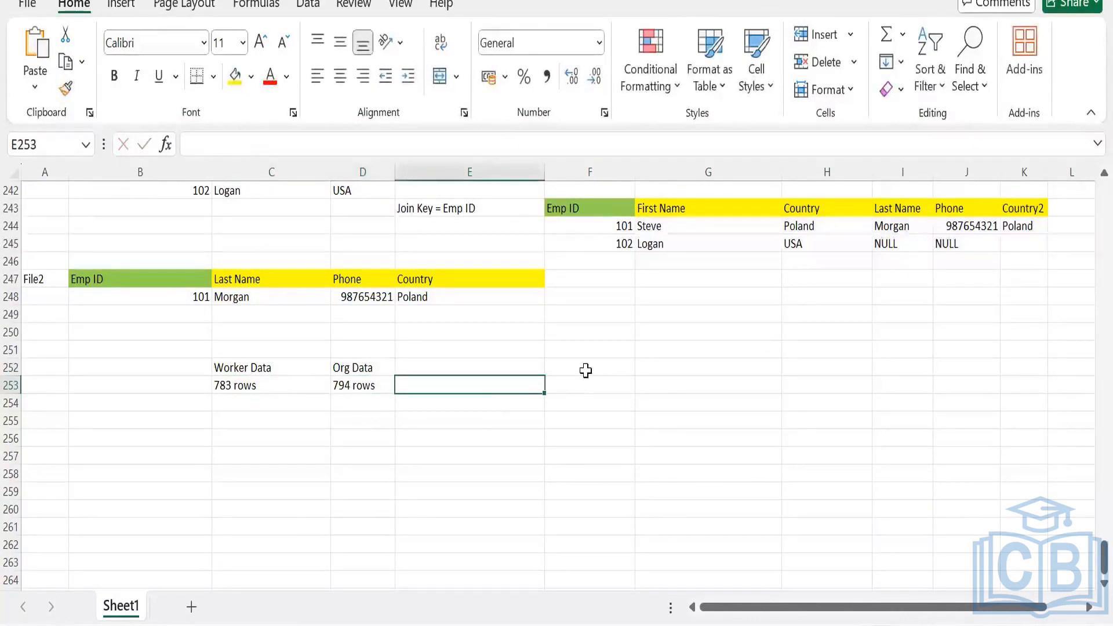
{"action": "left_click", "coordinate": [585, 370]}
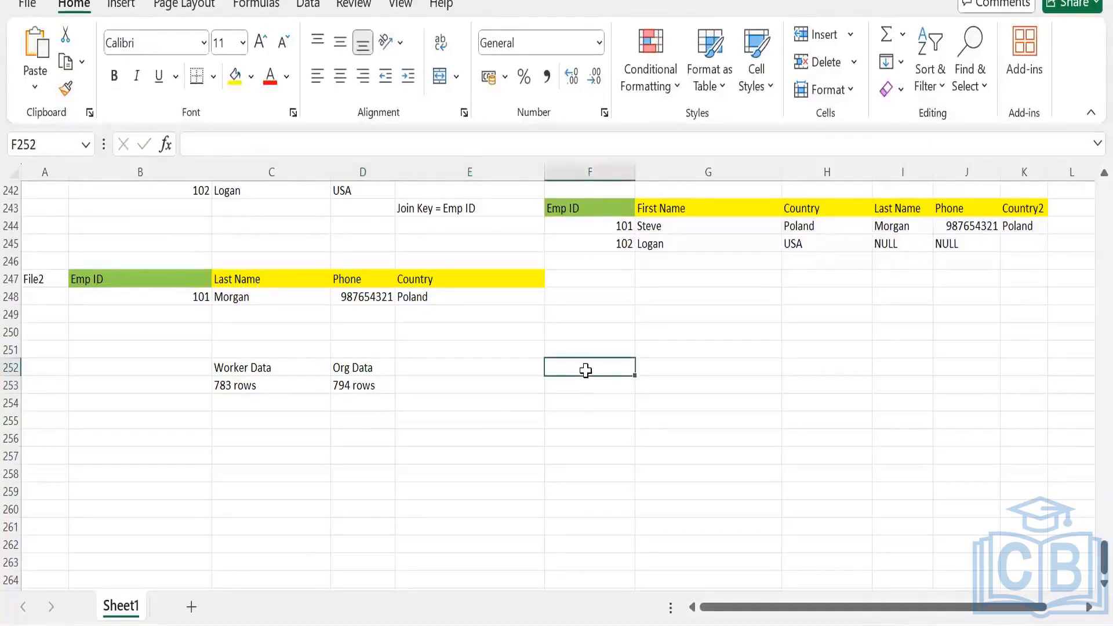
{"action": "type", "text": "Left"}
{"action": "key", "text": "Tab"}
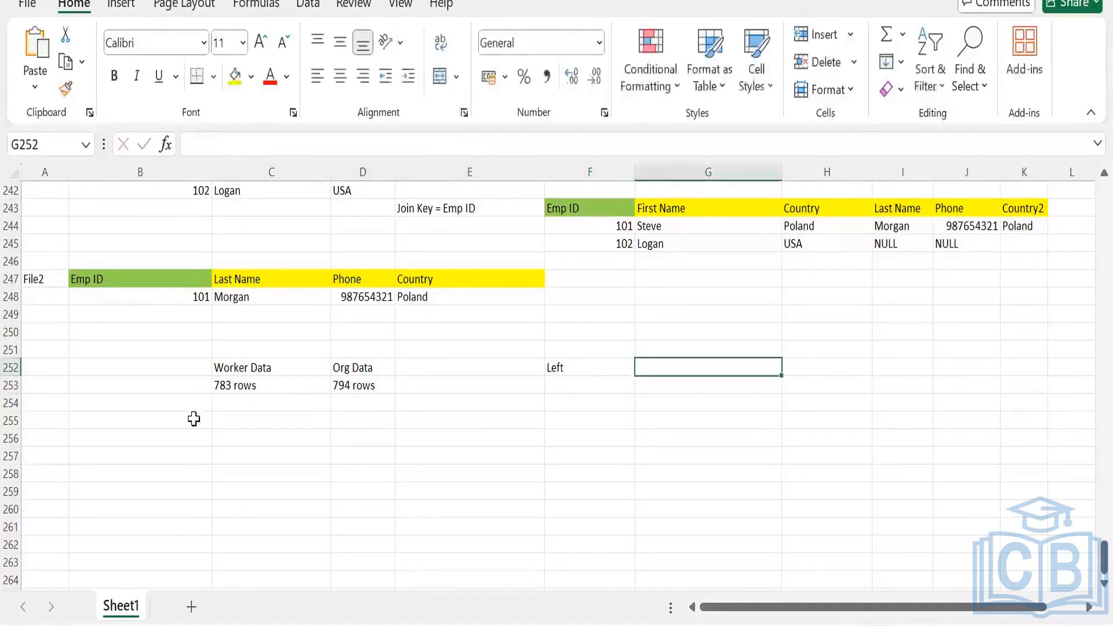
Label Worker Data as Primary in C251 and Org Data as Secondary in D251
{"action": "left_click", "coordinate": [269, 346]}
{"action": "type", "text": "Pri"}
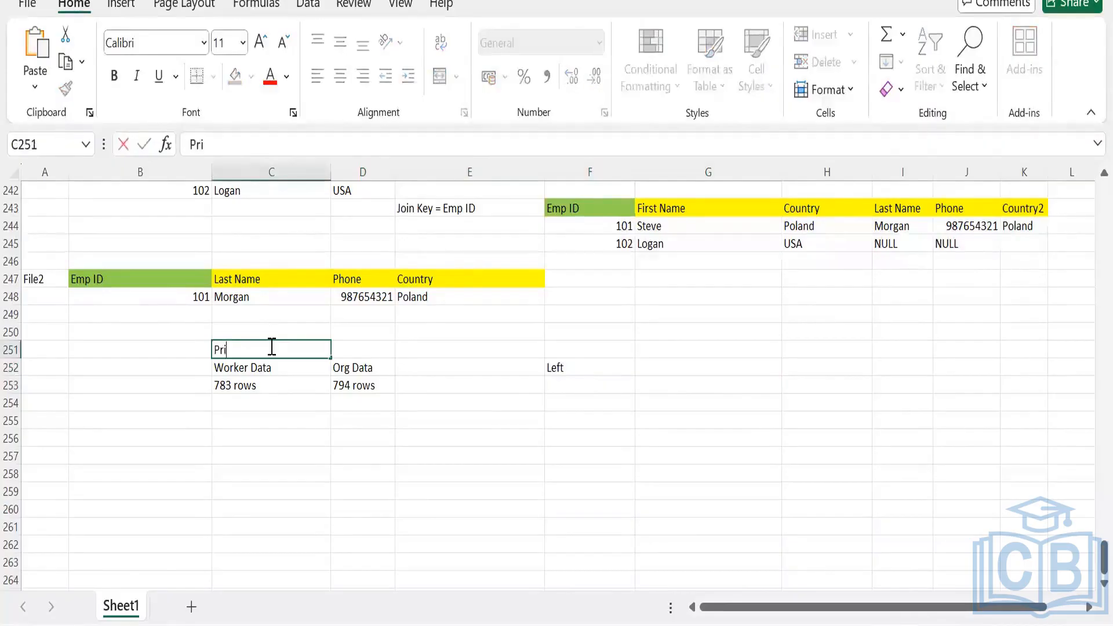
{"action": "type", "text": "mart"}
{"action": "key", "text": "BackSpace"}
{"action": "type", "text": "y"}
{"action": "key", "text": "Tab"}
{"action": "type", "text": "Secord"}
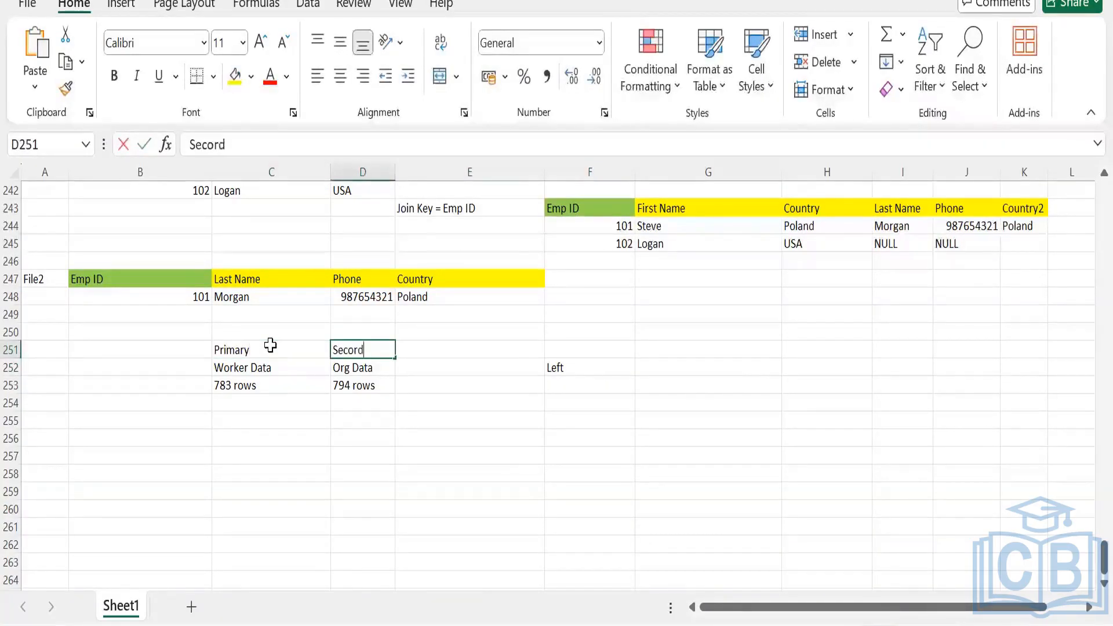
{"action": "key", "text": "BackSpace"}
{"action": "key", "text": "BackSpace"}
{"action": "key", "text": "BackSpace"}
{"action": "type", "text": "onda"}
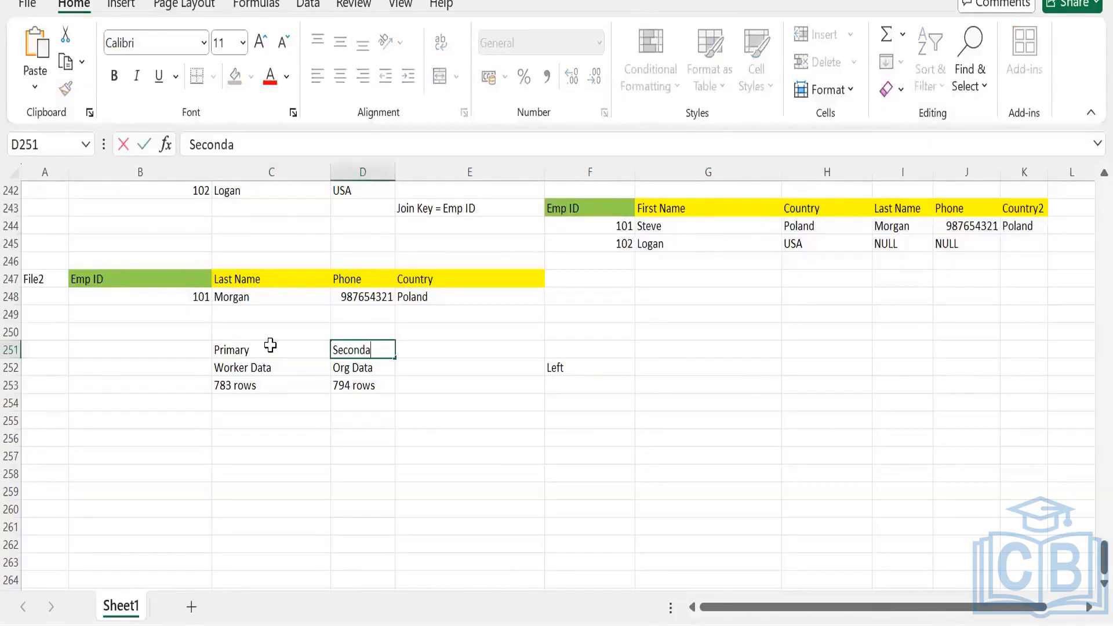
{"action": "type", "text": "ry"}
{"action": "key", "text": "Tab"}
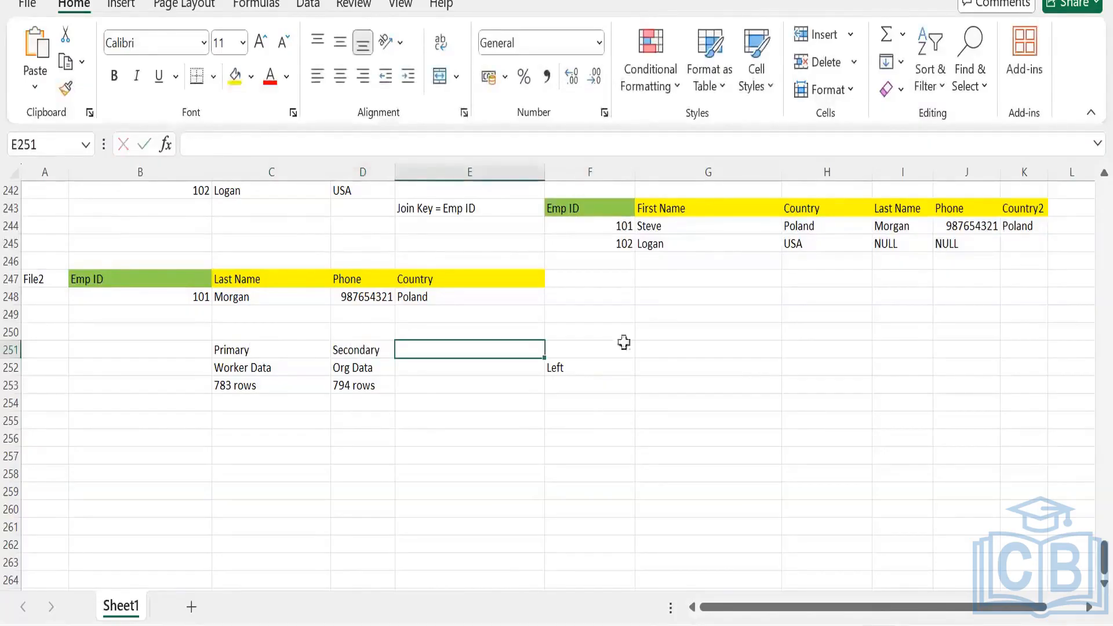
Move the Left label from F252 up into F251
{"action": "left_click", "coordinate": [574, 365]}
{"action": "left_click", "coordinate": [574, 350]}
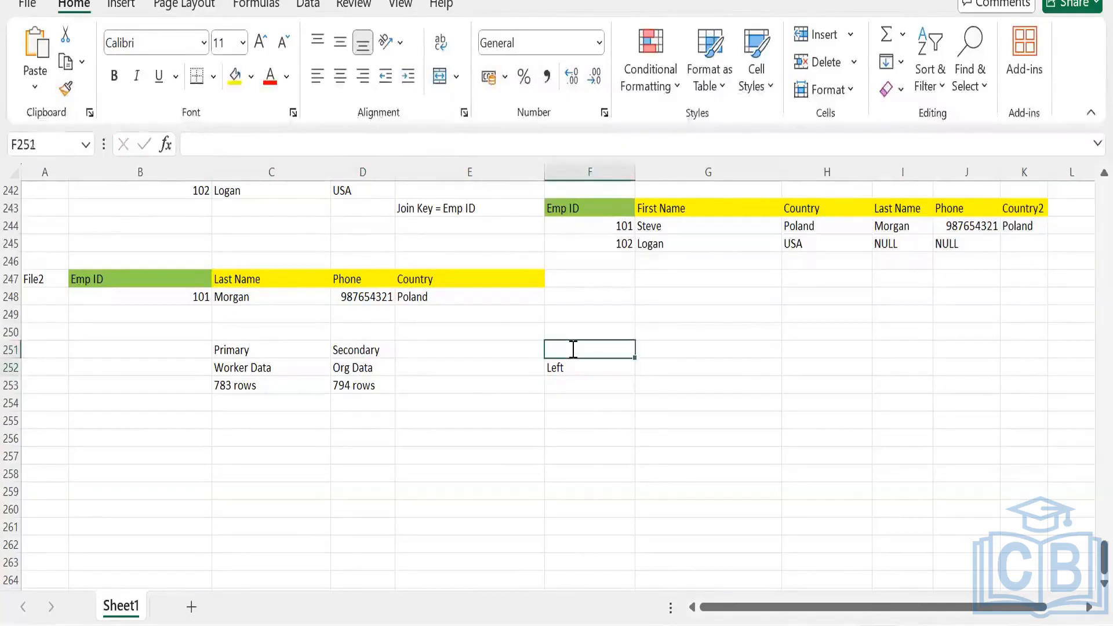
{"action": "type", "text": "left"}
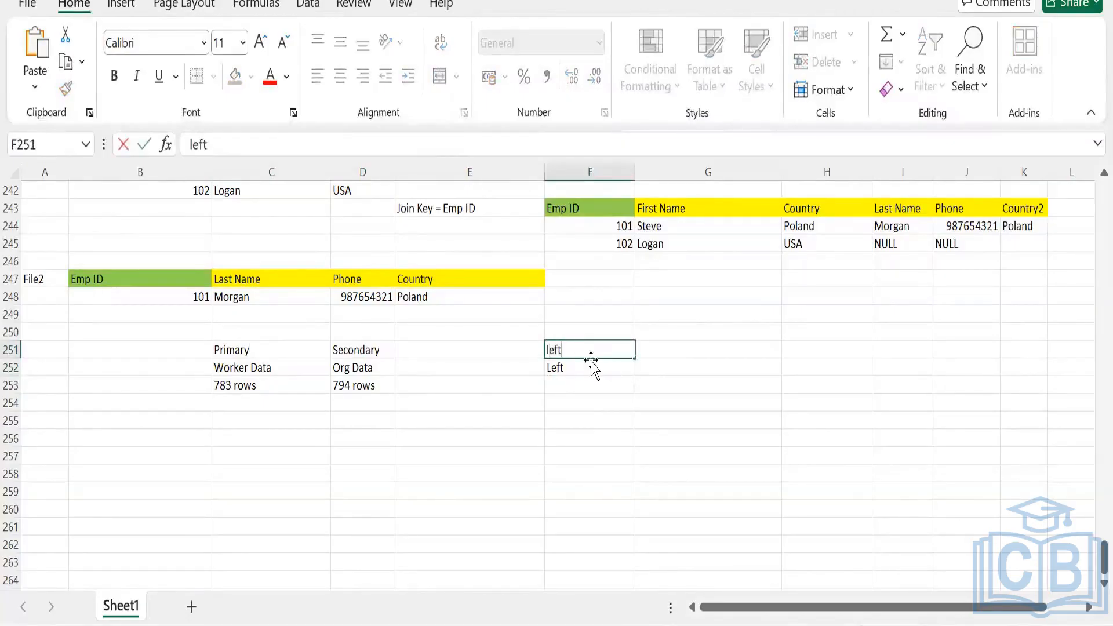
{"action": "left_click", "coordinate": [571, 366]}
{"action": "key", "text": "ctrl+c"}
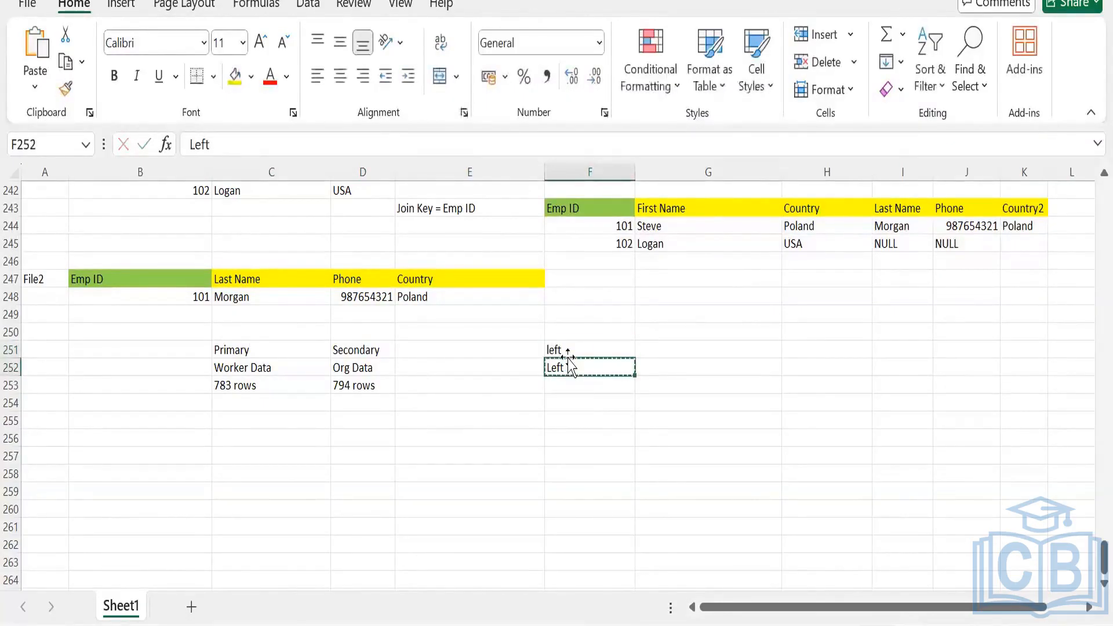
{"action": "left_click", "coordinate": [571, 350]}
{"action": "key", "text": "Return"}
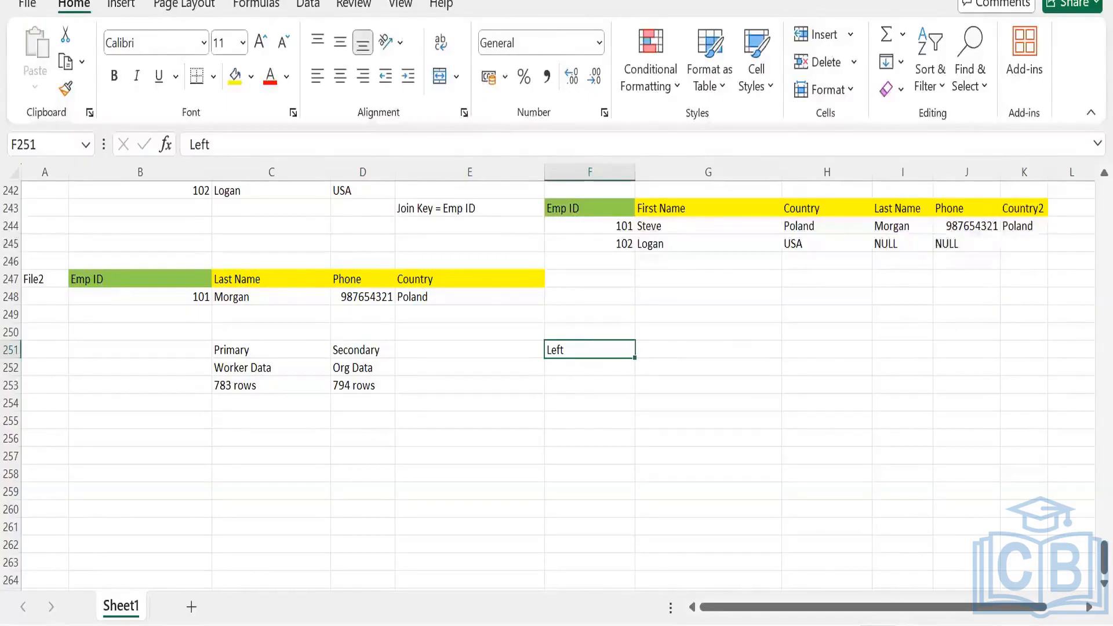
Check the Worker Data count and select F253 for the Left join row count
{"action": "left_click", "coordinate": [567, 367]}
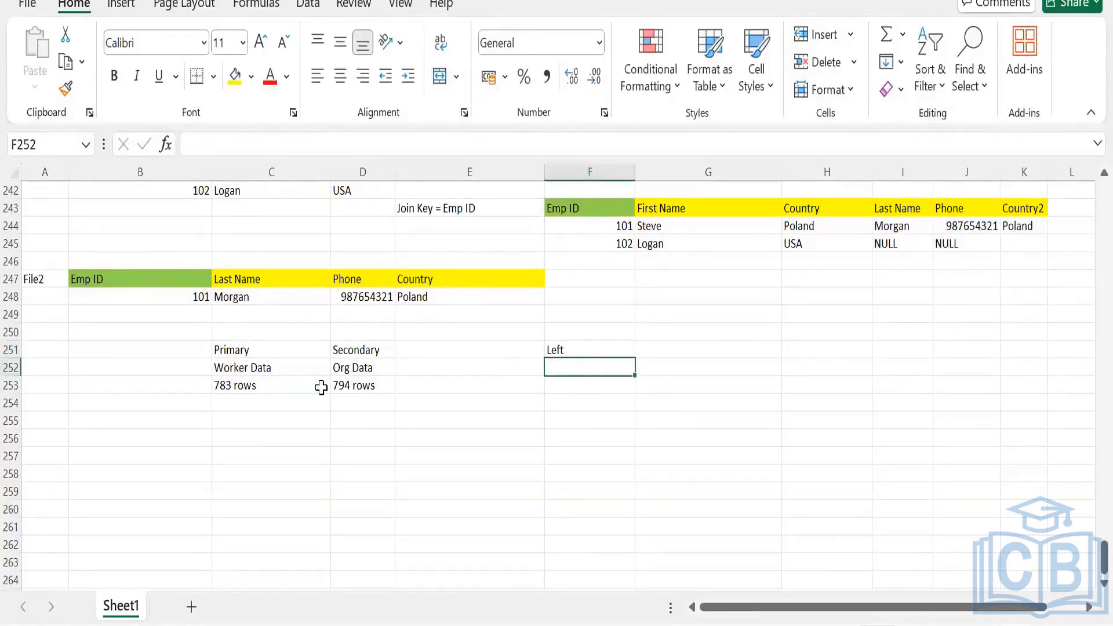
{"action": "left_click", "coordinate": [559, 389]}
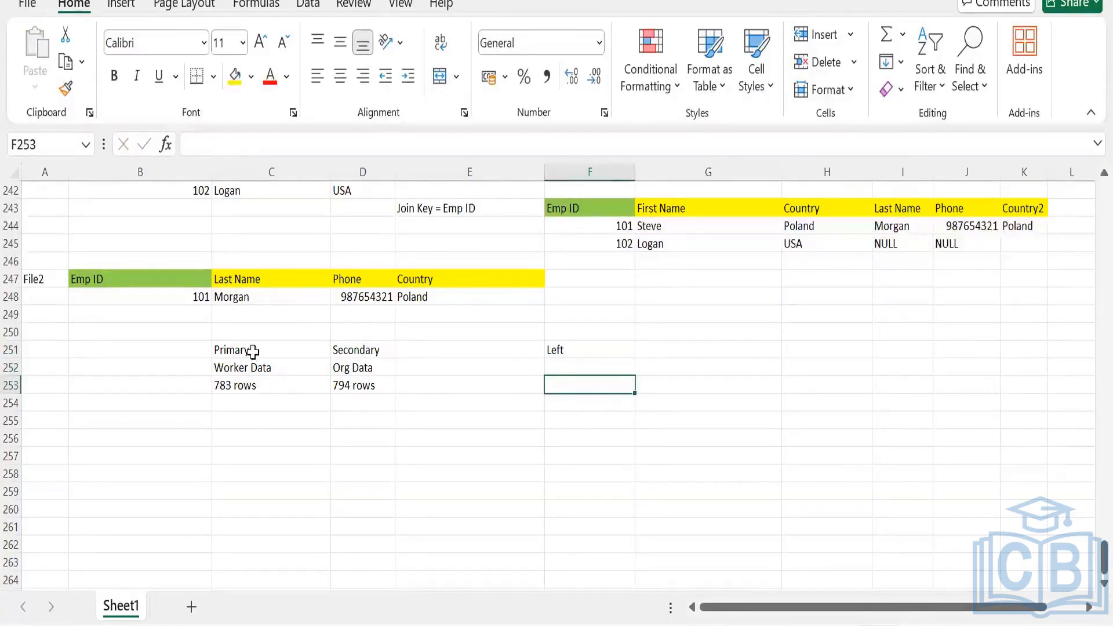
{"action": "left_click_drag", "start_coordinate": [278, 353], "coordinate": [357, 388]}
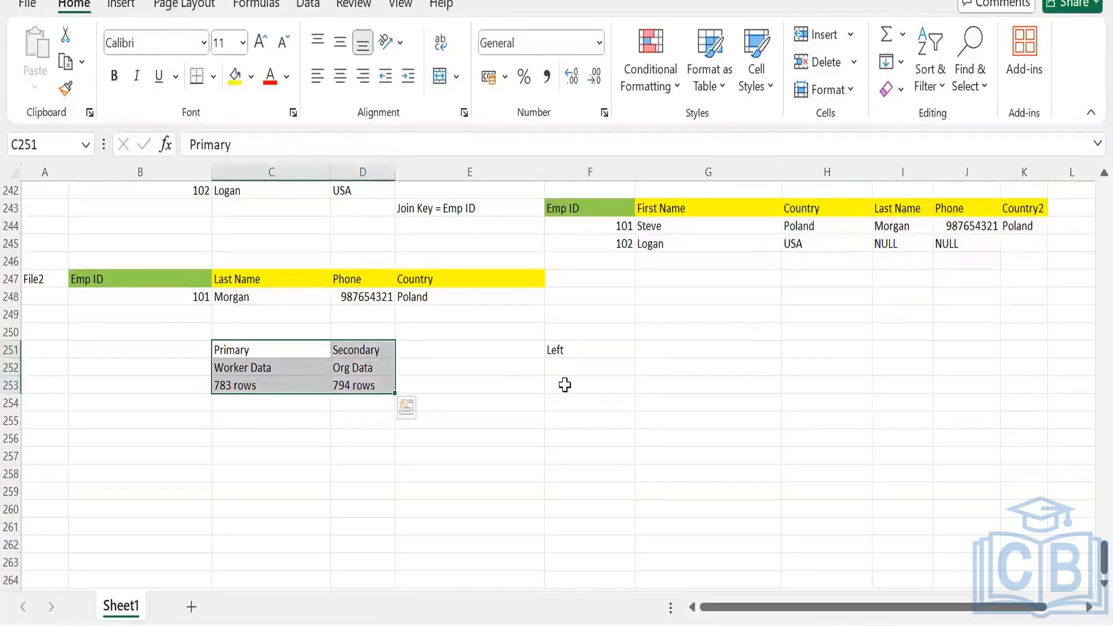
{"action": "left_click", "coordinate": [565, 385]}
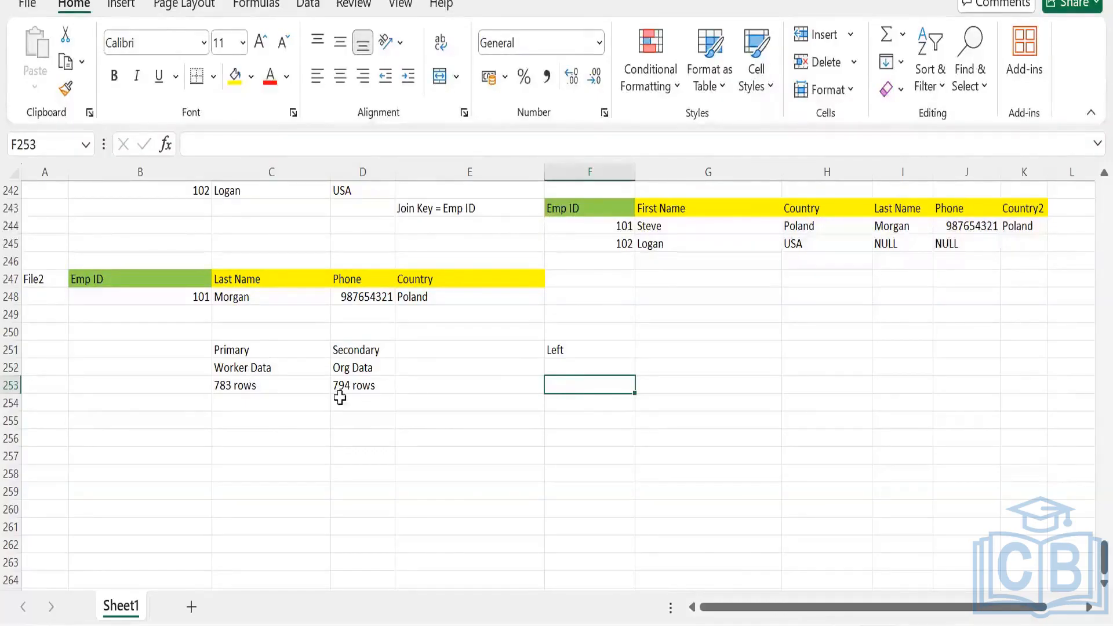
{"action": "left_click", "coordinate": [251, 388]}
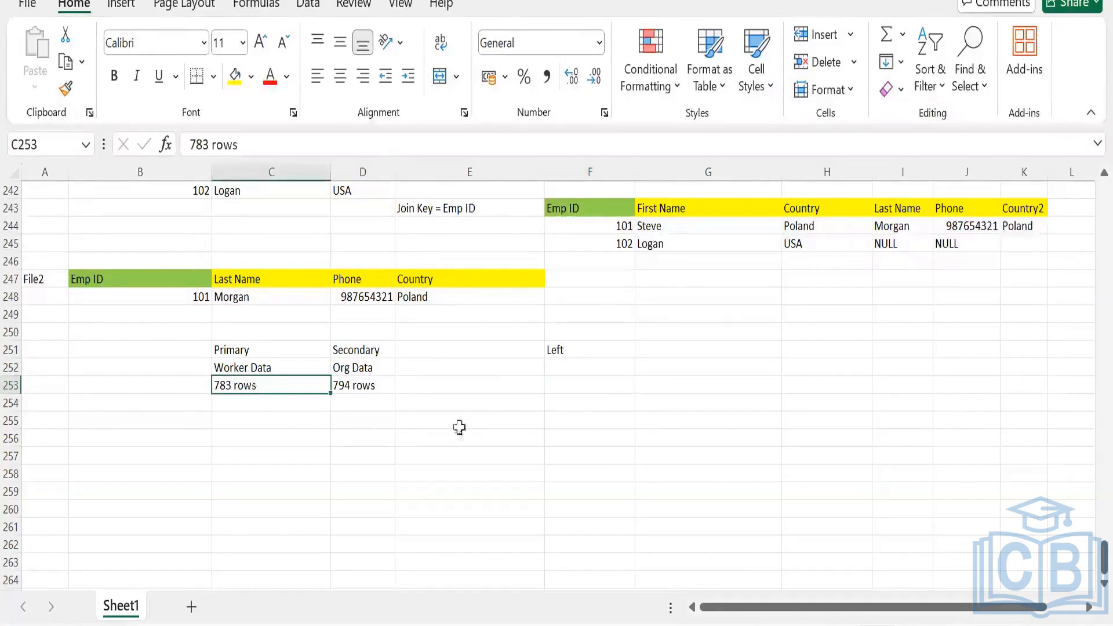
{"action": "left_click", "coordinate": [554, 390]}
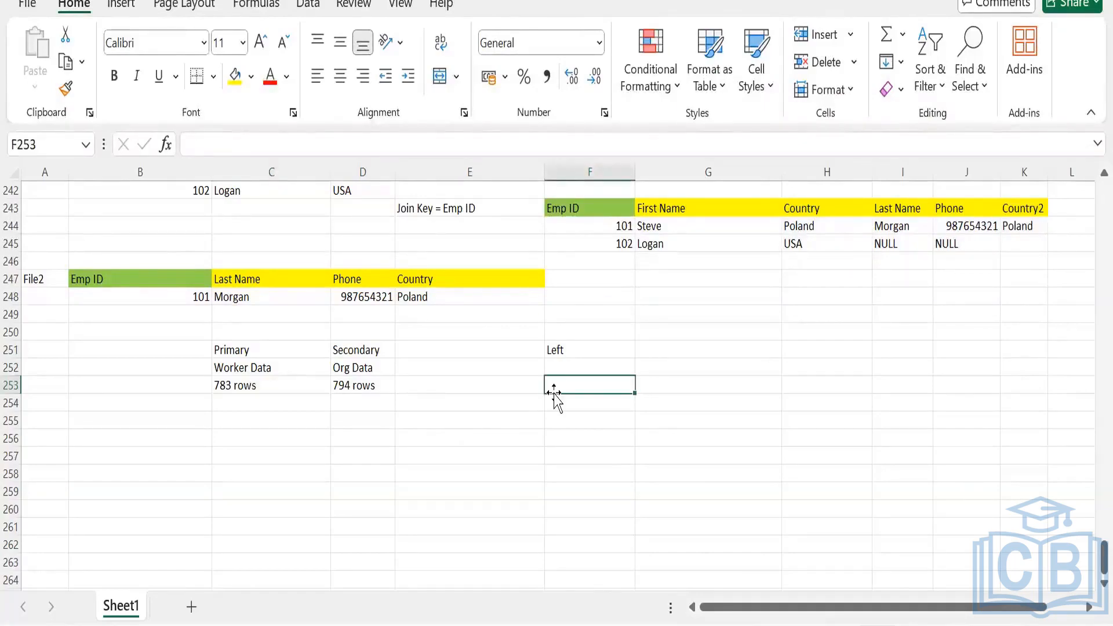
Record 783 rows for the Left join in F253, then select the F251 label in Excel
{"action": "type", "text": "783"}
{"action": "key", "text": "Tab"}
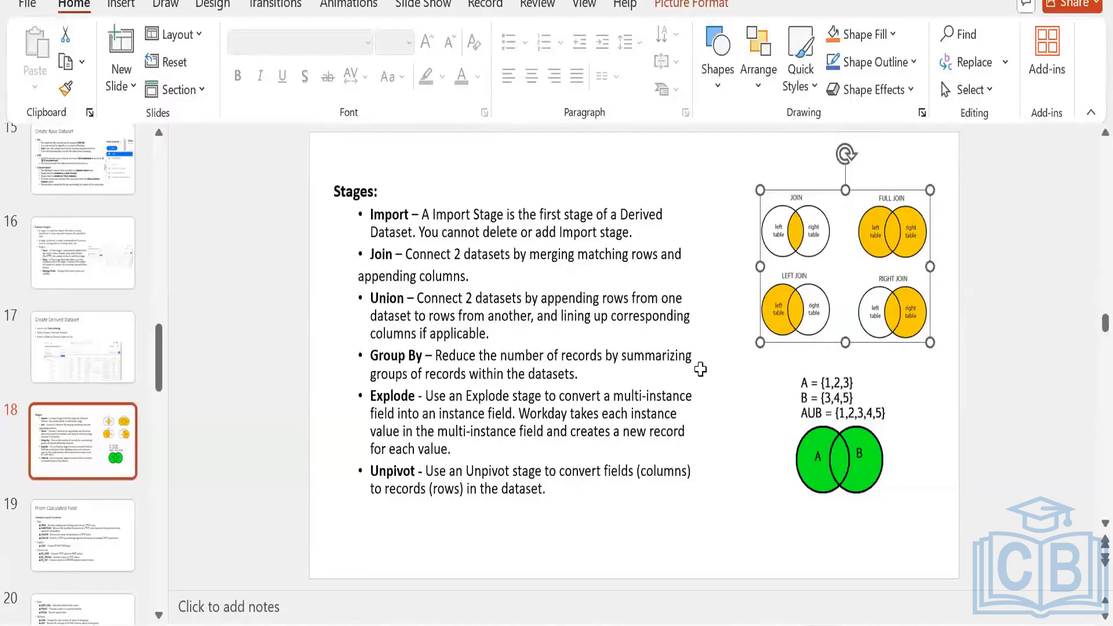
{"action": "key", "text": "alt+Tab"}
{"action": "scroll", "coordinate": [699, 400], "scroll_direction": "down", "scroll_amount": 1}
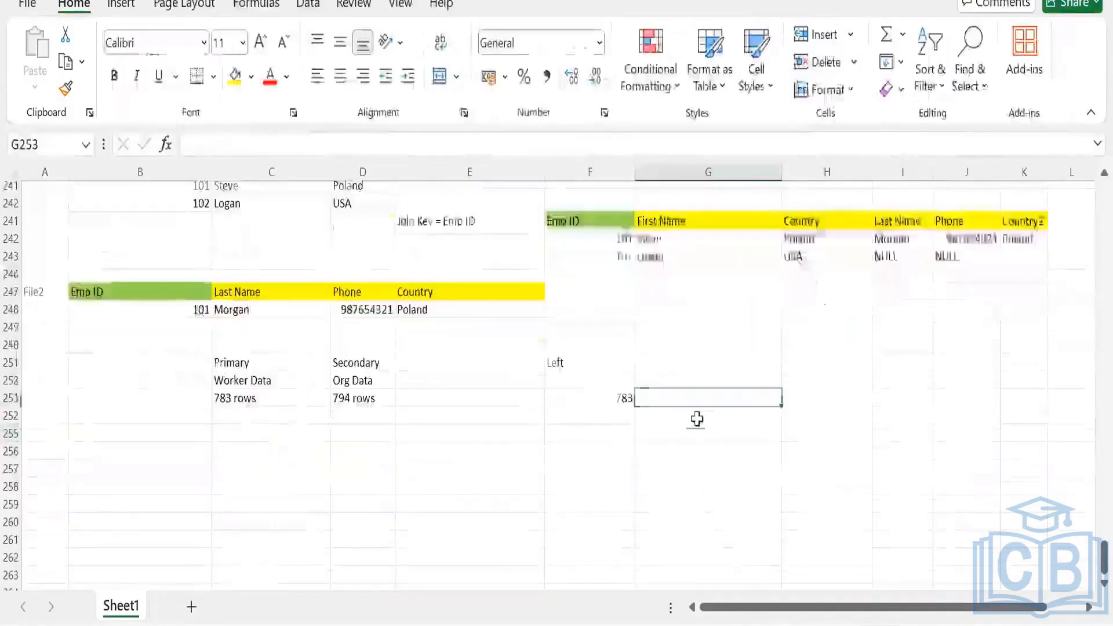
{"action": "left_click", "coordinate": [577, 348]}
Relabel F251 as Right and enter 794 as its row count in F253
{"action": "type", "text": "Right"}
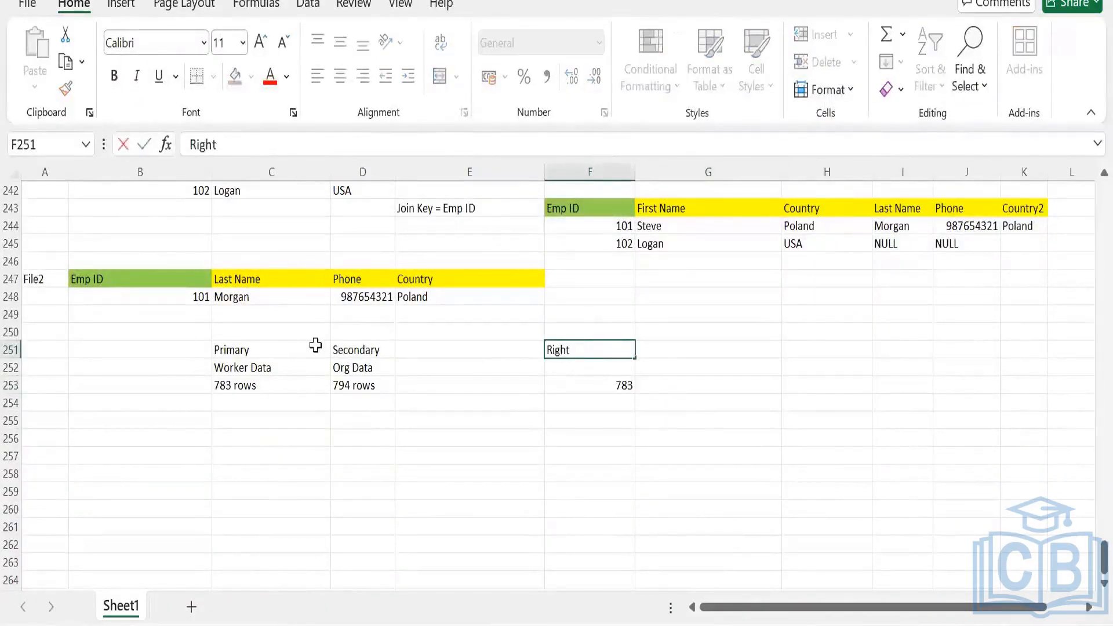
{"action": "key", "text": "Tab"}
{"action": "left_click", "coordinate": [342, 384]}
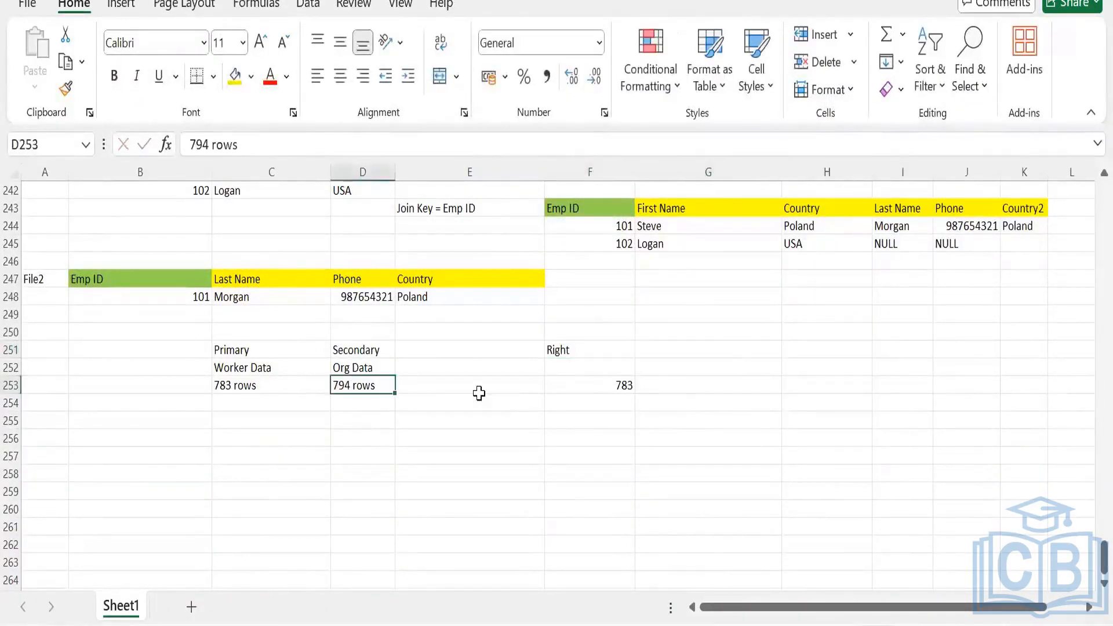
{"action": "left_click", "coordinate": [574, 385]}
{"action": "type", "text": "794"}
{"action": "key", "text": "Tab"}
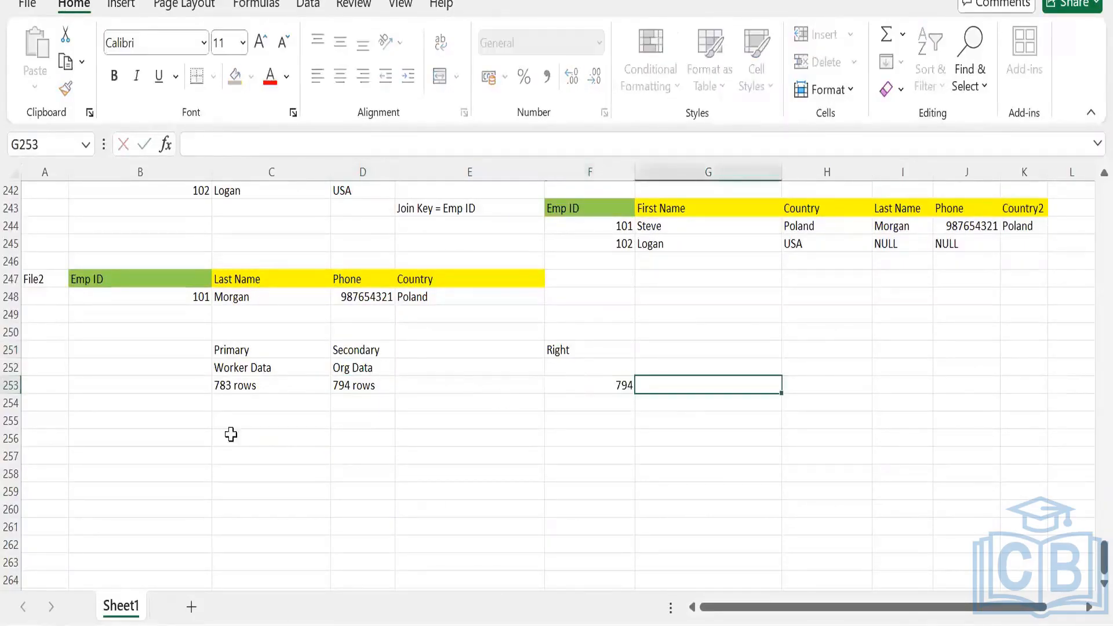
Overwrite F253 with an Inner label and select C256
{"action": "left_click_drag", "start_coordinate": [364, 361], "coordinate": [360, 385]}
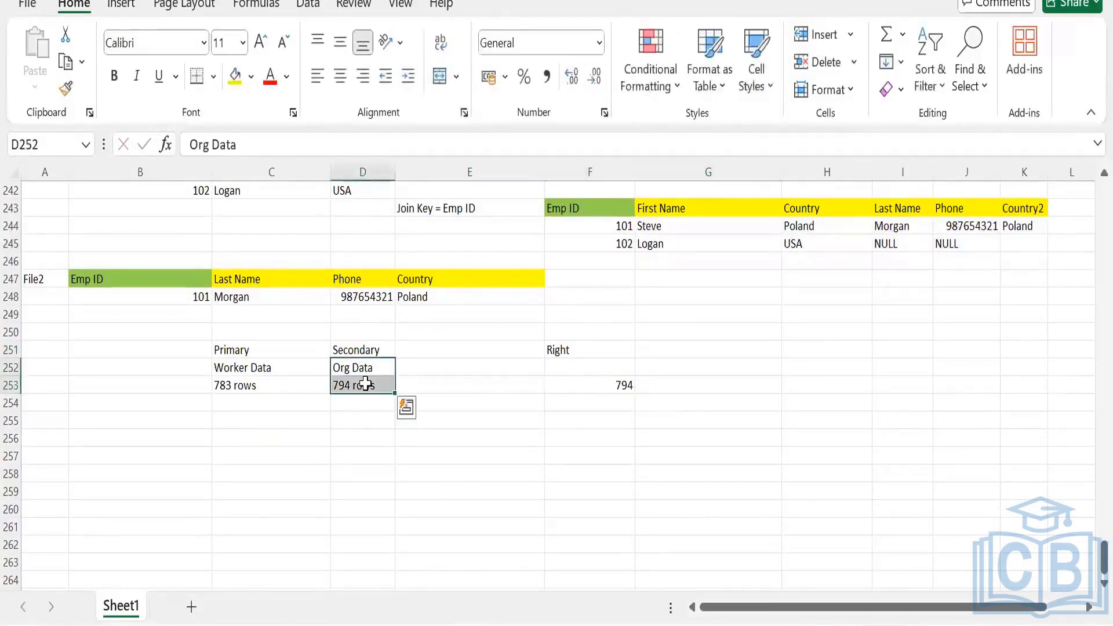
{"action": "left_click", "coordinate": [347, 388]}
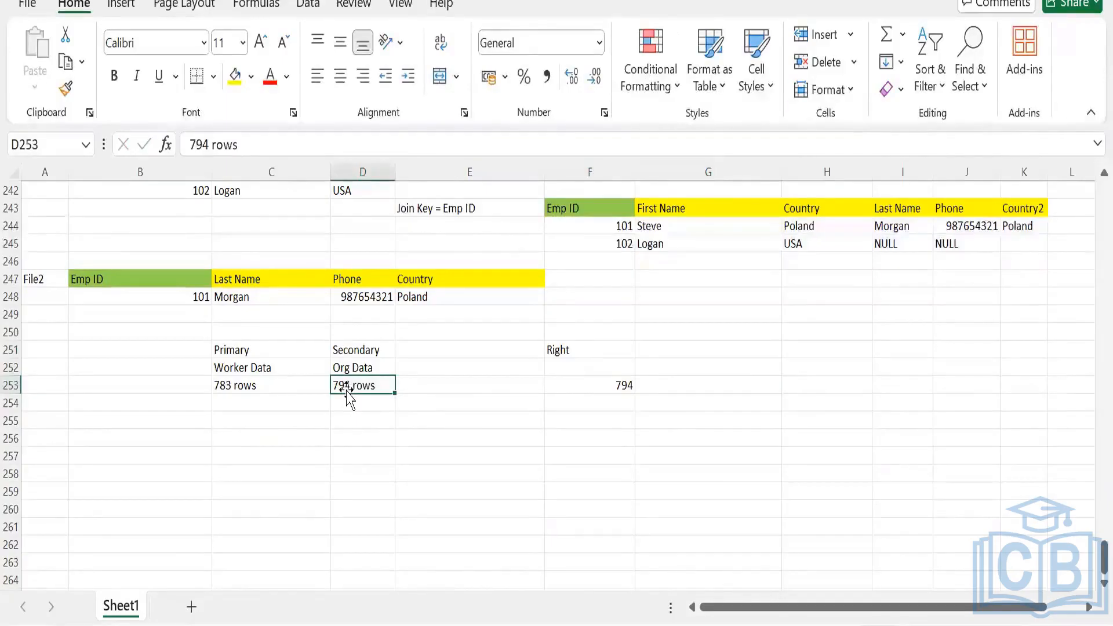
{"action": "left_click", "coordinate": [604, 397]}
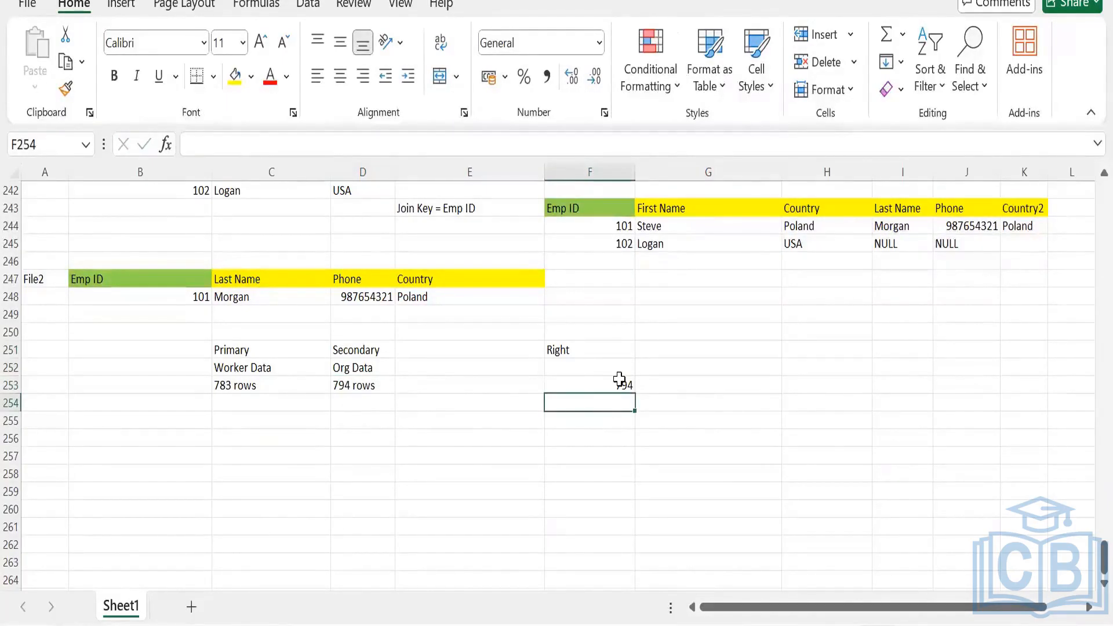
{"action": "left_click", "coordinate": [619, 380]}
{"action": "type", "text": "In"}
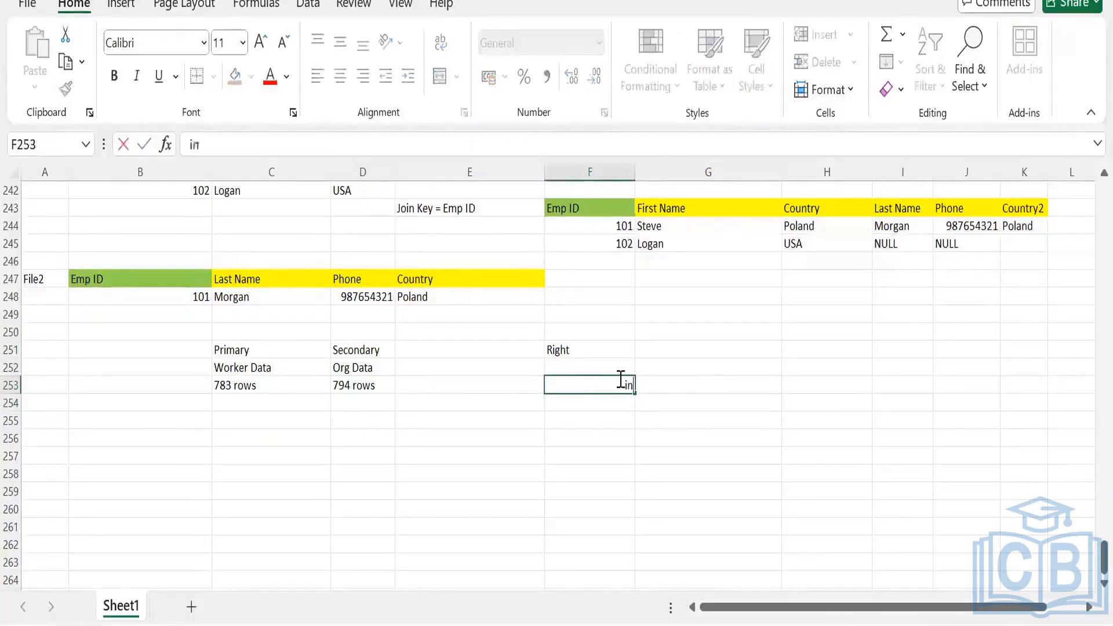
{"action": "type", "text": "ner"}
{"action": "key", "text": "Tab"}
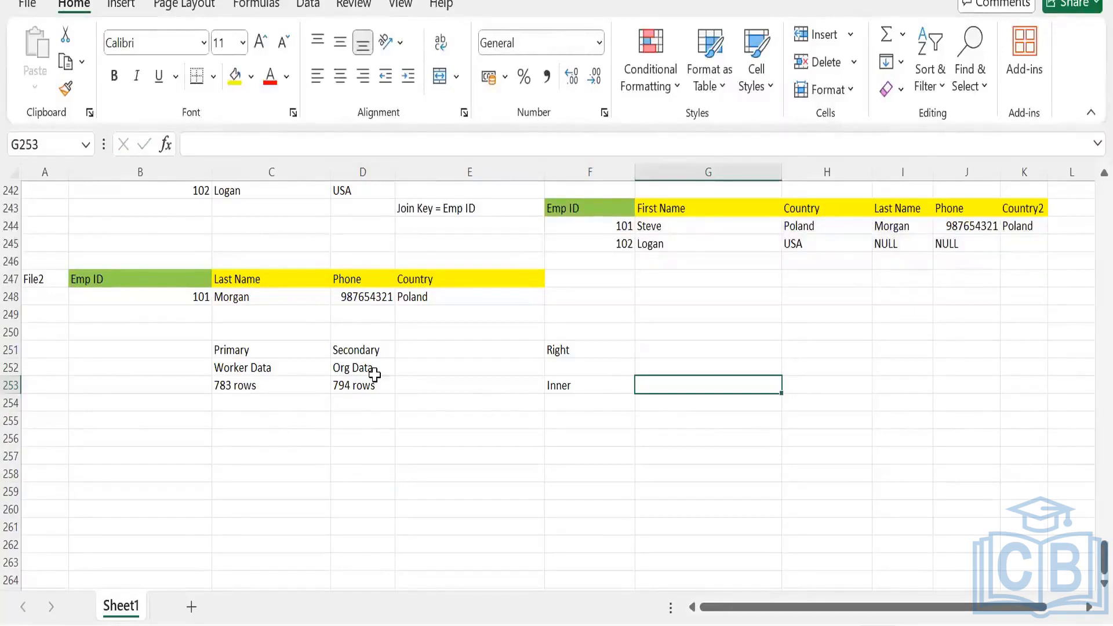
{"action": "left_click", "coordinate": [267, 447]}
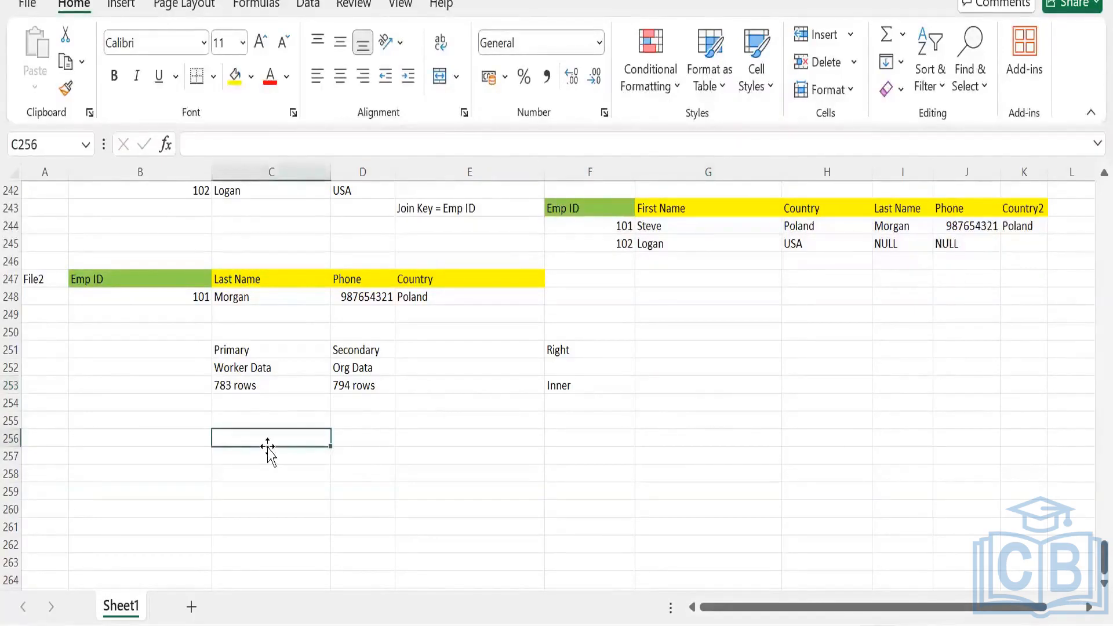
Enter 20 in C256 and D256, relabel F251 Inner, and record 20 rows in F253
{"action": "type", "text": "20"}
{"action": "key", "text": "Tab"}
{"action": "type", "text": "20"}
{"action": "key", "text": "Tab"}
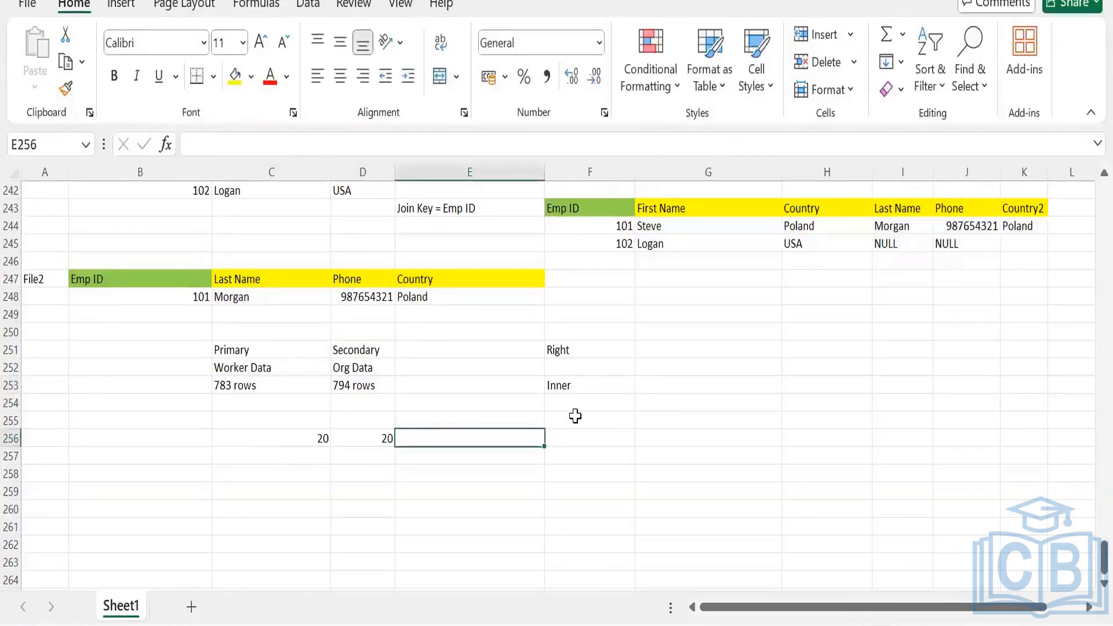
{"action": "left_click", "coordinate": [570, 384]}
{"action": "left_click", "coordinate": [575, 347]}
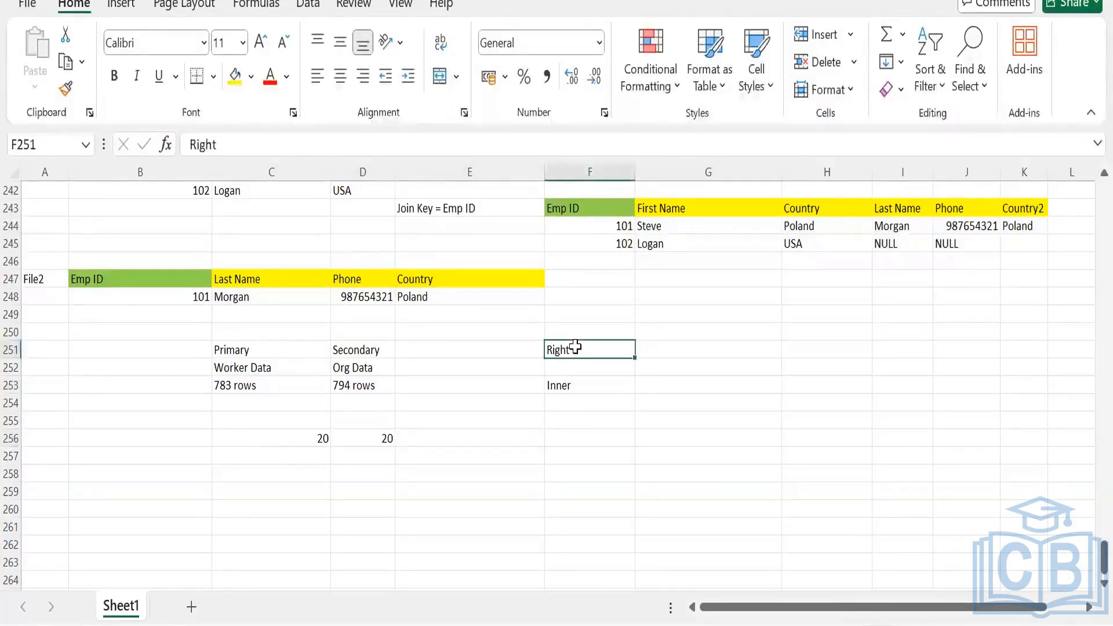
{"action": "type", "text": "Inner"}
{"action": "key", "text": "Tab"}
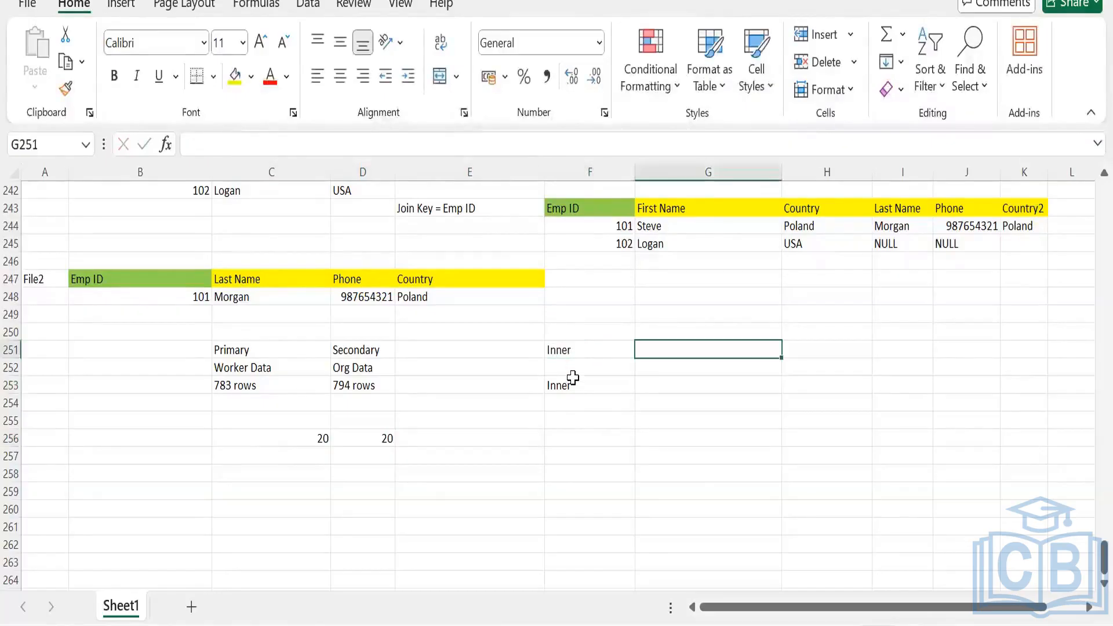
{"action": "left_click", "coordinate": [573, 380]}
{"action": "type", "text": "20"}
{"action": "key", "text": "Tab"}
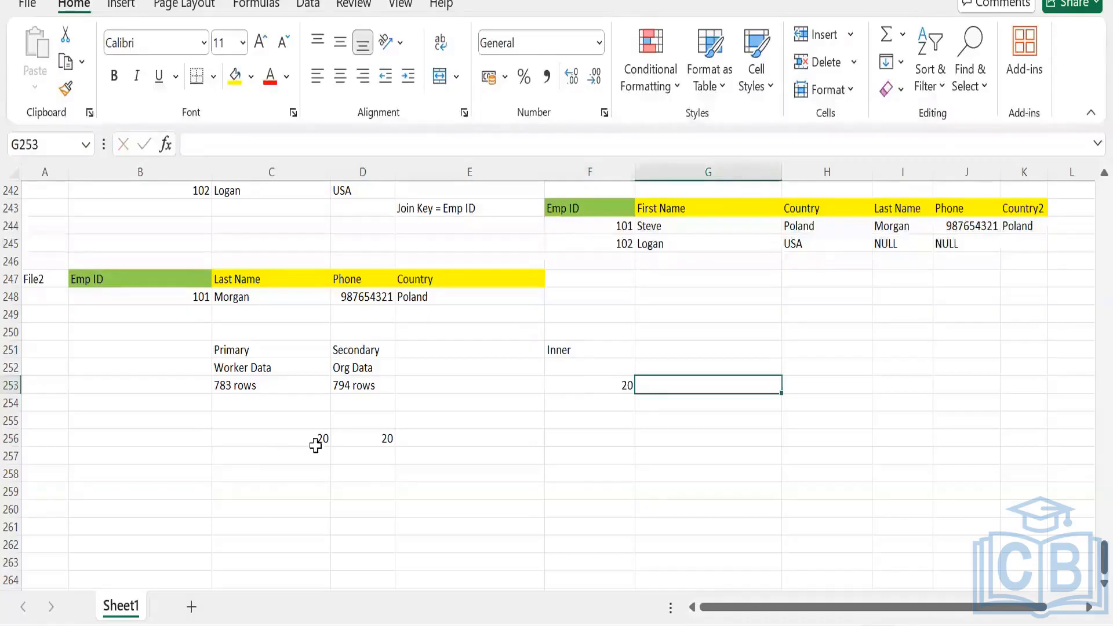
Switch to the PowerPoint slide comparing join-type diagrams
{"action": "left_click_drag", "start_coordinate": [306, 438], "coordinate": [373, 438]}
{"action": "left_click", "coordinate": [524, 415]}
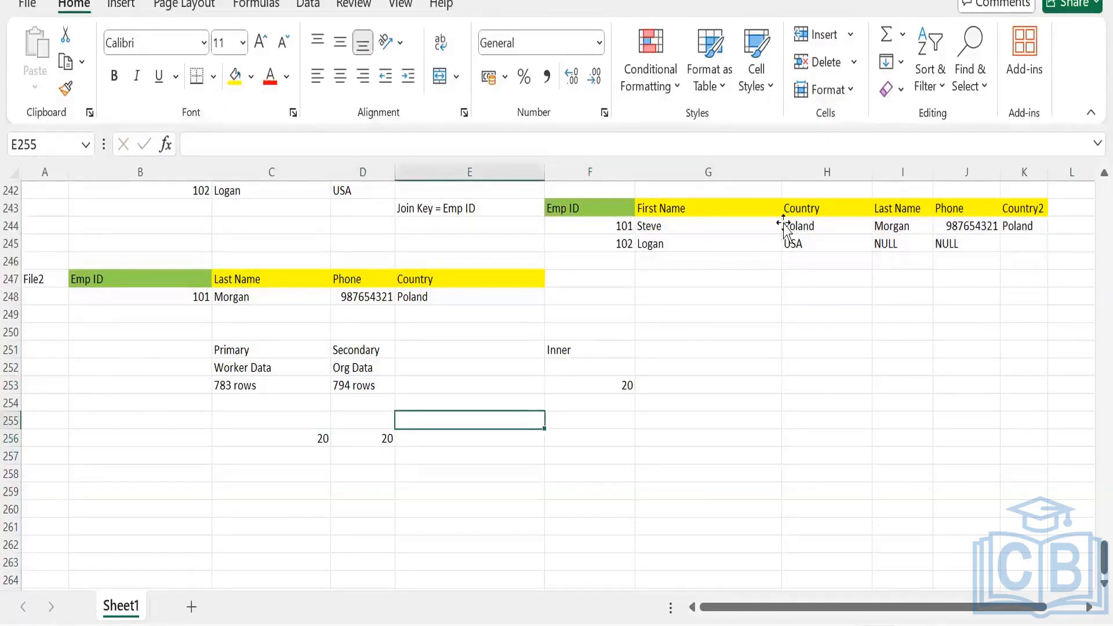
{"action": "key", "text": "alt+Tab"}
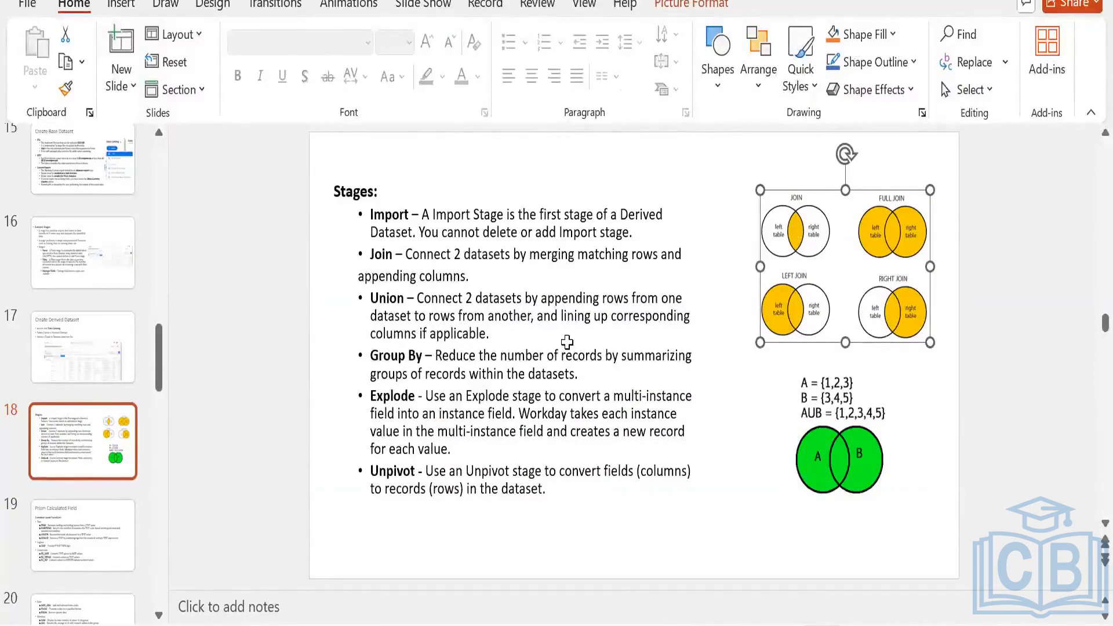
Relabel F251 as 'Full outer Join' and record 794+ rows in F253
{"action": "key", "text": "alt+Tab"}
{"action": "type", "text": "u"}
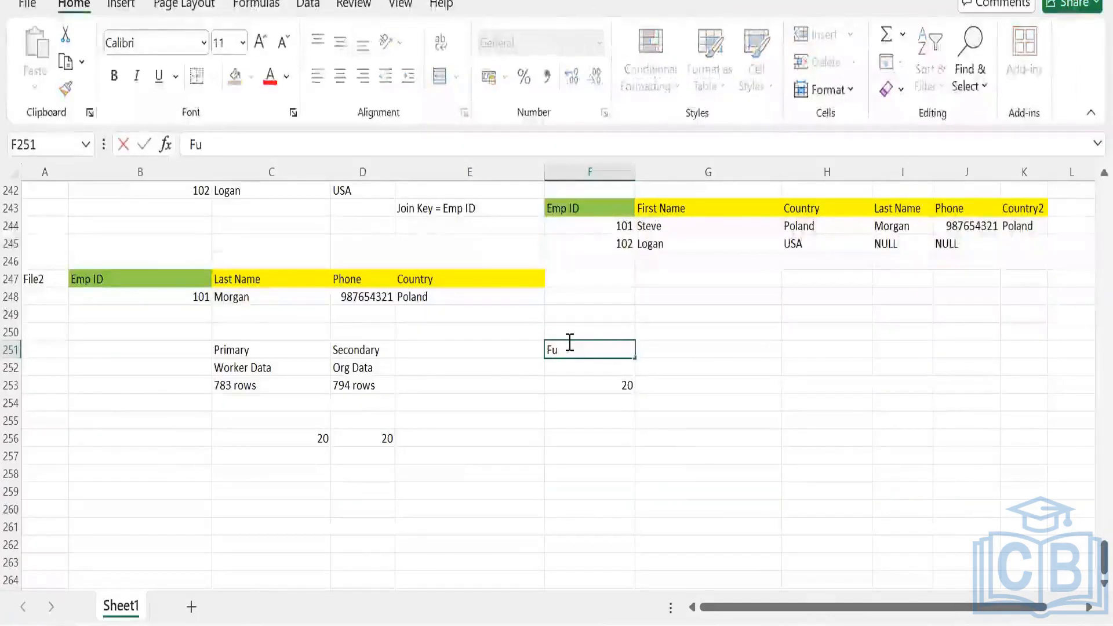
{"action": "type", "text": "ll outer "}
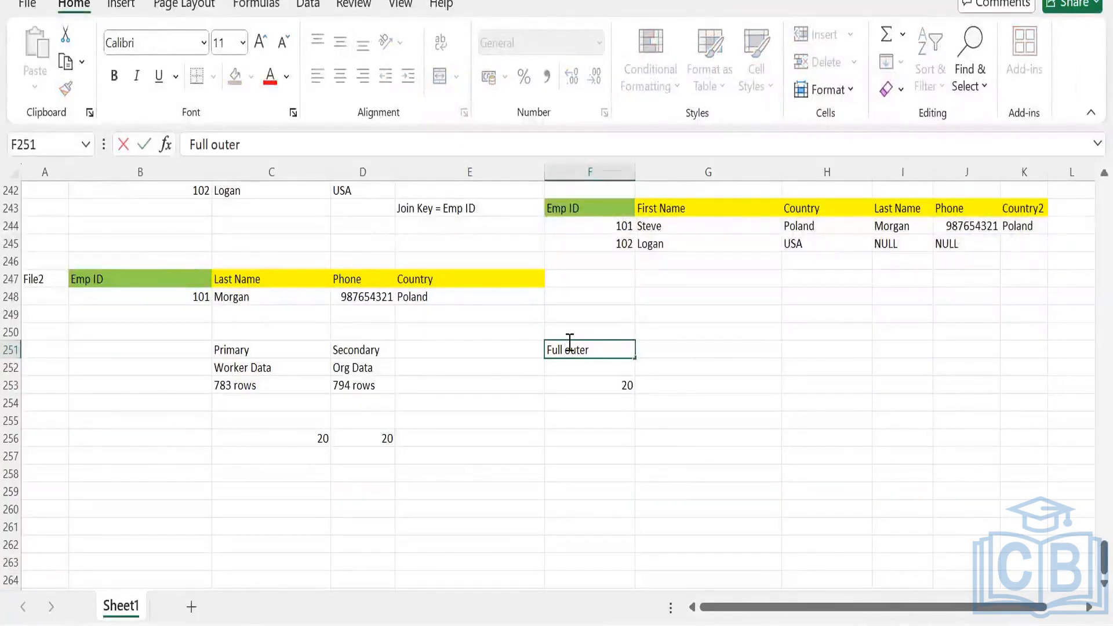
{"action": "type", "text": "Join"}
{"action": "key", "text": "Tab"}
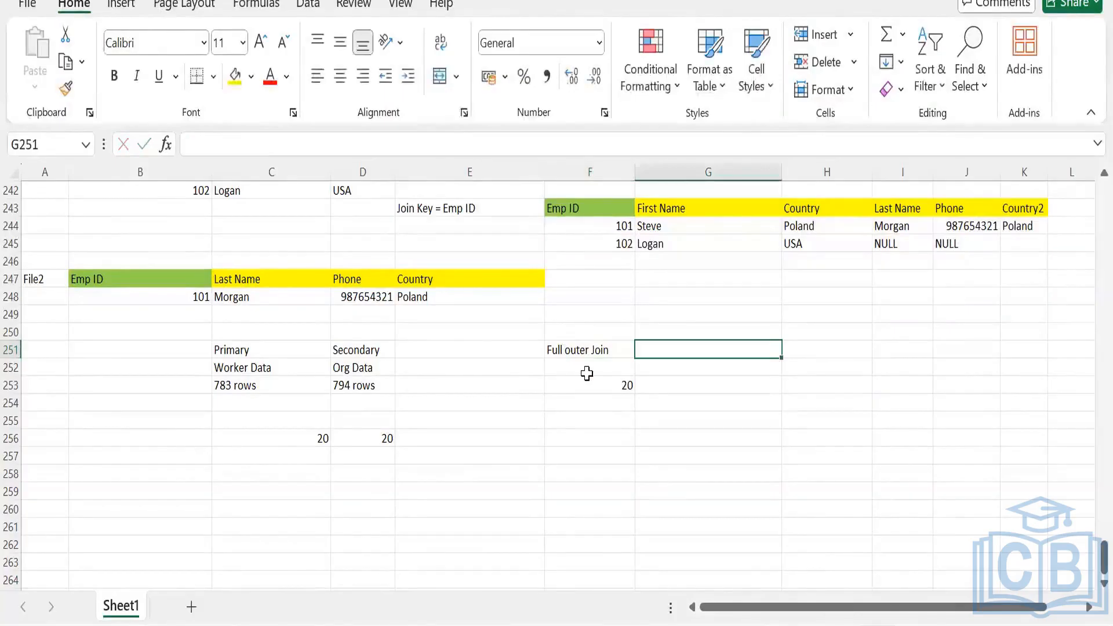
{"action": "key", "text": "Return"}
{"action": "left_click", "coordinate": [592, 392]}
{"action": "type", "text": "7"}
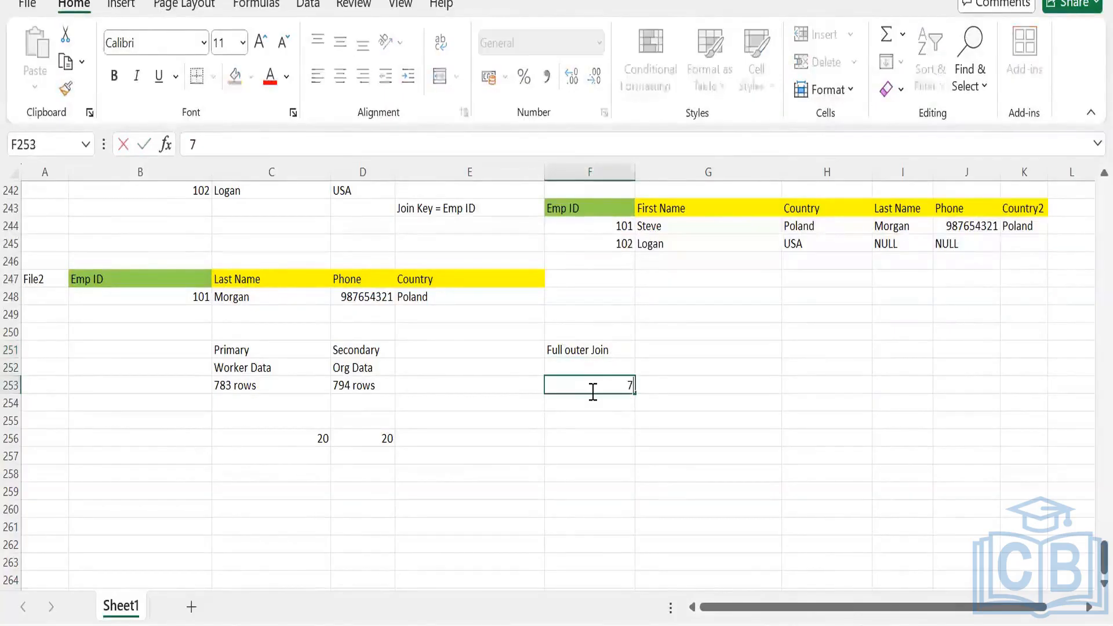
{"action": "type", "text": "94+"}
{"action": "key", "text": "Tab"}
Clear the two leftover 20 values in row 256
{"action": "left_click", "coordinate": [325, 442]}
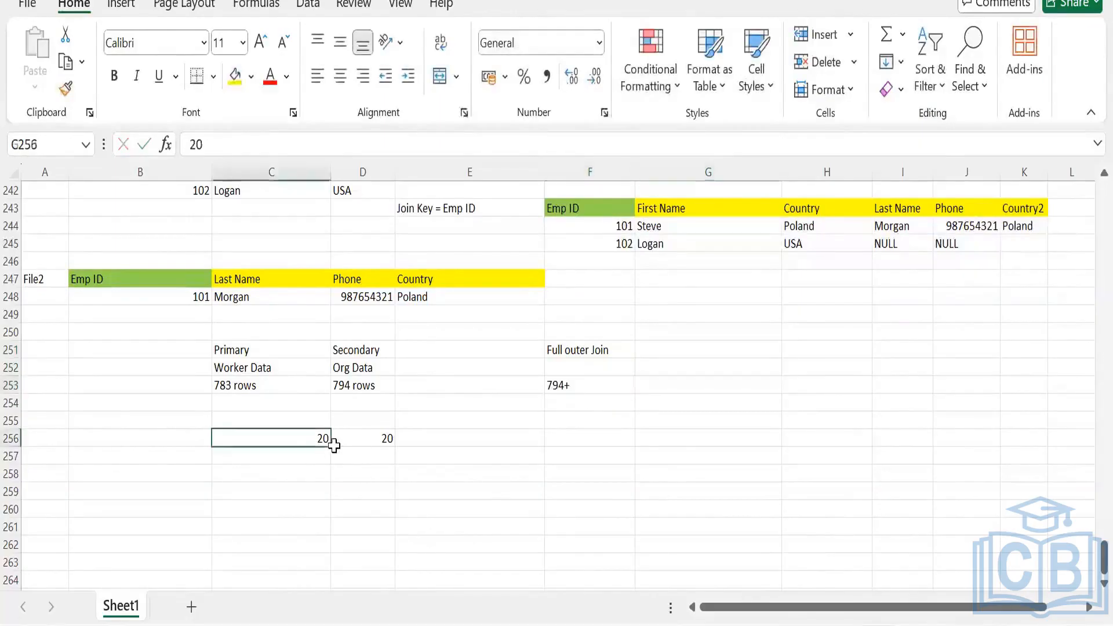
{"action": "left_click_drag", "start_coordinate": [334, 444], "coordinate": [365, 446]}
{"action": "key", "text": "Delete"}
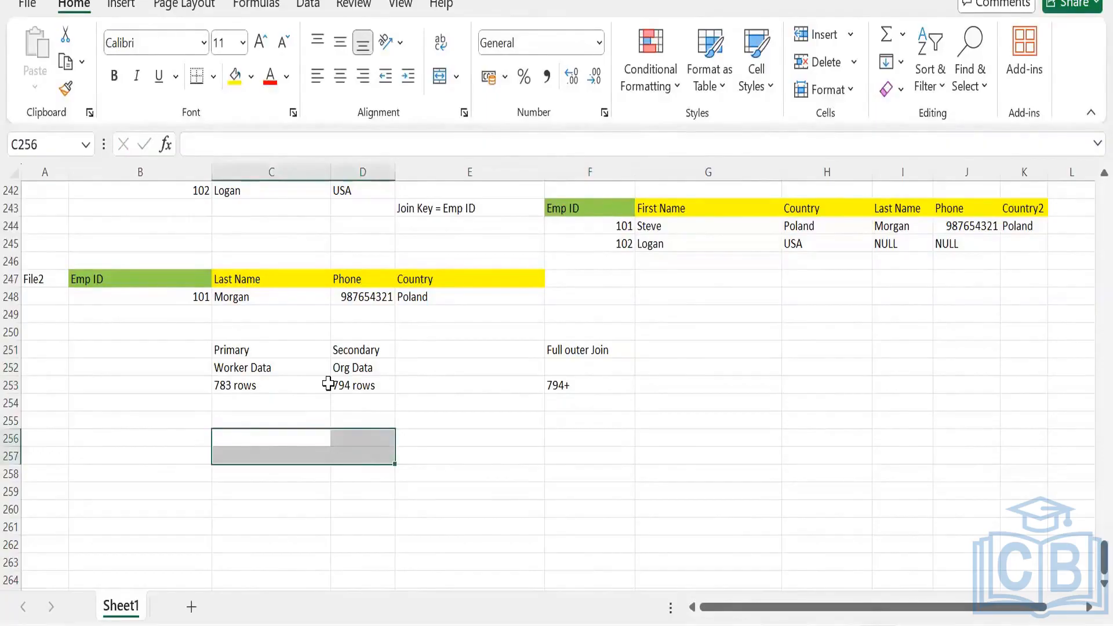
{"action": "left_click", "coordinate": [557, 386]}
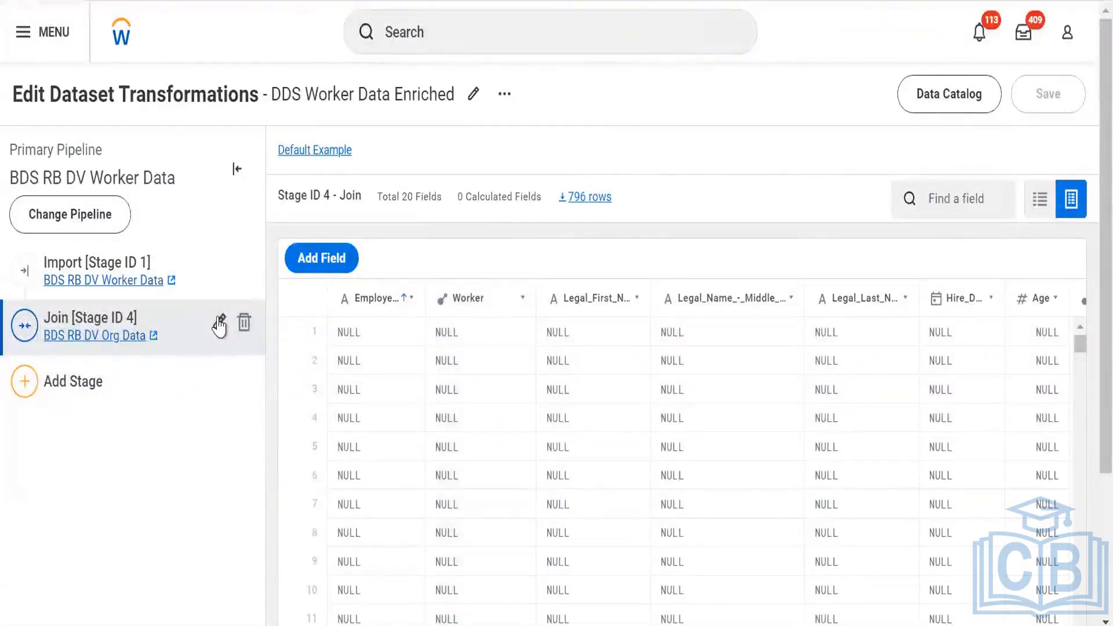
{"action": "left_click", "coordinate": [219, 324]}
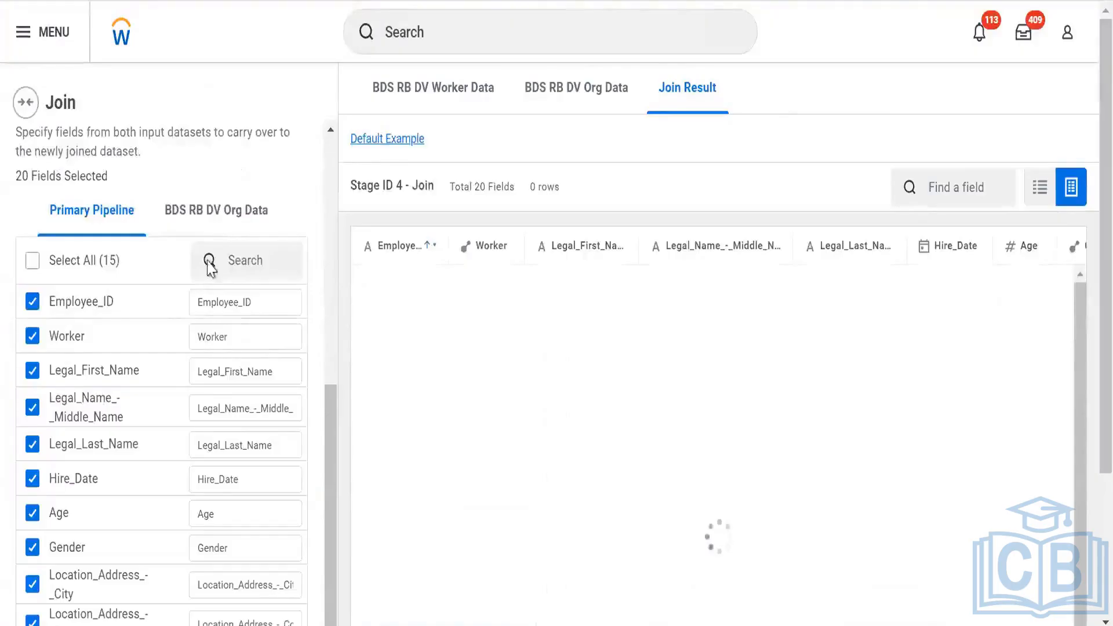
{"action": "scroll", "coordinate": [223, 203], "scroll_direction": "down", "scroll_amount": 2}
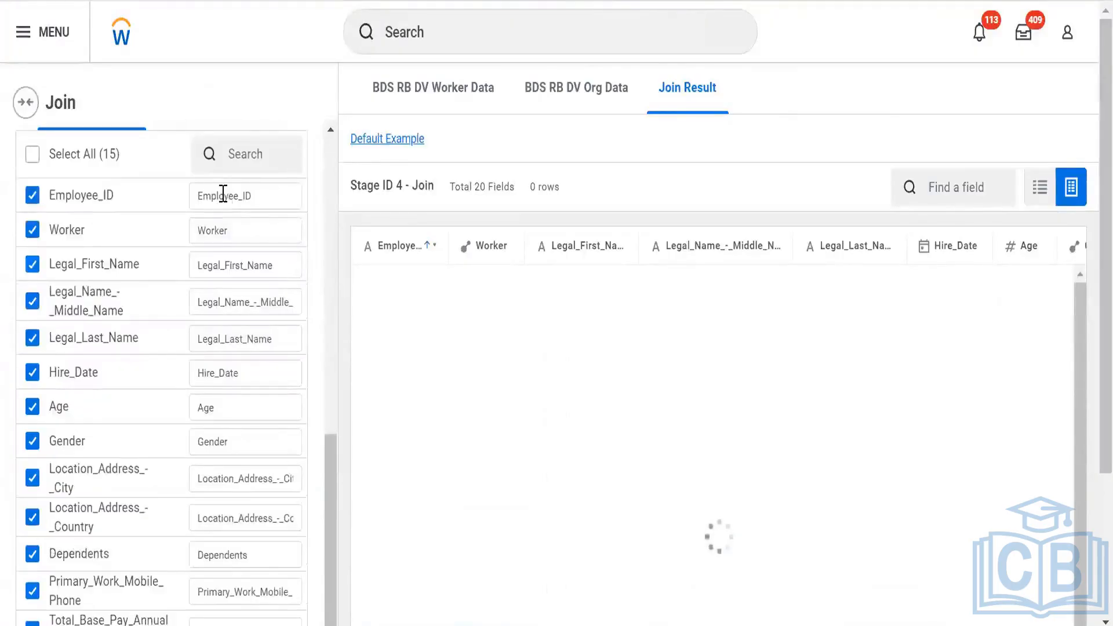
{"action": "scroll", "coordinate": [223, 194], "scroll_direction": "up", "scroll_amount": 2}
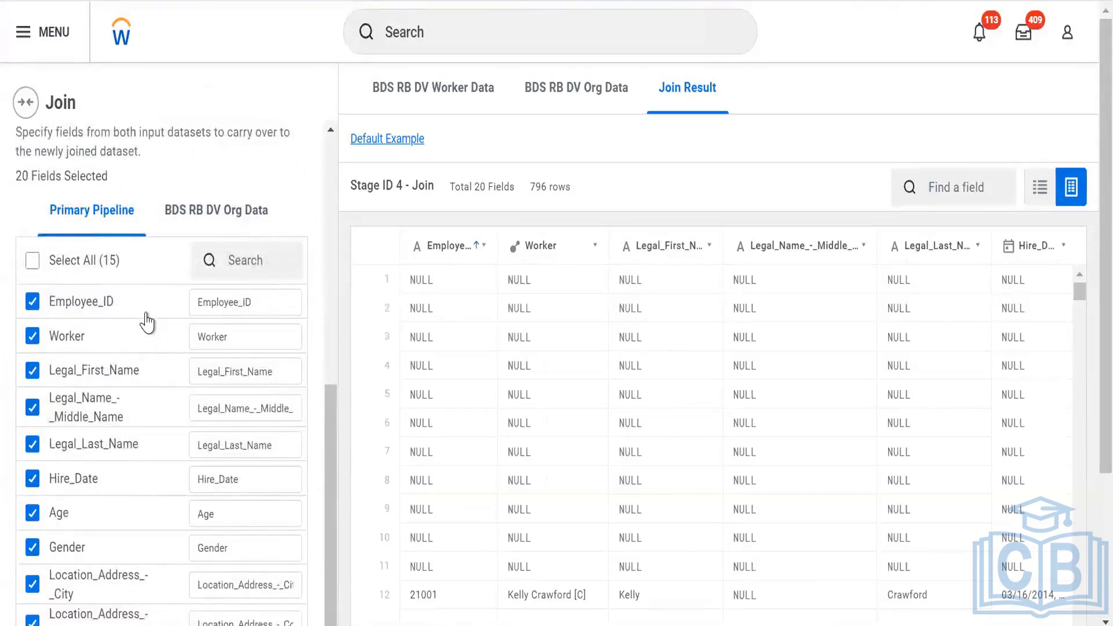
{"action": "left_click", "coordinate": [61, 308]}
{"action": "left_click", "coordinate": [68, 335]}
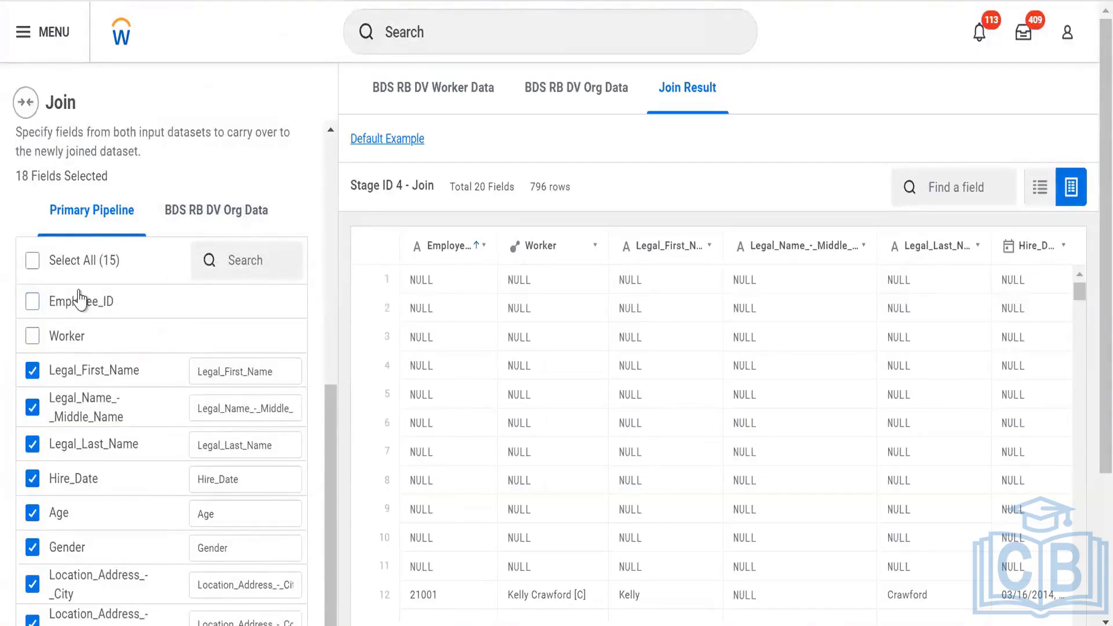
{"action": "left_click", "coordinate": [67, 336]}
{"action": "left_click", "coordinate": [80, 301]}
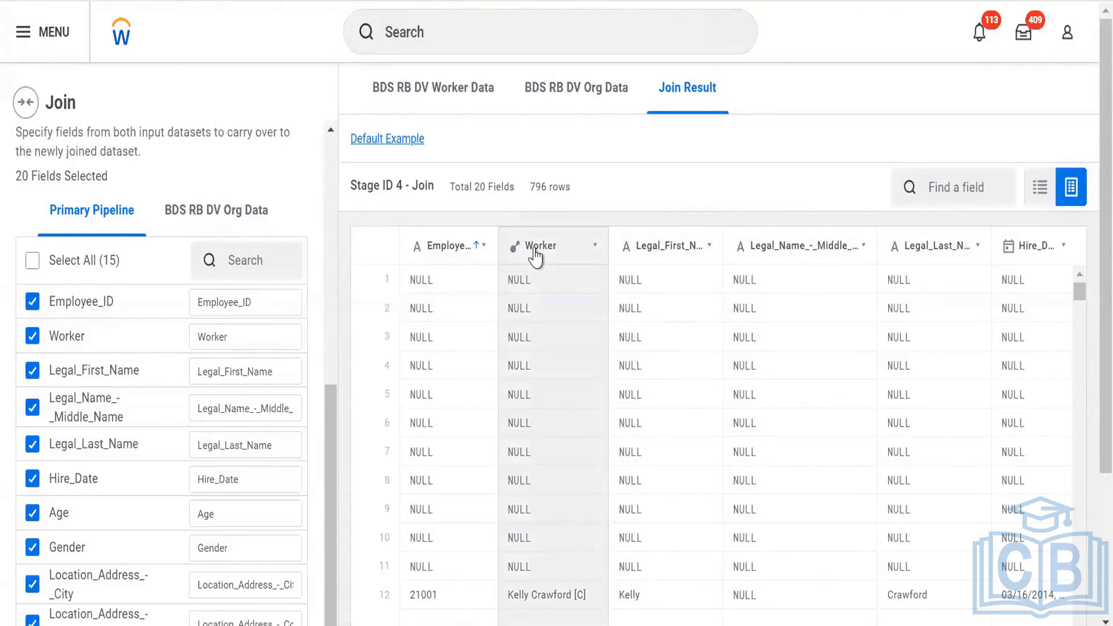
{"action": "scroll", "coordinate": [255, 276], "scroll_direction": "down", "scroll_amount": 6}
{"action": "scroll", "coordinate": [224, 274], "scroll_direction": "up", "scroll_amount": 6}
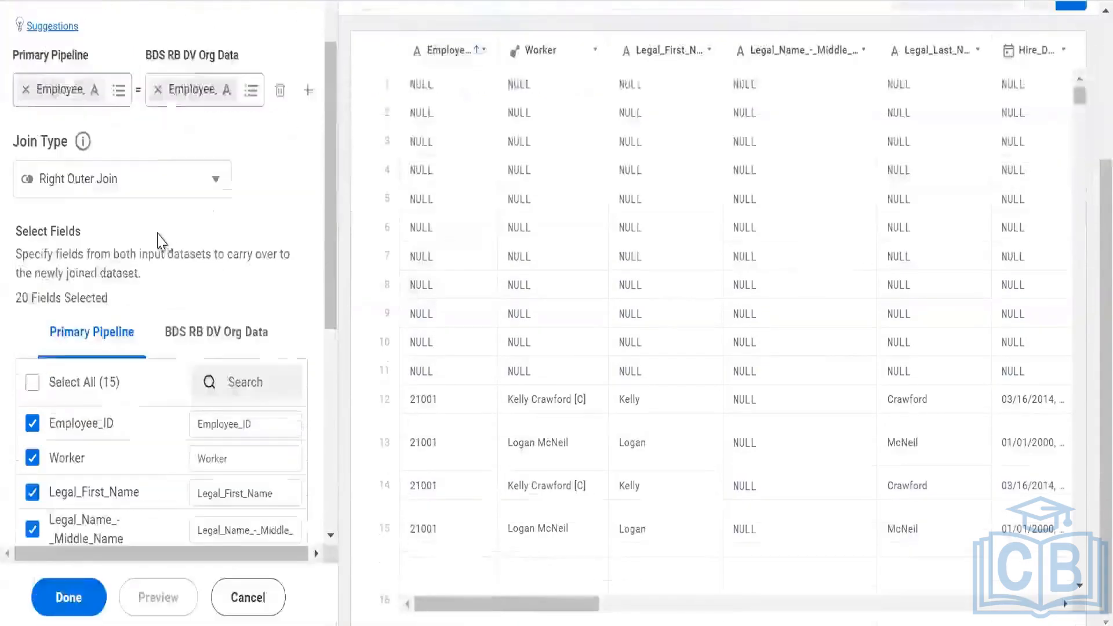
{"action": "scroll", "coordinate": [157, 239], "scroll_direction": "up", "scroll_amount": 2}
{"action": "scroll", "coordinate": [81, 522], "scroll_direction": "down", "scroll_amount": 8}
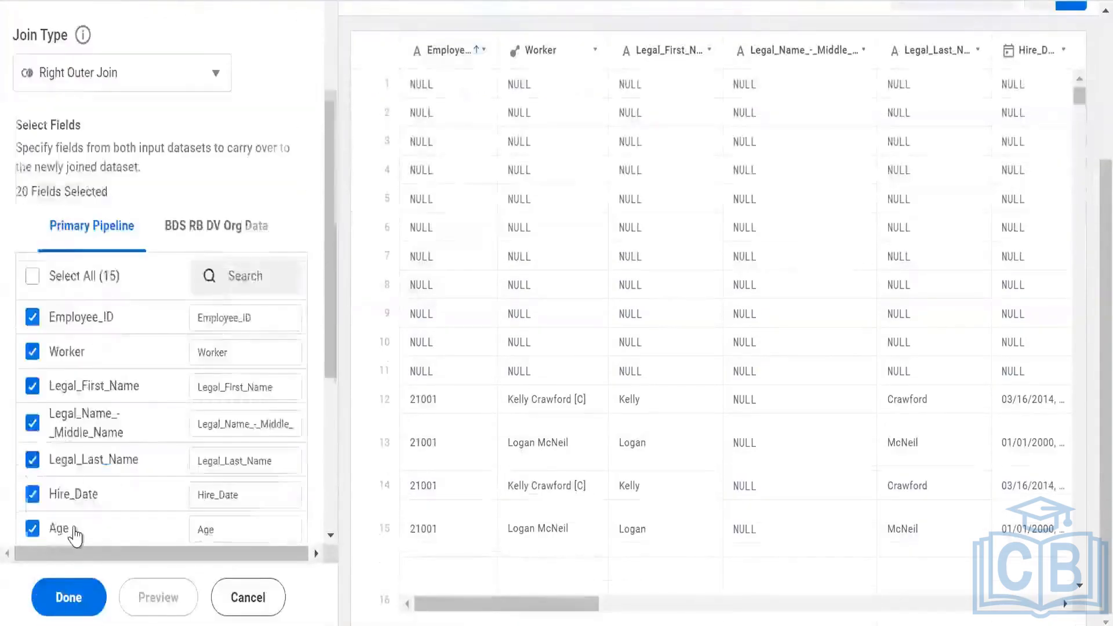
{"action": "left_click", "coordinate": [80, 592]}
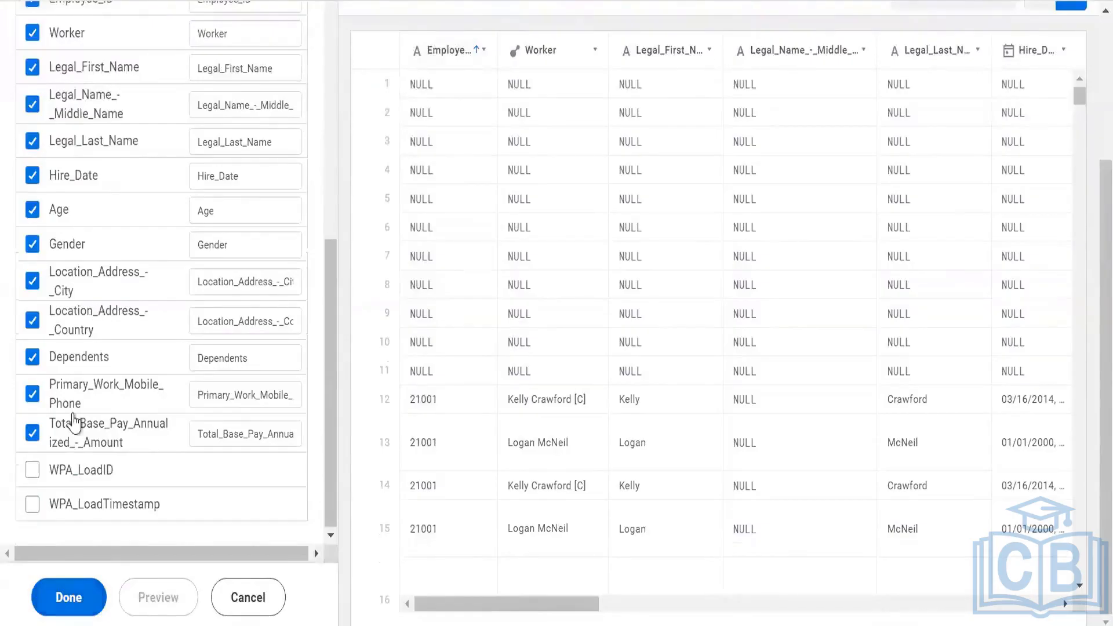
{"action": "left_click", "coordinate": [70, 591]}
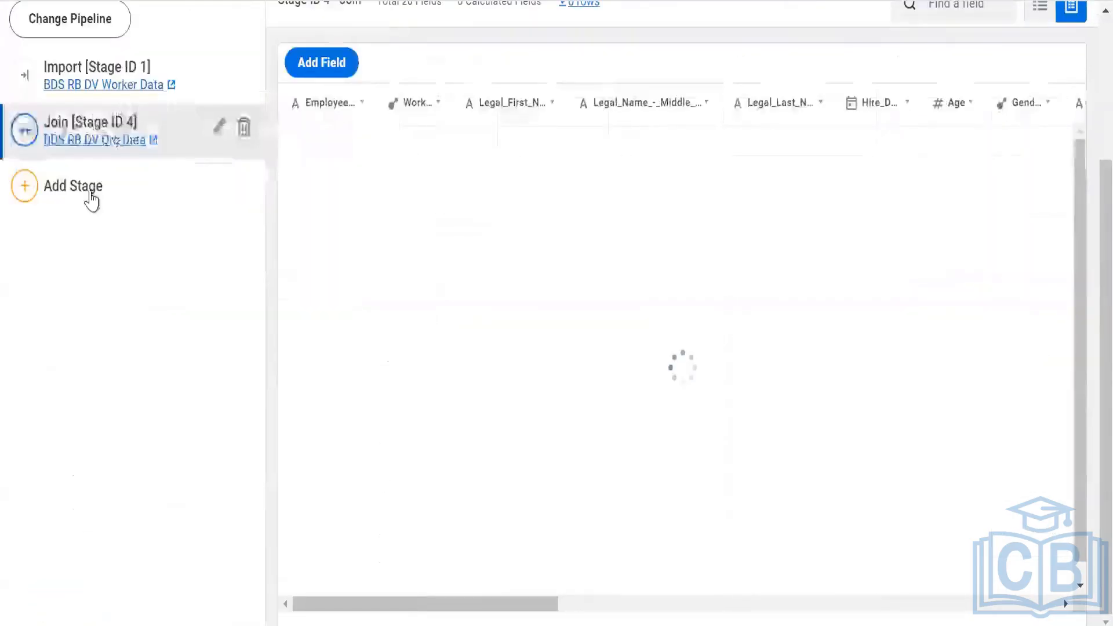
Add a Manage Fields stage and select the Legal_First_Name field
{"action": "left_click", "coordinate": [92, 195]}
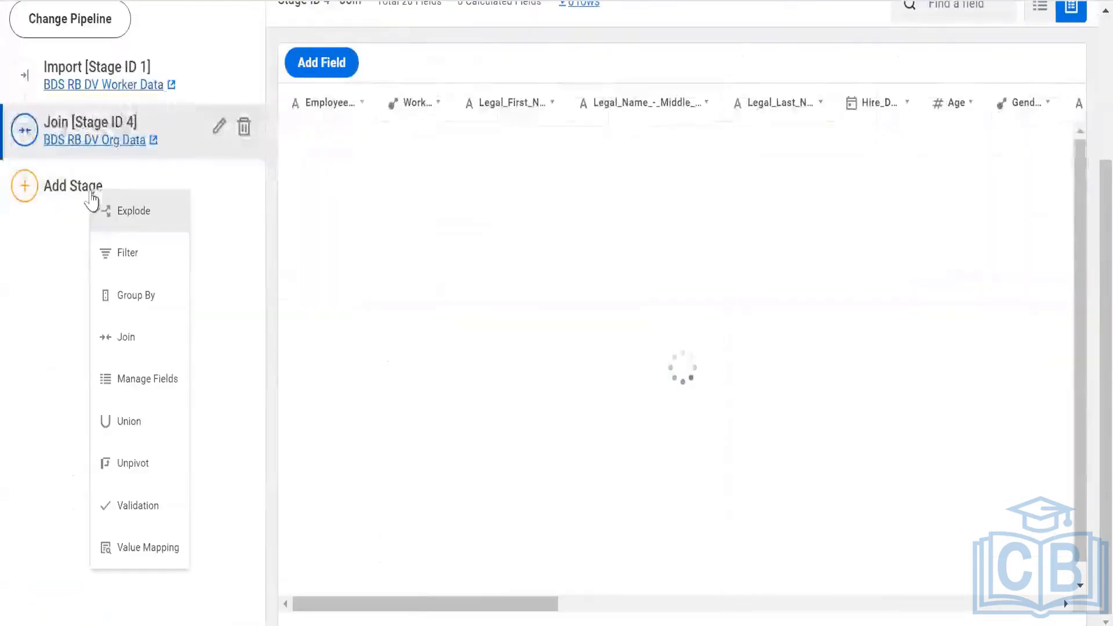
{"action": "left_click", "coordinate": [135, 383]}
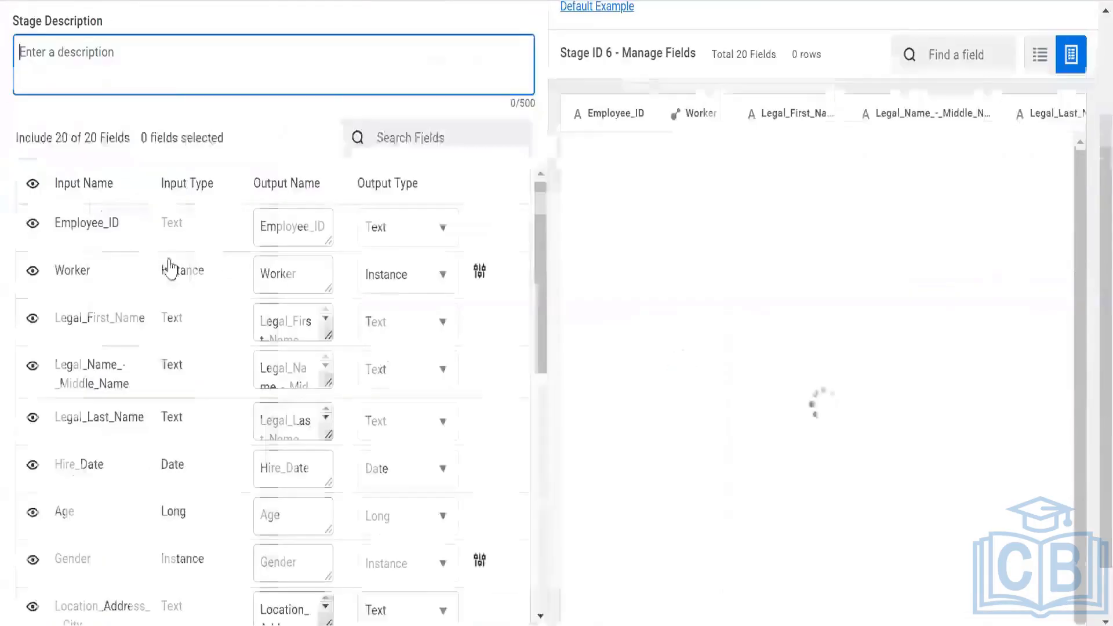
{"action": "left_click", "coordinate": [115, 322]}
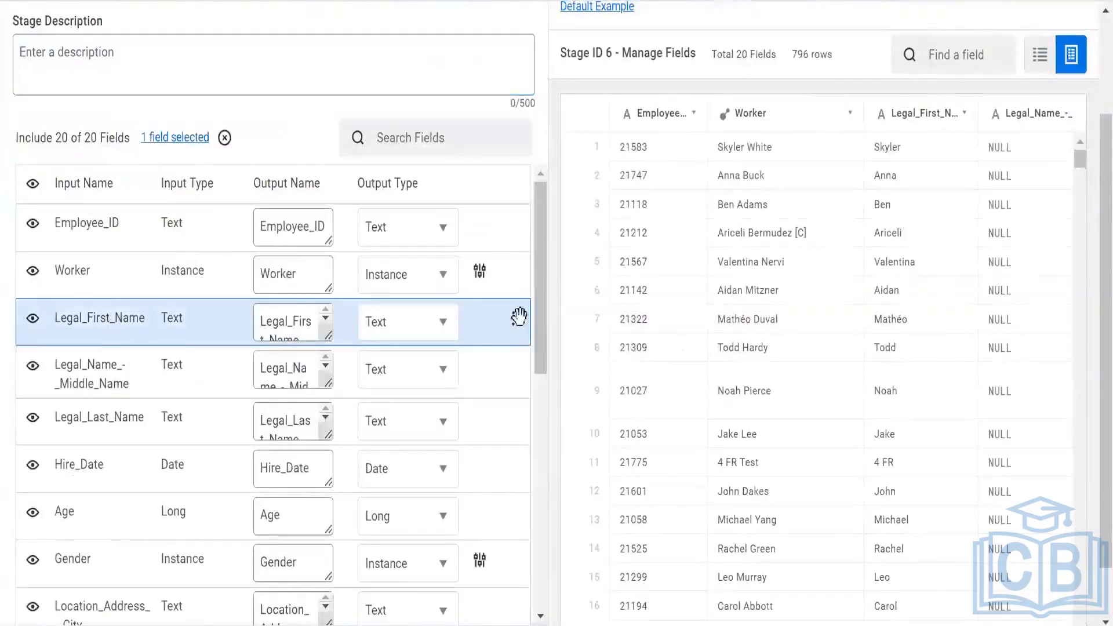
{"action": "left_click", "coordinate": [510, 331]}
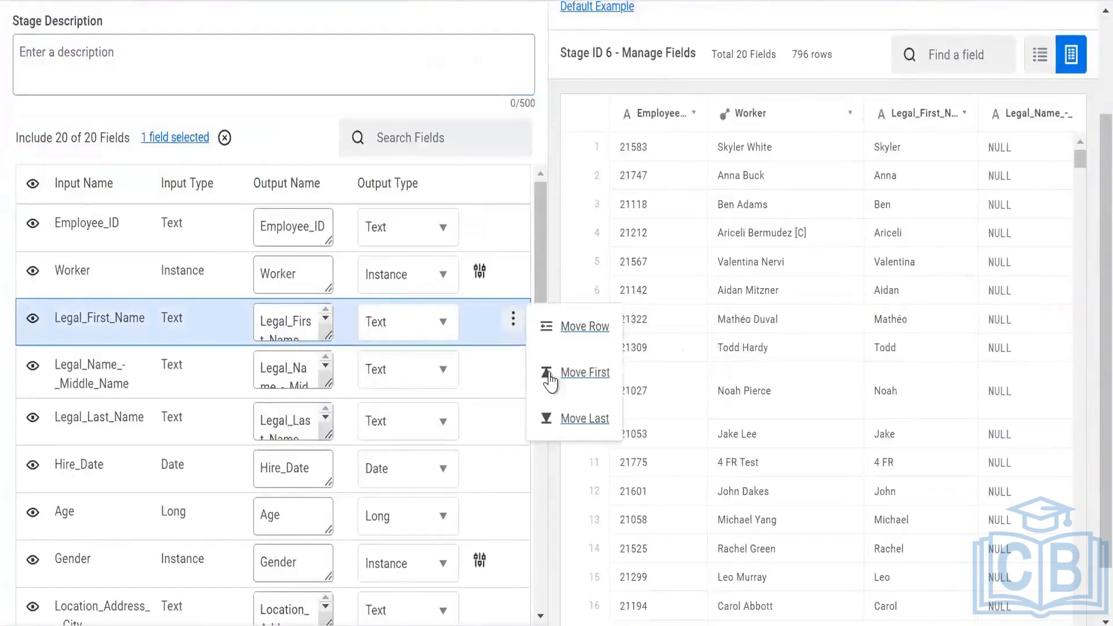
{"action": "left_click", "coordinate": [552, 328]}
{"action": "left_click", "coordinate": [590, 410]}
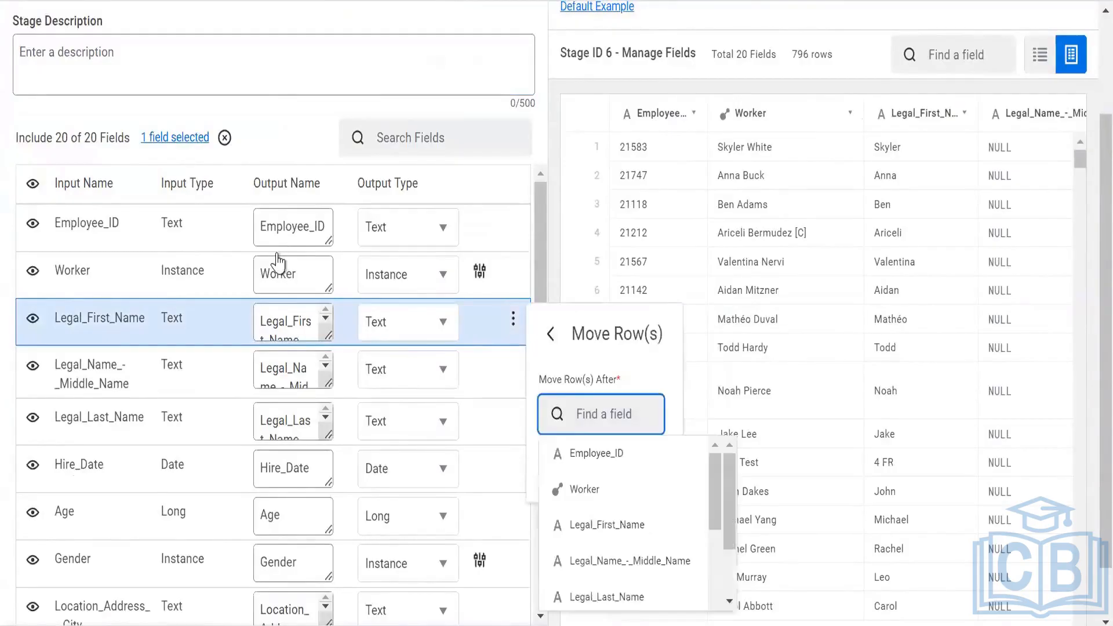
{"action": "type", "text": "`"}
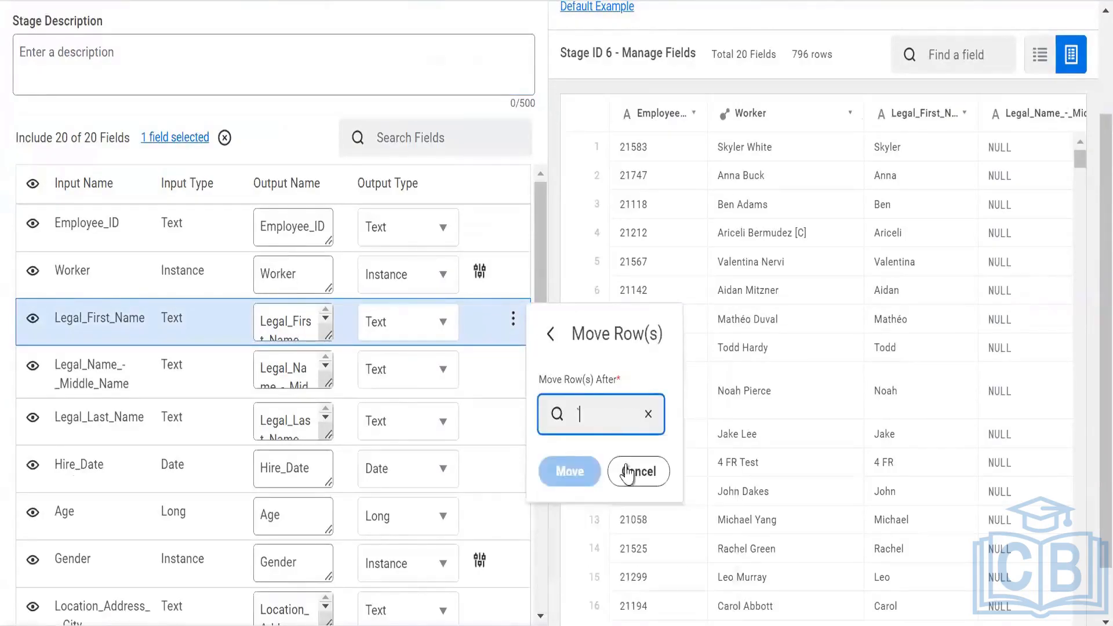
{"action": "key", "text": "Escape"}
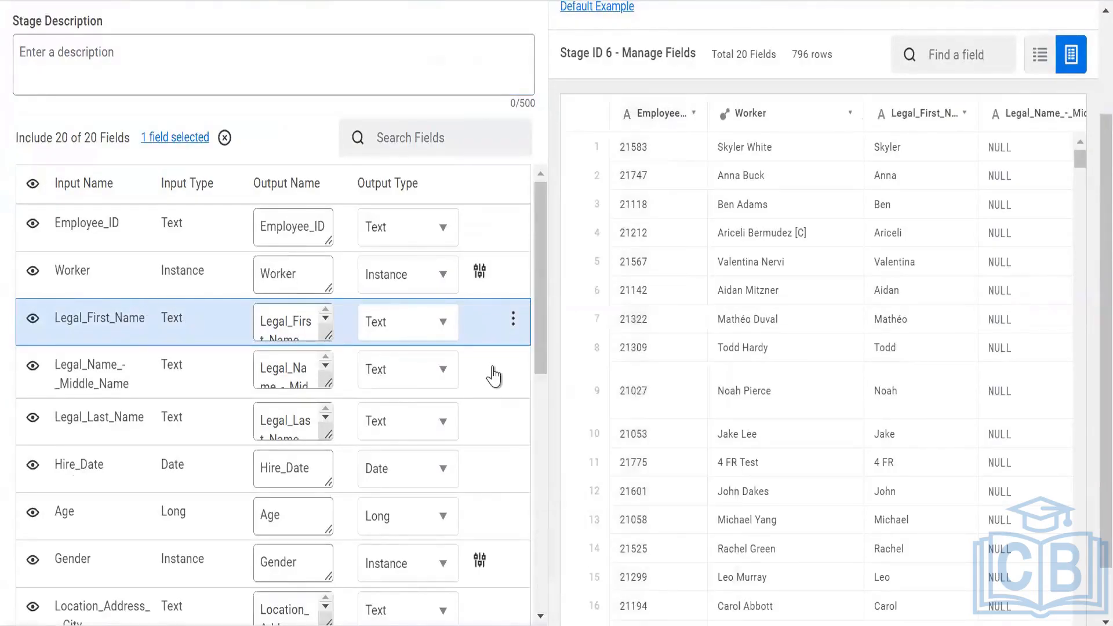
Select the middle and last legal name fields too and move all three to the top
{"action": "left_click", "coordinate": [503, 378]}
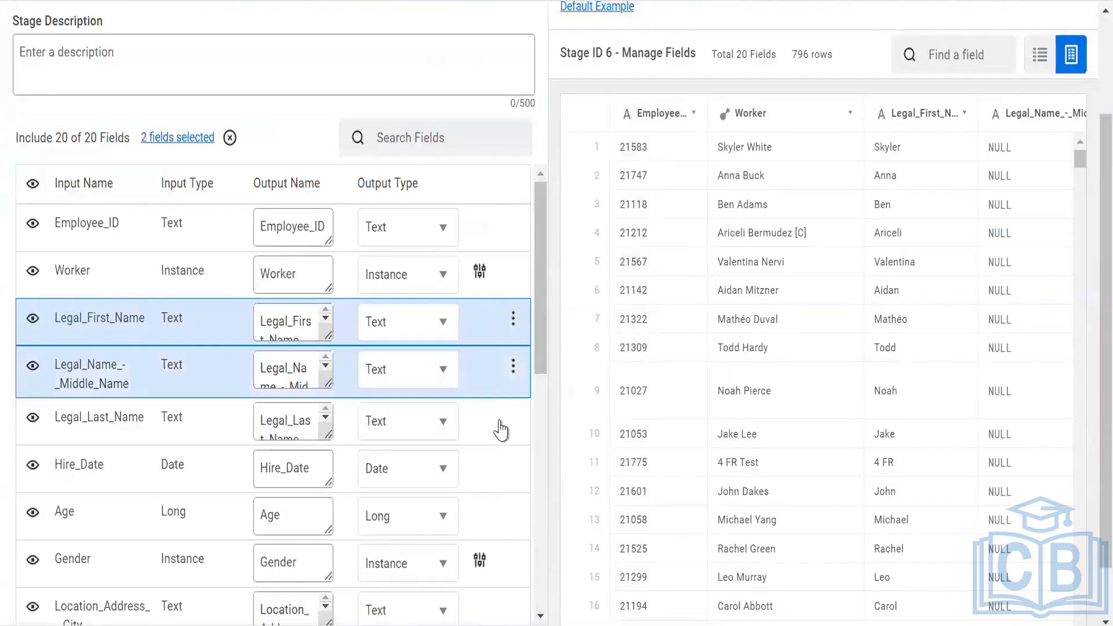
{"action": "left_click", "coordinate": [506, 416]}
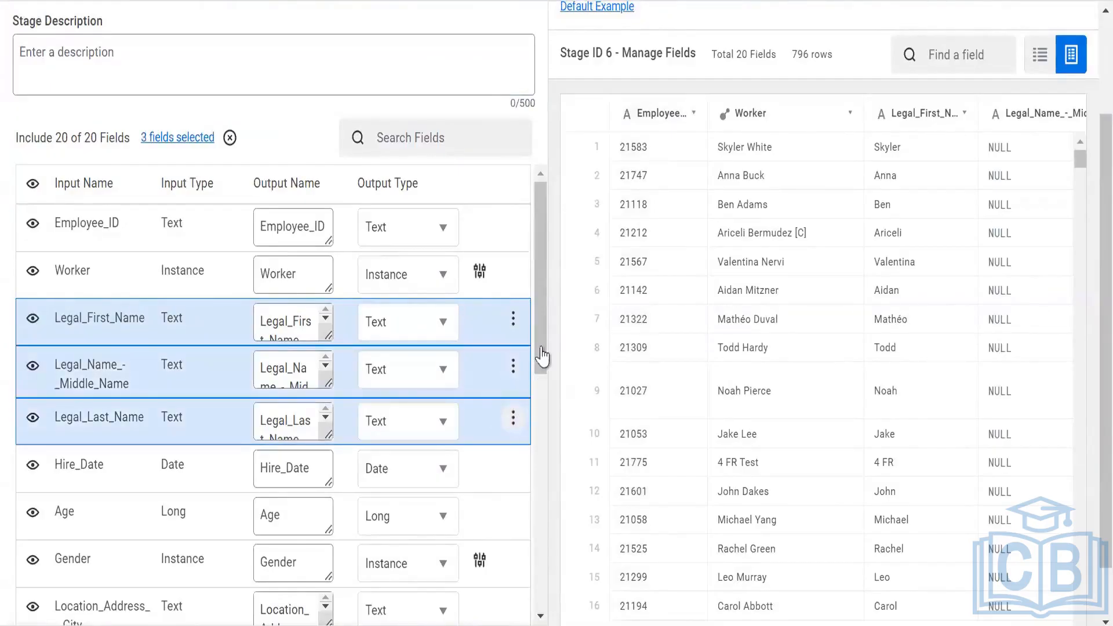
{"action": "left_click", "coordinate": [513, 418]}
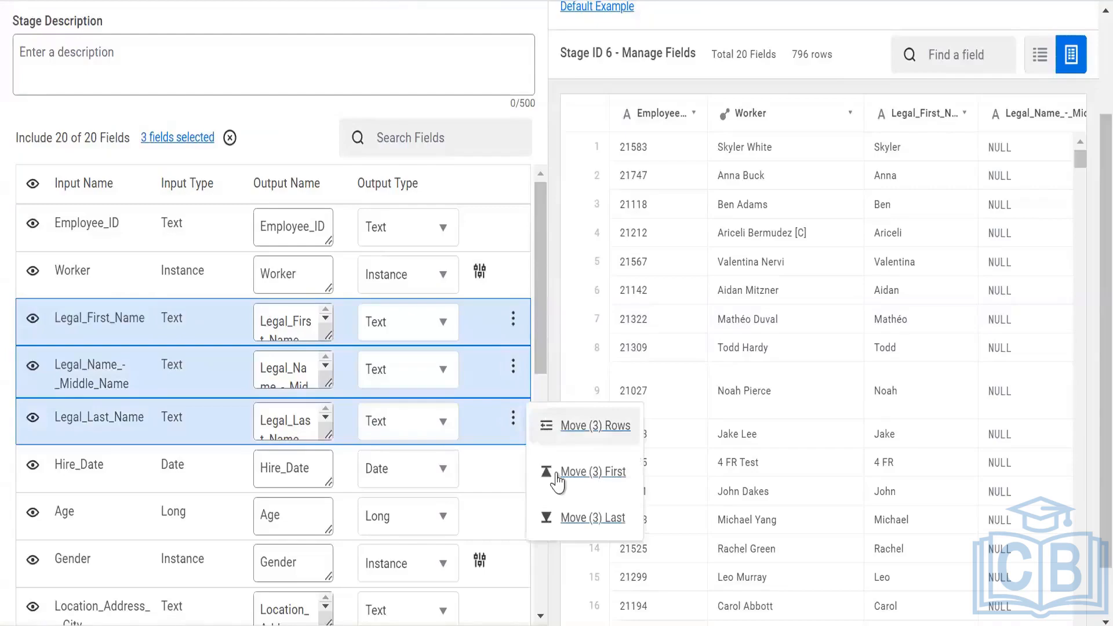
{"action": "left_click", "coordinate": [593, 471]}
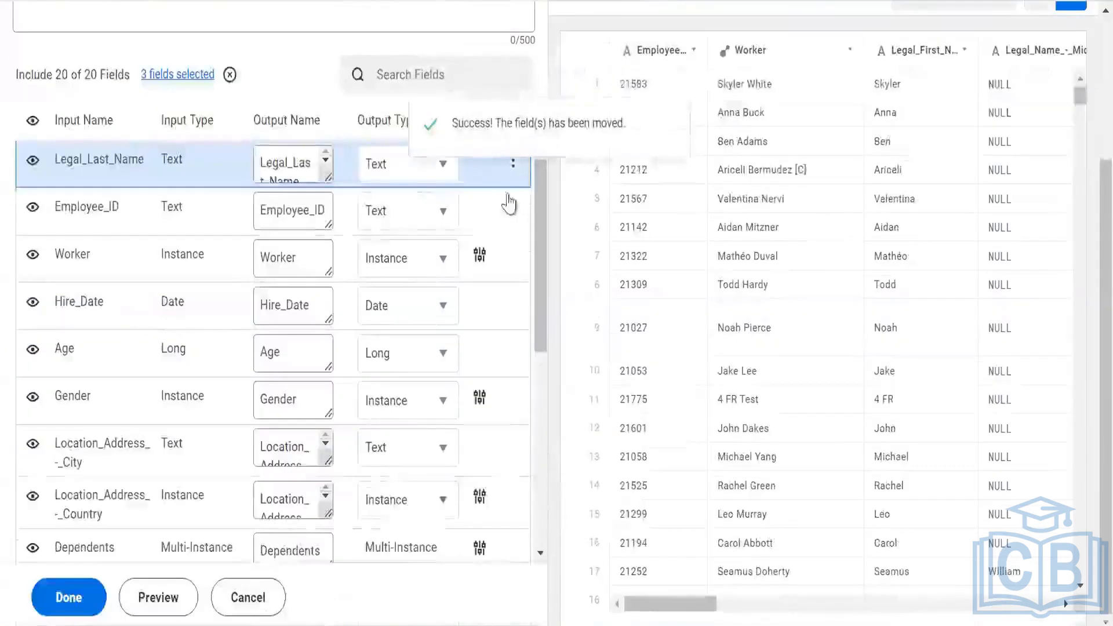
{"action": "scroll", "coordinate": [501, 209], "scroll_direction": "up", "scroll_amount": 5}
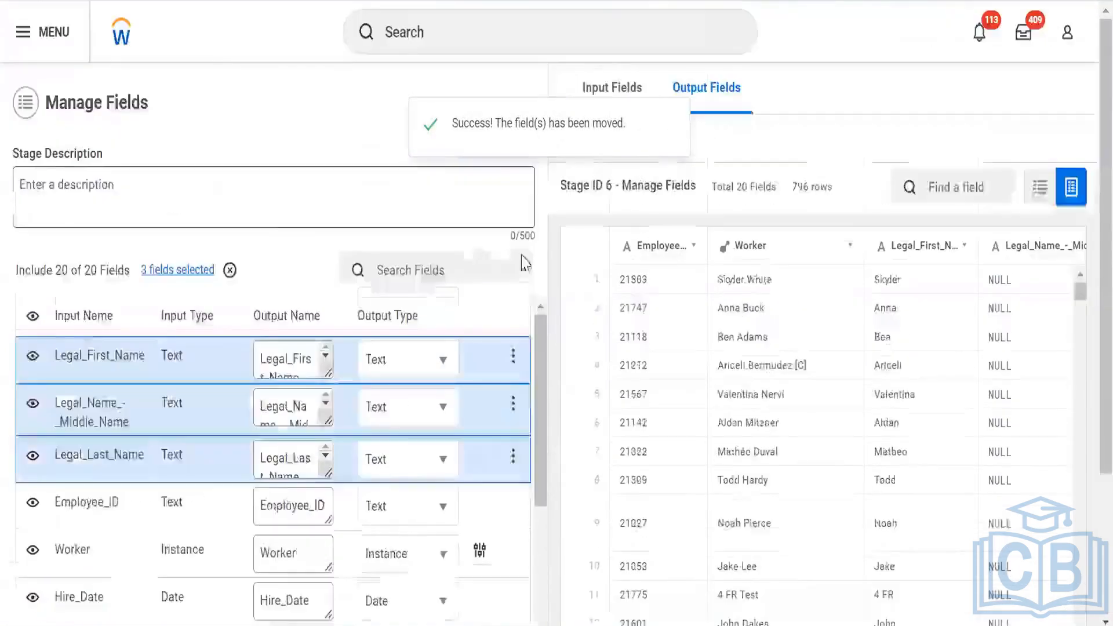
Move the three legal name fields after Employee_ID and apply the Manage Fields stage
{"action": "left_click", "coordinate": [514, 360]}
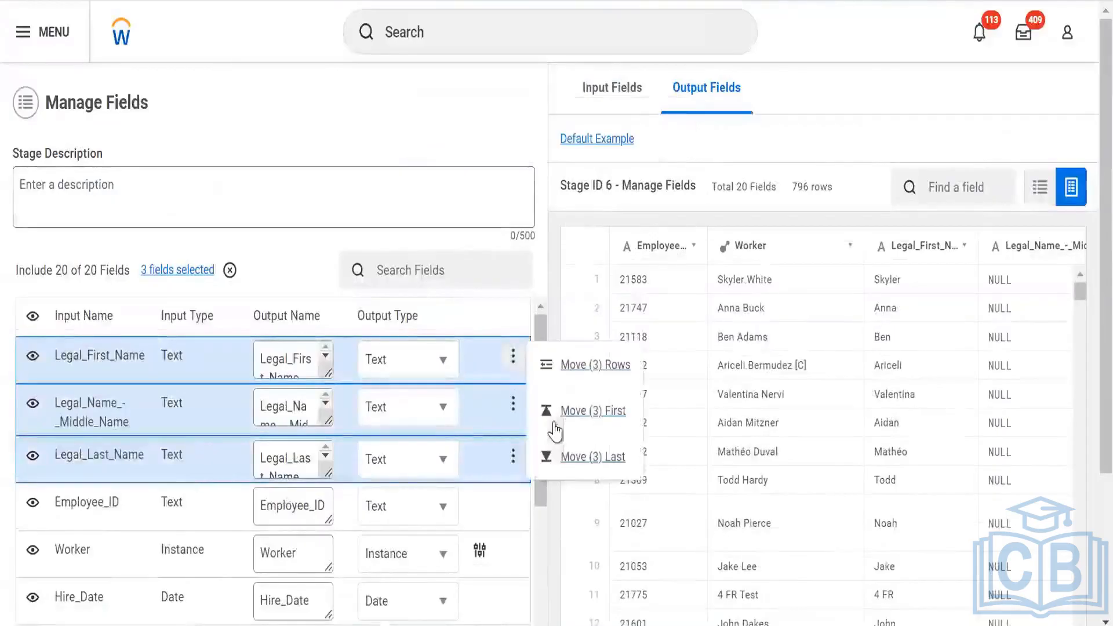
{"action": "left_click", "coordinate": [582, 367]}
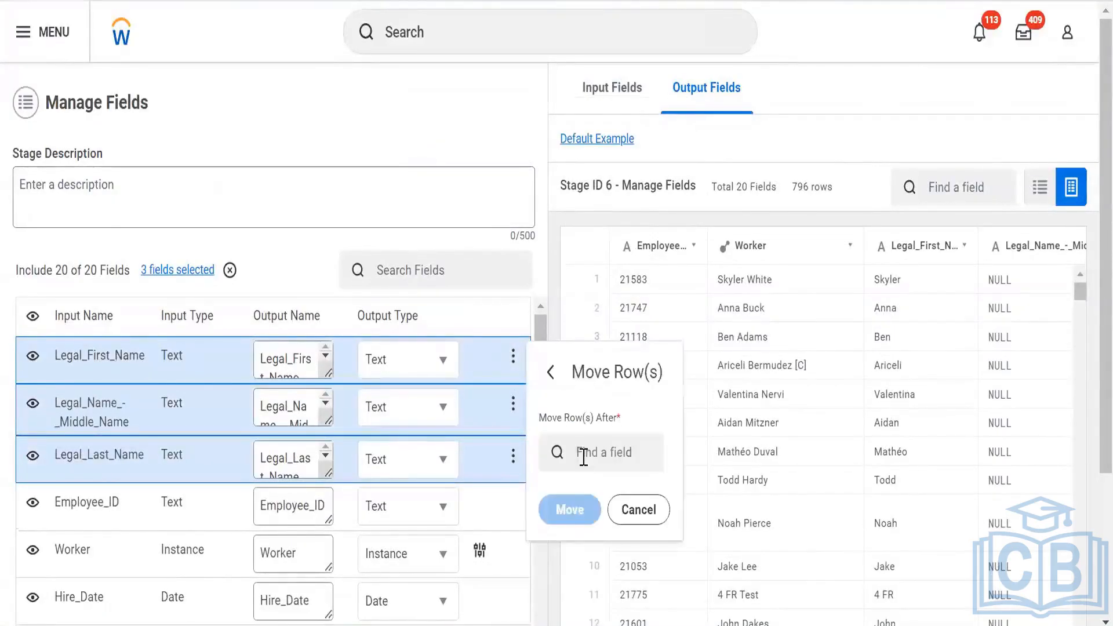
{"action": "left_click", "coordinate": [584, 454]}
{"action": "type", "text": "emp"}
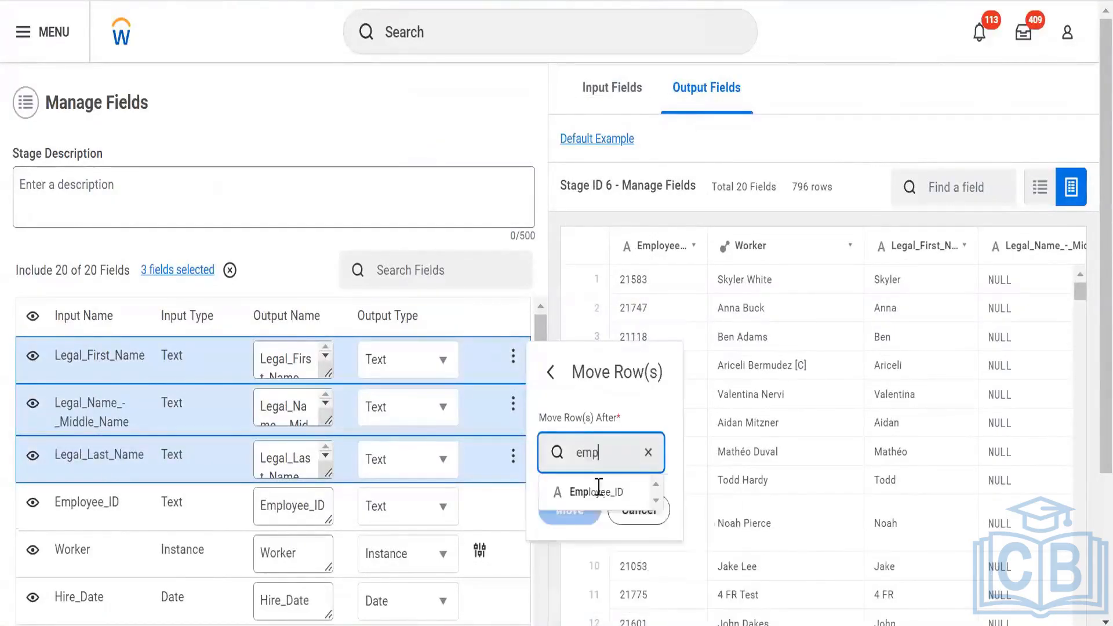
{"action": "left_click", "coordinate": [598, 497]}
{"action": "left_click", "coordinate": [572, 513]}
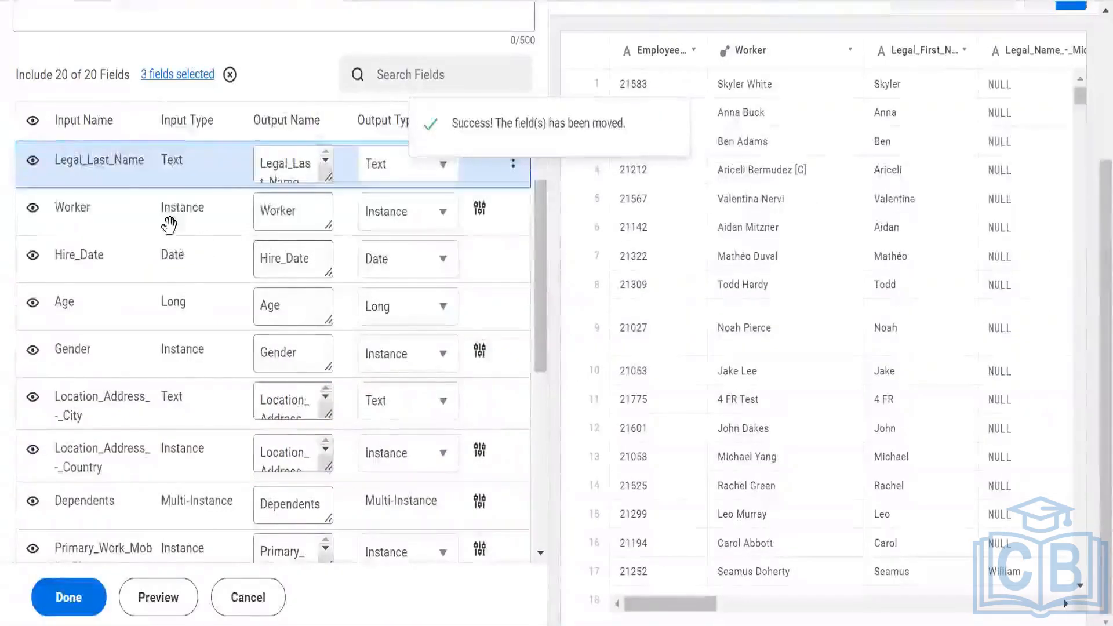
{"action": "scroll", "coordinate": [123, 185], "scroll_direction": "up", "scroll_amount": 3}
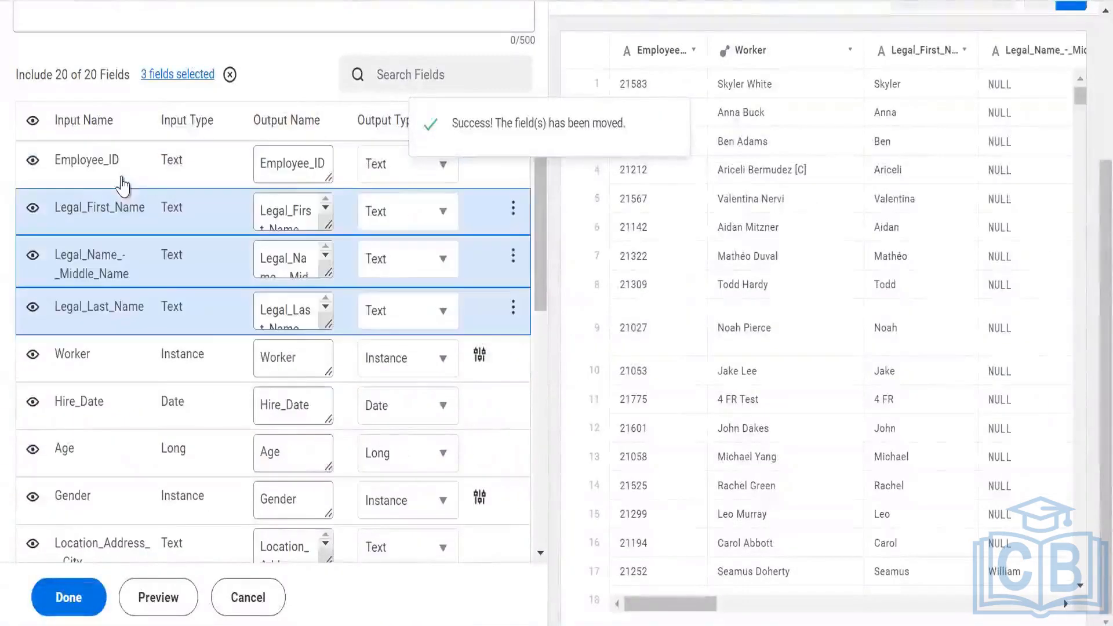
{"action": "left_click", "coordinate": [68, 597]}
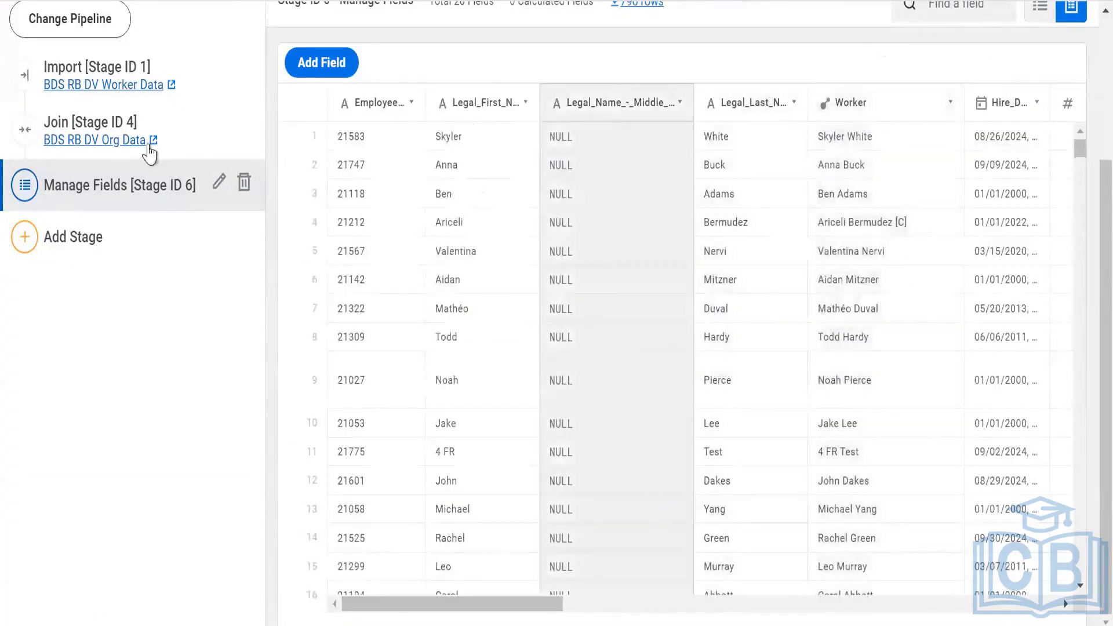
Open Join stage 4's settings and scroll through its 796-row joined preview
{"action": "left_click", "coordinate": [133, 119]}
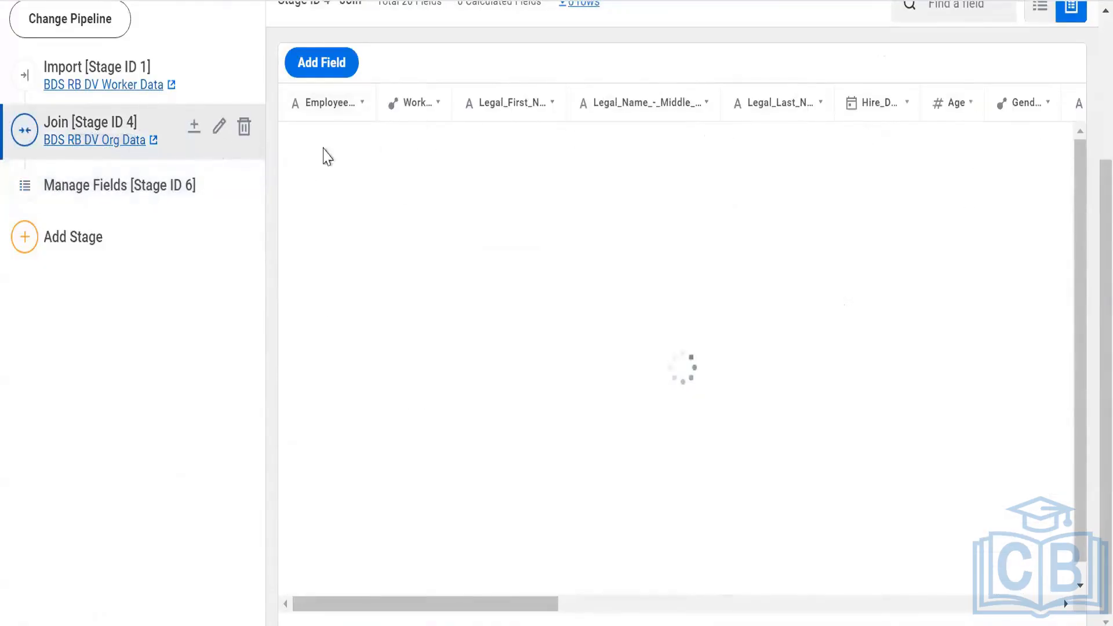
{"action": "left_click", "coordinate": [216, 127]}
{"action": "scroll", "coordinate": [120, 433], "scroll_direction": "down", "scroll_amount": 4}
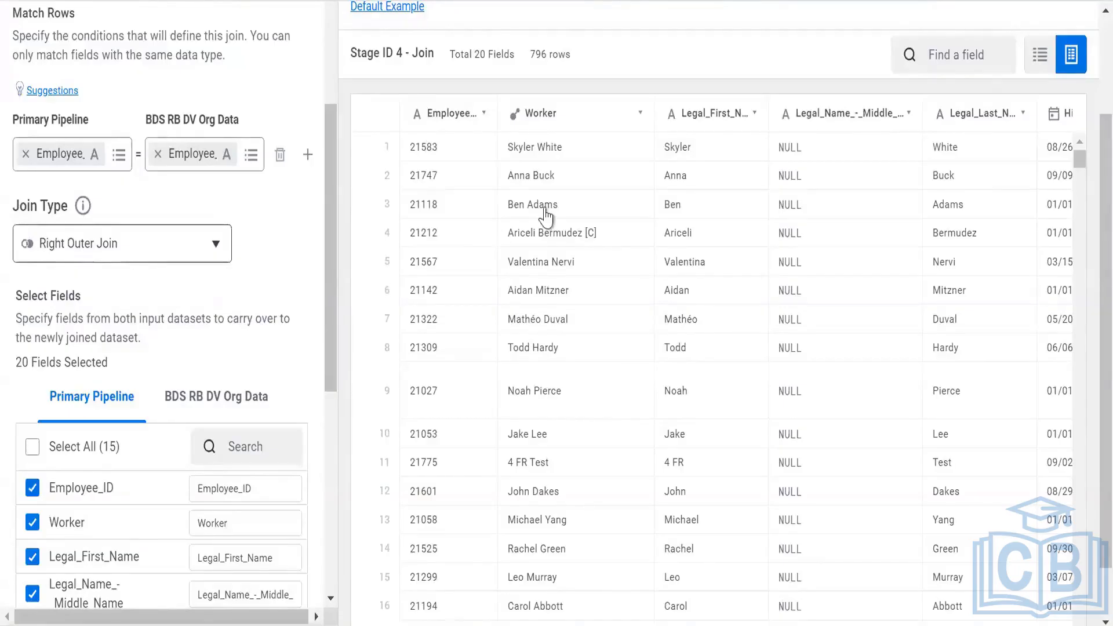
{"action": "scroll", "coordinate": [794, 236], "scroll_direction": "right", "scroll_amount": 10}
{"action": "scroll", "coordinate": [803, 236], "scroll_direction": "right", "scroll_amount": 3}
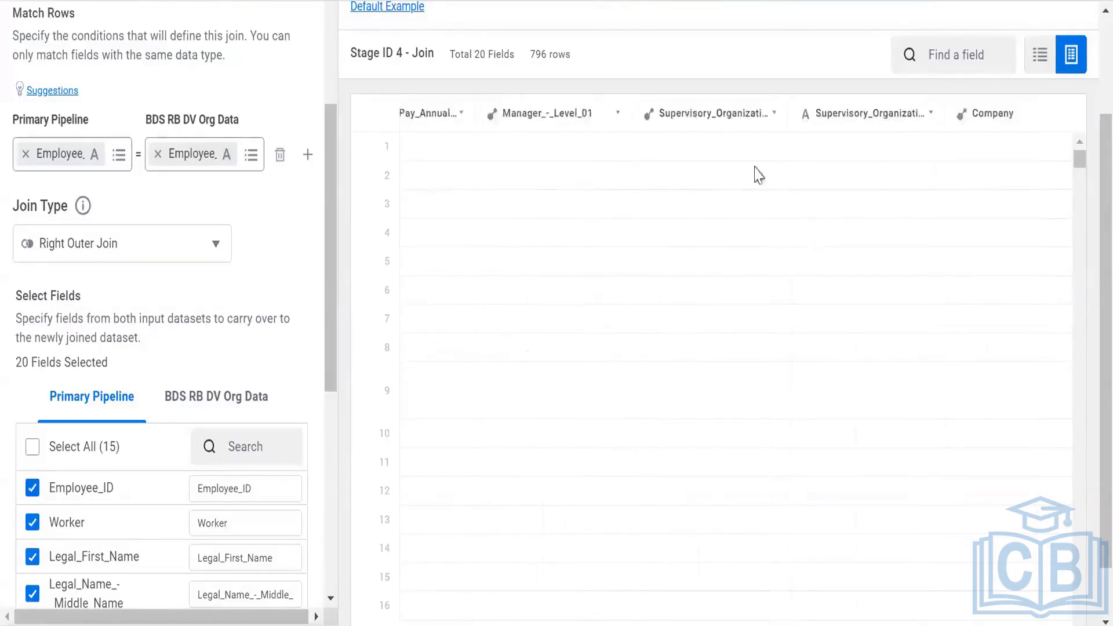
{"action": "scroll", "coordinate": [666, 156], "scroll_direction": "right", "scroll_amount": 5}
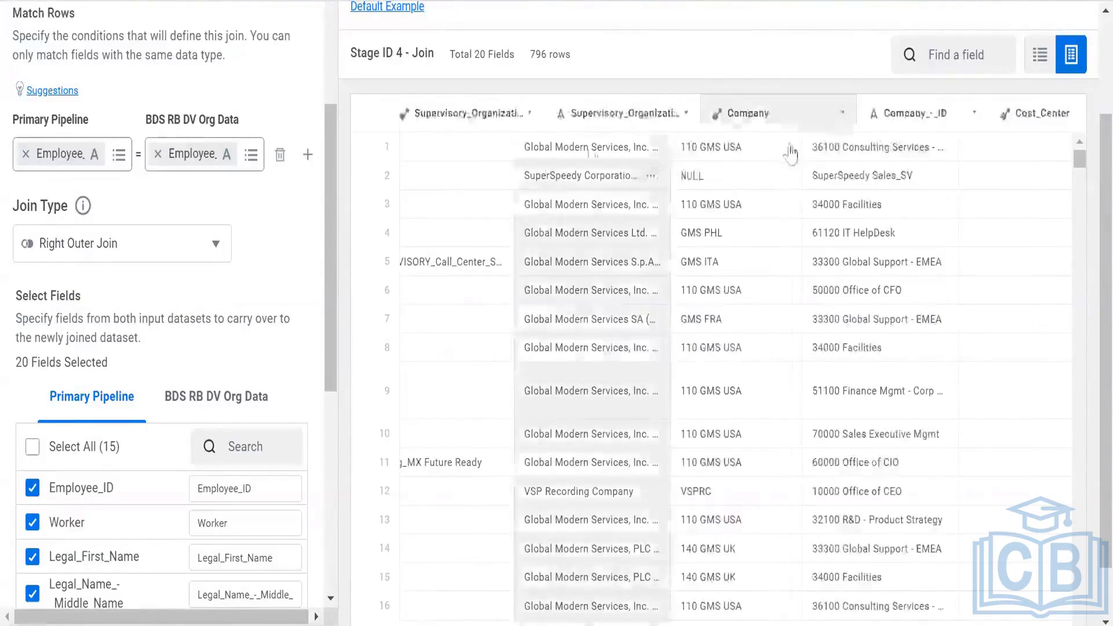
{"action": "scroll", "coordinate": [698, 156], "scroll_direction": "left", "scroll_amount": 2}
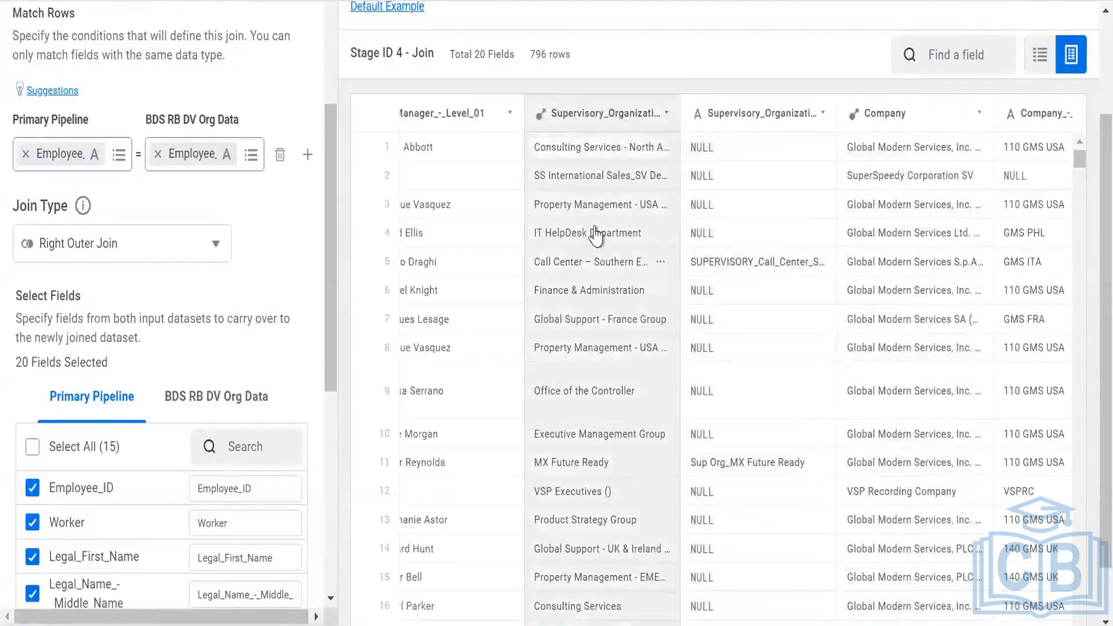
Finish reviewing the 20 joined fields and cancel, leaving the join settings unchanged
{"action": "mouse_move", "coordinate": [596, 234]}
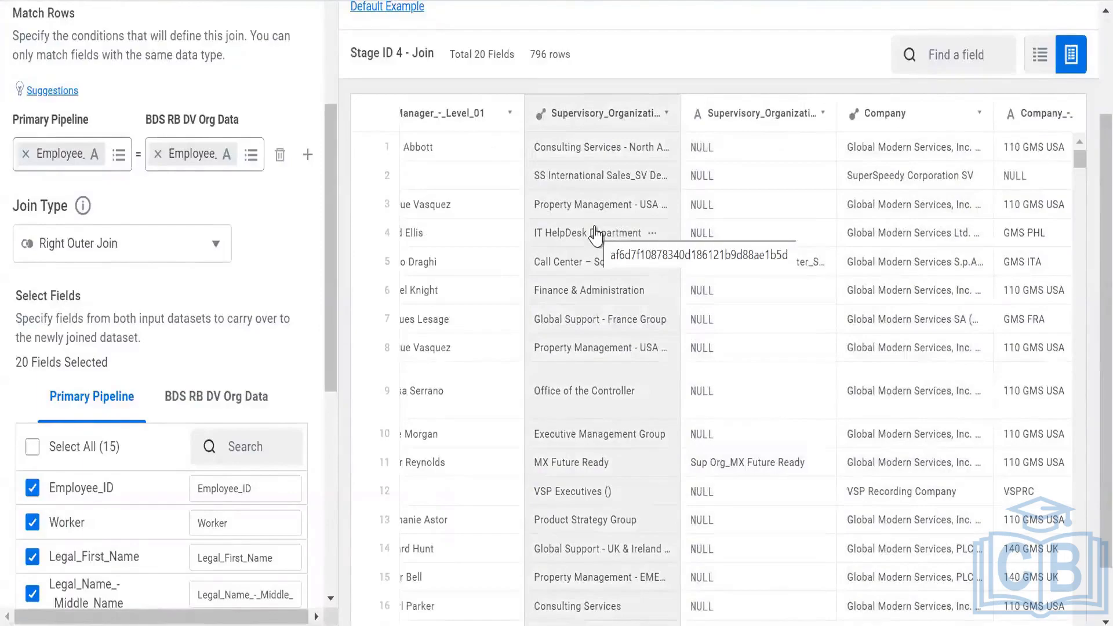
{"action": "scroll", "coordinate": [596, 232], "scroll_direction": "left", "scroll_amount": 5}
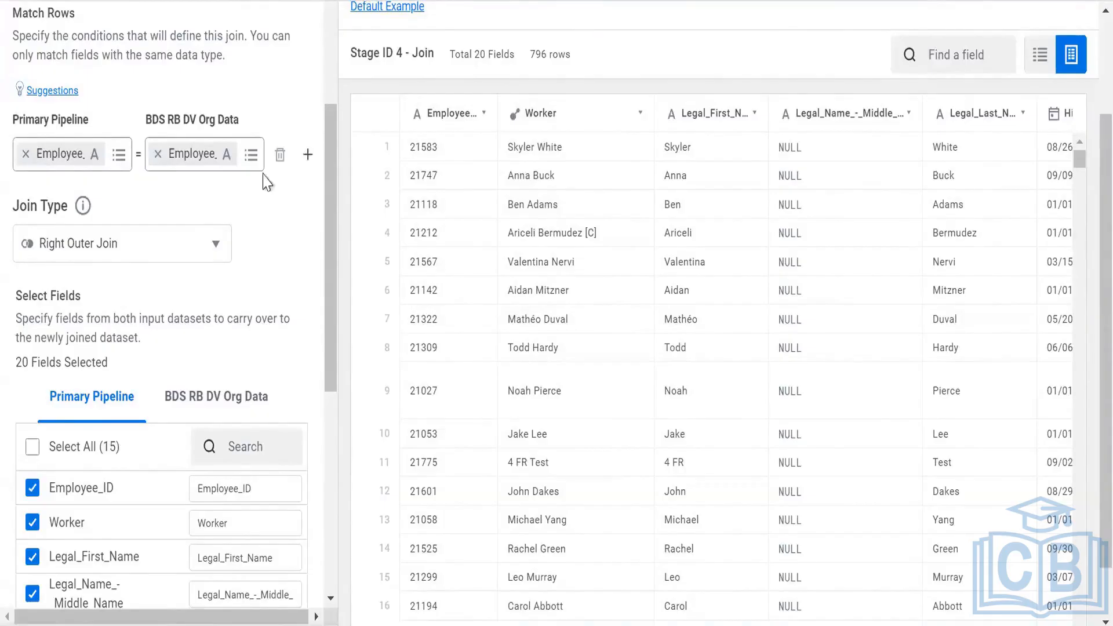
{"action": "scroll", "coordinate": [307, 160], "scroll_direction": "down", "scroll_amount": 10}
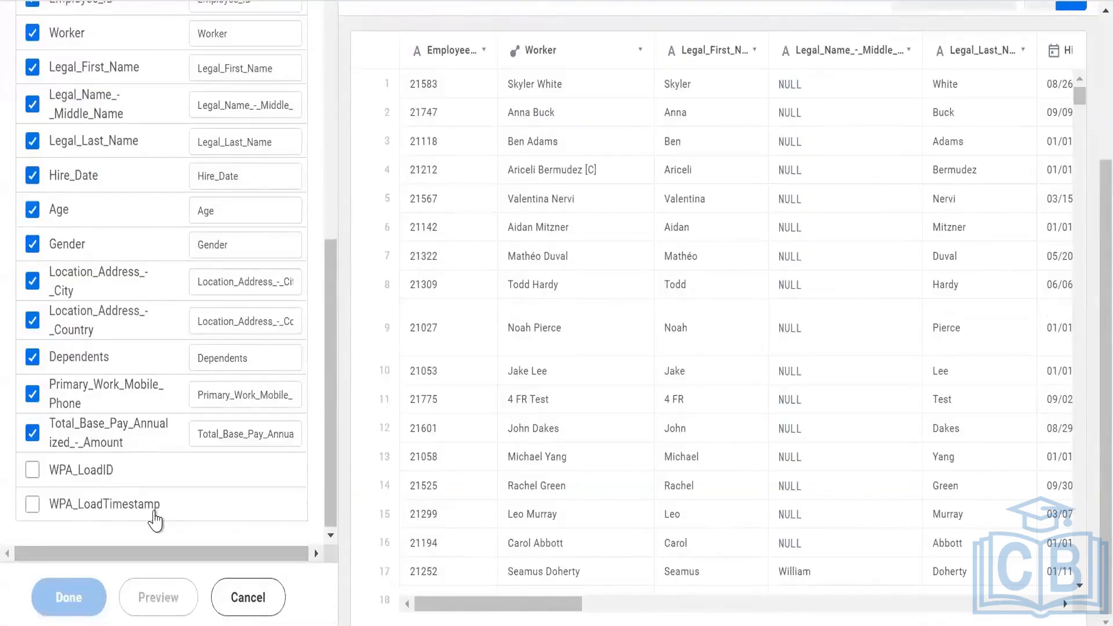
{"action": "left_click", "coordinate": [248, 597]}
{"action": "scroll", "coordinate": [175, 268], "scroll_direction": "up", "scroll_amount": 5}
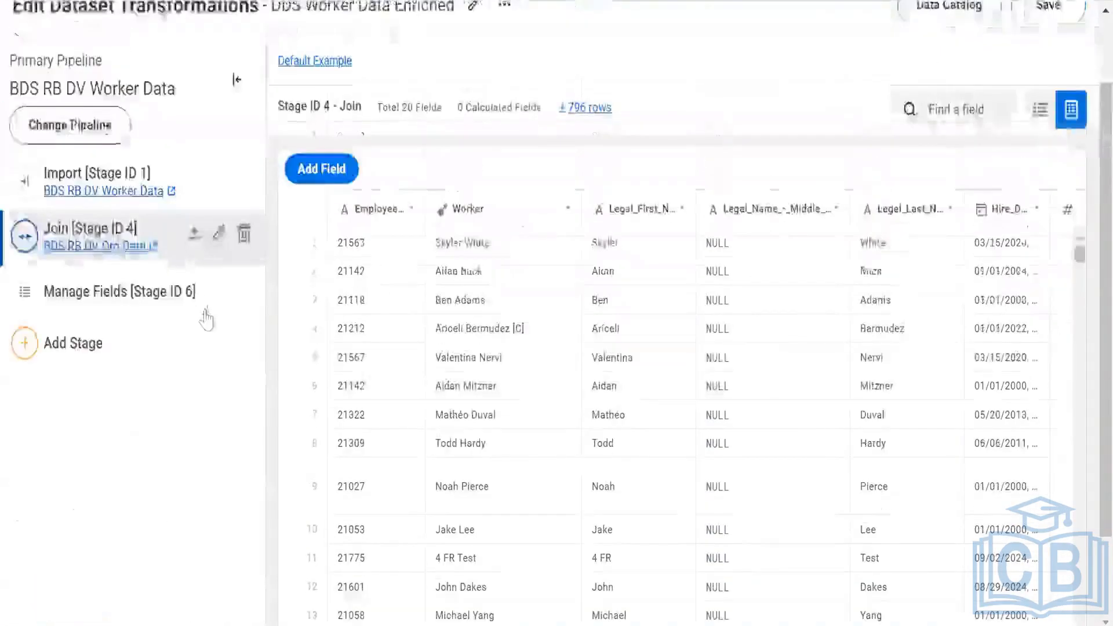
{"action": "scroll", "coordinate": [207, 319], "scroll_direction": "up", "scroll_amount": 2}
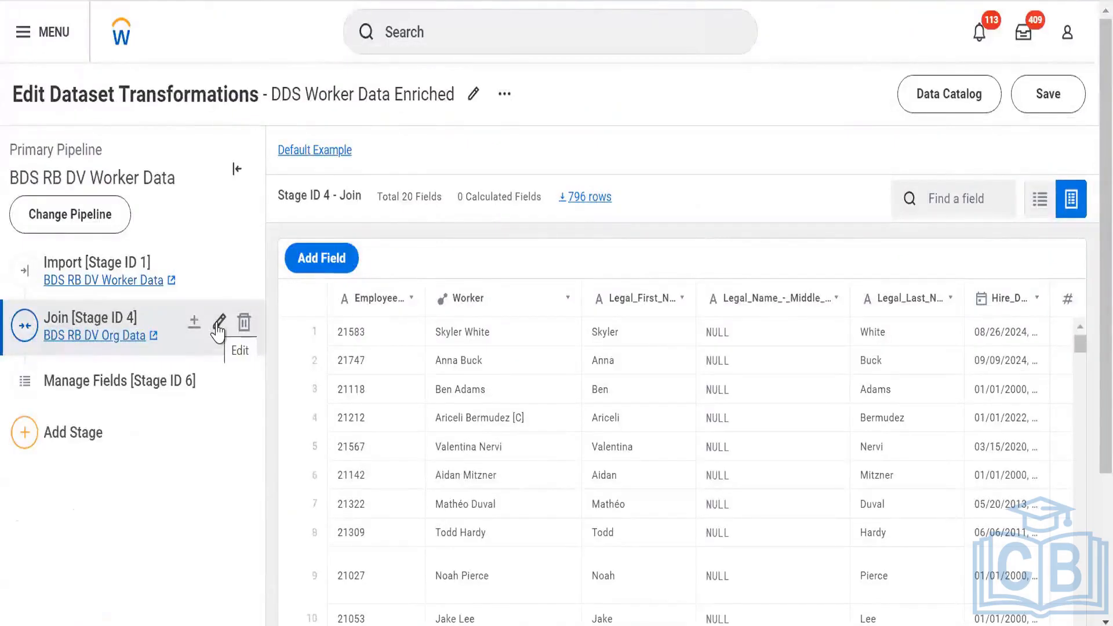
Switch Join stage 4's join type to Left Outer Join and apply it
{"action": "left_click", "coordinate": [218, 326]}
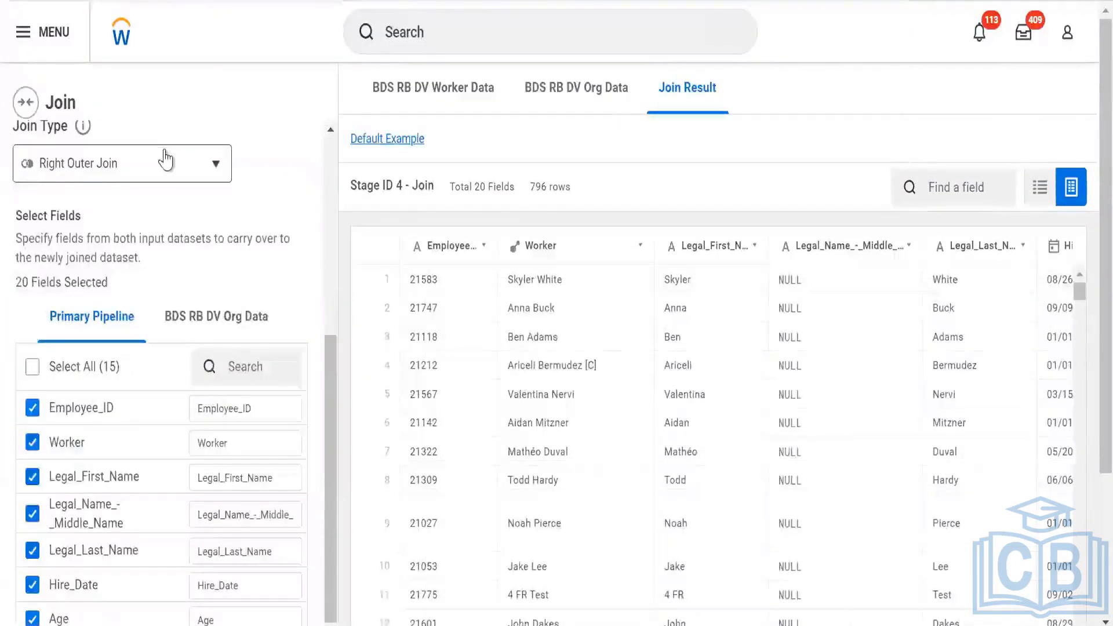
{"action": "left_click", "coordinate": [165, 159]}
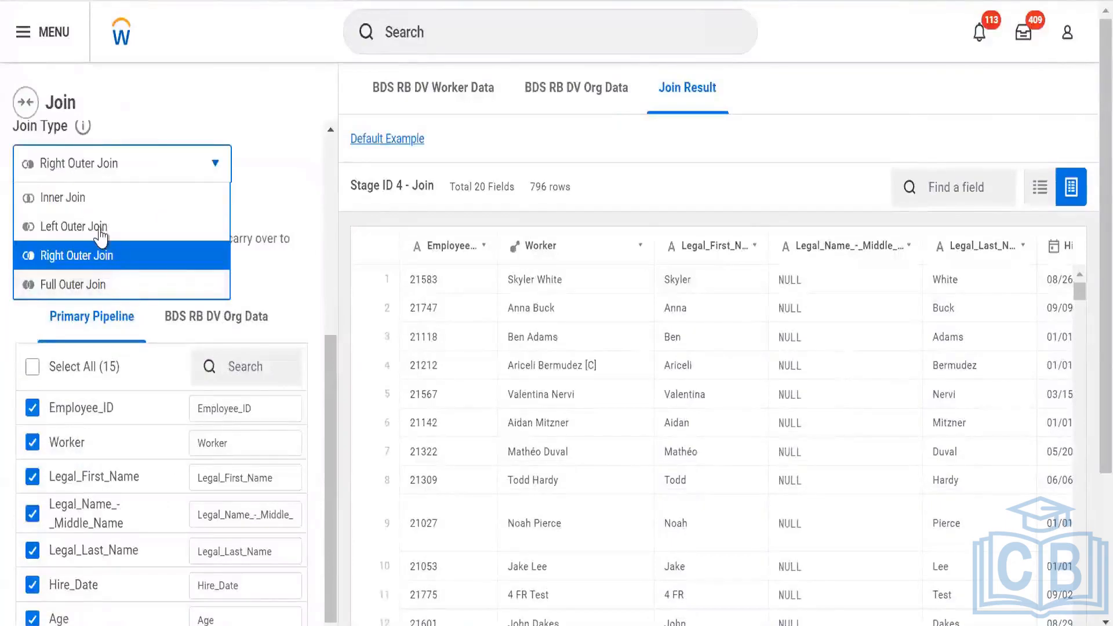
{"action": "left_click", "coordinate": [102, 228]}
{"action": "scroll", "coordinate": [33, 561], "scroll_direction": "down", "scroll_amount": 10}
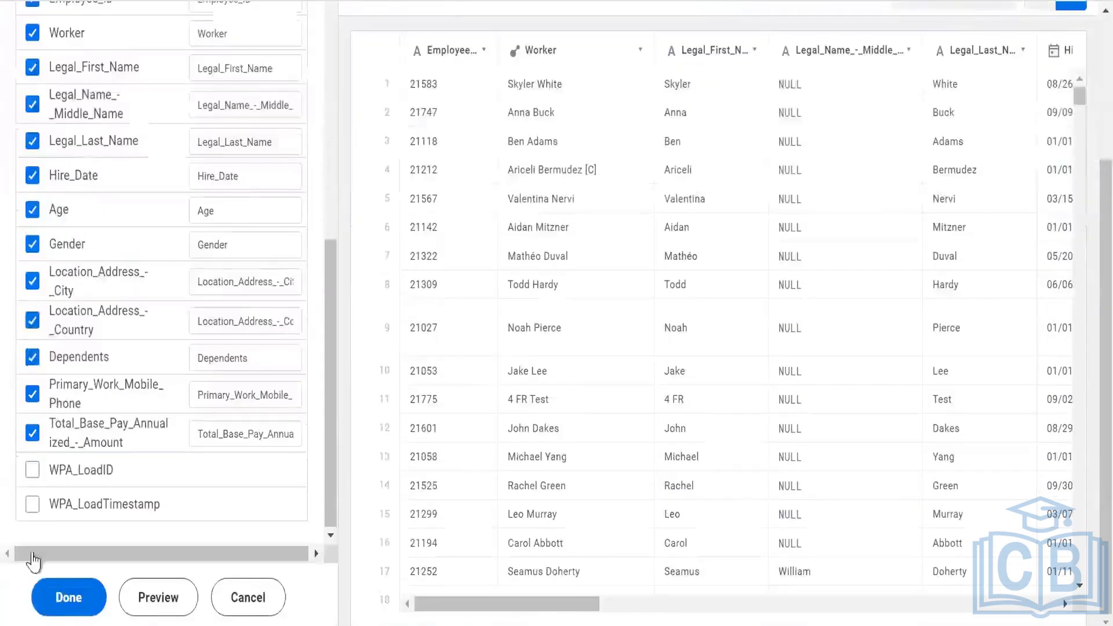
{"action": "left_click", "coordinate": [38, 603]}
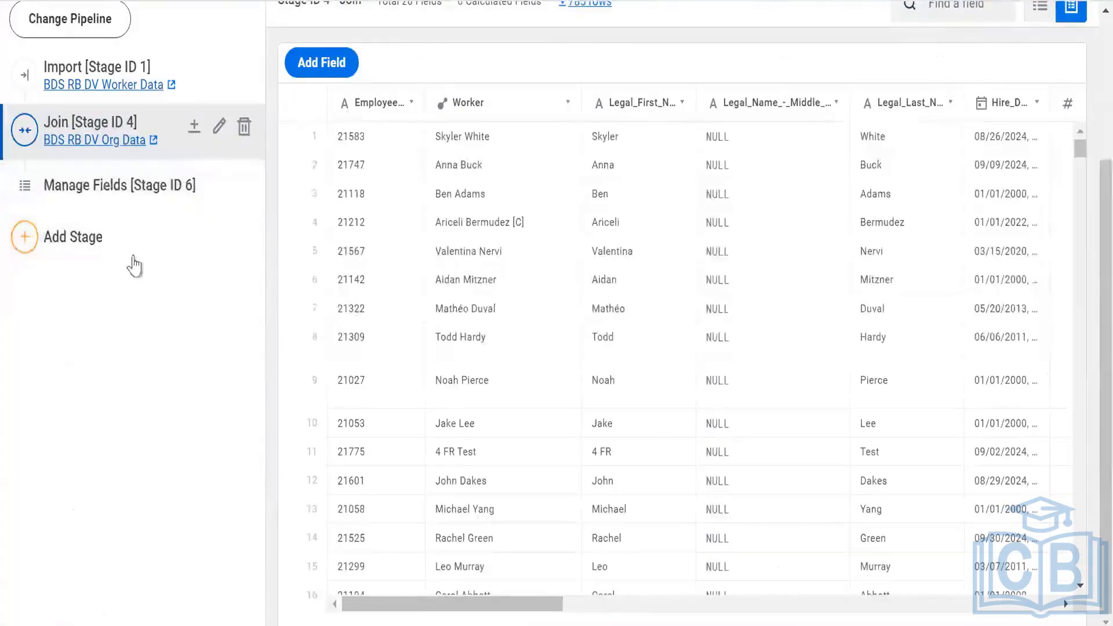
{"action": "left_click", "coordinate": [137, 299]}
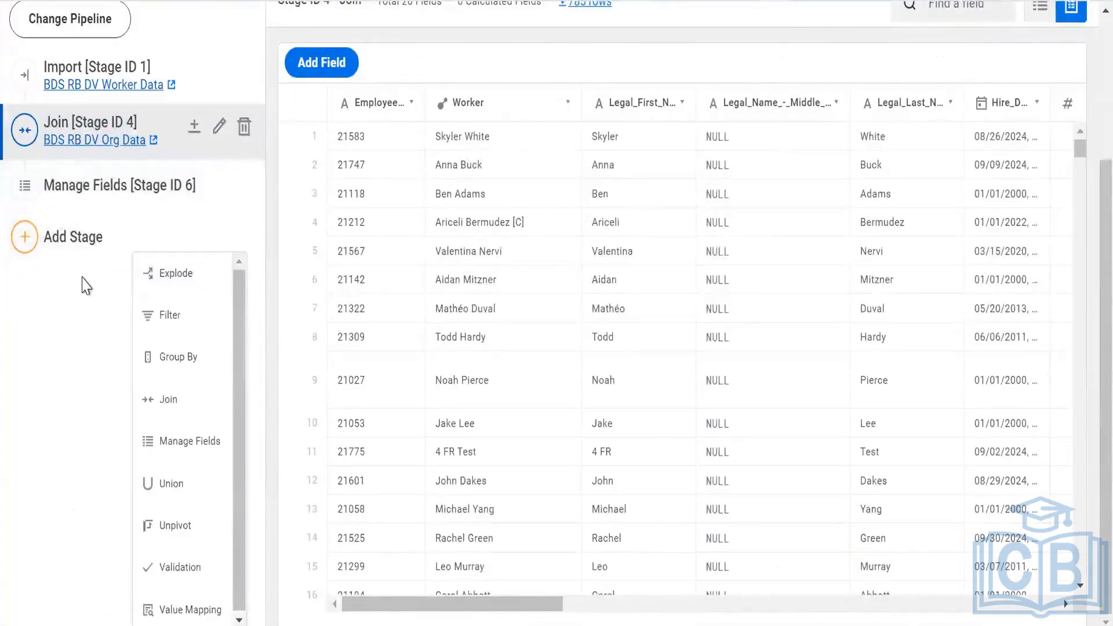
Save the DDS Worker Data Enriched transformations at 785 rows, then show the PowerPoint Stages slide
{"action": "left_click", "coordinate": [86, 285]}
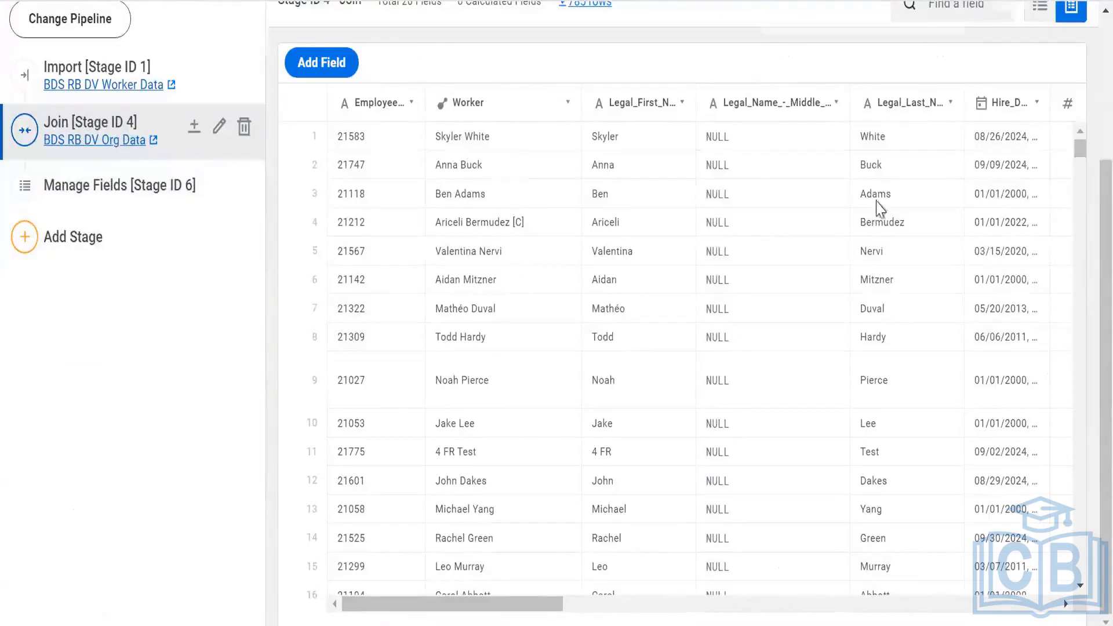
{"action": "scroll", "coordinate": [1059, 124], "scroll_direction": "up", "scroll_amount": 3}
{"action": "left_click", "coordinate": [1048, 98]}
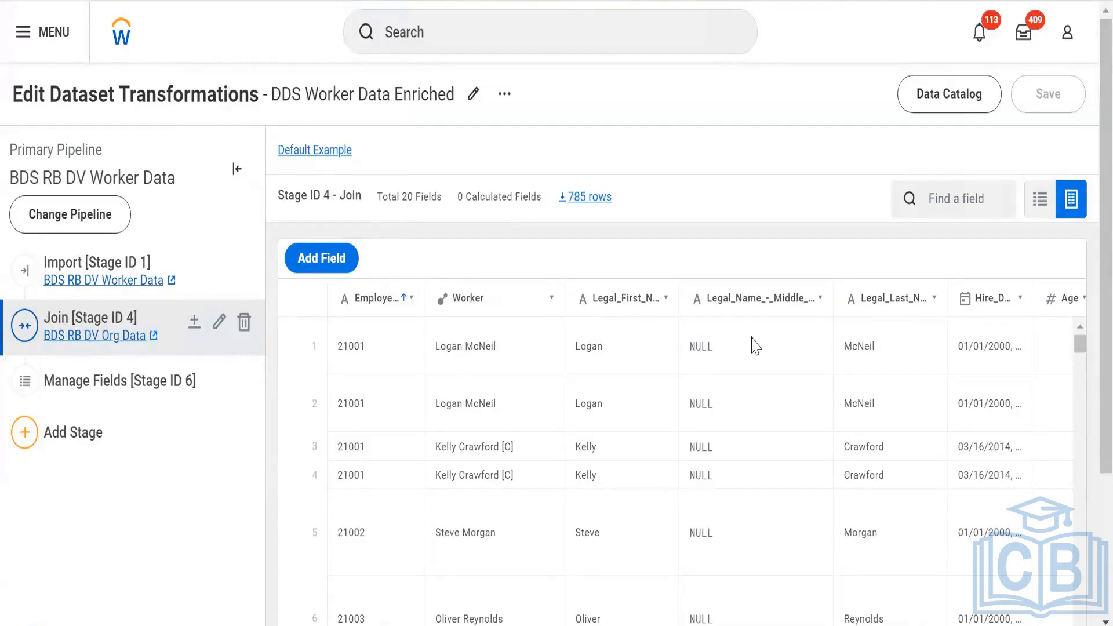
{"action": "key", "text": "alt+Tab"}
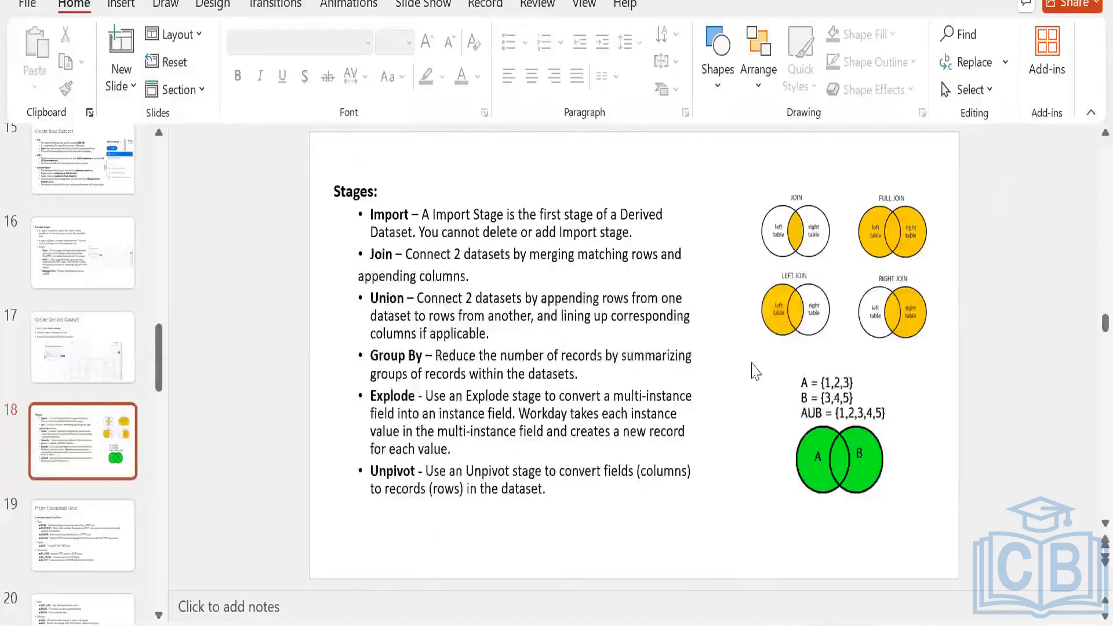
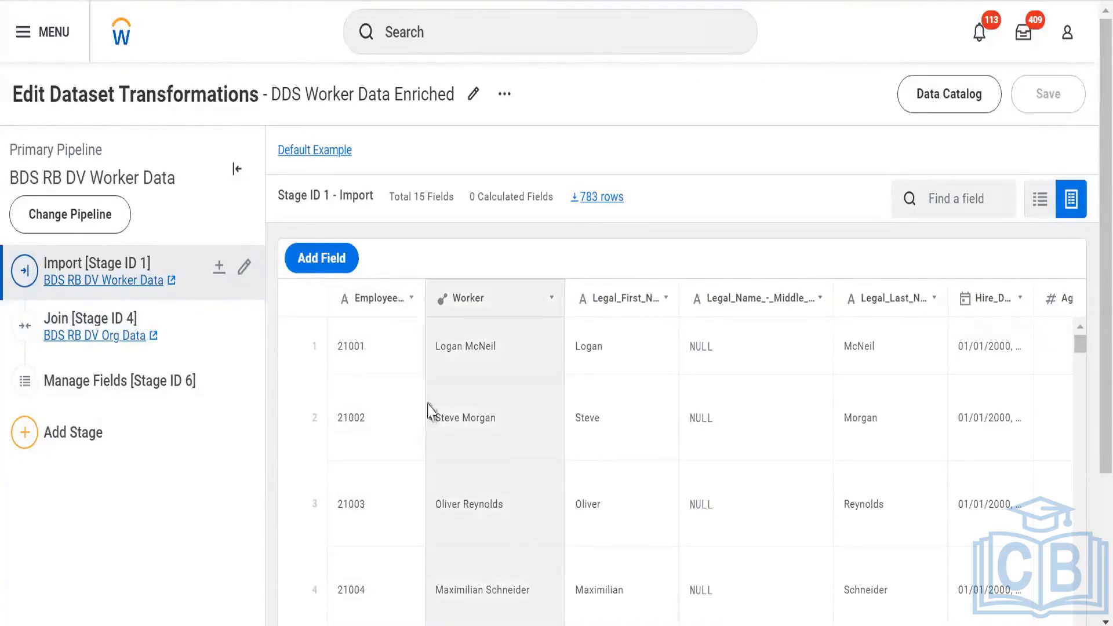
Scroll to the Dependents column and open the add-stage menu on the Import (Stage ID 1) row
{"action": "scroll", "coordinate": [429, 409], "scroll_direction": "right", "scroll_amount": 5}
{"action": "scroll", "coordinate": [651, 372], "scroll_direction": "right", "scroll_amount": 5}
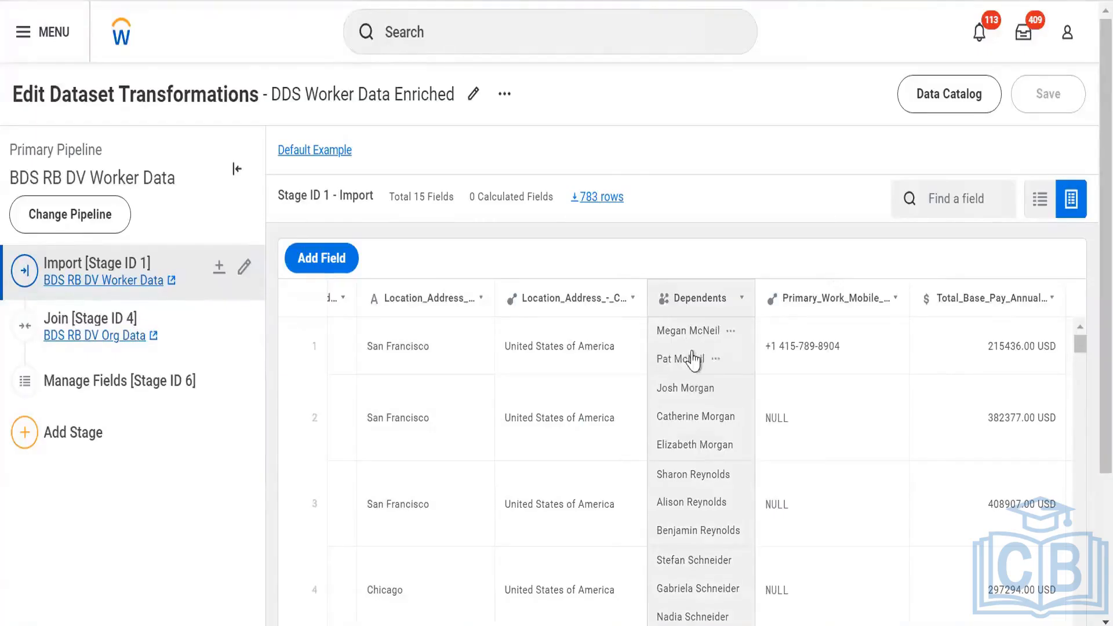
{"action": "mouse_move", "coordinate": [694, 368]}
{"action": "mouse_move", "coordinate": [696, 341]}
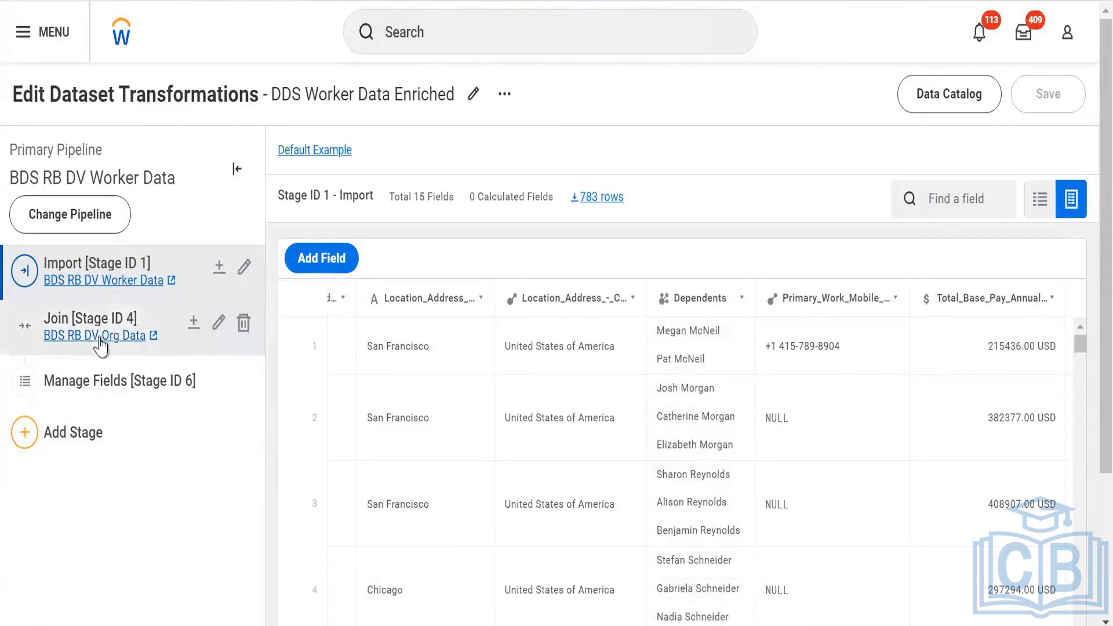
{"action": "left_click", "coordinate": [219, 266]}
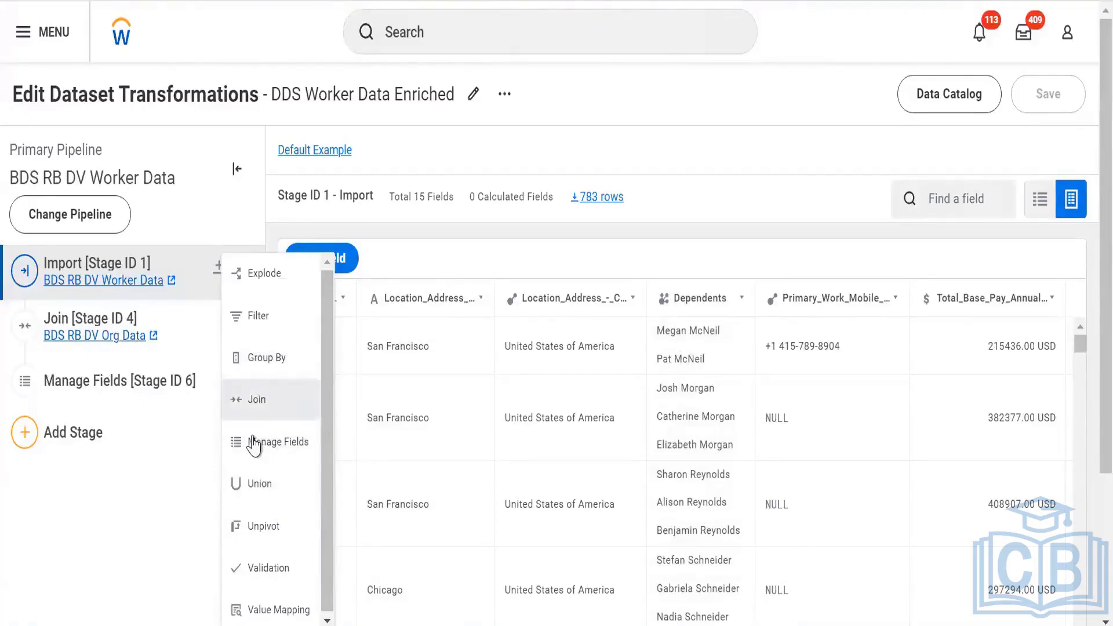
Start an Explode stage and choose Dependents as the field to explode
{"action": "left_click", "coordinate": [255, 279]}
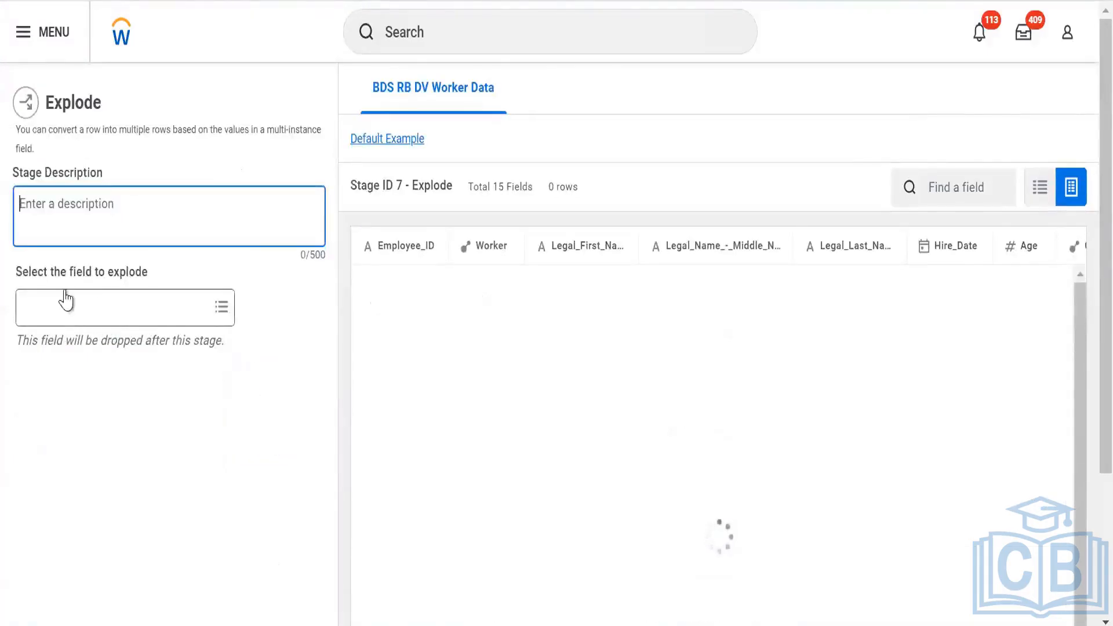
{"action": "left_click", "coordinate": [144, 293]}
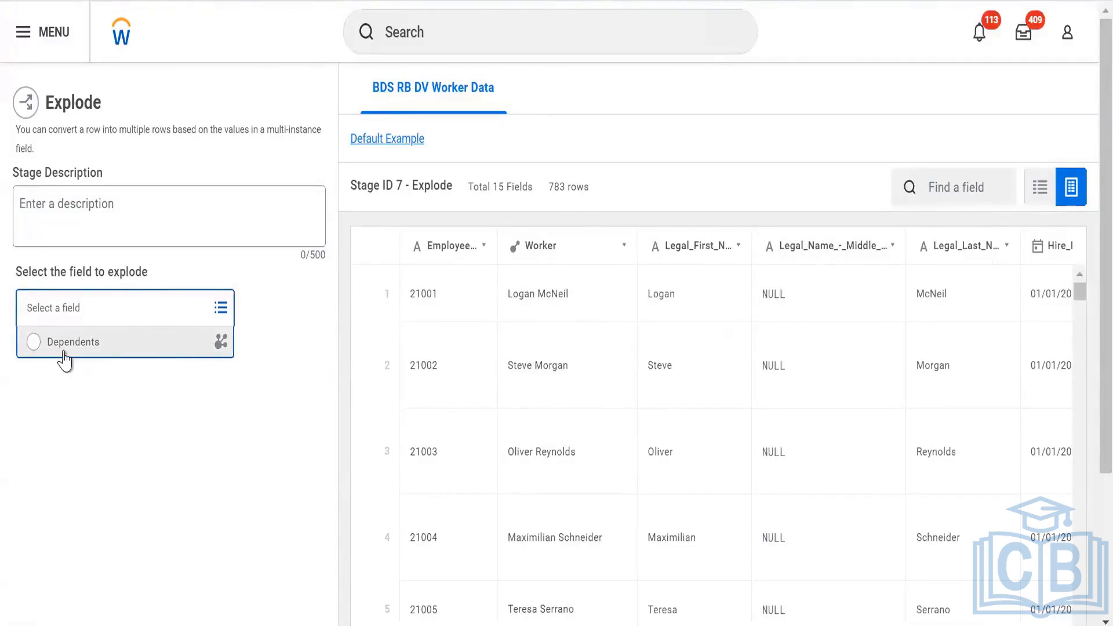
{"action": "scroll", "coordinate": [642, 354], "scroll_direction": "right", "scroll_amount": 3}
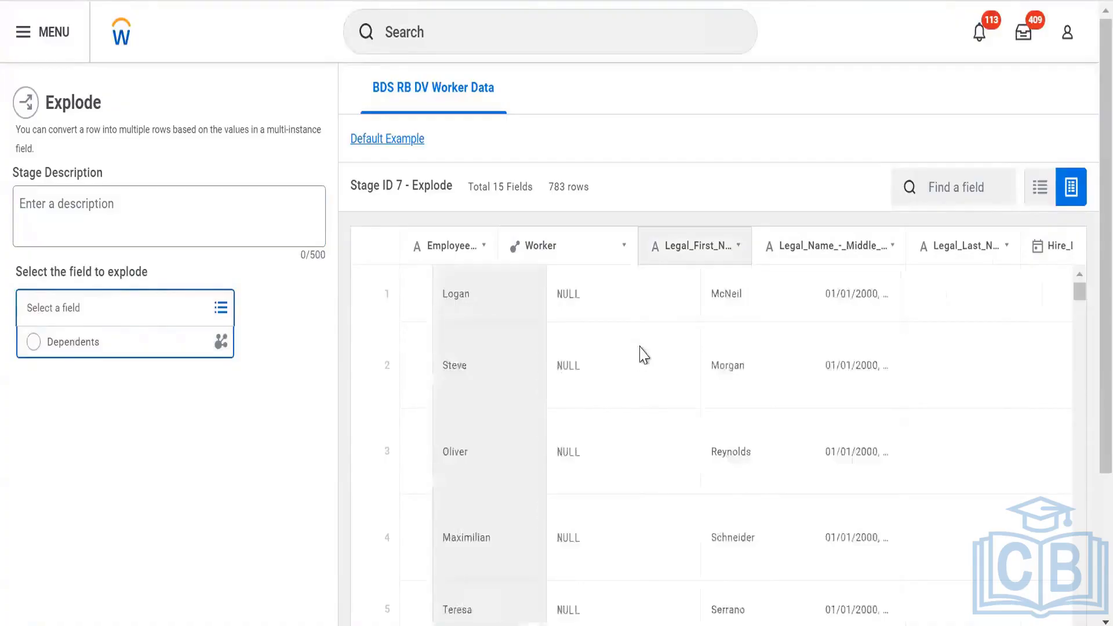
{"action": "scroll", "coordinate": [641, 355], "scroll_direction": "left", "scroll_amount": 8}
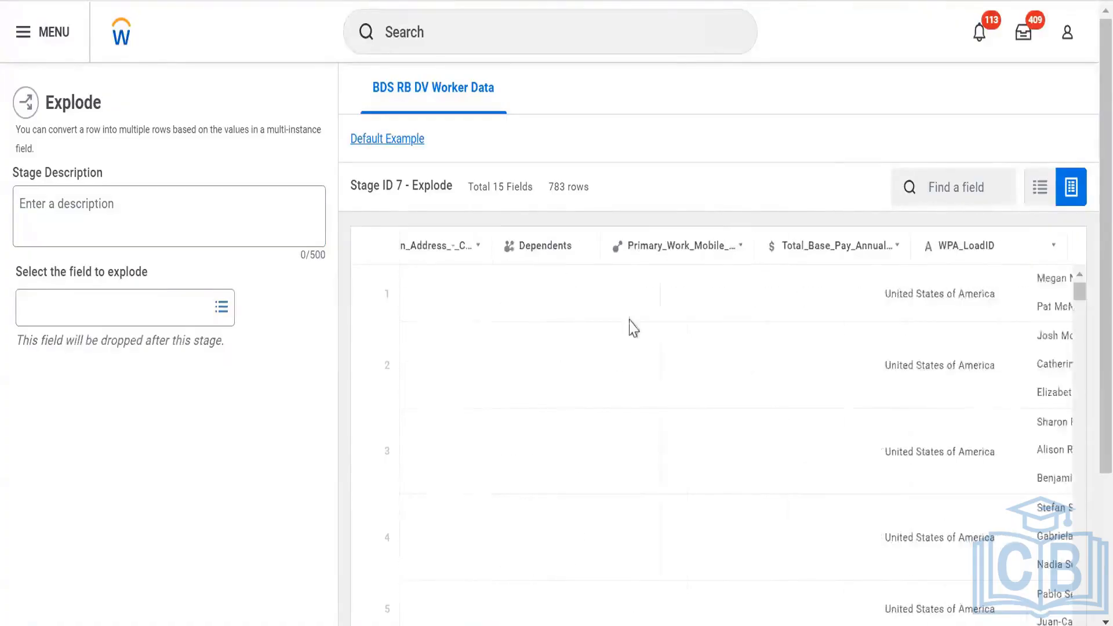
{"action": "left_click", "coordinate": [203, 301]}
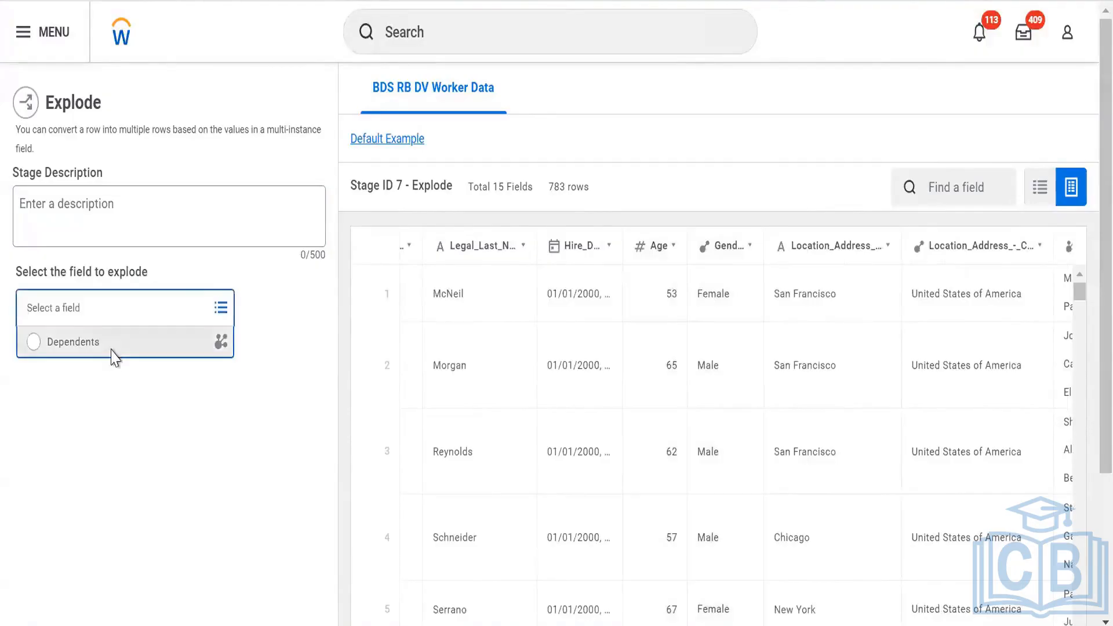
{"action": "left_click", "coordinate": [111, 355]}
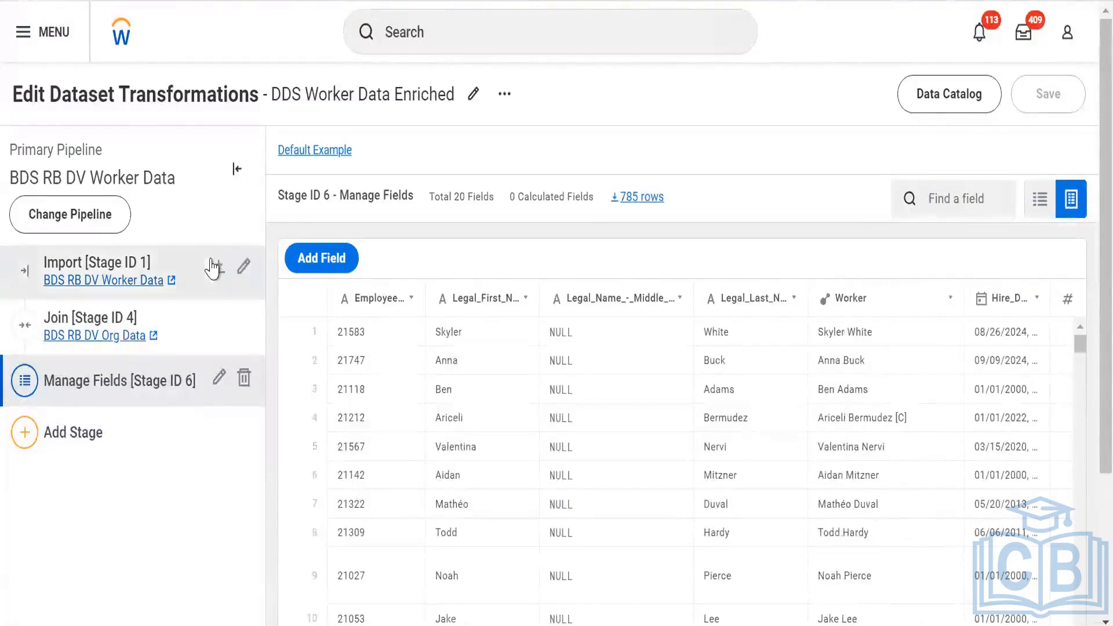
Add an Explode stage after Import on Dependents, creating Dependents_Exploded and keeping NULL value rows
{"action": "left_click", "coordinate": [217, 273]}
{"action": "left_click", "coordinate": [251, 286]}
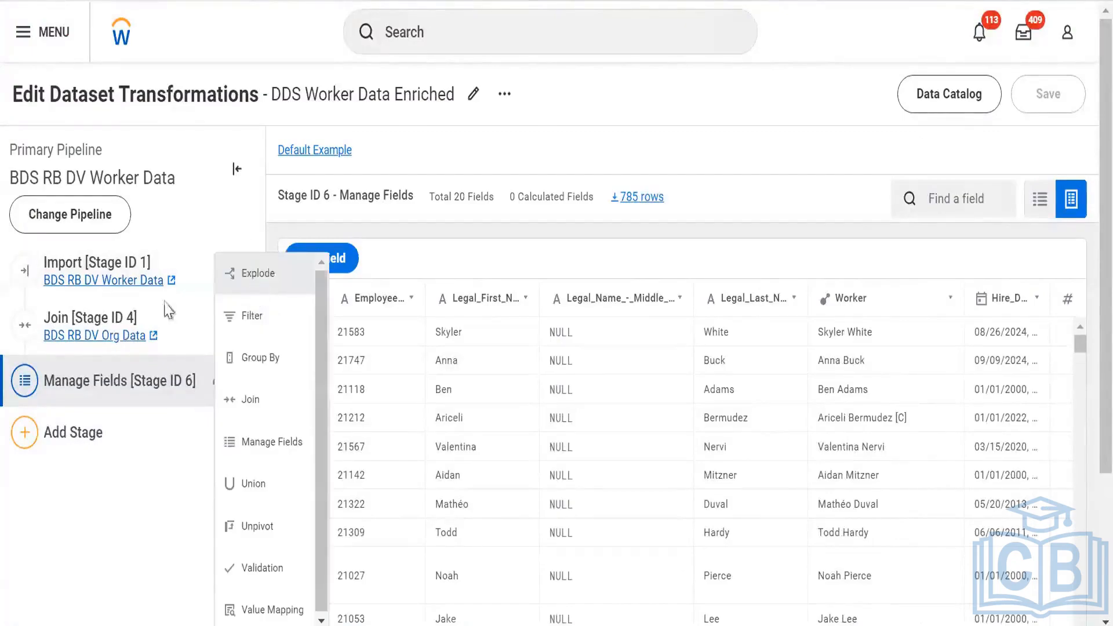
{"action": "left_click", "coordinate": [156, 312]}
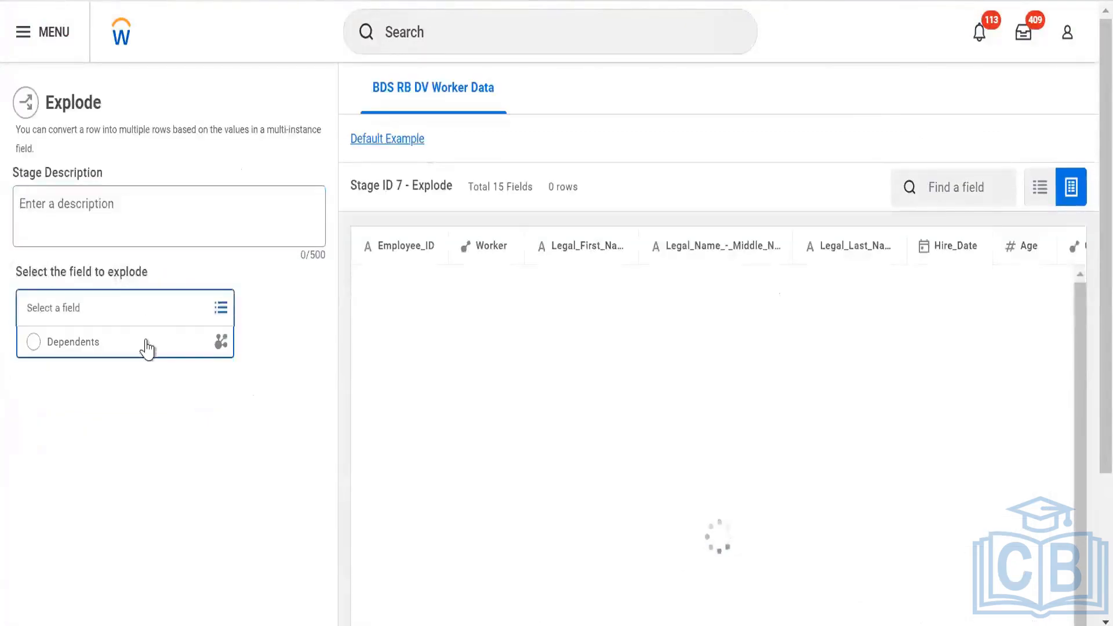
{"action": "left_click", "coordinate": [146, 342]}
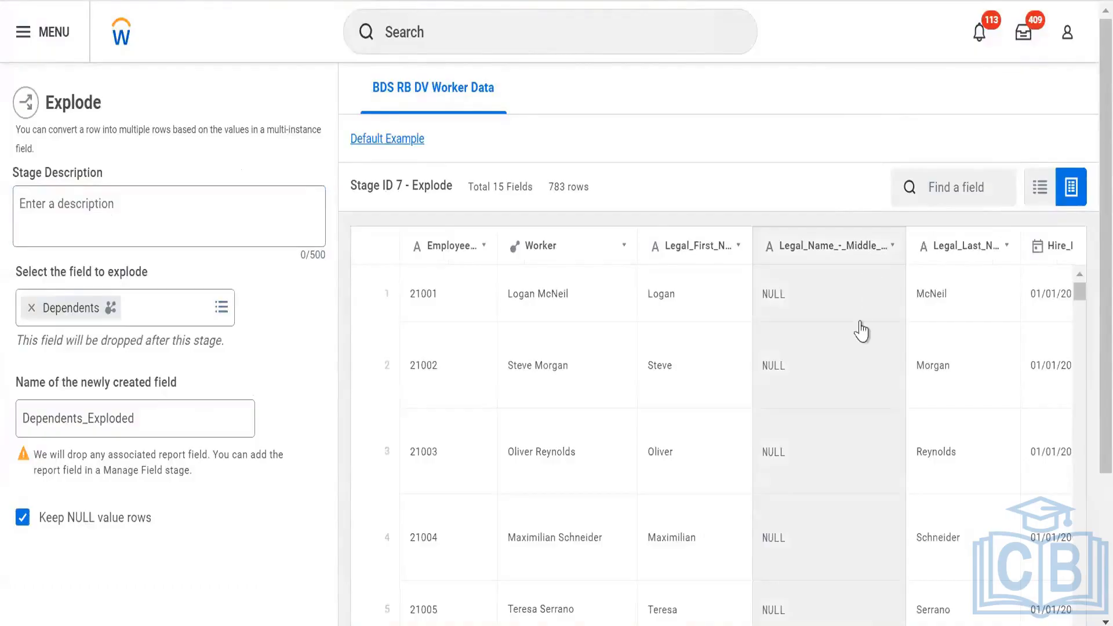
{"action": "scroll", "coordinate": [842, 318], "scroll_direction": "right", "scroll_amount": 10}
{"action": "scroll", "coordinate": [861, 296], "scroll_direction": "right", "scroll_amount": 3}
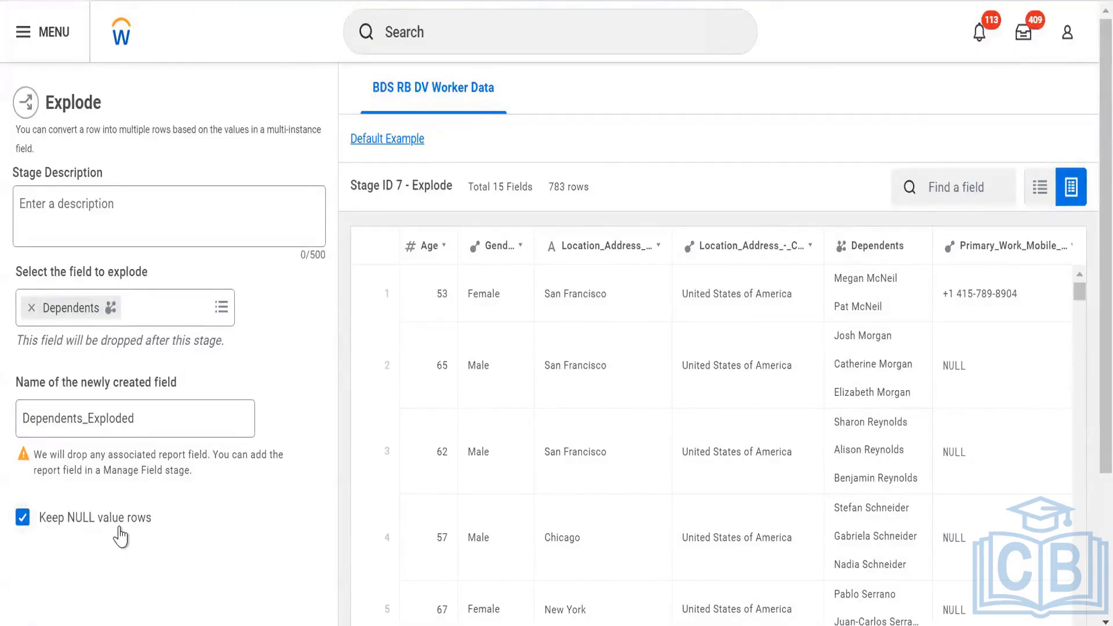
Preview the exploded data, browse to Dependents_Exploded and close its field details panel
{"action": "scroll", "coordinate": [114, 456], "scroll_direction": "down", "scroll_amount": 3}
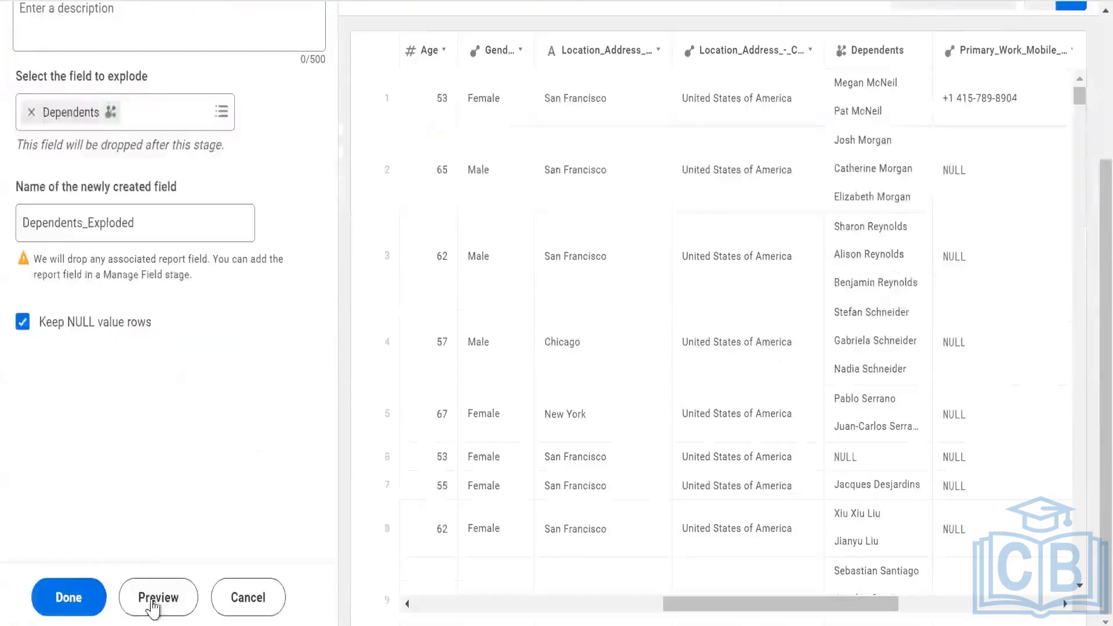
{"action": "left_click", "coordinate": [149, 603]}
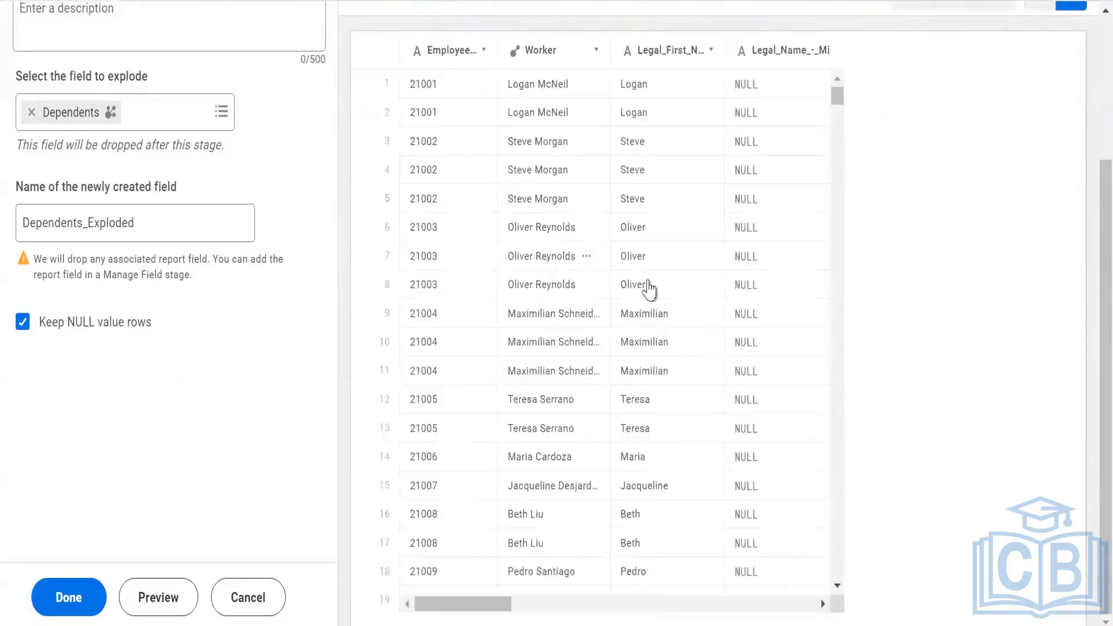
{"action": "scroll", "coordinate": [736, 269], "scroll_direction": "left", "scroll_amount": 5}
{"action": "scroll", "coordinate": [737, 269], "scroll_direction": "right", "scroll_amount": 2}
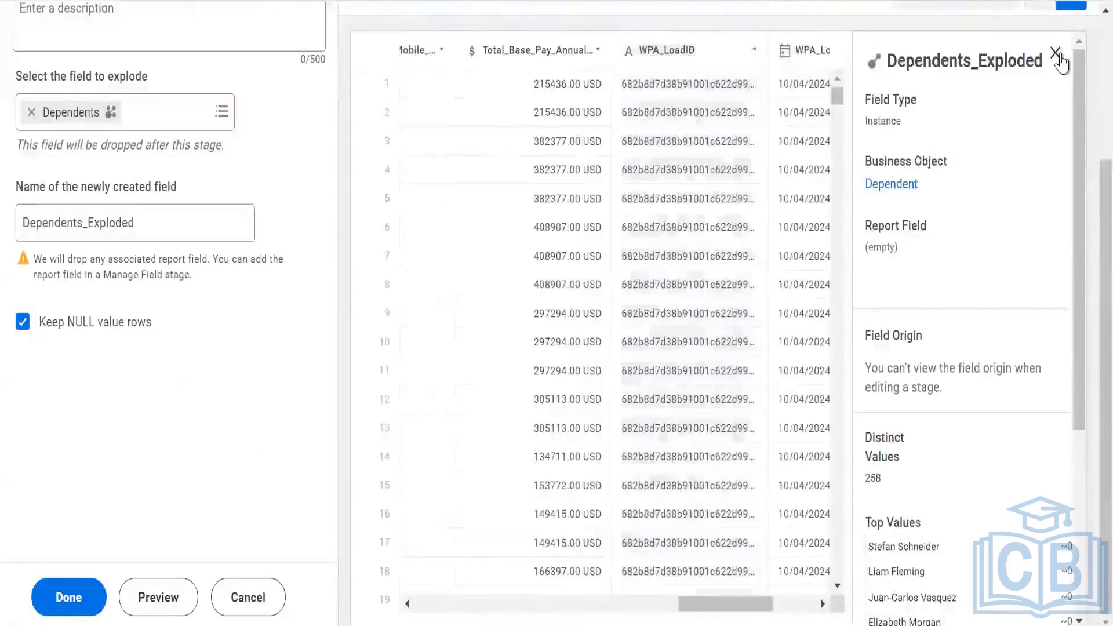
{"action": "left_click", "coordinate": [1059, 54]}
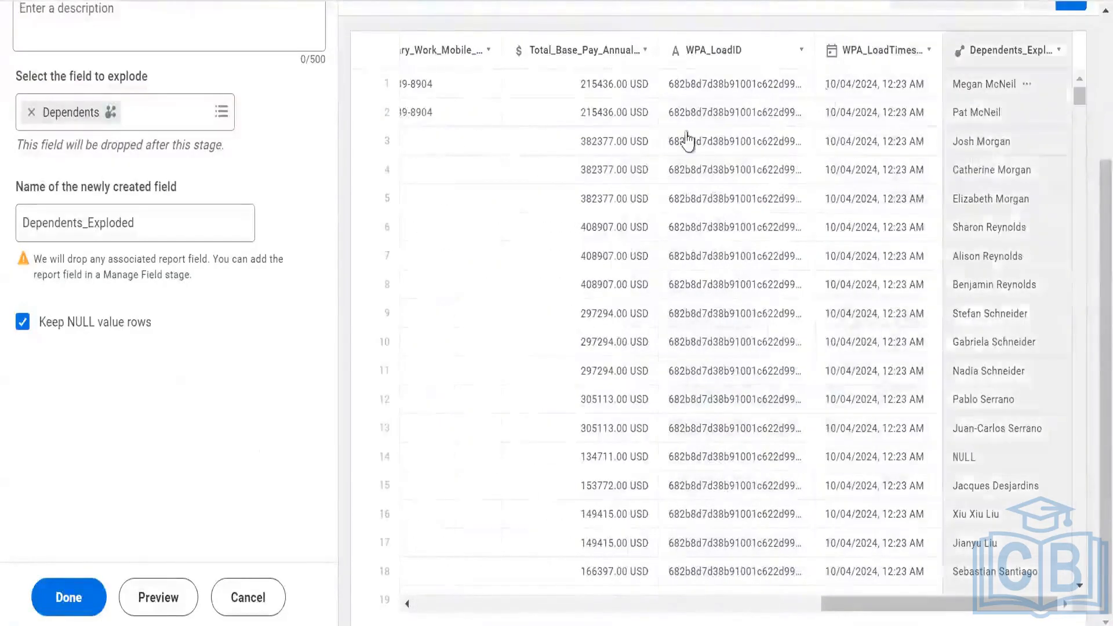
{"action": "scroll", "coordinate": [561, 168], "scroll_direction": "left", "scroll_amount": 5}
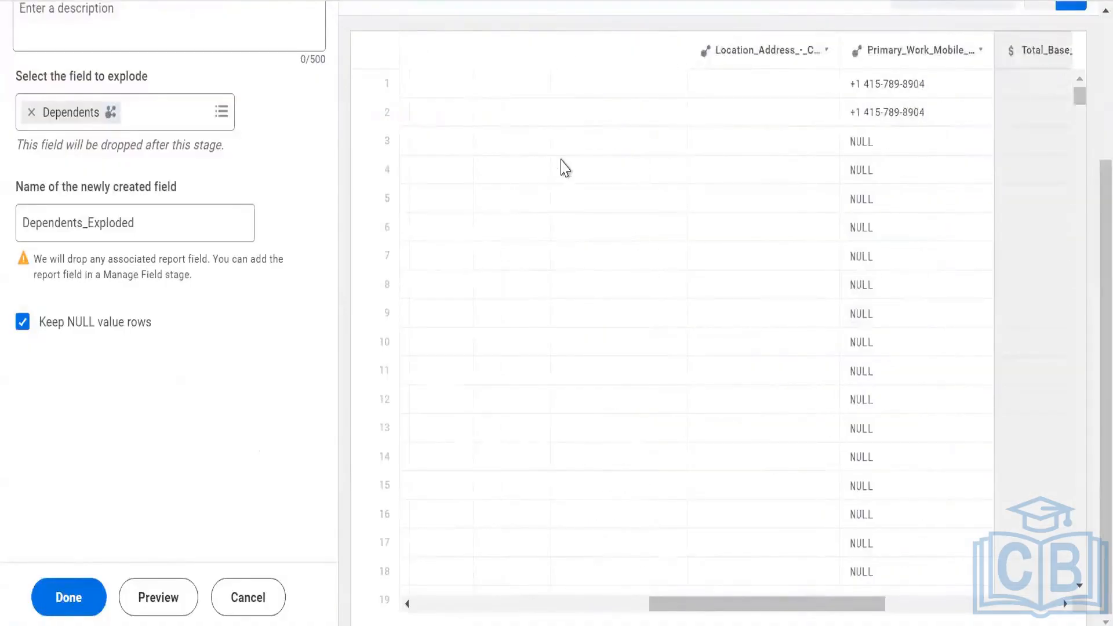
{"action": "scroll", "coordinate": [507, 145], "scroll_direction": "left", "scroll_amount": 5}
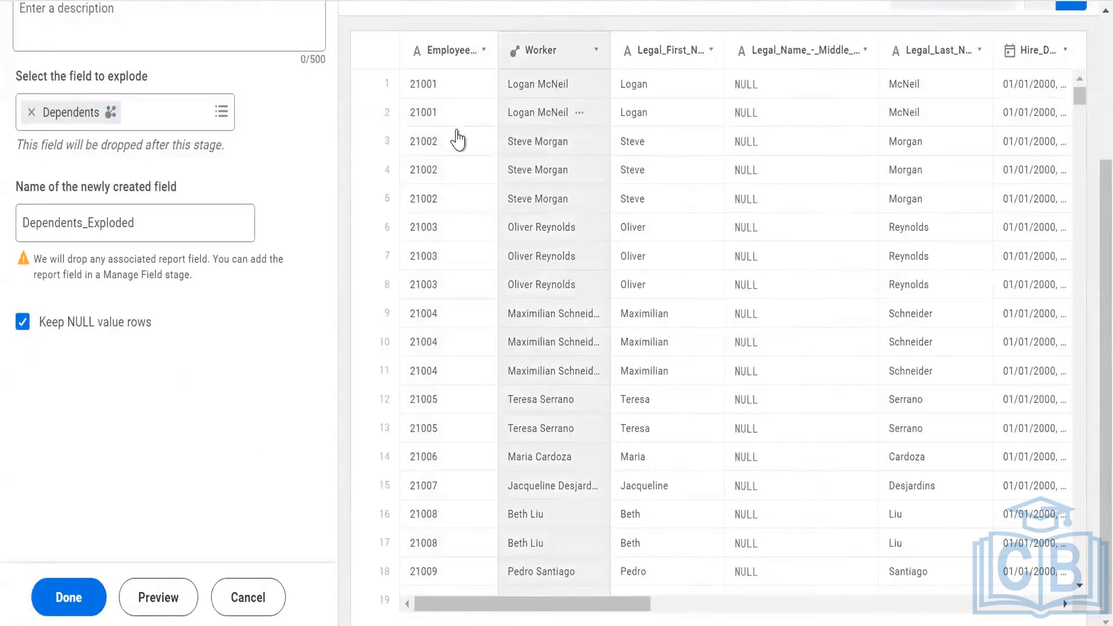
{"action": "scroll", "coordinate": [458, 131], "scroll_direction": "right", "scroll_amount": 15}
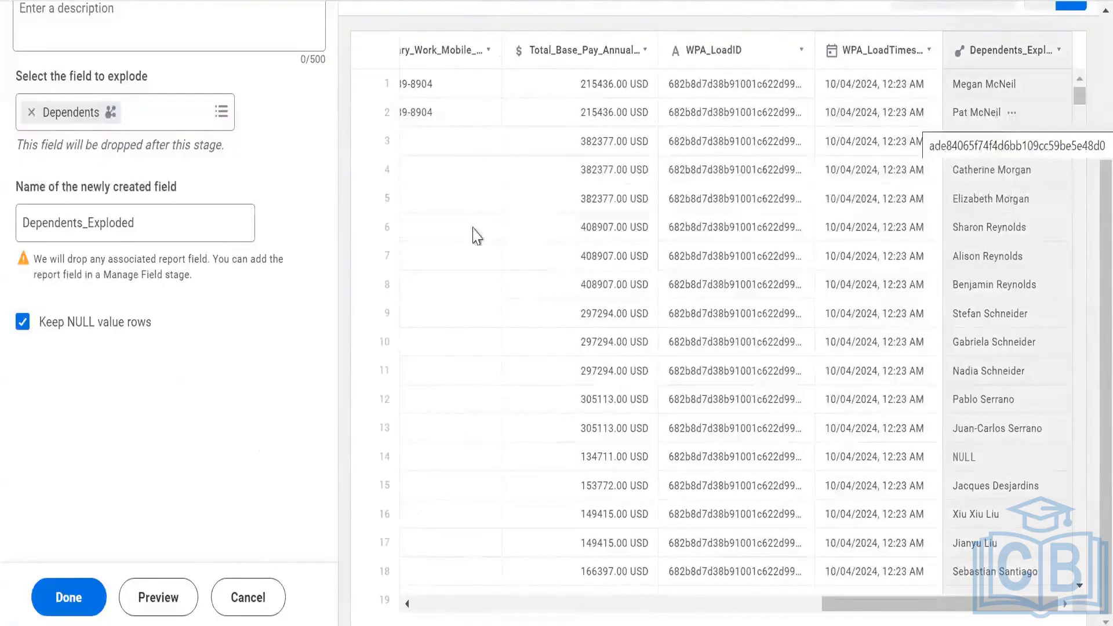
{"action": "scroll", "coordinate": [471, 235], "scroll_direction": "left", "scroll_amount": 15}
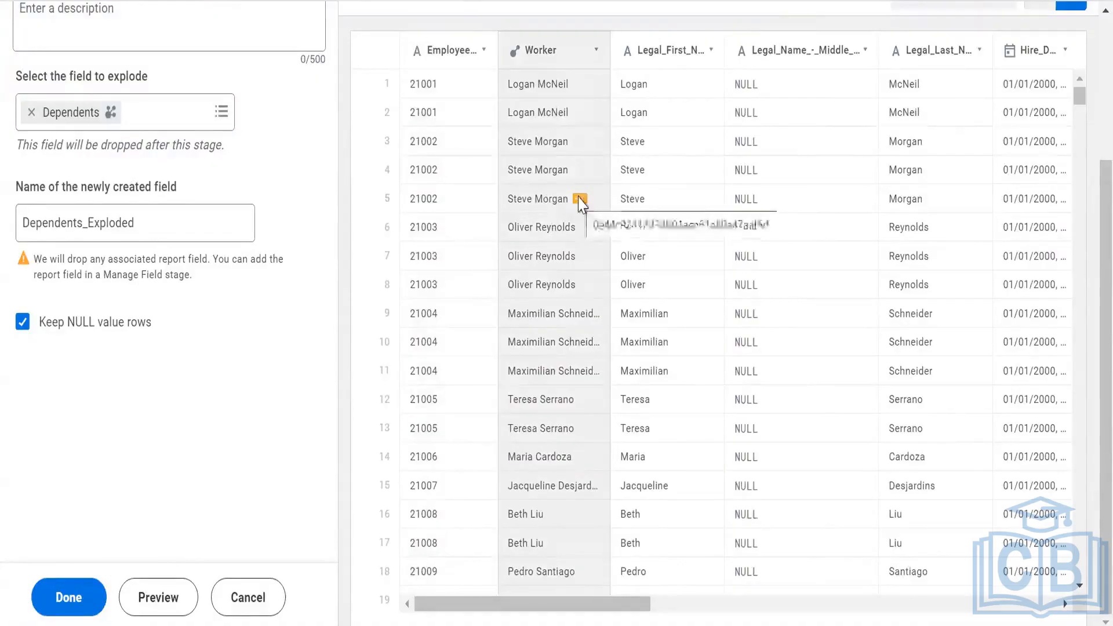
{"action": "scroll", "coordinate": [596, 211], "scroll_direction": "right", "scroll_amount": 10}
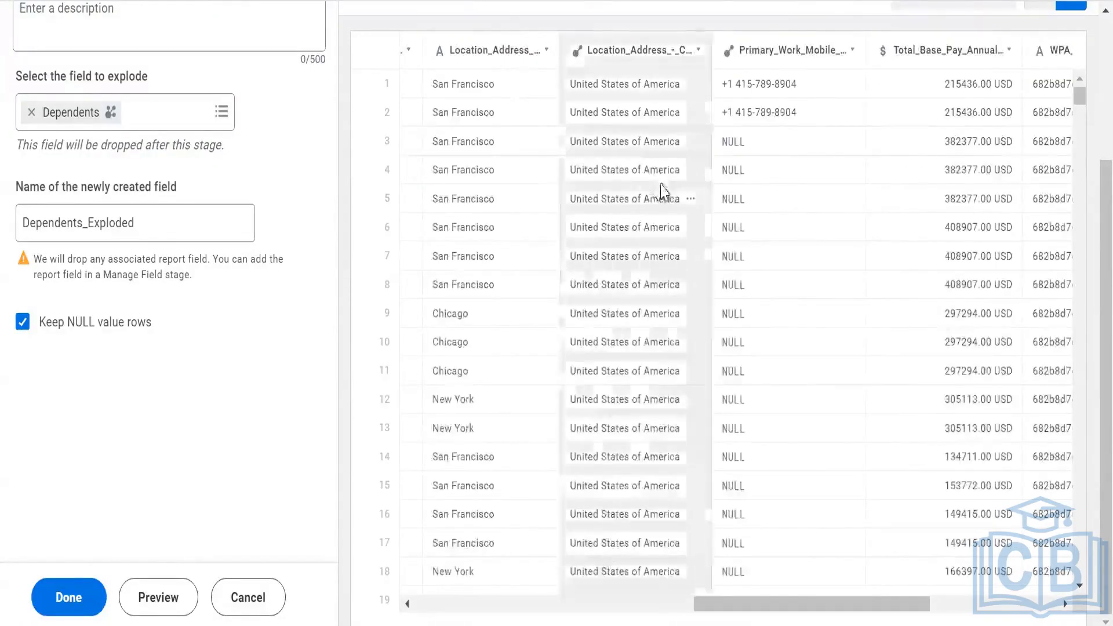
{"action": "scroll", "coordinate": [659, 189], "scroll_direction": "right", "scroll_amount": 5}
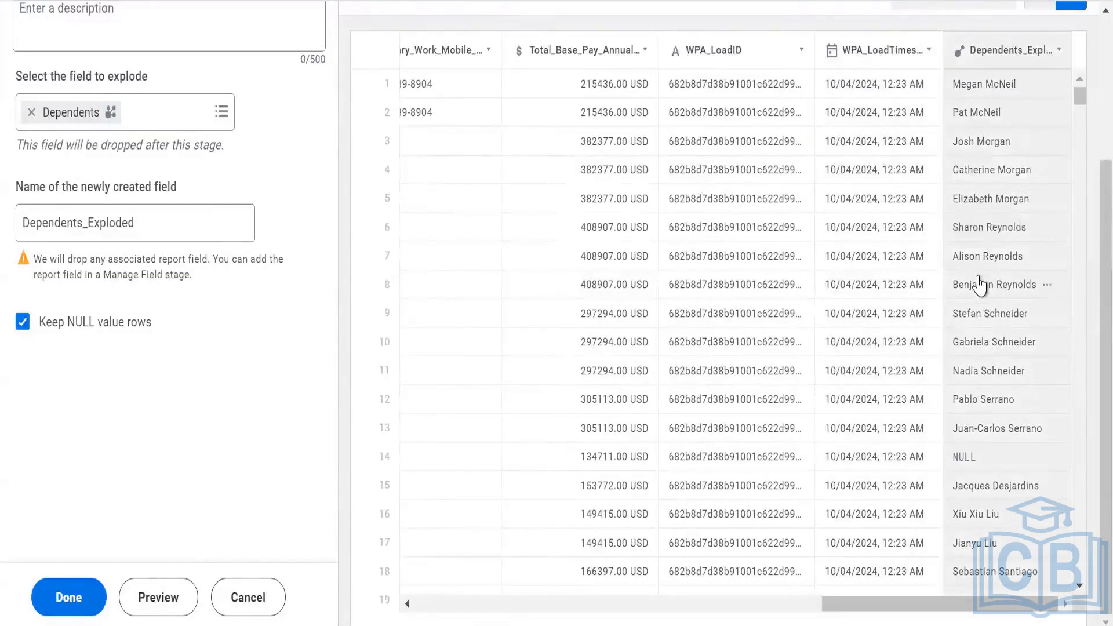
Select the Legal_Last_Name and Legal_First_Name columns, then commit the Explode stage
{"action": "mouse_move", "coordinate": [980, 285]}
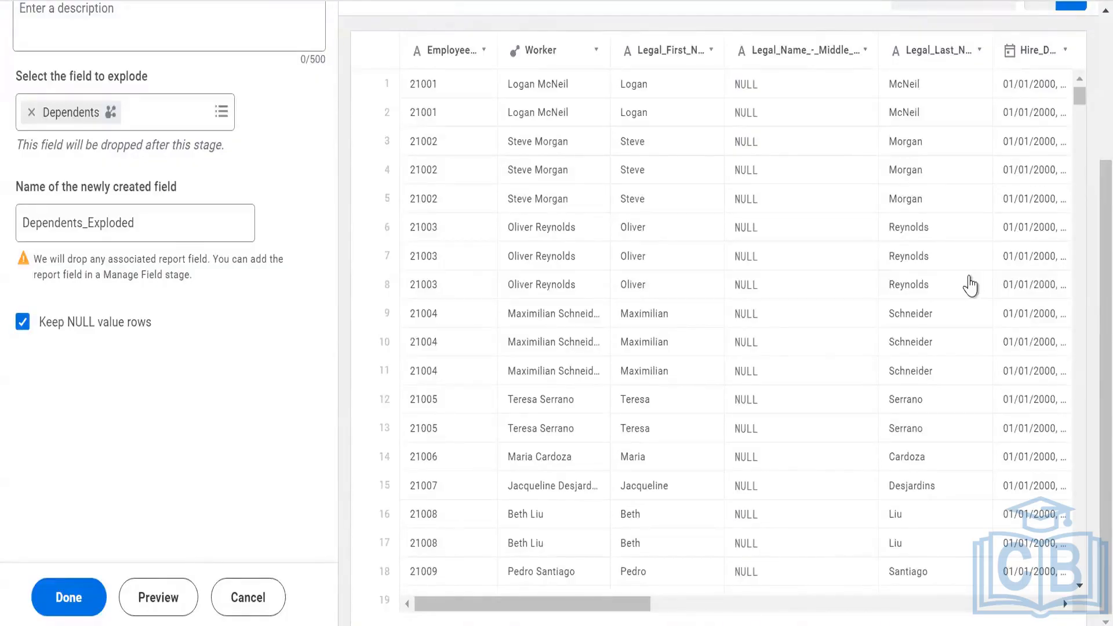
{"action": "left_click", "coordinate": [971, 285]}
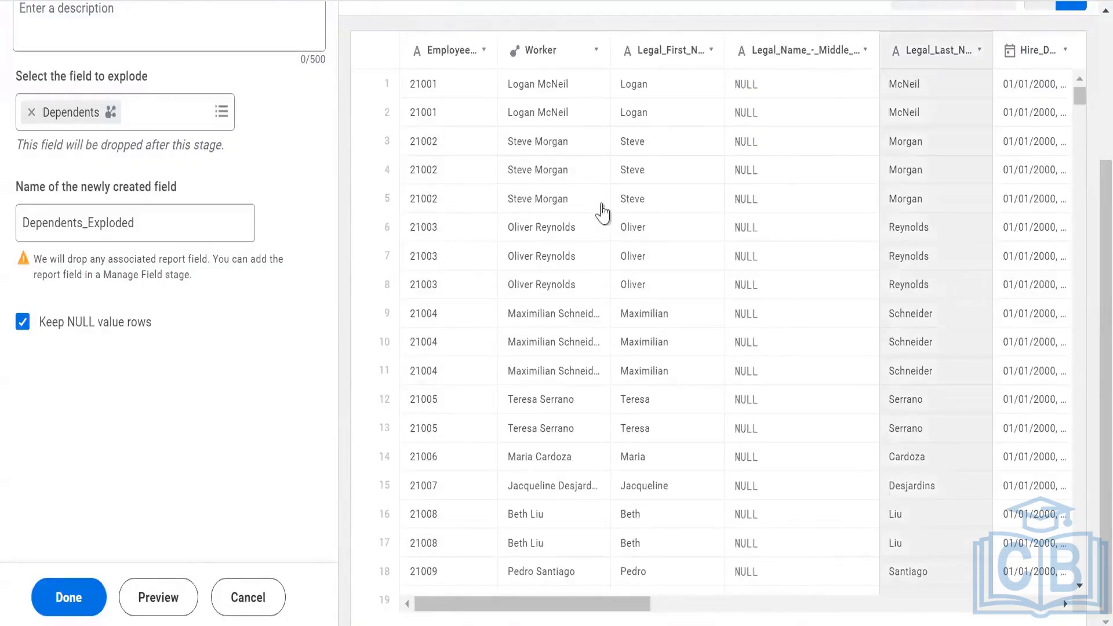
{"action": "left_click", "coordinate": [707, 127]}
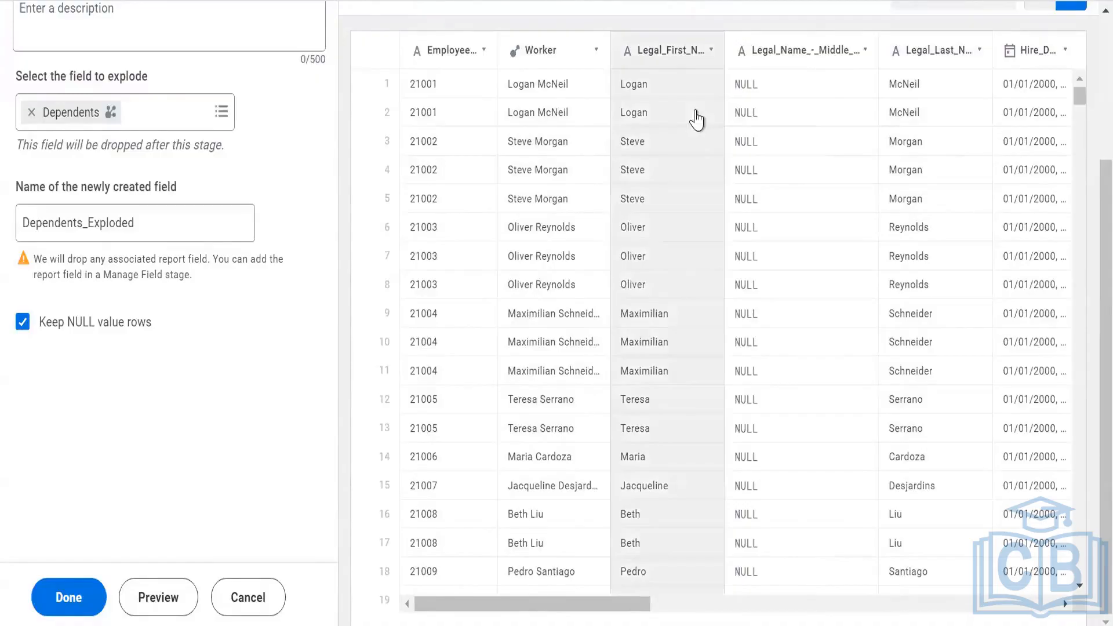
{"action": "left_click", "coordinate": [92, 608]}
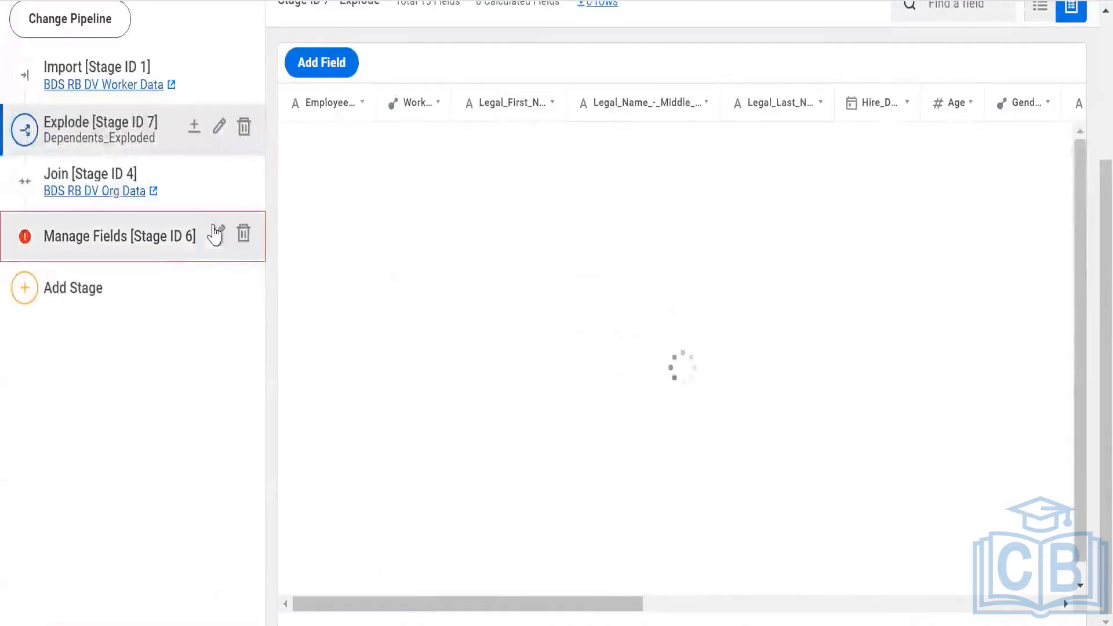
Compare Import's 783-row data with the Explode (Stage ID 7) output of 878 rows
{"action": "left_click", "coordinate": [167, 67]}
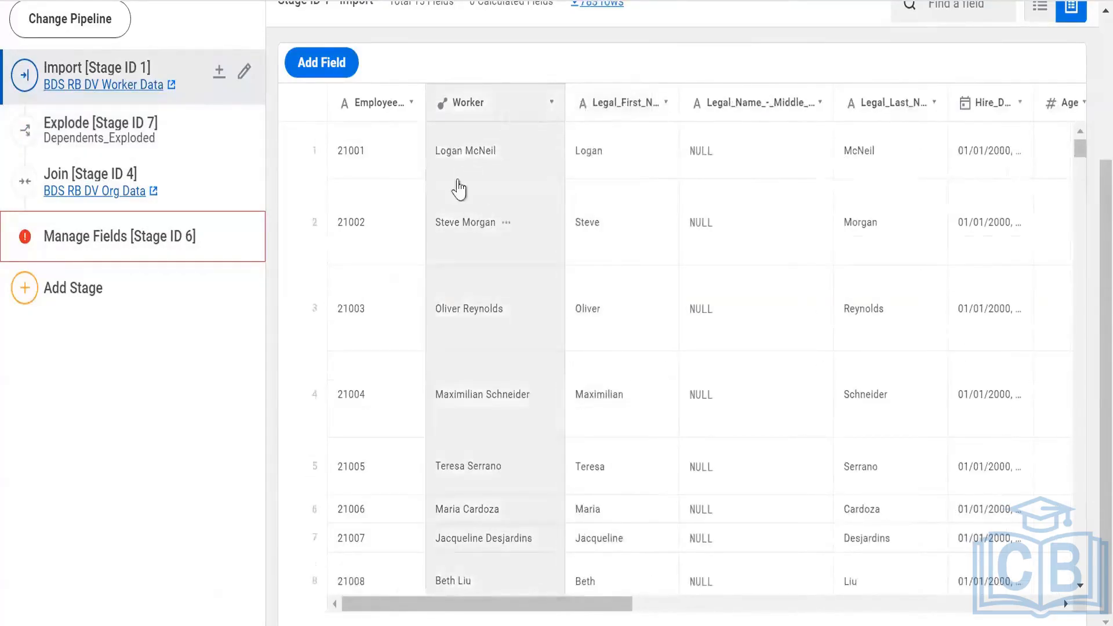
{"action": "scroll", "coordinate": [714, 207], "scroll_direction": "right", "scroll_amount": 10}
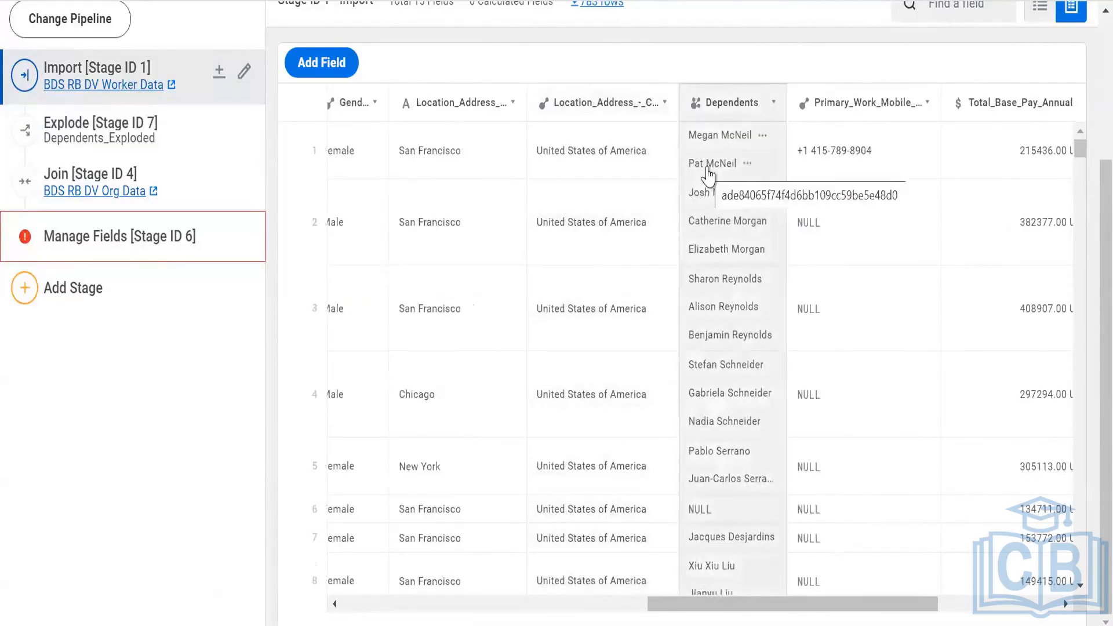
{"action": "scroll", "coordinate": [702, 174], "scroll_direction": "left", "scroll_amount": 5}
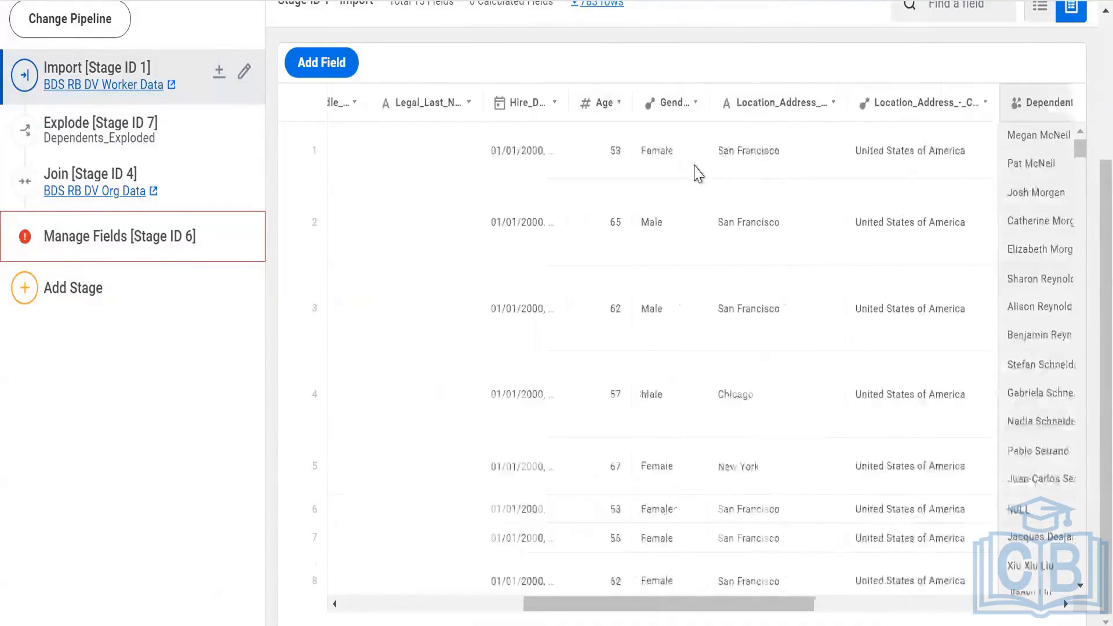
{"action": "scroll", "coordinate": [594, 101], "scroll_direction": "up", "scroll_amount": 2}
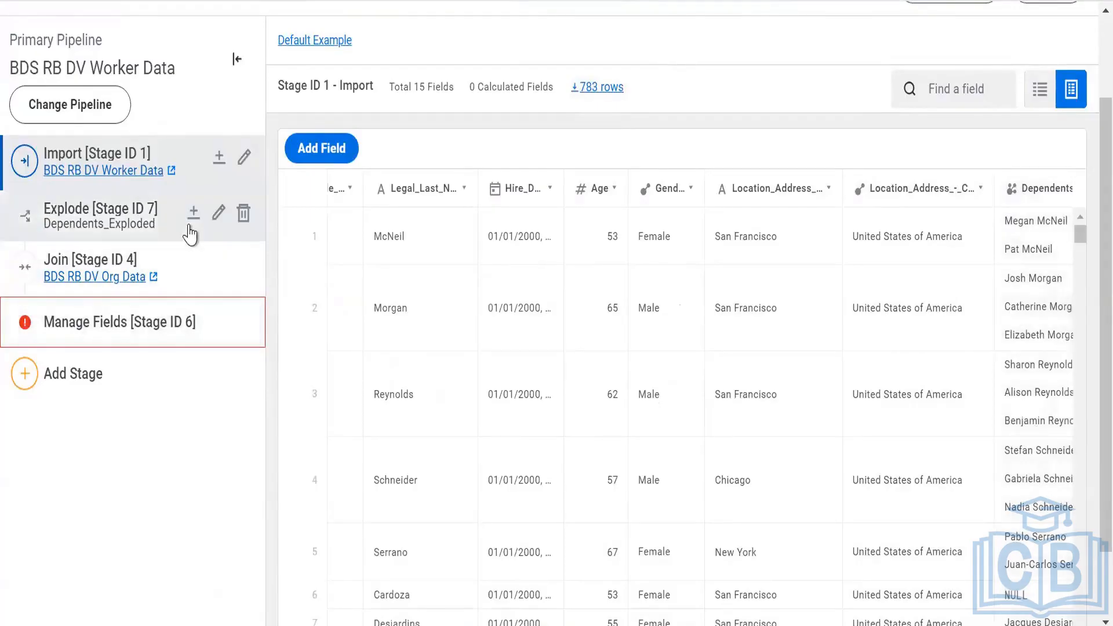
{"action": "left_click", "coordinate": [174, 239]}
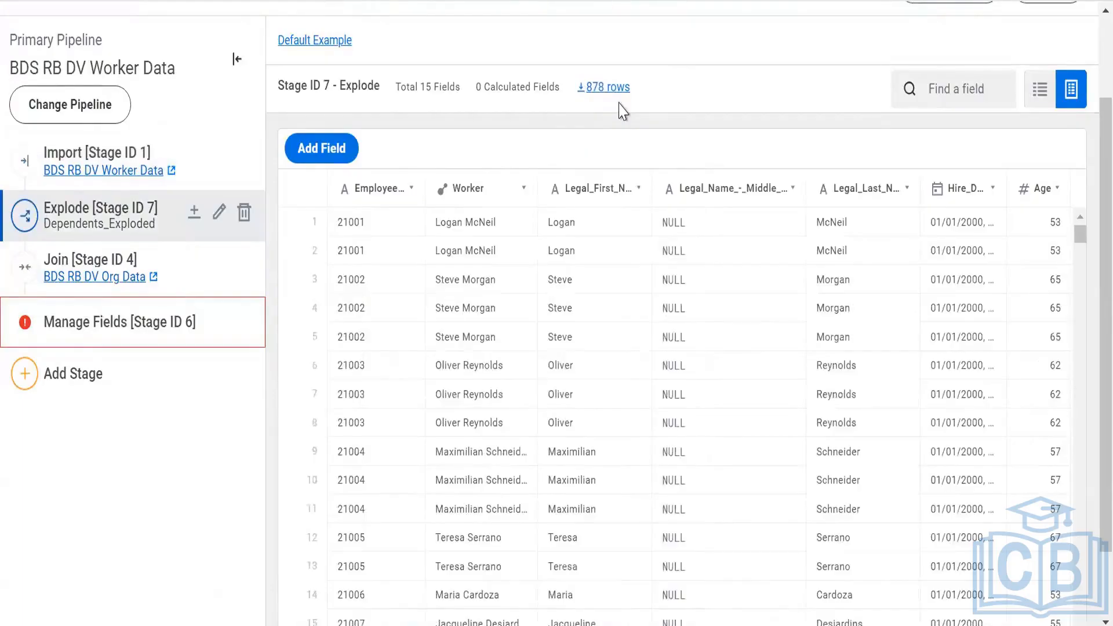
{"action": "scroll", "coordinate": [1032, 75], "scroll_direction": "up", "scroll_amount": 2}
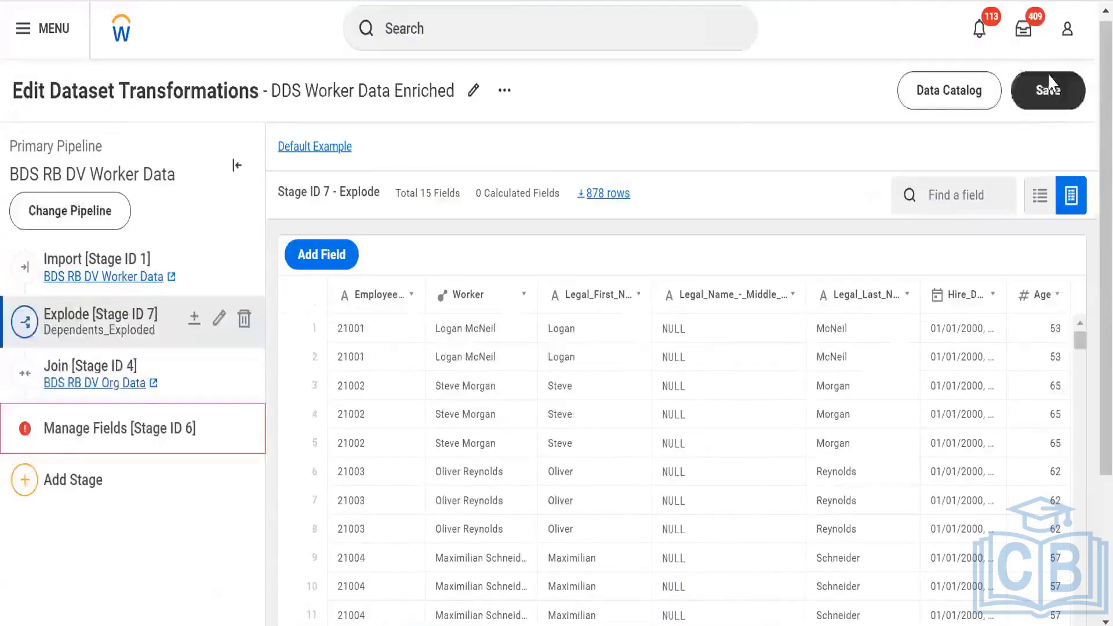
Save the transformations and scroll through the Explode output's columns, including Dependents_Exploded
{"action": "left_click", "coordinate": [1049, 86]}
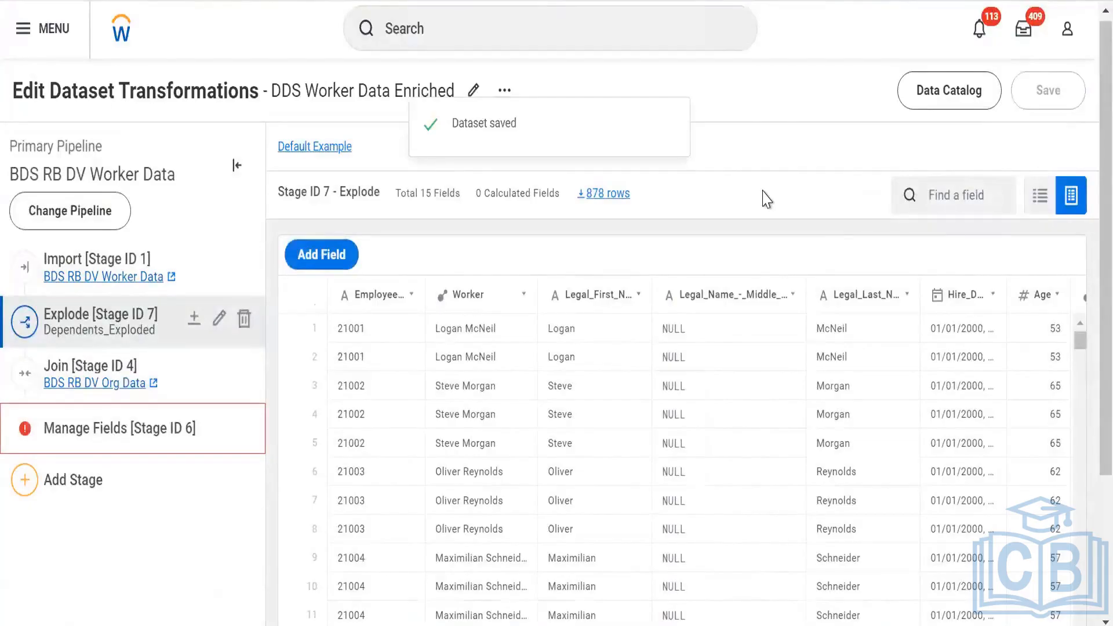
{"action": "scroll", "coordinate": [509, 246], "scroll_direction": "down", "scroll_amount": 2}
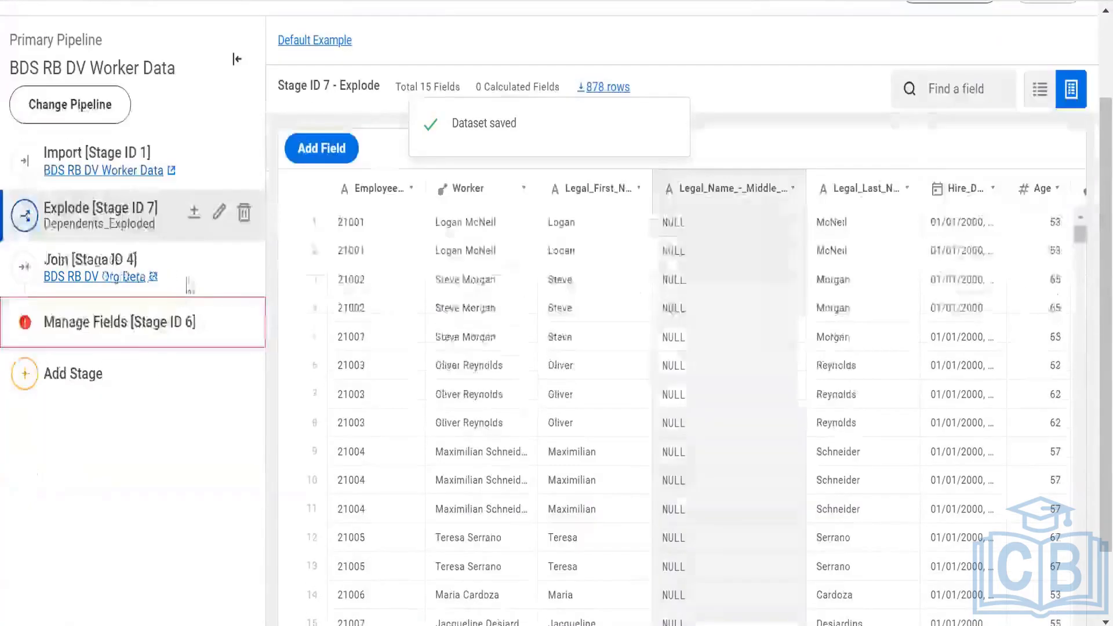
{"action": "mouse_move", "coordinate": [187, 284]}
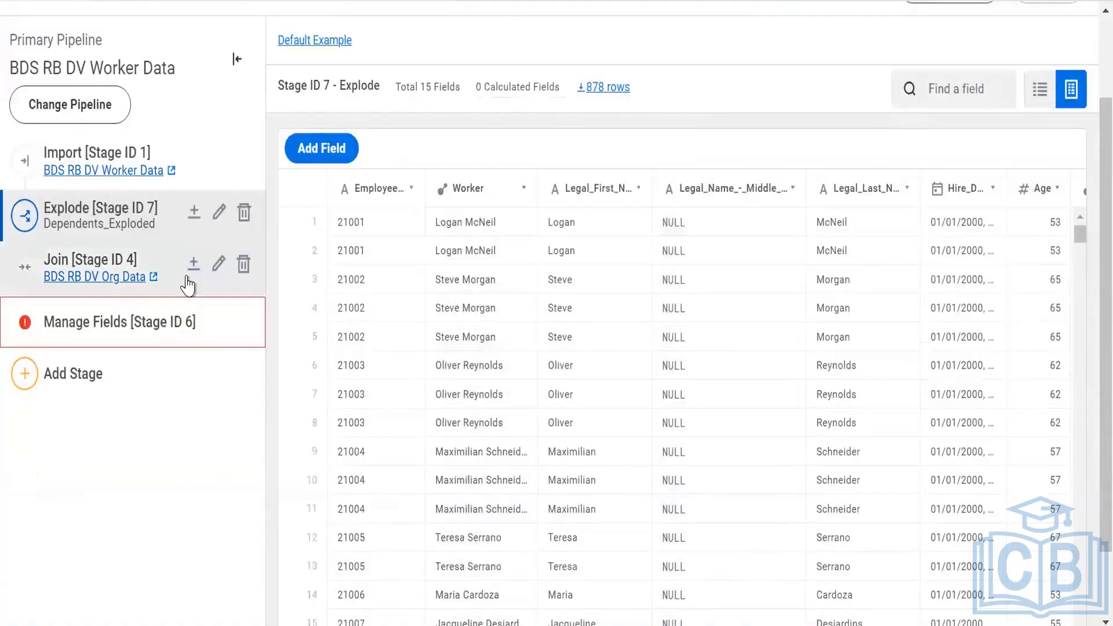
{"action": "scroll", "coordinate": [622, 348], "scroll_direction": "right", "scroll_amount": 10}
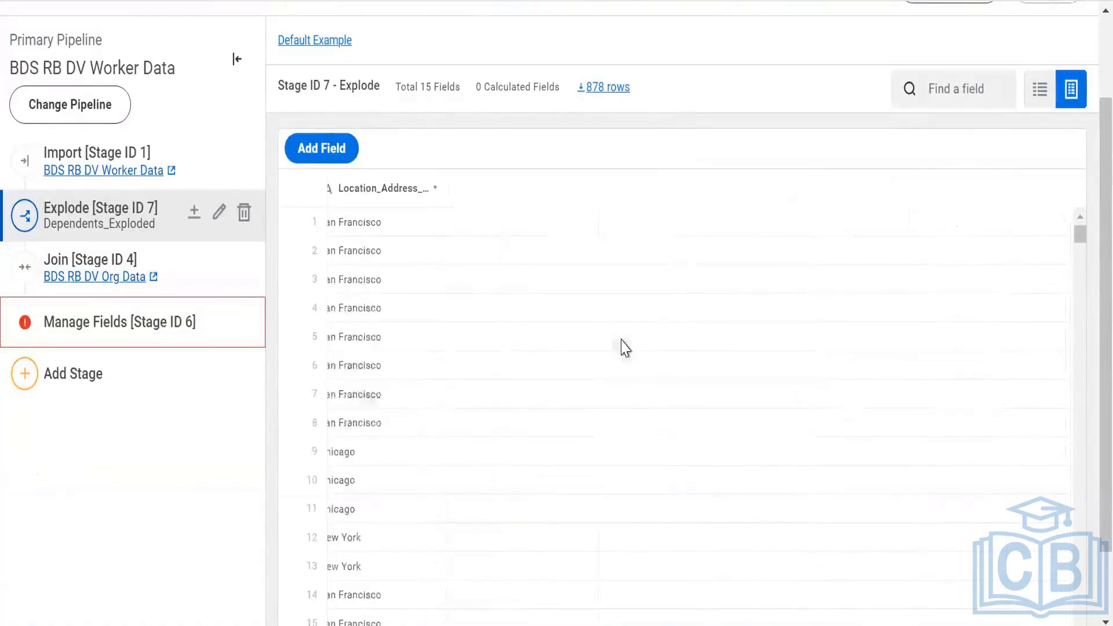
{"action": "scroll", "coordinate": [622, 348], "scroll_direction": "right", "scroll_amount": 3}
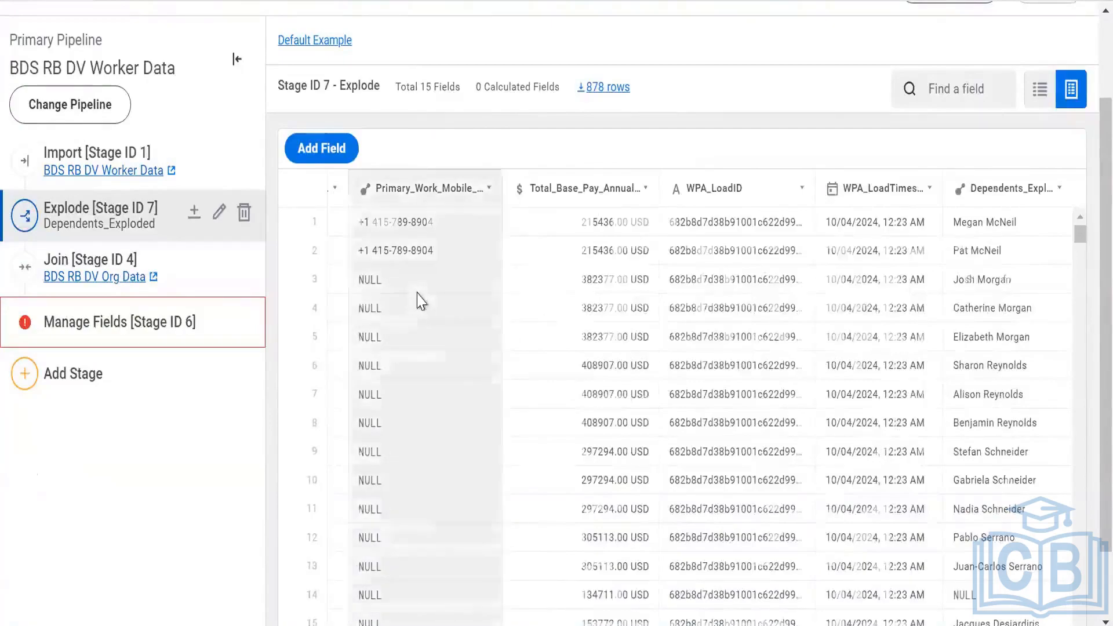
{"action": "scroll", "coordinate": [419, 303], "scroll_direction": "left", "scroll_amount": 5}
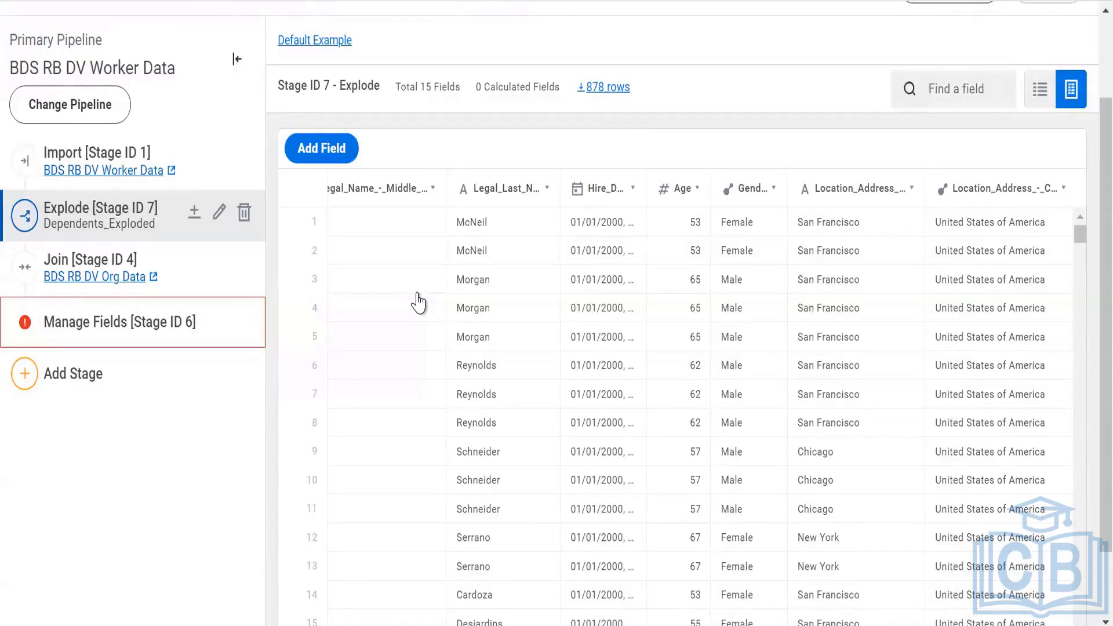
Delete the Explode stage and drop Dependents in Manage Fields, leaving 19 fields
{"action": "left_click", "coordinate": [244, 212]}
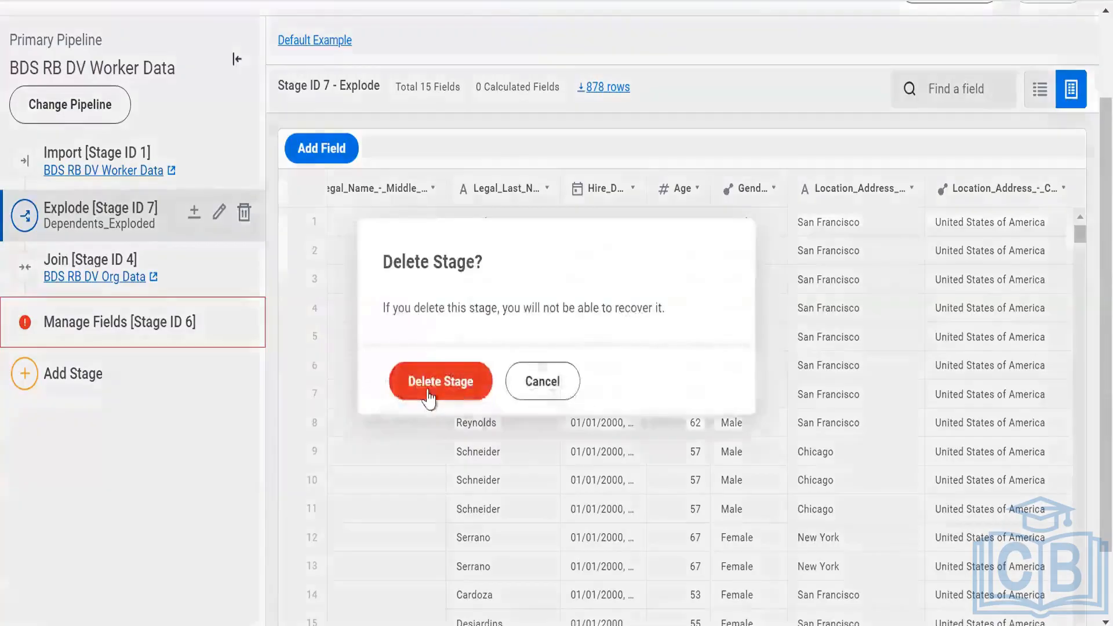
{"action": "left_click", "coordinate": [425, 390]}
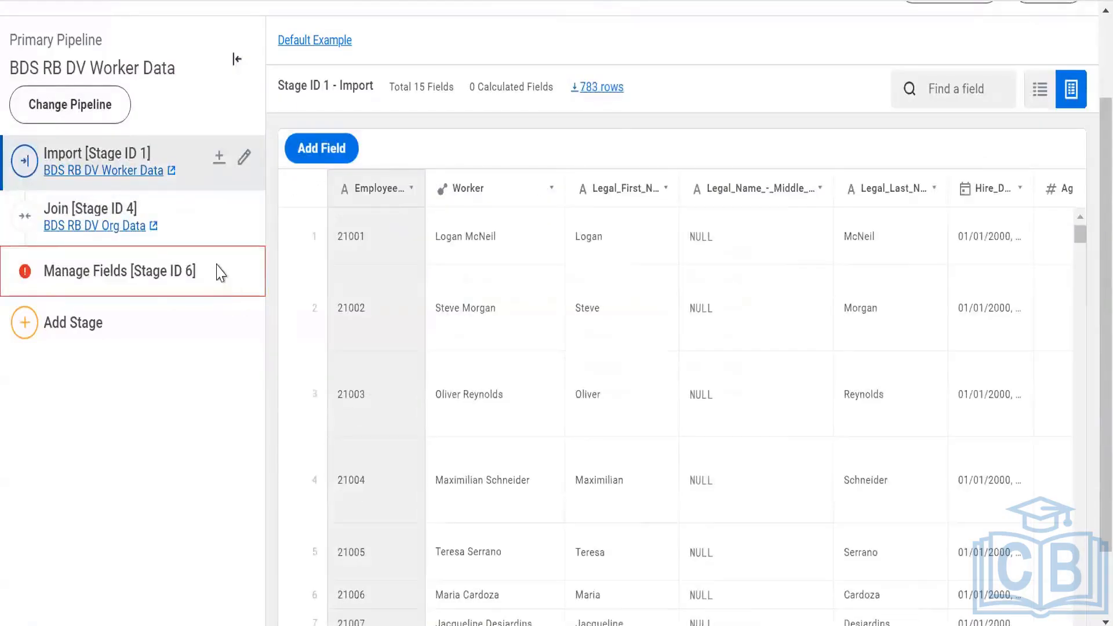
{"action": "left_click", "coordinate": [218, 273]}
{"action": "scroll", "coordinate": [217, 278], "scroll_direction": "down", "scroll_amount": 3}
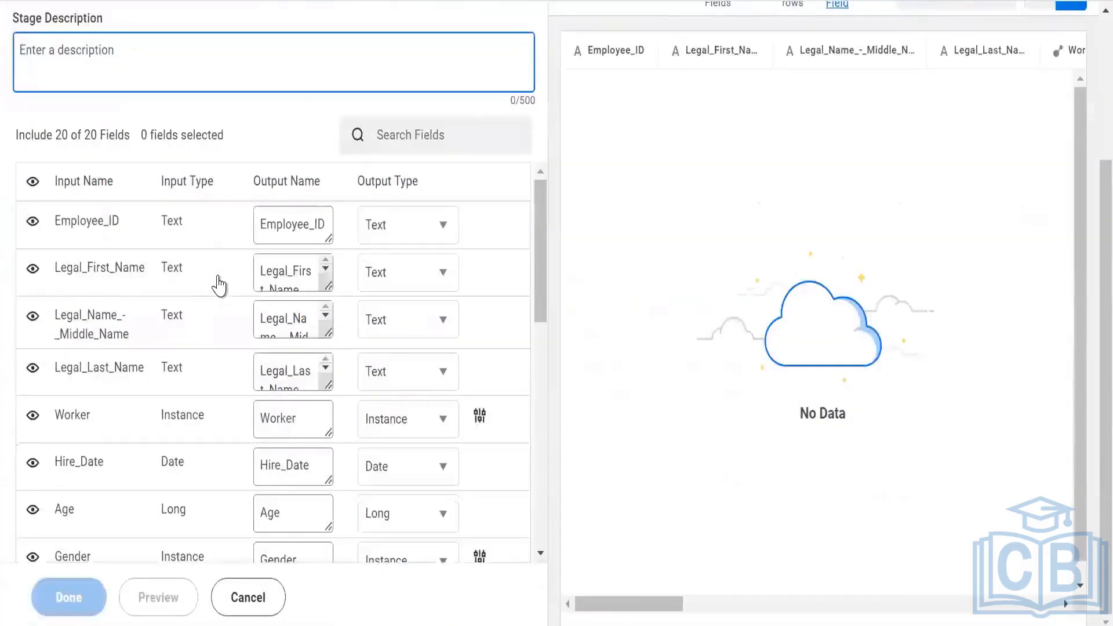
{"action": "scroll", "coordinate": [219, 287], "scroll_direction": "down", "scroll_amount": 10}
{"action": "scroll", "coordinate": [100, 373], "scroll_direction": "up", "scroll_amount": 6}
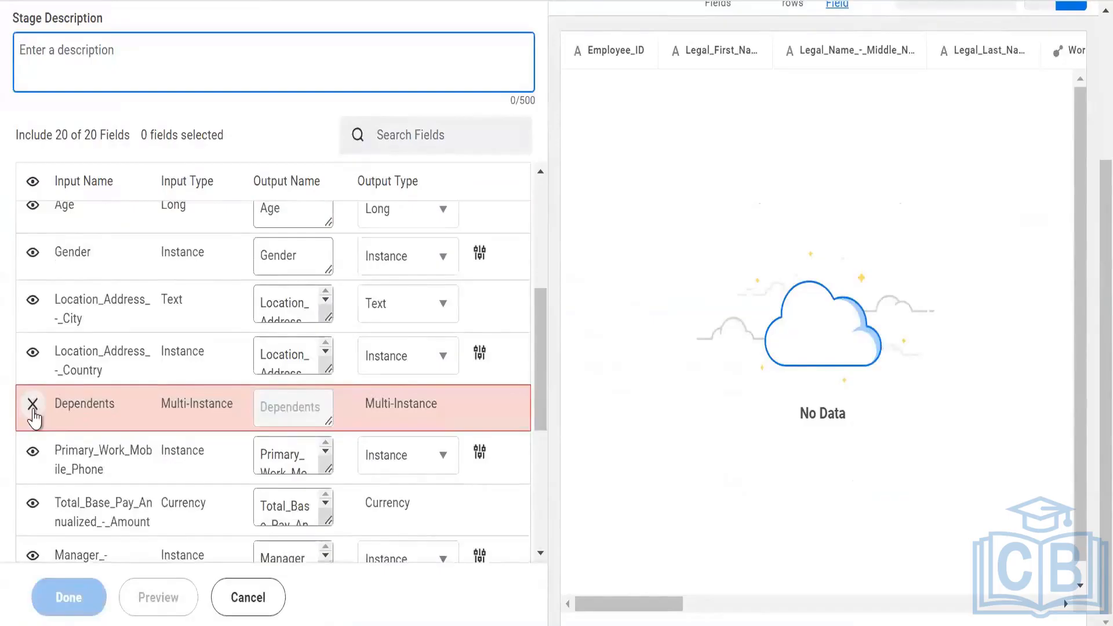
{"action": "left_click", "coordinate": [33, 409]}
{"action": "scroll", "coordinate": [58, 420], "scroll_direction": "up", "scroll_amount": 8}
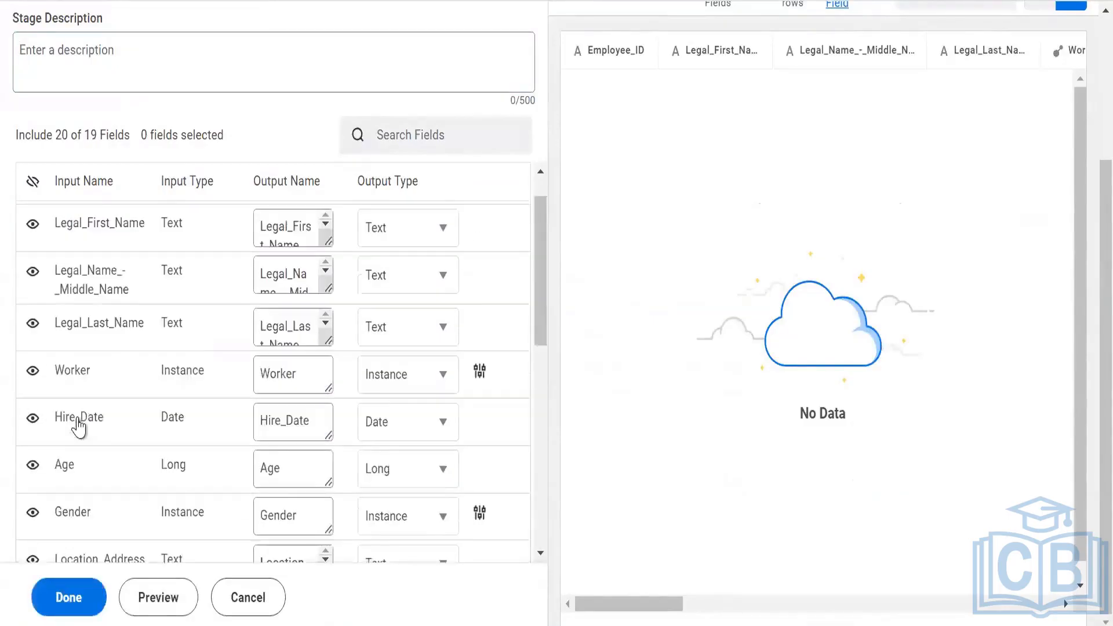
{"action": "left_click", "coordinate": [63, 597]}
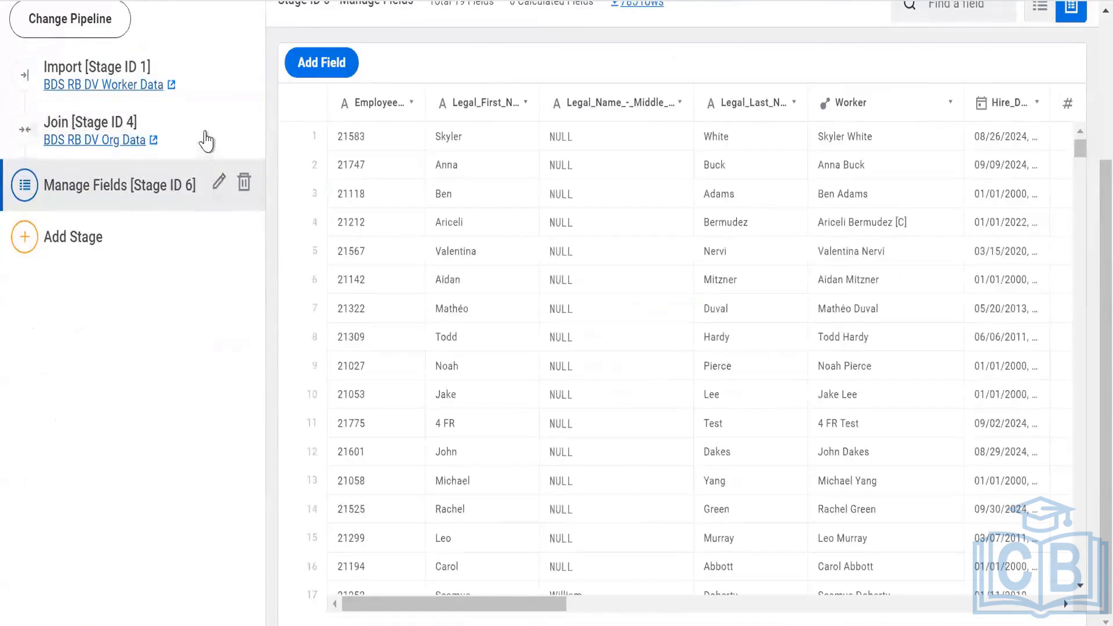
Open the Add Stage menu below the Manage Fields (Stage ID 6) stage
{"action": "left_click", "coordinate": [134, 250]}
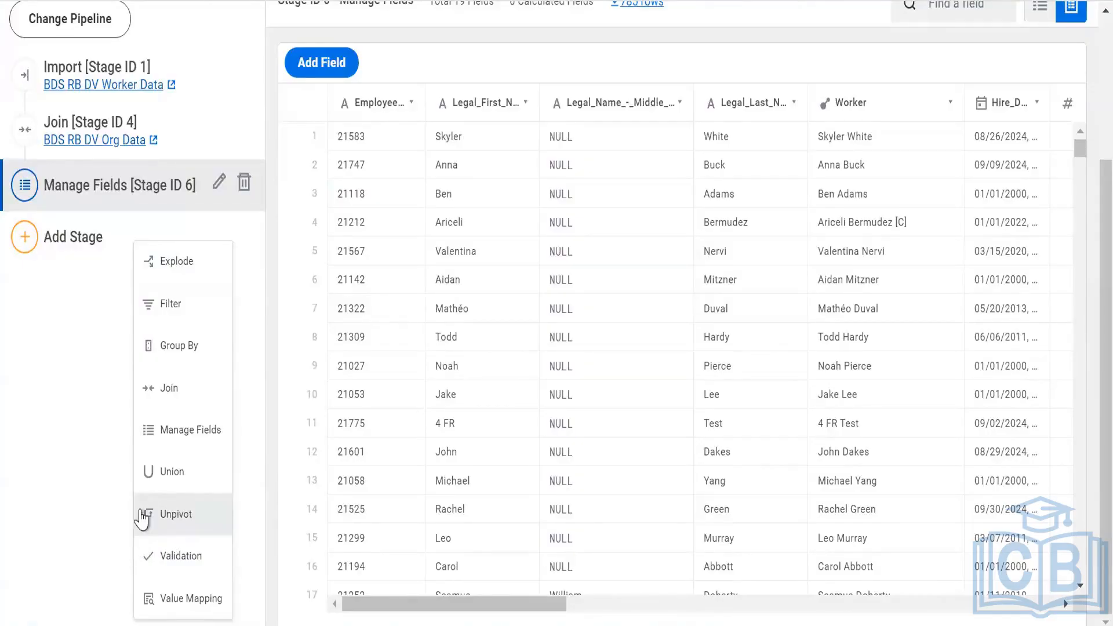
Add an Unpivot stage and select Employee_ID and Gender as its input fields
{"action": "left_click", "coordinate": [147, 556]}
{"action": "left_click", "coordinate": [172, 514]}
{"action": "left_click", "coordinate": [136, 303]}
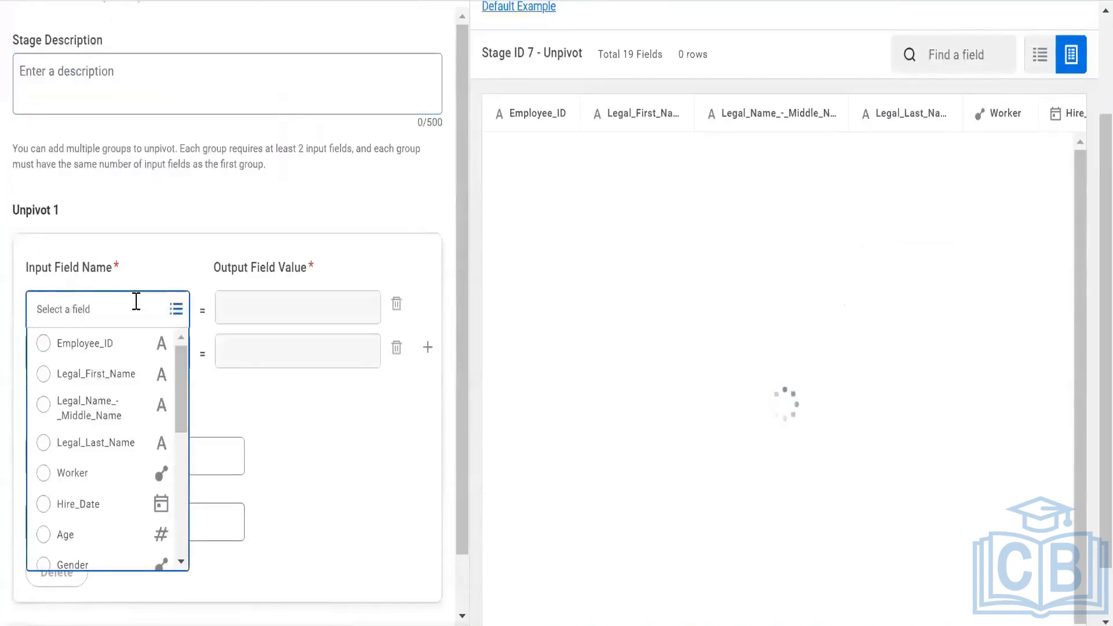
{"action": "scroll", "coordinate": [124, 424], "scroll_direction": "down", "scroll_amount": 5}
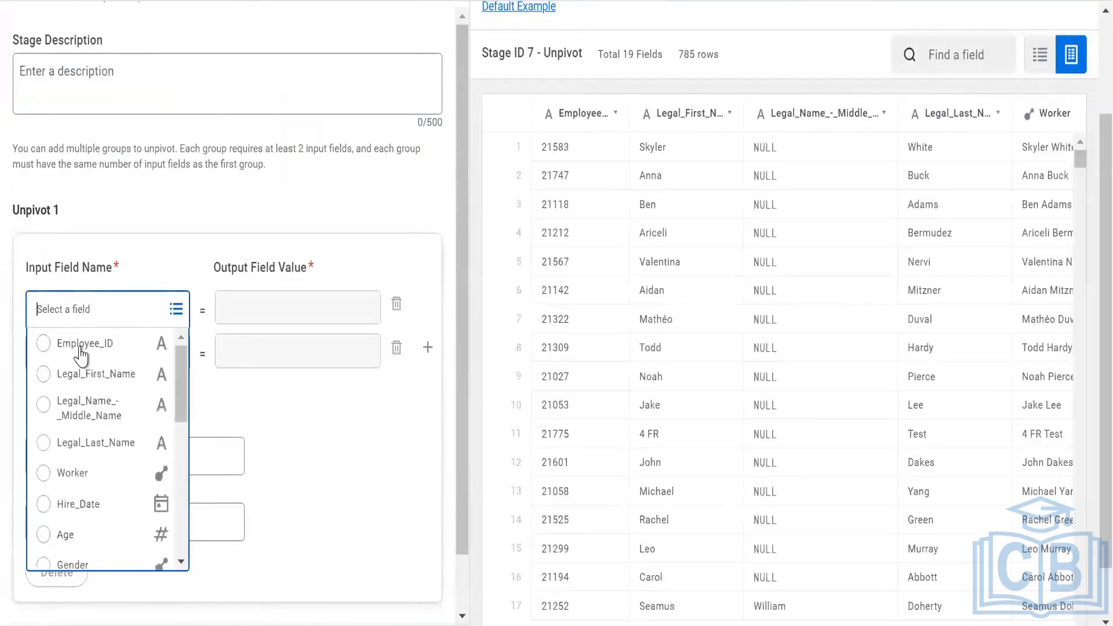
{"action": "left_click", "coordinate": [81, 348]}
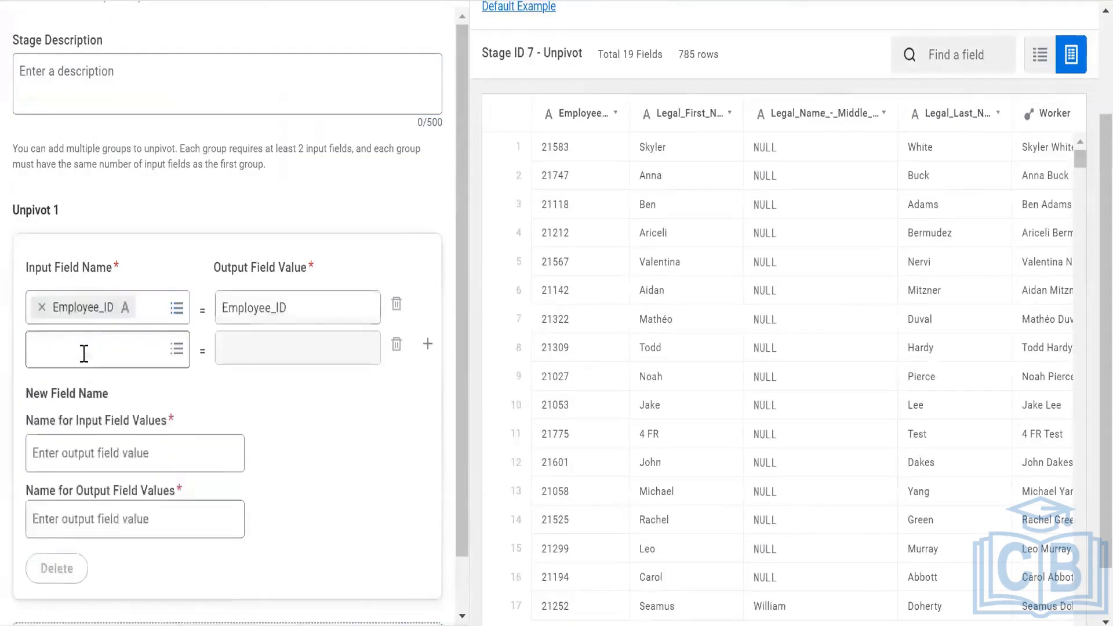
{"action": "type", "text": "gen"}
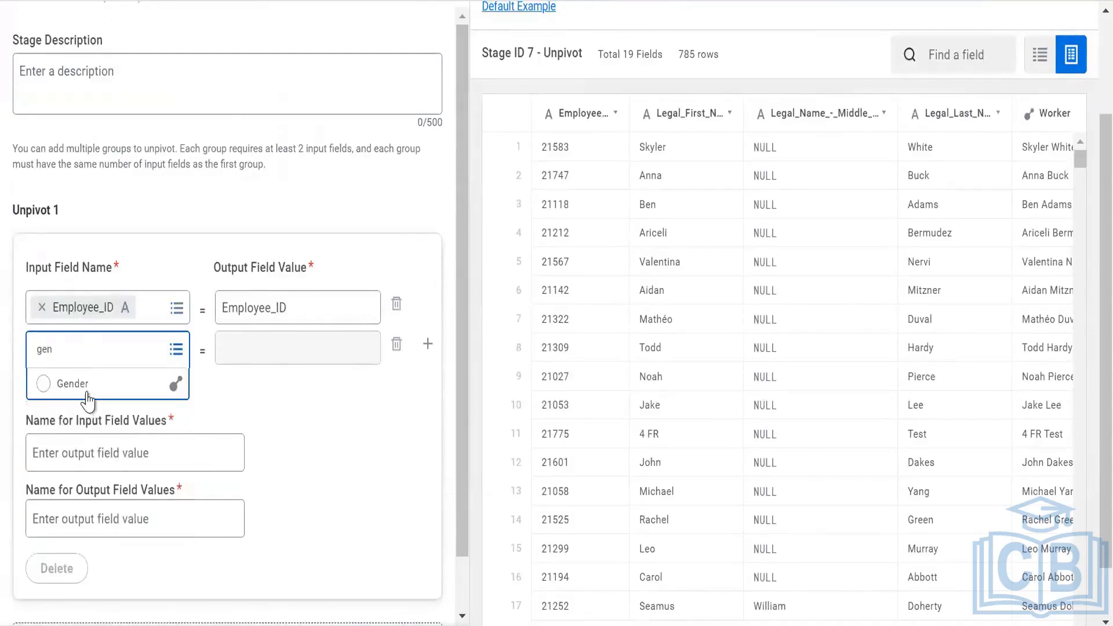
{"action": "left_click", "coordinate": [86, 393]}
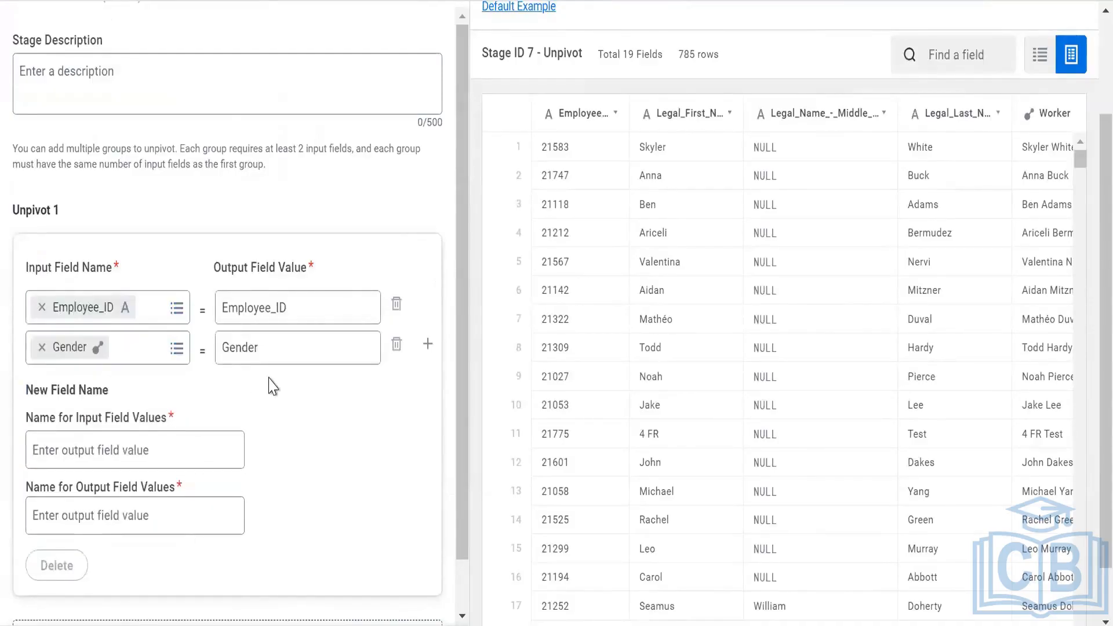
Name the new fields 'Employee ID' and 'Gender', fixing a typo, then preview the unpivot
{"action": "scroll", "coordinate": [270, 385], "scroll_direction": "down", "scroll_amount": 1}
{"action": "left_click", "coordinate": [184, 412]}
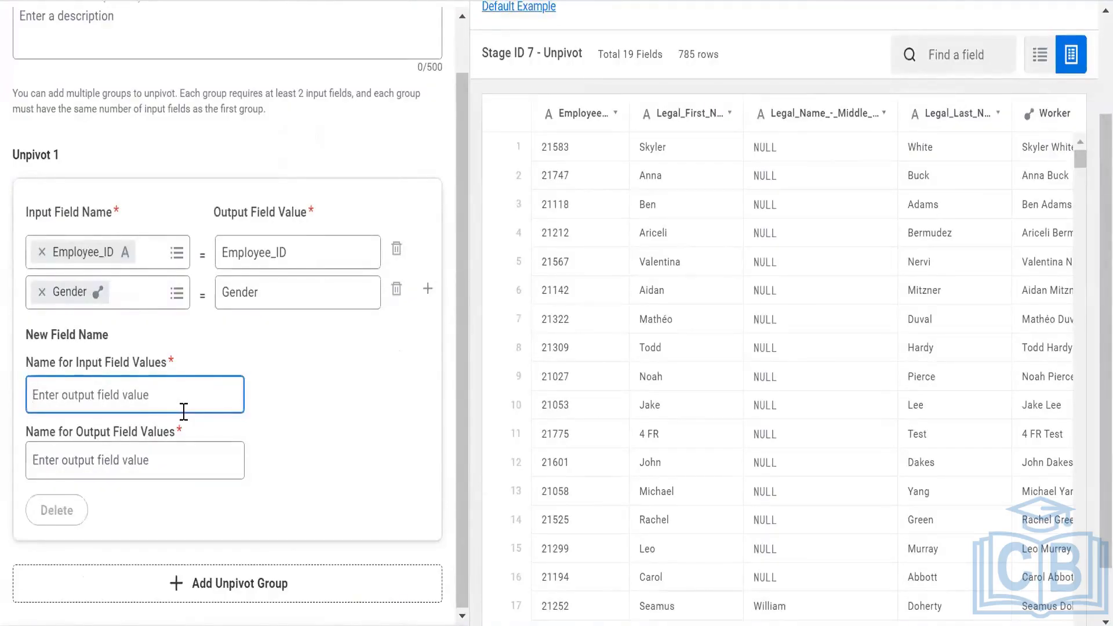
{"action": "type", "text": "Employeee U"}
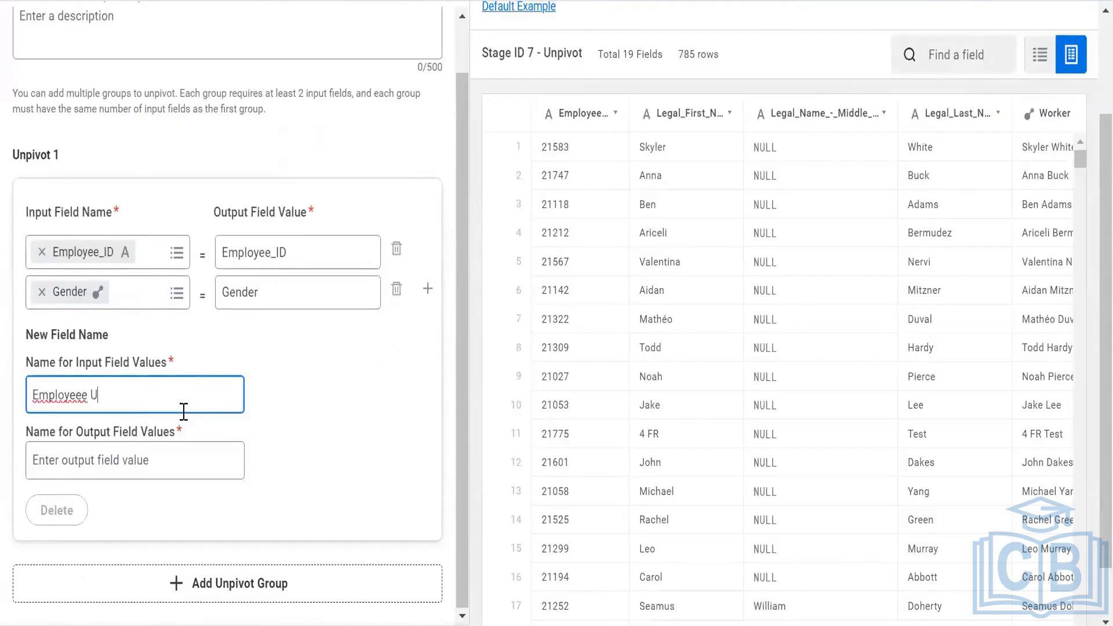
{"action": "type", "text": "D"}
{"action": "key", "text": "Tab"}
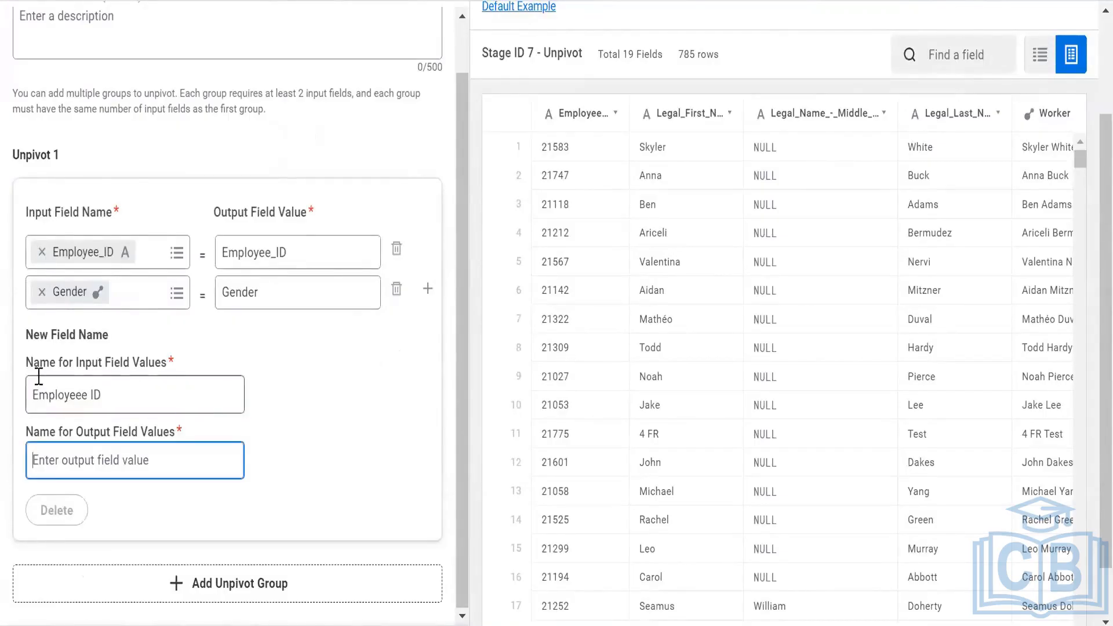
{"action": "left_click", "coordinate": [92, 400]}
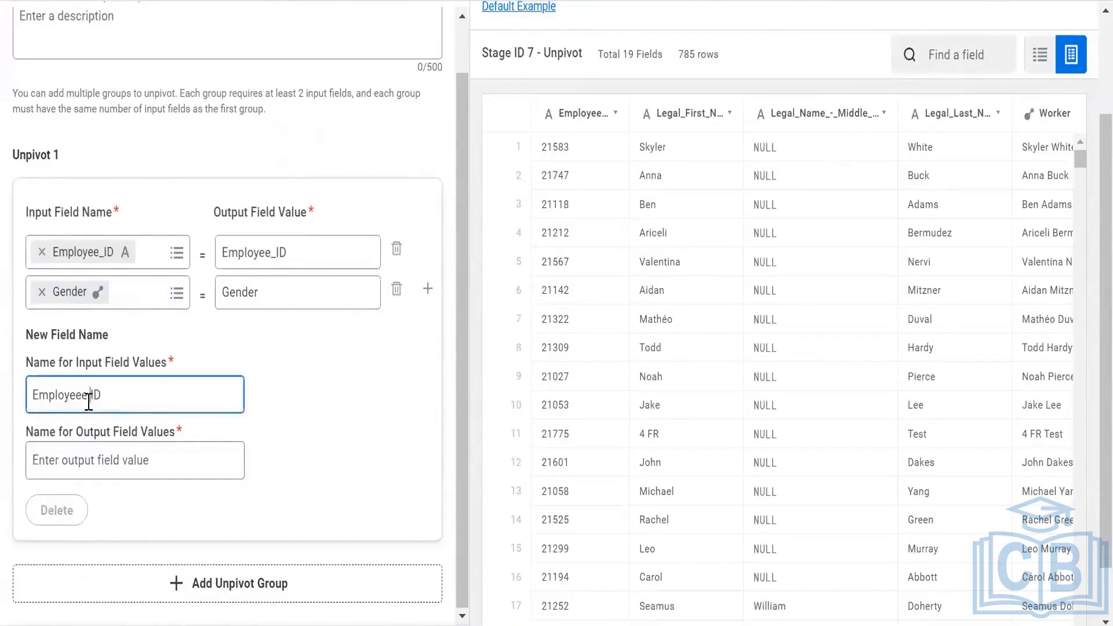
{"action": "key", "text": "BackSpace"}
{"action": "key", "text": "BackSpace"}
{"action": "left_click", "coordinate": [91, 456]}
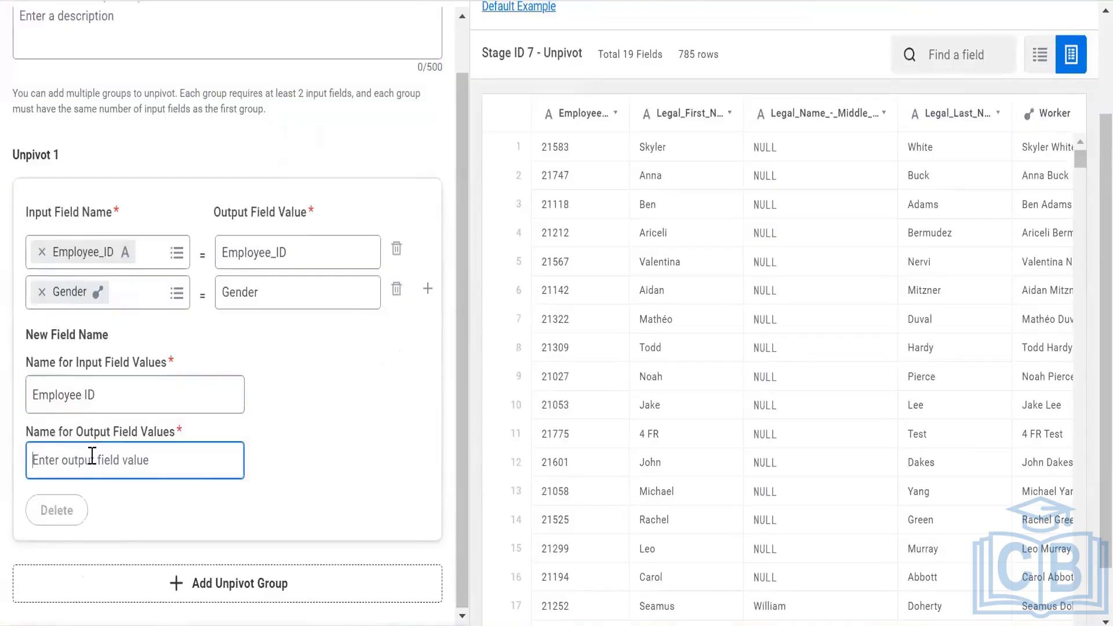
{"action": "type", "text": "Gender"}
{"action": "scroll", "coordinate": [302, 412], "scroll_direction": "down", "scroll_amount": 1}
{"action": "left_click", "coordinate": [234, 479]}
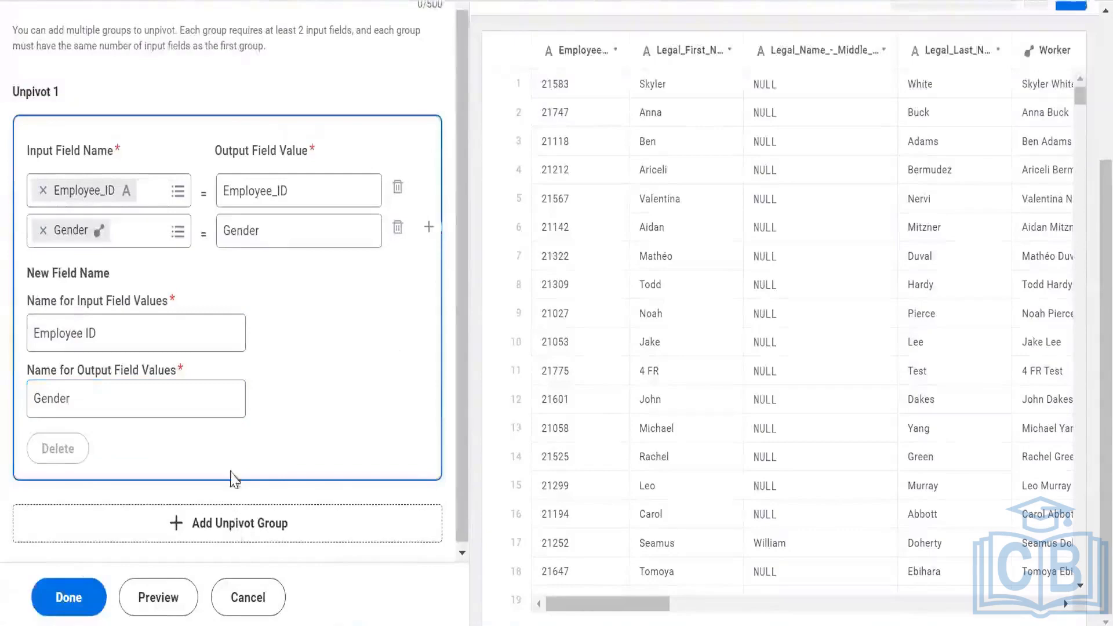
{"action": "left_click", "coordinate": [158, 598]}
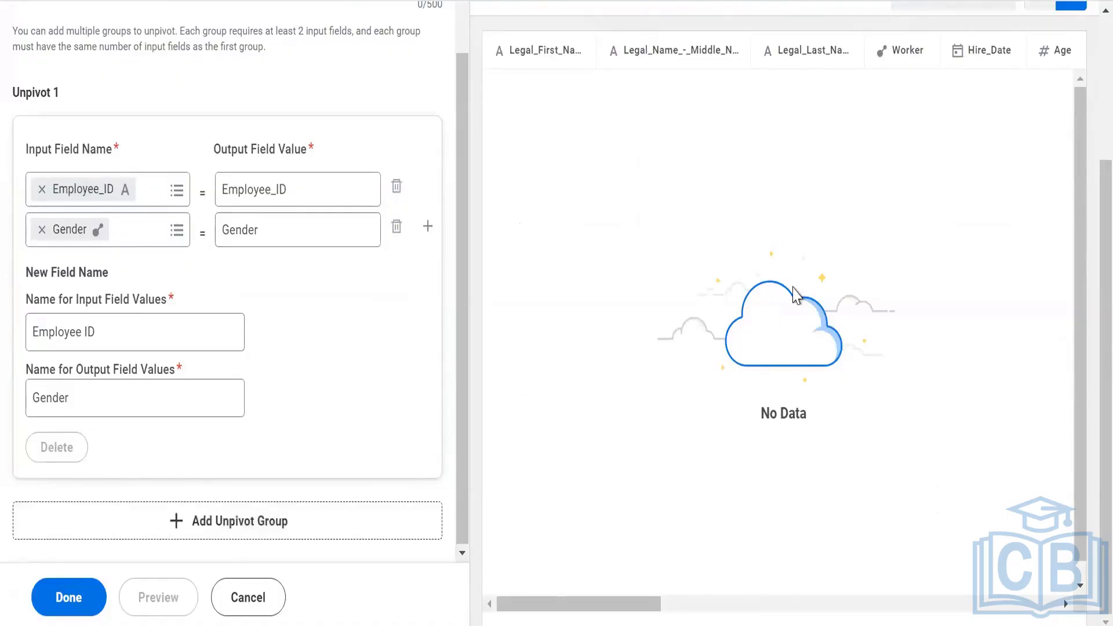
{"action": "scroll", "coordinate": [794, 293], "scroll_direction": "up", "scroll_amount": 3}
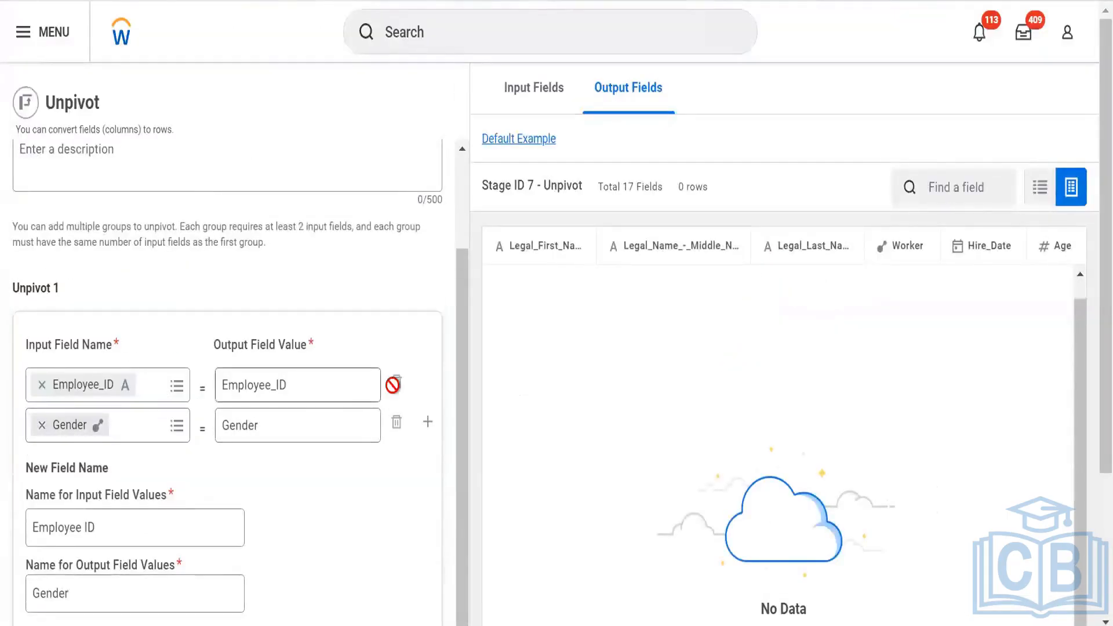
Expand the errors list, rename the new fields to Employee ID 1 and Gender 1, and preview
{"action": "left_click", "coordinate": [404, 463]}
{"action": "scroll", "coordinate": [206, 319], "scroll_direction": "down", "scroll_amount": 1}
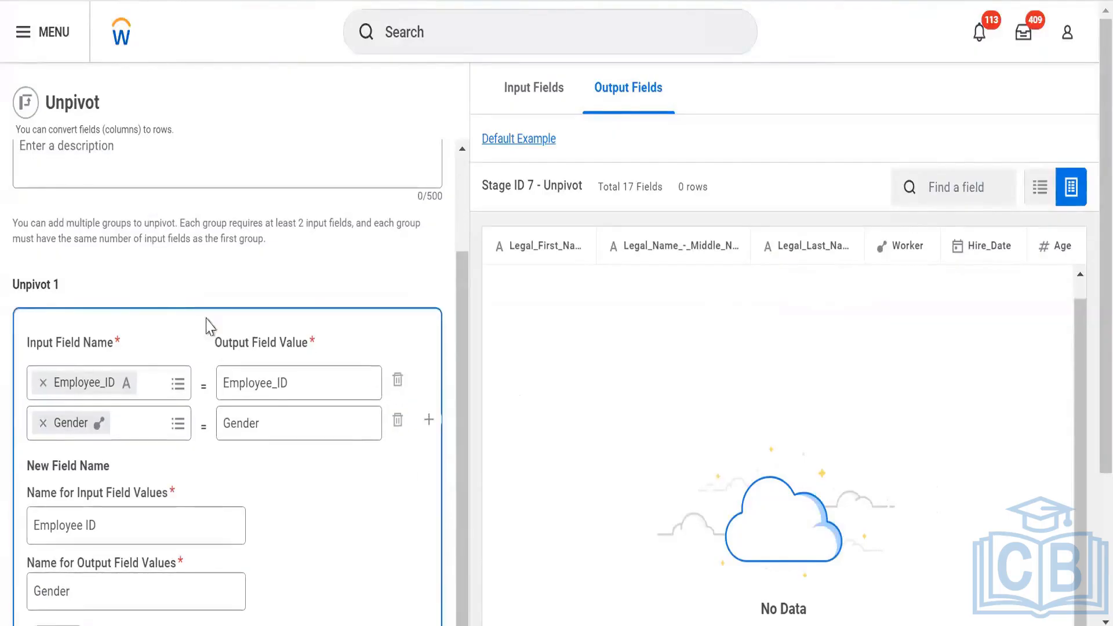
{"action": "left_click", "coordinate": [168, 175]}
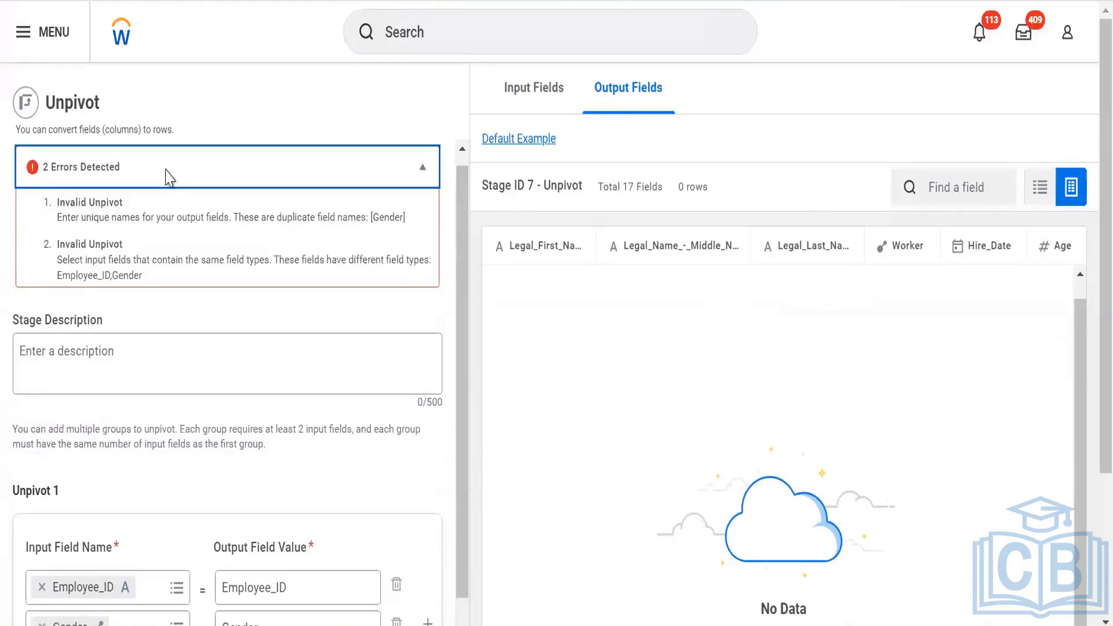
{"action": "scroll", "coordinate": [113, 513], "scroll_direction": "down", "scroll_amount": 3}
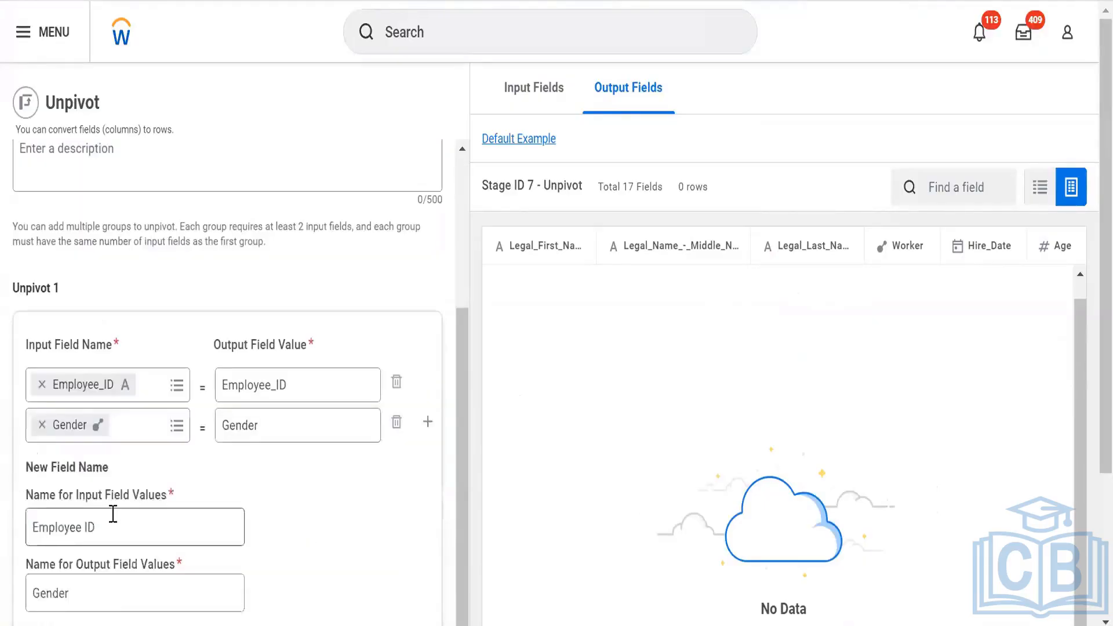
{"action": "left_click", "coordinate": [113, 514]}
{"action": "type", "text": "1"}
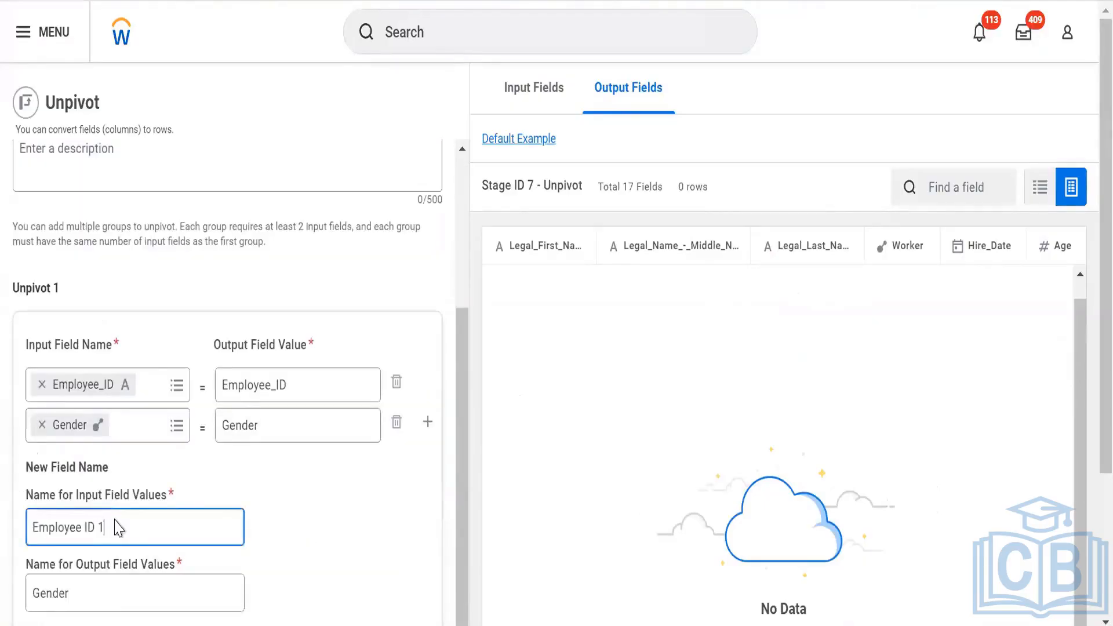
{"action": "scroll", "coordinate": [109, 406], "scroll_direction": "down", "scroll_amount": 3}
{"action": "left_click", "coordinate": [110, 402]}
{"action": "type", "text": "1"}
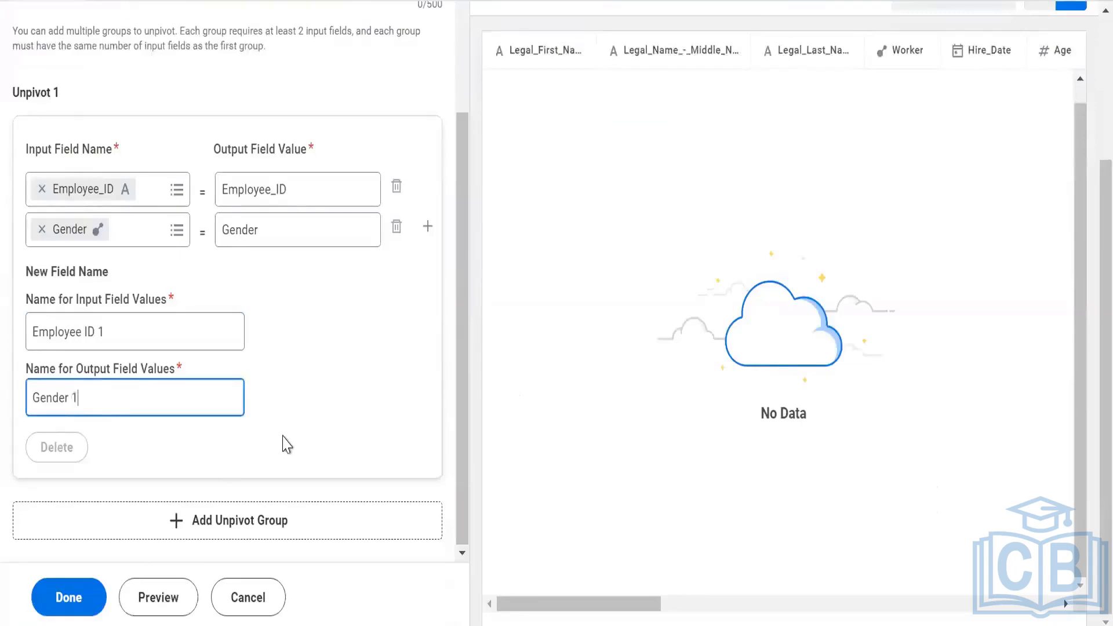
{"action": "left_click", "coordinate": [286, 445]}
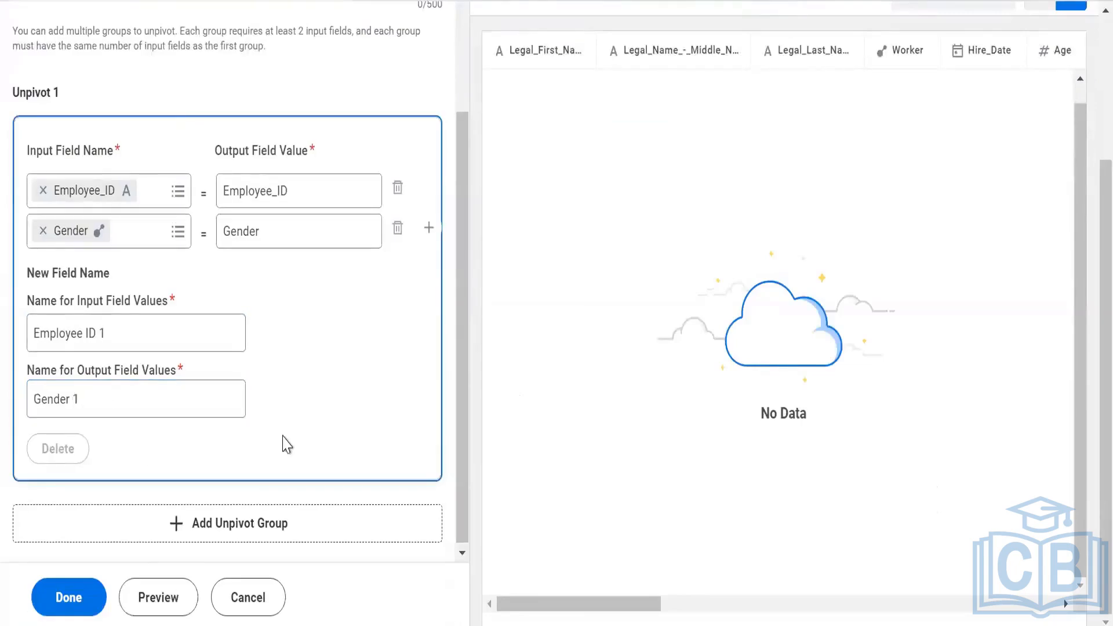
{"action": "left_click", "coordinate": [192, 596]}
Open the remaining error's details and collapse them again
{"action": "scroll", "coordinate": [211, 192], "scroll_direction": "up", "scroll_amount": 2}
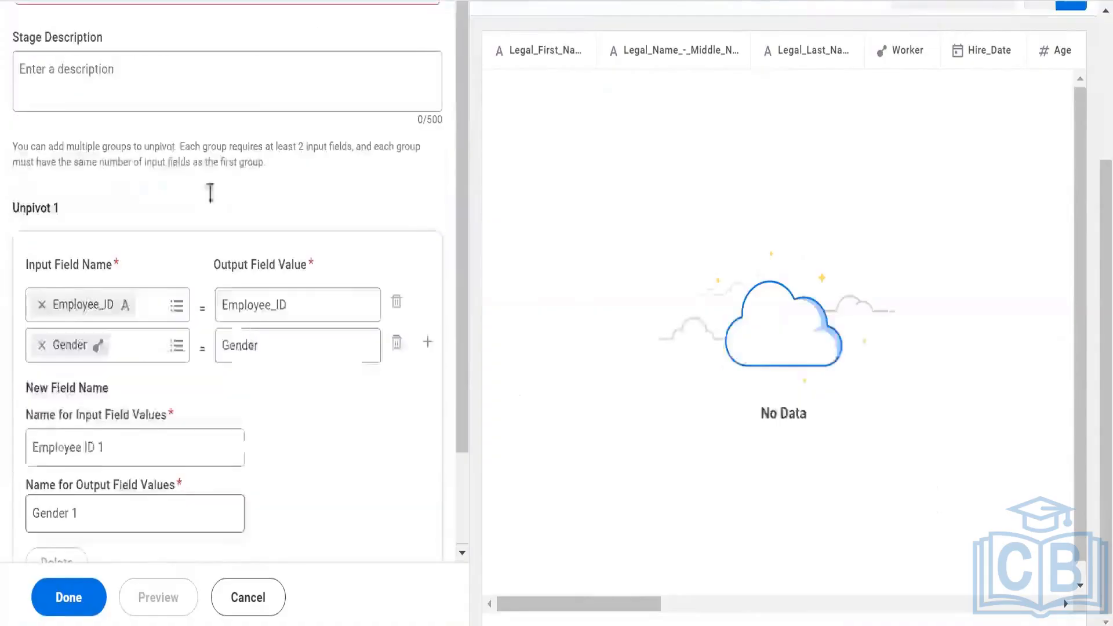
{"action": "scroll", "coordinate": [254, 203], "scroll_direction": "up", "scroll_amount": 3}
{"action": "left_click", "coordinate": [258, 188]}
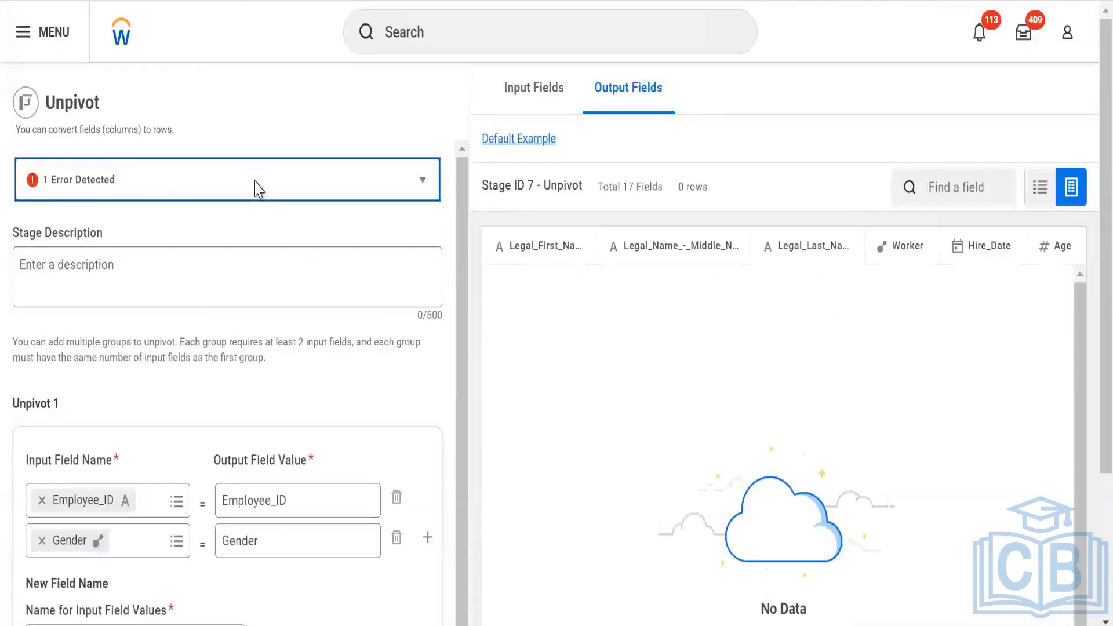
{"action": "left_click", "coordinate": [258, 188]}
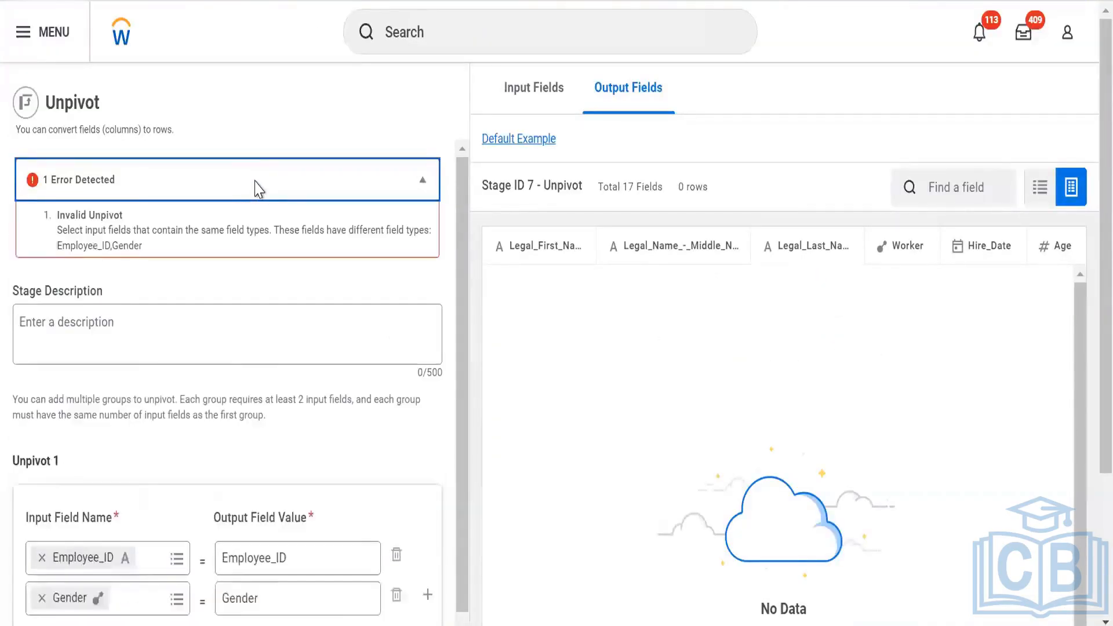
{"action": "left_click", "coordinate": [258, 189]}
Append 1 to both output field values, preview again, and review the field-type error
{"action": "left_click", "coordinate": [316, 502]}
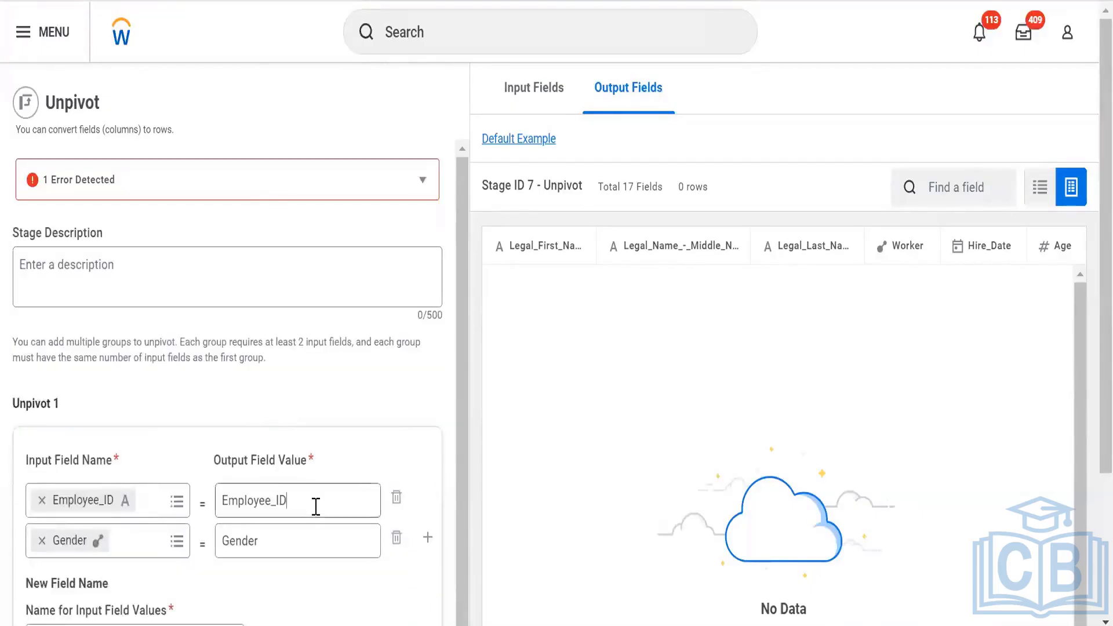
{"action": "type", "text": "1"}
{"action": "scroll", "coordinate": [267, 490], "scroll_direction": "down", "scroll_amount": 2}
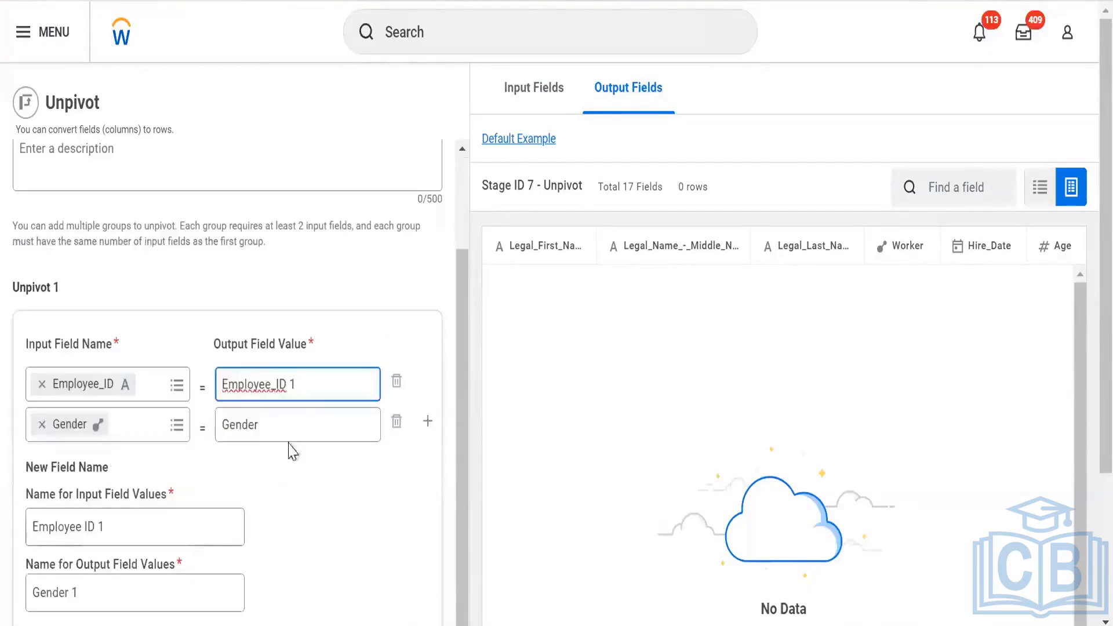
{"action": "left_click", "coordinate": [301, 425]}
{"action": "type", "text": "1"}
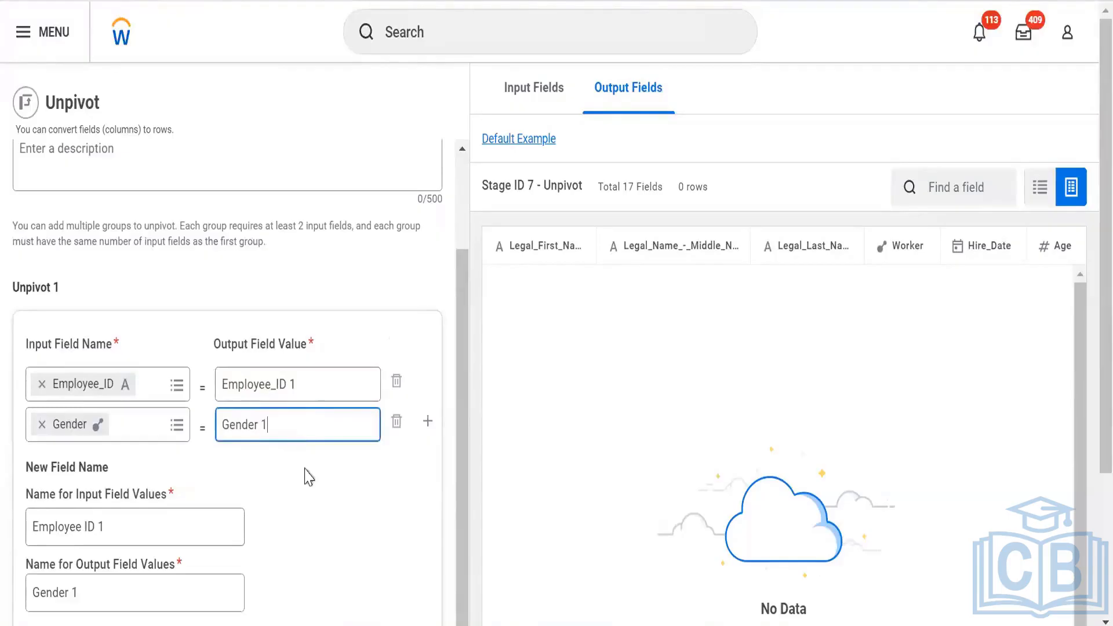
{"action": "left_click", "coordinate": [308, 491]}
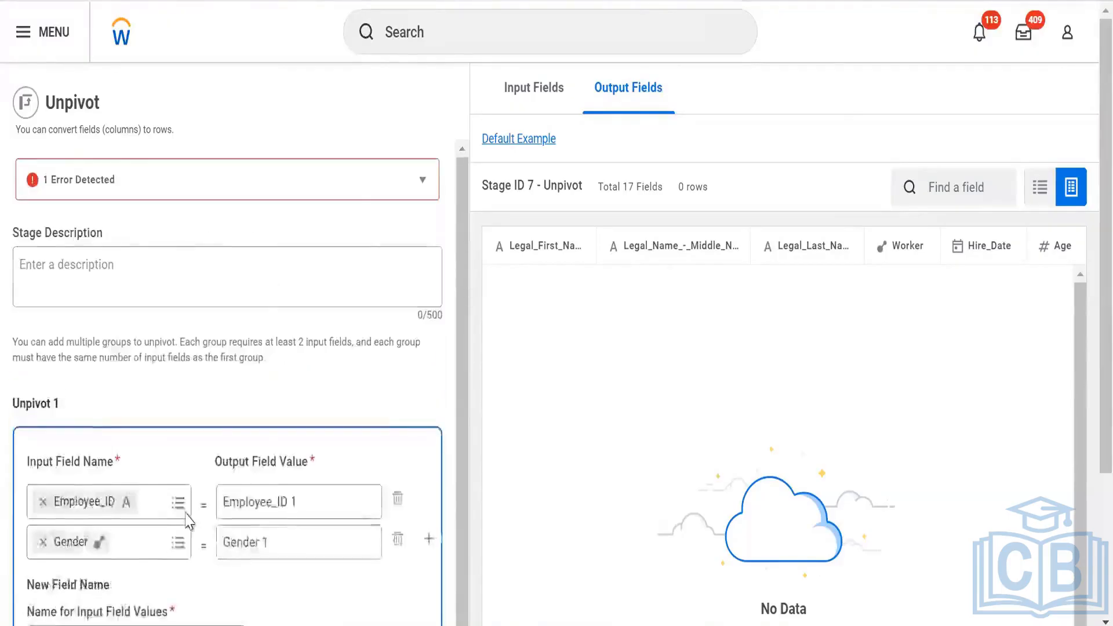
{"action": "scroll", "coordinate": [193, 598], "scroll_direction": "down", "scroll_amount": 3}
{"action": "left_click", "coordinate": [193, 597]}
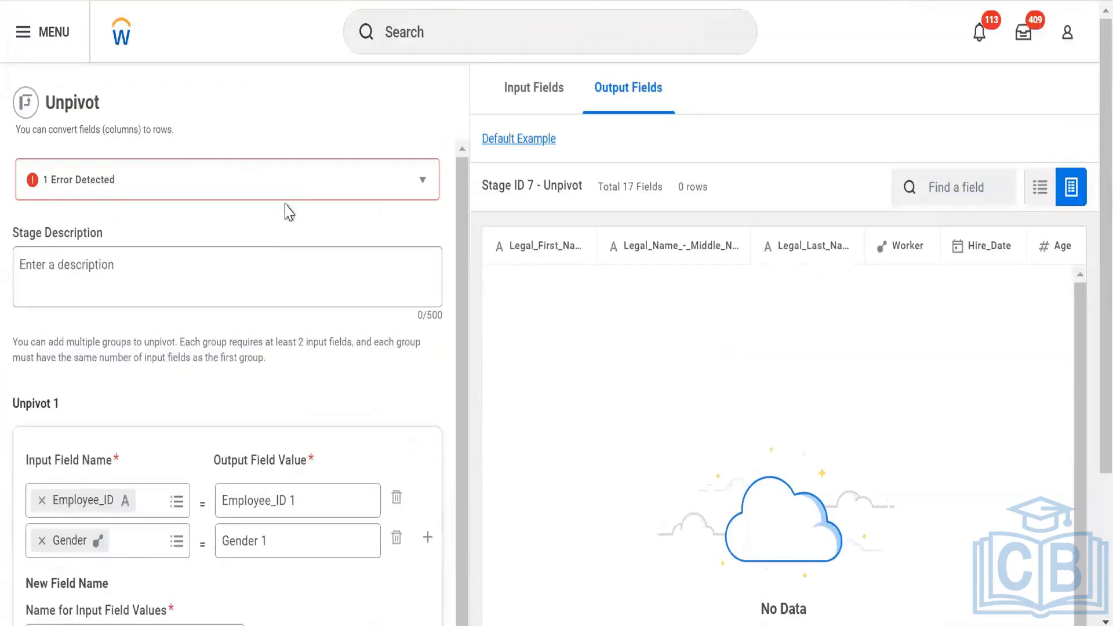
{"action": "left_click", "coordinate": [305, 183]}
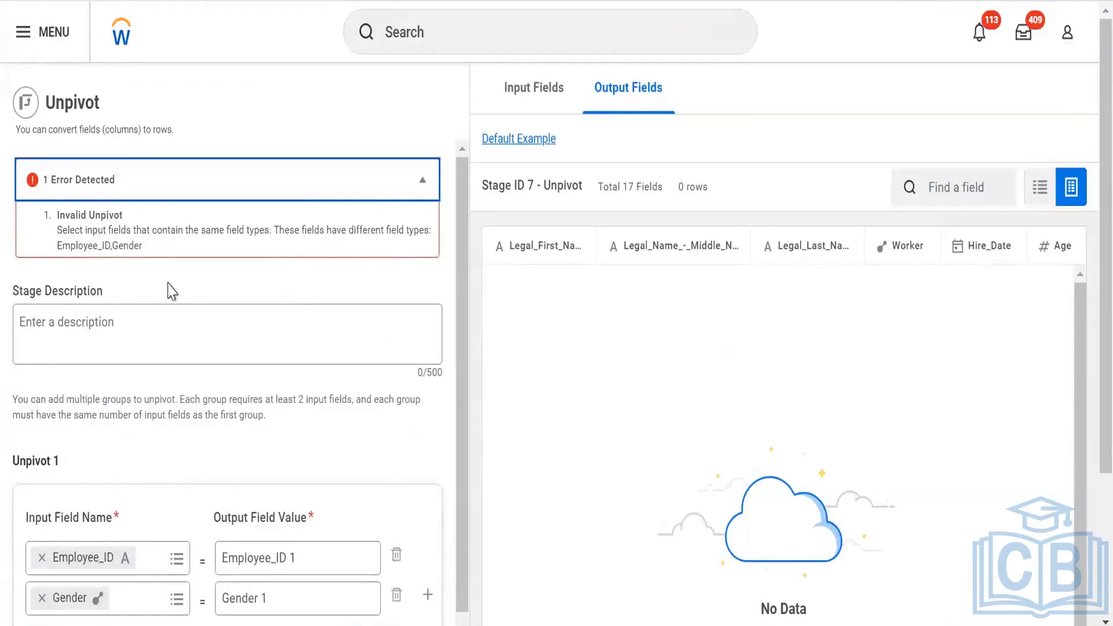
{"action": "scroll", "coordinate": [172, 291], "scroll_direction": "down", "scroll_amount": 3}
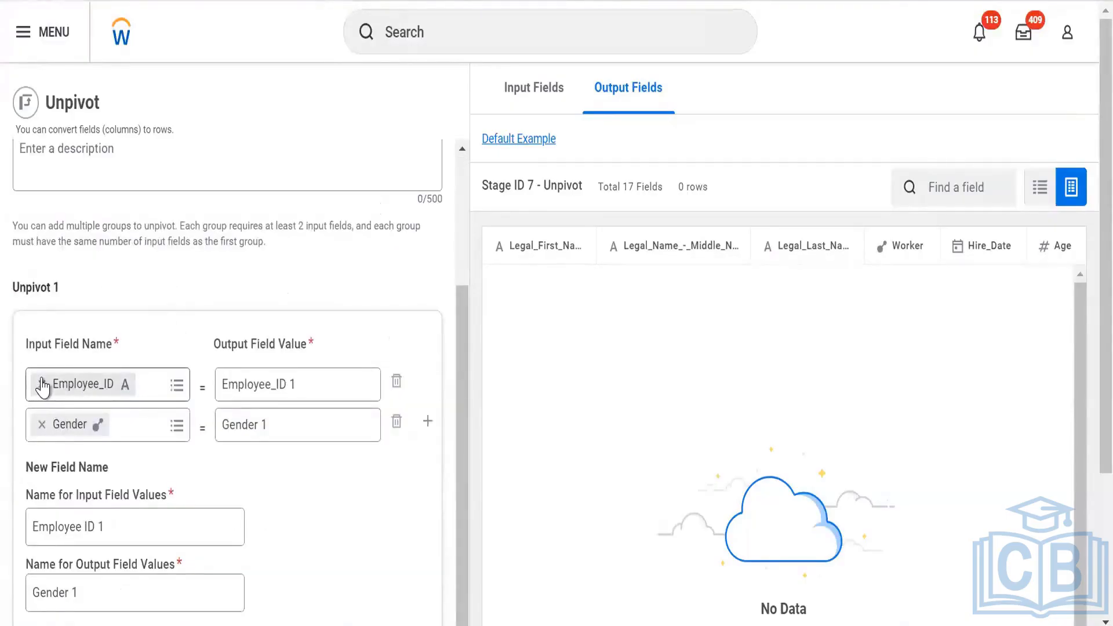
{"action": "scroll", "coordinate": [199, 468], "scroll_direction": "down", "scroll_amount": 3}
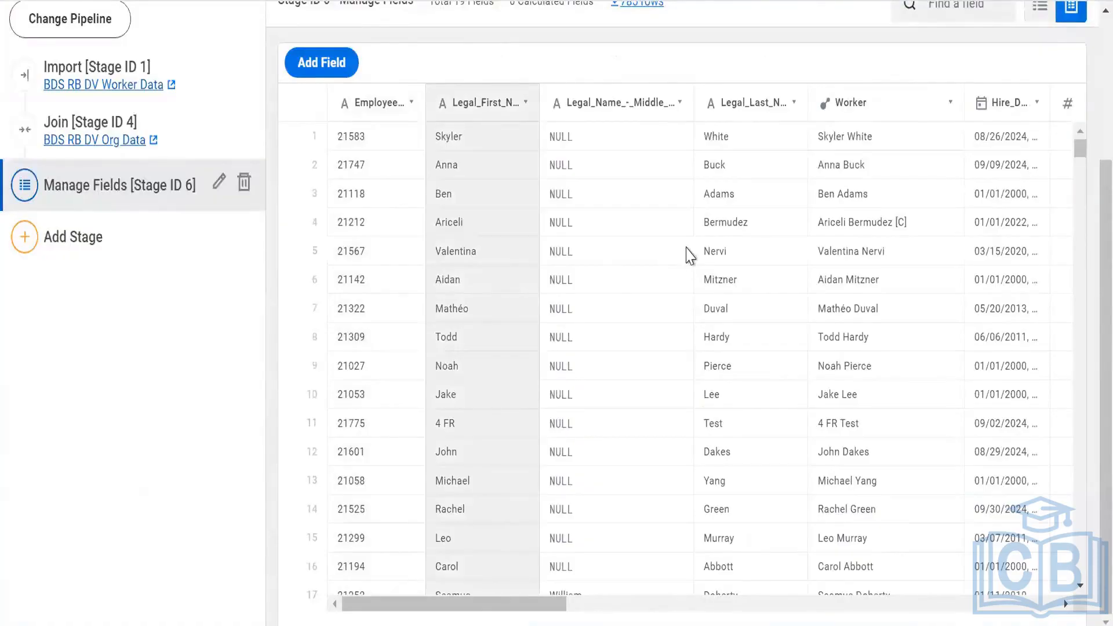
In the Manage Fields stage, switch Gender's Output Type from Instance to Text and apply it
{"action": "scroll", "coordinate": [687, 255], "scroll_direction": "right", "scroll_amount": 3}
{"action": "scroll", "coordinate": [360, 226], "scroll_direction": "right", "scroll_amount": 3}
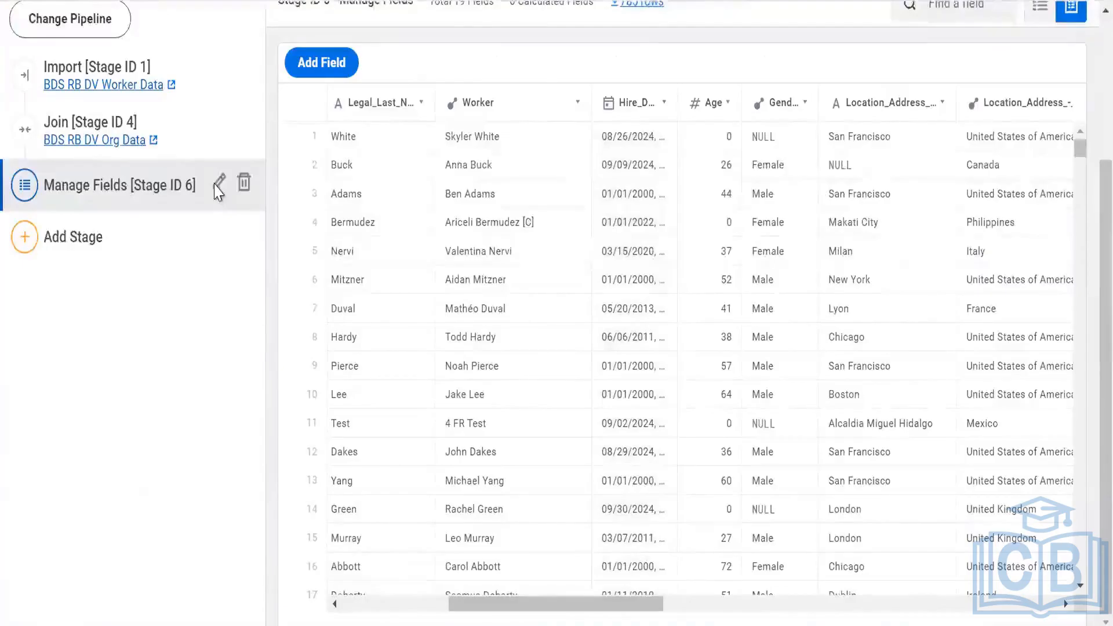
{"action": "left_click", "coordinate": [218, 184]}
{"action": "scroll", "coordinate": [288, 278], "scroll_direction": "down", "scroll_amount": 2}
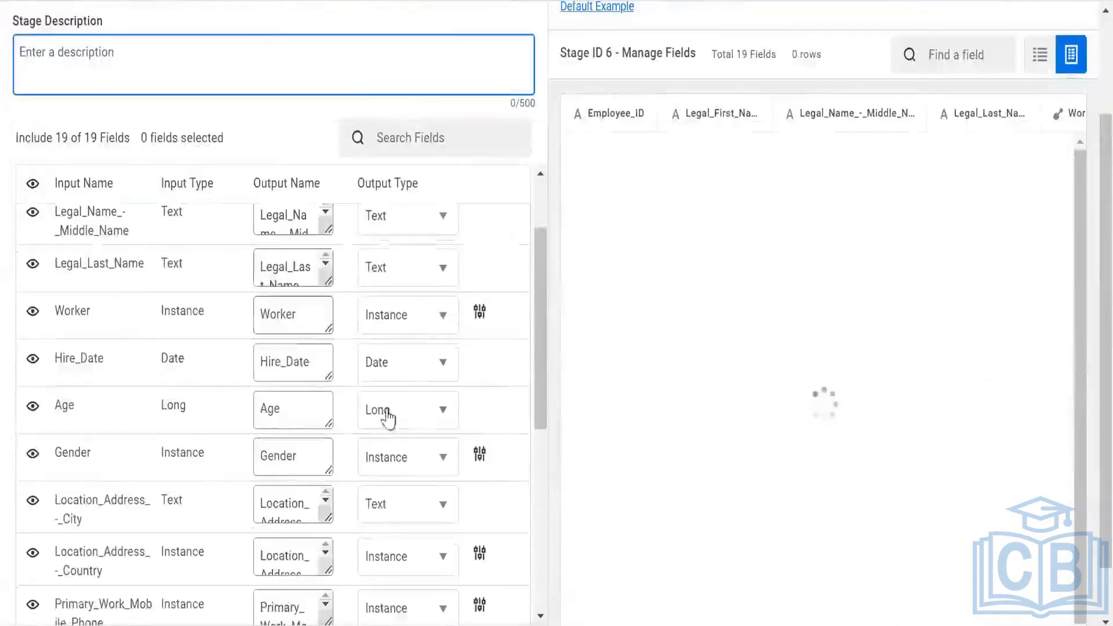
{"action": "left_click", "coordinate": [479, 455]}
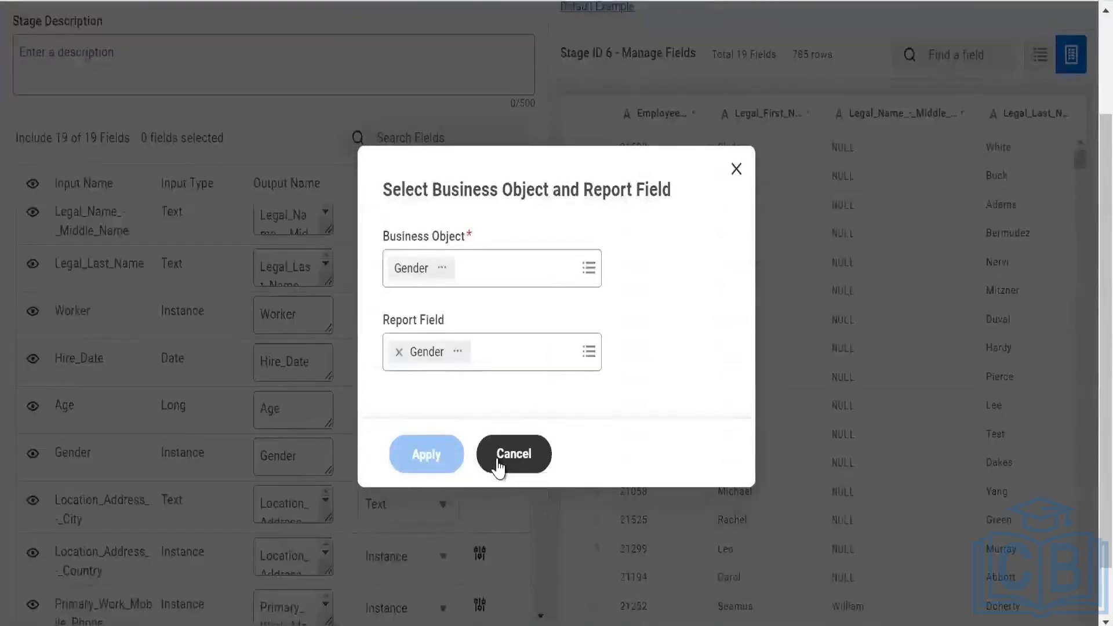
{"action": "left_click", "coordinate": [500, 464]}
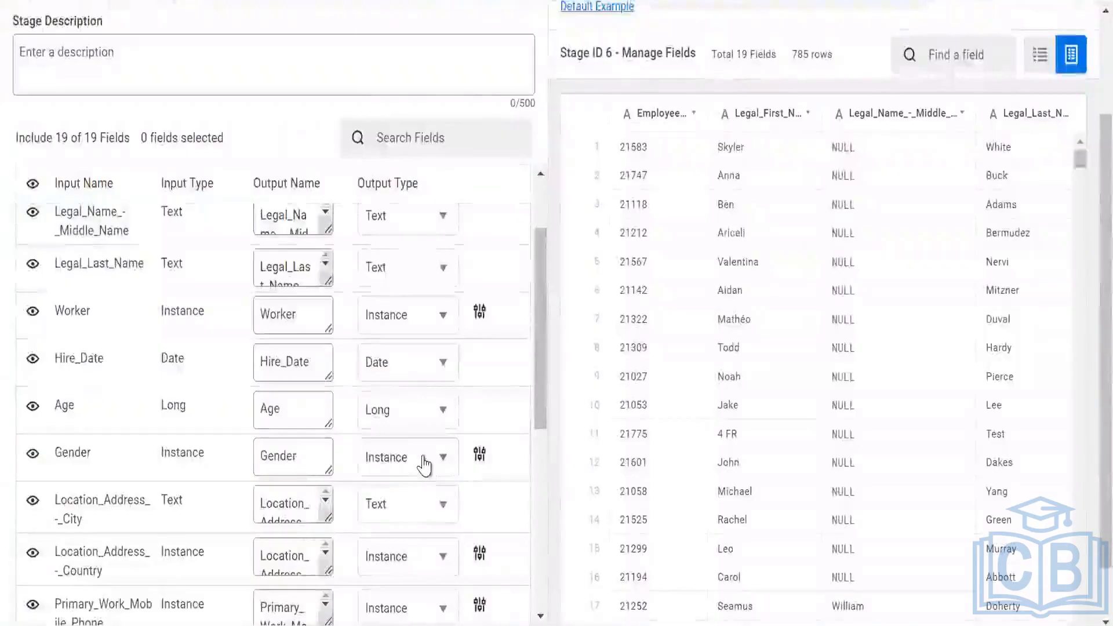
{"action": "left_click", "coordinate": [425, 462]}
{"action": "left_click", "coordinate": [411, 490]}
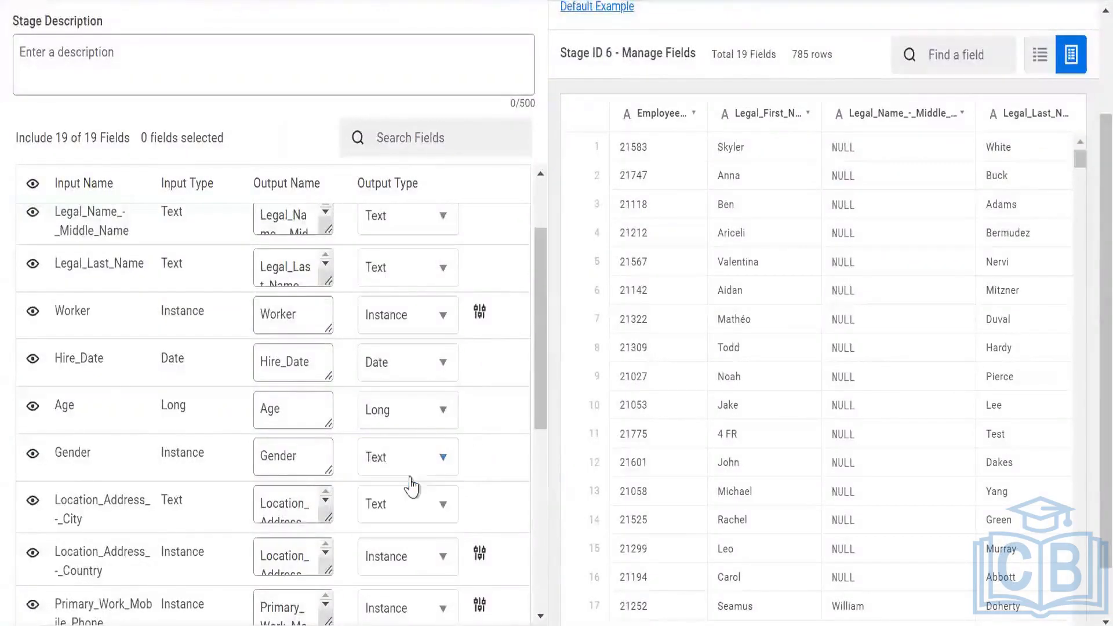
{"action": "scroll", "coordinate": [144, 596], "scroll_direction": "down", "scroll_amount": 8}
{"action": "left_click", "coordinate": [87, 607]}
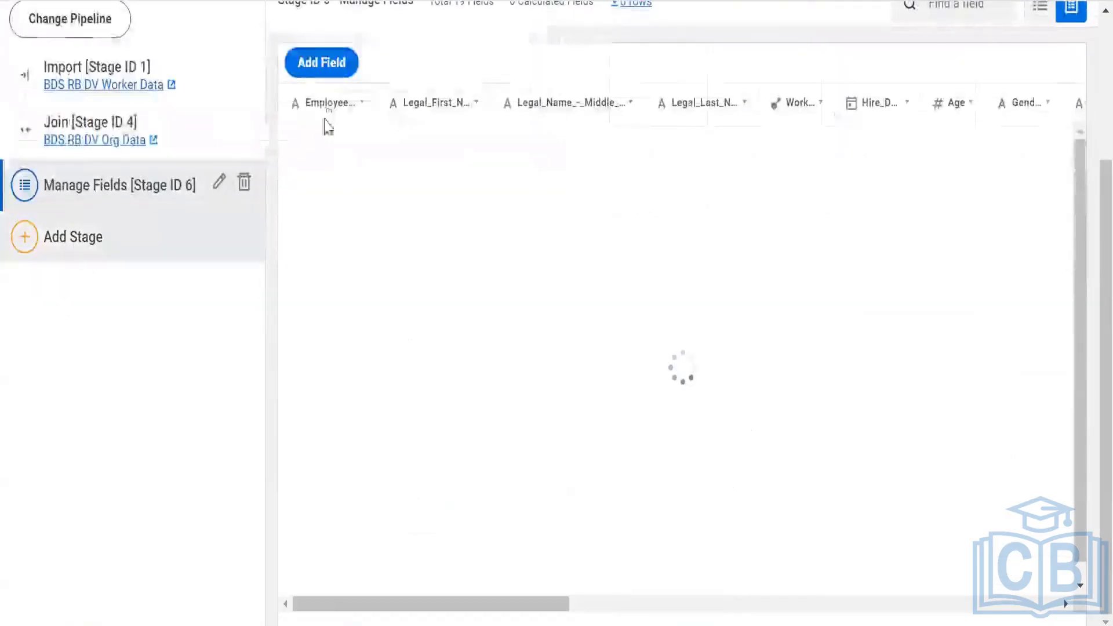
Check that the Gender column shows text ID codes, then reopen the Manage Fields stage
{"action": "left_click", "coordinate": [108, 248]}
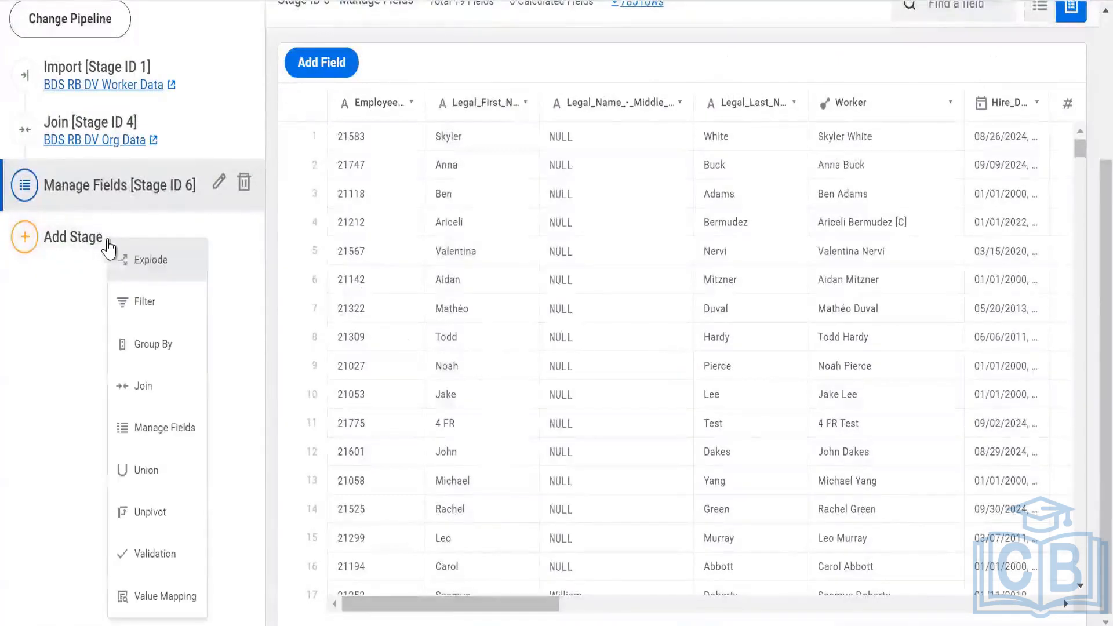
{"action": "left_click", "coordinate": [377, 129]}
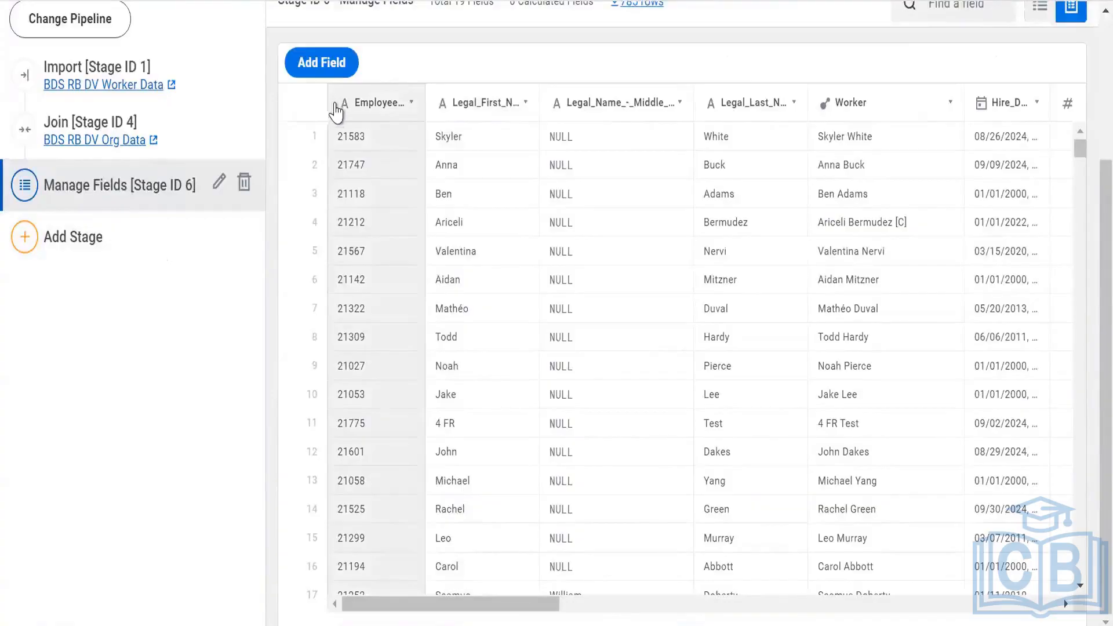
{"action": "scroll", "coordinate": [613, 121], "scroll_direction": "right", "scroll_amount": 10}
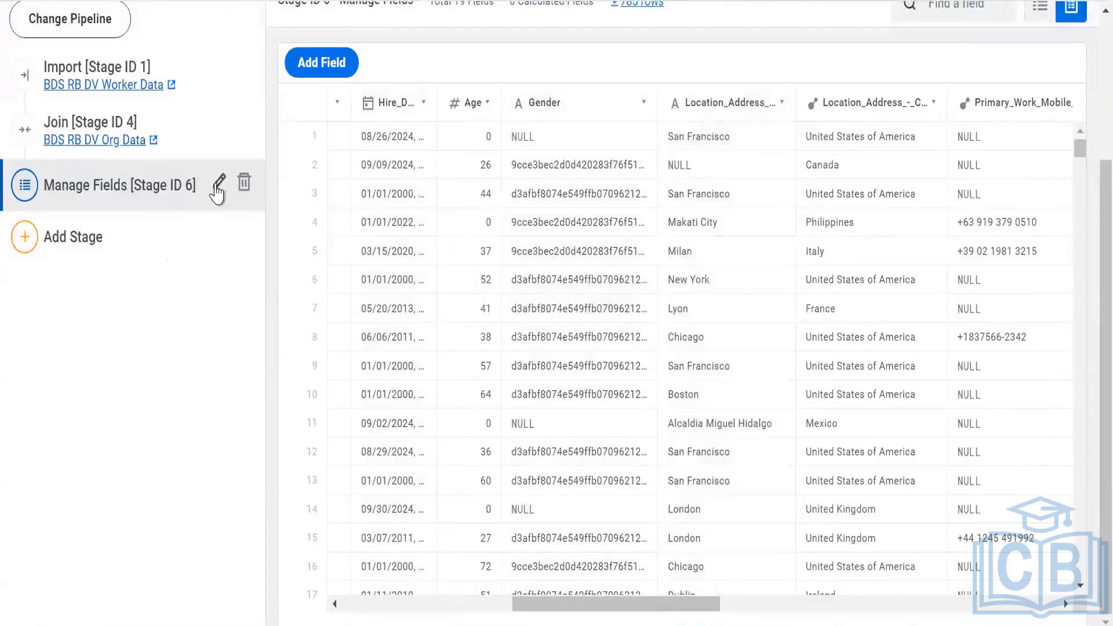
{"action": "left_click", "coordinate": [219, 185]}
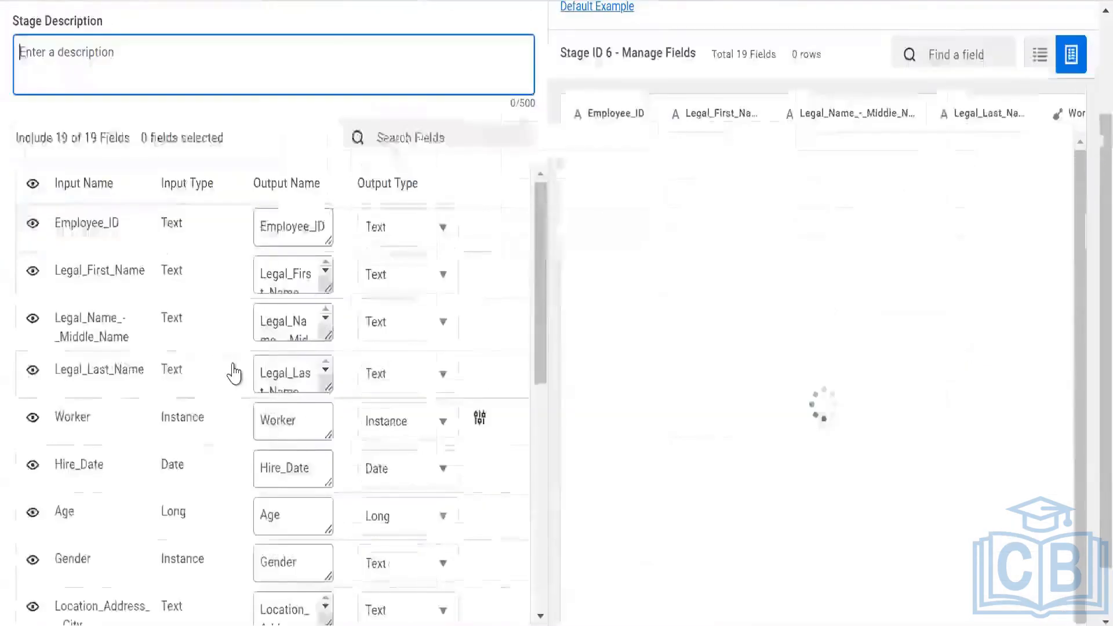
Switch Gender's Output Type back to Instance in the Manage Fields editor
{"action": "scroll", "coordinate": [451, 403], "scroll_direction": "down", "scroll_amount": 1}
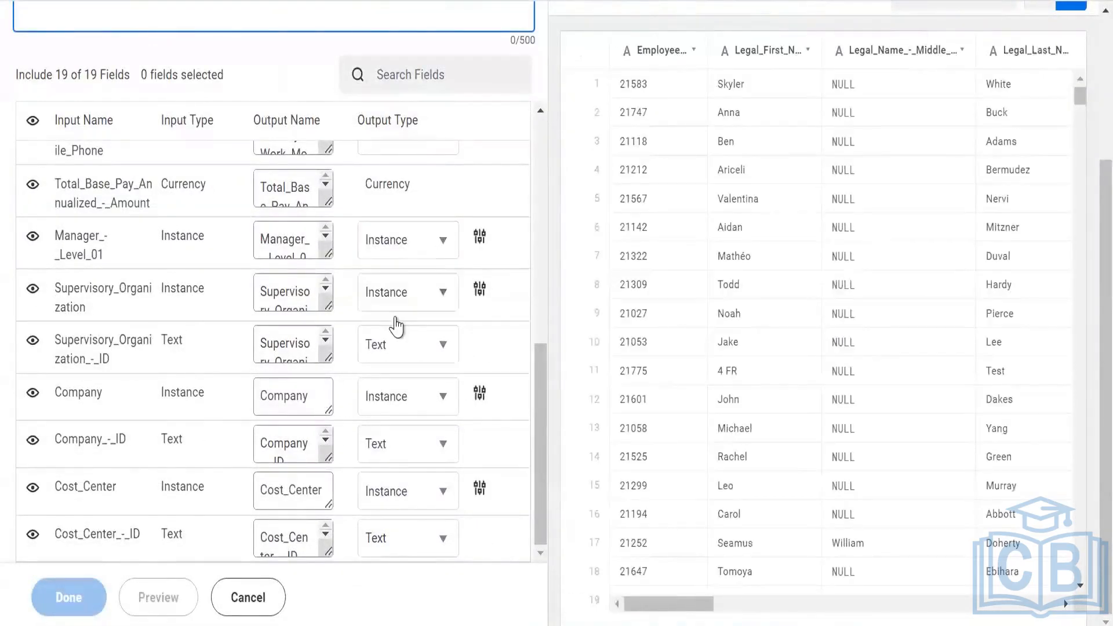
{"action": "scroll", "coordinate": [423, 210], "scroll_direction": "up", "scroll_amount": 3}
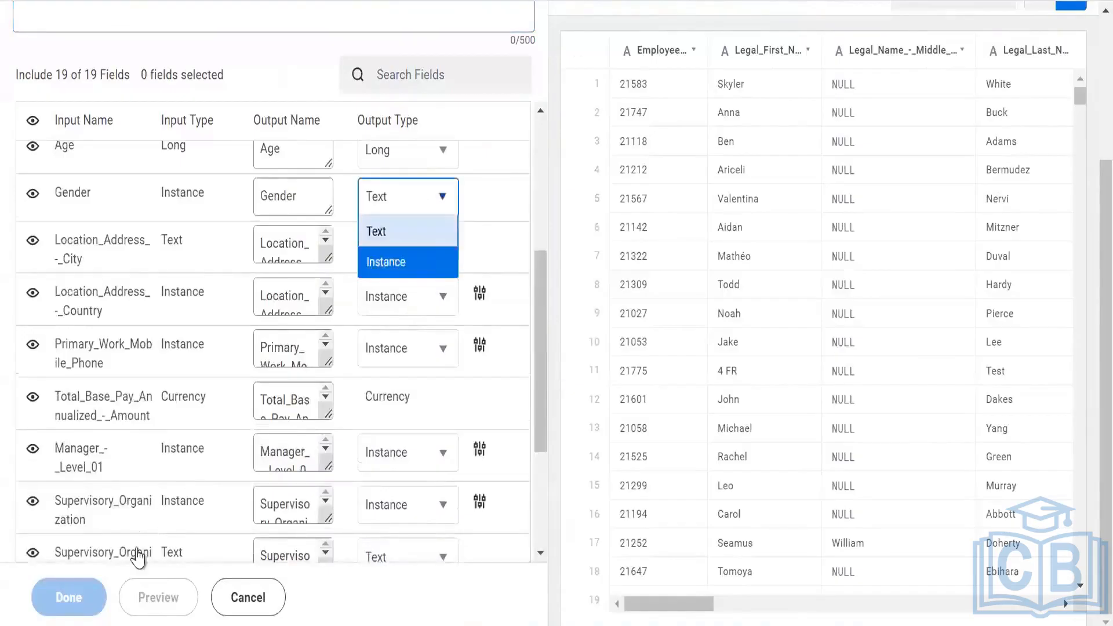
{"action": "left_click", "coordinate": [419, 265]}
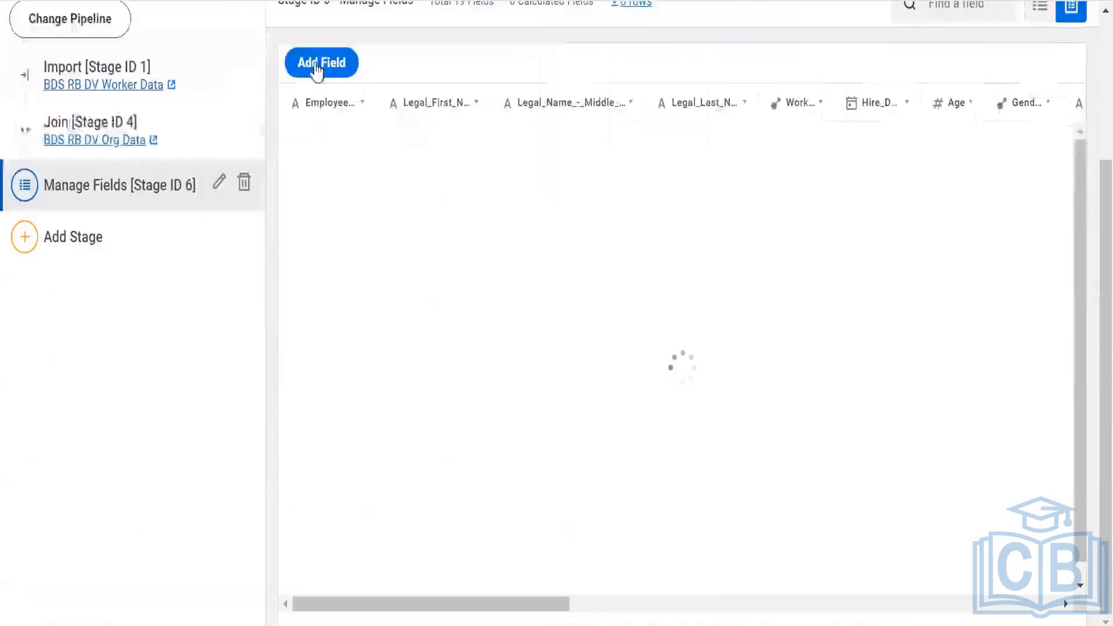
Add a calculated field 'Gender New' with expression [Gender], showing Male, Female and NULL values
{"action": "left_click", "coordinate": [315, 69]}
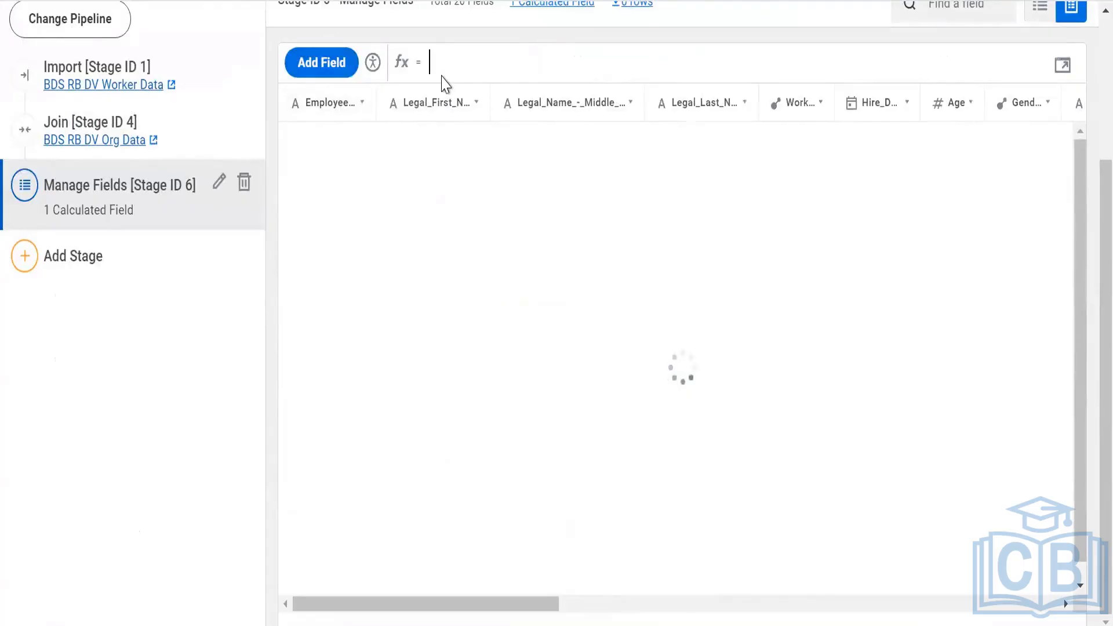
{"action": "type", "text": "["}
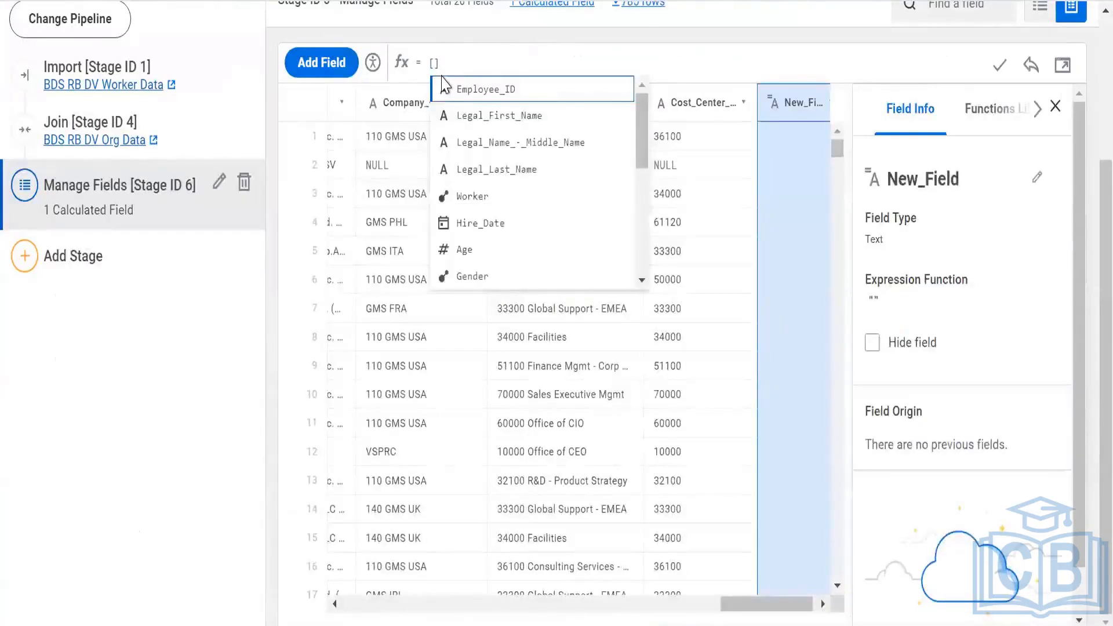
{"action": "type", "text": "g"}
{"action": "key", "text": "Return"}
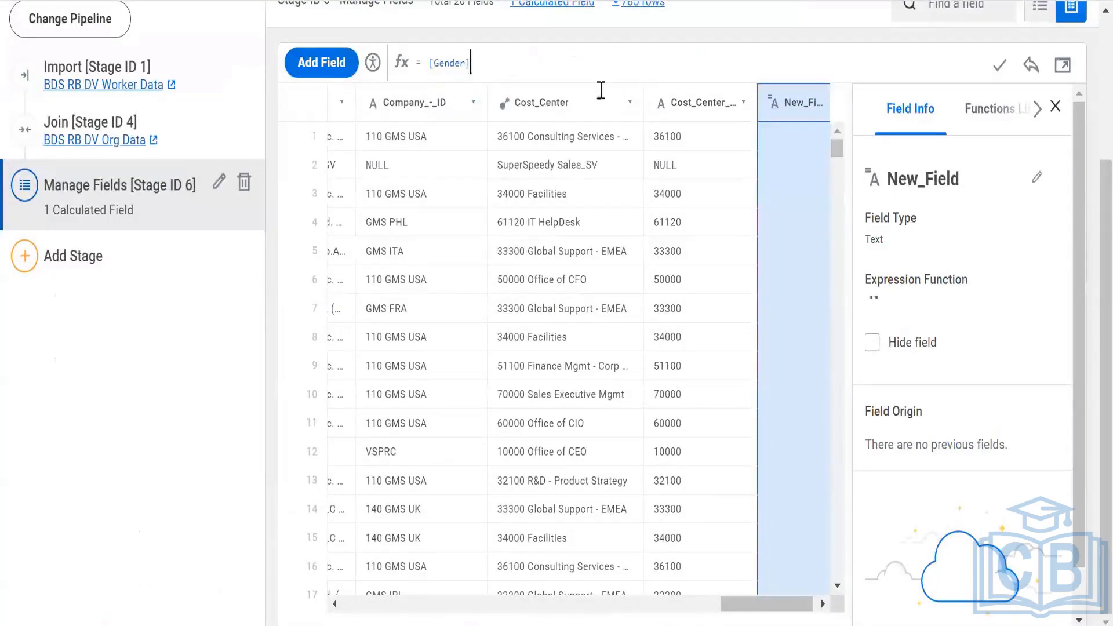
{"action": "left_click", "coordinate": [1000, 66]}
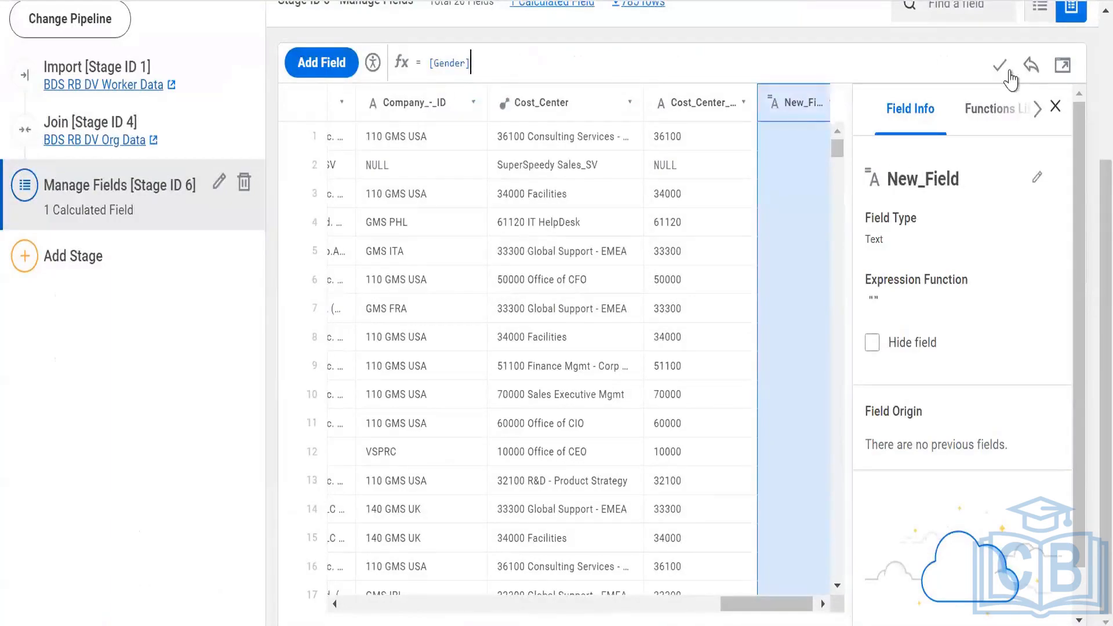
{"action": "left_click", "coordinate": [937, 169]}
{"action": "type", "text": "Gender New"}
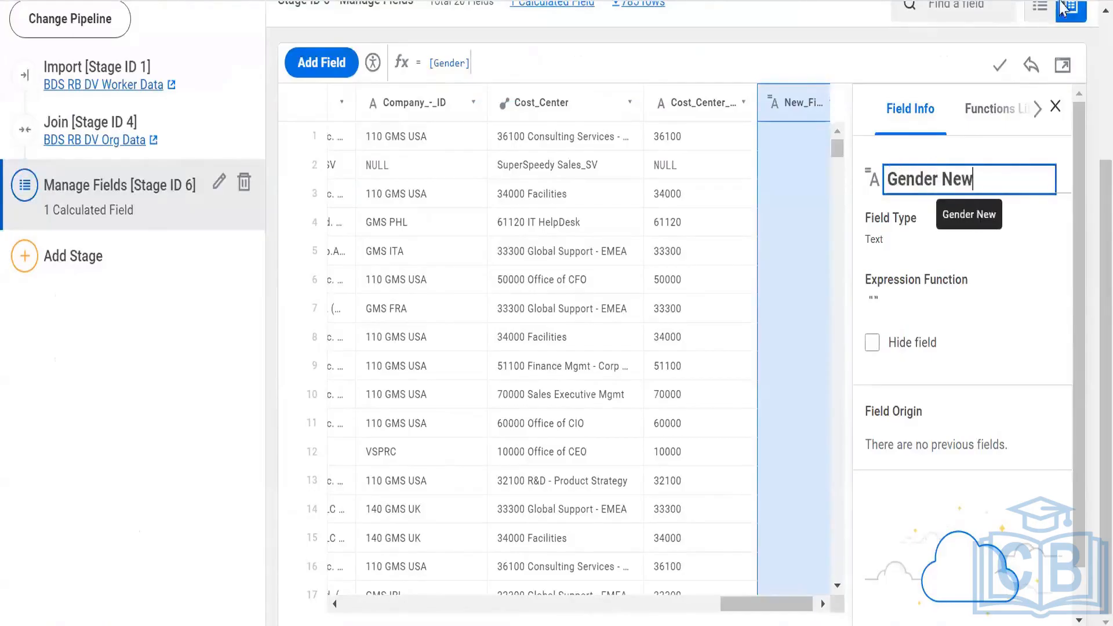
{"action": "key", "text": "Return"}
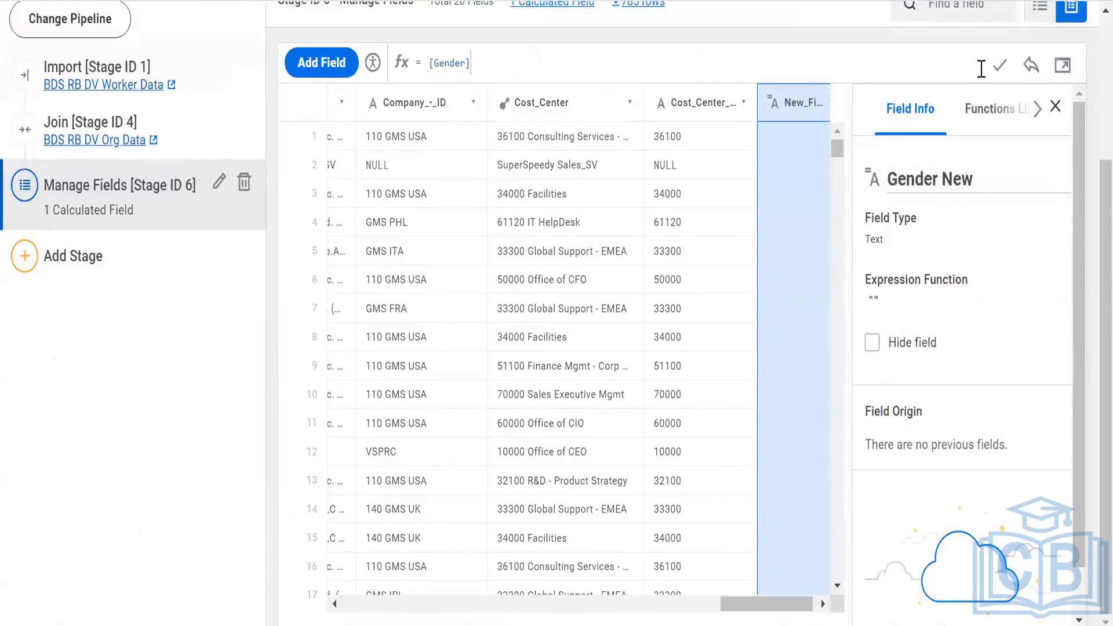
{"action": "left_click", "coordinate": [999, 67]}
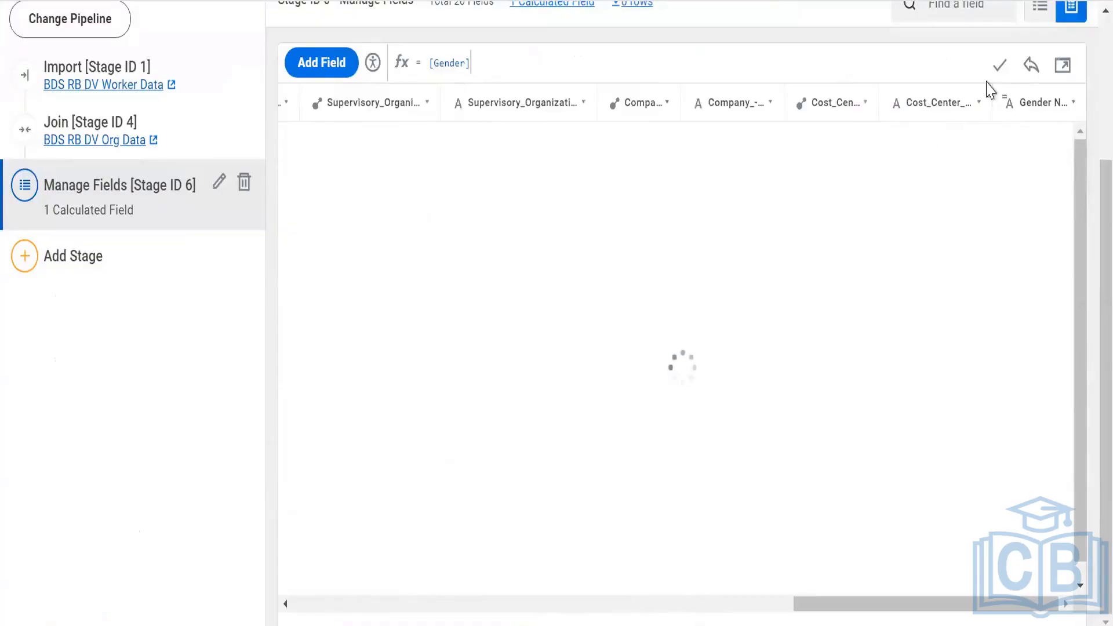
{"action": "left_click", "coordinate": [999, 66]}
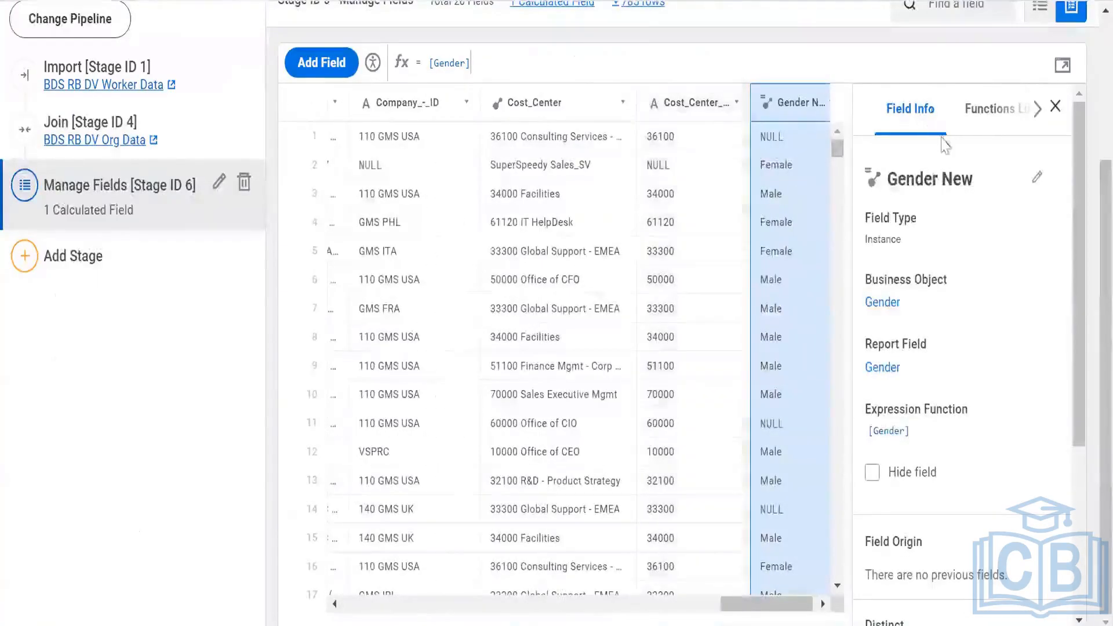
Rewrite Gender New's expression as TO_STRING([Gender]) so it becomes a Text field
{"action": "left_click", "coordinate": [1062, 65]}
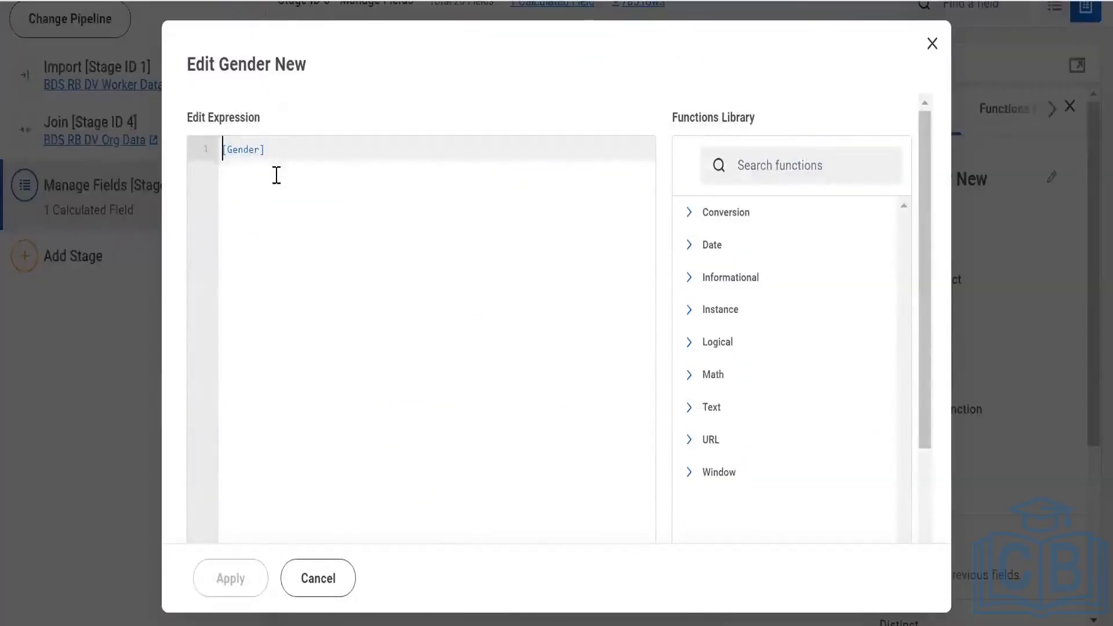
{"action": "type", "text": "to"}
{"action": "key", "text": "Down"}
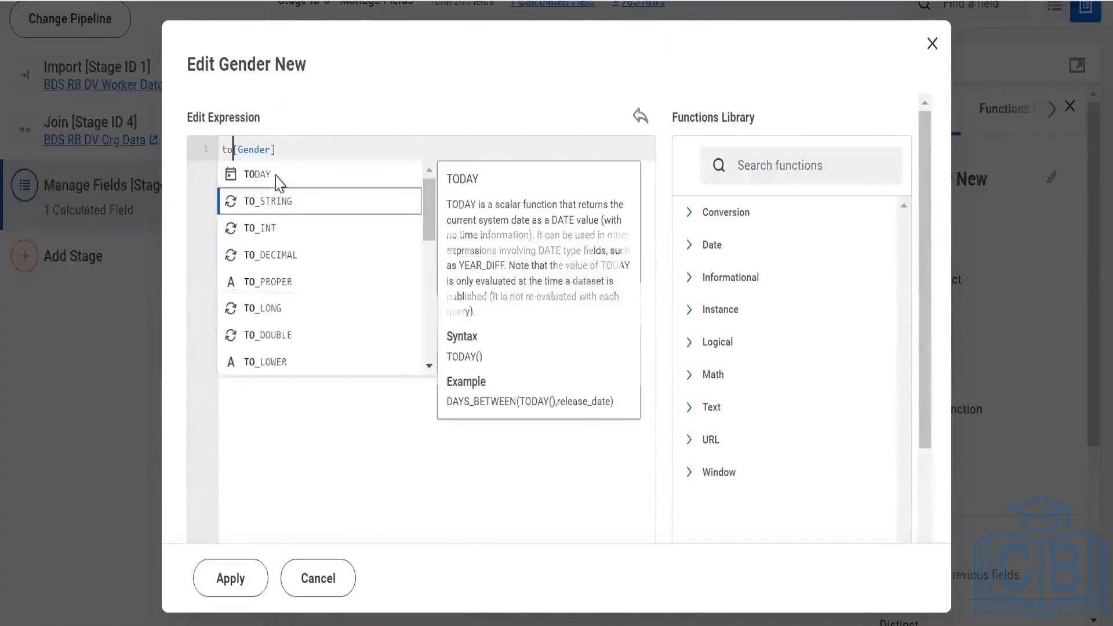
{"action": "key", "text": "Return"}
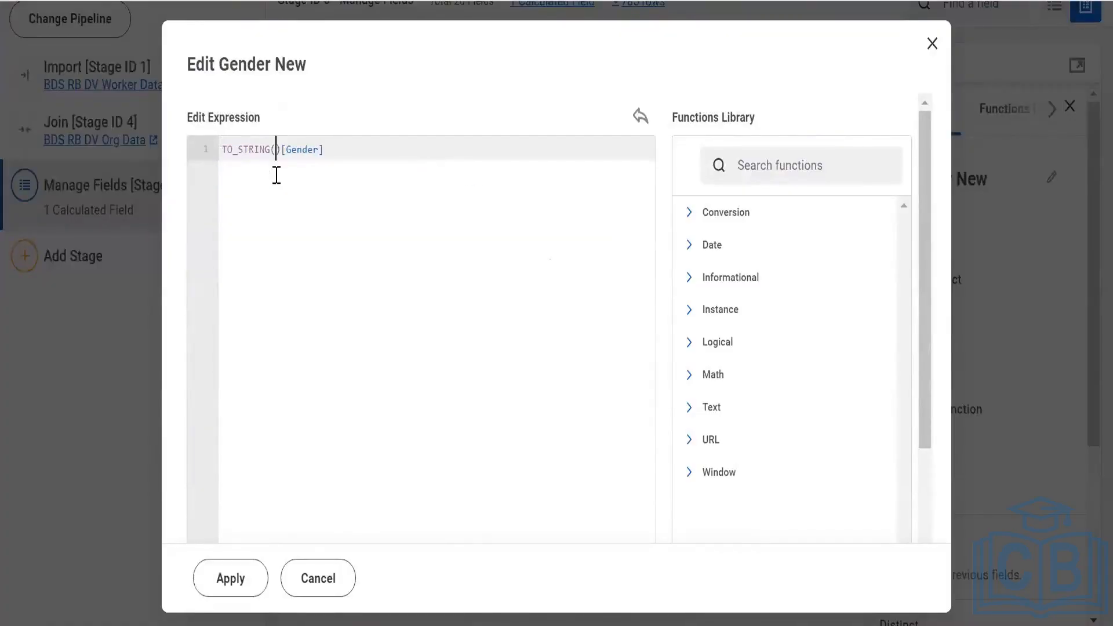
{"action": "key", "text": "shift+Right"}
{"action": "key", "text": "shift+Right"}
{"action": "key", "text": "shift+Right"}
{"action": "key", "text": "shift+Right"}
{"action": "key", "text": "shift+Right"}
{"action": "key", "text": "shift+Right"}
{"action": "key", "text": "shift+Right"}
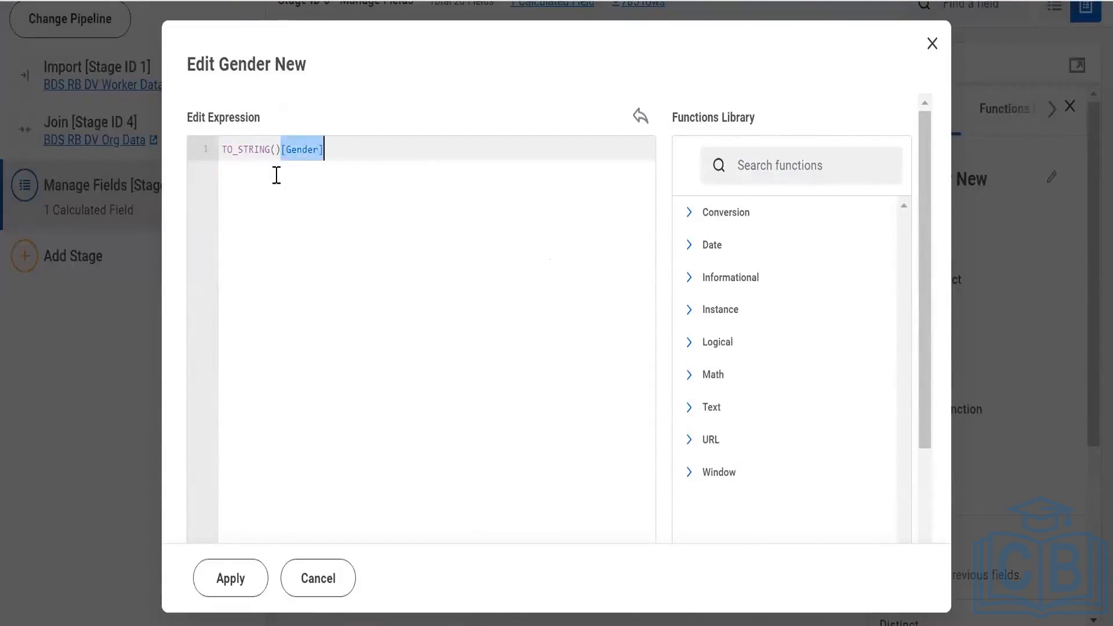
{"action": "key", "text": "ctrl+x"}
{"action": "key", "text": "Left"}
{"action": "key", "text": "ctrl+v"}
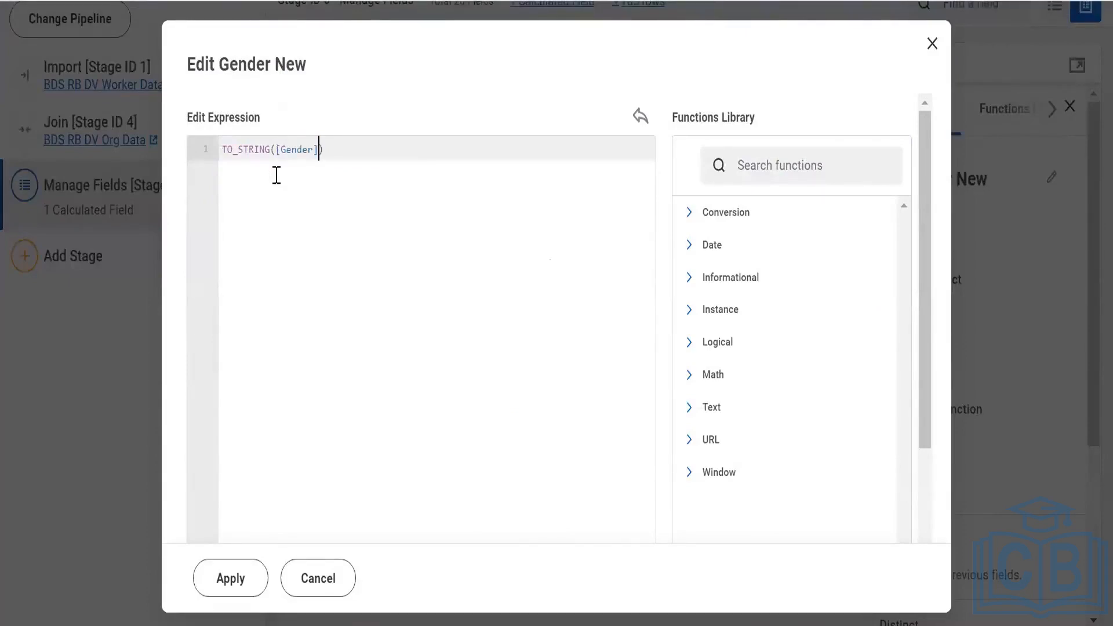
{"action": "left_click", "coordinate": [245, 580]}
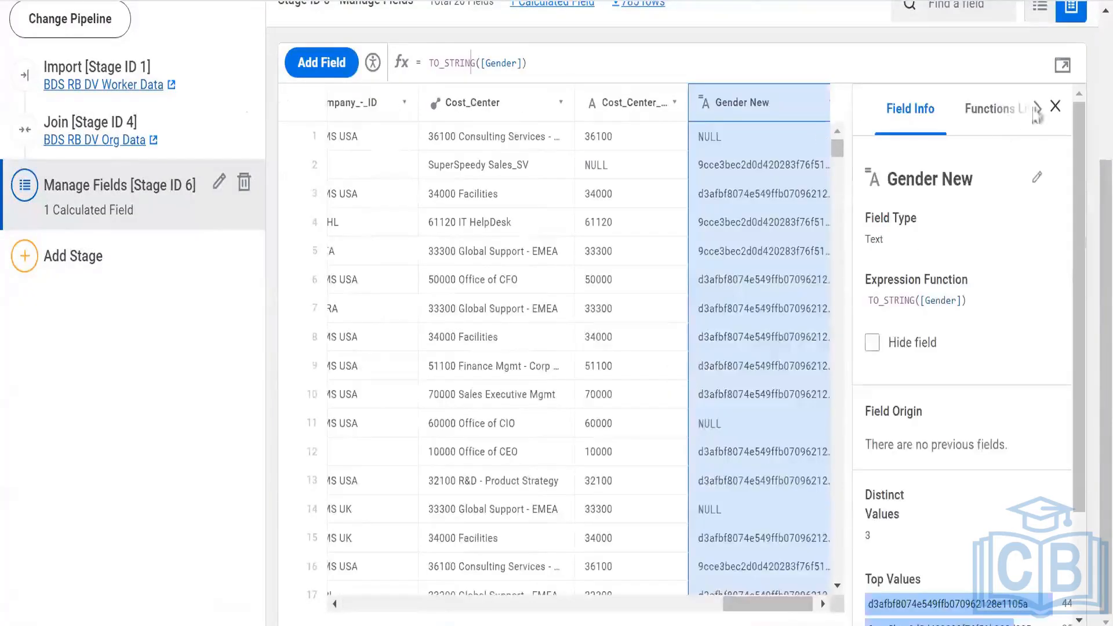
Reopen Gender New's expression editor and read the CAST function under Conversion functions
{"action": "left_click", "coordinate": [1063, 65]}
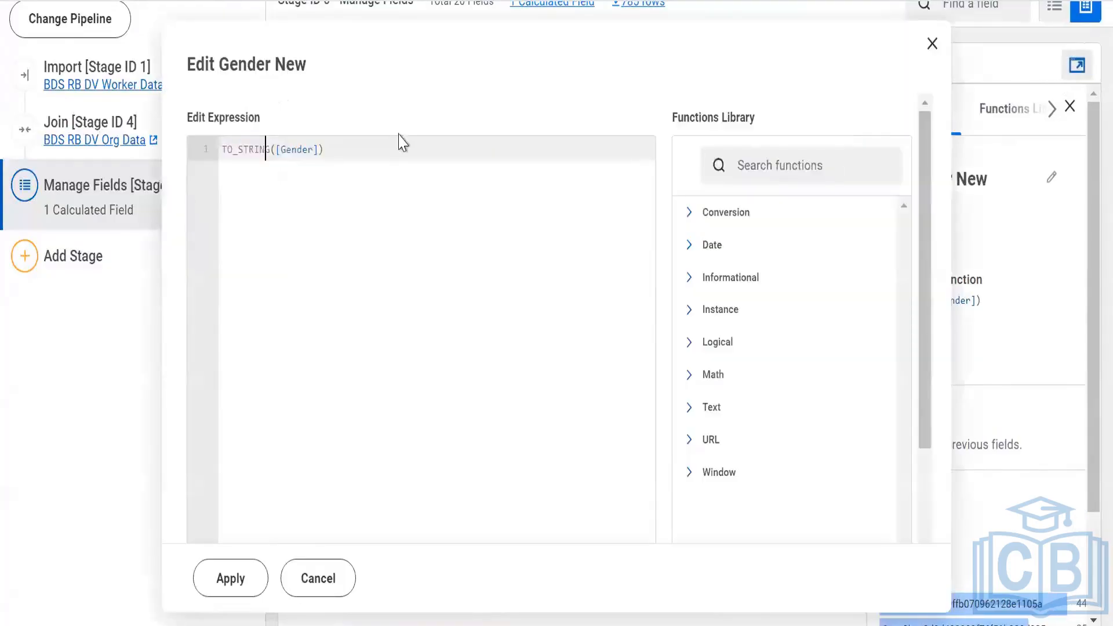
{"action": "left_click", "coordinate": [337, 150]}
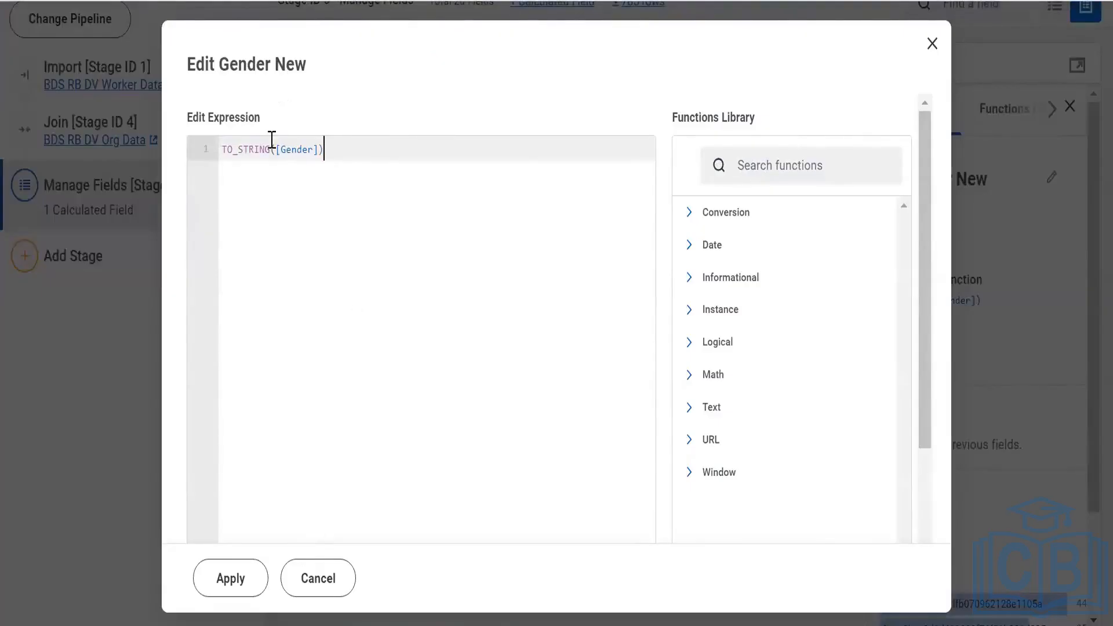
{"action": "left_click_drag", "start_coordinate": [271, 150], "coordinate": [808, 208]}
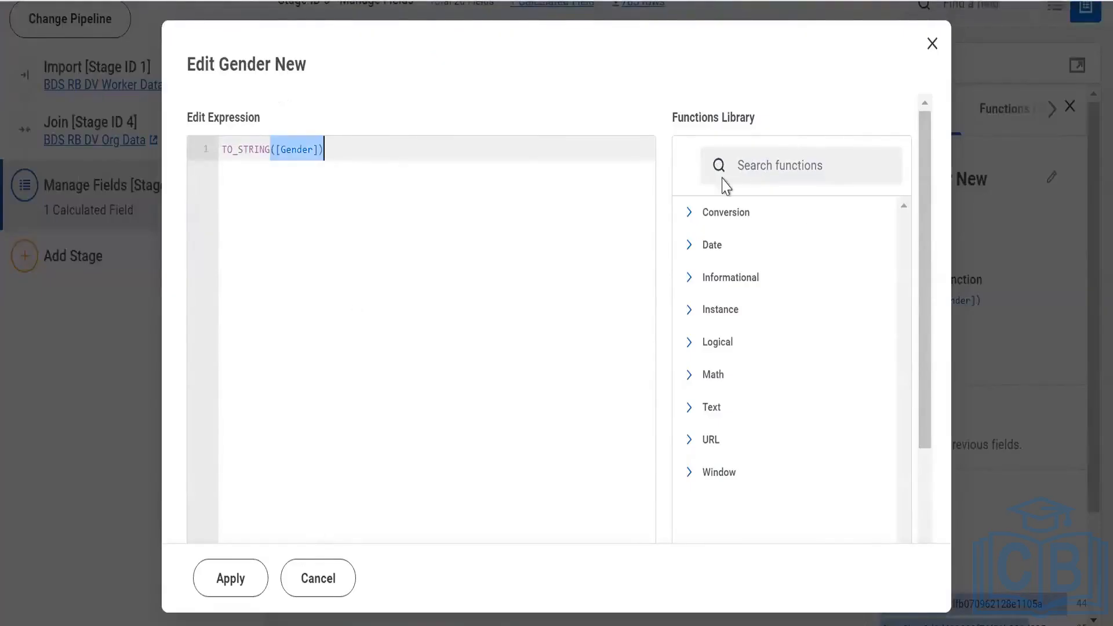
{"action": "left_click", "coordinate": [721, 216]}
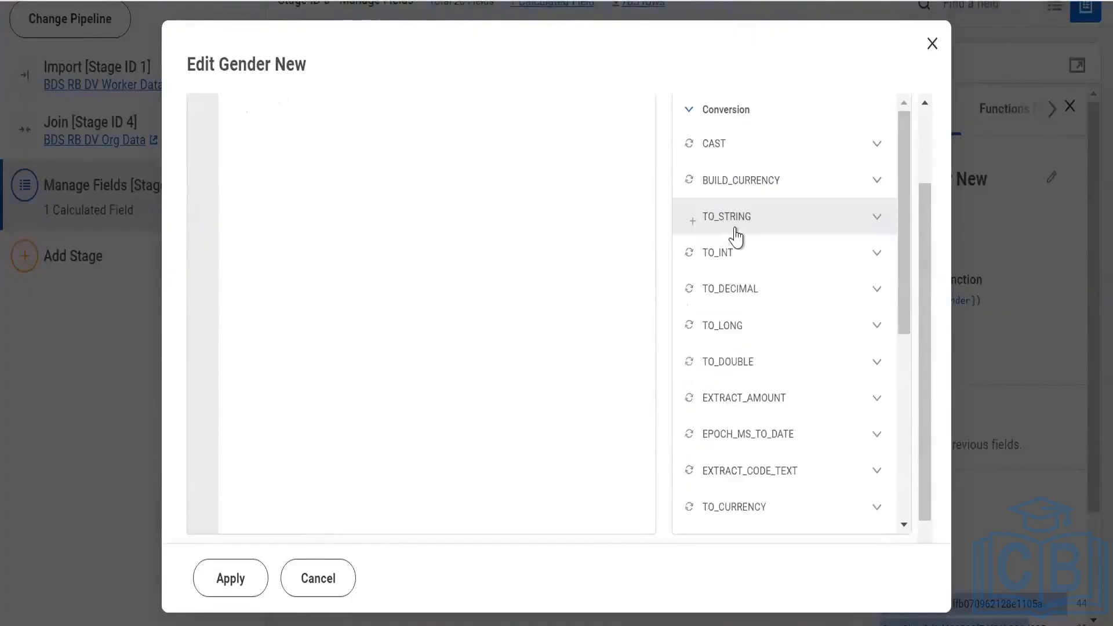
{"action": "left_click", "coordinate": [731, 148]}
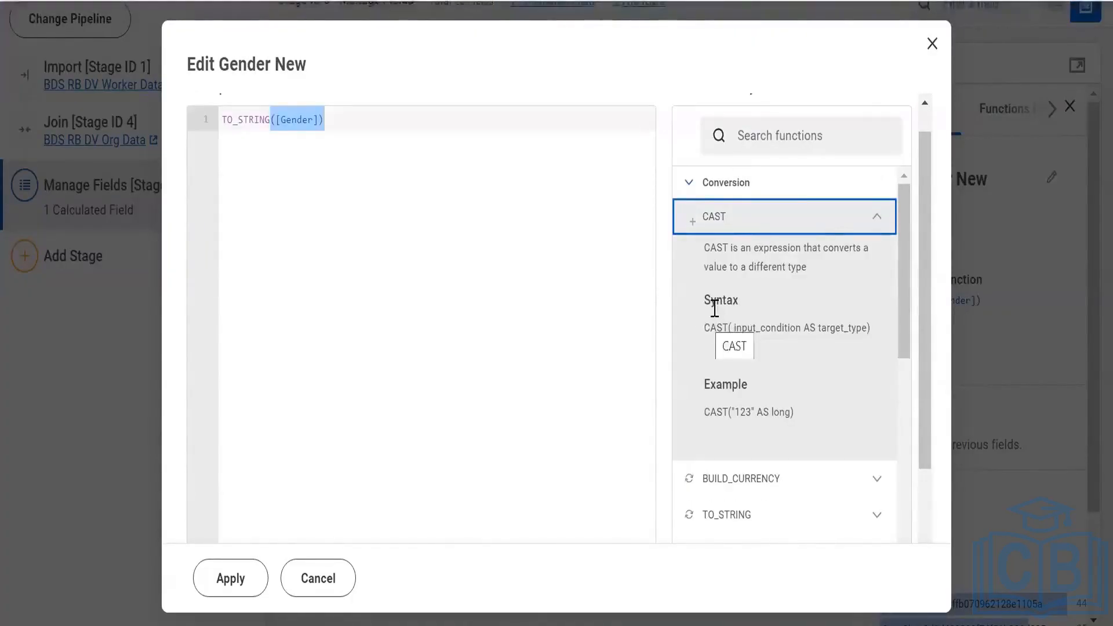
{"action": "scroll", "coordinate": [710, 322], "scroll_direction": "down", "scroll_amount": 4}
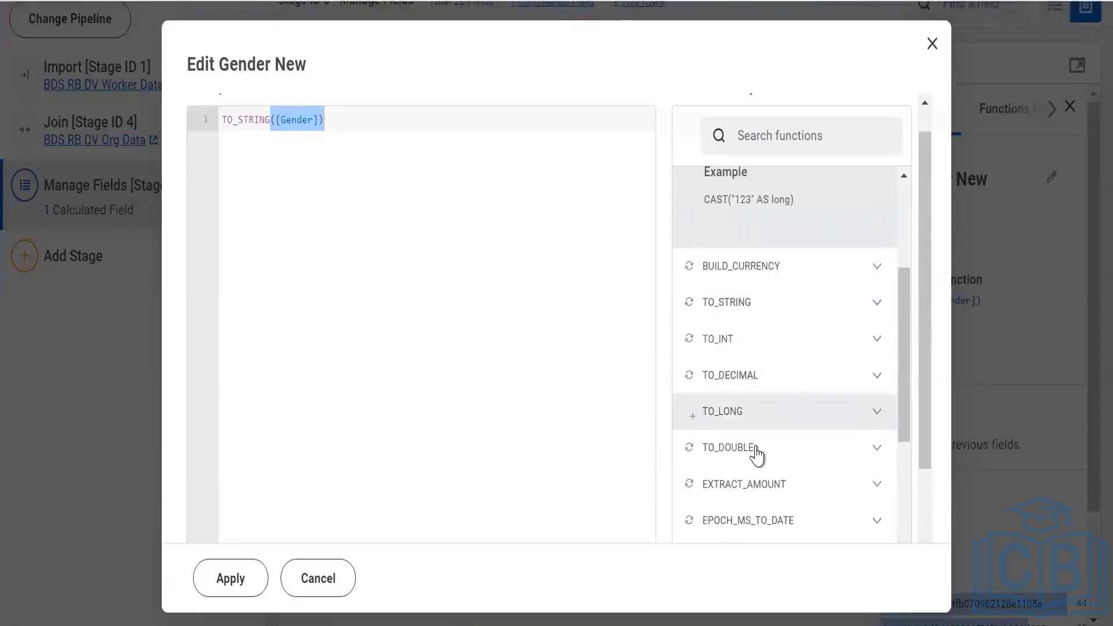
{"action": "scroll", "coordinate": [753, 453], "scroll_direction": "down", "scroll_amount": 2}
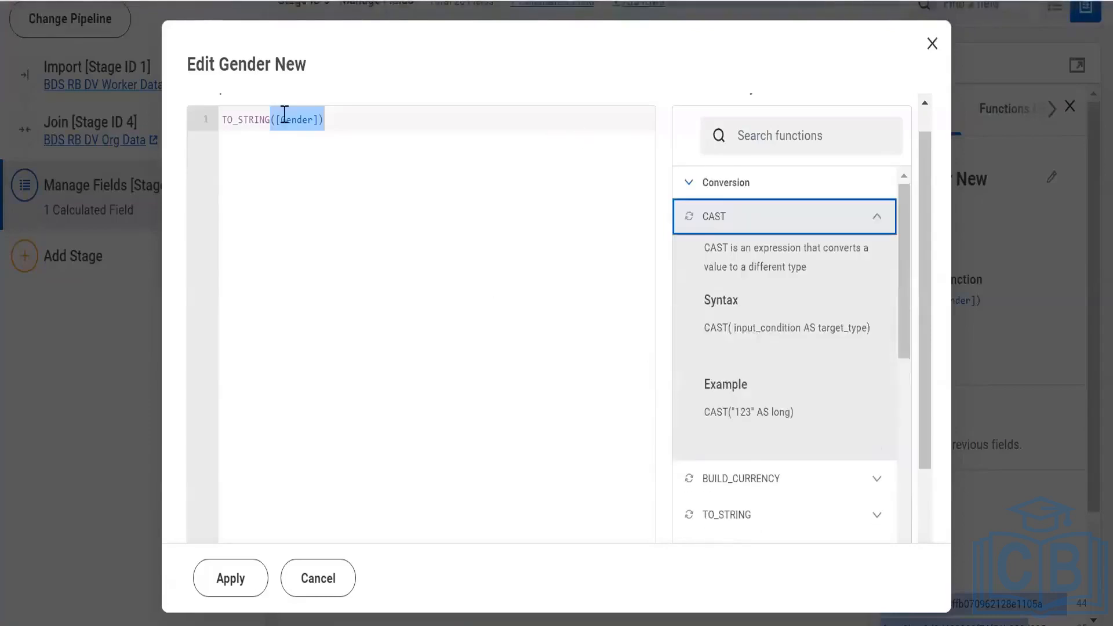
{"action": "left_click", "coordinate": [342, 121]}
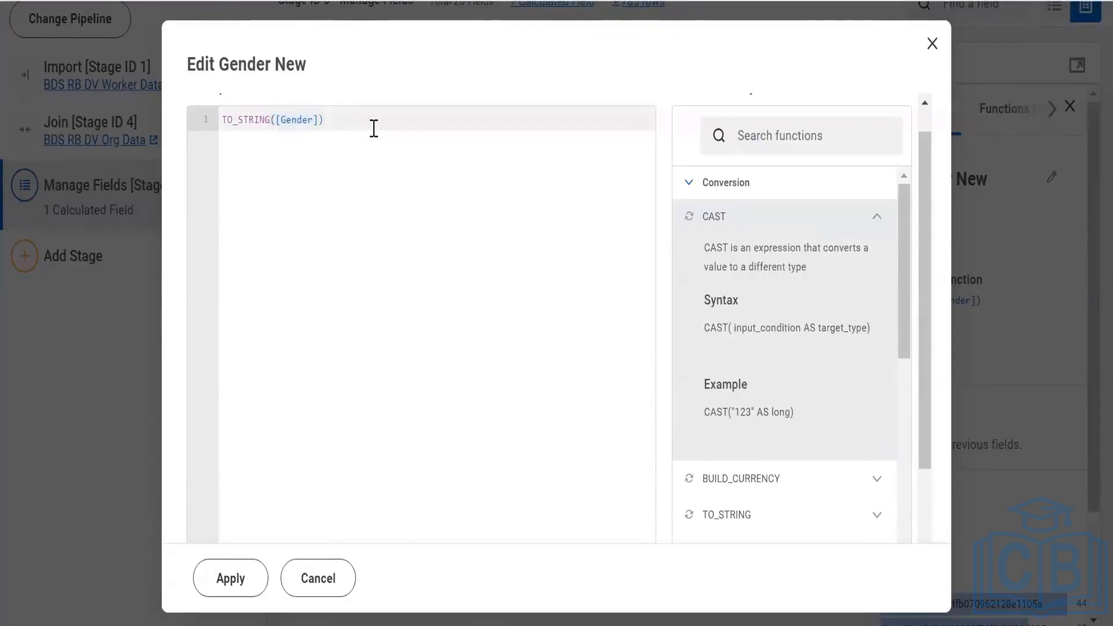
Replace the expression with CASE when [Gender] = "Male"
{"action": "key", "text": "ctrl+a"}
{"action": "type", "text": "case"}
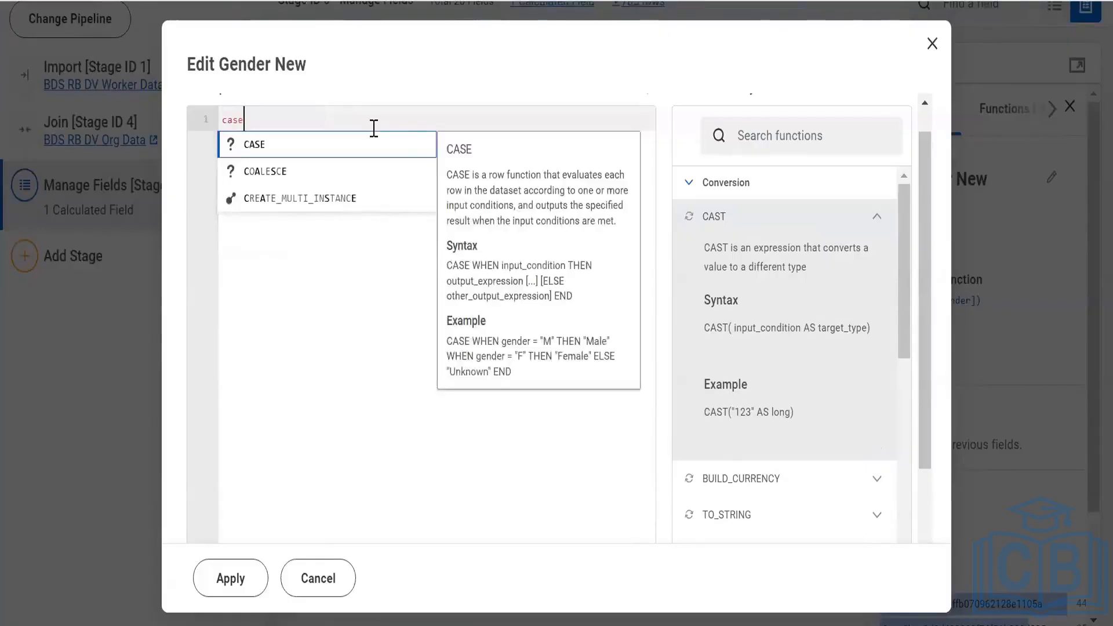
{"action": "key", "text": "Return"}
{"action": "key", "text": "Return"}
{"action": "type", "text": "when"}
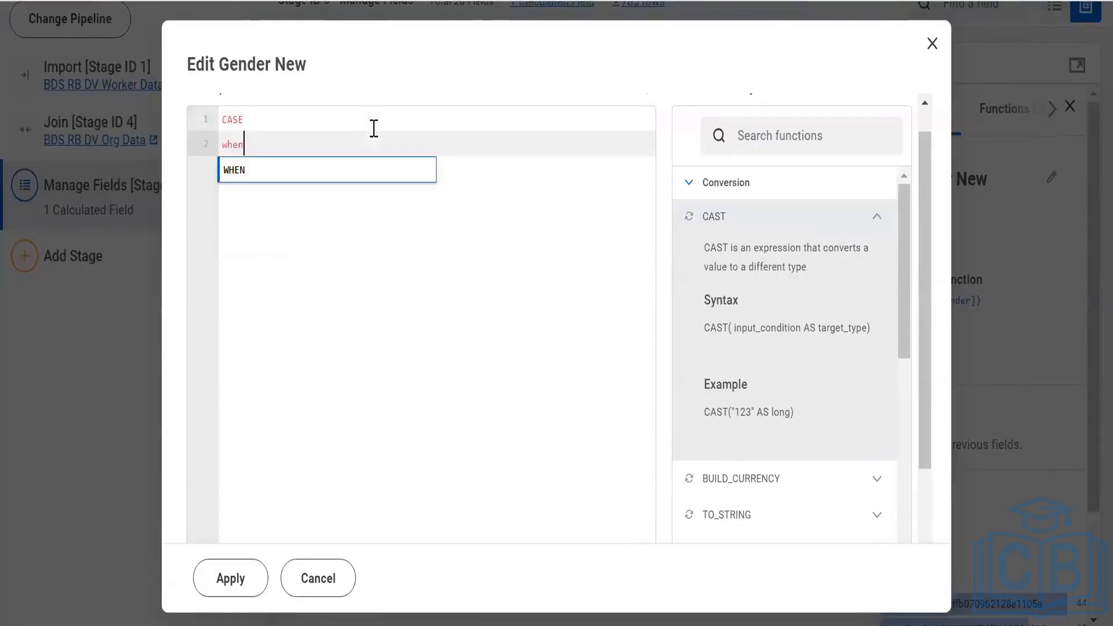
{"action": "type", "text": " gen"}
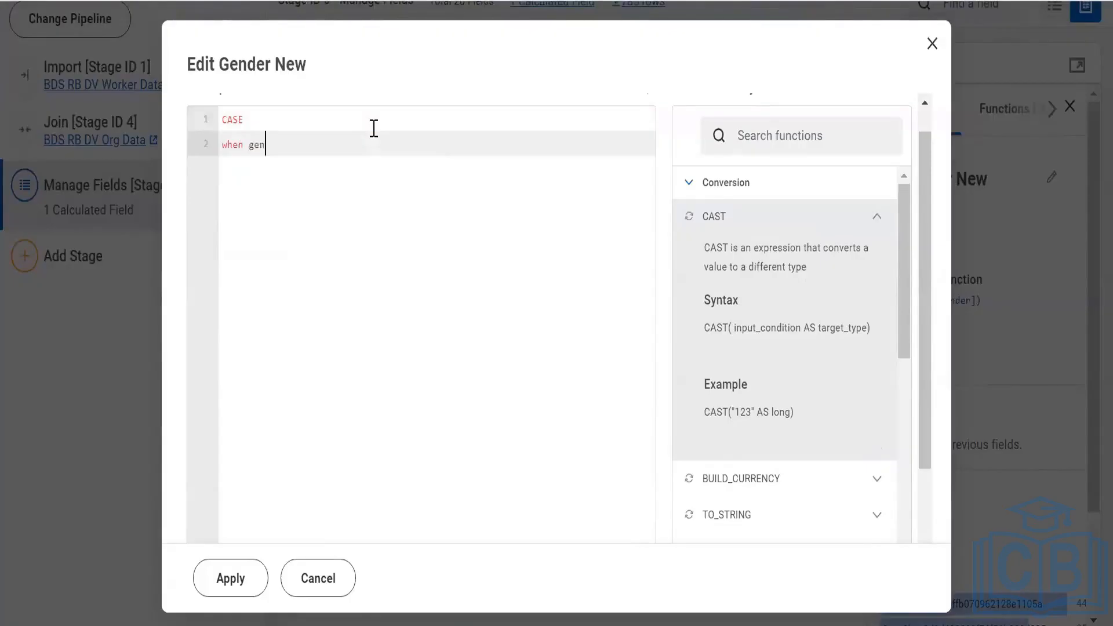
{"action": "key", "text": "BackSpace"}
{"action": "key", "text": "BackSpace"}
{"action": "key", "text": "BackSpace"}
{"action": "type", "text": "[gend"}
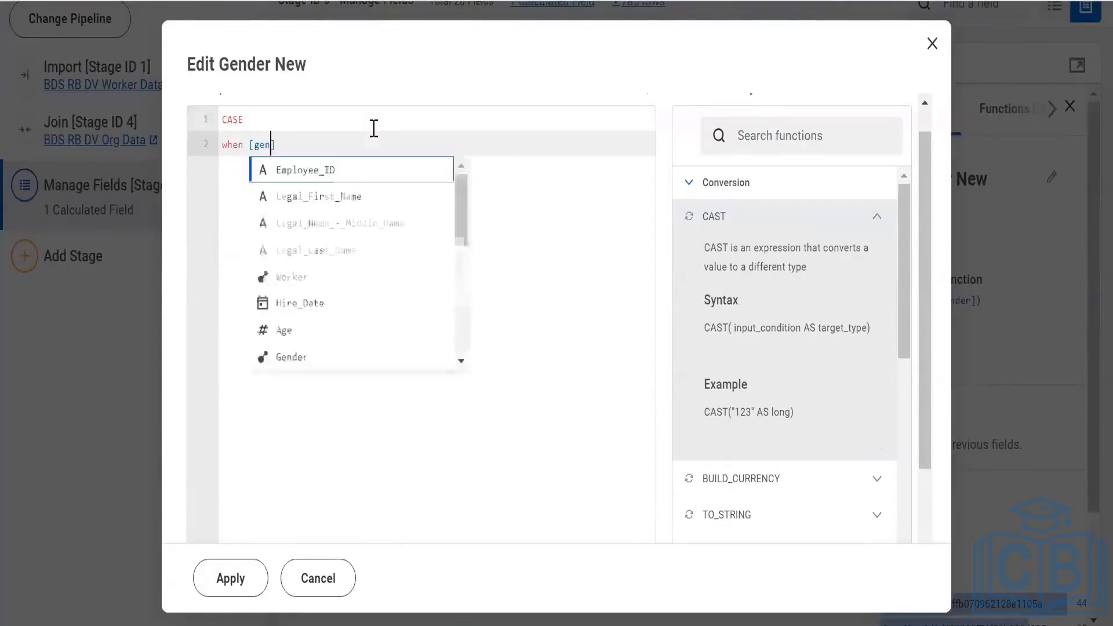
{"action": "key", "text": "Return"}
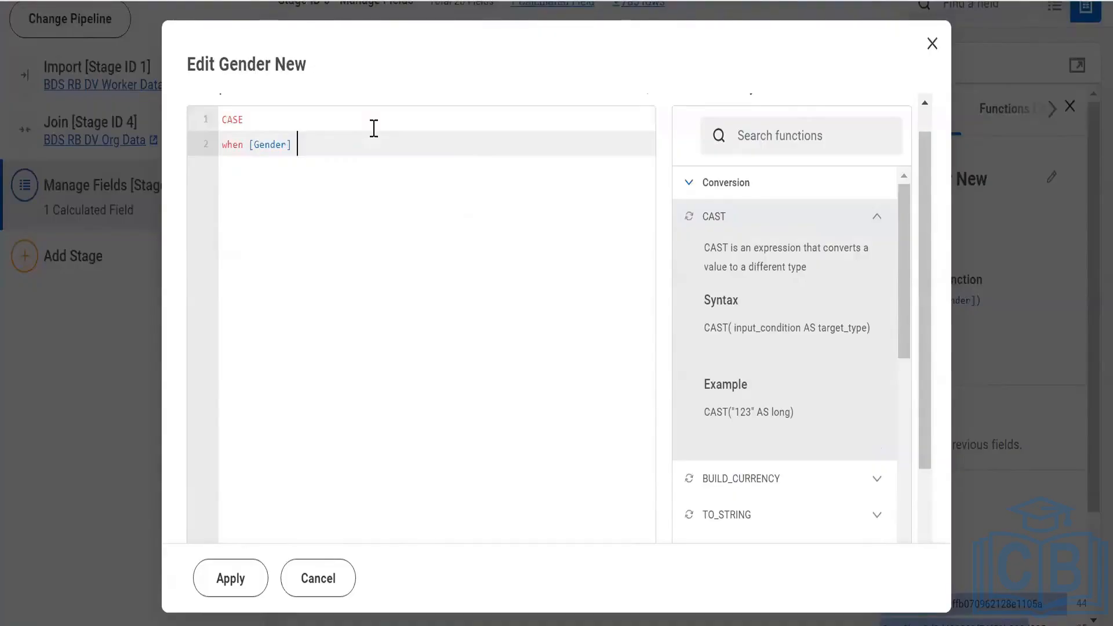
{"action": "type", "text": "= \""}
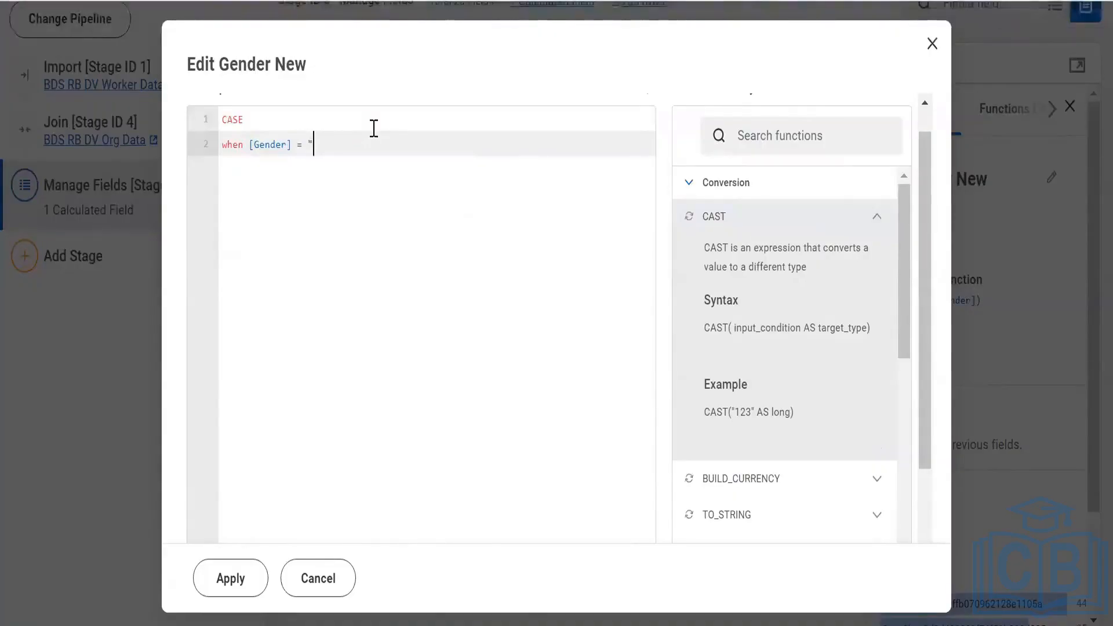
{"action": "type", "text": "Male"}
{"action": "key", "text": "Escape"}
Complete the CASE with then "M", else and end lines, and apply it
{"action": "key", "text": "Return"}
{"action": "type", "text": "the"}
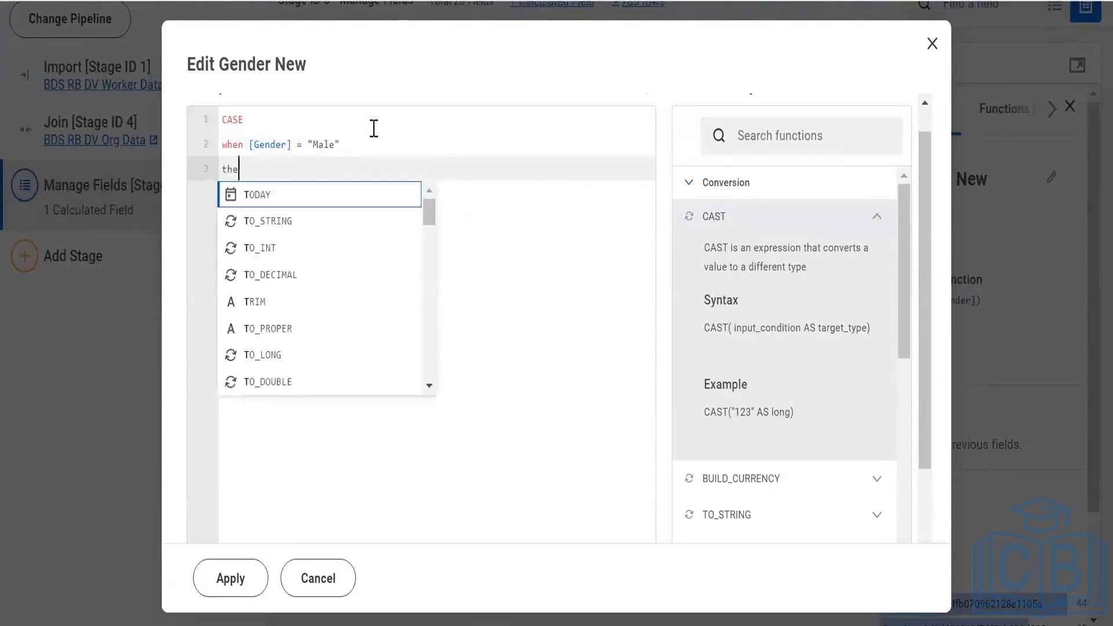
{"action": "key", "text": "Escape"}
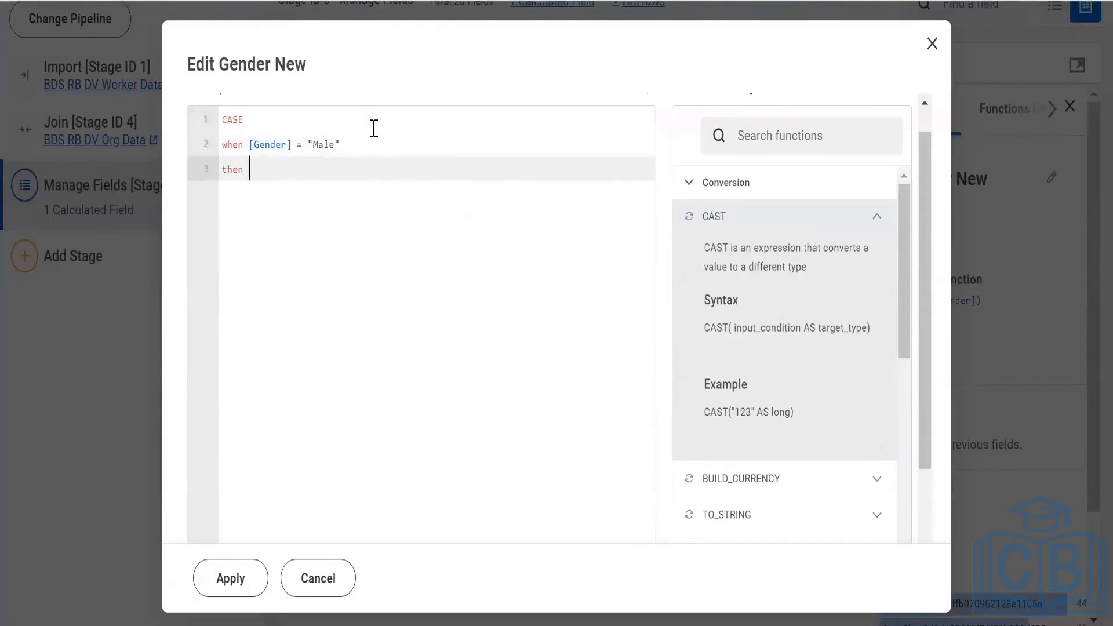
{"action": "type", "text": "n \"M"}
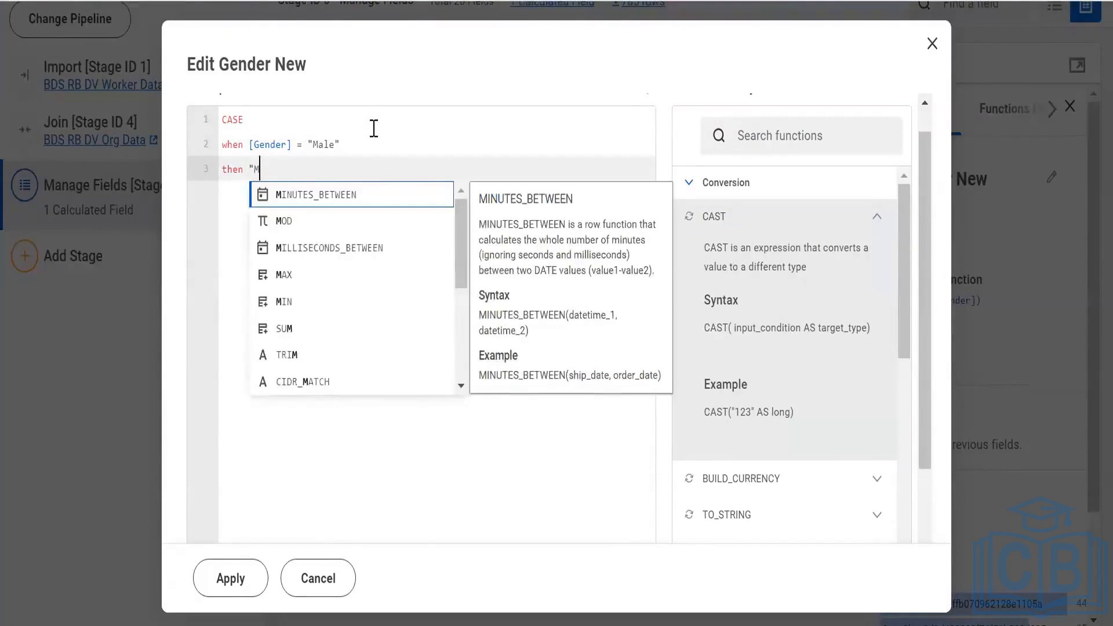
{"action": "key", "text": "Return"}
{"action": "key", "text": "ctrl+z"}
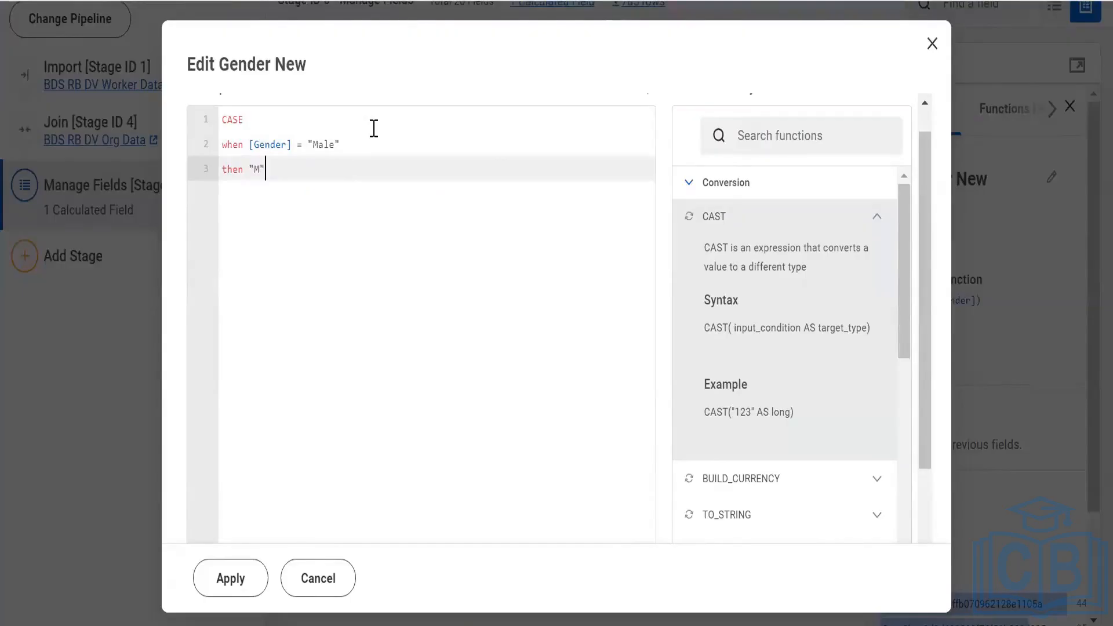
{"action": "key", "text": "Return"}
{"action": "type", "text": "else"}
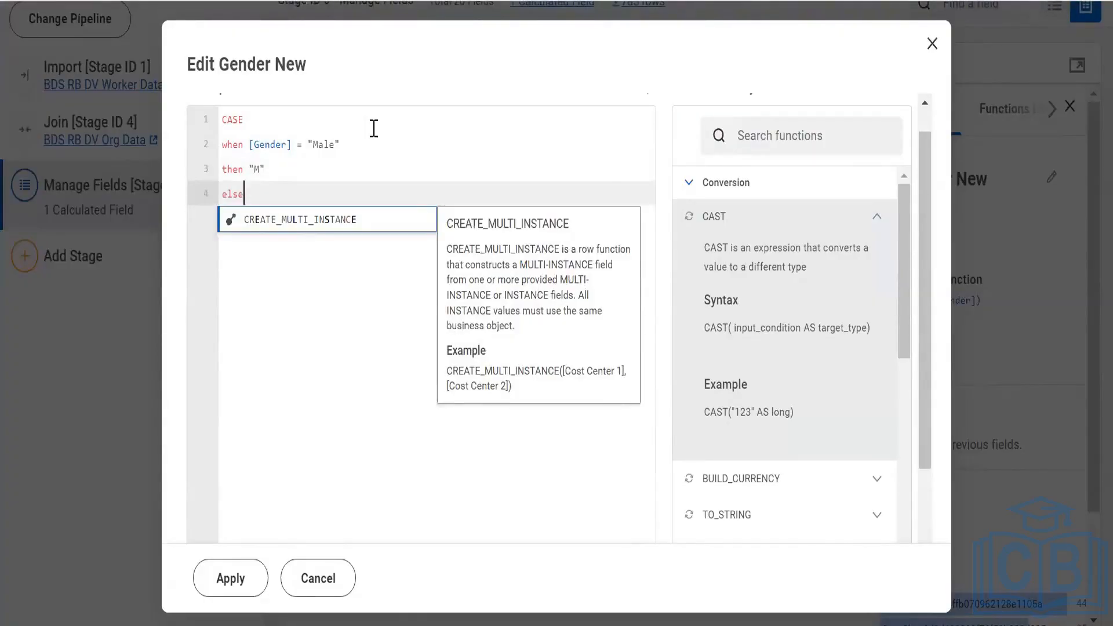
{"action": "key", "text": "Escape"}
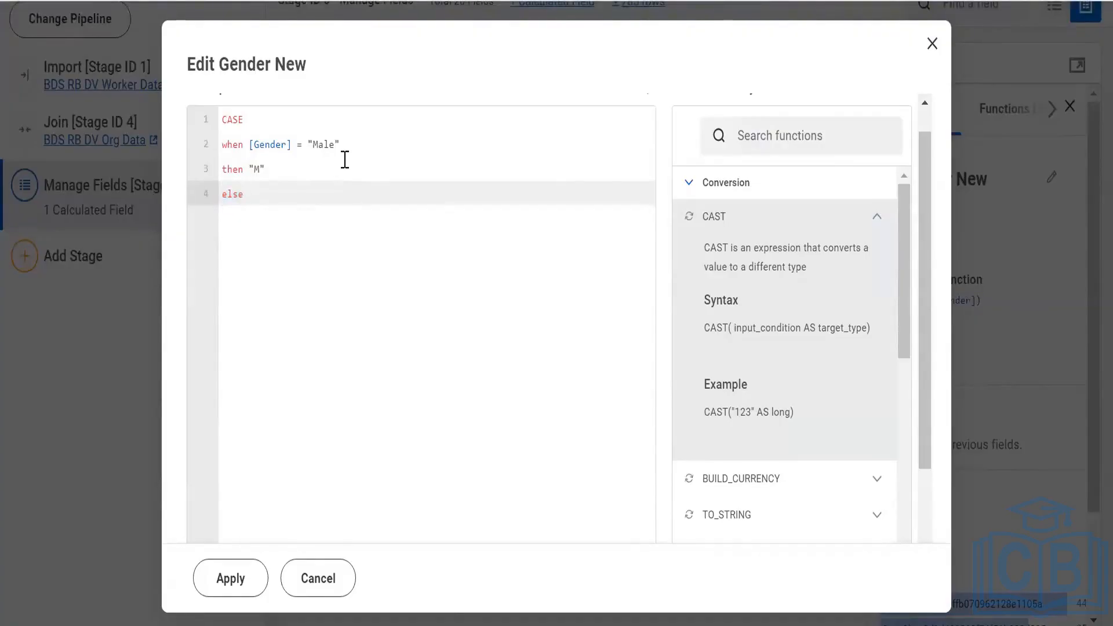
{"action": "key", "text": "Return"}
{"action": "type", "text": "end"}
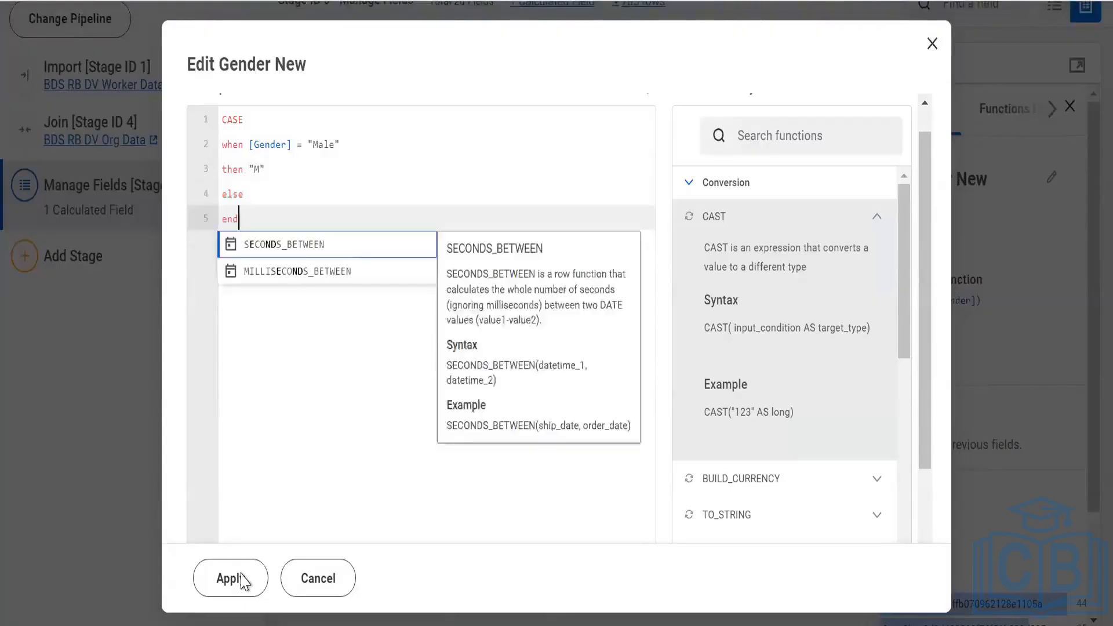
{"action": "left_click", "coordinate": [235, 578]}
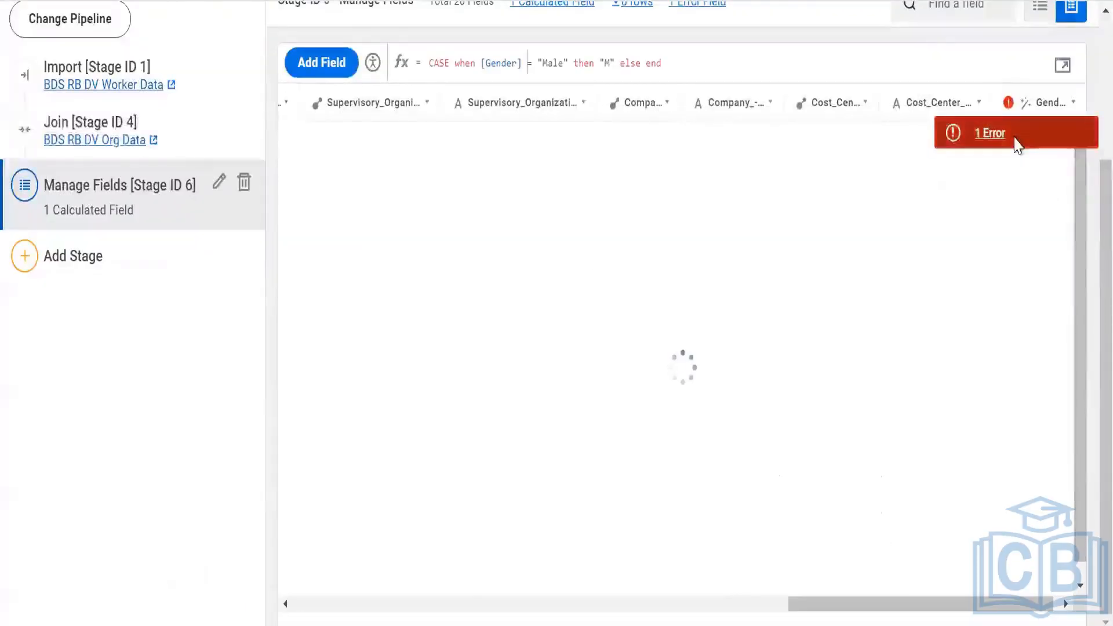
{"action": "left_click", "coordinate": [1013, 139]}
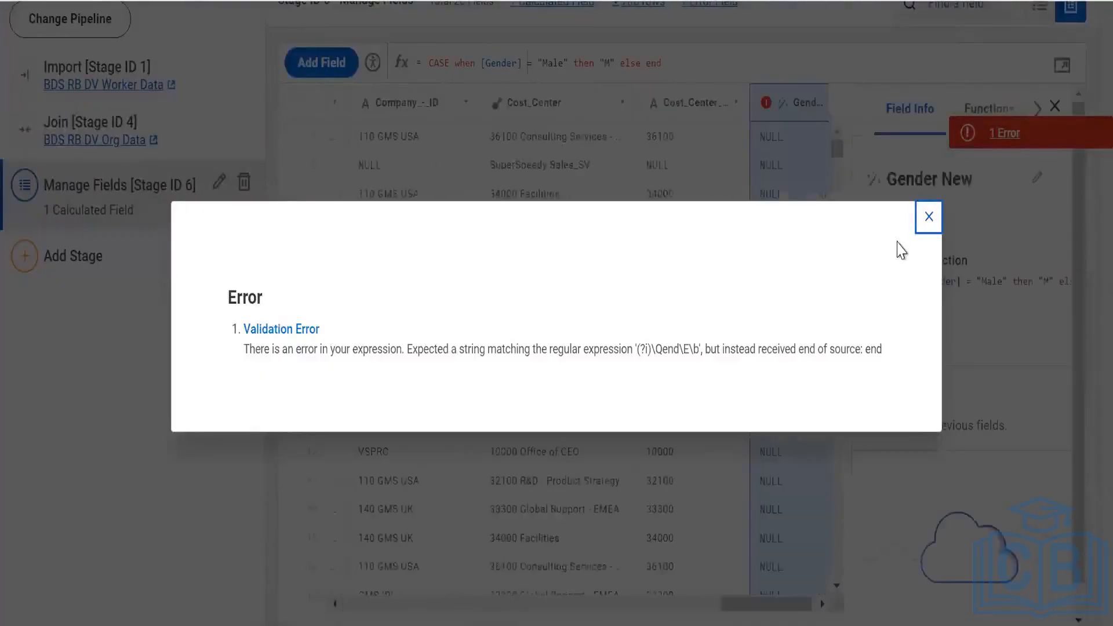
{"action": "left_click", "coordinate": [928, 218]}
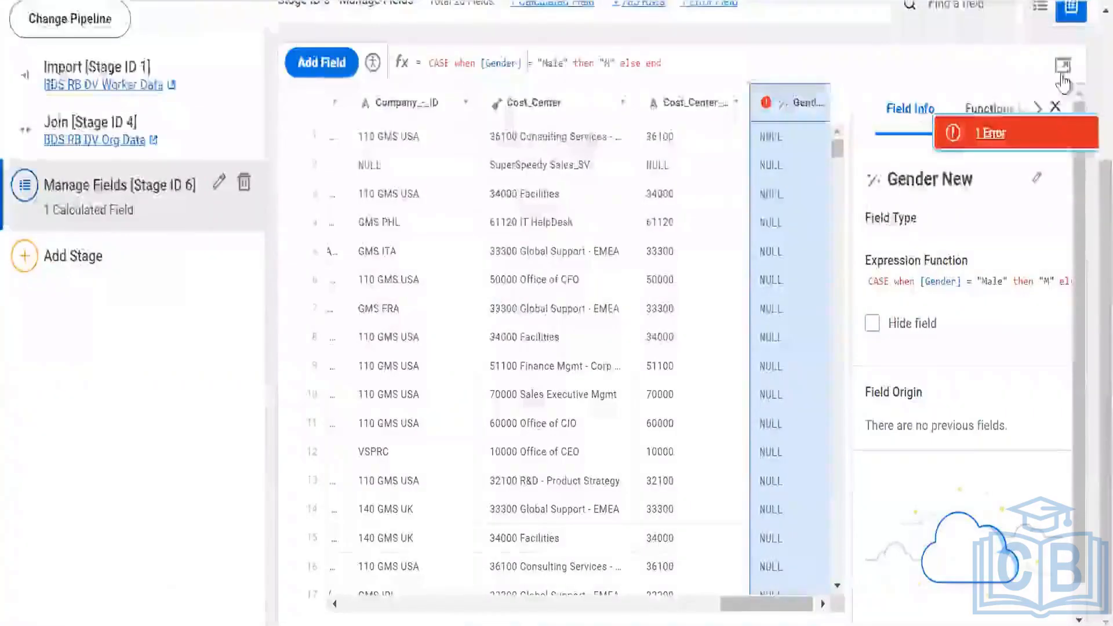
{"action": "left_click", "coordinate": [1061, 73]}
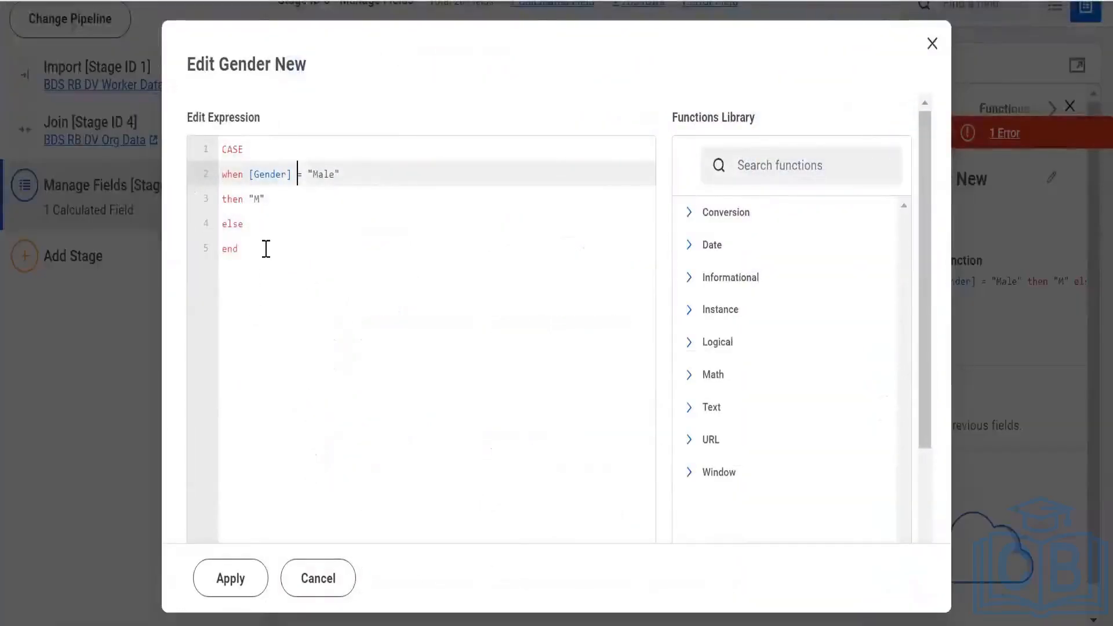
{"action": "left_click", "coordinate": [266, 249]}
{"action": "key", "text": "ctrl+a"}
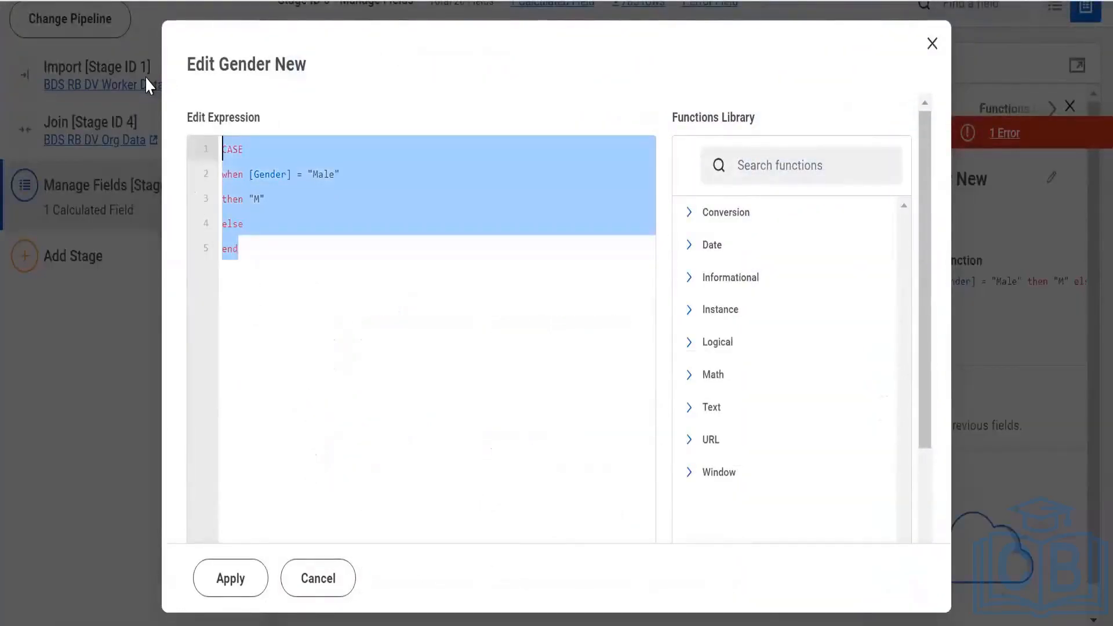
{"action": "type", "text": "cast"}
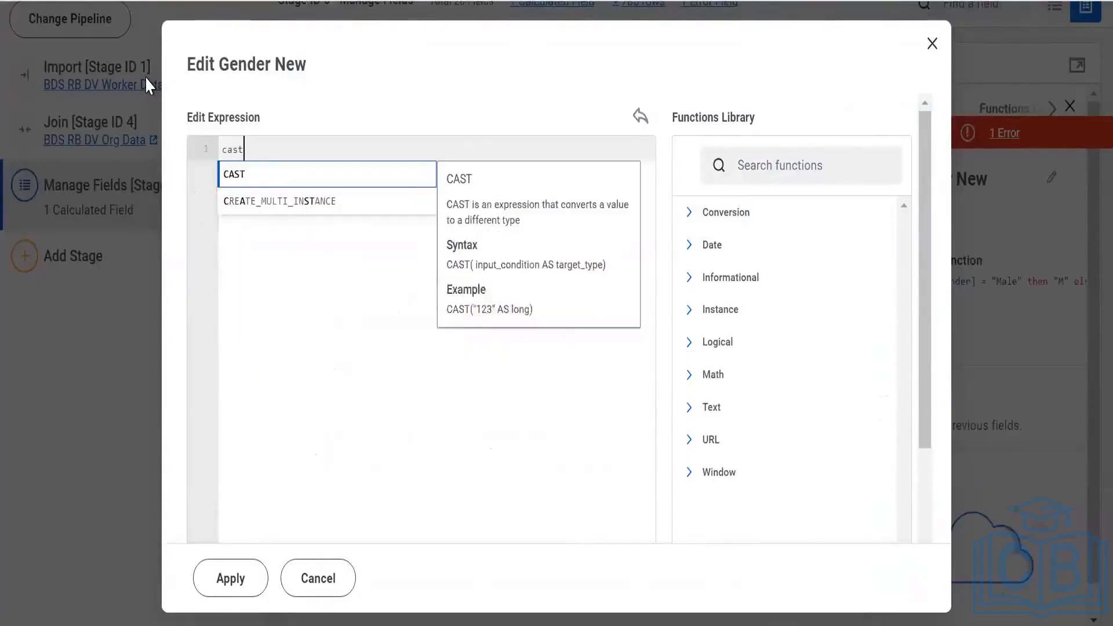
{"action": "key", "text": "Return"}
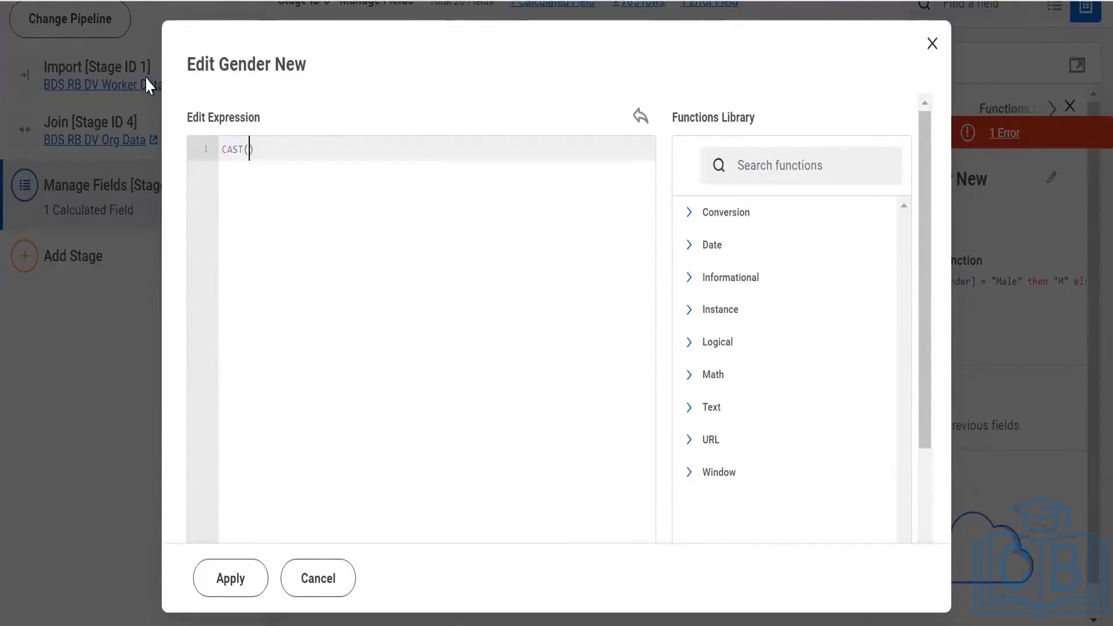
{"action": "type", "text": "[f"}
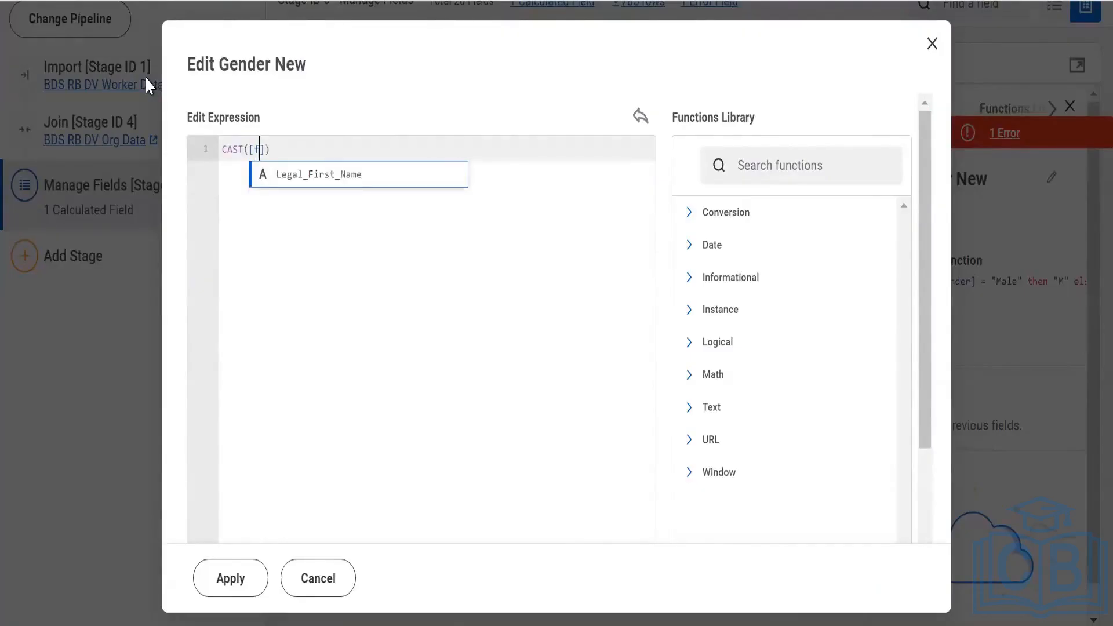
{"action": "key", "text": "BackSpace"}
{"action": "key", "text": "BackSpace"}
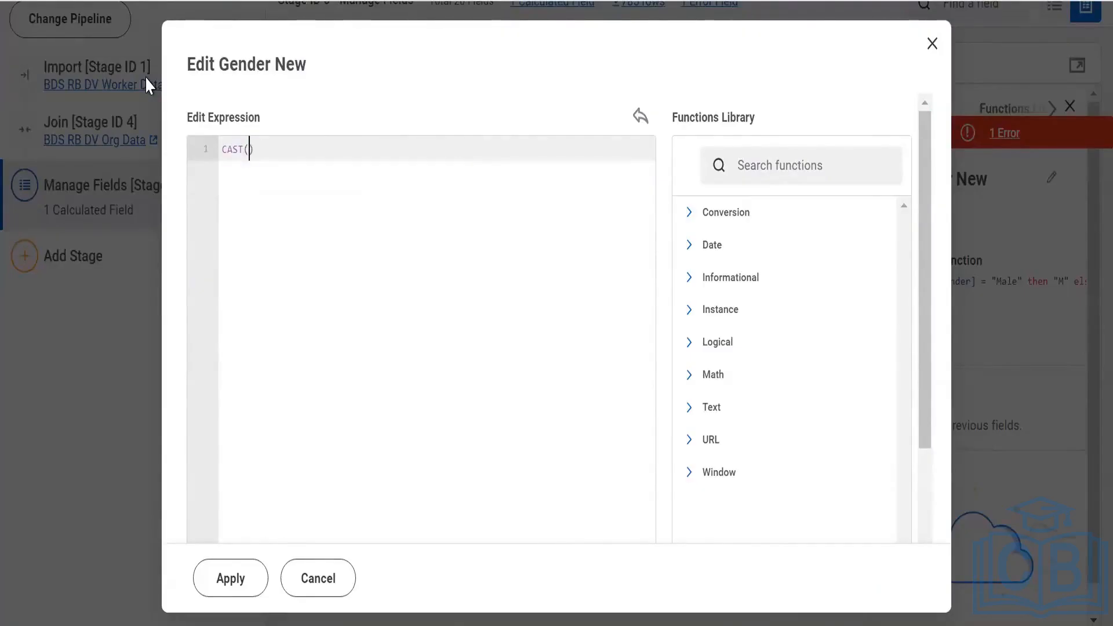
{"action": "key", "text": "ctrl+a"}
{"action": "type", "text": "gen"}
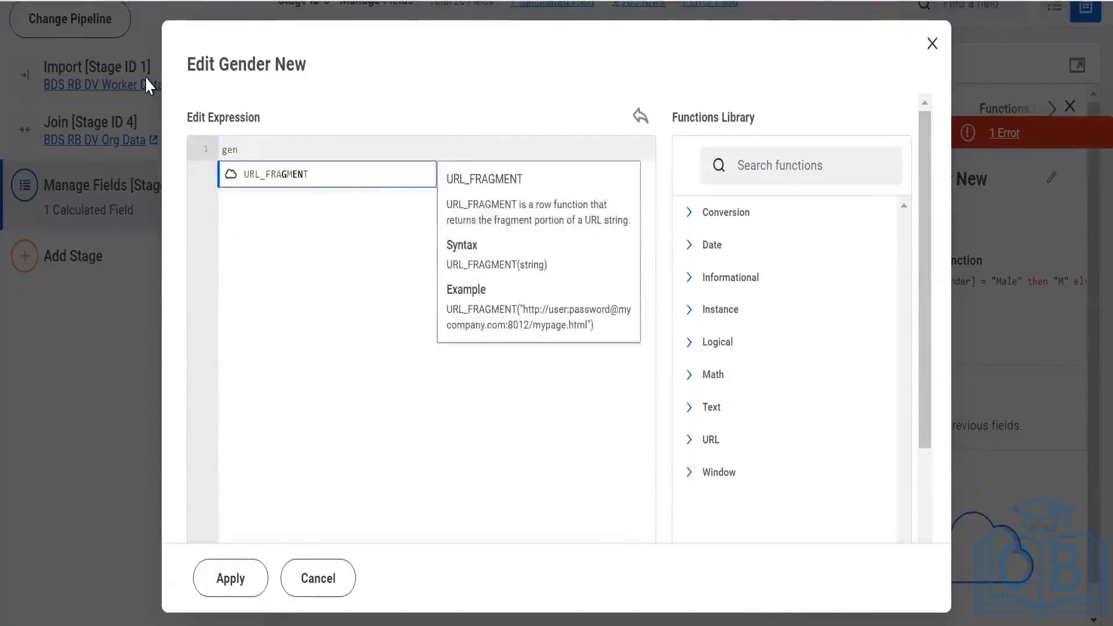
{"action": "key", "text": "BackSpace"}
{"action": "key", "text": "BackSpace"}
{"action": "key", "text": "BackSpace"}
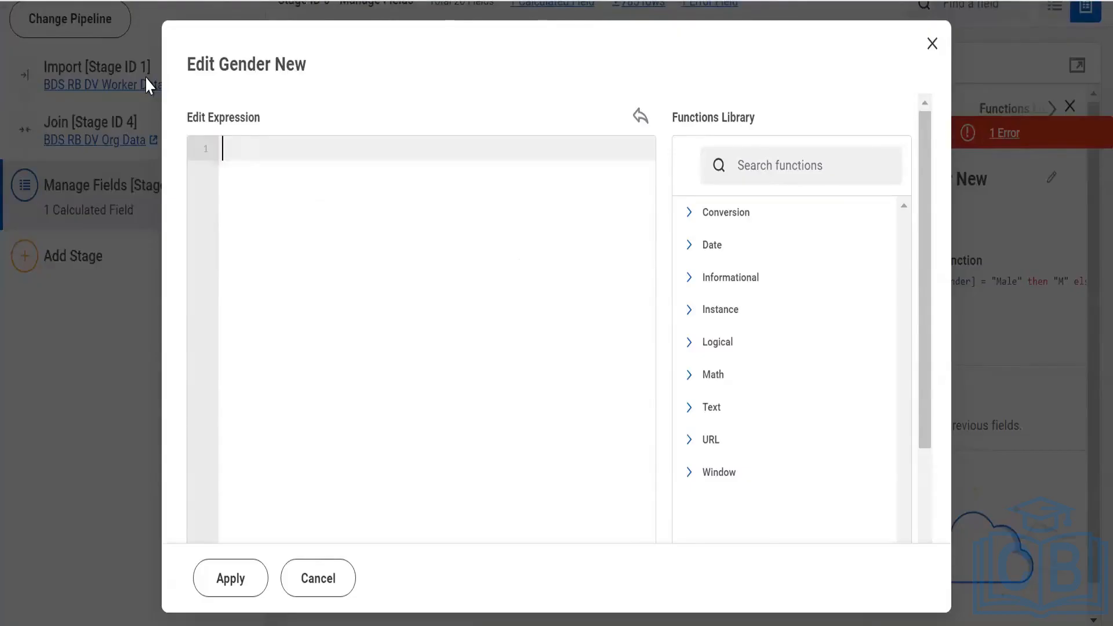
{"action": "left_click", "coordinate": [310, 574]}
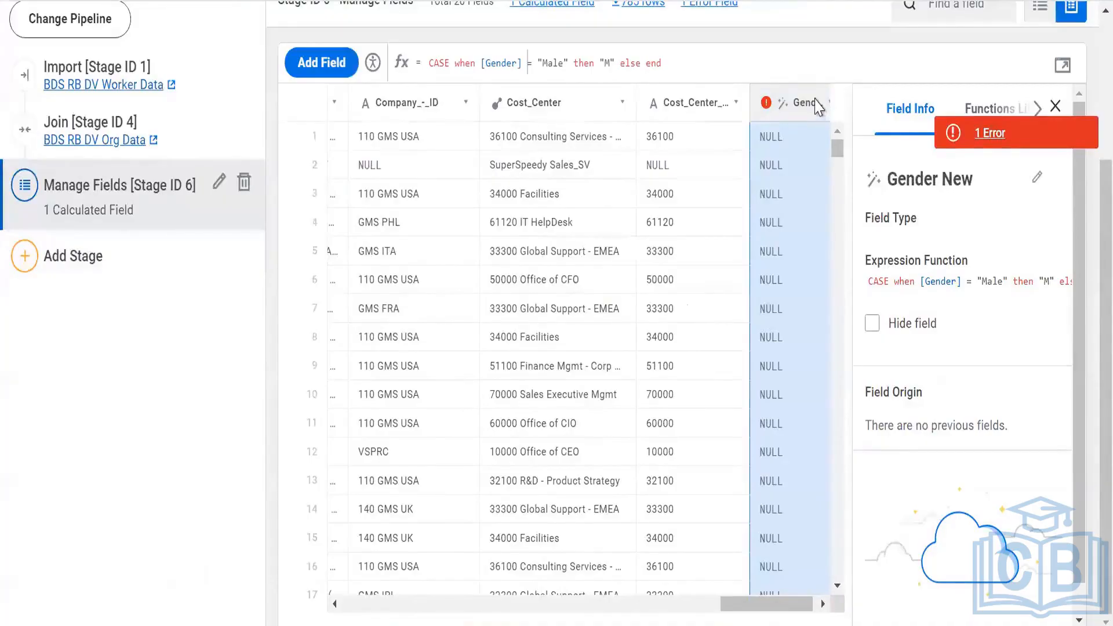
Delete the Gender New calculated field
{"action": "scroll", "coordinate": [757, 463], "scroll_direction": "right", "scroll_amount": 1}
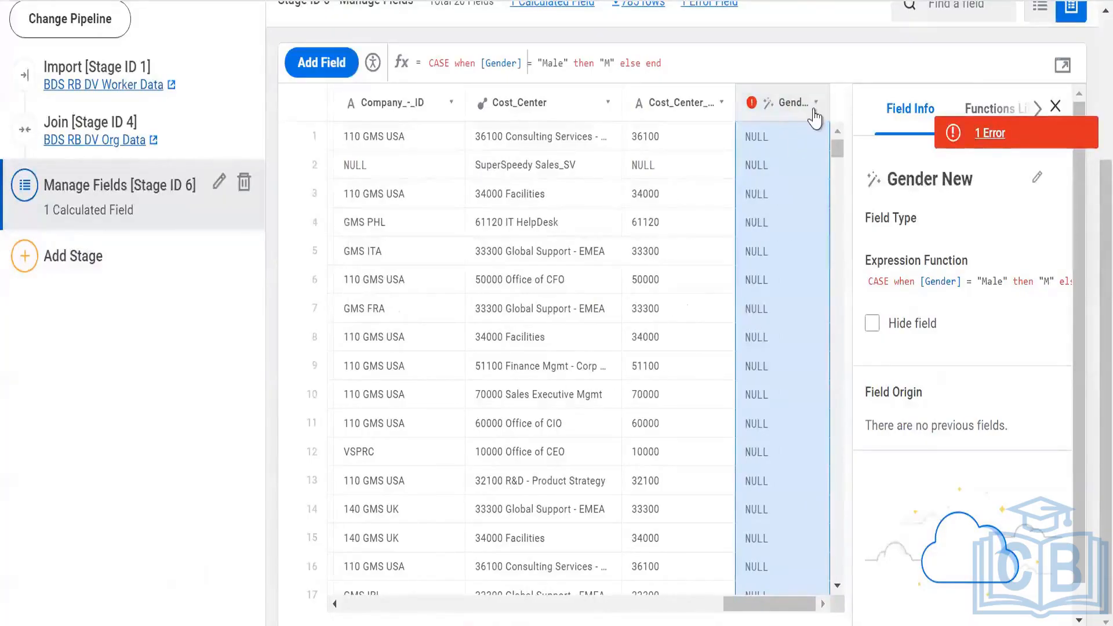
{"action": "left_click", "coordinate": [815, 107]}
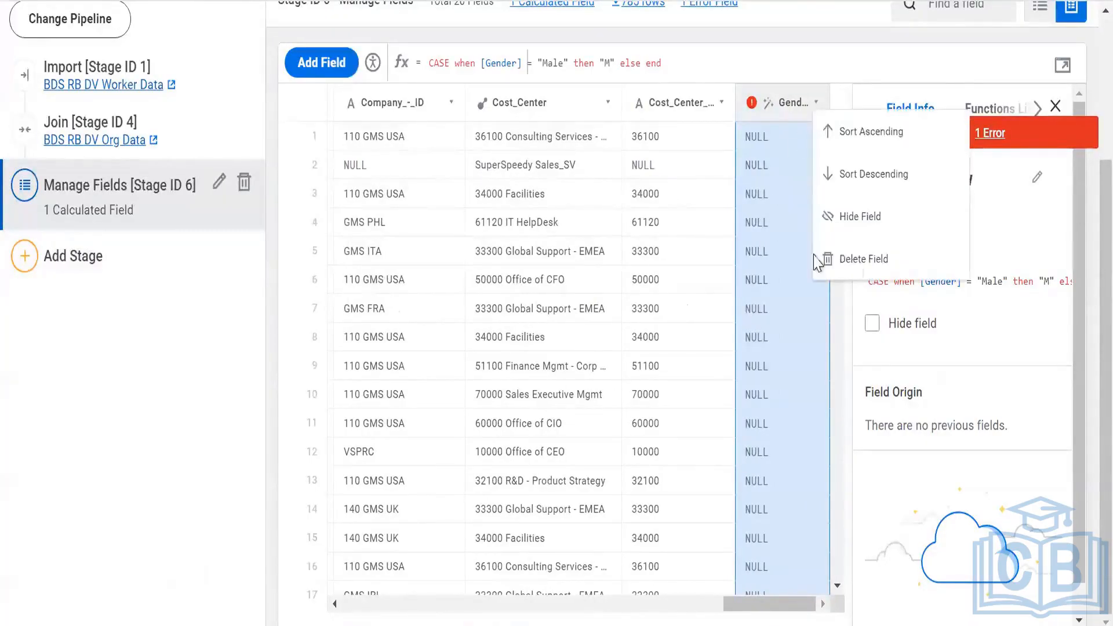
{"action": "left_click", "coordinate": [857, 259]}
{"action": "left_click", "coordinate": [426, 381]}
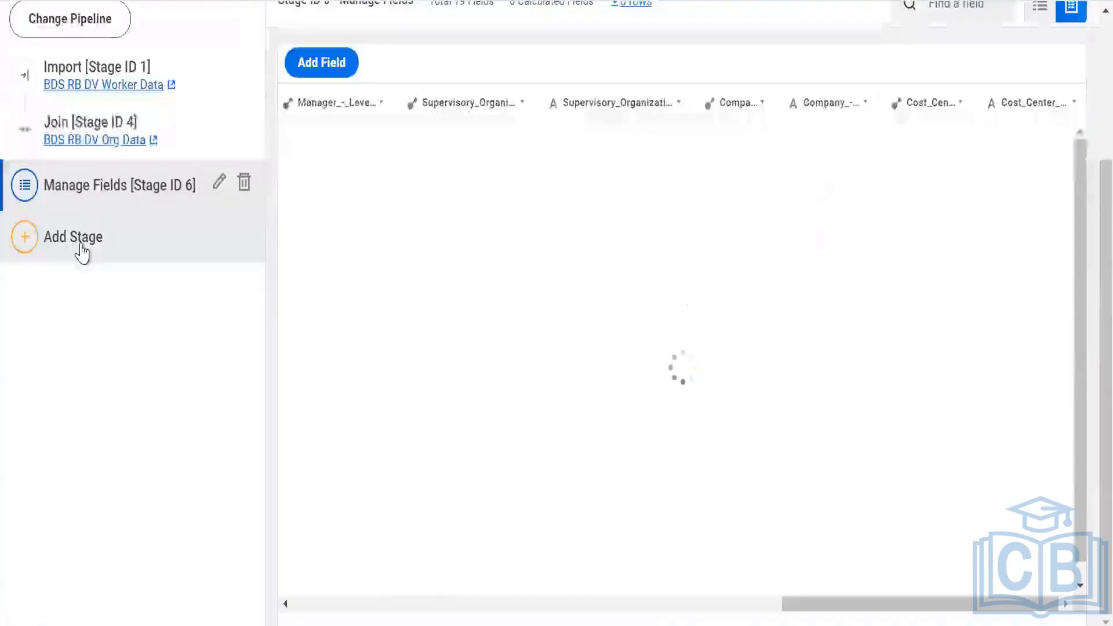
Add an Unpivot stage and choose Worker as its first input field
{"action": "left_click", "coordinate": [80, 243]}
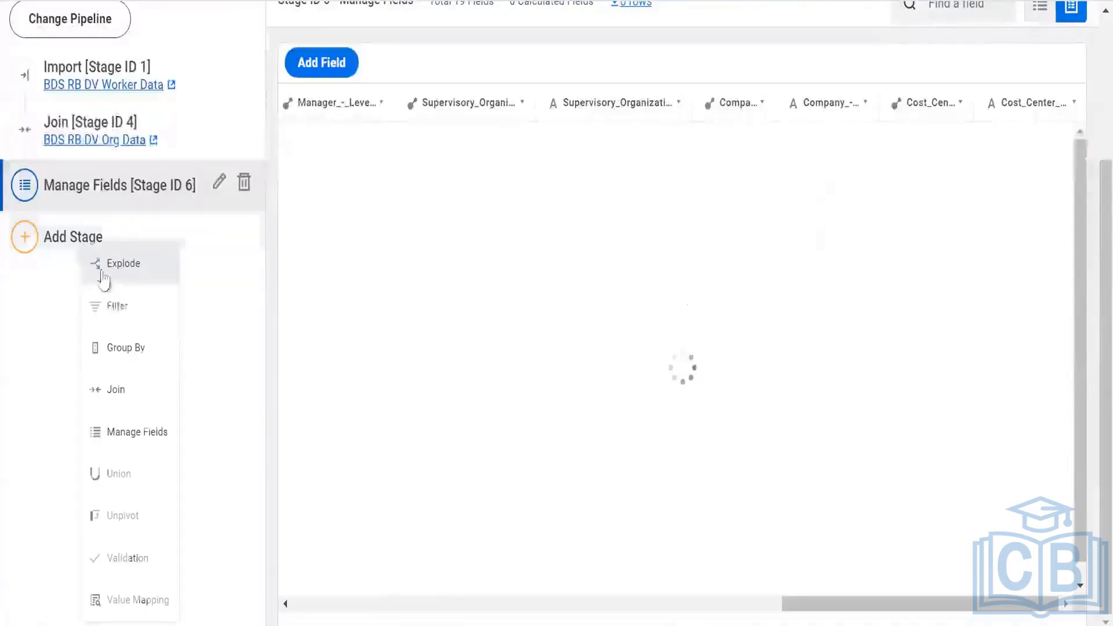
{"action": "left_click", "coordinate": [110, 531]}
{"action": "left_click", "coordinate": [104, 309]}
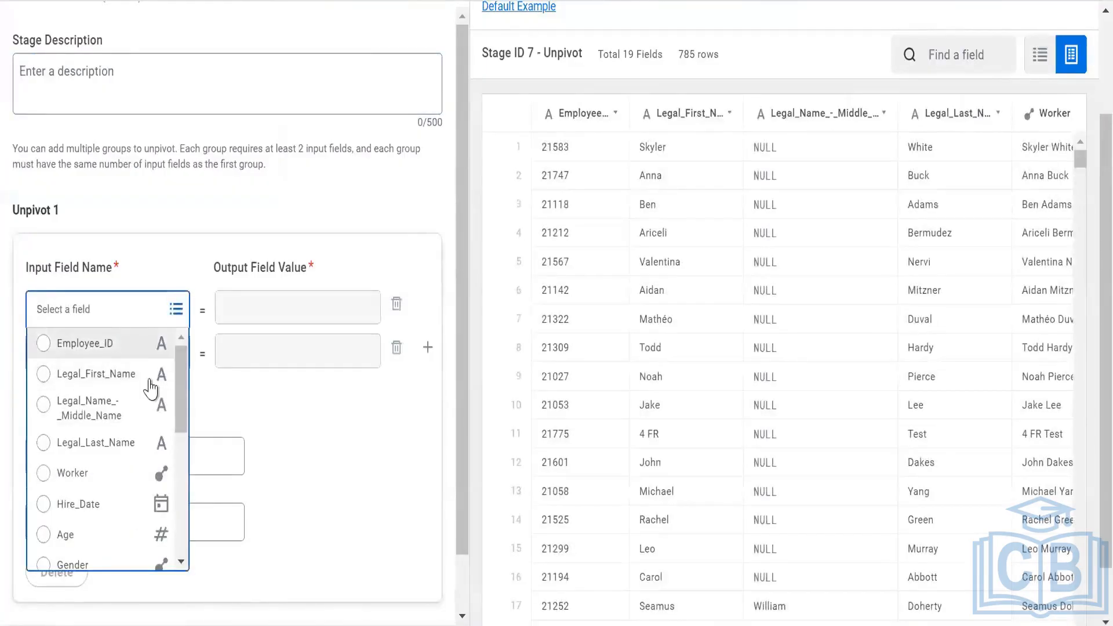
{"action": "scroll", "coordinate": [124, 467], "scroll_direction": "down", "scroll_amount": 2}
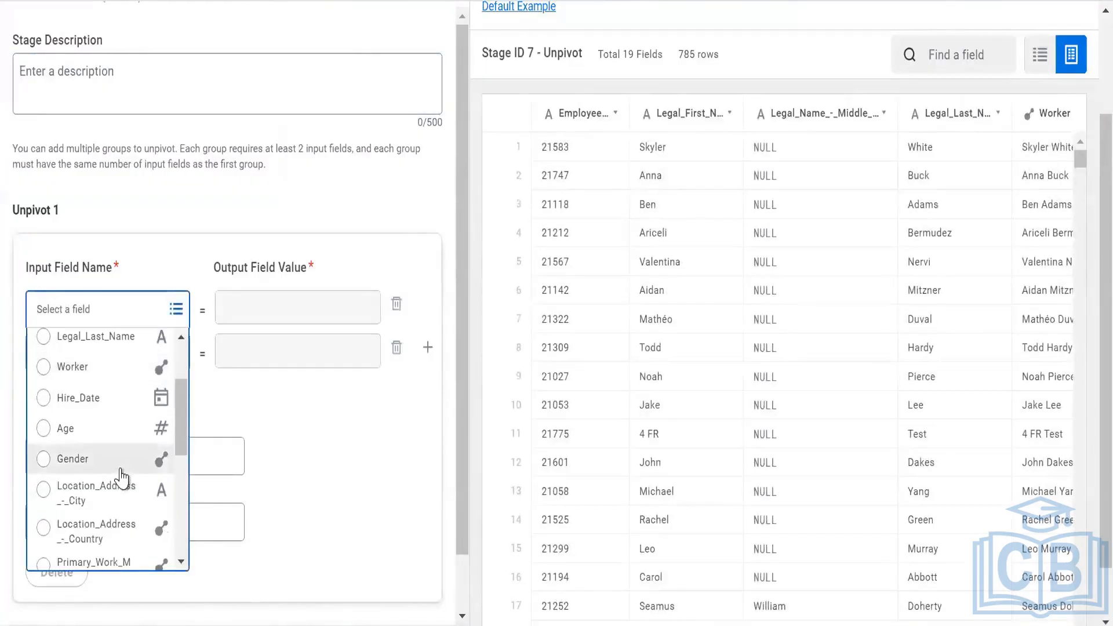
{"action": "scroll", "coordinate": [119, 464], "scroll_direction": "down", "scroll_amount": 4}
{"action": "scroll", "coordinate": [113, 510], "scroll_direction": "down", "scroll_amount": 2}
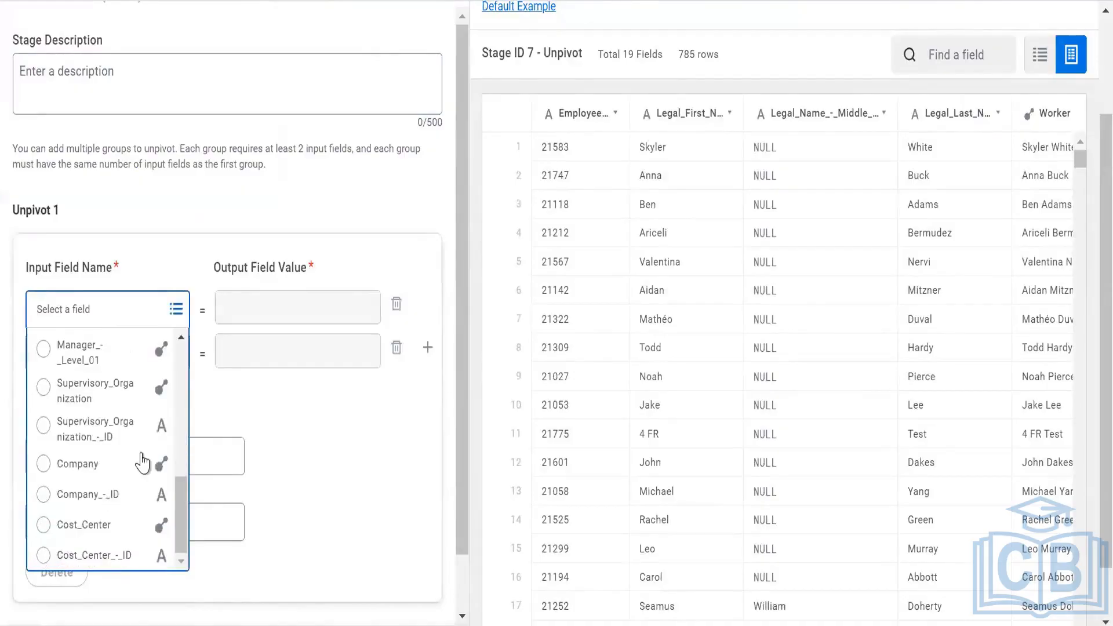
{"action": "scroll", "coordinate": [122, 461], "scroll_direction": "up", "scroll_amount": 8}
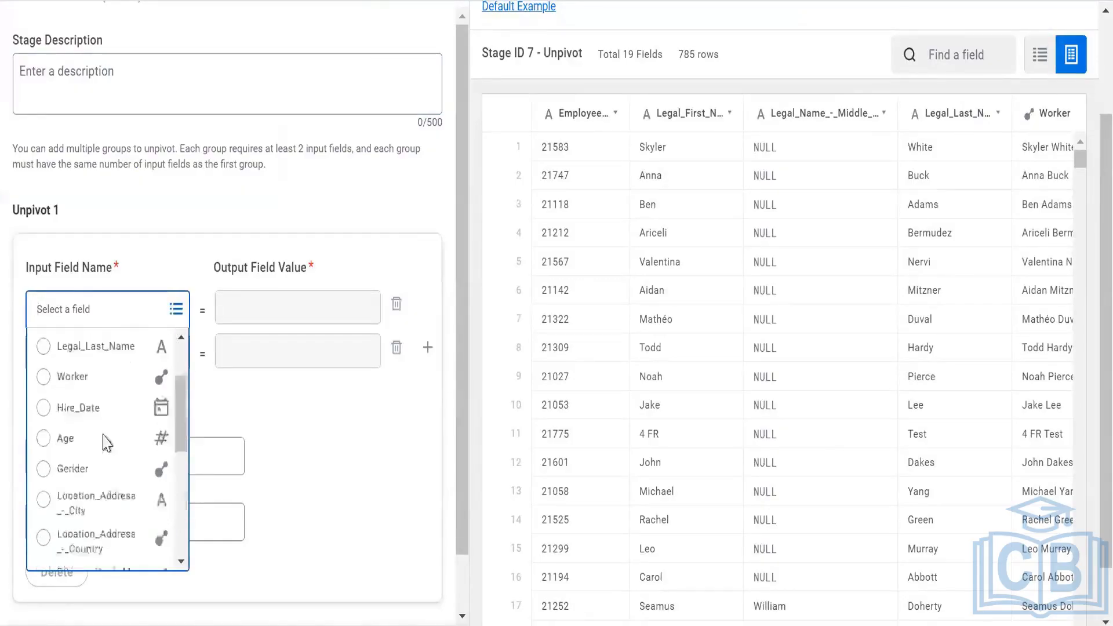
{"action": "left_click", "coordinate": [110, 475]}
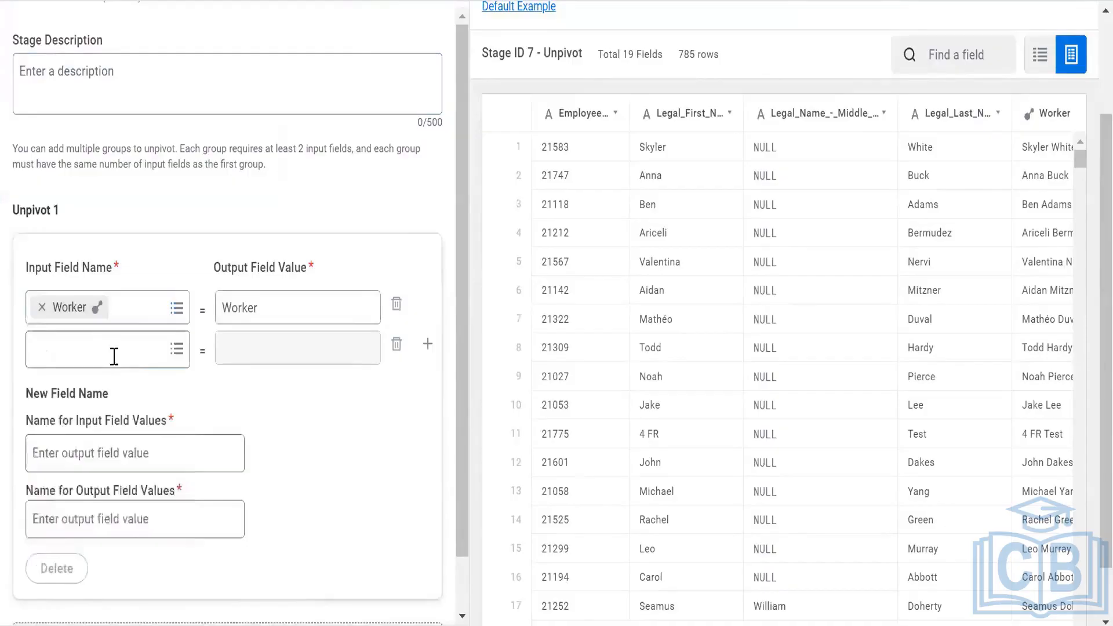
Search 'ge' and pick Gender as the second unpivot input field
{"action": "left_click", "coordinate": [115, 352]}
{"action": "scroll", "coordinate": [113, 405], "scroll_direction": "down", "scroll_amount": 5}
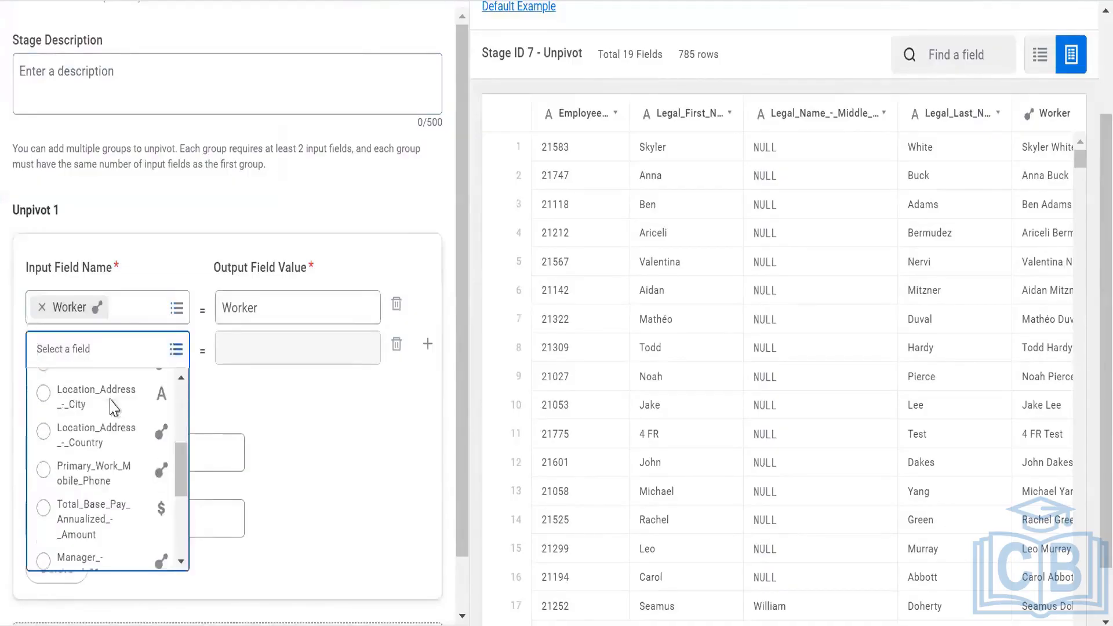
{"action": "scroll", "coordinate": [119, 461], "scroll_direction": "up", "scroll_amount": 5}
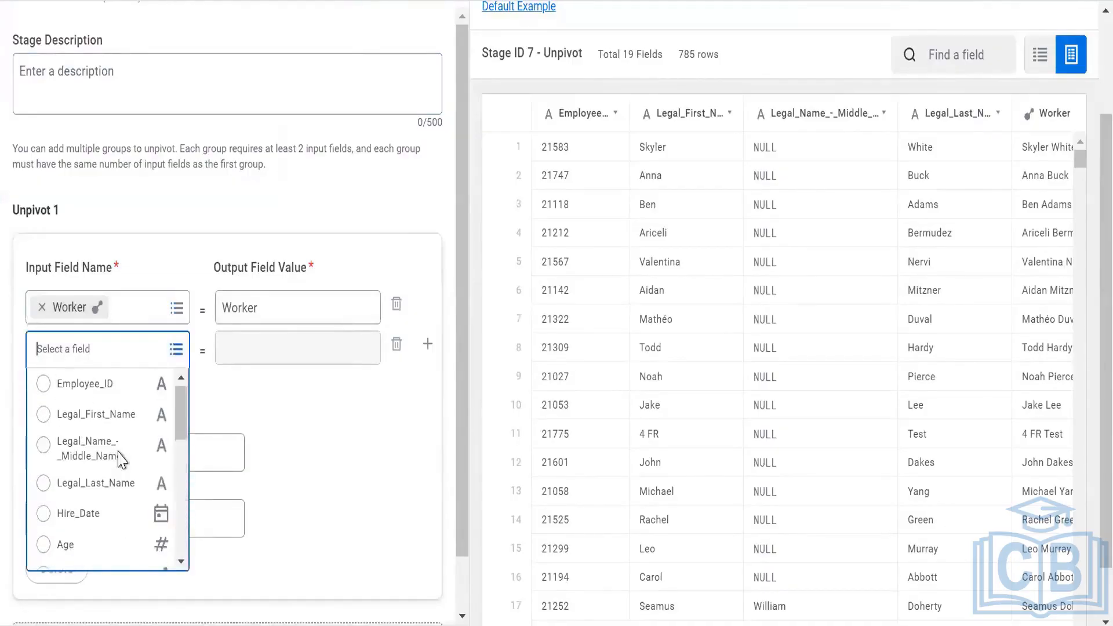
{"action": "type", "text": "ge"}
{"action": "left_click", "coordinate": [83, 415]}
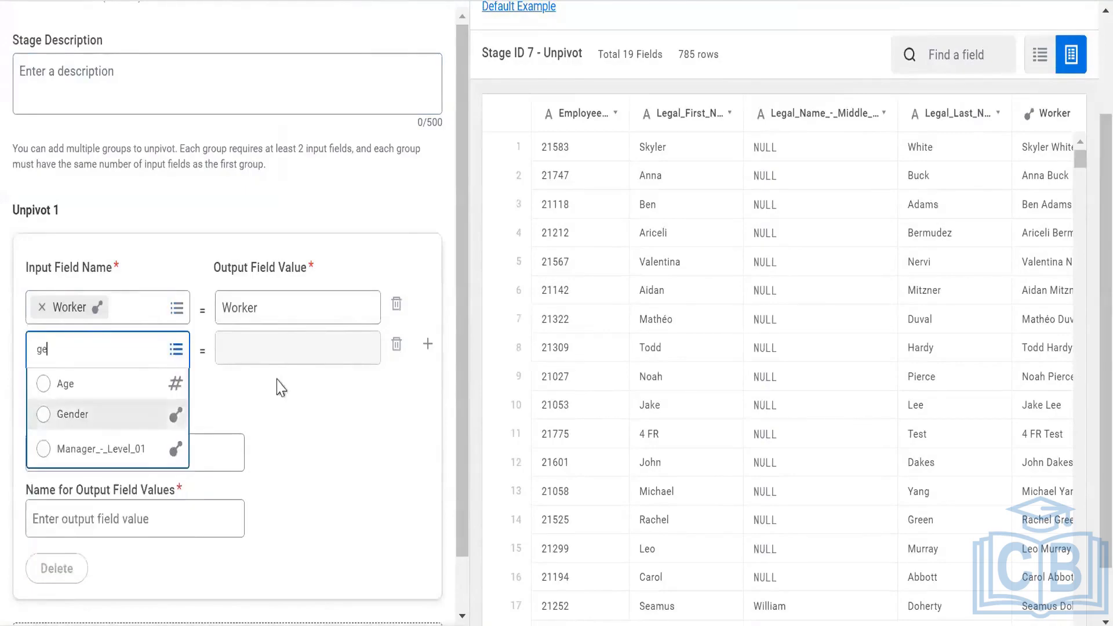
Name the new fields Worker and Gender and preview the unpivot output
{"action": "left_click", "coordinate": [162, 456]}
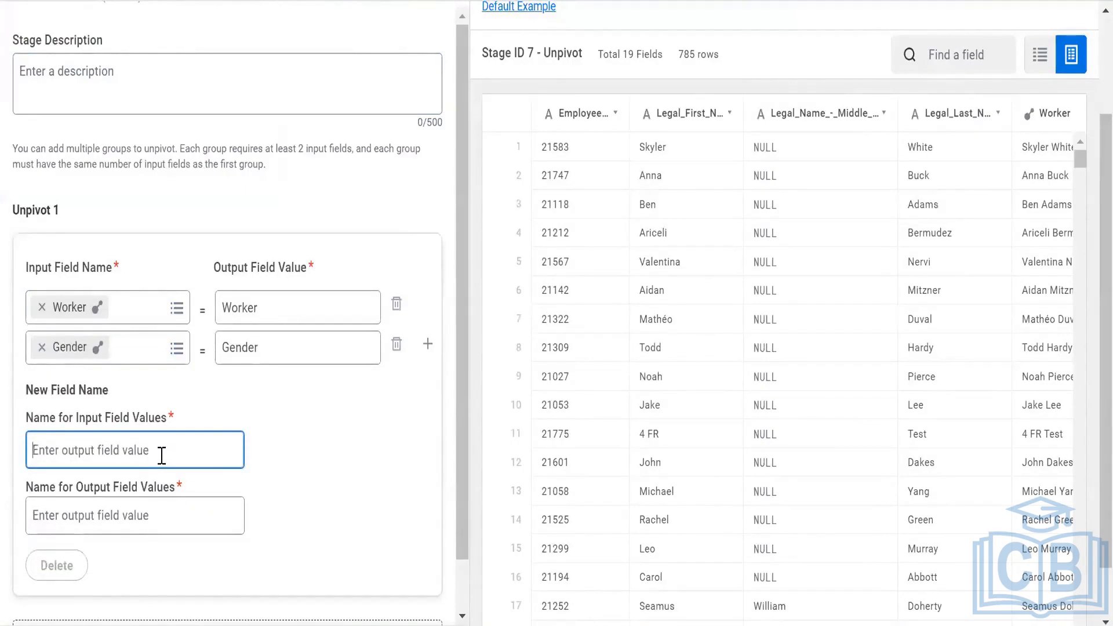
{"action": "type", "text": "Worker"}
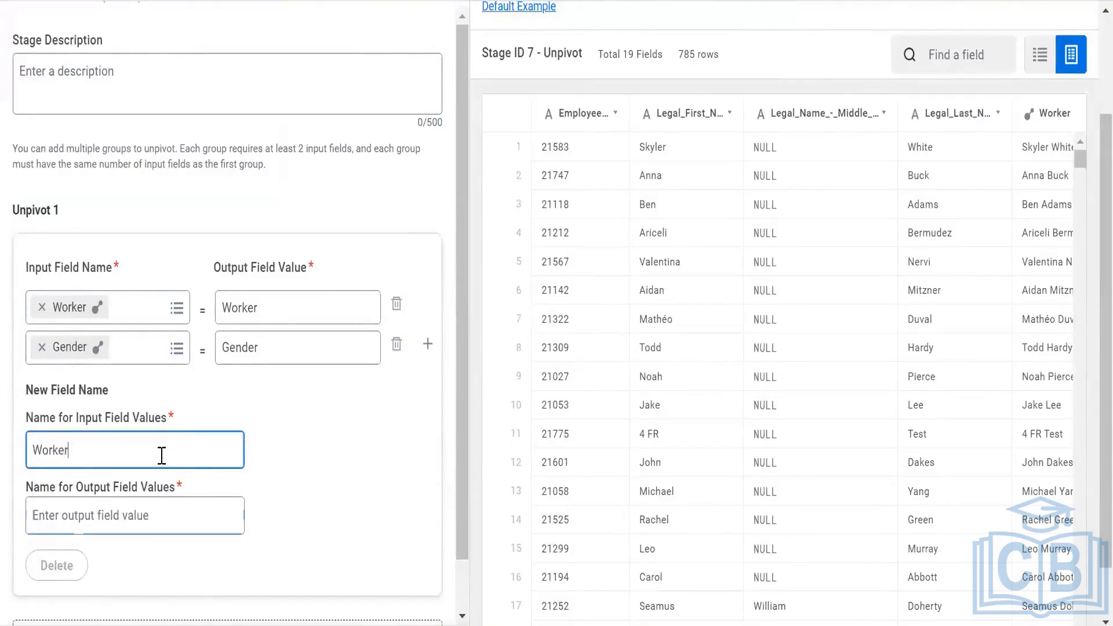
{"action": "key", "text": "Tab"}
{"action": "type", "text": "Gender"}
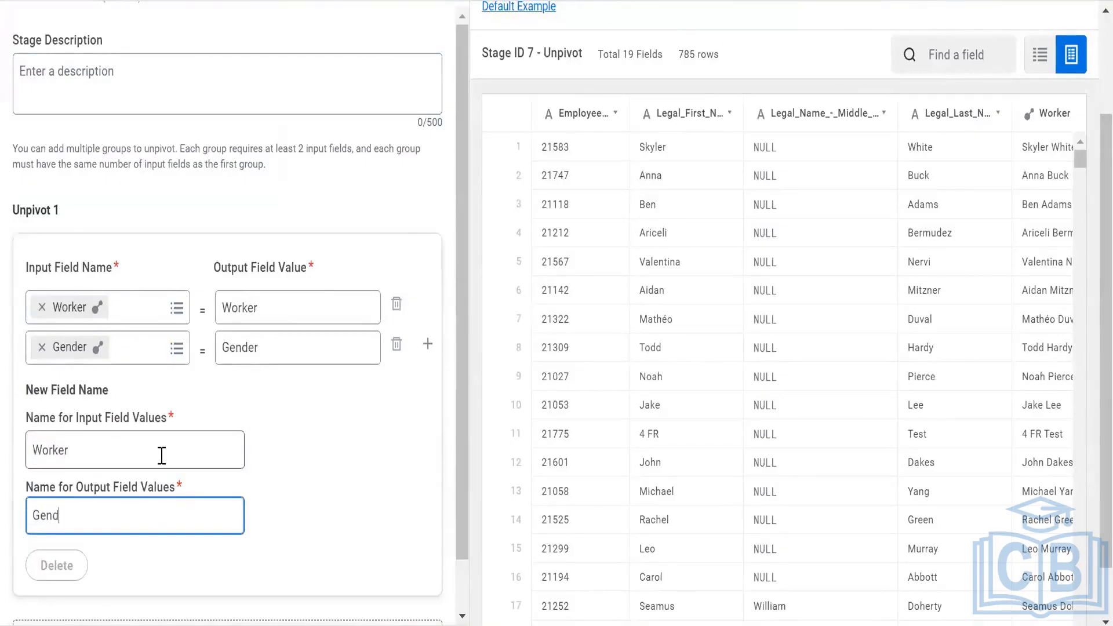
{"action": "left_click", "coordinate": [393, 342]}
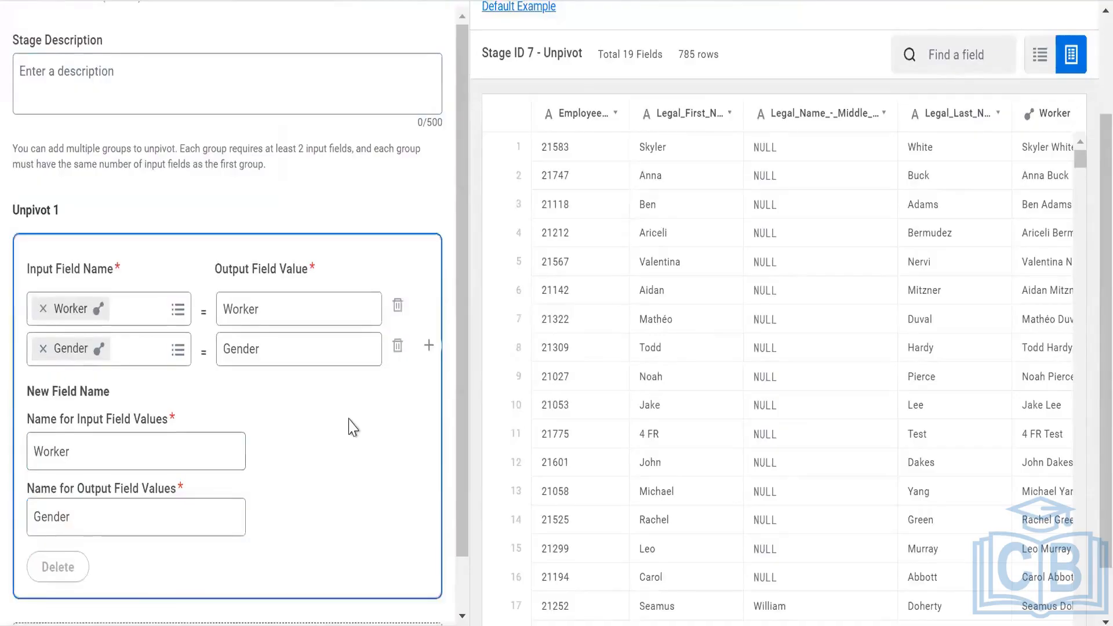
{"action": "left_click", "coordinate": [349, 419]}
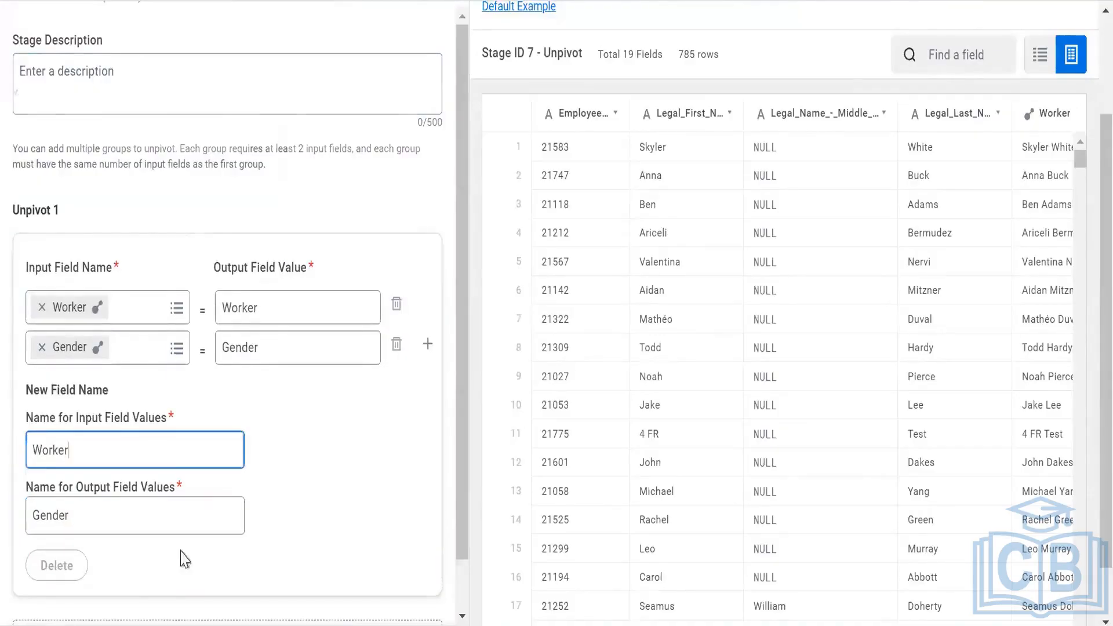
{"action": "scroll", "coordinate": [182, 551], "scroll_direction": "down", "scroll_amount": 1}
{"action": "scroll", "coordinate": [174, 506], "scroll_direction": "down", "scroll_amount": 1}
{"action": "left_click", "coordinate": [130, 596]}
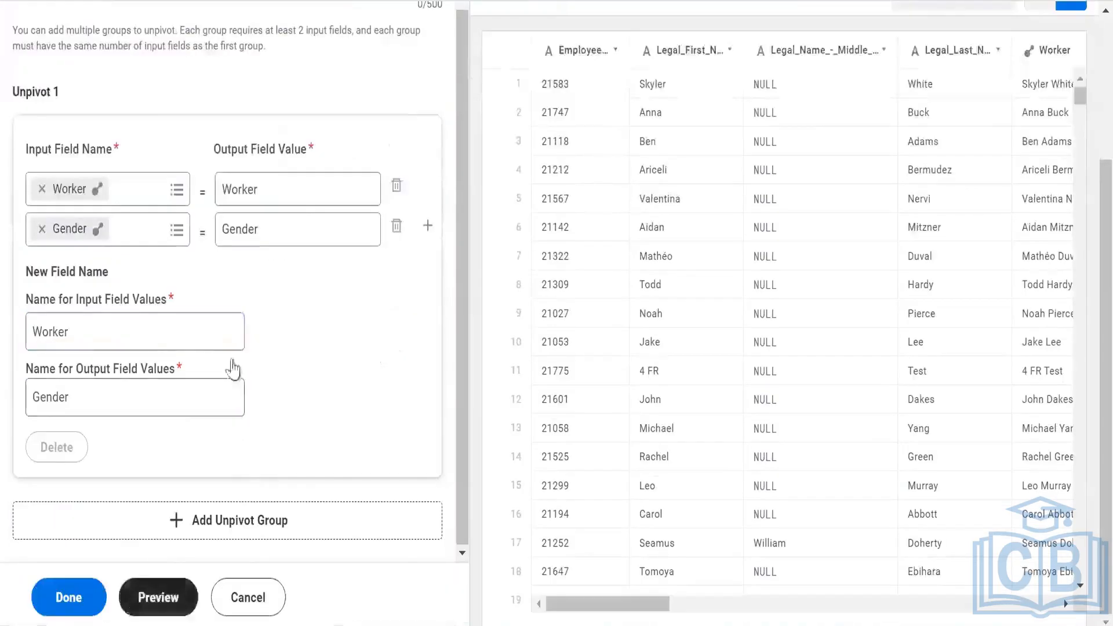
{"action": "scroll", "coordinate": [277, 301], "scroll_direction": "up", "scroll_amount": 2}
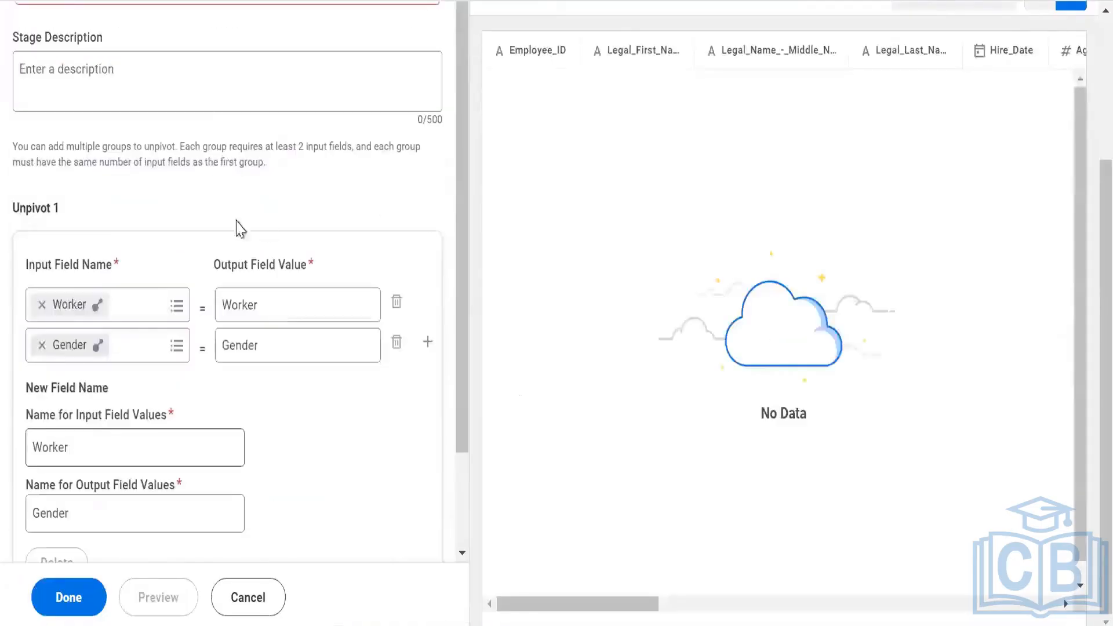
Review the 2 detected errors, change output values to Worker 1 and Gender 1, and preview
{"action": "scroll", "coordinate": [216, 124], "scroll_direction": "up", "scroll_amount": 5}
{"action": "left_click", "coordinate": [189, 191]}
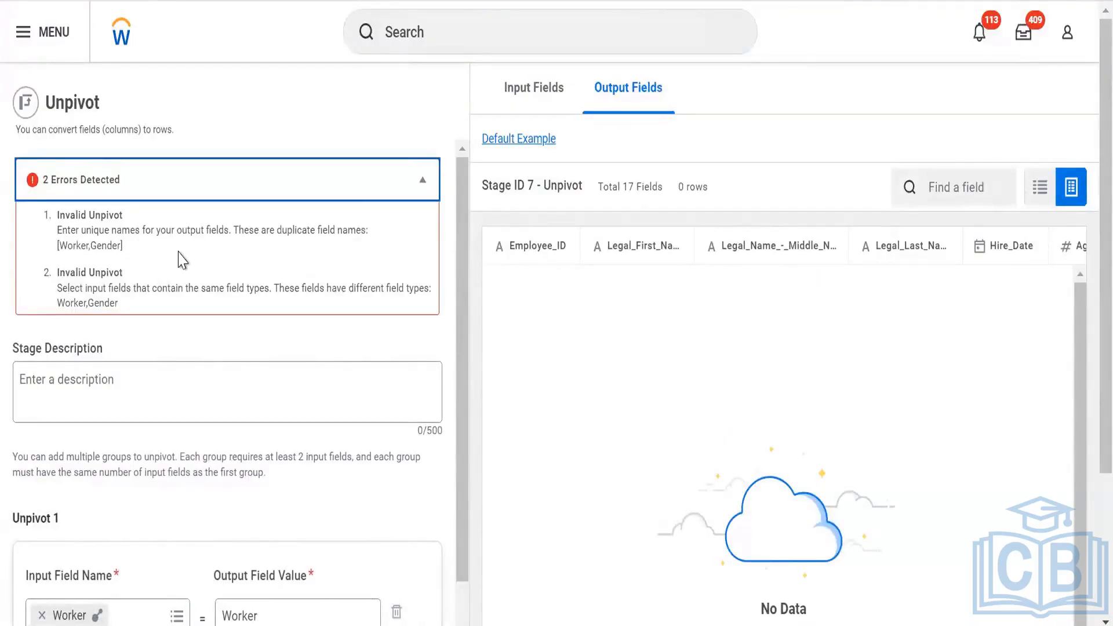
{"action": "scroll", "coordinate": [181, 259], "scroll_direction": "down", "scroll_amount": 2}
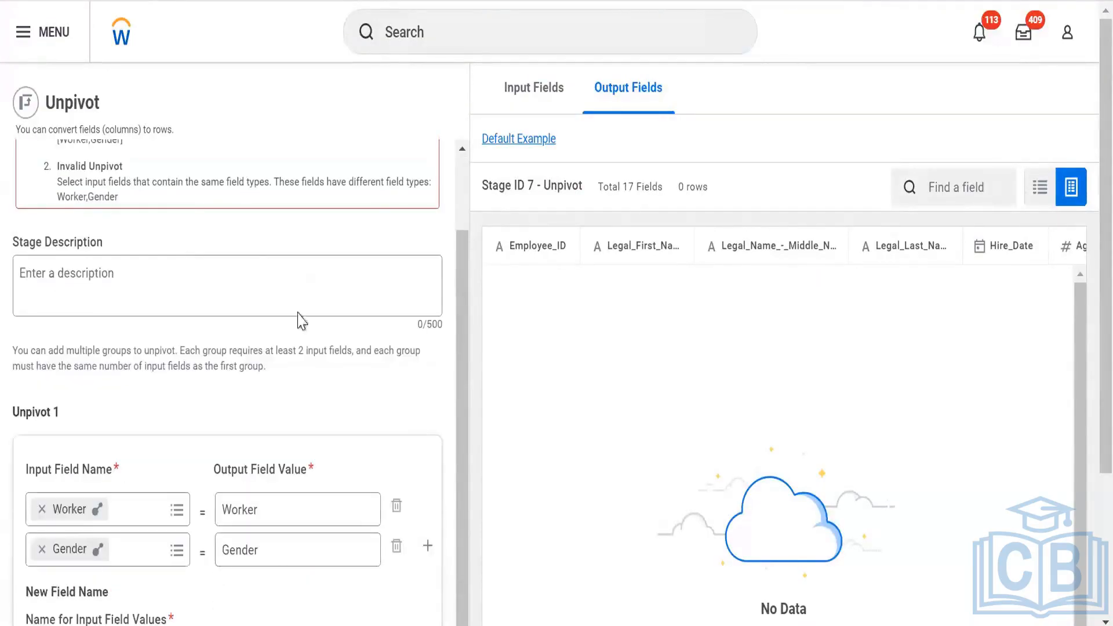
{"action": "scroll", "coordinate": [302, 321], "scroll_direction": "down", "scroll_amount": 2}
{"action": "left_click", "coordinate": [307, 400]}
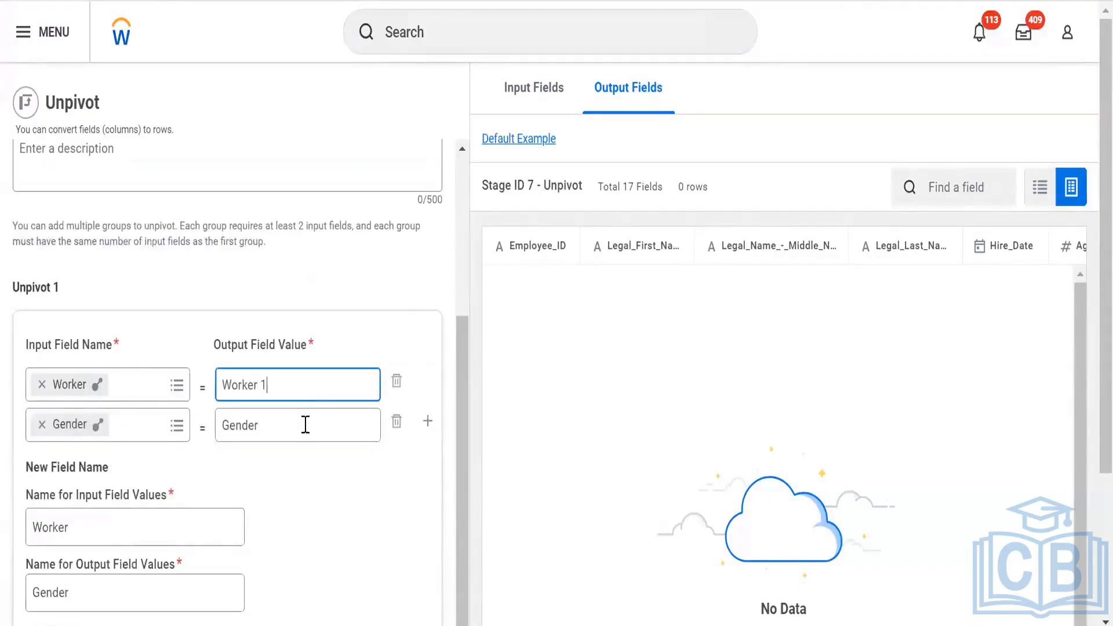
{"action": "left_click", "coordinate": [305, 425]}
{"action": "type", "text": "1"}
{"action": "scroll", "coordinate": [116, 499], "scroll_direction": "down", "scroll_amount": 3}
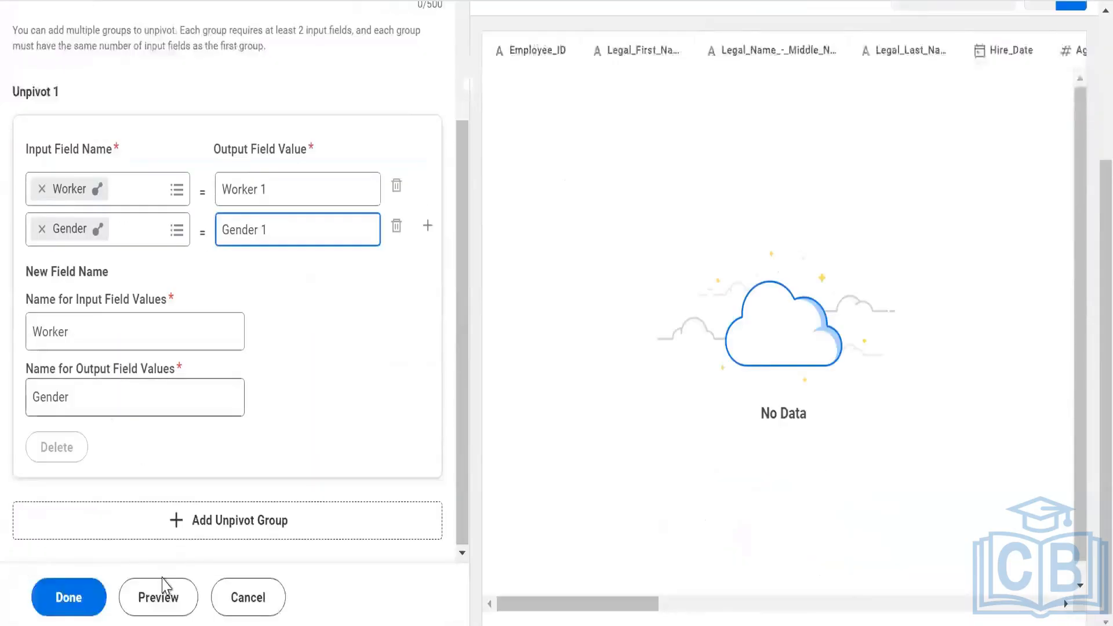
{"action": "left_click", "coordinate": [162, 588]}
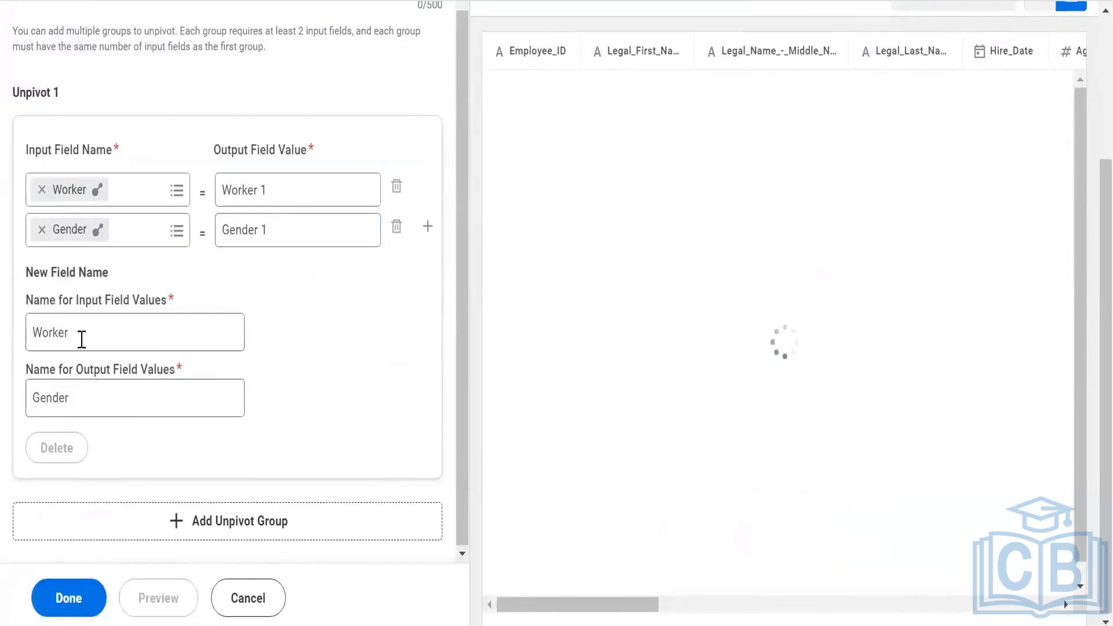
Rename the new fields to Worker 2 and Gender 2, preview, and inspect the remaining field-type error
{"action": "left_click", "coordinate": [122, 334]}
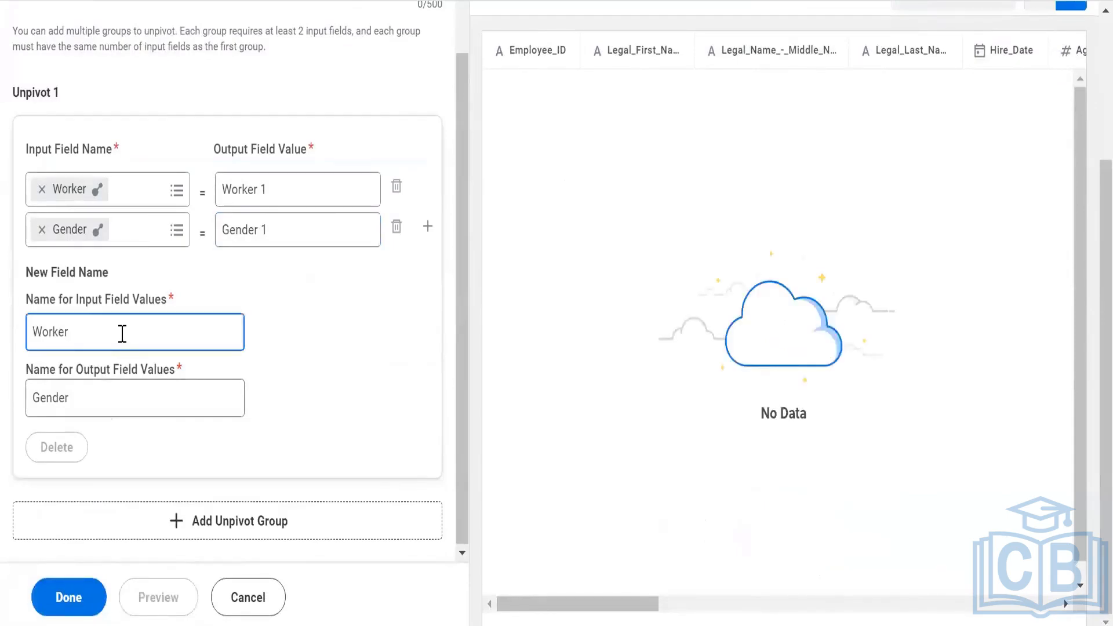
{"action": "type", "text": "2"}
{"action": "left_click", "coordinate": [122, 396]}
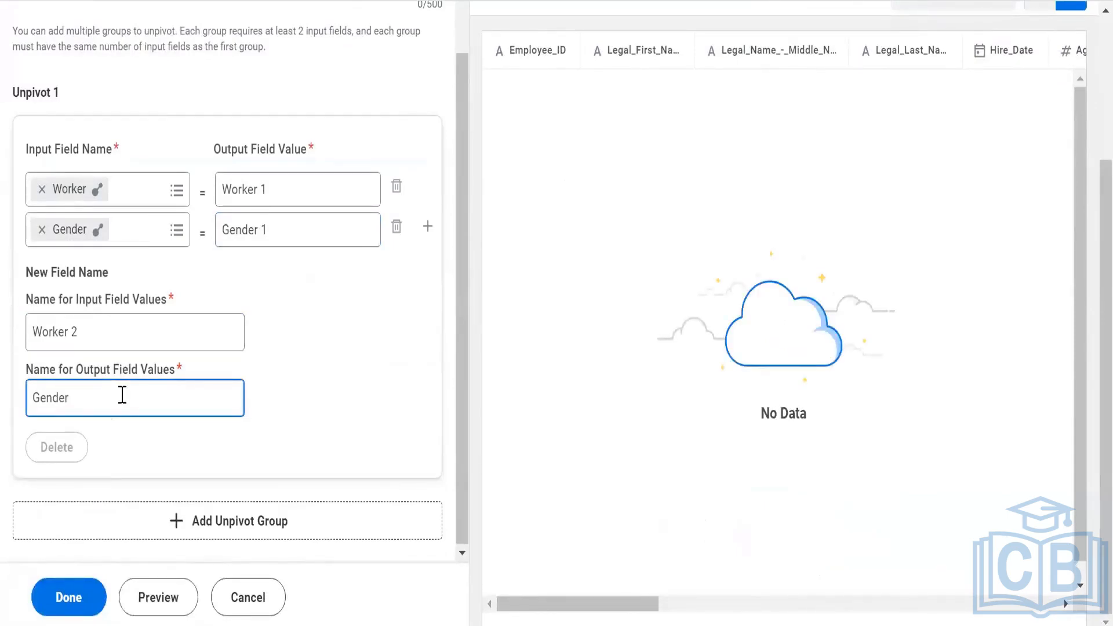
{"action": "type", "text": "2"}
{"action": "left_click", "coordinate": [155, 604]}
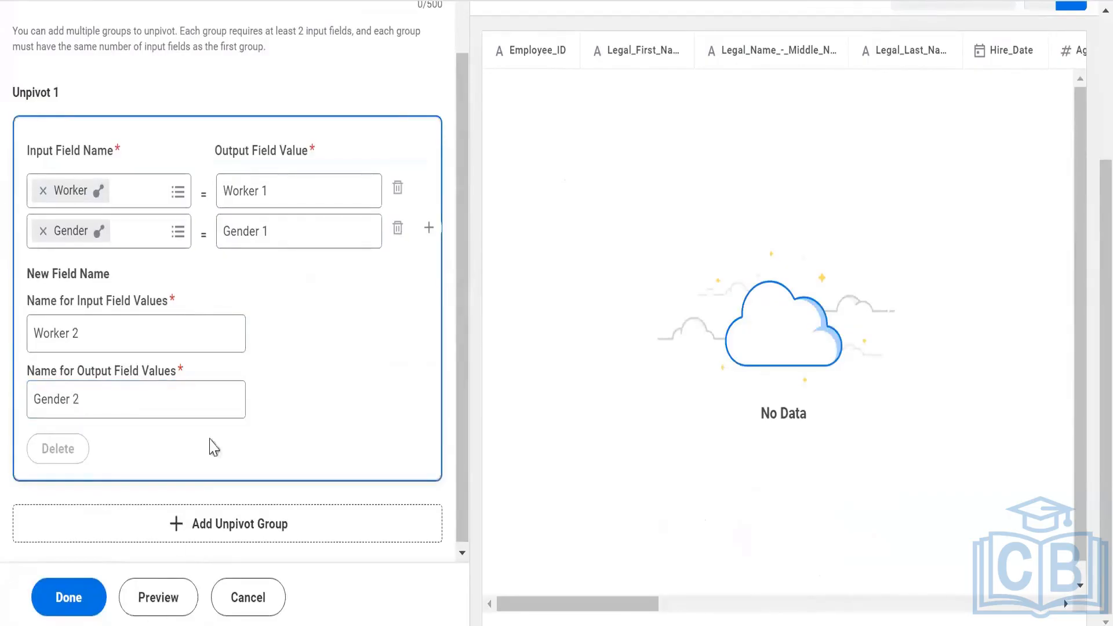
{"action": "scroll", "coordinate": [248, 265], "scroll_direction": "up", "scroll_amount": 2}
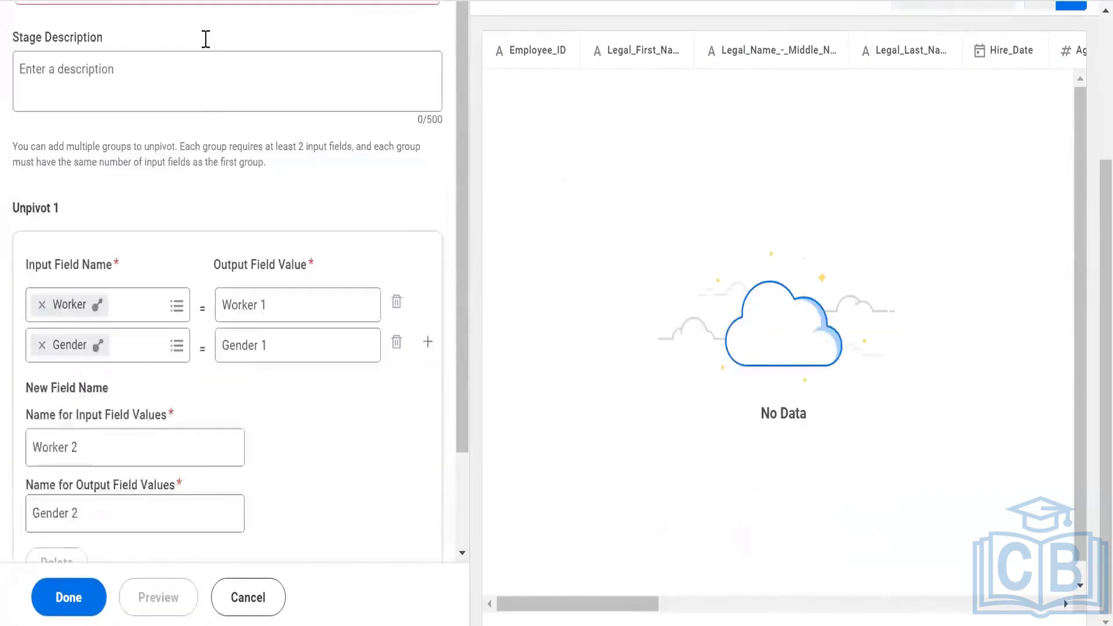
{"action": "scroll", "coordinate": [214, 209], "scroll_direction": "up", "scroll_amount": 3}
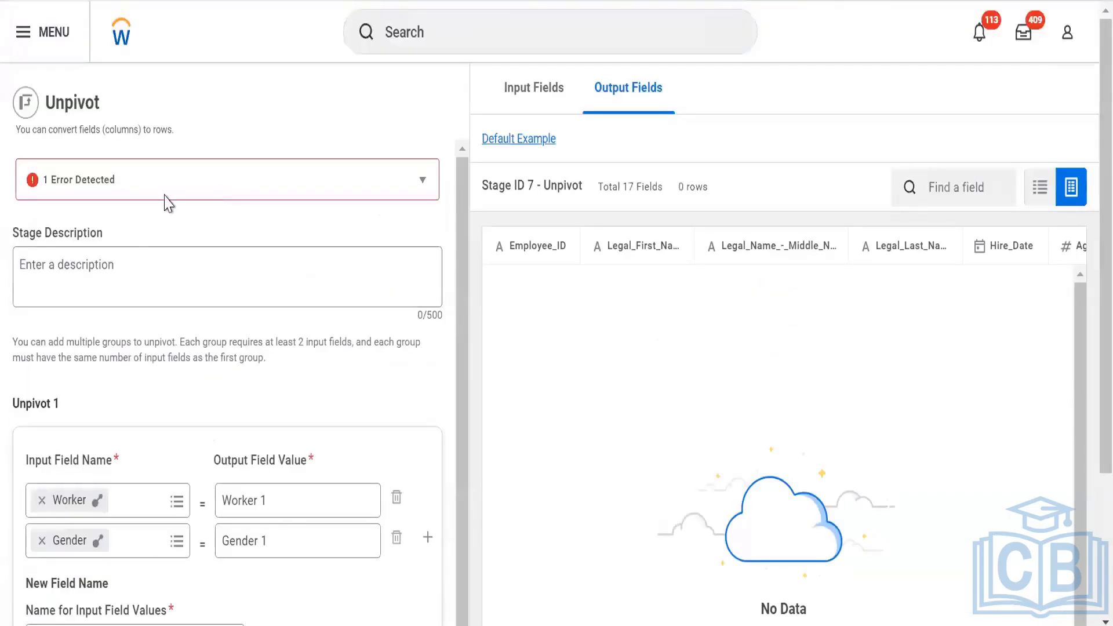
{"action": "left_click", "coordinate": [125, 181]}
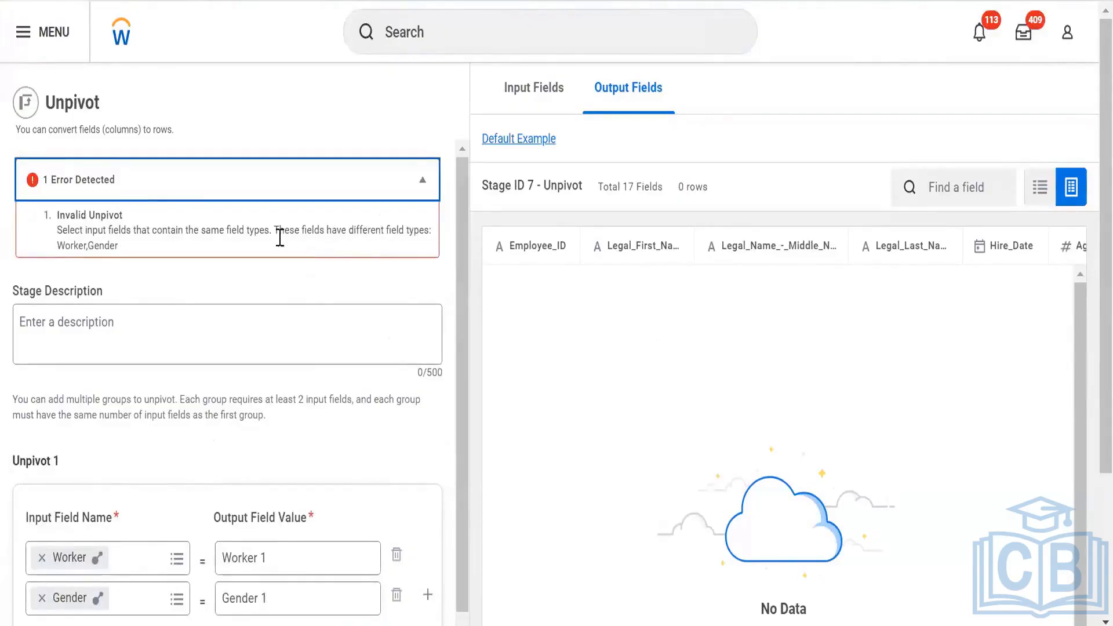
{"action": "scroll", "coordinate": [189, 228], "scroll_direction": "down", "scroll_amount": 5}
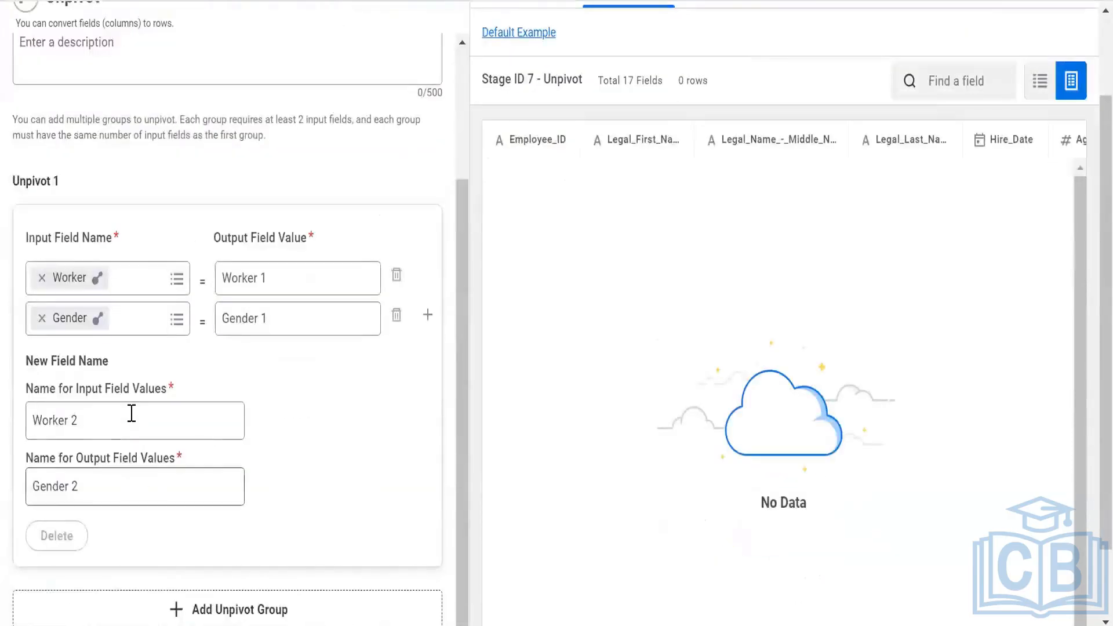
Overwrite the input values name with 'worker' and paste it over the output values name
{"action": "left_click", "coordinate": [129, 415]}
{"action": "key", "text": "ctrl+a"}
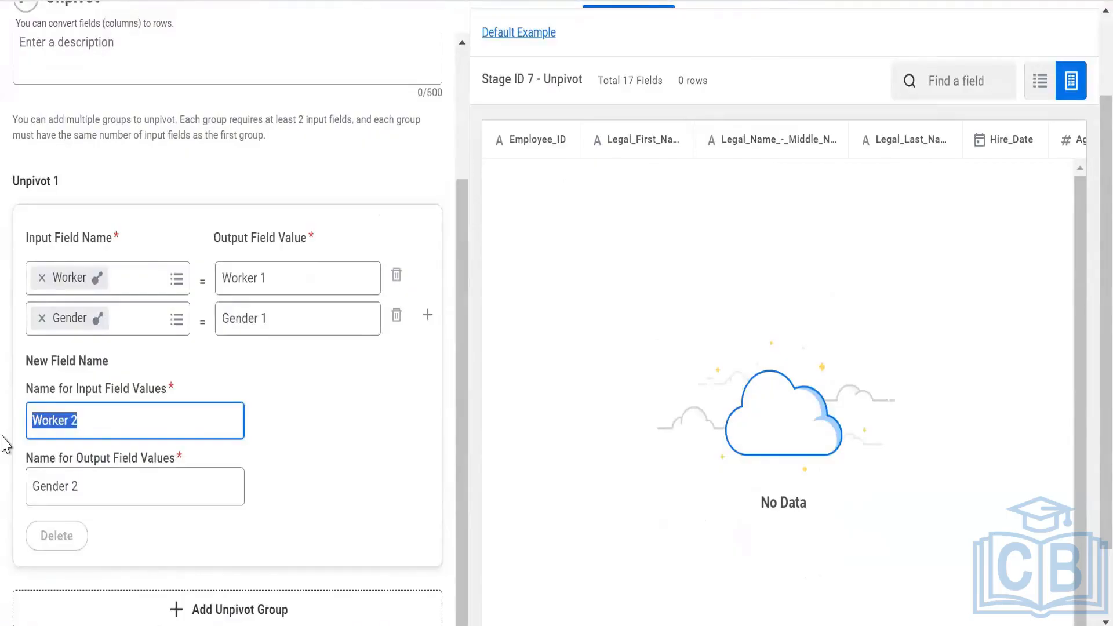
{"action": "type", "text": "work"}
{"action": "key", "text": "Tab"}
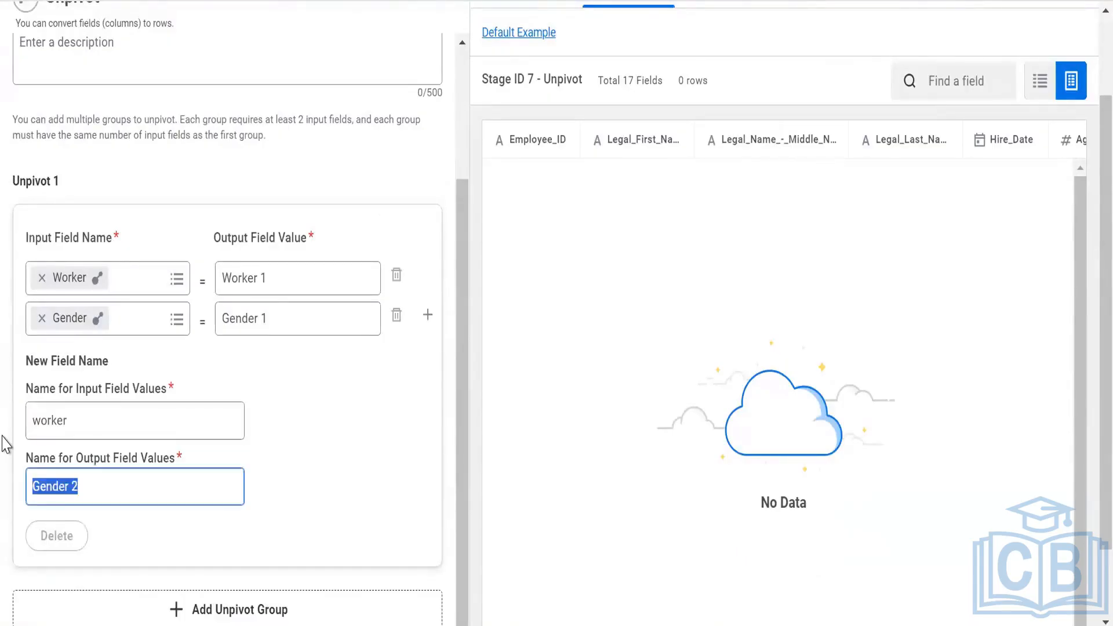
{"action": "type", "text": "Gn"}
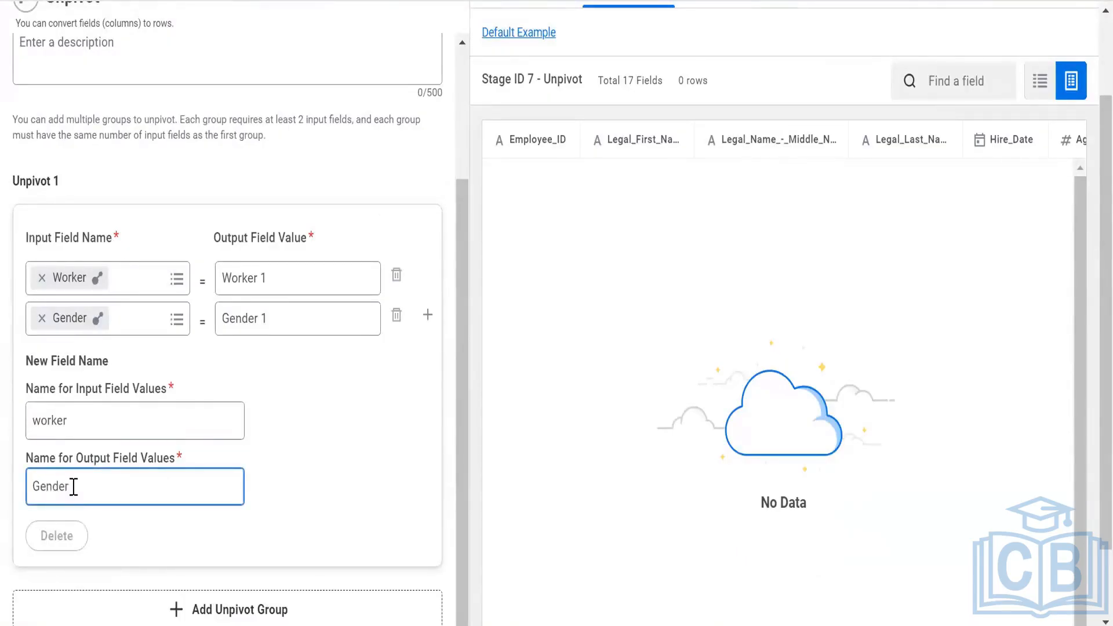
{"action": "left_click_drag", "start_coordinate": [69, 486], "coordinate": [6, 500]}
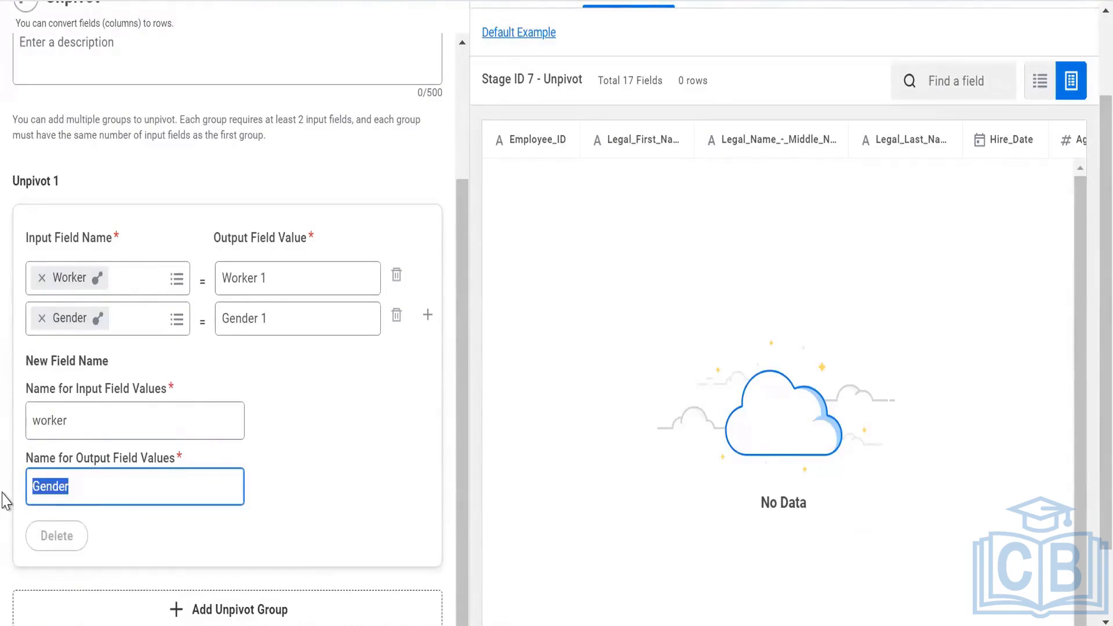
{"action": "type", "text": "worker"}
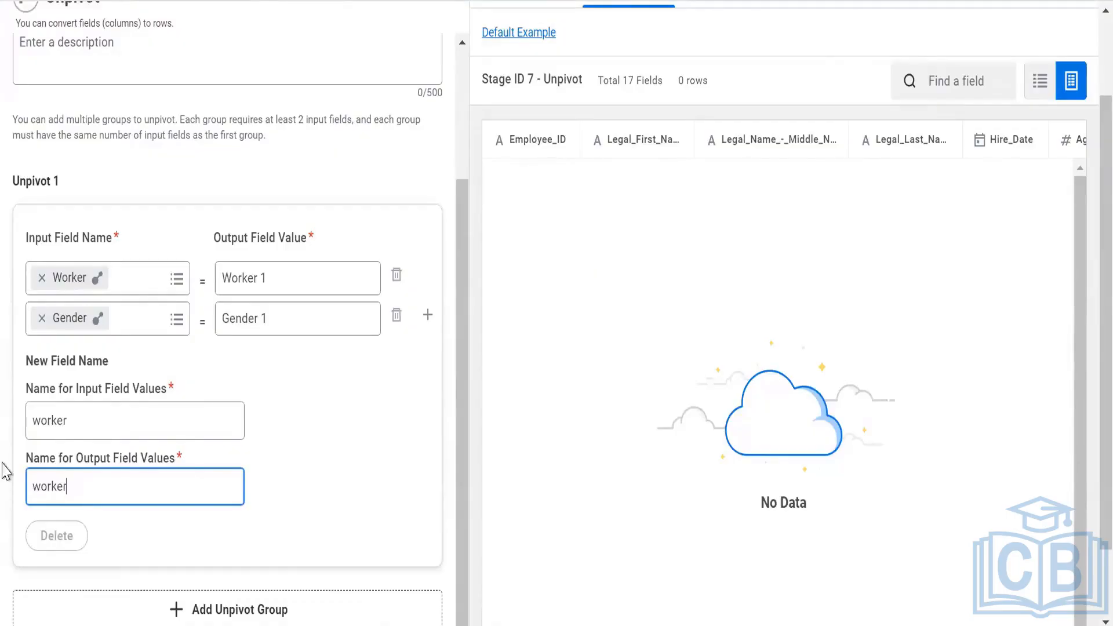
Append 2 so both new field names read 'worker 2', then preview the unpivot
{"action": "left_click", "coordinate": [127, 402]}
{"action": "type", "text": "2"}
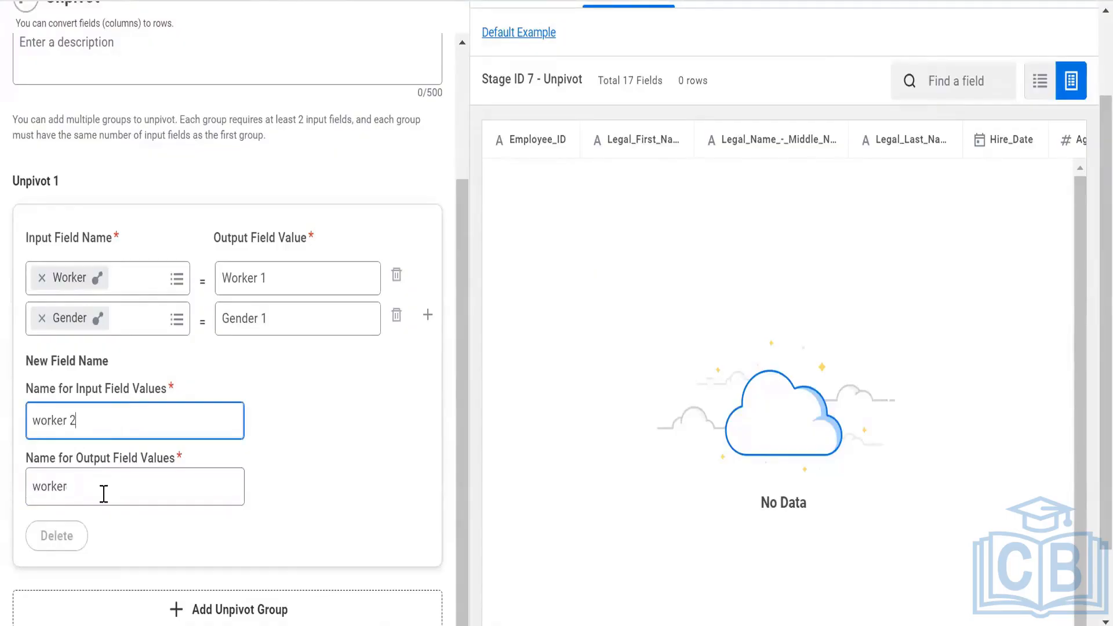
{"action": "left_click", "coordinate": [104, 492]}
{"action": "type", "text": "2"}
{"action": "key", "text": "BackSpace"}
{"action": "type", "text": "2"}
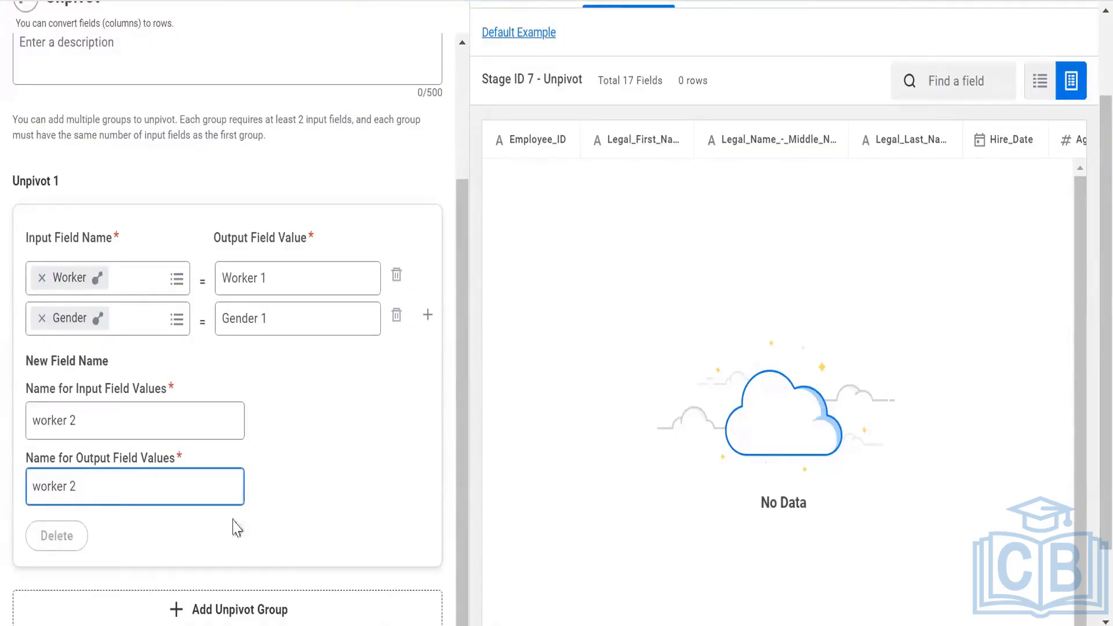
{"action": "scroll", "coordinate": [235, 527], "scroll_direction": "down", "scroll_amount": 2}
{"action": "left_click", "coordinate": [193, 586]}
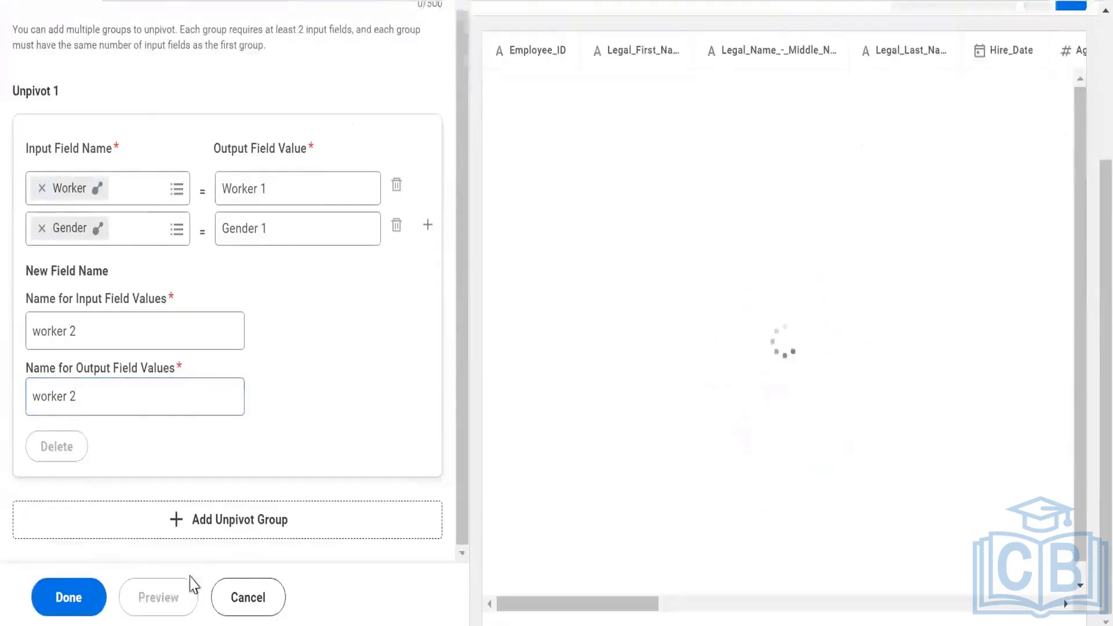
Expand the '2 Errors Detected' banner to read the duplicate 'worker 2' name and Worker/Gender field-type mismatch errors
{"action": "scroll", "coordinate": [301, 255], "scroll_direction": "up", "scroll_amount": 3}
{"action": "scroll", "coordinate": [249, 52], "scroll_direction": "up", "scroll_amount": 5}
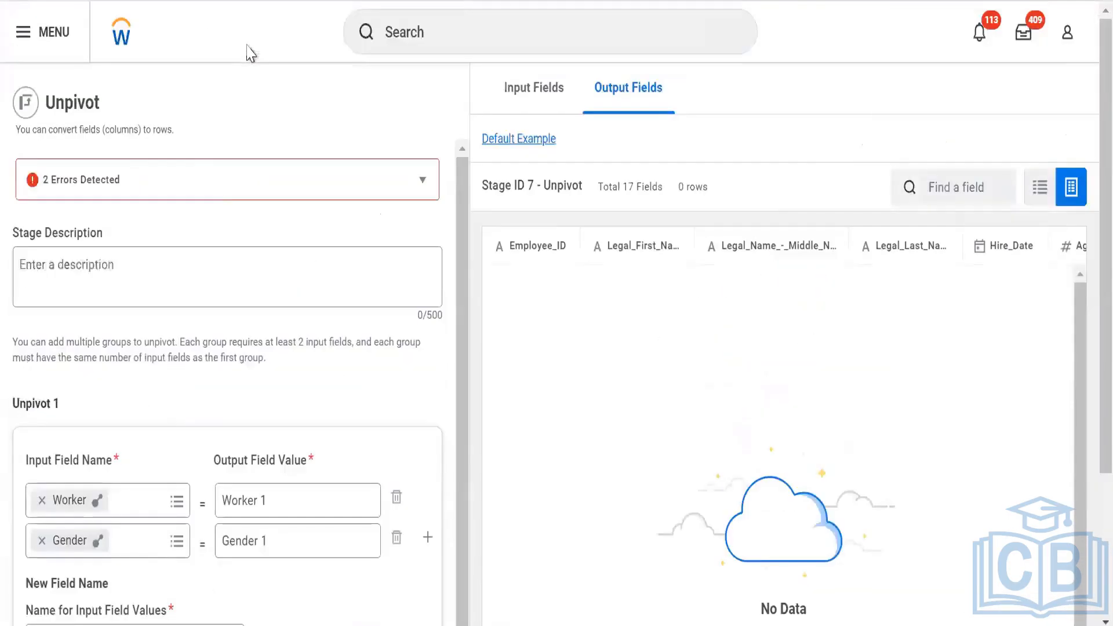
{"action": "left_click", "coordinate": [216, 185]}
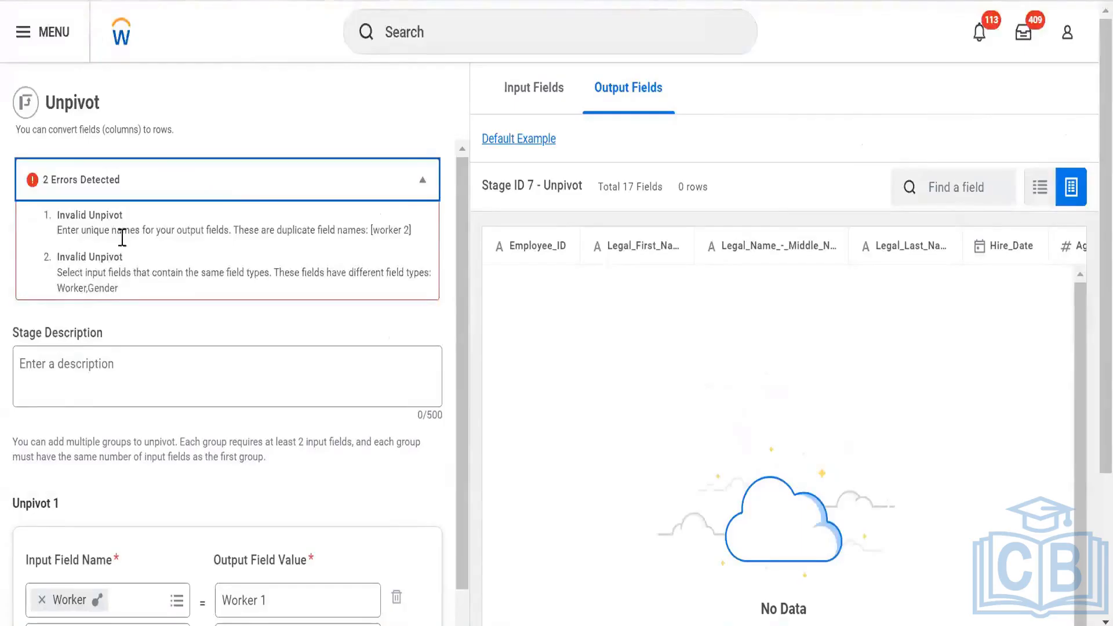
{"action": "left_click_drag", "start_coordinate": [80, 230], "coordinate": [364, 253]}
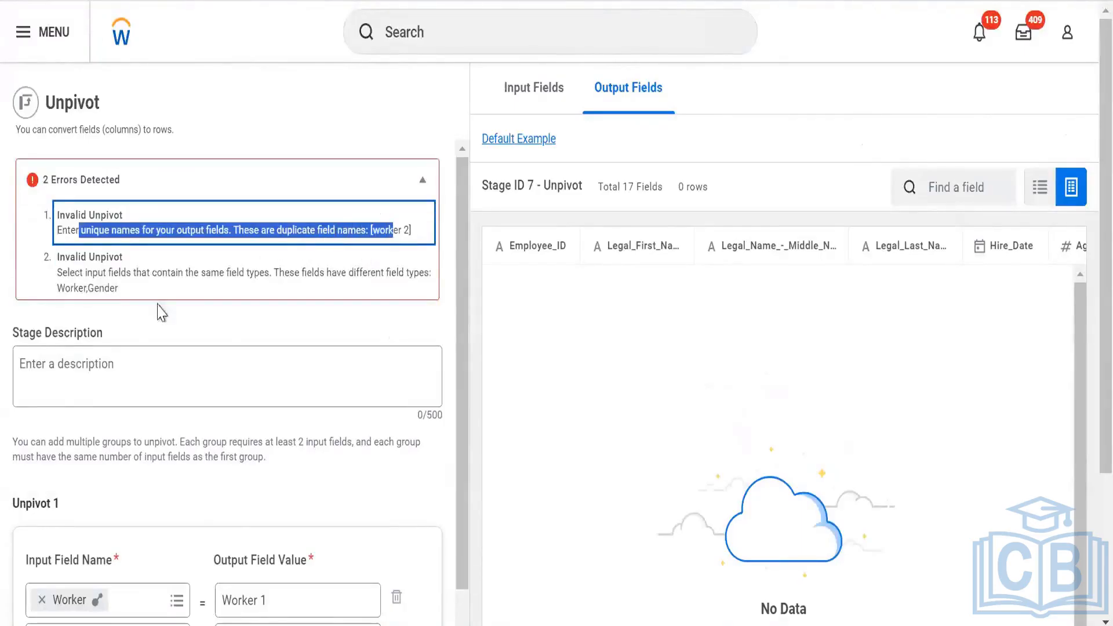
{"action": "scroll", "coordinate": [153, 299], "scroll_direction": "down", "scroll_amount": 2}
{"action": "scroll", "coordinate": [172, 335], "scroll_direction": "down", "scroll_amount": 2}
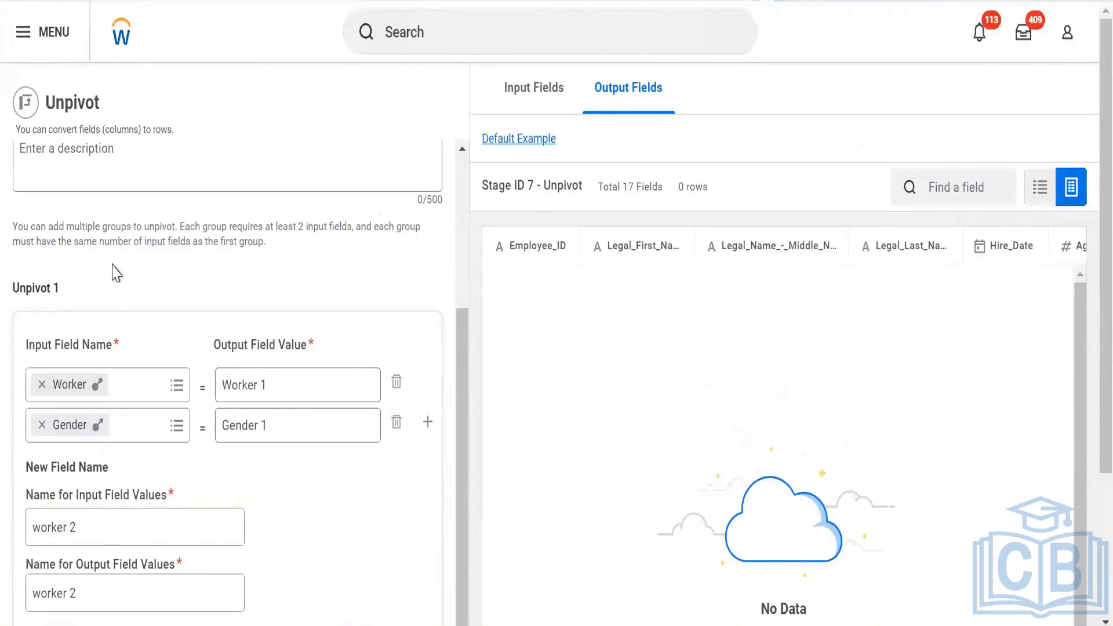
{"action": "scroll", "coordinate": [112, 269], "scroll_direction": "down", "scroll_amount": 3}
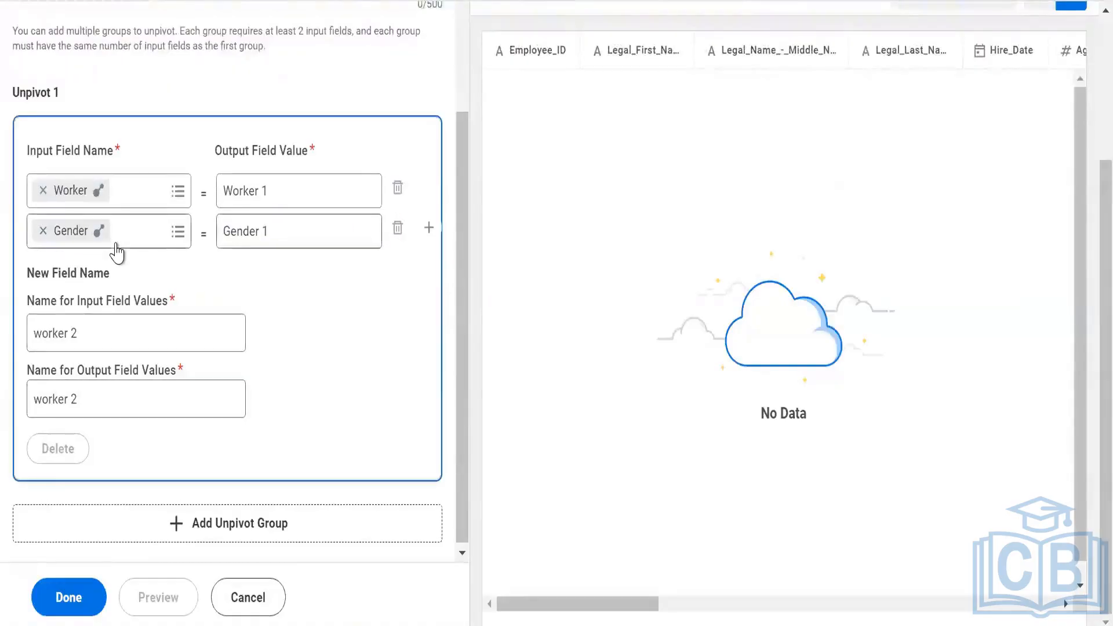
Try Supervisory_Organization as the second input, then remove it and reselect Gender via the 'gender' search
{"action": "left_click", "coordinate": [100, 229]}
{"action": "scroll", "coordinate": [104, 452], "scroll_direction": "down", "scroll_amount": 3}
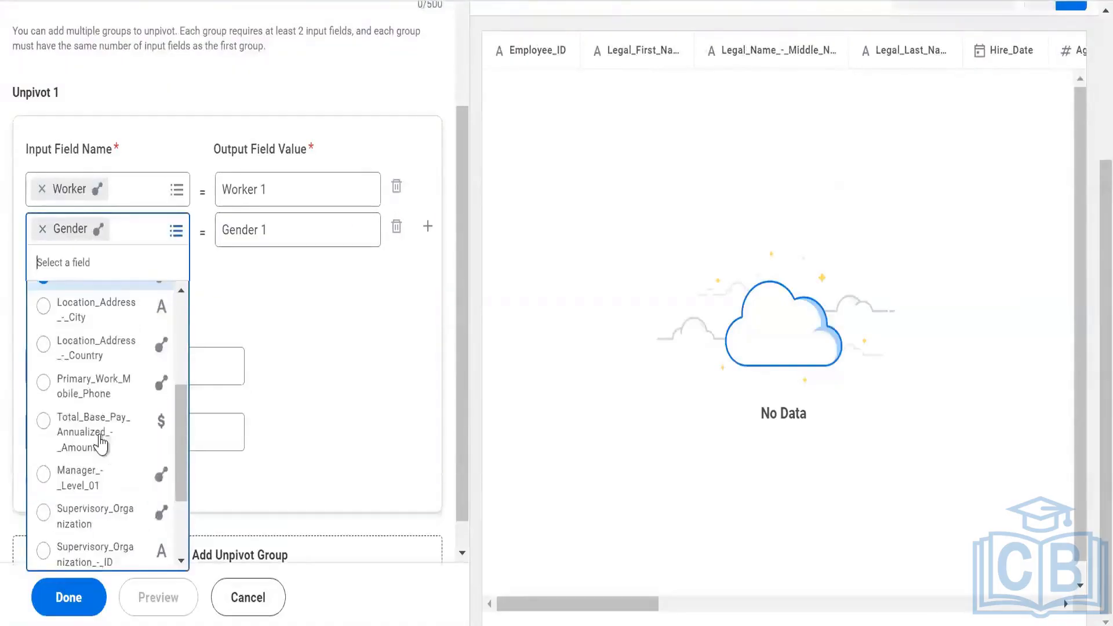
{"action": "left_click", "coordinate": [100, 533]}
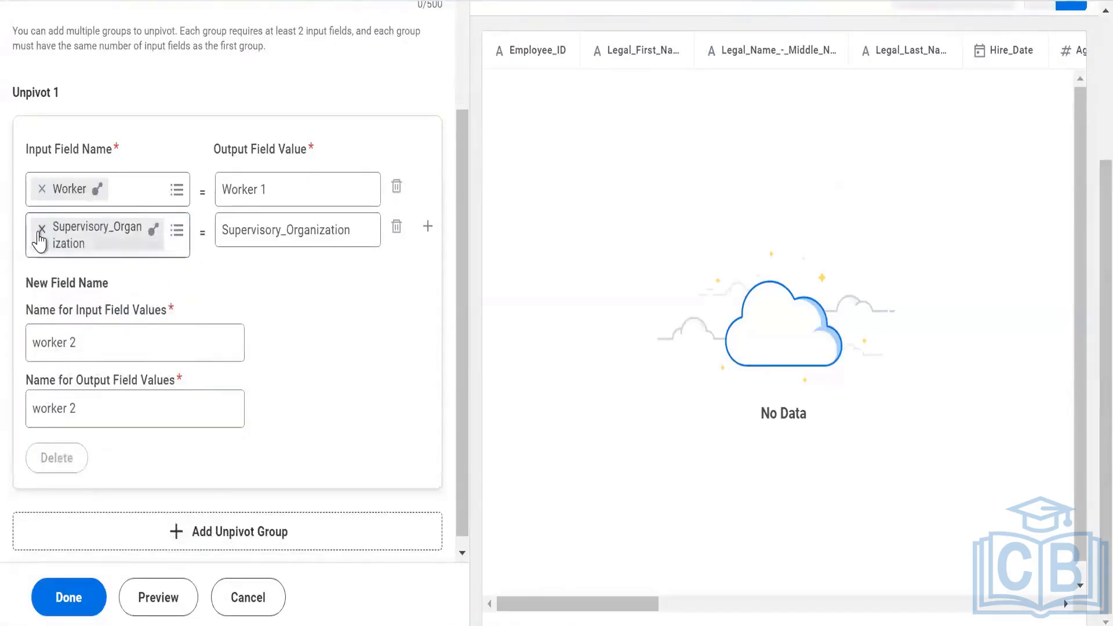
{"action": "left_click", "coordinate": [41, 230]}
{"action": "left_click", "coordinate": [40, 231]}
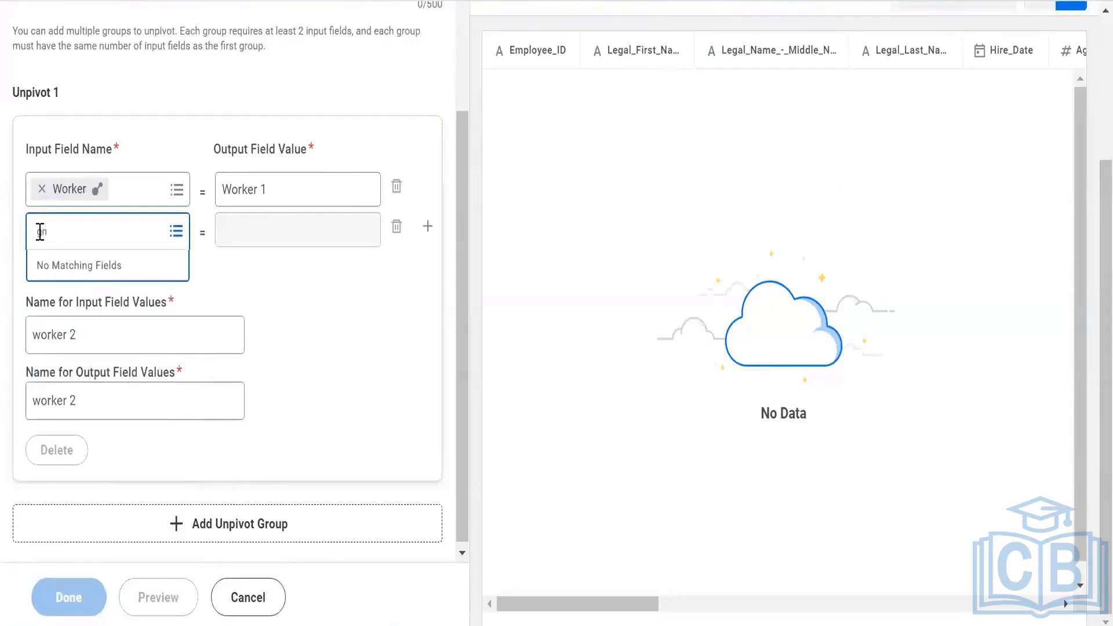
{"action": "key", "text": "BackSpace"}
{"action": "type", "text": "gender"}
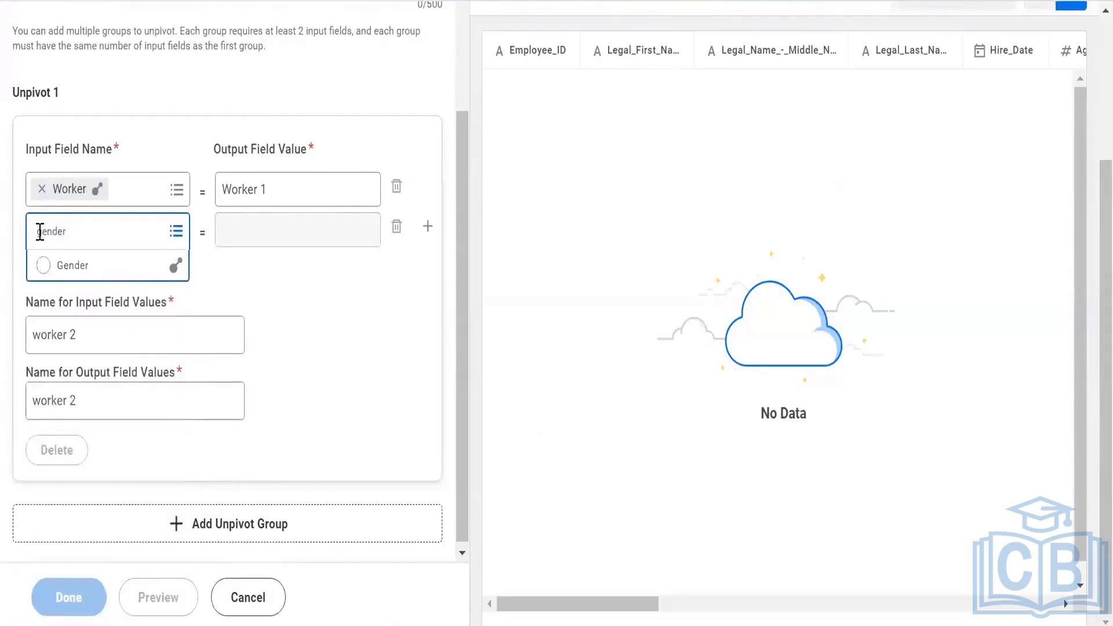
{"action": "left_click", "coordinate": [87, 263]}
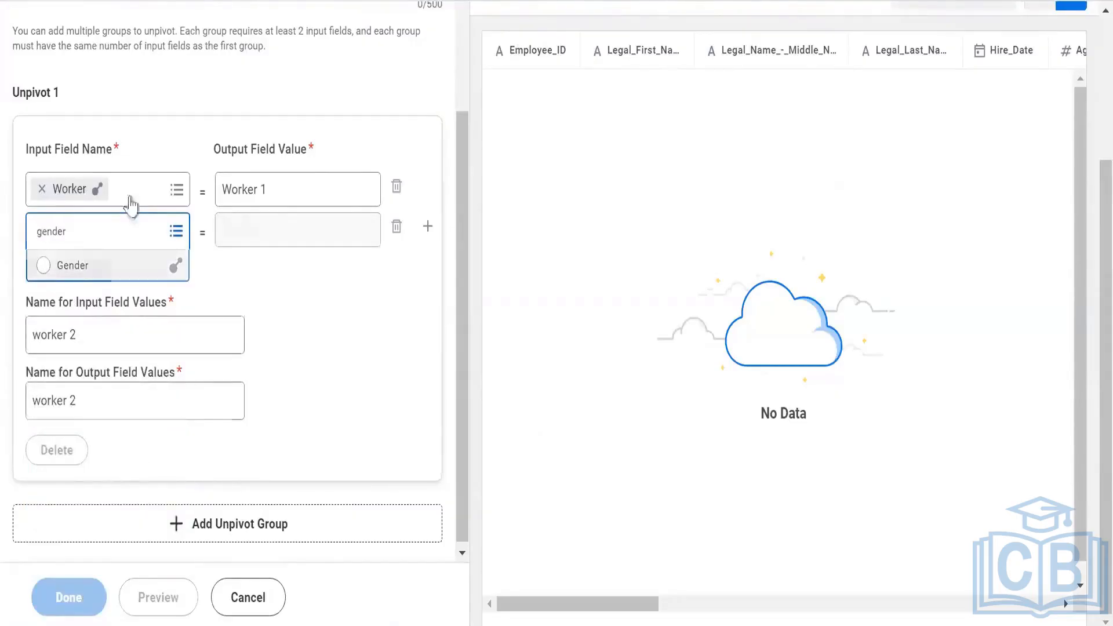
Confirm Worker remains the first unpivot input and begin editing the new field name
{"action": "left_click", "coordinate": [35, 196]}
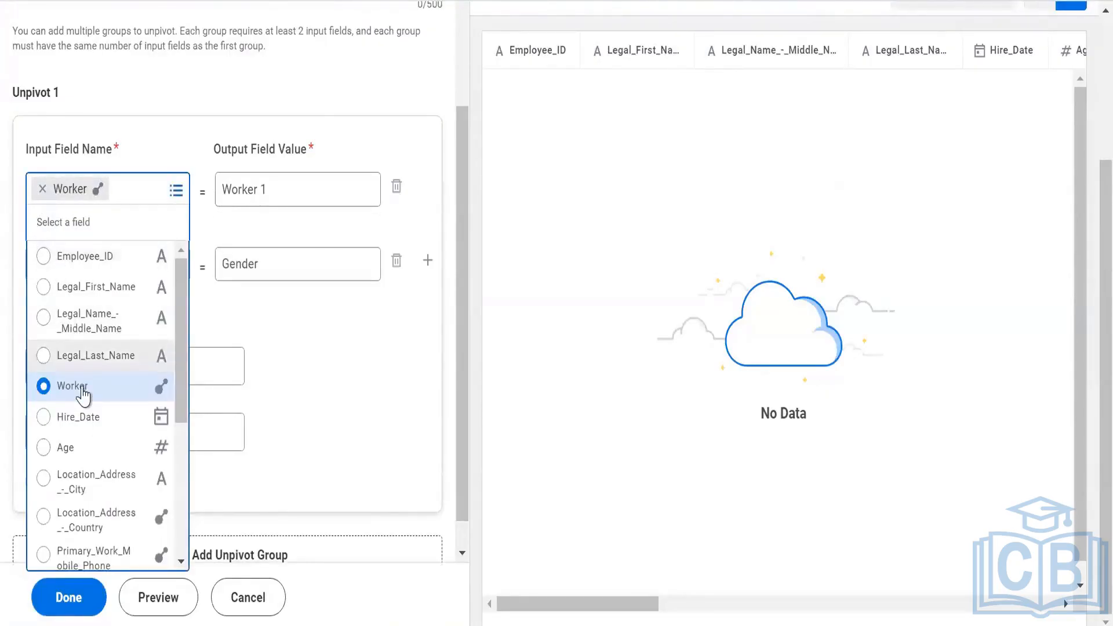
{"action": "scroll", "coordinate": [74, 371], "scroll_direction": "down", "scroll_amount": 5}
{"action": "scroll", "coordinate": [58, 366], "scroll_direction": "up", "scroll_amount": 5}
{"action": "left_click", "coordinate": [283, 237]}
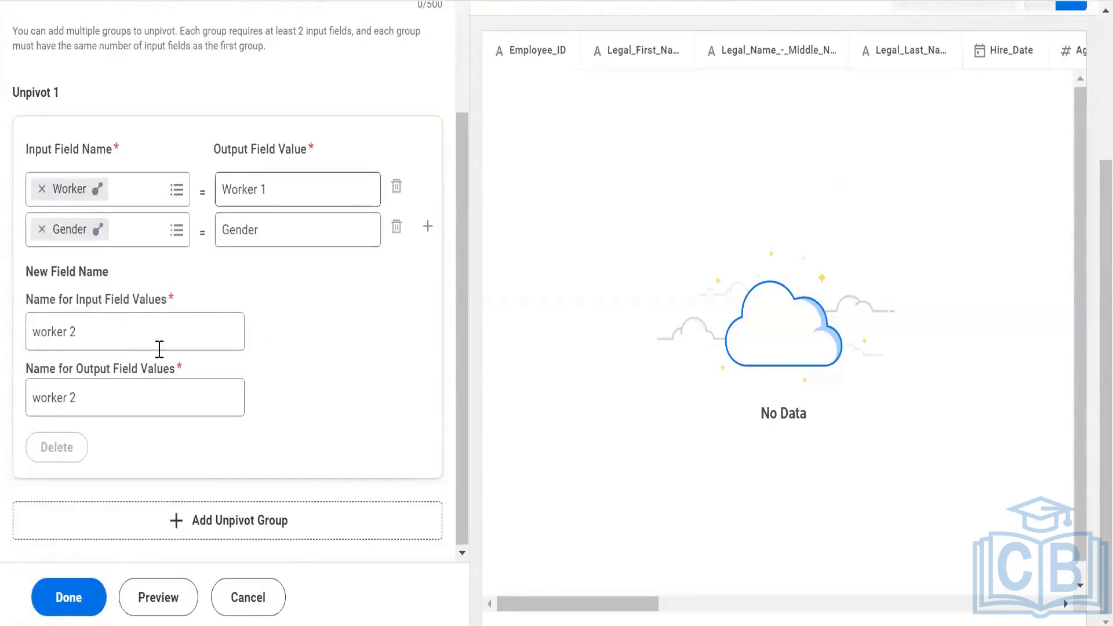
{"action": "left_click", "coordinate": [130, 333]}
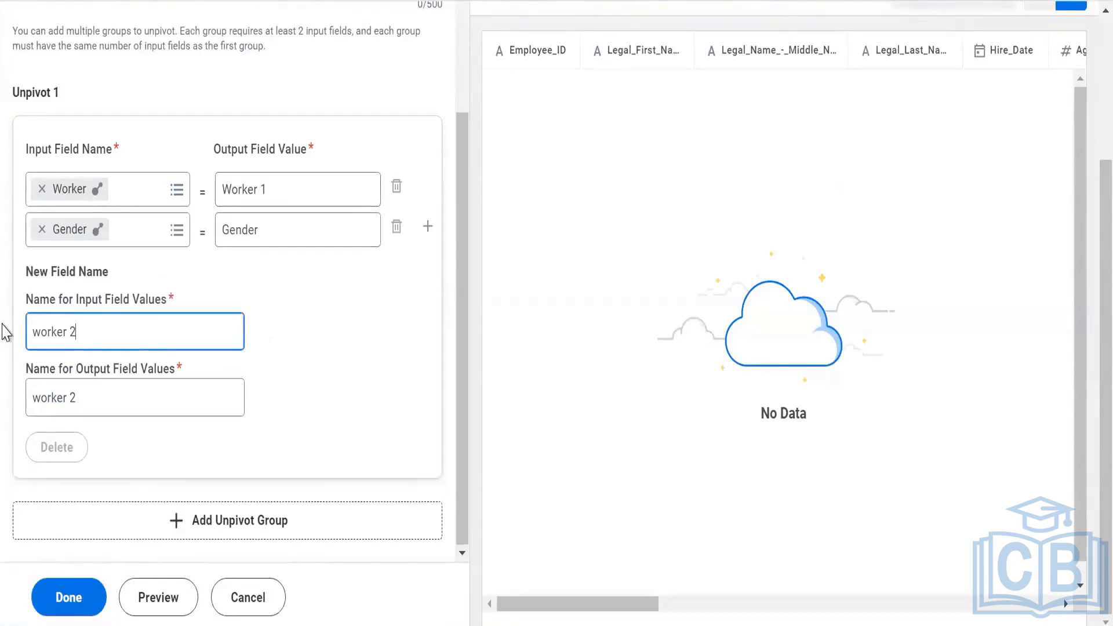
Rename the two new fields to 1 and 2, preview, and expand the remaining error
{"action": "key", "text": "ctrl+a"}
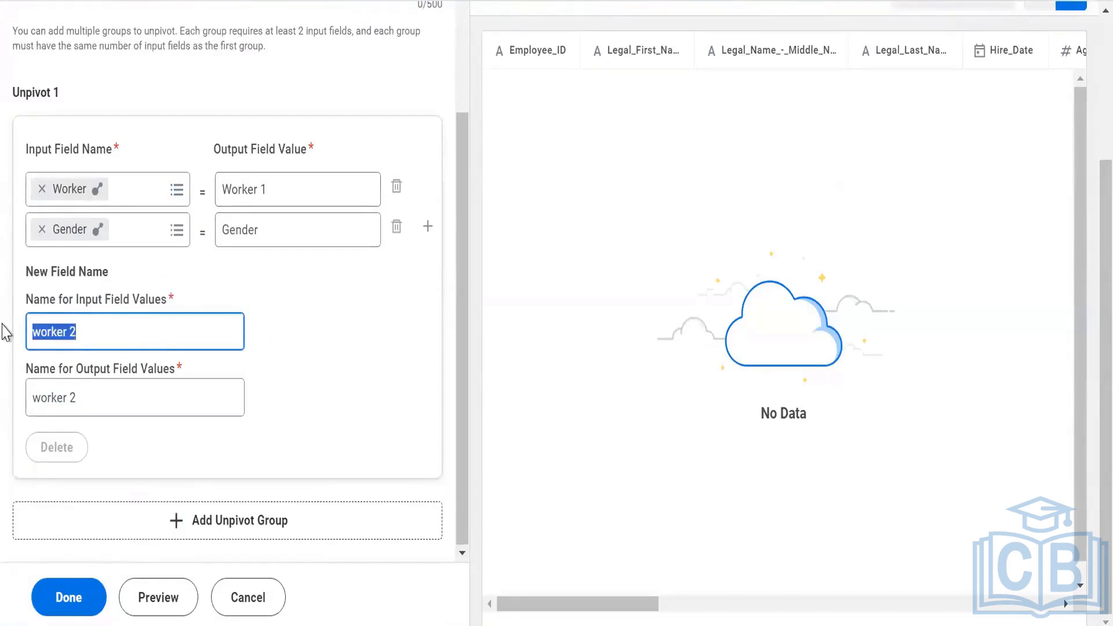
{"action": "type", "text": "1"}
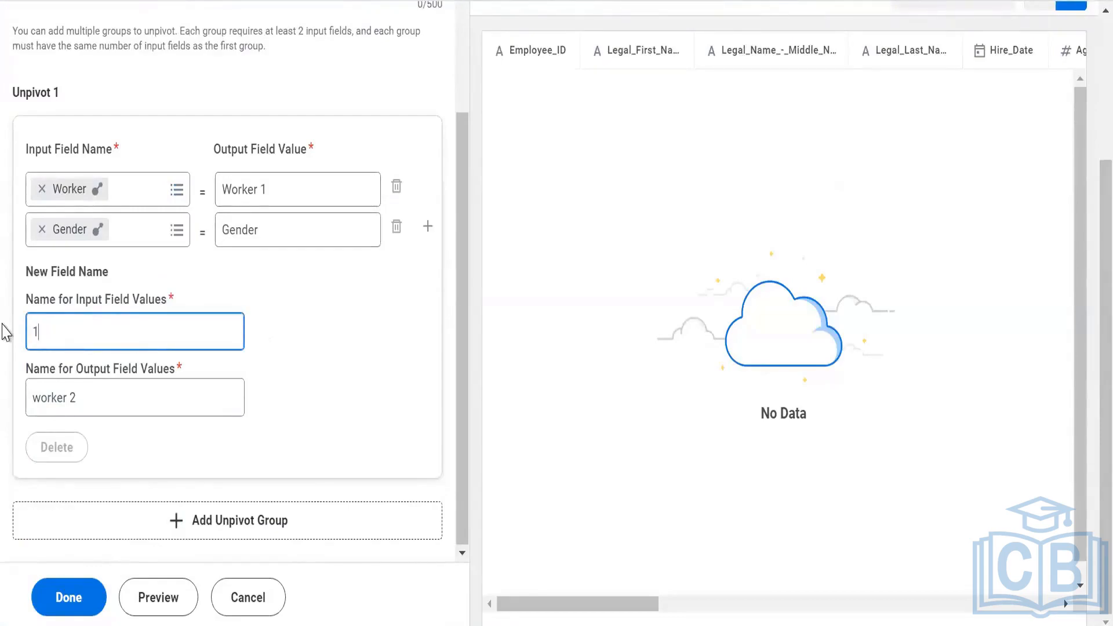
{"action": "key", "text": "Tab"}
{"action": "type", "text": "1"}
{"action": "key", "text": "BackSpace"}
{"action": "type", "text": "2"}
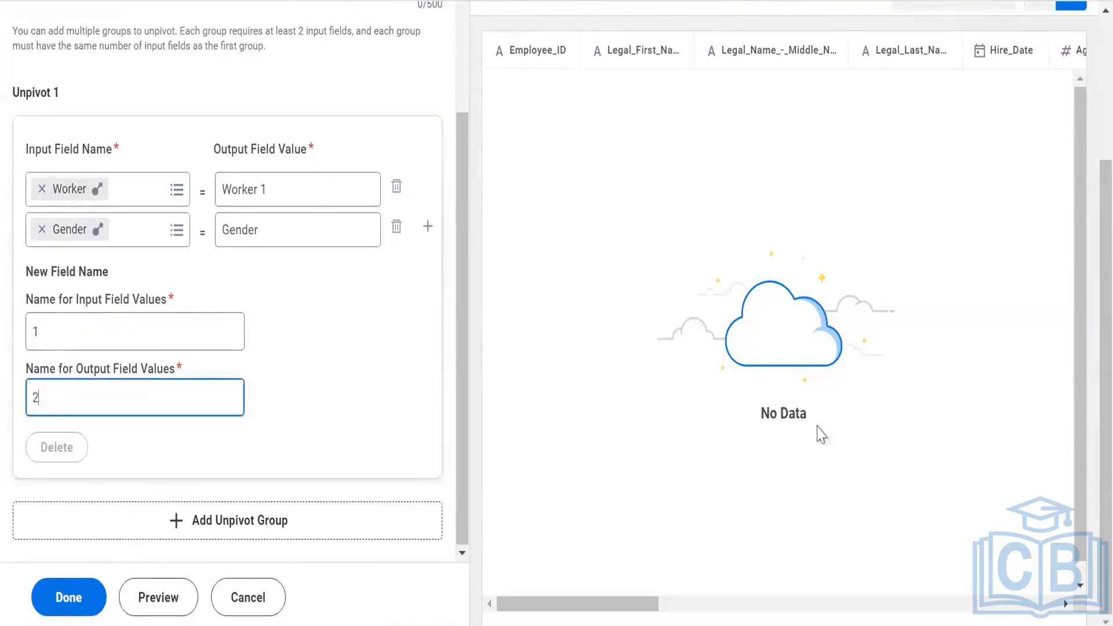
{"action": "left_click", "coordinate": [161, 597]}
{"action": "scroll", "coordinate": [249, 200], "scroll_direction": "up", "scroll_amount": 2}
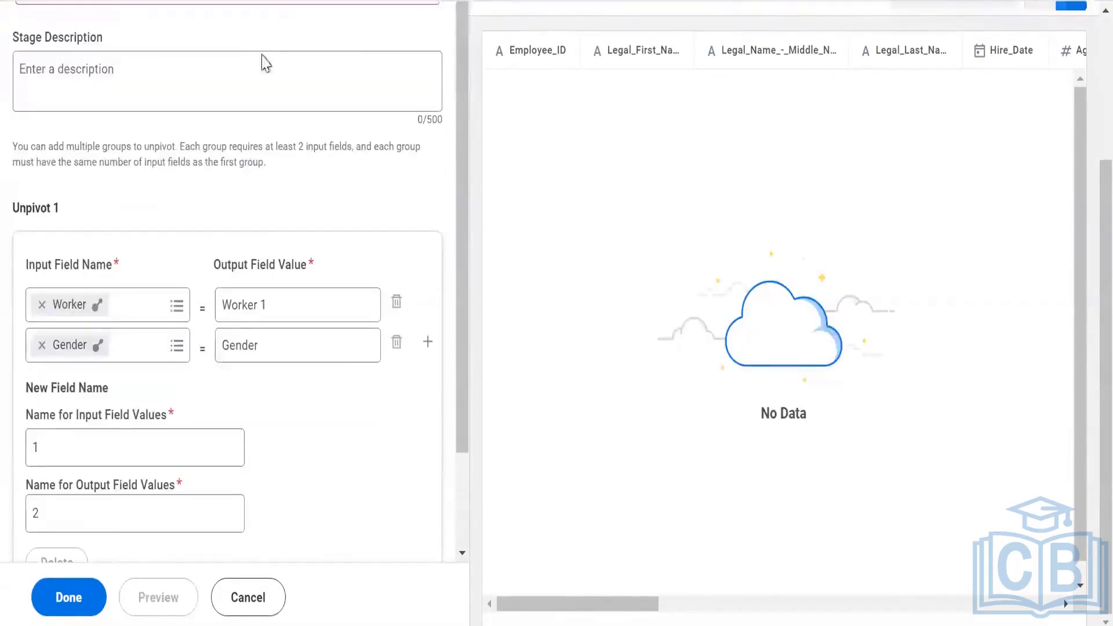
{"action": "scroll", "coordinate": [258, 72], "scroll_direction": "up", "scroll_amount": 3}
{"action": "left_click", "coordinate": [243, 192]}
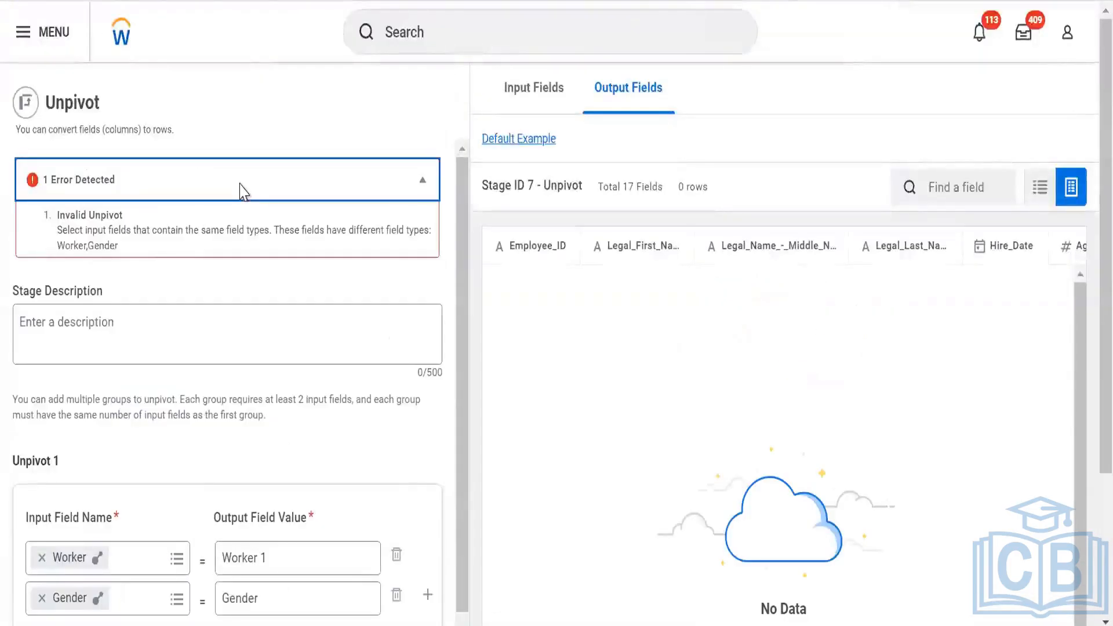
Change Gender's output value to 'Gender 1', preview again, and expand the field-type mismatch error
{"action": "scroll", "coordinate": [273, 303], "scroll_direction": "down", "scroll_amount": 3}
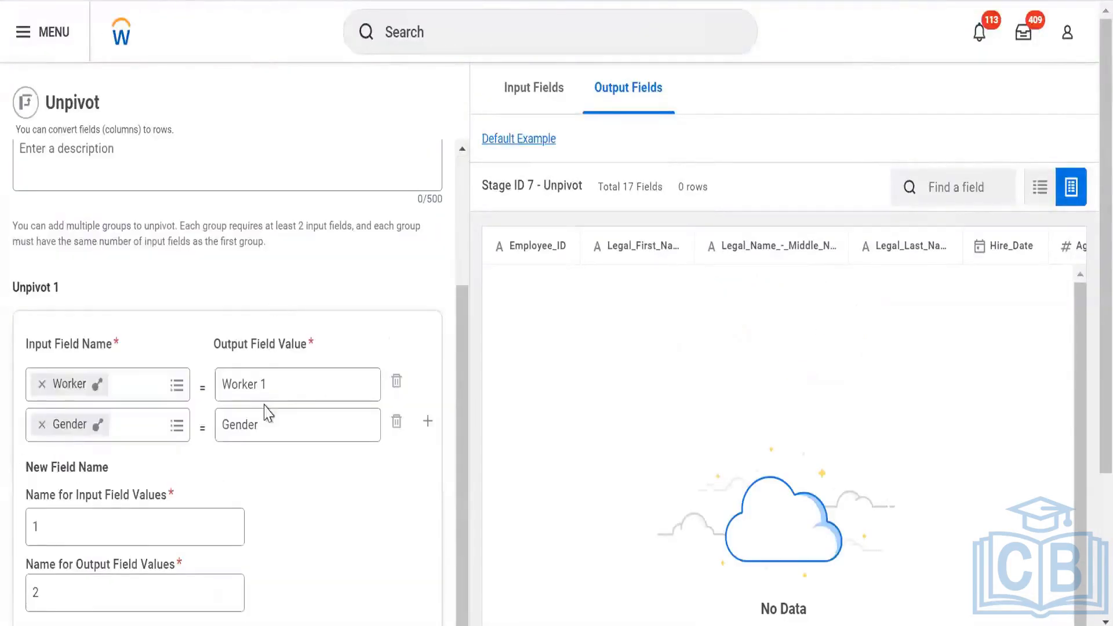
{"action": "left_click", "coordinate": [266, 425]}
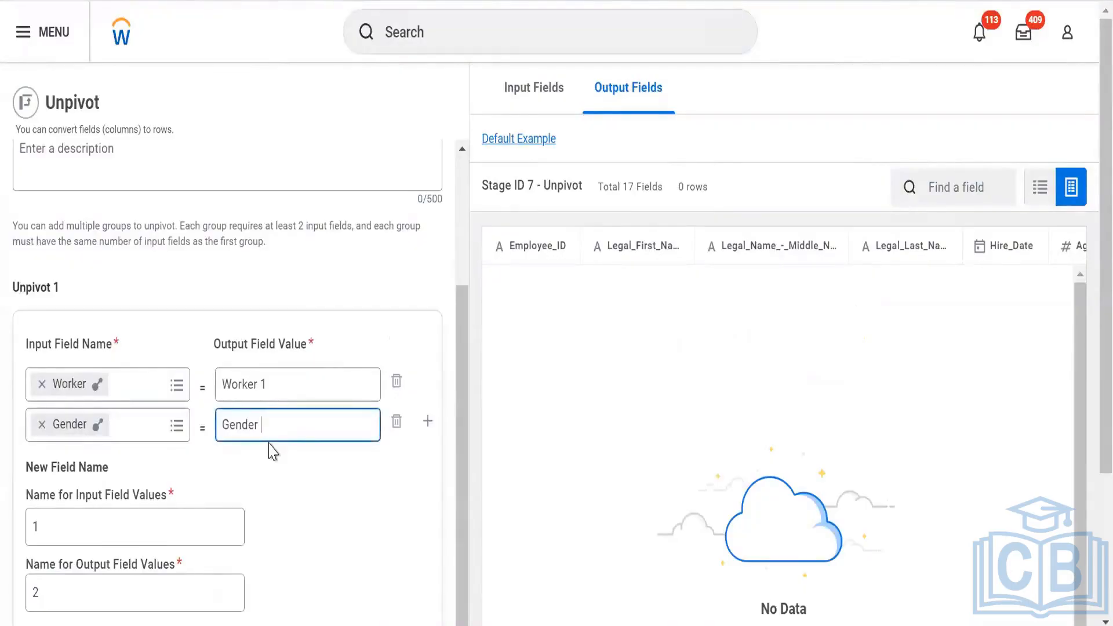
{"action": "type", "text": "1"}
{"action": "scroll", "coordinate": [270, 451], "scroll_direction": "down", "scroll_amount": 3}
{"action": "left_click", "coordinate": [154, 606]}
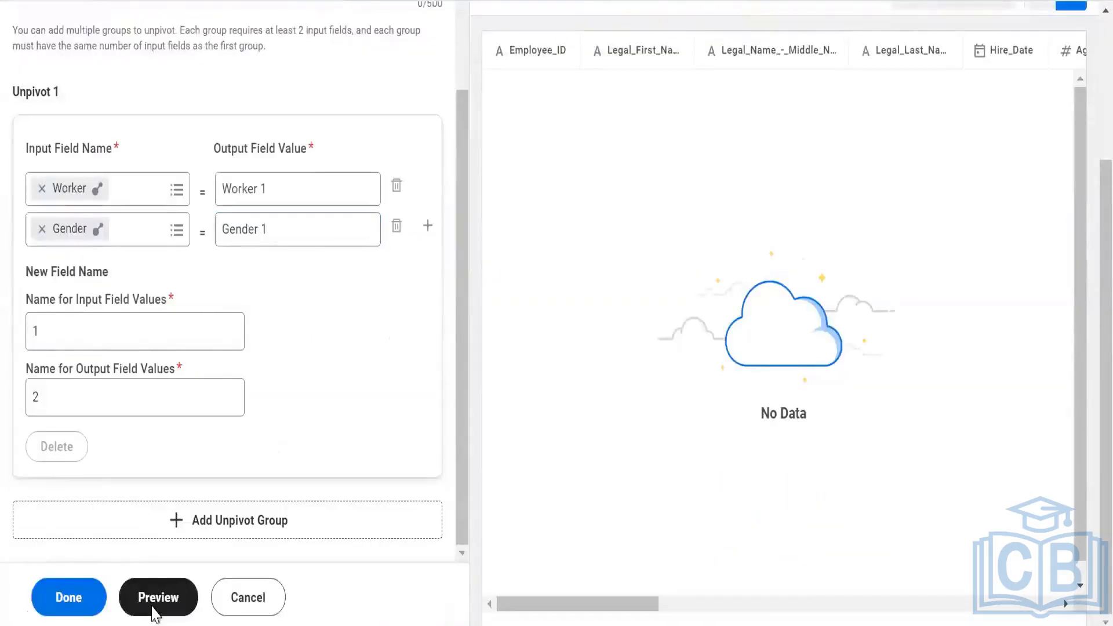
{"action": "scroll", "coordinate": [161, 50], "scroll_direction": "up", "scroll_amount": 2}
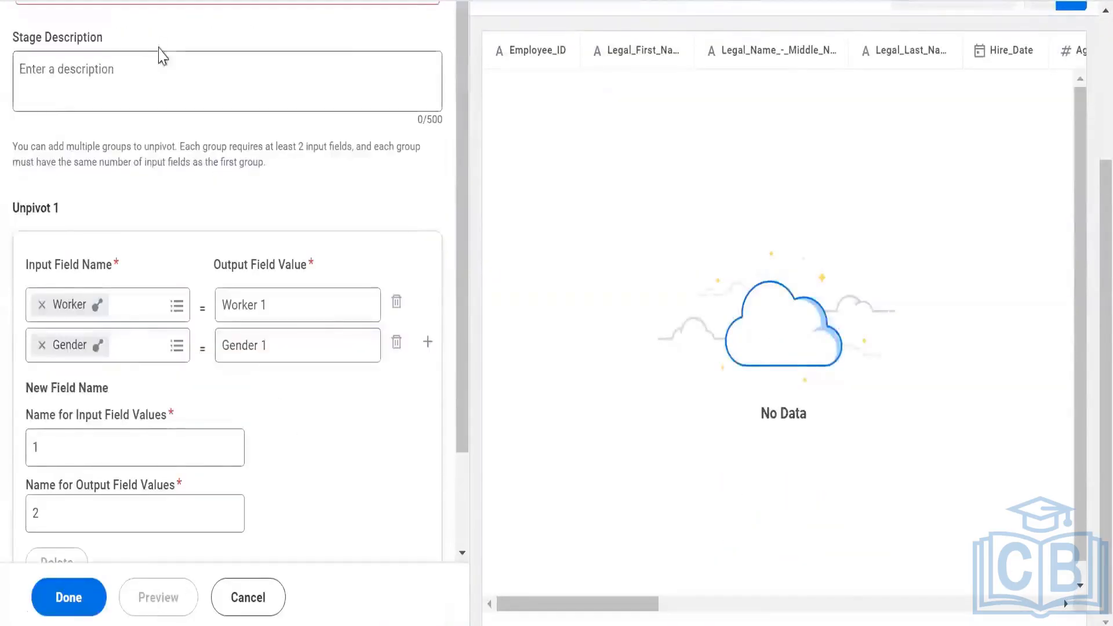
{"action": "scroll", "coordinate": [161, 52], "scroll_direction": "up", "scroll_amount": 3}
{"action": "left_click", "coordinate": [189, 191]}
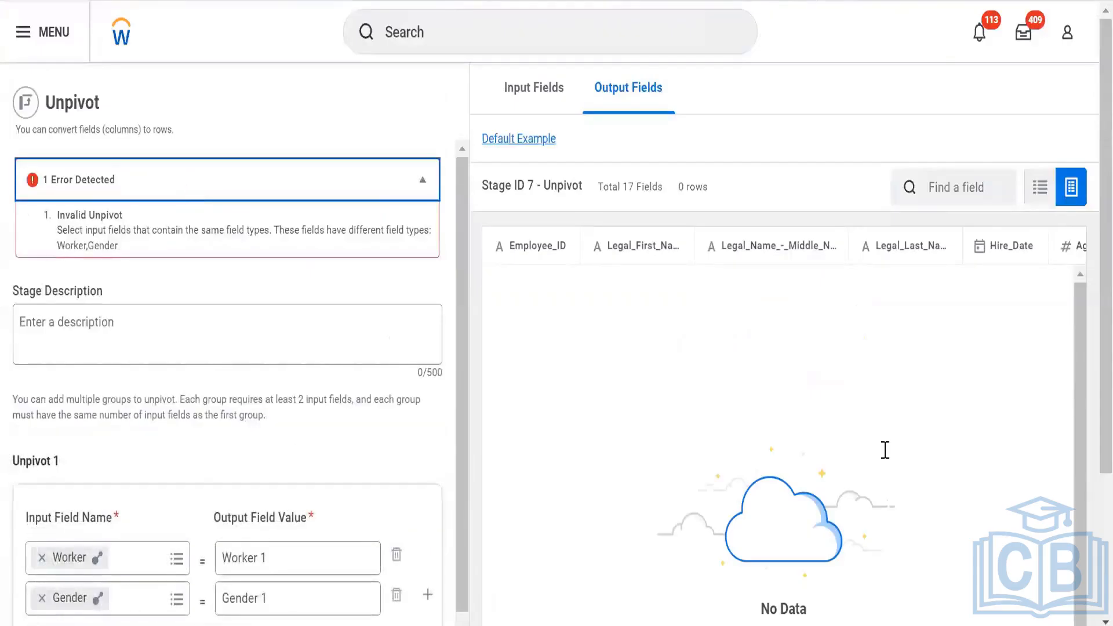
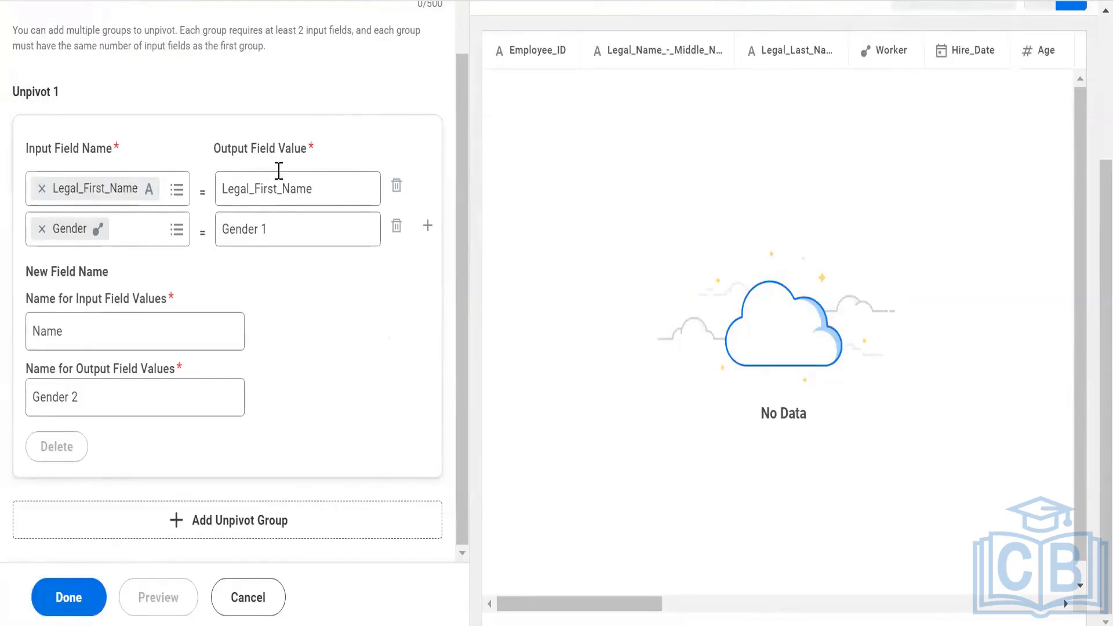
Finish the Unpivot 1 group settings so Unpivot becomes Stage 7 after Manage Fields
{"action": "scroll", "coordinate": [211, 79], "scroll_direction": "up", "scroll_amount": 2}
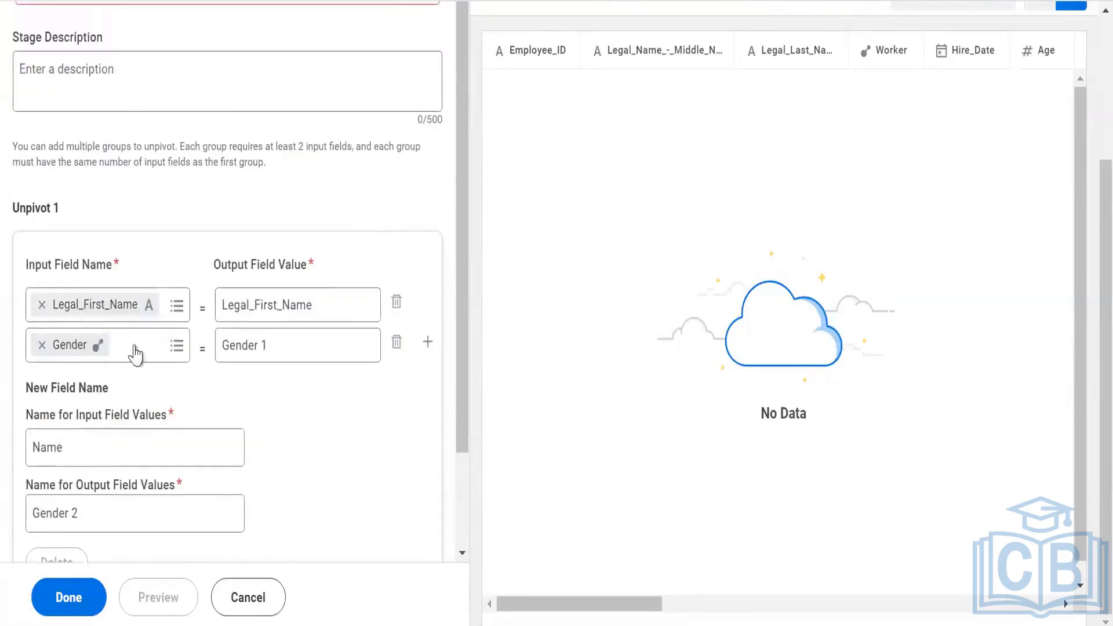
{"action": "scroll", "coordinate": [245, 290], "scroll_direction": "down", "scroll_amount": 2}
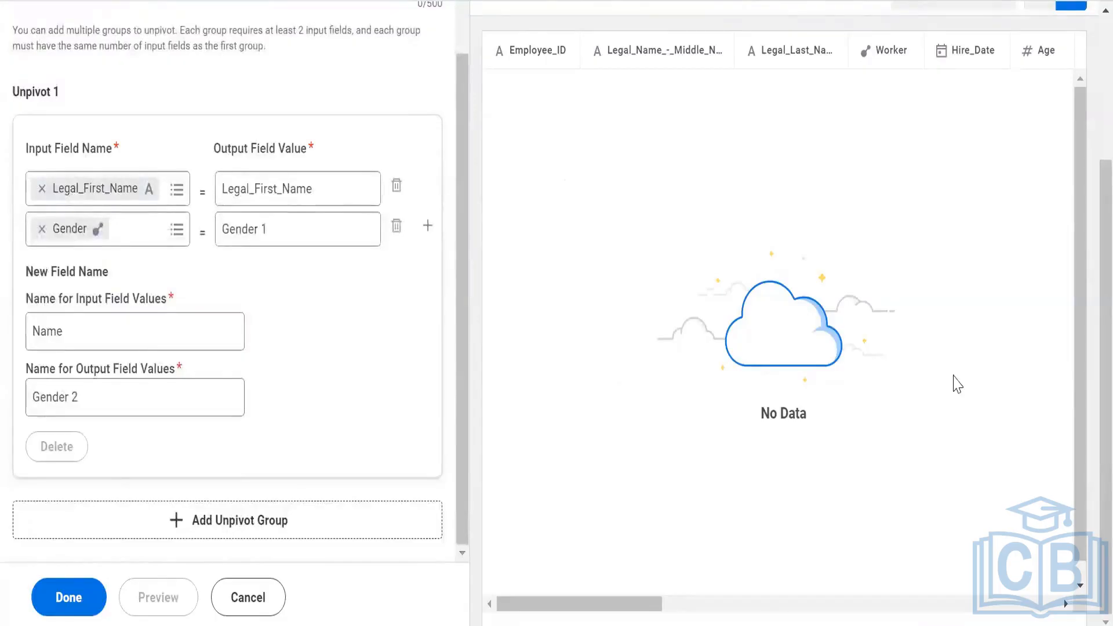
{"action": "left_click", "coordinate": [67, 597]}
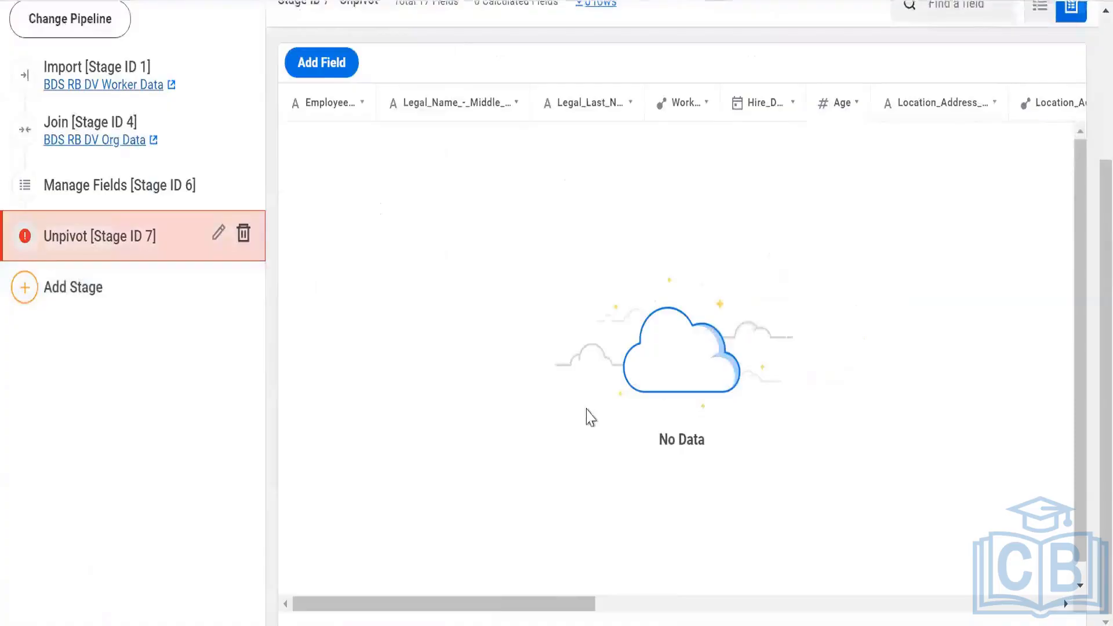
Delete the Unpivot stage so the pipeline ends at Manage Fields again
{"action": "left_click", "coordinate": [243, 233]}
{"action": "left_click", "coordinate": [477, 379]}
{"action": "scroll", "coordinate": [705, 225], "scroll_direction": "up", "scroll_amount": 3}
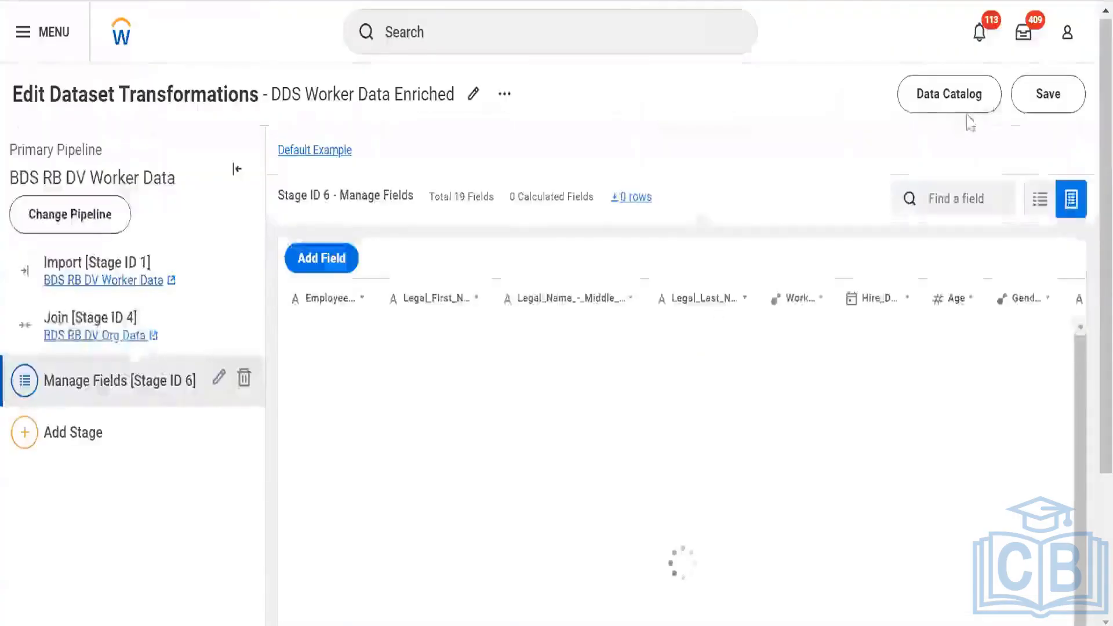
Draft a Validation stage, check the Table for Exceptions options, then cancel it unsaved
{"action": "left_click", "coordinate": [73, 433]}
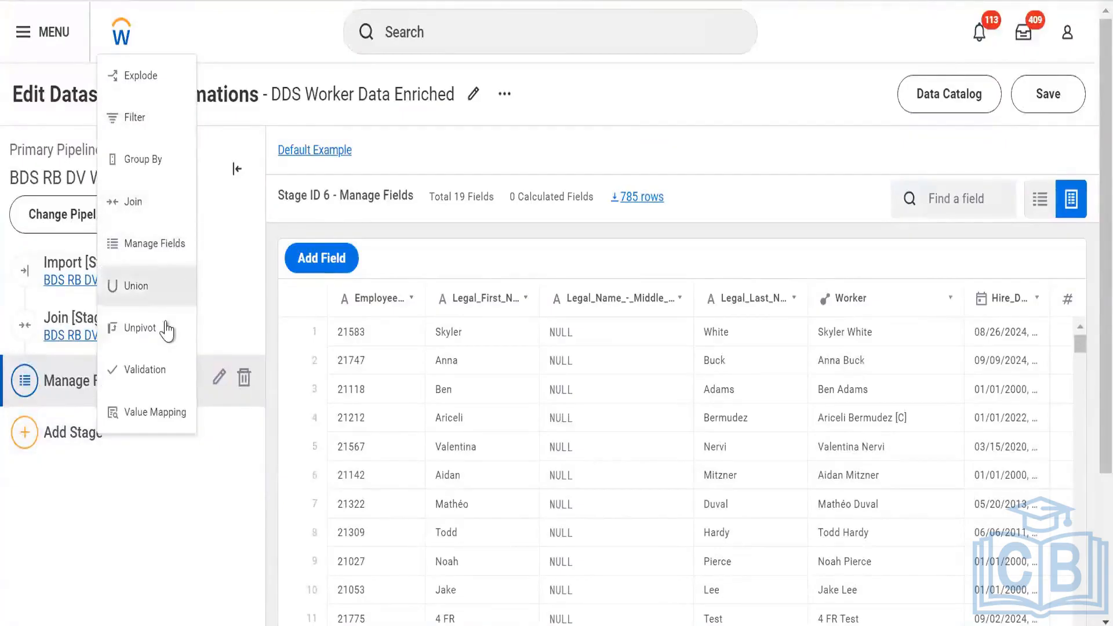
{"action": "left_click", "coordinate": [152, 393]}
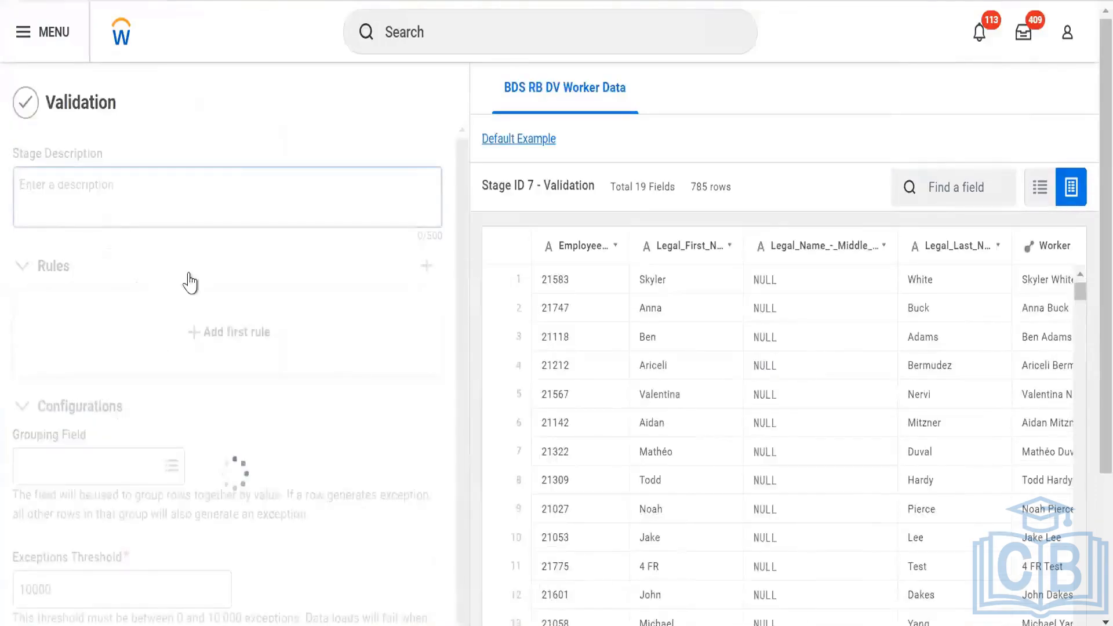
{"action": "scroll", "coordinate": [189, 281], "scroll_direction": "down", "scroll_amount": 2}
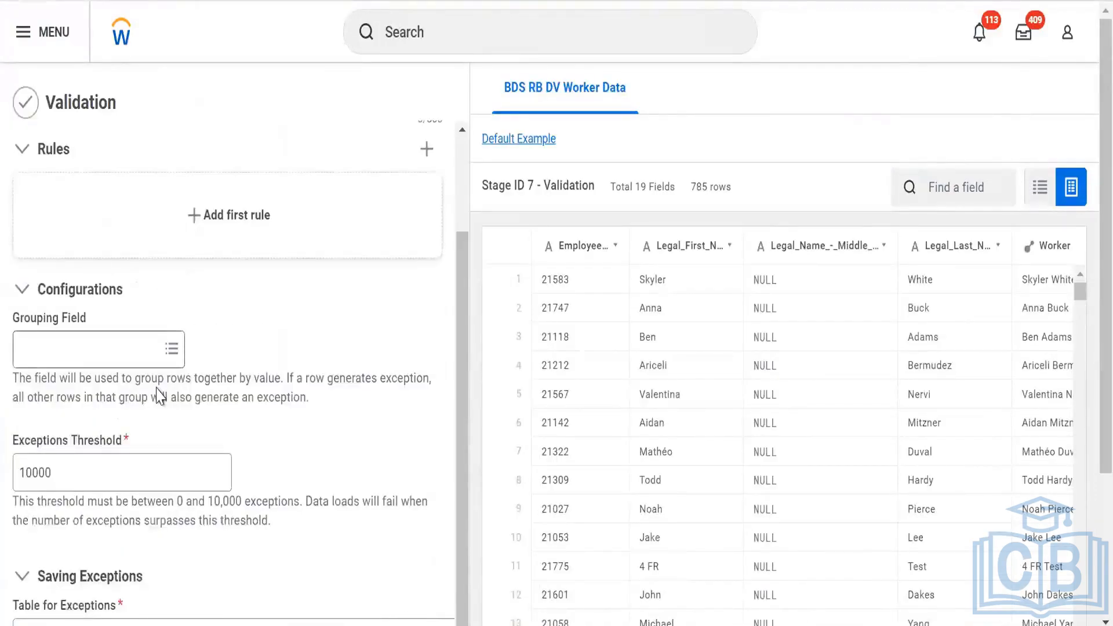
{"action": "scroll", "coordinate": [82, 440], "scroll_direction": "down", "scroll_amount": 3}
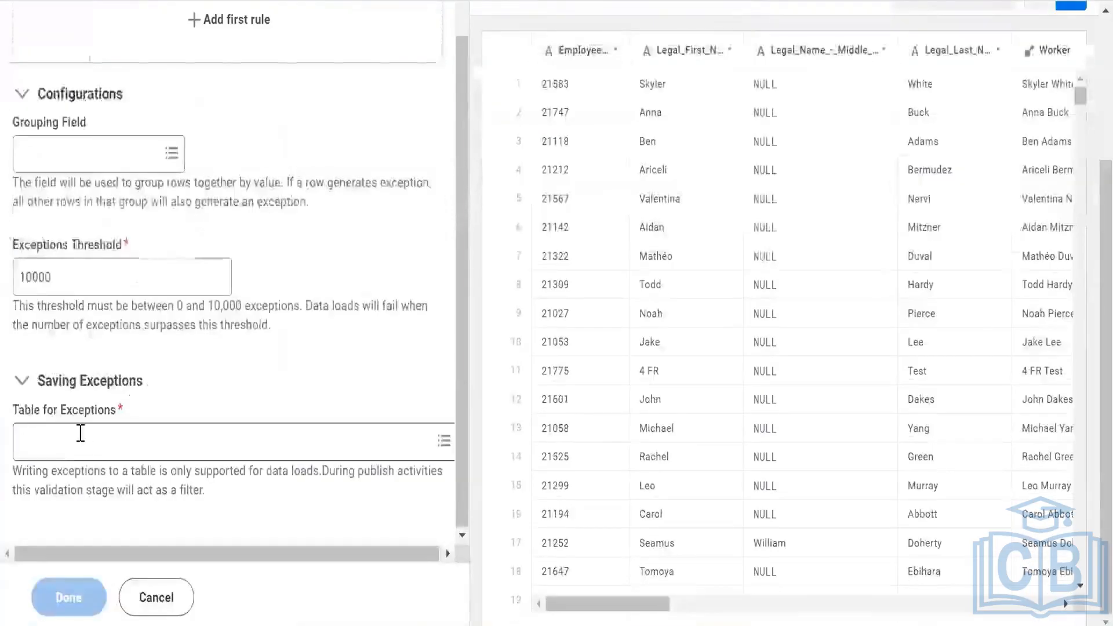
{"action": "left_click", "coordinate": [81, 436]}
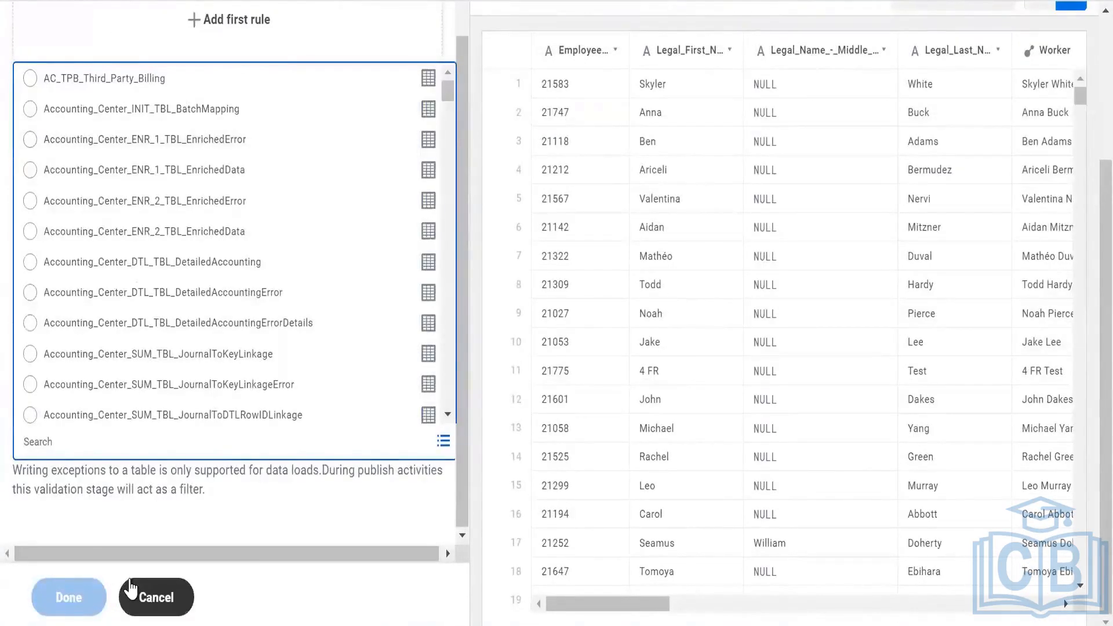
{"action": "left_click", "coordinate": [130, 590]}
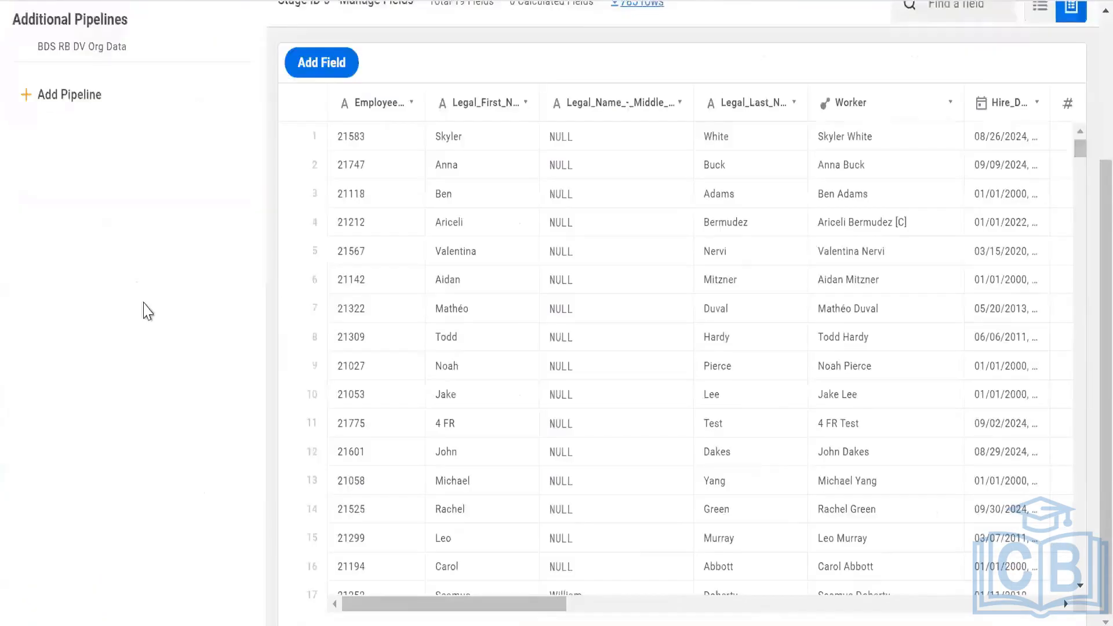
{"action": "scroll", "coordinate": [147, 311], "scroll_direction": "up", "scroll_amount": 5}
{"action": "left_click", "coordinate": [109, 237]}
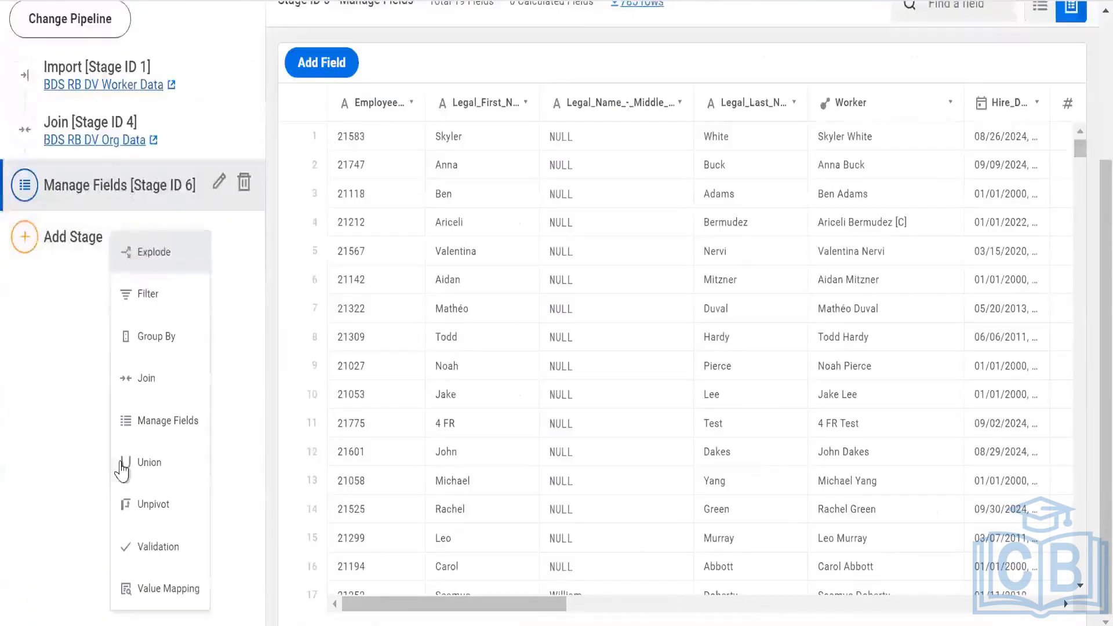
{"action": "left_click", "coordinate": [139, 545]}
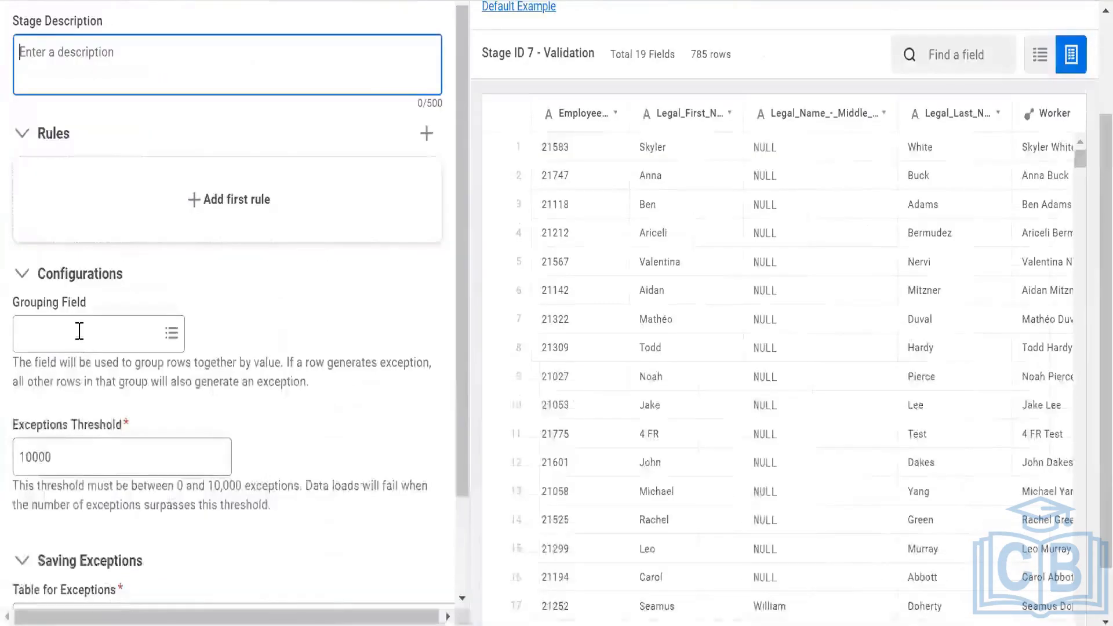
{"action": "left_click", "coordinate": [79, 331]}
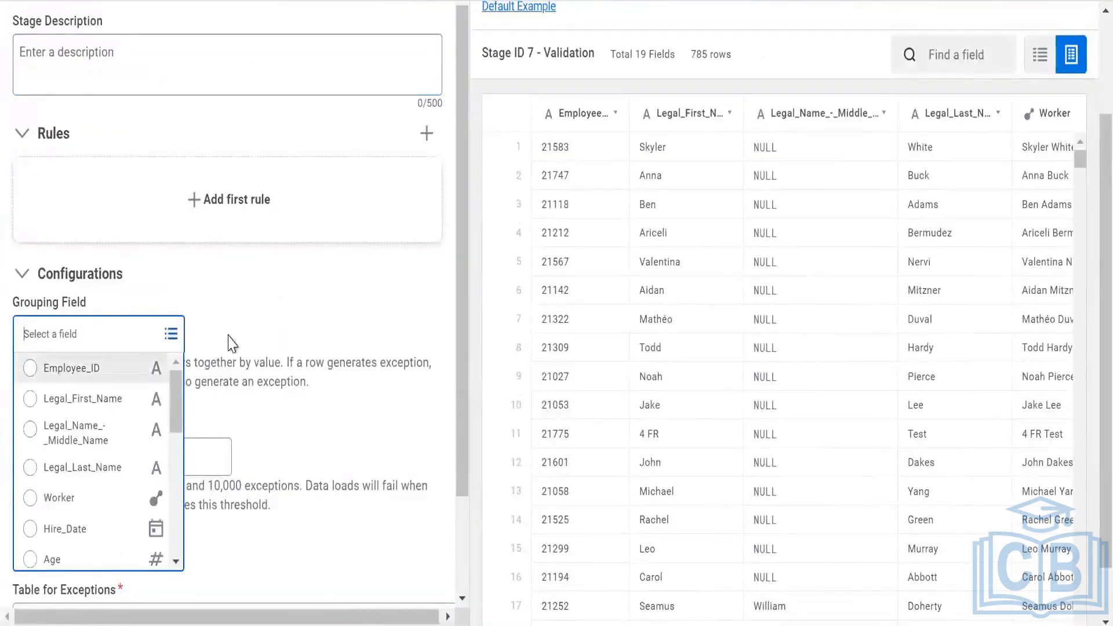
{"action": "scroll", "coordinate": [98, 406], "scroll_direction": "down", "scroll_amount": 2}
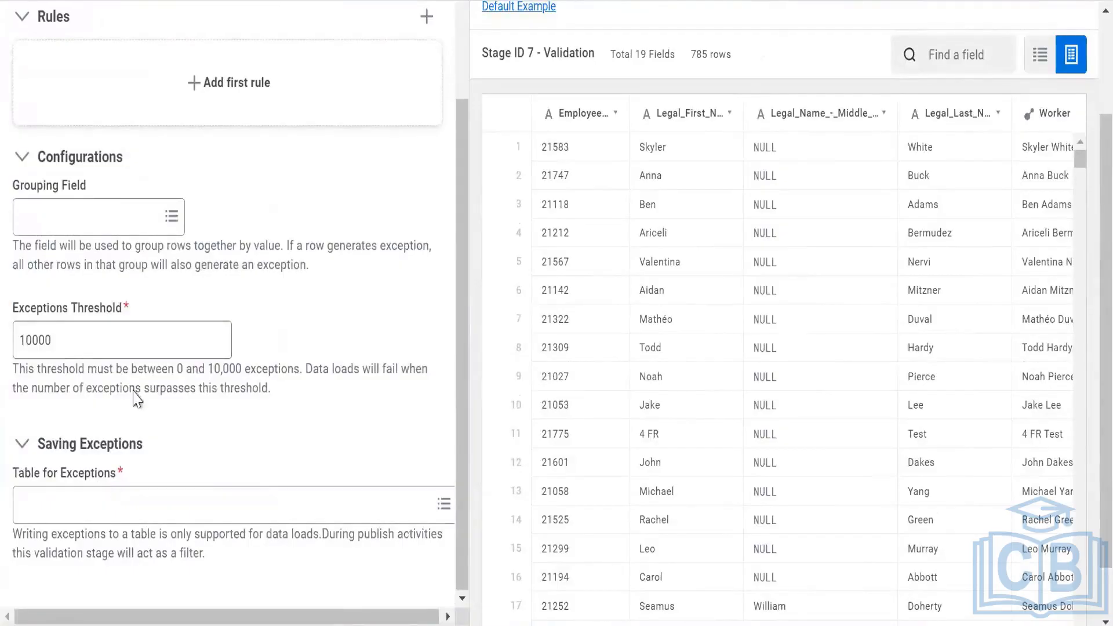
{"action": "scroll", "coordinate": [126, 210], "scroll_direction": "up", "scroll_amount": 2}
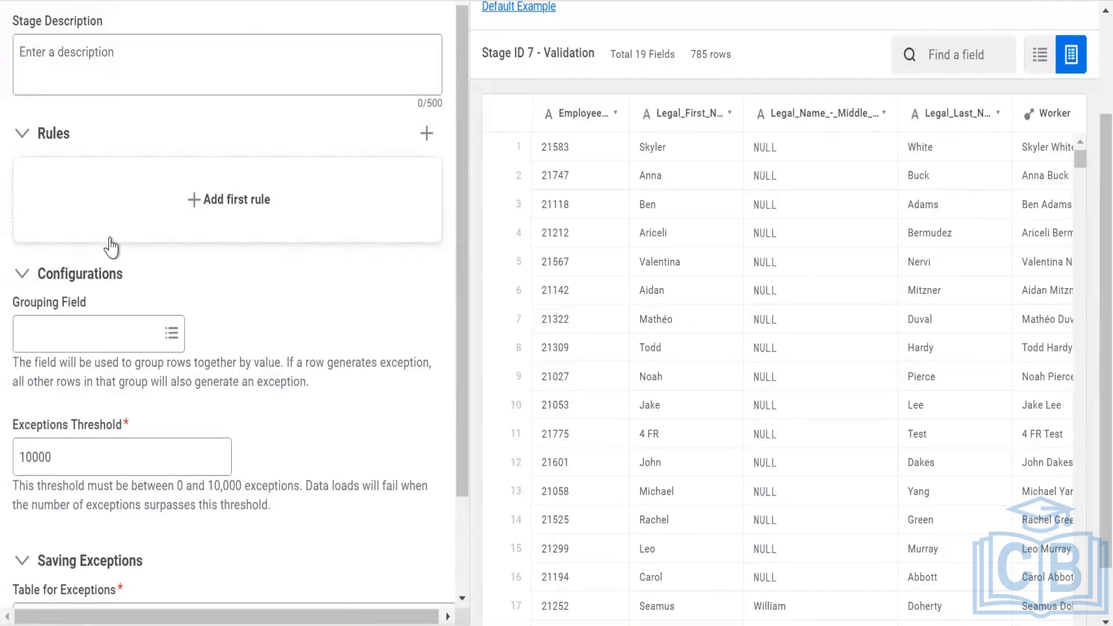
{"action": "scroll", "coordinate": [308, 221], "scroll_direction": "down", "scroll_amount": 5}
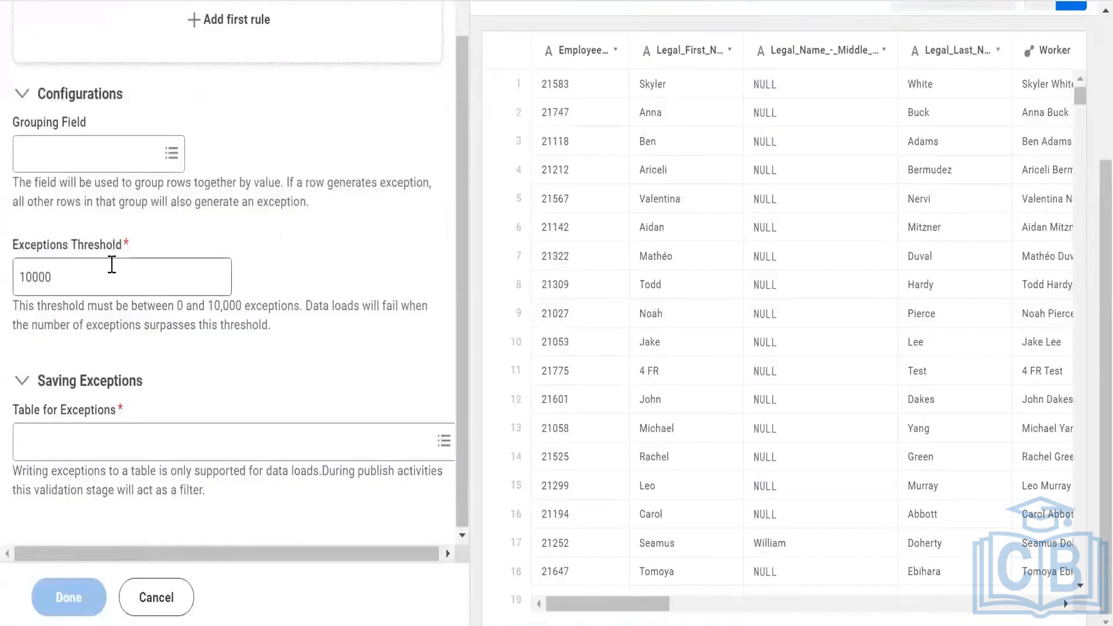
{"action": "scroll", "coordinate": [112, 265], "scroll_direction": "up", "scroll_amount": 2}
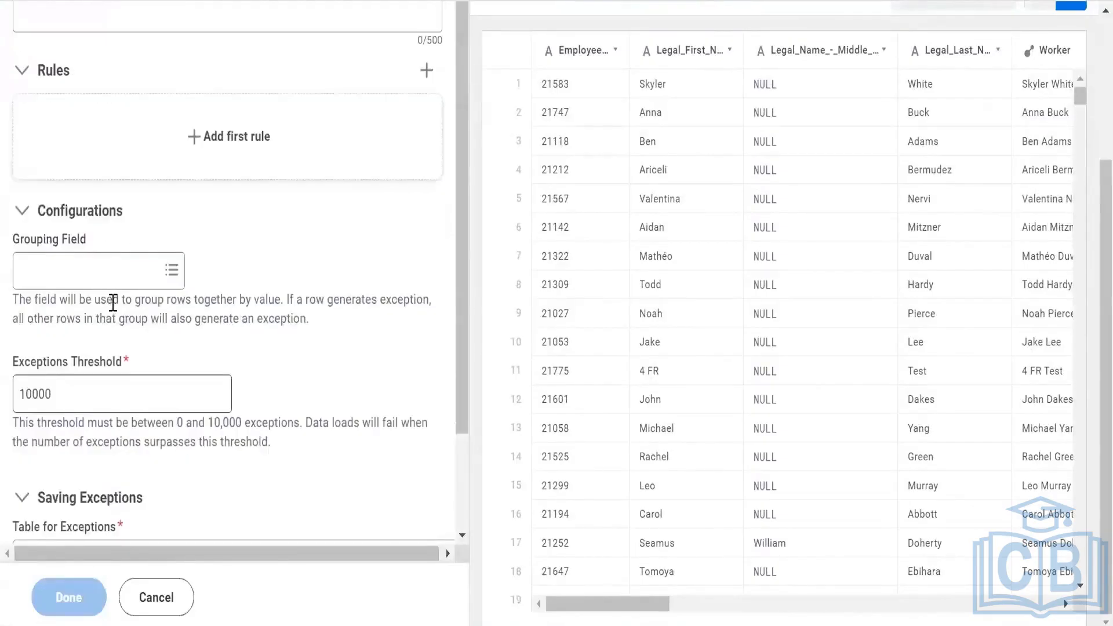
{"action": "scroll", "coordinate": [113, 303], "scroll_direction": "down", "scroll_amount": 2}
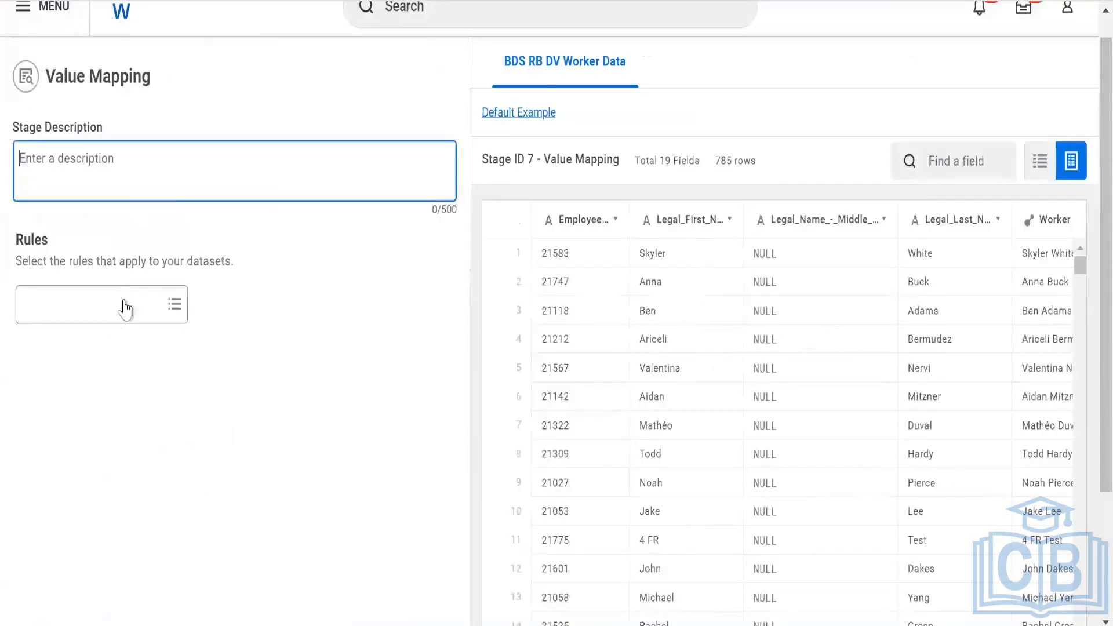
Browse the available rules in the Value Mapping Rules list
{"action": "left_click", "coordinate": [124, 301]}
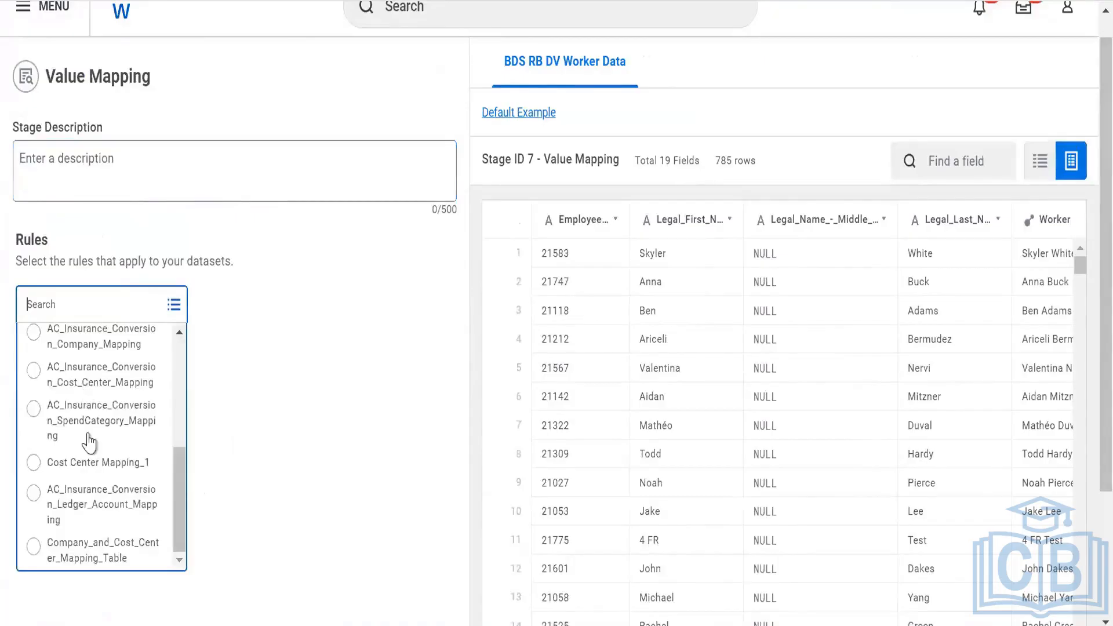
{"action": "scroll", "coordinate": [62, 398], "scroll_direction": "down", "scroll_amount": 5}
{"action": "scroll", "coordinate": [87, 498], "scroll_direction": "up", "scroll_amount": 5}
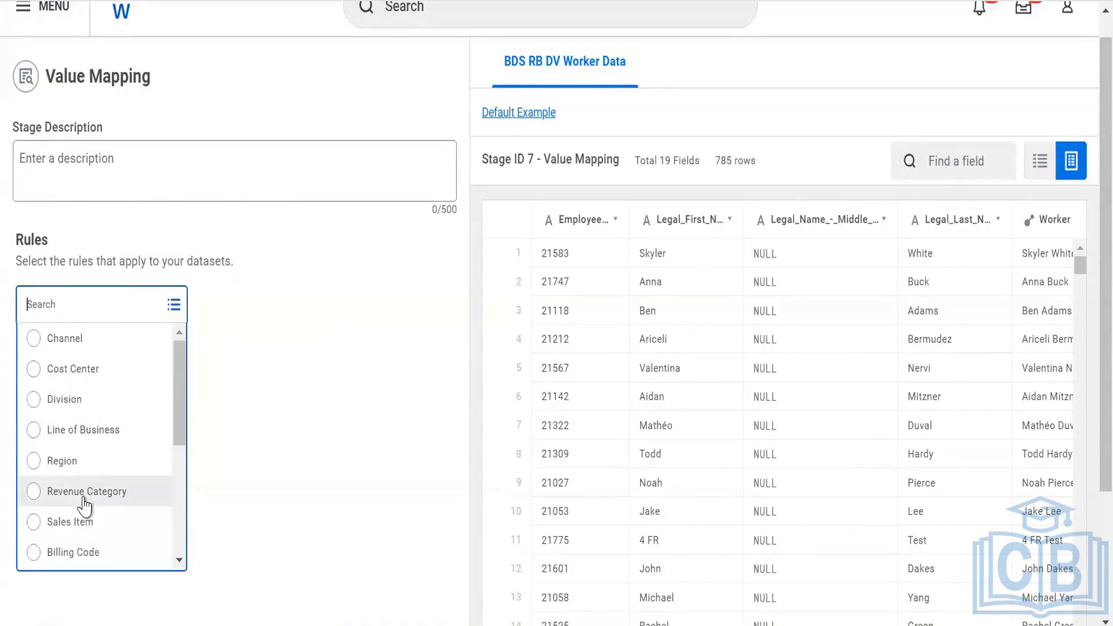
{"action": "scroll", "coordinate": [87, 506], "scroll_direction": "down", "scroll_amount": 5}
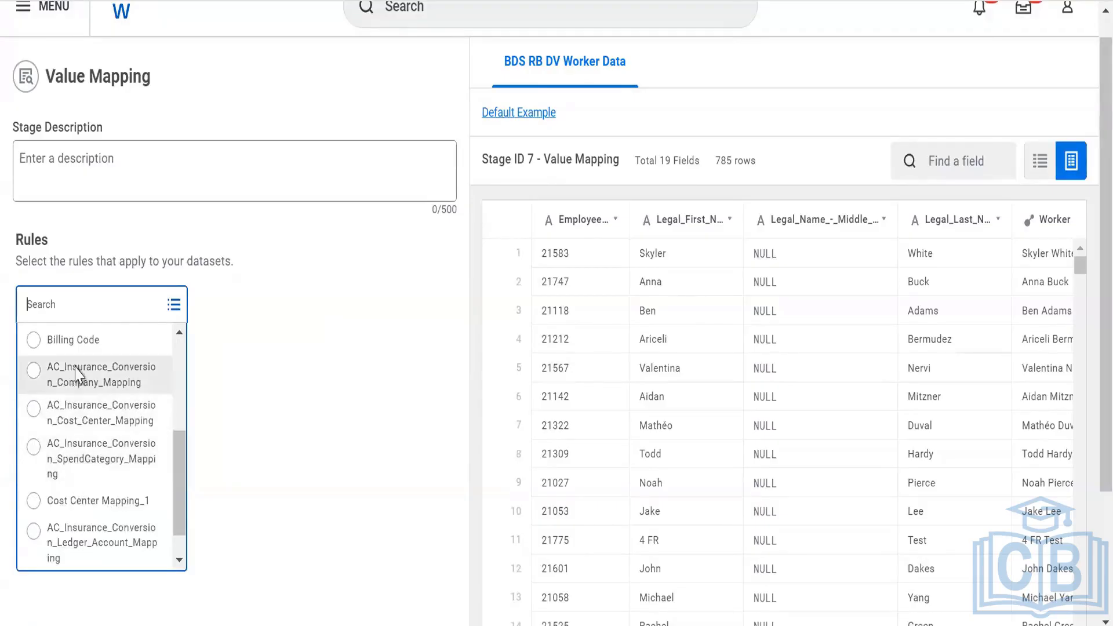
{"action": "scroll", "coordinate": [77, 375], "scroll_direction": "down", "scroll_amount": 1}
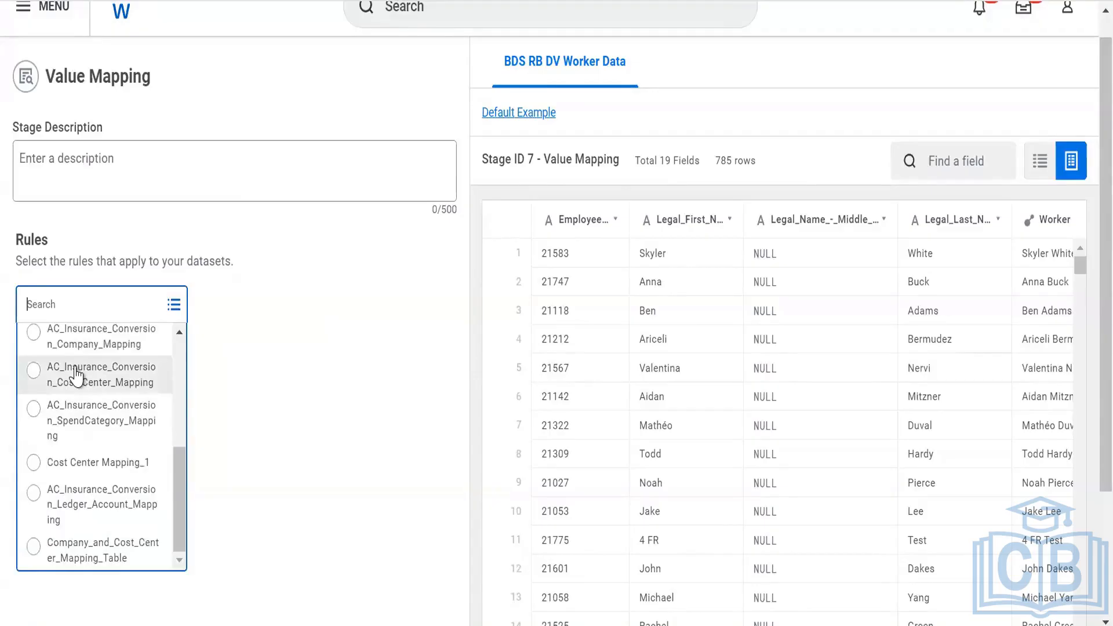
{"action": "scroll", "coordinate": [124, 452], "scroll_direction": "down", "scroll_amount": 3}
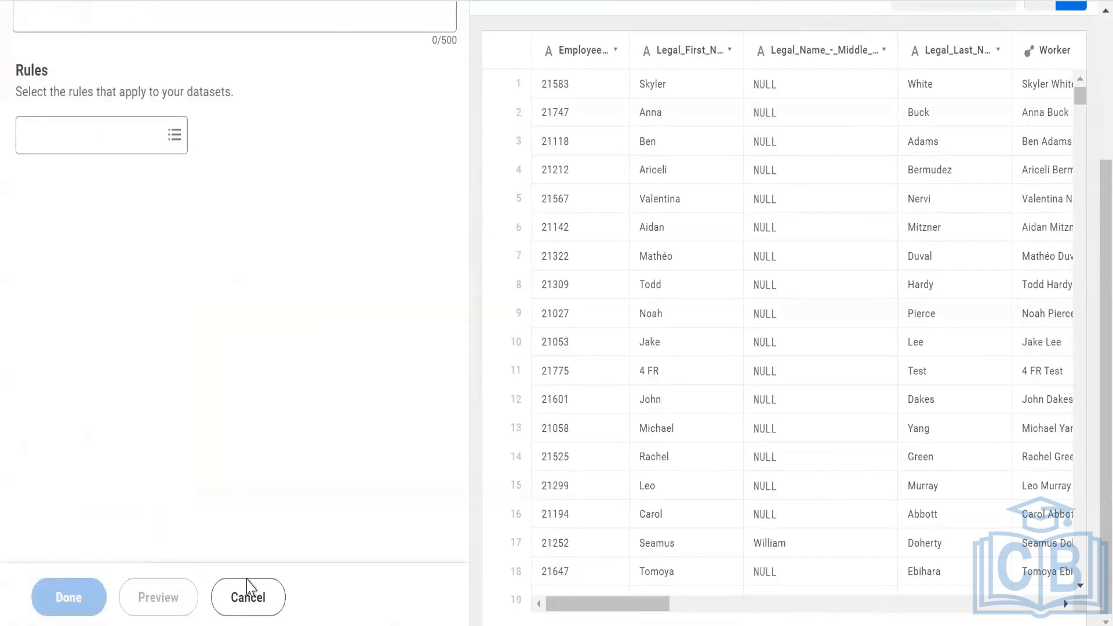
Cancel the Value Mapping stage and switch to PowerPoint slide 18 on pipeline stages
{"action": "left_click", "coordinate": [248, 588]}
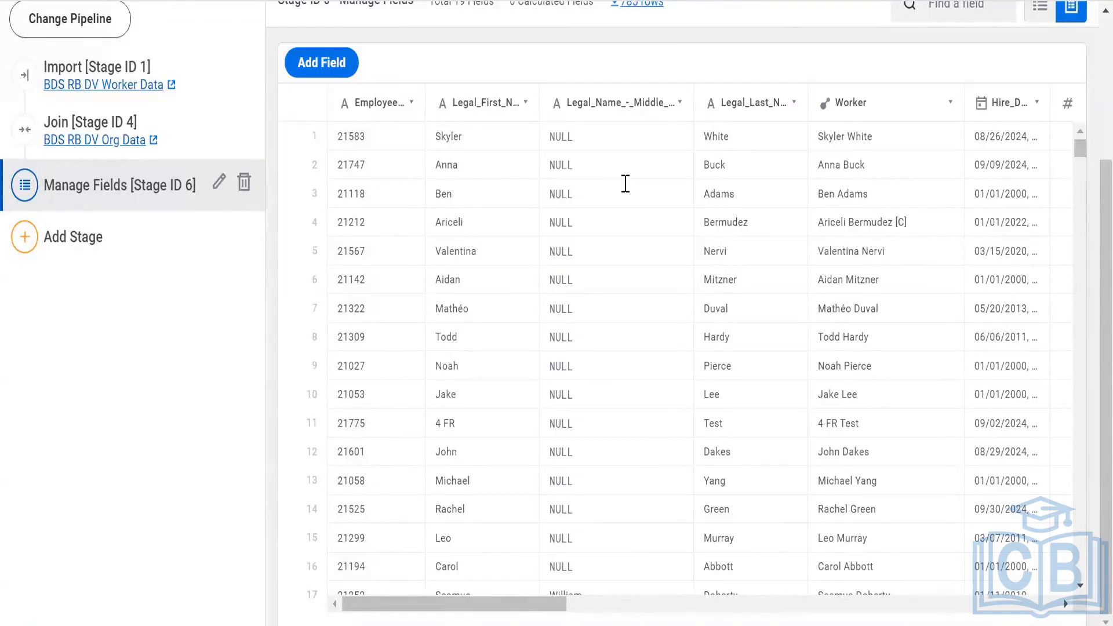
{"action": "key", "text": "alt+Tab"}
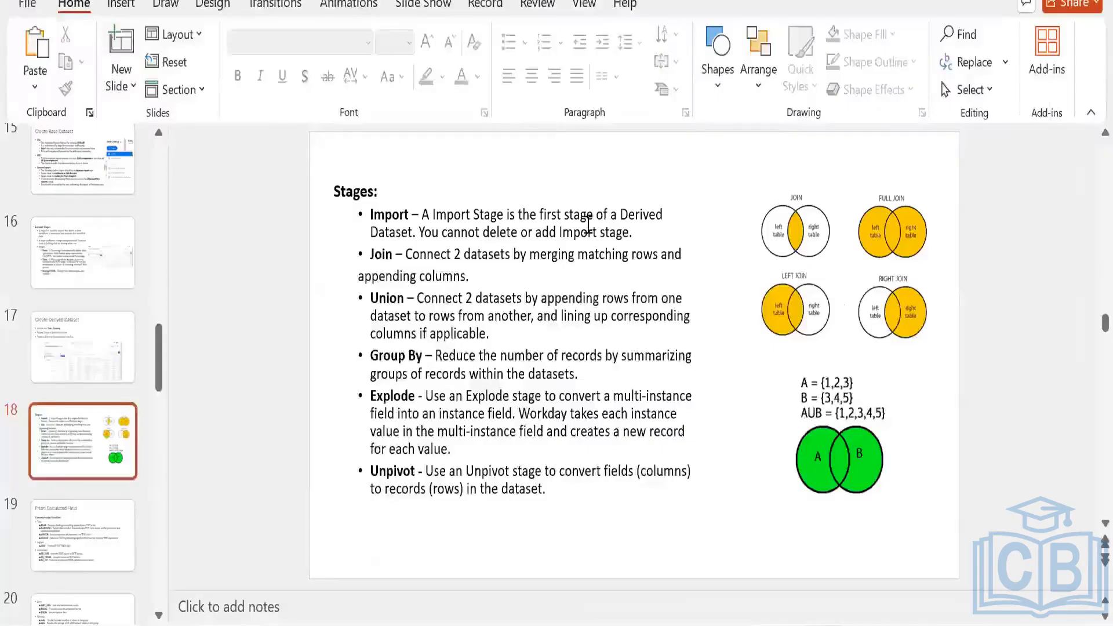
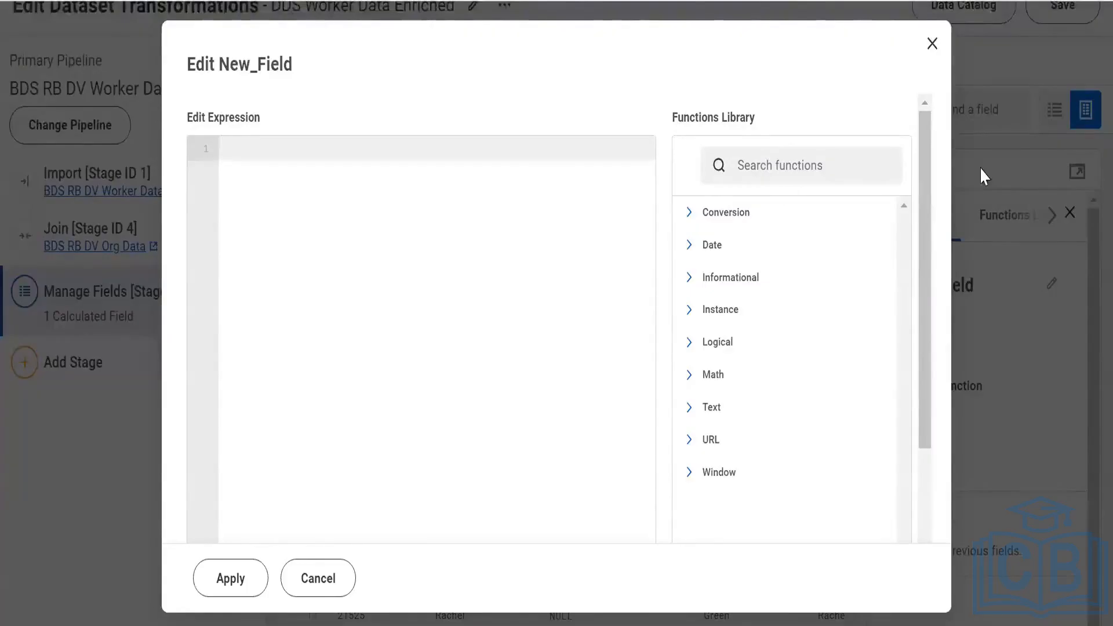
Look up the LENGTH function's description in the Functions Library
{"action": "left_click", "coordinate": [857, 184]}
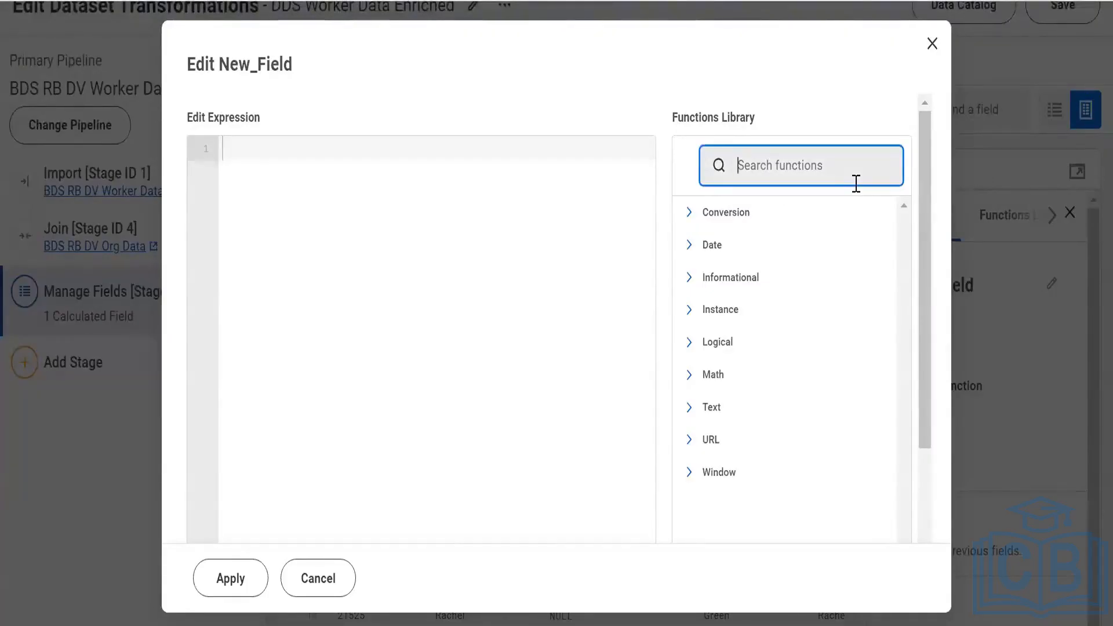
{"action": "type", "text": "lengt"}
{"action": "scroll", "coordinate": [858, 195], "scroll_direction": "down", "scroll_amount": 1}
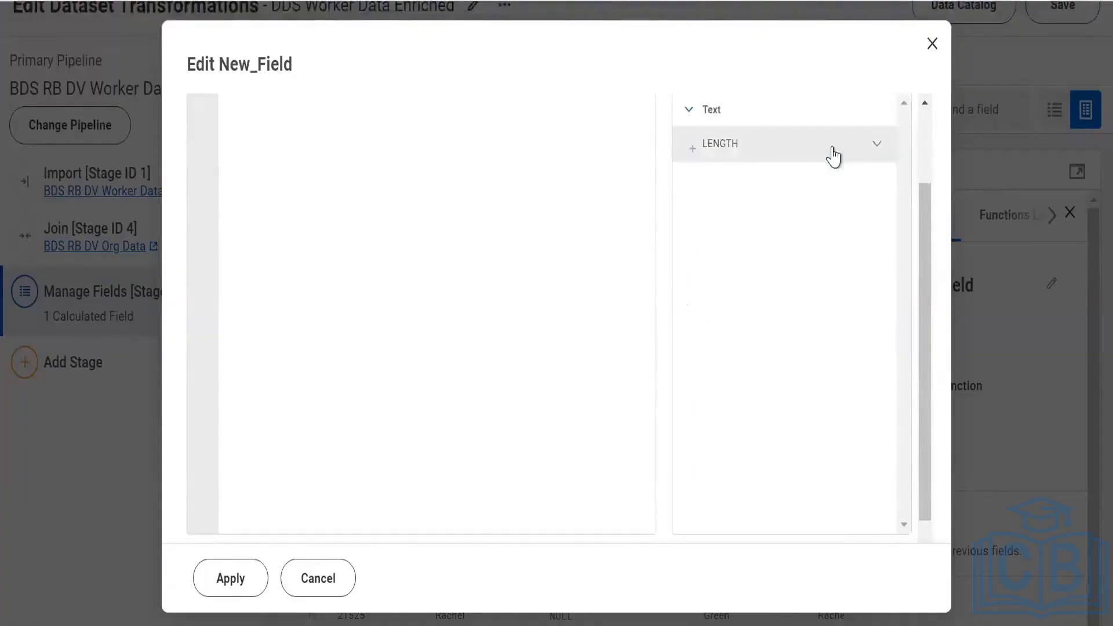
{"action": "left_click", "coordinate": [832, 155]}
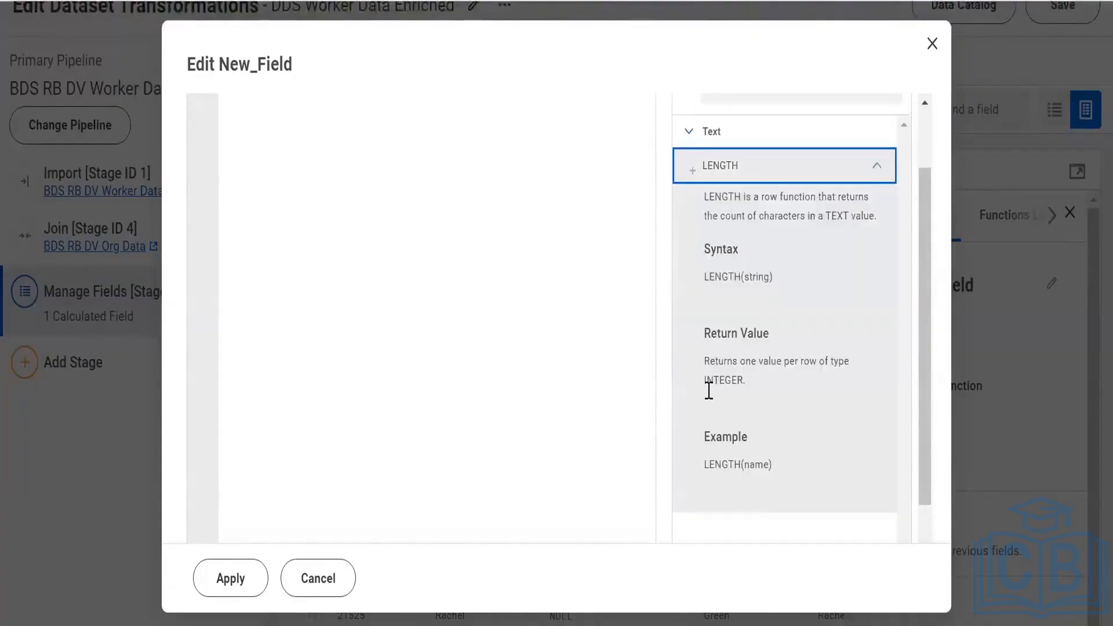
{"action": "scroll", "coordinate": [365, 194], "scroll_direction": "up", "scroll_amount": 1}
Enter LENGTH([Employee_ID]) as New_Field's expression and apply it
{"action": "left_click", "coordinate": [366, 193]}
{"action": "type", "text": "le"}
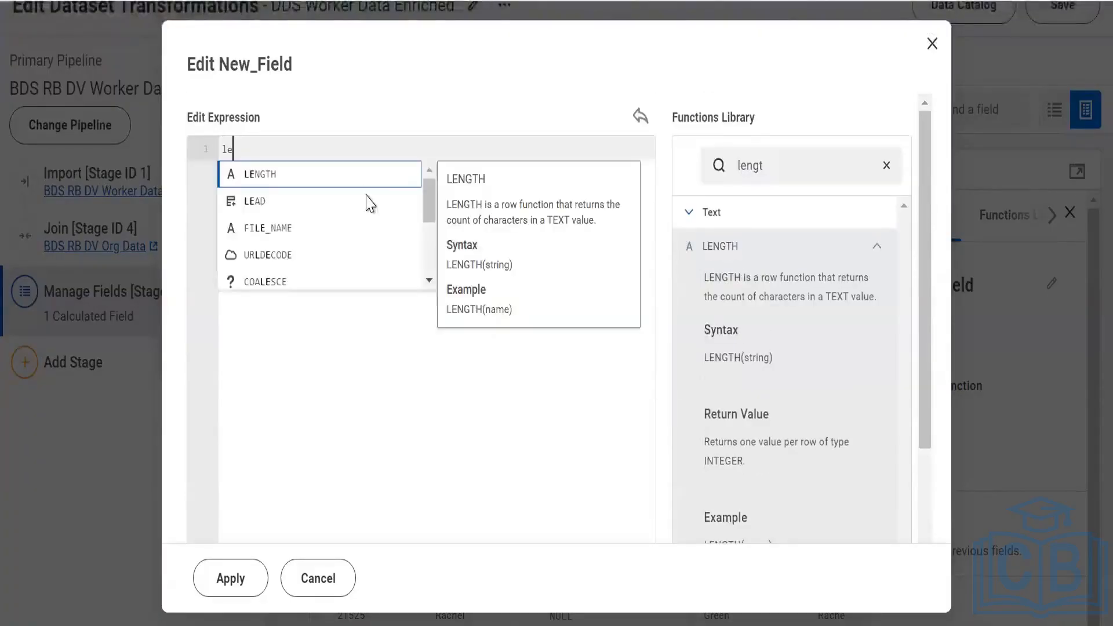
{"action": "key", "text": "Return"}
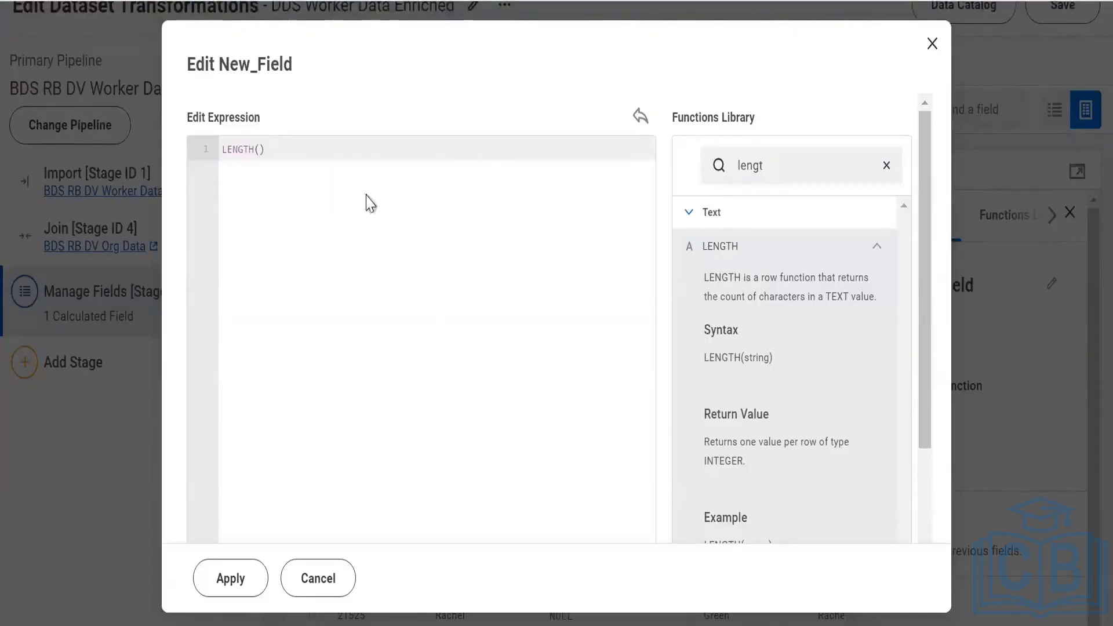
{"action": "type", "text": "["}
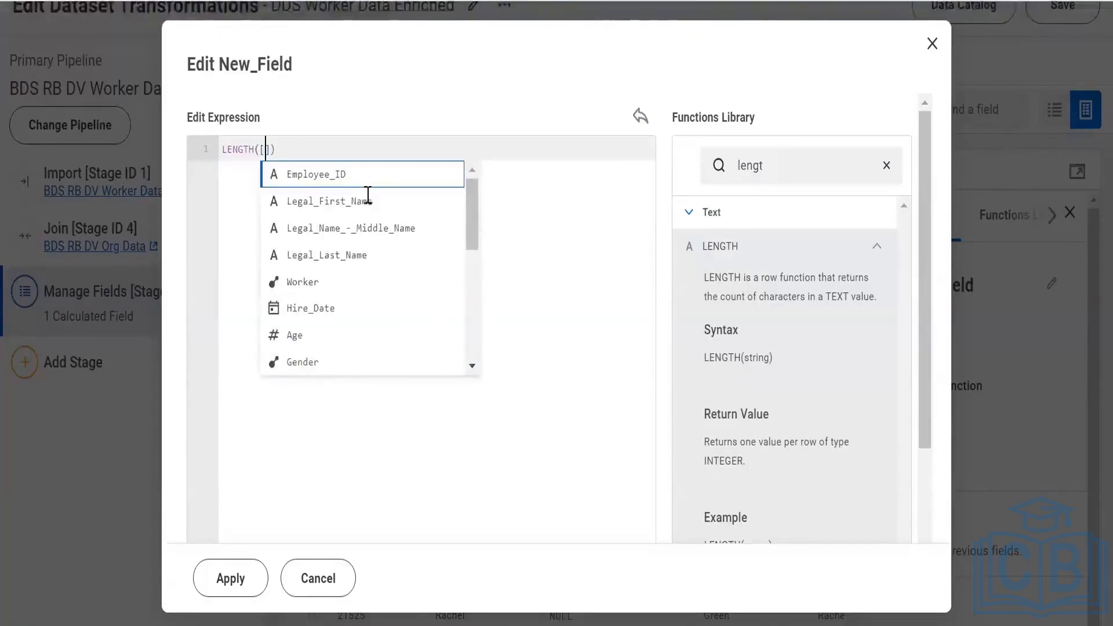
{"action": "key", "text": "Return"}
{"action": "left_click", "coordinate": [219, 583]}
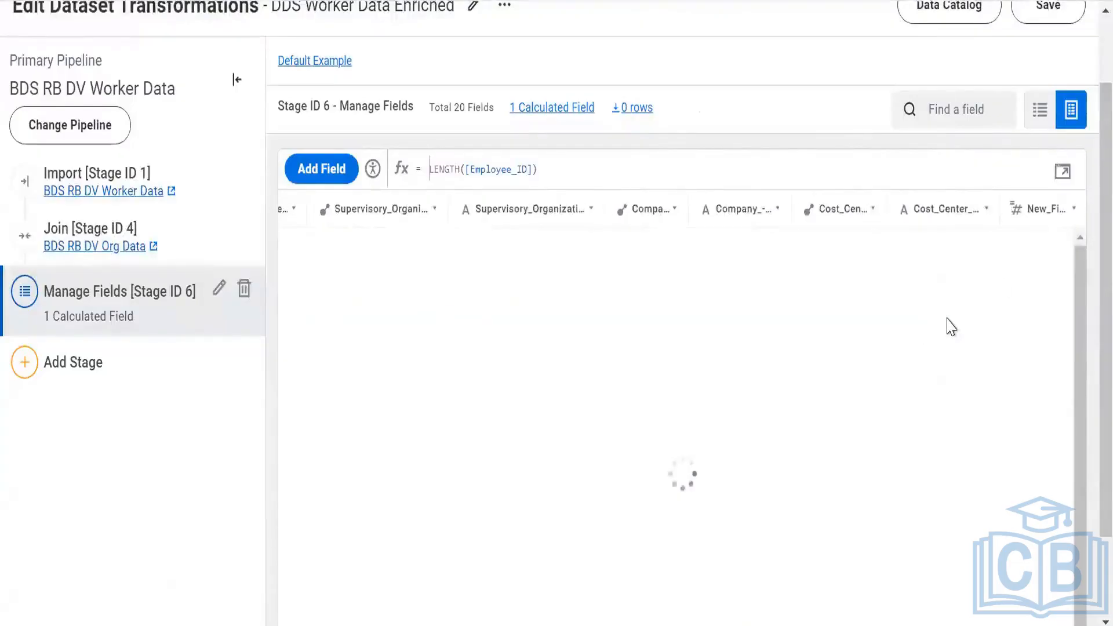
Open New_Field's details and scroll the preview to confirm every value is 5
{"action": "left_click", "coordinate": [1033, 215]}
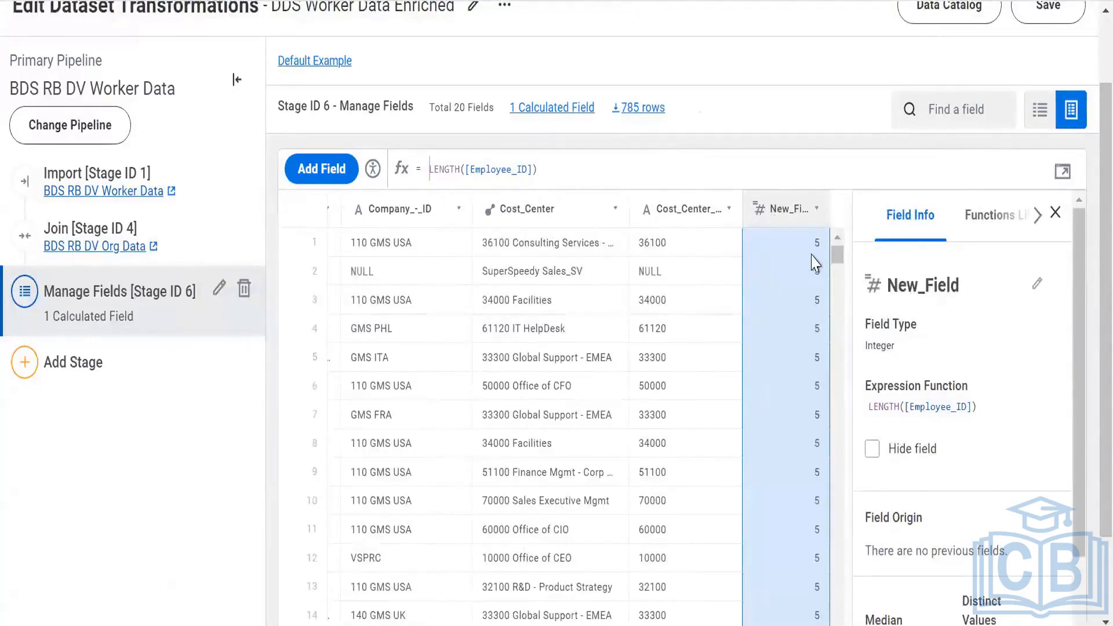
{"action": "scroll", "coordinate": [815, 262], "scroll_direction": "down", "scroll_amount": 8}
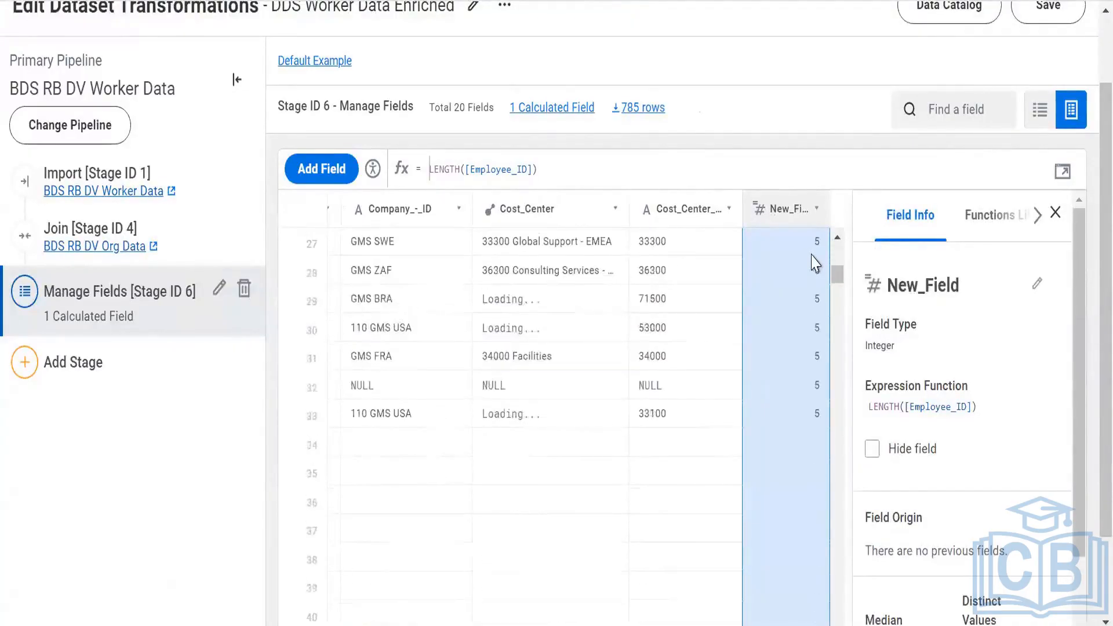
{"action": "scroll", "coordinate": [816, 262], "scroll_direction": "down", "scroll_amount": 6}
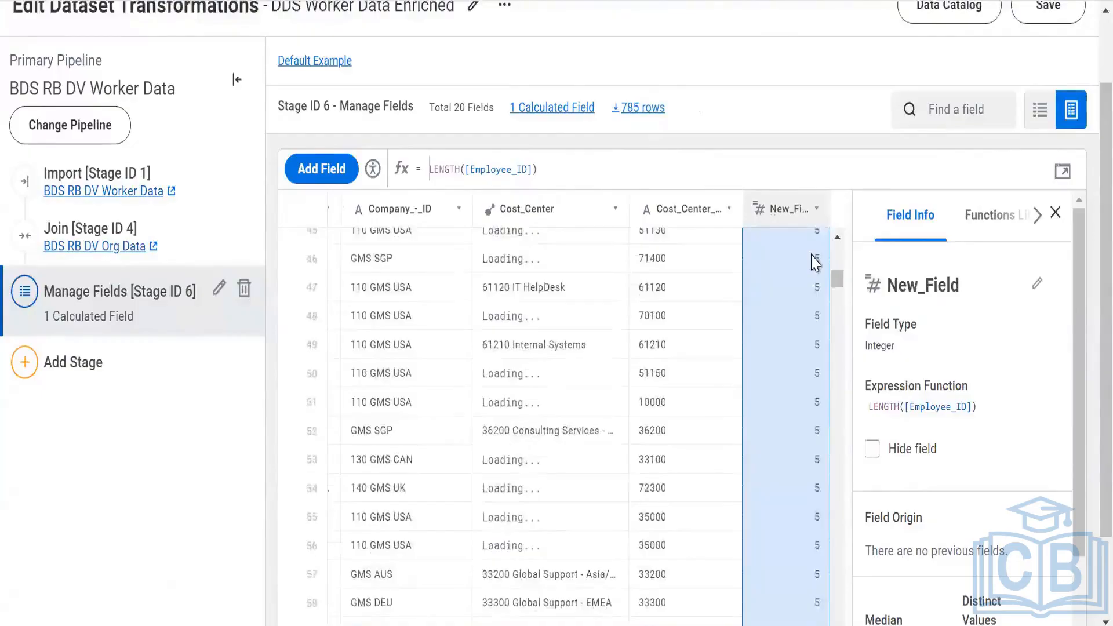
{"action": "scroll", "coordinate": [815, 262], "scroll_direction": "up", "scroll_amount": 14}
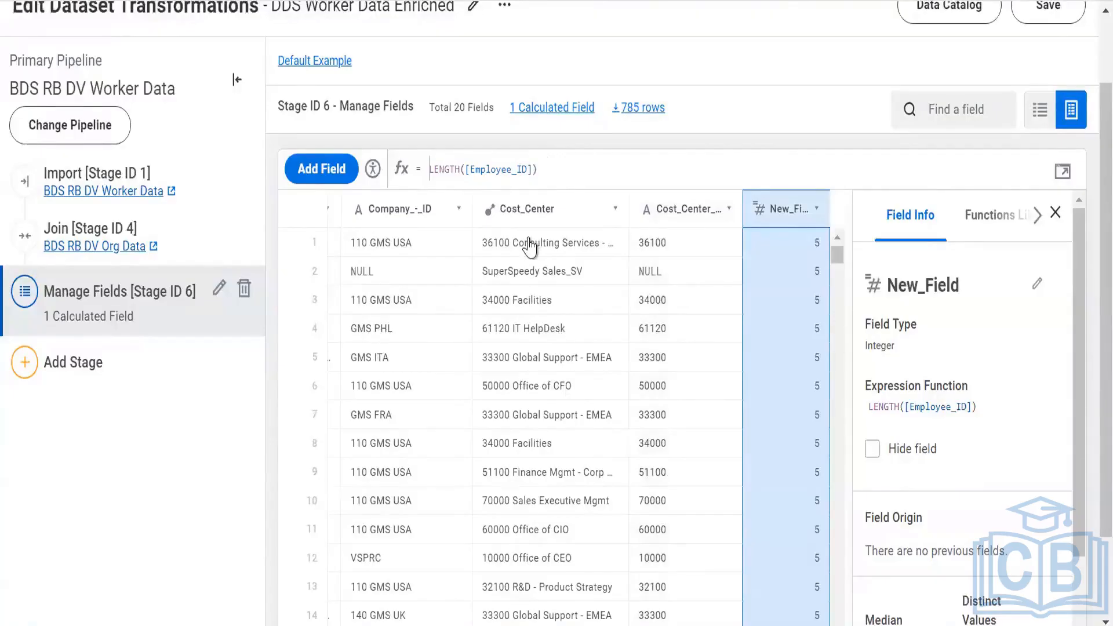
{"action": "key", "text": "ctrl+shift+Left"}
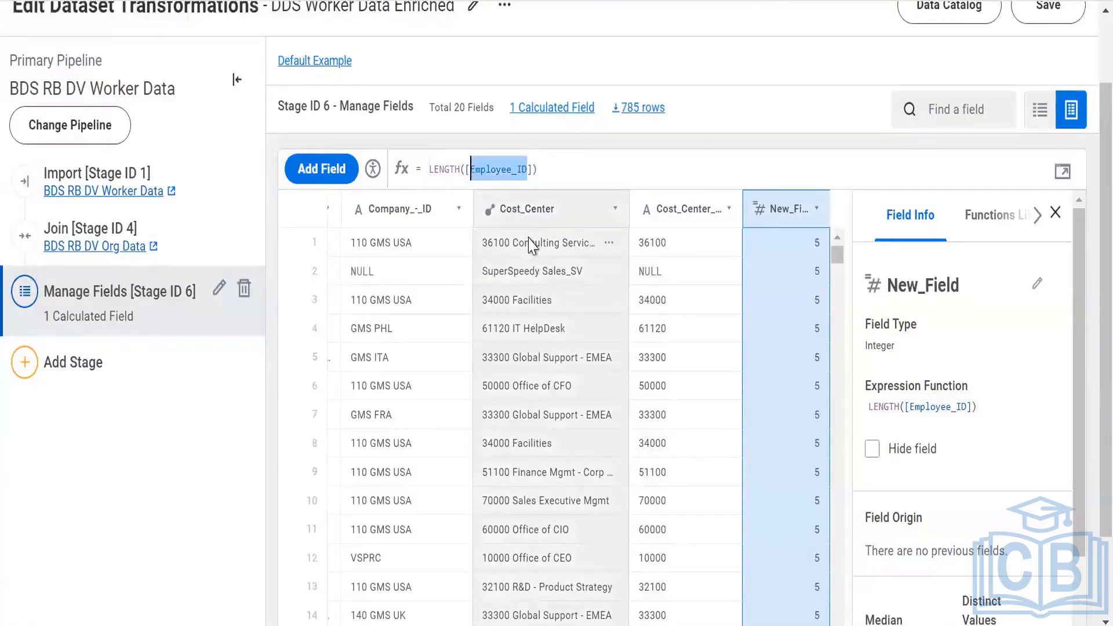
Swap Employee_ID for Cost_Center_-_ID in the LENGTH formula and commit it
{"action": "type", "text": "cos"}
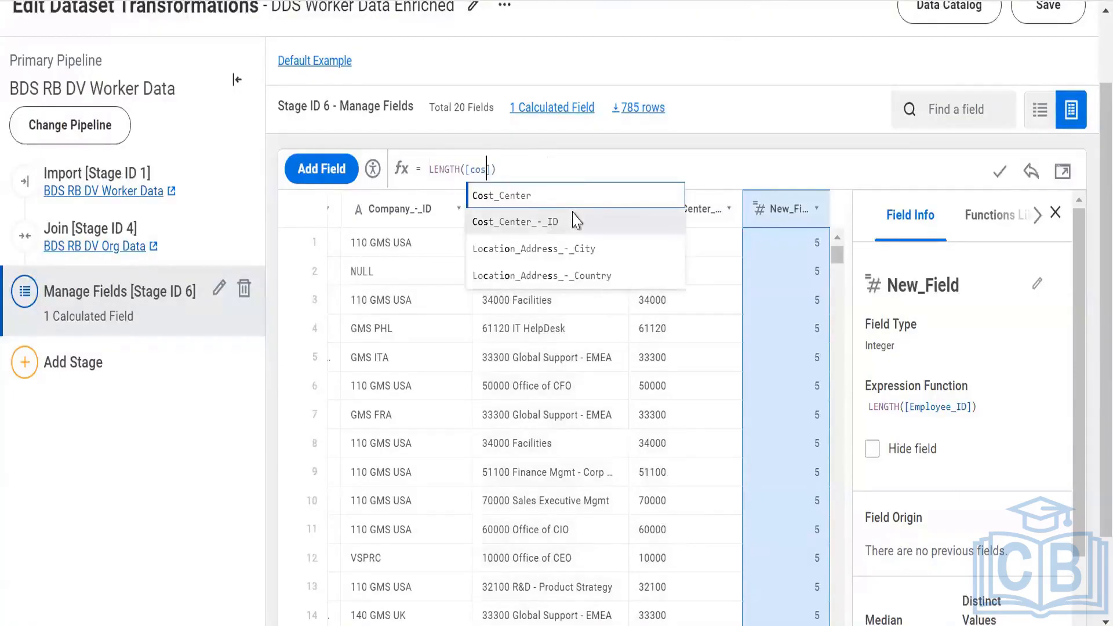
{"action": "left_click", "coordinate": [576, 222]}
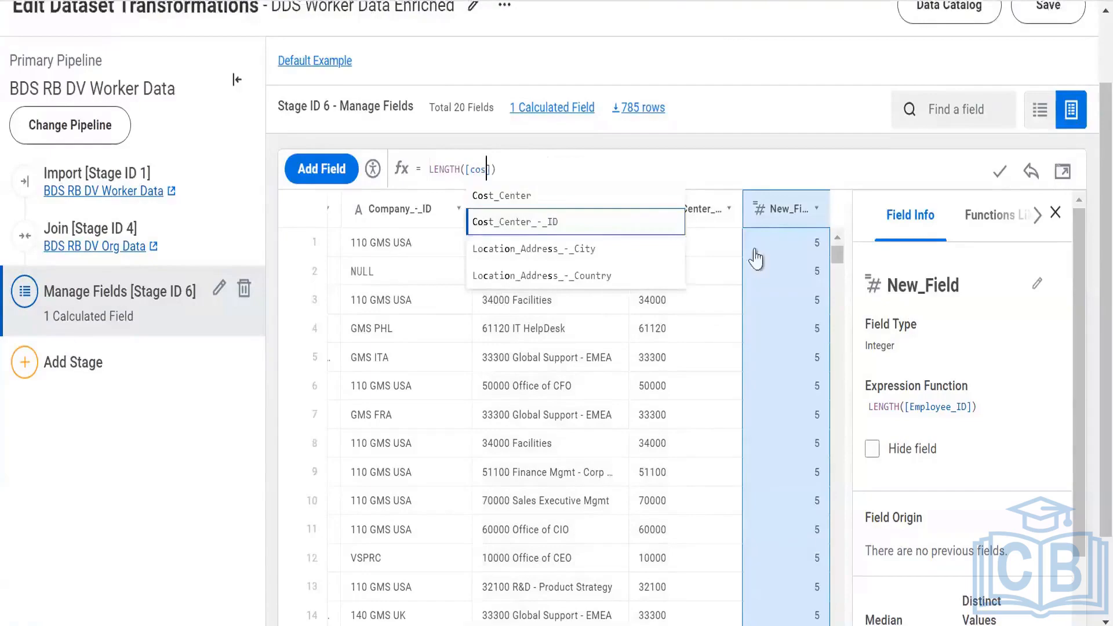
{"action": "left_click", "coordinate": [1002, 175]}
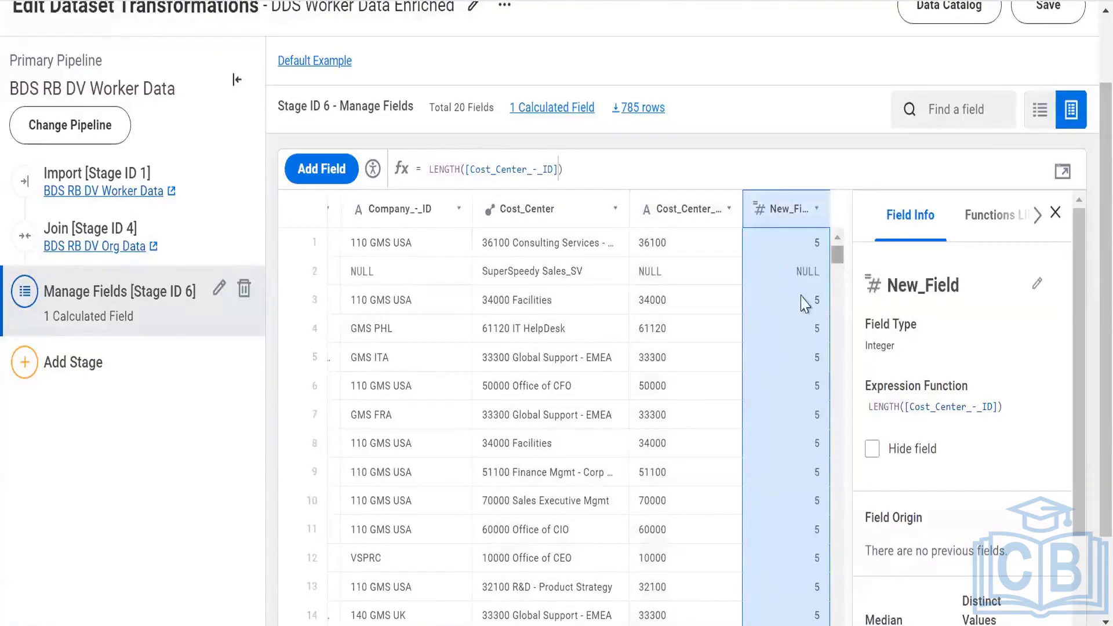
Scroll the grid to review the results and select the Legal_First_Name column
{"action": "scroll", "coordinate": [804, 302], "scroll_direction": "down", "scroll_amount": 5}
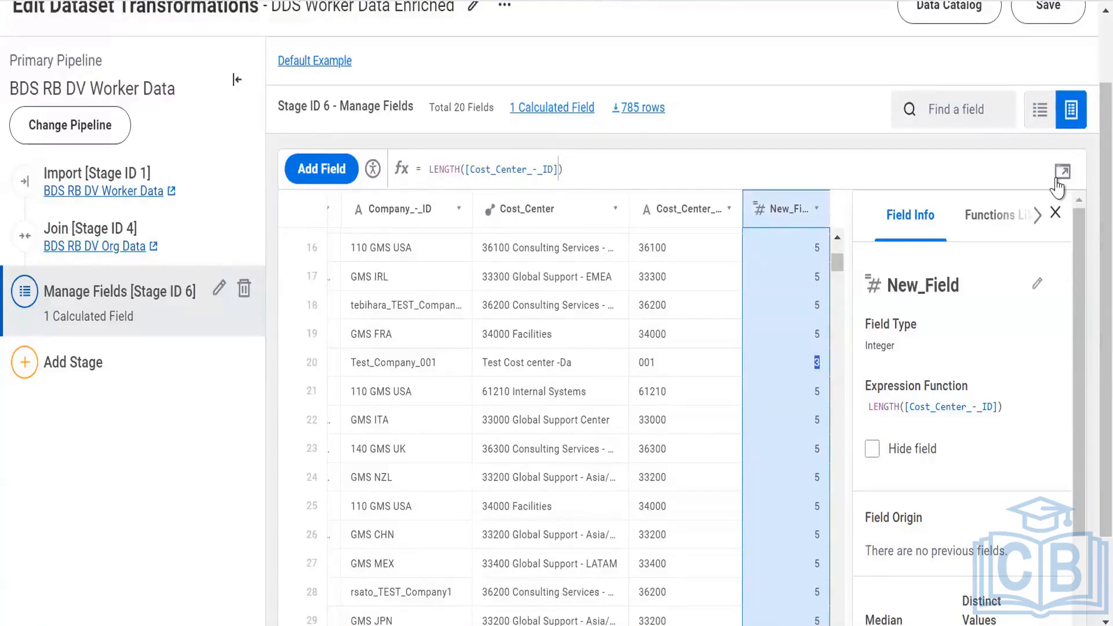
{"action": "scroll", "coordinate": [466, 382], "scroll_direction": "left", "scroll_amount": 2}
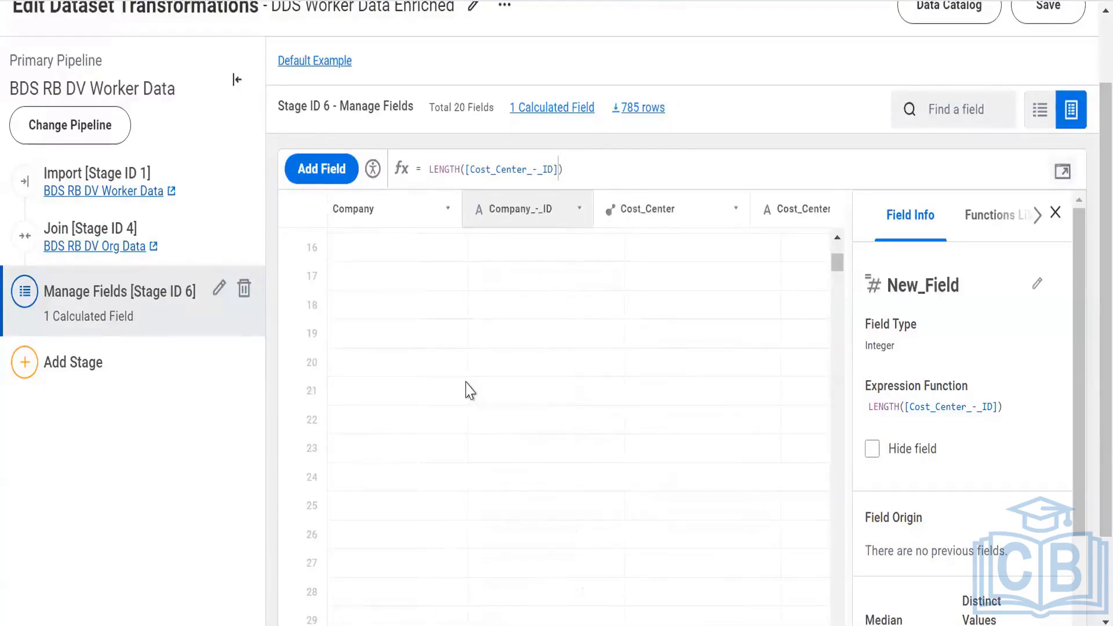
{"action": "scroll", "coordinate": [469, 392], "scroll_direction": "left", "scroll_amount": 3}
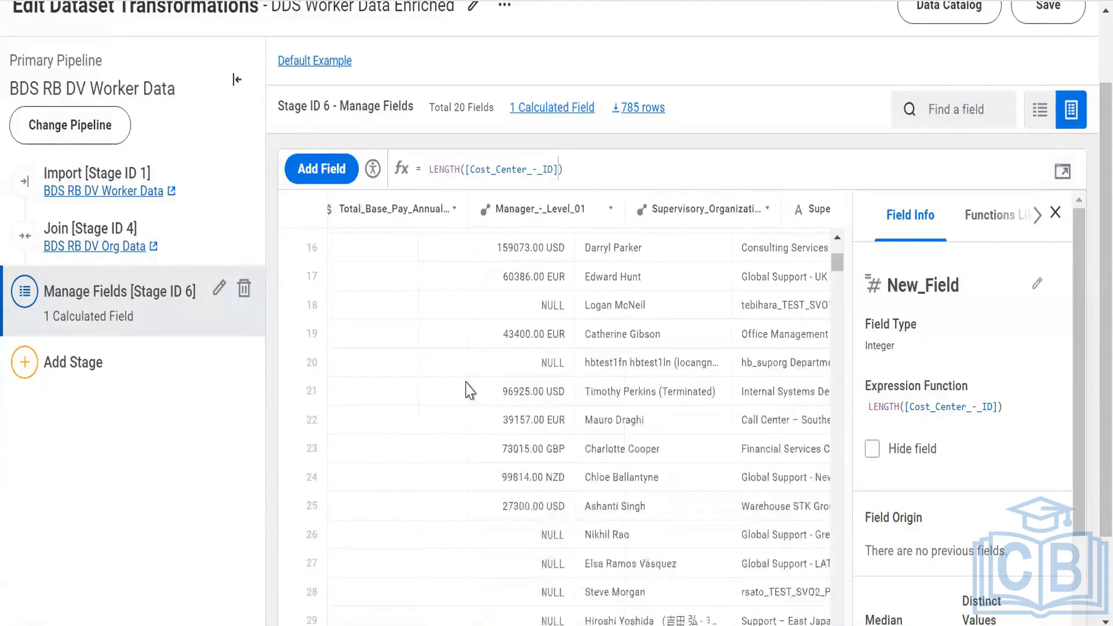
{"action": "scroll", "coordinate": [469, 392], "scroll_direction": "left", "scroll_amount": 3}
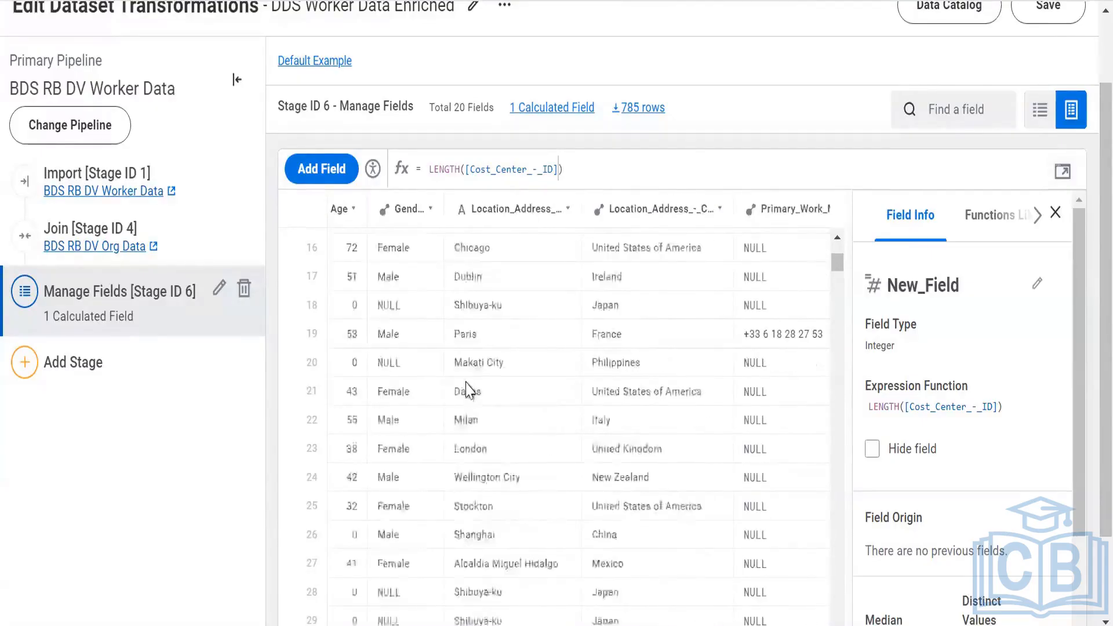
{"action": "scroll", "coordinate": [467, 391], "scroll_direction": "left", "scroll_amount": 3}
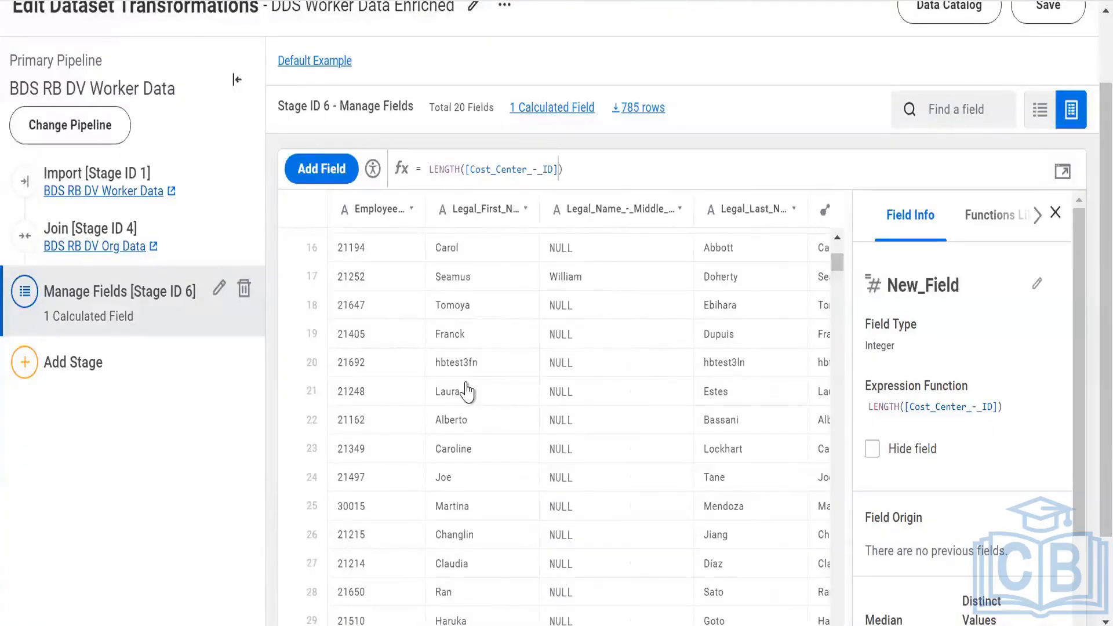
{"action": "left_click", "coordinate": [467, 391]}
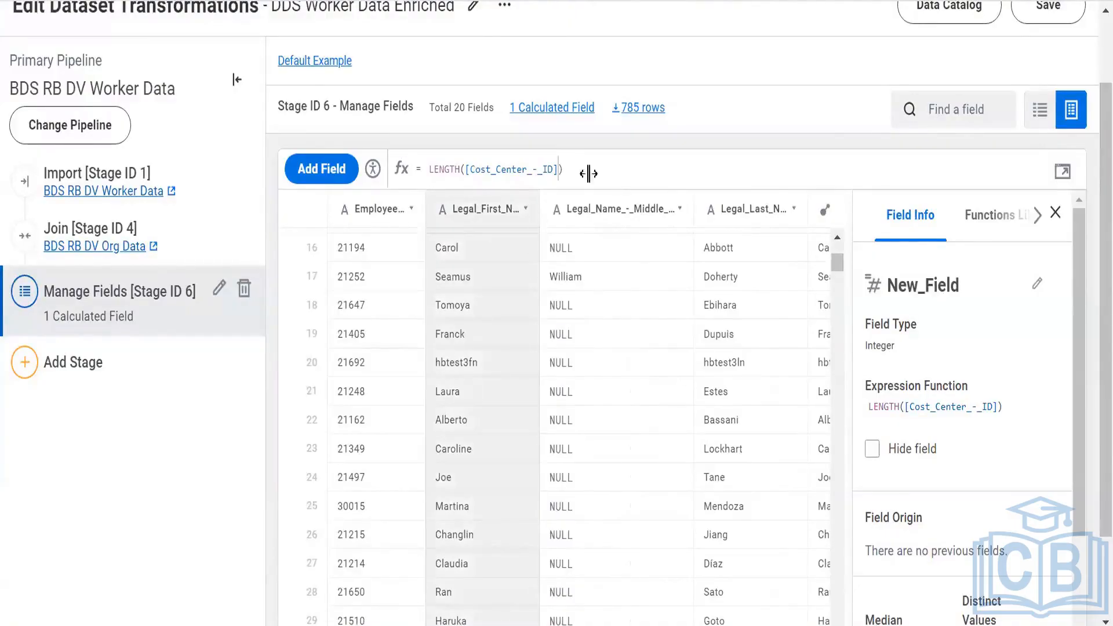
{"action": "left_click", "coordinate": [1062, 173]}
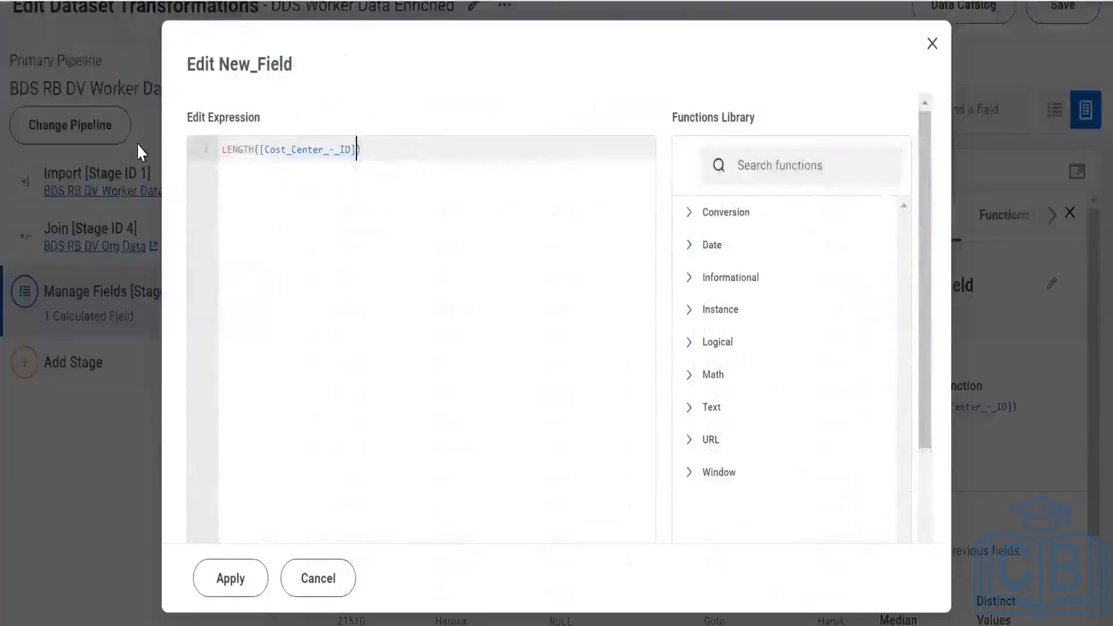
Replace the LENGTH expression with a TRIM draft, then delete it
{"action": "key", "text": "ctrl+a"}
{"action": "type", "text": "trim"}
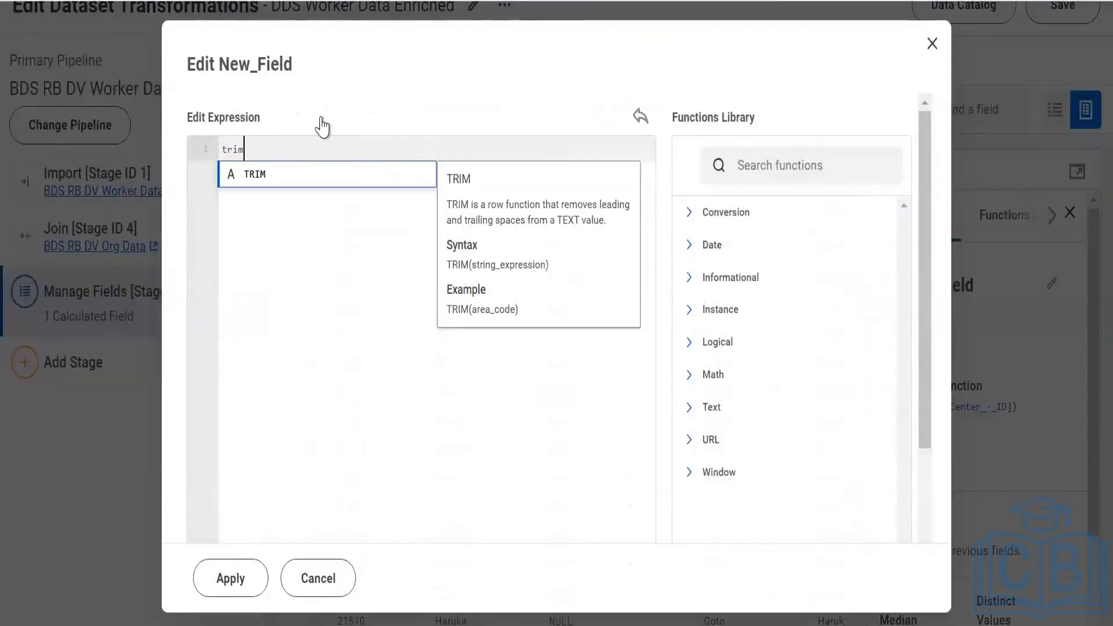
{"action": "key", "text": "Return"}
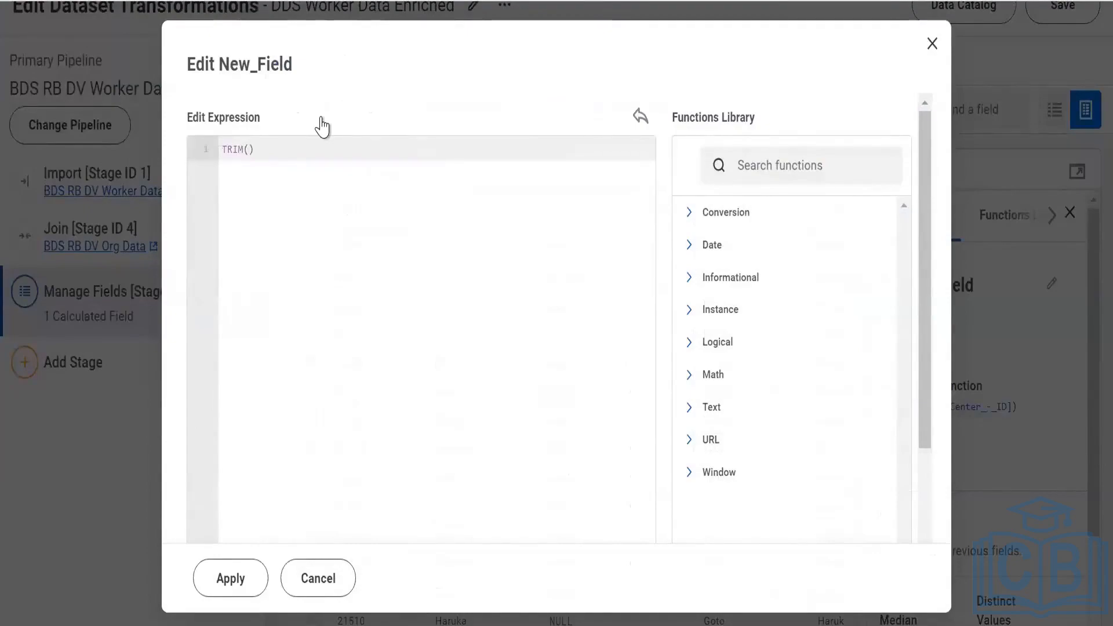
{"action": "type", "text": "e"}
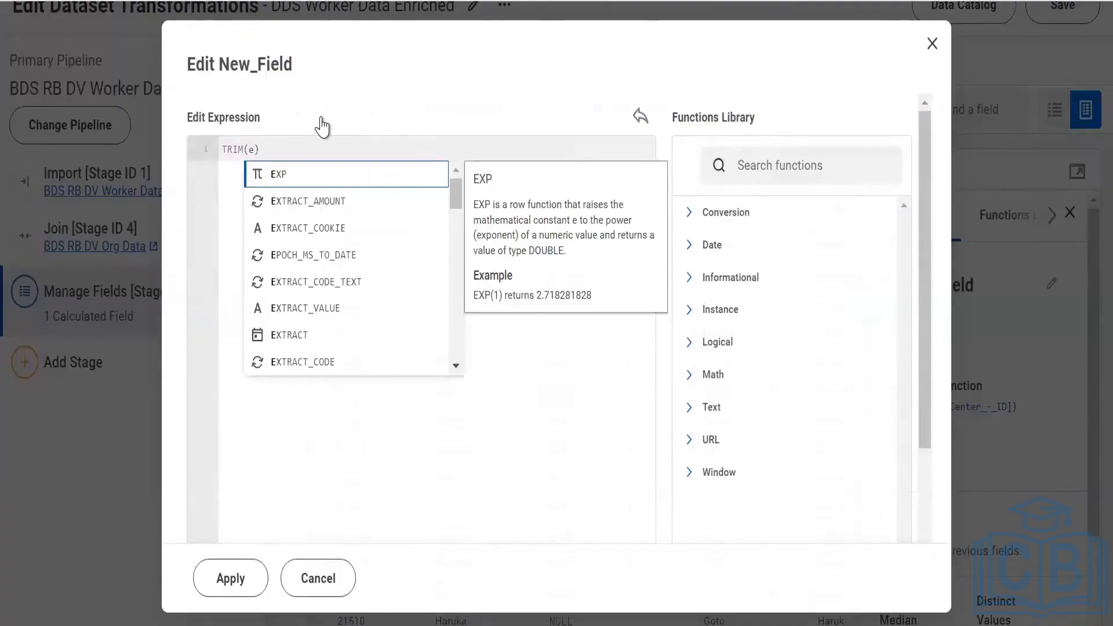
{"action": "left_click_drag", "start_coordinate": [315, 158], "coordinate": [3, 156]}
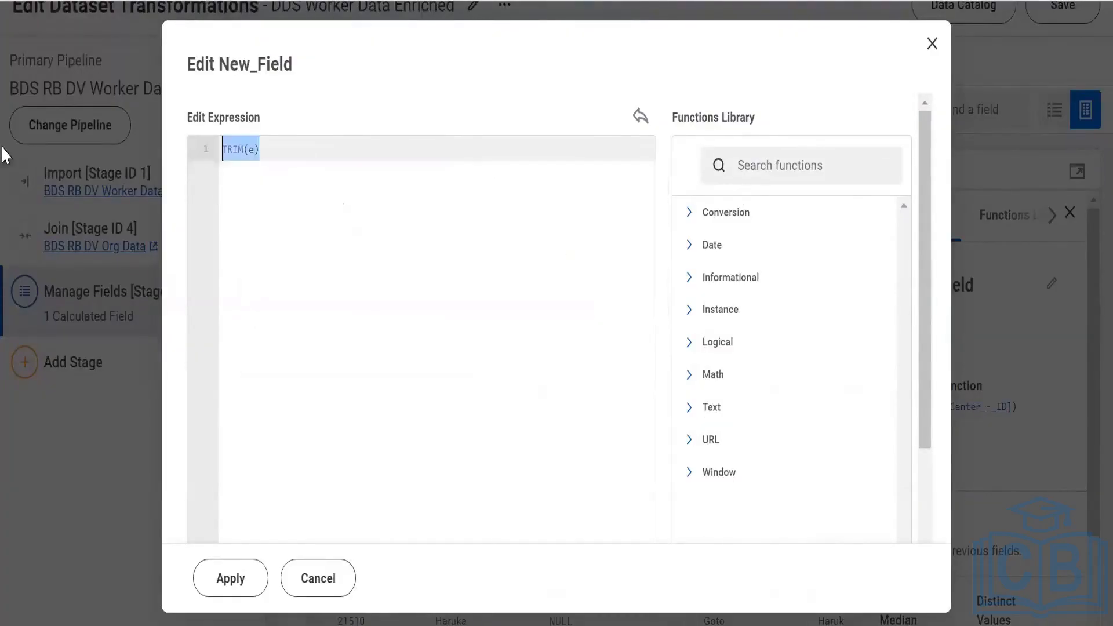
{"action": "key", "text": "BackSpace"}
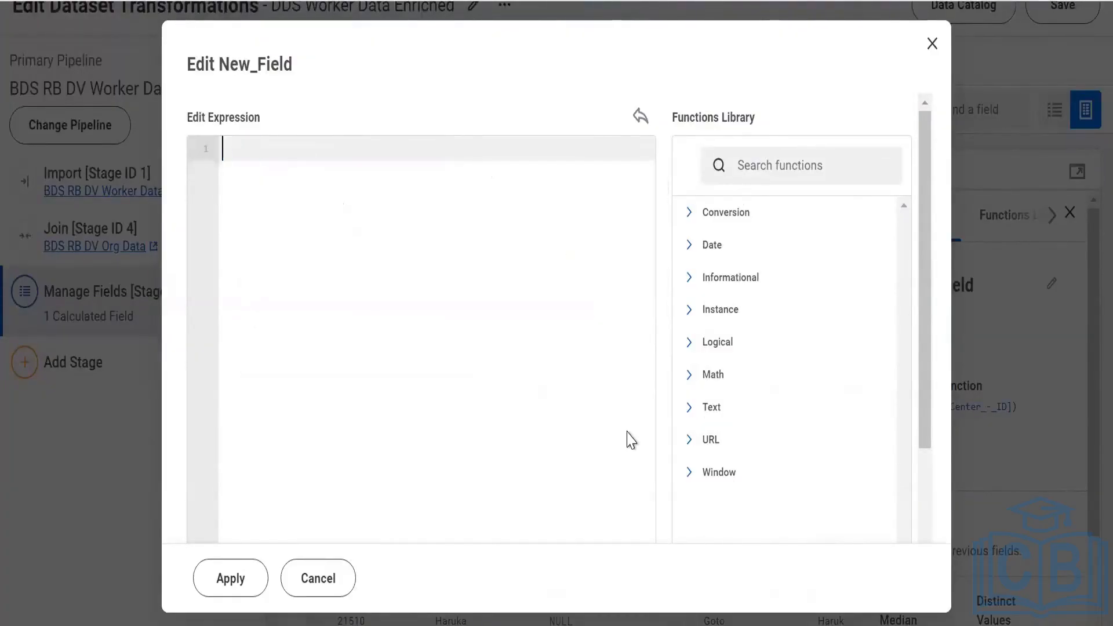
Look up the TRIM function's description in the Functions Library
{"action": "left_click", "coordinate": [817, 166]}
{"action": "type", "text": "trim"}
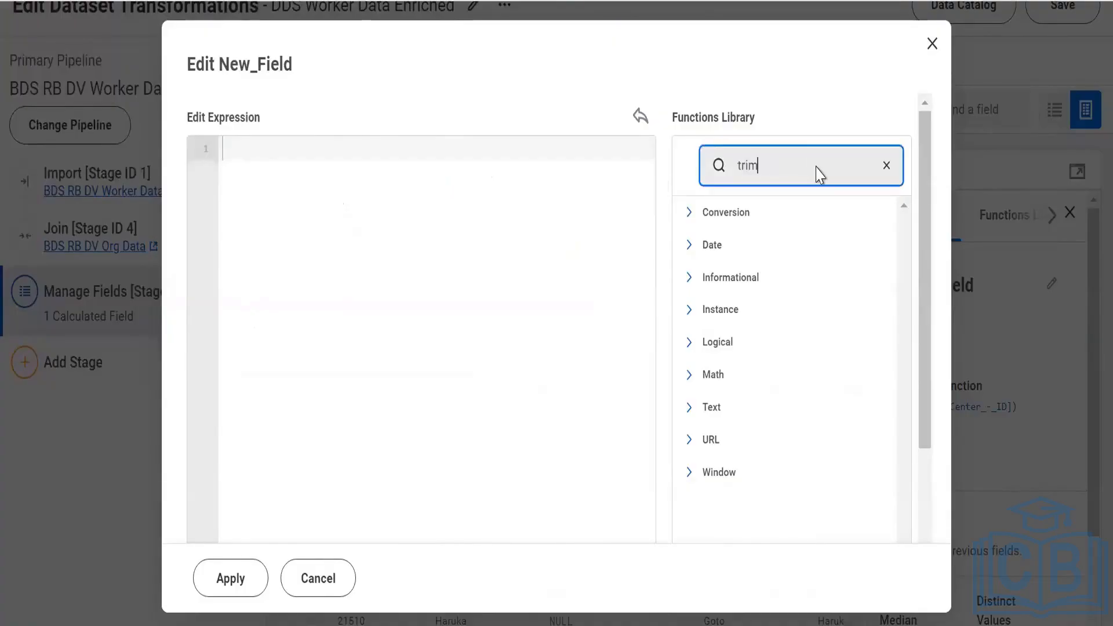
{"action": "left_click", "coordinate": [828, 163]}
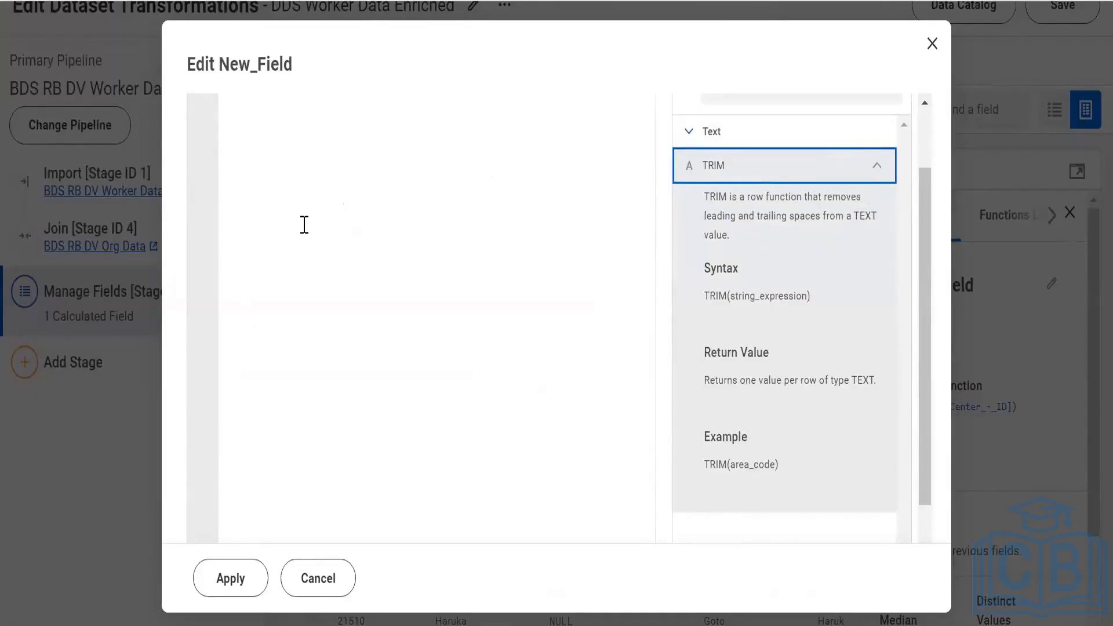
{"action": "scroll", "coordinate": [274, 201], "scroll_direction": "up", "scroll_amount": 2}
Write TRIM([Employee_ID]) in the New_Field expression editor
{"action": "left_click", "coordinate": [269, 186]}
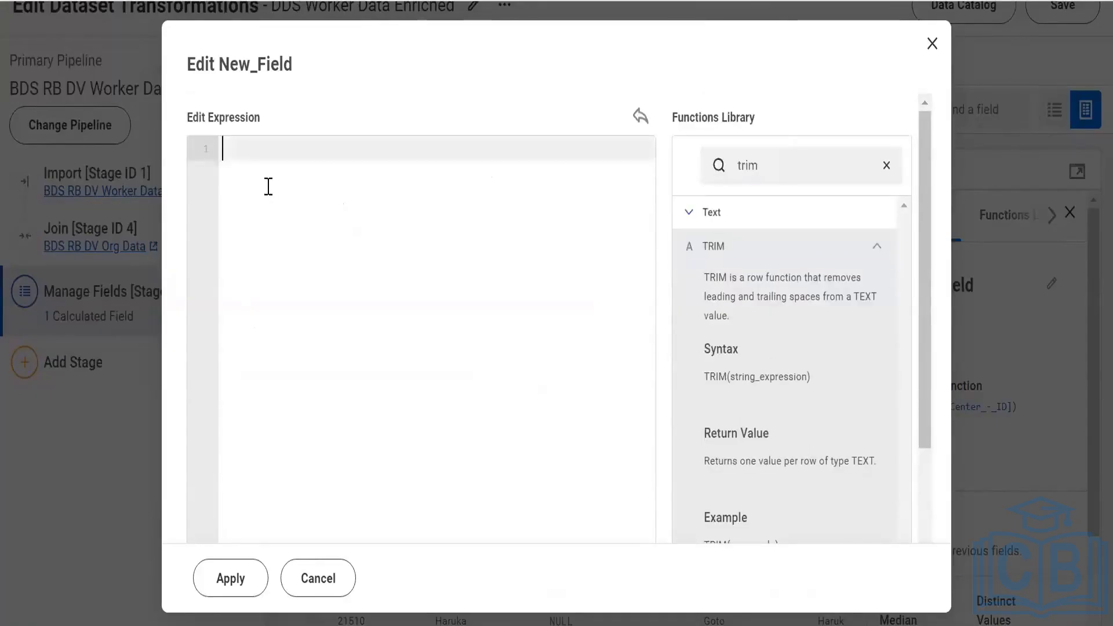
{"action": "type", "text": "tr"}
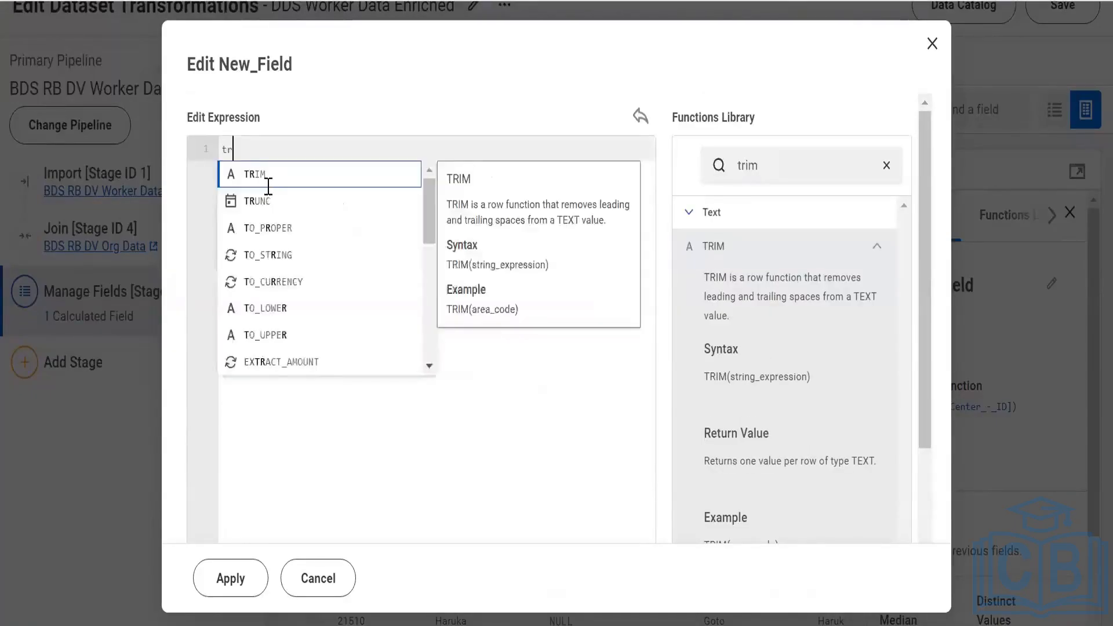
{"action": "left_click", "coordinate": [268, 187]}
{"action": "type", "text": "emp"}
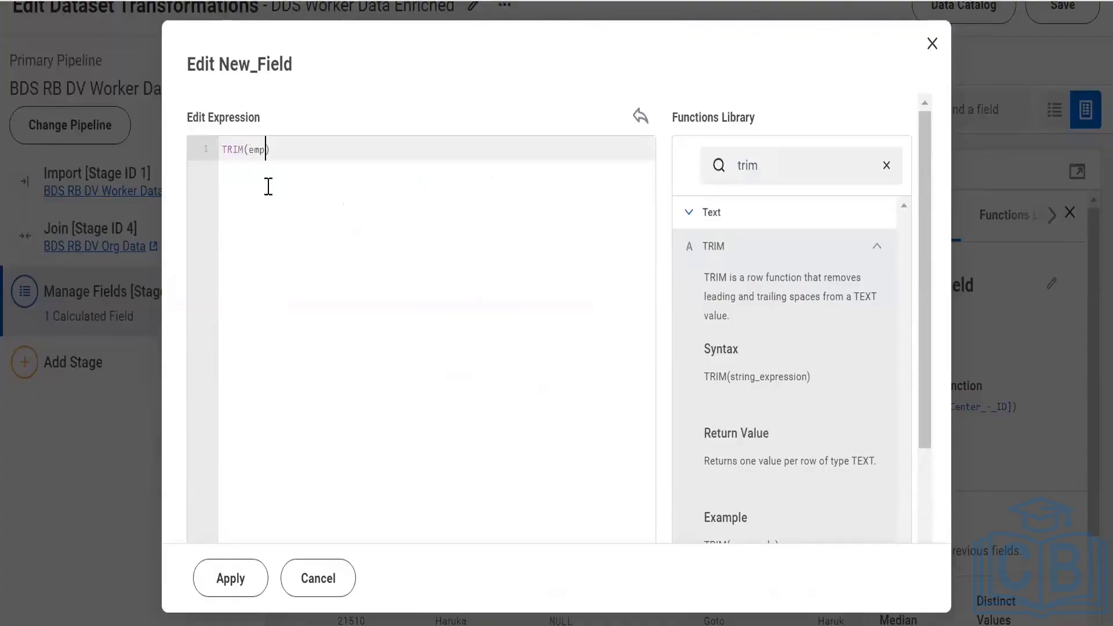
{"action": "key", "text": "BackSpace"}
{"action": "key", "text": "BackSpace"}
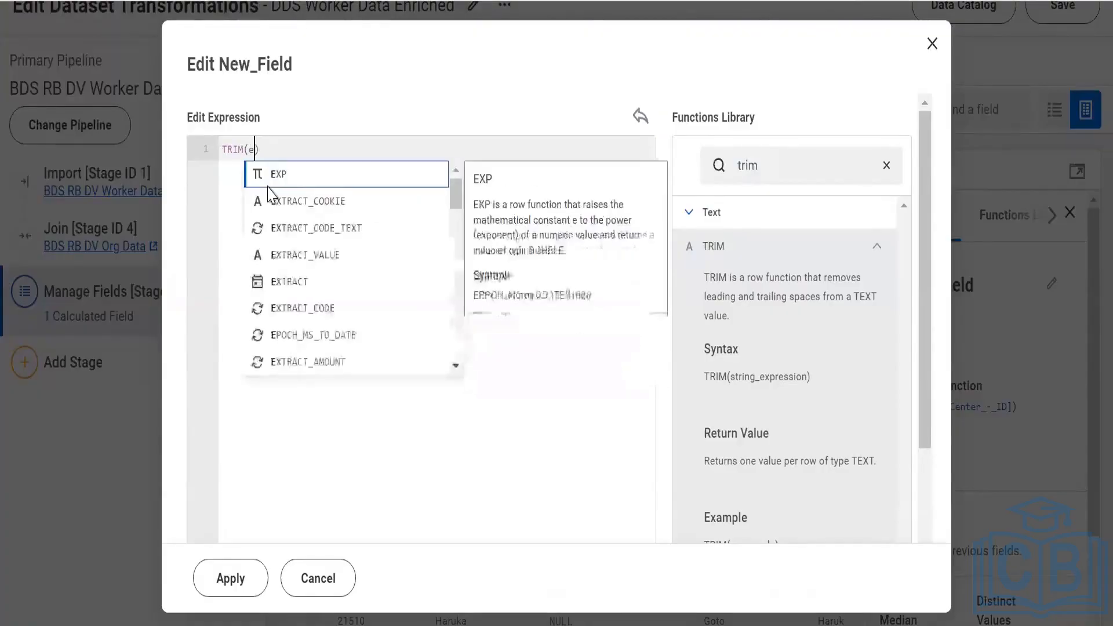
{"action": "type", "text": "mp"}
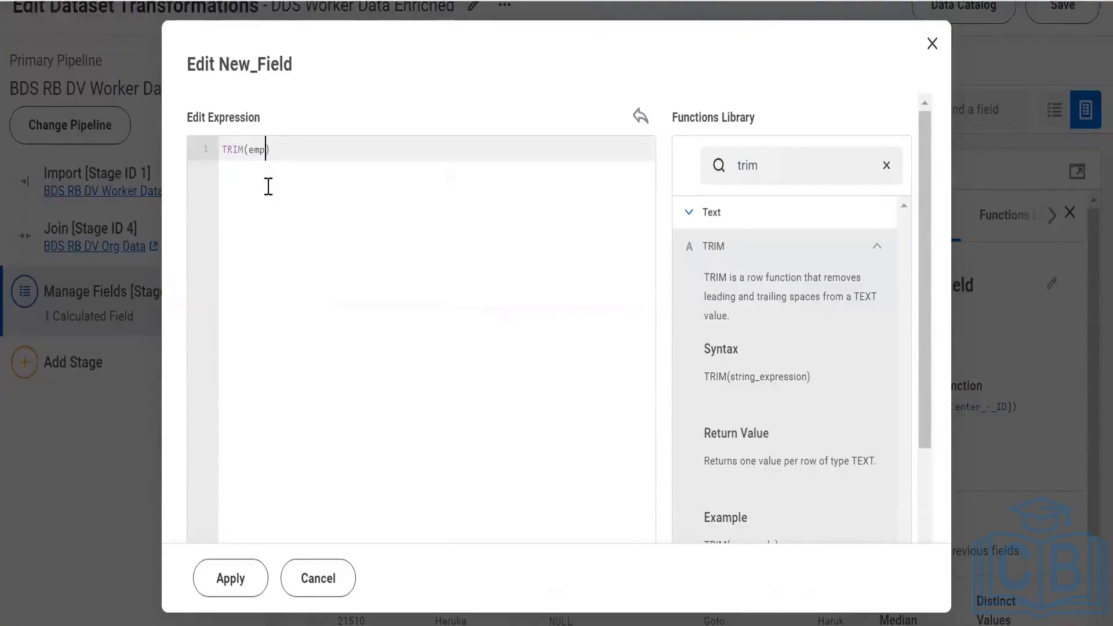
{"action": "key", "text": "BackSpace"}
{"action": "key", "text": "BackSpace"}
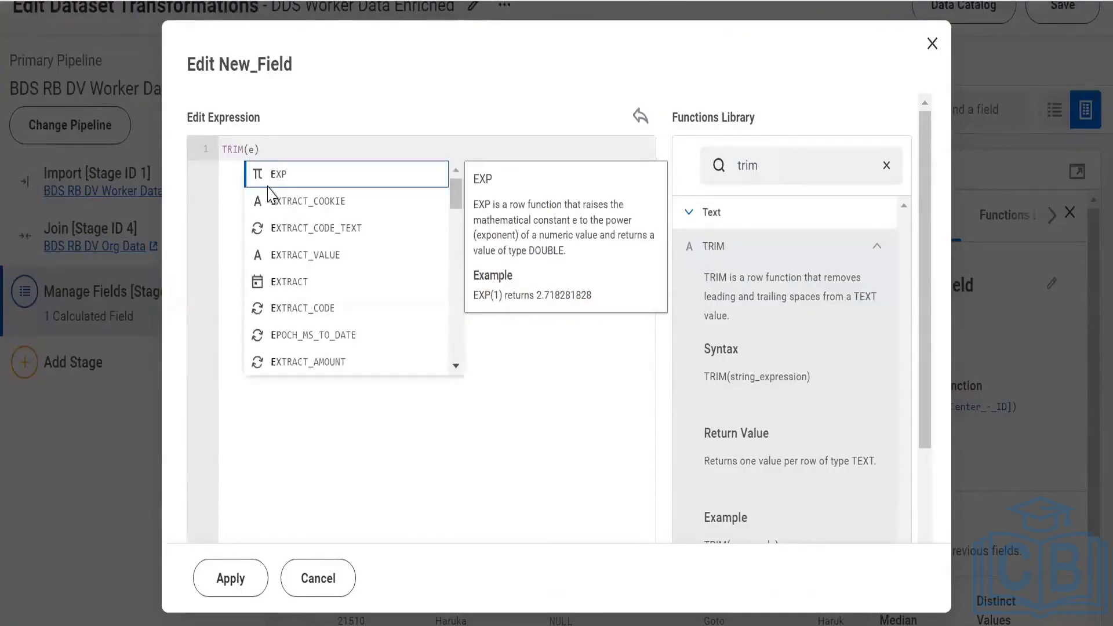
{"action": "key", "text": "BackSpace"}
{"action": "type", "text": "[emp"}
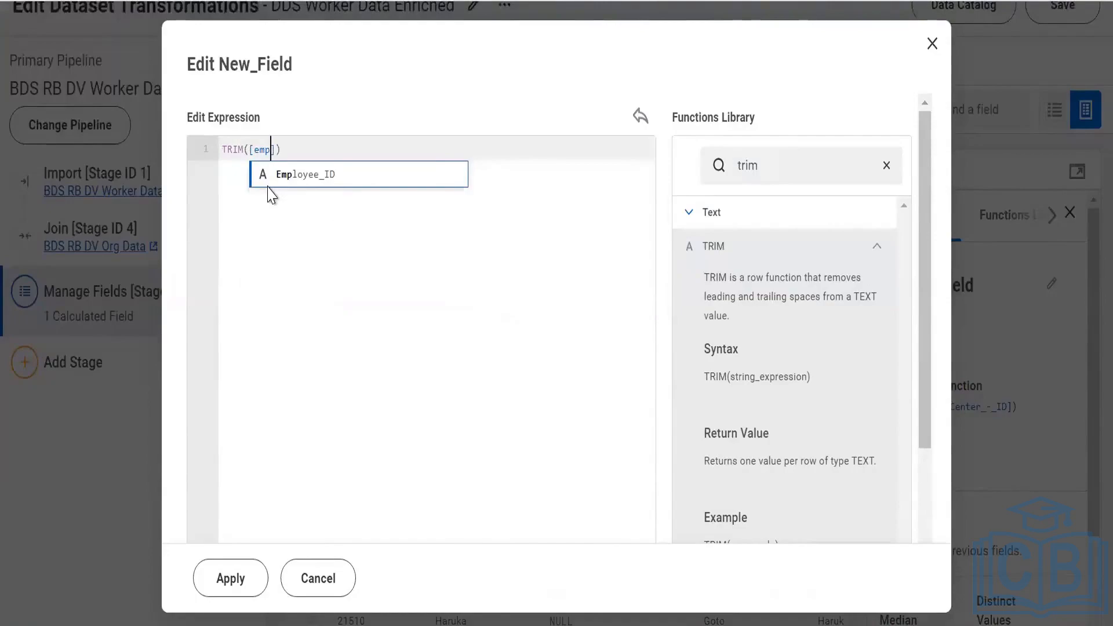
{"action": "key", "text": "Return"}
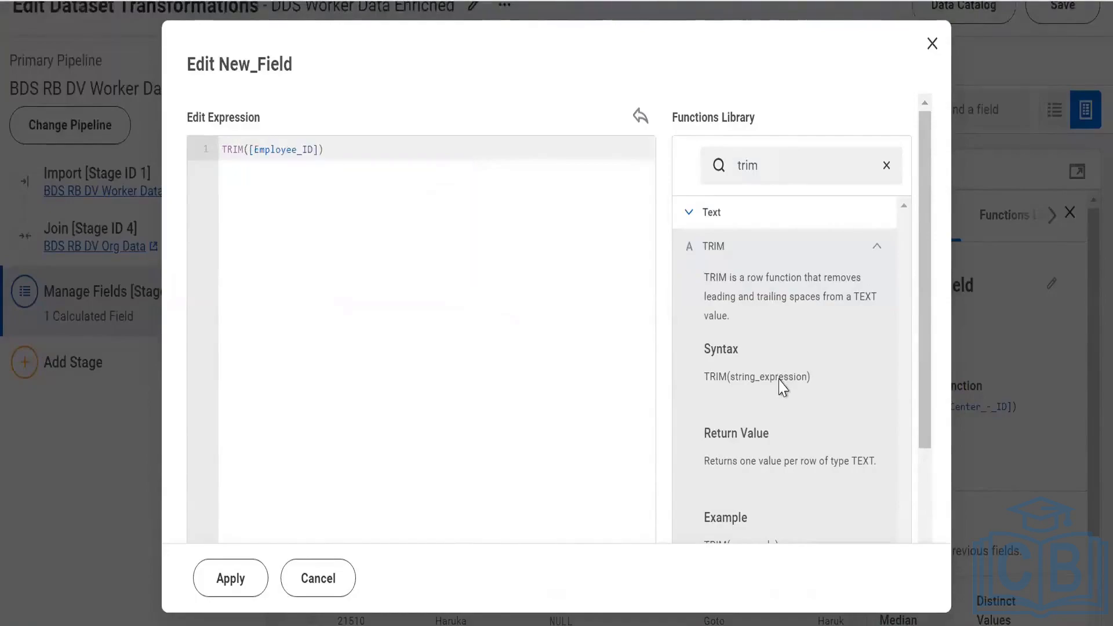
{"action": "scroll", "coordinate": [783, 388], "scroll_direction": "down", "scroll_amount": 2}
{"action": "scroll", "coordinate": [236, 393], "scroll_direction": "up", "scroll_amount": 2}
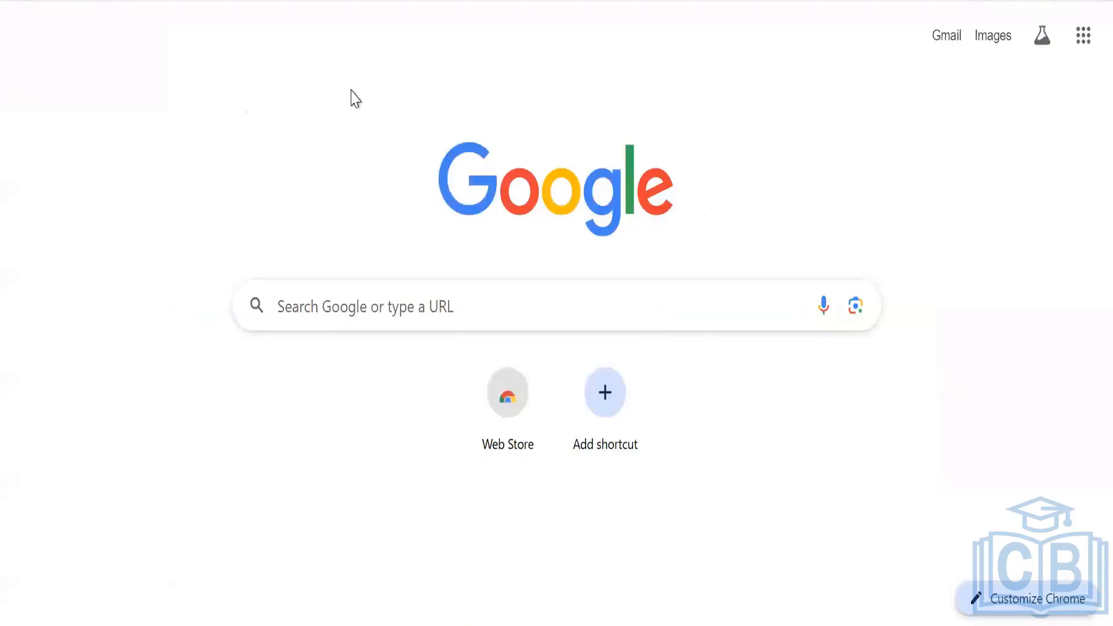
{"action": "type", "text": "1001"}
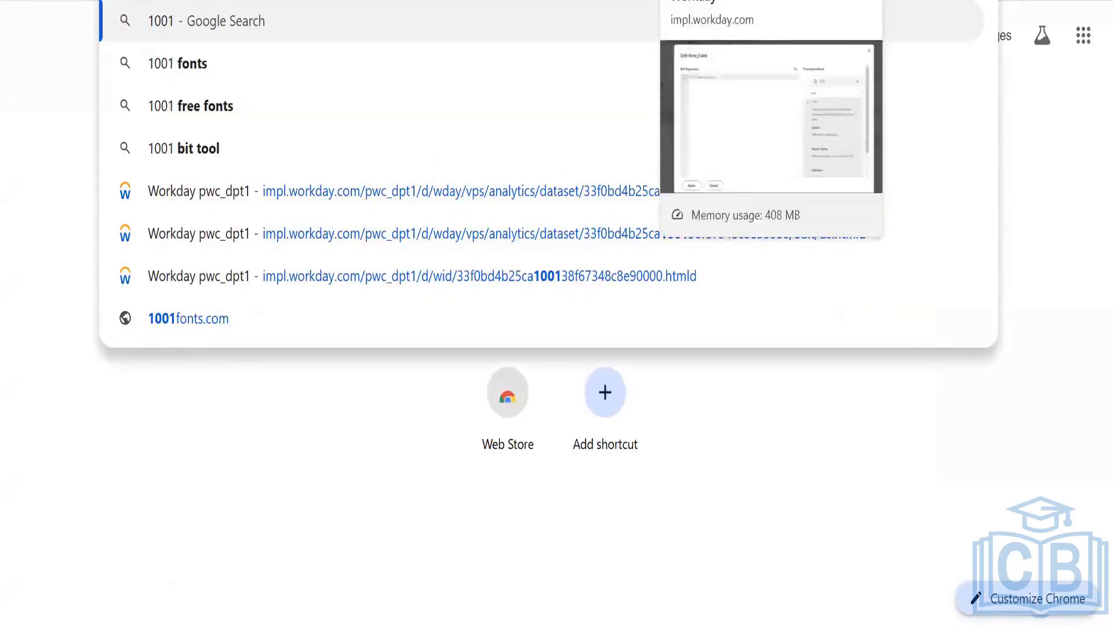
{"action": "left_click", "coordinate": [725, 0]}
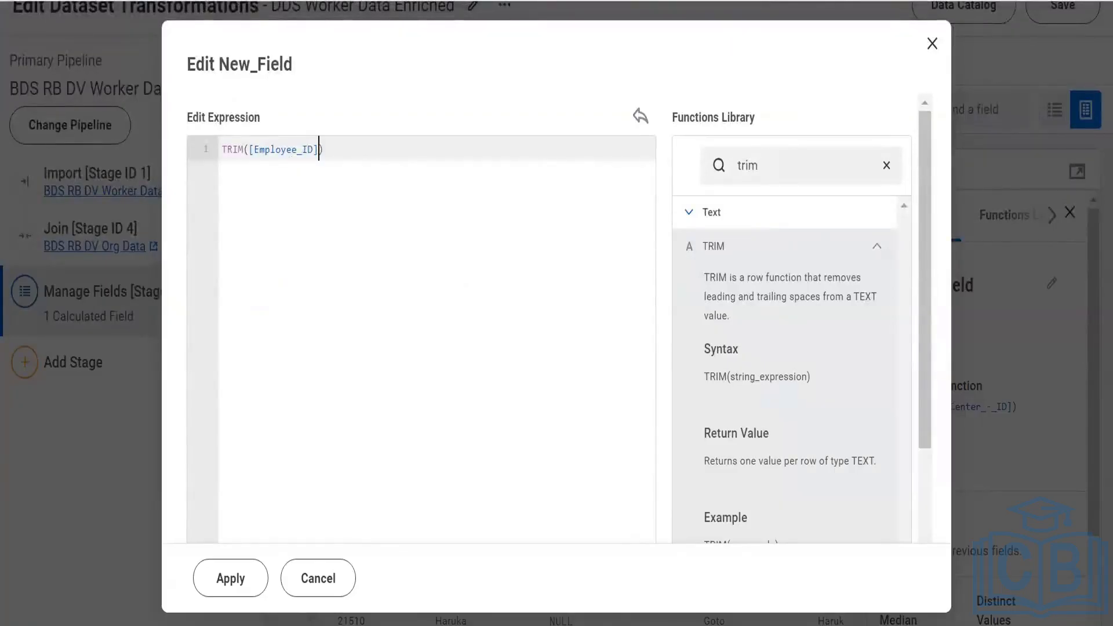
Read SUBSTRING's syntax and example, then close the New_Field editor without applying TRIM
{"action": "key", "text": "alt+Tab"}
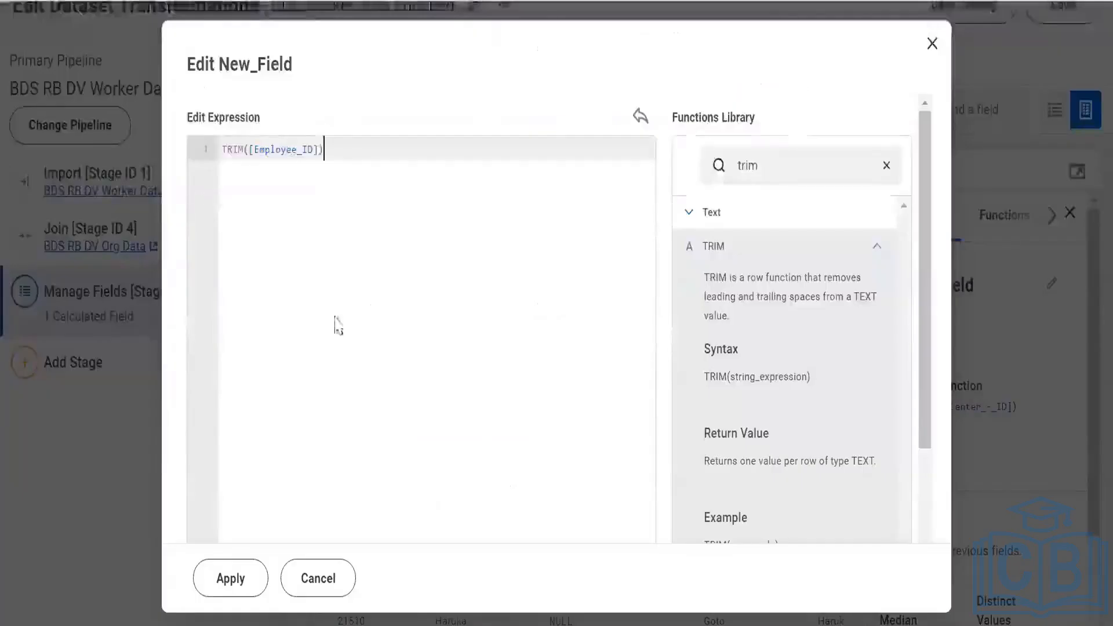
{"action": "double_click", "coordinate": [801, 167]}
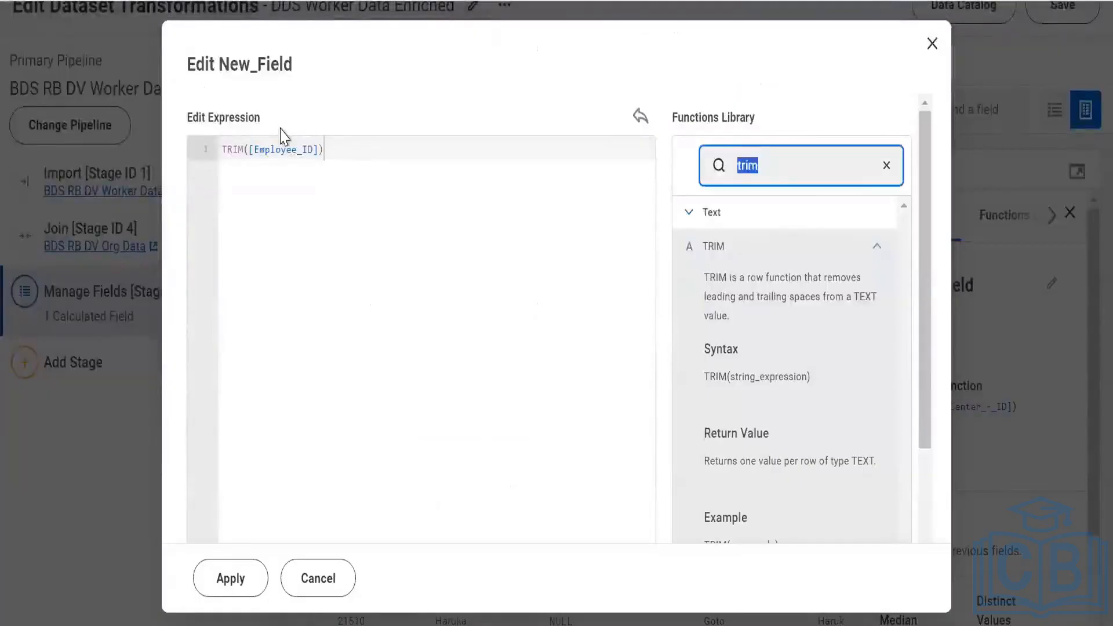
{"action": "type", "text": "sub"}
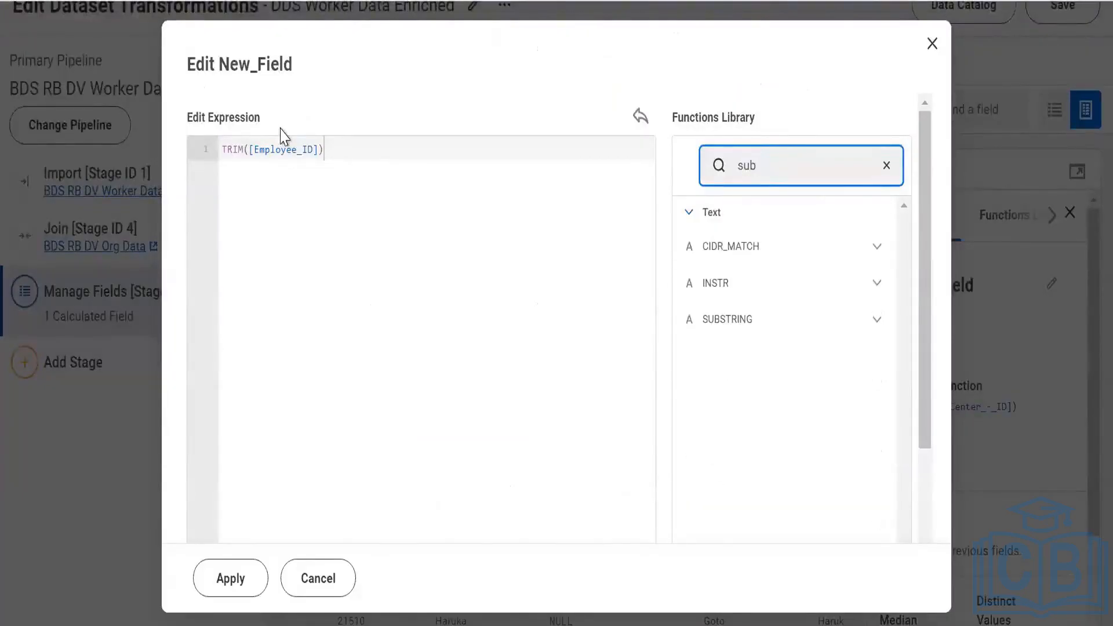
{"action": "left_click", "coordinate": [873, 313]}
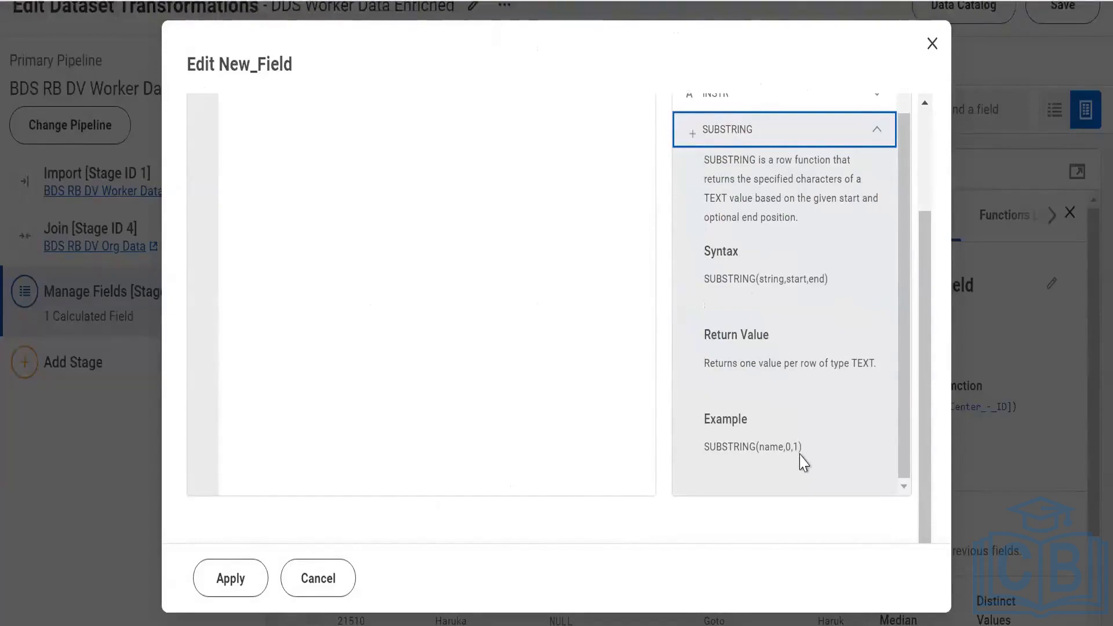
{"action": "left_click", "coordinate": [928, 50]}
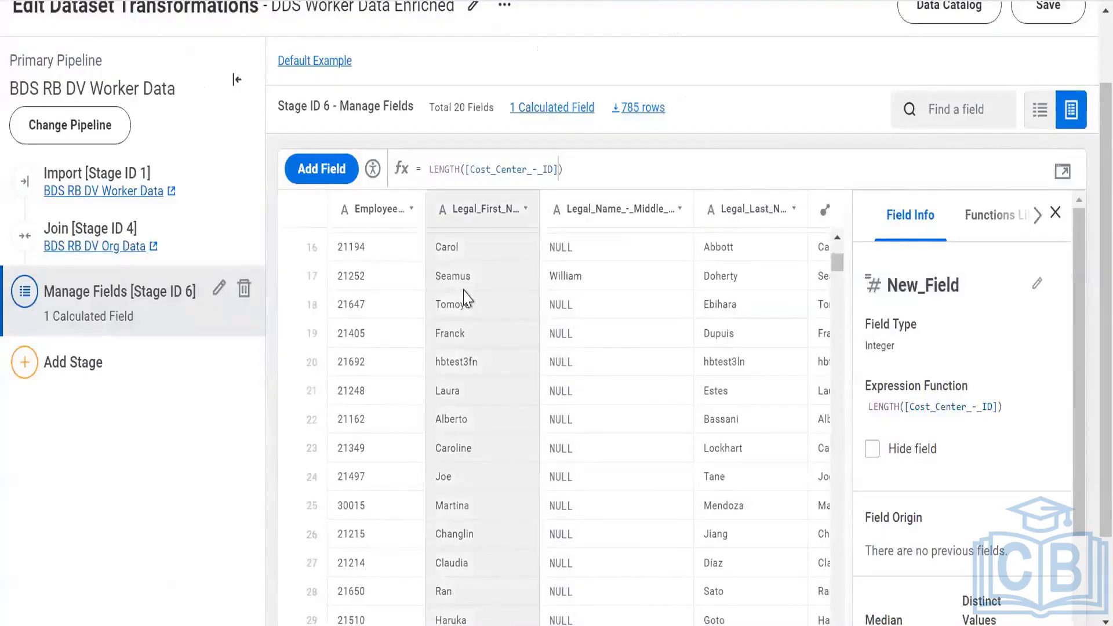
{"action": "scroll", "coordinate": [464, 298], "scroll_direction": "up", "scroll_amount": 5}
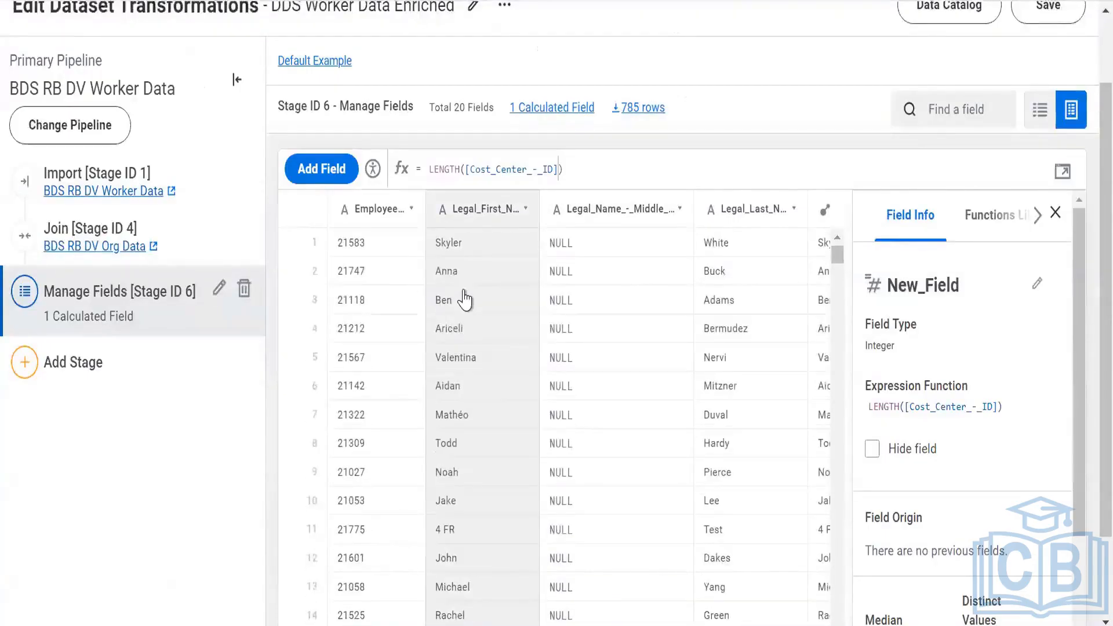
{"action": "scroll", "coordinate": [964, 385], "scroll_direction": "up", "scroll_amount": 2}
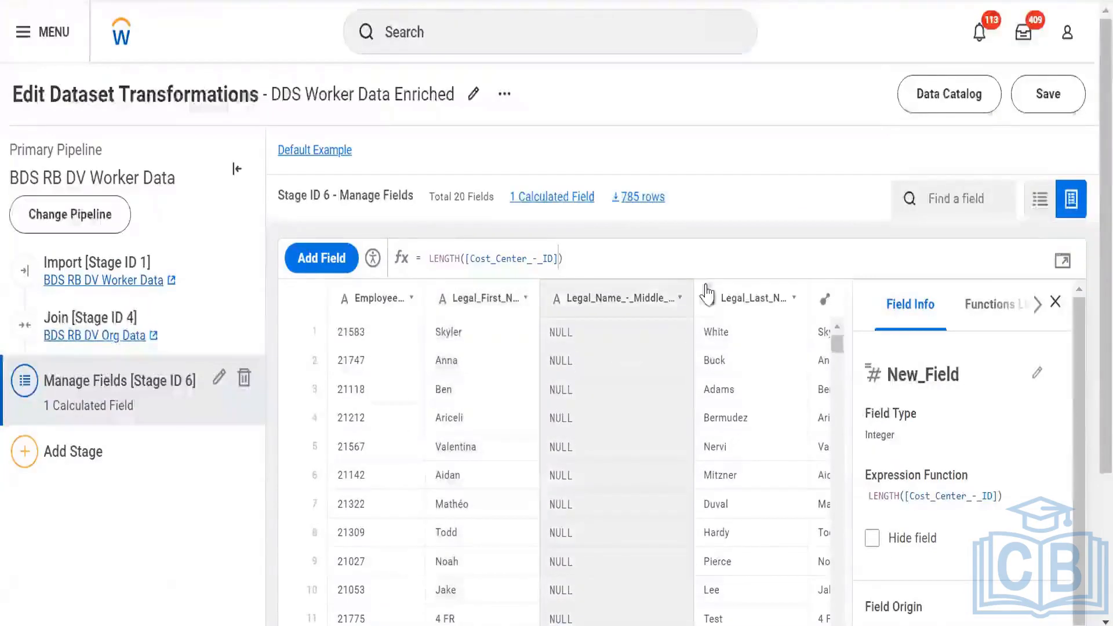
{"action": "left_click", "coordinate": [682, 300]}
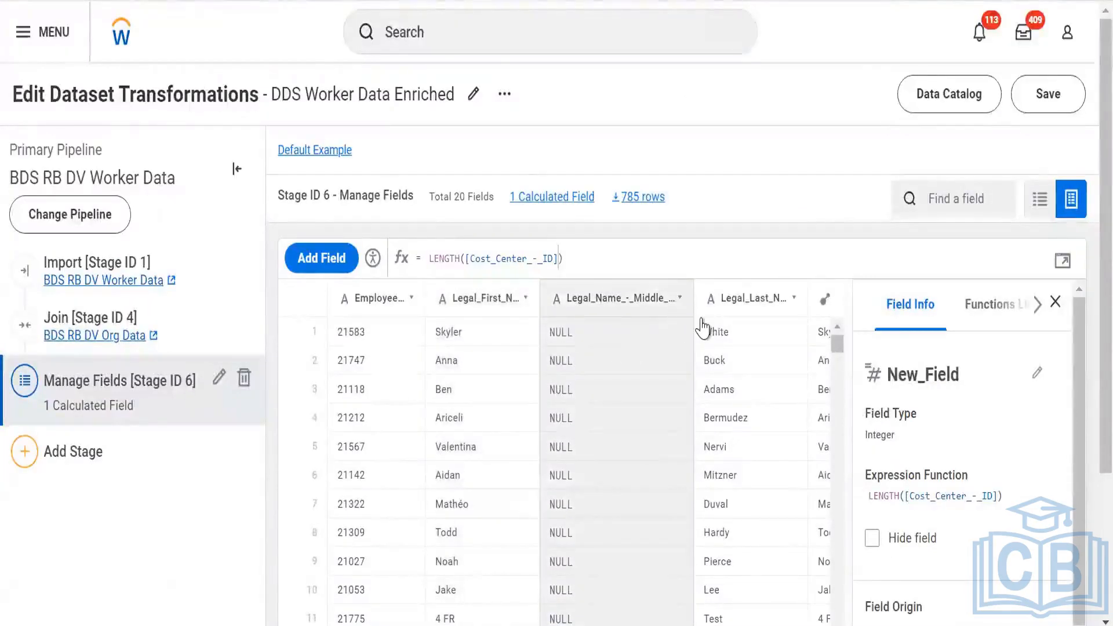
{"action": "left_click", "coordinate": [700, 324]}
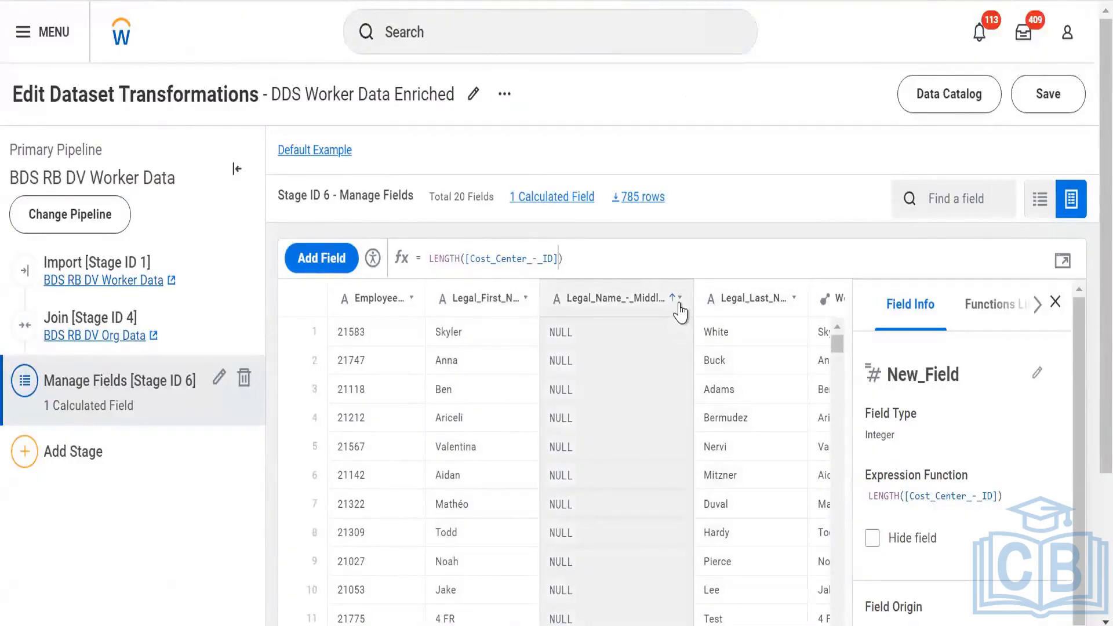
{"action": "left_click", "coordinate": [679, 299]}
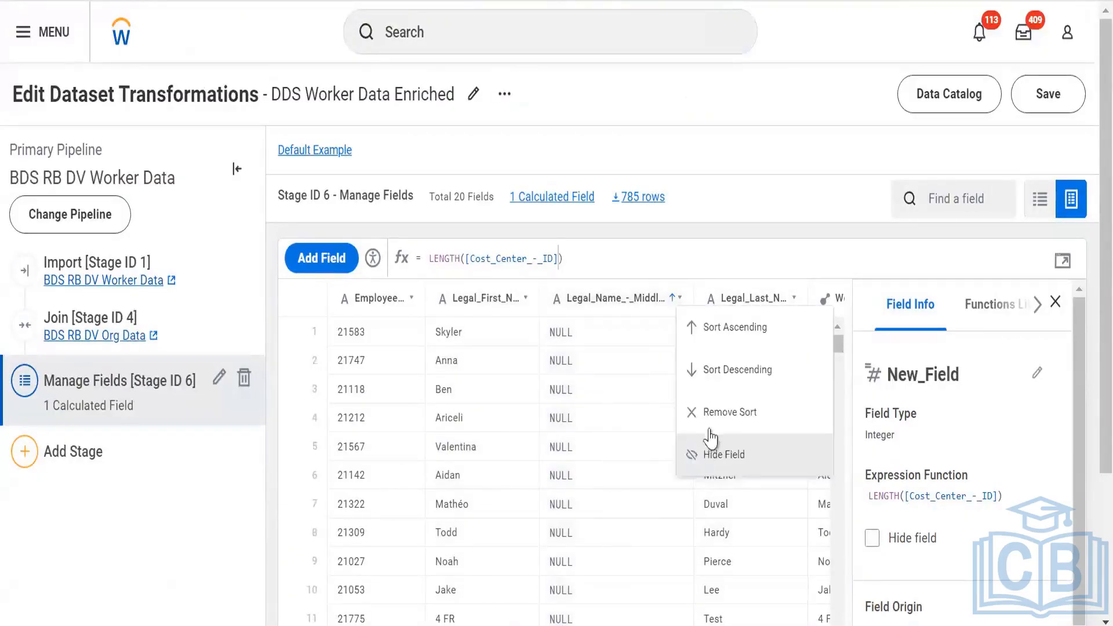
{"action": "left_click", "coordinate": [712, 421]}
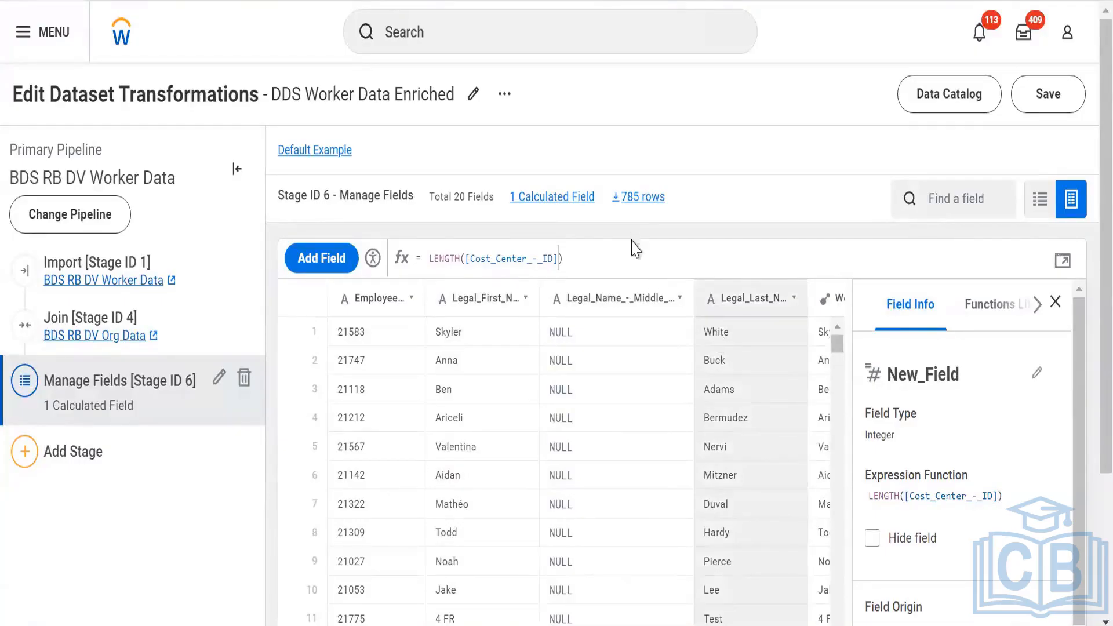
Reopen New_Field's expression editor and expand SUBSTRING's details in the Functions Library
{"action": "left_click", "coordinate": [1061, 268]}
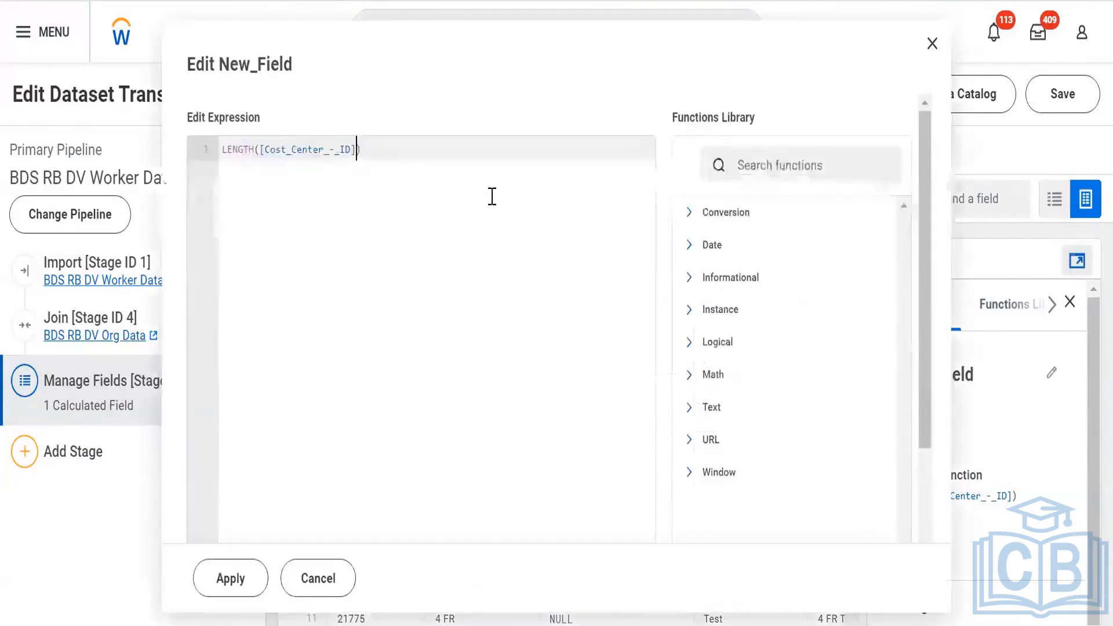
{"action": "key", "text": "ctrl+shift+Left"}
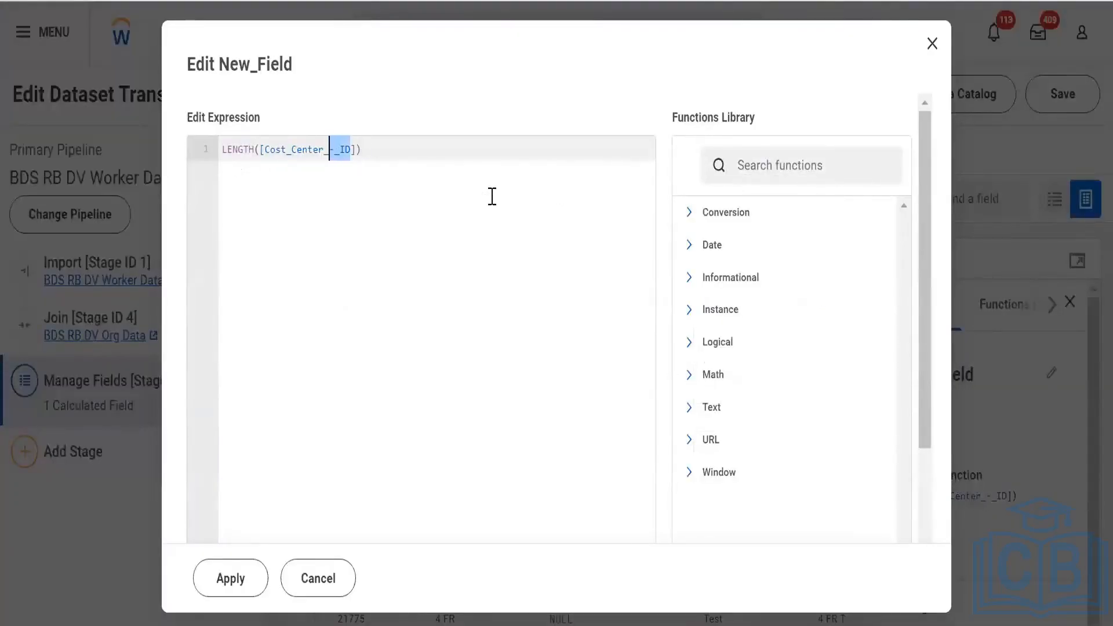
{"action": "key", "text": "ctrl+a"}
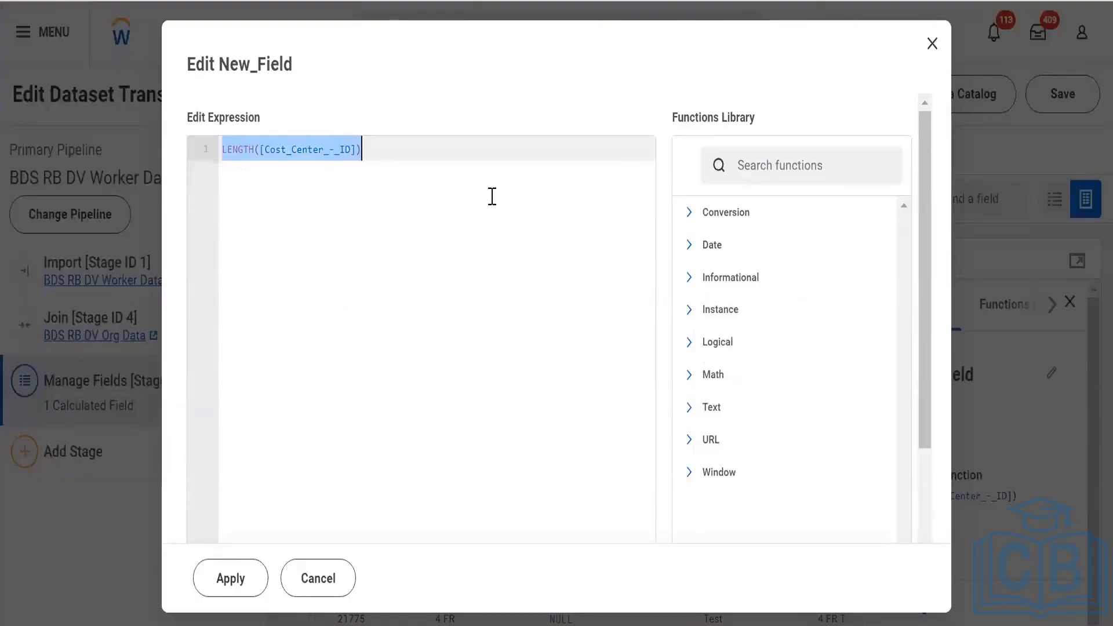
{"action": "left_click", "coordinate": [840, 168]}
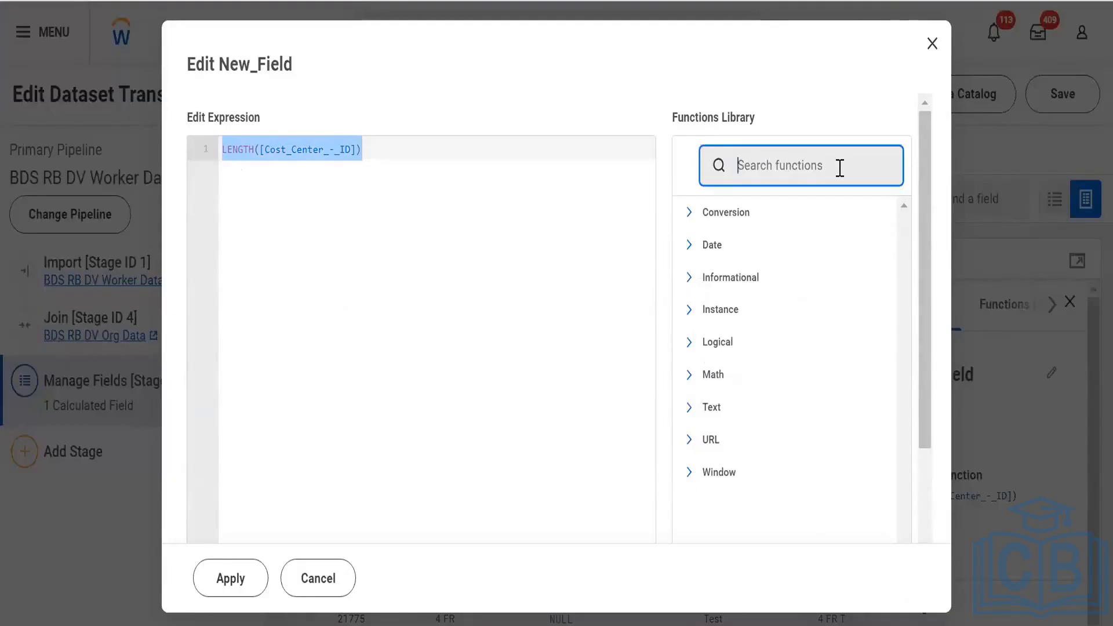
{"action": "type", "text": "subsgr"}
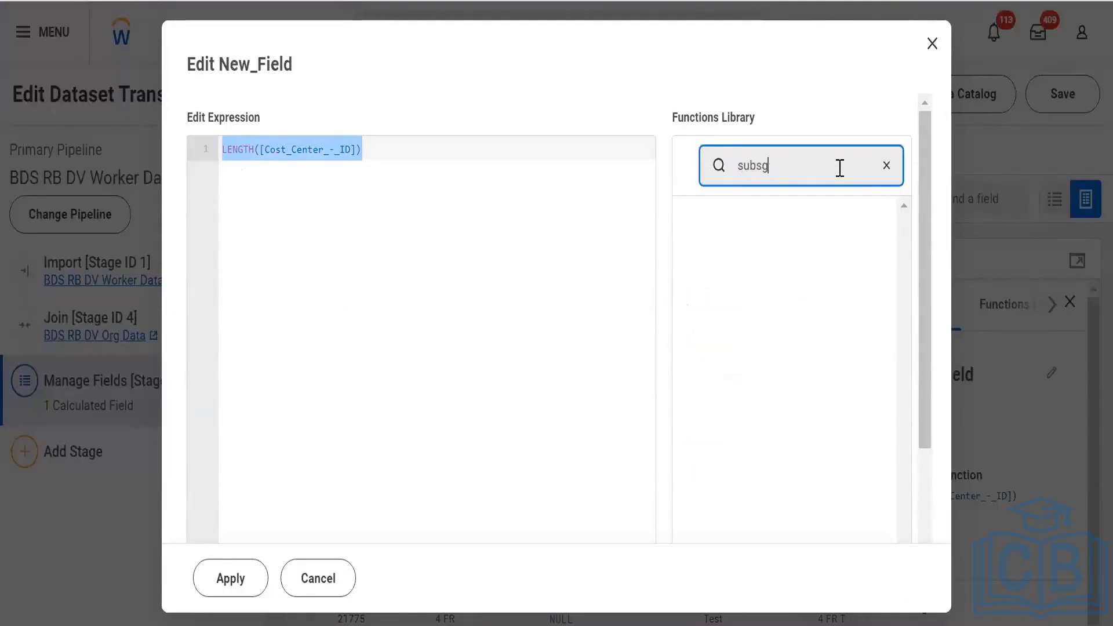
{"action": "key", "text": "BackSpace"}
{"action": "left_click", "coordinate": [876, 281]}
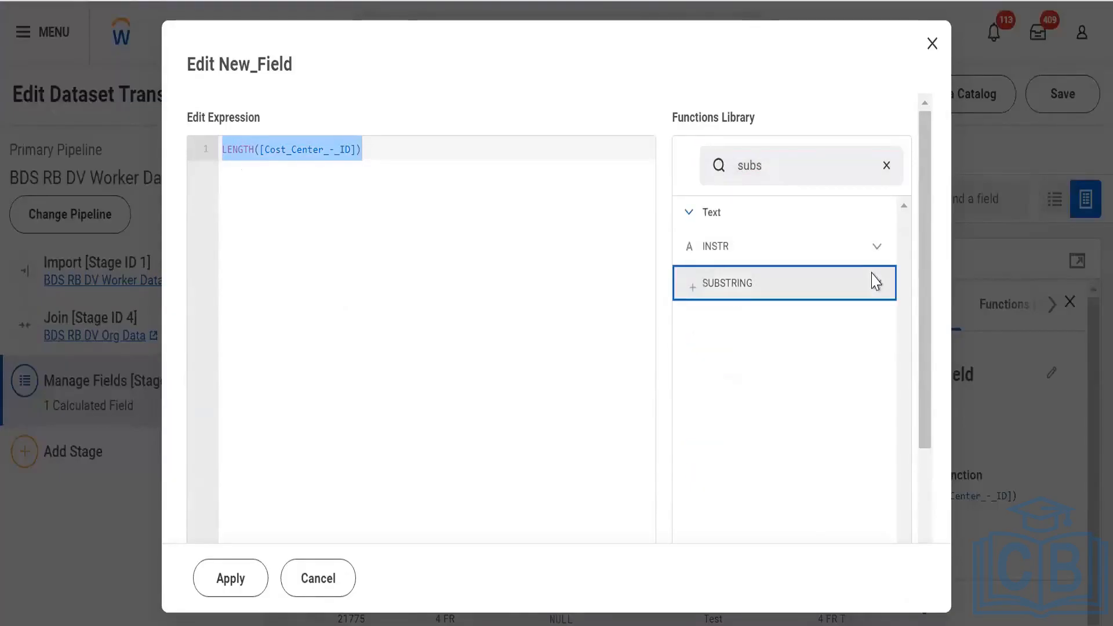
{"action": "scroll", "coordinate": [751, 472], "scroll_direction": "down", "scroll_amount": 3}
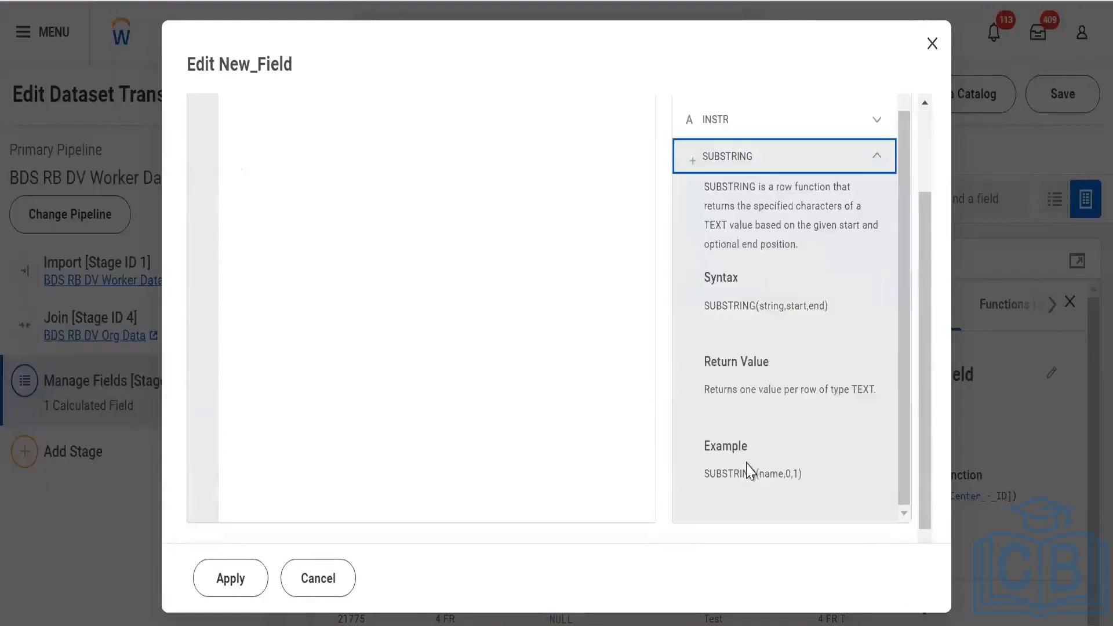
{"action": "left_click", "coordinate": [415, 254]}
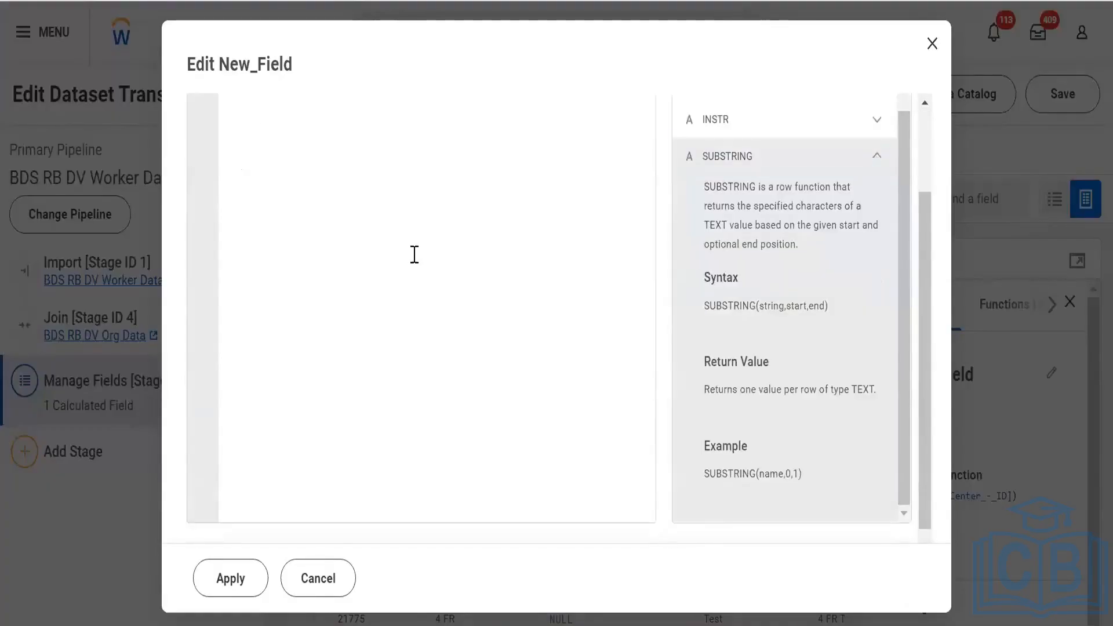
{"action": "scroll", "coordinate": [414, 253], "scroll_direction": "up", "scroll_amount": 3}
Replace the expression with SUBSTRING on Legal_Last_Name, starting at position 0
{"action": "key", "text": "ctrl+a"}
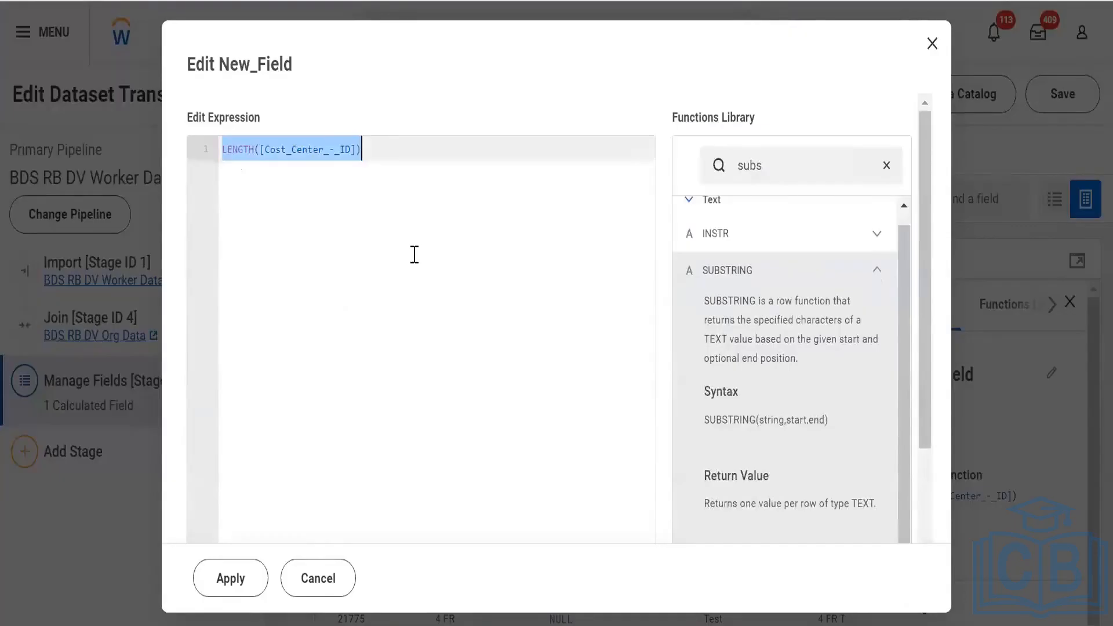
{"action": "type", "text": "sub"}
{"action": "key", "text": "Return"}
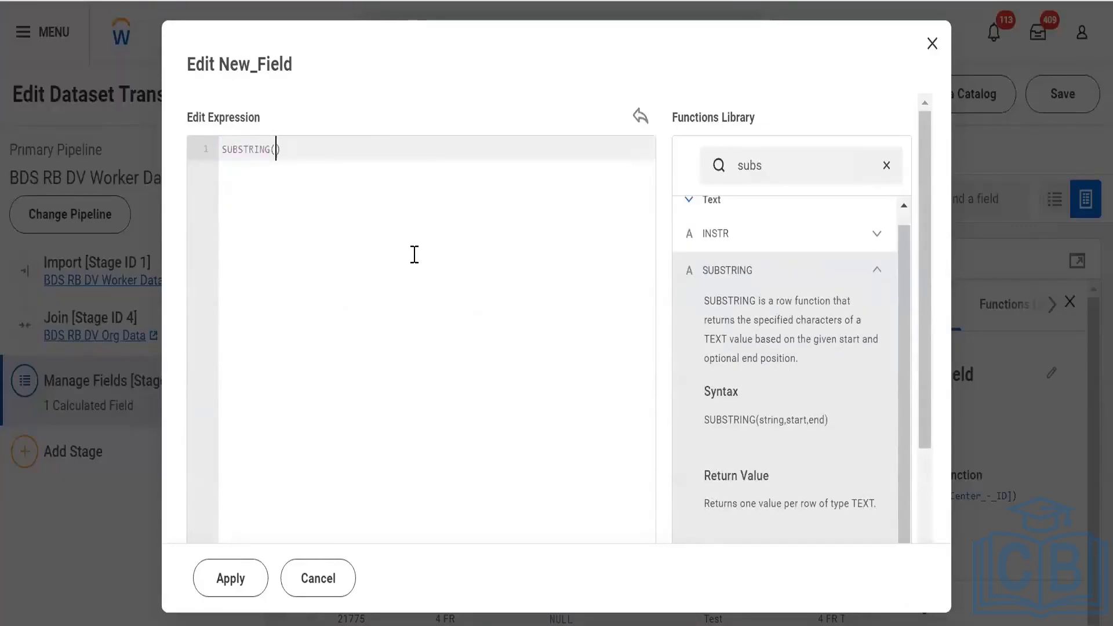
{"action": "type", "text": "["}
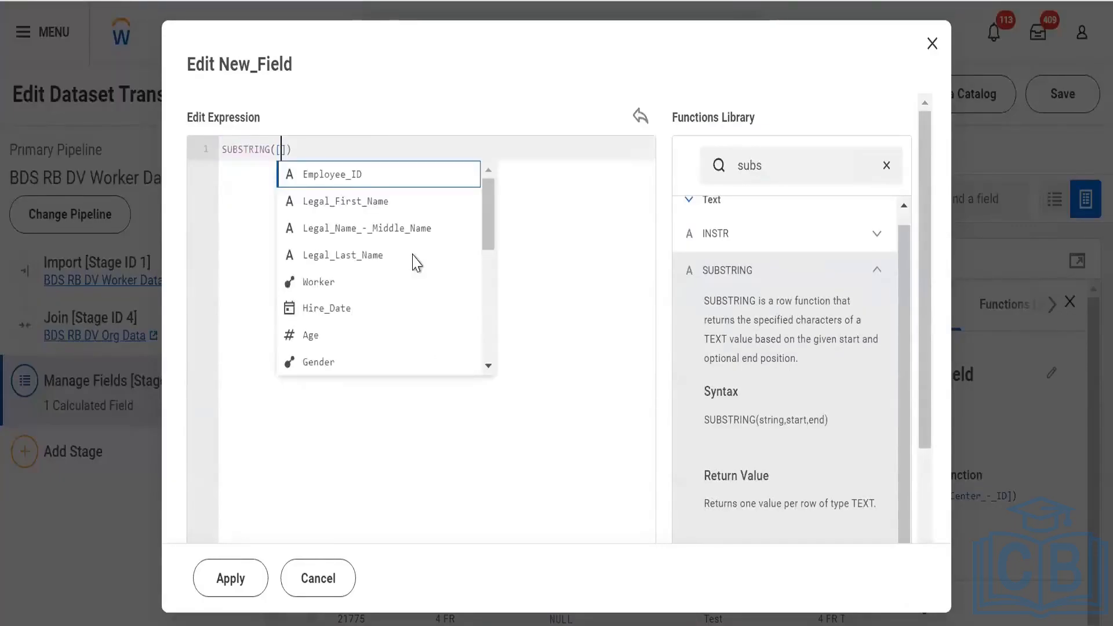
{"action": "left_click", "coordinate": [386, 248]}
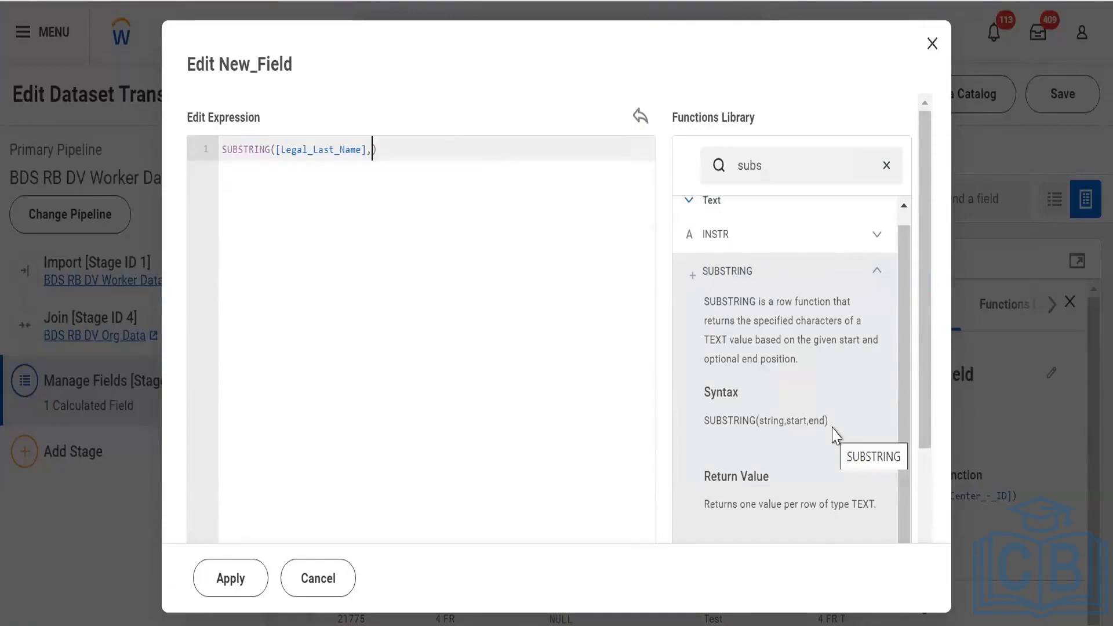
{"action": "scroll", "coordinate": [833, 428], "scroll_direction": "down", "scroll_amount": 3}
{"action": "scroll", "coordinate": [292, 164], "scroll_direction": "up", "scroll_amount": 3}
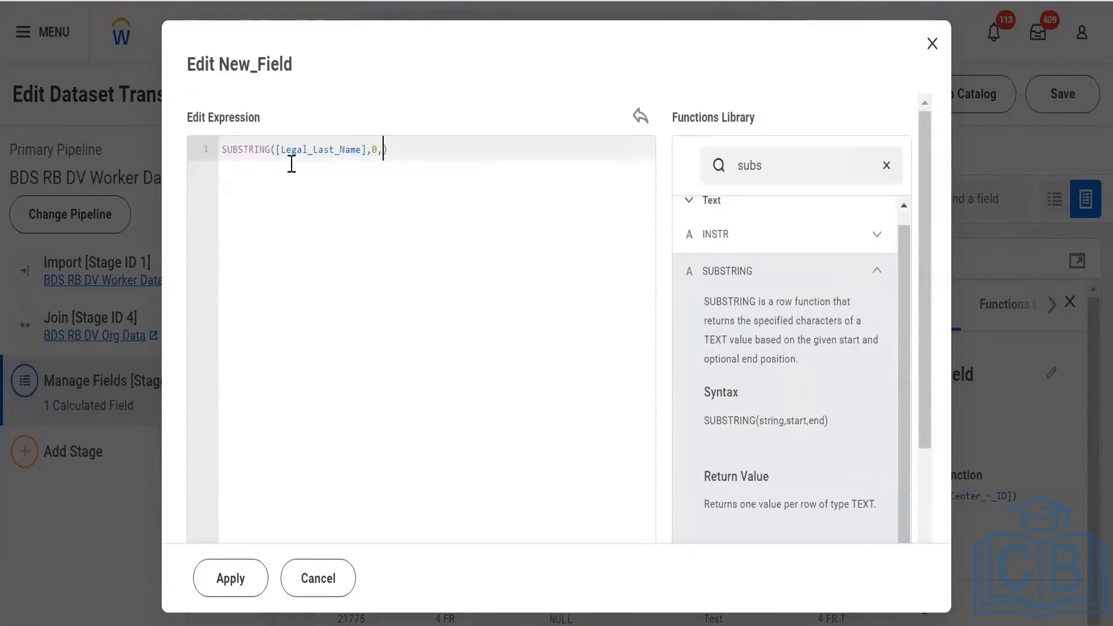
Finish SUBSTRING([Legal_Last_Name],0,1), apply it, and compare New_Field with Legal_Last_Name
{"action": "type", "text": "1"}
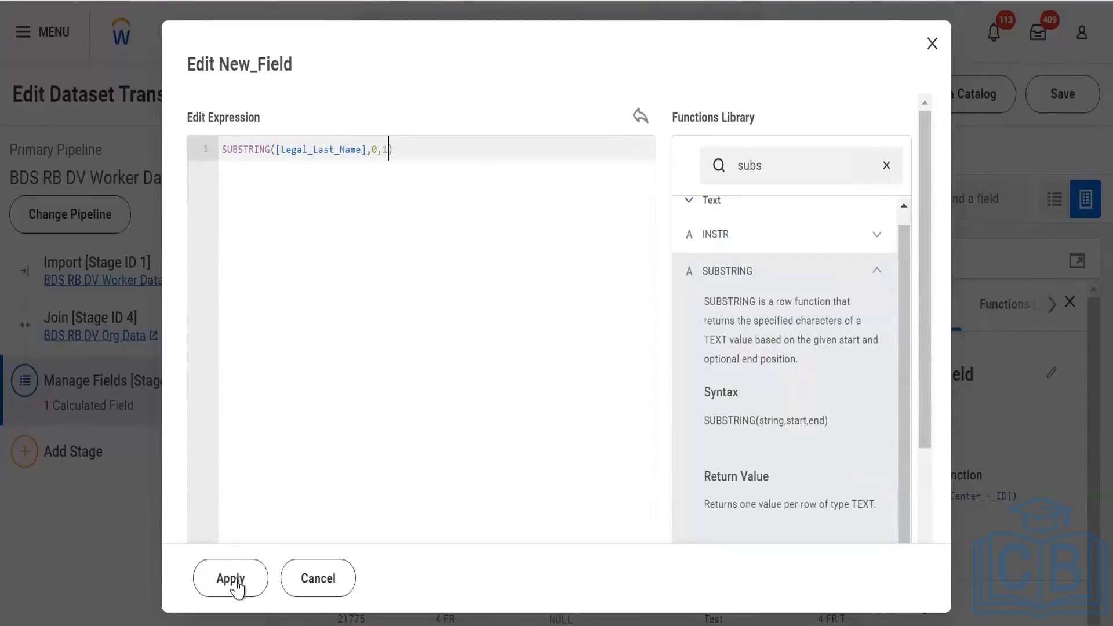
{"action": "left_click", "coordinate": [231, 579]}
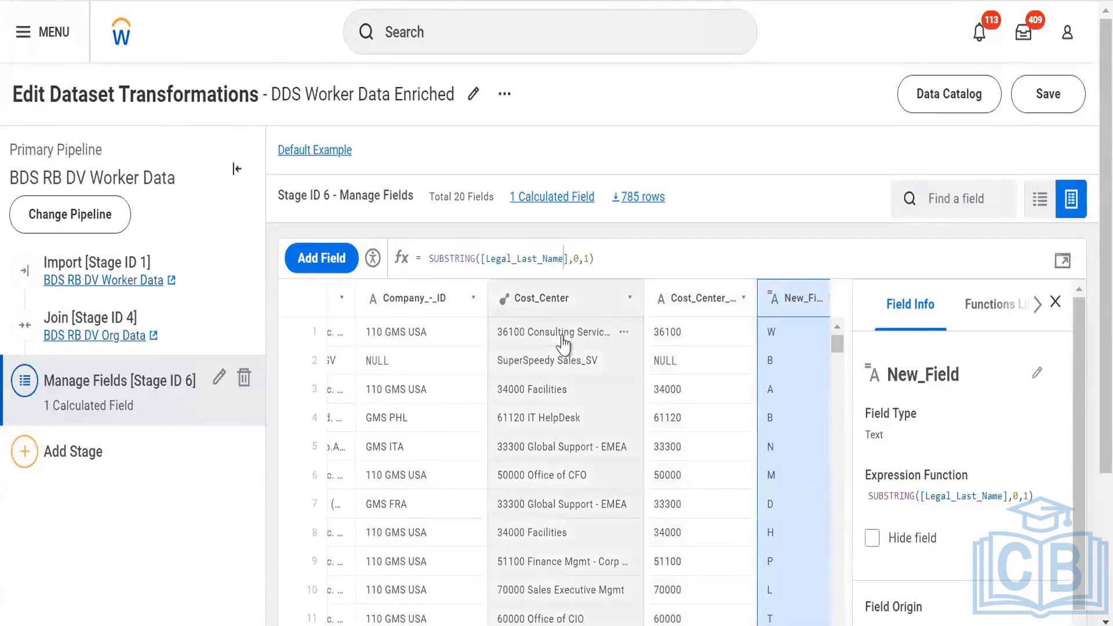
{"action": "scroll", "coordinate": [566, 344], "scroll_direction": "left", "scroll_amount": 5}
{"action": "scroll", "coordinate": [565, 344], "scroll_direction": "left", "scroll_amount": 5}
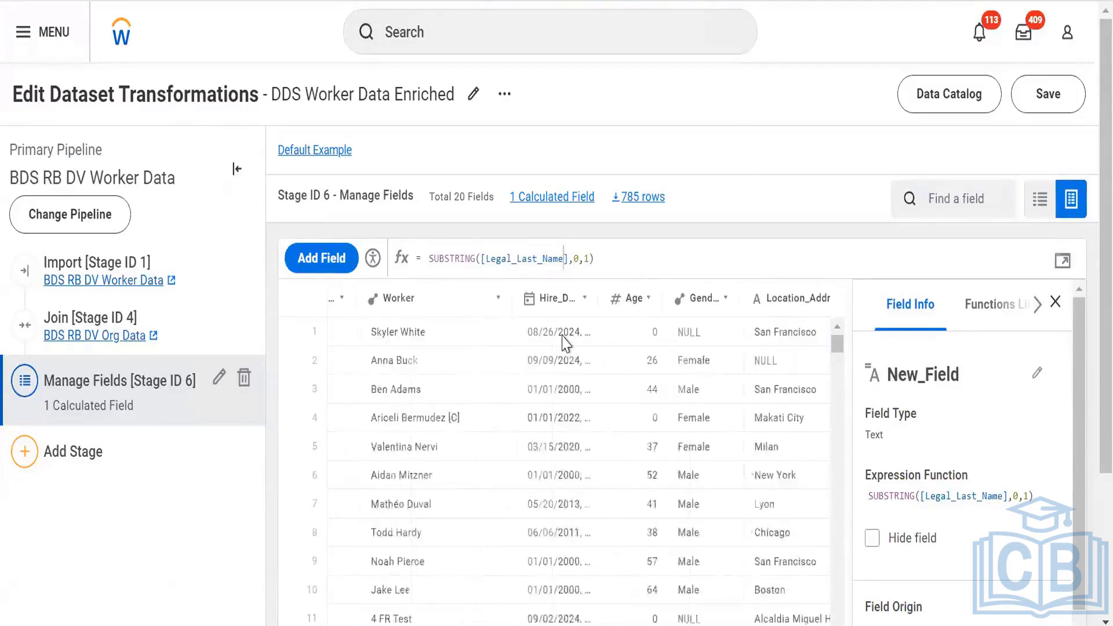
{"action": "scroll", "coordinate": [562, 344], "scroll_direction": "left", "scroll_amount": 3}
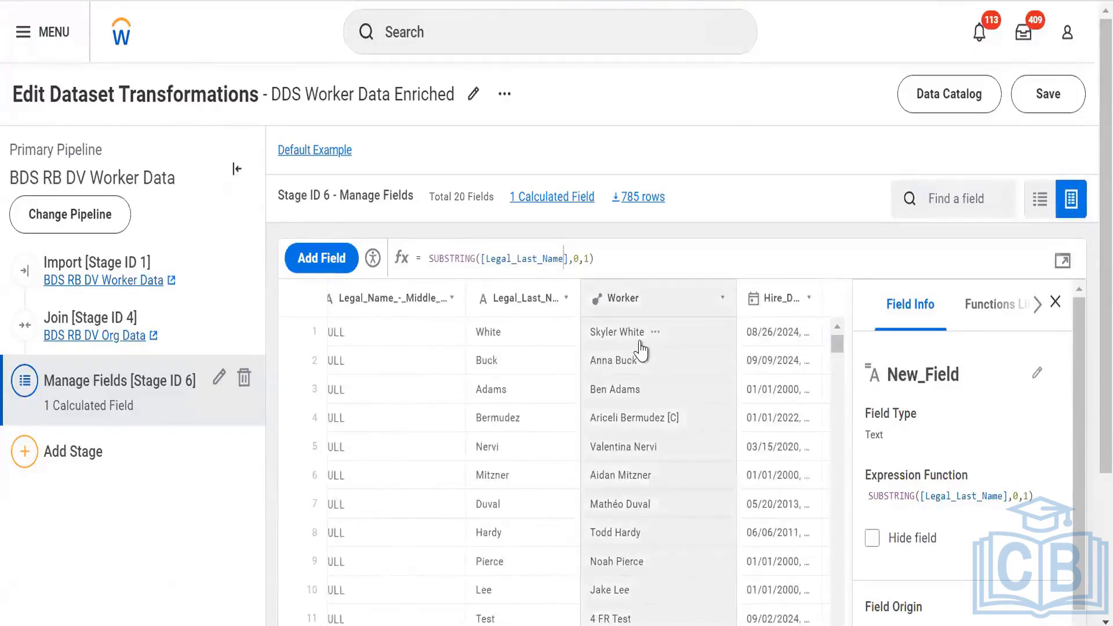
{"action": "mouse_move", "coordinate": [640, 350]}
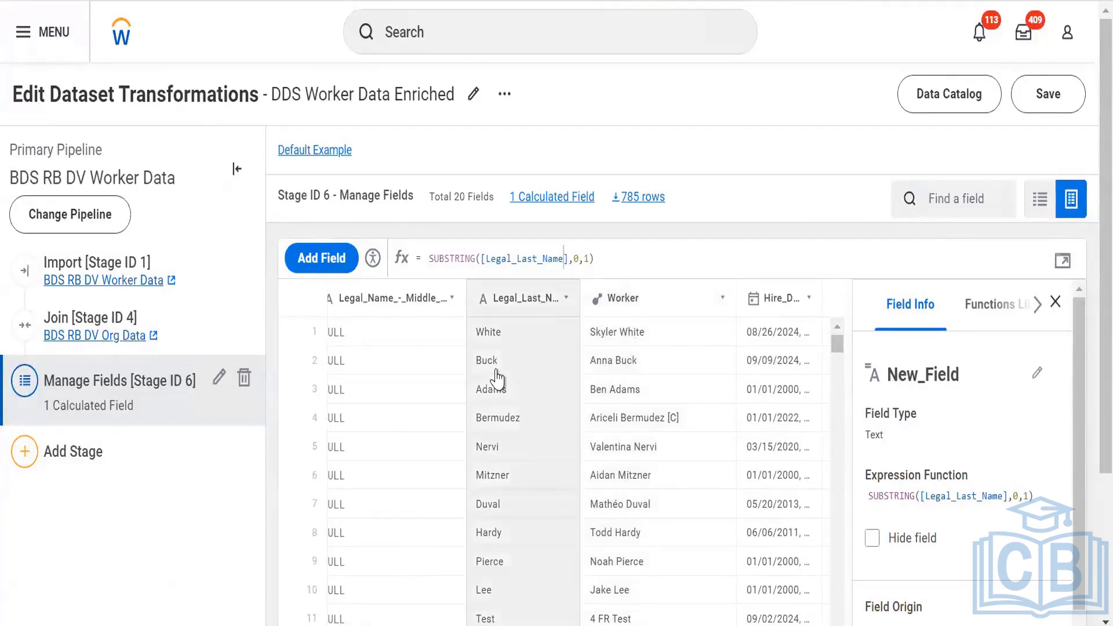
{"action": "scroll", "coordinate": [492, 379], "scroll_direction": "right", "scroll_amount": 3}
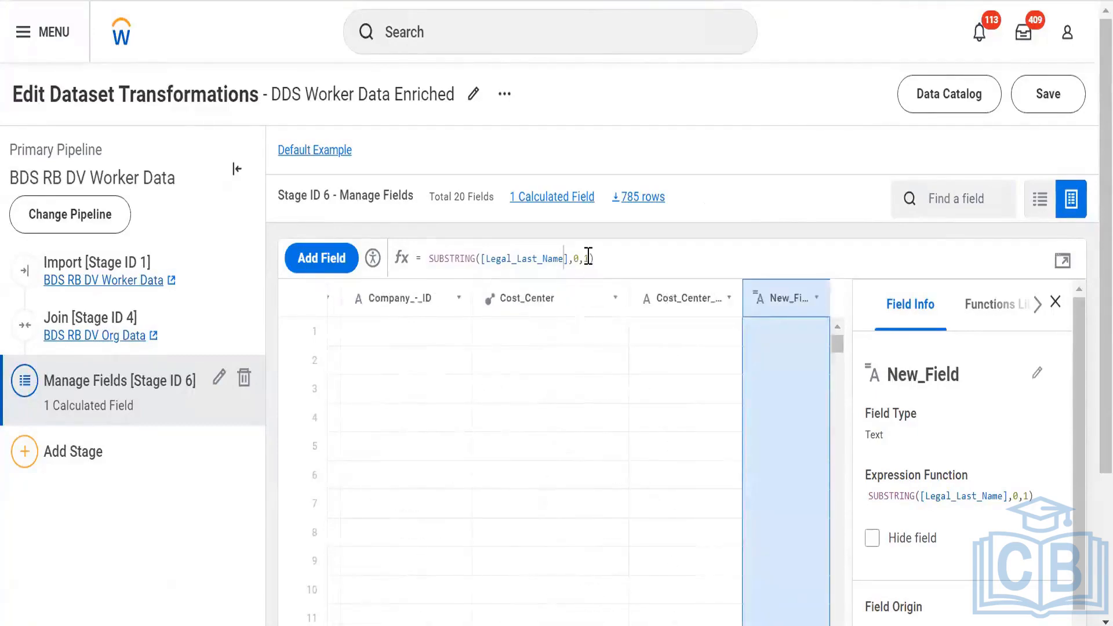
Change the SUBSTRING length to 3 and commit the formula
{"action": "type", "text": "3"}
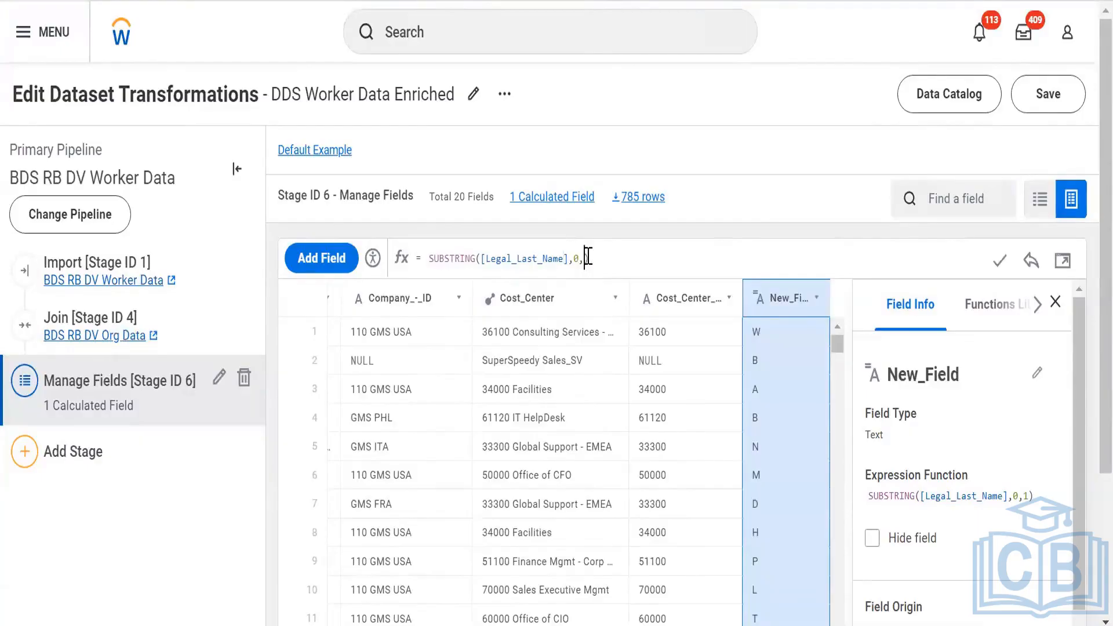
{"action": "left_click", "coordinate": [992, 264]}
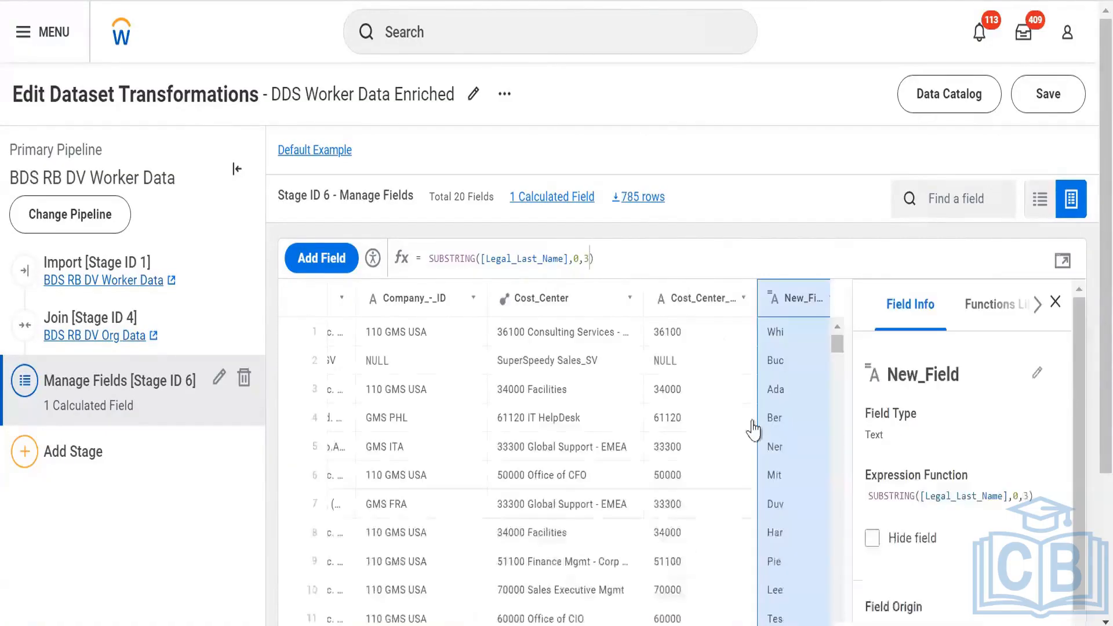
{"action": "scroll", "coordinate": [827, 376], "scroll_direction": "left", "scroll_amount": 10}
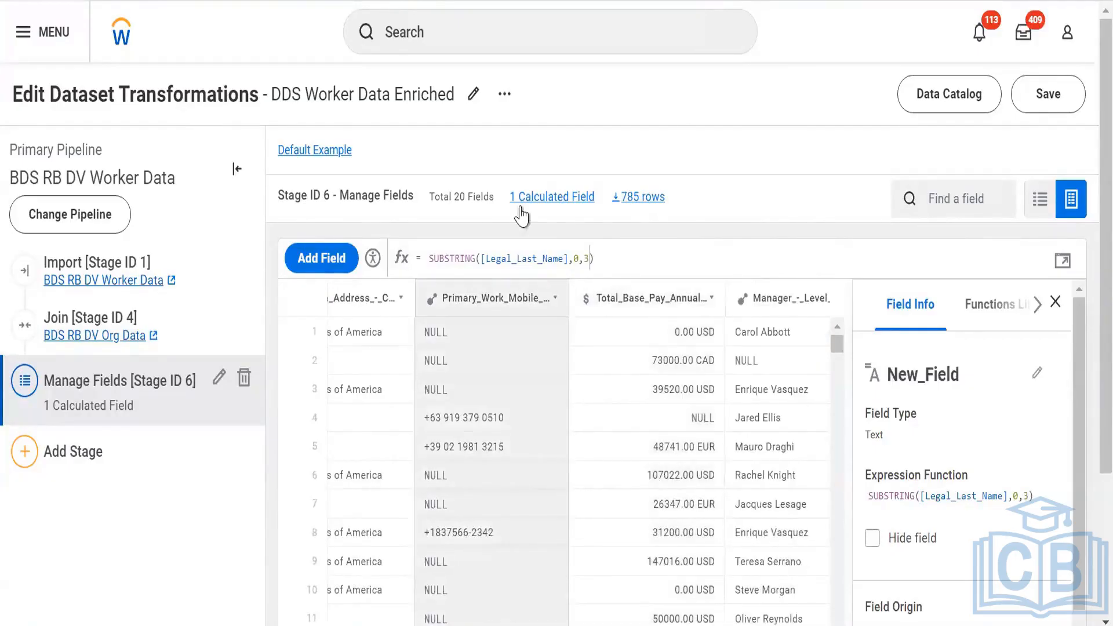
Change the SUBSTRING start position from 0 to 2, commit, and review the values
{"action": "left_click", "coordinate": [579, 259]}
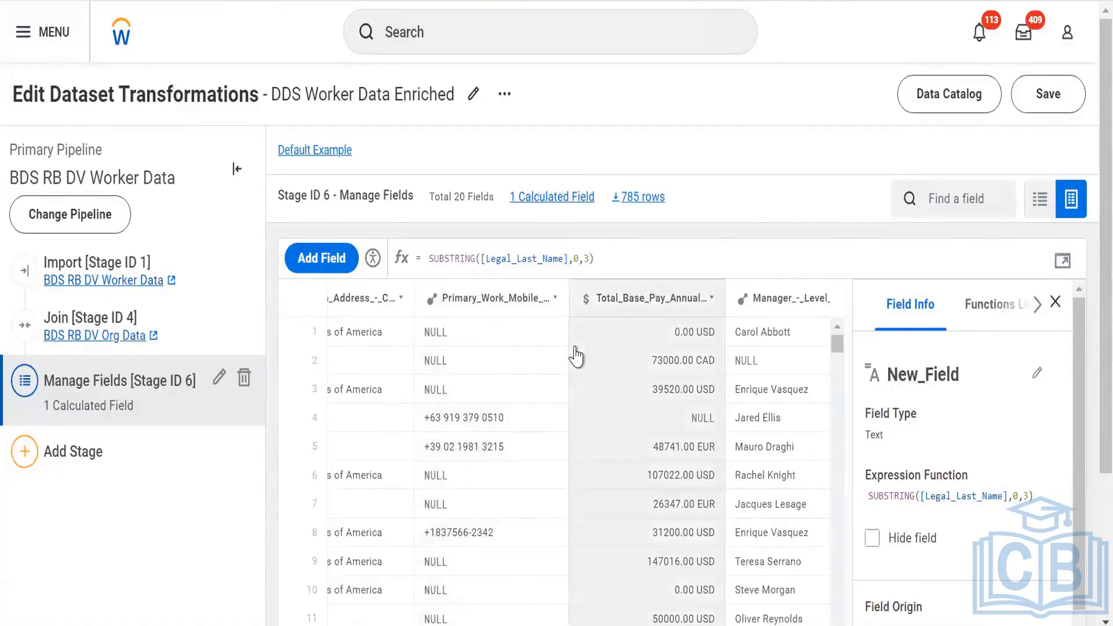
{"action": "key", "text": "BackSpace"}
{"action": "type", "text": "2"}
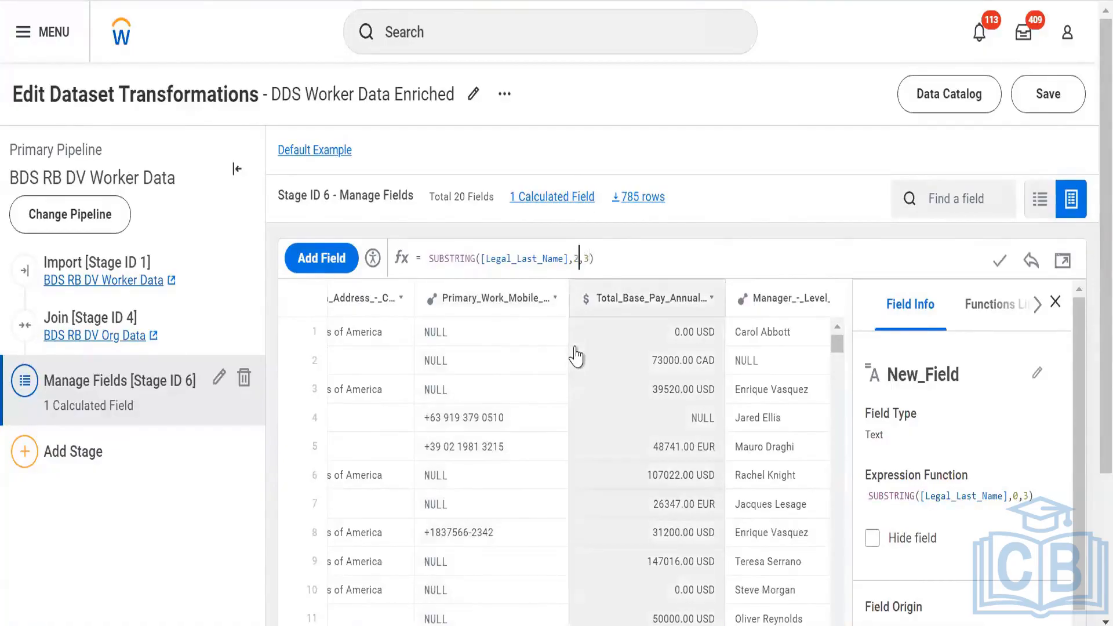
{"action": "left_click", "coordinate": [996, 258]}
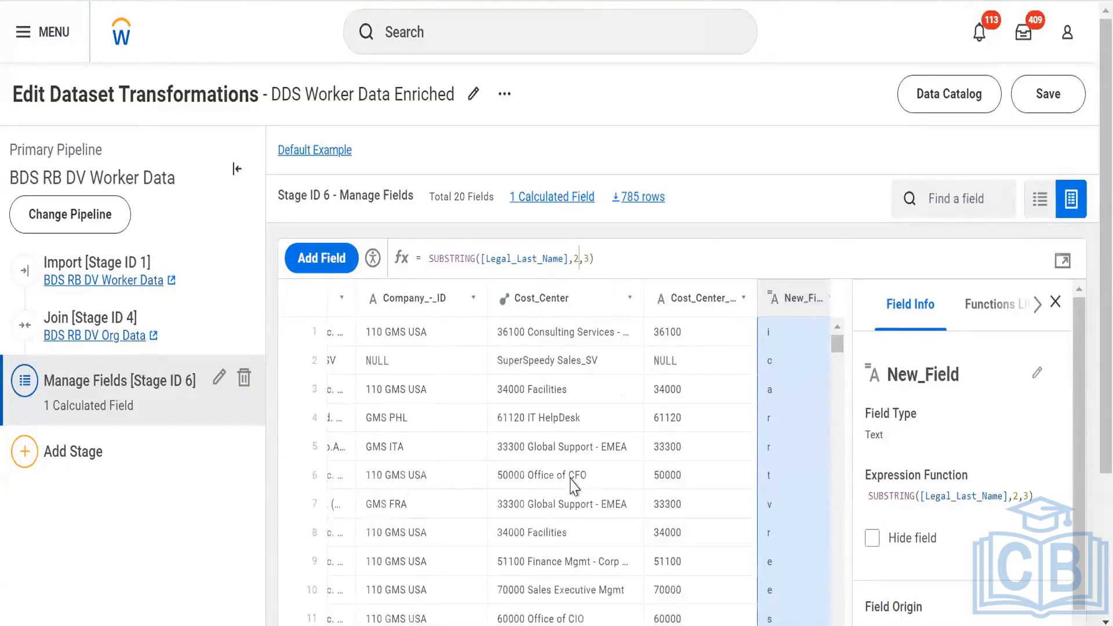
{"action": "scroll", "coordinate": [571, 487], "scroll_direction": "left", "scroll_amount": 10}
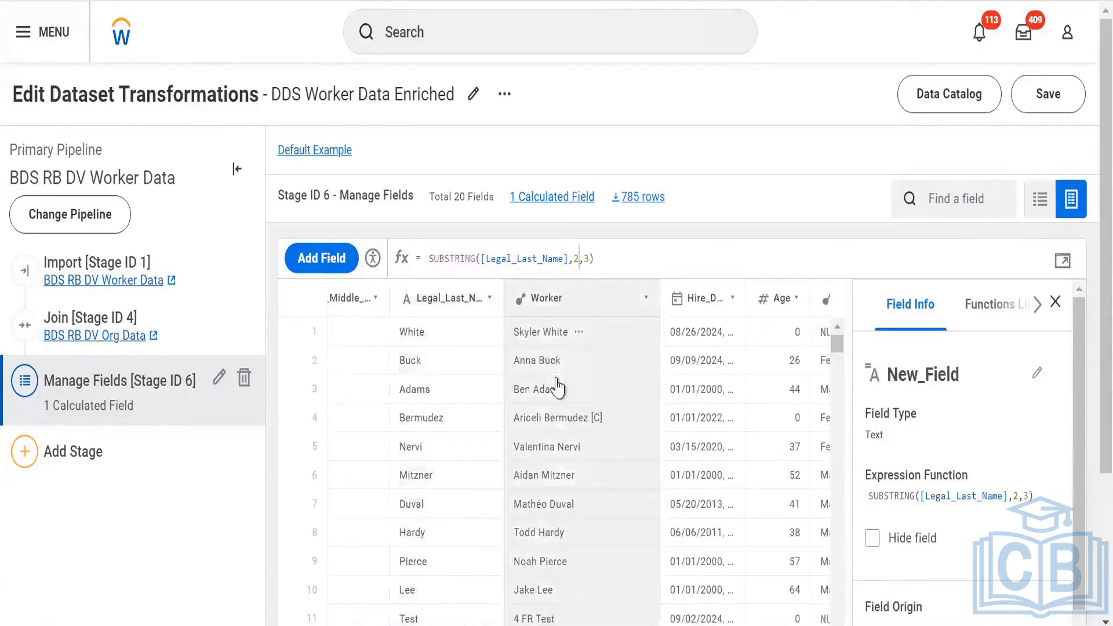
{"action": "scroll", "coordinate": [555, 378], "scroll_direction": "right", "scroll_amount": 10}
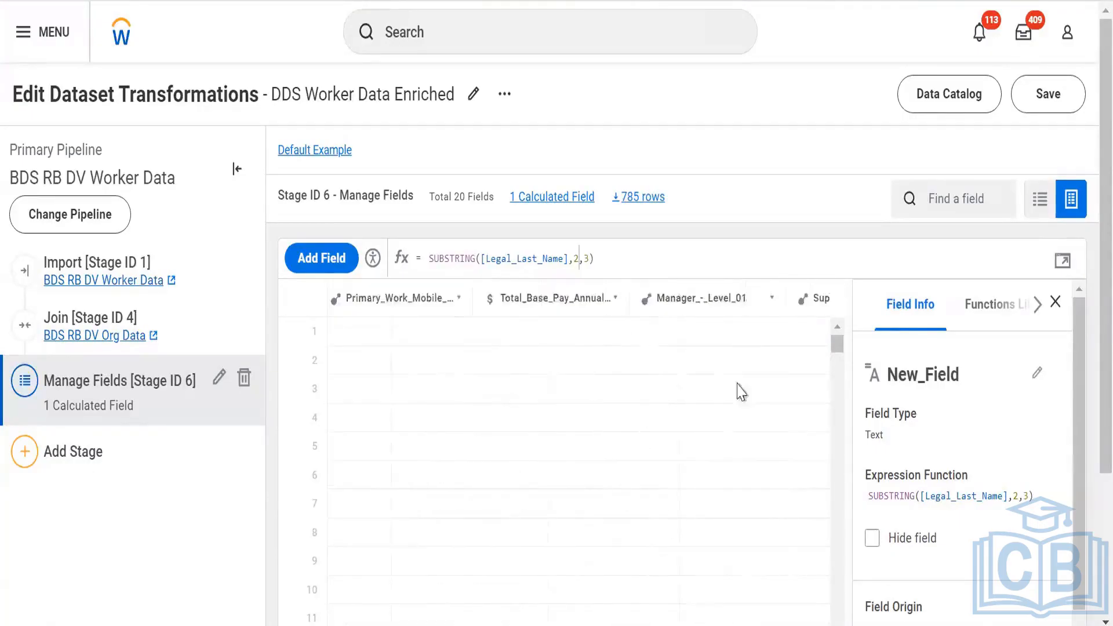
{"action": "scroll", "coordinate": [727, 509], "scroll_direction": "right", "scroll_amount": 5}
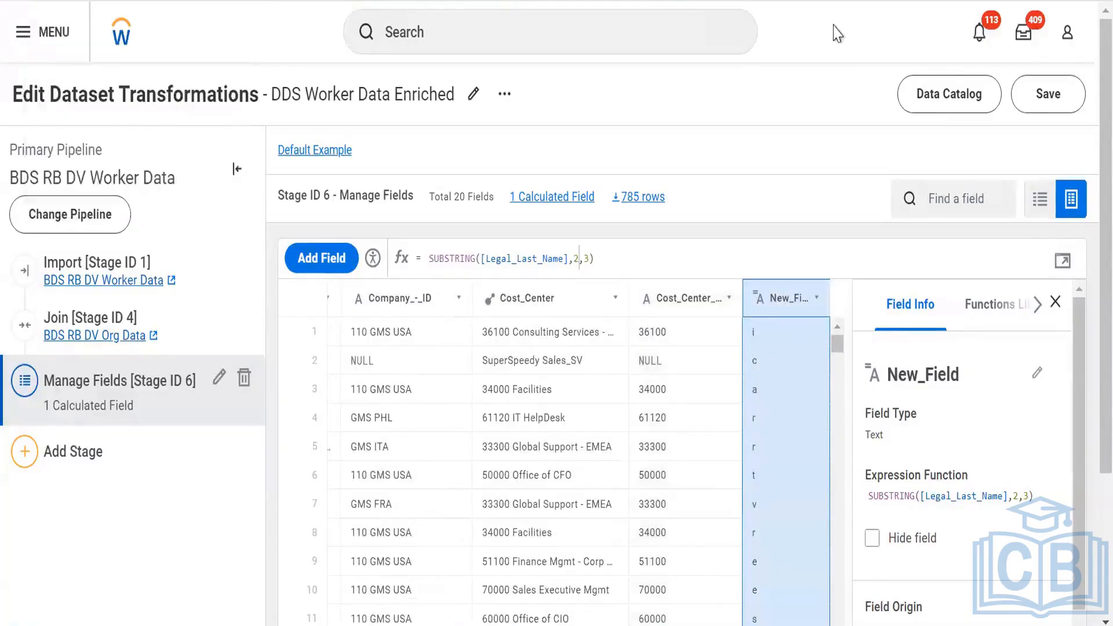
{"action": "key", "text": "alt+Tab"}
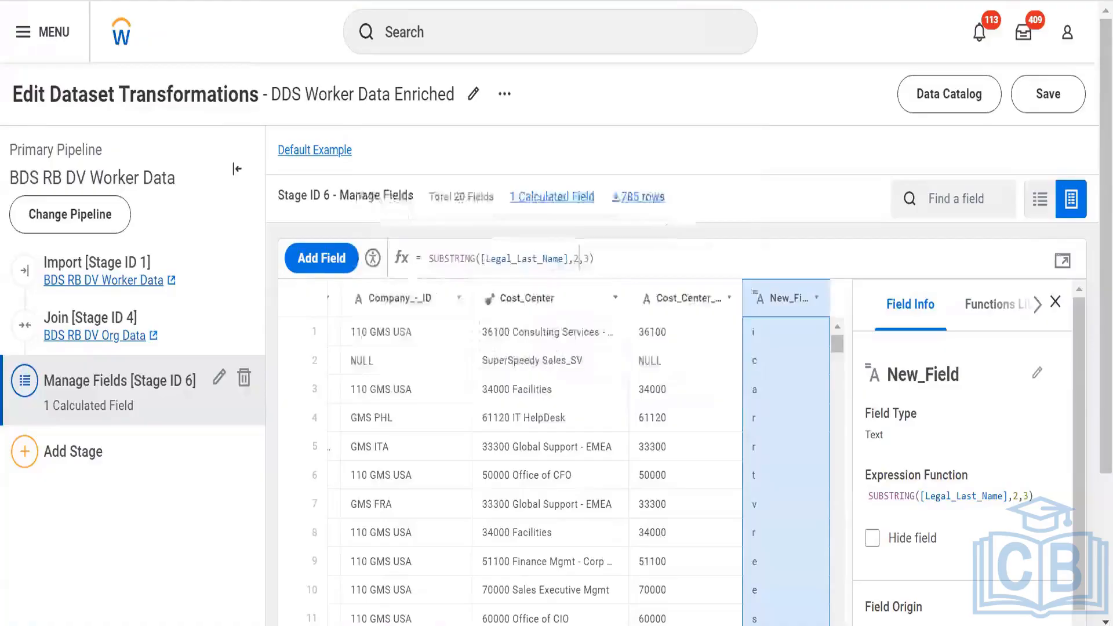
Read slide 19's list of common Prism functions, then reopen New_Field's expression editor
{"action": "key", "text": "alt+Tab"}
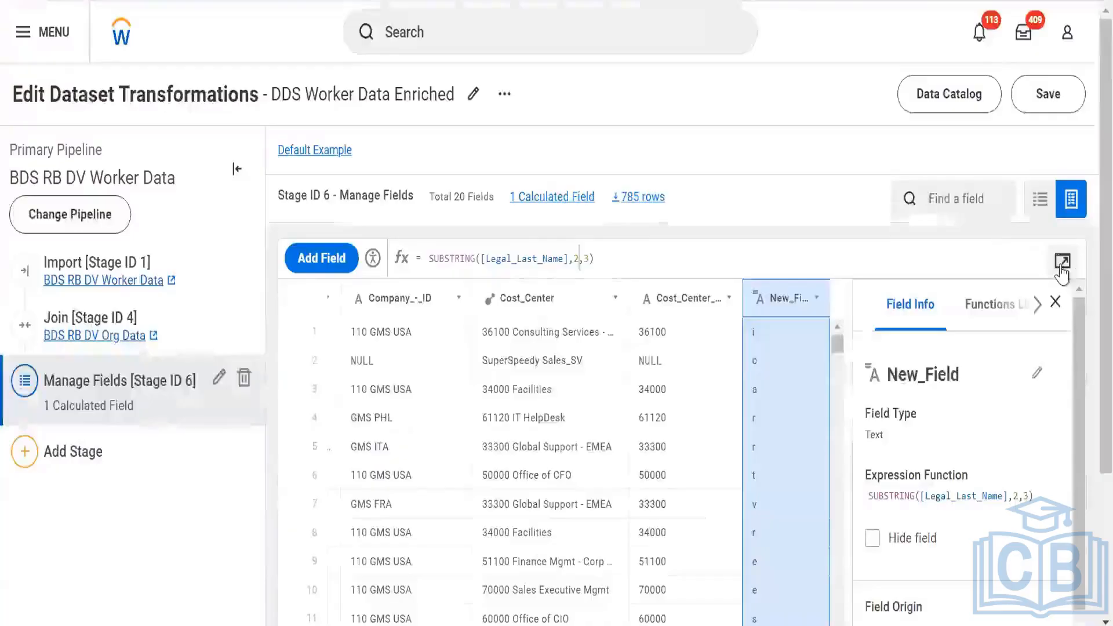
{"action": "left_click", "coordinate": [1062, 262]}
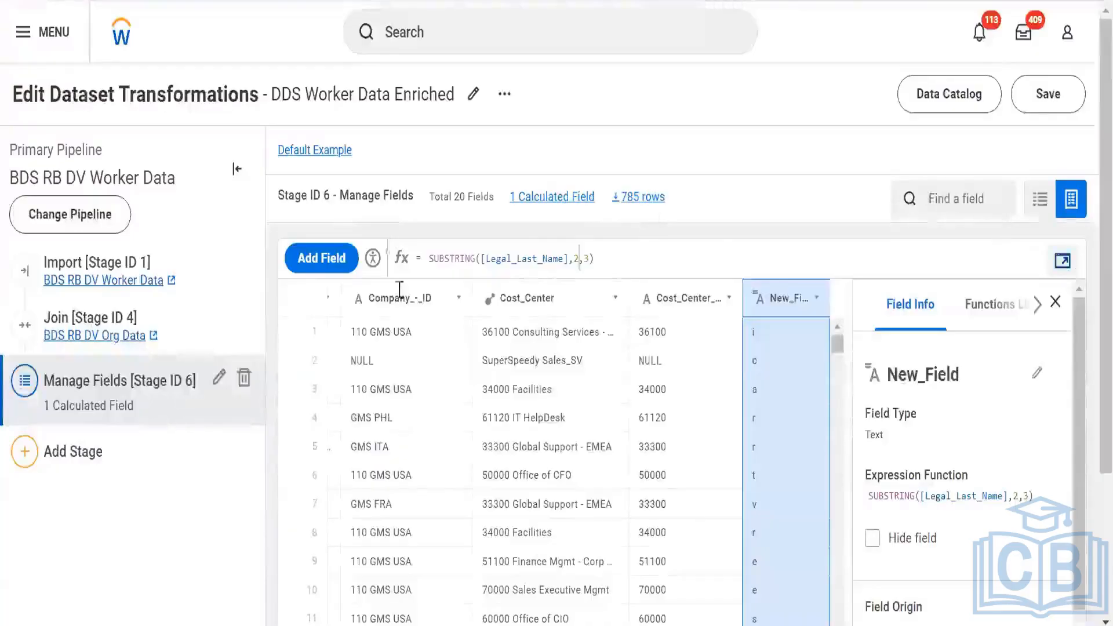
Delete the SUBSTRING expression and expand CONCAT's description, syntax and example under Text
{"action": "key", "text": "ctrl+a"}
{"action": "key", "text": "BackSpace"}
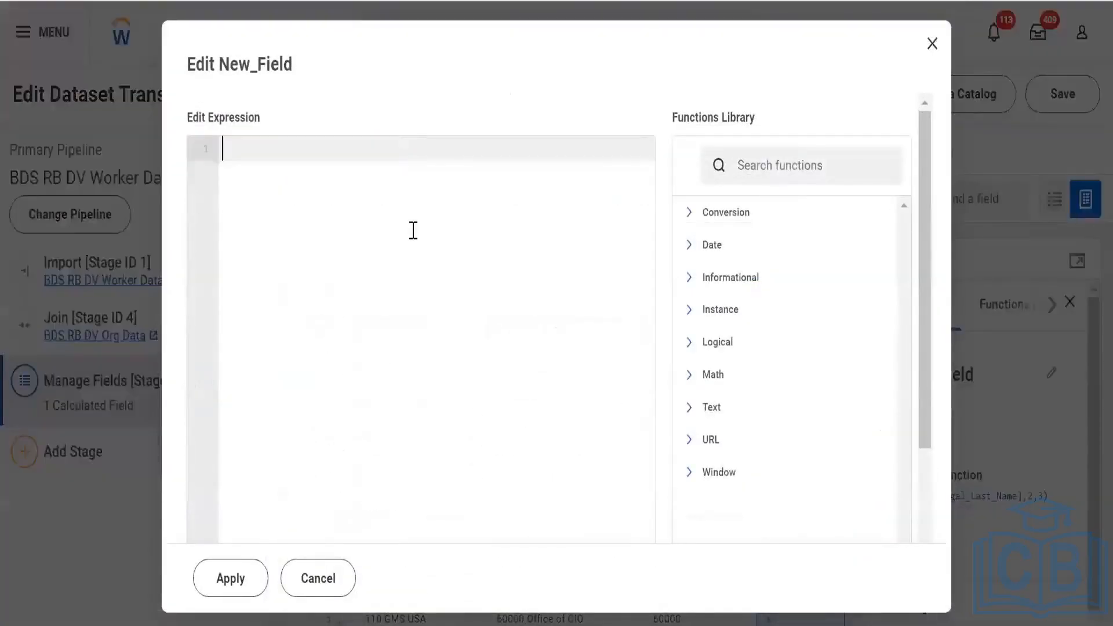
{"action": "left_click", "coordinate": [799, 173]}
{"action": "type", "text": "con"}
{"action": "scroll", "coordinate": [808, 352], "scroll_direction": "down", "scroll_amount": 2}
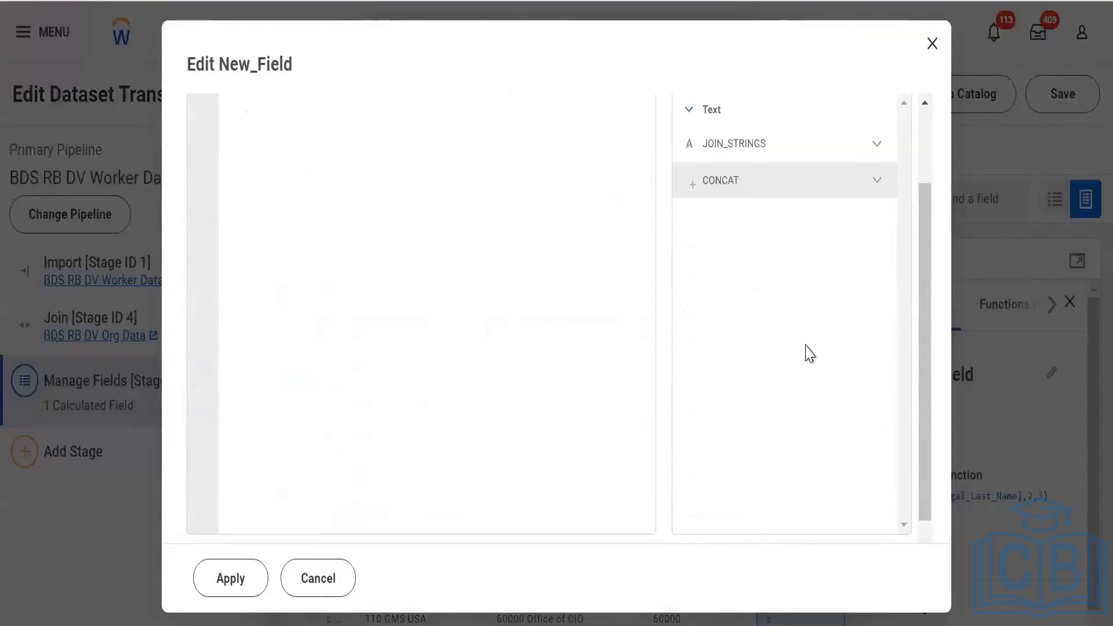
{"action": "left_click", "coordinate": [837, 180]}
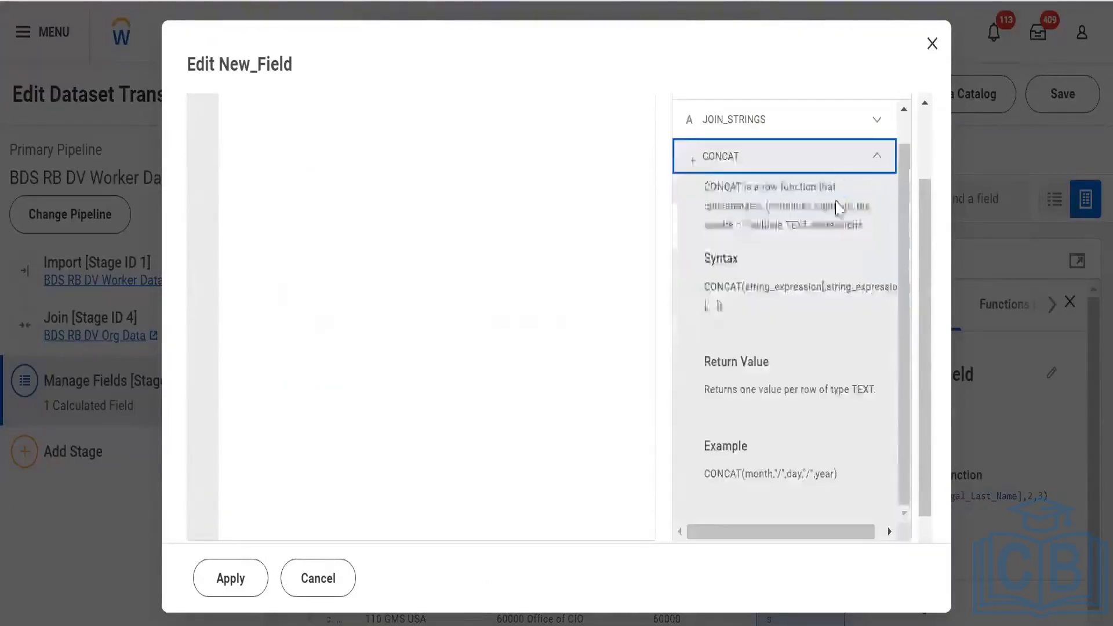
{"action": "scroll", "coordinate": [835, 217], "scroll_direction": "up", "scroll_amount": 1}
{"action": "scroll", "coordinate": [823, 225], "scroll_direction": "down", "scroll_amount": 1}
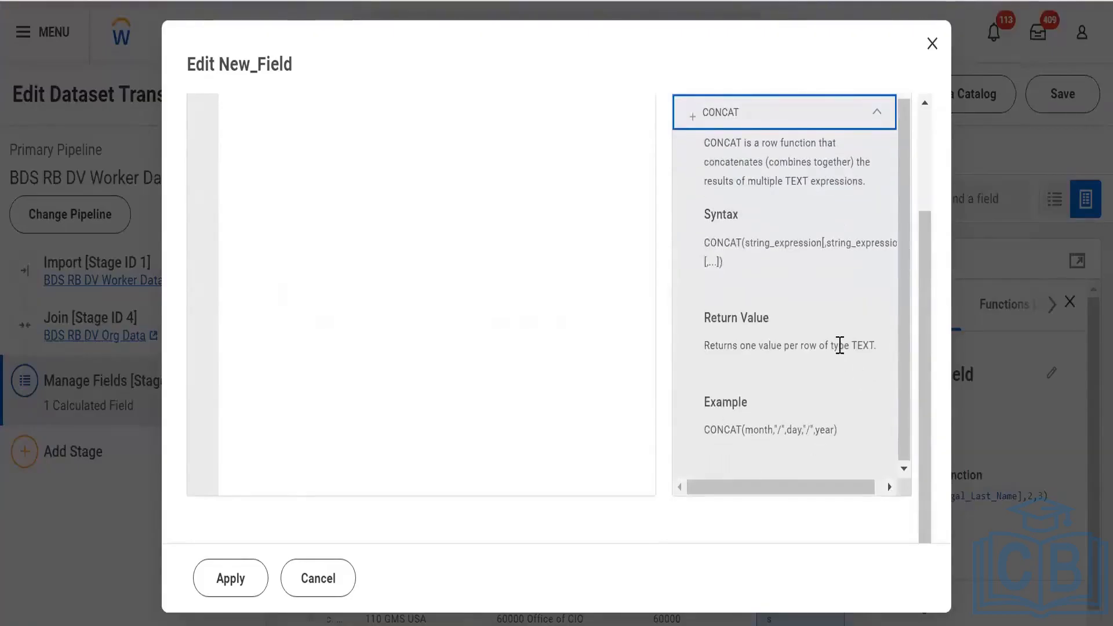
{"action": "scroll", "coordinate": [265, 168], "scroll_direction": "up", "scroll_amount": 5}
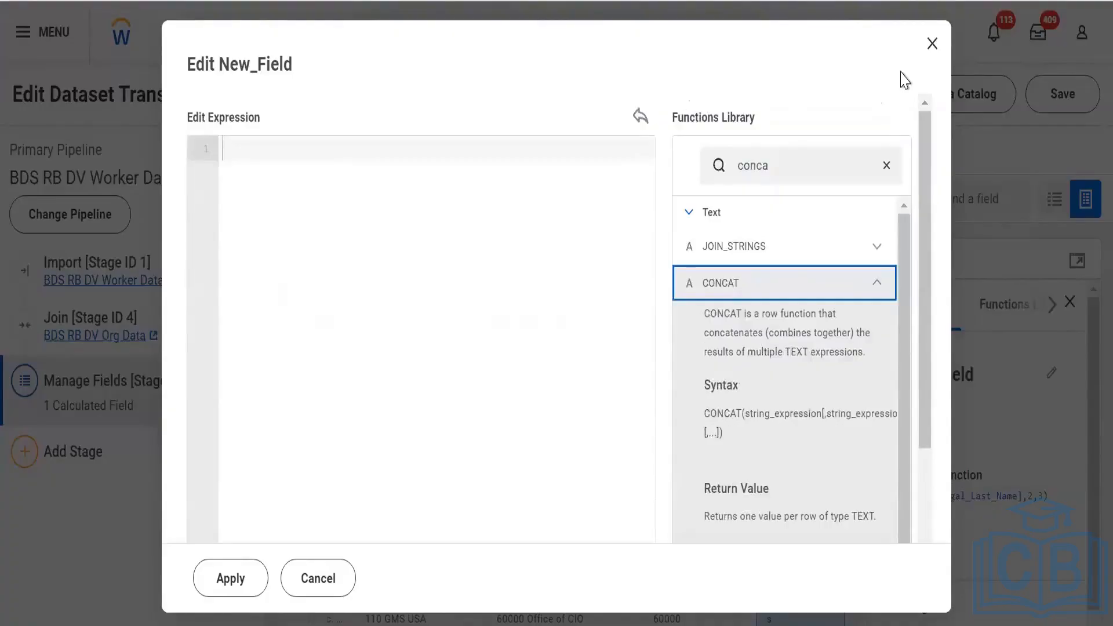
Close the expression editor without applying and reload the dataset editor page
{"action": "left_click", "coordinate": [932, 45]}
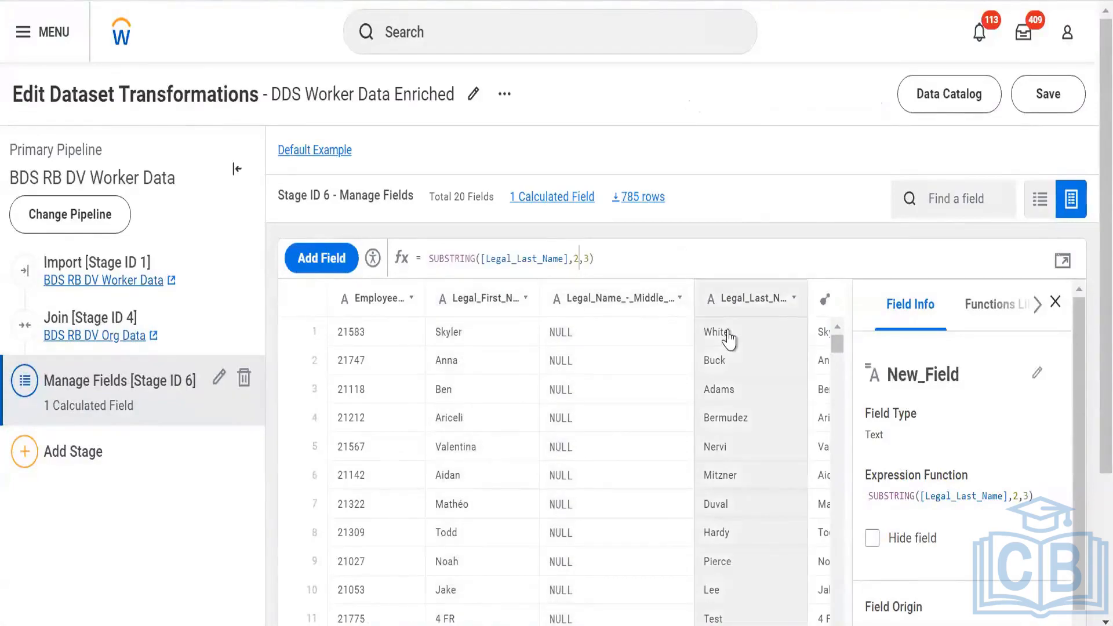
{"action": "scroll", "coordinate": [729, 341], "scroll_direction": "right", "scroll_amount": 3}
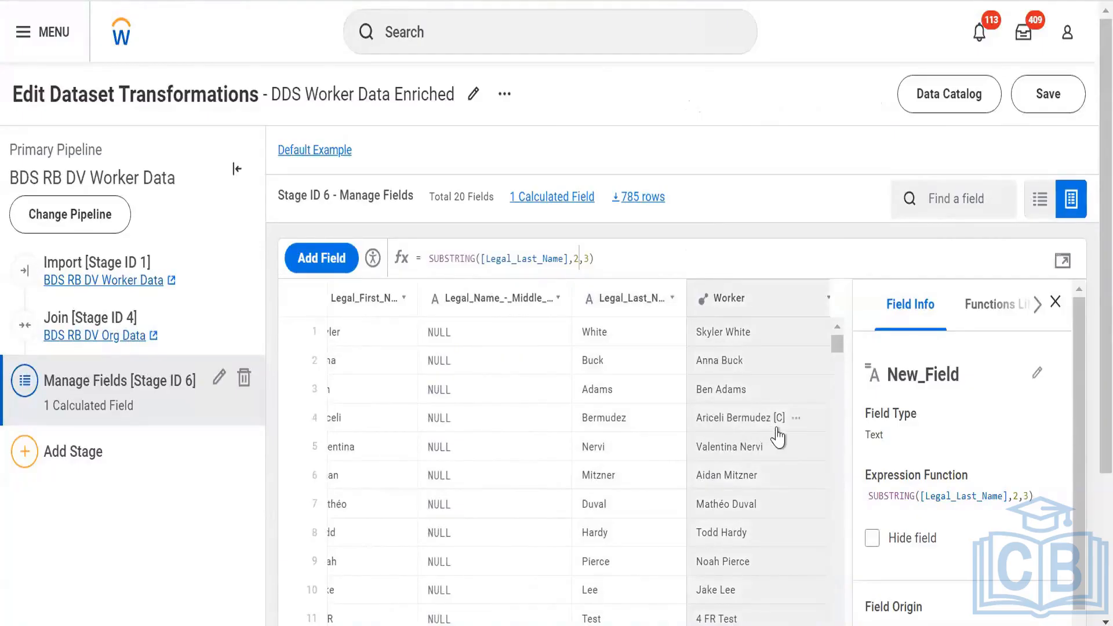
{"action": "mouse_move", "coordinate": [777, 438]}
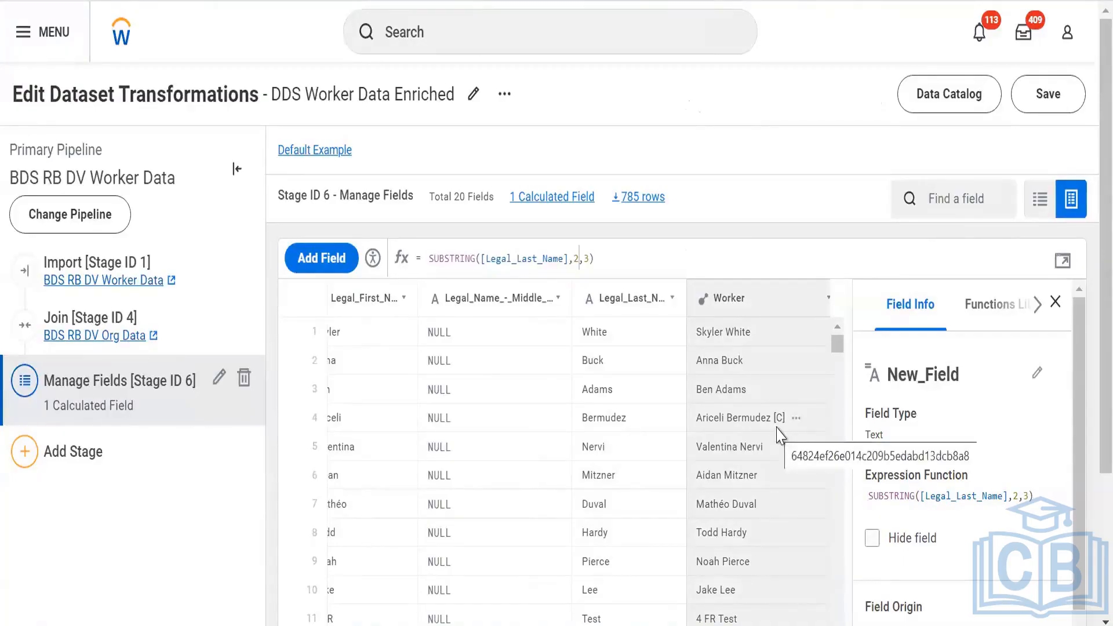
{"action": "key", "text": "F5"}
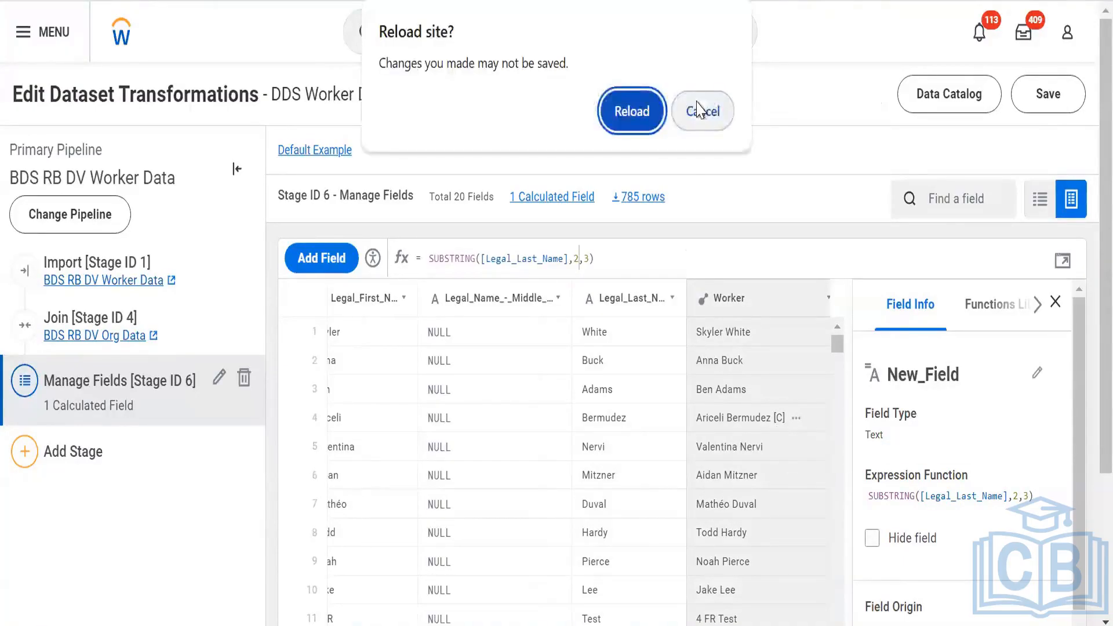
{"action": "left_click", "coordinate": [699, 110]}
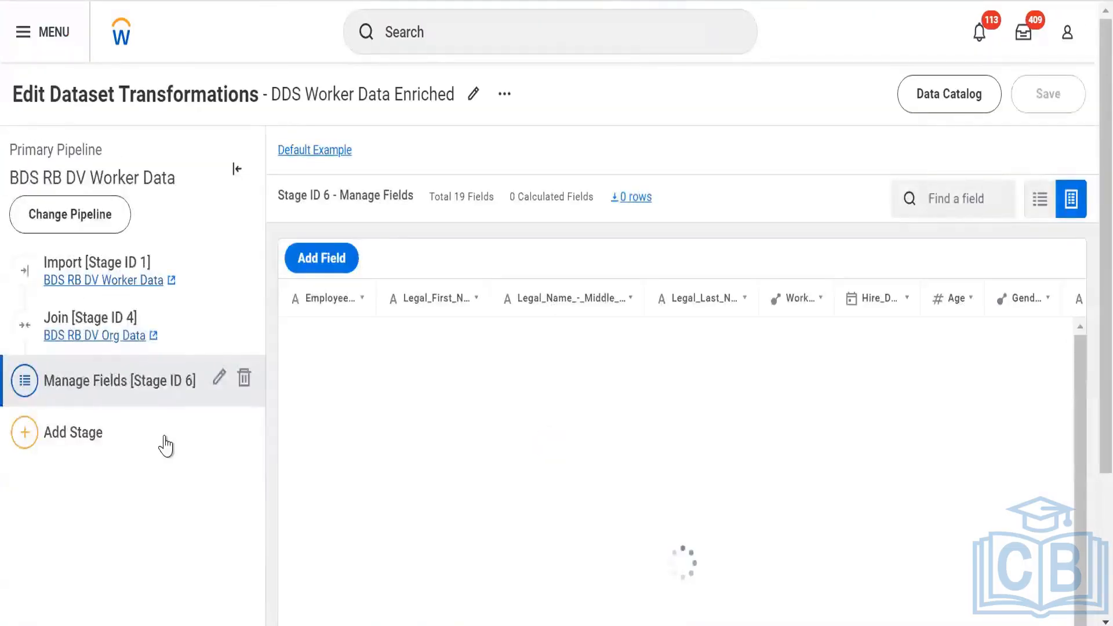
Add a new calculated field, New_Field, to the Manage Fields stage
{"action": "left_click", "coordinate": [162, 445]}
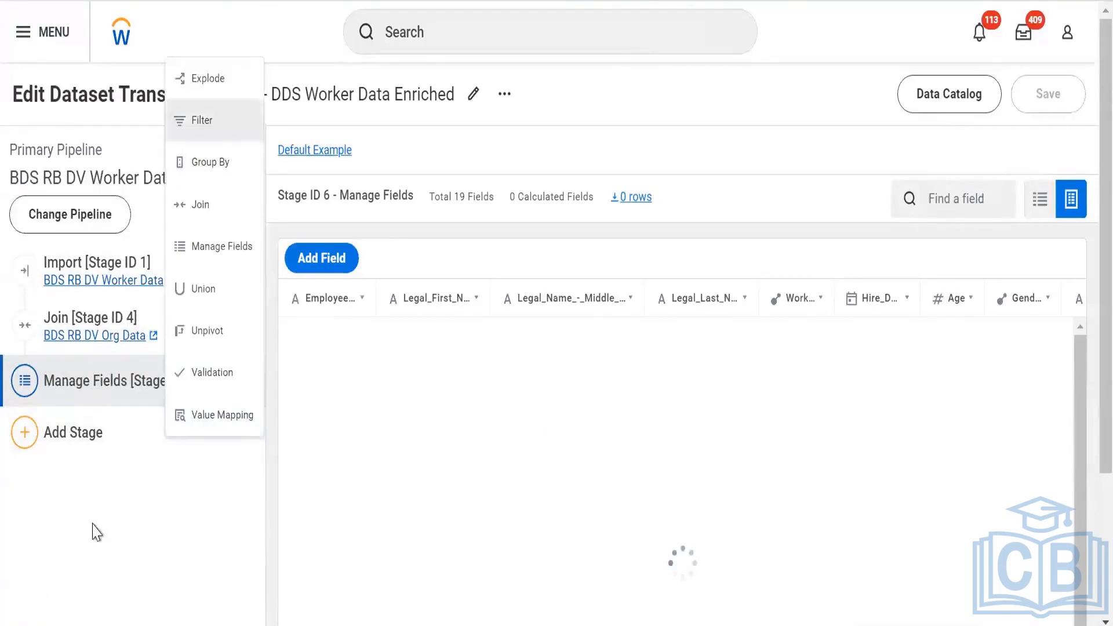
{"action": "left_click", "coordinate": [301, 258]}
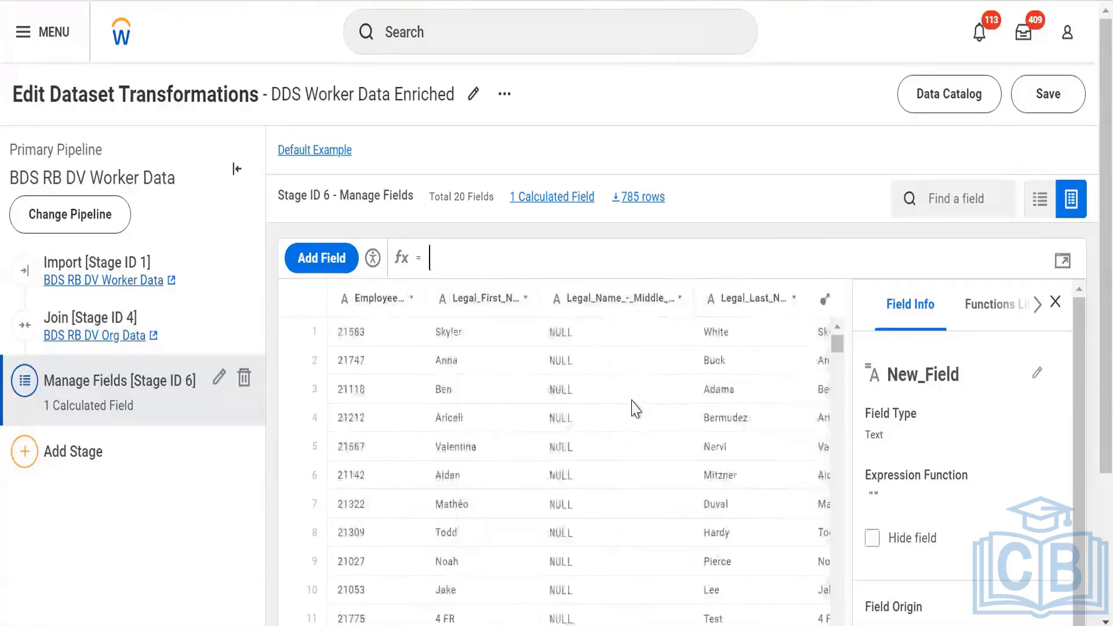
{"action": "scroll", "coordinate": [633, 410], "scroll_direction": "right", "scroll_amount": 4}
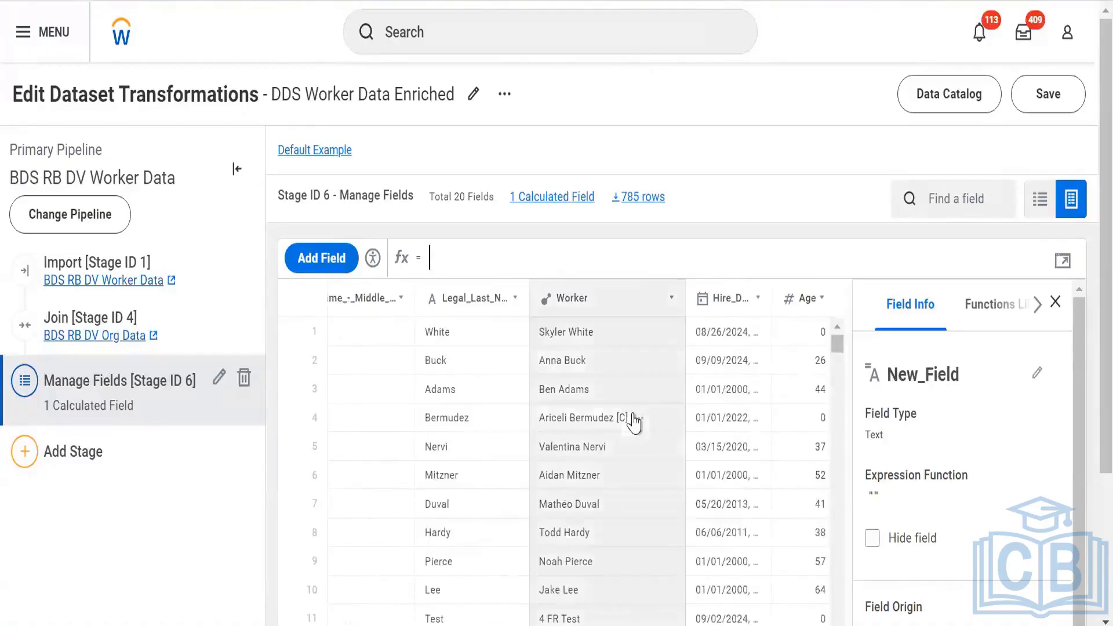
Look up the CONCAT function in New_Field's Functions Library
{"action": "left_click", "coordinate": [1062, 260]}
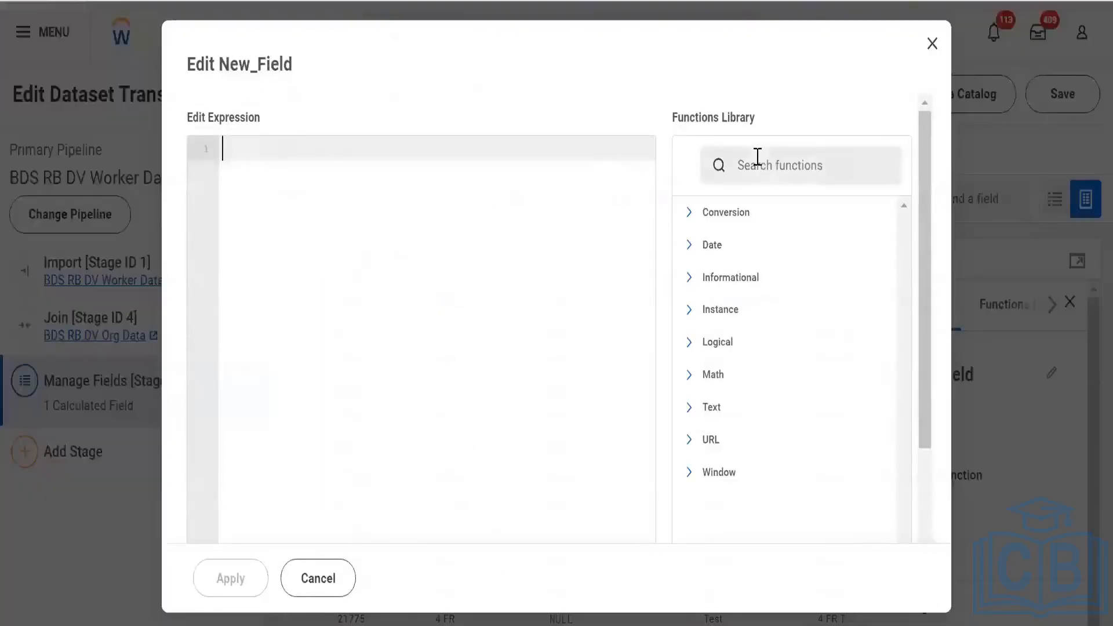
{"action": "left_click", "coordinate": [758, 159]}
{"action": "type", "text": "con"}
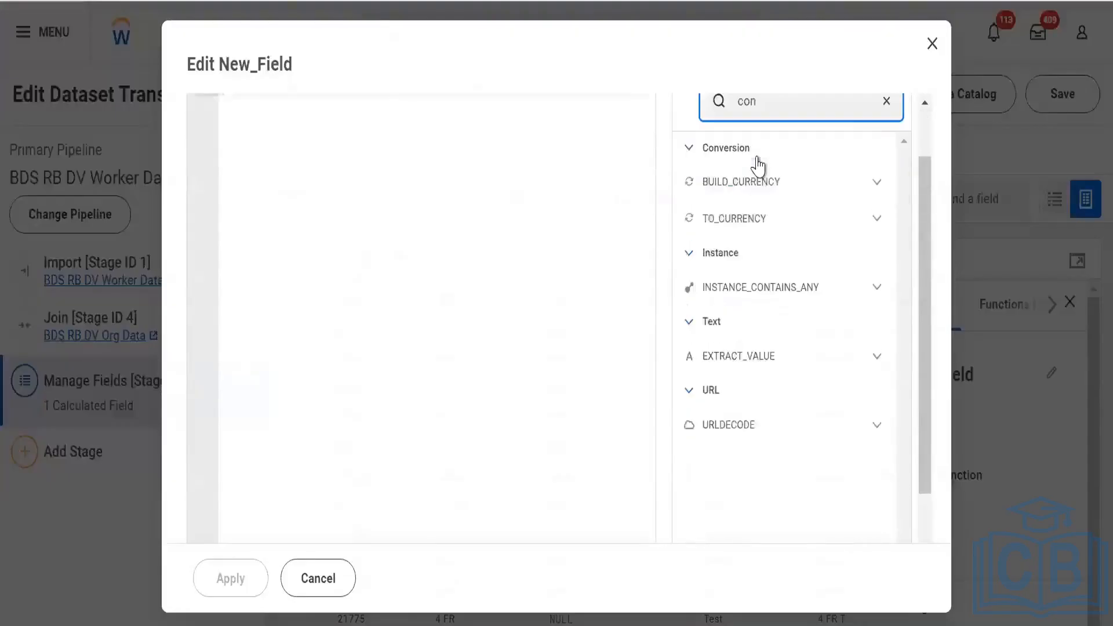
{"action": "type", "text": "ca"}
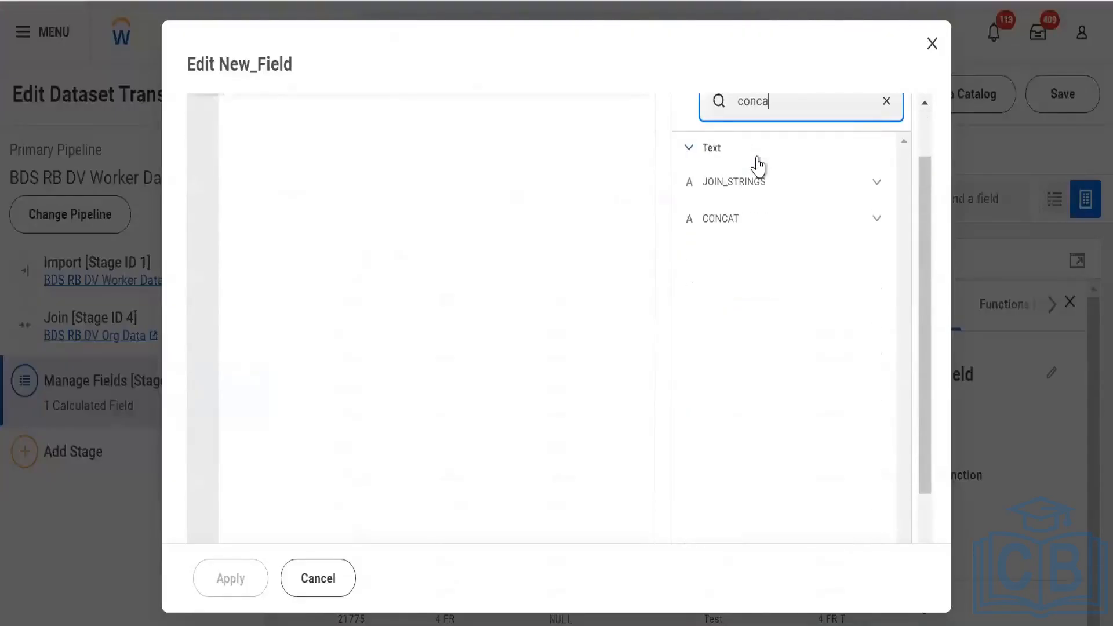
{"action": "left_click", "coordinate": [874, 233]}
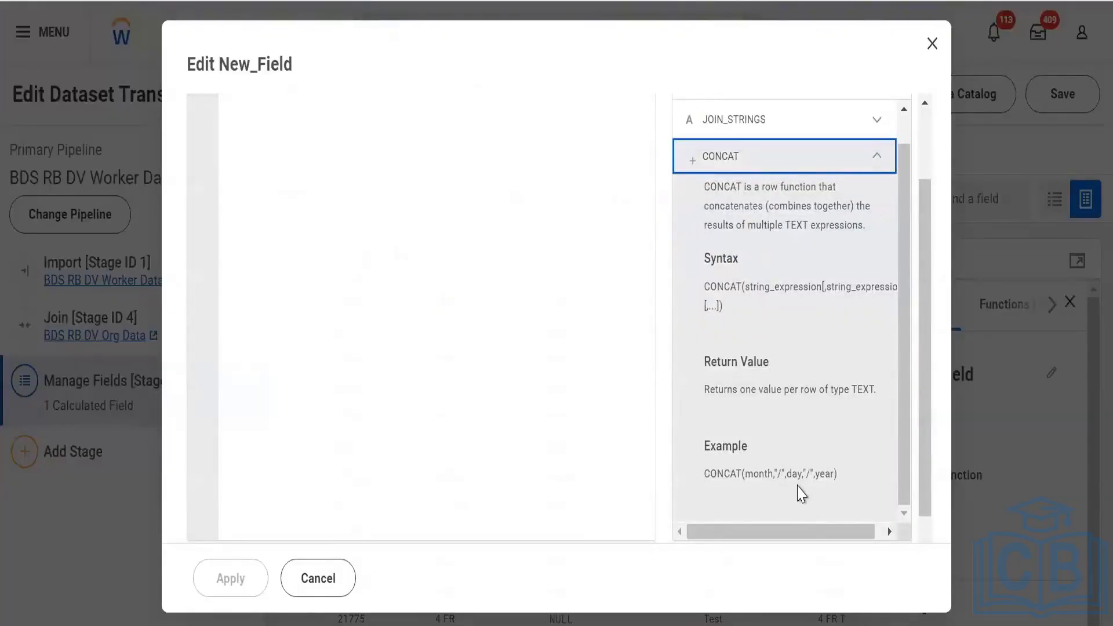
{"action": "scroll", "coordinate": [367, 179], "scroll_direction": "up", "scroll_amount": 2}
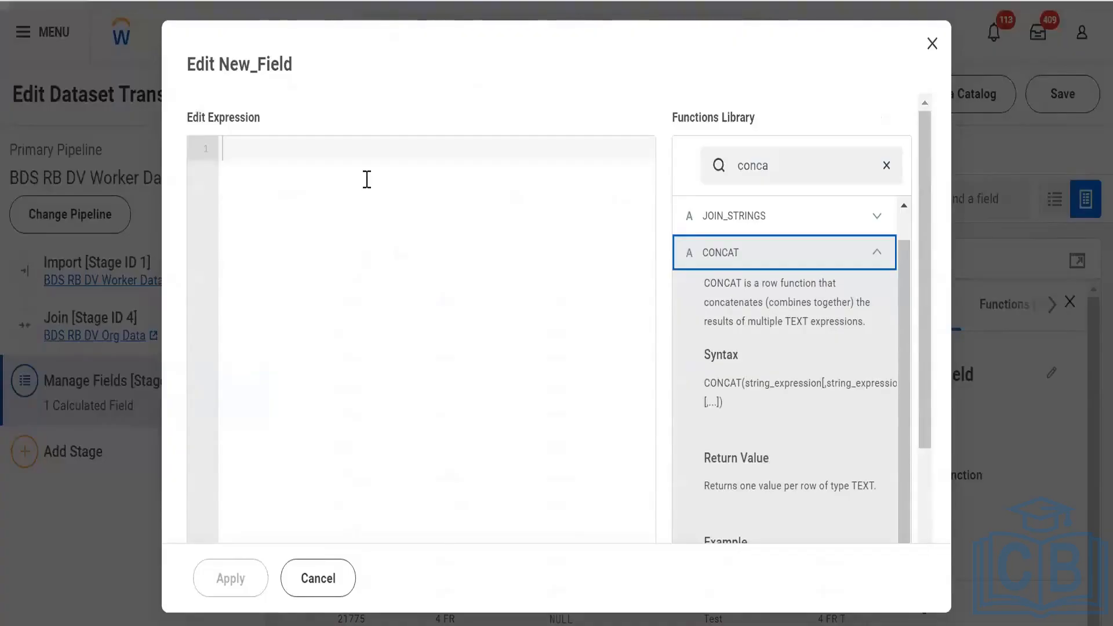
Enter and apply CONCAT([Legal_First_Name],[Legal_Last_Name]) as New_Field's expression
{"action": "left_click", "coordinate": [367, 179]}
{"action": "type", "text": "con"}
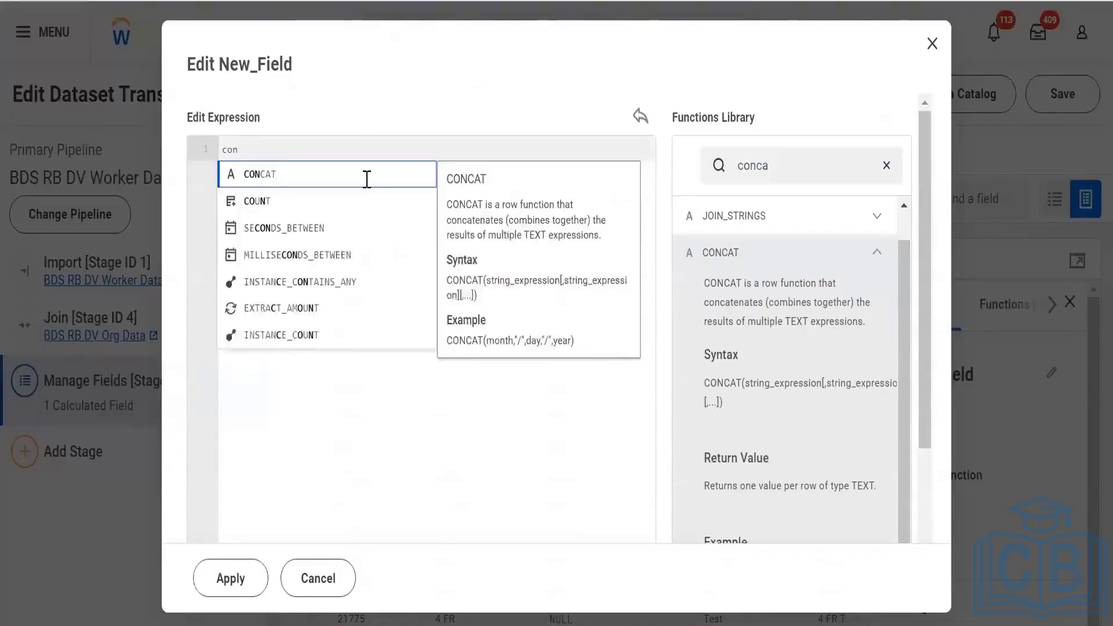
{"action": "left_click", "coordinate": [367, 173]}
{"action": "type", "text": "["}
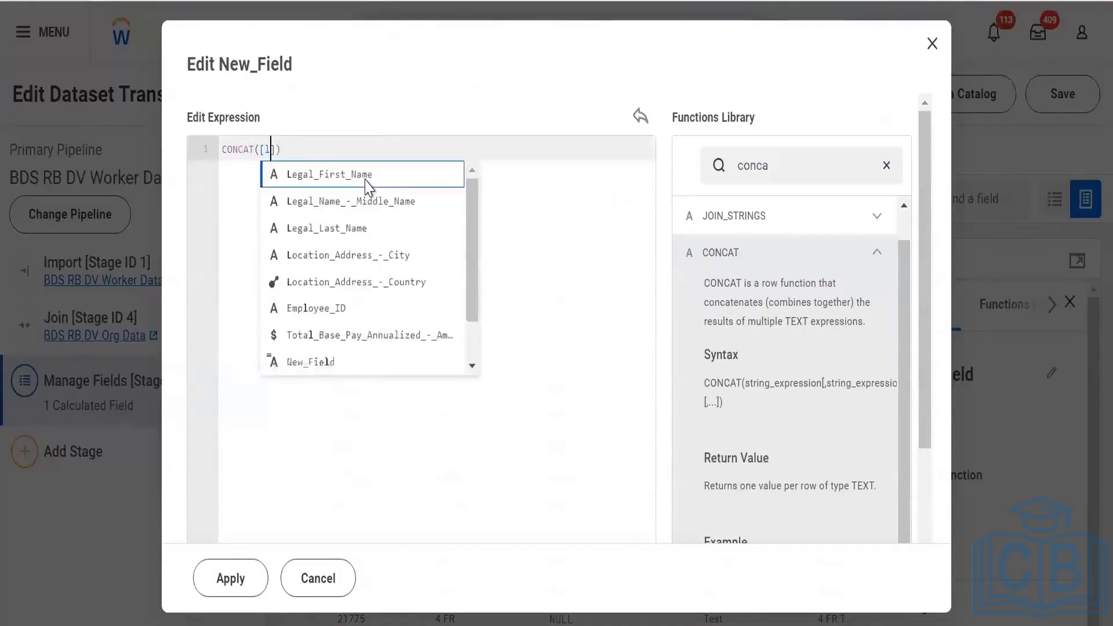
{"action": "left_click", "coordinate": [367, 175]}
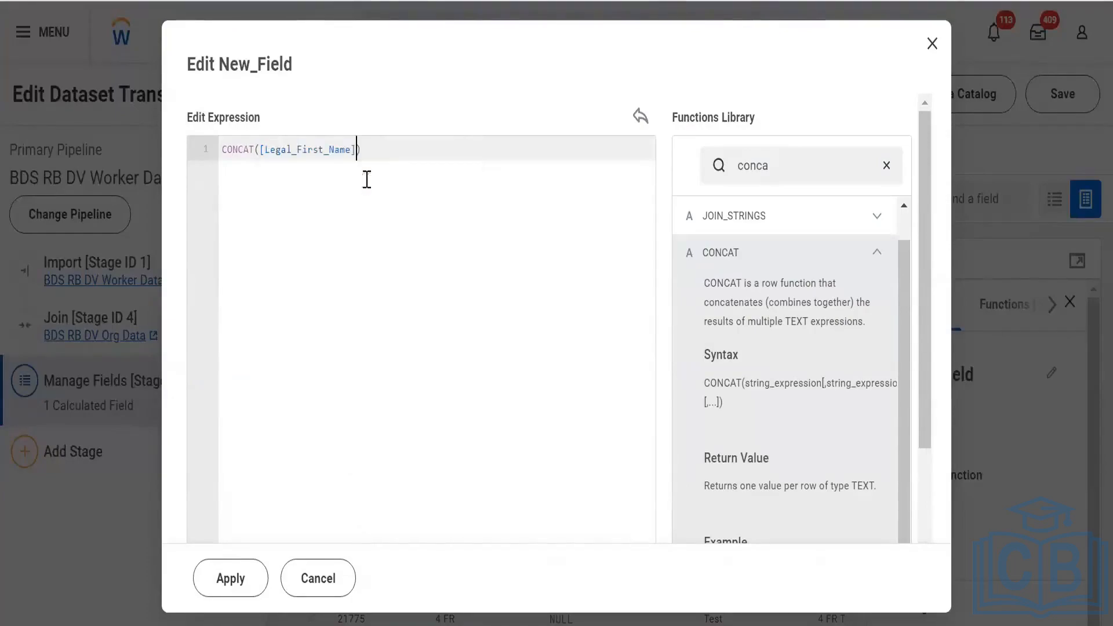
{"action": "type", "text": ",le"}
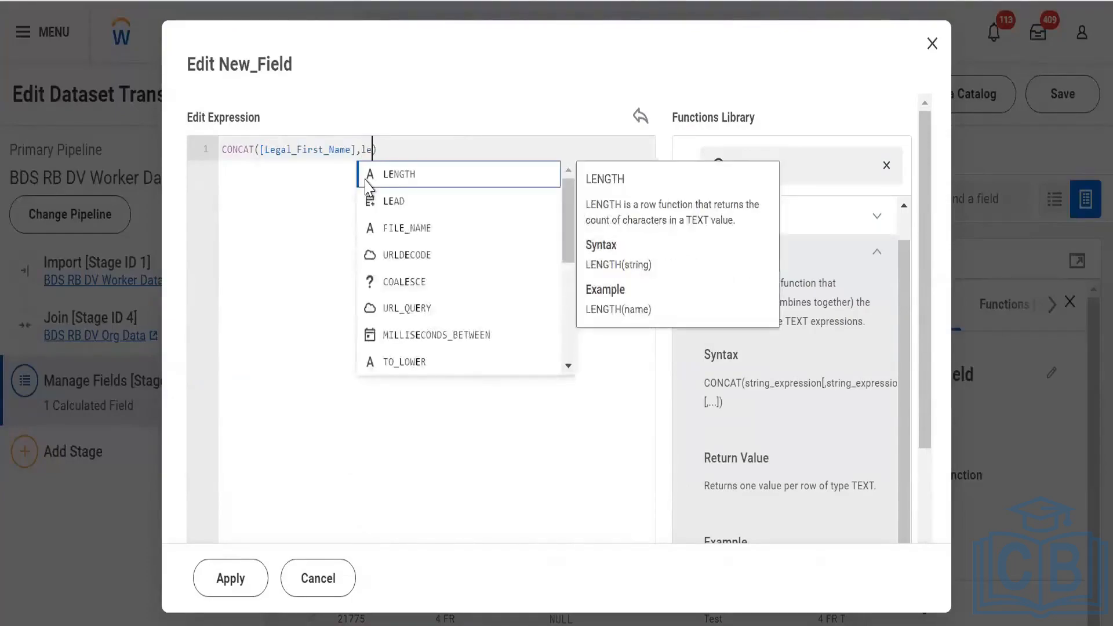
{"action": "key", "text": "BackSpace"}
{"action": "key", "text": "BackSpace"}
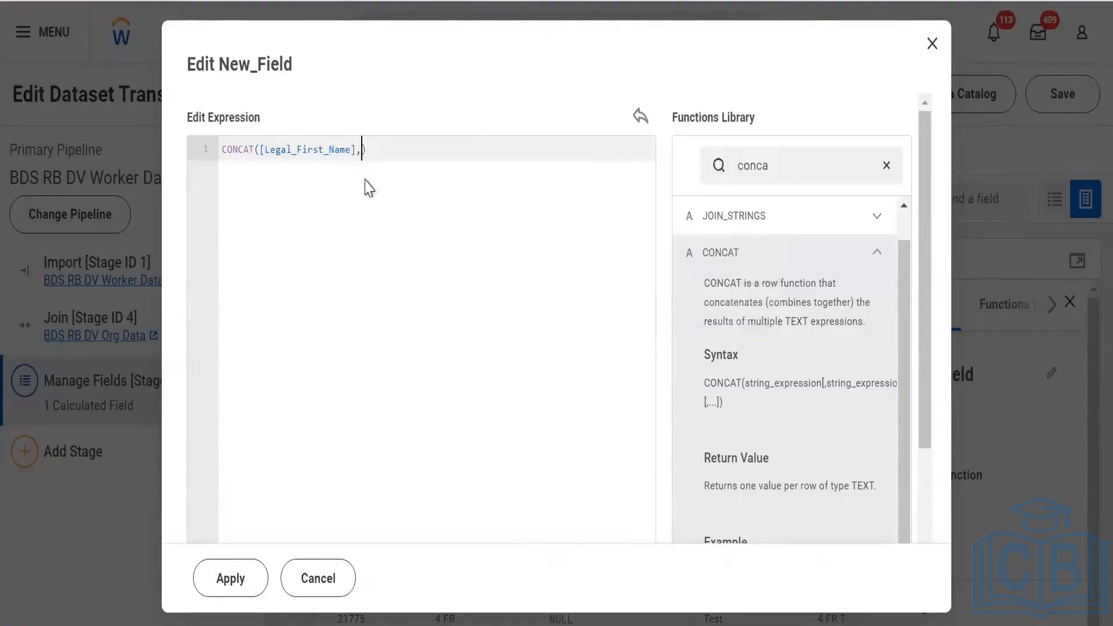
{"action": "type", "text": "[le"}
{"action": "key", "text": "Down"}
{"action": "key", "text": "Down"}
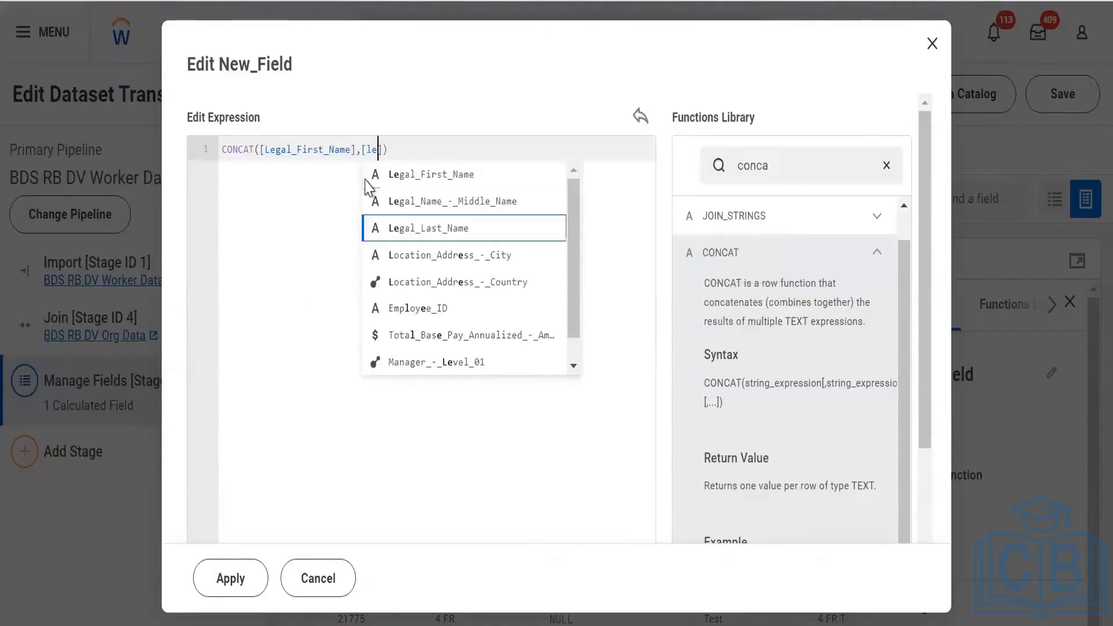
{"action": "key", "text": "Return"}
{"action": "left_click", "coordinate": [231, 578]}
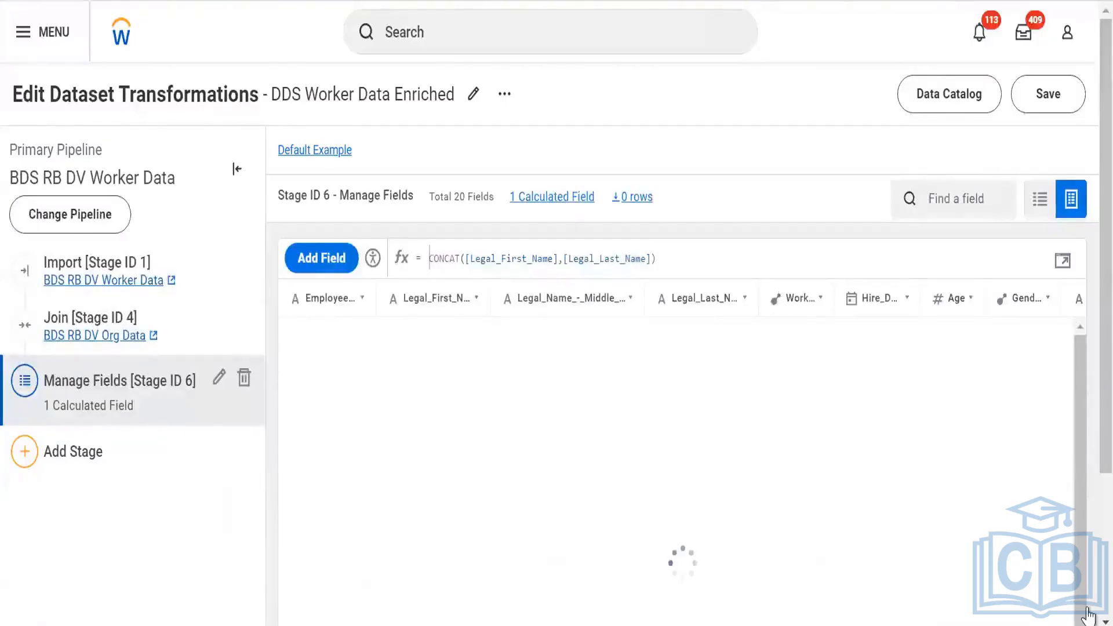
{"action": "left_click", "coordinate": [1106, 597]}
Scroll to the New_Field column and reopen its expression in the Edit New_Field editor
{"action": "left_click", "coordinate": [1035, 604]}
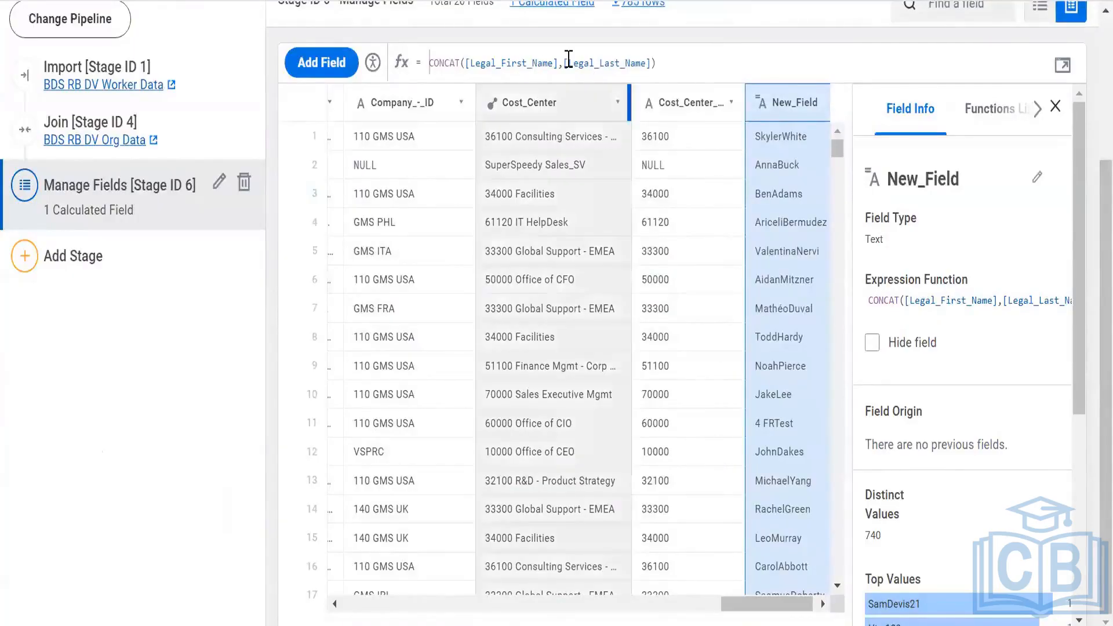
{"action": "left_click", "coordinate": [564, 62]}
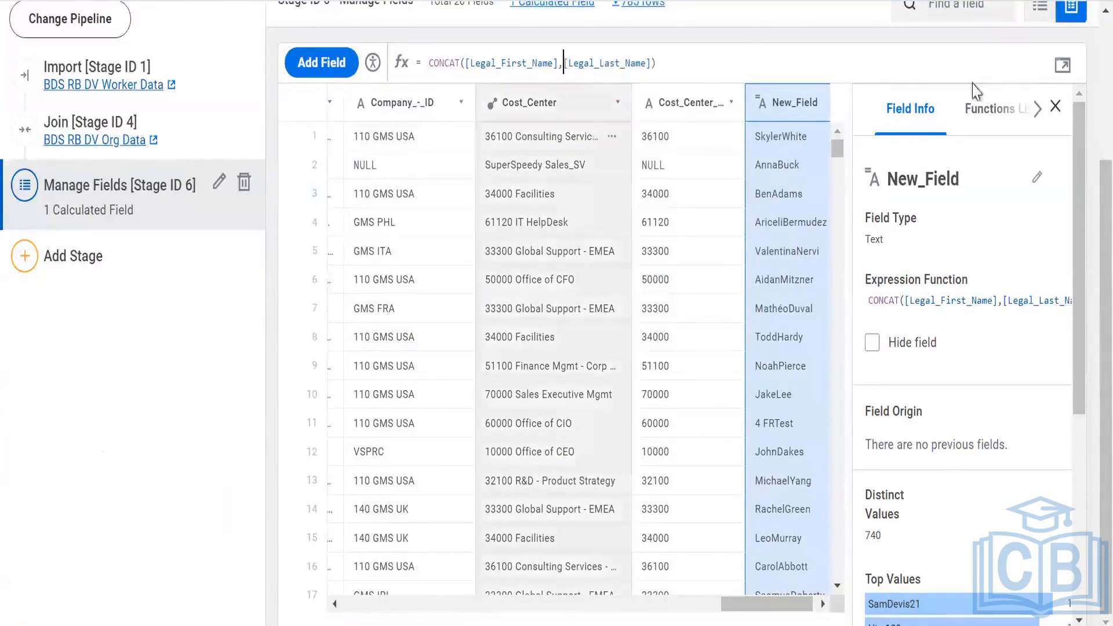
{"action": "left_click", "coordinate": [1063, 65]}
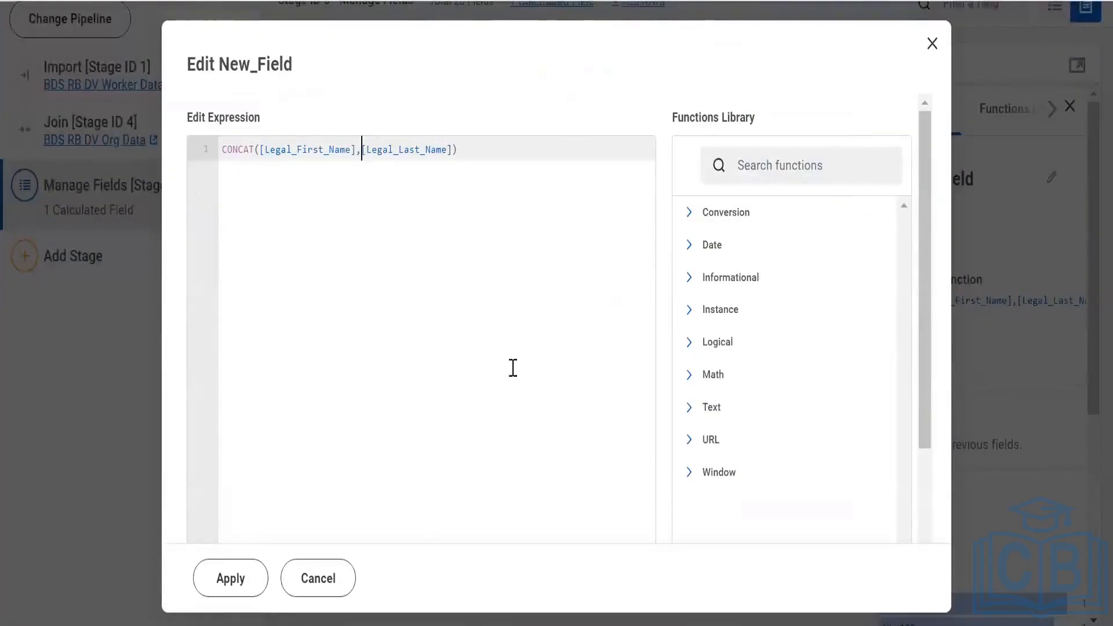
Apply CONCAT([Legal_First_Name]," ",[Legal_Last_Name]) so the names are separated by a space
{"action": "type", "text": "\" \""}
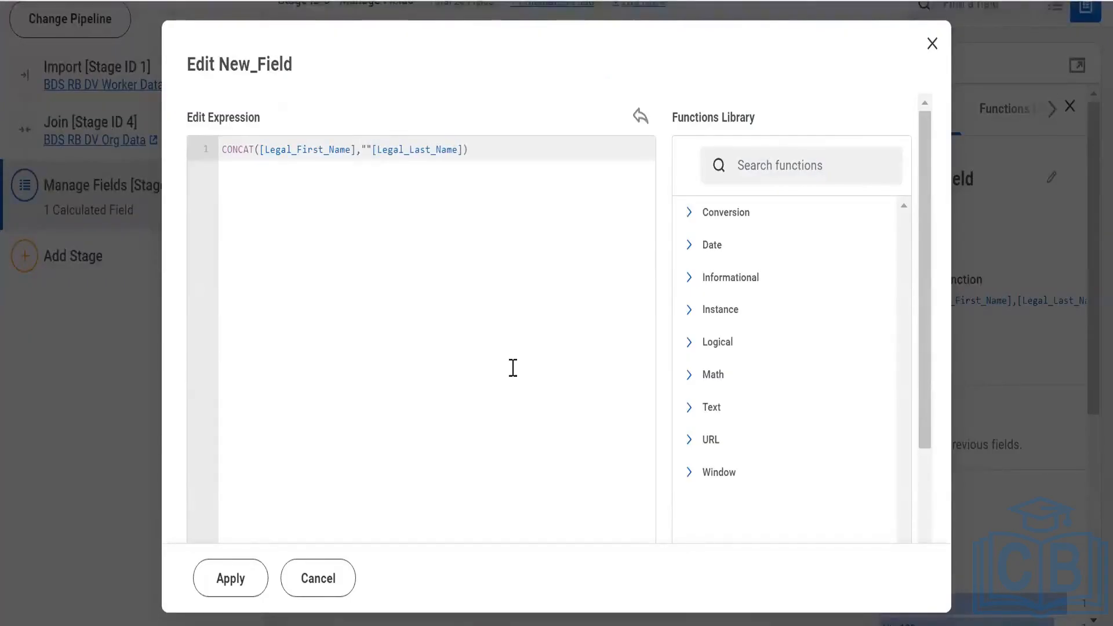
{"action": "type", "text": ","}
{"action": "key", "text": "Left"}
{"action": "key", "text": "Left"}
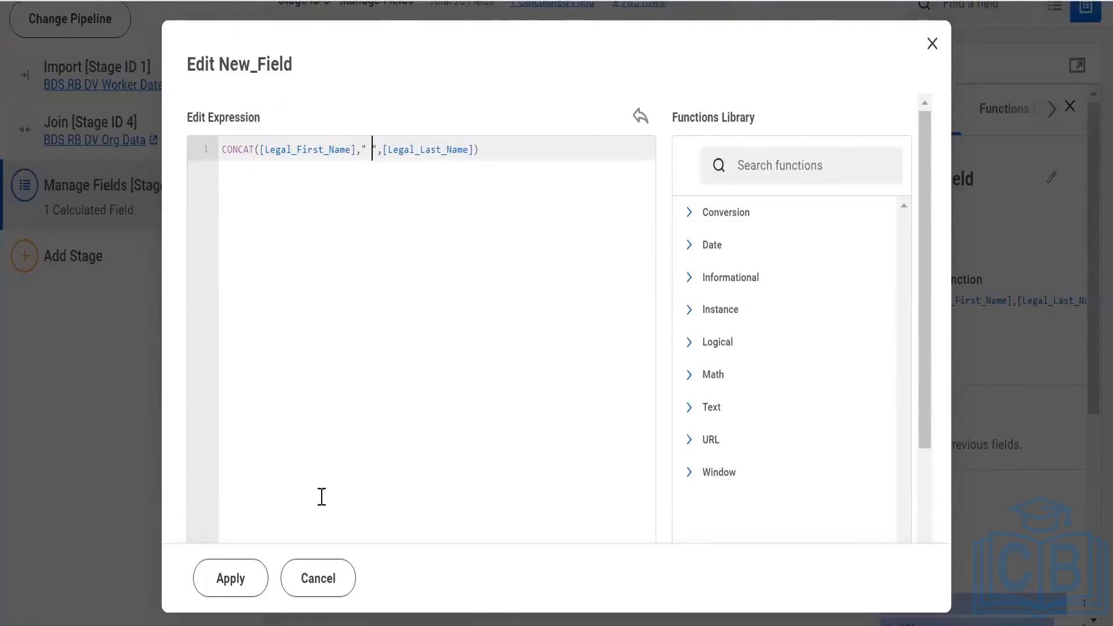
{"action": "left_click", "coordinate": [231, 585]}
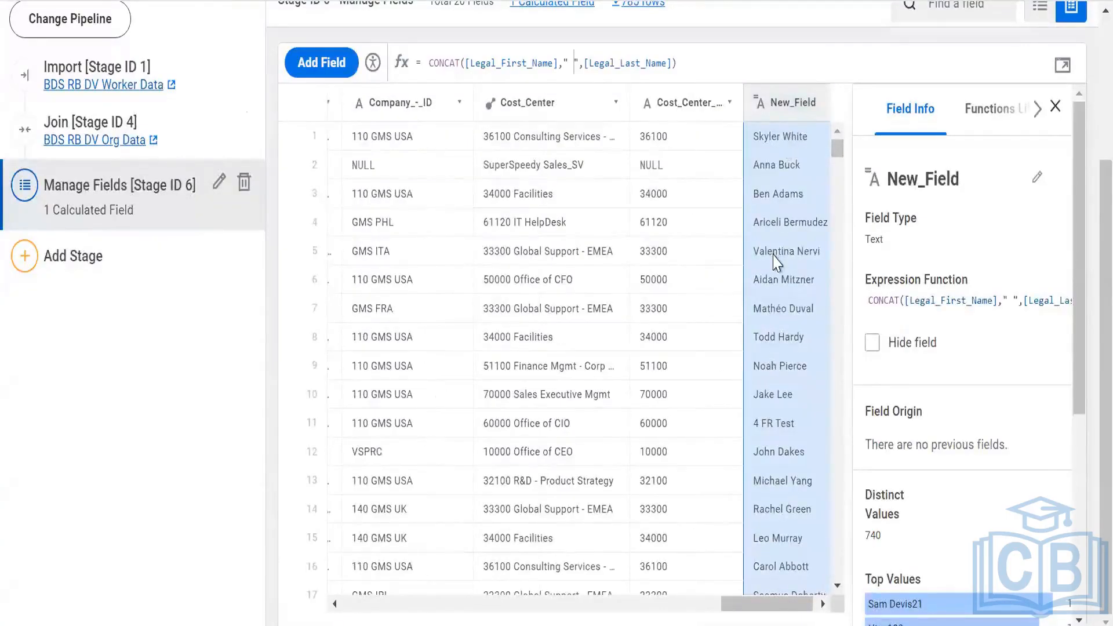
Replace the space separator with "**" in New_Field's formula, then return to the PowerPoint slides
{"action": "left_click", "coordinate": [572, 64]}
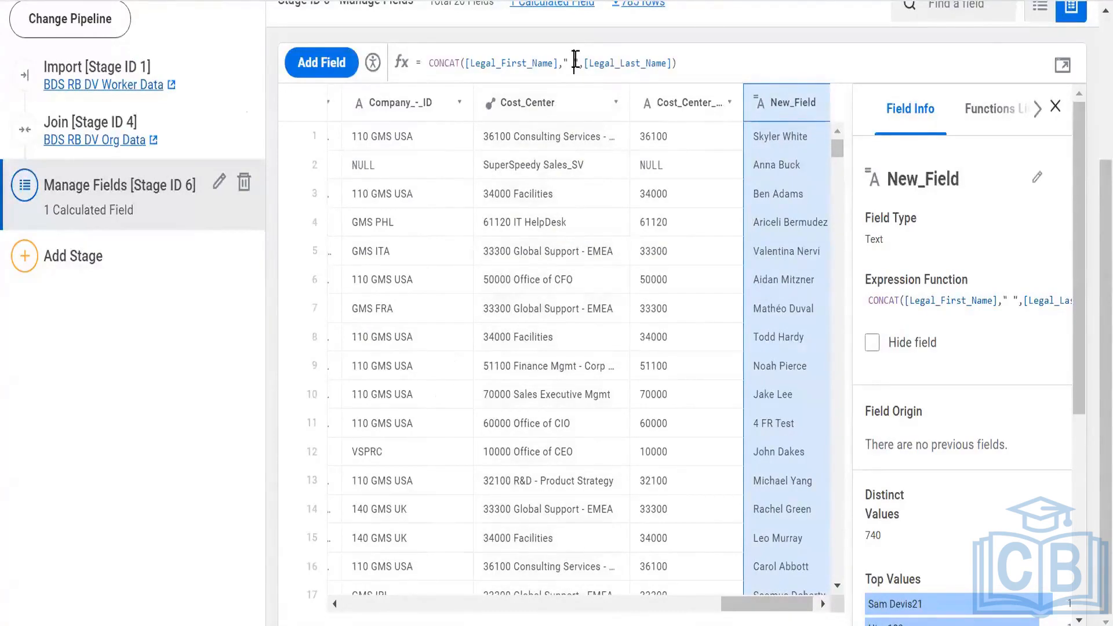
{"action": "key", "text": "BackSpace"}
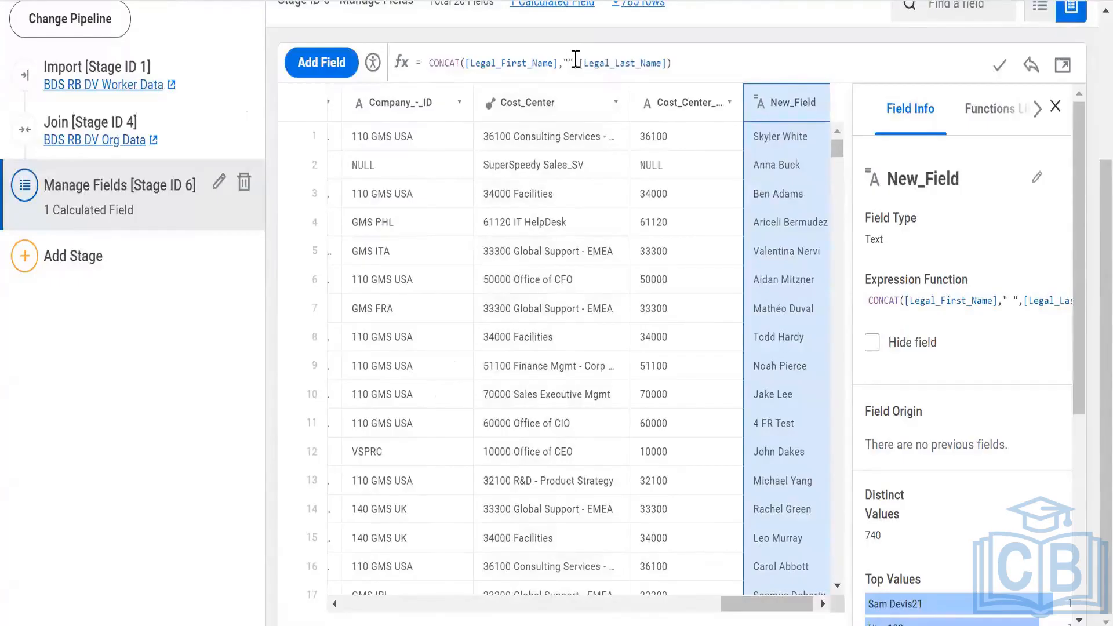
{"action": "type", "text": "**"}
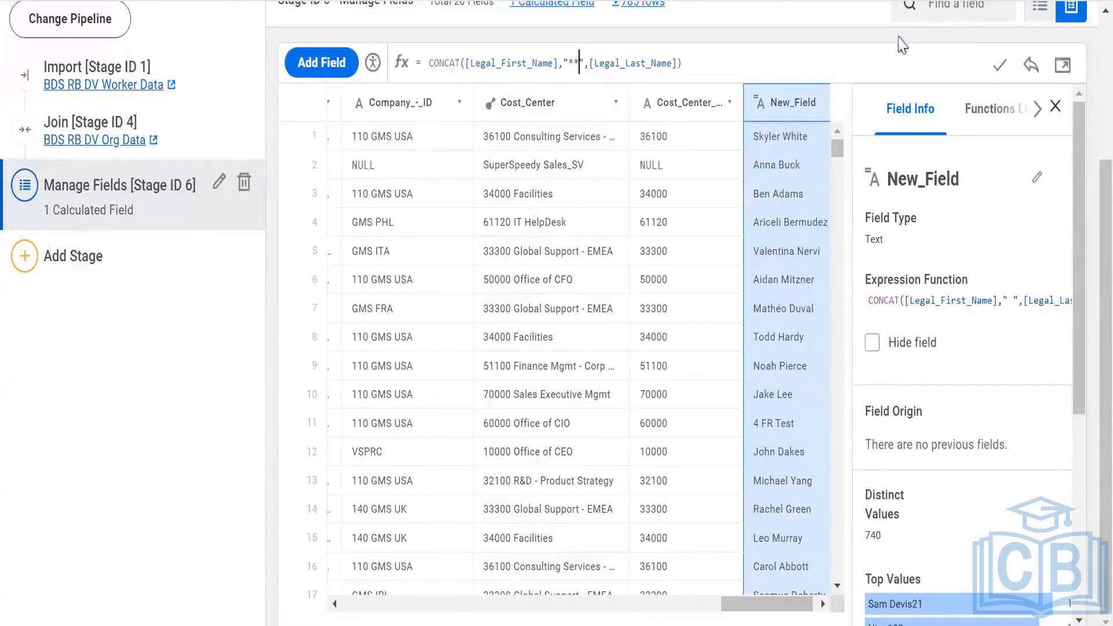
{"action": "left_click", "coordinate": [999, 65]}
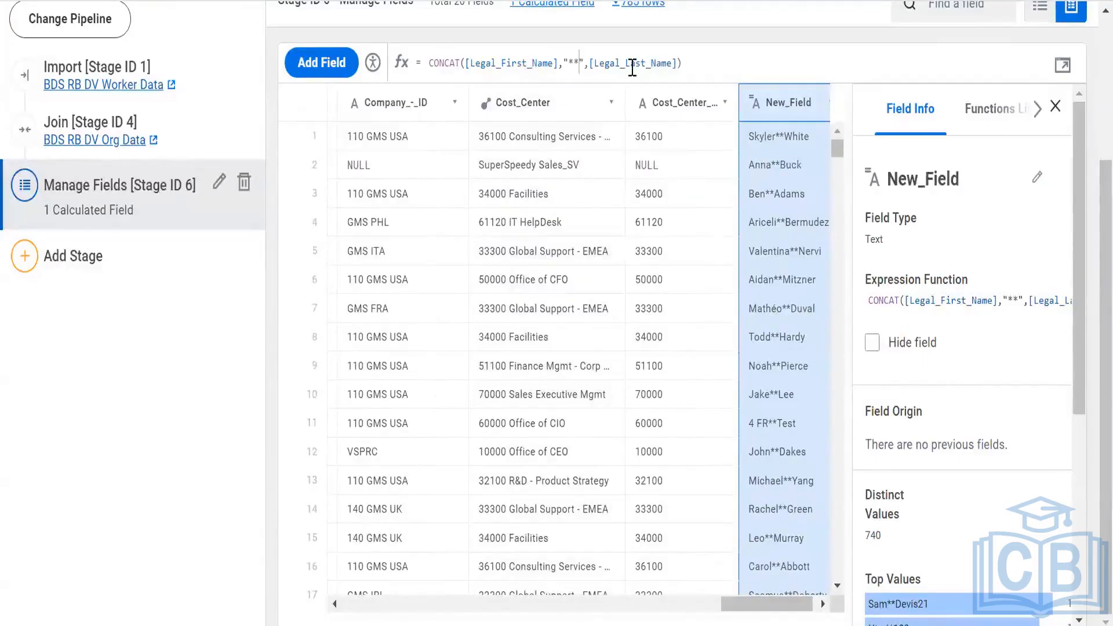
{"action": "left_click", "coordinate": [580, 61]}
{"action": "key", "text": "alt+Tab"}
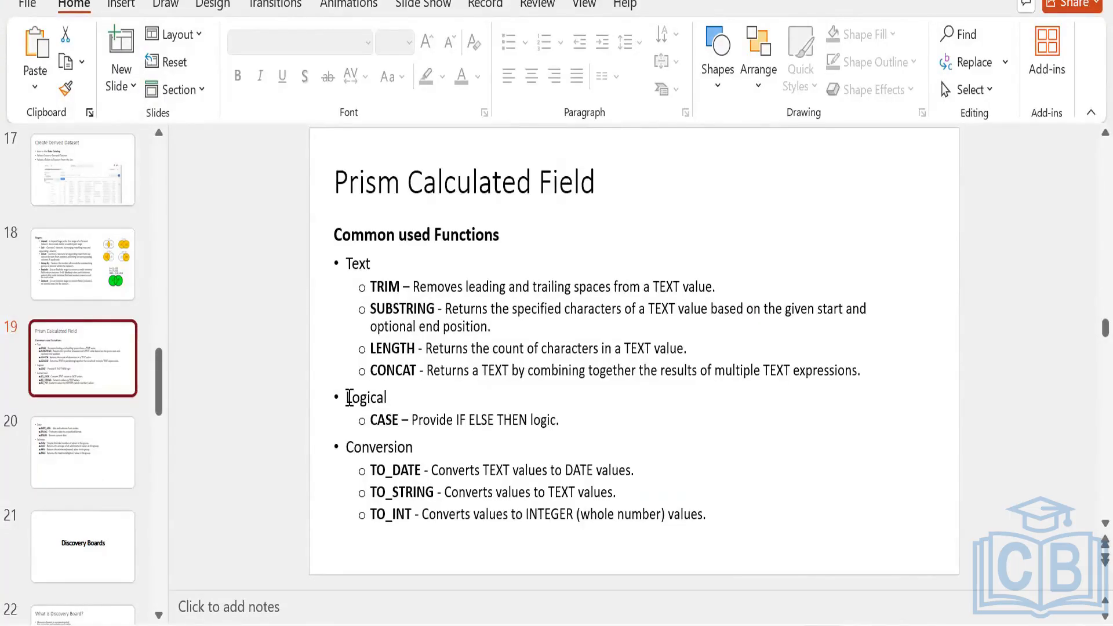
Go to PowerPoint slide 20 on common Date and Window functions
{"action": "left_click", "coordinate": [115, 470]}
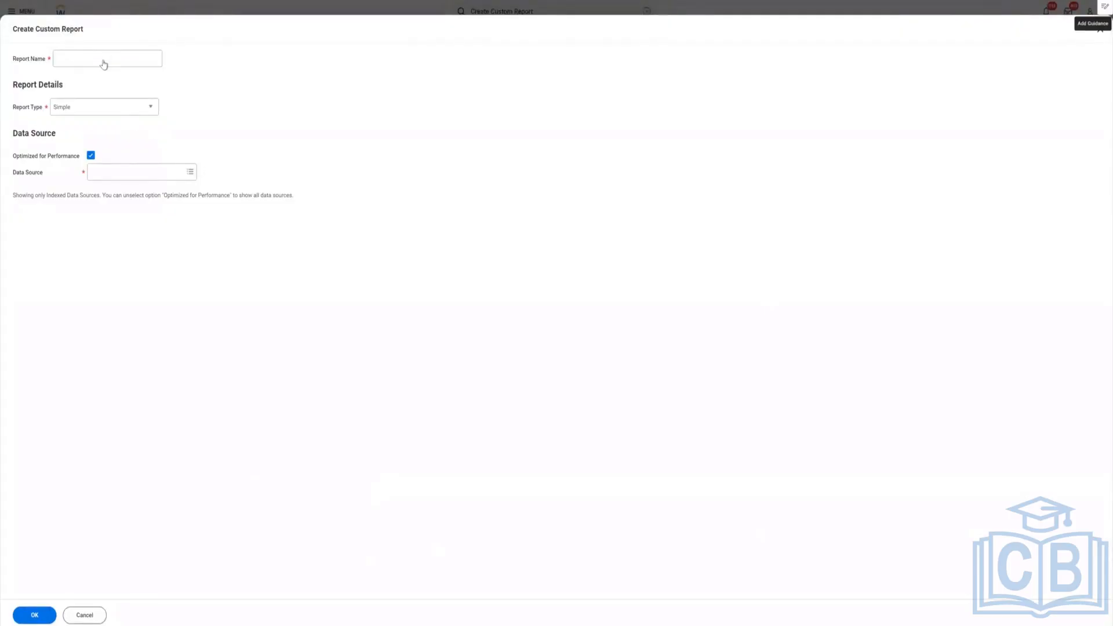
Name the Simple custom report Employee_Performance Metrics
{"action": "left_click", "coordinate": [131, 57]}
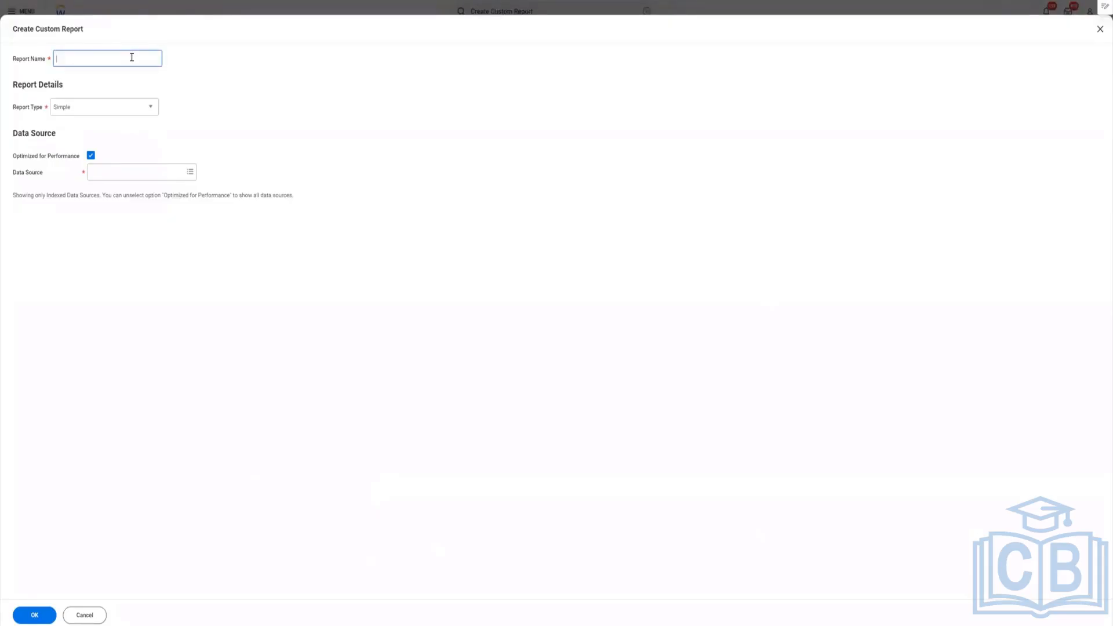
{"action": "type", "text": "\"Employee Performance Metrics"}
{"action": "key", "text": "BackSpace"}
{"action": "left_click", "coordinate": [230, 112]}
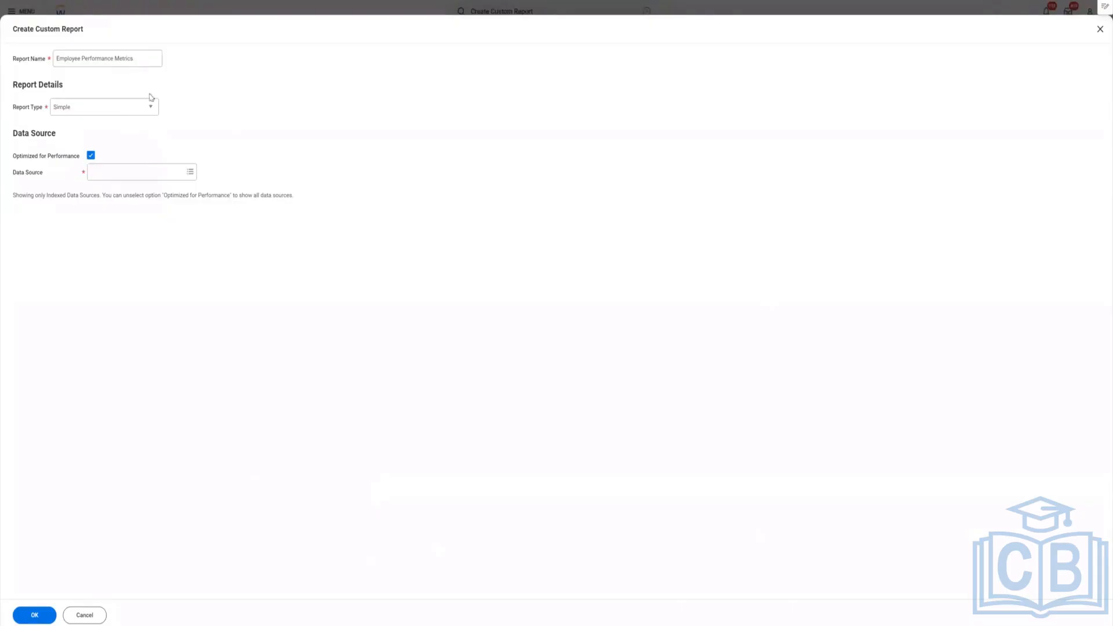
{"action": "left_click", "coordinate": [82, 58]}
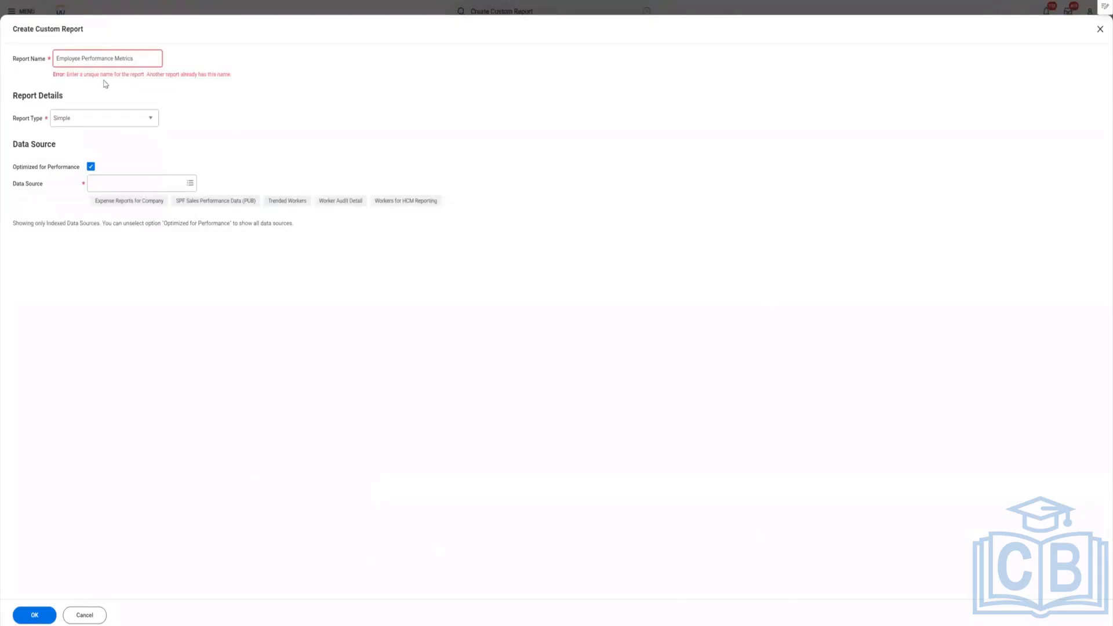
{"action": "key", "text": "BackSpace"}
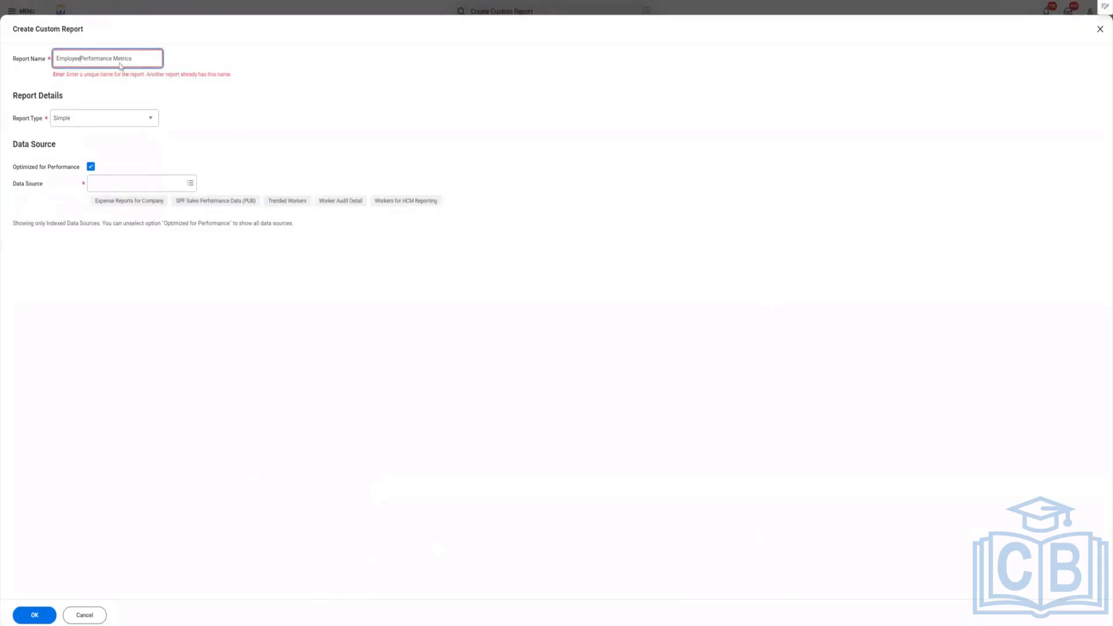
{"action": "type", "text": "_"}
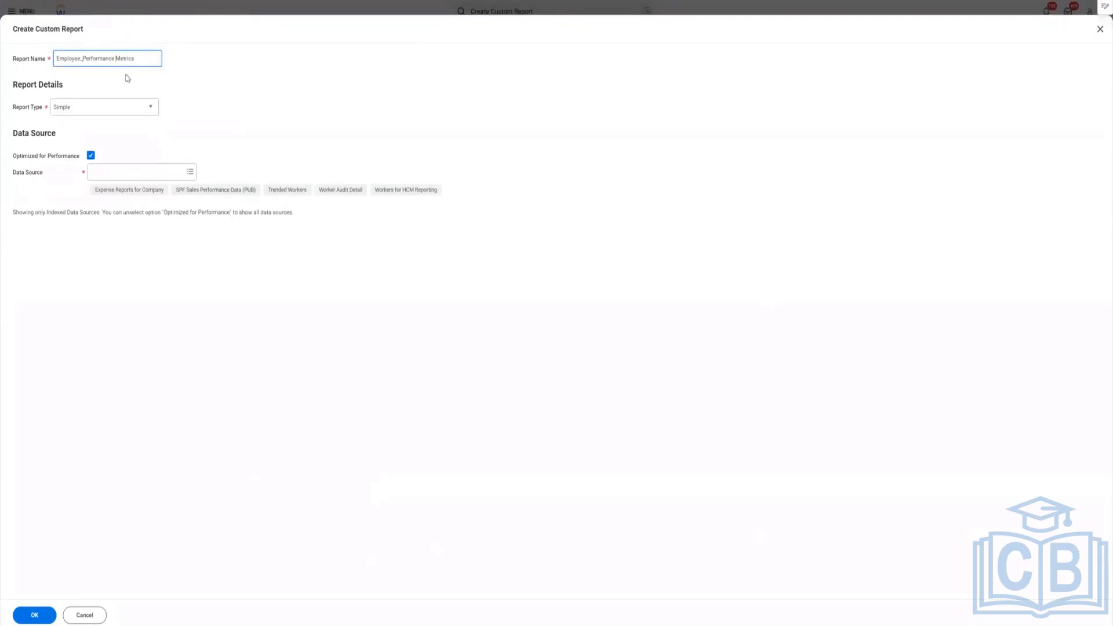
{"action": "type", "text": "."}
{"action": "left_click", "coordinate": [155, 76]}
Open and close the Data Source prompt, leaving the required field empty
{"action": "left_click", "coordinate": [147, 173]}
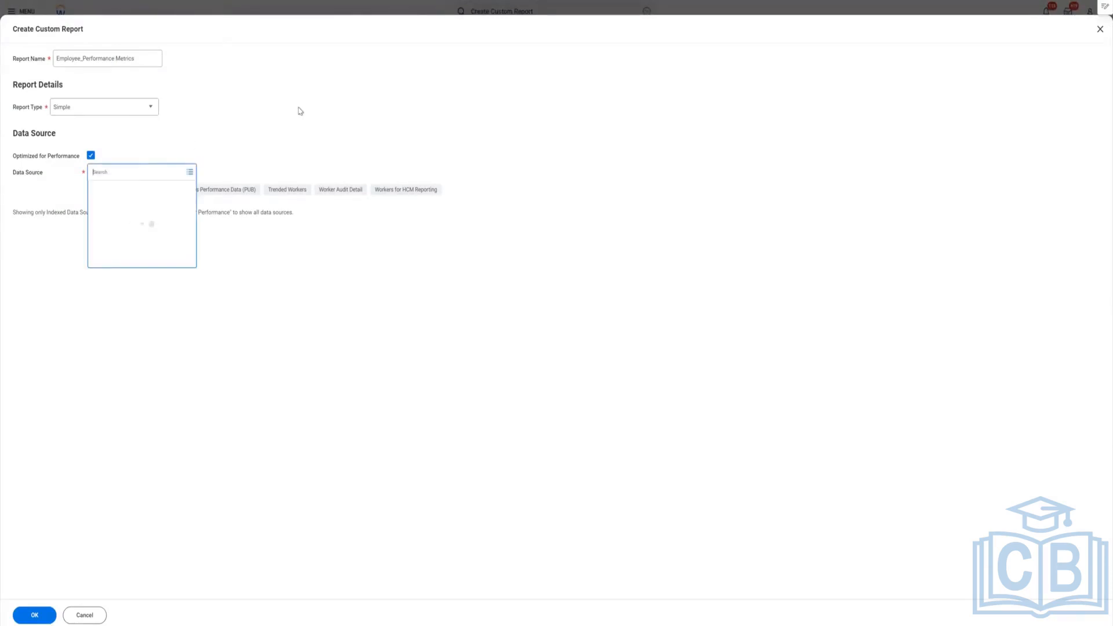
{"action": "left_click", "coordinate": [136, 142]}
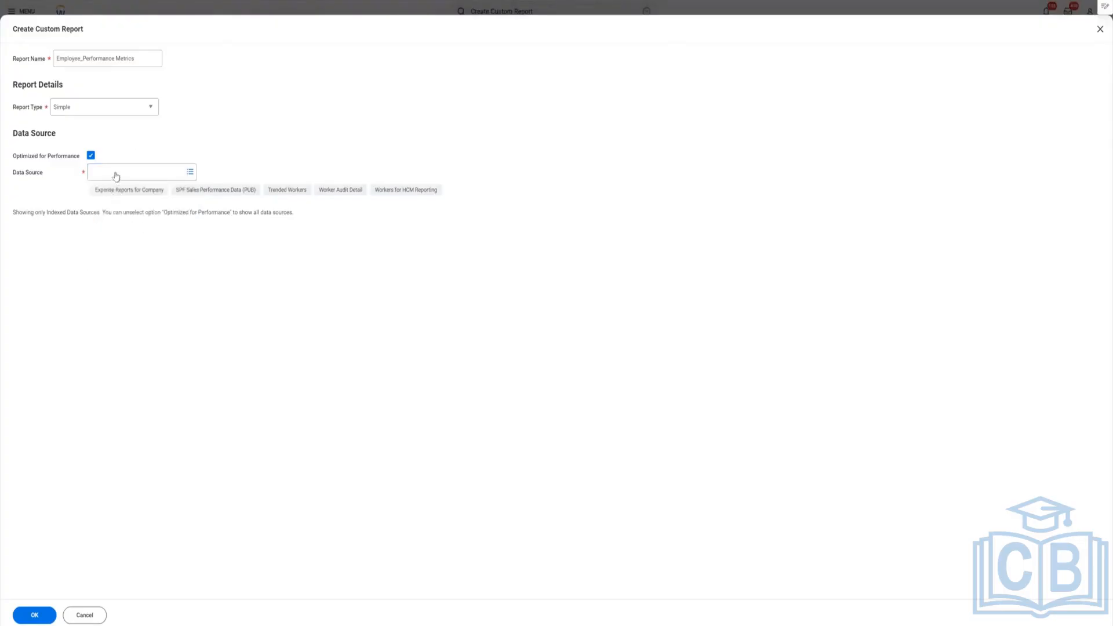
{"action": "left_click", "coordinate": [81, 174]}
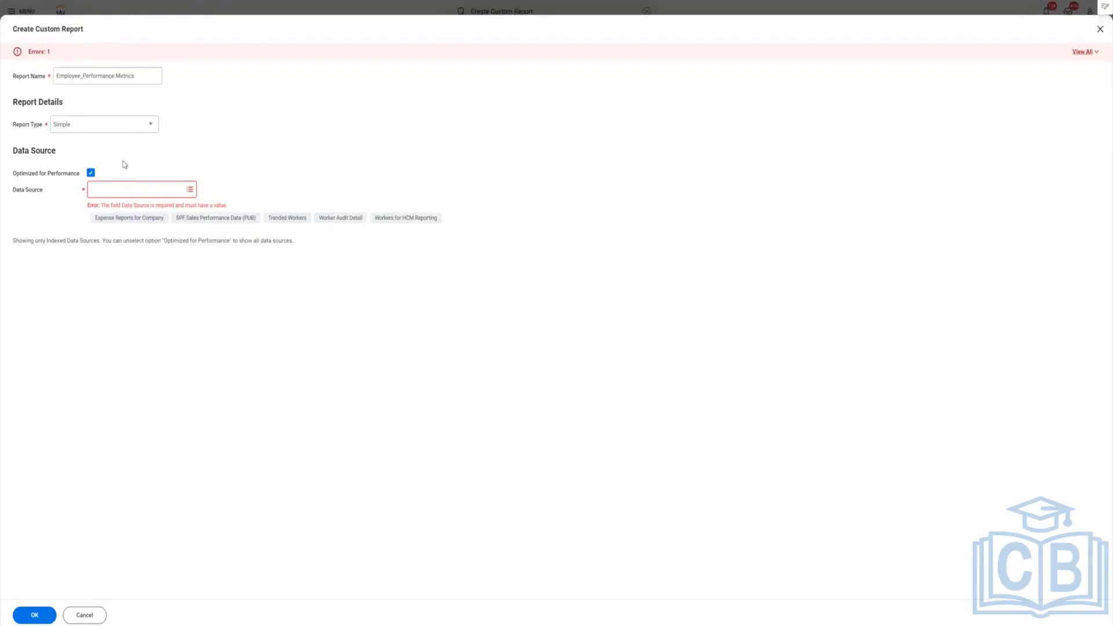
Set Report Type to Advanced with Optimized for Performance off, and focus the Data Source field
{"action": "left_click", "coordinate": [115, 127]}
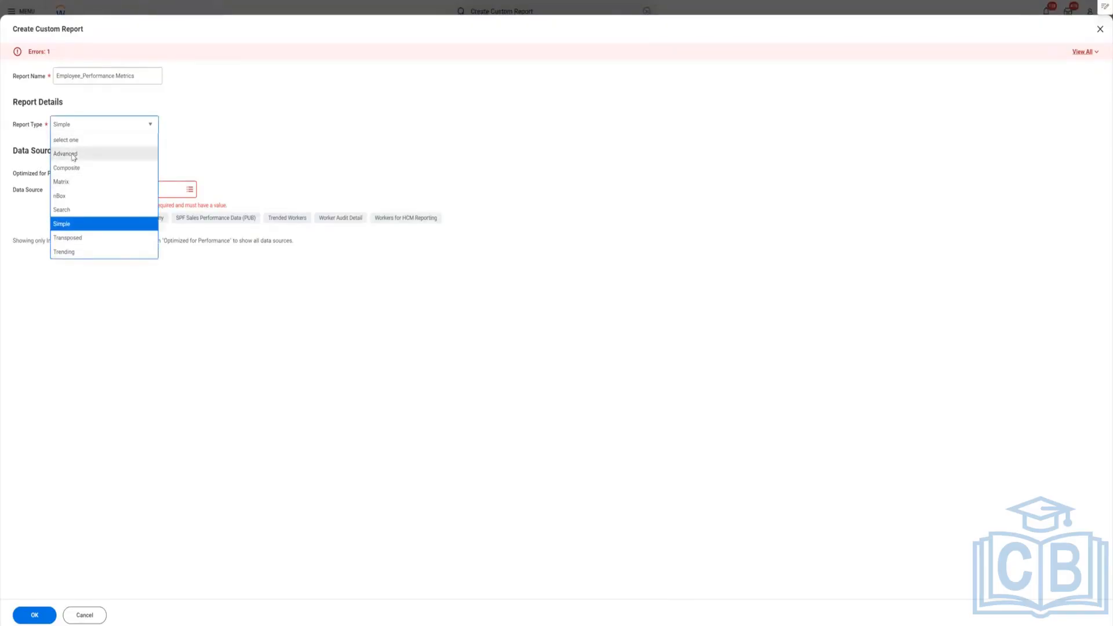
{"action": "left_click", "coordinate": [72, 155]}
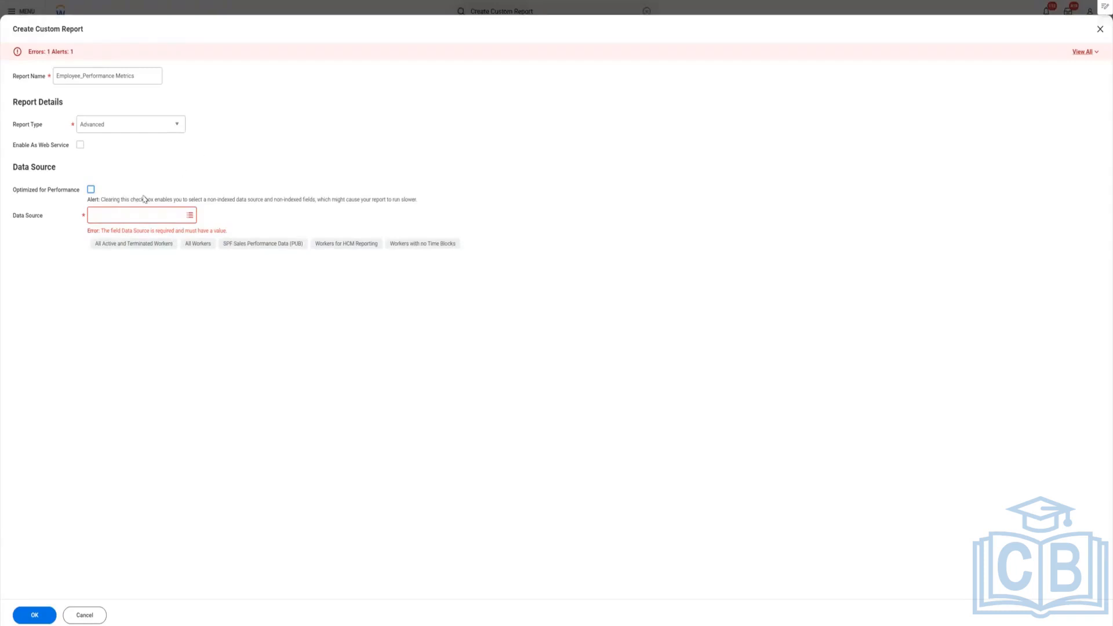
{"action": "left_click", "coordinate": [101, 215]}
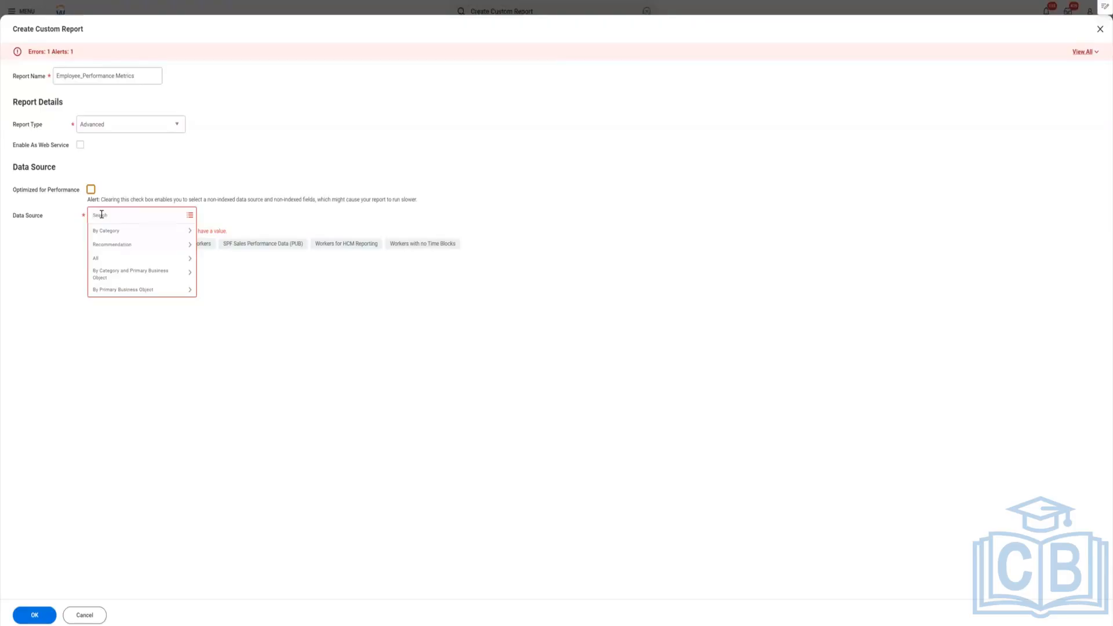
Rename the report Employee_Performance_Metrics and search 'worke' data sources, picking Worker Audit Detail
{"action": "left_click", "coordinate": [134, 94]}
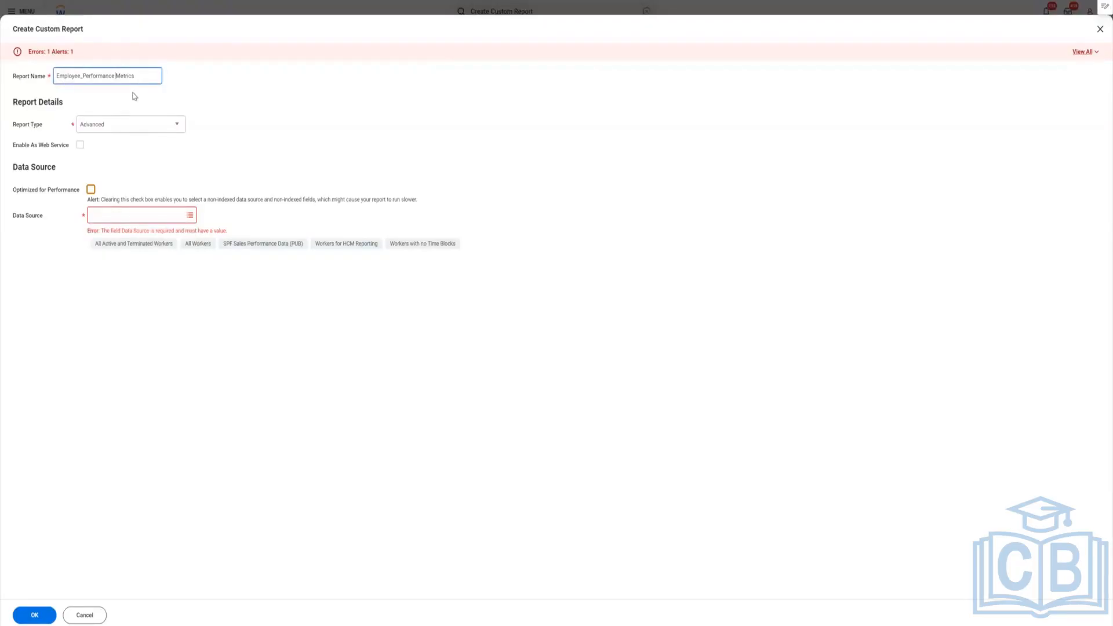
{"action": "type", "text": "_"}
{"action": "left_click", "coordinate": [136, 220]}
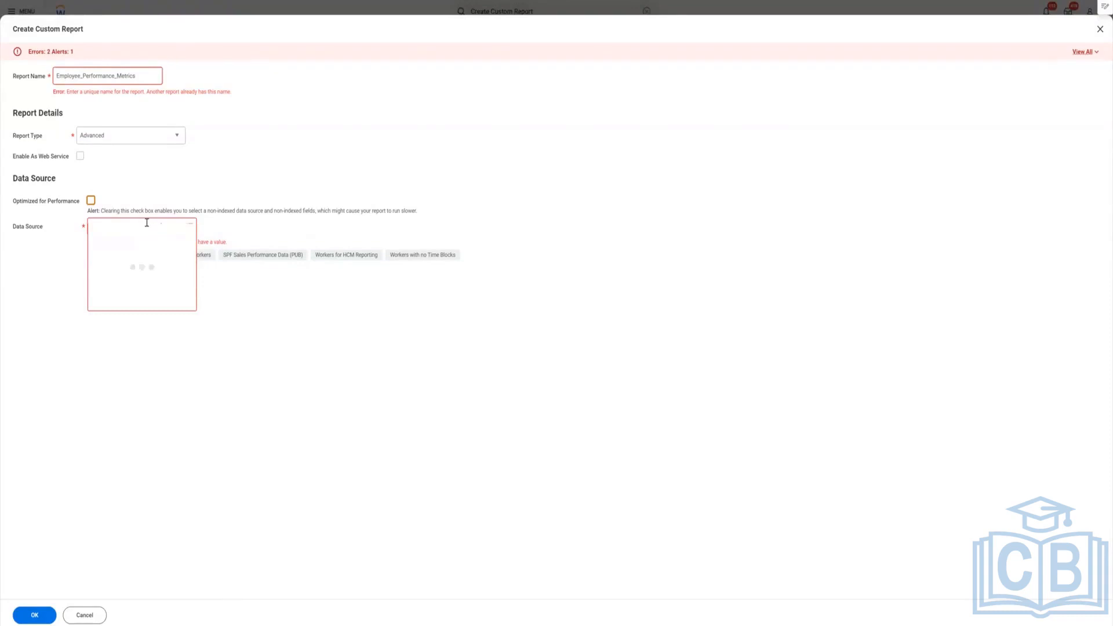
{"action": "type", "text": "Employee Performance Metrics"}
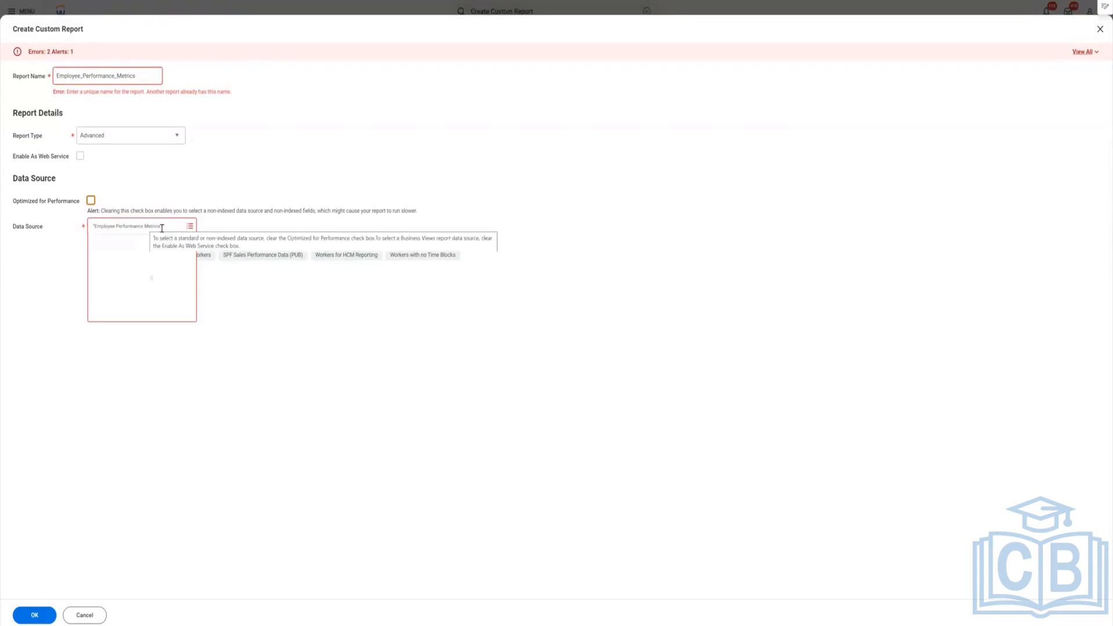
{"action": "left_click", "coordinate": [97, 233]}
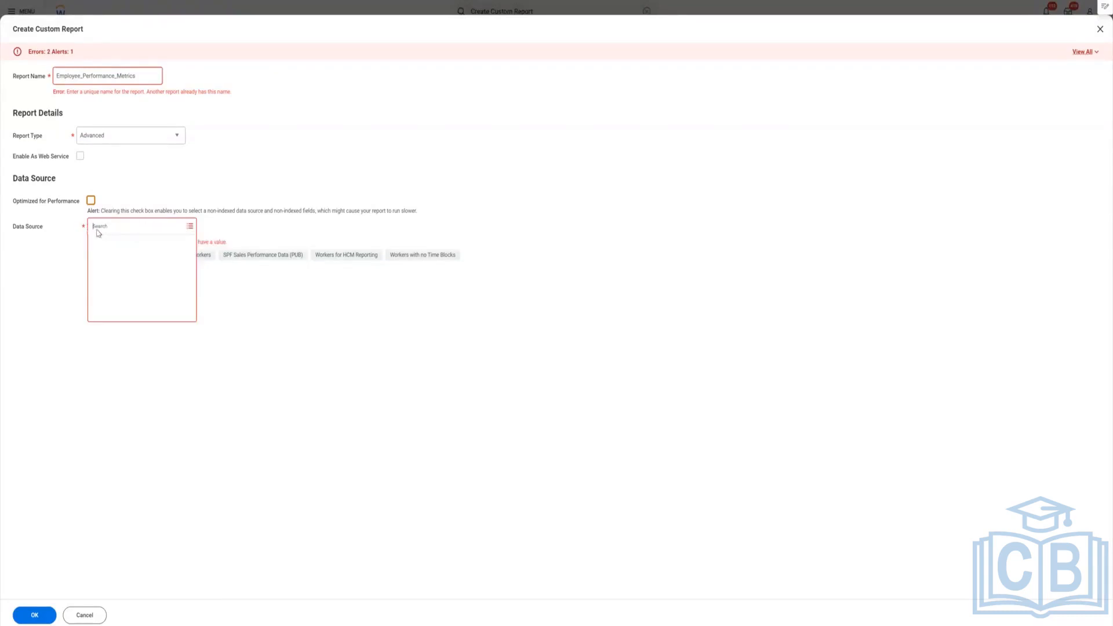
{"action": "type", "text": "work"}
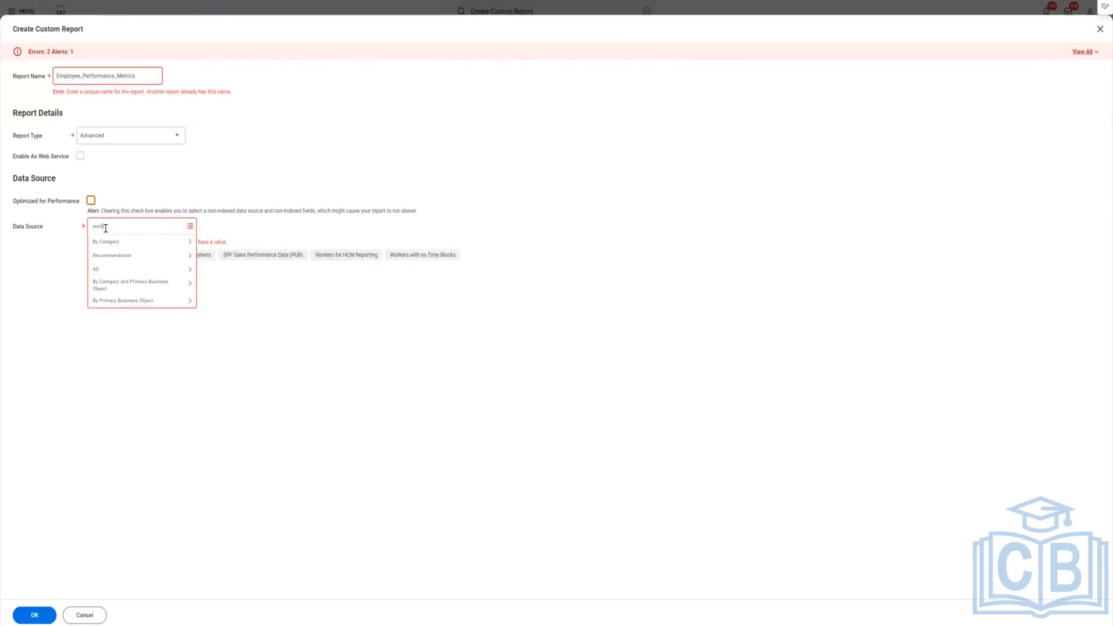
{"action": "type", "text": "er"}
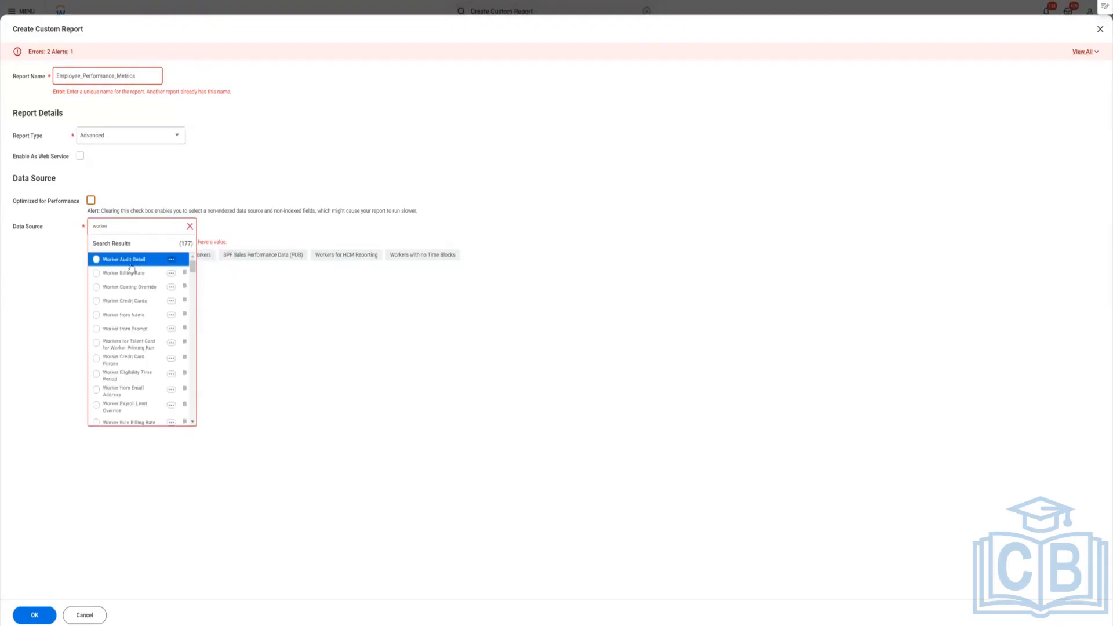
{"action": "left_click", "coordinate": [131, 264]}
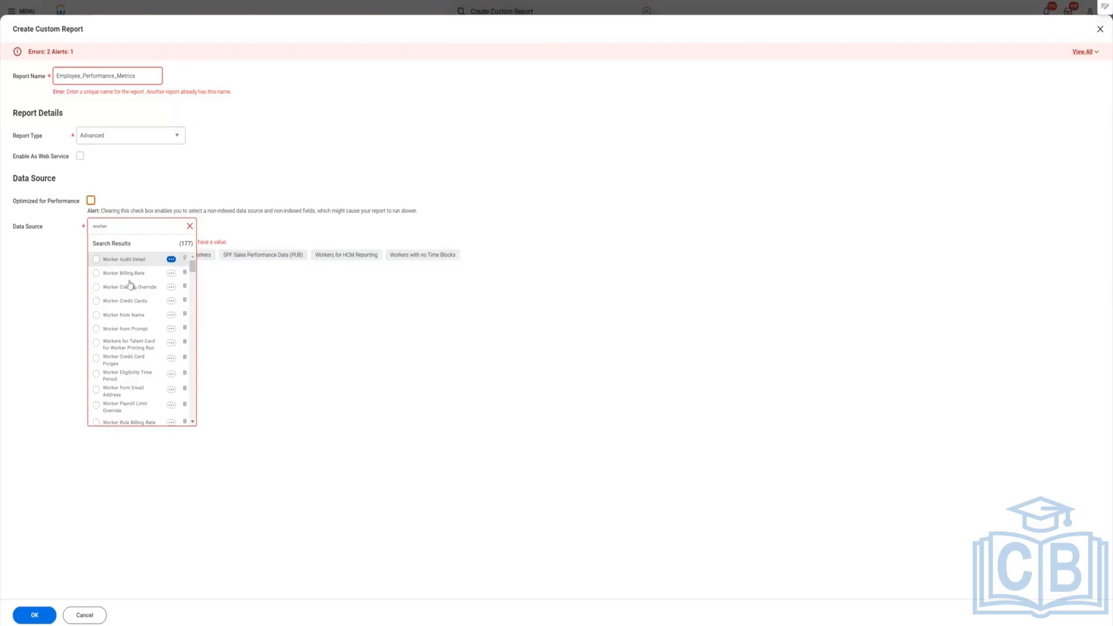
Refine the data source search to worker for HCM to get Workers for HCM Reporting
{"action": "left_click", "coordinate": [127, 224]}
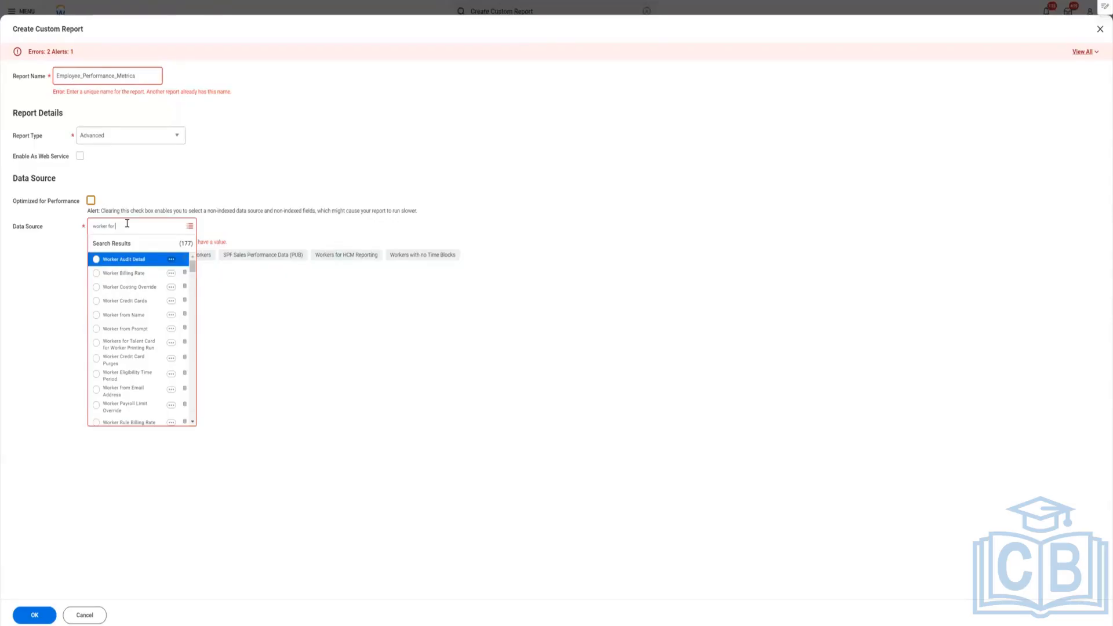
{"action": "type", "text": "for ECM"}
{"action": "key", "text": "Return"}
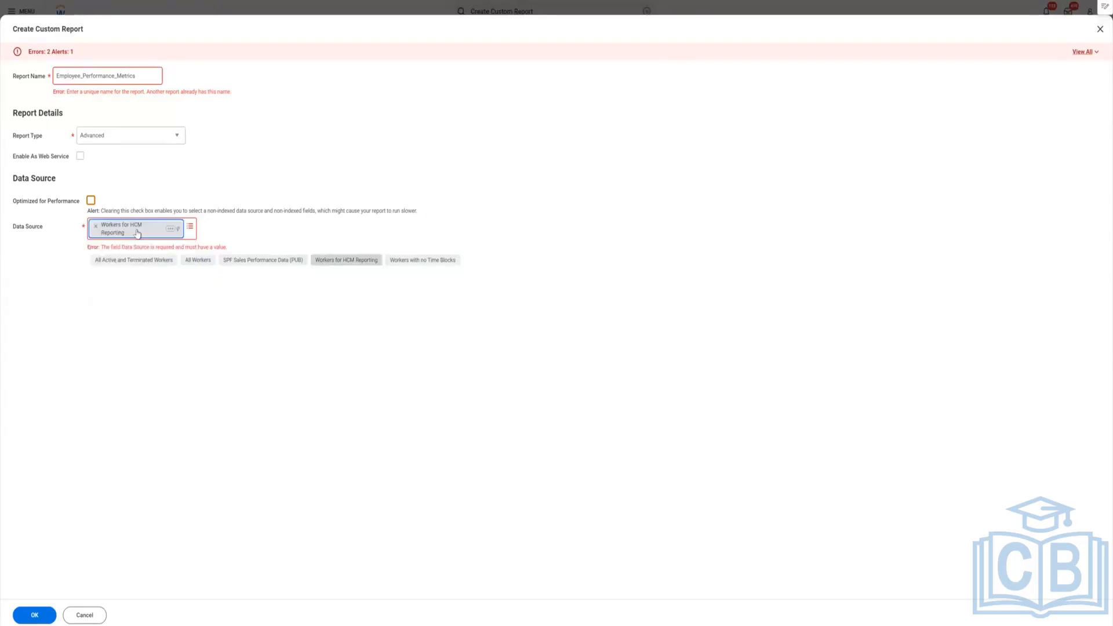
Re-enable Optimized for Performance, rename the report Employee_Performance_Metrics1, and toggle Enable As Web Service off
{"action": "left_click", "coordinate": [269, 165]}
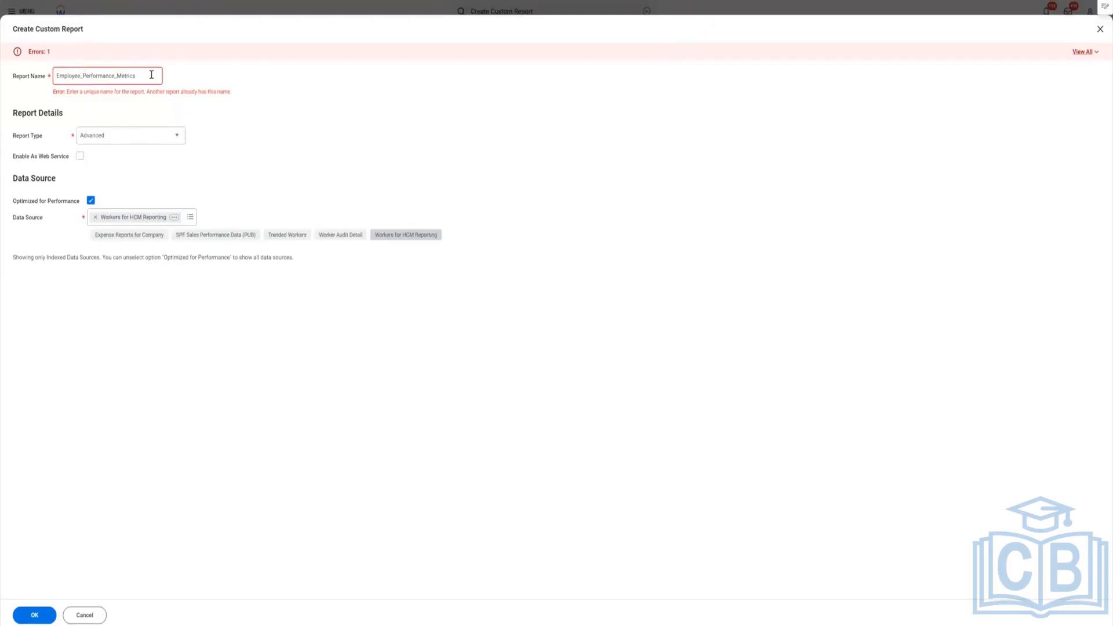
{"action": "left_click", "coordinate": [123, 75]}
{"action": "double_click", "coordinate": [119, 76]}
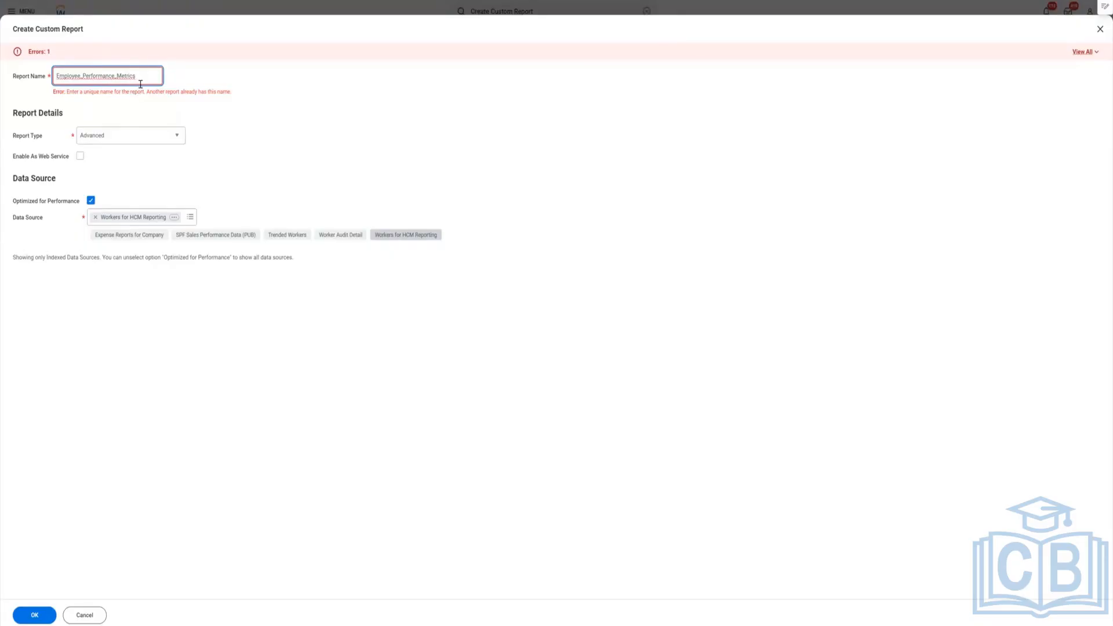
{"action": "type", "text": "1"}
{"action": "left_click", "coordinate": [313, 125]}
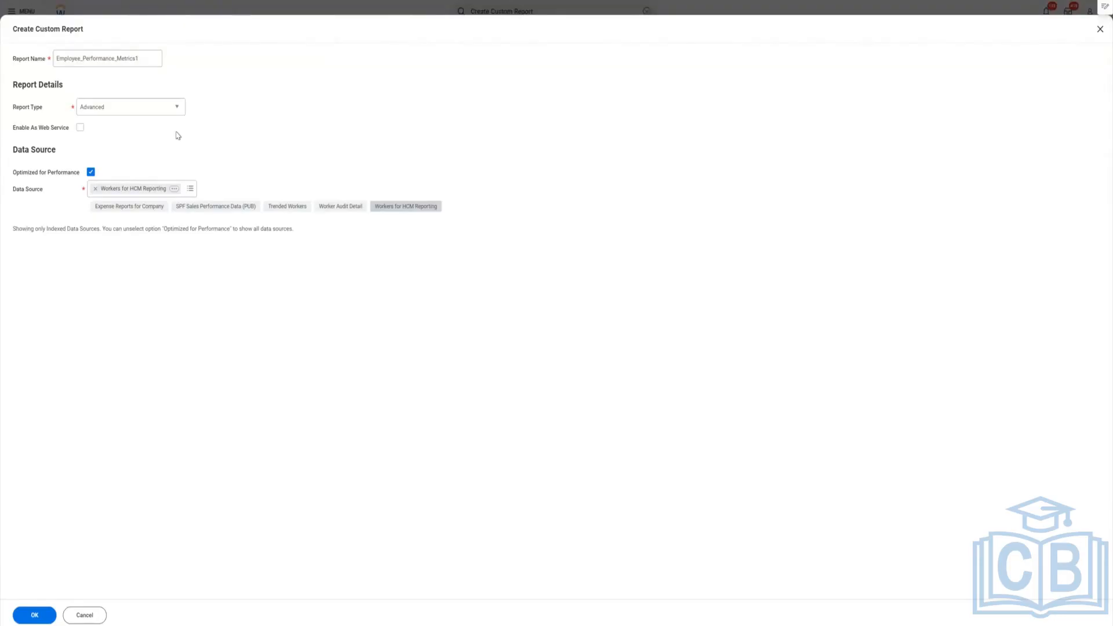
{"action": "left_click", "coordinate": [80, 128]}
{"action": "left_click", "coordinate": [80, 128]}
Create the report and set the first column's business object to Worker
{"action": "left_click", "coordinate": [34, 616]}
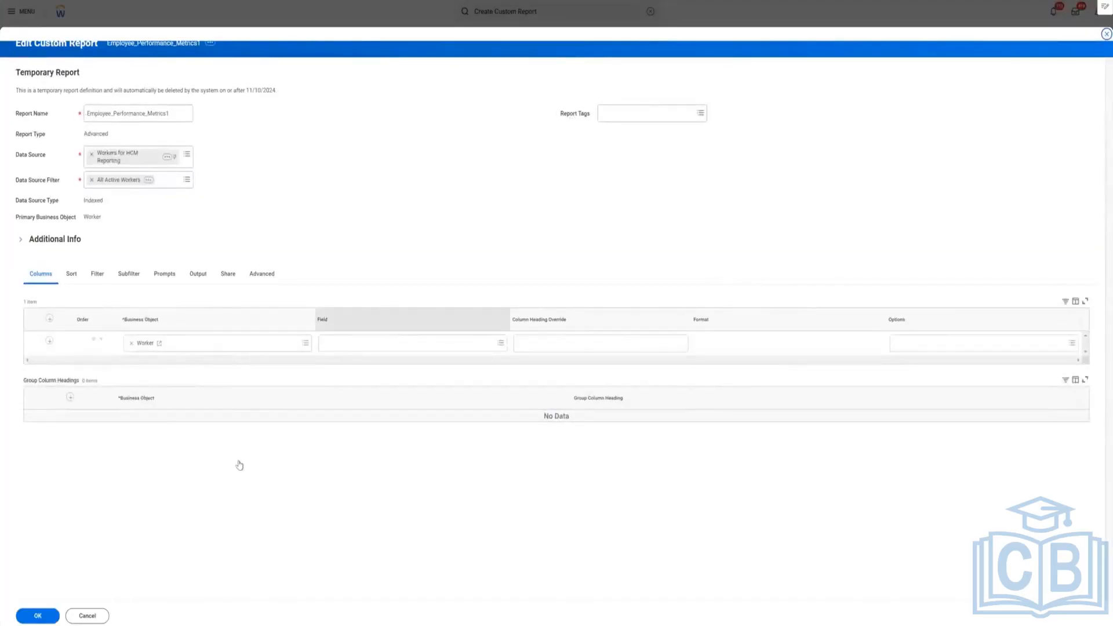
{"action": "left_click", "coordinate": [132, 347]}
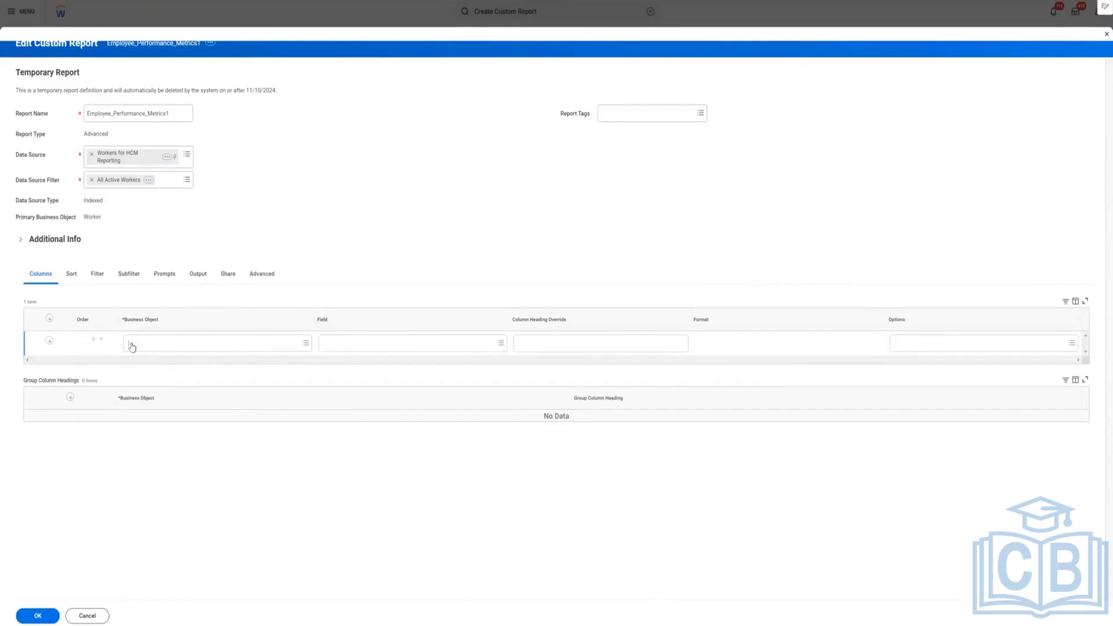
{"action": "left_click", "coordinate": [132, 342]}
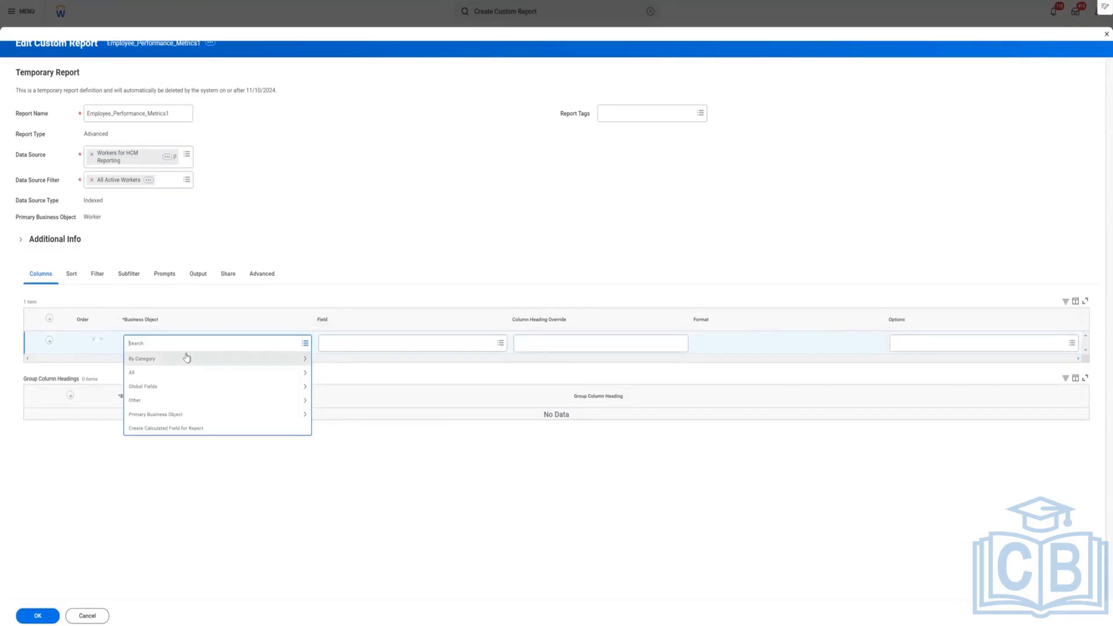
{"action": "type", "text": "worker"}
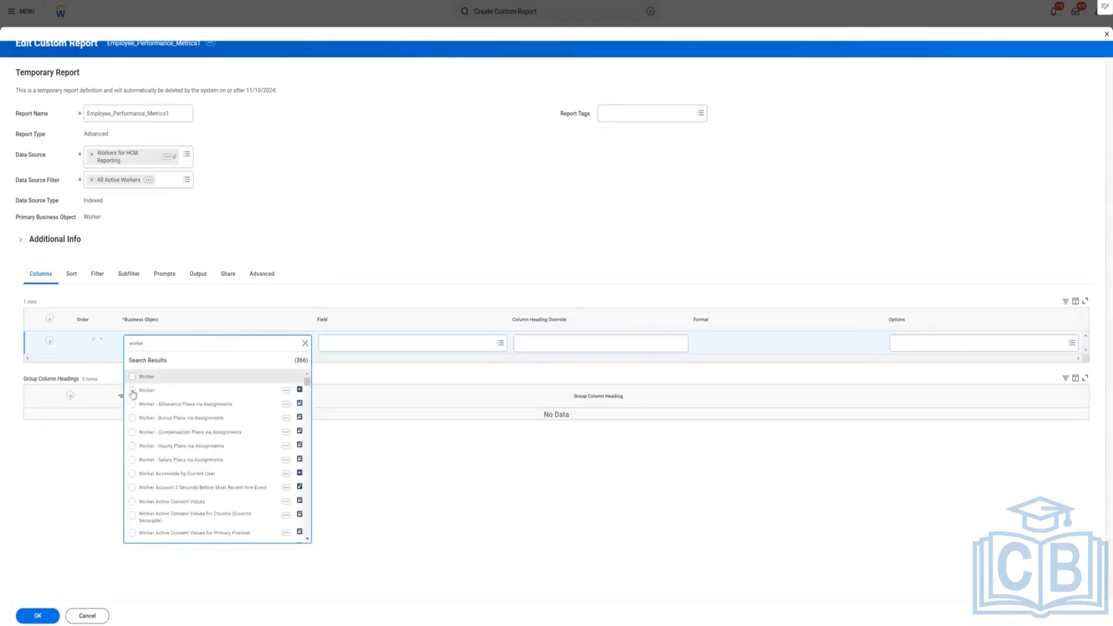
{"action": "left_click", "coordinate": [133, 389]}
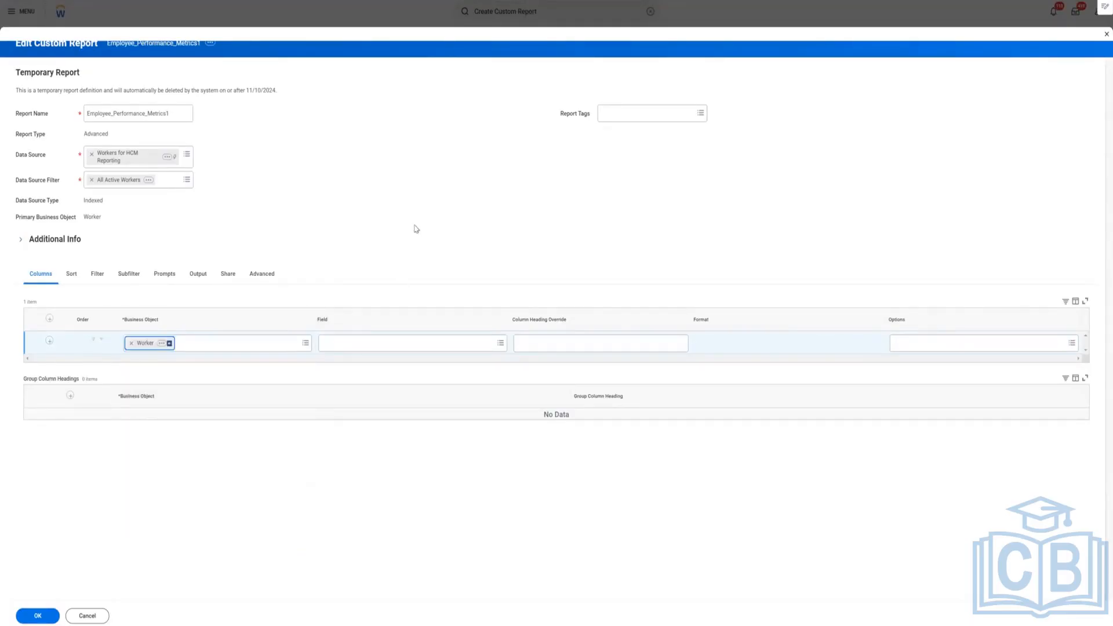
Reselect Worker through a 'work' search, then clear the second row's business object
{"action": "key", "text": "BackSpace"}
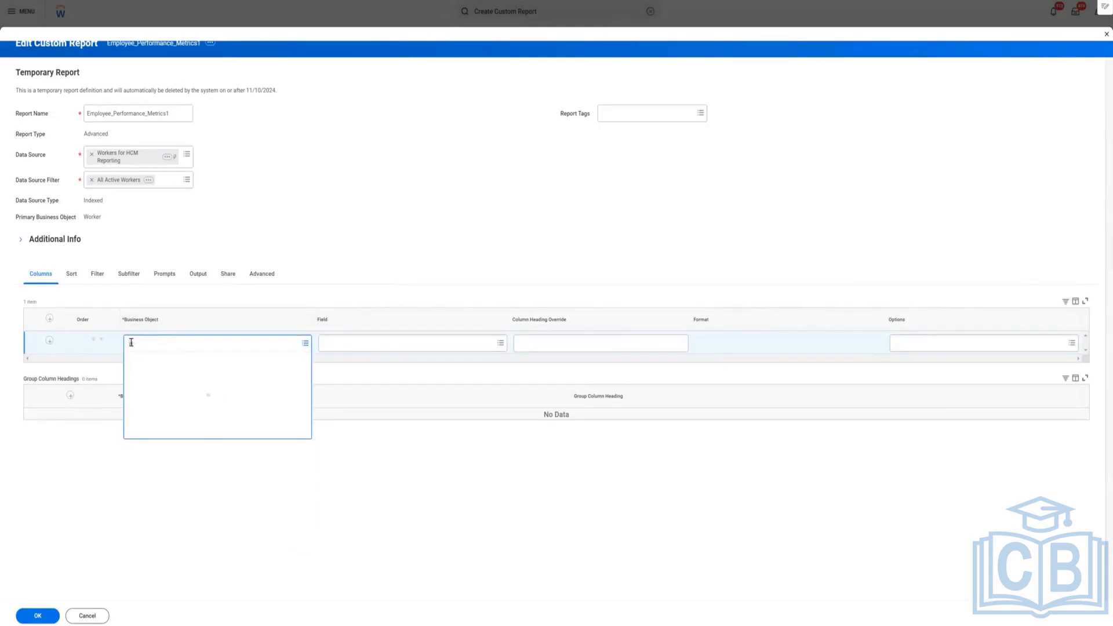
{"action": "type", "text": "work"}
{"action": "key", "text": "Return"}
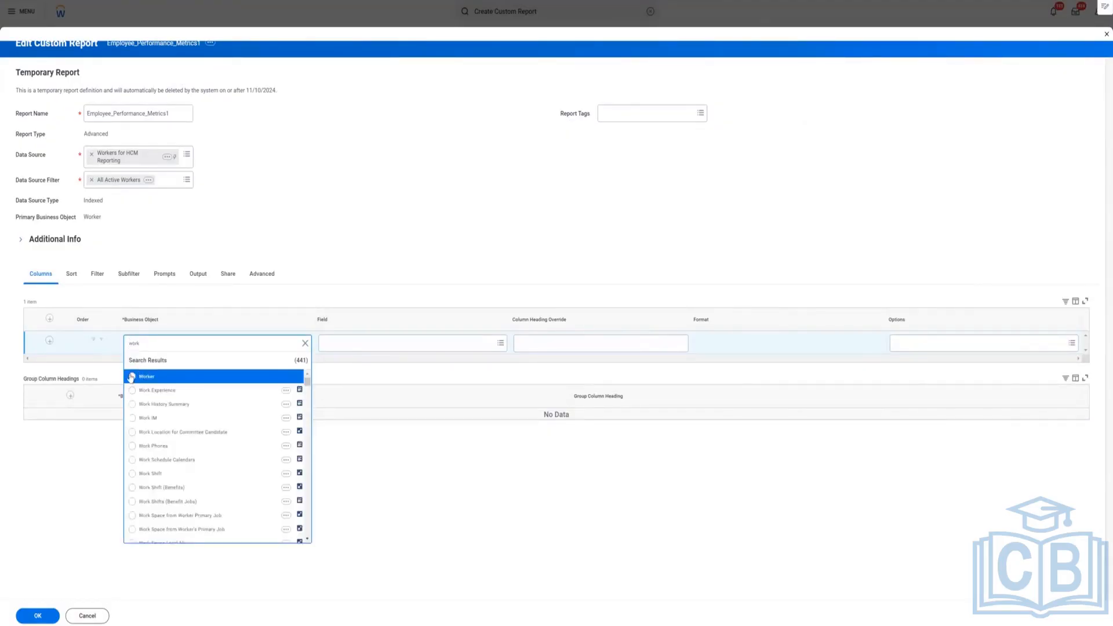
{"action": "left_click", "coordinate": [131, 377]}
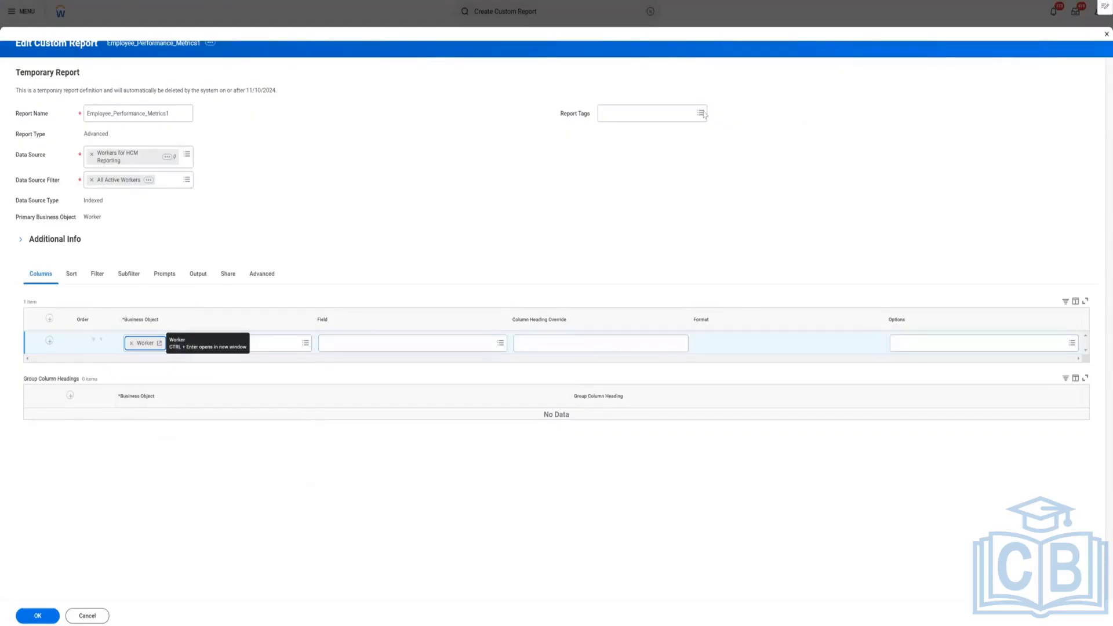
{"action": "left_click", "coordinate": [839, 112]}
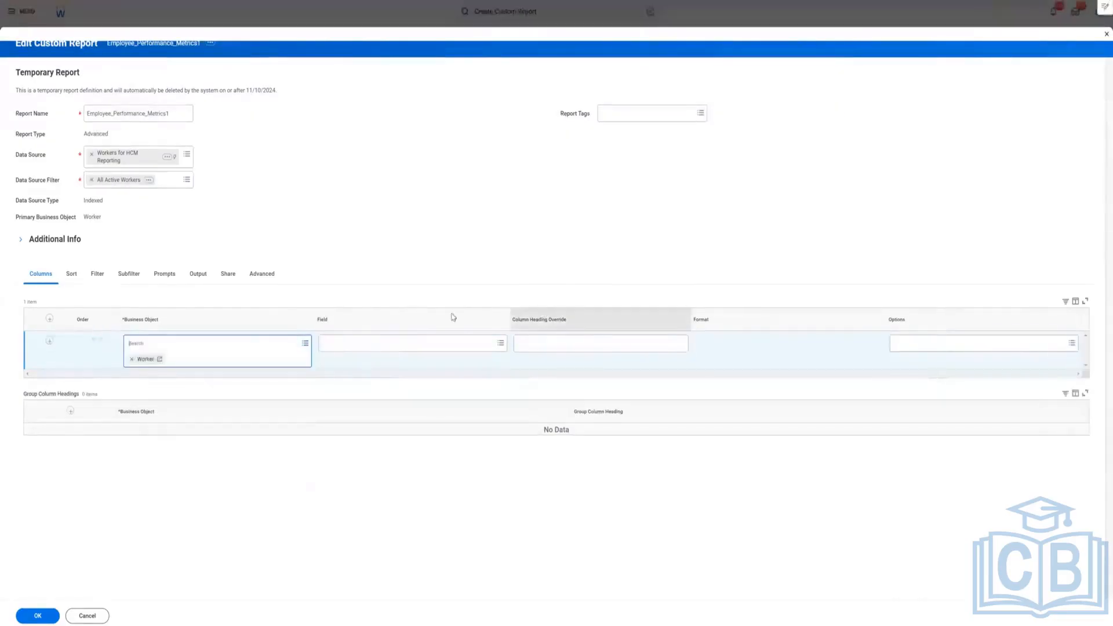
{"action": "left_click", "coordinate": [127, 293]}
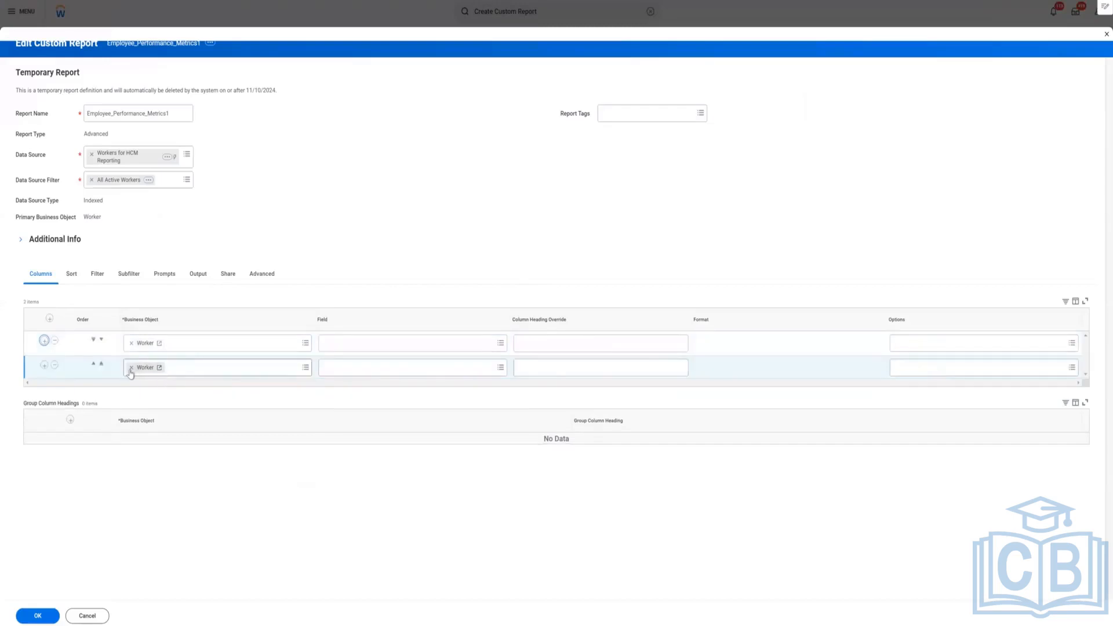
{"action": "left_click", "coordinate": [131, 367]}
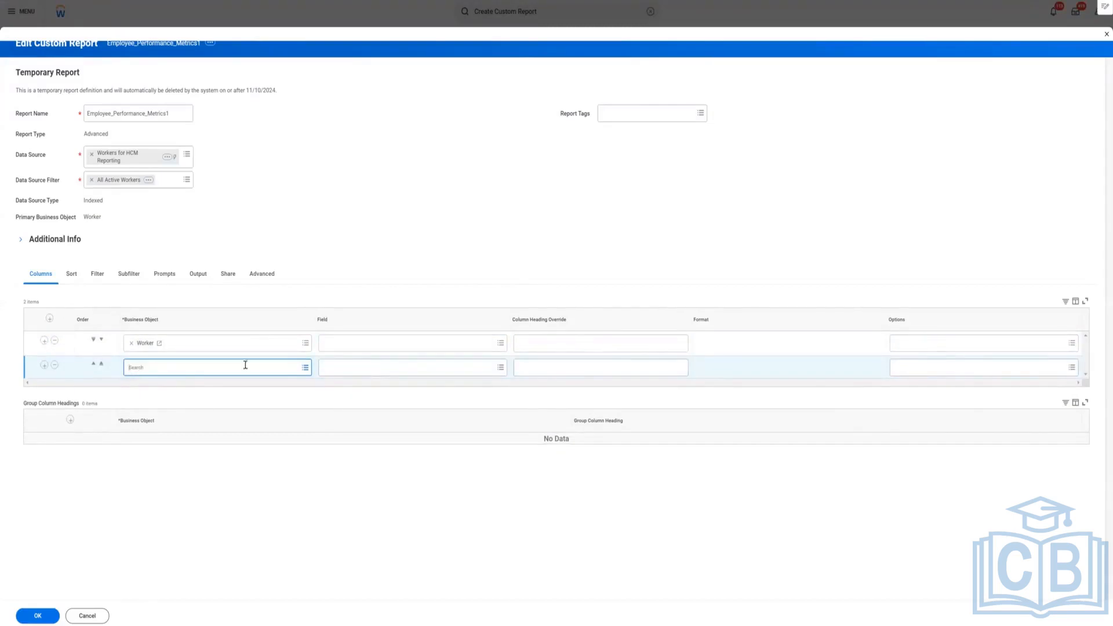
{"action": "left_click", "coordinate": [349, 348]}
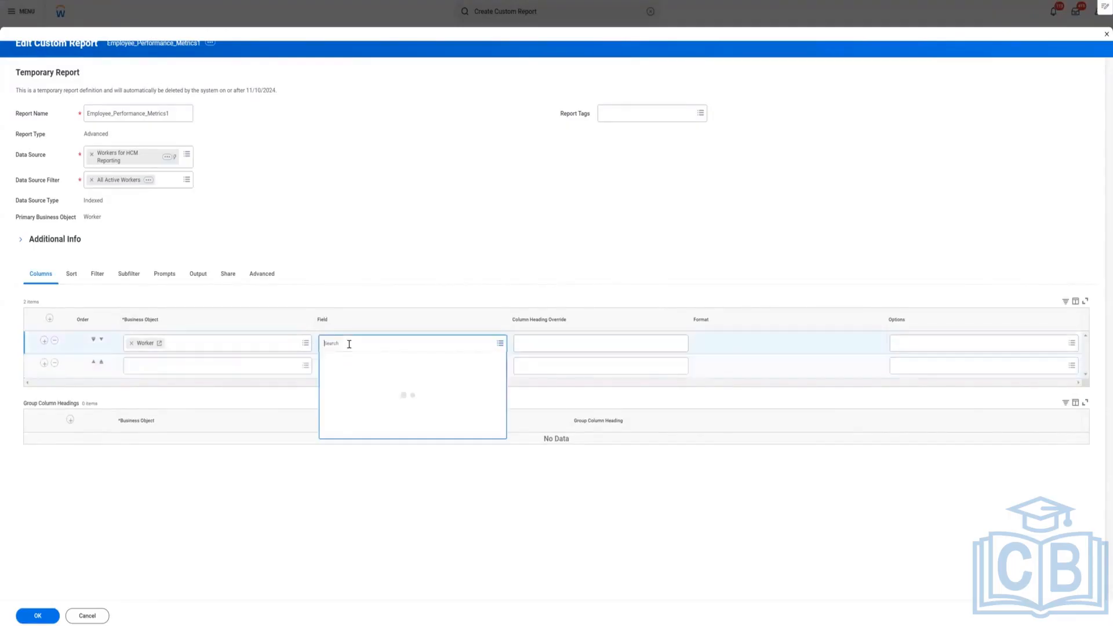
{"action": "type", "text": "Empl"}
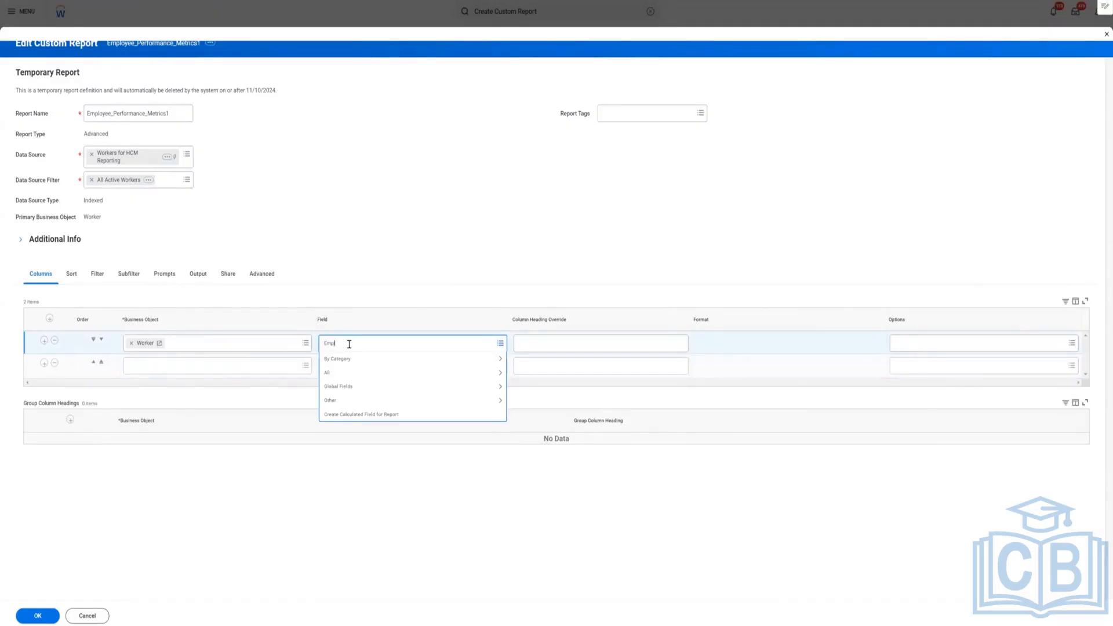
{"action": "type", "text": "oyee ID"}
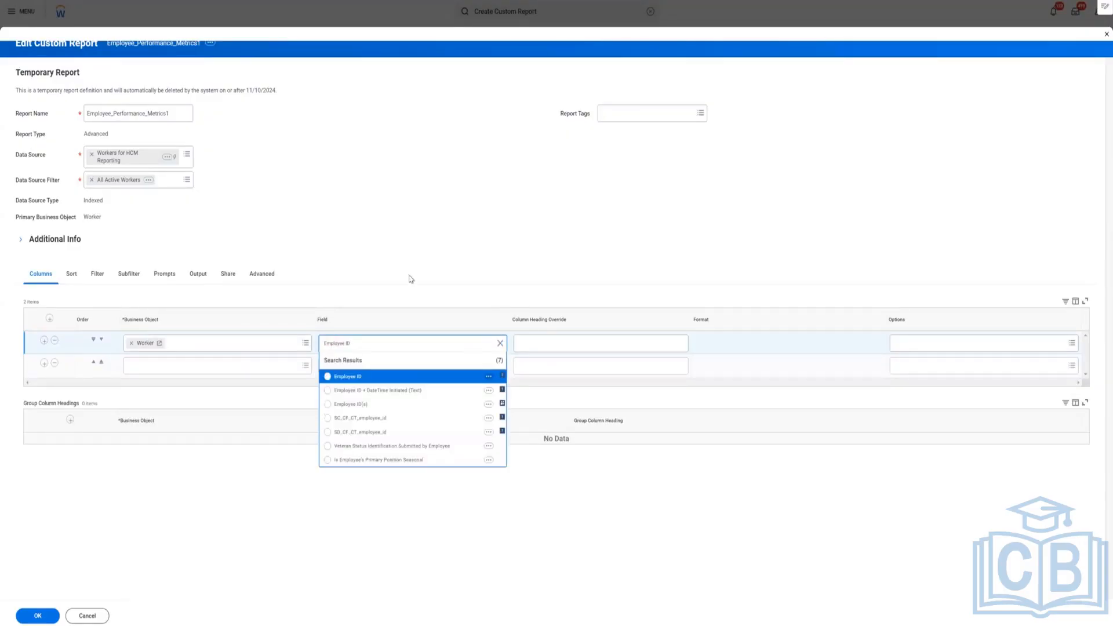
{"action": "left_click", "coordinate": [328, 378]}
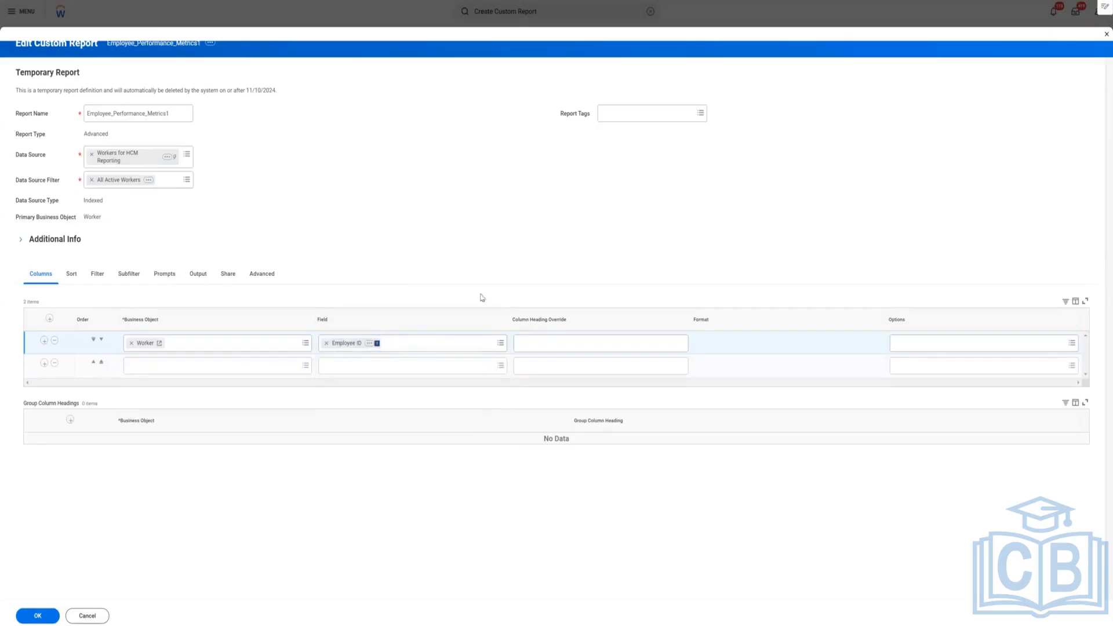
{"action": "left_click", "coordinate": [539, 350]}
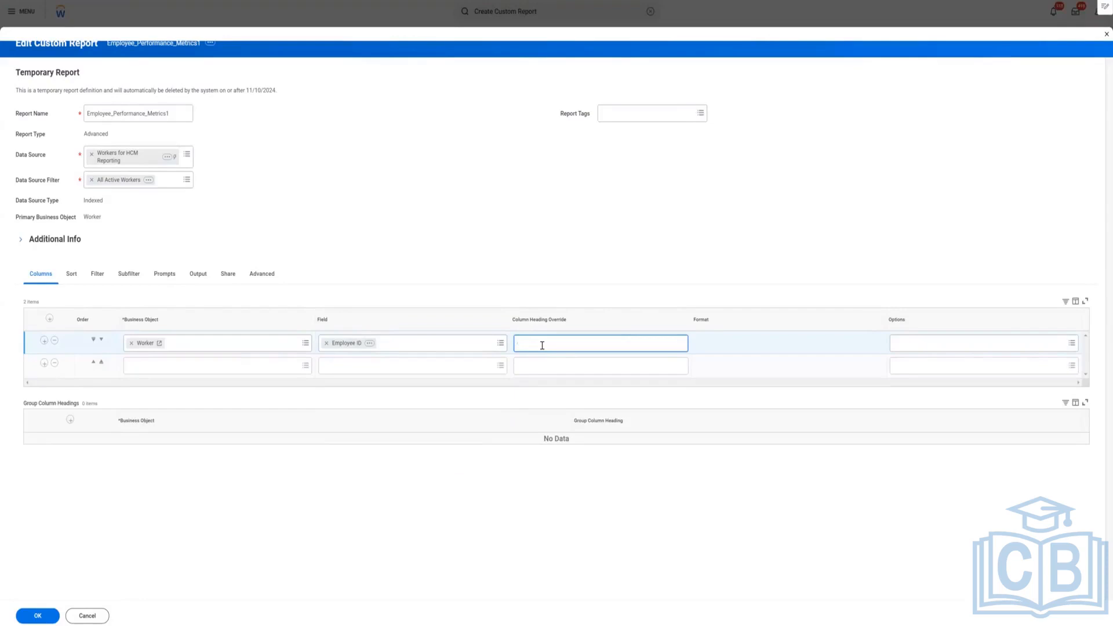
{"action": "left_click", "coordinate": [916, 344]}
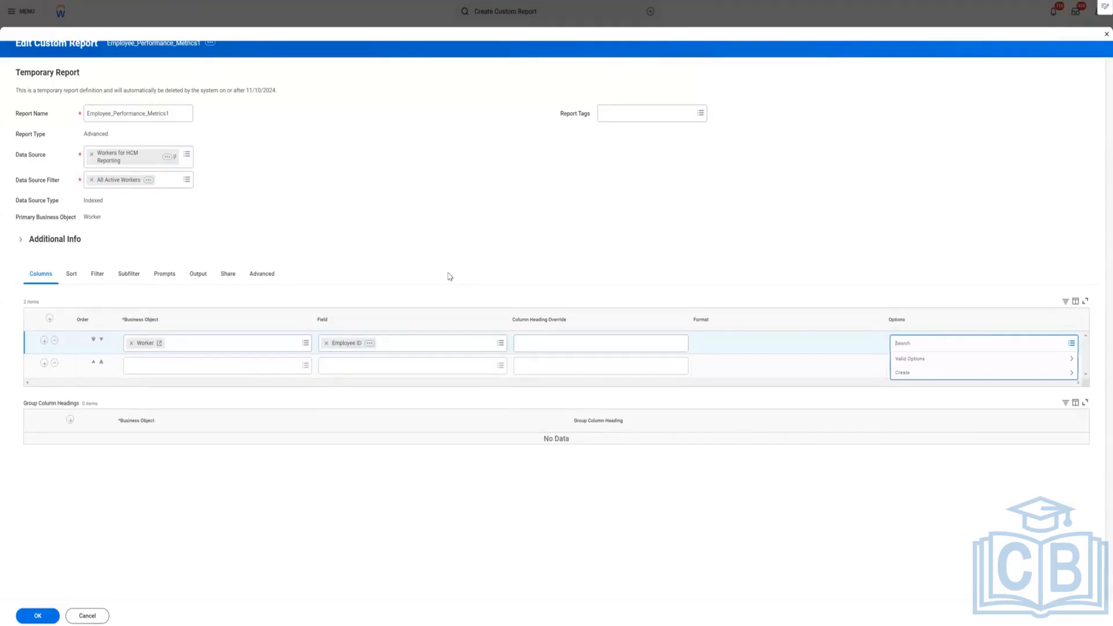
{"action": "left_click", "coordinate": [533, 342]}
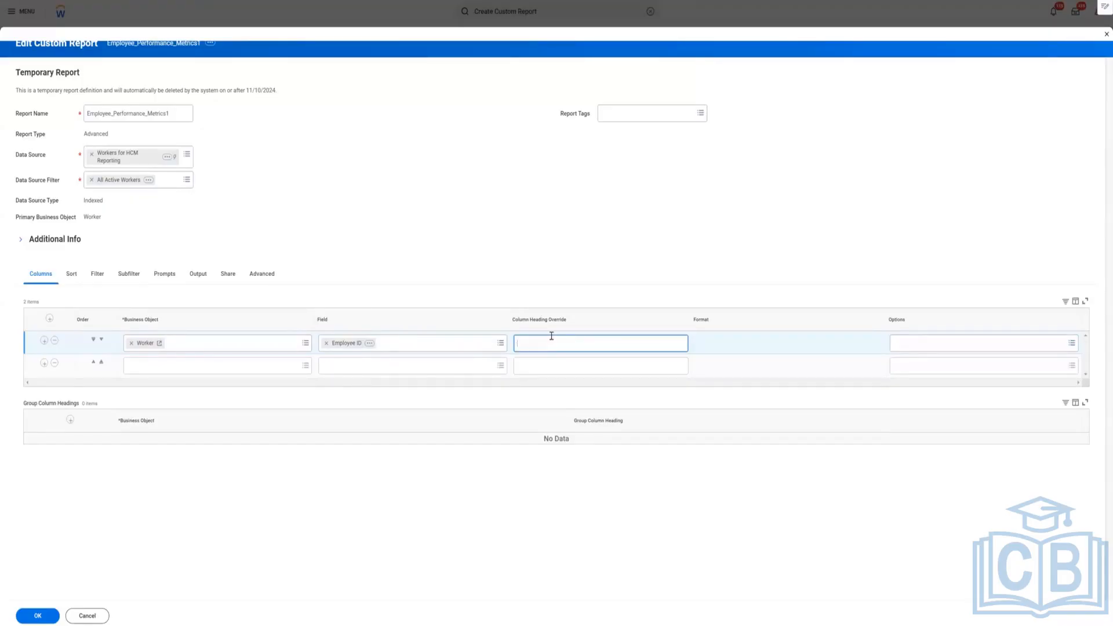
{"action": "left_click", "coordinate": [909, 342]}
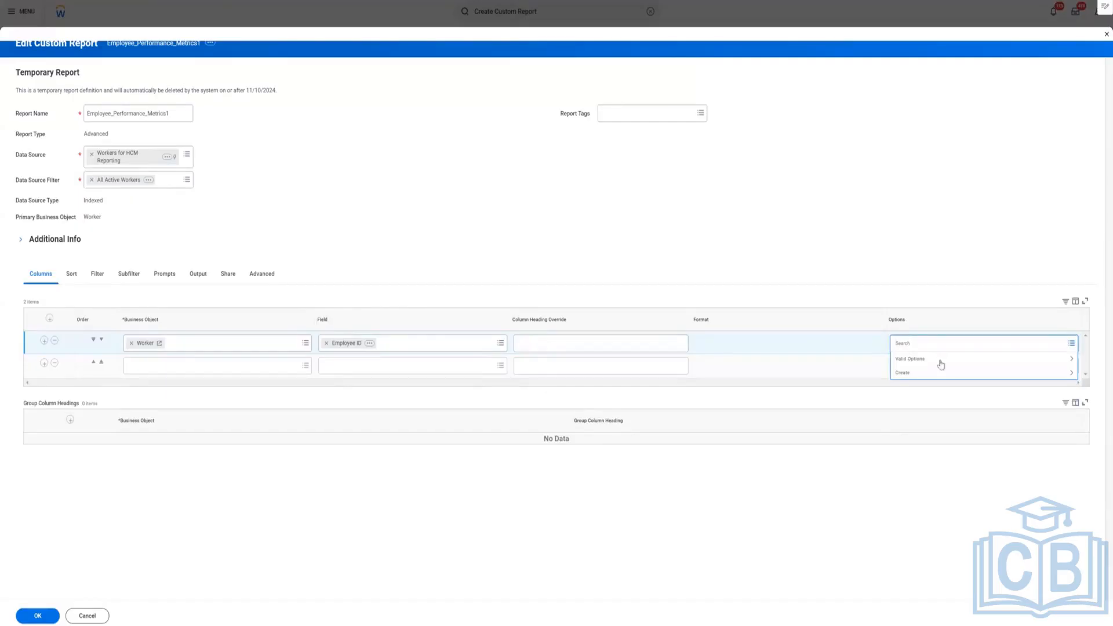
{"action": "left_click", "coordinate": [942, 364]}
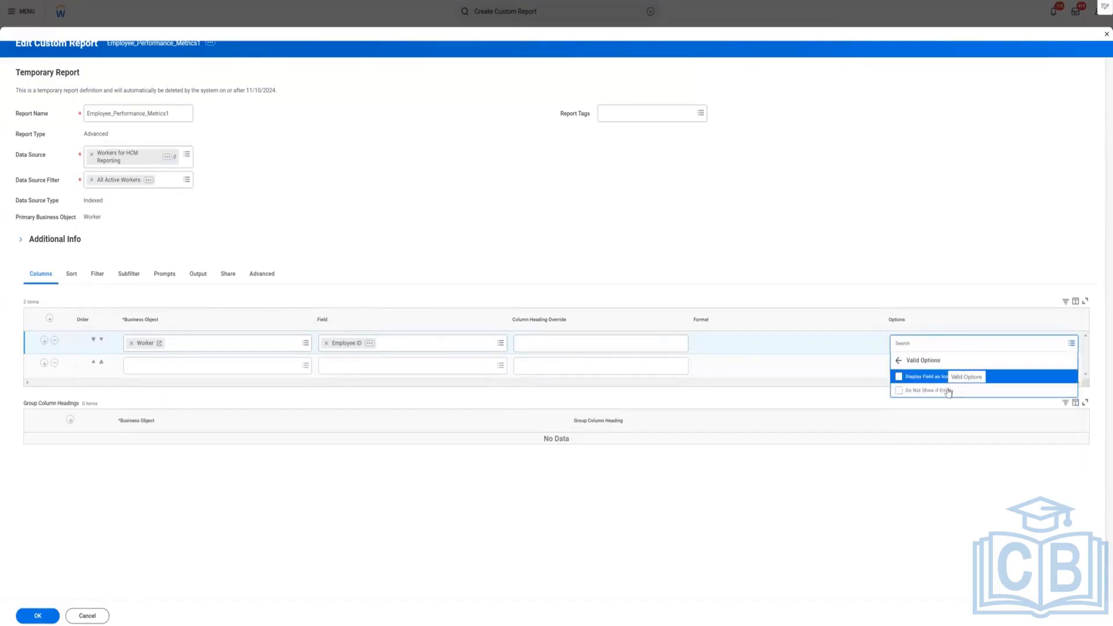
{"action": "left_click", "coordinate": [804, 200]}
{"action": "left_click", "coordinate": [225, 366]}
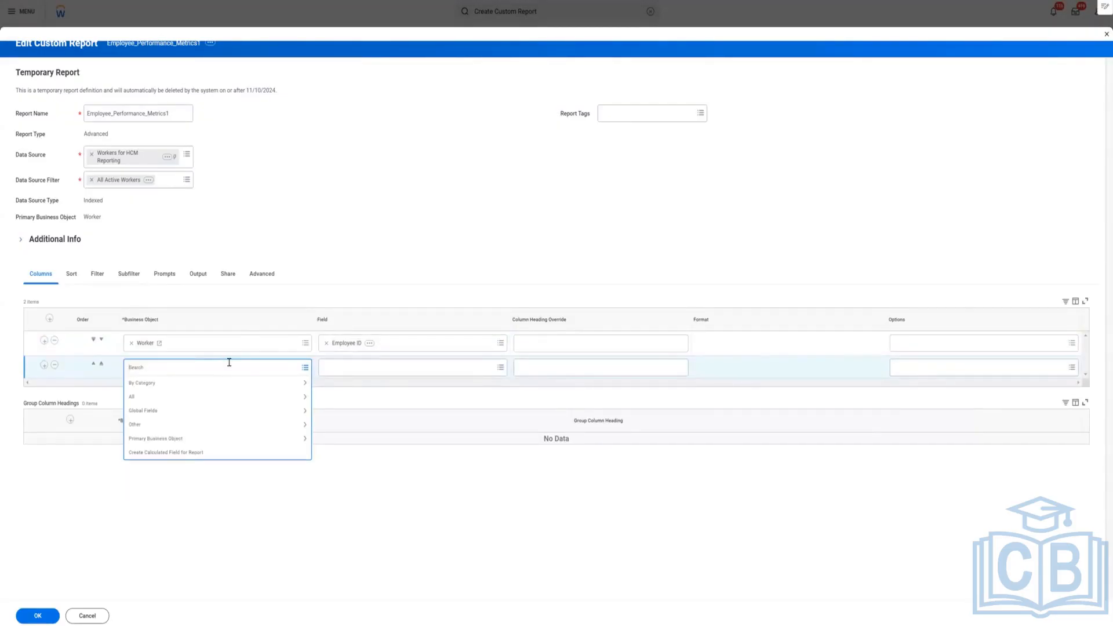
Set row 2's business object to Worker and its field to First Name
{"action": "key", "text": "Return"}
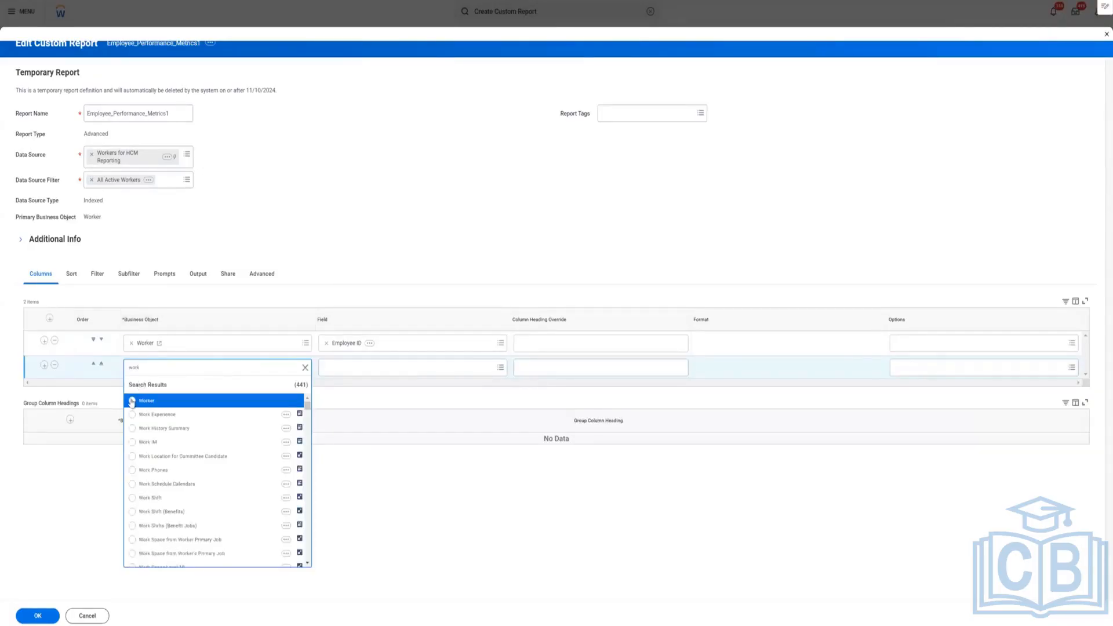
{"action": "left_click", "coordinate": [131, 402]}
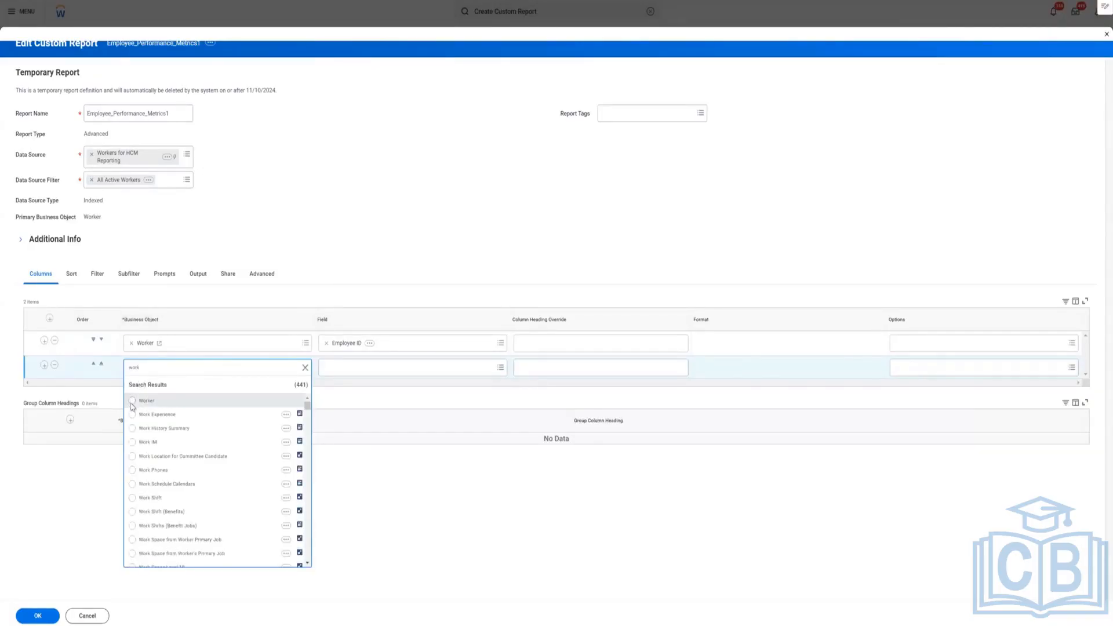
{"action": "left_click", "coordinate": [343, 364]}
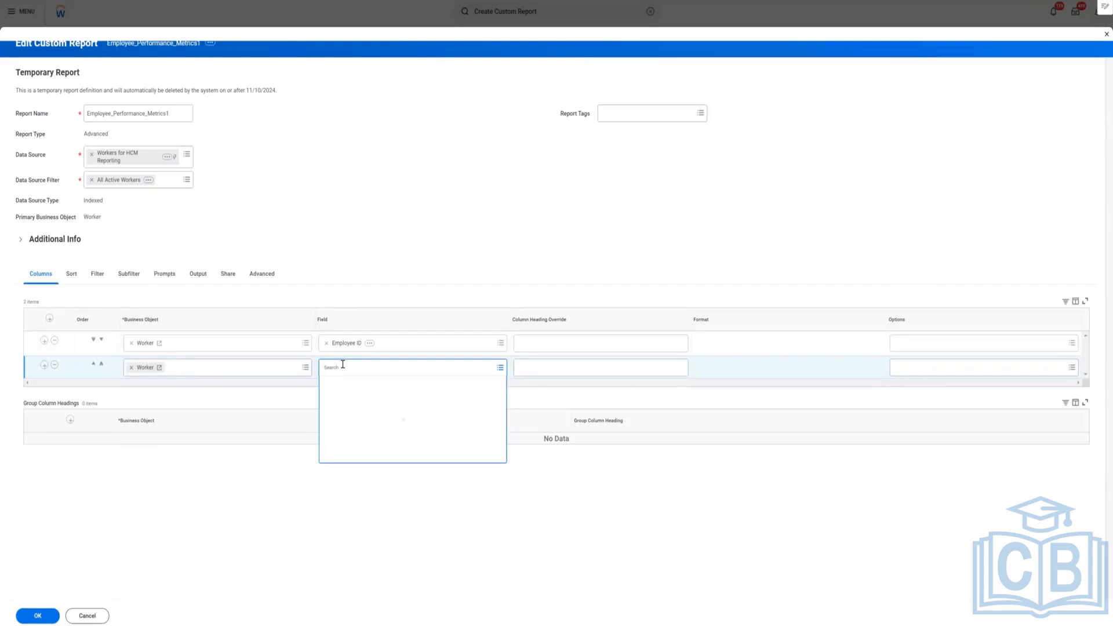
{"action": "type", "text": "f"}
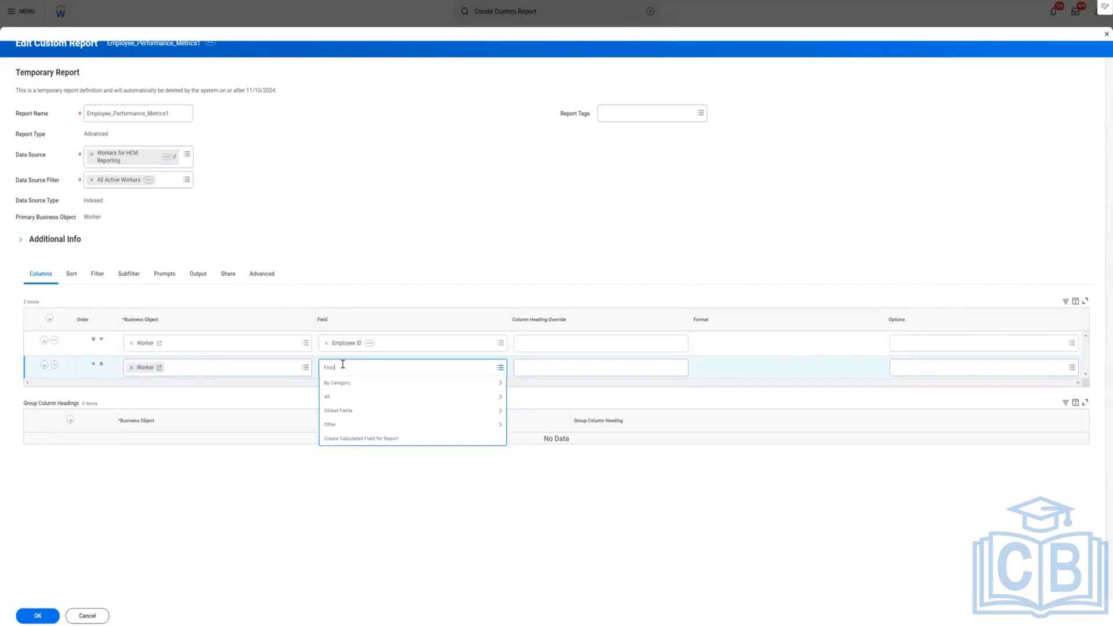
{"action": "type", "text": "irst am"}
{"action": "type", "text": " Name"}
{"action": "key", "text": "Return"}
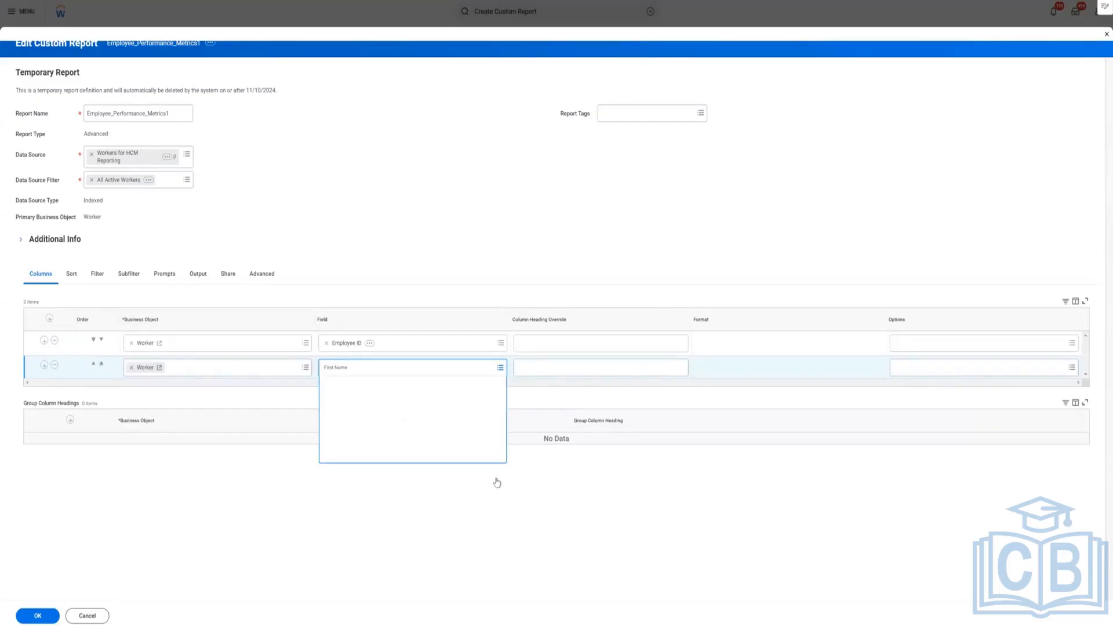
{"action": "left_click", "coordinate": [497, 483]}
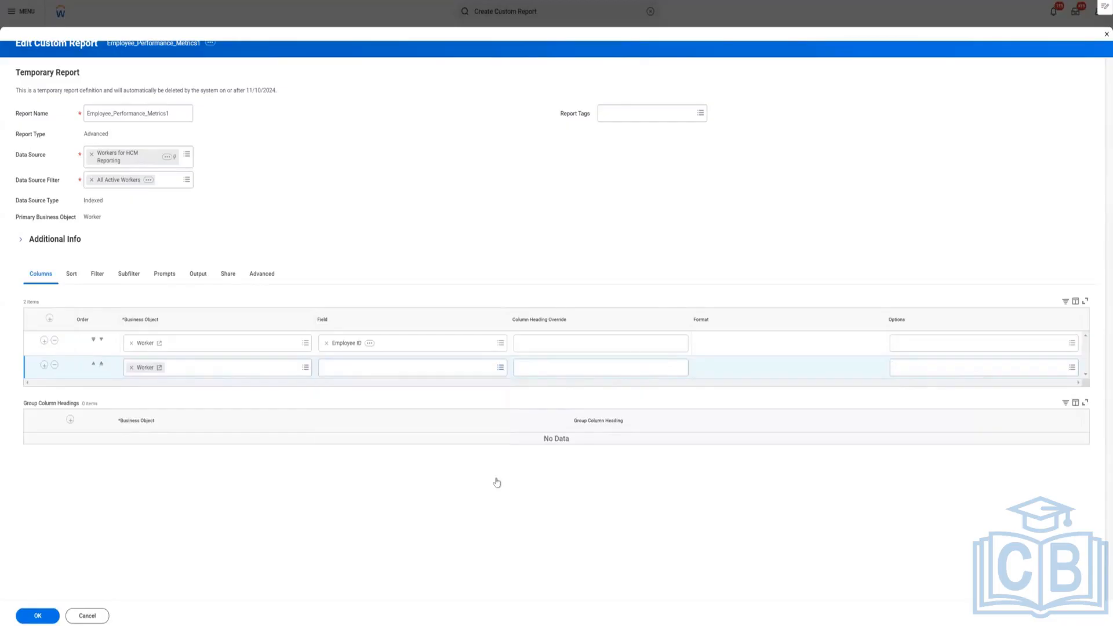
{"action": "left_click", "coordinate": [379, 371]}
{"action": "type", "text": "F"}
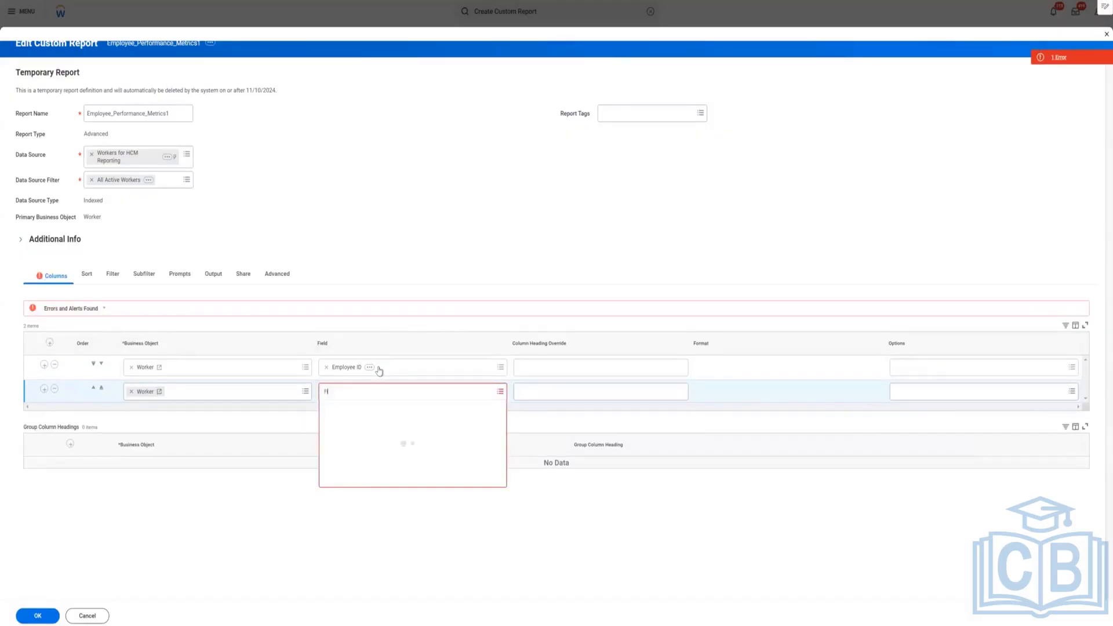
{"action": "type", "text": "irst"}
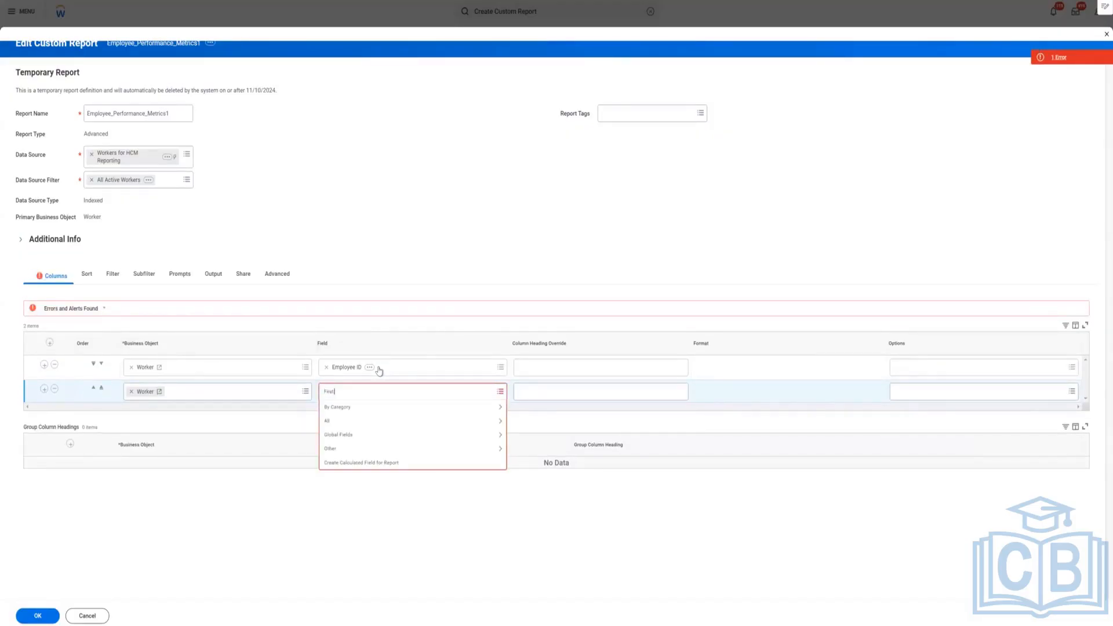
{"action": "type", "text": " Name"}
{"action": "key", "text": "Return"}
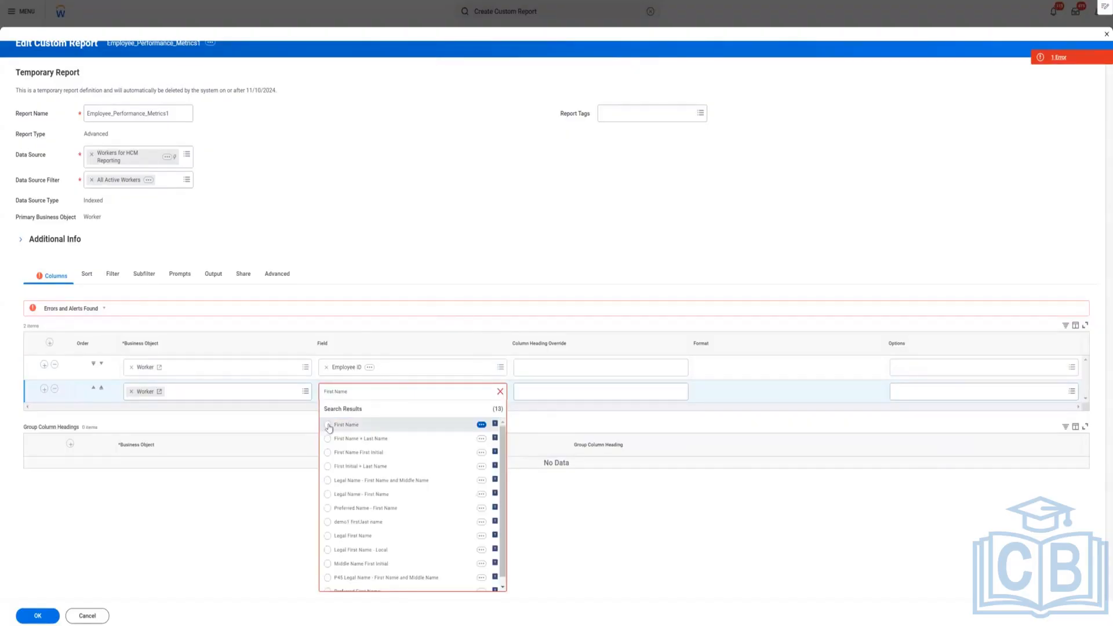
{"action": "left_click", "coordinate": [328, 426]}
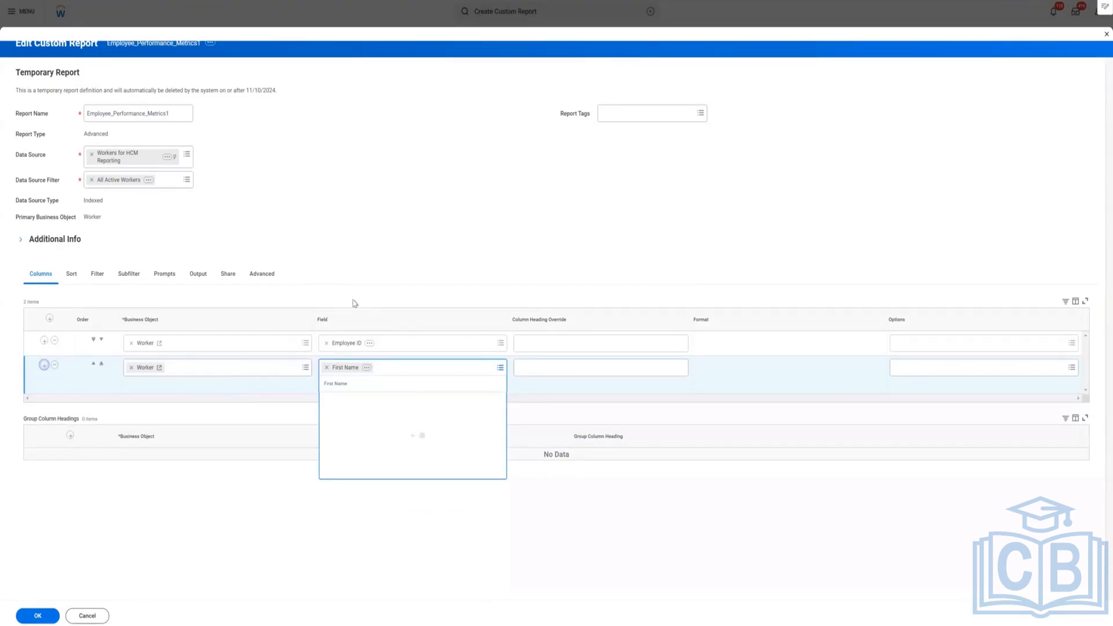
{"action": "left_click", "coordinate": [418, 213]}
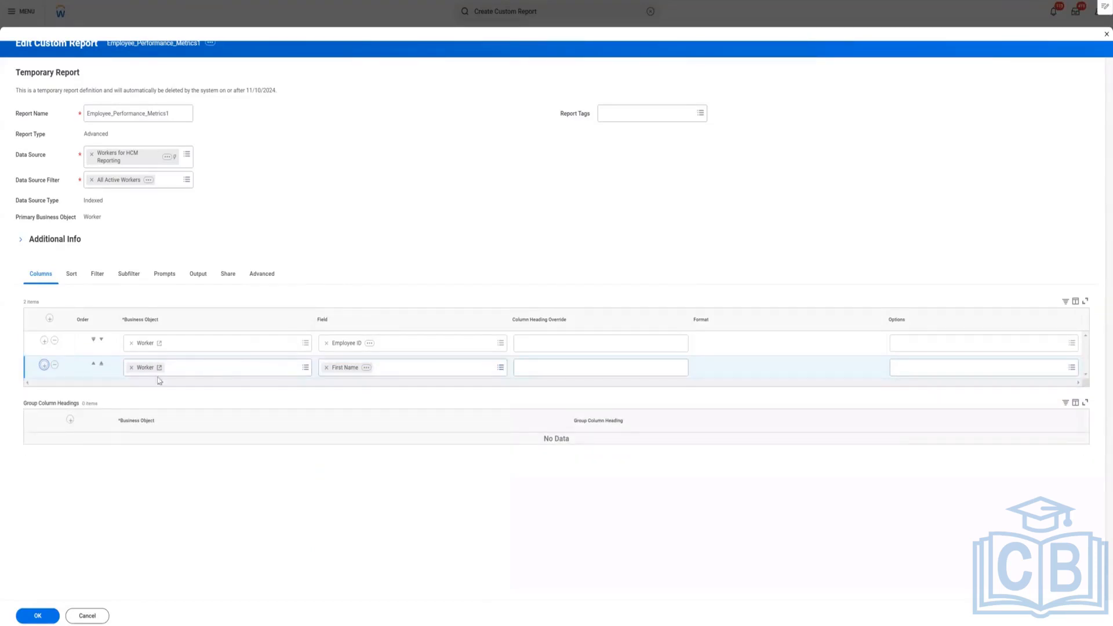
Add a third column using Worker's Last Name field, plus a fourth Worker row
{"action": "left_click", "coordinate": [44, 365]}
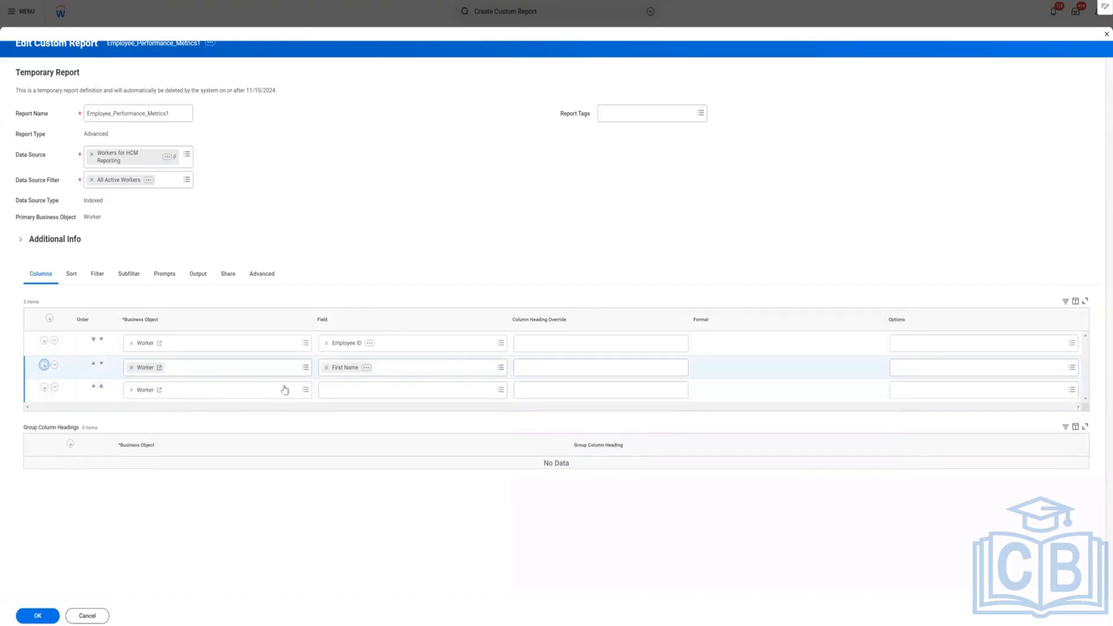
{"action": "left_click", "coordinate": [360, 391]}
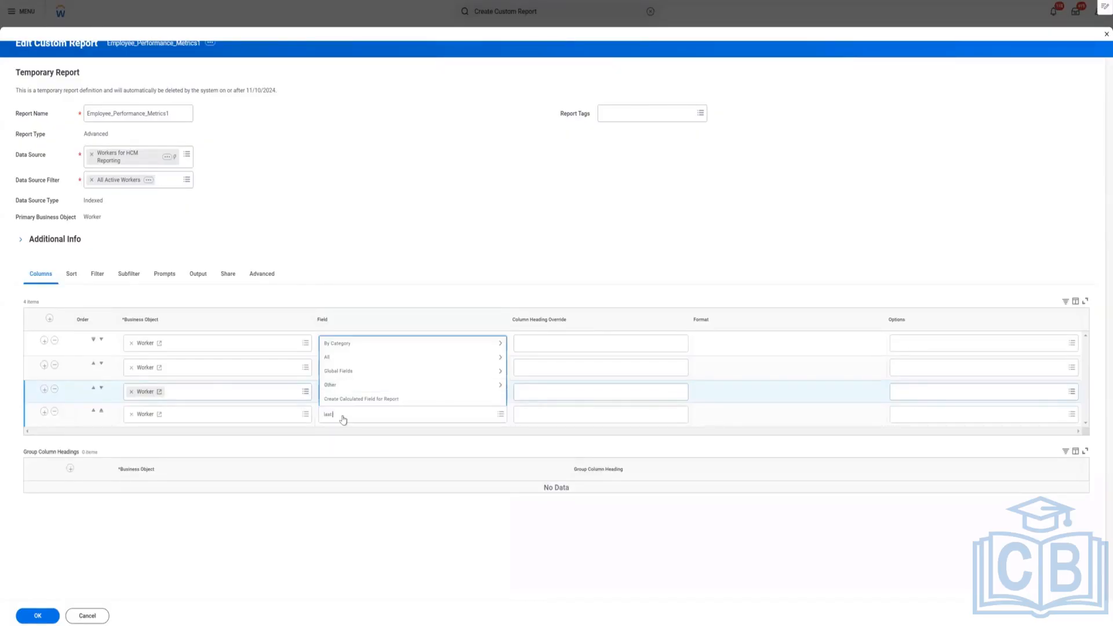
{"action": "type", "text": "name"}
{"action": "key", "text": "Return"}
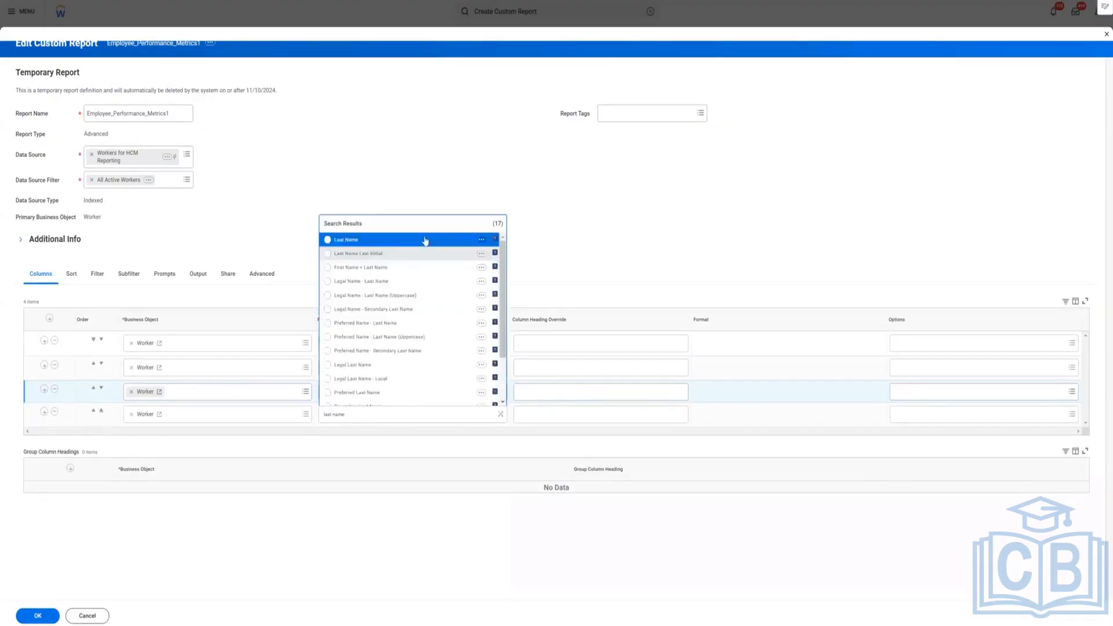
{"action": "left_click", "coordinate": [329, 240]}
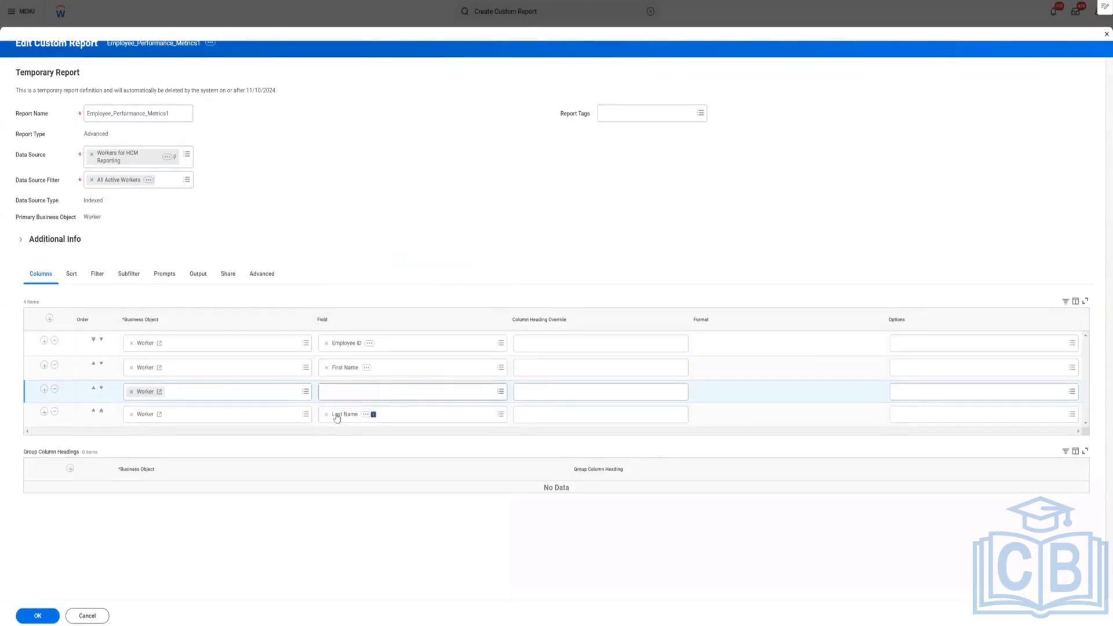
{"action": "left_click", "coordinate": [333, 391]}
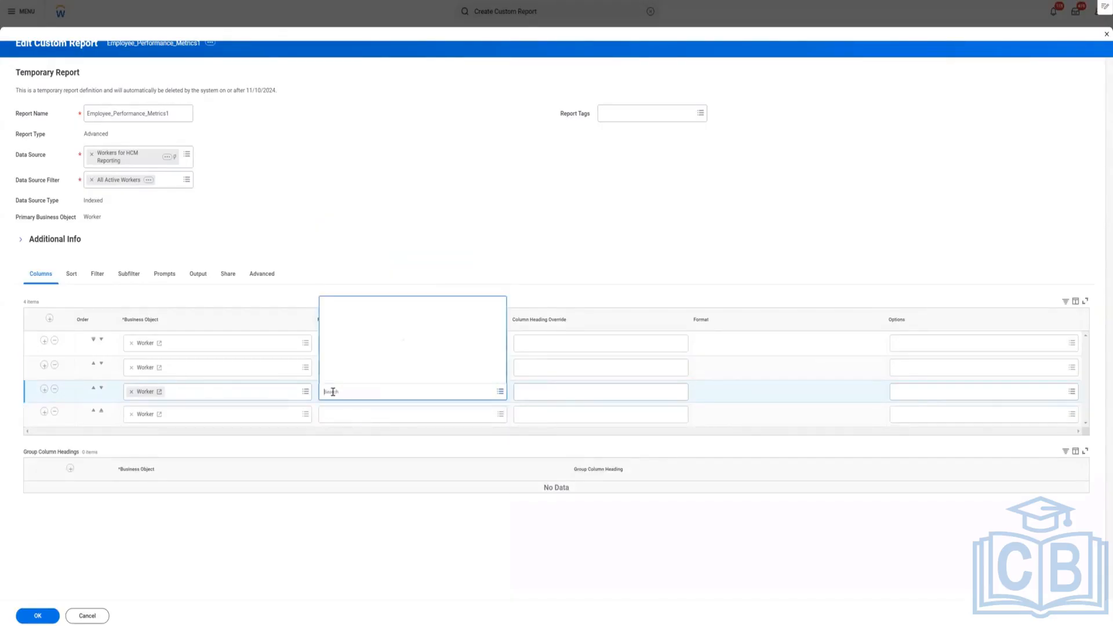
{"action": "type", "text": "last name"}
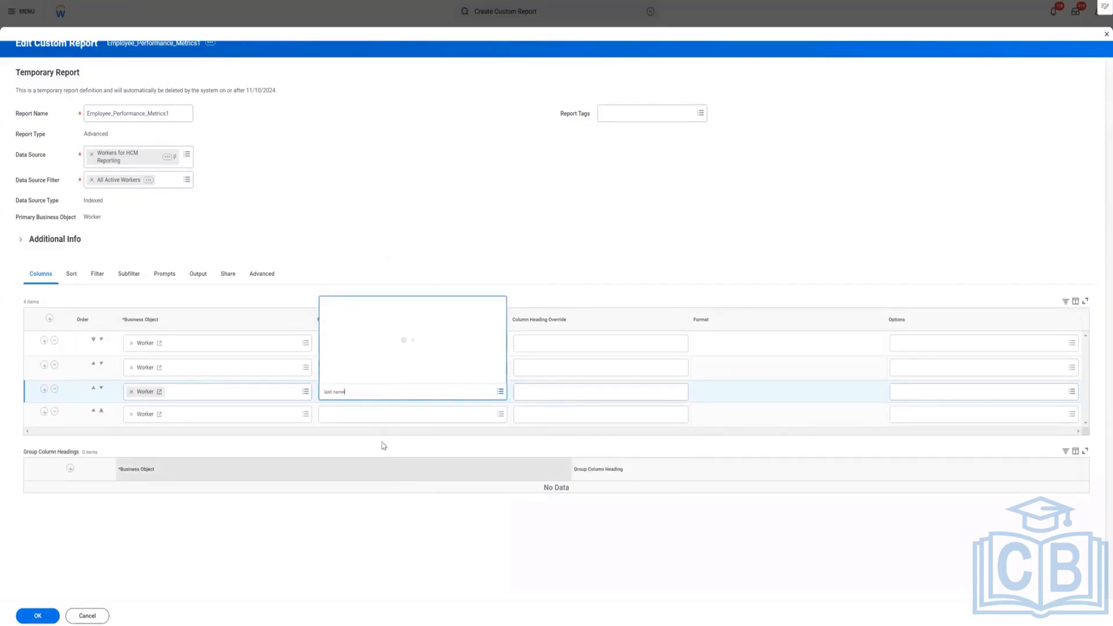
{"action": "key", "text": "Return"}
{"action": "left_click", "coordinate": [328, 218]}
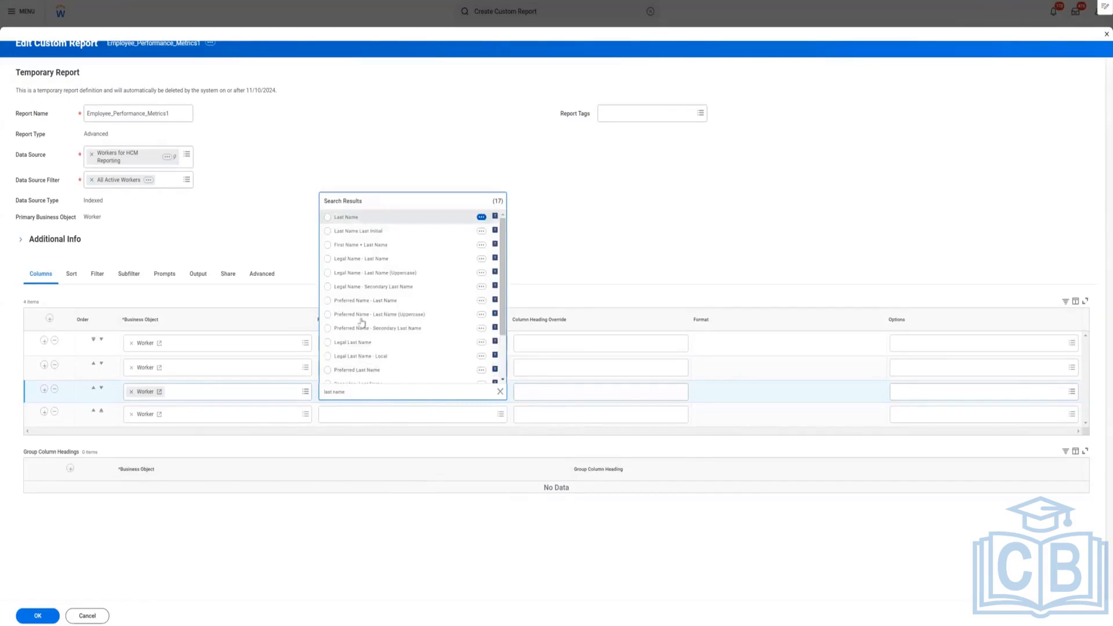
{"action": "left_click", "coordinate": [369, 416]}
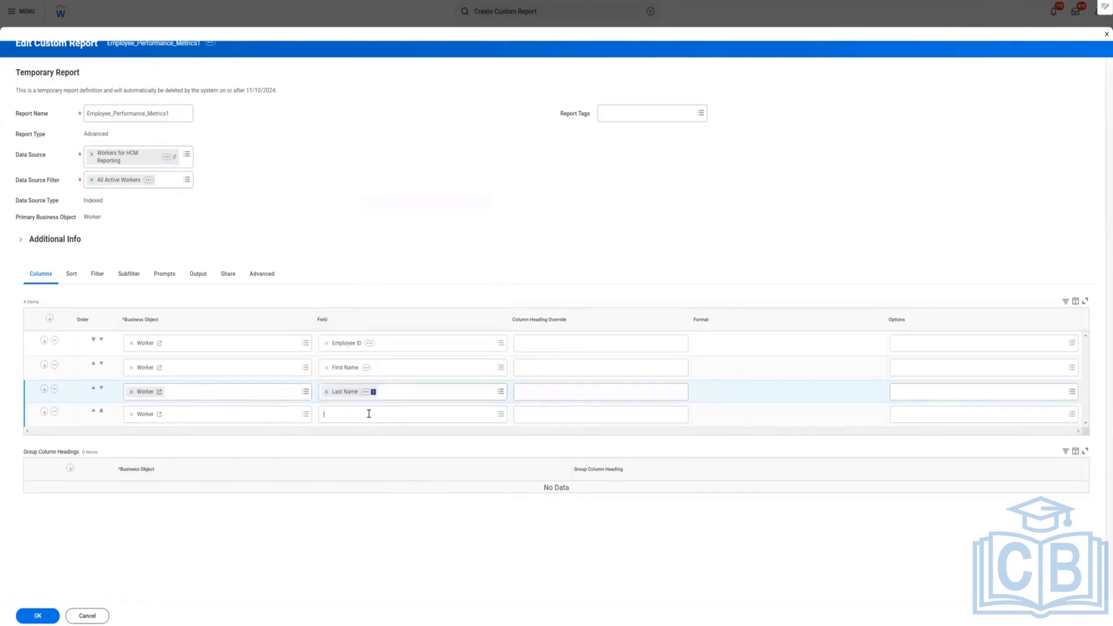
{"action": "left_click", "coordinate": [694, 315]}
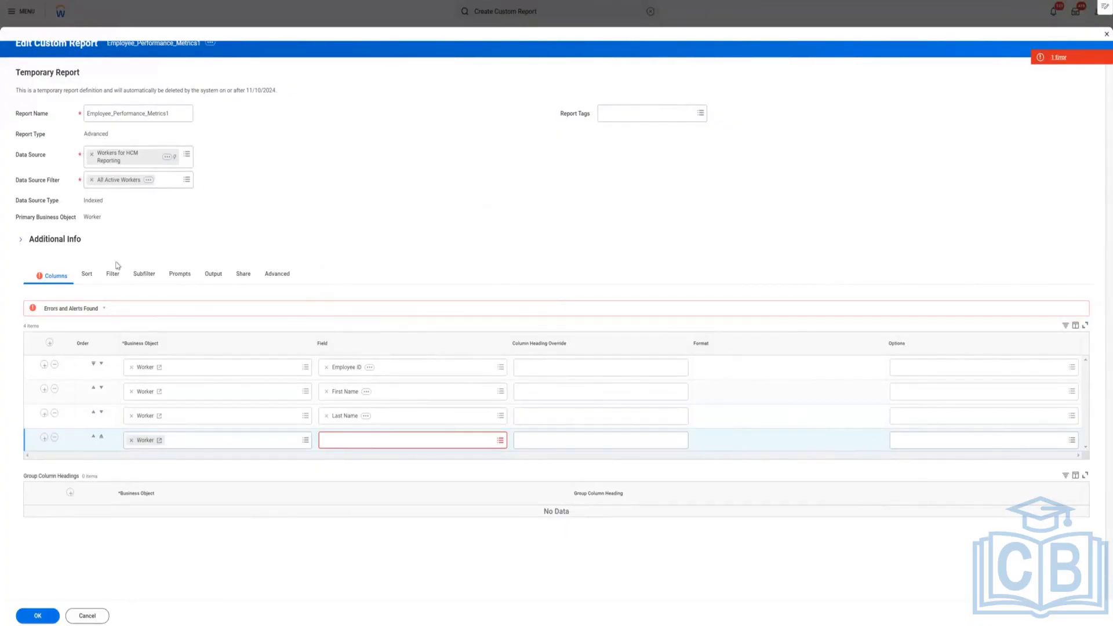
{"action": "right_click", "coordinate": [127, 161]}
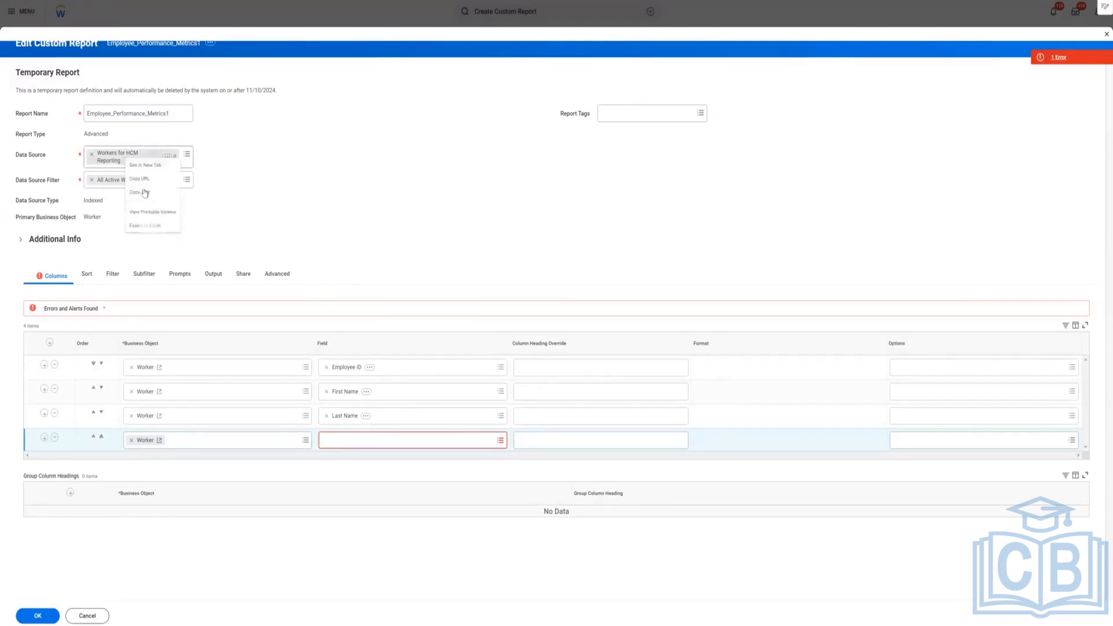
{"action": "left_click", "coordinate": [146, 196]}
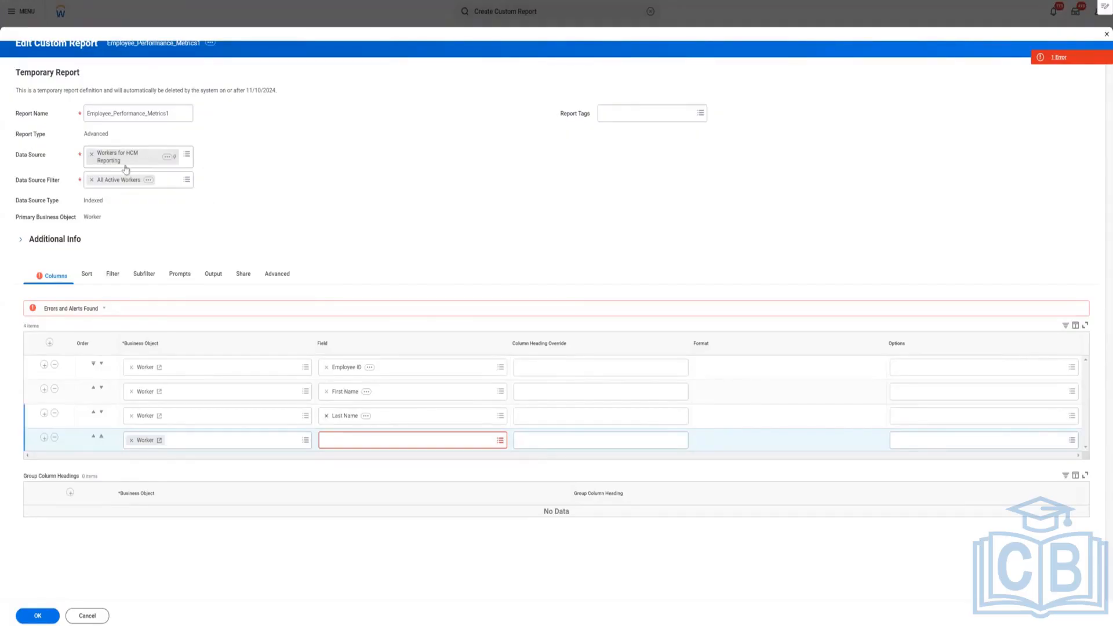
{"action": "left_click", "coordinate": [171, 113]}
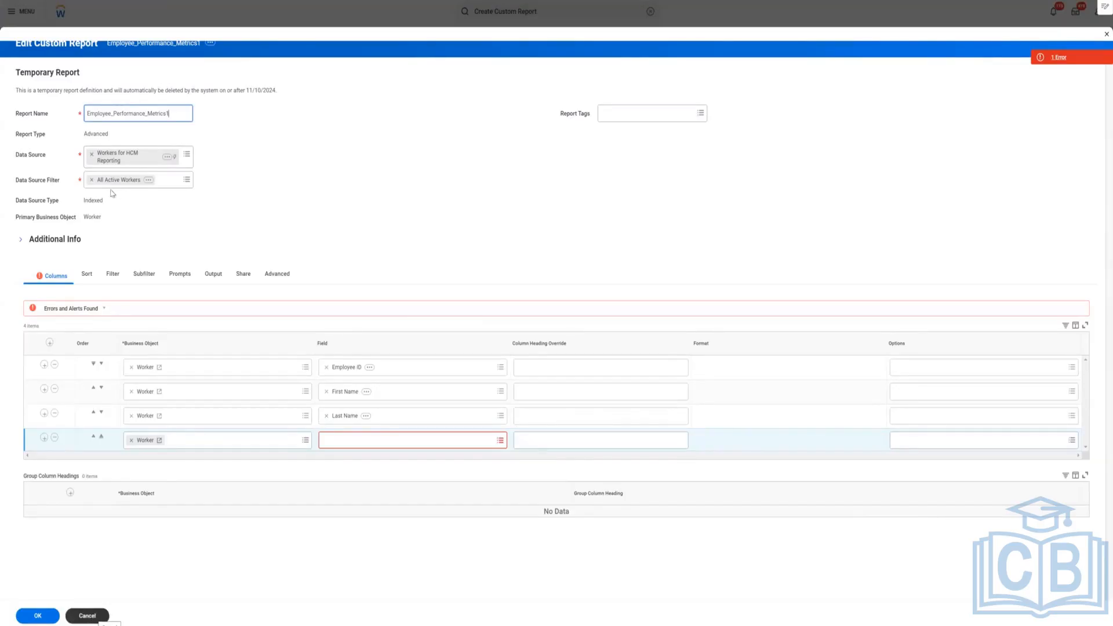
{"action": "left_click", "coordinate": [48, 187]}
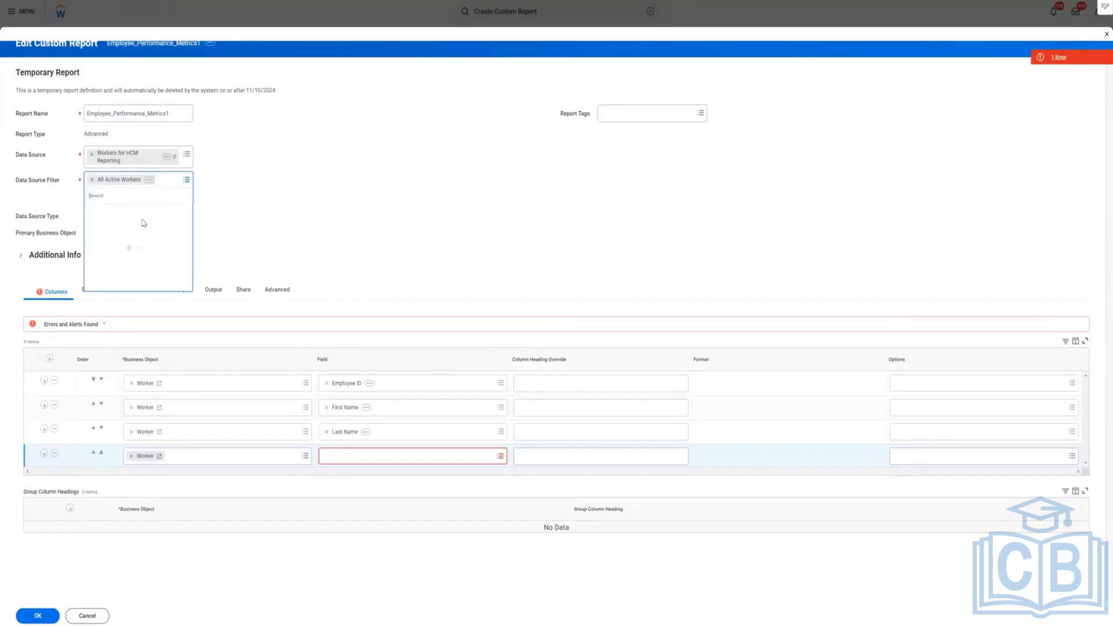
Replace the All Active Workers data source filter with All Workers
{"action": "left_click", "coordinate": [98, 616]}
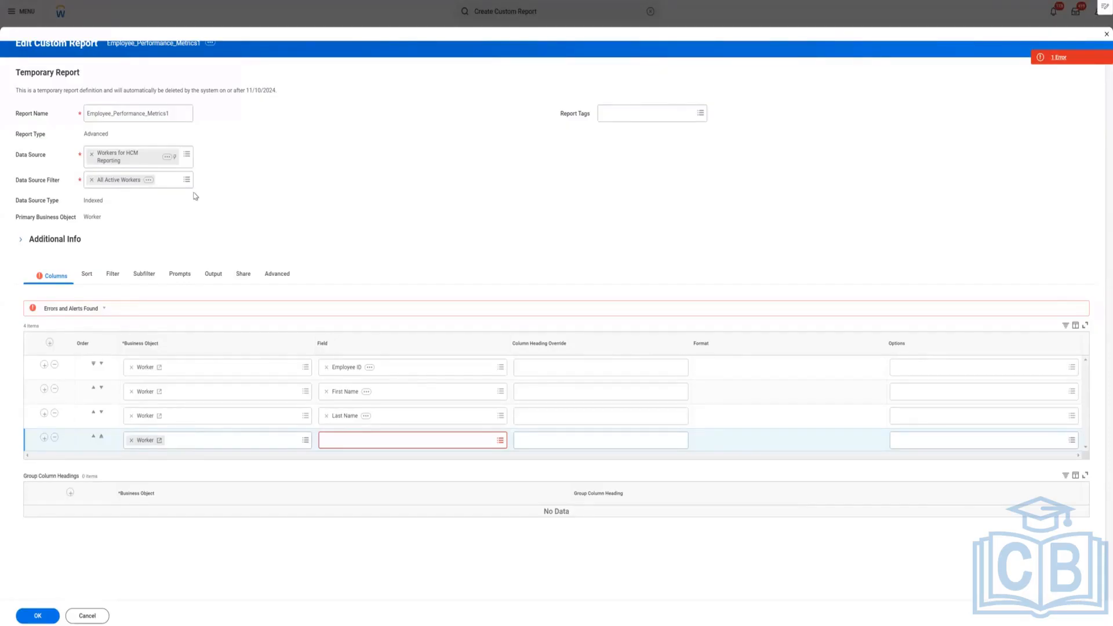
{"action": "left_click", "coordinate": [90, 180]}
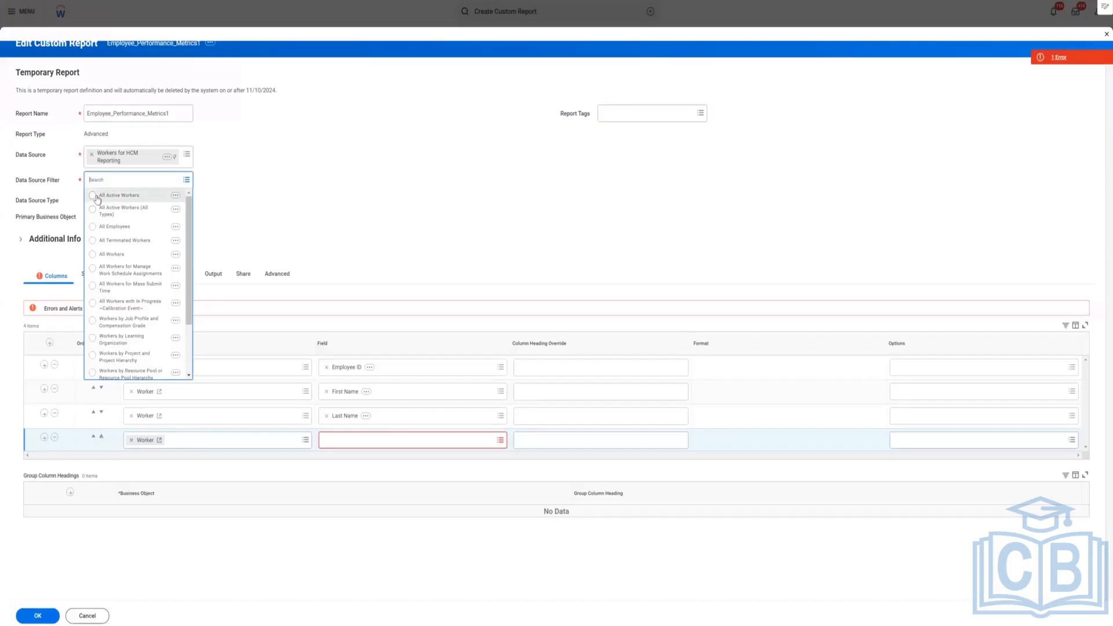
{"action": "left_click", "coordinate": [93, 255]}
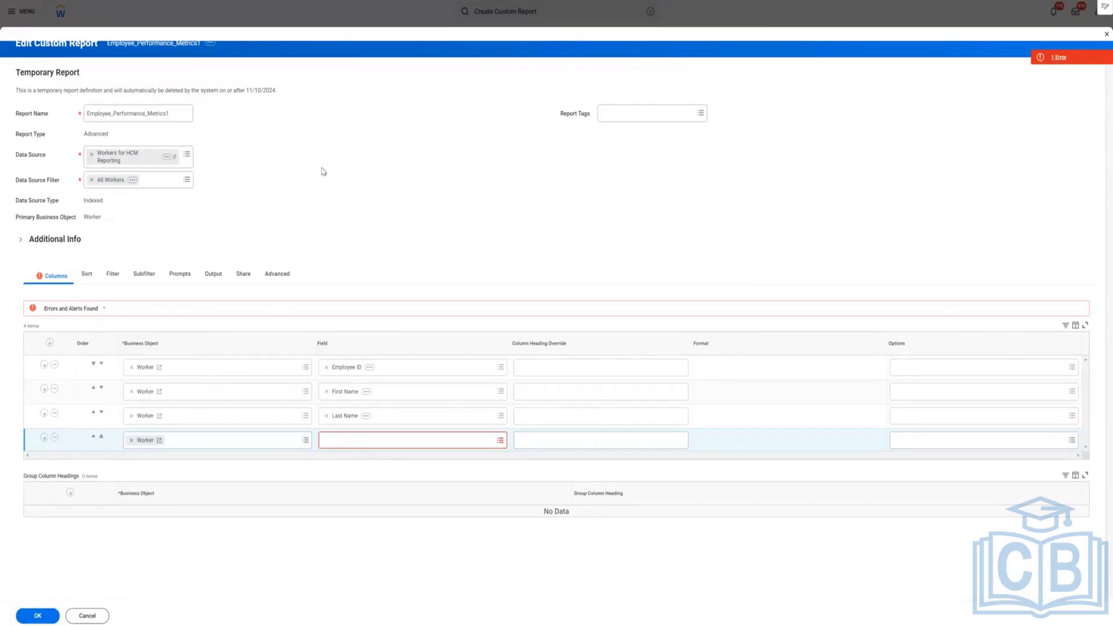
Search 'Sup Org' to set the fourth column's field to Supervisory Organization
{"action": "left_click", "coordinate": [344, 438]}
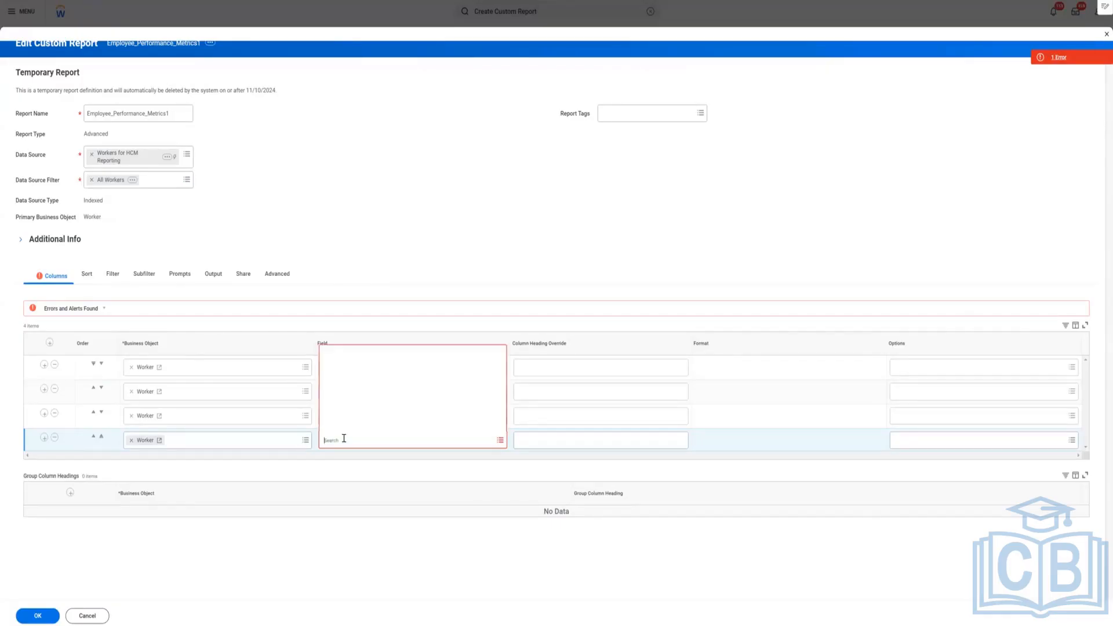
{"action": "type", "text": "supe"}
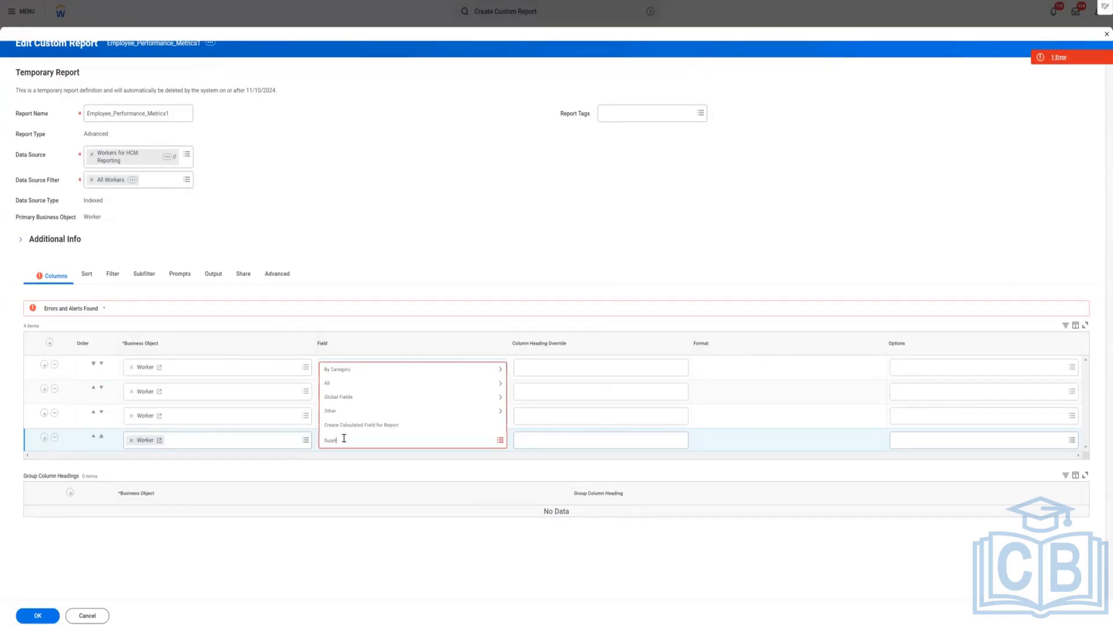
{"action": "type", "text": "r"}
{"action": "key", "text": "BackSpace"}
{"action": "key", "text": "BackSpace"}
{"action": "key", "text": "BackSpace"}
{"action": "key", "text": "BackSpace"}
{"action": "type", "text": "up Org"}
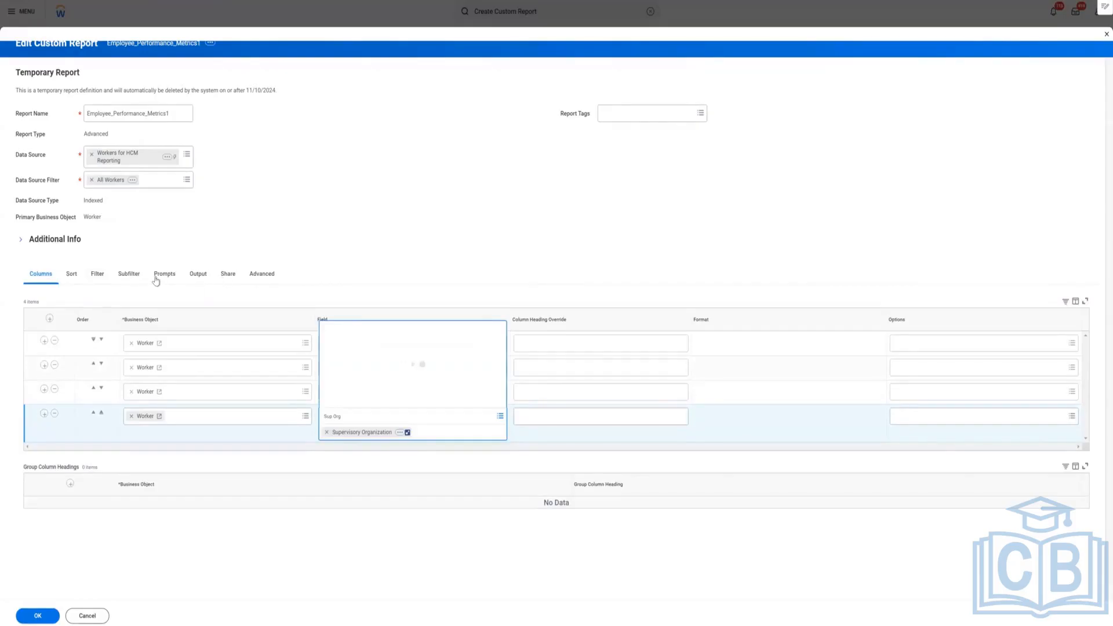
{"action": "left_click", "coordinate": [261, 275]}
{"action": "scroll", "coordinate": [601, 342], "scroll_direction": "down", "scroll_amount": 3}
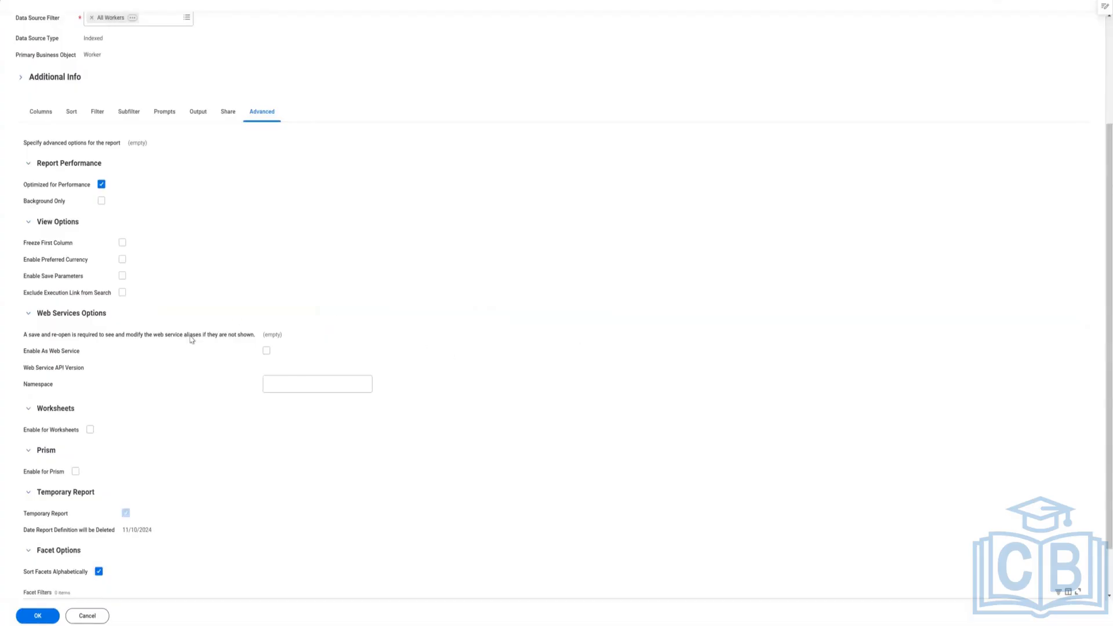
Check Enable for Prism and Enable As Web Service in the report's Advanced options
{"action": "left_click", "coordinate": [76, 472]}
{"action": "left_click_drag", "start_coordinate": [113, 481], "coordinate": [266, 485]}
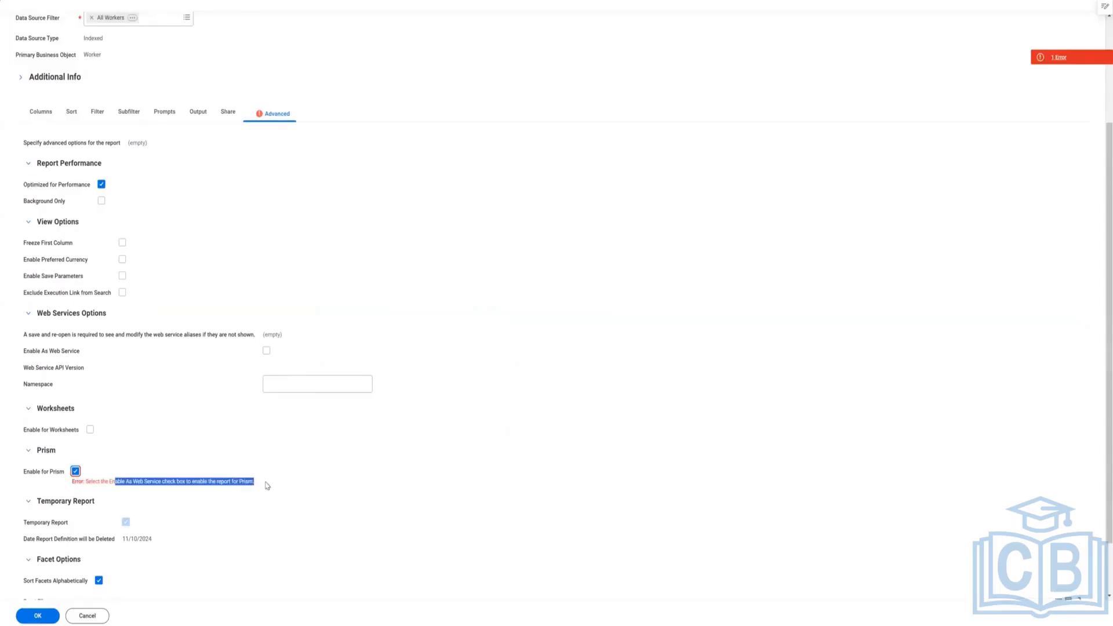
{"action": "left_click", "coordinate": [149, 494]}
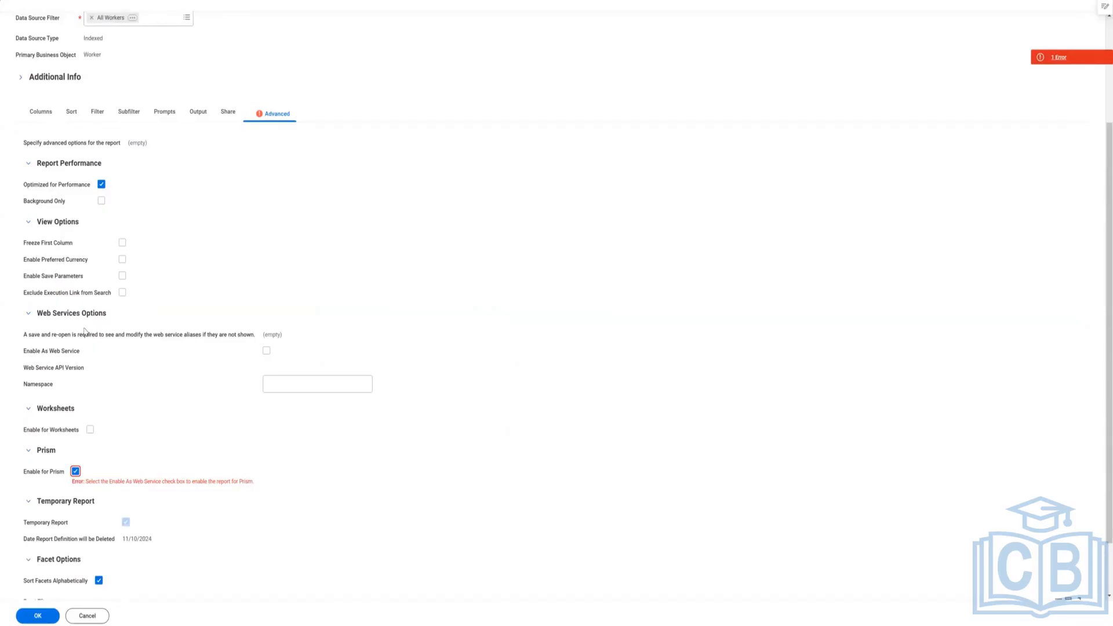
{"action": "left_click", "coordinate": [266, 351]}
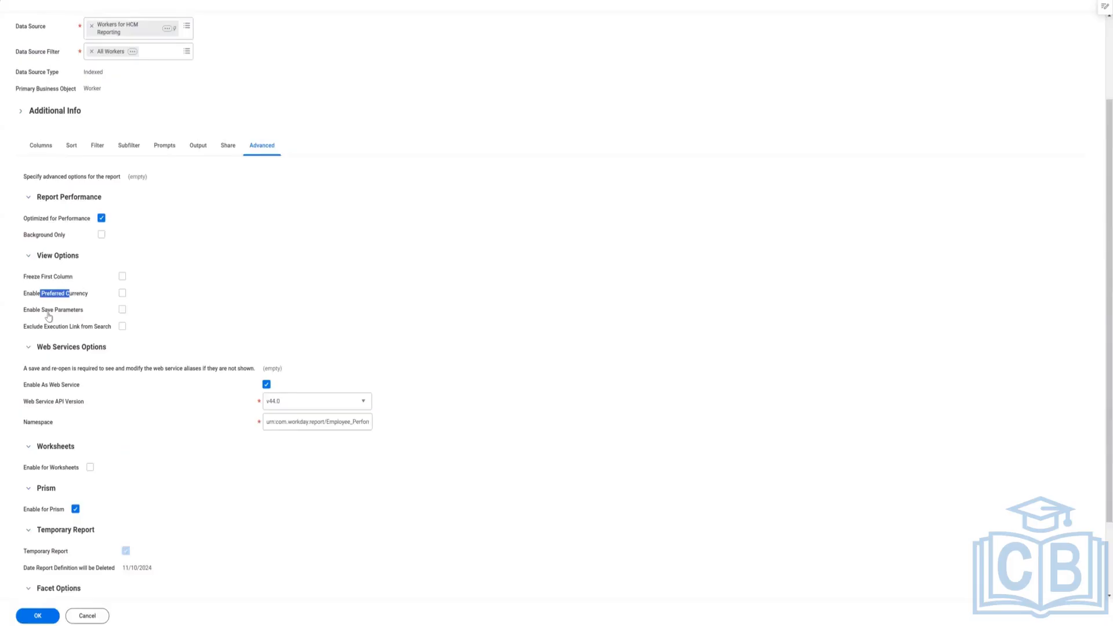
{"action": "left_click_drag", "start_coordinate": [85, 310], "coordinate": [61, 323]}
{"action": "left_click", "coordinate": [289, 261]}
{"action": "left_click", "coordinate": [40, 145]}
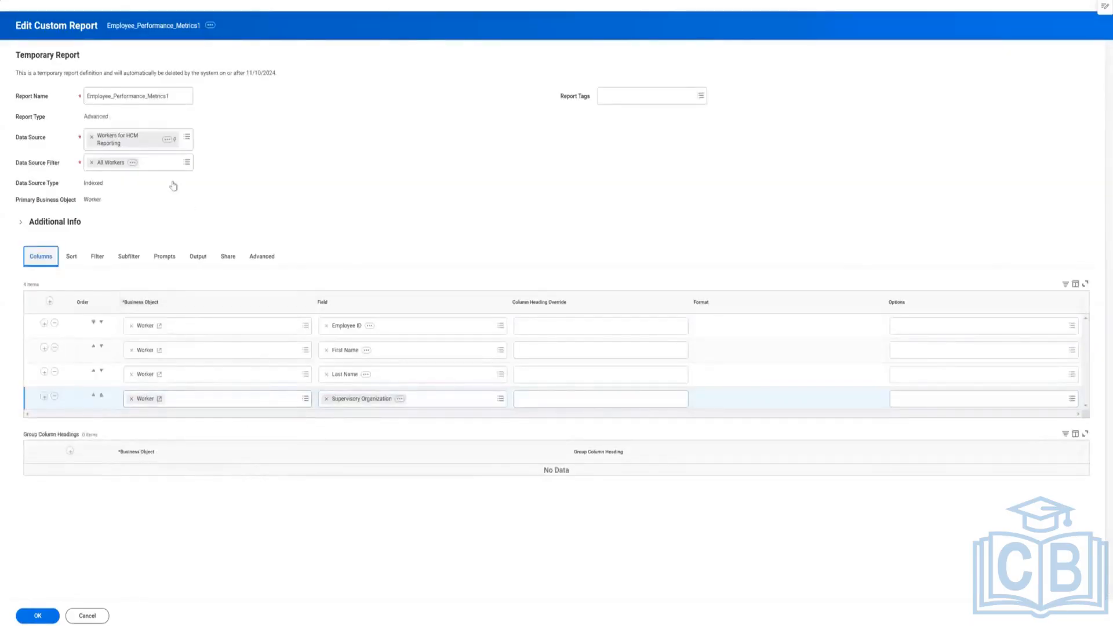
Add a fifth column by pasting Current Performance Rating into its field prompt
{"action": "left_click", "coordinate": [174, 95]}
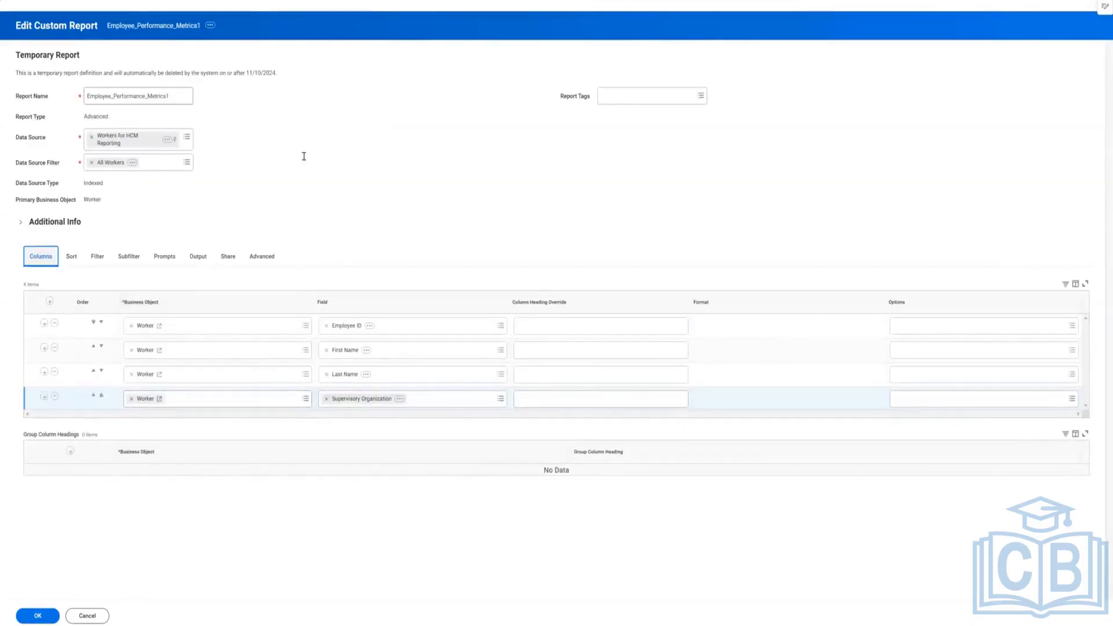
{"action": "left_click", "coordinate": [327, 188]}
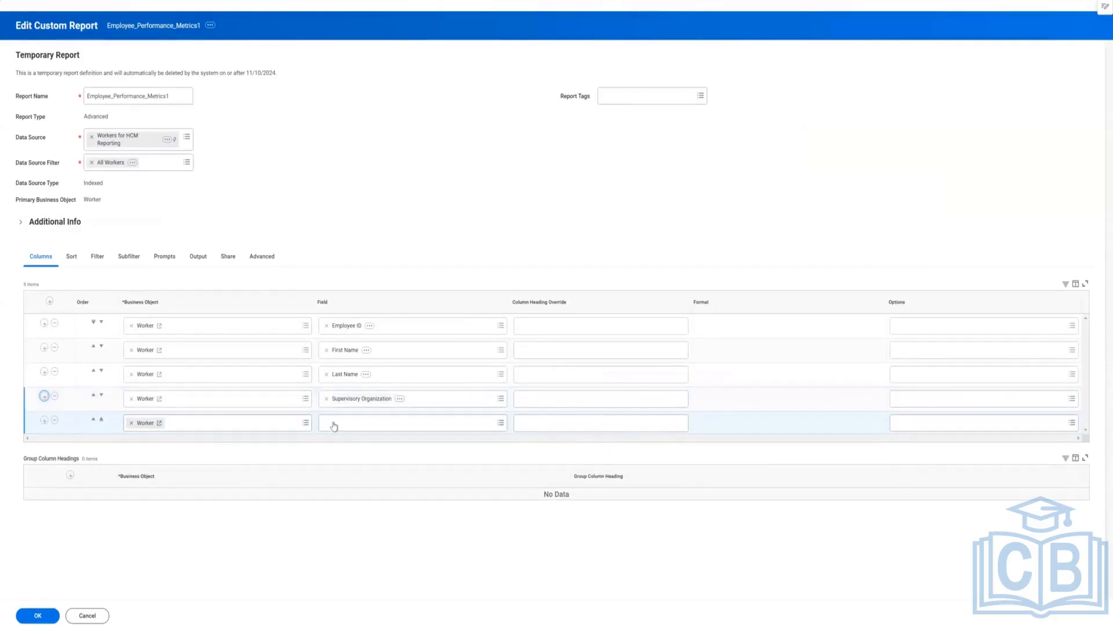
{"action": "left_click", "coordinate": [334, 422]}
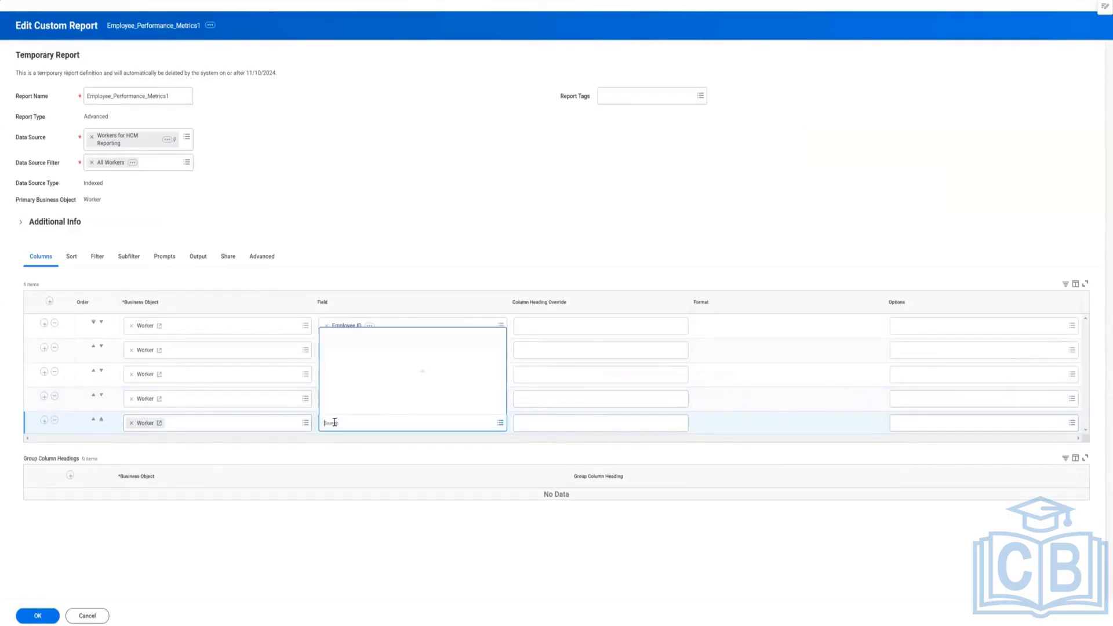
{"action": "type", "text": "Current Performance Rating"}
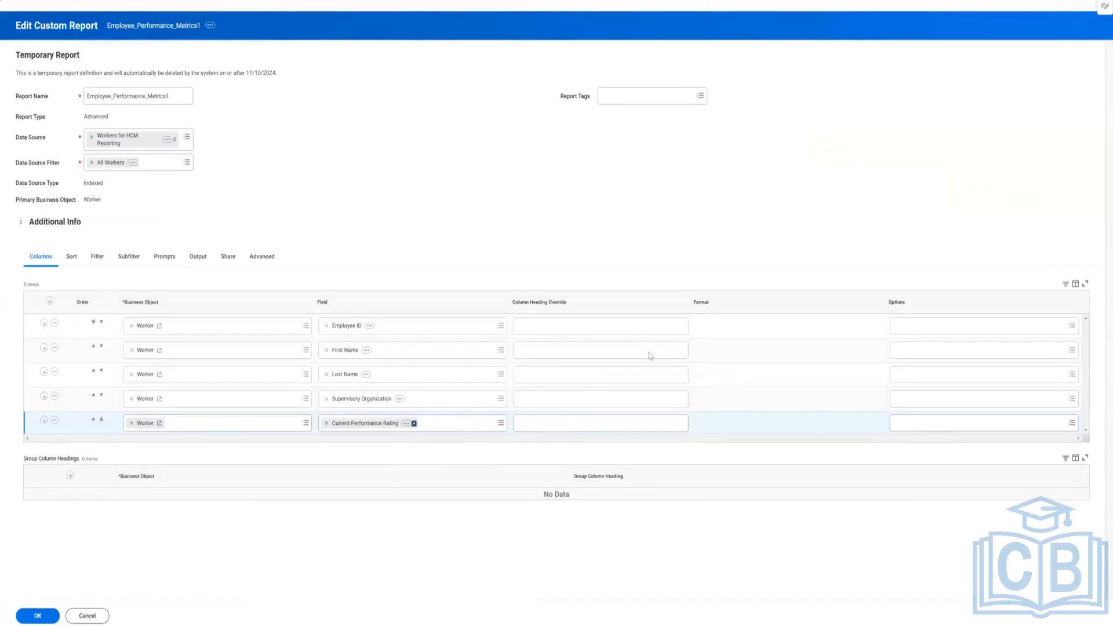
{"action": "key", "text": "alt+Tab"}
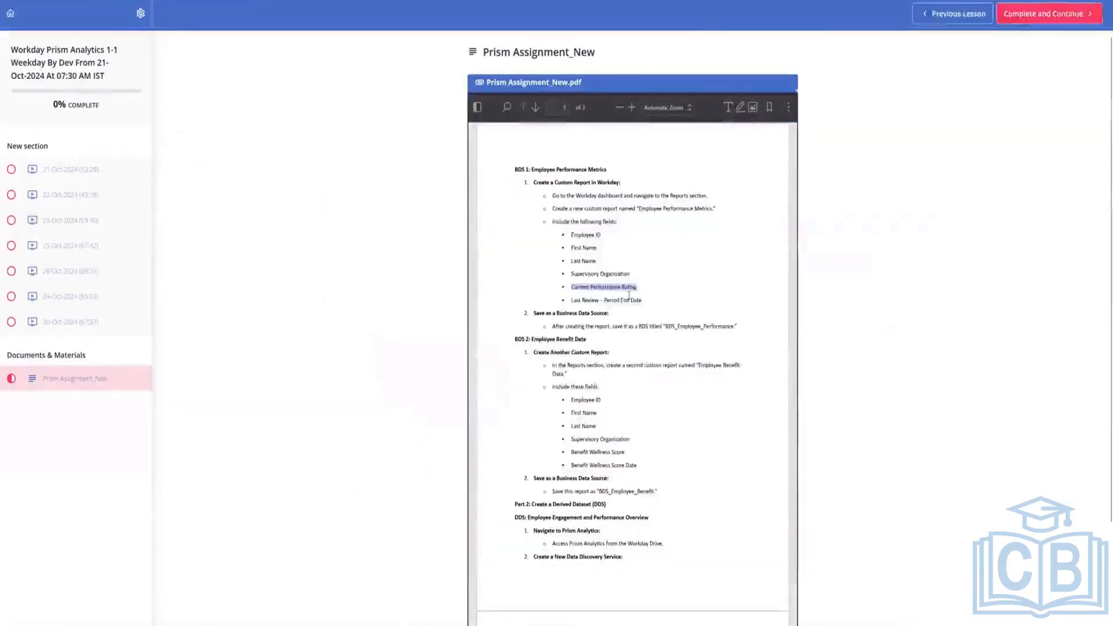
Copy 'Last Review – Period End Date' from the assignment PDF and return to maximized Workday
{"action": "left_click_drag", "start_coordinate": [629, 296], "coordinate": [572, 301]}
{"action": "left_click", "coordinate": [626, 299]}
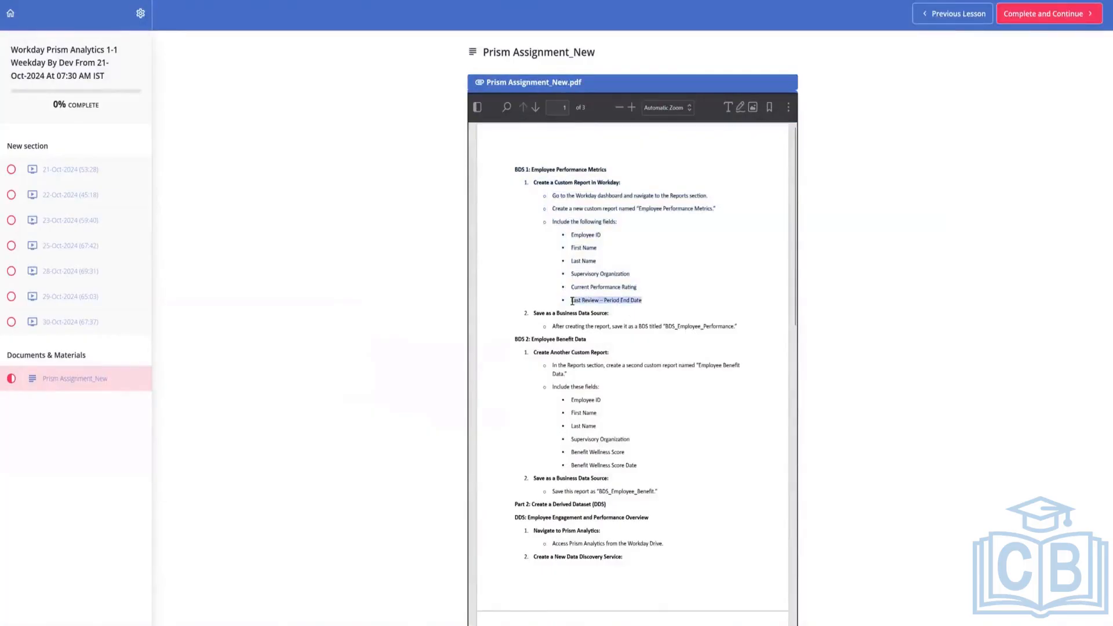
{"action": "key", "text": "alt+Tab"}
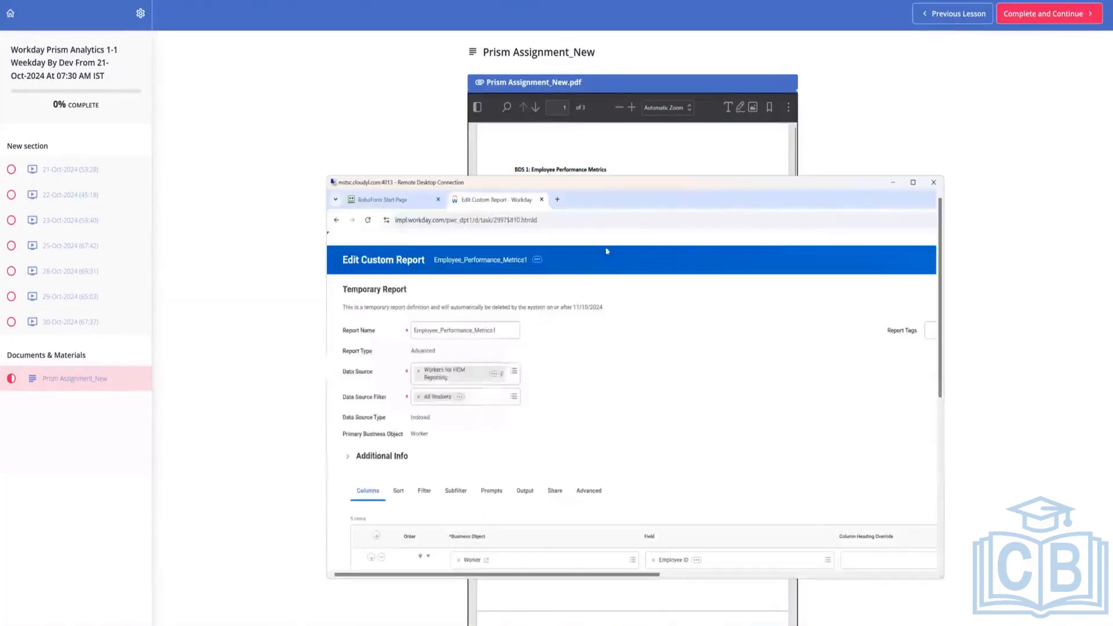
{"action": "left_click", "coordinate": [914, 183]}
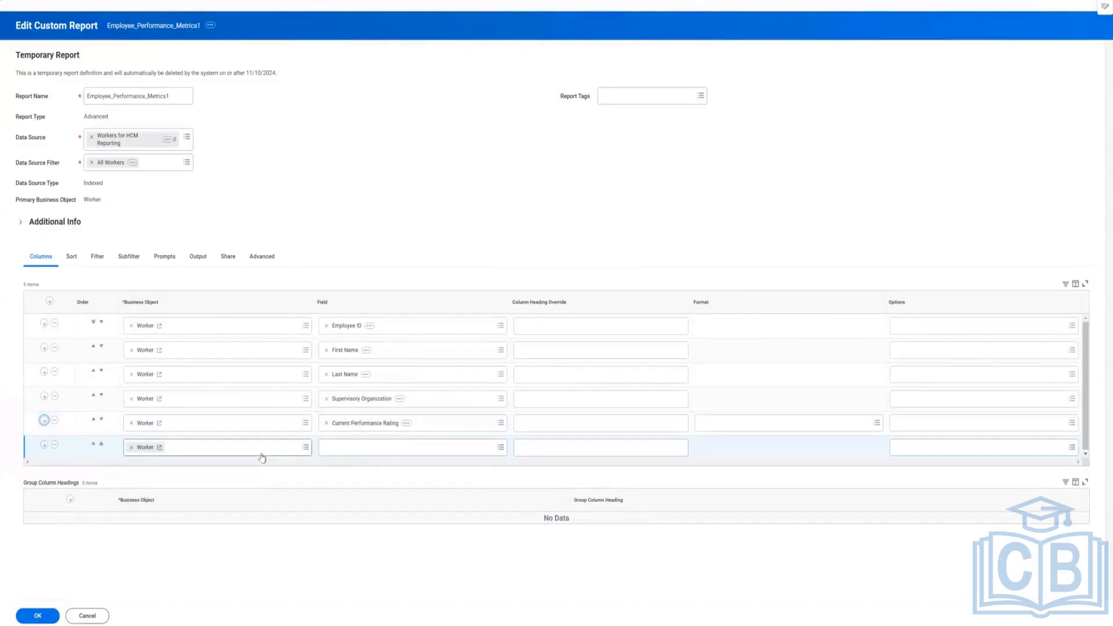
Paste Last Review - Period End Date as the sixth column's field
{"action": "left_click", "coordinate": [358, 446]}
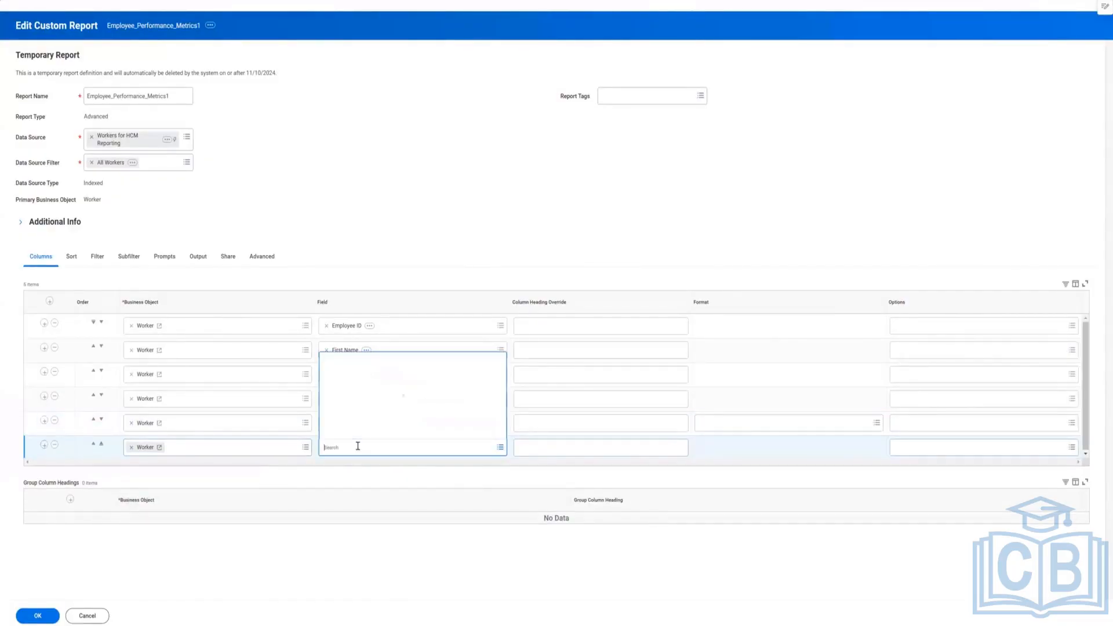
{"action": "type", "text": "Last Review - Period End Date"}
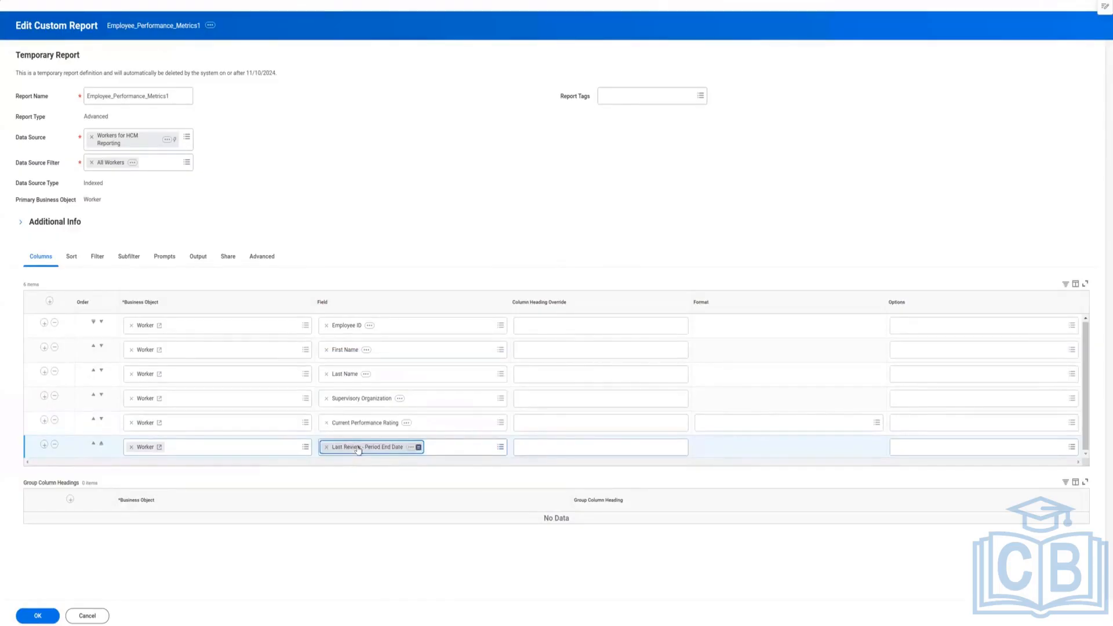
{"action": "left_click", "coordinate": [452, 556]}
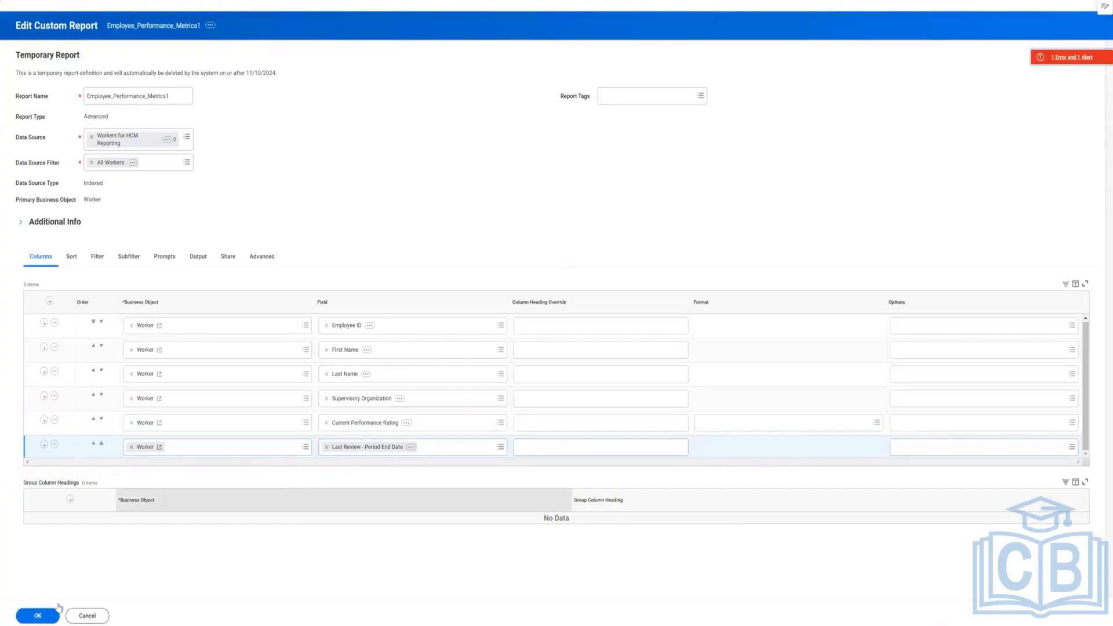
Submit the report with OK and open the resulting Worker Types prompt-default error
{"action": "left_click", "coordinate": [179, 97]}
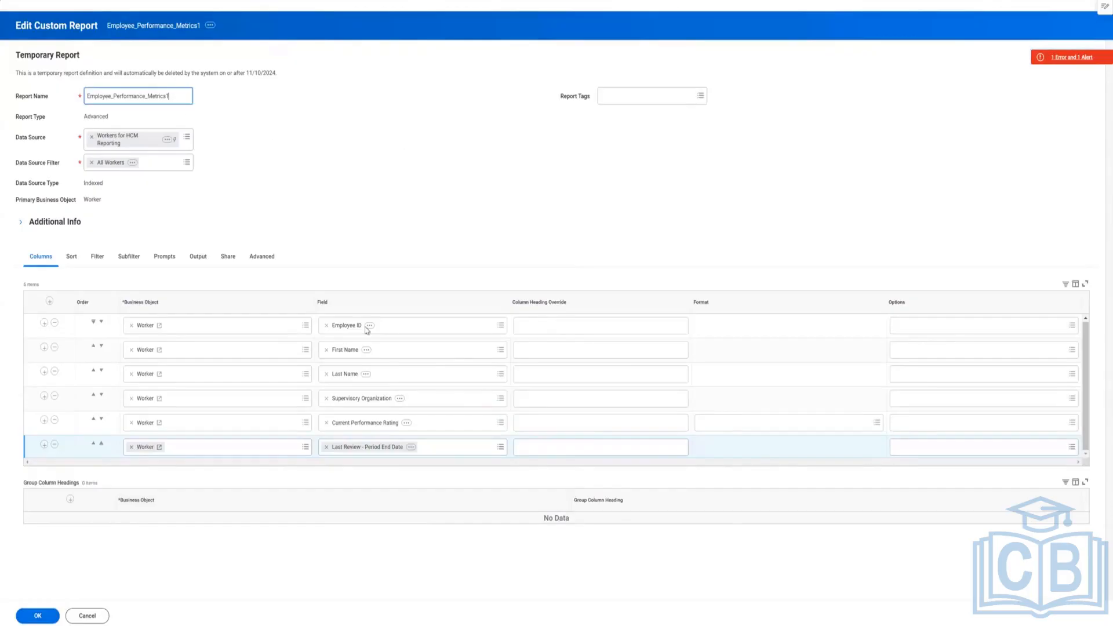
{"action": "left_click", "coordinate": [36, 616]}
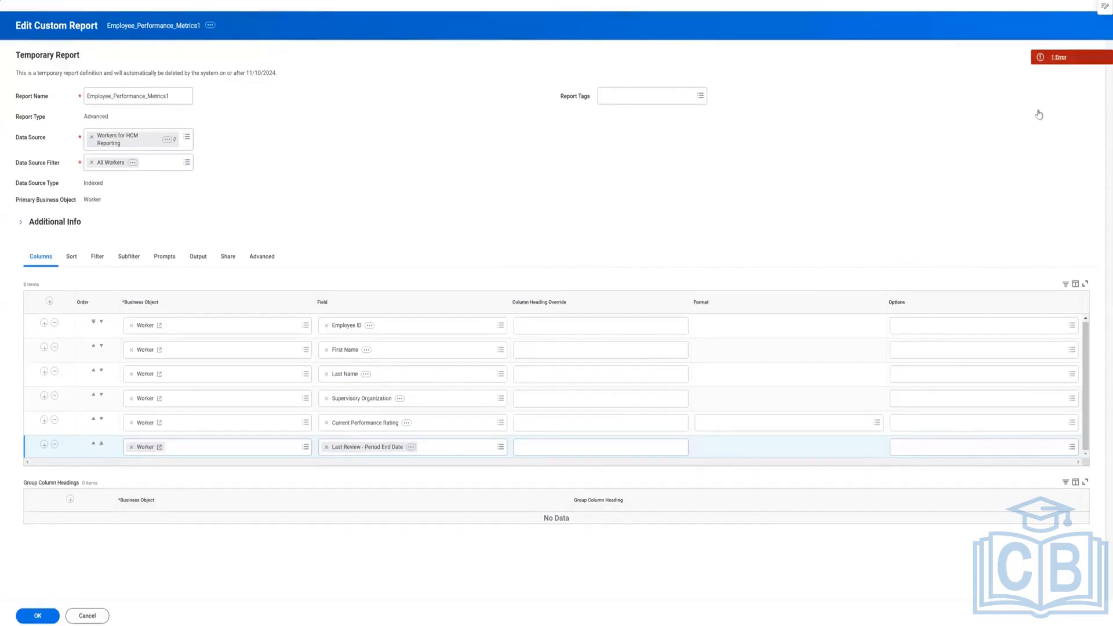
{"action": "left_click", "coordinate": [1060, 57]}
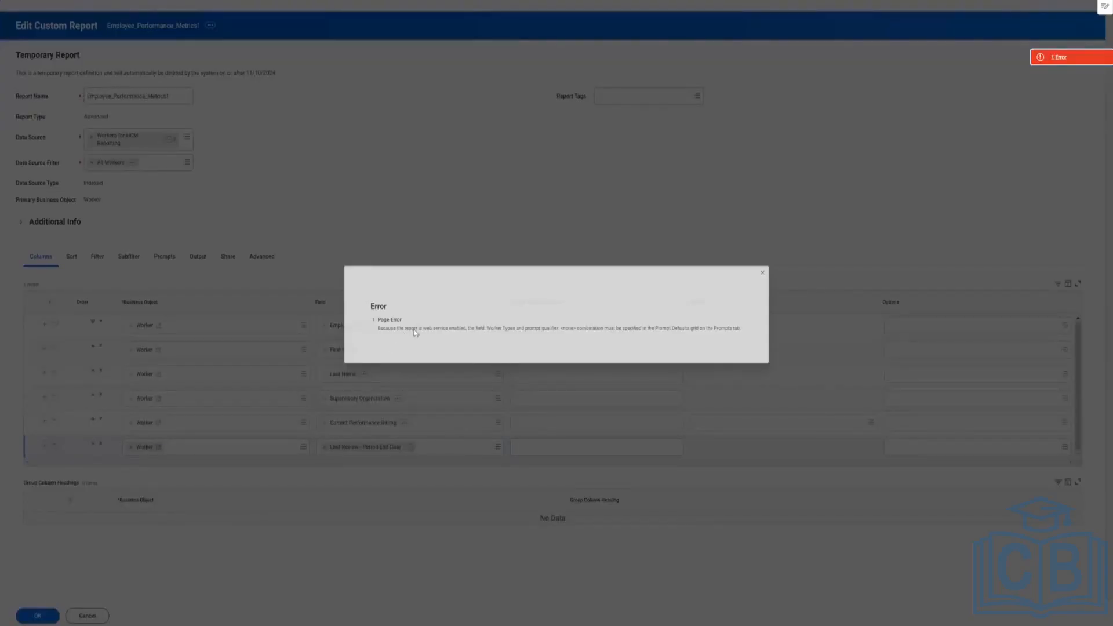
Read the web-service prompt-defaults error and close its dialog
{"action": "left_click_drag", "start_coordinate": [415, 329], "coordinate": [766, 336]}
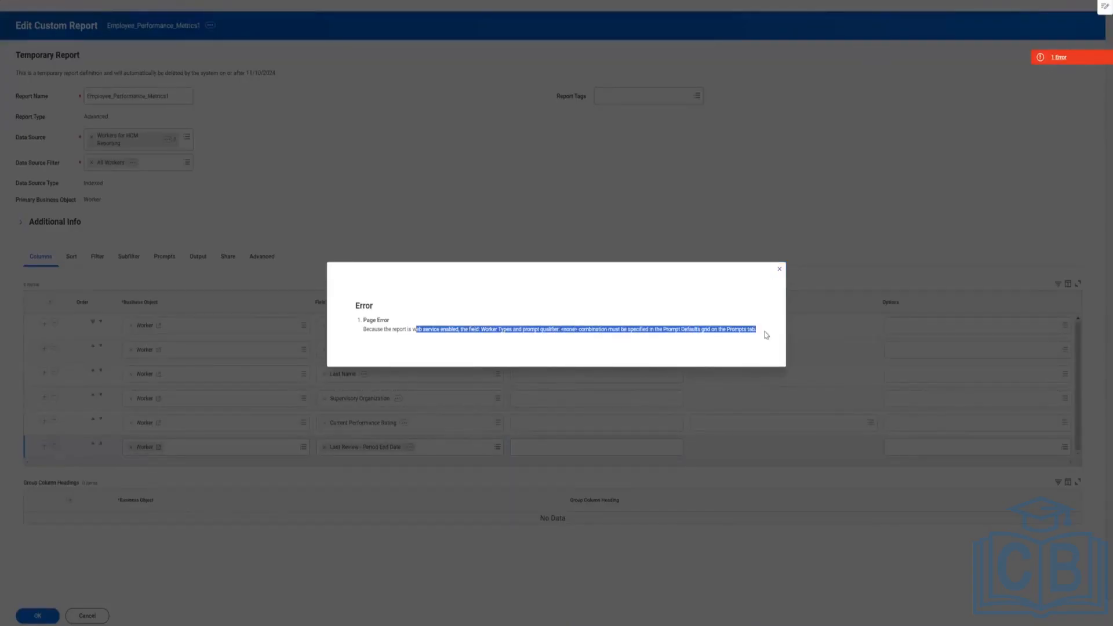
{"action": "left_click", "coordinate": [779, 271]}
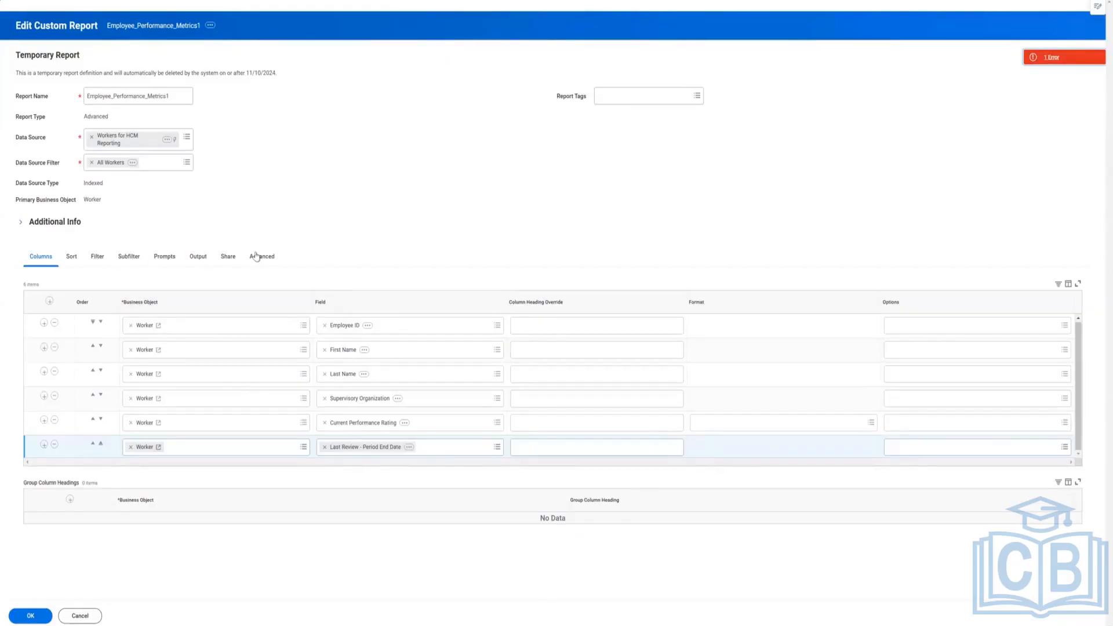
Turn on Populate Undefined Prompt Defaults and save the six-column Employee_Performance_Metrics1 report
{"action": "left_click", "coordinate": [162, 259]}
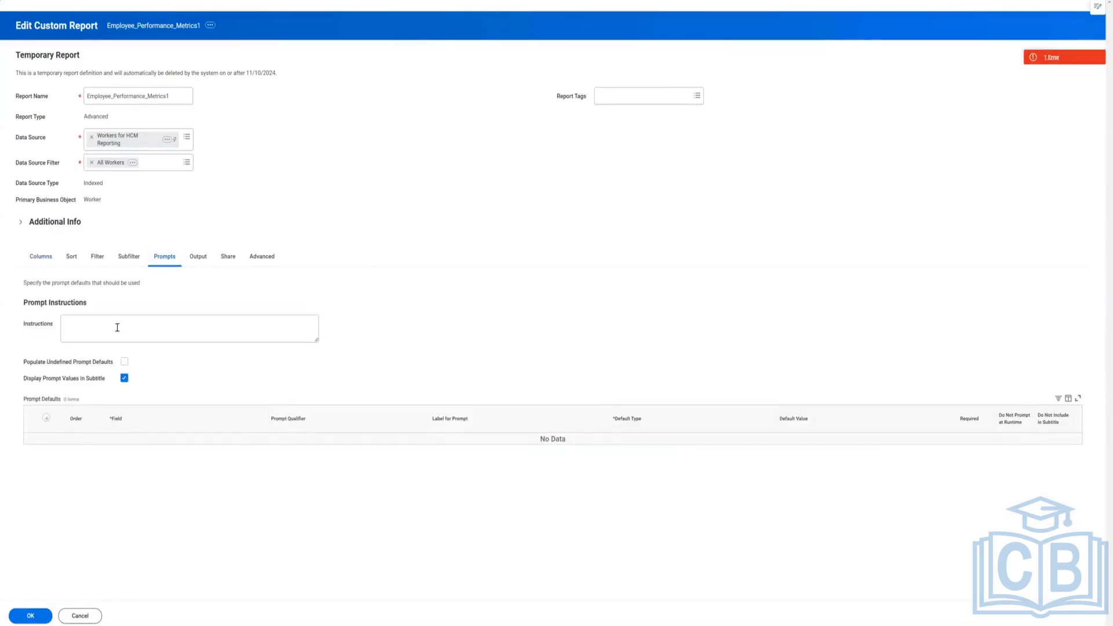
{"action": "left_click", "coordinate": [118, 330]}
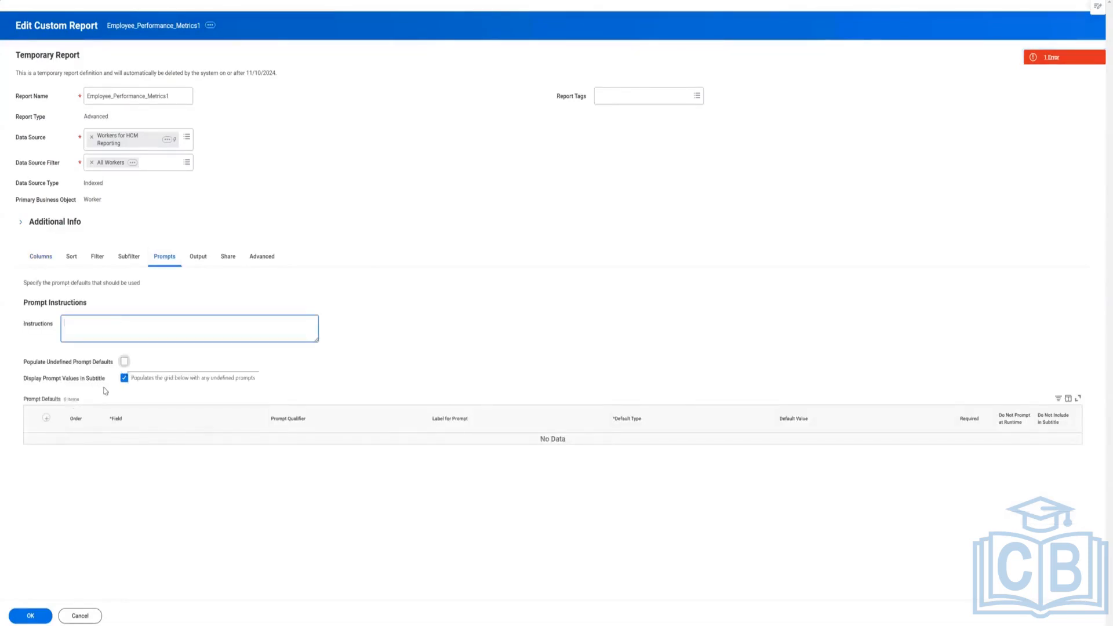
{"action": "left_click", "coordinate": [125, 363]}
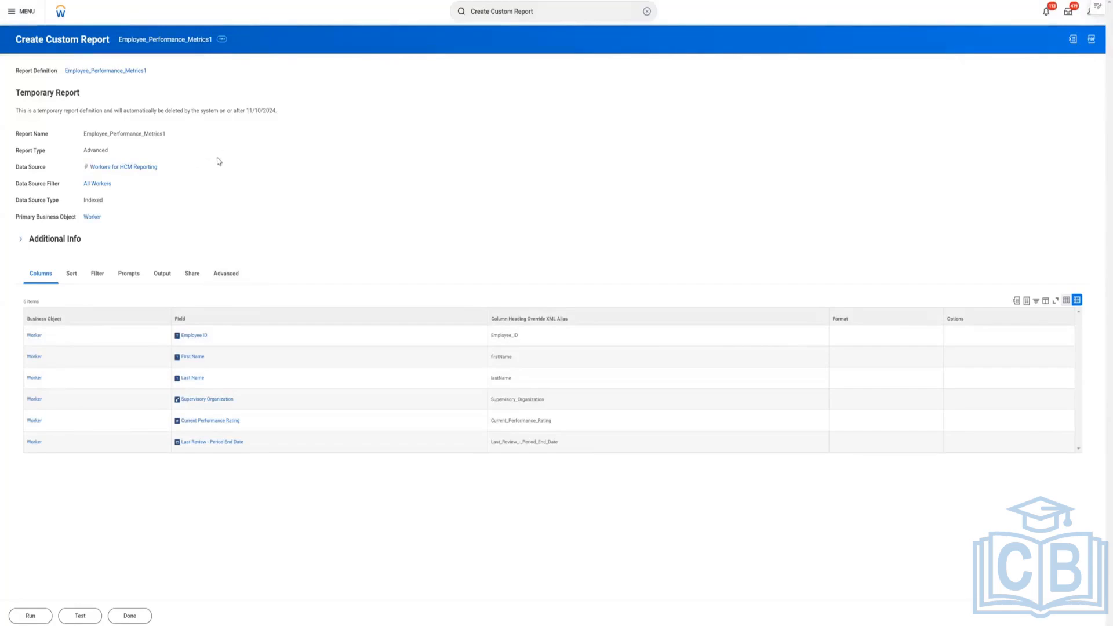
Run Employee_Performance_Metrics1 with Contingent Worker Type and all other prompts left blank
{"action": "left_click", "coordinate": [222, 40]}
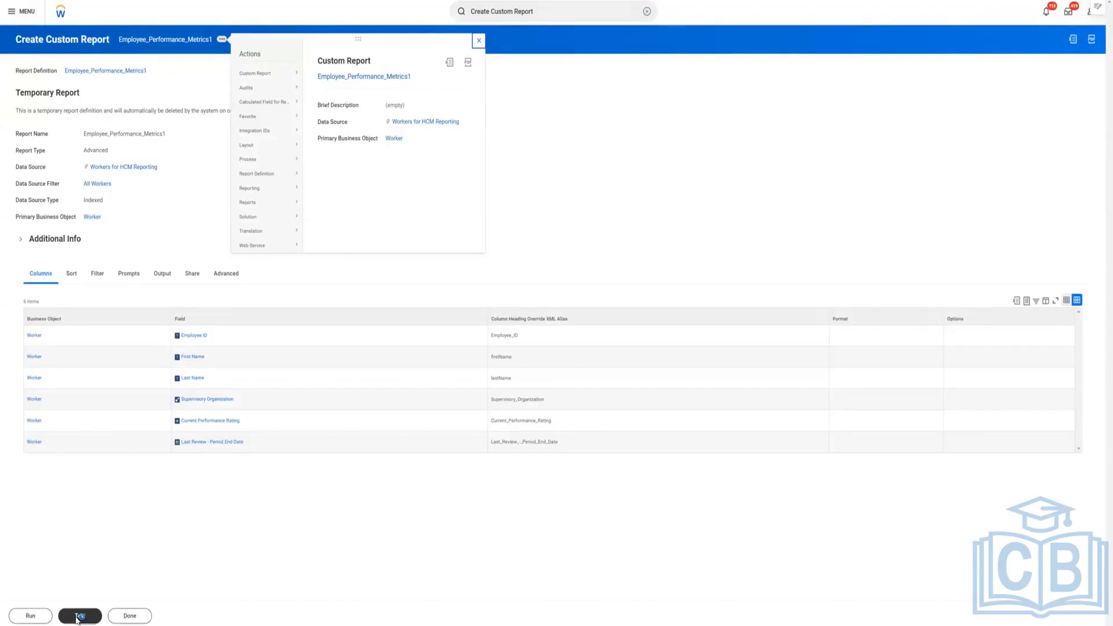
{"action": "left_click", "coordinate": [41, 617]}
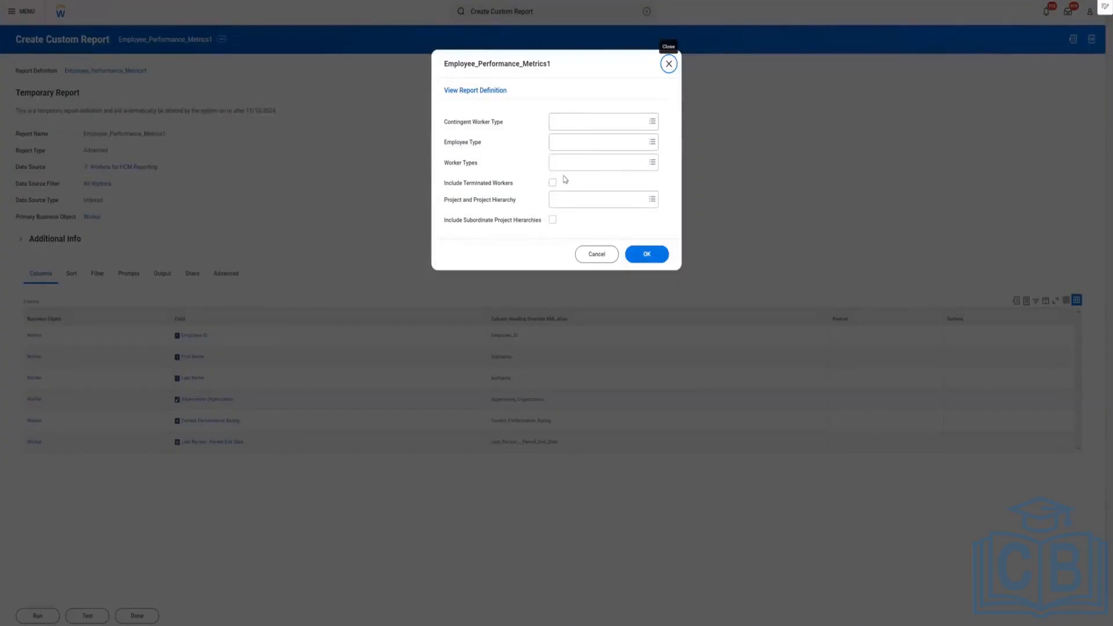
{"action": "left_click", "coordinate": [571, 118]}
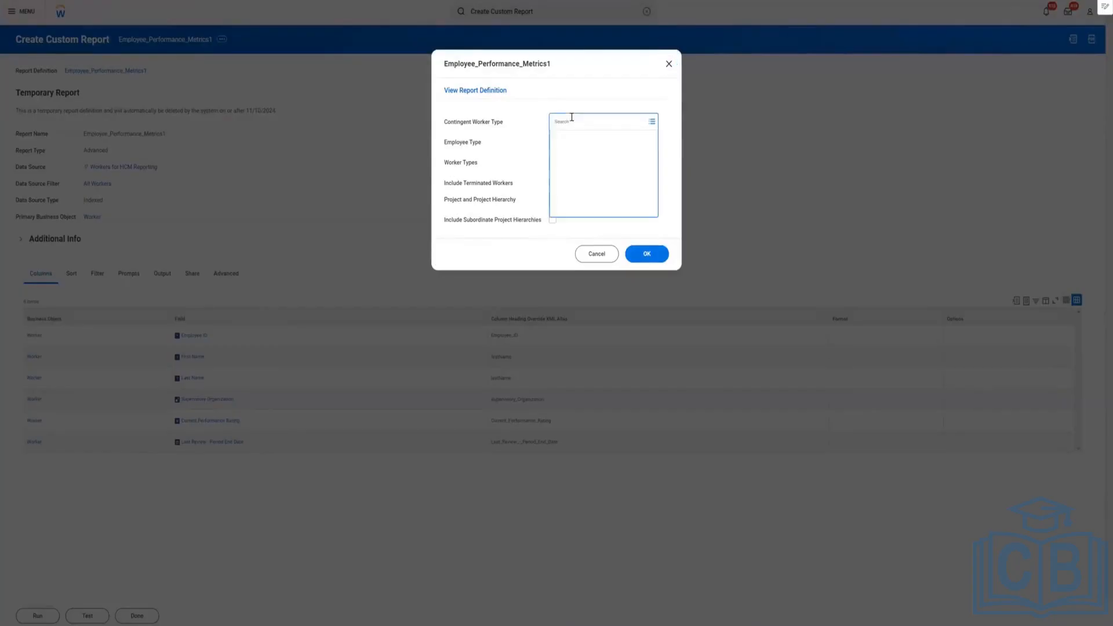
{"action": "left_click", "coordinate": [647, 254]}
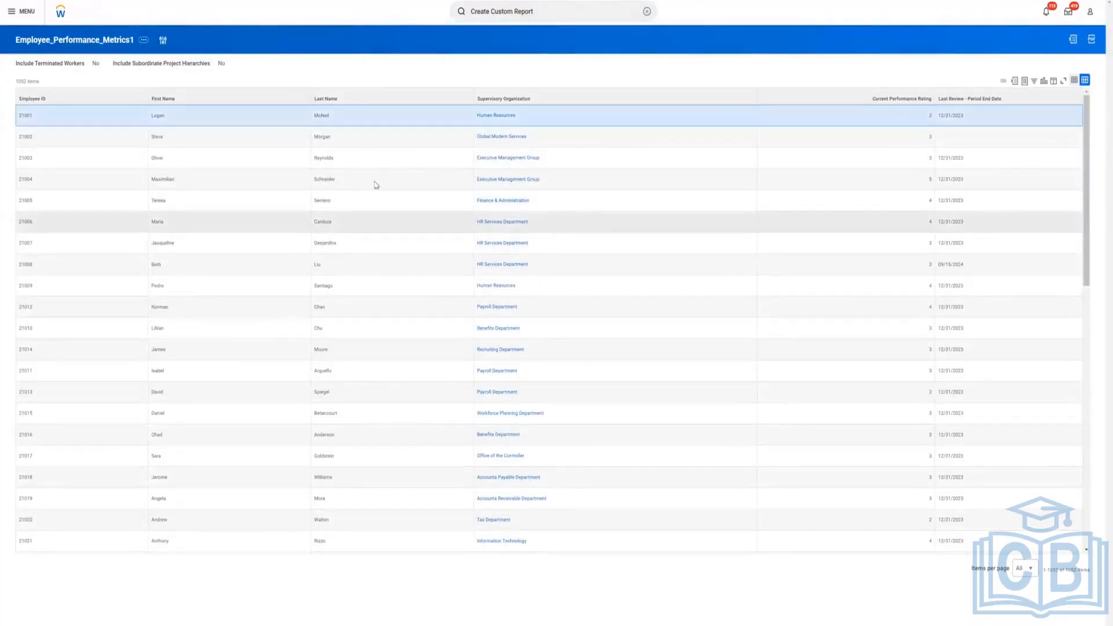
Look over the 1052 worker rows and bring up the report's related actions menu
{"action": "scroll", "coordinate": [384, 281], "scroll_direction": "down", "scroll_amount": 8}
{"action": "scroll", "coordinate": [385, 284], "scroll_direction": "up", "scroll_amount": 5}
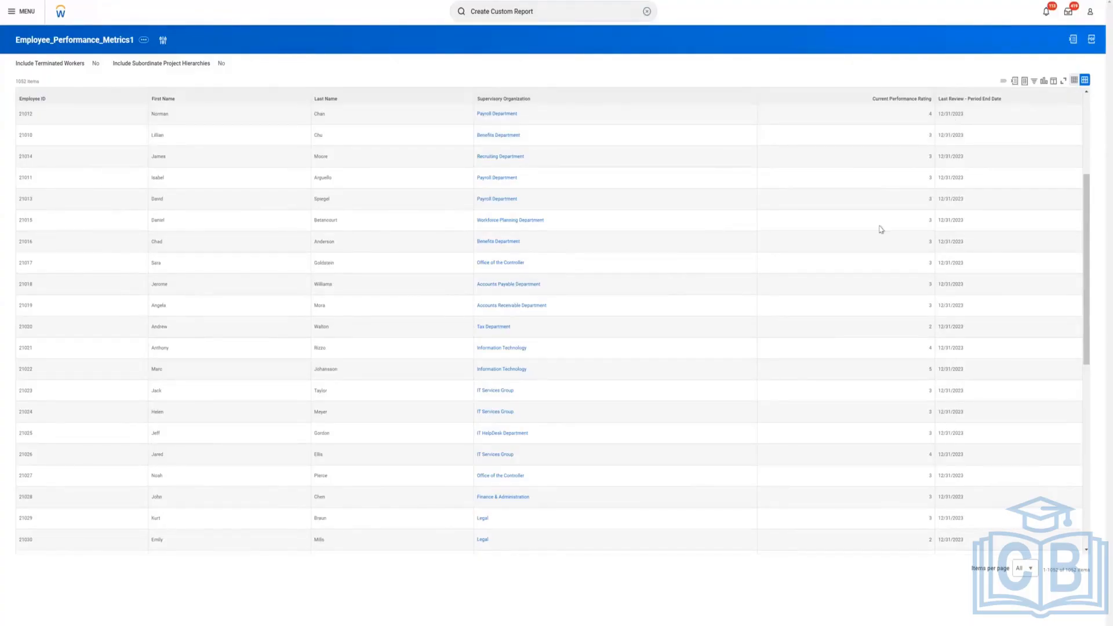
{"action": "left_click", "coordinate": [143, 41]}
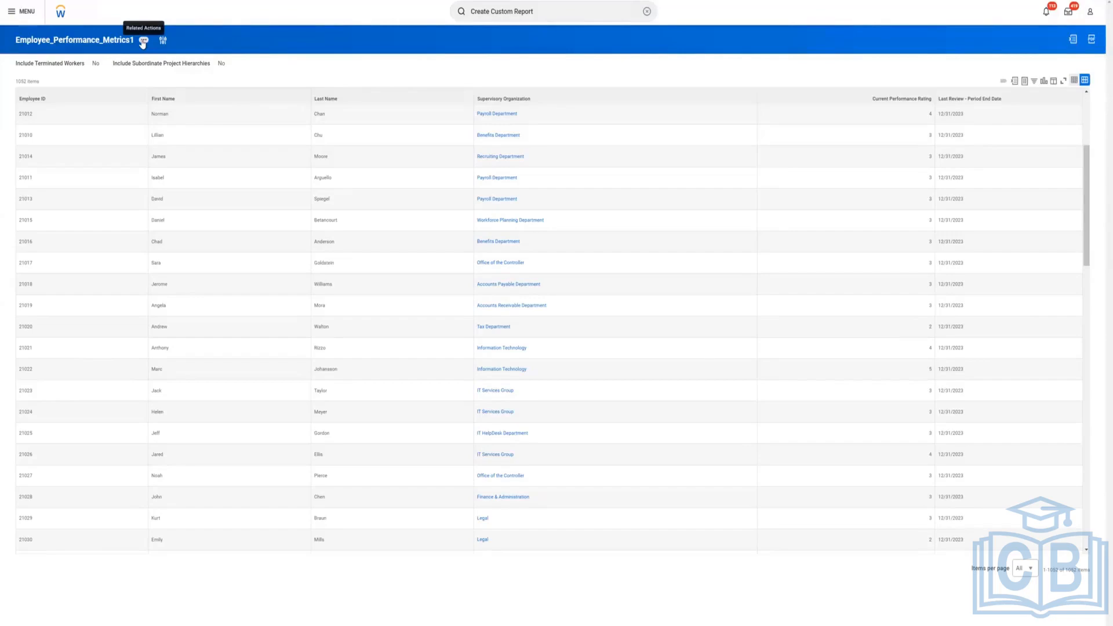
{"action": "left_click", "coordinate": [144, 40]}
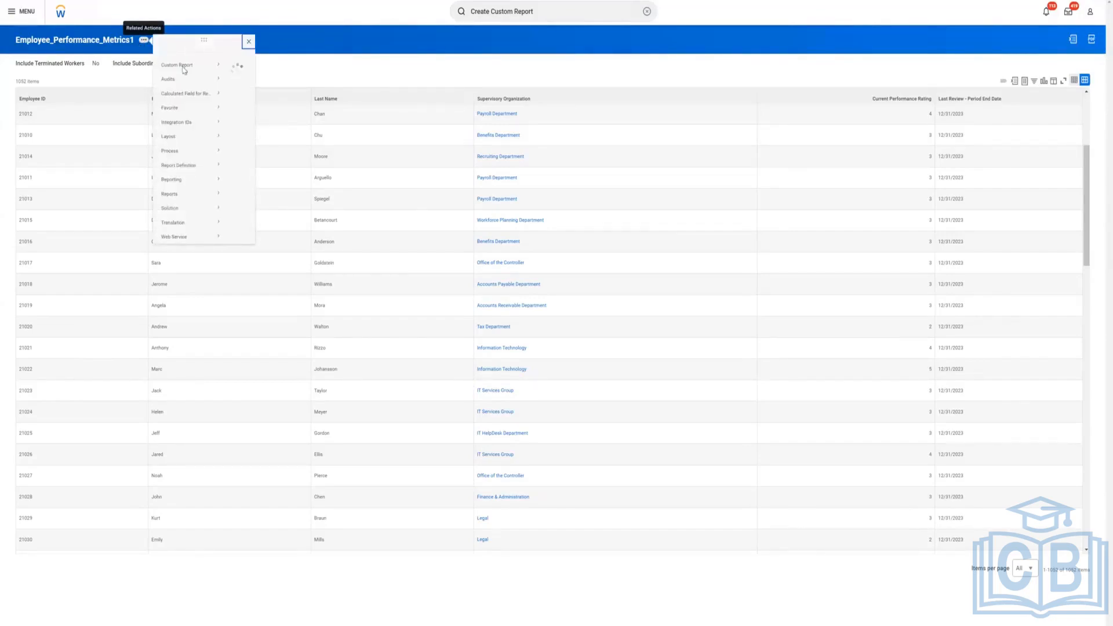
Show the Custom Report's Run History and select the single run's start date
{"action": "mouse_move", "coordinate": [183, 69]}
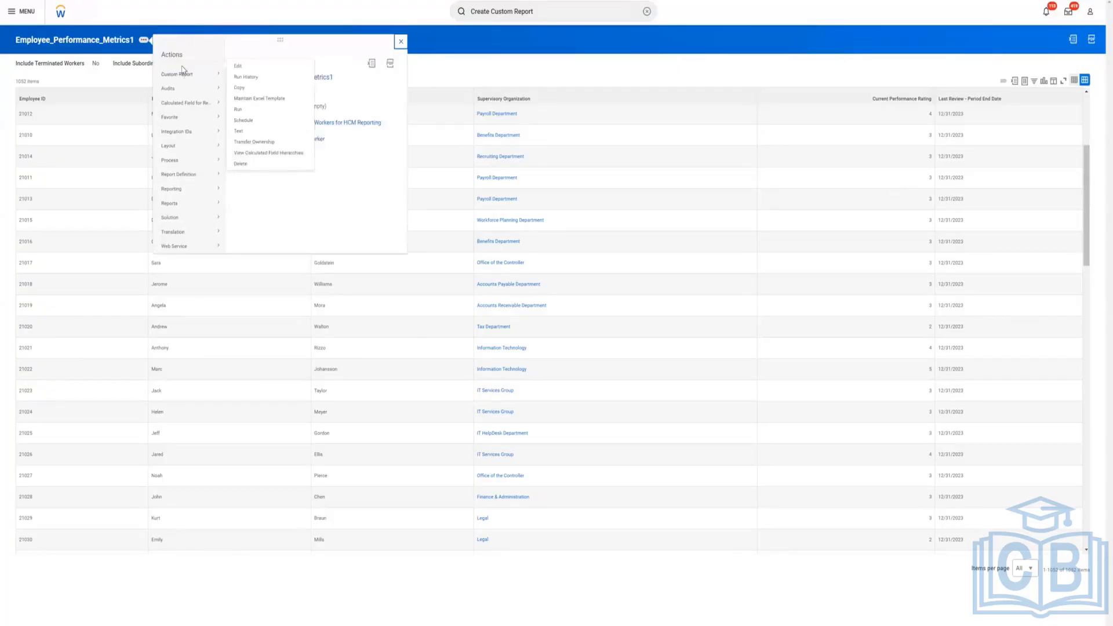
{"action": "left_click", "coordinate": [246, 86]}
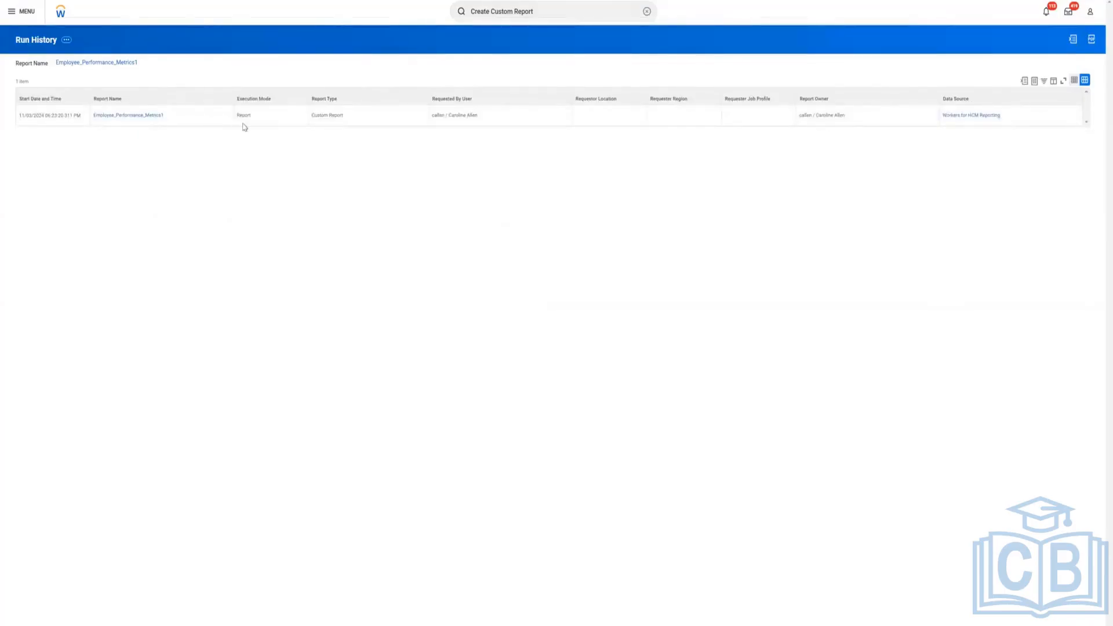
{"action": "triple_click", "coordinate": [82, 118]}
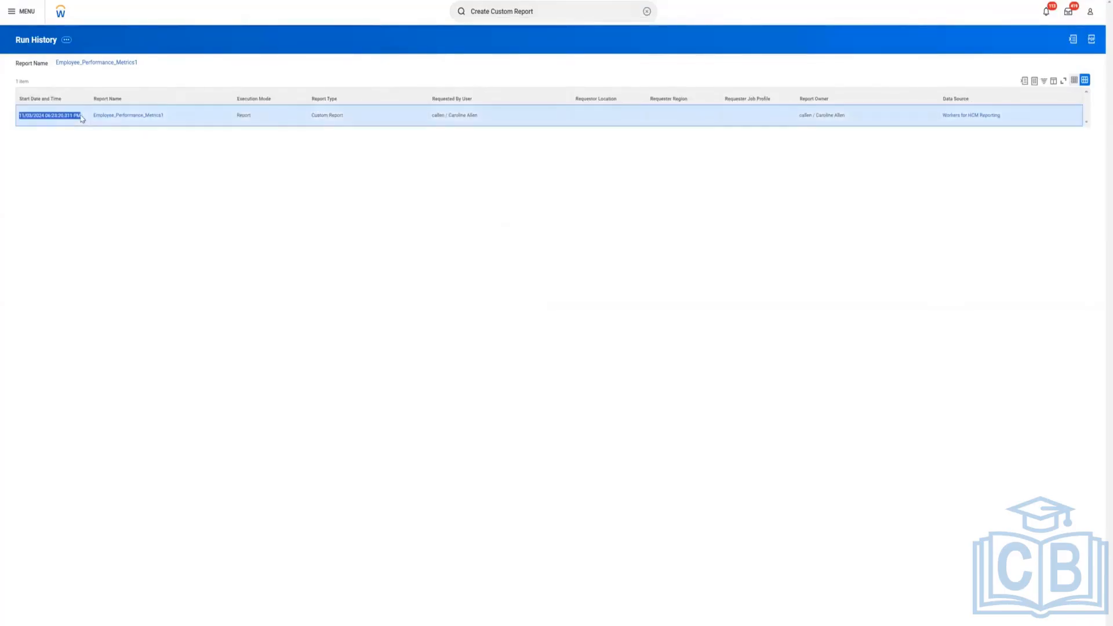
{"action": "left_click", "coordinate": [837, 140]}
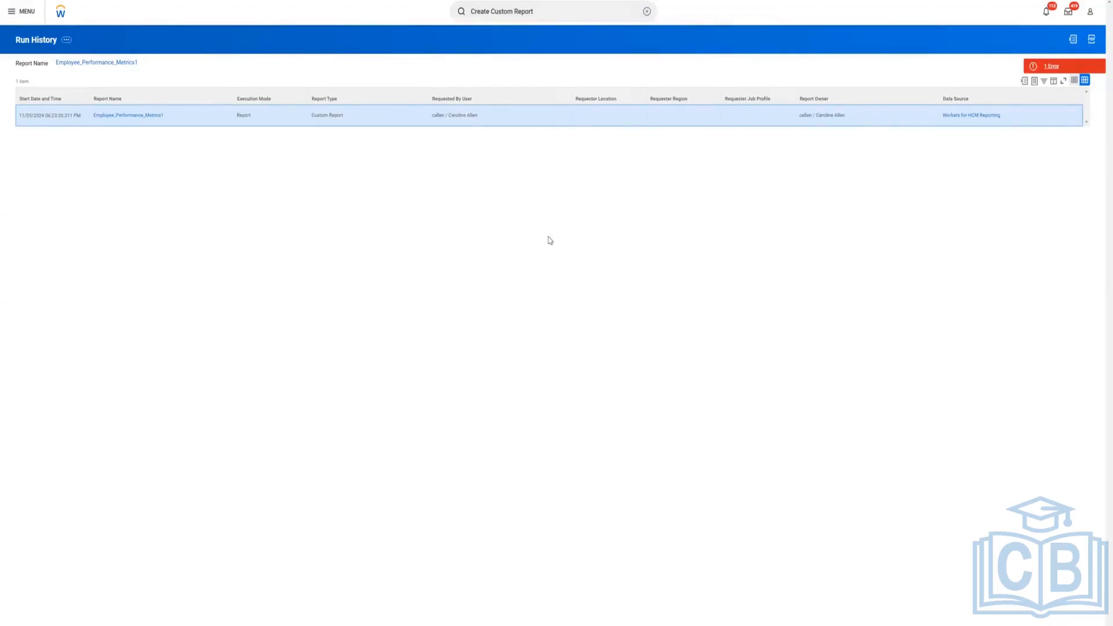
Search for 'data catalog' and open the Data Catalog's Datasets list
{"action": "double_click", "coordinate": [553, 12]}
{"action": "triple_click", "coordinate": [553, 12]}
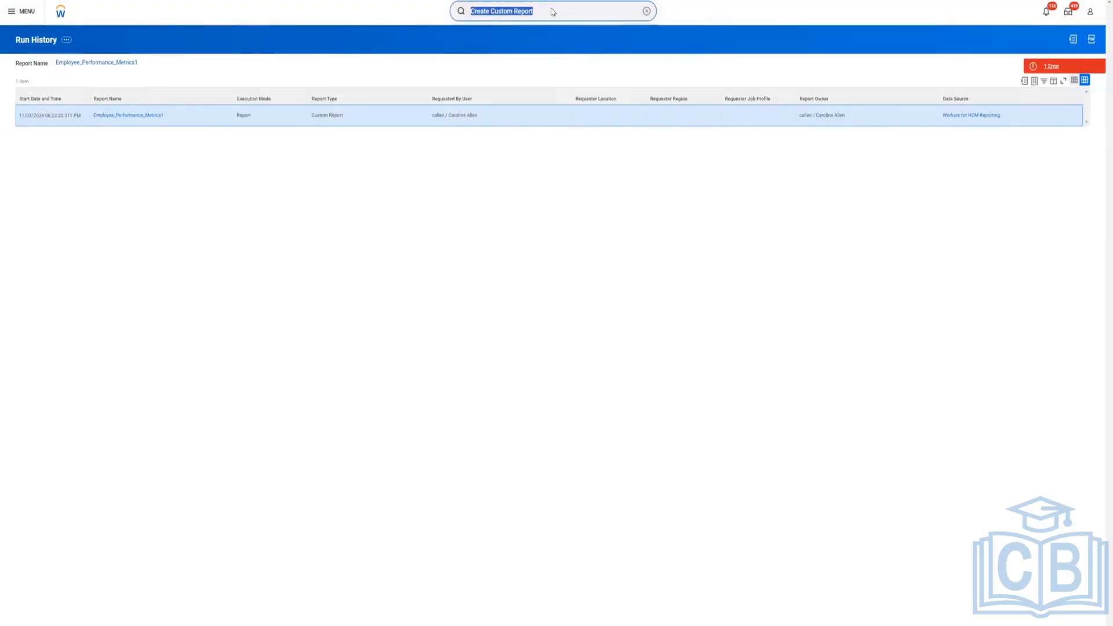
{"action": "type", "text": "datc"}
{"action": "key", "text": "BackSpace"}
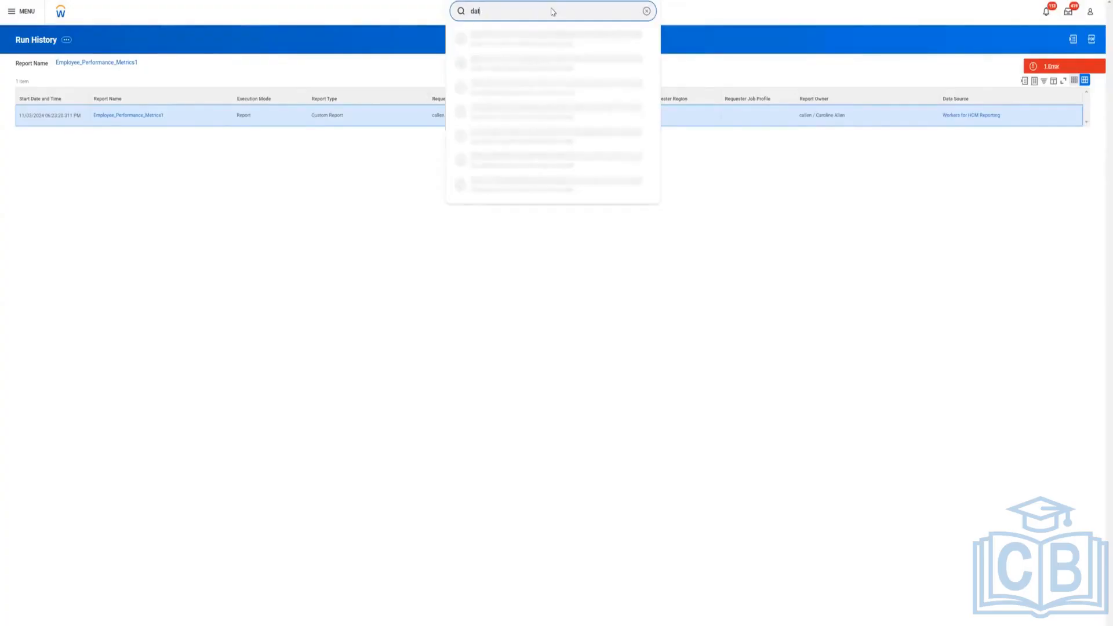
{"action": "type", "text": "a catalog"}
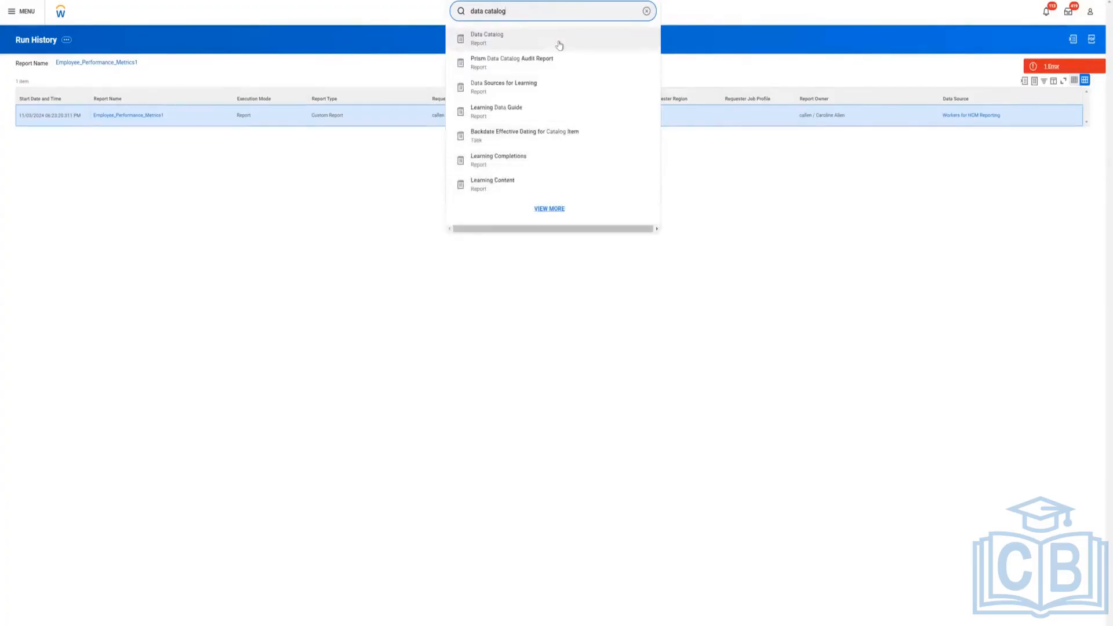
{"action": "left_click", "coordinate": [560, 45]}
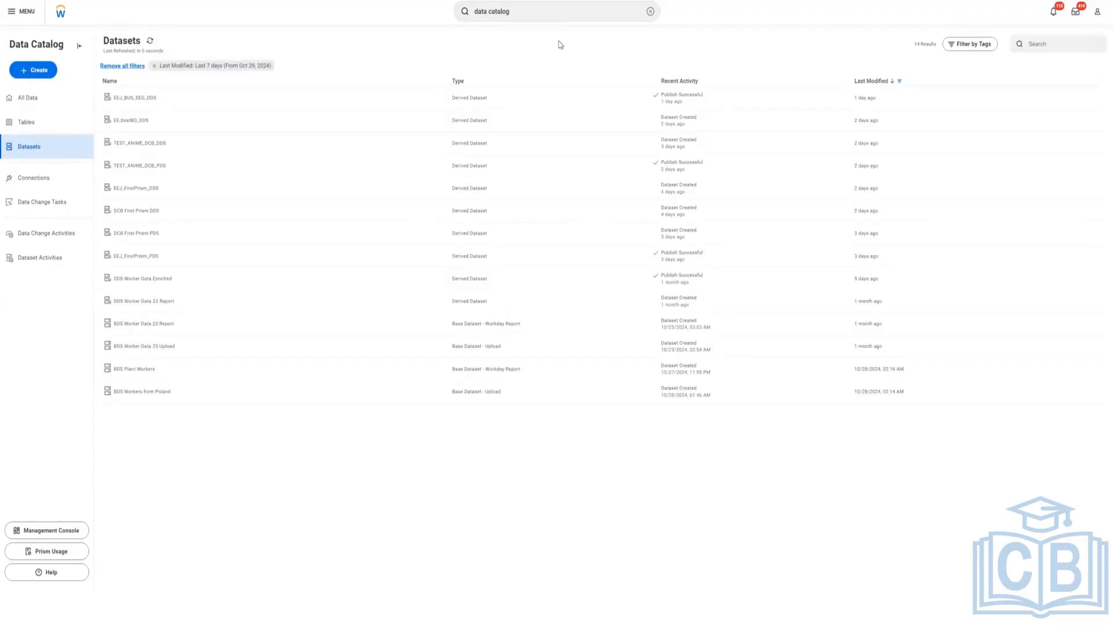
Abandon the derived dataset dialog and start a base dataset from Custom Report (Do Not Use)
{"action": "left_click", "coordinate": [37, 74]}
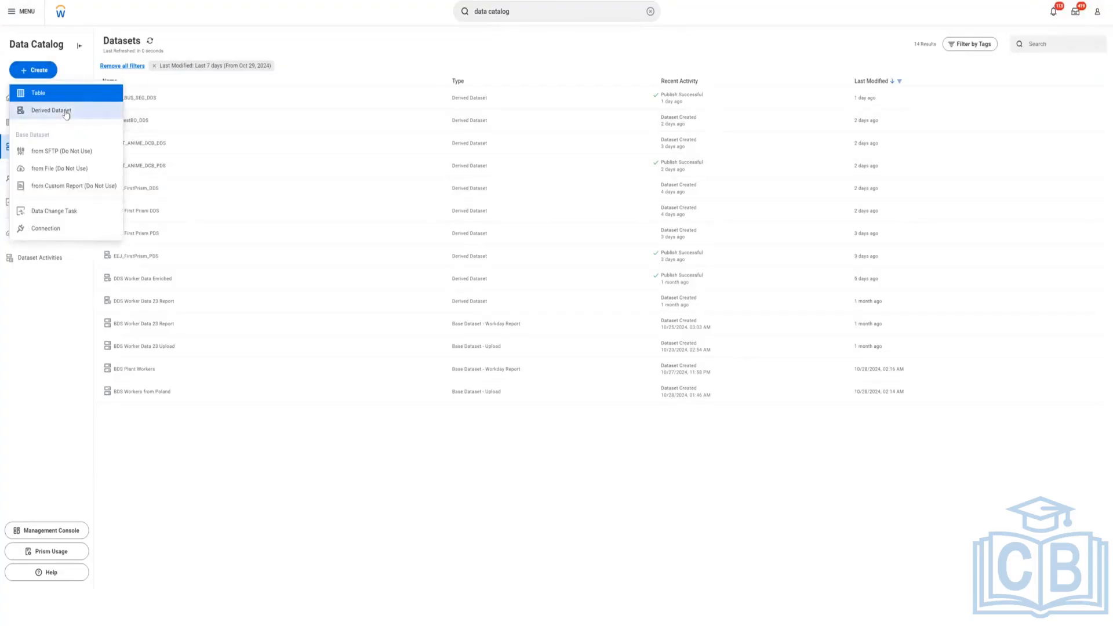
{"action": "left_click", "coordinate": [66, 112]}
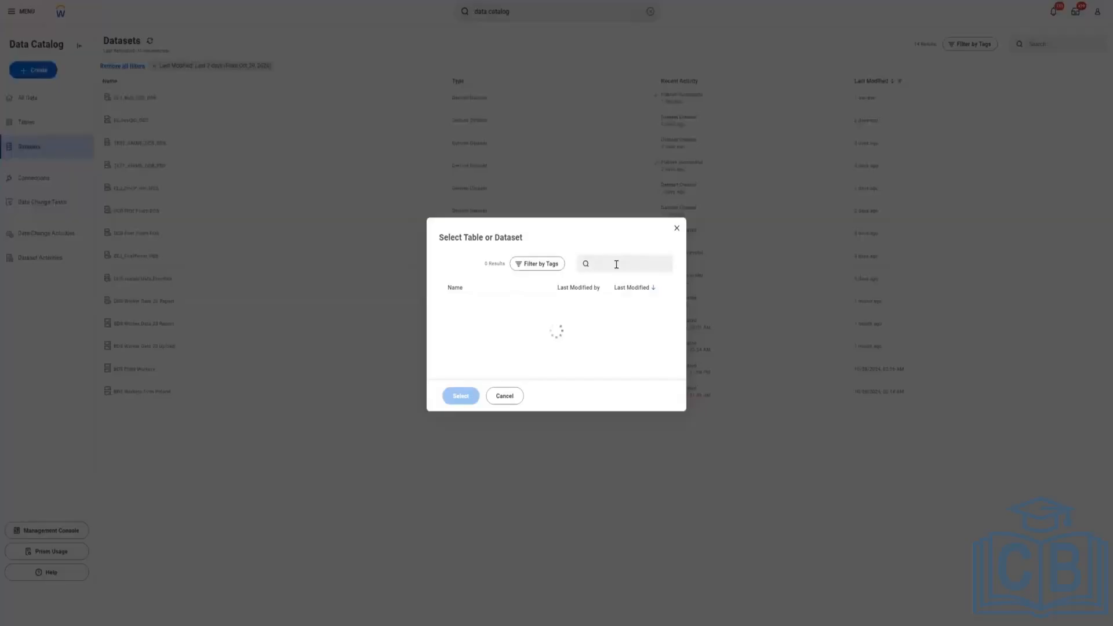
{"action": "left_click", "coordinate": [617, 264]}
{"action": "key", "text": "ctrl+v"}
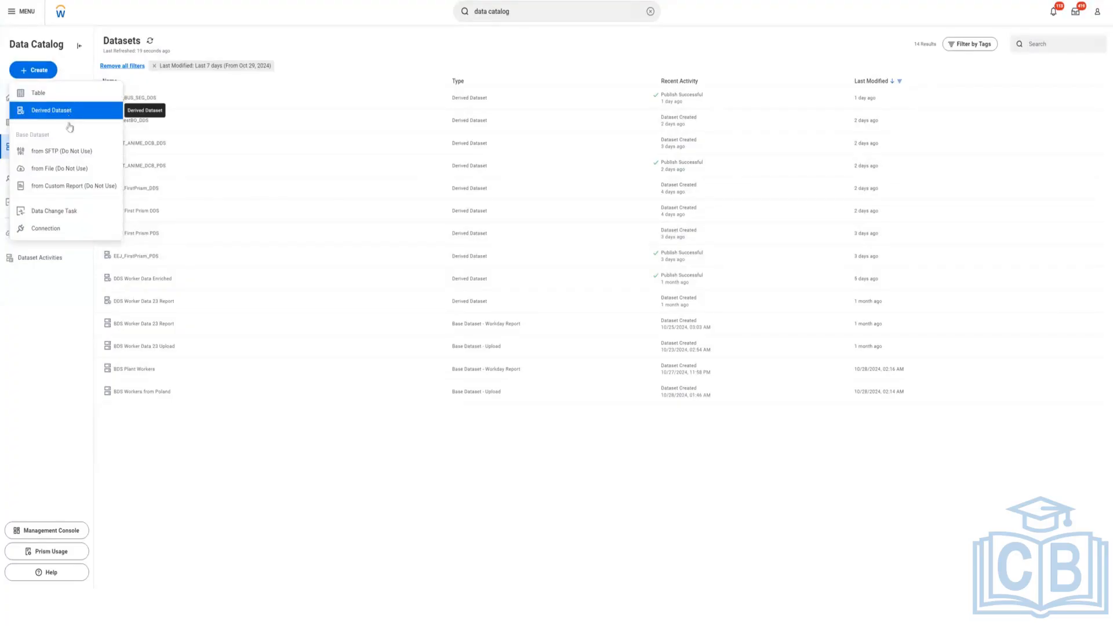
{"action": "left_click", "coordinate": [79, 188]}
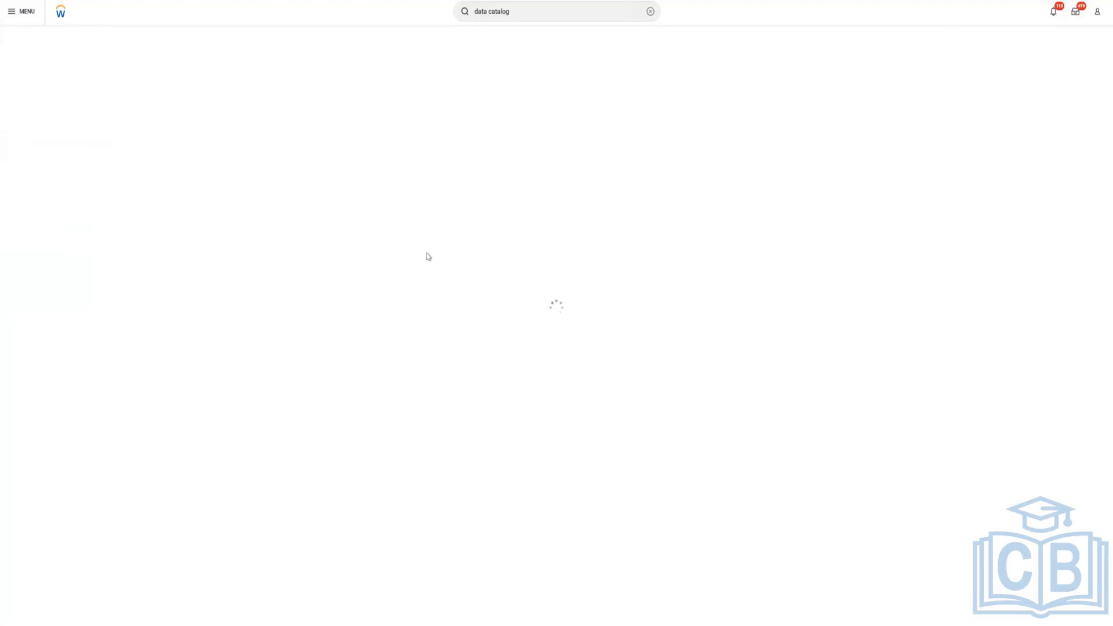
Pick Employee_Performance_Metrics1 as the source Custom Report and check its Report Criteria
{"action": "left_click", "coordinate": [150, 159]}
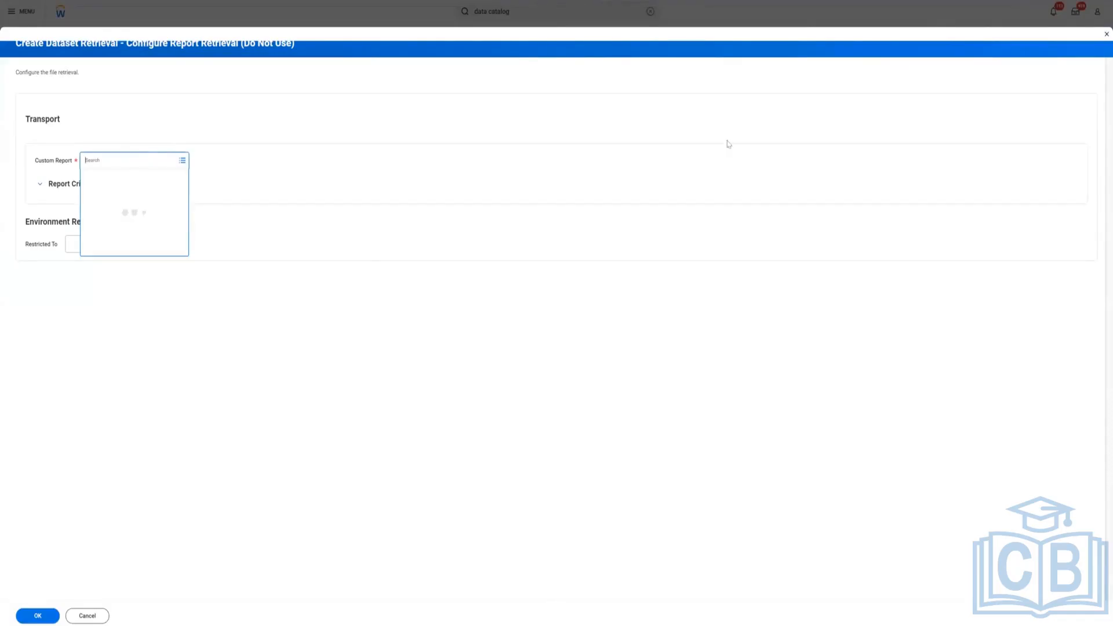
{"action": "type", "text": "Employee Performance Metrics"}
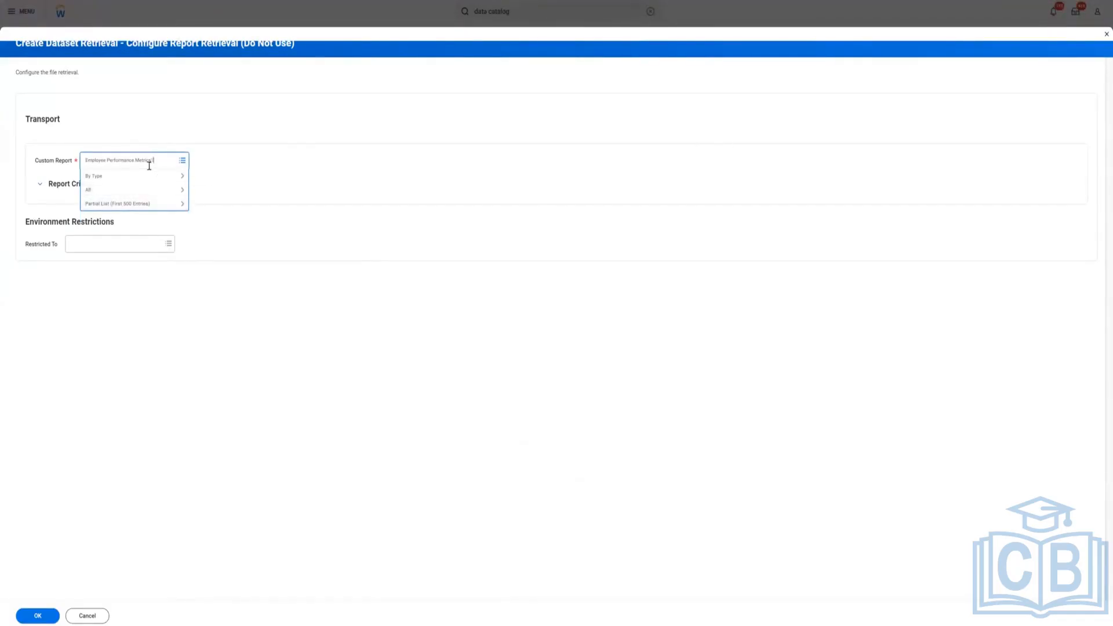
{"action": "key", "text": "Return"}
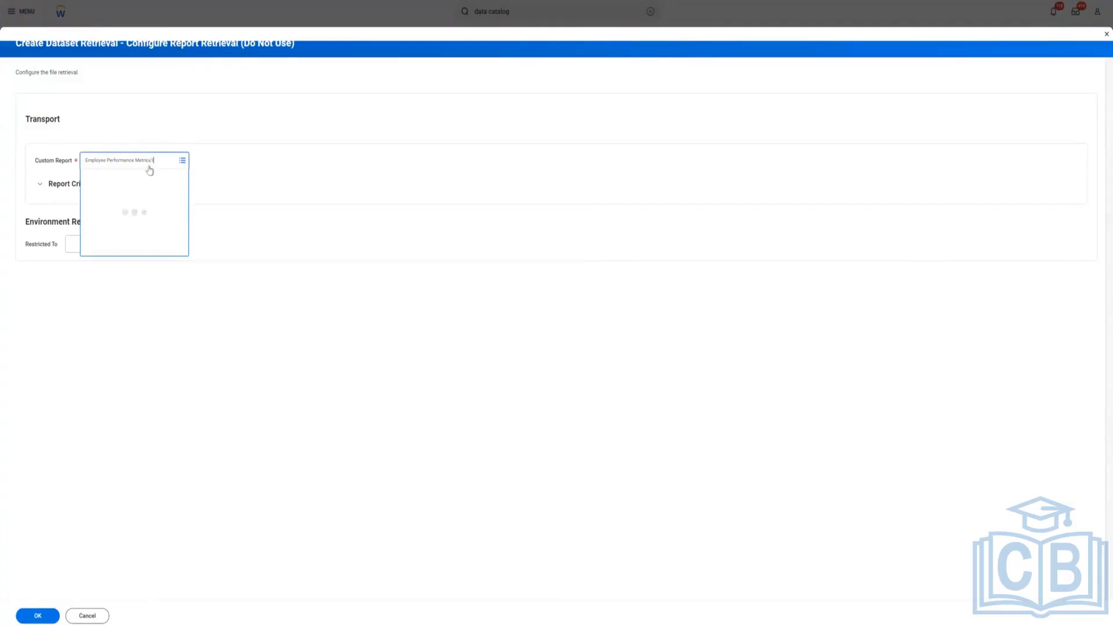
{"action": "left_click", "coordinate": [113, 245]}
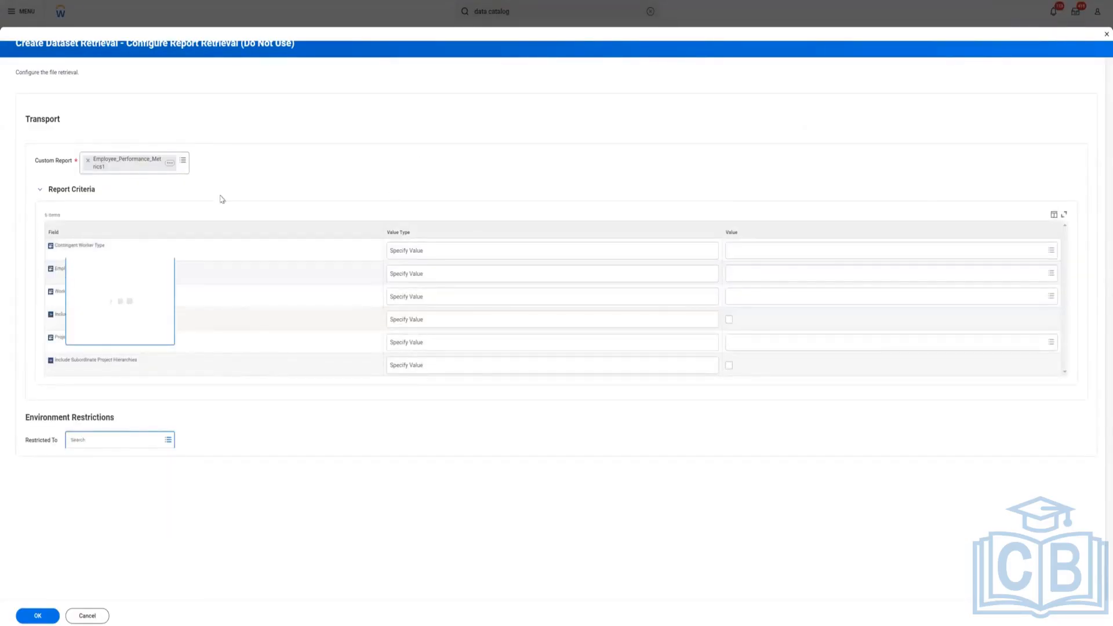
{"action": "left_click", "coordinate": [40, 191]}
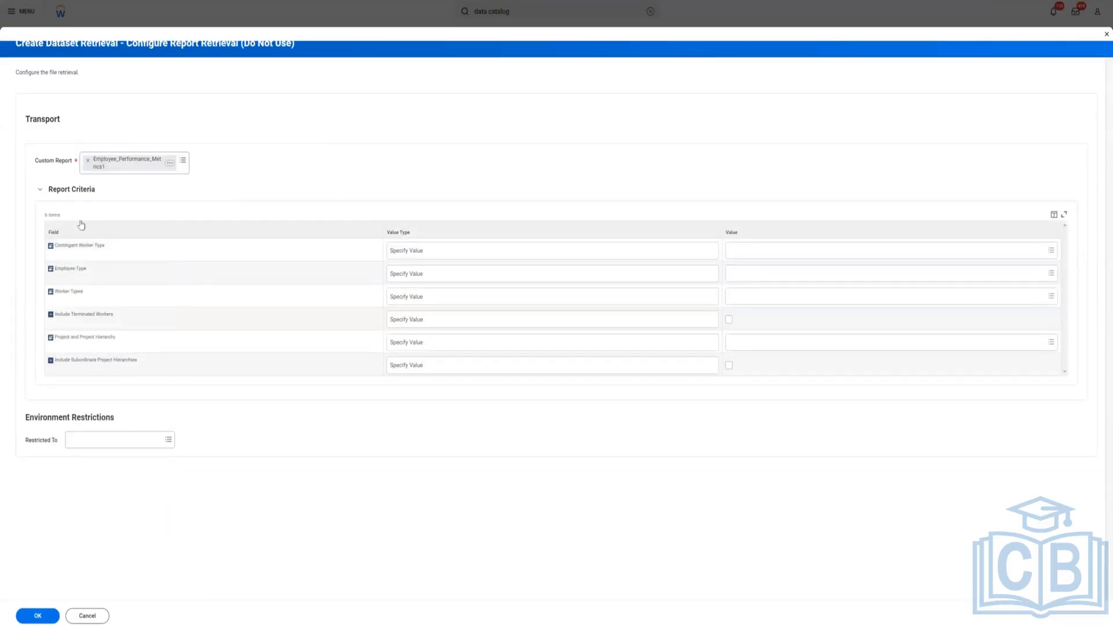
{"action": "left_click", "coordinate": [40, 190]}
{"action": "left_click", "coordinate": [40, 190]}
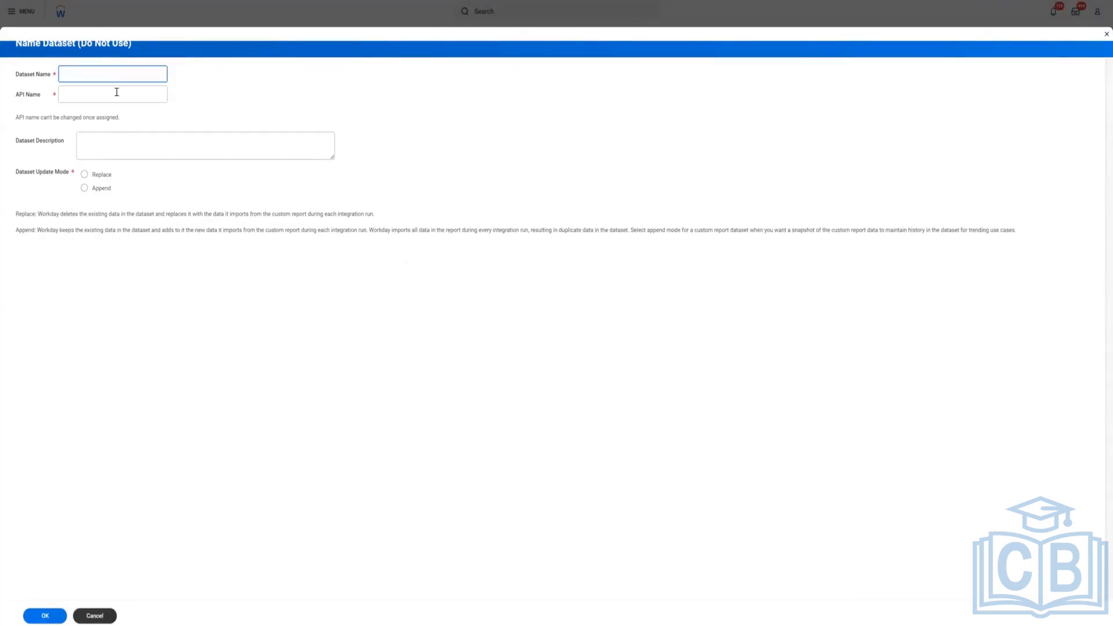
Name the dataset BDS_Employee_Performance, letting the API Name auto-fill
{"action": "type", "text": "Employee Performance Metrics"}
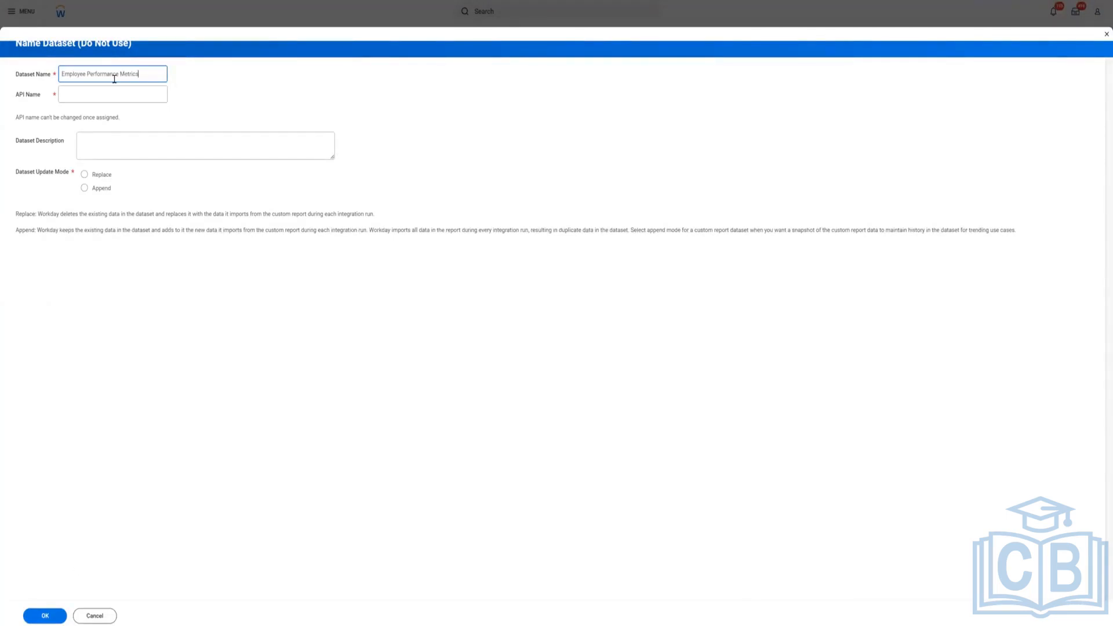
{"action": "type", "text": "1"}
{"action": "left_click", "coordinate": [246, 95]}
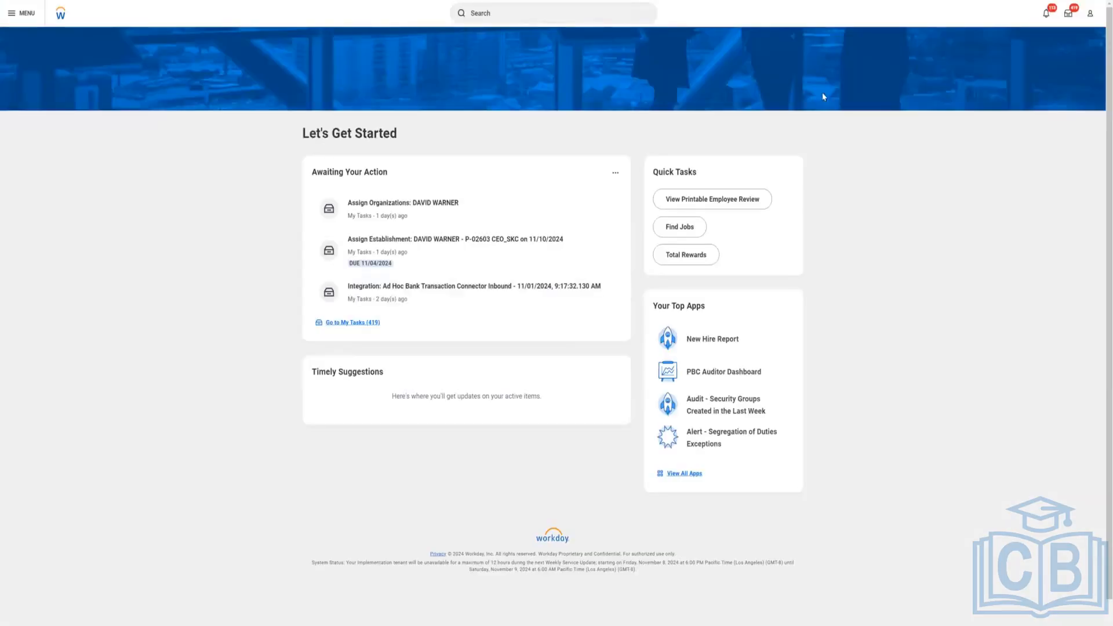
Reopen Data Catalog from recent searches and show BDS_Employee_Performance's details
{"action": "left_click", "coordinate": [597, 14]}
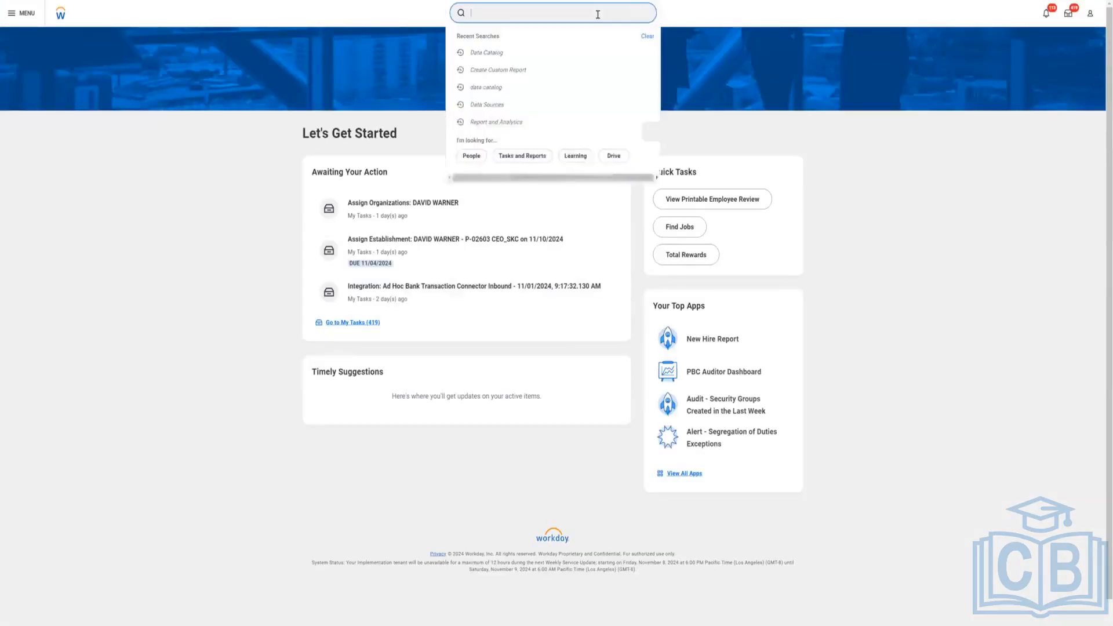
{"action": "left_click", "coordinate": [529, 58]}
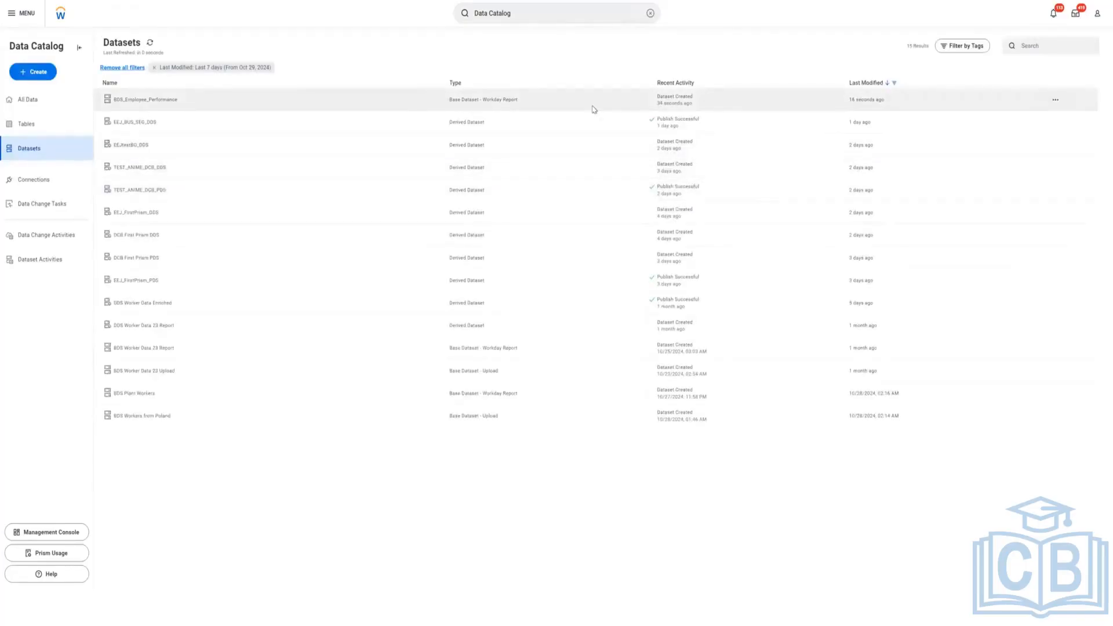
{"action": "left_click", "coordinate": [700, 99]}
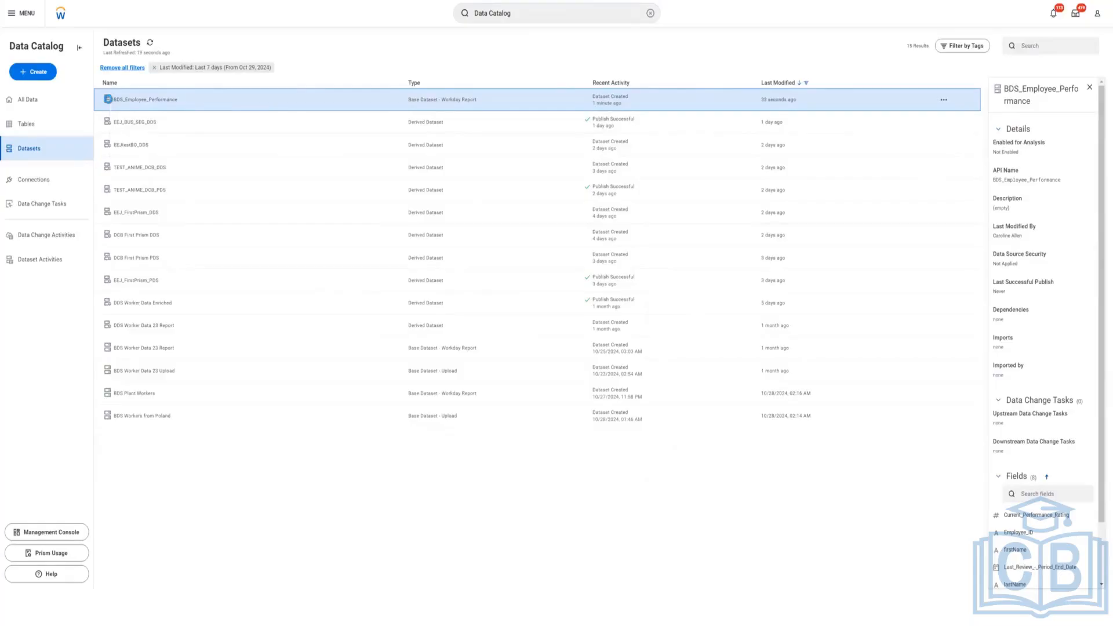
Open the BDS_Employee_Performance dataset with View from its row actions
{"action": "left_click", "coordinate": [108, 99]}
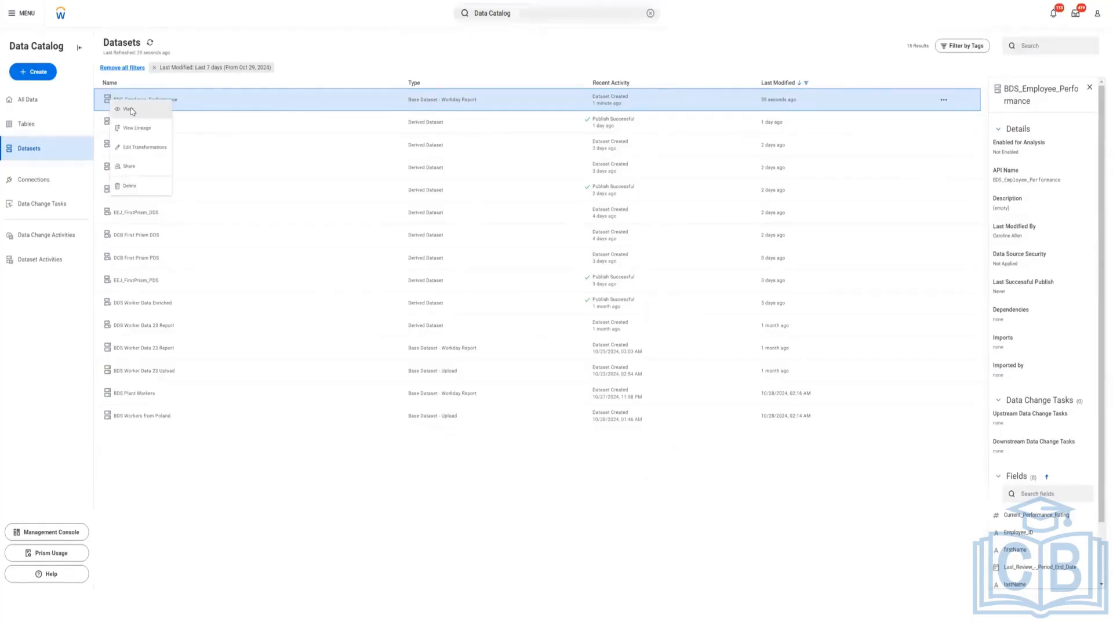
{"action": "left_click", "coordinate": [131, 110]}
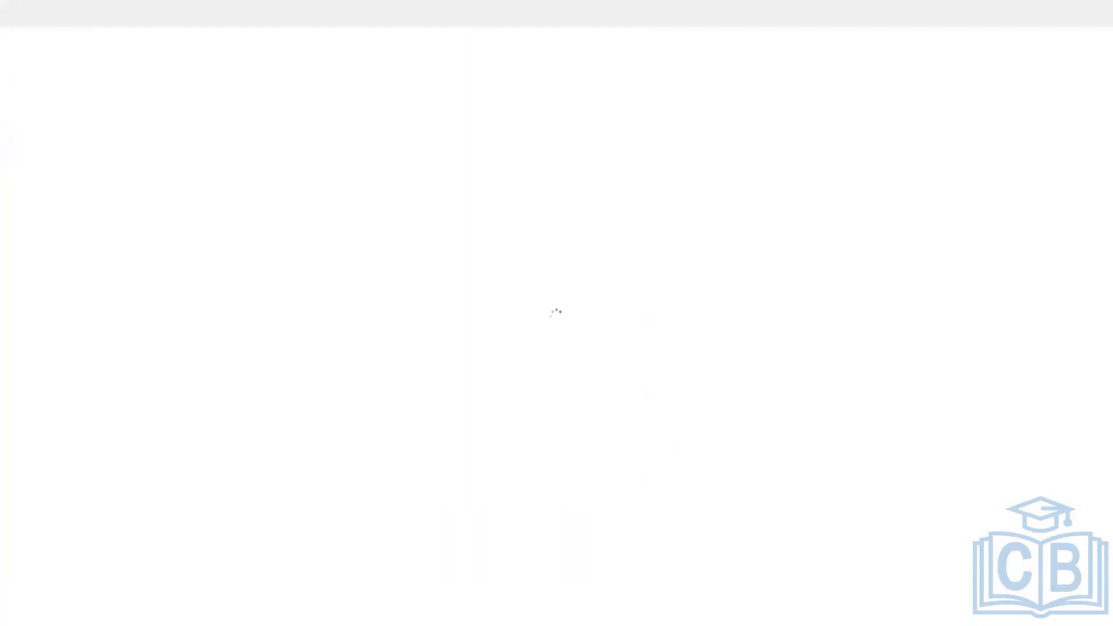
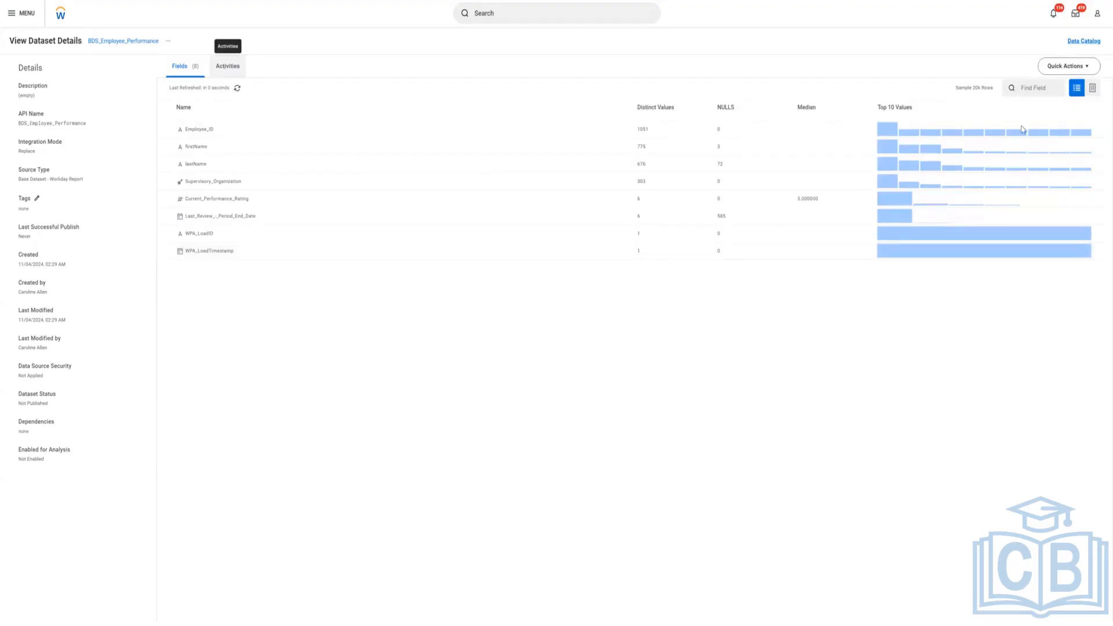
Glance at Quick Actions, then switch BDS_Employee_Performance to its sample-rows table view
{"action": "left_click", "coordinate": [1076, 66]}
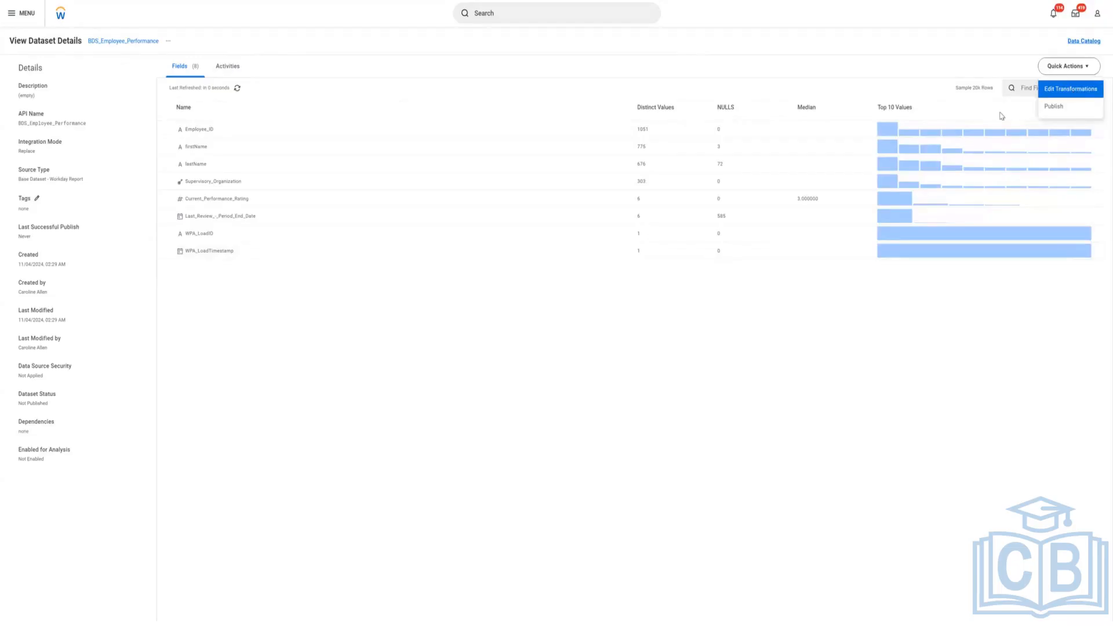
{"action": "left_click", "coordinate": [1002, 116]}
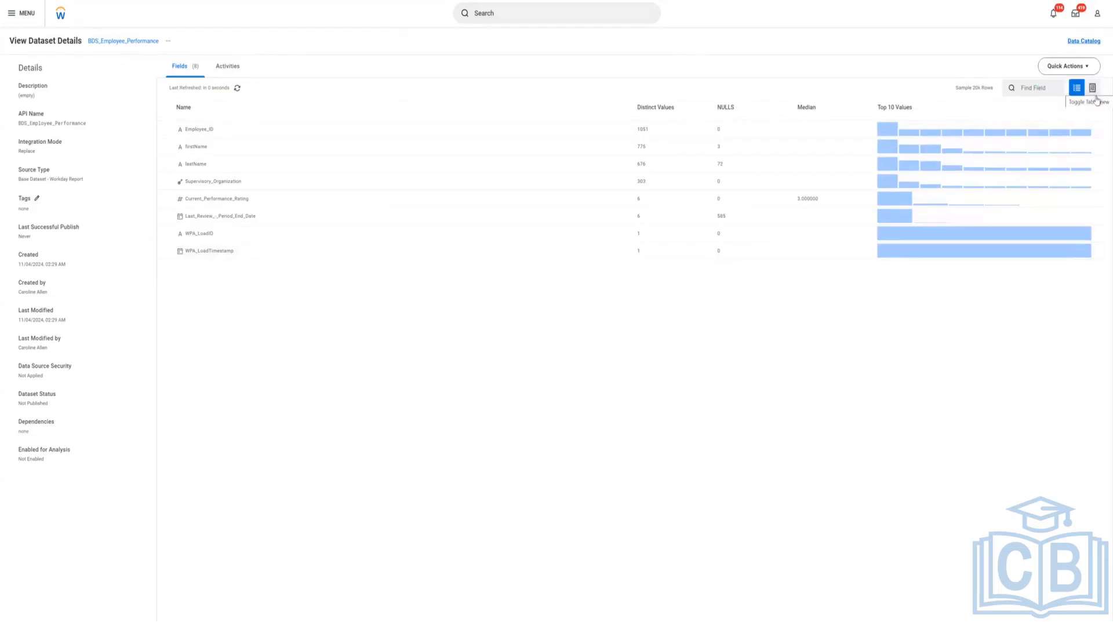
{"action": "left_click", "coordinate": [1093, 90]}
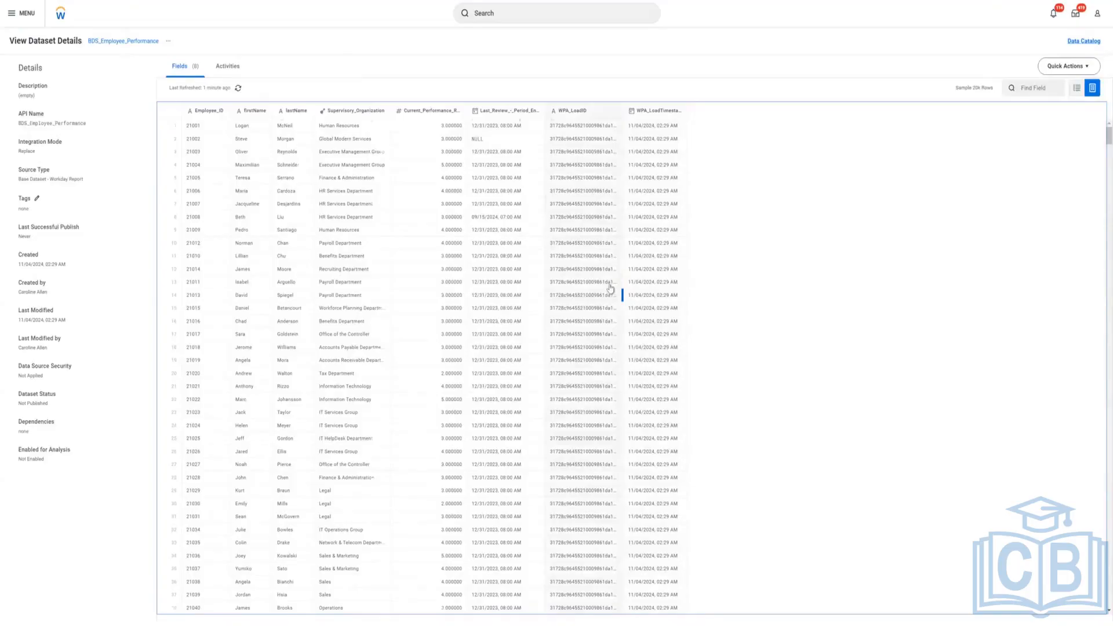
Scroll through BDS_Employee_Performance's sample employee rows
{"action": "scroll", "coordinate": [610, 288], "scroll_direction": "down", "scroll_amount": 7}
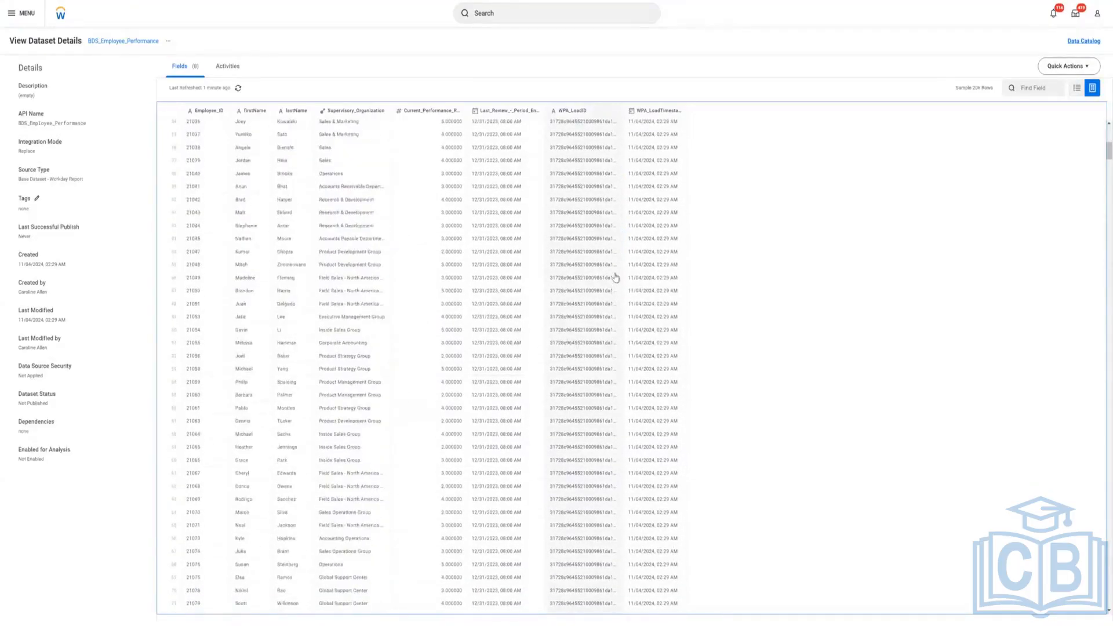
{"action": "scroll", "coordinate": [630, 251], "scroll_direction": "down", "scroll_amount": 7}
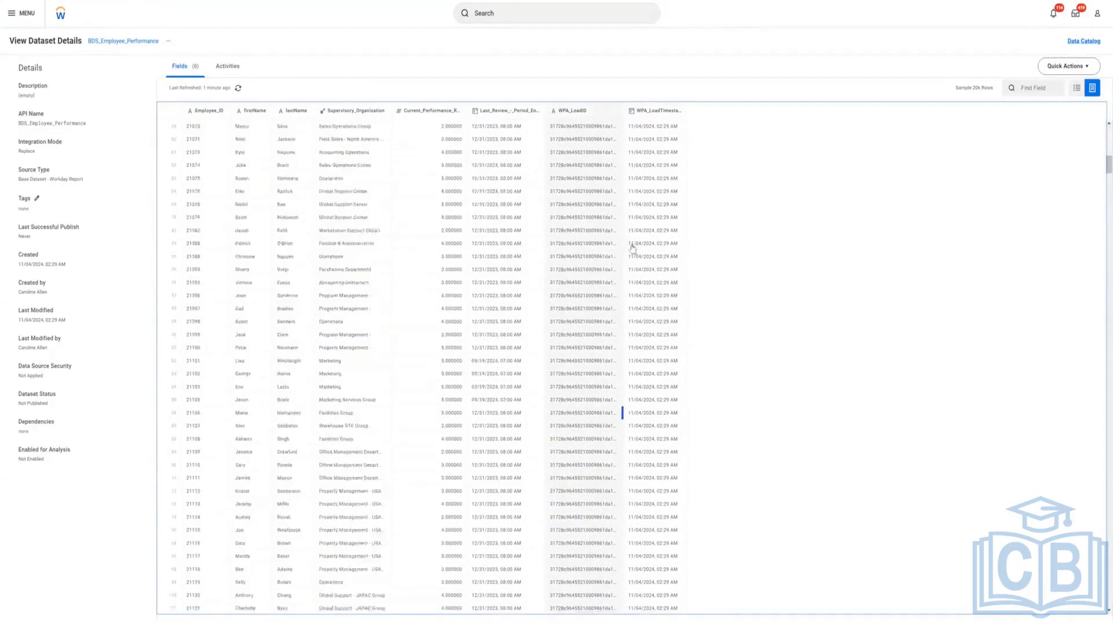
{"action": "scroll", "coordinate": [632, 248], "scroll_direction": "up", "scroll_amount": 5}
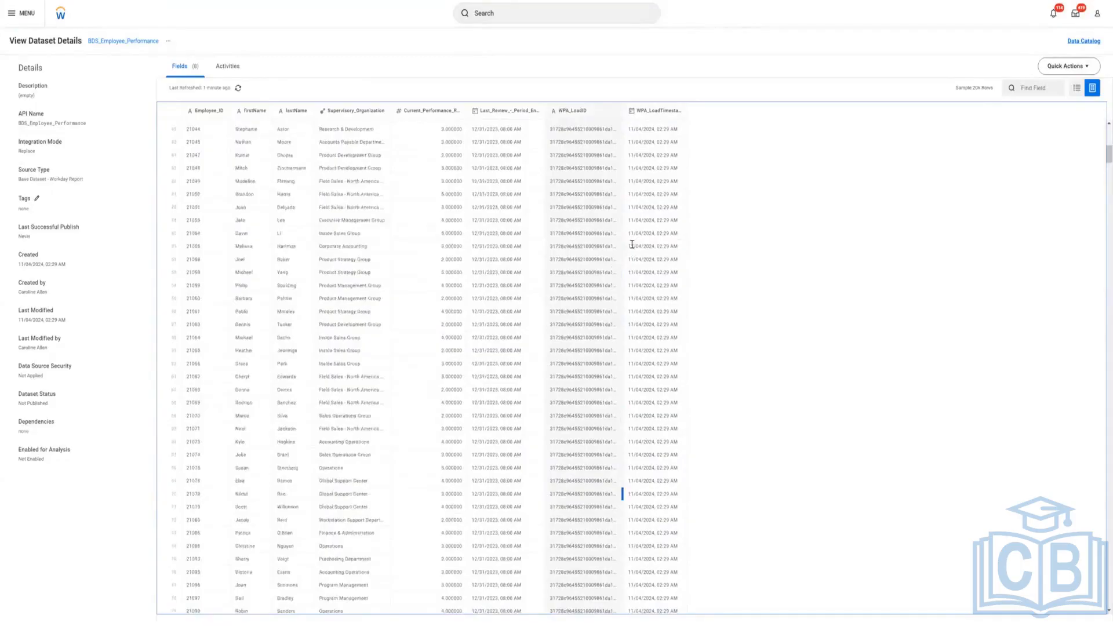
{"action": "scroll", "coordinate": [632, 245], "scroll_direction": "up", "scroll_amount": 8}
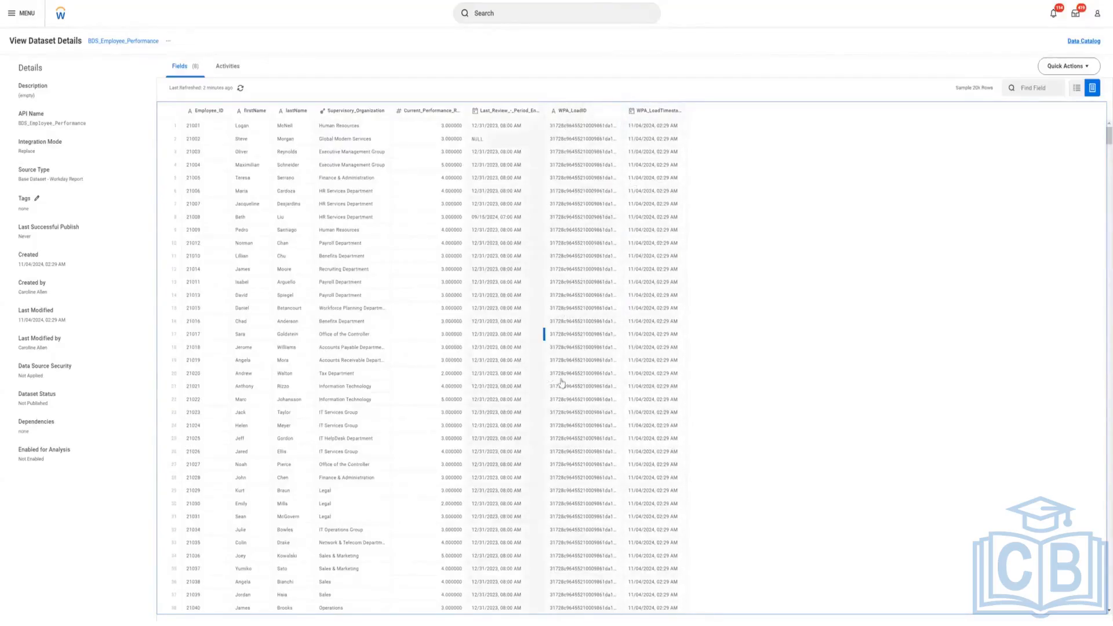
{"action": "scroll", "coordinate": [537, 383], "scroll_direction": "down", "scroll_amount": 10}
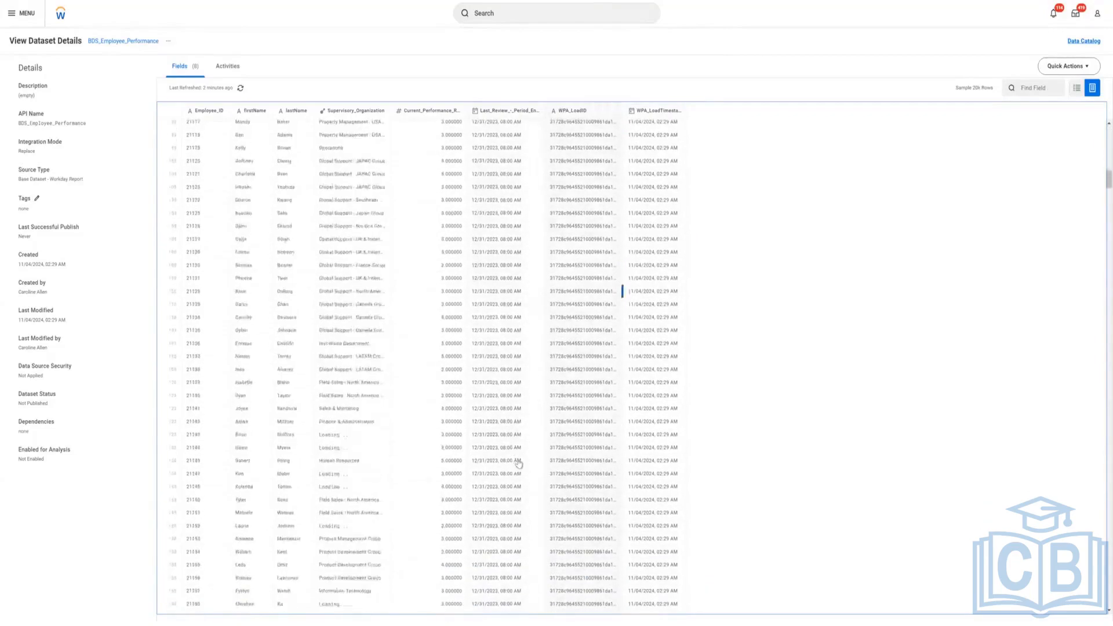
{"action": "scroll", "coordinate": [522, 440], "scroll_direction": "down", "scroll_amount": 5}
{"action": "scroll", "coordinate": [705, 404], "scroll_direction": "down", "scroll_amount": 4}
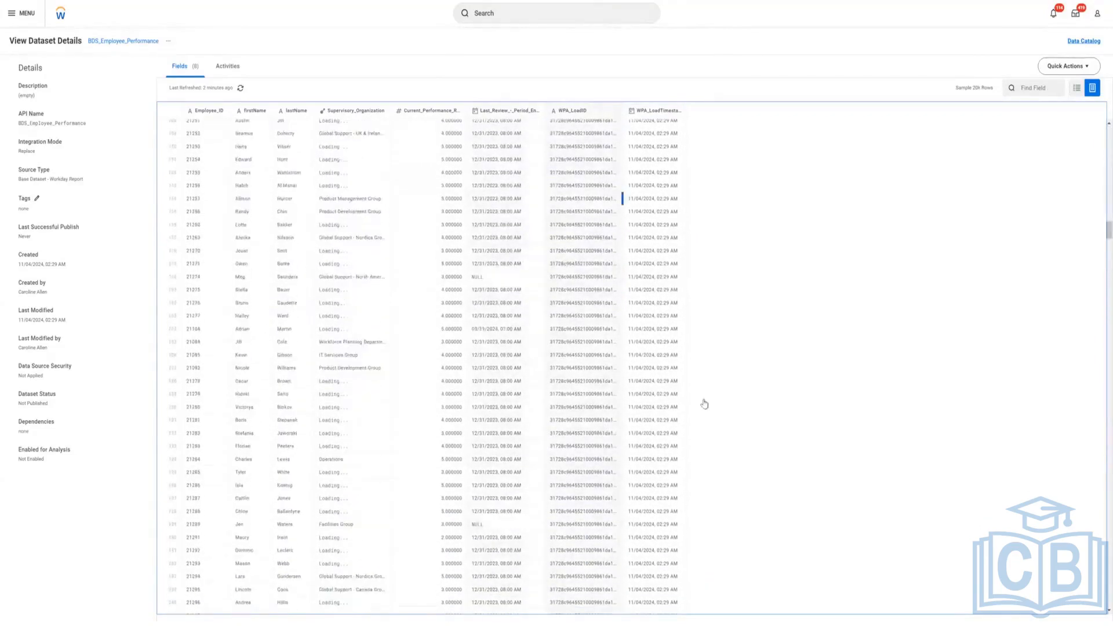
{"action": "scroll", "coordinate": [1100, 302], "scroll_direction": "down", "scroll_amount": 10}
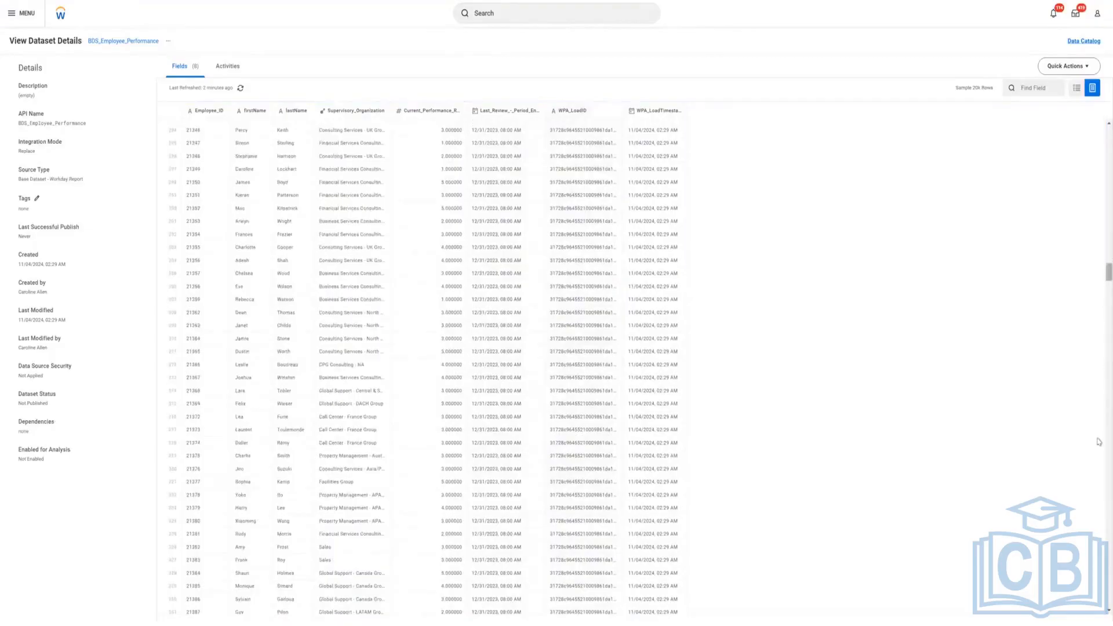
{"action": "scroll", "coordinate": [1099, 406], "scroll_direction": "down", "scroll_amount": 15}
{"action": "scroll", "coordinate": [1098, 502], "scroll_direction": "down", "scroll_amount": 20}
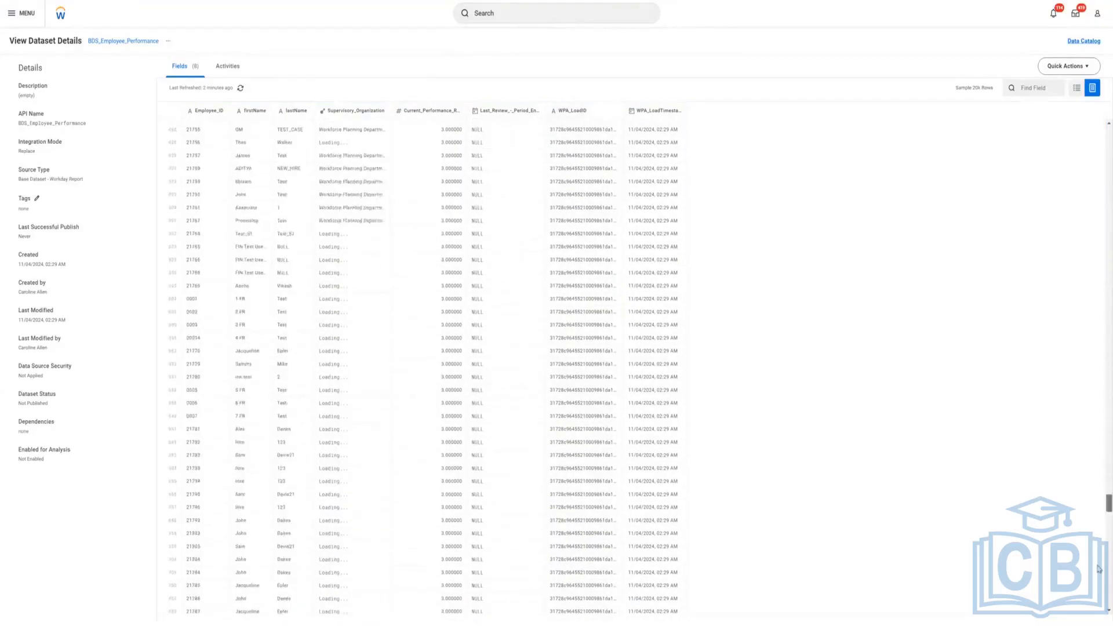
{"action": "scroll", "coordinate": [1097, 600], "scroll_direction": "down", "scroll_amount": 15}
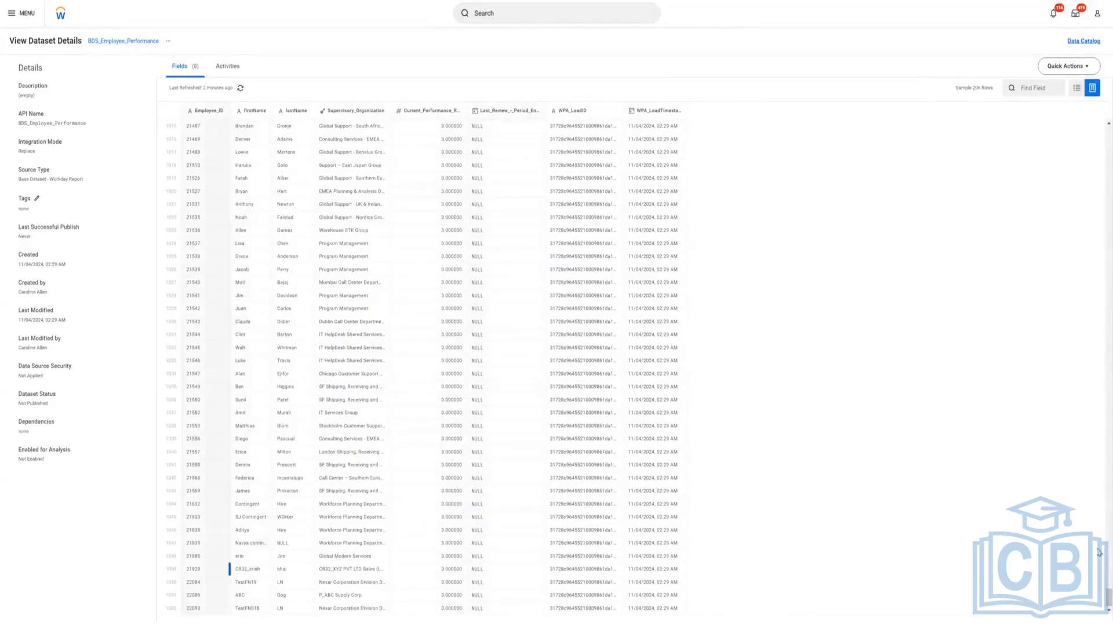
{"action": "scroll", "coordinate": [1100, 348], "scroll_direction": "up", "scroll_amount": 15}
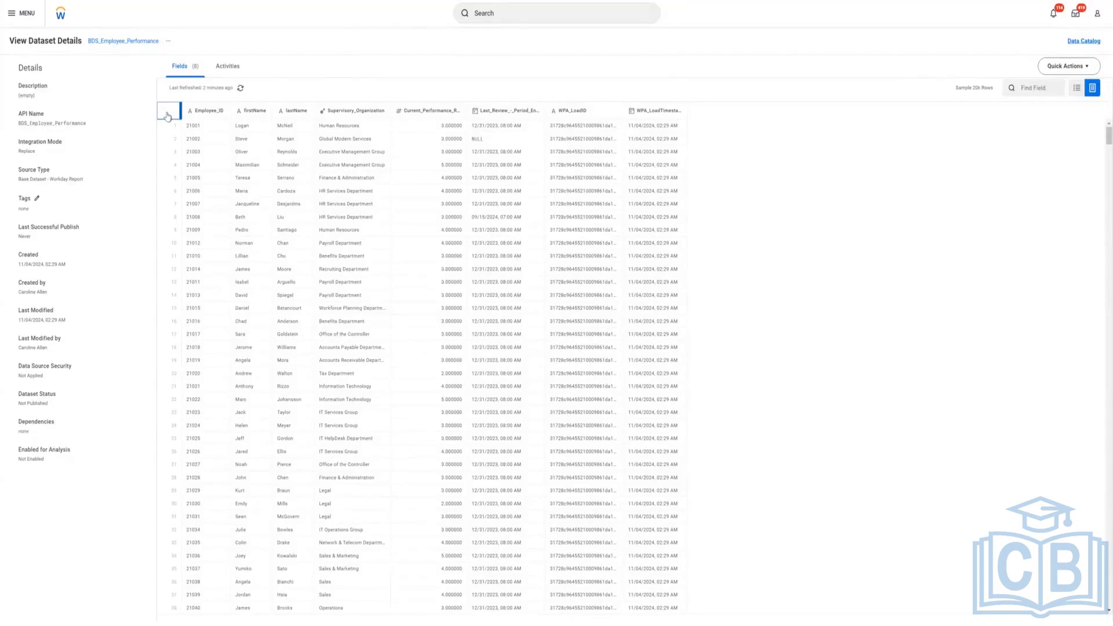
Check the grid's column options, then return to the field profile view
{"action": "left_click", "coordinate": [167, 116]}
{"action": "left_click", "coordinate": [811, 125]}
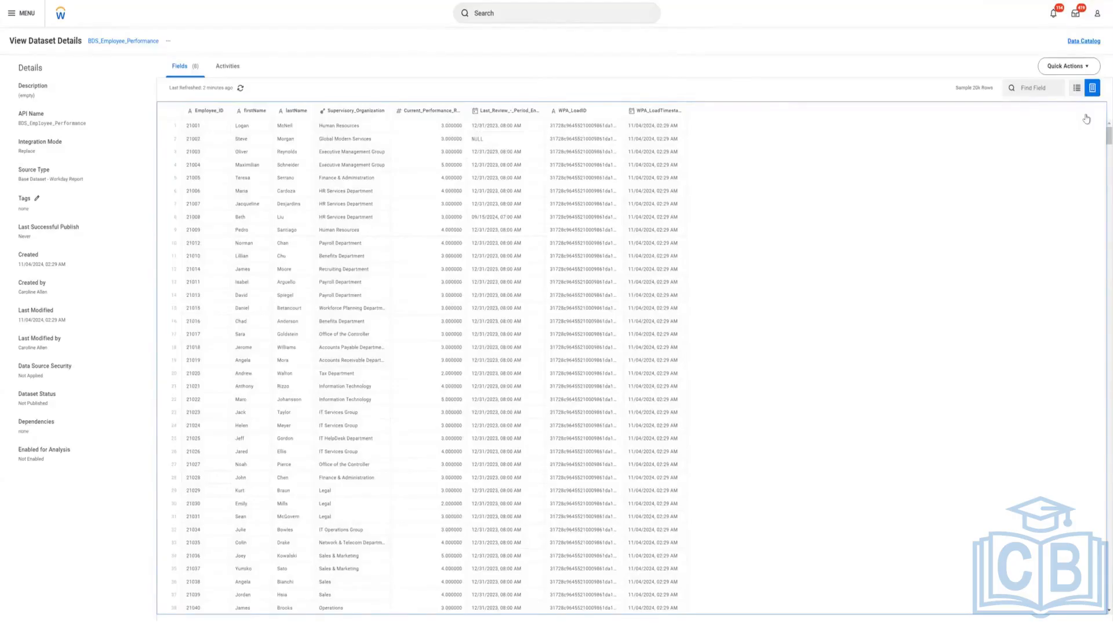
{"action": "left_click", "coordinate": [1077, 88]}
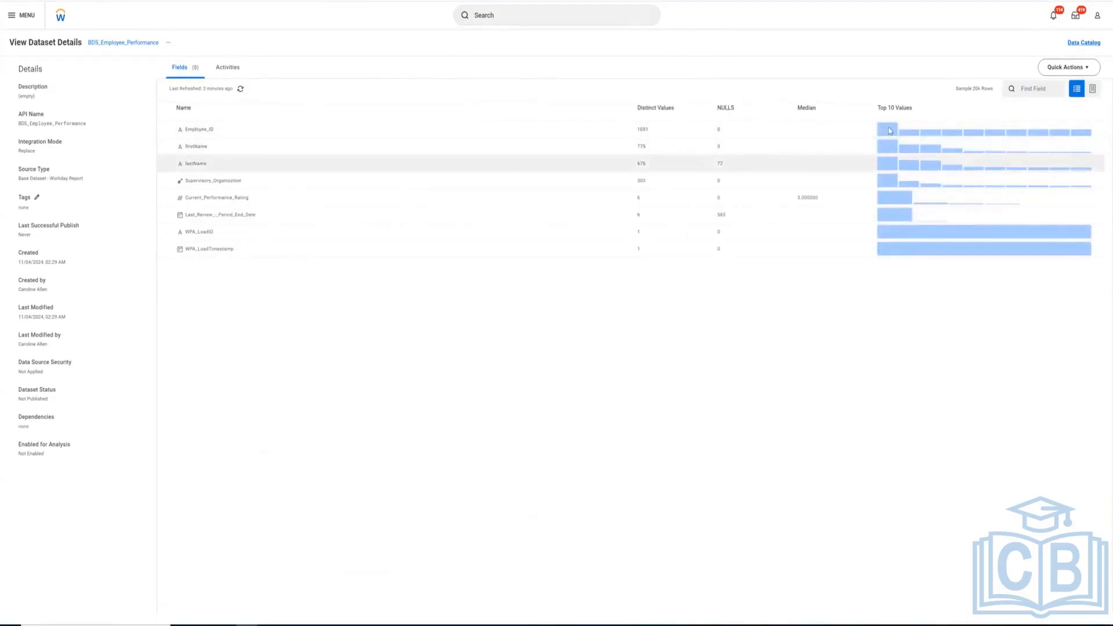
Confirm the Activities tab shows no publish history, refreshing it and returning to Fields
{"action": "mouse_move", "coordinate": [889, 138]}
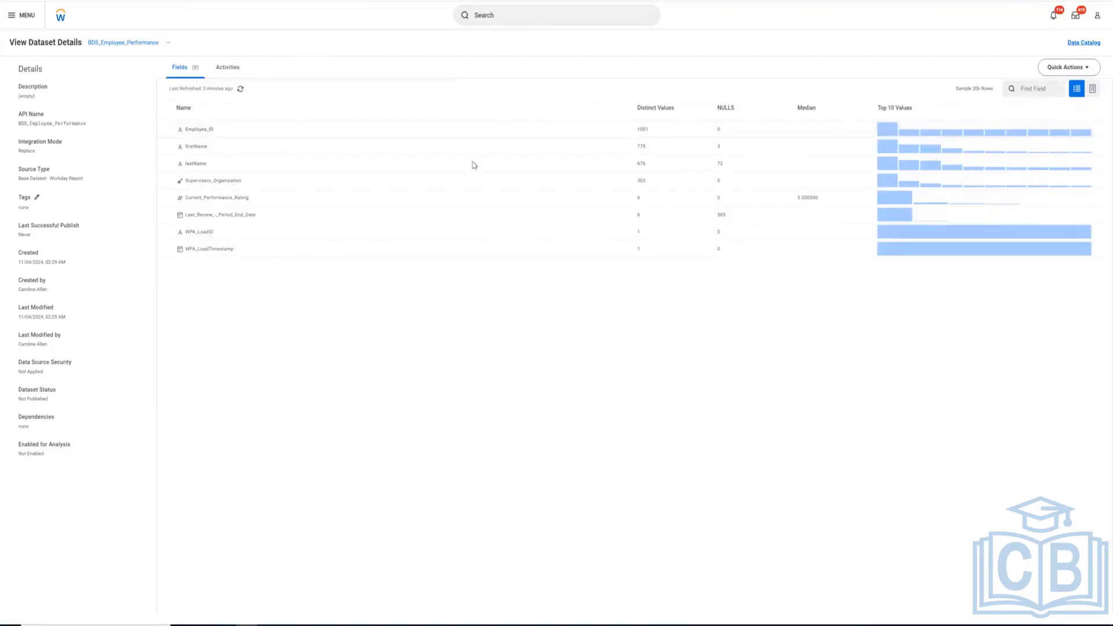
{"action": "left_click", "coordinate": [228, 67]}
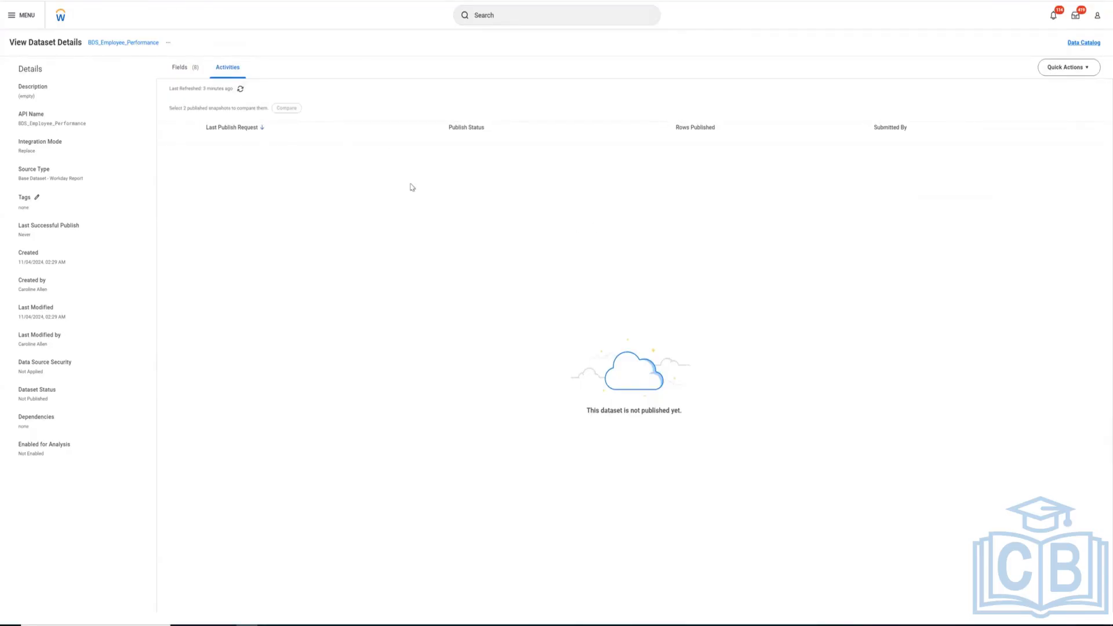
{"action": "left_click", "coordinate": [240, 90]}
{"action": "left_click", "coordinate": [1080, 68]}
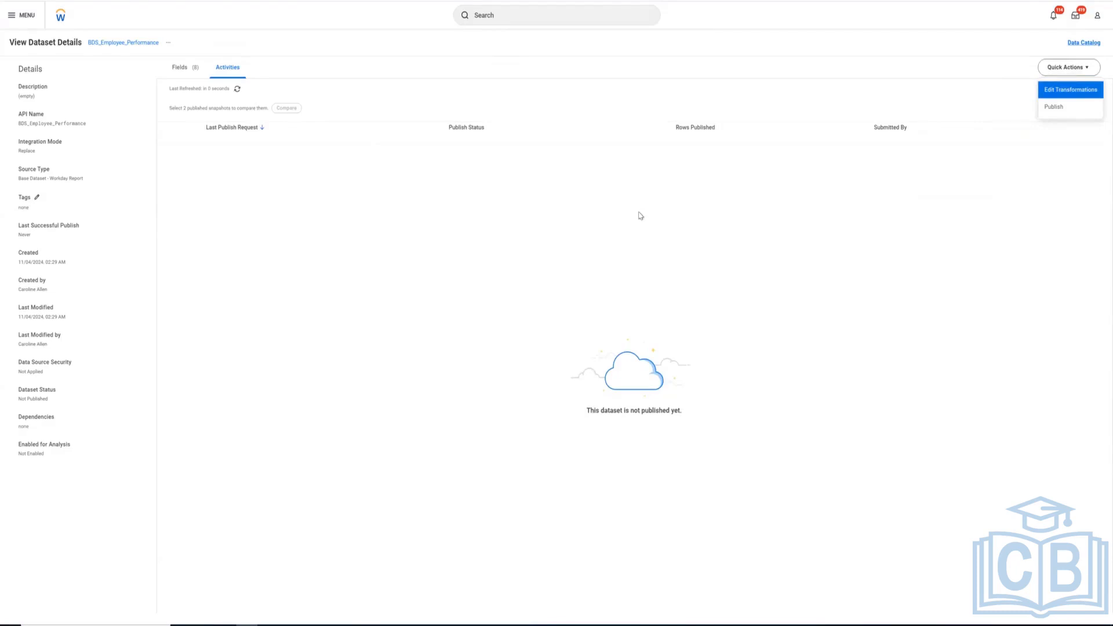
{"action": "left_click", "coordinate": [610, 202]}
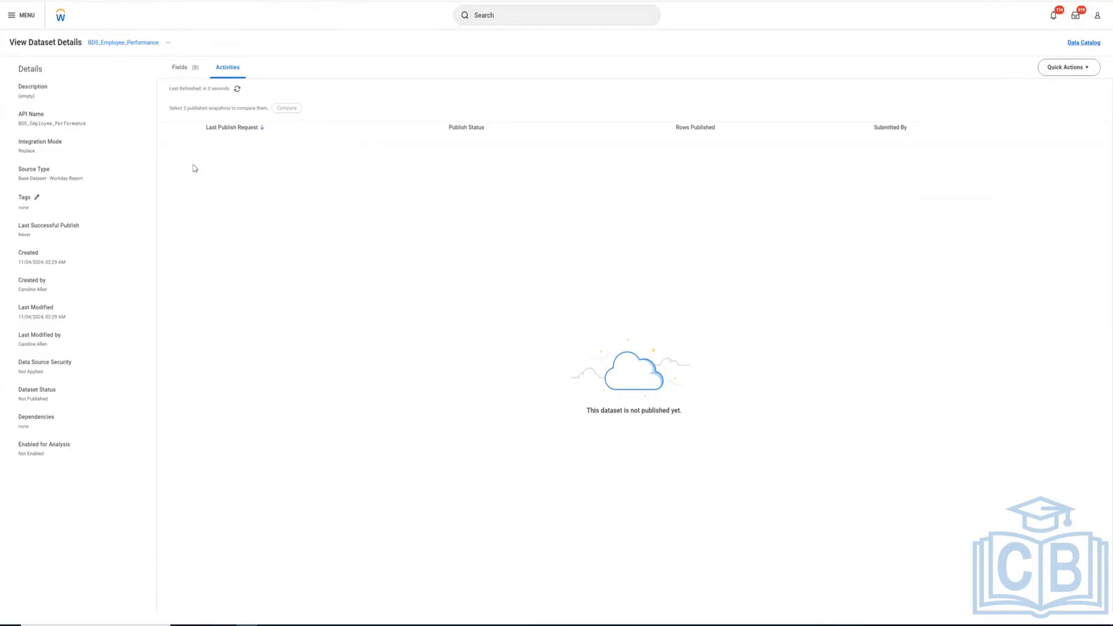
{"action": "left_click", "coordinate": [177, 68]}
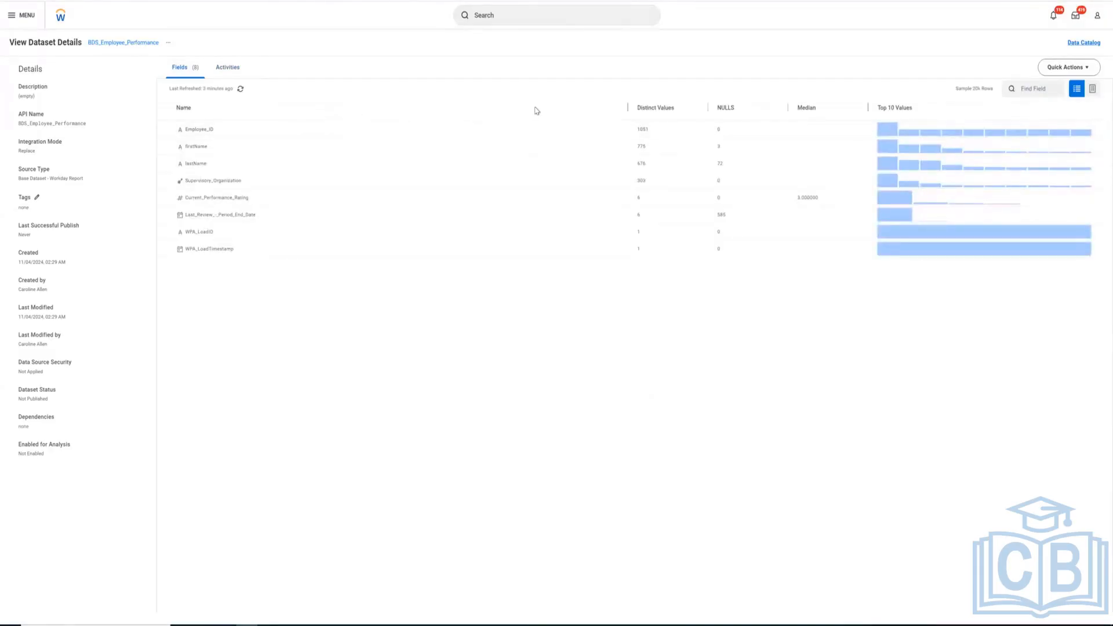
{"action": "left_click", "coordinate": [224, 69]}
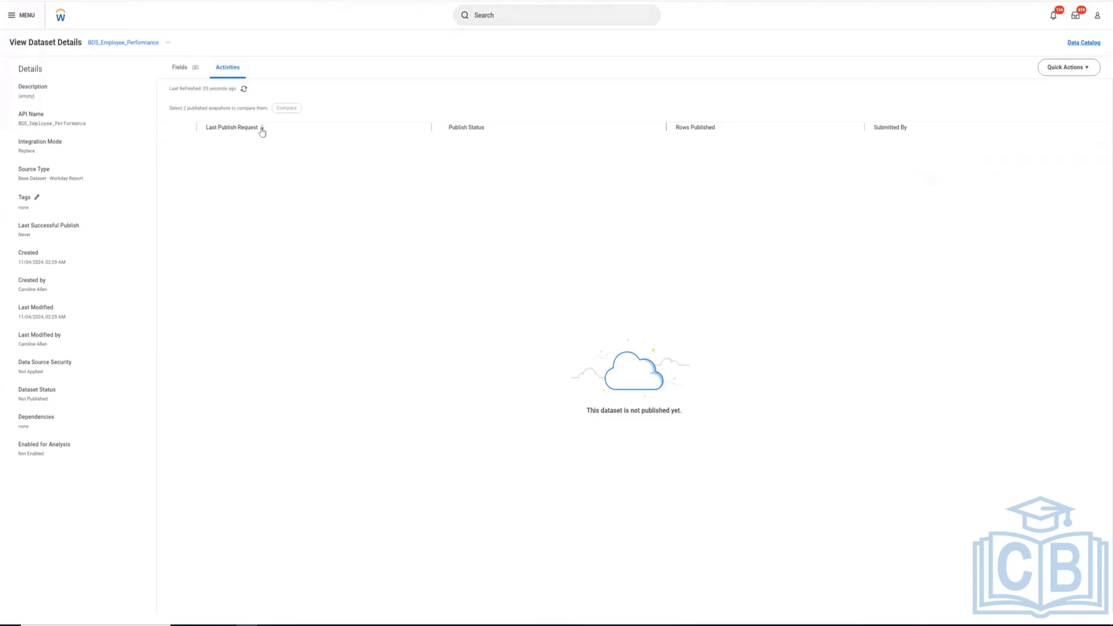
{"action": "left_click", "coordinate": [186, 68]}
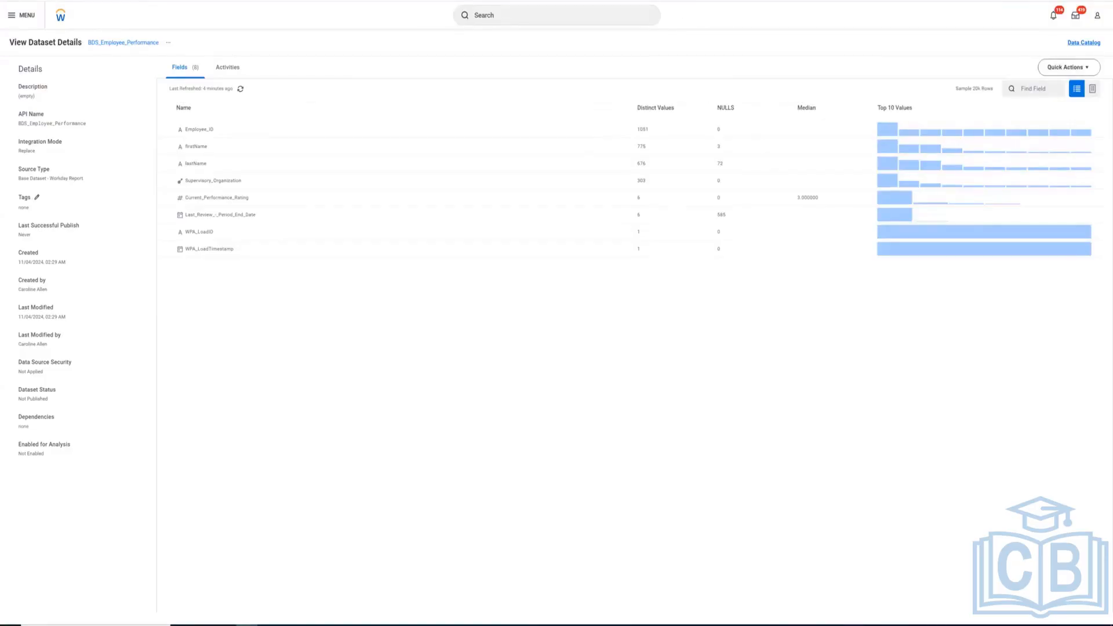
Duplicate the dataset page's browser tab
{"action": "right_click", "coordinate": [280, 0]}
{"action": "left_click", "coordinate": [322, 52]}
{"action": "mouse_move", "coordinate": [1026, 178]}
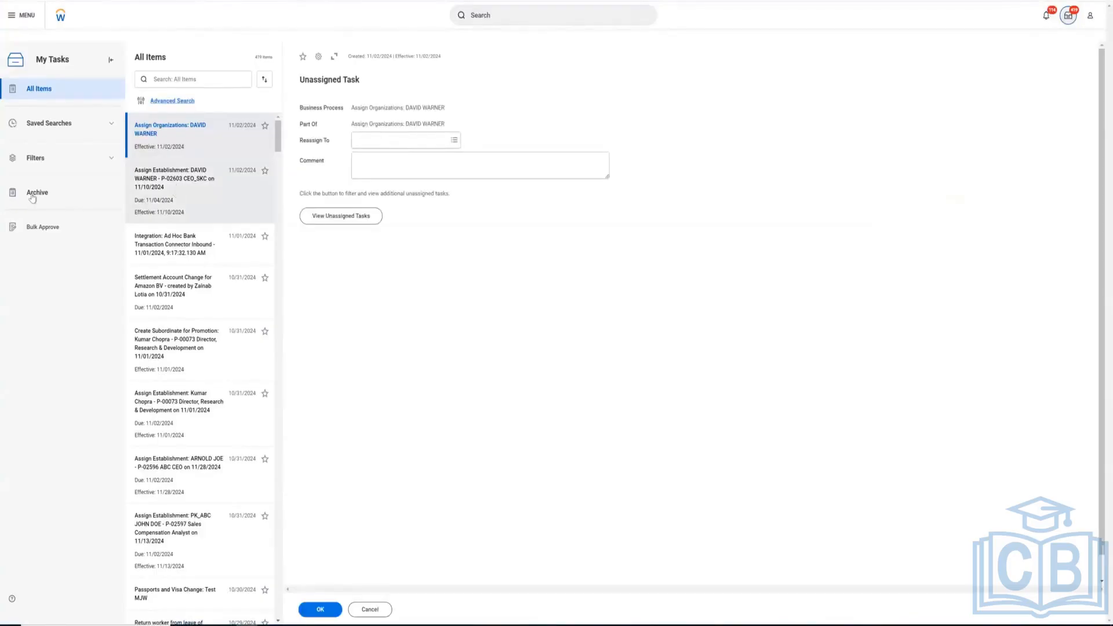
Open the archived Integration: Document Schema event and review its Process, Related Links and Details tabs
{"action": "left_click", "coordinate": [103, 199]}
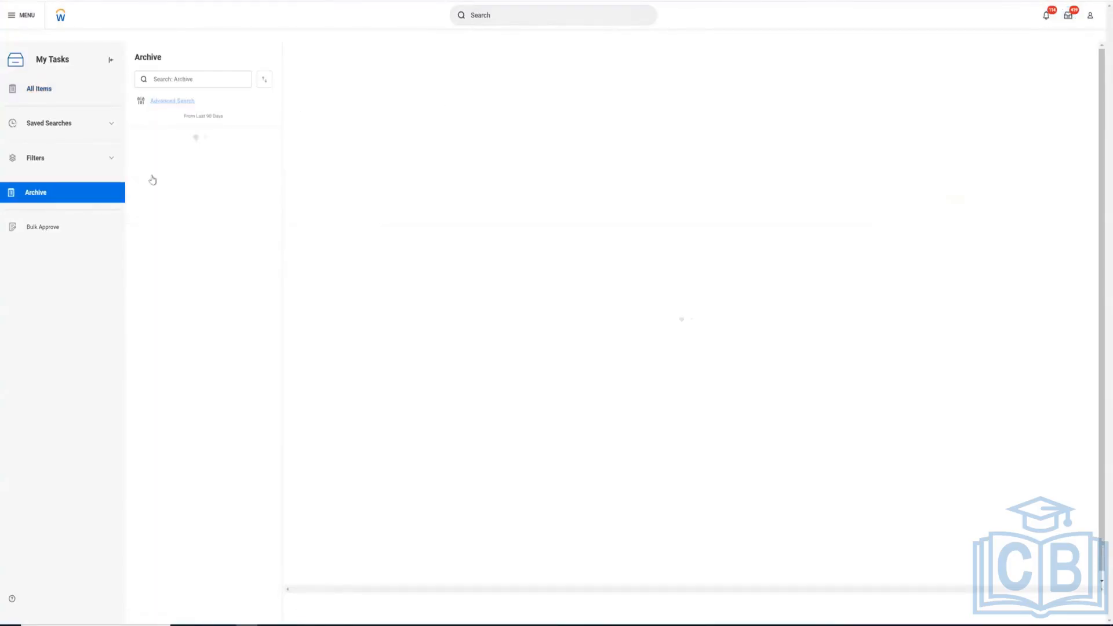
{"action": "left_click", "coordinate": [176, 160]}
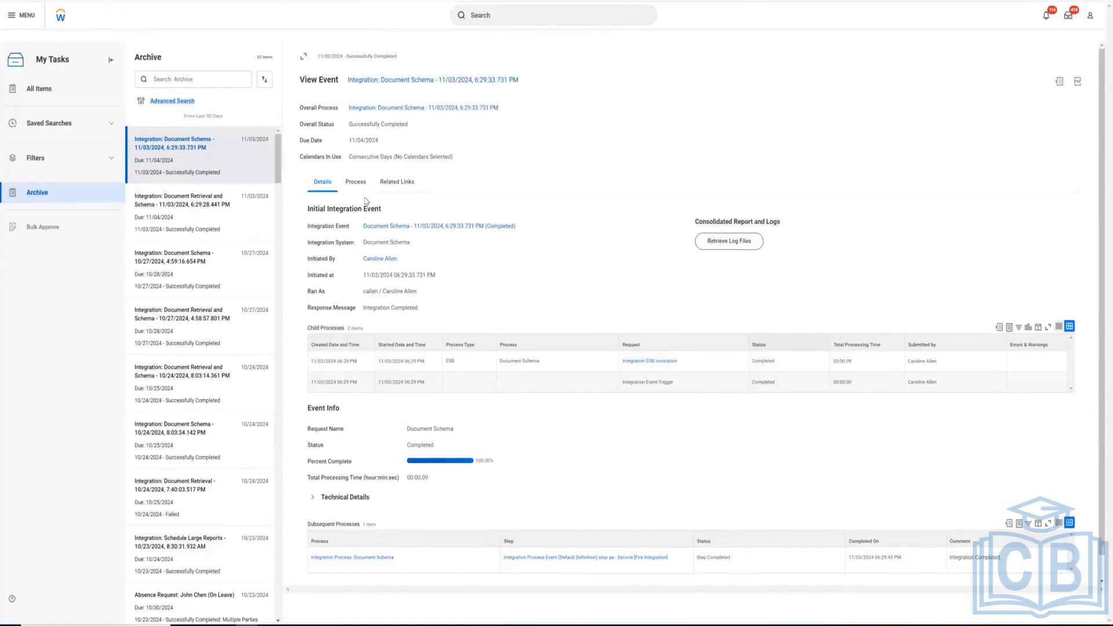
{"action": "left_click", "coordinate": [355, 182]}
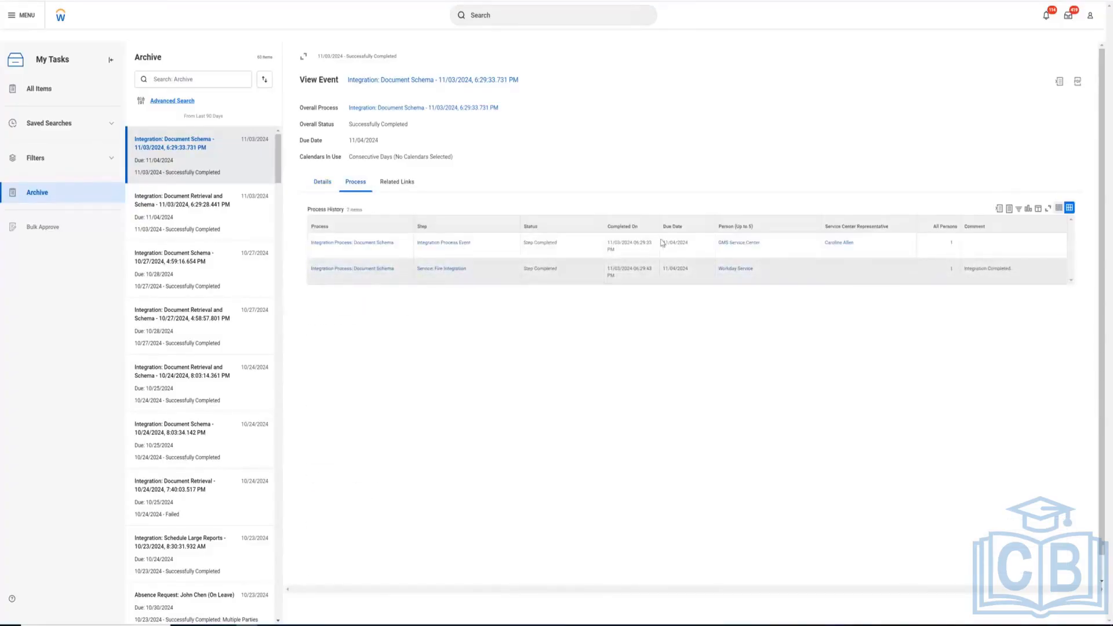
{"action": "left_click_drag", "start_coordinate": [663, 242], "coordinate": [698, 247]}
{"action": "left_click", "coordinate": [398, 190]}
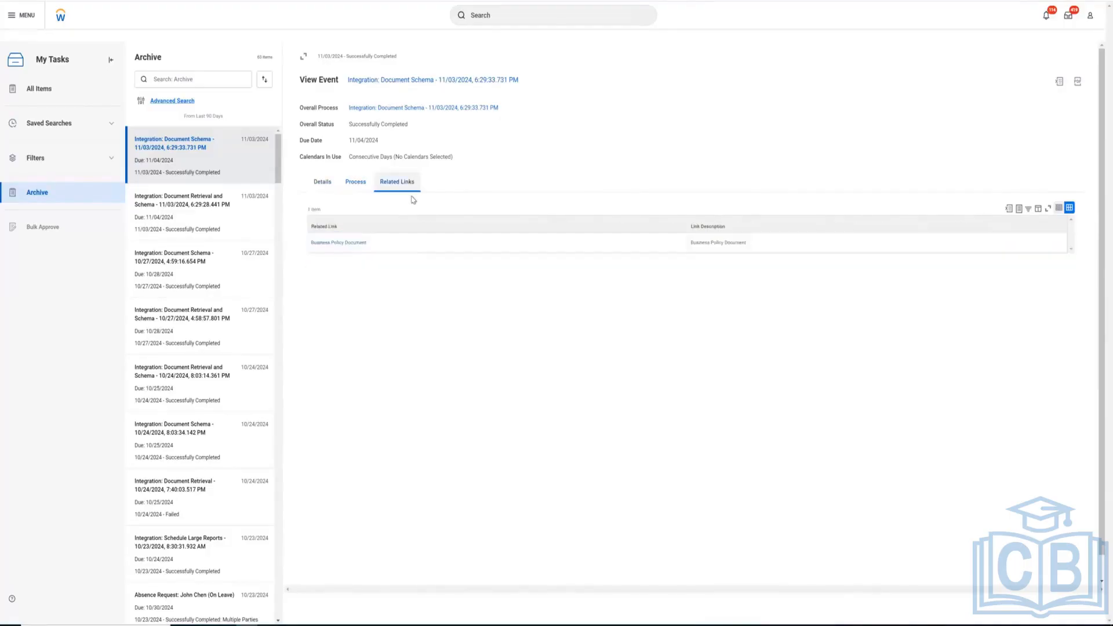
{"action": "left_click", "coordinate": [325, 186]}
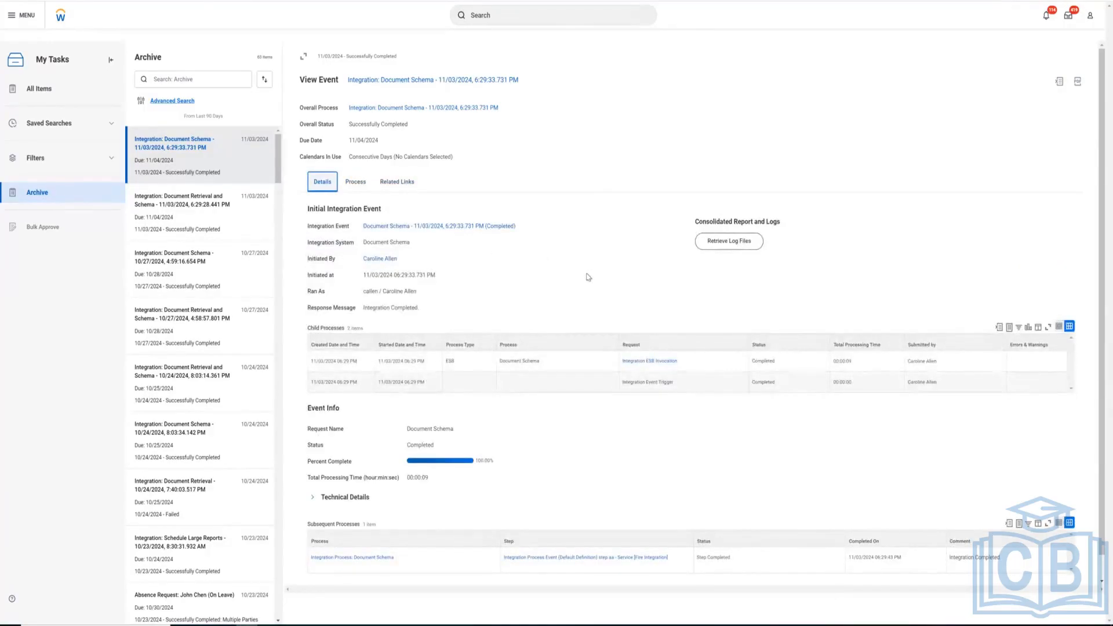
{"action": "scroll", "coordinate": [603, 347], "scroll_direction": "down", "scroll_amount": 1}
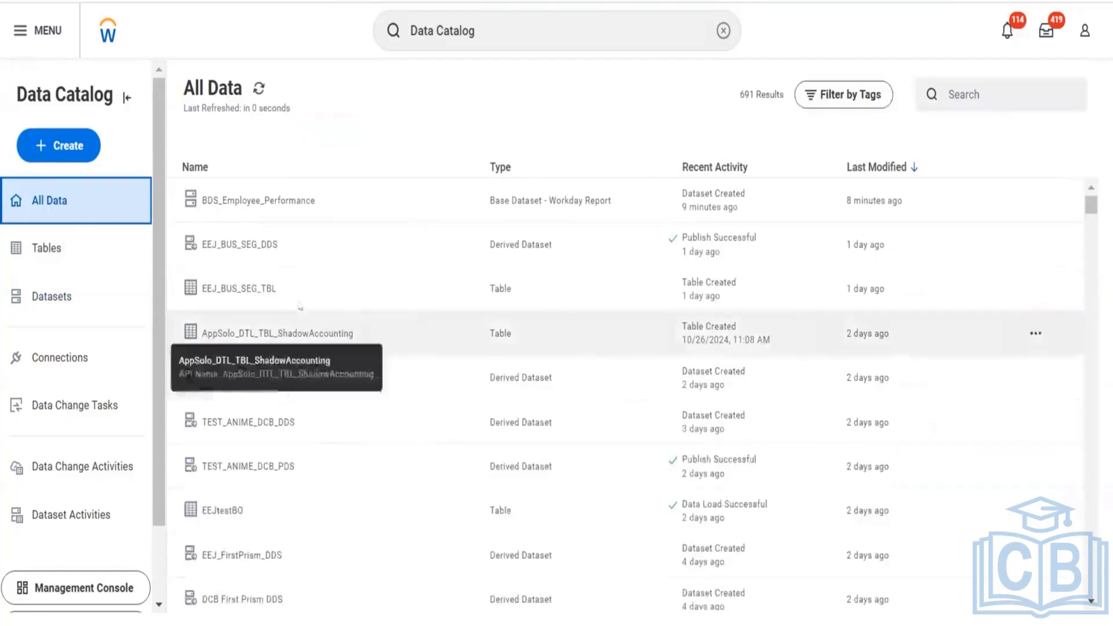
Filter the catalog to Datasets, search 'dv worker dat', and edit DDS RB DV Worker Details Data's transformations
{"action": "scroll", "coordinate": [290, 407], "scroll_direction": "down", "scroll_amount": 5}
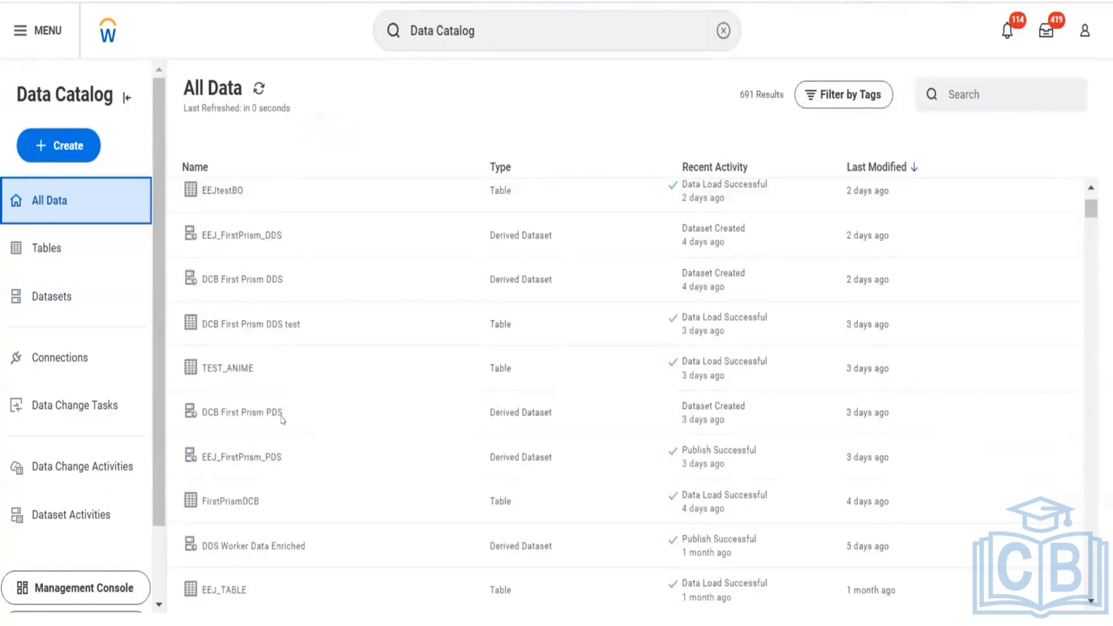
{"action": "scroll", "coordinate": [282, 419], "scroll_direction": "down", "scroll_amount": 5}
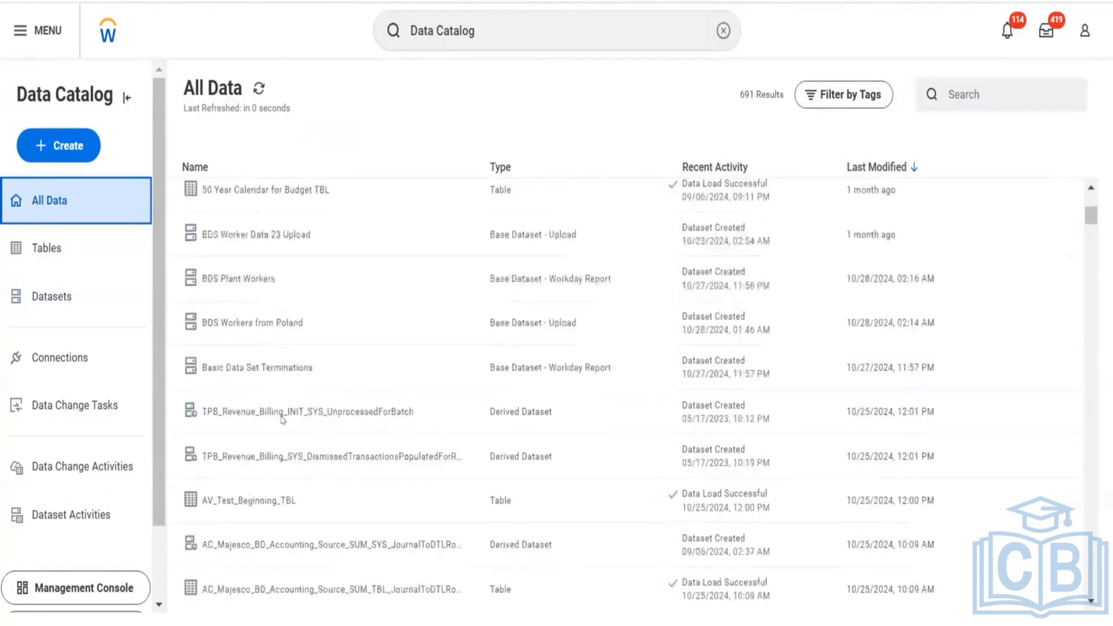
{"action": "scroll", "coordinate": [283, 419], "scroll_direction": "down", "scroll_amount": 5}
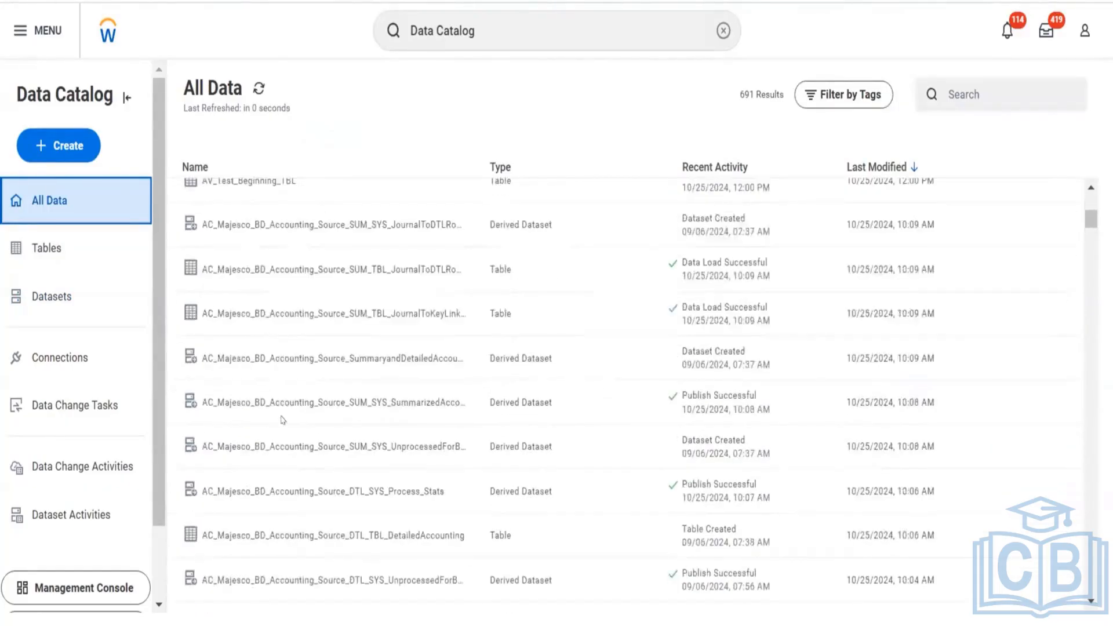
{"action": "left_click", "coordinate": [55, 305]}
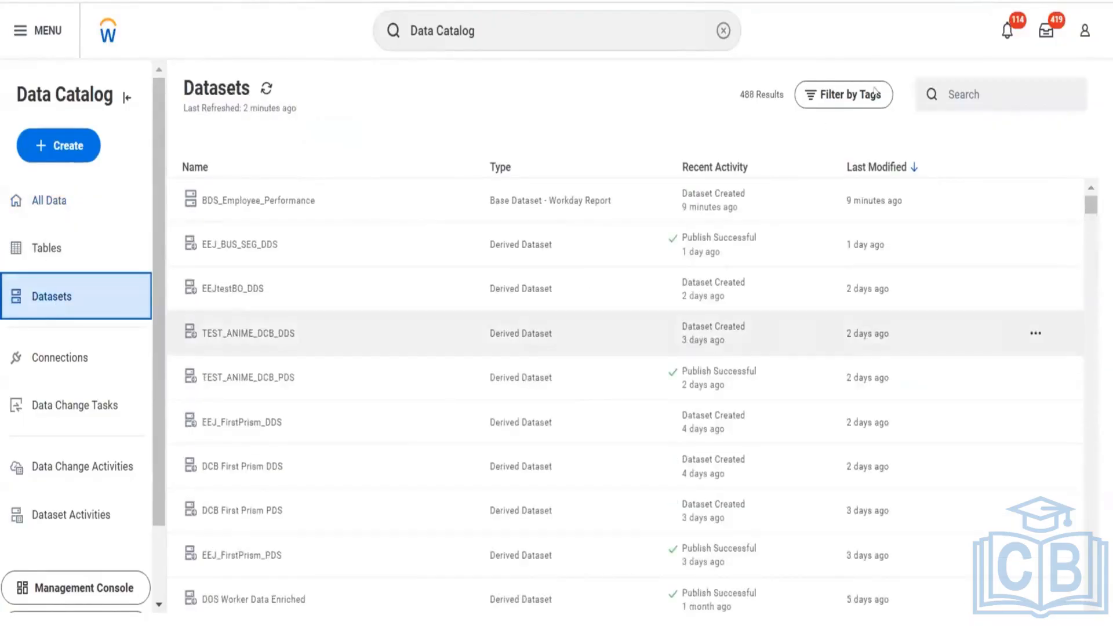
{"action": "left_click", "coordinate": [961, 93]}
{"action": "type", "text": "rb"}
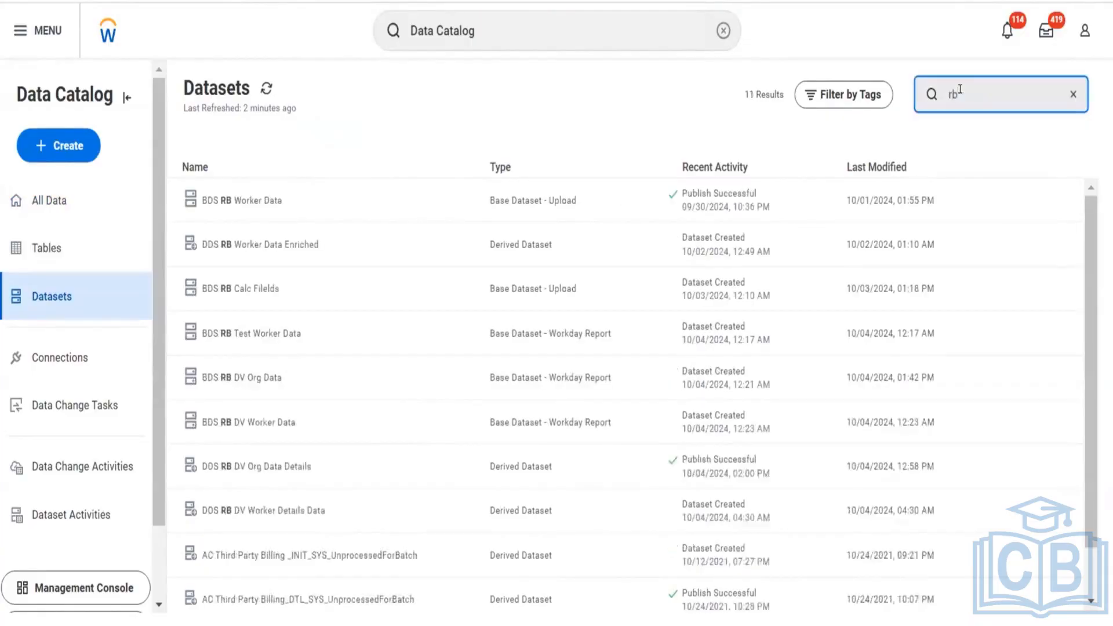
{"action": "key", "text": "BackSpace"}
{"action": "key", "text": "BackSpace"}
{"action": "type", "text": "dv wo"}
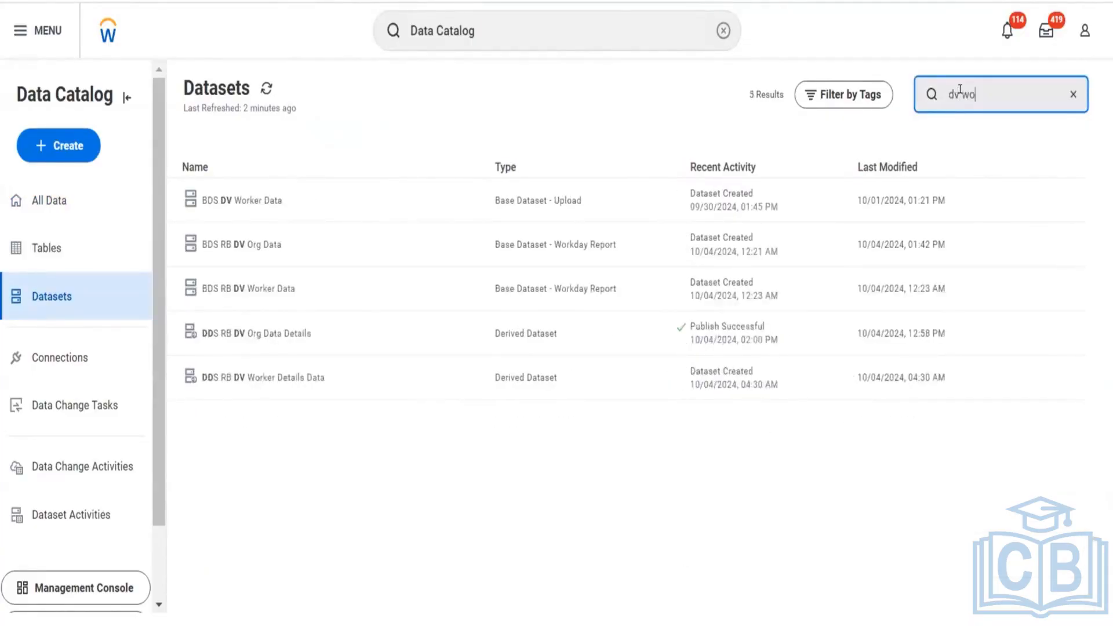
{"action": "type", "text": "rker dat"}
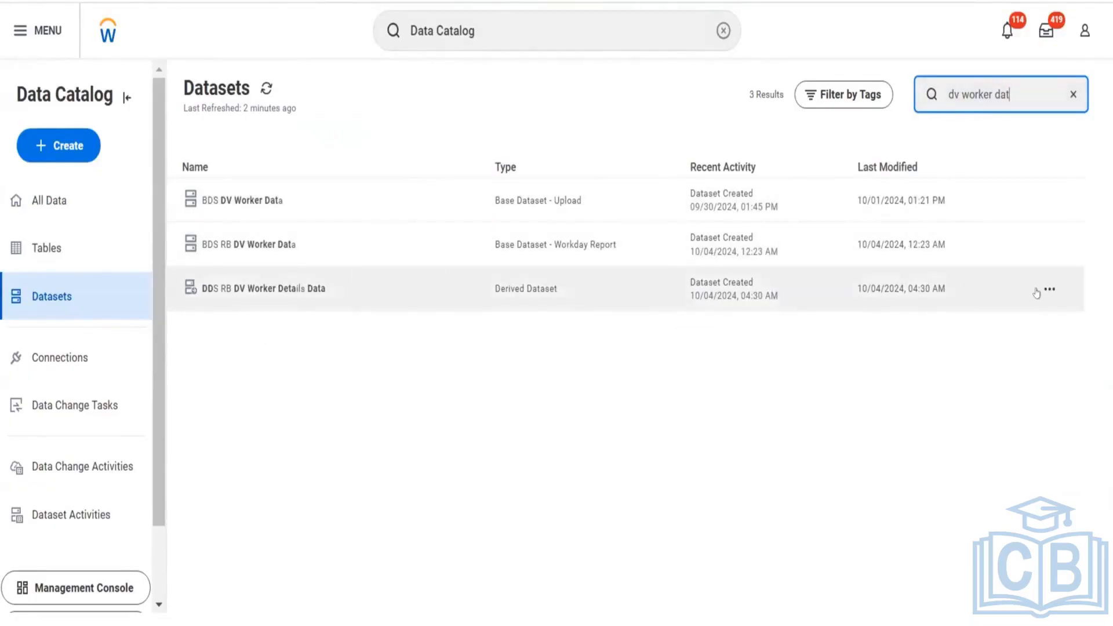
{"action": "left_click", "coordinate": [1049, 289]}
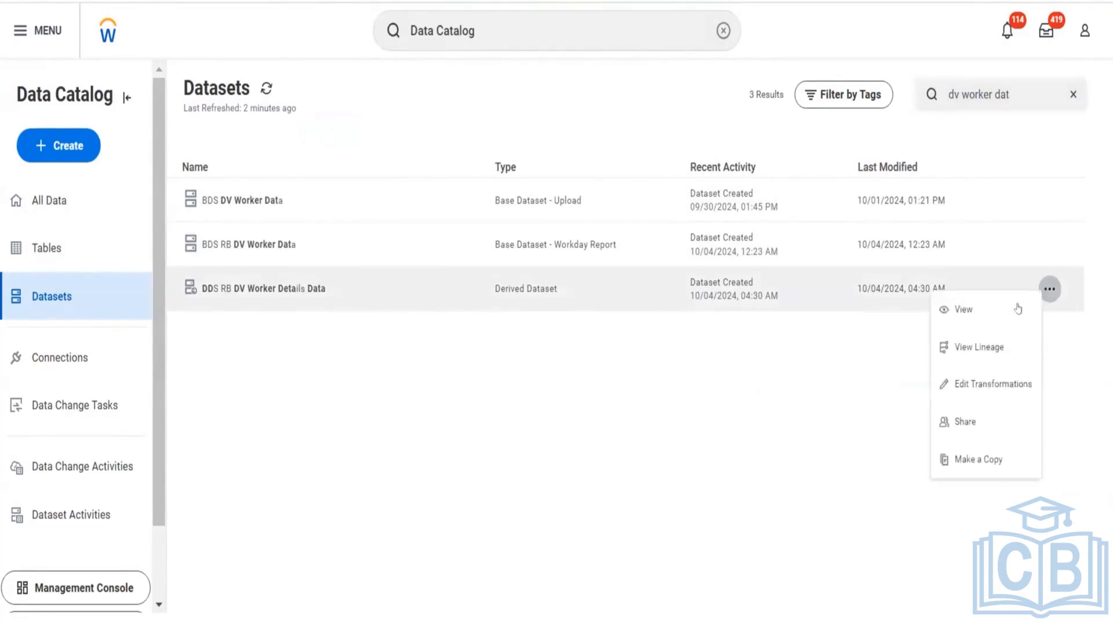
{"action": "left_click", "coordinate": [979, 384]}
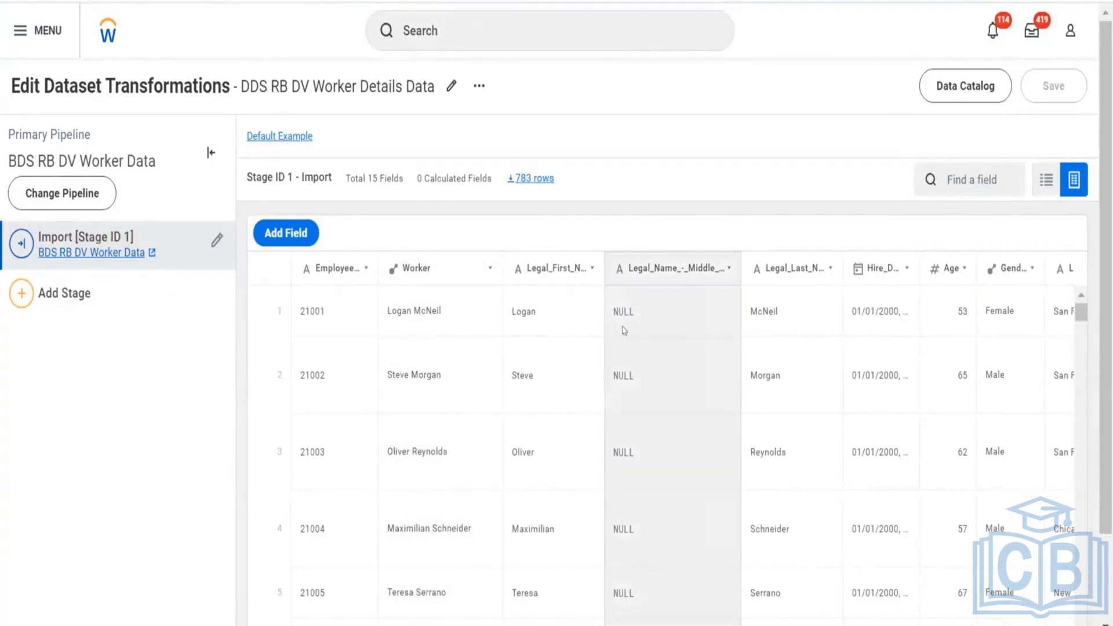
Add a Manage Fields stage after the import stage
{"action": "scroll", "coordinate": [618, 332], "scroll_direction": "right", "scroll_amount": 3}
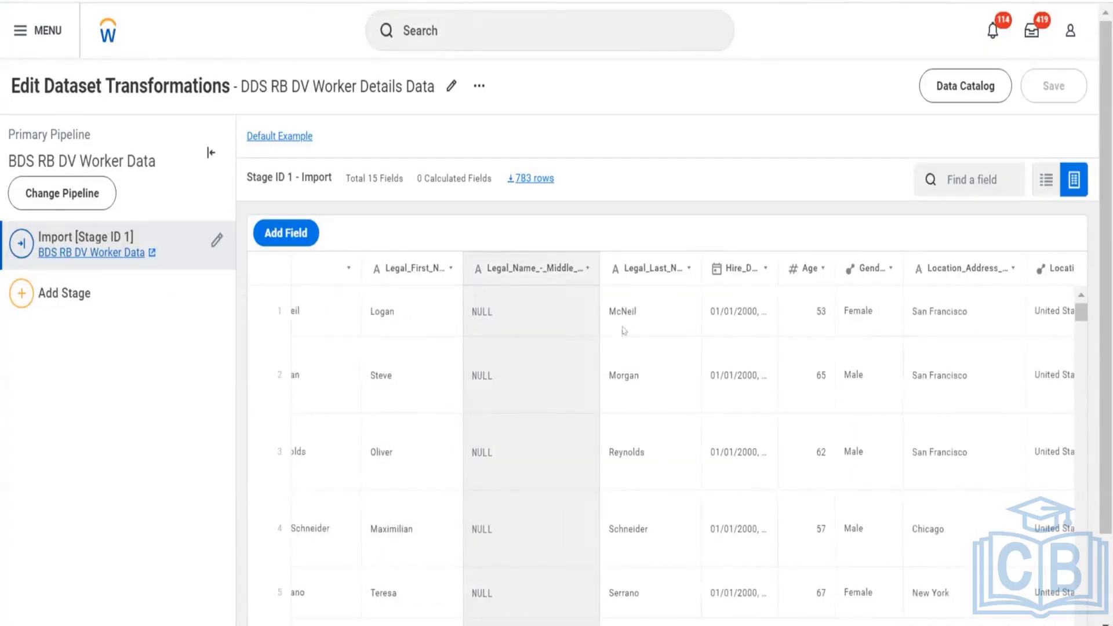
{"action": "scroll", "coordinate": [618, 332], "scroll_direction": "right", "scroll_amount": 3}
{"action": "scroll", "coordinate": [624, 330], "scroll_direction": "right", "scroll_amount": 2}
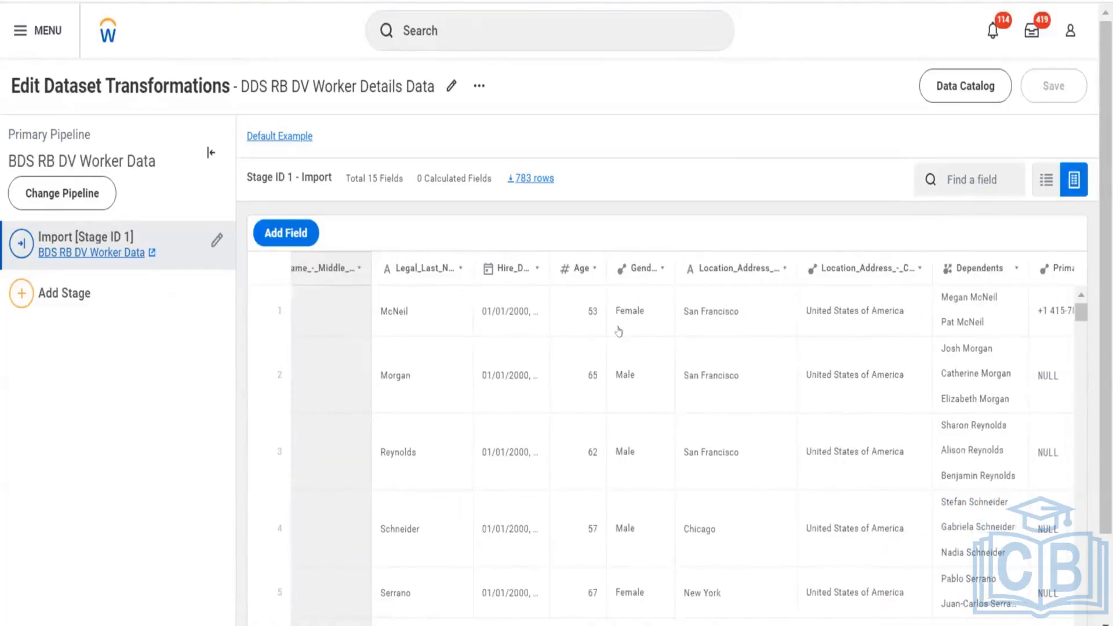
{"action": "scroll", "coordinate": [618, 332], "scroll_direction": "right", "scroll_amount": 4}
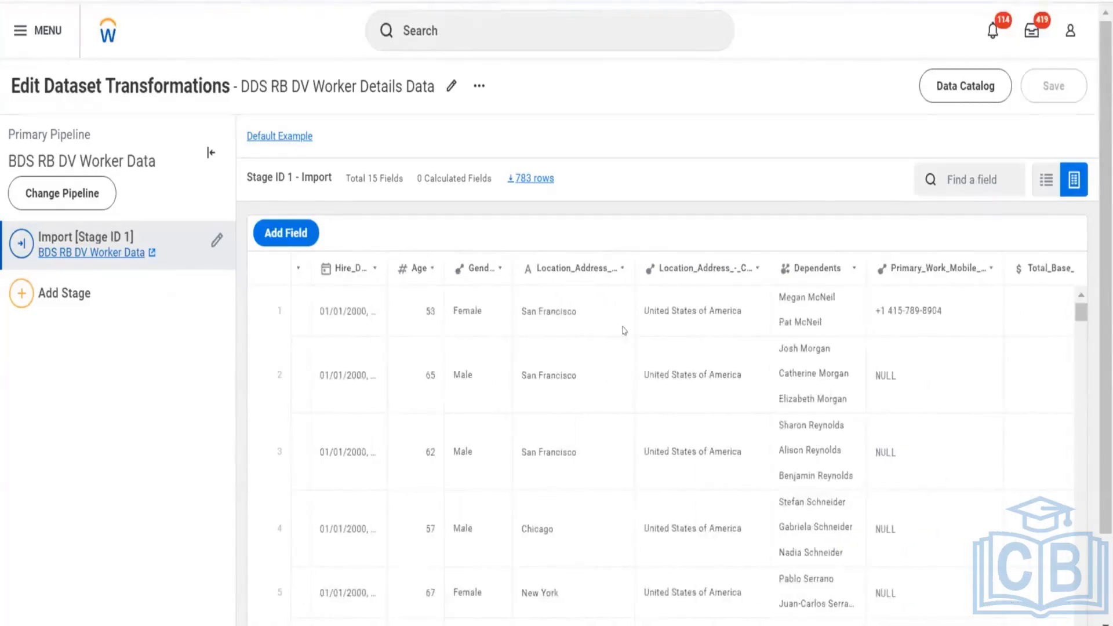
{"action": "scroll", "coordinate": [619, 332], "scroll_direction": "right", "scroll_amount": 5}
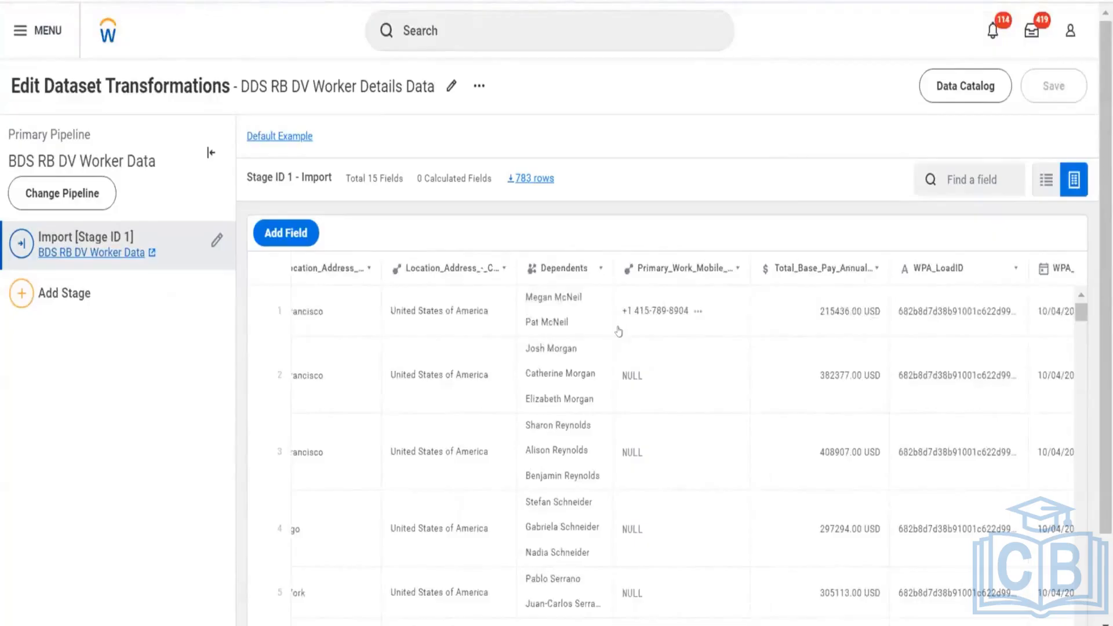
{"action": "scroll", "coordinate": [620, 331], "scroll_direction": "left", "scroll_amount": 10}
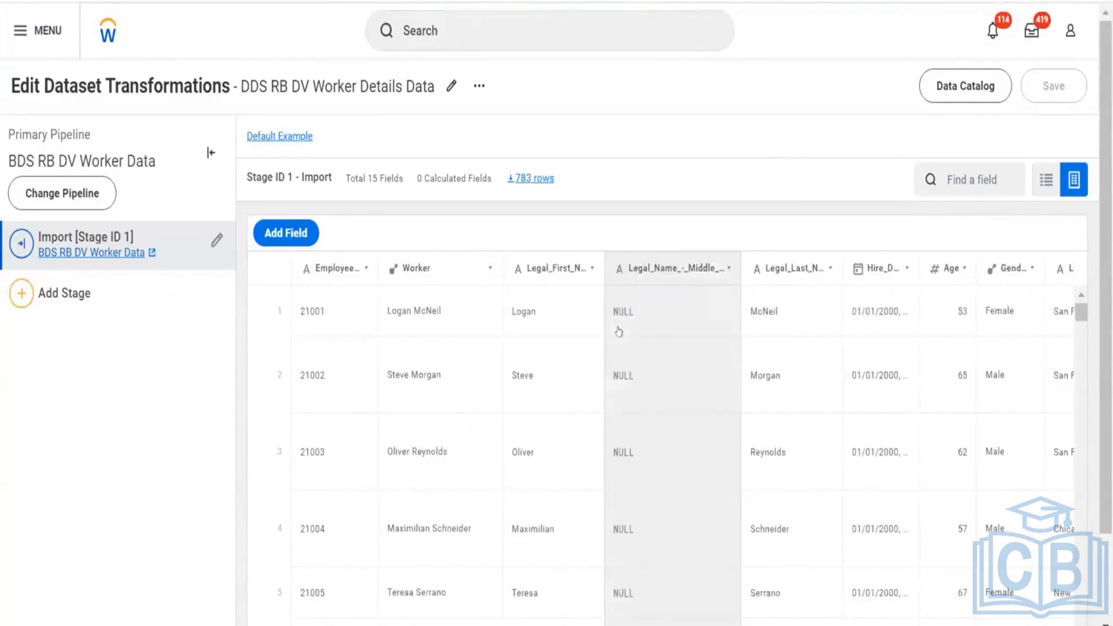
{"action": "scroll", "coordinate": [619, 331], "scroll_direction": "right", "scroll_amount": 1}
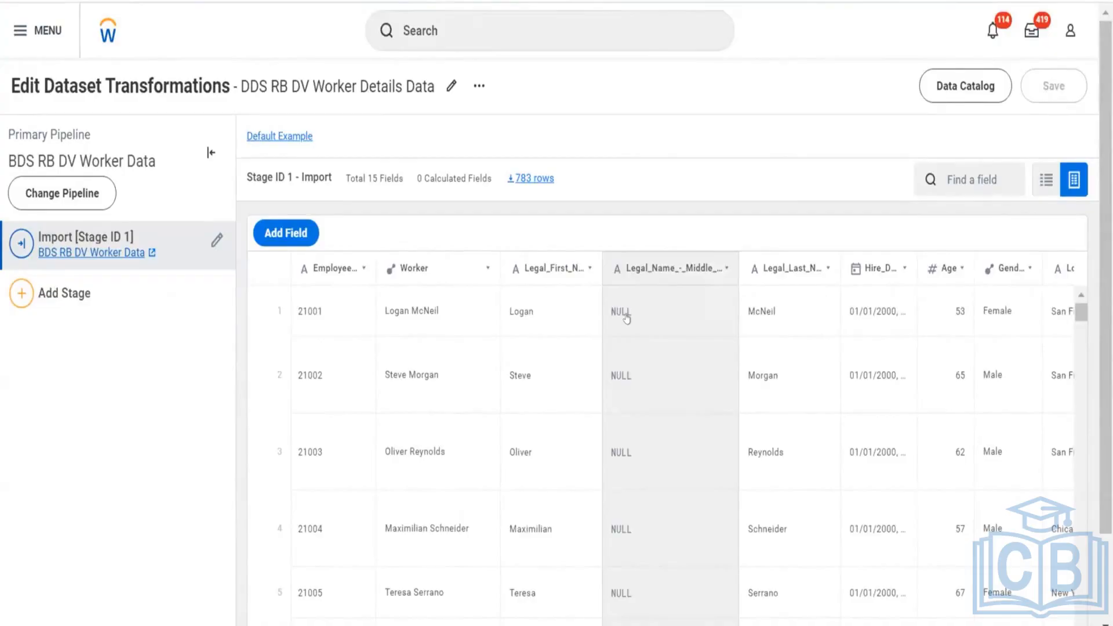
{"action": "left_click", "coordinate": [142, 292]}
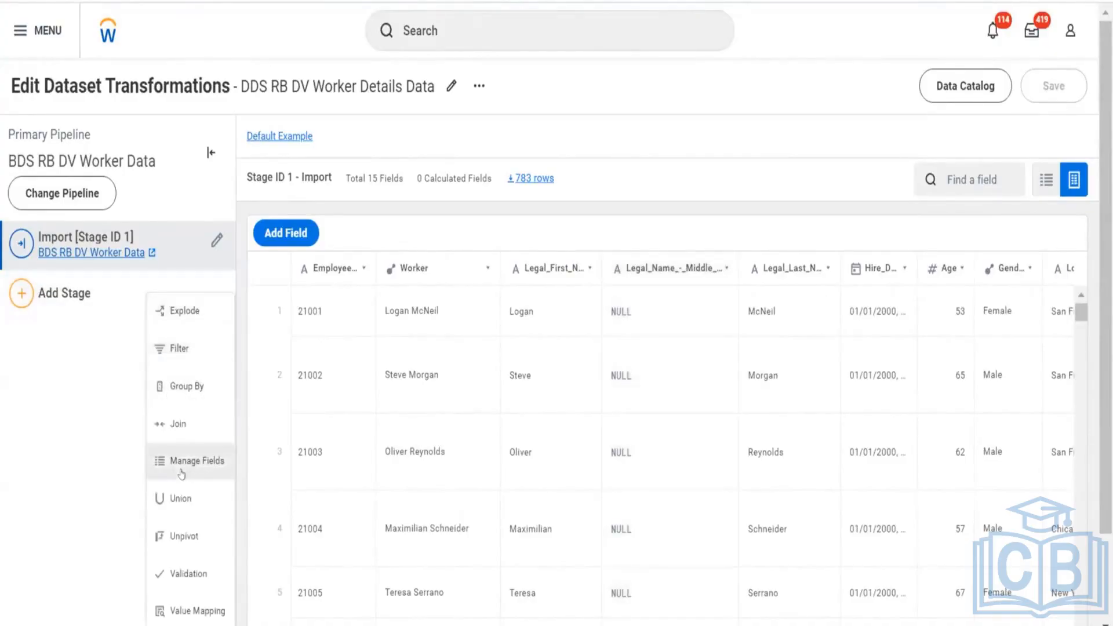
{"action": "left_click", "coordinate": [182, 473]}
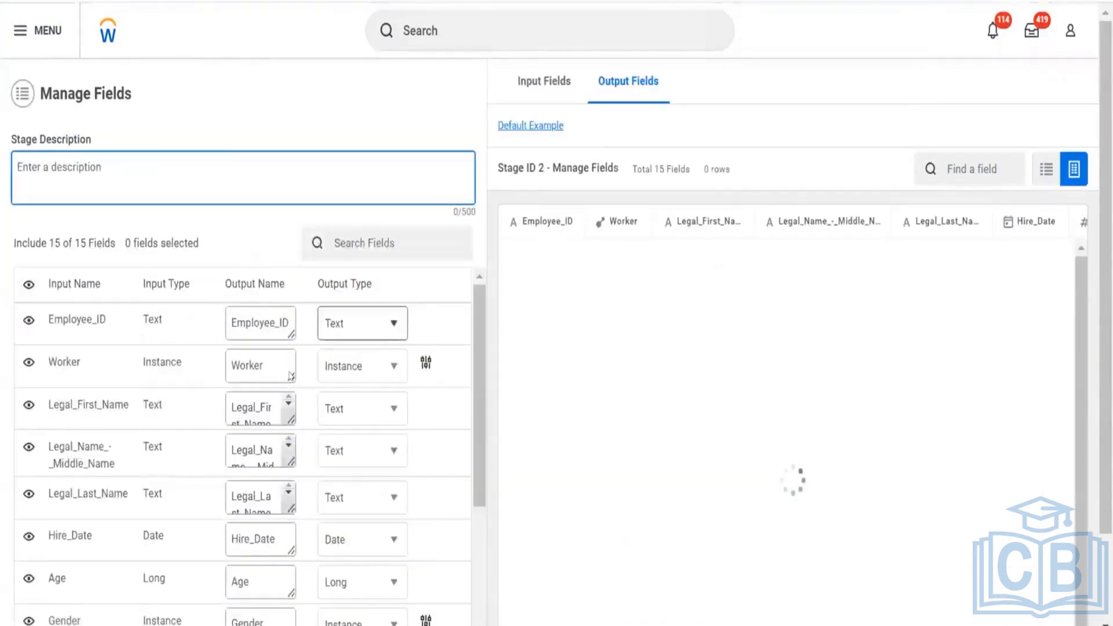
Keep the new stage and add a calculated field, New_Field, in the expression editor
{"action": "scroll", "coordinate": [290, 376], "scroll_direction": "down", "scroll_amount": 5}
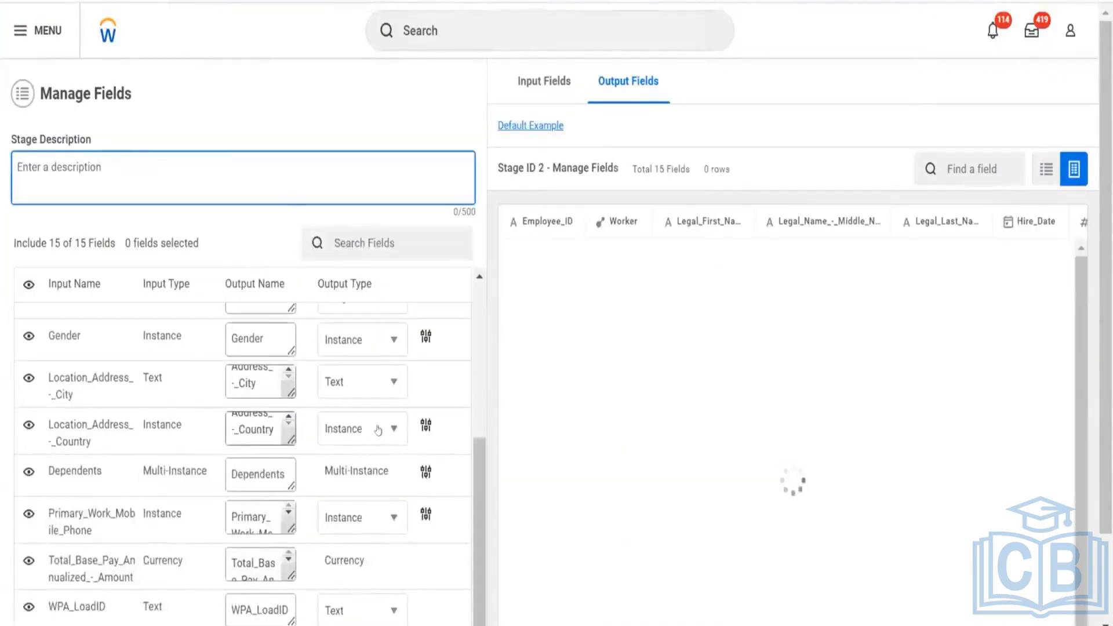
{"action": "scroll", "coordinate": [200, 613], "scroll_direction": "down", "scroll_amount": 2}
{"action": "left_click", "coordinate": [60, 607]}
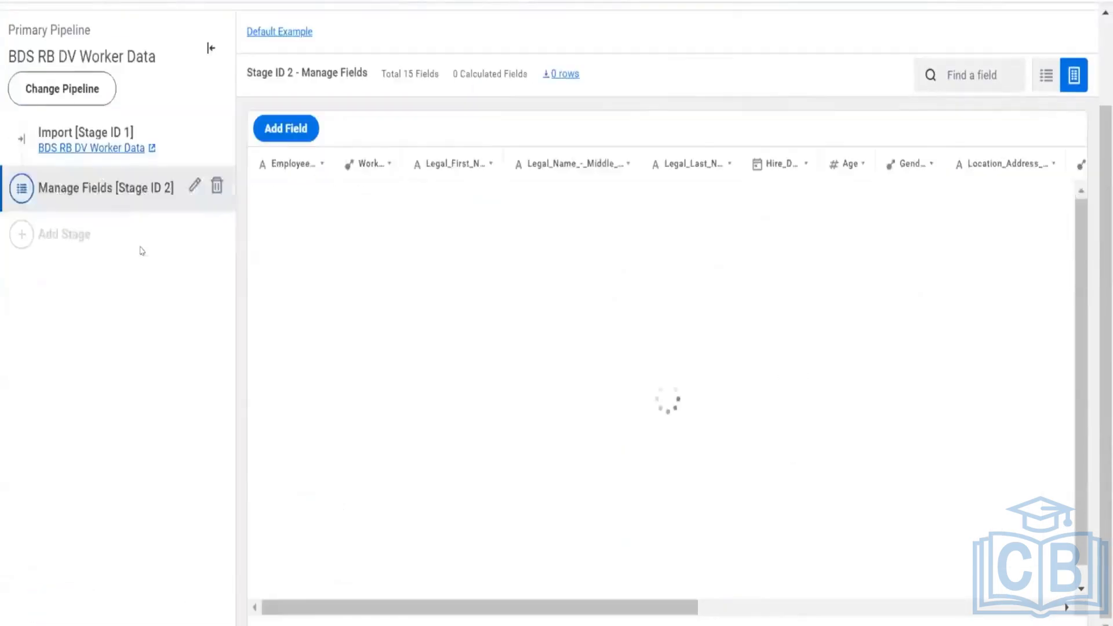
{"action": "left_click", "coordinate": [286, 128]}
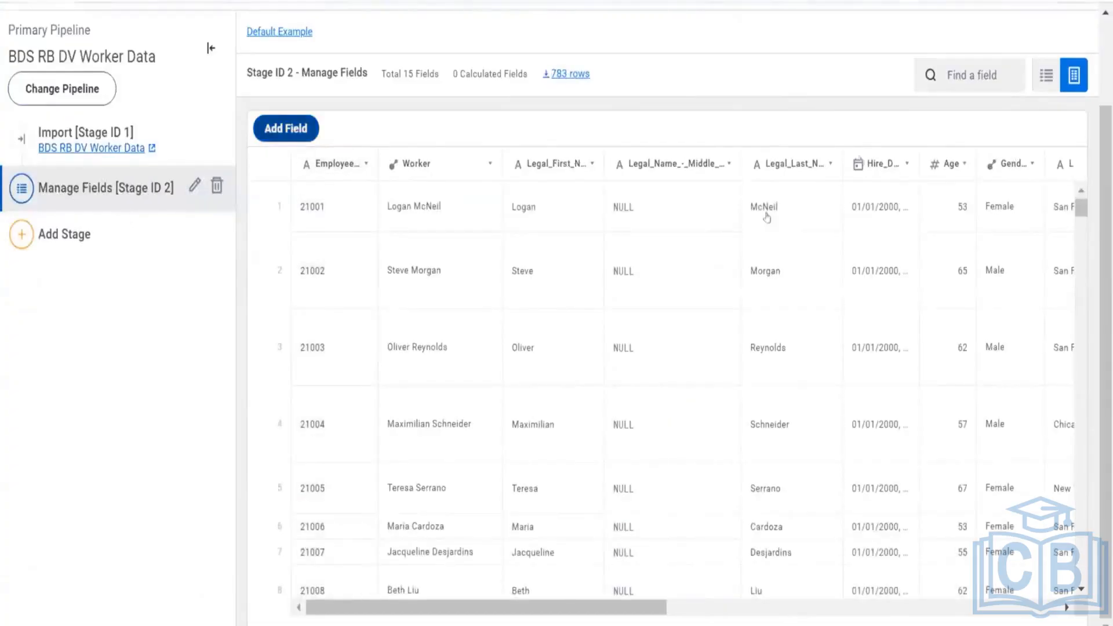
{"action": "left_click", "coordinate": [1067, 130]}
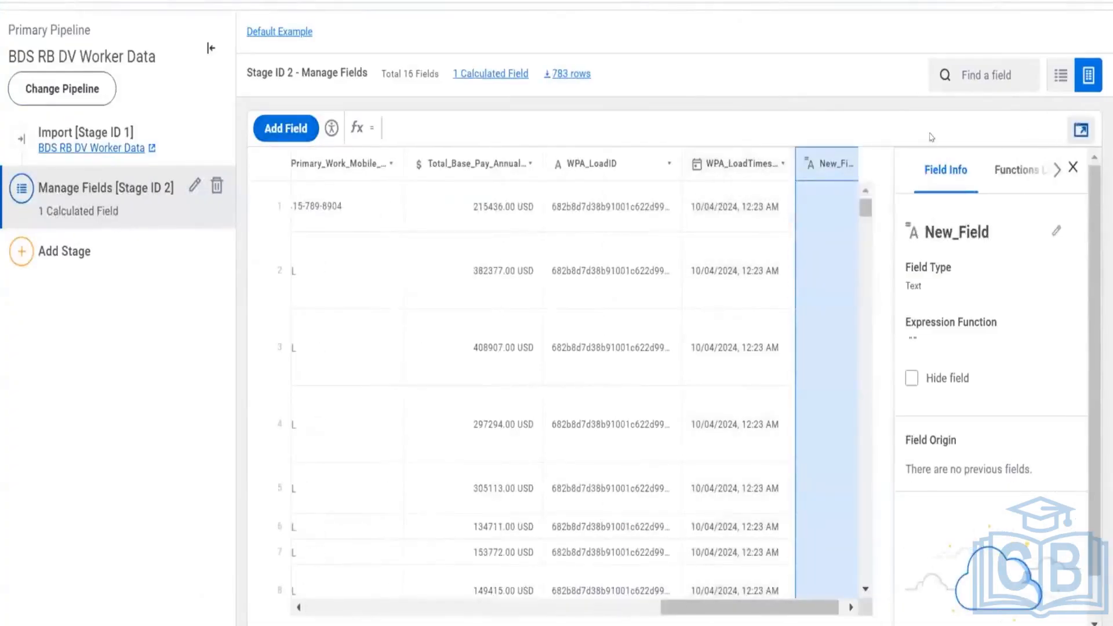
Begin New_Field's expression with case, a WHEN line and the [Gender] field
{"action": "type", "text": "case"}
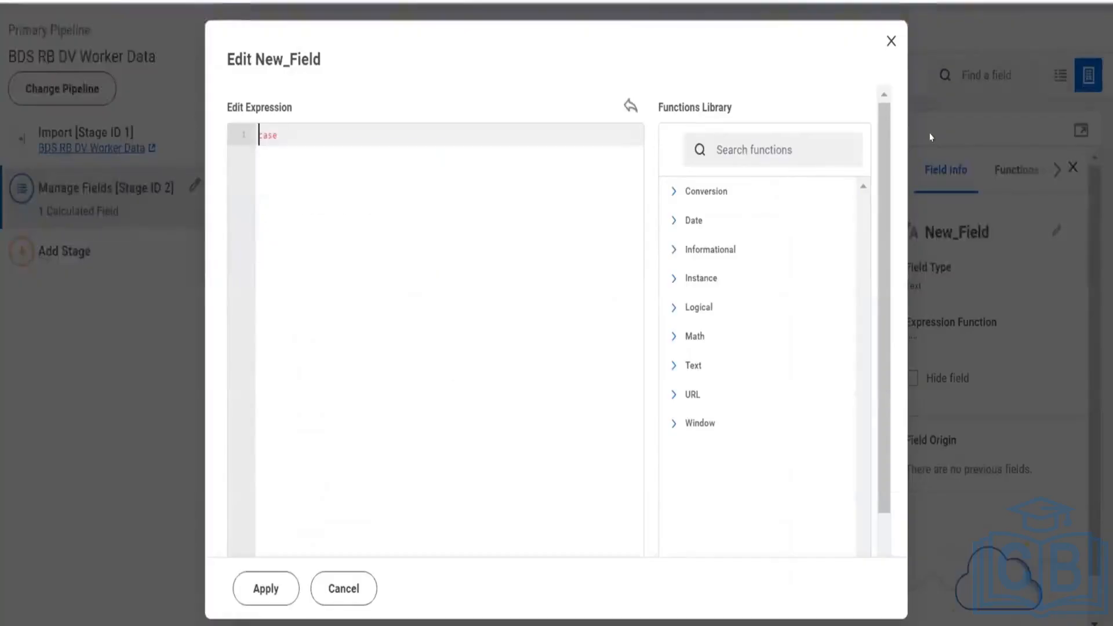
{"action": "key", "text": "Right"}
{"action": "key", "text": "Right"}
{"action": "key", "text": "Right"}
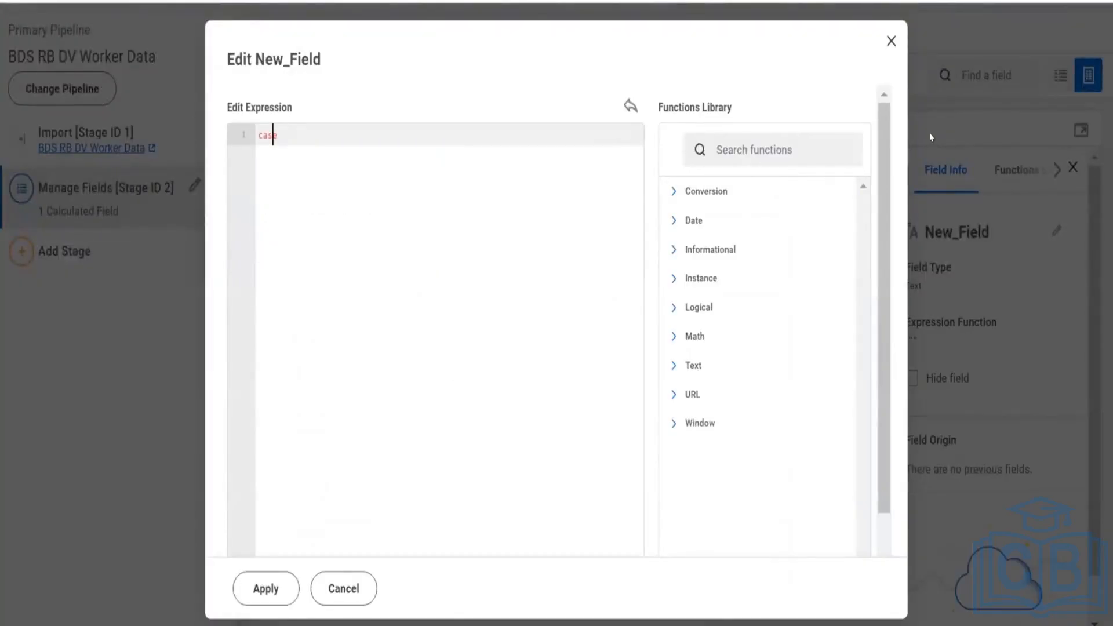
{"action": "key", "text": "Right"}
{"action": "key", "text": "Return"}
{"action": "type", "text": "if"}
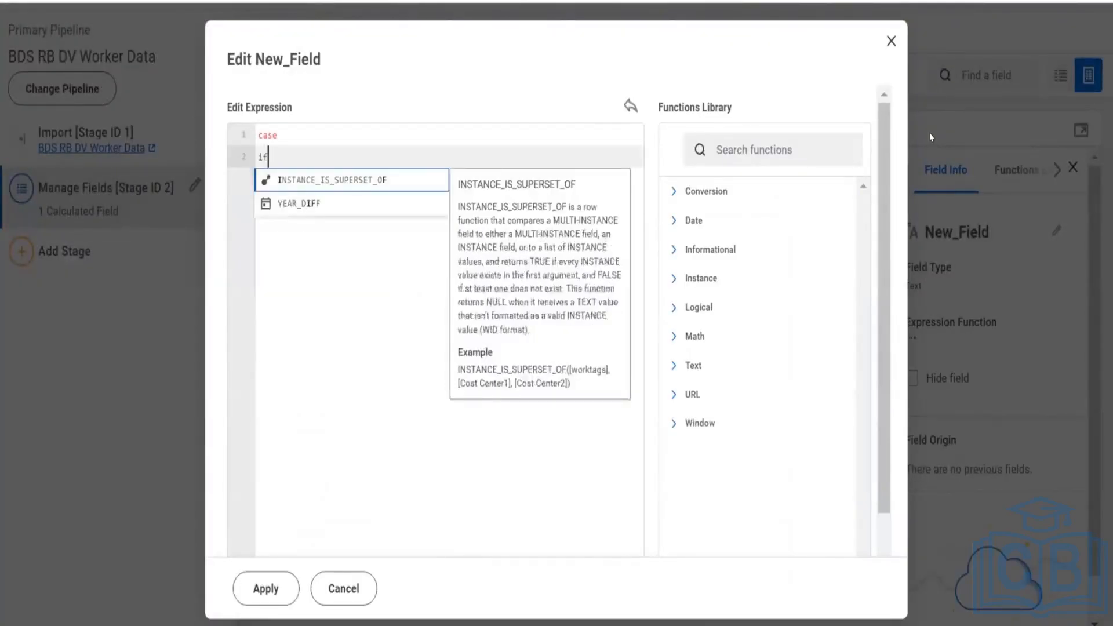
{"action": "key", "text": "BackSpace"}
{"action": "key", "text": "BackSpace"}
{"action": "key", "text": "BackSpace"}
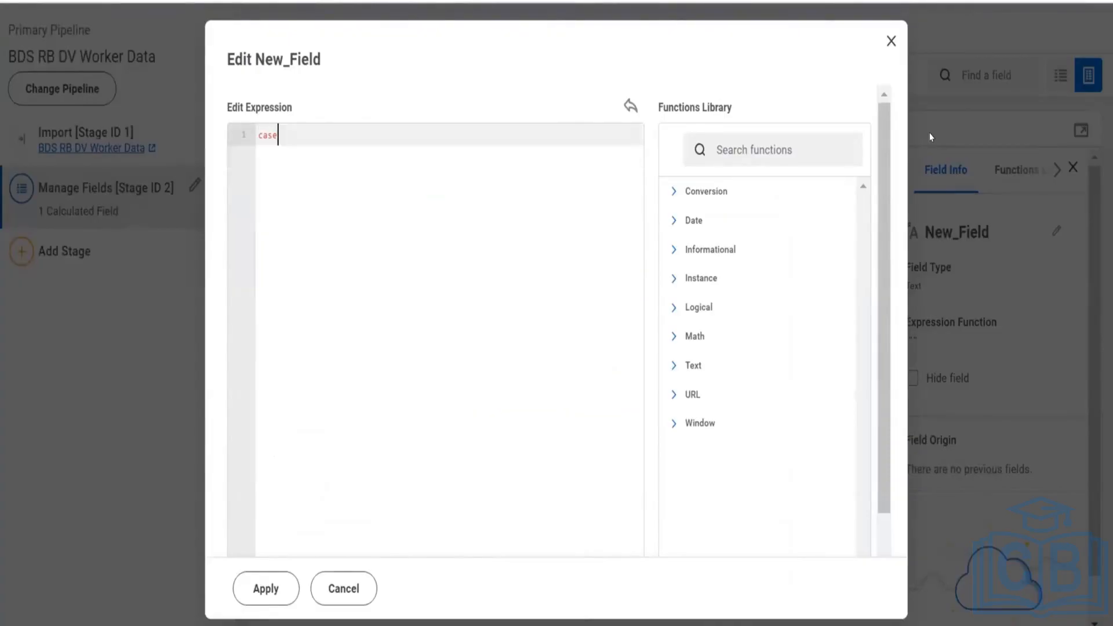
{"action": "key", "text": "Return"}
{"action": "type", "text": "when"}
{"action": "key", "text": "Return"}
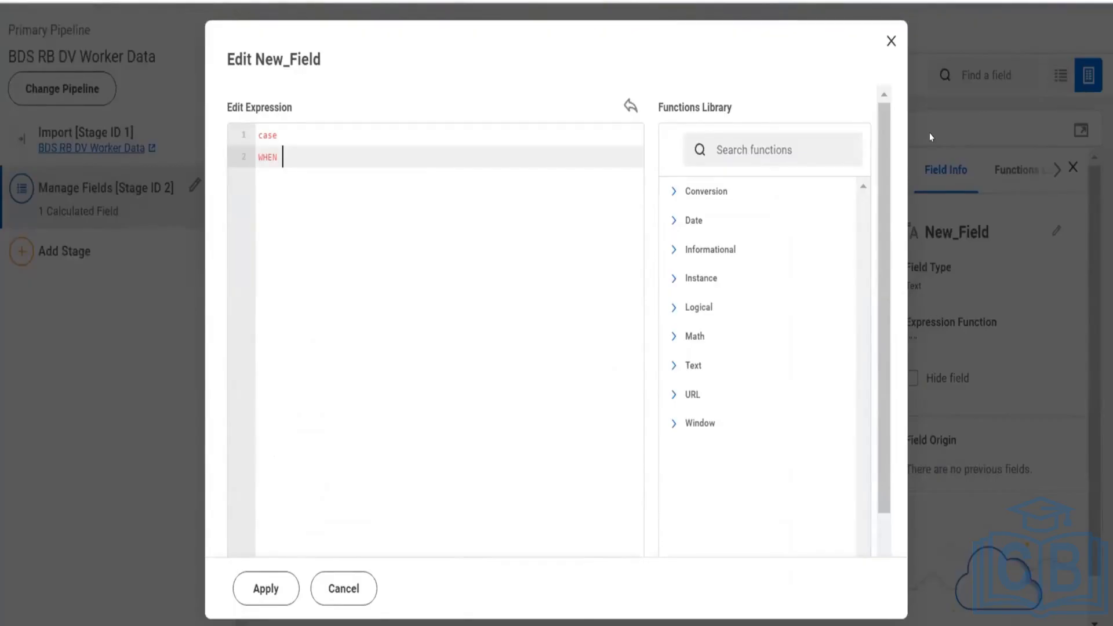
{"action": "type", "text": "gen"}
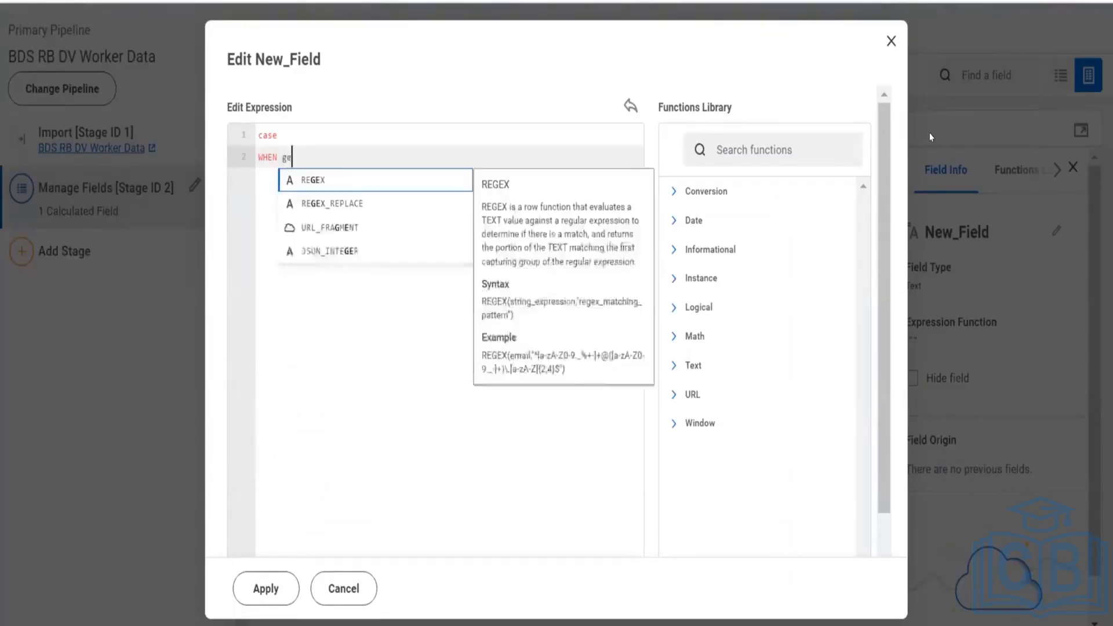
{"action": "key", "text": "BackSpace"}
{"action": "key", "text": "BackSpace"}
{"action": "key", "text": "BackSpace"}
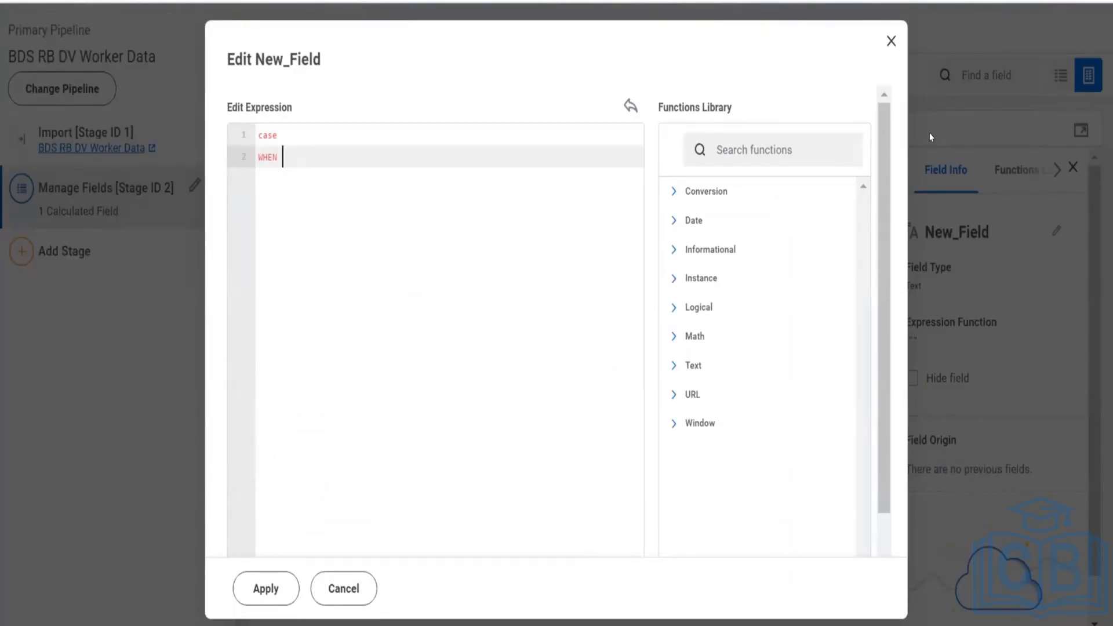
{"action": "type", "text": "[ge"}
{"action": "key", "text": "Return"}
Complete the condition as [Gender]="Male" then "M"
{"action": "type", "text": "=\""}
{"action": "key", "text": "BackSpace"}
{"action": "type", "text": "fem"}
{"action": "key", "text": "BackSpace"}
{"action": "key", "text": "BackSpace"}
{"action": "key", "text": "BackSpace"}
{"action": "type", "text": "\"Male\""}
{"action": "key", "text": "Return"}
{"action": "type", "text": "then \"M"}
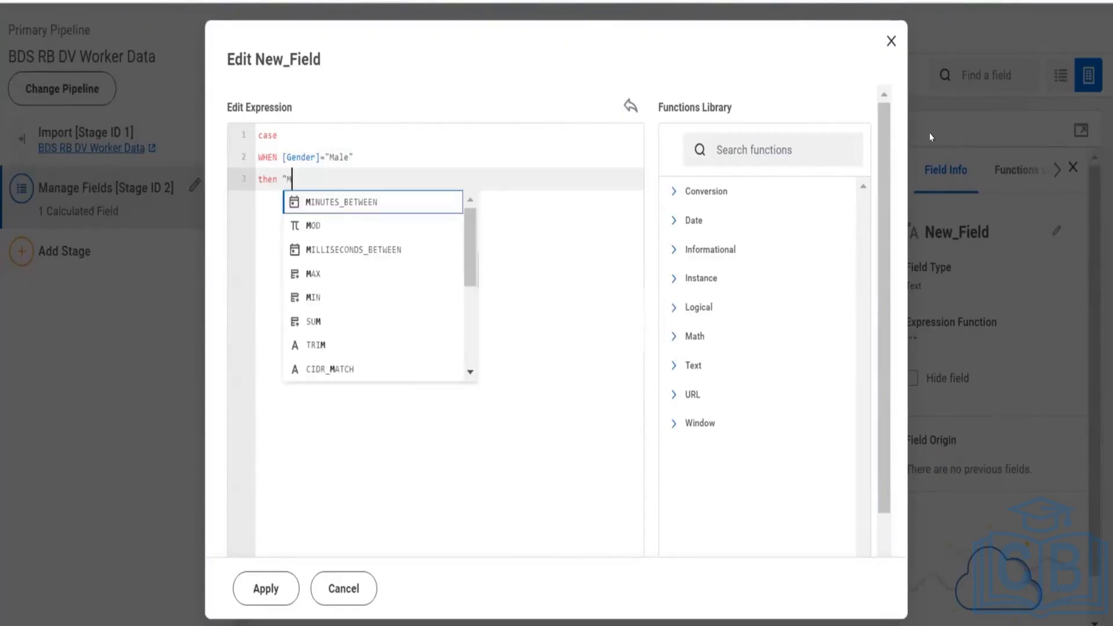
{"action": "type", "text": "\""}
{"action": "key", "text": "Return"}
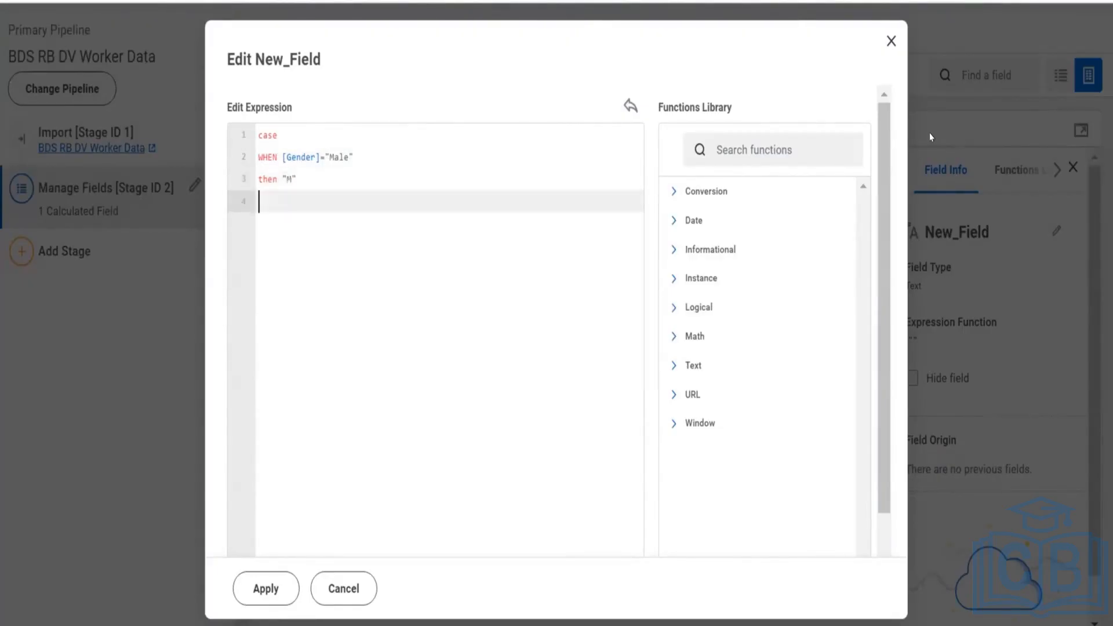
Add else and end lines, undoing the autocomplete slip, and apply the expression
{"action": "type", "text": "else"}
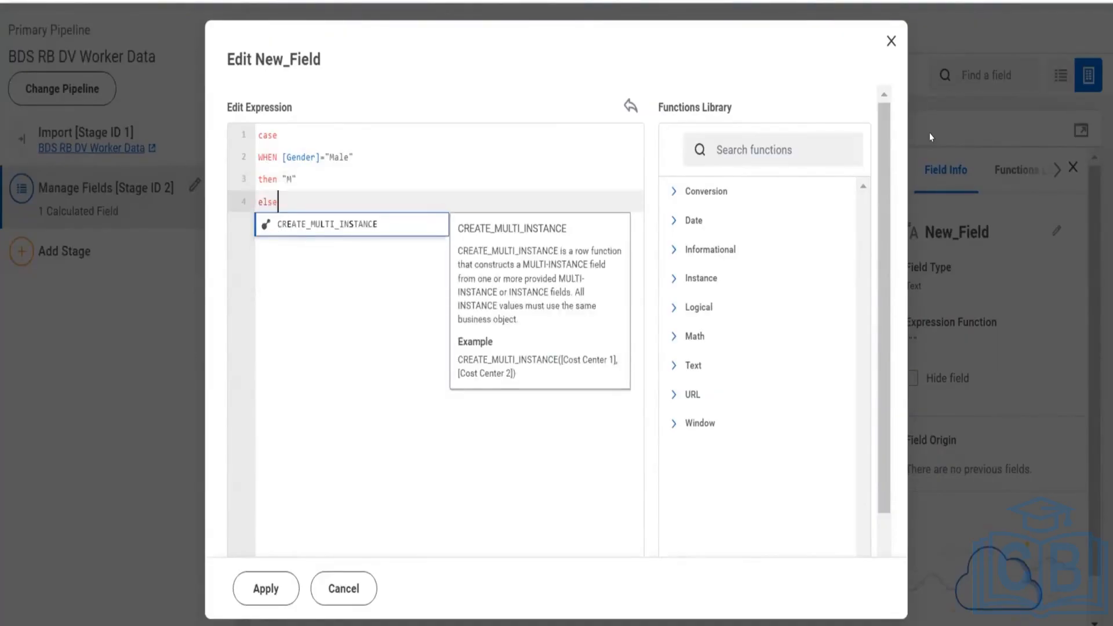
{"action": "key", "text": "Return"}
{"action": "key", "text": "ctrl+z"}
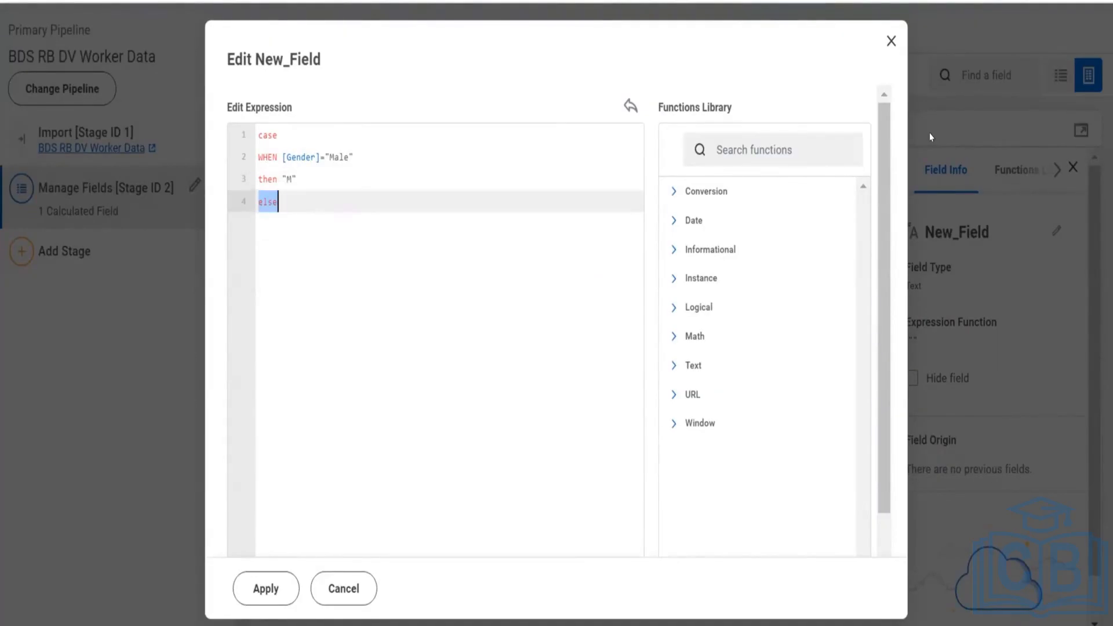
{"action": "key", "text": "Right"}
{"action": "key", "text": "Return"}
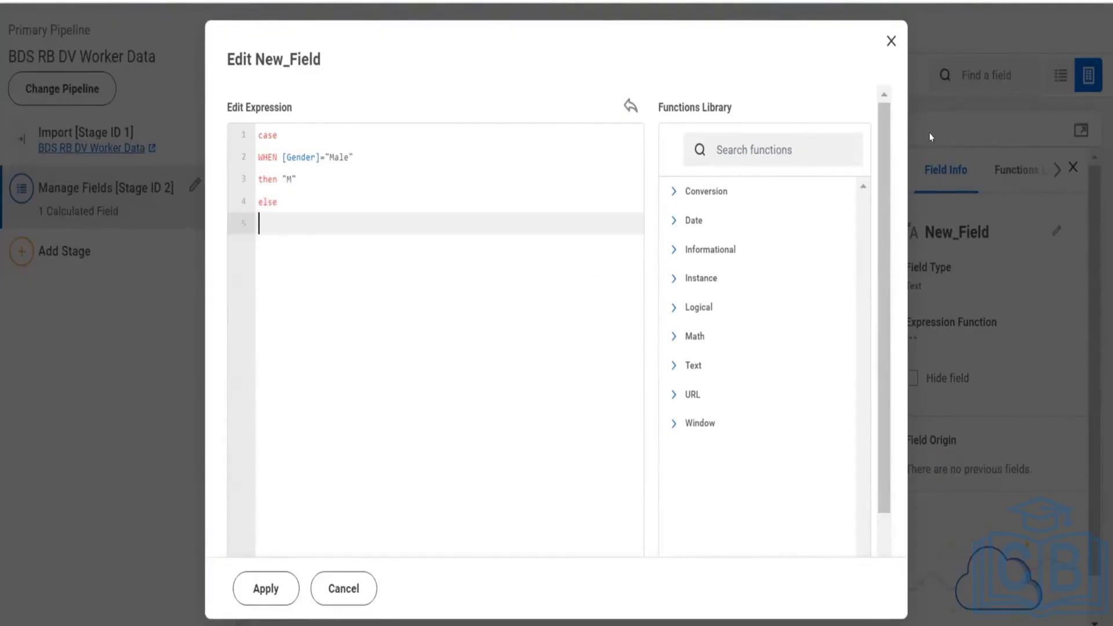
{"action": "type", "text": "end"}
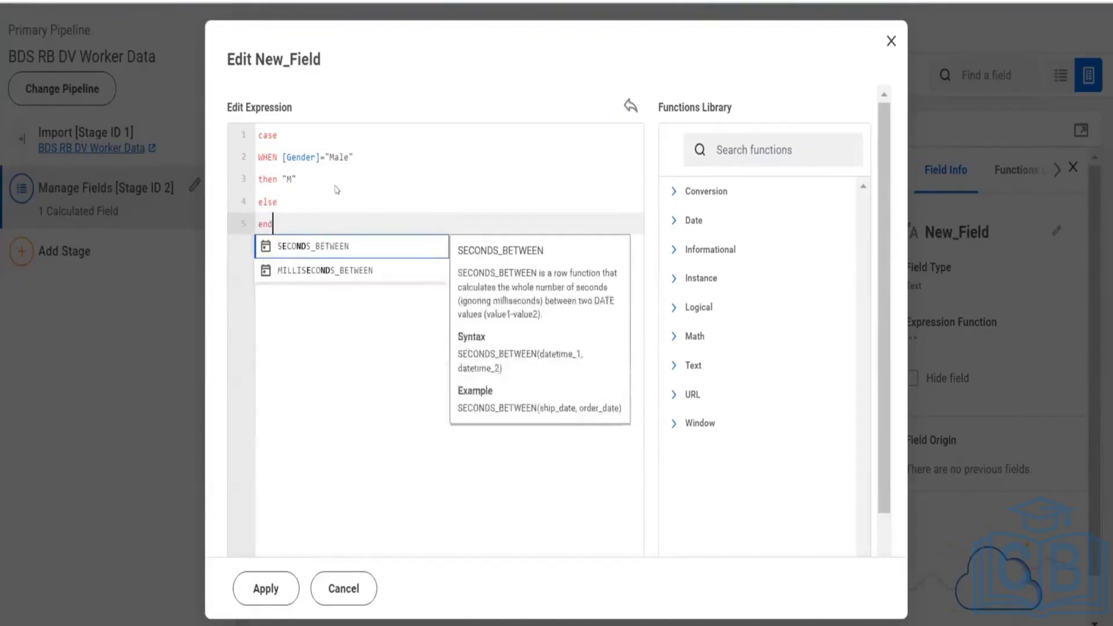
{"action": "key", "text": "Escape"}
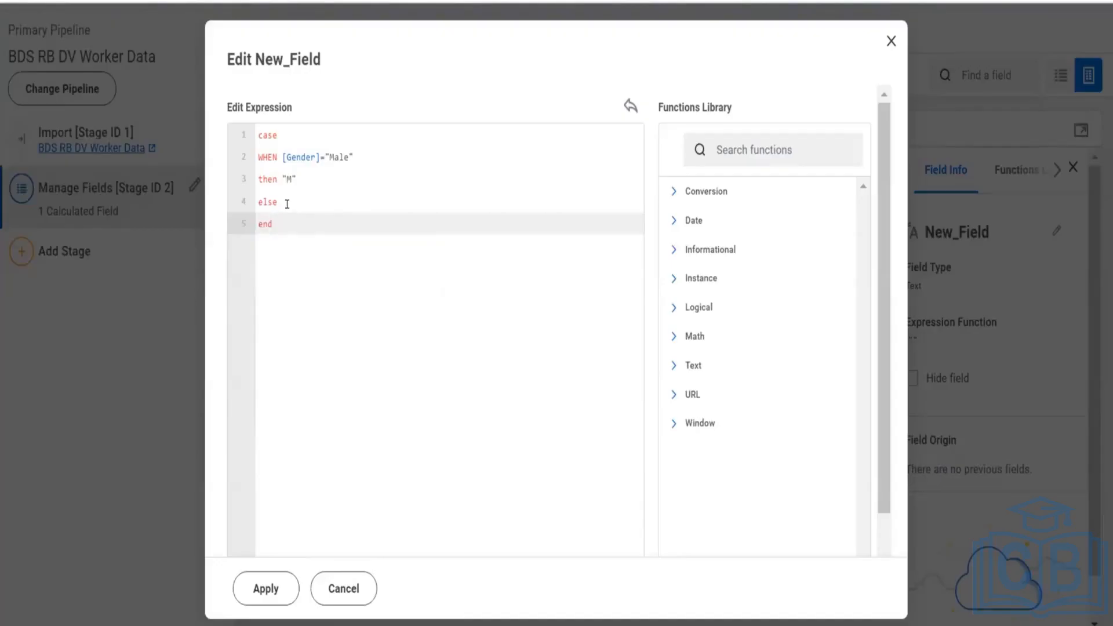
{"action": "left_click", "coordinate": [288, 204]}
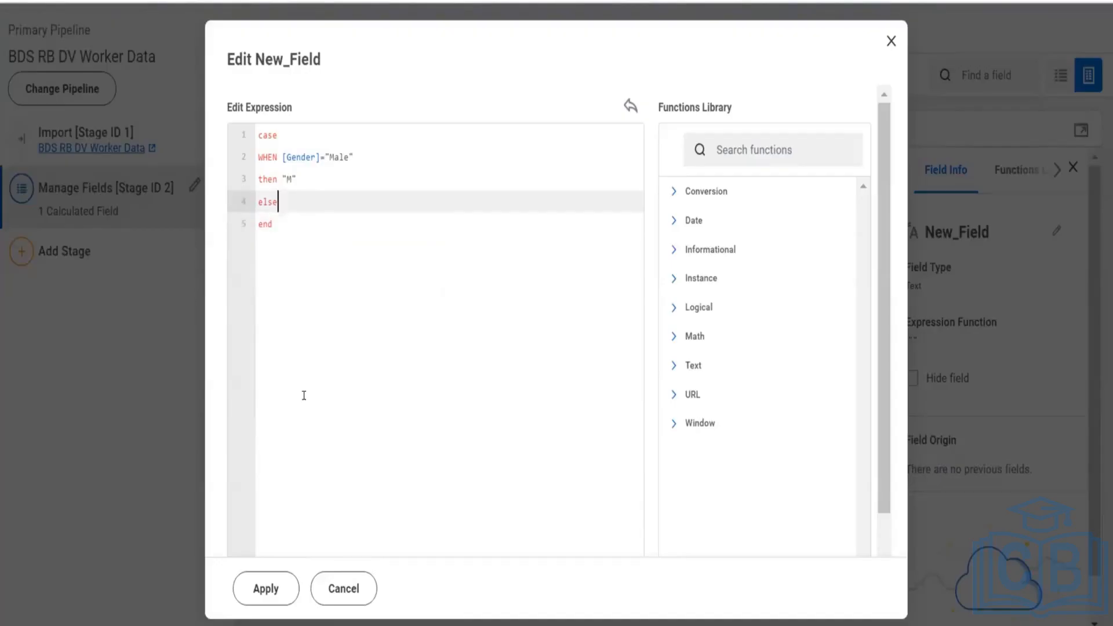
{"action": "left_click", "coordinate": [265, 595]}
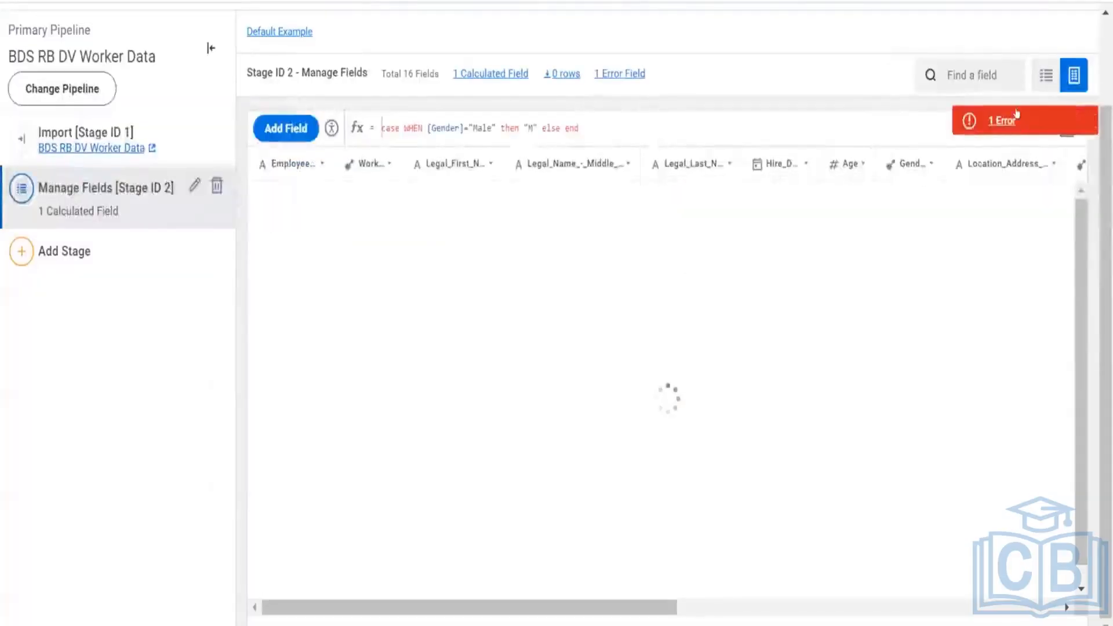
Inspect the validation error, then reopen New_Field's expression editor
{"action": "left_click", "coordinate": [1004, 122]}
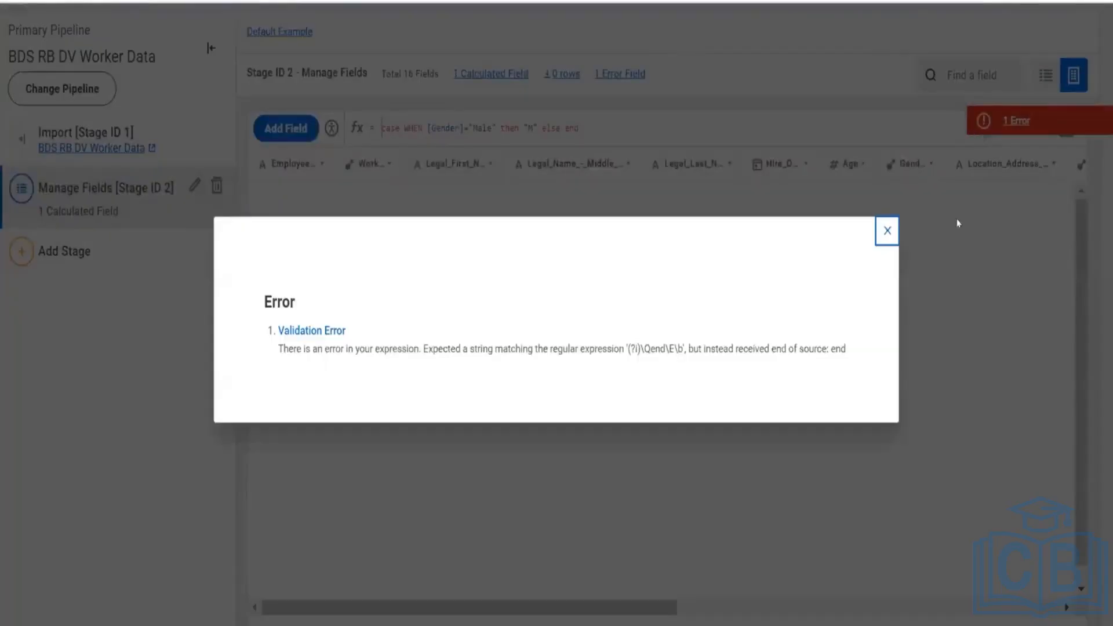
{"action": "left_click", "coordinate": [959, 180]}
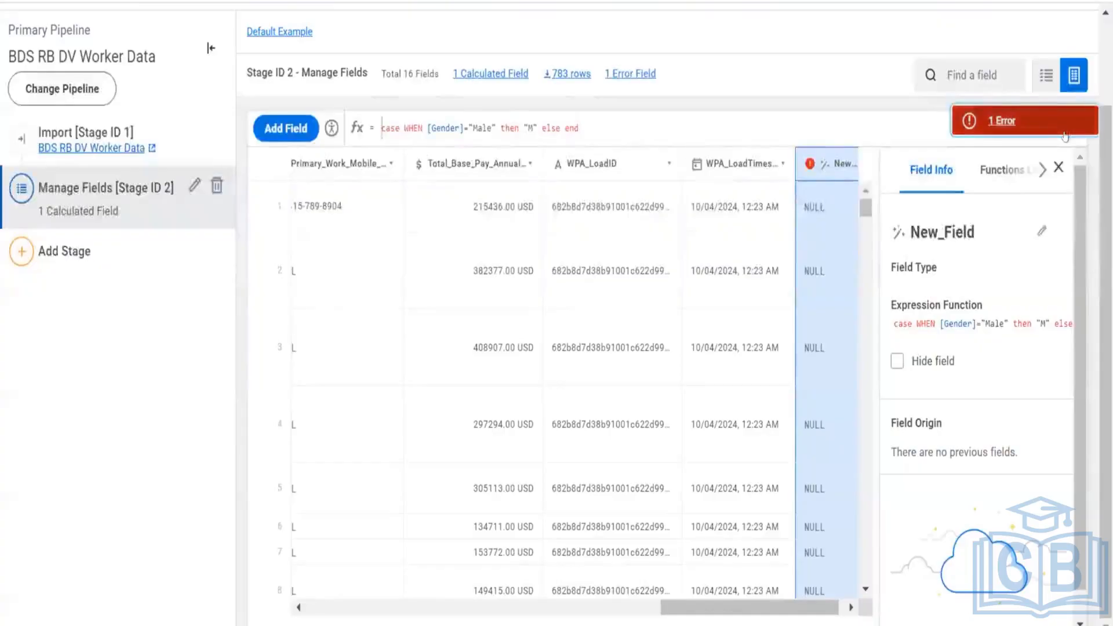
{"action": "left_click", "coordinate": [1067, 138]}
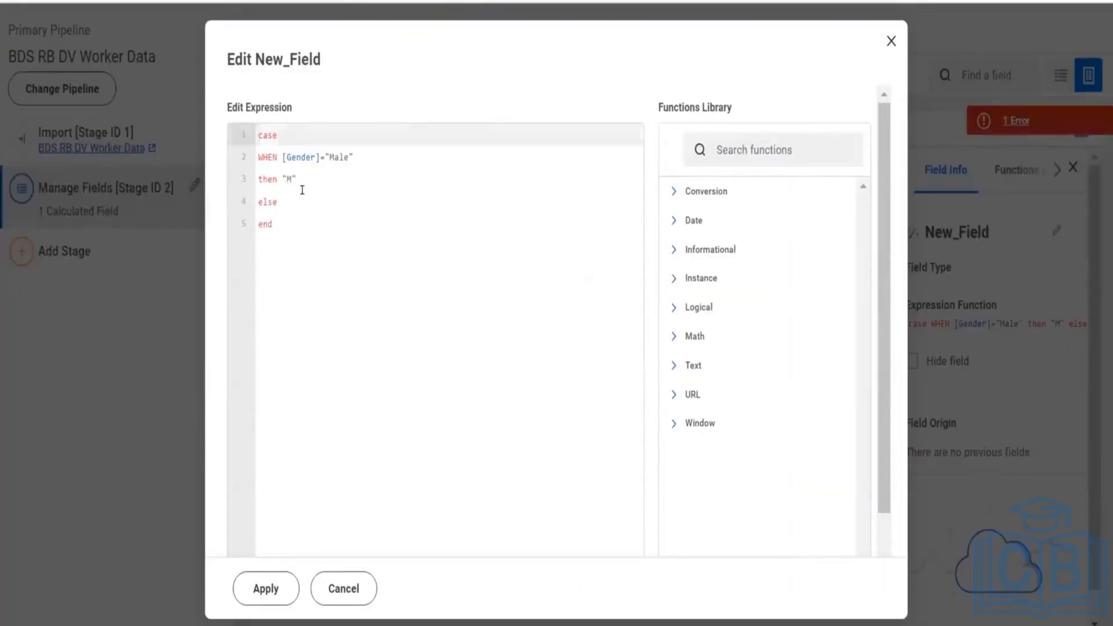
Add a value after else, apply it, check the type-comparison error, and reopen the editor
{"action": "left_click", "coordinate": [302, 190]}
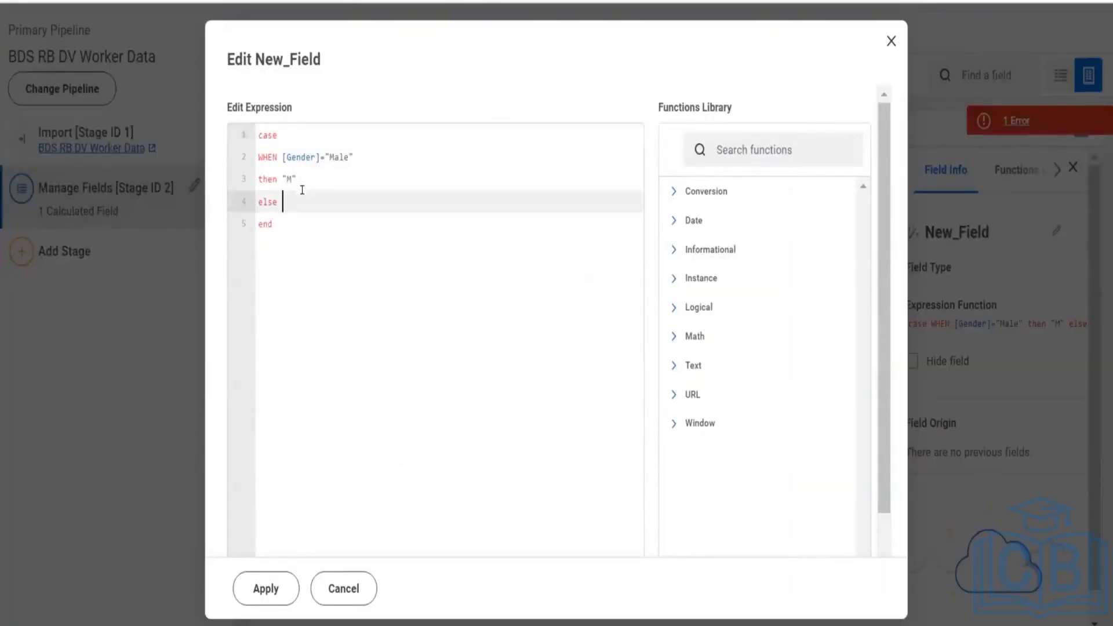
{"action": "type", "text": "\"F\""}
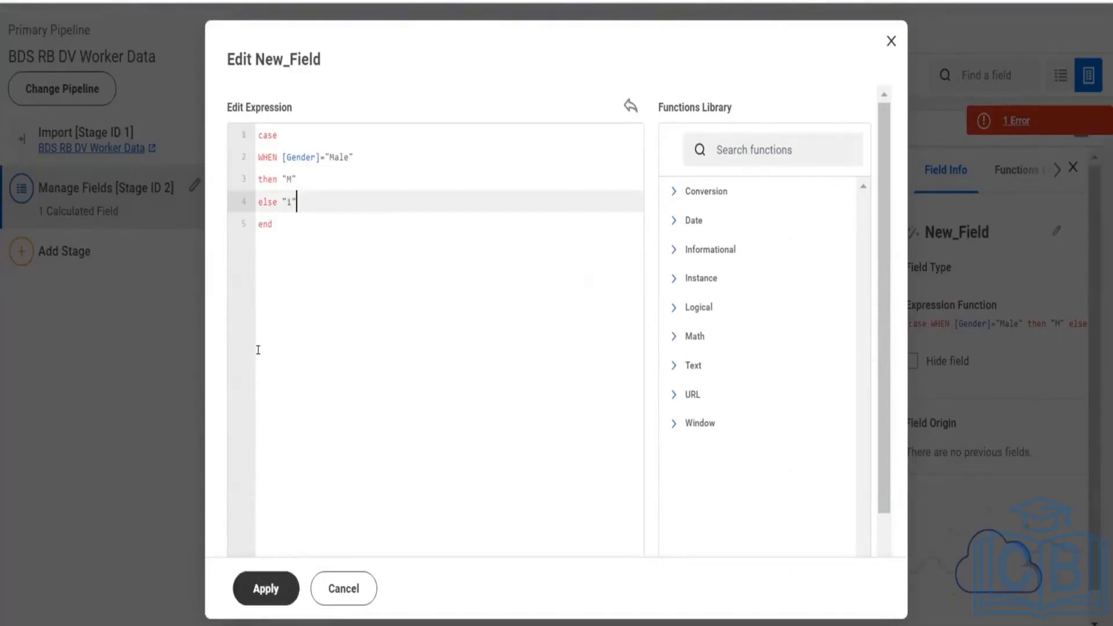
{"action": "left_click", "coordinate": [266, 588]}
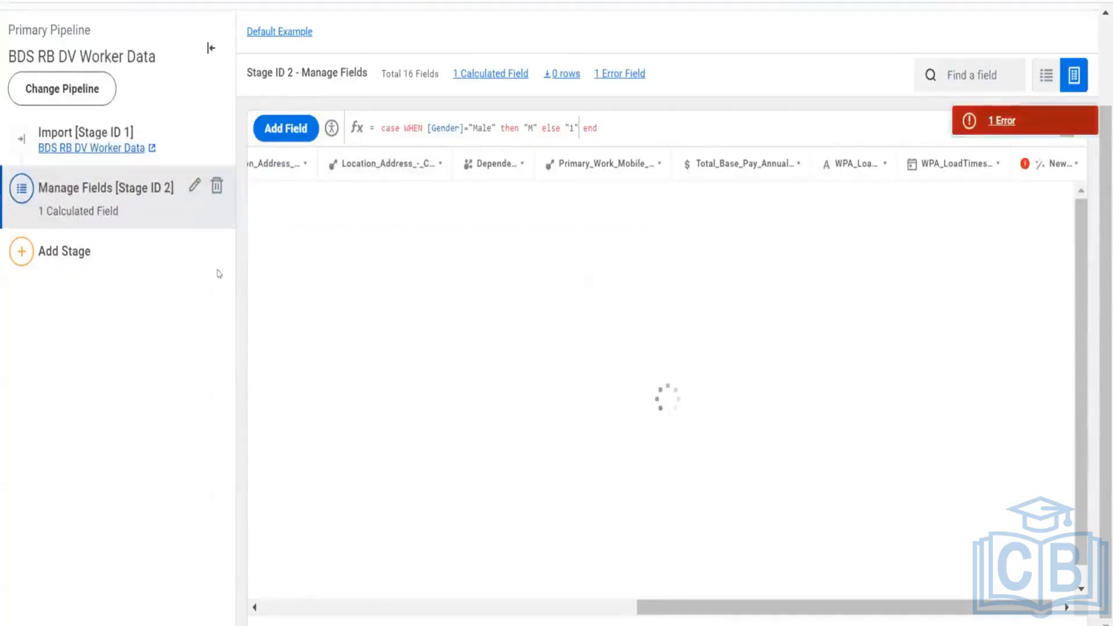
{"action": "left_click", "coordinate": [1002, 121]}
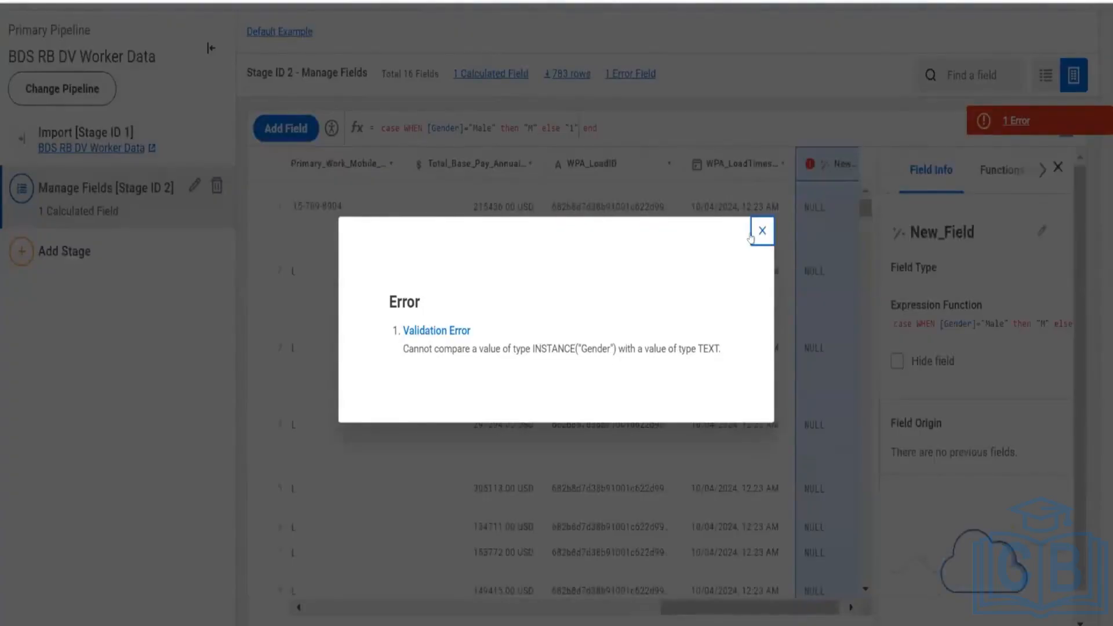
{"action": "left_click", "coordinate": [1060, 133]}
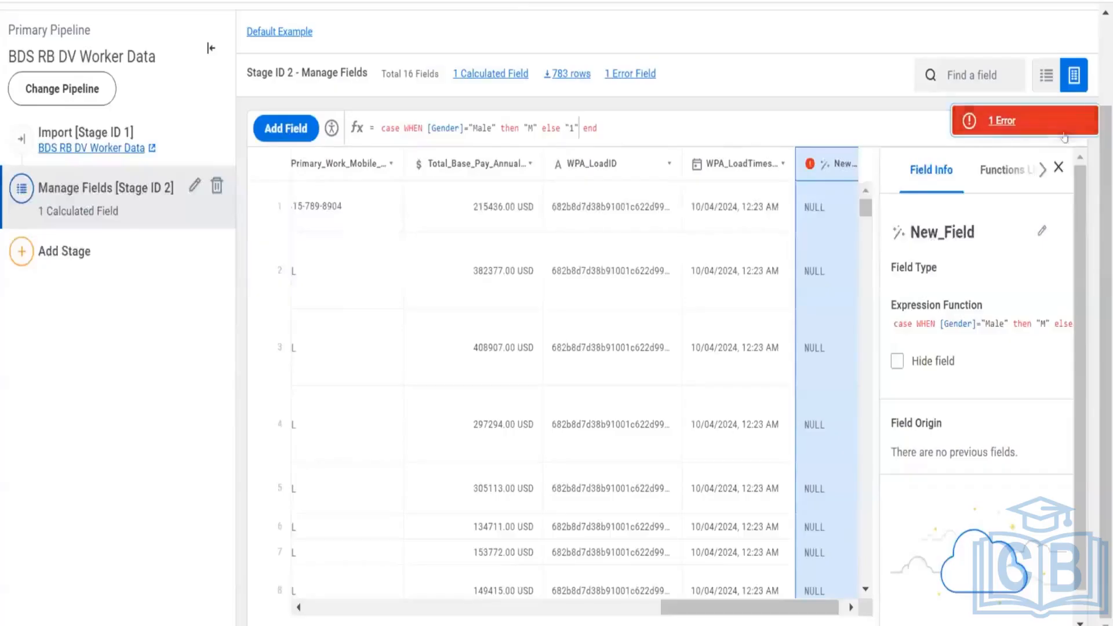
{"action": "left_click", "coordinate": [1062, 133]}
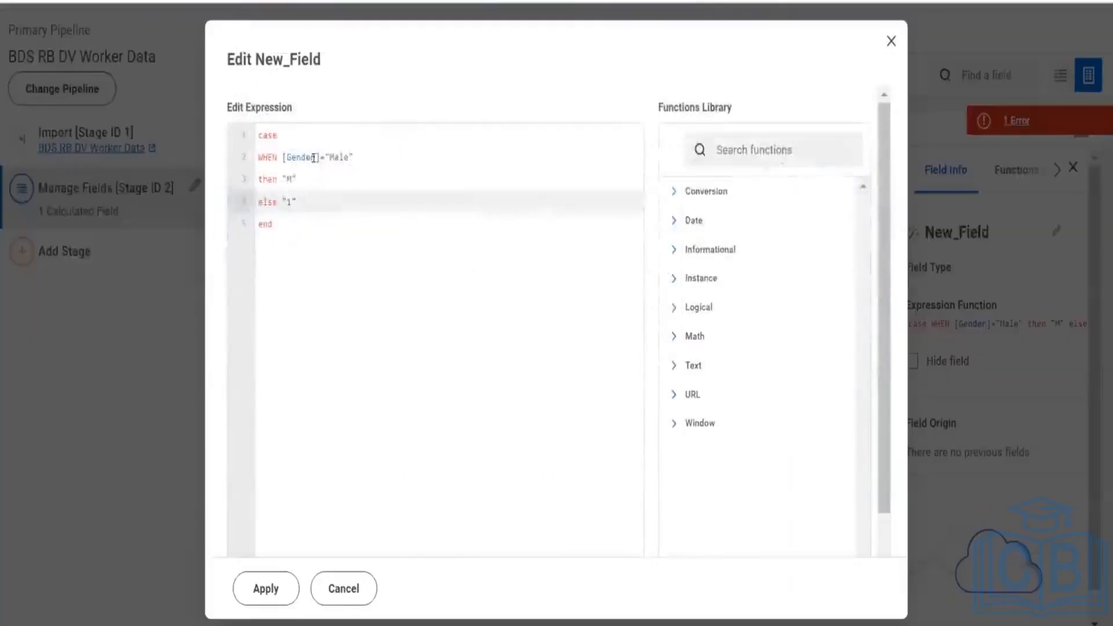
Replace [Gender] with the [Age] field in the WHEN condition, then switch to PowerPoint
{"action": "left_click", "coordinate": [313, 157]}
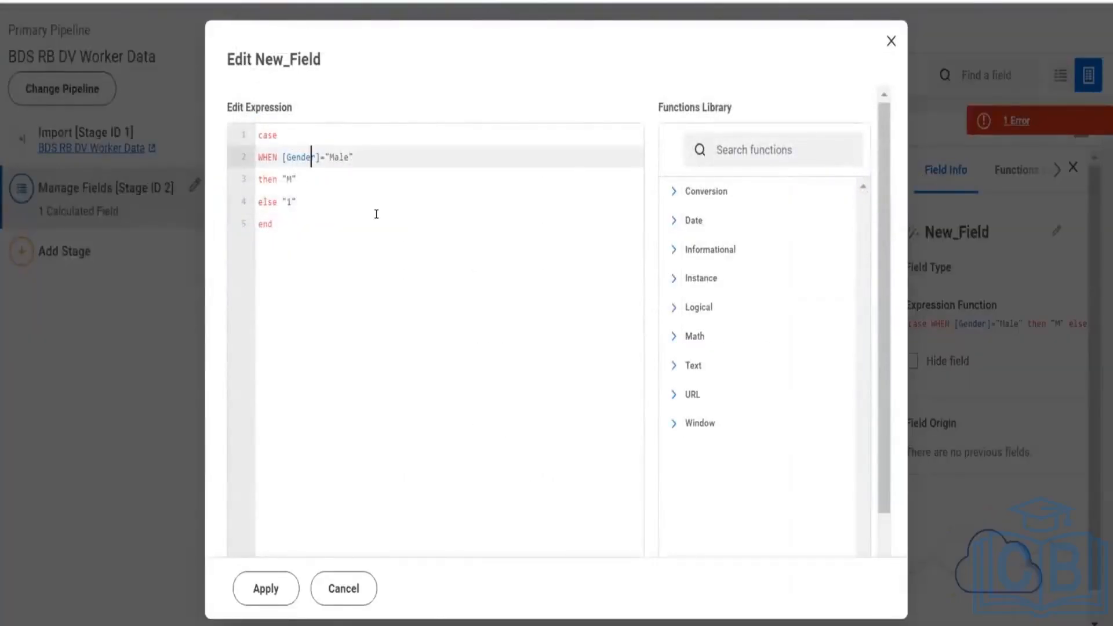
{"action": "key", "text": "Right"}
{"action": "key", "text": "ctrl+shift+Left"}
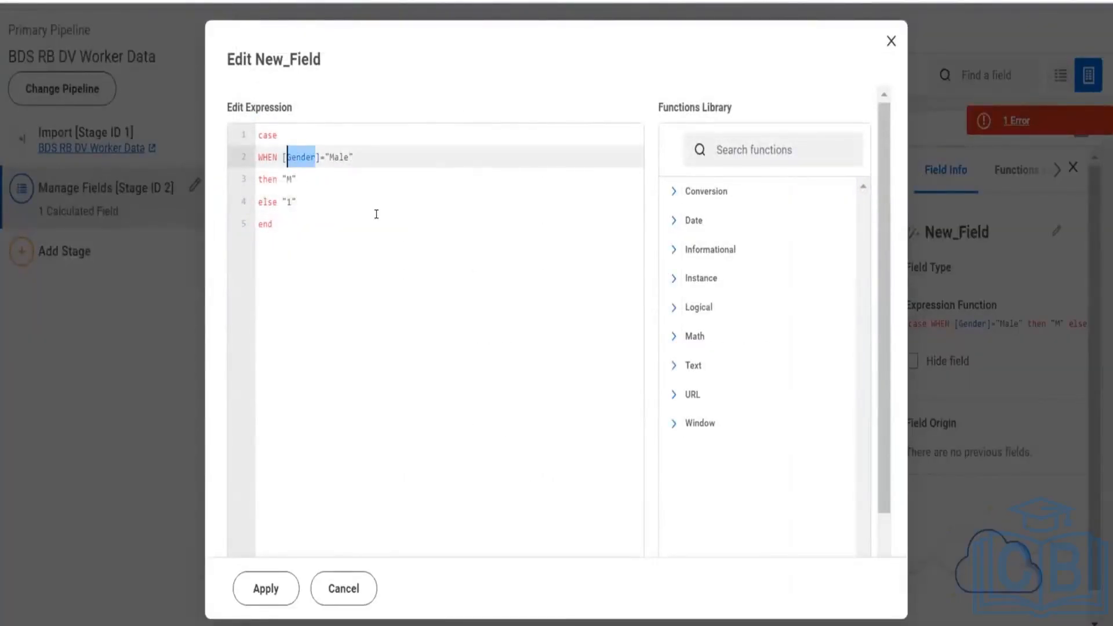
{"action": "type", "text": "age"}
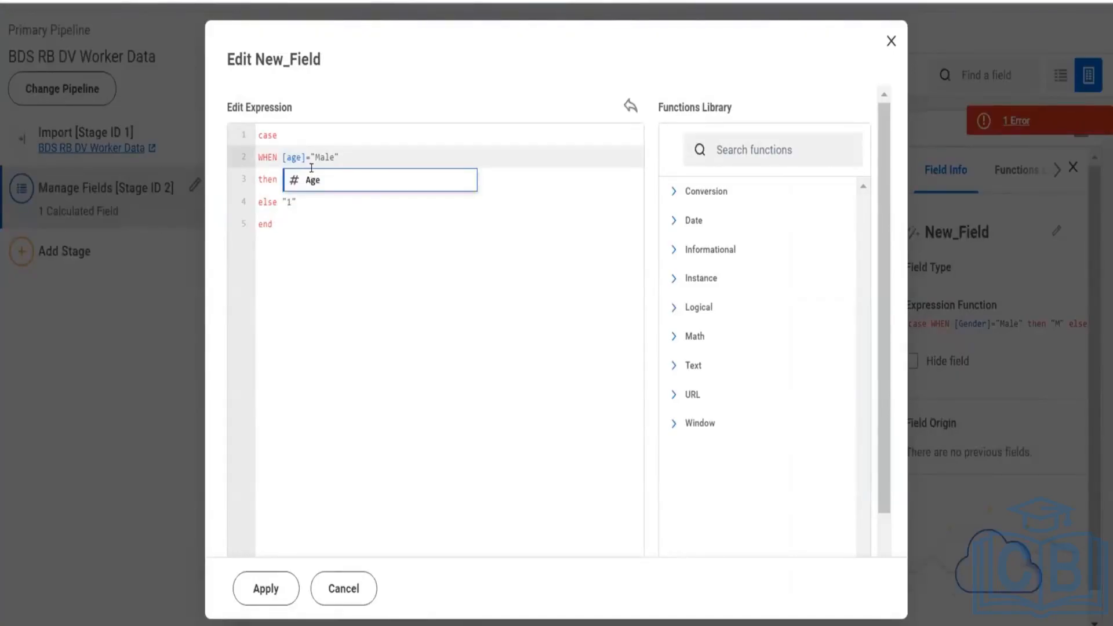
{"action": "key", "text": "Return"}
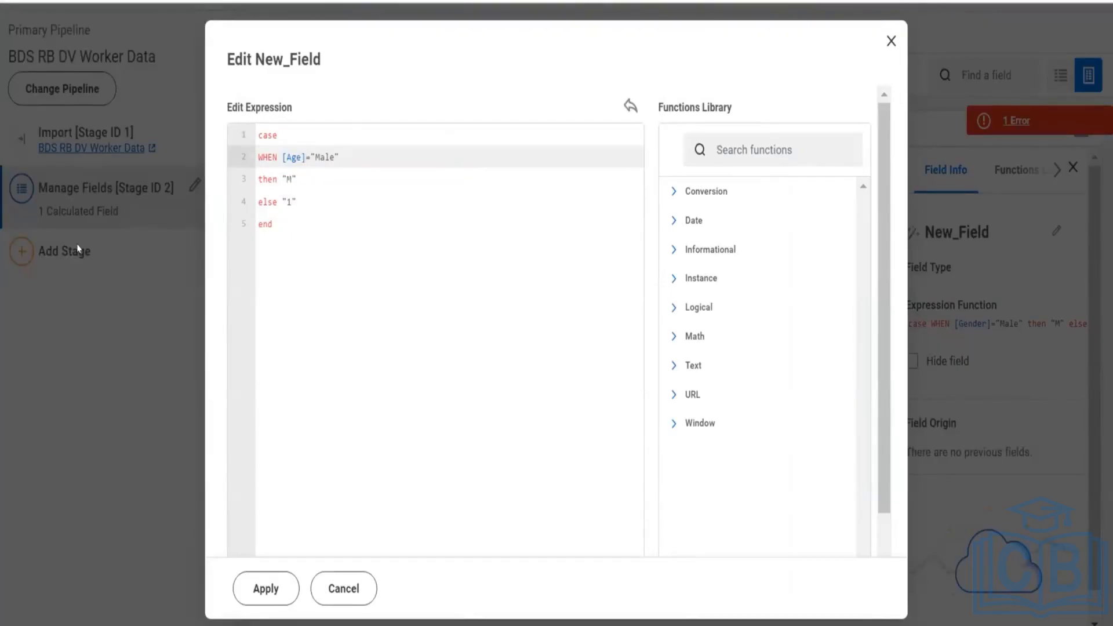
{"action": "key", "text": "alt+Tab"}
{"action": "key", "text": "alt+Tab"}
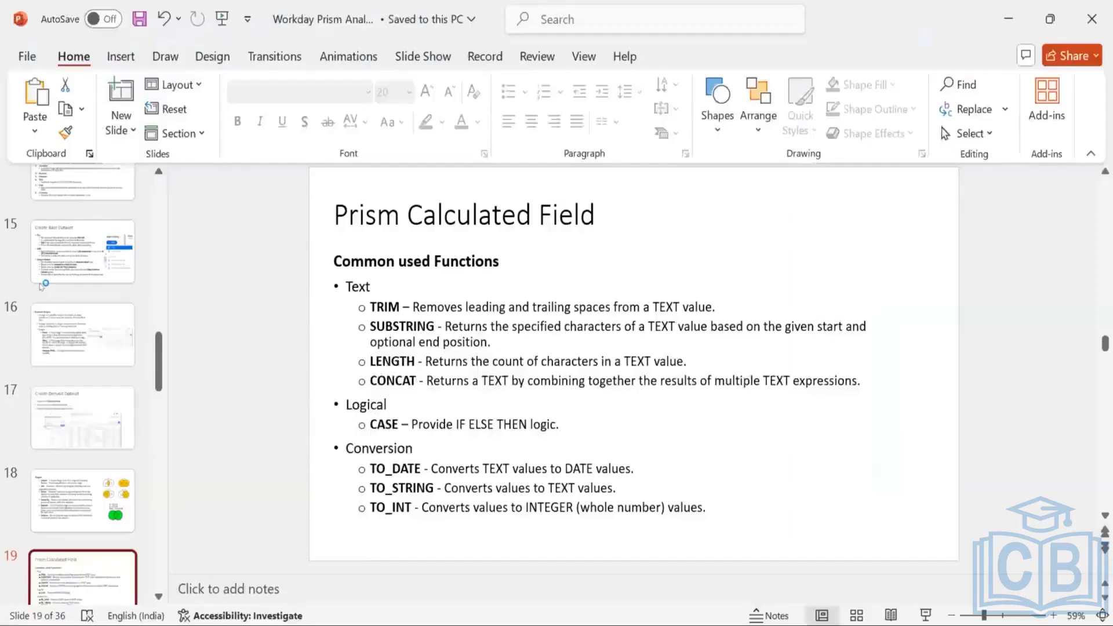
Jump to slide 14, Dataset Field Types, in the training deck
{"action": "scroll", "coordinate": [40, 286], "scroll_direction": "up", "scroll_amount": 2}
{"action": "left_click", "coordinate": [41, 285]}
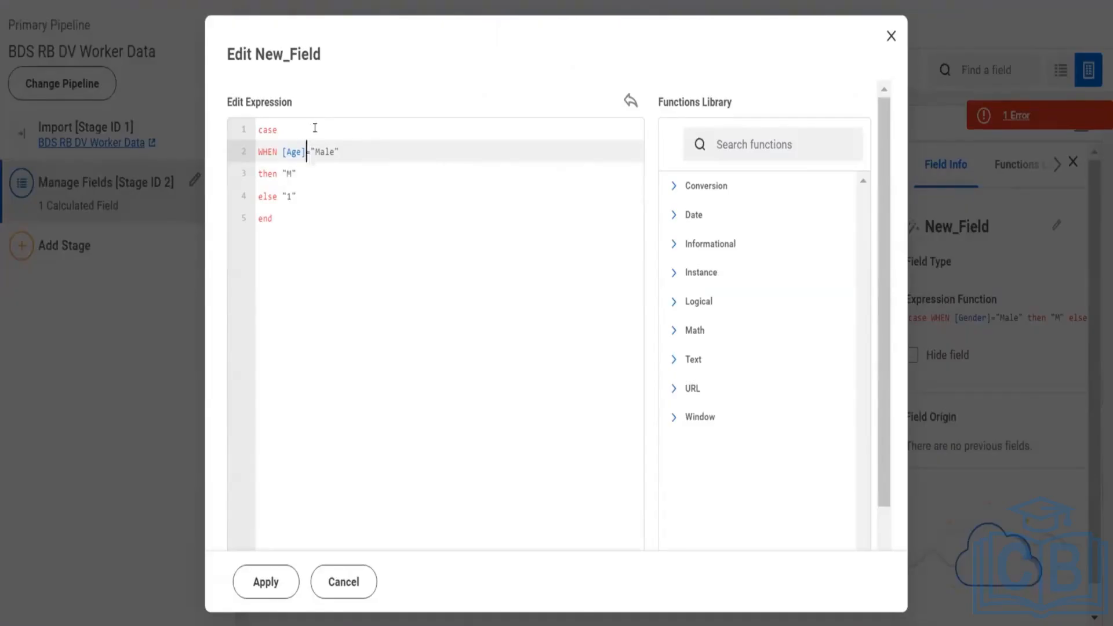
Replace the Male comparison value with > 40 so the condition tests Age over 40
{"action": "left_click", "coordinate": [331, 151]}
{"action": "key", "text": "Right"}
{"action": "key", "text": "BackSpace"}
{"action": "key", "text": "BackSpace"}
{"action": "key", "text": "BackSpace"}
{"action": "key", "text": "BackSpace"}
{"action": "key", "text": "BackSpace"}
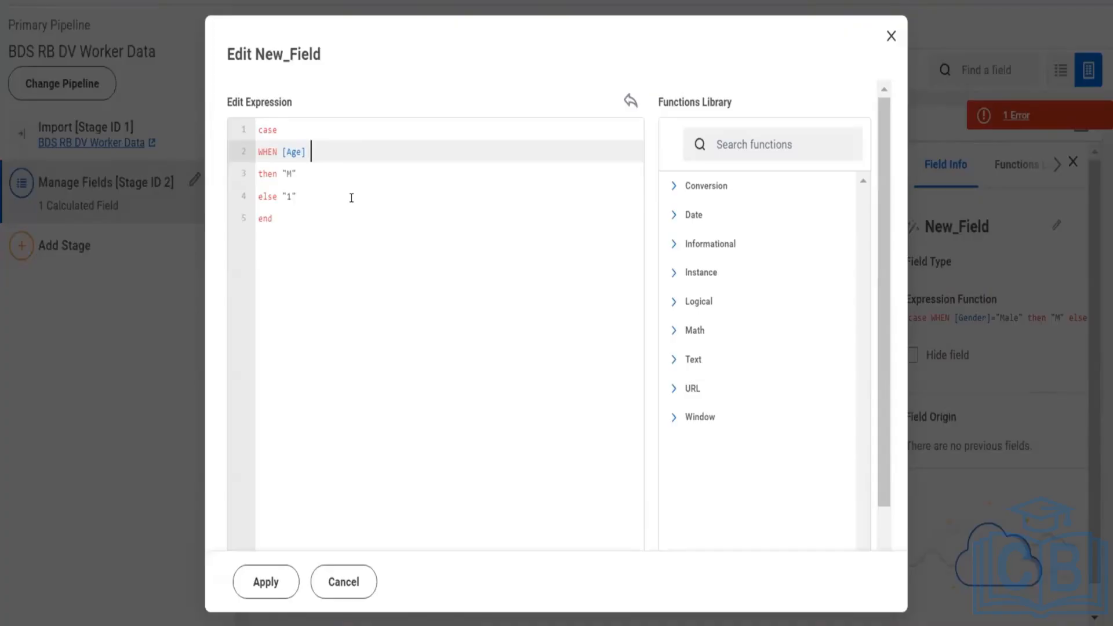
{"action": "type", "text": "."}
{"action": "type", "text": " 40"}
Set the results to "Young" and "Old", apply the expression, then reopen the New_Field formula
{"action": "left_click", "coordinate": [286, 173]}
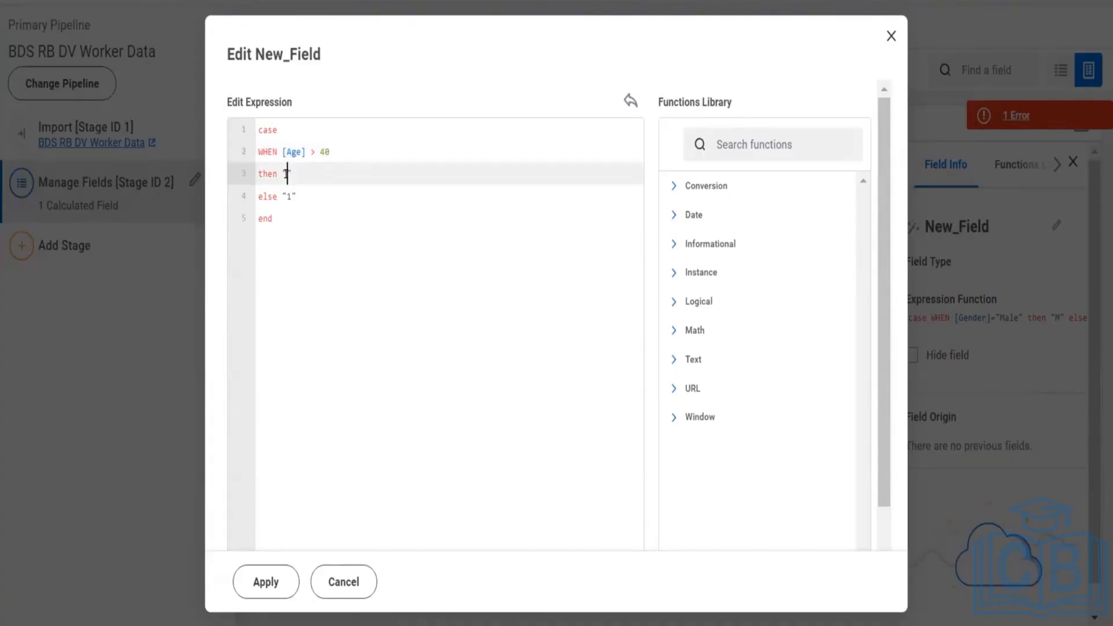
{"action": "type", "text": "Youbg"}
{"action": "key", "text": "BackSpace"}
{"action": "type", "text": "ng"}
{"action": "left_click", "coordinate": [285, 195]}
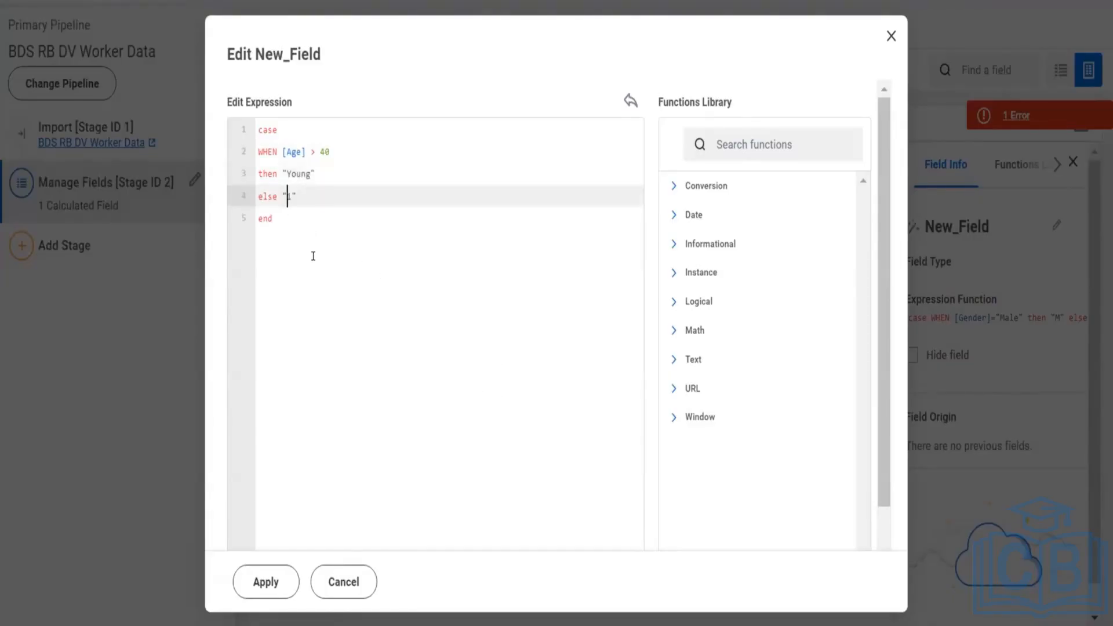
{"action": "type", "text": "Old"}
{"action": "left_click", "coordinate": [268, 589]}
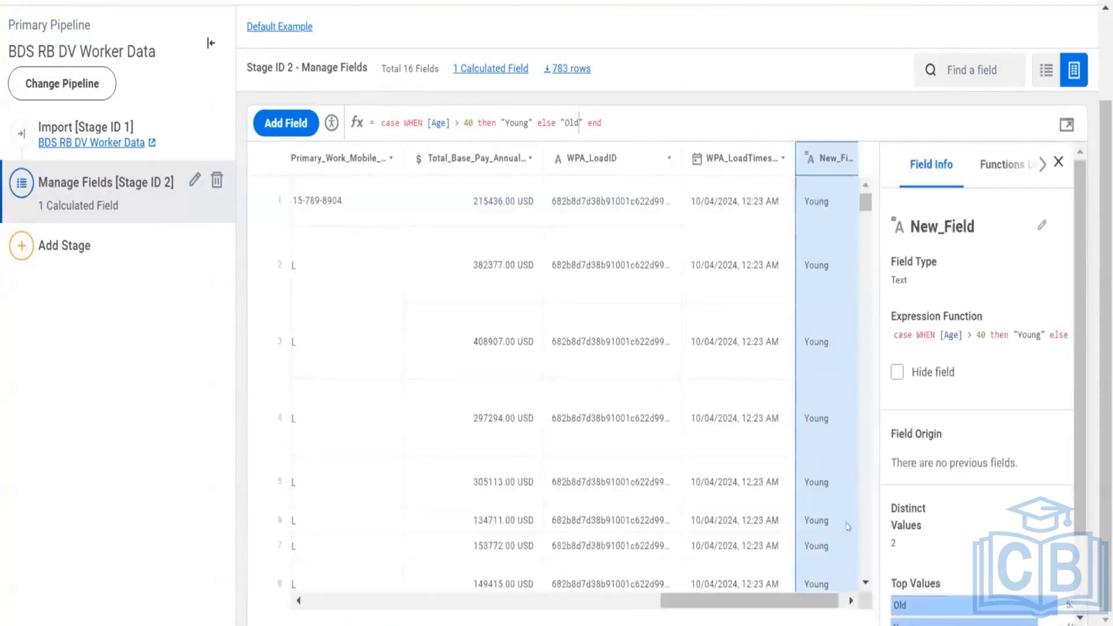
{"action": "left_click_drag", "start_coordinate": [772, 606], "coordinate": [859, 551]}
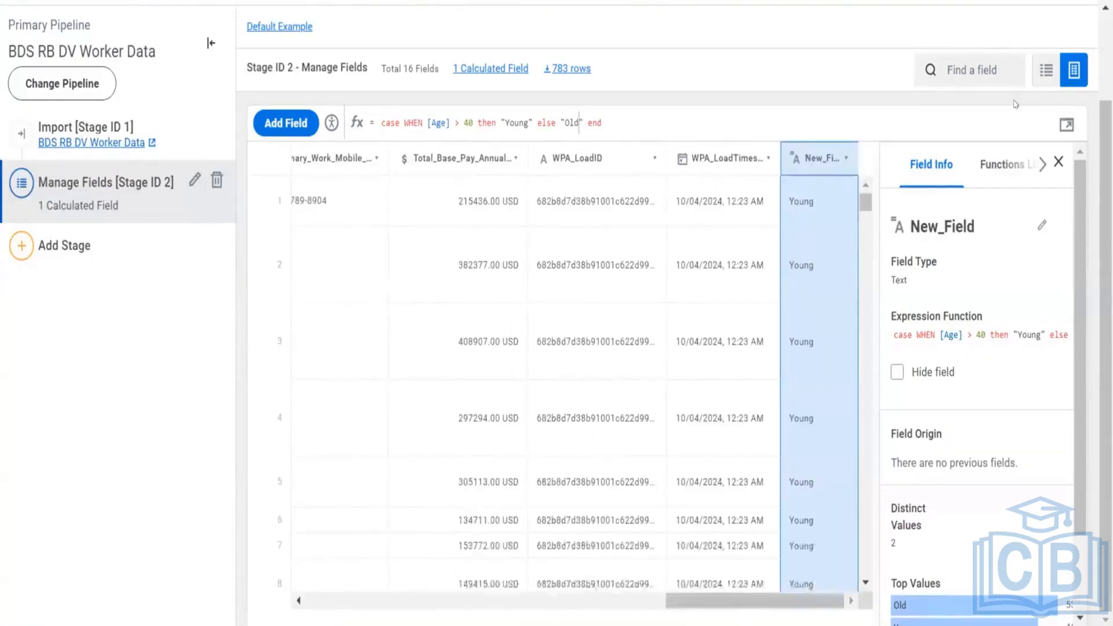
{"action": "left_click", "coordinate": [1064, 127]}
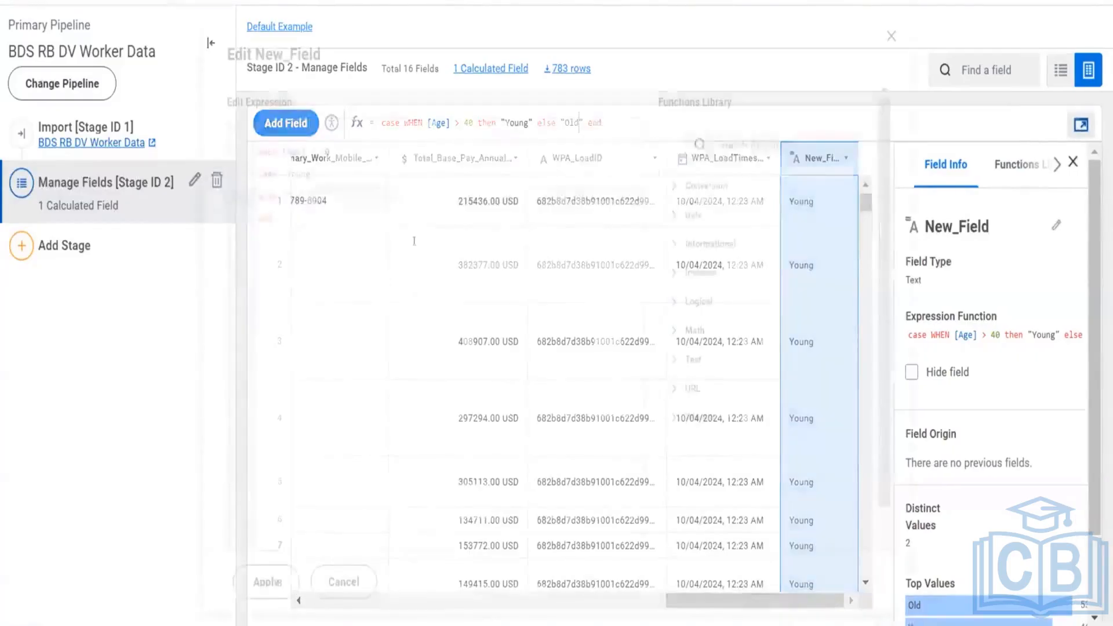
Clear the expression, read the CASE syntax in the Functions Library, then cancel without changes
{"action": "key", "text": "ctrl+a"}
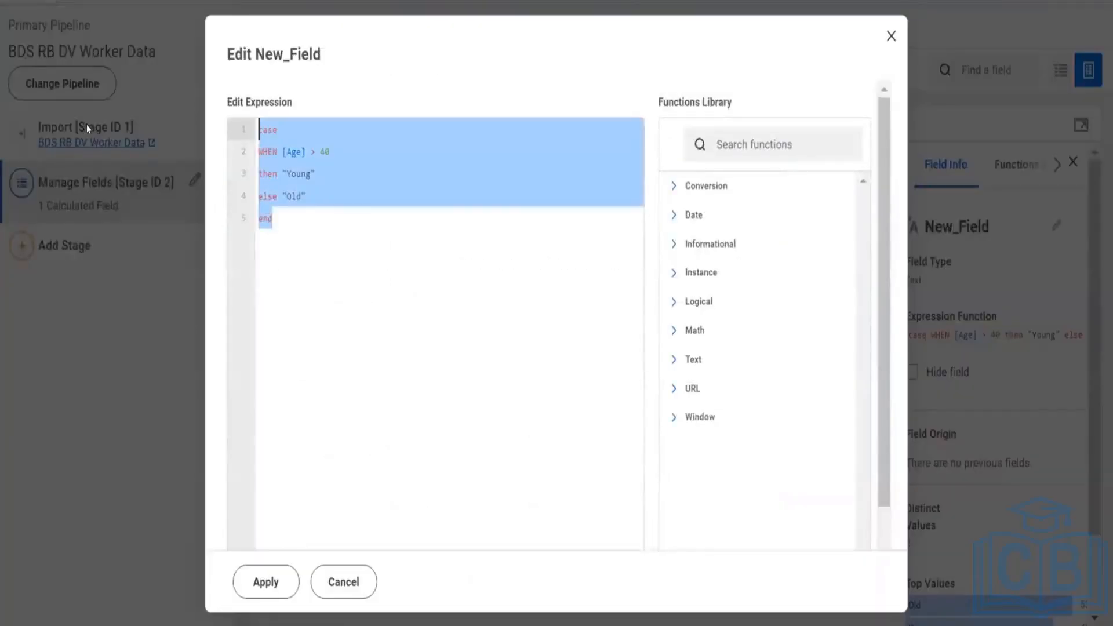
{"action": "key", "text": "Delete"}
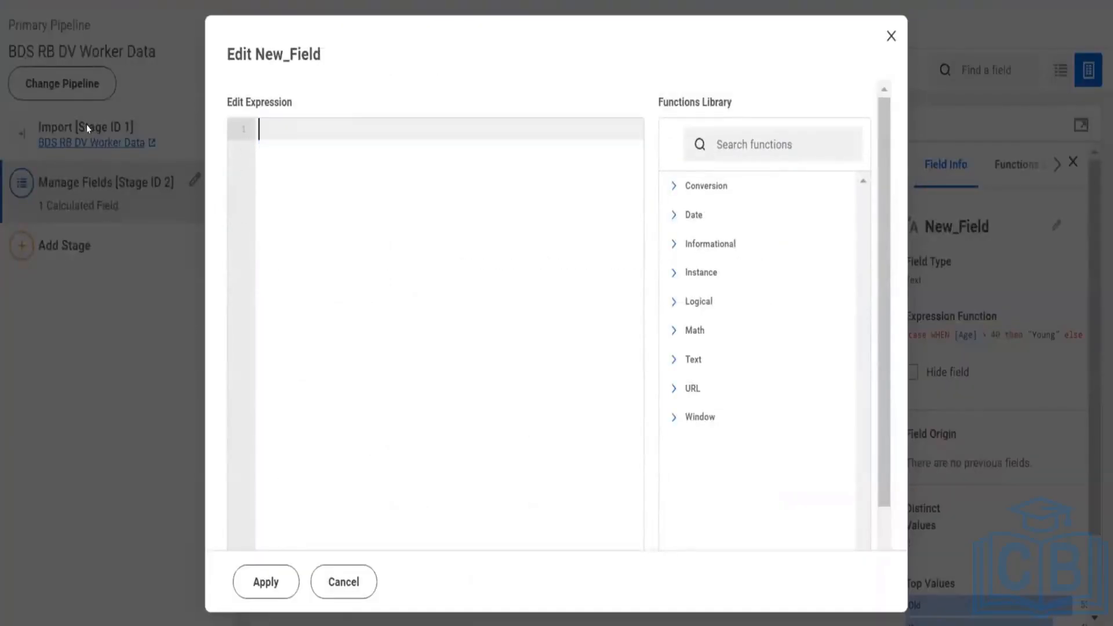
{"action": "left_click", "coordinate": [760, 142]}
{"action": "type", "text": "case"}
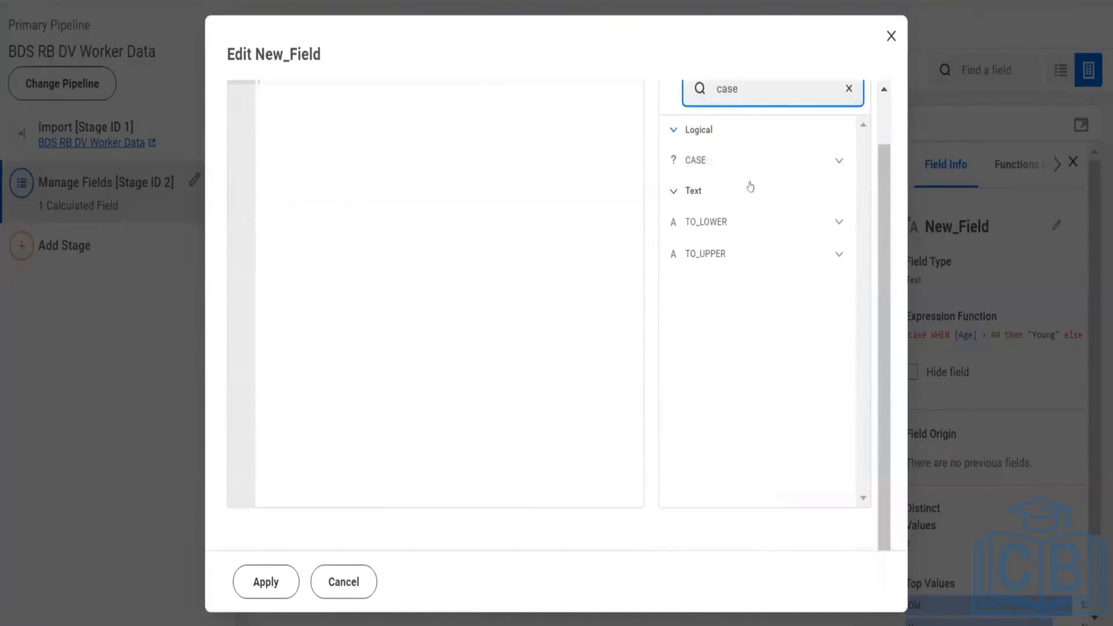
{"action": "left_click", "coordinate": [835, 219]}
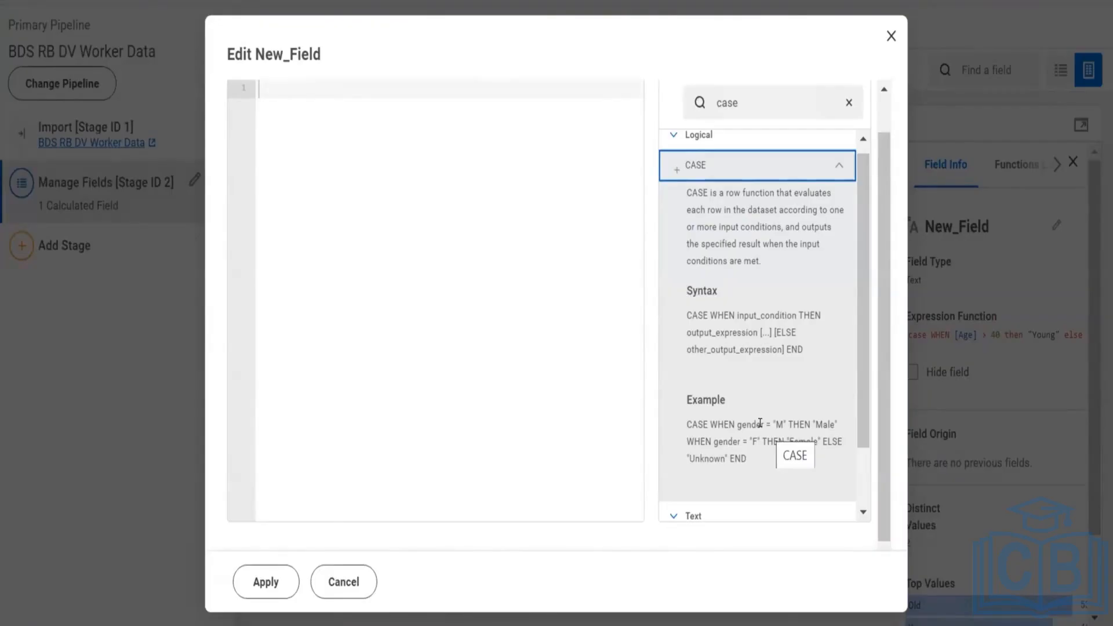
{"action": "left_click", "coordinate": [344, 582]}
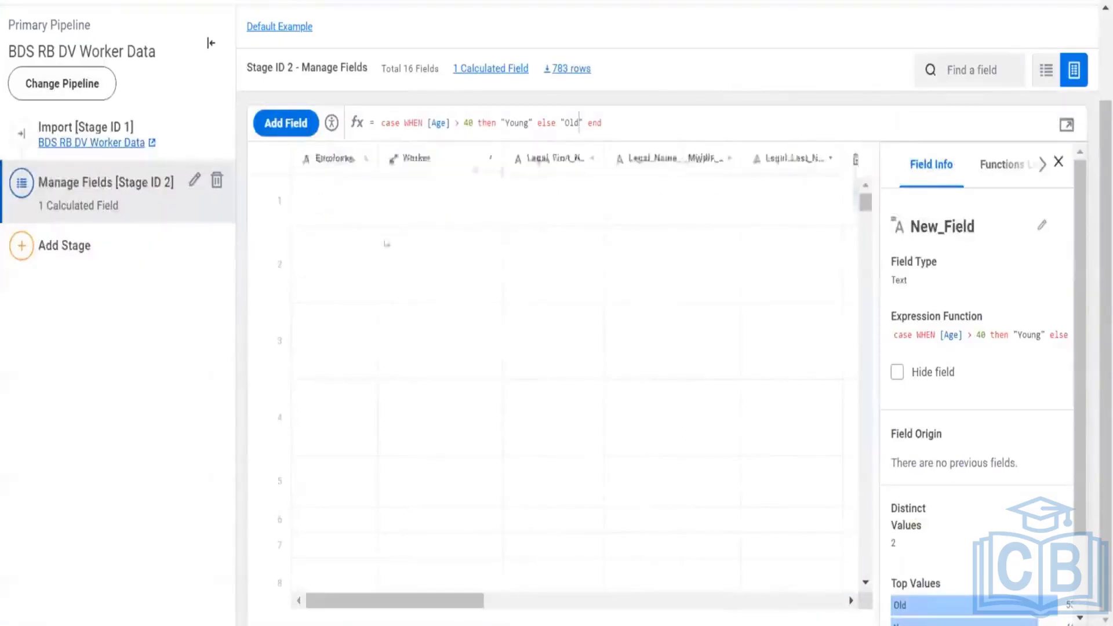
Sort the grid by New_Field descending, then switch it to ascending so Old rows lead
{"action": "scroll", "coordinate": [691, 241], "scroll_direction": "right", "scroll_amount": 10}
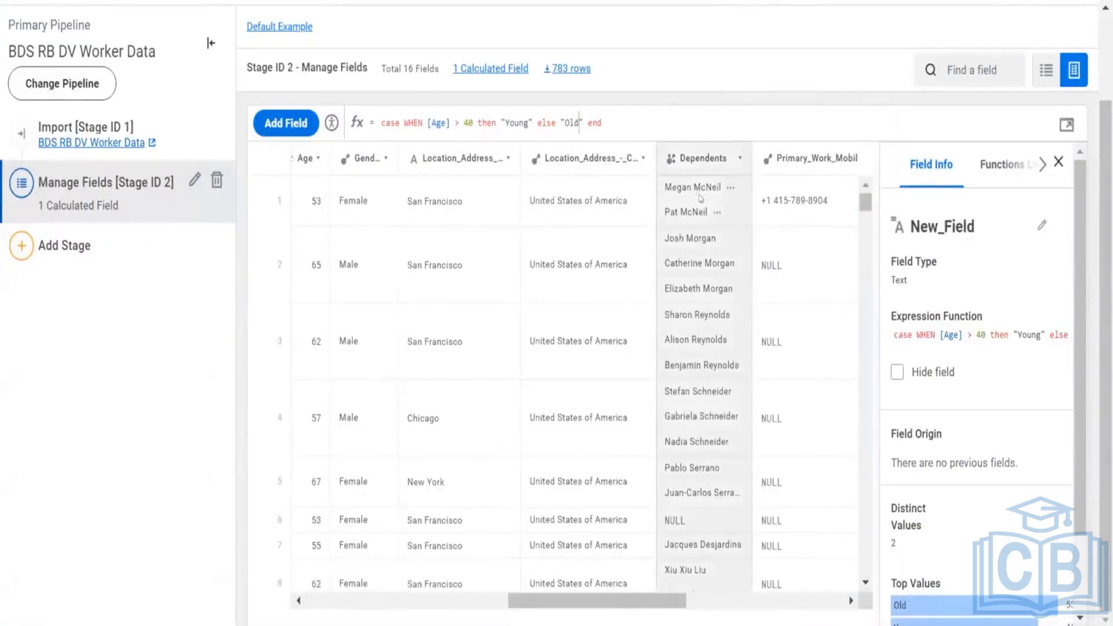
{"action": "scroll", "coordinate": [697, 197], "scroll_direction": "right", "scroll_amount": 5}
{"action": "scroll", "coordinate": [699, 211], "scroll_direction": "left", "scroll_amount": 8}
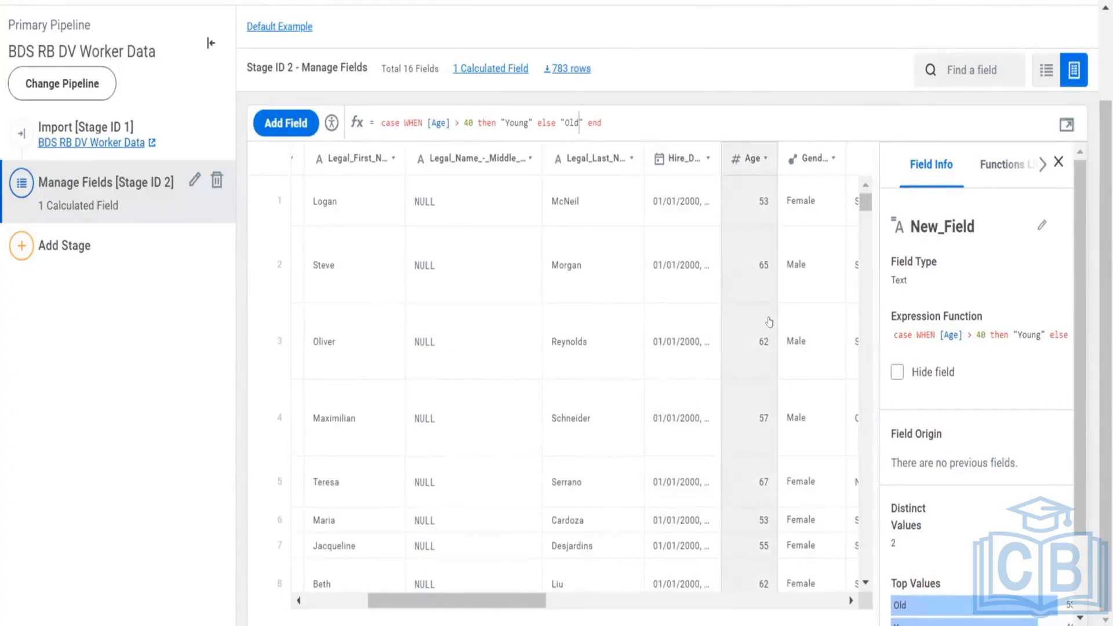
{"action": "scroll", "coordinate": [772, 321], "scroll_direction": "right", "scroll_amount": 10}
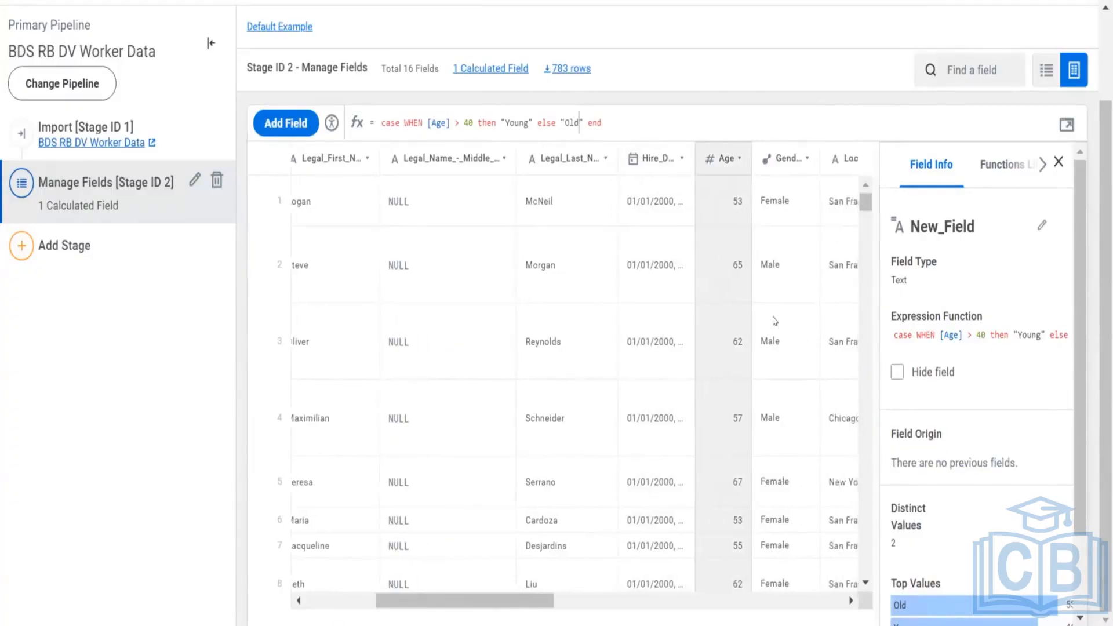
{"action": "scroll", "coordinate": [775, 322], "scroll_direction": "right", "scroll_amount": 5}
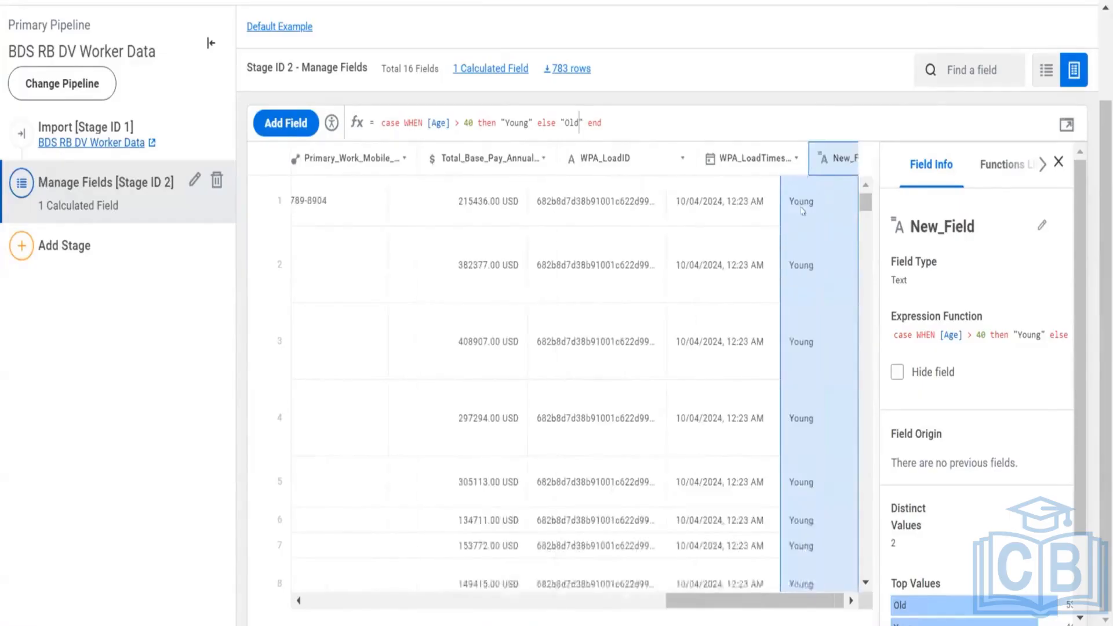
{"action": "scroll", "coordinate": [792, 404], "scroll_direction": "down", "scroll_amount": 10}
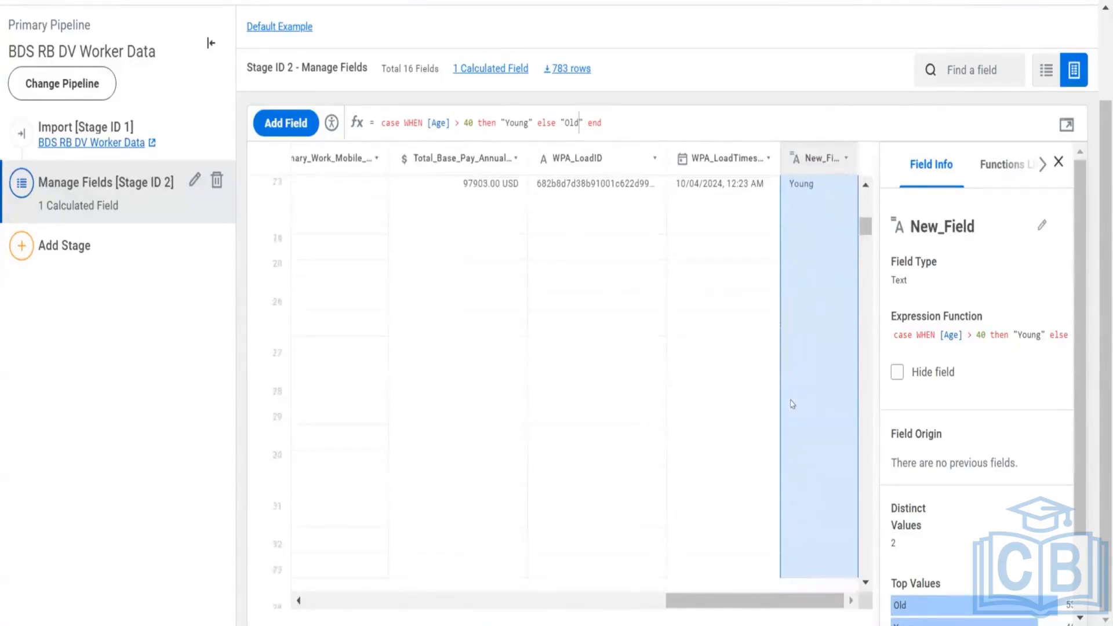
{"action": "left_click", "coordinate": [843, 156]}
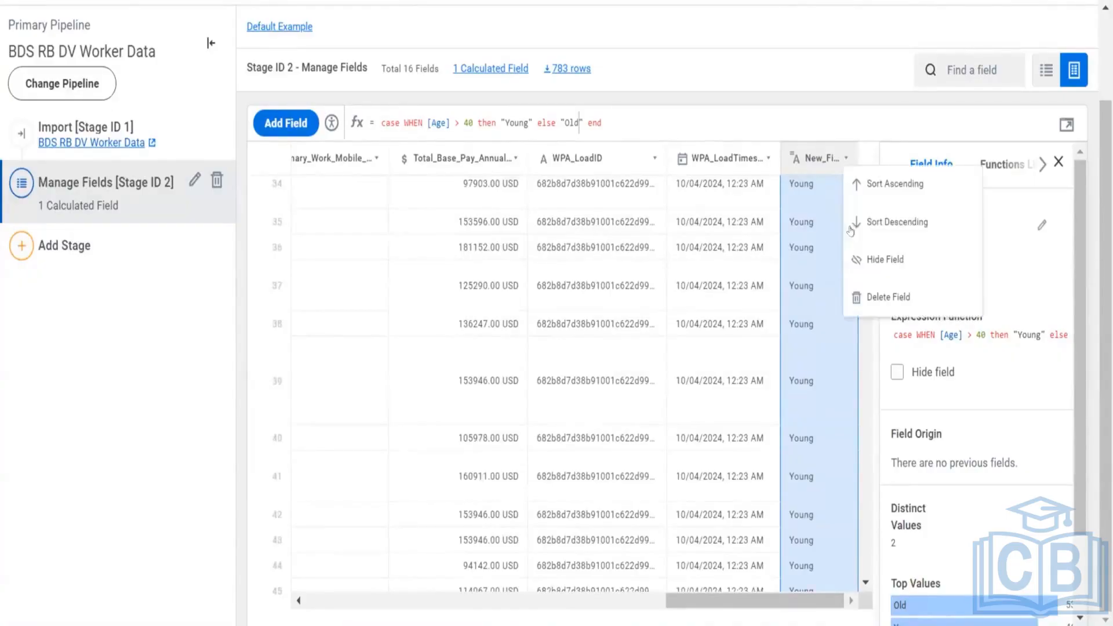
{"action": "left_click", "coordinate": [893, 221]}
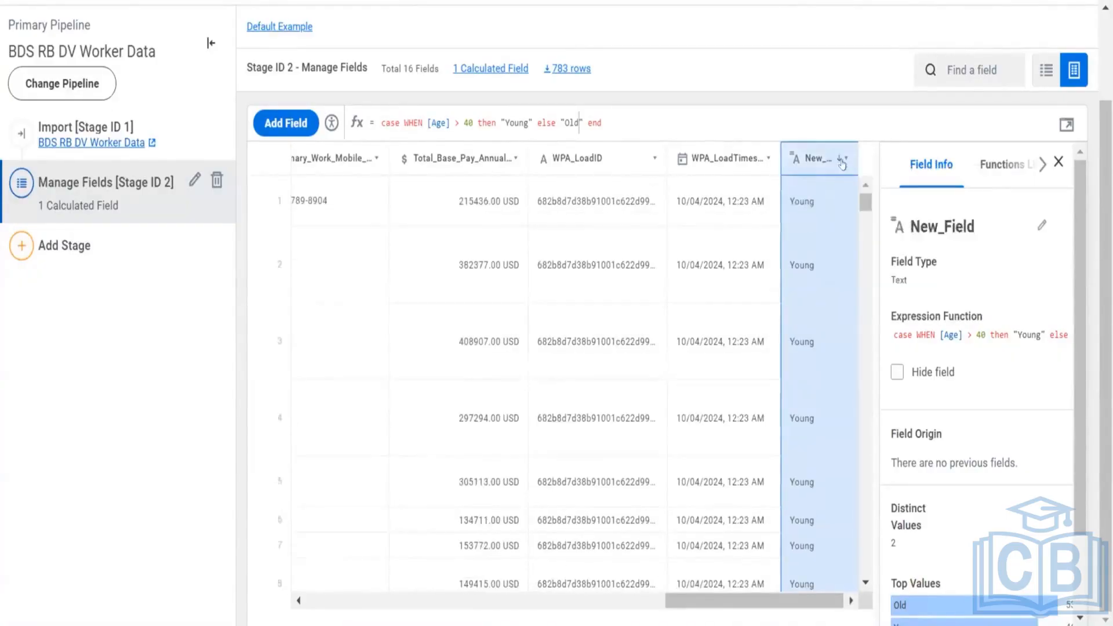
{"action": "left_click", "coordinate": [845, 158]}
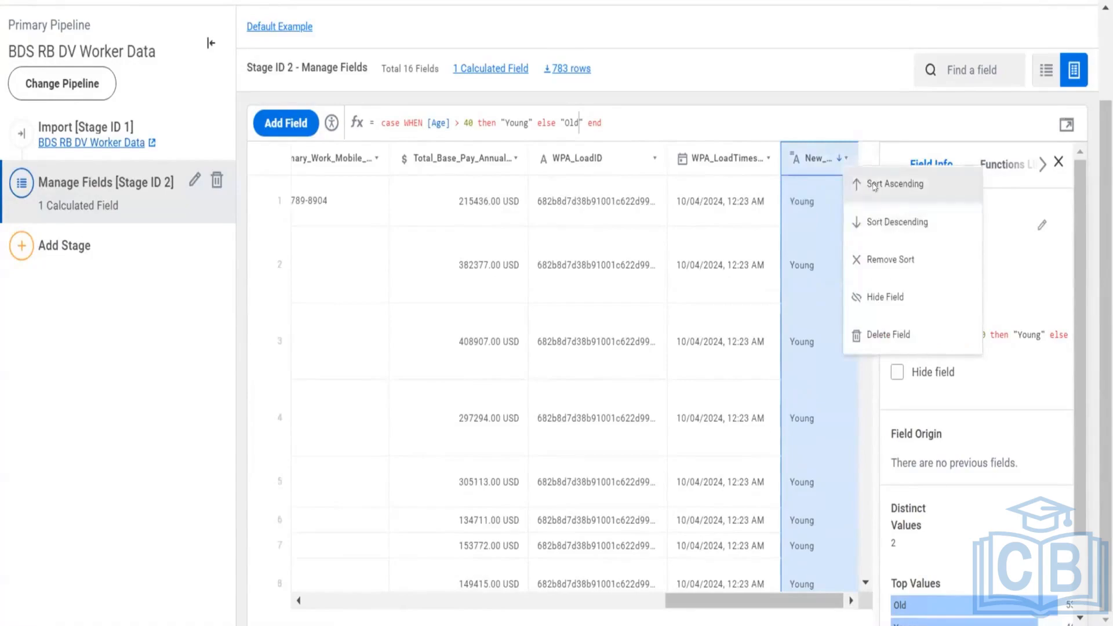
{"action": "left_click", "coordinate": [870, 184]}
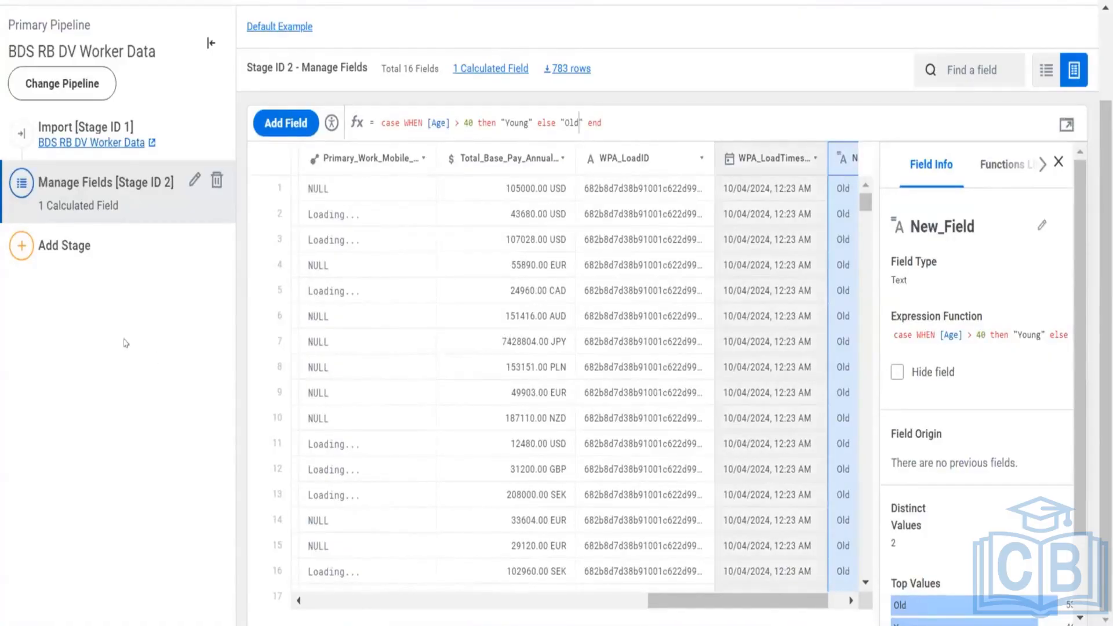
{"action": "scroll", "coordinate": [117, 336], "scroll_direction": "up", "scroll_amount": 2}
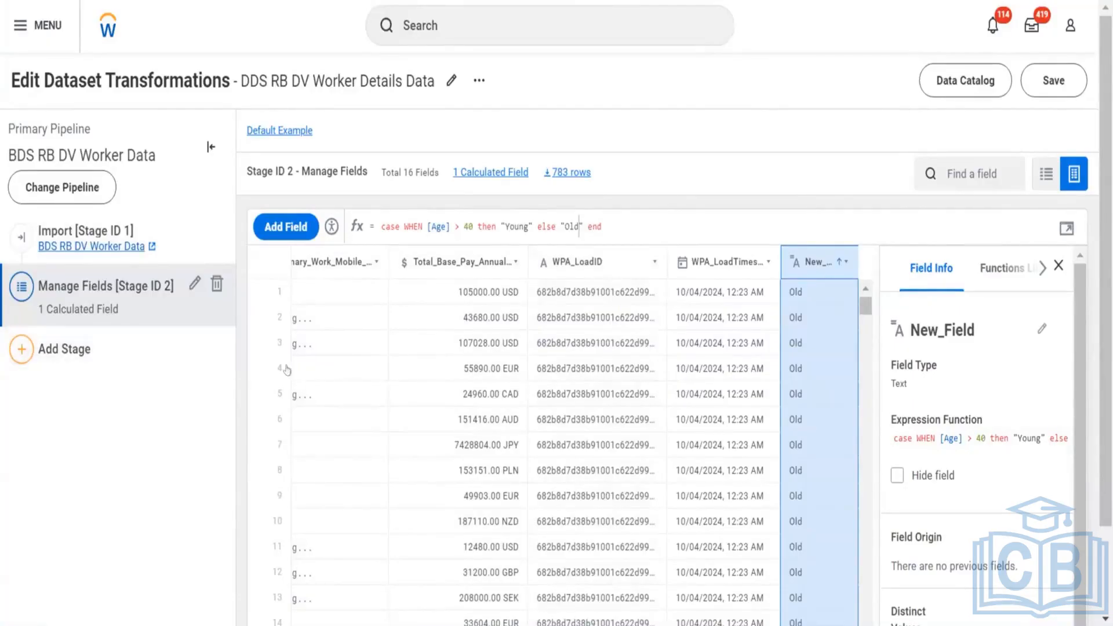
Rename the New_Field calculated field to 'Age Group'
{"action": "left_click", "coordinate": [72, 347]}
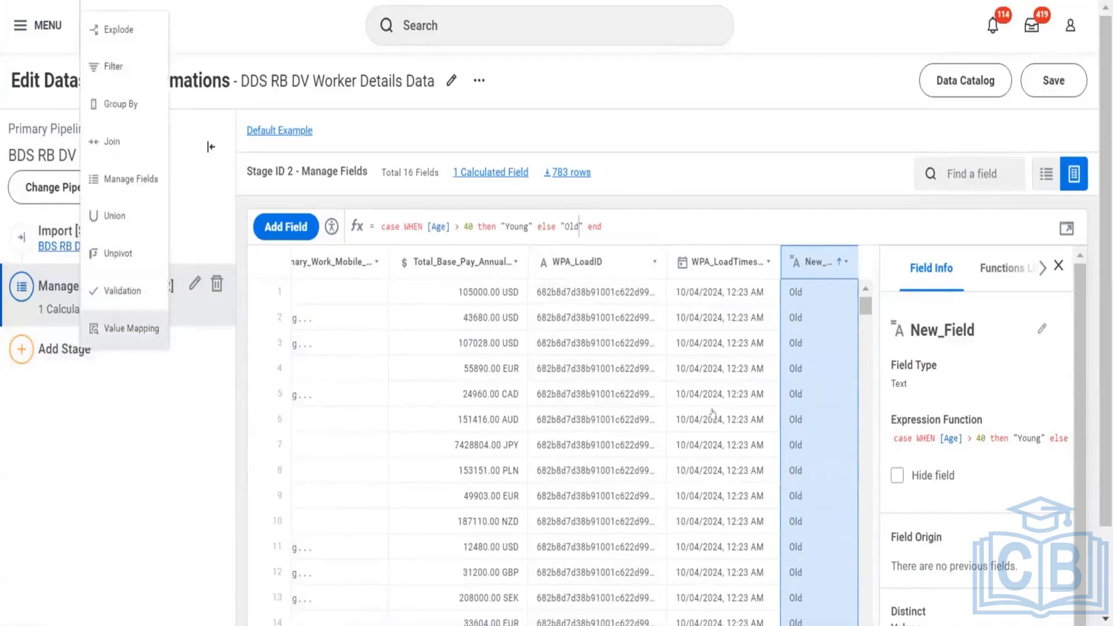
{"action": "left_click", "coordinate": [934, 331]}
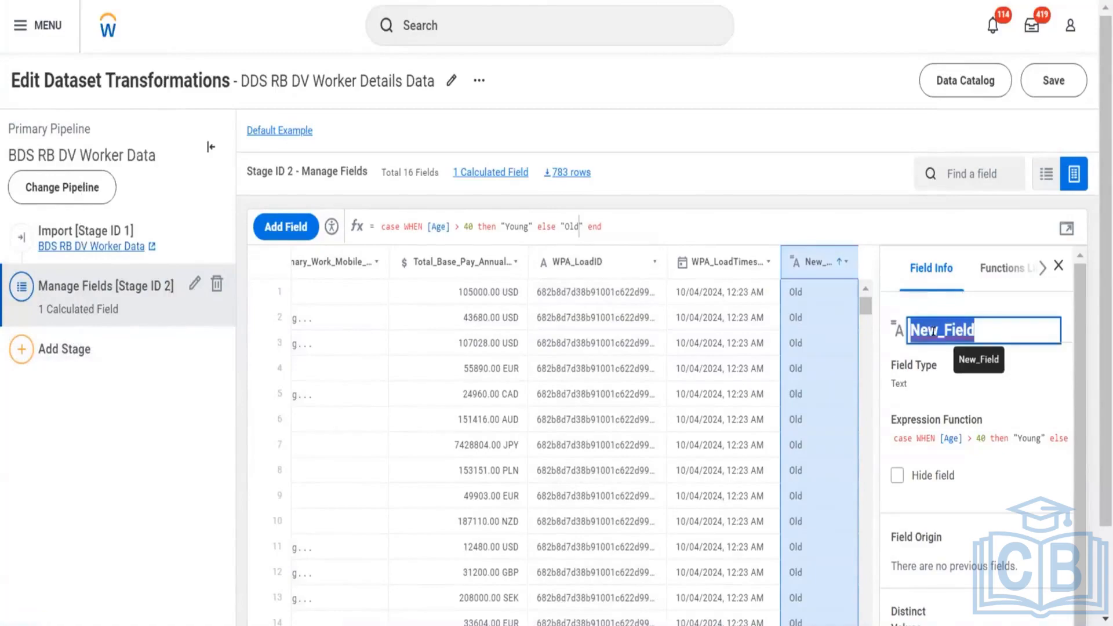
{"action": "type", "text": "Age Group"}
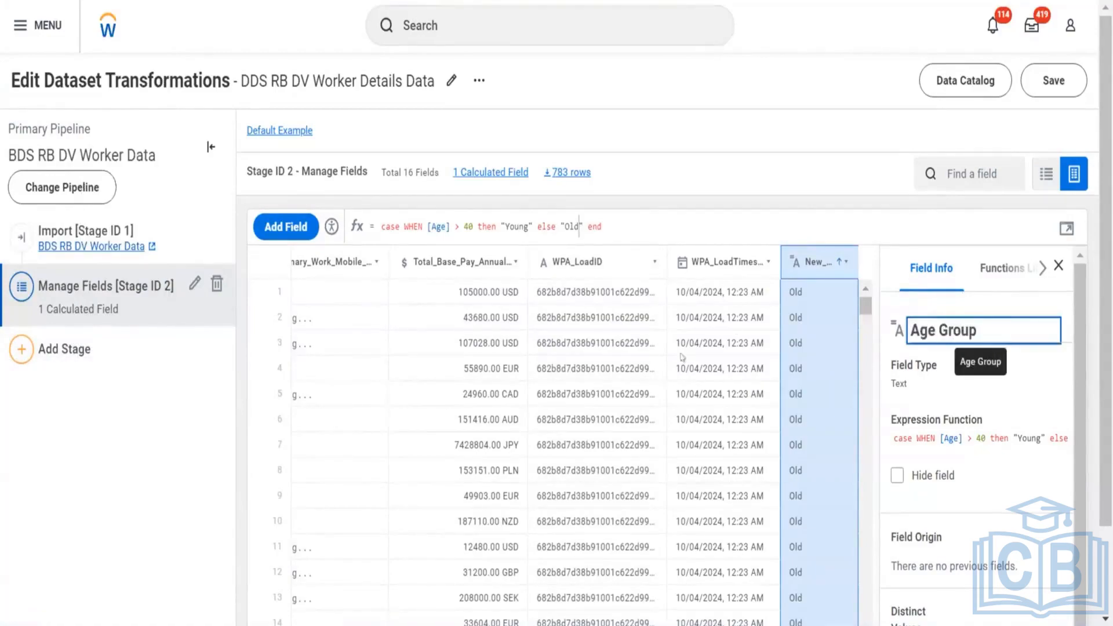
{"action": "left_click", "coordinate": [281, 386]}
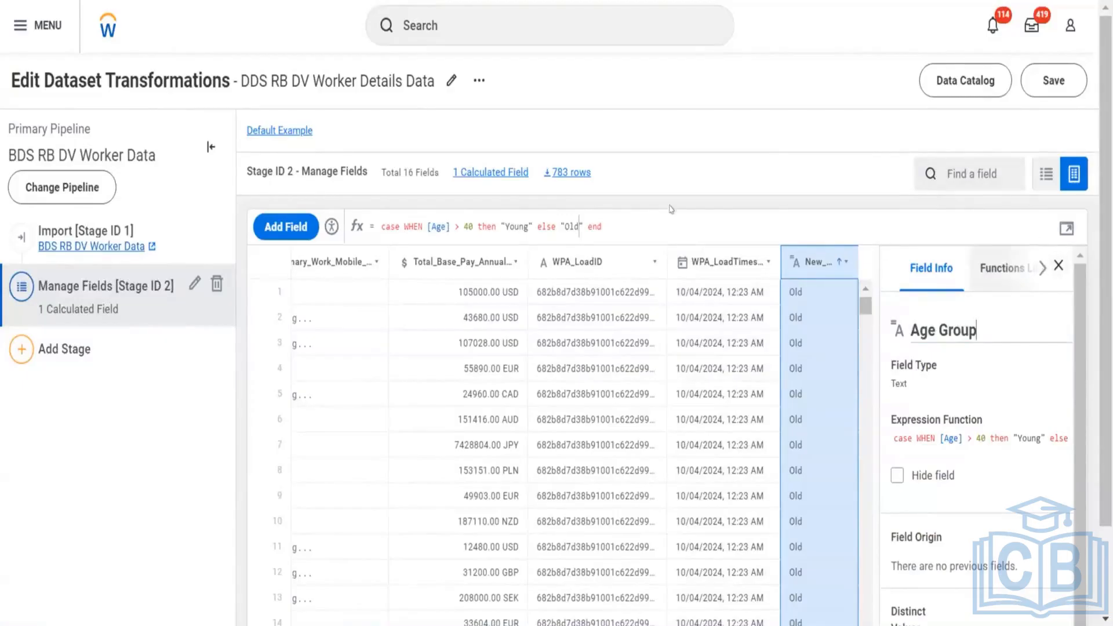
Start adding a Manage Fields stage, then cancel it to keep only two stages
{"action": "left_click", "coordinate": [137, 369]}
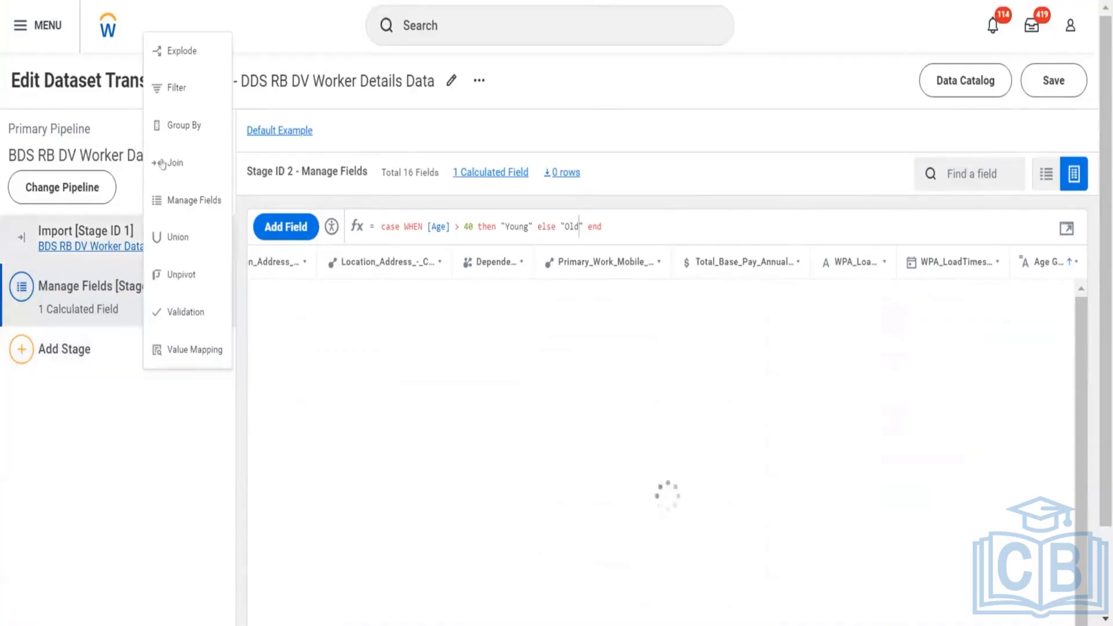
{"action": "left_click", "coordinate": [154, 209]}
{"action": "scroll", "coordinate": [80, 571], "scroll_direction": "down", "scroll_amount": 6}
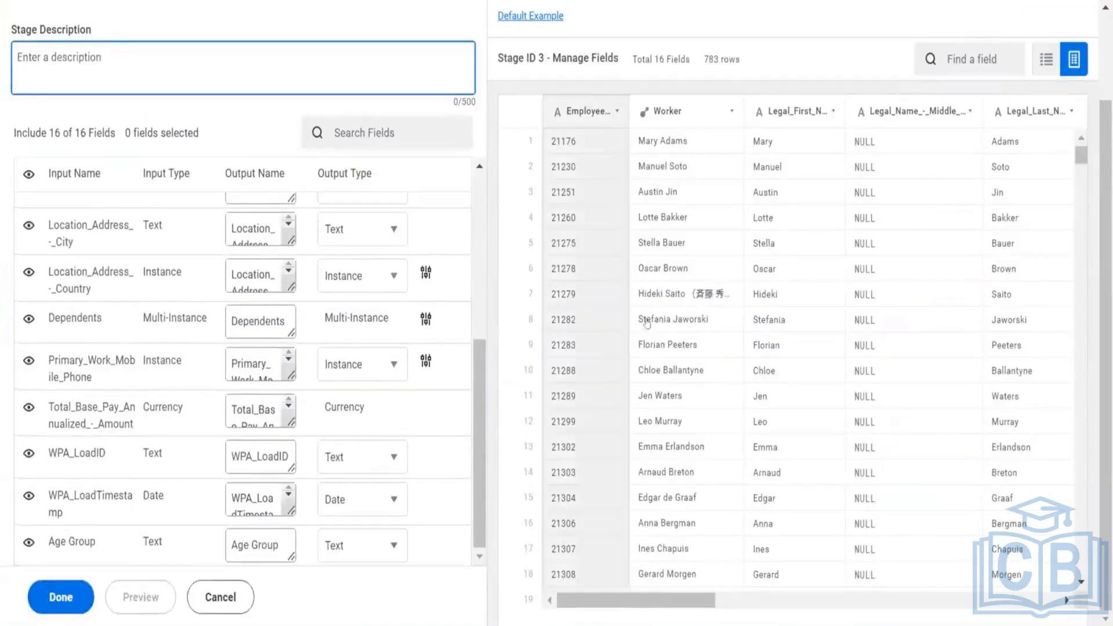
{"action": "scroll", "coordinate": [647, 166], "scroll_direction": "up", "scroll_amount": 2}
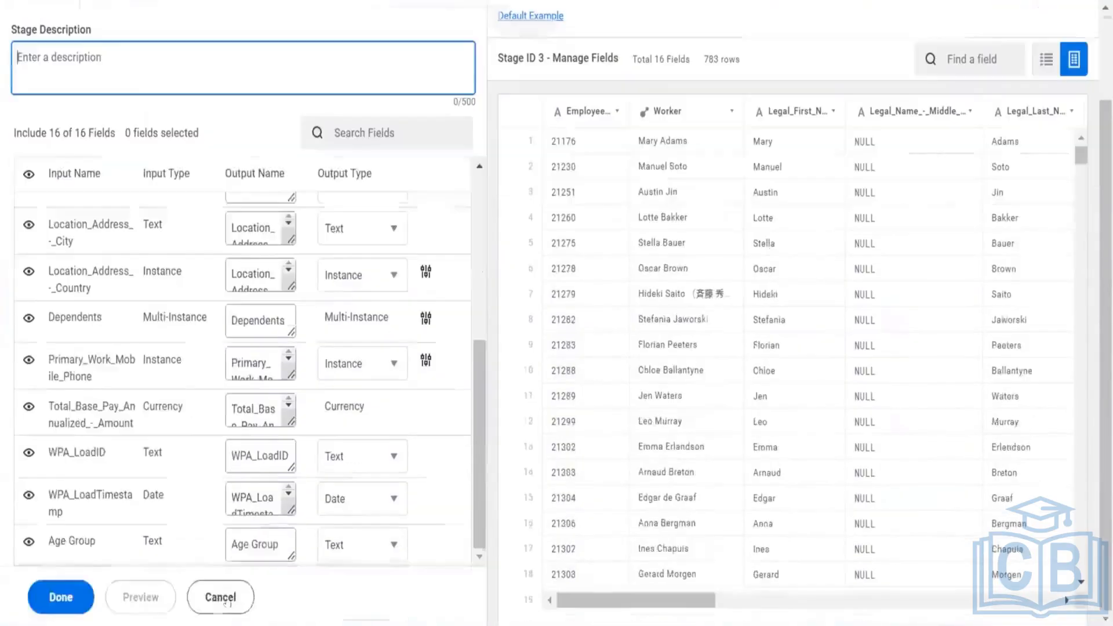
{"action": "scroll", "coordinate": [212, 489], "scroll_direction": "down", "scroll_amount": 2}
{"action": "left_click", "coordinate": [233, 603]}
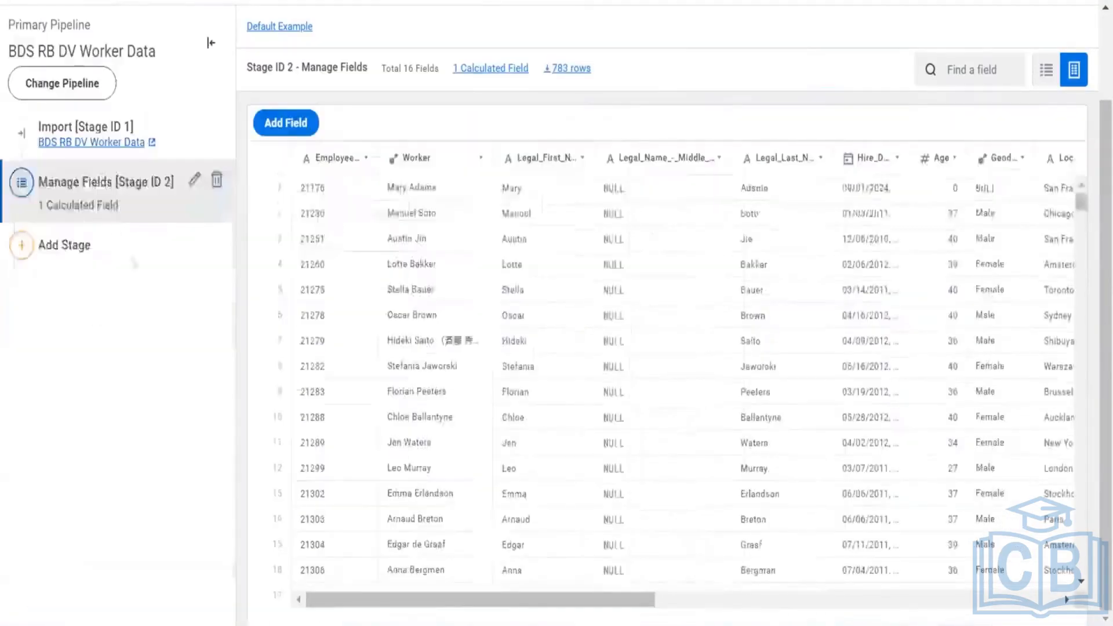
{"action": "scroll", "coordinate": [432, 242], "scroll_direction": "up", "scroll_amount": 2}
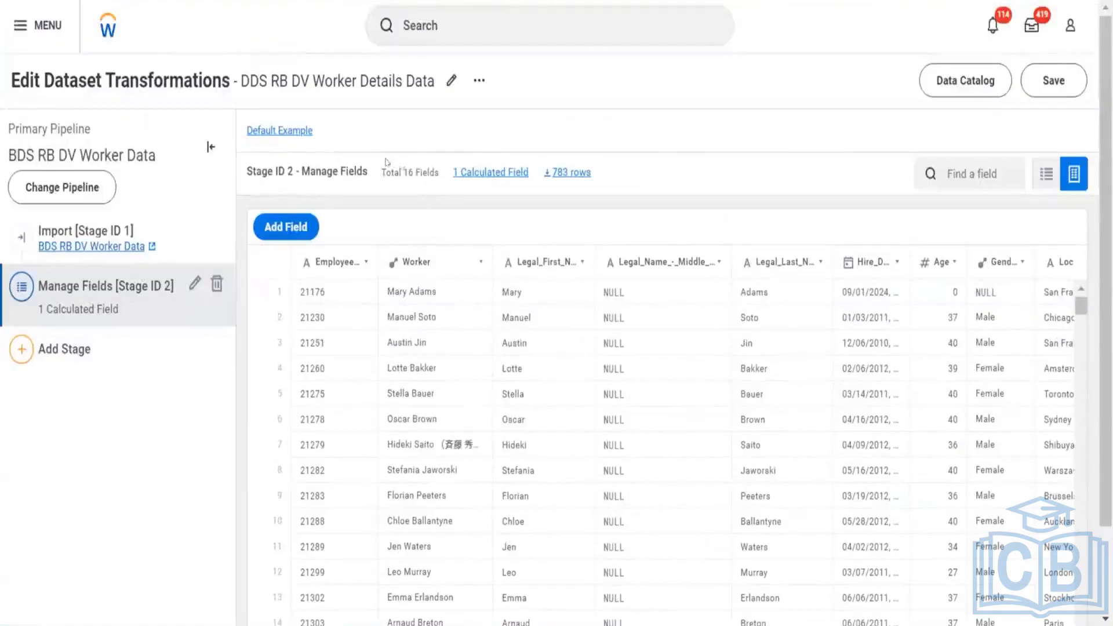
Name the newly added calculated field 'Test field' and commit it
{"action": "left_click", "coordinate": [479, 174]}
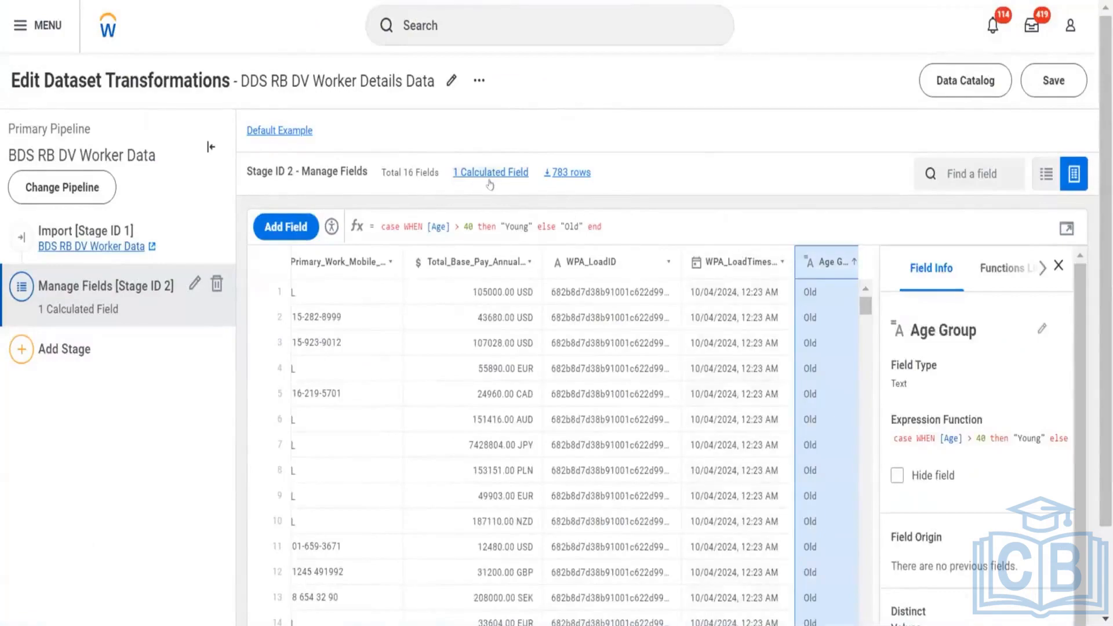
{"action": "left_click", "coordinate": [490, 183]}
{"action": "mouse_move", "coordinate": [72, 310]}
{"action": "mouse_move", "coordinate": [199, 300]}
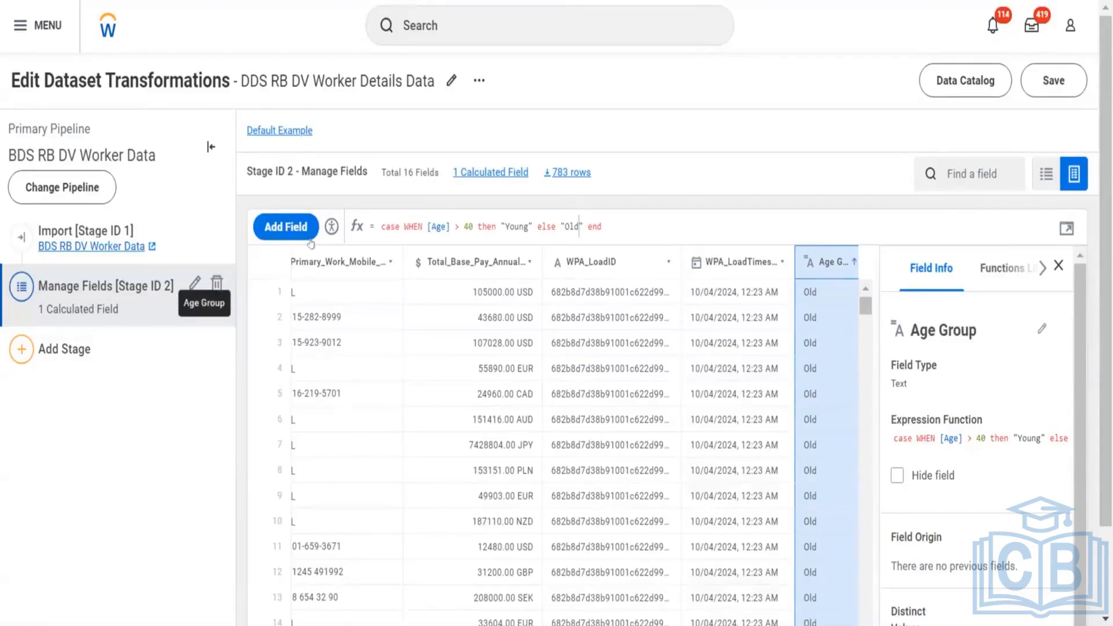
{"action": "left_click", "coordinate": [924, 313]}
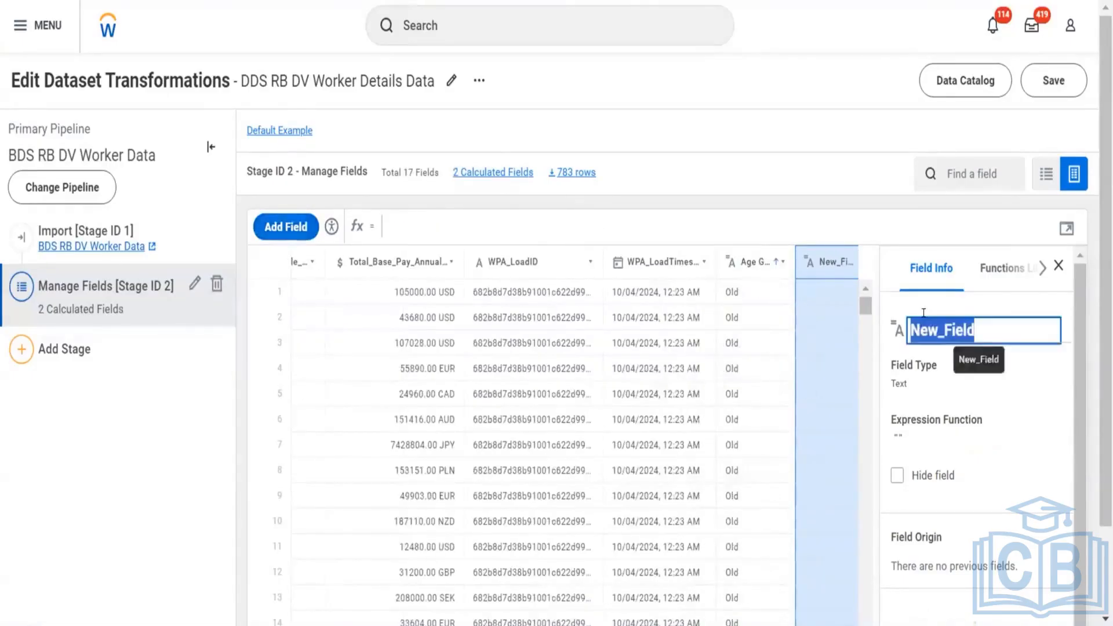
{"action": "type", "text": "Test filed"}
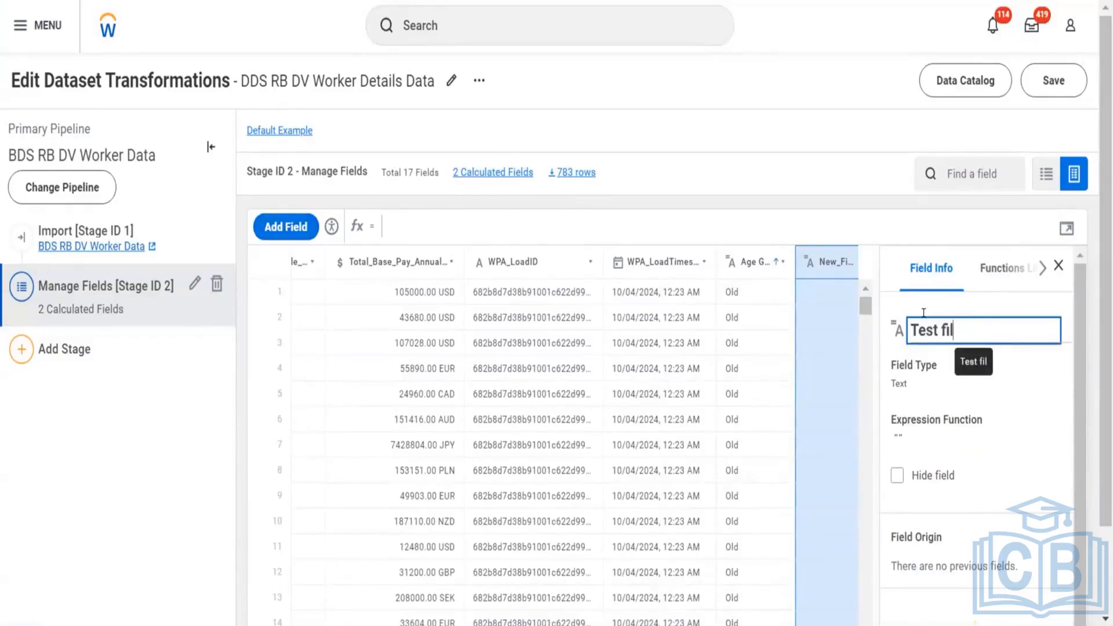
{"action": "key", "text": "BackSpace"}
{"action": "key", "text": "BackSpace"}
{"action": "key", "text": "BackSpace"}
{"action": "type", "text": "eld"}
{"action": "key", "text": "Return"}
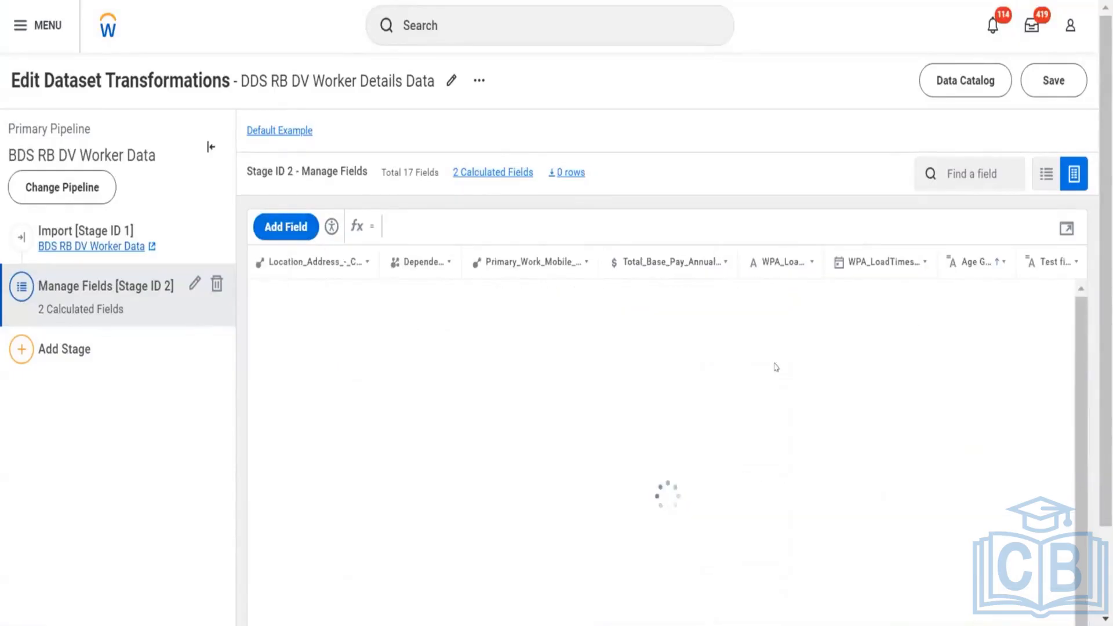
List the two calculated fields, Age Group and Test field, and check the 17-field total
{"action": "left_click", "coordinate": [480, 172]}
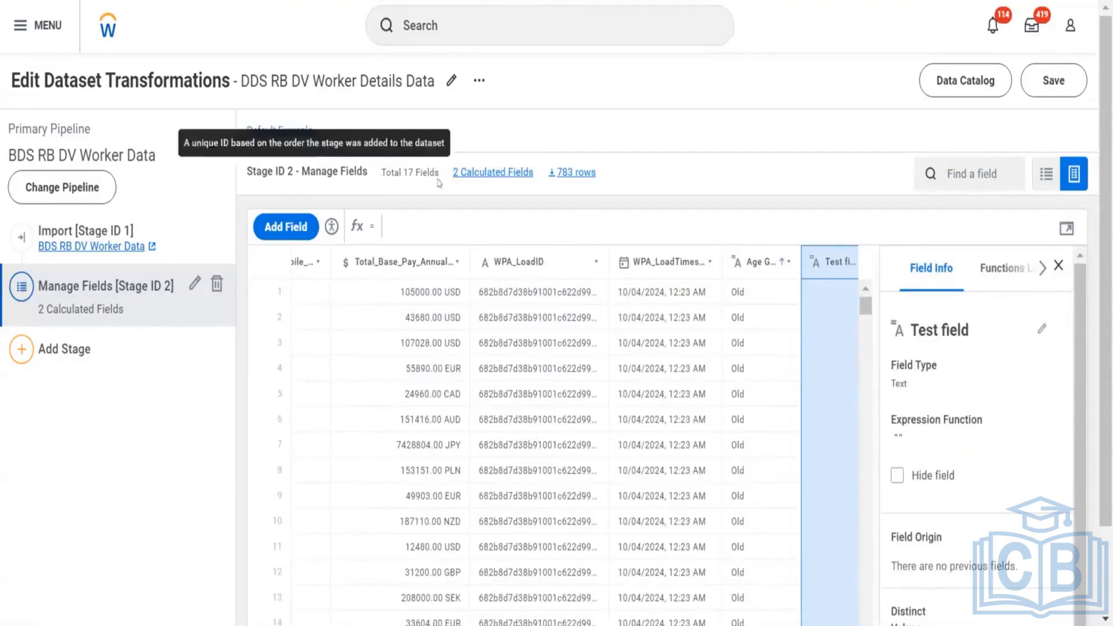
{"action": "triple_click", "coordinate": [378, 173]}
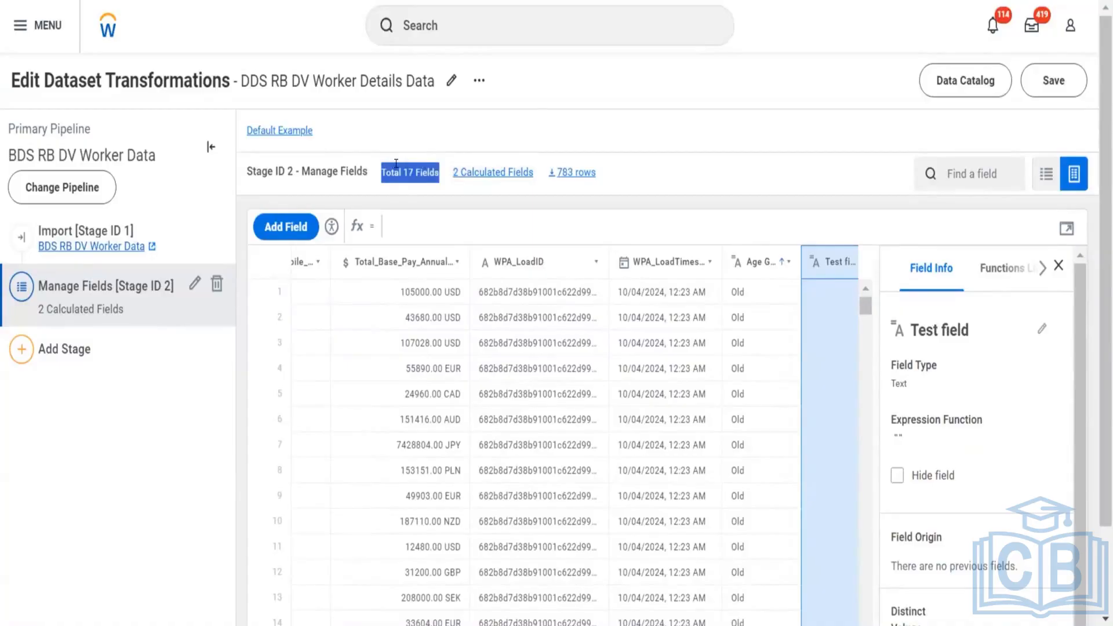
{"action": "left_click", "coordinate": [473, 174]}
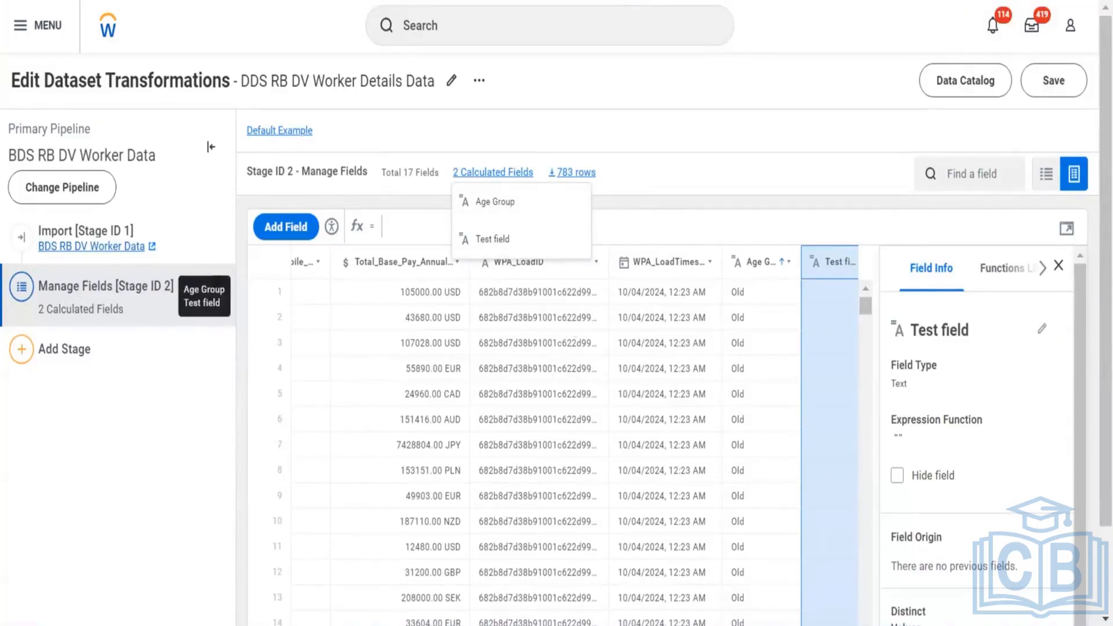
Add a new Manage Fields stage as Stage ID 3, then select Stage ID 2 again
{"action": "scroll", "coordinate": [855, 297], "scroll_direction": "right", "scroll_amount": 1}
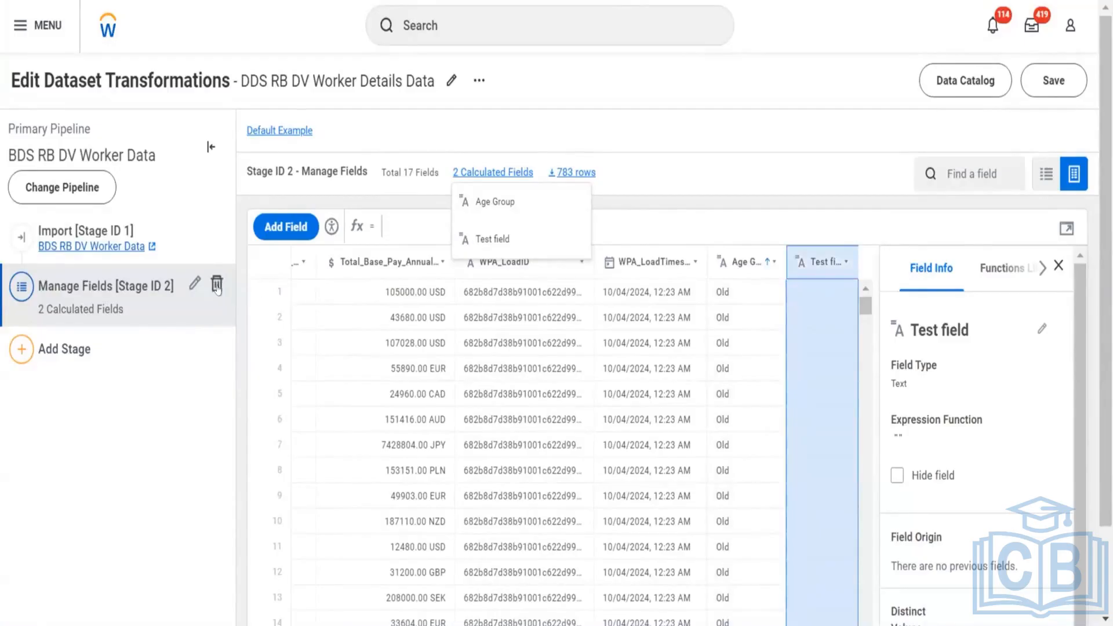
{"action": "scroll", "coordinate": [217, 288], "scroll_direction": "down", "scroll_amount": 1}
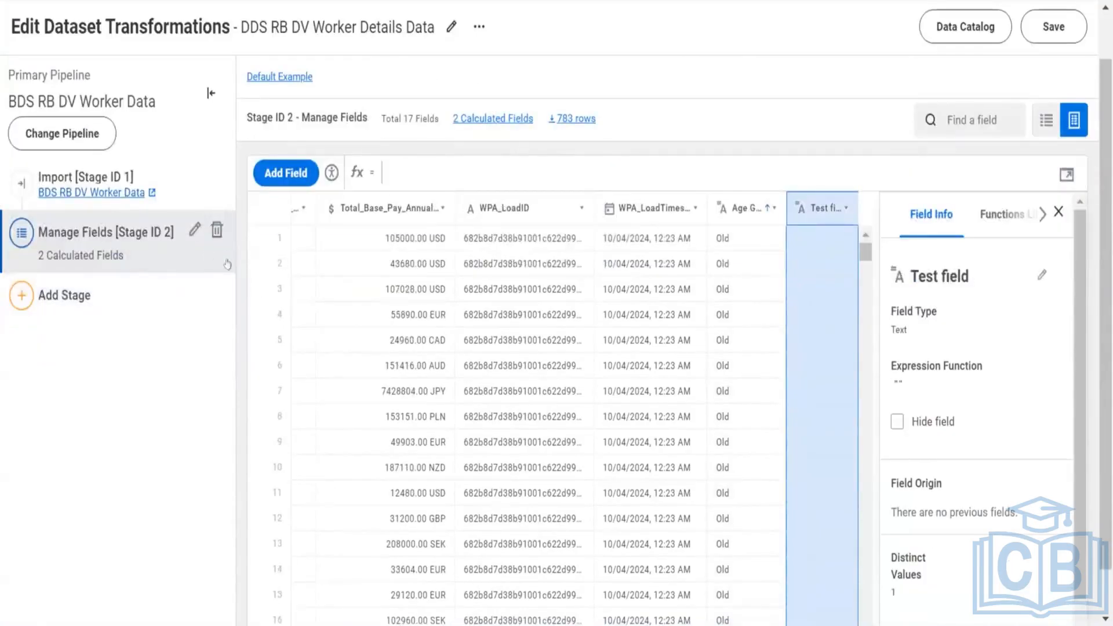
{"action": "left_click", "coordinate": [107, 298]}
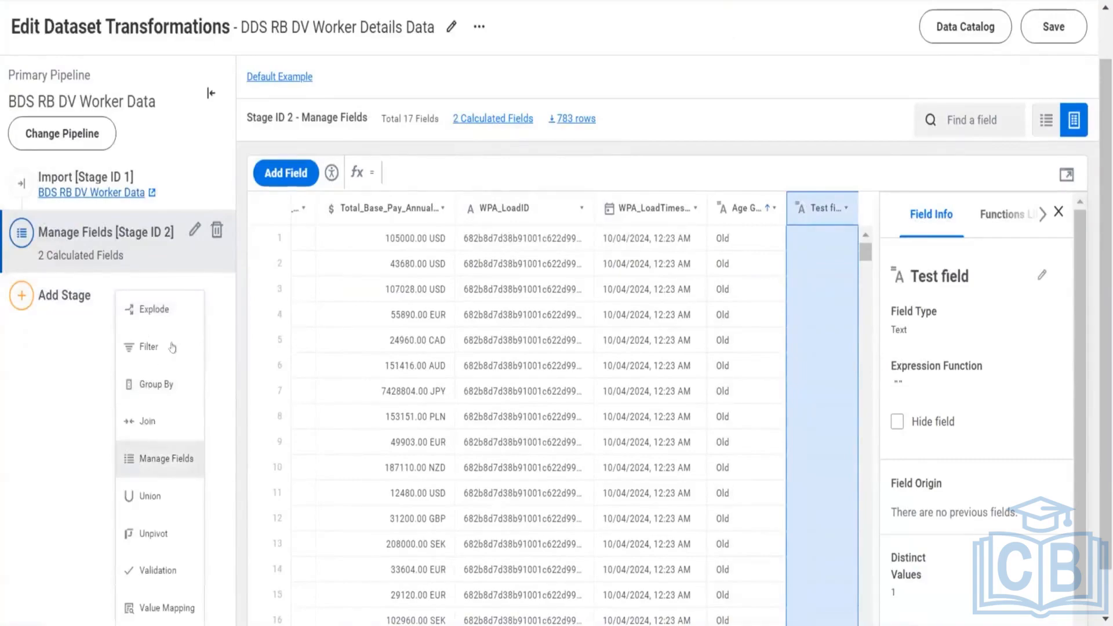
{"action": "left_click", "coordinate": [167, 458]}
{"action": "scroll", "coordinate": [191, 522], "scroll_direction": "down", "scroll_amount": 1}
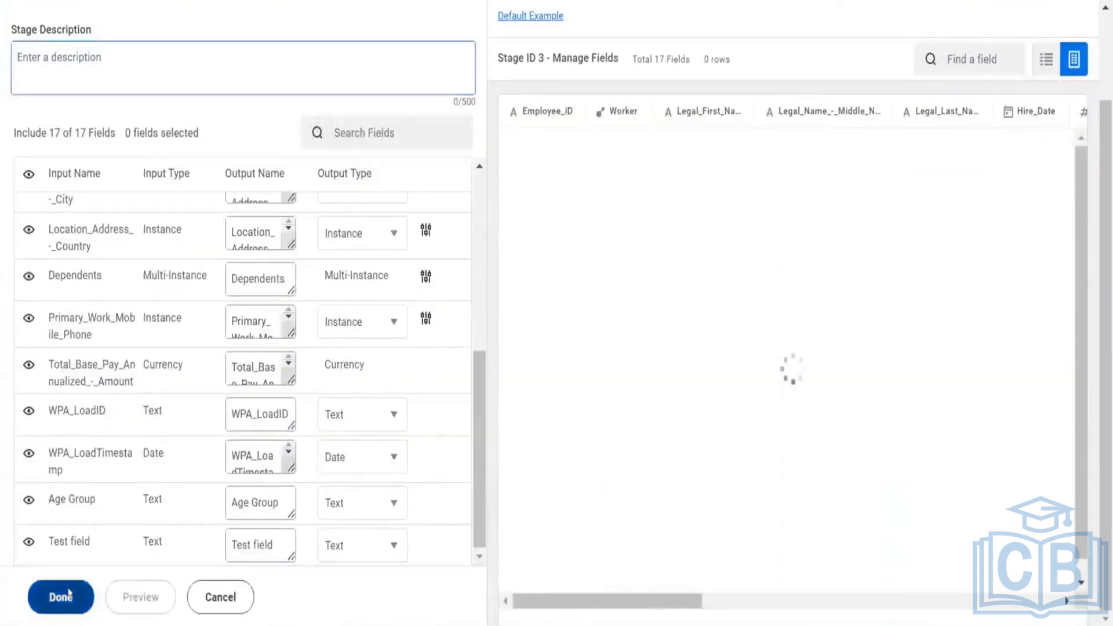
{"action": "left_click", "coordinate": [61, 597]}
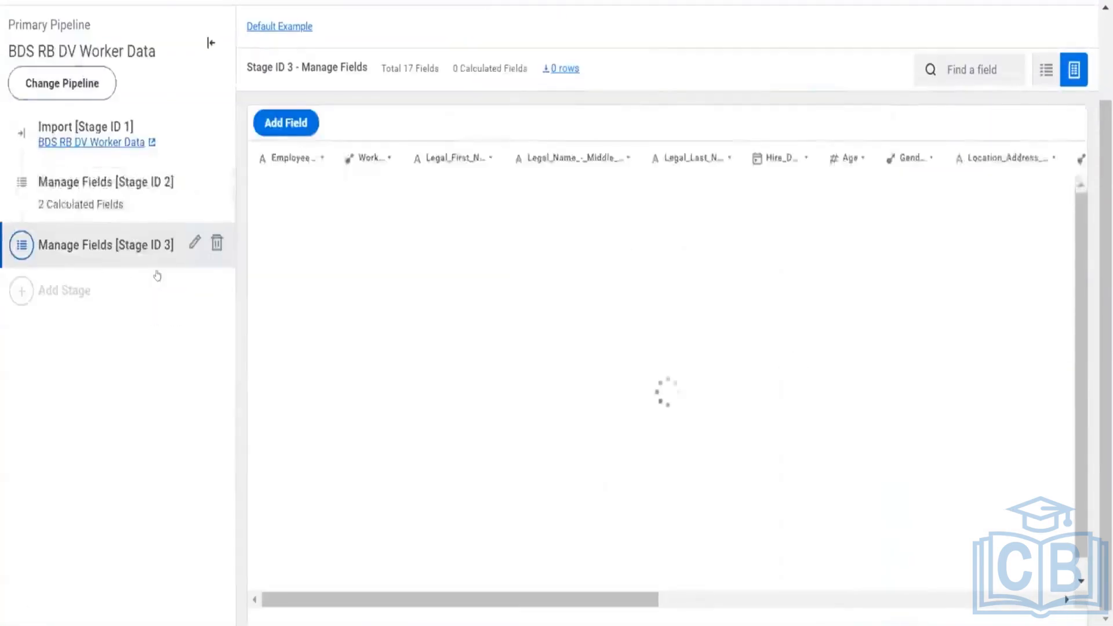
{"action": "left_click", "coordinate": [92, 210]}
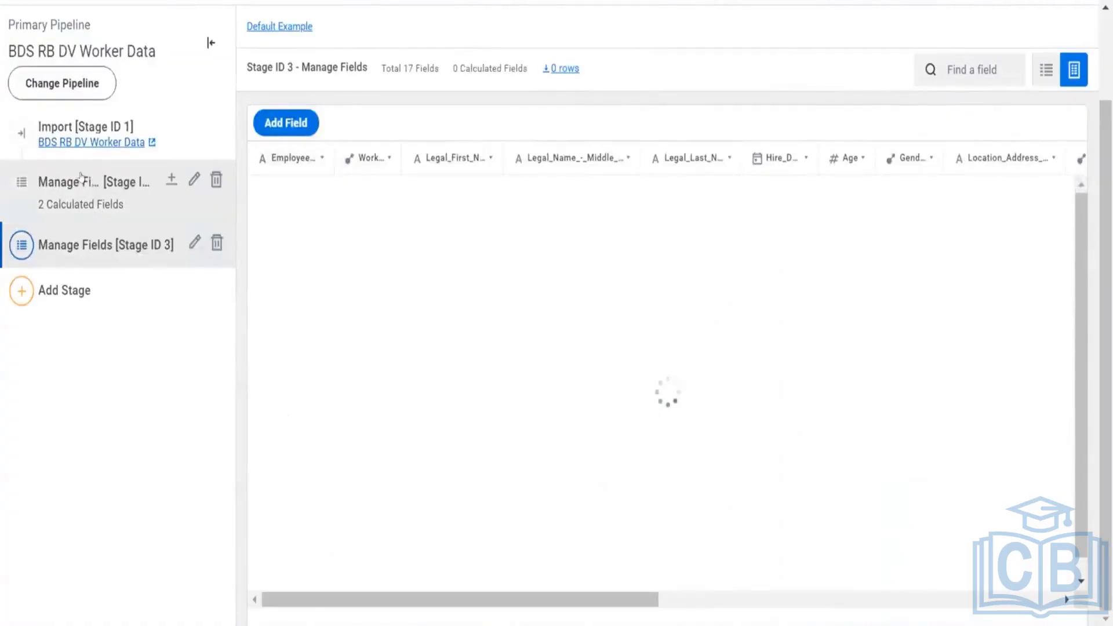
In Stage ID 3, inspect the Age Group and WPA_LoadTimestamp field details
{"action": "left_click", "coordinate": [82, 241]}
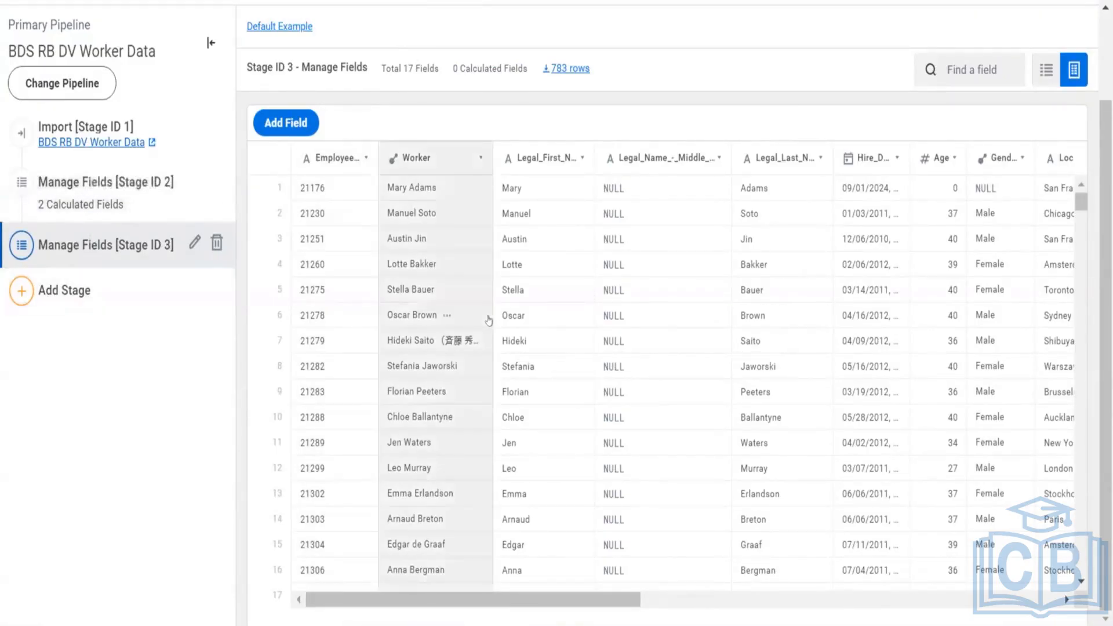
{"action": "left_click", "coordinate": [737, 597]}
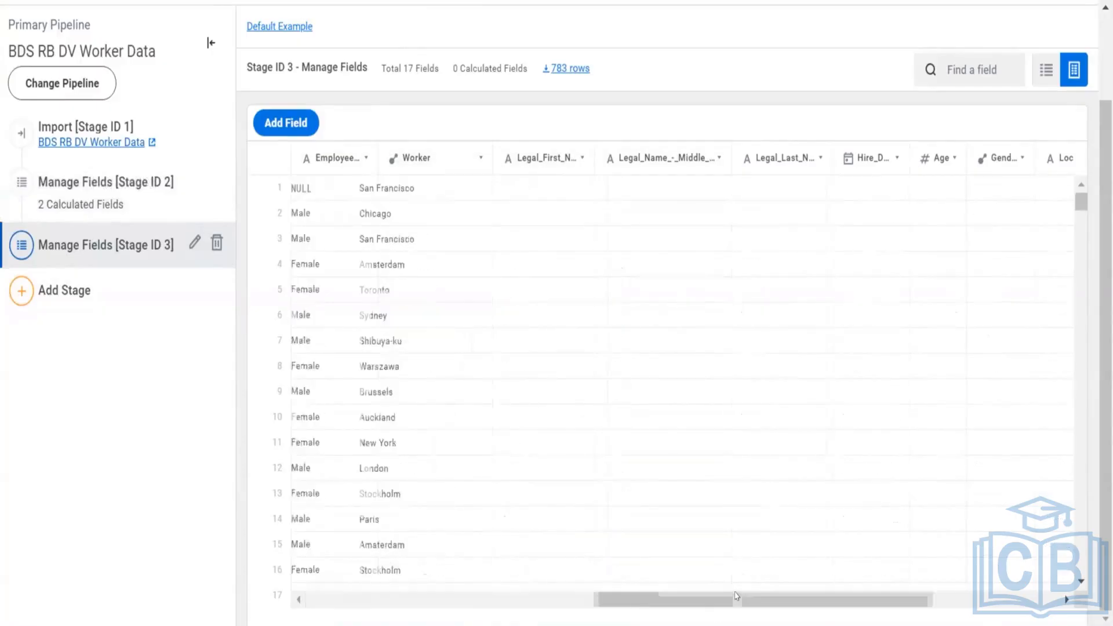
{"action": "left_click_drag", "start_coordinate": [737, 598], "coordinate": [865, 598]}
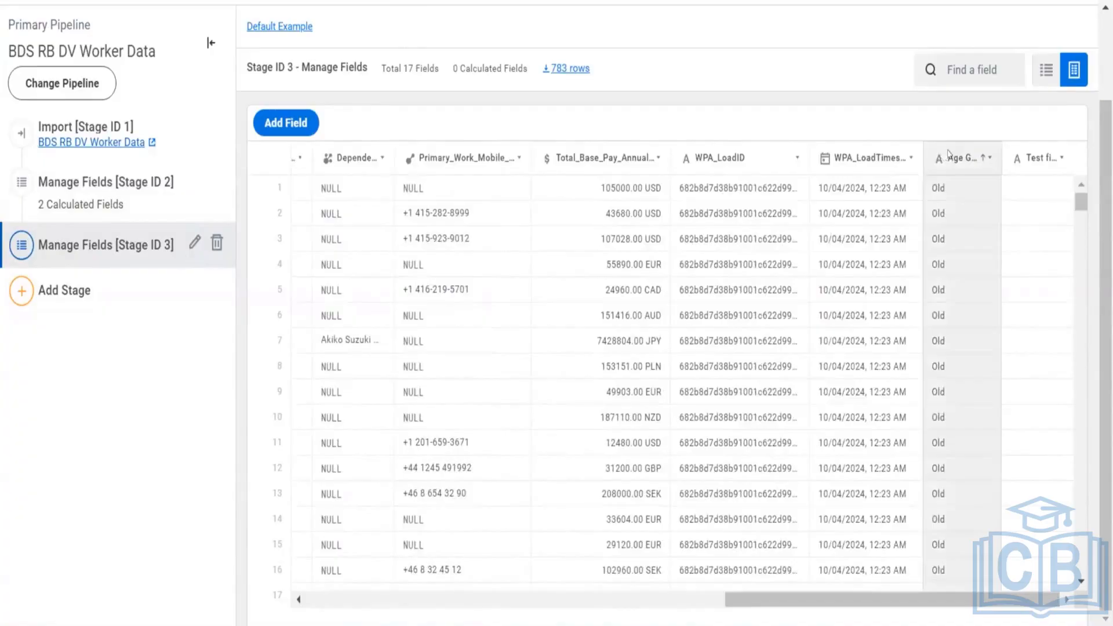
{"action": "left_click", "coordinate": [949, 156]}
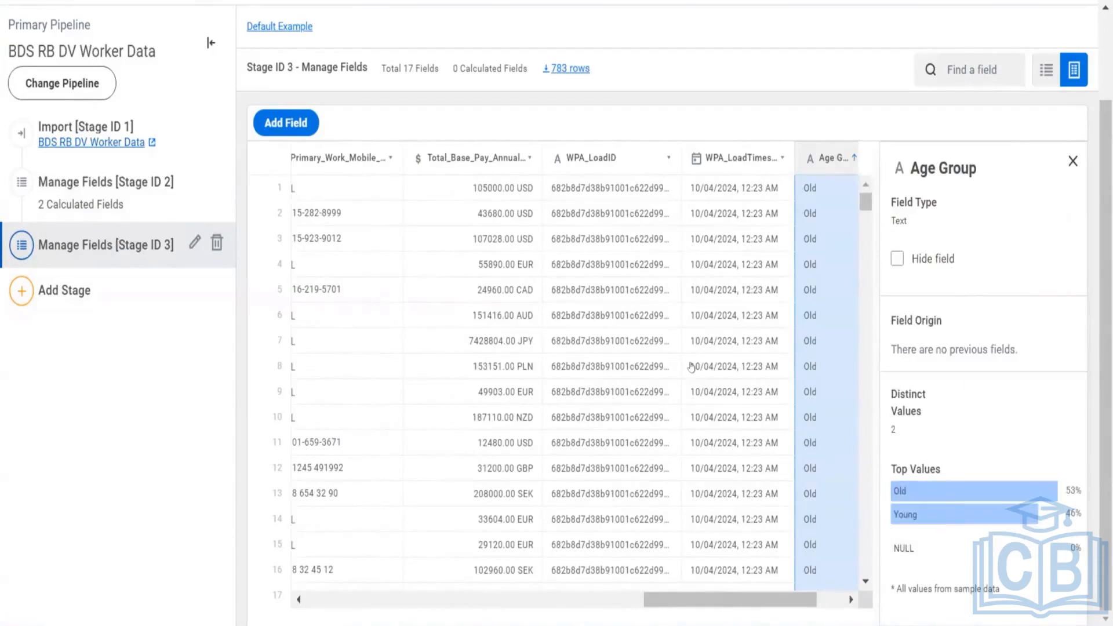
{"action": "left_click", "coordinate": [690, 187]}
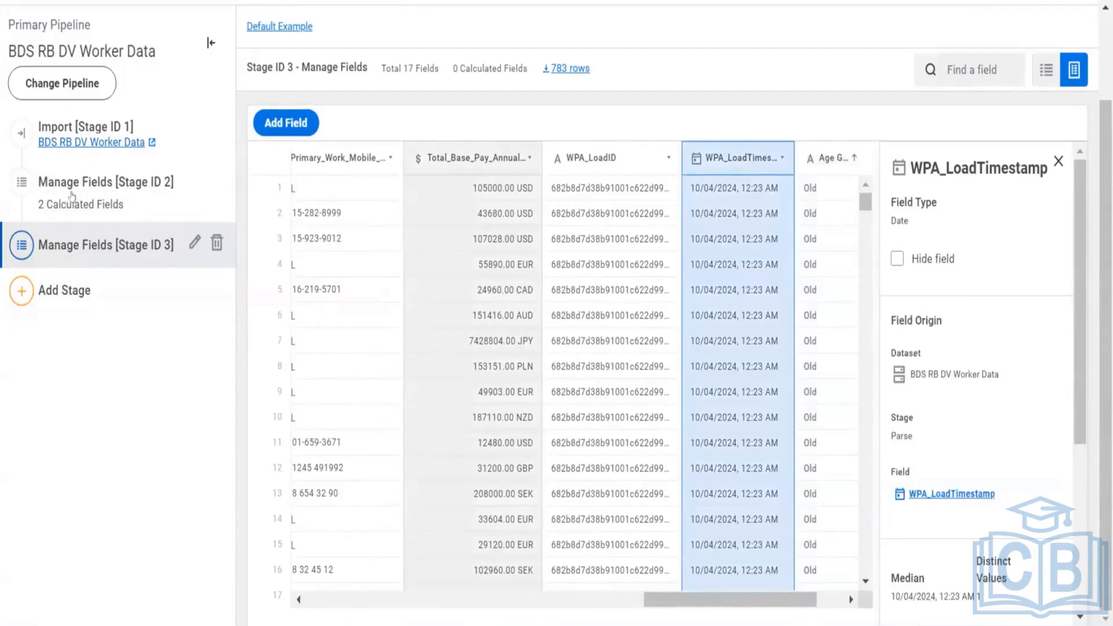
View Age Group's CASE expression in Stage ID 2 without editing, then return to Stage ID 3
{"action": "left_click", "coordinate": [72, 196]}
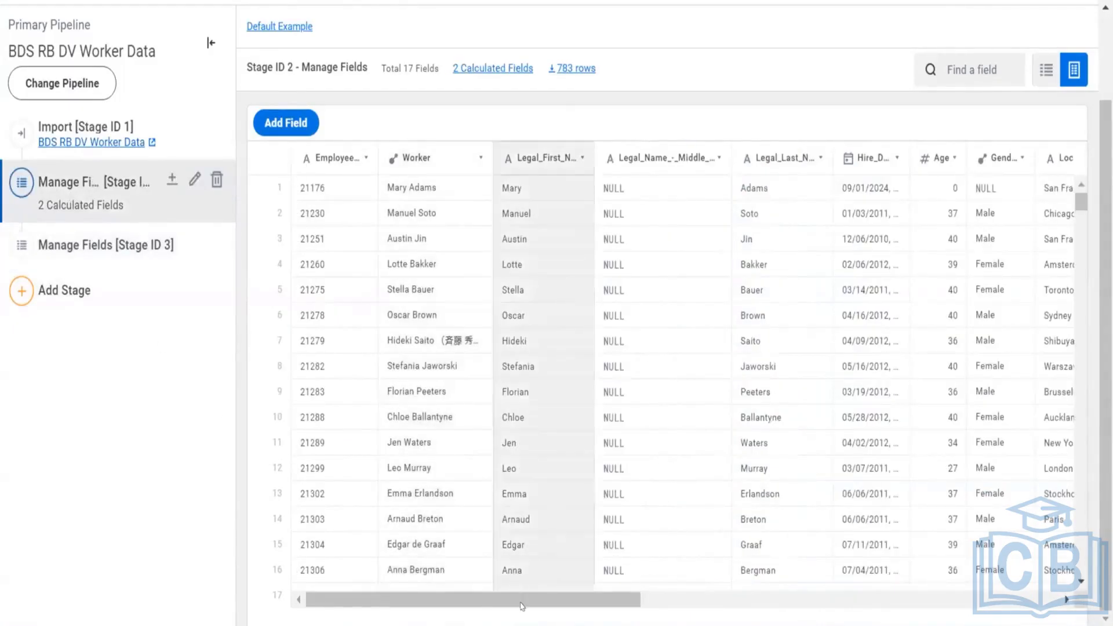
{"action": "left_click_drag", "start_coordinate": [802, 594], "coordinate": [1073, 597]}
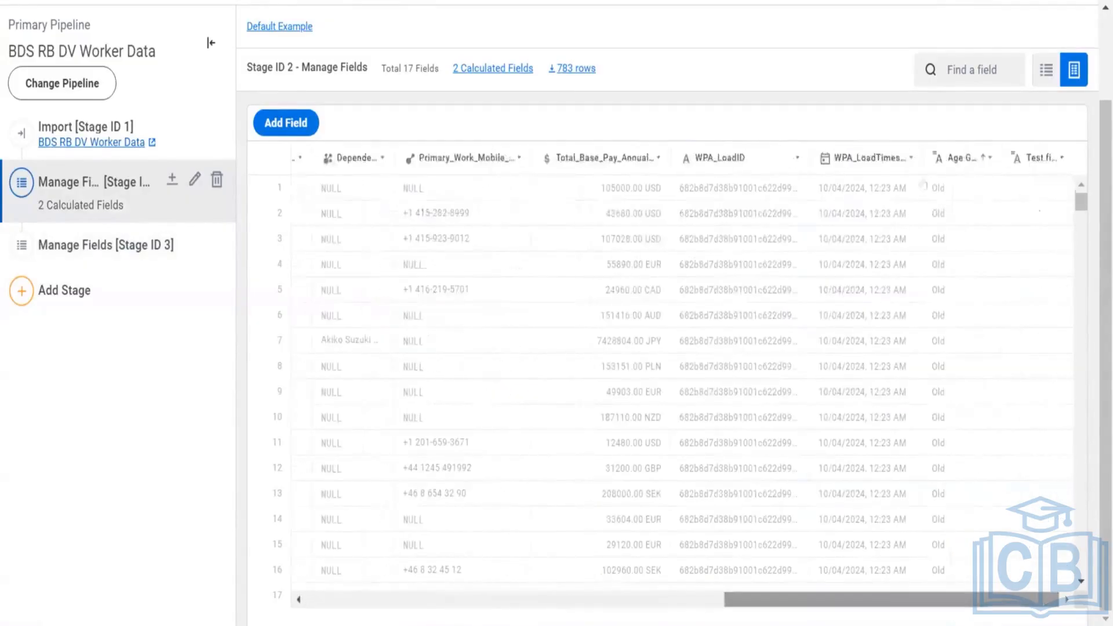
{"action": "left_click", "coordinate": [952, 145]}
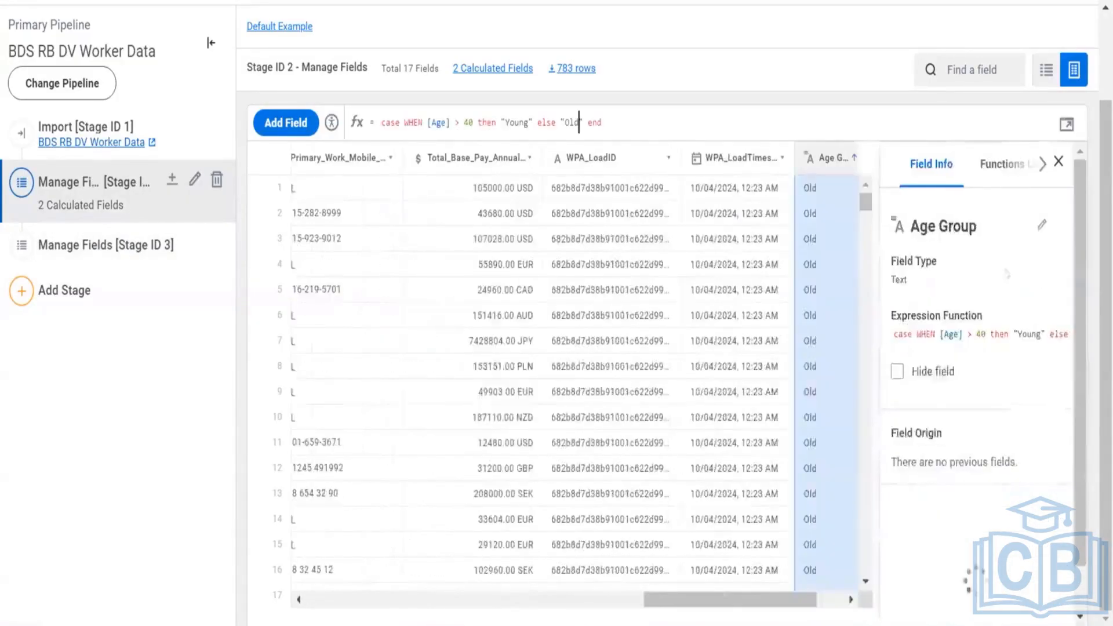
{"action": "left_click", "coordinate": [1066, 125]}
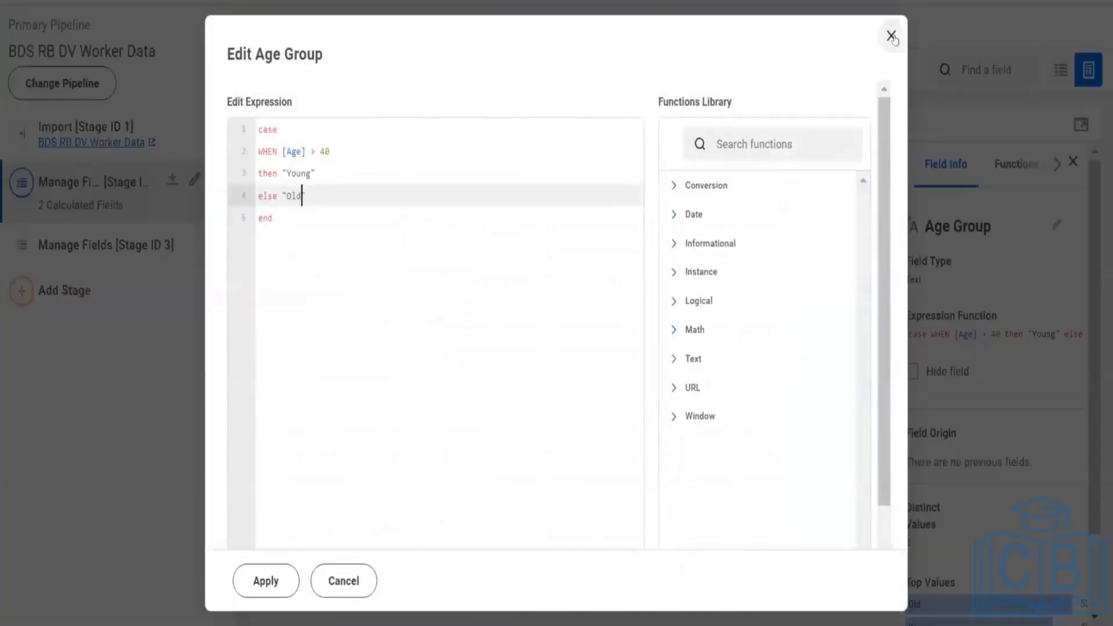
{"action": "left_click", "coordinate": [892, 36]}
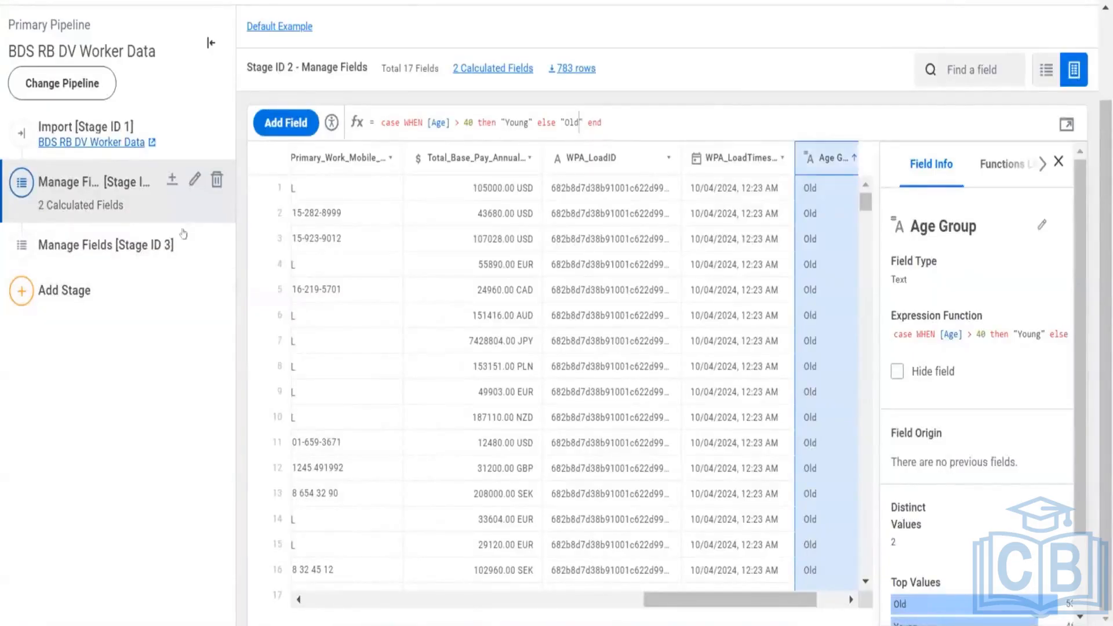
{"action": "left_click", "coordinate": [145, 245]}
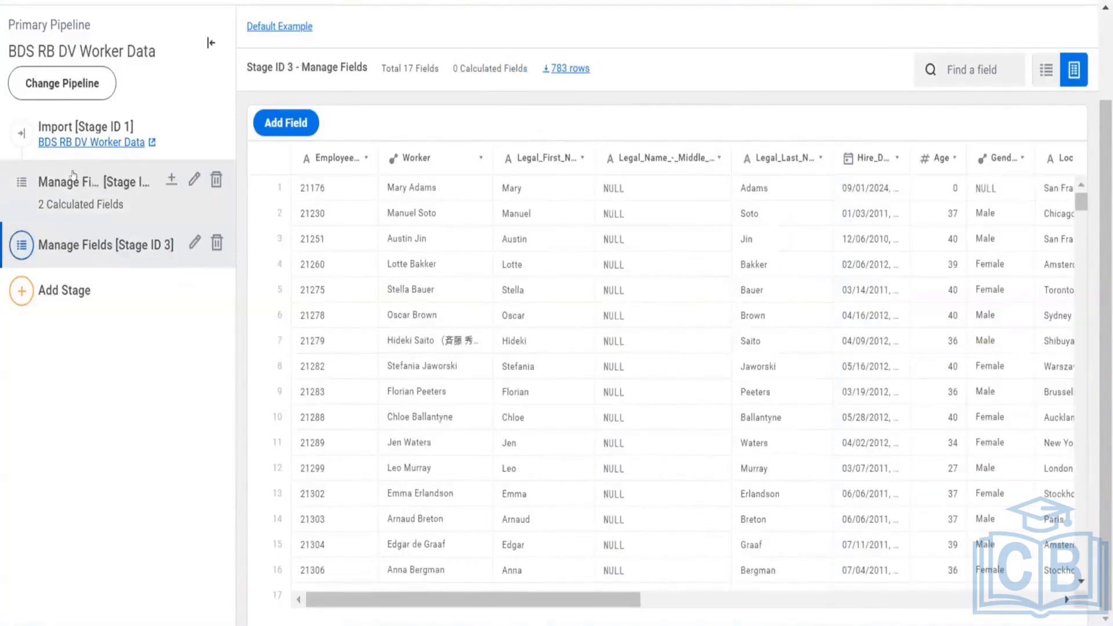
Delete the Stage ID 2 Manage Fields stage and review Stage ID 3's two field errors
{"action": "left_click", "coordinate": [213, 181]}
{"action": "left_click", "coordinate": [417, 372]}
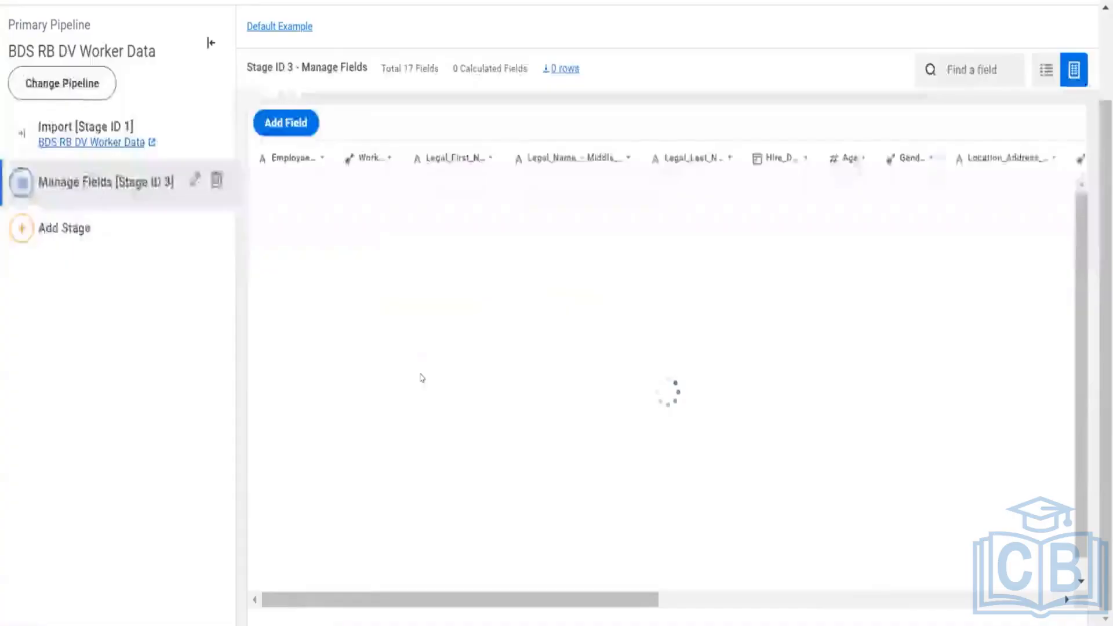
{"action": "left_click", "coordinate": [194, 178]}
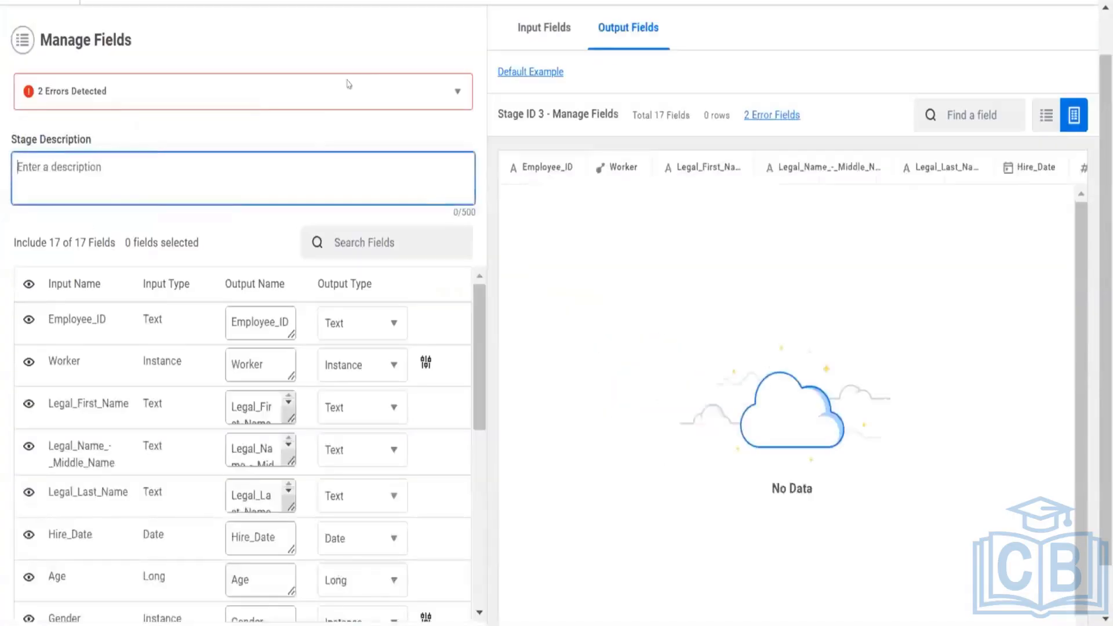
{"action": "left_click", "coordinate": [374, 86]}
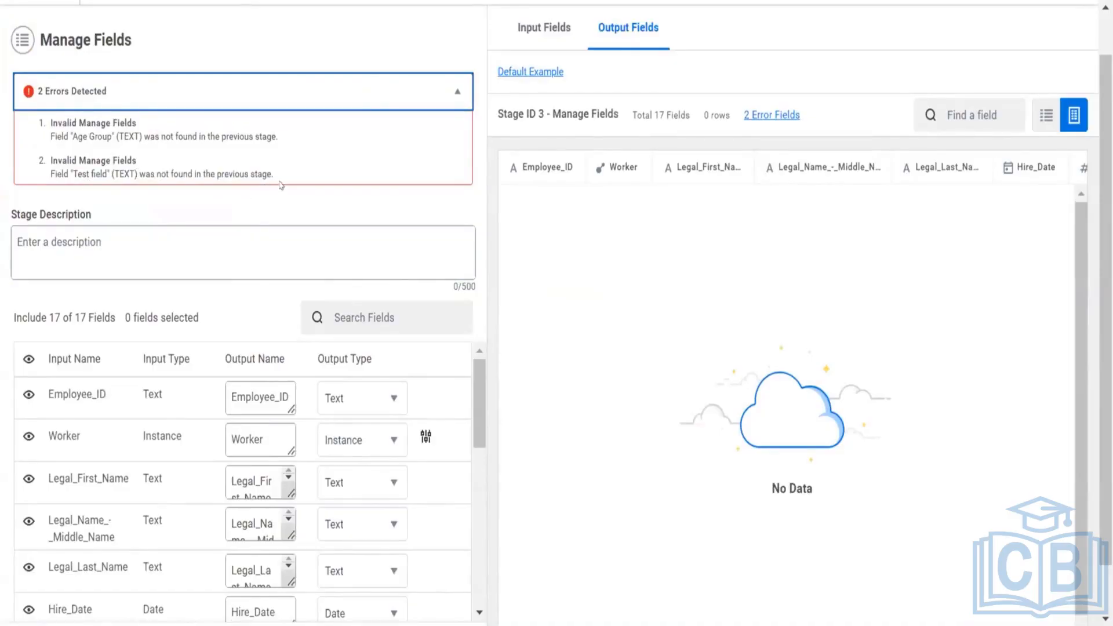
Remove the missing Age Group and Test field rows from Stage ID 3 and save
{"action": "scroll", "coordinate": [281, 184], "scroll_direction": "down", "scroll_amount": 1}
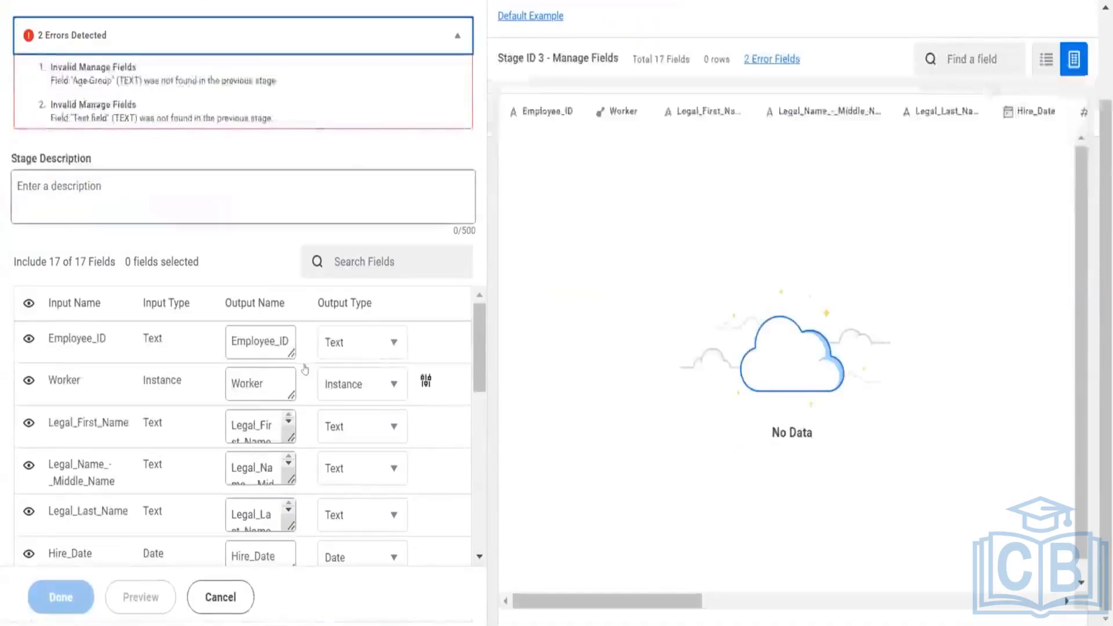
{"action": "scroll", "coordinate": [43, 492], "scroll_direction": "down", "scroll_amount": 6}
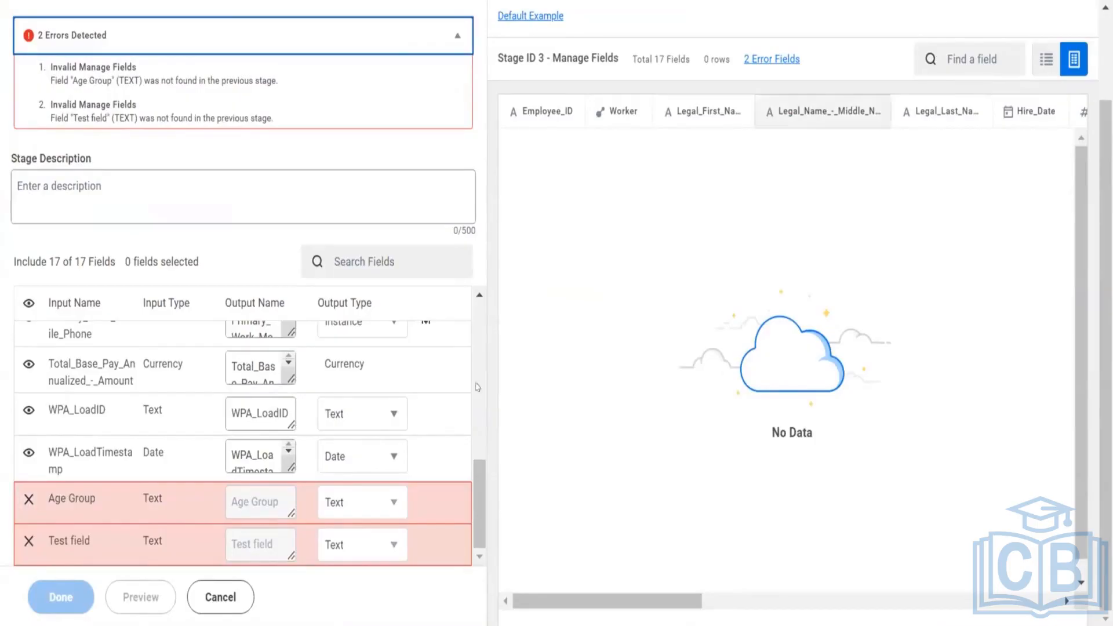
{"action": "left_click", "coordinate": [29, 500]}
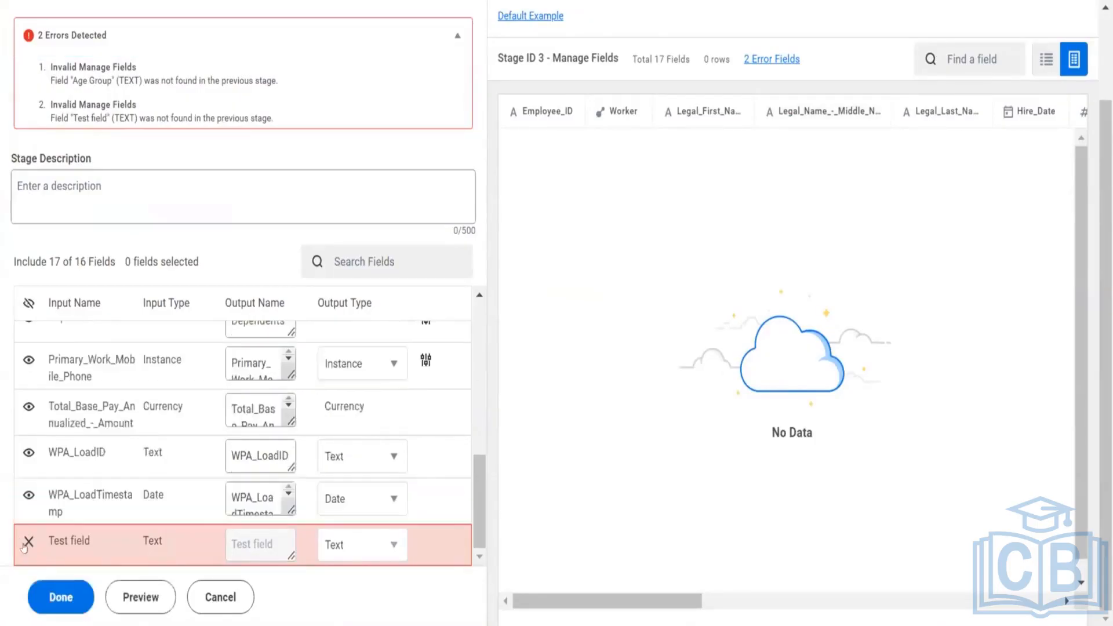
{"action": "left_click", "coordinate": [28, 541]}
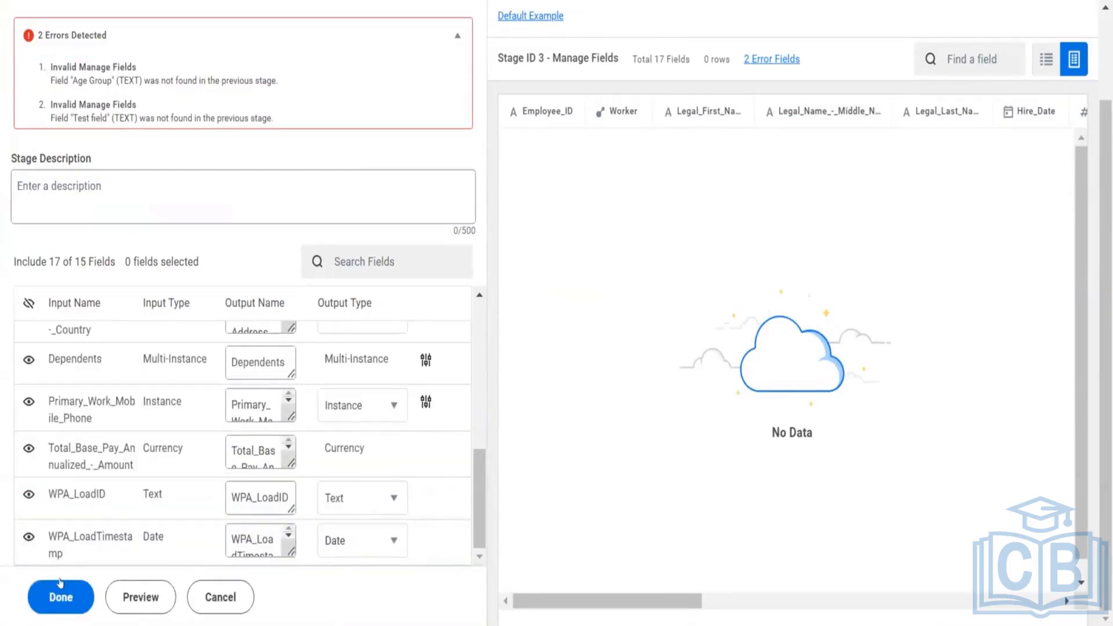
{"action": "left_click", "coordinate": [61, 596]}
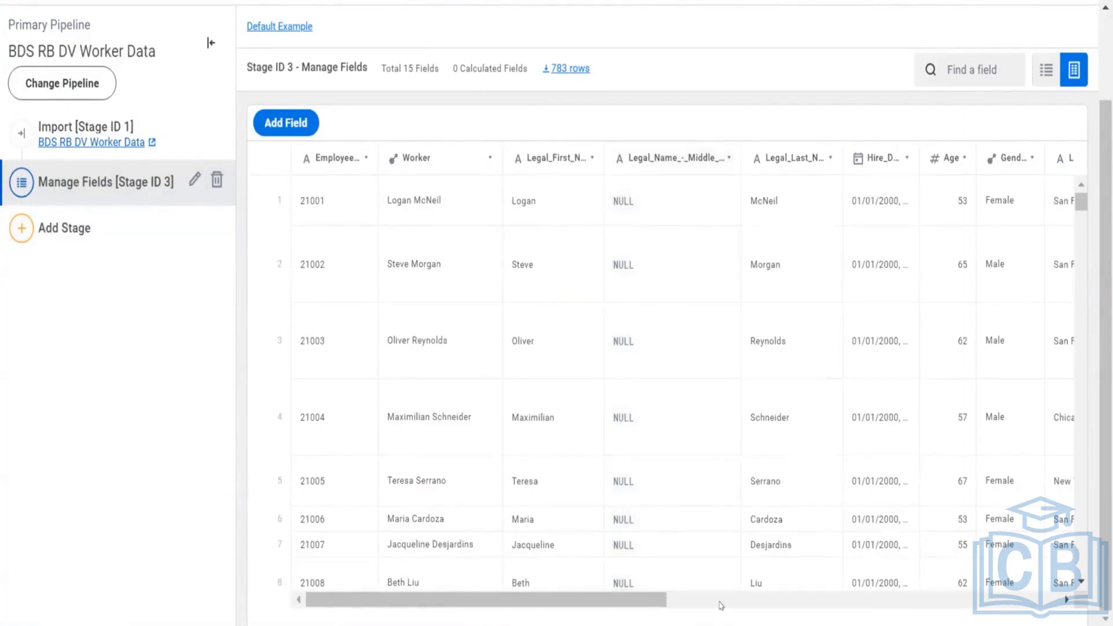
Scroll the grid back left and add a new calculated field to Stage ID 3
{"action": "left_click", "coordinate": [720, 603]}
{"action": "left_click_drag", "start_coordinate": [745, 603], "coordinate": [864, 600]}
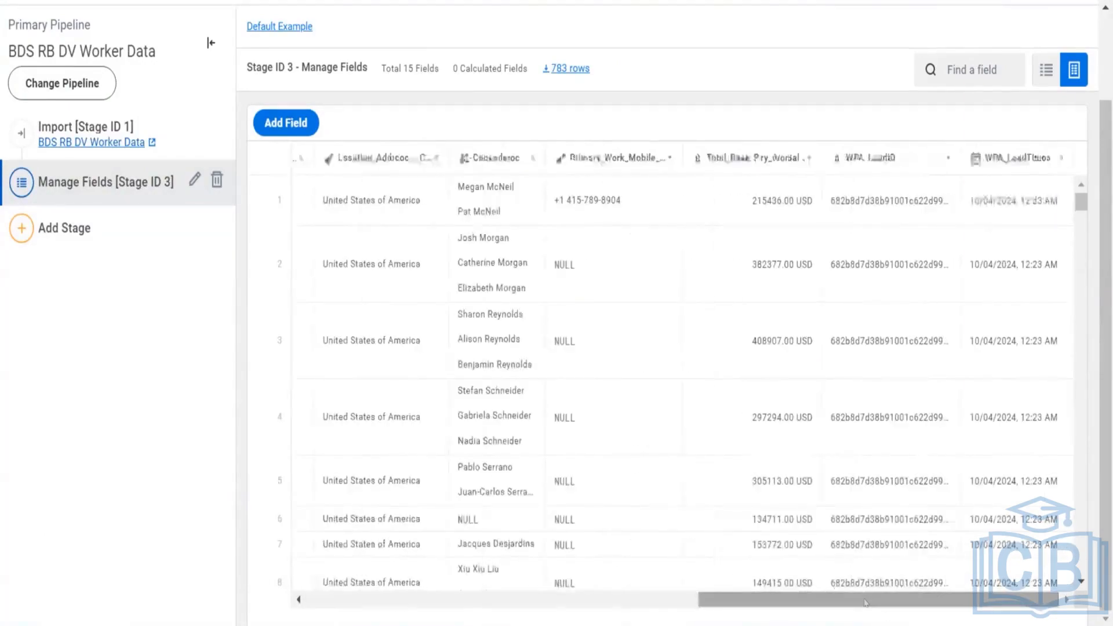
{"action": "left_click_drag", "start_coordinate": [777, 600], "coordinate": [355, 614]}
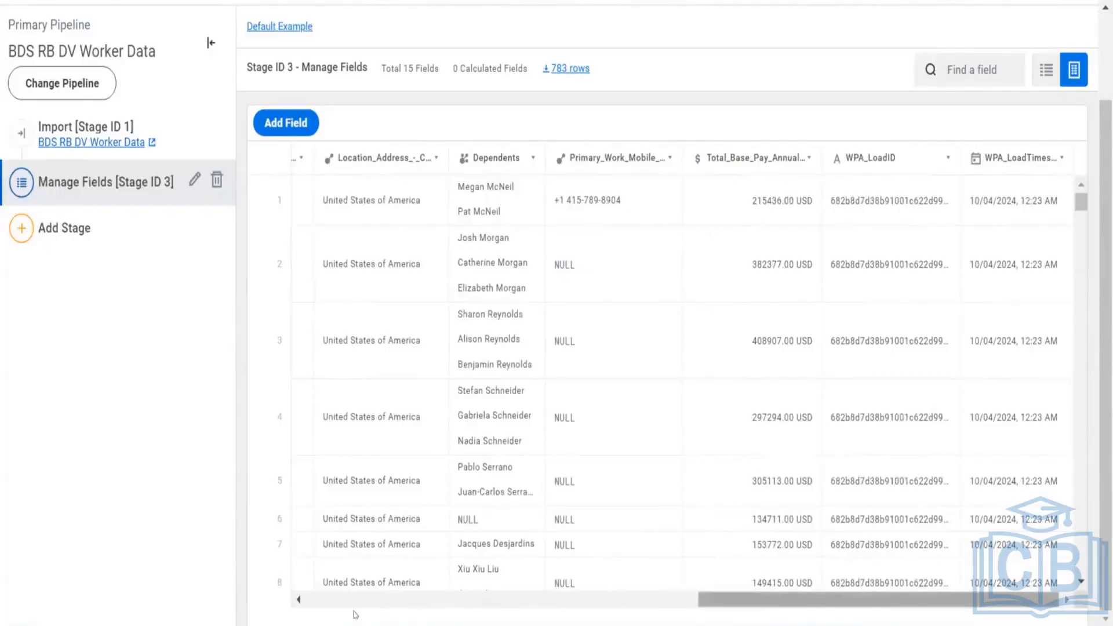
{"action": "left_click", "coordinate": [292, 121]}
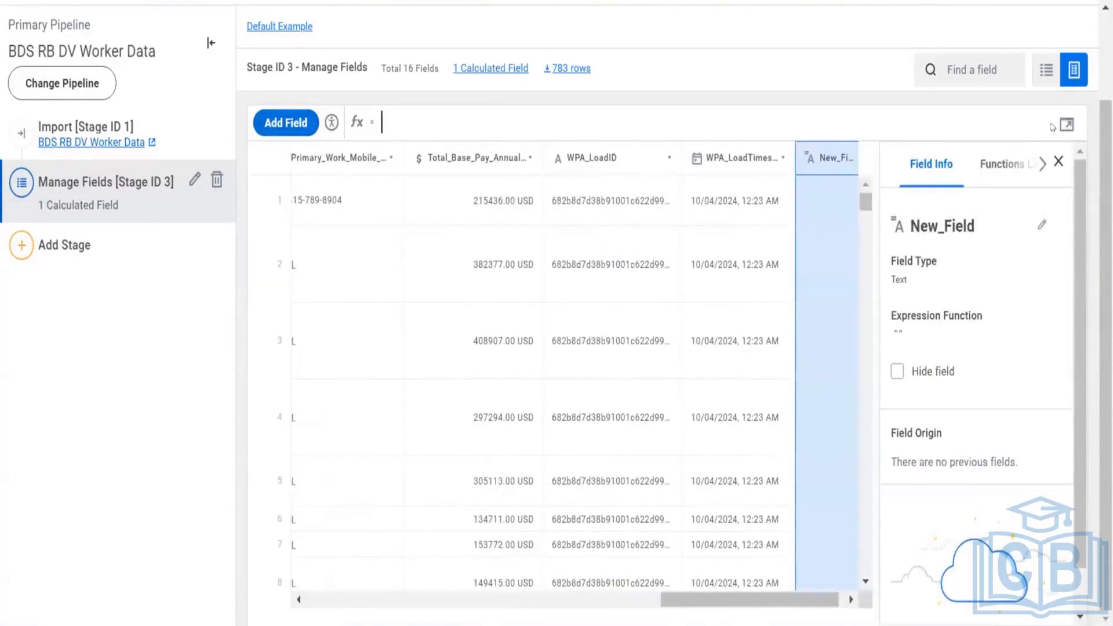
Open New_Field's expression editor and search the Functions Library for 'case'
{"action": "left_click", "coordinate": [444, 103]}
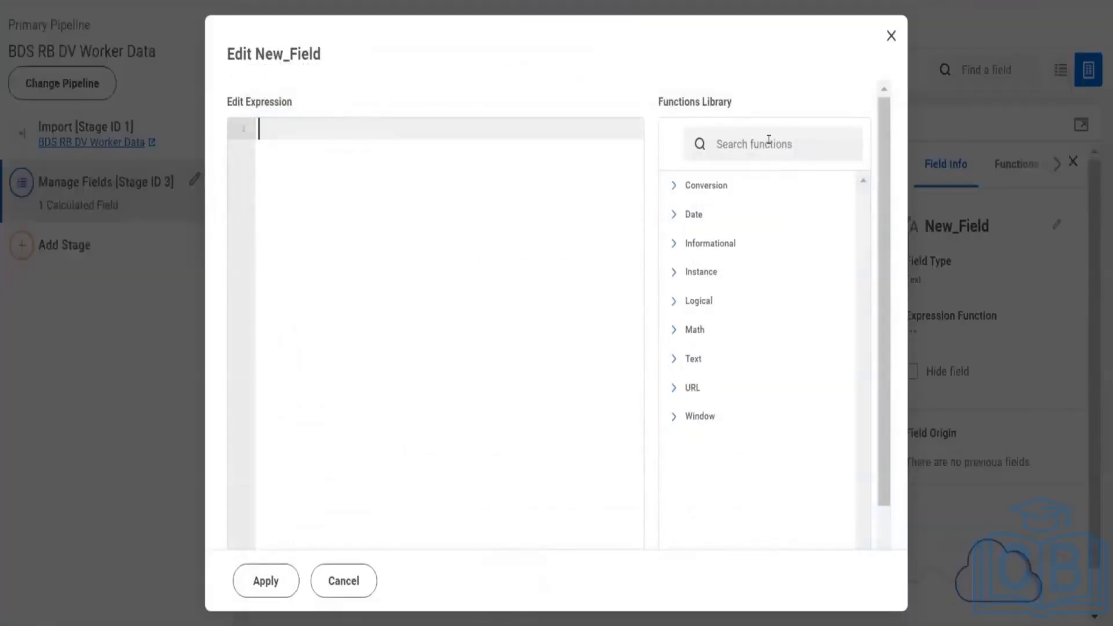
{"action": "left_click", "coordinate": [769, 140]}
{"action": "type", "text": "caase"}
{"action": "key", "text": "BackSpace"}
{"action": "key", "text": "BackSpace"}
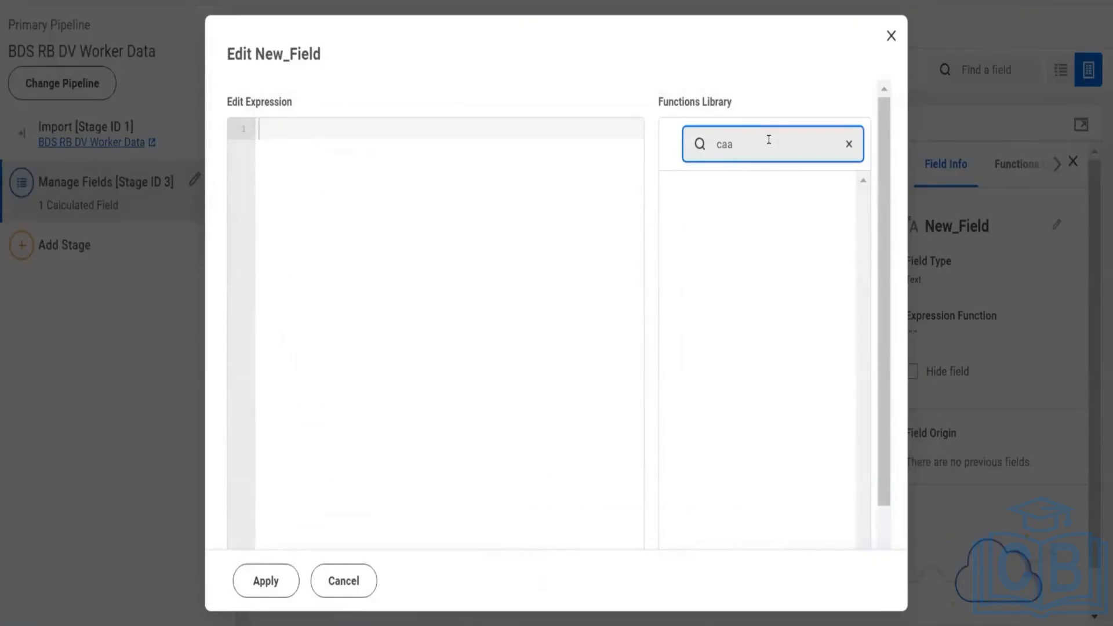
{"action": "key", "text": "BackSpace"}
{"action": "key", "text": "BackSpace"}
{"action": "key", "text": "BackSpace"}
{"action": "type", "text": "se"}
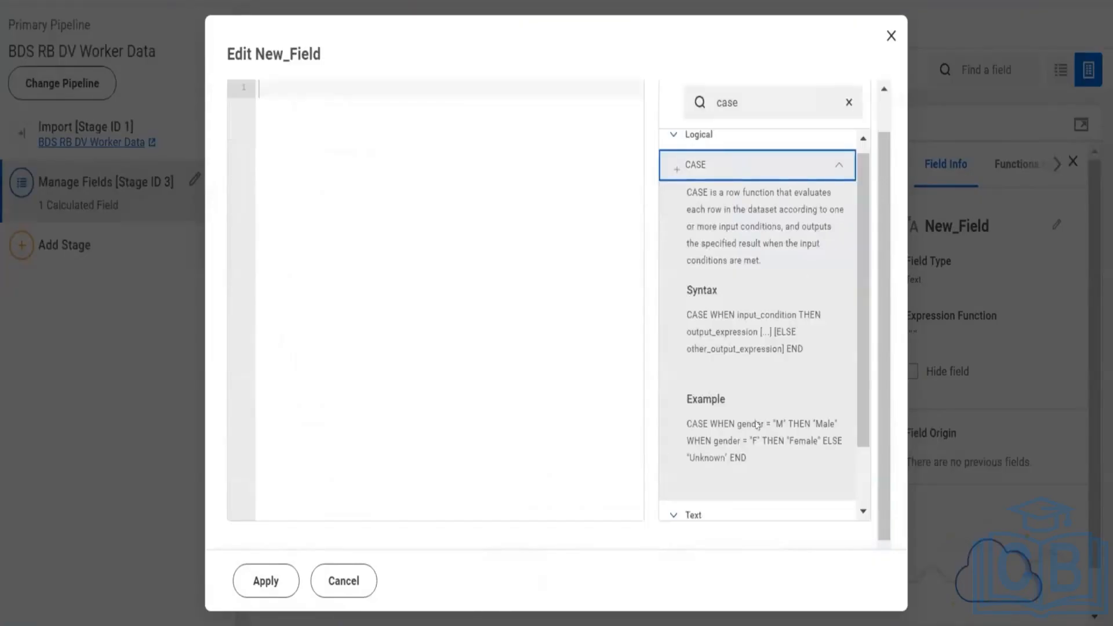
Start the expression with CASE and a WHEN clause on the [Age] field
{"action": "left_click", "coordinate": [359, 161]}
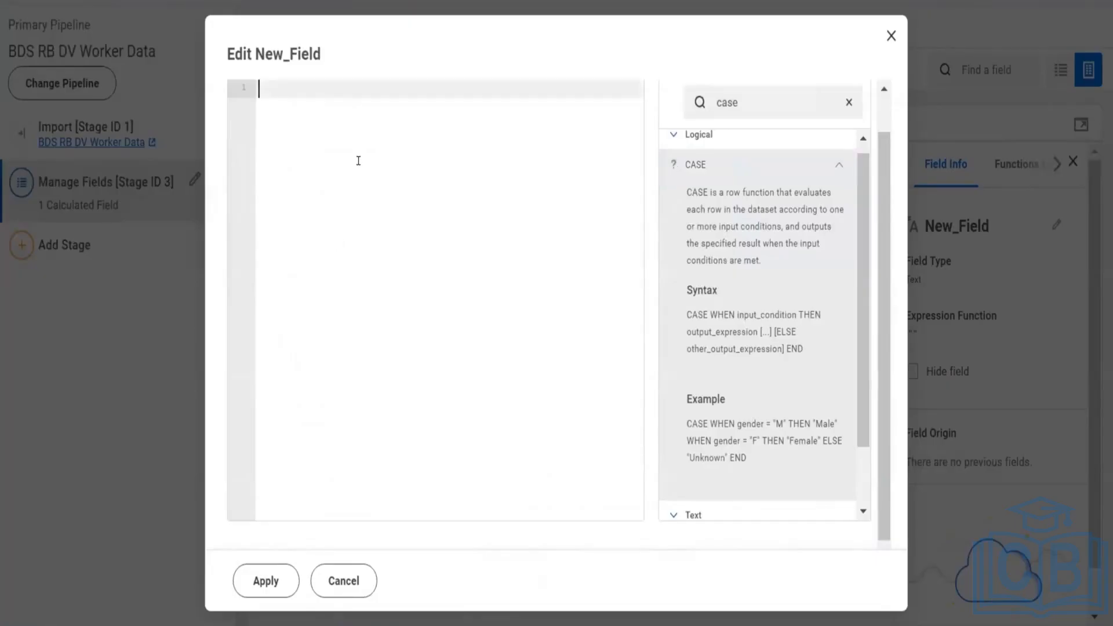
{"action": "scroll", "coordinate": [359, 160], "scroll_direction": "up", "scroll_amount": 1}
{"action": "type", "text": "CA"}
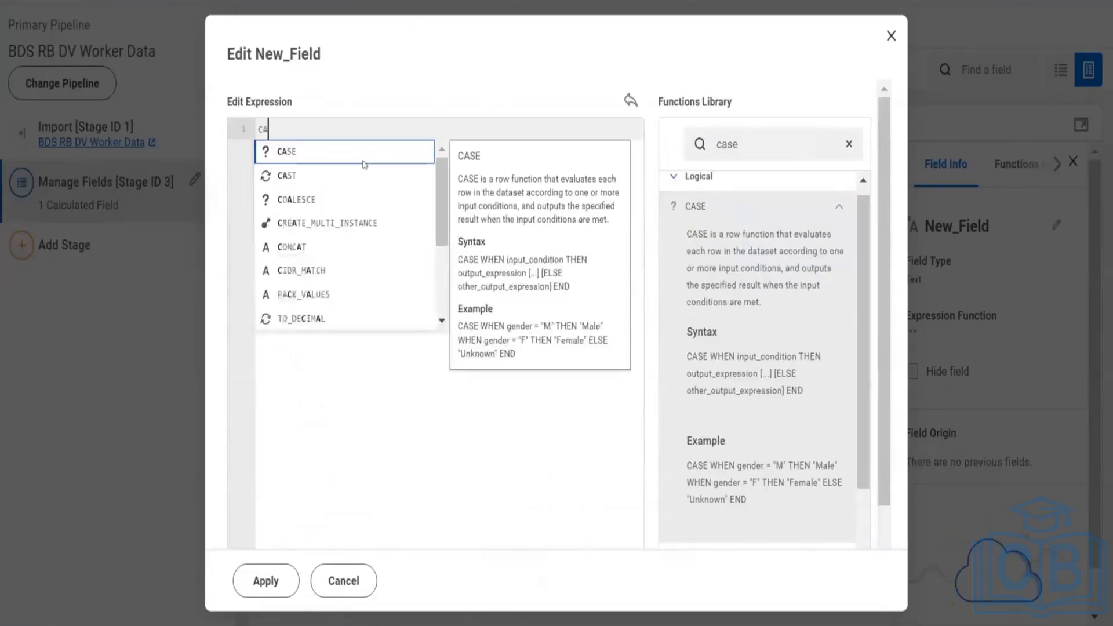
{"action": "key", "text": "Return"}
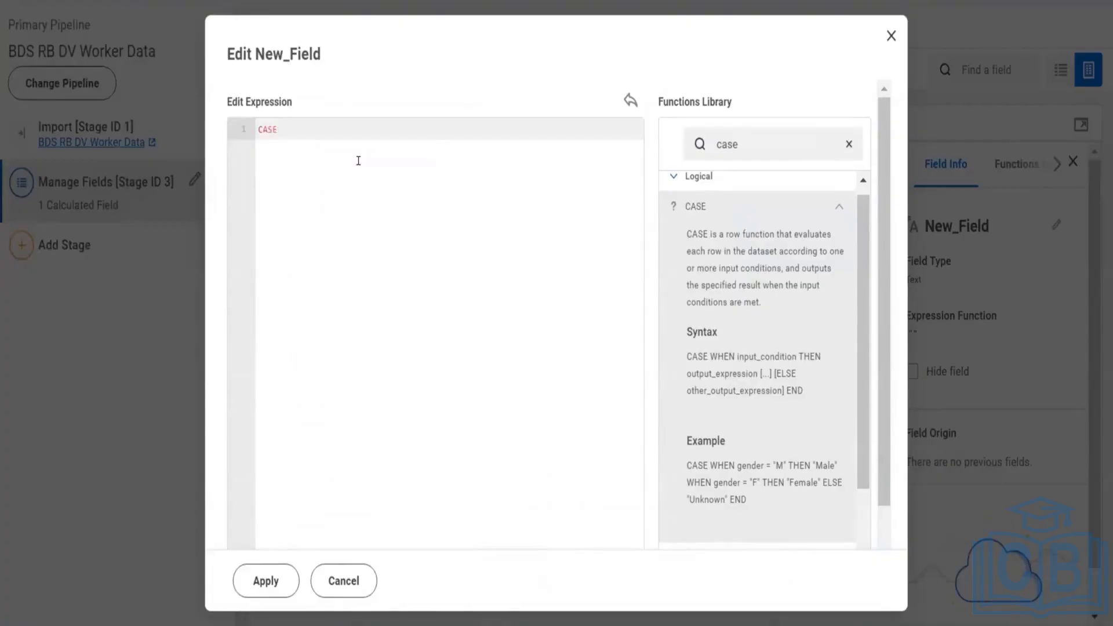
{"action": "key", "text": "Return"}
{"action": "type", "text": "WH"}
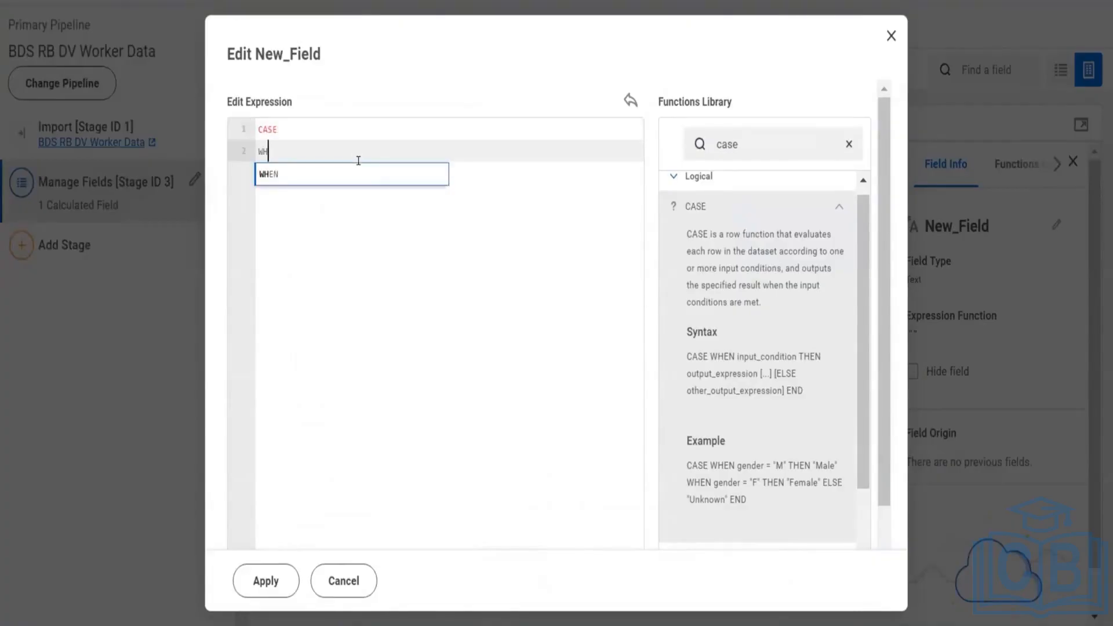
{"action": "key", "text": "Return"}
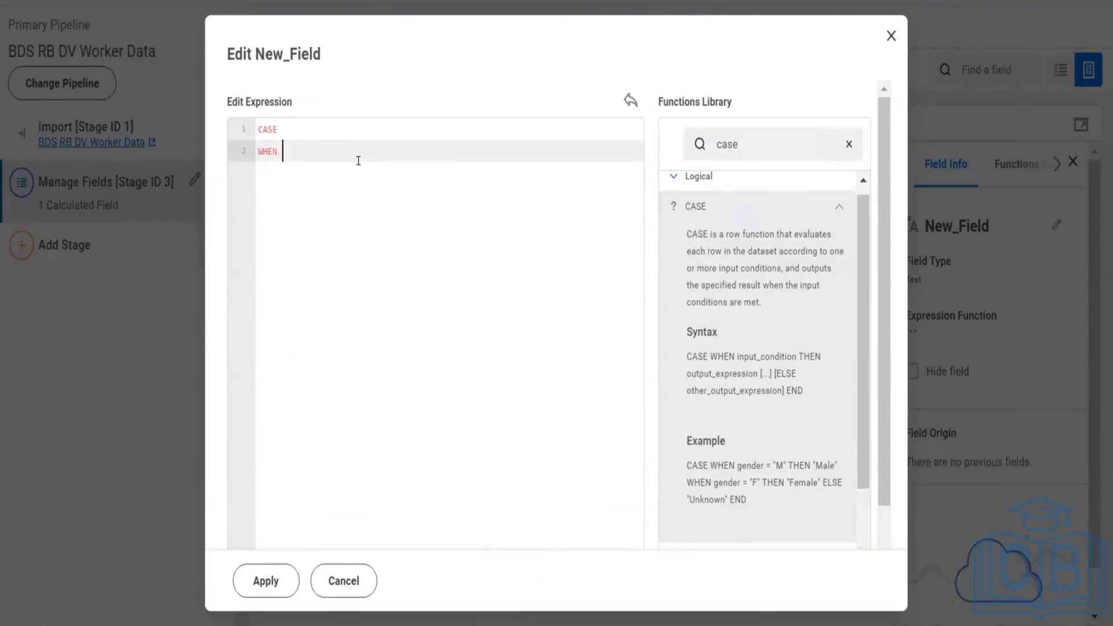
{"action": "type", "text": "[age"}
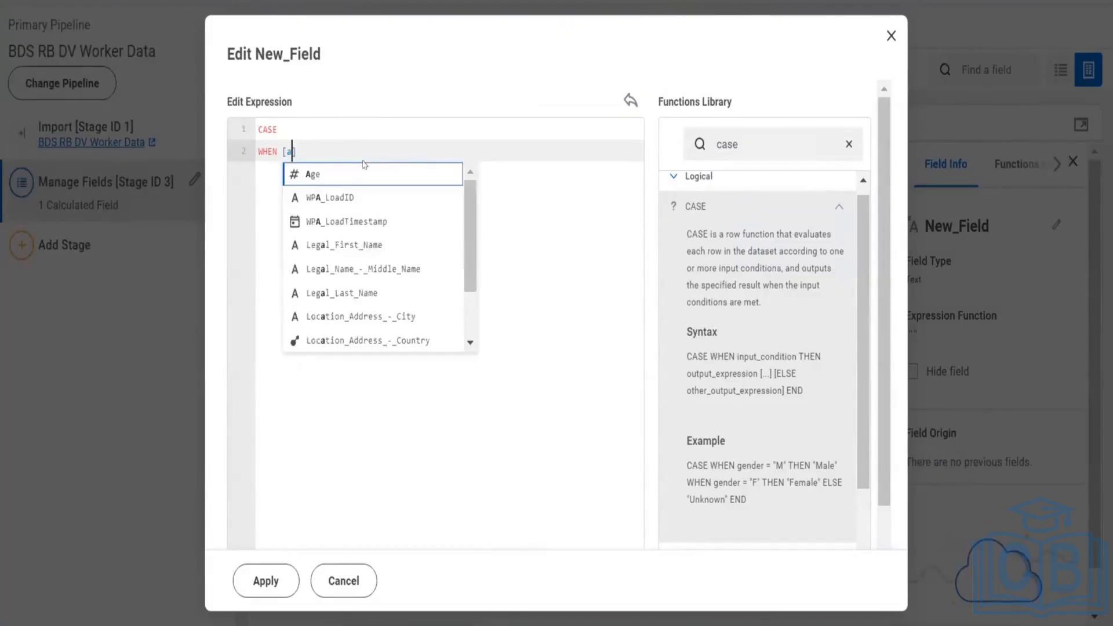
{"action": "key", "text": "Return"}
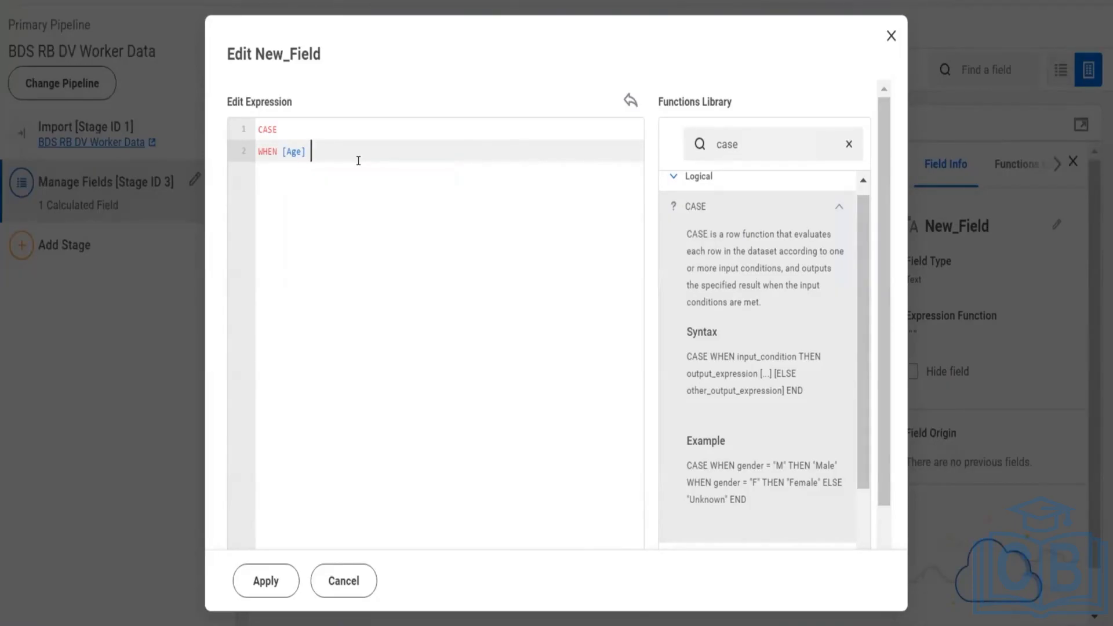
Complete the condition > 20 and <30 then "Young", and begin a when [Age] > 30 clause
{"action": "type", "text": "> 20 and <30"}
{"action": "key", "text": "Return"}
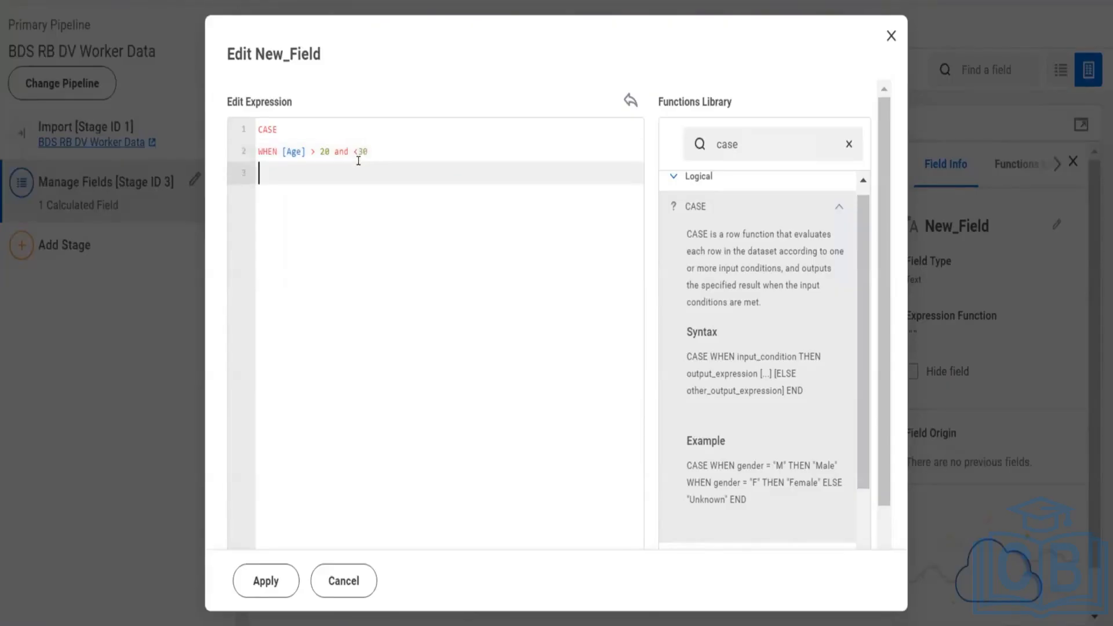
{"action": "type", "text": "then Young"}
{"action": "key", "text": "BackSpace"}
{"action": "key", "text": "BackSpace"}
{"action": "key", "text": "BackSpace"}
{"action": "key", "text": "BackSpace"}
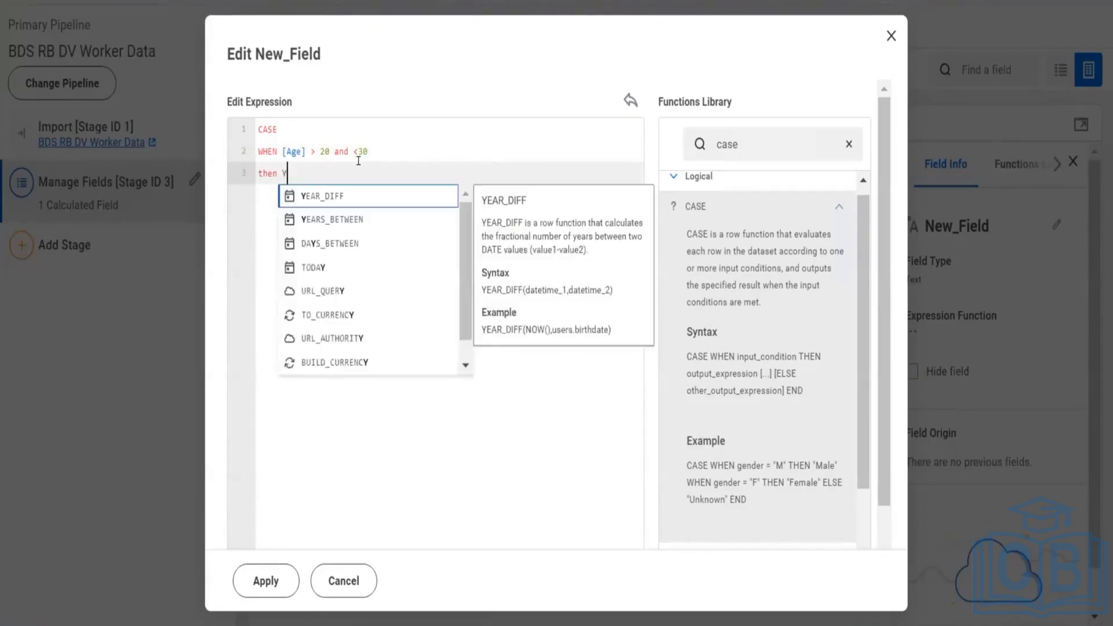
{"action": "key", "text": "BackSpace"}
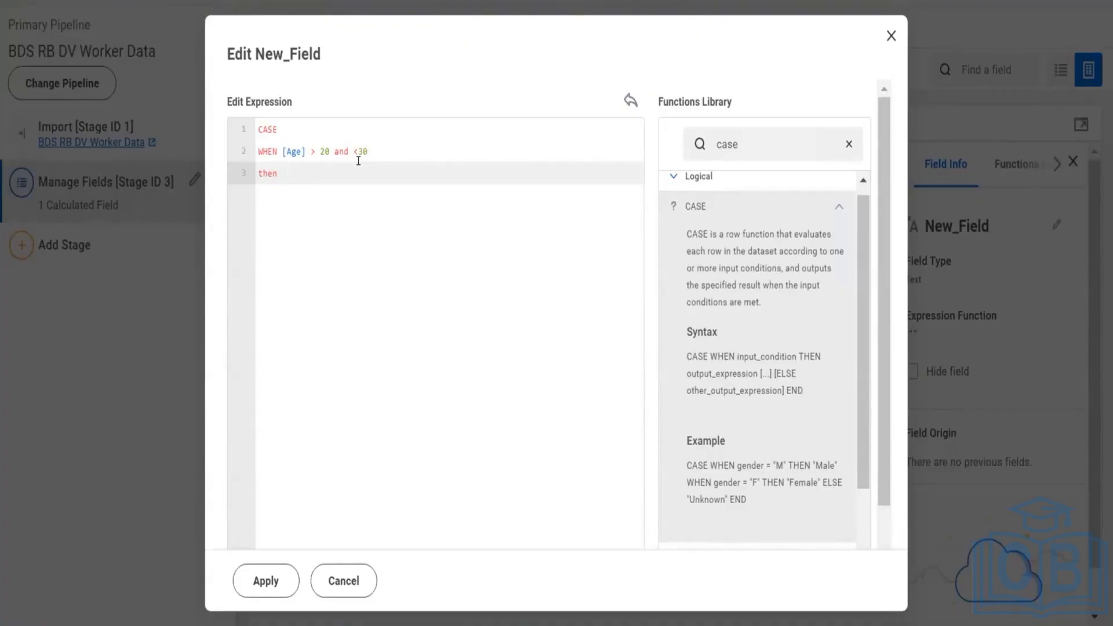
{"action": "type", "text": "\"Young\""}
{"action": "key", "text": "Return"}
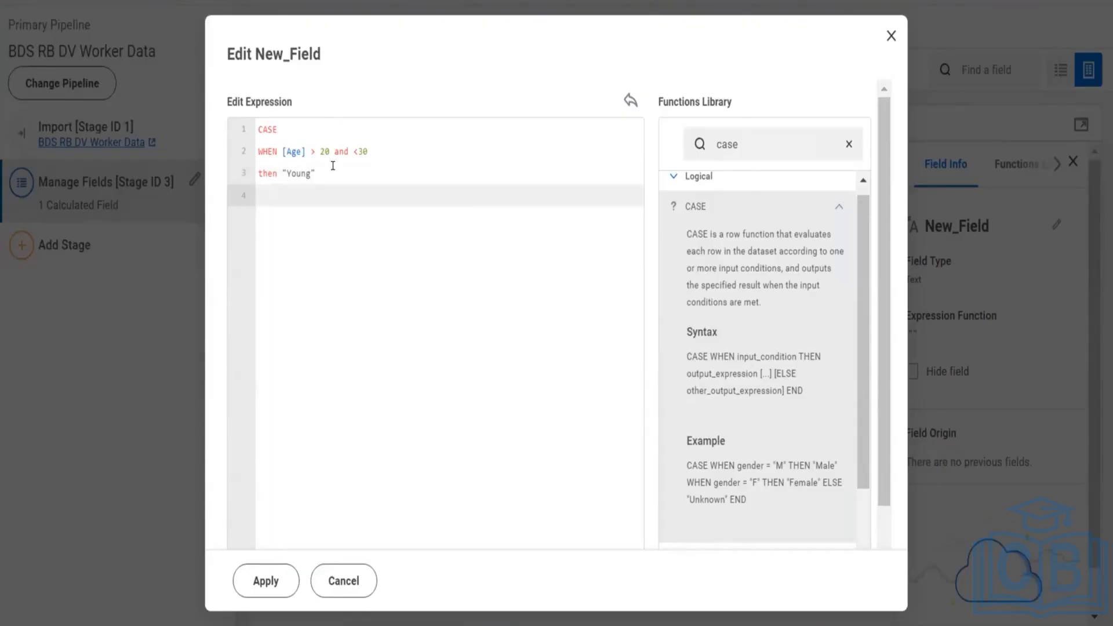
{"action": "type", "text": "when ["}
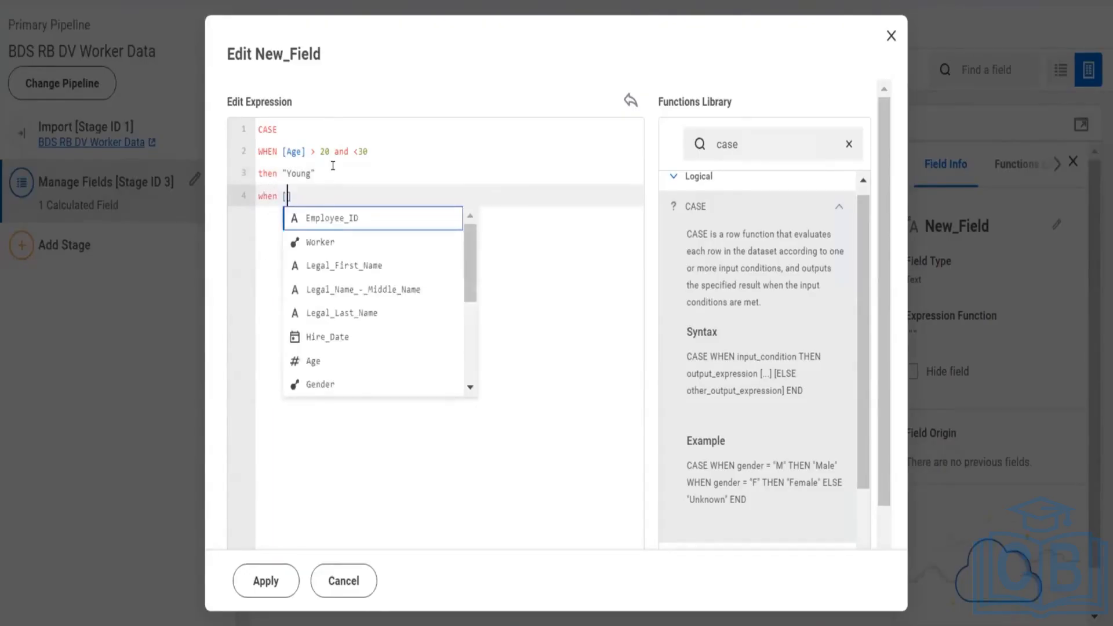
{"action": "type", "text": "Age] "}
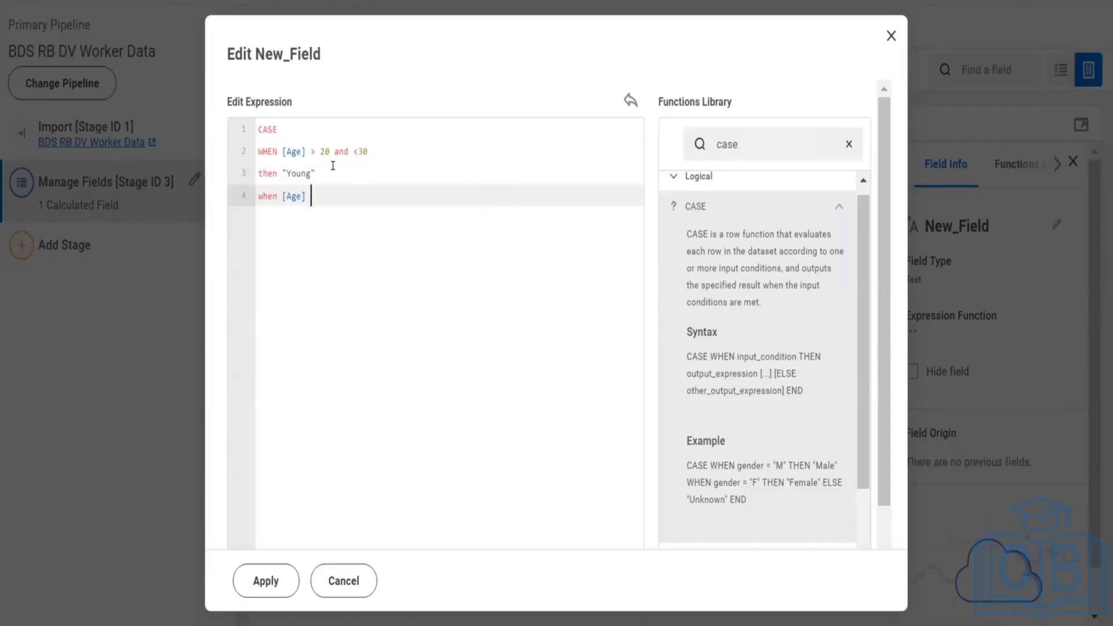
{"action": "type", "text": "> 30 <"}
Finish the line-4 condition with 'and < 40' and add its result, then "Middle Age"
{"action": "key", "text": "BackSpace"}
{"action": "type", "text": "and < 40 M"}
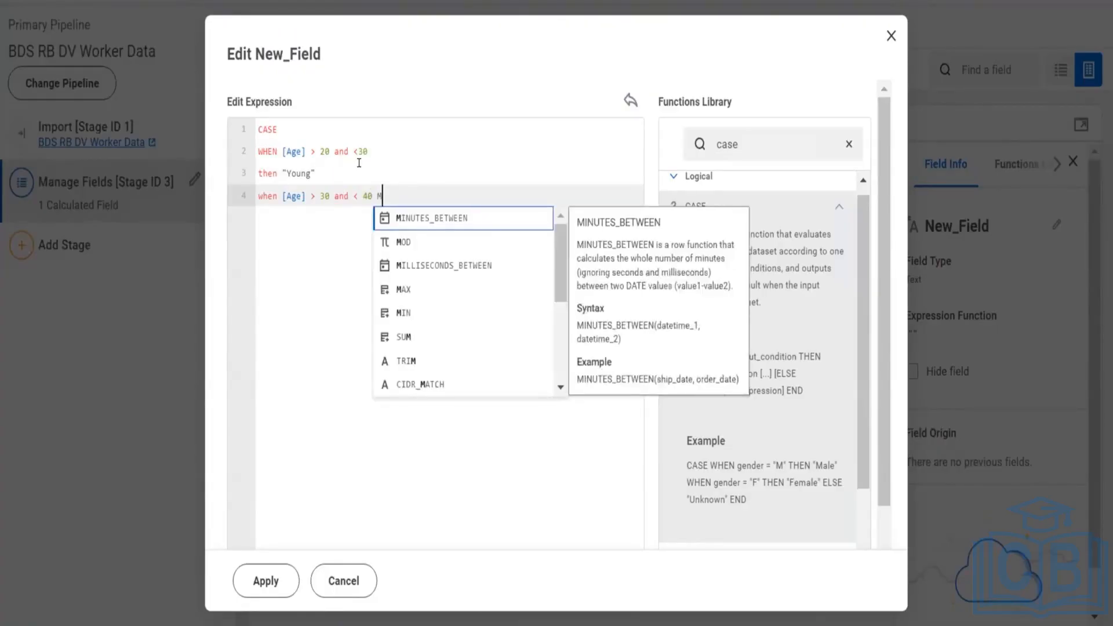
{"action": "key", "text": "BackSpace"}
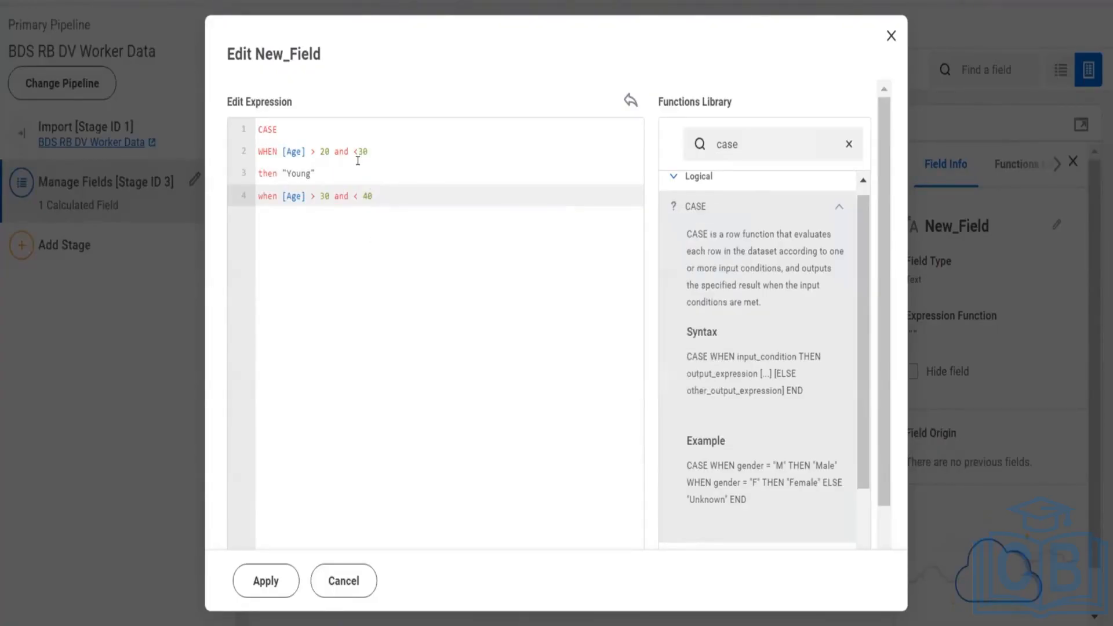
{"action": "left_click", "coordinate": [351, 151]}
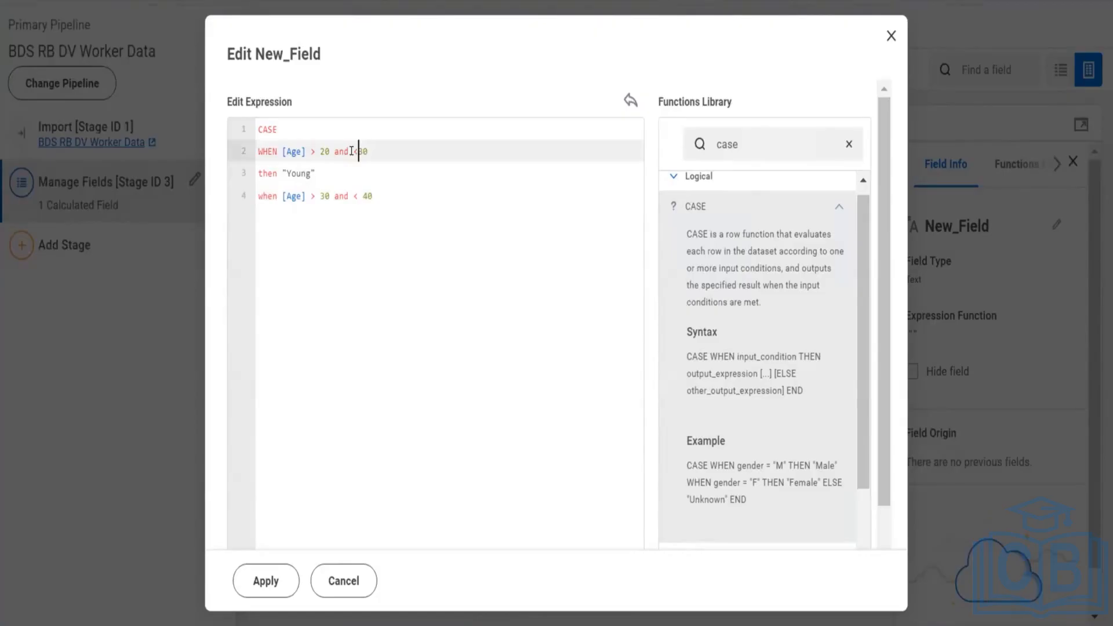
{"action": "left_click", "coordinate": [388, 196]}
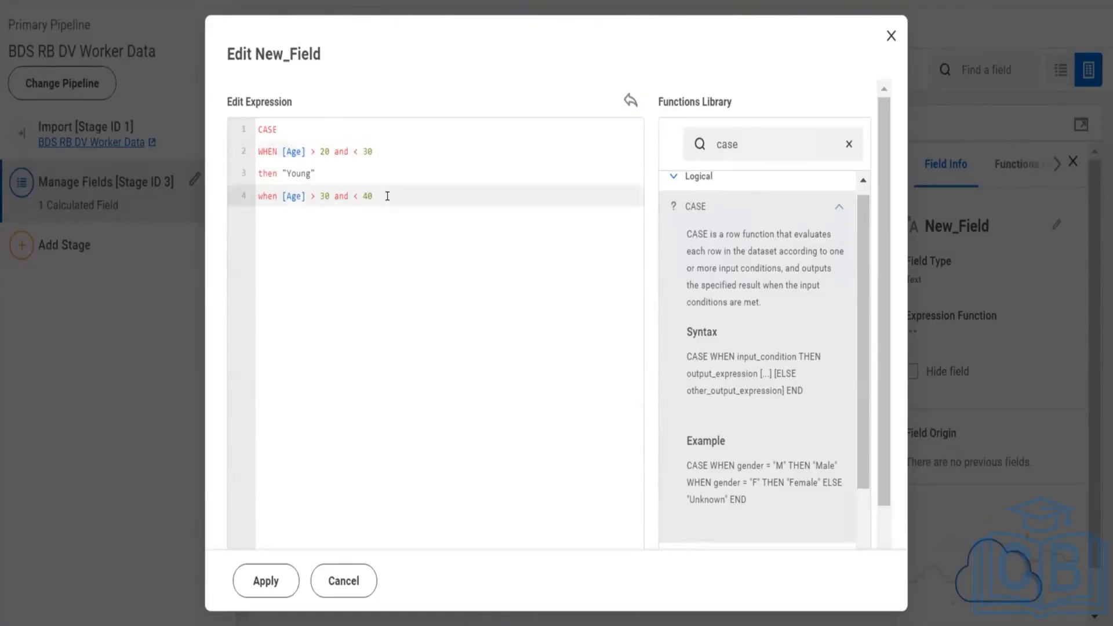
{"action": "type", "text": "T"}
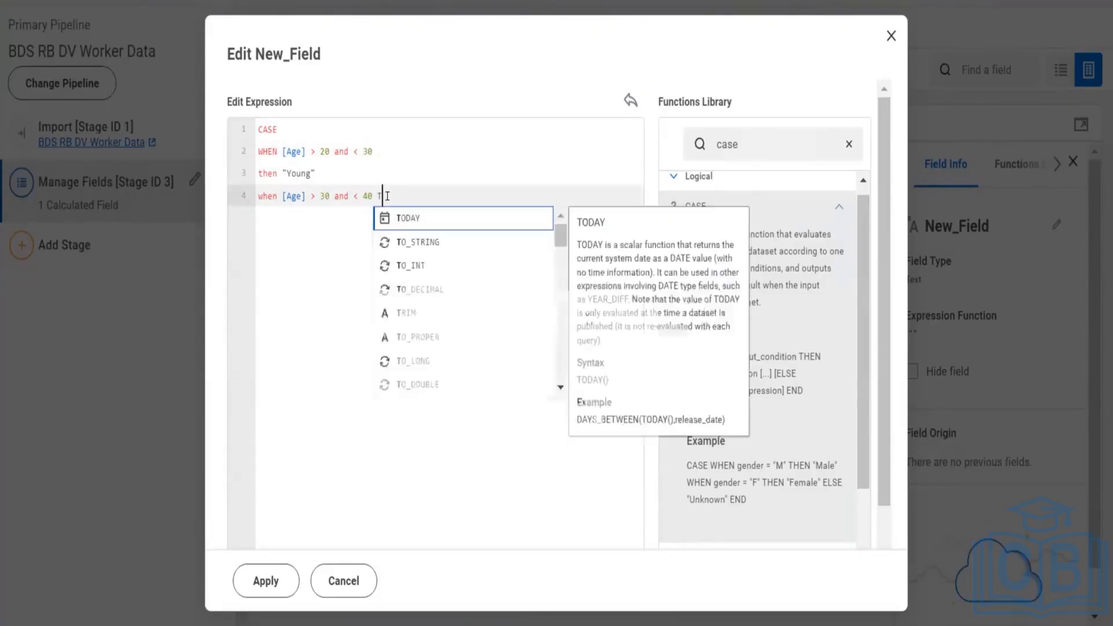
{"action": "type", "text": "hen"}
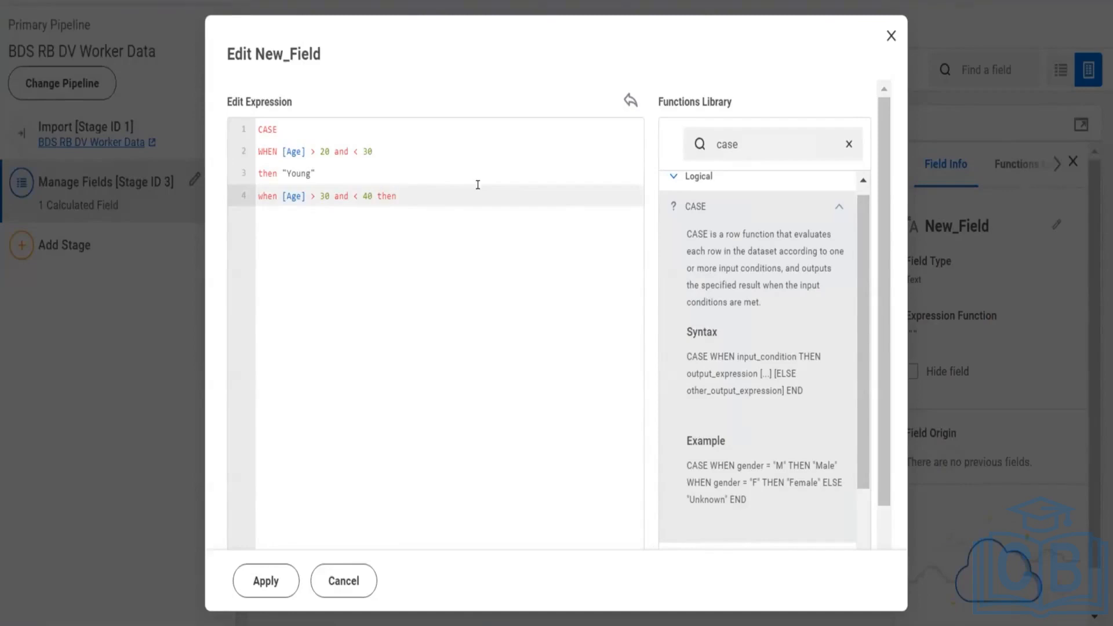
{"action": "key", "text": "BackSpace"}
{"action": "key", "text": "BackSpace"}
{"action": "key", "text": "BackSpace"}
{"action": "key", "text": "BackSpace"}
{"action": "key", "text": "BackSpace"}
{"action": "key", "text": "Return"}
{"action": "type", "text": "then "}
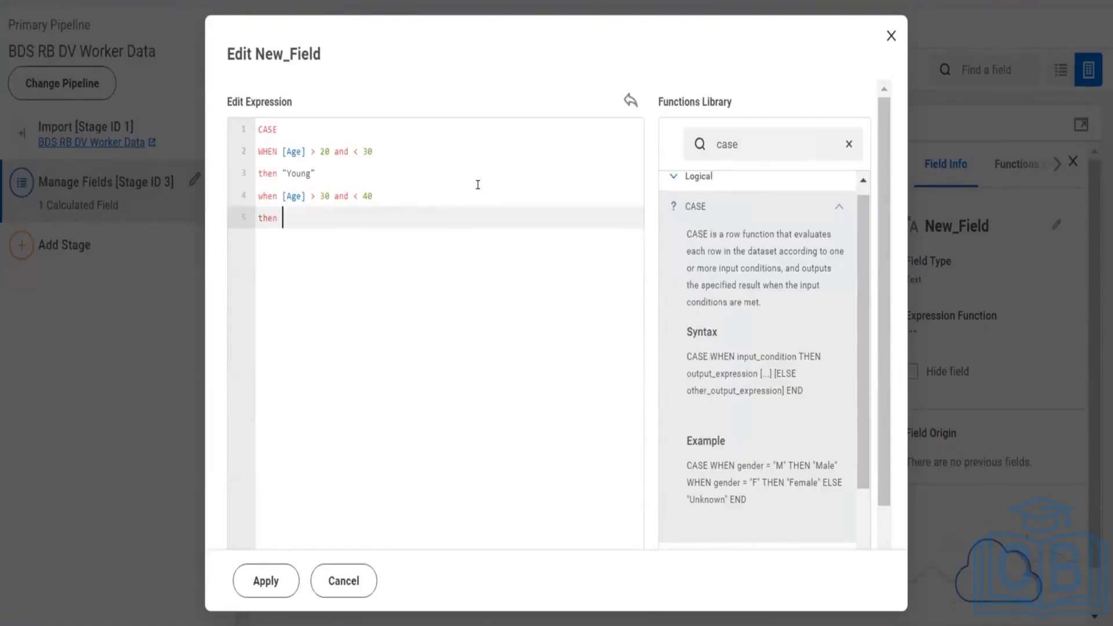
{"action": "type", "text": "\"Middle Age\""}
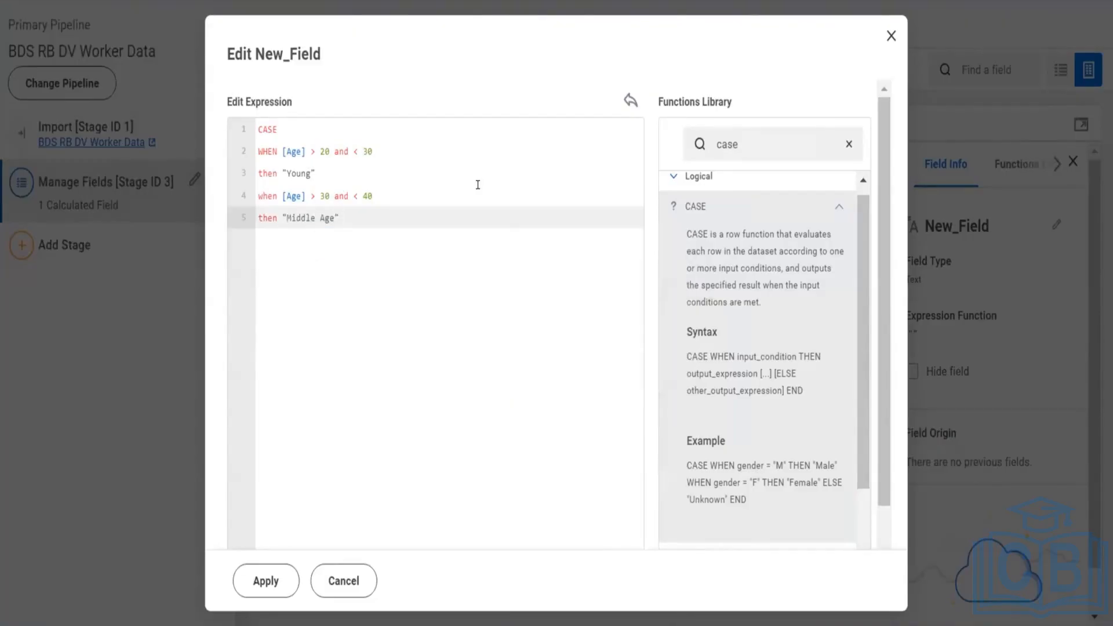
Add another clause, when [Age] < 40 then "Old Age"
{"action": "key", "text": "Return"}
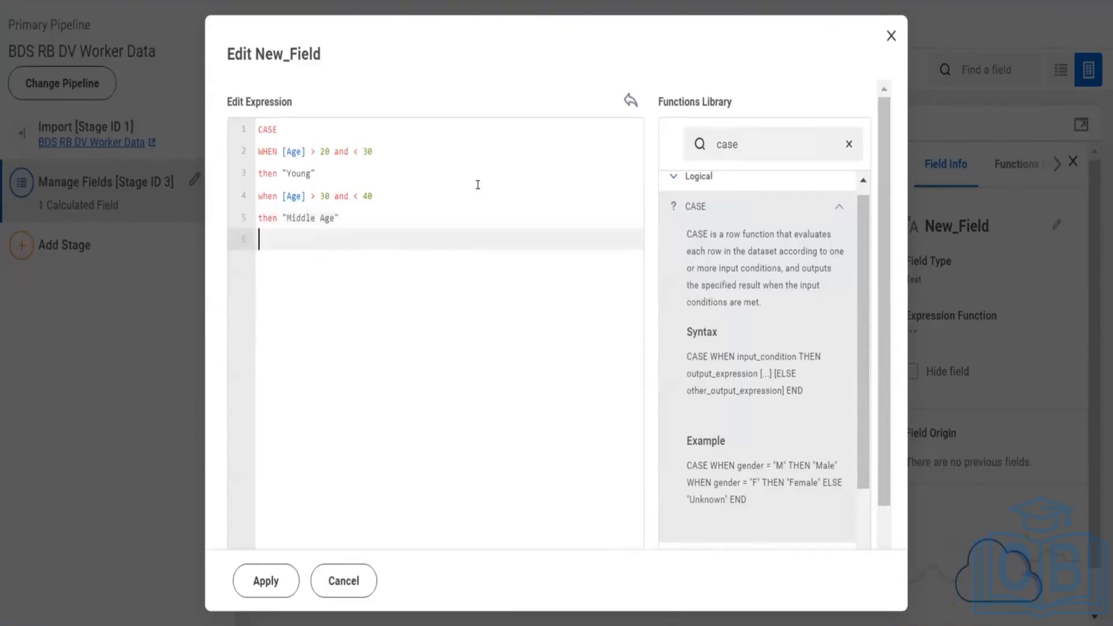
{"action": "type", "text": "when [age"}
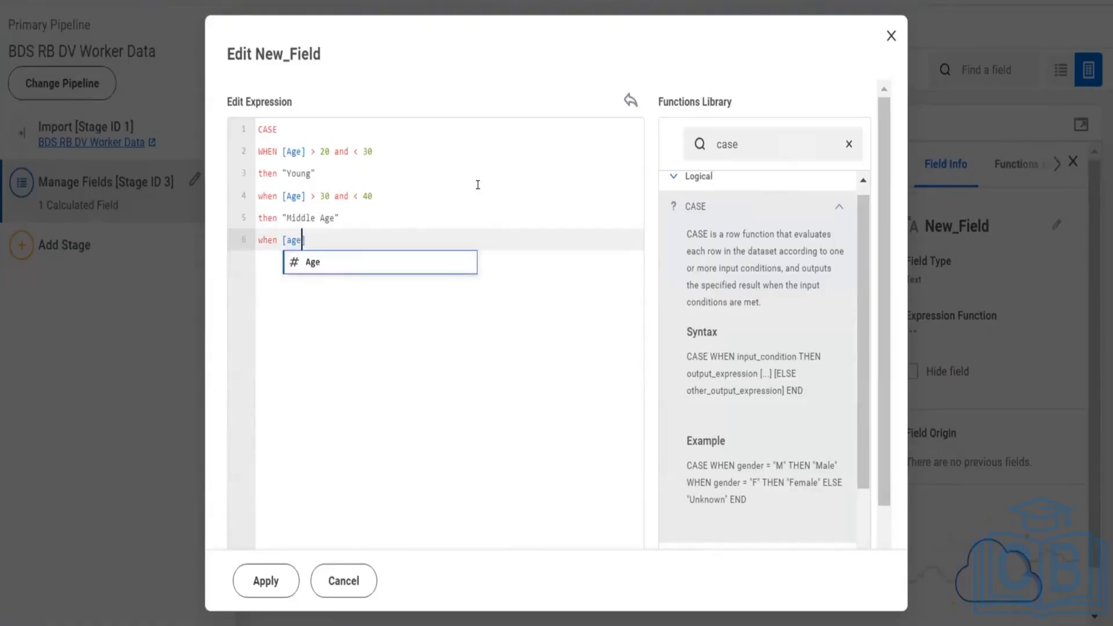
{"action": "key", "text": "Return"}
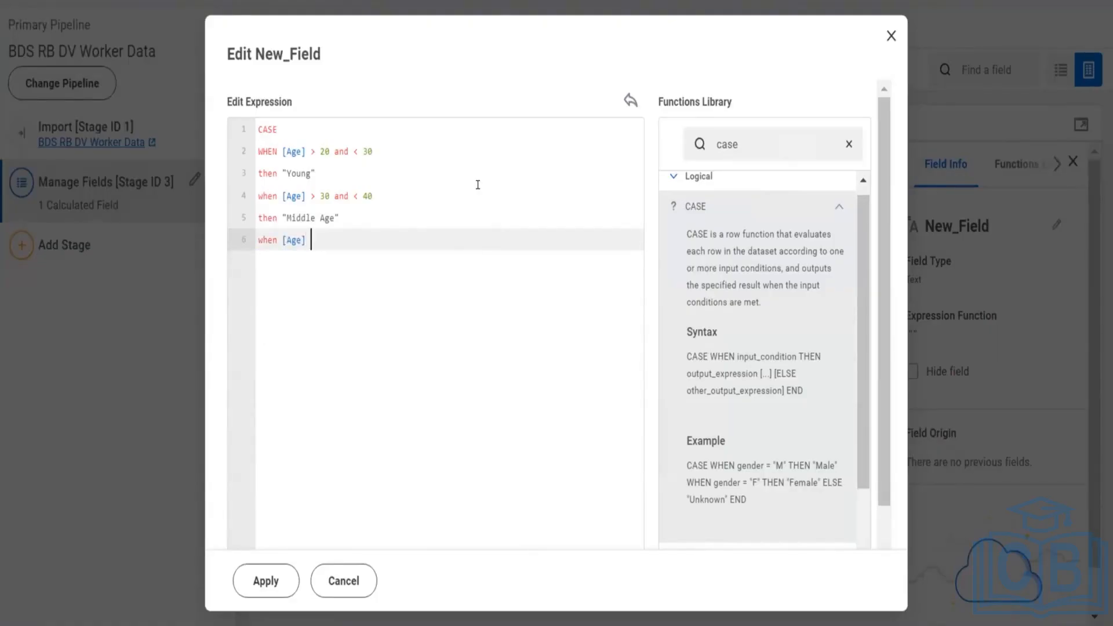
{"action": "type", "text": "< 40"}
{"action": "key", "text": "Return"}
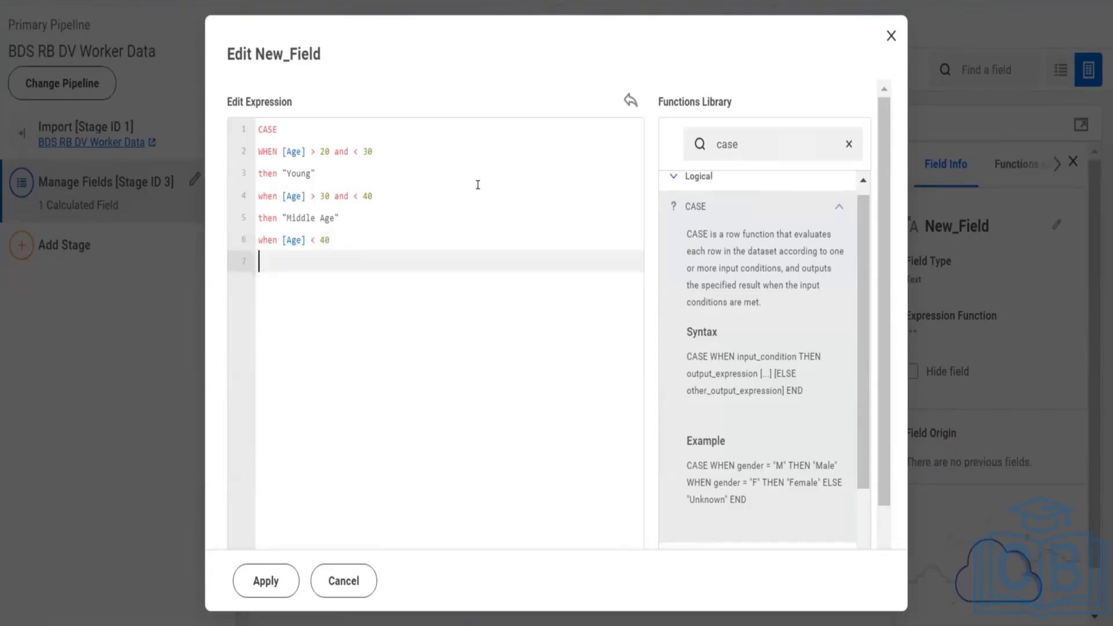
{"action": "type", "text": "then \"Old Age"}
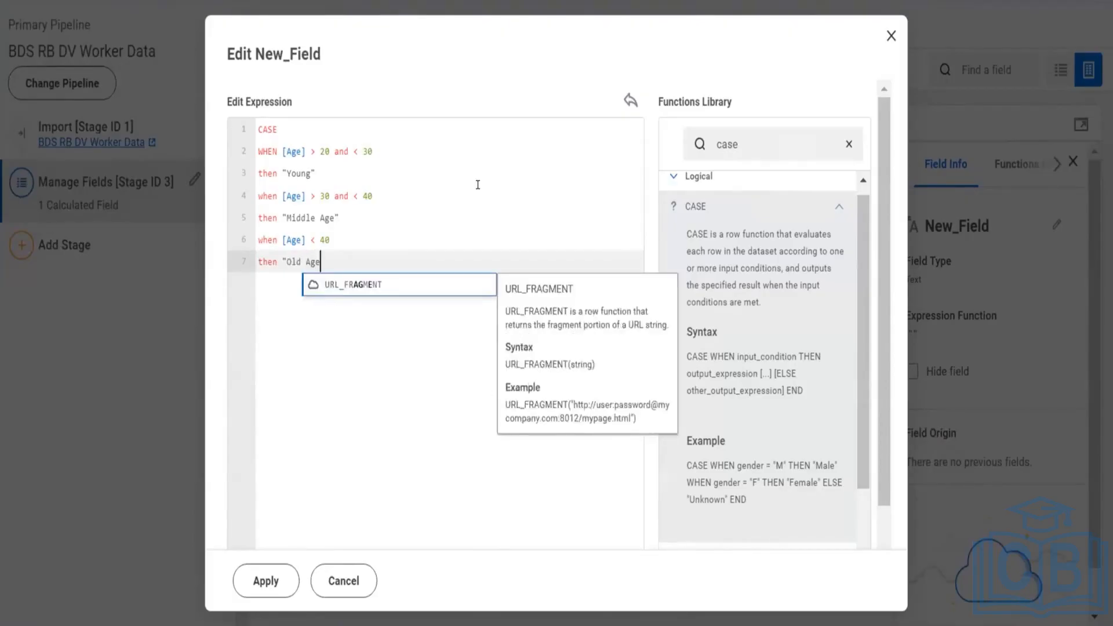
{"action": "type", "text": "\""}
{"action": "key", "text": "Return"}
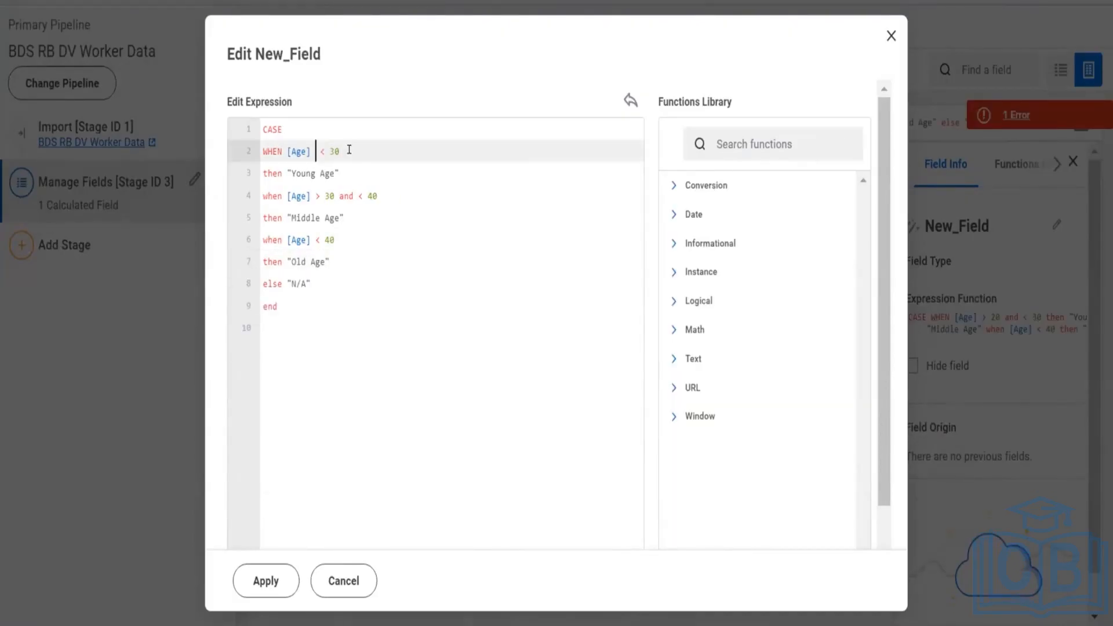
Remove the extra space and the '> 30 and' part so Middle Age tests [Age] < 40
{"action": "key", "text": "BackSpace"}
{"action": "key", "text": "Down"}
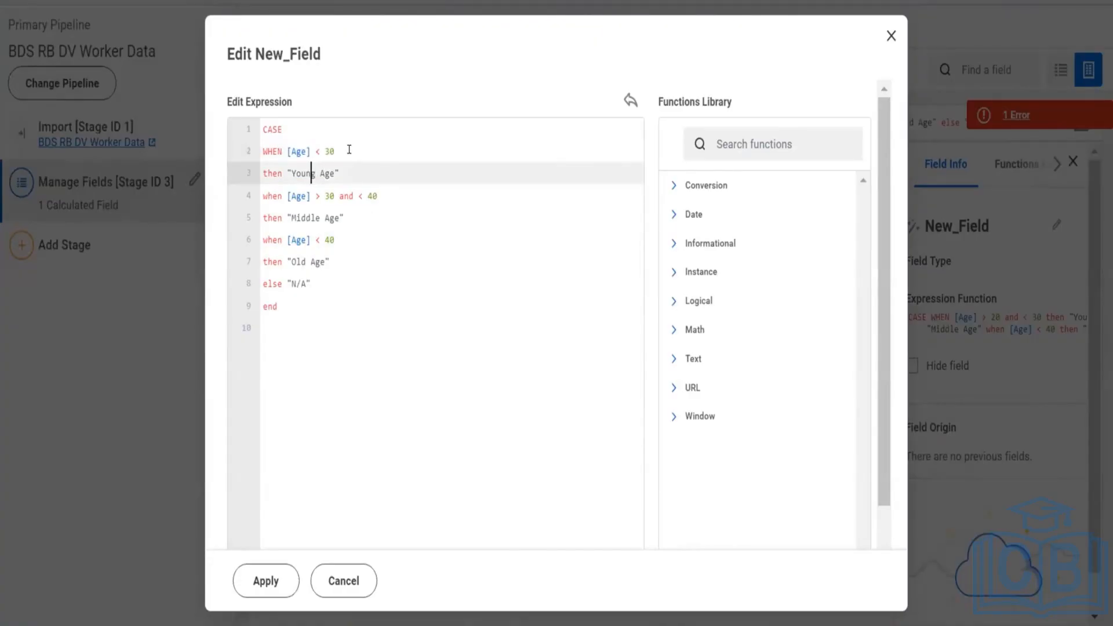
{"action": "key", "text": "Down"}
{"action": "key", "text": "Right"}
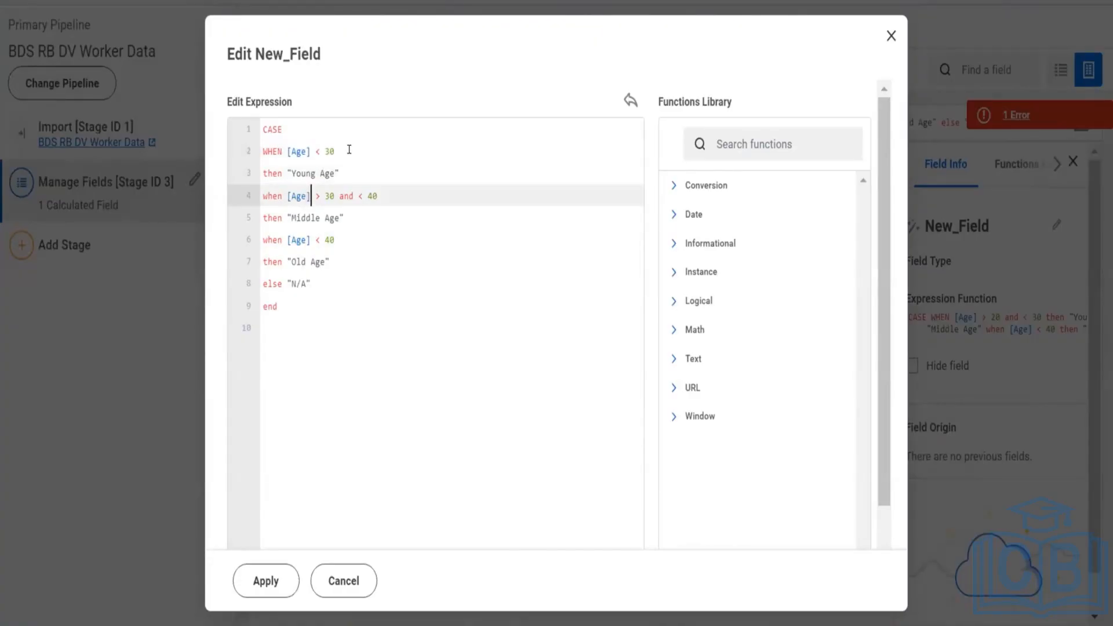
{"action": "key", "text": "shift+Right"}
{"action": "key", "text": "shift+Right"}
{"action": "key", "text": "shift+Right"}
{"action": "key", "text": "shift+Right"}
{"action": "key", "text": "shift+Right"}
{"action": "key", "text": "shift+Right"}
{"action": "key", "text": "shift+Right"}
{"action": "key", "text": "shift+Right"}
{"action": "key", "text": "shift+Right"}
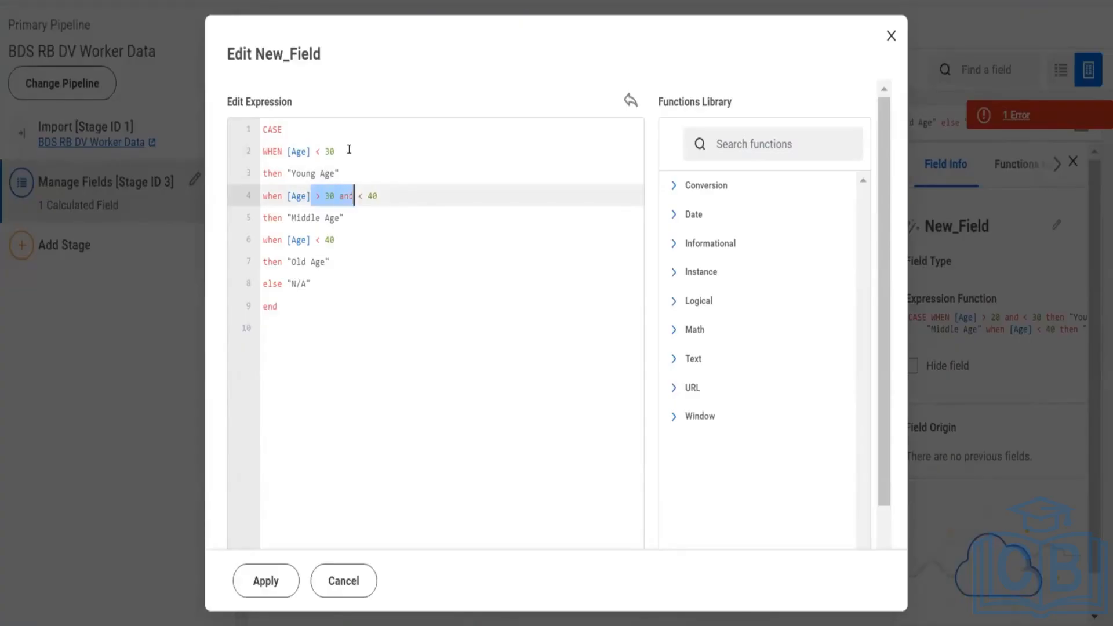
{"action": "key", "text": "BackSpace"}
Change the Old Age condition to [Age] > 40 and apply the expression
{"action": "key", "text": "Down"}
{"action": "key", "text": "Down"}
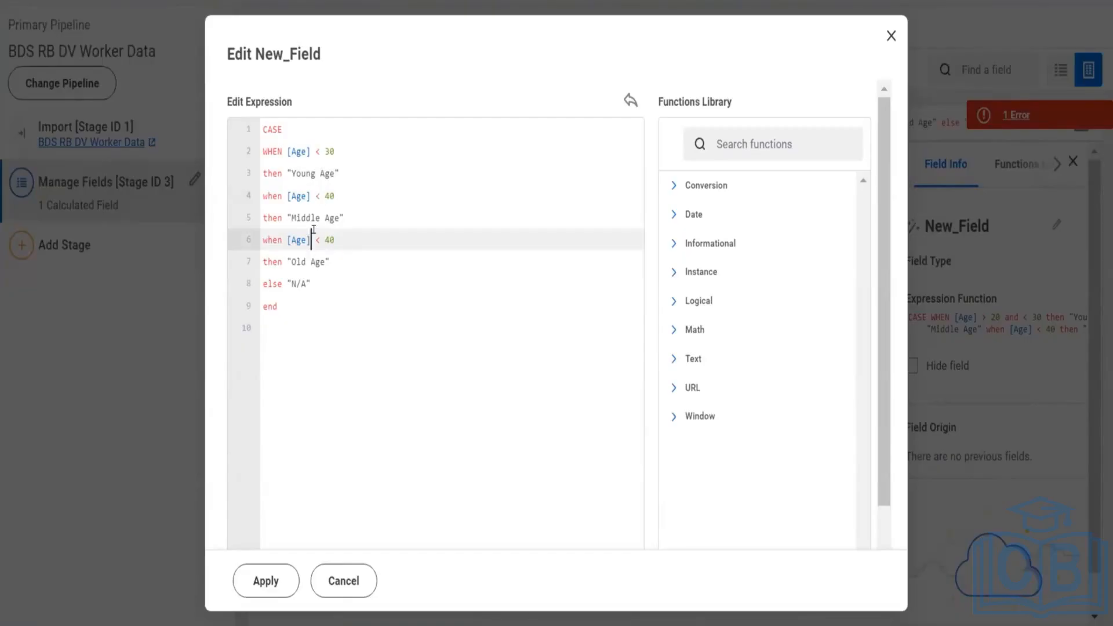
{"action": "key", "text": "Right"}
{"action": "key", "text": "Right"}
{"action": "key", "text": "Right"}
{"action": "key", "text": "Left"}
{"action": "key", "text": "BackSpace"}
{"action": "type", "text": ">"}
{"action": "left_click", "coordinate": [341, 404]}
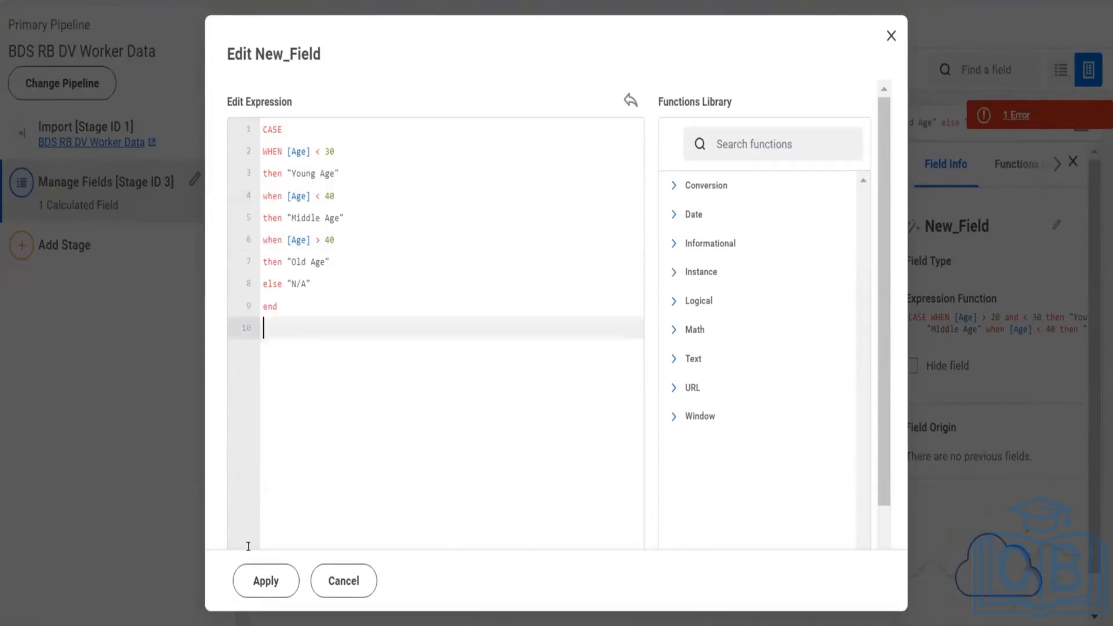
{"action": "left_click", "coordinate": [249, 582]}
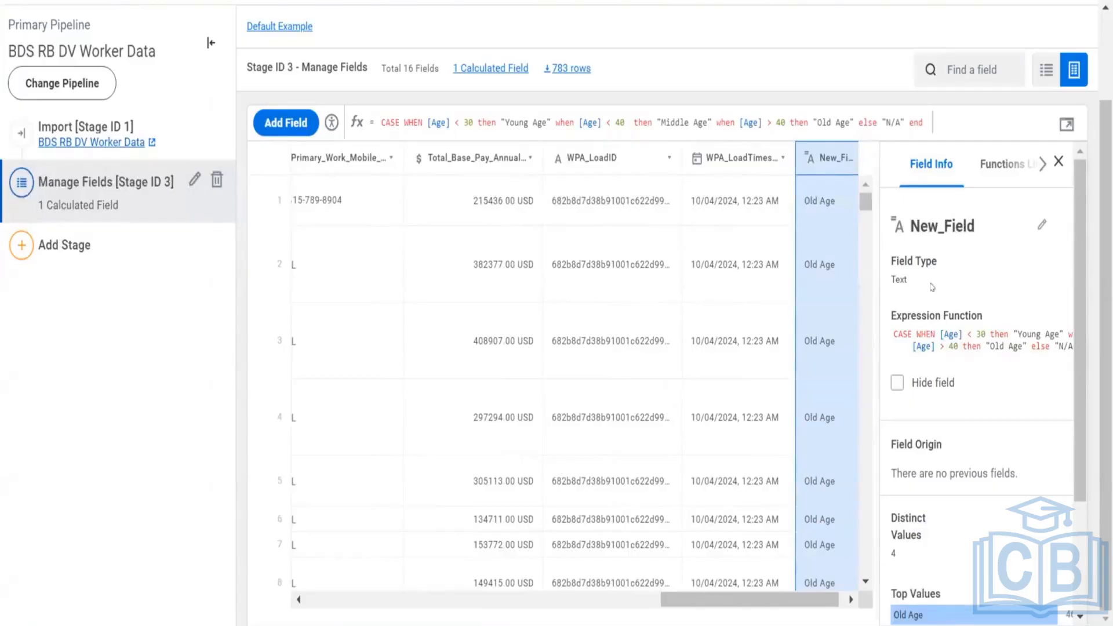
Rename the New_Field calculated field to Age Group
{"action": "left_click", "coordinate": [936, 222]}
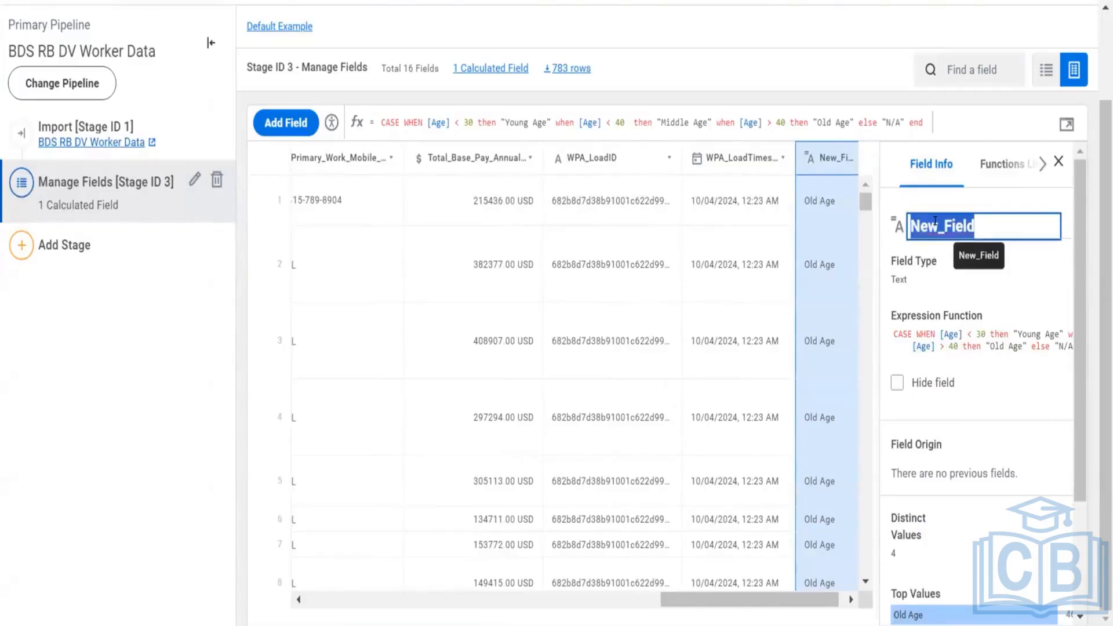
{"action": "type", "text": "Age Group"}
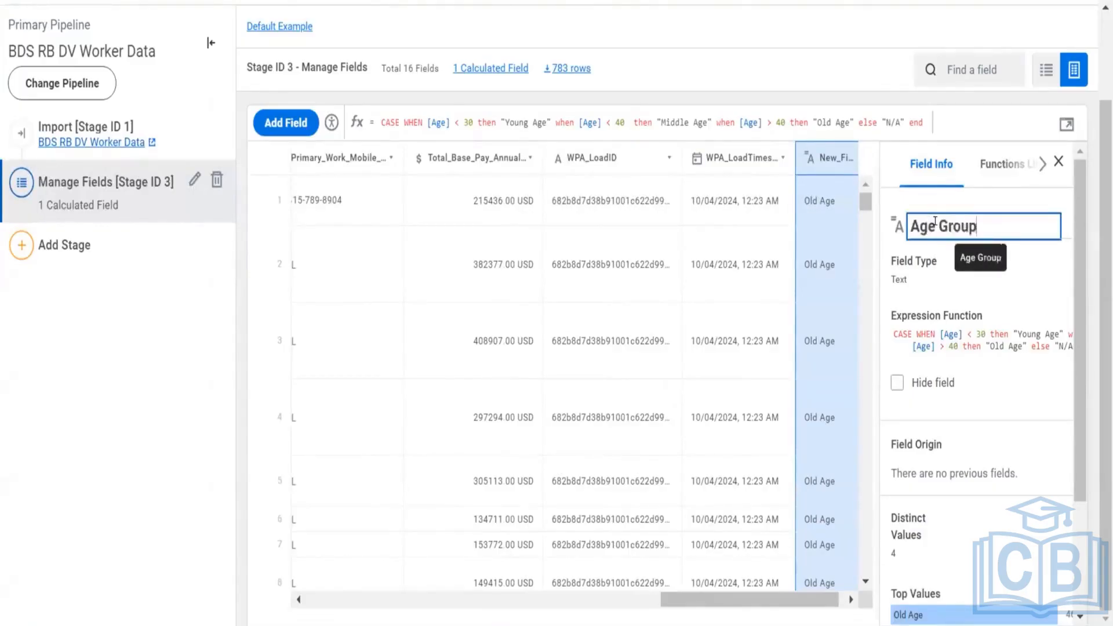
{"action": "left_click", "coordinate": [1047, 15]}
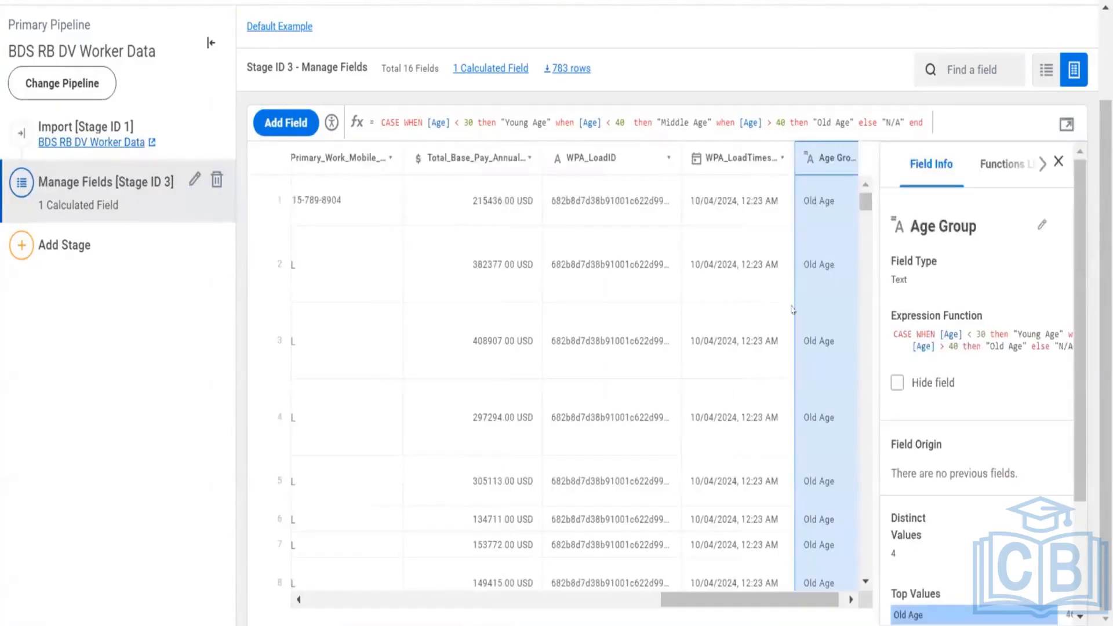
{"action": "scroll", "coordinate": [812, 332], "scroll_direction": "down", "scroll_amount": 5}
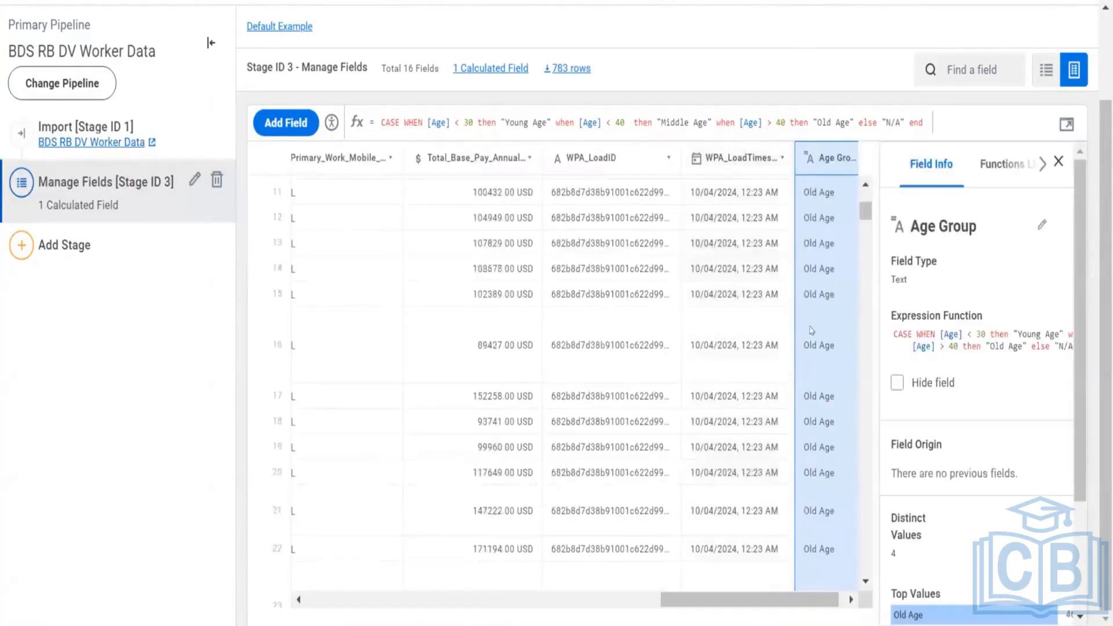
{"action": "scroll", "coordinate": [829, 444], "scroll_direction": "down", "scroll_amount": 5}
Close the field details and browse the grid's Age Group values, then bring up the stage types
{"action": "left_click", "coordinate": [1058, 162]}
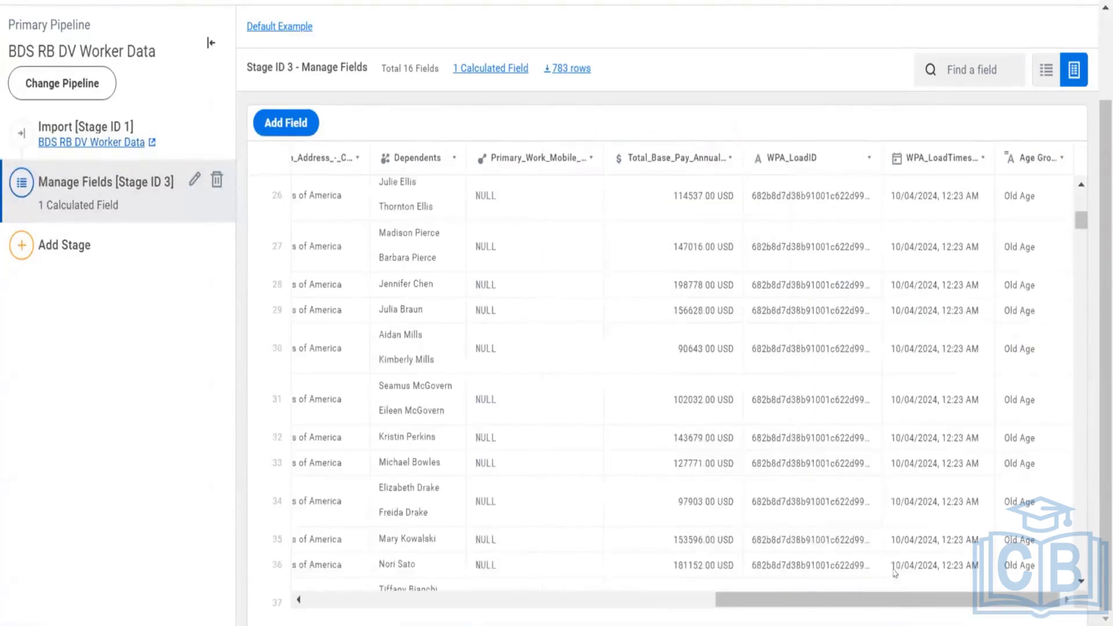
{"action": "scroll", "coordinate": [992, 505], "scroll_direction": "down", "scroll_amount": 3}
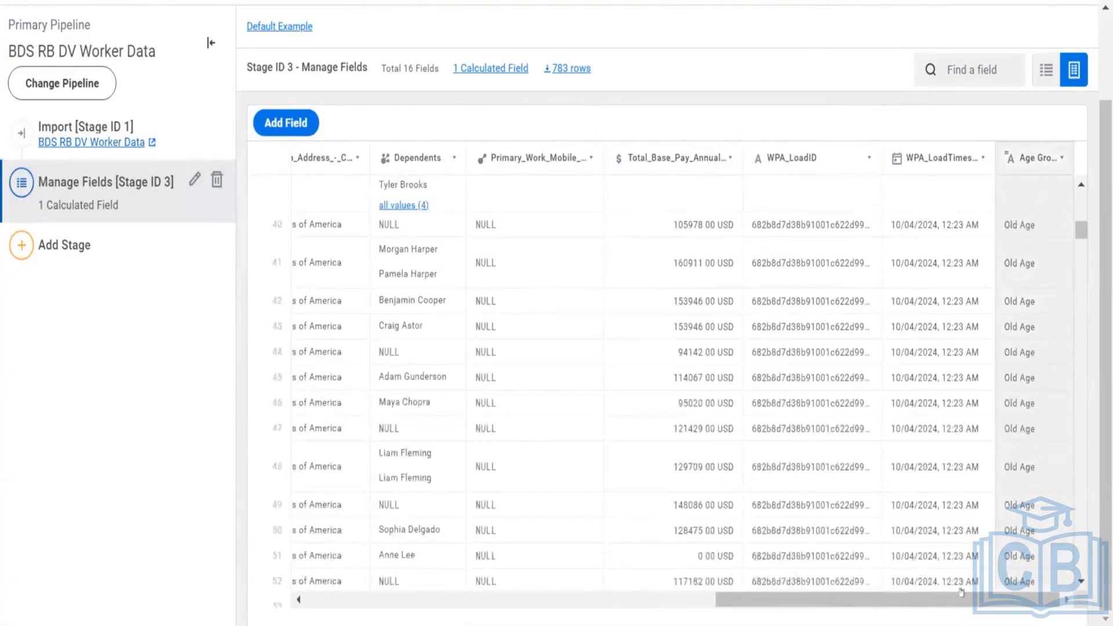
{"action": "scroll", "coordinate": [489, 569], "scroll_direction": "left", "scroll_amount": 5}
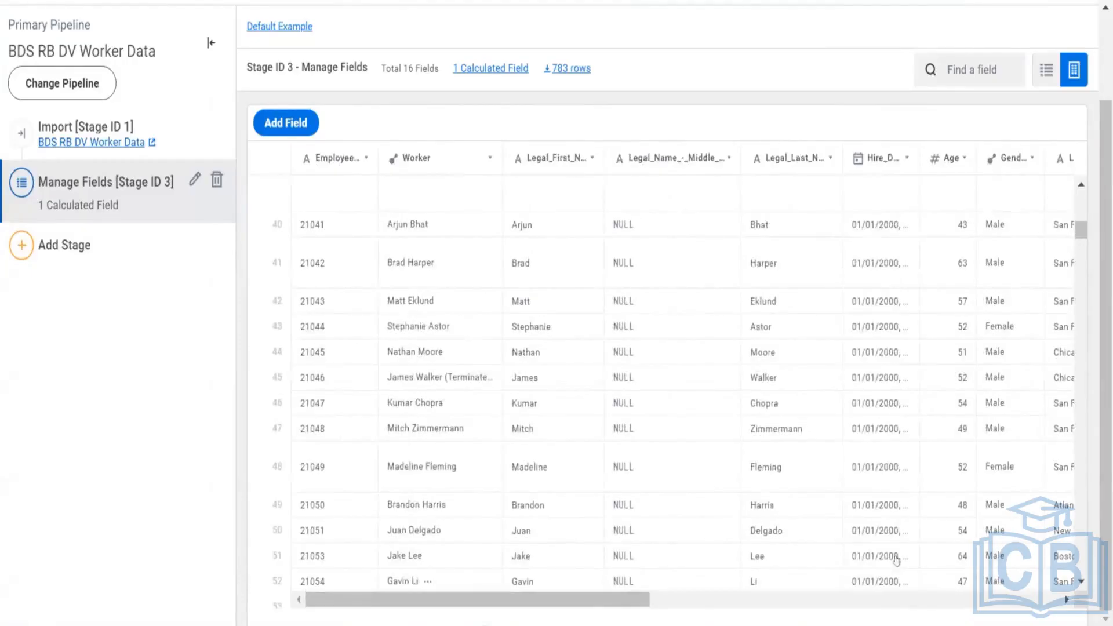
{"action": "scroll", "coordinate": [931, 614], "scroll_direction": "right", "scroll_amount": 10}
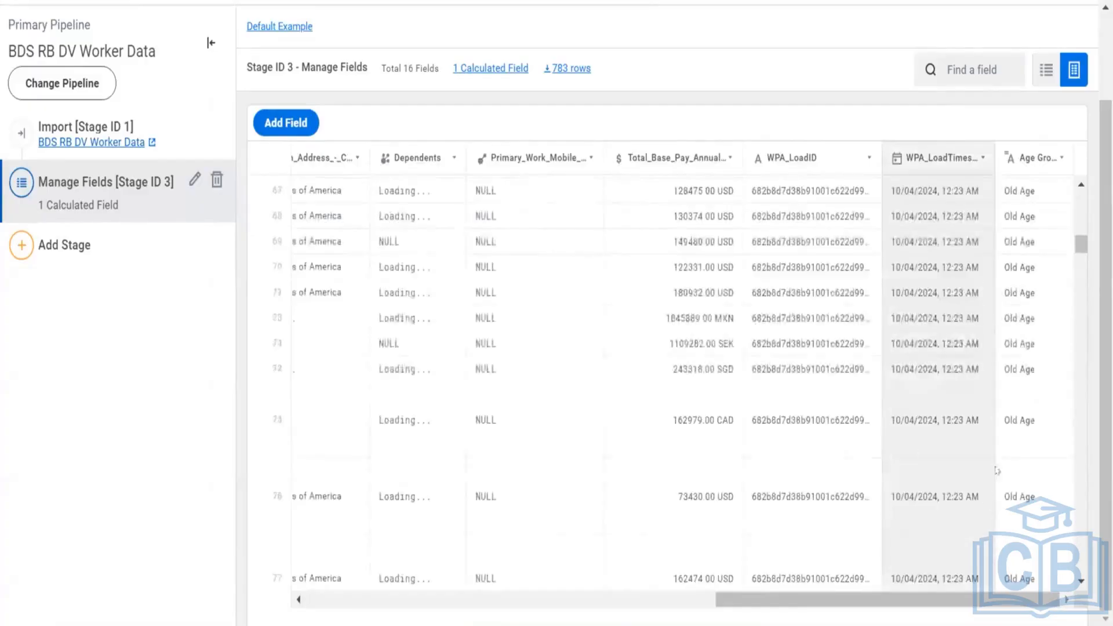
{"action": "left_click", "coordinate": [42, 244]}
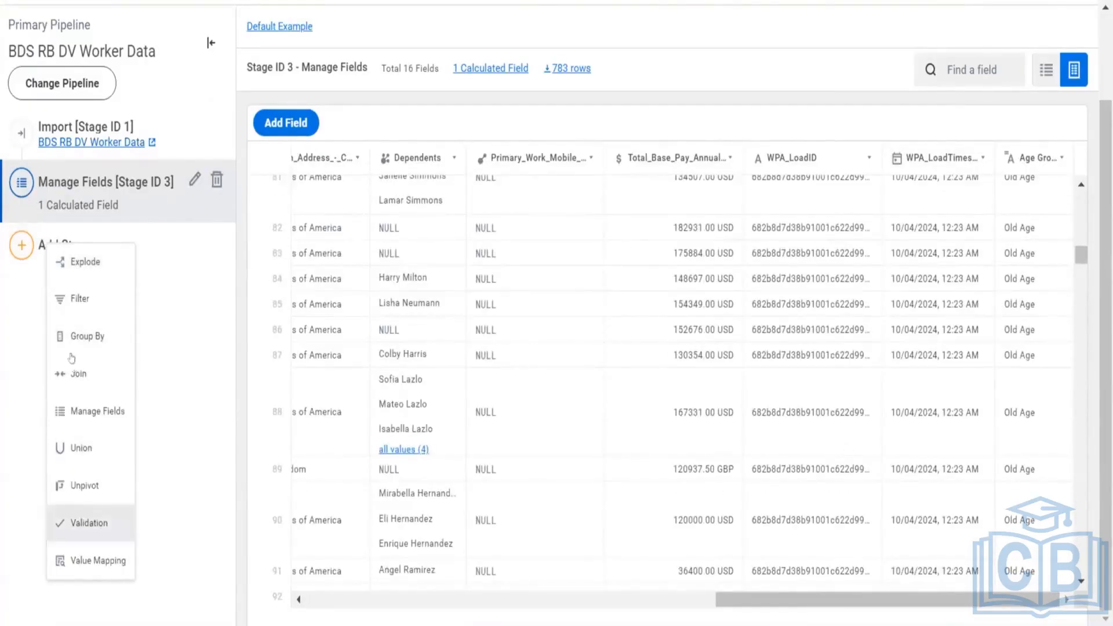
Add a Filter stage with the condition Age Group equals Middle Age
{"action": "left_click", "coordinate": [78, 297]}
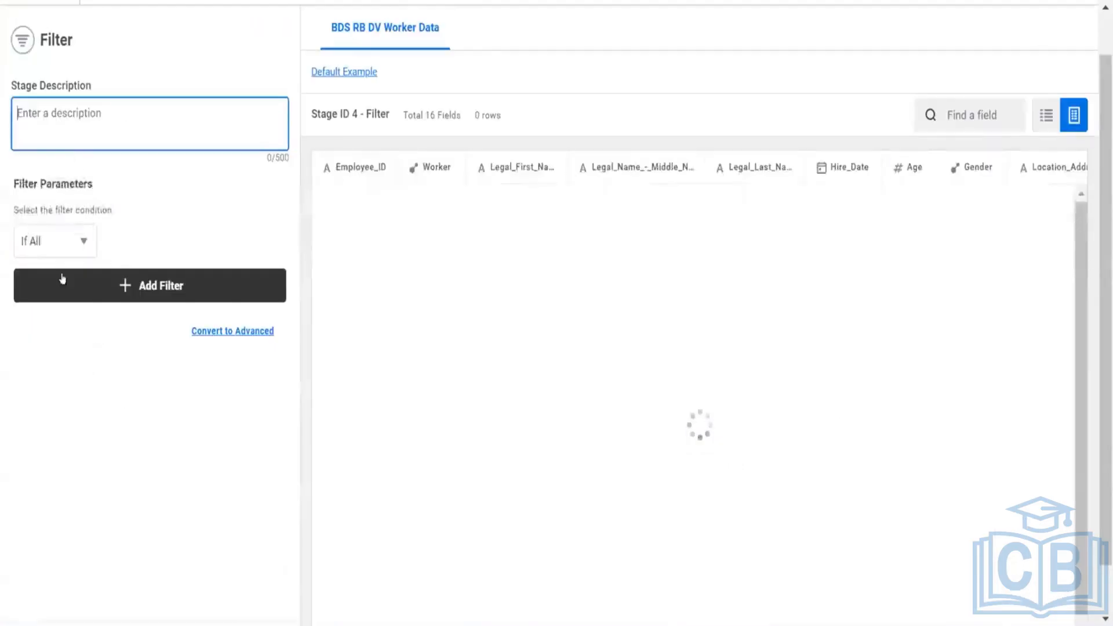
{"action": "left_click", "coordinate": [65, 285]}
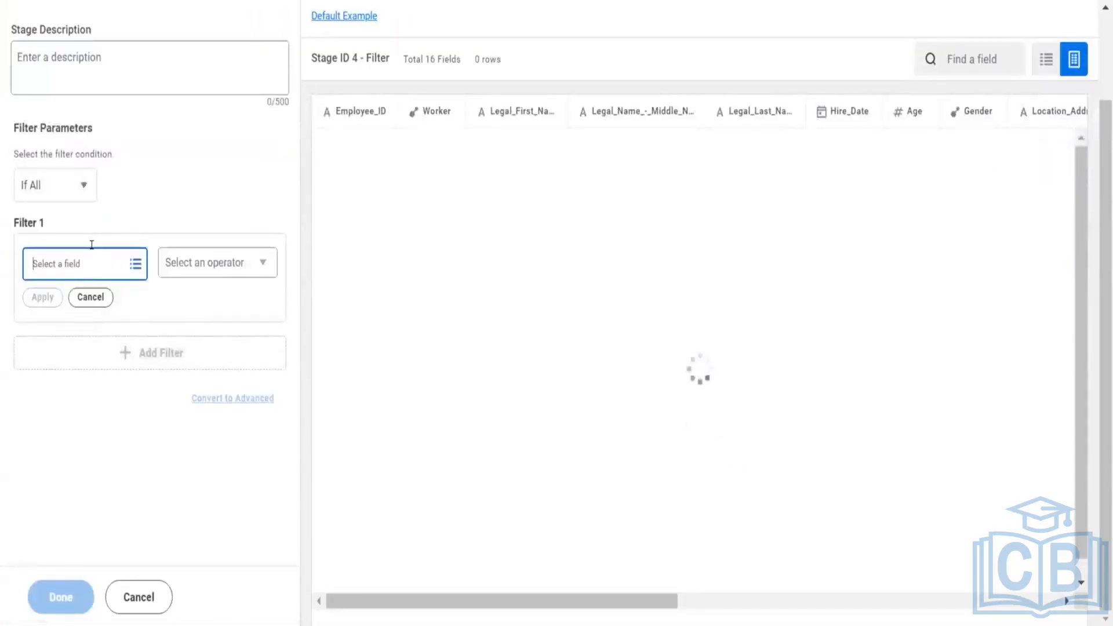
{"action": "type", "text": "age"}
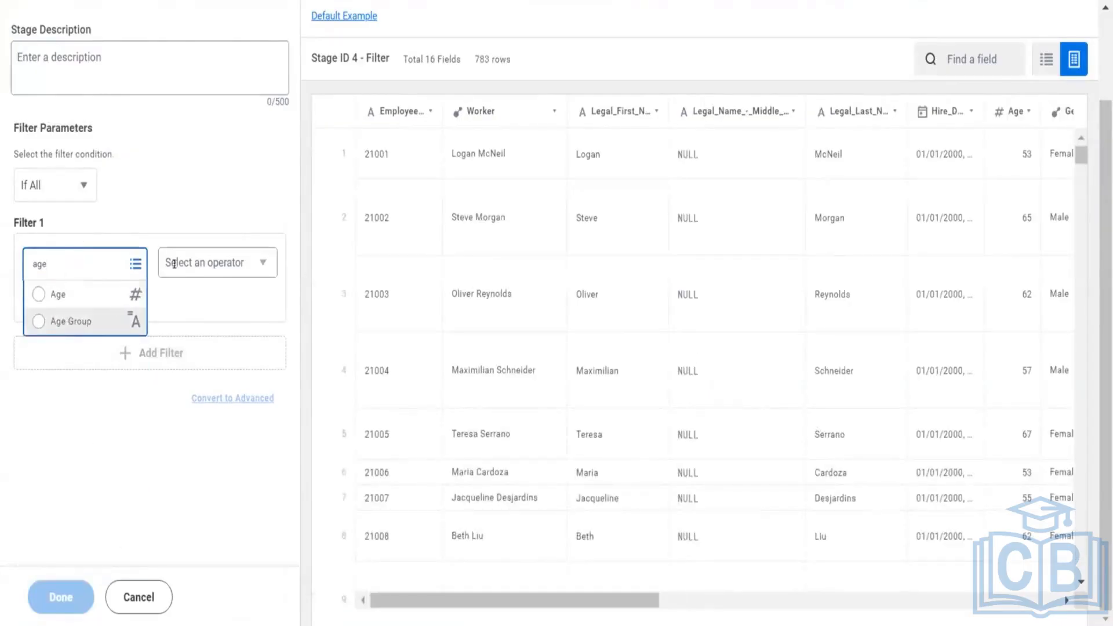
{"action": "left_click", "coordinate": [68, 320]}
{"action": "left_click", "coordinate": [163, 298]}
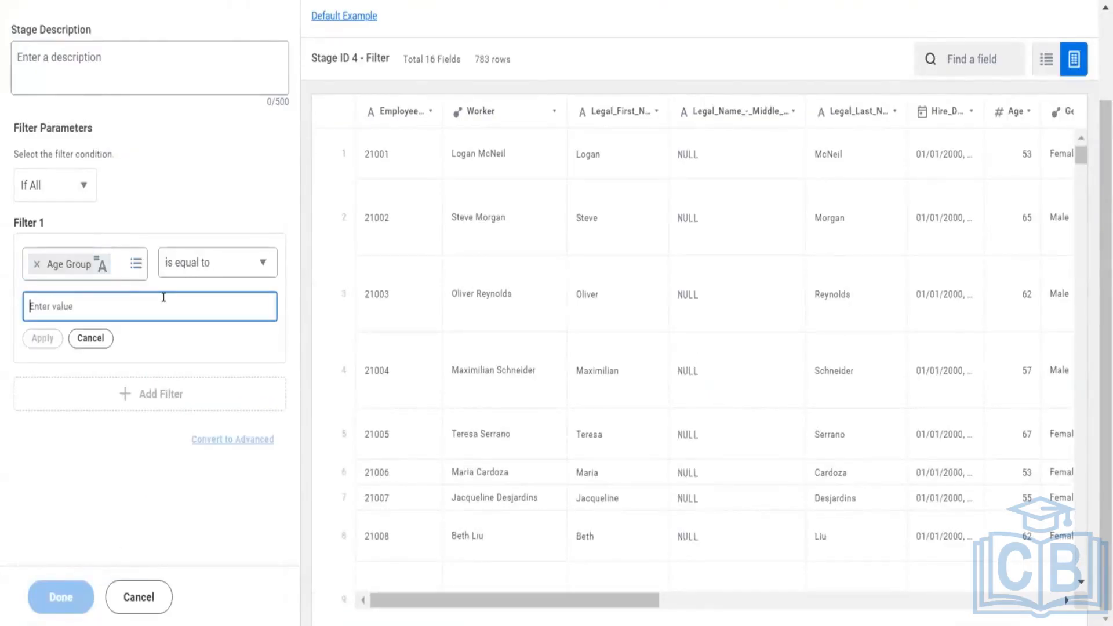
{"action": "type", "text": "Youn"}
{"action": "key", "text": "BackSpace"}
{"action": "key", "text": "BackSpace"}
{"action": "type", "text": "Midddl"}
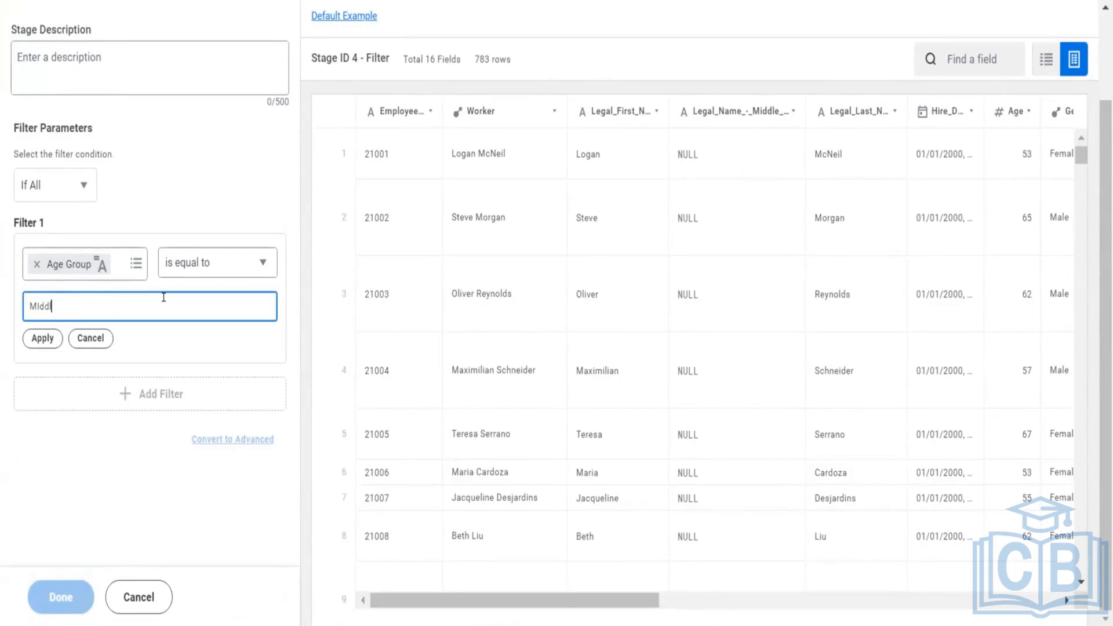
{"action": "key", "text": "BackSpace"}
{"action": "key", "text": "BackSpace"}
{"action": "key", "text": "BackSpace"}
{"action": "key", "text": "BackSpace"}
{"action": "type", "text": "iddle"}
{"action": "left_click", "coordinate": [42, 339]}
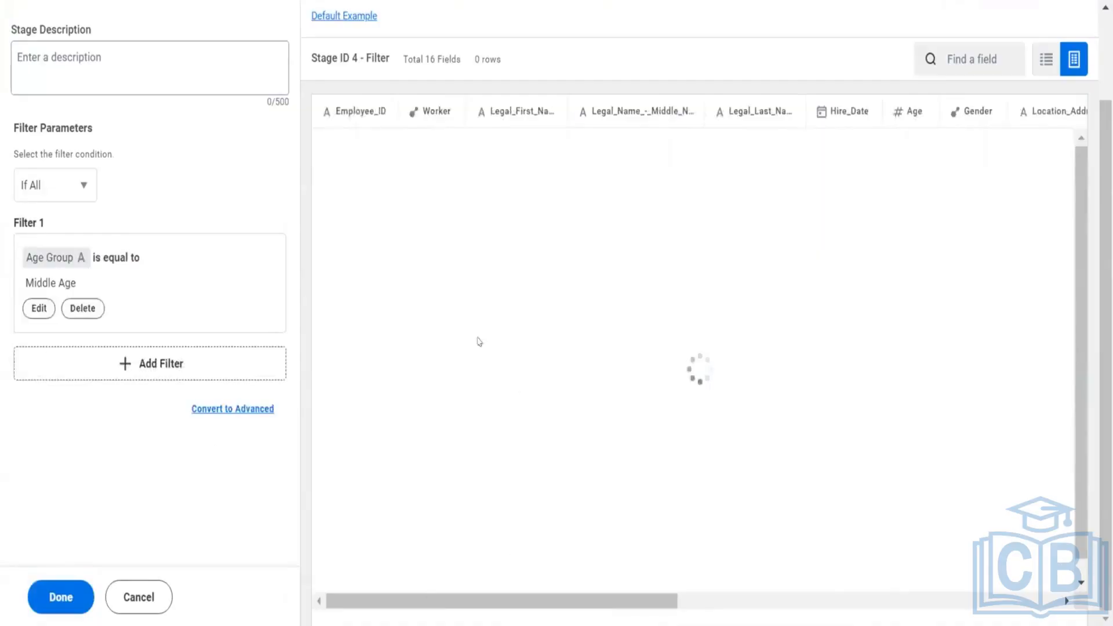
Scroll through the 159 filtered rows to check their Age Group values
{"action": "left_click", "coordinate": [951, 602]}
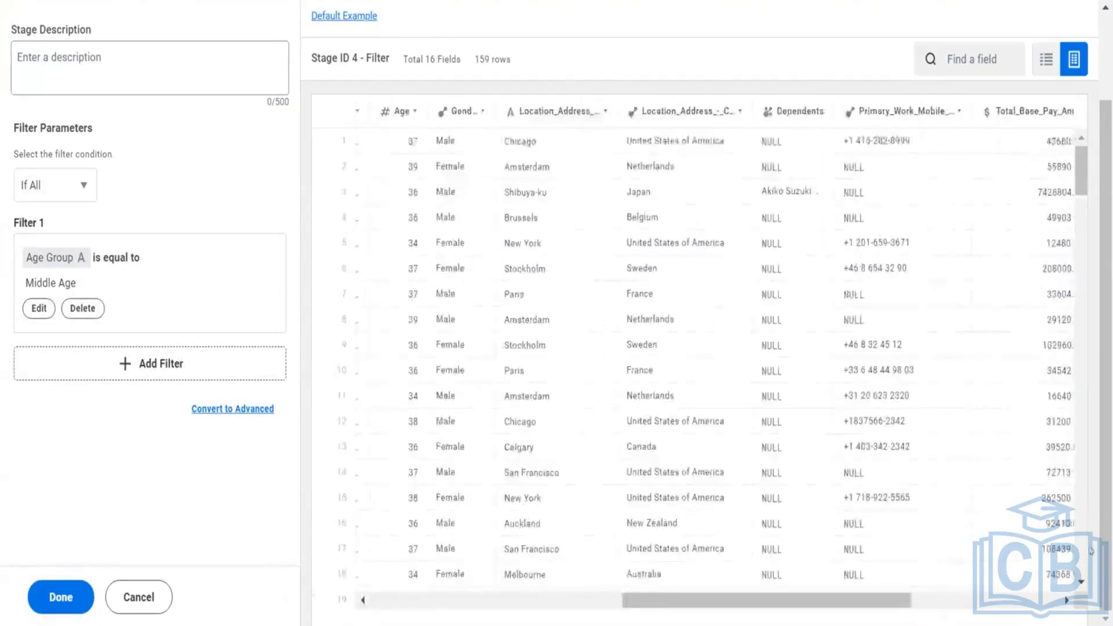
{"action": "left_click", "coordinate": [969, 596]}
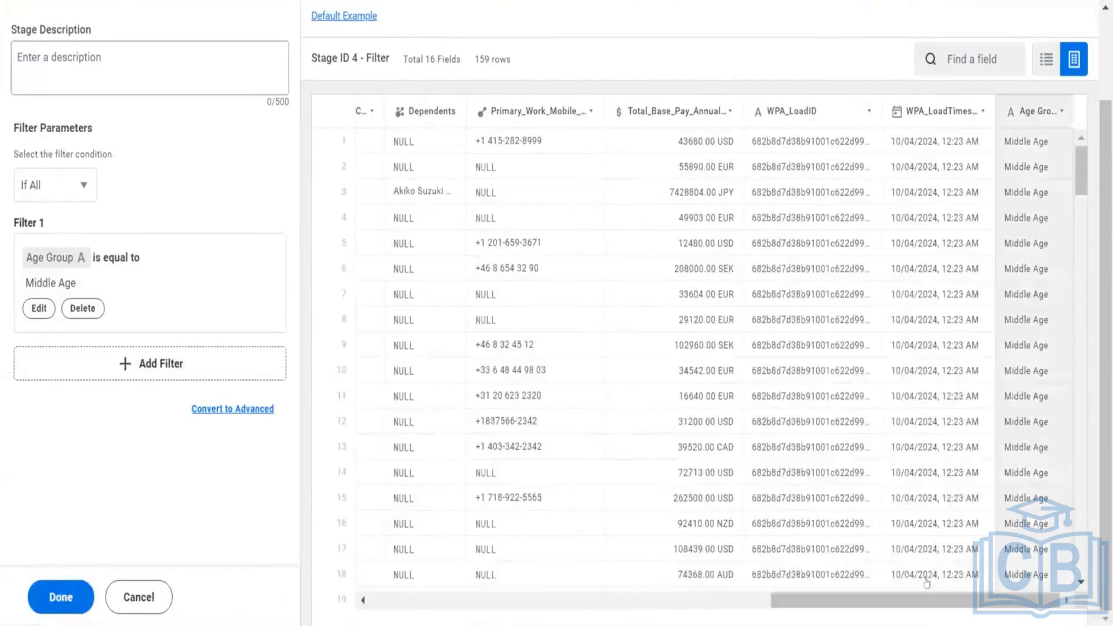
{"action": "left_click_drag", "start_coordinate": [924, 601], "coordinate": [526, 556]}
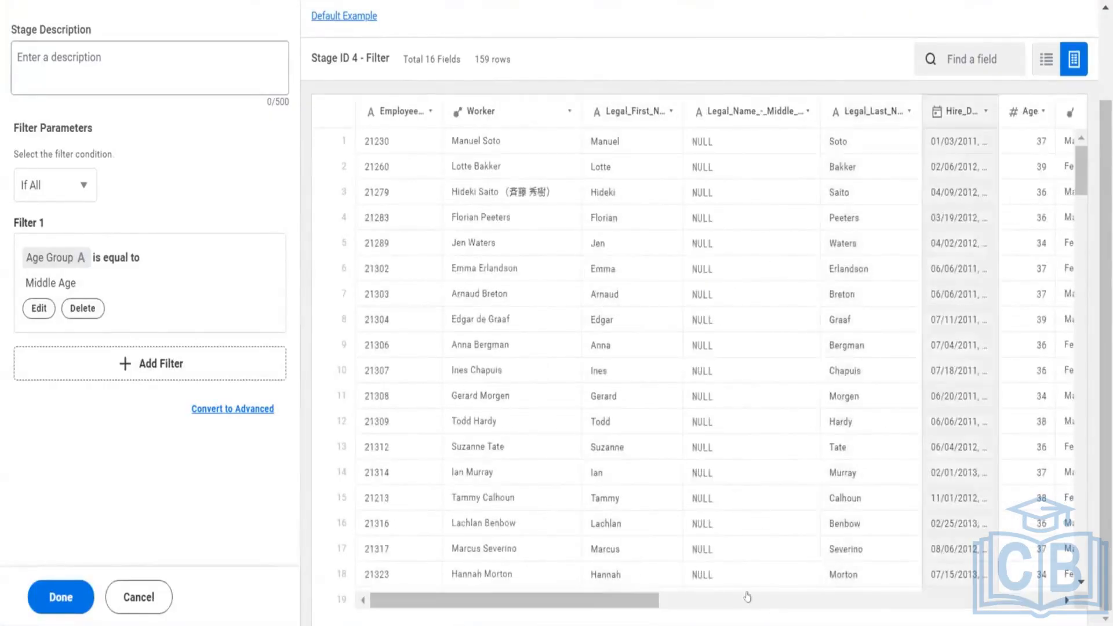
{"action": "scroll", "coordinate": [994, 423], "scroll_direction": "down", "scroll_amount": 5}
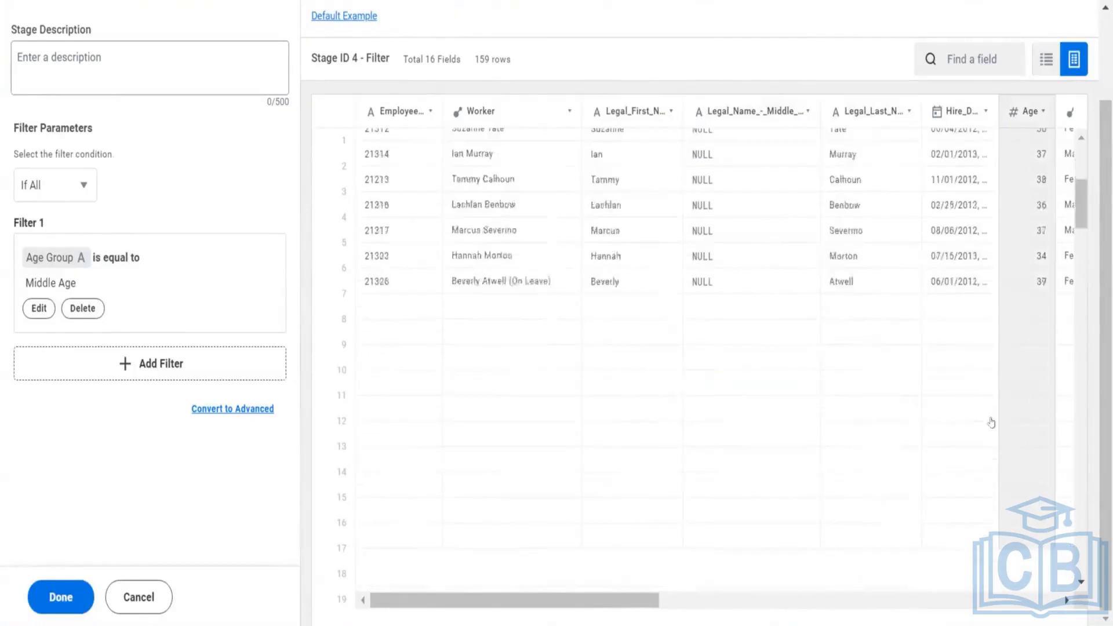
{"action": "scroll", "coordinate": [992, 424], "scroll_direction": "down", "scroll_amount": 15}
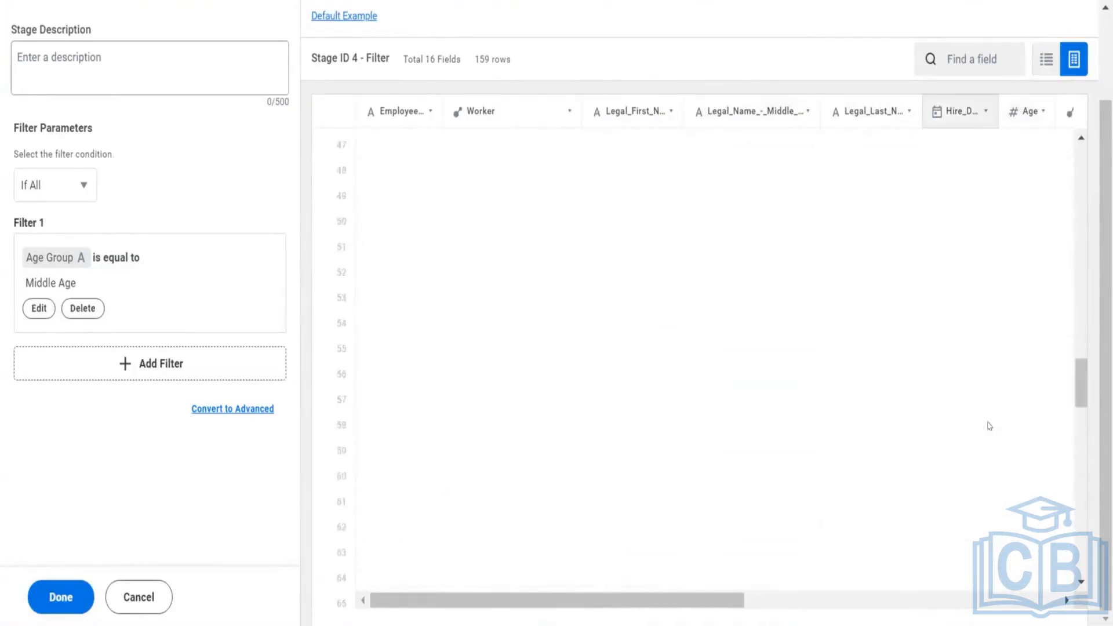
{"action": "scroll", "coordinate": [989, 426], "scroll_direction": "down", "scroll_amount": 15}
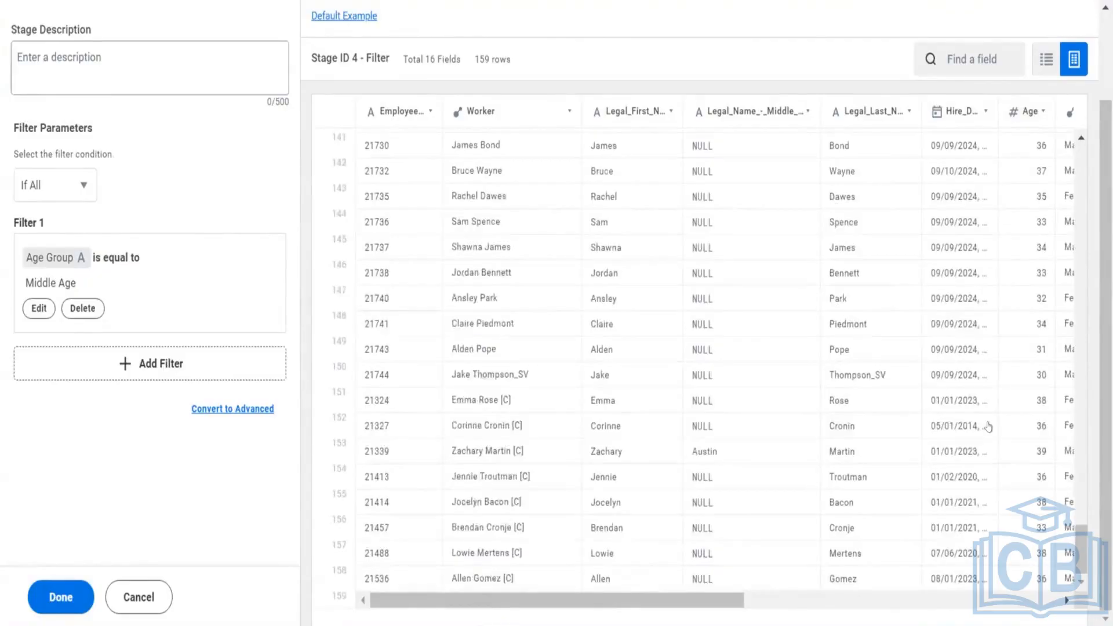
{"action": "scroll", "coordinate": [989, 427], "scroll_direction": "up", "scroll_amount": 20}
{"action": "scroll", "coordinate": [357, 510], "scroll_direction": "up", "scroll_amount": 11}
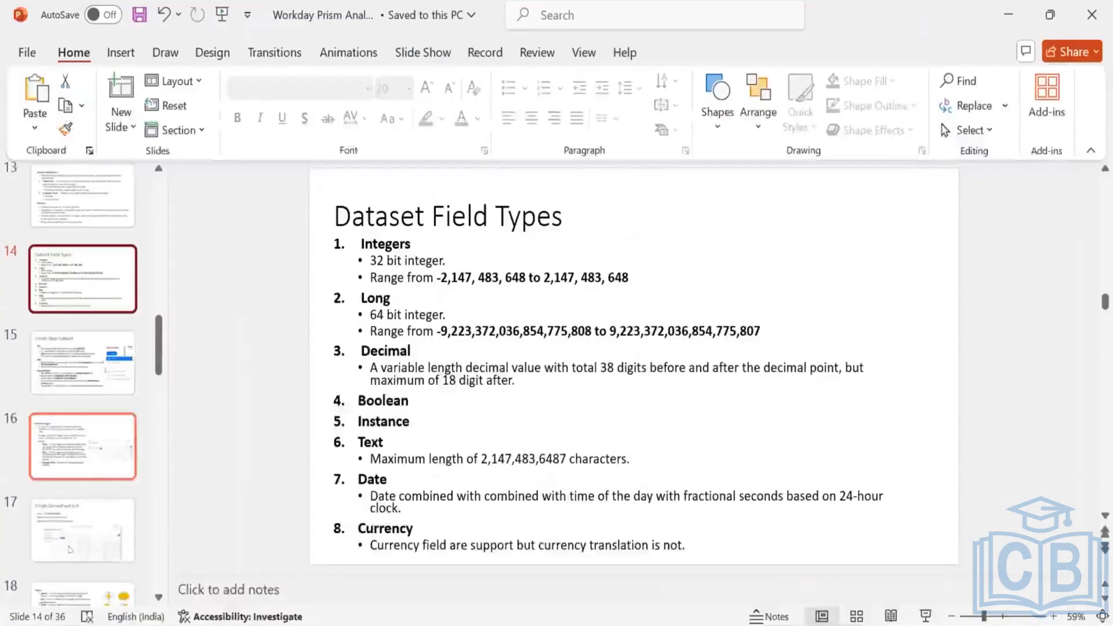
Show slide 19, Prism Calculated Field, from the PowerPoint thumbnail pane
{"action": "scroll", "coordinate": [68, 523], "scroll_direction": "down", "scroll_amount": 3}
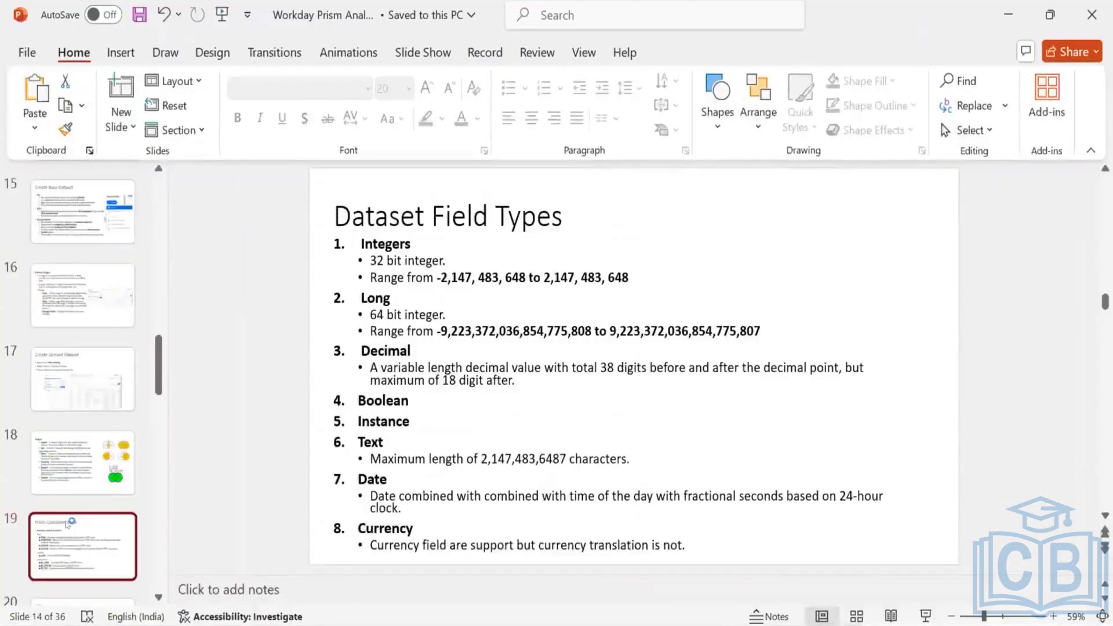
{"action": "left_click", "coordinate": [68, 524]}
{"action": "scroll", "coordinate": [68, 524], "scroll_direction": "down", "scroll_amount": 2}
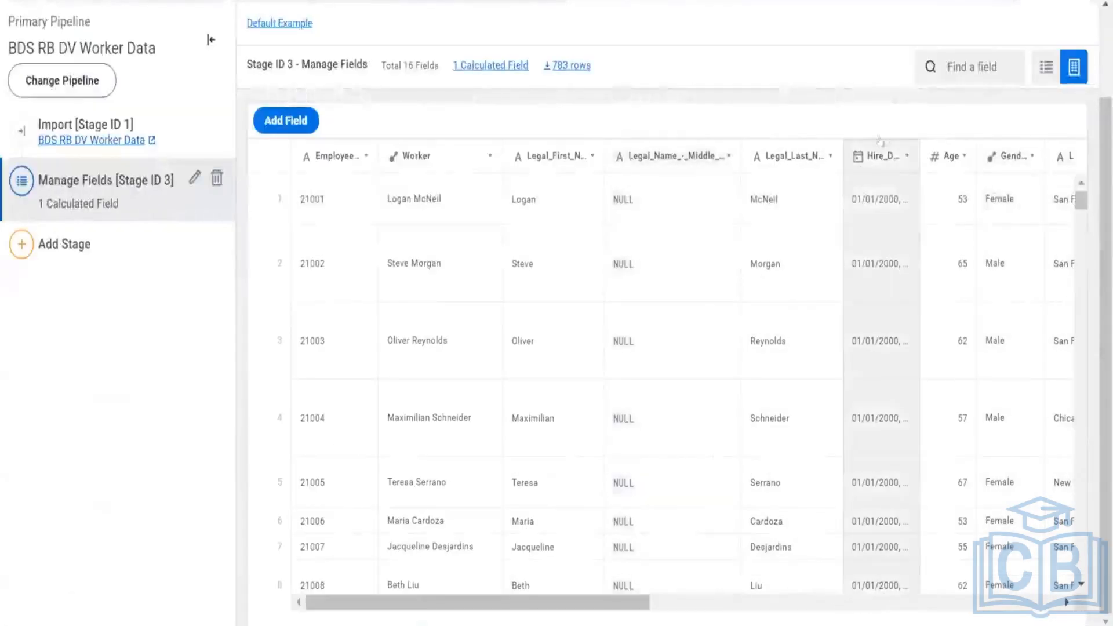
Add a new calculated field to the stage and name it Date
{"action": "left_click", "coordinate": [69, 247]}
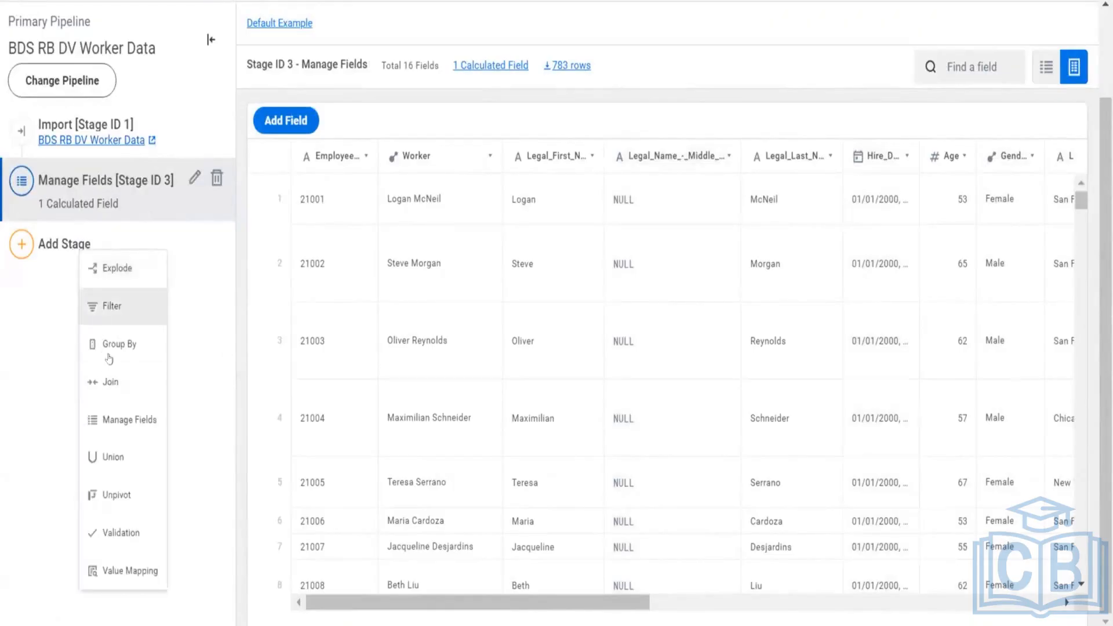
{"action": "left_click", "coordinate": [299, 122]}
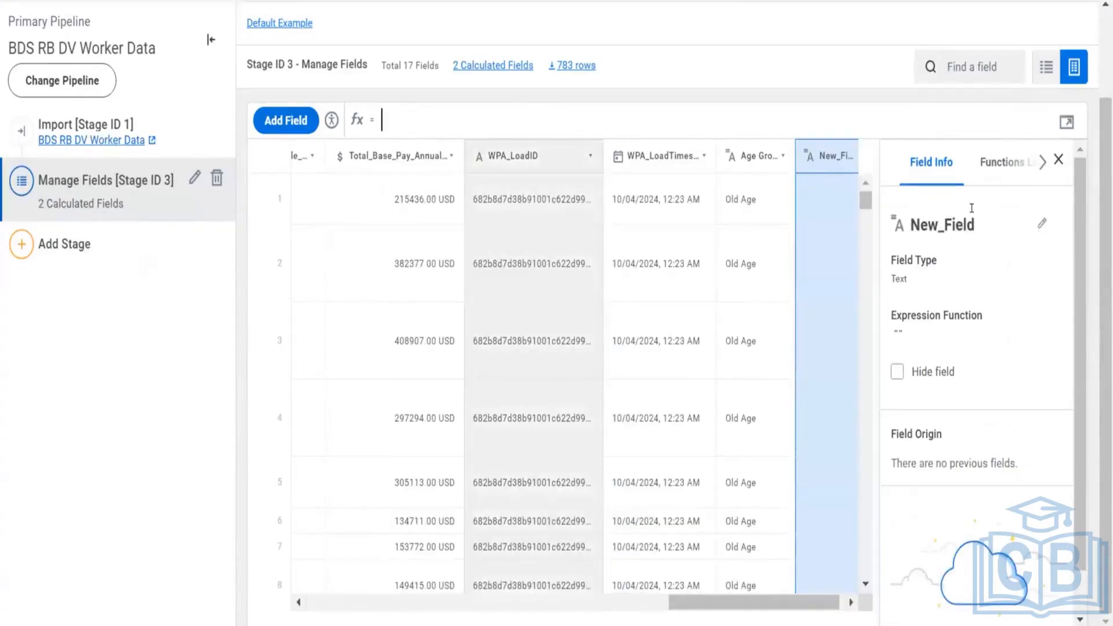
{"action": "left_click", "coordinate": [972, 209]}
{"action": "type", "text": "Date"}
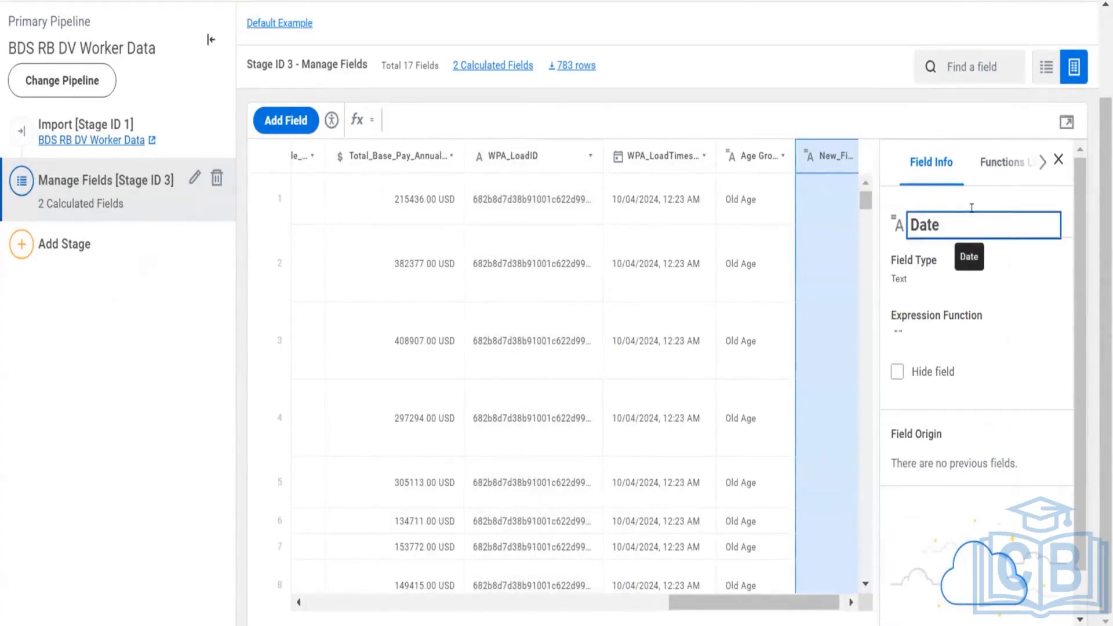
{"action": "key", "text": "Return"}
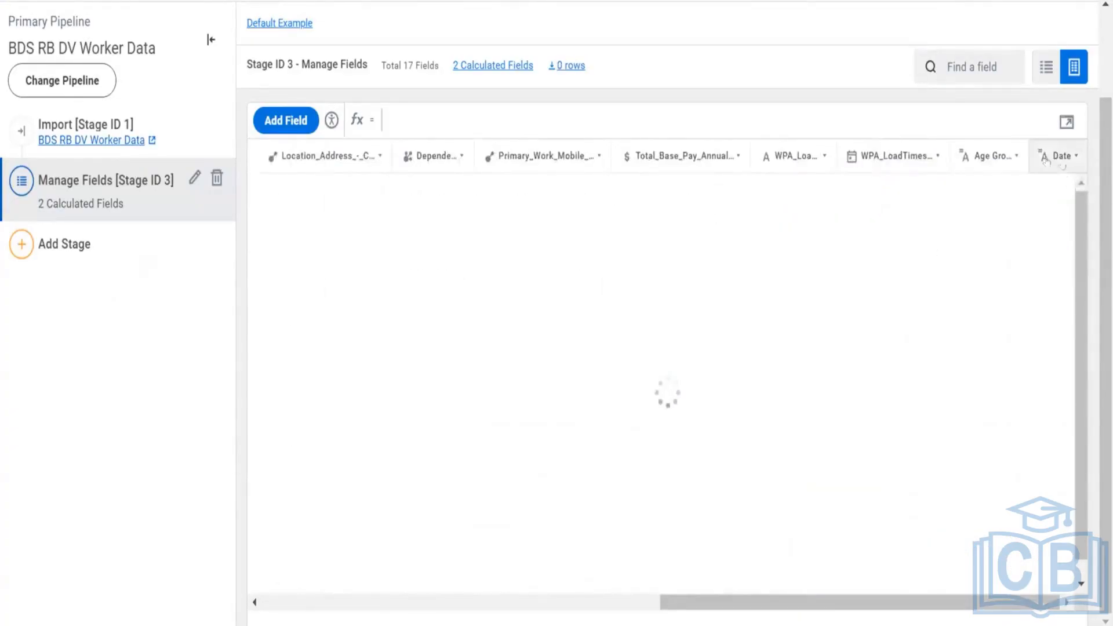
Set the Date field's expression to 01/01/2020 and apply it
{"action": "left_click", "coordinate": [1065, 123]}
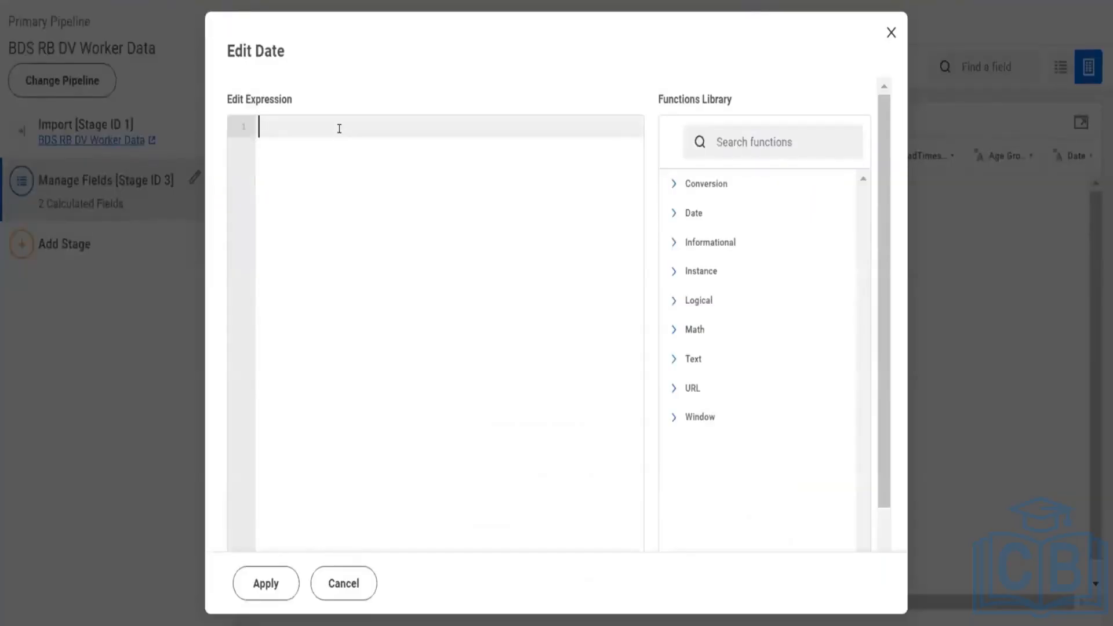
{"action": "type", "text": "e"}
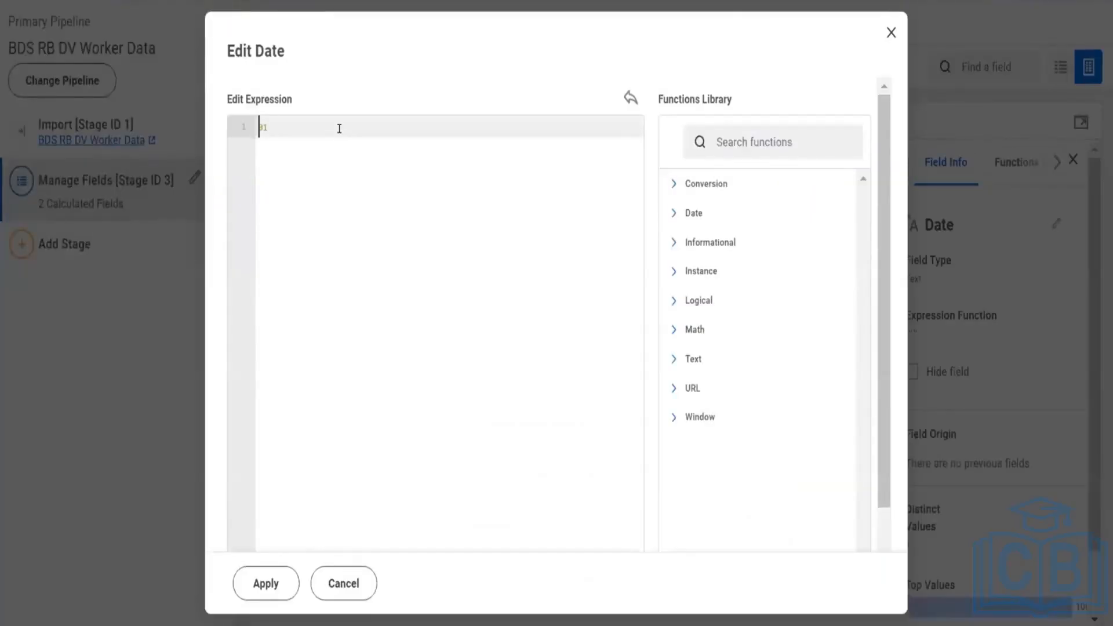
{"action": "type", "text": "/"}
{"action": "key", "text": "ctrl+a"}
{"action": "type", "text": "01/01/2020"}
{"action": "left_click", "coordinate": [245, 593]}
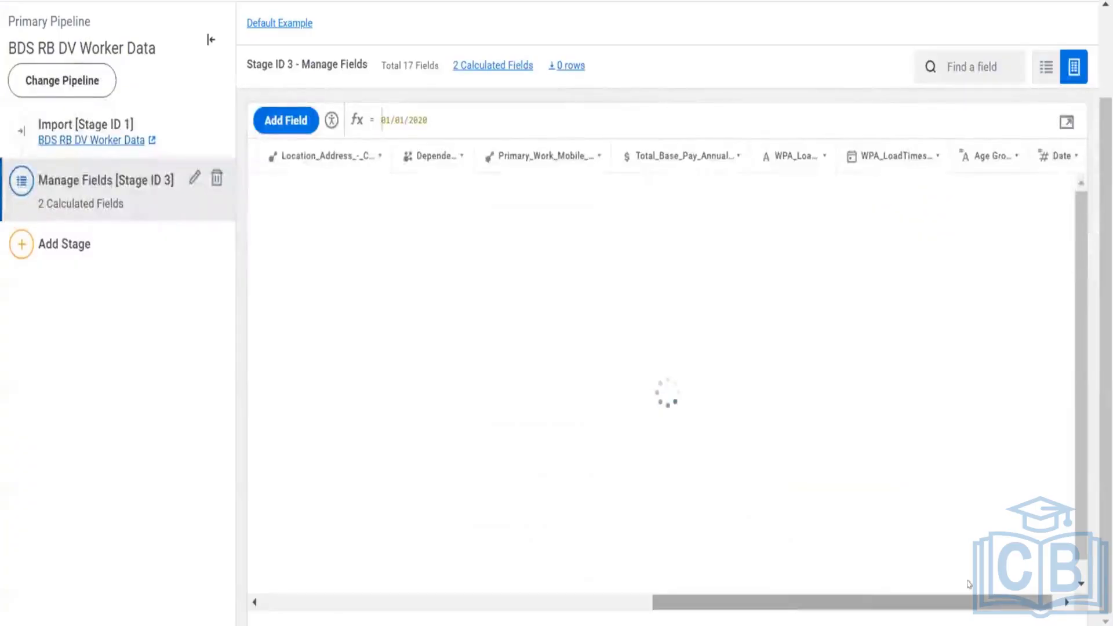
{"action": "left_click", "coordinate": [1062, 157]}
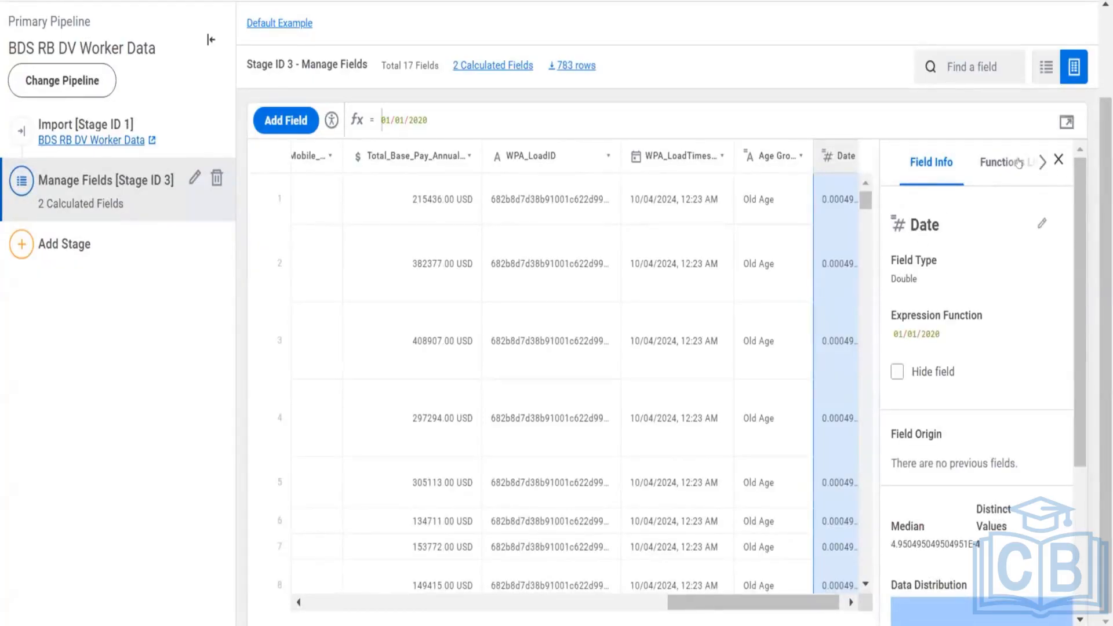
{"action": "left_click", "coordinate": [1057, 123]}
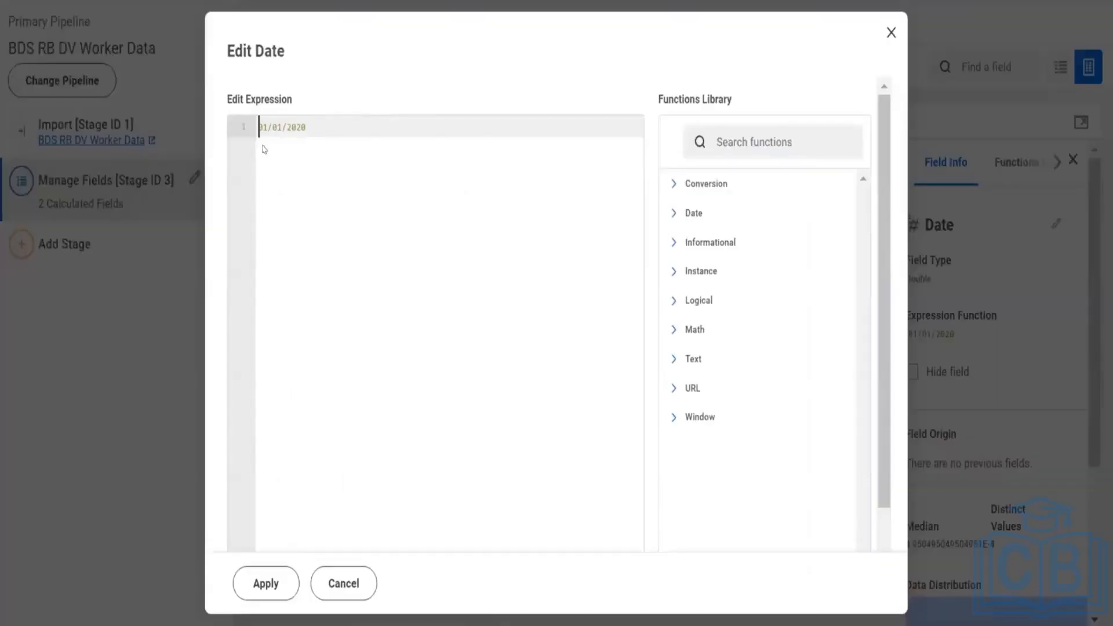
Change the Date expression to TO_DATE(01/01/2020)
{"action": "type", "text": "to"}
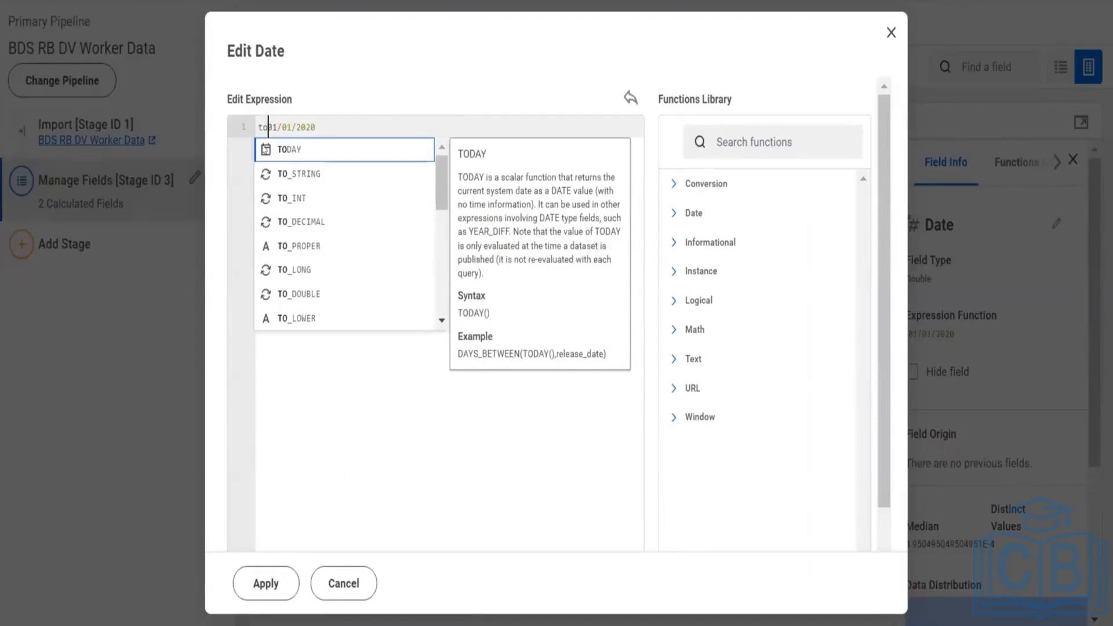
{"action": "key", "text": "Down"}
{"action": "key", "text": "Down"}
{"action": "key", "text": "Down"}
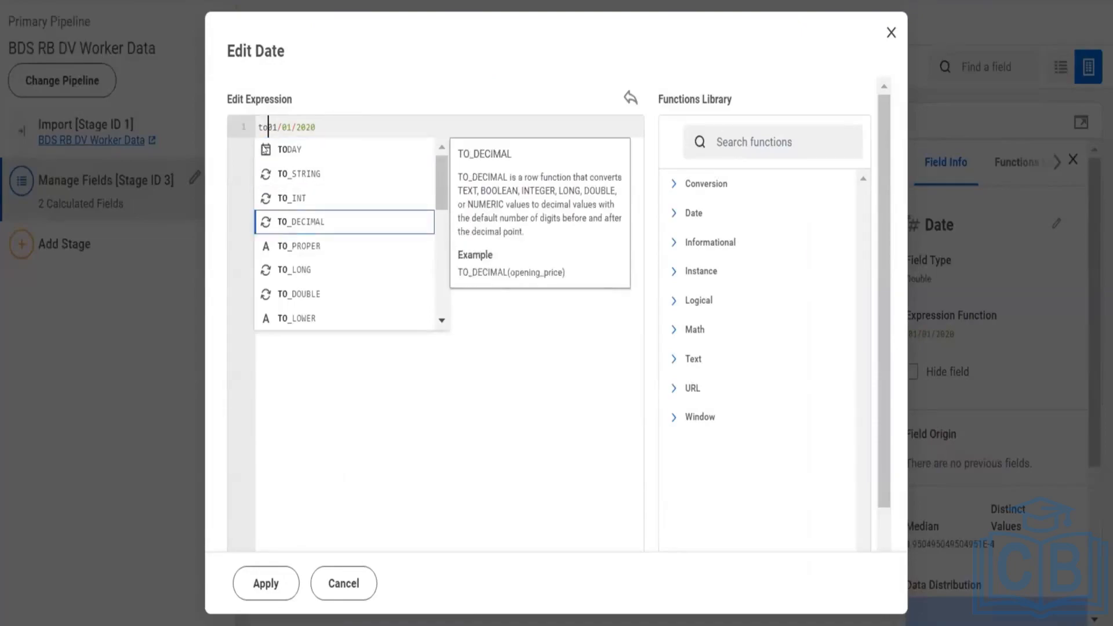
{"action": "type", "text": "_da"}
{"action": "key", "text": "Return"}
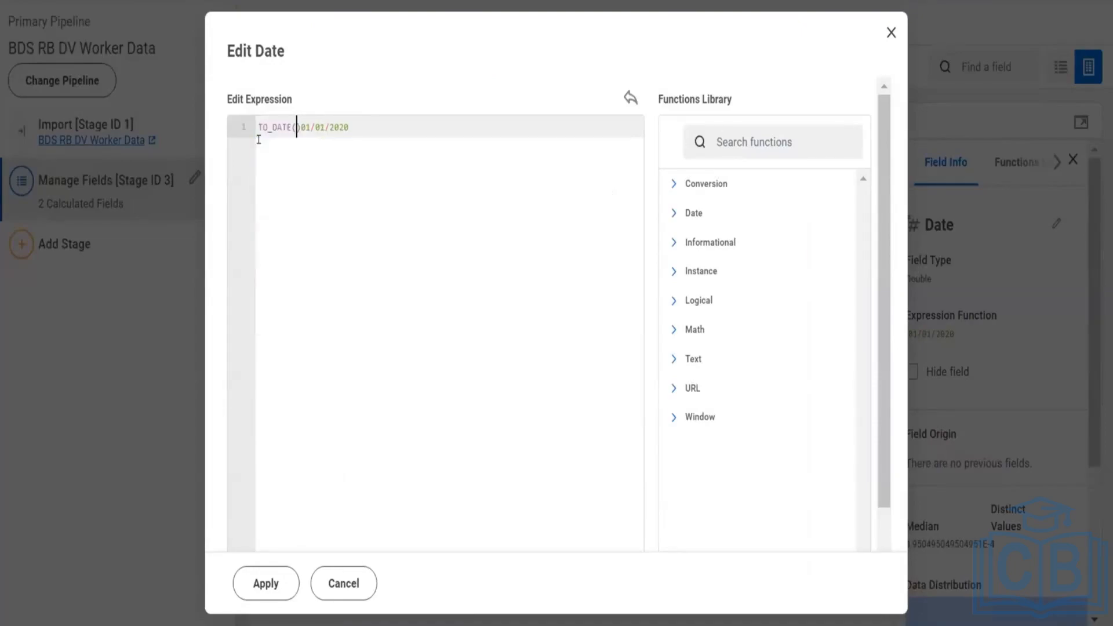
{"action": "key", "text": "Right"}
{"action": "key", "text": "shift+Right"}
{"action": "key", "text": "shift+Right"}
{"action": "key", "text": "shift+Right"}
{"action": "key", "text": "shift+Right"}
{"action": "key", "text": "shift+Right"}
{"action": "key", "text": "shift+Right"}
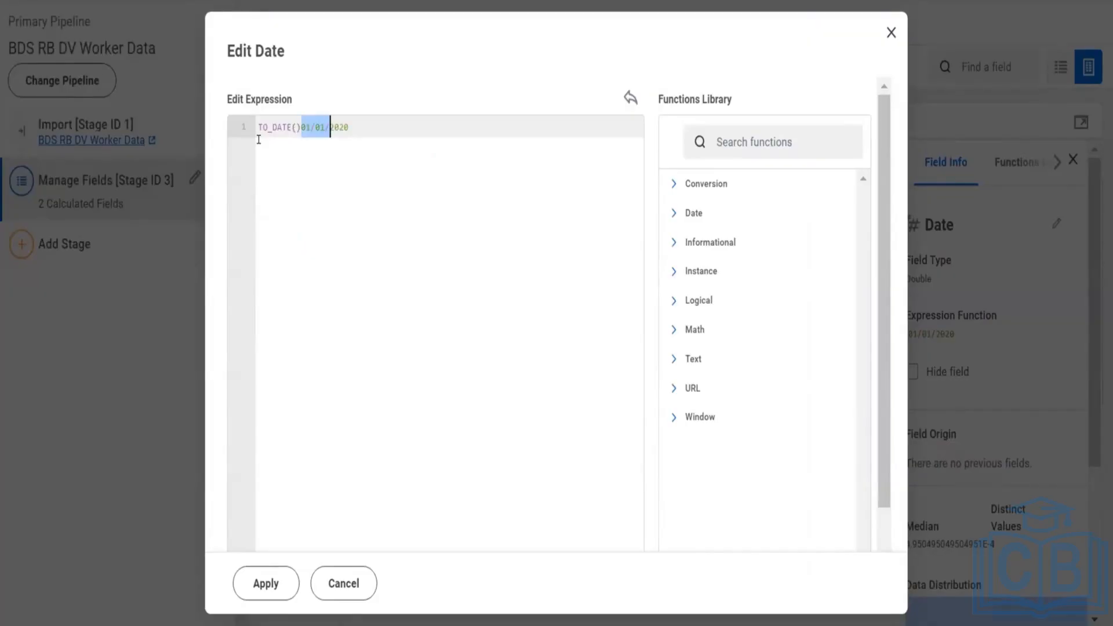
{"action": "key", "text": "shift+Right"}
{"action": "key", "text": "shift+Right"}
{"action": "key", "text": "shift+Right"}
{"action": "key", "text": "shift+Right"}
{"action": "key", "text": "ctrl+c"}
{"action": "key", "text": "BackSpace"}
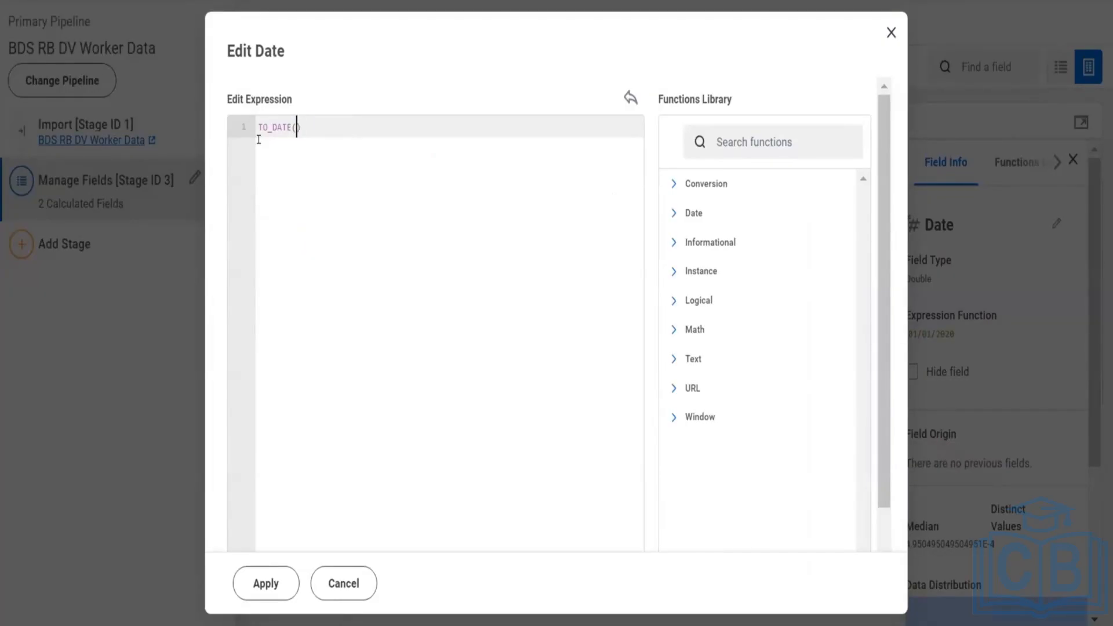
{"action": "key", "text": "ctrl+v"}
Apply TO_DATE(01/01/2020) and read the validation error saying TO_DATE expects TEXT arguments
{"action": "left_click", "coordinate": [246, 576]}
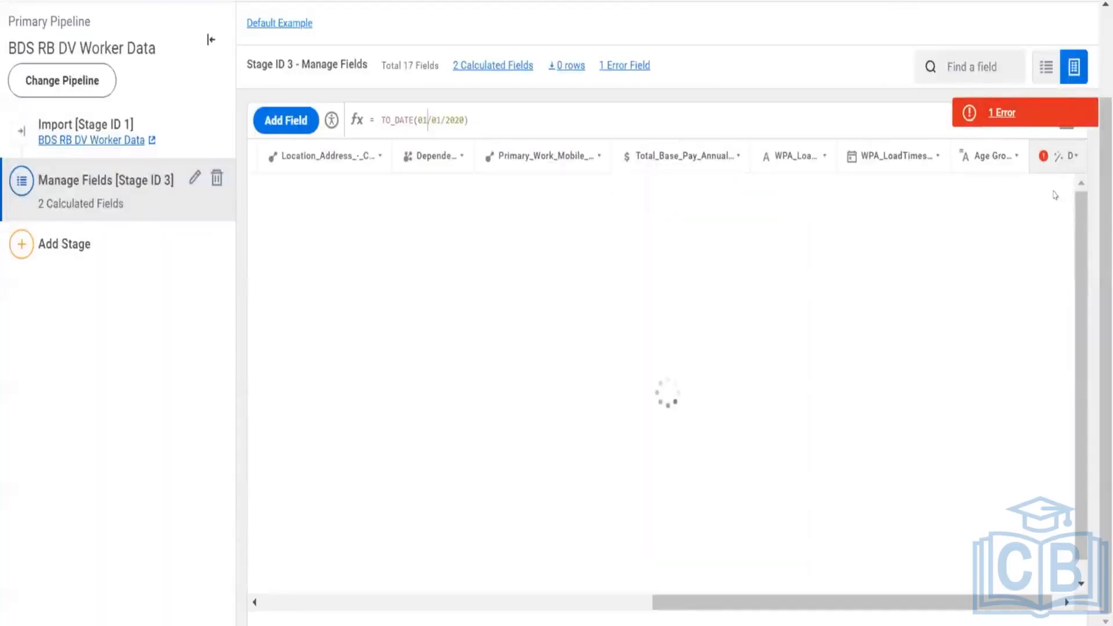
{"action": "left_click", "coordinate": [1007, 104]}
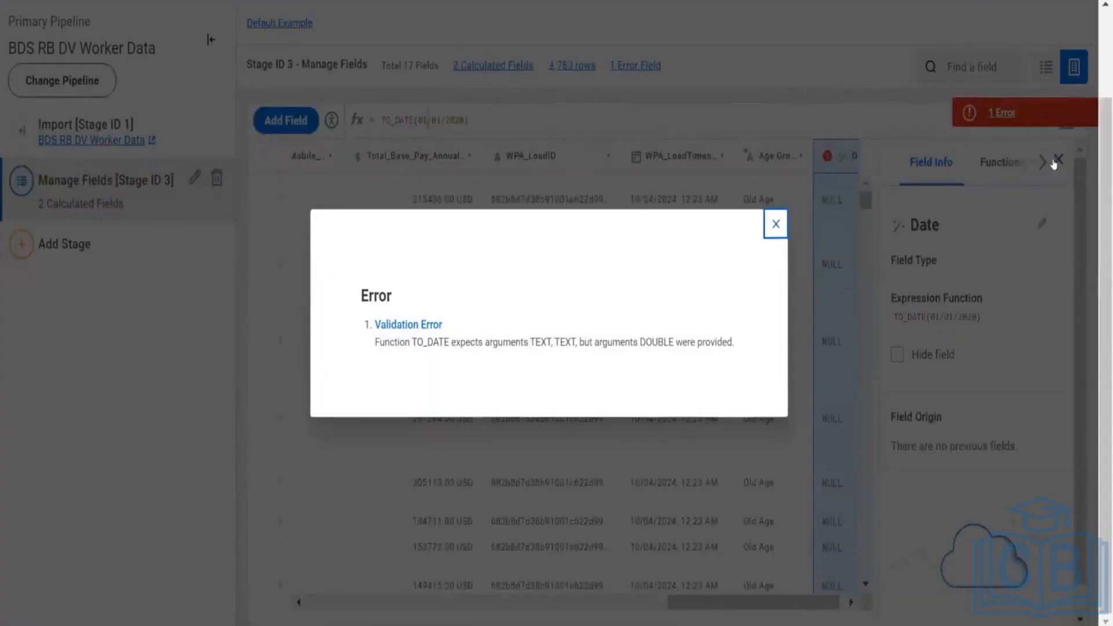
{"action": "left_click", "coordinate": [1053, 166]}
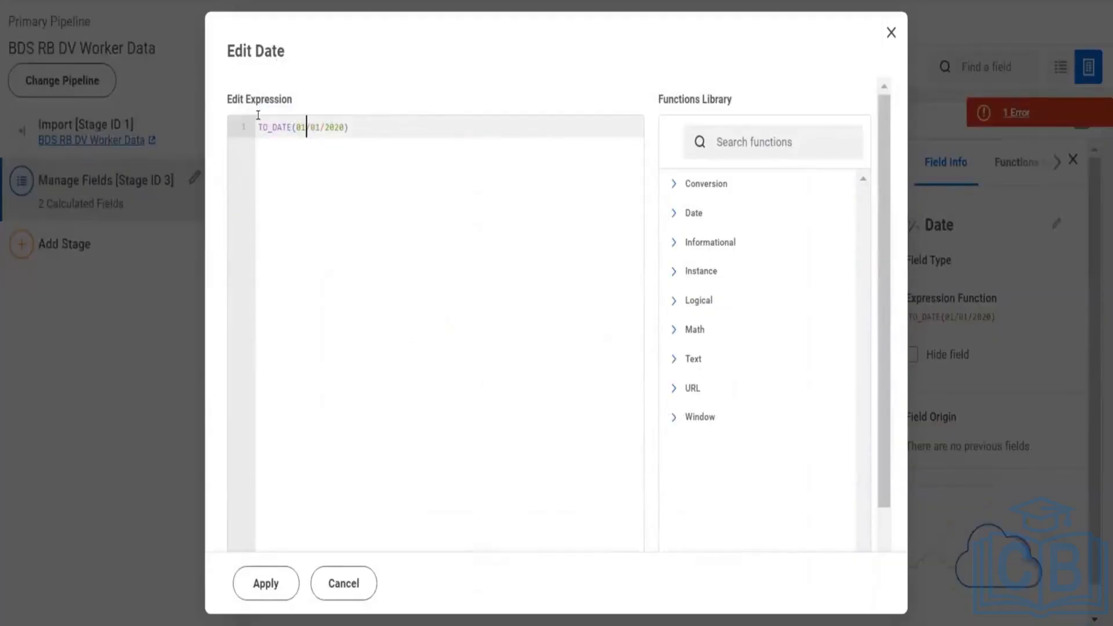
Strip the TO_DATE wrapper from the expression, leaving only 01/01/2020
{"action": "key", "text": "Left"}
{"action": "key", "text": "Left"}
{"action": "key", "text": "shift+Home"}
{"action": "key", "text": "BackSpace"}
{"action": "key", "text": "Right"}
{"action": "key", "text": "Right"}
{"action": "key", "text": "Right"}
{"action": "key", "text": "End"}
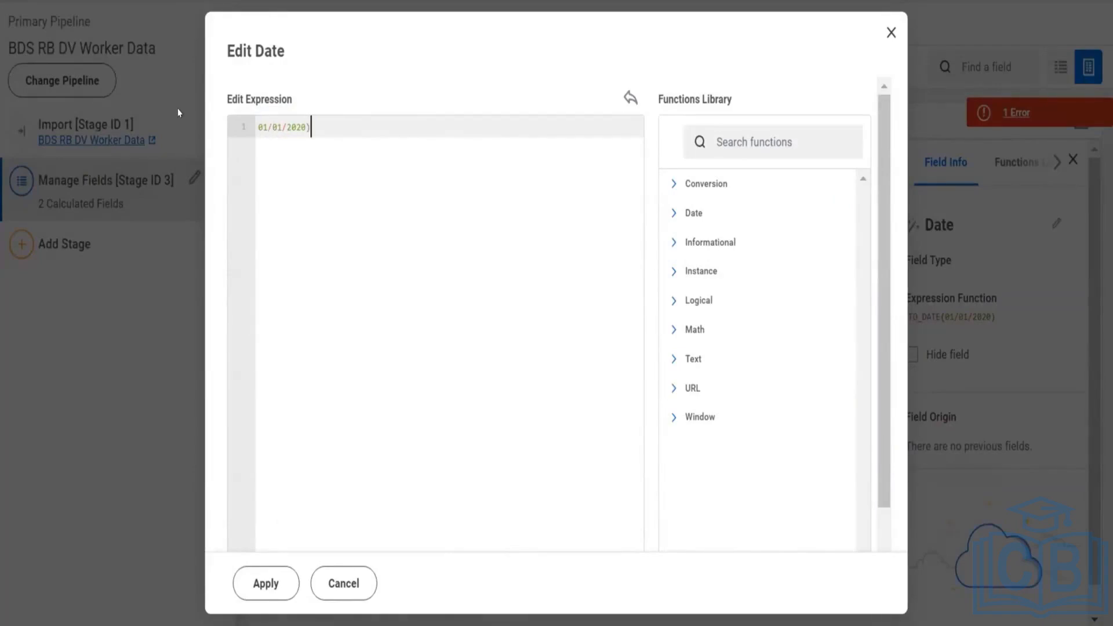
{"action": "key", "text": "BackSpace"}
{"action": "key", "text": "Home"}
Change the expression to TO_STRING(01/01/2020) and apply it
{"action": "type", "text": "to"}
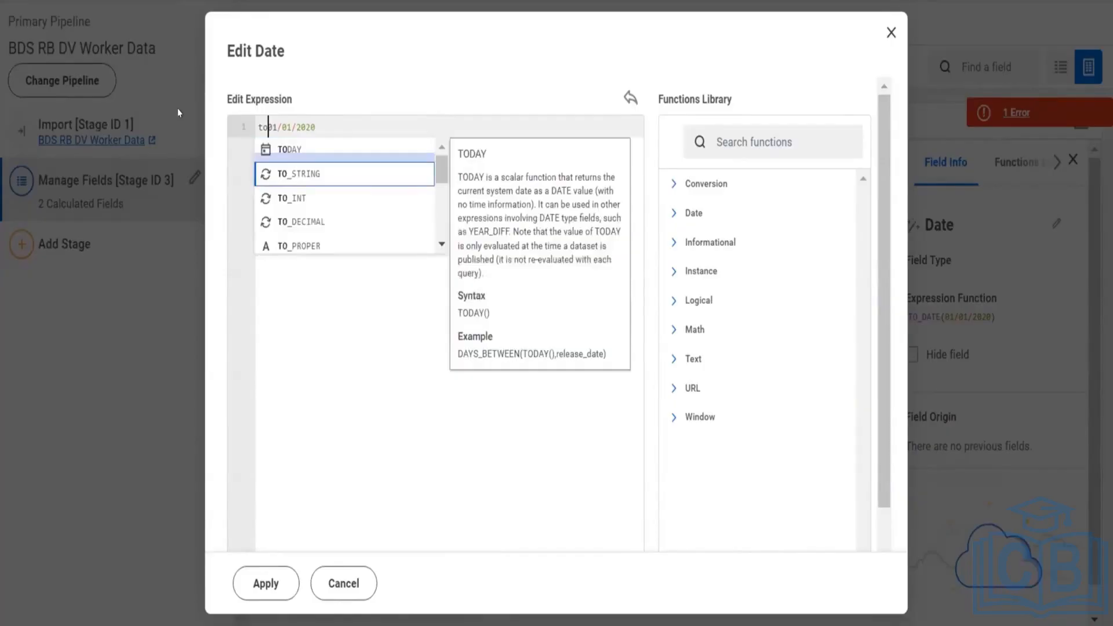
{"action": "key", "text": "Return"}
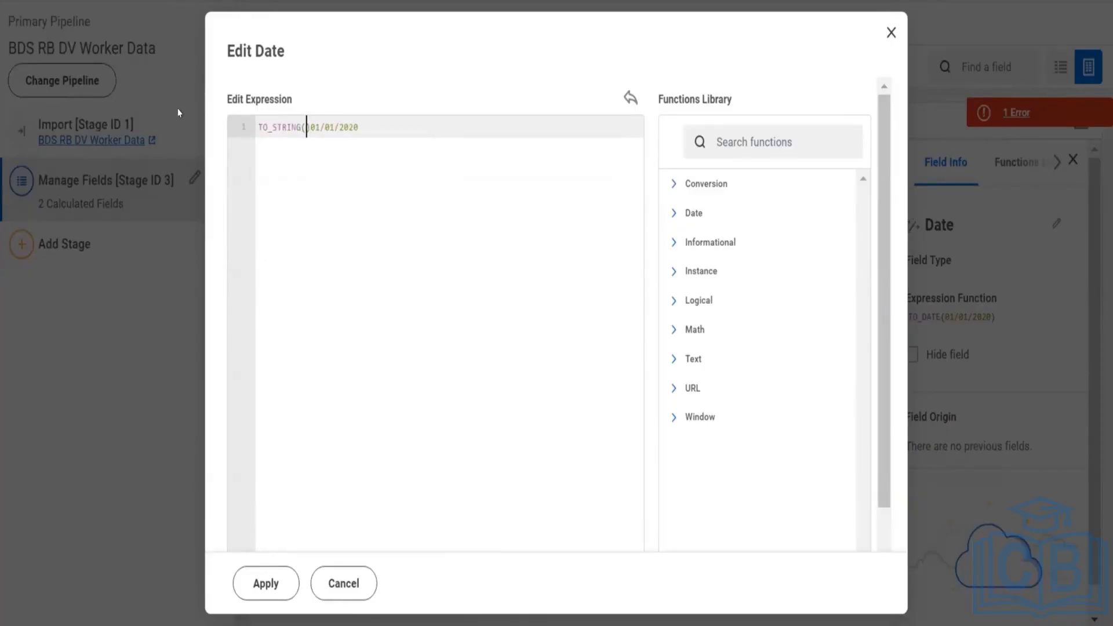
{"action": "key", "text": "Right"}
{"action": "key", "text": "shift+Right"}
{"action": "key", "text": "shift+Right"}
{"action": "key", "text": "shift+Right"}
{"action": "key", "text": "shift+Right"}
{"action": "key", "text": "shift+Right"}
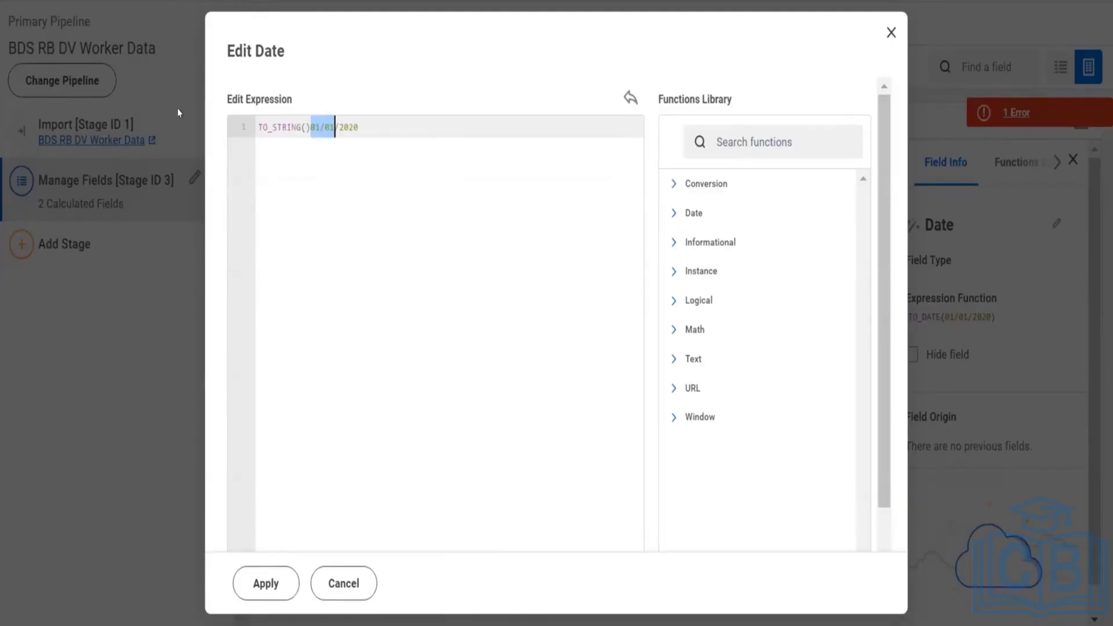
{"action": "key", "text": "shift+Right"}
{"action": "key", "text": "shift+Right"}
{"action": "key", "text": "shift+Right"}
{"action": "key", "text": "shift+Right"}
{"action": "key", "text": "shift+Right"}
{"action": "key", "text": "ctrl+c"}
{"action": "key", "text": "BackSpace"}
{"action": "key", "text": "Left"}
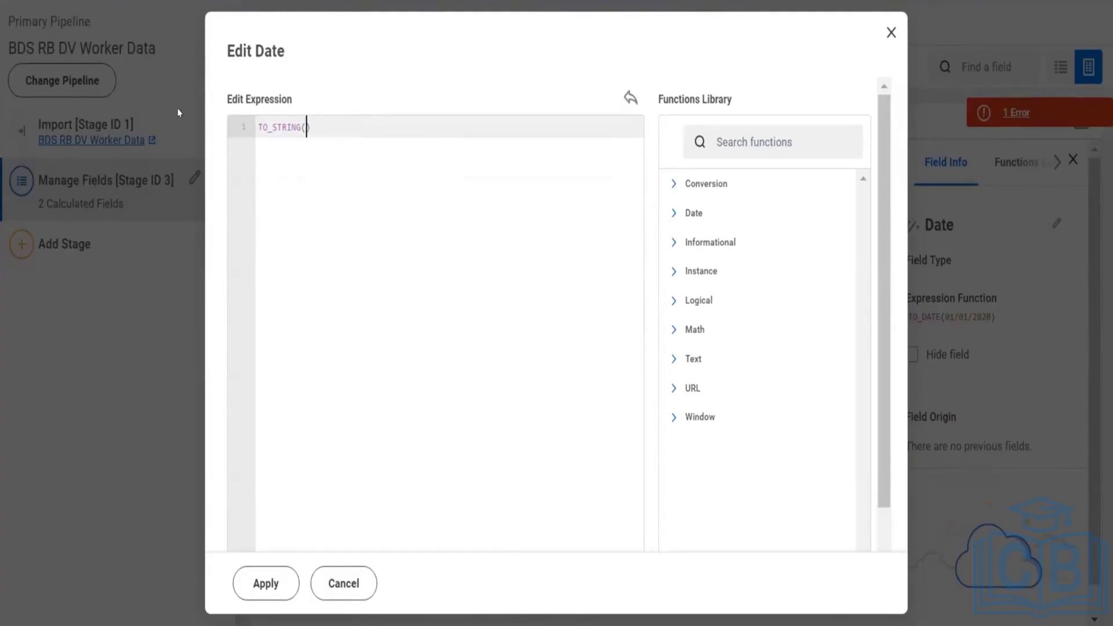
{"action": "key", "text": "ctrl+v"}
{"action": "left_click", "coordinate": [266, 585]}
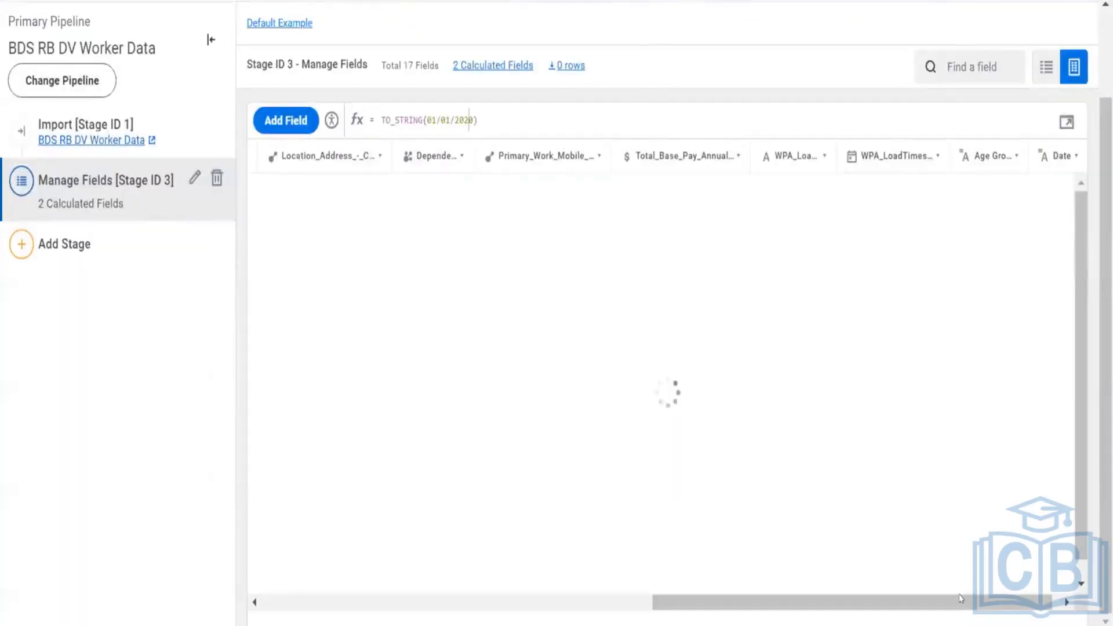
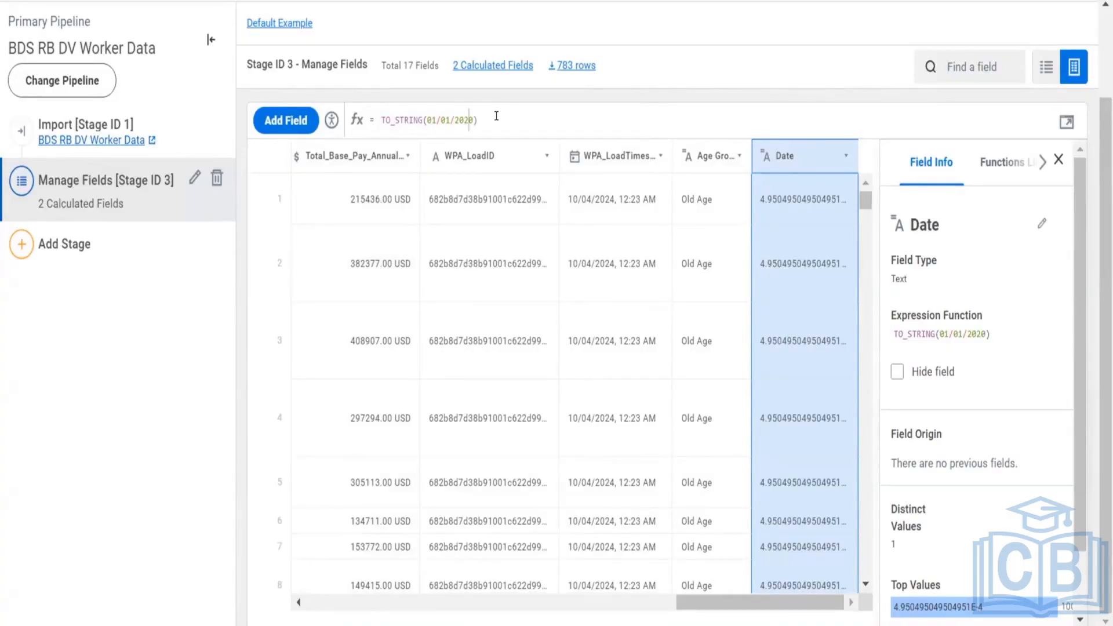
Delete the Date field's TO_STRING(01/01/2020) expression and browse across the table's columns
{"action": "left_click", "coordinate": [496, 116]}
{"action": "key", "text": "ctrl+a"}
{"action": "key", "text": "BackSpace"}
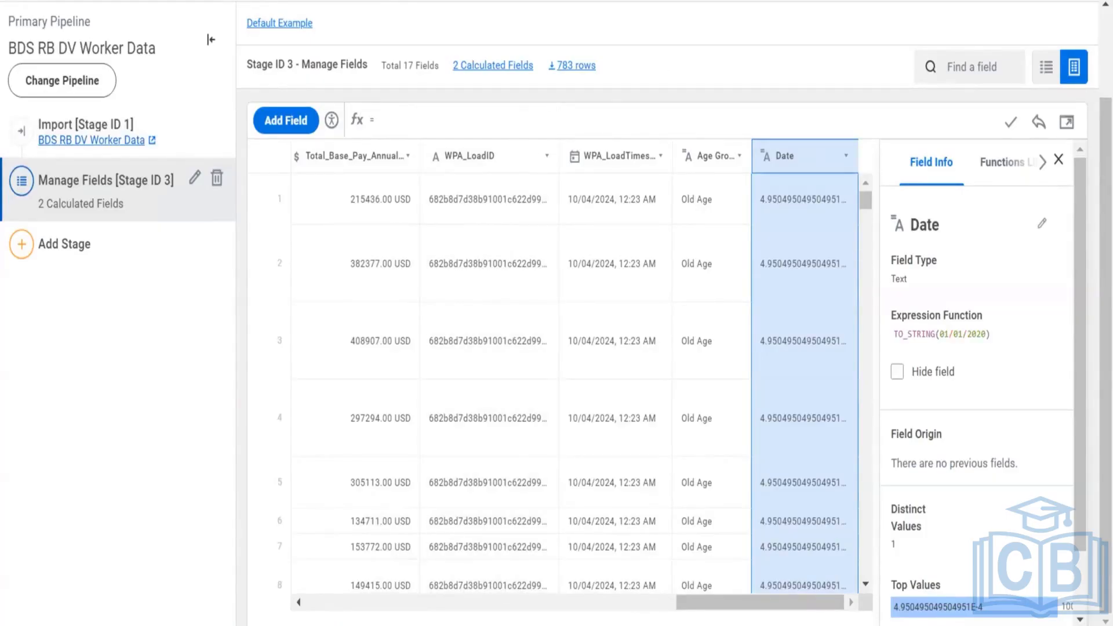
{"action": "scroll", "coordinate": [592, 300], "scroll_direction": "left", "scroll_amount": 5}
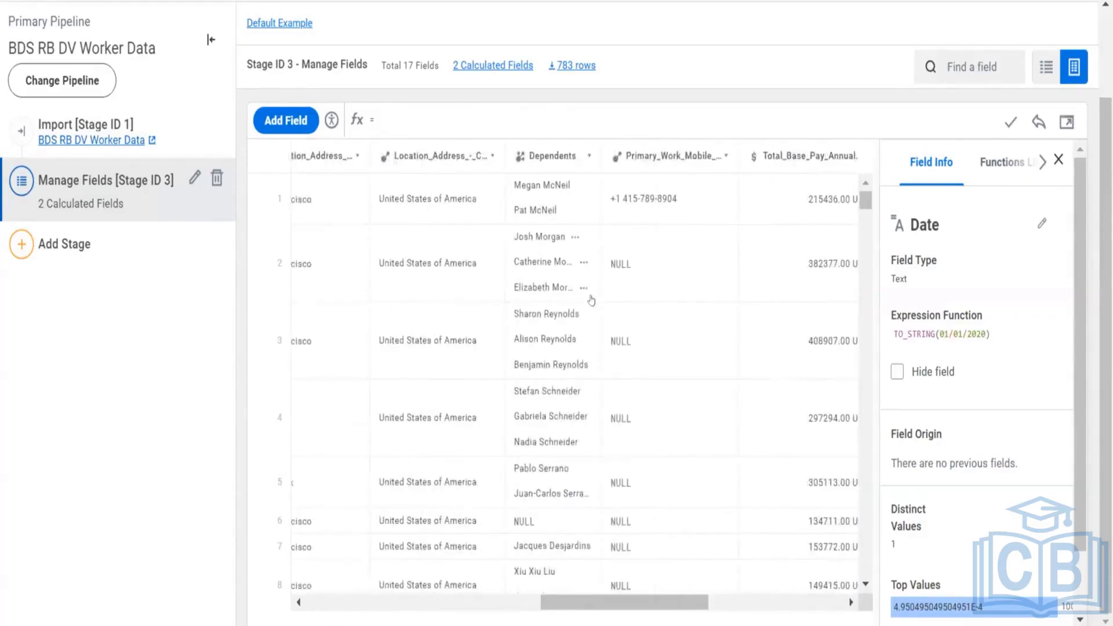
{"action": "scroll", "coordinate": [592, 300], "scroll_direction": "left", "scroll_amount": 3}
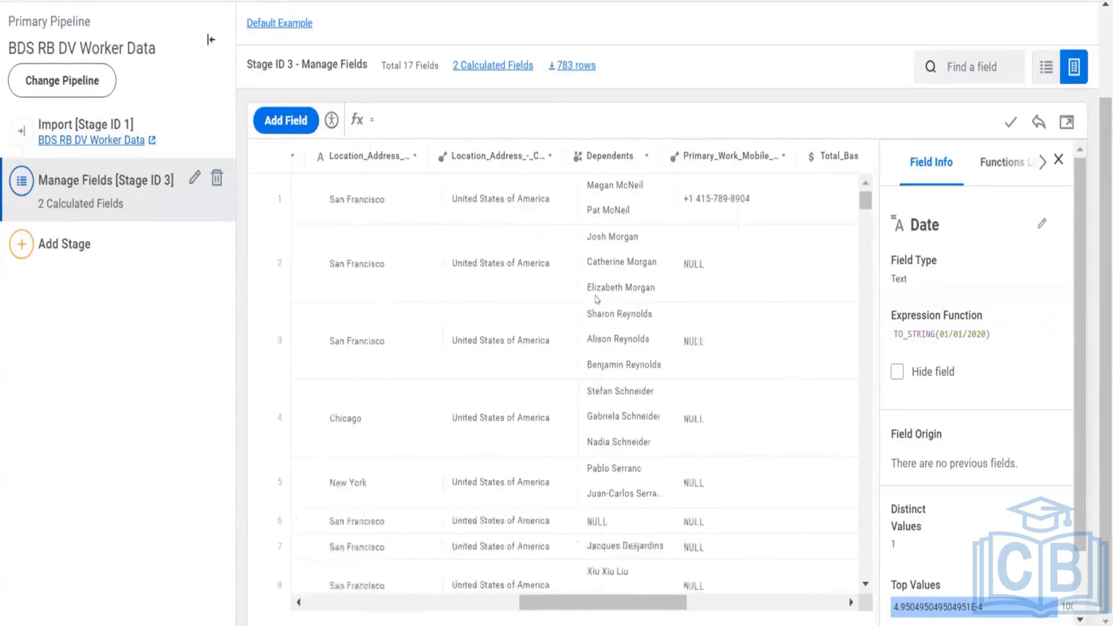
{"action": "scroll", "coordinate": [597, 300], "scroll_direction": "left", "scroll_amount": 5}
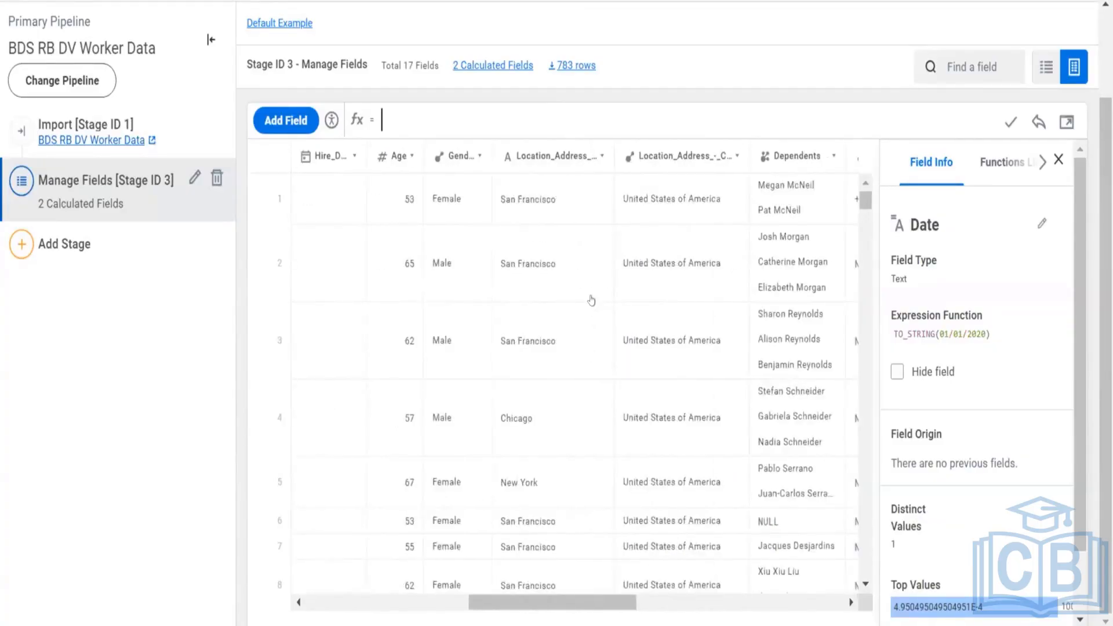
{"action": "scroll", "coordinate": [591, 300], "scroll_direction": "left", "scroll_amount": 3}
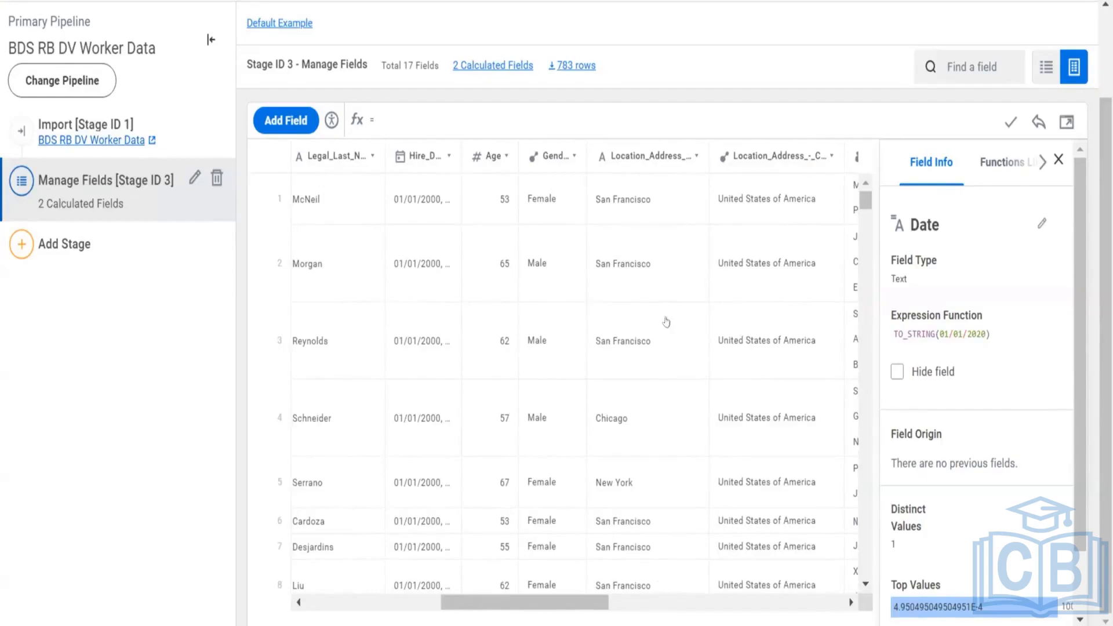
{"action": "scroll", "coordinate": [664, 325], "scroll_direction": "right", "scroll_amount": 20}
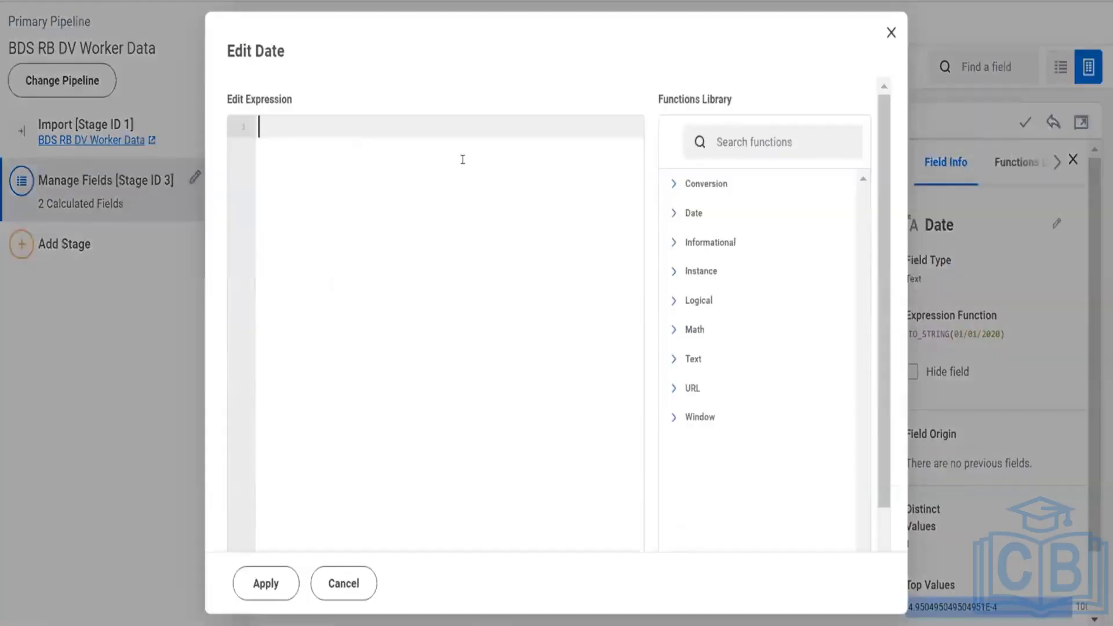
{"action": "type", "text": "hire"}
{"action": "key", "text": "BackSpace"}
{"action": "key", "text": "BackSpace"}
{"action": "key", "text": "BackSpace"}
{"action": "key", "text": "BackSpace"}
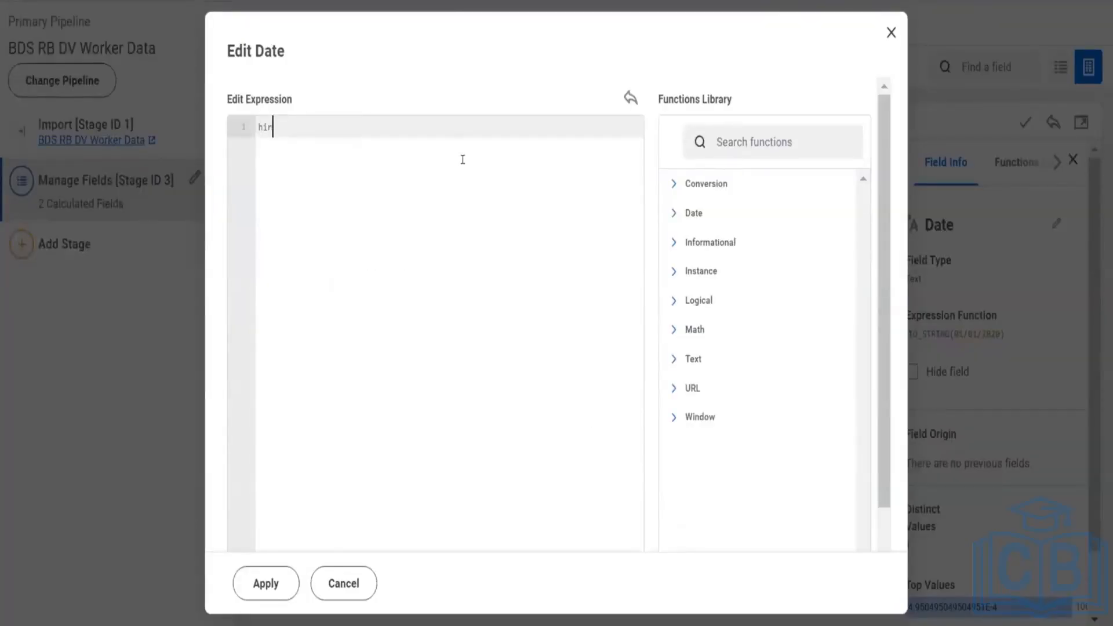
{"action": "type", "text": "ca"}
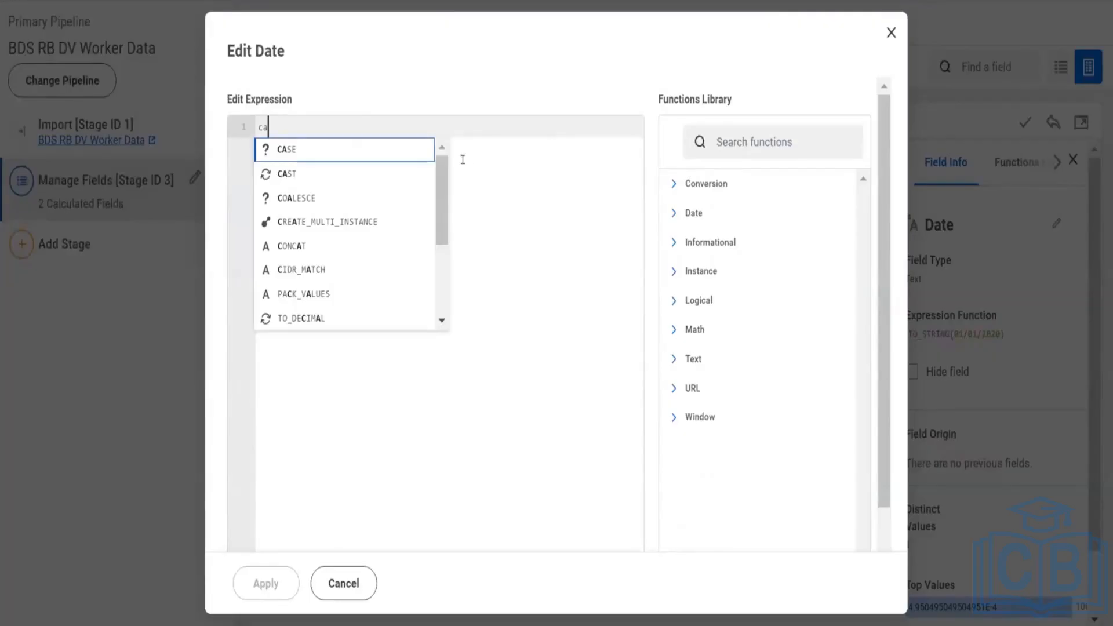
{"action": "type", "text": "se"}
{"action": "key", "text": "Return"}
{"action": "type", "text": "HEWN"}
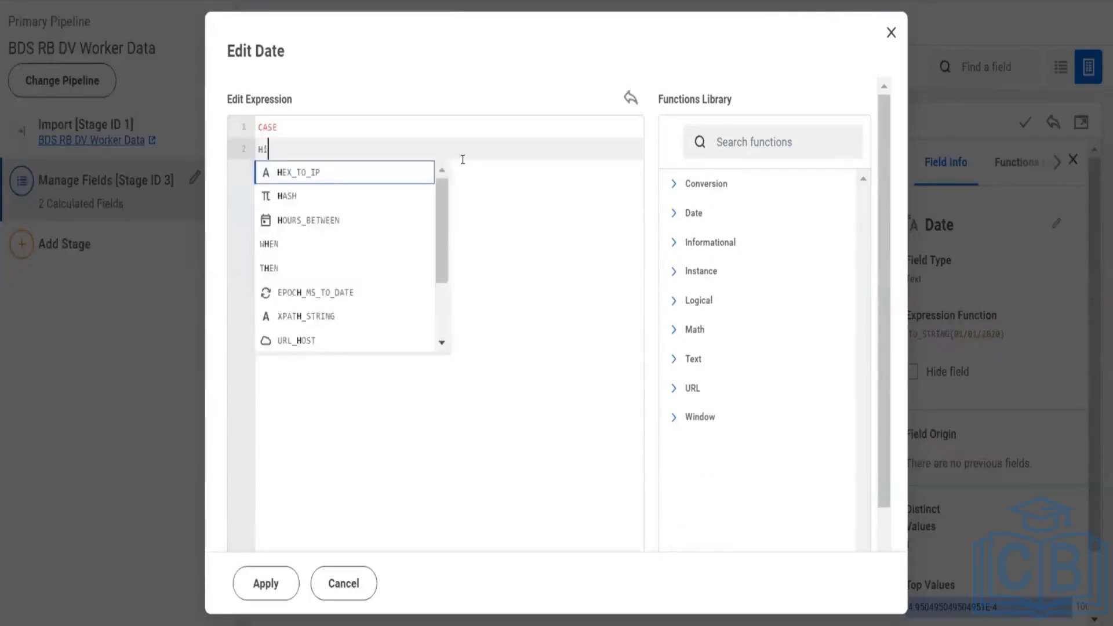
{"action": "key", "text": "BackSpace"}
{"action": "key", "text": "BackSpace"}
{"action": "key", "text": "BackSpace"}
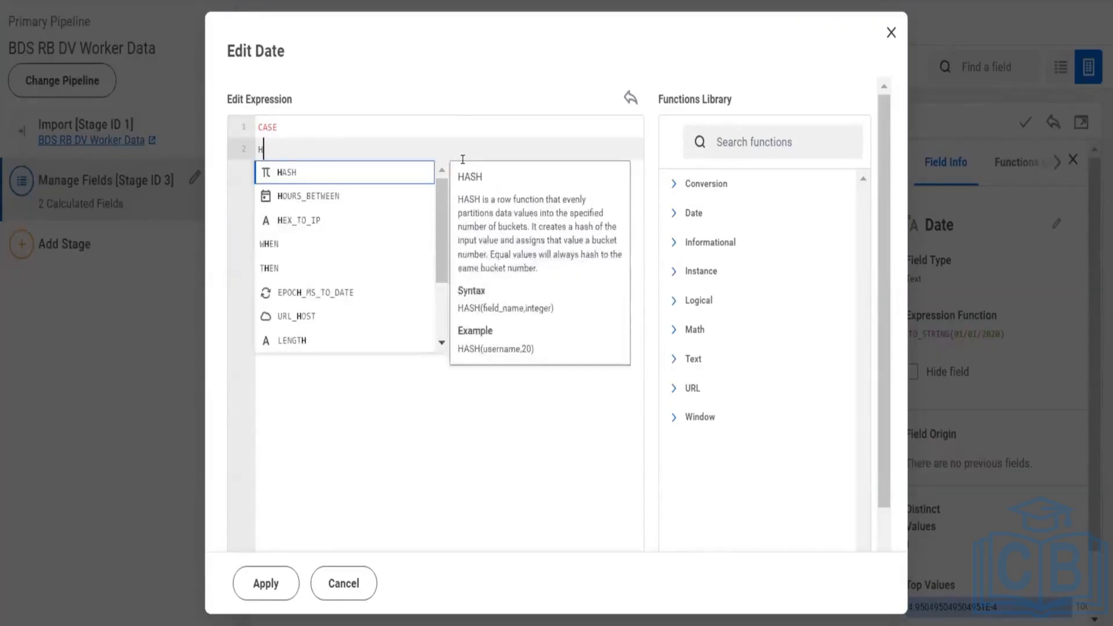
{"action": "key", "text": "BackSpace"}
{"action": "type", "text": "[hire"}
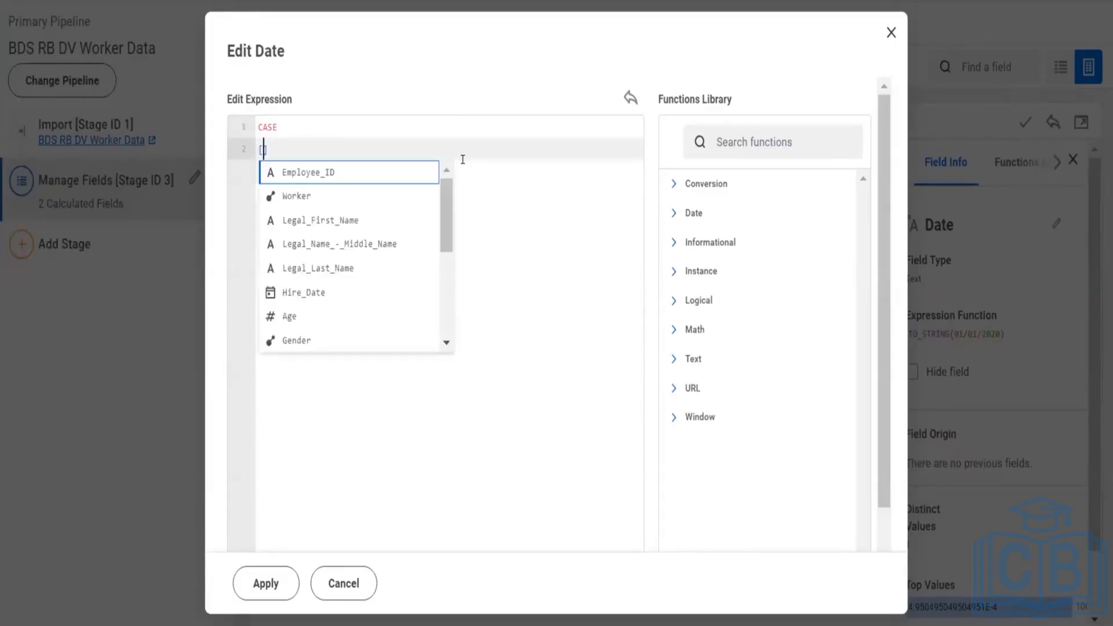
{"action": "key", "text": "Return"}
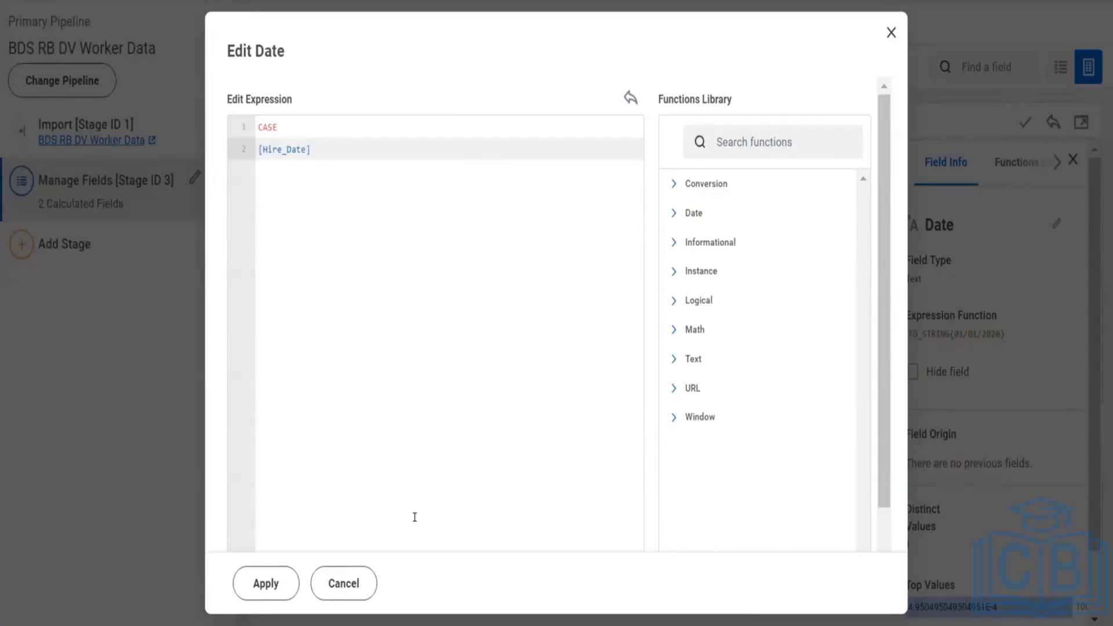
{"action": "left_click", "coordinate": [344, 583]}
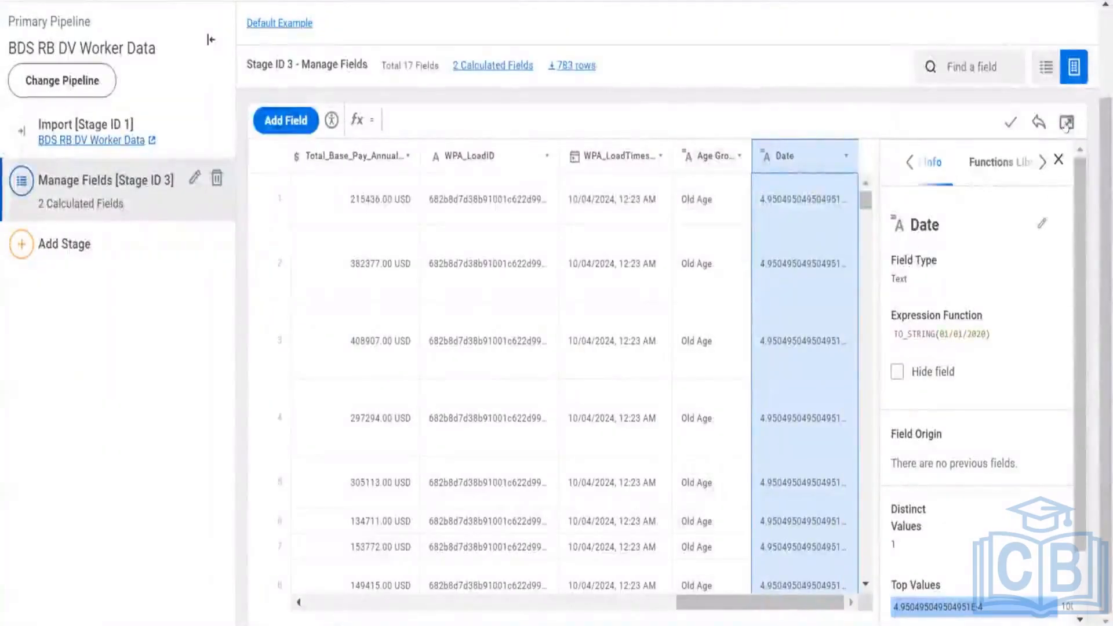
{"action": "left_click", "coordinate": [952, 216]}
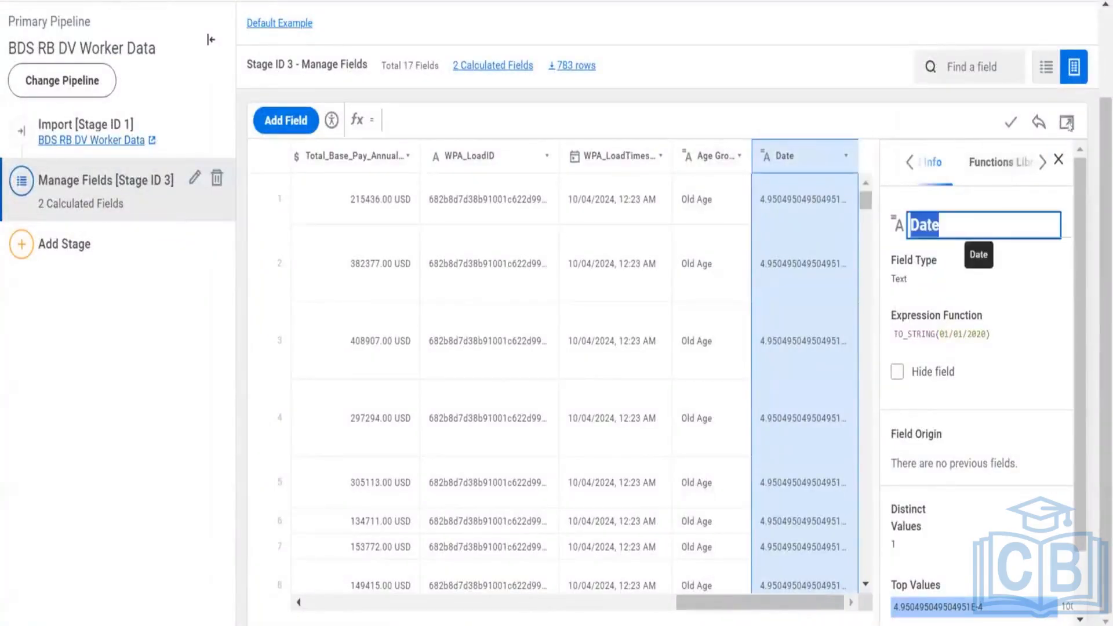
{"action": "left_click", "coordinate": [1065, 120]}
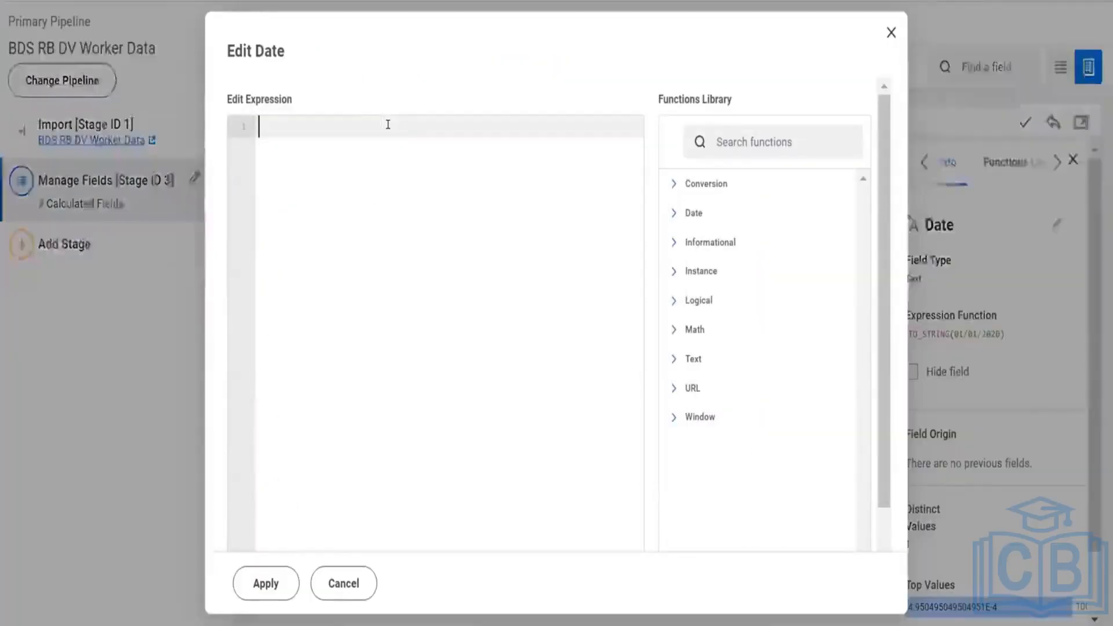
Insert the DAYS_BETWEEN function and look up its syntax in the Functions Library
{"action": "type", "text": "date"}
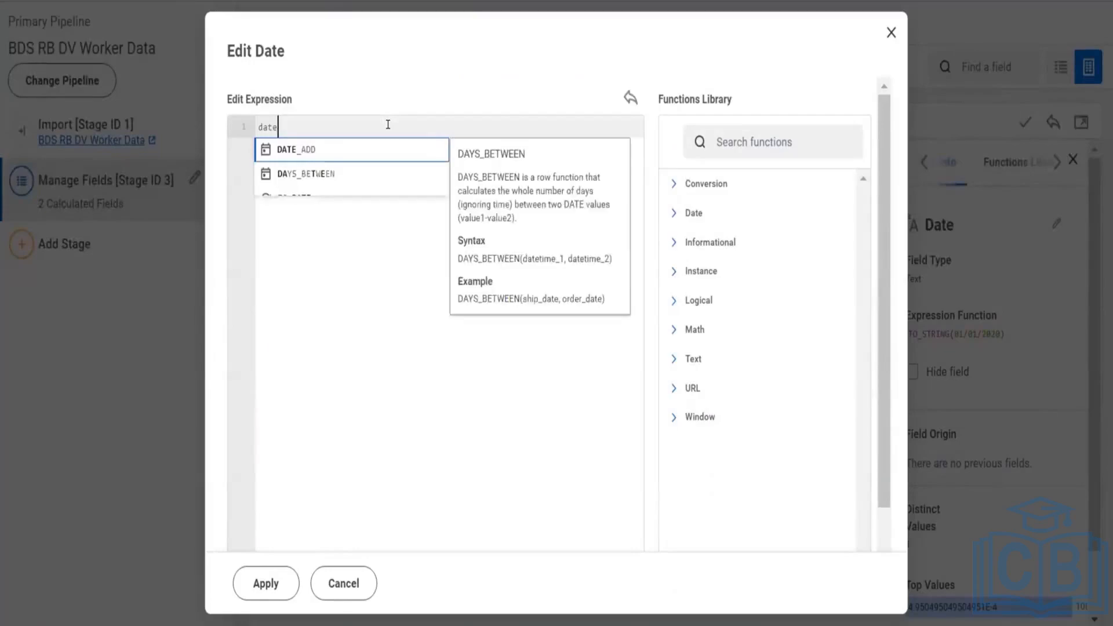
{"action": "left_click", "coordinate": [377, 174]}
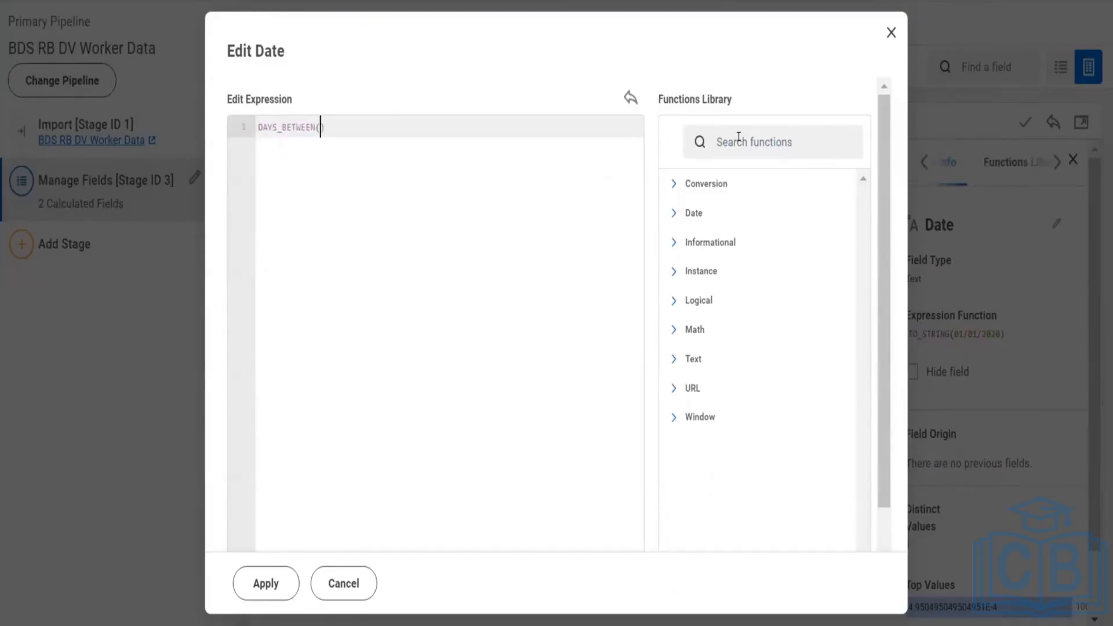
{"action": "left_click", "coordinate": [739, 141]}
{"action": "type", "text": "date"}
{"action": "scroll", "coordinate": [739, 141], "scroll_direction": "down", "scroll_amount": 3}
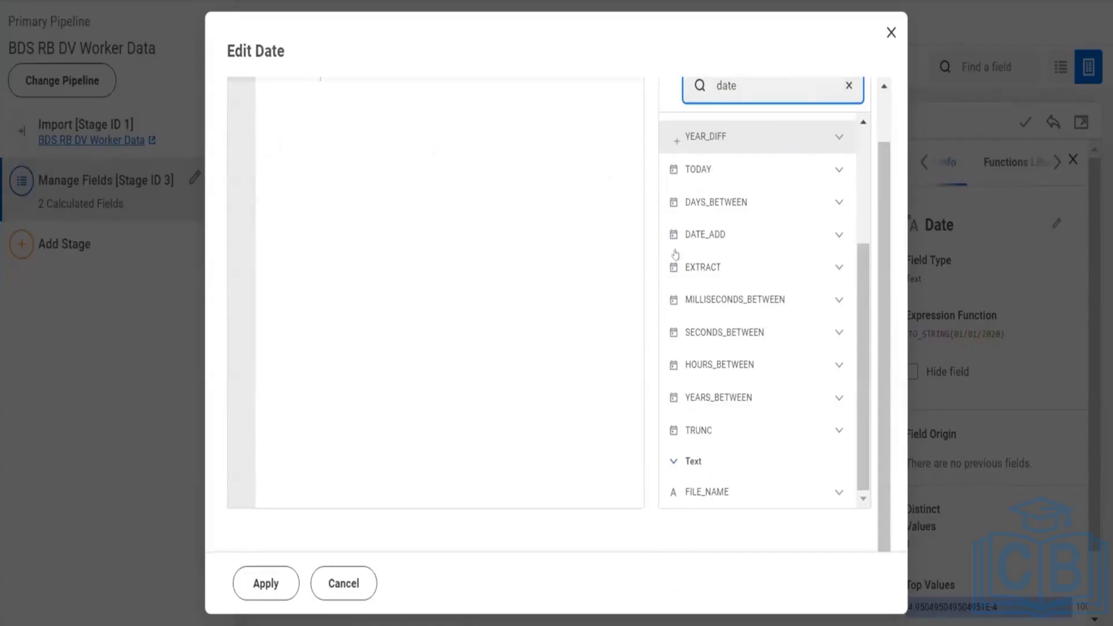
{"action": "left_click", "coordinate": [702, 207]}
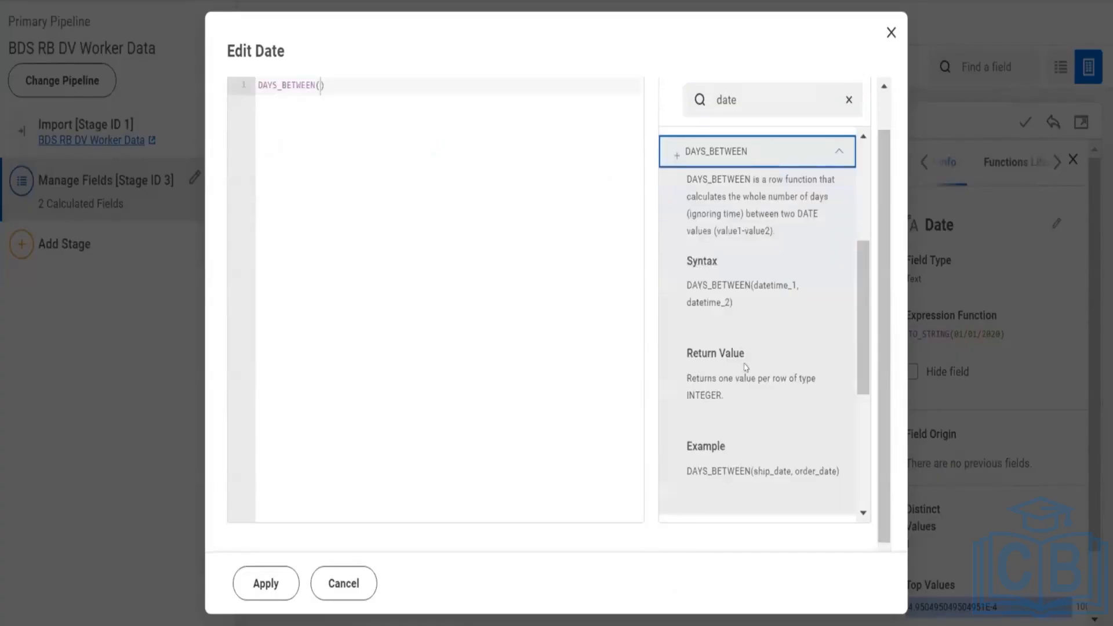
{"action": "scroll", "coordinate": [362, 186], "scroll_direction": "up", "scroll_amount": 1}
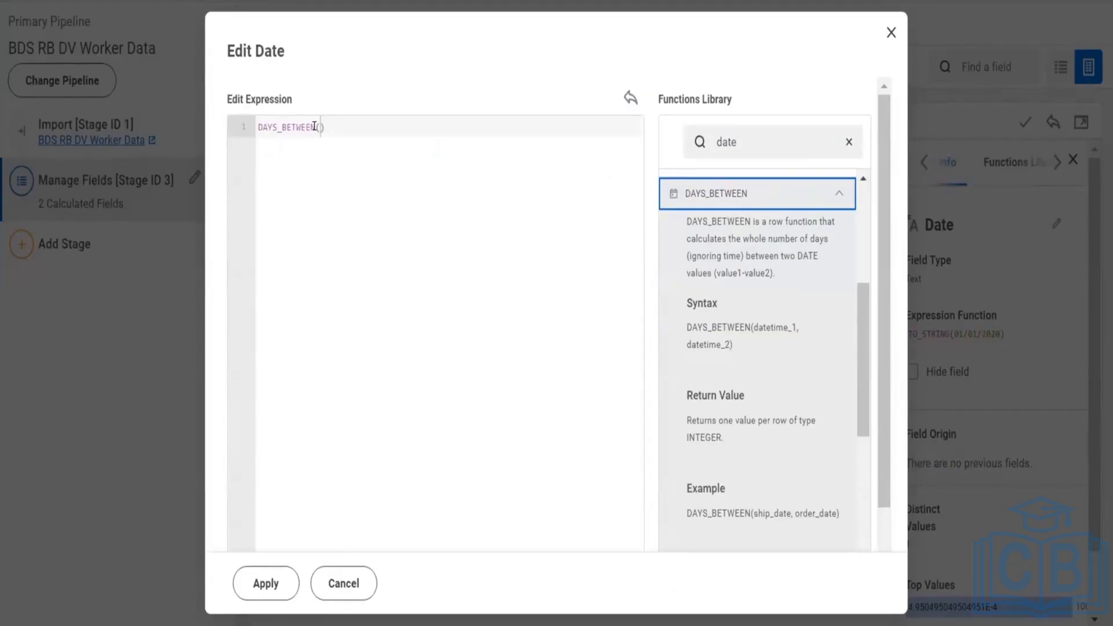
Enter [Hire_Date],TODAY() as the DAYS_BETWEEN arguments
{"action": "left_click", "coordinate": [314, 127]}
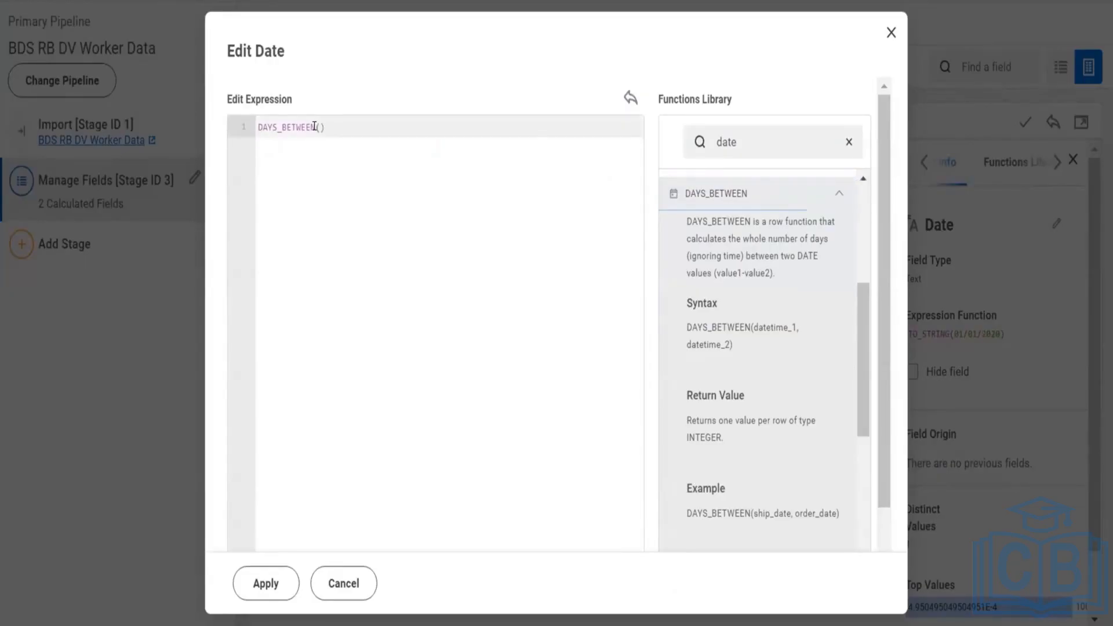
{"action": "type", "text": "[hie"}
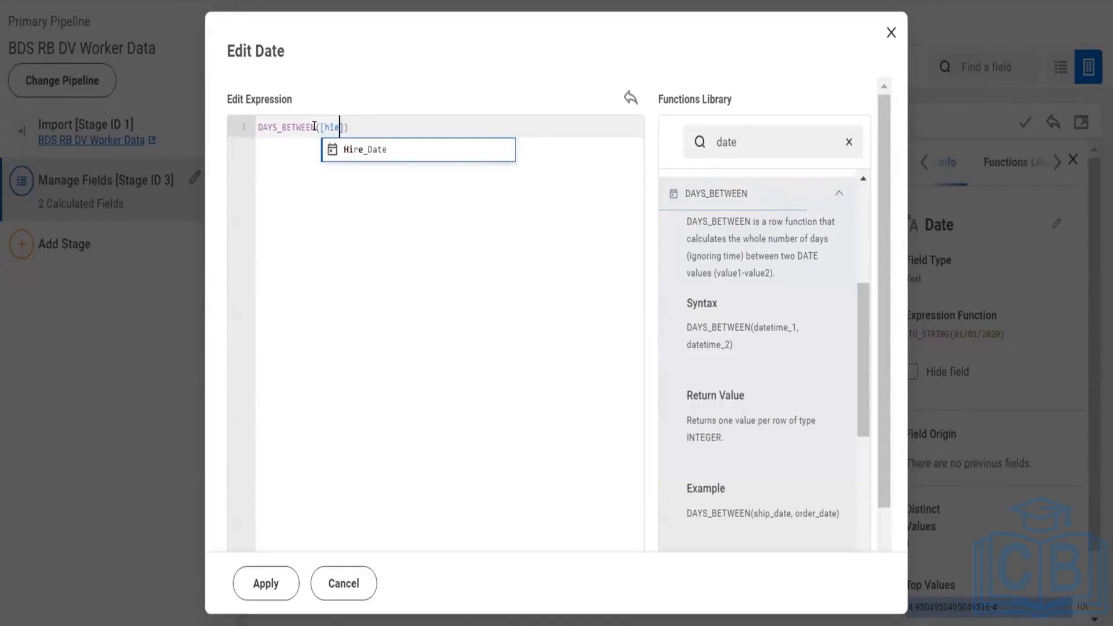
{"action": "key", "text": "Return"}
{"action": "type", "text": ",tod"}
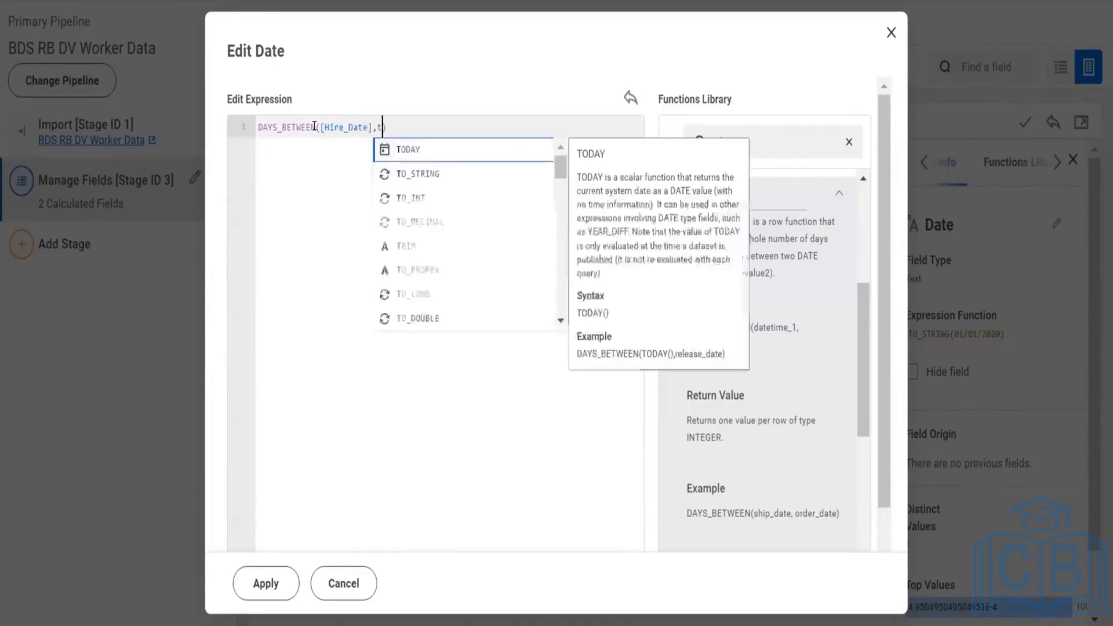
{"action": "key", "text": "Return"}
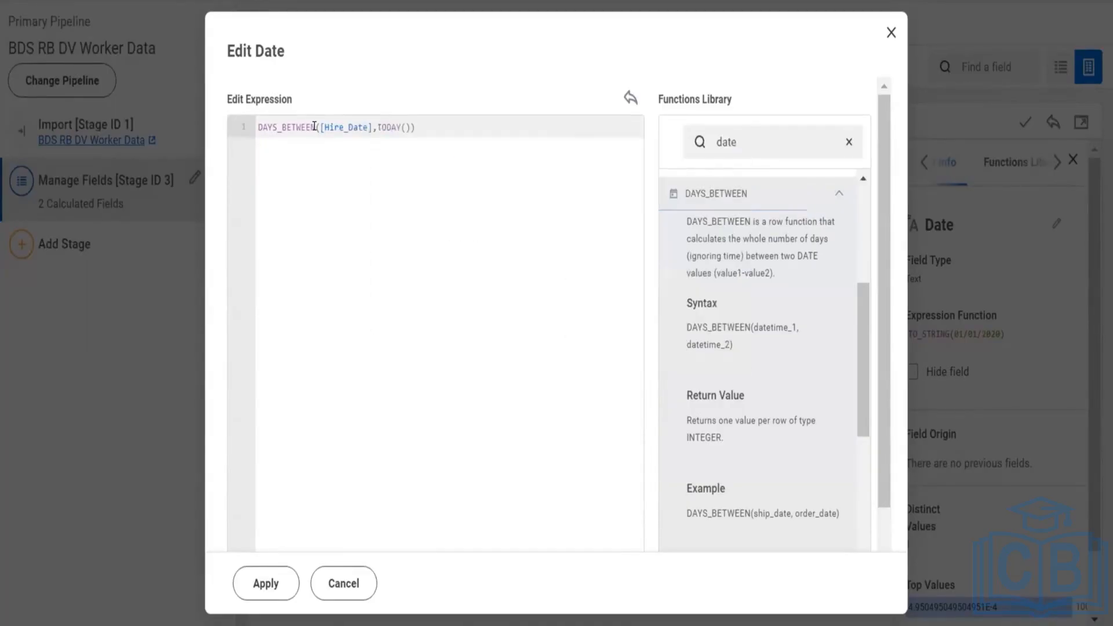
{"action": "left_click", "coordinate": [257, 591]}
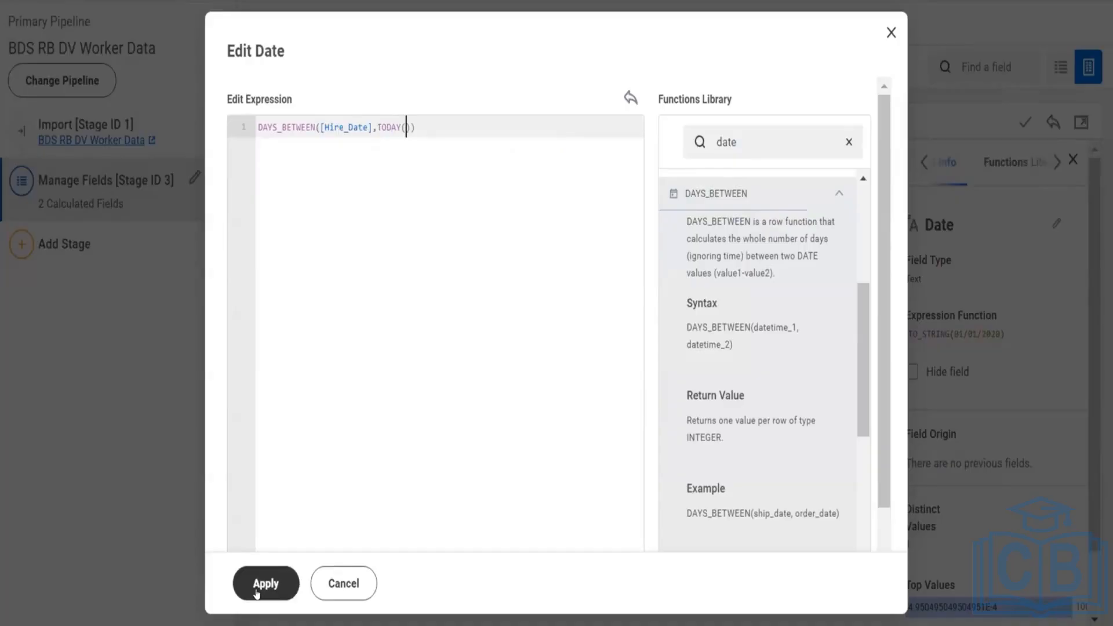
Apply the formula, then reorder it to DAYS_BETWEEN(TODAY(),[Hire_Date]) so day counts turn positive
{"action": "left_click", "coordinate": [260, 591]}
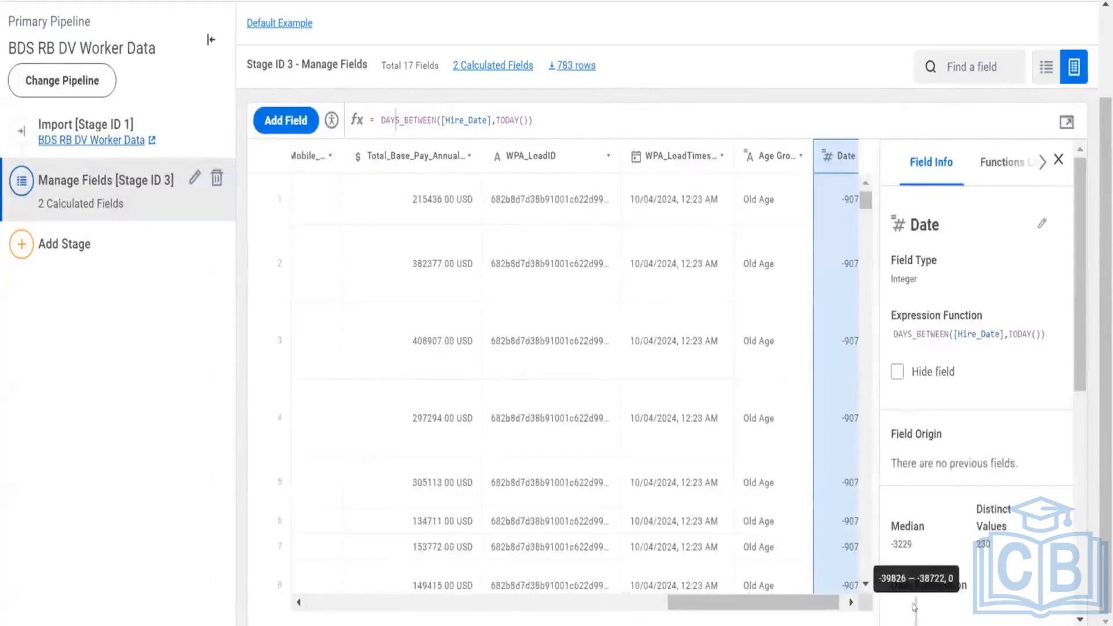
{"action": "left_click_drag", "start_coordinate": [829, 606], "coordinate": [837, 606]}
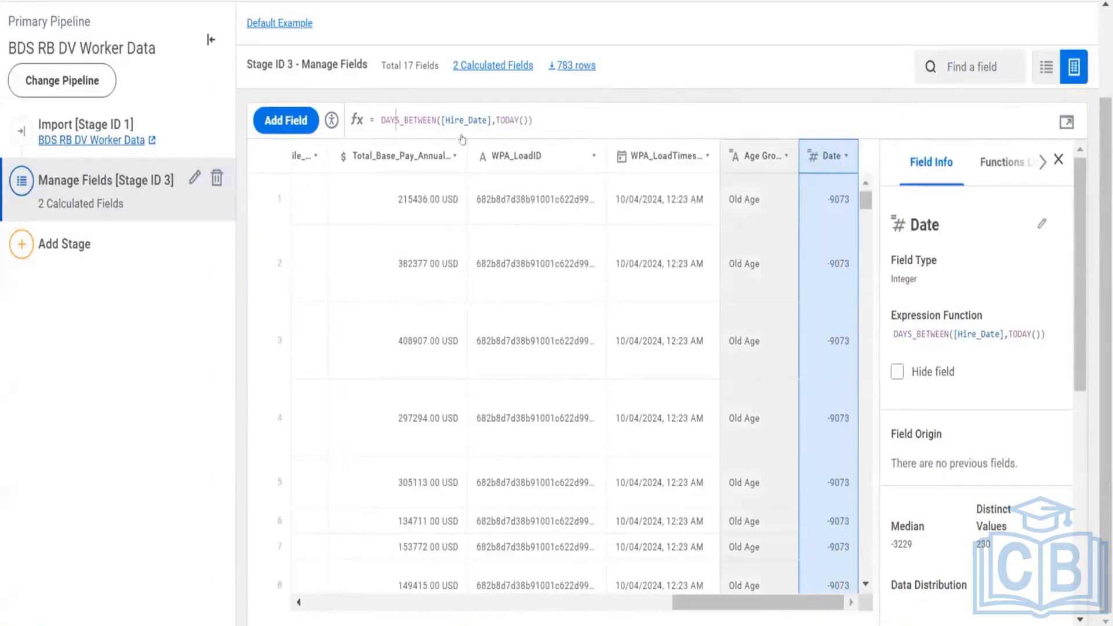
{"action": "left_click", "coordinate": [491, 120]}
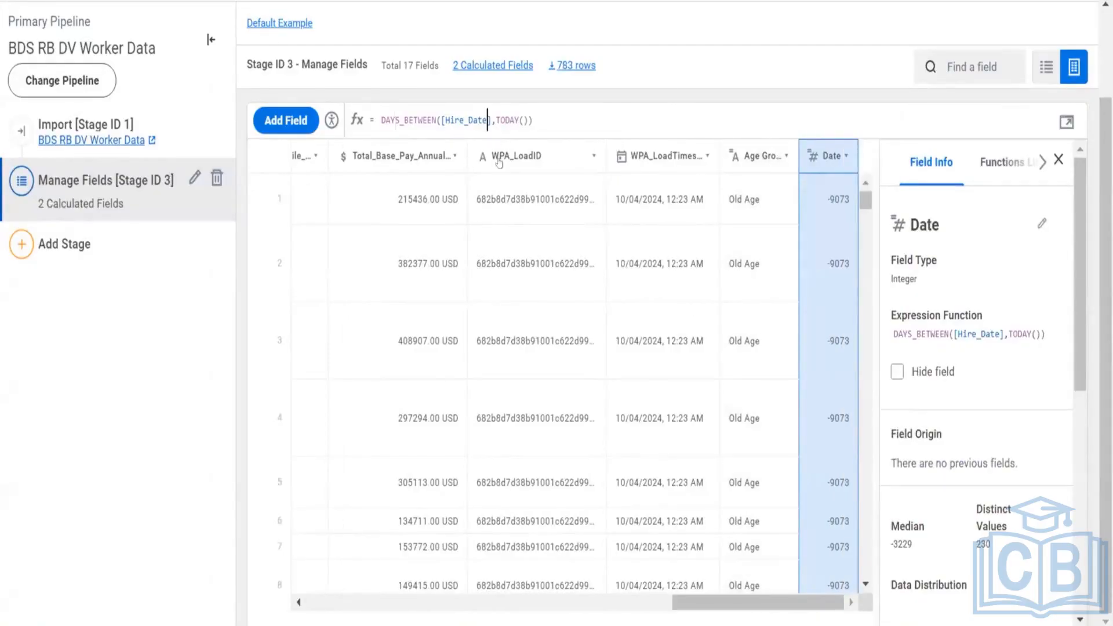
{"action": "key", "text": "Left"}
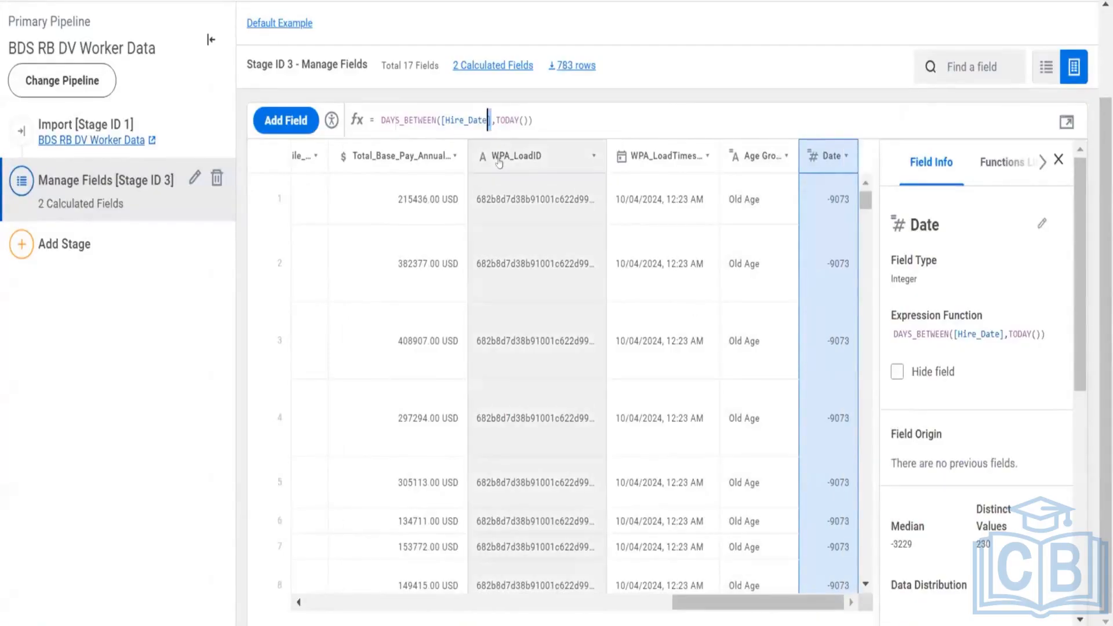
{"action": "key", "text": "ctrl+shift+Left"}
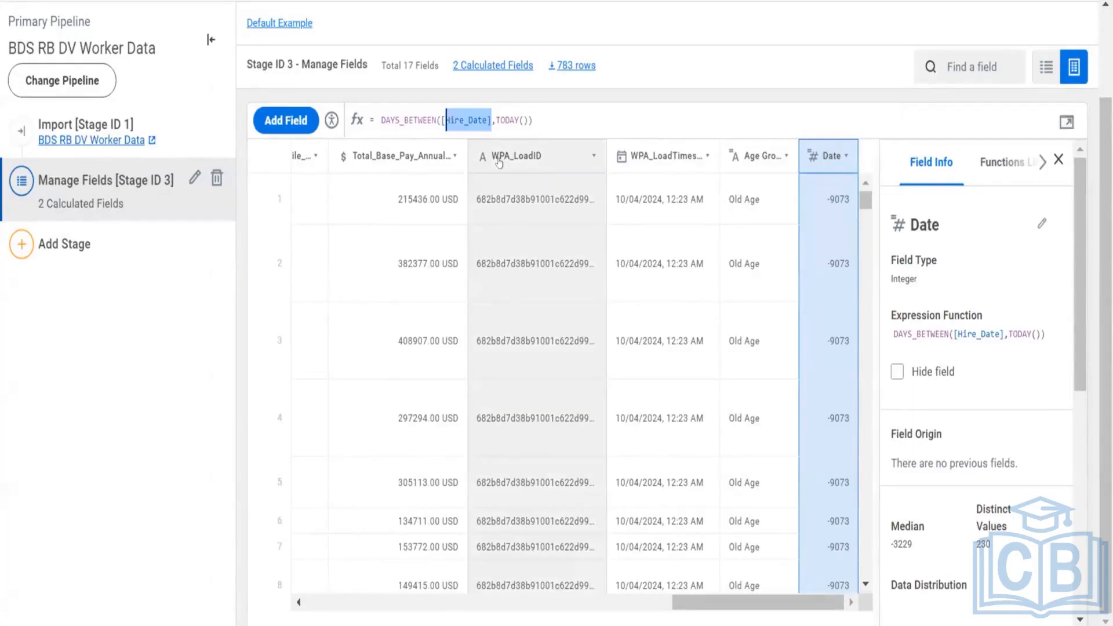
{"action": "key", "text": "BackSpace"}
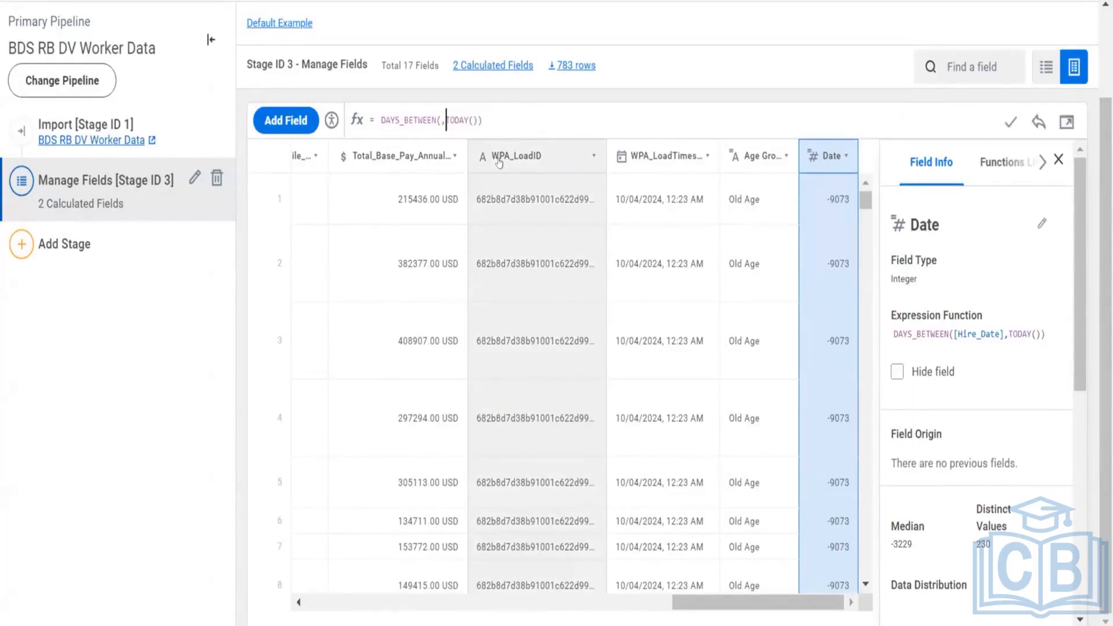
{"action": "key", "text": "Right"}
{"action": "key", "text": "Right"}
{"action": "key", "text": "Right"}
{"action": "key", "text": "Right"}
{"action": "key", "text": "Right"}
{"action": "key", "text": "Right"}
{"action": "key", "text": "Right"}
{"action": "key", "text": "Right"}
{"action": "type", "text": ","}
{"action": "type", "text": "[Hire_Date]"}
{"action": "left_click", "coordinate": [1010, 122]}
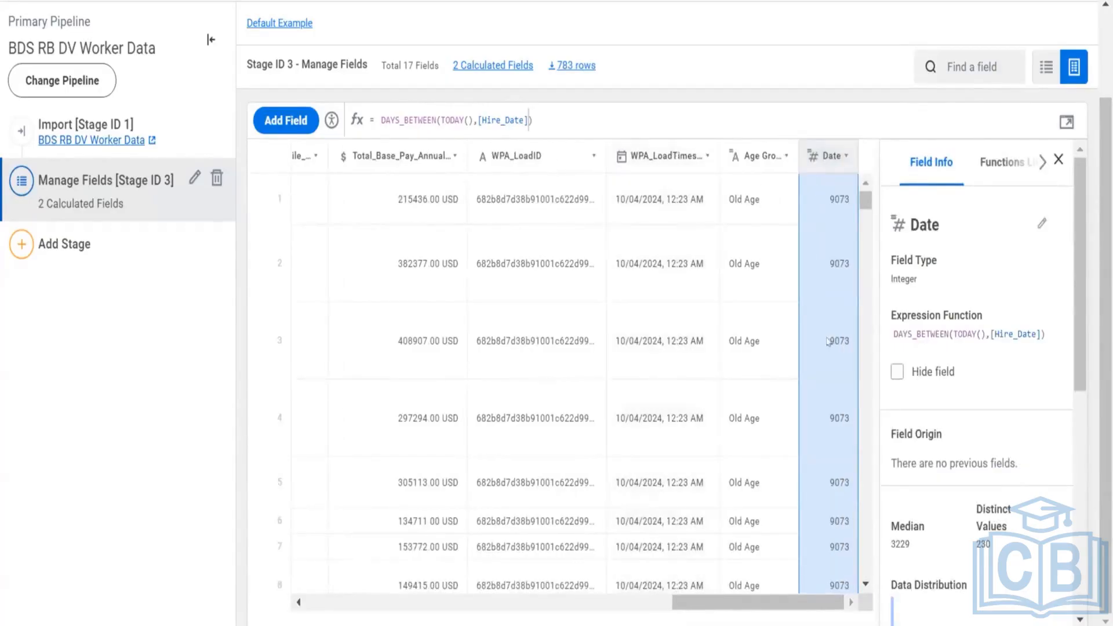
{"action": "scroll", "coordinate": [810, 411], "scroll_direction": "down", "scroll_amount": 15}
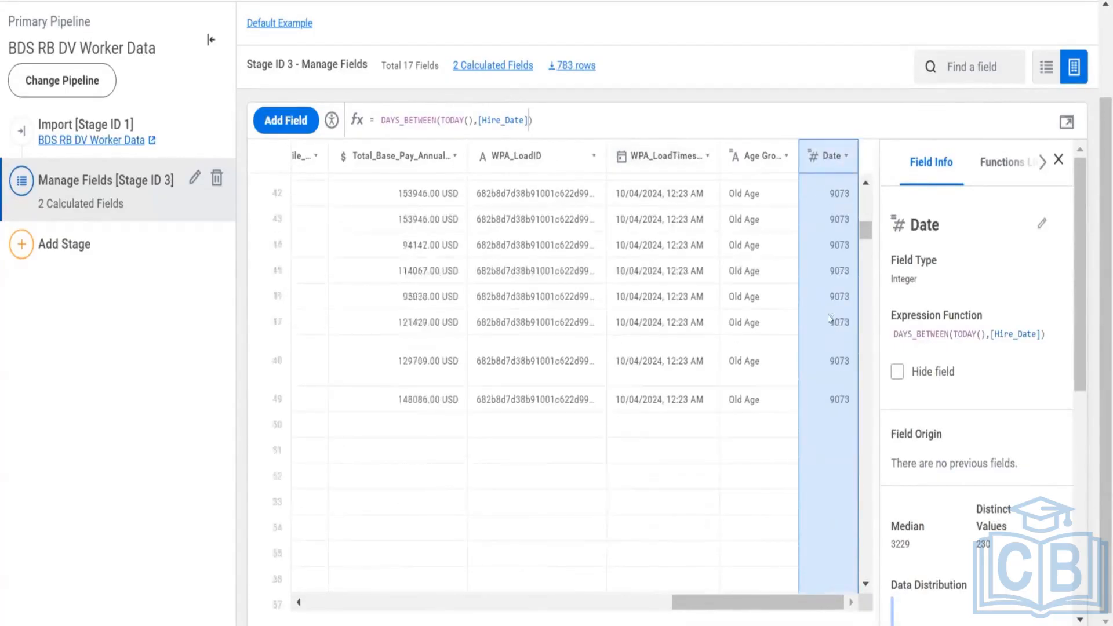
{"action": "left_click_drag", "start_coordinate": [866, 232], "coordinate": [858, 451]}
{"action": "left_click_drag", "start_coordinate": [857, 576], "coordinate": [848, 625]}
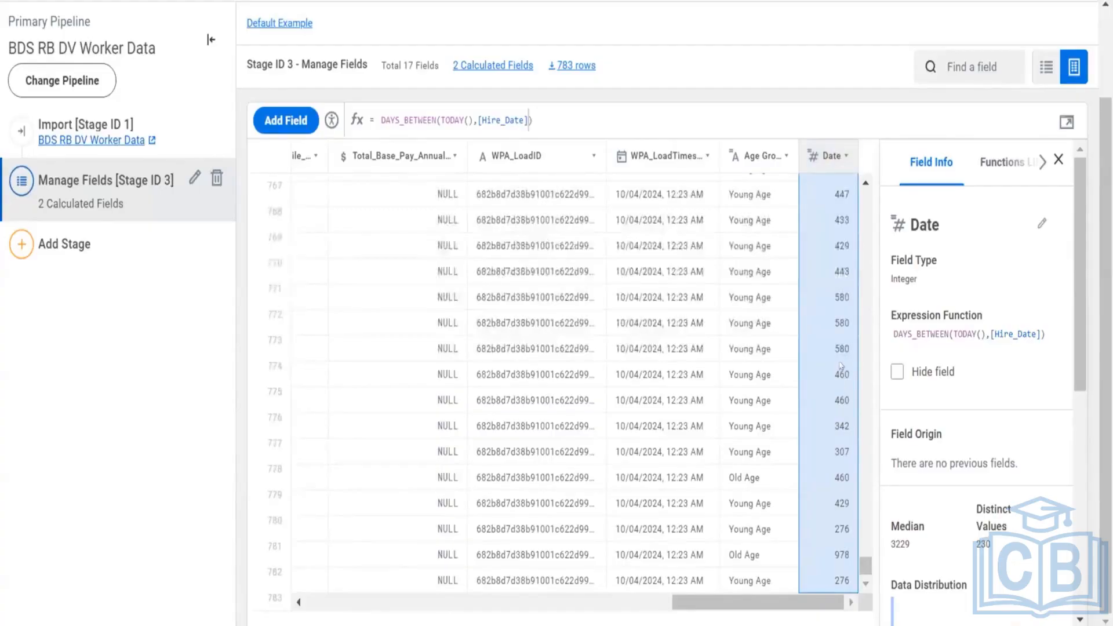
{"action": "left_click_drag", "start_coordinate": [868, 570], "coordinate": [867, 502]}
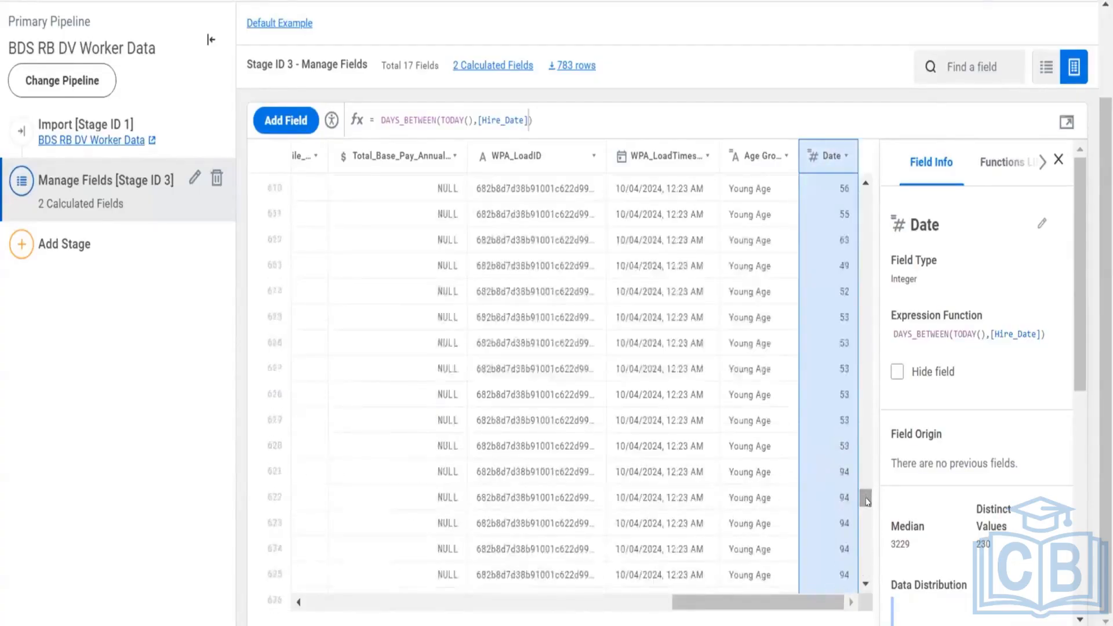
{"action": "left_click_drag", "start_coordinate": [867, 502], "coordinate": [866, 468]}
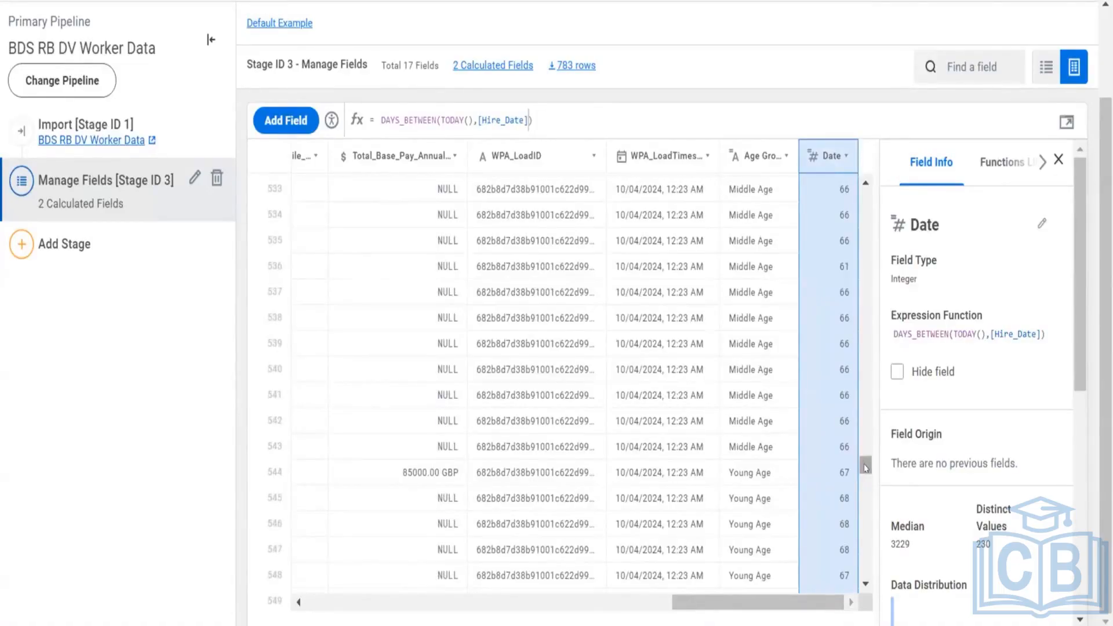
{"action": "left_click_drag", "start_coordinate": [866, 464], "coordinate": [868, 435]}
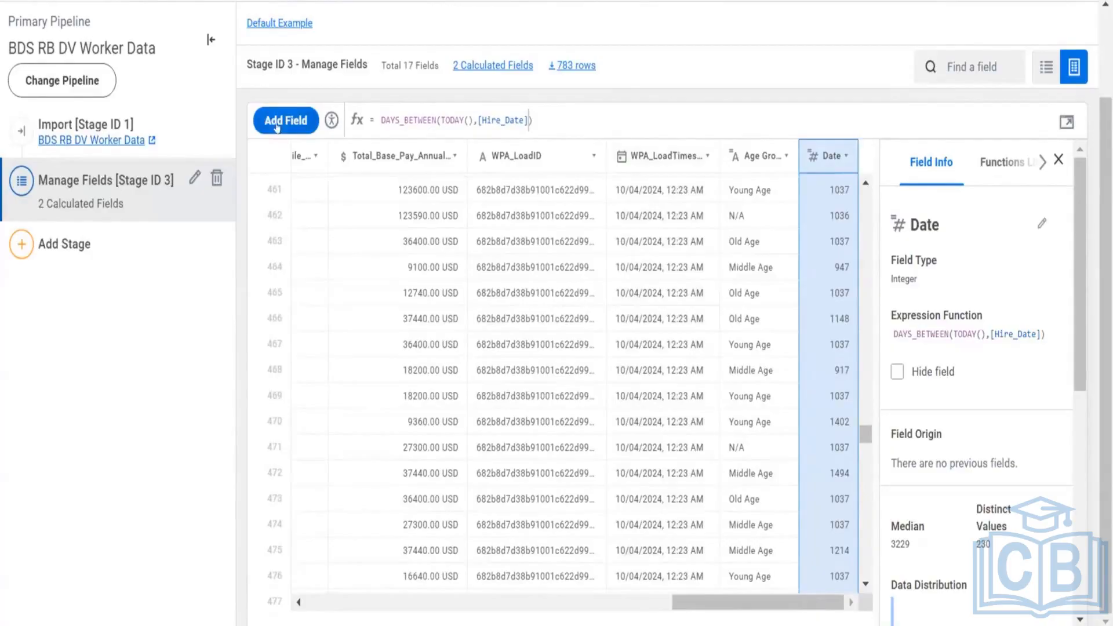
Rename the Date calculated field to Date_Difference
{"action": "left_click", "coordinate": [936, 224]}
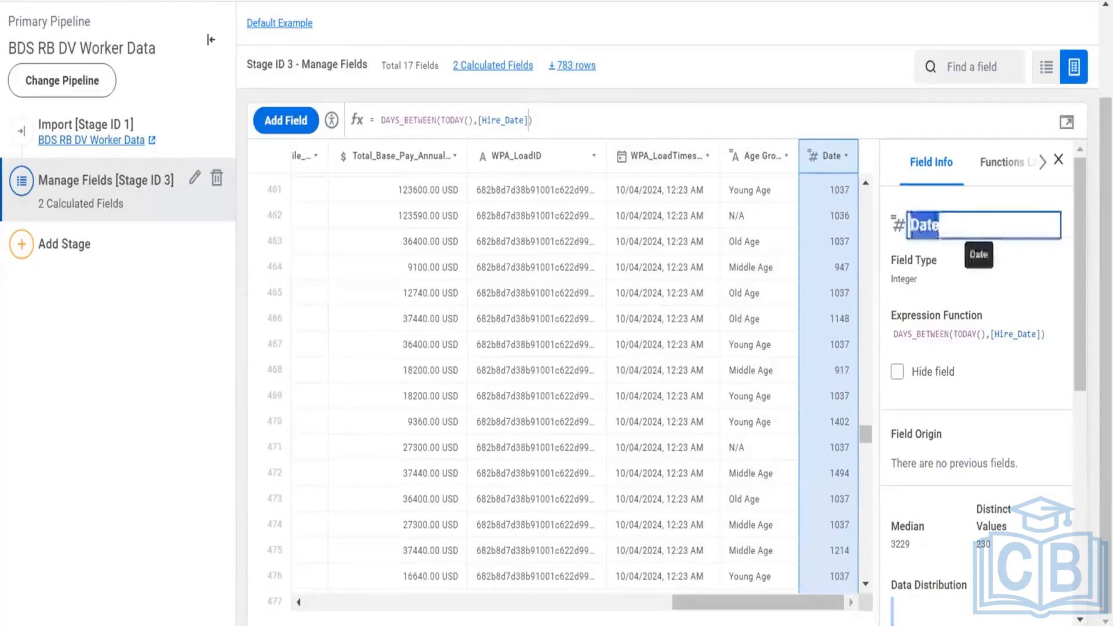
{"action": "left_click", "coordinate": [935, 220]}
{"action": "type", "text": "_D"}
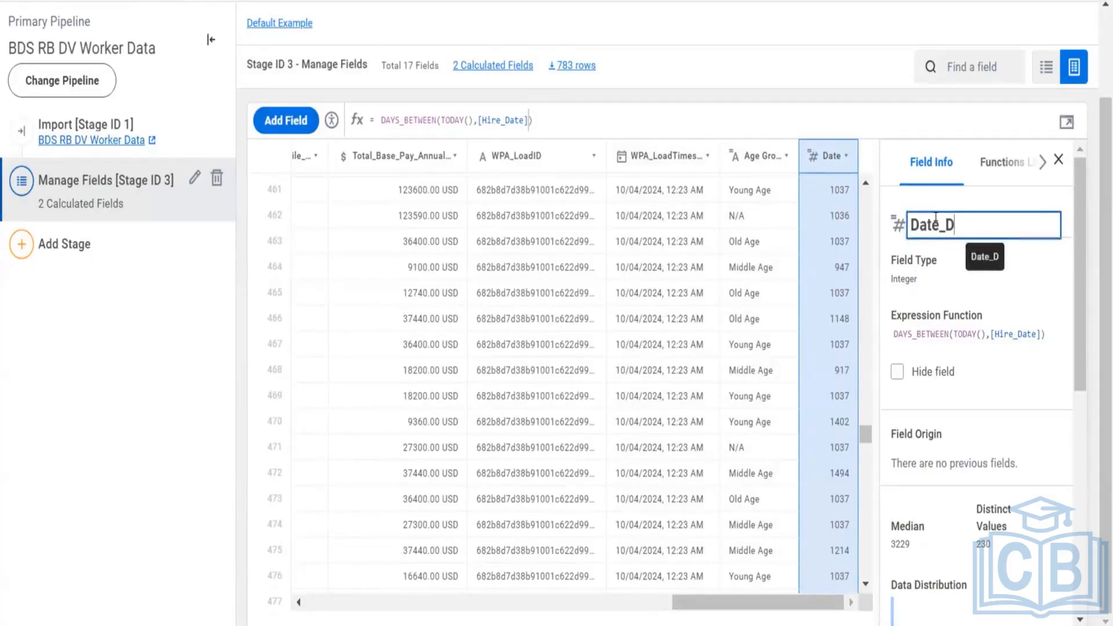
{"action": "type", "text": "ifference"}
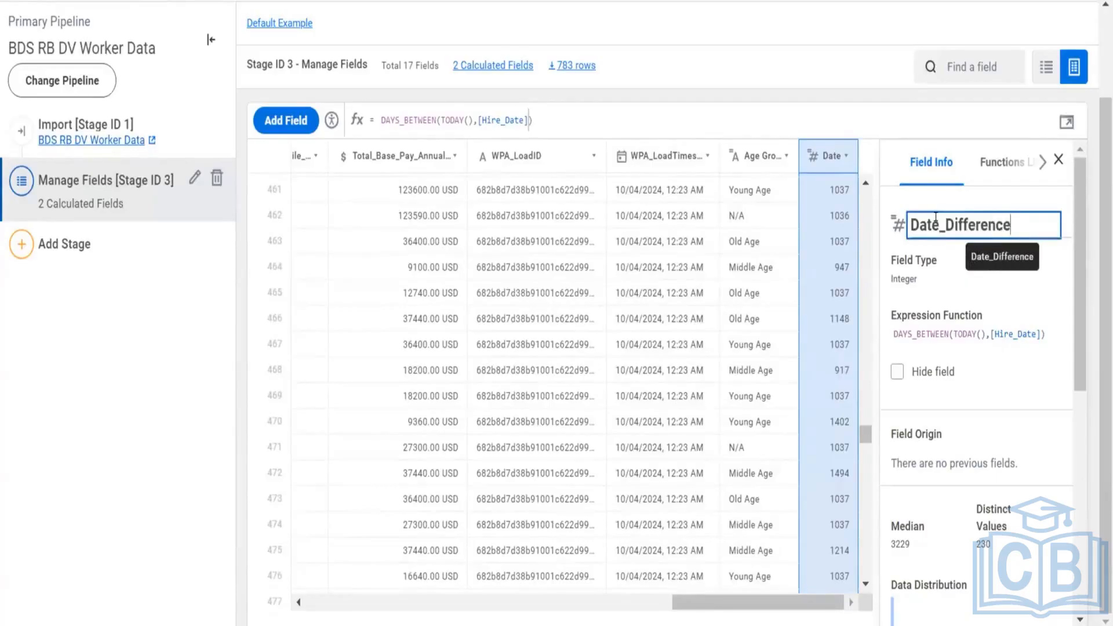
{"action": "key", "text": "Return"}
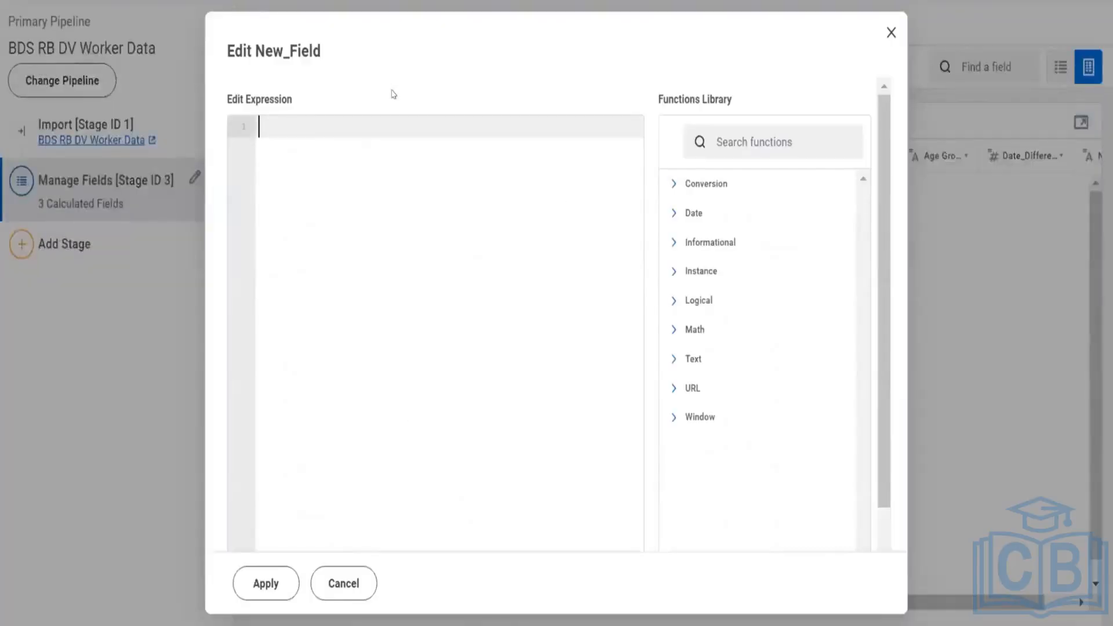
Start the new field's expression with CASE WHEN [Date_Difference] > 1000
{"action": "type", "text": "case"}
{"action": "key", "text": "Return"}
{"action": "key", "text": "Return"}
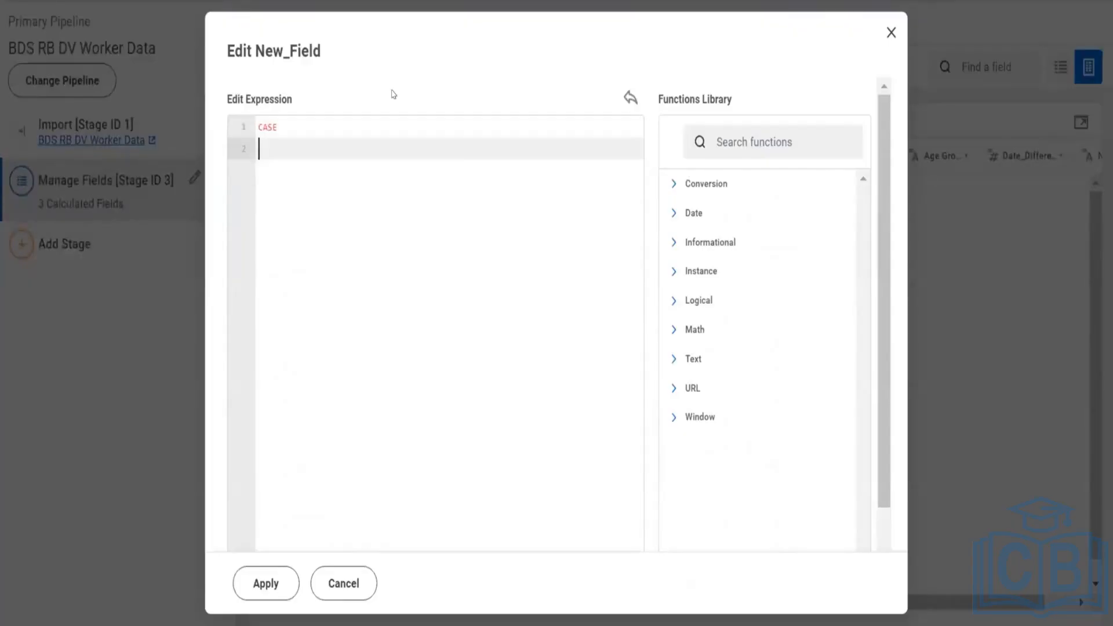
{"action": "type", "text": "when"}
{"action": "key", "text": "Return"}
{"action": "type", "text": "["}
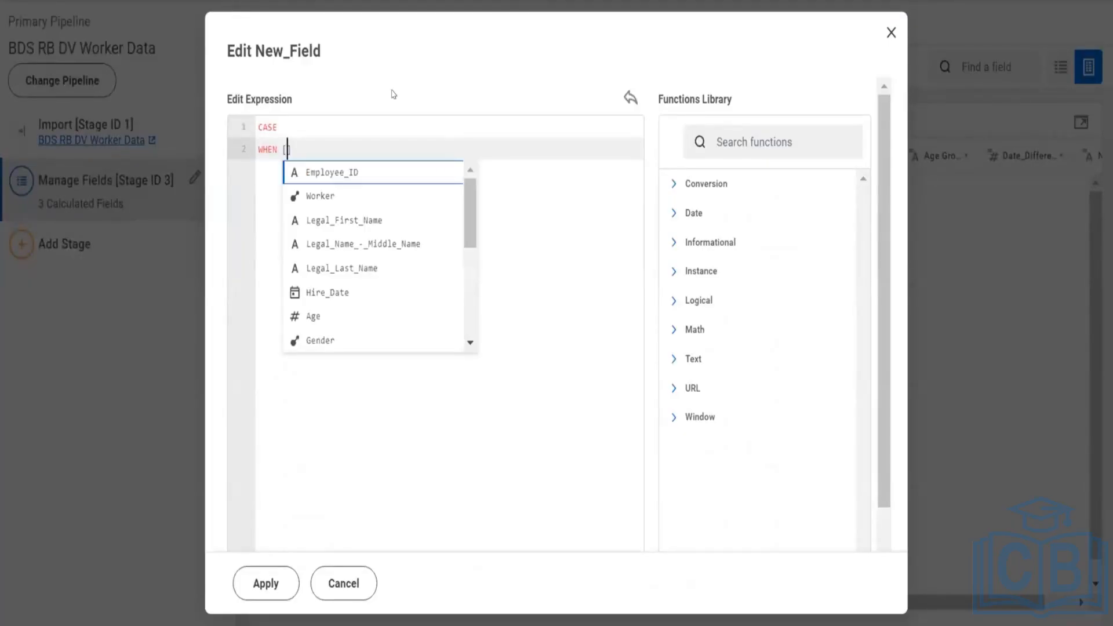
{"action": "type", "text": "Date_Difference"}
{"action": "key", "text": "Return"}
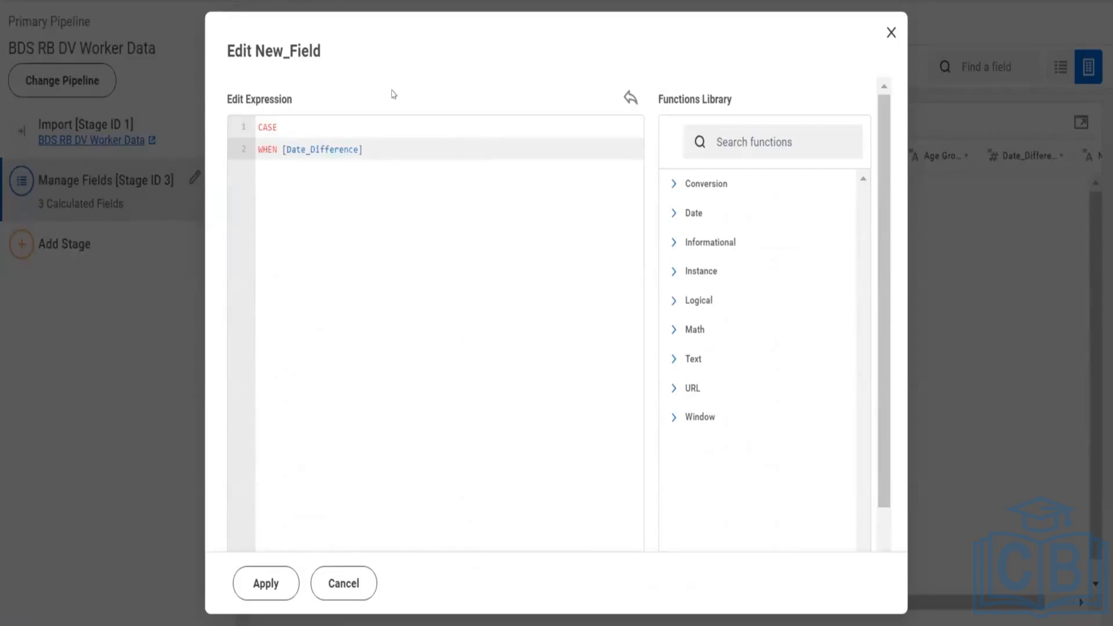
{"action": "key", "text": "BackSpace"}
{"action": "type", "text": "> 1"}
{"action": "type", "text": "000"}
{"action": "key", "text": "Return"}
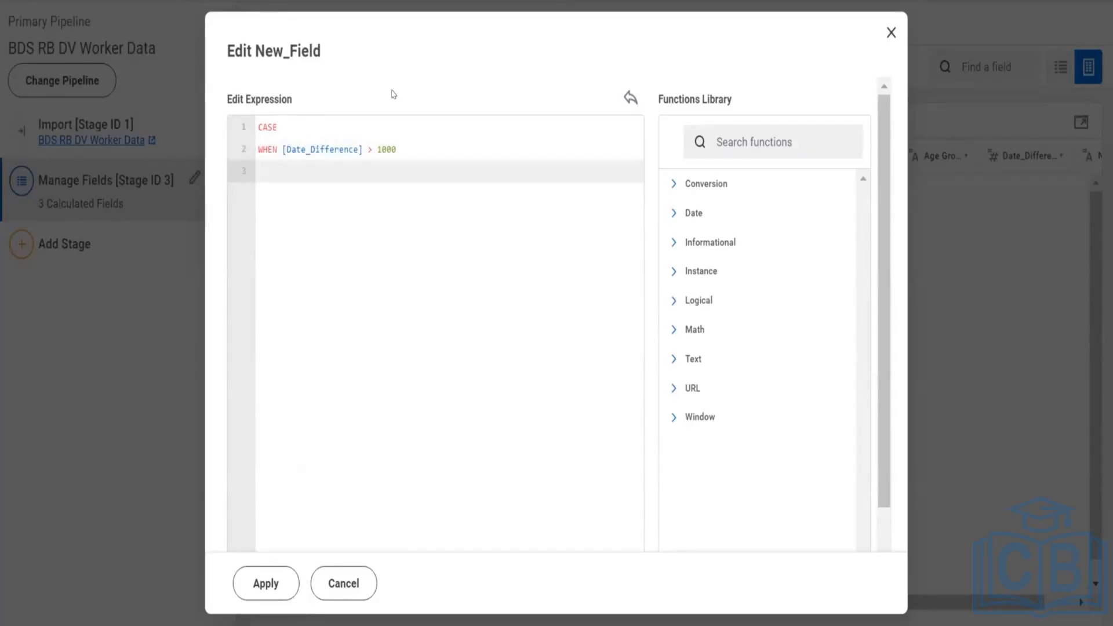
Finish the CASE with then "Eligible for Promotion" else "Probation" end
{"action": "type", "text": "then "}
{"action": "type", "text": "\"Elgibl"}
{"action": "key", "text": "BackSpace"}
{"action": "key", "text": "BackSpace"}
{"action": "key", "text": "BackSpace"}
{"action": "key", "text": "BackSpace"}
{"action": "type", "text": "i"}
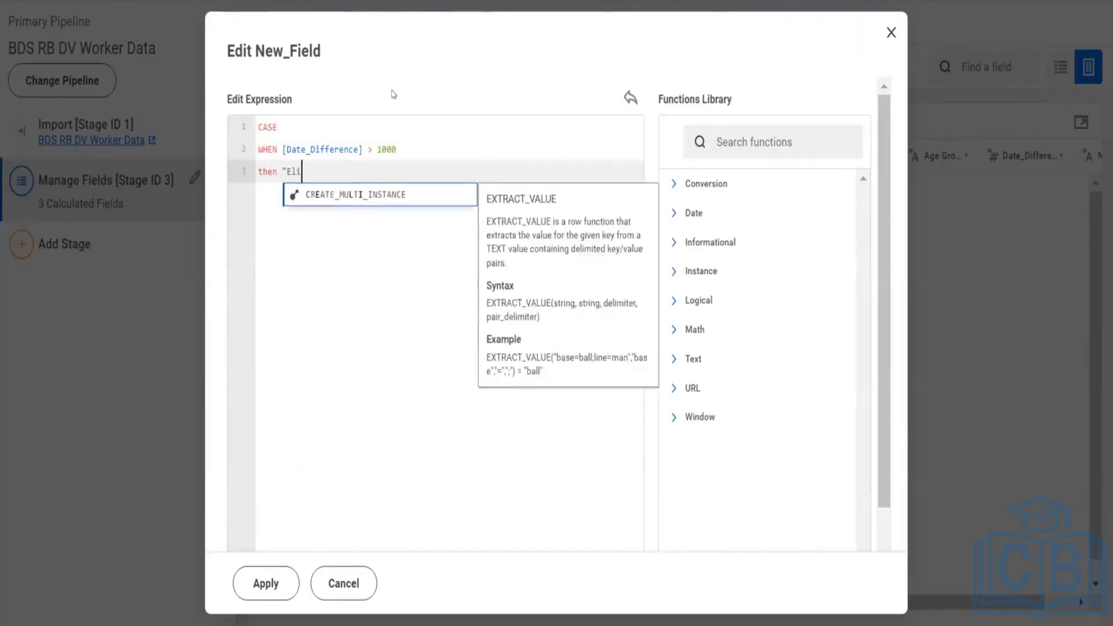
{"action": "type", "text": "gible for "}
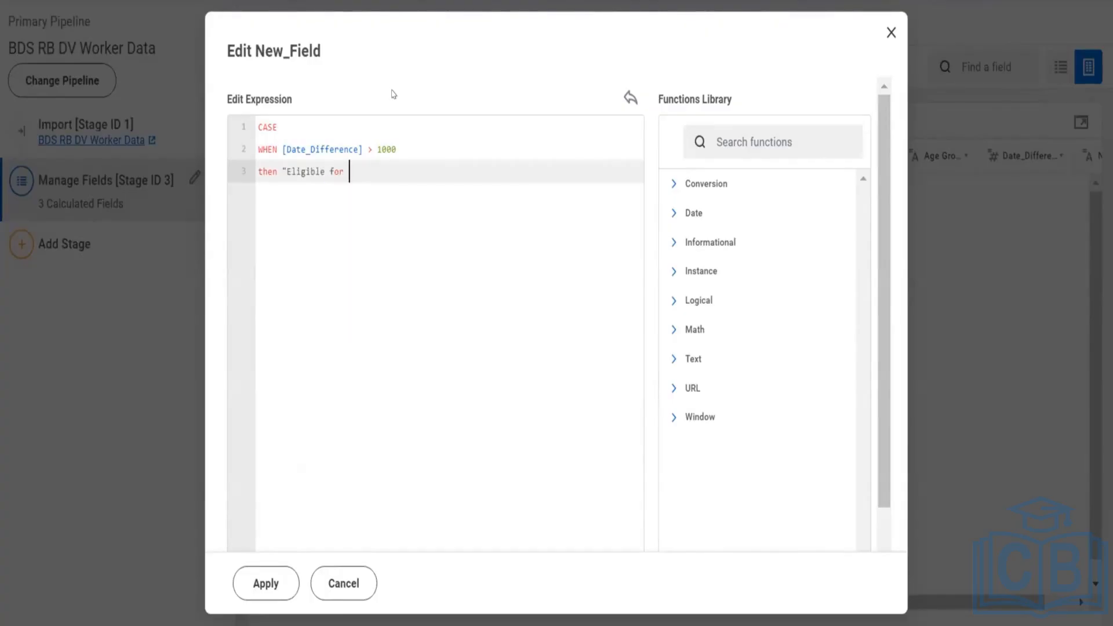
{"action": "type", "text": "Promotion\""}
{"action": "key", "text": "Return"}
{"action": "type", "text": "e;"}
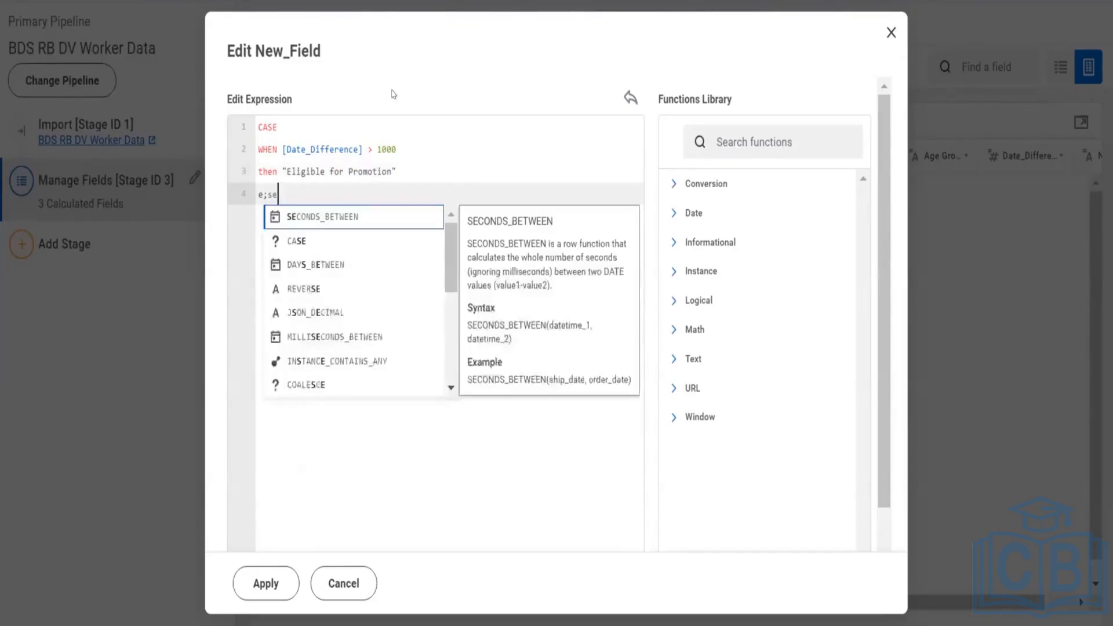
{"action": "key", "text": "BackSpace"}
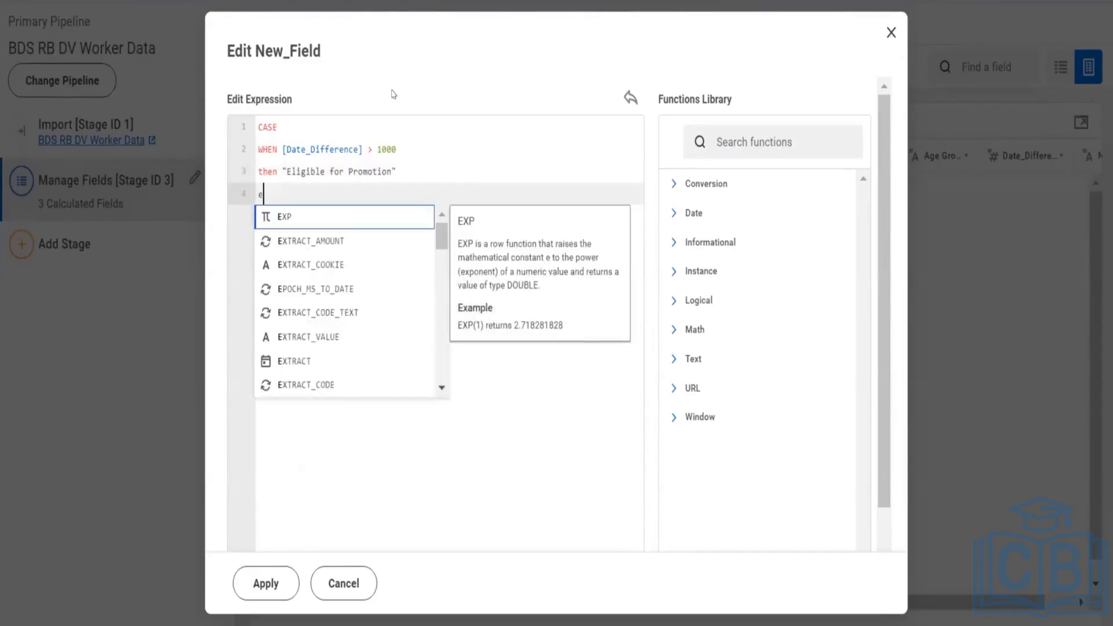
{"action": "type", "text": "lse \"P"}
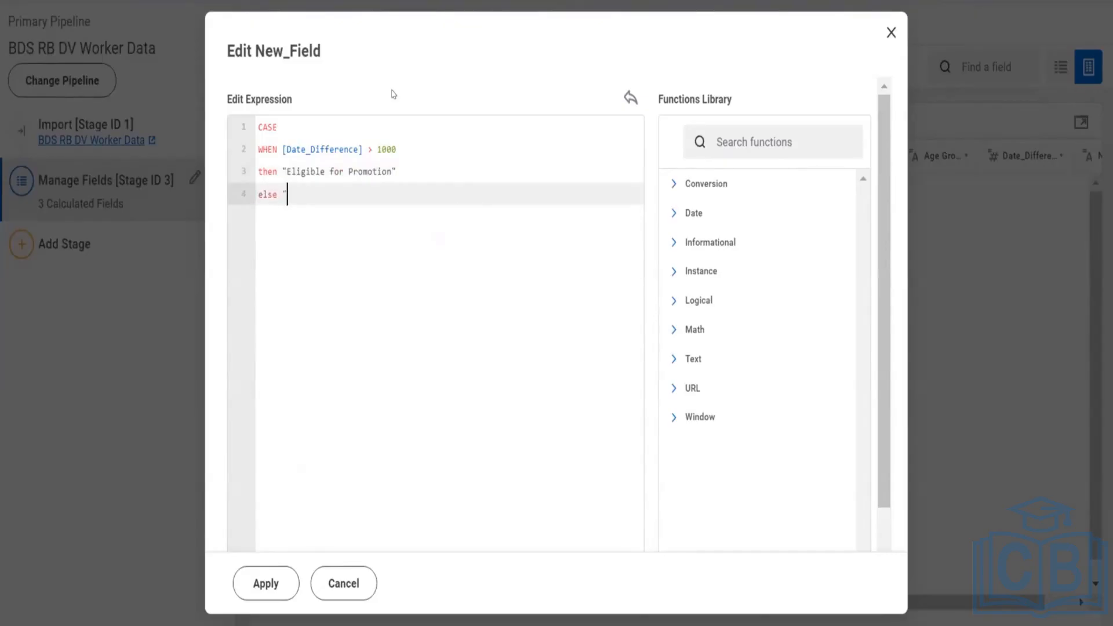
{"action": "type", "text": "robation\""}
{"action": "key", "text": "Return"}
{"action": "type", "text": "end"}
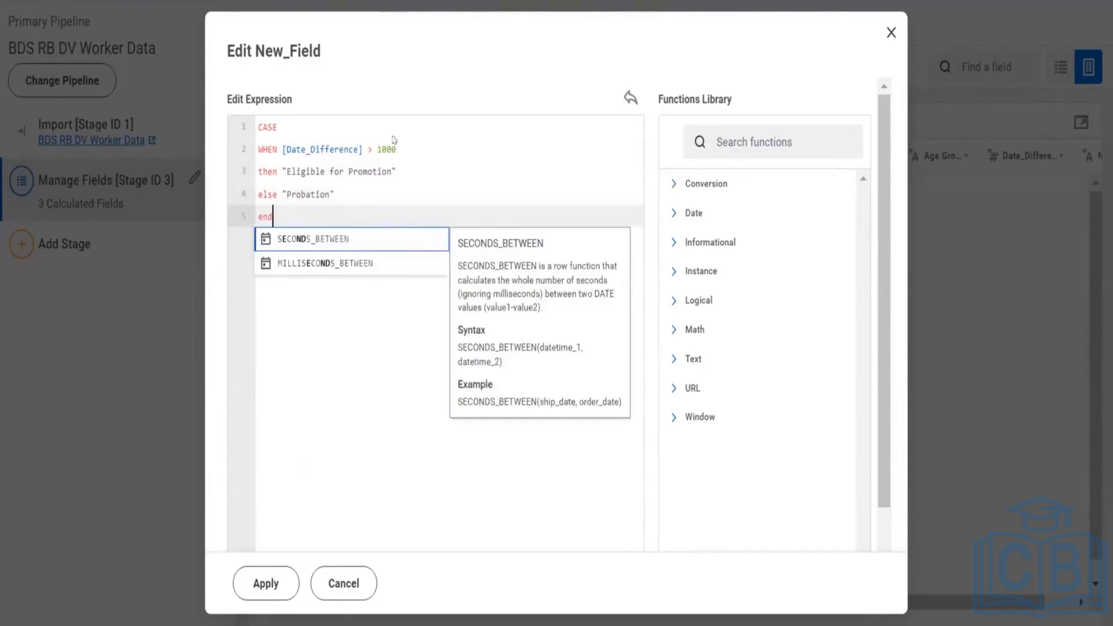
{"action": "key", "text": "Escape"}
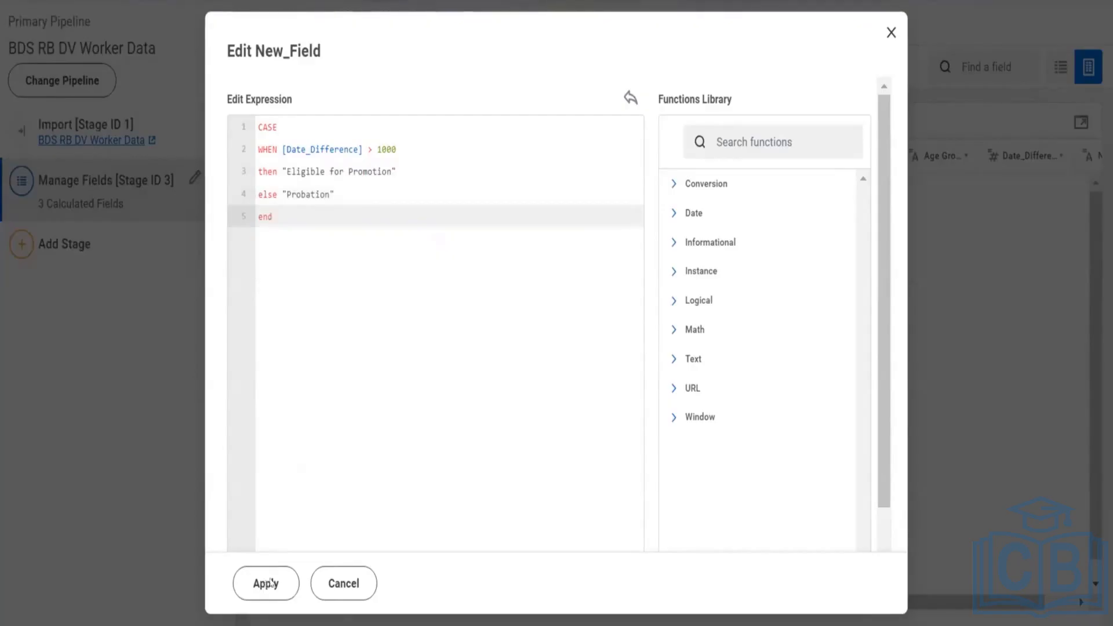
Apply the CASE expression and rename New_Field to Promotion Eligiblity
{"action": "left_click", "coordinate": [268, 583]}
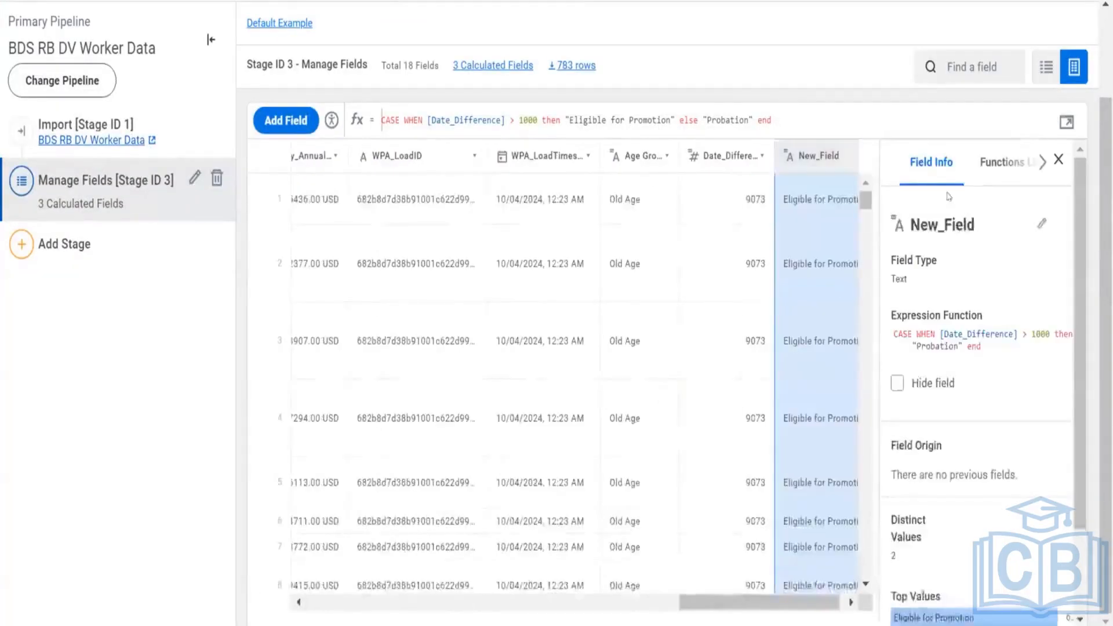
{"action": "left_click", "coordinate": [954, 218]}
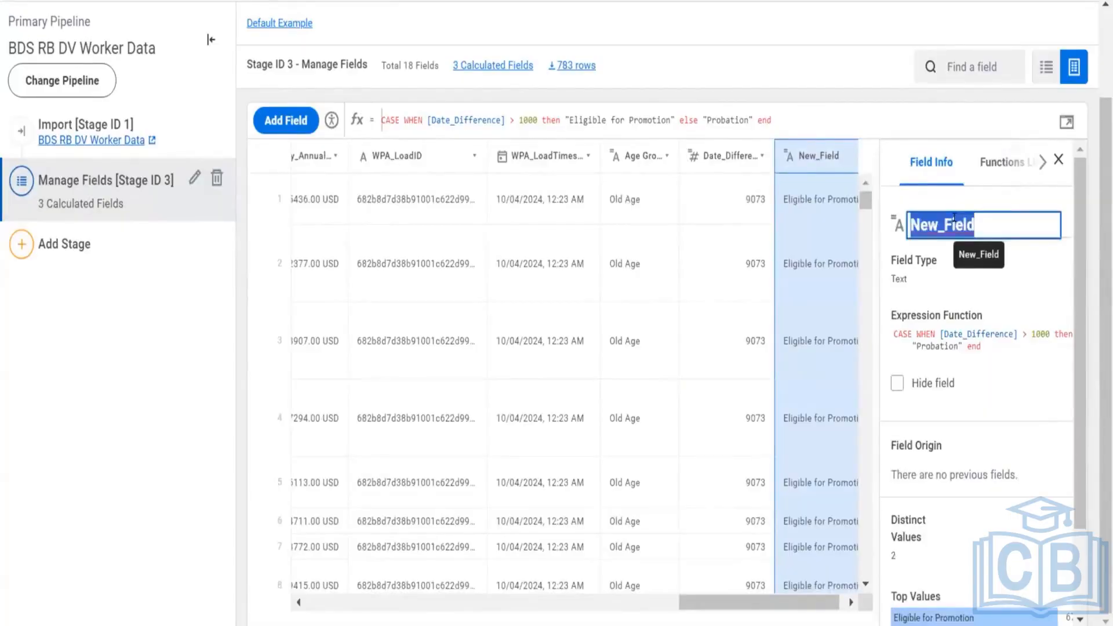
{"action": "type", "text": "Promot"}
{"action": "type", "text": "ion El"}
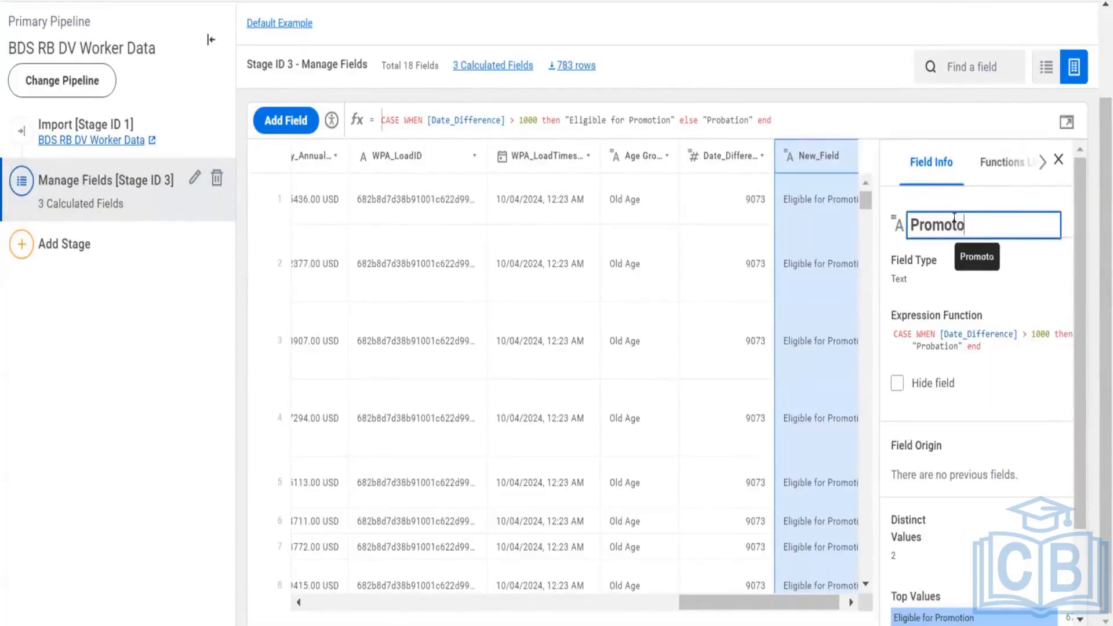
{"action": "type", "text": "igiblity"}
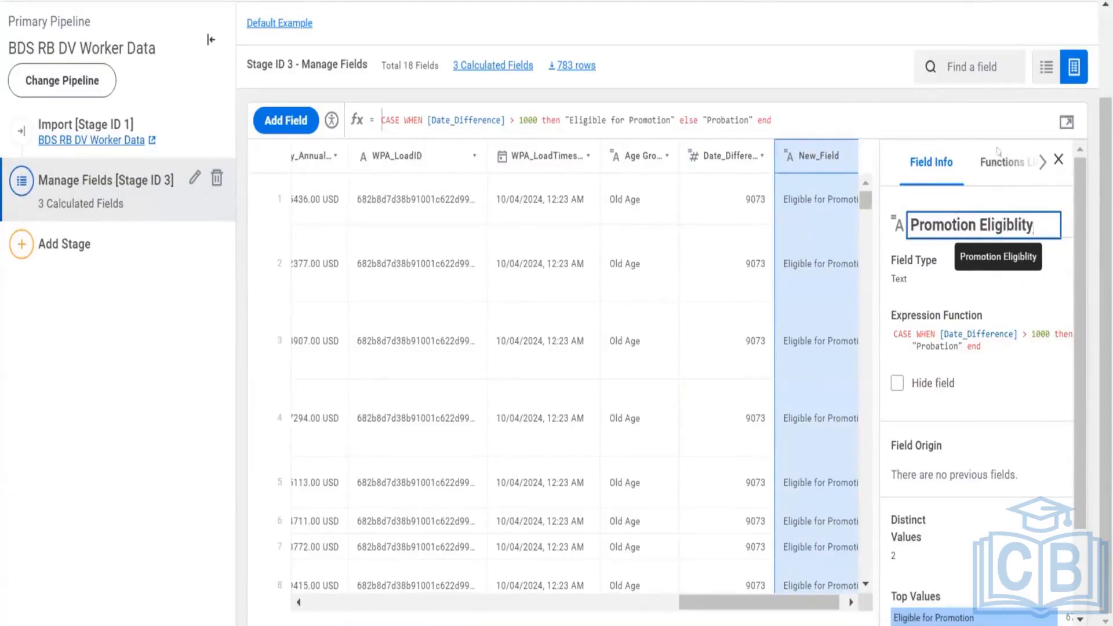
{"action": "left_click", "coordinate": [819, 45]}
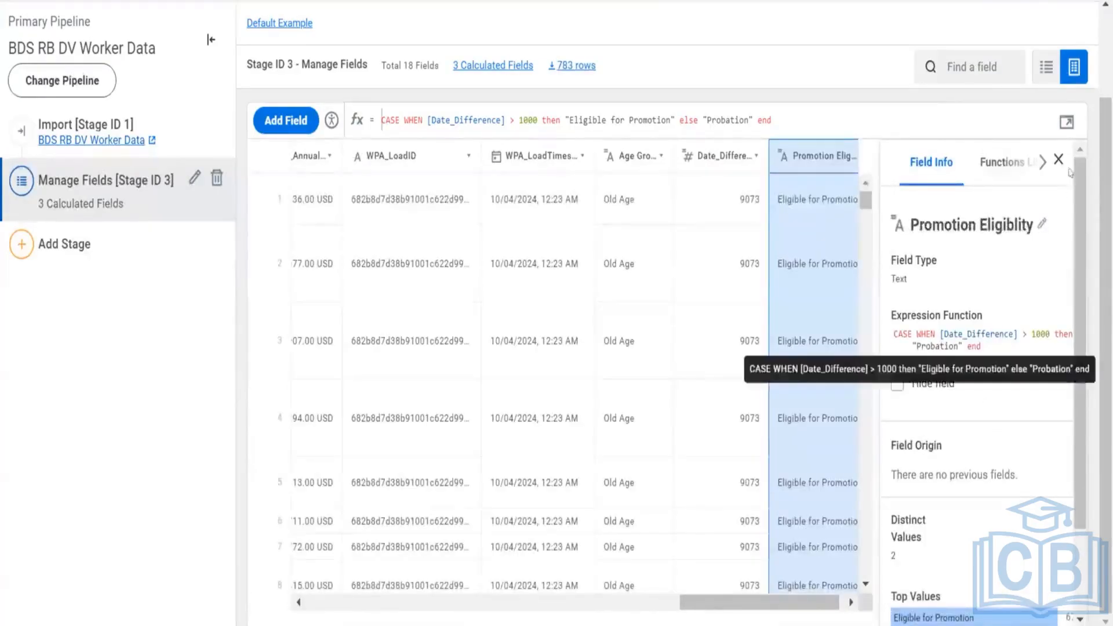
{"action": "left_click", "coordinate": [1058, 160]}
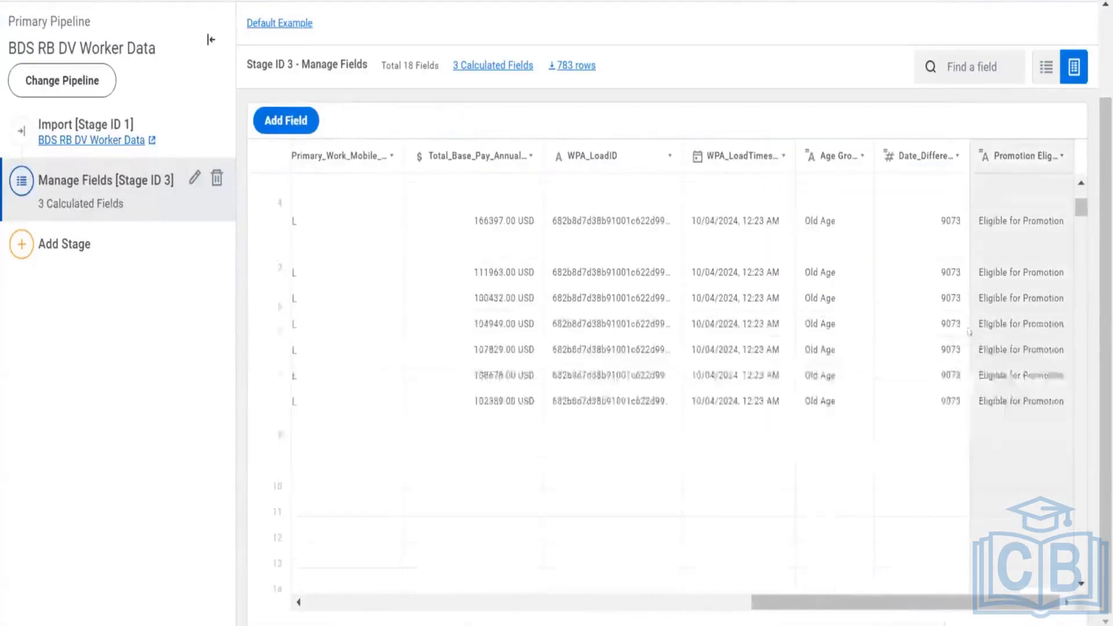
Scroll through the worker table, then show the Promotion Eligiblity field's details and CASE formula
{"action": "scroll", "coordinate": [972, 344], "scroll_direction": "down", "scroll_amount": 10}
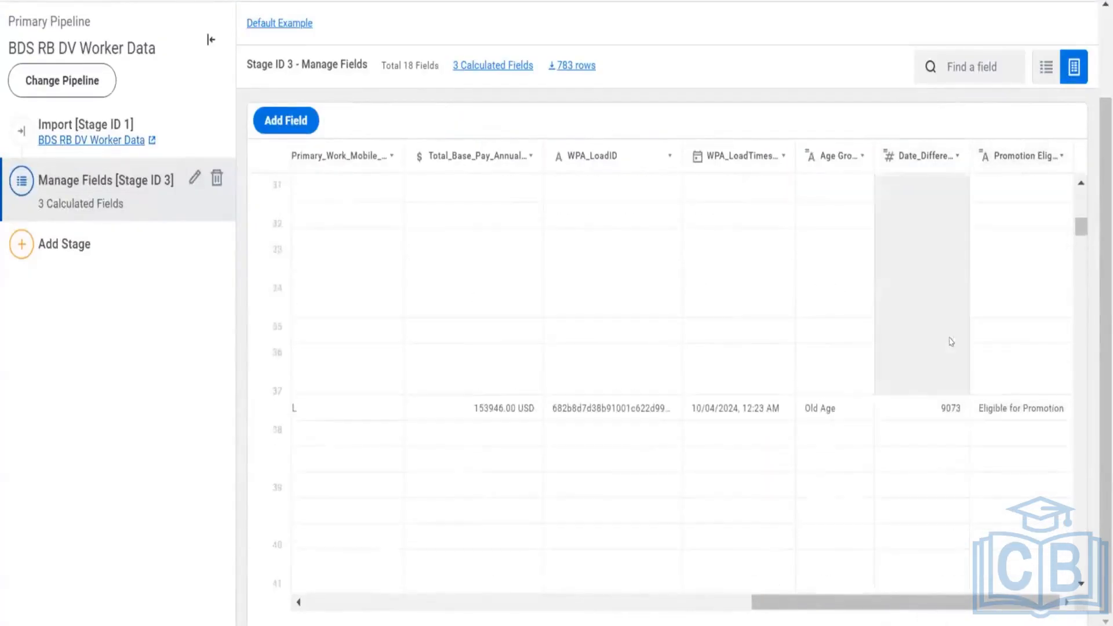
{"action": "scroll", "coordinate": [951, 358], "scroll_direction": "down", "scroll_amount": 15}
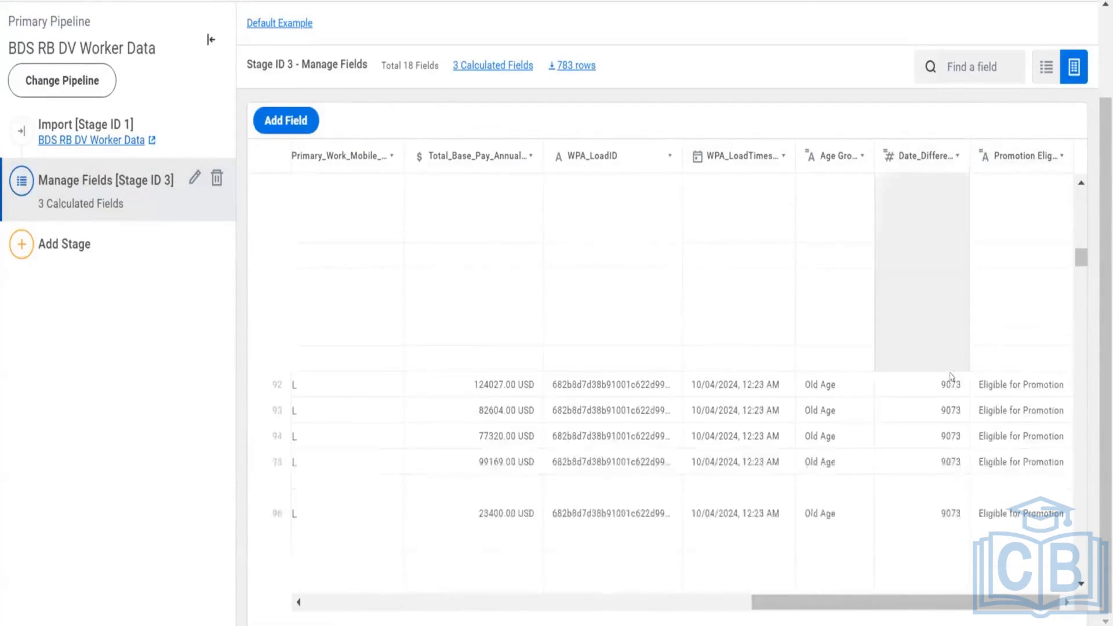
{"action": "scroll", "coordinate": [951, 390], "scroll_direction": "down", "scroll_amount": 15}
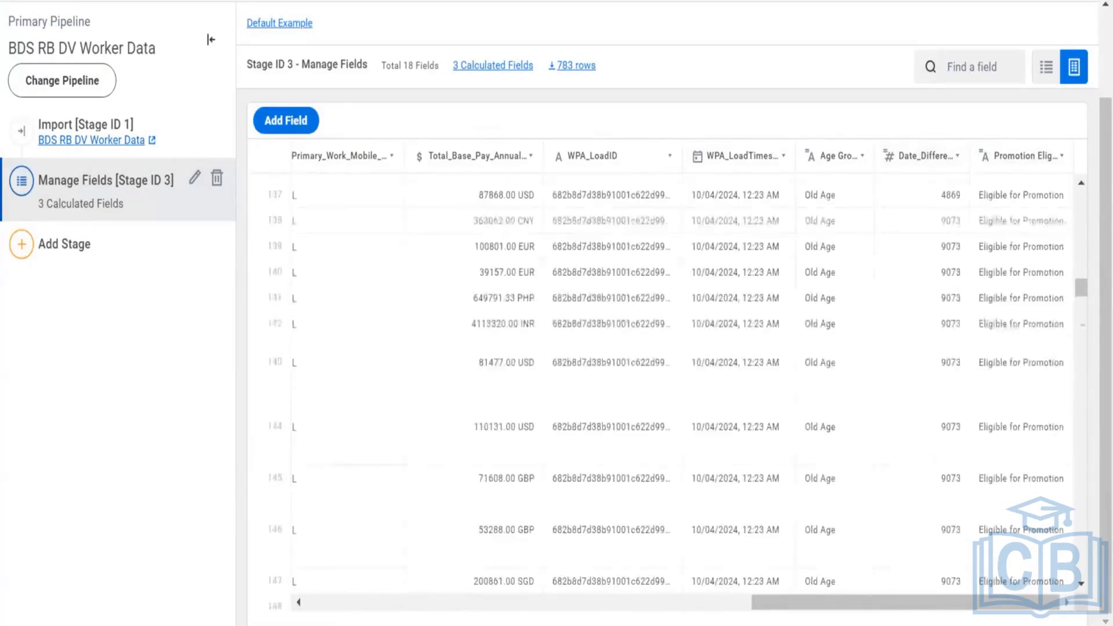
{"action": "left_click_drag", "start_coordinate": [1080, 293], "coordinate": [1071, 376]}
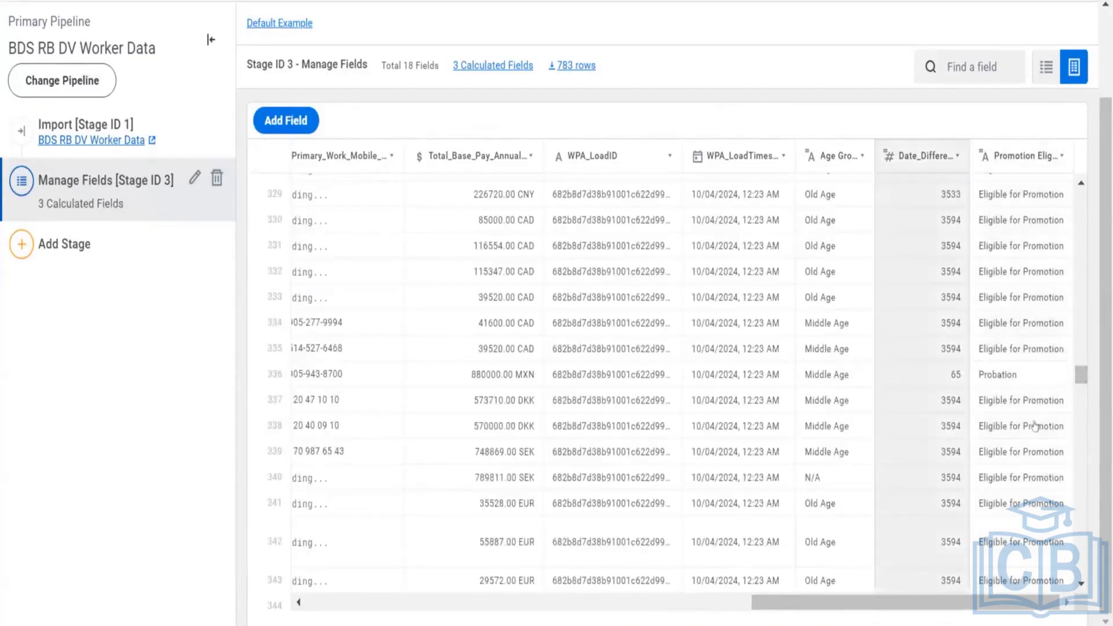
{"action": "scroll", "coordinate": [1031, 423], "scroll_direction": "down", "scroll_amount": 15}
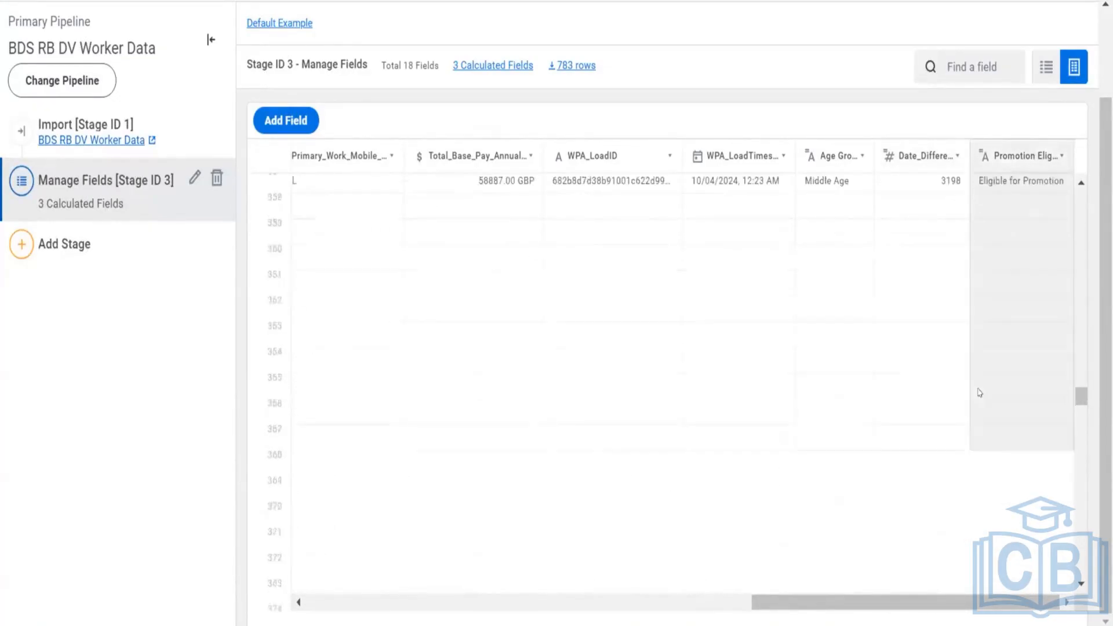
{"action": "scroll", "coordinate": [978, 394], "scroll_direction": "down", "scroll_amount": 15}
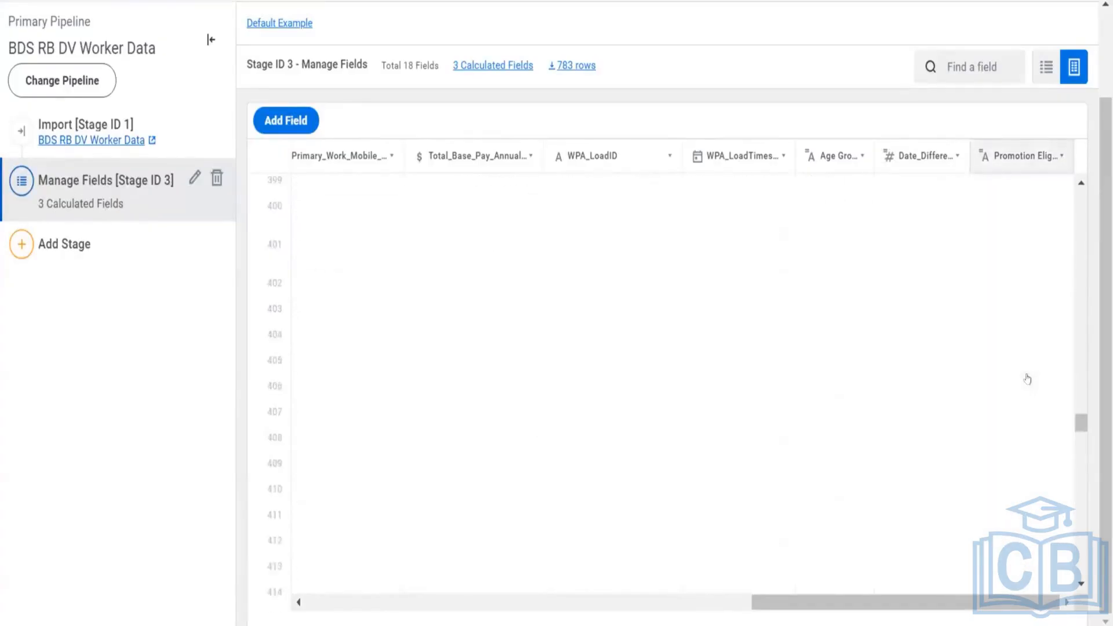
{"action": "scroll", "coordinate": [1032, 388], "scroll_direction": "down", "scroll_amount": 12}
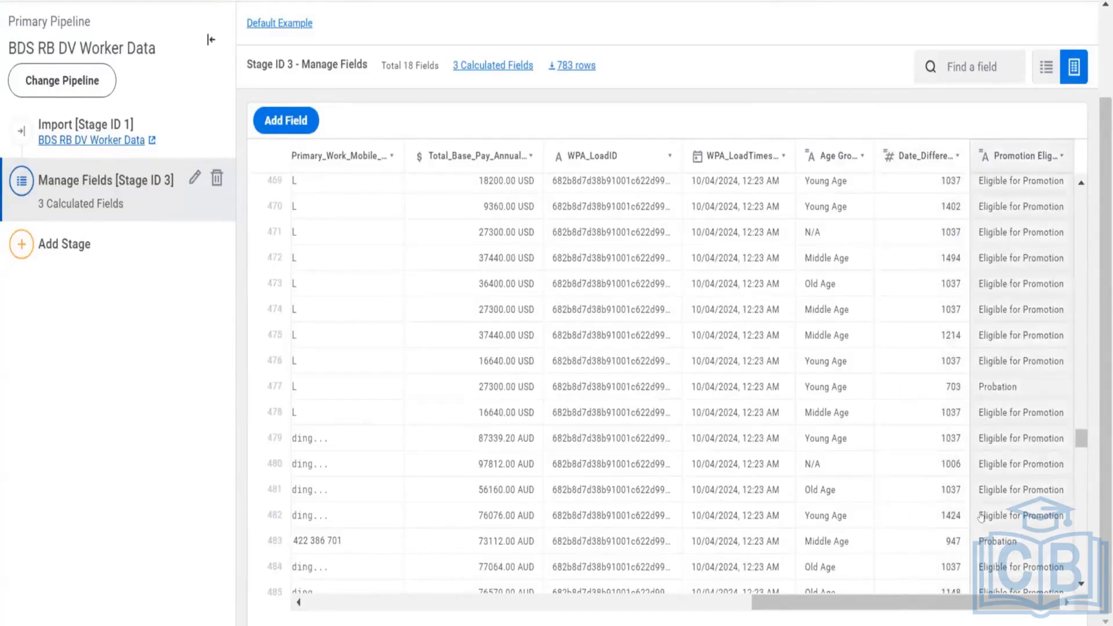
{"action": "scroll", "coordinate": [922, 450], "scroll_direction": "up", "scroll_amount": 6}
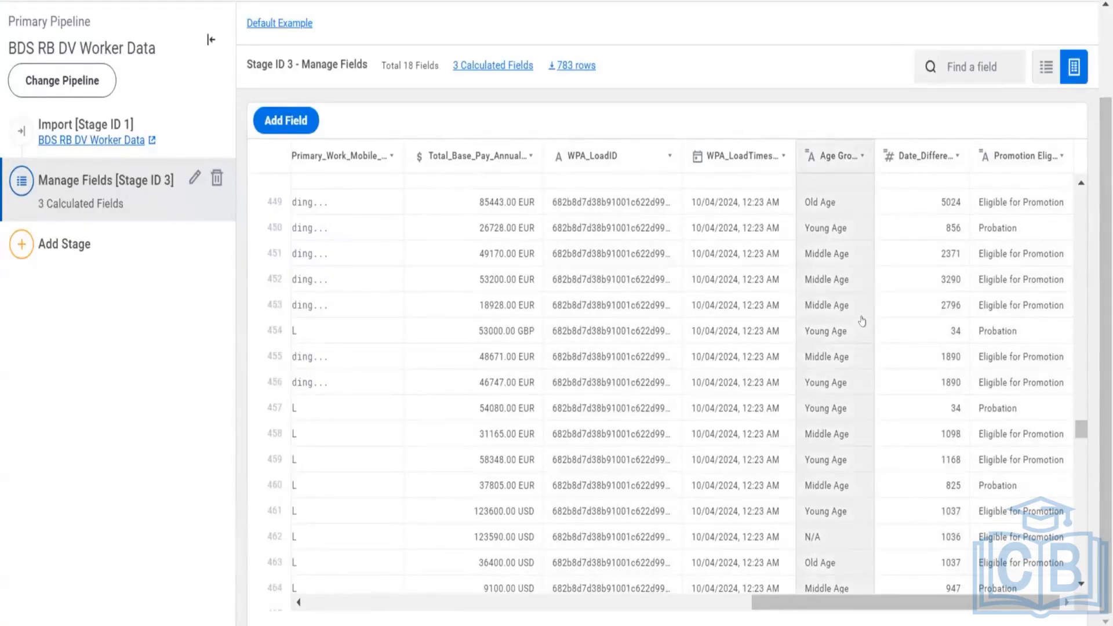
{"action": "scroll", "coordinate": [862, 321], "scroll_direction": "up", "scroll_amount": 5}
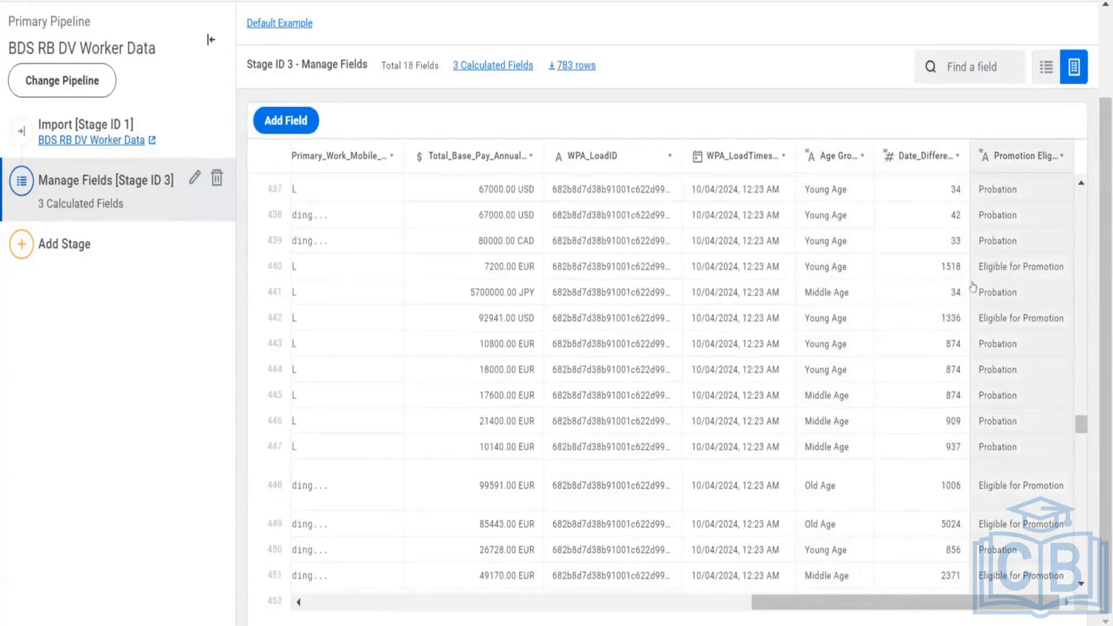
{"action": "scroll", "coordinate": [979, 313], "scroll_direction": "up", "scroll_amount": 20}
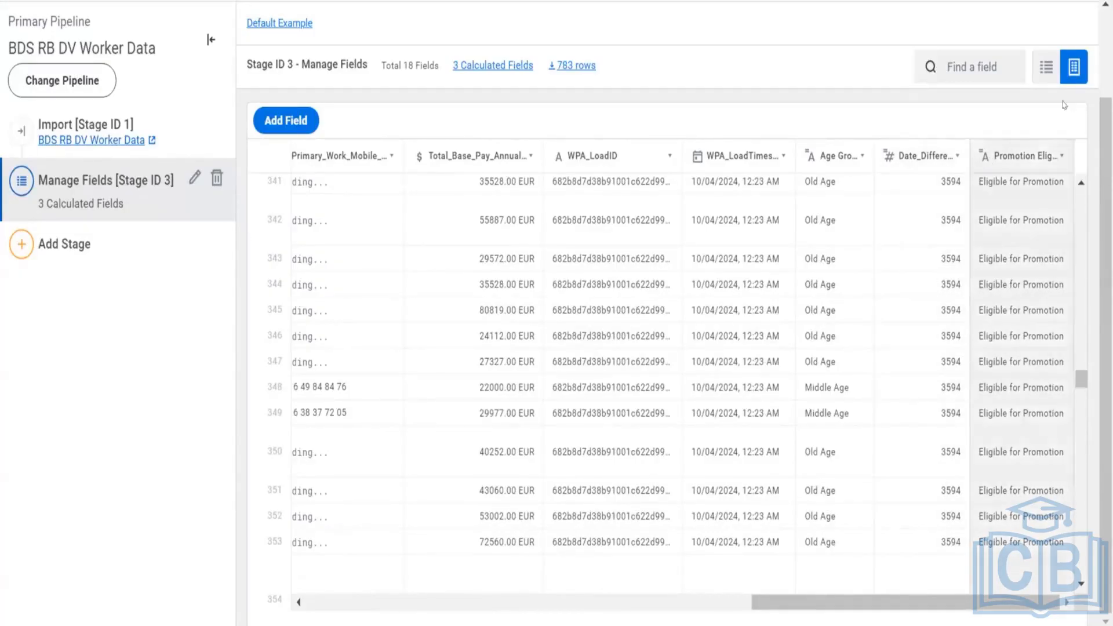
{"action": "scroll", "coordinate": [1073, 309], "scroll_direction": "up", "scroll_amount": 3}
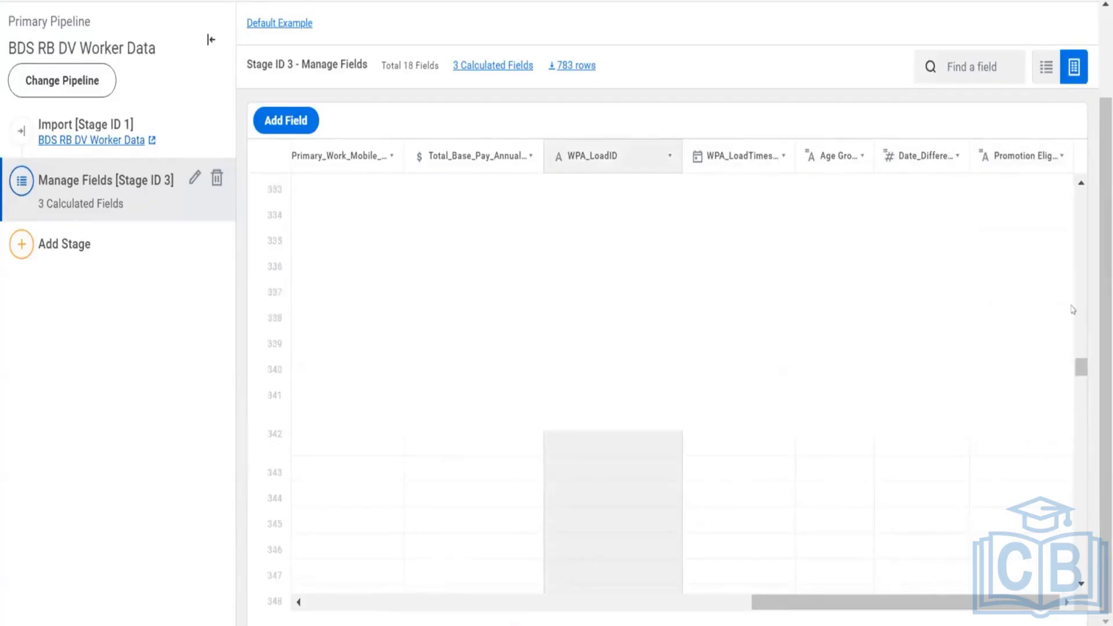
{"action": "scroll", "coordinate": [1073, 309], "scroll_direction": "up", "scroll_amount": 10}
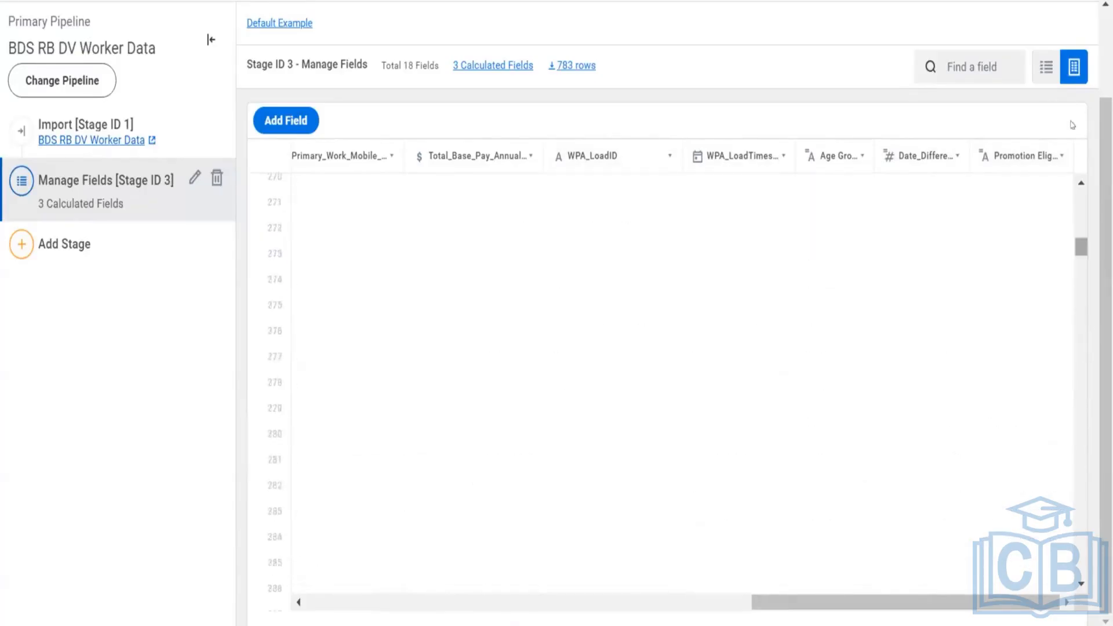
{"action": "scroll", "coordinate": [982, 194], "scroll_direction": "up", "scroll_amount": 15}
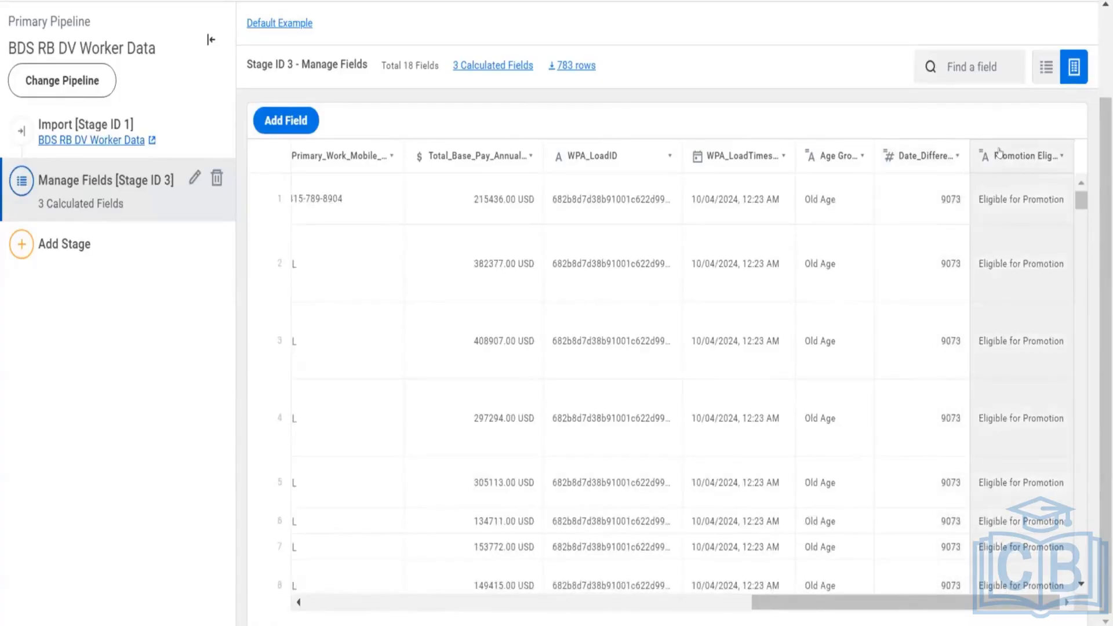
{"action": "left_click", "coordinate": [1002, 154]}
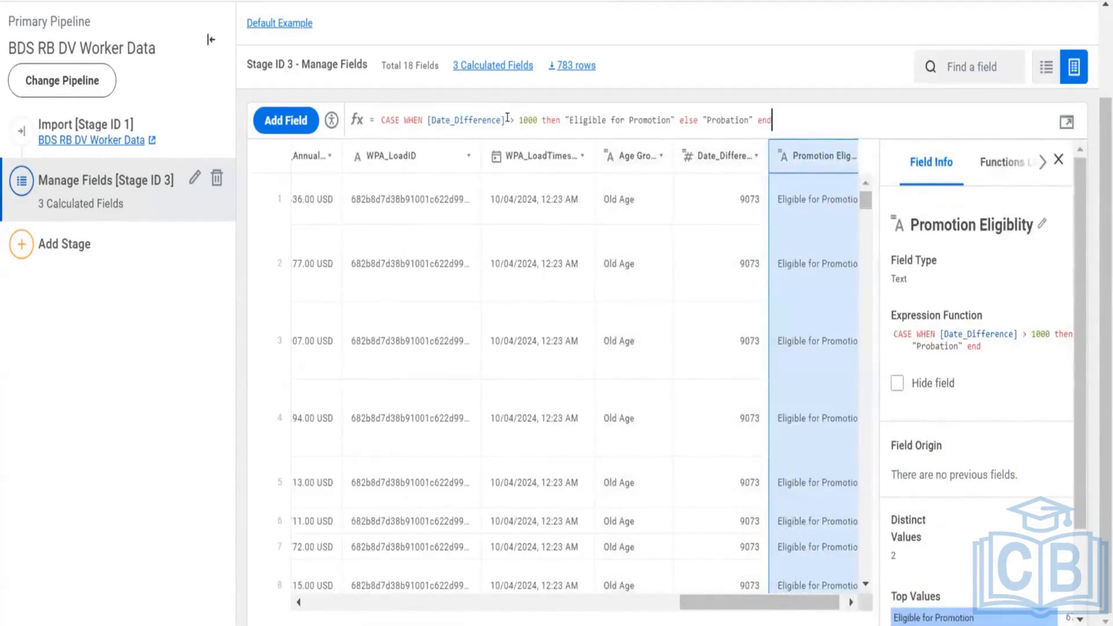
Open the Date_Difference field's DAYS_BETWEEN(TODAY(),[Hire_Date]) formula in the expanded editor
{"action": "left_click", "coordinate": [1057, 160]}
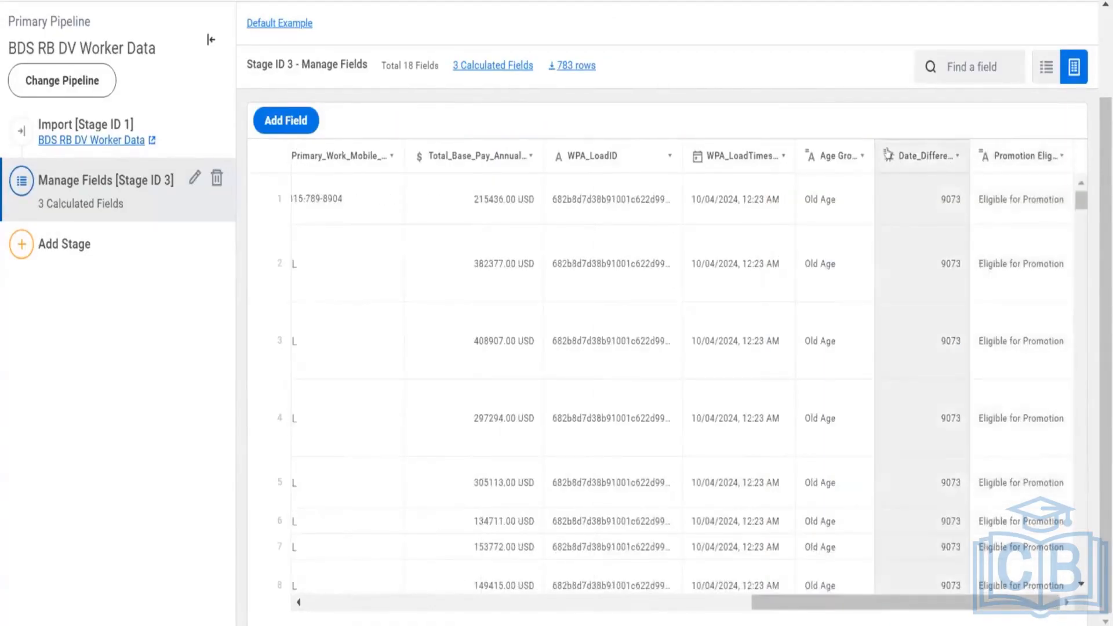
{"action": "left_click", "coordinate": [888, 155]}
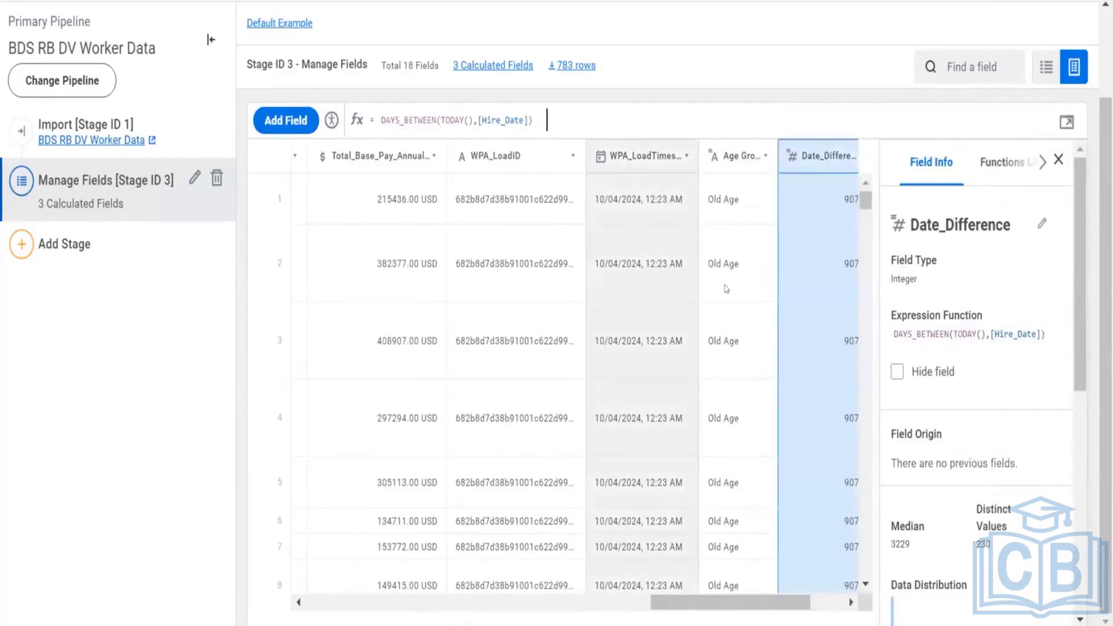
{"action": "scroll", "coordinate": [651, 281], "scroll_direction": "right", "scroll_amount": 3}
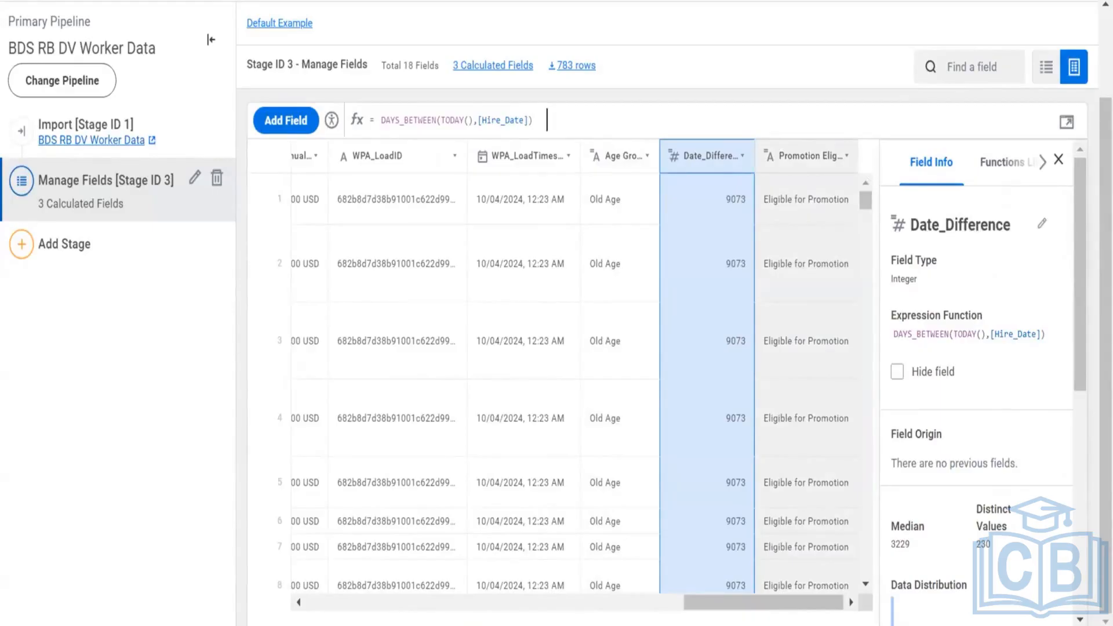
{"action": "left_click", "coordinate": [1063, 125]}
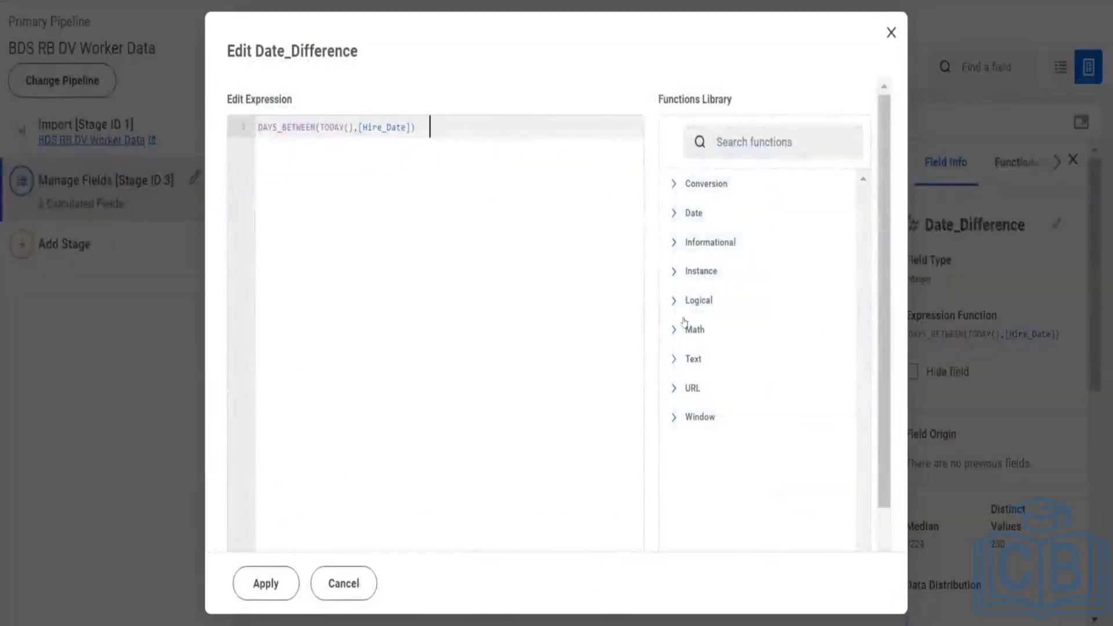
Browse the Instance function category, then cancel the Date_Difference editor without changes
{"action": "left_click", "coordinate": [698, 271]}
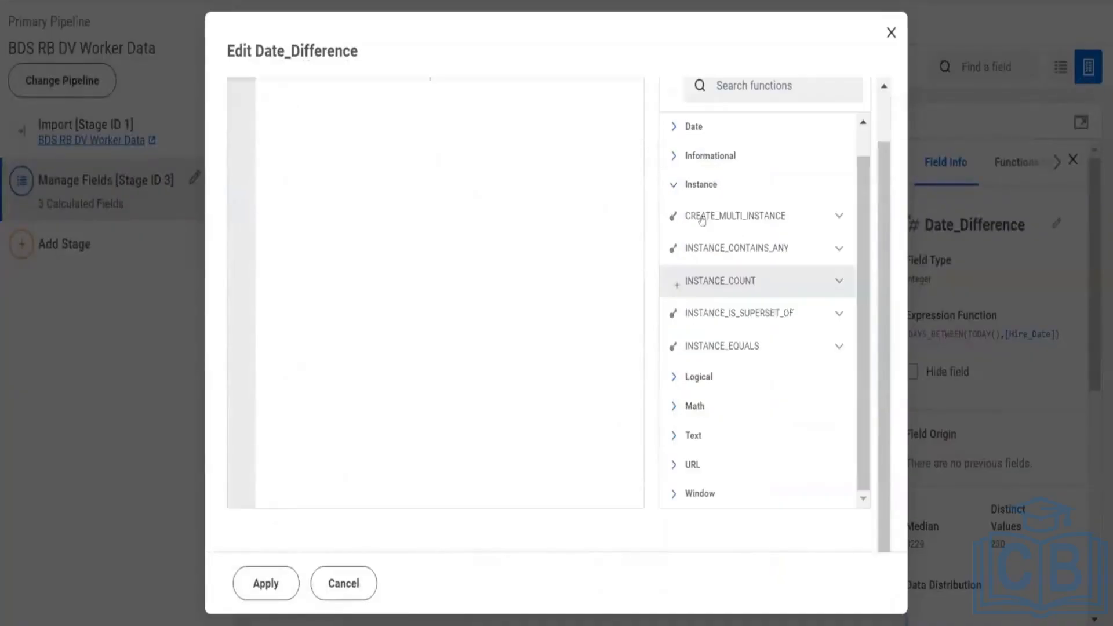
{"action": "left_click", "coordinate": [702, 184]}
{"action": "scroll", "coordinate": [703, 184], "scroll_direction": "up", "scroll_amount": 1}
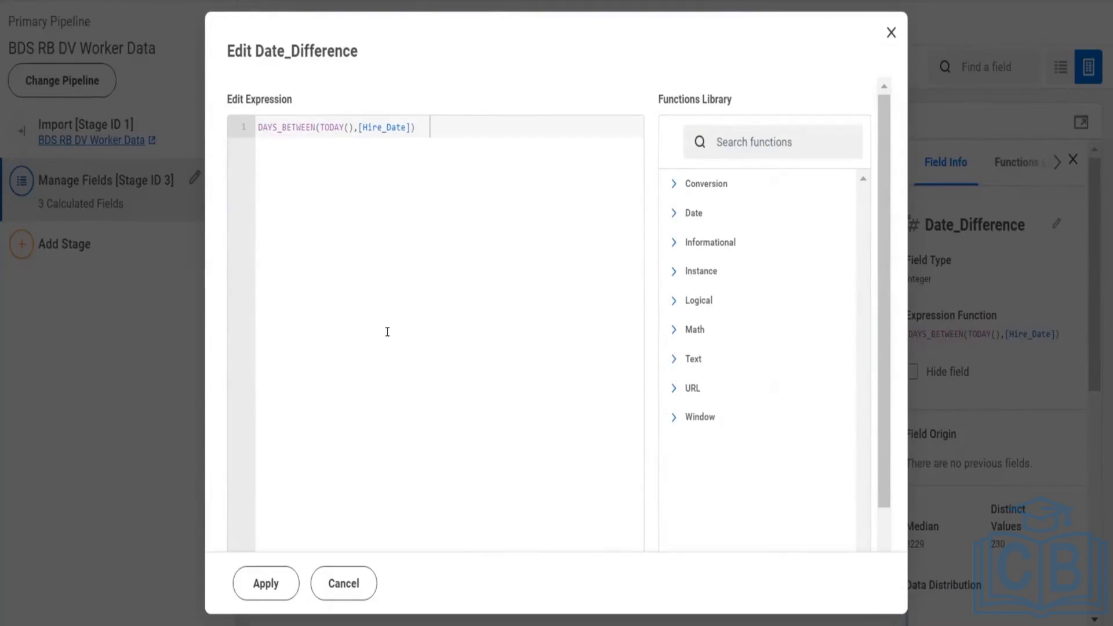
{"action": "left_click", "coordinate": [325, 591]}
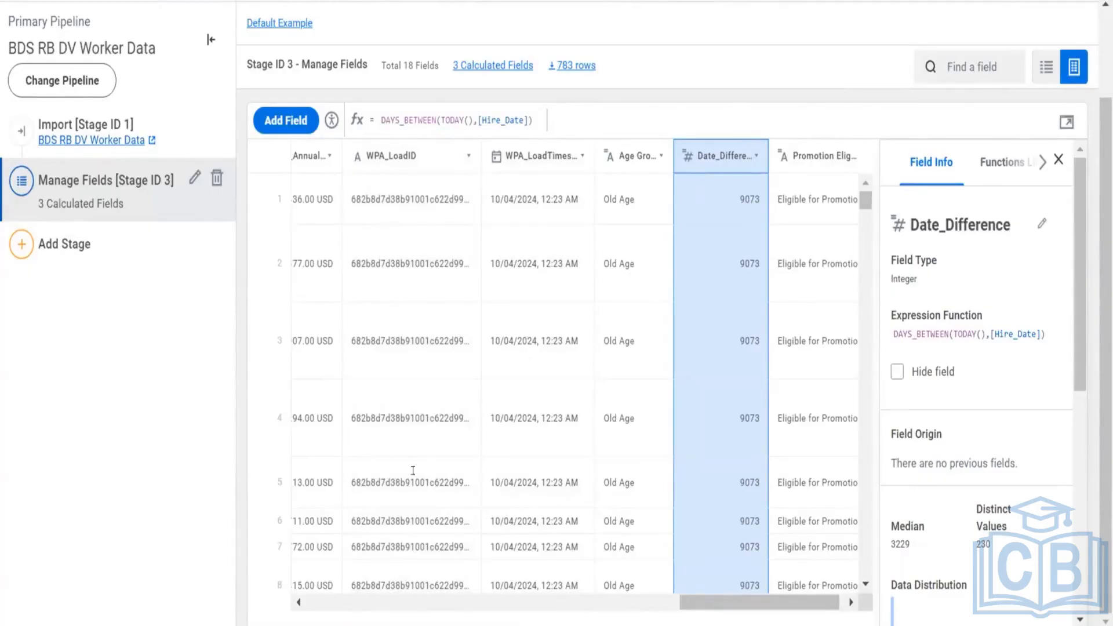
Add a new calculated field and name it Today's Date
{"action": "key", "text": "alt+Tab"}
{"action": "scroll", "coordinate": [368, 244], "scroll_direction": "down", "scroll_amount": 1}
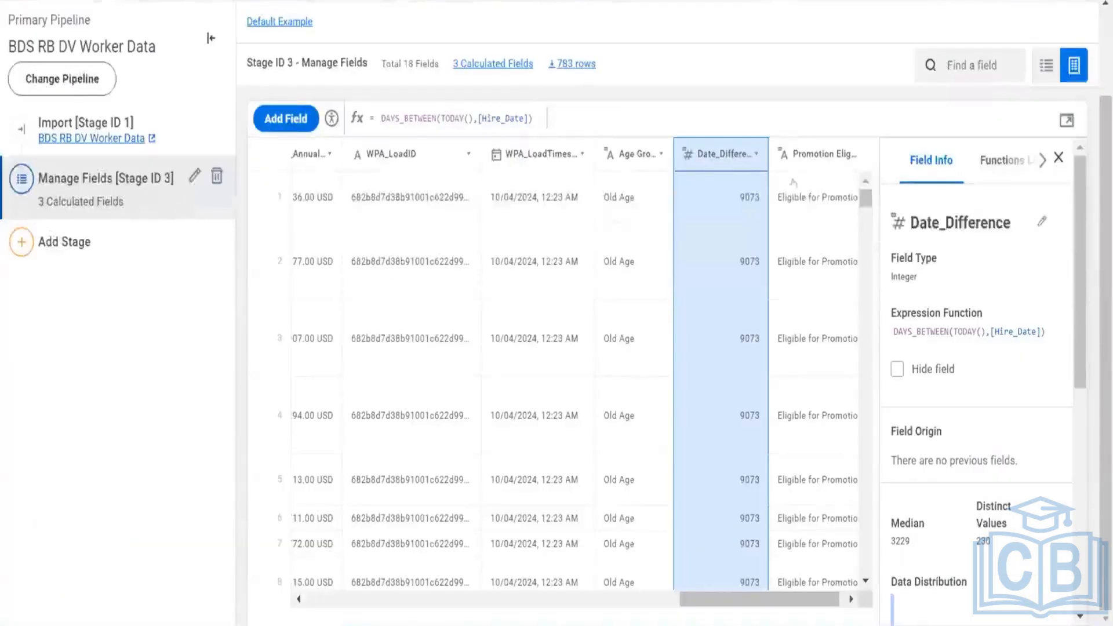
{"action": "left_click", "coordinate": [286, 119]}
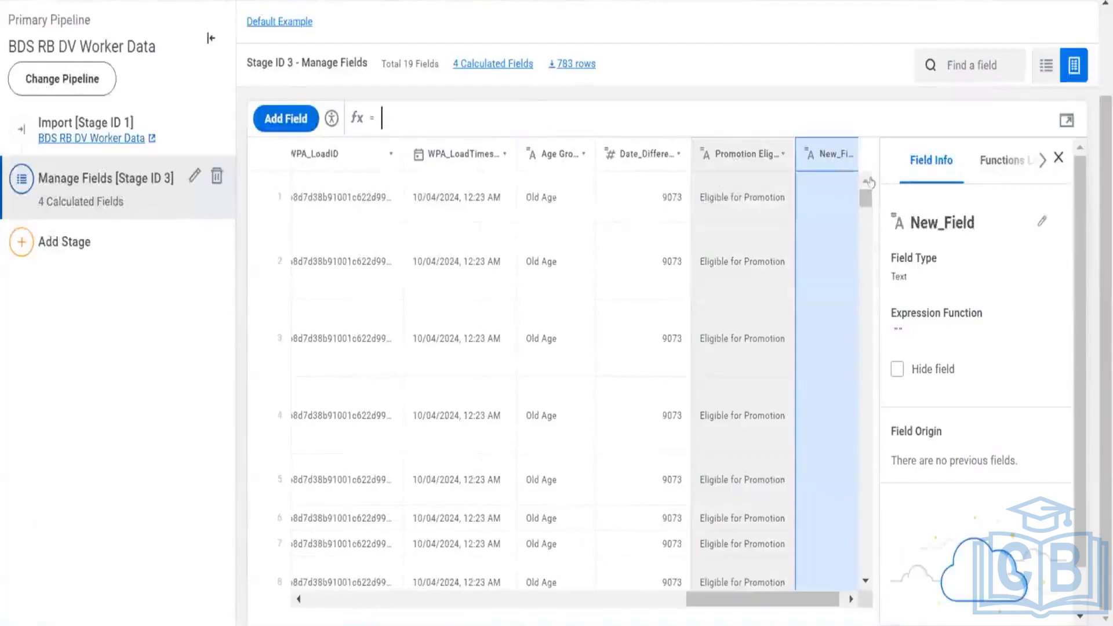
{"action": "left_click", "coordinate": [962, 222]}
{"action": "type", "text": "Today"}
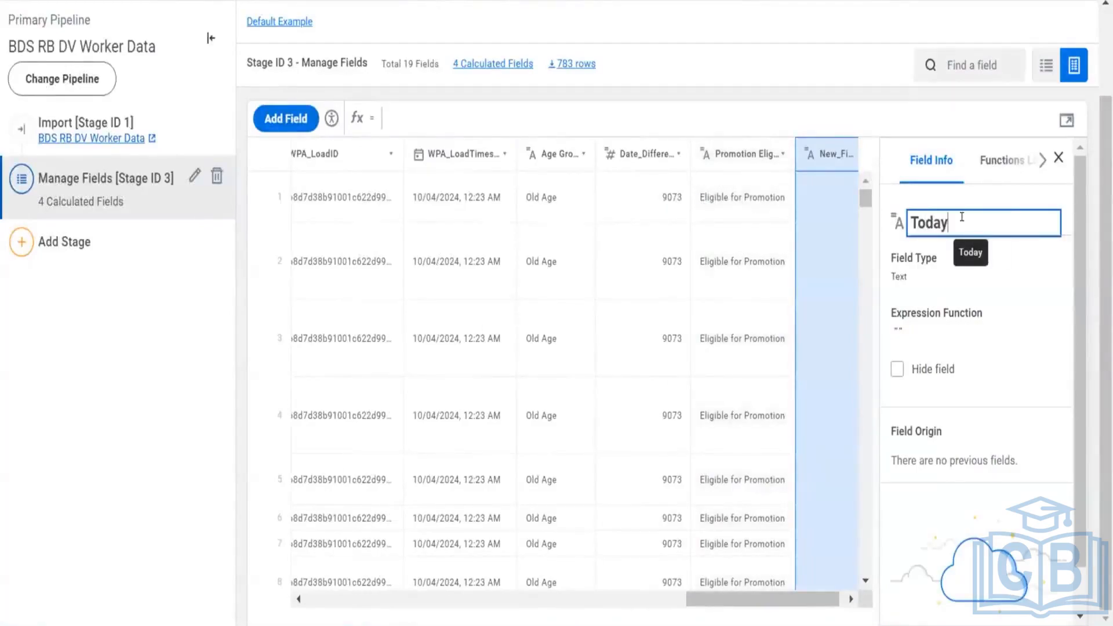
{"action": "type", "text": "'s Date"}
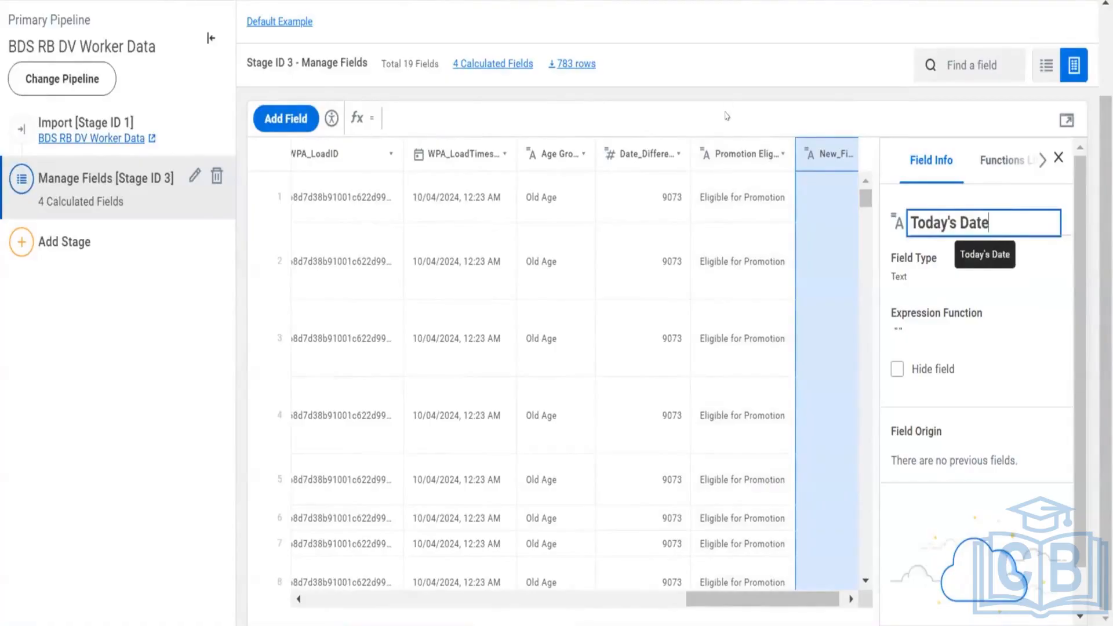
{"action": "left_click", "coordinate": [722, 112]}
Set the Today's Date formula to TODAY() and scroll to its column to check the values
{"action": "type", "text": "today"}
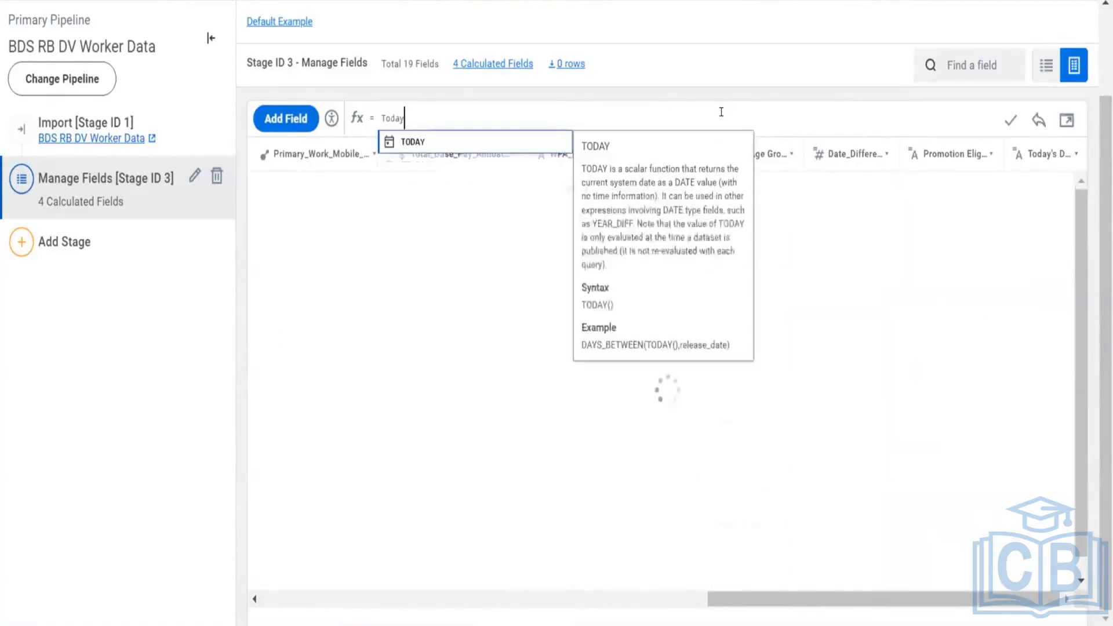
{"action": "key", "text": "Return"}
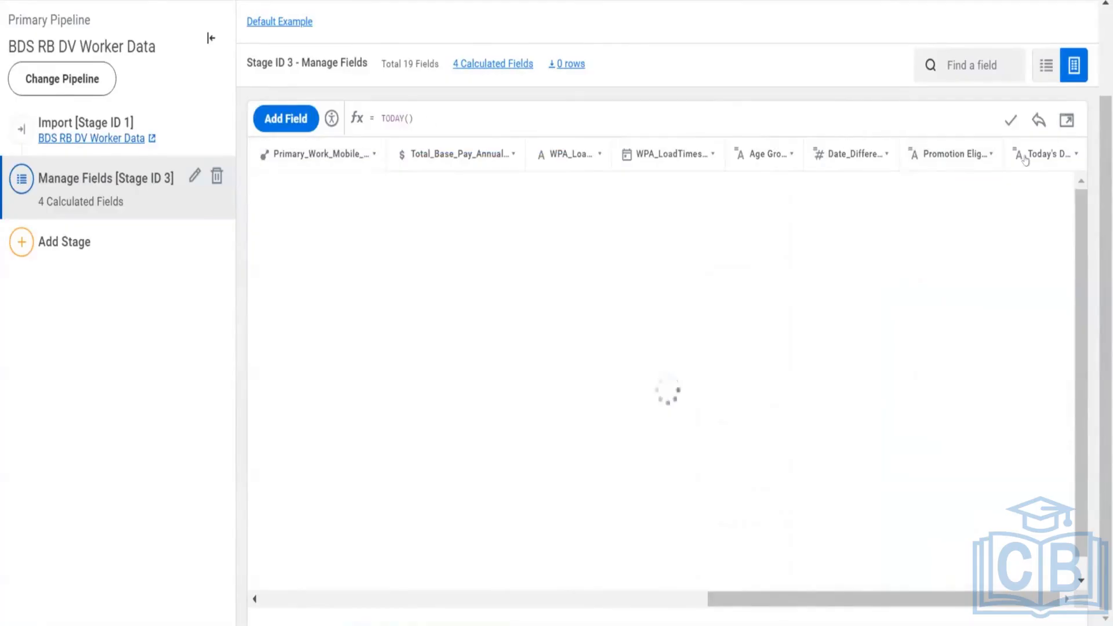
{"action": "left_click", "coordinate": [1011, 119]}
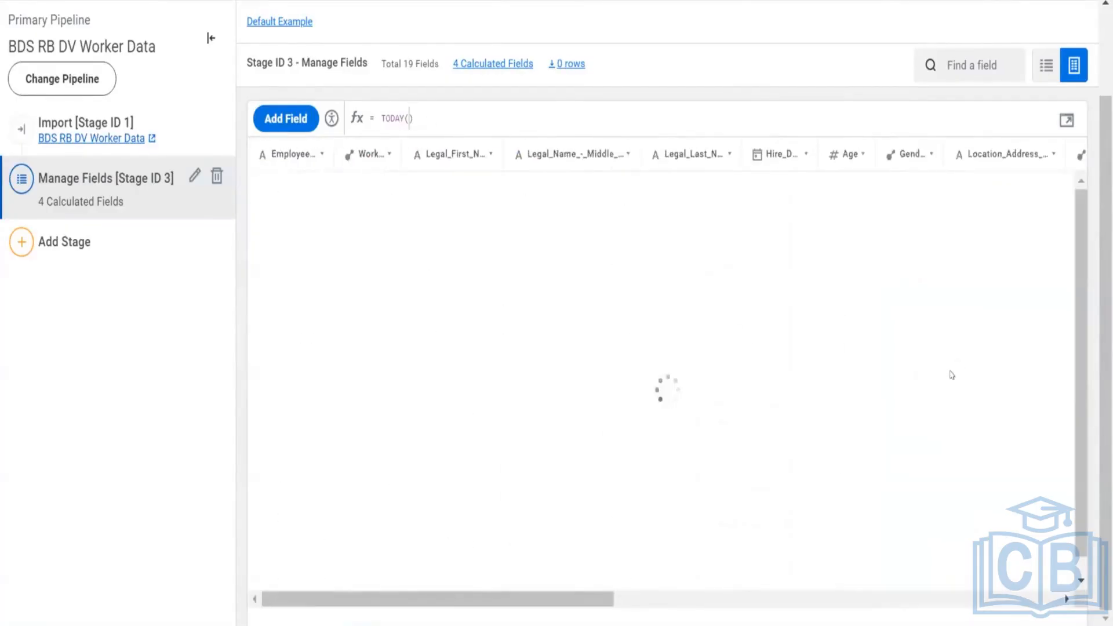
{"action": "left_click", "coordinate": [1026, 603]}
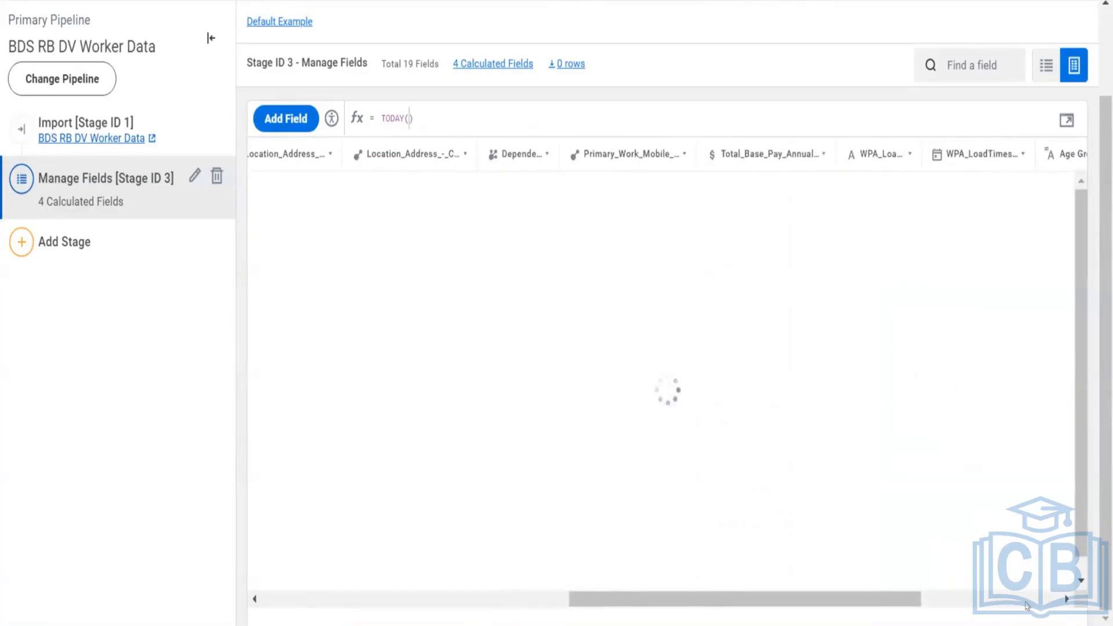
{"action": "left_click", "coordinate": [1026, 605]}
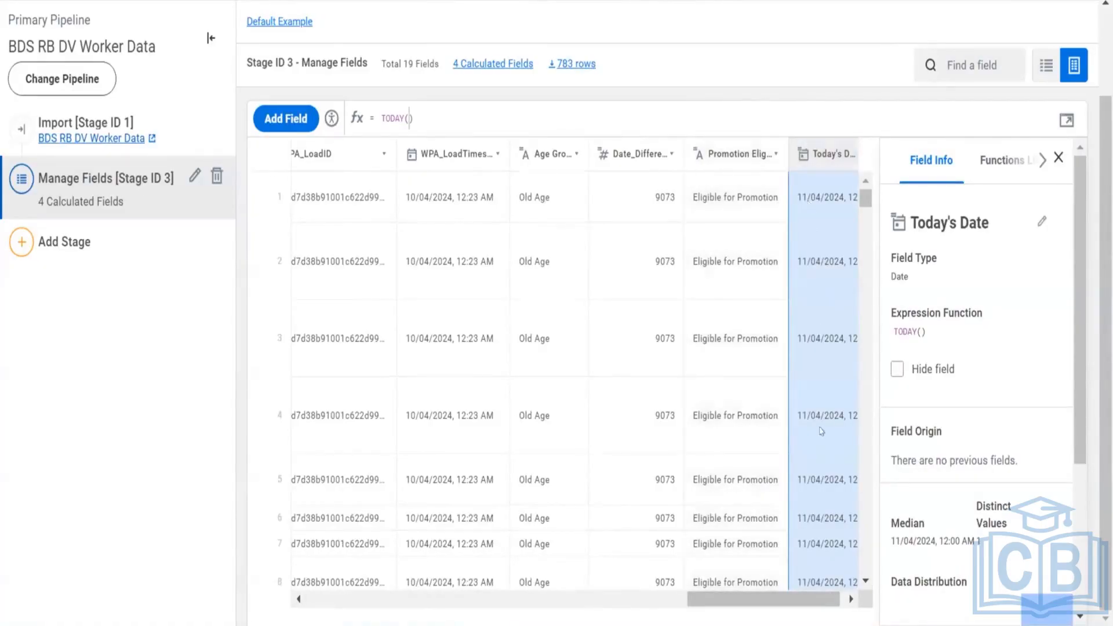
Replace the Today's Date formula with DATE_ADD()
{"action": "left_click", "coordinate": [544, 105]}
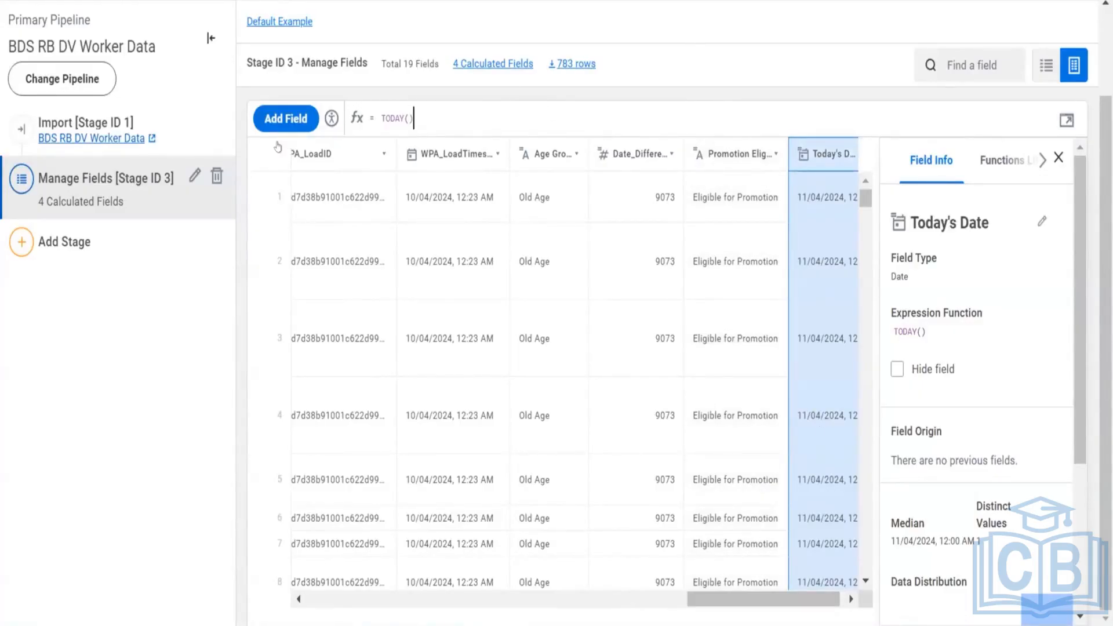
{"action": "double_click", "coordinate": [480, 104]}
{"action": "key", "text": "ctrl+a"}
{"action": "type", "text": "DATE_ADD()"}
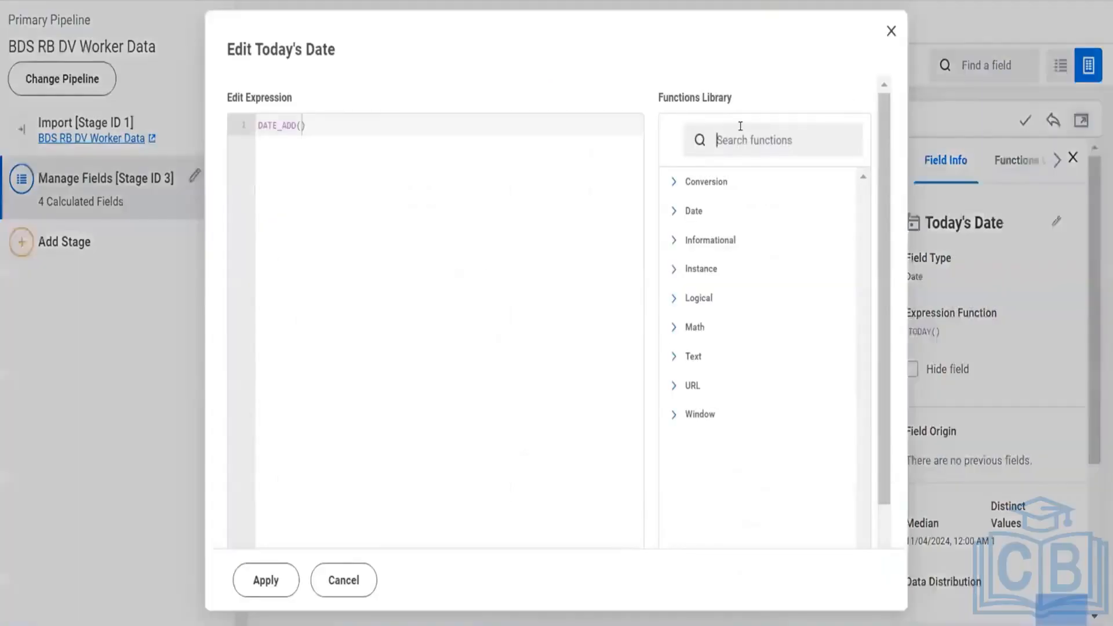
Build DATE_ADD([Hire_Date],10,"year") from the function library and apply it to Today's Date
{"action": "left_click", "coordinate": [740, 126]}
{"action": "type", "text": "date"}
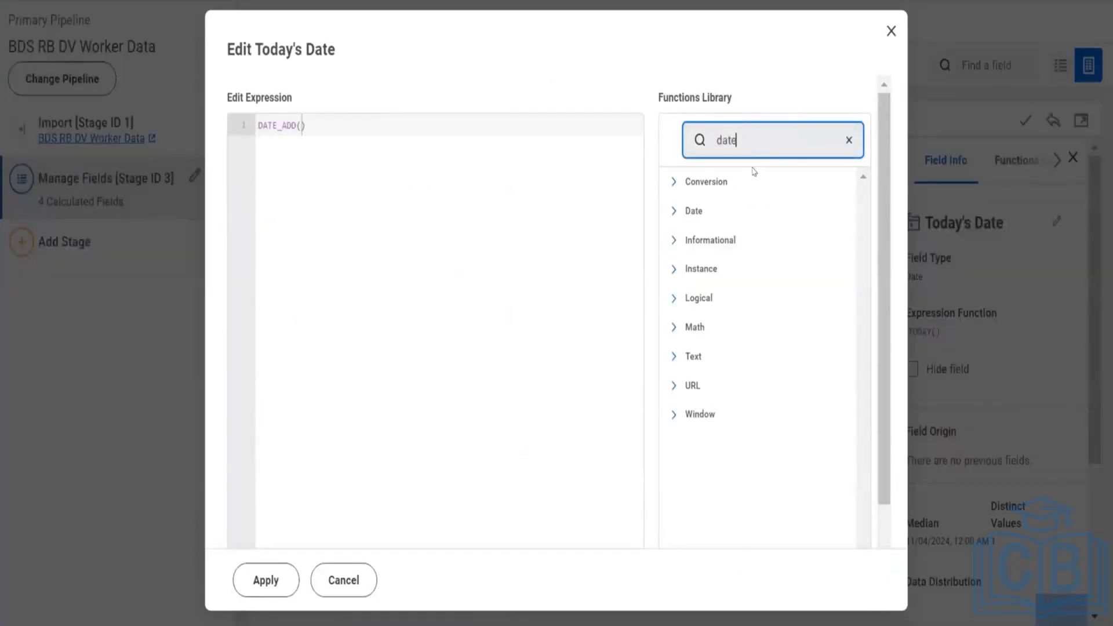
{"action": "type", "text": "_a"}
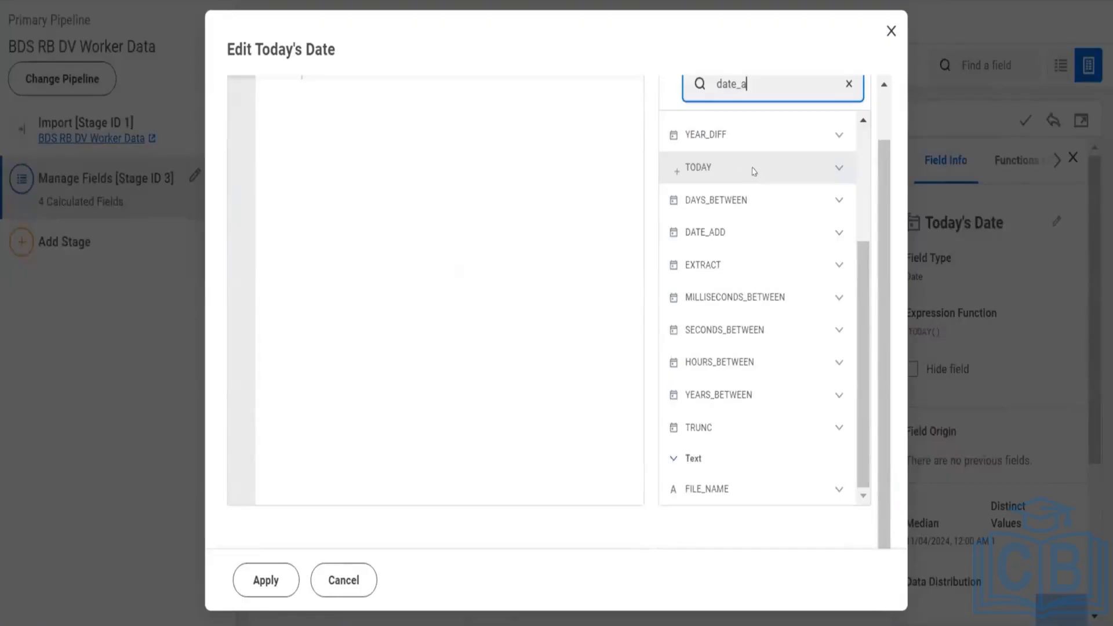
{"action": "left_click", "coordinate": [767, 169]}
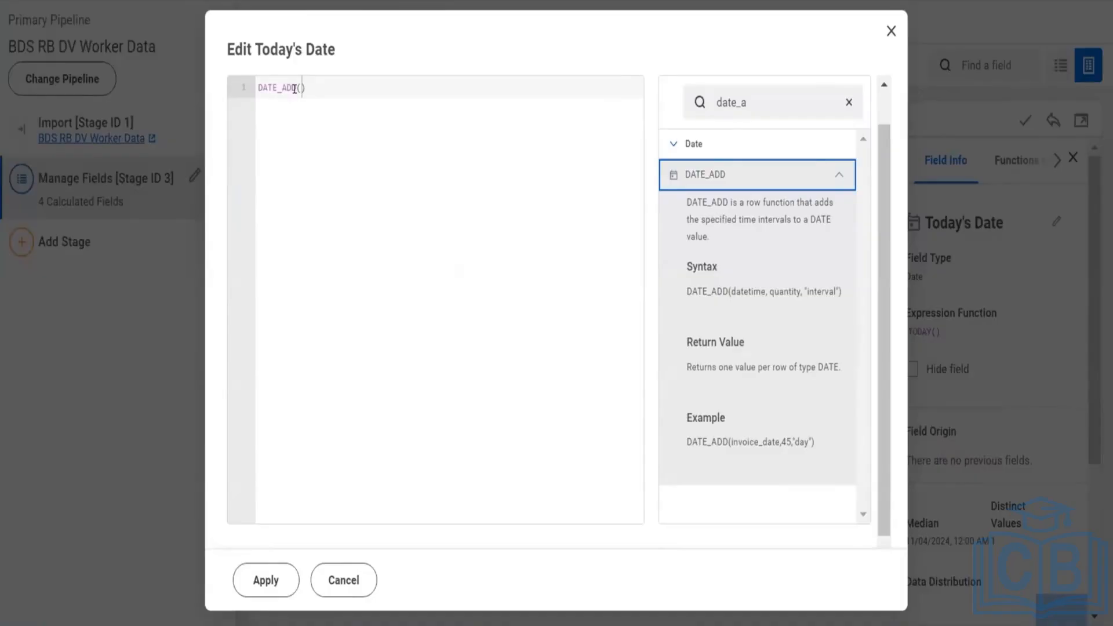
{"action": "type", "text": "[h"}
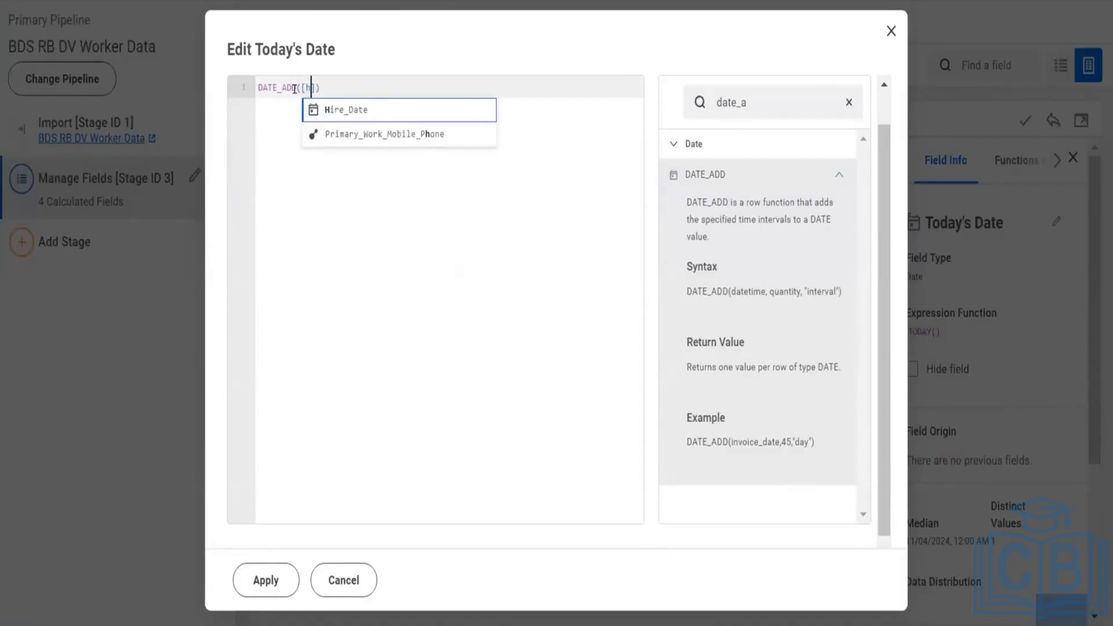
{"action": "key", "text": "Return"}
{"action": "type", "text": ","}
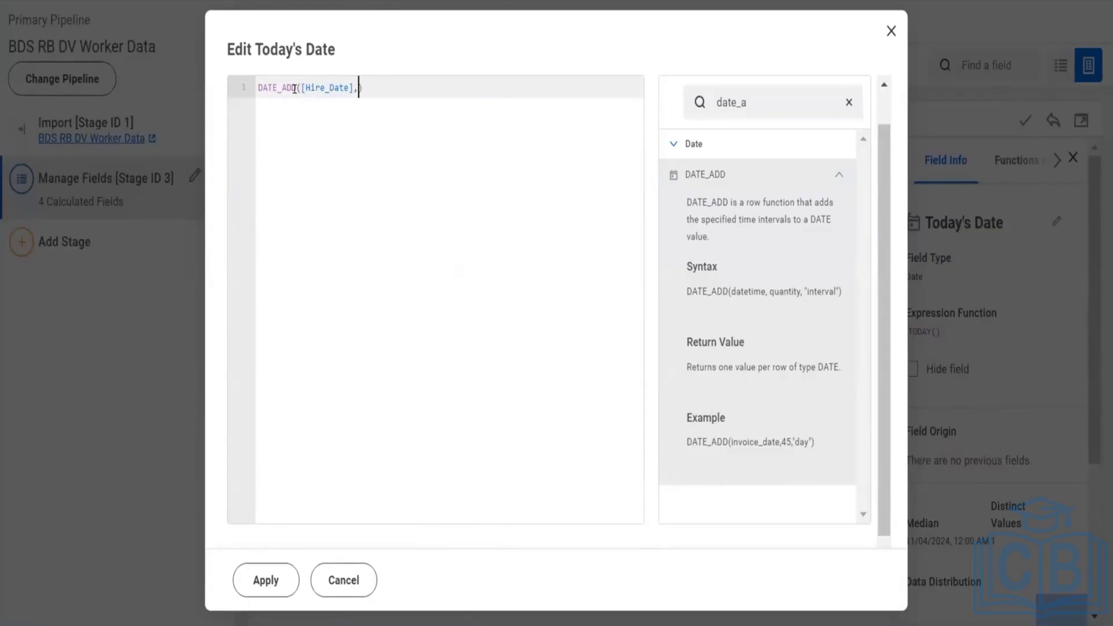
{"action": "type", "text": "10,\"year"}
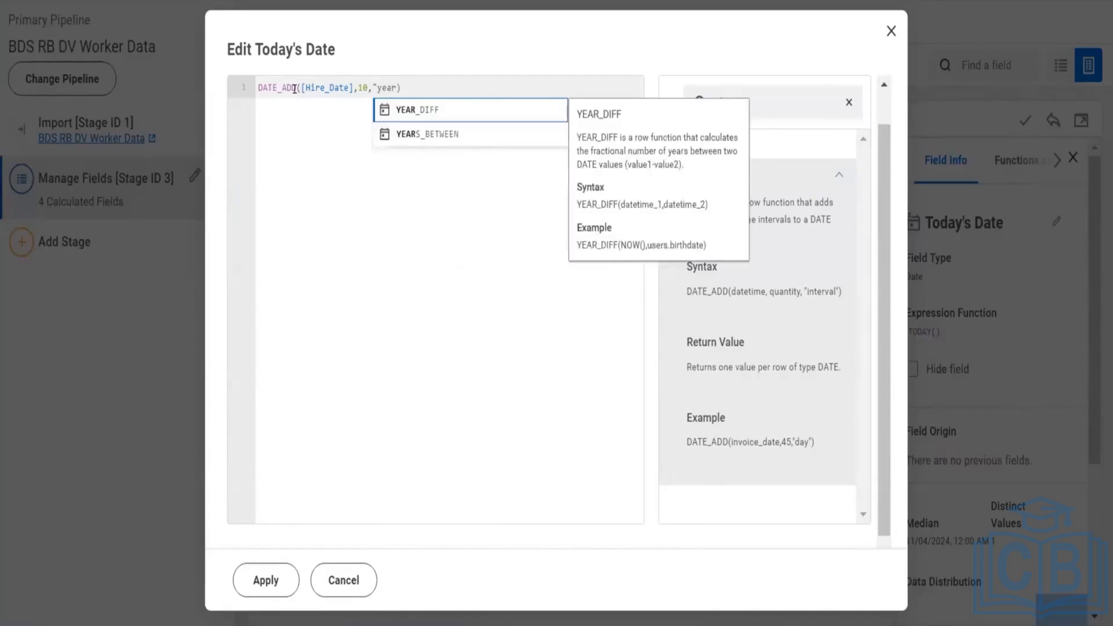
{"action": "type", "text": "\""}
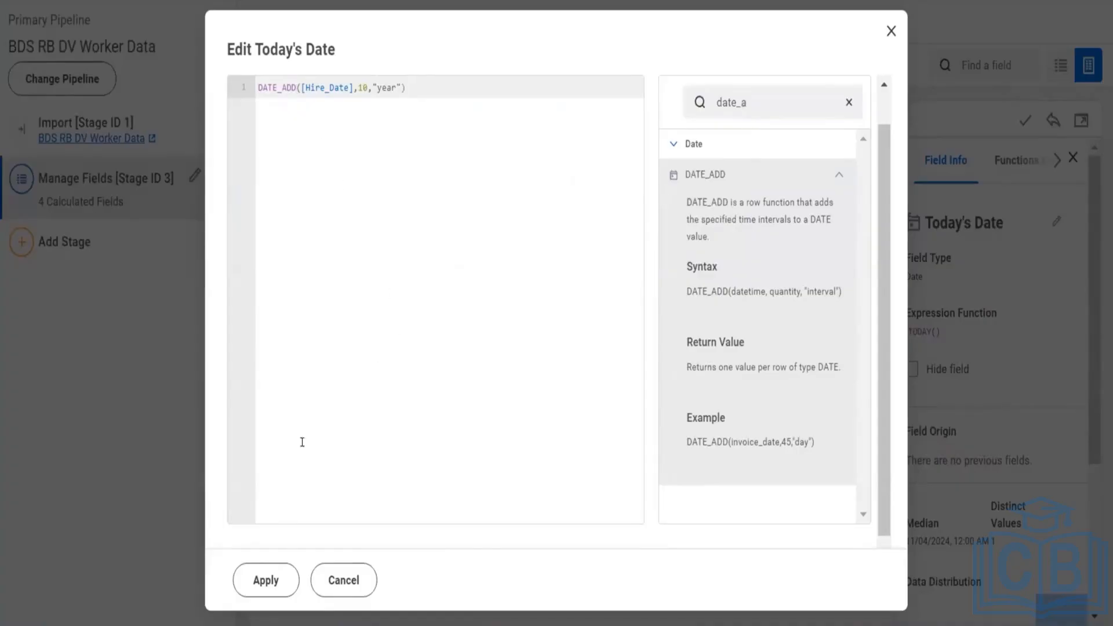
{"action": "left_click", "coordinate": [265, 579]}
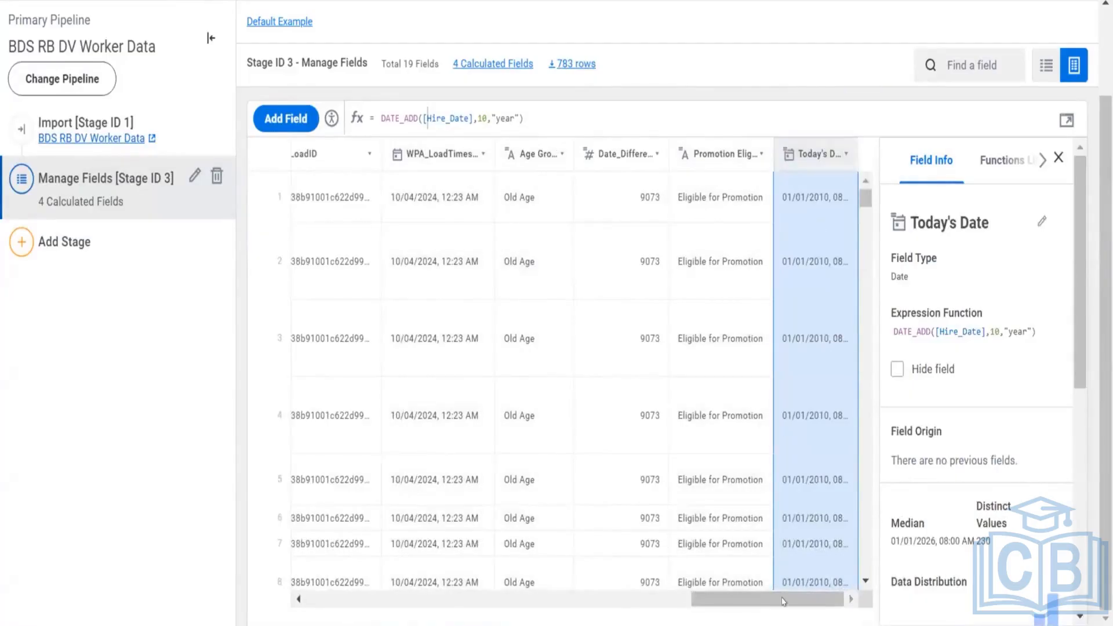
Edit the Today's Date formula to DATE_ADD([Hire_Date],1,"month") and commit it
{"action": "left_click_drag", "start_coordinate": [783, 602], "coordinate": [526, 604]}
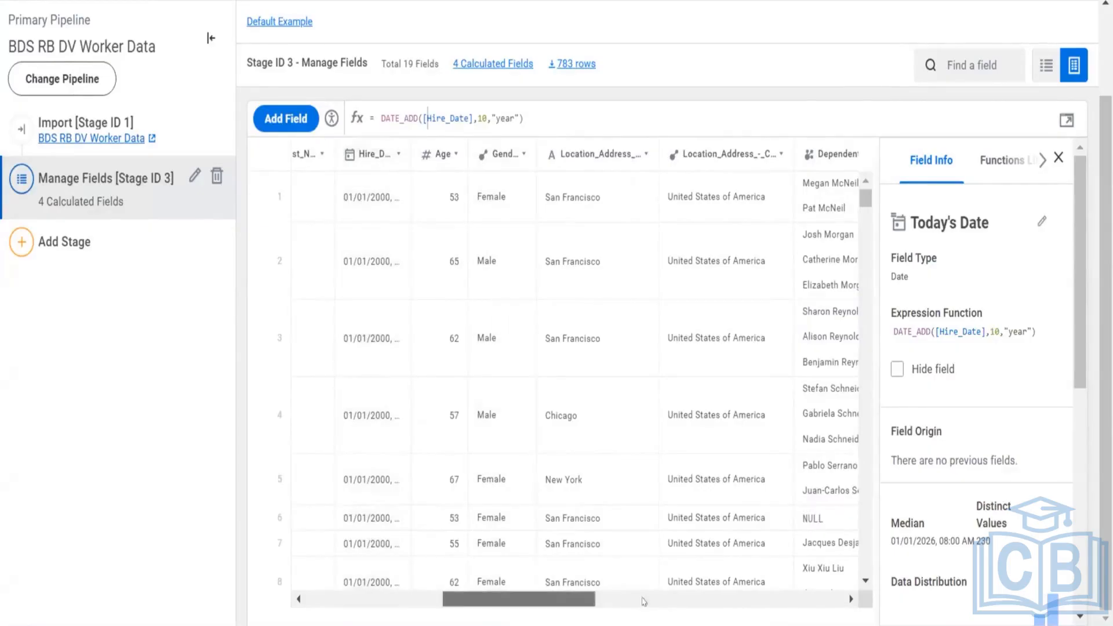
{"action": "left_click_drag", "start_coordinate": [642, 597], "coordinate": [839, 588]}
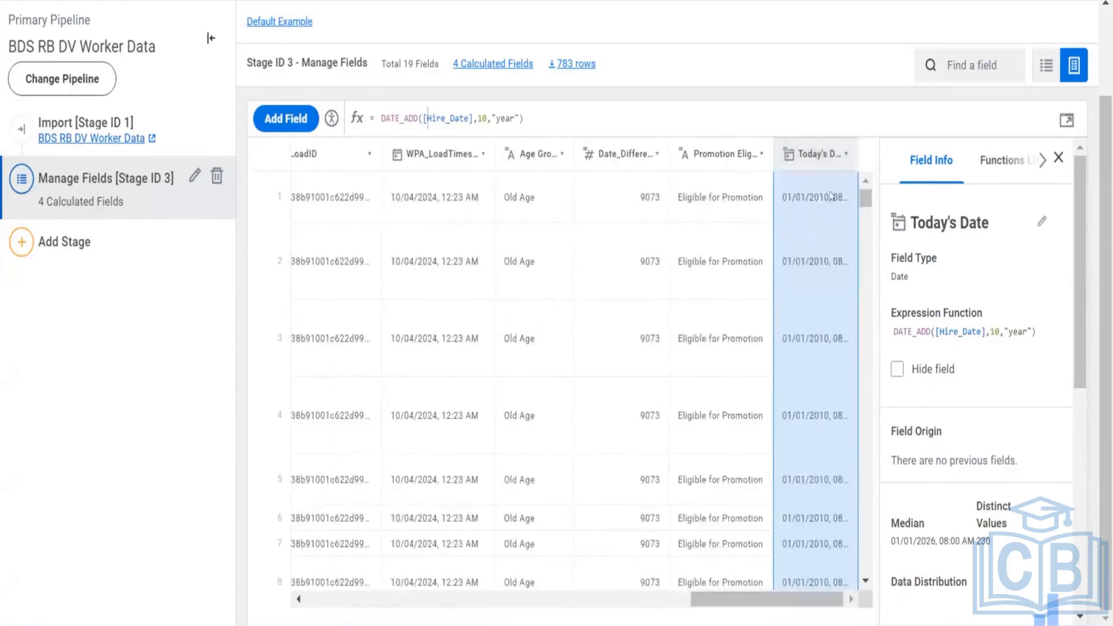
{"action": "left_click", "coordinate": [514, 118]}
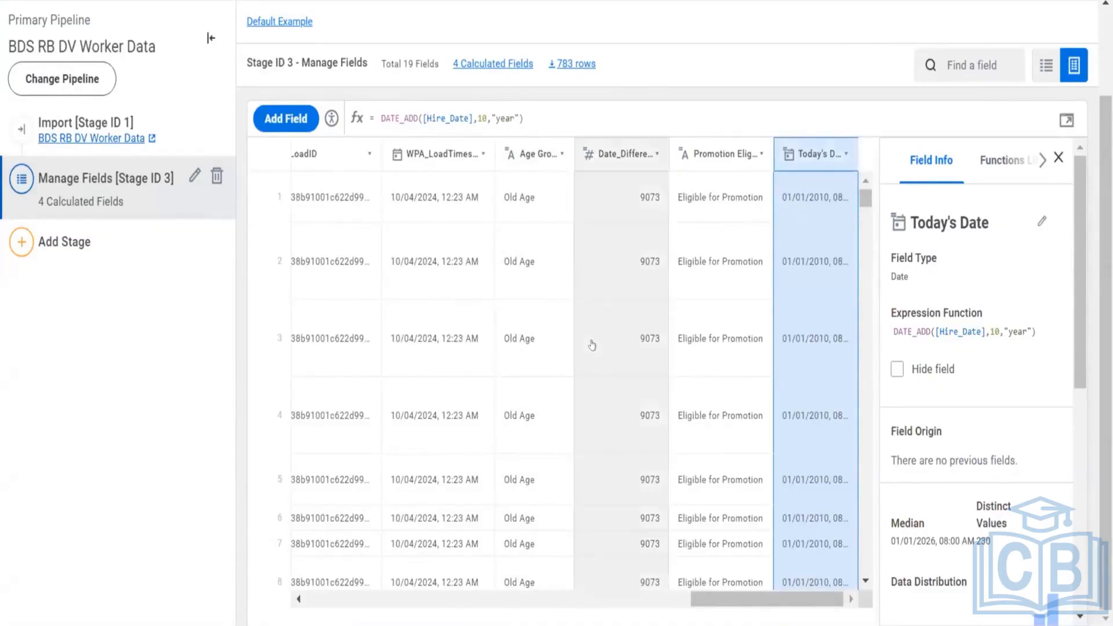
{"action": "key", "text": "BackSpace"}
{"action": "key", "text": "BackSpace"}
{"action": "key", "text": "BackSpace"}
{"action": "key", "text": "Left"}
{"action": "key", "text": "Left"}
{"action": "key", "text": "Left"}
{"action": "key", "text": "BackSpace"}
{"action": "key", "text": "Right"}
{"action": "key", "text": "Right"}
{"action": "key", "text": "Right"}
{"action": "key", "text": "BackSpace"}
{"action": "type", "text": "month"}
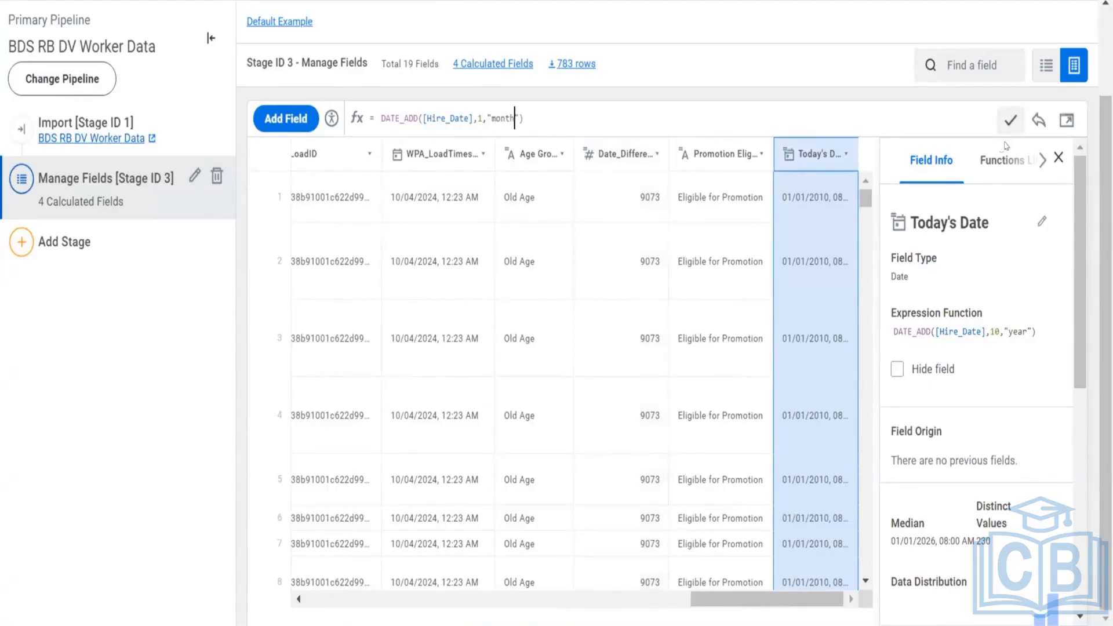
{"action": "left_click", "coordinate": [1009, 120]}
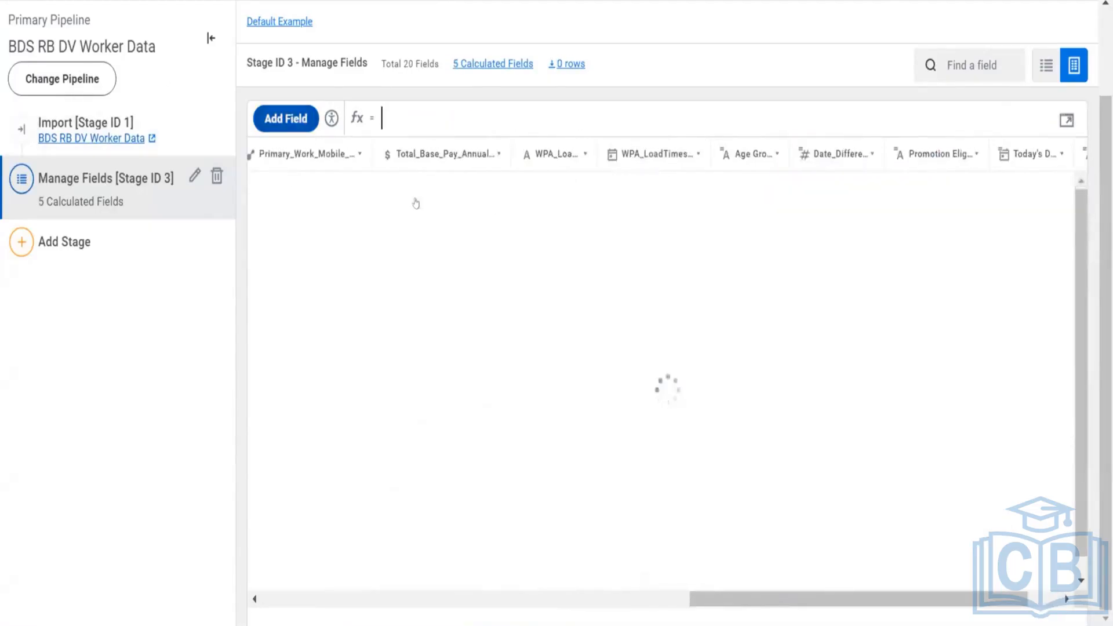
Give the new field the formula [Hire_Date] and commit it
{"action": "type", "text": "hire"}
{"action": "key", "text": "BackSpace"}
{"action": "key", "text": "BackSpace"}
{"action": "key", "text": "BackSpace"}
{"action": "key", "text": "BackSpace"}
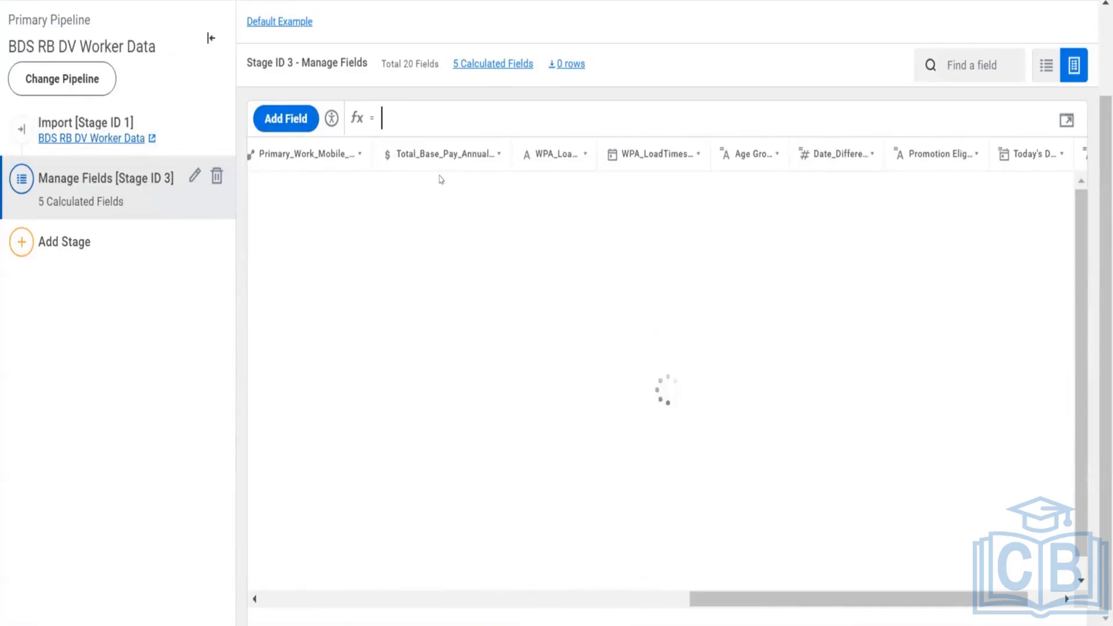
{"action": "type", "text": "[hire"}
{"action": "key", "text": "Return"}
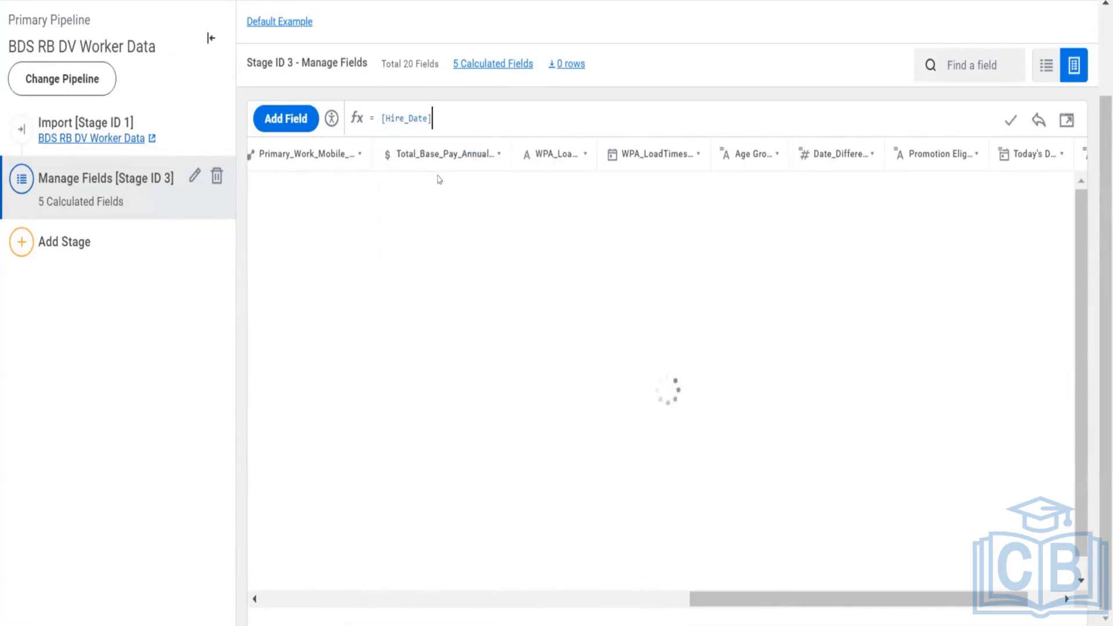
{"action": "left_click", "coordinate": [1009, 119]}
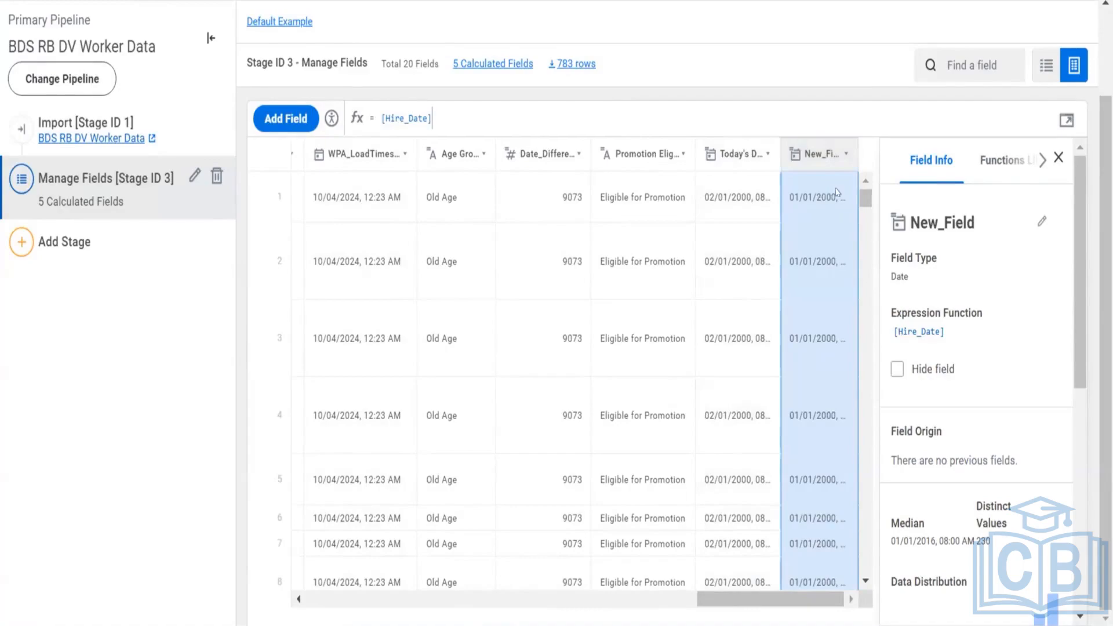
Select the Today's Date column and scroll down to review its values
{"action": "left_click", "coordinate": [727, 149]}
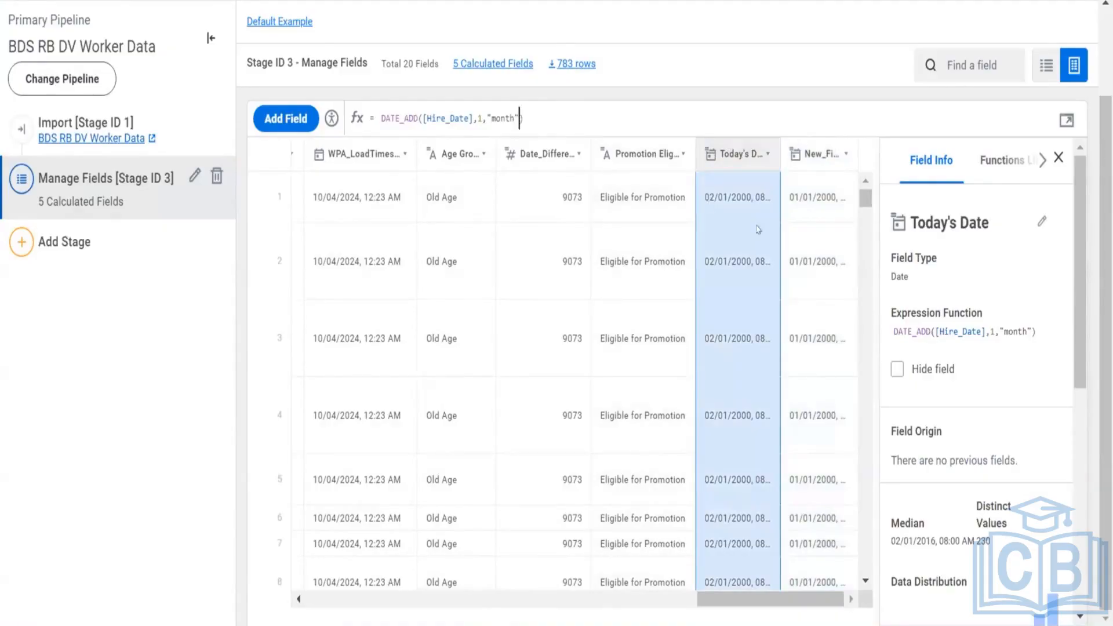
{"action": "scroll", "coordinate": [735, 305], "scroll_direction": "down", "scroll_amount": 5}
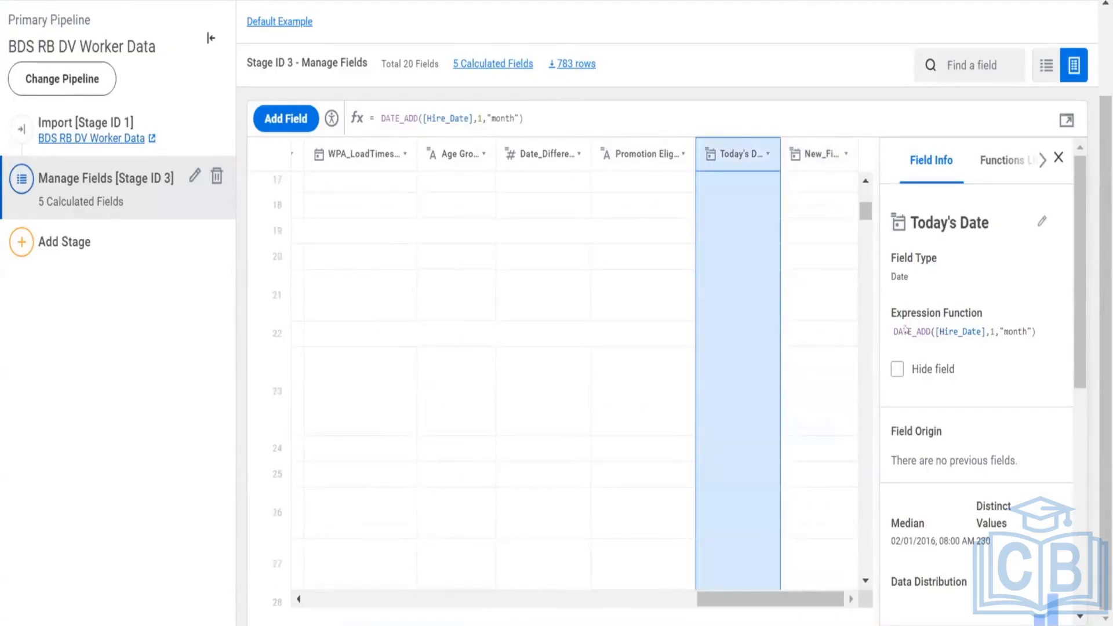
{"action": "left_click_drag", "start_coordinate": [874, 289], "coordinate": [874, 350]}
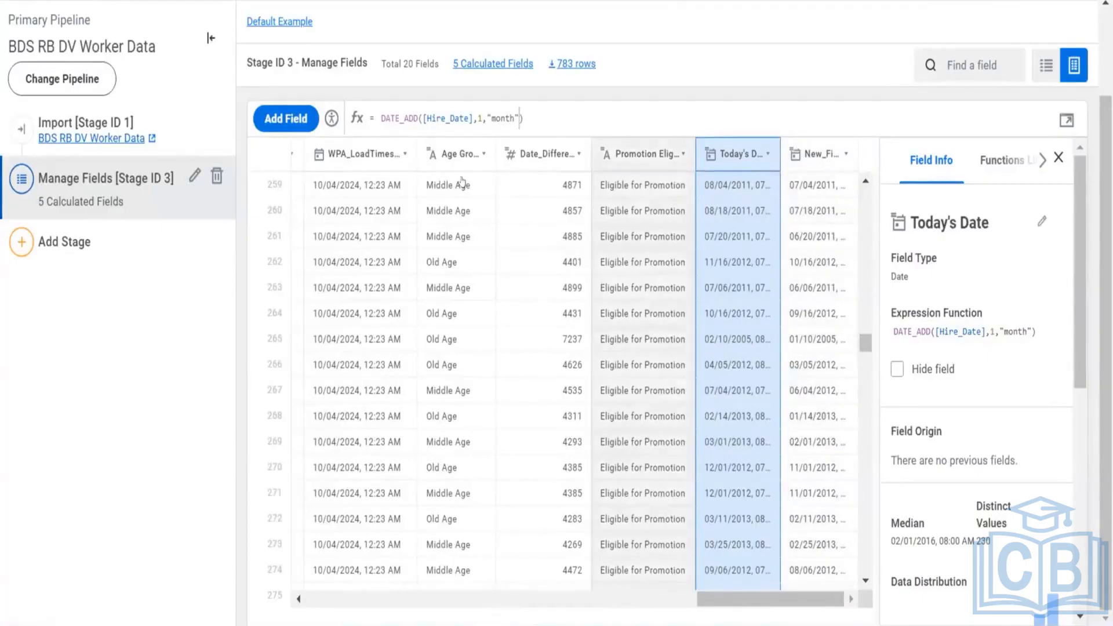
Replace the Today's Date expression with TRUNC and look up its syntax in the Functions Library
{"action": "left_click", "coordinate": [1066, 121]}
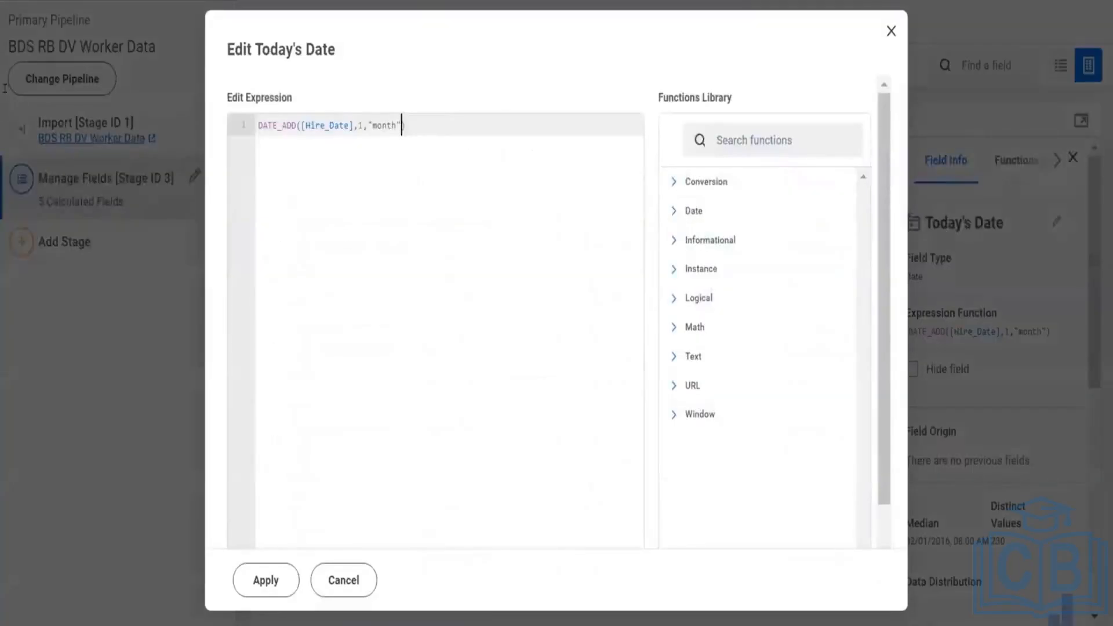
{"action": "key", "text": "ctrl+a"}
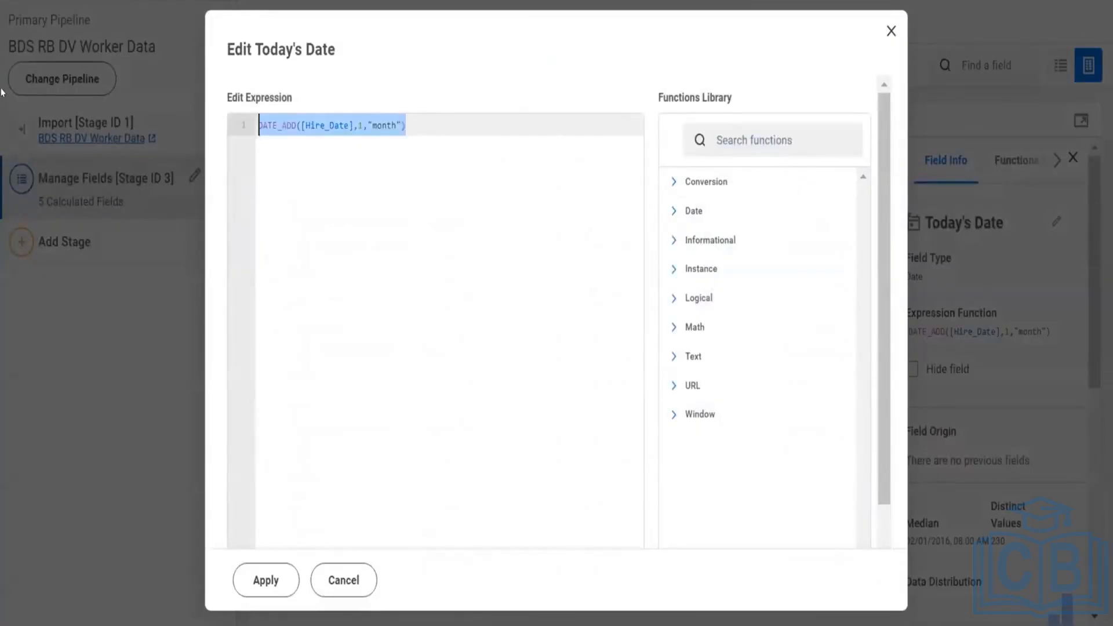
{"action": "type", "text": "tu"}
{"action": "key", "text": "Return"}
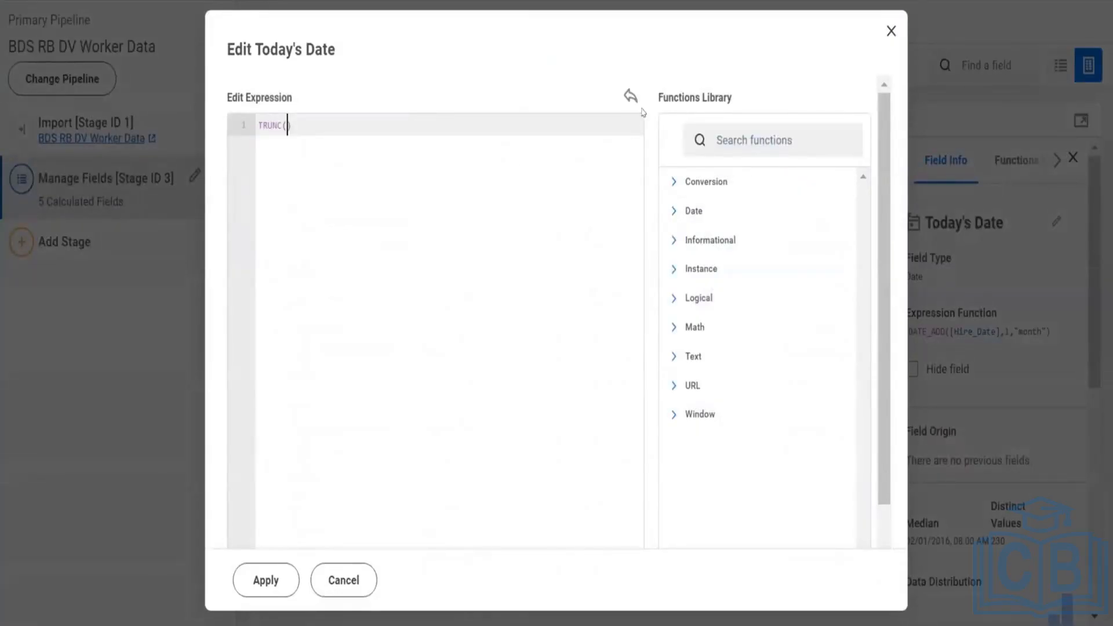
{"action": "left_click", "coordinate": [742, 135]}
{"action": "type", "text": "tr"}
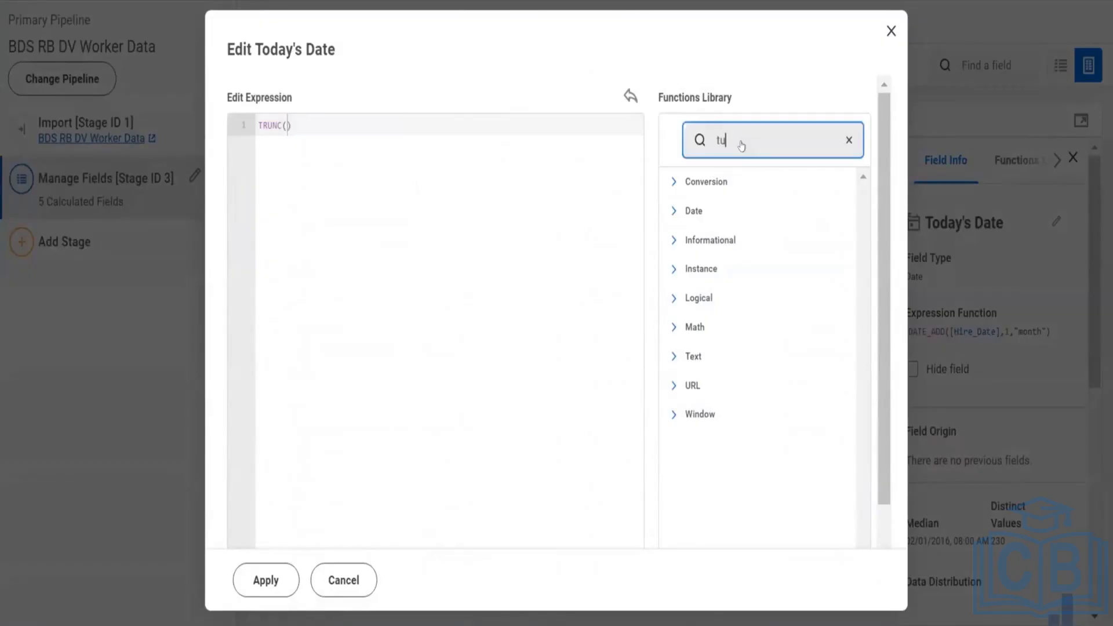
{"action": "scroll", "coordinate": [742, 145], "scroll_direction": "down", "scroll_amount": 10}
{"action": "type", "text": "unc"}
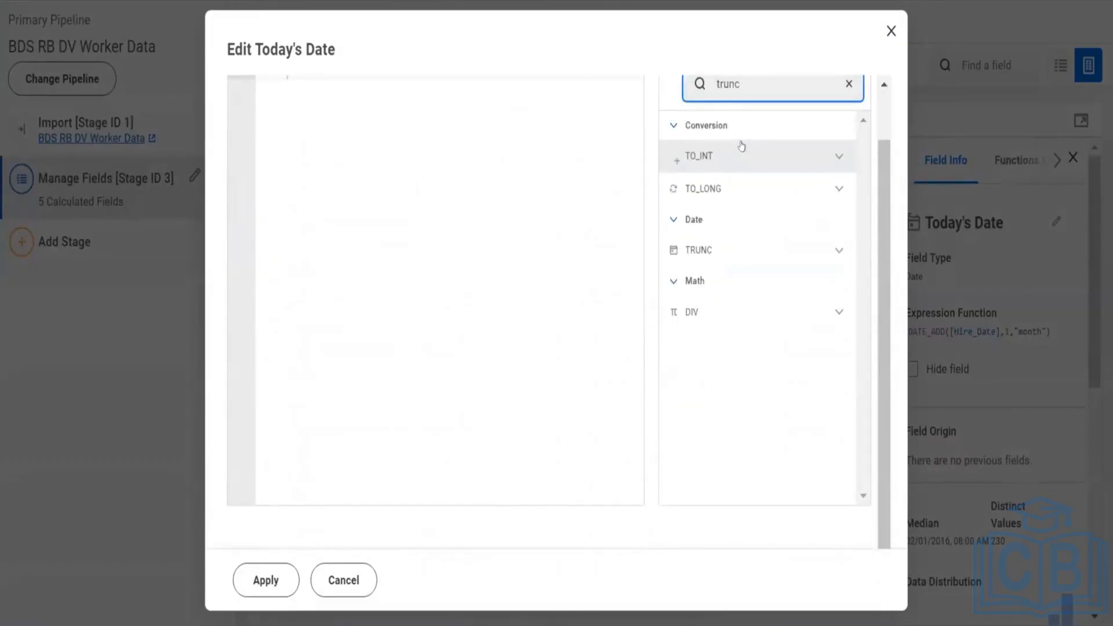
{"action": "scroll", "coordinate": [739, 145], "scroll_direction": "up", "scroll_amount": 2}
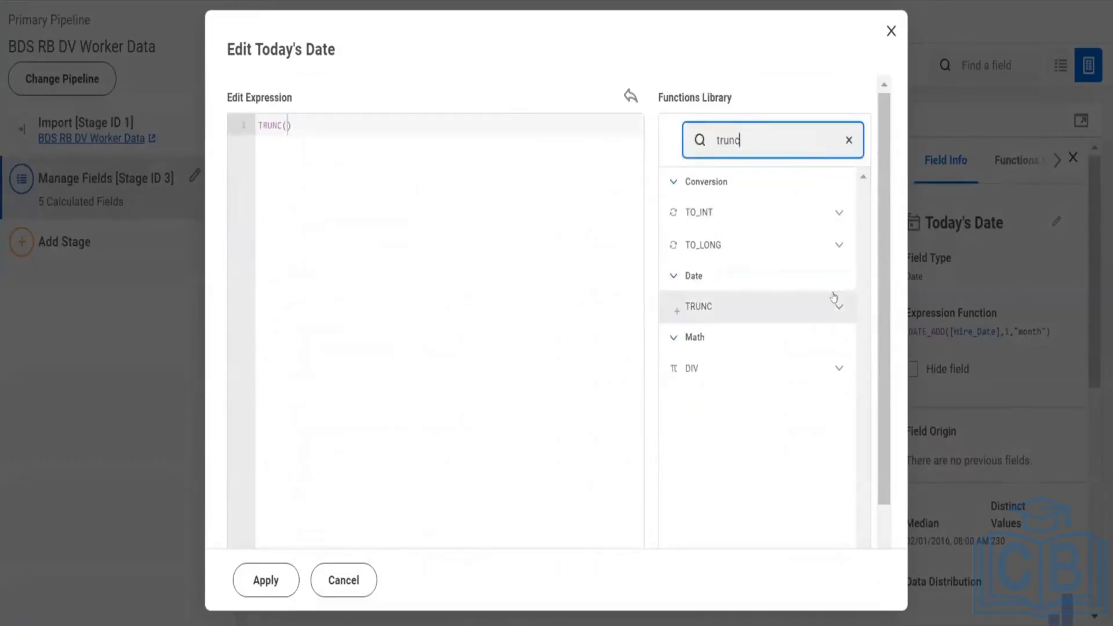
{"action": "left_click", "coordinate": [834, 299]}
{"action": "left_click", "coordinate": [834, 298]}
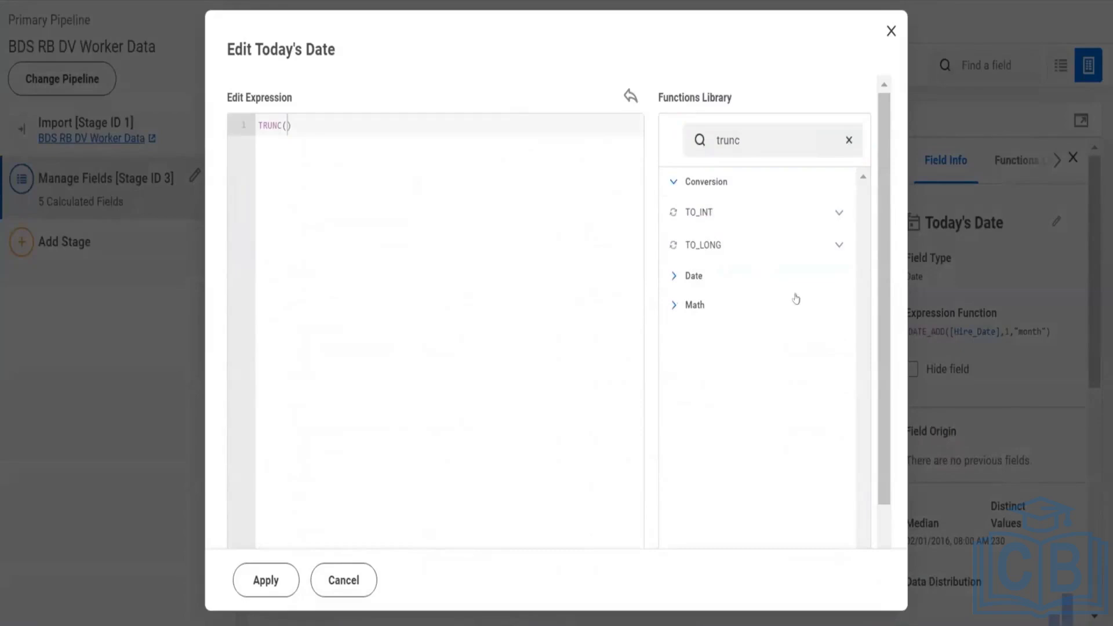
{"action": "left_click", "coordinate": [758, 285]}
{"action": "scroll", "coordinate": [759, 279], "scroll_direction": "down", "scroll_amount": 1}
{"action": "double_click", "coordinate": [784, 251]}
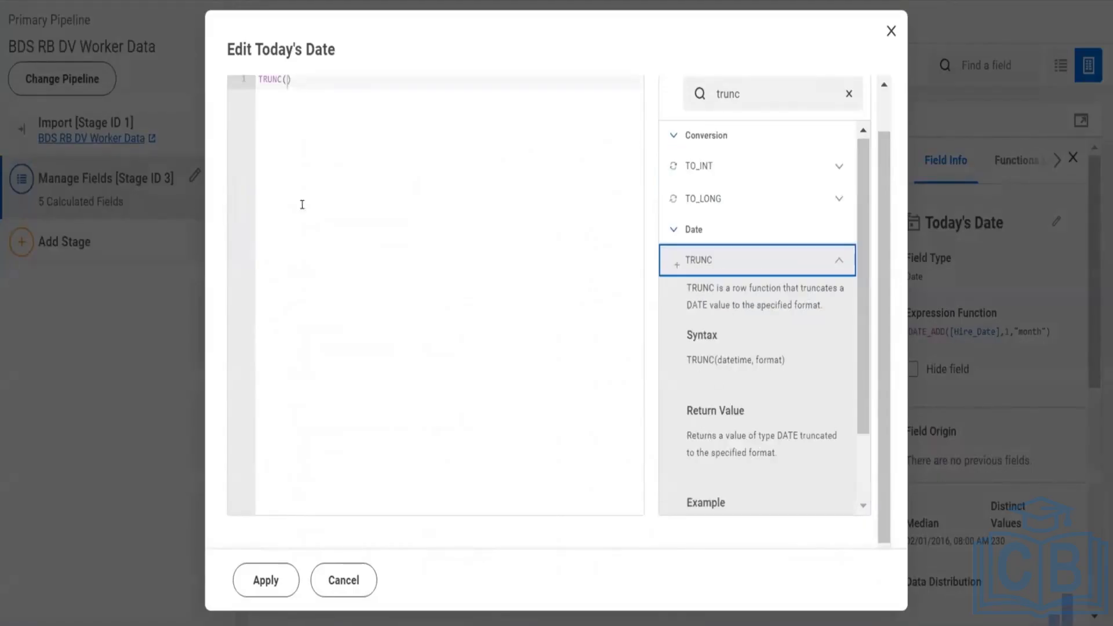
{"action": "scroll", "coordinate": [786, 305], "scroll_direction": "up", "scroll_amount": 2}
{"action": "scroll", "coordinate": [286, 138], "scroll_direction": "up", "scroll_amount": 1}
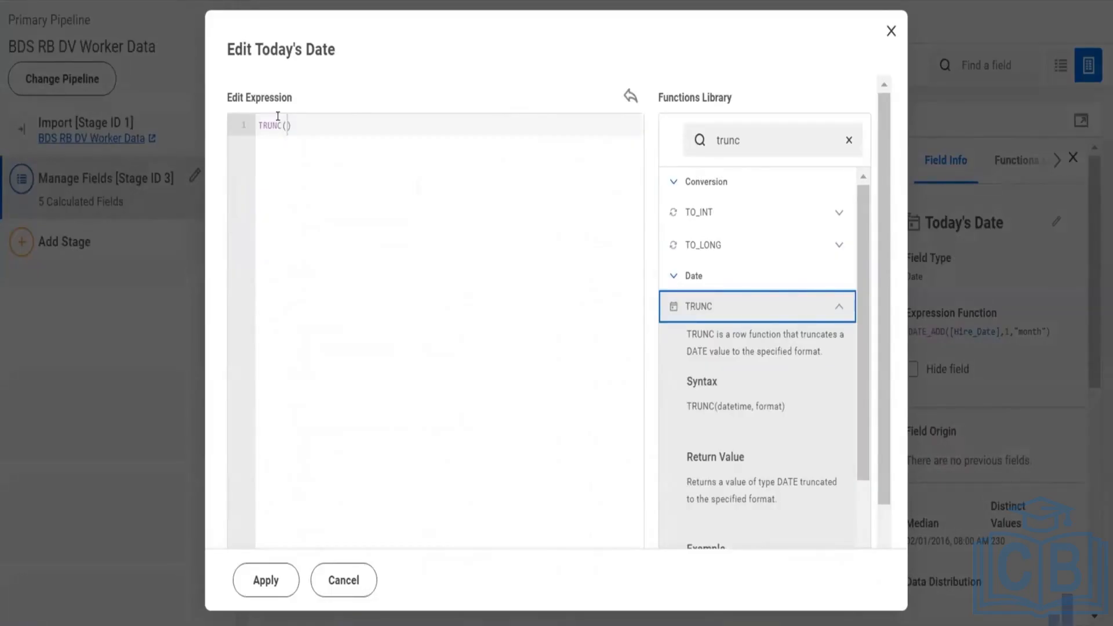
Complete the expression as TRUNC([Hire_Date],"day") and apply it
{"action": "left_click", "coordinate": [278, 116]}
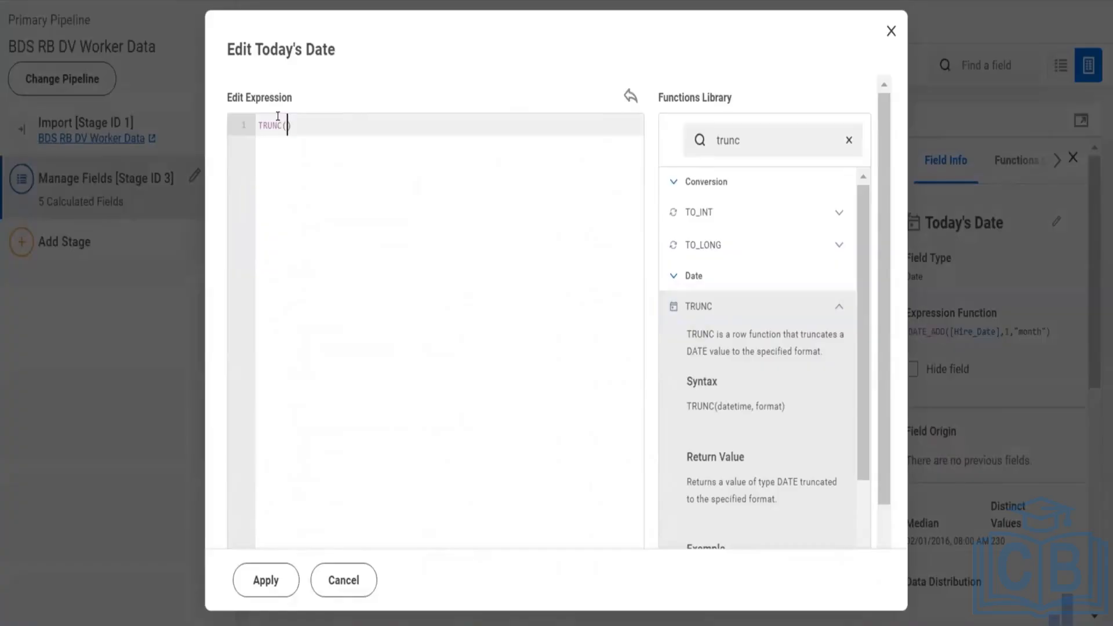
{"action": "type", "text": "hire"}
{"action": "key", "text": "BackSpace"}
{"action": "key", "text": "BackSpace"}
{"action": "key", "text": "BackSpace"}
{"action": "key", "text": "BackSpace"}
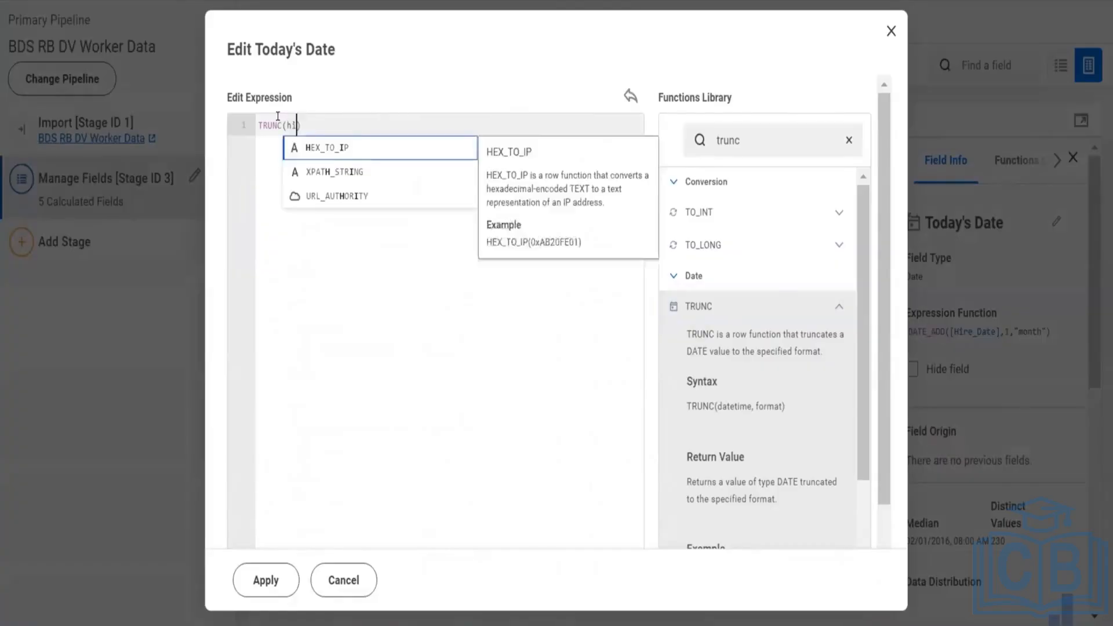
{"action": "type", "text": "[hire"}
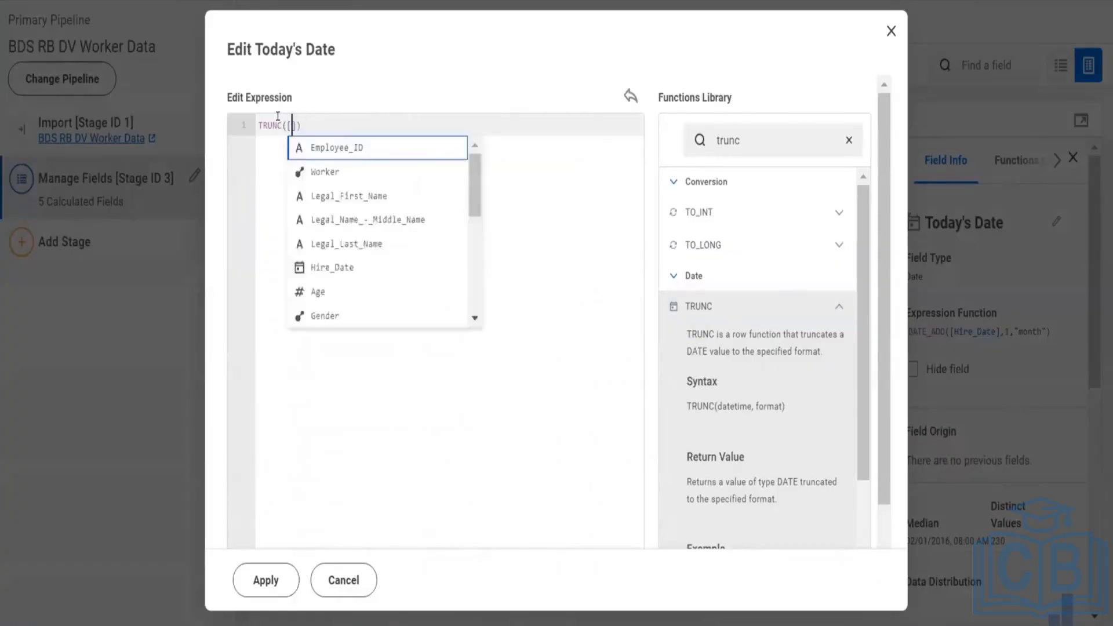
{"action": "key", "text": "Return"}
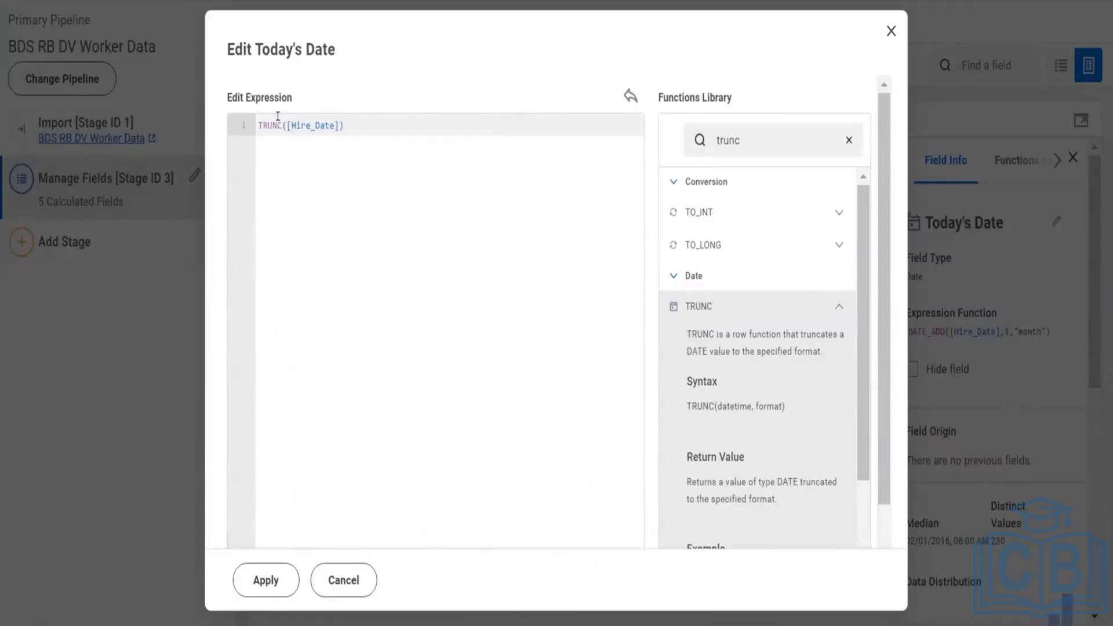
{"action": "type", "text": ",\"day"}
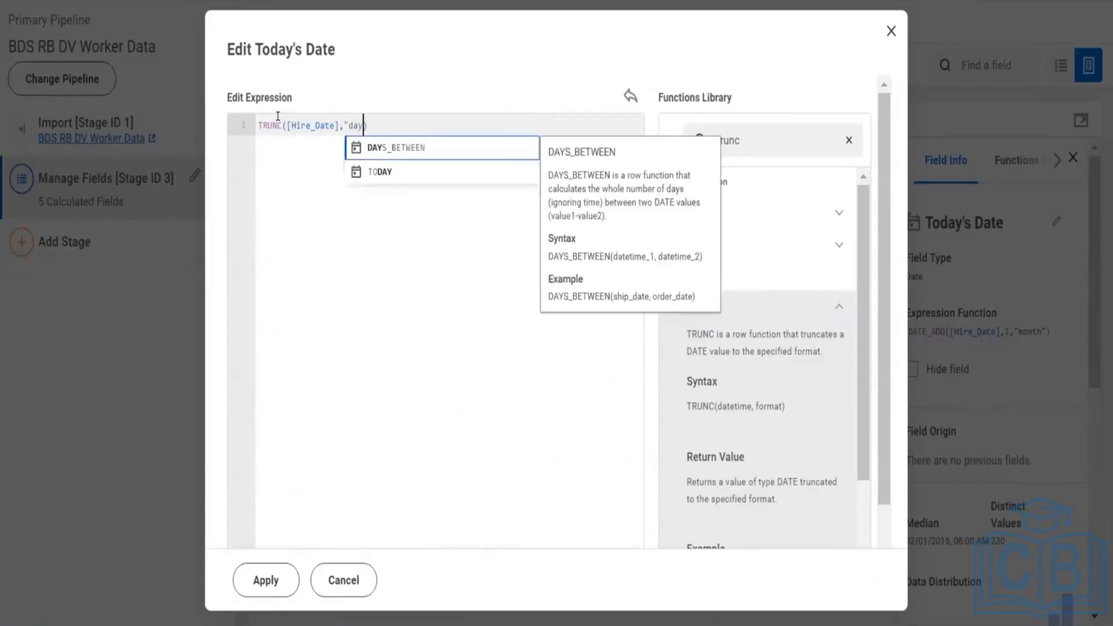
{"action": "type", "text": "\""}
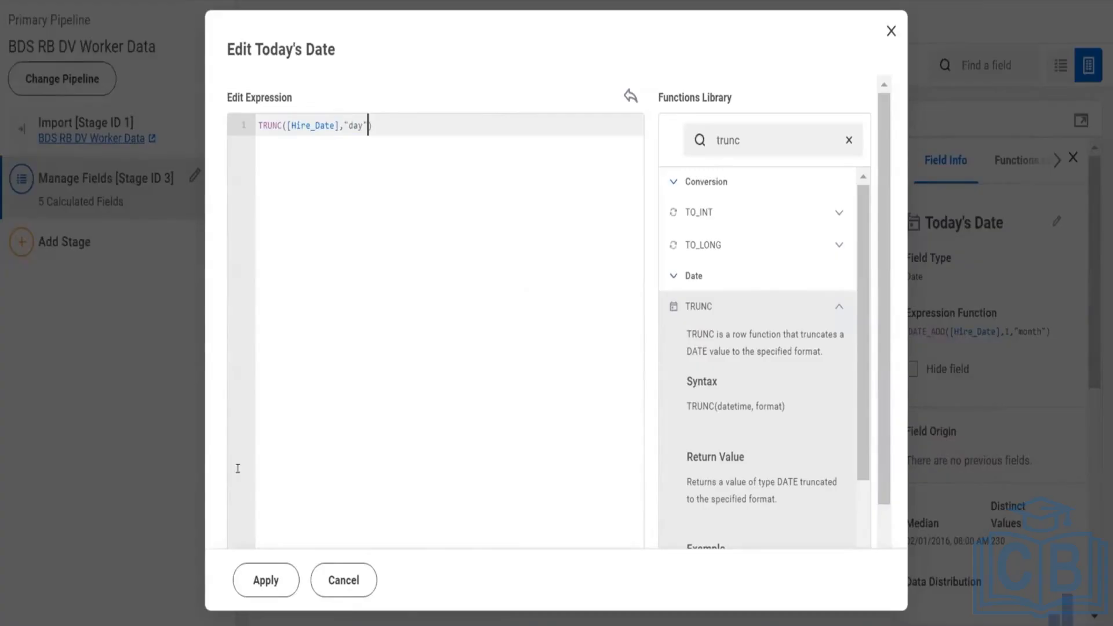
{"action": "left_click", "coordinate": [266, 580]}
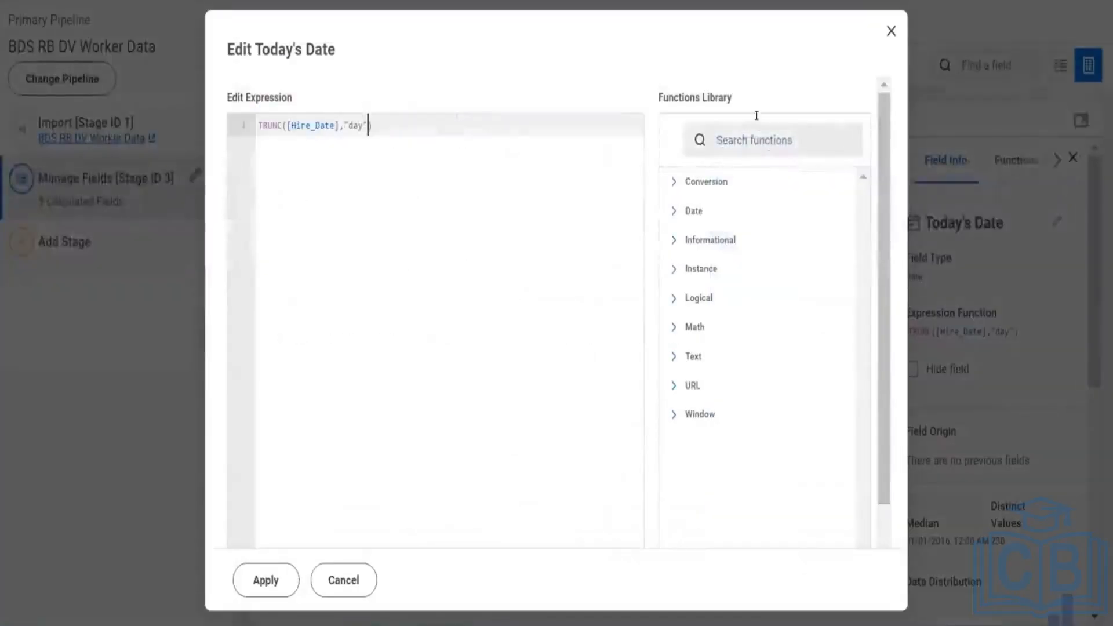
Check TRUNC's syntax, then change the format to "month" and apply TRUNC([Hire_Date],"month")
{"action": "left_click", "coordinate": [756, 118]}
{"action": "type", "text": "trun"}
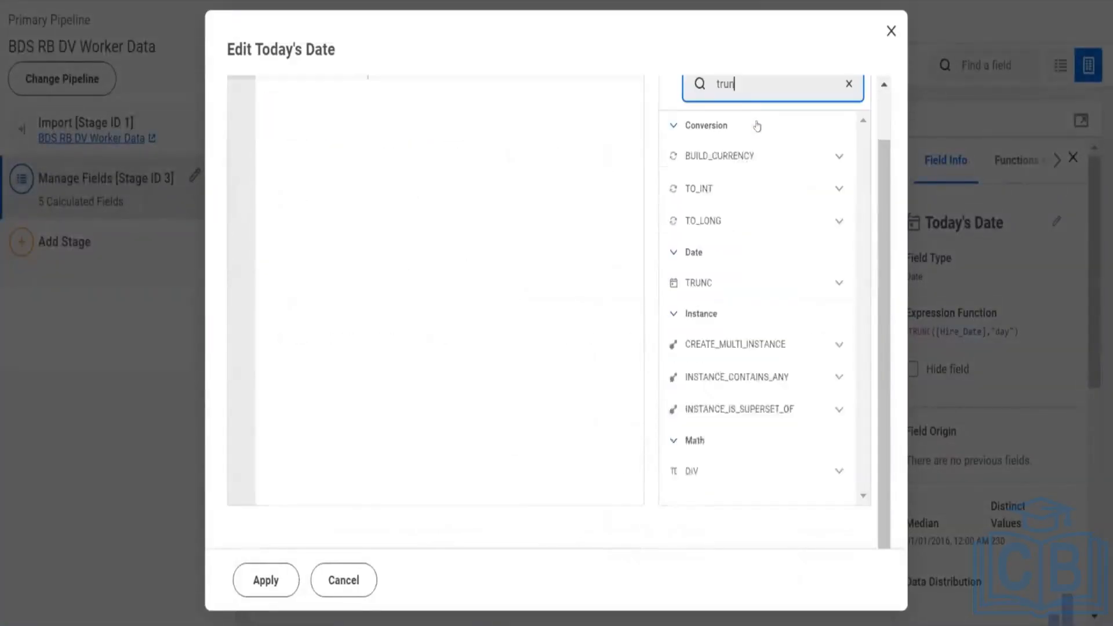
{"action": "left_click", "coordinate": [839, 248]}
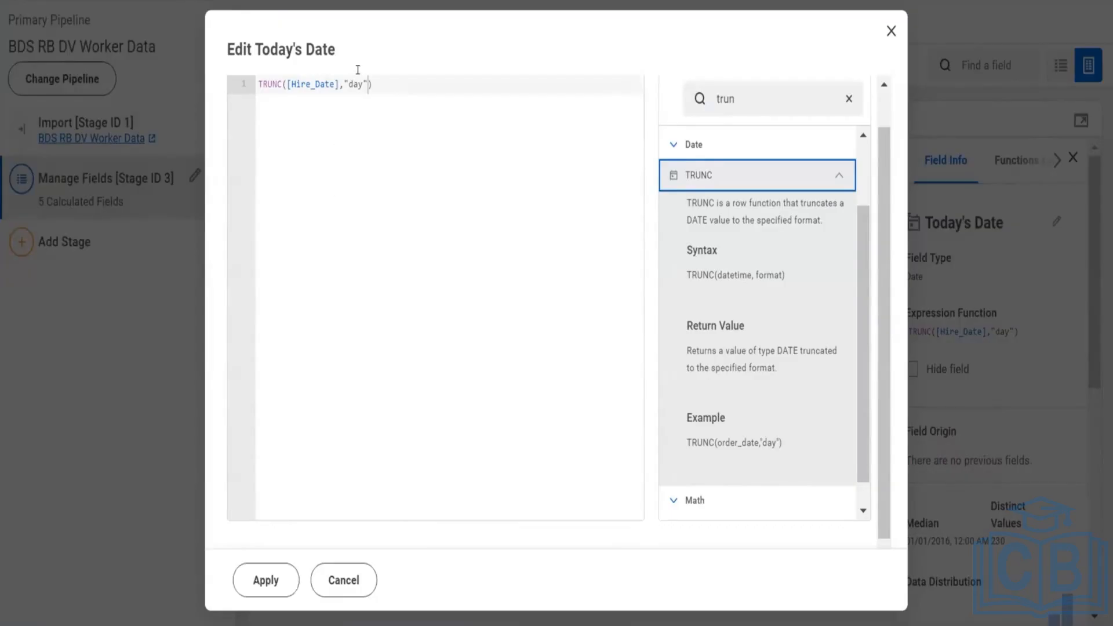
{"action": "left_click", "coordinate": [358, 168]}
{"action": "key", "text": "BackSpace"}
{"action": "key", "text": "BackSpace"}
{"action": "key", "text": "BackSpace"}
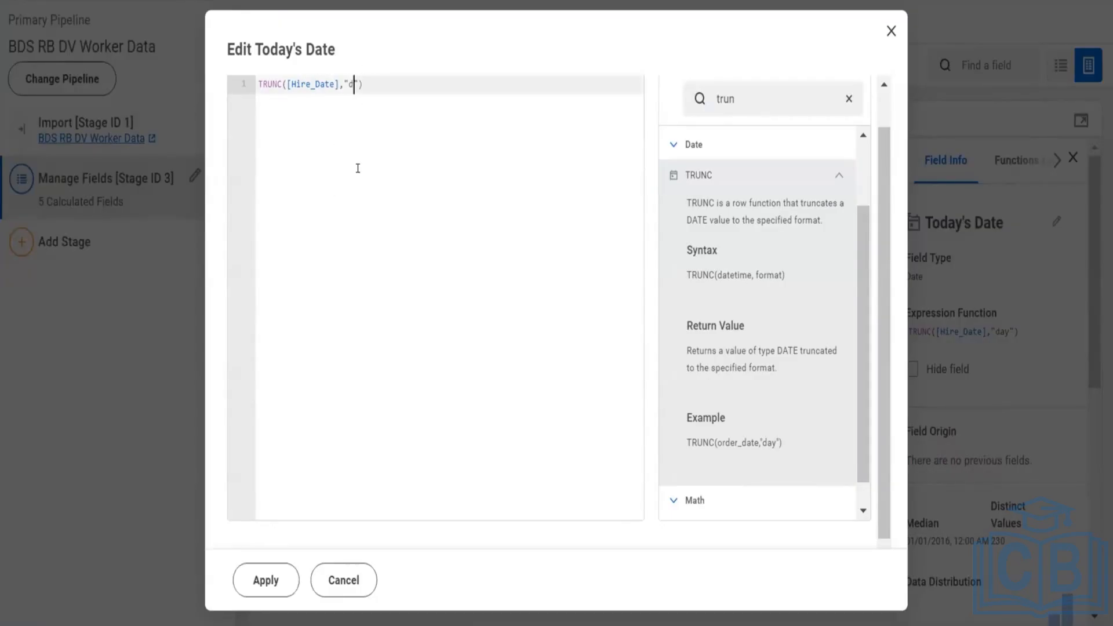
{"action": "type", "text": "month"}
{"action": "left_click", "coordinate": [267, 580]}
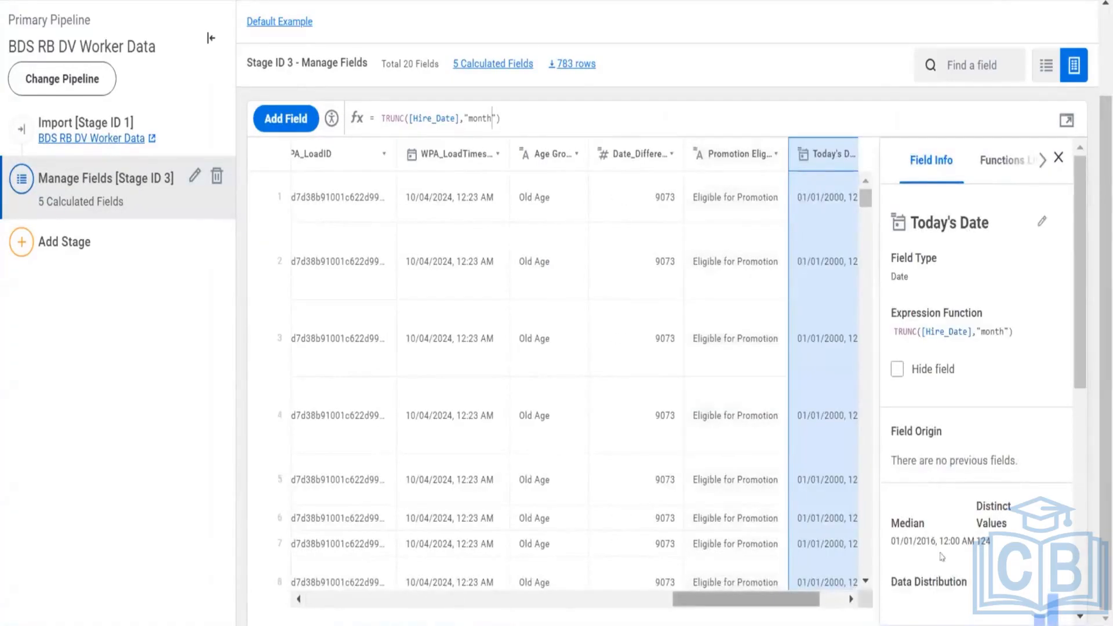
Widen the Today's Date column, close the field details panel, and save the transformations
{"action": "left_click_drag", "start_coordinate": [729, 605], "coordinate": [753, 605]}
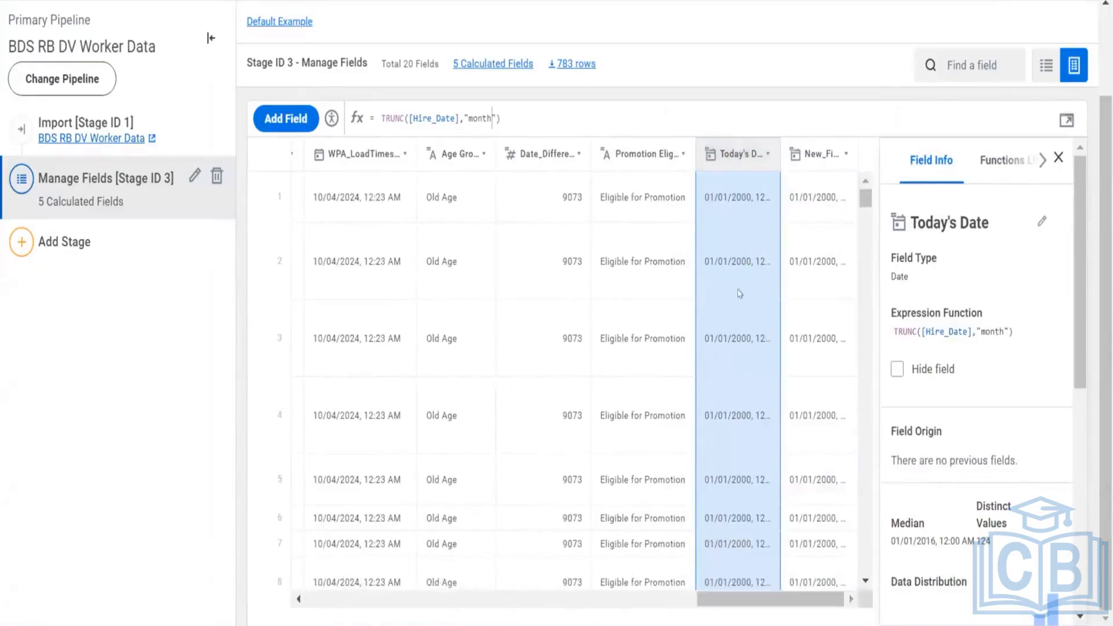
{"action": "scroll", "coordinate": [737, 278], "scroll_direction": "down", "scroll_amount": 3}
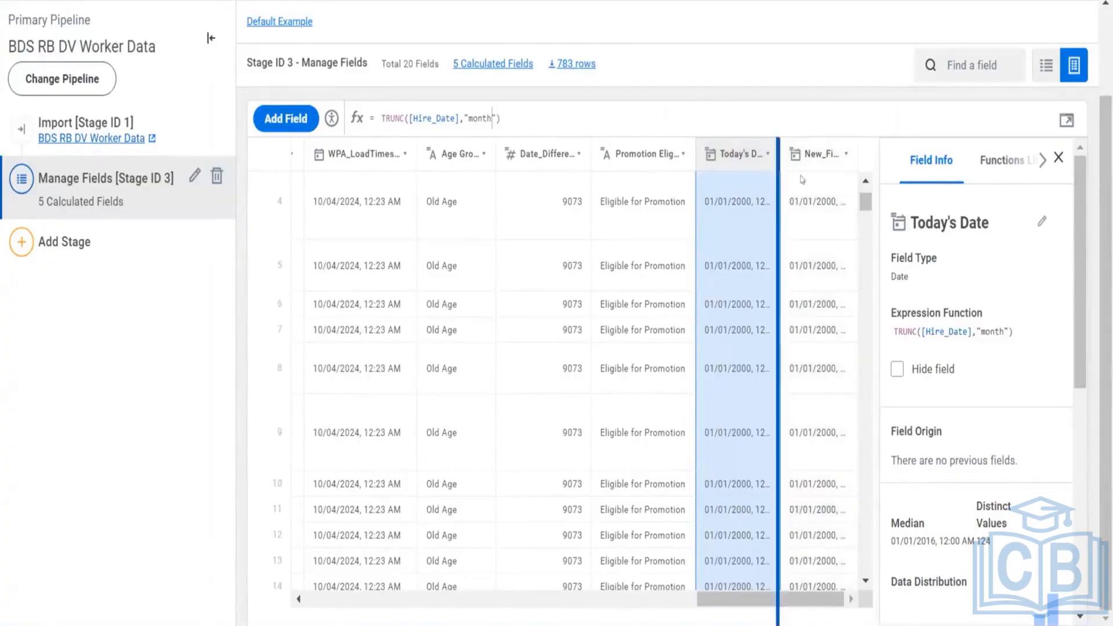
{"action": "left_click_drag", "start_coordinate": [781, 162], "coordinate": [836, 164]}
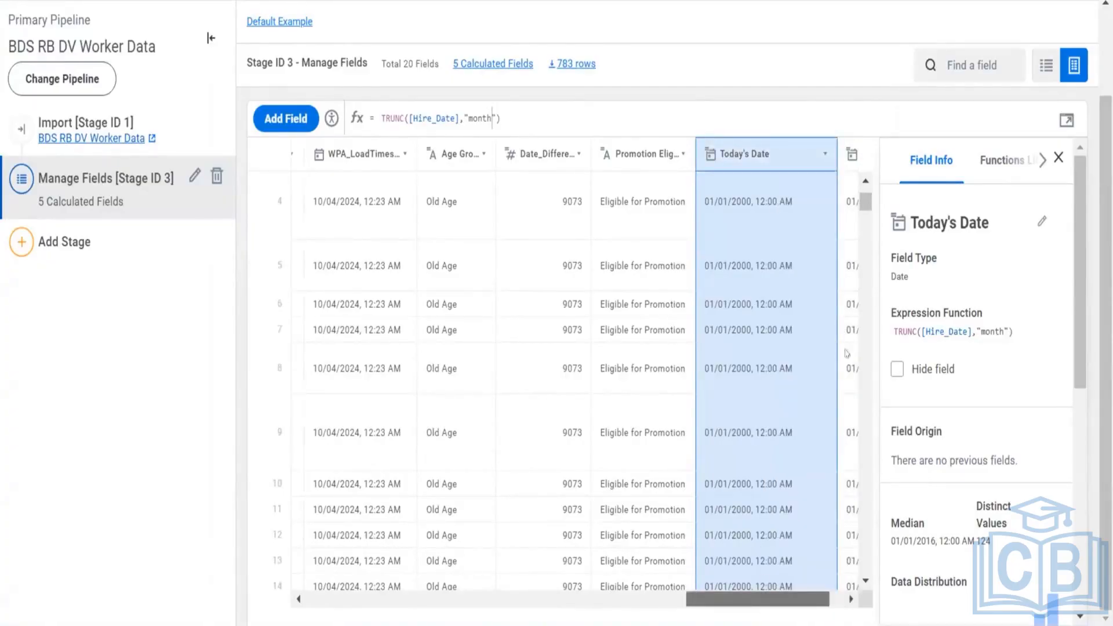
{"action": "scroll", "coordinate": [847, 353], "scroll_direction": "right", "scroll_amount": 2}
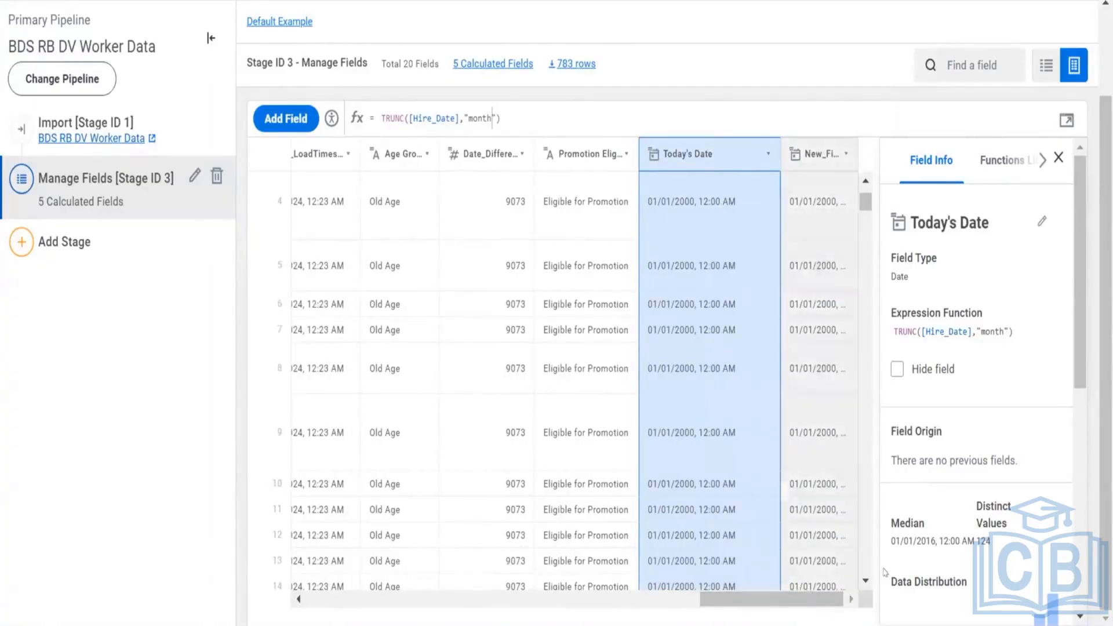
{"action": "left_click", "coordinate": [1059, 158]}
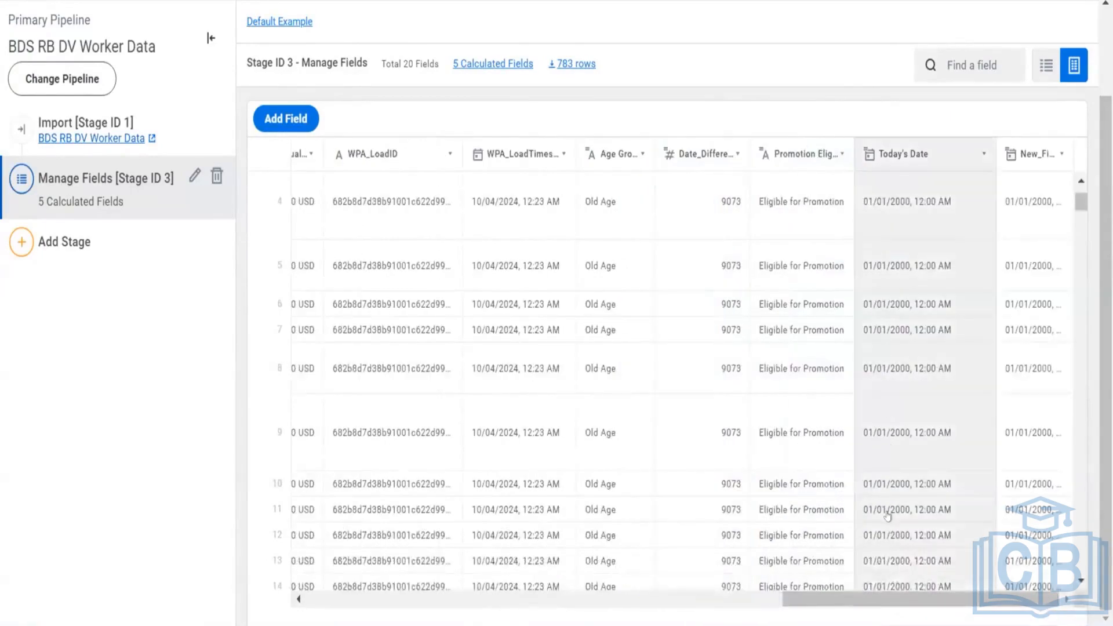
{"action": "scroll", "coordinate": [887, 513], "scroll_direction": "down", "scroll_amount": 3}
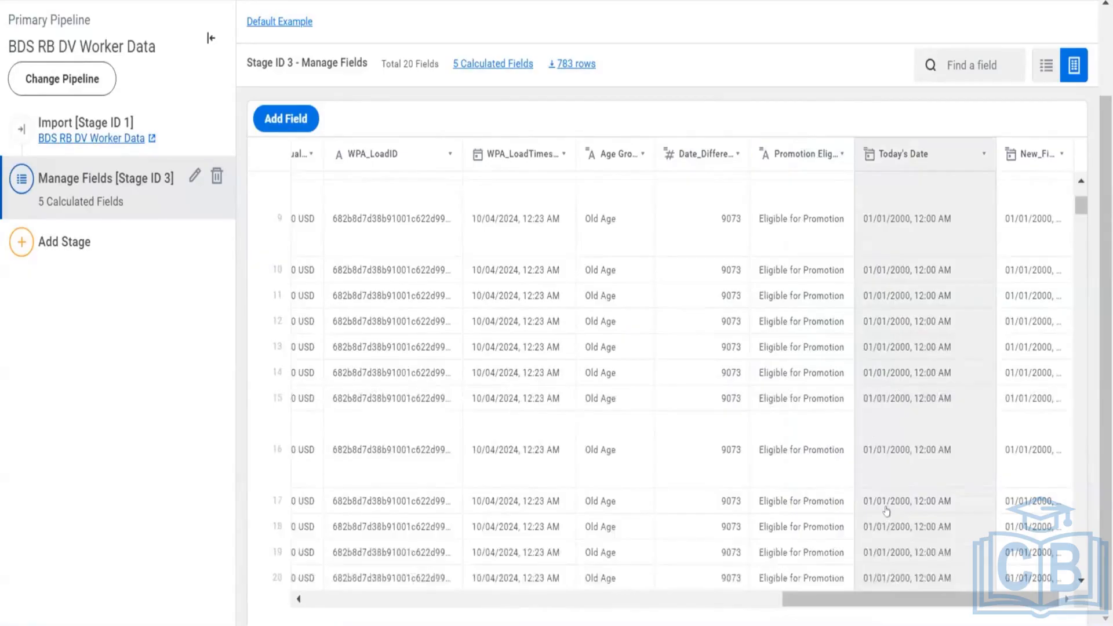
{"action": "scroll", "coordinate": [887, 512], "scroll_direction": "down", "scroll_amount": 3}
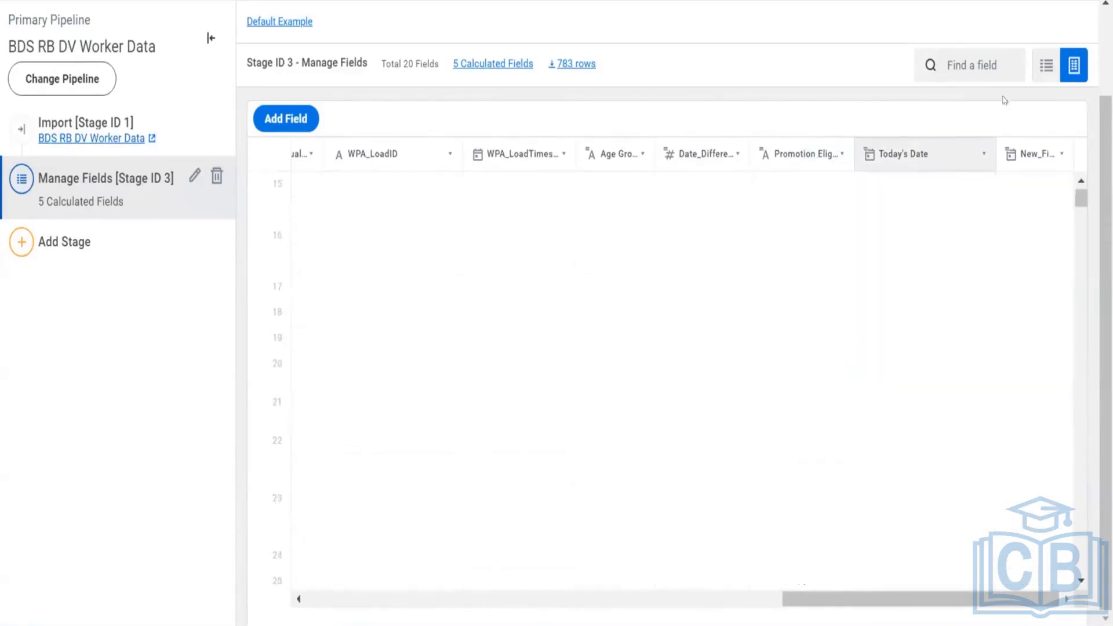
{"action": "scroll", "coordinate": [1004, 101], "scroll_direction": "up", "scroll_amount": 2}
{"action": "left_click", "coordinate": [1052, 76]}
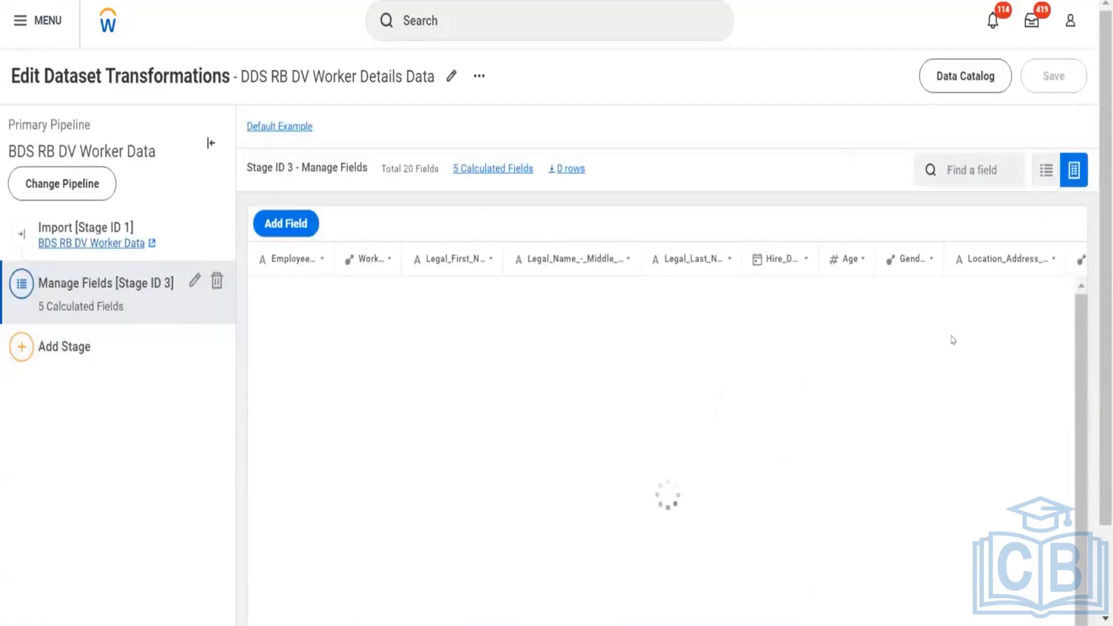
Review the Today's Date field's formula details and scroll through its Top Values
{"action": "scroll", "coordinate": [953, 340], "scroll_direction": "right", "scroll_amount": 10}
{"action": "left_click", "coordinate": [945, 270]}
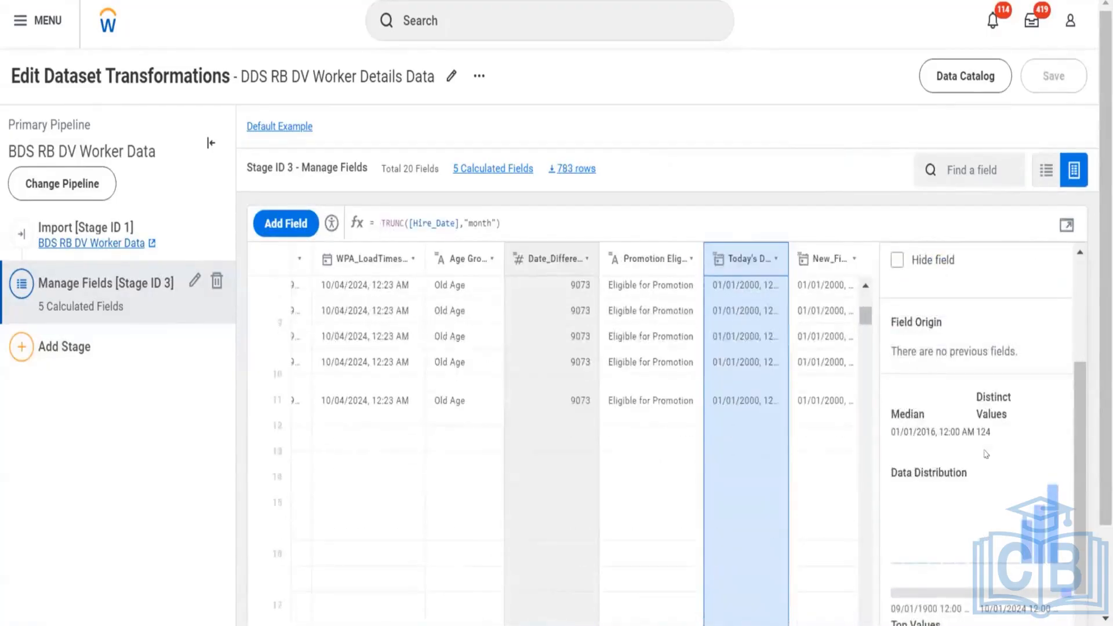
{"action": "scroll", "coordinate": [985, 454], "scroll_direction": "down", "scroll_amount": 5}
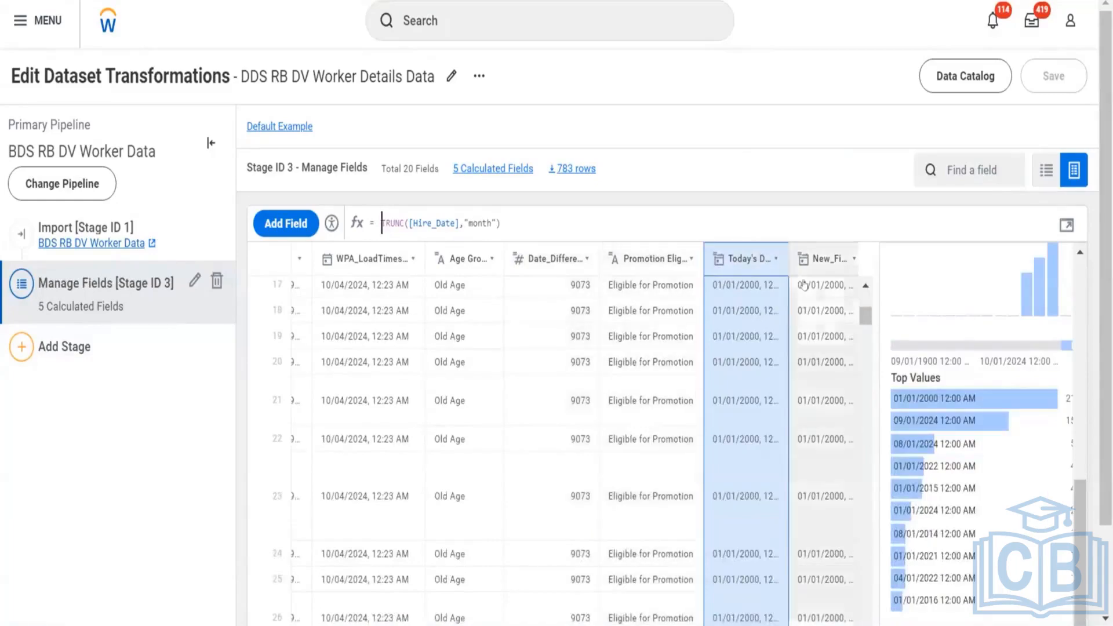
{"action": "scroll", "coordinate": [773, 326], "scroll_direction": "down", "scroll_amount": 5}
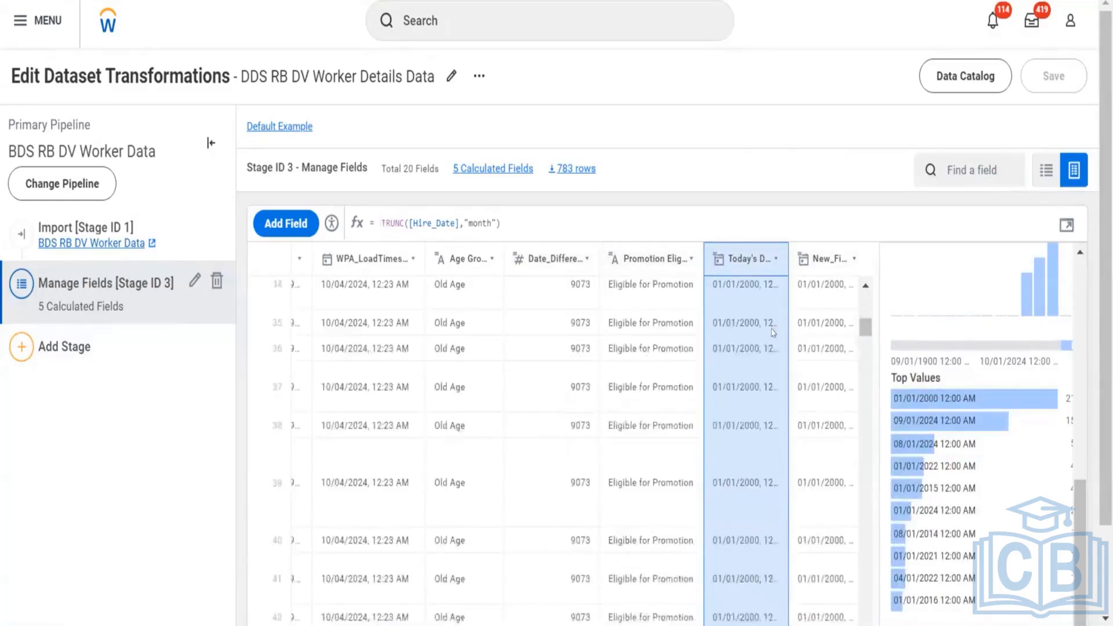
{"action": "scroll", "coordinate": [773, 333], "scroll_direction": "down", "scroll_amount": 6}
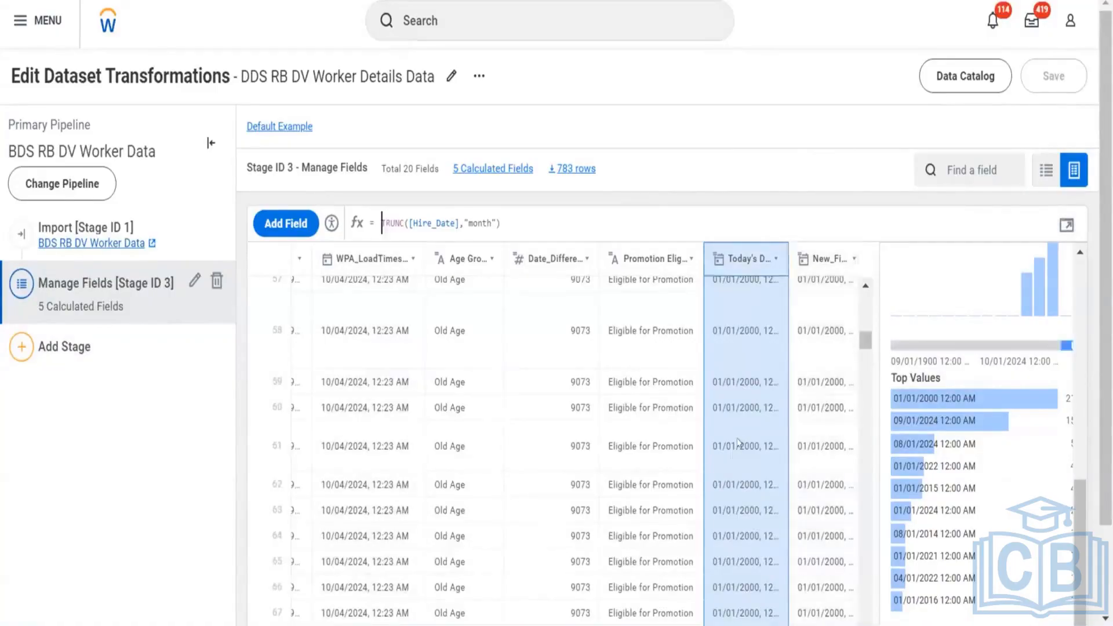
{"action": "scroll", "coordinate": [719, 443], "scroll_direction": "up", "scroll_amount": 10}
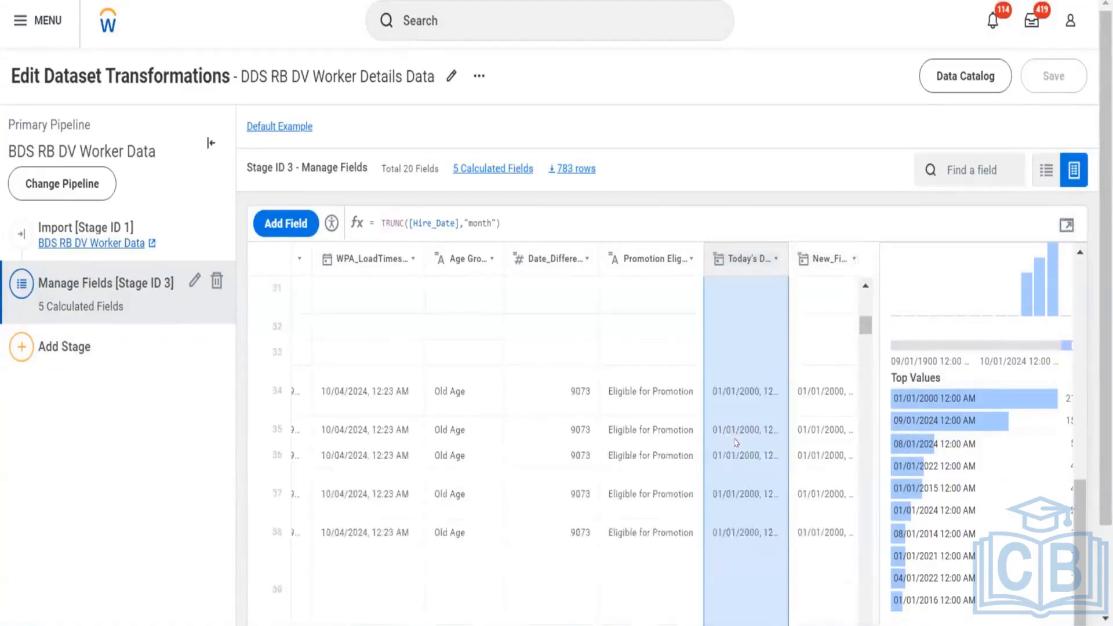
{"action": "left_click", "coordinate": [1068, 226]}
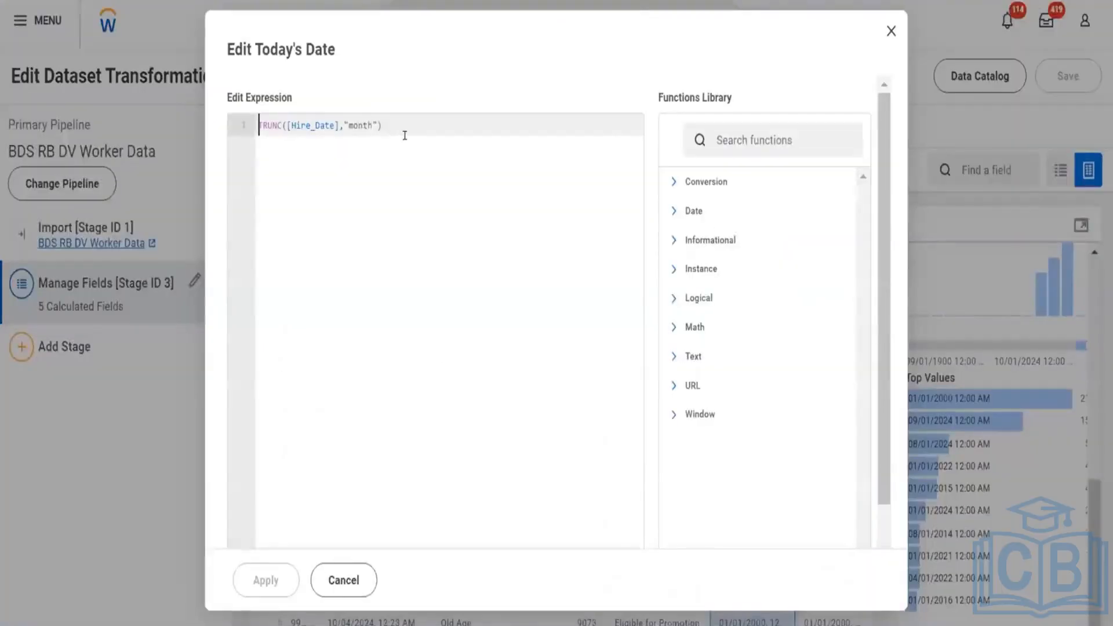
Look up TRUNC's syntax and example in the Functions Library
{"action": "left_click", "coordinate": [405, 135]}
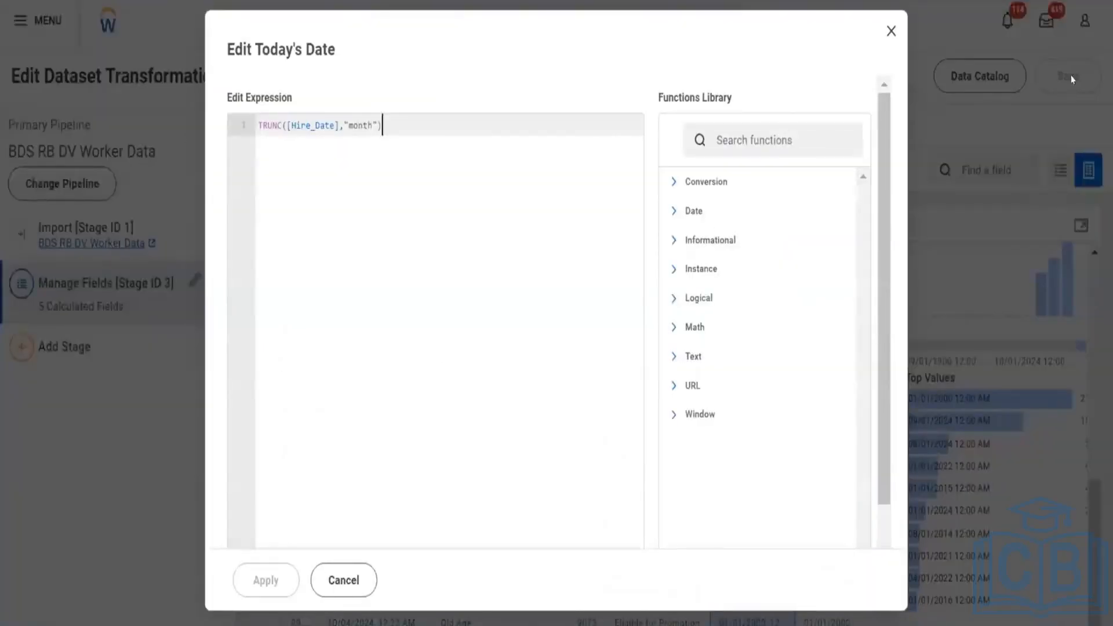
{"action": "left_click", "coordinate": [824, 127]}
{"action": "type", "text": "tur"}
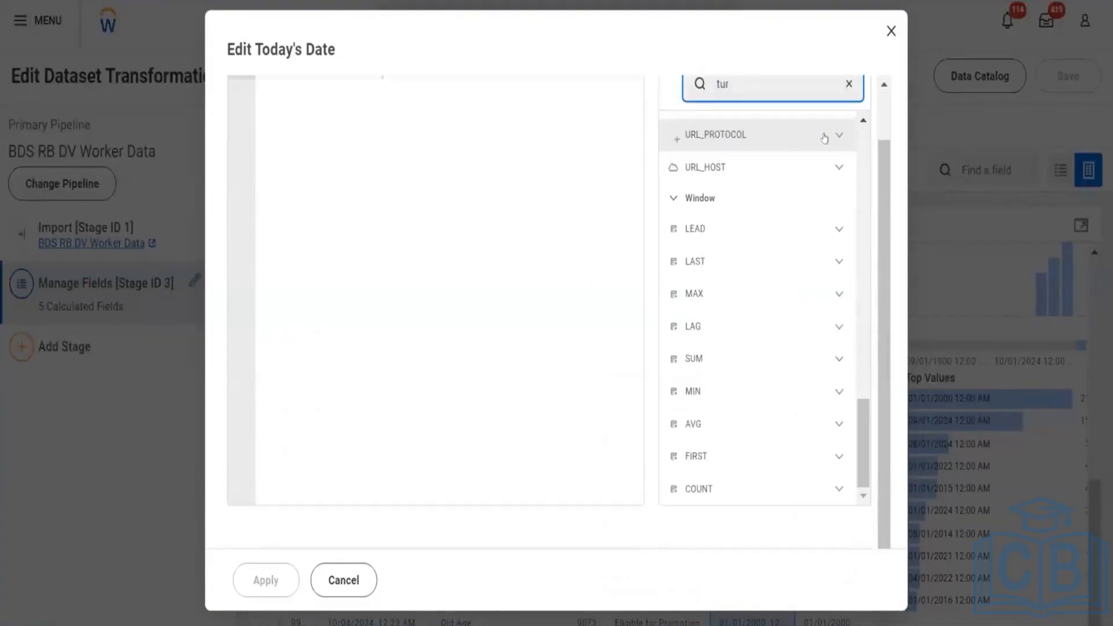
{"action": "key", "text": "BackSpace"}
{"action": "key", "text": "BackSpace"}
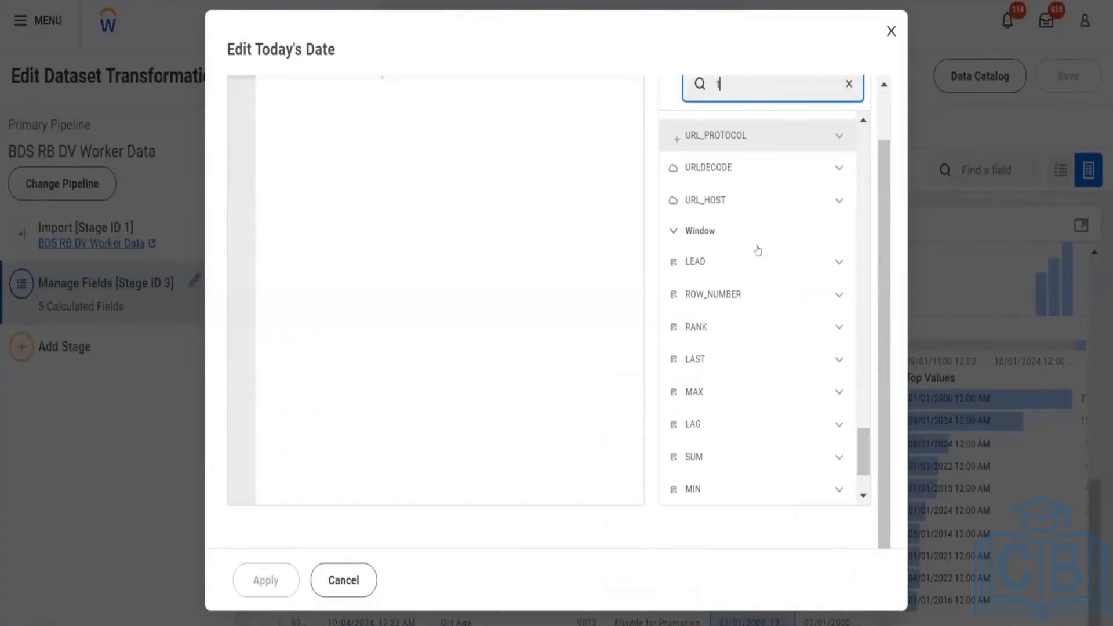
{"action": "type", "text": "runc"}
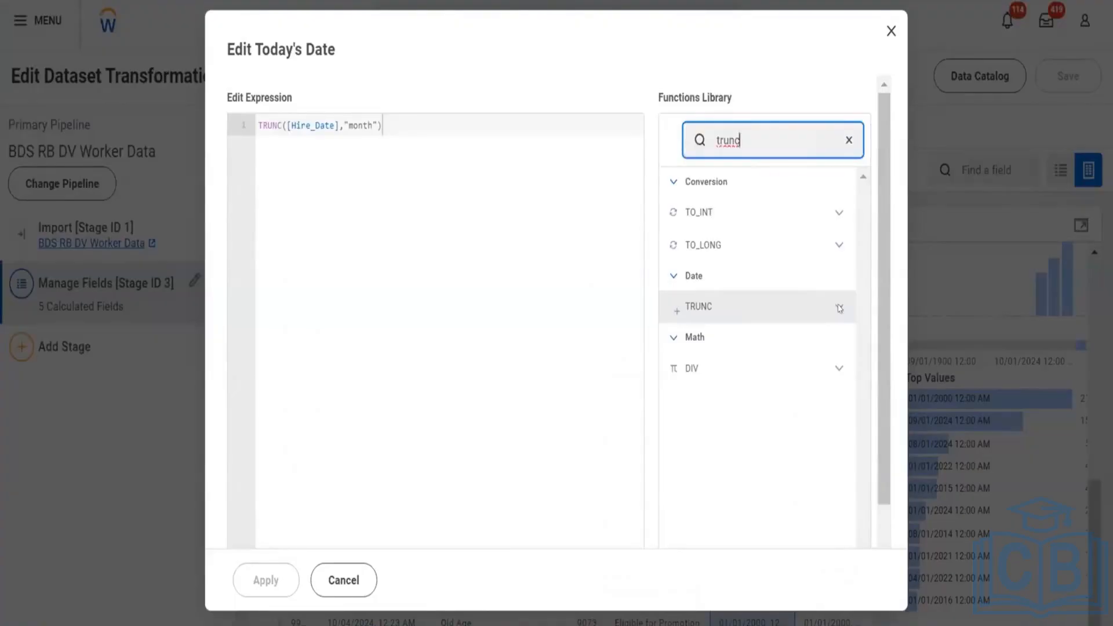
{"action": "left_click", "coordinate": [839, 307]}
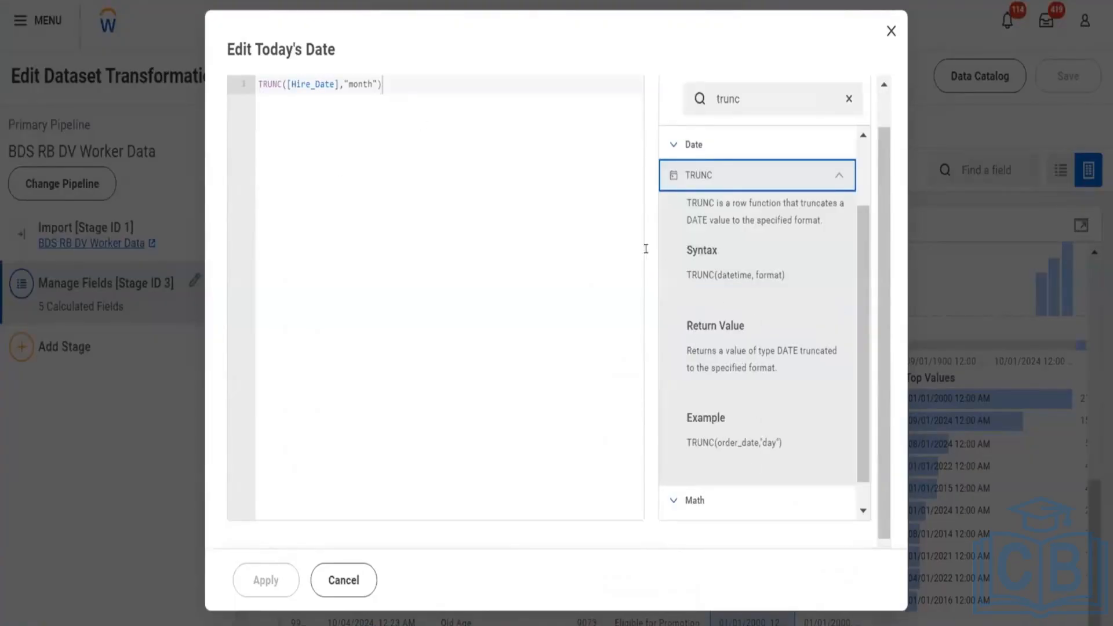
Change the format argument from "month" to "day" and apply TRUNC([Hire_Date],"day")
{"action": "left_click", "coordinate": [376, 78]}
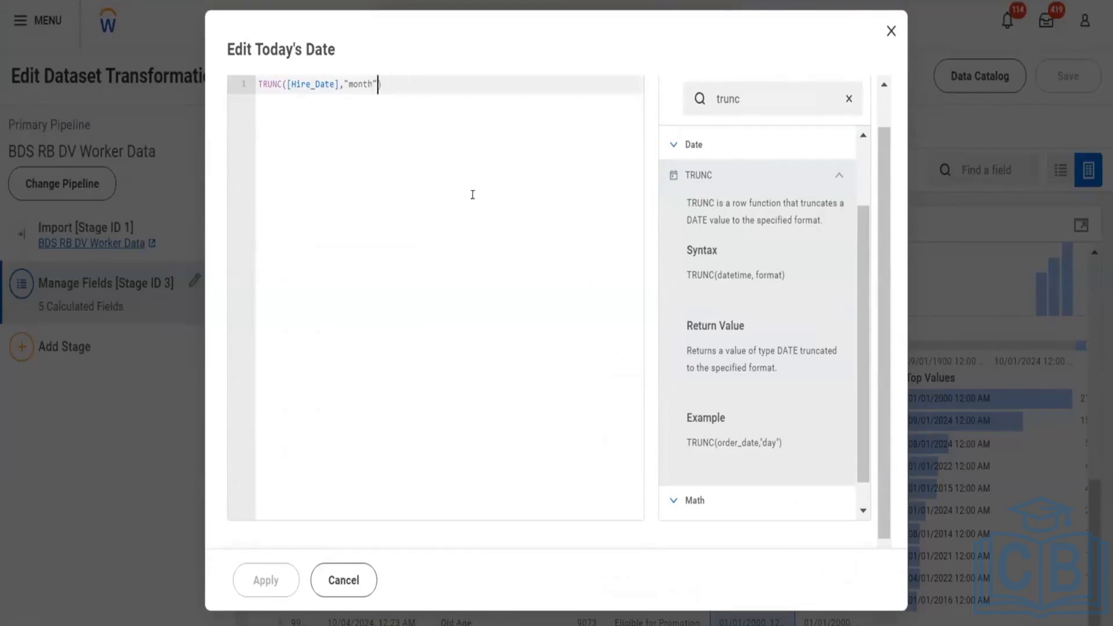
{"action": "left_click", "coordinate": [895, 33]}
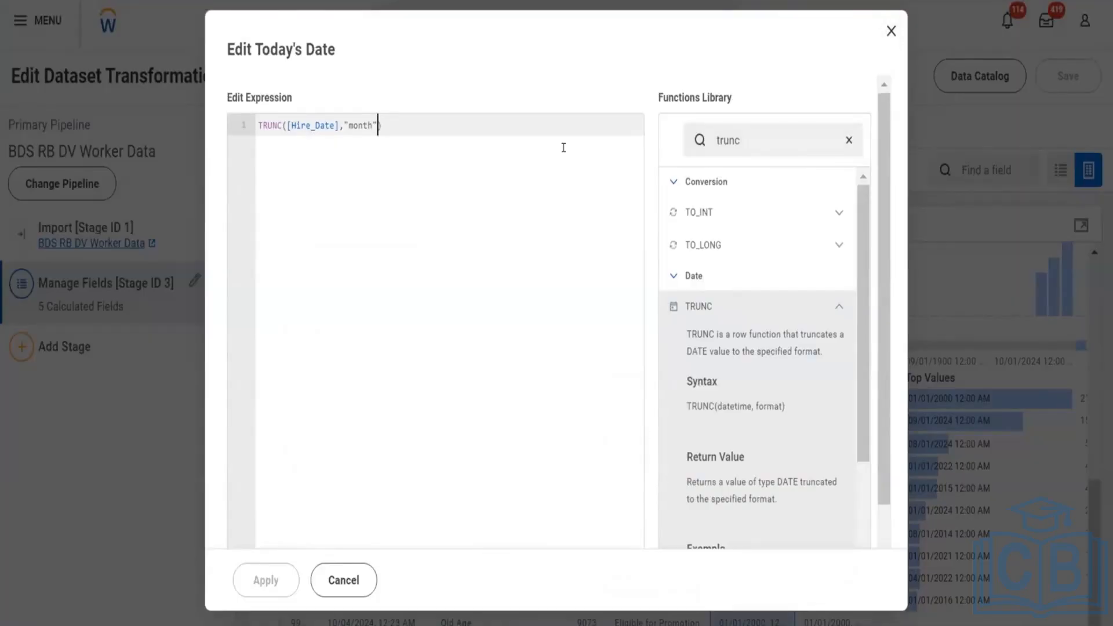
{"action": "key", "text": "BackSpace"}
{"action": "key", "text": "BackSpace"}
{"action": "key", "text": "BackSpace"}
{"action": "key", "text": "BackSpace"}
{"action": "key", "text": "BackSpace"}
{"action": "key", "text": "BackSpace"}
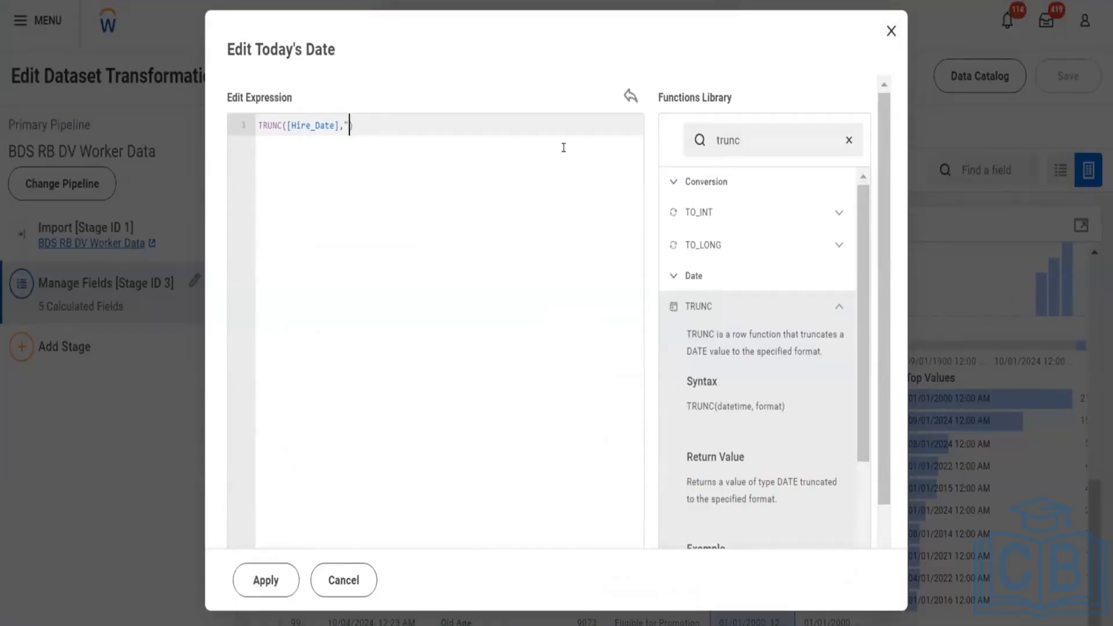
{"action": "key", "text": "BackSpace"}
{"action": "type", "text": "'"}
{"action": "key", "text": "BackSpace"}
{"action": "type", "text": "\"dya"}
{"action": "key", "text": "BackSpace"}
{"action": "key", "text": "BackSpace"}
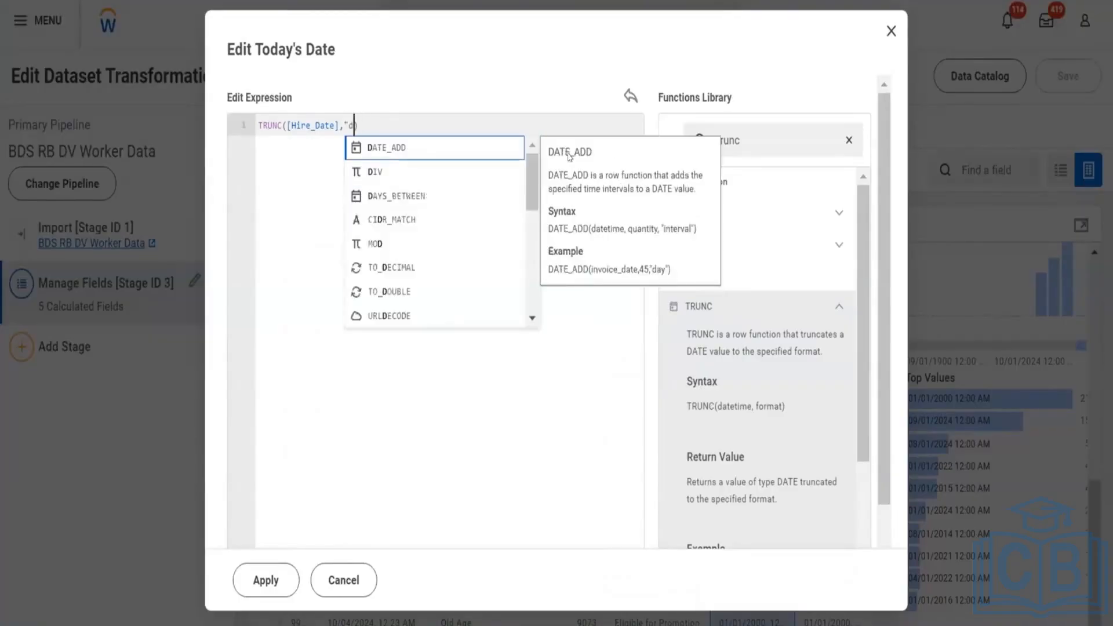
{"action": "type", "text": "ay\""}
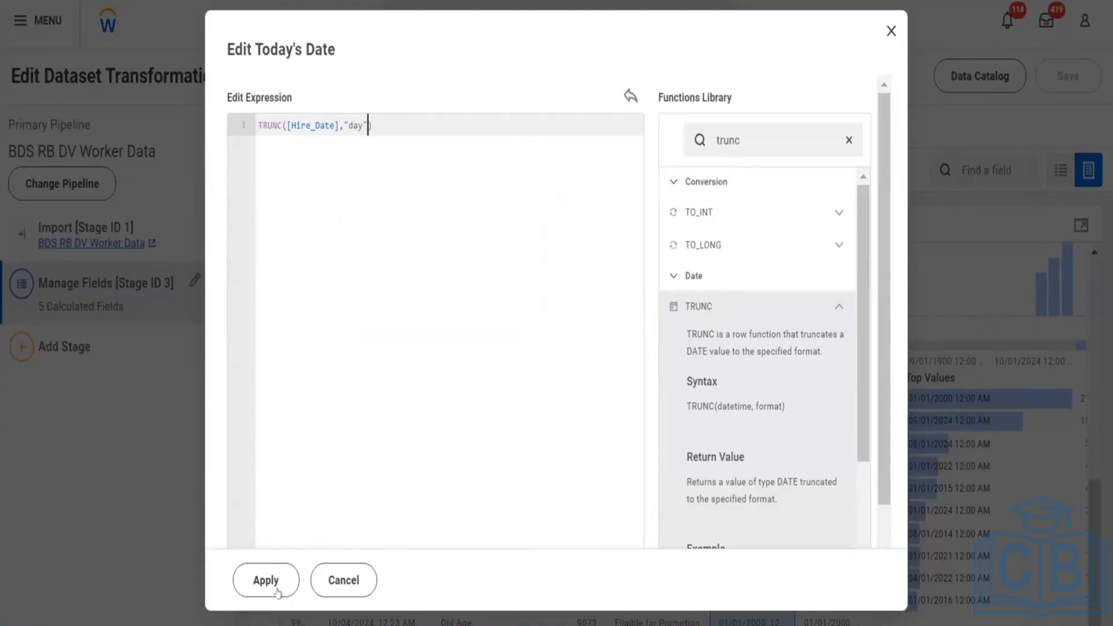
{"action": "left_click", "coordinate": [277, 591]}
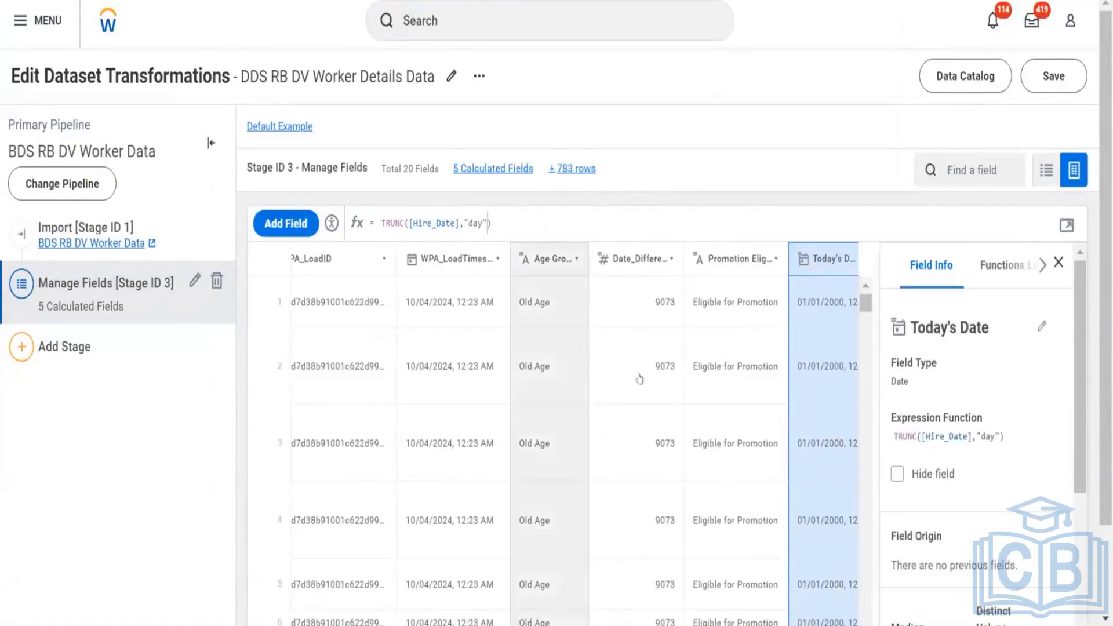
Inspect the New_Field and Today's Date formulas in the table
{"action": "scroll", "coordinate": [639, 378], "scroll_direction": "right", "scroll_amount": 2}
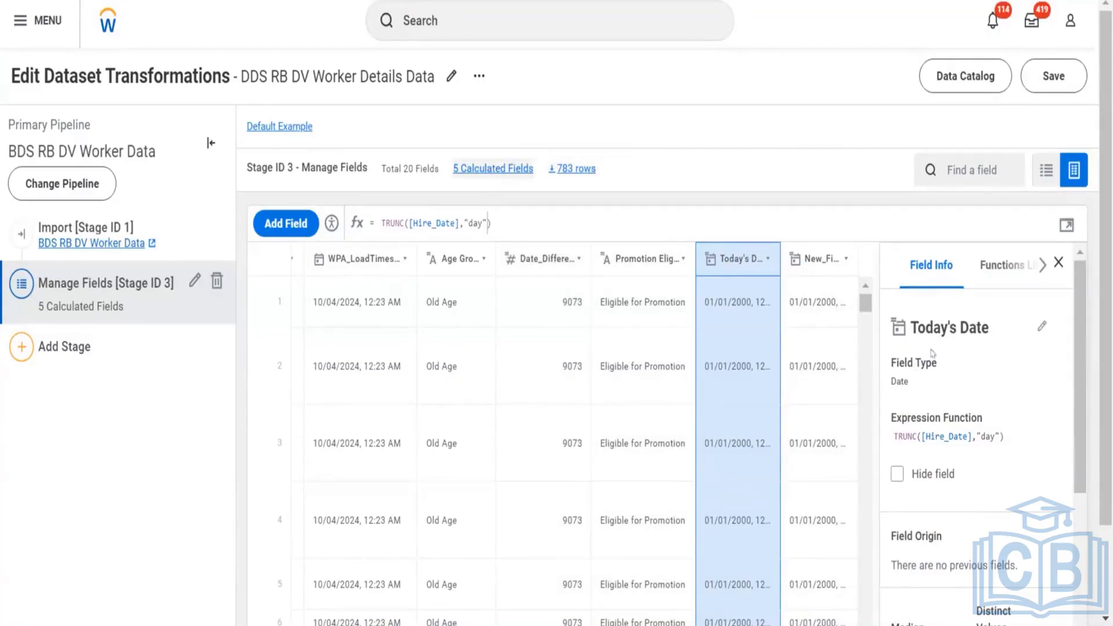
{"action": "scroll", "coordinate": [728, 352], "scroll_direction": "down", "scroll_amount": 2}
{"action": "scroll", "coordinate": [728, 352], "scroll_direction": "down", "scroll_amount": 3}
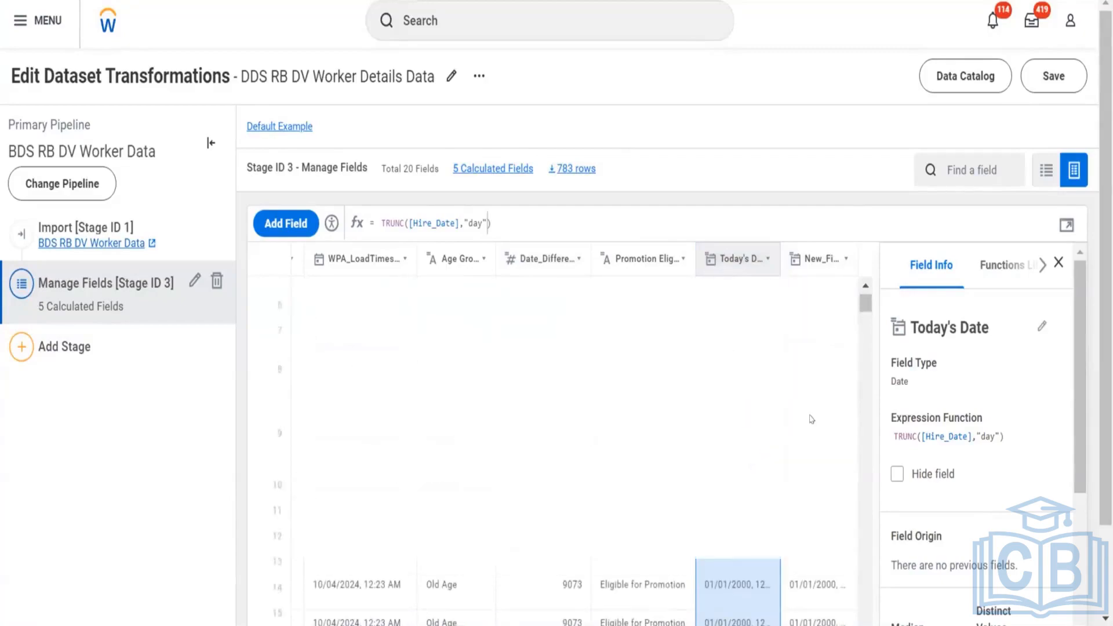
{"action": "scroll", "coordinate": [748, 470], "scroll_direction": "up", "scroll_amount": 6}
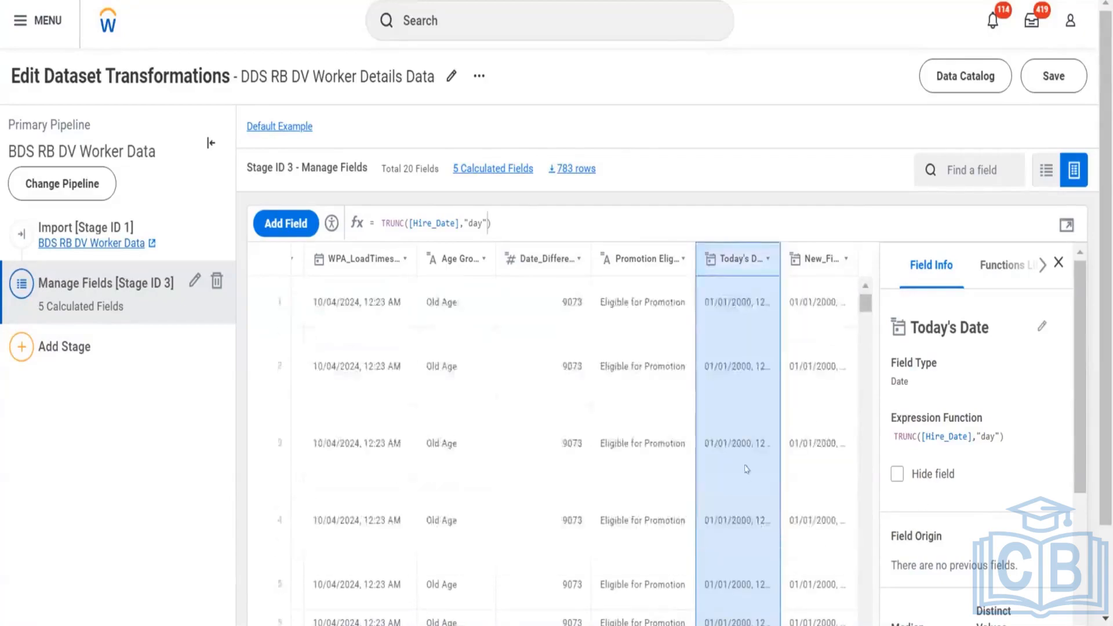
{"action": "left_click", "coordinate": [813, 262]}
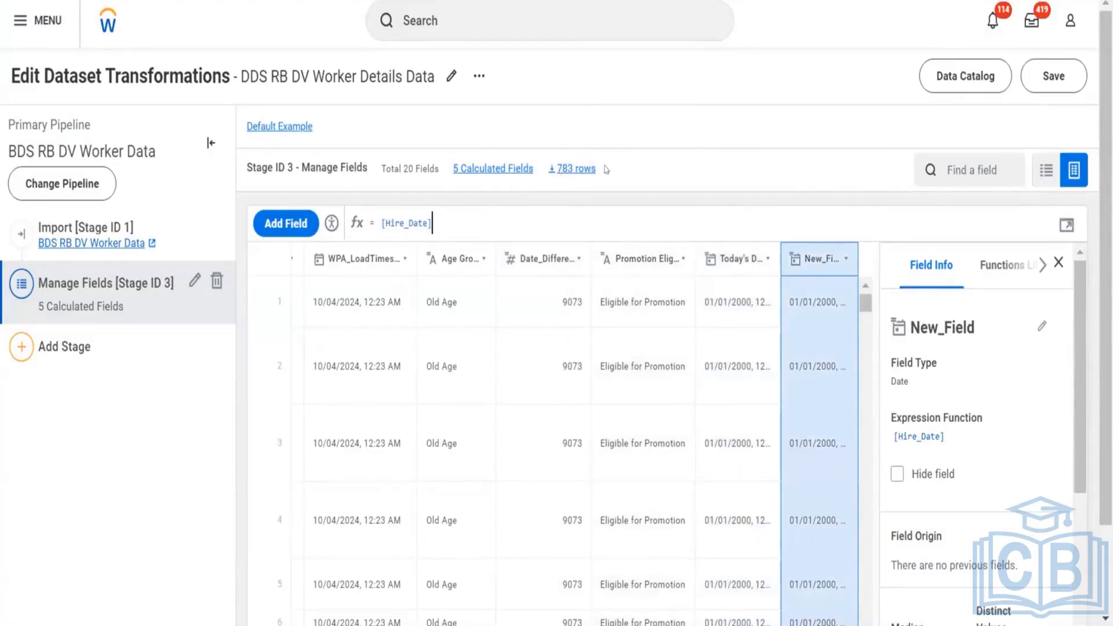
{"action": "left_click", "coordinate": [730, 260]}
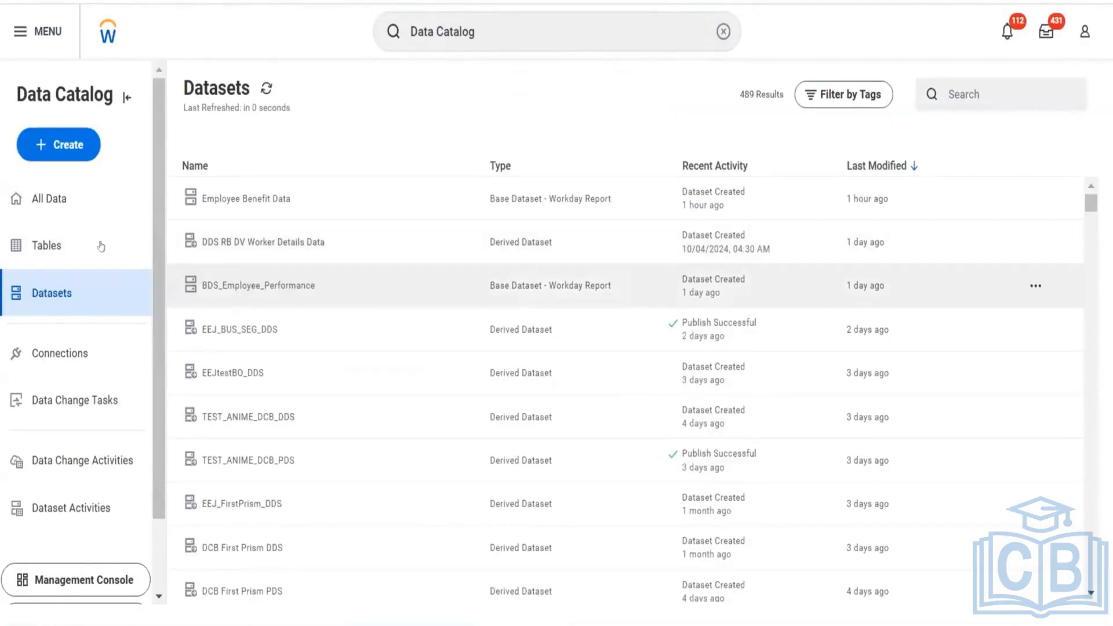
Switch to the Data Catalog Tables list and open the Create menu
{"action": "left_click", "coordinate": [101, 245]}
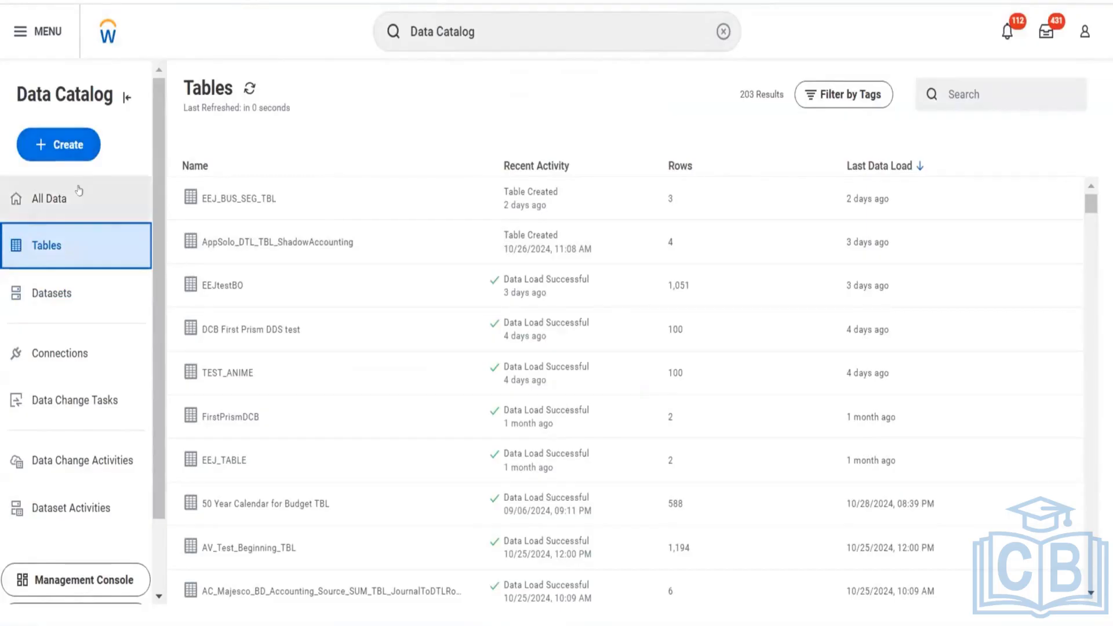
{"action": "left_click", "coordinate": [60, 154]}
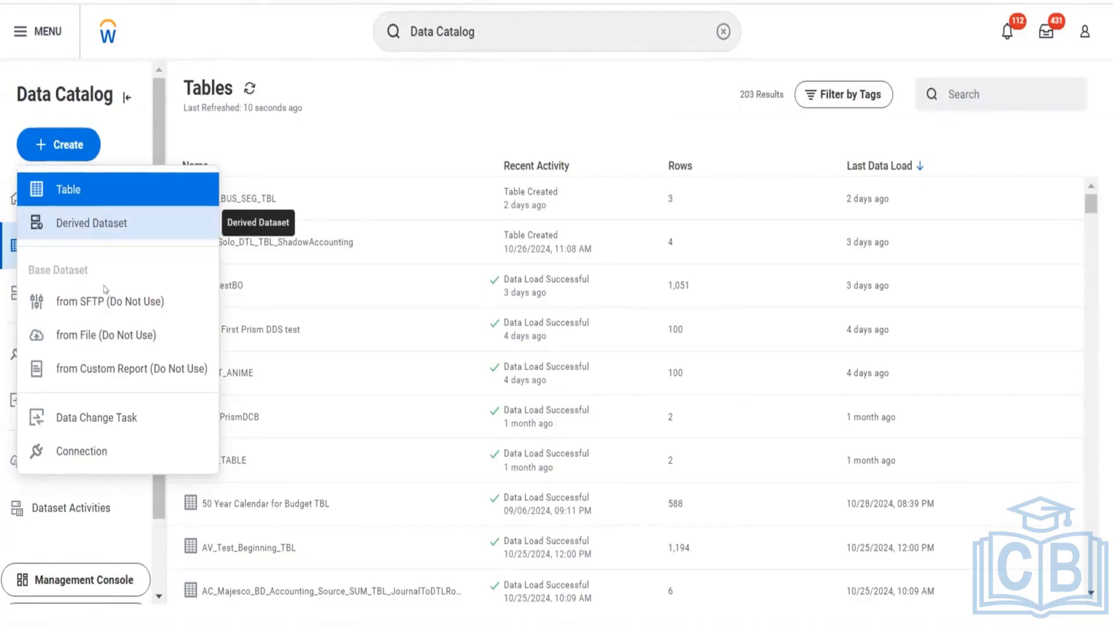
Start a new Prism table named TBL Worker Data and try to create it
{"action": "left_click", "coordinate": [68, 190]}
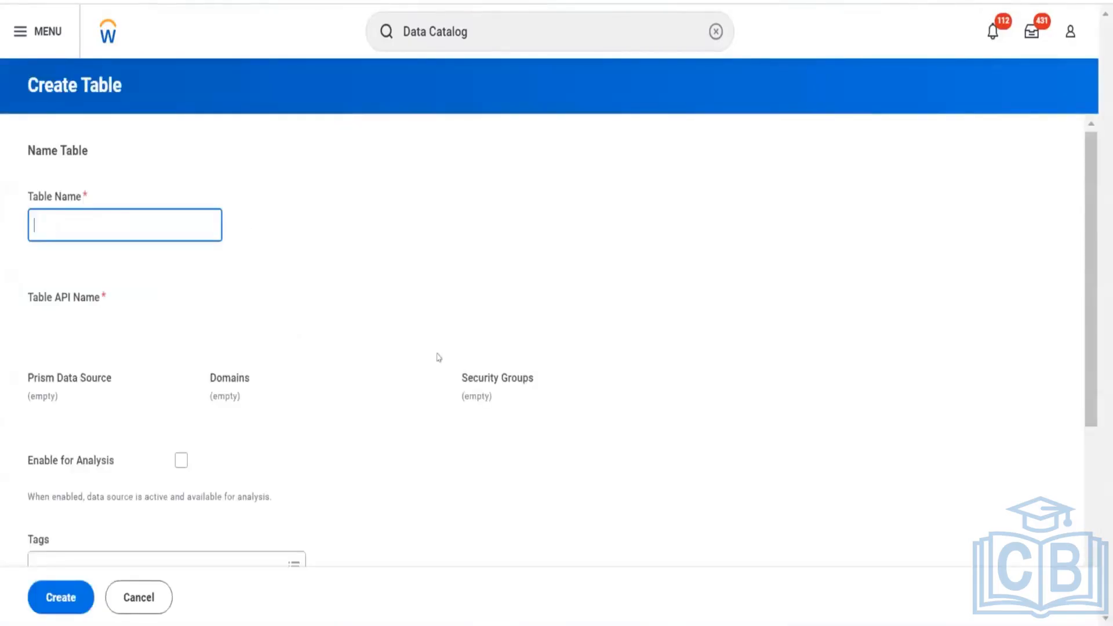
{"action": "scroll", "coordinate": [437, 356], "scroll_direction": "down", "scroll_amount": 4}
{"action": "scroll", "coordinate": [116, 203], "scroll_direction": "up", "scroll_amount": 4}
{"action": "type", "text": "TBL Workde"}
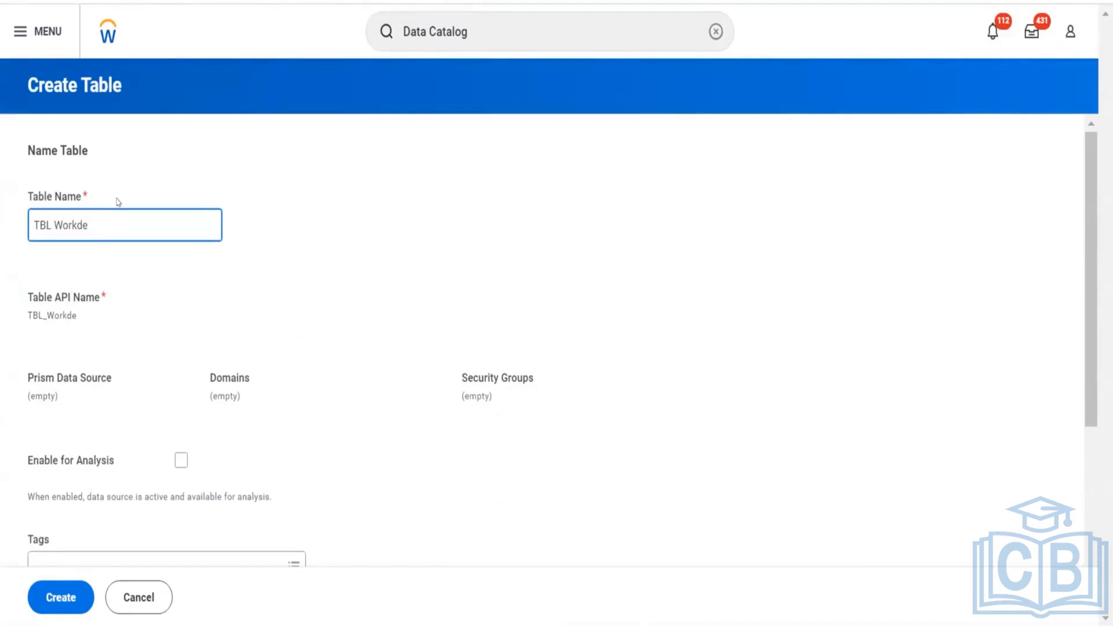
{"action": "key", "text": "BackSpace"}
{"action": "type", "text": "er Data"}
{"action": "left_click", "coordinate": [284, 369]}
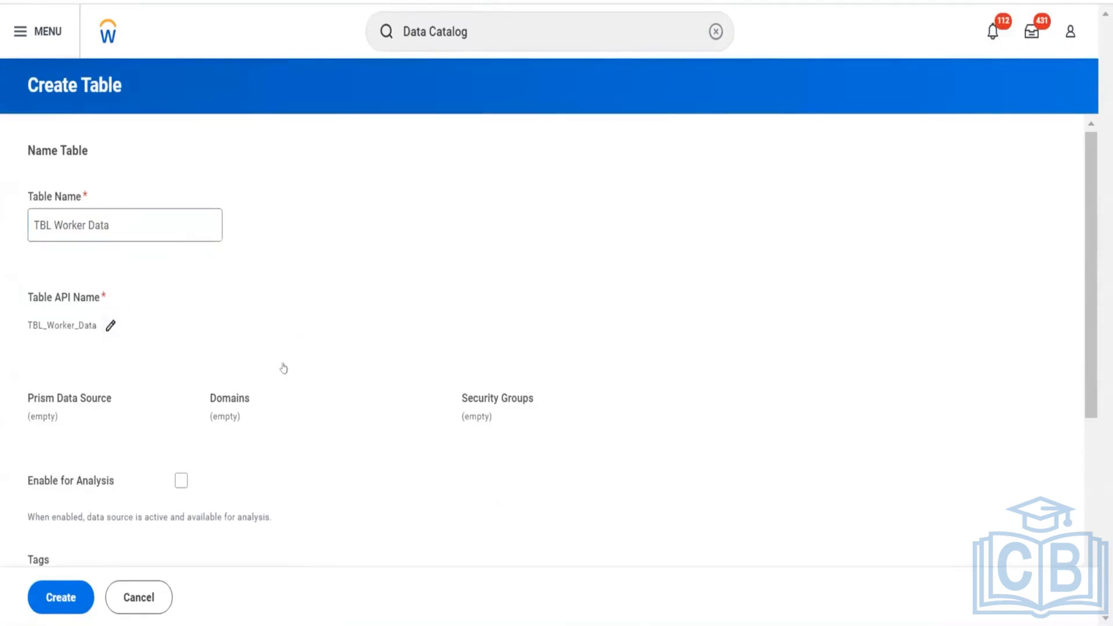
{"action": "scroll", "coordinate": [283, 368], "scroll_direction": "down", "scroll_amount": 4}
{"action": "left_click", "coordinate": [147, 332]}
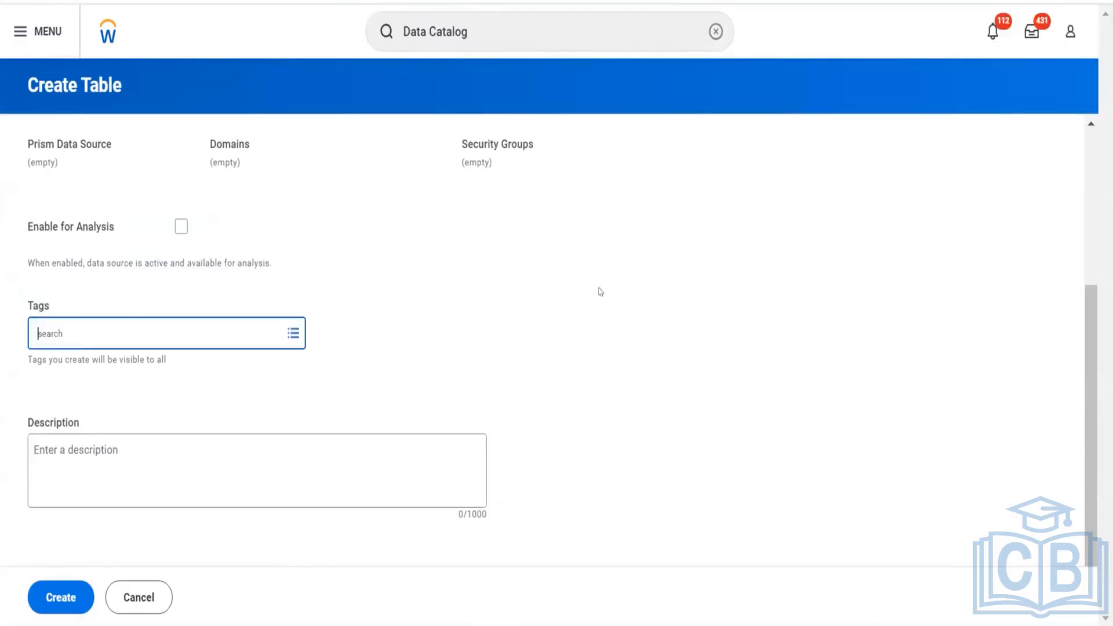
{"action": "left_click", "coordinate": [66, 585]}
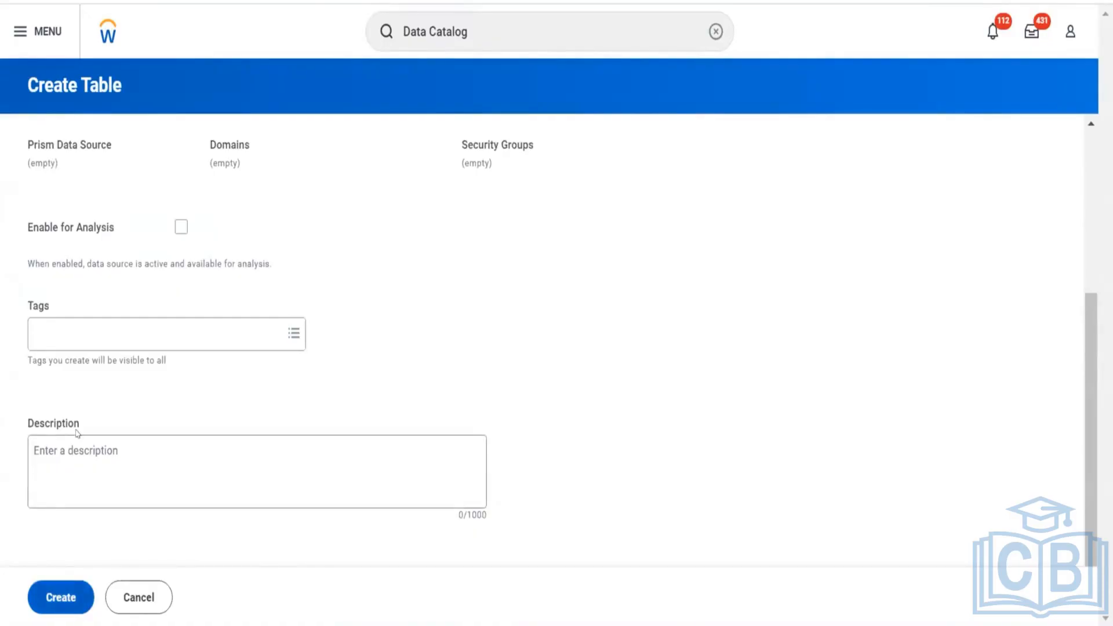
After the duplicate-name error, rename it TBL Worker Data_1 and create it
{"action": "scroll", "coordinate": [77, 460], "scroll_direction": "up", "scroll_amount": 4}
{"action": "left_click", "coordinate": [120, 213]}
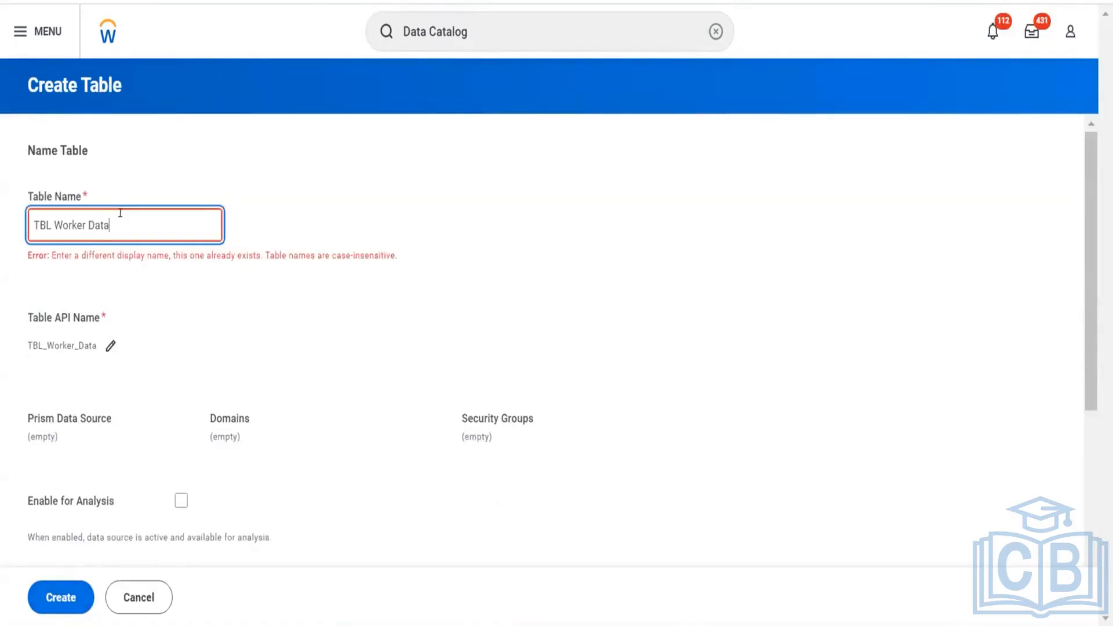
{"action": "type", "text": "_1"}
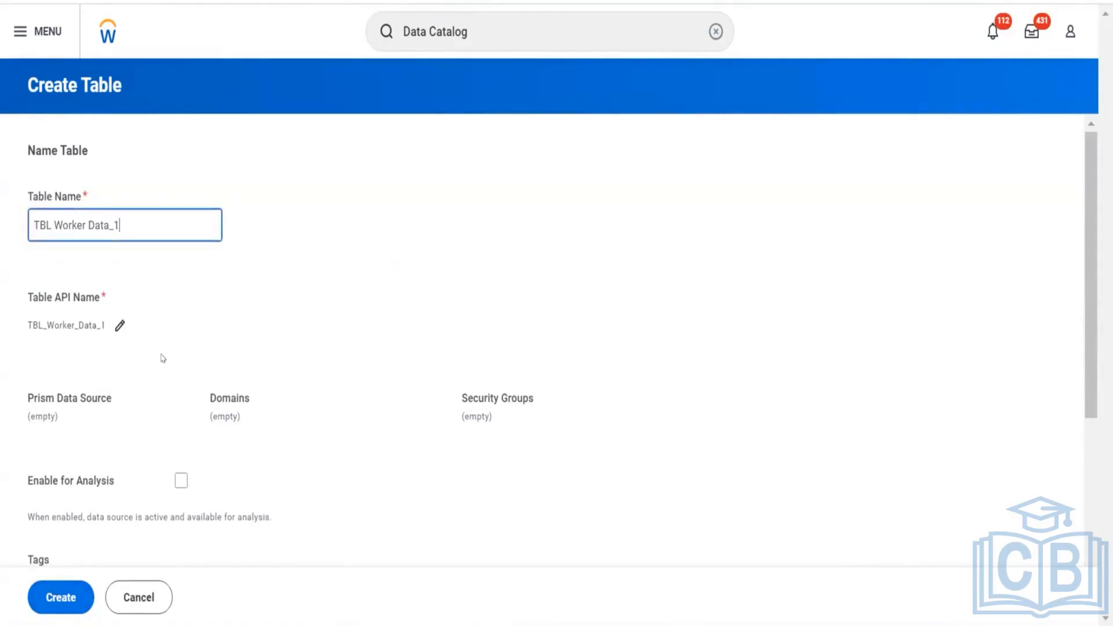
{"action": "left_click", "coordinate": [72, 586]}
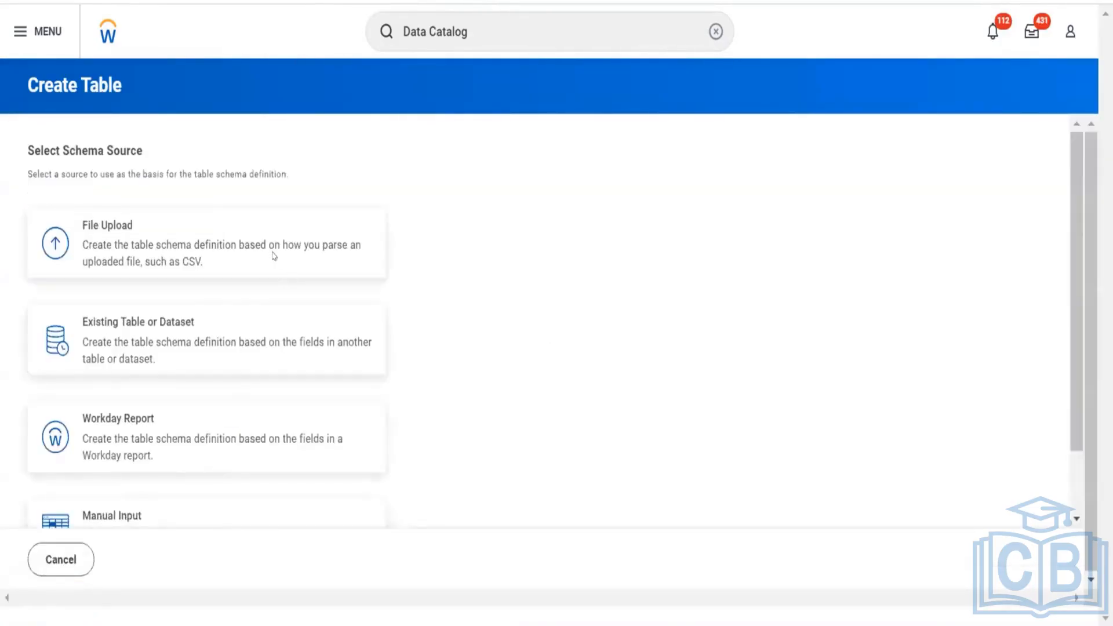
Choose File Upload as the schema source and upload Worker Data.txt from Downloads
{"action": "scroll", "coordinate": [267, 250], "scroll_direction": "down", "scroll_amount": 2}
{"action": "scroll", "coordinate": [266, 249], "scroll_direction": "up", "scroll_amount": 1}
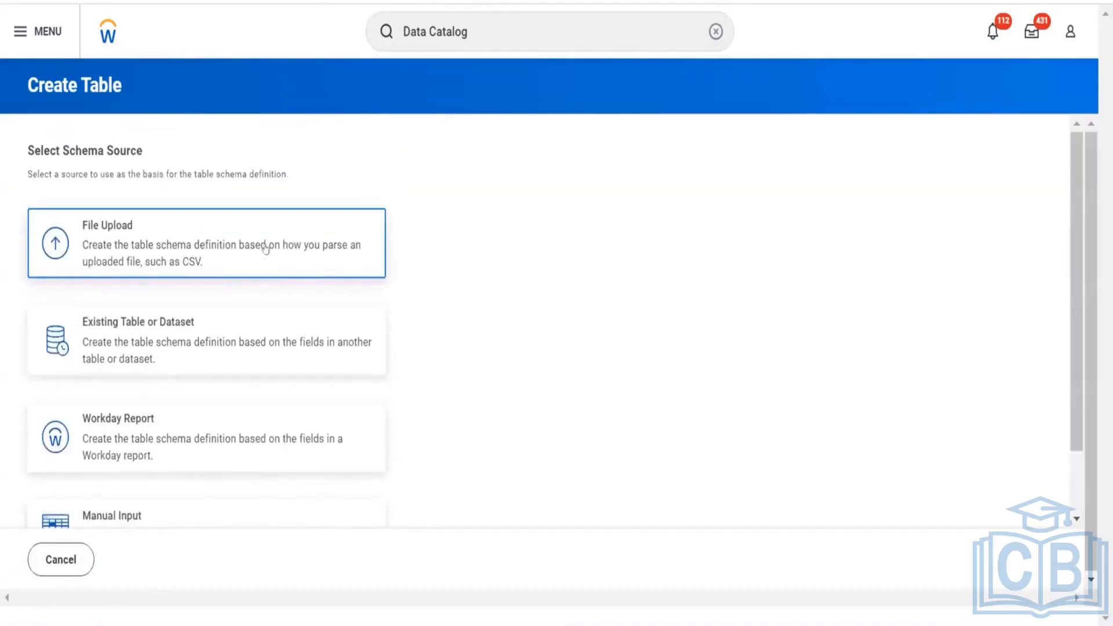
{"action": "scroll", "coordinate": [265, 250], "scroll_direction": "down", "scroll_amount": 1}
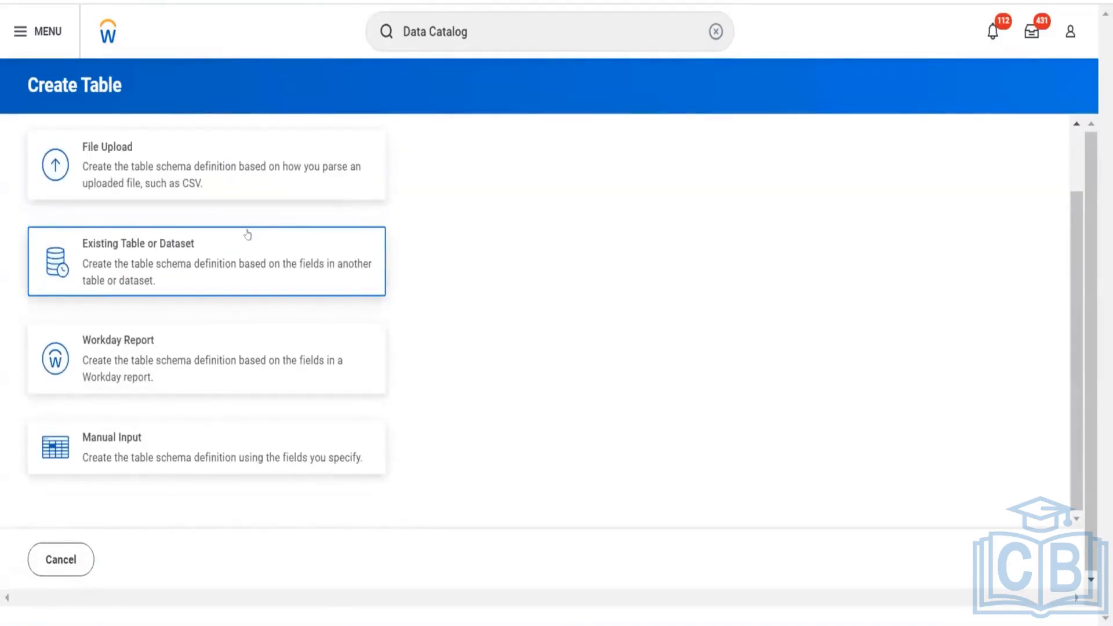
{"action": "scroll", "coordinate": [242, 236], "scroll_direction": "up", "scroll_amount": 1}
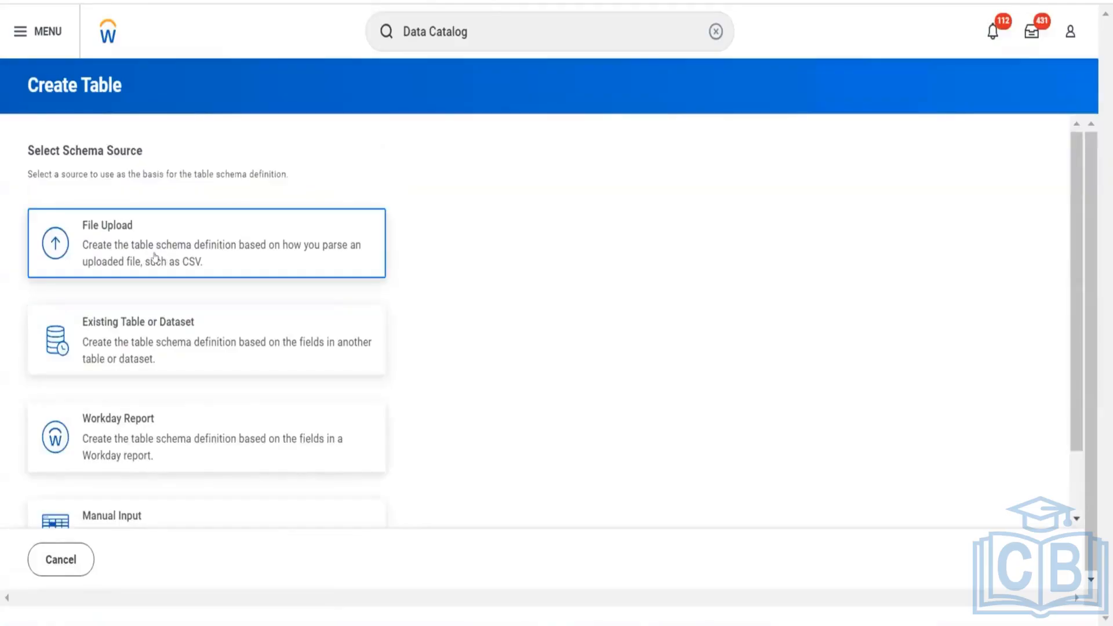
{"action": "left_click", "coordinate": [227, 246]}
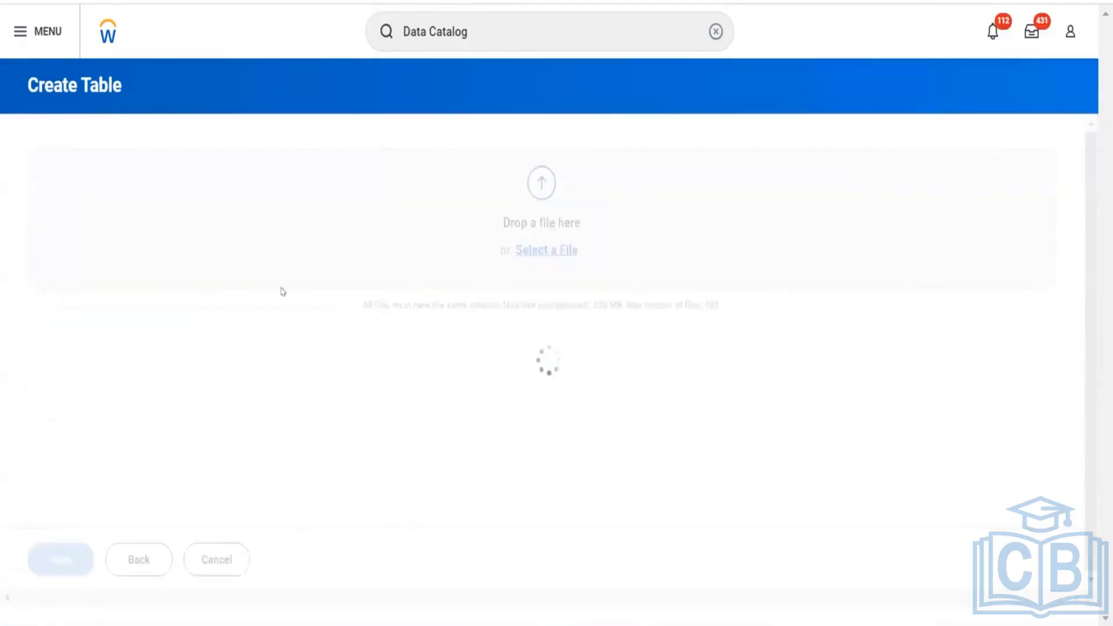
{"action": "left_click", "coordinate": [555, 246]}
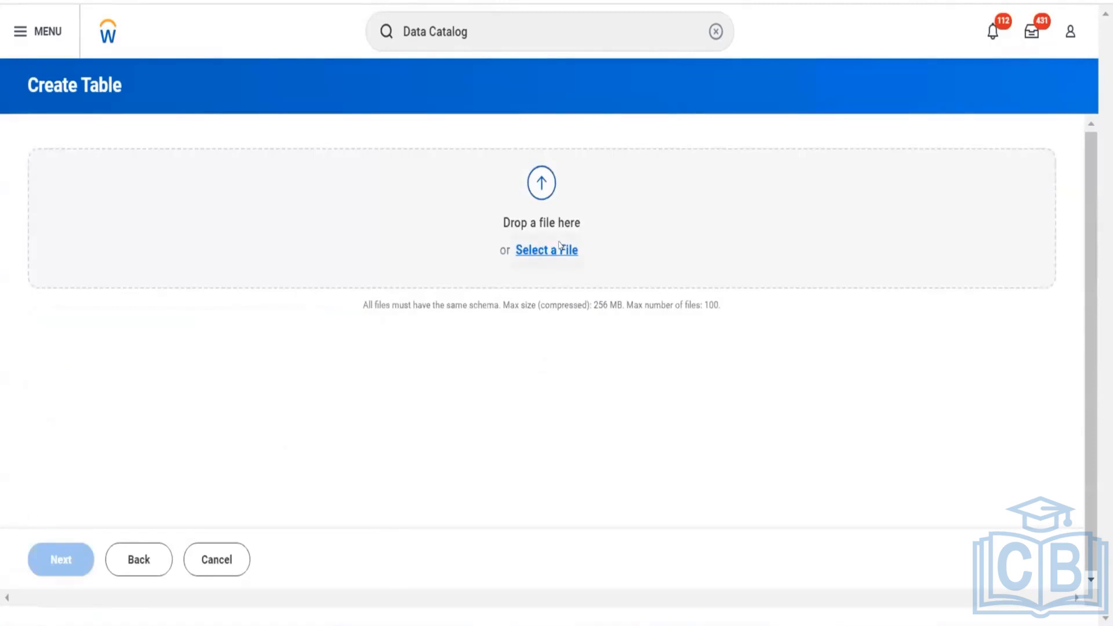
{"action": "left_click", "coordinate": [206, 101]}
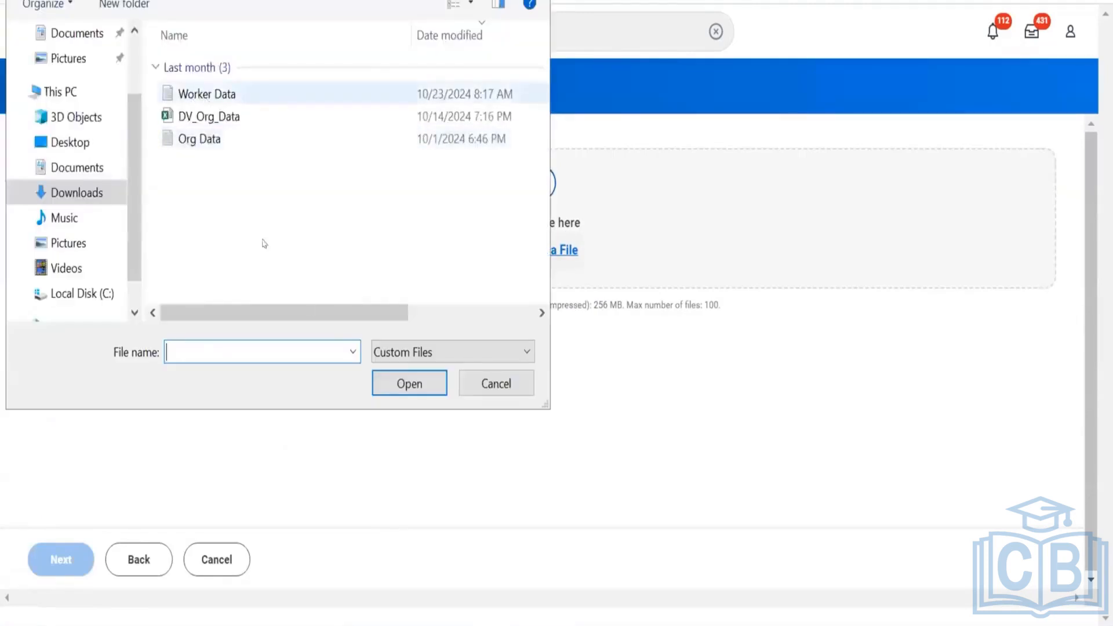
{"action": "left_click", "coordinate": [412, 387]}
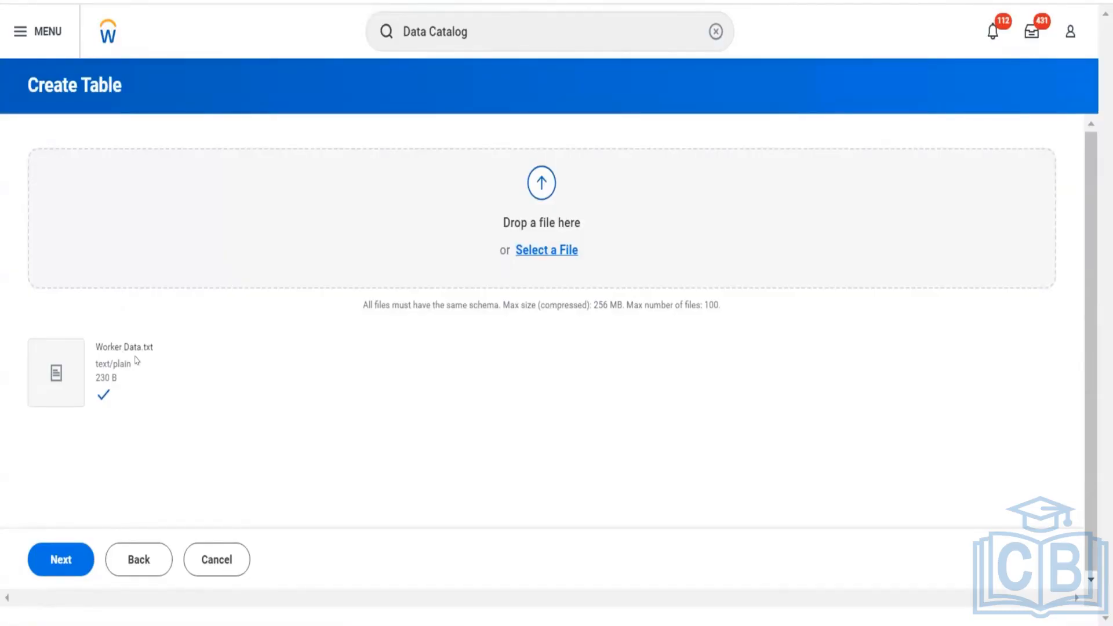
Upload Org Data.txt as well, then cancel to bring up the Discard changes? prompt
{"action": "left_click", "coordinate": [545, 249]}
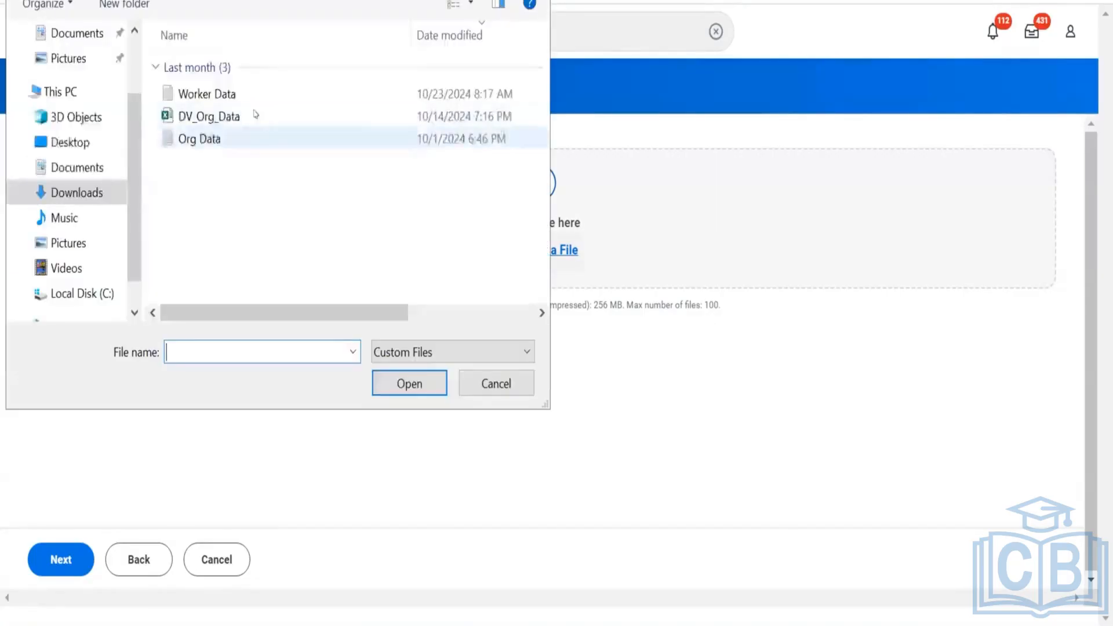
{"action": "left_click", "coordinate": [238, 135]}
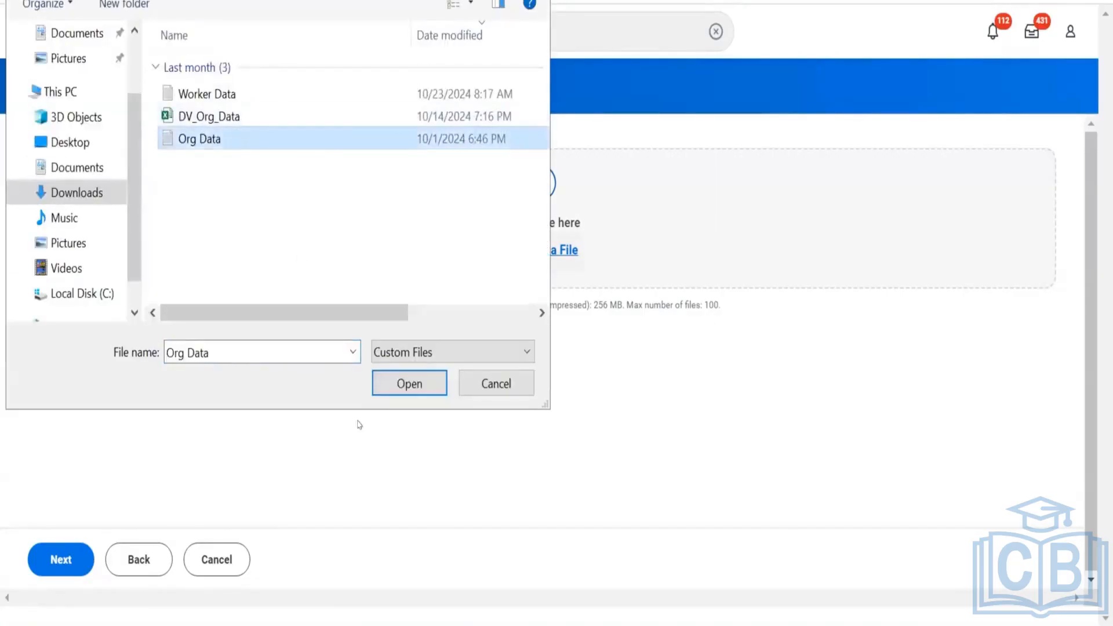
{"action": "left_click", "coordinate": [406, 383]}
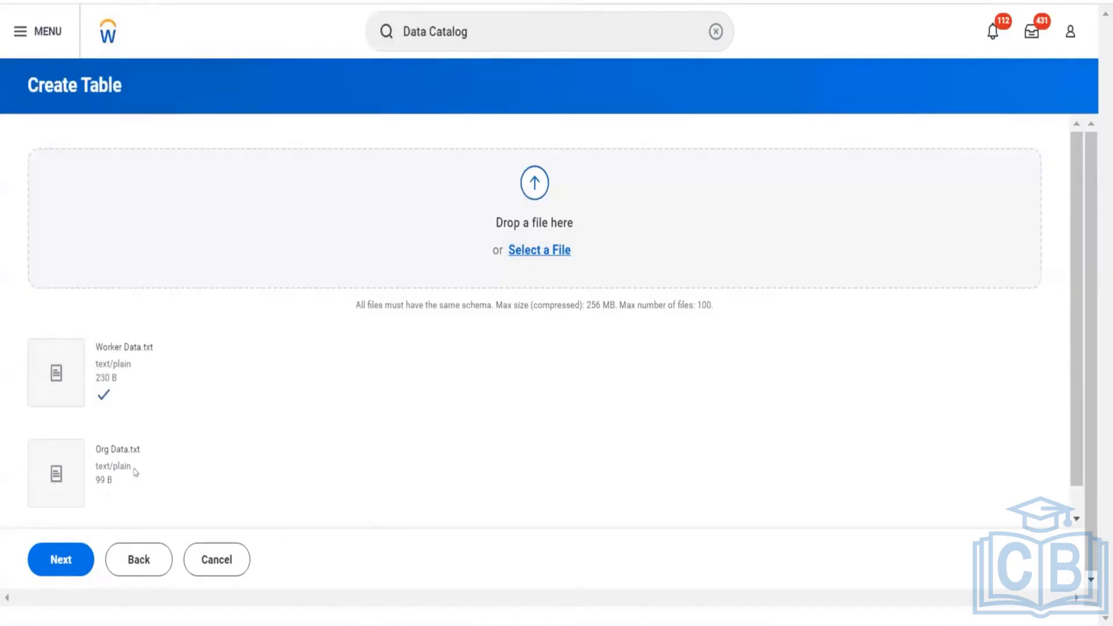
{"action": "right_click", "coordinate": [59, 479]}
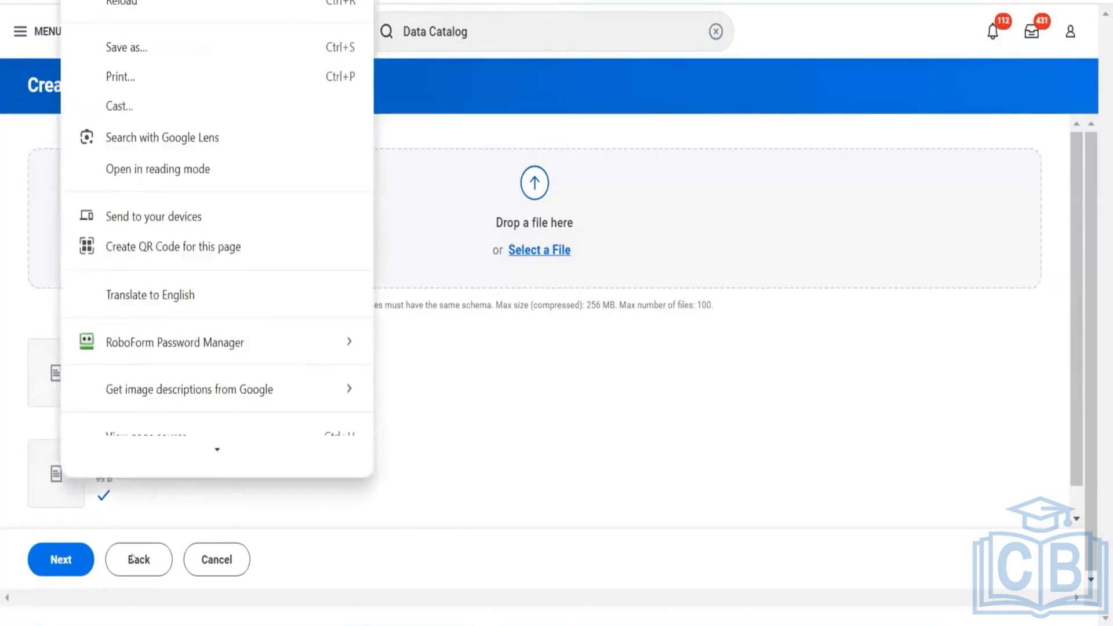
{"action": "key", "text": "Escape"}
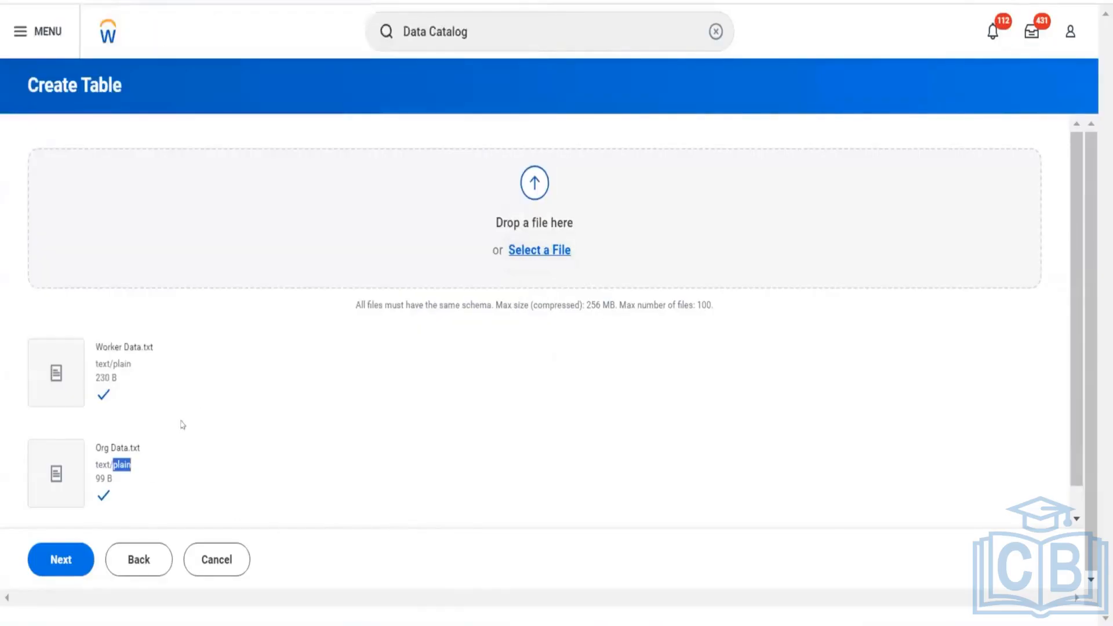
{"action": "scroll", "coordinate": [183, 425], "scroll_direction": "down", "scroll_amount": 1}
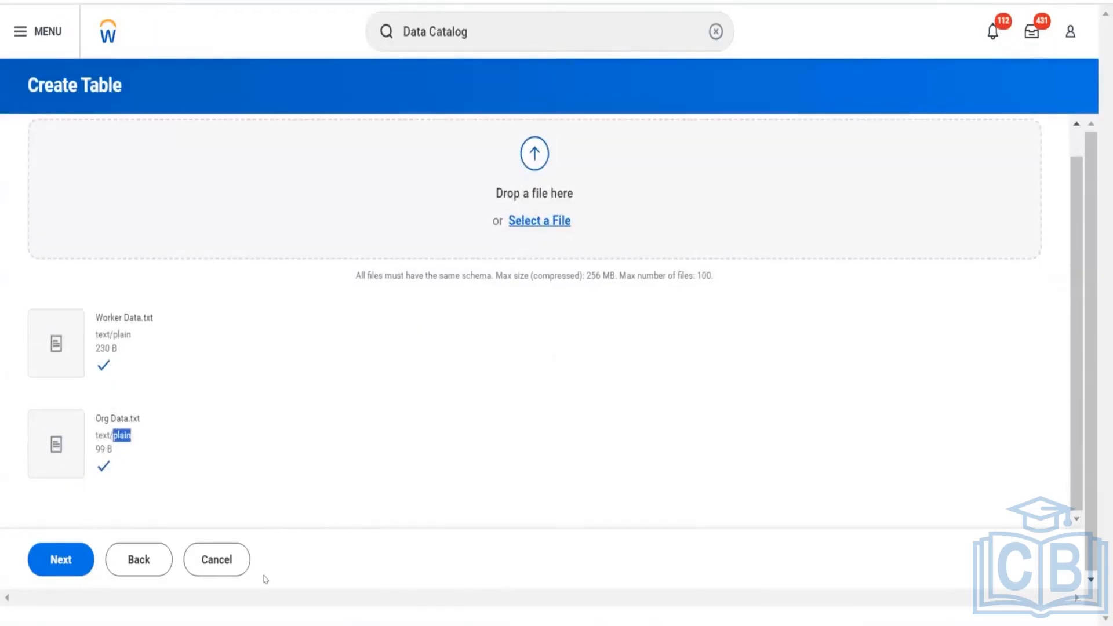
{"action": "left_click", "coordinate": [228, 562]}
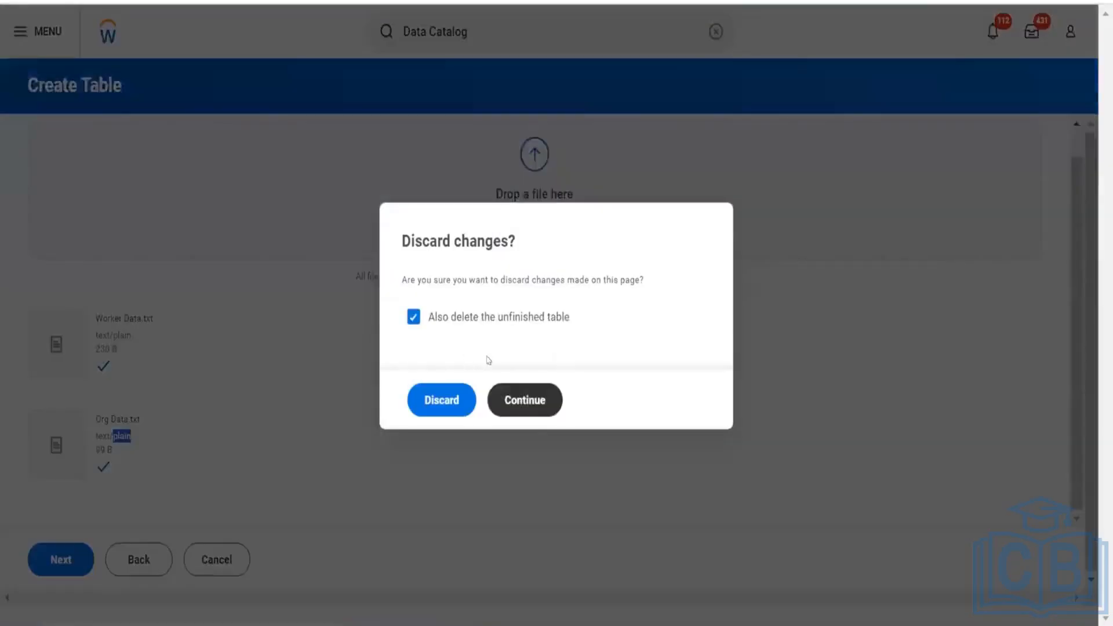
Discard the unfinished table and start a fresh Create > Table
{"action": "left_click", "coordinate": [458, 401]}
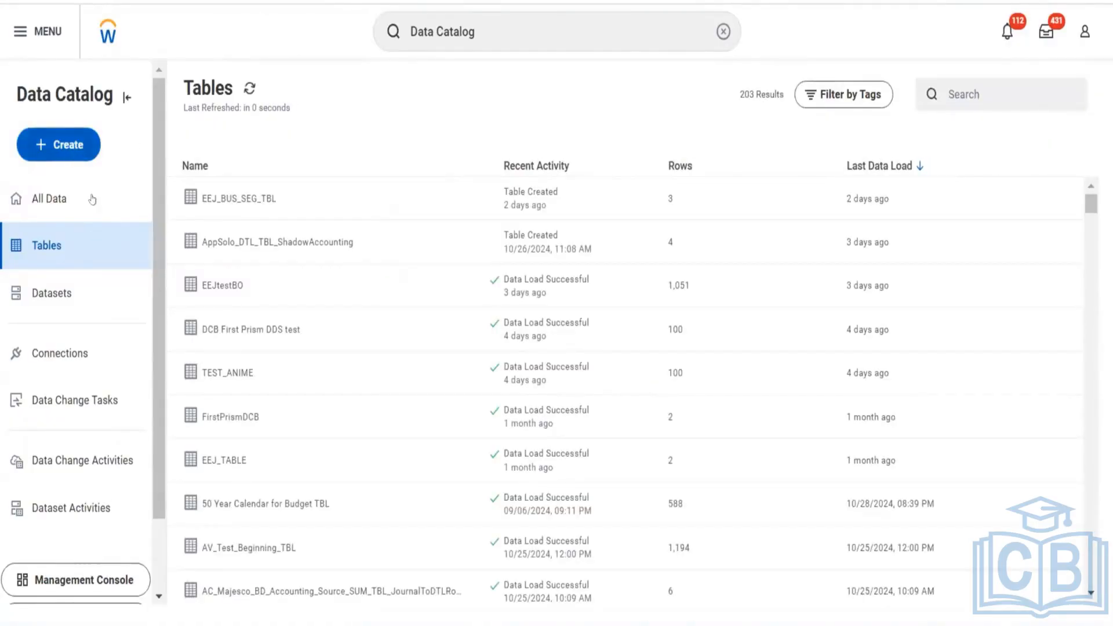
{"action": "left_click", "coordinate": [73, 156]}
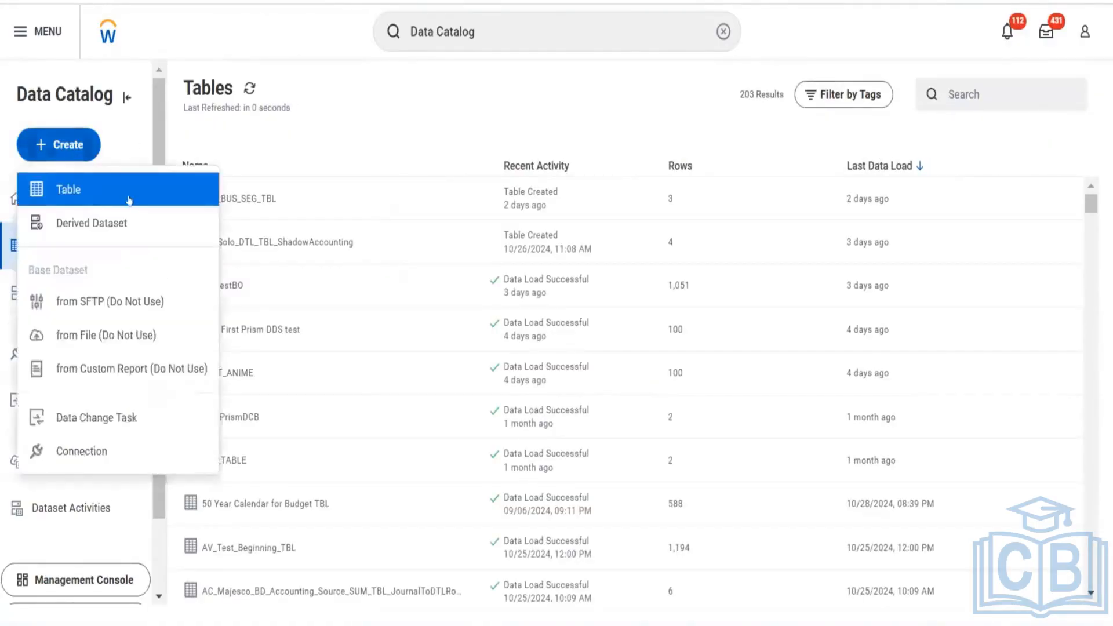
{"action": "left_click", "coordinate": [439, 87]}
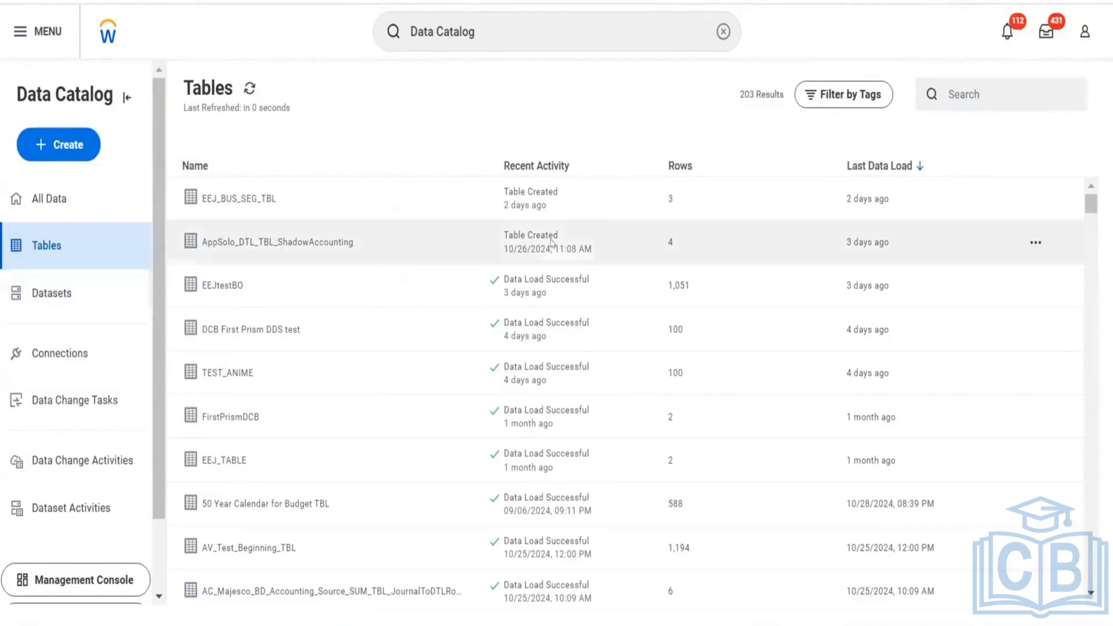
{"action": "left_click", "coordinate": [52, 144]}
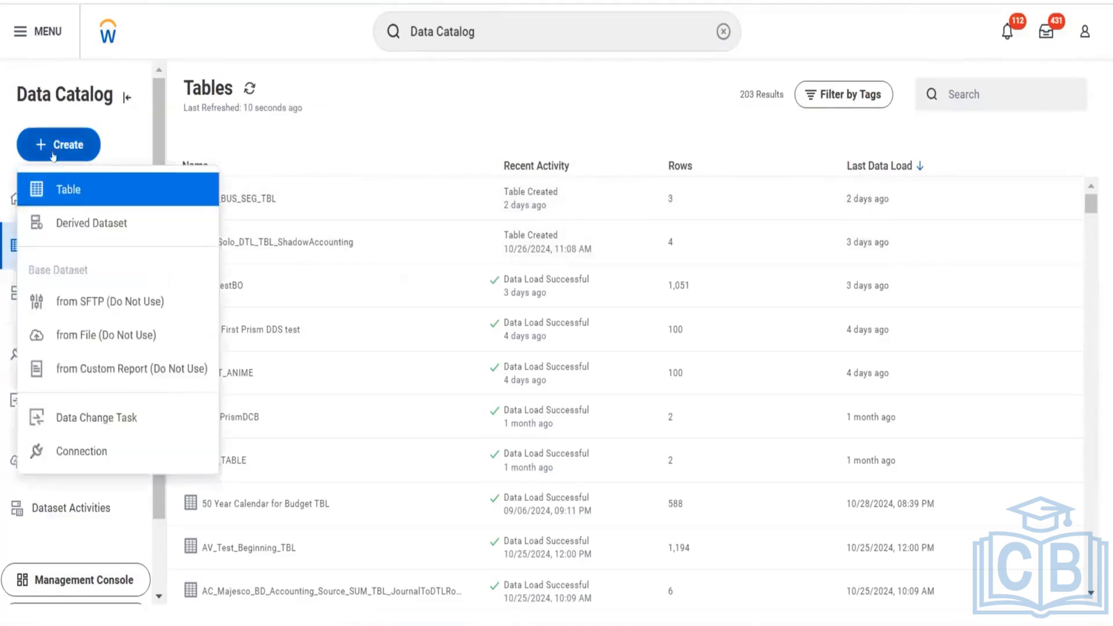
{"action": "left_click", "coordinate": [55, 190]}
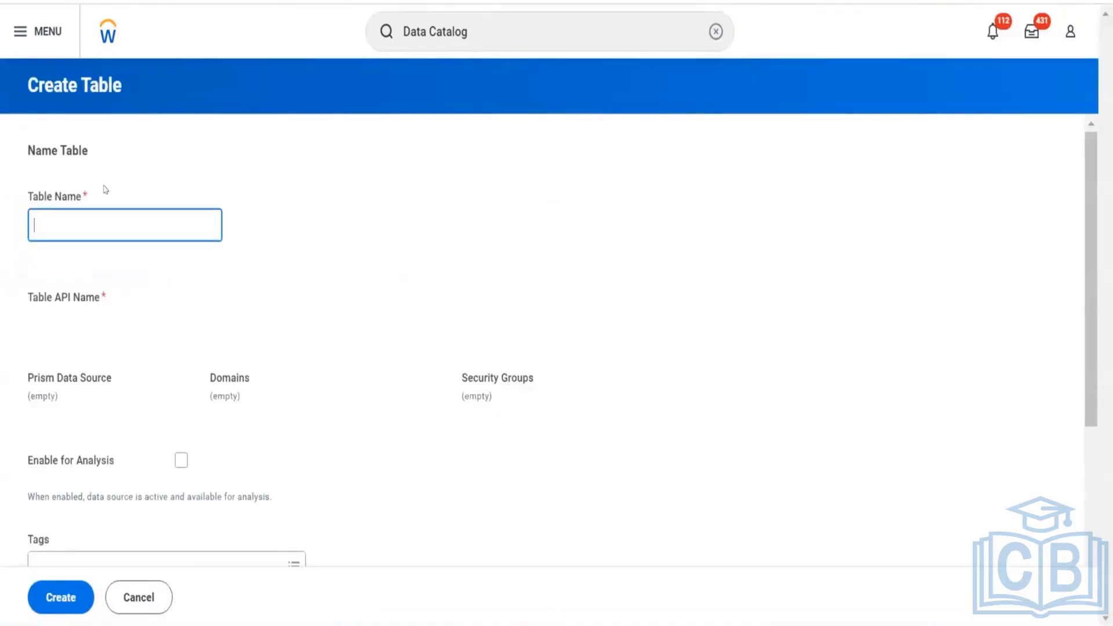
Name the new table TBL Worker Data_1 and create it
{"action": "type", "text": "TBL WOrker"}
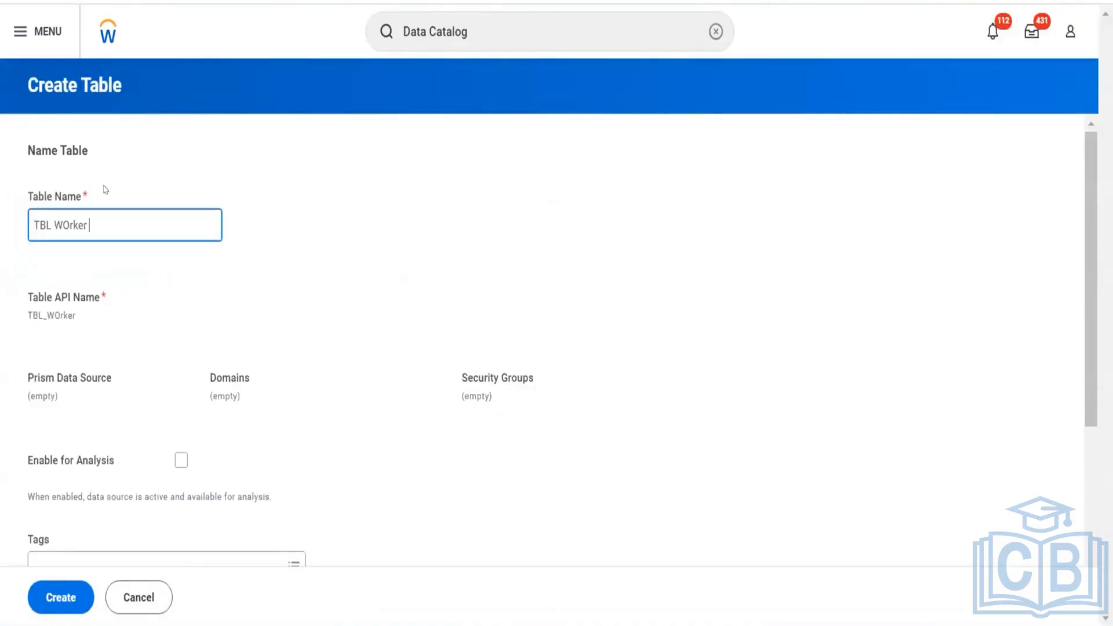
{"action": "key", "text": "BackSpace"}
{"action": "key", "text": "BackSpace"}
{"action": "key", "text": "BackSpace"}
{"action": "key", "text": "BackSpace"}
{"action": "key", "text": "BackSpace"}
{"action": "type", "text": "orker Data_1"}
{"action": "left_click", "coordinate": [42, 590]}
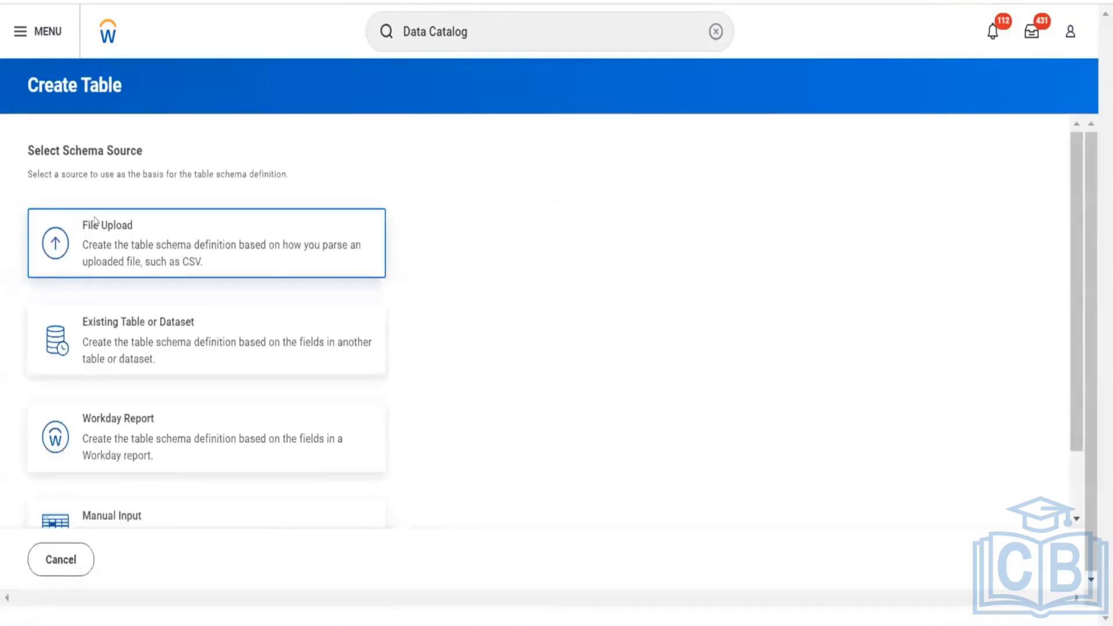
Preview the File Upload schema source without picking a file, then commit 794+ in Excel cell F253
{"action": "left_click", "coordinate": [91, 222]}
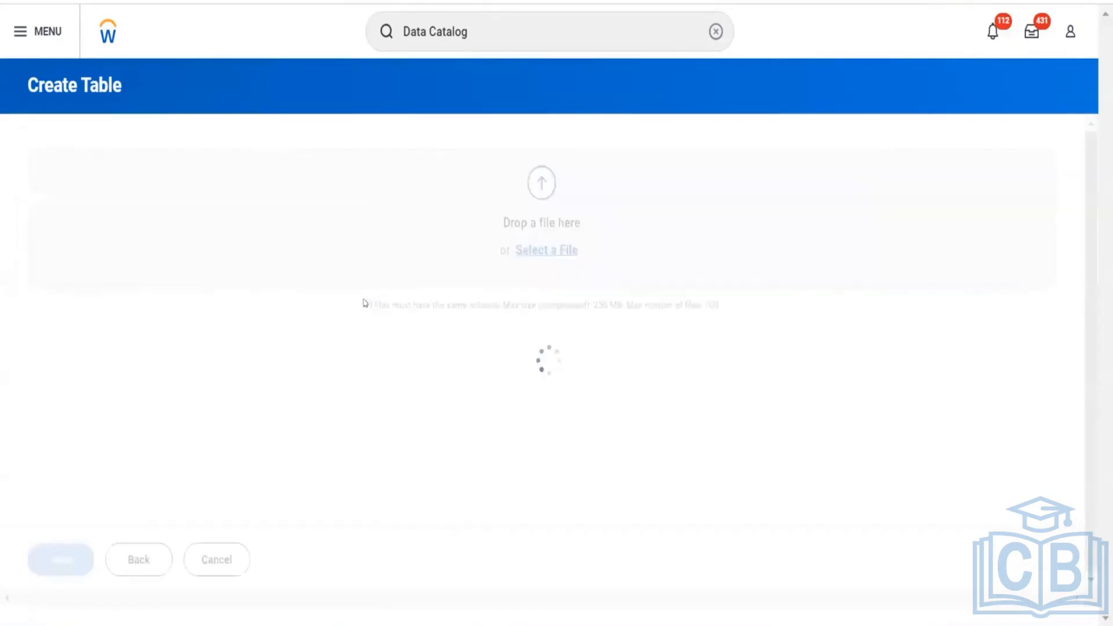
{"action": "left_click", "coordinate": [528, 250]}
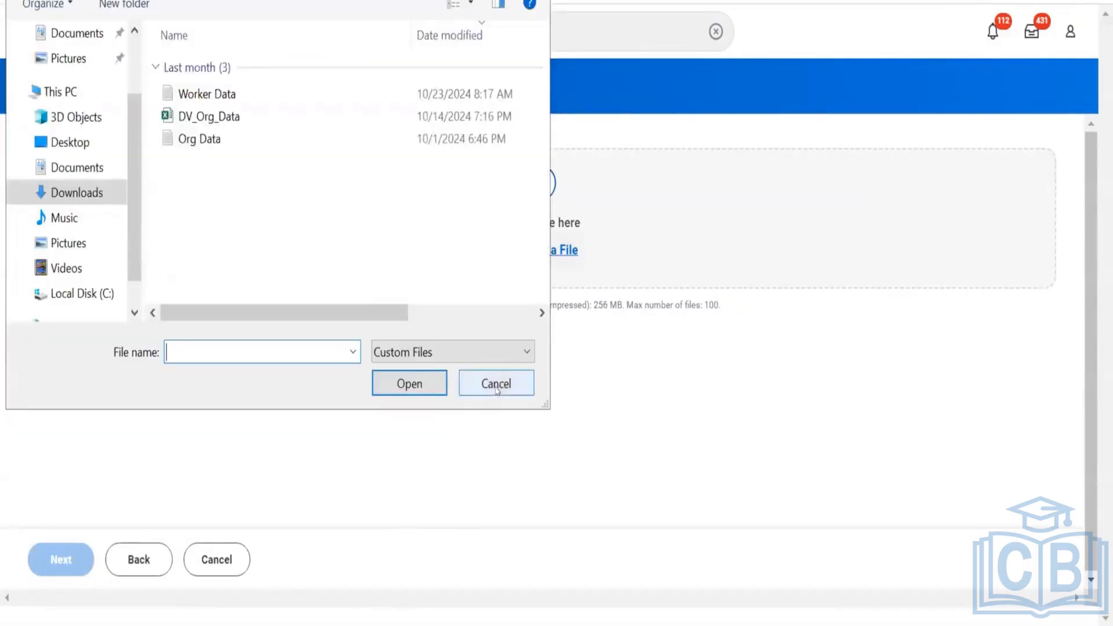
{"action": "left_click", "coordinate": [496, 387]}
{"action": "left_click", "coordinate": [116, 558]}
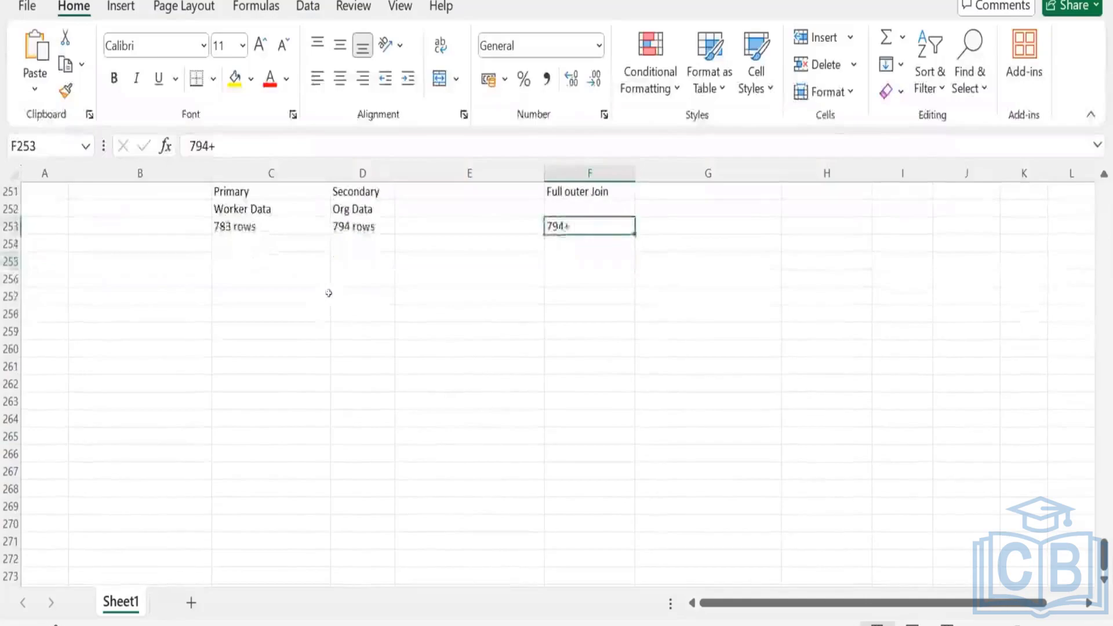
{"action": "left_click", "coordinate": [329, 294]}
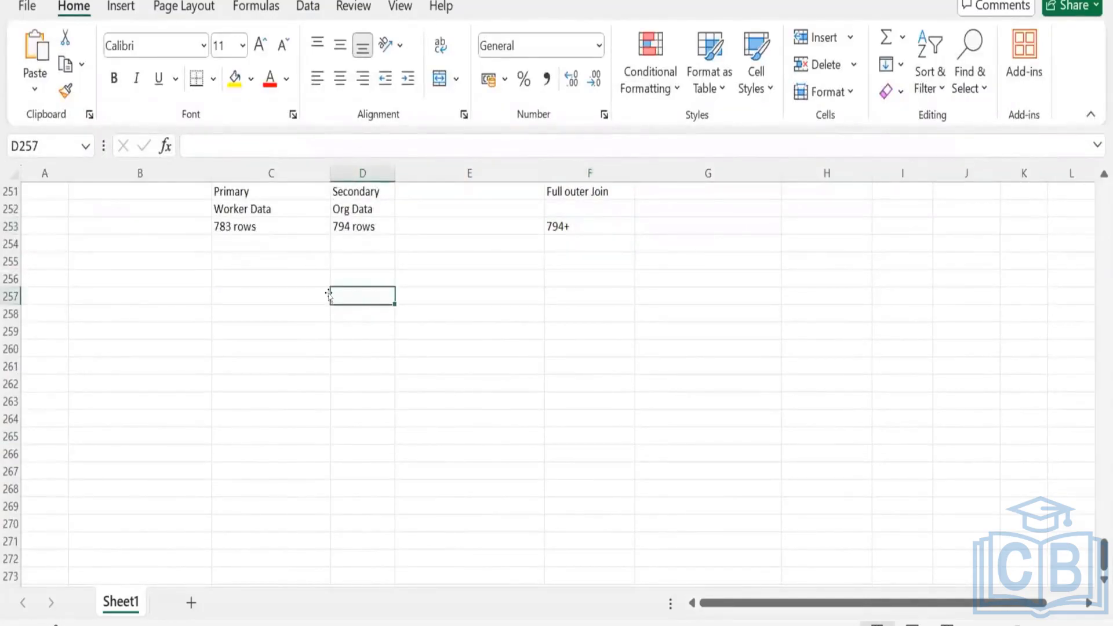
Enter the BDS1 heading with Emp ID, Worker and 'Phone Country' in D257:D260
{"action": "type", "text": "BDS"}
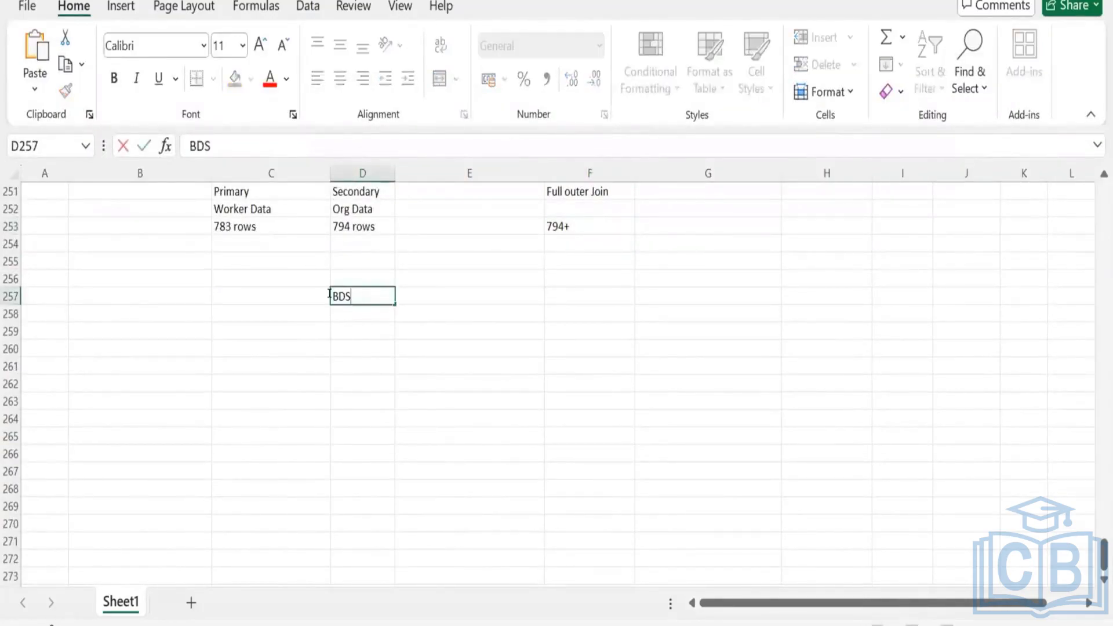
{"action": "type", "text": "1"}
{"action": "key", "text": "Tab"}
{"action": "key", "text": "Return"}
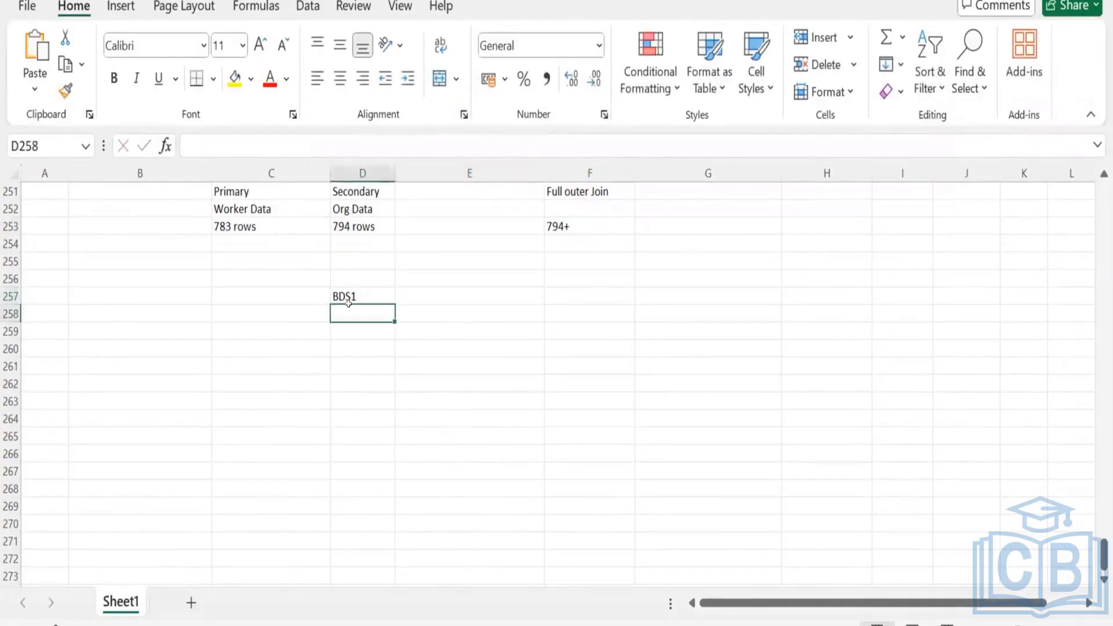
{"action": "type", "text": "Emp"}
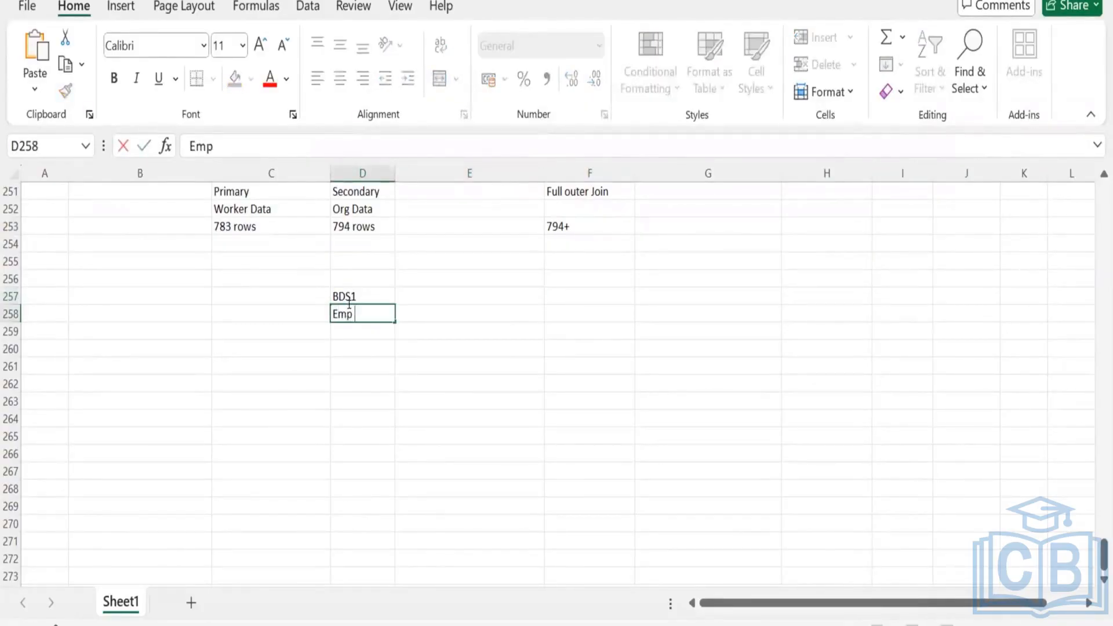
{"action": "type", "text": " ID"}
{"action": "key", "text": "Tab"}
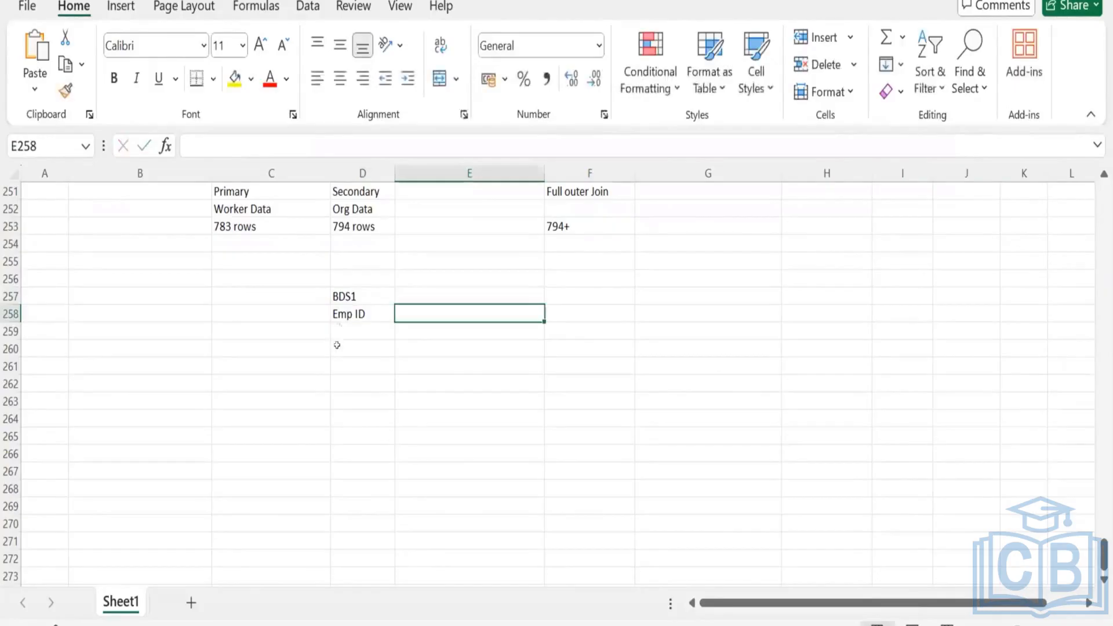
{"action": "left_click", "coordinate": [340, 329]}
{"action": "type", "text": "Wo"}
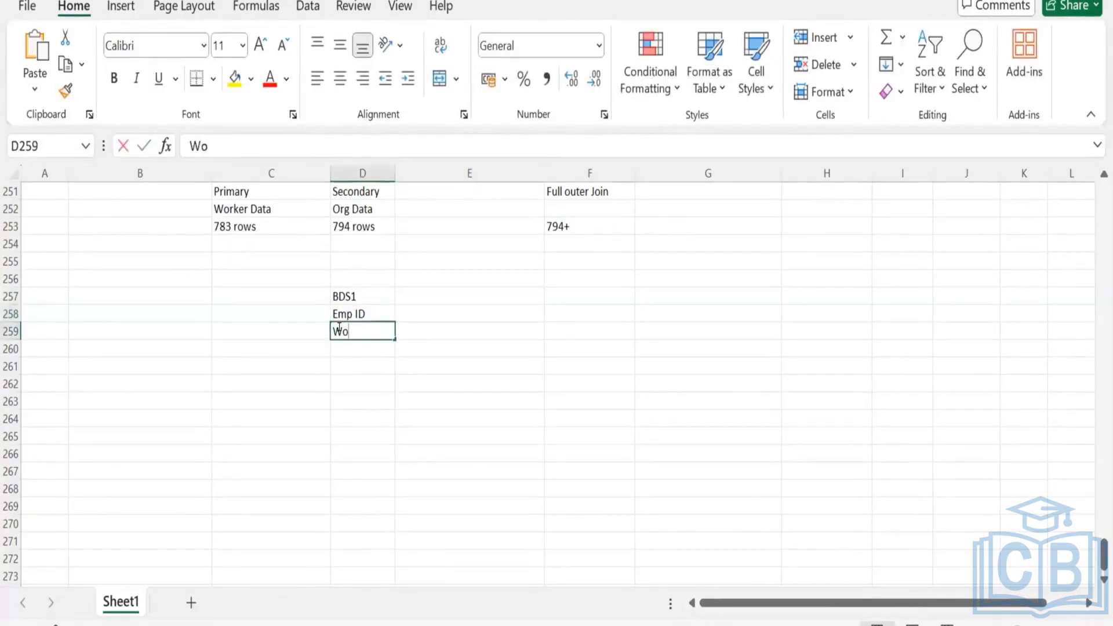
{"action": "type", "text": "rker"}
{"action": "key", "text": "Return"}
{"action": "key", "text": "F2"}
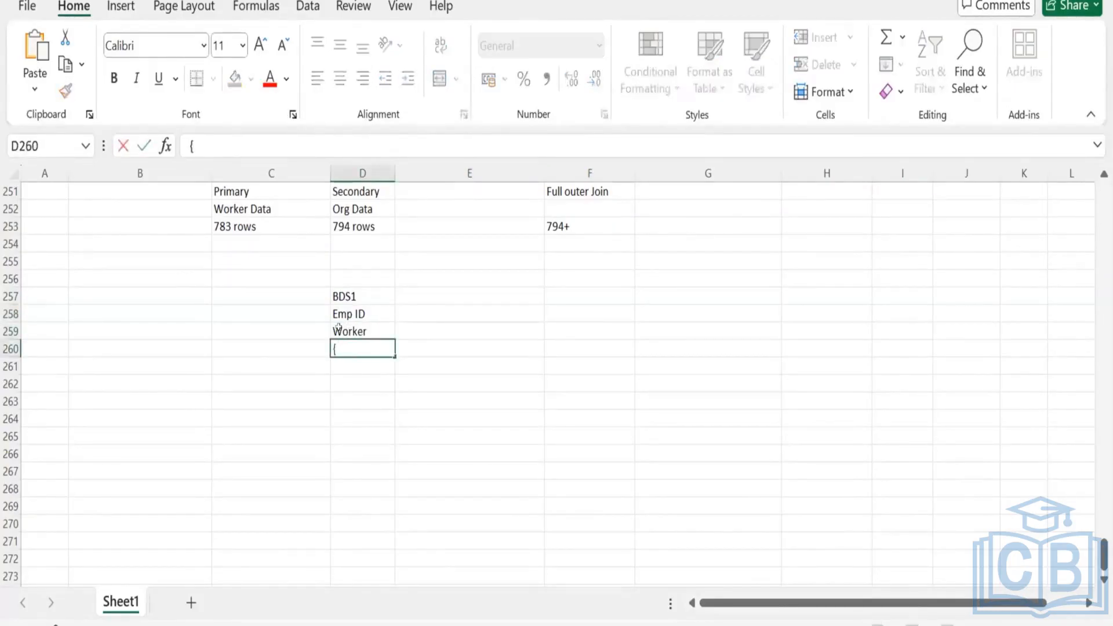
{"action": "type", "text": "Phone Country"}
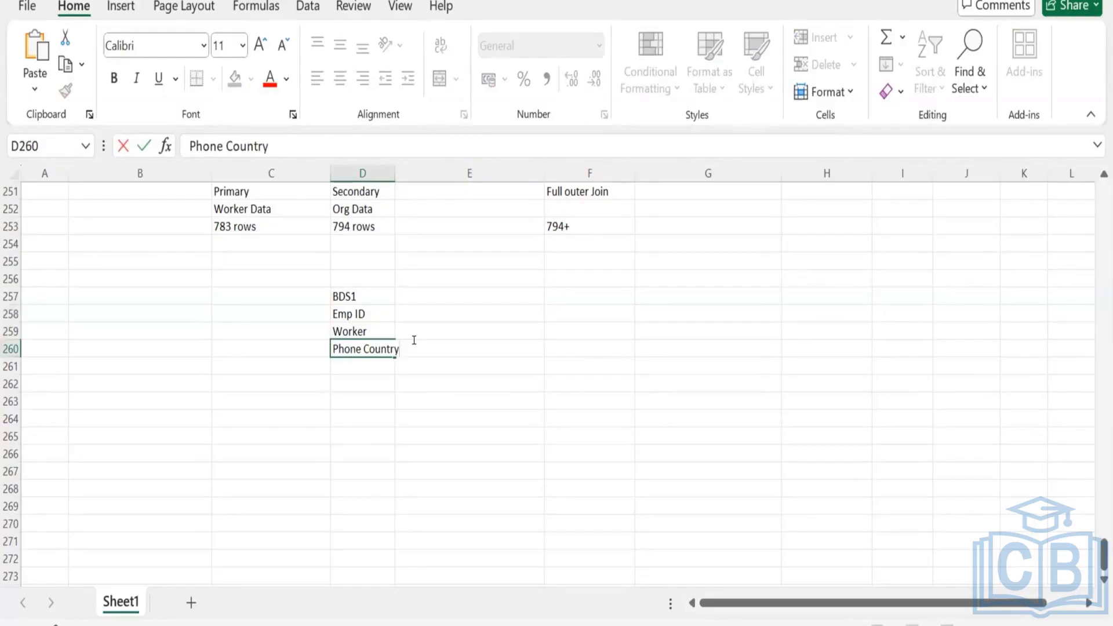
{"action": "left_click", "coordinate": [349, 459]}
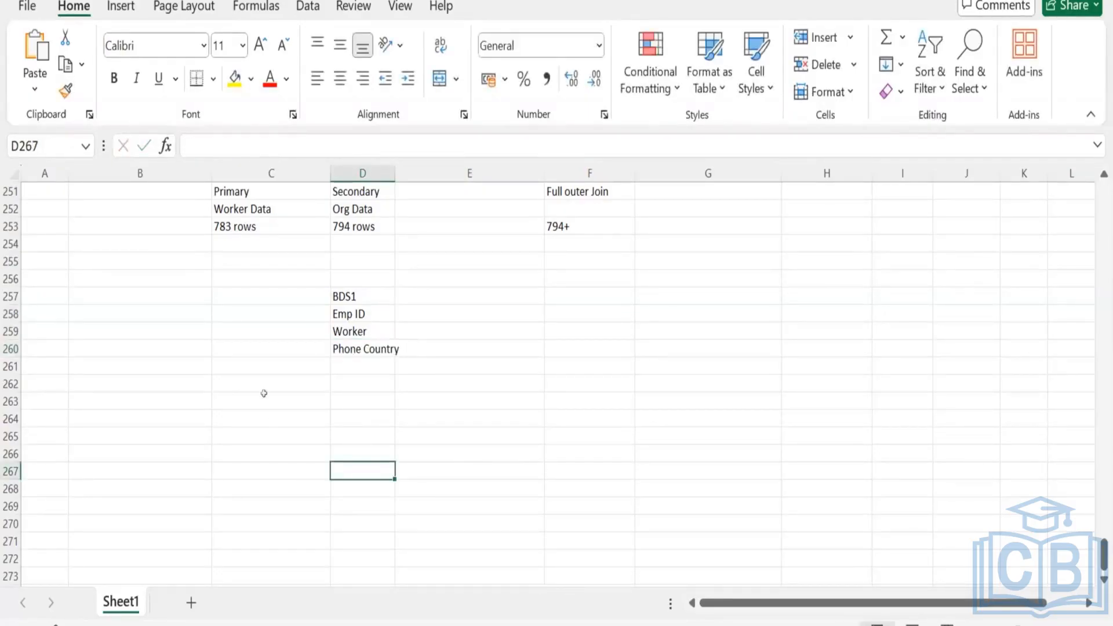
Enter the DDS1 heading with Emp ID, Worker, Phone and Country in F257:F261
{"action": "left_click", "coordinate": [544, 296]}
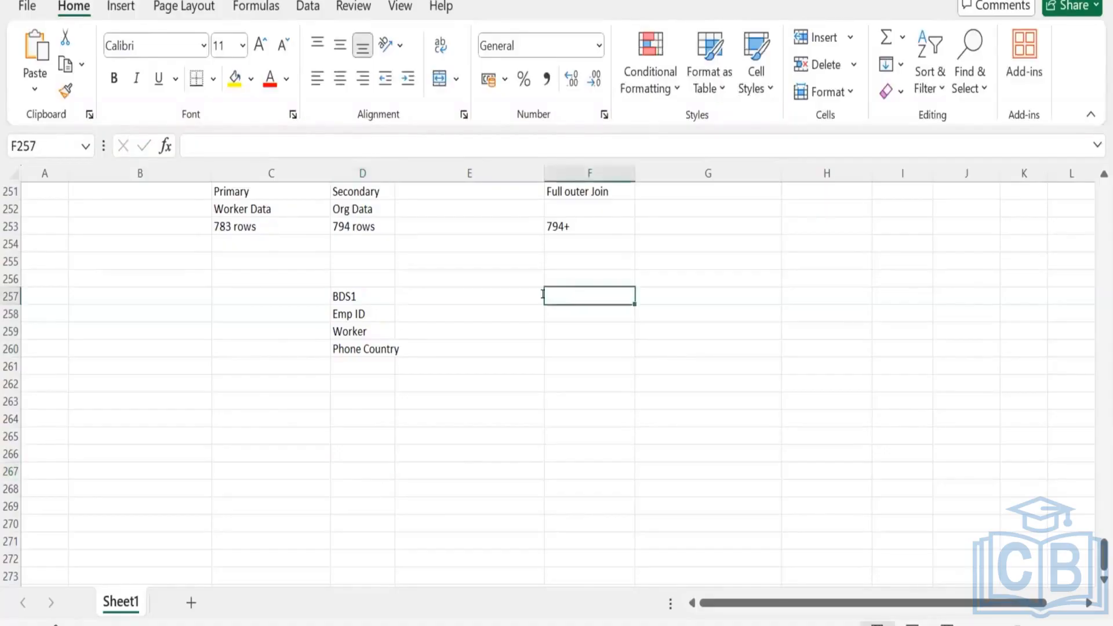
{"action": "type", "text": "DDS1"}
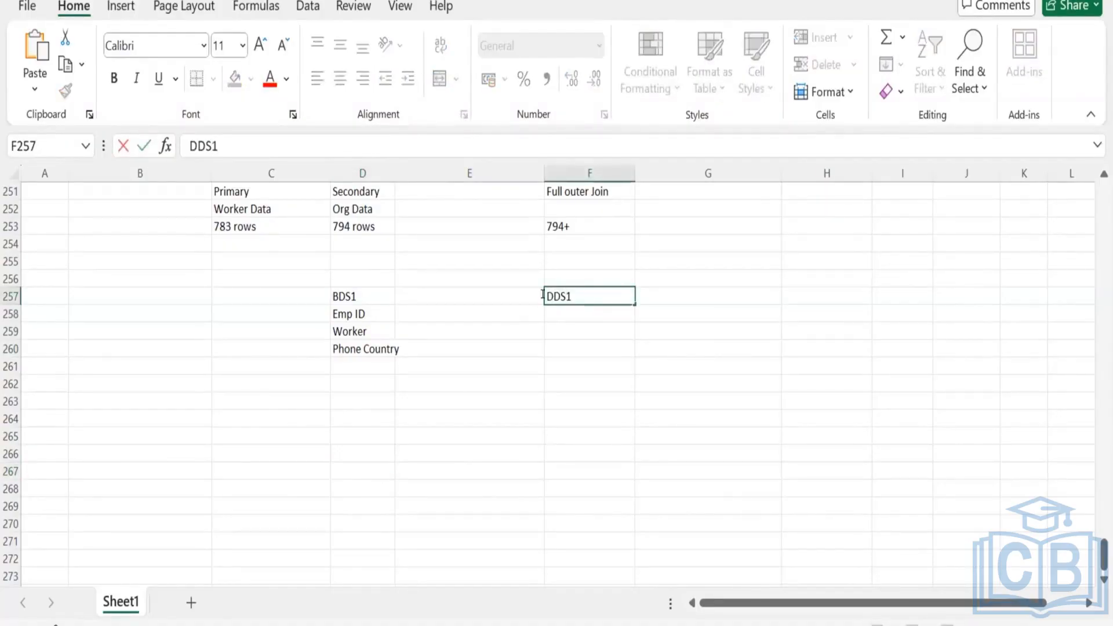
{"action": "key", "text": "Tab"}
{"action": "left_click", "coordinate": [525, 302]}
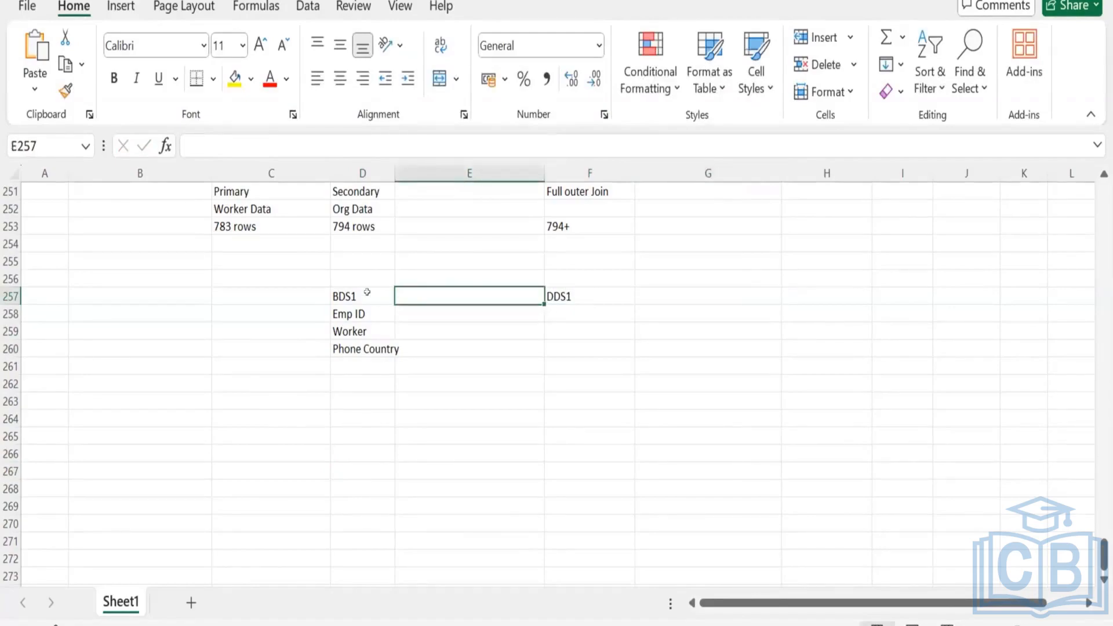
{"action": "double_click", "coordinate": [574, 305]}
{"action": "type", "text": "Emo"}
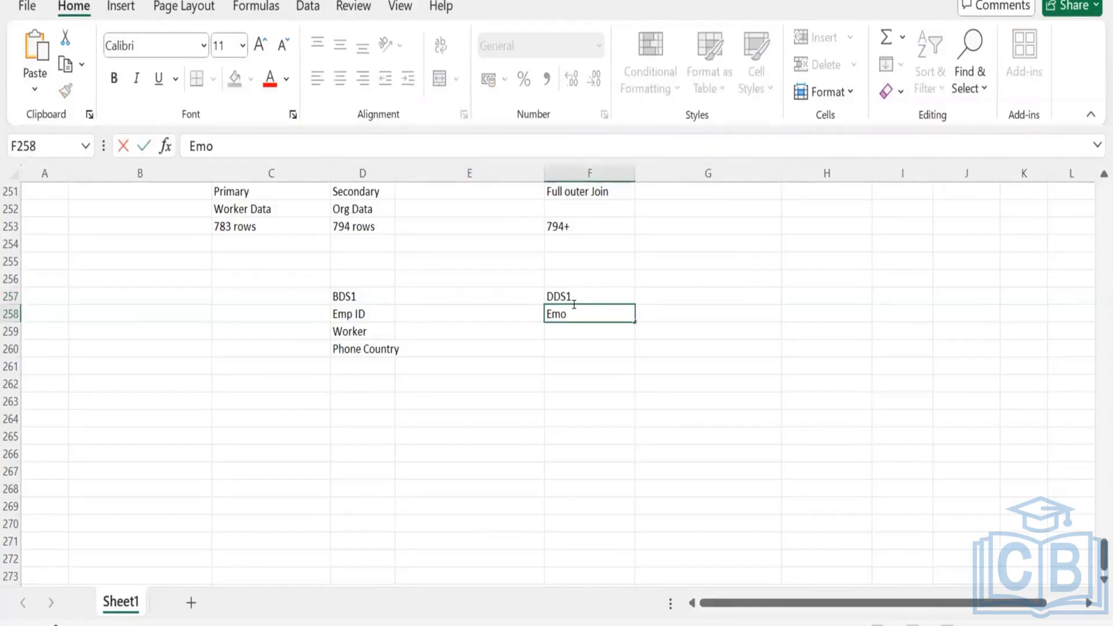
{"action": "key", "text": "BackSpace"}
{"action": "type", "text": "p ID"}
{"action": "key", "text": "Return"}
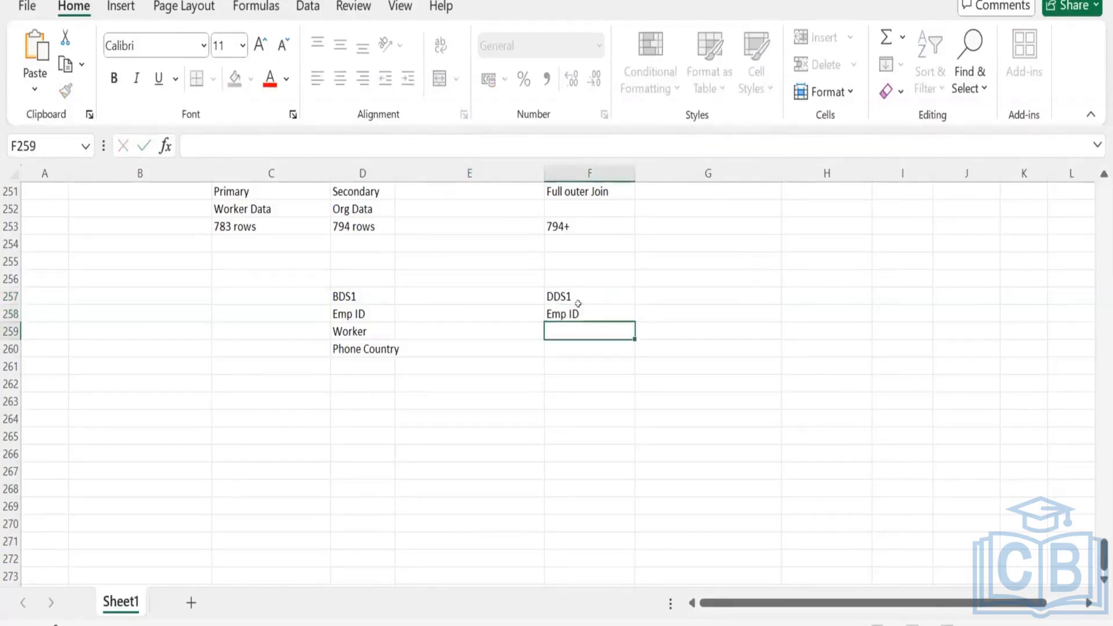
{"action": "type", "text": "Worker Pho"}
{"action": "key", "text": "BackSpace"}
{"action": "key", "text": "BackSpace"}
{"action": "key", "text": "BackSpace"}
{"action": "key", "text": "BackSpace"}
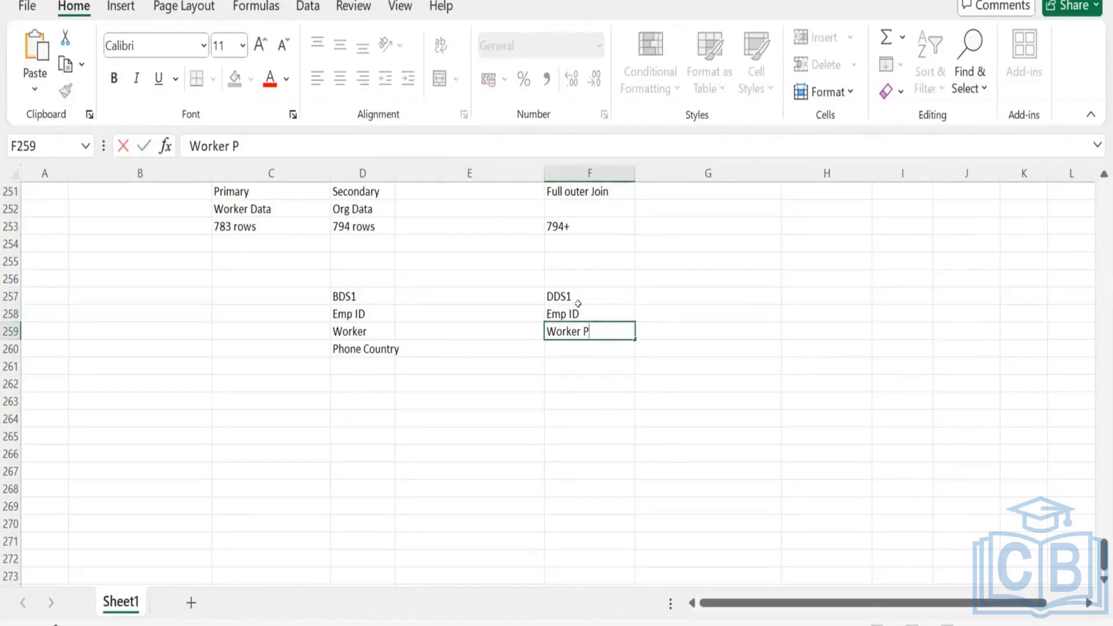
{"action": "key", "text": "Return"}
{"action": "type", "text": "Phone"}
{"action": "key", "text": "Return"}
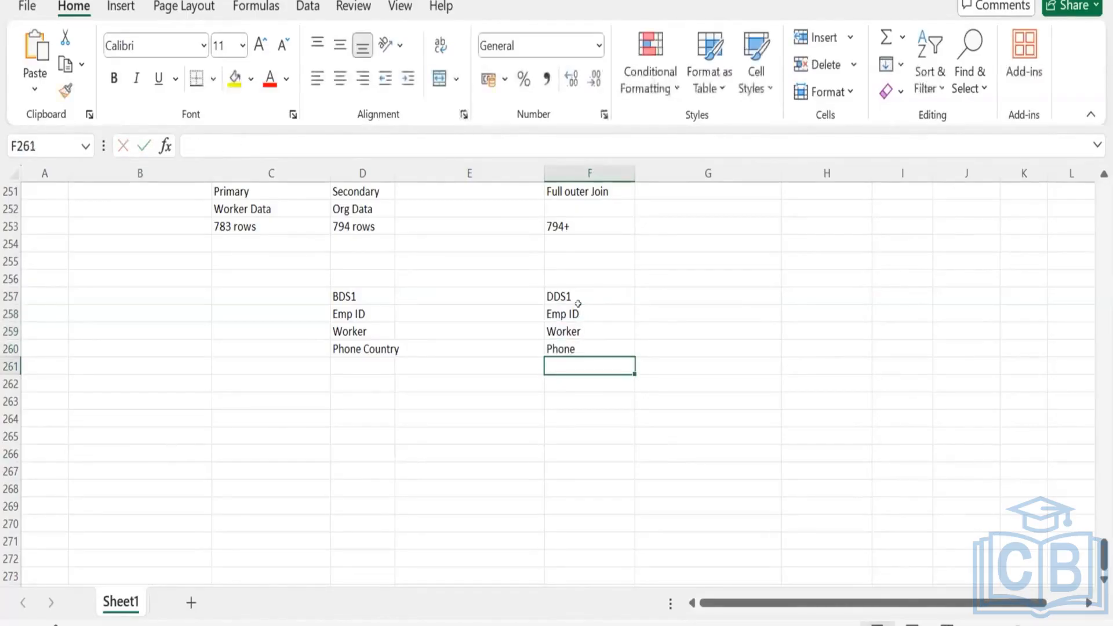
{"action": "type", "text": "Country"}
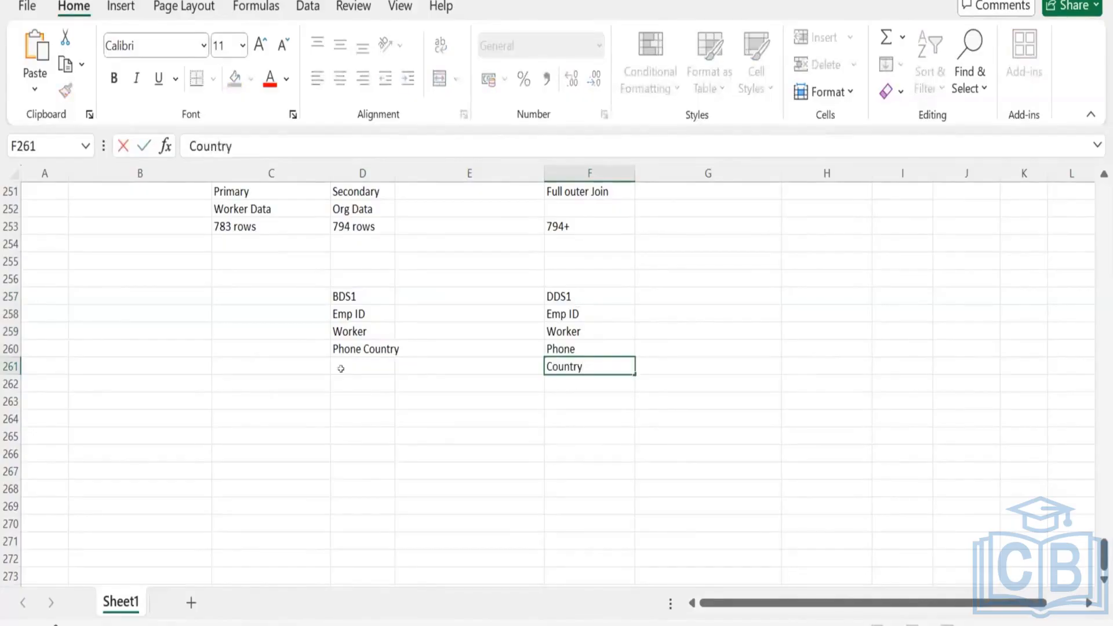
{"action": "left_click", "coordinate": [348, 366]}
Split 'Phone Country' so D260 holds Phone and D261 holds Country
{"action": "double_click", "coordinate": [376, 348]}
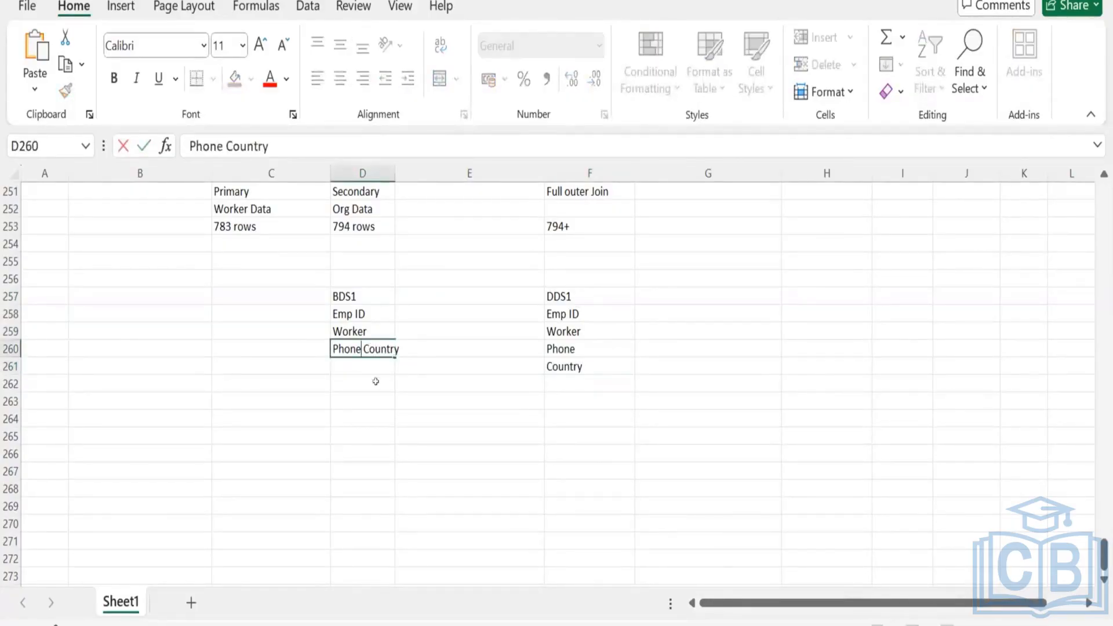
{"action": "key", "text": "shift+End"}
{"action": "key", "text": "ctrl+c"}
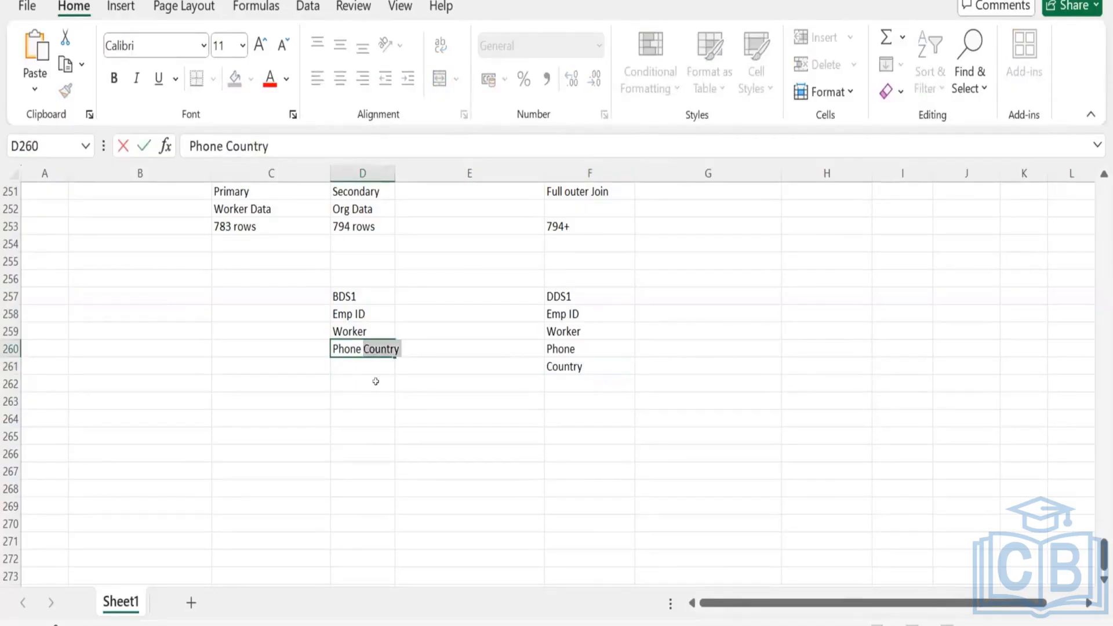
{"action": "key", "text": "BackSpace"}
{"action": "key", "text": "Return"}
{"action": "key", "text": "ctrl+v"}
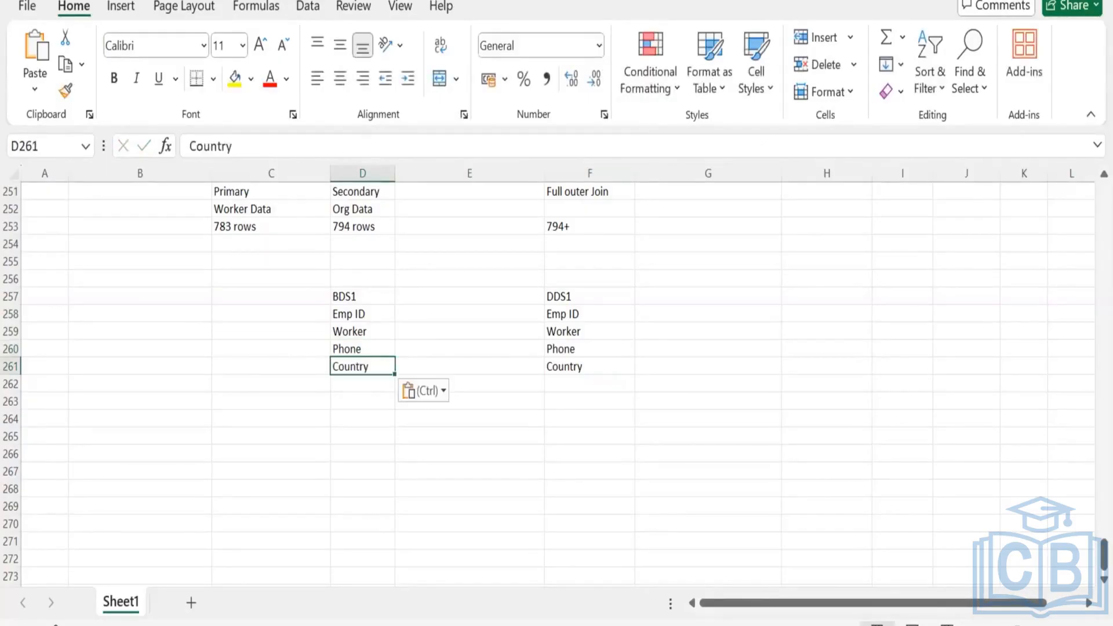
{"action": "key", "text": "alt+Tab"}
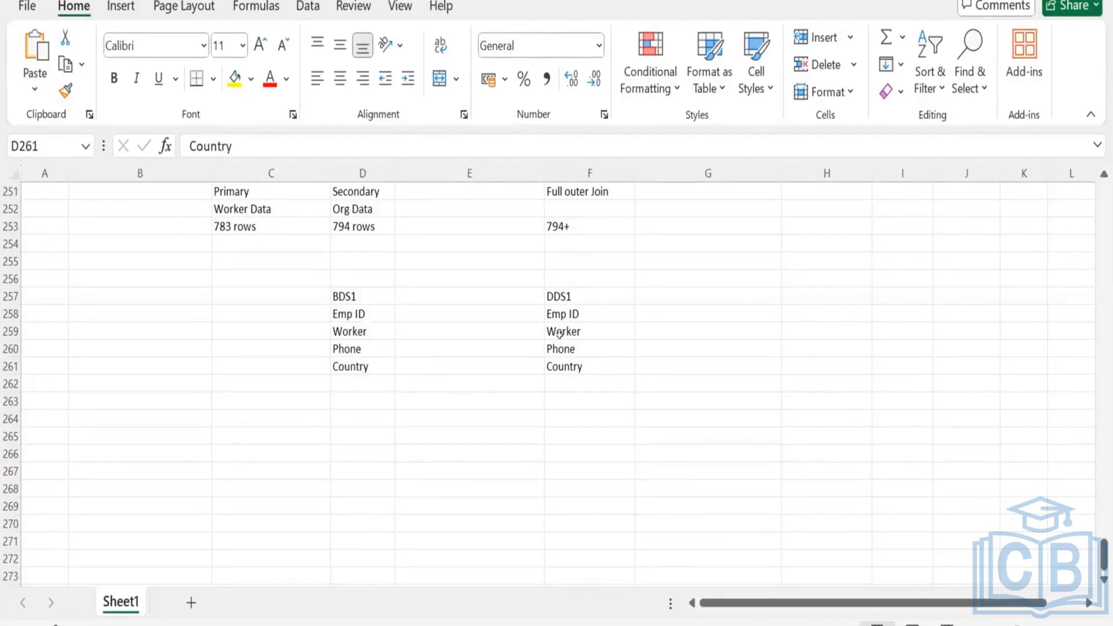
{"action": "key", "text": "ctrl+v"}
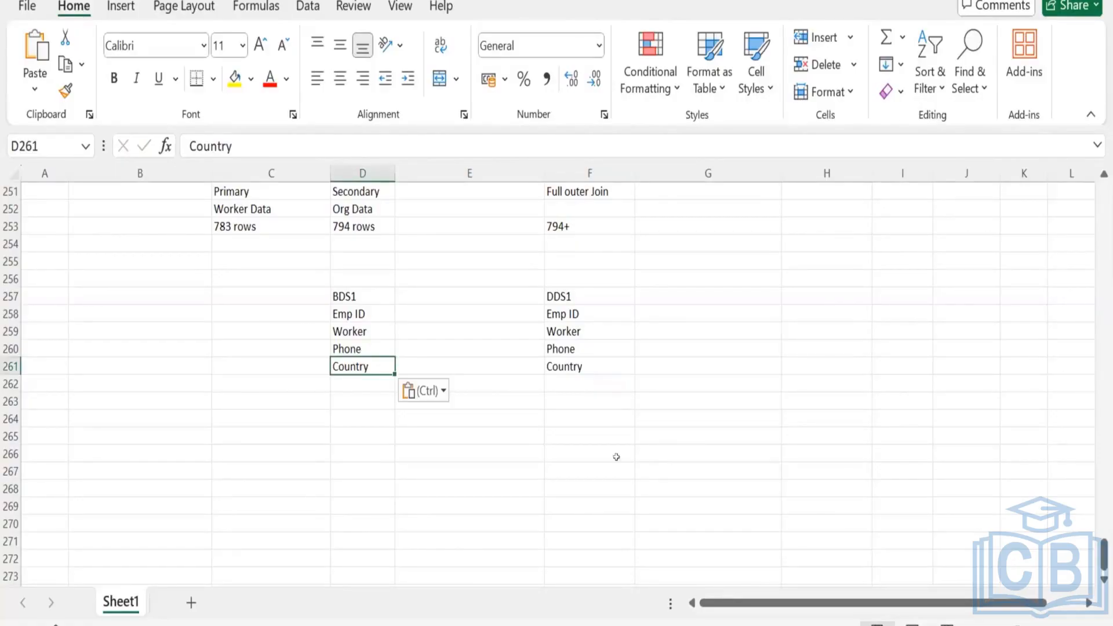
{"action": "left_click", "coordinate": [358, 309]}
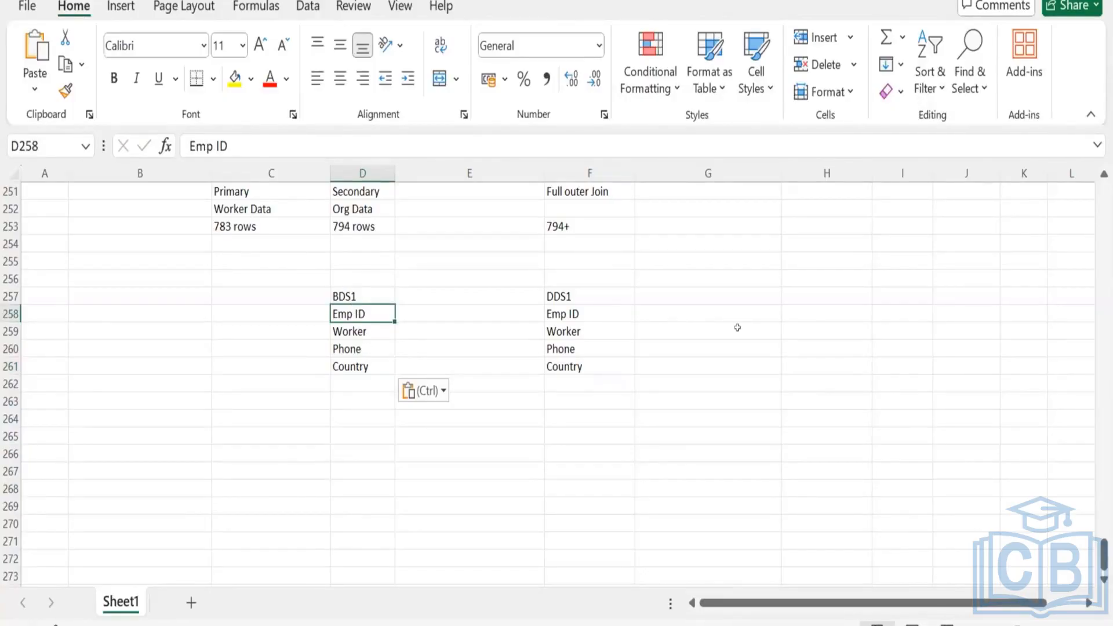
{"action": "left_click", "coordinate": [777, 296]}
{"action": "left_click", "coordinate": [803, 295]}
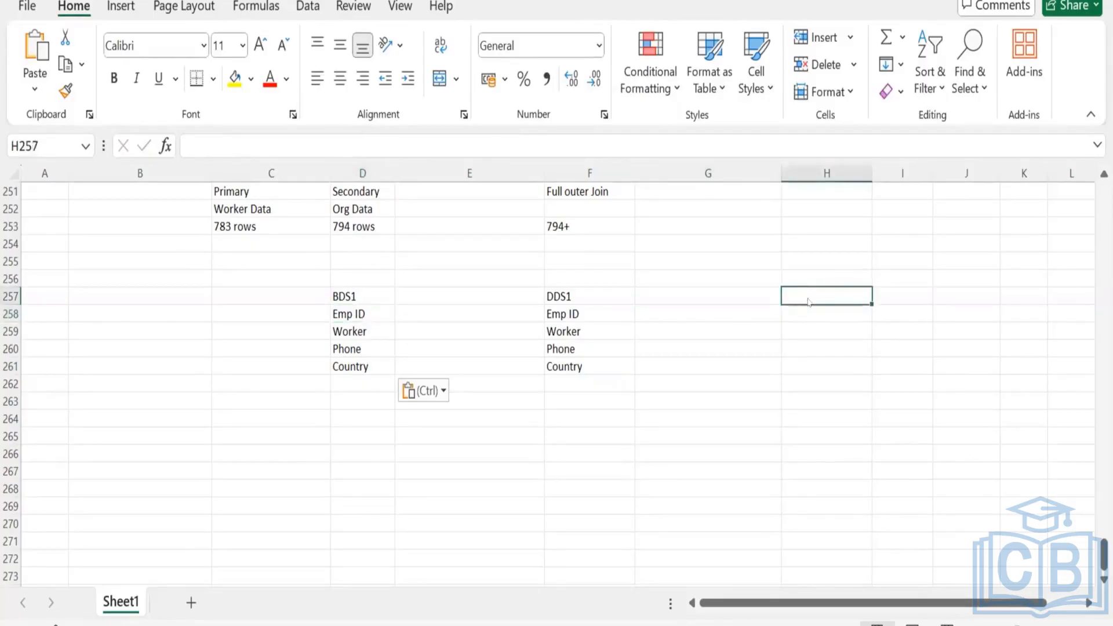
{"action": "type", "text": "DDS2"}
{"action": "key", "text": "Tab"}
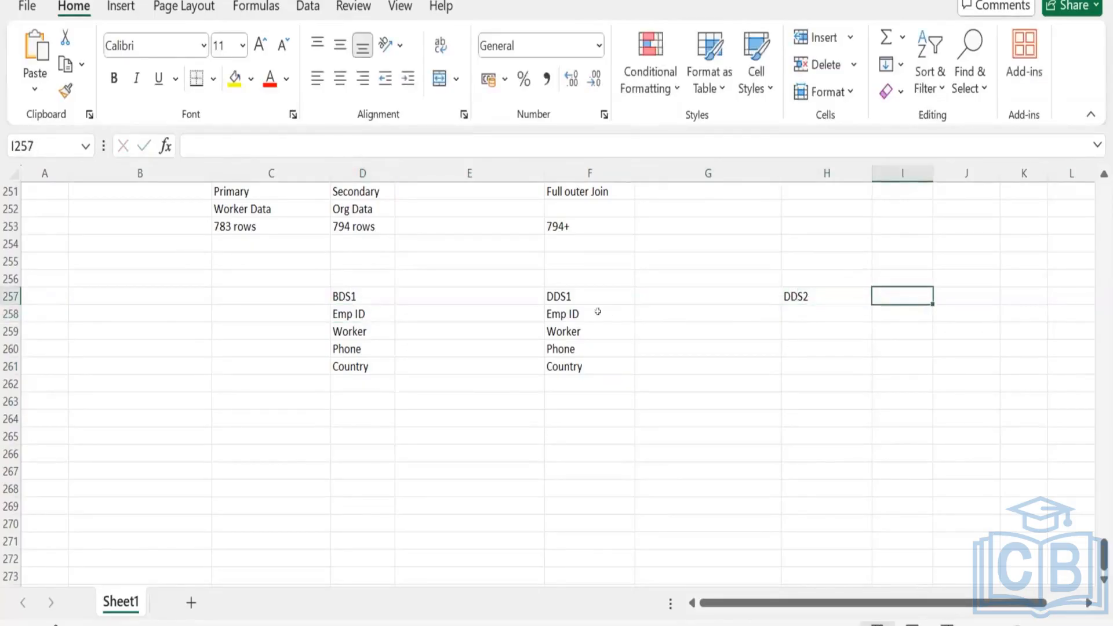
{"action": "left_click_drag", "start_coordinate": [597, 313], "coordinate": [597, 348]}
{"action": "left_click", "coordinate": [591, 365], "text": "shift"}
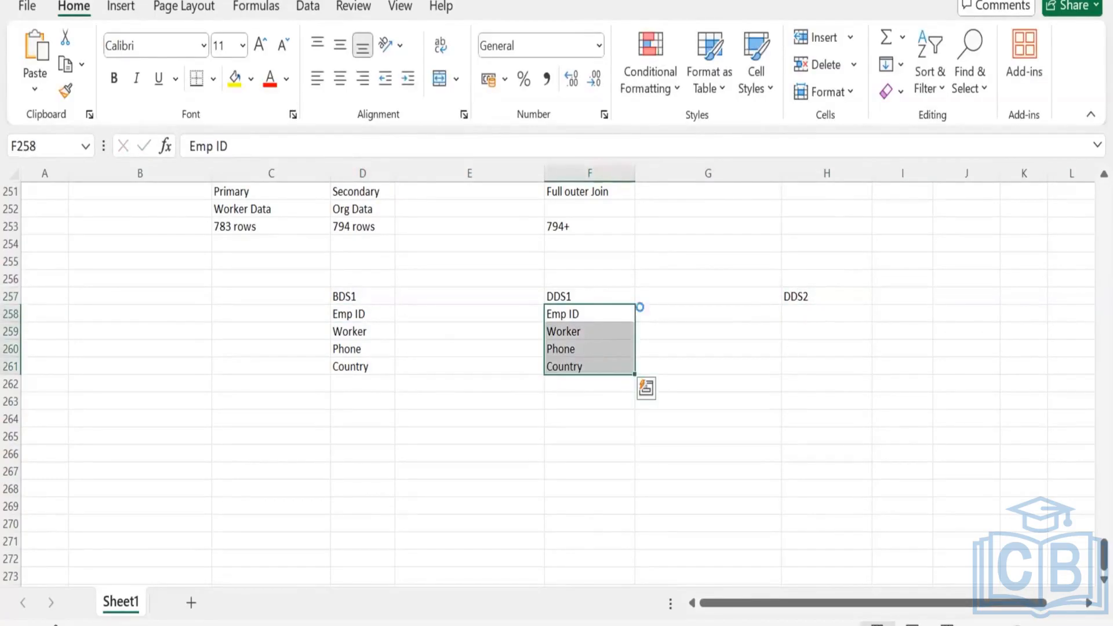
{"action": "key", "text": "ctrl+c"}
{"action": "left_click", "coordinate": [801, 314]}
{"action": "key", "text": "ctrl+v"}
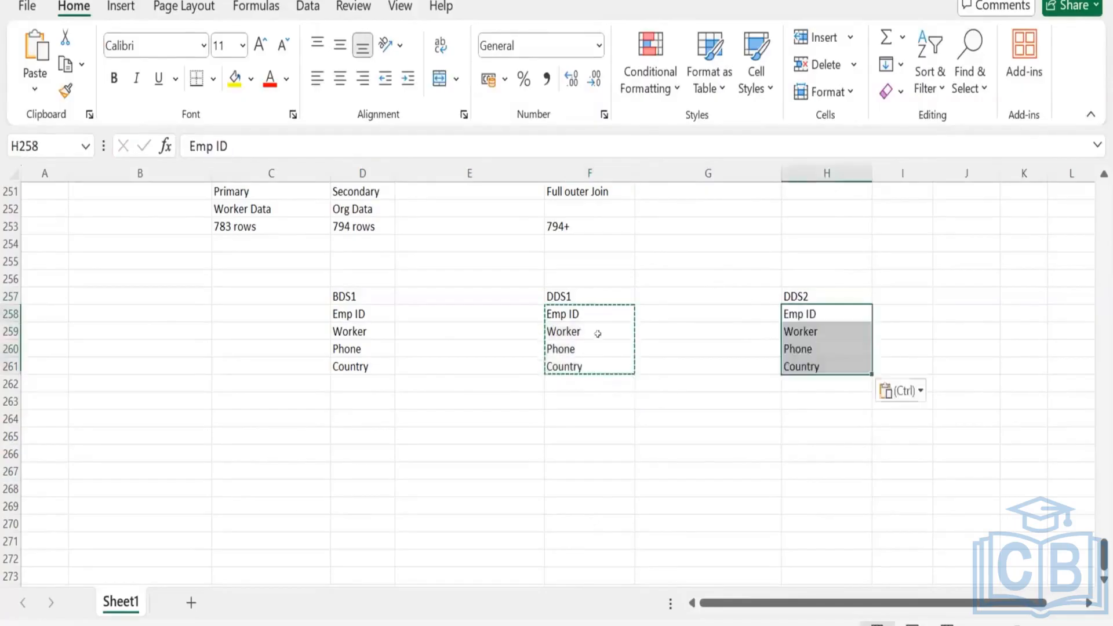
{"action": "left_click", "coordinate": [458, 290]}
{"action": "type", "text": ">>>>>>"}
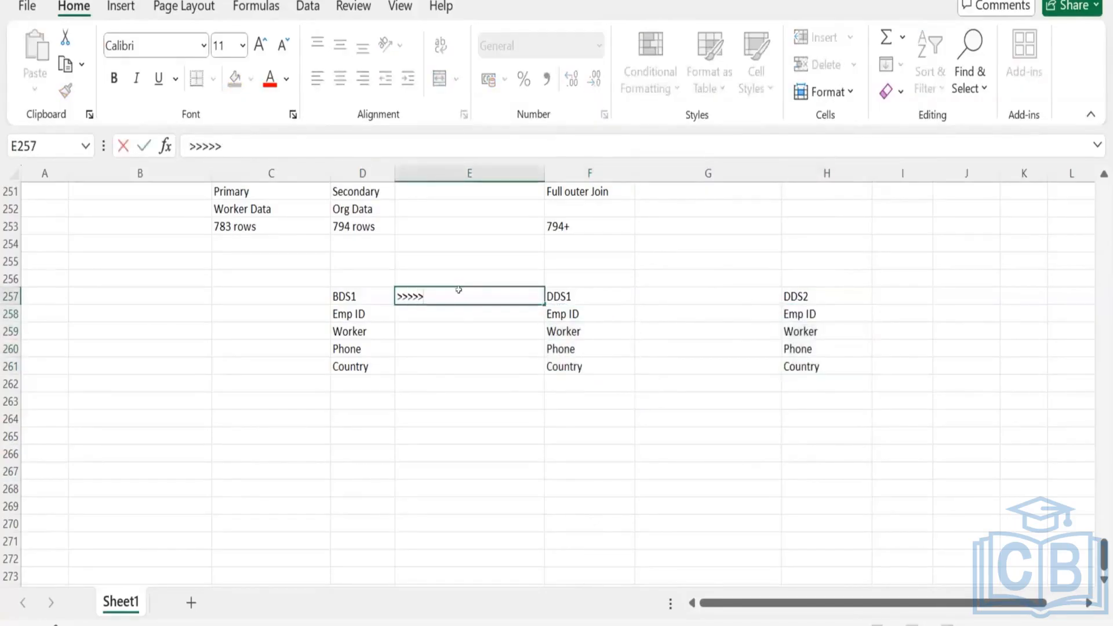
{"action": "key", "text": "Tab"}
{"action": "key", "text": "Tab"}
{"action": "type", "text": ">>>>>>>>"}
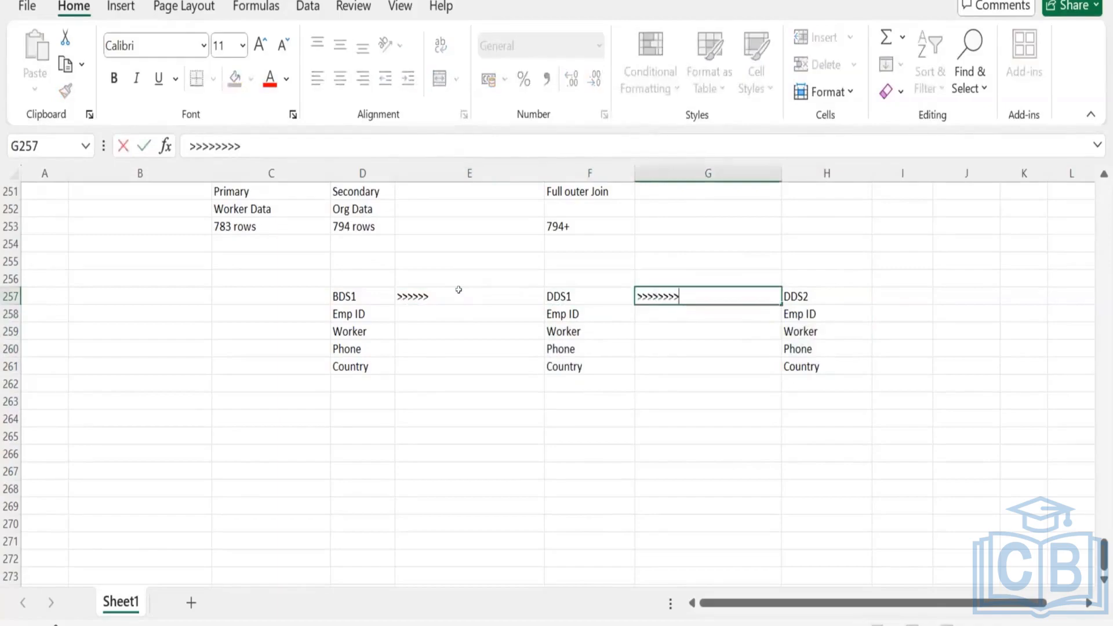
{"action": "key", "text": "Return"}
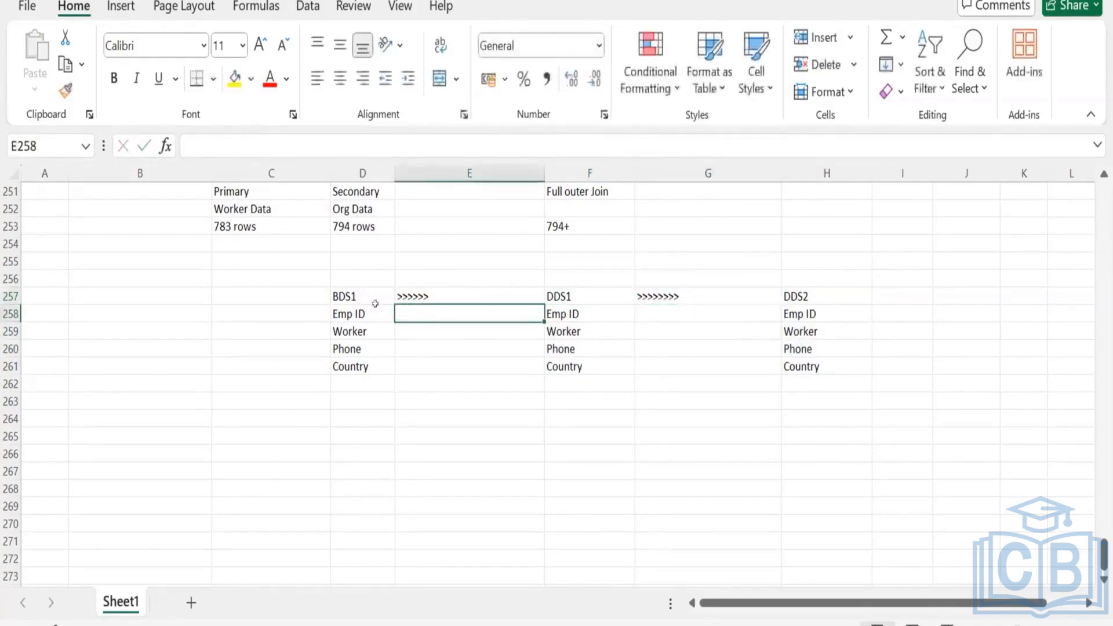
{"action": "left_click", "coordinate": [340, 368]}
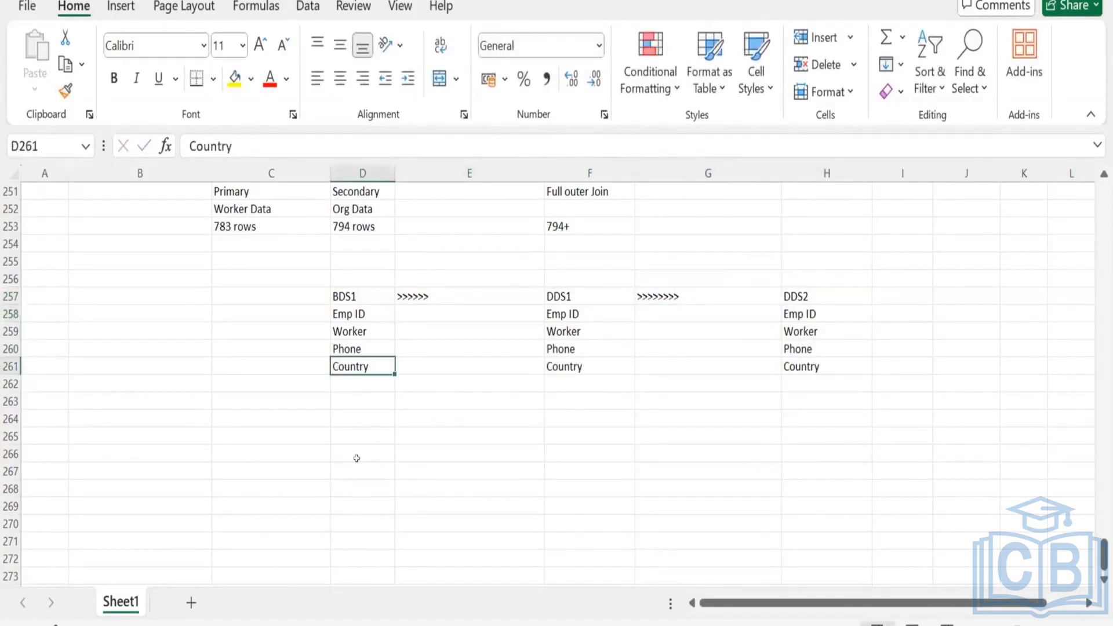
{"action": "key", "text": "Delete"}
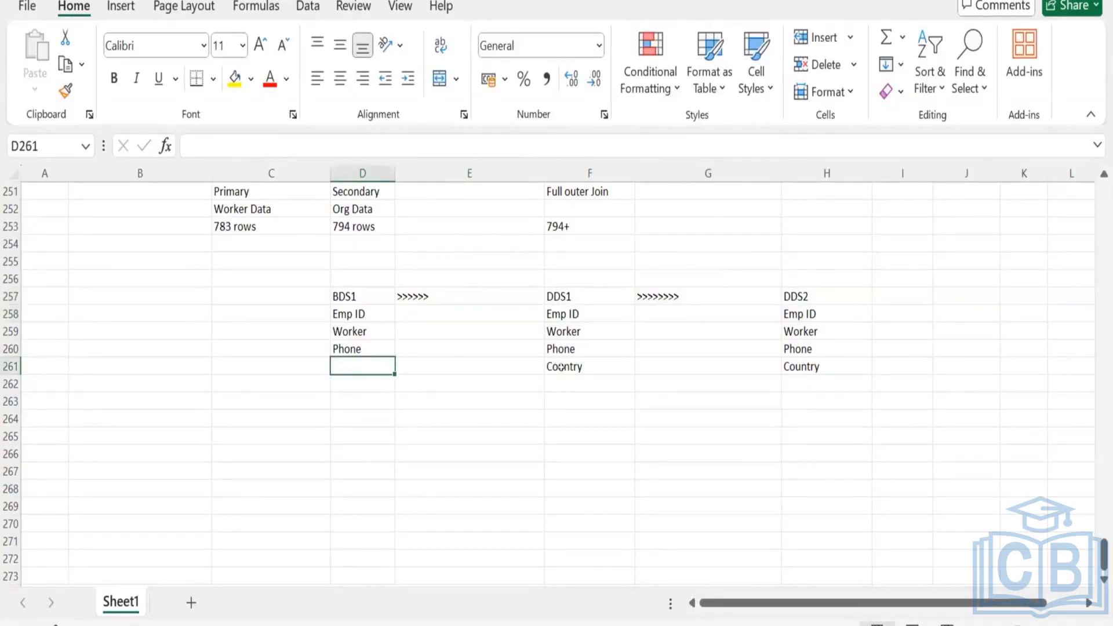
{"action": "key", "text": "Right"}
{"action": "key", "text": "Right"}
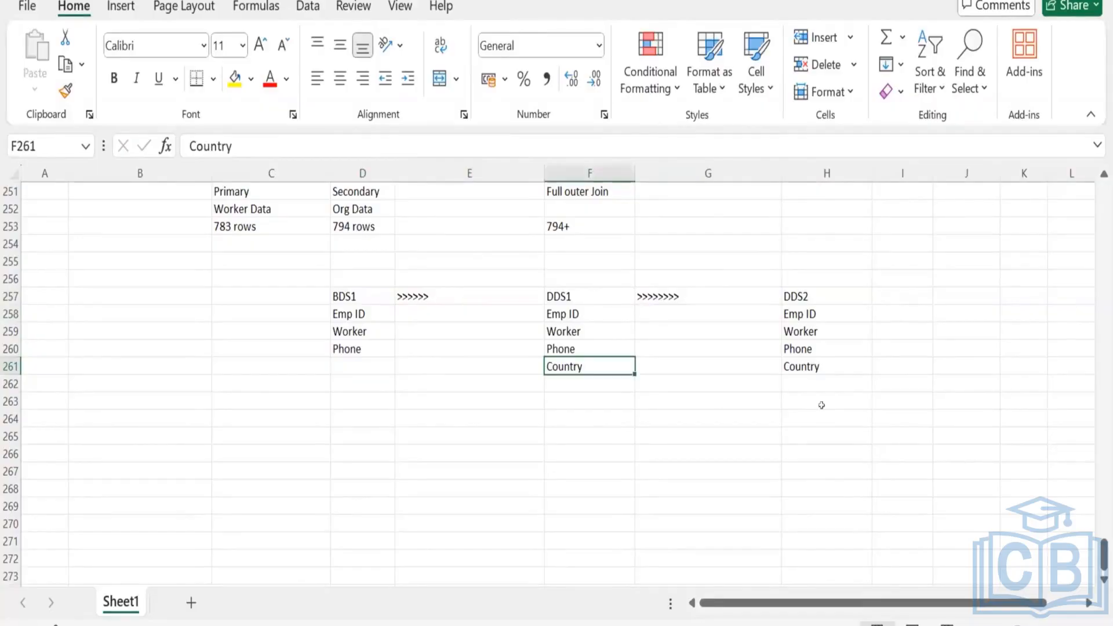
{"action": "key", "text": "Delete"}
{"action": "left_click", "coordinate": [797, 378]}
{"action": "key", "text": "Up"}
{"action": "key", "text": "Delete"}
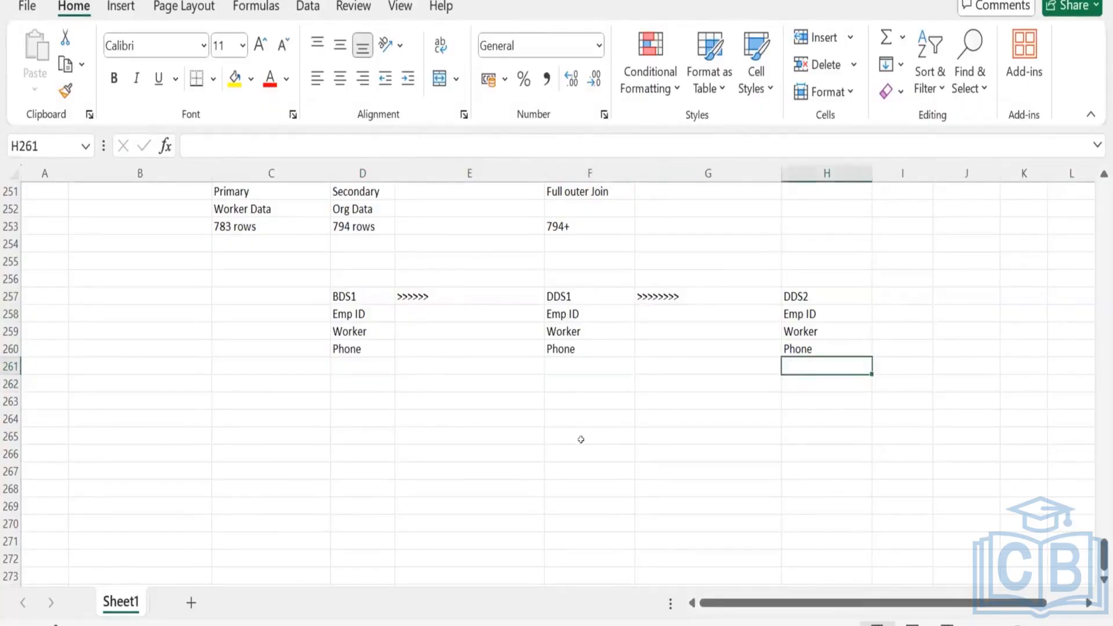
{"action": "key", "text": "ctrl+z"}
{"action": "key", "text": "ctrl+z"}
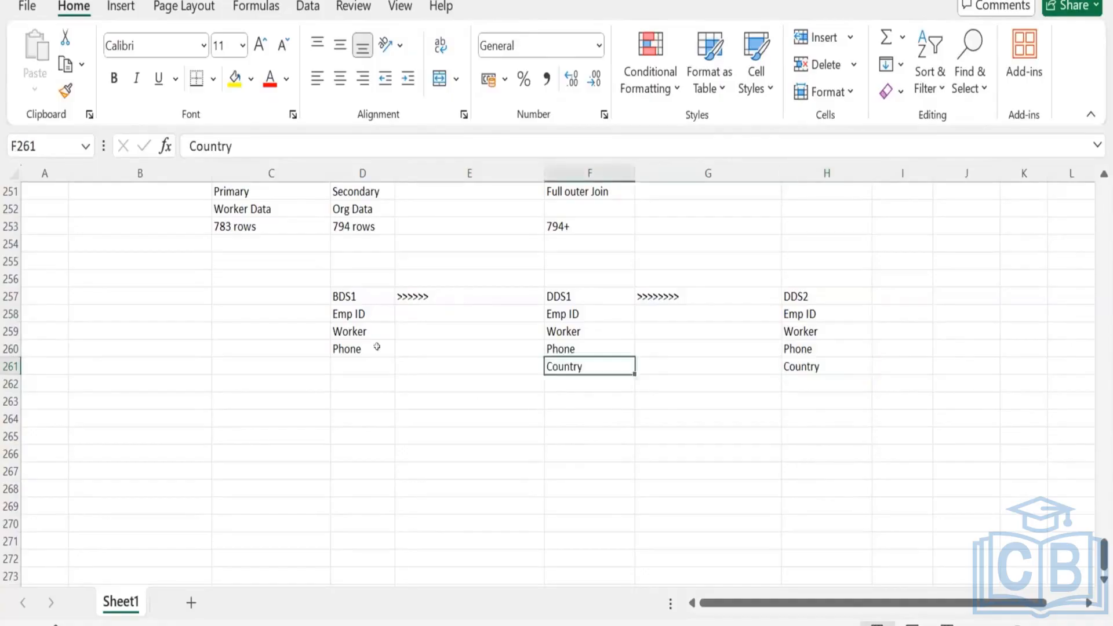
{"action": "key", "text": "ctrl+z"}
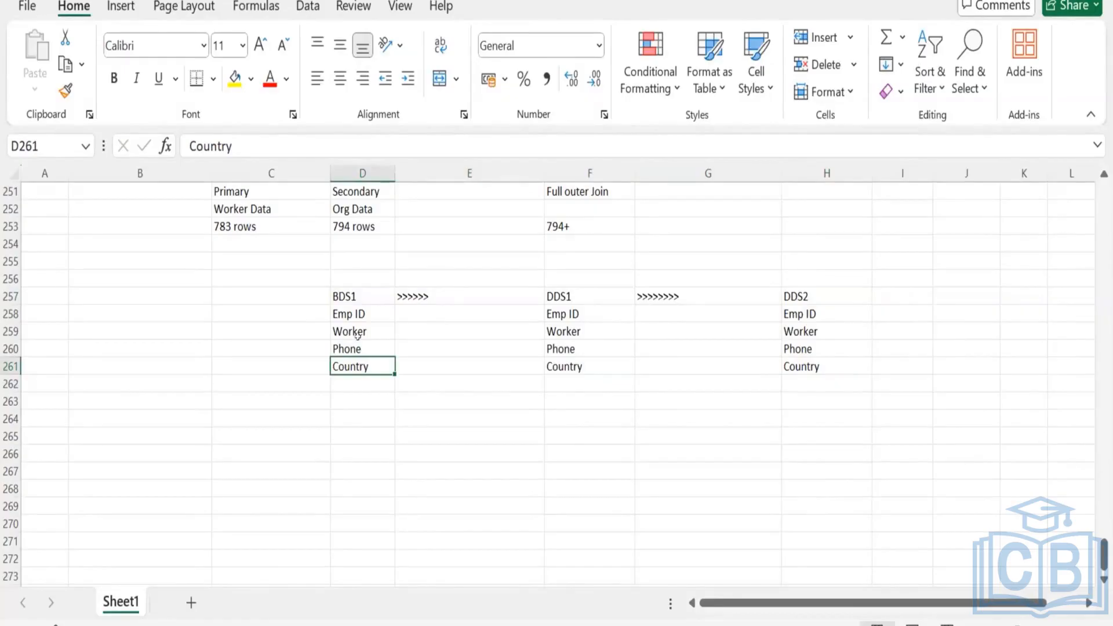
{"action": "key", "text": "ctrl+Up"}
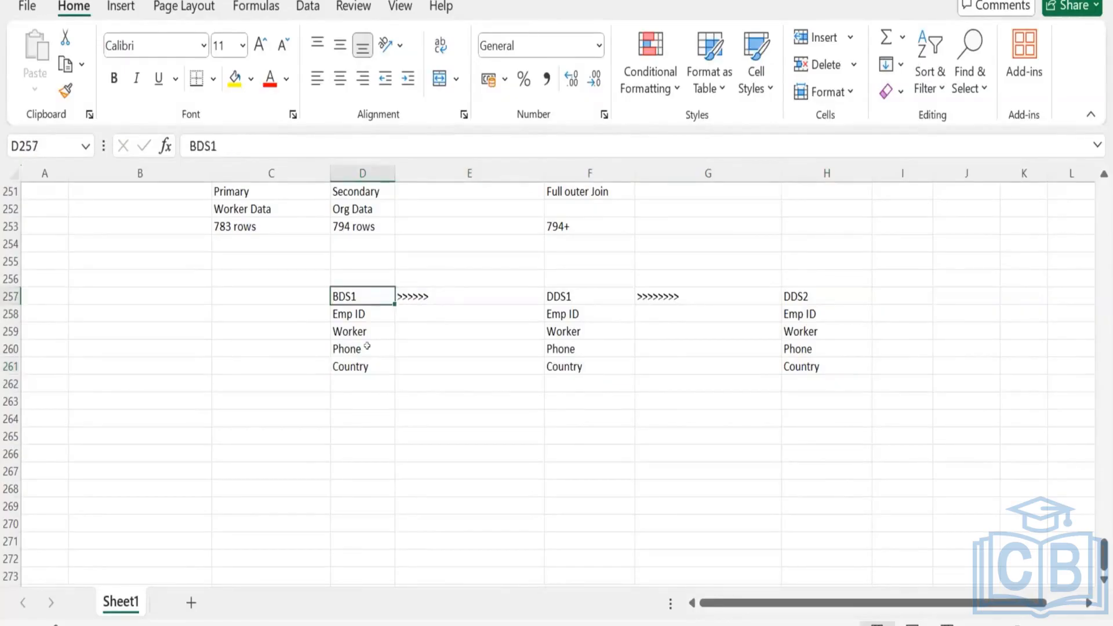
{"action": "left_click", "coordinate": [350, 353]}
{"action": "key", "text": "F2"}
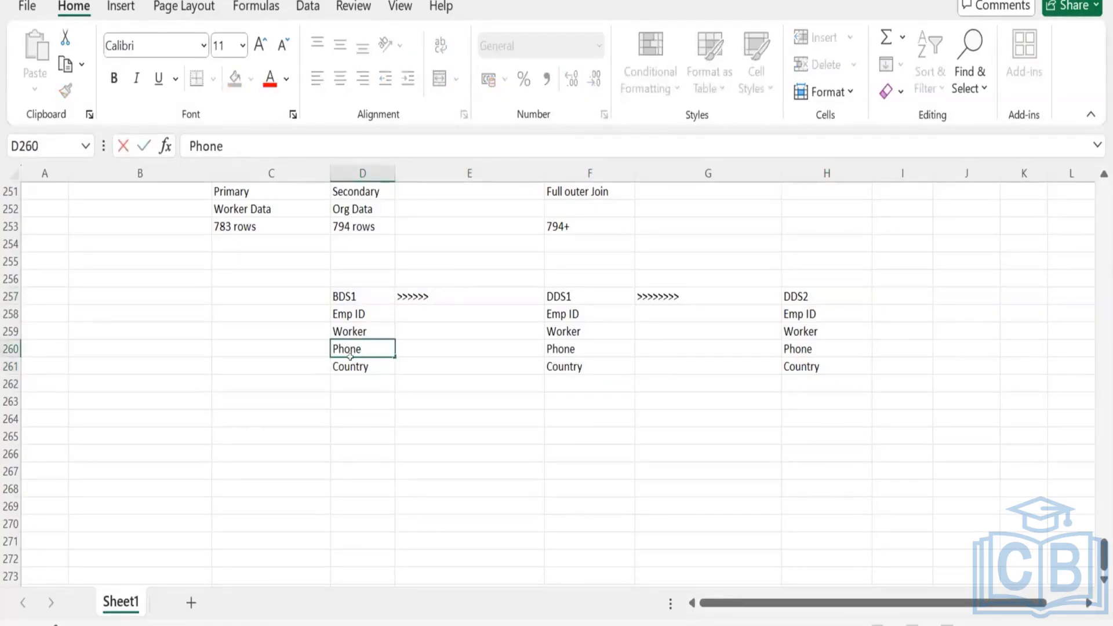
{"action": "type", "text": "Home"}
{"action": "key", "text": "Tab"}
{"action": "left_click", "coordinate": [601, 355]}
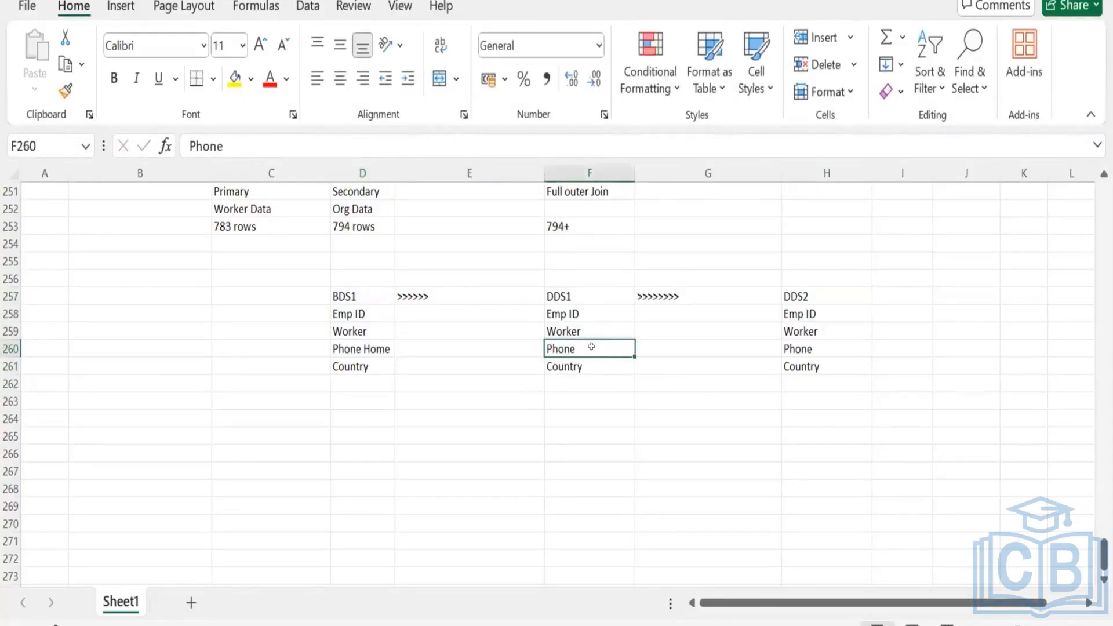
{"action": "double_click", "coordinate": [591, 347]}
{"action": "type", "text": "Home"}
{"action": "key", "text": "Tab"}
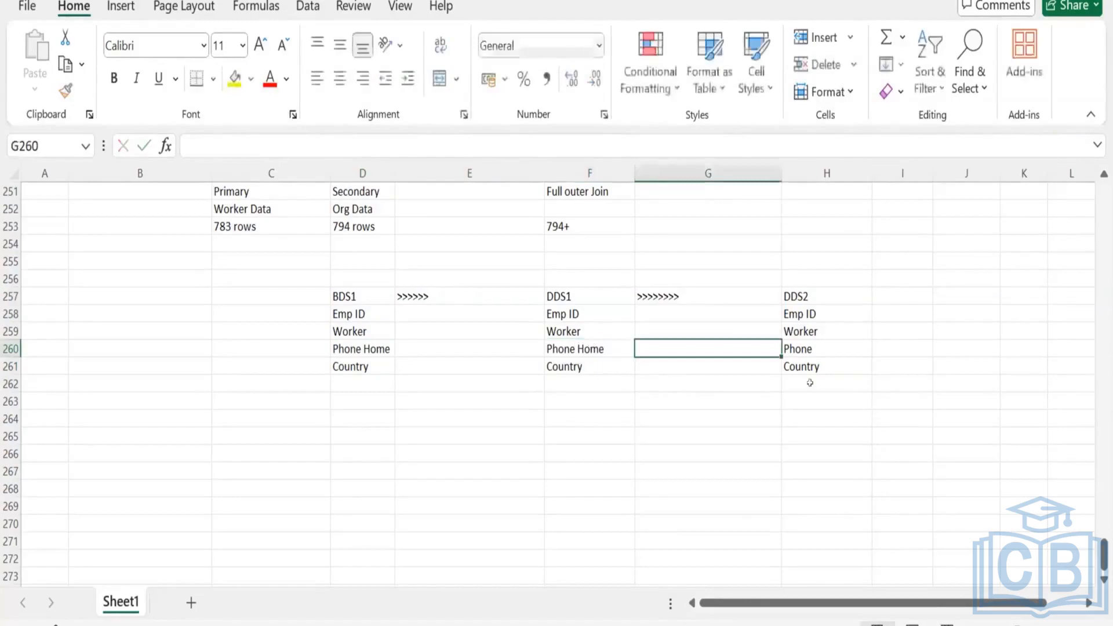
{"action": "left_click", "coordinate": [826, 347]}
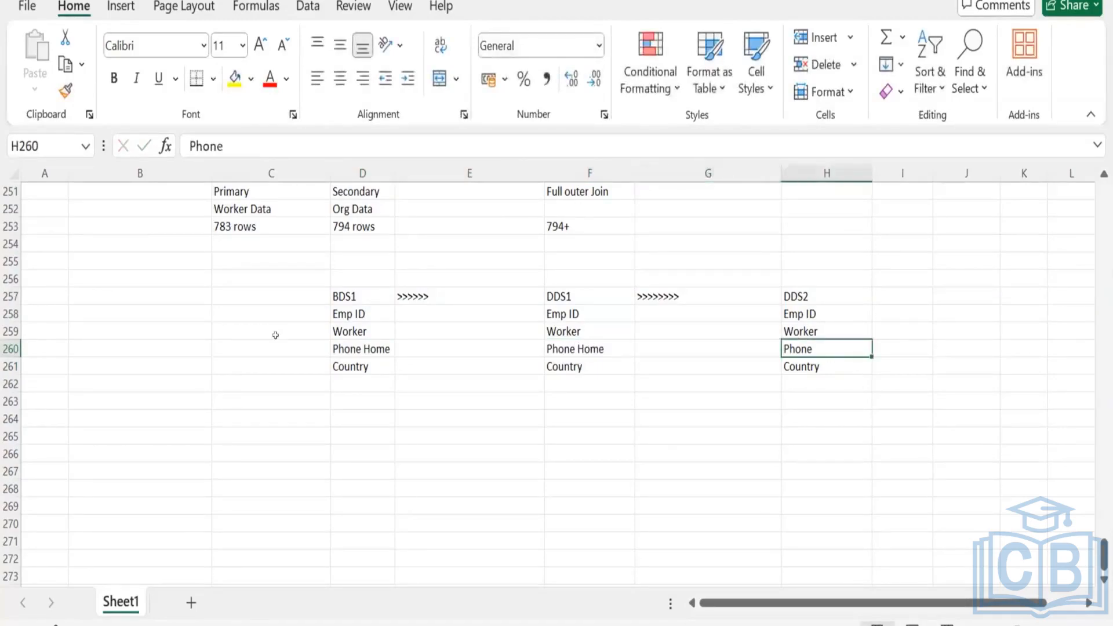
{"action": "key", "text": "ctrl+z"}
{"action": "key", "text": "ctrl+z"}
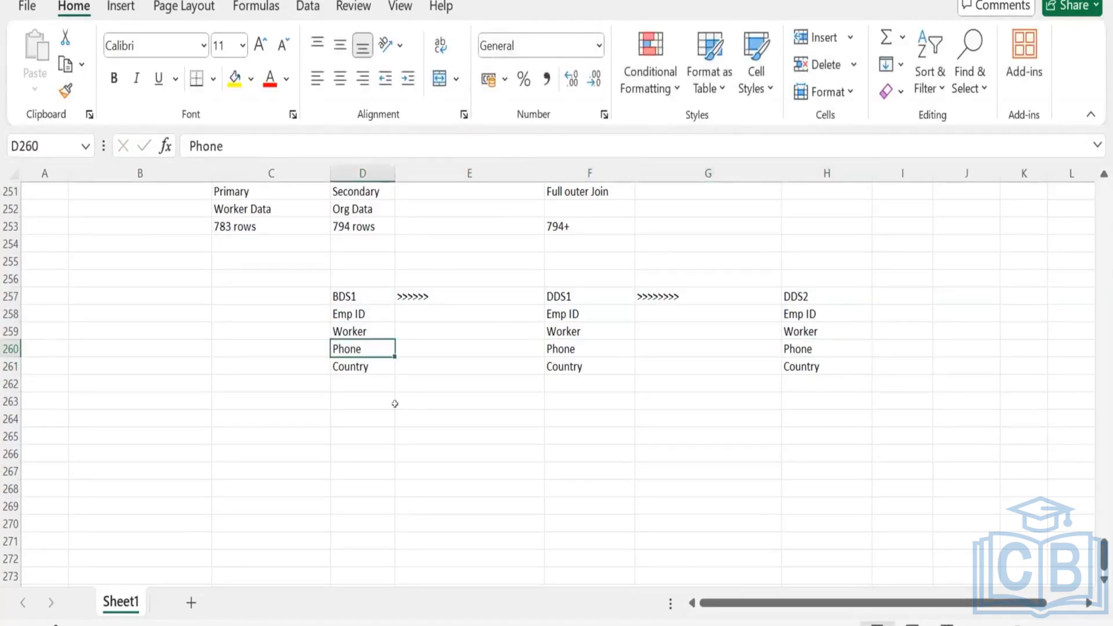
Copy the D257:H261 field block to D265 and retitle its DDS1 heading as Table
{"action": "left_click_drag", "start_coordinate": [377, 303], "coordinate": [793, 362]}
{"action": "key", "text": "ctrl+c"}
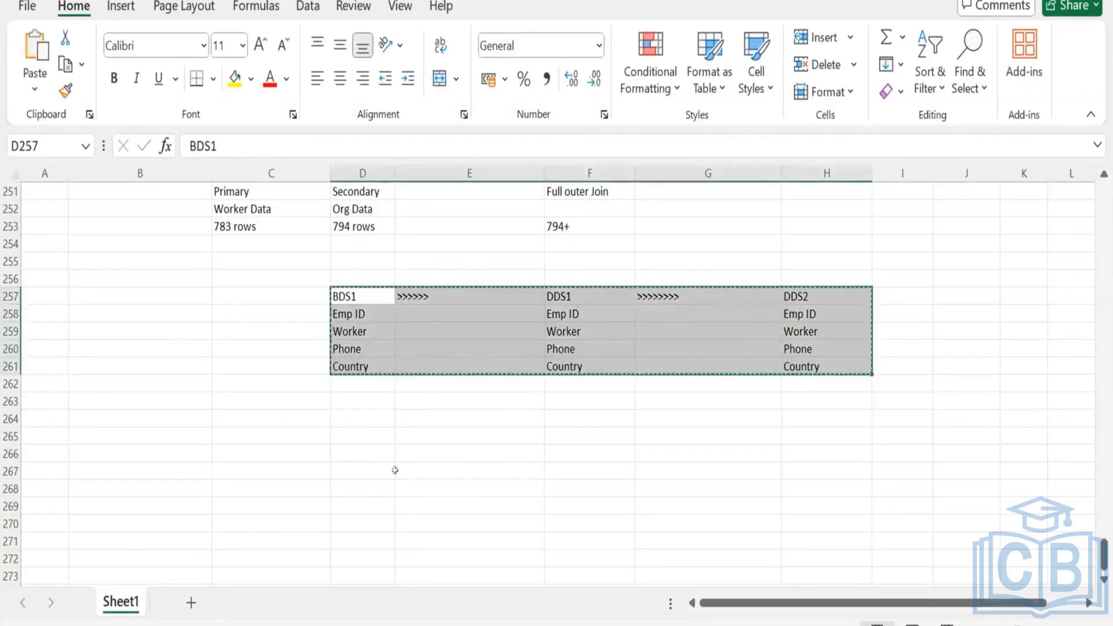
{"action": "left_click", "coordinate": [364, 426]}
{"action": "key", "text": "ctrl+v"}
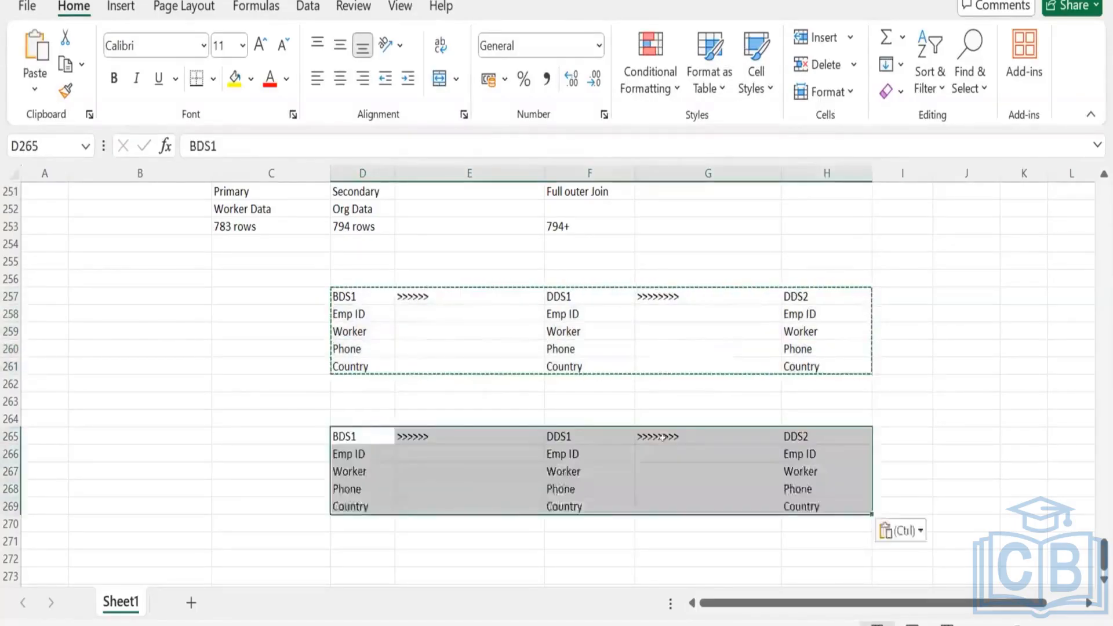
{"action": "left_click", "coordinate": [583, 426]}
{"action": "key", "text": "Escape"}
{"action": "type", "text": "Table"}
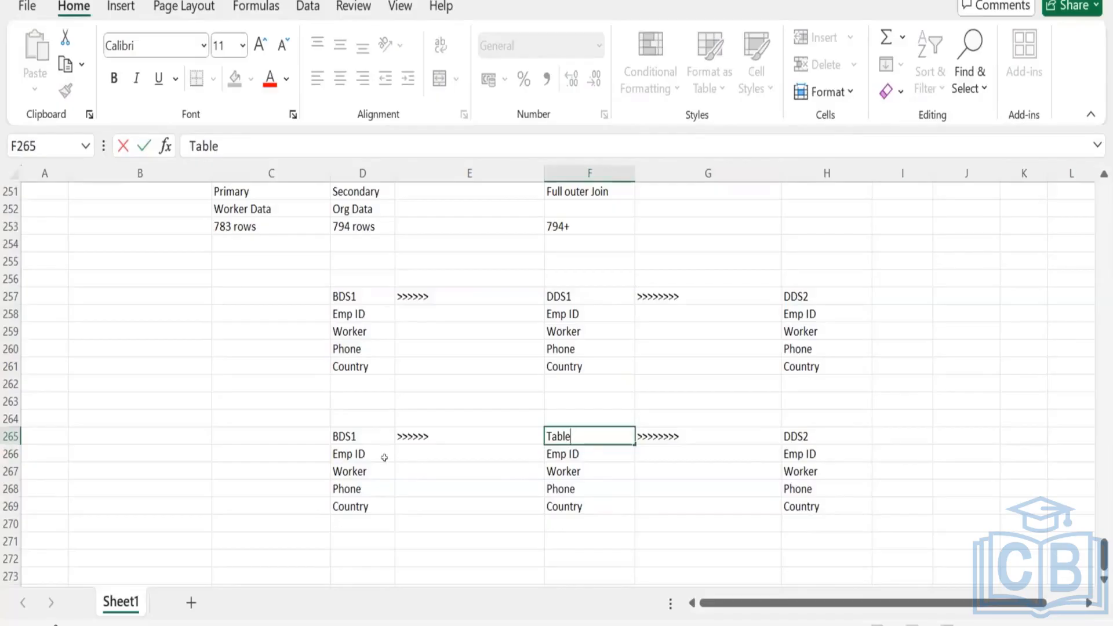
{"action": "left_click", "coordinate": [404, 501]}
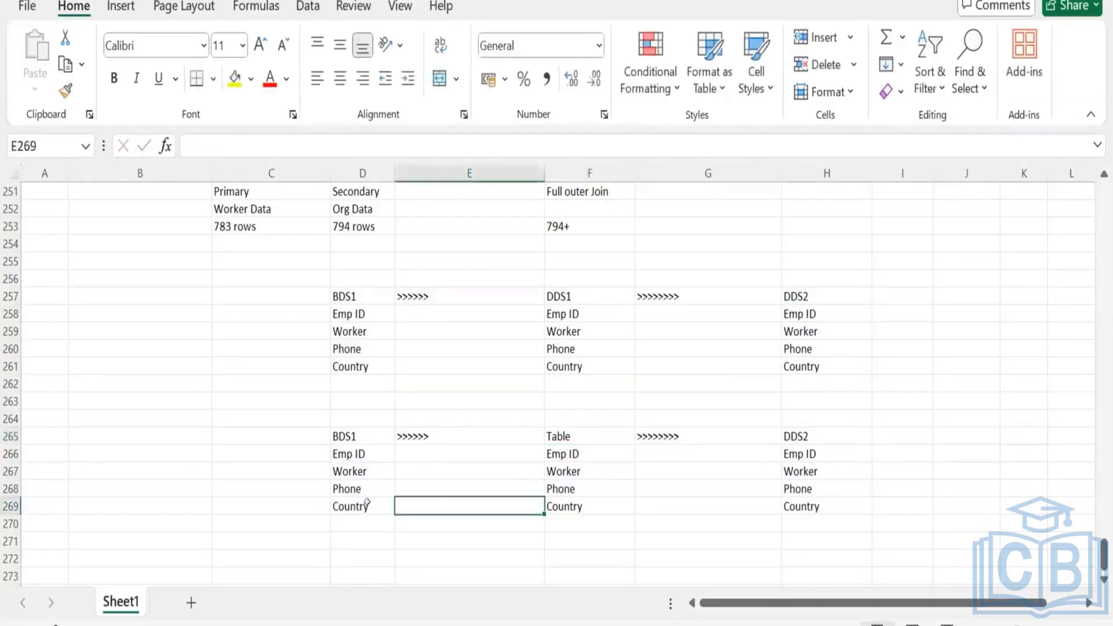
Delete the Country rows from the copied BDS1, Table and DDS2 lists
{"action": "left_click", "coordinate": [367, 499]}
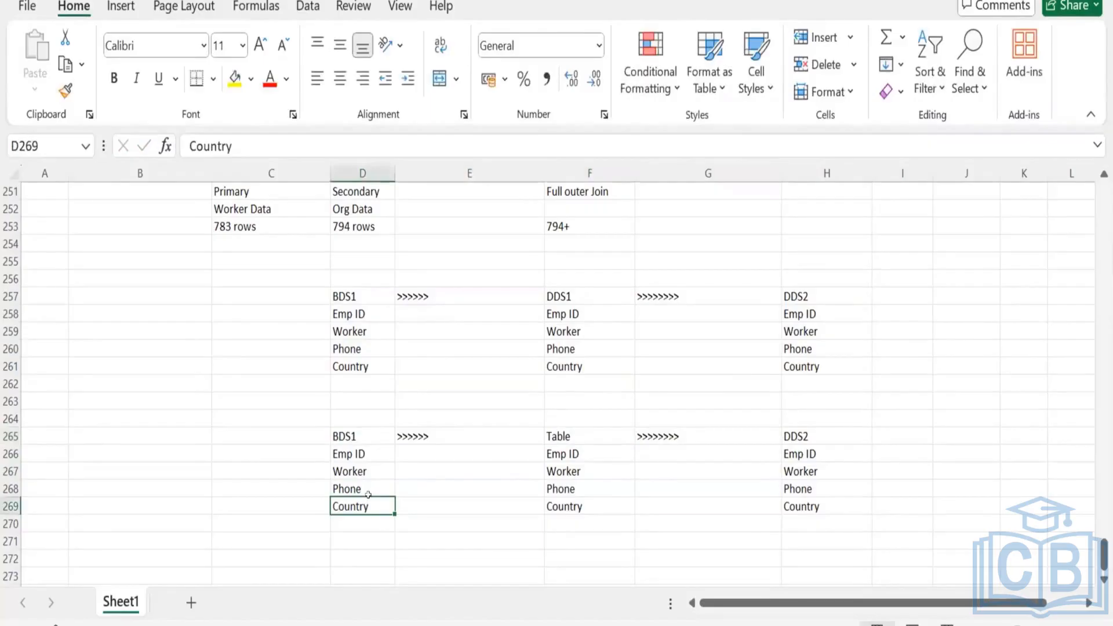
{"action": "key", "text": "Delete"}
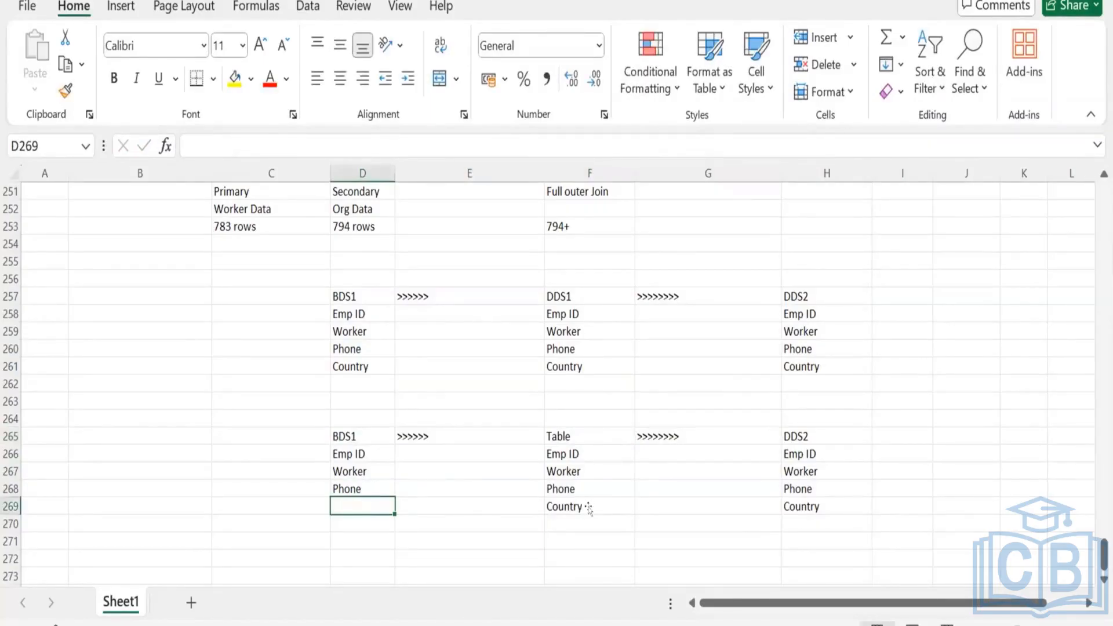
{"action": "left_click", "coordinate": [588, 507]}
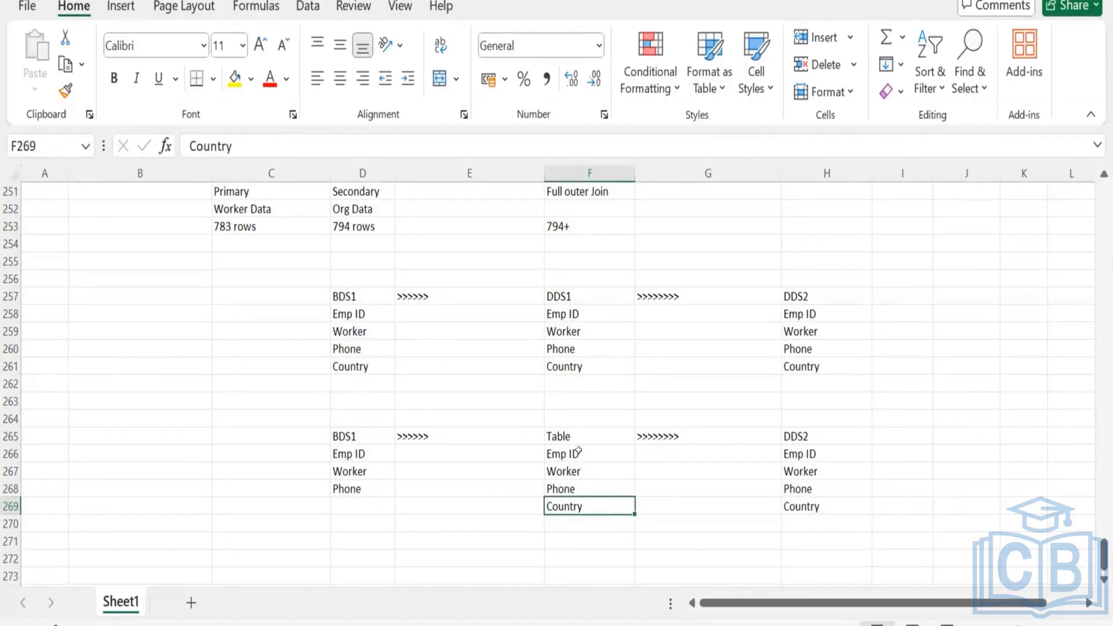
{"action": "key", "text": "Delete"}
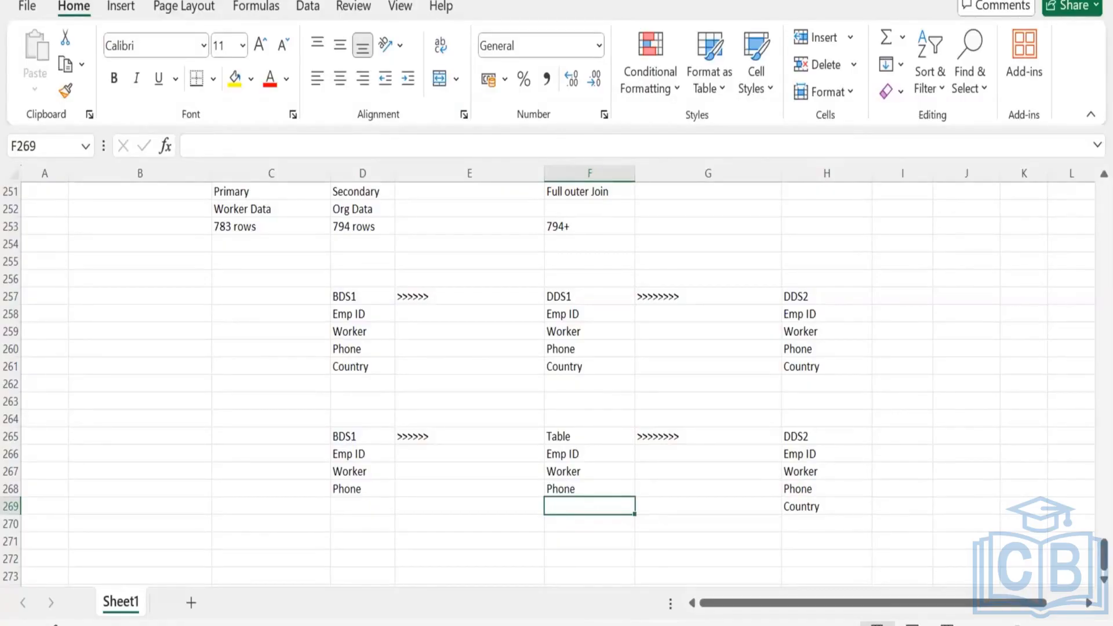
{"action": "left_click", "coordinate": [852, 502]}
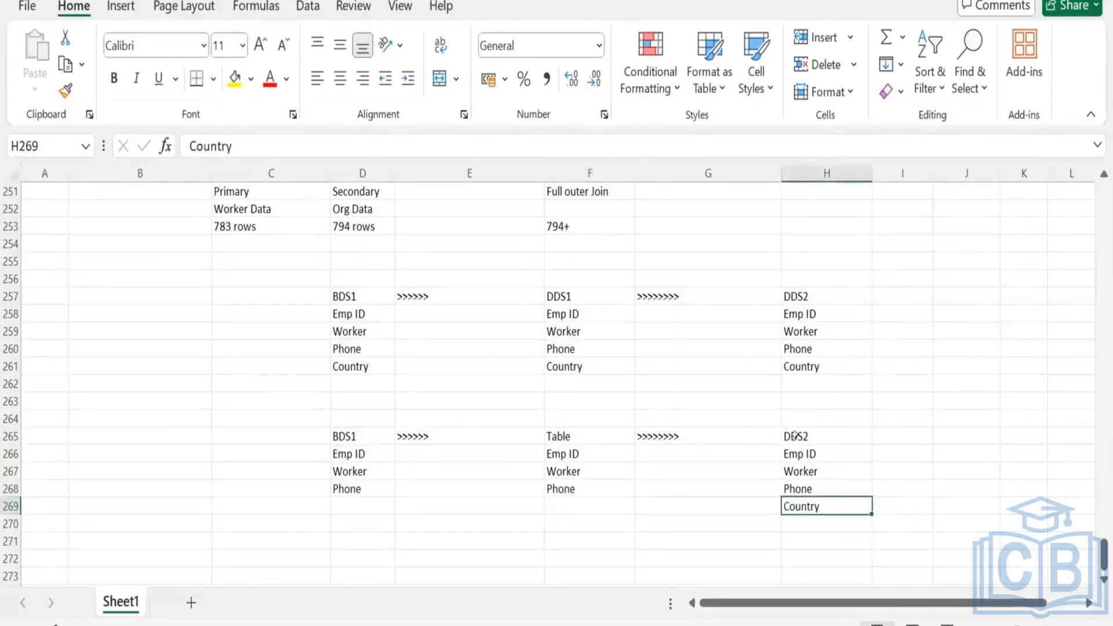
{"action": "left_click_drag", "start_coordinate": [578, 435], "coordinate": [579, 490]}
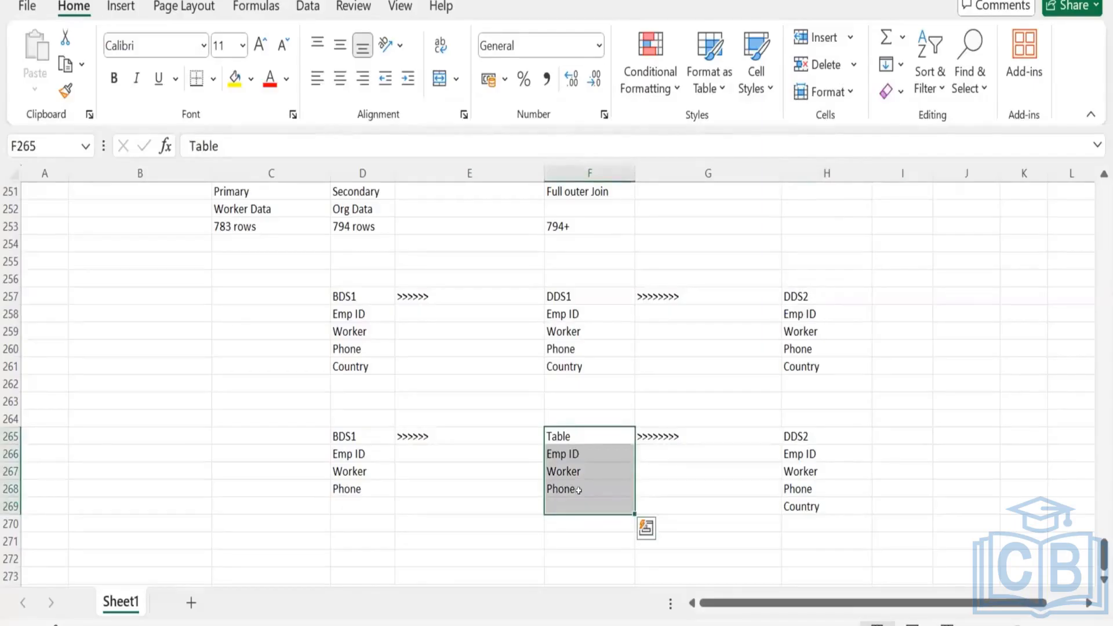
{"action": "left_click", "coordinate": [812, 454]}
{"action": "left_click_drag", "start_coordinate": [812, 506], "coordinate": [812, 524]}
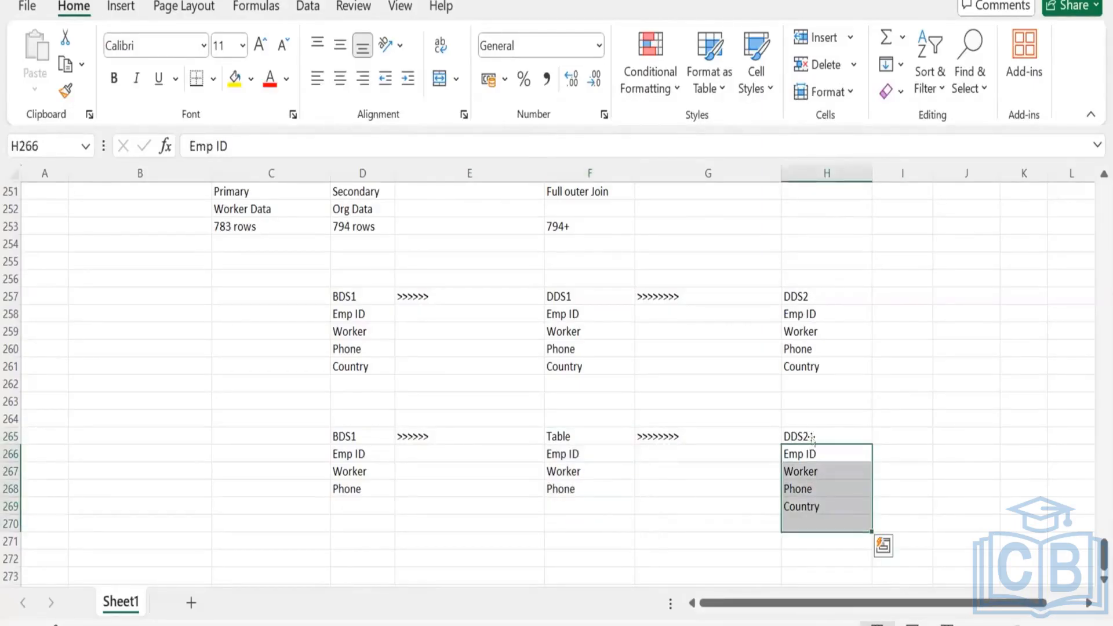
{"action": "left_click", "coordinate": [812, 439]}
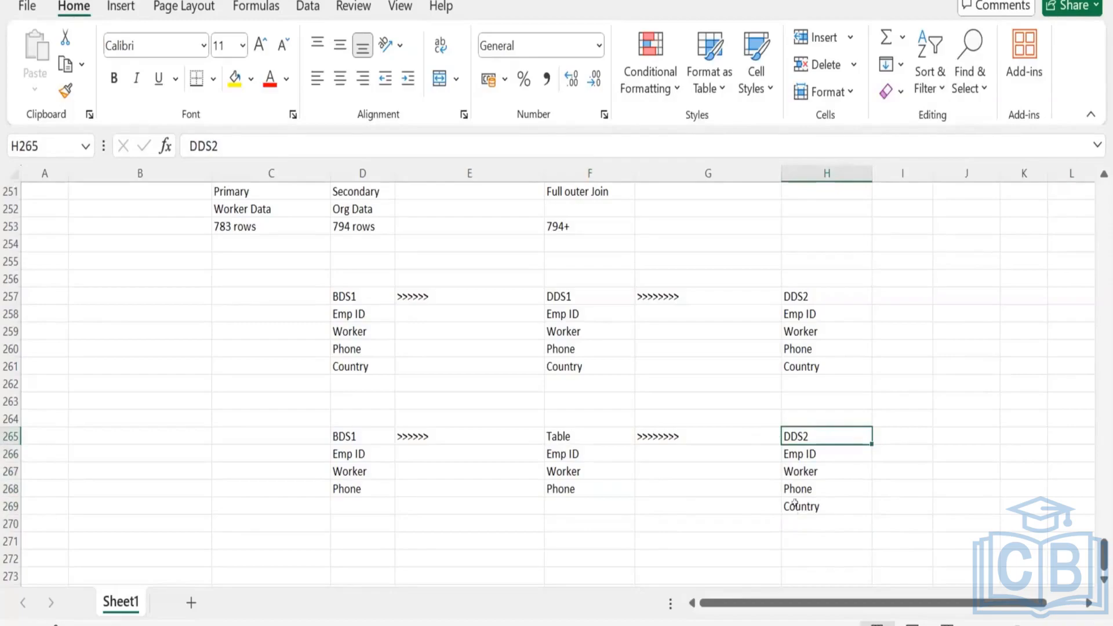
{"action": "left_click", "coordinate": [571, 460]}
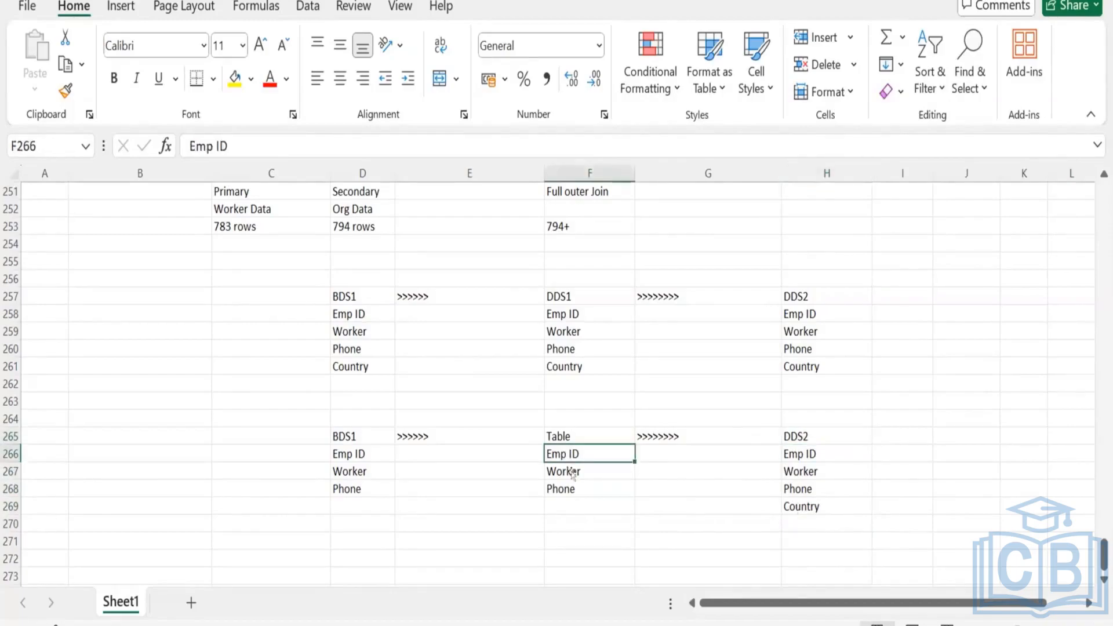
{"action": "left_click", "coordinate": [573, 475]}
{"action": "left_click", "coordinate": [573, 493]}
{"action": "left_click_drag", "start_coordinate": [804, 456], "coordinate": [807, 522]}
{"action": "left_click", "coordinate": [811, 505]}
{"action": "key", "text": "Delete"}
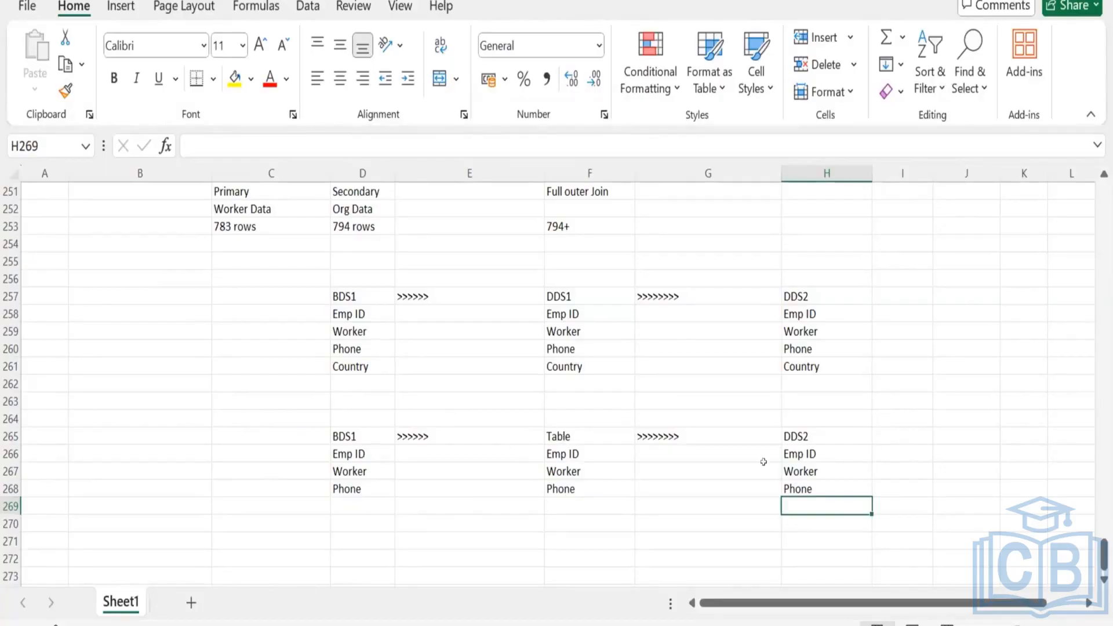
Change 'Emp ID' to 'Employee ID' in D266 (BDS1) and F266 (Table) of the lower mapping block
{"action": "key", "text": "Up"}
{"action": "key", "text": "Up"}
{"action": "key", "text": "Up"}
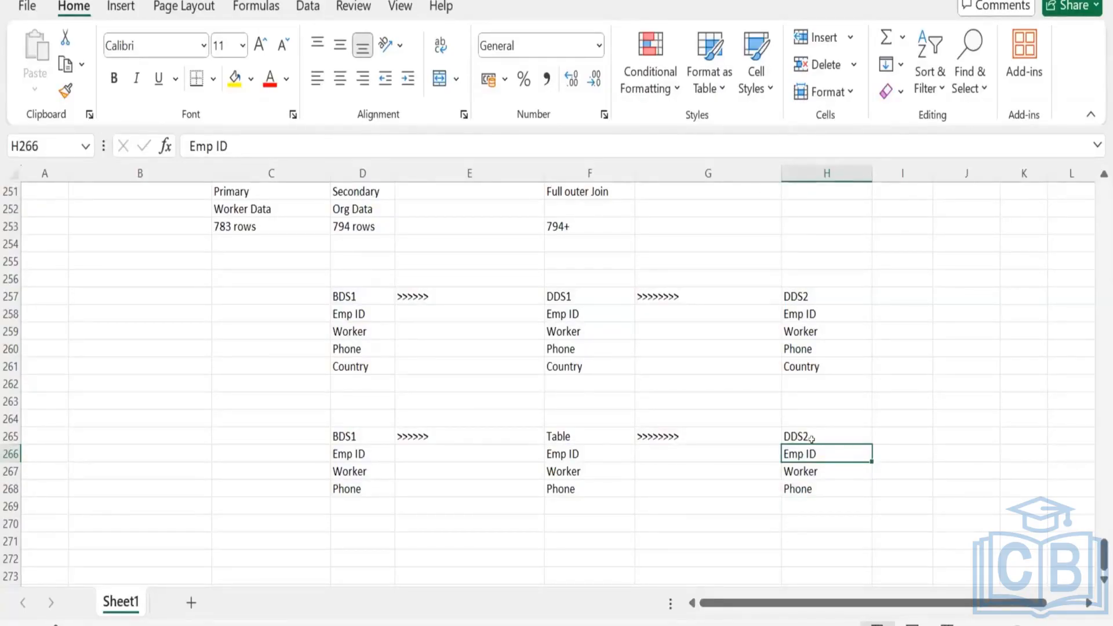
{"action": "left_click", "coordinate": [347, 453]}
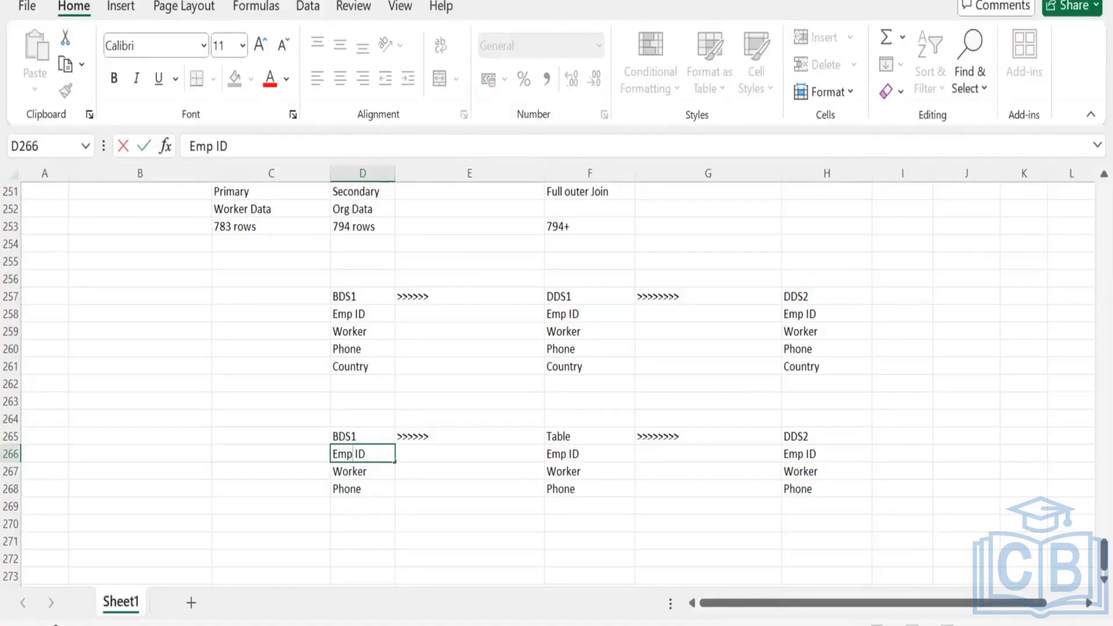
{"action": "type", "text": "loyee"}
{"action": "key", "text": "Tab"}
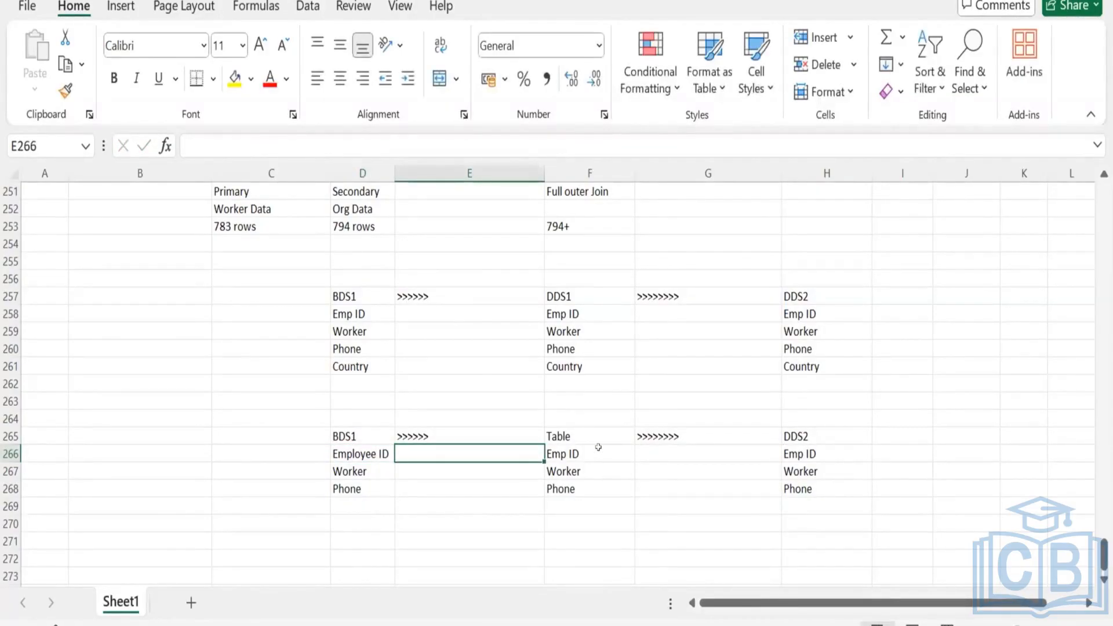
{"action": "double_click", "coordinate": [561, 451]}
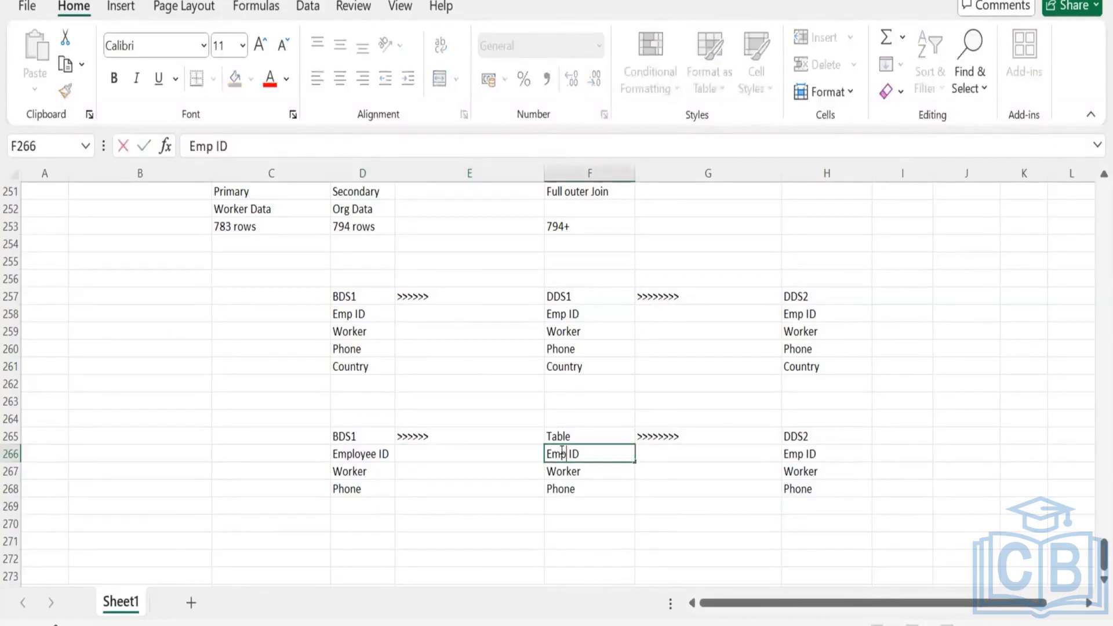
{"action": "type", "text": "loyee"}
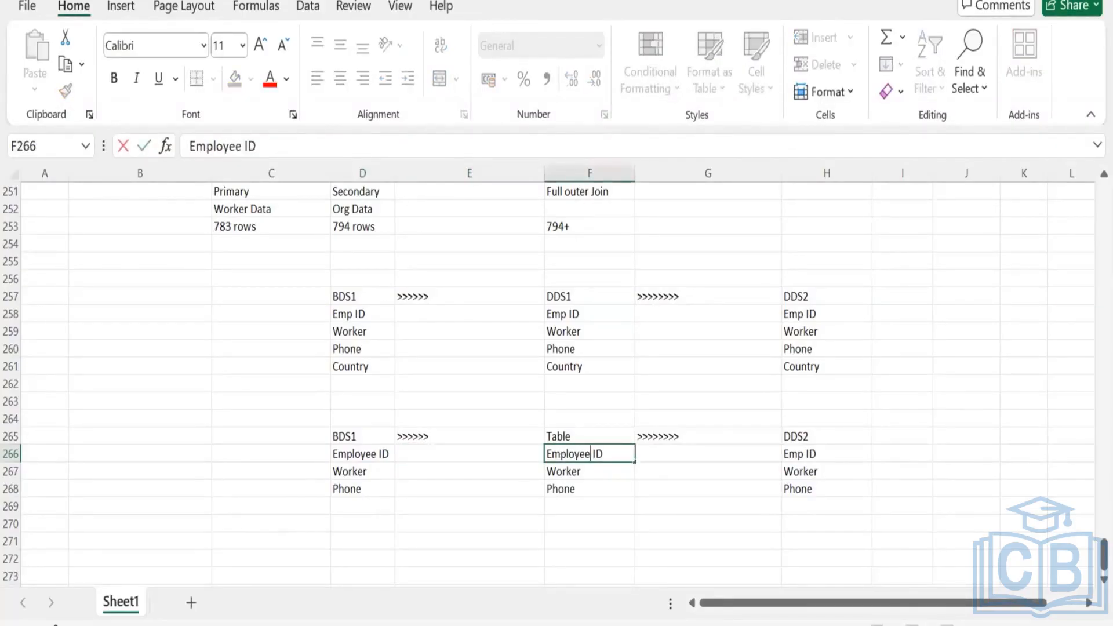
{"action": "key", "text": "Tab"}
{"action": "left_click", "coordinate": [812, 471]}
{"action": "left_click", "coordinate": [803, 451]}
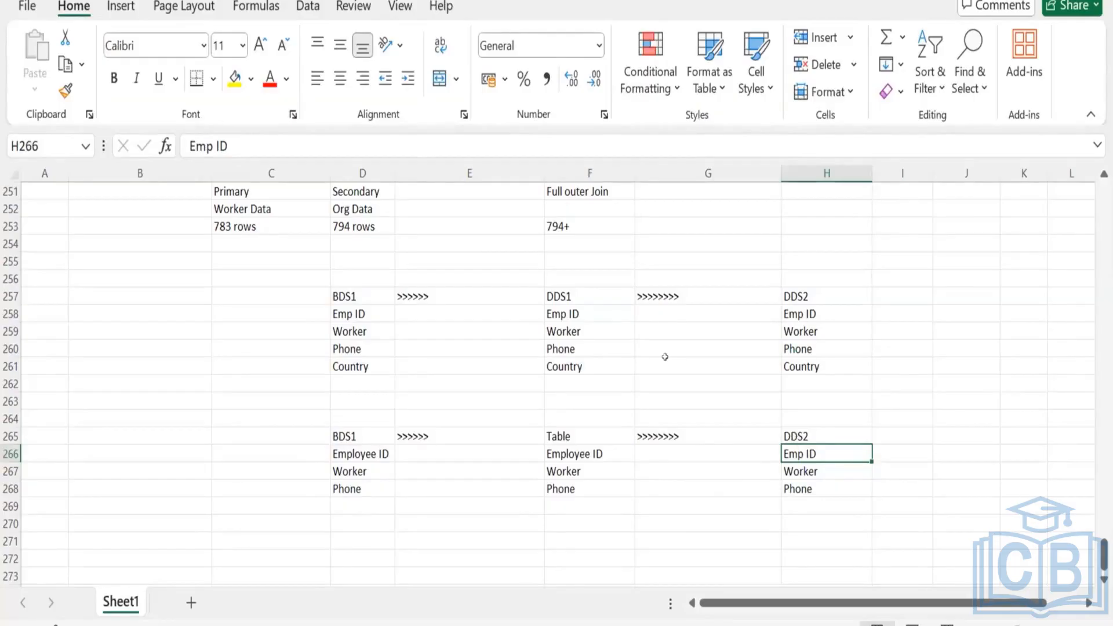
{"action": "left_click_drag", "start_coordinate": [582, 436], "coordinate": [589, 482]}
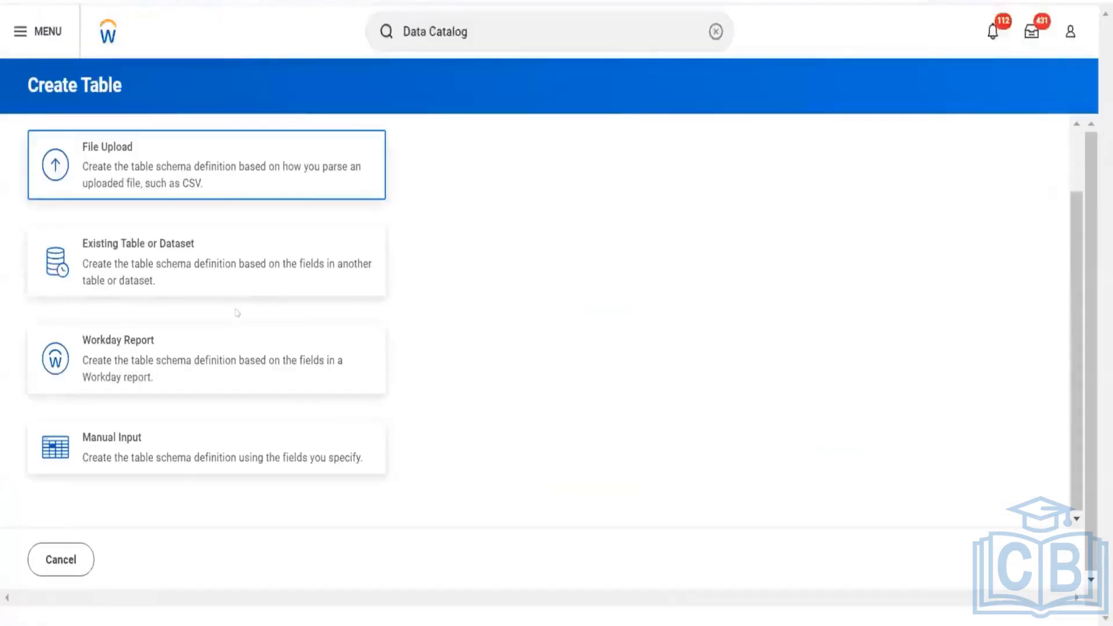
Choose File Upload as the schema source and select the Worker Data file from Downloads
{"action": "scroll", "coordinate": [231, 370], "scroll_direction": "up", "scroll_amount": 2}
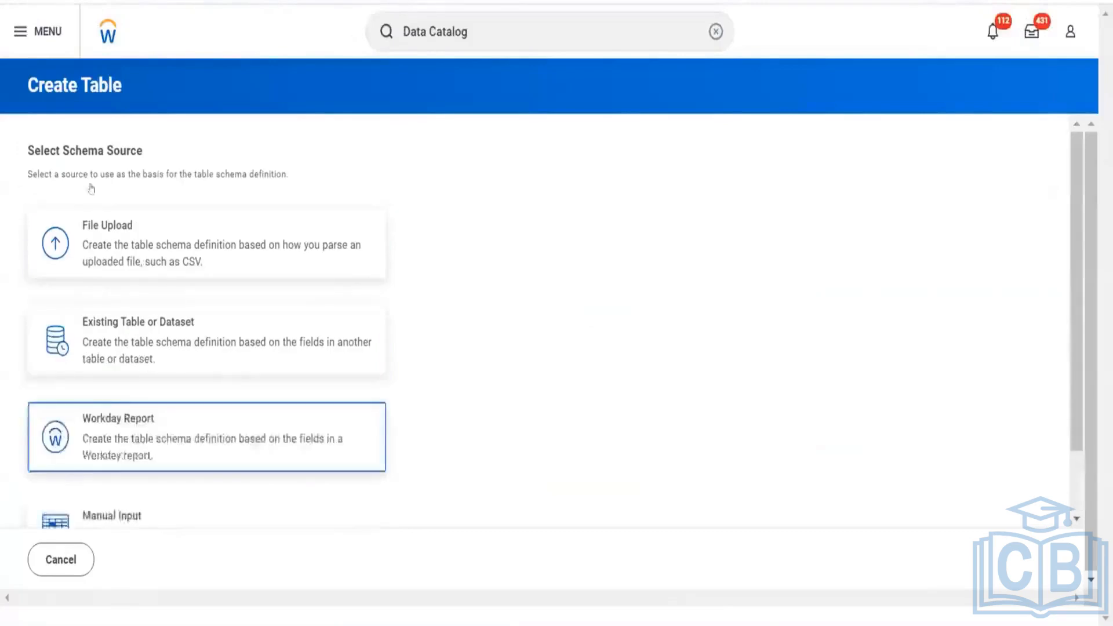
{"action": "left_click", "coordinate": [123, 247]}
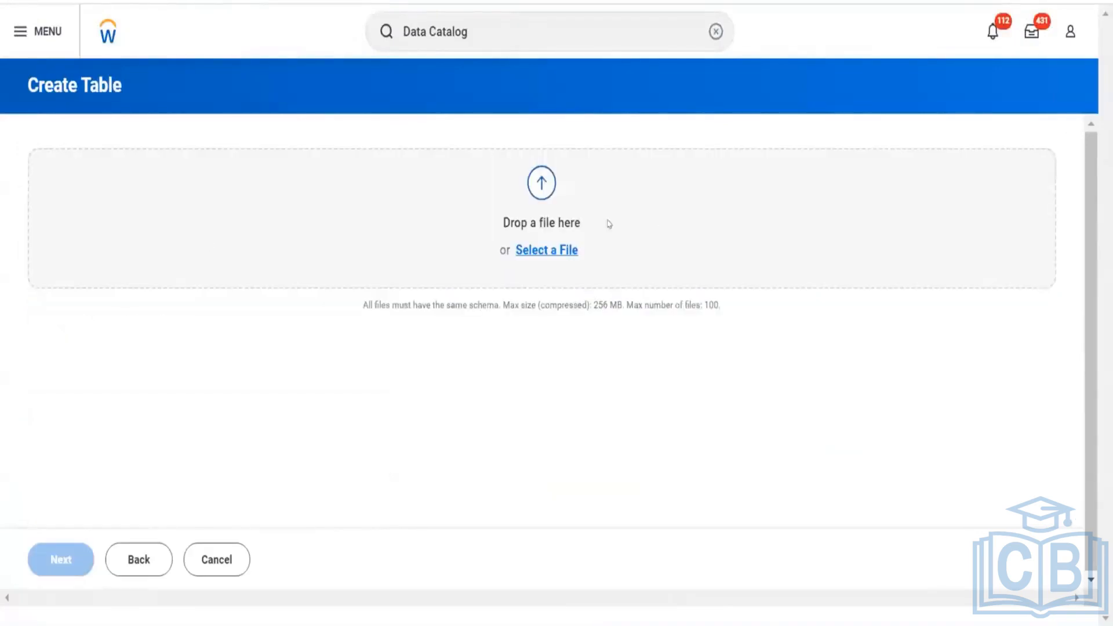
{"action": "left_click", "coordinate": [527, 256]}
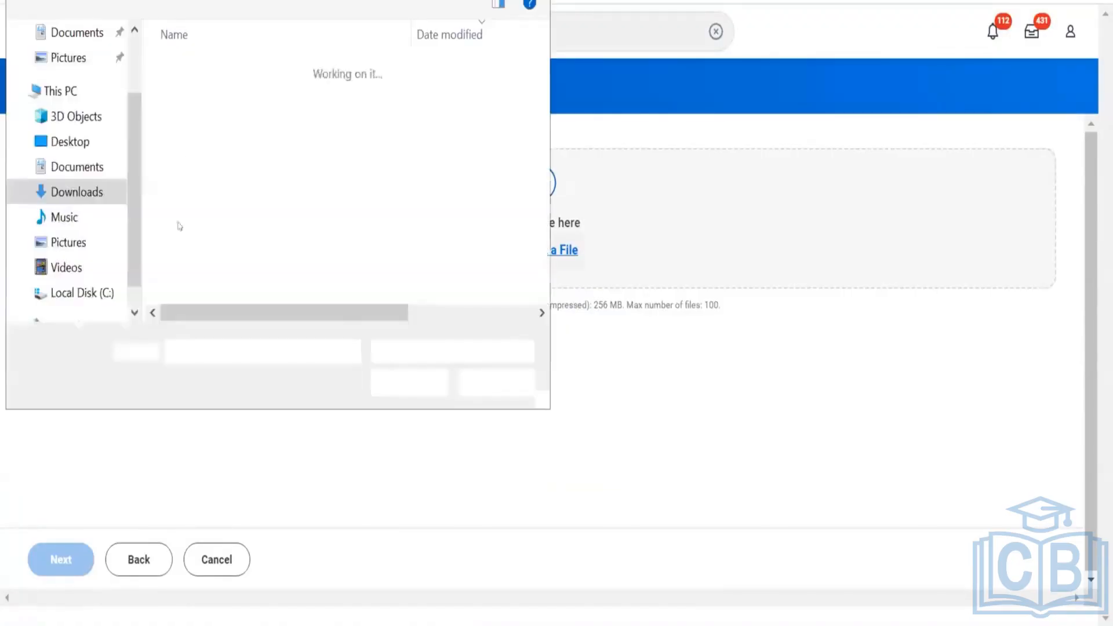
{"action": "left_click", "coordinate": [191, 94]}
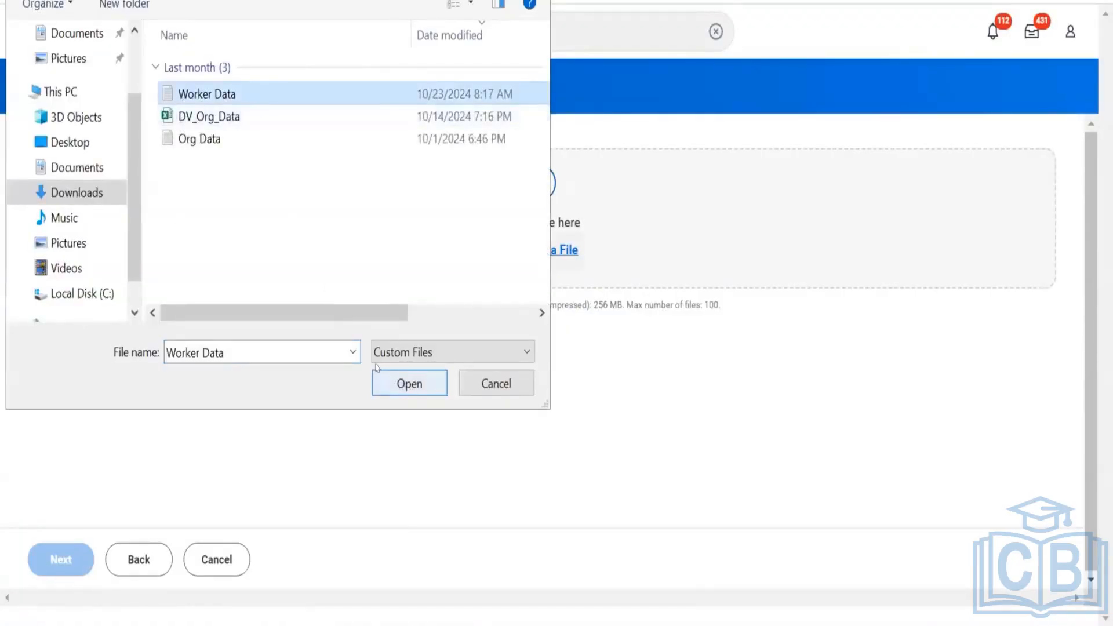
{"action": "left_click", "coordinate": [394, 382]}
Dismiss the upload error and continue to the parsed preview of the 7 fields
{"action": "left_click", "coordinate": [55, 554]}
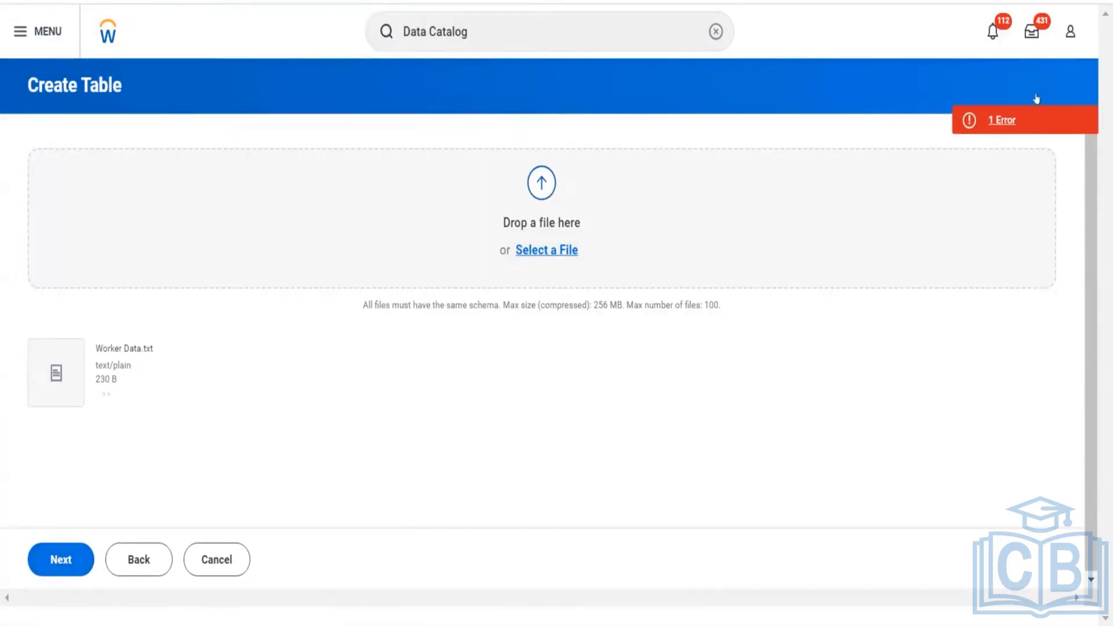
{"action": "left_click", "coordinate": [1027, 120]}
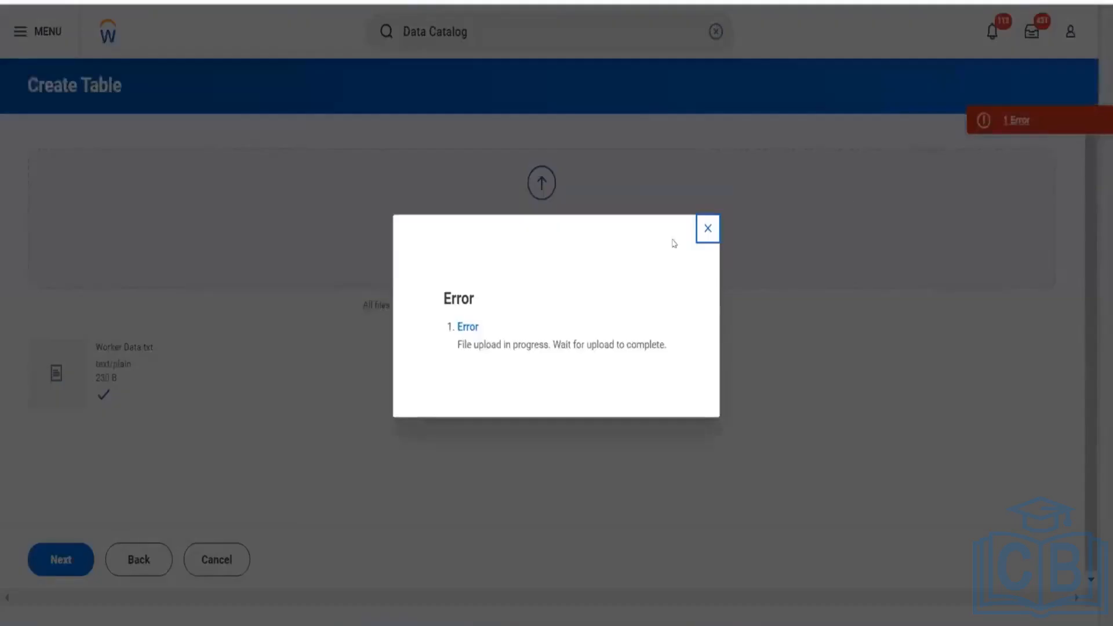
{"action": "left_click", "coordinate": [695, 232]}
{"action": "left_click", "coordinate": [71, 560]}
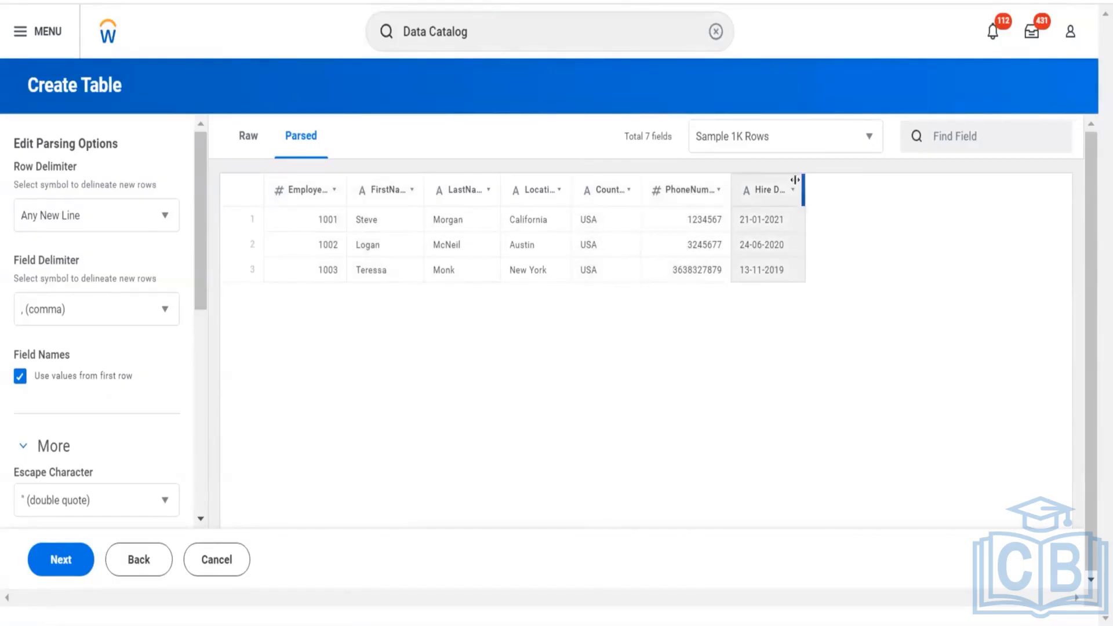
Widen the Hire Date column, check the Employee ID sort options, and proceed to Edit Schema
{"action": "left_click_drag", "start_coordinate": [794, 180], "coordinate": [848, 231]}
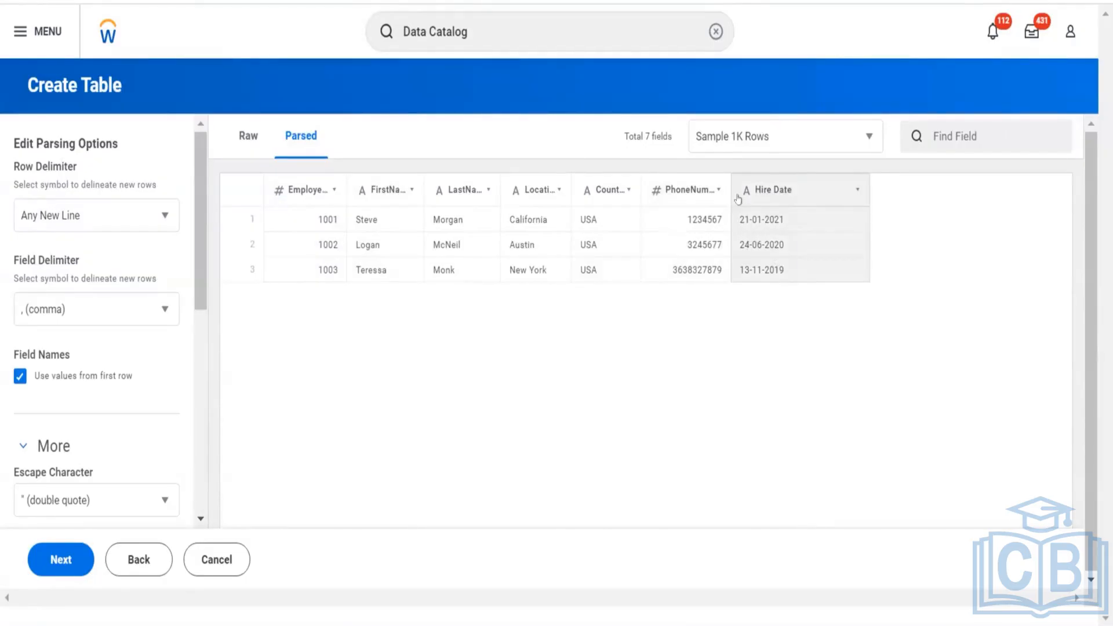
{"action": "left_click", "coordinate": [838, 190]}
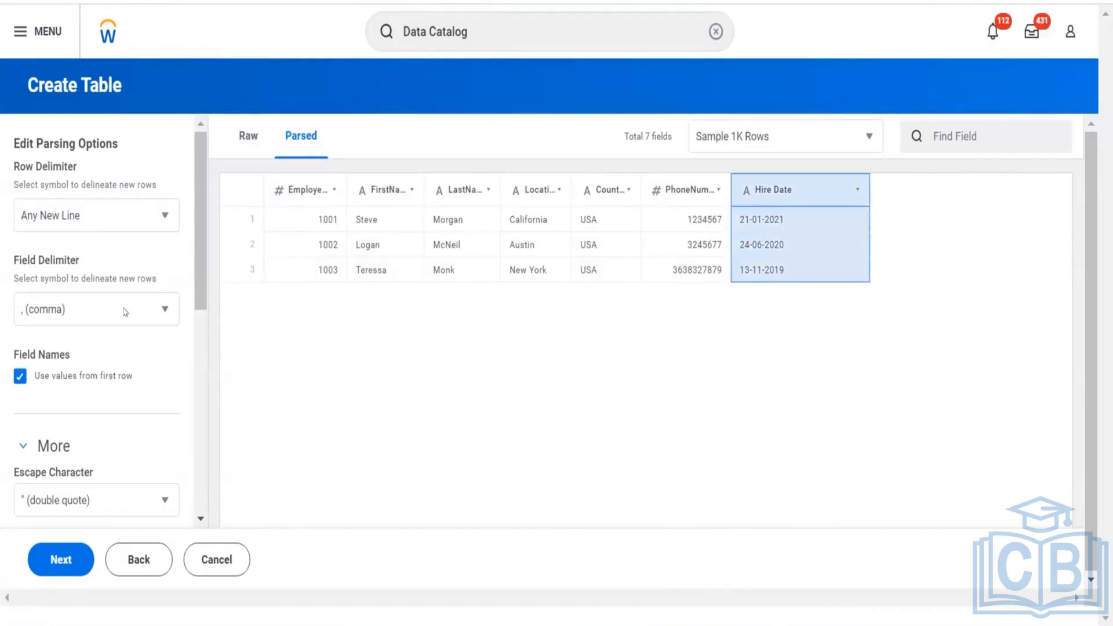
{"action": "scroll", "coordinate": [125, 312], "scroll_direction": "down", "scroll_amount": 5}
{"action": "left_click", "coordinate": [293, 180]}
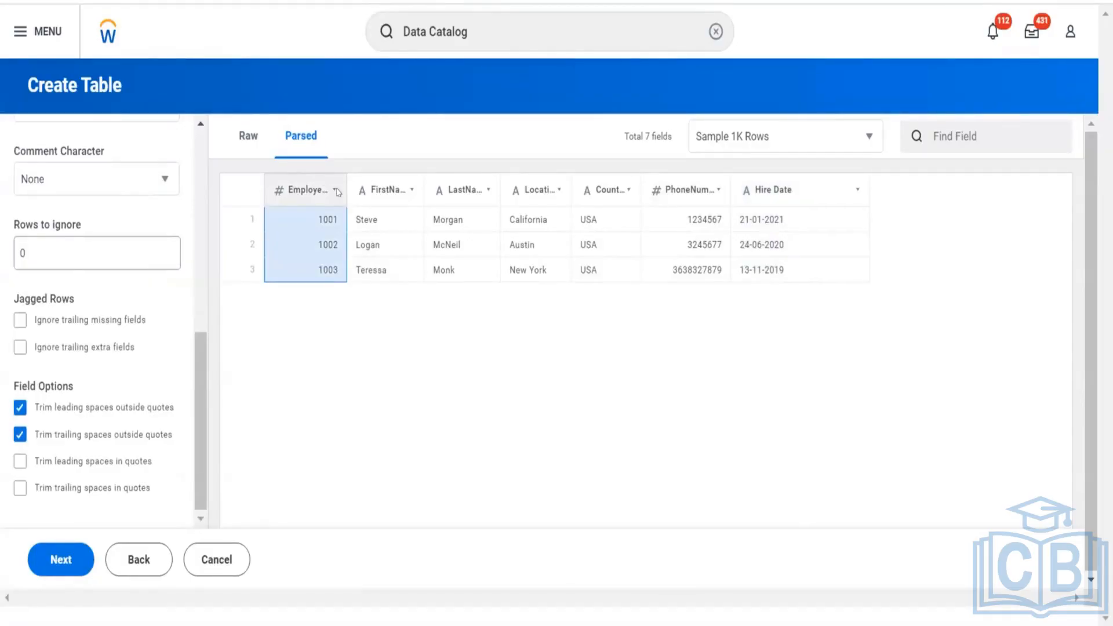
{"action": "left_click", "coordinate": [331, 190]}
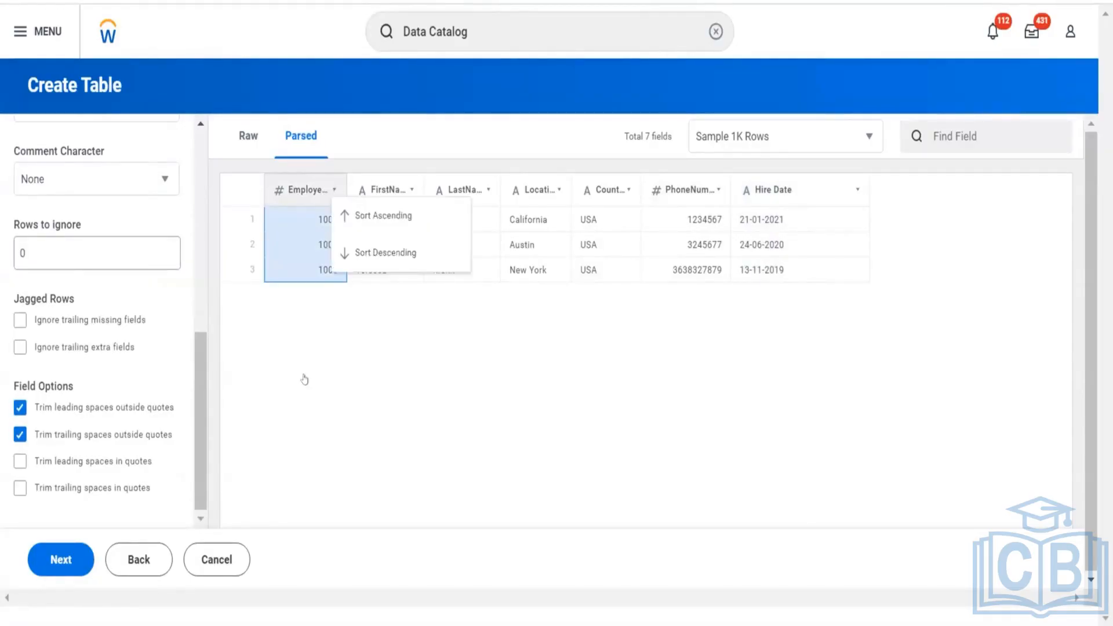
{"action": "scroll", "coordinate": [105, 367], "scroll_direction": "up", "scroll_amount": 8}
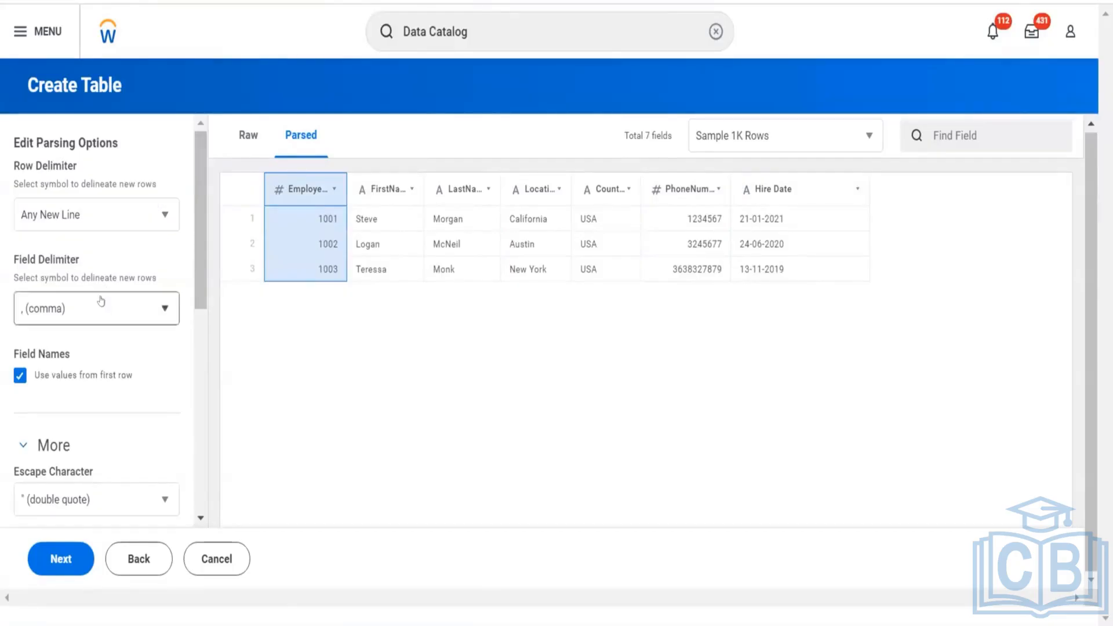
{"action": "scroll", "coordinate": [100, 303], "scroll_direction": "down", "scroll_amount": 10}
{"action": "left_click", "coordinate": [69, 559]}
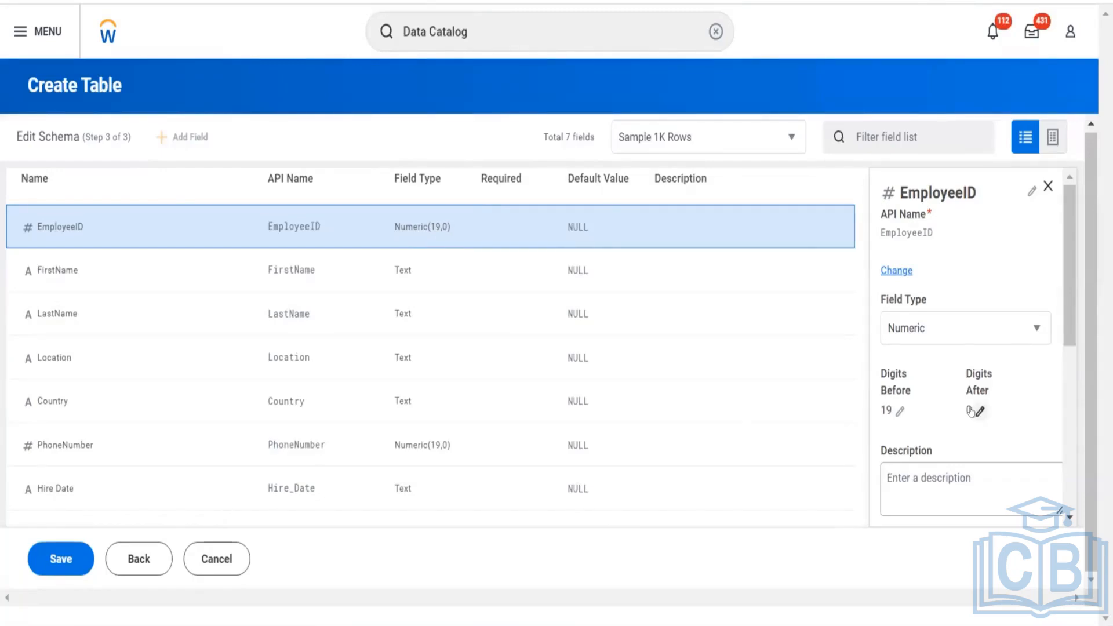
Change the EmployeeID field type from Numeric to Text
{"action": "left_click", "coordinate": [941, 335]}
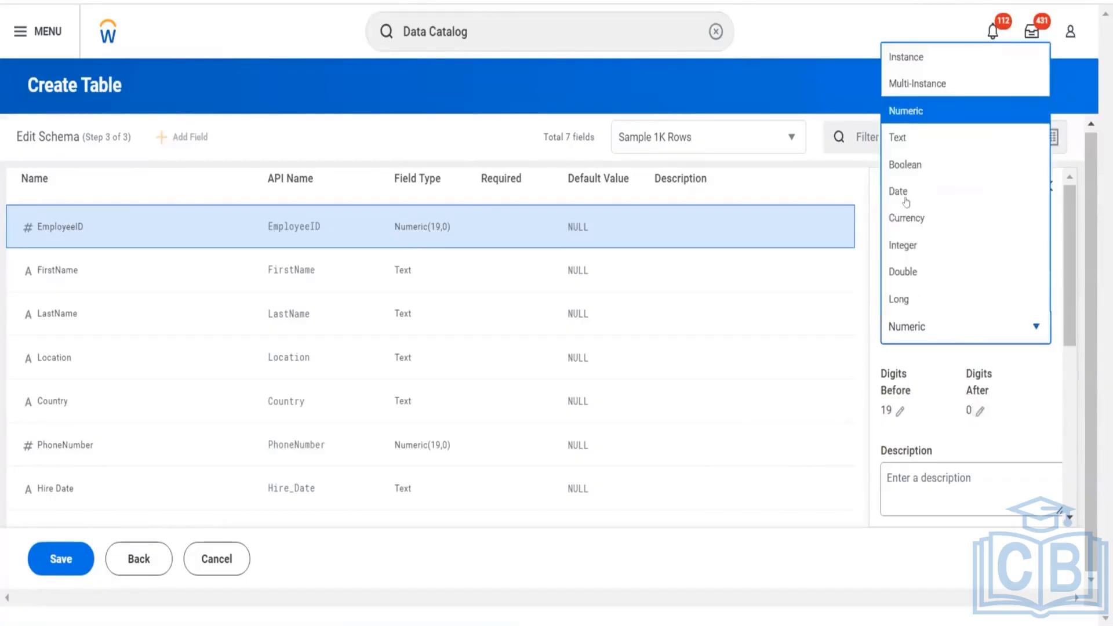
{"action": "left_click", "coordinate": [907, 137]}
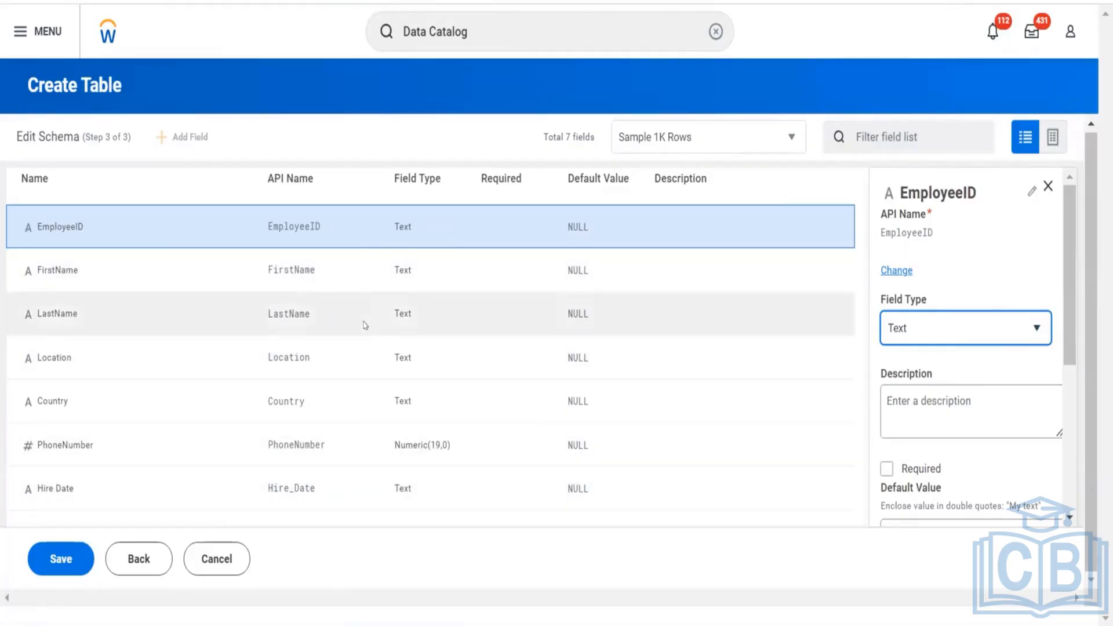
{"action": "left_click", "coordinate": [981, 326]}
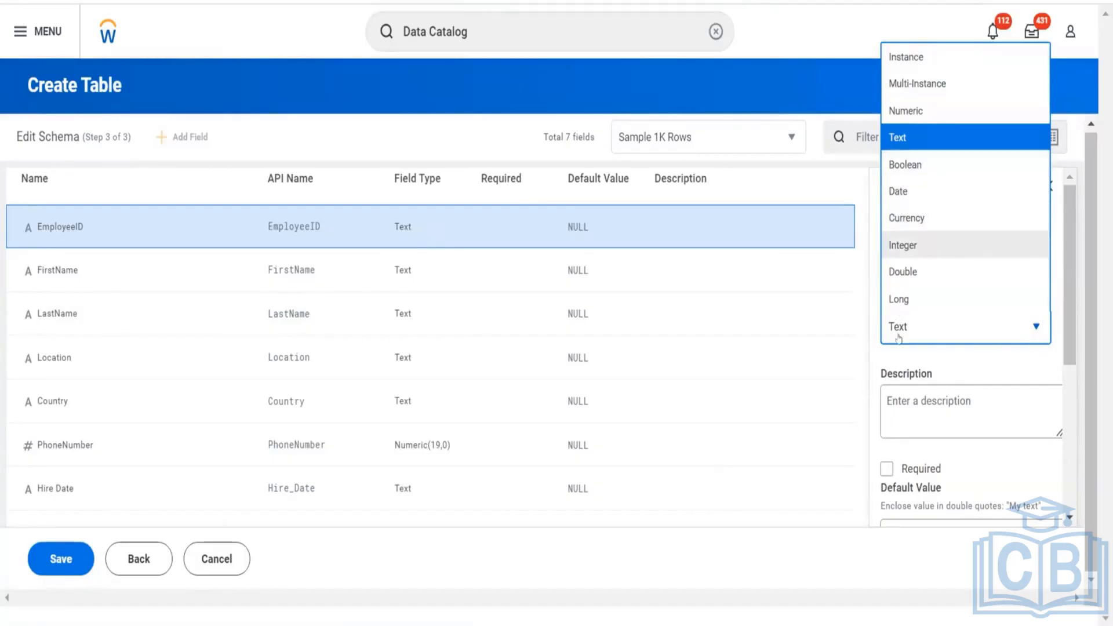
{"action": "left_click", "coordinate": [663, 370]}
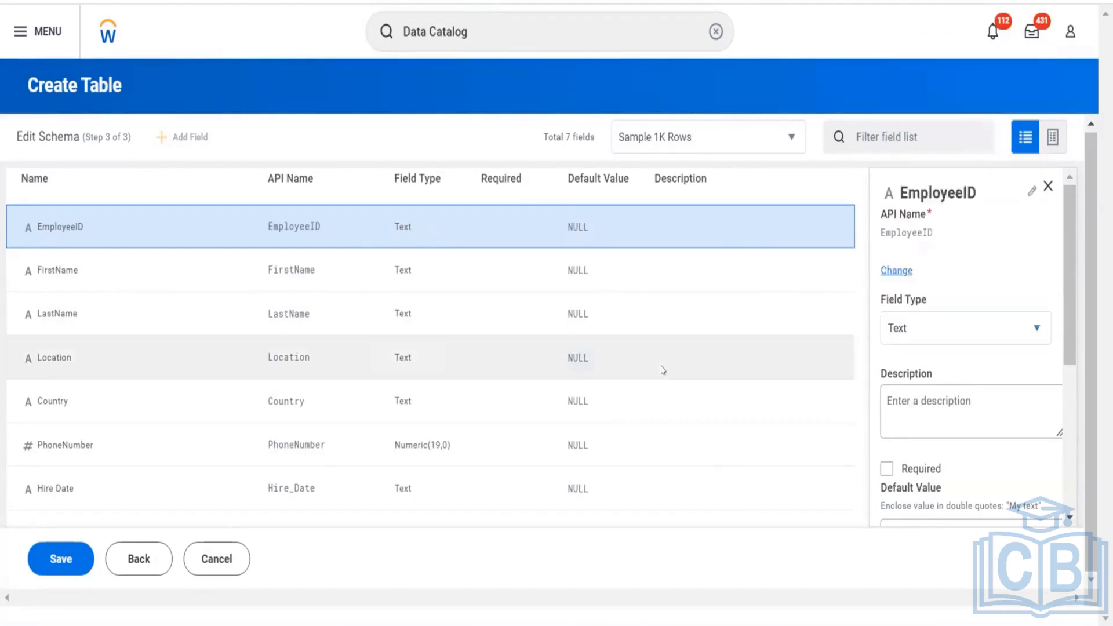
{"action": "left_click", "coordinate": [661, 370]}
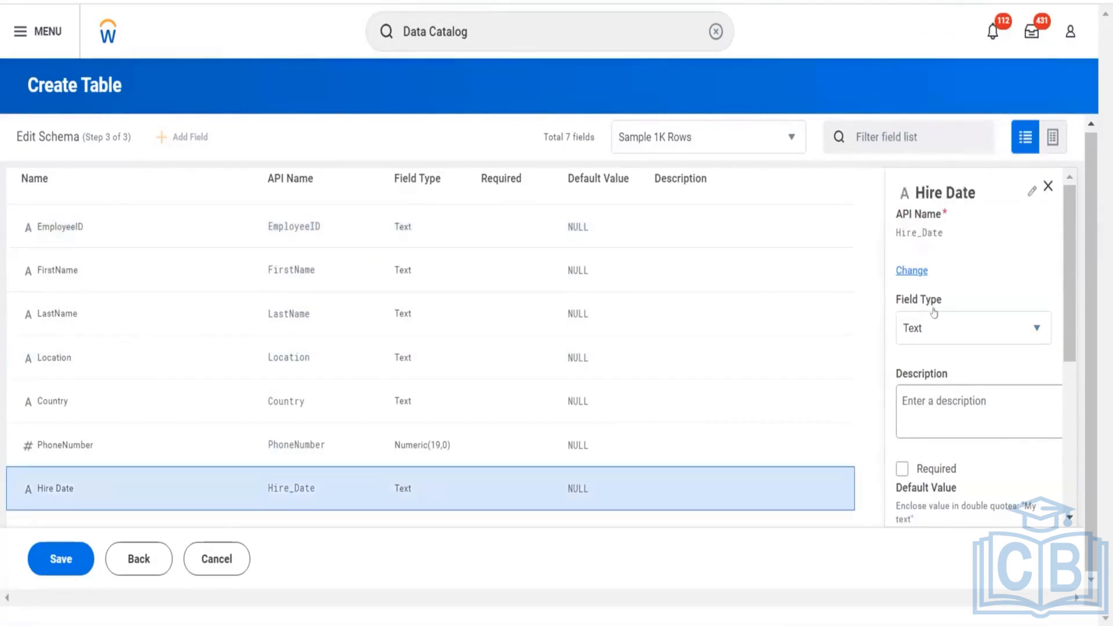
Make Hire Date a Date field and browse its list of date formats
{"action": "left_click", "coordinate": [932, 322]}
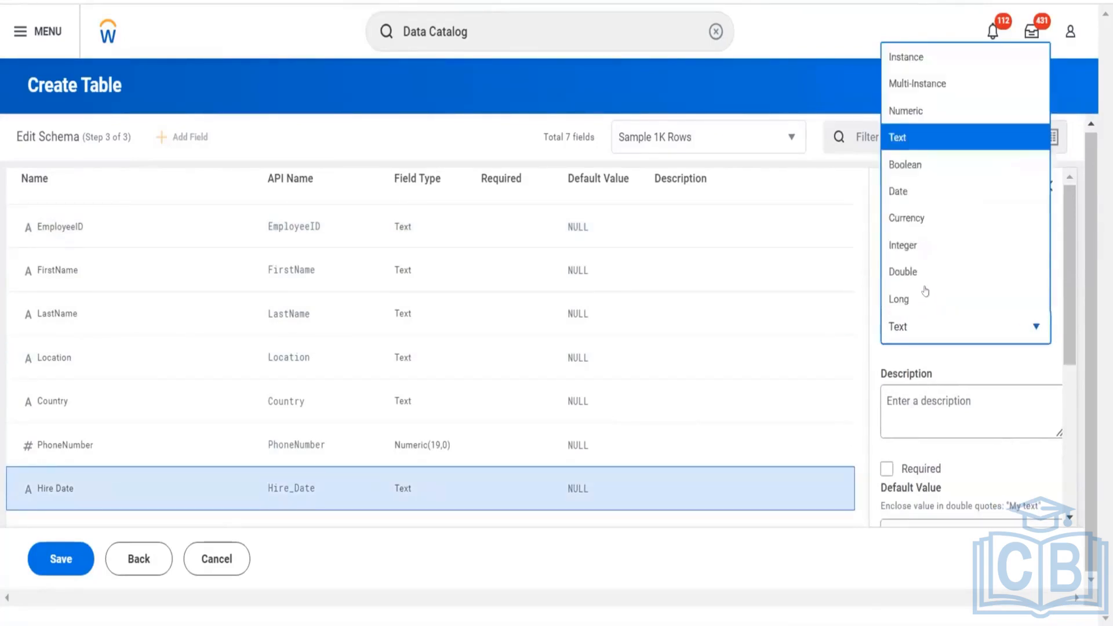
{"action": "left_click", "coordinate": [908, 197]}
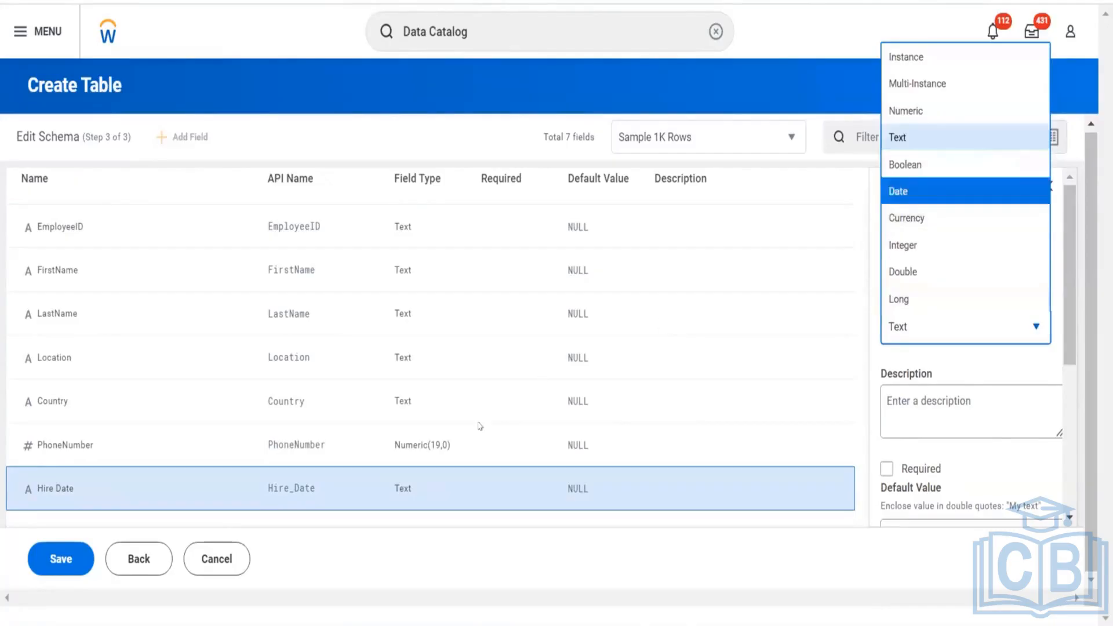
{"action": "left_click", "coordinate": [954, 402]}
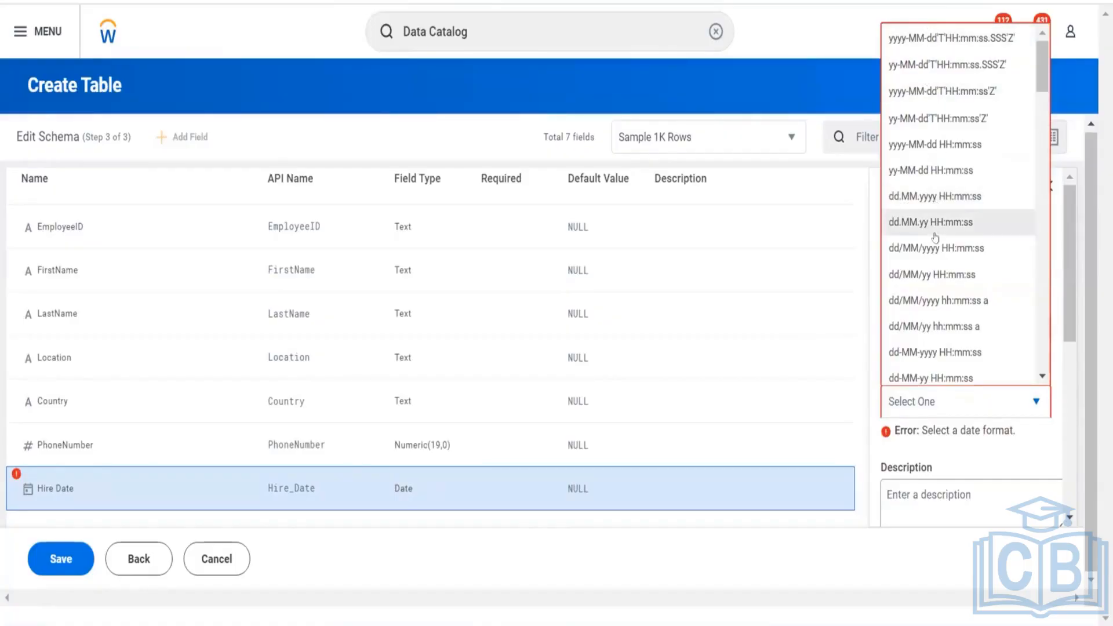
{"action": "scroll", "coordinate": [929, 223], "scroll_direction": "down", "scroll_amount": 2}
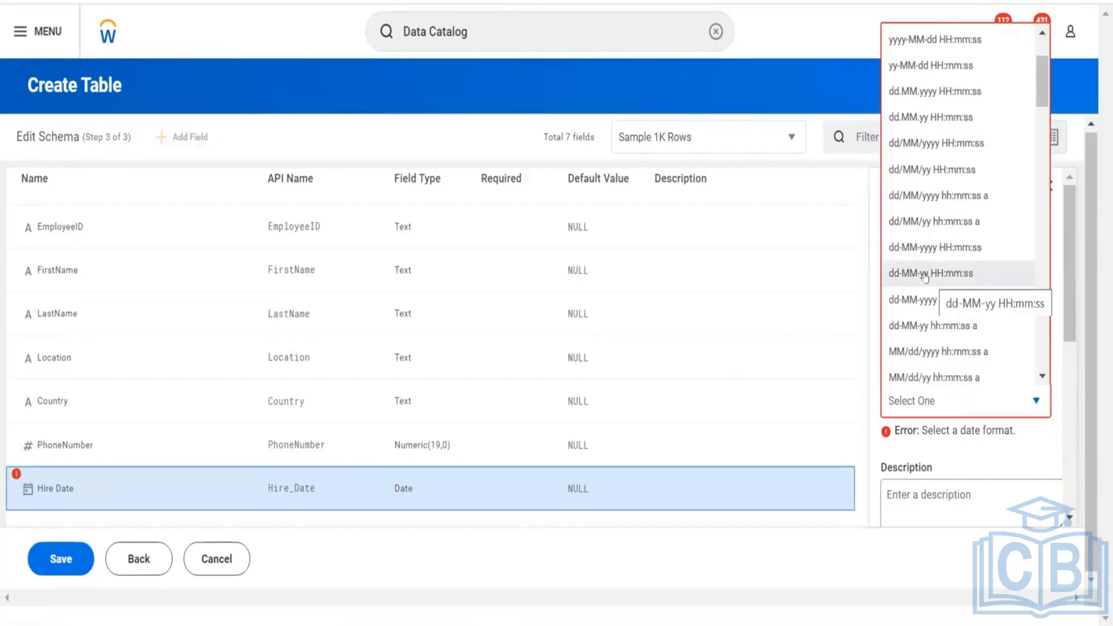
{"action": "scroll", "coordinate": [926, 277], "scroll_direction": "down", "scroll_amount": 8}
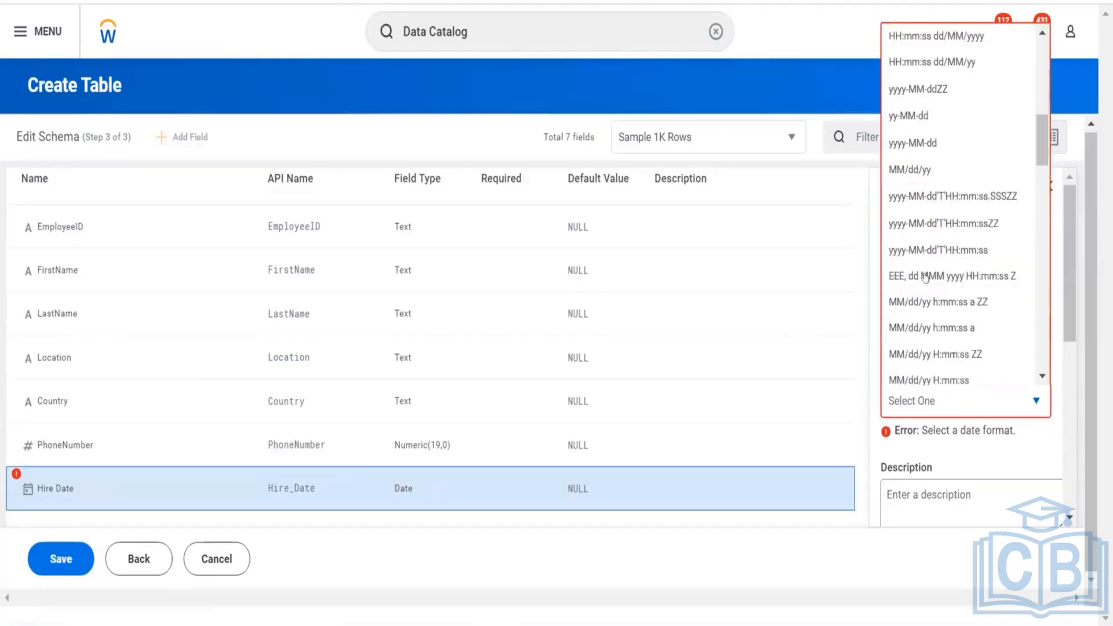
{"action": "scroll", "coordinate": [926, 277], "scroll_direction": "up", "scroll_amount": 5}
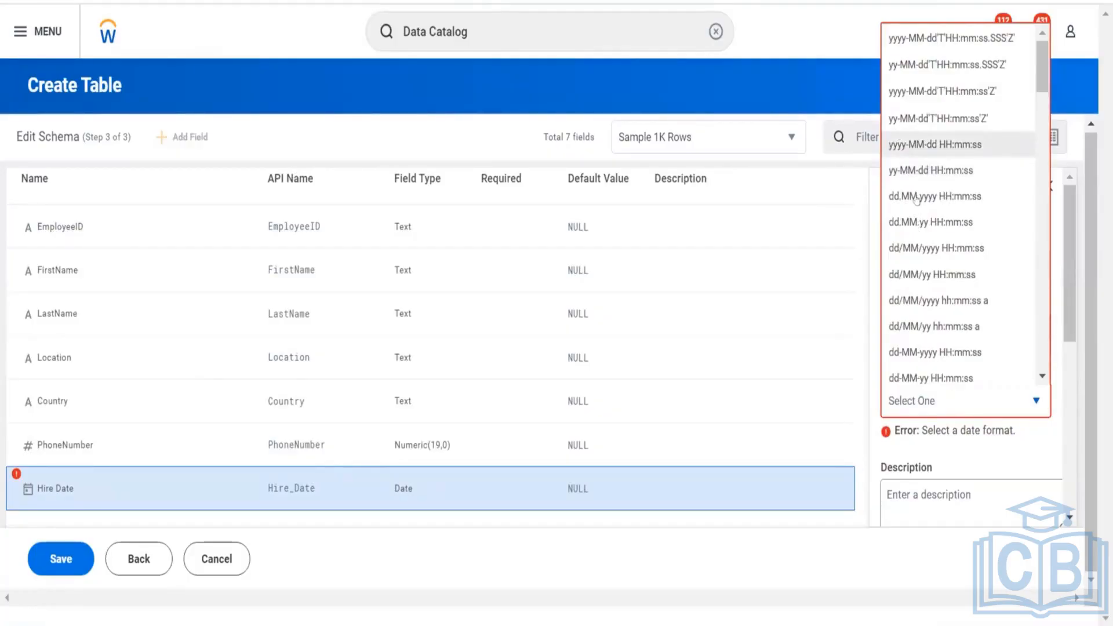
{"action": "scroll", "coordinate": [913, 233], "scroll_direction": "down", "scroll_amount": 2}
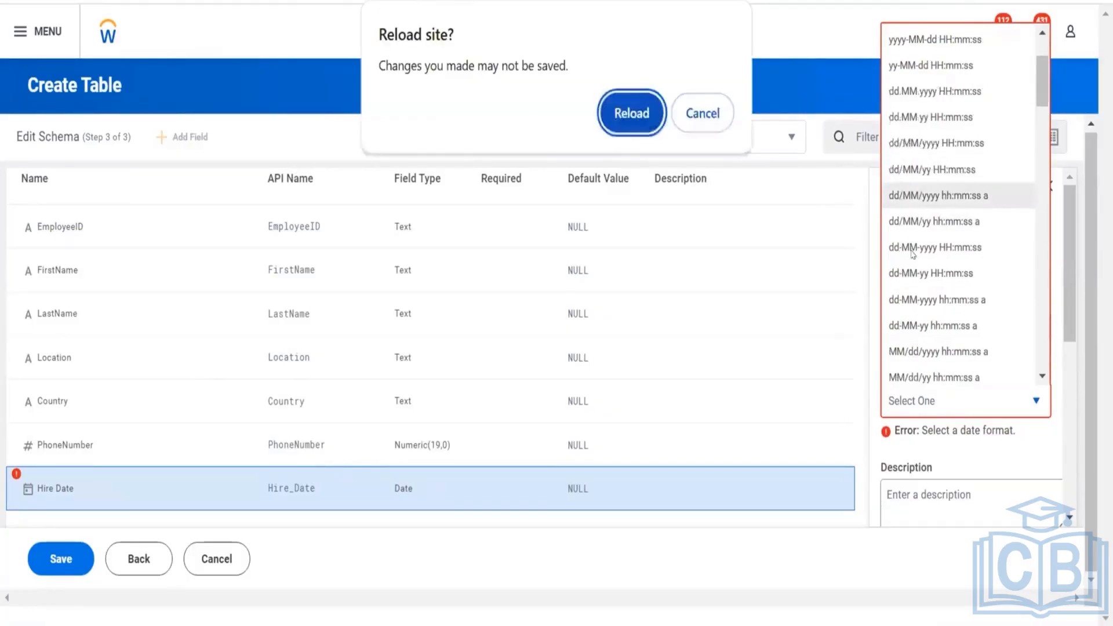
Cancel the Edit Schema step and reload the site, discarding unsaved changes
{"action": "left_click", "coordinate": [693, 113]}
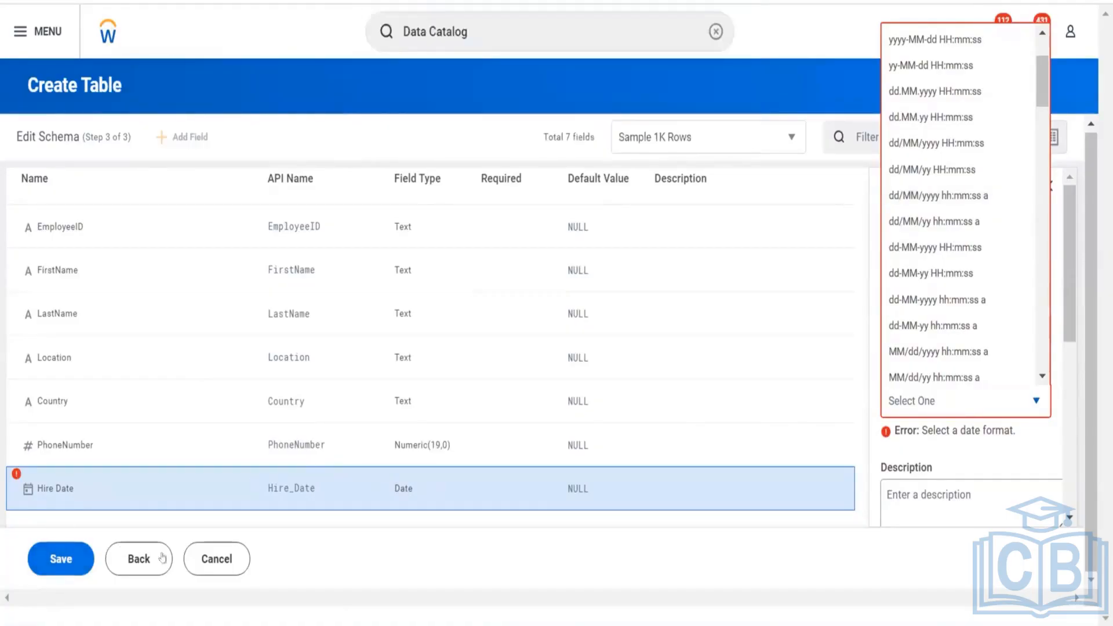
{"action": "left_click", "coordinate": [188, 557]}
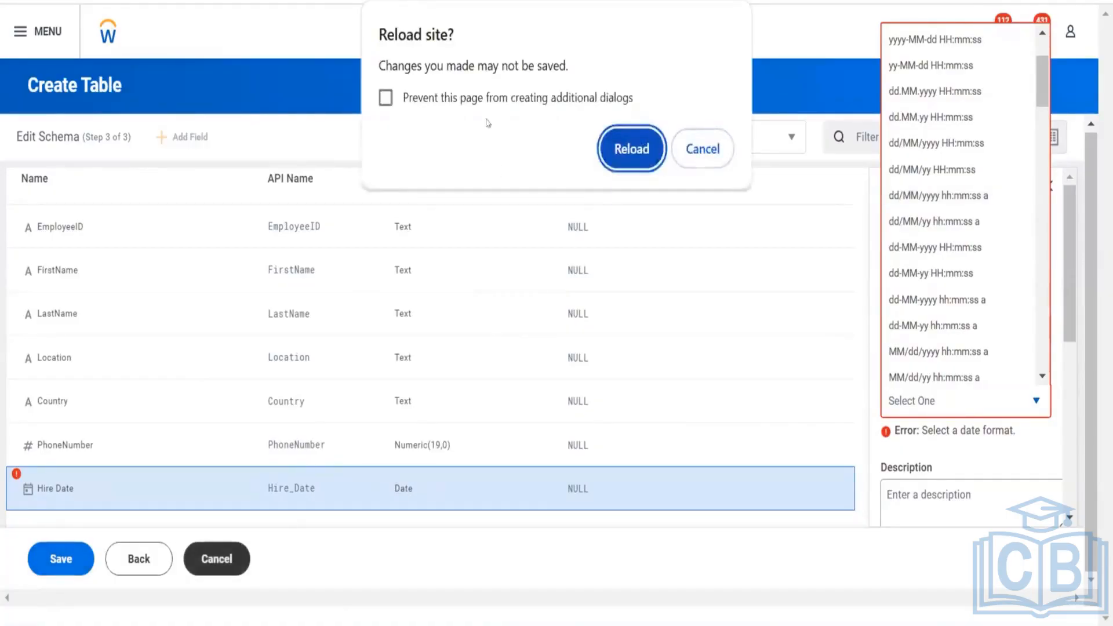
{"action": "left_click", "coordinate": [628, 148]}
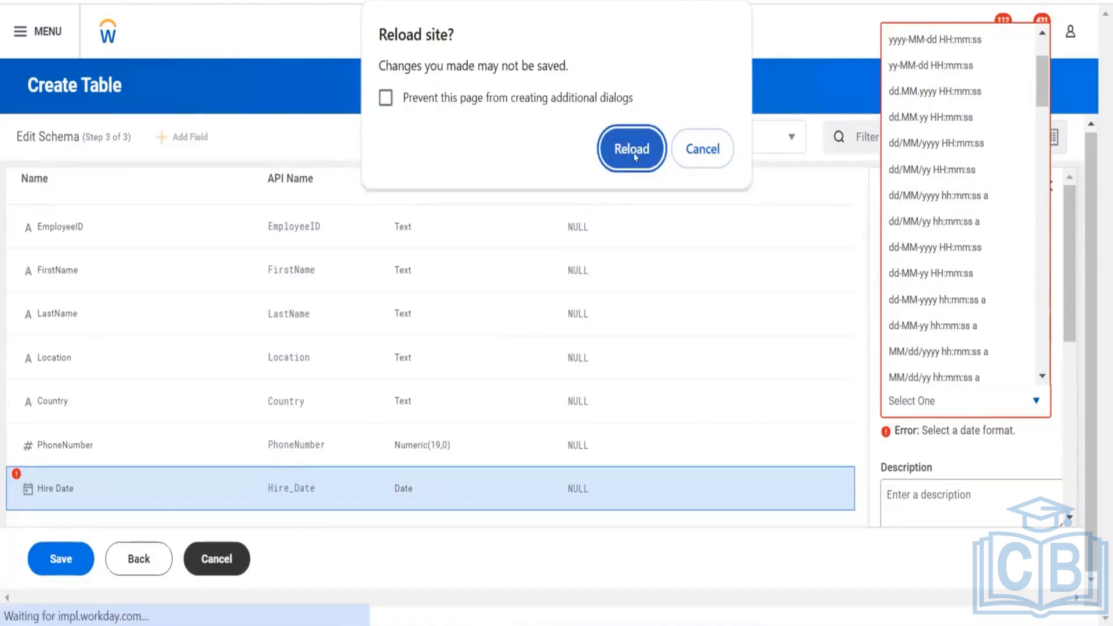
{"action": "left_click", "coordinate": [617, 156]}
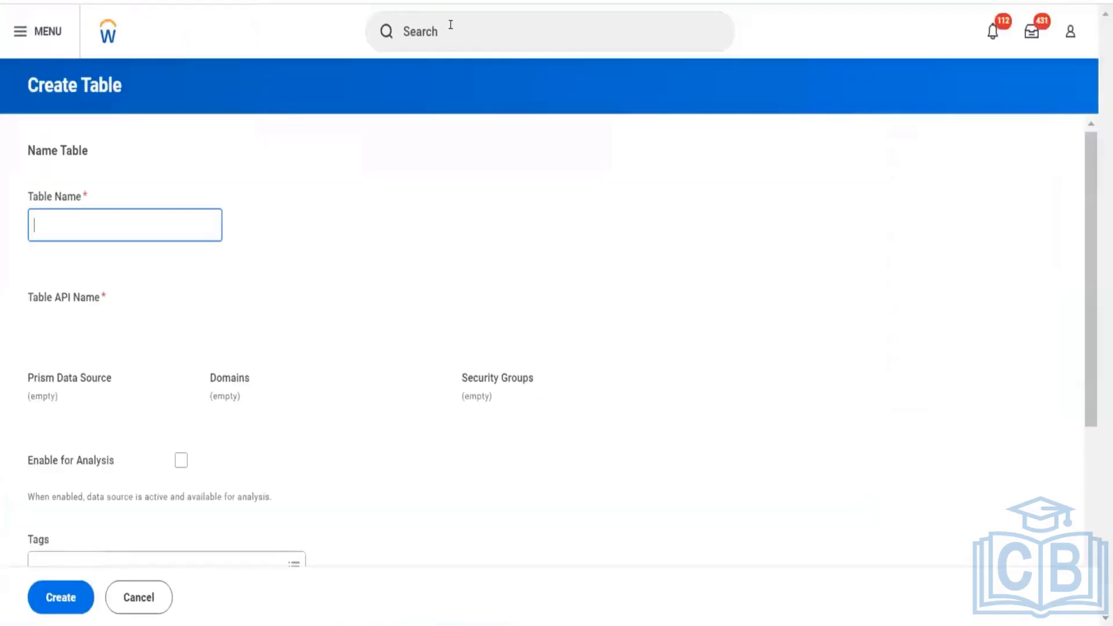
Enter a draft table name, 'Table Worker Data', in the Table Name field
{"action": "left_click", "coordinate": [165, 213]}
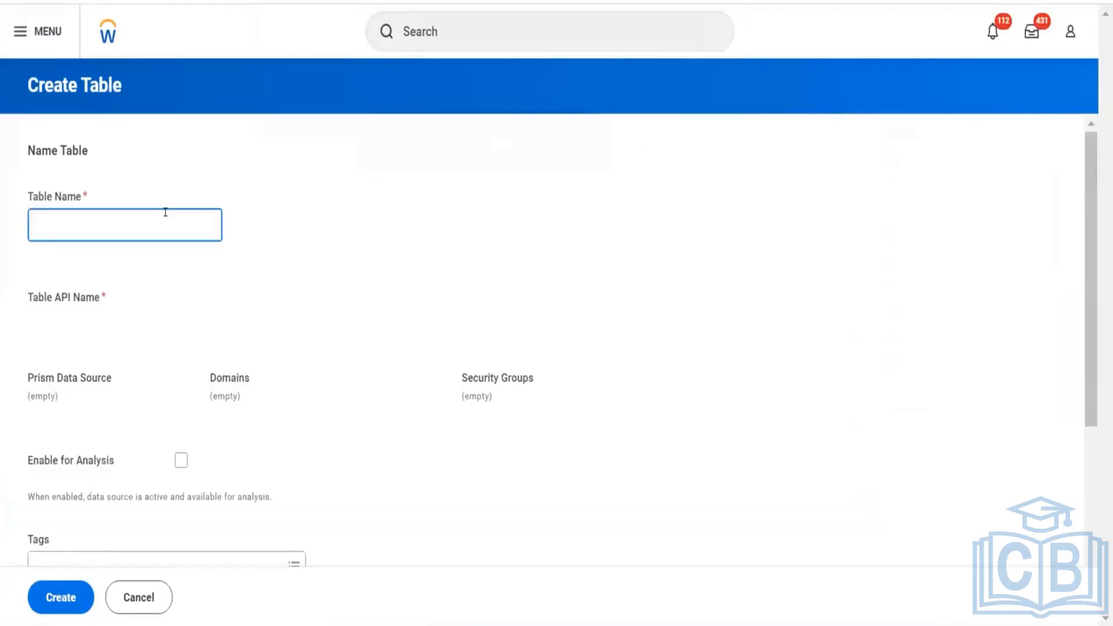
{"action": "type", "text": "Table Worker D"}
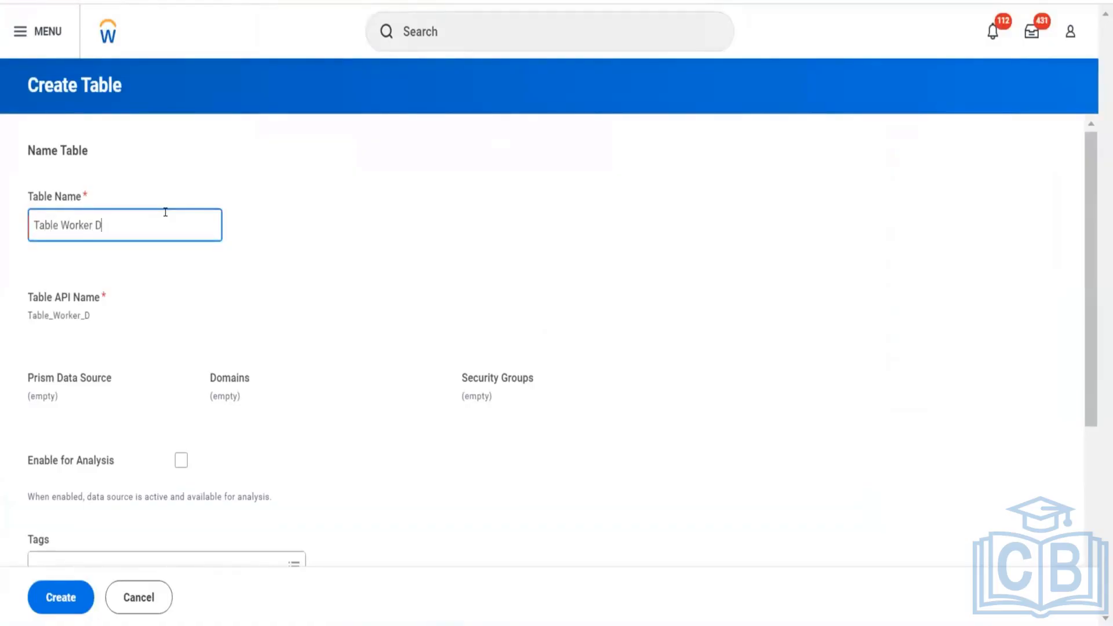
{"action": "type", "text": "ata"}
Replace the name with 'TBL Worker Data_1' and submit the table for creation
{"action": "key", "text": "ctrl+a"}
{"action": "type", "text": "T"}
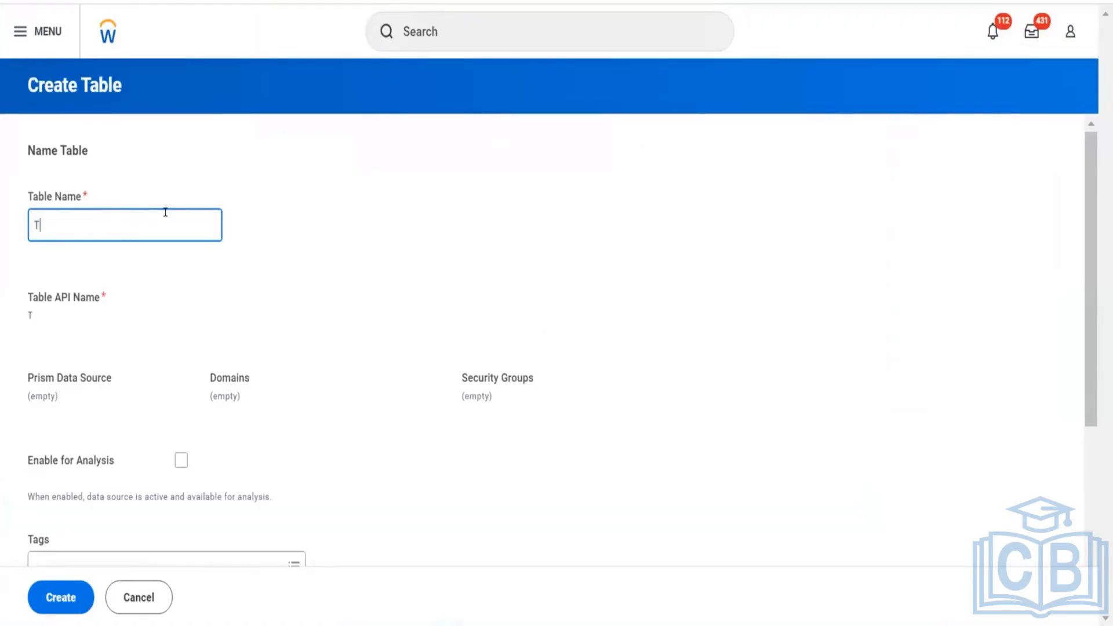
{"action": "type", "text": "BL Workda"}
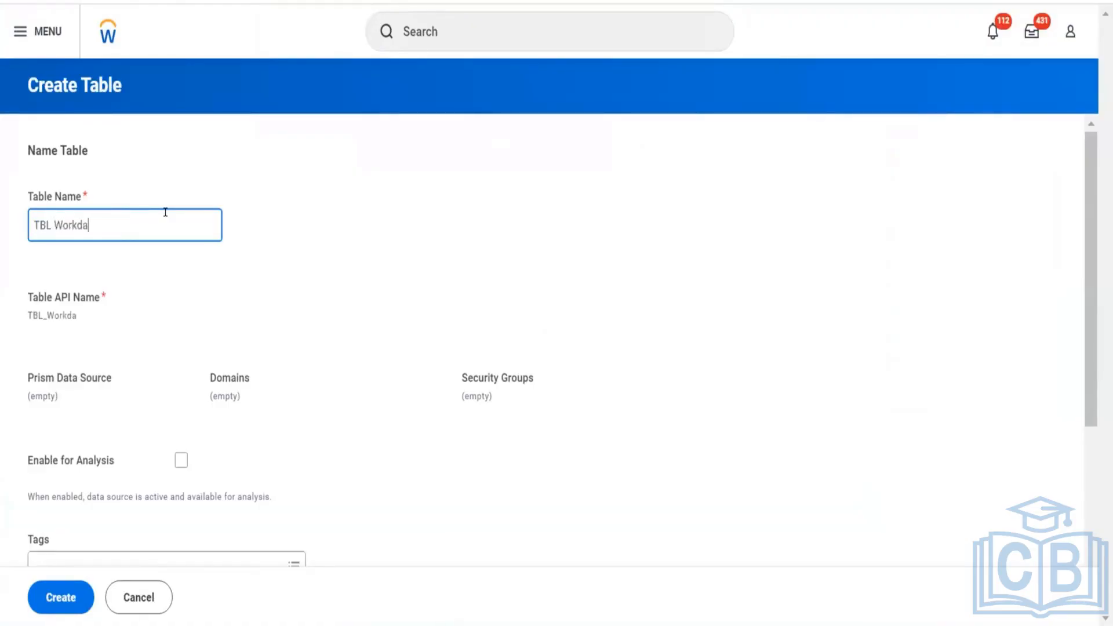
{"action": "key", "text": "BackSpace"}
{"action": "key", "text": "BackSpace"}
{"action": "type", "text": "er Data_1"}
{"action": "left_click", "coordinate": [190, 364]}
{"action": "scroll", "coordinate": [114, 435], "scroll_direction": "down", "scroll_amount": 5}
{"action": "left_click", "coordinate": [52, 591]}
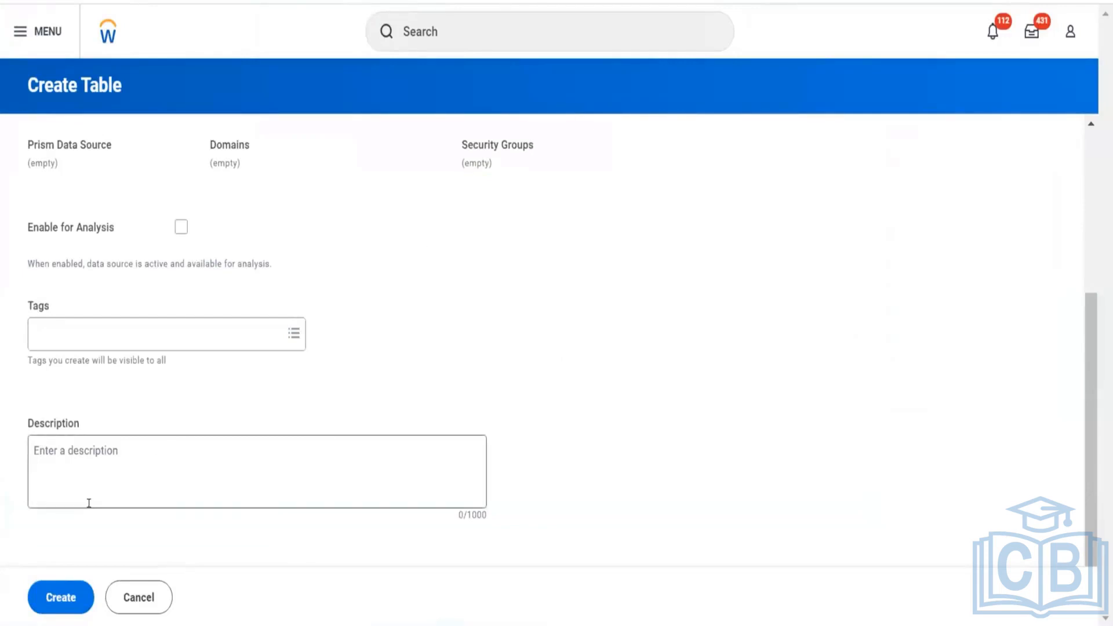
{"action": "left_click", "coordinate": [56, 613]}
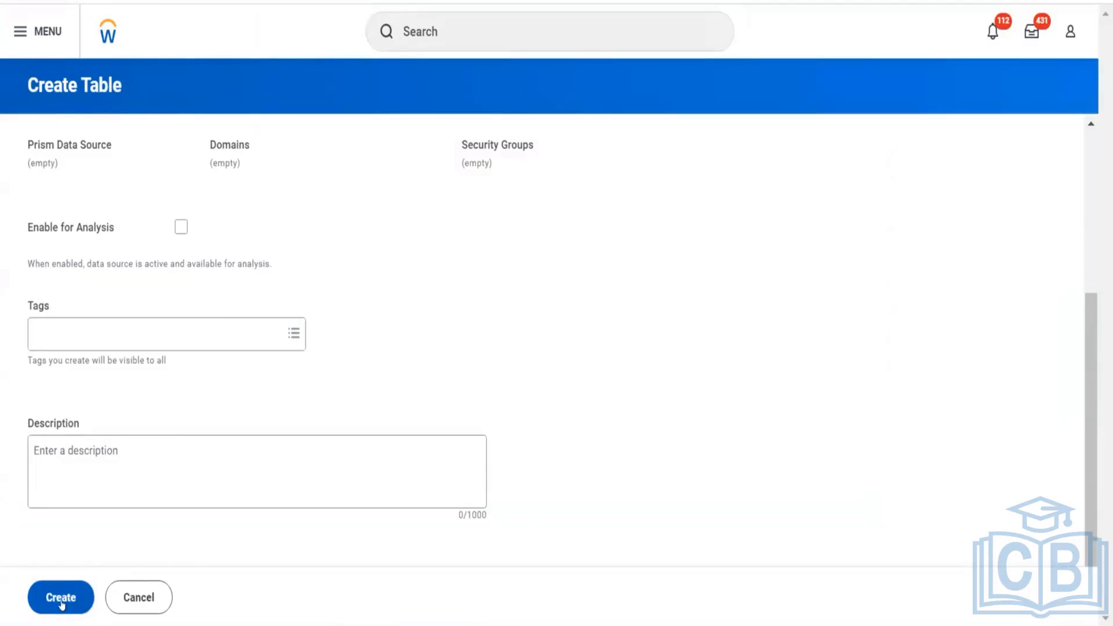
After the duplicate-name error, rename it 'TBL Worker Data_2' and create the table
{"action": "scroll", "coordinate": [13, 314], "scroll_direction": "up", "scroll_amount": 5}
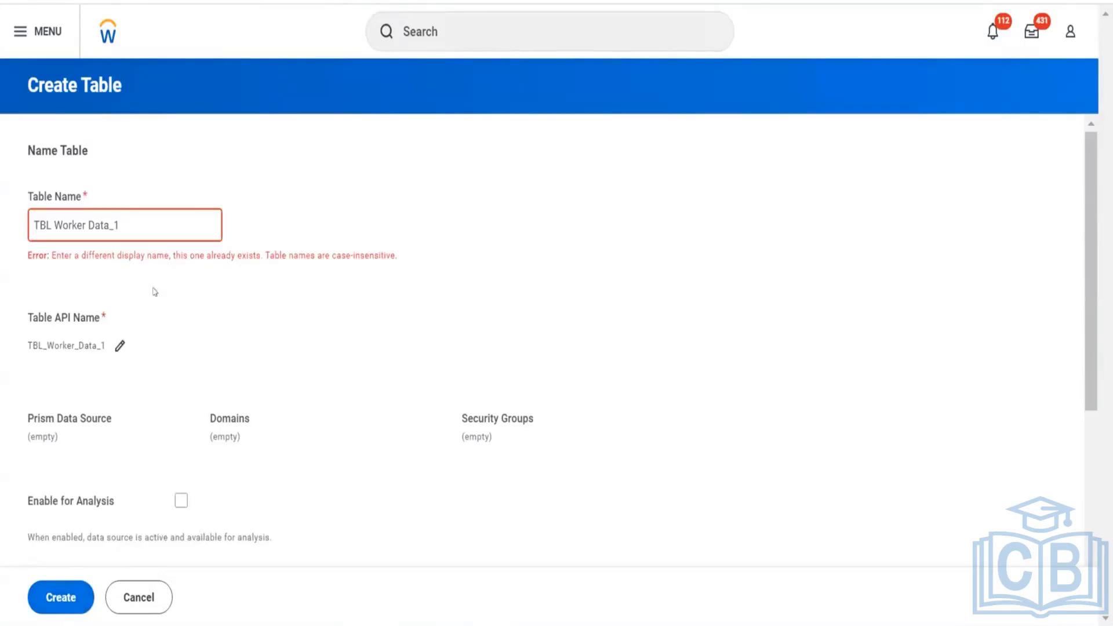
{"action": "left_click", "coordinate": [134, 225]}
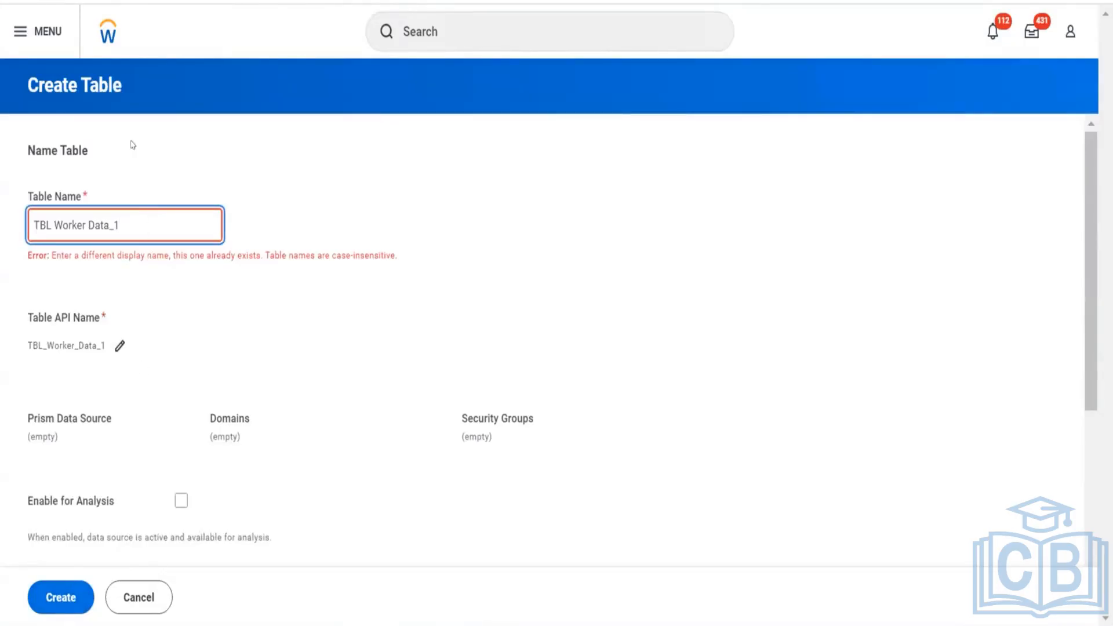
{"action": "key", "text": "BackSpace"}
{"action": "type", "text": "2"}
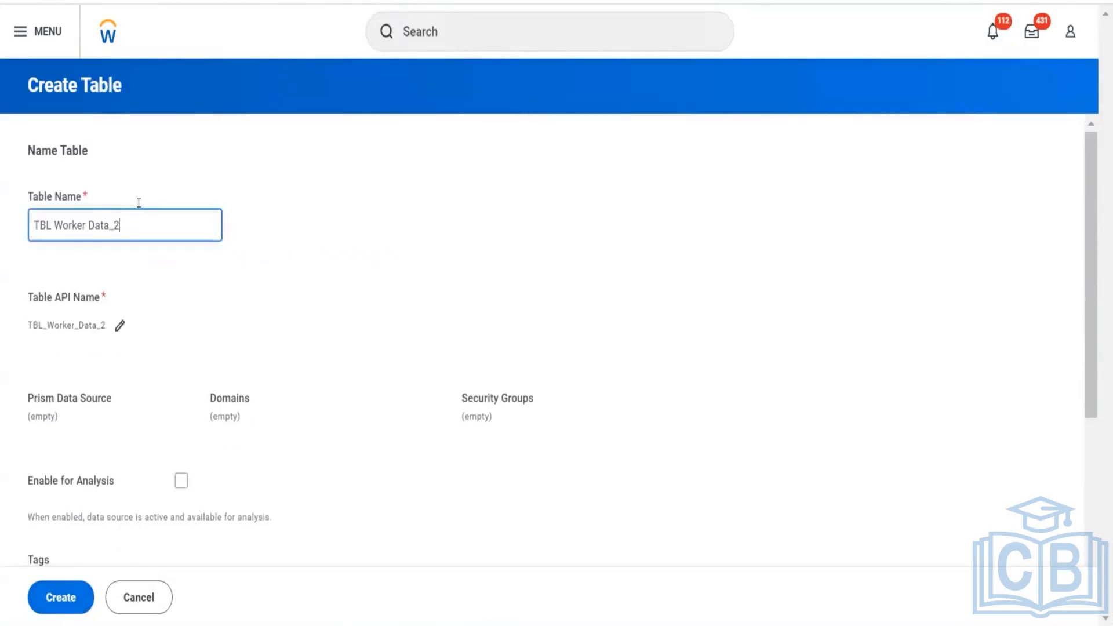
{"action": "left_click", "coordinate": [62, 584]}
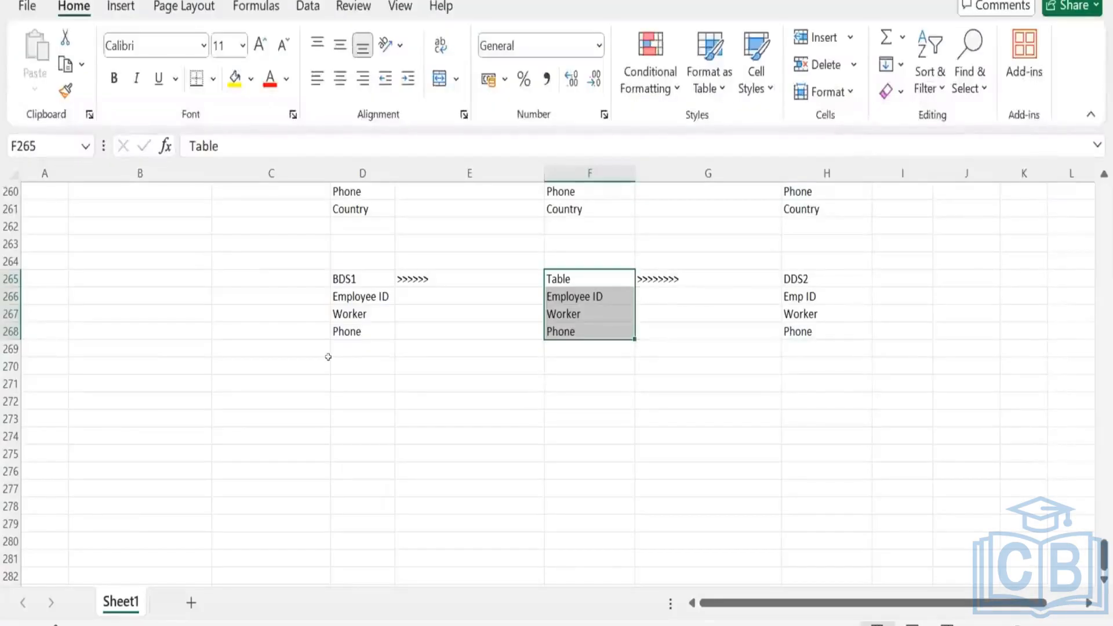
Enter BDS1 in D273, Payroll Data in D274, and the note 'File for each motnth' in C274
{"action": "left_click", "coordinate": [332, 418]}
{"action": "type", "text": "BDS1"}
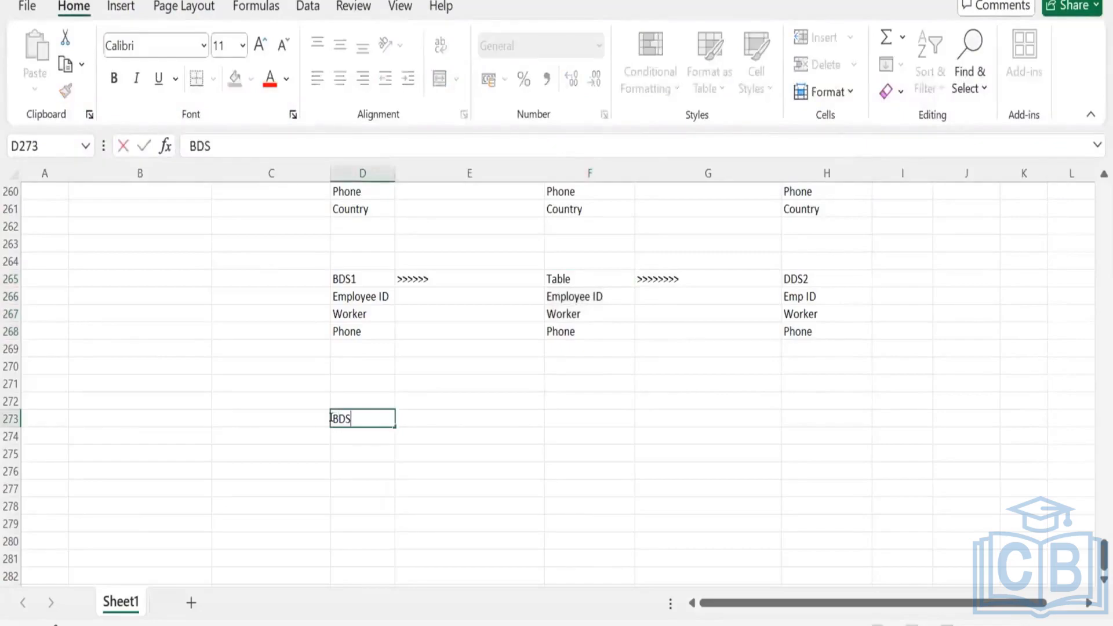
{"action": "key", "text": "Tab"}
{"action": "left_click", "coordinate": [339, 430]}
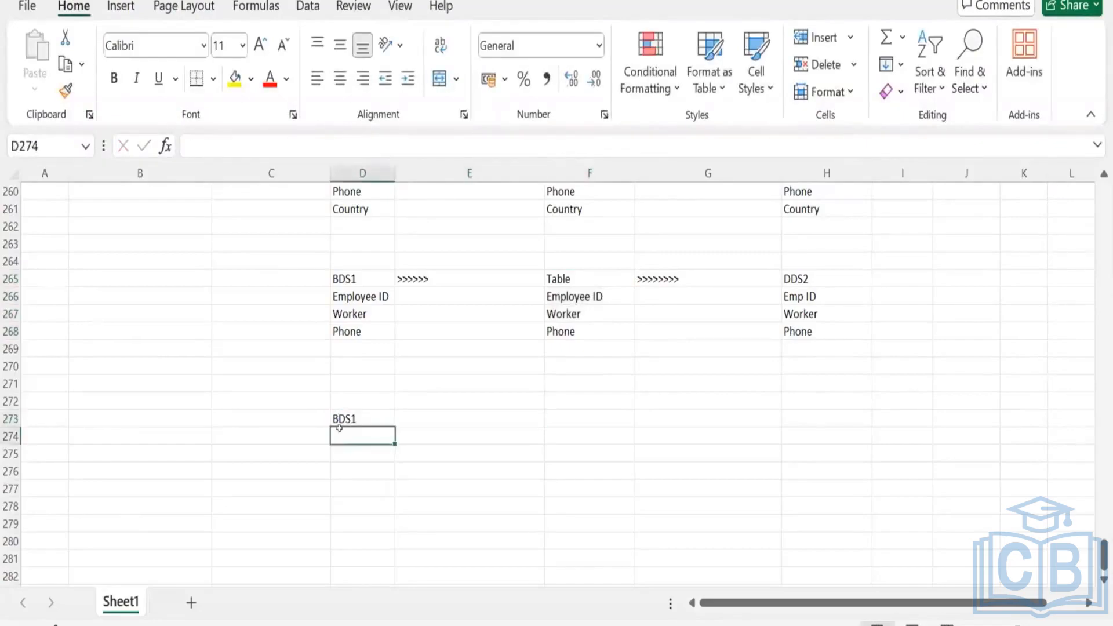
{"action": "type", "text": "Payroll"}
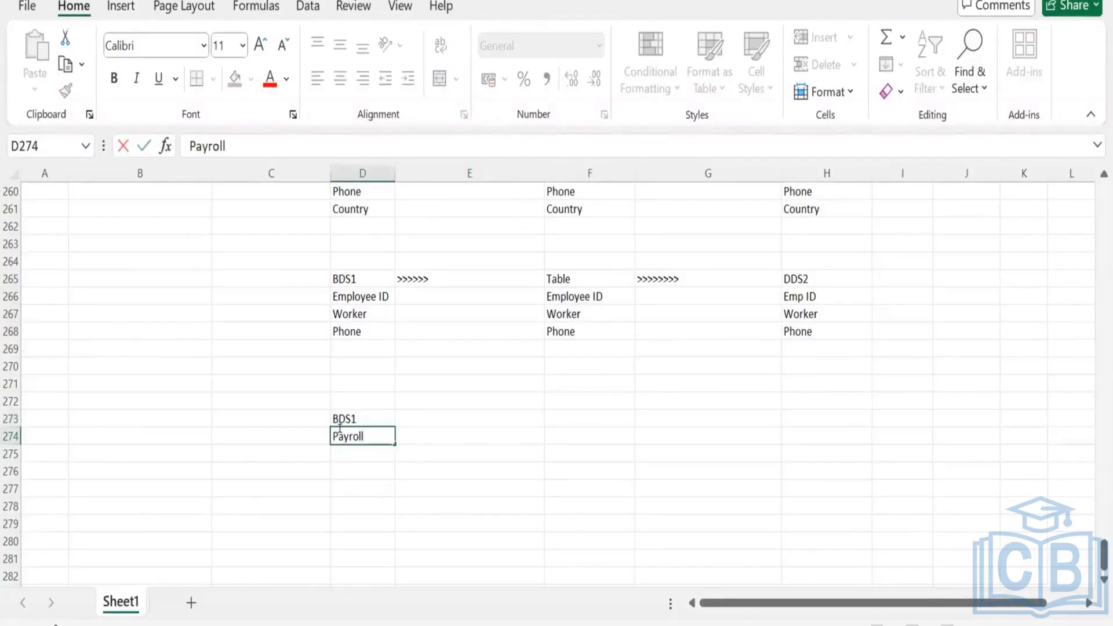
{"action": "type", "text": " Data"}
{"action": "key", "text": "Tab"}
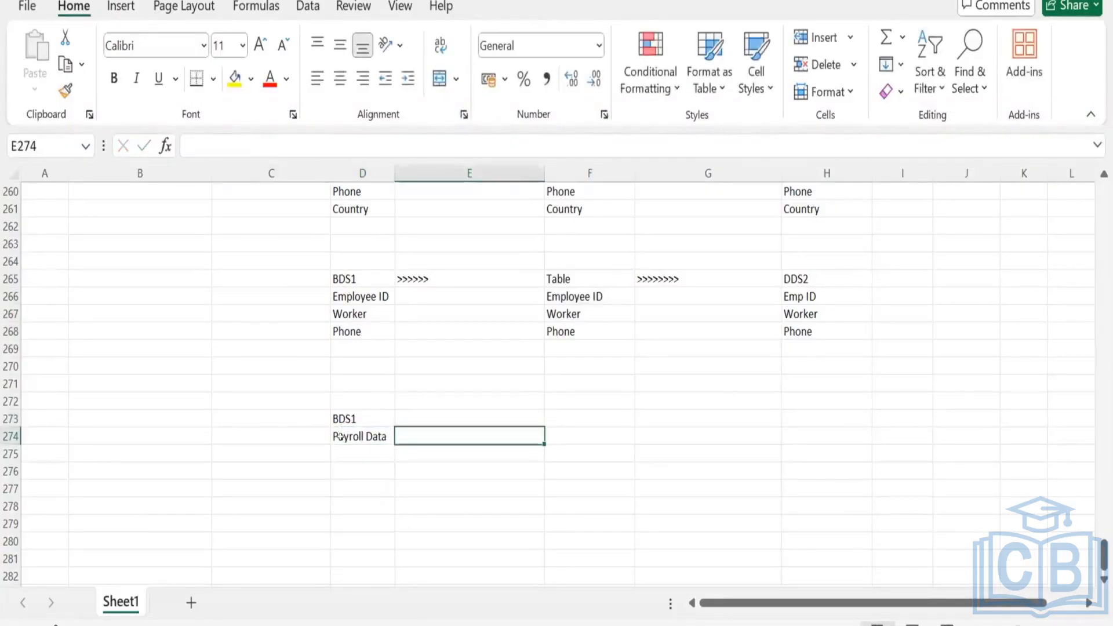
{"action": "left_click", "coordinate": [229, 429]}
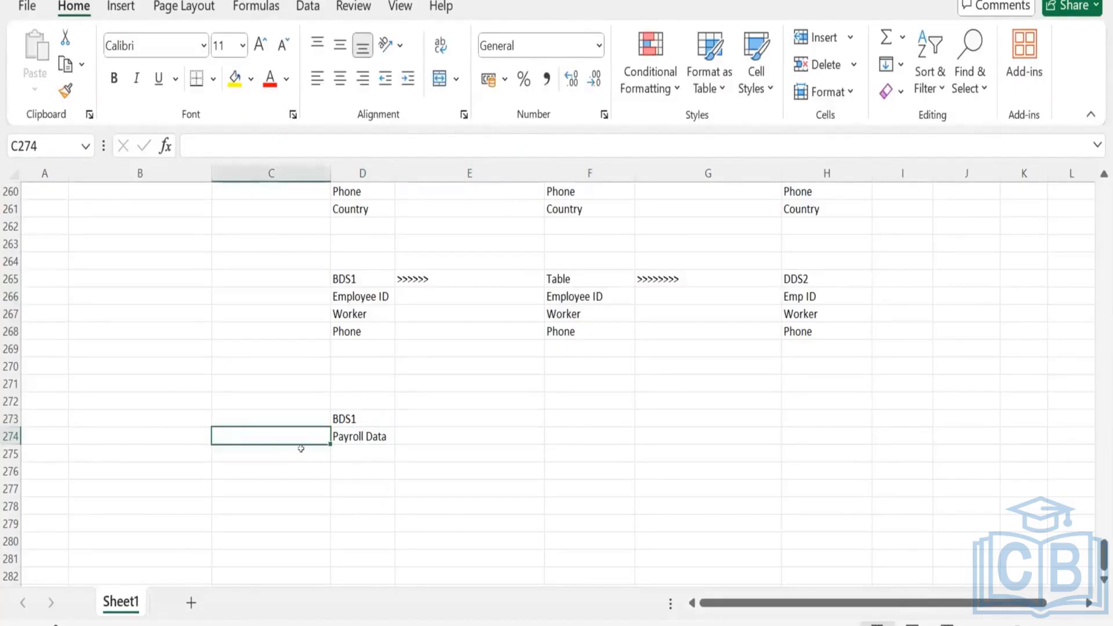
{"action": "type", "text": "File"}
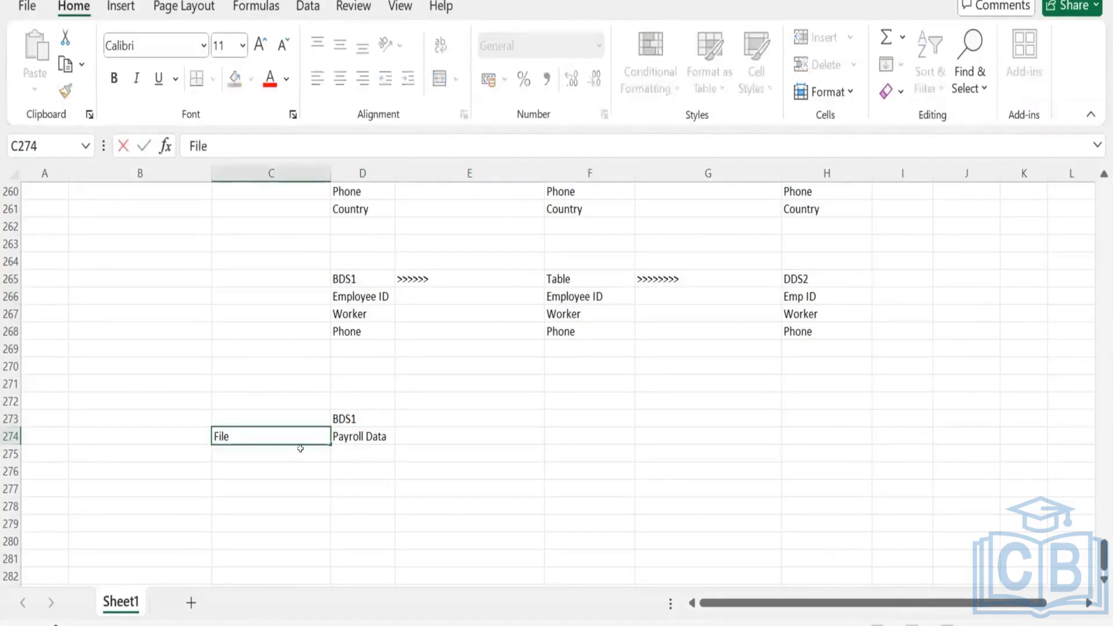
{"action": "type", "text": " for each"}
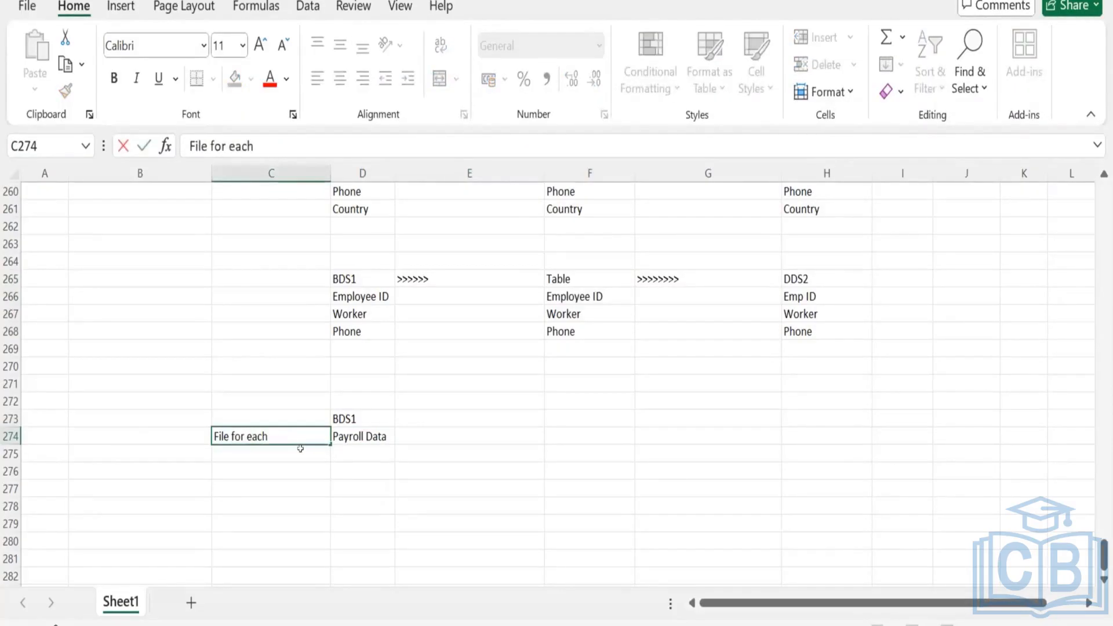
{"action": "type", "text": " motnth"}
{"action": "key", "text": "Tab"}
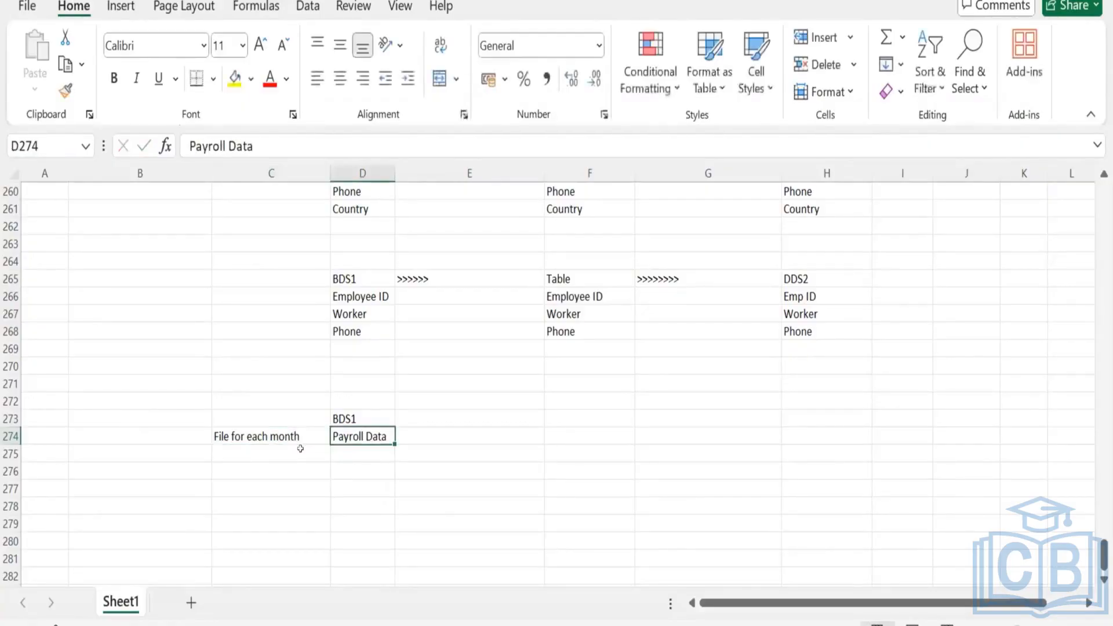
Add the headings DDS1 in E273 and DDS2 in F273
{"action": "left_click", "coordinate": [478, 427]}
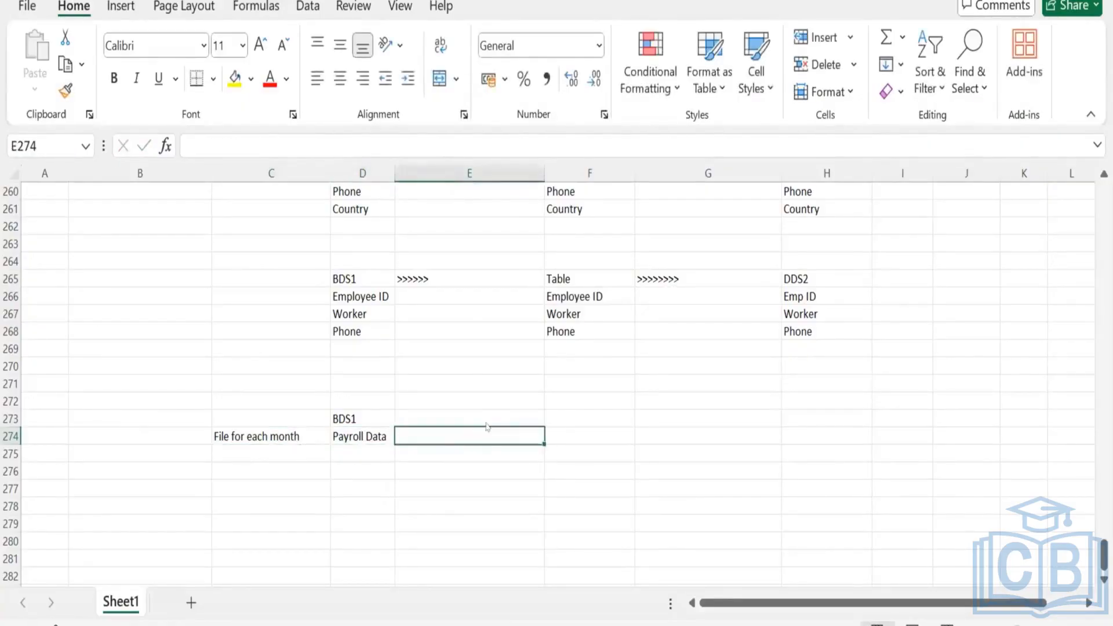
{"action": "key", "text": "Up"}
{"action": "type", "text": "DDS1"}
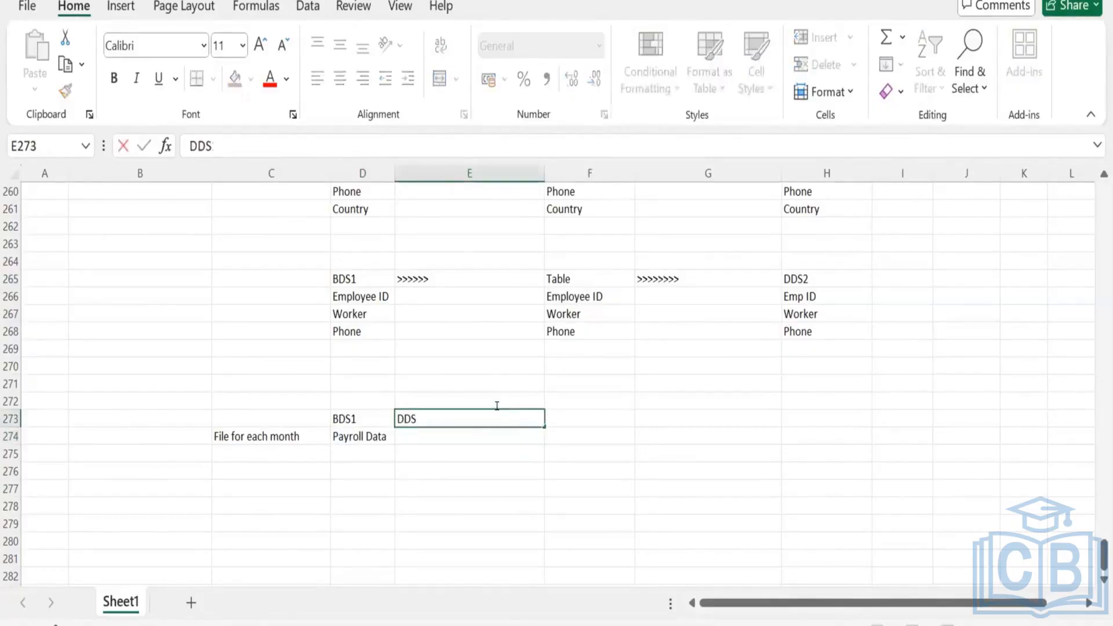
{"action": "key", "text": "BackSpace"}
{"action": "key", "text": "Tab"}
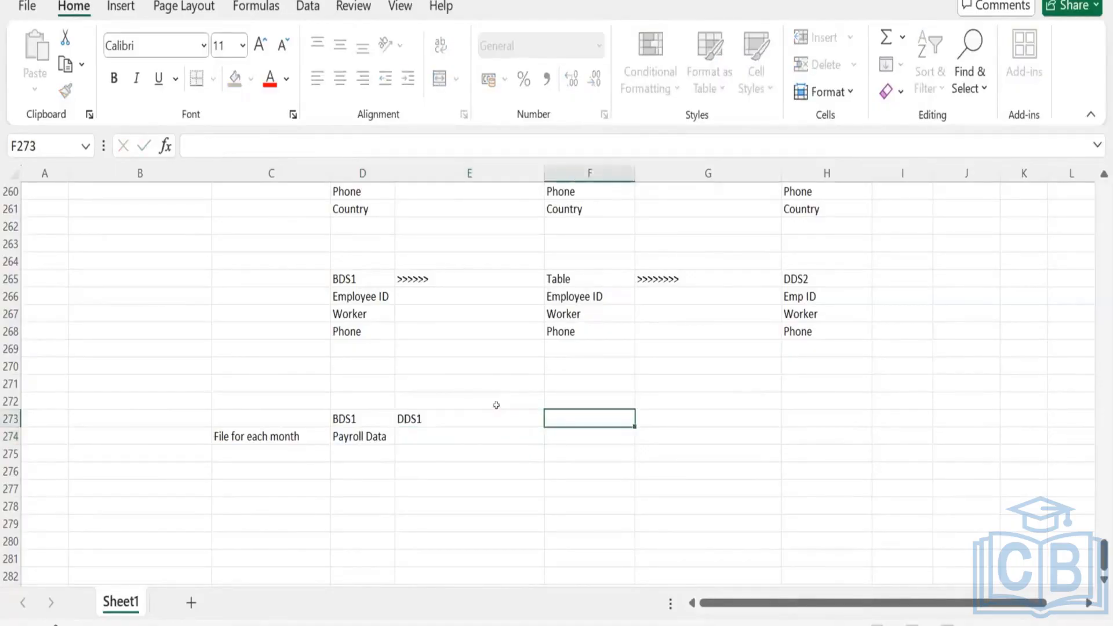
{"action": "type", "text": "DDS2"}
{"action": "left_click", "coordinate": [337, 417]}
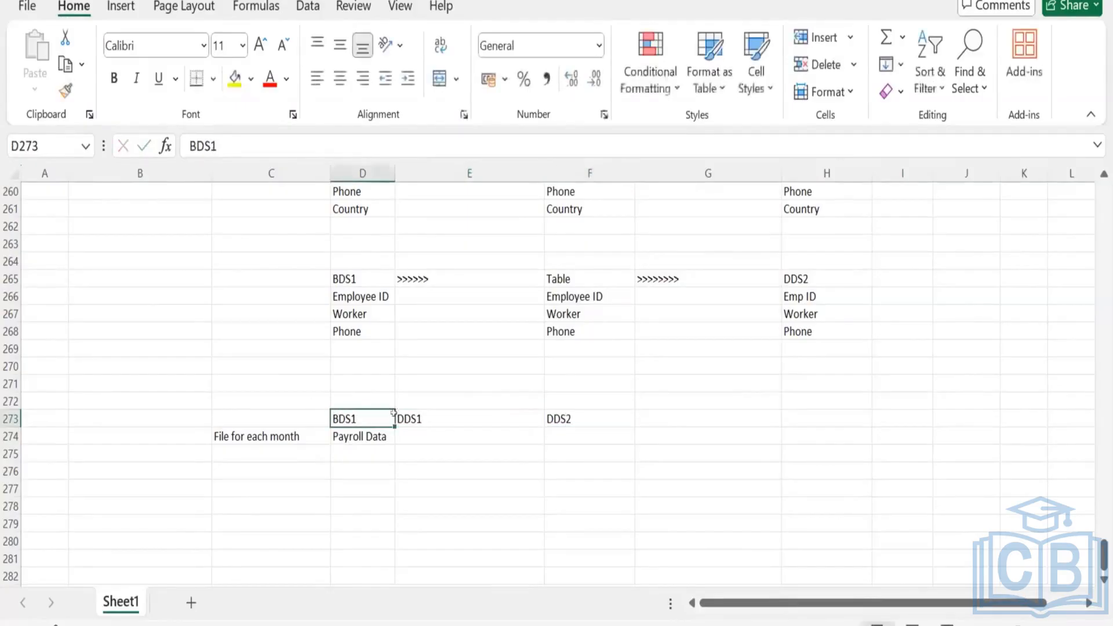
{"action": "left_click", "coordinate": [405, 415]}
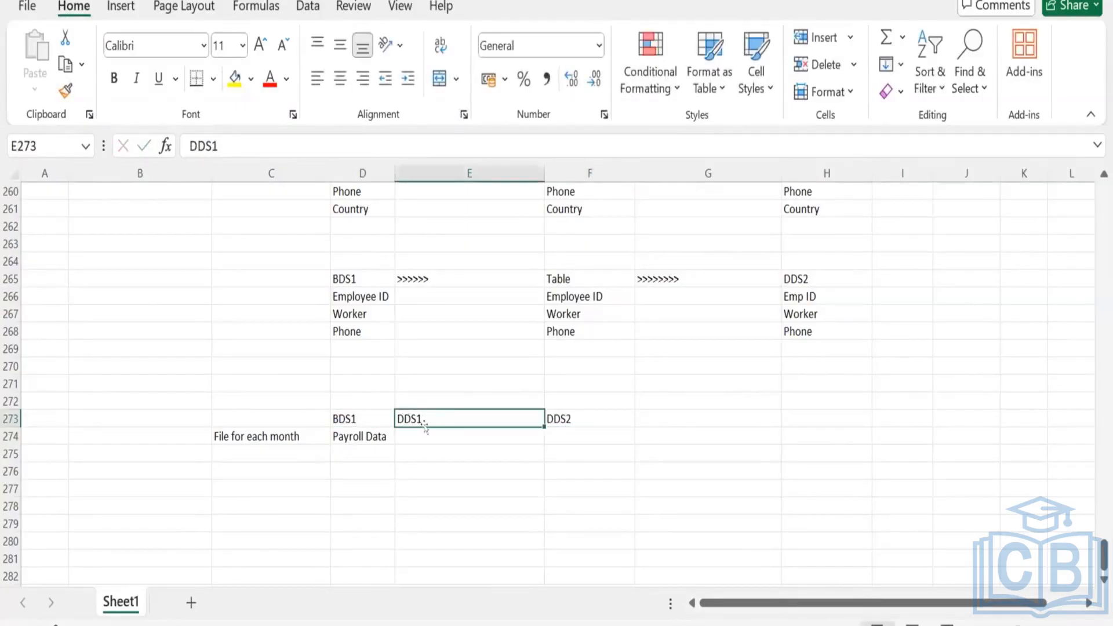
Type Transformation in E274 and copy it into F274
{"action": "left_click", "coordinate": [470, 448]}
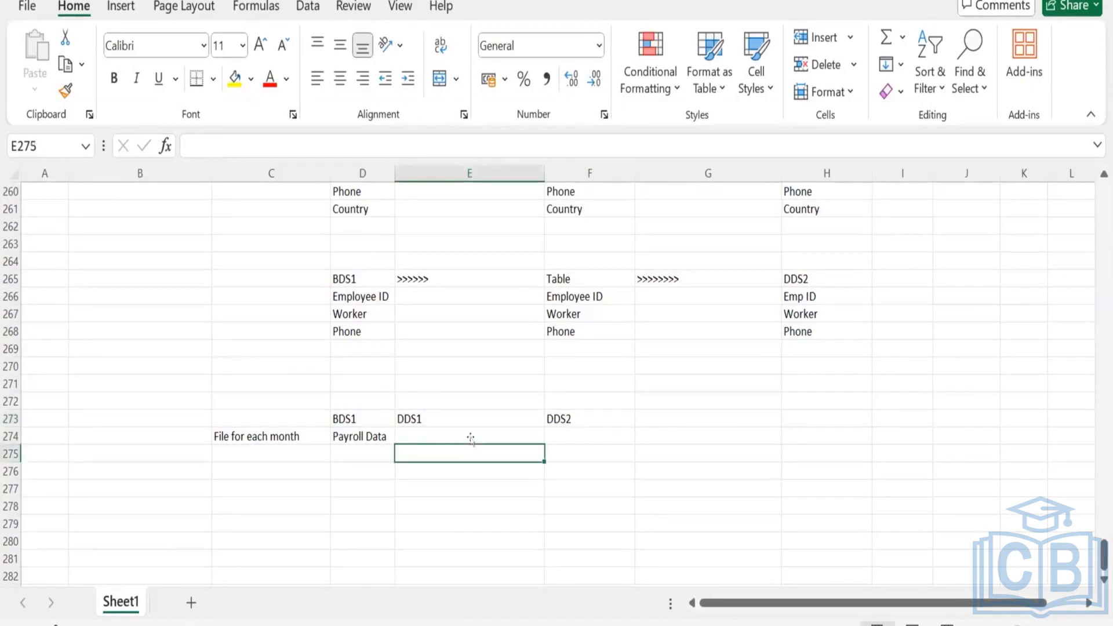
{"action": "left_click", "coordinate": [470, 435]}
{"action": "type", "text": "Tra"}
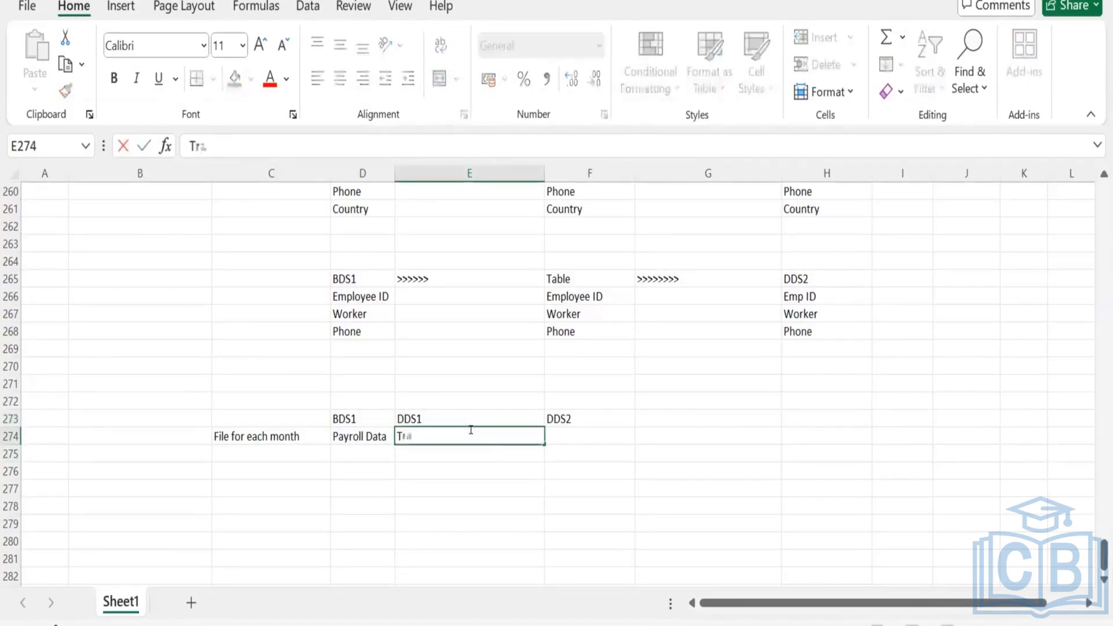
{"action": "type", "text": "nsformation"}
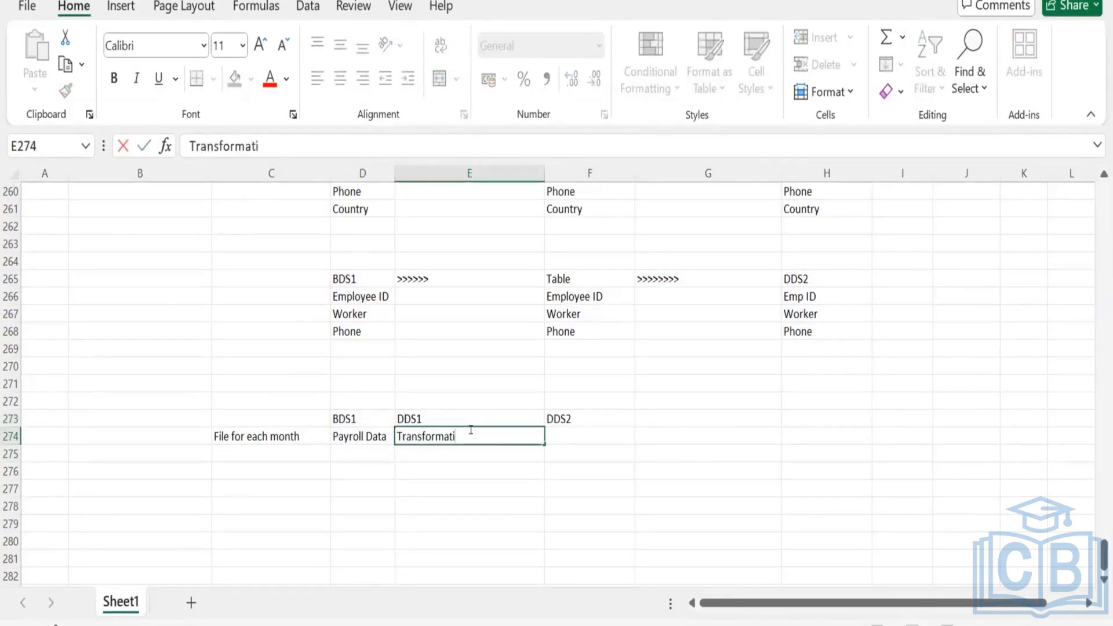
{"action": "key", "text": "Tab"}
{"action": "left_click", "coordinate": [470, 435]}
{"action": "key", "text": "ctrl+c"}
{"action": "key", "text": "Right"}
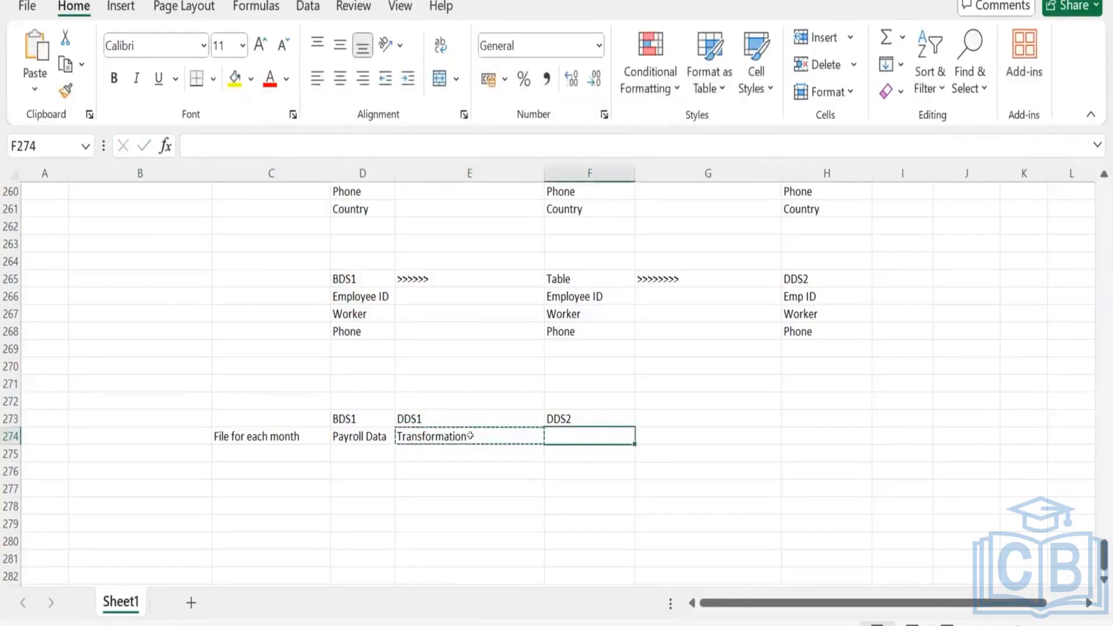
{"action": "key", "text": "ctrl+v"}
{"action": "key", "text": "Right"}
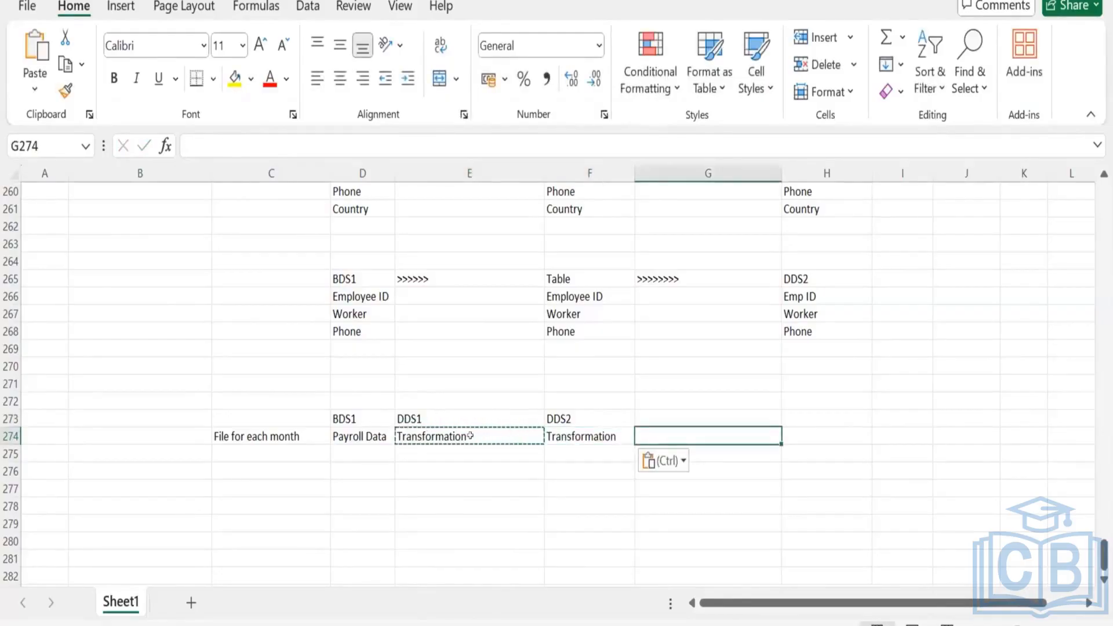
{"action": "key", "text": "Left"}
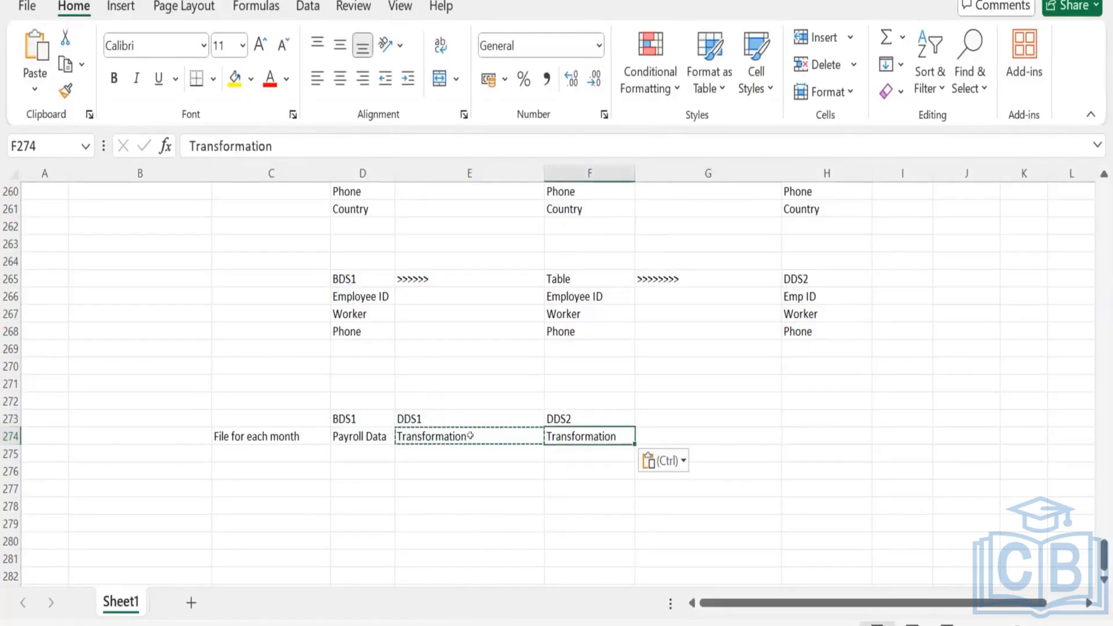
{"action": "key", "text": "Right"}
{"action": "left_click", "coordinate": [470, 435]}
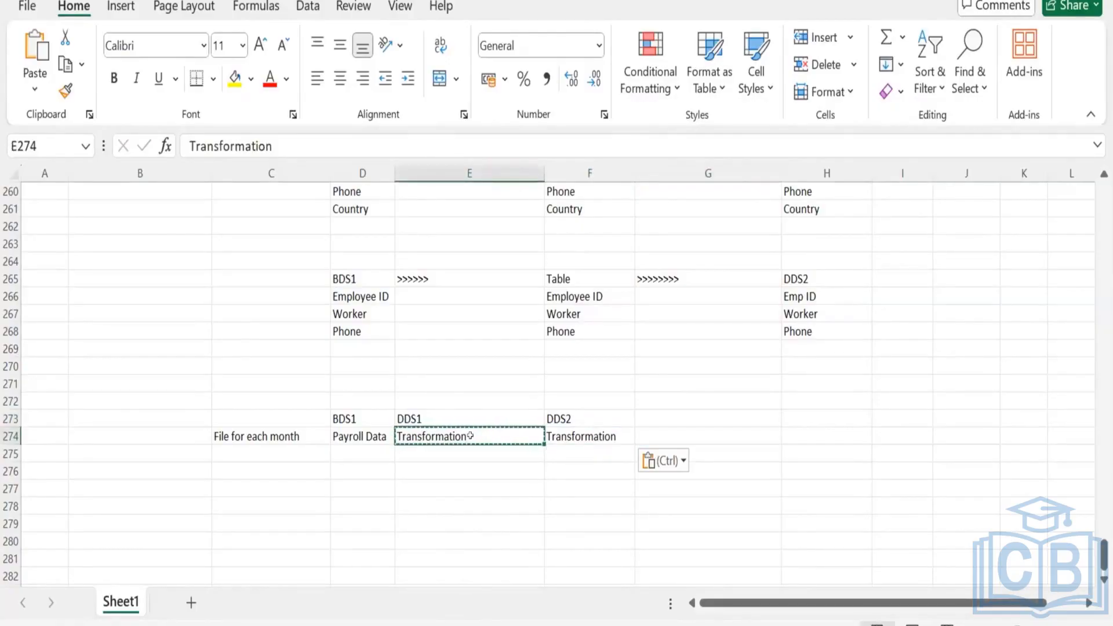
Add a Table heading in G273 with Jan in G274, also entering Jan in D275
{"action": "left_click", "coordinate": [676, 417]}
{"action": "type", "text": "Table"}
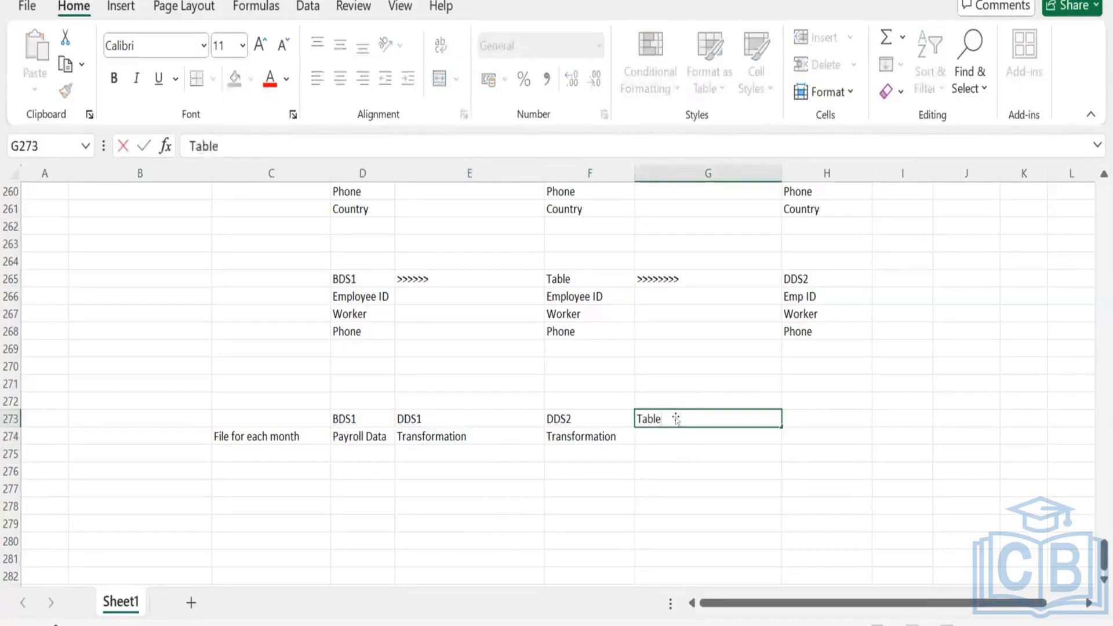
{"action": "key", "text": "Return"}
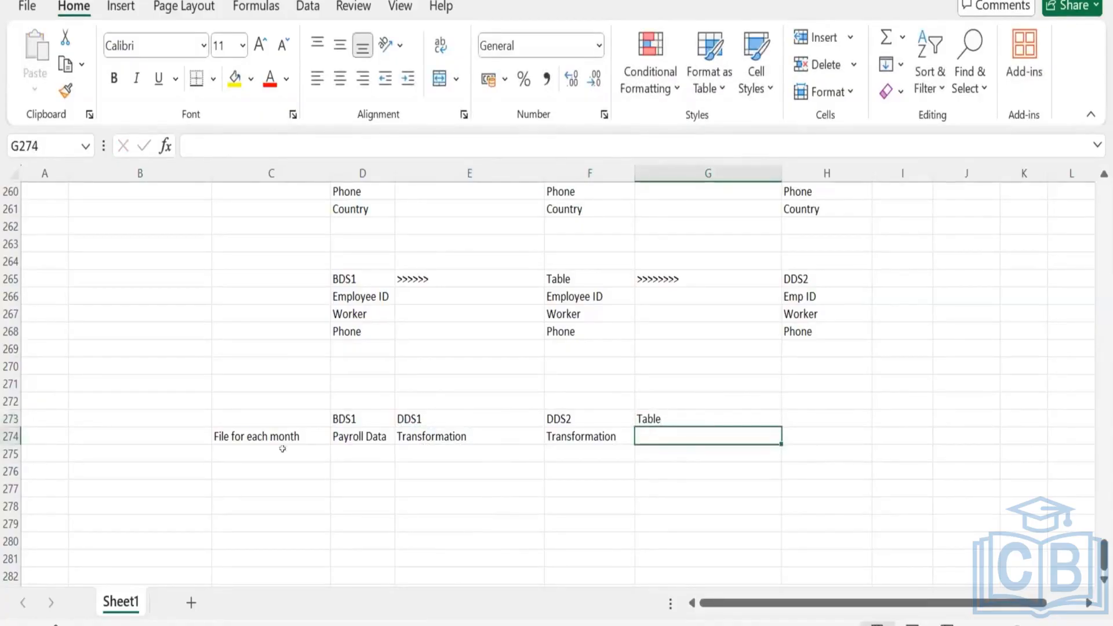
{"action": "left_click", "coordinate": [360, 450]}
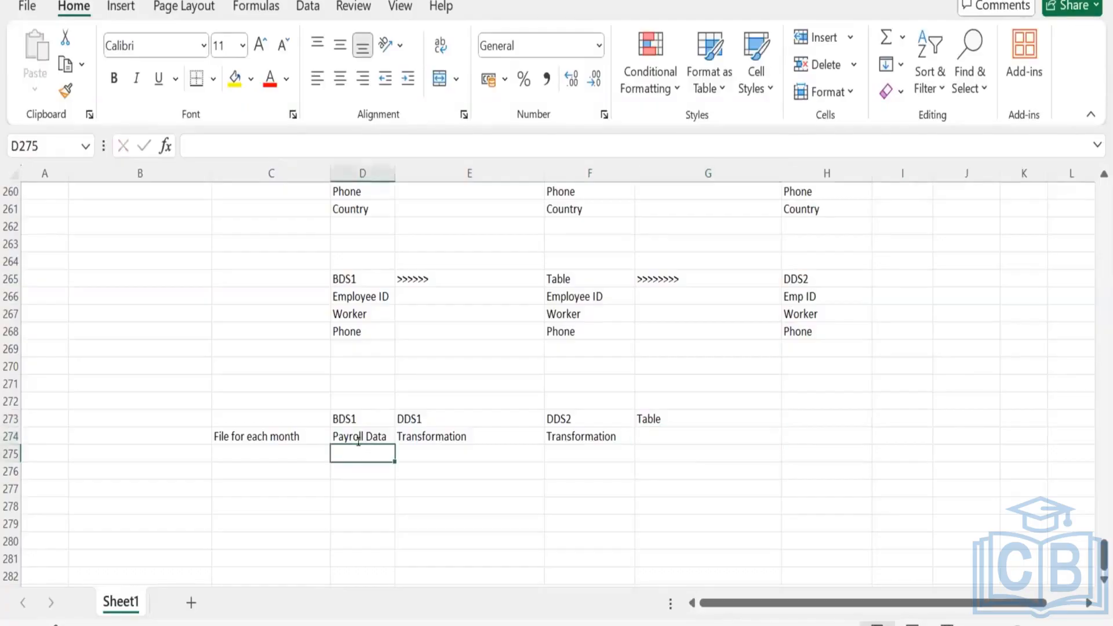
{"action": "type", "text": "Jan"}
{"action": "key", "text": "Return"}
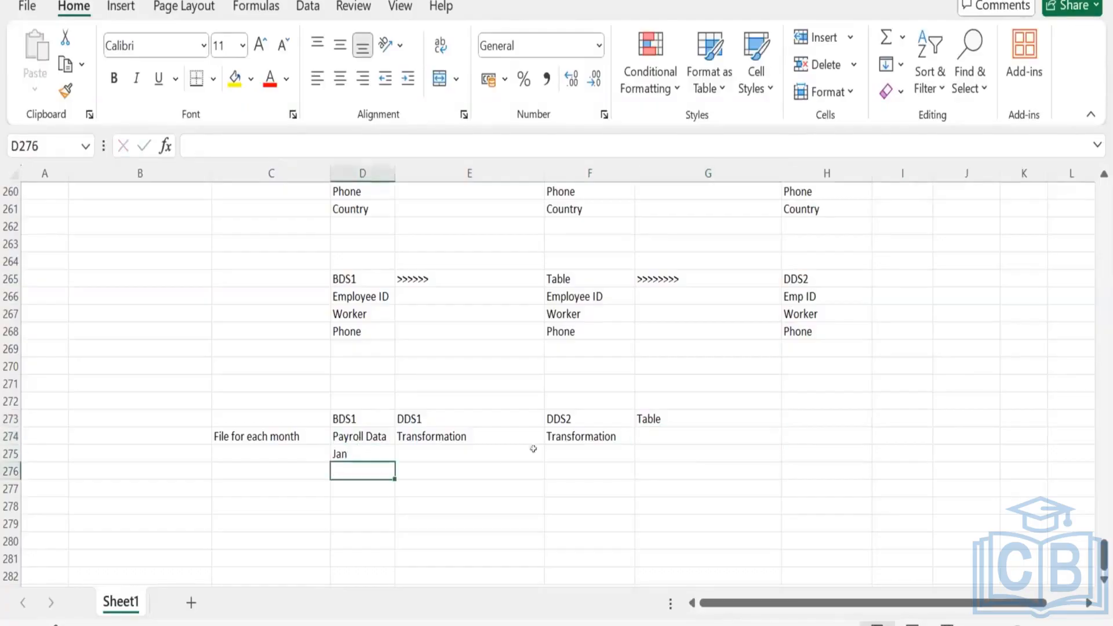
{"action": "left_click", "coordinate": [682, 431]}
{"action": "type", "text": "Jan"}
{"action": "key", "text": "Return"}
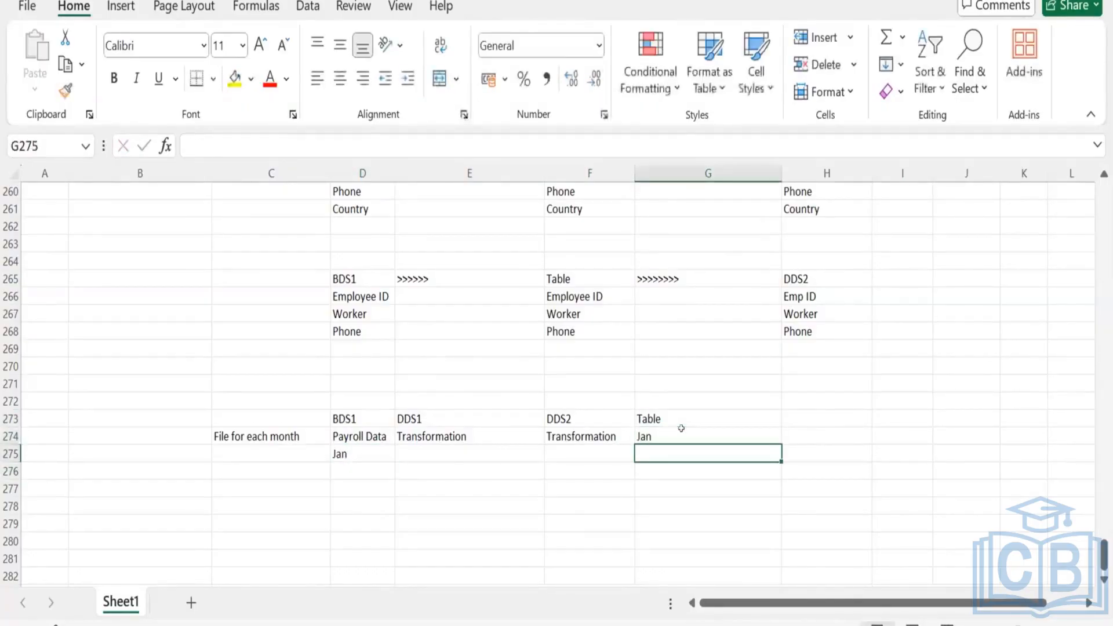
Add Feb in G275, clear D275, and enter March in D276
{"action": "left_click", "coordinate": [367, 467]}
{"action": "type", "text": "Feb"}
{"action": "key", "text": "Return"}
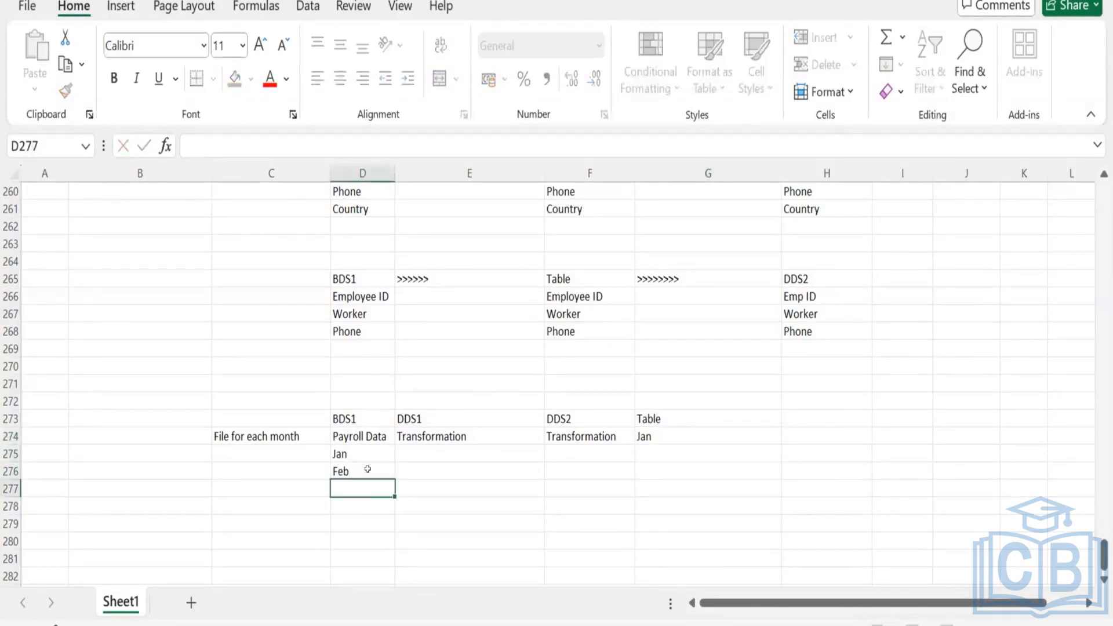
{"action": "left_click", "coordinate": [689, 449]}
{"action": "type", "text": "Feb"}
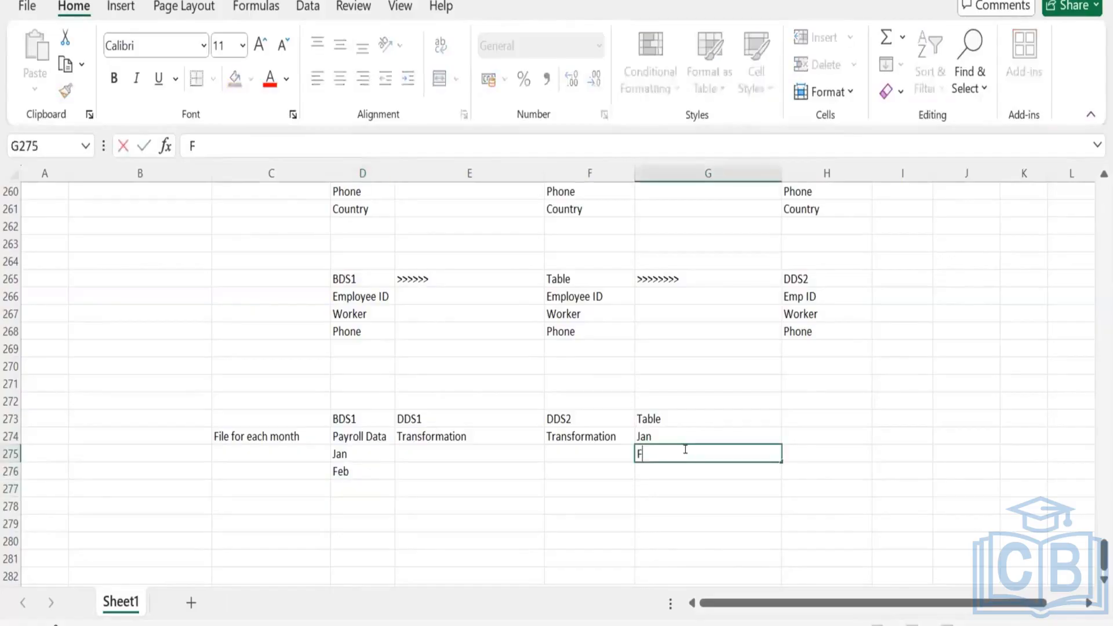
{"action": "left_click", "coordinate": [365, 449]}
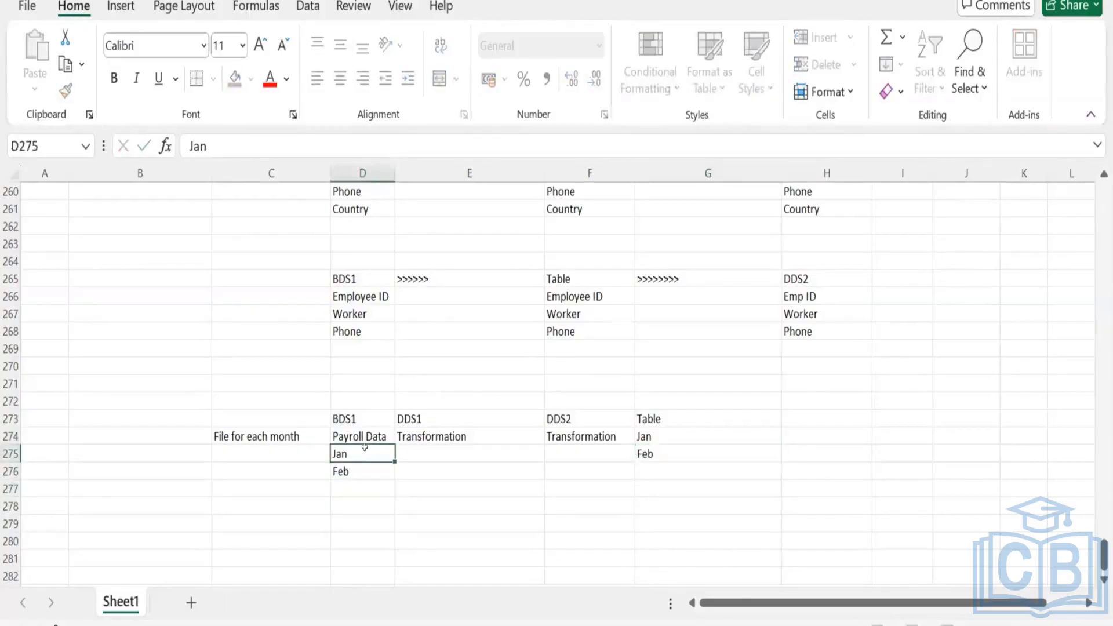
{"action": "key", "text": "Delete"}
{"action": "left_click", "coordinate": [356, 471]}
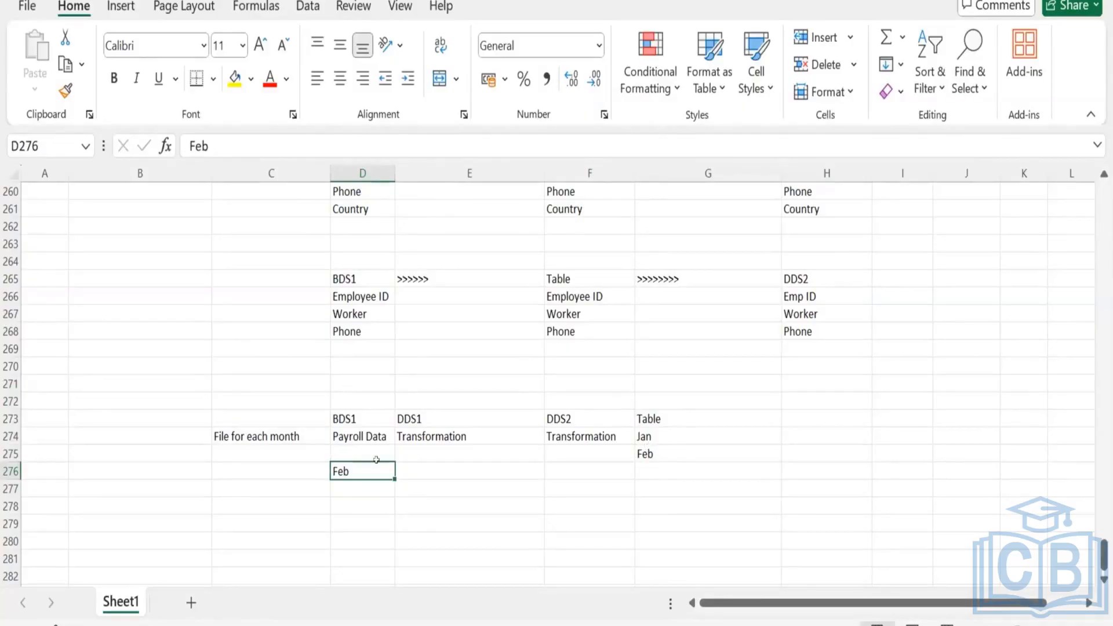
{"action": "type", "text": "Marc"}
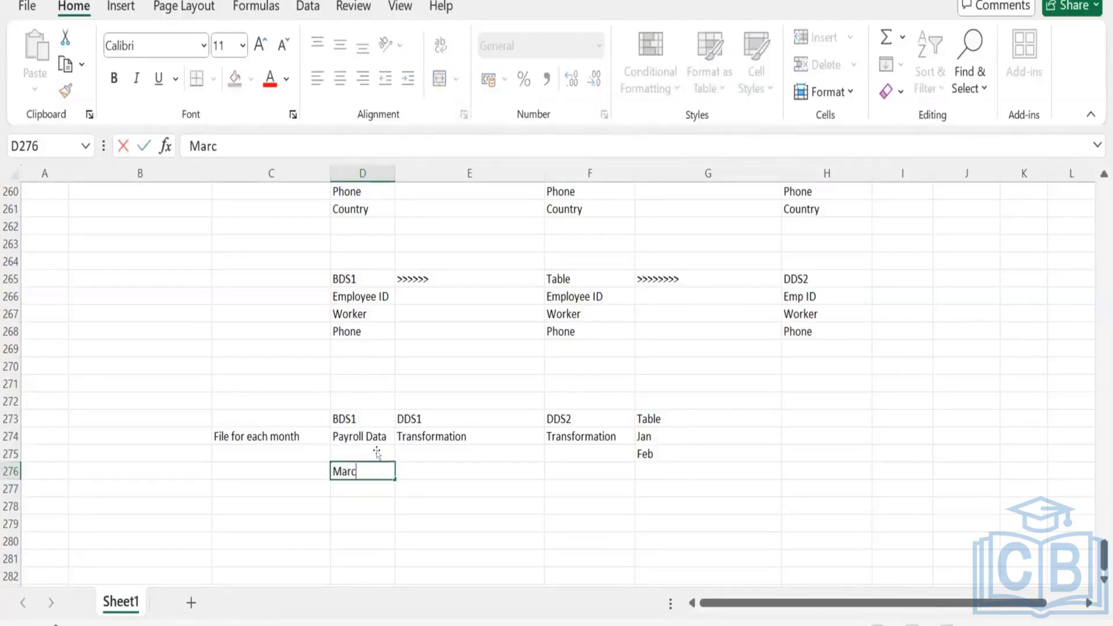
{"action": "type", "text": "h"}
{"action": "left_click", "coordinate": [664, 467]}
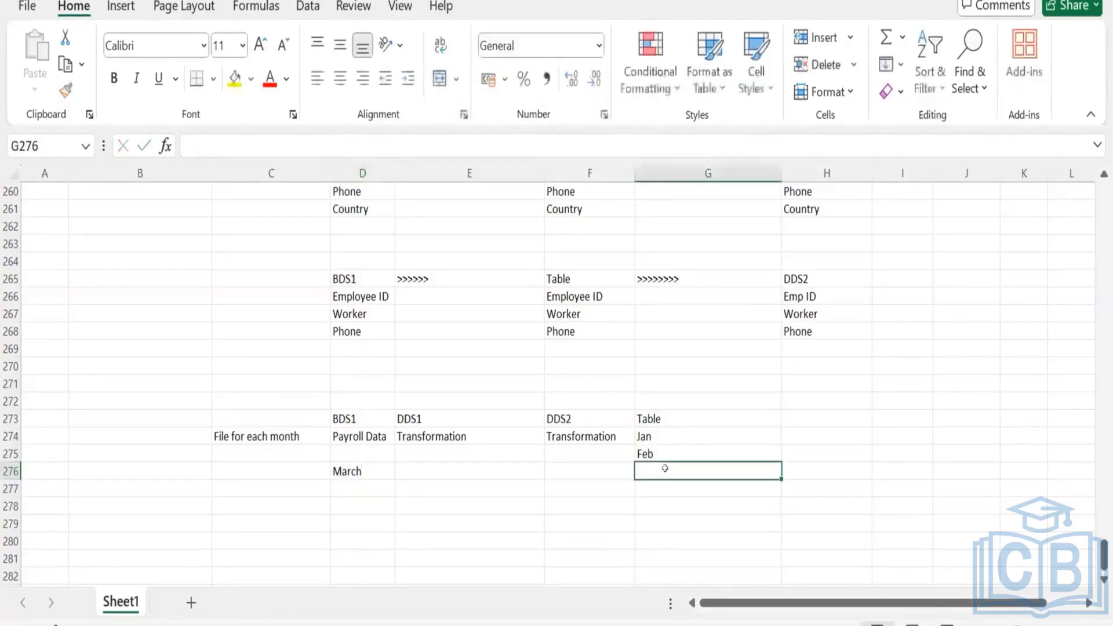
{"action": "type", "text": "March"}
{"action": "key", "text": "Tab"}
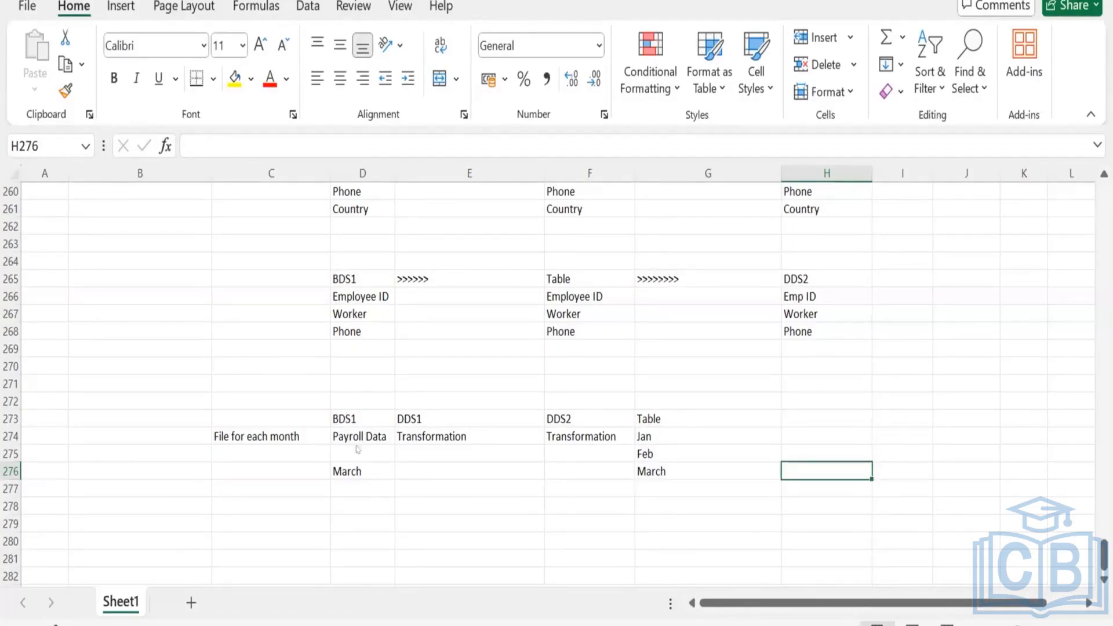
Review the D273:D277 and G273:G277 month lists, then return to Workday's Create Table page
{"action": "left_click_drag", "start_coordinate": [345, 420], "coordinate": [366, 491]}
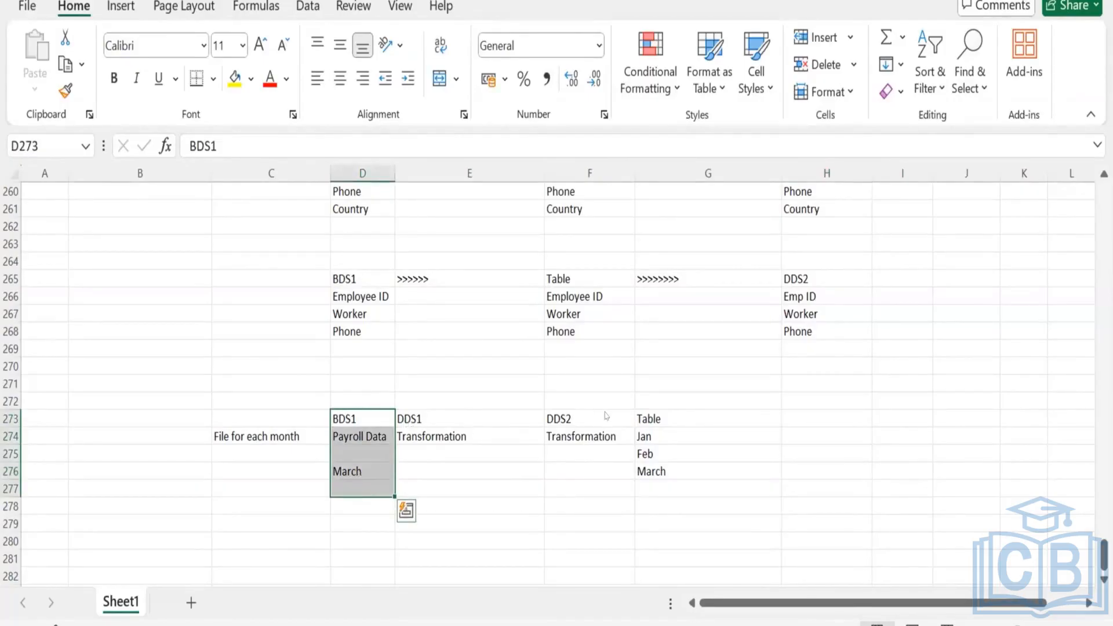
{"action": "left_click", "coordinate": [662, 416]}
{"action": "left_click_drag", "start_coordinate": [673, 486], "coordinate": [675, 488]}
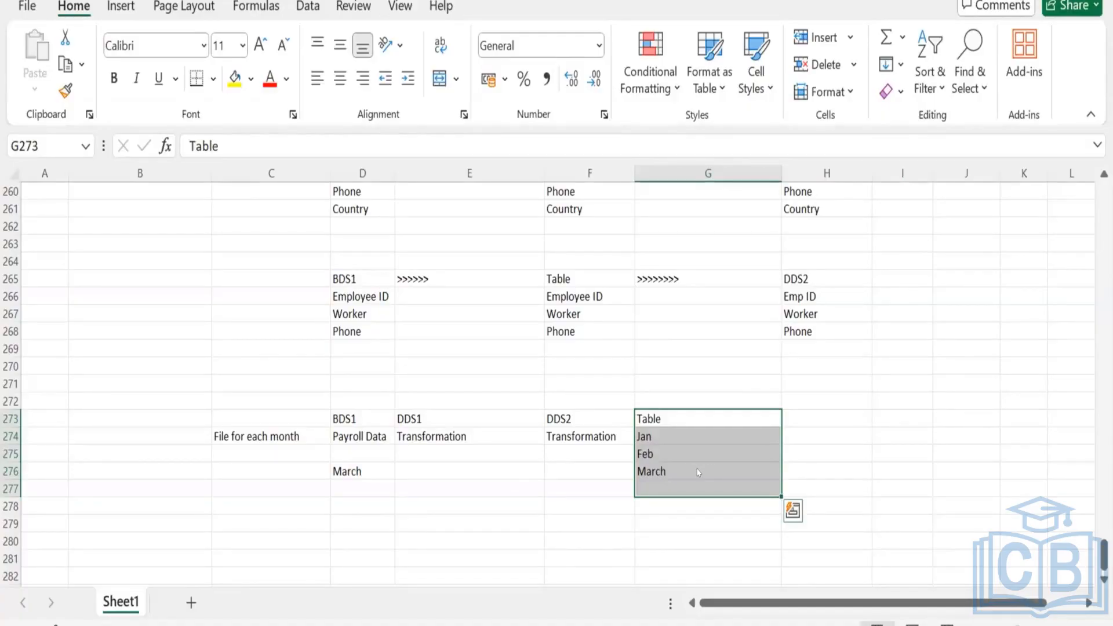
{"action": "left_click", "coordinate": [698, 472]}
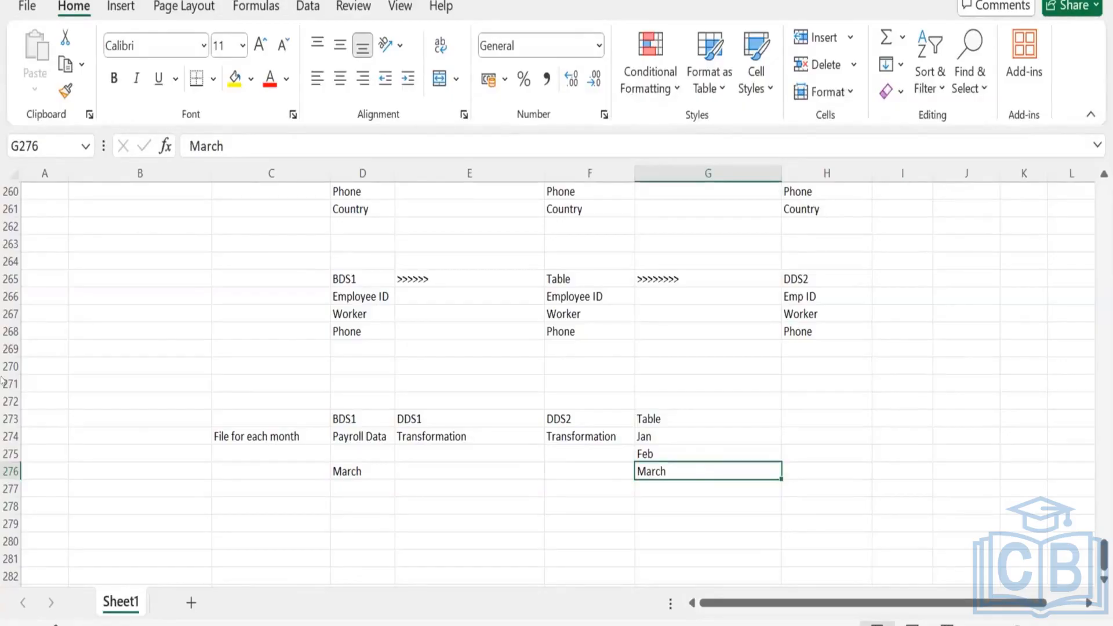
{"action": "key", "text": "alt+Tab"}
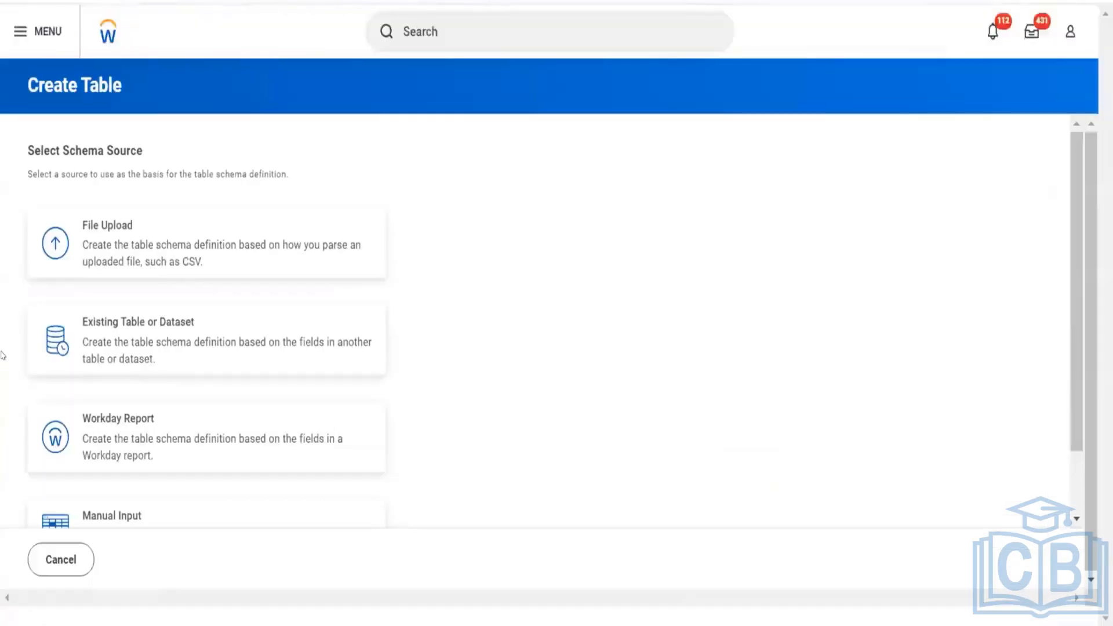
Upload the Worker Data file as the schema source and continue to parsing options
{"action": "left_click", "coordinate": [145, 225]}
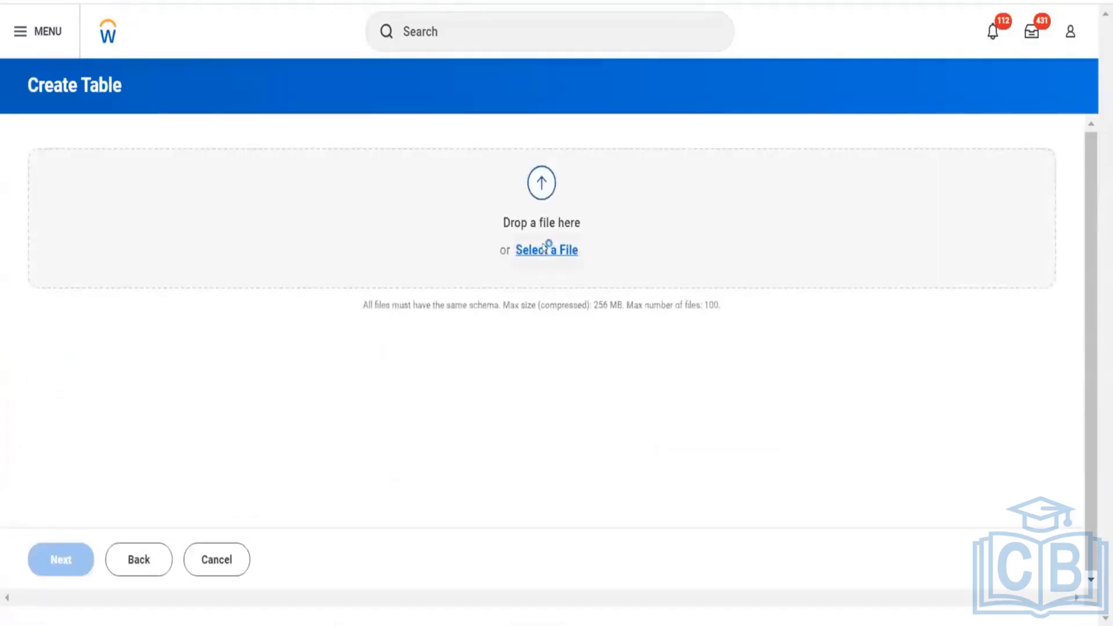
{"action": "left_click", "coordinate": [209, 116]}
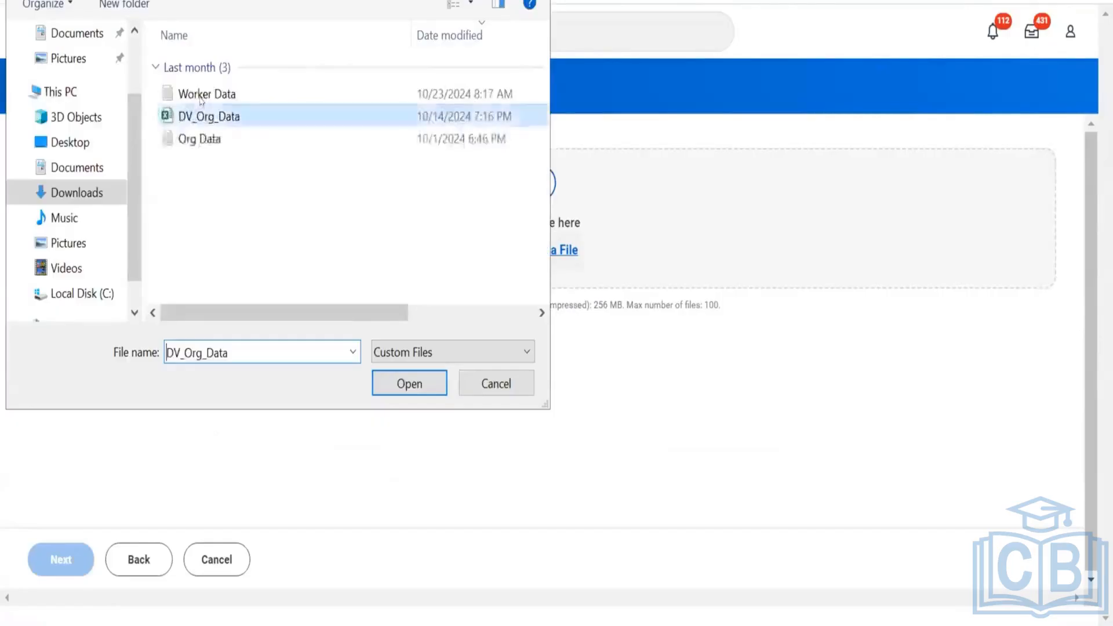
{"action": "left_click", "coordinate": [207, 94]}
{"action": "left_click", "coordinate": [403, 381]}
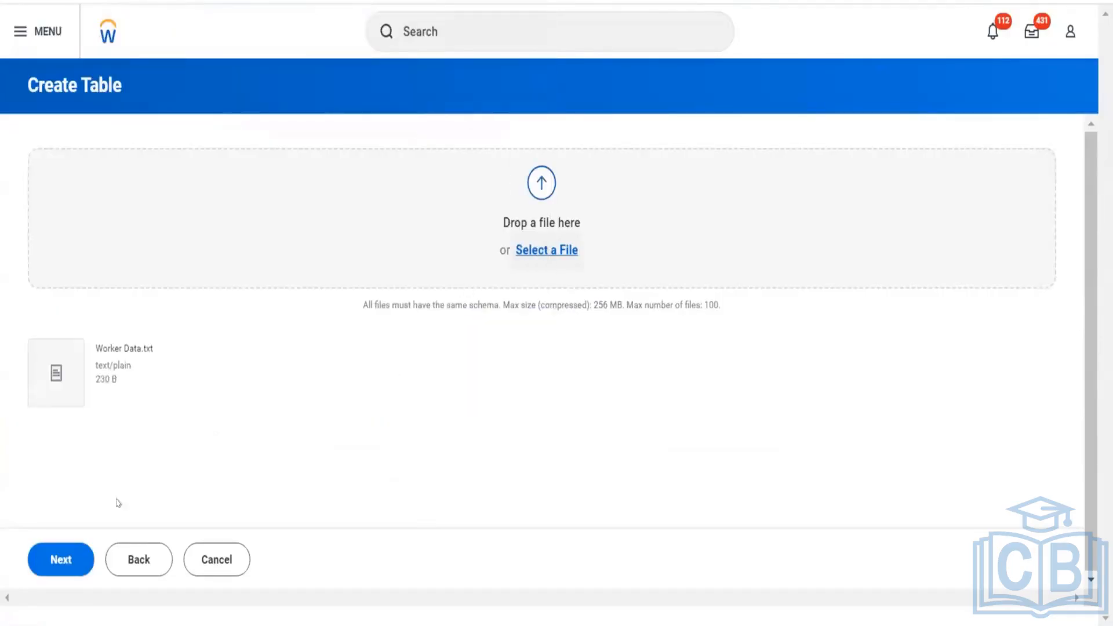
{"action": "left_click", "coordinate": [77, 551]}
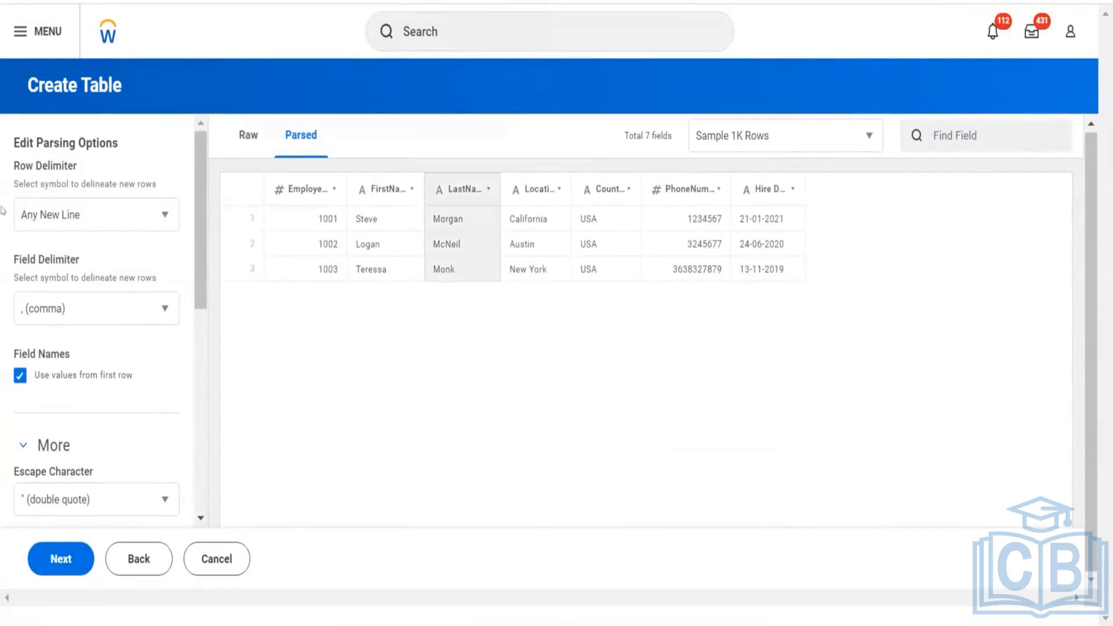
Compare the raw text of the three worker rows with the parsed 7-field preview
{"action": "scroll", "coordinate": [78, 289], "scroll_direction": "down", "scroll_amount": 6}
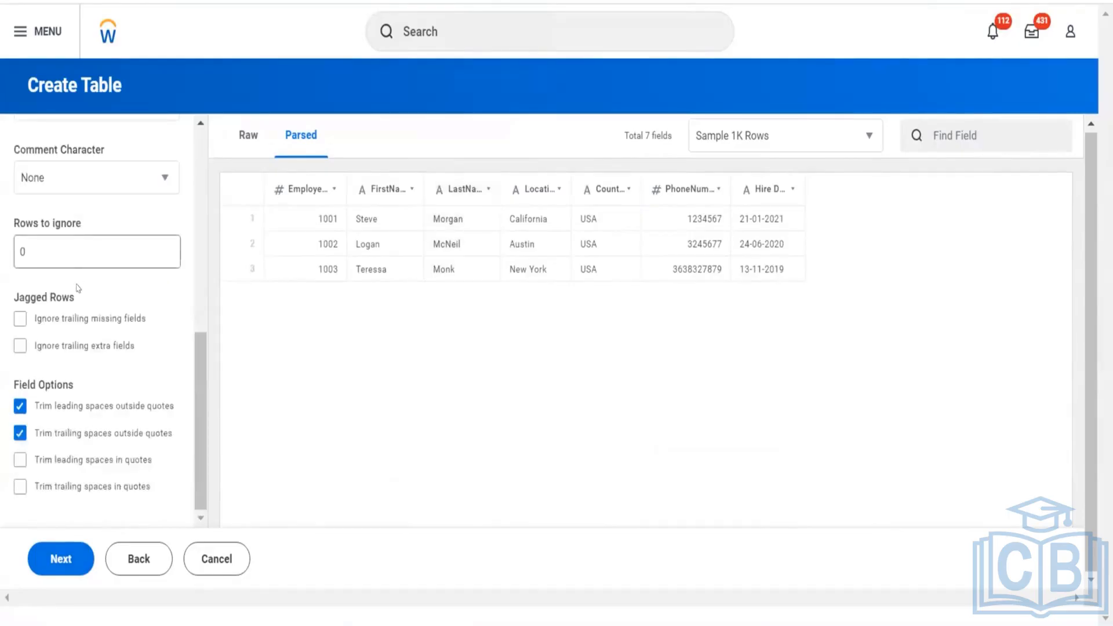
{"action": "scroll", "coordinate": [79, 288], "scroll_direction": "up", "scroll_amount": 6}
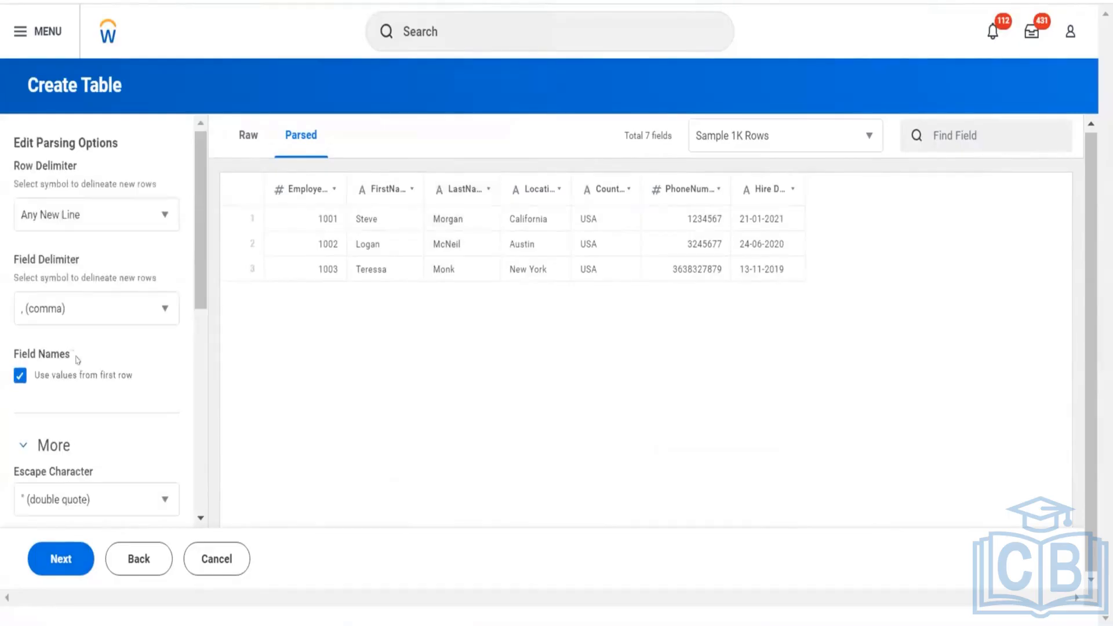
{"action": "left_click", "coordinate": [238, 145]}
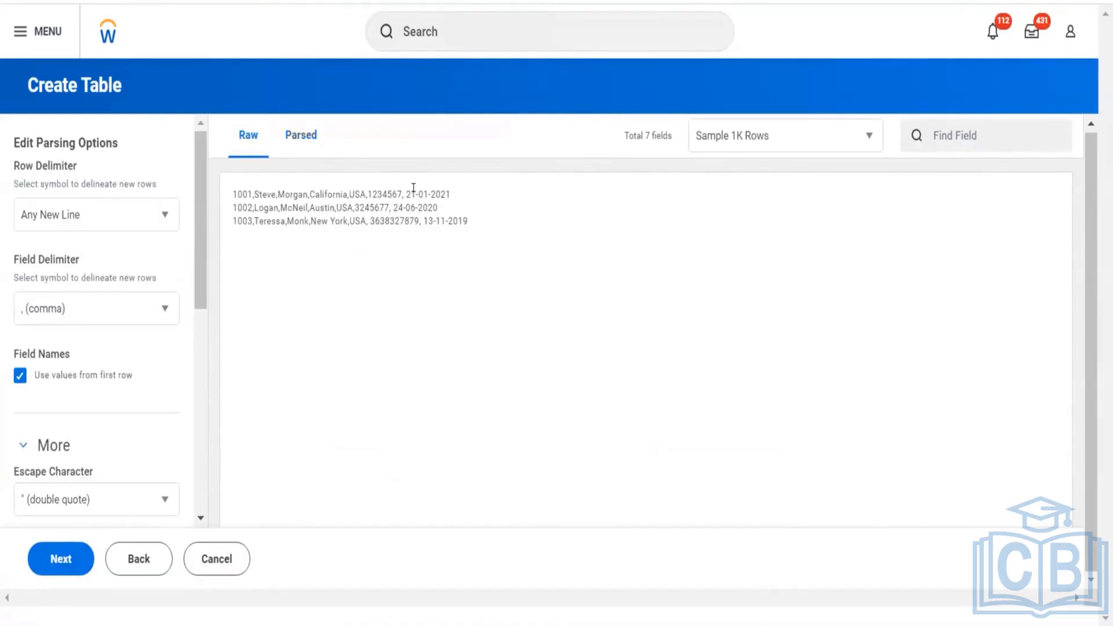
{"action": "left_click_drag", "start_coordinate": [488, 222], "coordinate": [236, 178]}
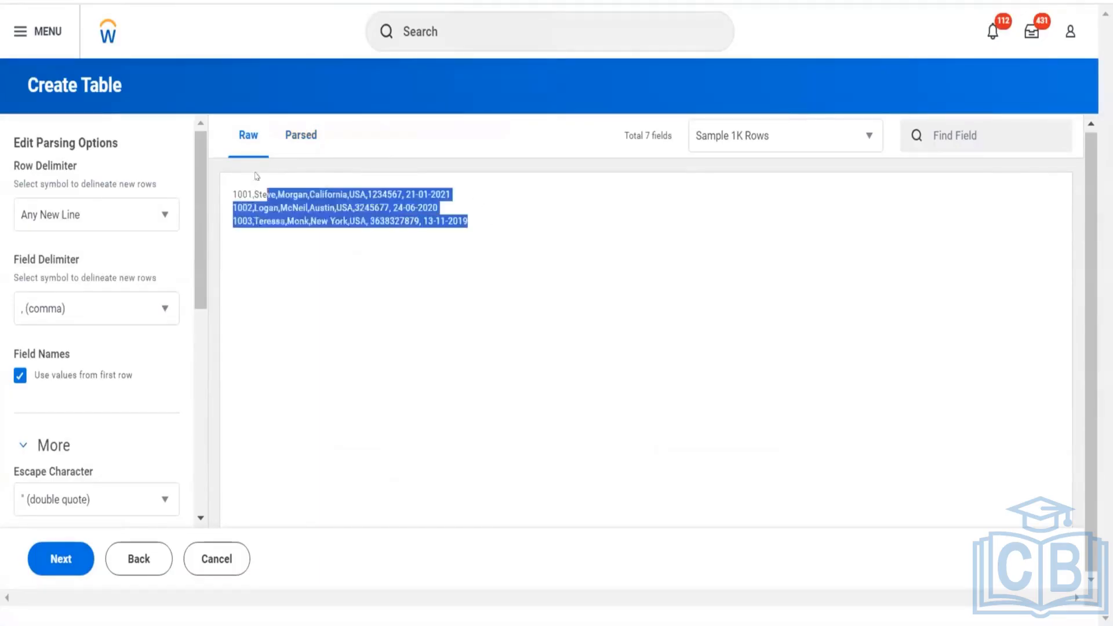
{"action": "left_click", "coordinate": [296, 152]}
{"action": "scroll", "coordinate": [108, 428], "scroll_direction": "down", "scroll_amount": 8}
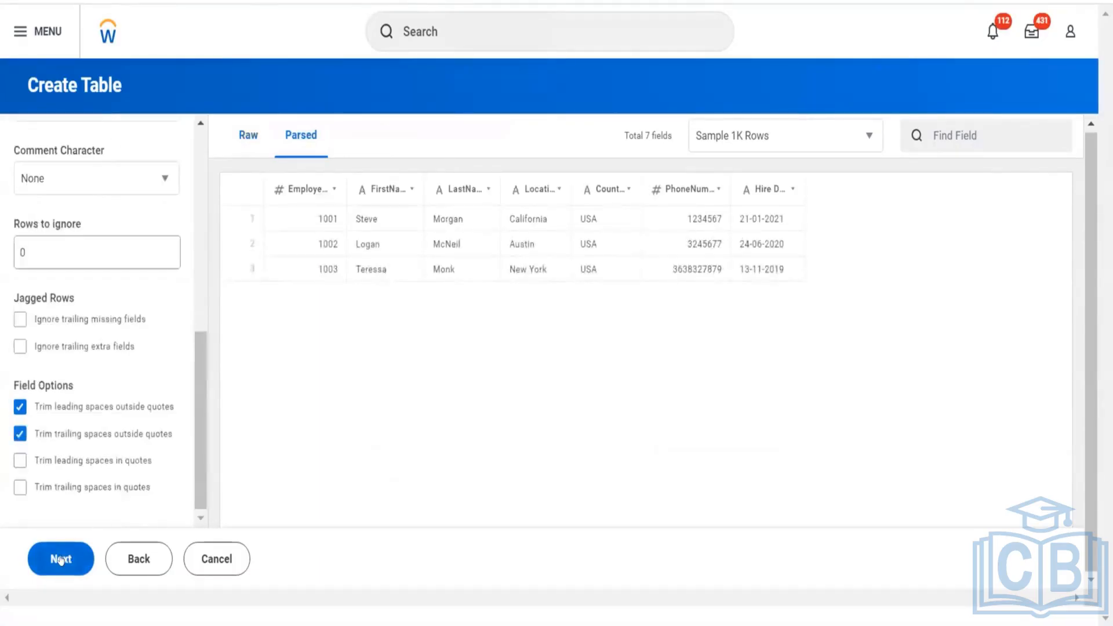
Change the EmployeeID field's type to Text
{"action": "left_click", "coordinate": [60, 559]}
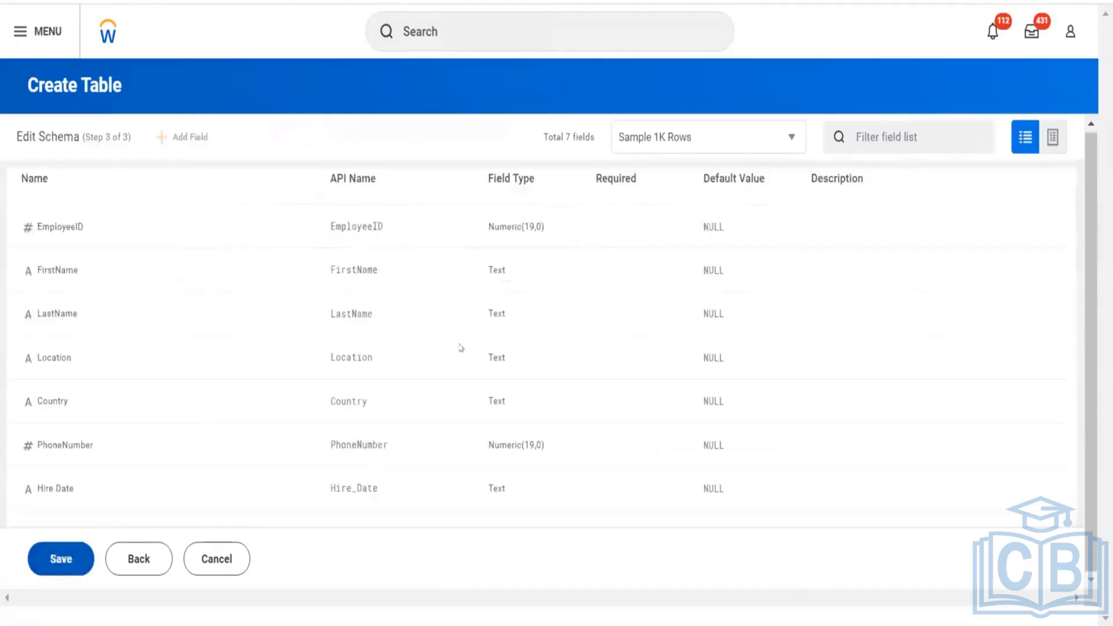
{"action": "left_click", "coordinate": [393, 222]}
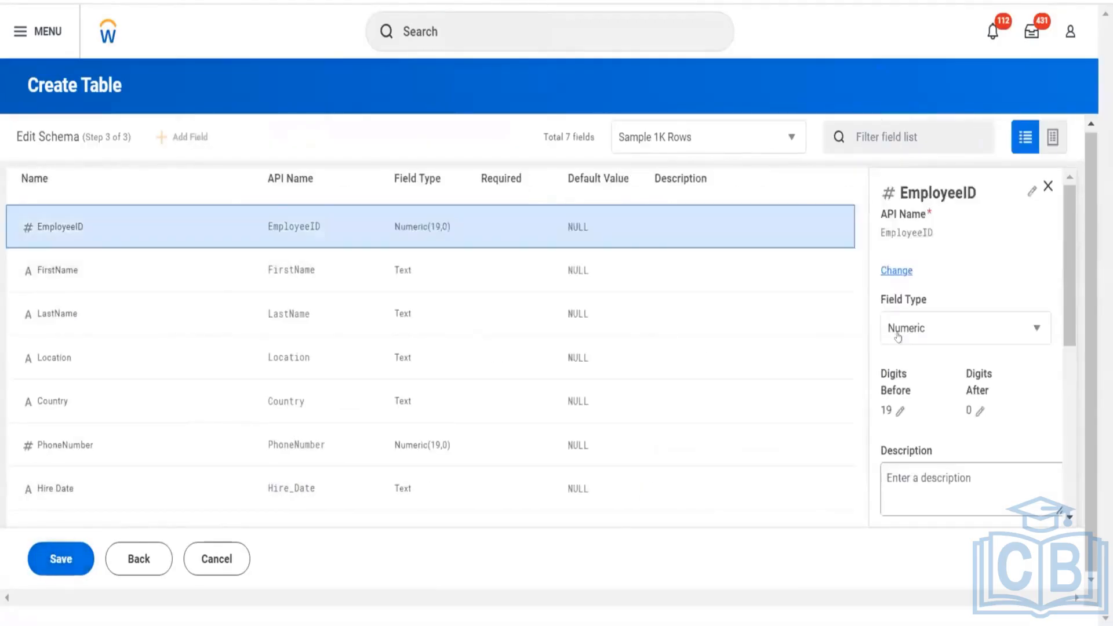
{"action": "left_click", "coordinate": [951, 327]}
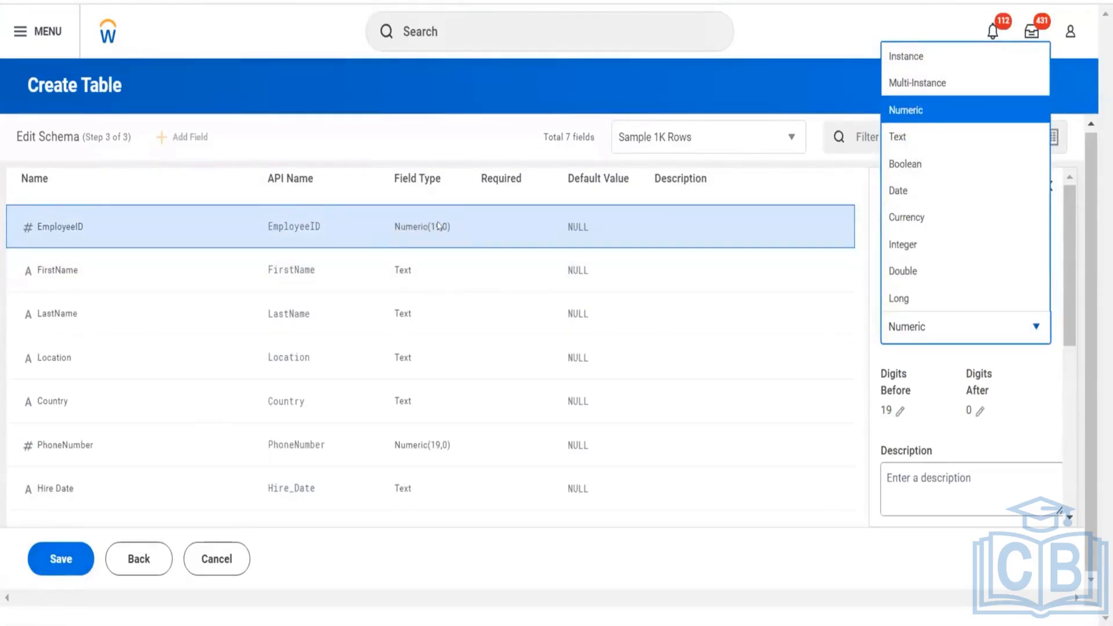
{"action": "left_click", "coordinate": [887, 135]}
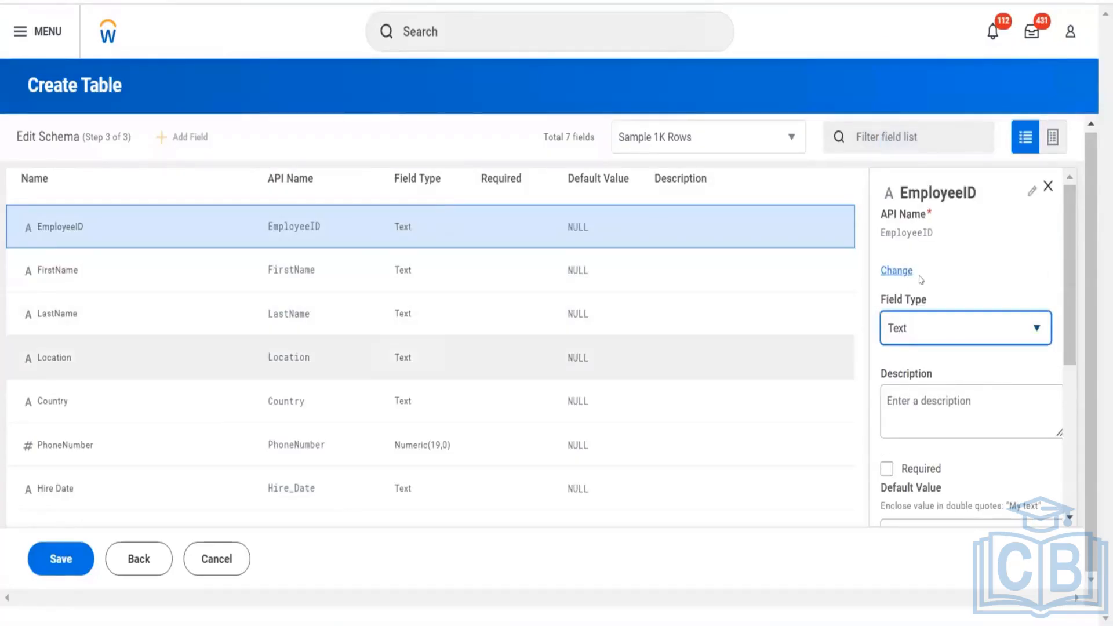
{"action": "scroll", "coordinate": [921, 280], "scroll_direction": "down", "scroll_amount": 3}
{"action": "scroll", "coordinate": [924, 235], "scroll_direction": "up", "scroll_amount": 3}
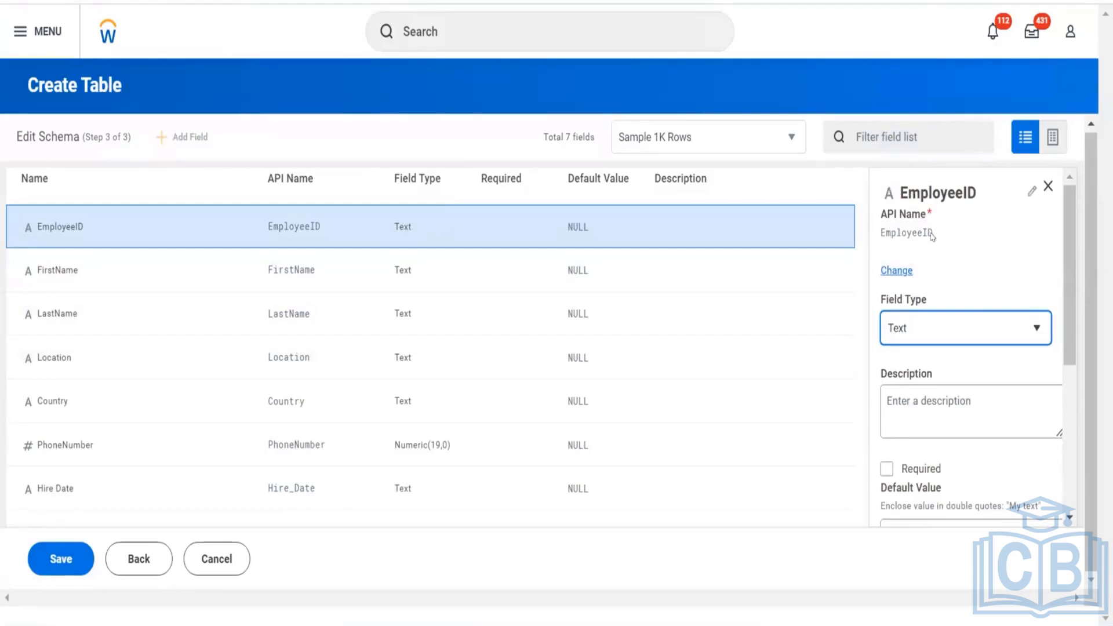
{"action": "left_click", "coordinate": [869, 242]}
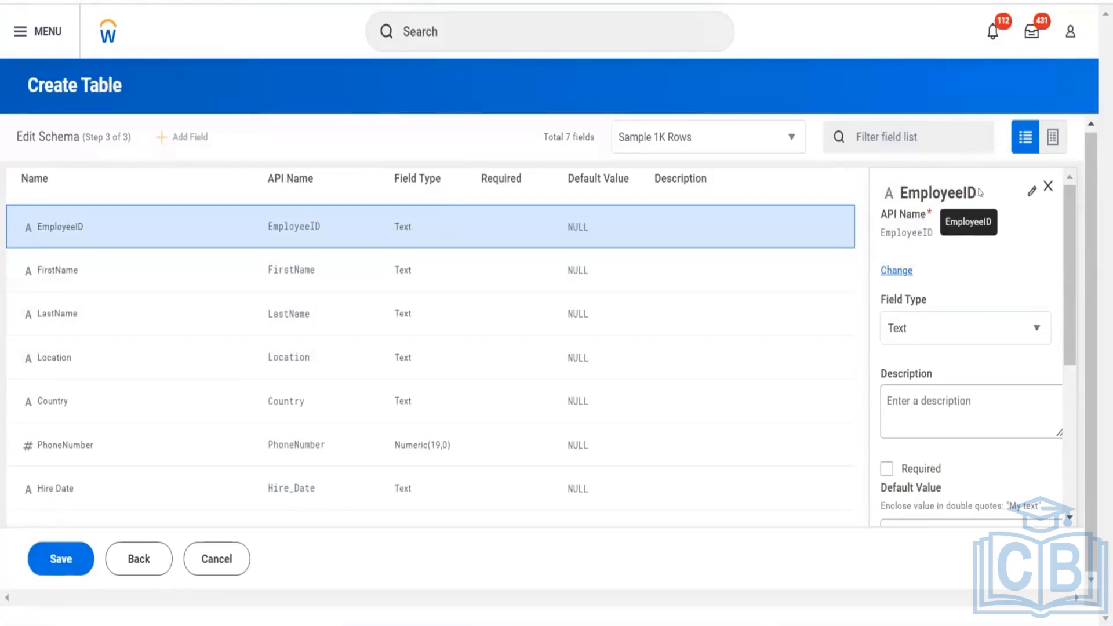
{"action": "left_click", "coordinate": [963, 181]}
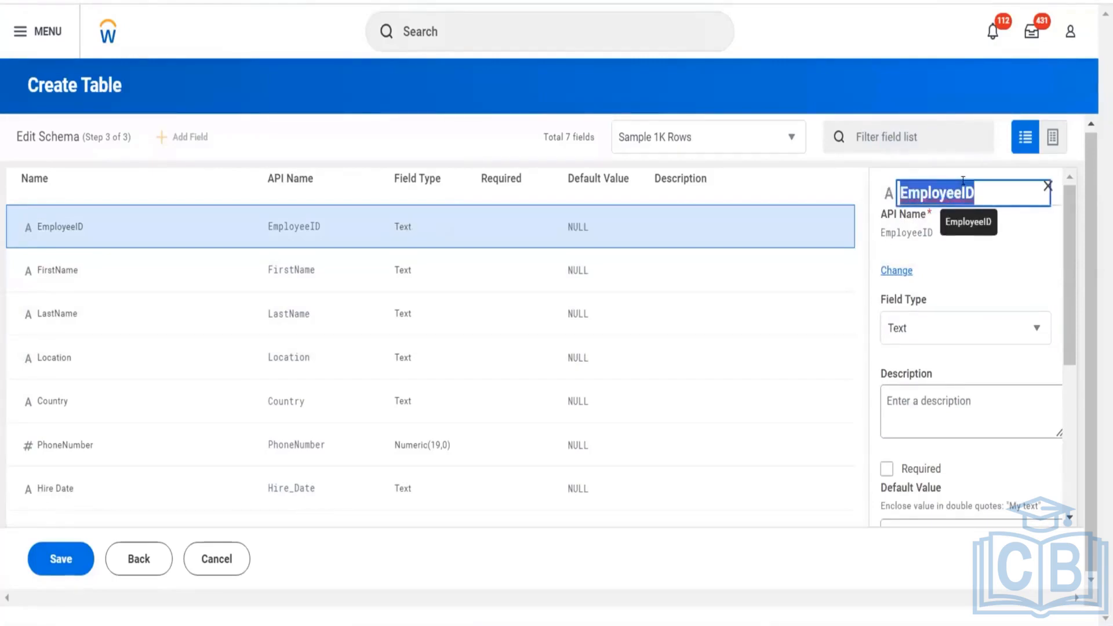
Make Hire Date a Date field formatted dd-MM-yyyy HH:mm:ss and save the table
{"action": "left_click", "coordinate": [305, 325]}
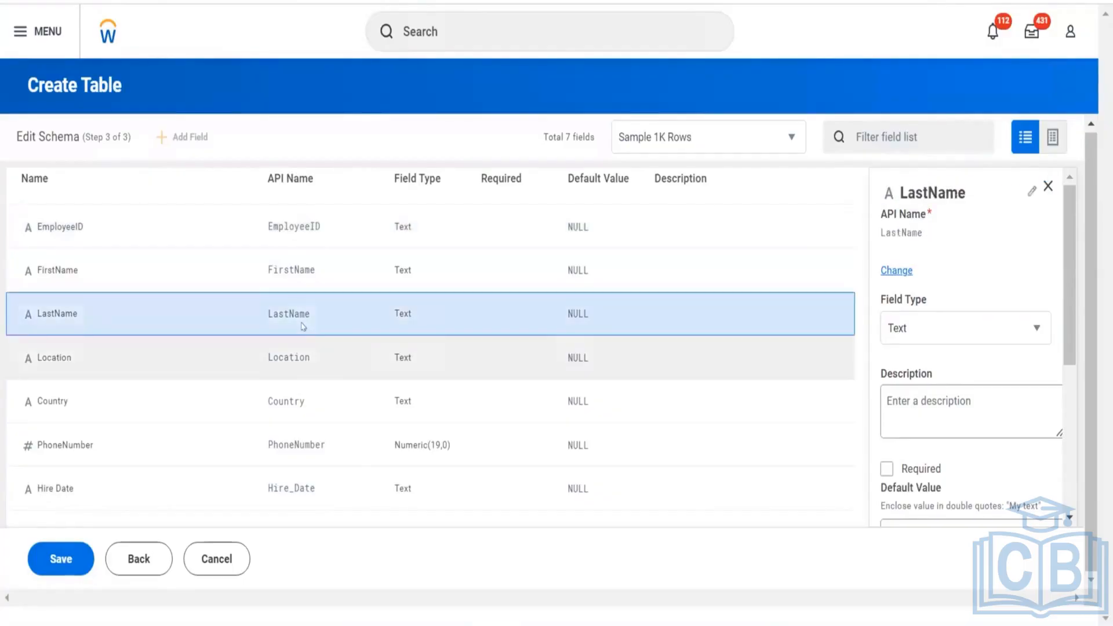
{"action": "left_click", "coordinate": [804, 491]}
{"action": "left_click", "coordinate": [922, 326]}
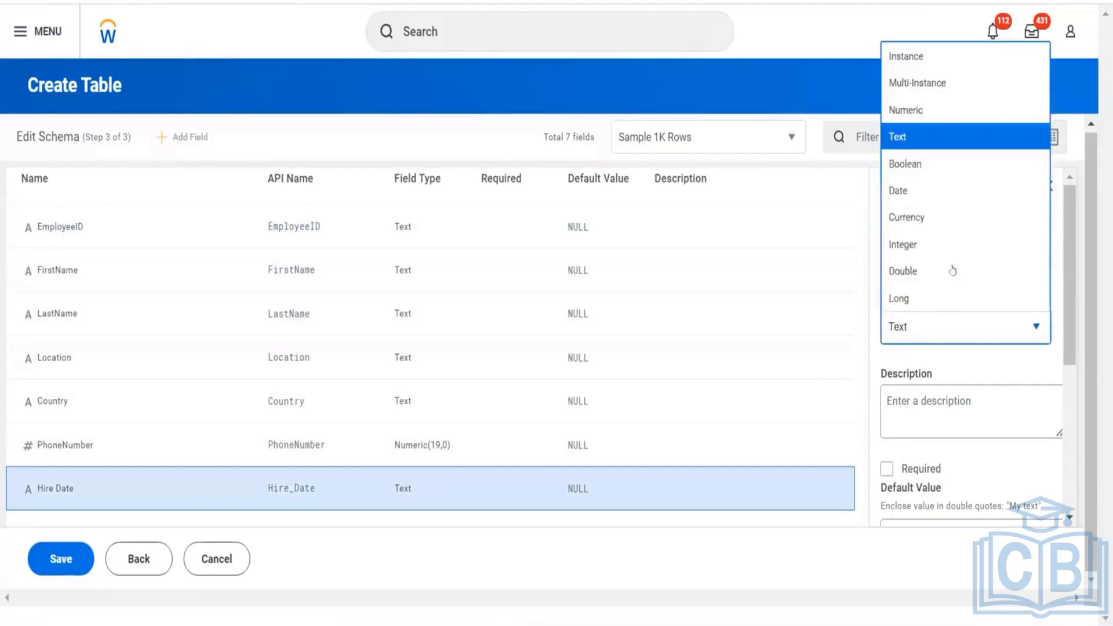
{"action": "left_click", "coordinate": [899, 190]}
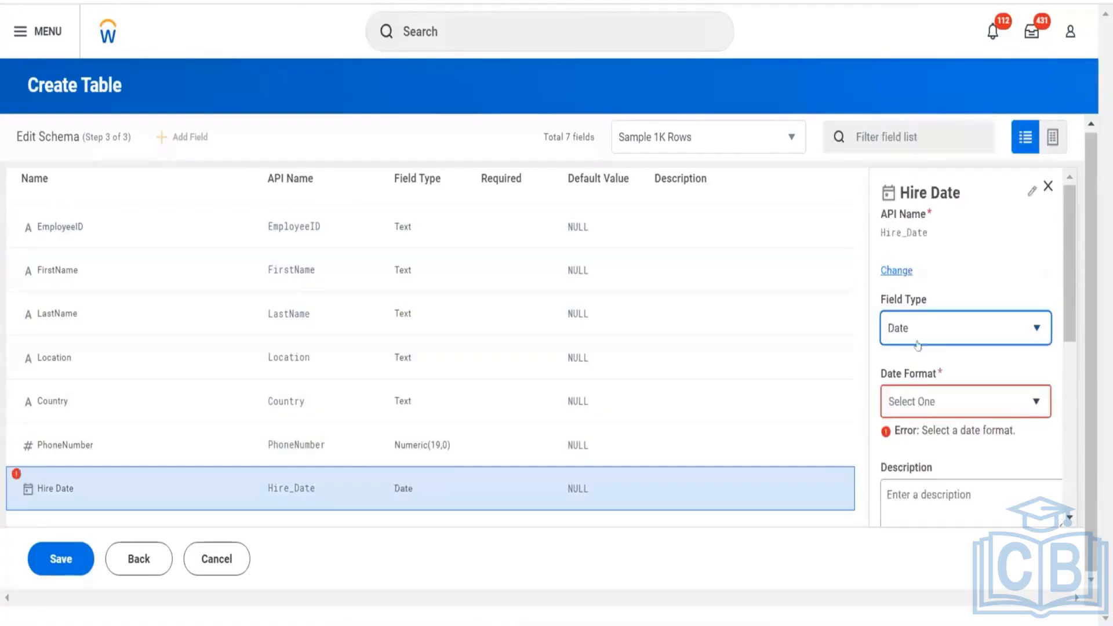
{"action": "left_click", "coordinate": [928, 401]}
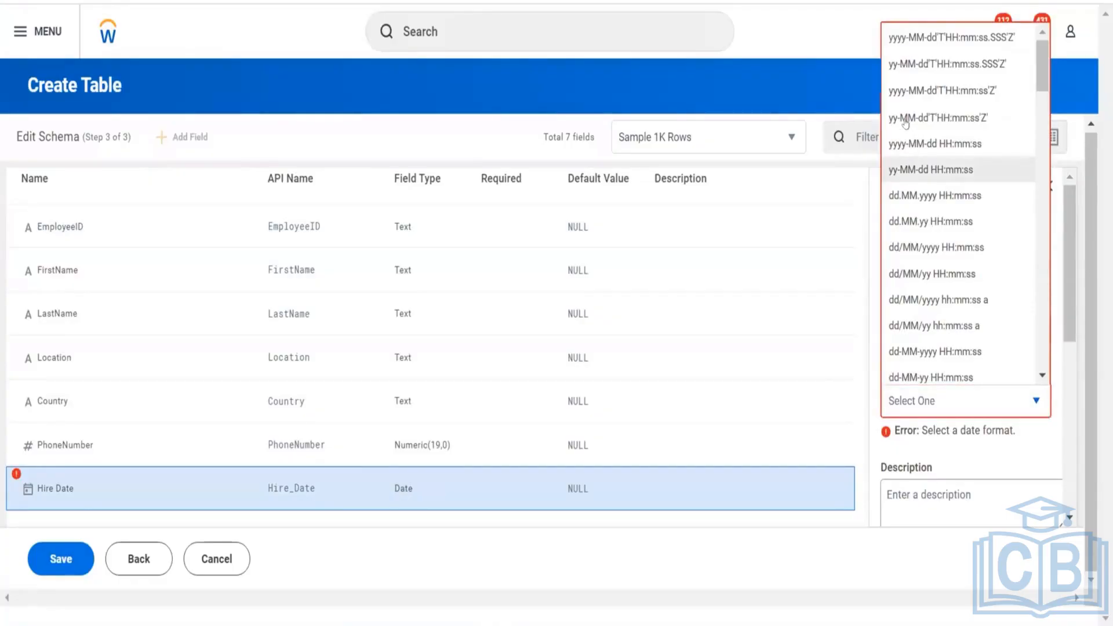
{"action": "scroll", "coordinate": [905, 123], "scroll_direction": "down", "scroll_amount": 5}
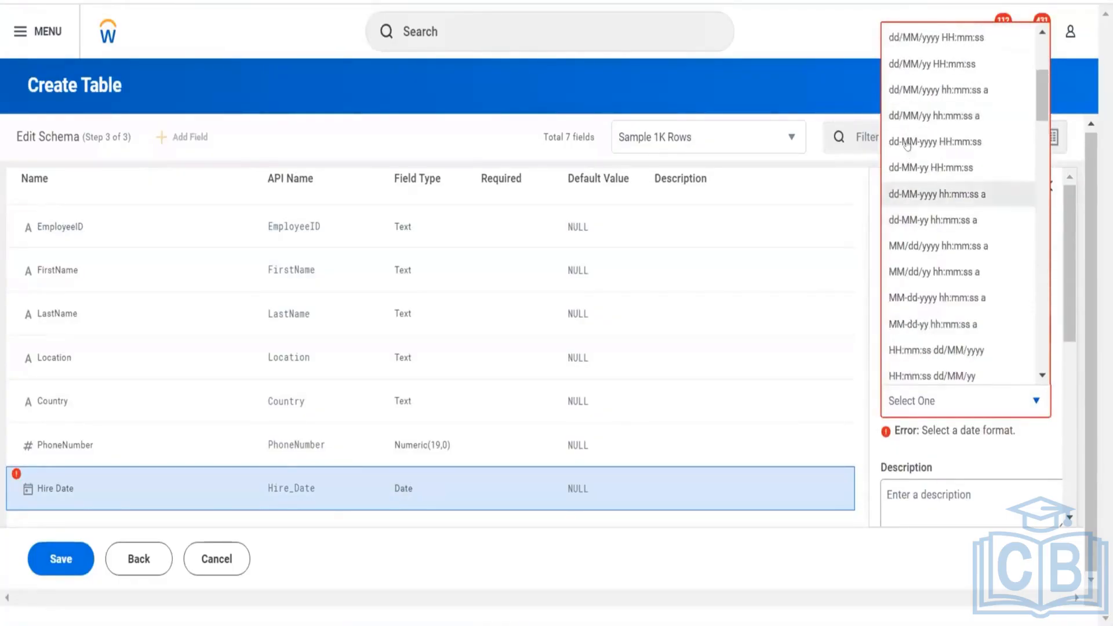
{"action": "scroll", "coordinate": [906, 134], "scroll_direction": "up", "scroll_amount": 2}
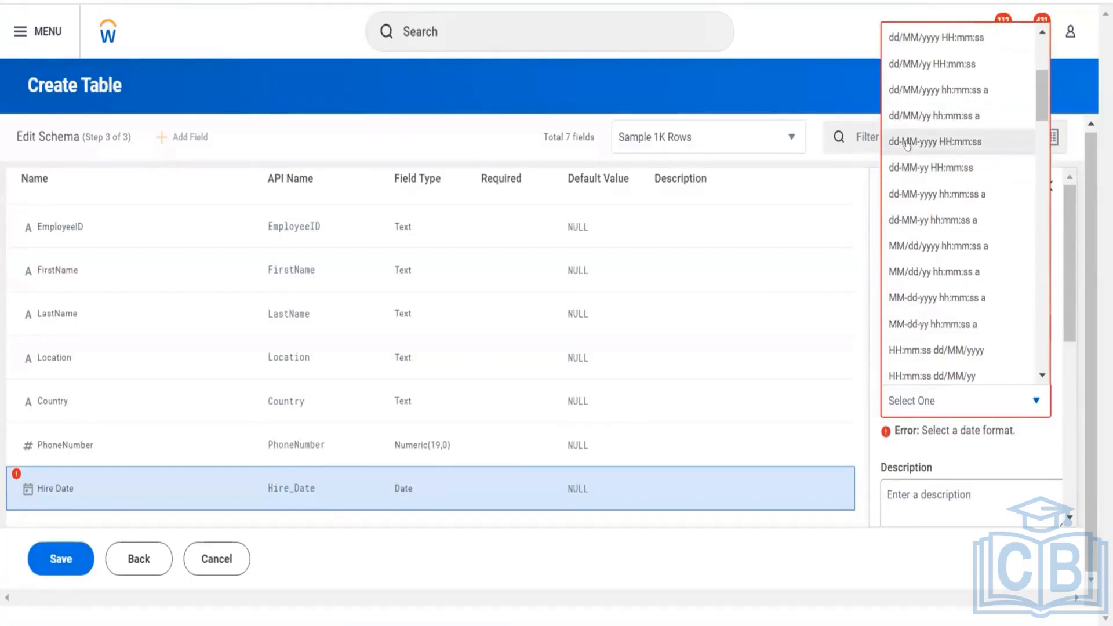
{"action": "left_click", "coordinate": [907, 143]}
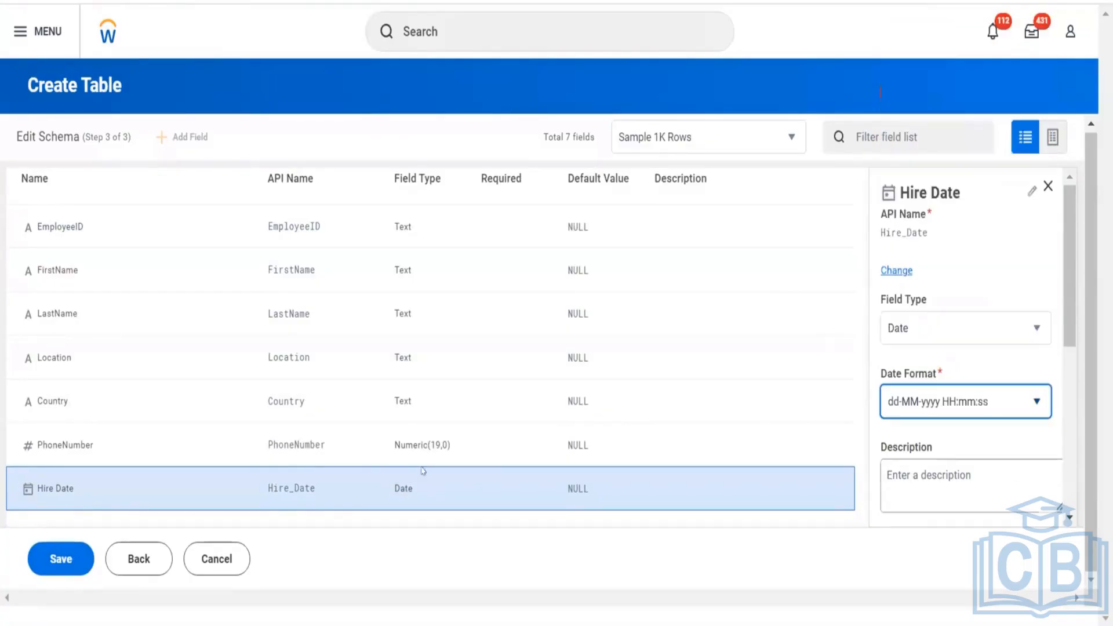
{"action": "left_click", "coordinate": [79, 558]}
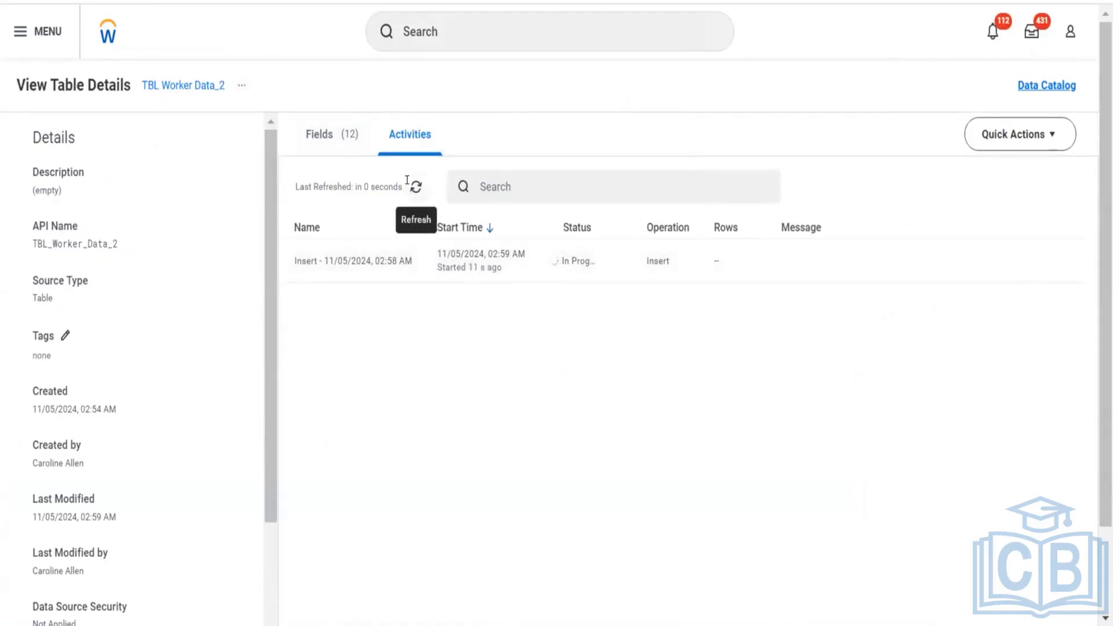
Review the table's fields, then refresh its Activities list to check the Insert load
{"action": "left_click", "coordinate": [333, 145]}
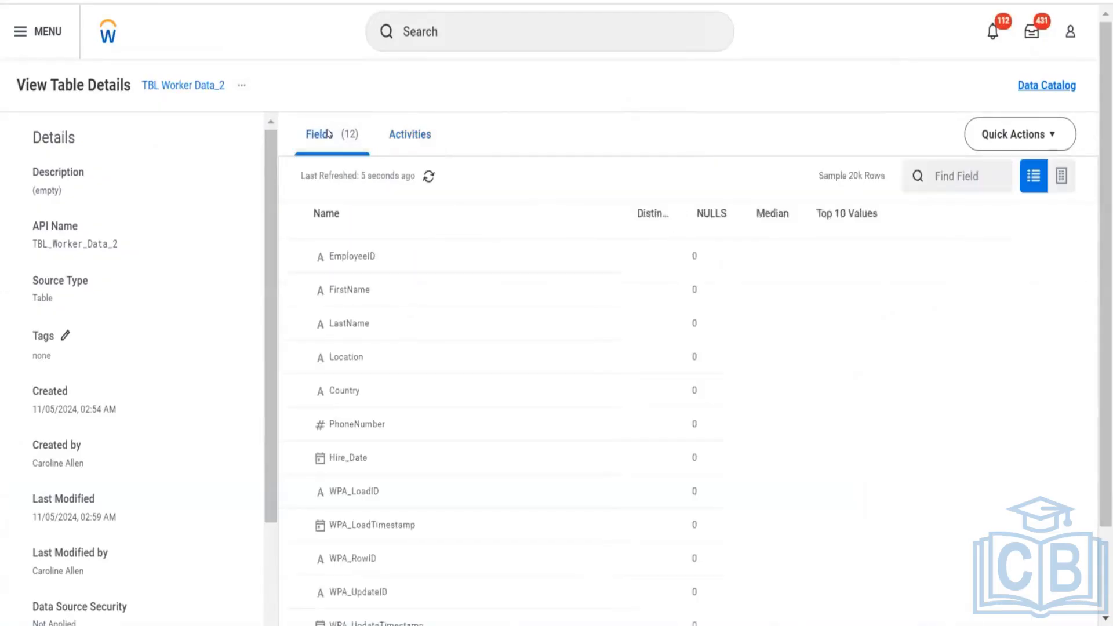
{"action": "scroll", "coordinate": [684, 325], "scroll_direction": "down", "scroll_amount": 2}
{"action": "scroll", "coordinate": [540, 266], "scroll_direction": "up", "scroll_amount": 2}
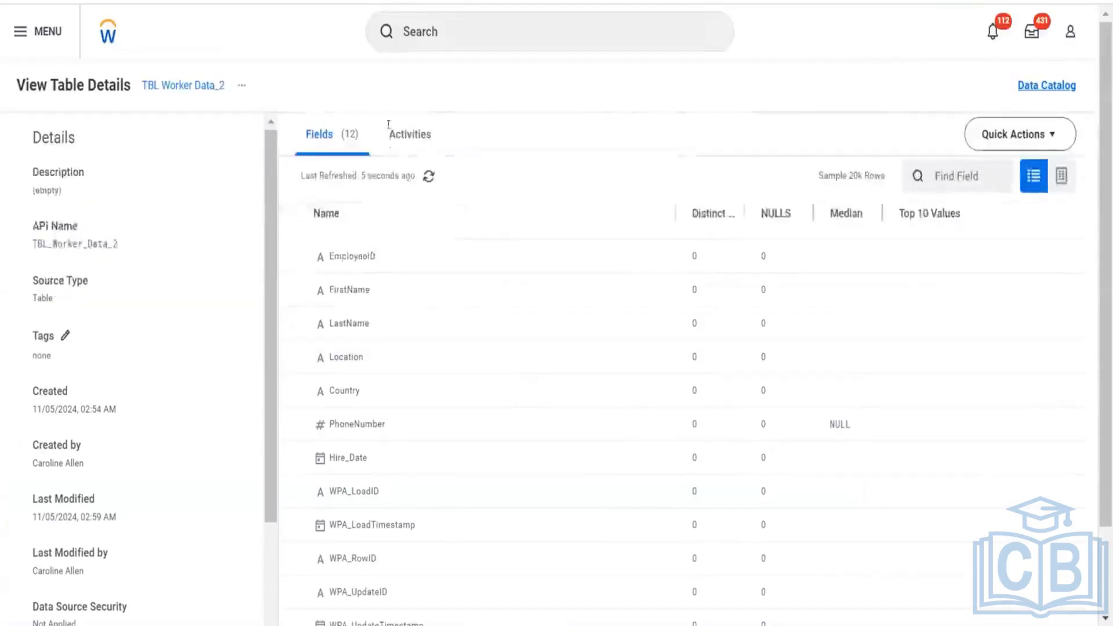
{"action": "left_click", "coordinate": [388, 135]}
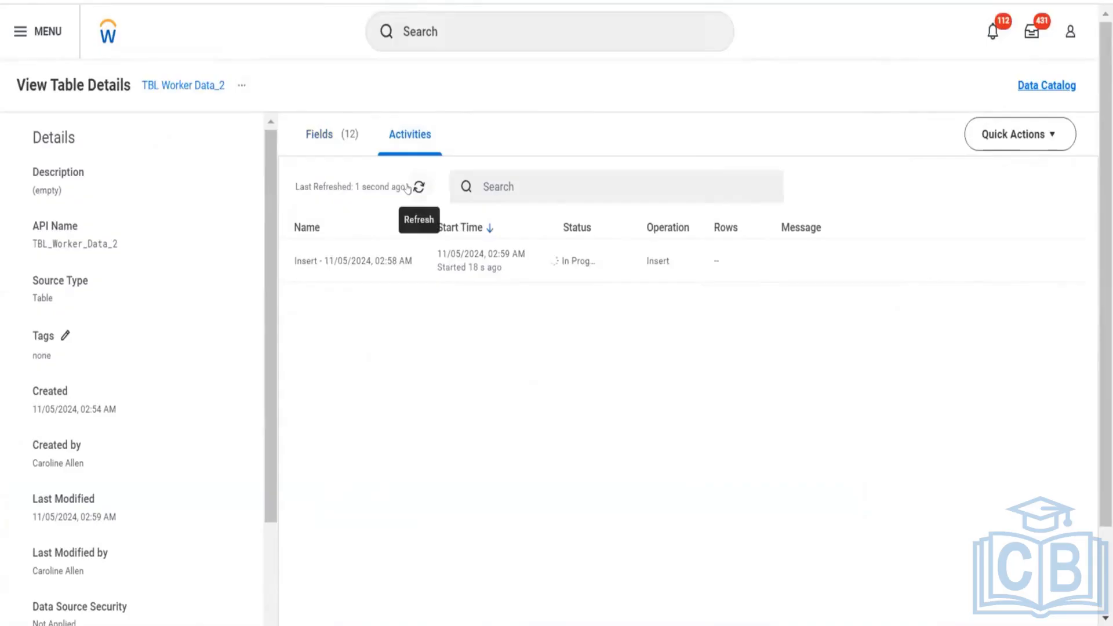
{"action": "left_click", "coordinate": [418, 187]}
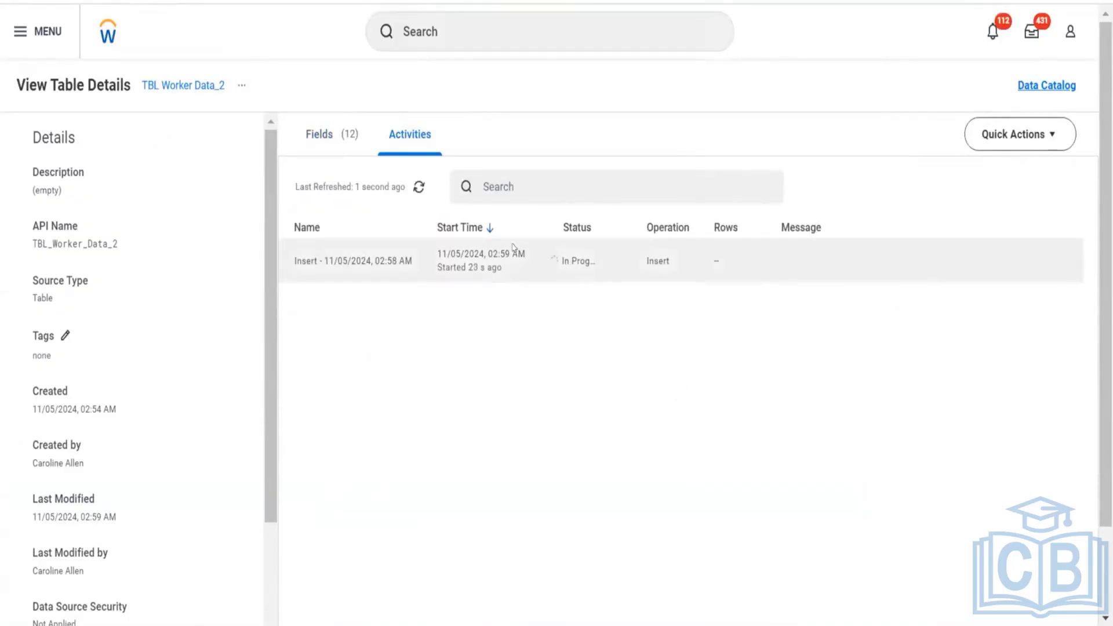
Preview the table's rows as a grid, then refresh the Insert activity's status
{"action": "left_click", "coordinate": [333, 148]}
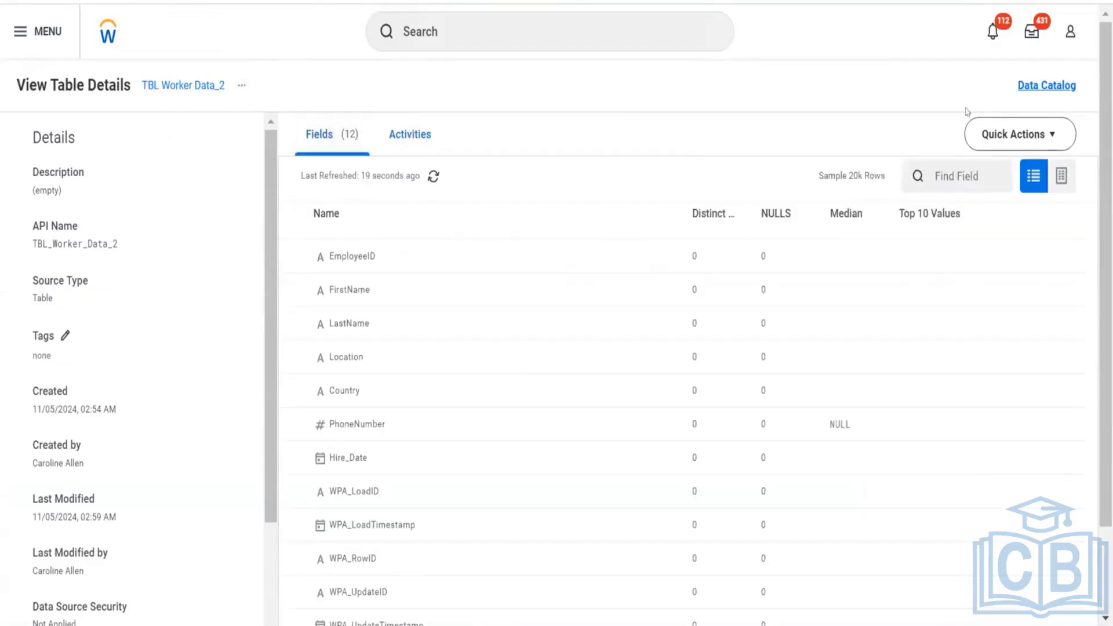
{"action": "left_click", "coordinate": [1060, 177]}
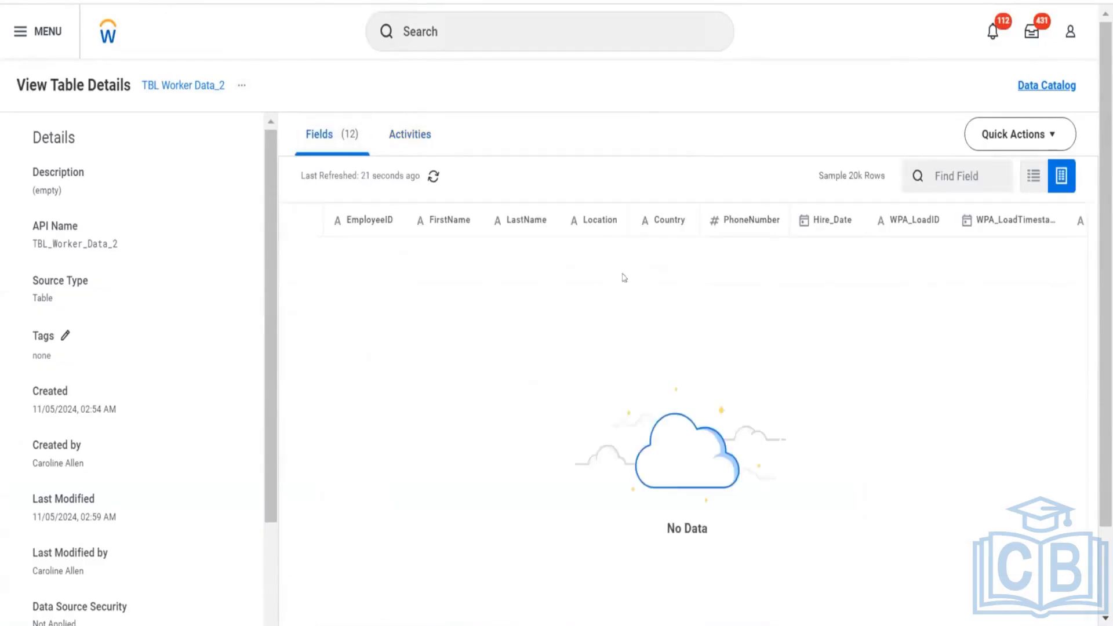
{"action": "scroll", "coordinate": [606, 338], "scroll_direction": "down", "scroll_amount": 3}
{"action": "scroll", "coordinate": [606, 339], "scroll_direction": "up", "scroll_amount": 3}
{"action": "scroll", "coordinate": [904, 284], "scroll_direction": "right", "scroll_amount": 5}
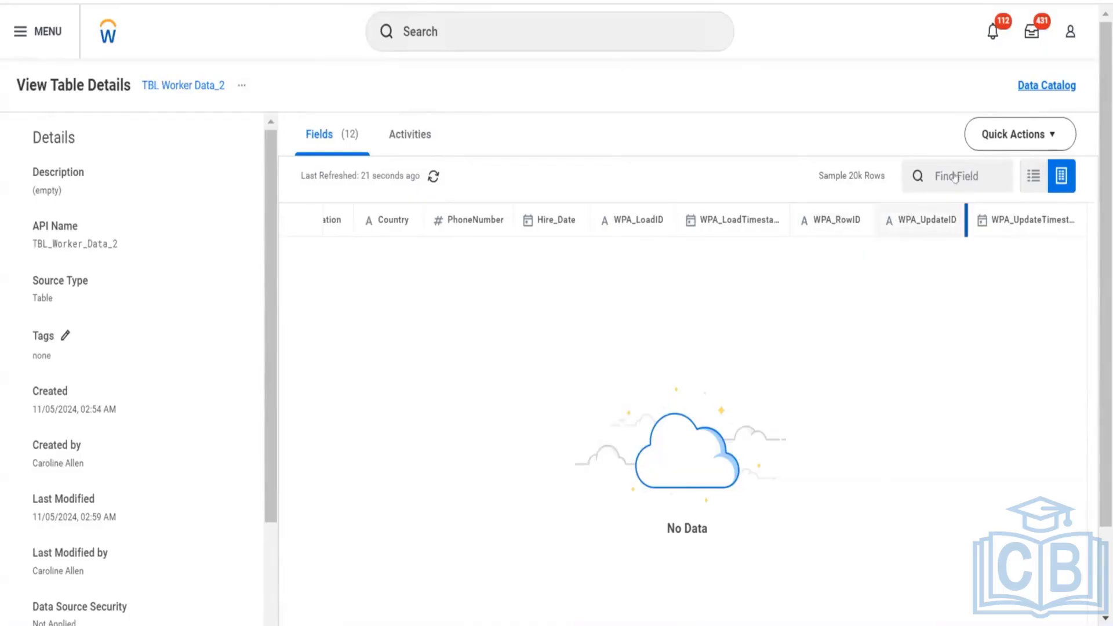
{"action": "left_click", "coordinate": [406, 123]}
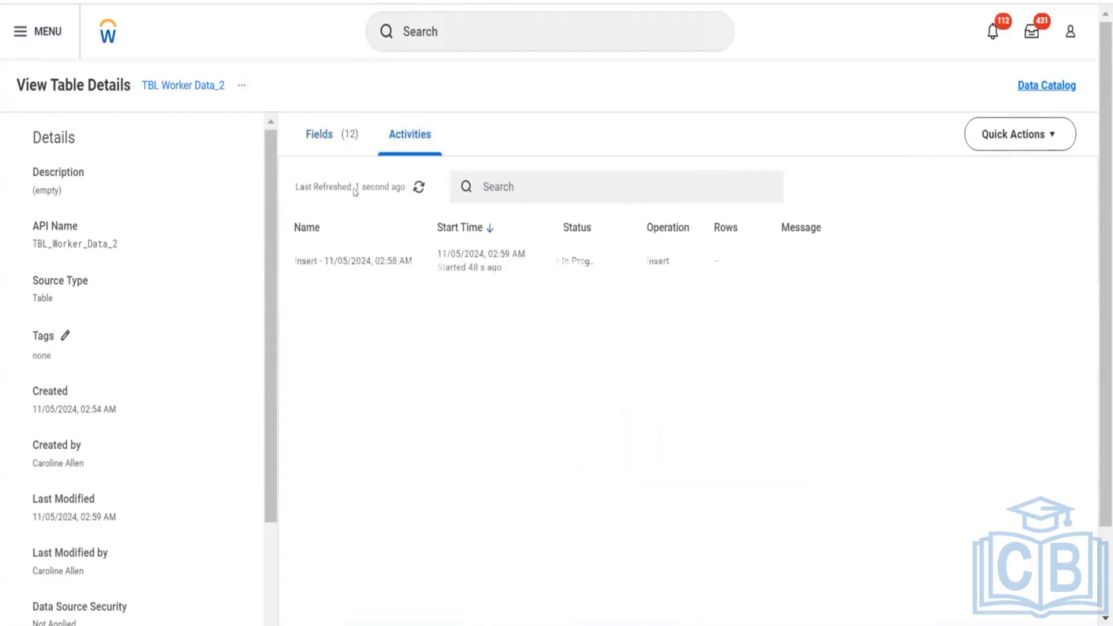
{"action": "left_click", "coordinate": [419, 187]}
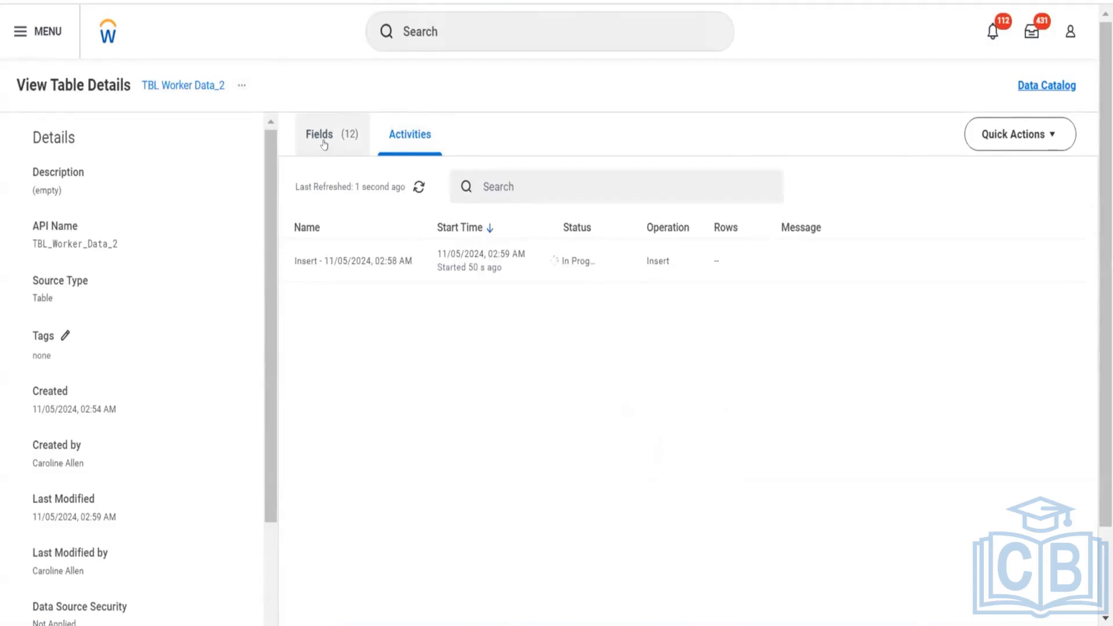
Refresh the Insert activity and download the error file for its 3 failed rows
{"action": "left_click", "coordinate": [414, 179]}
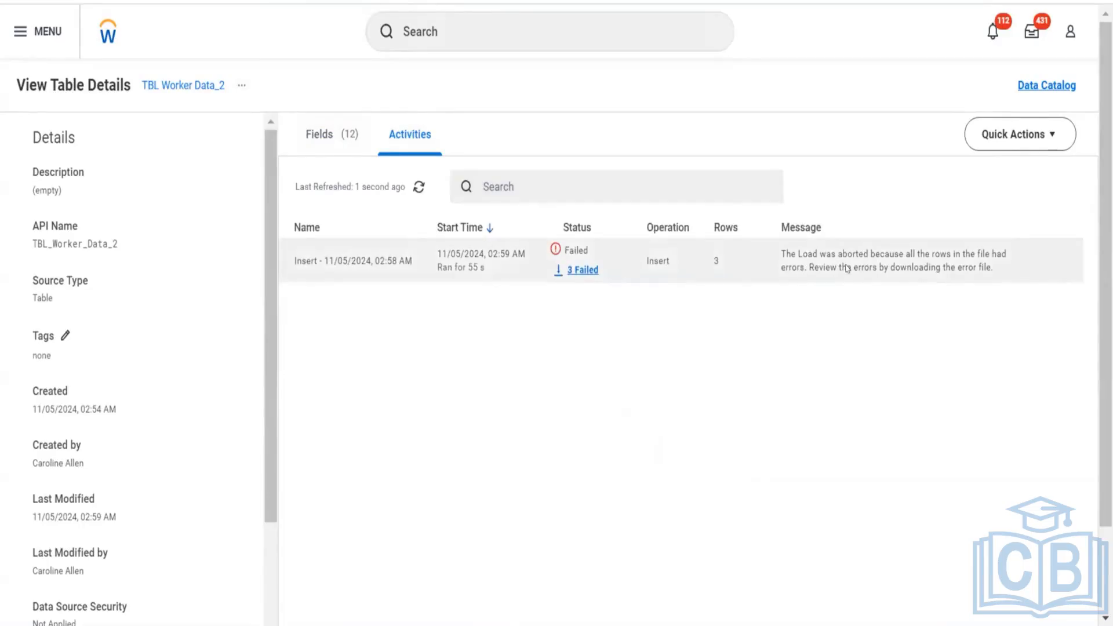
{"action": "left_click", "coordinate": [564, 278]}
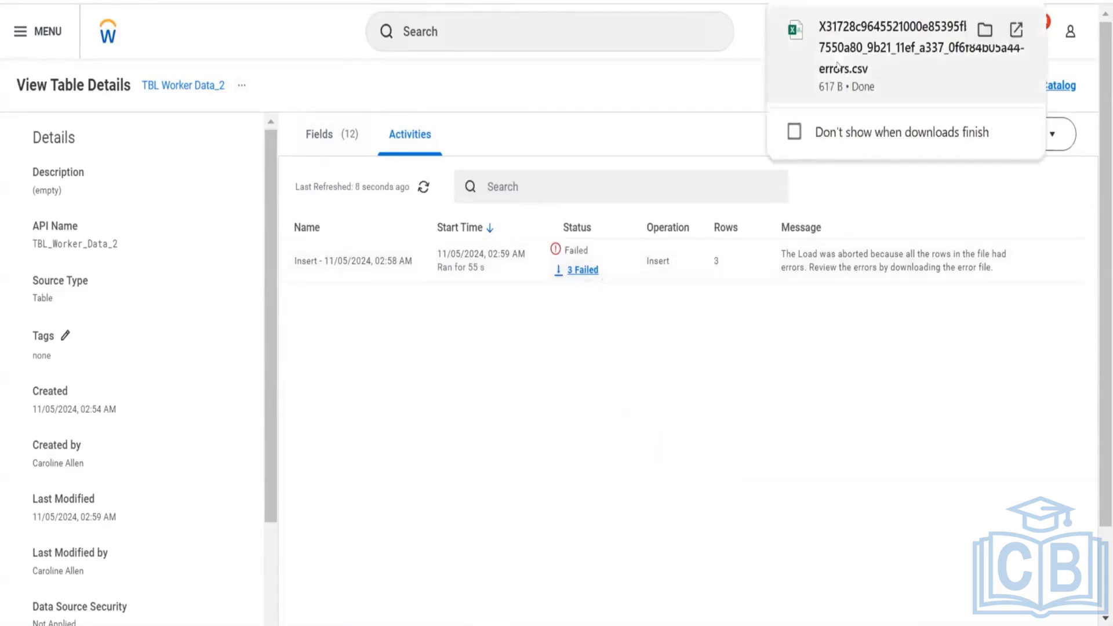
{"action": "left_click", "coordinate": [794, 45]}
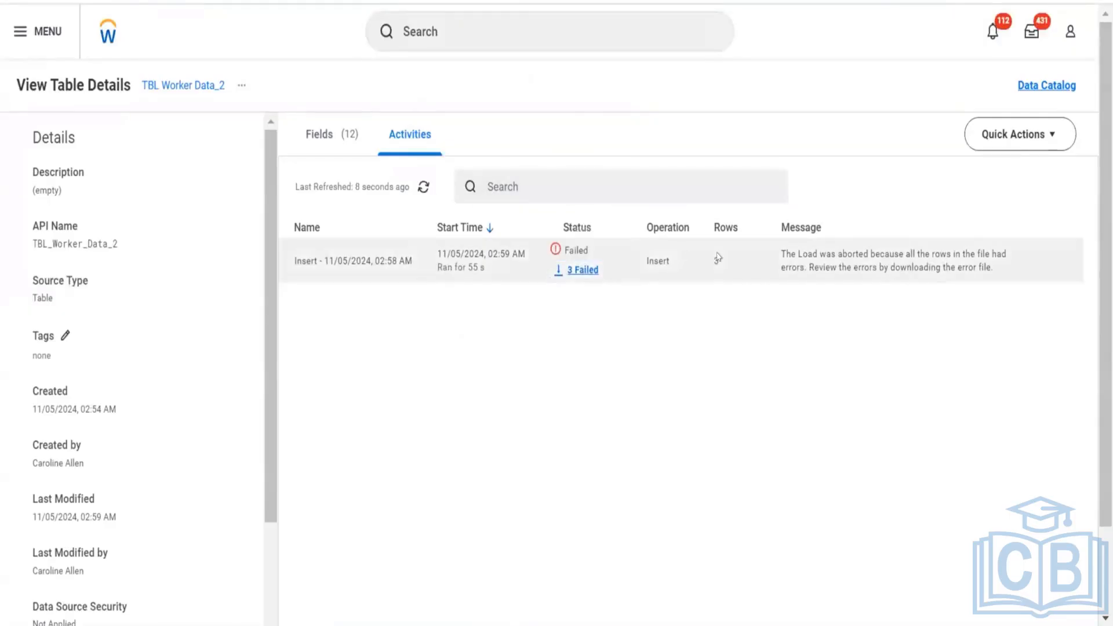
{"action": "left_click", "coordinate": [764, 259]}
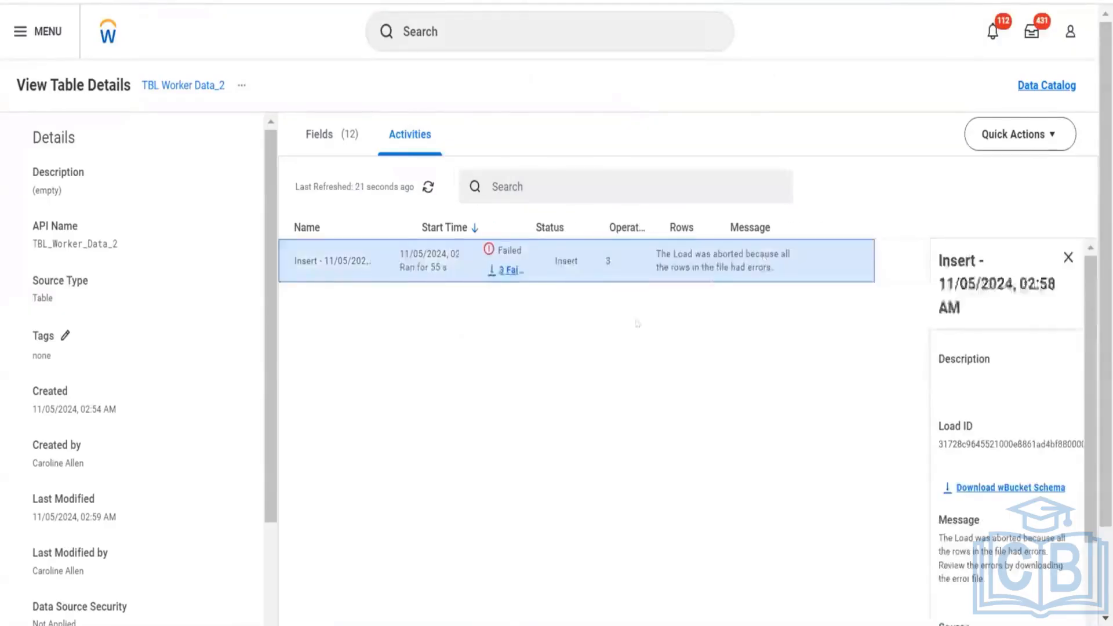
{"action": "left_click", "coordinate": [1068, 257]}
Show the fields as a list with statistics, then open the failed Insert load's details
{"action": "left_click", "coordinate": [337, 146]}
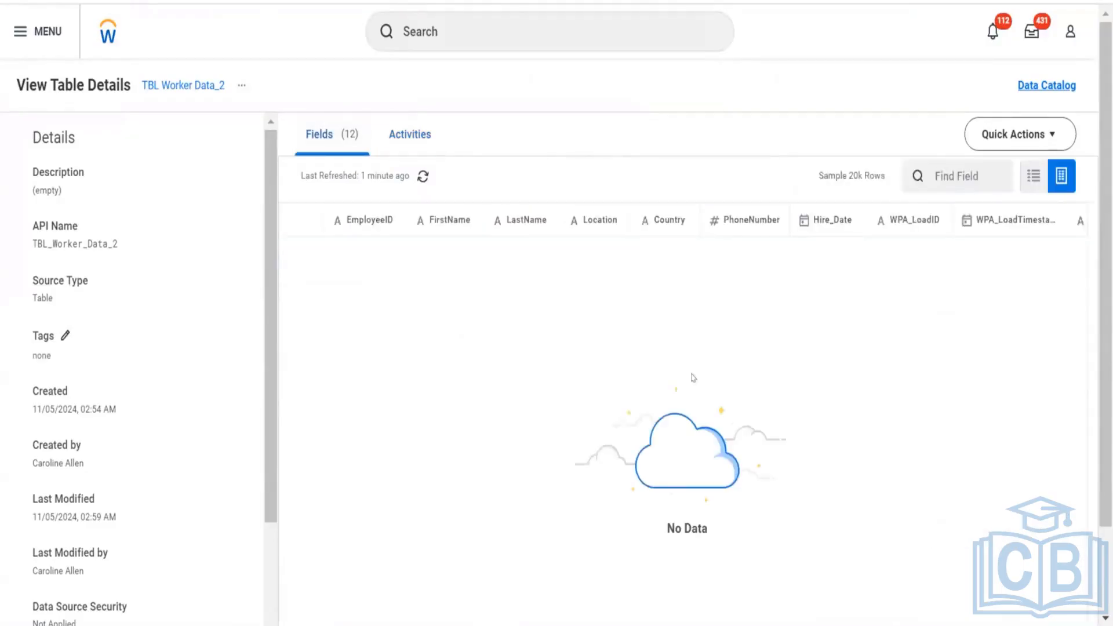
{"action": "left_click", "coordinate": [421, 178]}
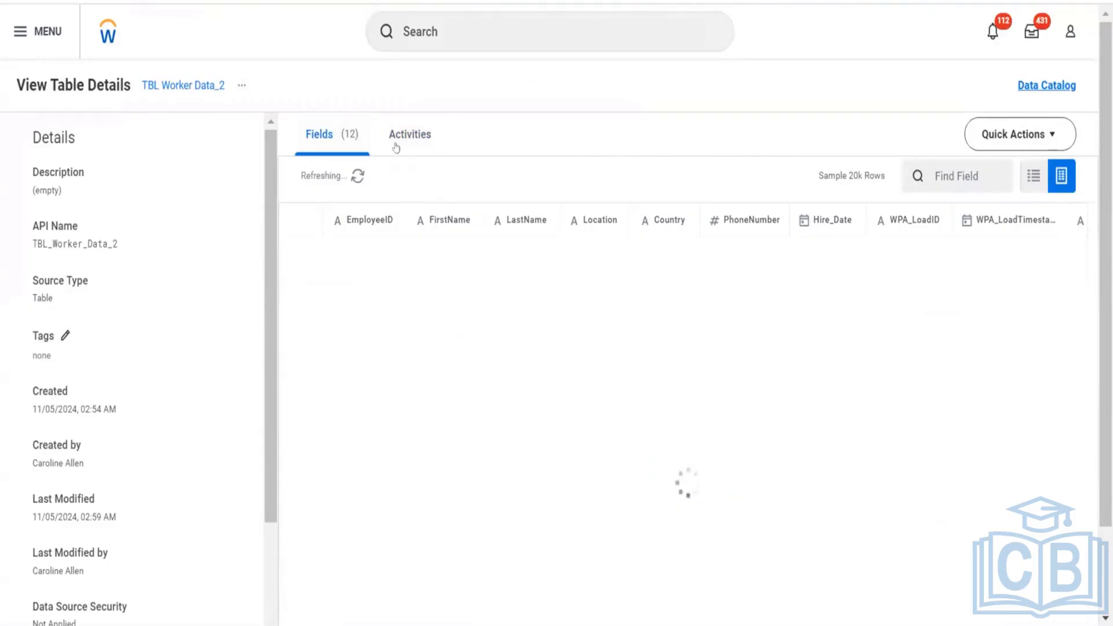
{"action": "left_click", "coordinate": [1030, 189]}
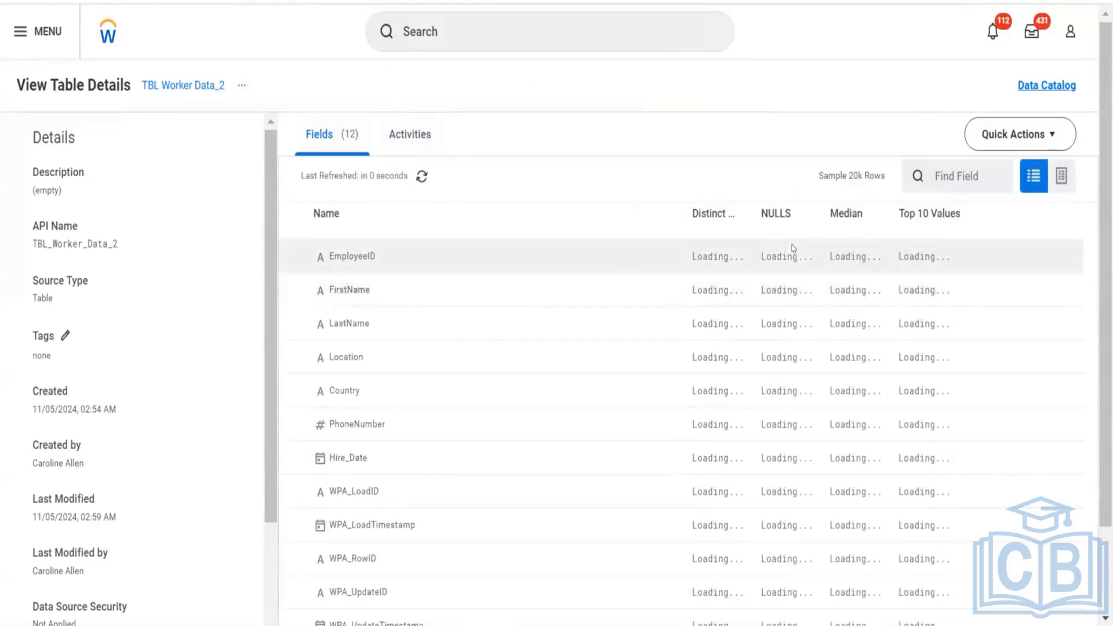
{"action": "scroll", "coordinate": [794, 248], "scroll_direction": "down", "scroll_amount": 2}
{"action": "scroll", "coordinate": [301, 135], "scroll_direction": "up", "scroll_amount": 2}
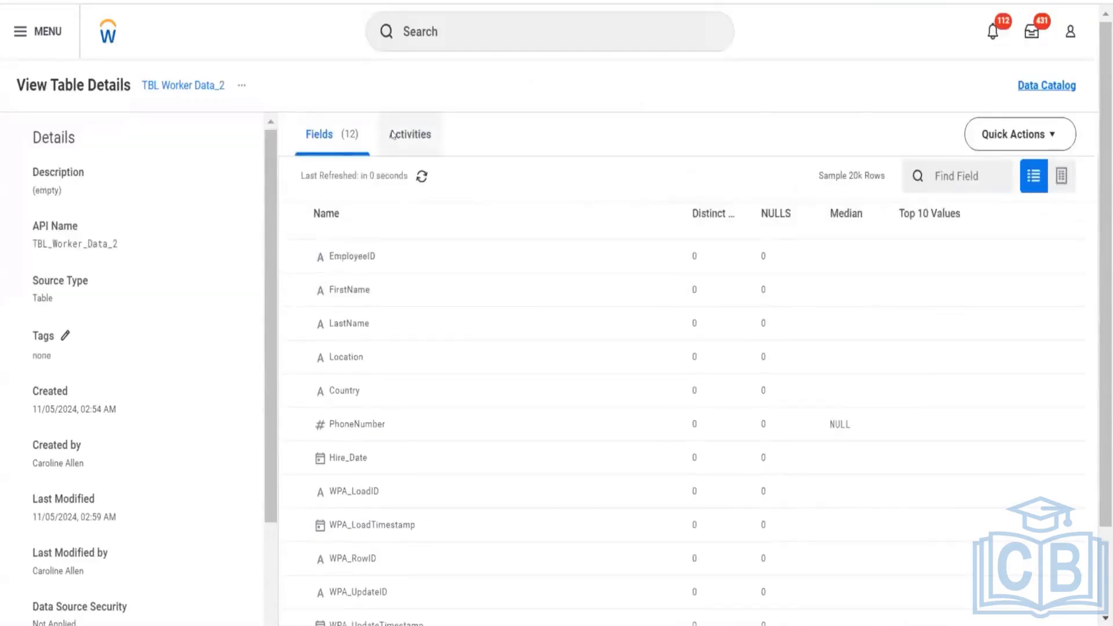
{"action": "left_click", "coordinate": [389, 135]}
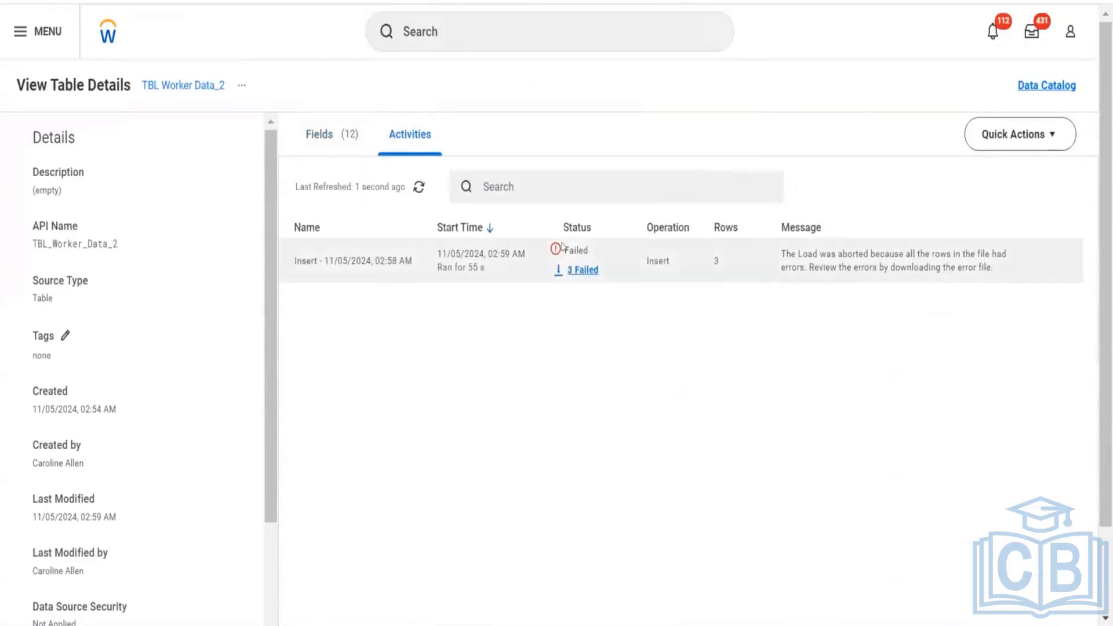
{"action": "left_click", "coordinate": [562, 247]}
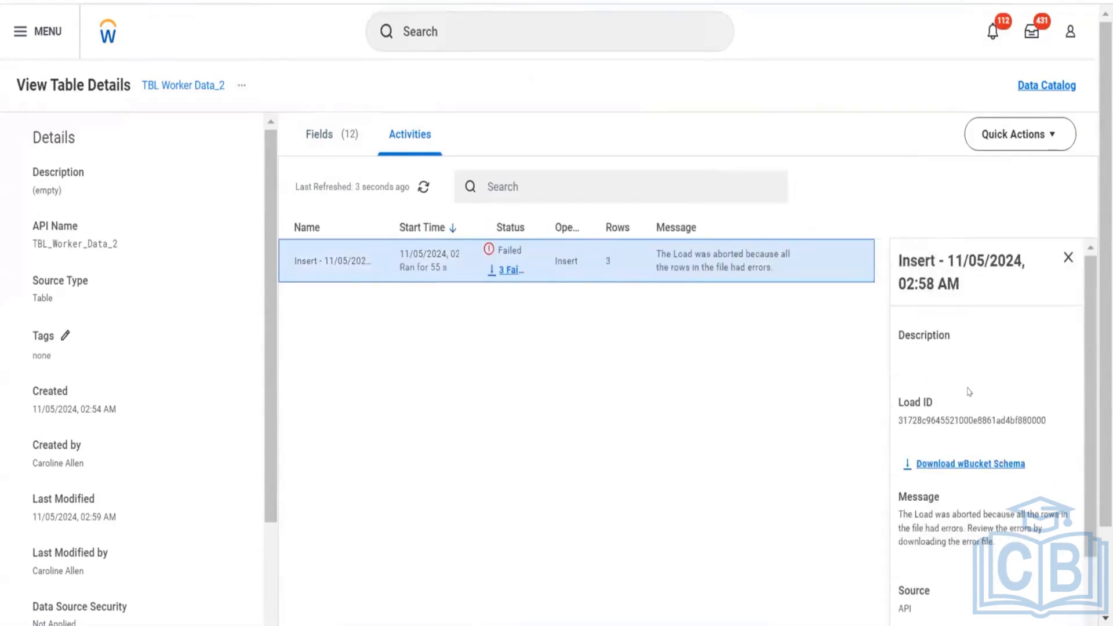
{"action": "scroll", "coordinate": [968, 392], "scroll_direction": "down", "scroll_amount": 3}
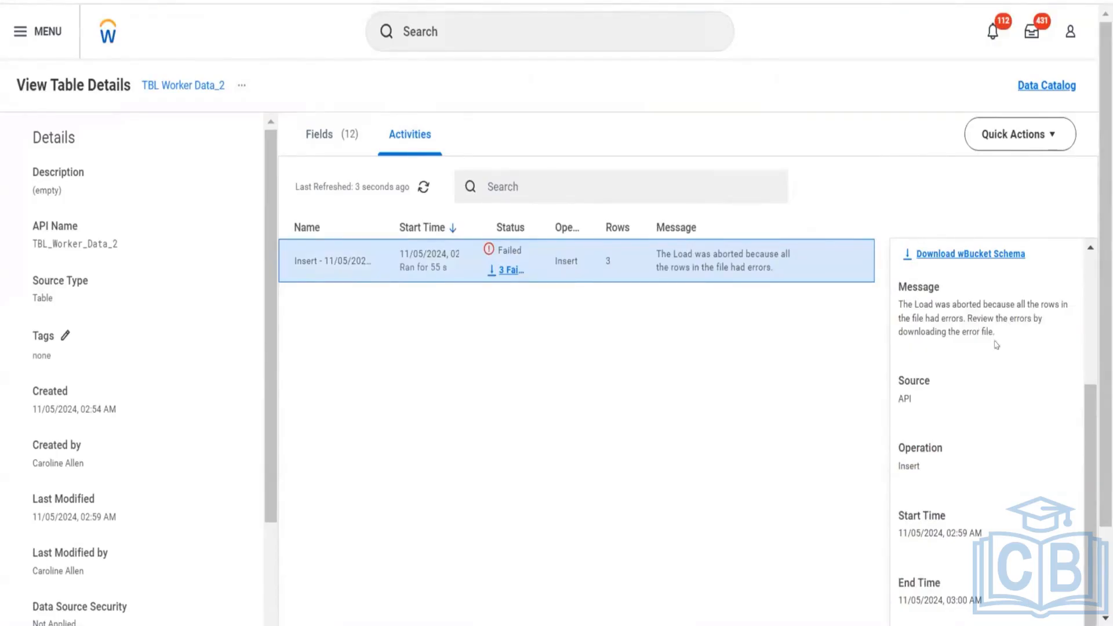
{"action": "scroll", "coordinate": [992, 345], "scroll_direction": "down", "scroll_amount": 1}
{"action": "scroll", "coordinate": [988, 371], "scroll_direction": "up", "scroll_amount": 5}
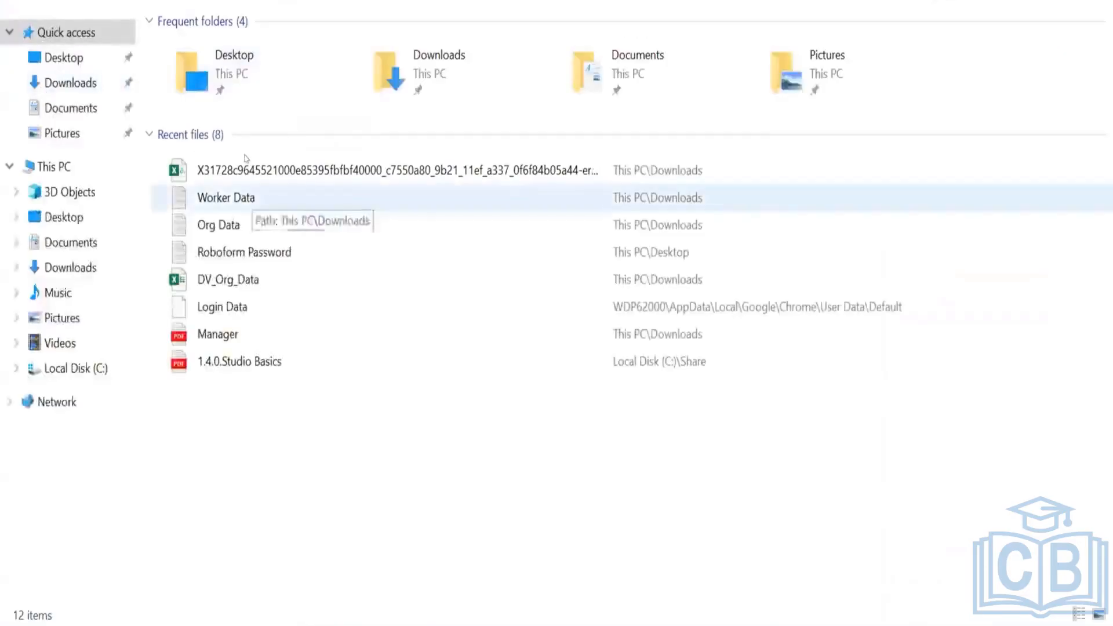
Open the X31728… load-error CSV in Excel, then the Worker Data file in Notepad
{"action": "left_click", "coordinate": [246, 157]}
{"action": "key", "text": "Return"}
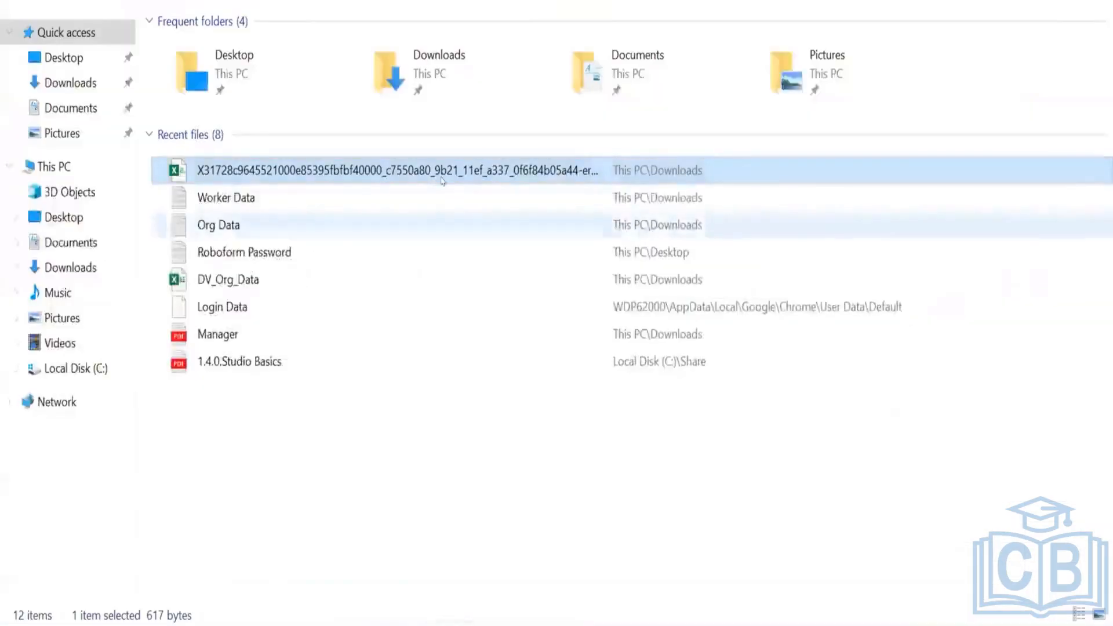
{"action": "double_click", "coordinate": [323, 170]}
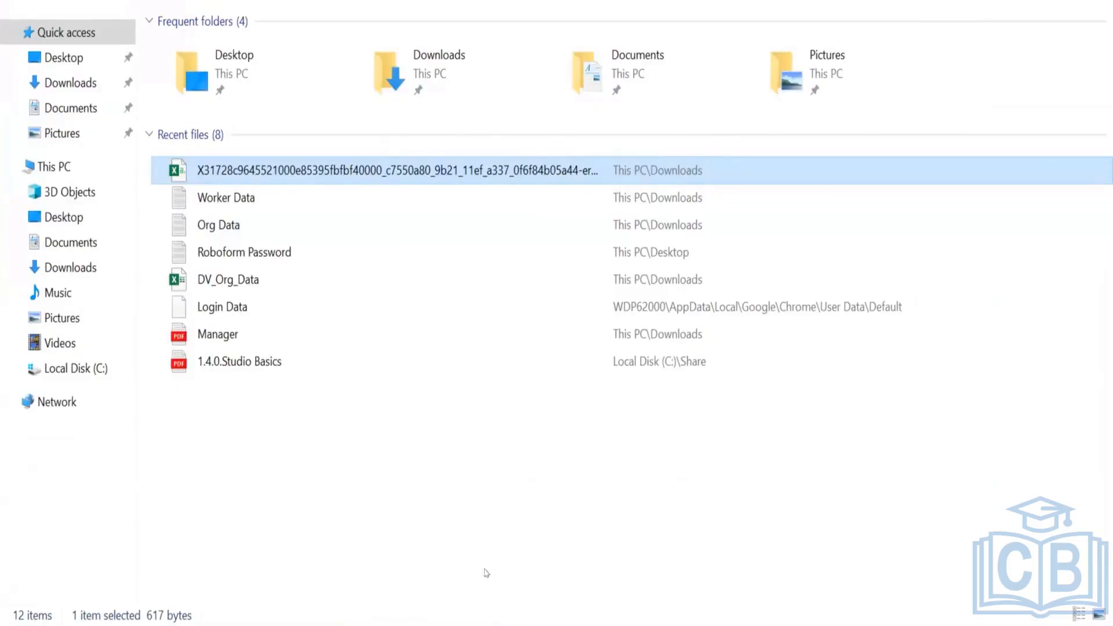
{"action": "left_click", "coordinate": [202, 192]}
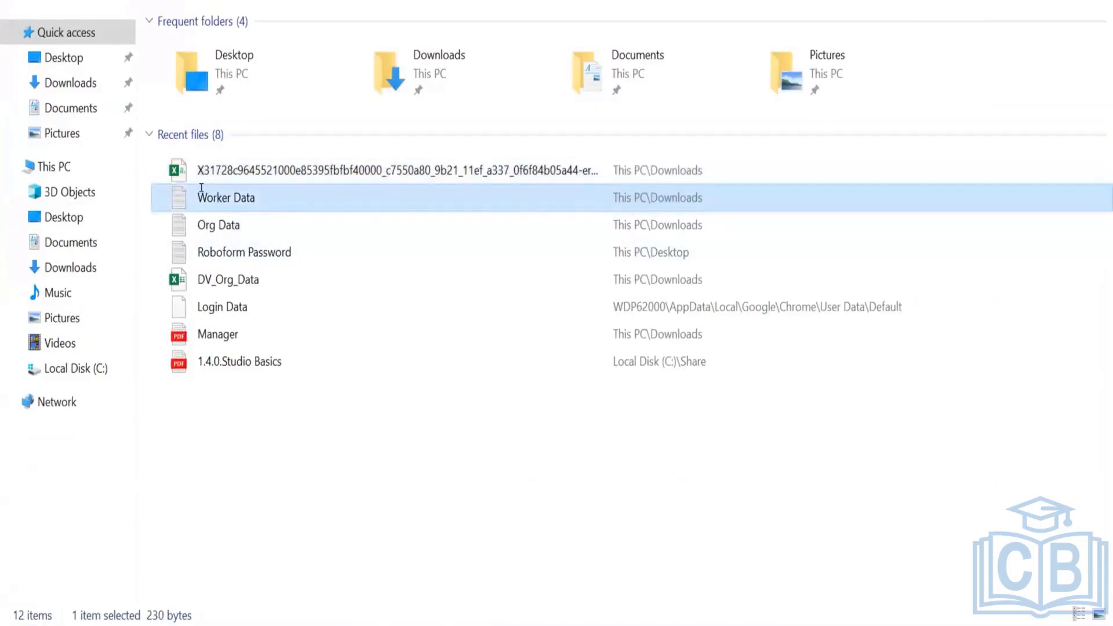
{"action": "double_click", "coordinate": [201, 195]}
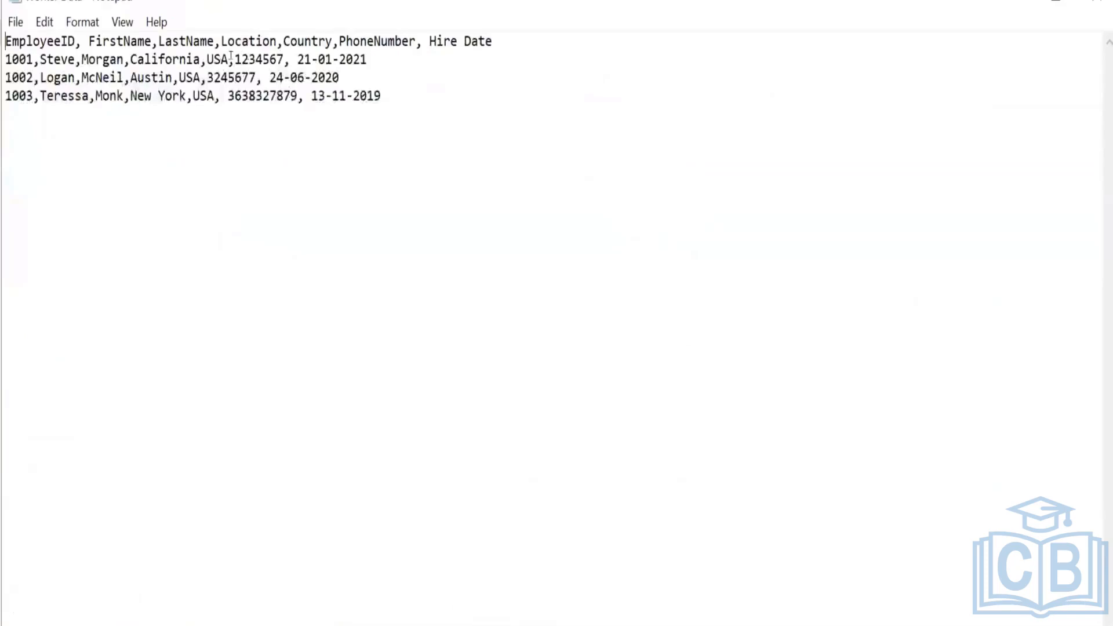
{"action": "left_click_drag", "start_coordinate": [228, 96], "coordinate": [298, 96]}
{"action": "left_click", "coordinate": [213, 77]}
{"action": "left_click_drag", "start_coordinate": [214, 77], "coordinate": [282, 80]}
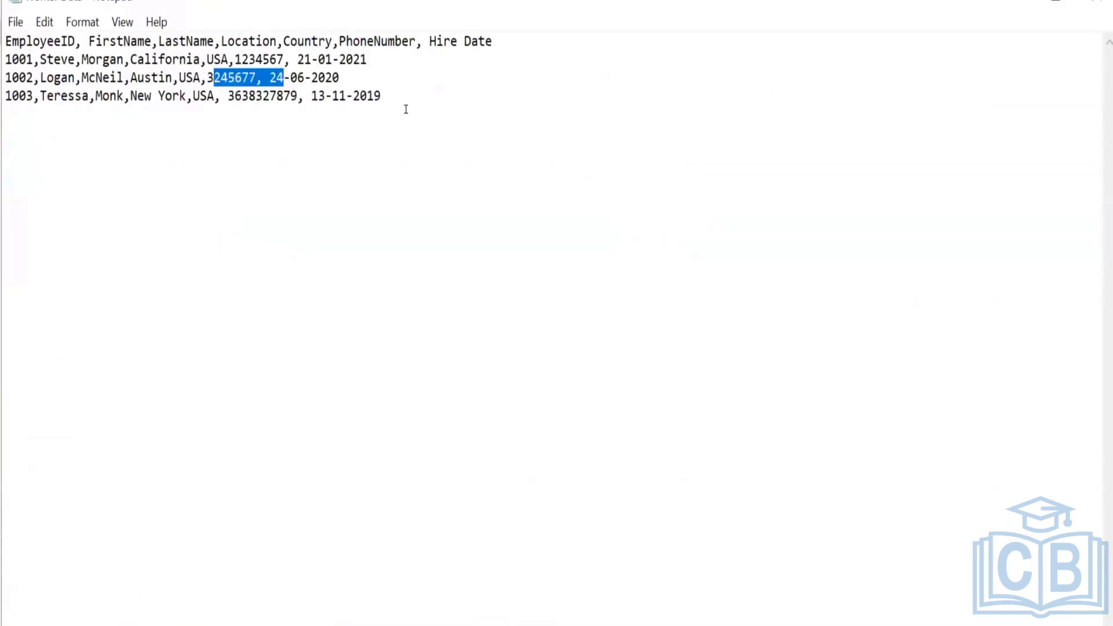
{"action": "left_click_drag", "start_coordinate": [406, 108], "coordinate": [40, 22]}
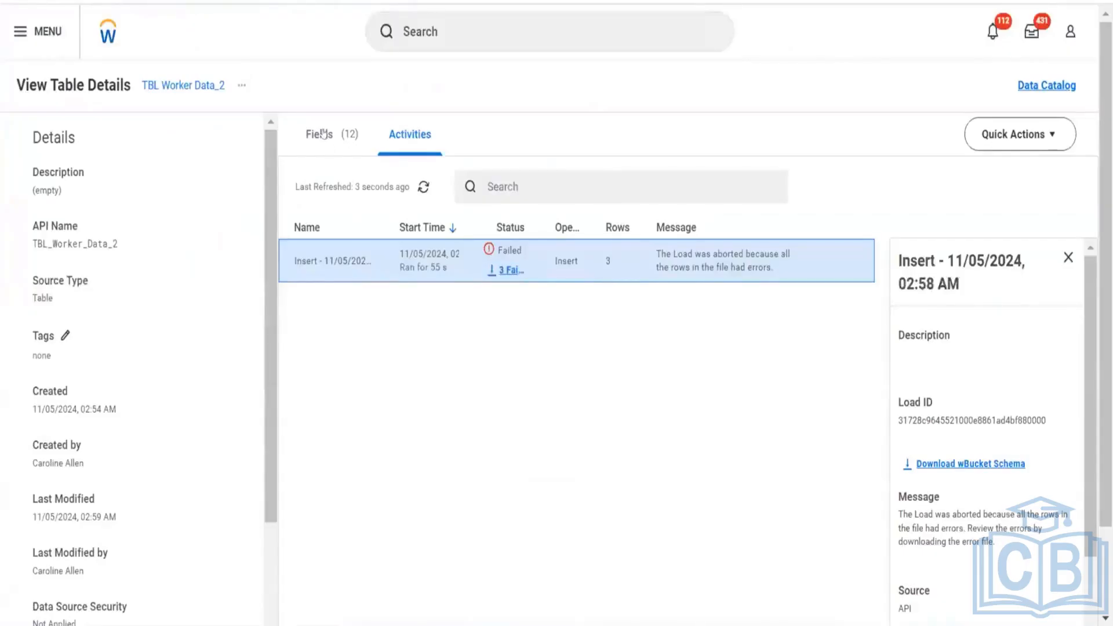
Revisit the Fields and Activities tabs of TBL Worker Data_2 before leaving the table
{"action": "left_click", "coordinate": [323, 134]}
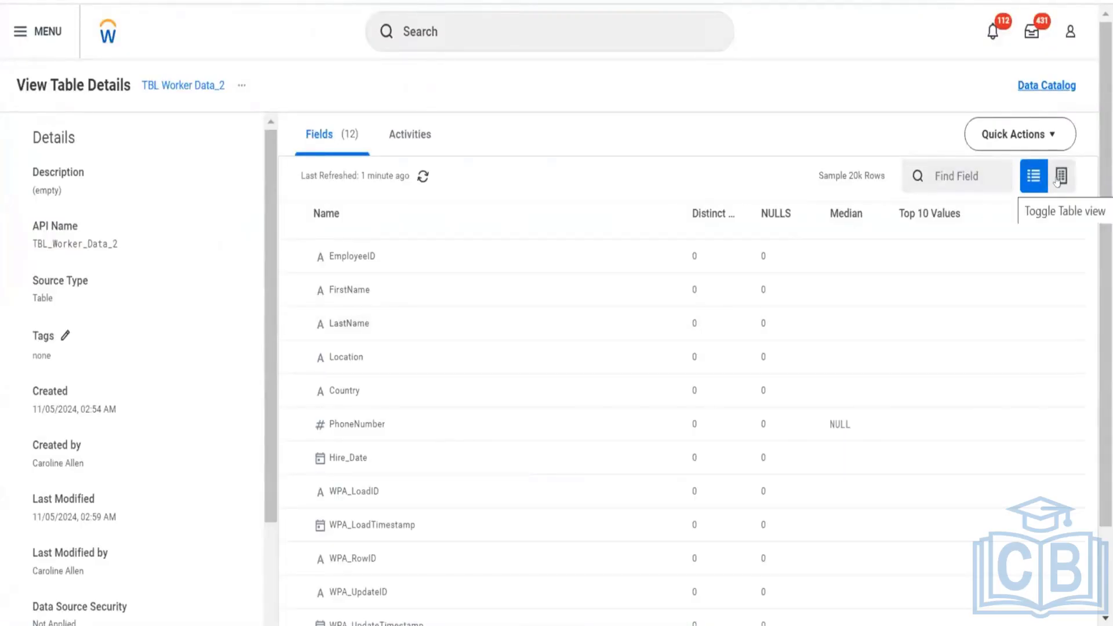
{"action": "left_click", "coordinate": [406, 149]}
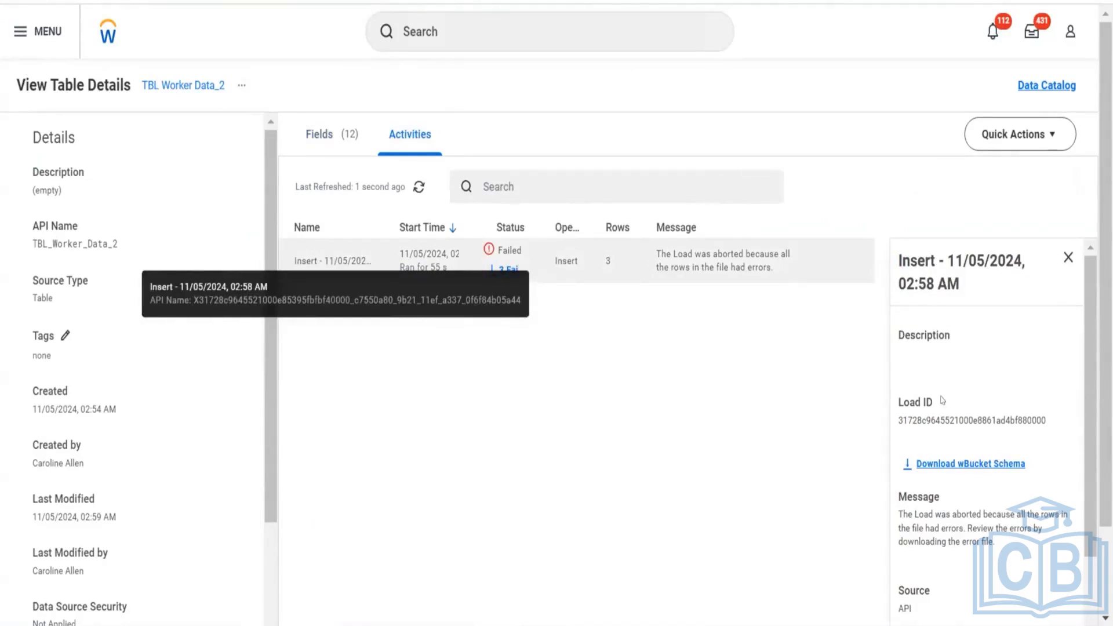
{"action": "scroll", "coordinate": [941, 400], "scroll_direction": "down", "scroll_amount": 4}
{"action": "scroll", "coordinate": [941, 393], "scroll_direction": "up", "scroll_amount": 4}
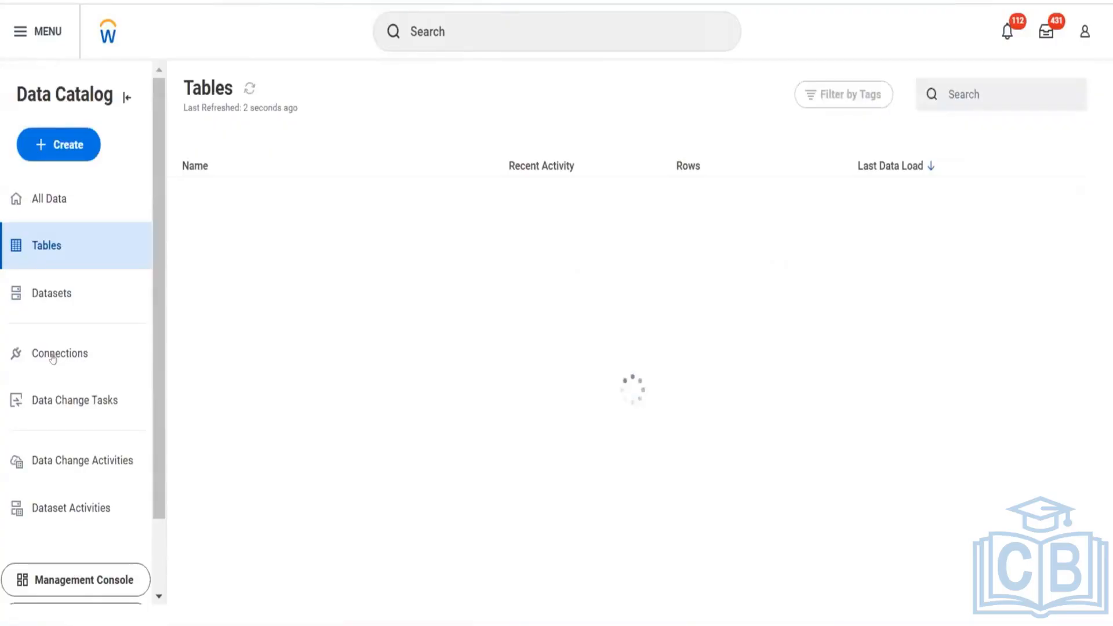
From the Data Change Tasks list, use the Create menu to start a new Data Change Task
{"action": "left_click", "coordinate": [80, 405]}
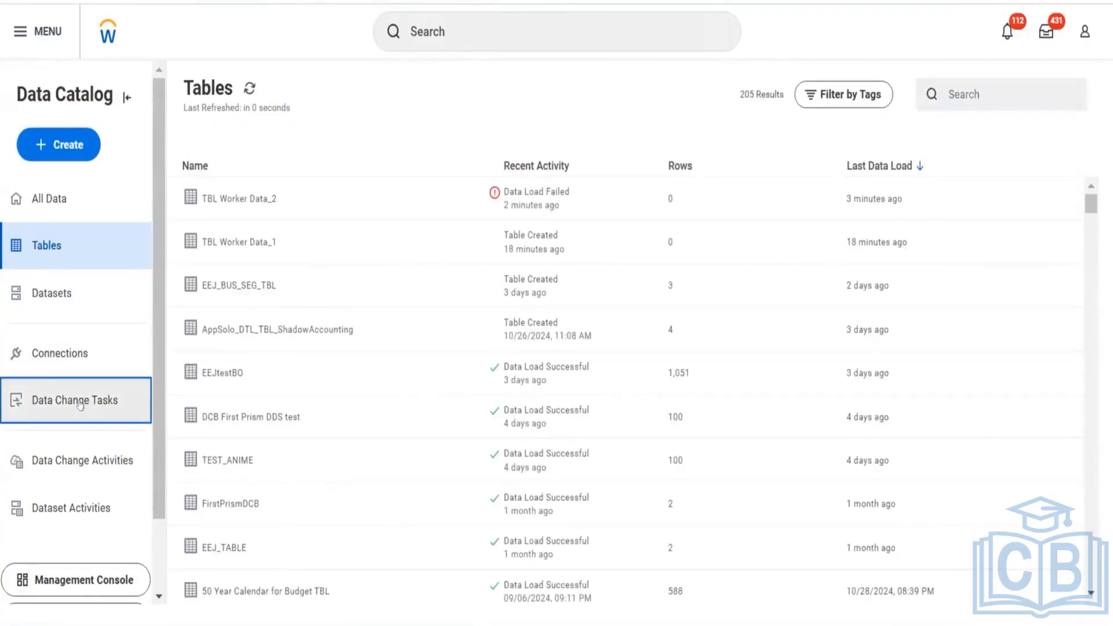
{"action": "left_click", "coordinate": [60, 144]}
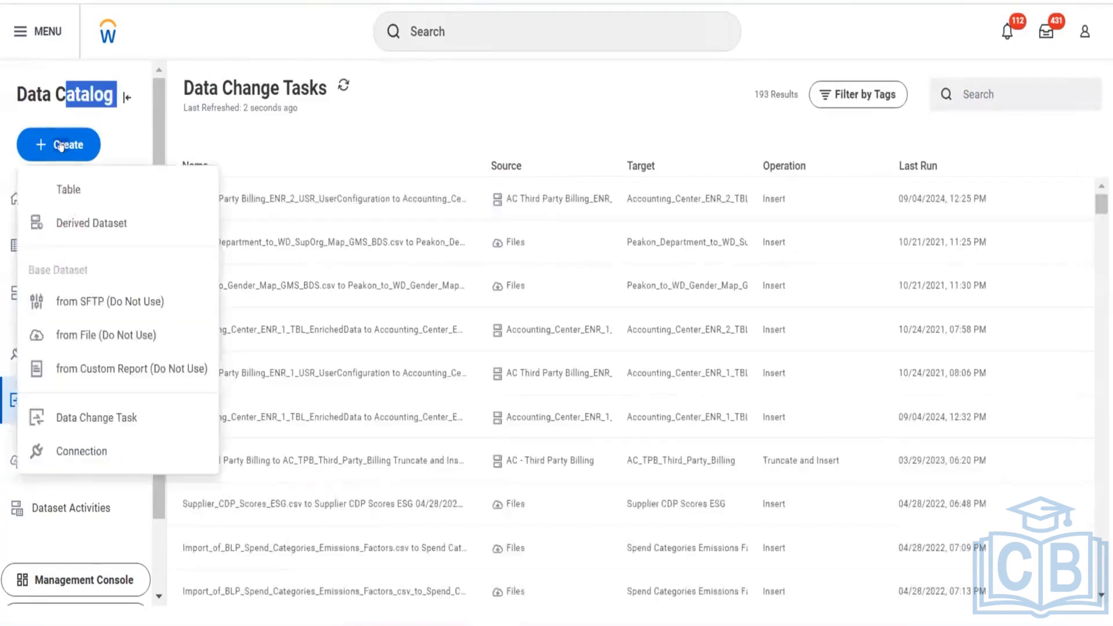
{"action": "left_click", "coordinate": [101, 407]}
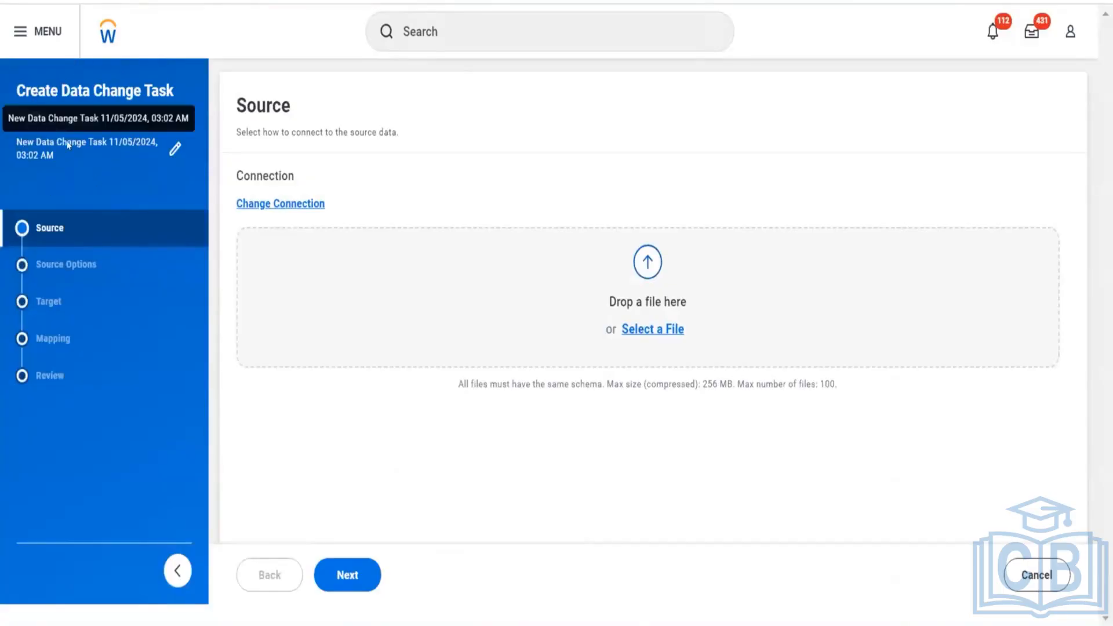
Rename the new task to 'TBL Worker Data_2'
{"action": "left_click", "coordinate": [175, 148]}
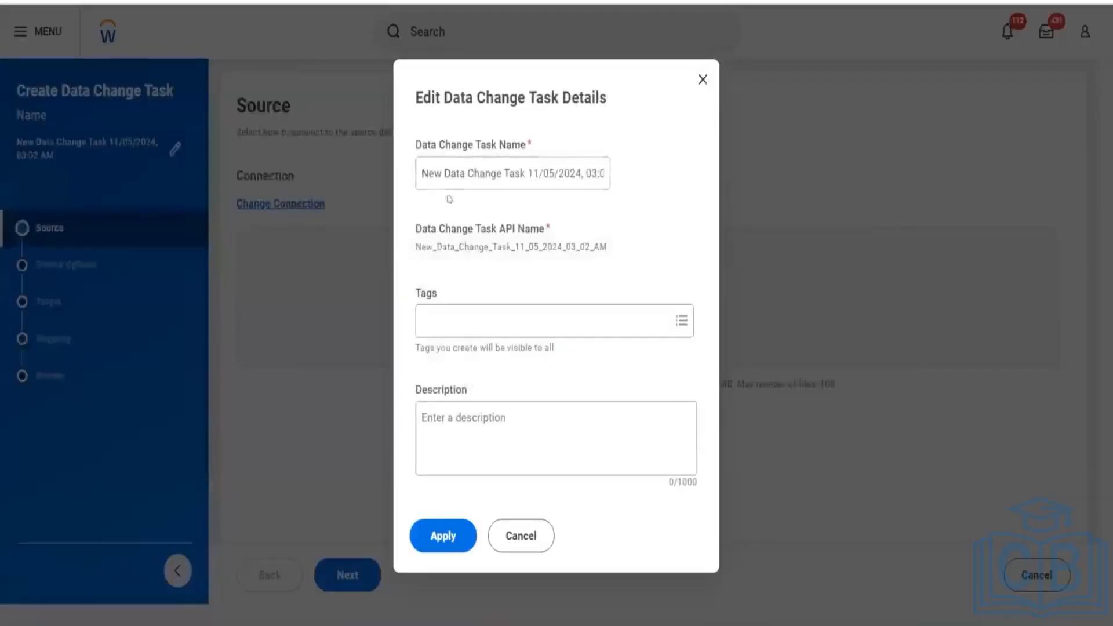
{"action": "left_click", "coordinate": [443, 159]}
{"action": "key", "text": "ctrl+a"}
{"action": "type", "text": "TB"}
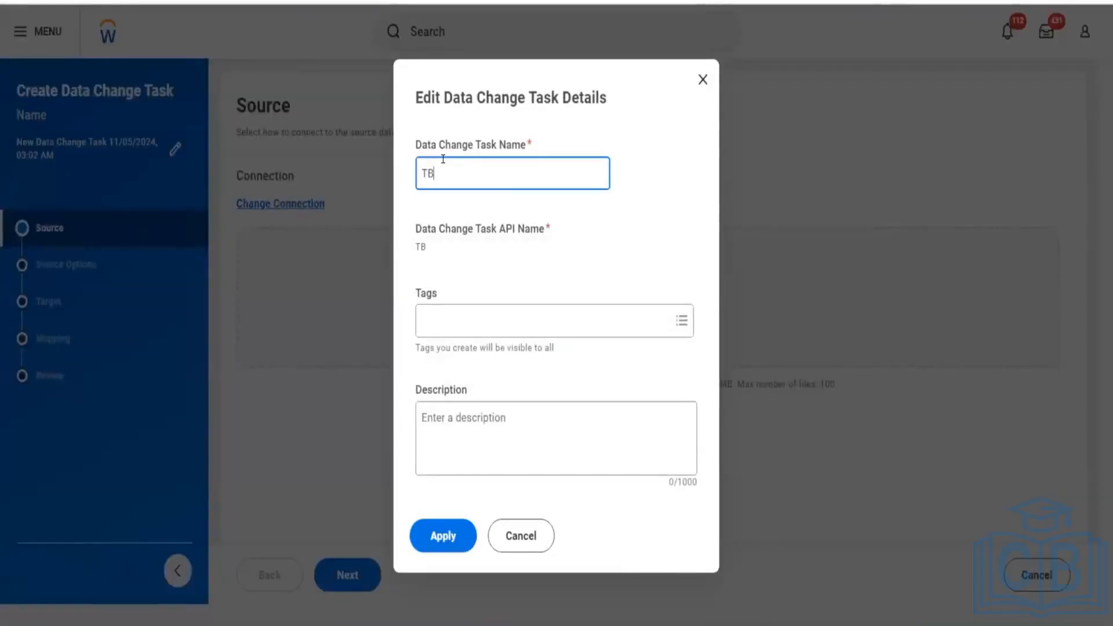
{"action": "type", "text": "L Worker Data_2"}
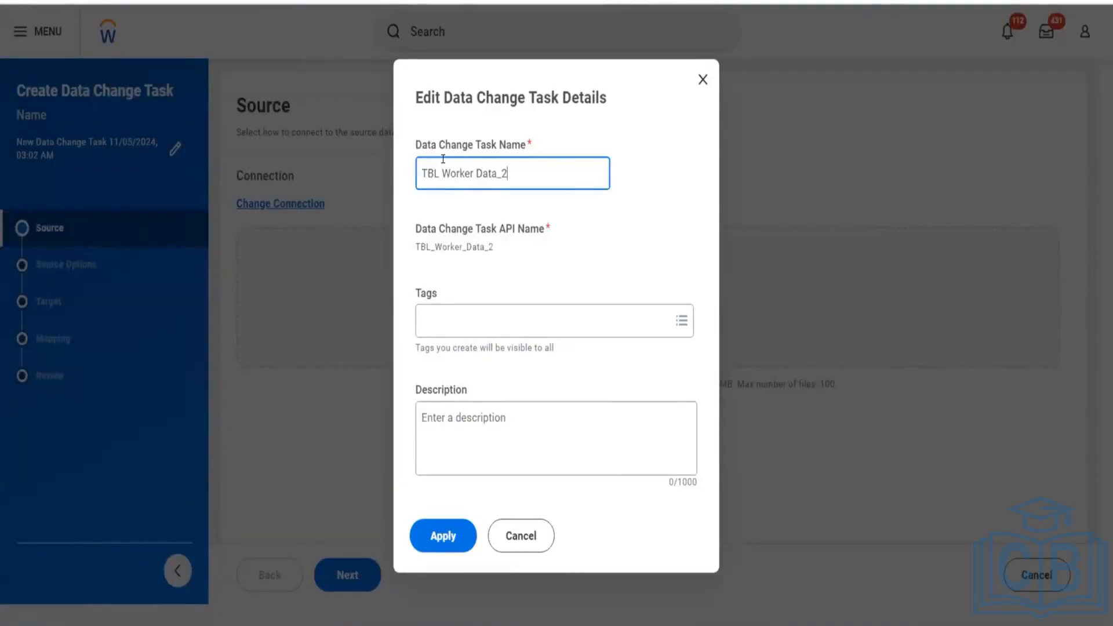
{"action": "left_click", "coordinate": [443, 537]}
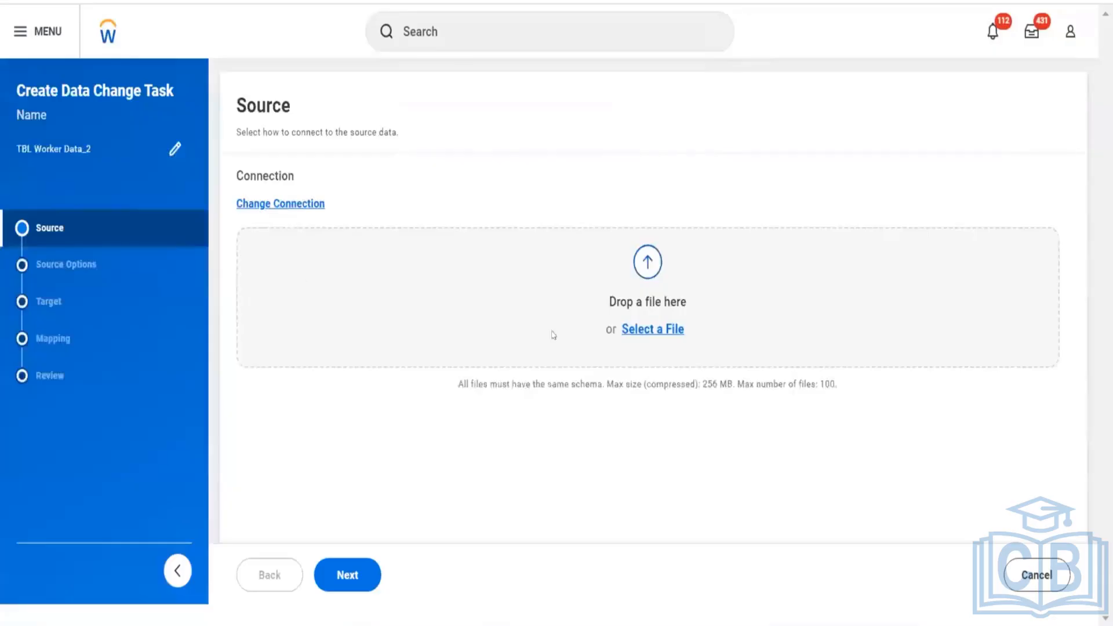
Cancel the file picker without choosing a file and bring up the Change Connection choices
{"action": "left_click", "coordinate": [638, 330]}
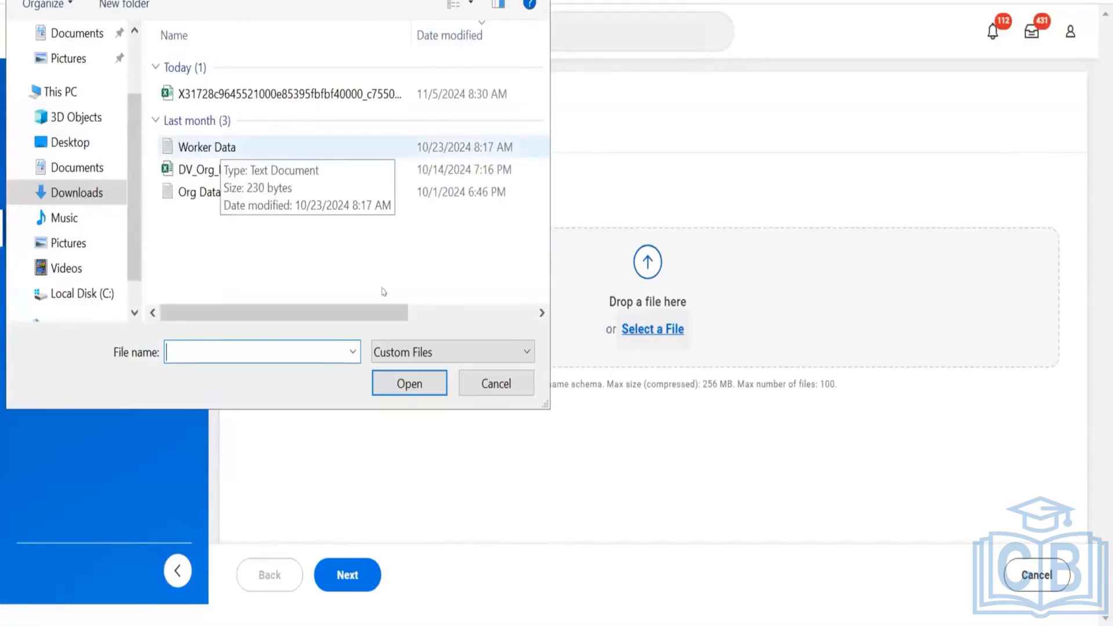
{"action": "left_click", "coordinate": [493, 384]}
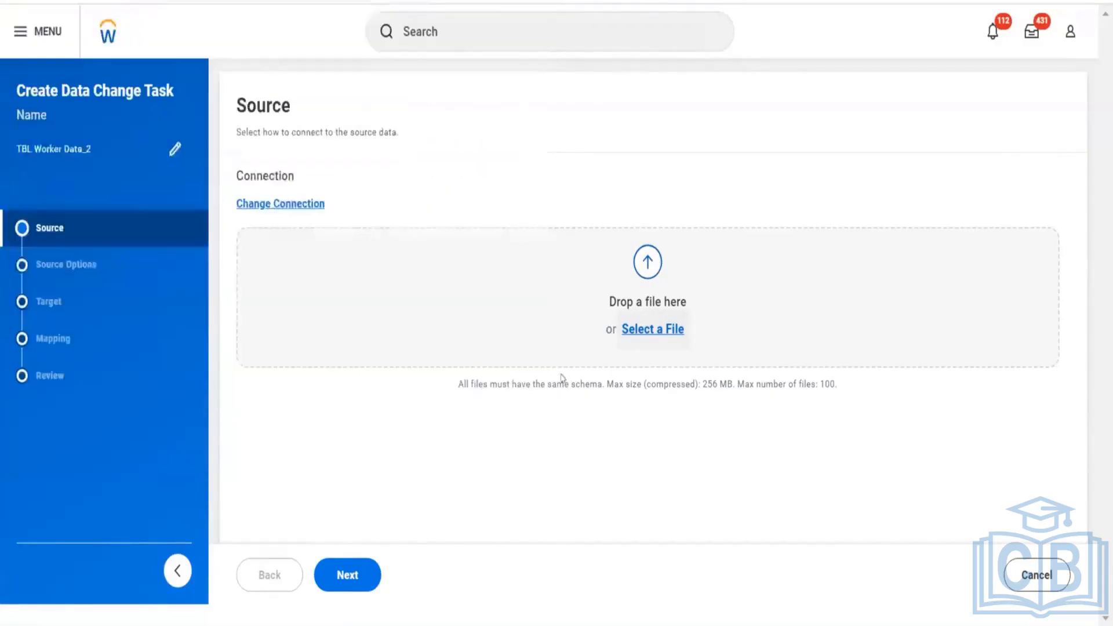
{"action": "left_click", "coordinate": [281, 203]}
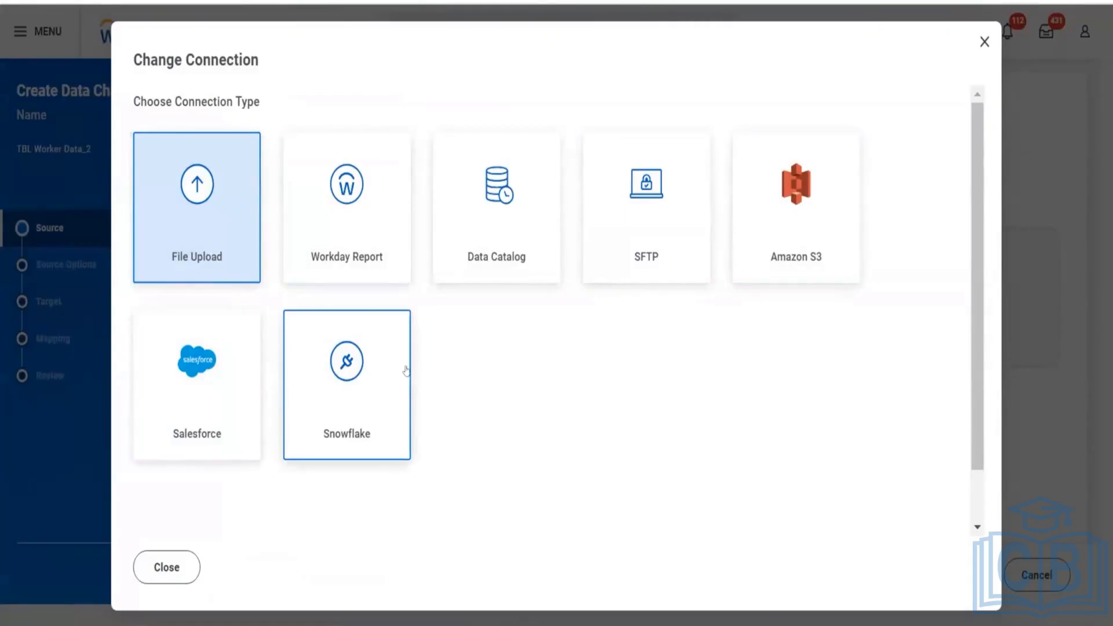
Use a Workday Report source, search 'worker data', pick DV Worker Data, and continue to Target
{"action": "scroll", "coordinate": [371, 337], "scroll_direction": "down", "scroll_amount": 1}
{"action": "scroll", "coordinate": [351, 326], "scroll_direction": "up", "scroll_amount": 1}
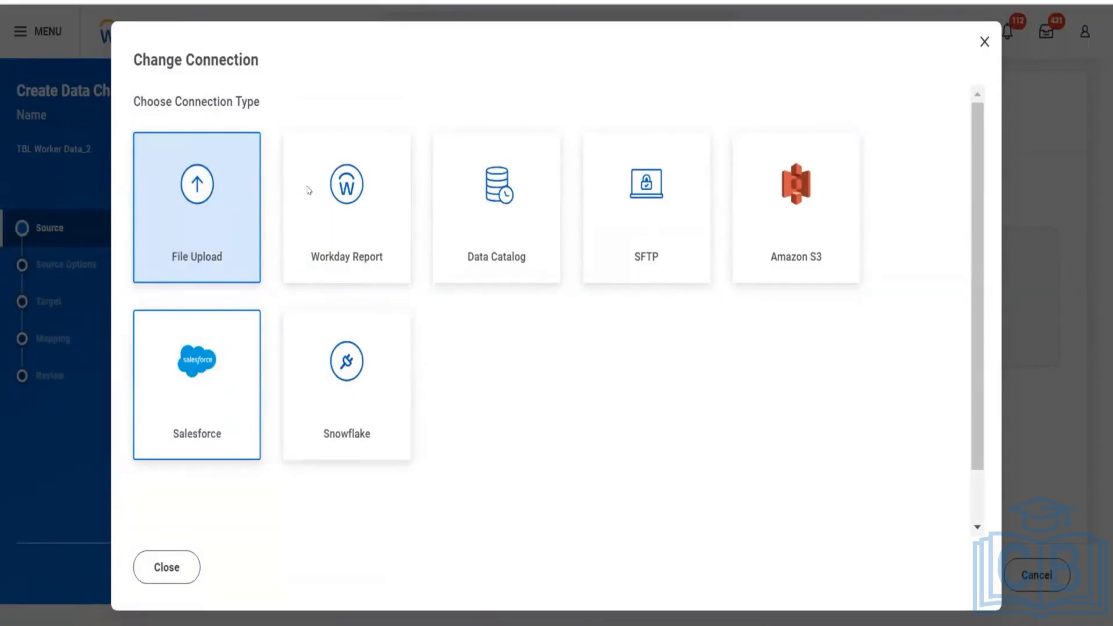
{"action": "left_click", "coordinate": [366, 209]}
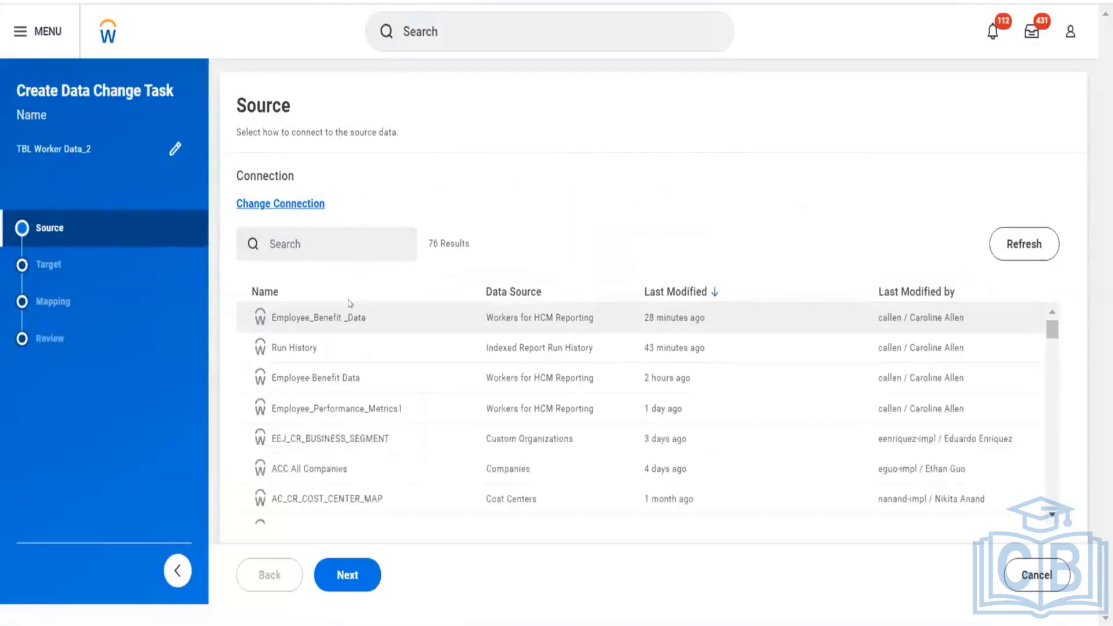
{"action": "left_click", "coordinate": [303, 245]}
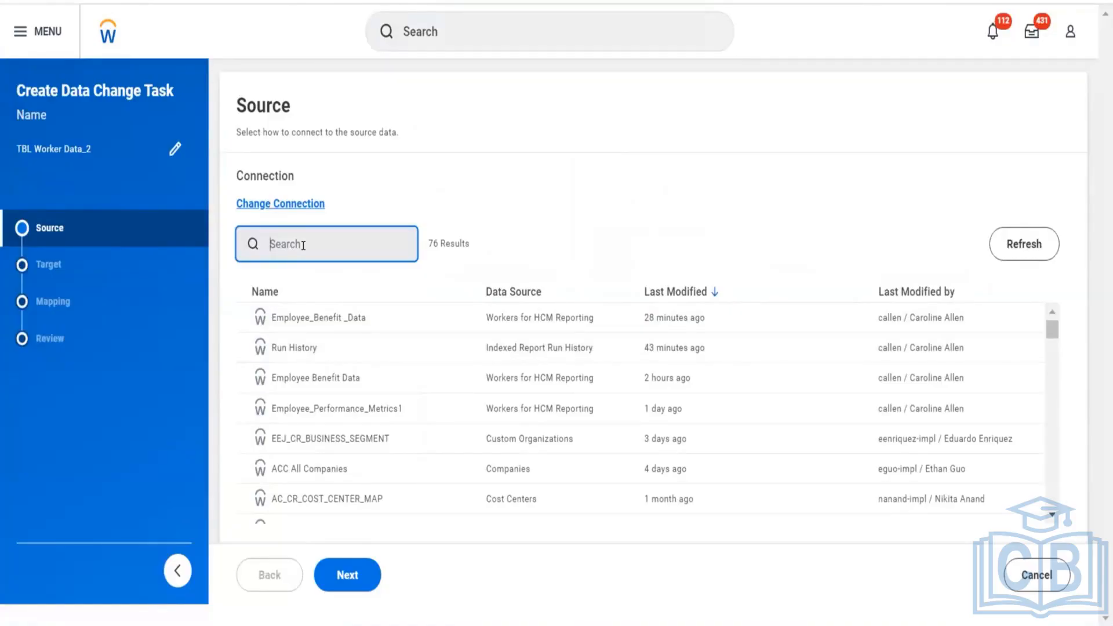
{"action": "type", "text": "worker dat"}
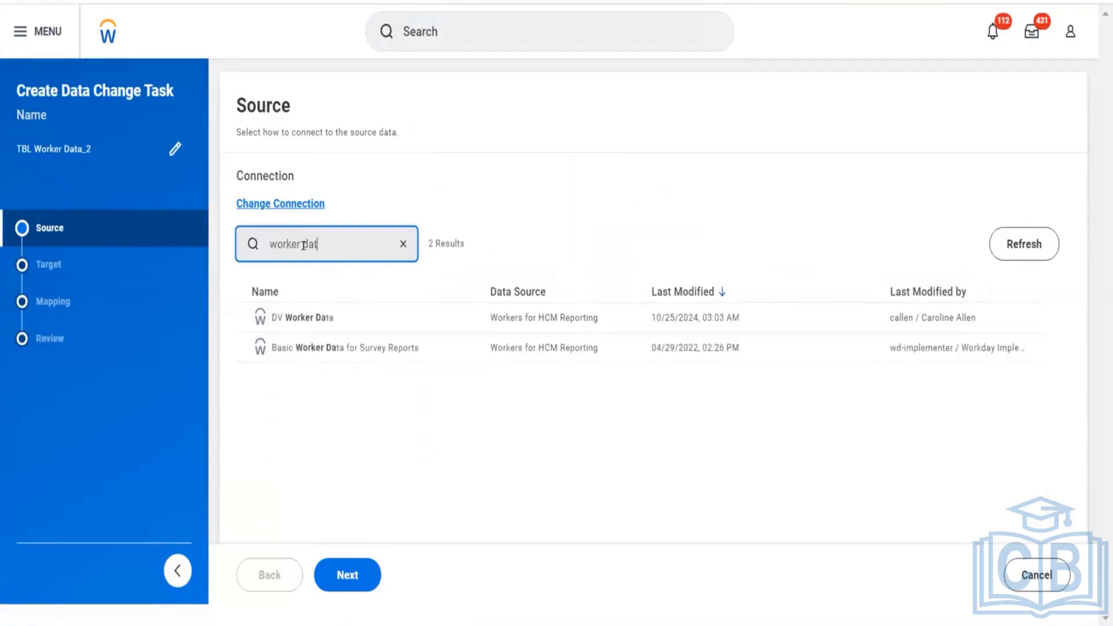
{"action": "type", "text": "a"}
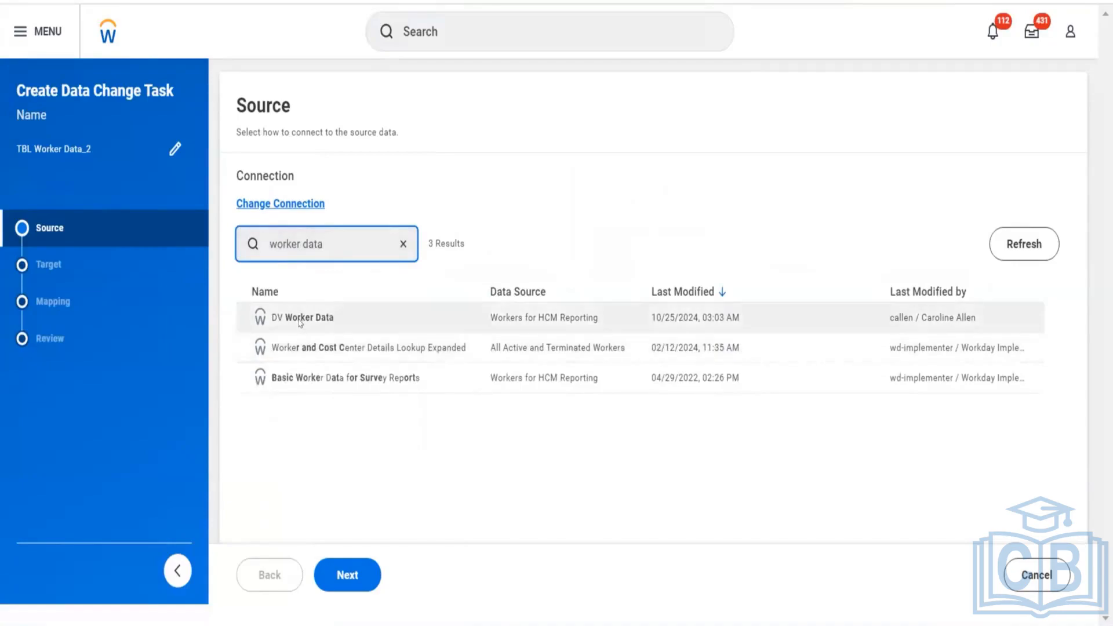
{"action": "left_click", "coordinate": [300, 320]}
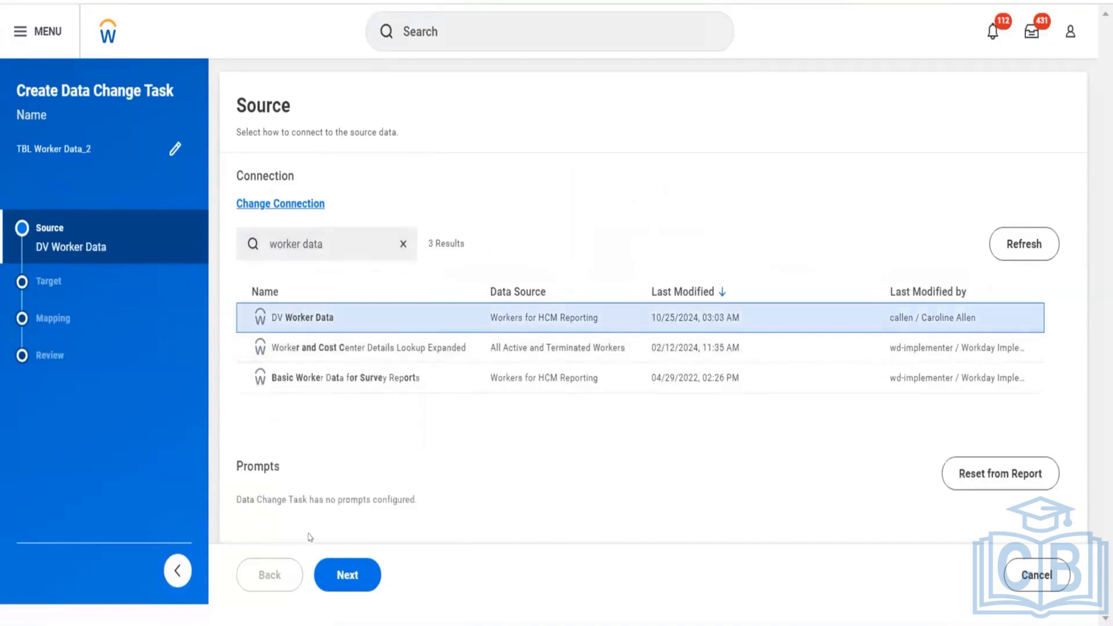
{"action": "left_click", "coordinate": [349, 574]}
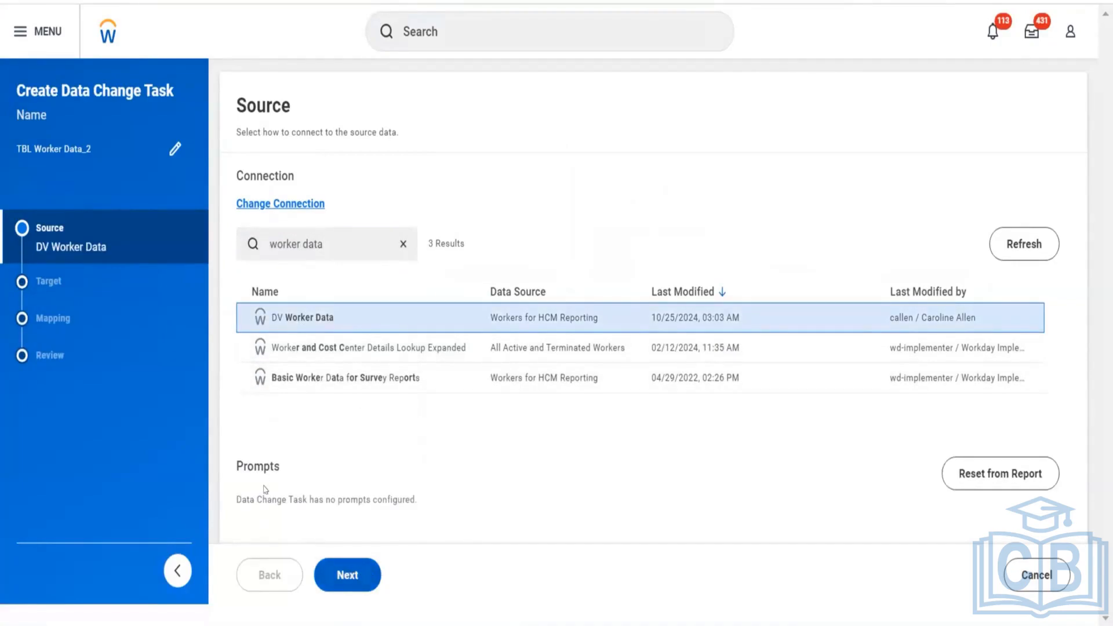
{"action": "left_click", "coordinate": [331, 580]}
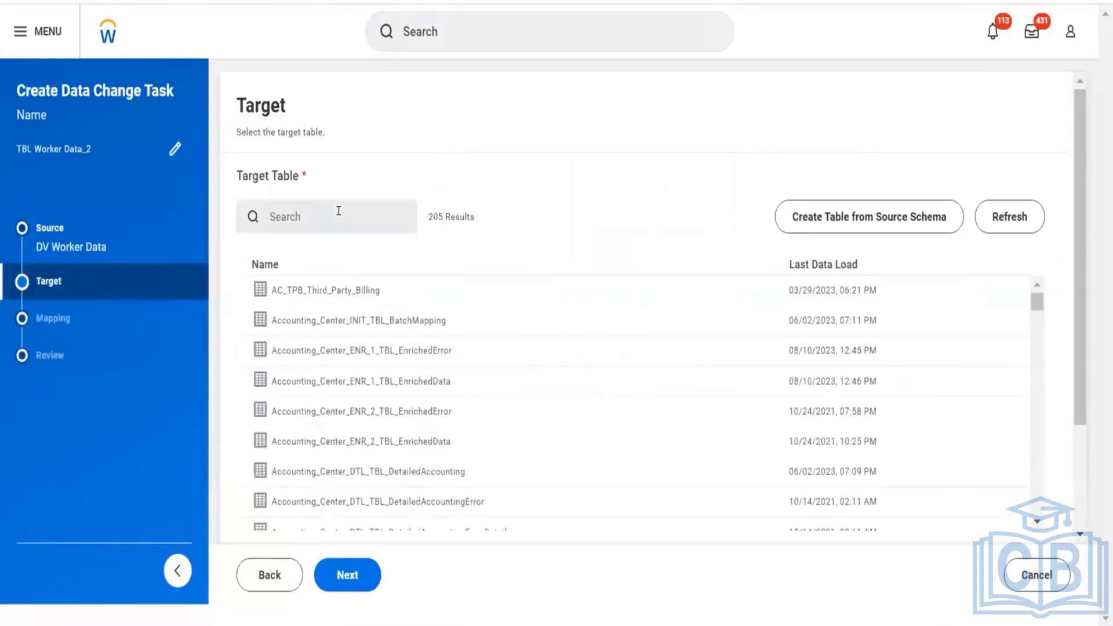
Search 'tbl work', choose TBL Worker Data_2 as the target table, and continue to Mapping
{"action": "left_click", "coordinate": [339, 210]}
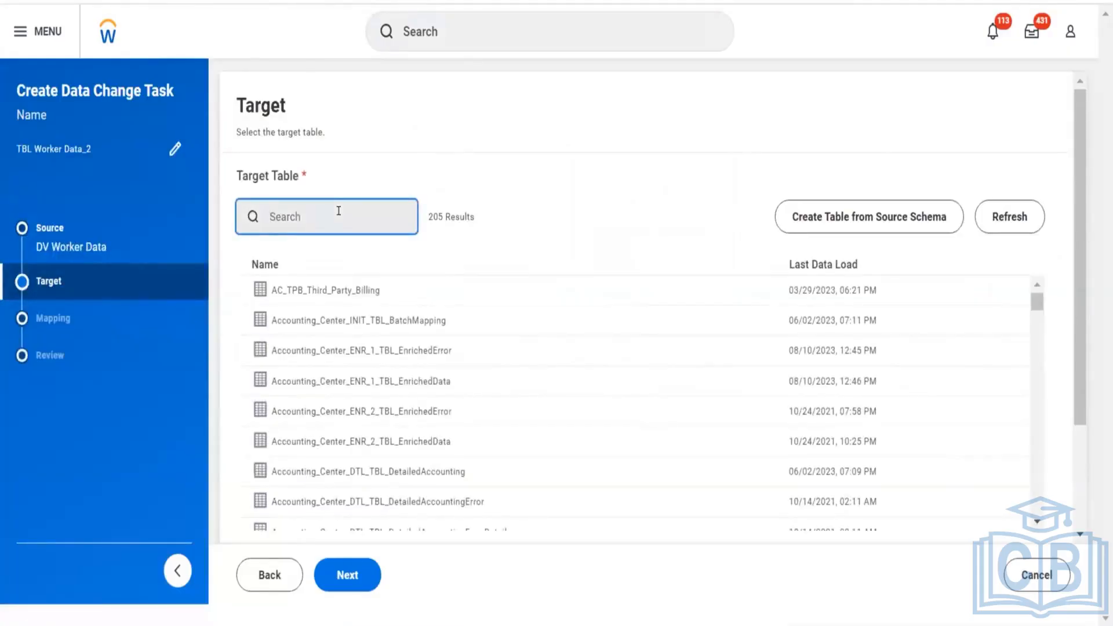
{"action": "type", "text": "tbl"}
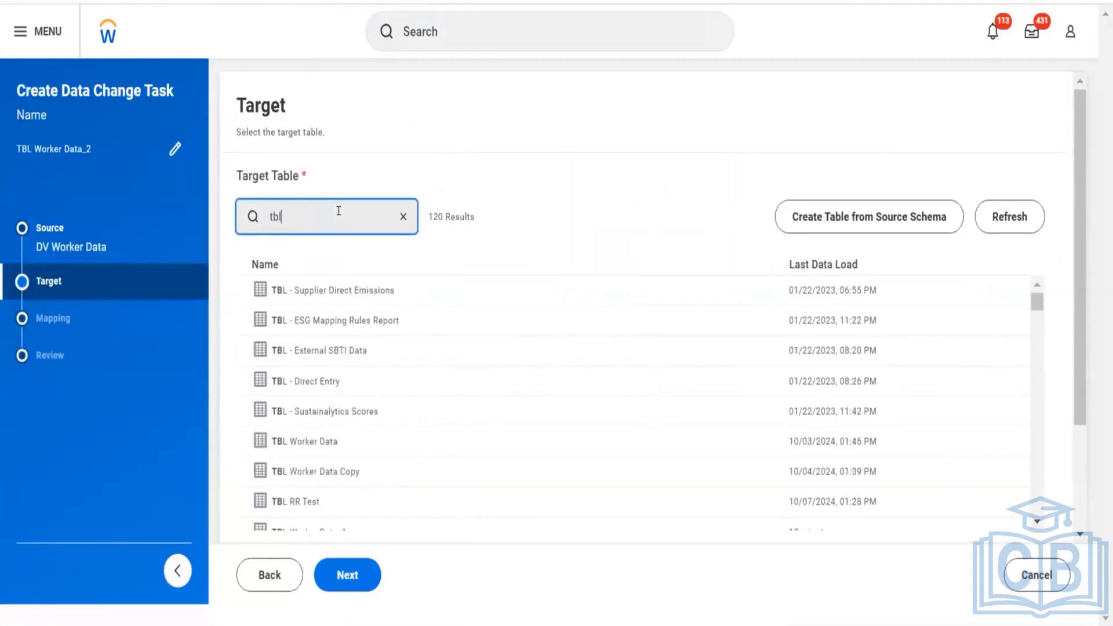
{"action": "type", "text": " work"}
{"action": "left_click", "coordinate": [339, 371]}
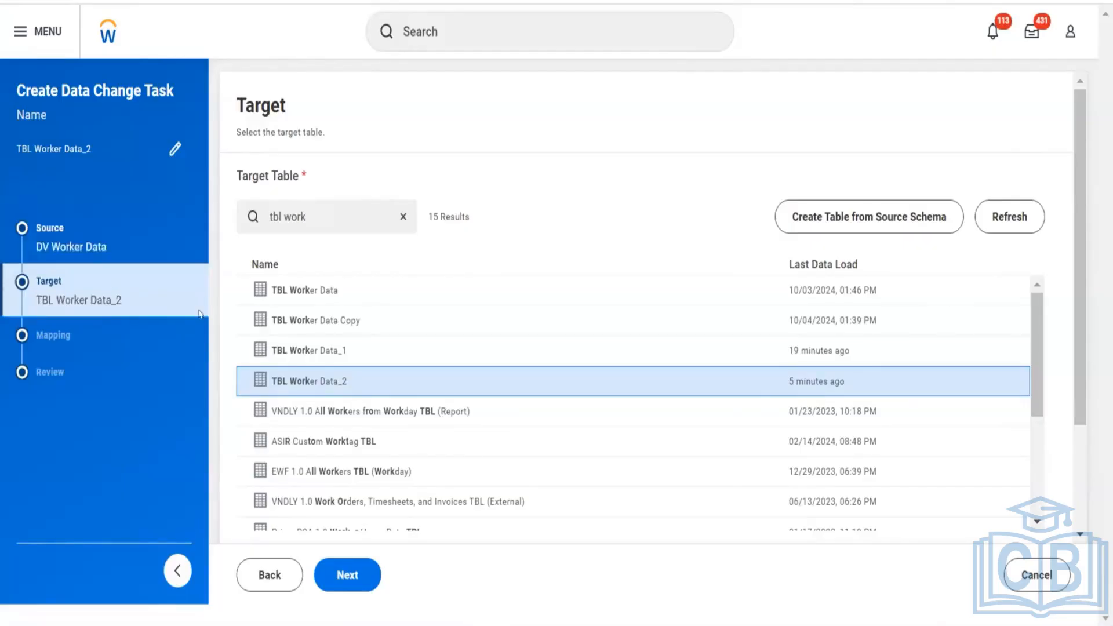
{"action": "left_click", "coordinate": [359, 572]}
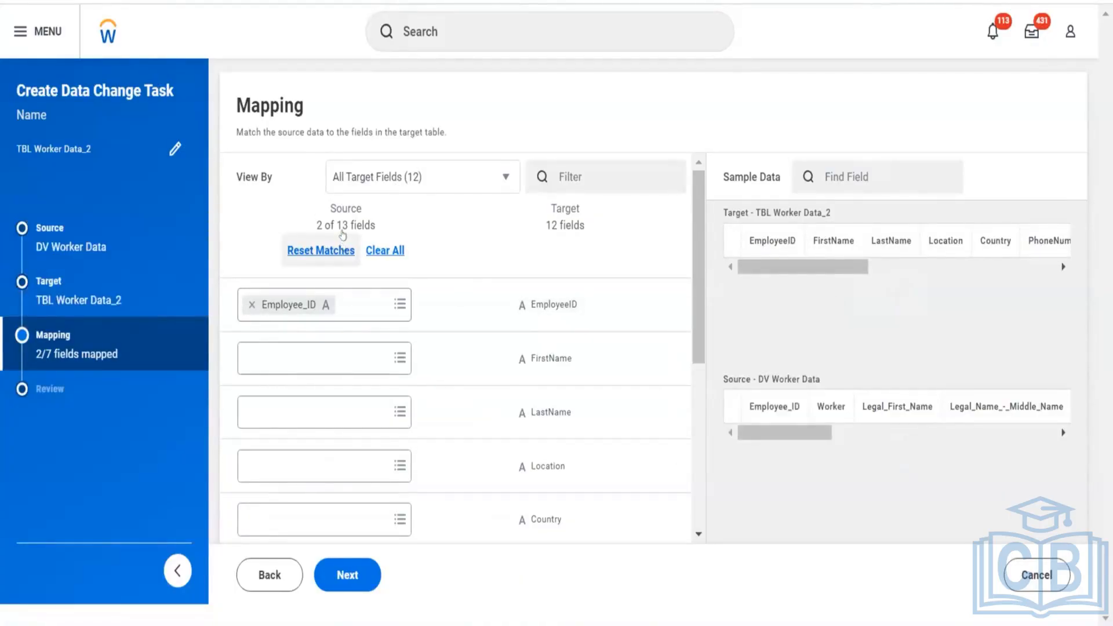
Map Legal_First_Name to FirstName and Legal_Last_Name to LastName
{"action": "scroll", "coordinate": [562, 346], "scroll_direction": "down", "scroll_amount": 5}
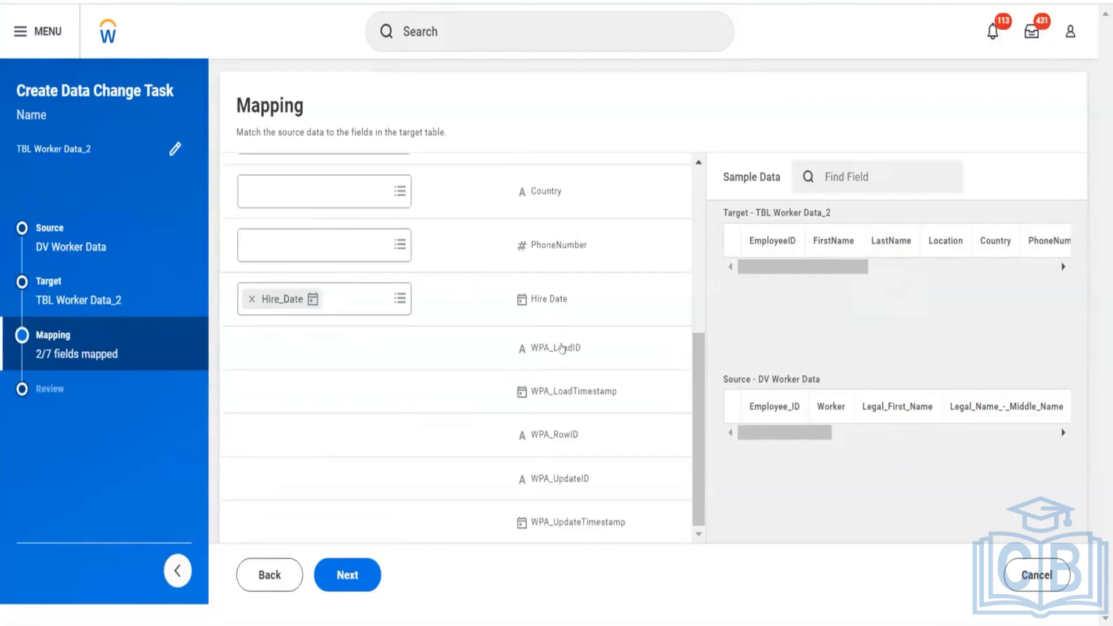
{"action": "scroll", "coordinate": [562, 348], "scroll_direction": "up", "scroll_amount": 5}
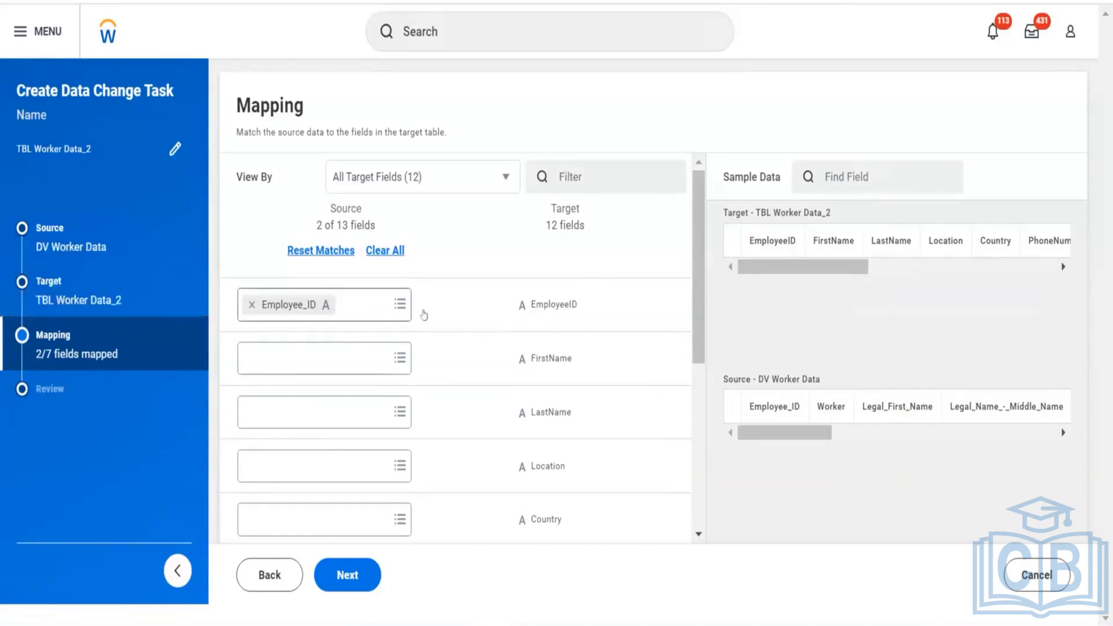
{"action": "left_click", "coordinate": [294, 347]}
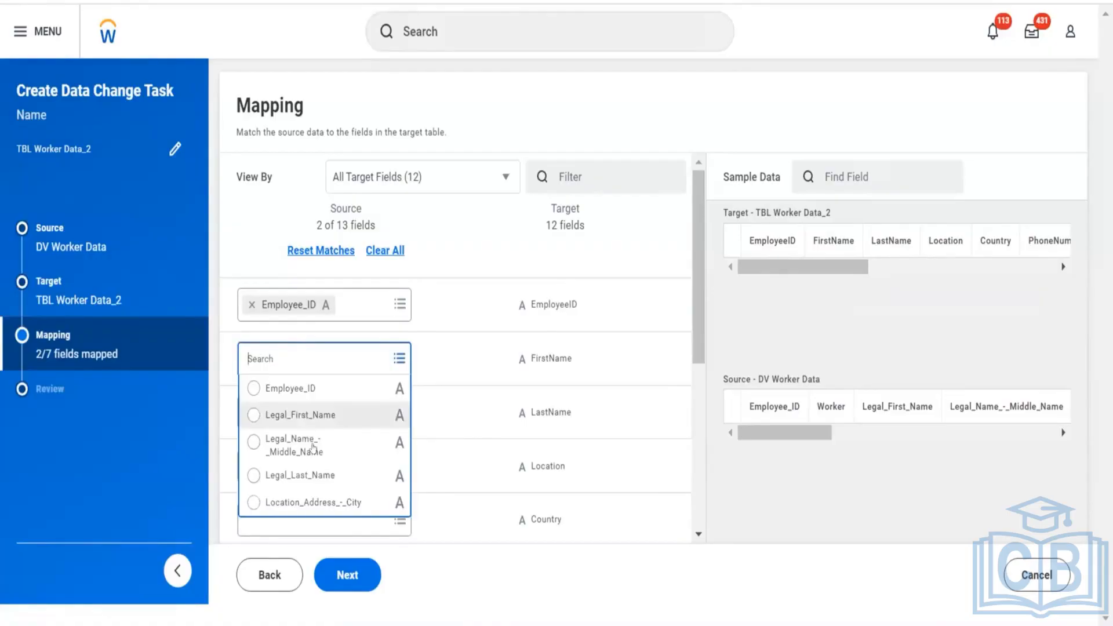
{"action": "key", "text": "Down"}
{"action": "left_click", "coordinate": [306, 413]}
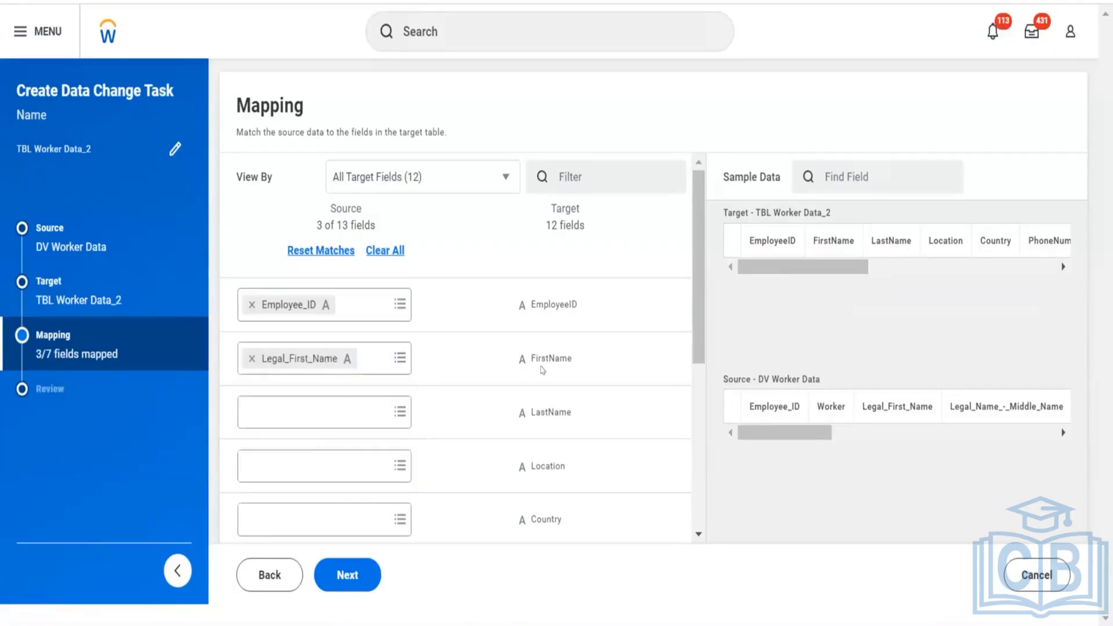
{"action": "mouse_move", "coordinate": [561, 366]}
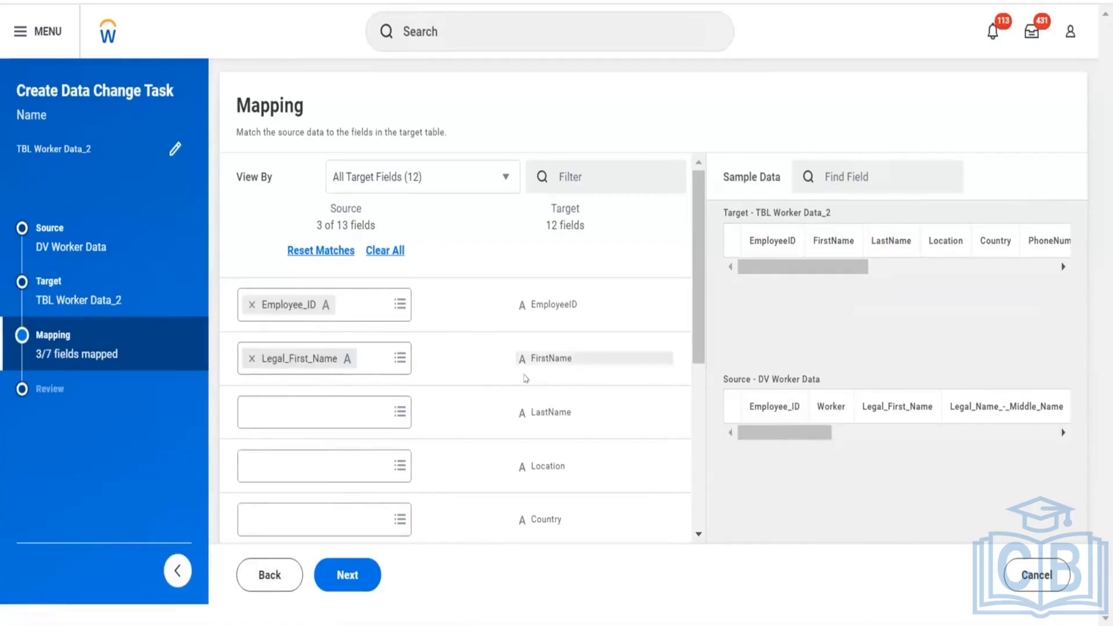
{"action": "left_click", "coordinate": [265, 412]}
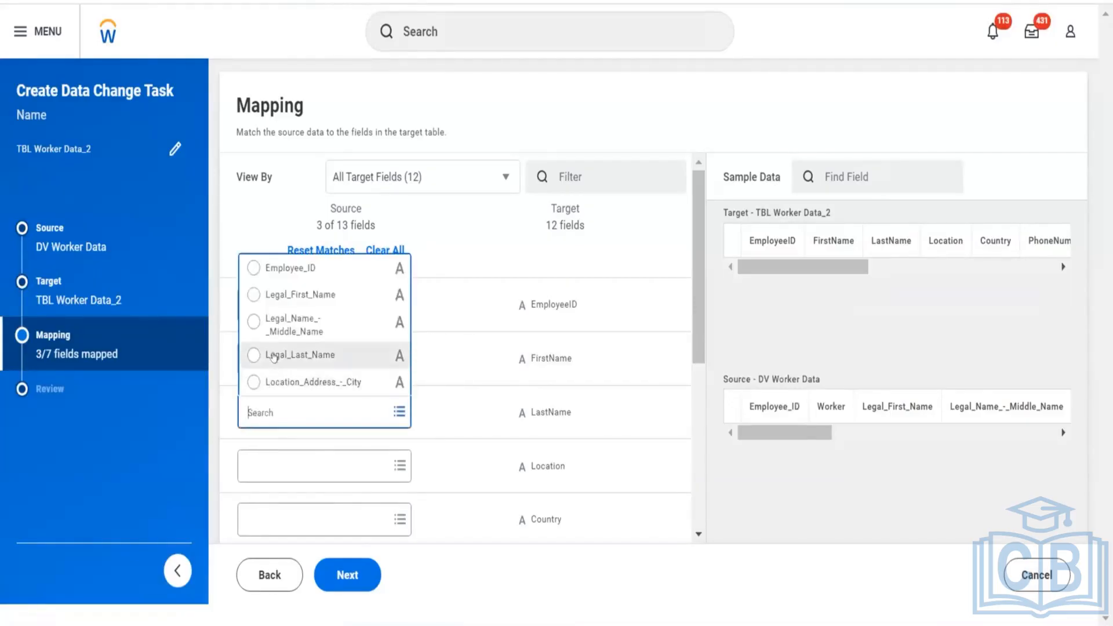
{"action": "left_click", "coordinate": [313, 355]}
Try picking a source for Location, leave it empty, and advance to the review step
{"action": "scroll", "coordinate": [294, 257], "scroll_direction": "down", "scroll_amount": 3}
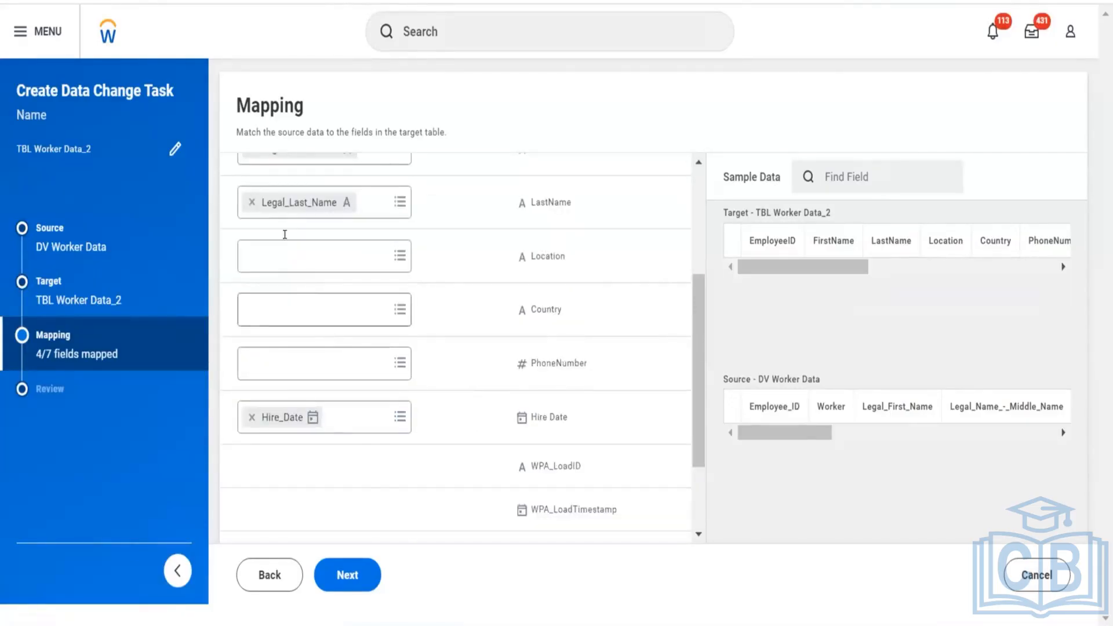
{"action": "left_click", "coordinate": [286, 256]}
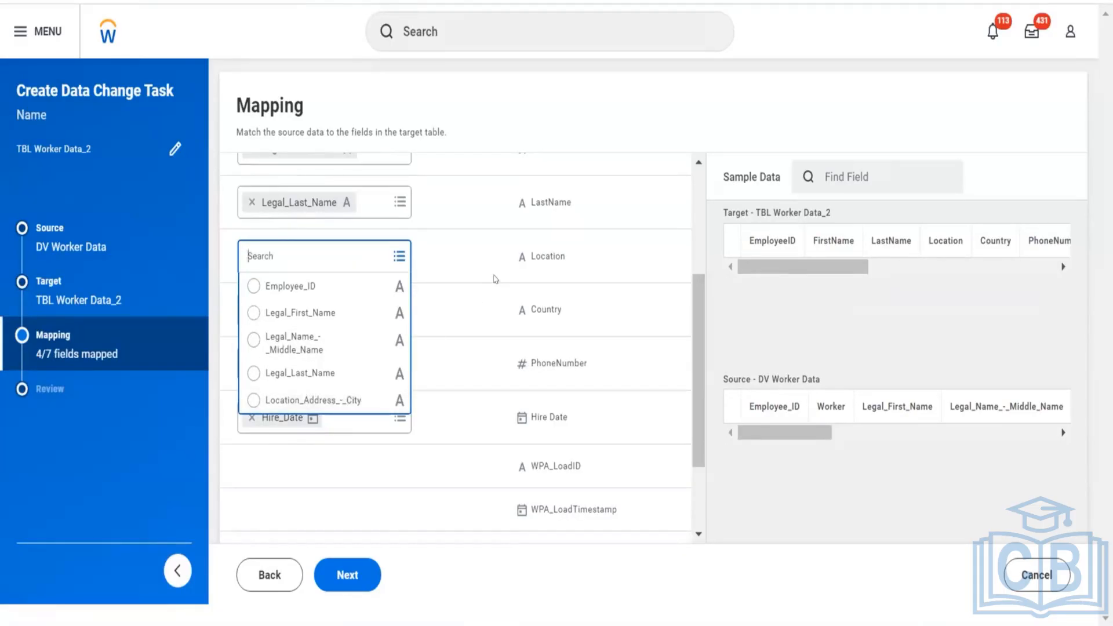
{"action": "left_click", "coordinate": [475, 354]}
{"action": "left_click", "coordinate": [349, 246]}
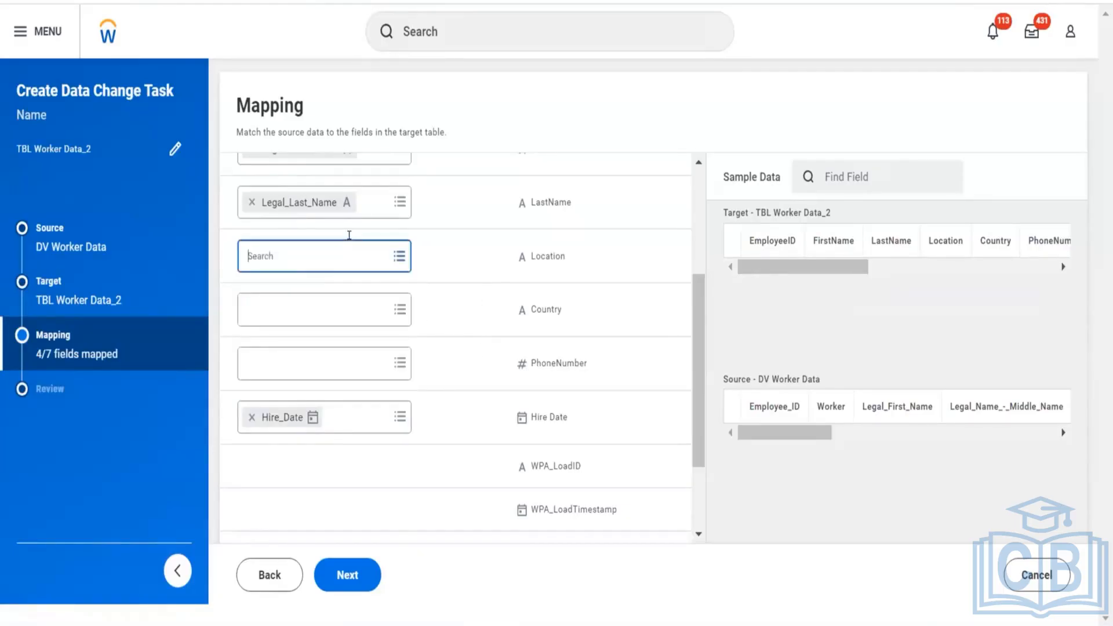
{"action": "left_click", "coordinate": [331, 257]}
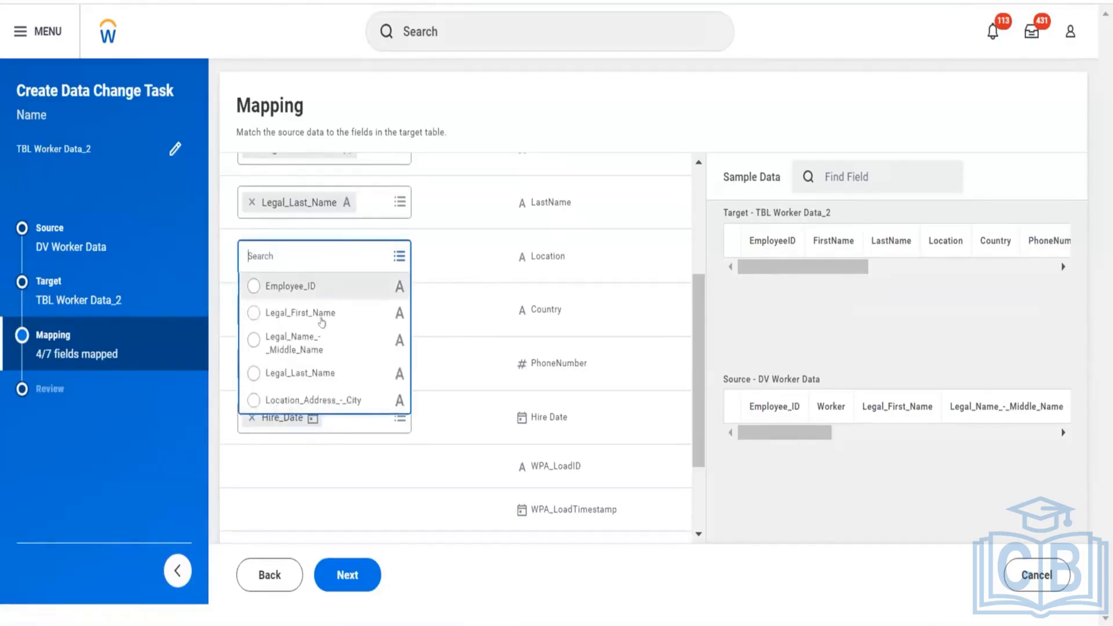
{"action": "left_click", "coordinate": [438, 381]}
{"action": "scroll", "coordinate": [477, 291], "scroll_direction": "up", "scroll_amount": 3}
{"action": "scroll", "coordinate": [487, 325], "scroll_direction": "down", "scroll_amount": 4}
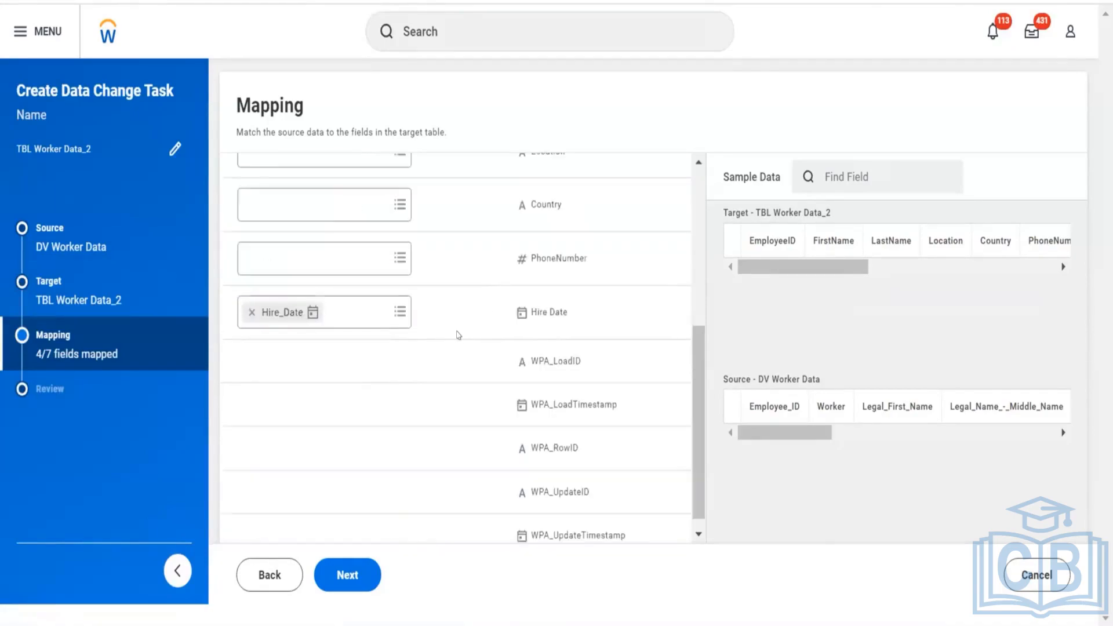
{"action": "scroll", "coordinate": [458, 335], "scroll_direction": "up", "scroll_amount": 4}
{"action": "scroll", "coordinate": [450, 345], "scroll_direction": "down", "scroll_amount": 2}
{"action": "scroll", "coordinate": [449, 345], "scroll_direction": "down", "scroll_amount": 2}
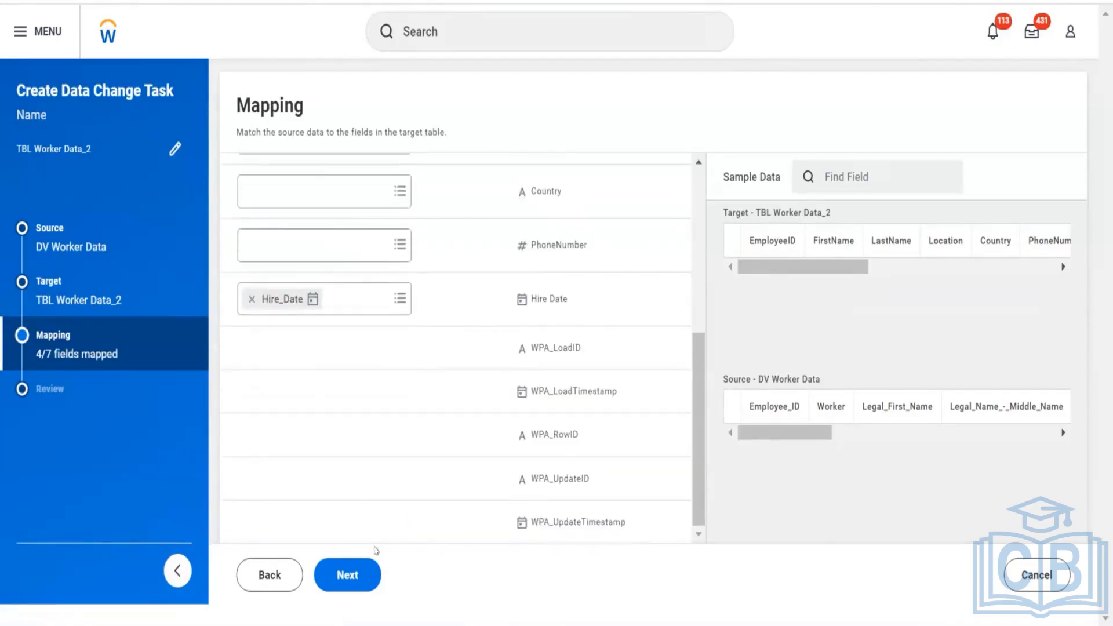
{"action": "left_click", "coordinate": [341, 570]}
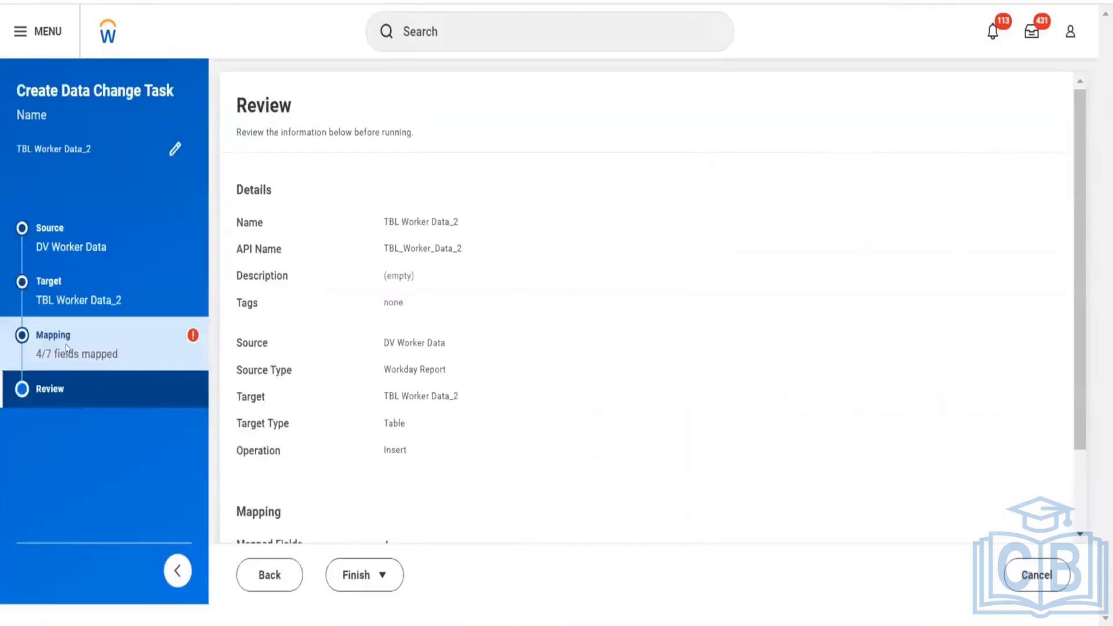
Return to Mapping and reset the mappings to the automatic matches
{"action": "left_click", "coordinate": [62, 348]}
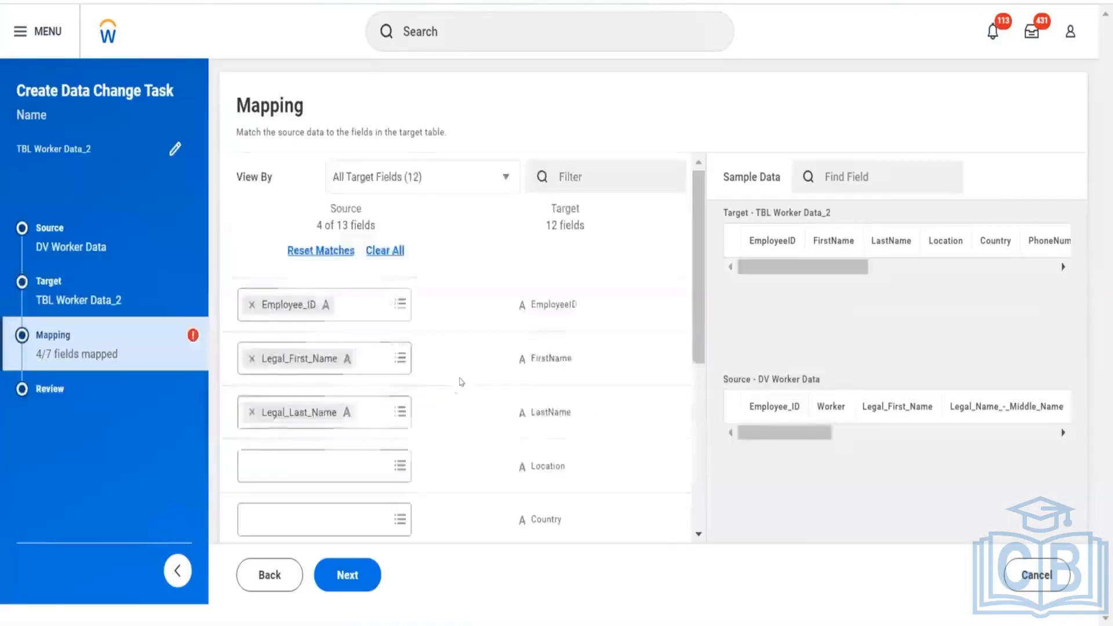
{"action": "scroll", "coordinate": [397, 360], "scroll_direction": "down", "scroll_amount": 5}
{"action": "scroll", "coordinate": [455, 361], "scroll_direction": "up", "scroll_amount": 3}
{"action": "scroll", "coordinate": [348, 392], "scroll_direction": "up", "scroll_amount": 2}
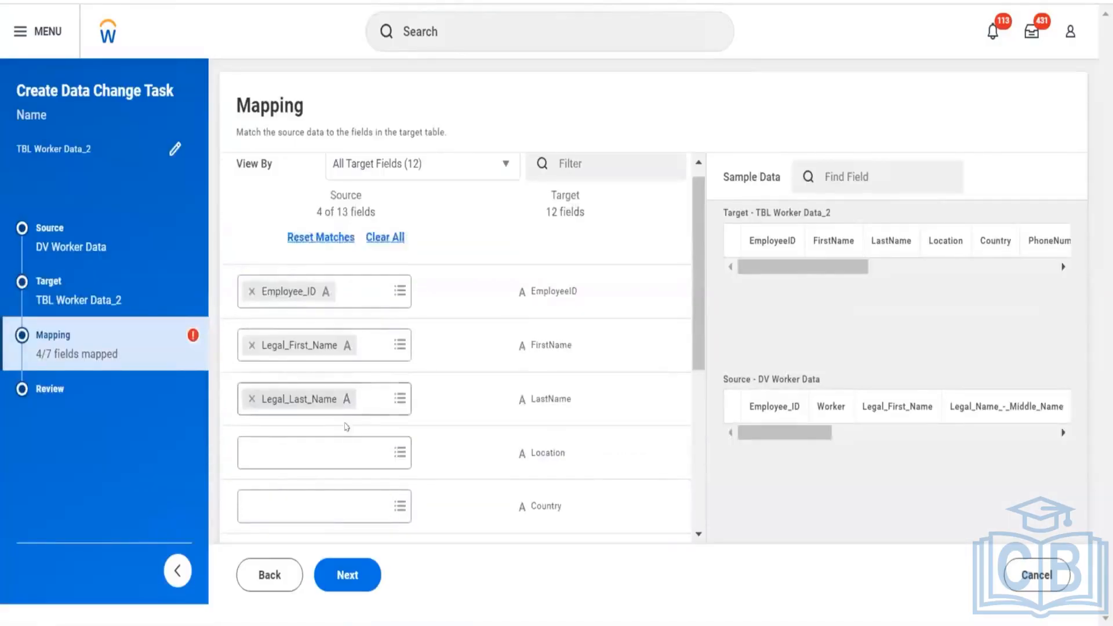
{"action": "scroll", "coordinate": [431, 379], "scroll_direction": "up", "scroll_amount": 1}
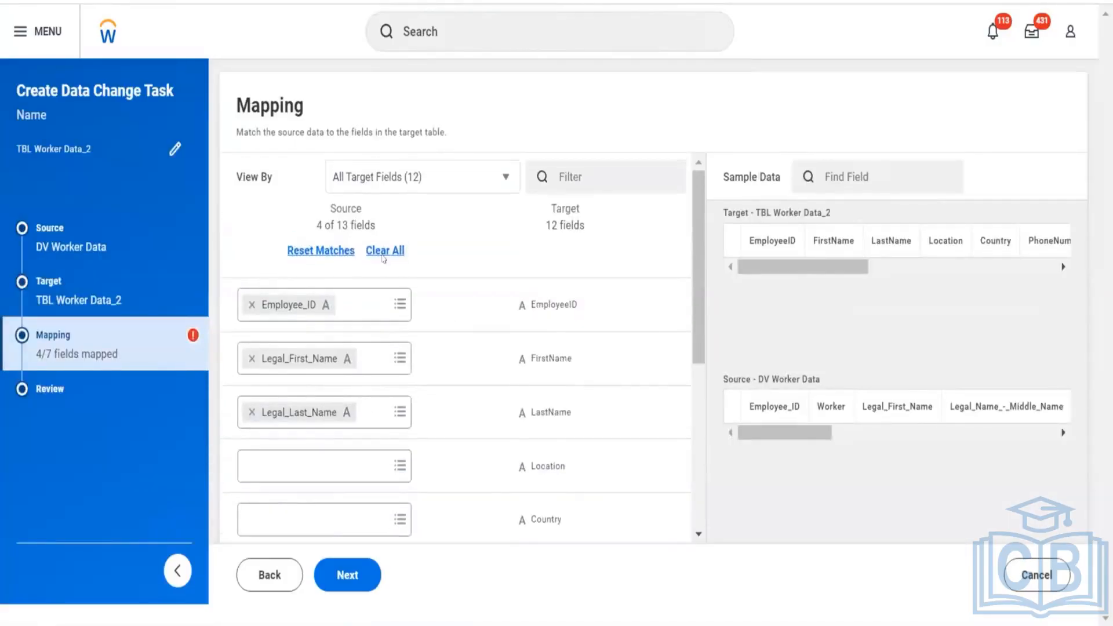
{"action": "left_click", "coordinate": [313, 250]}
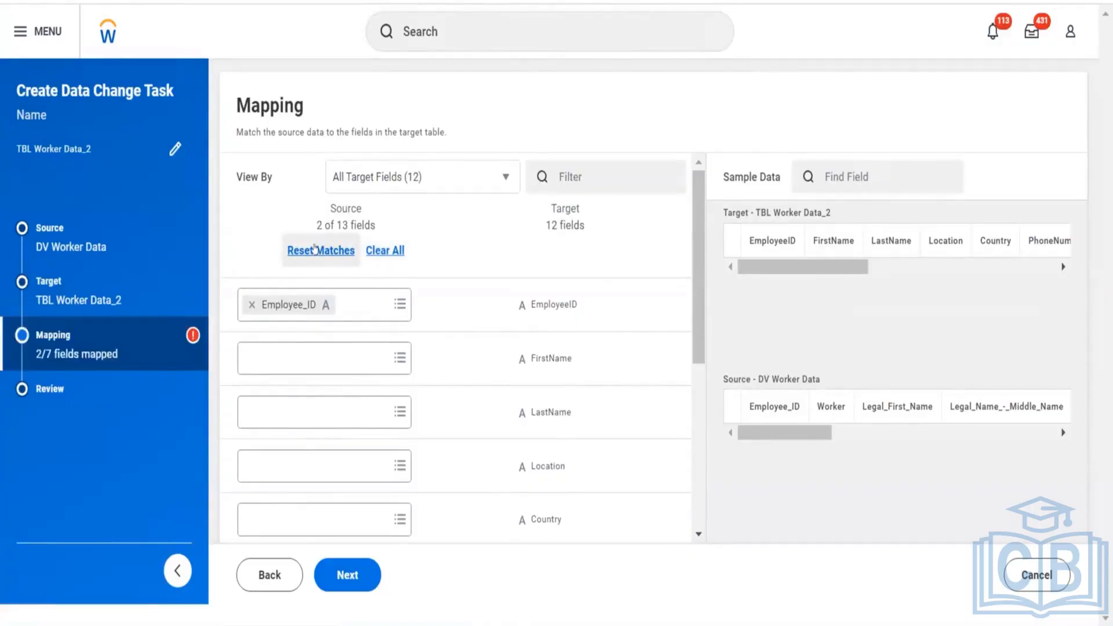
{"action": "scroll", "coordinate": [302, 338], "scroll_direction": "down", "scroll_amount": 5}
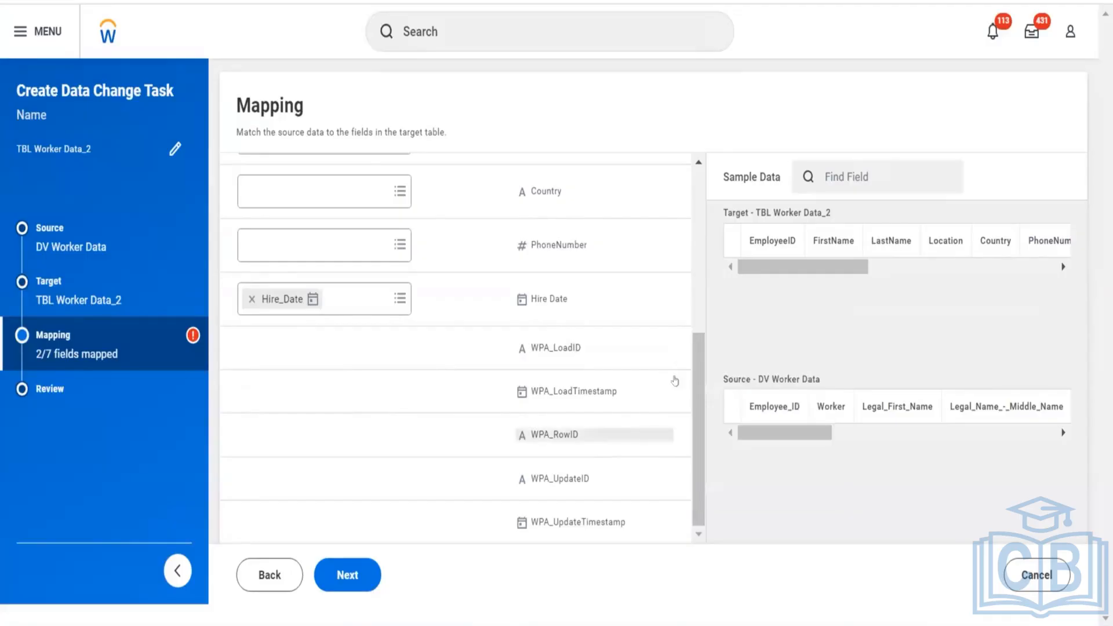
{"action": "scroll", "coordinate": [292, 325], "scroll_direction": "up", "scroll_amount": 5}
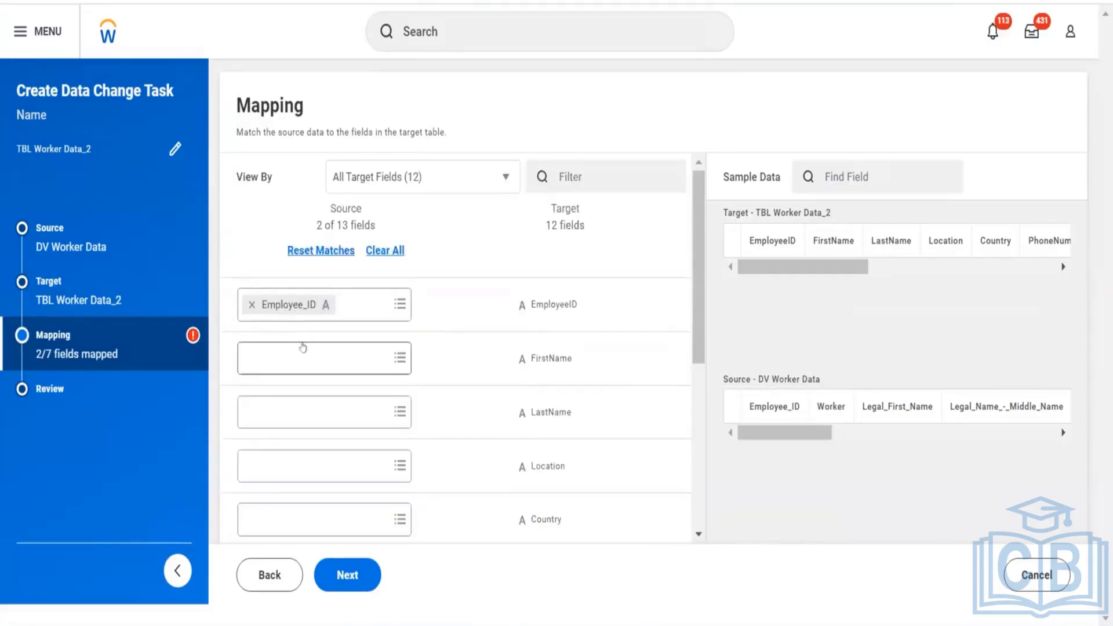
Re-map FirstName from Legal_First_Name and LastName from Legal_Last_Name
{"action": "left_click", "coordinate": [297, 359]}
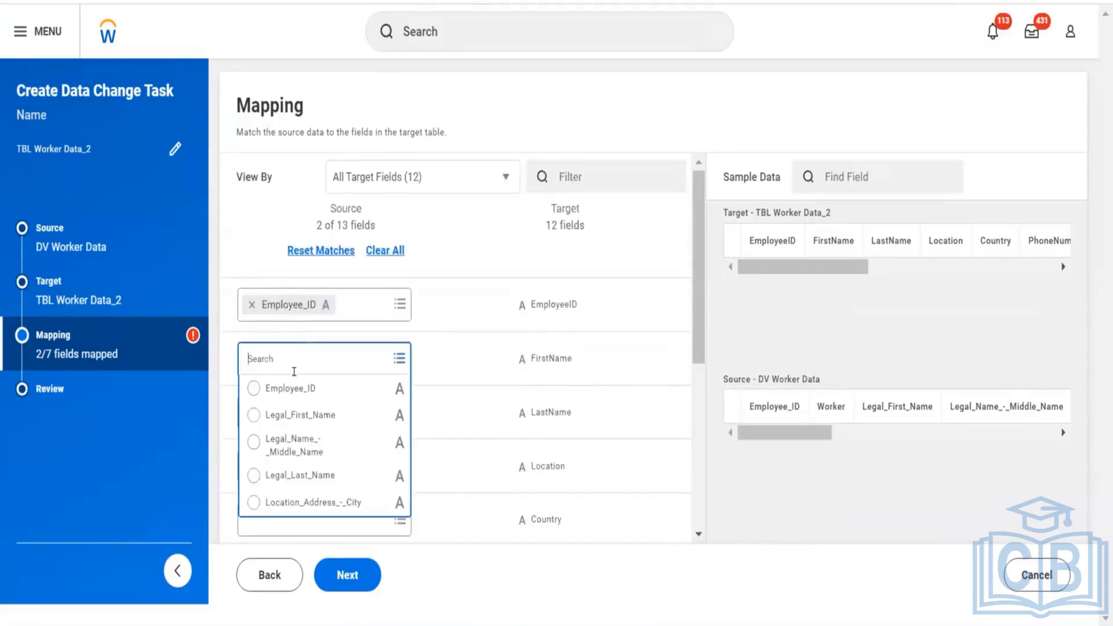
{"action": "left_click", "coordinate": [295, 412]}
{"action": "left_click", "coordinate": [296, 403]}
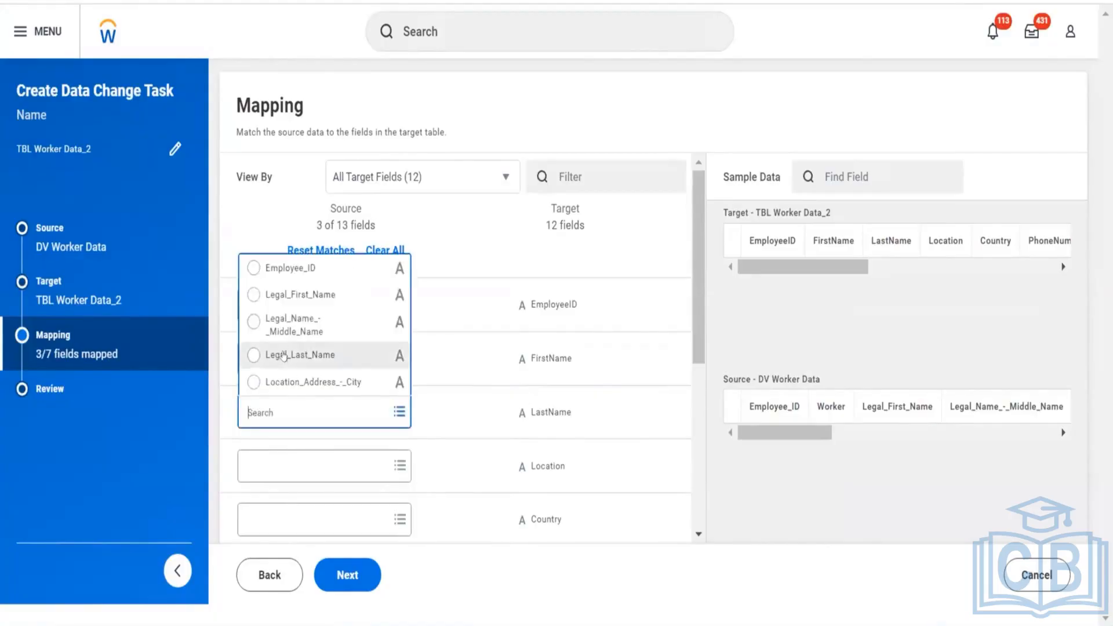
{"action": "left_click", "coordinate": [314, 455]}
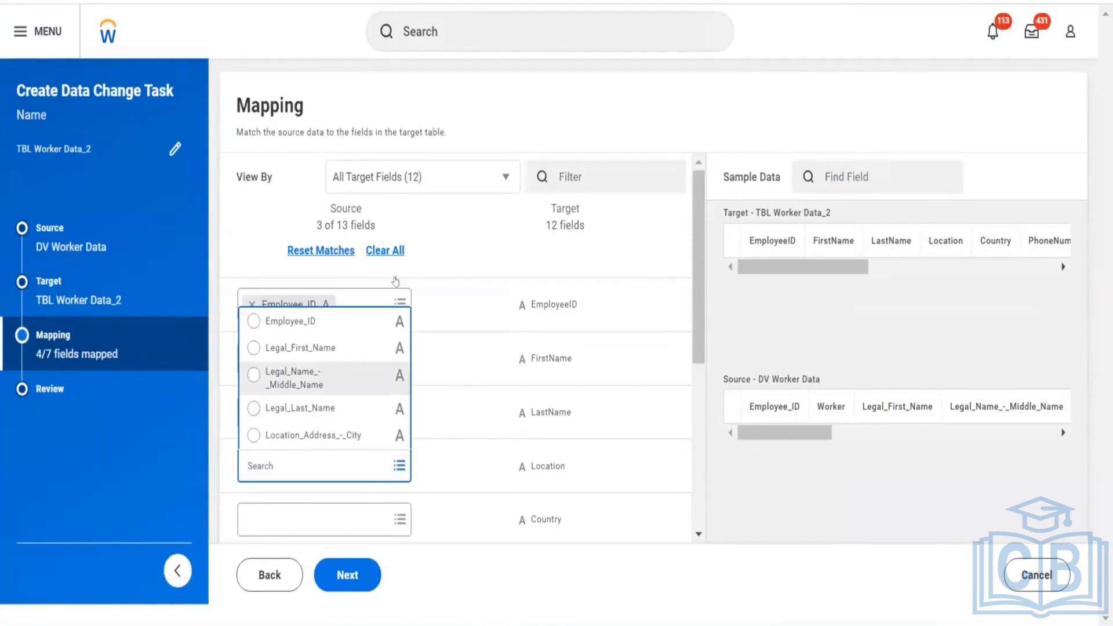
{"action": "left_click", "coordinate": [606, 234]}
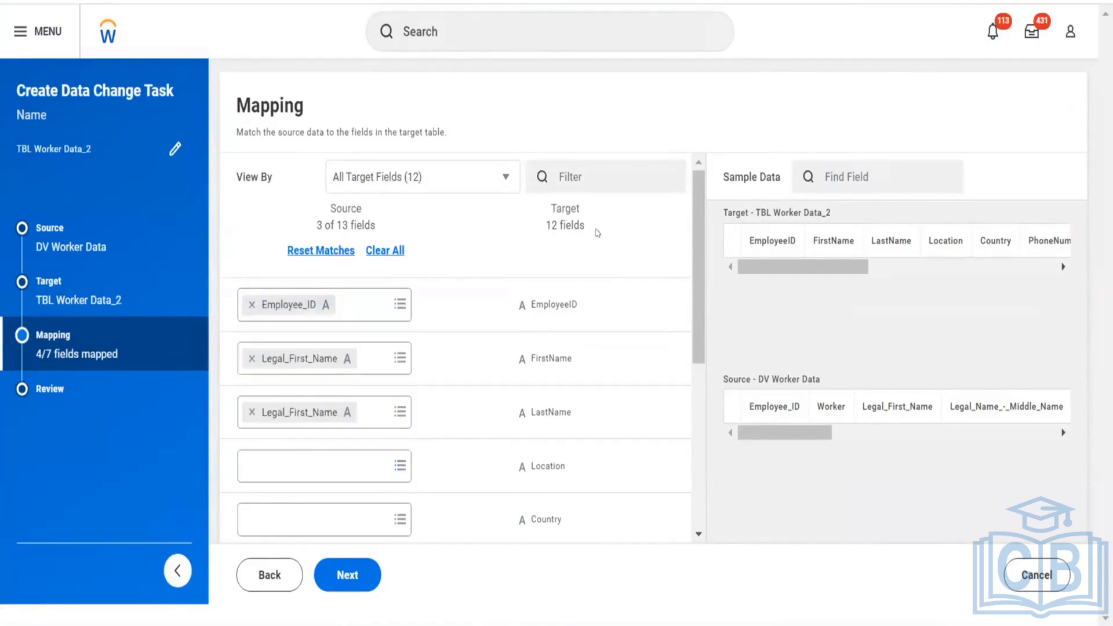
Feed Location from Legal_Last_Name, Country from Location_Address_-_City, and PhoneNumber from Age
{"action": "left_click", "coordinate": [311, 465]}
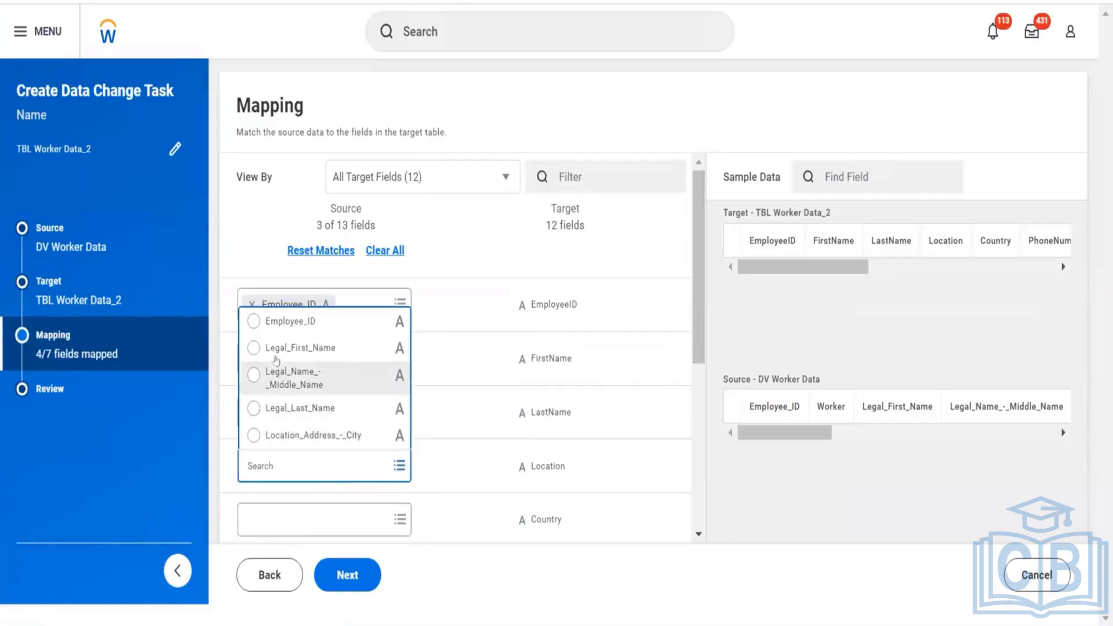
{"action": "left_click", "coordinate": [286, 403]}
{"action": "scroll", "coordinate": [348, 406], "scroll_direction": "down", "scroll_amount": 3}
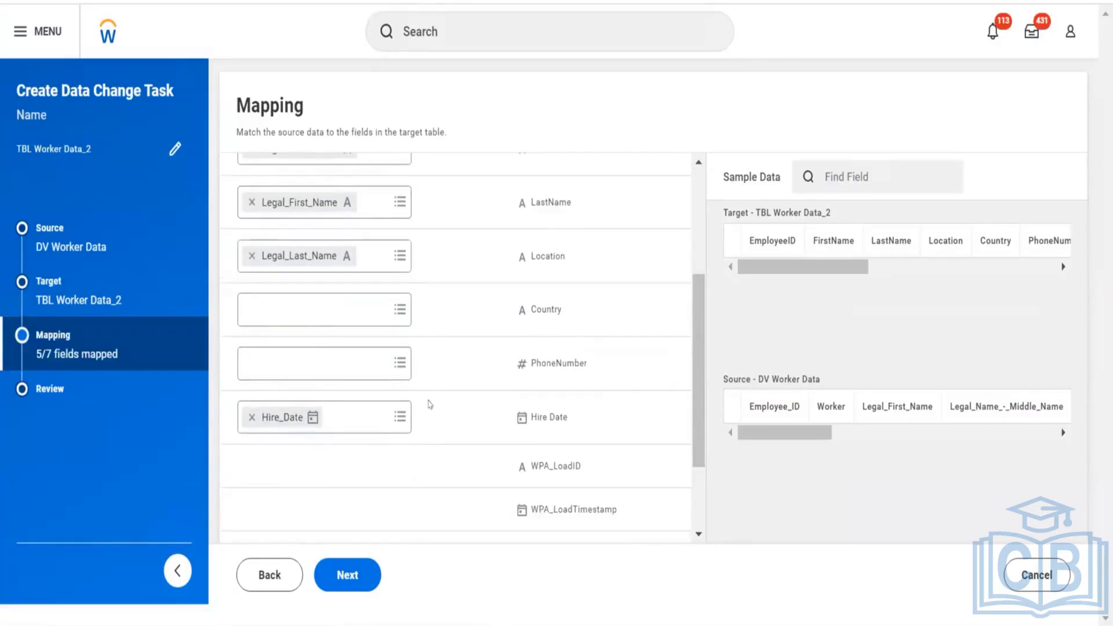
{"action": "left_click", "coordinate": [370, 314]}
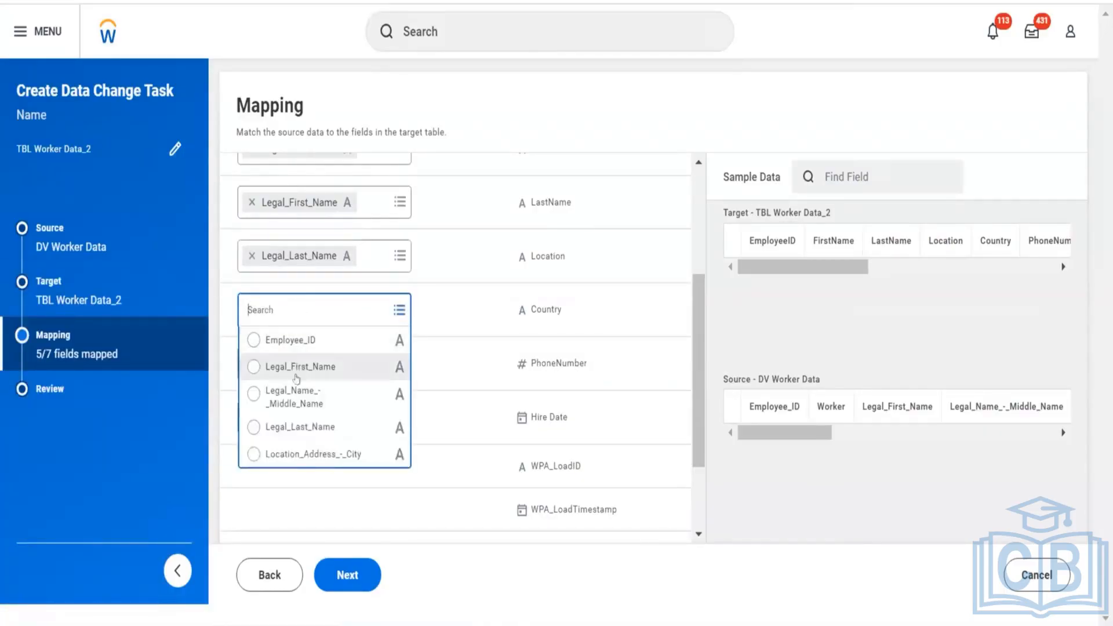
{"action": "left_click", "coordinate": [308, 454]}
{"action": "left_click", "coordinate": [293, 357]}
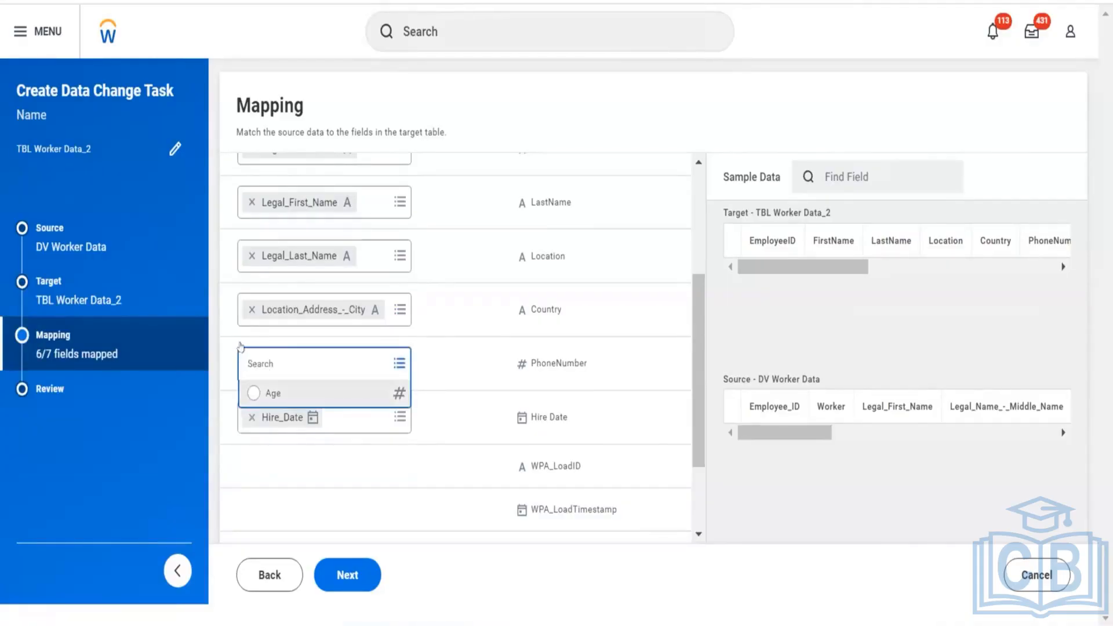
{"action": "left_click", "coordinate": [269, 393]}
{"action": "scroll", "coordinate": [348, 290], "scroll_direction": "up", "scroll_amount": 5}
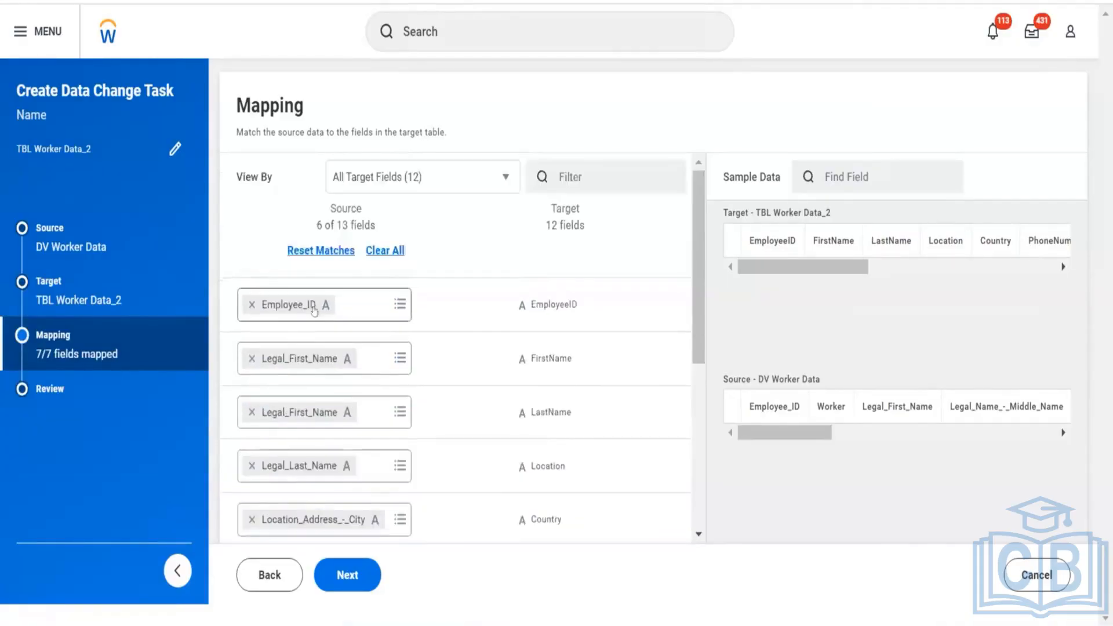
{"action": "scroll", "coordinate": [458, 335], "scroll_direction": "down", "scroll_amount": 3}
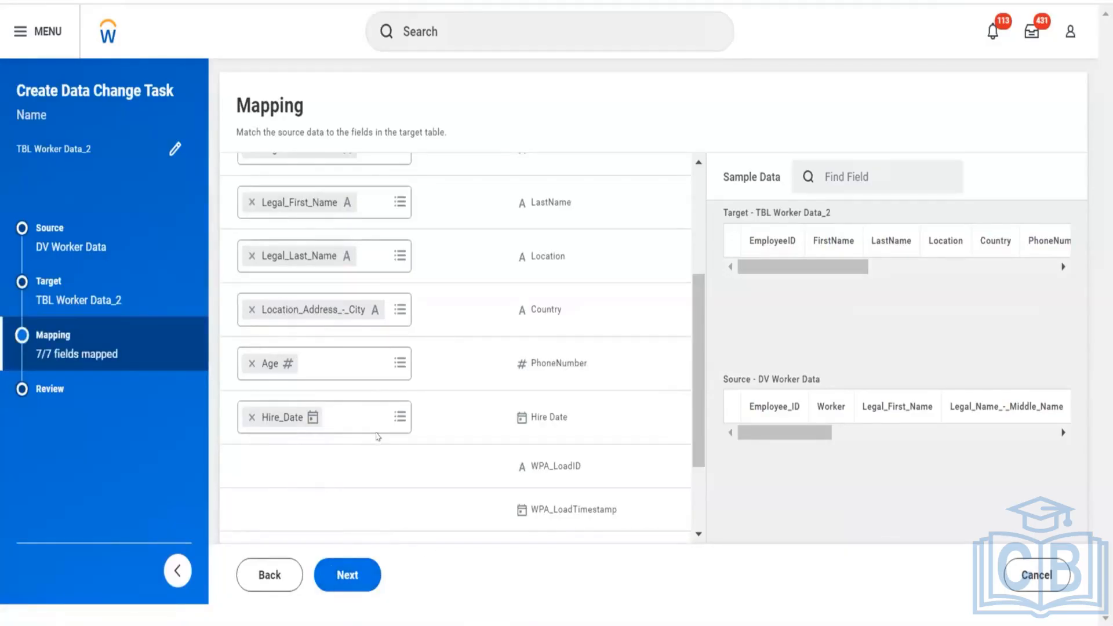
{"action": "scroll", "coordinate": [377, 437], "scroll_direction": "up", "scroll_amount": 4}
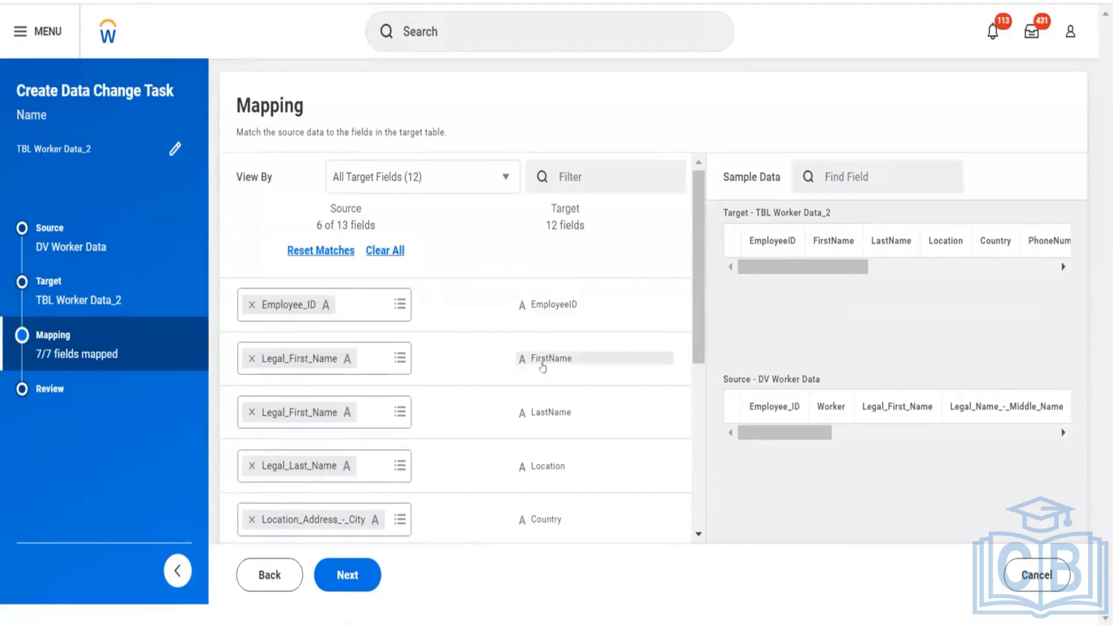
{"action": "mouse_move", "coordinate": [543, 367]}
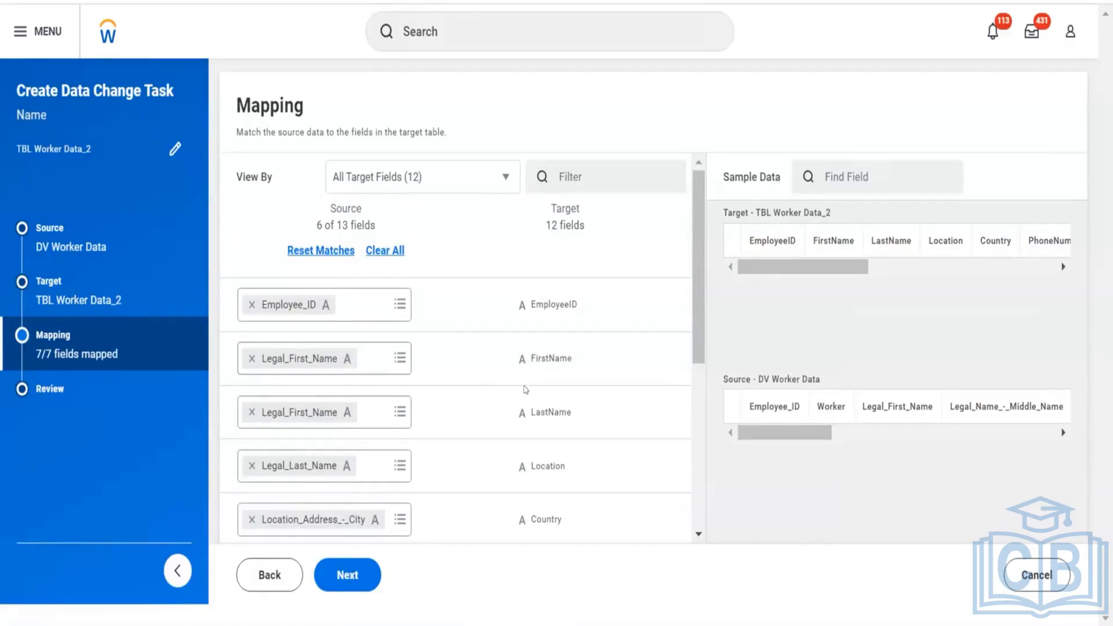
{"action": "scroll", "coordinate": [348, 348], "scroll_direction": "down", "scroll_amount": 5}
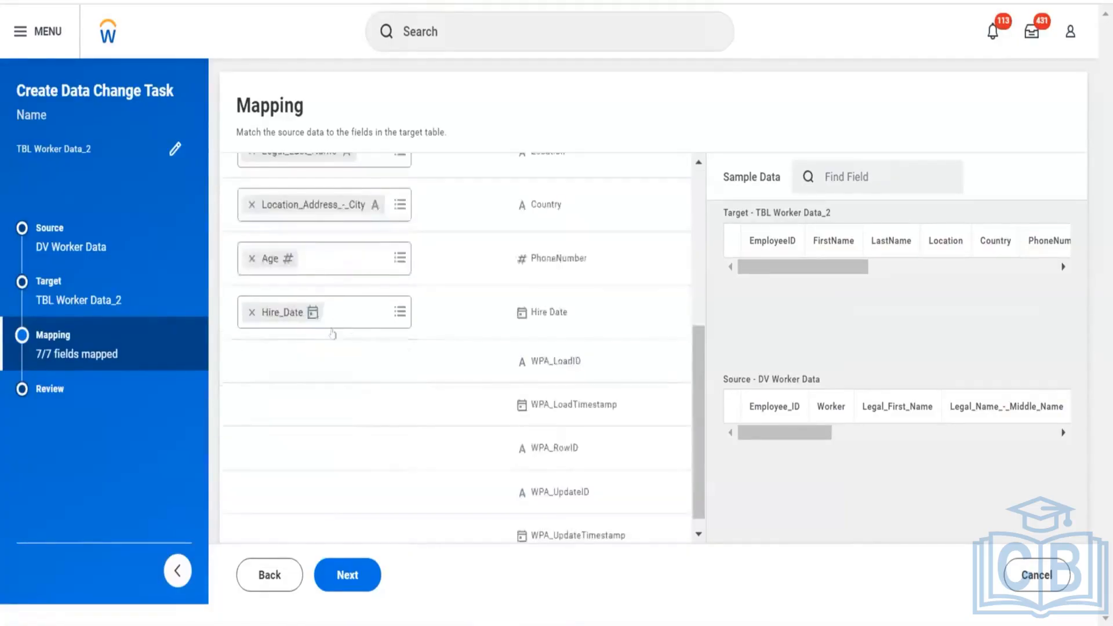
{"action": "scroll", "coordinate": [342, 324], "scroll_direction": "up", "scroll_amount": 4}
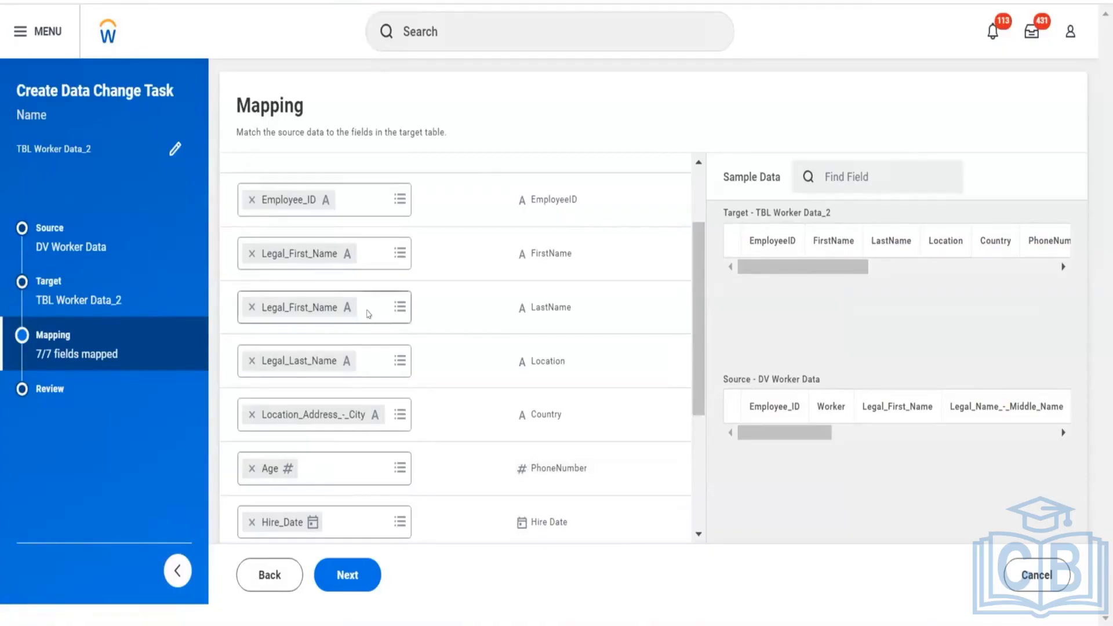
{"action": "left_click", "coordinate": [400, 307]}
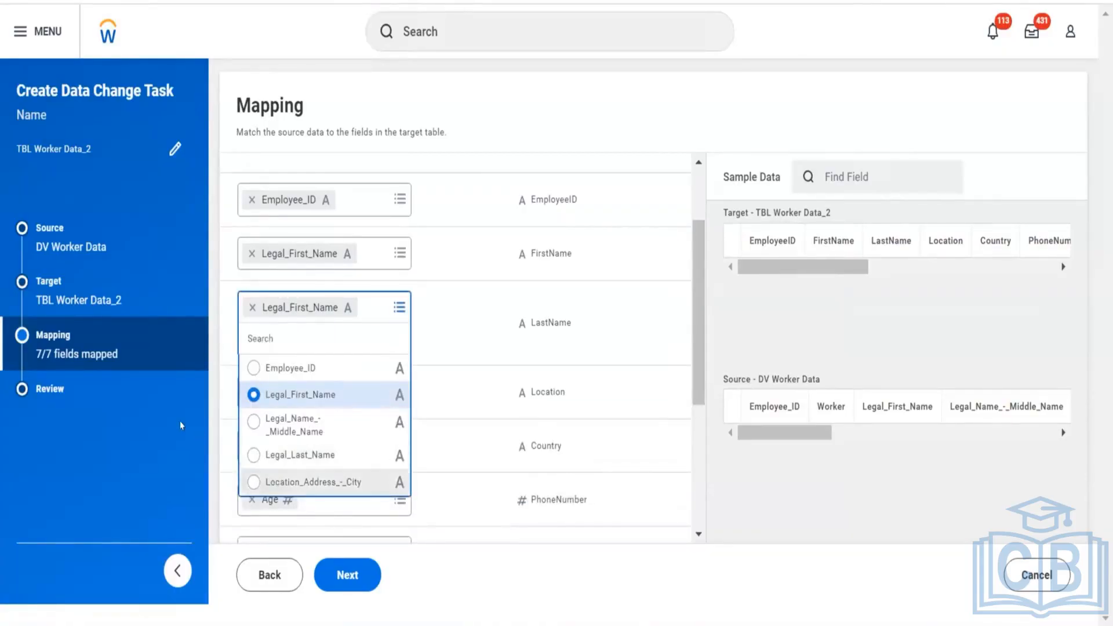
{"action": "left_click", "coordinate": [493, 498]}
{"action": "scroll", "coordinate": [497, 490], "scroll_direction": "down", "scroll_amount": 2}
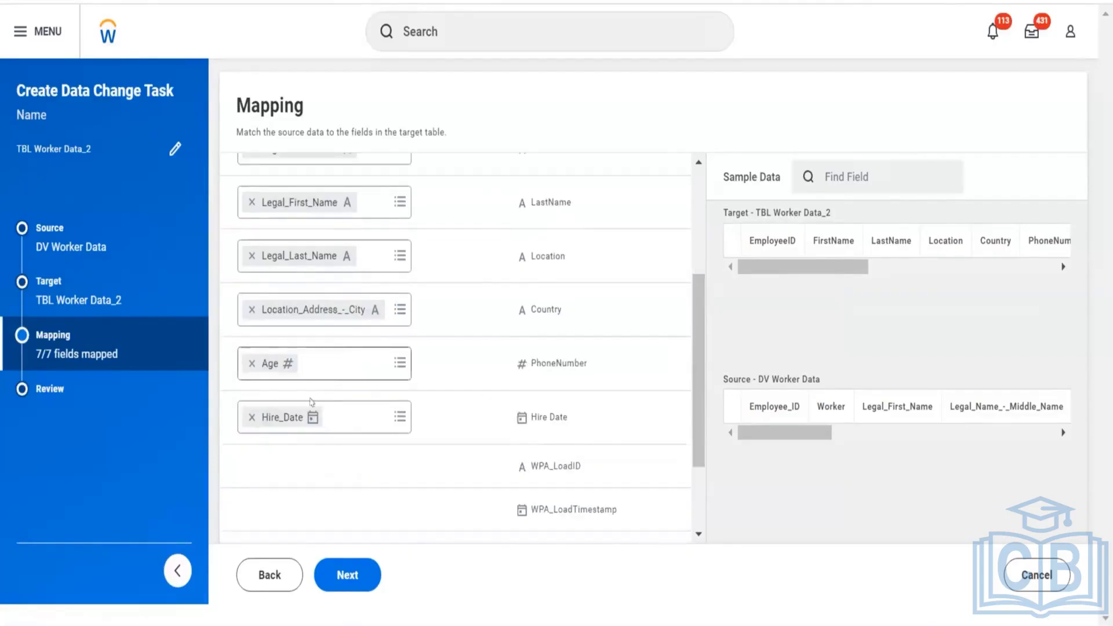
{"action": "left_click", "coordinate": [341, 356]}
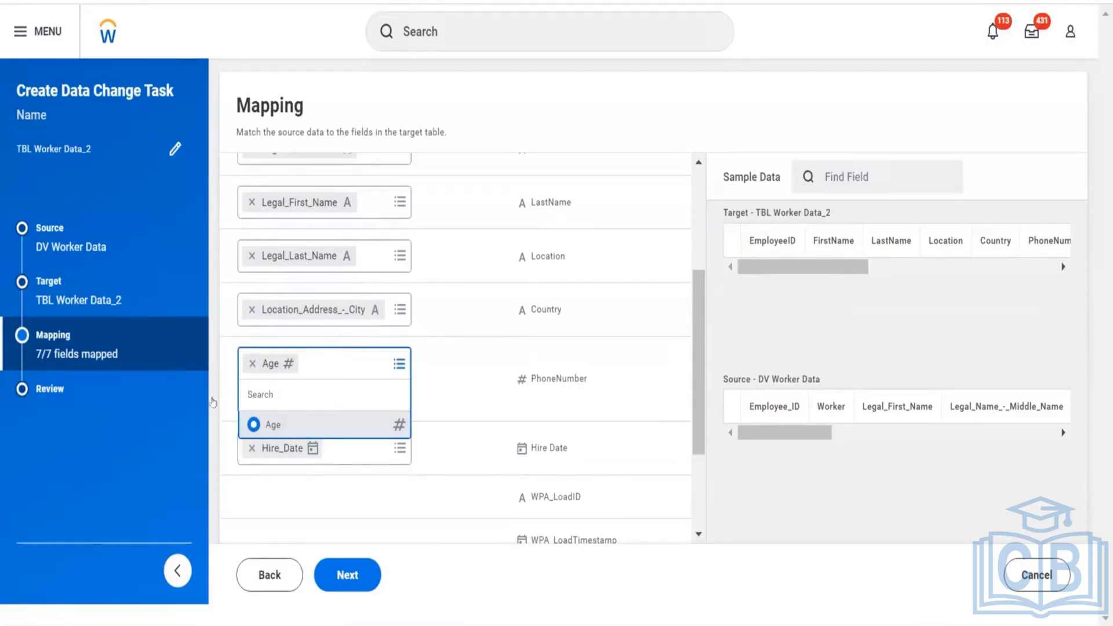
{"action": "left_click", "coordinate": [357, 461]}
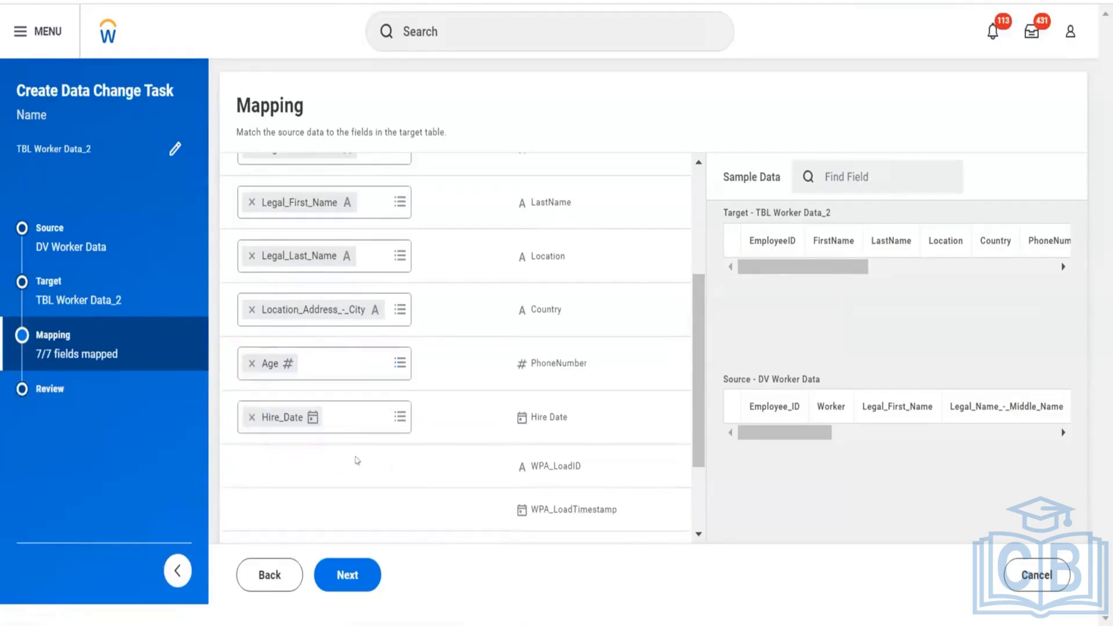
{"action": "left_click", "coordinate": [348, 414]}
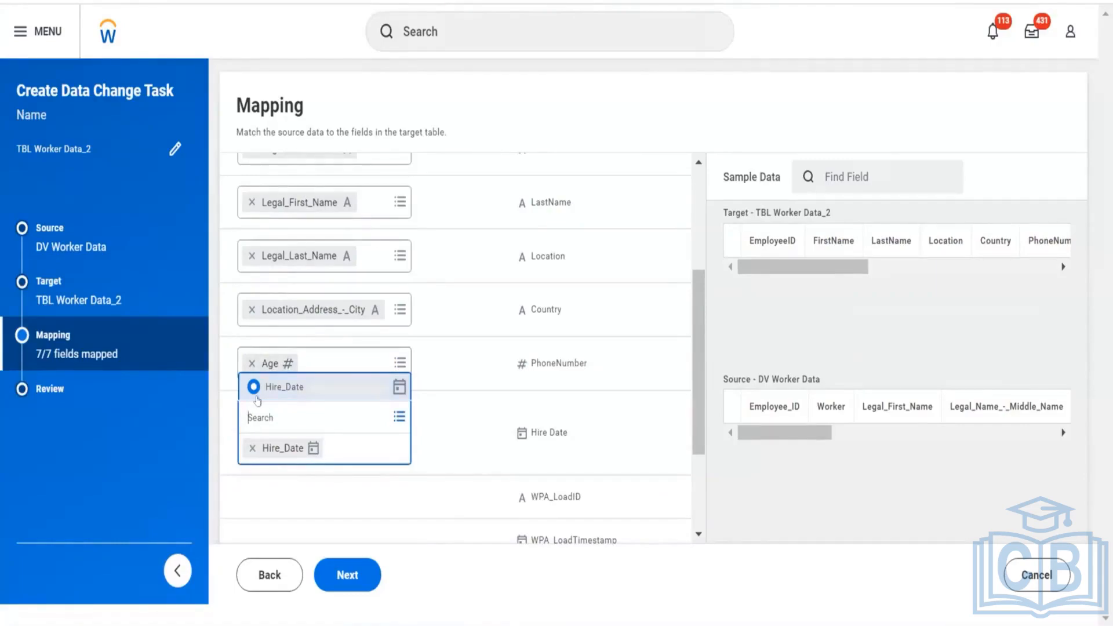
{"action": "left_click", "coordinate": [197, 400]}
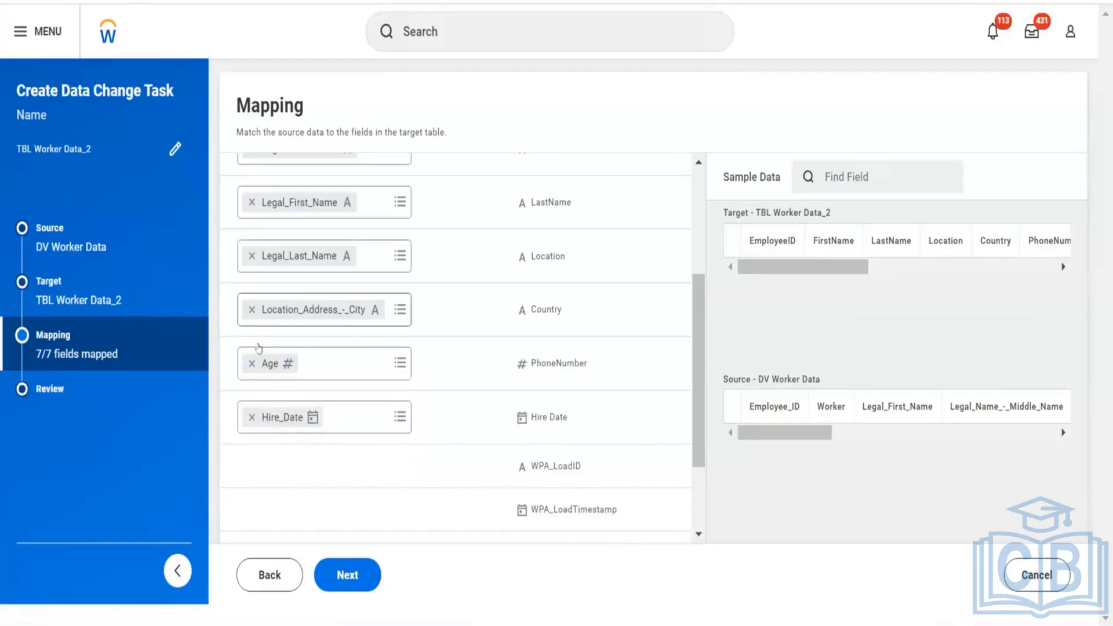
{"action": "scroll", "coordinate": [255, 312], "scroll_direction": "up", "scroll_amount": 4}
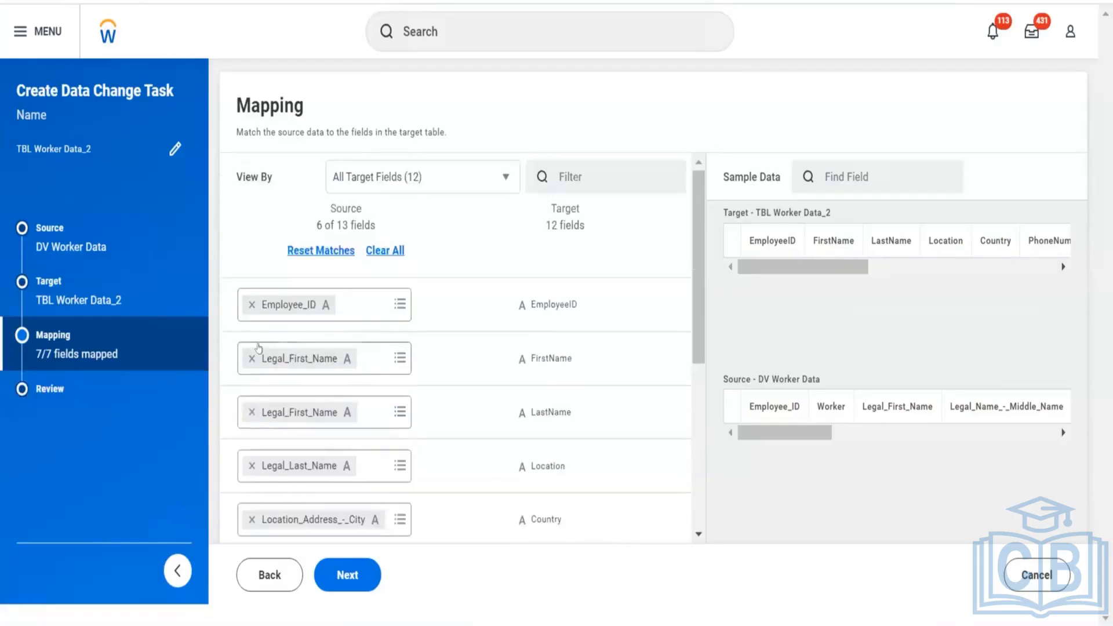
{"action": "left_click", "coordinate": [348, 582]}
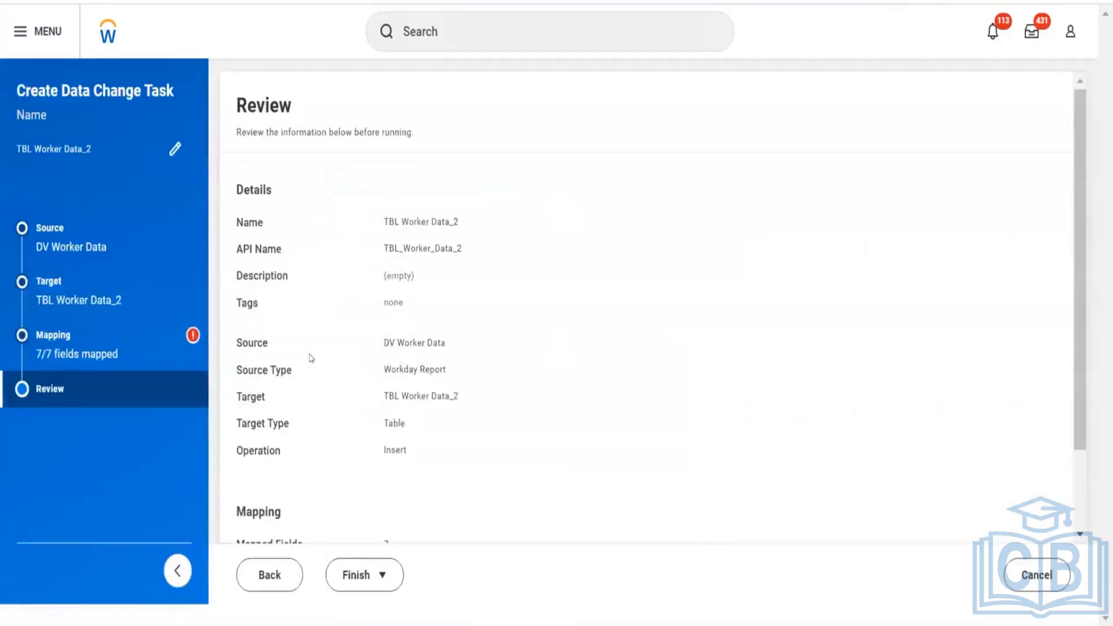
Scroll the task summary, then go back to Mapping and scroll through the mapped fields
{"action": "scroll", "coordinate": [301, 347], "scroll_direction": "down", "scroll_amount": 2}
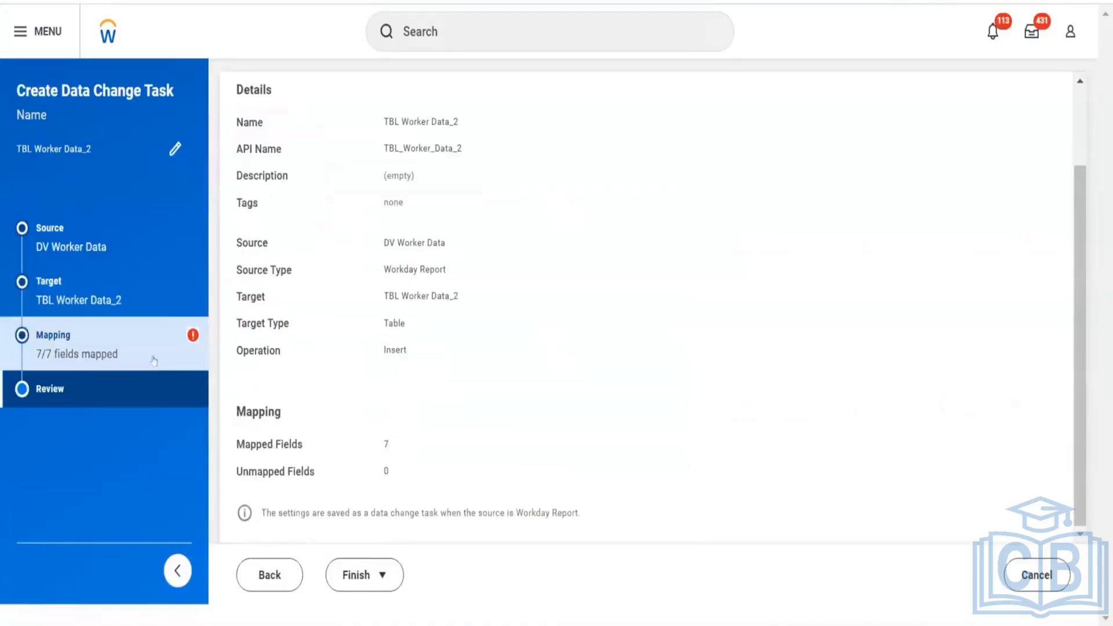
{"action": "left_click", "coordinate": [189, 335]}
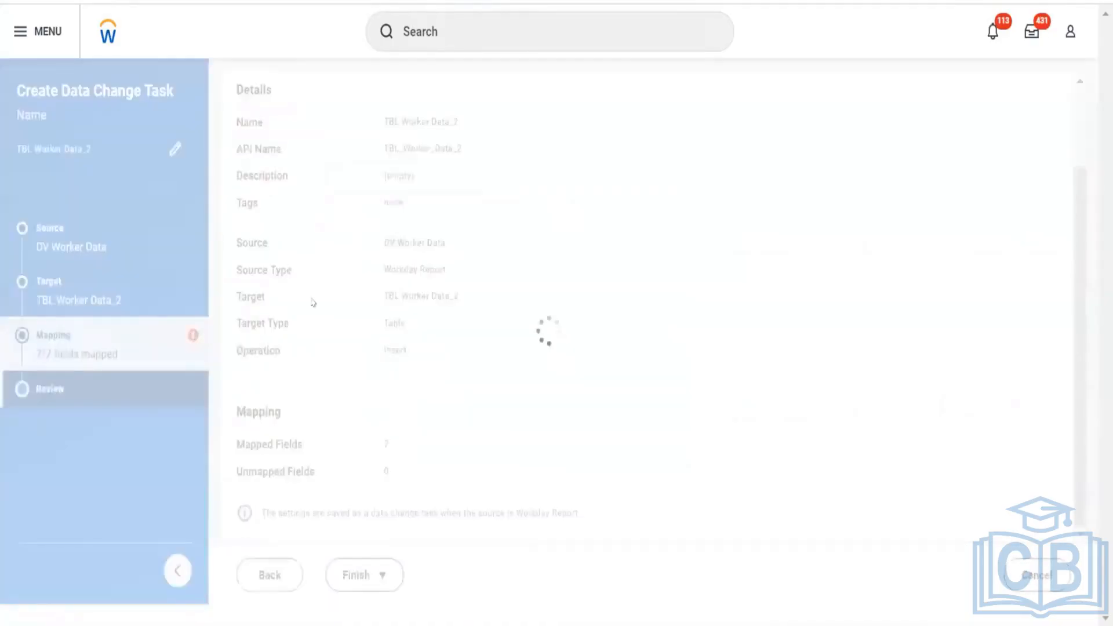
{"action": "scroll", "coordinate": [474, 276], "scroll_direction": "down", "scroll_amount": 5}
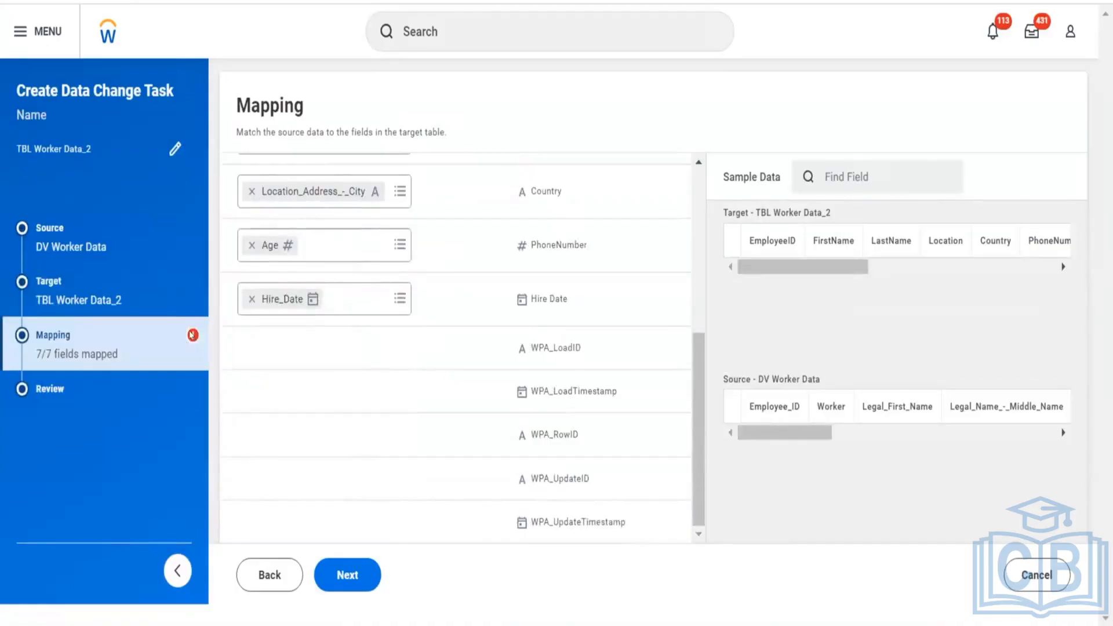
{"action": "scroll", "coordinate": [403, 343], "scroll_direction": "up", "scroll_amount": 5}
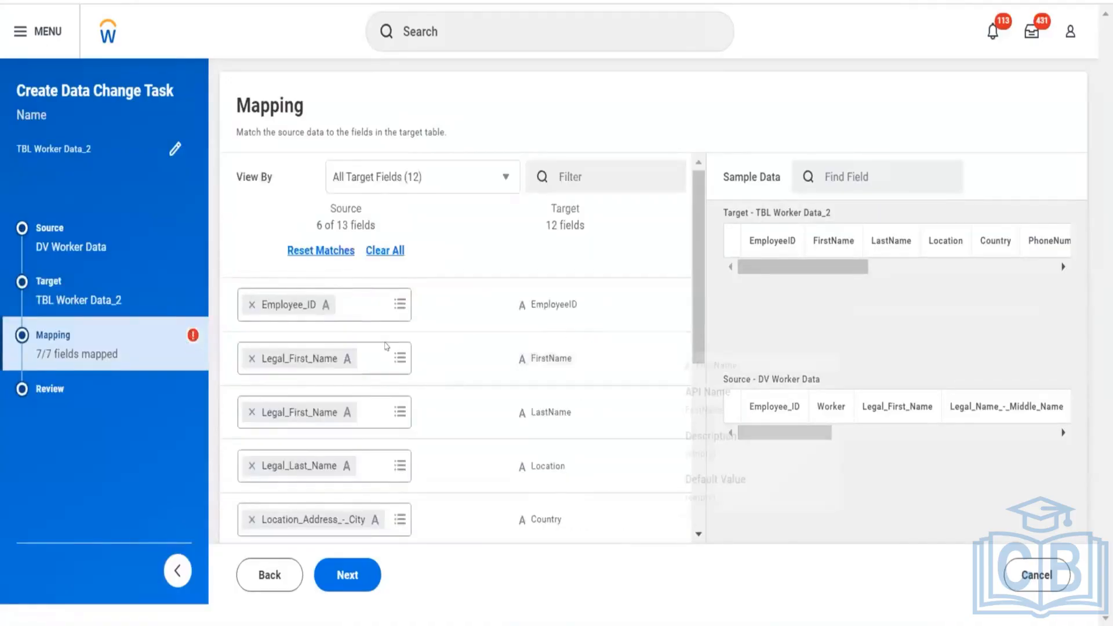
{"action": "scroll", "coordinate": [386, 347], "scroll_direction": "down", "scroll_amount": 5}
{"action": "scroll", "coordinate": [393, 345], "scroll_direction": "up", "scroll_amount": 5}
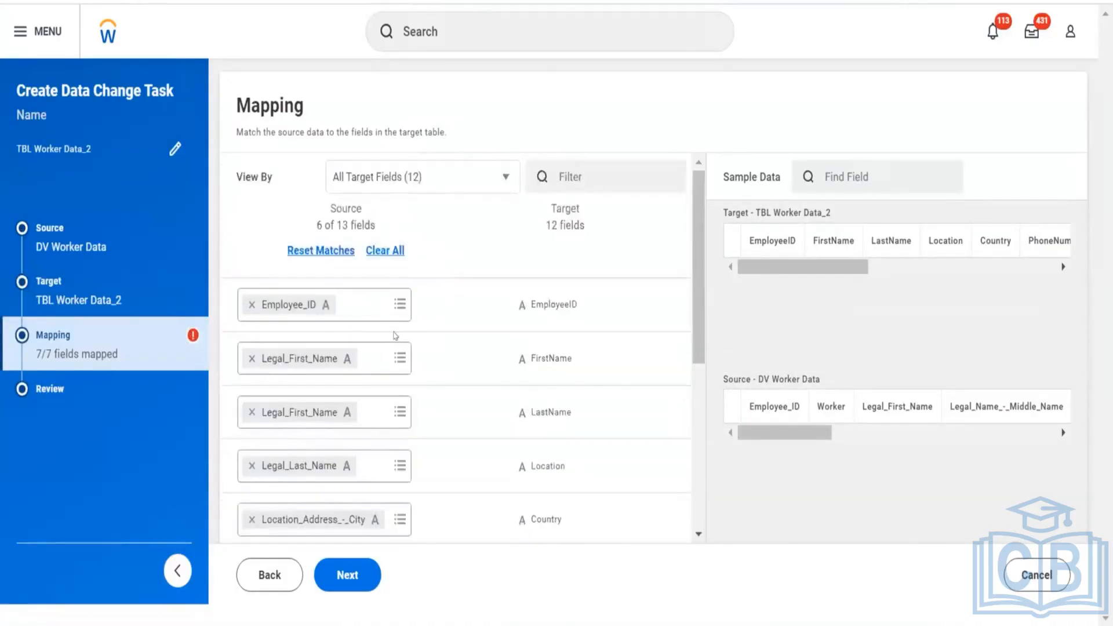
{"action": "scroll", "coordinate": [395, 336], "scroll_direction": "down", "scroll_amount": 5}
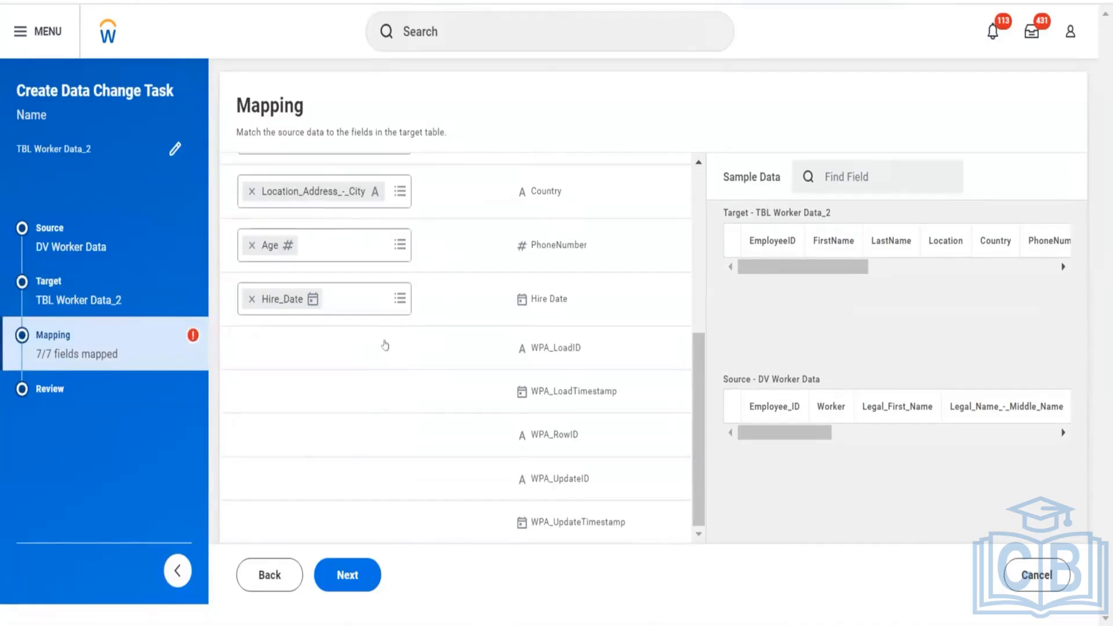
{"action": "scroll", "coordinate": [385, 346], "scroll_direction": "up", "scroll_amount": 3}
{"action": "scroll", "coordinate": [352, 345], "scroll_direction": "up", "scroll_amount": 2}
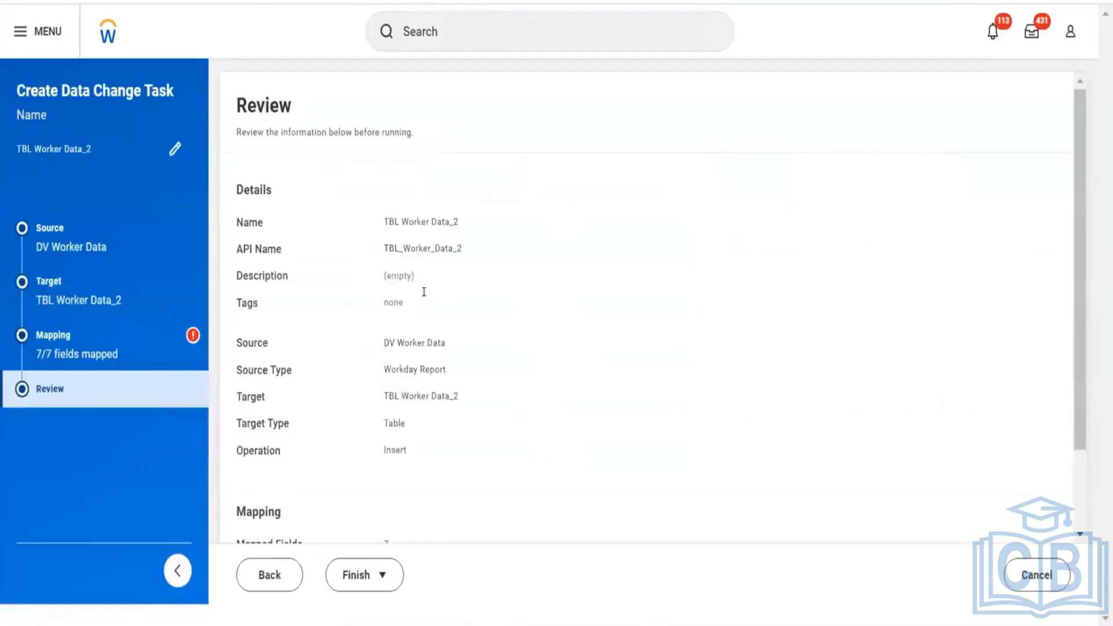
{"action": "scroll", "coordinate": [424, 291], "scroll_direction": "down", "scroll_amount": 2}
View the task's finish options without choosing one, then recheck the Mapping step's warning
{"action": "left_click", "coordinate": [365, 573]}
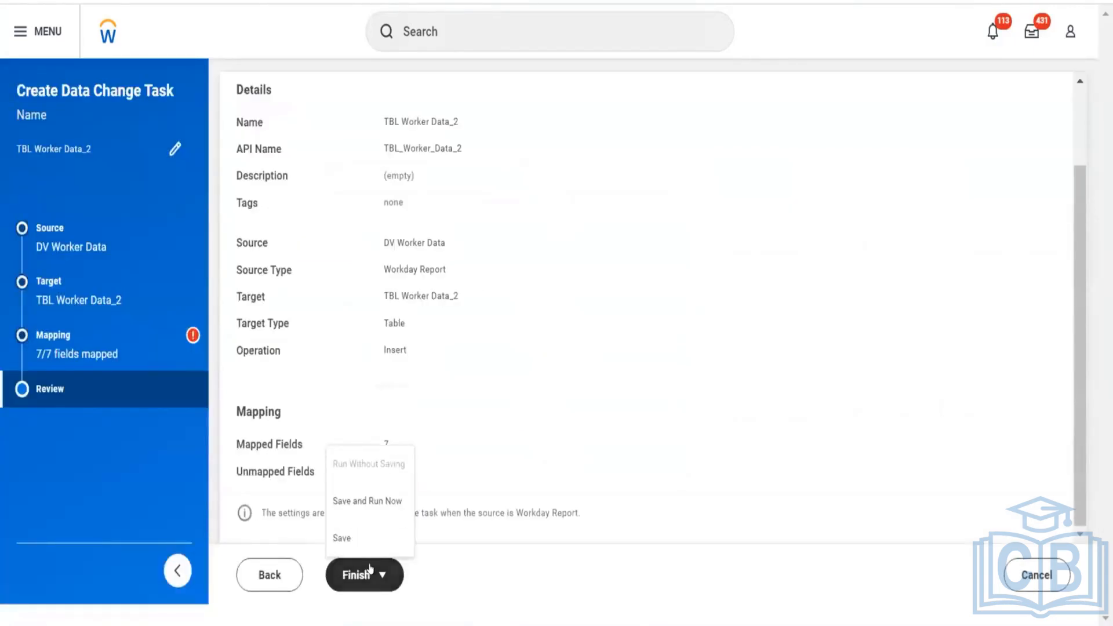
{"action": "left_click", "coordinate": [98, 345]}
{"action": "left_click", "coordinate": [123, 345]}
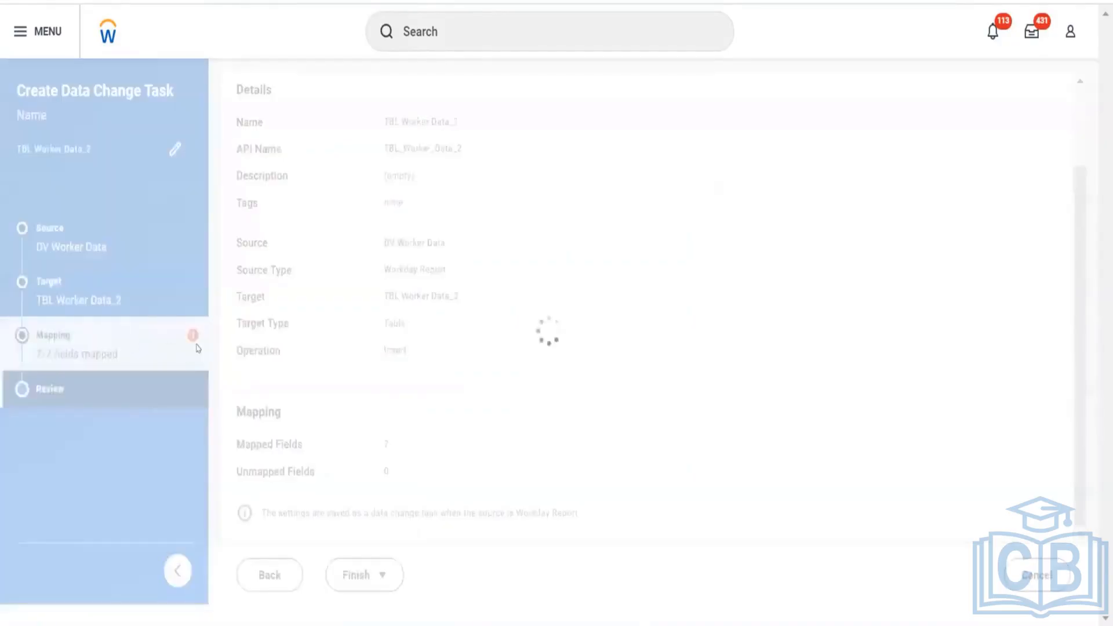
{"action": "scroll", "coordinate": [796, 381], "scroll_direction": "down", "scroll_amount": 6}
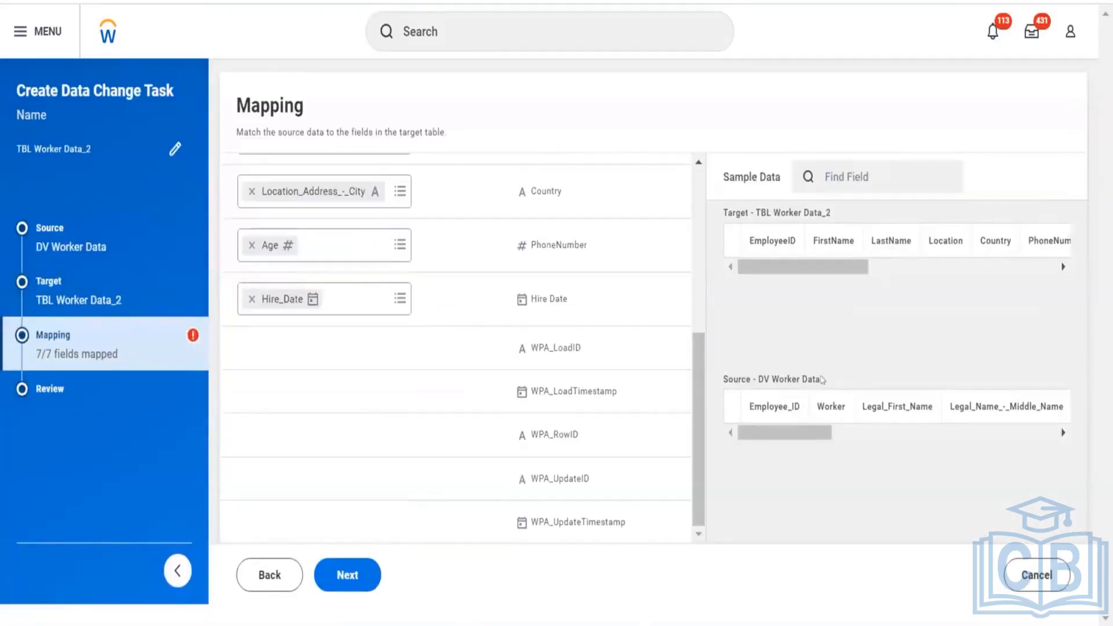
{"action": "scroll", "coordinate": [488, 316], "scroll_direction": "up", "scroll_amount": 6}
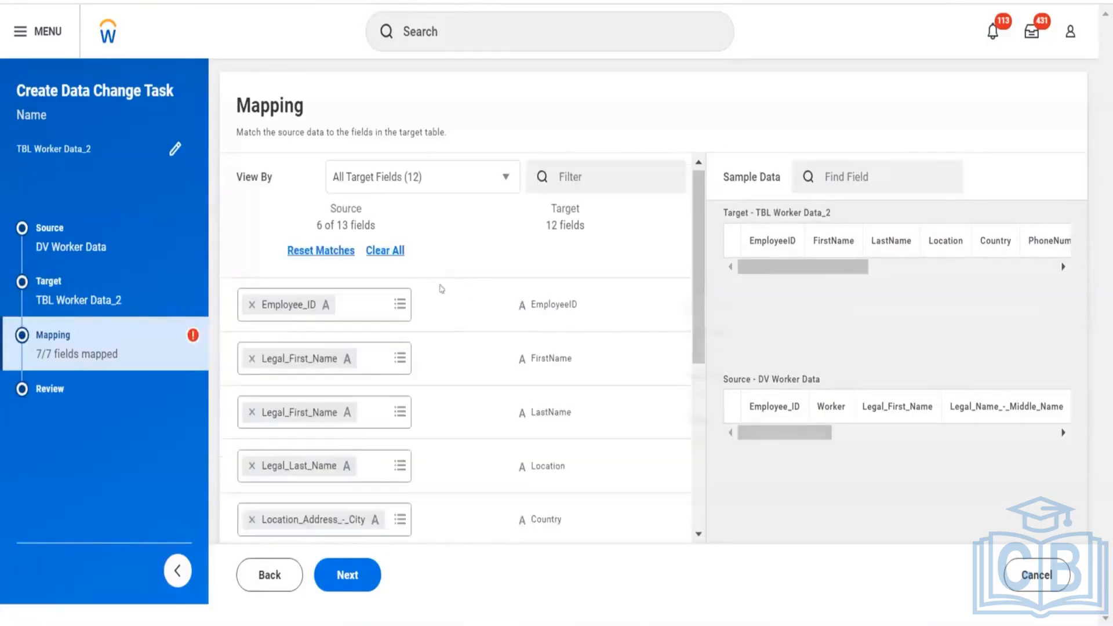
{"action": "scroll", "coordinate": [365, 300], "scroll_direction": "down", "scroll_amount": 6}
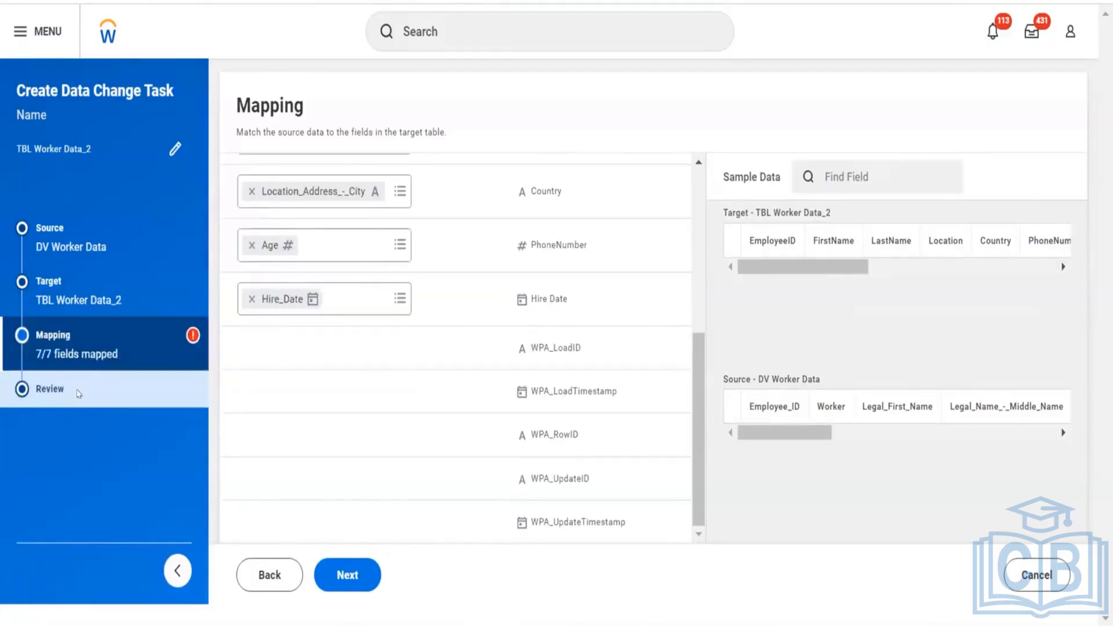
Recheck the Review summary for 7 mapped and 0 unmapped fields, then return to Mapping
{"action": "left_click", "coordinate": [70, 389]}
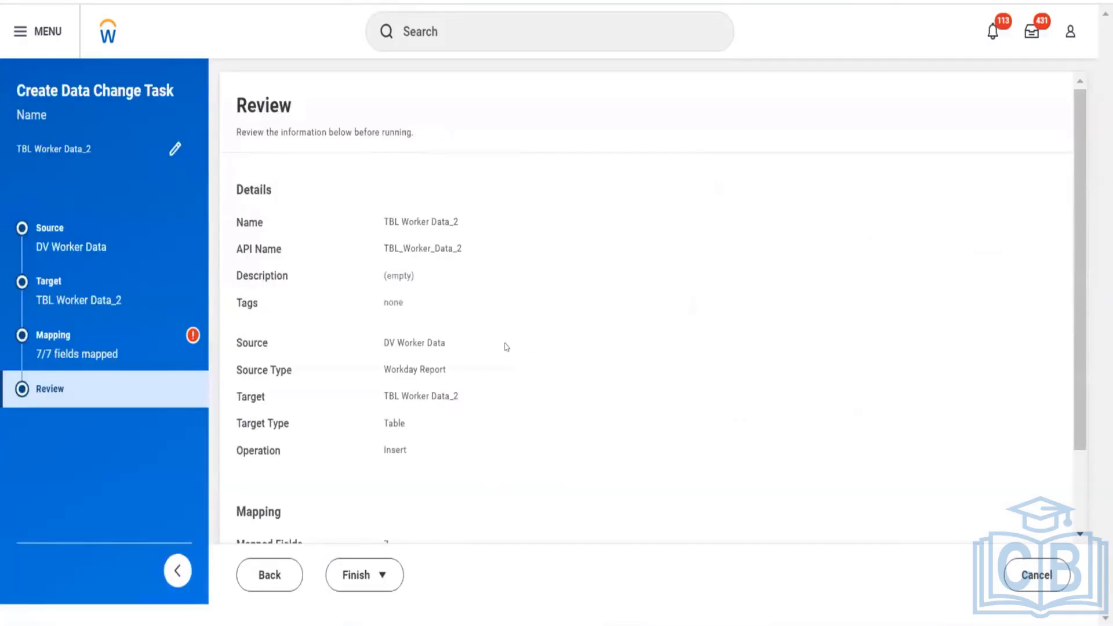
{"action": "scroll", "coordinate": [506, 346], "scroll_direction": "down", "scroll_amount": 2}
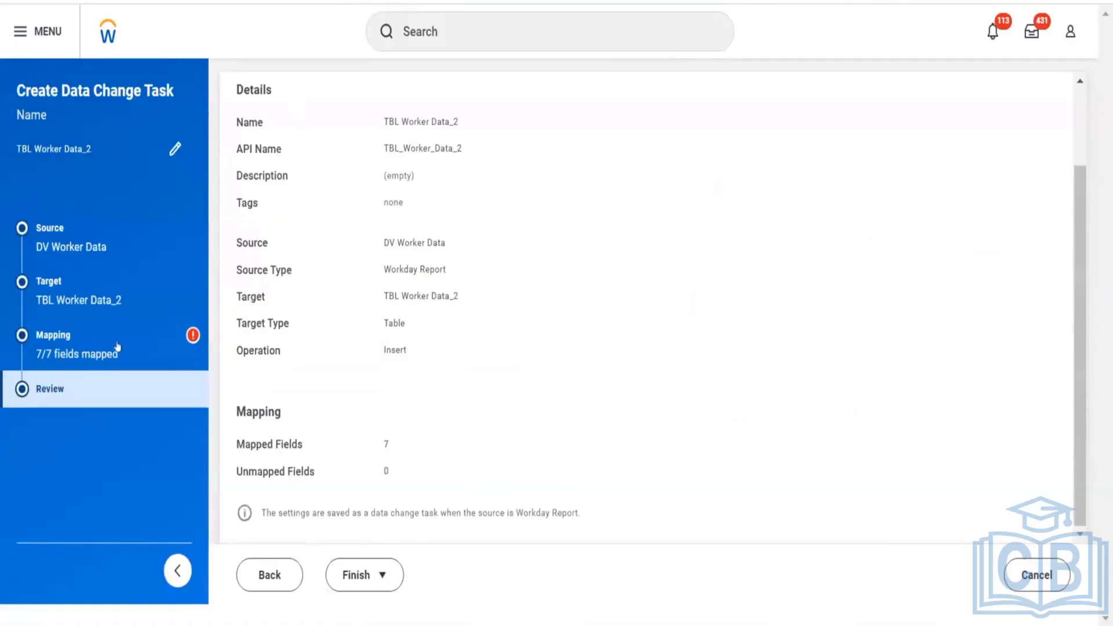
{"action": "left_click", "coordinate": [192, 336]}
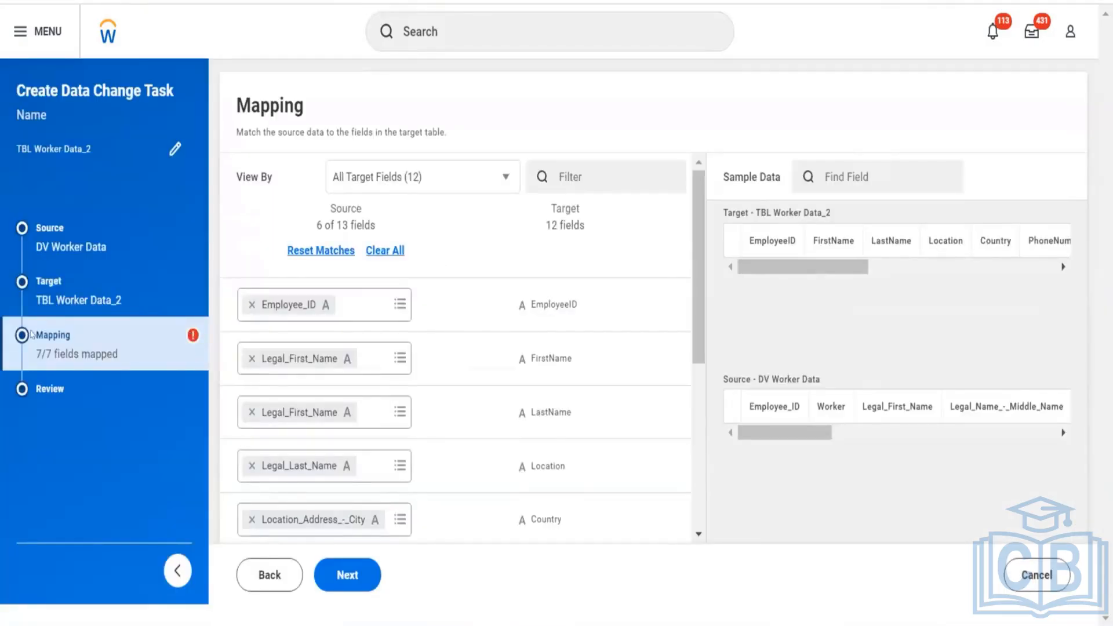
{"action": "scroll", "coordinate": [592, 345], "scroll_direction": "down", "scroll_amount": 5}
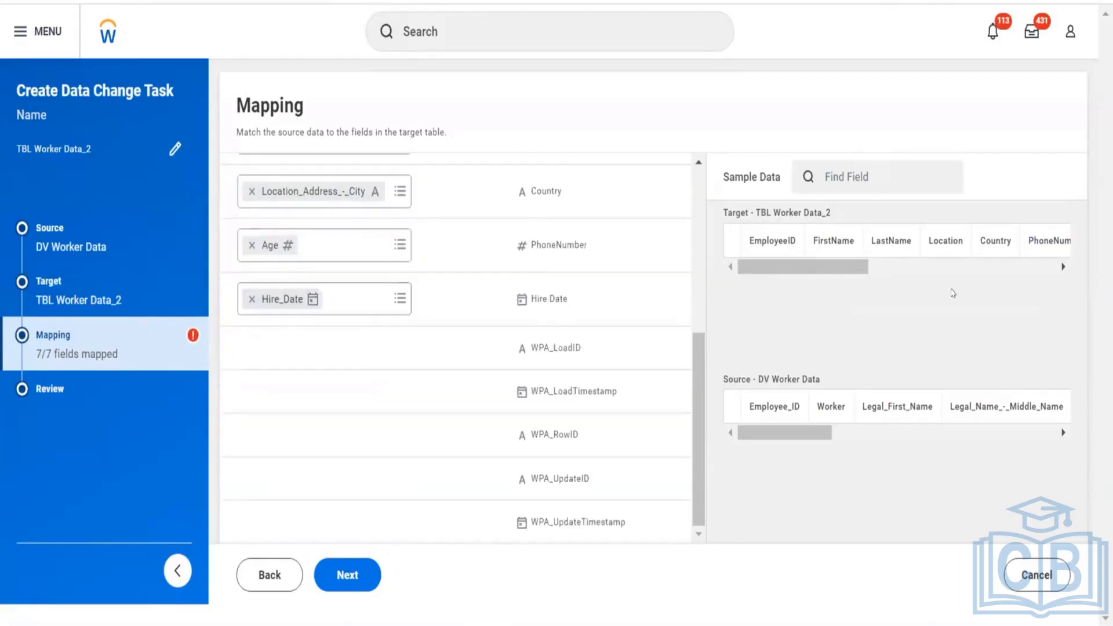
{"action": "scroll", "coordinate": [352, 302], "scroll_direction": "up", "scroll_amount": 5}
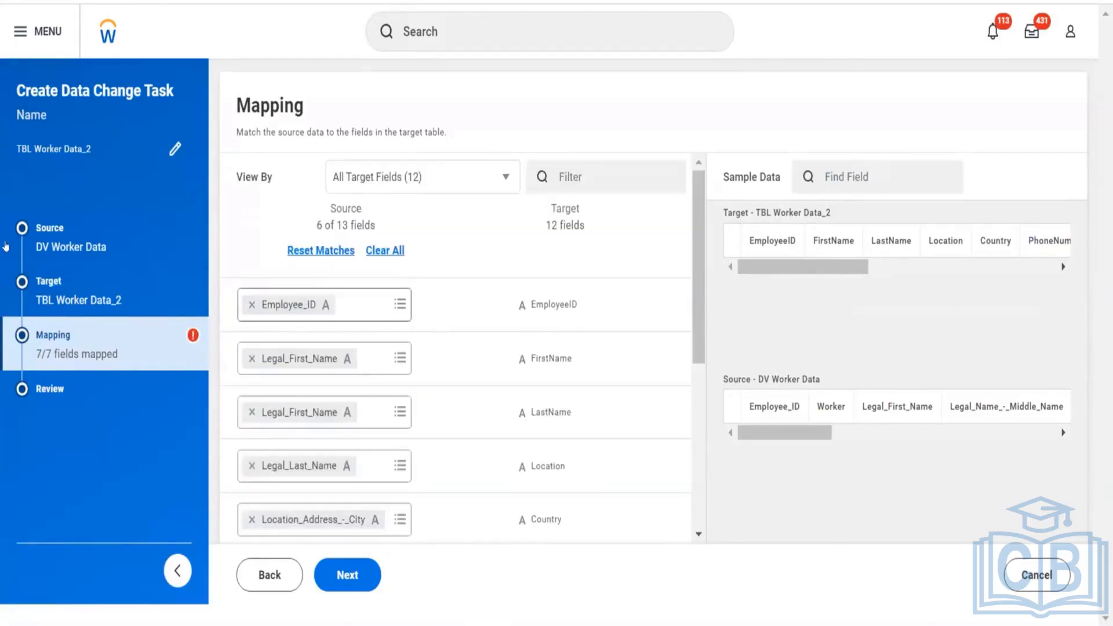
Revisit the Target and Mapping steps, then start changing the Source step's connection
{"action": "left_click", "coordinate": [60, 281]}
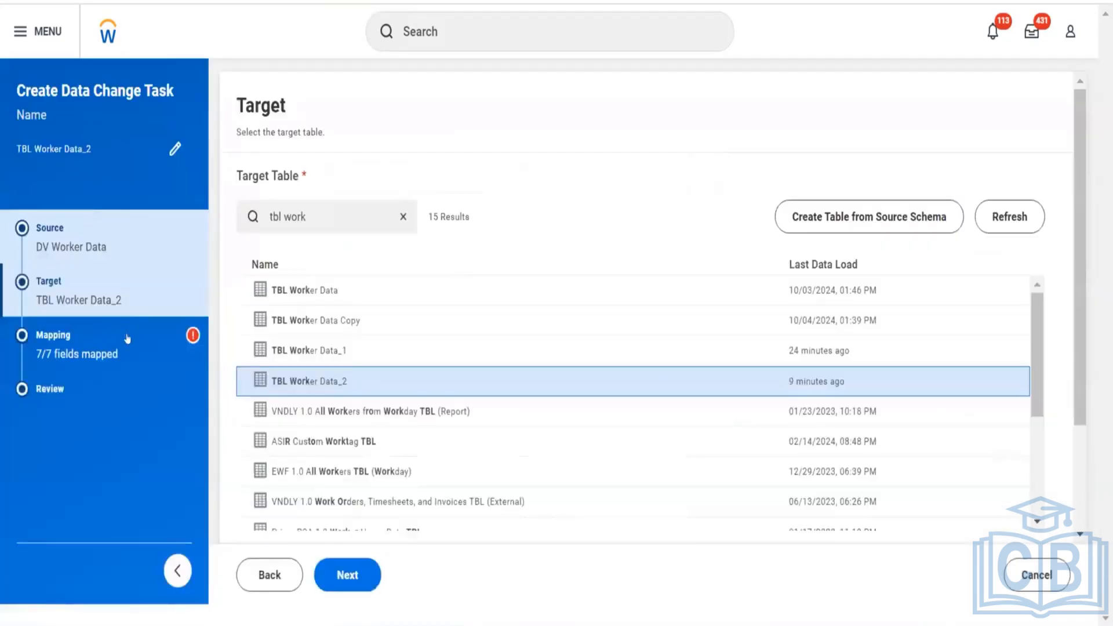
{"action": "left_click", "coordinate": [127, 338]}
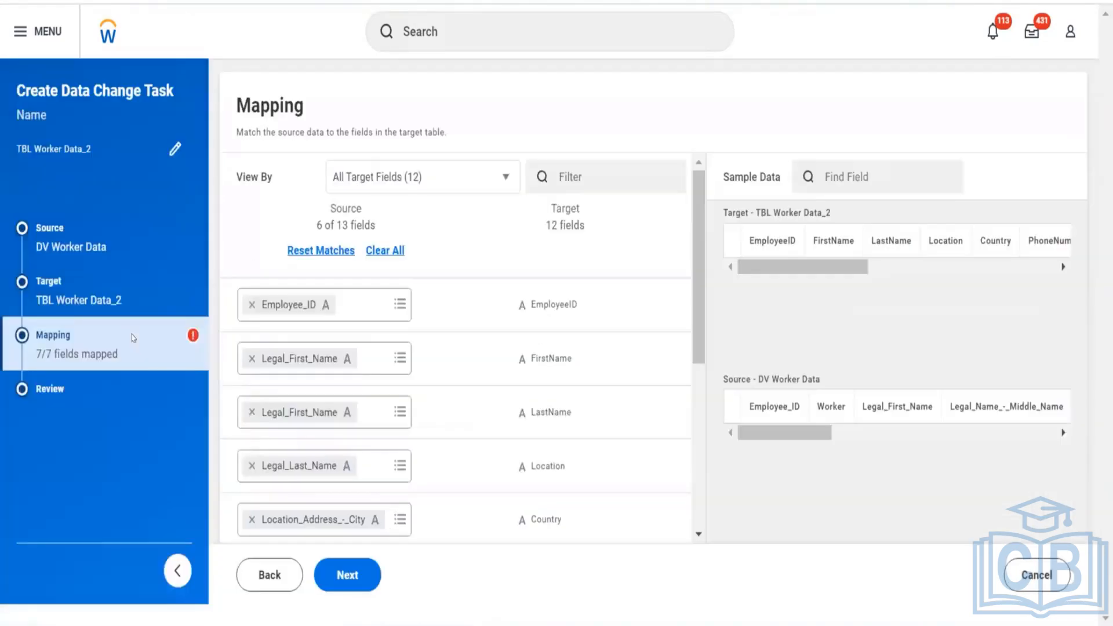
{"action": "left_click", "coordinate": [107, 226]}
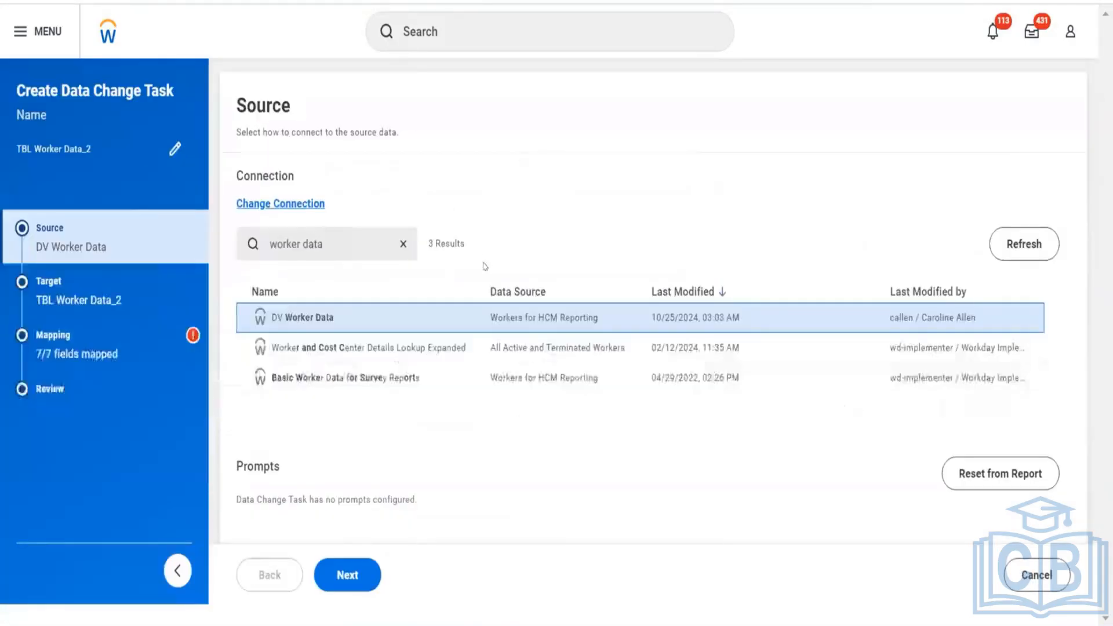
{"action": "left_click", "coordinate": [285, 202]}
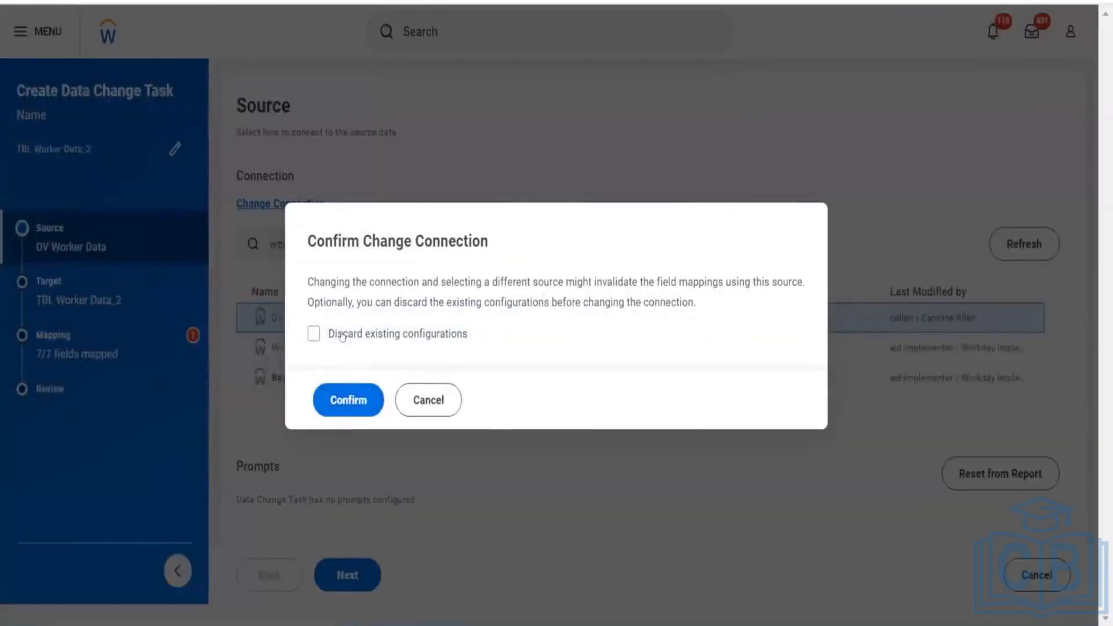
Confirm the connection change with existing configurations discarded, keeping File Upload as the source type
{"action": "left_click", "coordinate": [342, 336]}
{"action": "left_click", "coordinate": [370, 400]}
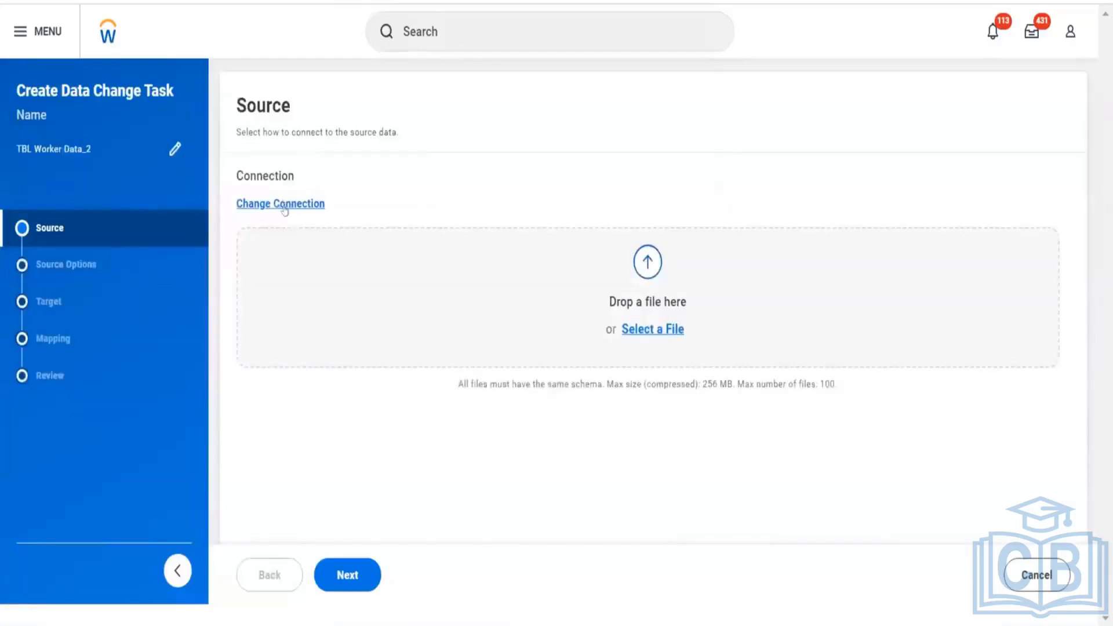
{"action": "left_click", "coordinate": [284, 203]}
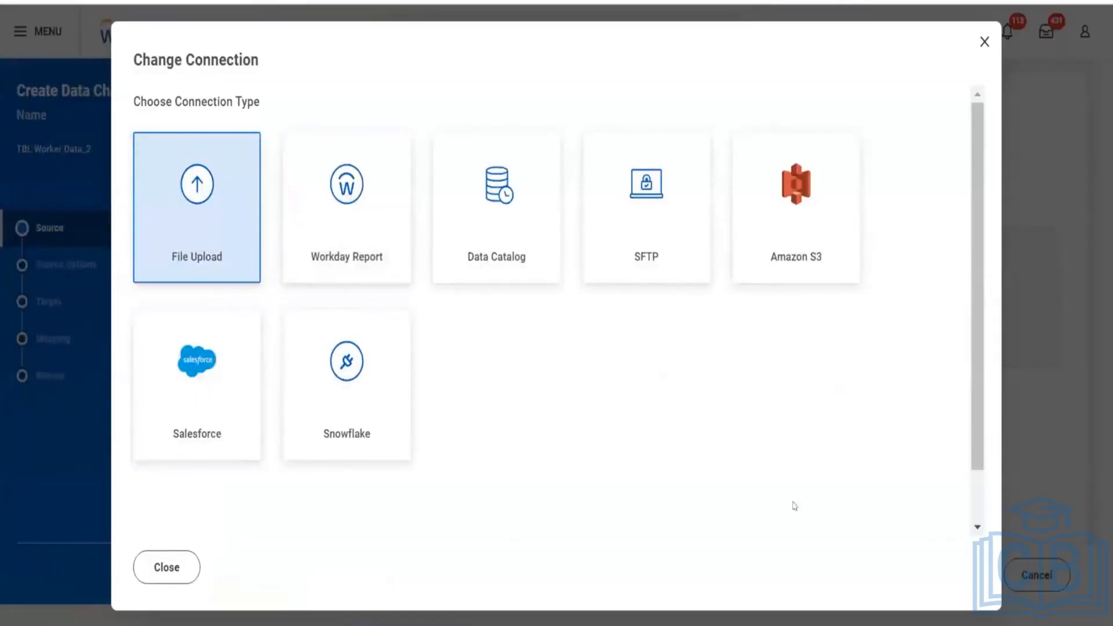
{"action": "scroll", "coordinate": [168, 522], "scroll_direction": "down", "scroll_amount": 1}
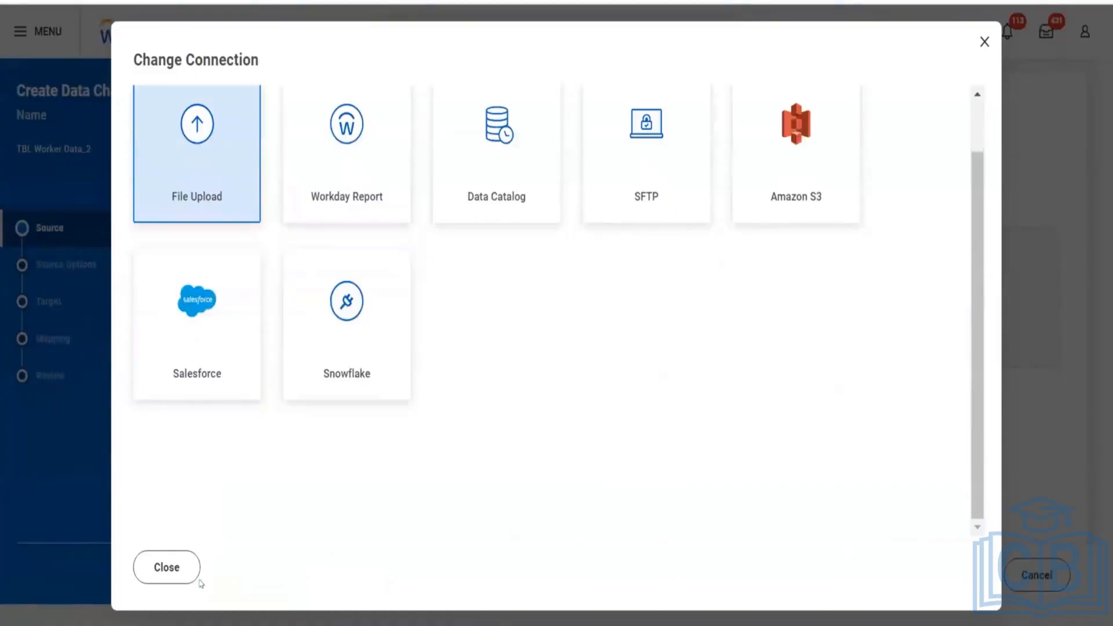
{"action": "left_click", "coordinate": [173, 560]}
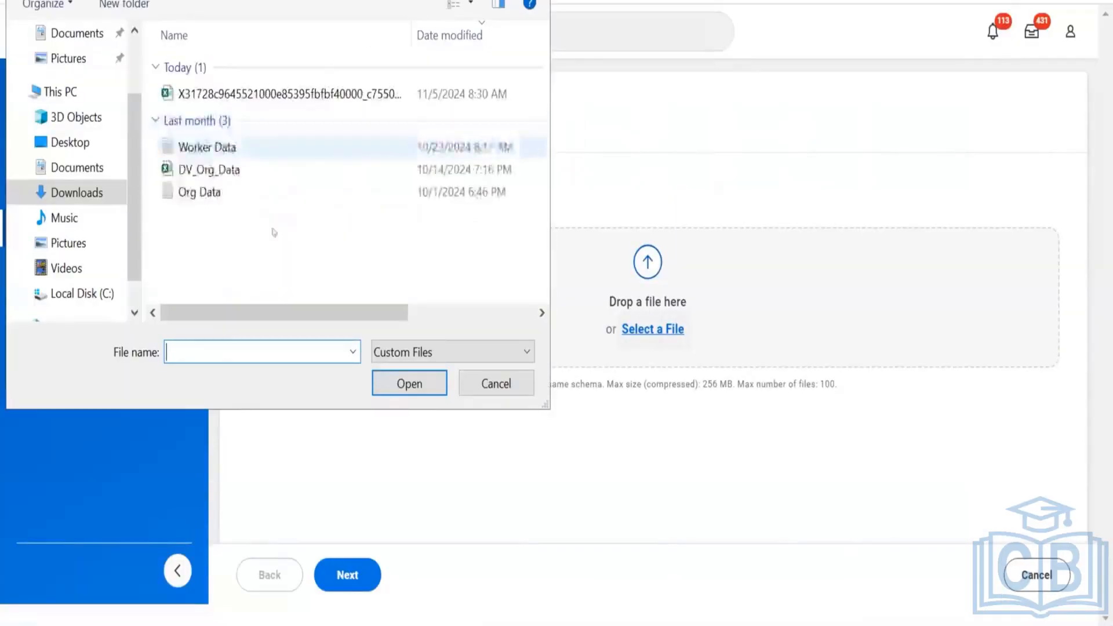
Upload Worker Data.txt, remove the failed upload and retry it, then cancel the task
{"action": "left_click", "coordinate": [226, 148]}
{"action": "left_click", "coordinate": [385, 381]}
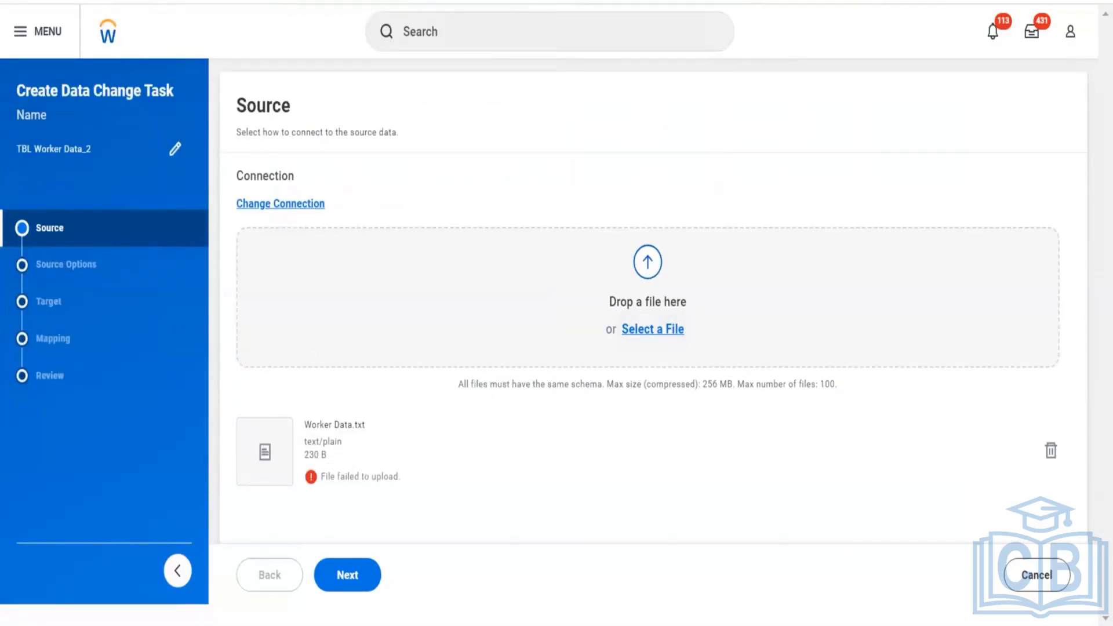
{"action": "left_click", "coordinate": [1049, 455]}
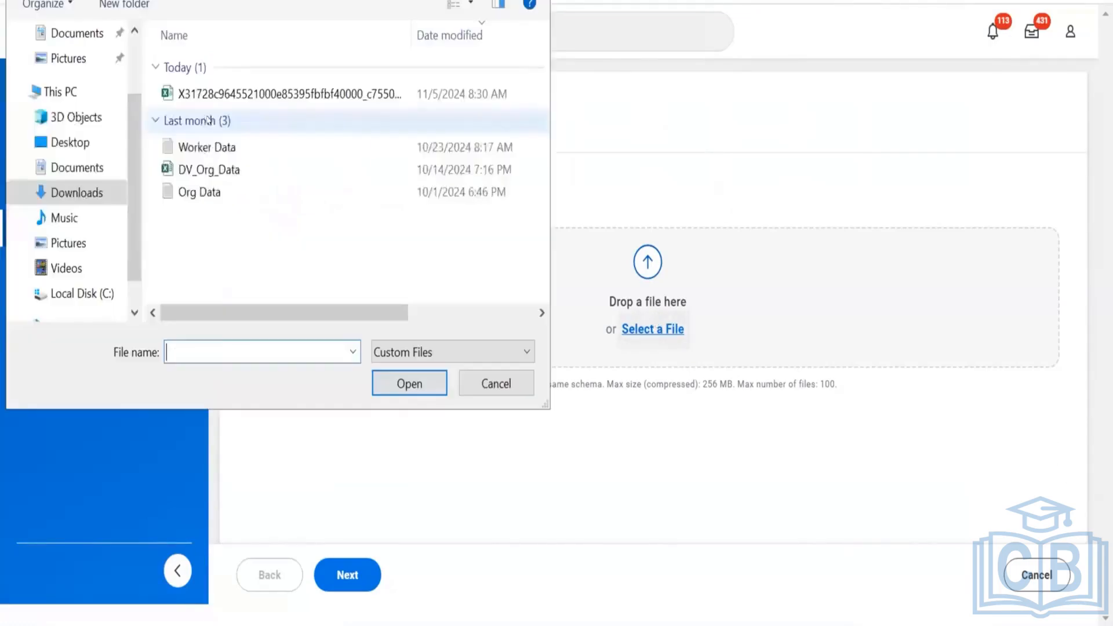
{"action": "left_click", "coordinate": [200, 146]}
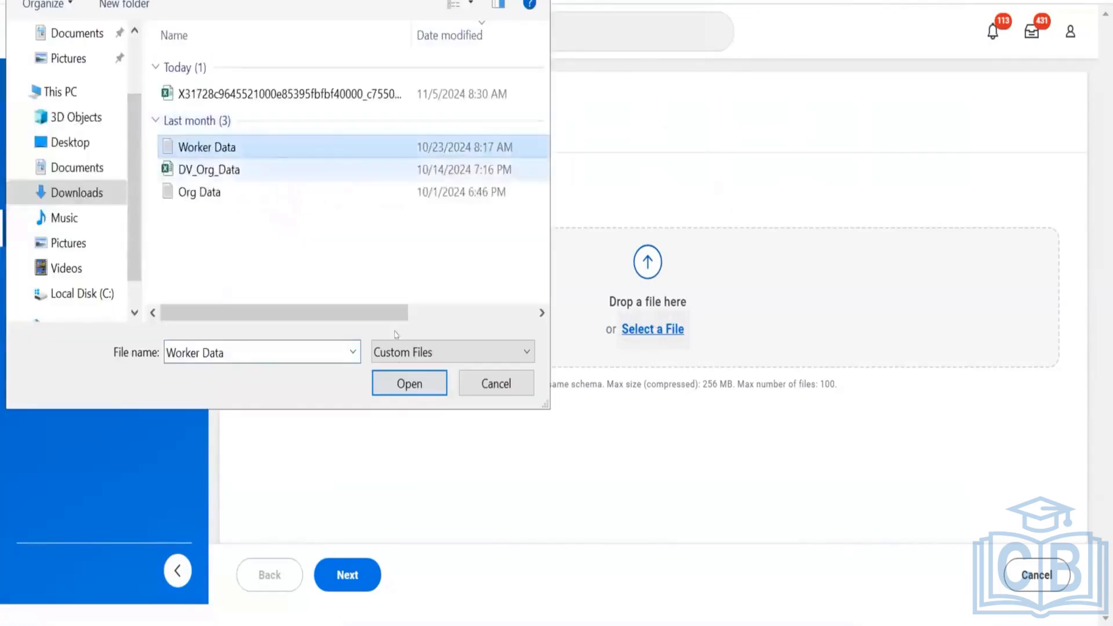
{"action": "left_click", "coordinate": [401, 378]}
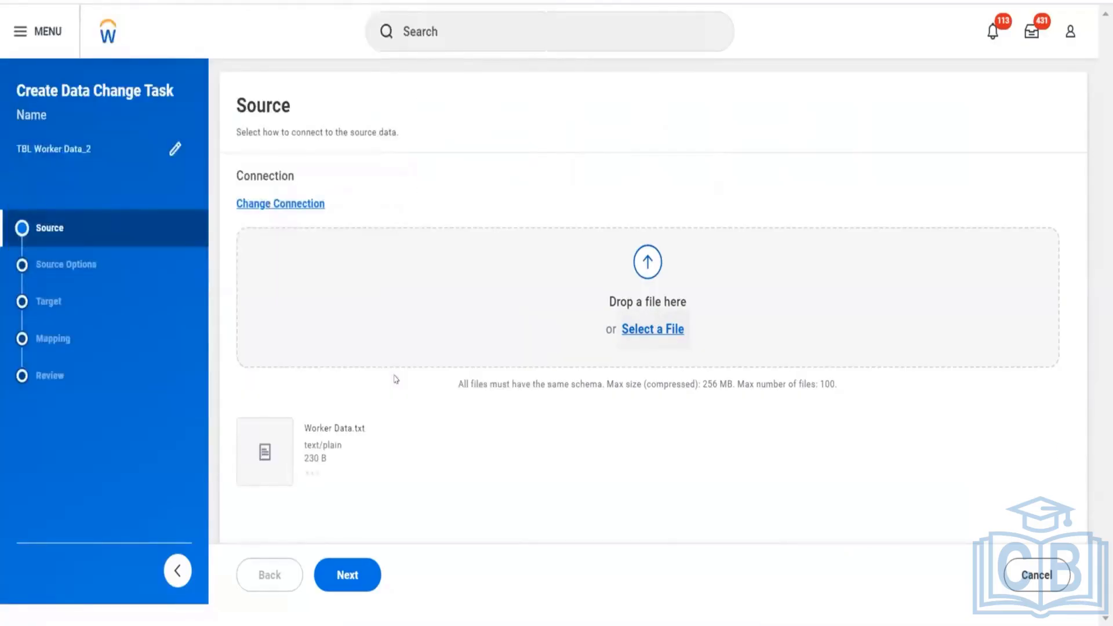
{"action": "left_click", "coordinate": [1024, 589]}
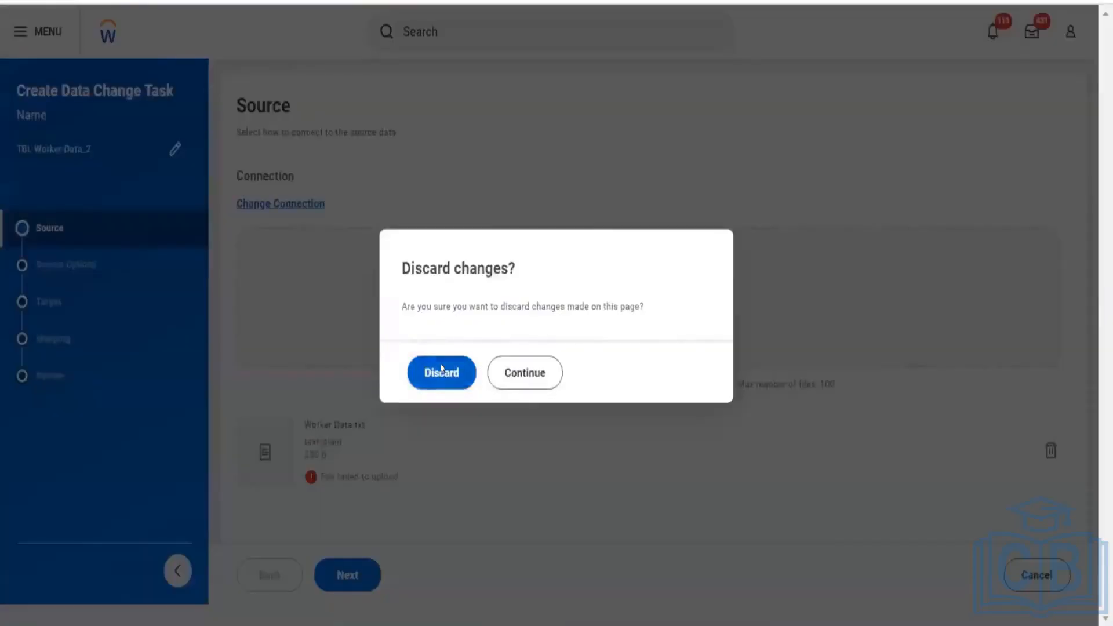
Discard the draft and start a new Data Change Task with a File Upload source
{"action": "left_click", "coordinate": [441, 369]}
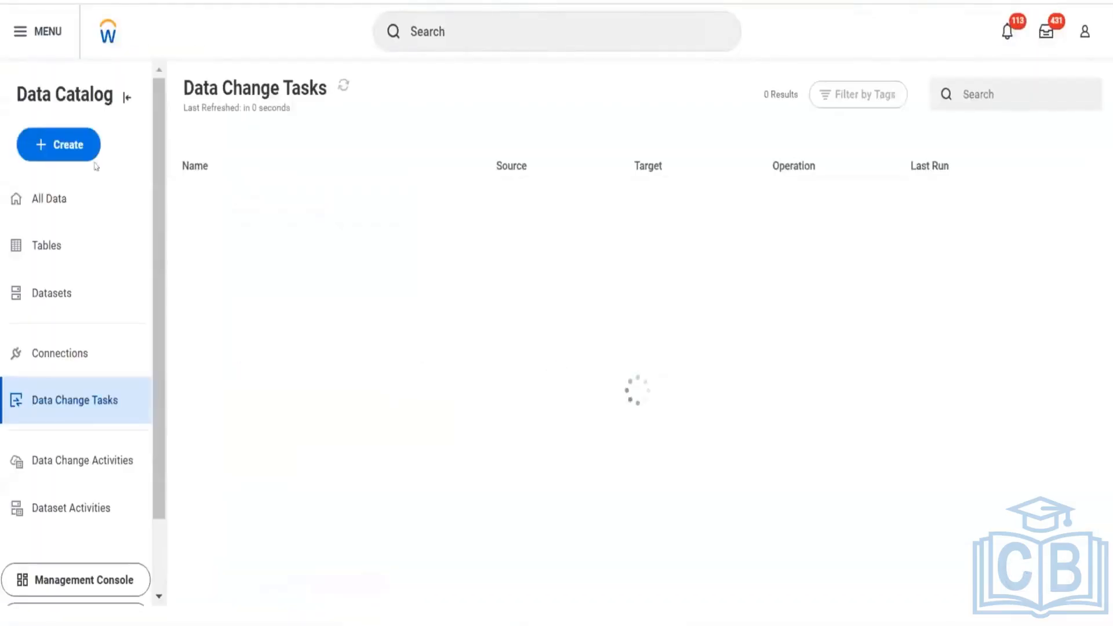
{"action": "left_click", "coordinate": [67, 146]}
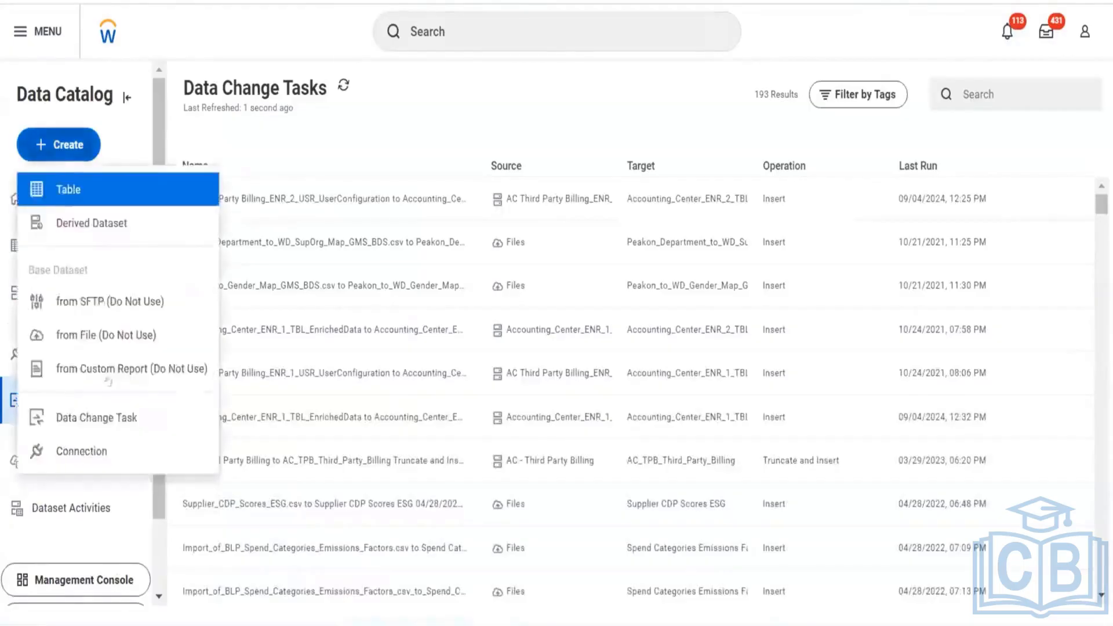
{"action": "left_click", "coordinate": [106, 401]}
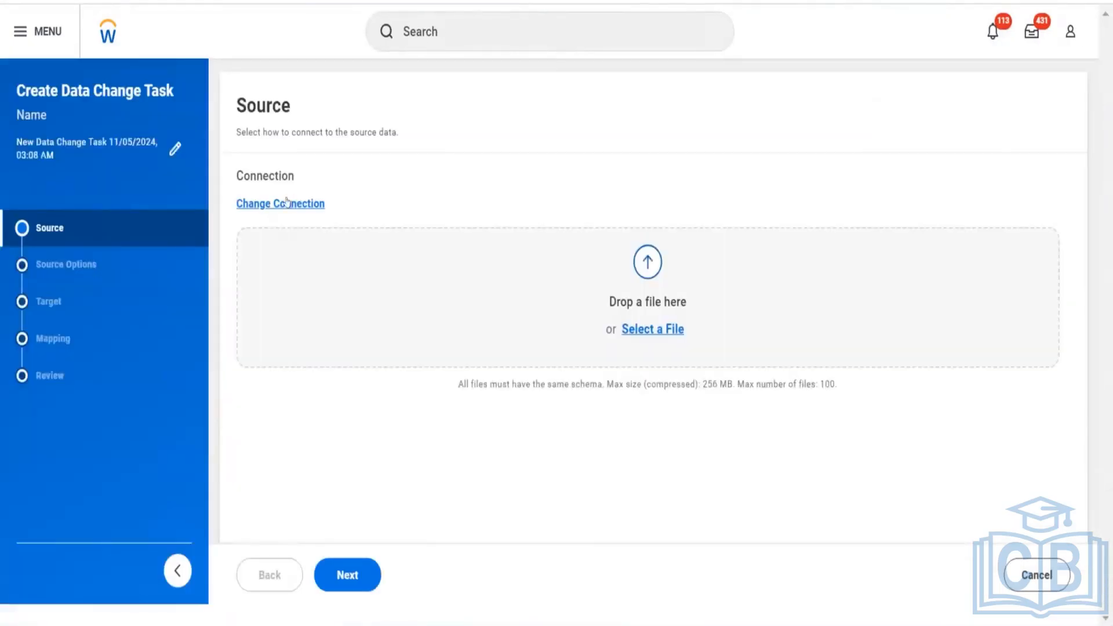
{"action": "left_click", "coordinate": [287, 203]}
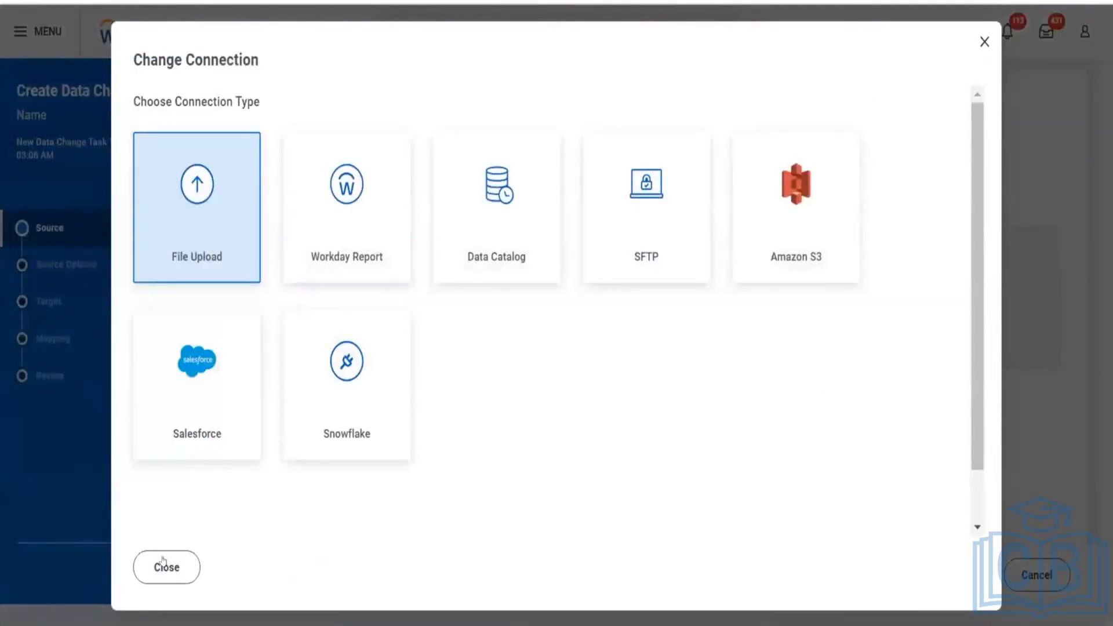
{"action": "left_click", "coordinate": [165, 566]}
Upload Worker Data.txt as the source and delete the failed upload entry
{"action": "left_click", "coordinate": [649, 327]}
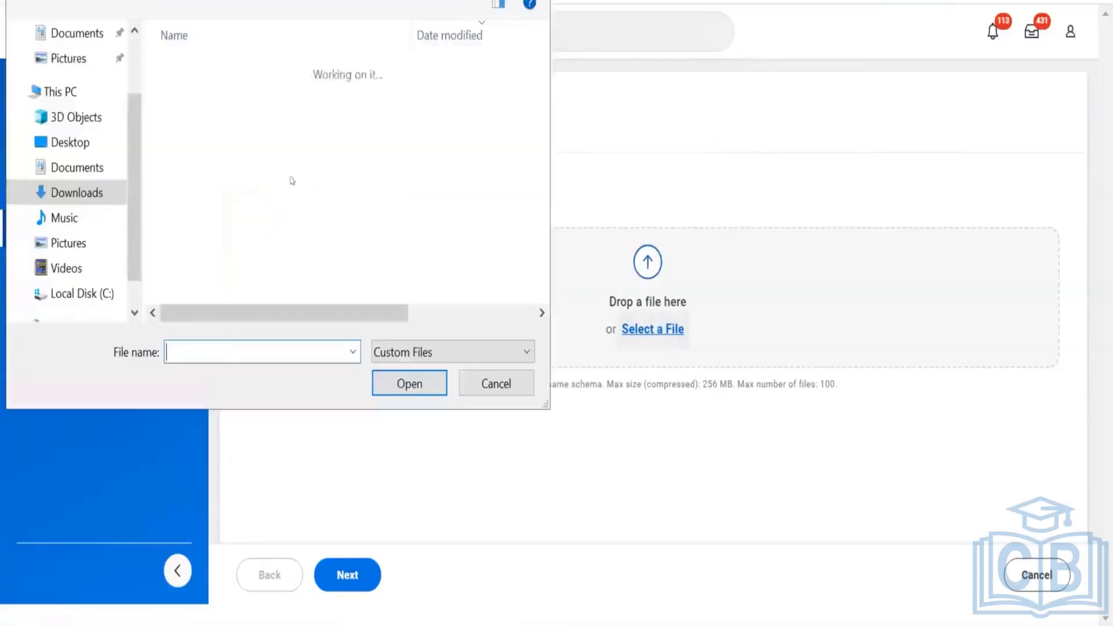
{"action": "left_click", "coordinate": [243, 150]}
{"action": "left_click", "coordinate": [393, 386]}
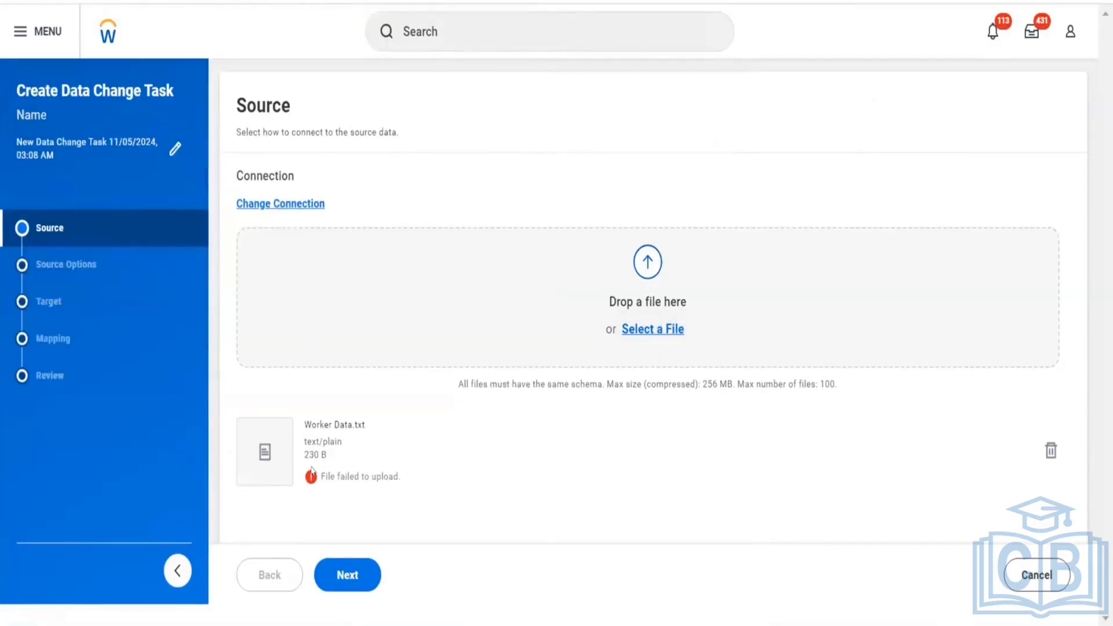
{"action": "triple_click", "coordinate": [433, 468]}
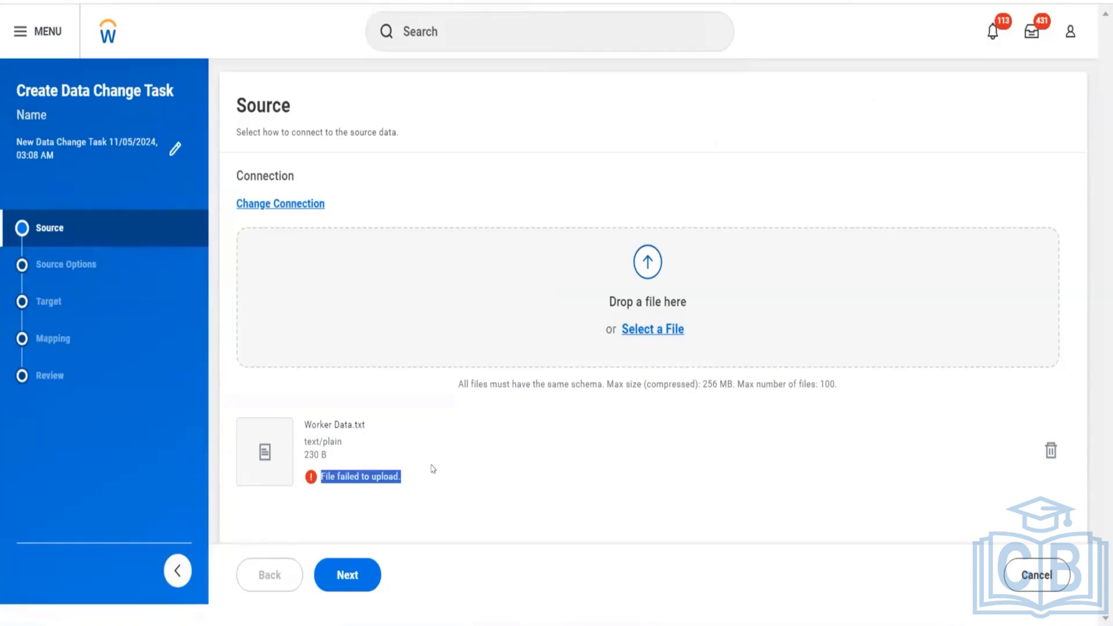
{"action": "left_click", "coordinate": [433, 469]}
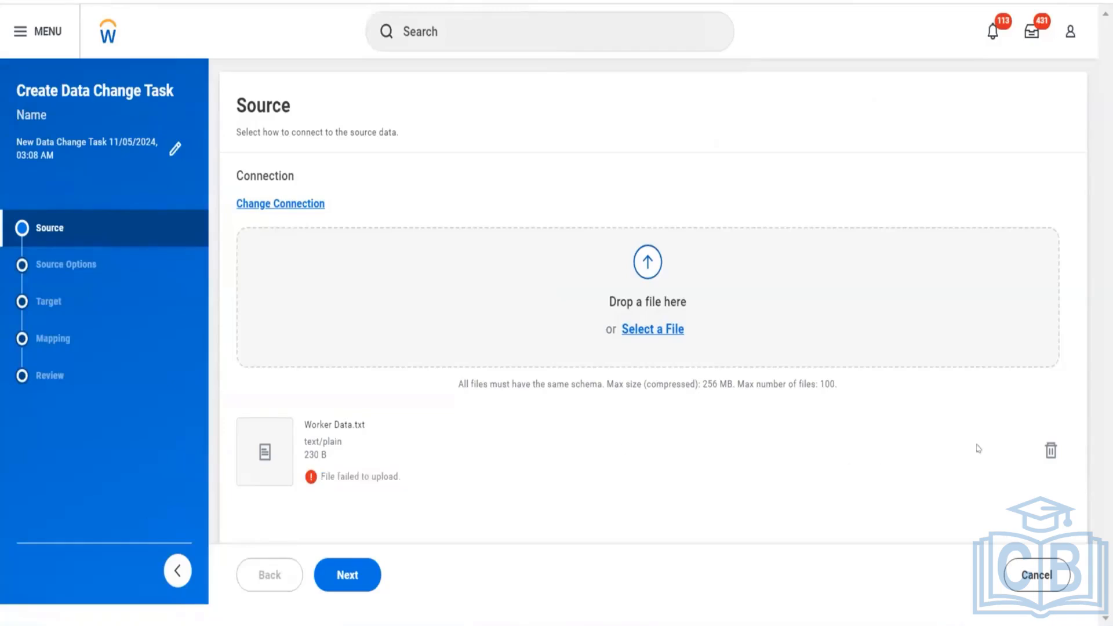
{"action": "left_click", "coordinate": [1051, 450]}
Upload Org Data.txt as the source and delete its failed upload entry
{"action": "left_click", "coordinate": [508, 278]}
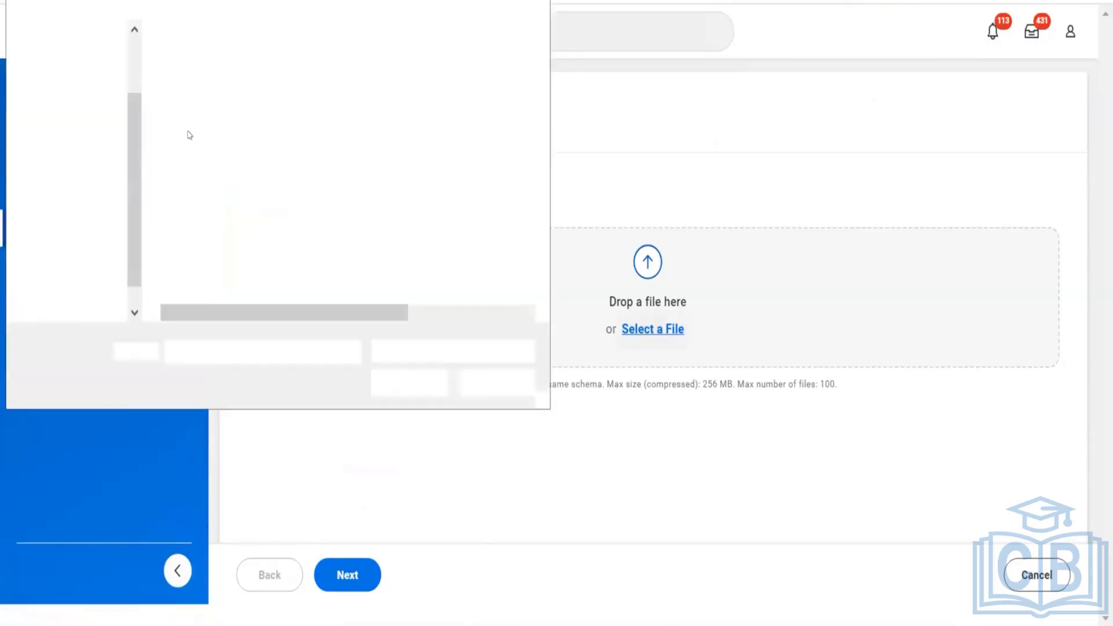
{"action": "left_click", "coordinate": [215, 191]}
{"action": "left_click", "coordinate": [434, 381]}
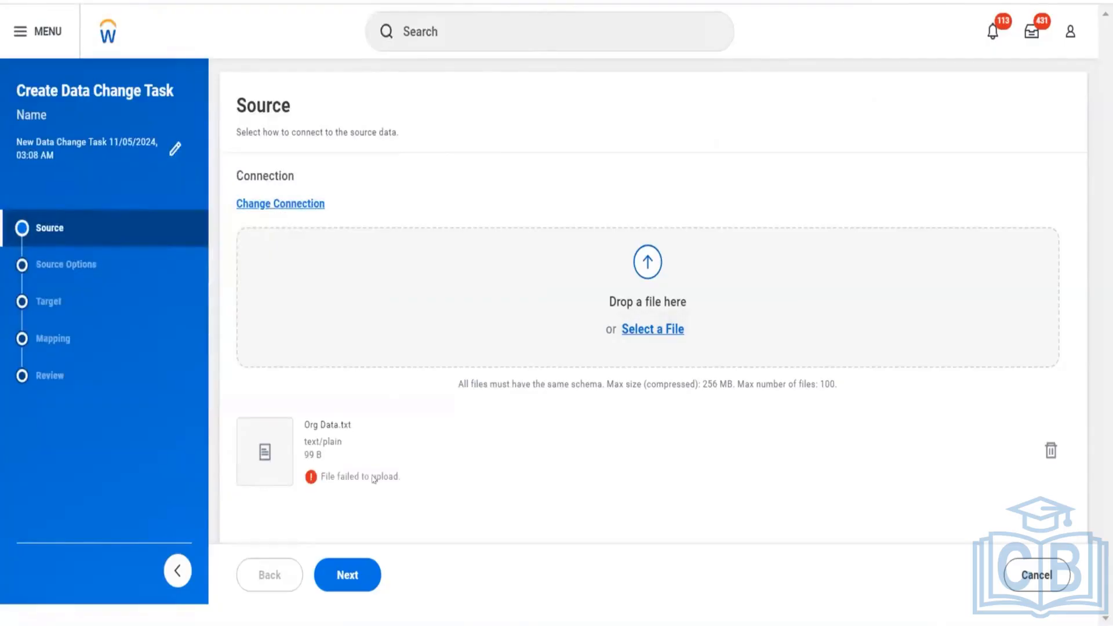
{"action": "left_click", "coordinate": [1049, 450]}
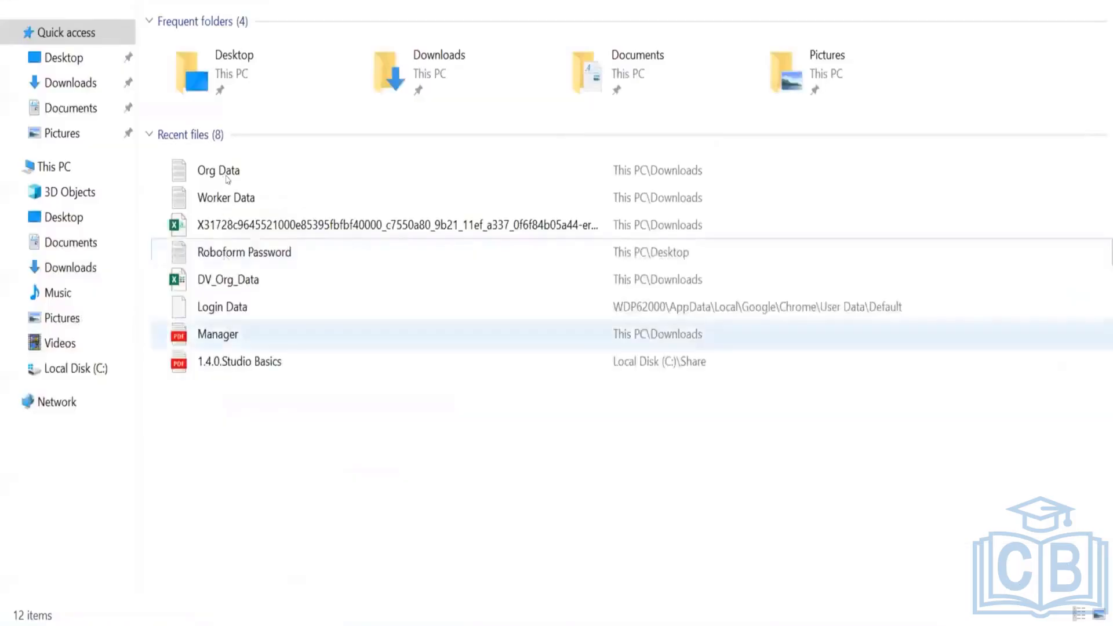
Drag Worker Data.txt from File Explorer onto the source drop area, then cancel the task
{"action": "left_click_drag", "start_coordinate": [278, 199], "coordinate": [510, 625]}
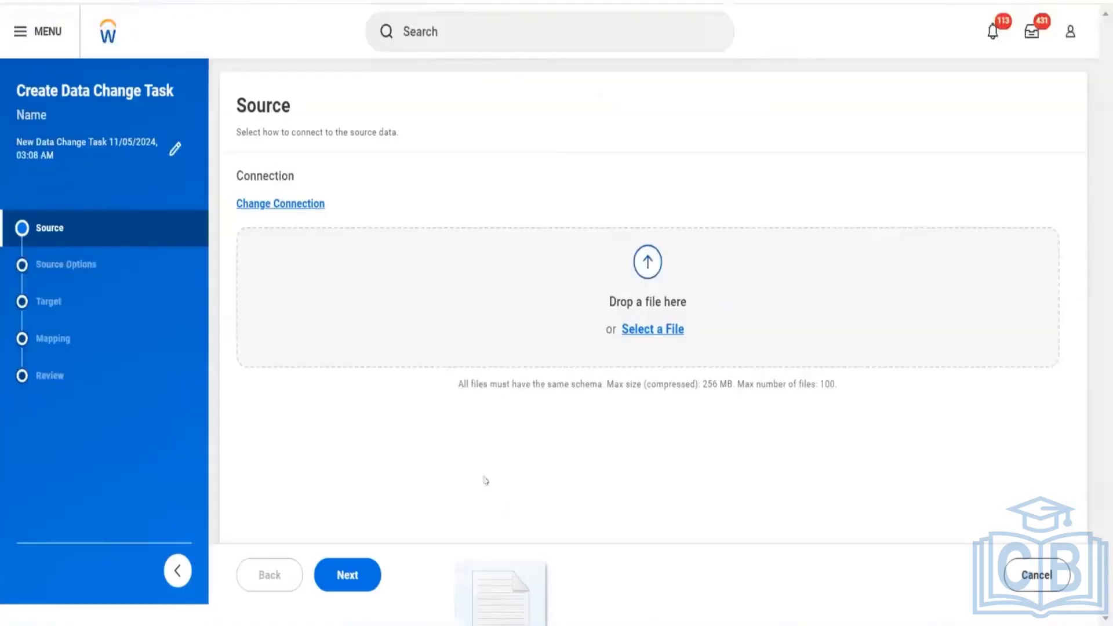
{"action": "left_click_drag", "start_coordinate": [510, 620], "coordinate": [516, 369]}
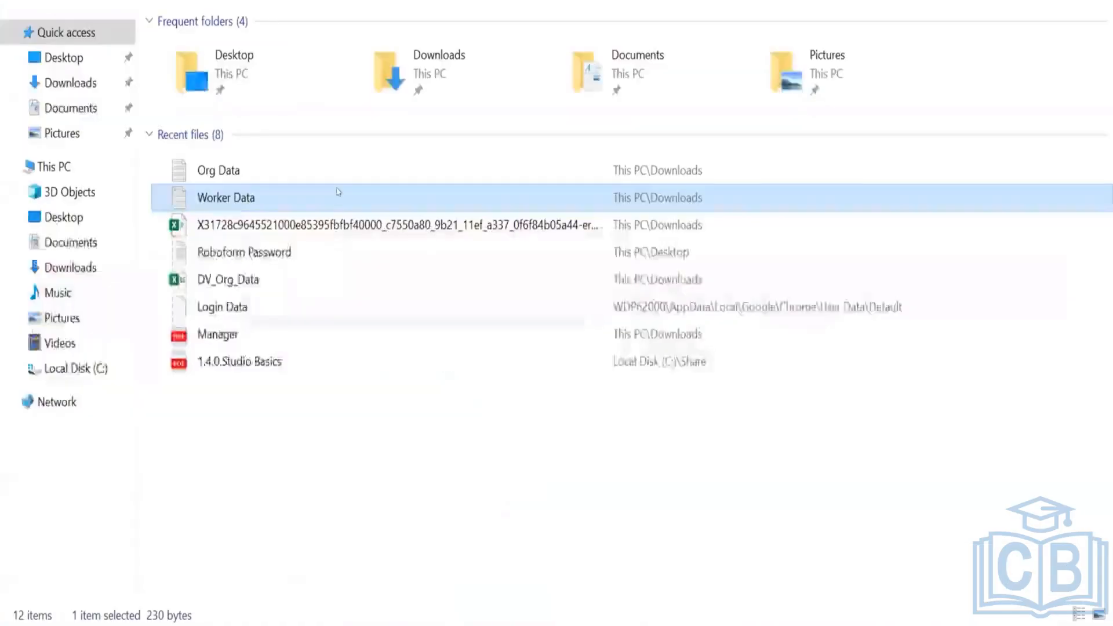
{"action": "left_click_drag", "start_coordinate": [339, 196], "coordinate": [535, 598]}
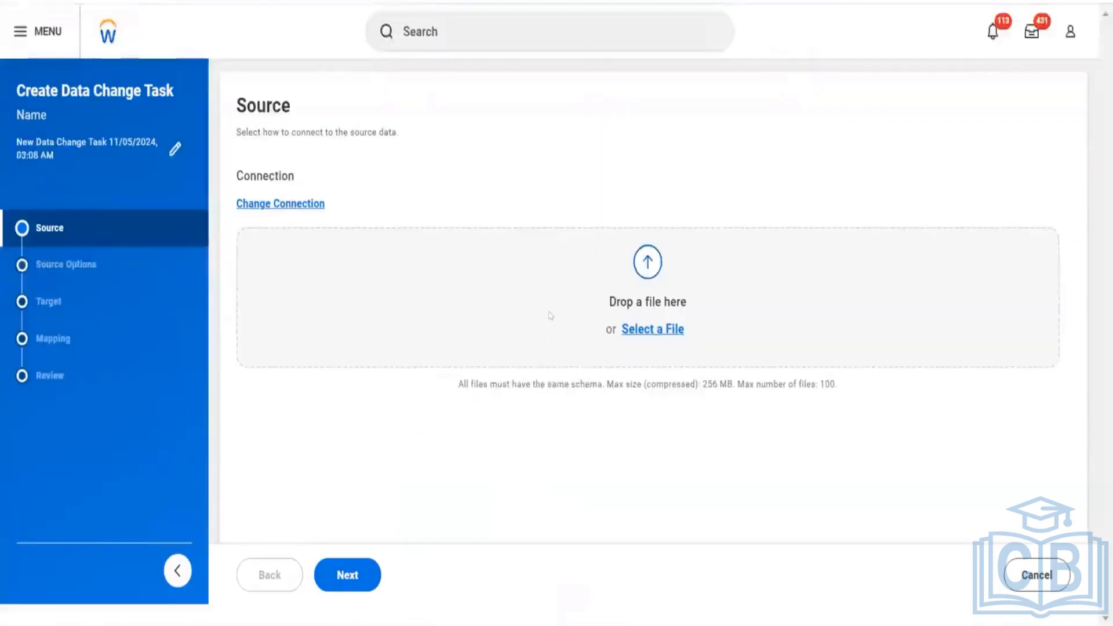
{"action": "left_click_drag", "start_coordinate": [549, 316], "coordinate": [551, 316]}
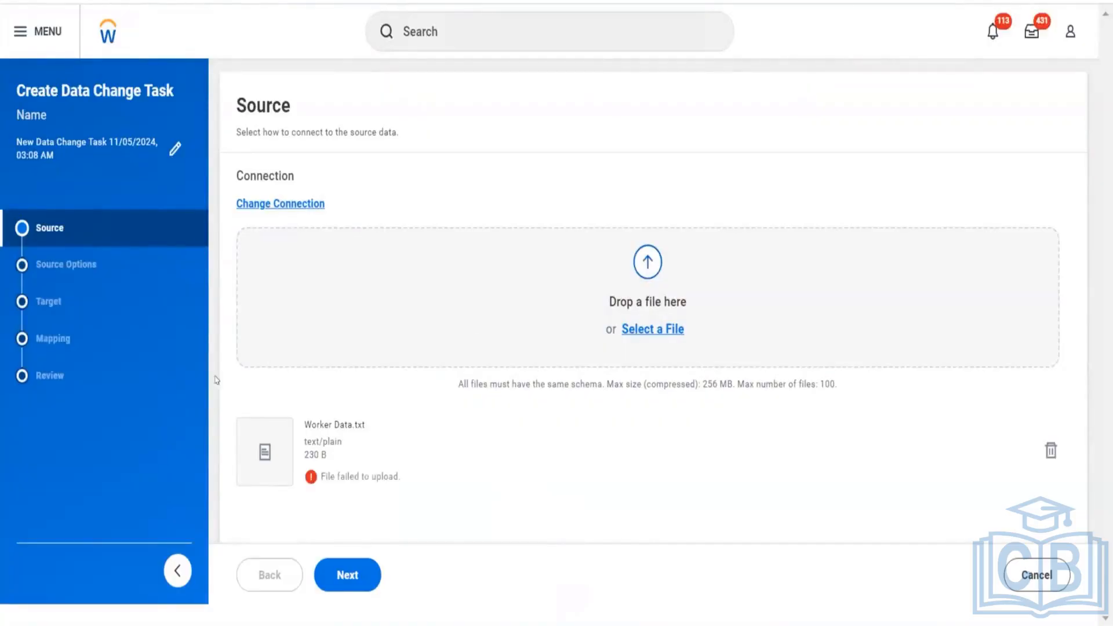
{"action": "left_click", "coordinate": [1054, 570]}
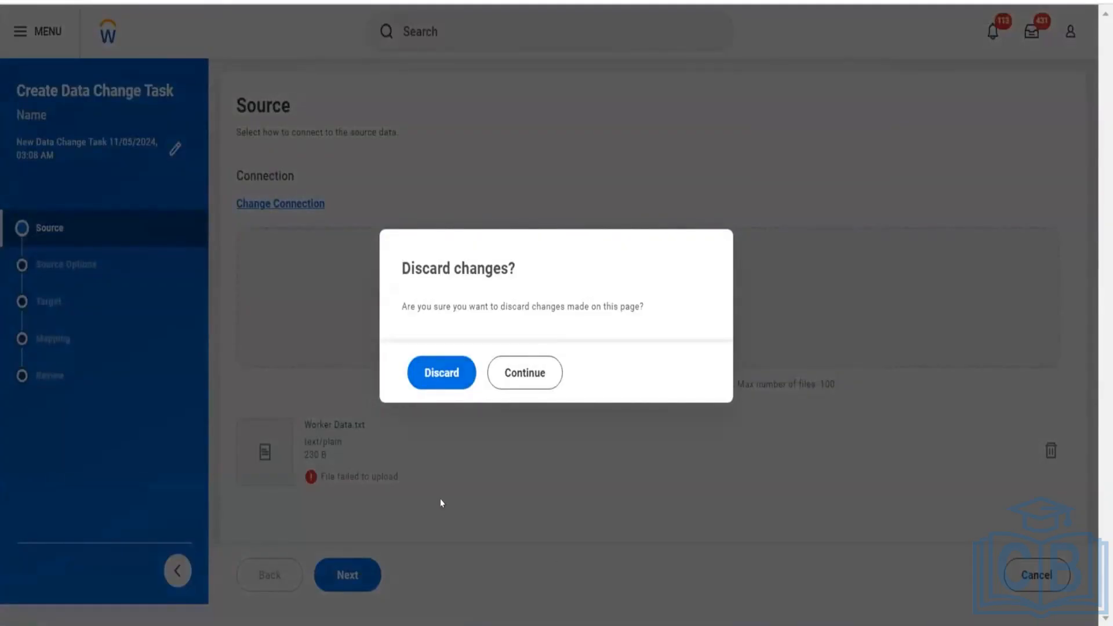
Discard the draft and open the Peakon_to_Gender_Map_GMS_BDS.csv task's details in Data Change Tasks
{"action": "left_click", "coordinate": [423, 361]}
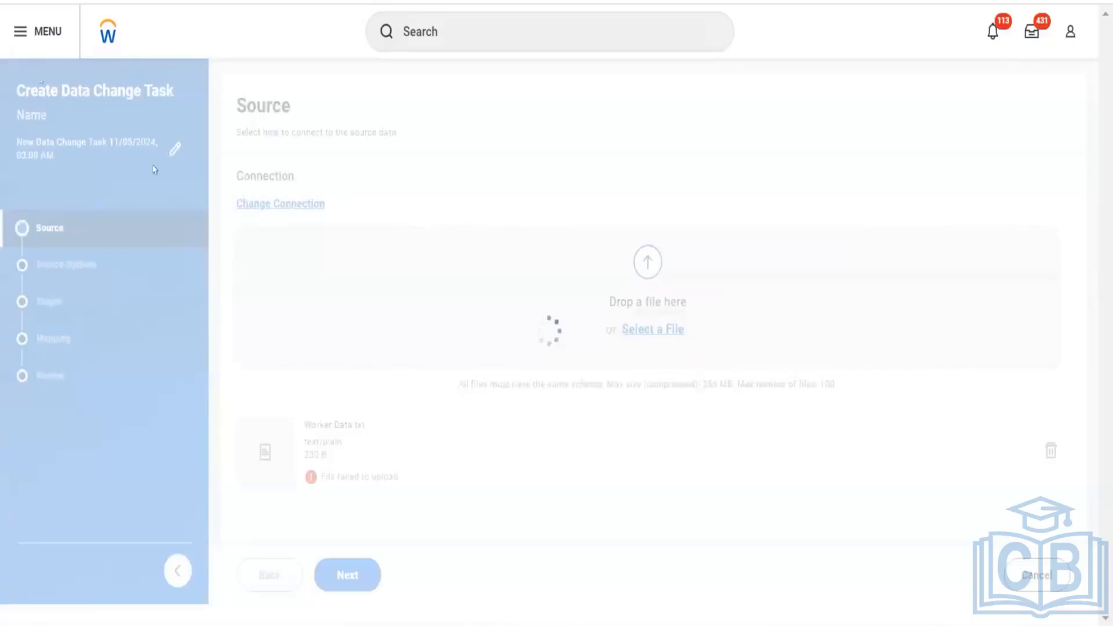
{"action": "left_click", "coordinate": [93, 44]}
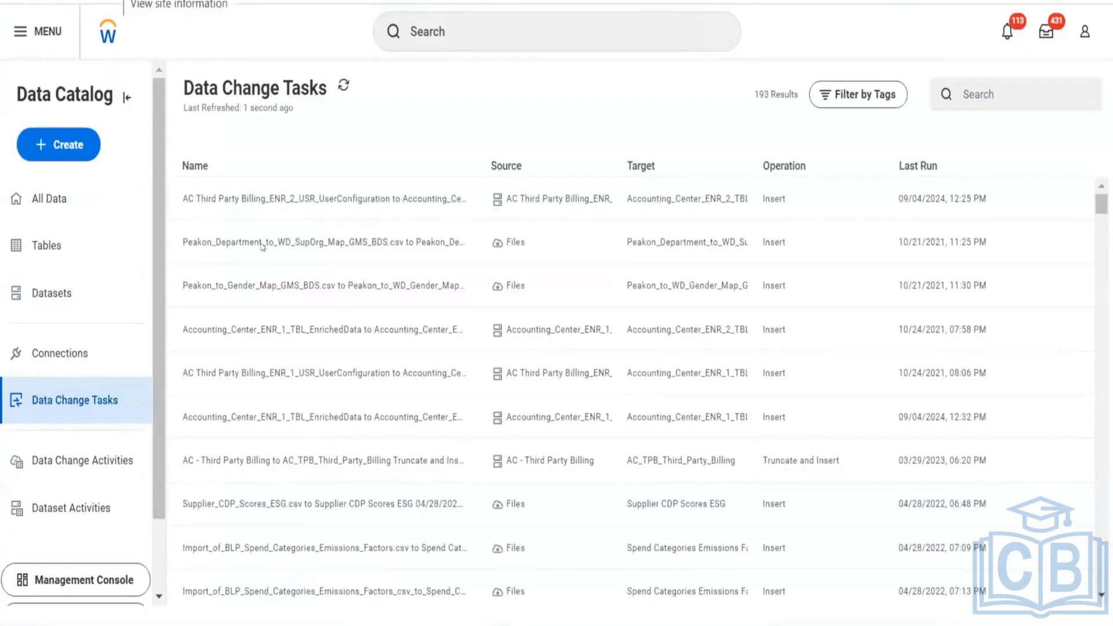
{"action": "scroll", "coordinate": [422, 315], "scroll_direction": "down", "scroll_amount": 5}
{"action": "scroll", "coordinate": [422, 315], "scroll_direction": "up", "scroll_amount": 10}
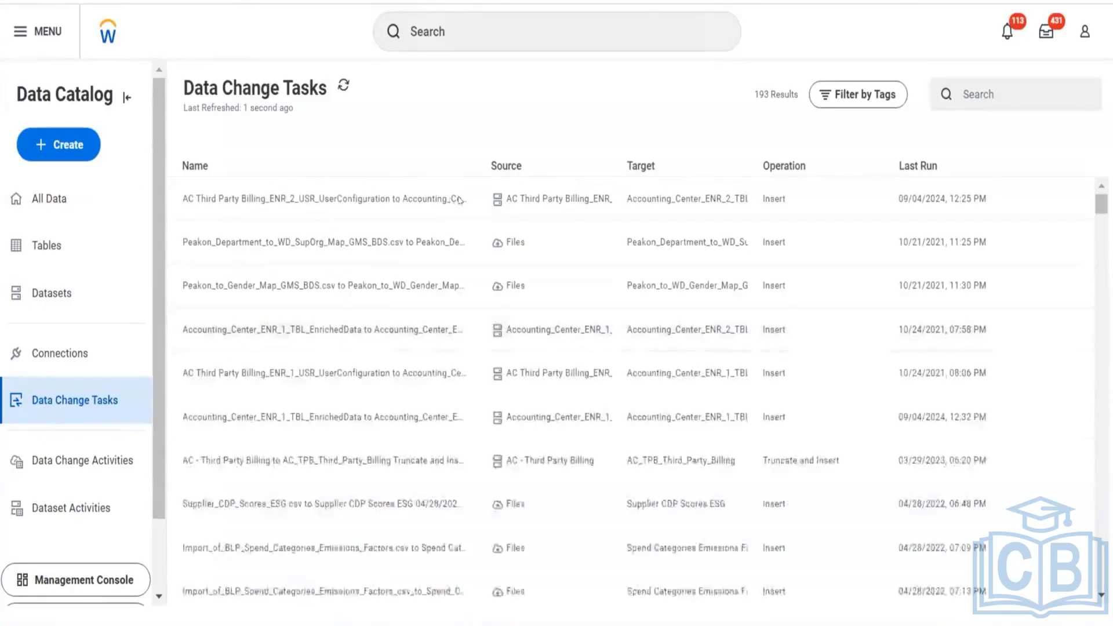
{"action": "left_click", "coordinate": [512, 290]}
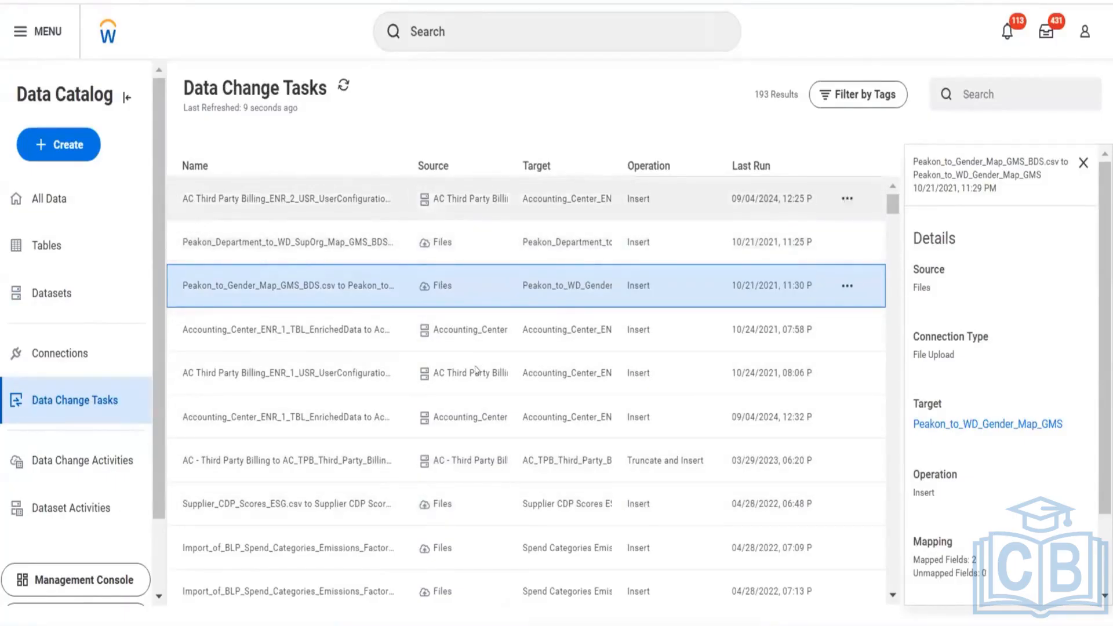
{"action": "scroll", "coordinate": [464, 354], "scroll_direction": "down", "scroll_amount": 10}
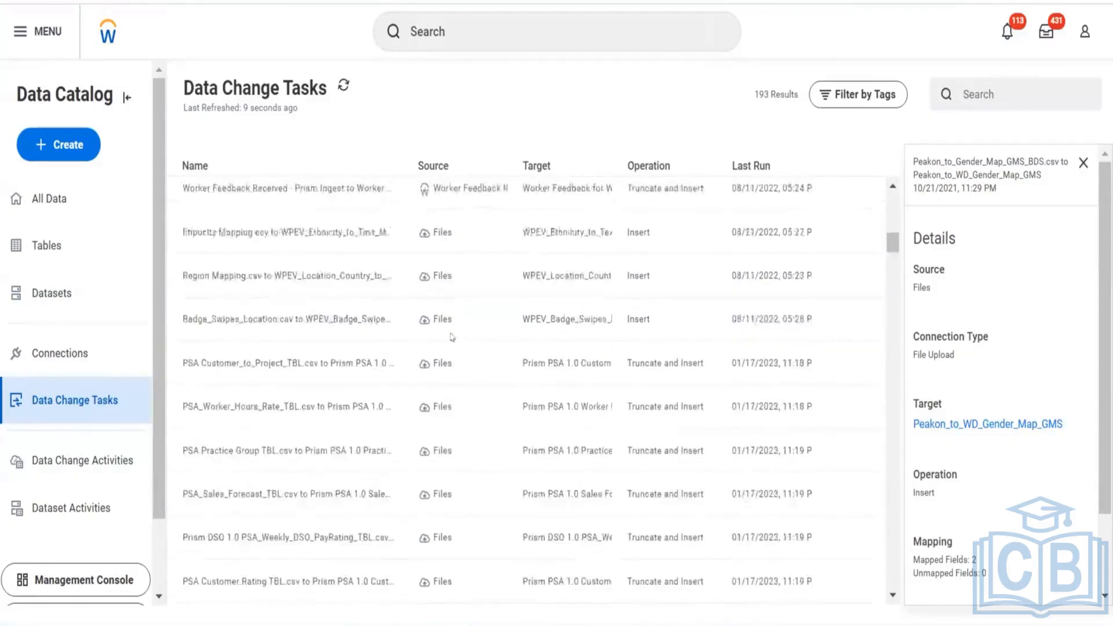
{"action": "scroll", "coordinate": [452, 338], "scroll_direction": "down", "scroll_amount": 5}
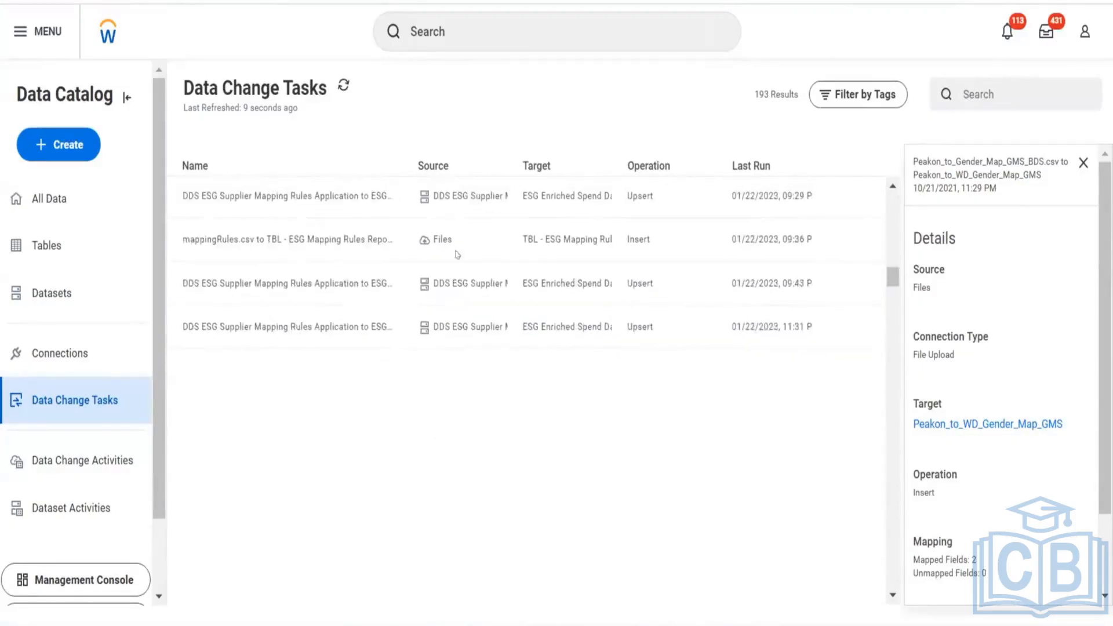
View the DDS ESG Supplier Mapping Rules task details and open the Source column filter
{"action": "left_click", "coordinate": [448, 178]}
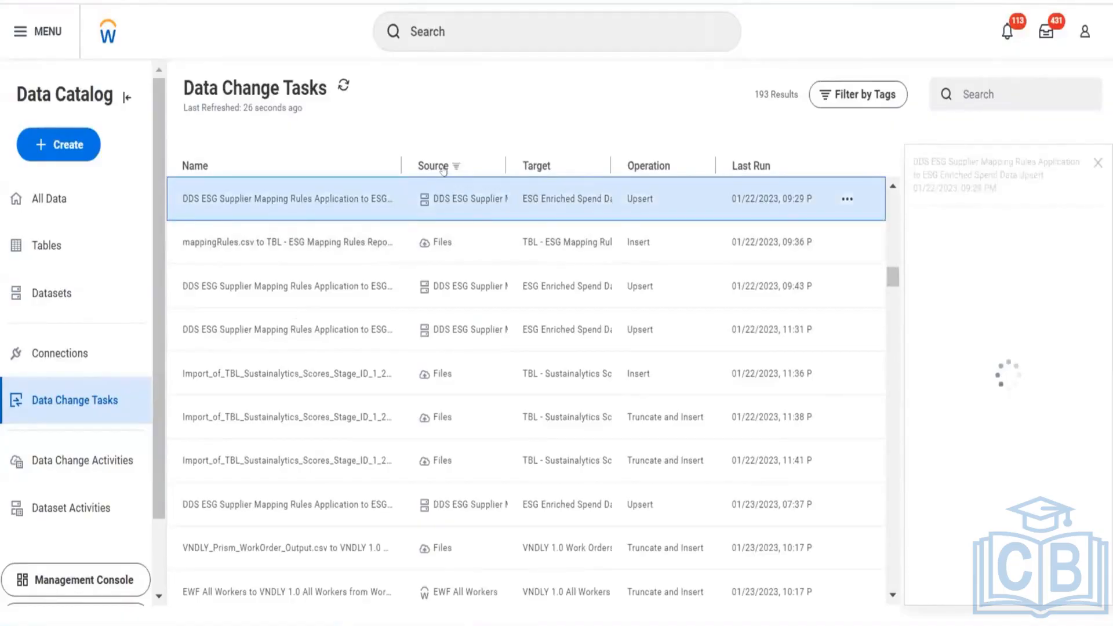
{"action": "left_click", "coordinate": [443, 168]}
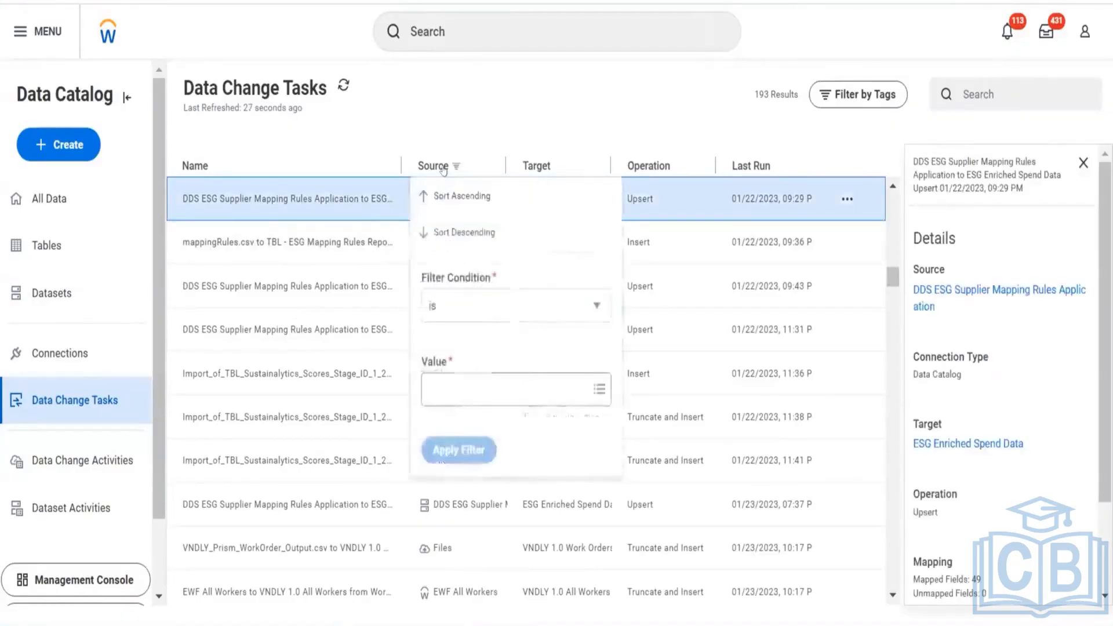
{"action": "left_click", "coordinate": [480, 379]}
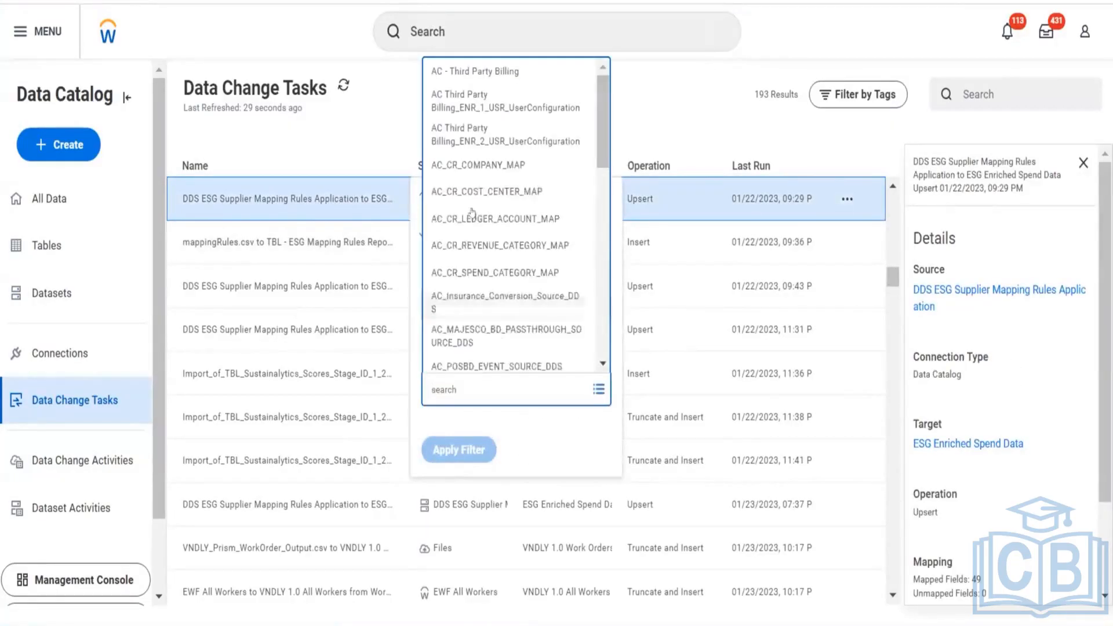
{"action": "left_click", "coordinate": [646, 91]}
{"action": "left_click", "coordinate": [454, 170]}
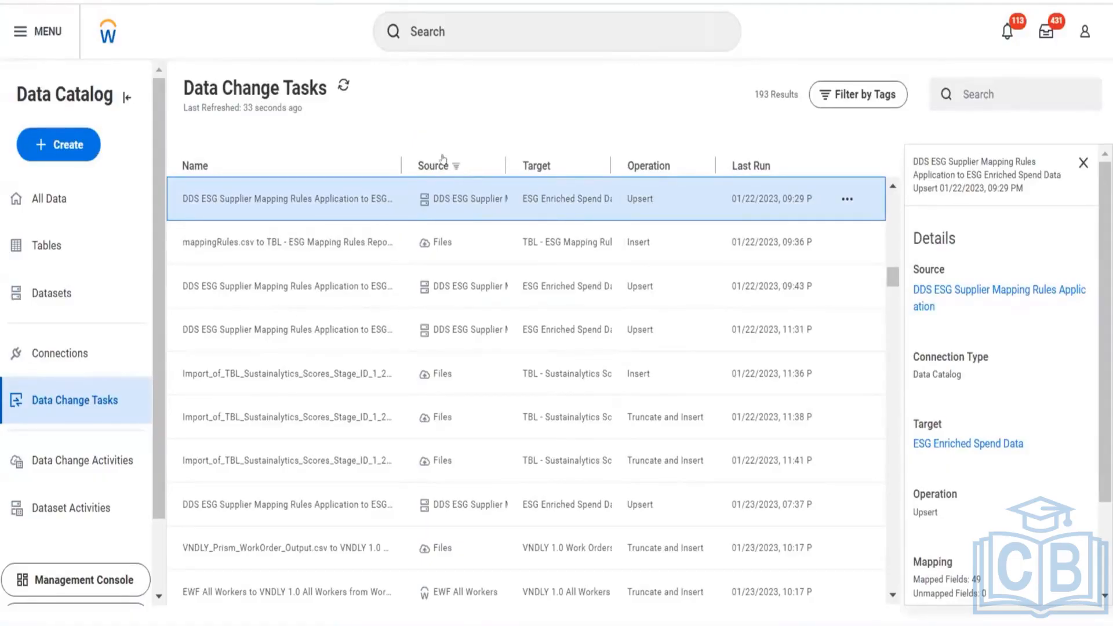
Browse the Source filter values without applying any, then open the Data Catalog's Tables list
{"action": "left_click", "coordinate": [454, 167]}
{"action": "left_click", "coordinate": [436, 380]}
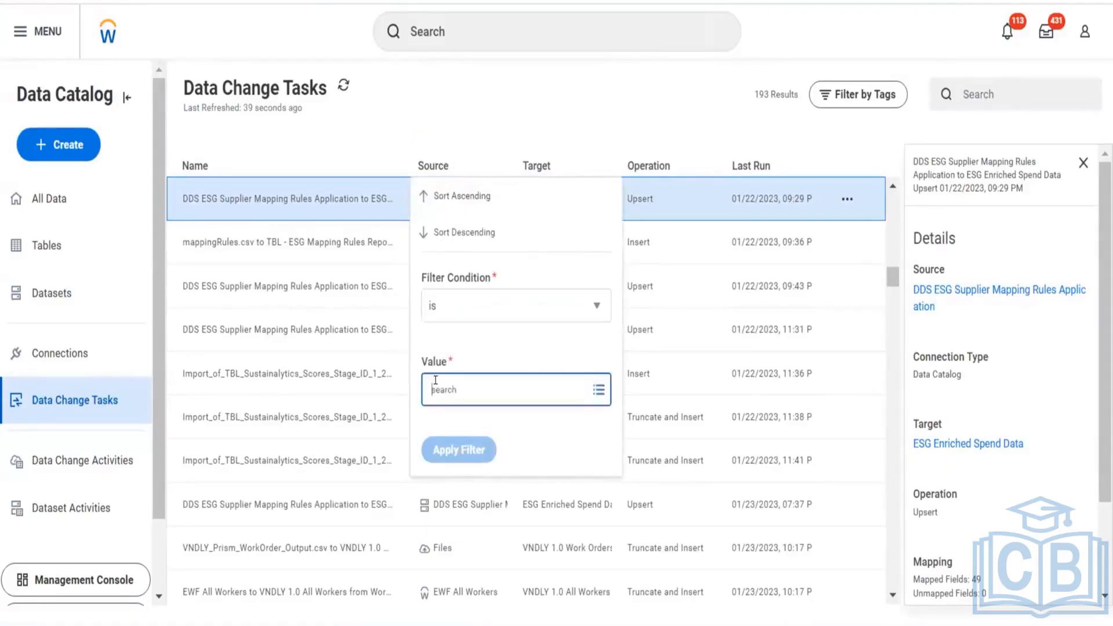
{"action": "scroll", "coordinate": [471, 226], "scroll_direction": "down", "scroll_amount": 5}
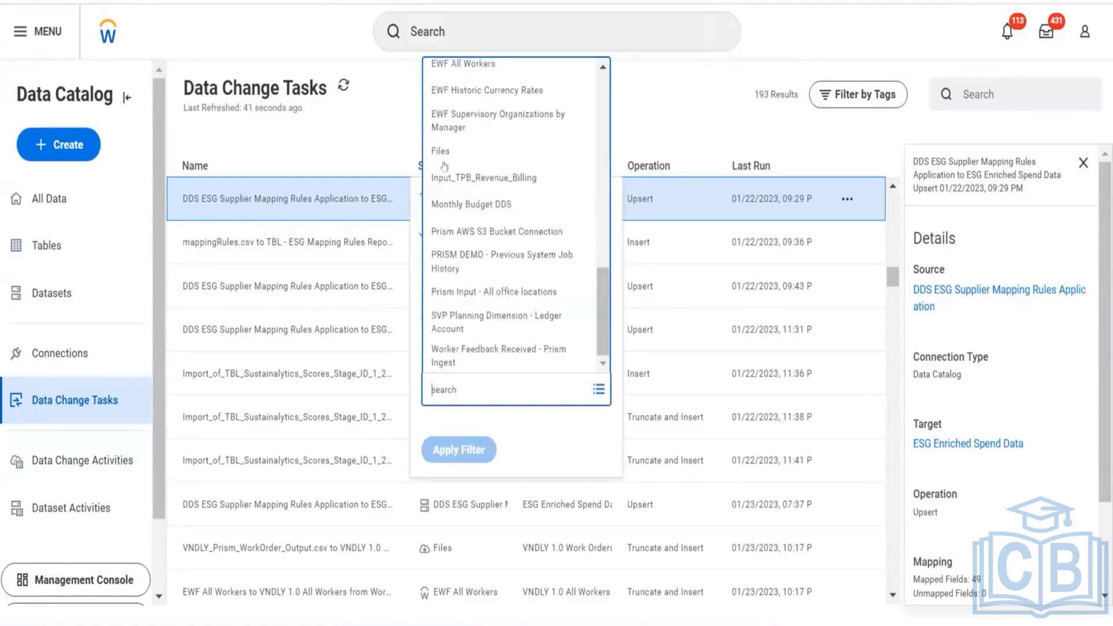
{"action": "scroll", "coordinate": [481, 258], "scroll_direction": "up", "scroll_amount": 10}
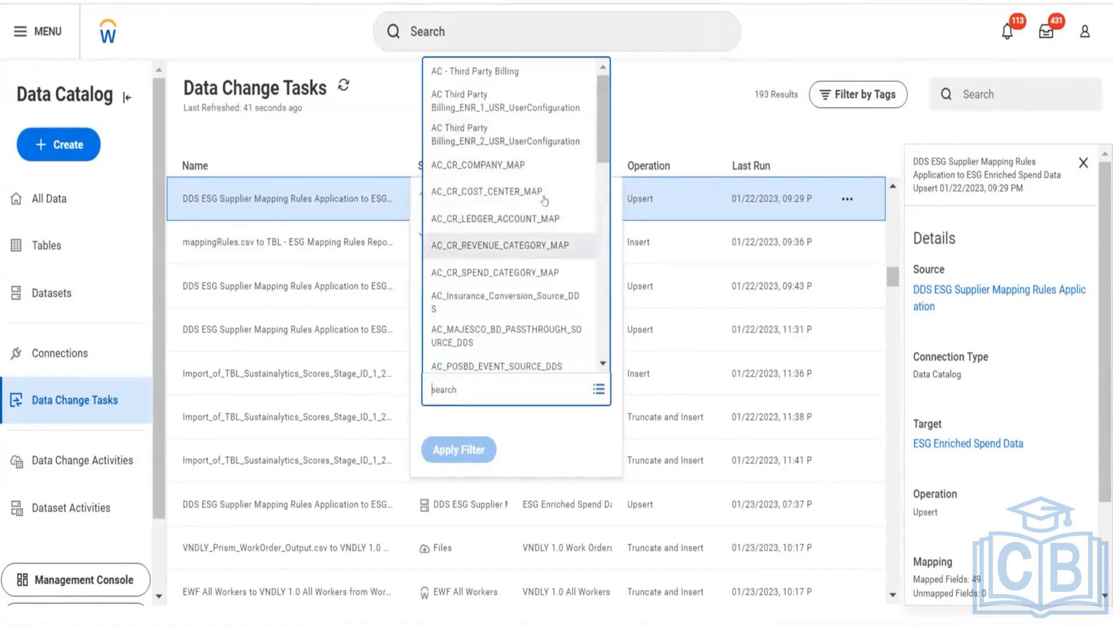
{"action": "scroll", "coordinate": [543, 153], "scroll_direction": "down", "scroll_amount": 5}
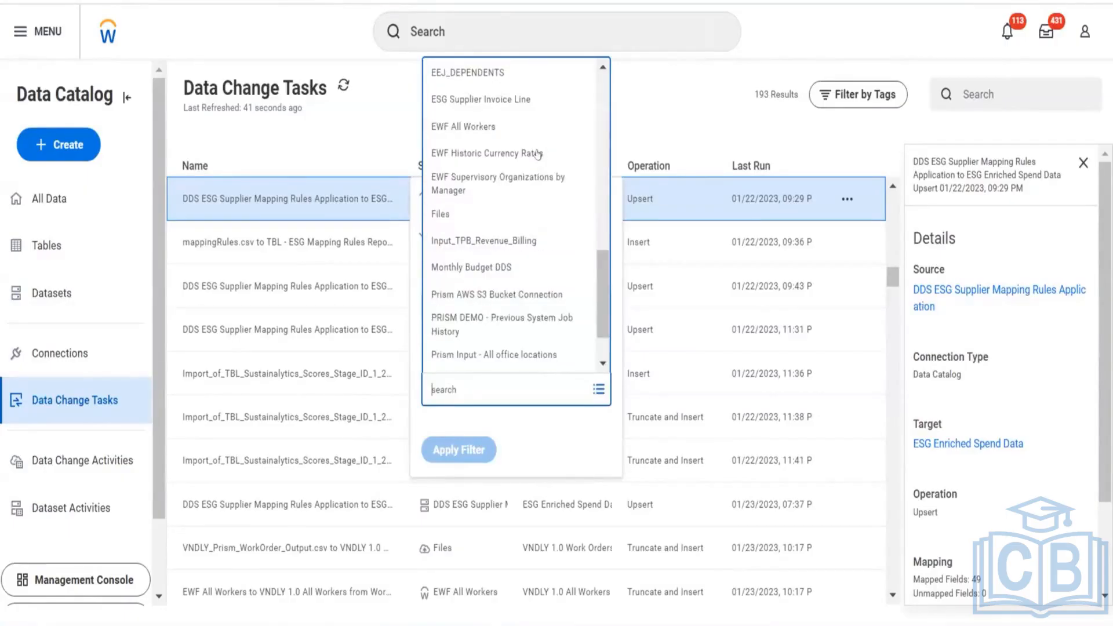
{"action": "left_click", "coordinate": [665, 134]}
{"action": "left_click", "coordinate": [588, 120]}
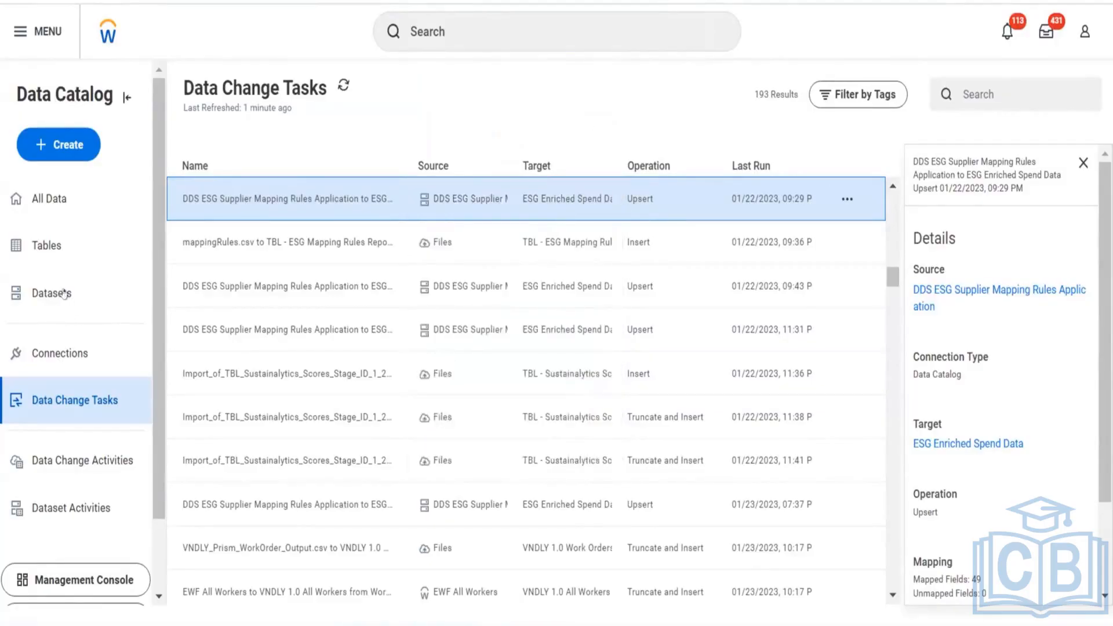
{"action": "left_click", "coordinate": [65, 253]}
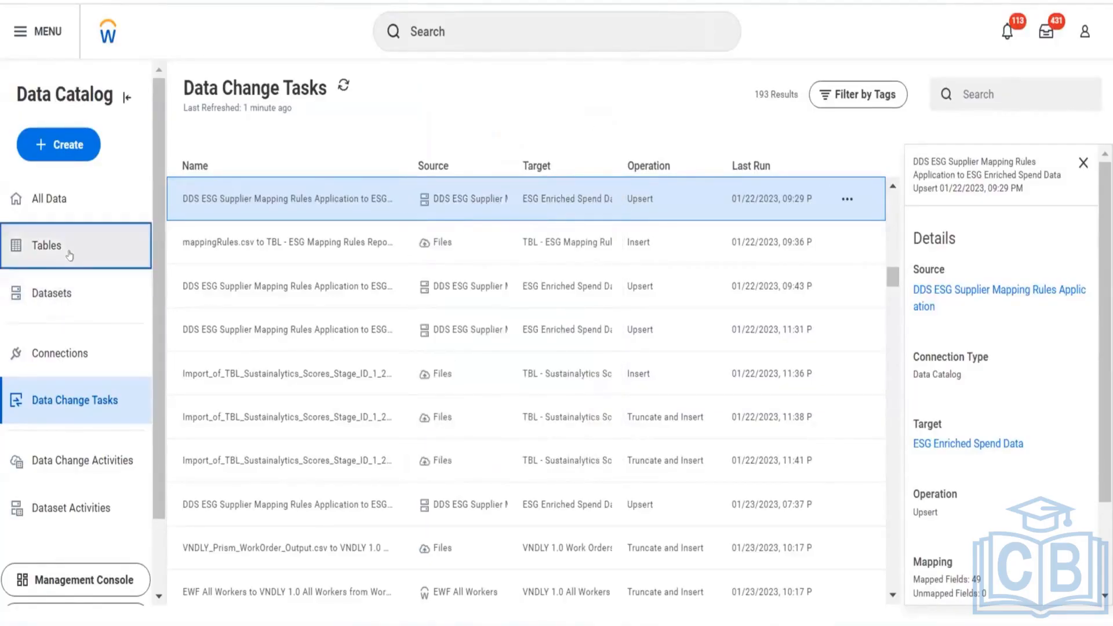